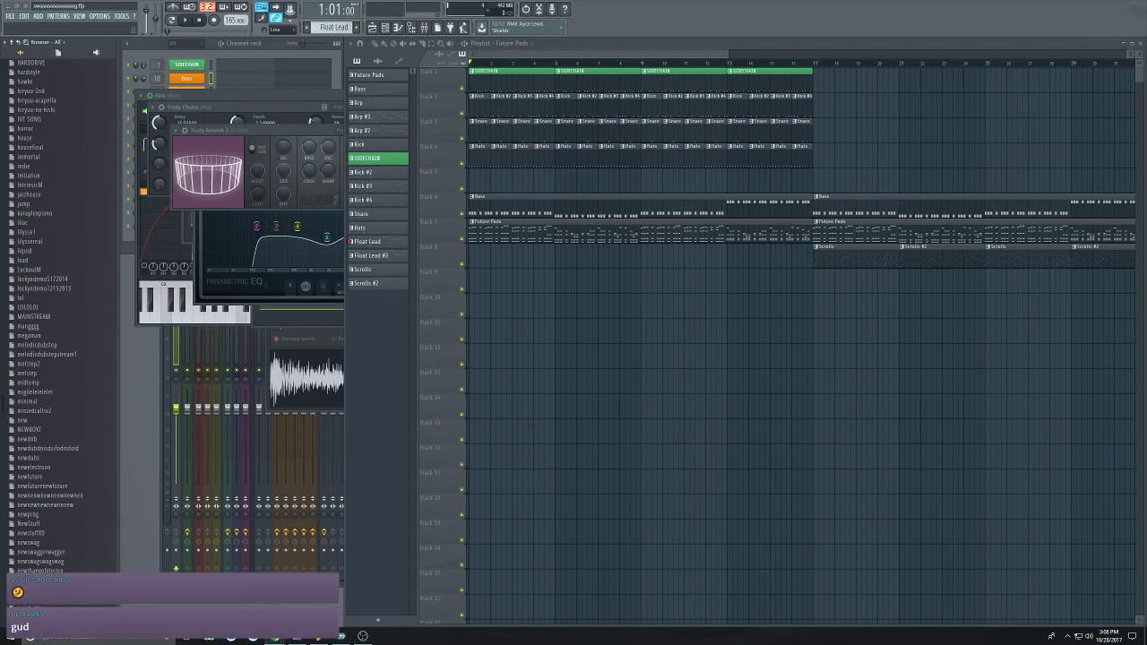
Start a new project and set its tempo to 128 BPM
{"action": "left_click", "coordinate": [9, 15]}
{"action": "left_click", "coordinate": [20, 26]}
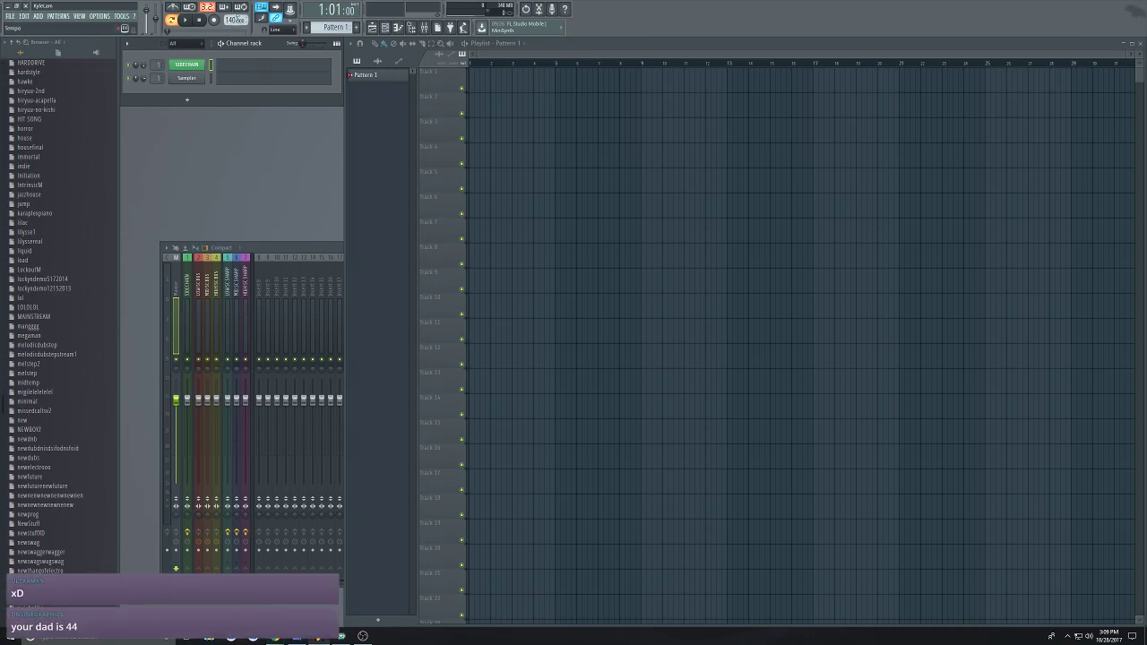
{"action": "left_click_drag", "start_coordinate": [235, 19], "coordinate": [235, 38]}
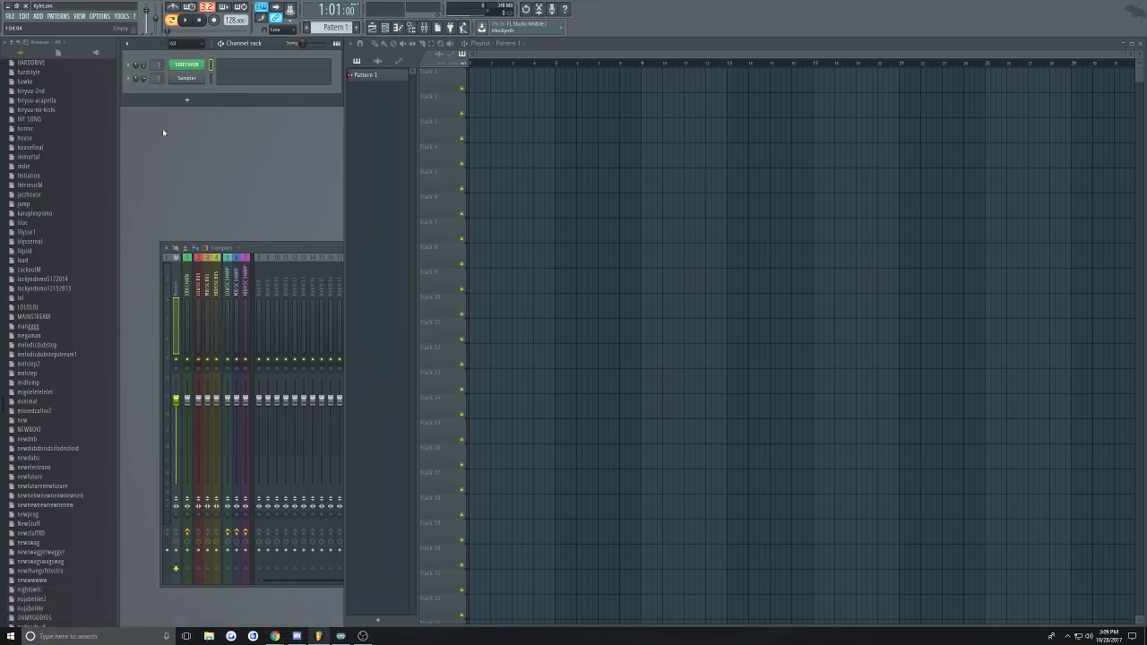
Delete the Sampler channel from the channel rack
{"action": "right_click", "coordinate": [186, 78]}
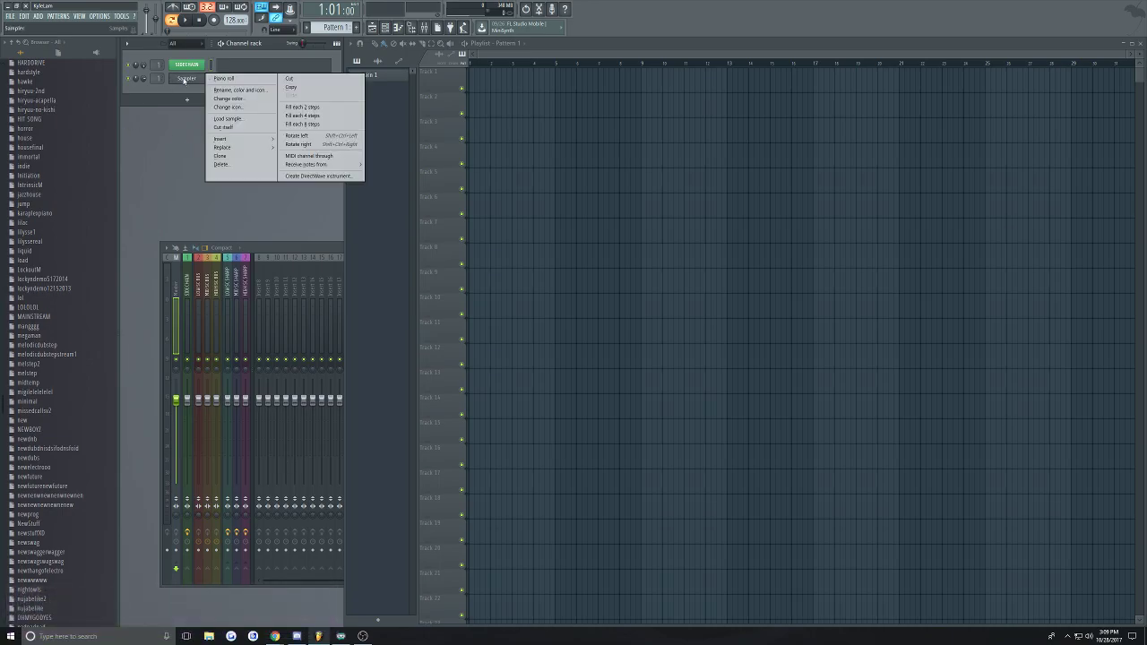
{"action": "left_click", "coordinate": [232, 164]}
{"action": "key", "text": "Return"}
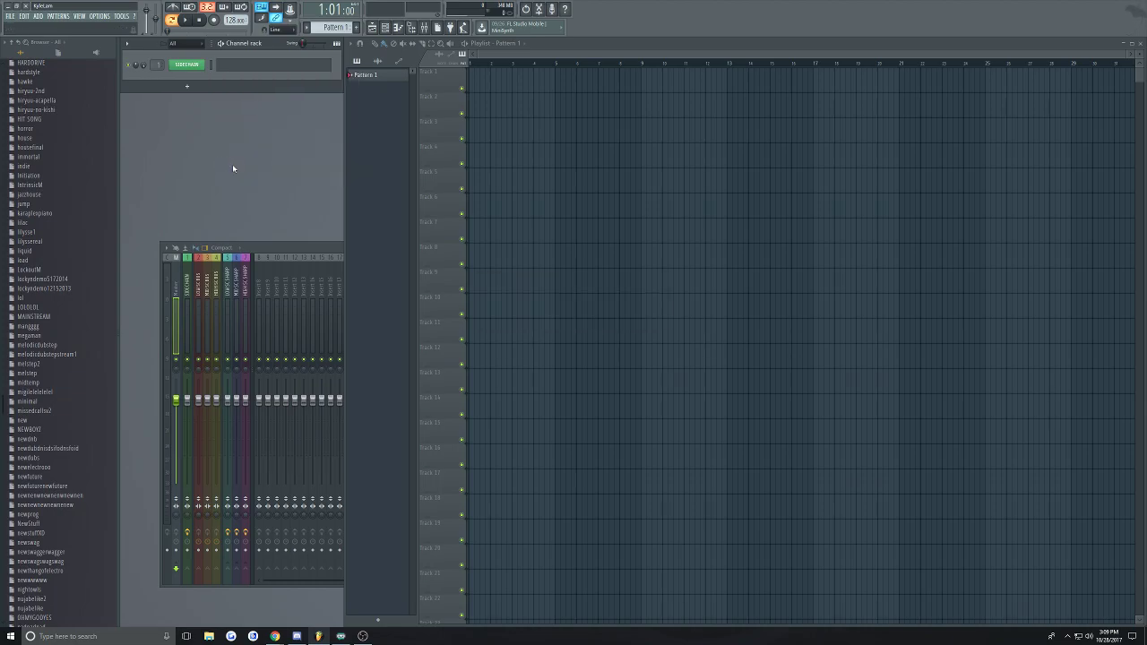
Add a Sytrus channel and load its Default preset
{"action": "left_click", "coordinate": [186, 91]}
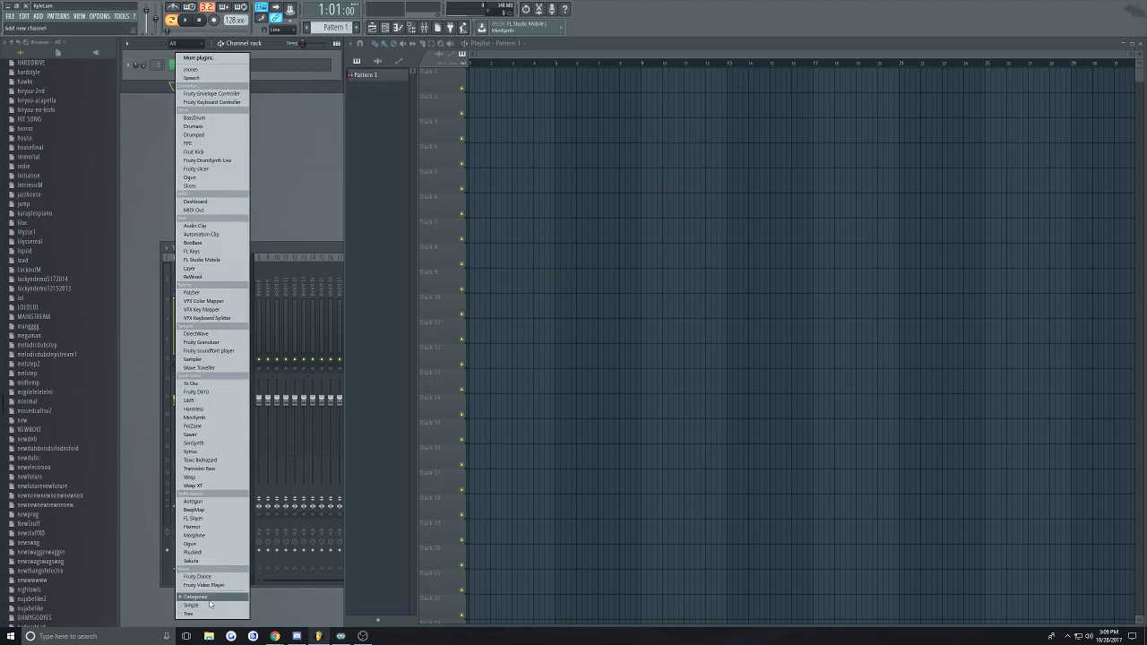
{"action": "left_click", "coordinate": [191, 452]}
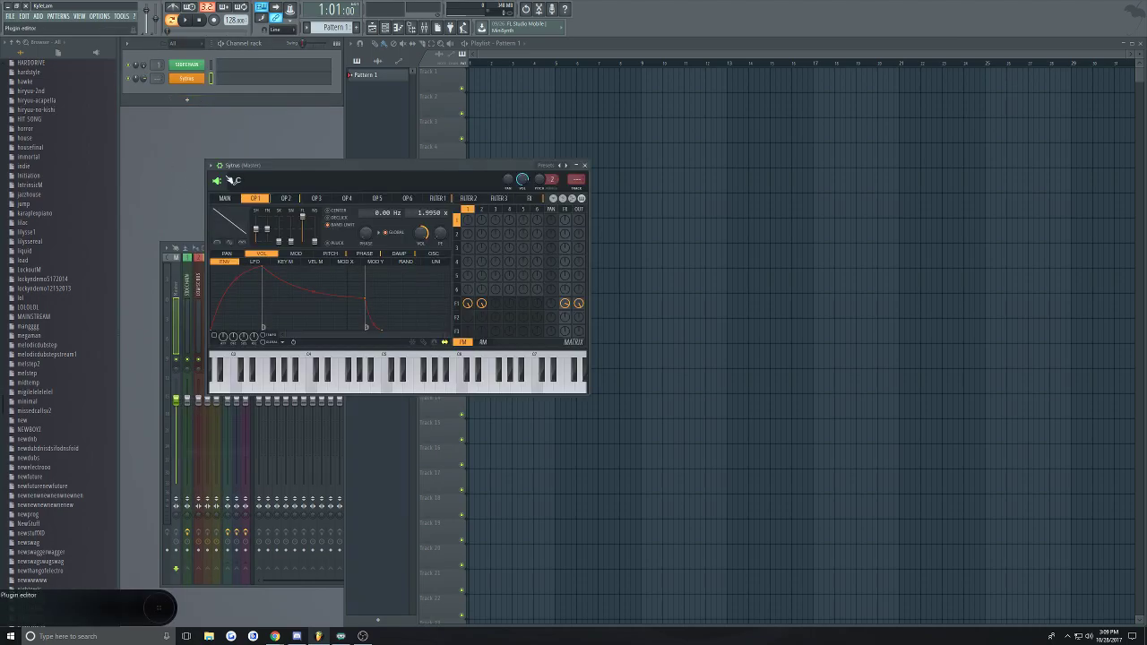
{"action": "left_click", "coordinate": [216, 165]}
{"action": "mouse_move", "coordinate": [255, 193]}
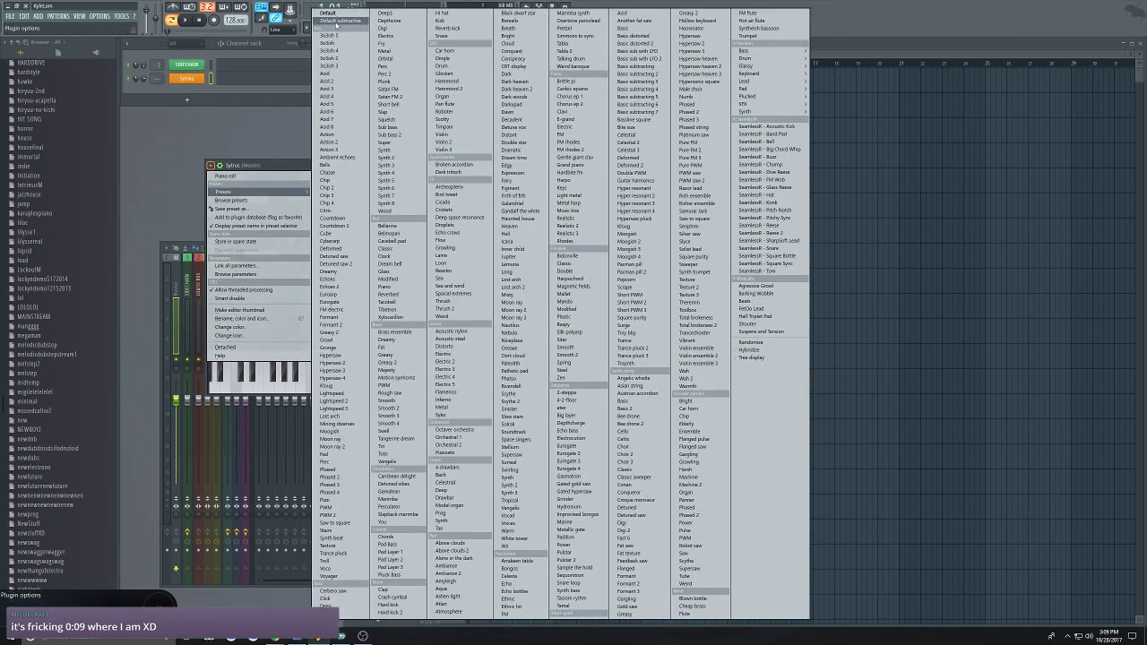
{"action": "left_click", "coordinate": [340, 12]}
Rename both the Sytrus channel and Pattern 1 as Pad
{"action": "right_click", "coordinate": [210, 79]}
{"action": "left_click", "coordinate": [238, 93]}
{"action": "type", "text": "Pad"}
{"action": "key", "text": "Return"}
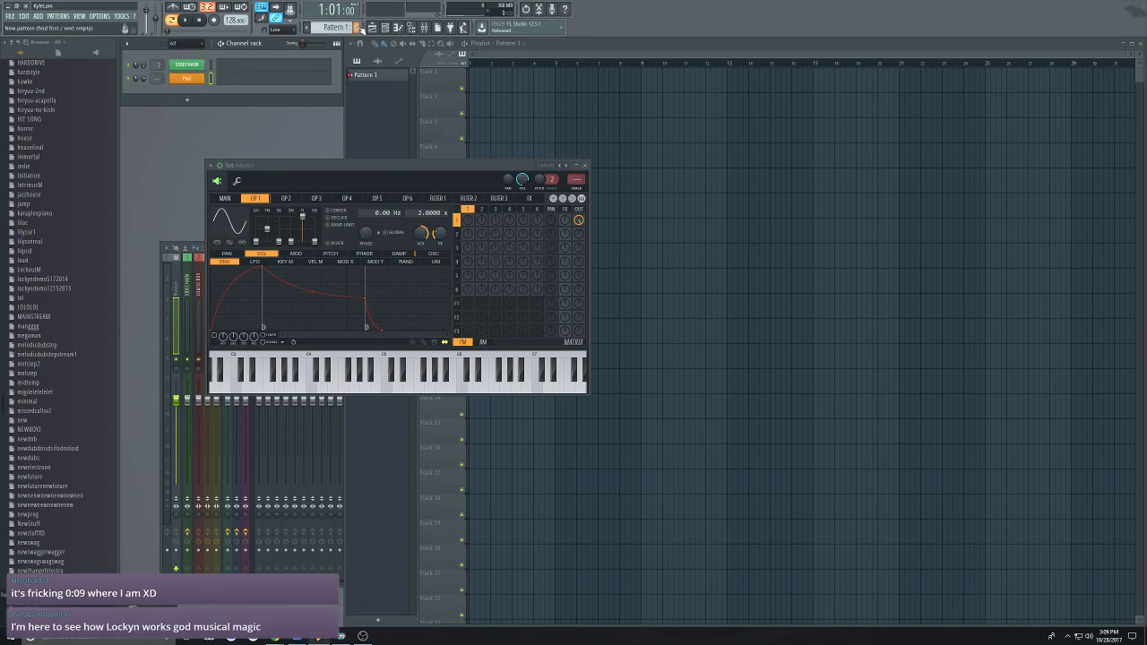
{"action": "left_click", "coordinate": [445, 32]}
{"action": "left_click", "coordinate": [456, 81]}
{"action": "type", "text": "Pad"}
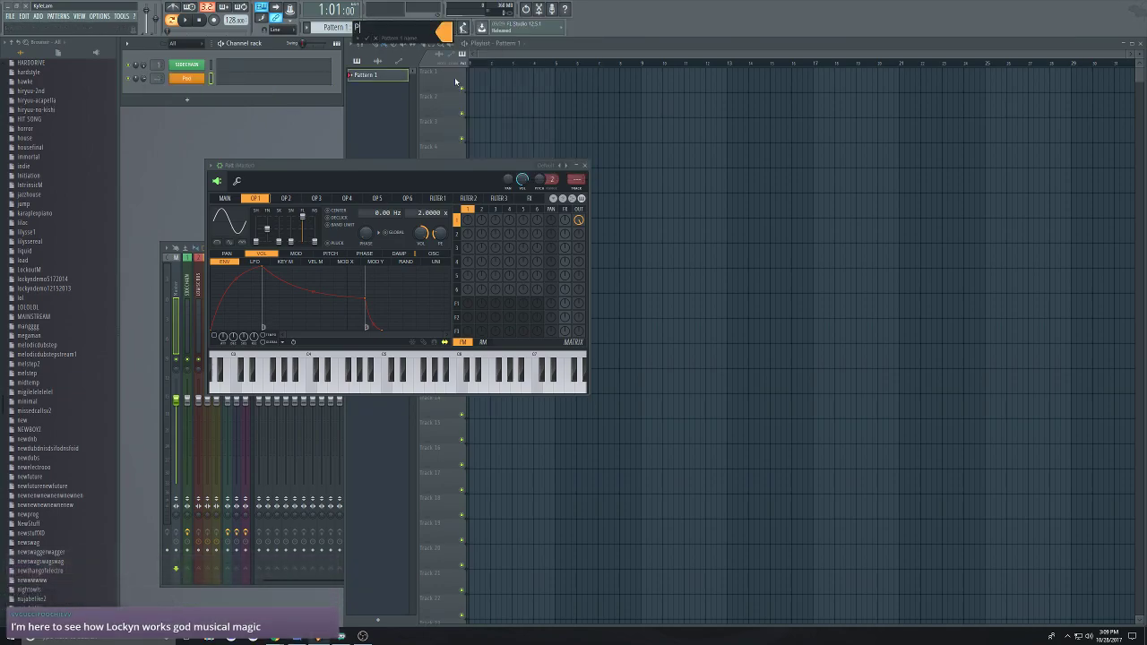
{"action": "key", "text": "Return"}
Open the Sytrus channel's piano roll, audition some keys and place an A3 note at the start of bar 1
{"action": "left_click", "coordinate": [260, 84]}
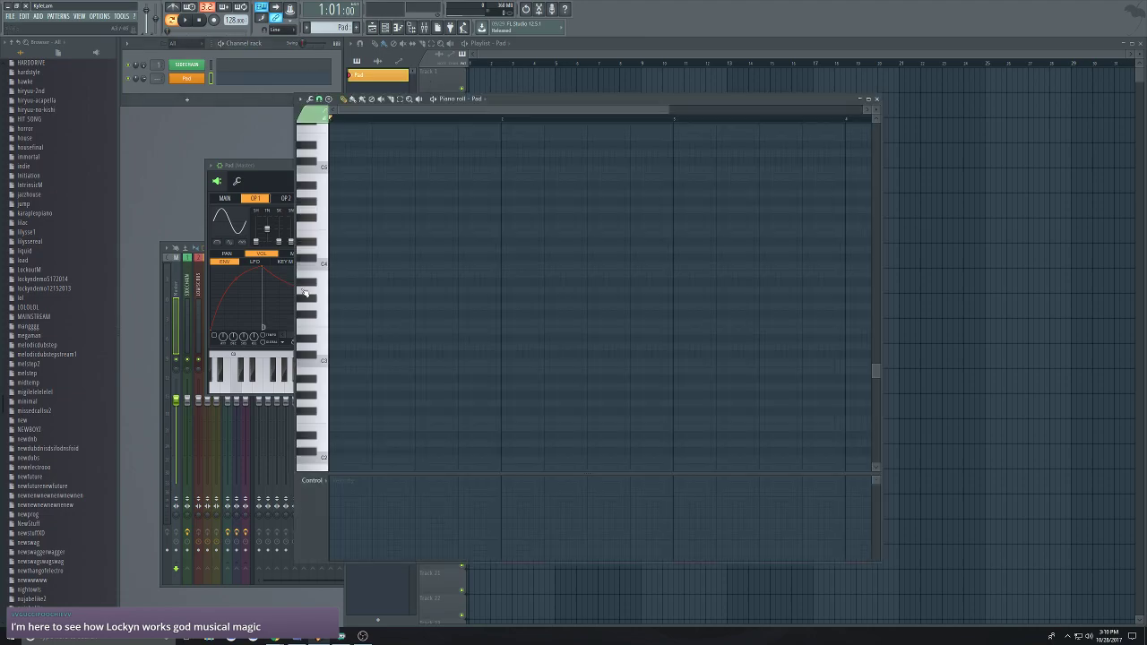
{"action": "left_click", "coordinate": [319, 344]}
{"action": "scroll", "coordinate": [333, 302], "scroll_direction": "down", "scroll_amount": 3}
{"action": "left_click_drag", "start_coordinate": [326, 272], "coordinate": [328, 236]}
{"action": "scroll", "coordinate": [328, 299], "scroll_direction": "up", "scroll_amount": 4}
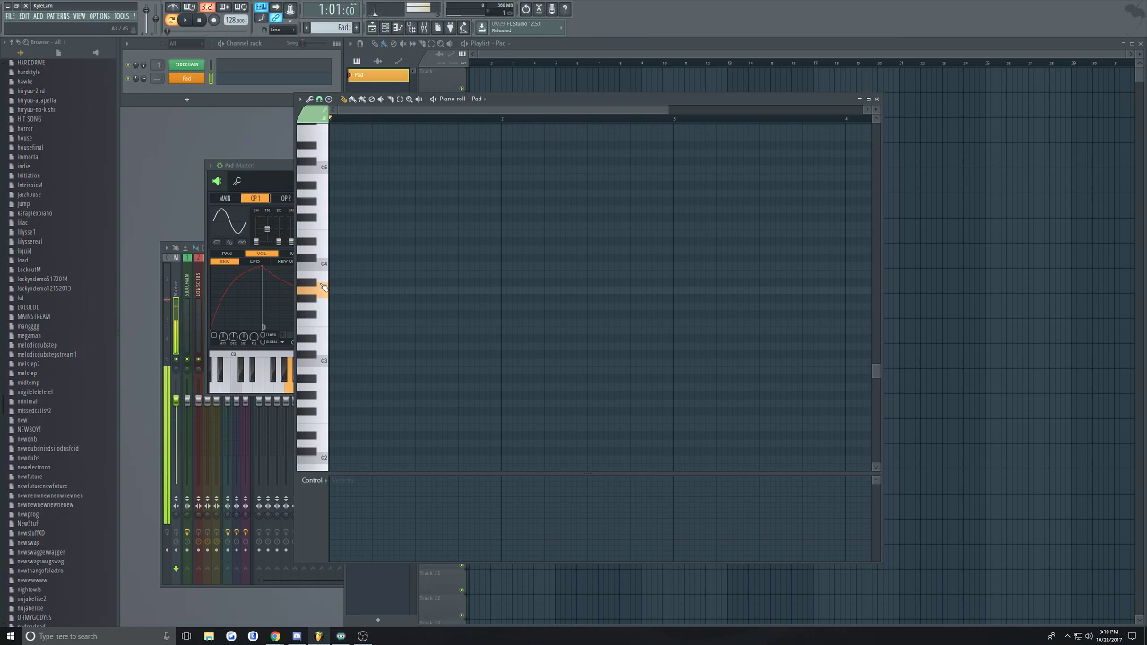
{"action": "left_click", "coordinate": [324, 283]}
{"action": "left_click", "coordinate": [326, 292]}
{"action": "left_click", "coordinate": [324, 290]}
{"action": "left_click", "coordinate": [324, 293]}
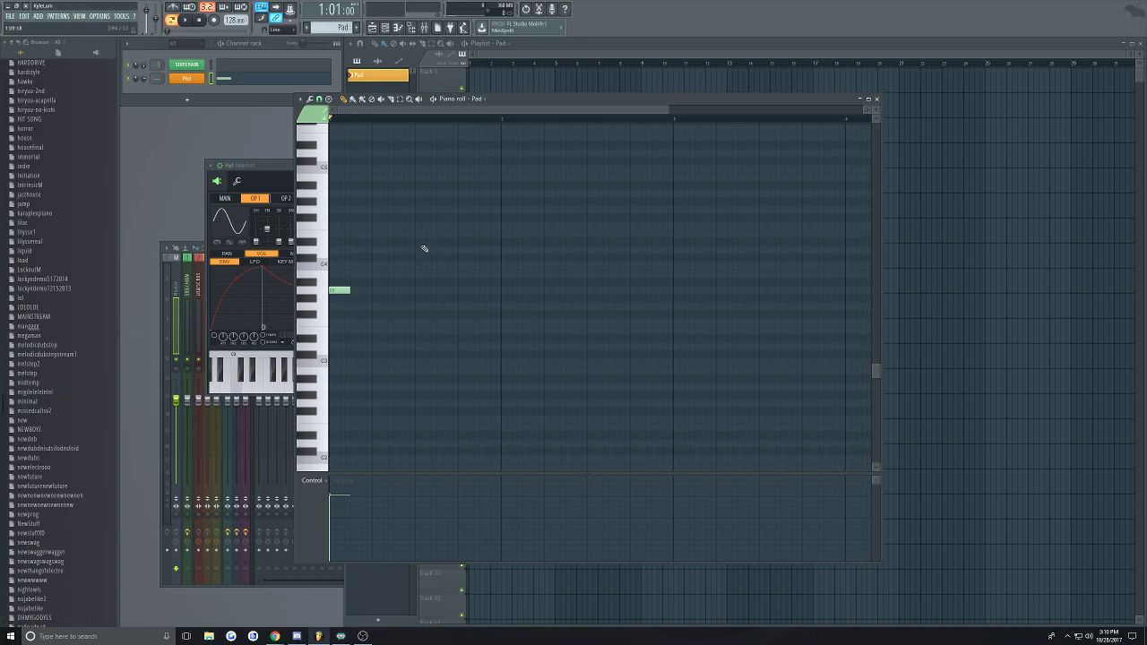
Add a G4 note at the start of bar 1, above the A3 note
{"action": "scroll", "coordinate": [340, 209], "scroll_direction": "up", "scroll_amount": 3}
{"action": "scroll", "coordinate": [410, 113], "scroll_direction": "up", "scroll_amount": 1}
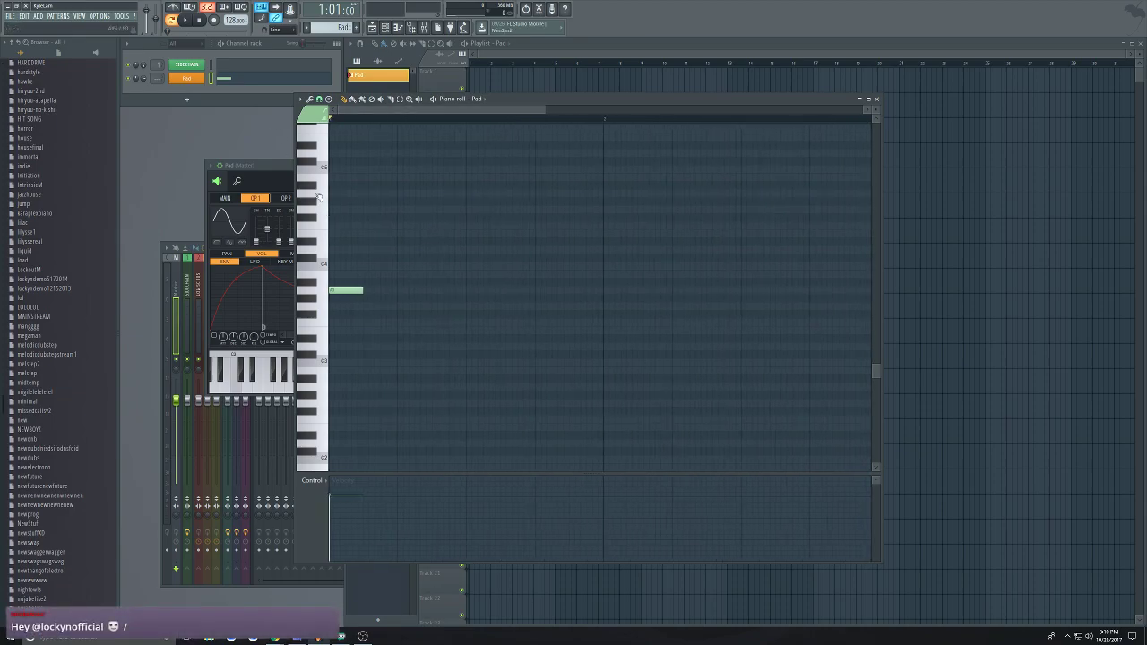
{"action": "scroll", "coordinate": [368, 303], "scroll_direction": "up", "scroll_amount": 3}
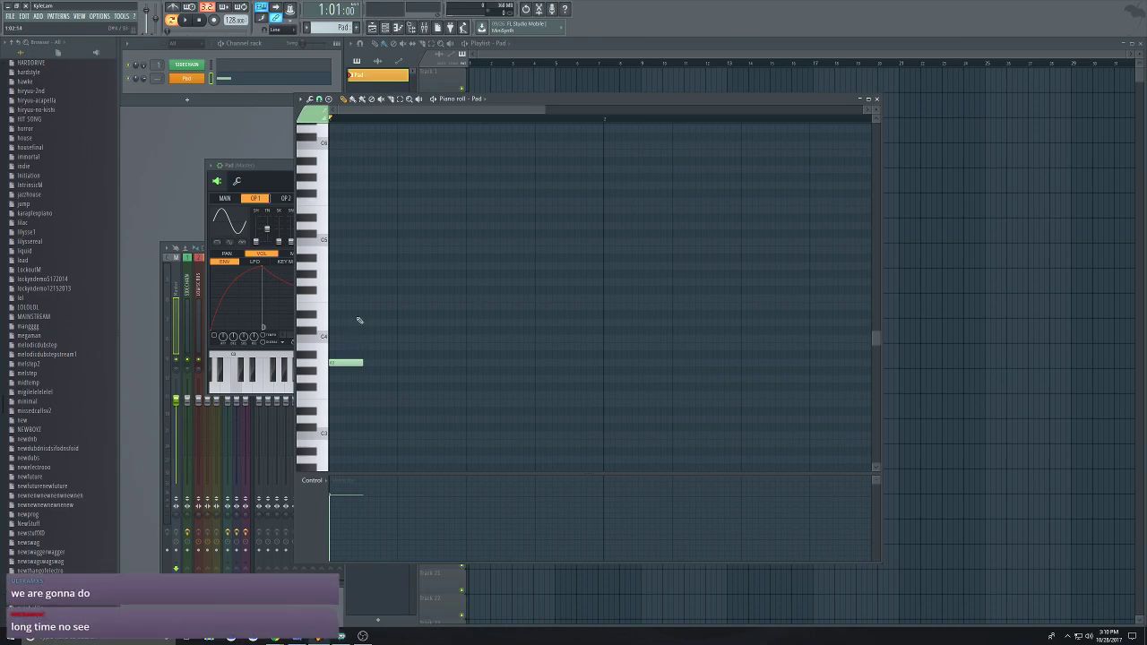
{"action": "scroll", "coordinate": [349, 293], "scroll_direction": "up", "scroll_amount": 2}
{"action": "left_click_drag", "start_coordinate": [428, 112], "coordinate": [369, 115]}
{"action": "scroll", "coordinate": [350, 210], "scroll_direction": "up", "scroll_amount": 2}
{"action": "scroll", "coordinate": [358, 256], "scroll_direction": "down", "scroll_amount": 4}
{"action": "scroll", "coordinate": [361, 260], "scroll_direction": "up", "scroll_amount": 2}
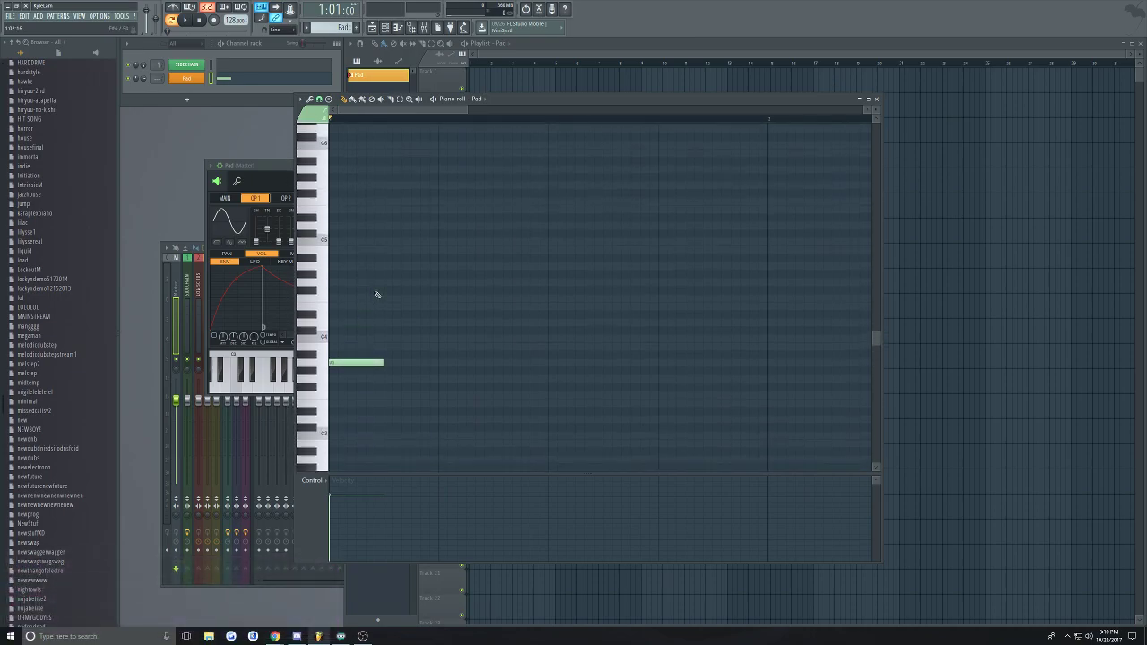
{"action": "left_click", "coordinate": [358, 362]}
{"action": "scroll", "coordinate": [360, 383], "scroll_direction": "down", "scroll_amount": 3}
{"action": "scroll", "coordinate": [360, 363], "scroll_direction": "up", "scroll_amount": 1}
{"action": "scroll", "coordinate": [359, 362], "scroll_direction": "up", "scroll_amount": 1}
{"action": "scroll", "coordinate": [346, 316], "scroll_direction": "up", "scroll_amount": 3}
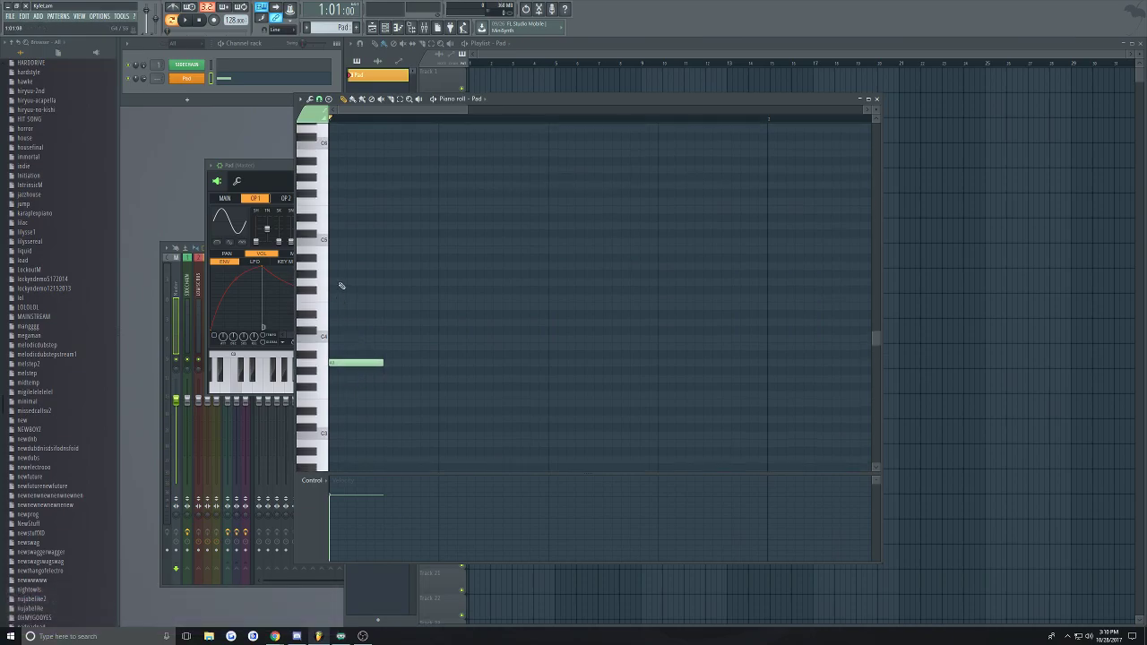
{"action": "left_click", "coordinate": [339, 284]}
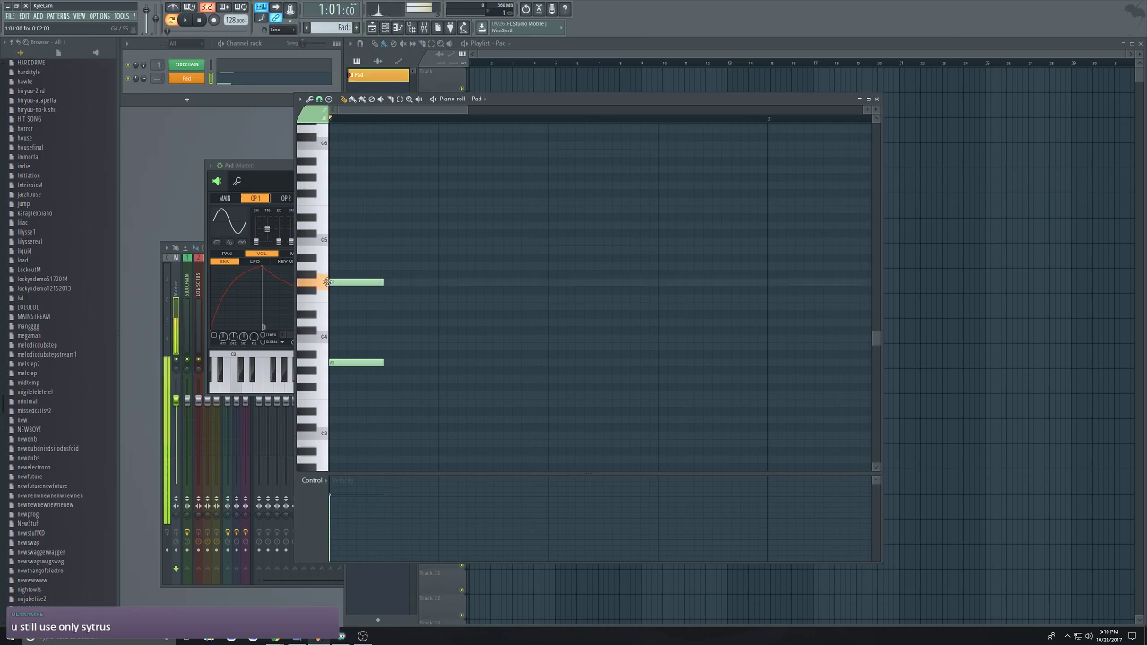
Move the G4 note down to G3 on beat 2 of bar 1
{"action": "scroll", "coordinate": [339, 372], "scroll_direction": "up", "scroll_amount": 2}
{"action": "scroll", "coordinate": [339, 372], "scroll_direction": "down", "scroll_amount": 3}
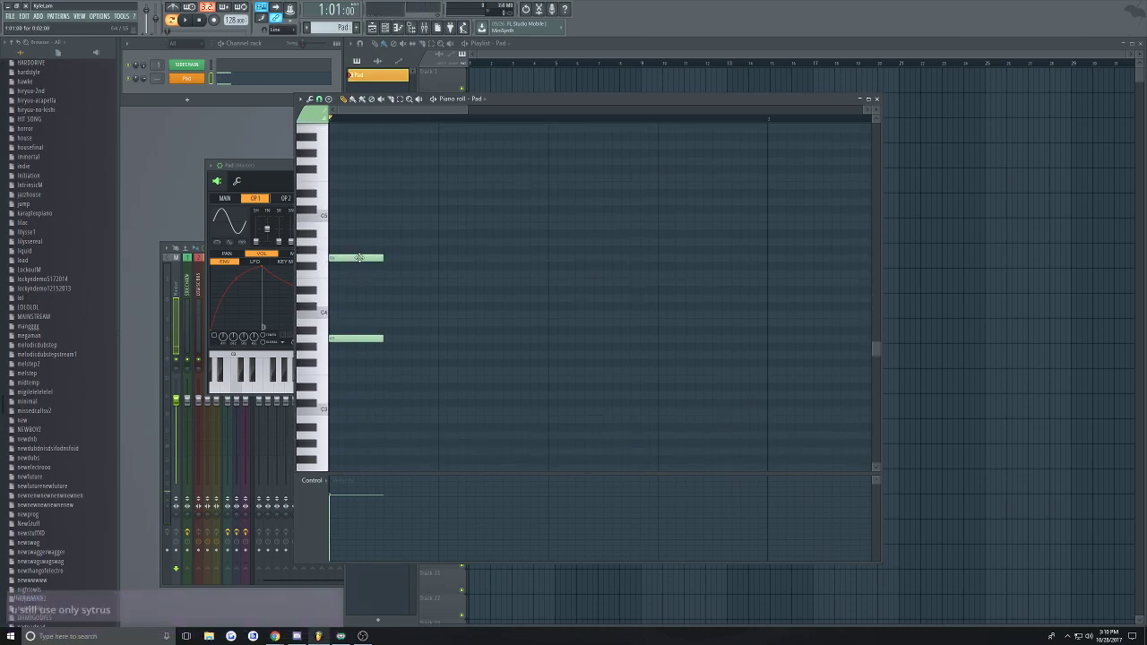
{"action": "left_click_drag", "start_coordinate": [358, 258], "coordinate": [460, 353]}
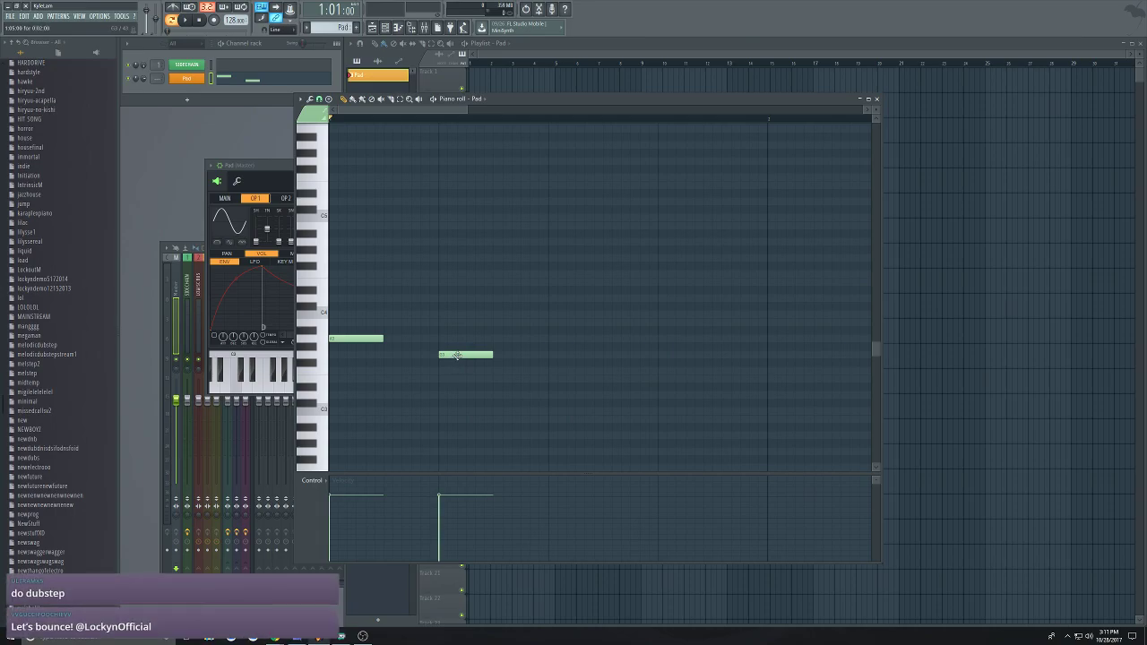
Continue the melody in bar 1 with A3 on step 8, G4 on step 10, and A3 on steps 13 and 15
{"action": "left_click", "coordinate": [526, 339]}
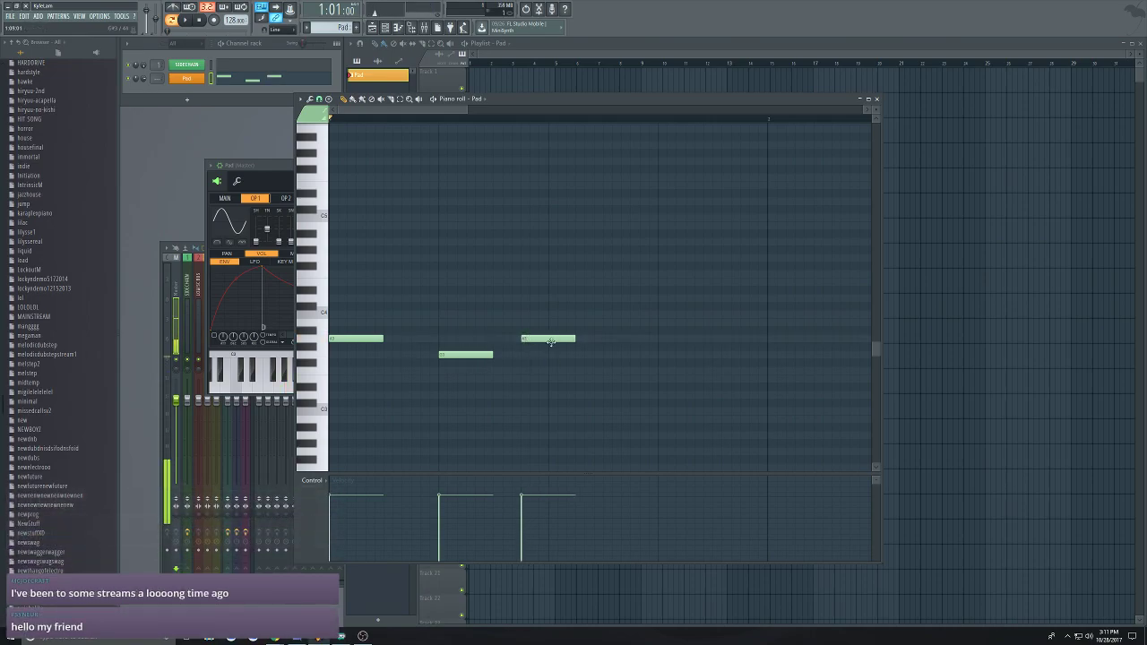
{"action": "left_click_drag", "start_coordinate": [605, 242], "coordinate": [614, 260]}
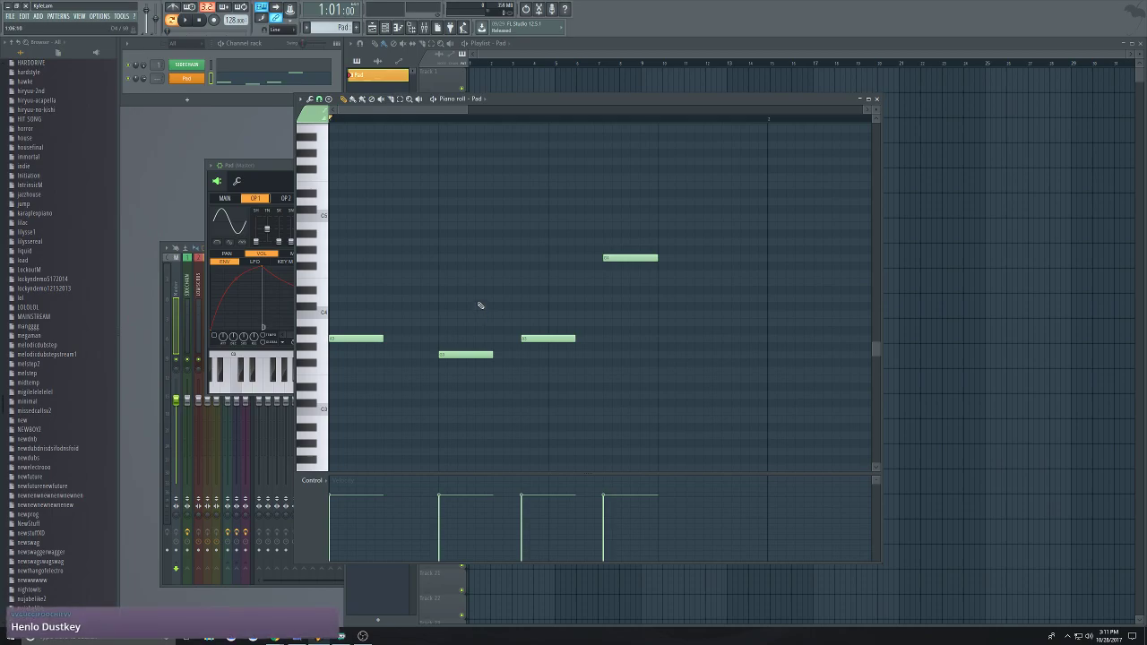
{"action": "left_click", "coordinate": [473, 356]}
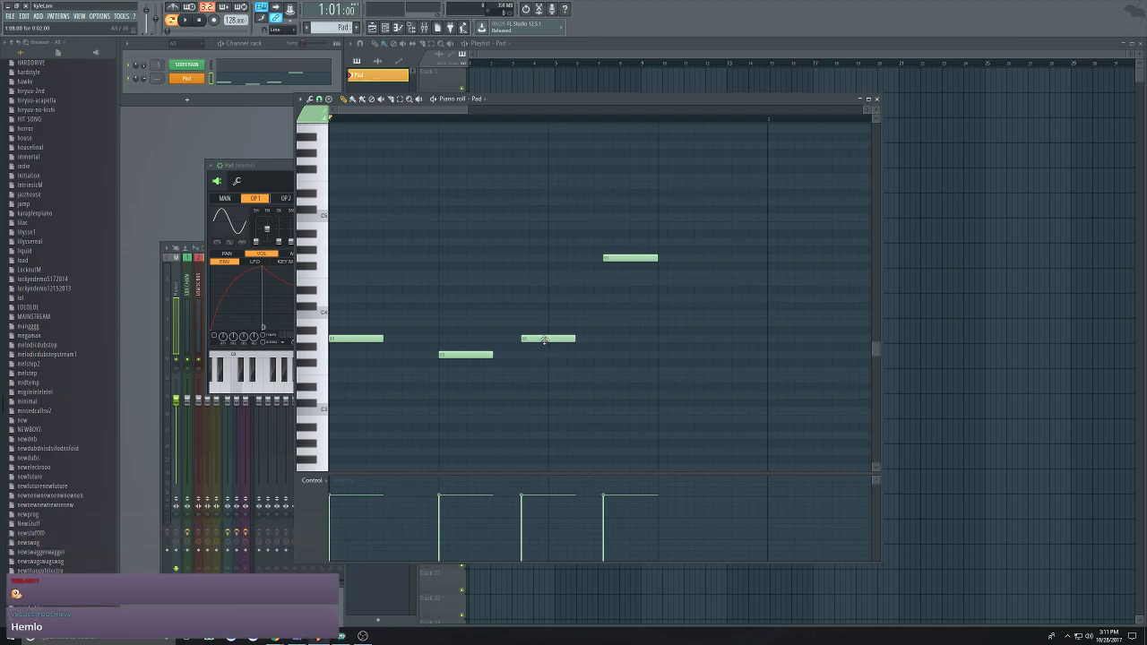
{"action": "left_click_drag", "start_coordinate": [624, 259], "coordinate": [592, 260]}
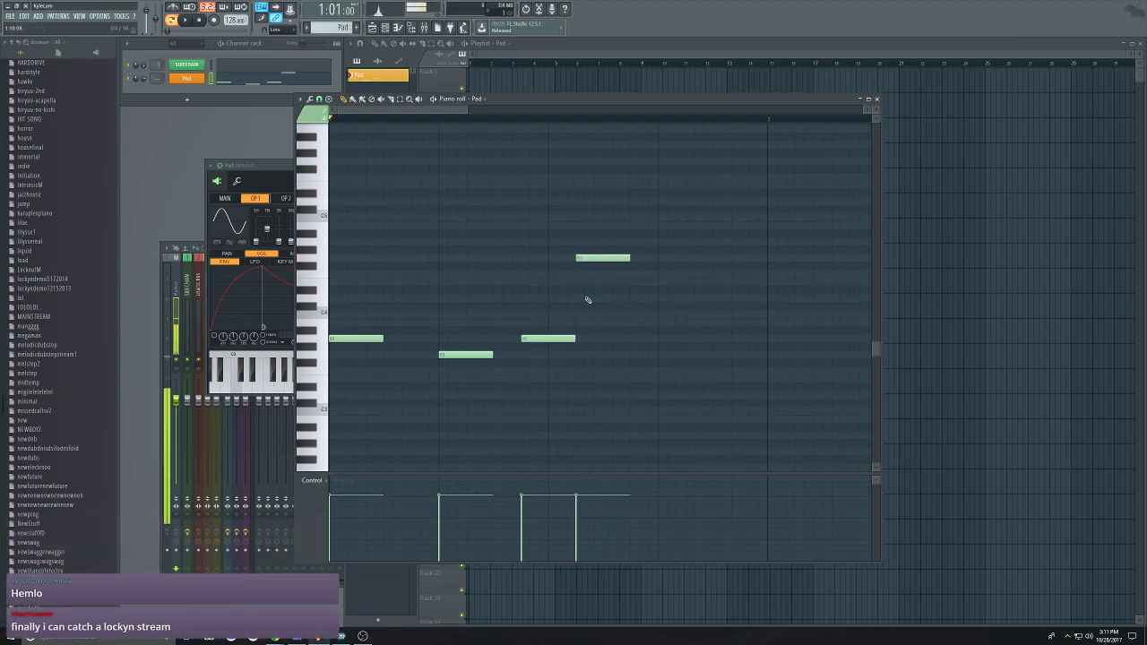
{"action": "left_click", "coordinate": [665, 339]}
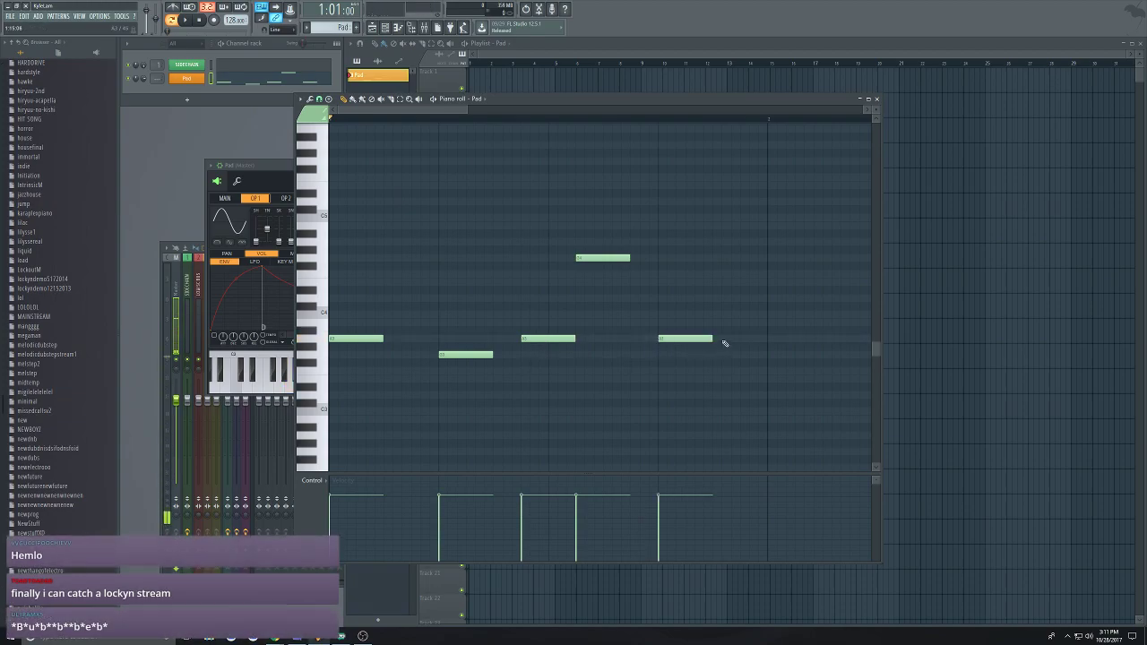
{"action": "left_click", "coordinate": [717, 339]}
Select all six melody notes, shorten them together slightly so gaps separate them, and clear the selection
{"action": "left_click_drag", "start_coordinate": [839, 215], "coordinate": [331, 437]}
{"action": "left_click_drag", "start_coordinate": [485, 354], "coordinate": [475, 356]}
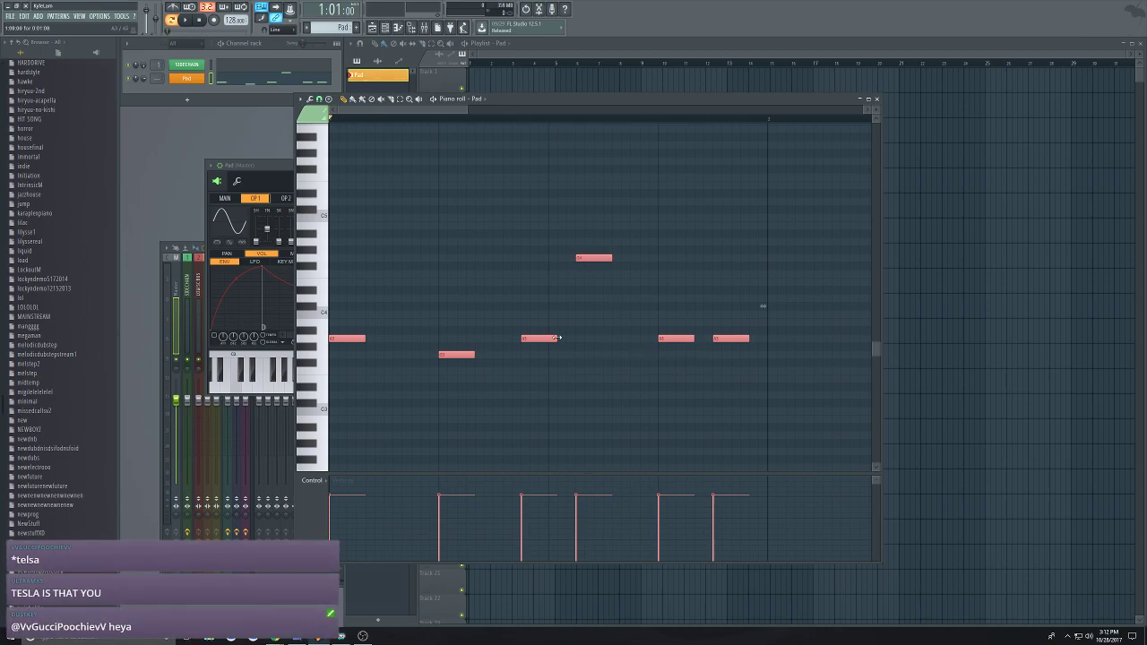
{"action": "left_click", "coordinate": [480, 290]}
{"action": "right_click", "coordinate": [481, 289]}
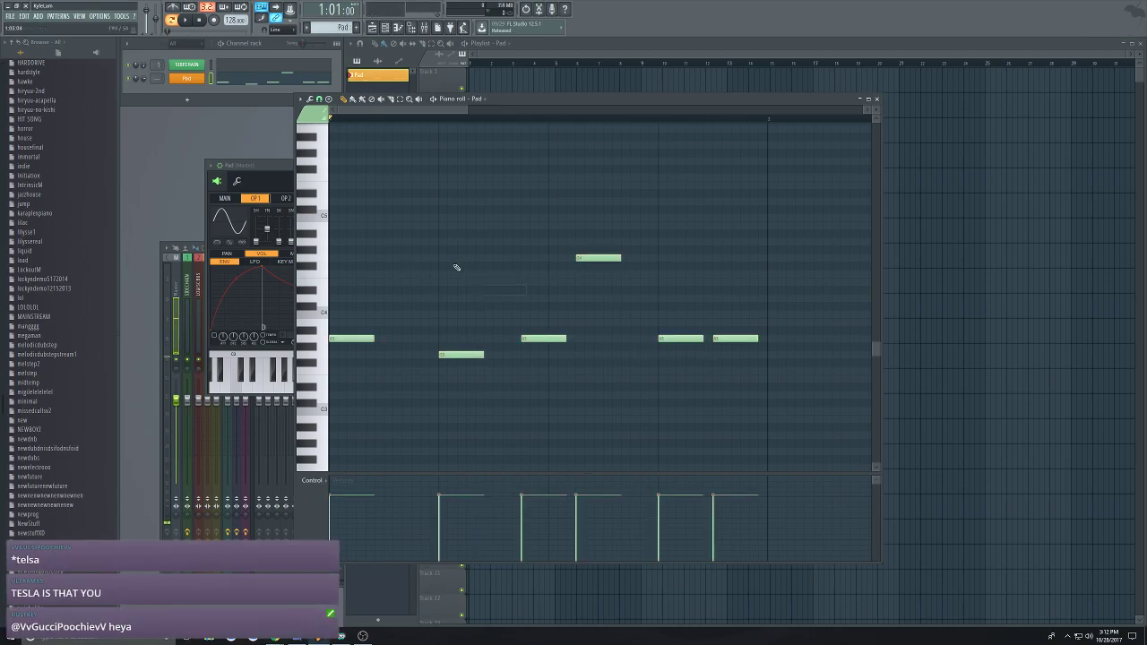
Rename the Sytrus channel as Sustain Pluck
{"action": "right_click", "coordinate": [205, 76]}
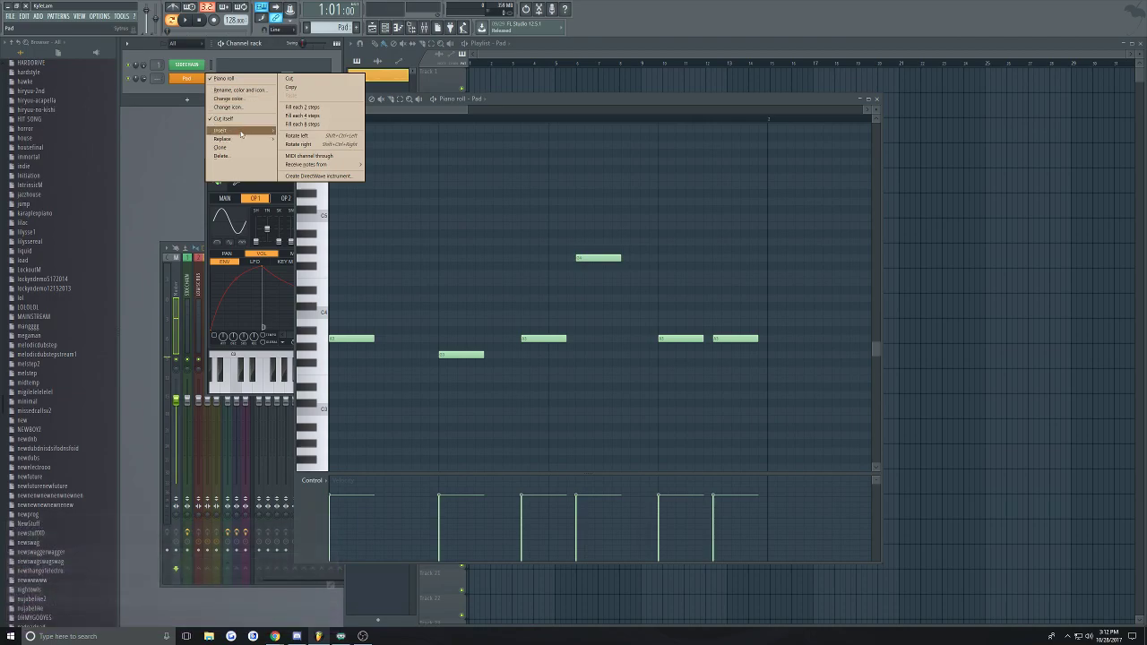
{"action": "mouse_move", "coordinate": [241, 133]}
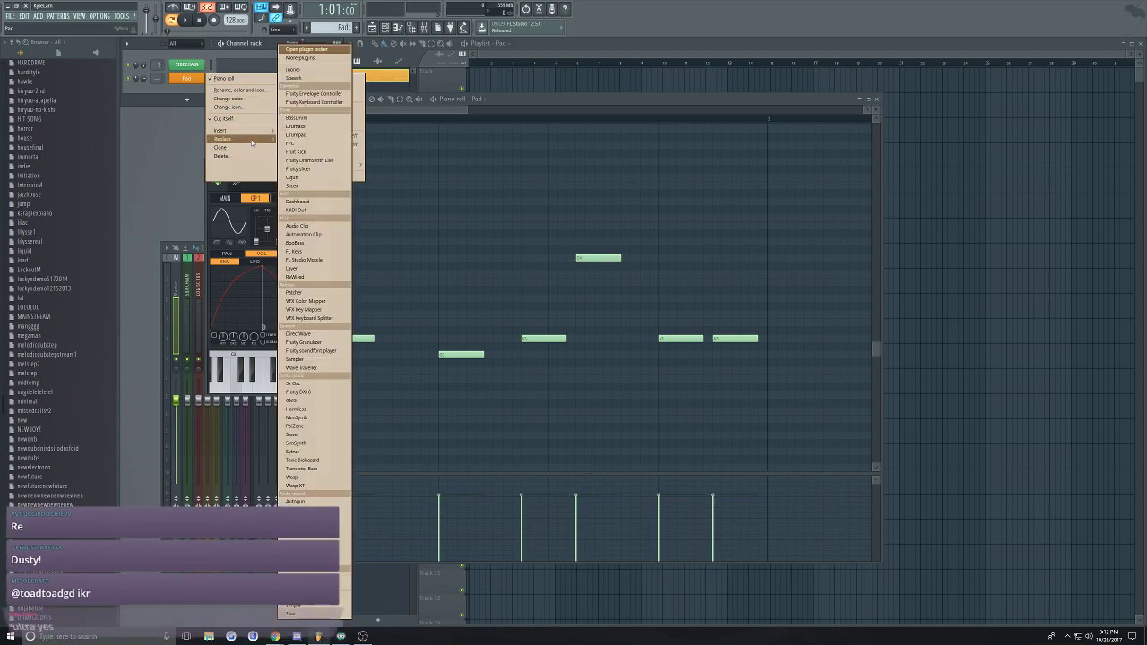
{"action": "left_click", "coordinate": [240, 89]}
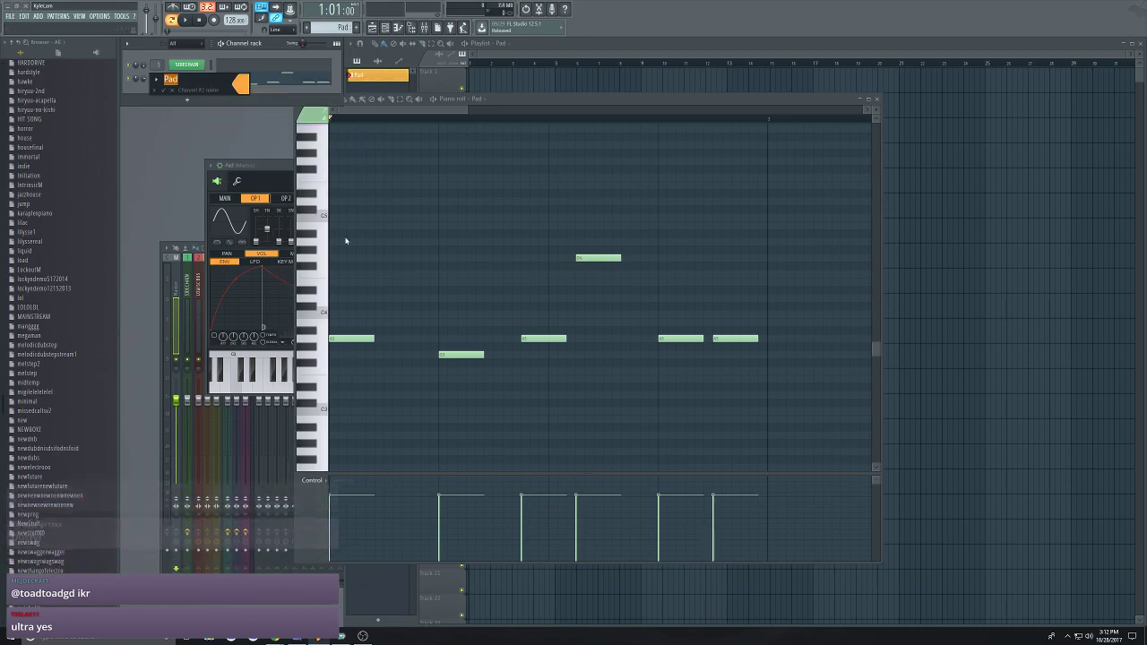
{"action": "type", "text": "Extended Pluc"}
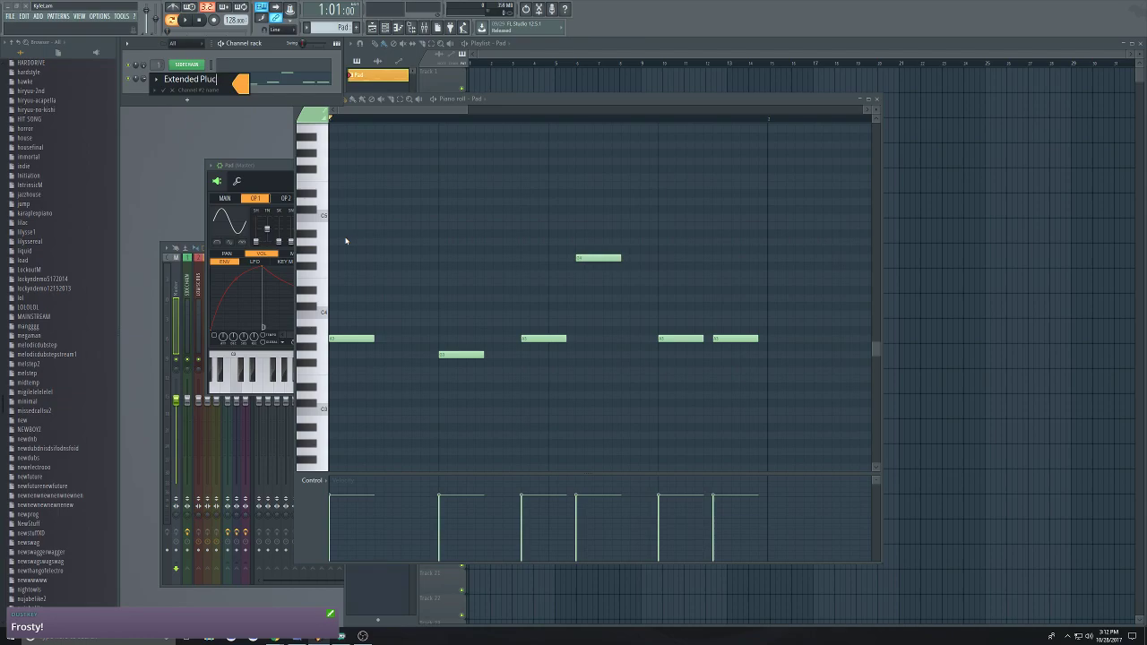
{"action": "type", "text": "kSustain"}
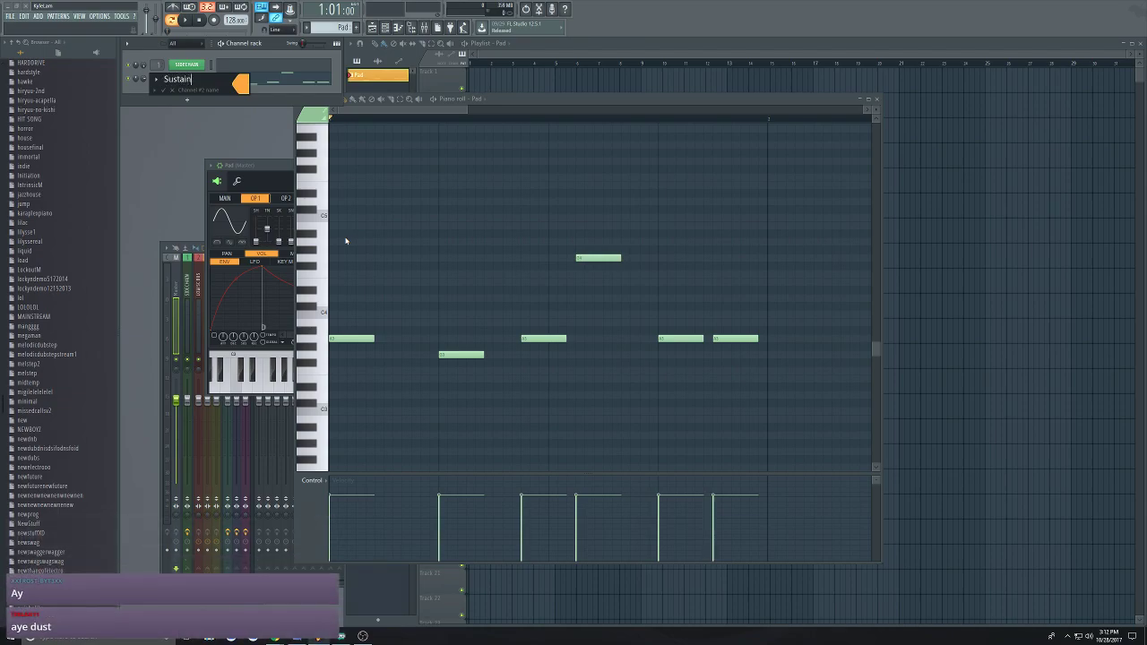
{"action": "type", "text": " Pluck"}
{"action": "key", "text": "Return"}
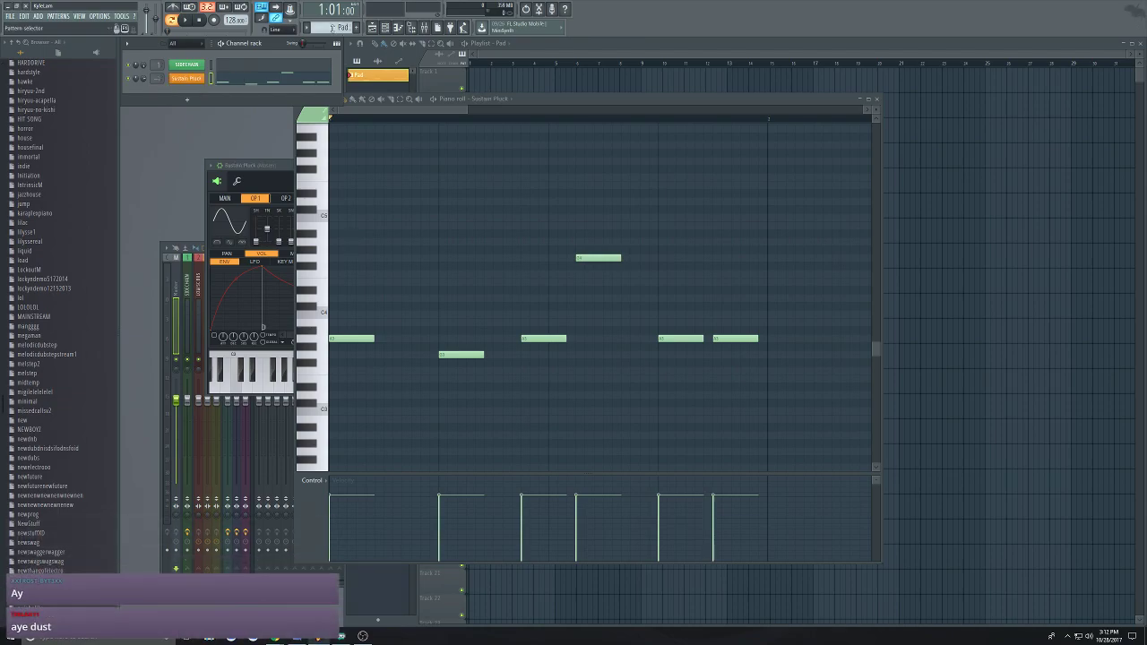
Rename the current pattern as Sustain Pluck
{"action": "left_click", "coordinate": [308, 27]}
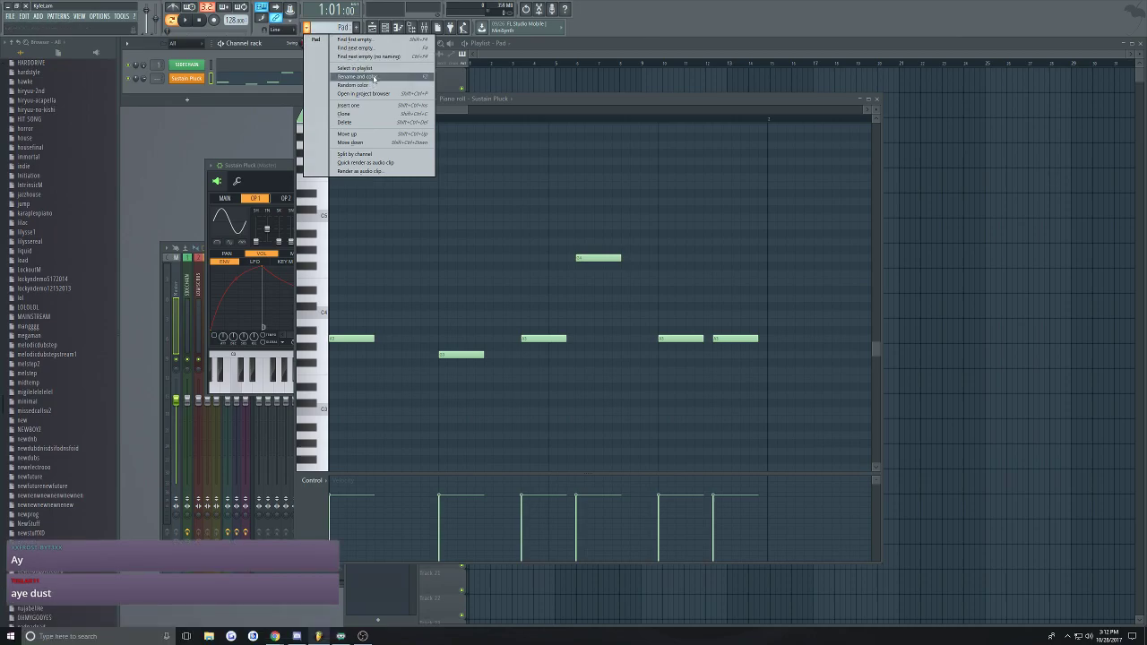
{"action": "left_click", "coordinate": [377, 79]}
{"action": "type", "text": "Sustain Pluck"}
{"action": "key", "text": "Return"}
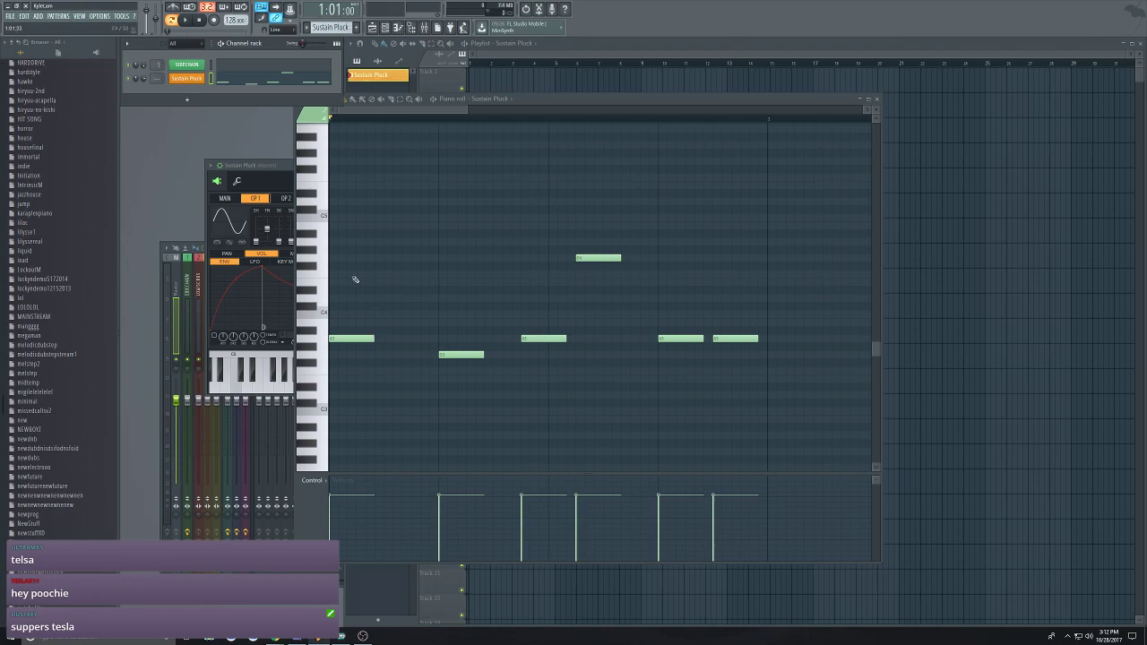
{"action": "left_click", "coordinate": [431, 216]}
{"action": "right_click", "coordinate": [433, 217]}
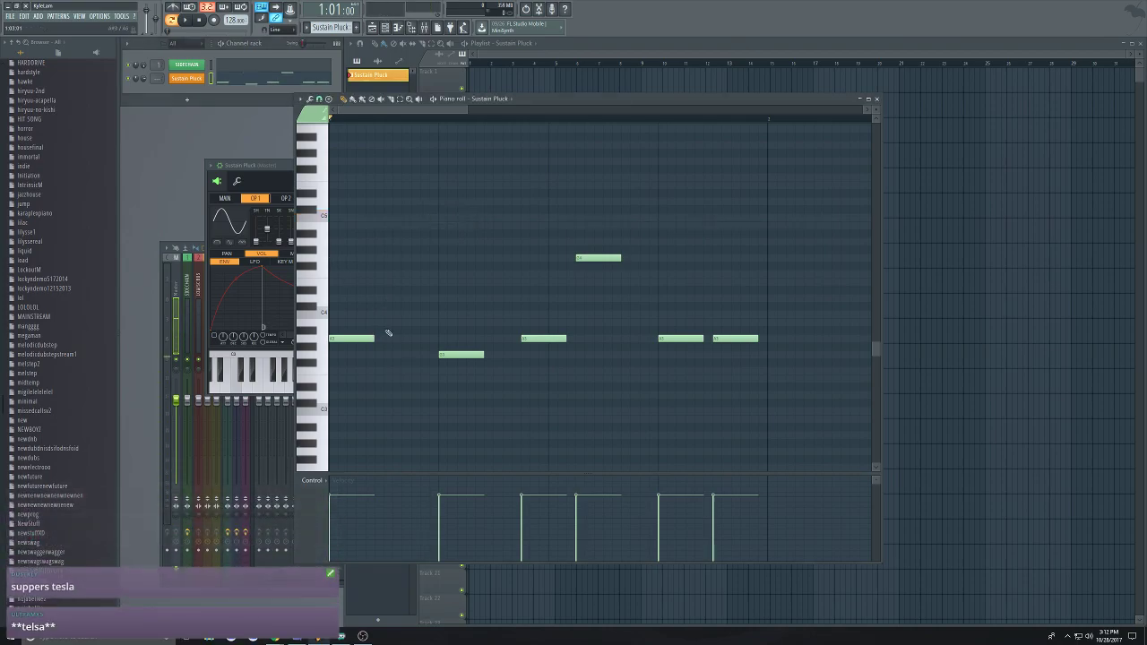
Open the Sustain Pluck synth and shape operator 1's oscillator into a rounded square wave while playing the pattern
{"action": "left_click", "coordinate": [187, 79]}
{"action": "left_click", "coordinate": [187, 79]}
{"action": "key", "text": "space"}
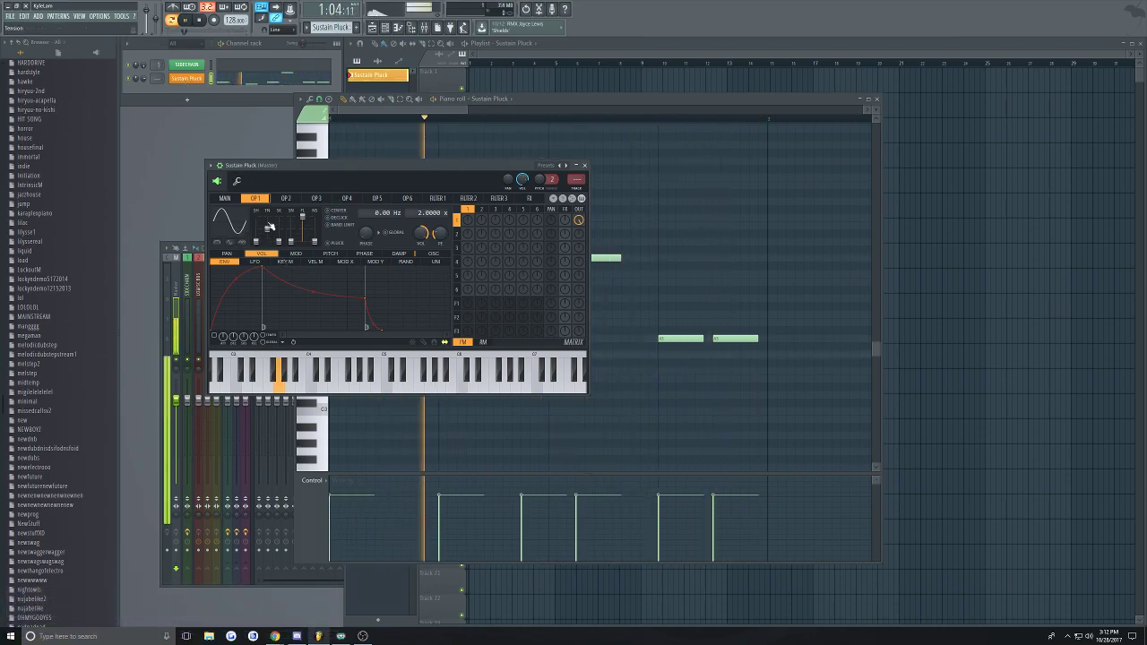
{"action": "left_click_drag", "start_coordinate": [268, 227], "coordinate": [267, 221]}
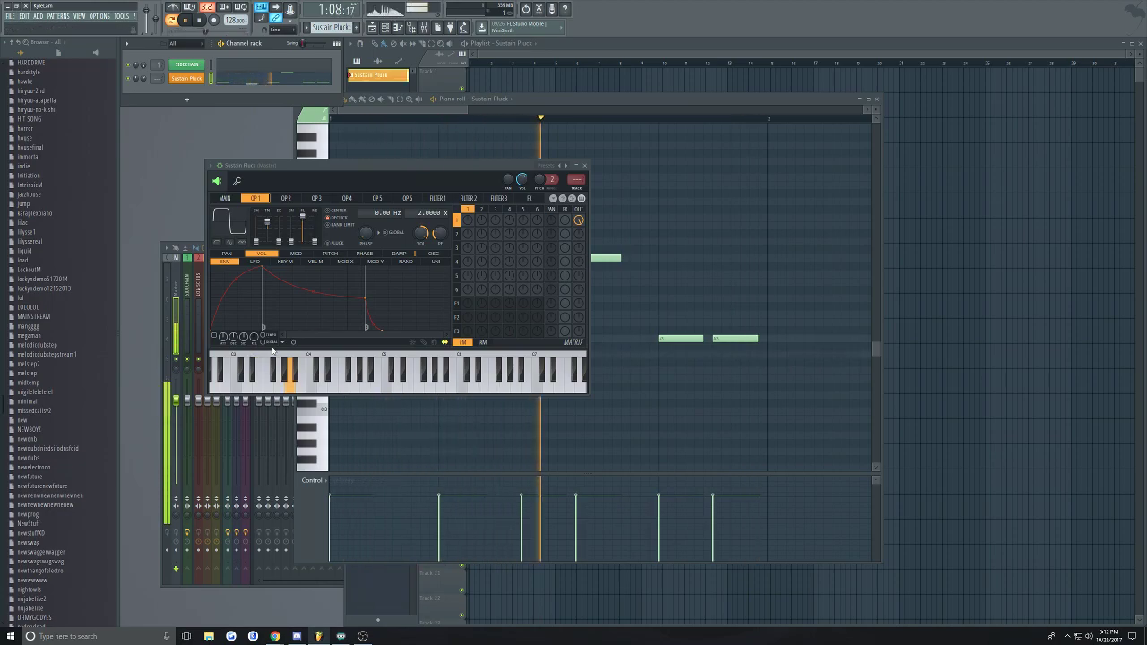
{"action": "key", "text": "space"}
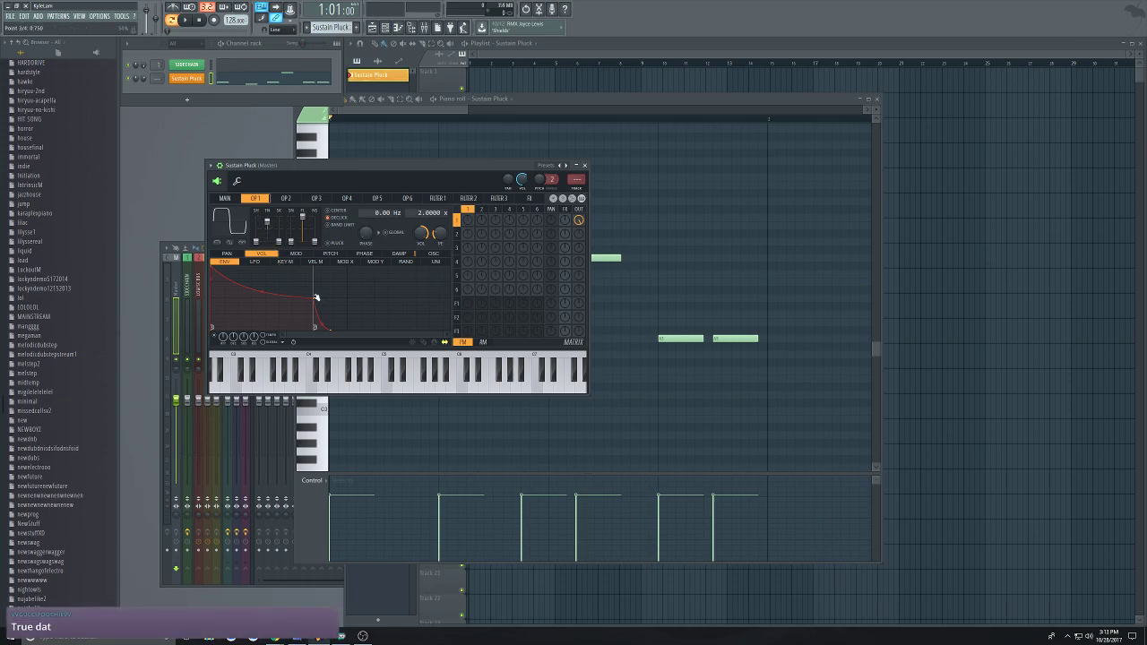
Give operator 1's volume envelope an instant attack and a fast decay to a low sustain level
{"action": "left_click_drag", "start_coordinate": [277, 317], "coordinate": [278, 327]}
{"action": "key", "text": "space"}
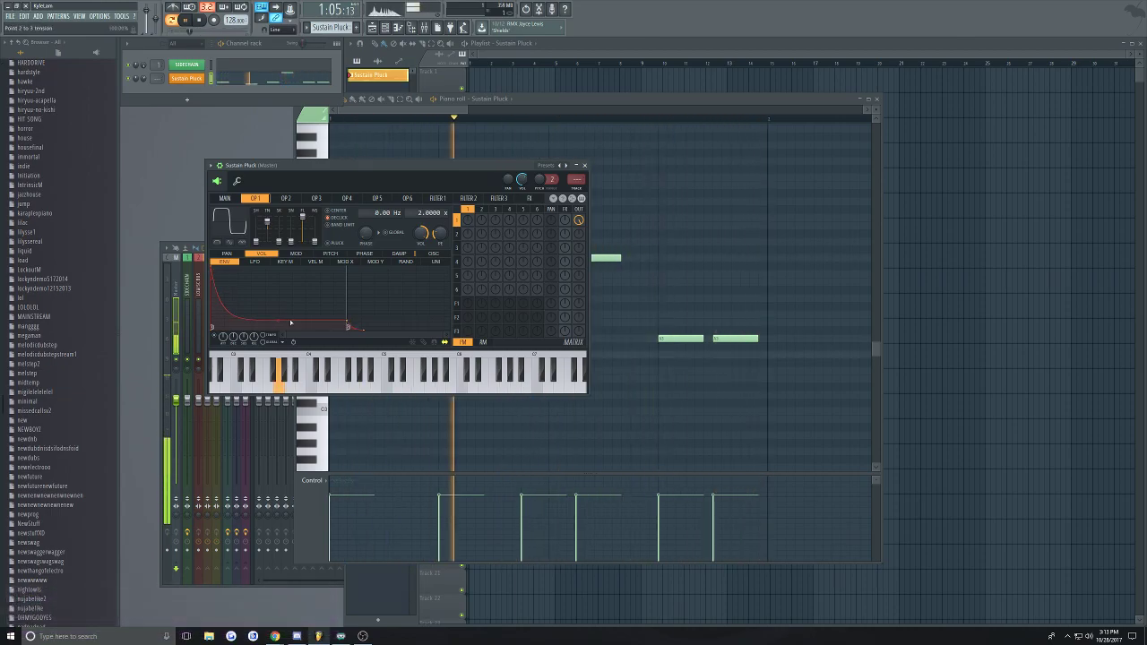
{"action": "left_click_drag", "start_coordinate": [347, 324], "coordinate": [355, 325]}
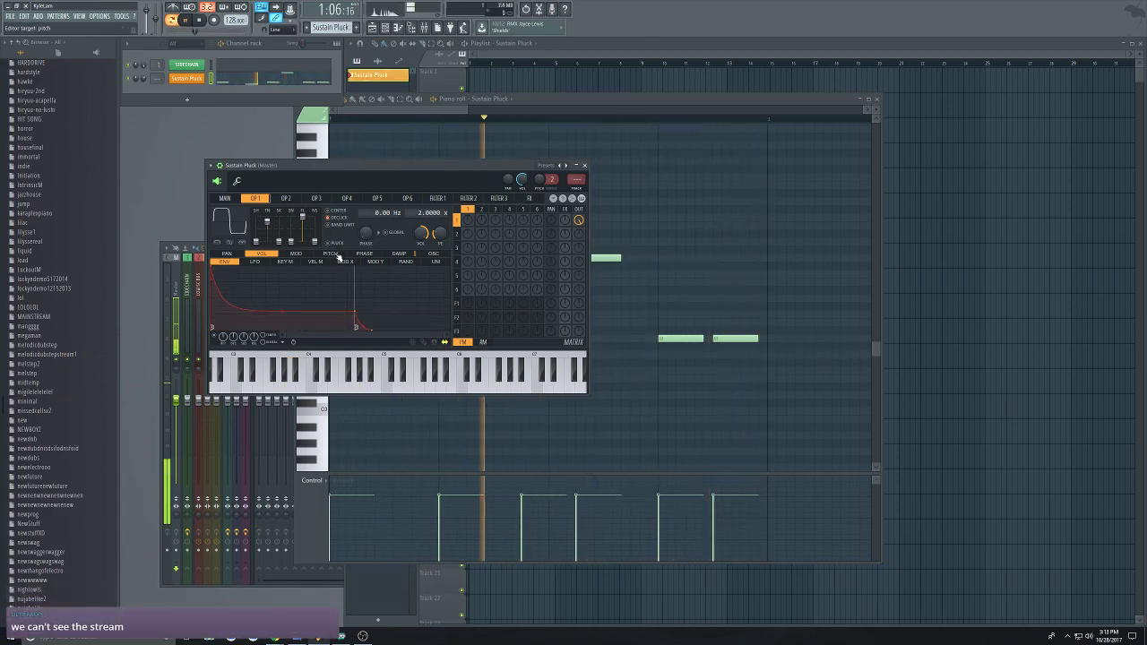
{"action": "key", "text": "space"}
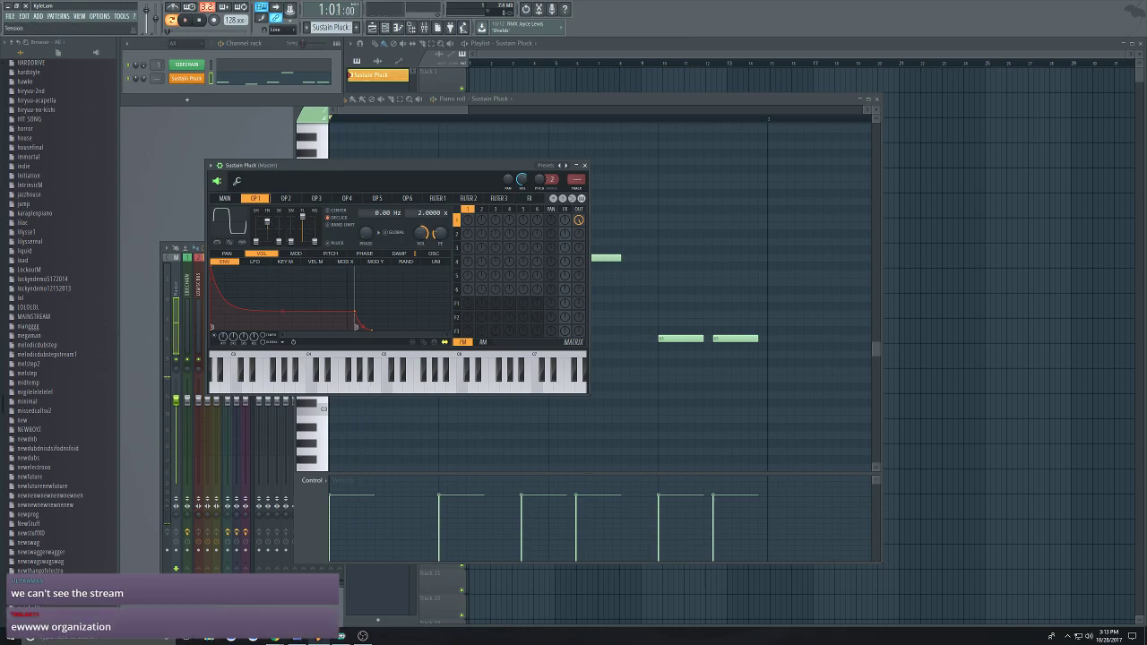
Enable operator 1's pitch envelope, flatten it at the centre with a brief downward sweep at note start, and remove its release segment
{"action": "key", "text": "space"}
{"action": "left_click", "coordinate": [331, 253]}
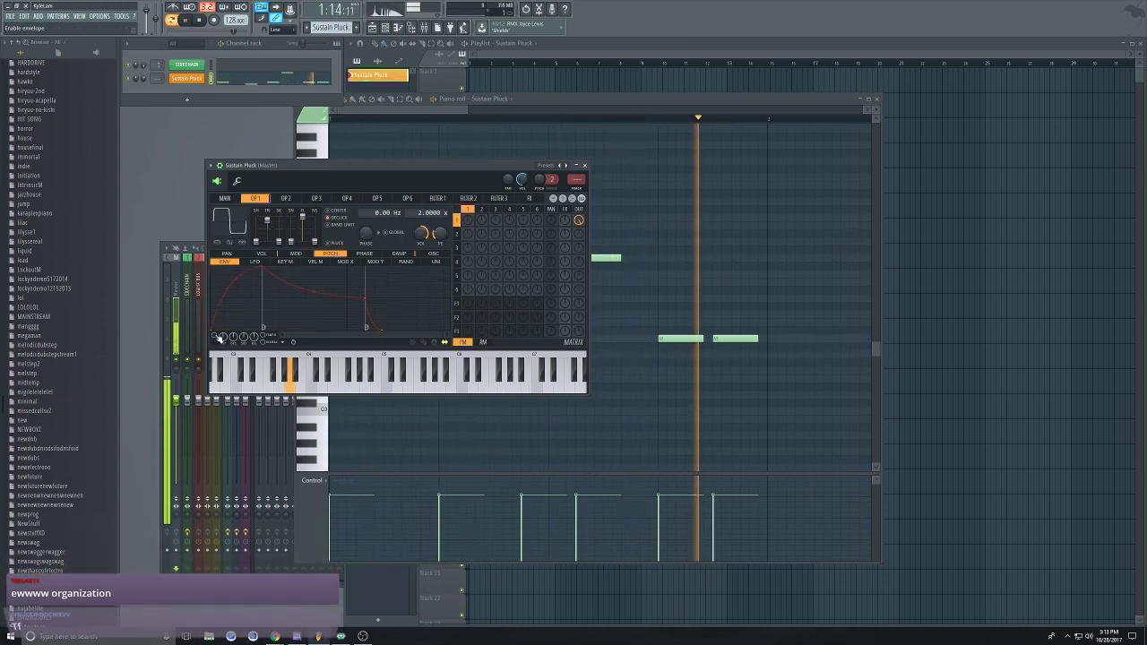
{"action": "left_click", "coordinate": [219, 338]}
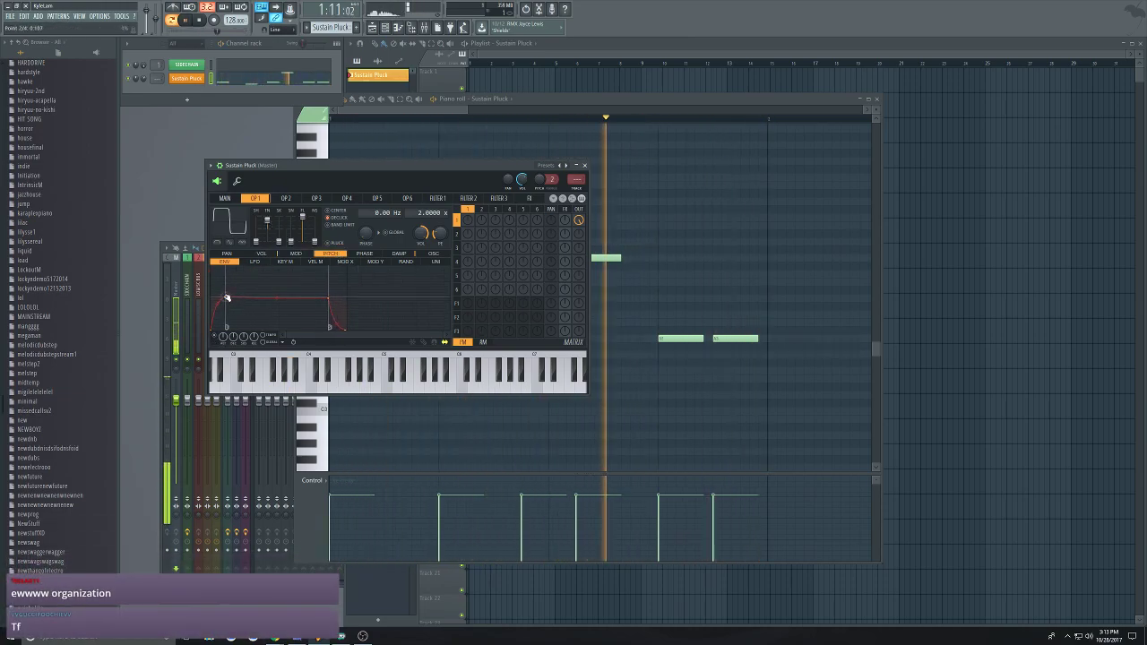
{"action": "right_click", "coordinate": [324, 305]}
{"action": "left_click", "coordinate": [403, 380]}
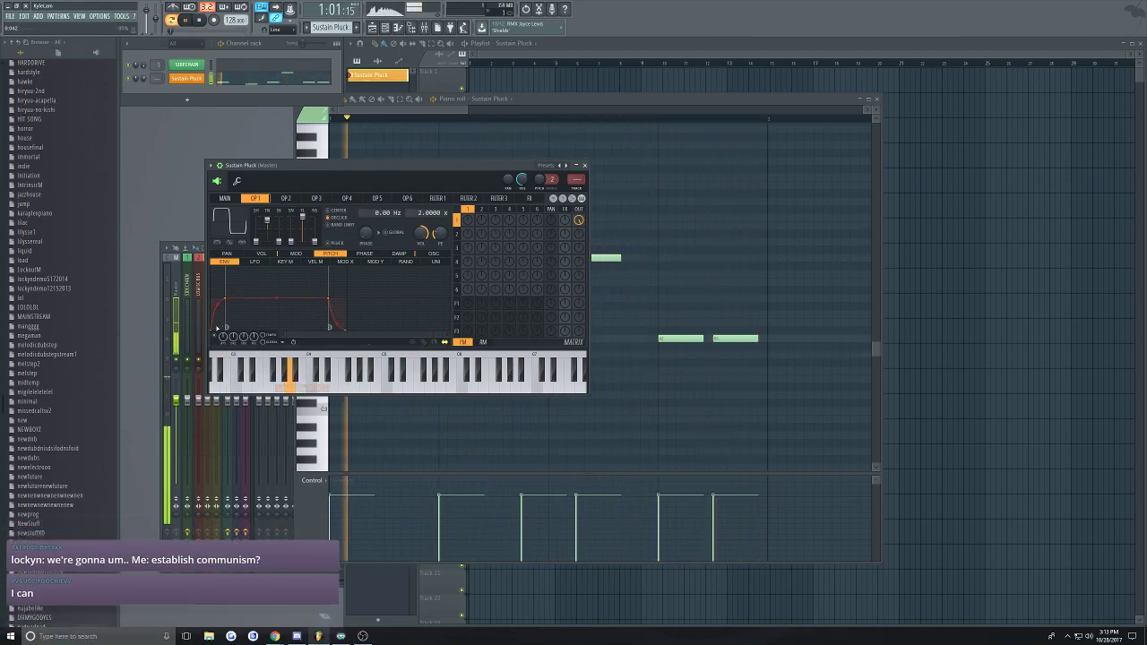
{"action": "left_click_drag", "start_coordinate": [215, 328], "coordinate": [219, 299]}
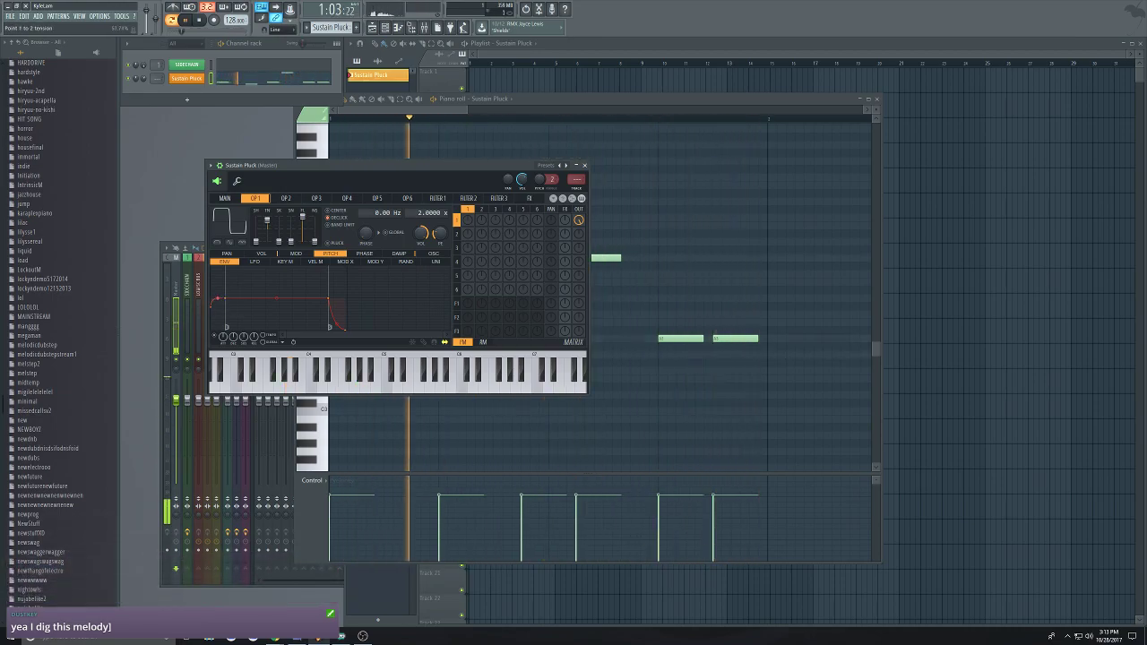
{"action": "right_click", "coordinate": [347, 330]}
{"action": "left_click", "coordinate": [373, 343]}
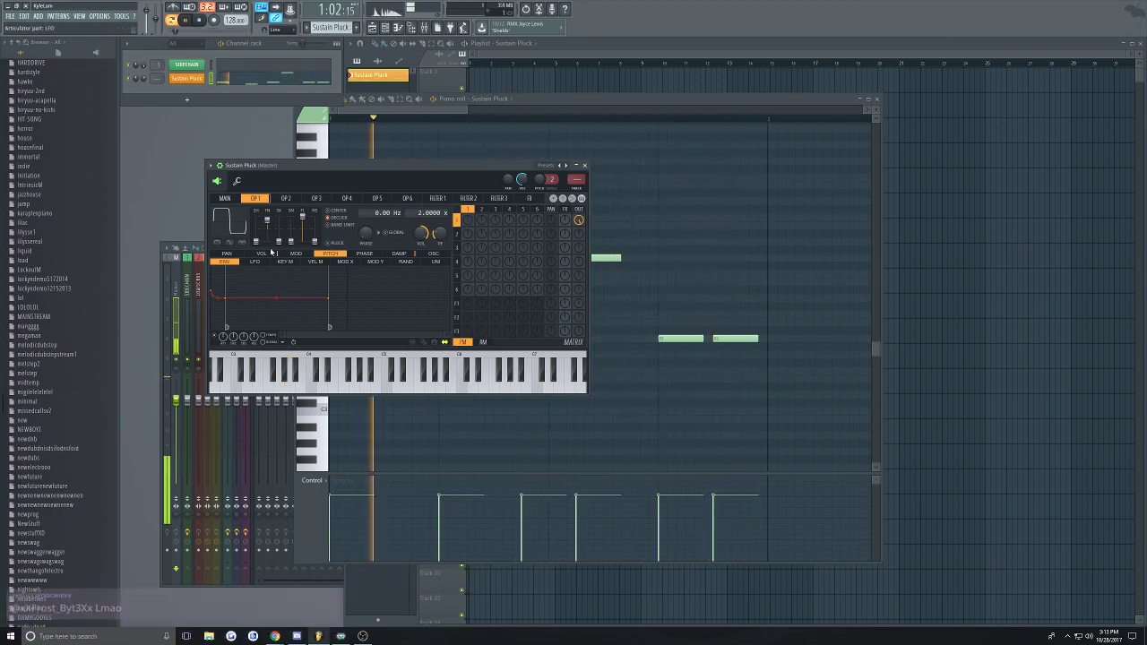
{"action": "key", "text": "space"}
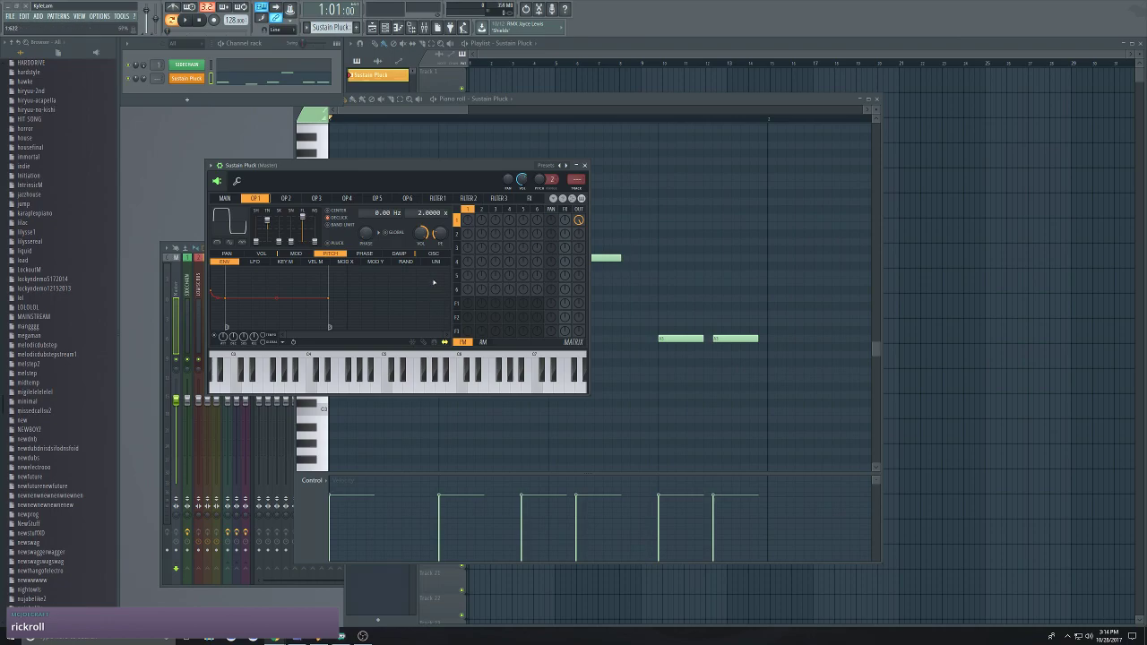
Send operator 1 to the FX at 100% and set operator 2 to modulate operator 1 in the matrix
{"action": "left_click_drag", "start_coordinate": [423, 168], "coordinate": [396, 199]}
{"action": "key", "text": "space"}
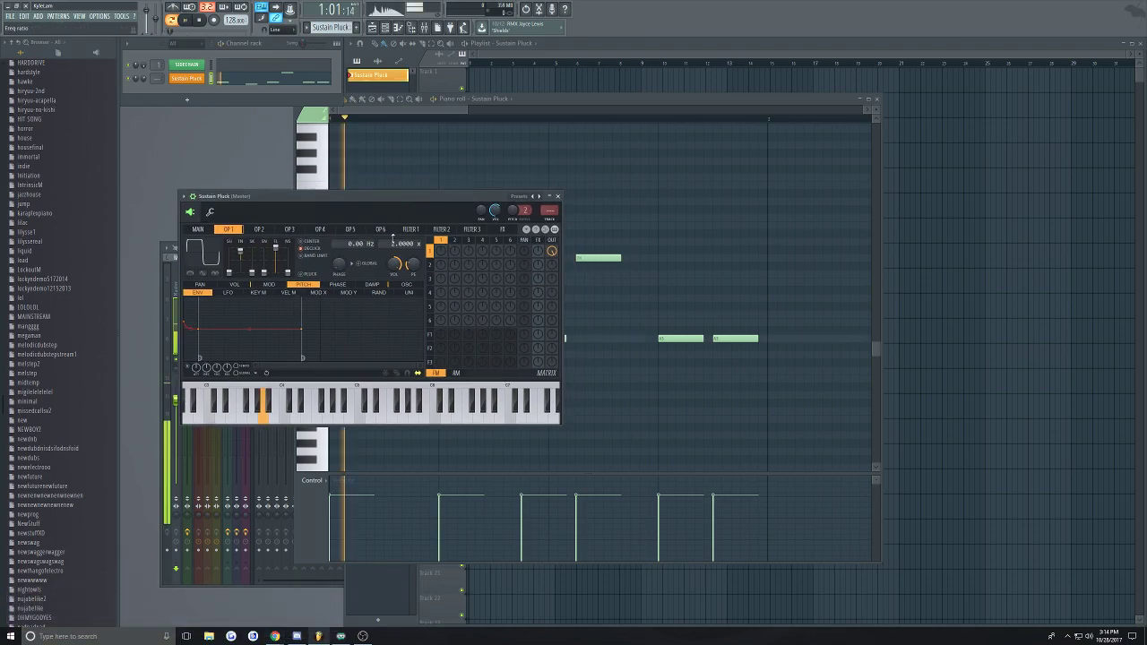
{"action": "left_click_drag", "start_coordinate": [542, 252], "coordinate": [542, 235]}
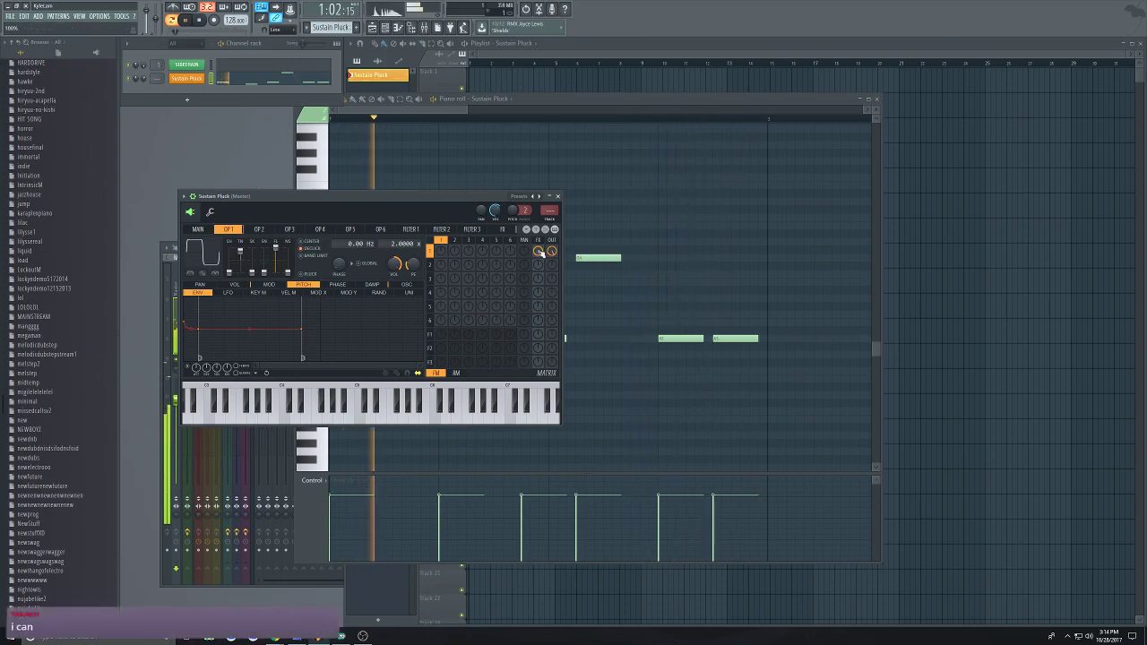
{"action": "left_click", "coordinate": [259, 229]}
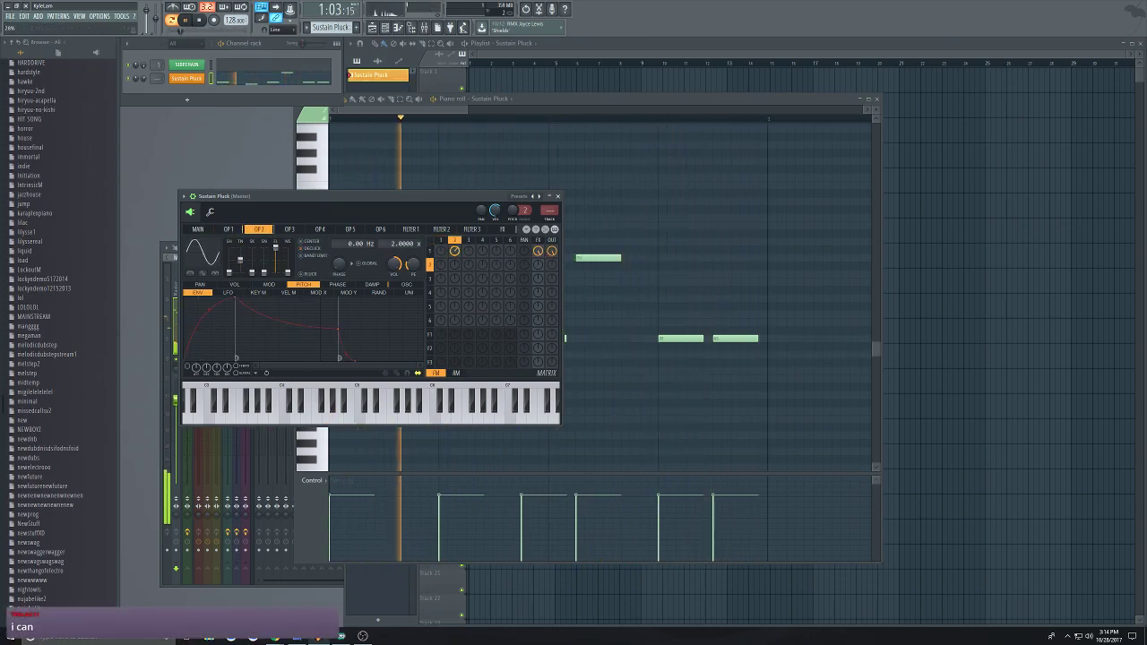
Enable operator 2's volume envelope and shape it with an instant attack and a steep decay down to zero
{"action": "mouse_move", "coordinate": [187, 300]}
{"action": "left_mouse_down"}
{"action": "mouse_move", "coordinate": [236, 296]}
{"action": "mouse_move", "coordinate": [184, 297]}
{"action": "left_mouse_up"}
{"action": "left_click", "coordinate": [186, 365]}
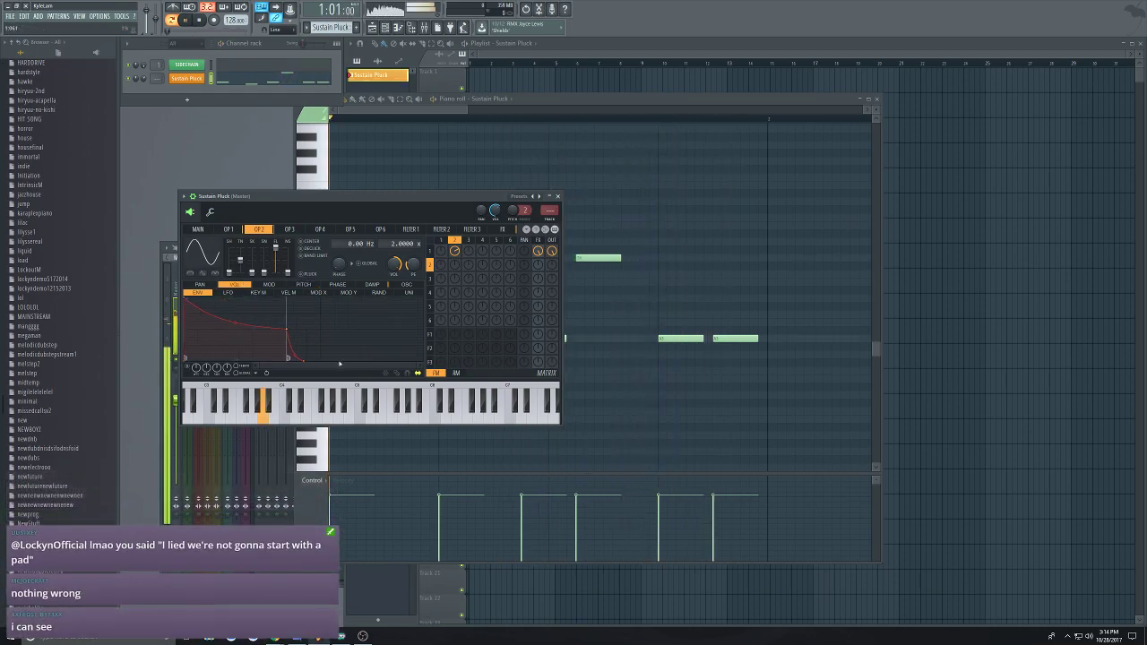
{"action": "left_click_drag", "start_coordinate": [286, 329], "coordinate": [325, 360]}
{"action": "left_click_drag", "start_coordinate": [254, 347], "coordinate": [254, 360]}
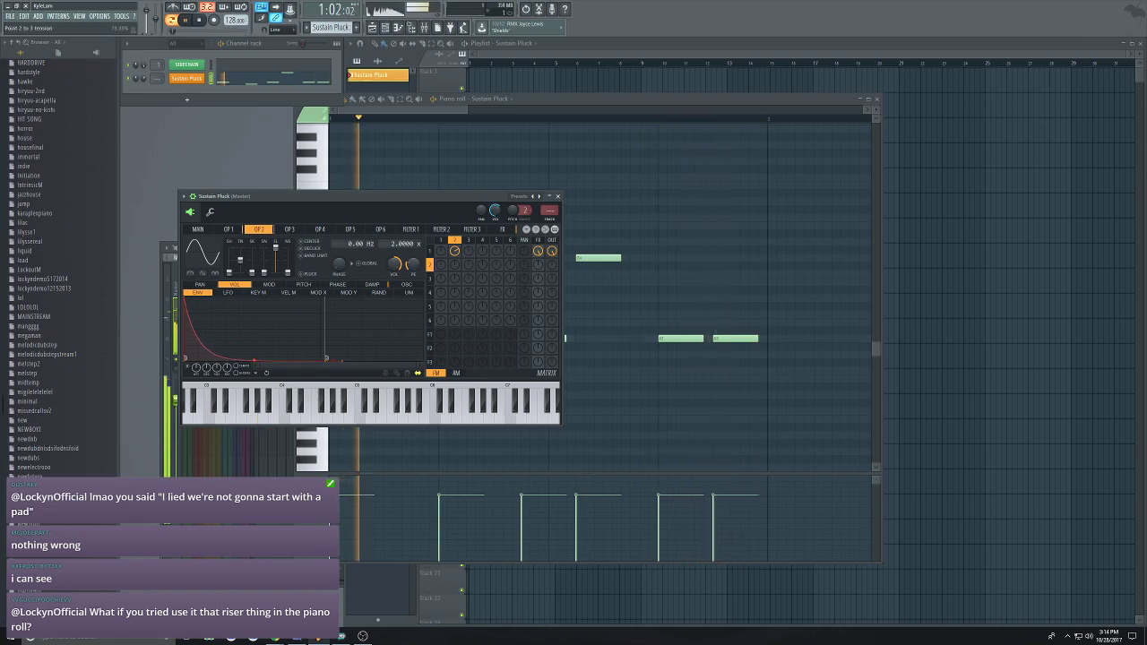
Remove the release segment of operator 2's volume envelope and add an early mid-level point for a sharper initial drop
{"action": "right_click", "coordinate": [343, 360]}
{"action": "left_click", "coordinate": [366, 374]}
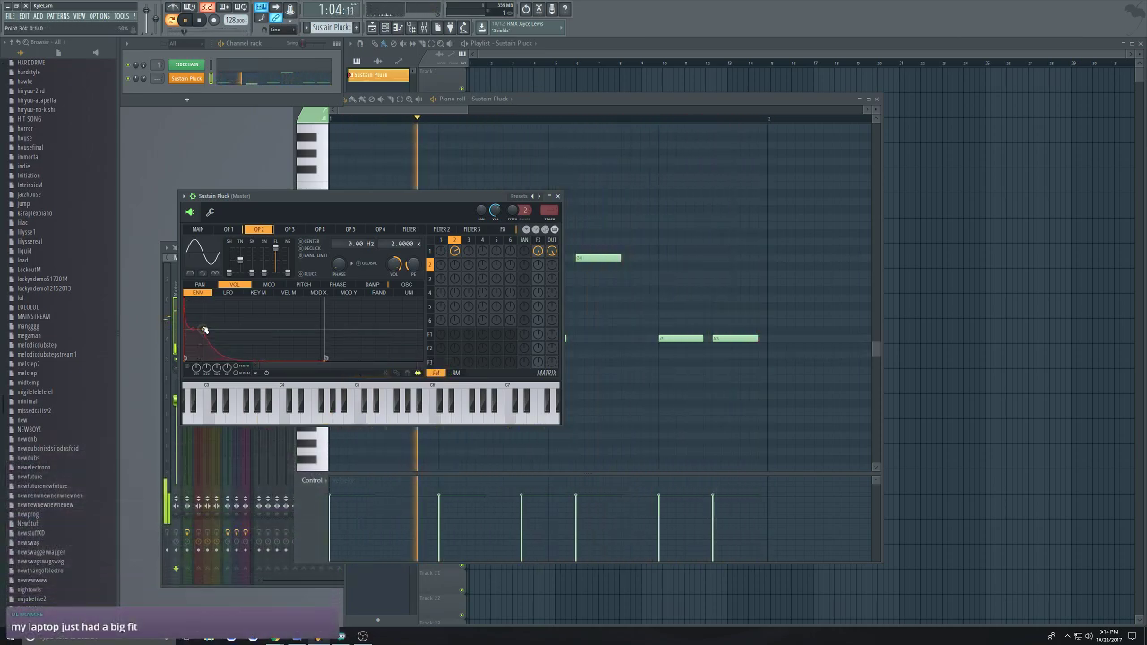
{"action": "left_click_drag", "start_coordinate": [203, 330], "coordinate": [193, 326]}
{"action": "left_click_drag", "start_coordinate": [255, 360], "coordinate": [254, 358]}
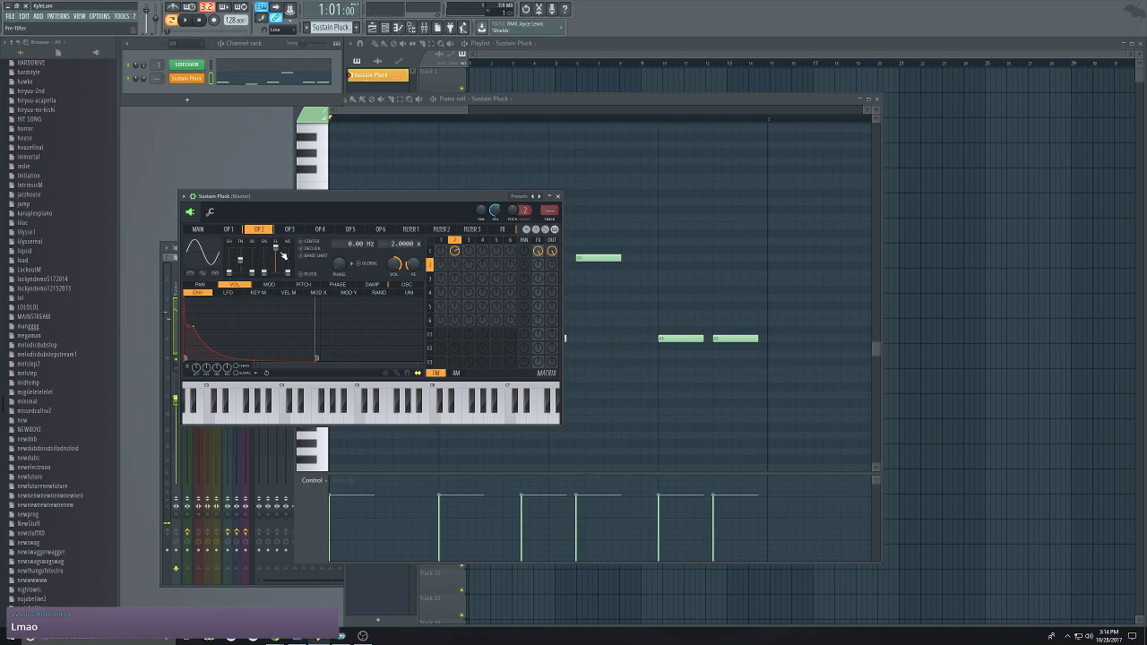
Shape operator 2's oscillator into a rounded square wave and audition the pattern
{"action": "mouse_move", "coordinate": [352, 244]}
{"action": "left_mouse_down"}
{"action": "mouse_move", "coordinate": [352, 216]}
{"action": "mouse_move", "coordinate": [352, 245]}
{"action": "left_mouse_up"}
{"action": "left_click_drag", "start_coordinate": [240, 260], "coordinate": [252, 267]}
{"action": "key", "text": "space"}
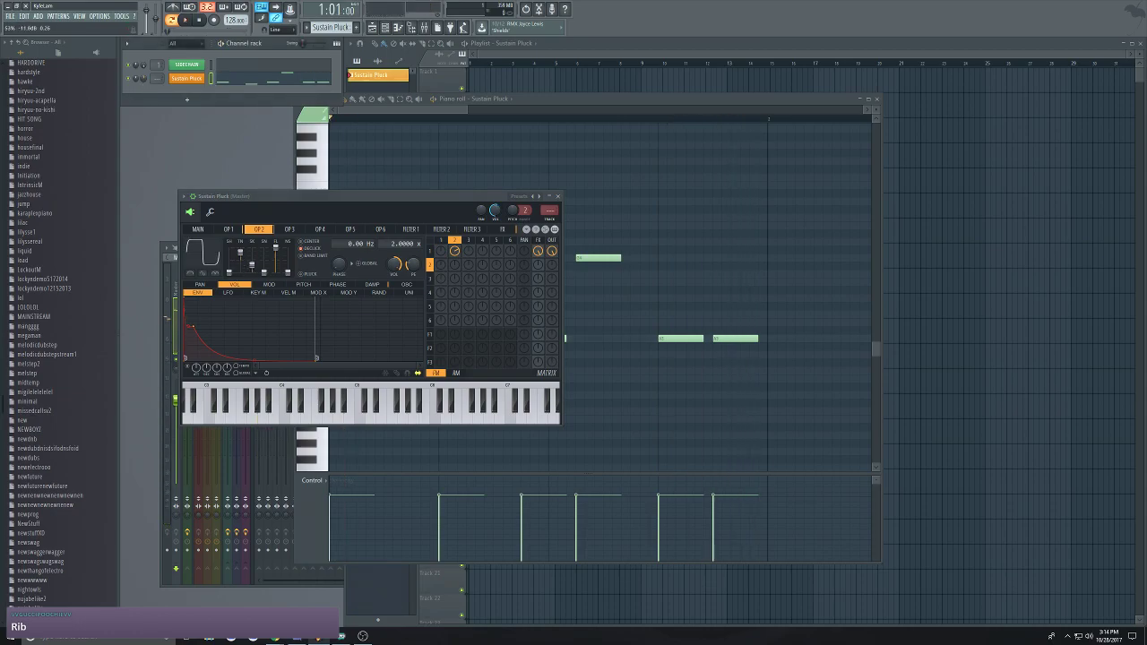
{"action": "key", "text": "space"}
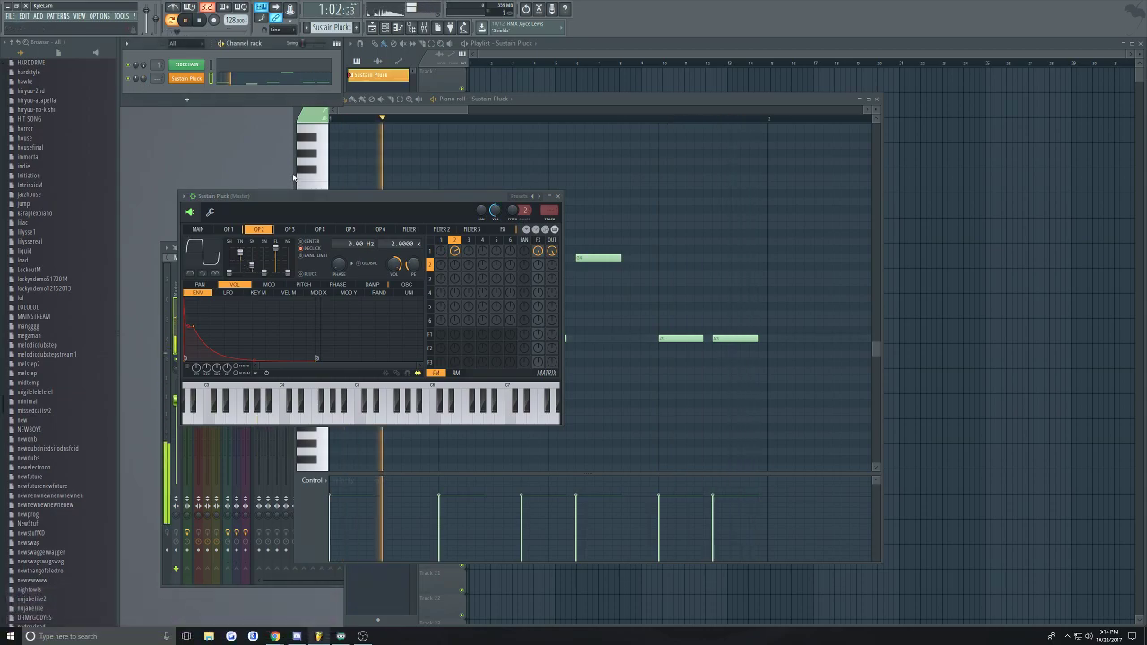
{"action": "key", "text": "space"}
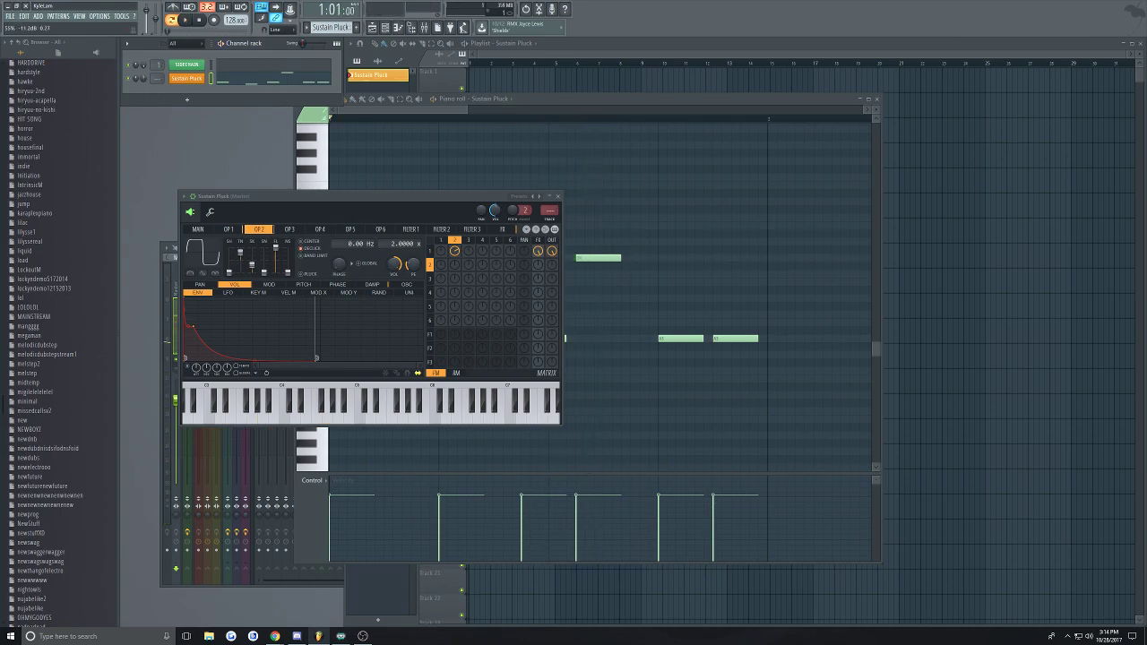
{"action": "key", "text": "space"}
{"action": "left_click", "coordinate": [515, 56]}
{"action": "key", "text": "space"}
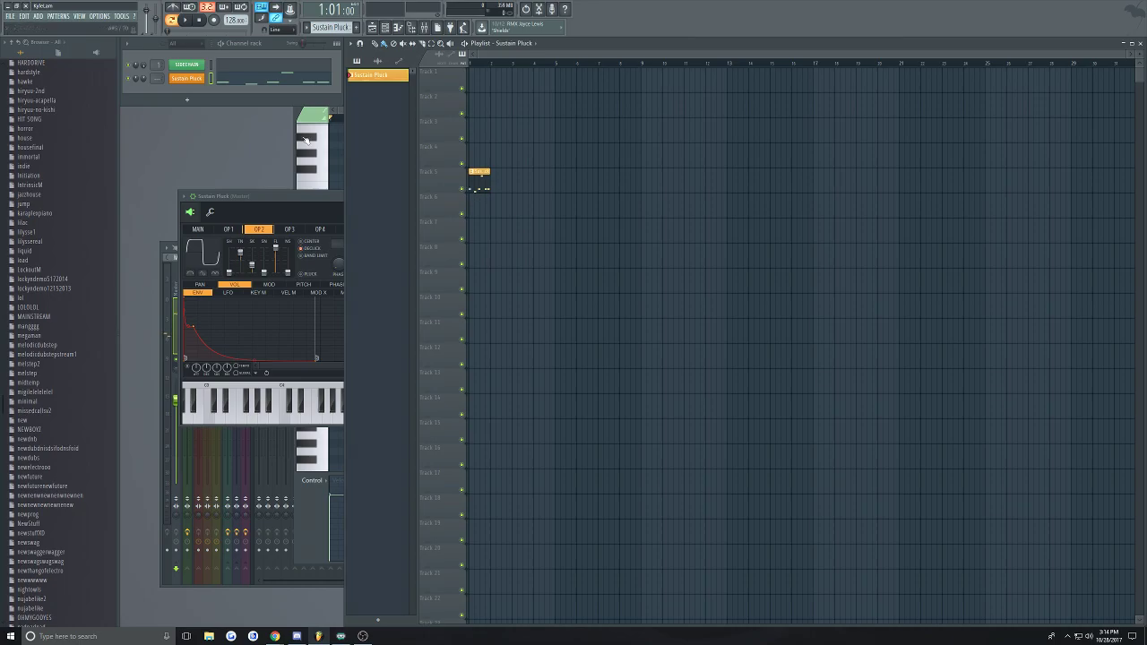
Reopen the Sustain Pluck piano roll and add A3 on step 3 and G3 on step 5 of bar 2
{"action": "left_click", "coordinate": [259, 84]}
{"action": "scroll", "coordinate": [363, 346], "scroll_direction": "down", "scroll_amount": 4}
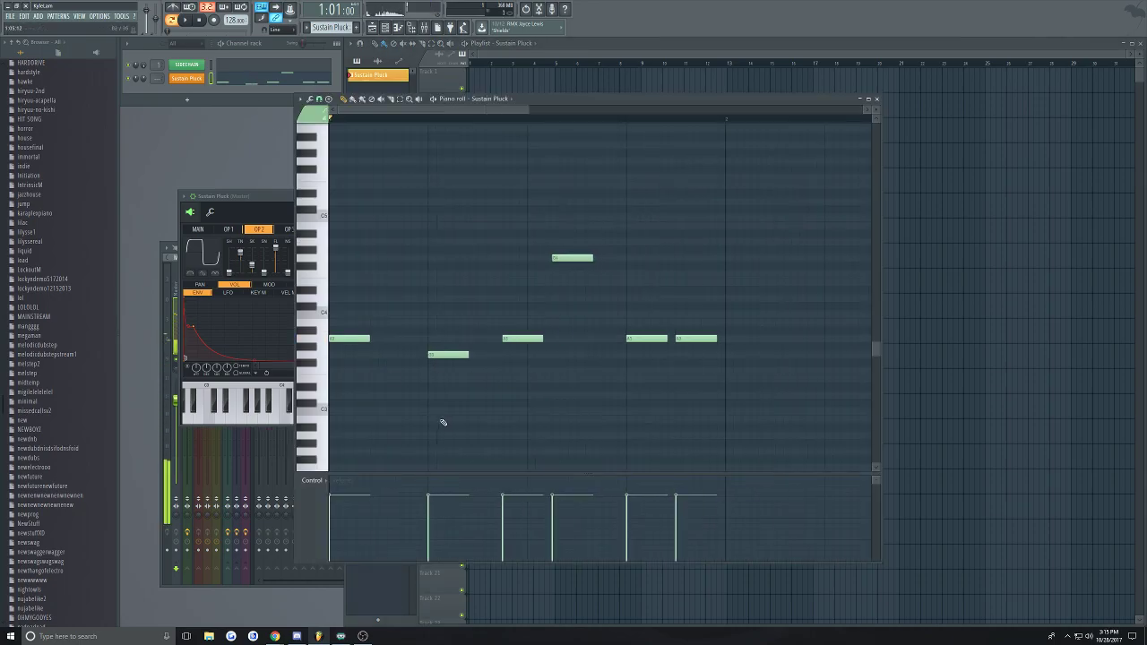
{"action": "left_click", "coordinate": [502, 341]}
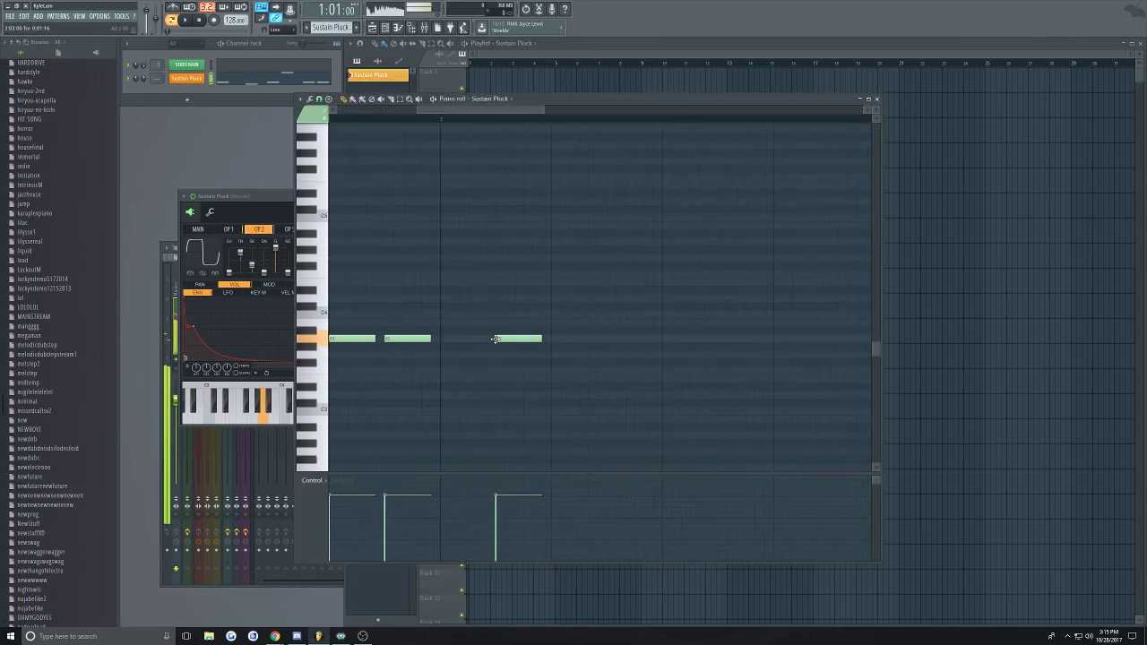
{"action": "left_click", "coordinate": [553, 356]}
{"action": "scroll", "coordinate": [610, 353], "scroll_direction": "down", "scroll_amount": 3}
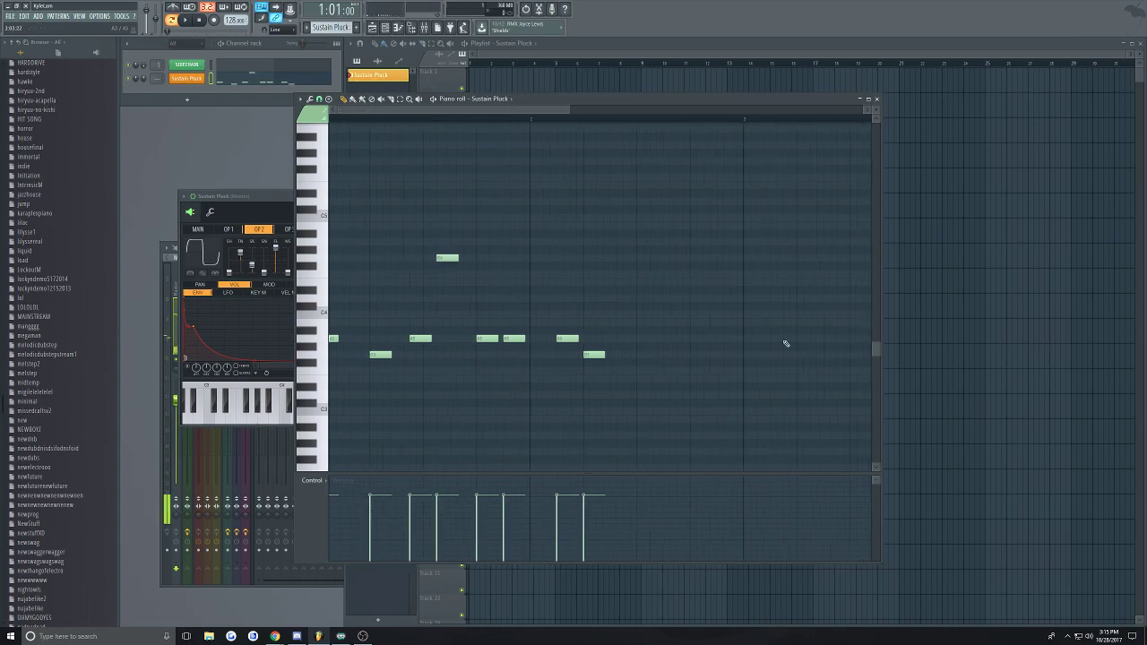
Continue bar 2 of the melody with A3 on step 8 and G4 on step 11
{"action": "scroll", "coordinate": [770, 346], "scroll_direction": "up", "scroll_amount": 2}
{"action": "left_click", "coordinate": [519, 340]}
{"action": "left_click", "coordinate": [570, 283]}
{"action": "mouse_move", "coordinate": [587, 286]}
{"action": "left_mouse_down"}
{"action": "mouse_move", "coordinate": [600, 283]}
{"action": "mouse_move", "coordinate": [600, 252]}
{"action": "mouse_move", "coordinate": [601, 269]}
{"action": "left_mouse_up"}
{"action": "scroll", "coordinate": [609, 376], "scroll_direction": "down", "scroll_amount": 3}
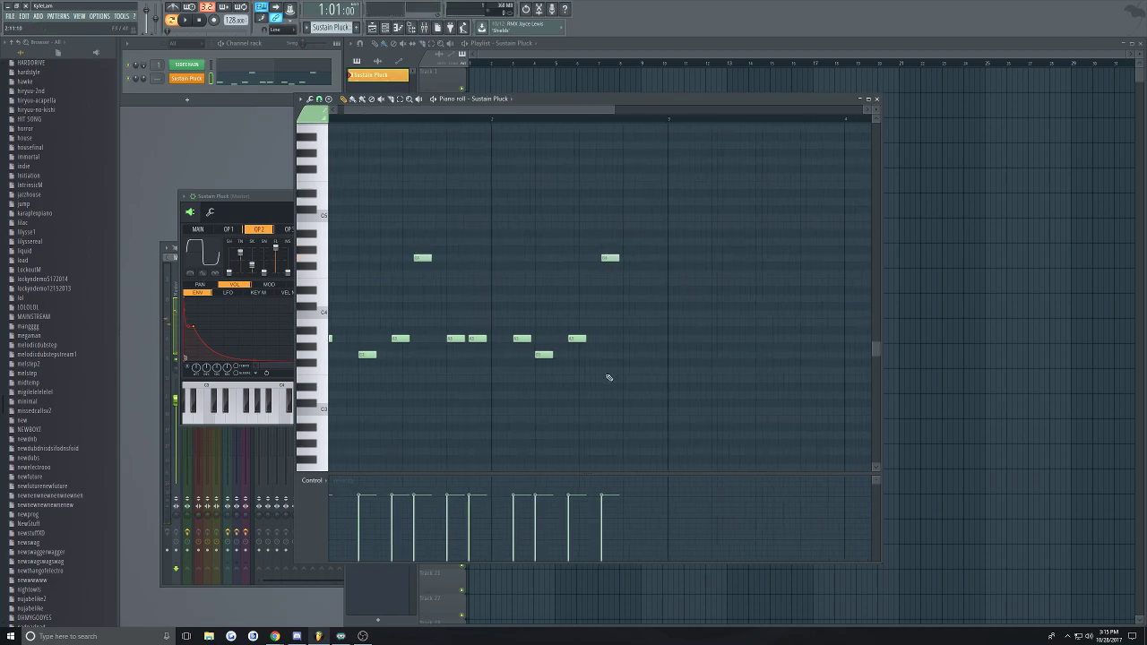
{"action": "scroll", "coordinate": [712, 334], "scroll_direction": "up", "scroll_amount": 2}
{"action": "scroll", "coordinate": [557, 372], "scroll_direction": "up", "scroll_amount": 1}
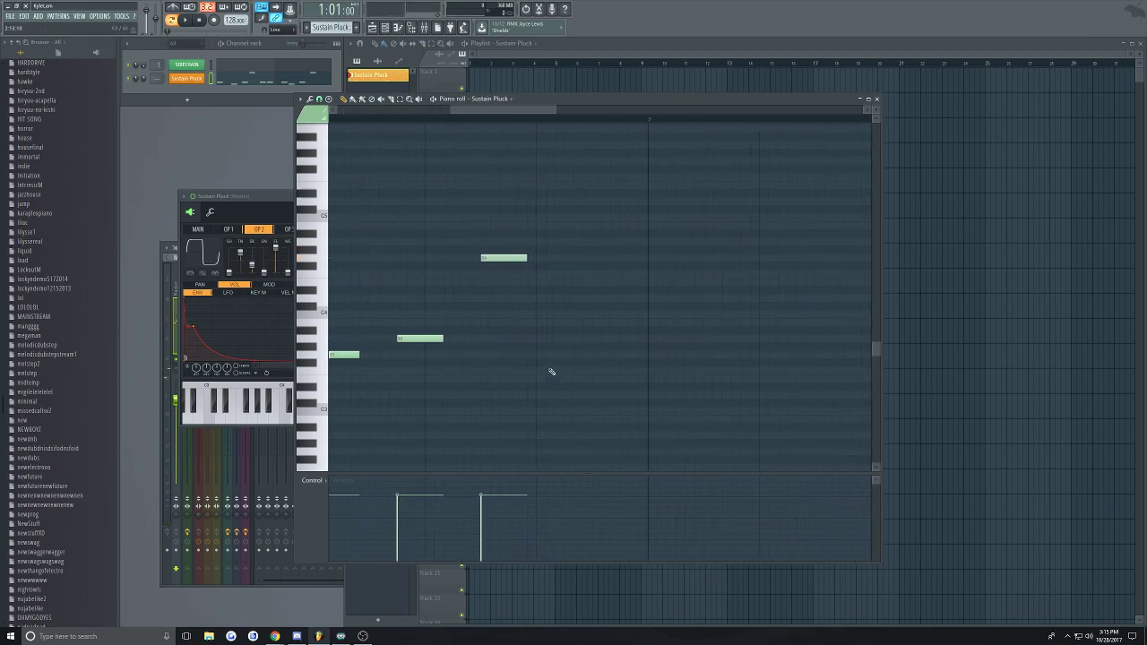
Add a low A2 note on step 15 of bar 2
{"action": "scroll", "coordinate": [556, 364], "scroll_direction": "down", "scroll_amount": 2}
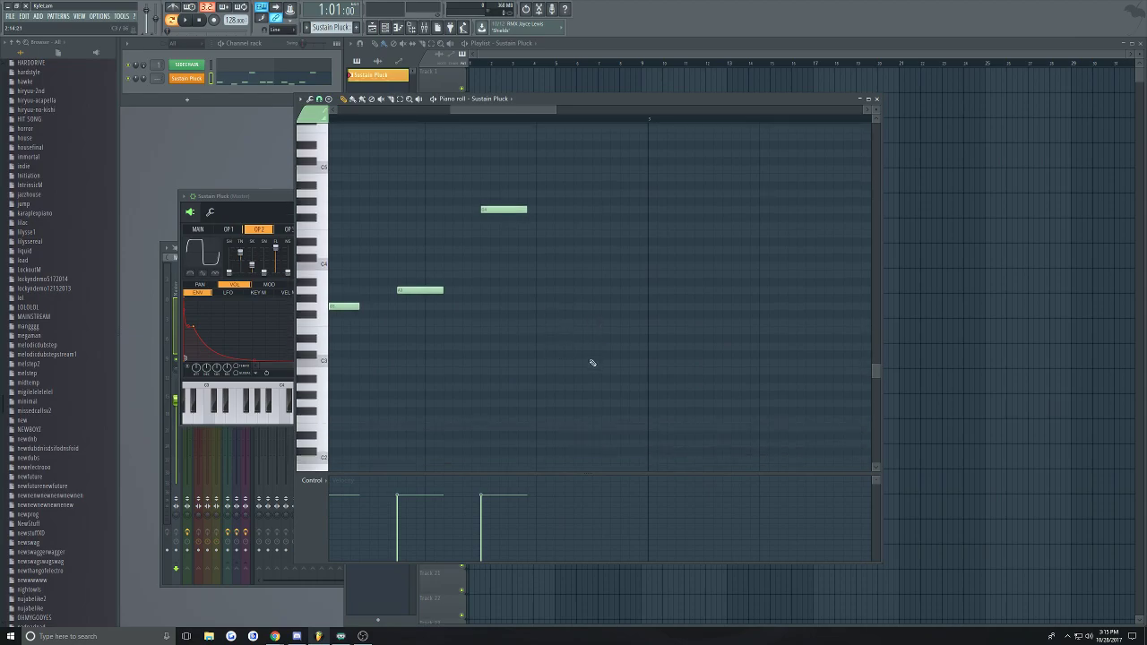
{"action": "left_click", "coordinate": [596, 371]}
{"action": "mouse_move", "coordinate": [597, 370]}
{"action": "left_mouse_down"}
{"action": "mouse_move", "coordinate": [596, 398]}
{"action": "mouse_move", "coordinate": [597, 387]}
{"action": "left_mouse_up"}
{"action": "scroll", "coordinate": [534, 330], "scroll_direction": "down", "scroll_amount": 2}
{"action": "scroll", "coordinate": [534, 331], "scroll_direction": "down", "scroll_amount": 2}
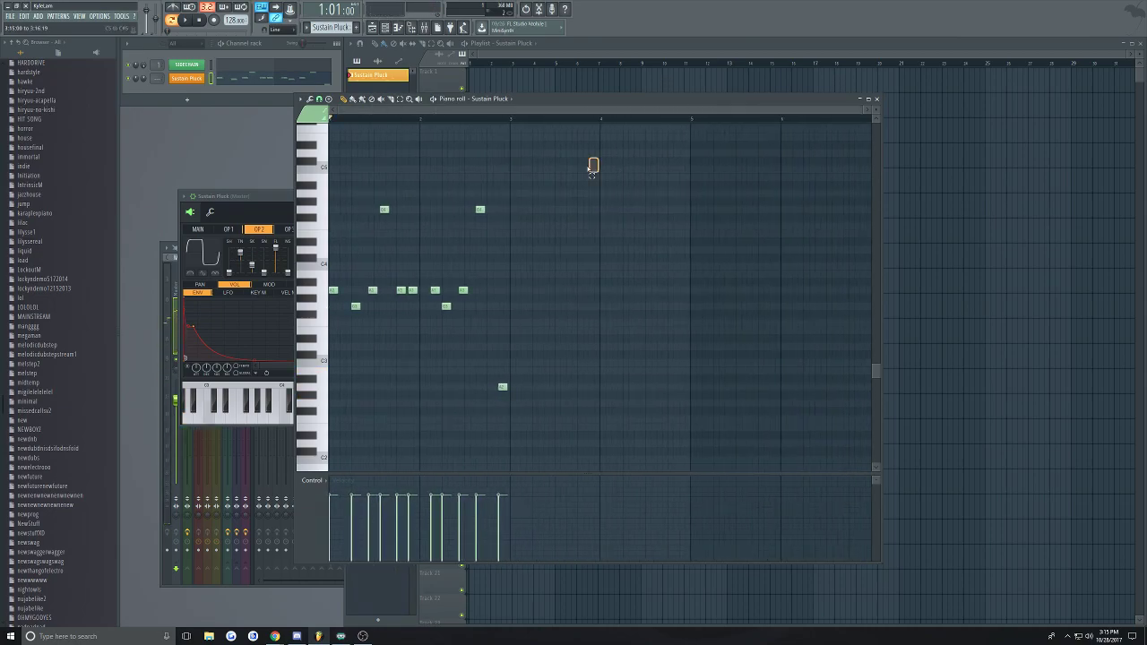
Transpose all the melody notes down one semitone and play the two-bar pattern
{"action": "left_click_drag", "start_coordinate": [604, 169], "coordinate": [322, 473]}
{"action": "scroll", "coordinate": [351, 335], "scroll_direction": "up", "scroll_amount": 2}
{"action": "left_click_drag", "start_coordinate": [416, 114], "coordinate": [335, 266]}
{"action": "left_click", "coordinate": [394, 206]}
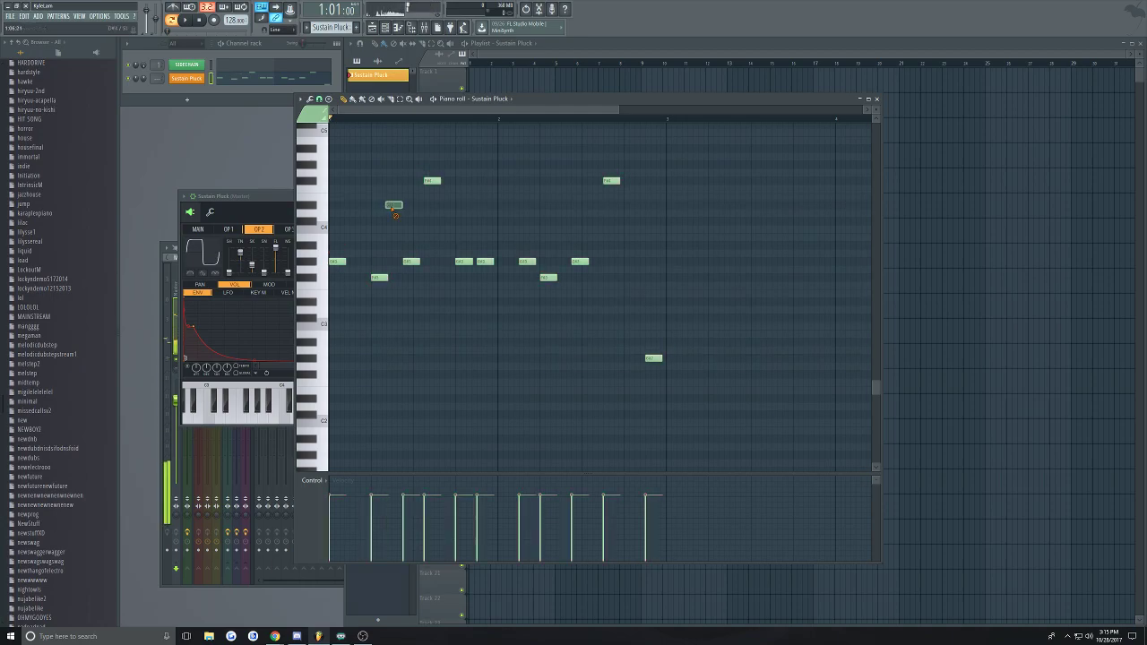
{"action": "right_click", "coordinate": [394, 206]}
{"action": "key", "text": "space"}
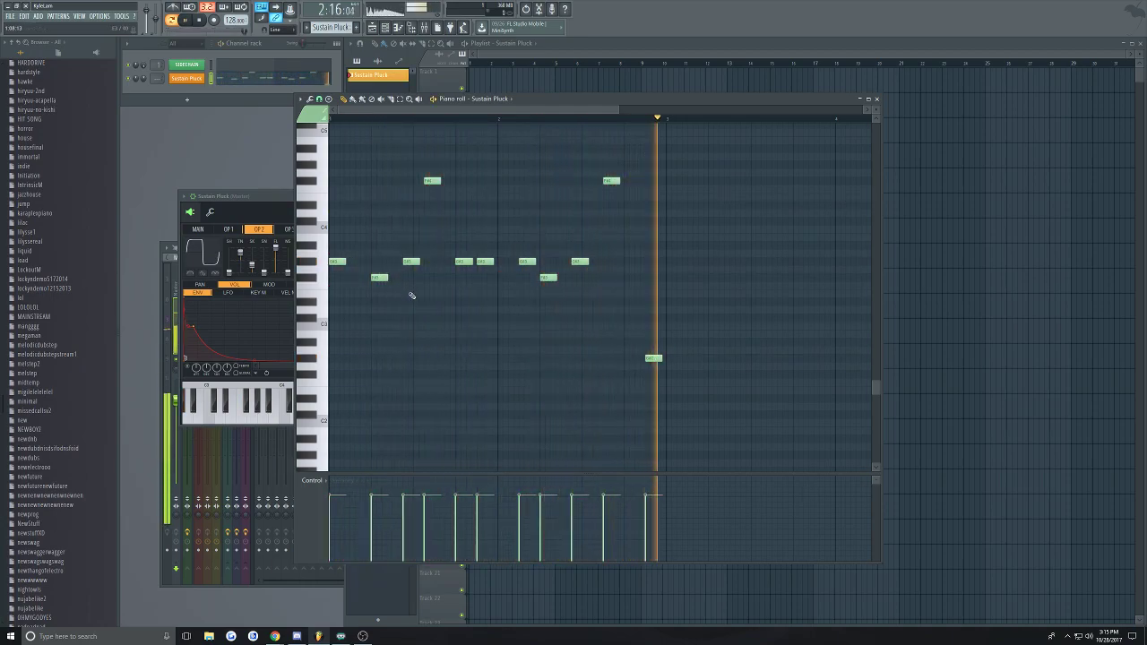
{"action": "left_click", "coordinate": [530, 318]}
{"action": "key", "text": "space"}
Add a G#3 note on step 13 of bar 2, just before the low final note
{"action": "scroll", "coordinate": [684, 313], "scroll_direction": "up", "scroll_amount": 2}
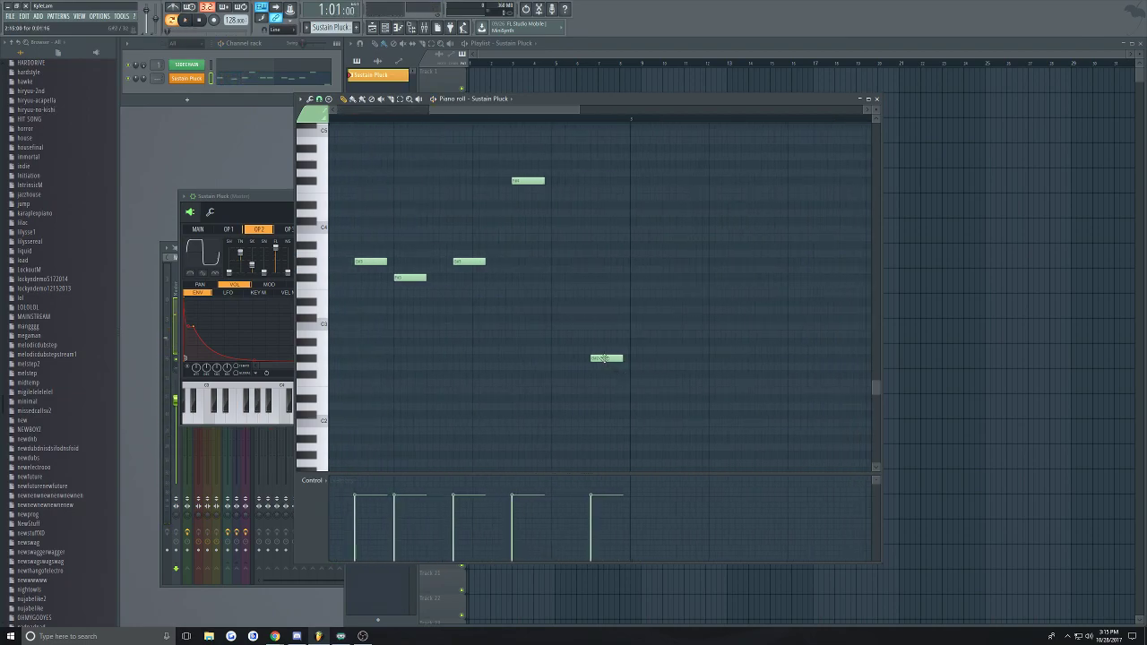
{"action": "mouse_move", "coordinate": [559, 273]}
{"action": "left_mouse_down"}
{"action": "mouse_move", "coordinate": [563, 252]}
{"action": "mouse_move", "coordinate": [566, 271]}
{"action": "left_mouse_up"}
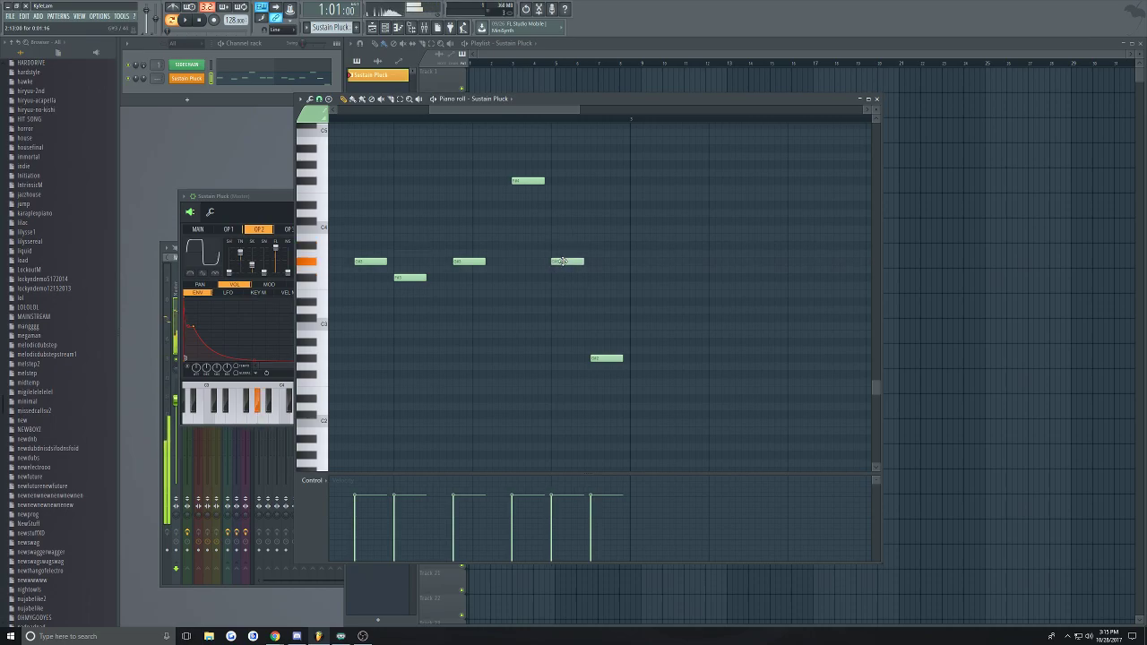
Start saving the project under a new name, entering stream-10-28 as the file name
{"action": "key", "text": "ctrl+shift+s"}
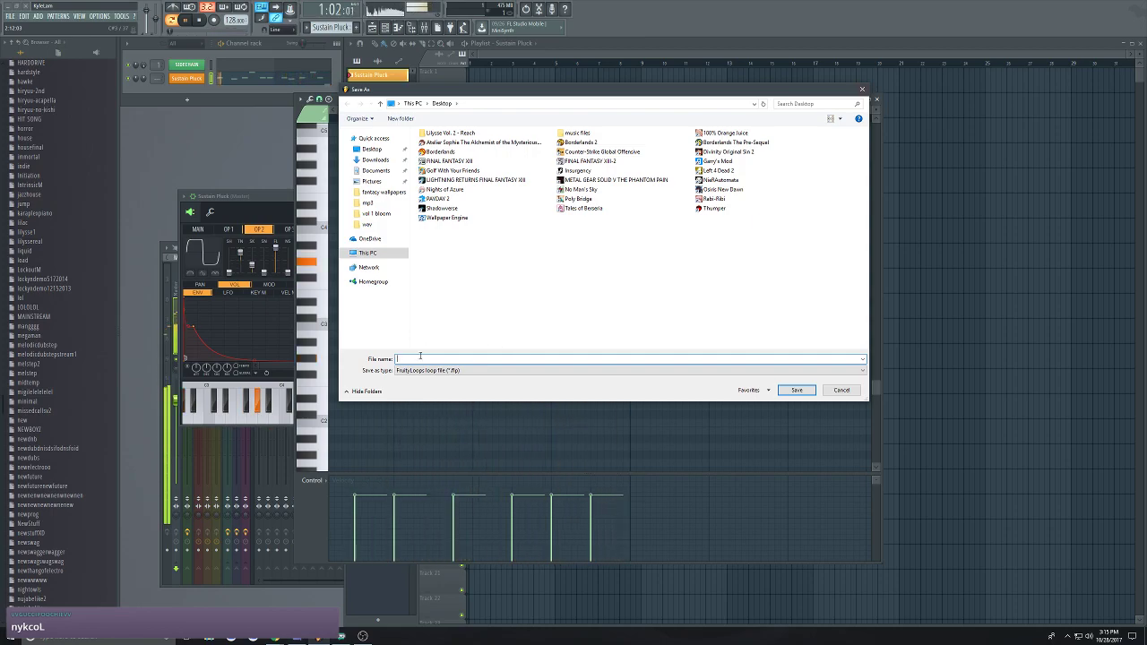
{"action": "type", "text": "stream"}
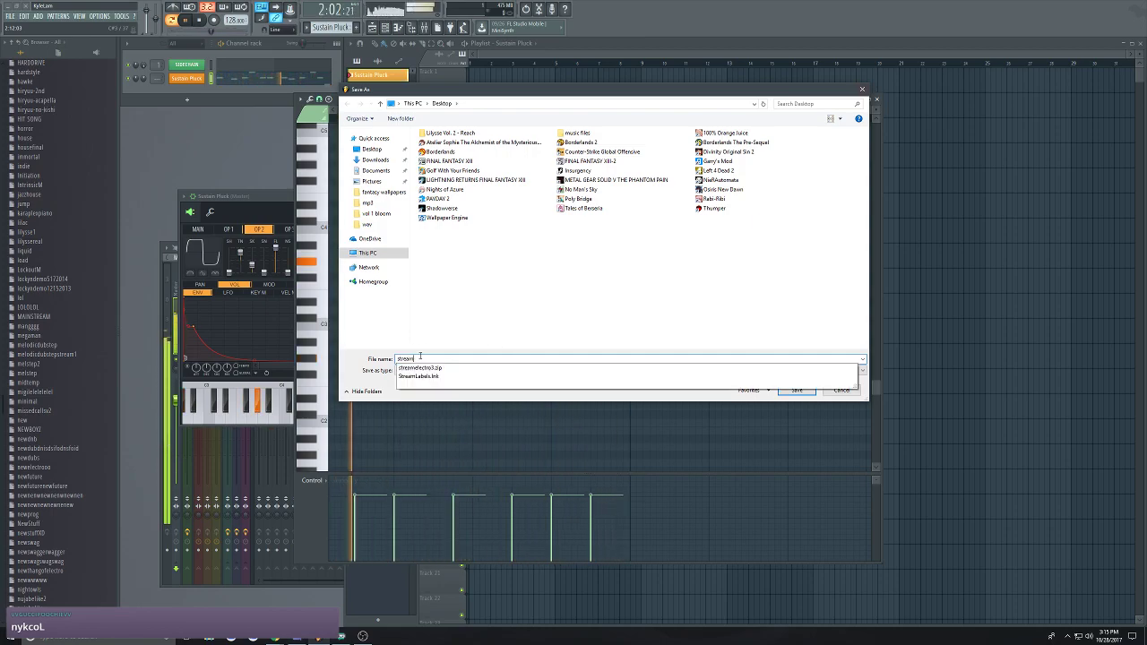
{"action": "type", "text": "-10-28"}
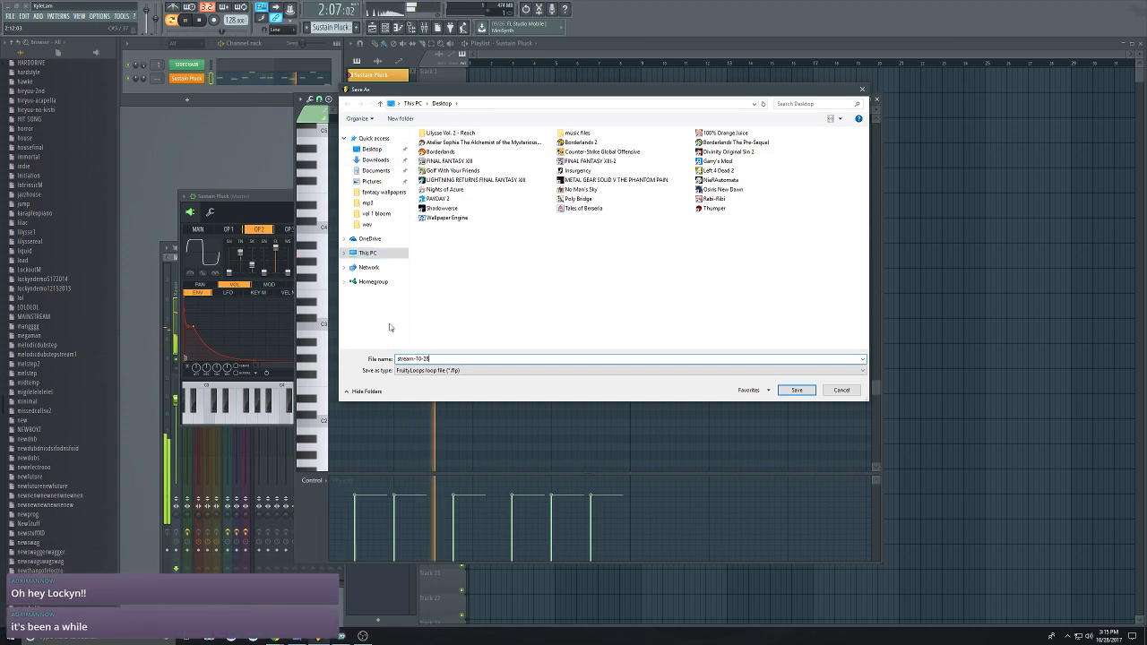
Save the project file in a subfolder of Image-Line under C: Program Files (x86), and close the piano roll
{"action": "left_click", "coordinate": [370, 259]}
{"action": "double_click", "coordinate": [468, 251]}
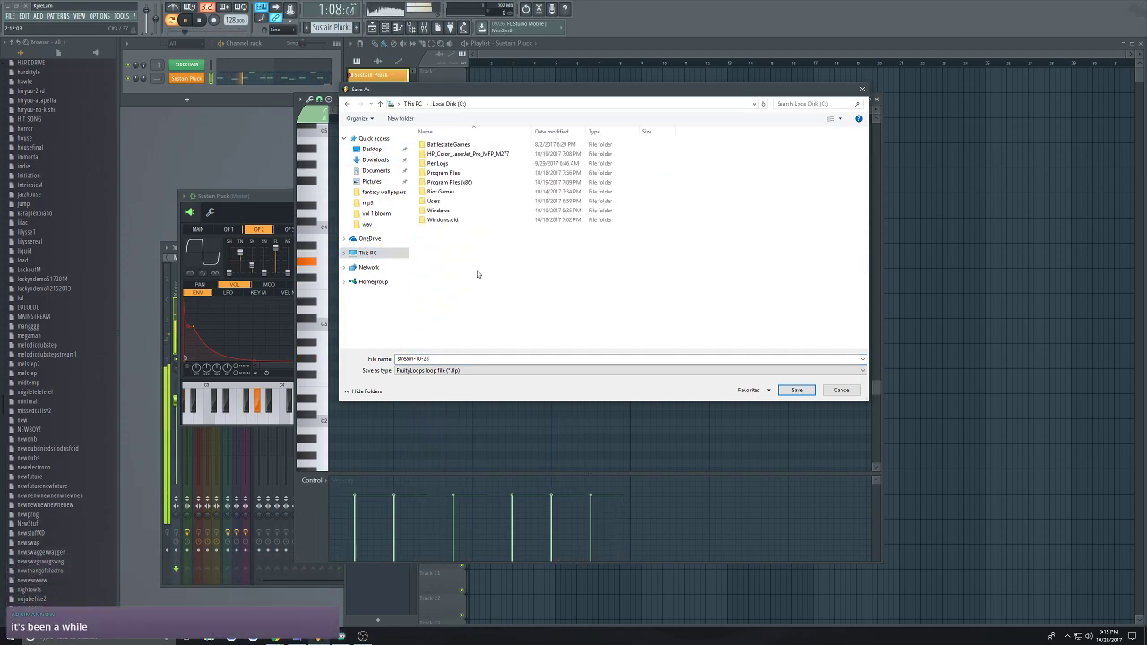
{"action": "double_click", "coordinate": [459, 184]}
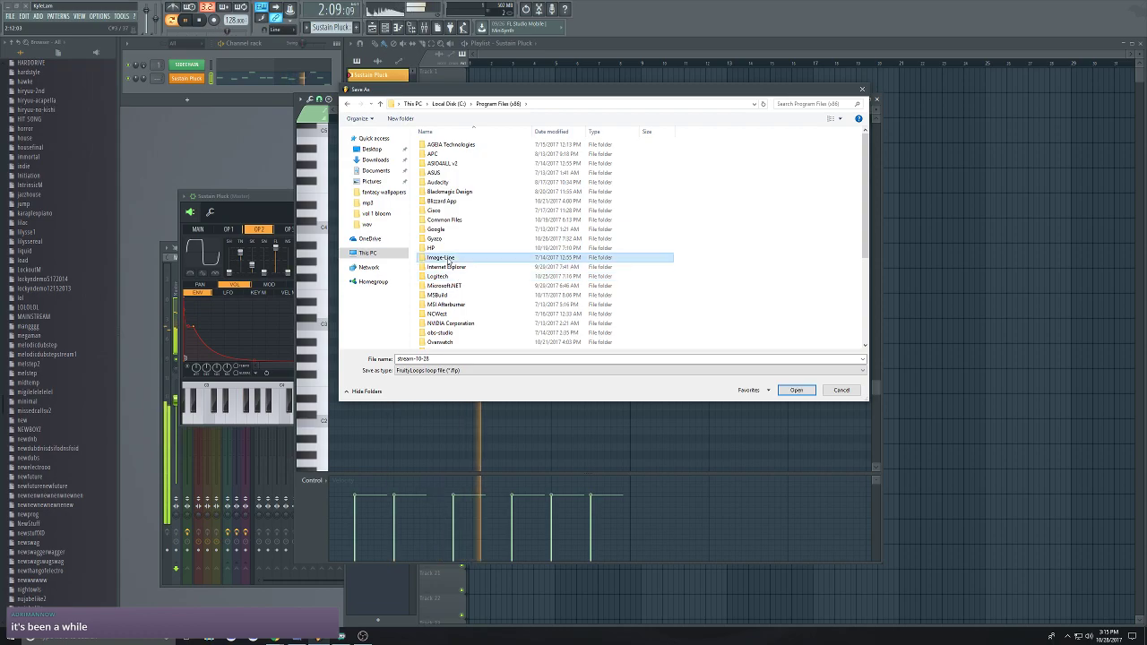
{"action": "double_click", "coordinate": [448, 260]}
{"action": "double_click", "coordinate": [443, 154]}
{"action": "double_click", "coordinate": [457, 154]}
{"action": "double_click", "coordinate": [439, 164]}
{"action": "left_click", "coordinate": [791, 389]}
{"action": "left_click", "coordinate": [873, 99]}
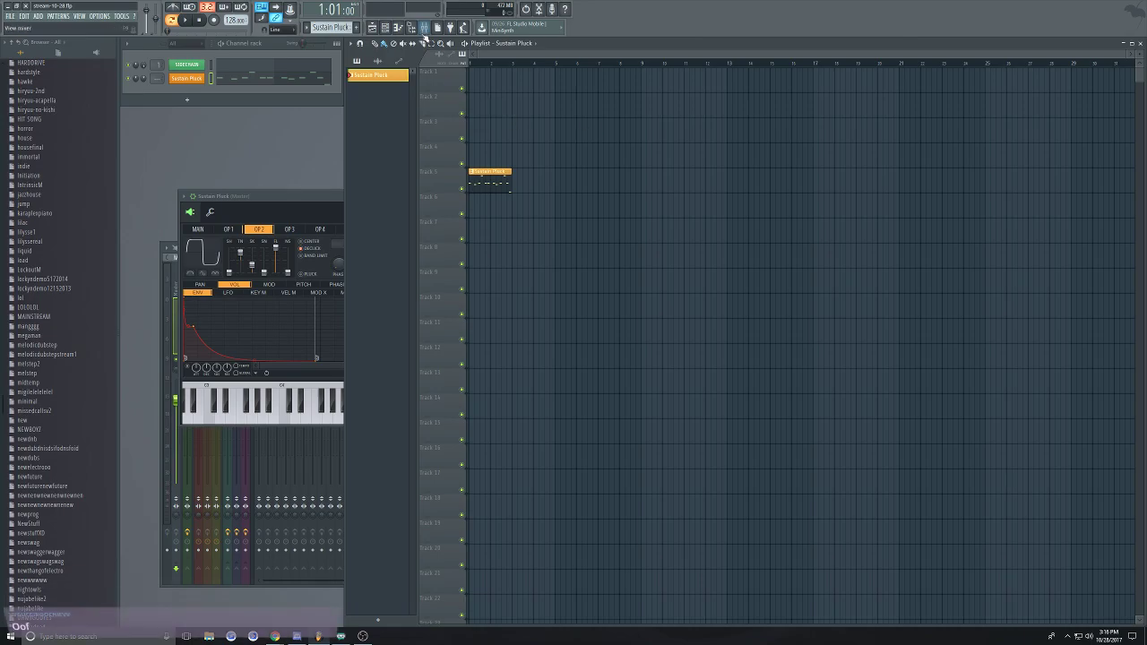
Open the mixer, look over the Sustain Pluck notes in the piano roll, and return to the playlist
{"action": "left_click", "coordinate": [422, 27]}
{"action": "left_click", "coordinate": [246, 82]}
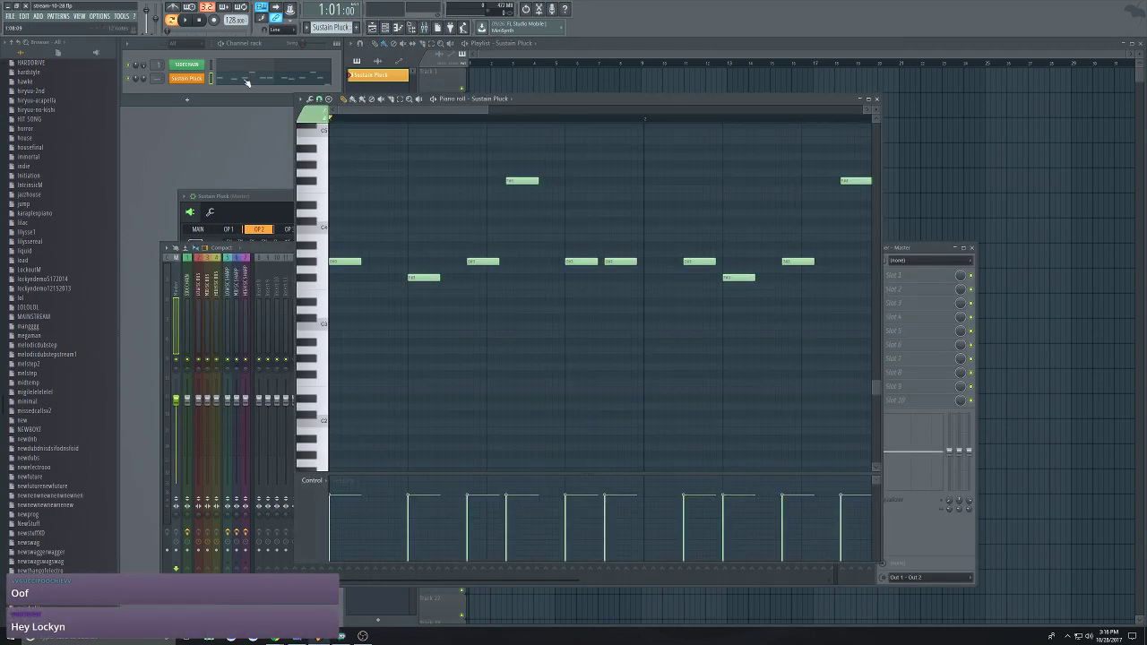
{"action": "left_click", "coordinate": [314, 481]}
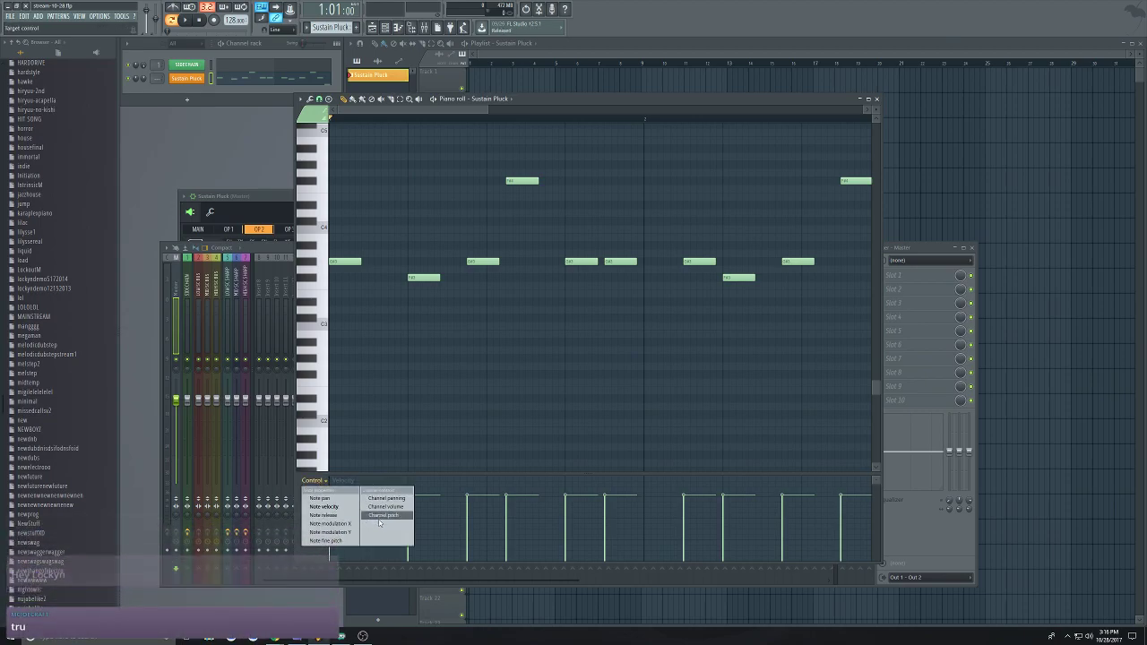
{"action": "left_click", "coordinate": [327, 541]}
{"action": "left_click", "coordinate": [455, 408]}
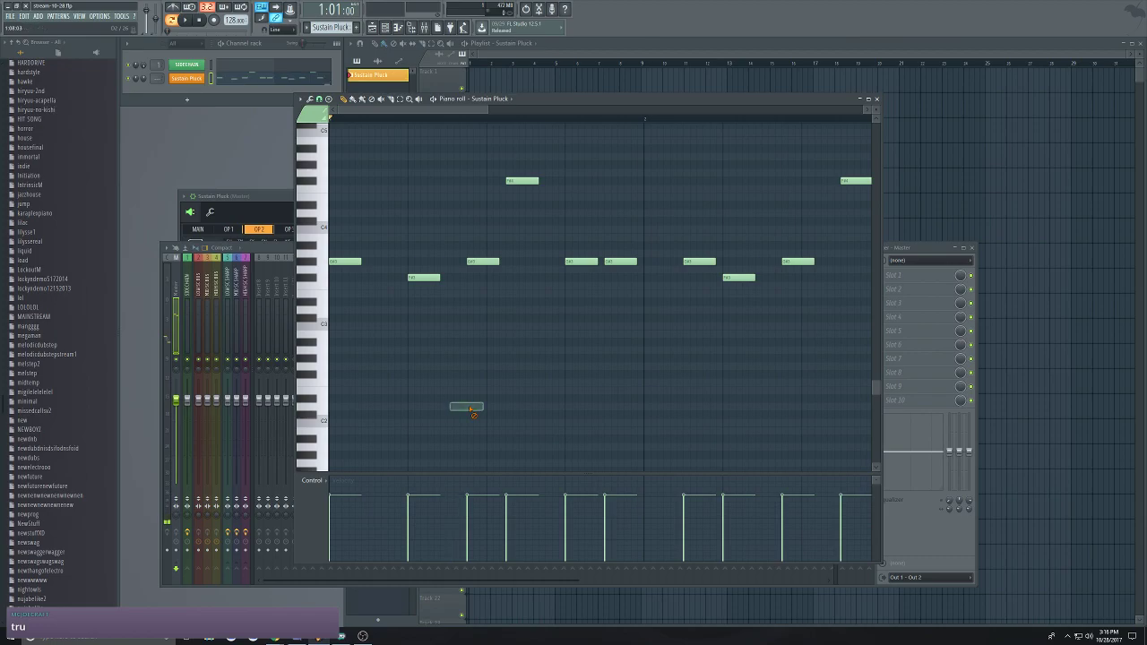
{"action": "scroll", "coordinate": [421, 289], "scroll_direction": "up", "scroll_amount": 5}
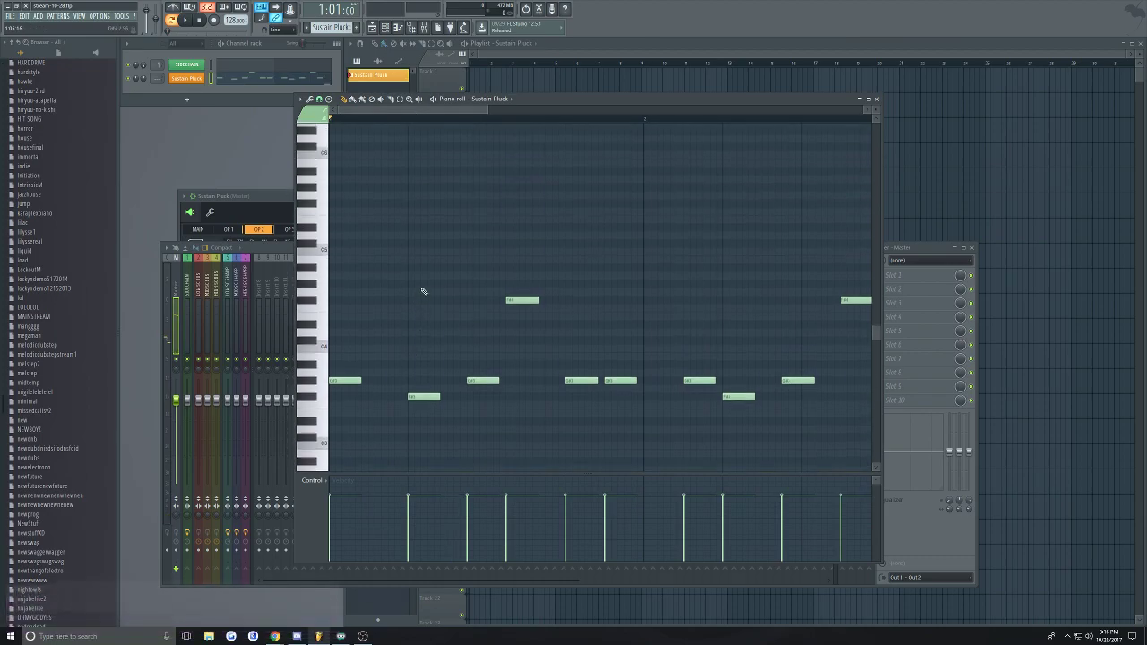
{"action": "scroll", "coordinate": [432, 334], "scroll_direction": "down", "scroll_amount": 2}
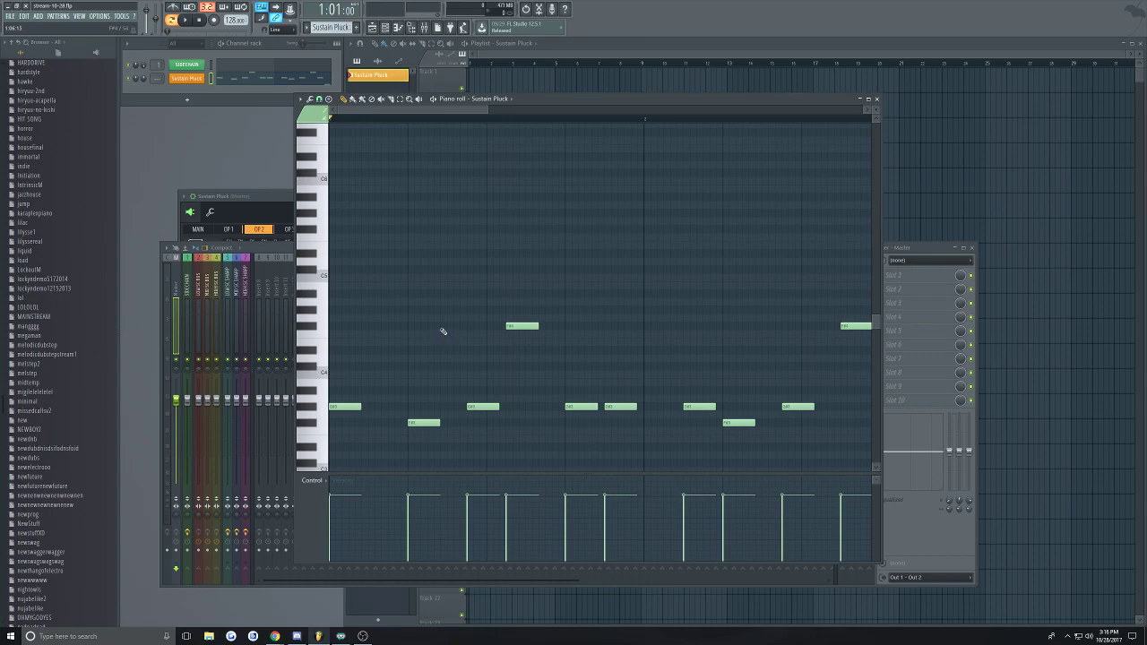
{"action": "scroll", "coordinate": [443, 323], "scroll_direction": "down", "scroll_amount": 3}
{"action": "scroll", "coordinate": [444, 316], "scroll_direction": "up", "scroll_amount": 3}
{"action": "scroll", "coordinate": [448, 300], "scroll_direction": "down", "scroll_amount": 3}
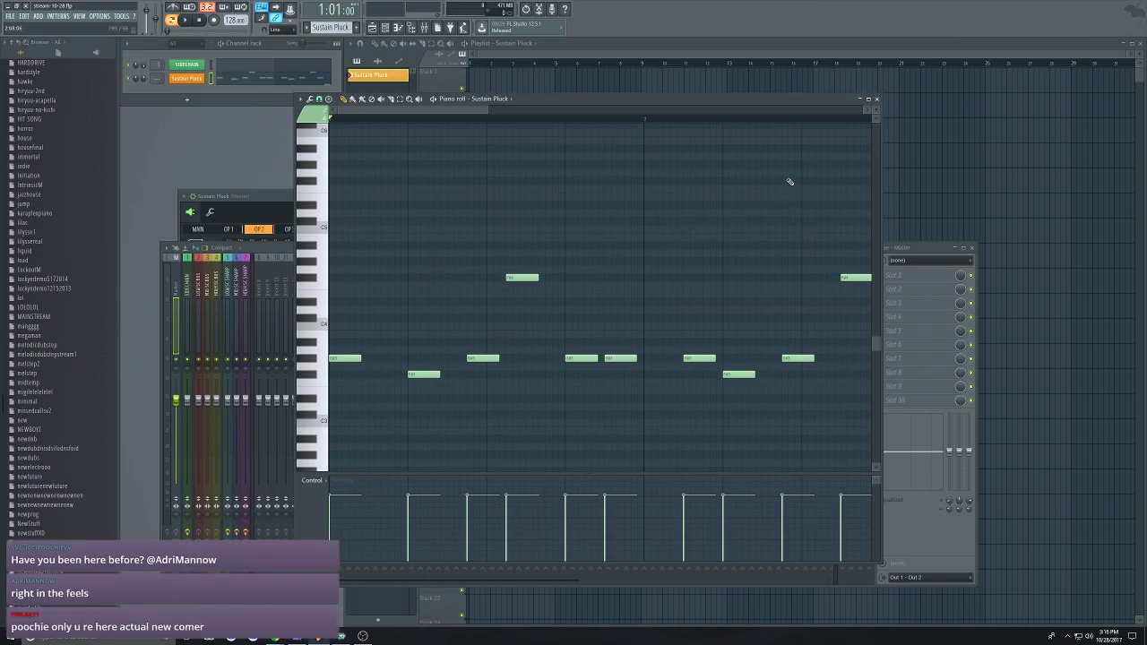
{"action": "left_click", "coordinate": [877, 99]}
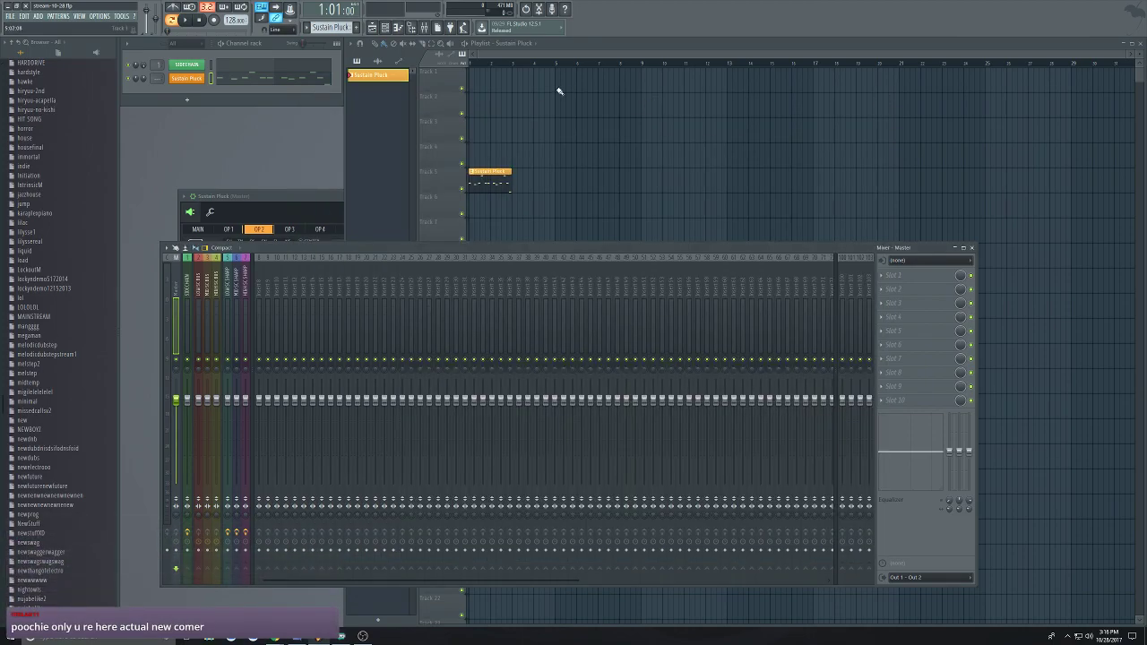
{"action": "left_click", "coordinate": [629, 54]}
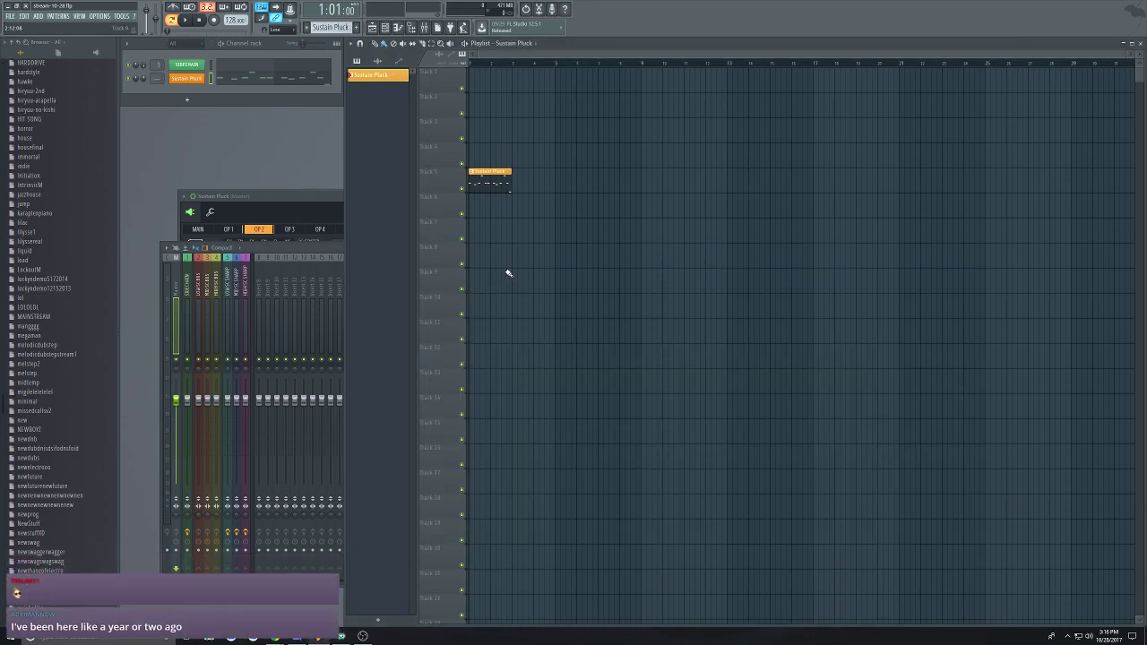
Move the Sustain Pluck clip to track 6 and repeat it so four clips fill bars 1 to 8
{"action": "left_click_drag", "start_coordinate": [499, 190], "coordinate": [490, 218]}
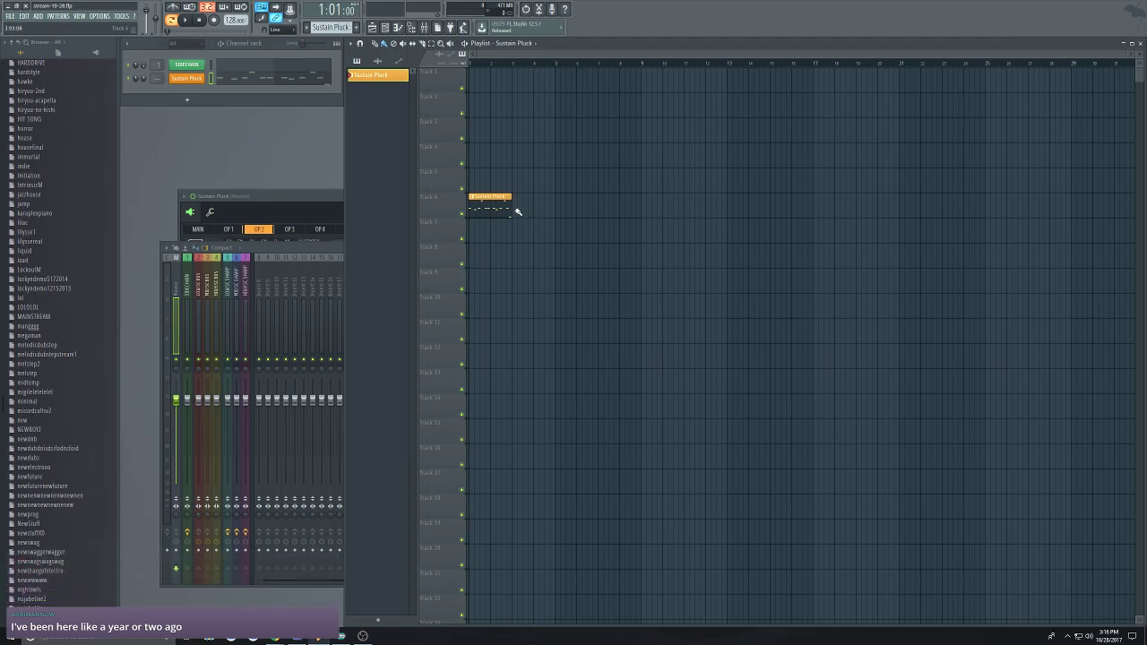
{"action": "left_click", "coordinate": [518, 212]}
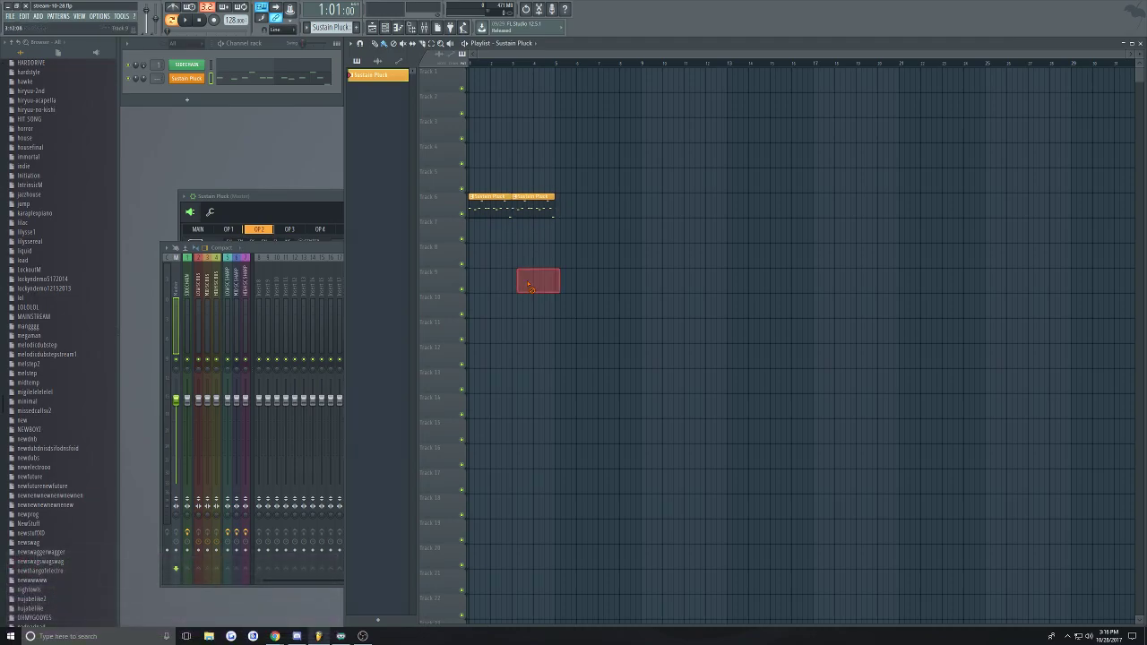
{"action": "left_click_drag", "start_coordinate": [594, 143], "coordinate": [464, 266]}
{"action": "key", "text": "ctrl+b"}
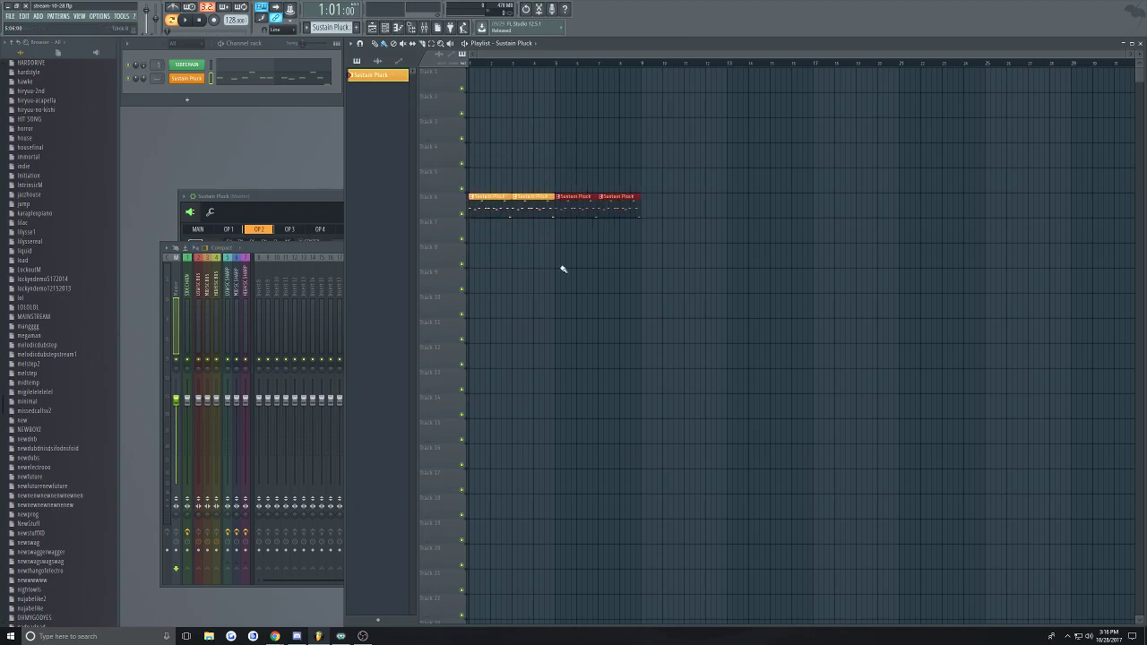
{"action": "left_click_drag", "start_coordinate": [570, 273], "coordinate": [585, 281]}
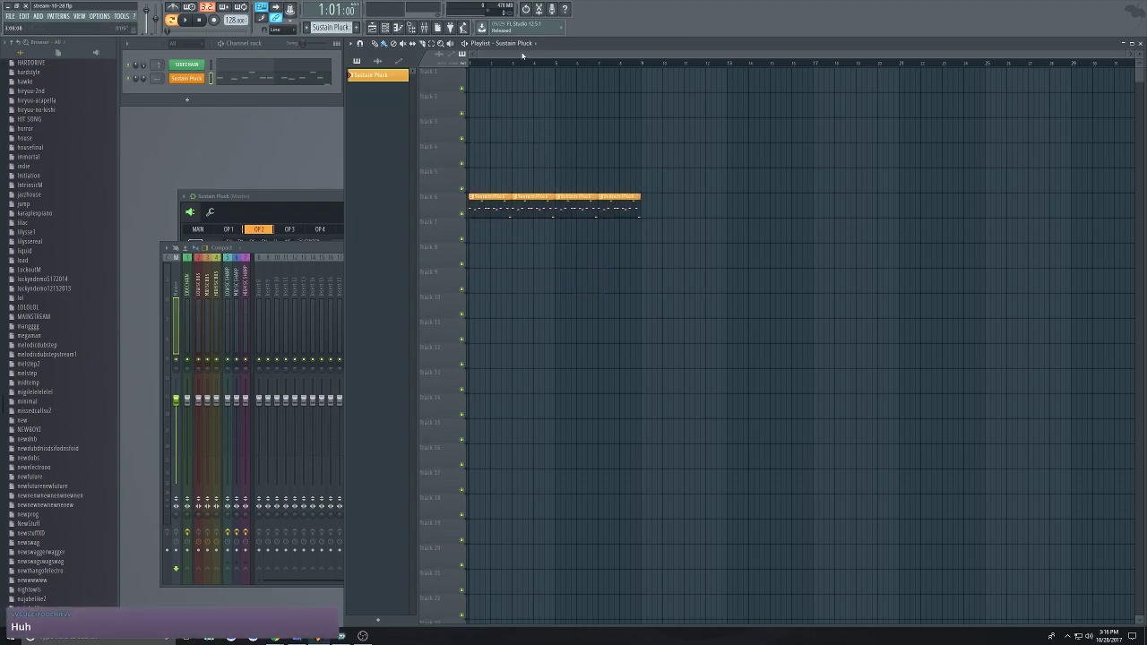
Select all four Sustain Pluck clips and move them down to track 8
{"action": "key", "text": "ctrl+a"}
{"action": "left_click_drag", "start_coordinate": [481, 215], "coordinate": [451, 263]}
{"action": "left_click", "coordinate": [564, 196]}
{"action": "right_click", "coordinate": [568, 196]}
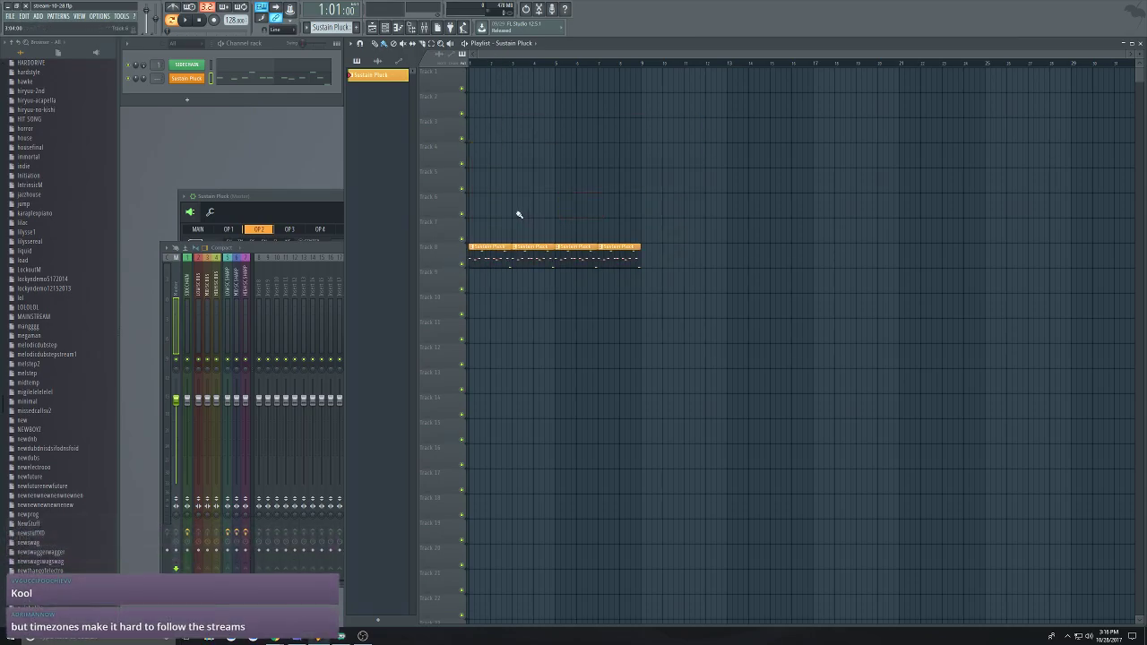
{"action": "scroll", "coordinate": [511, 217], "scroll_direction": "down", "scroll_amount": 1}
{"action": "scroll", "coordinate": [510, 214], "scroll_direction": "up", "scroll_amount": 1}
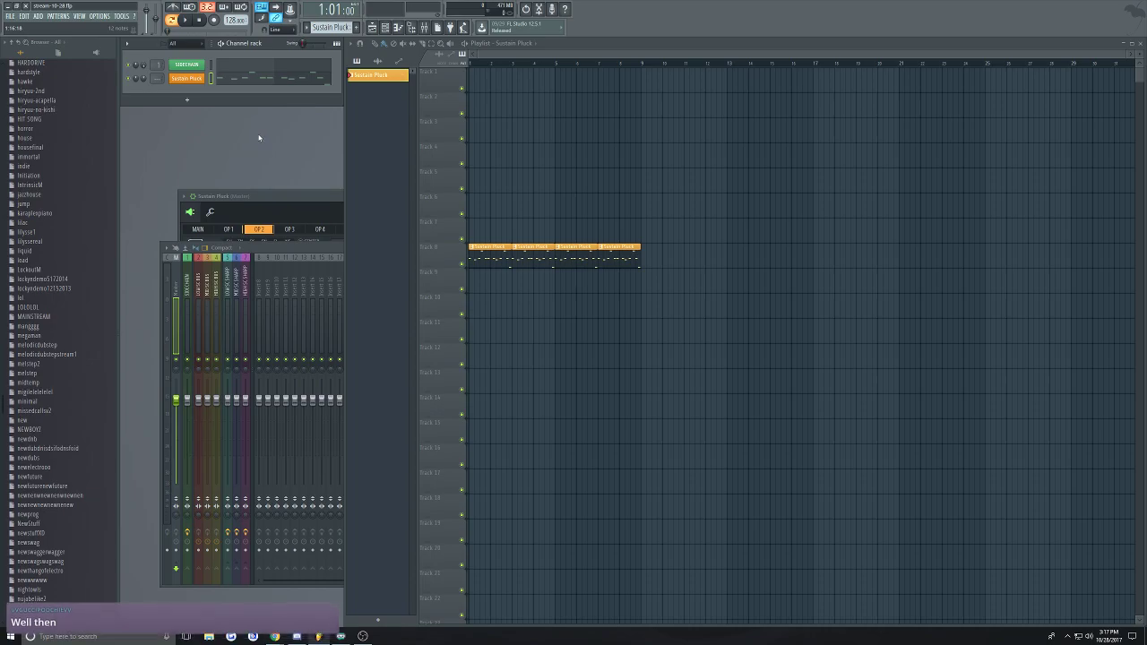
{"action": "left_click_drag", "start_coordinate": [679, 216], "coordinate": [470, 338]}
{"action": "left_click_drag", "start_coordinate": [530, 218], "coordinate": [547, 218]}
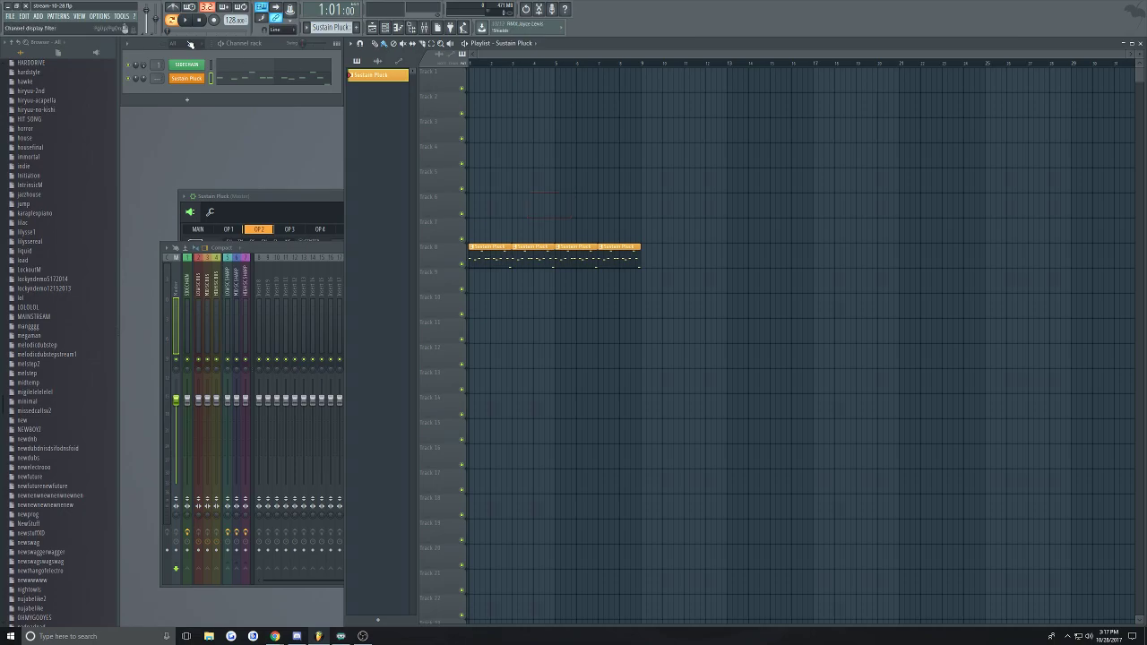
Play the pattern and route the Sustain Pluck channel to mixer insert 18
{"action": "key", "text": "space"}
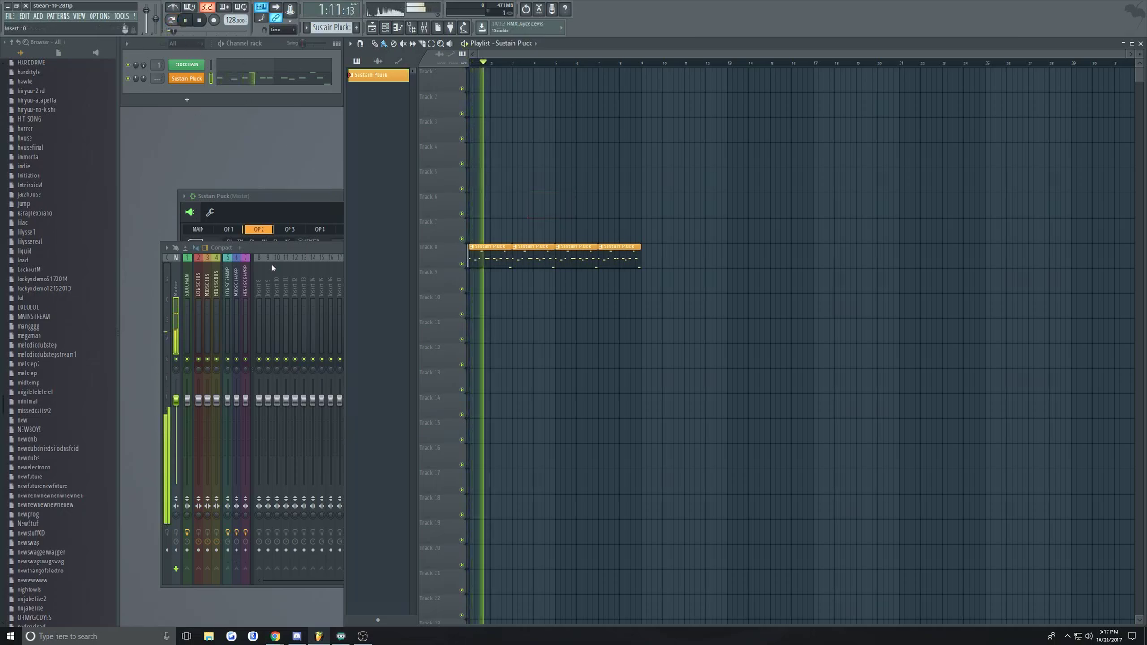
{"action": "left_click", "coordinate": [196, 79]}
{"action": "left_click", "coordinate": [196, 79]}
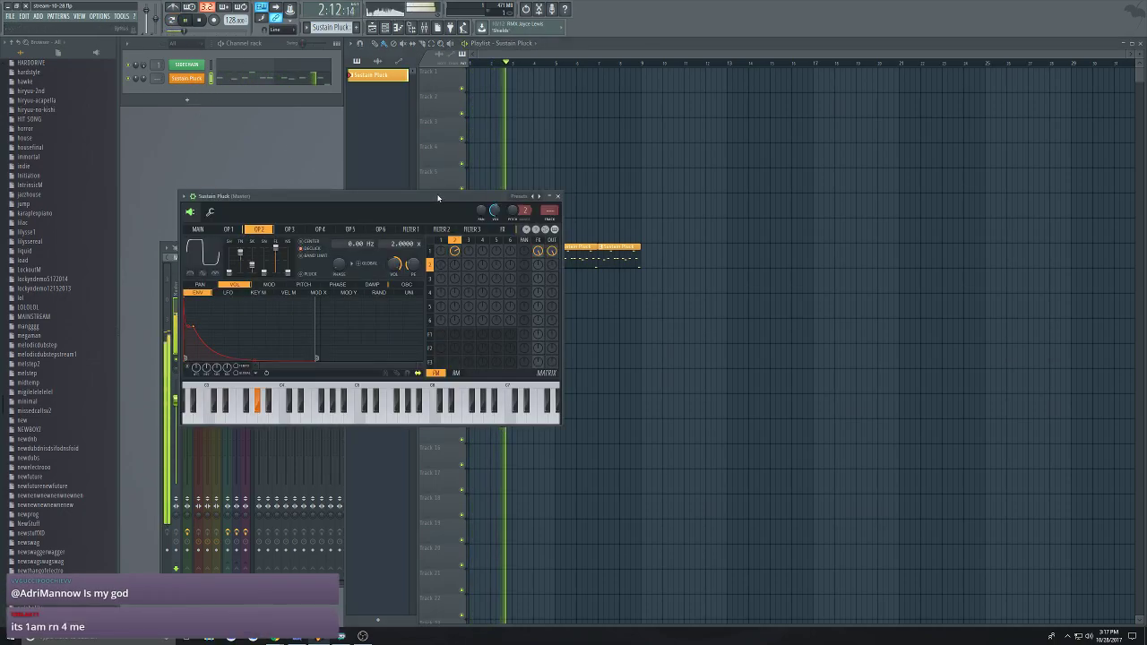
{"action": "left_click_drag", "start_coordinate": [436, 197], "coordinate": [856, 250]}
{"action": "key", "text": "F9"}
{"action": "right_click", "coordinate": [353, 255]}
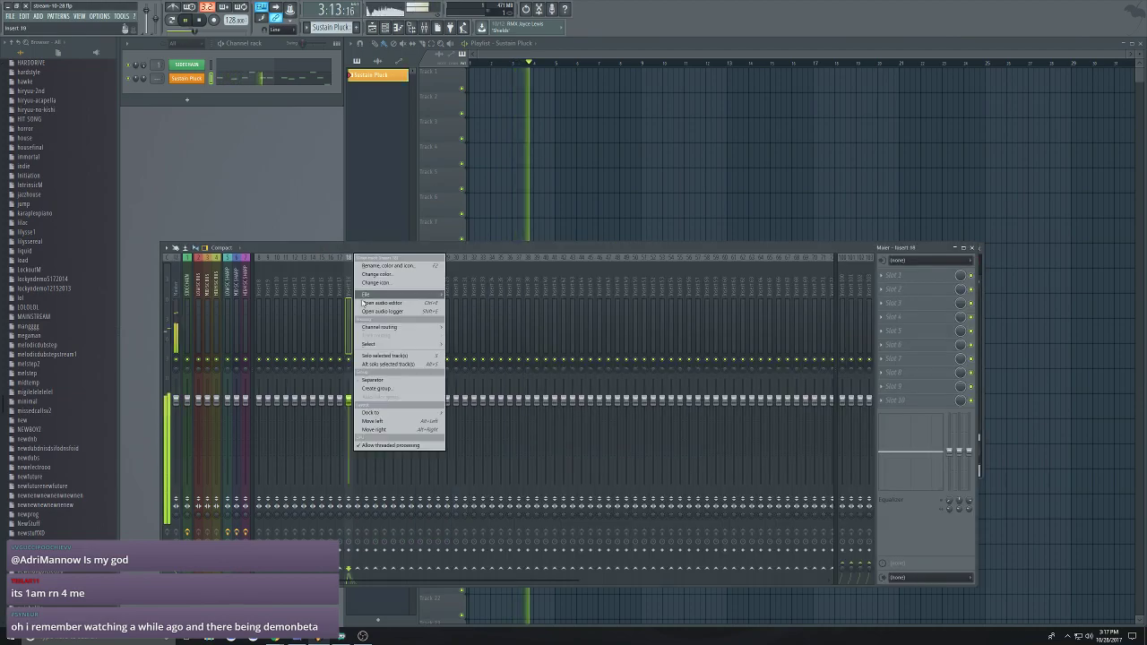
{"action": "mouse_move", "coordinate": [424, 327]}
{"action": "left_click", "coordinate": [484, 328]}
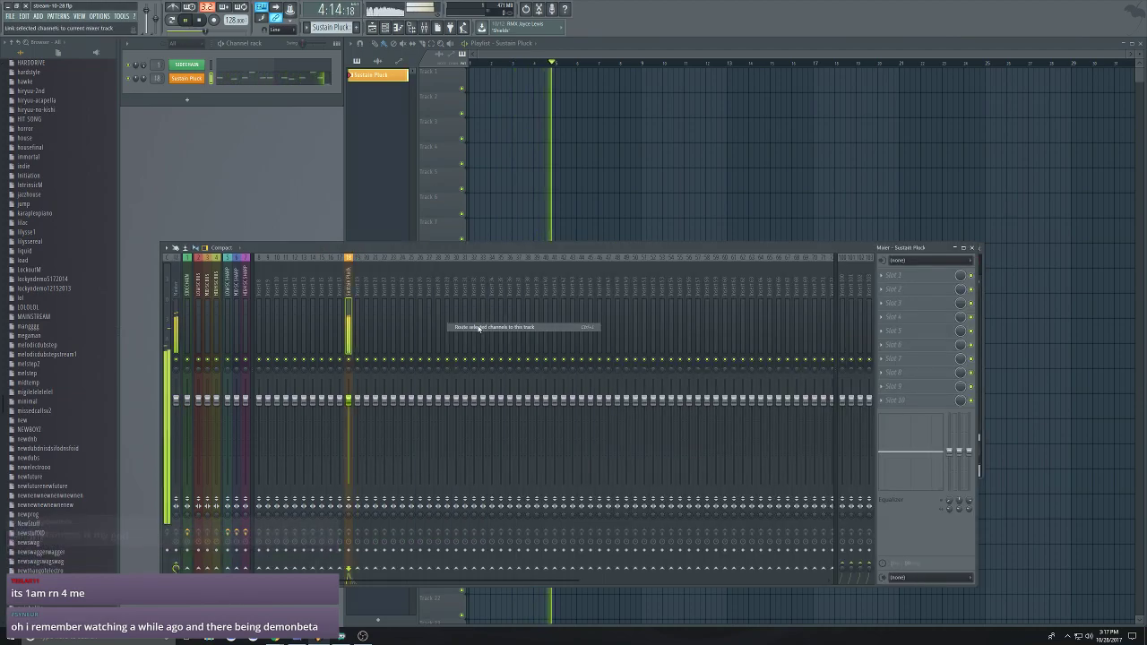
Lower the velocities of the last two notes in bar 2 of the Sustain Pluck melody and listen to the result
{"action": "left_click", "coordinate": [248, 80]}
{"action": "left_click_drag", "start_coordinate": [439, 108], "coordinate": [517, 133]}
{"action": "key", "text": "space"}
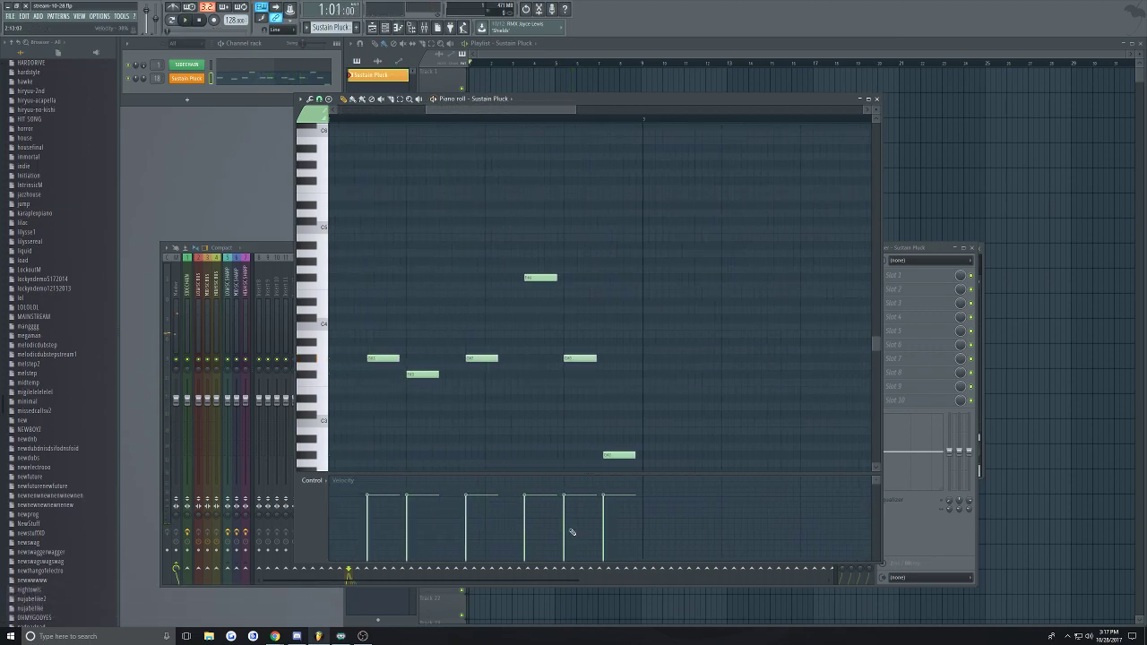
{"action": "key", "text": "space"}
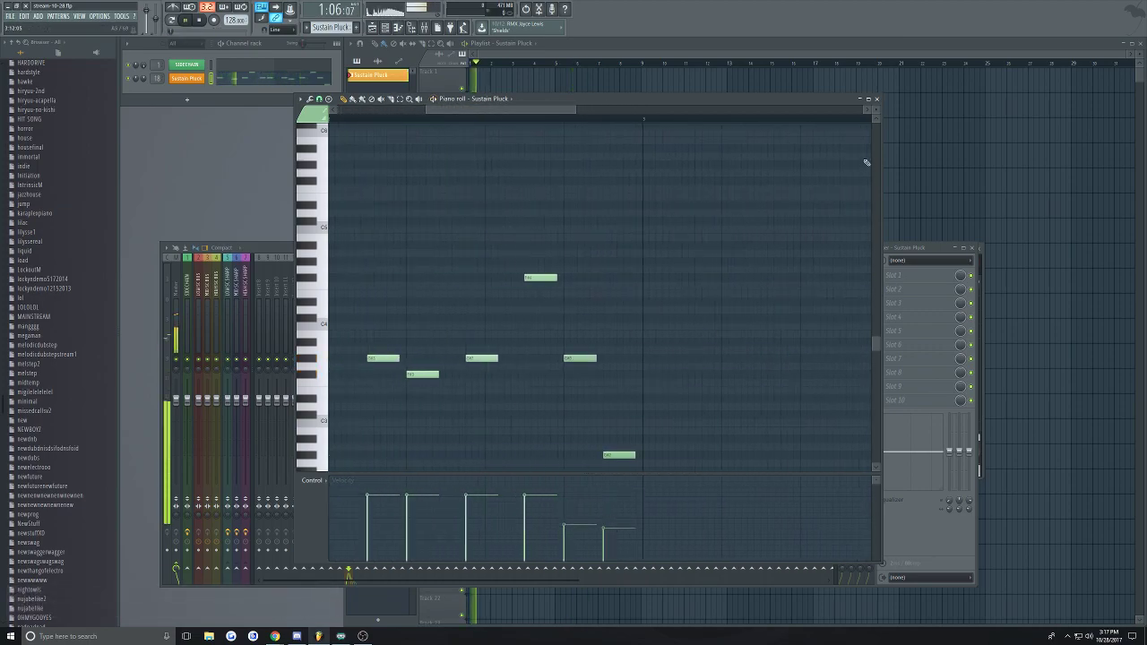
{"action": "left_click", "coordinate": [876, 98]}
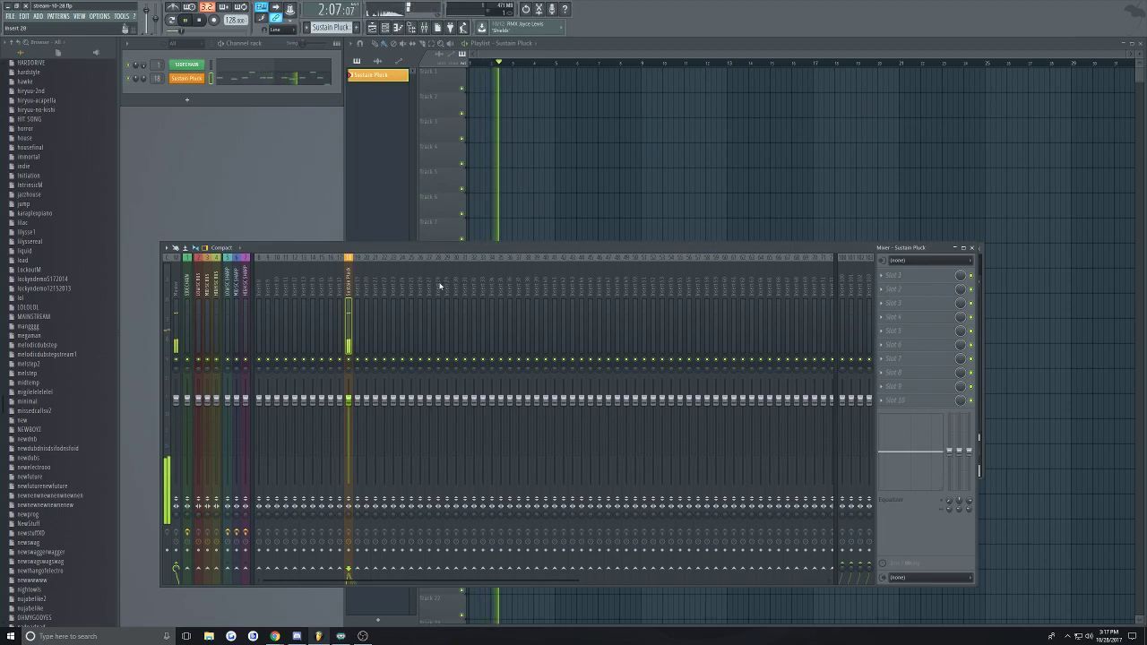
{"action": "key", "text": "space"}
Load Fruity Parametric EQ 2 into effect slot 2 of the Sustain Pluck mixer track
{"action": "left_click", "coordinate": [889, 333]}
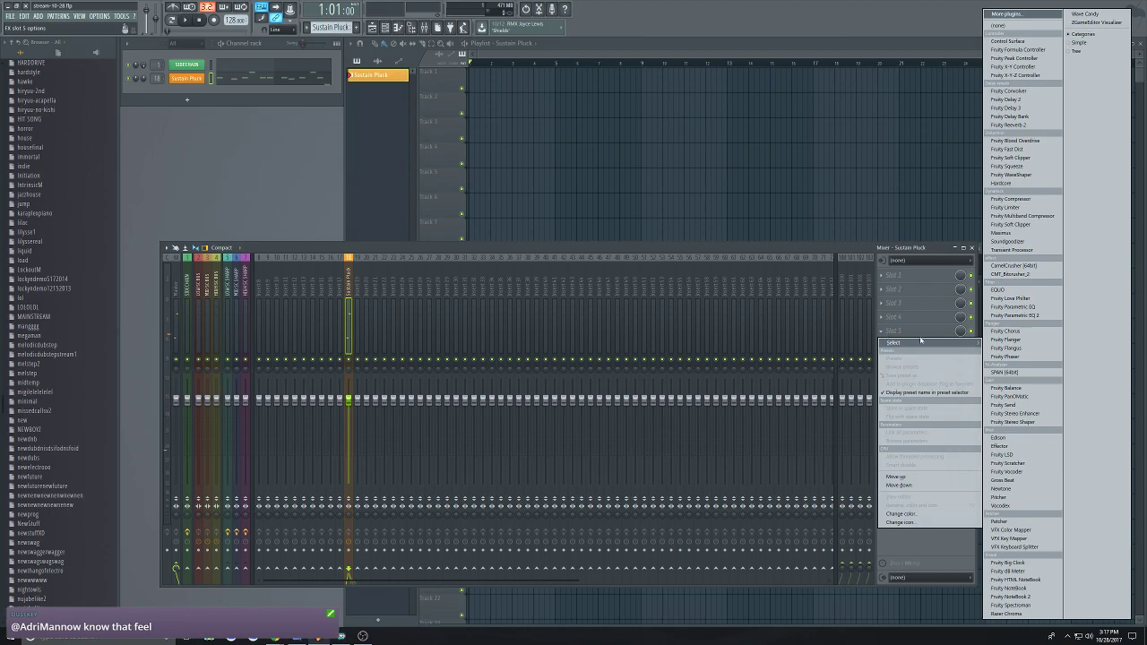
{"action": "left_click", "coordinate": [883, 292]}
{"action": "left_click", "coordinate": [886, 291]}
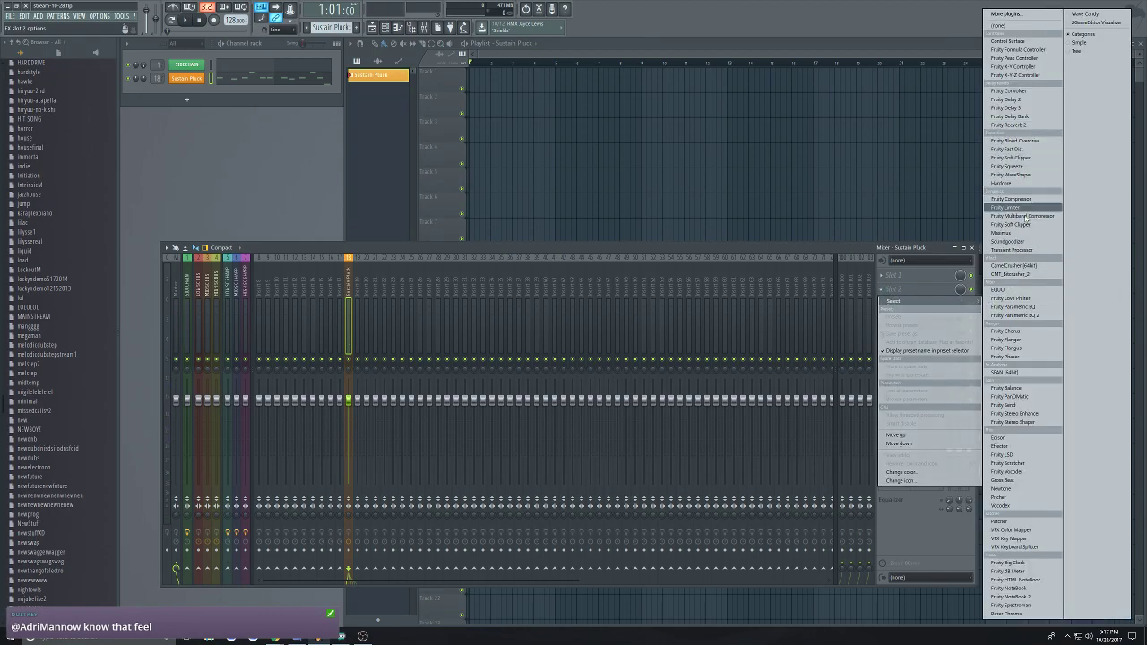
{"action": "left_click", "coordinate": [1017, 315]}
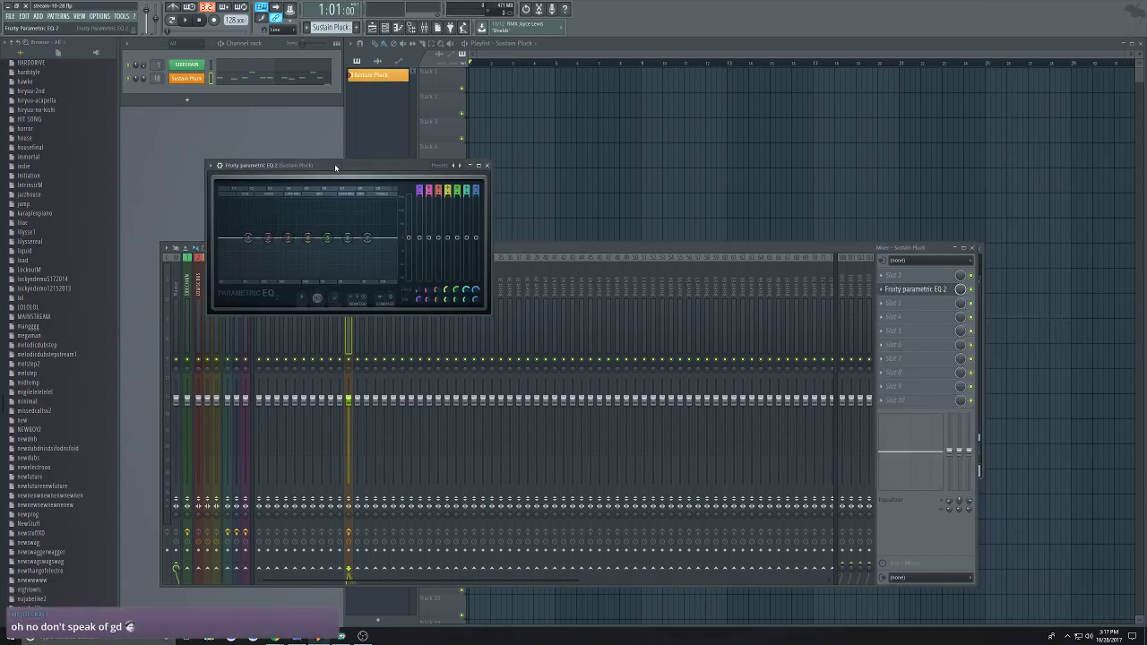
{"action": "left_click_drag", "start_coordinate": [580, 270], "coordinate": [580, 298]}
Make EQ band 1 a steep high-pass with a raised cutoff, dip band 4 and slightly boost band 5 while listening
{"action": "scroll", "coordinate": [409, 318], "scroll_direction": "down", "scroll_amount": 3}
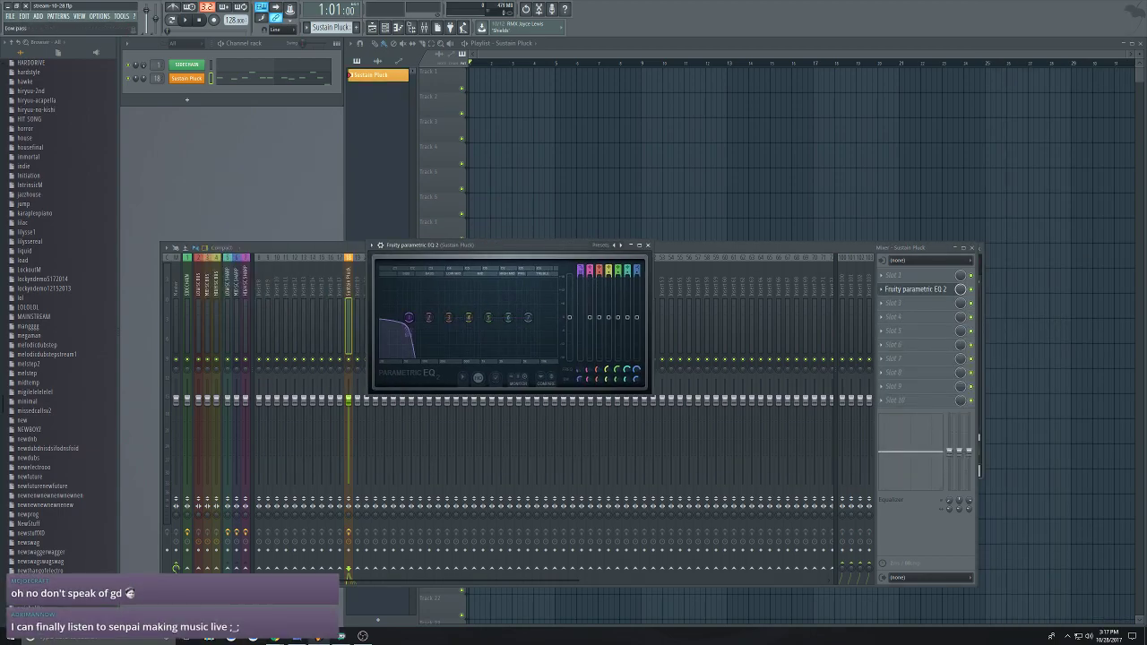
{"action": "scroll", "coordinate": [409, 317], "scroll_direction": "down", "scroll_amount": 3}
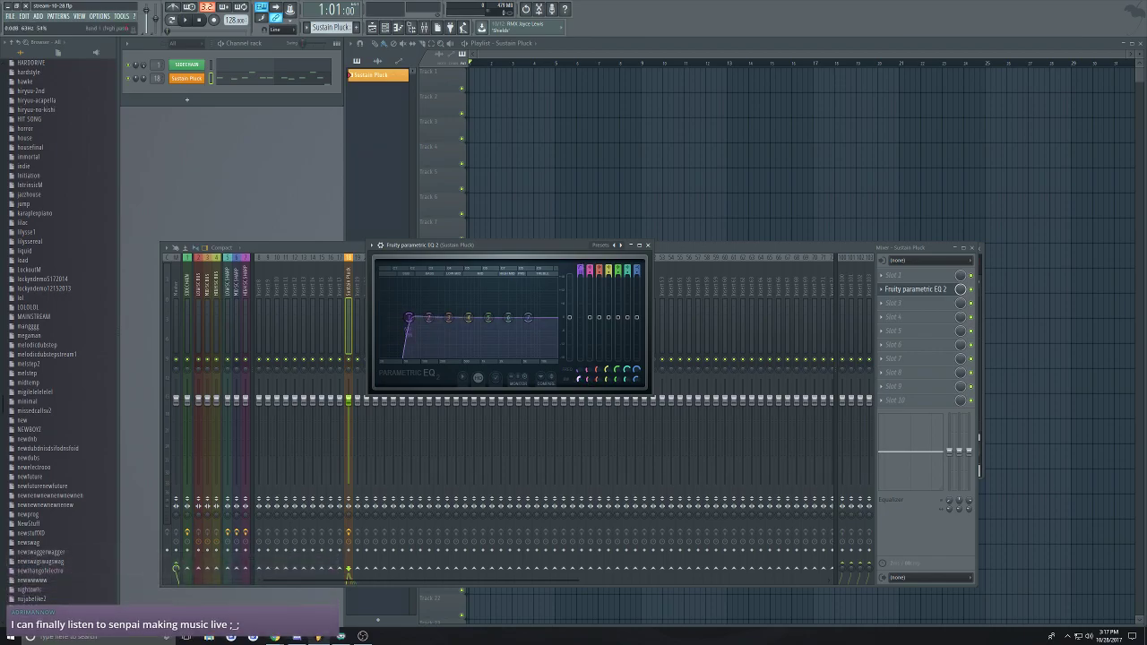
{"action": "key", "text": "space"}
{"action": "left_click_drag", "start_coordinate": [415, 324], "coordinate": [475, 323]}
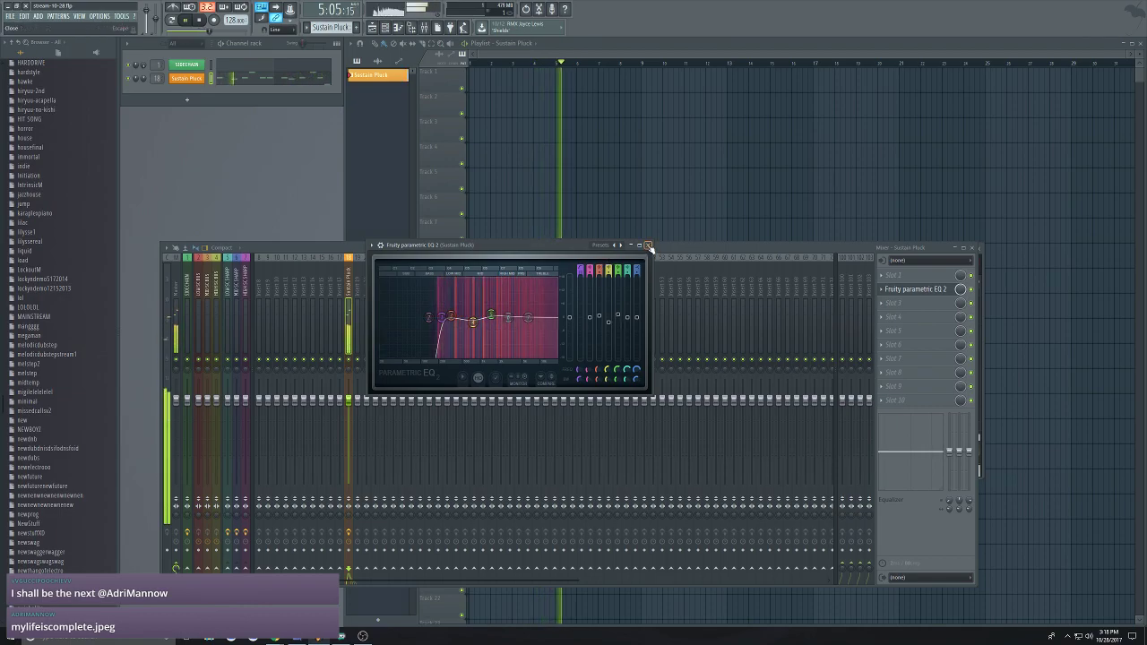
{"action": "left_click", "coordinate": [648, 245]}
{"action": "key", "text": "space"}
Load Fruity Delay 3 into effect slot 4 of the Sustain Pluck mixer track and set its delay time to 2:8
{"action": "left_click", "coordinate": [881, 317]}
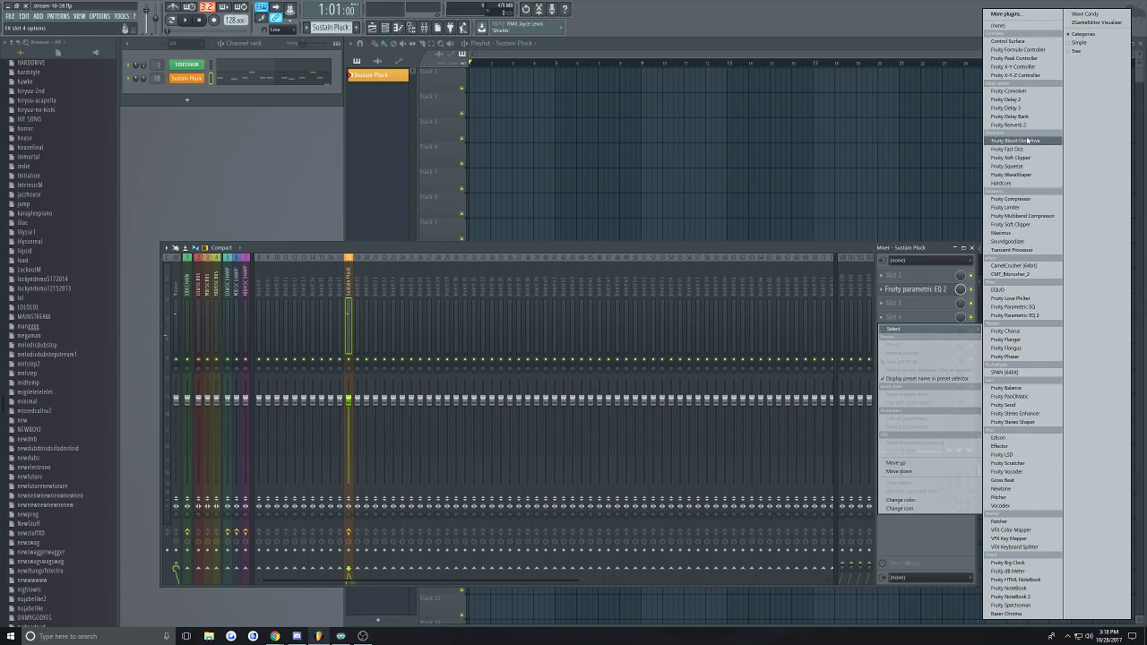
{"action": "left_click", "coordinate": [1005, 108]}
{"action": "left_click_drag", "start_coordinate": [294, 97], "coordinate": [555, 355]}
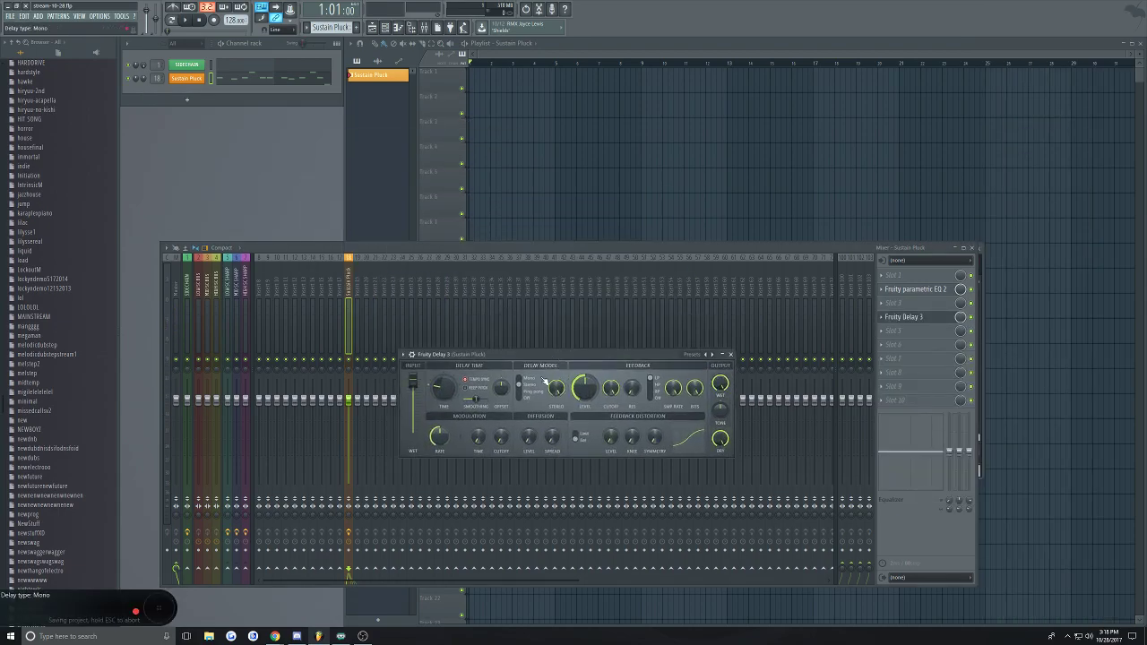
{"action": "left_click_drag", "start_coordinate": [441, 391], "coordinate": [441, 400]}
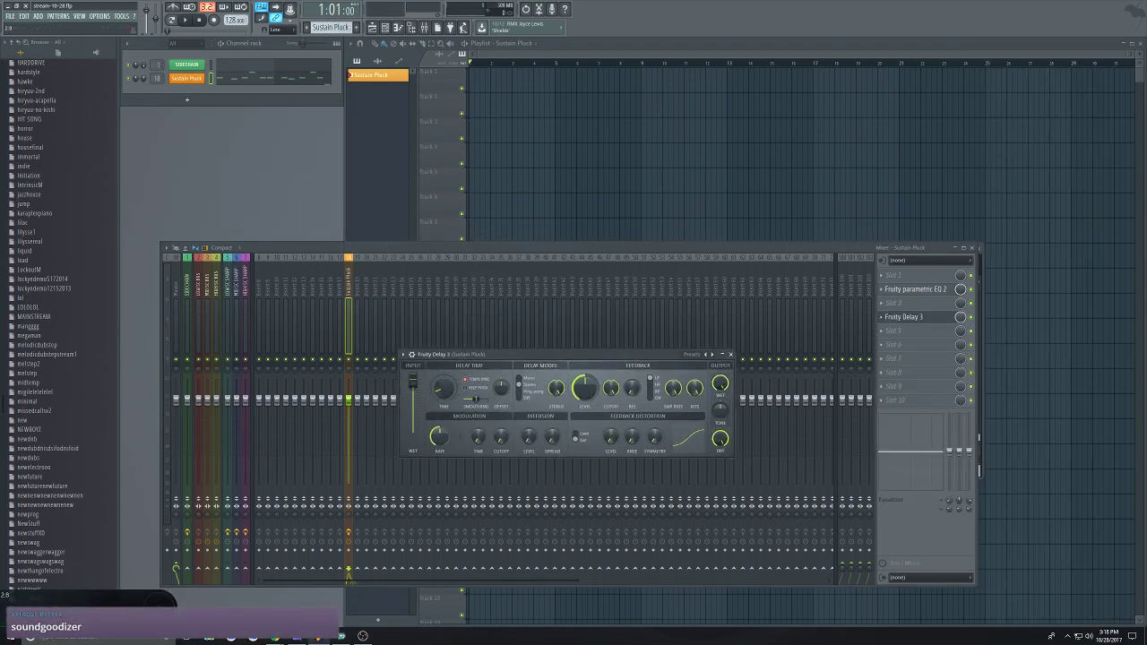
Raise the delay's output tone and lower its feedback filter cutoff and output wet level while listening to the pattern
{"action": "key", "text": "space"}
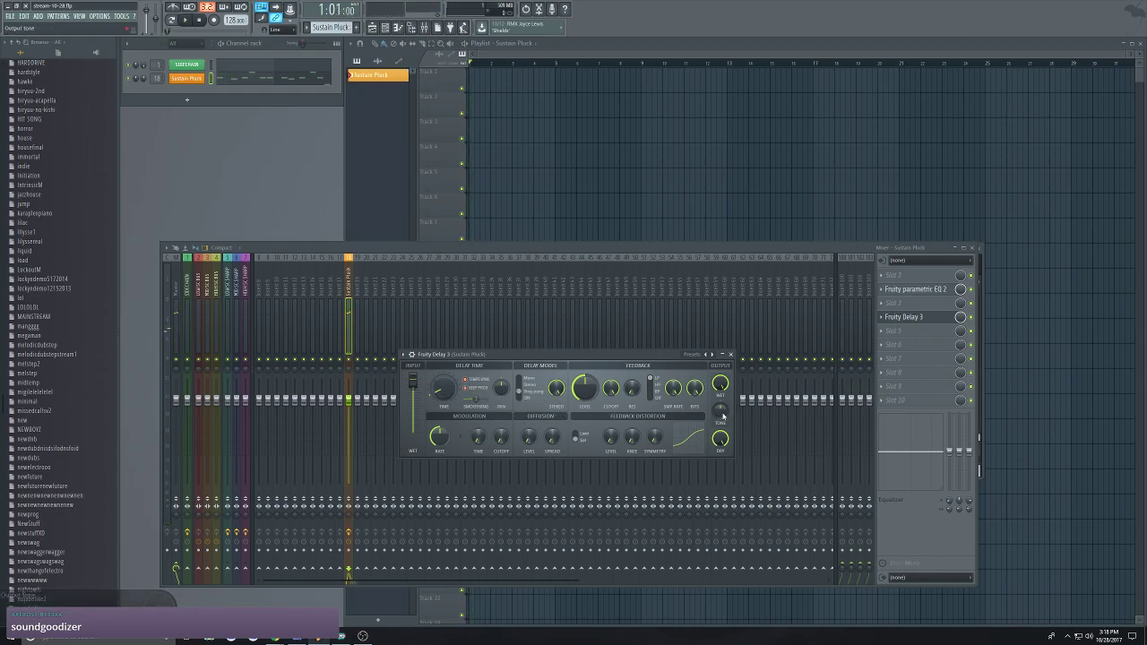
{"action": "key", "text": "space"}
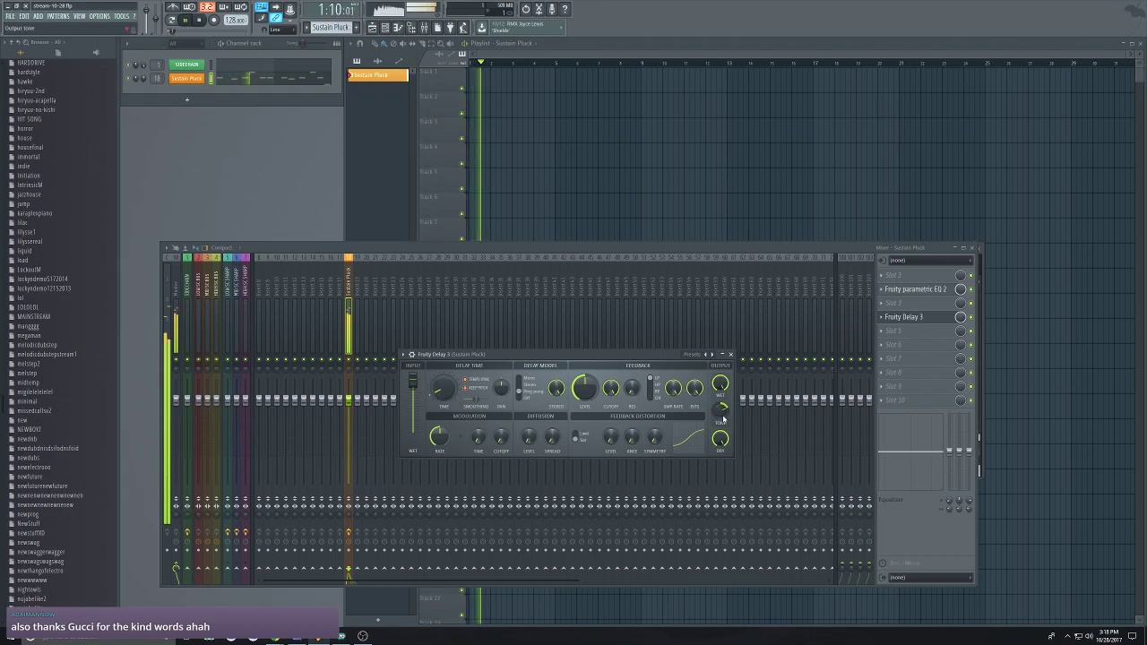
{"action": "key", "text": "space"}
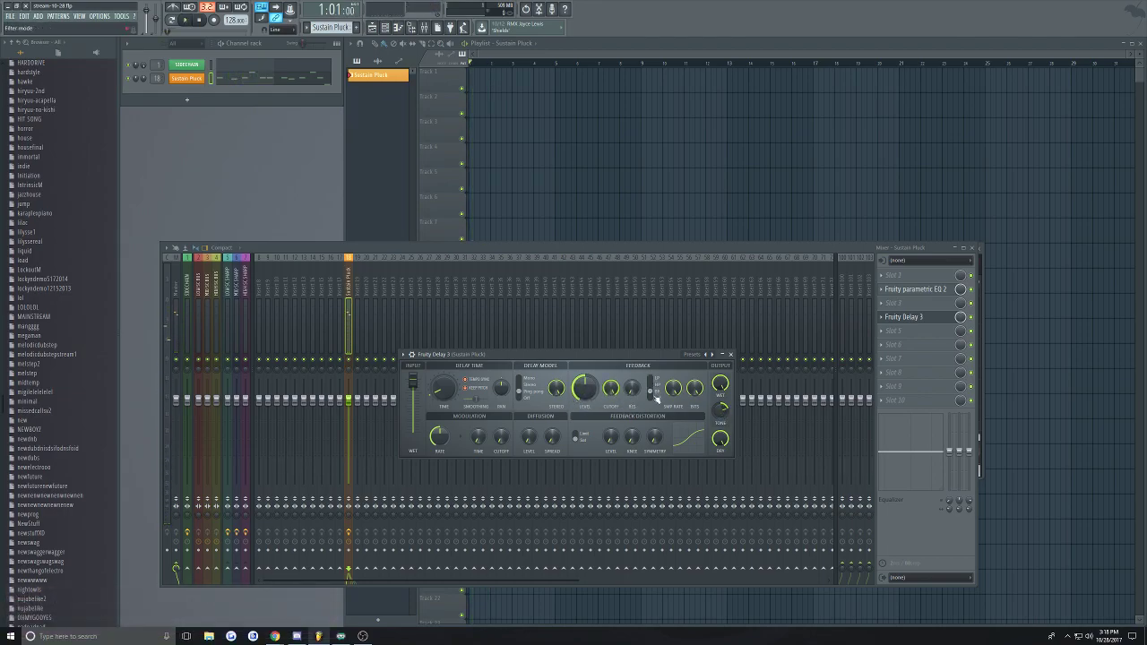
{"action": "left_click_drag", "start_coordinate": [611, 387], "coordinate": [611, 412]}
{"action": "key", "text": "space"}
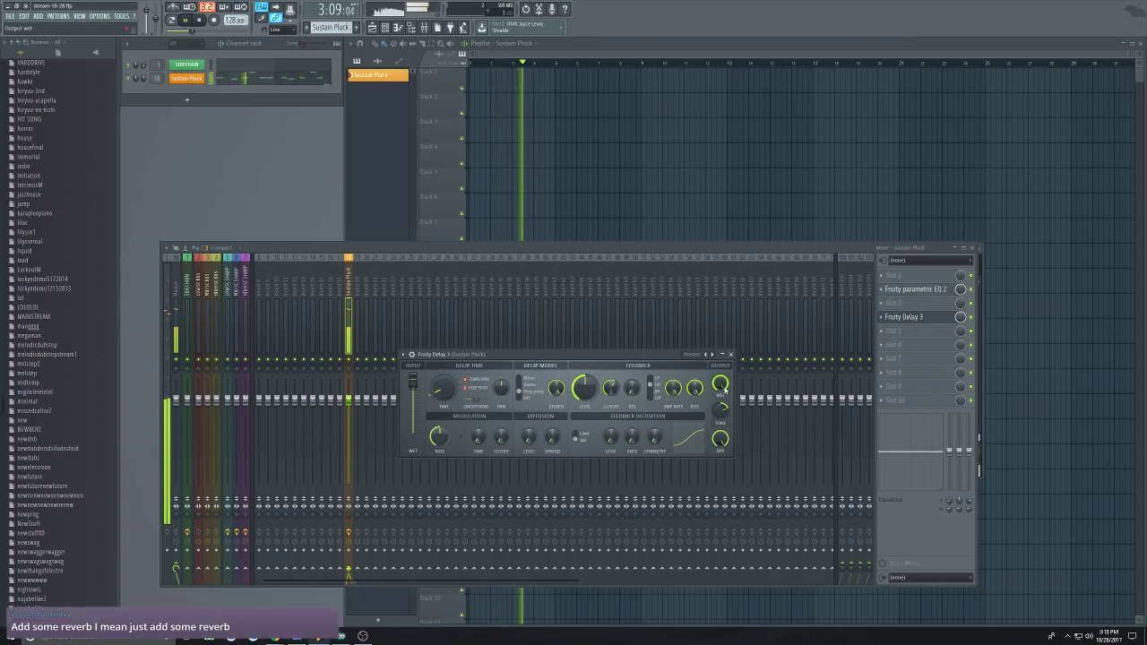
{"action": "left_click_drag", "start_coordinate": [720, 384], "coordinate": [720, 399]}
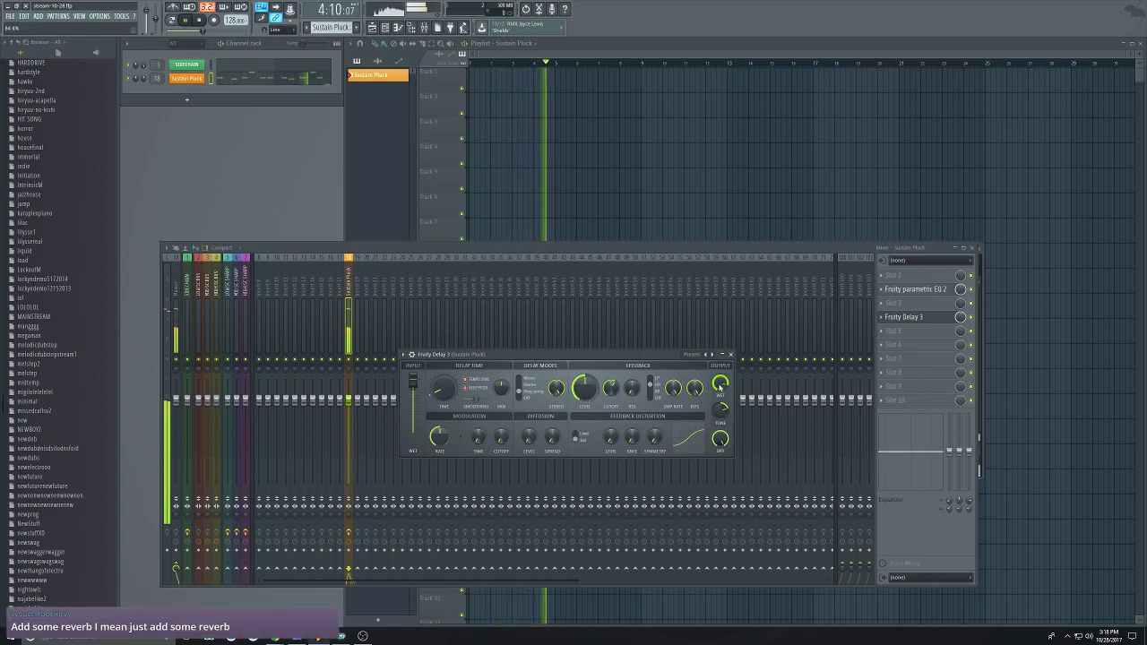
{"action": "left_click", "coordinate": [730, 354]}
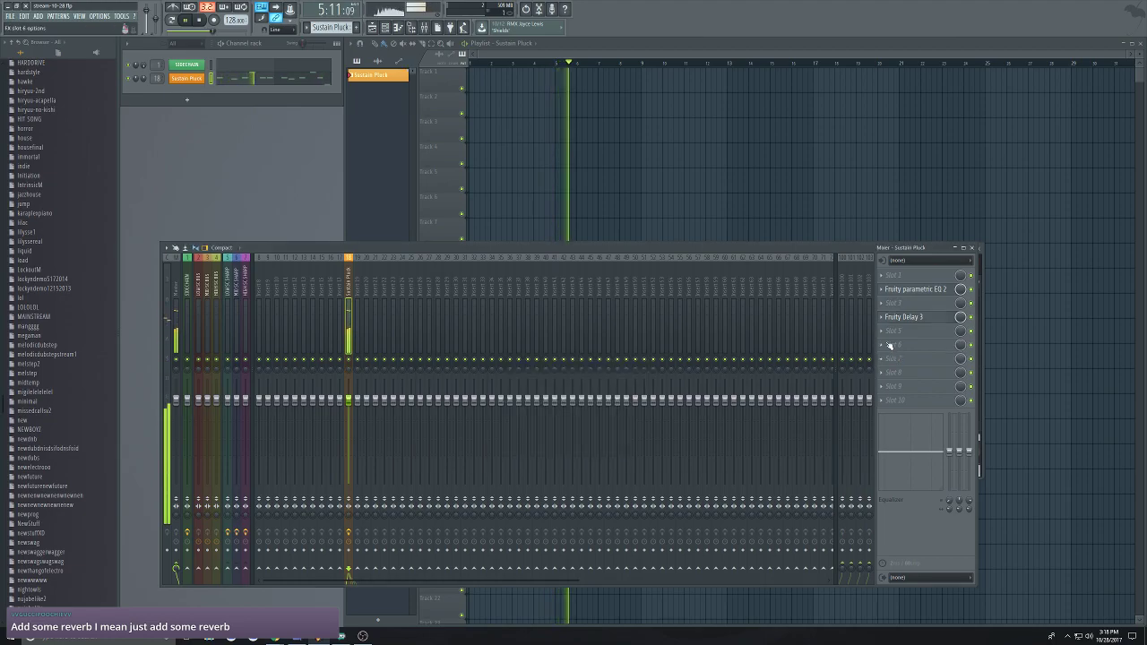
{"action": "key", "text": "space"}
Reopen Fruity Delay 3 and adjust its stereo and offset amounts while listening to the pluck
{"action": "left_click", "coordinate": [883, 345]}
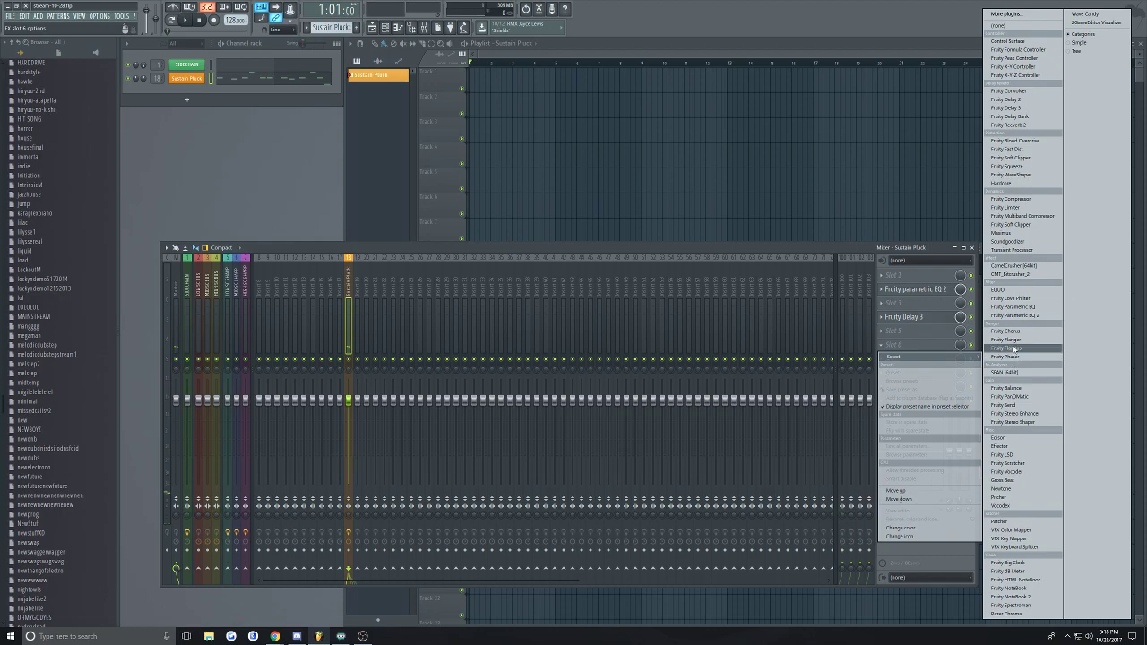
{"action": "left_click", "coordinate": [906, 318]}
{"action": "left_click", "coordinate": [907, 317]}
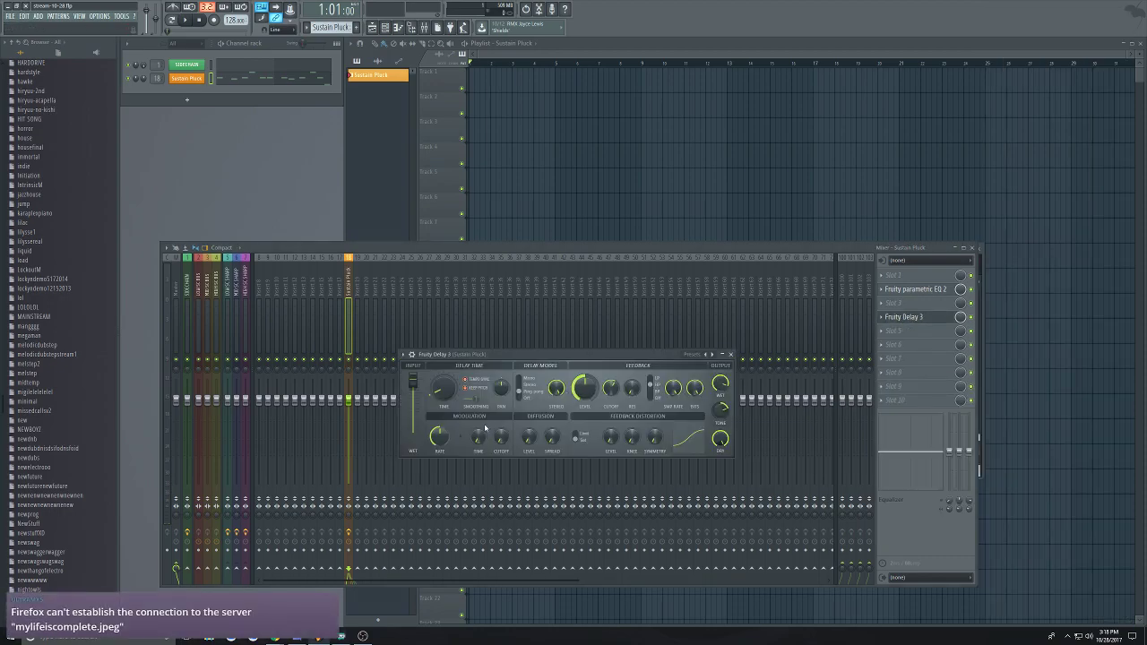
{"action": "left_click_drag", "start_coordinate": [559, 393], "coordinate": [559, 419]}
{"action": "key", "text": "space"}
{"action": "key", "text": "space"}
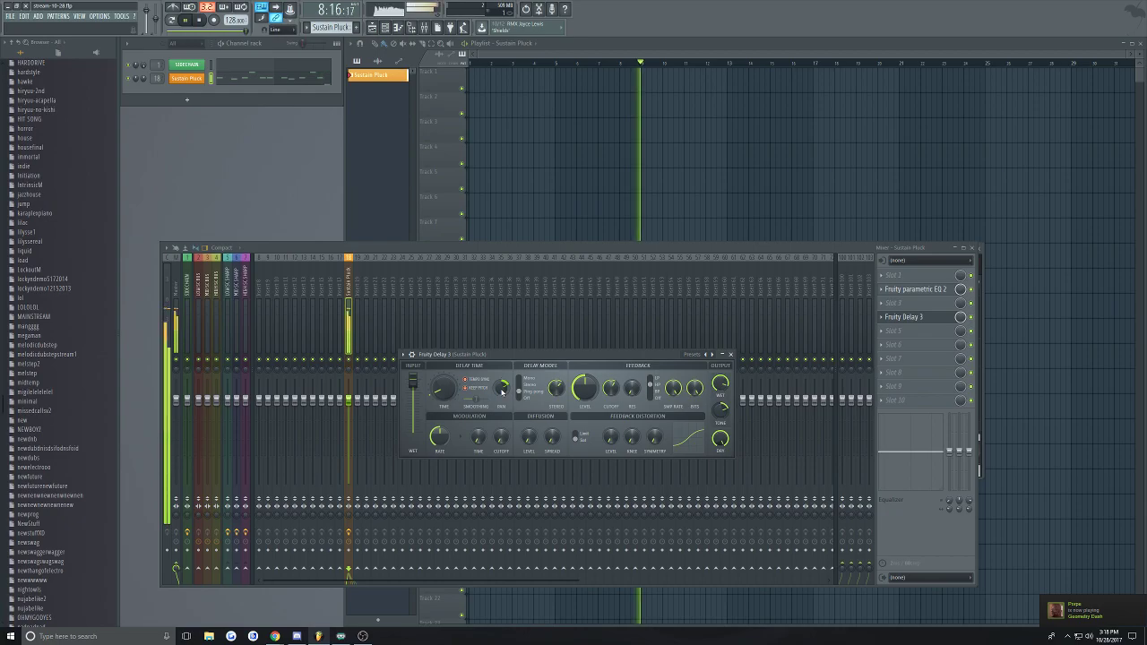
{"action": "left_click", "coordinate": [731, 354]}
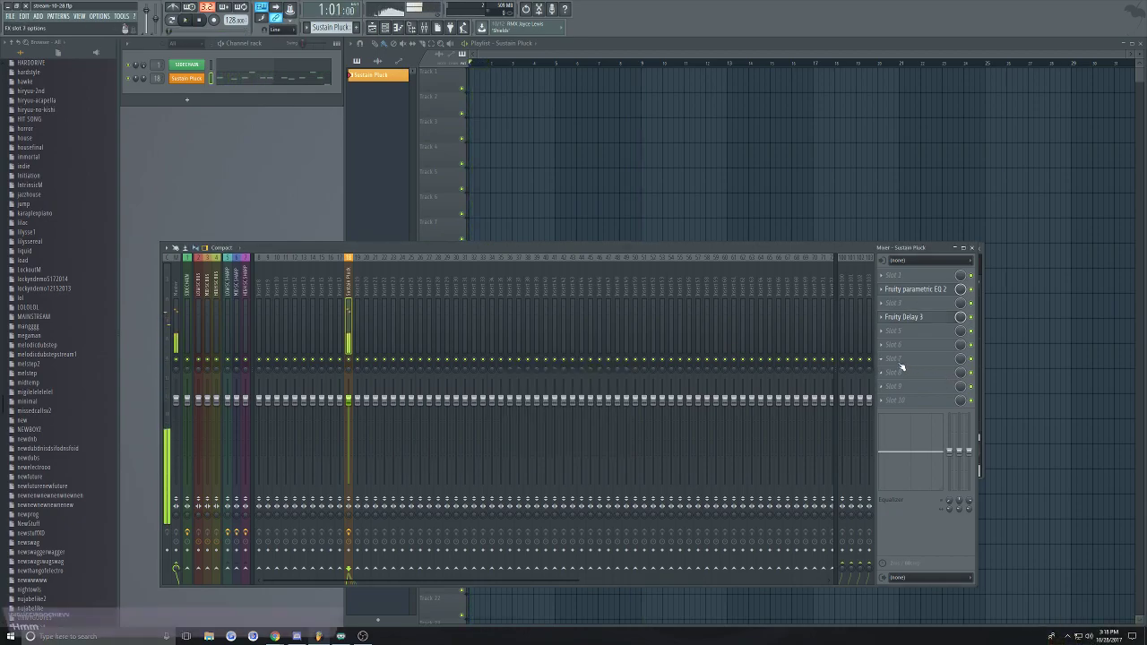
Load Fruity Reeverb 2 into effect slot 6 of the Sustain Pluck track and adjust its high-cut and low-cut frequencies
{"action": "left_click", "coordinate": [882, 345]}
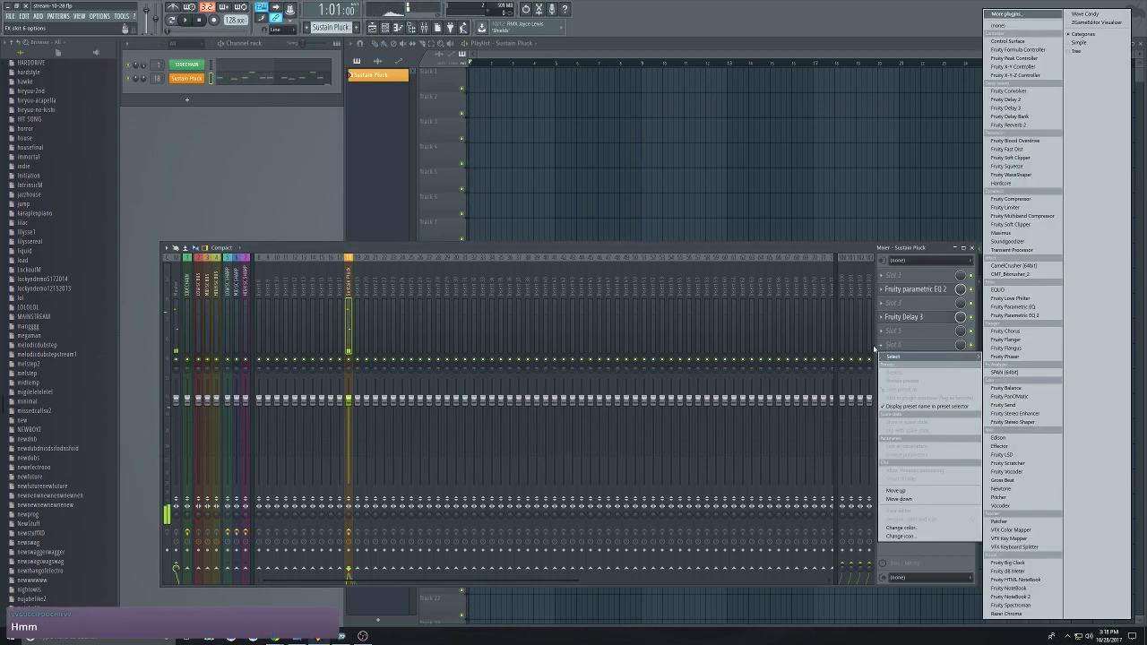
{"action": "left_click", "coordinate": [1007, 124]}
{"action": "left_click_drag", "start_coordinate": [272, 179], "coordinate": [534, 400]}
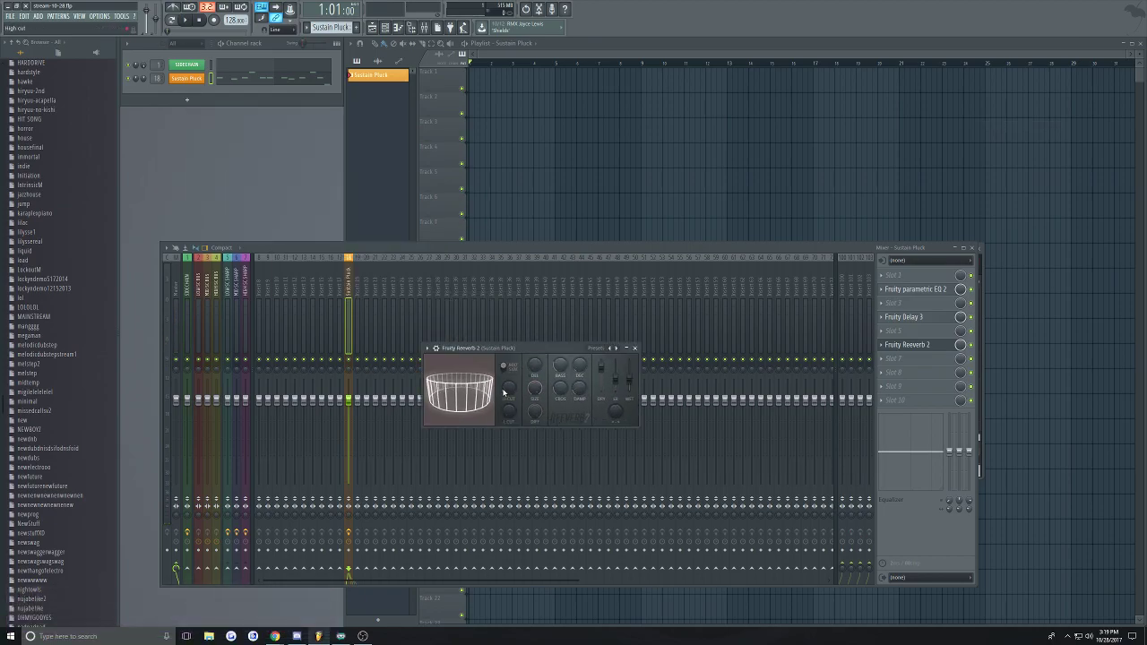
{"action": "left_click_drag", "start_coordinate": [502, 409], "coordinate": [502, 395]}
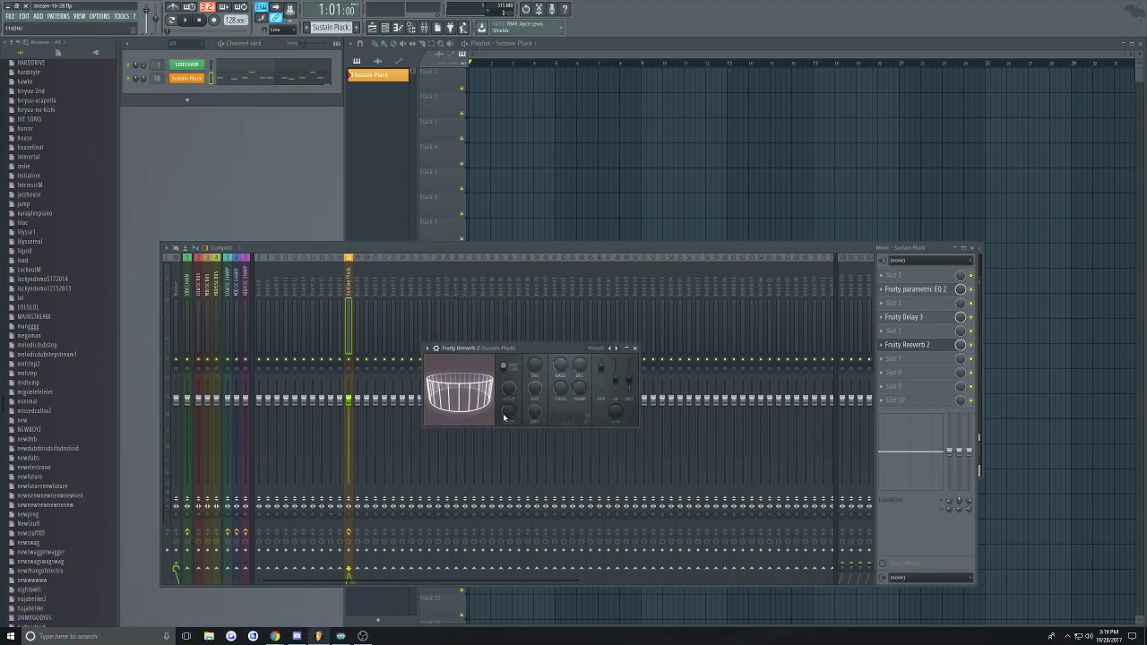
Raise the reverb's early reflection and wet levels and adjust its decay while listening to the pattern
{"action": "key", "text": "space"}
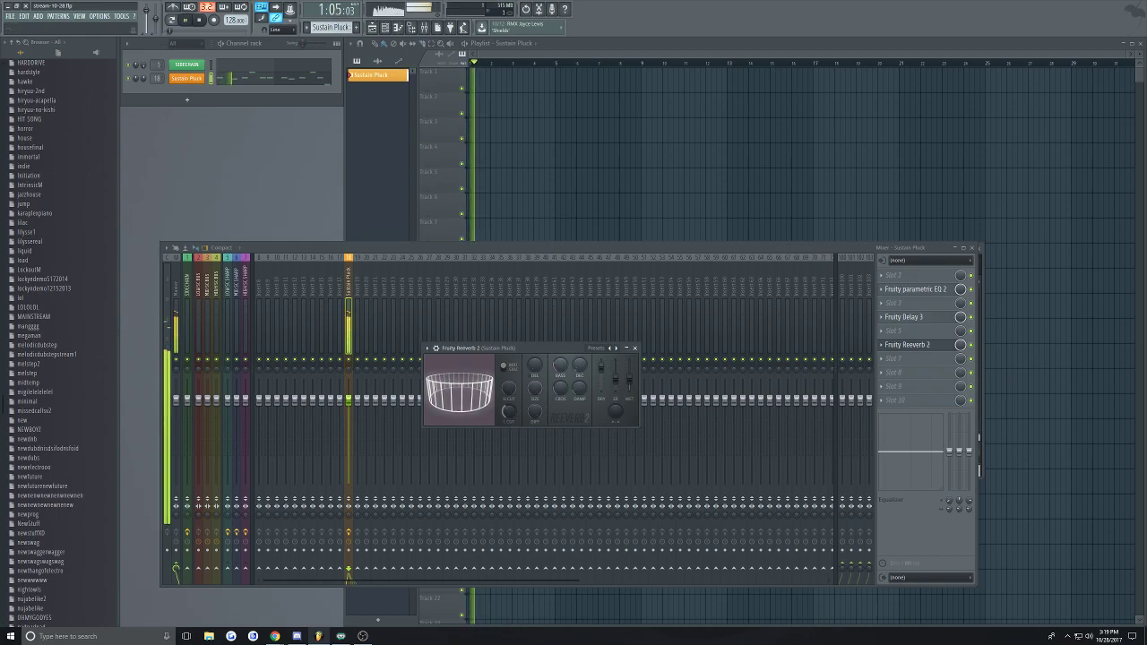
{"action": "left_click_drag", "start_coordinate": [614, 378], "coordinate": [628, 373]}
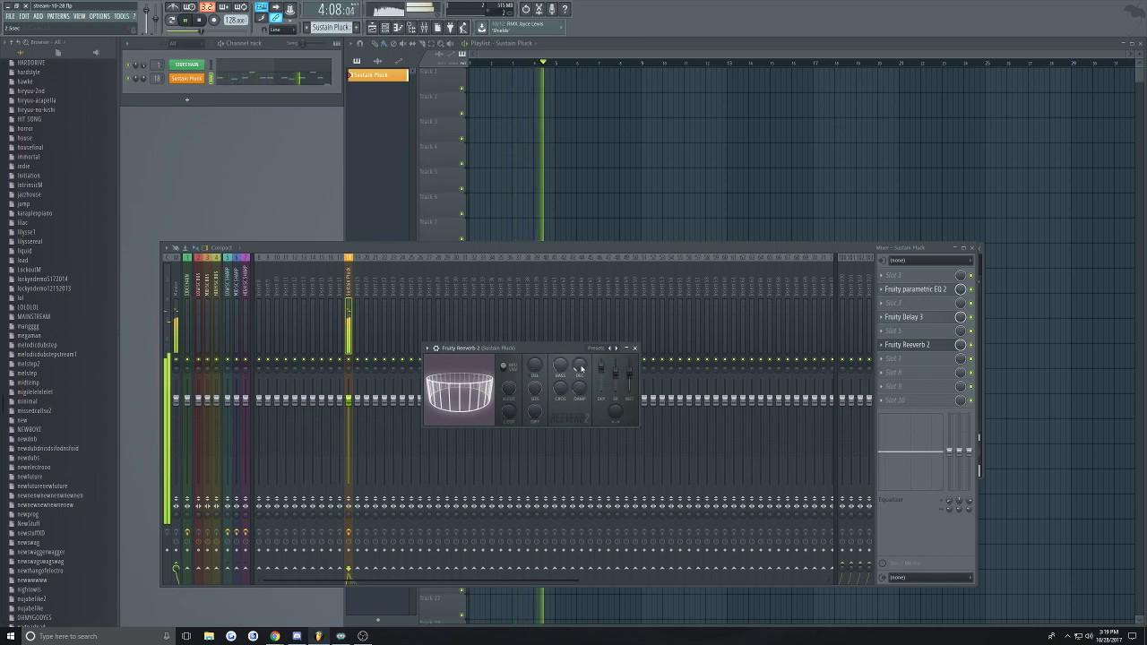
{"action": "key", "text": "space"}
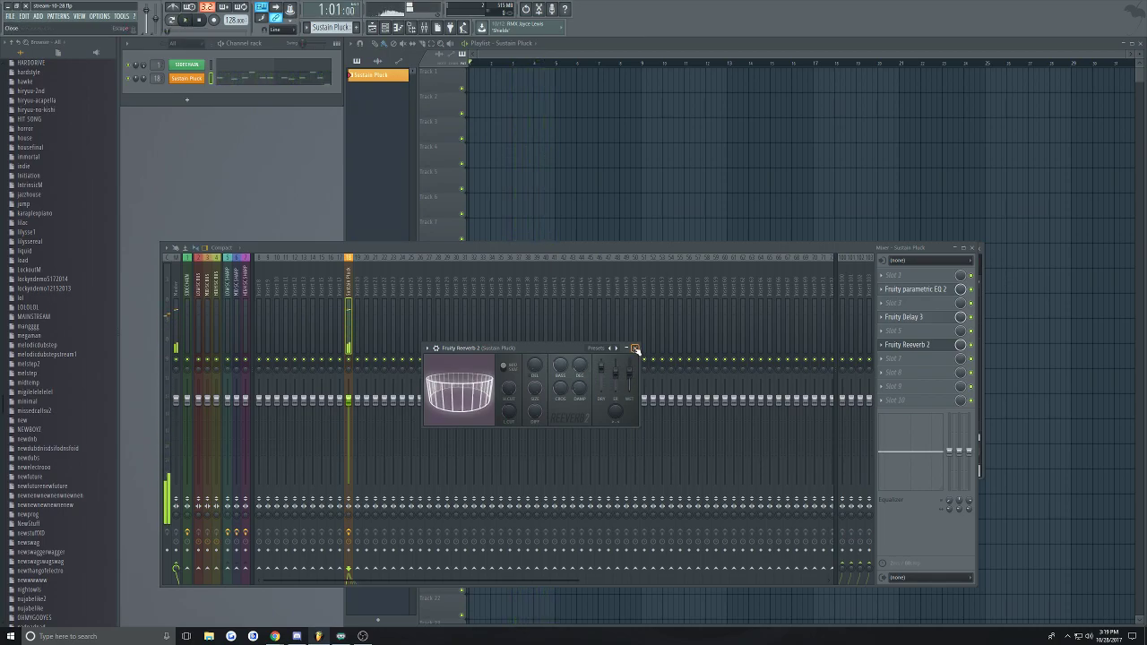
{"action": "left_click", "coordinate": [635, 349]}
Return to the playlist and save the project
{"action": "left_click", "coordinate": [546, 71]}
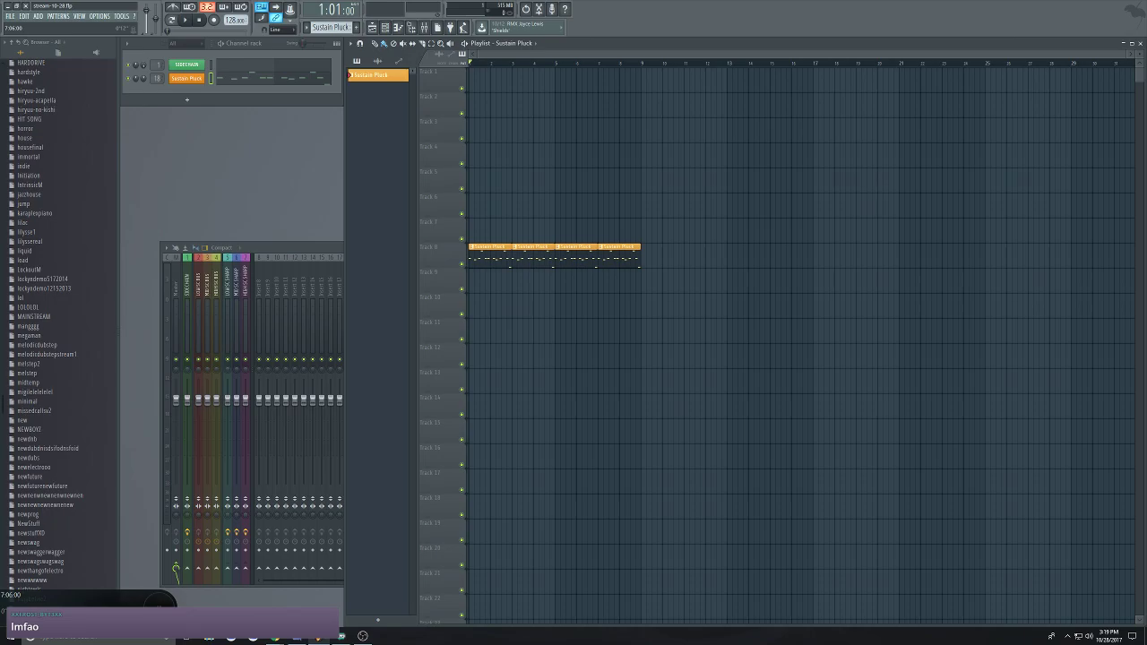
{"action": "key", "text": "ctrl+s"}
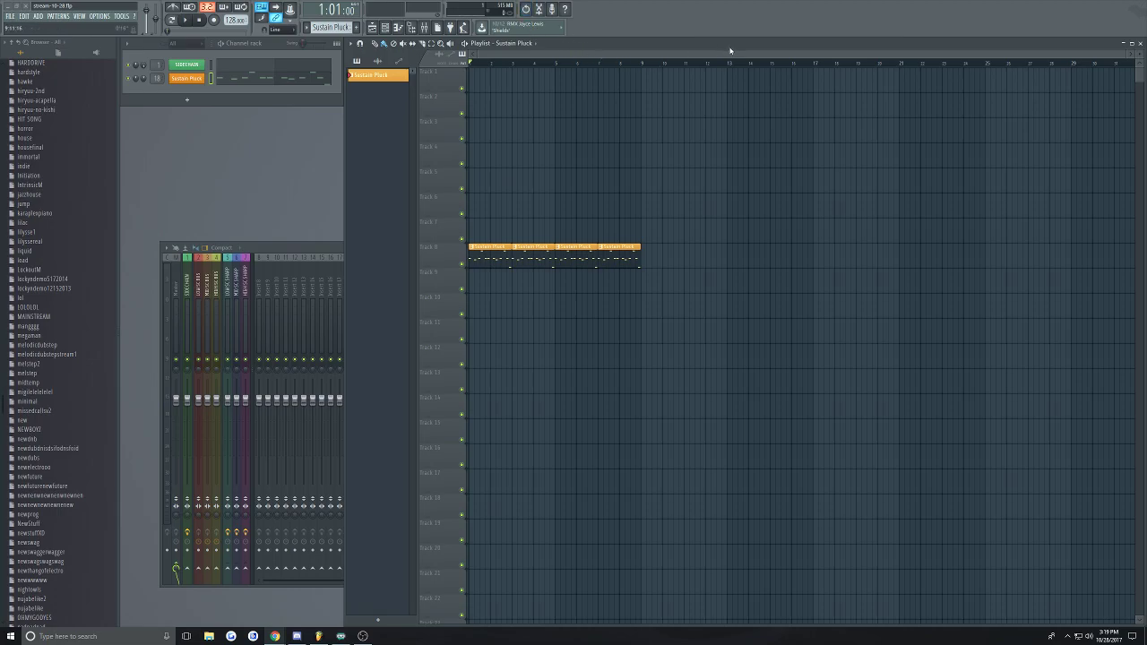
{"action": "left_click_drag", "start_coordinate": [752, 54], "coordinate": [548, 56]}
{"action": "left_click_drag", "start_coordinate": [780, 55], "coordinate": [829, 57]}
{"action": "left_click_drag", "start_coordinate": [614, 175], "coordinate": [482, 257]}
{"action": "left_click", "coordinate": [562, 329]}
{"action": "right_click", "coordinate": [576, 333]}
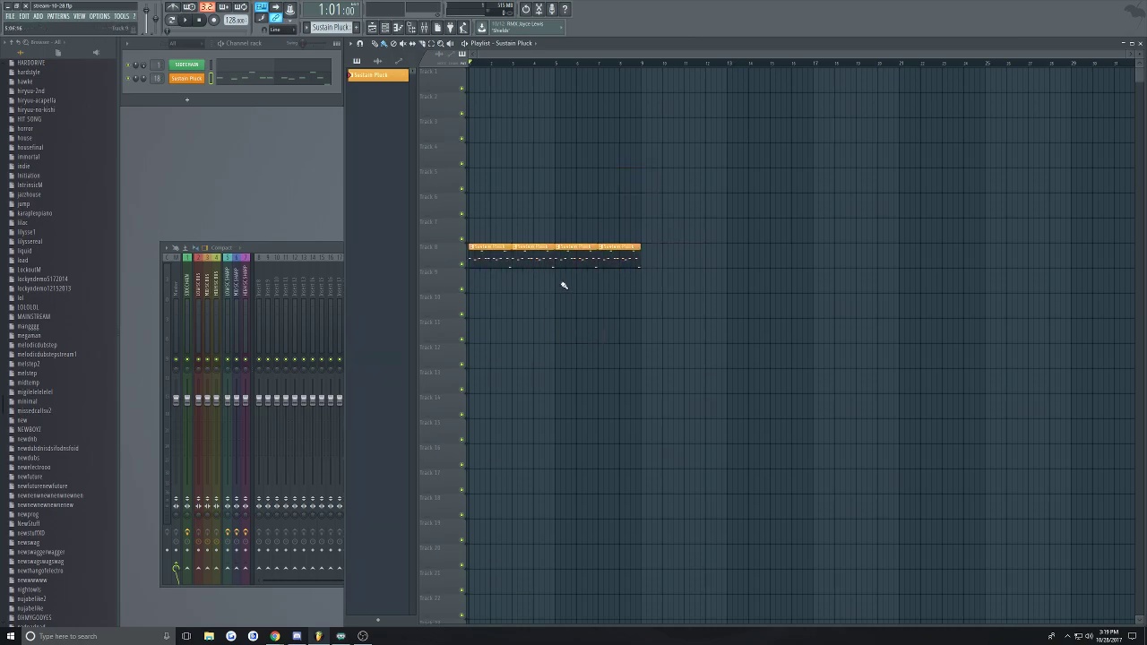
{"action": "mouse_move", "coordinate": [491, 260]}
{"action": "left_mouse_down"}
{"action": "mouse_move", "coordinate": [483, 231]}
{"action": "mouse_move", "coordinate": [477, 266]}
{"action": "left_mouse_up"}
{"action": "left_click", "coordinate": [518, 195]}
{"action": "right_click", "coordinate": [521, 197]}
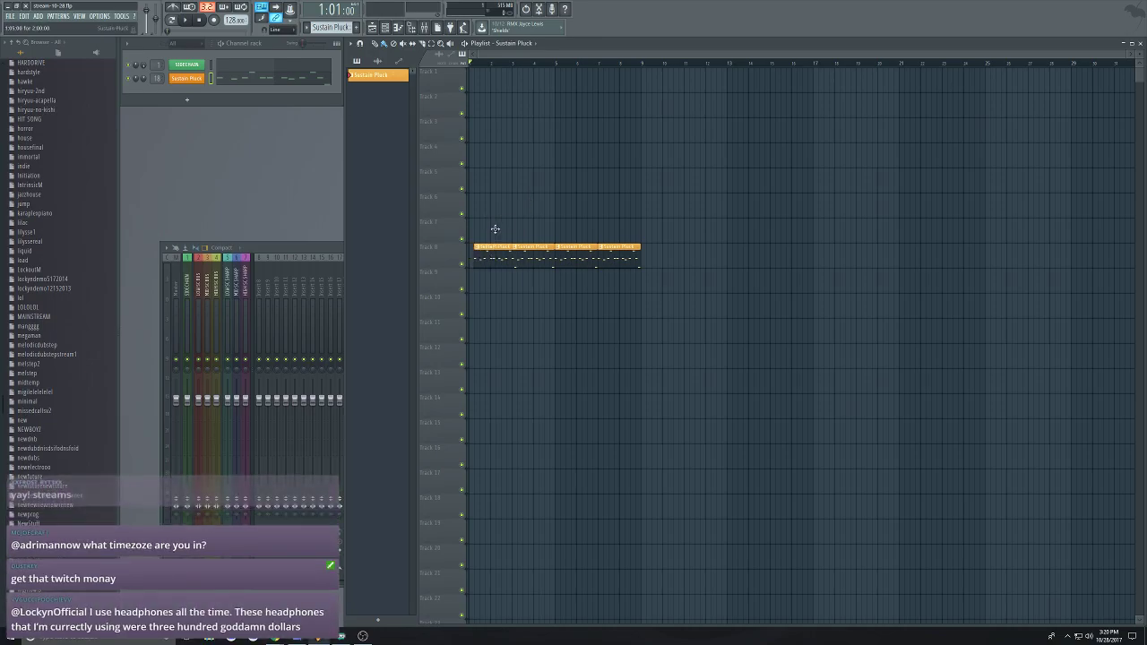
{"action": "left_click_drag", "start_coordinate": [527, 256], "coordinate": [611, 258]}
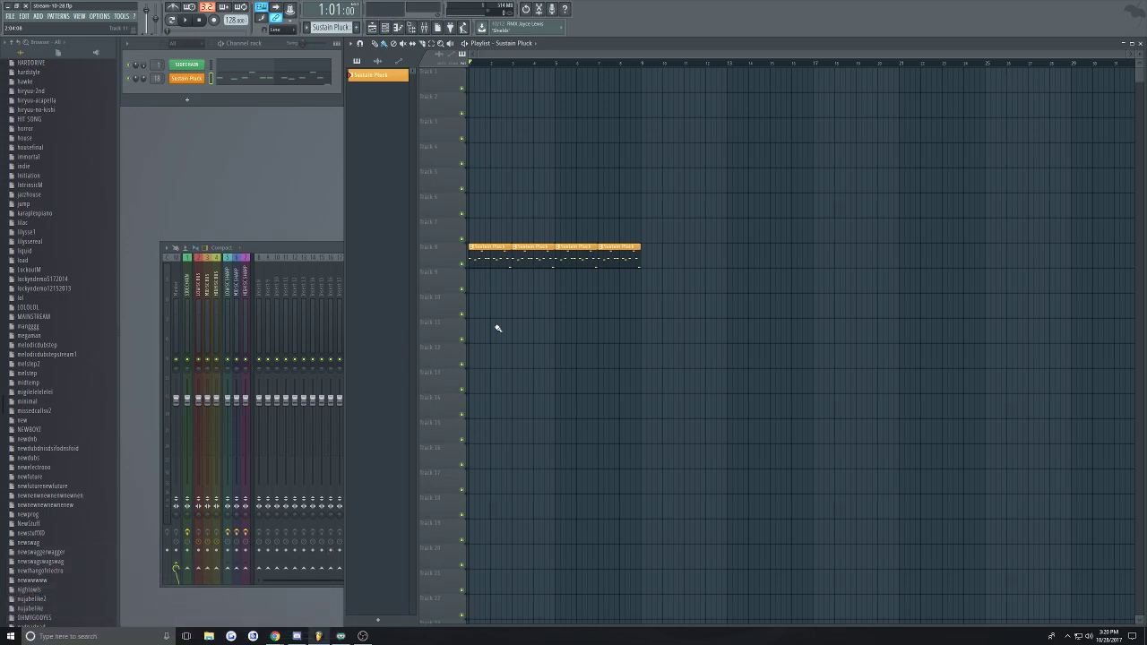
{"action": "left_click_drag", "start_coordinate": [529, 259], "coordinate": [534, 220]}
{"action": "right_click", "coordinate": [541, 233]}
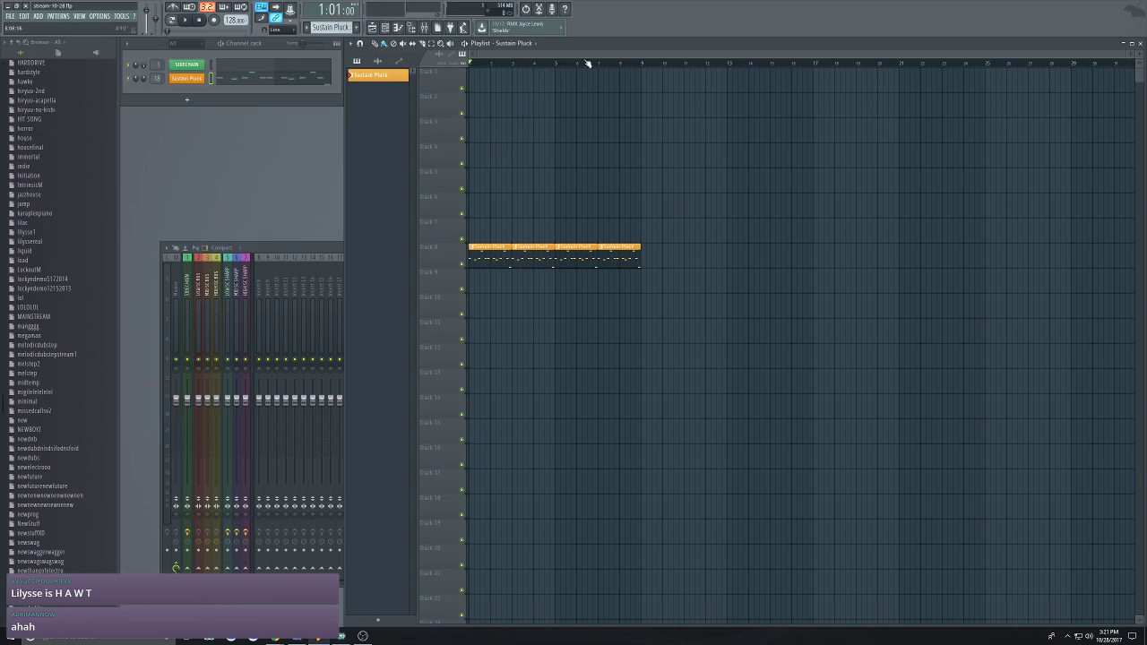
{"action": "left_click_drag", "start_coordinate": [756, 54], "coordinate": [622, 60]}
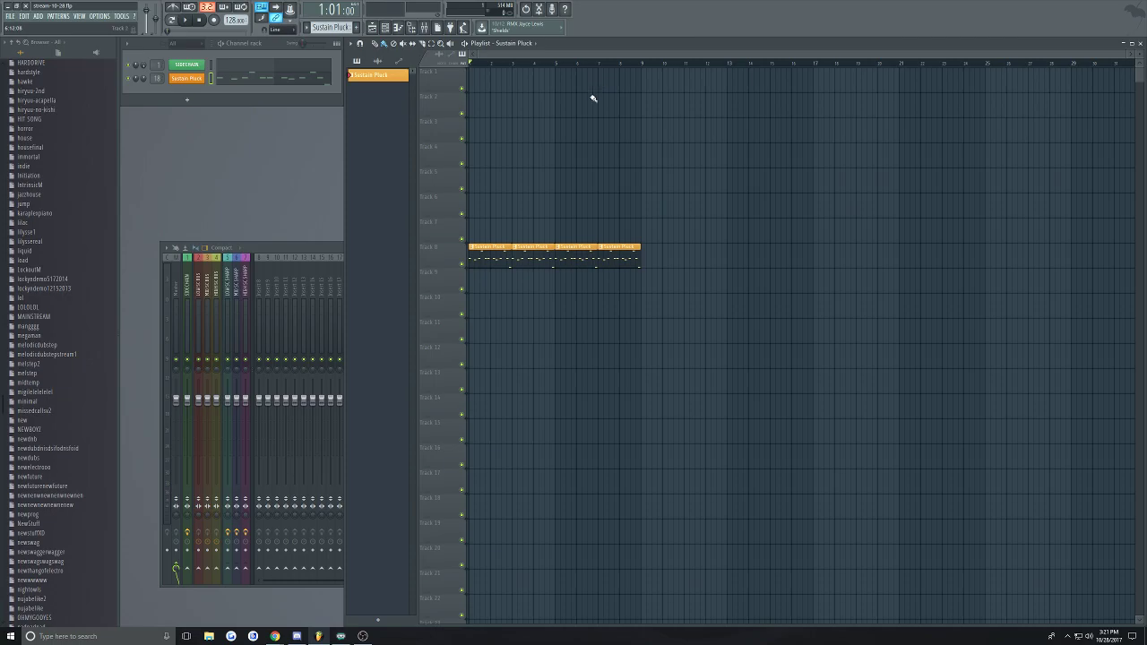
Duplicate the four Sustain Pluck clips on track 8 so the copies directly follow the originals
{"action": "mouse_move", "coordinate": [490, 248]}
{"action": "left_mouse_down"}
{"action": "mouse_move", "coordinate": [484, 222]}
{"action": "mouse_move", "coordinate": [488, 247]}
{"action": "left_mouse_up"}
{"action": "key", "text": "ctrl+b"}
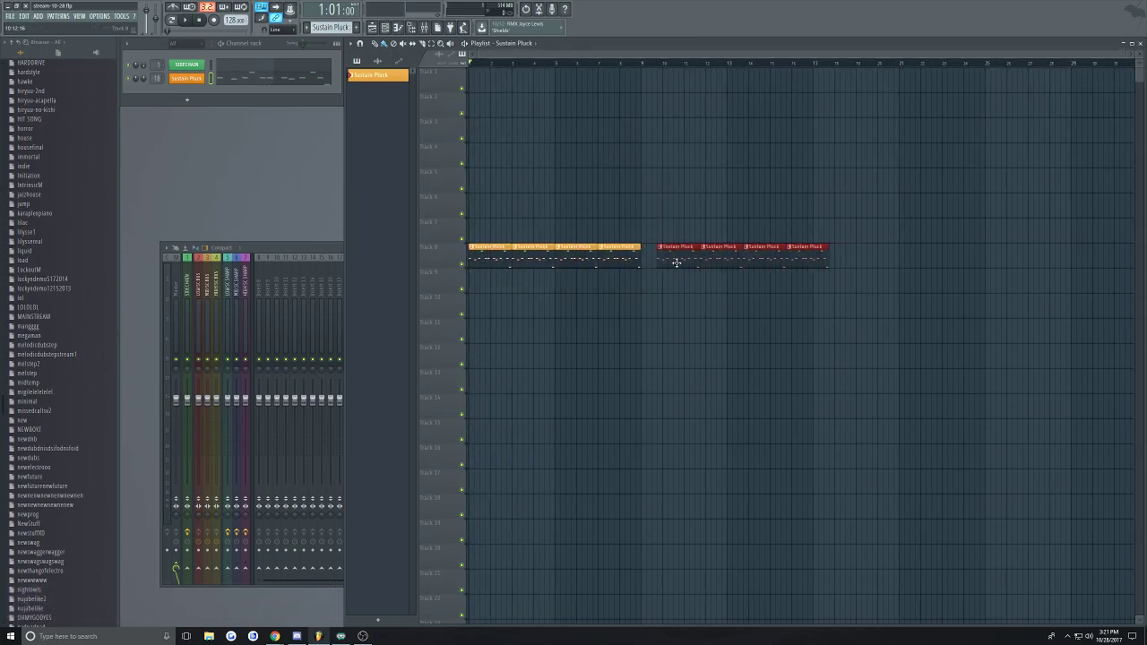
{"action": "left_click", "coordinate": [629, 338]}
{"action": "right_click", "coordinate": [630, 338]}
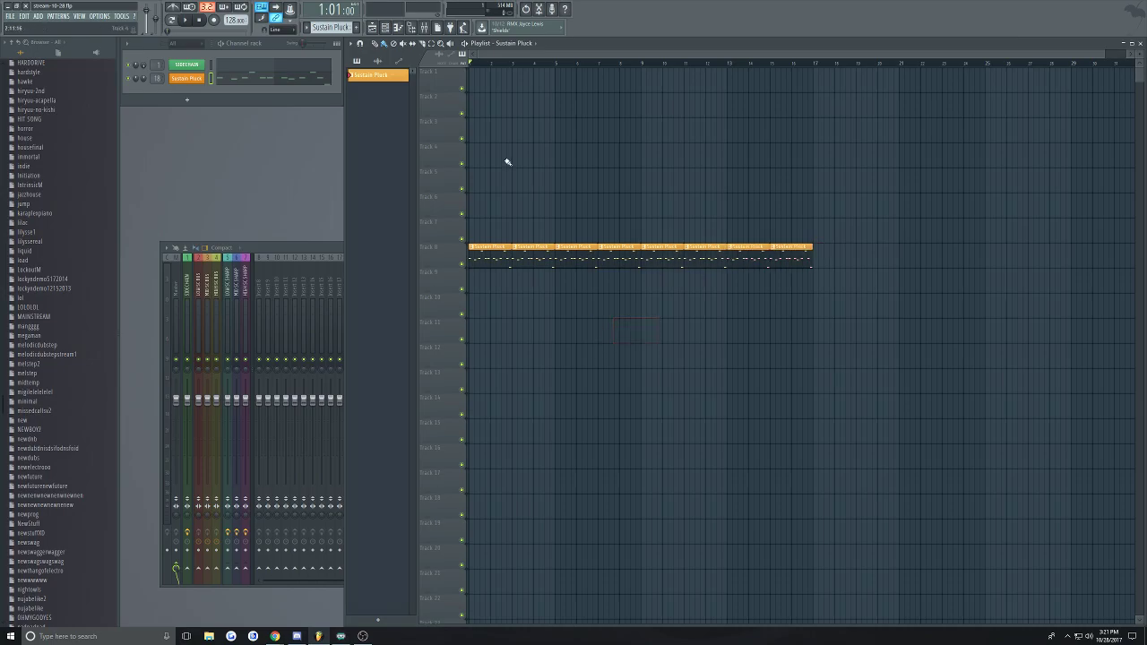
Start playback, show the full mixer and insert a new Sytrus channel above Sustain Pluck in the channel rack
{"action": "key", "text": "space"}
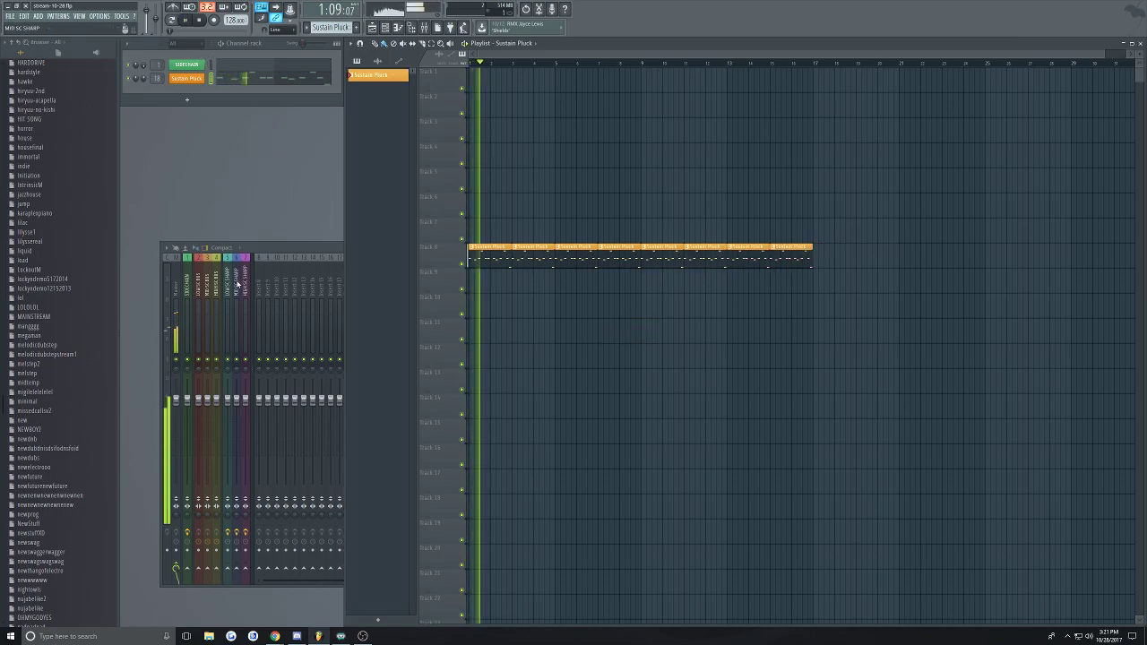
{"action": "left_click", "coordinate": [319, 247]}
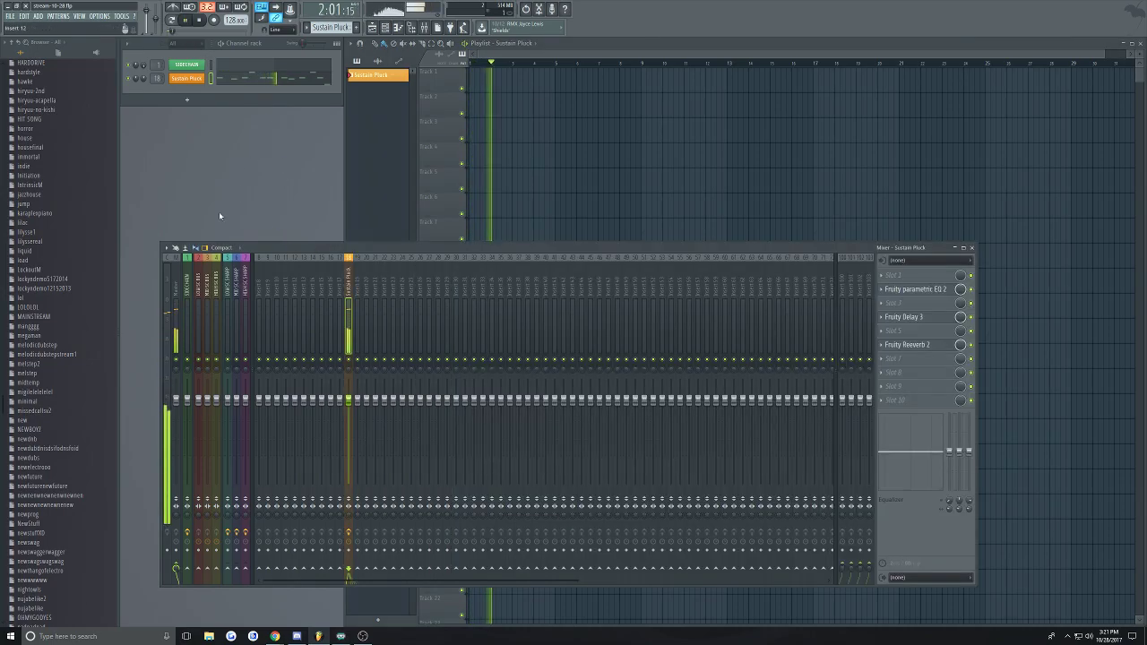
{"action": "right_click", "coordinate": [194, 85]}
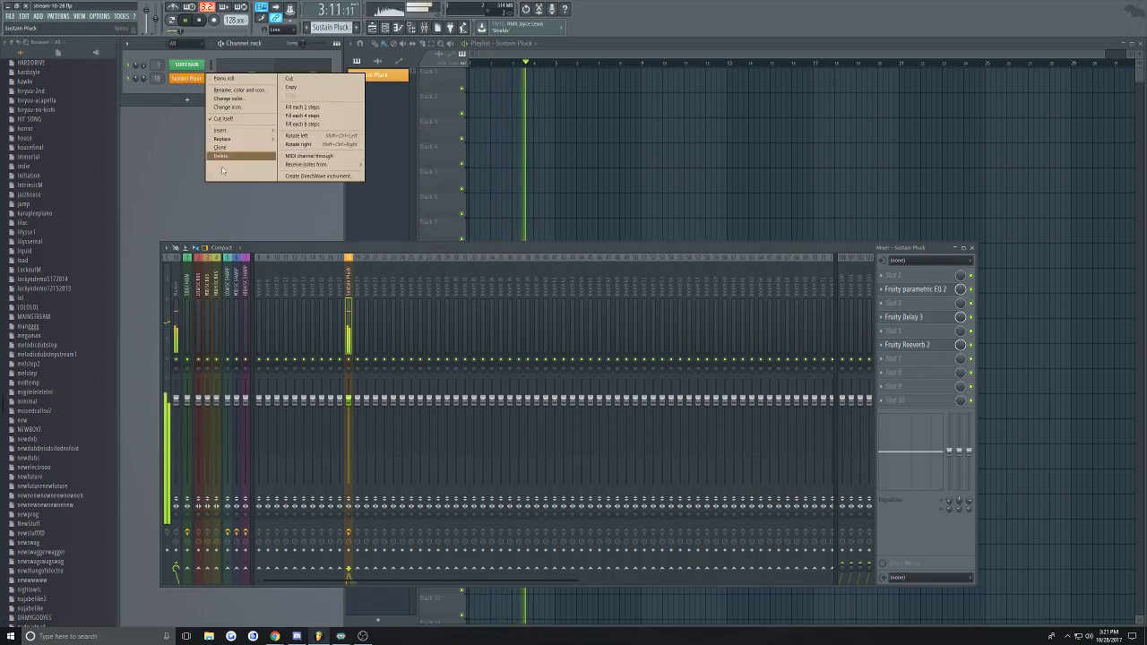
{"action": "mouse_move", "coordinate": [241, 131]}
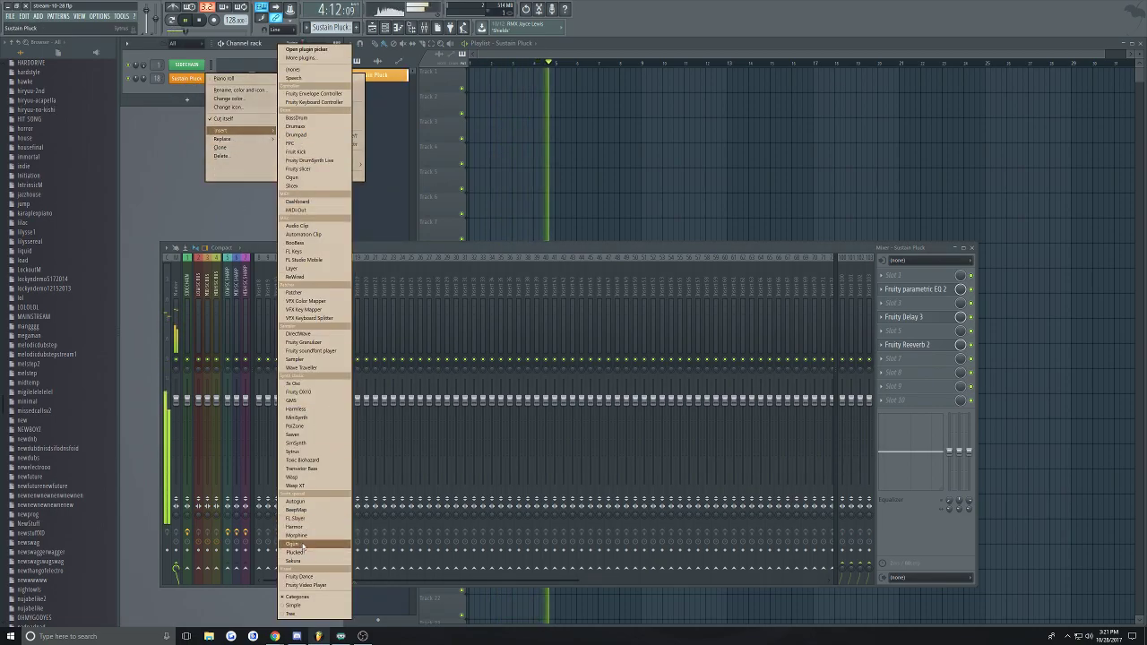
{"action": "left_click", "coordinate": [293, 451]}
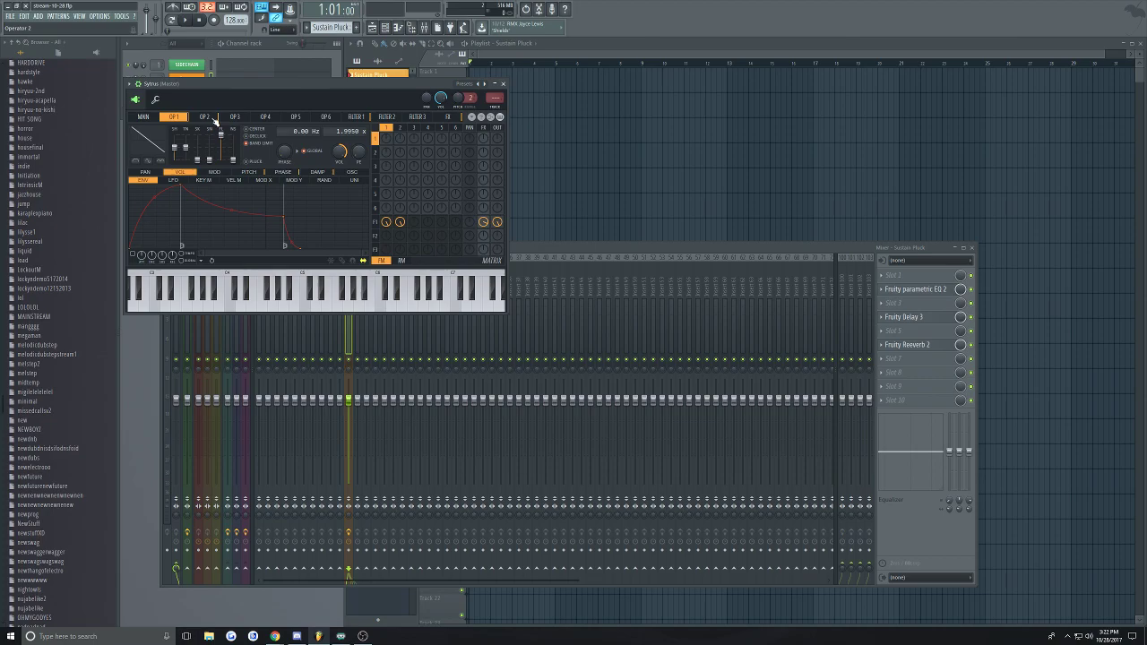
Close the Sytrus editor, return to the playlist and play the Sustain Pluck pattern
{"action": "left_click", "coordinate": [212, 118]}
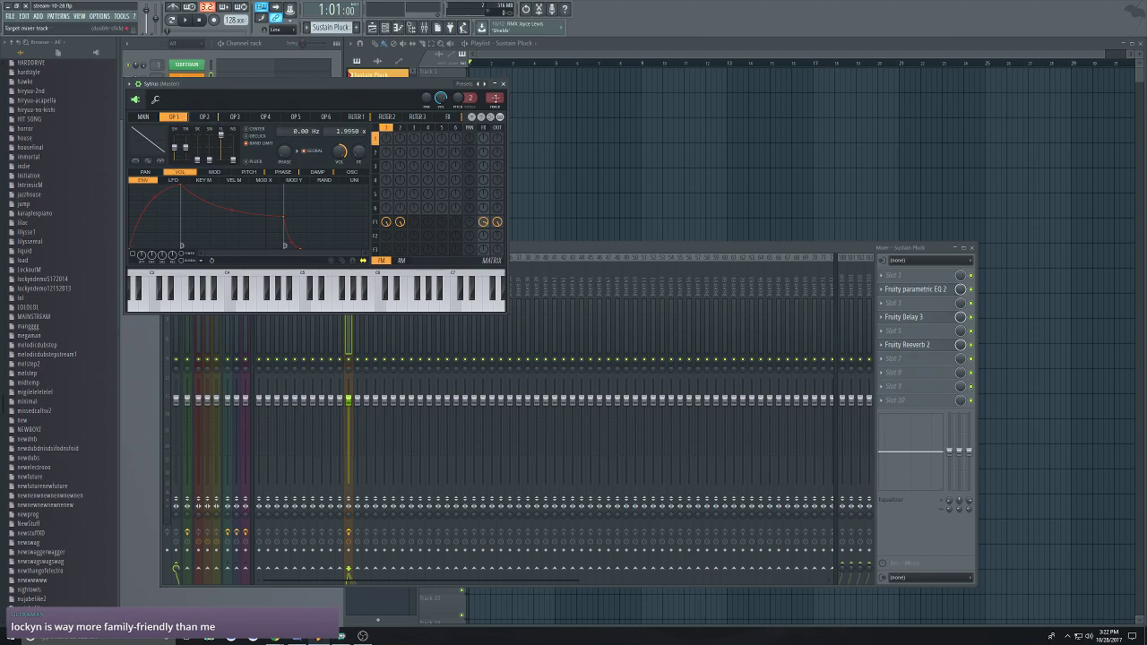
{"action": "left_click", "coordinate": [502, 83]}
{"action": "left_click", "coordinate": [526, 58]}
{"action": "key", "text": "space"}
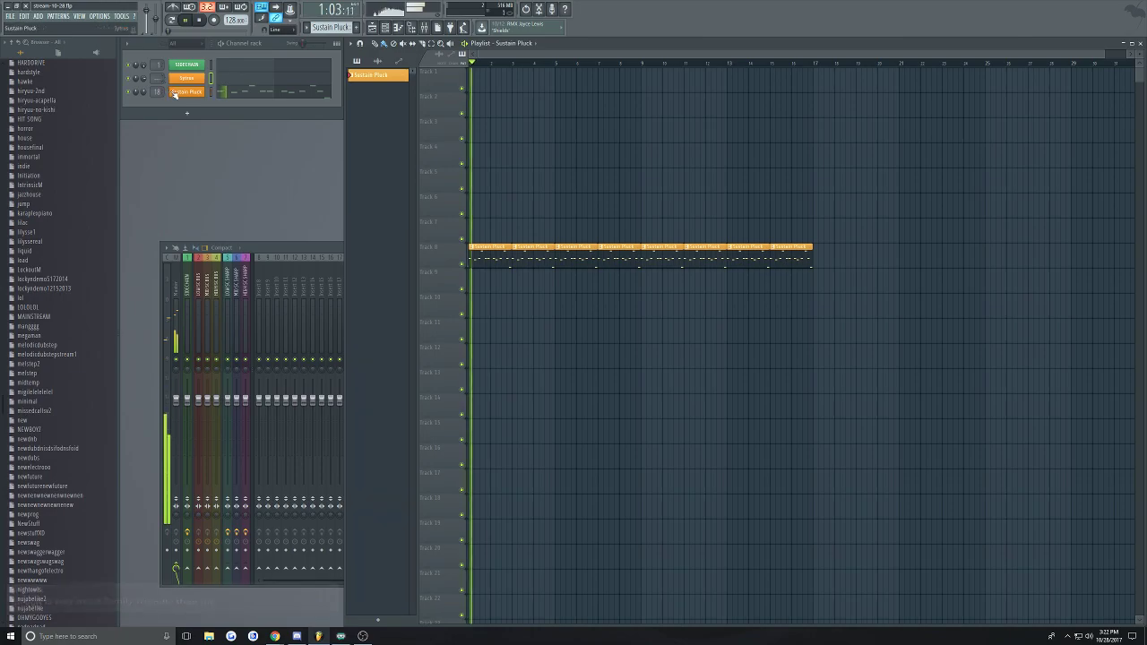
Load the Default preset in the new Sytrus and move its editor clear of the channel rack
{"action": "left_click", "coordinate": [189, 81]}
{"action": "left_click", "coordinate": [129, 83]}
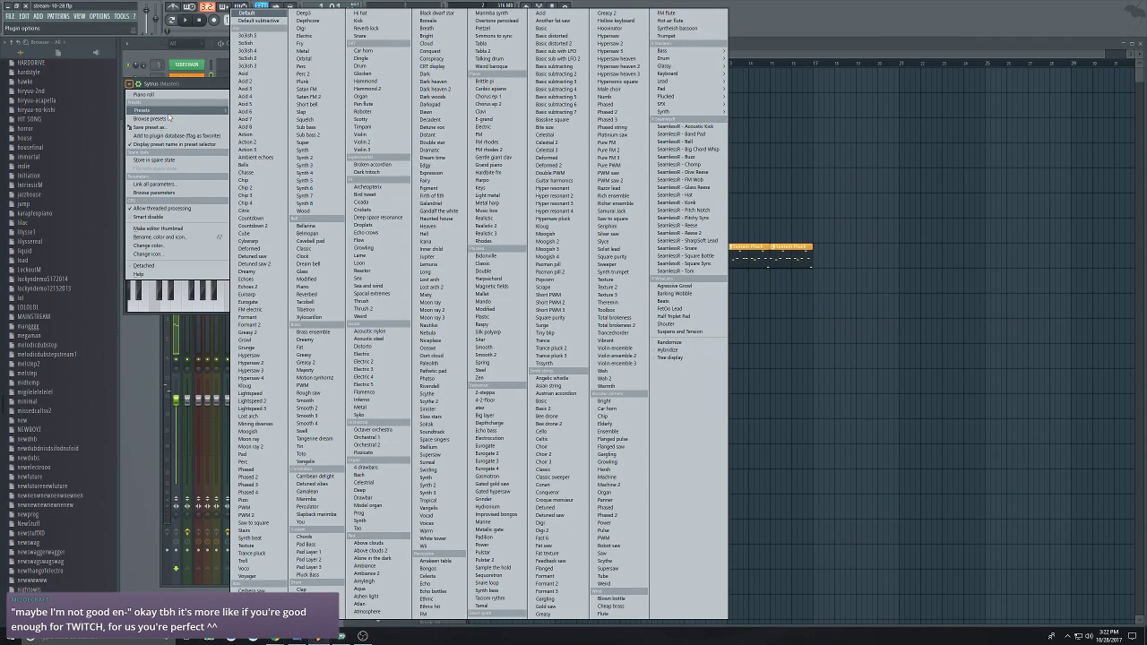
{"action": "left_click", "coordinate": [248, 12]}
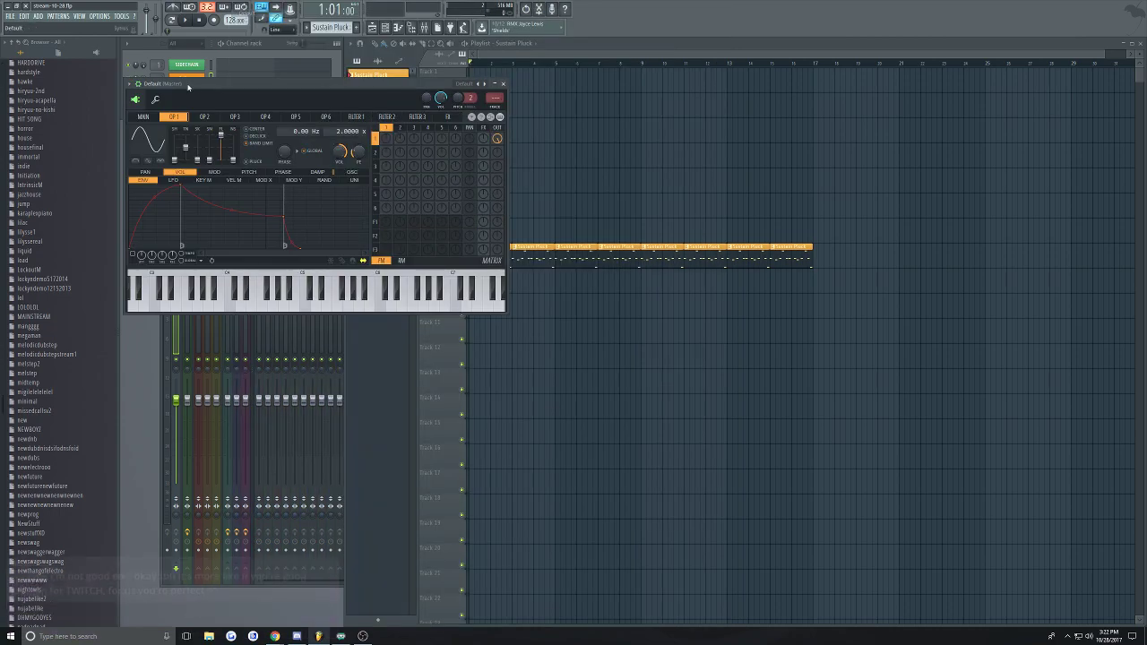
{"action": "left_click_drag", "start_coordinate": [227, 81], "coordinate": [429, 226]}
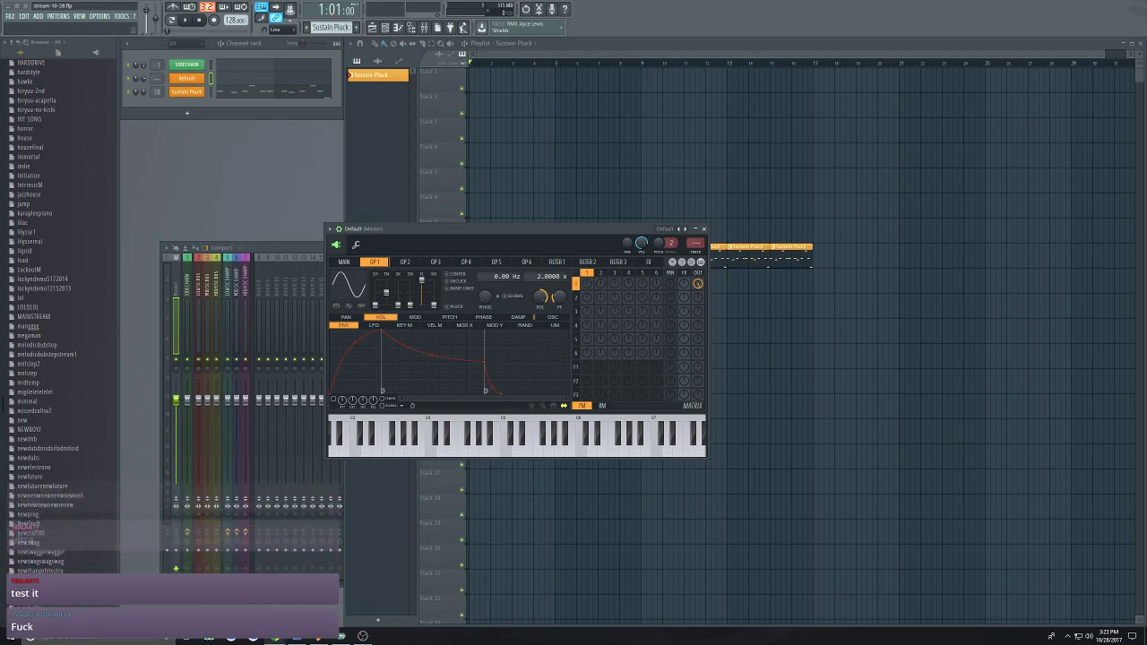
Give the Default Sytrus channel a pad name in the channel rack
{"action": "right_click", "coordinate": [198, 83]}
{"action": "left_click", "coordinate": [182, 146]}
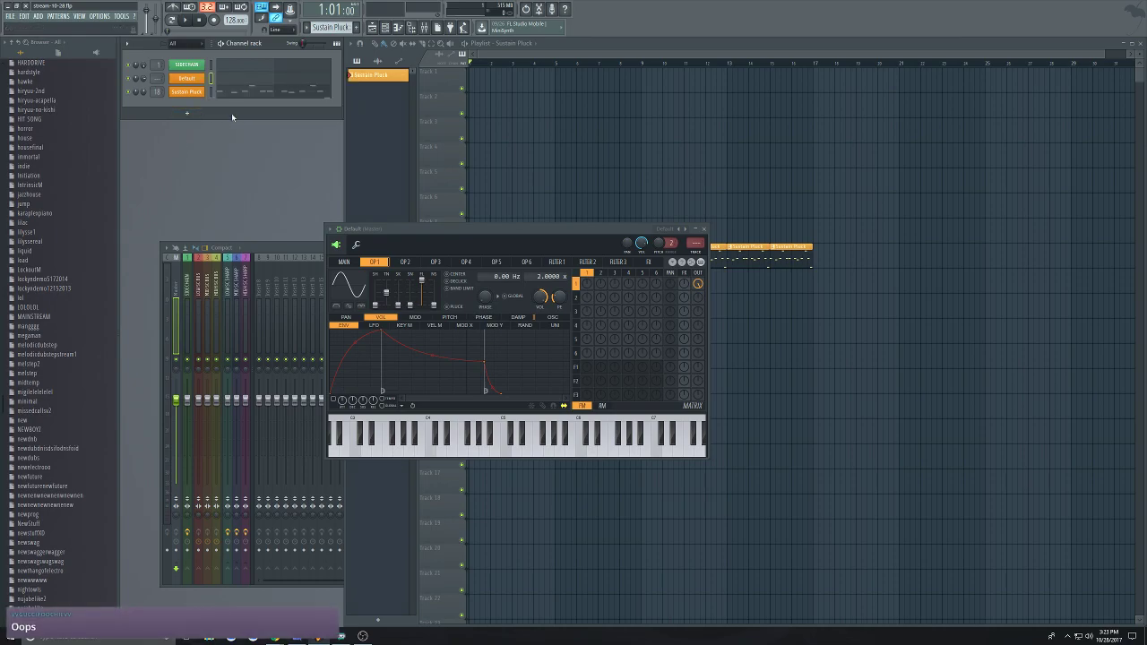
{"action": "right_click", "coordinate": [204, 78]}
{"action": "left_click", "coordinate": [238, 89]}
{"action": "type", "text": "Pluck"}
{"action": "key", "text": "Return"}
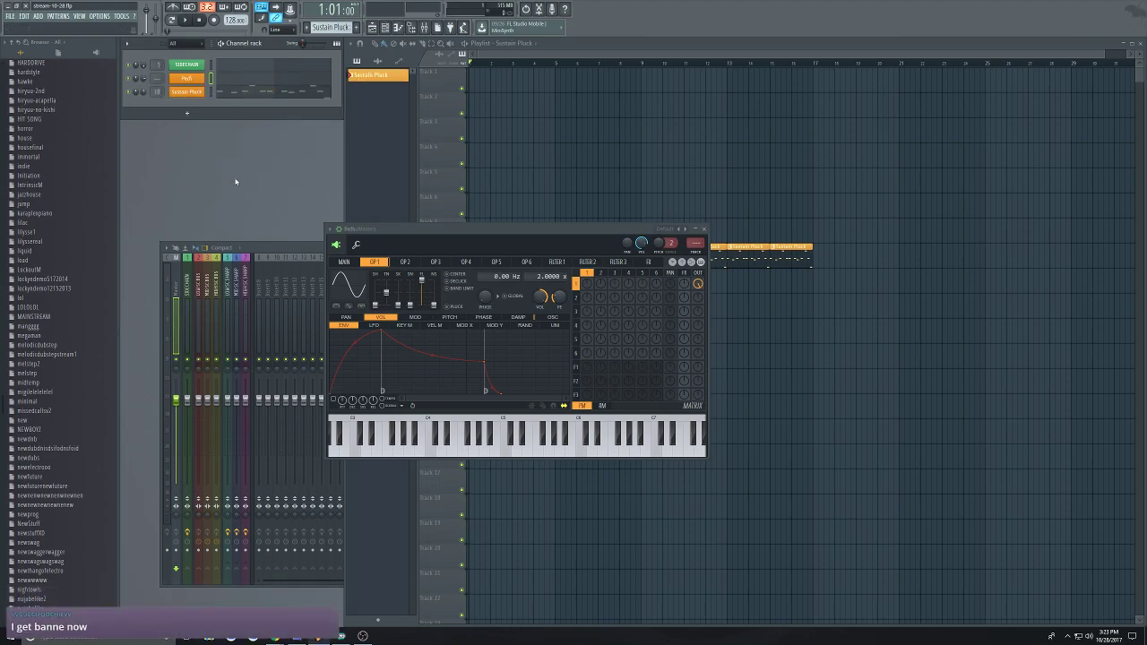
Create a new pattern named Pad and give it the same orange colour as Sustain Pluck
{"action": "left_click", "coordinate": [356, 27]}
{"action": "left_click", "coordinate": [442, 37]}
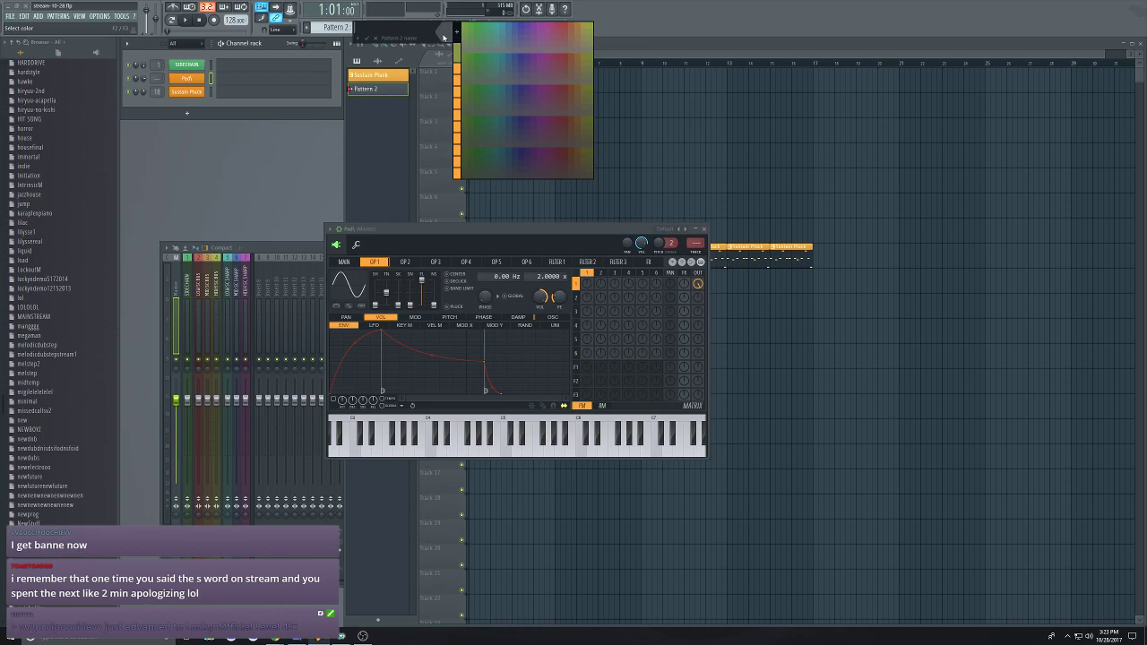
{"action": "left_click", "coordinate": [443, 36]}
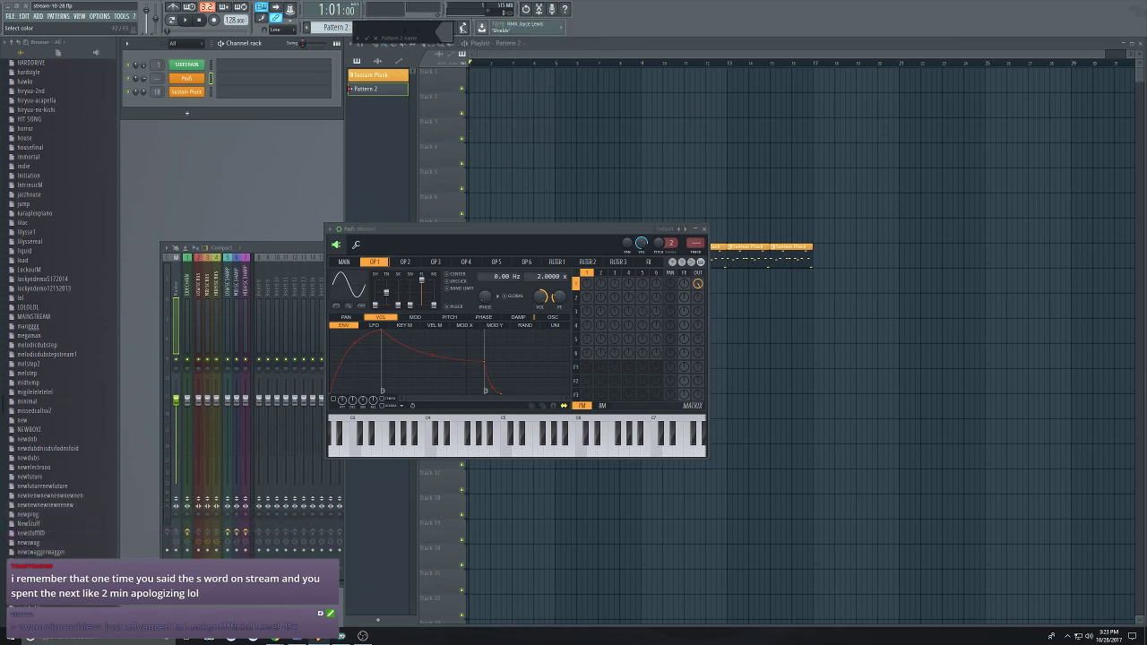
{"action": "type", "text": "Pad"}
{"action": "left_click", "coordinate": [448, 39]}
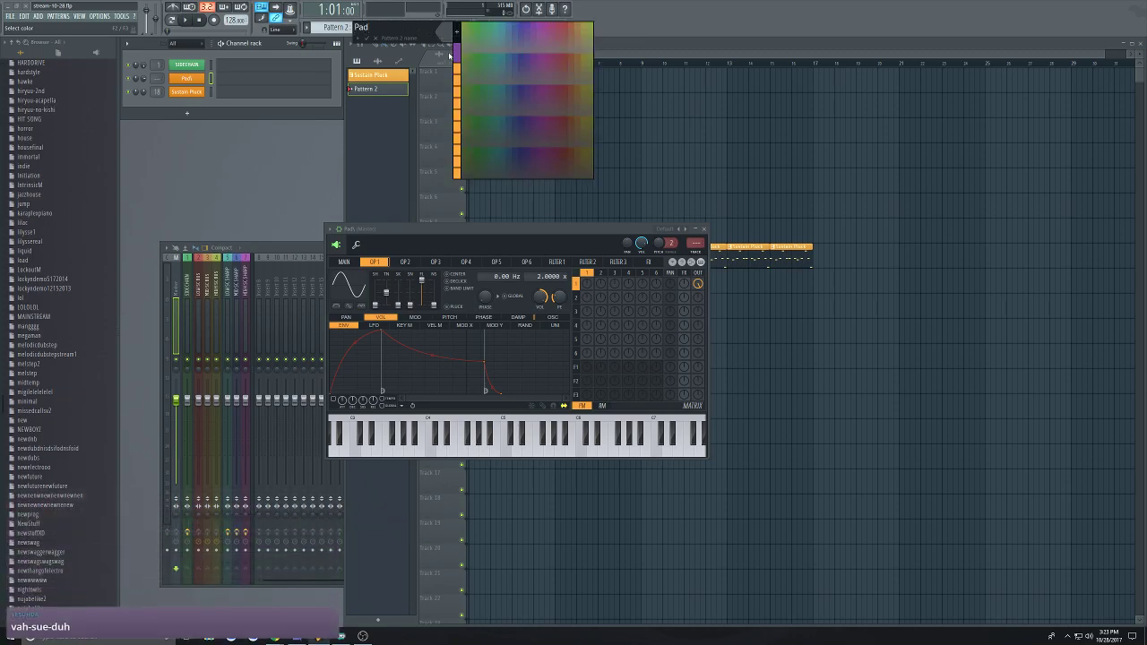
{"action": "left_click", "coordinate": [456, 80]}
{"action": "key", "text": "Return"}
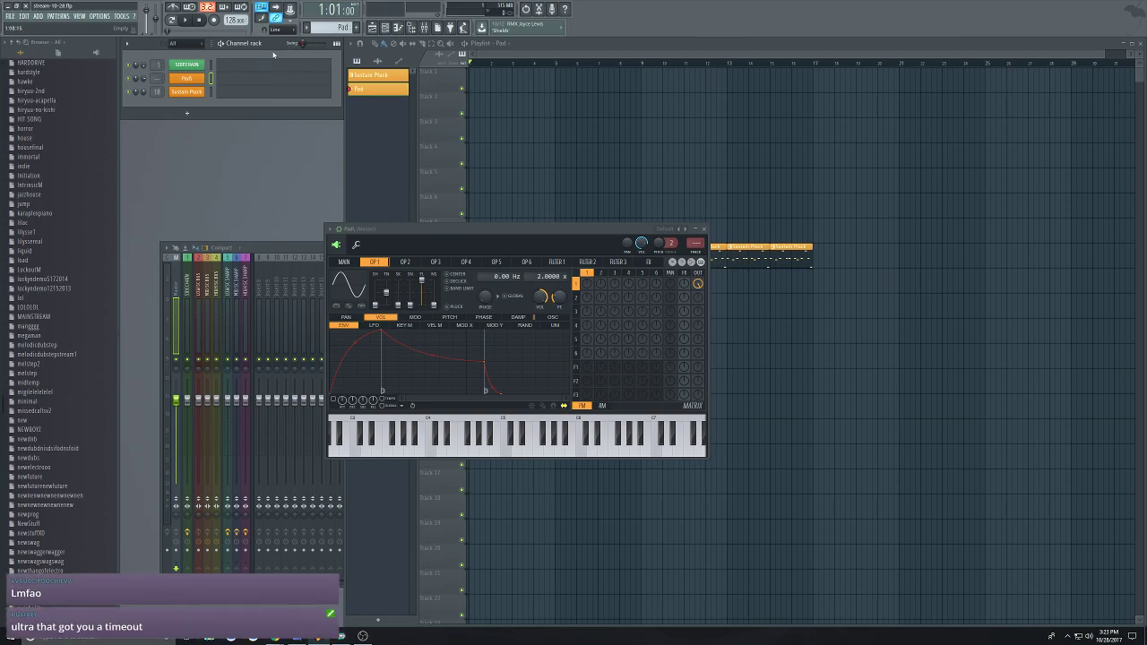
Correct the name of the new Sytrus channel to Pad
{"action": "right_click", "coordinate": [208, 77]}
{"action": "left_click", "coordinate": [253, 92]}
{"action": "type", "text": "Pad\\"}
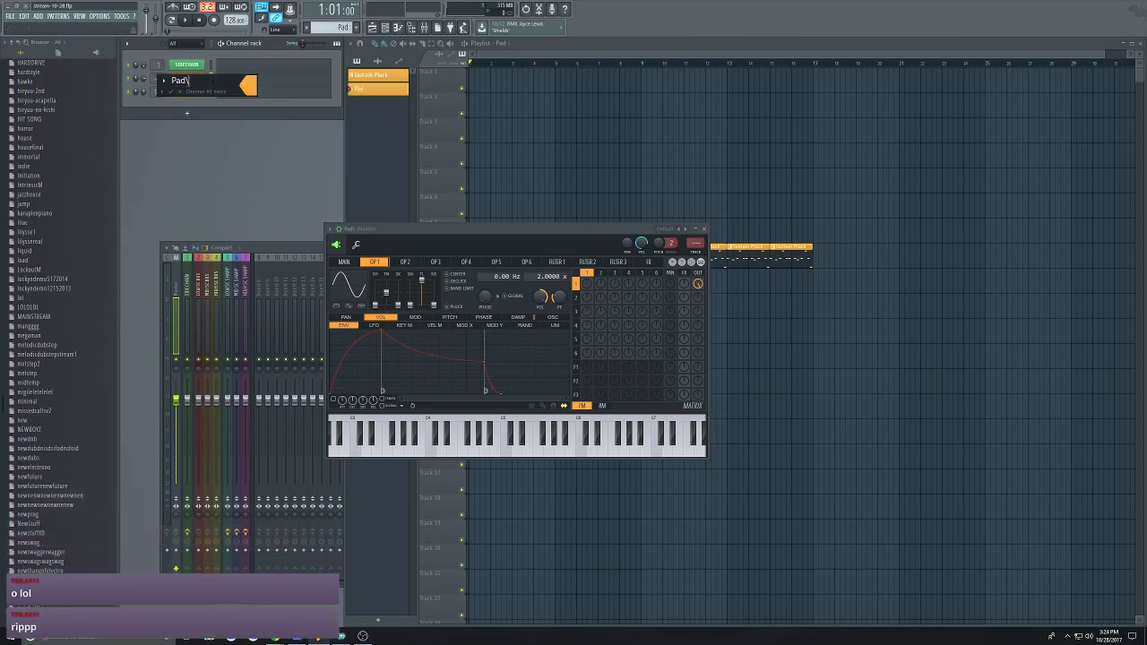
{"action": "key", "text": "Return"}
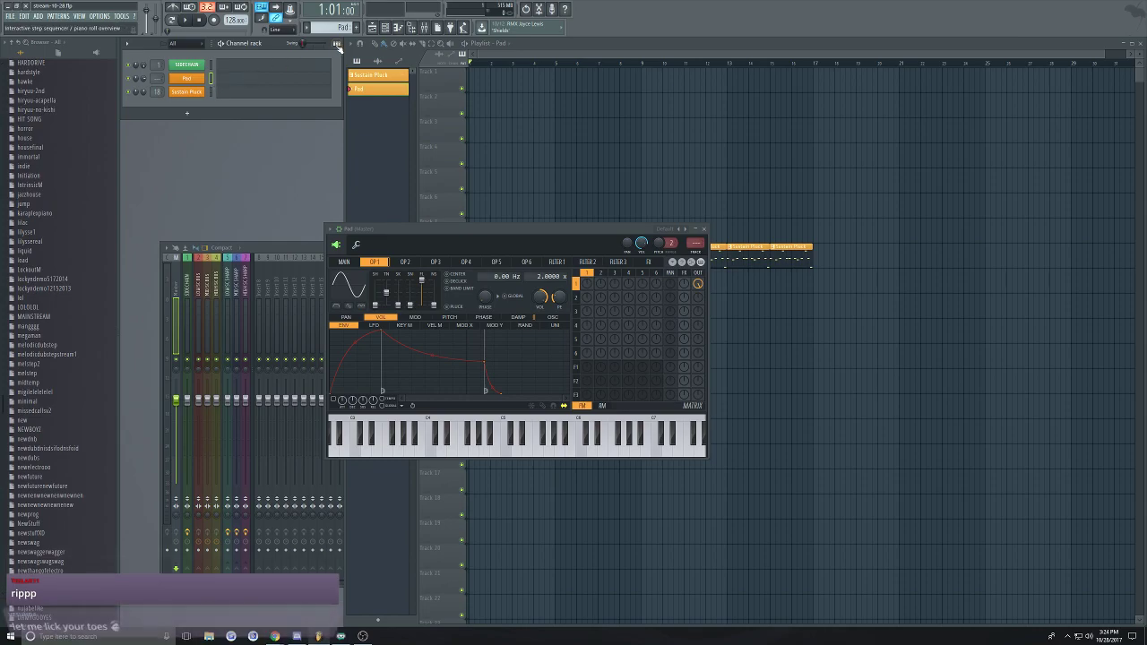
Open the Pad channel's piano roll, reposition its window and audition the C4 key
{"action": "left_click", "coordinate": [233, 83]}
{"action": "left_click_drag", "start_coordinate": [567, 102], "coordinate": [446, 94]}
{"action": "scroll", "coordinate": [374, 225], "scroll_direction": "down", "scroll_amount": 3}
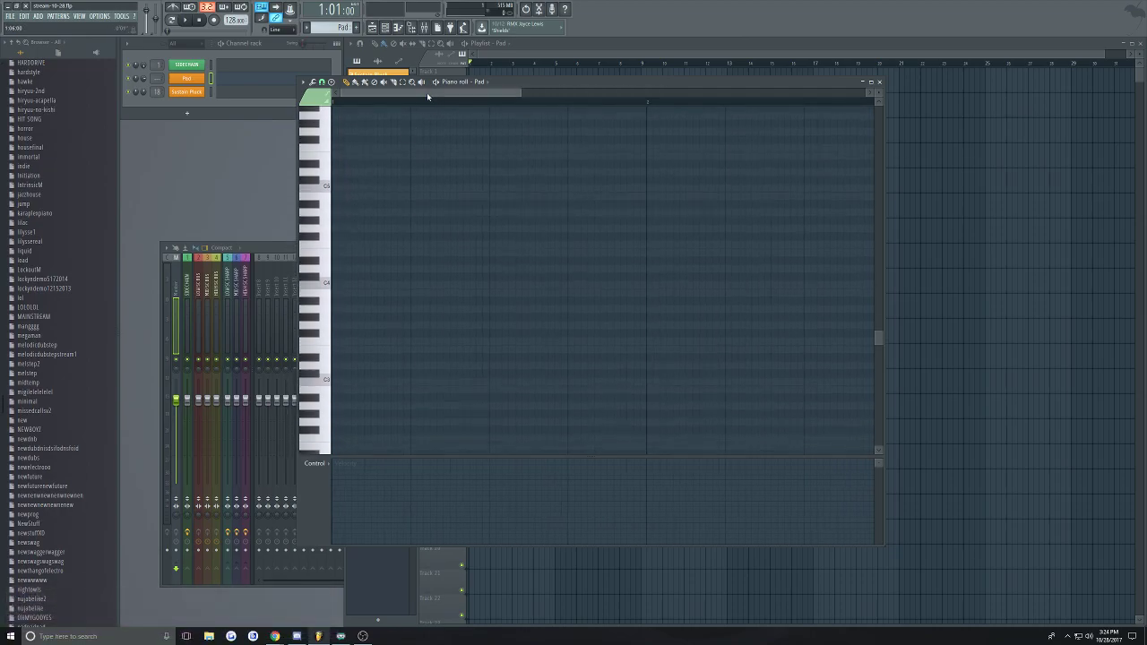
{"action": "scroll", "coordinate": [397, 224], "scroll_direction": "up", "scroll_amount": 3}
{"action": "scroll", "coordinate": [403, 242], "scroll_direction": "down", "scroll_amount": 4}
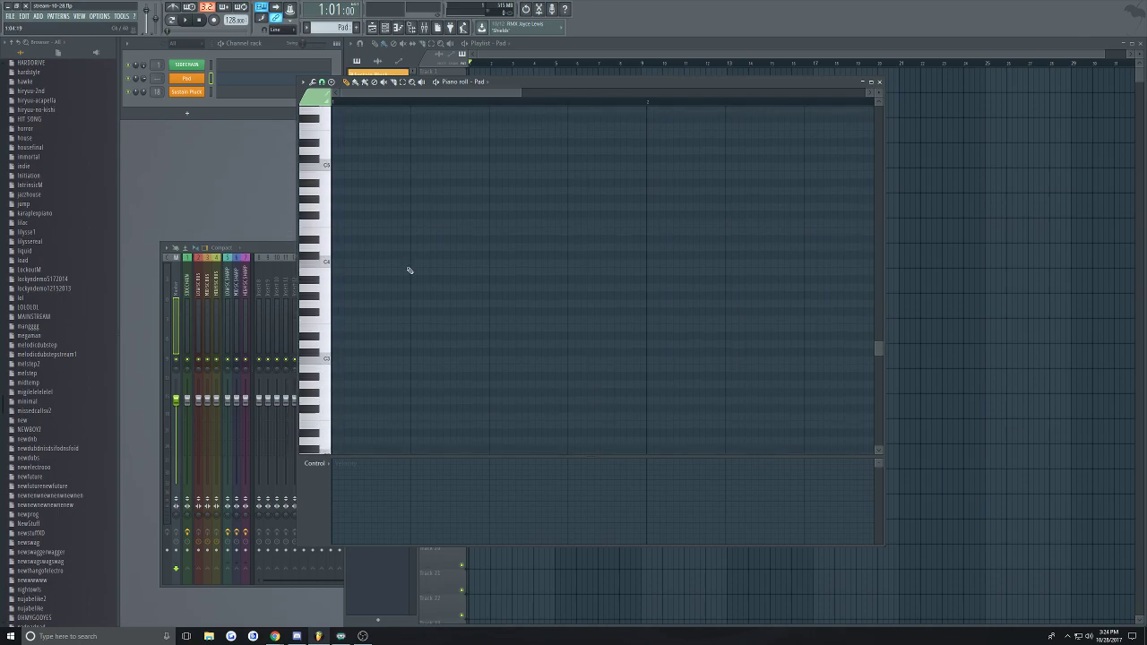
{"action": "left_click", "coordinate": [328, 260]}
{"action": "scroll", "coordinate": [404, 328], "scroll_direction": "up", "scroll_amount": 4}
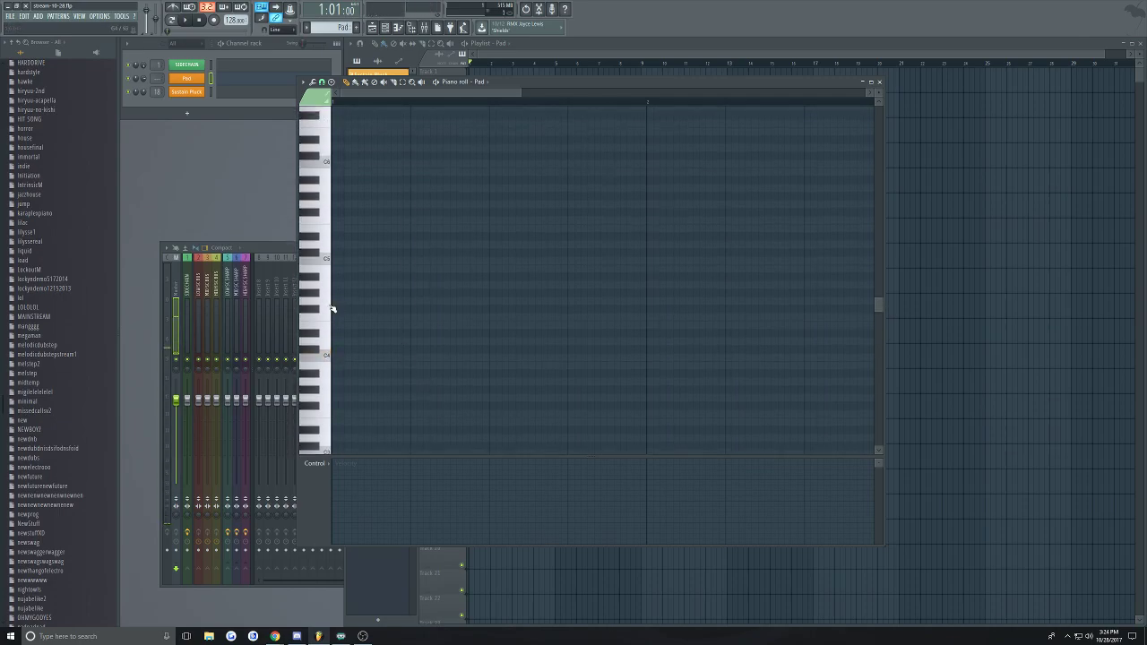
{"action": "left_click", "coordinate": [328, 355]}
{"action": "mouse_move", "coordinate": [543, 89]}
{"action": "left_mouse_down"}
{"action": "mouse_move", "coordinate": [641, 89]}
{"action": "mouse_move", "coordinate": [568, 92]}
{"action": "mouse_move", "coordinate": [551, 105]}
{"action": "left_mouse_up"}
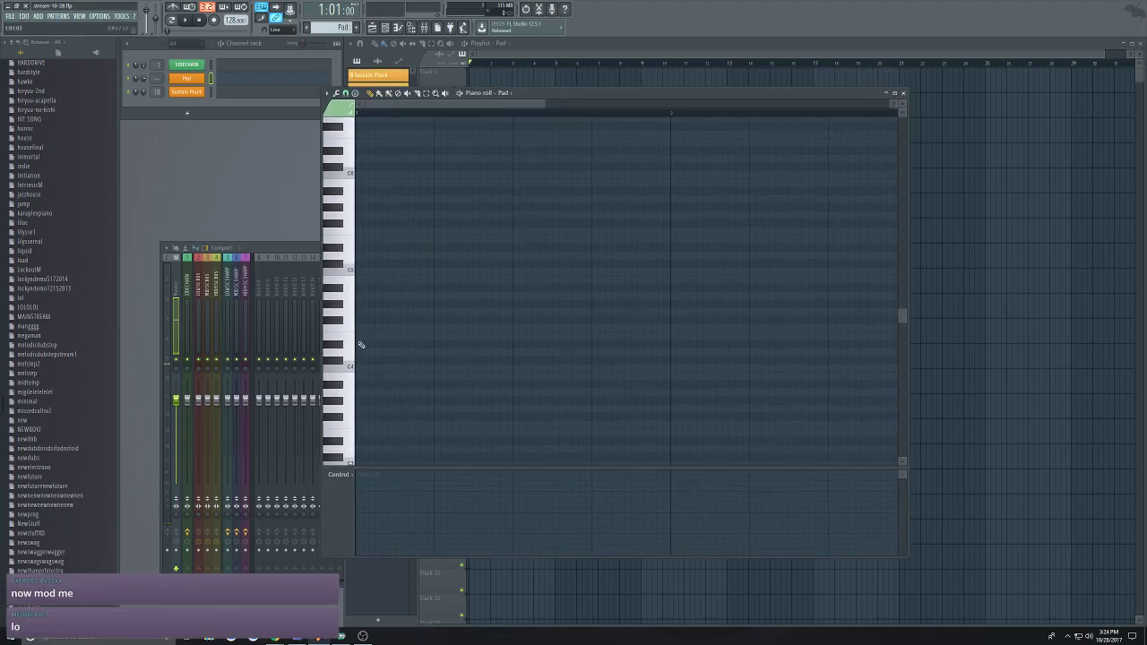
Show the Pad piano roll within the Sustain Pluck pattern to reference the pluck notes, and audition G#2 and G#3
{"action": "right_click", "coordinate": [523, 71]}
{"action": "left_click", "coordinate": [477, 251]}
{"action": "left_click", "coordinate": [234, 95]}
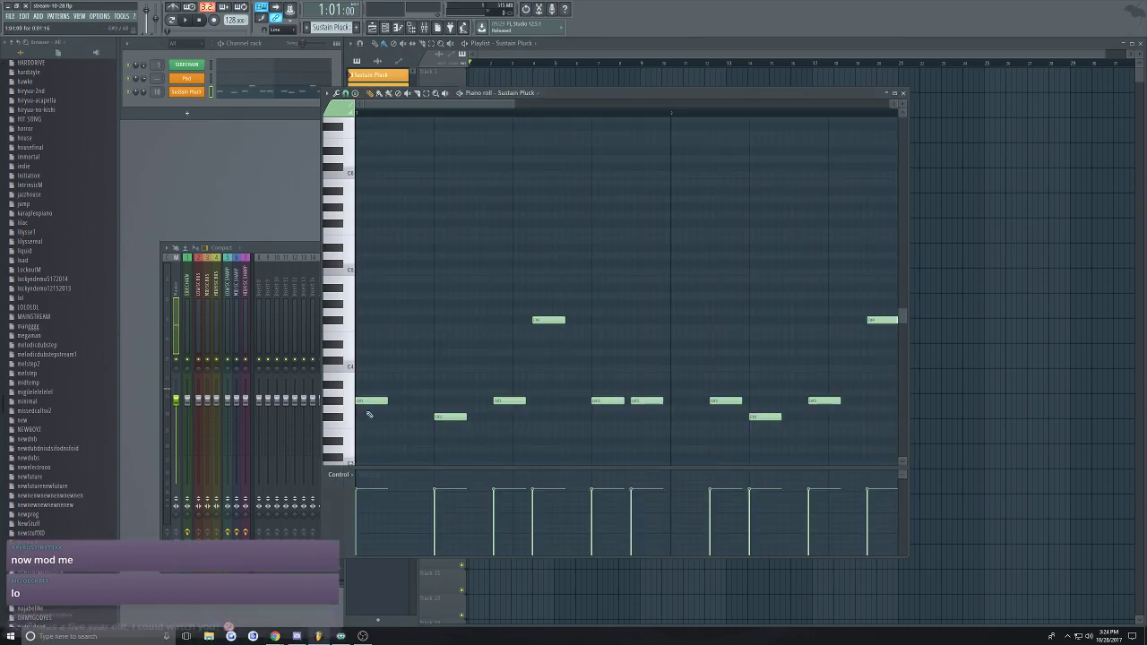
{"action": "left_click", "coordinate": [903, 93]}
{"action": "left_click", "coordinate": [226, 79]}
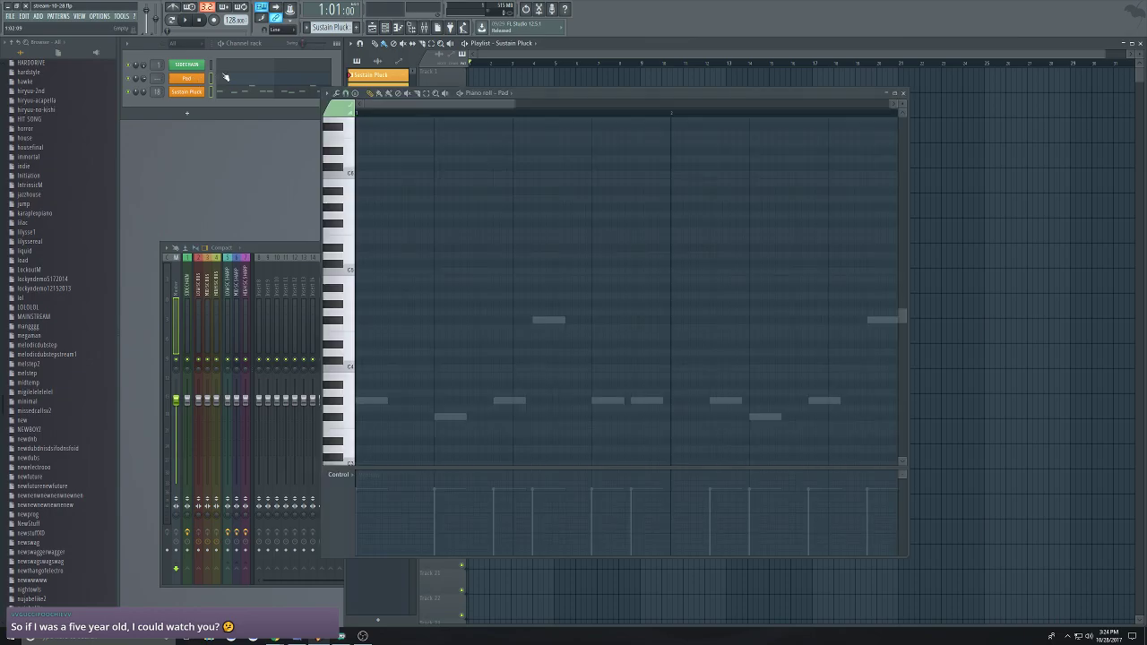
{"action": "scroll", "coordinate": [367, 349], "scroll_direction": "down", "scroll_amount": 4}
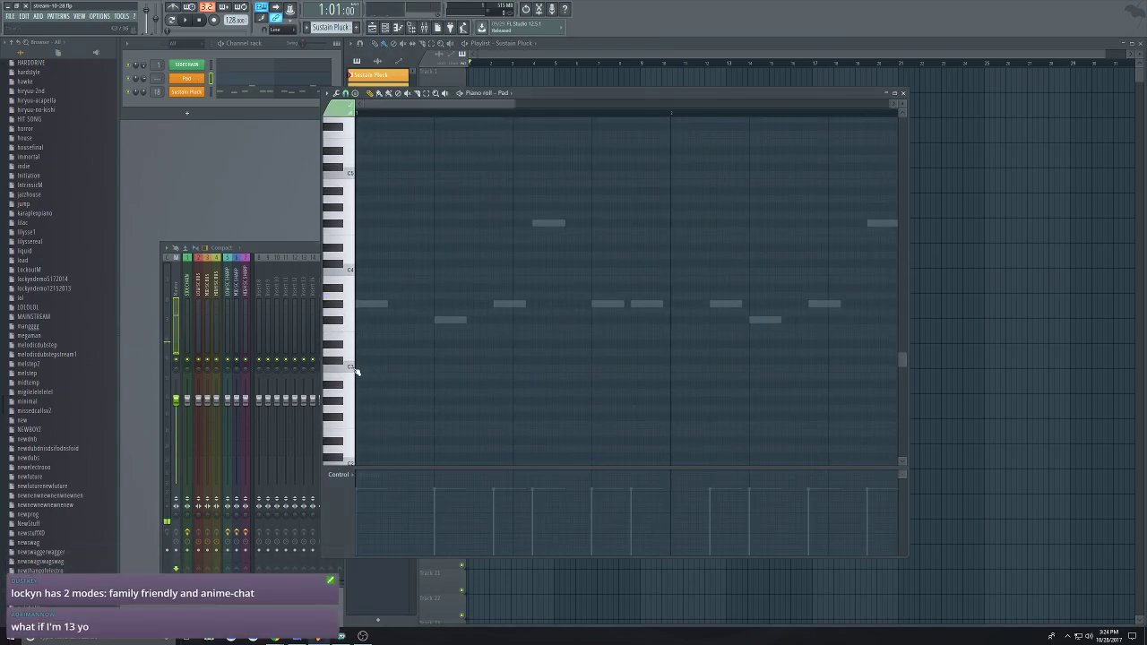
{"action": "left_click", "coordinate": [342, 401]}
{"action": "left_click", "coordinate": [347, 306]}
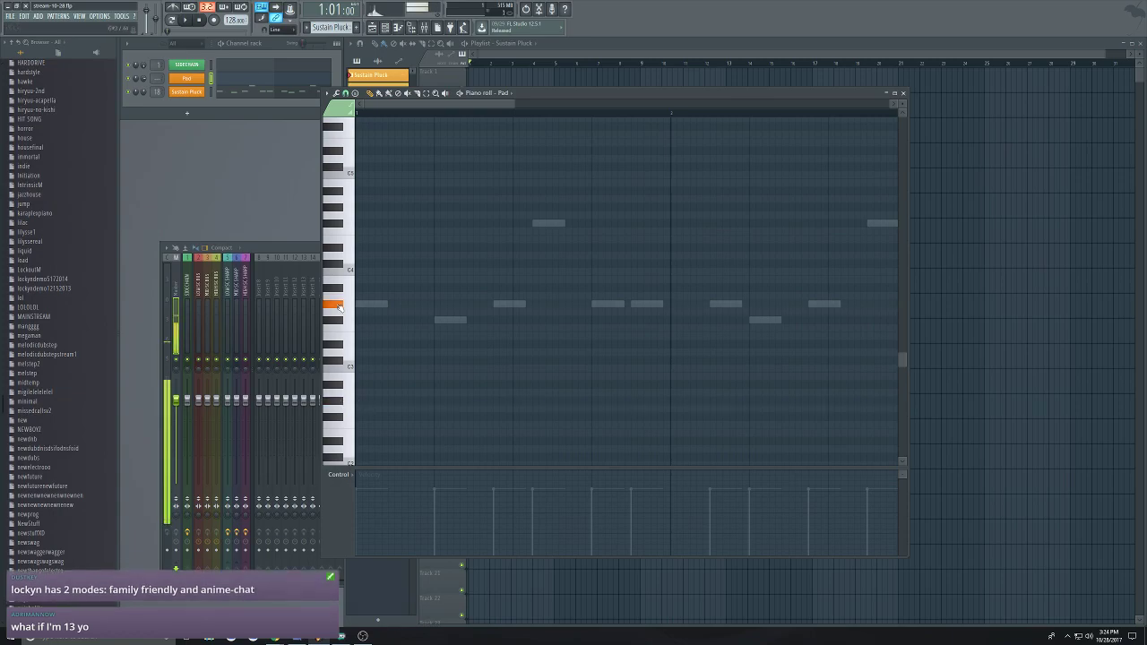
Place a G#3 note and a D4 note at the start of the Pad piano roll in the Sustain Pluck pattern
{"action": "scroll", "coordinate": [347, 307], "scroll_direction": "up", "scroll_amount": 2}
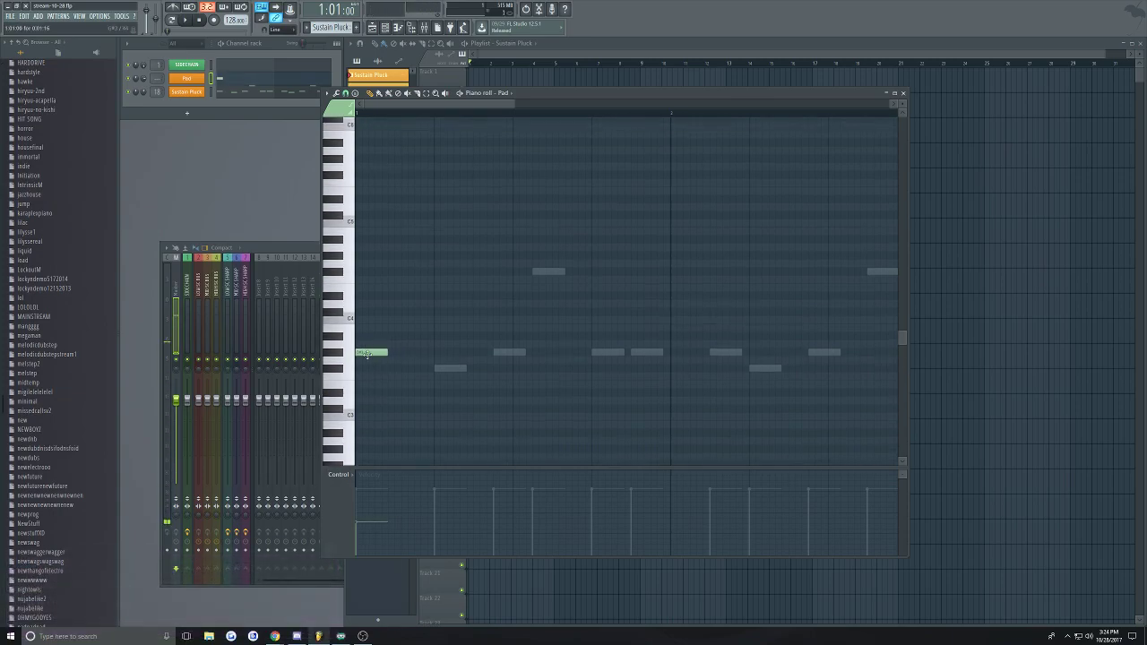
{"action": "left_click", "coordinate": [364, 305]}
{"action": "left_click_drag", "start_coordinate": [366, 349], "coordinate": [407, 348]}
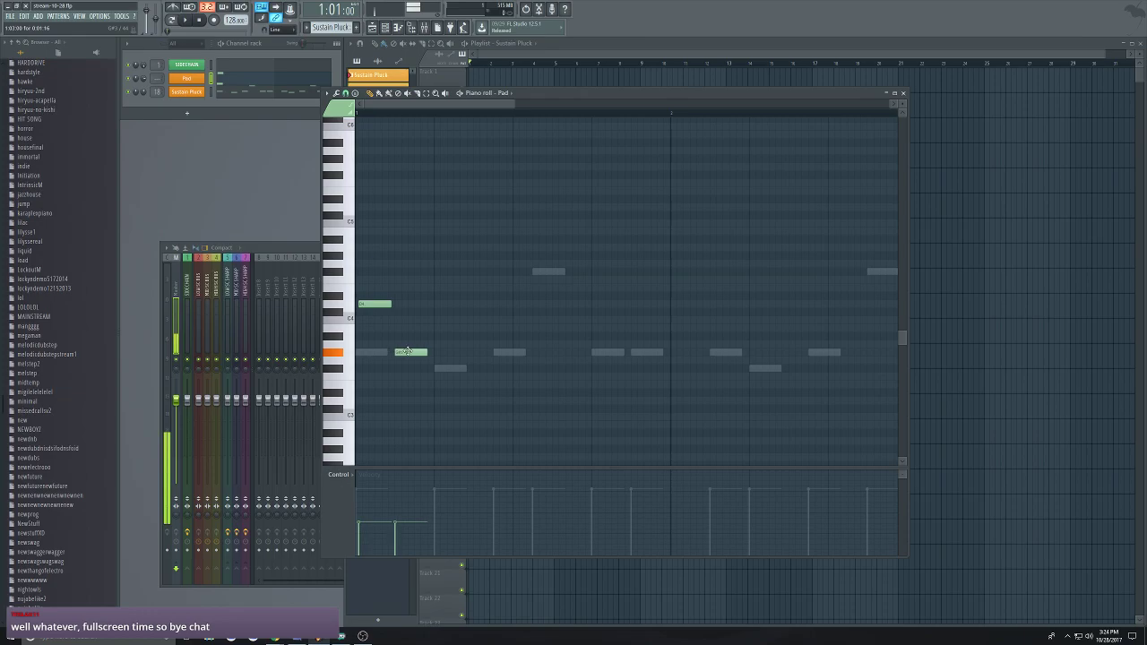
{"action": "scroll", "coordinate": [364, 389], "scroll_direction": "down", "scroll_amount": 3}
{"action": "scroll", "coordinate": [368, 262], "scroll_direction": "up", "scroll_amount": 2}
{"action": "left_click_drag", "start_coordinate": [445, 277], "coordinate": [379, 278]}
{"action": "scroll", "coordinate": [380, 296], "scroll_direction": "up", "scroll_amount": 2}
{"action": "key", "text": "ctrl+z"}
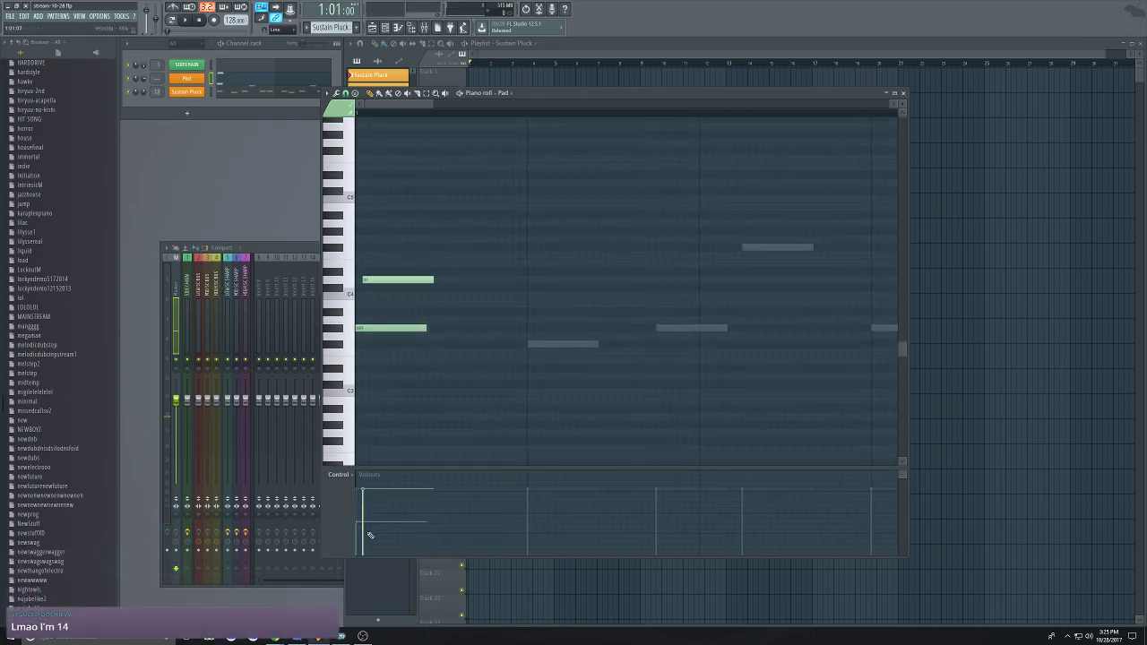
Build the two Pad notes into a four-note chord of G#3, C#4, F#4 and C5
{"action": "left_click_drag", "start_coordinate": [368, 279], "coordinate": [359, 247]}
{"action": "left_click", "coordinate": [388, 256]}
{"action": "left_click", "coordinate": [359, 199]}
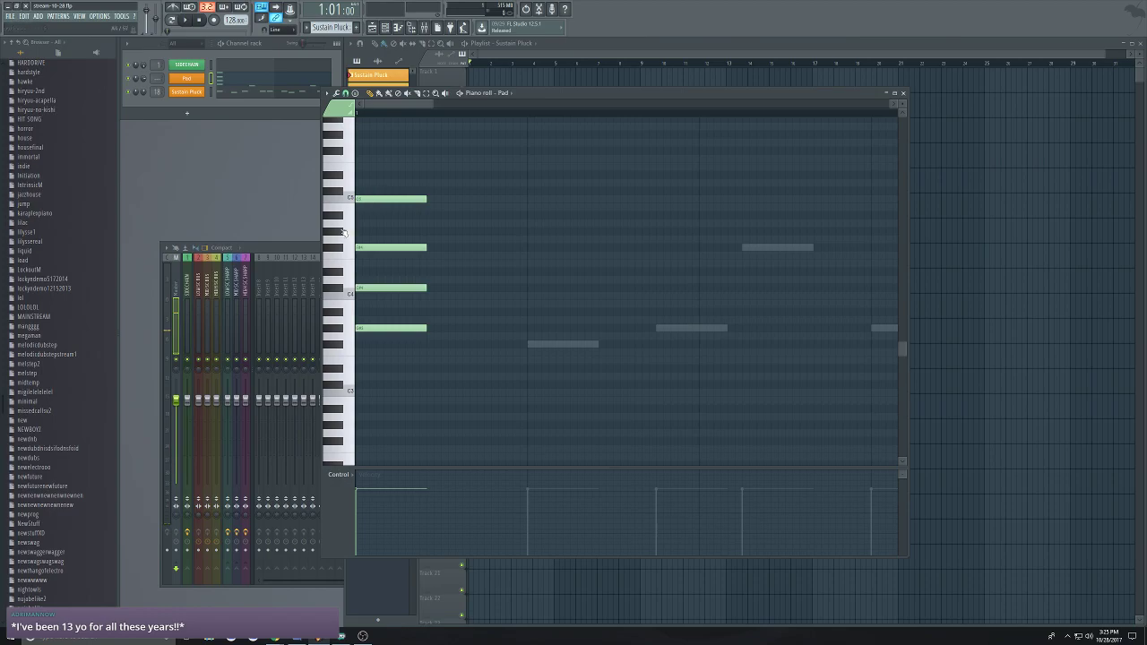
Audition and move the chord's upper notes so it consists of G#3, D#4, F#4 and A#4
{"action": "left_click", "coordinate": [344, 231]}
{"action": "left_click_drag", "start_coordinate": [362, 199], "coordinate": [362, 215]}
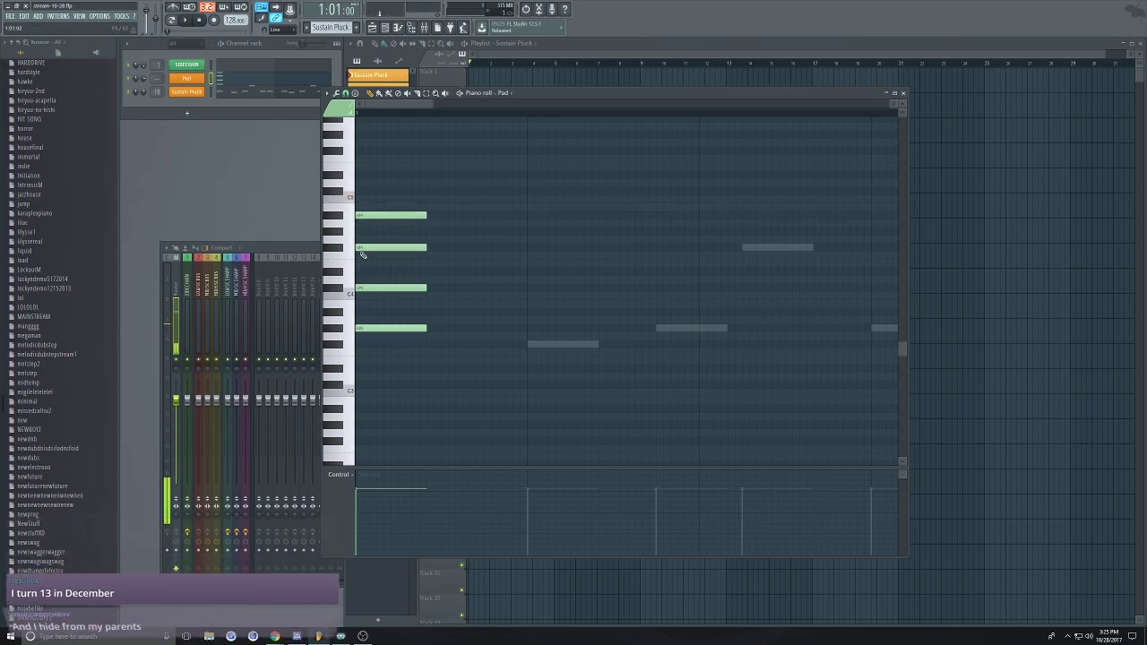
{"action": "left_click_drag", "start_coordinate": [366, 288], "coordinate": [367, 305]}
{"action": "left_click", "coordinate": [338, 328]}
{"action": "left_click", "coordinate": [343, 306]}
{"action": "left_click_drag", "start_coordinate": [367, 248], "coordinate": [368, 272]}
{"action": "mouse_move", "coordinate": [364, 215]}
{"action": "left_mouse_down"}
{"action": "mouse_move", "coordinate": [361, 247]}
{"action": "mouse_move", "coordinate": [362, 215]}
{"action": "left_mouse_up"}
{"action": "left_click", "coordinate": [362, 231]}
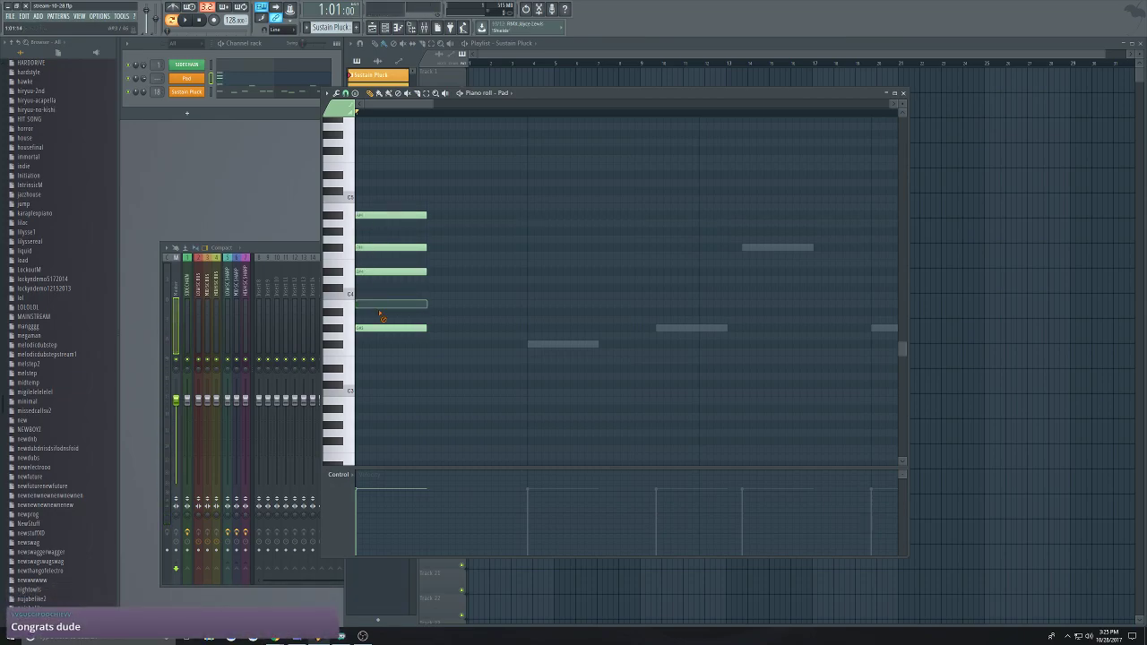
Move the four-note Pad chord out of the Sustain Pluck pattern and into the start of the Pad pattern
{"action": "key", "text": "ctrl+a"}
{"action": "key", "text": "Delete"}
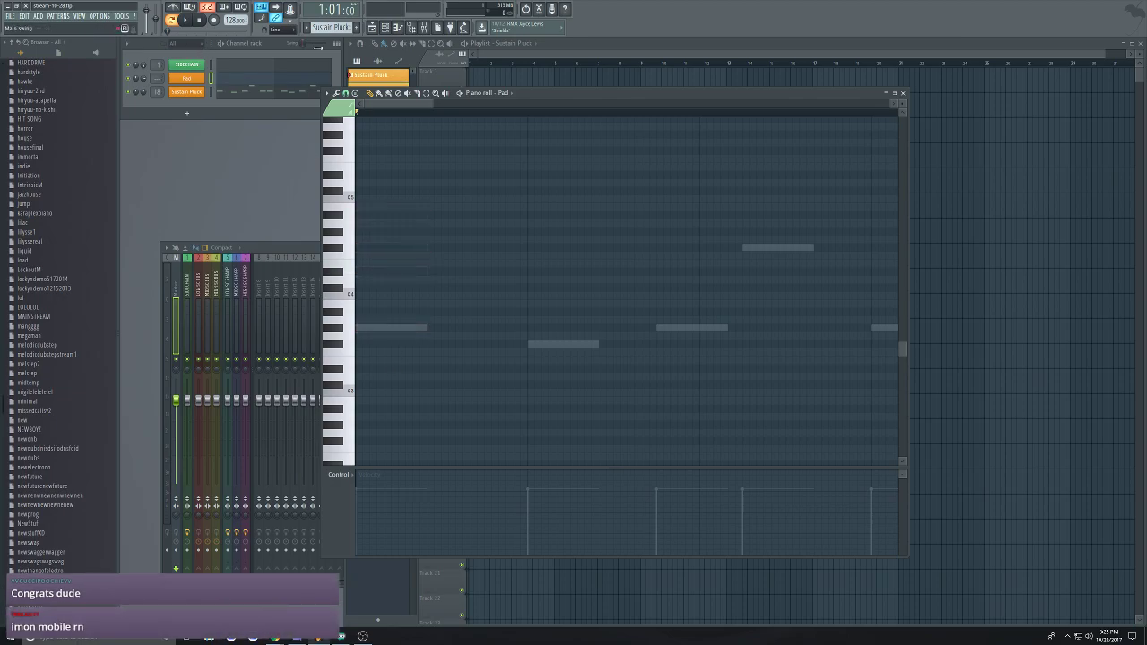
{"action": "left_click", "coordinate": [308, 29]}
{"action": "left_click", "coordinate": [325, 49]}
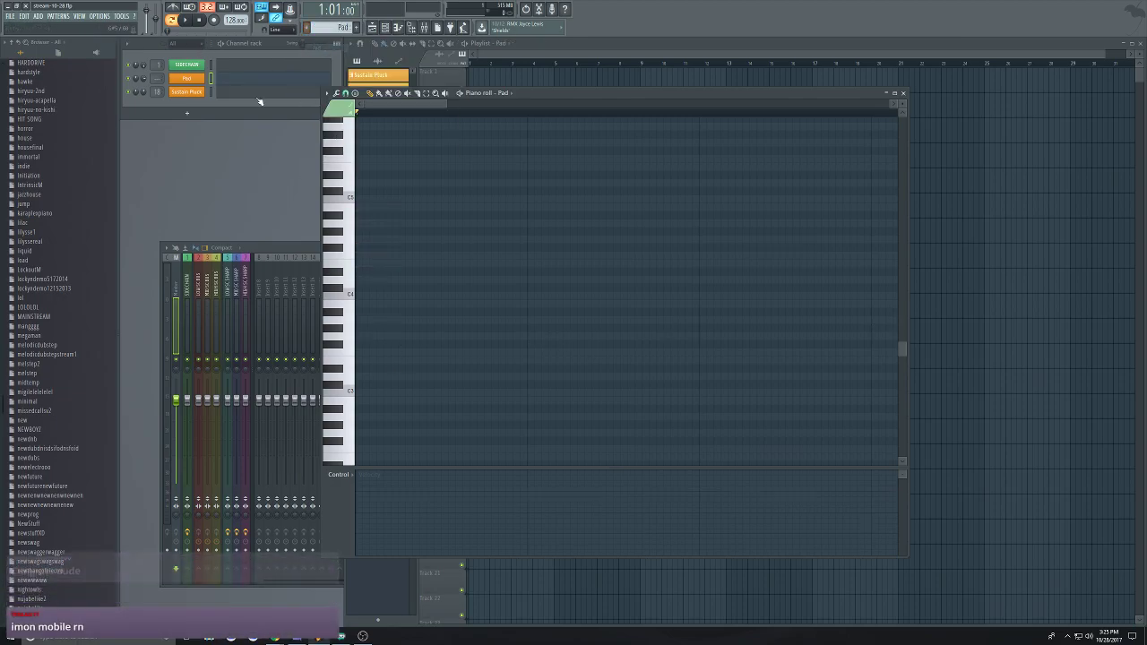
{"action": "key", "text": "ctrl+v"}
{"action": "left_click_drag", "start_coordinate": [492, 181], "coordinate": [394, 371]}
{"action": "left_click", "coordinate": [476, 249]}
{"action": "right_click", "coordinate": [477, 249]}
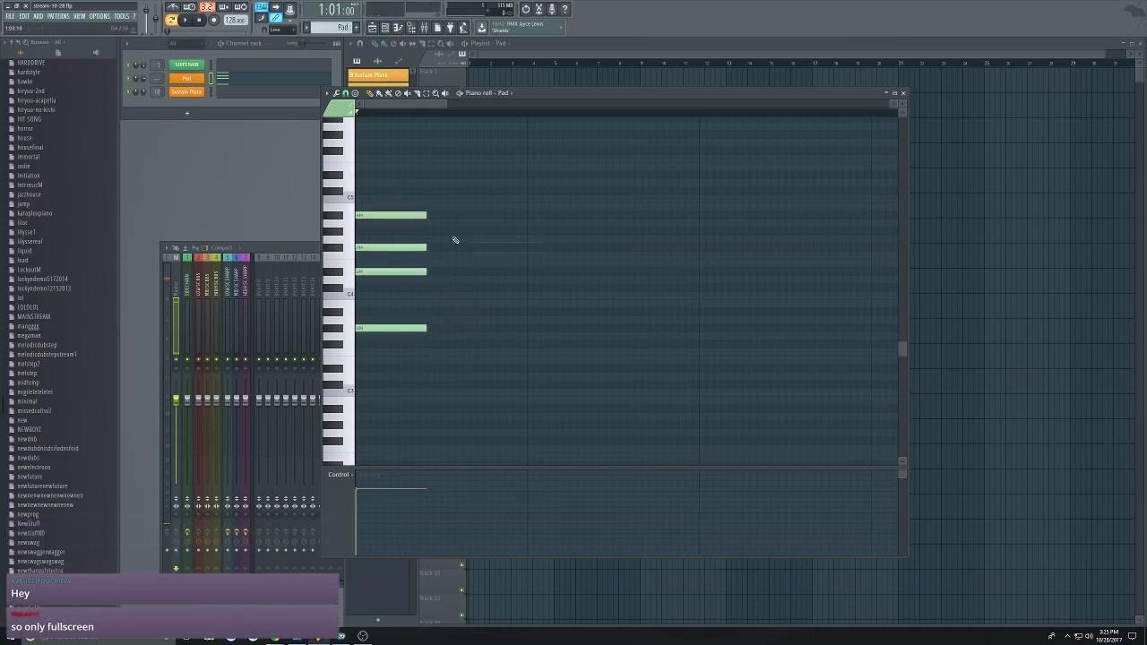
Remove the A#4 note from the Pad chord and duplicate the remaining three notes onto beat two
{"action": "left_click_drag", "start_coordinate": [390, 213], "coordinate": [460, 327]}
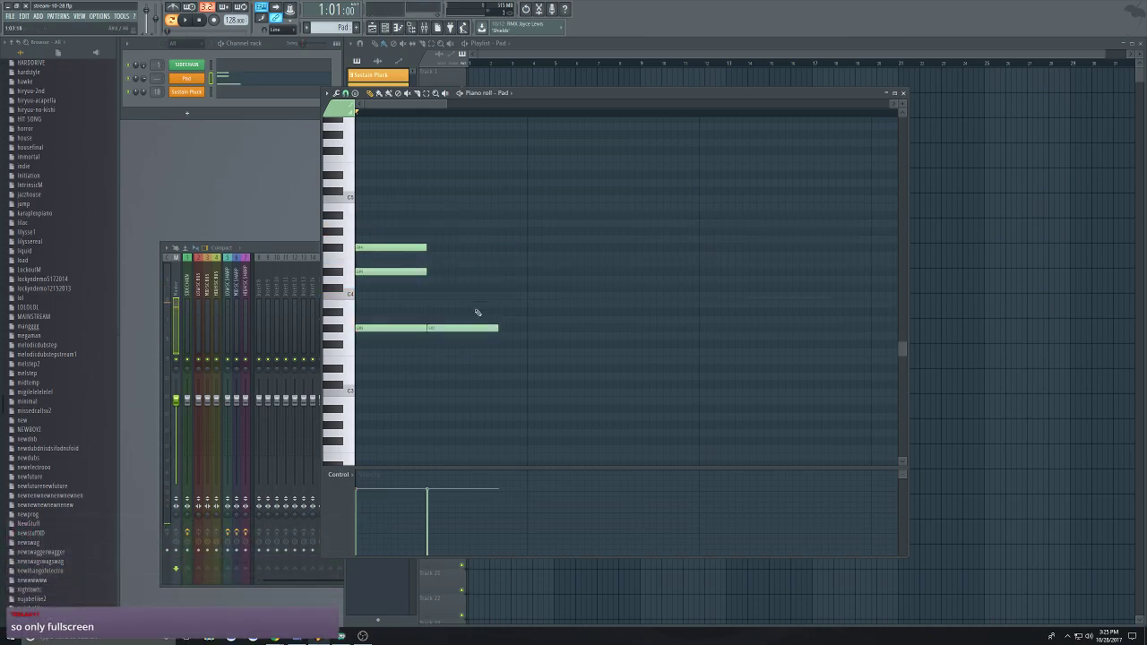
{"action": "left_click_drag", "start_coordinate": [475, 237], "coordinate": [402, 376]}
{"action": "left_click_drag", "start_coordinate": [426, 248], "coordinate": [441, 249]}
{"action": "scroll", "coordinate": [431, 271], "scroll_direction": "down", "scroll_amount": 2}
{"action": "key", "text": "ctrl+b"}
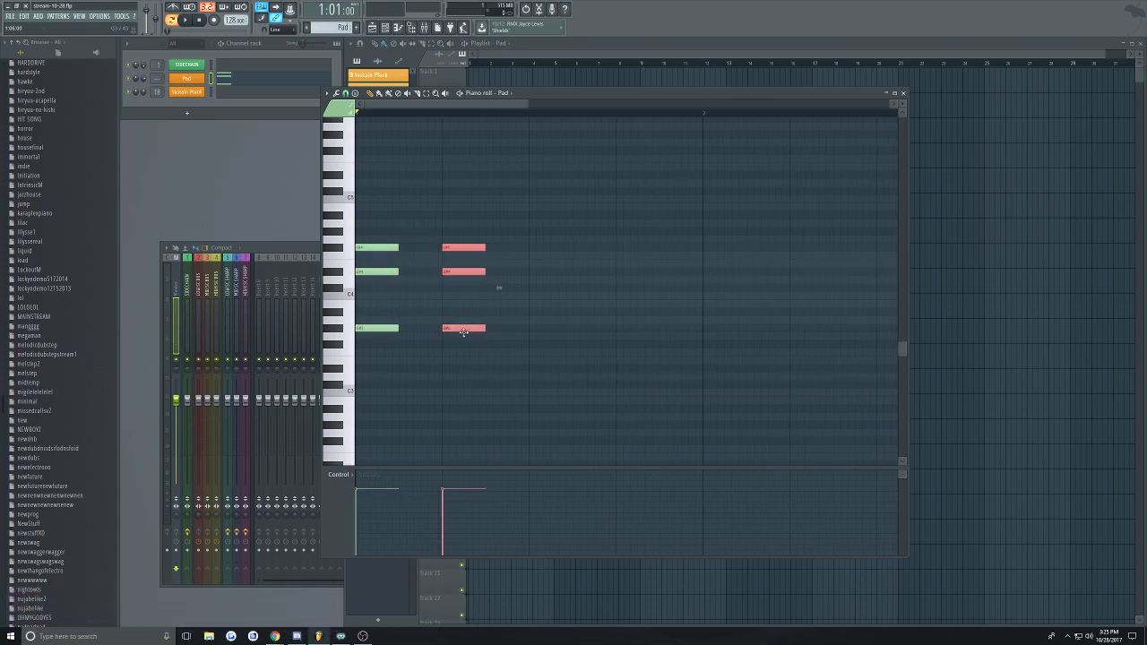
Duplicate the three-note chord two more times, shifting each copy slightly earlier to form a syncopated rhythm
{"action": "key", "text": "ctrl+b"}
{"action": "left_click_drag", "start_coordinate": [550, 331], "coordinate": [528, 331]}
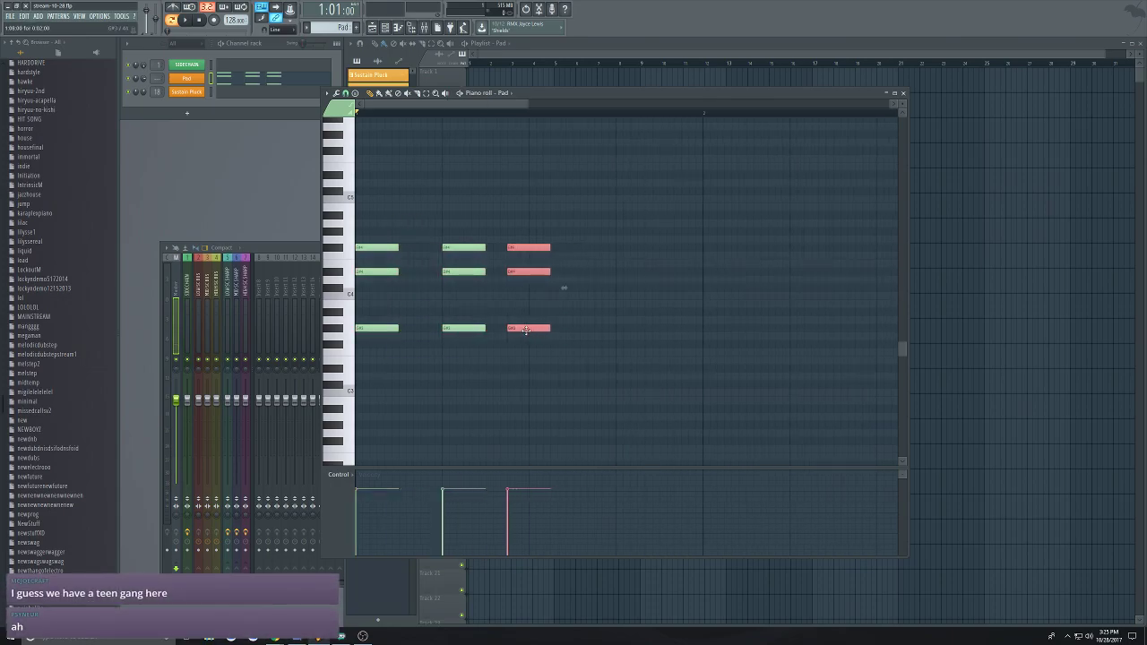
{"action": "key", "text": "ctrl+b"}
{"action": "left_click_drag", "start_coordinate": [611, 330], "coordinate": [591, 329]}
{"action": "left_click", "coordinate": [556, 294]}
{"action": "right_click", "coordinate": [556, 295]}
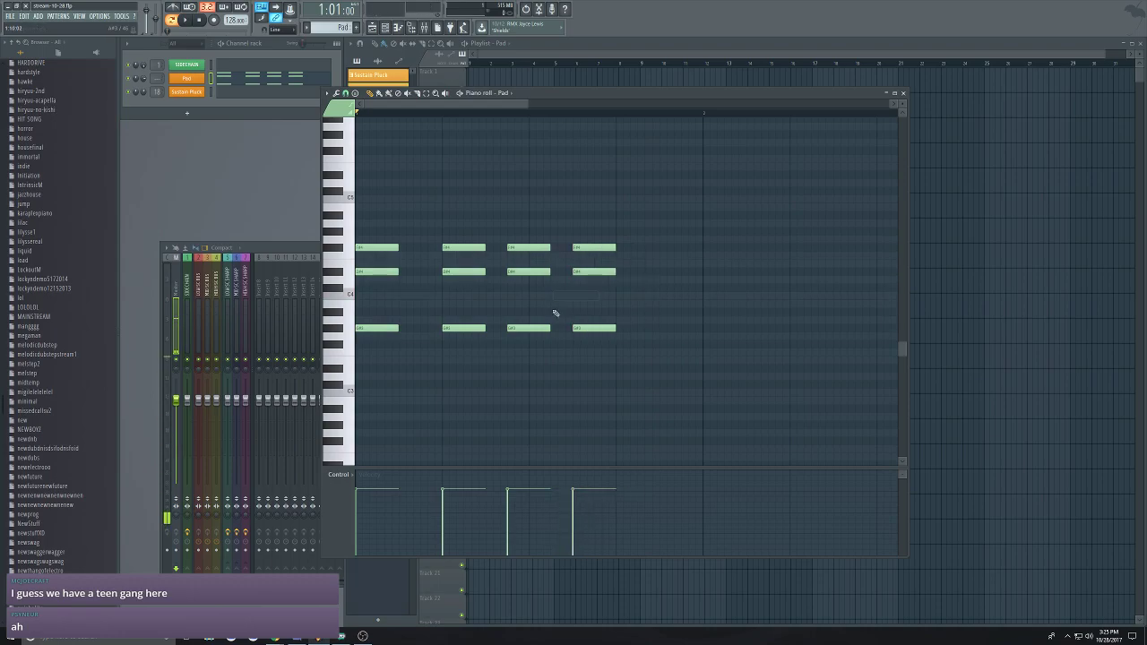
Shift the fourth chord closer to the third and shorten the notes of both chords
{"action": "left_click_drag", "start_coordinate": [617, 213], "coordinate": [568, 330]}
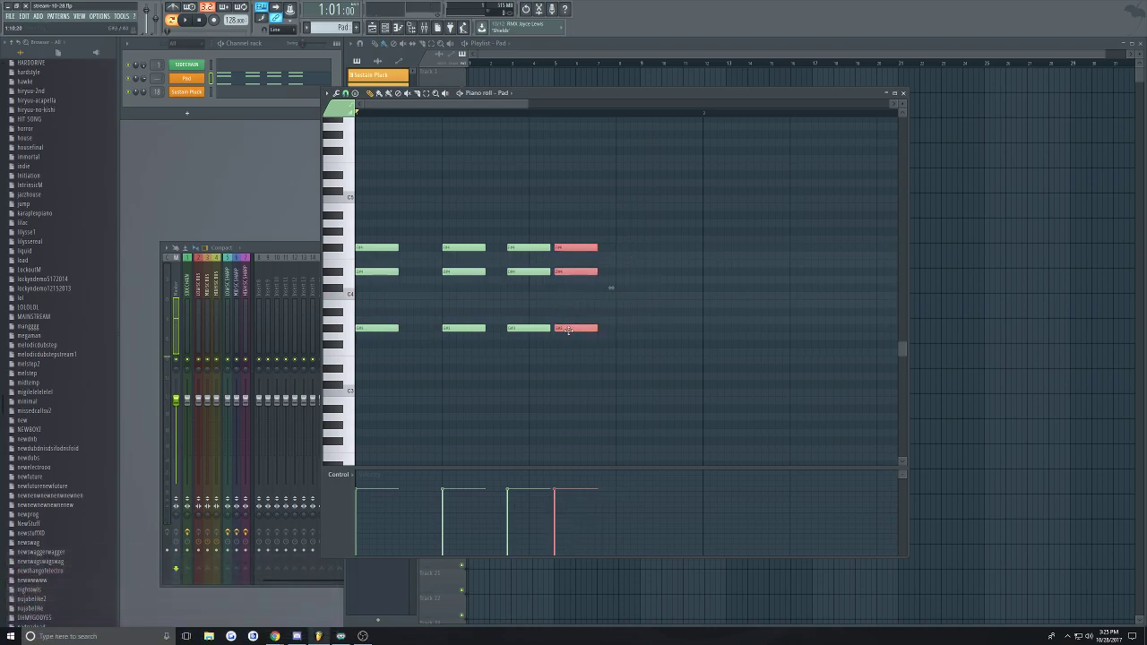
{"action": "left_click_drag", "start_coordinate": [617, 221], "coordinate": [510, 385]}
{"action": "left_click_drag", "start_coordinate": [589, 330], "coordinate": [586, 329]}
{"action": "left_click", "coordinate": [581, 362]}
{"action": "right_click", "coordinate": [580, 362]}
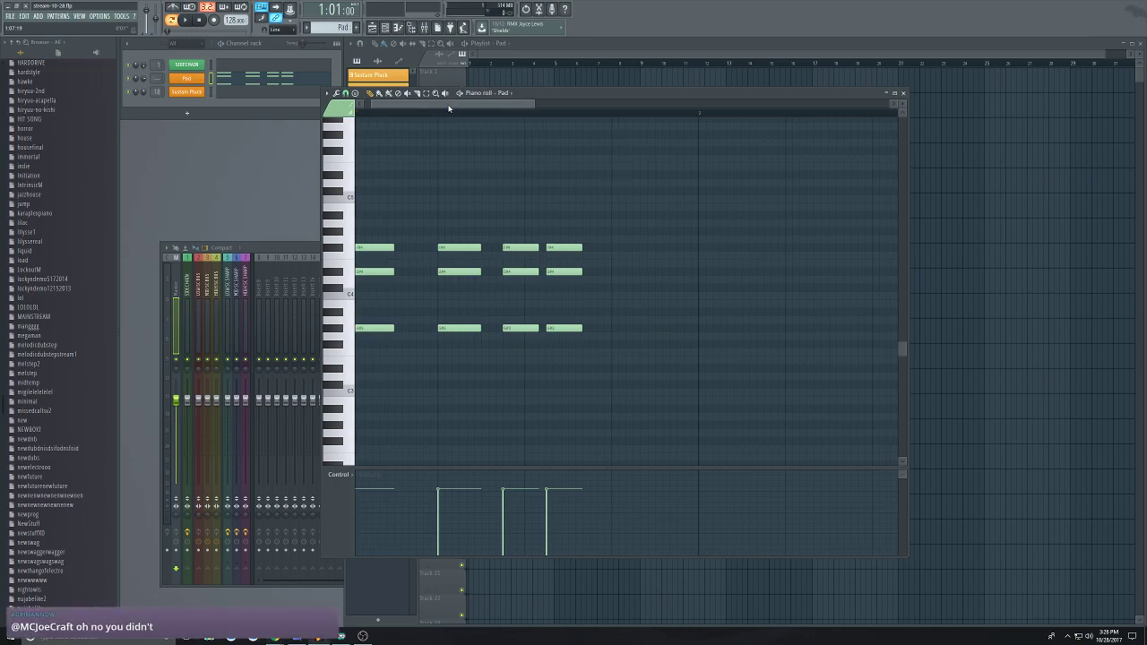
{"action": "scroll", "coordinate": [417, 233], "scroll_direction": "up", "scroll_amount": 3}
{"action": "scroll", "coordinate": [416, 233], "scroll_direction": "down", "scroll_amount": 4}
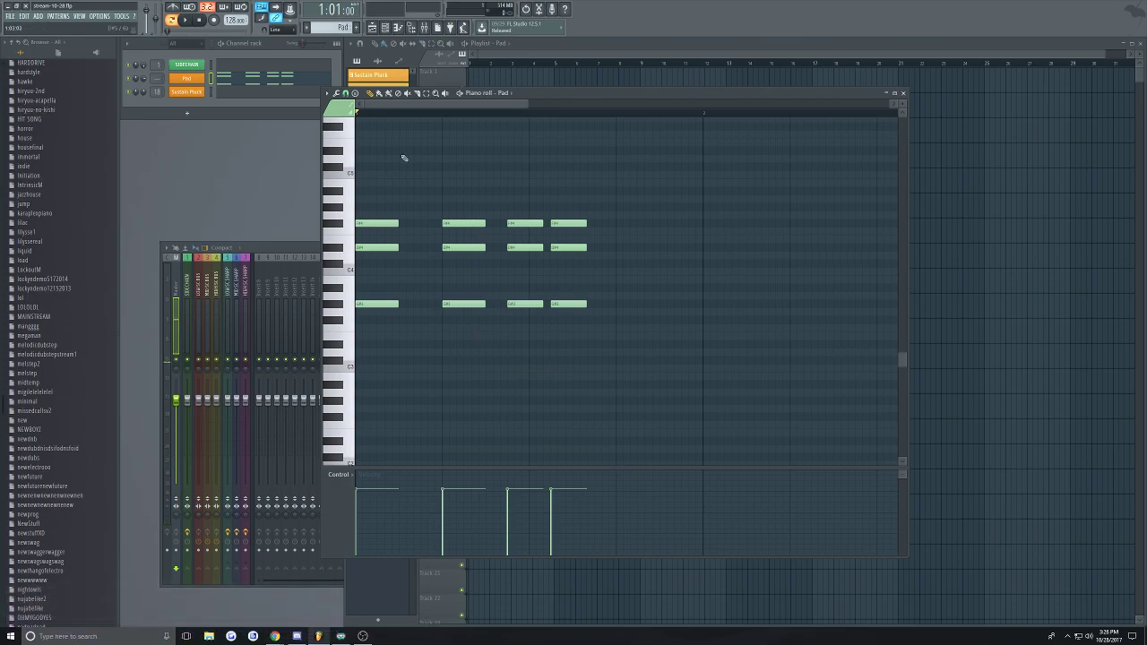
Play back the Pad pattern and delete its fourth chord
{"action": "scroll", "coordinate": [406, 170], "scroll_direction": "up", "scroll_amount": 1}
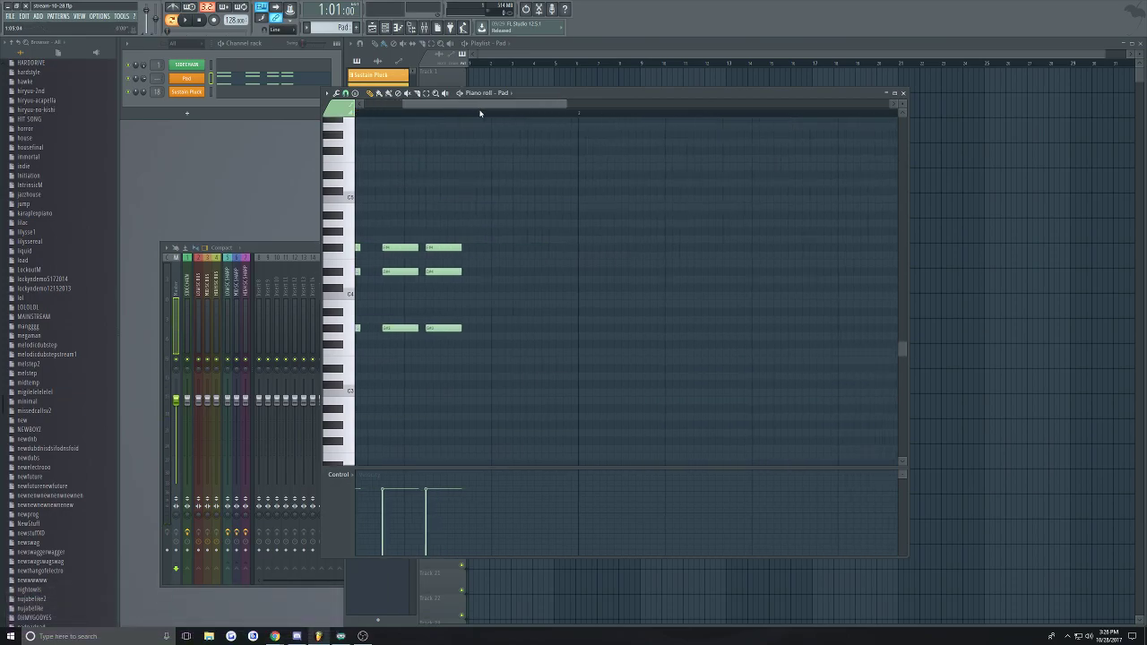
{"action": "scroll", "coordinate": [415, 215], "scroll_direction": "up", "scroll_amount": 2}
{"action": "scroll", "coordinate": [411, 269], "scroll_direction": "down", "scroll_amount": 3}
{"action": "scroll", "coordinate": [410, 273], "scroll_direction": "up", "scroll_amount": 2}
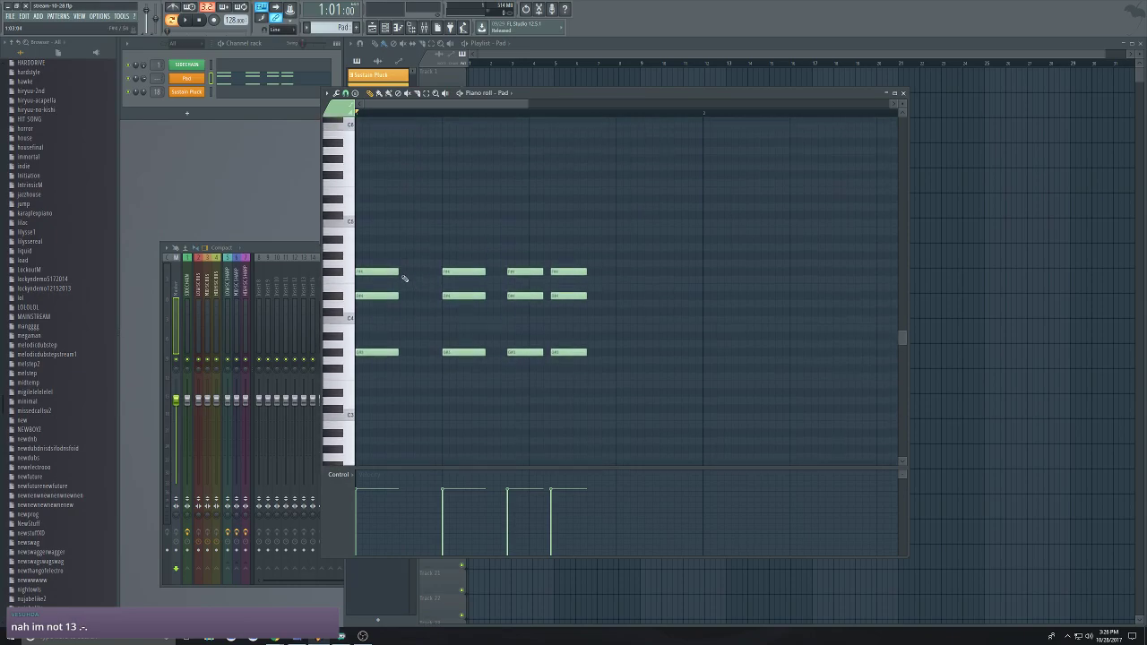
{"action": "key", "text": "space"}
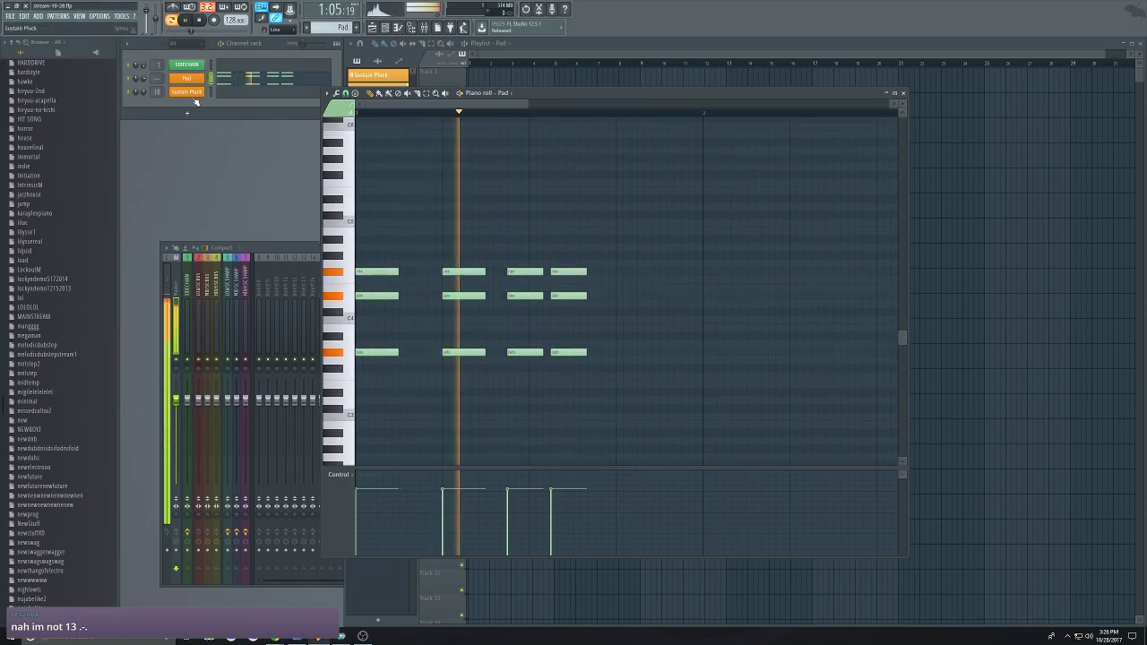
{"action": "left_click", "coordinate": [192, 82]}
{"action": "left_click", "coordinate": [502, 103]}
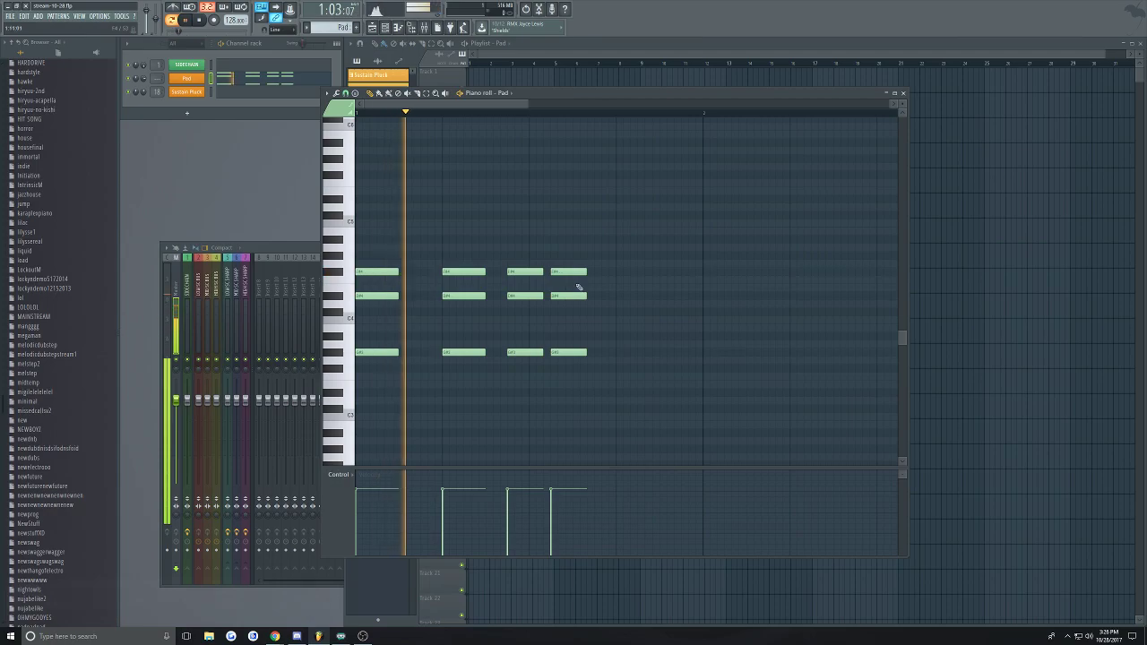
{"action": "key", "text": "space"}
{"action": "right_click", "coordinate": [571, 271]}
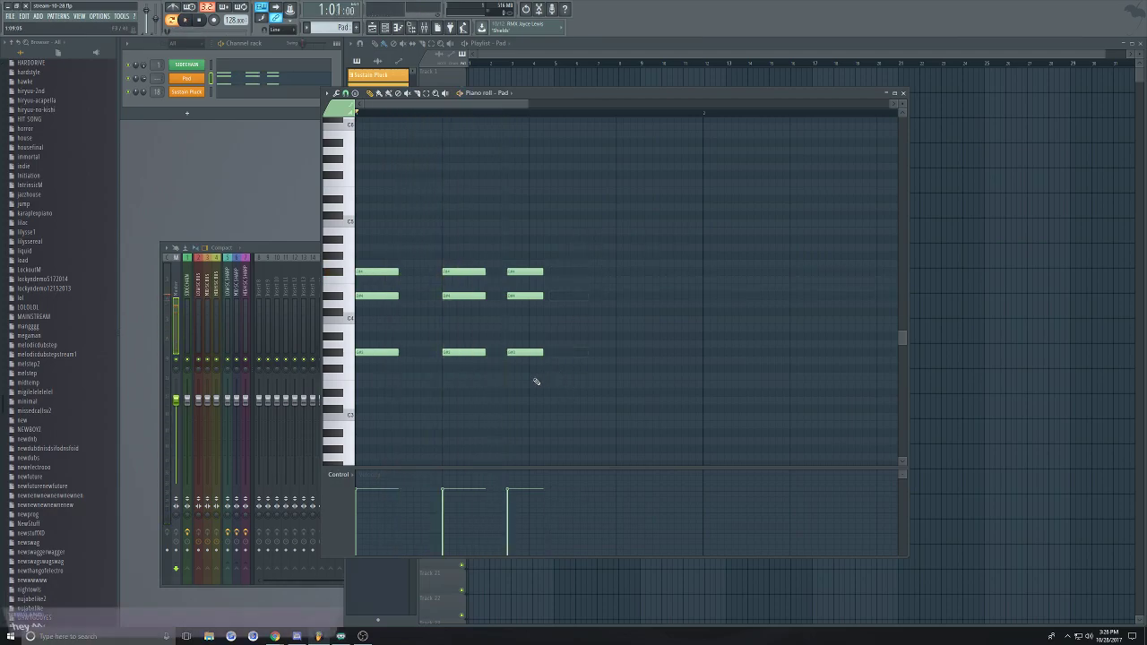
Select the three remaining Pad chords and duplicate them to the start of bar 2
{"action": "scroll", "coordinate": [625, 325], "scroll_direction": "down", "scroll_amount": 3}
{"action": "key", "text": "space"}
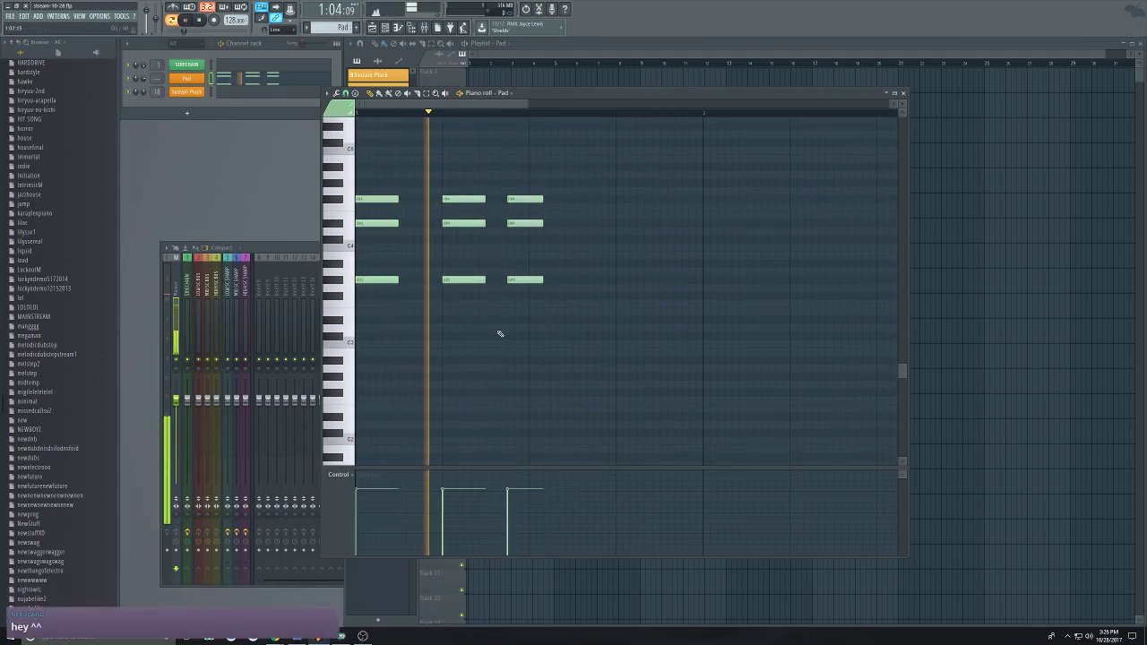
{"action": "scroll", "coordinate": [499, 358], "scroll_direction": "up", "scroll_amount": 3}
{"action": "left_click_drag", "start_coordinate": [586, 255], "coordinate": [531, 391]}
{"action": "left_click_drag", "start_coordinate": [542, 352], "coordinate": [543, 352]}
{"action": "left_click_drag", "start_coordinate": [570, 225], "coordinate": [368, 389]}
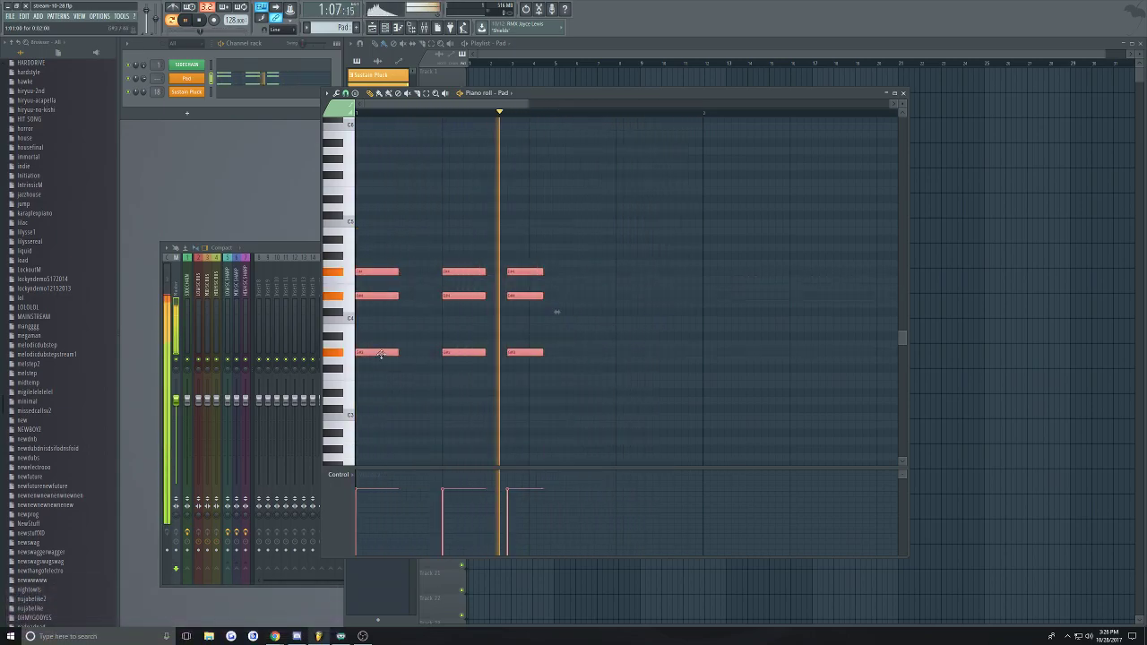
{"action": "key", "text": "space"}
{"action": "left_click", "coordinate": [461, 402], "text": "ctrl"}
{"action": "left_click_drag", "start_coordinate": [583, 194], "coordinate": [342, 430]}
{"action": "left_click_drag", "start_coordinate": [365, 354], "coordinate": [711, 359]}
{"action": "scroll", "coordinate": [566, 410], "scroll_direction": "down", "scroll_amount": 2}
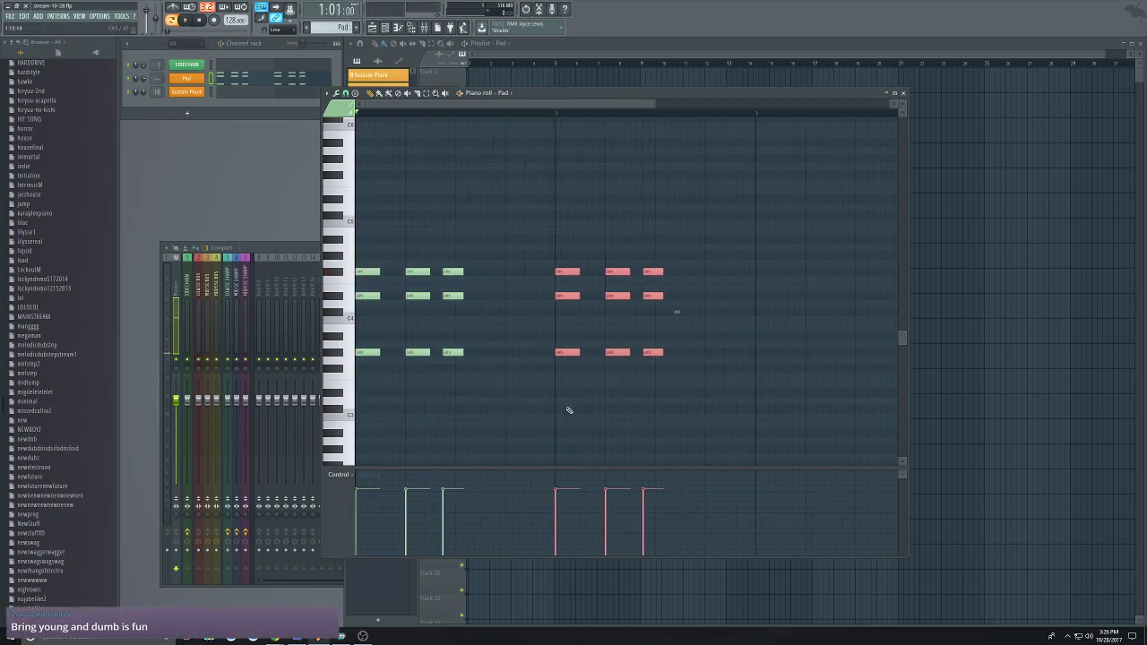
Duplicate the third chord of bar 2 twice so that the second bar holds five chords
{"action": "scroll", "coordinate": [557, 385], "scroll_direction": "up", "scroll_amount": 1}
{"action": "left_click", "coordinate": [477, 381]}
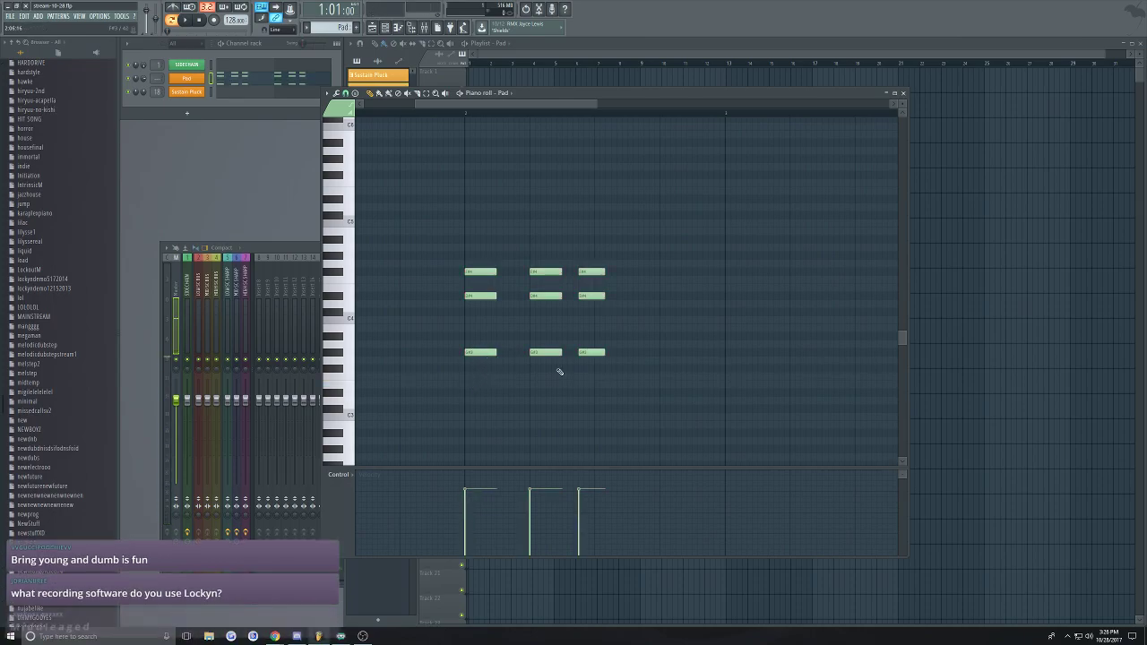
{"action": "scroll", "coordinate": [566, 387], "scroll_direction": "up", "scroll_amount": 1}
{"action": "left_click_drag", "start_coordinate": [581, 390], "coordinate": [643, 253]}
{"action": "left_click_drag", "start_coordinate": [606, 354], "coordinate": [750, 348]}
Play the two-bar Pad pattern and listen to its chord rhythm
{"action": "key", "text": "space"}
{"action": "scroll", "coordinate": [645, 394], "scroll_direction": "down", "scroll_amount": 3}
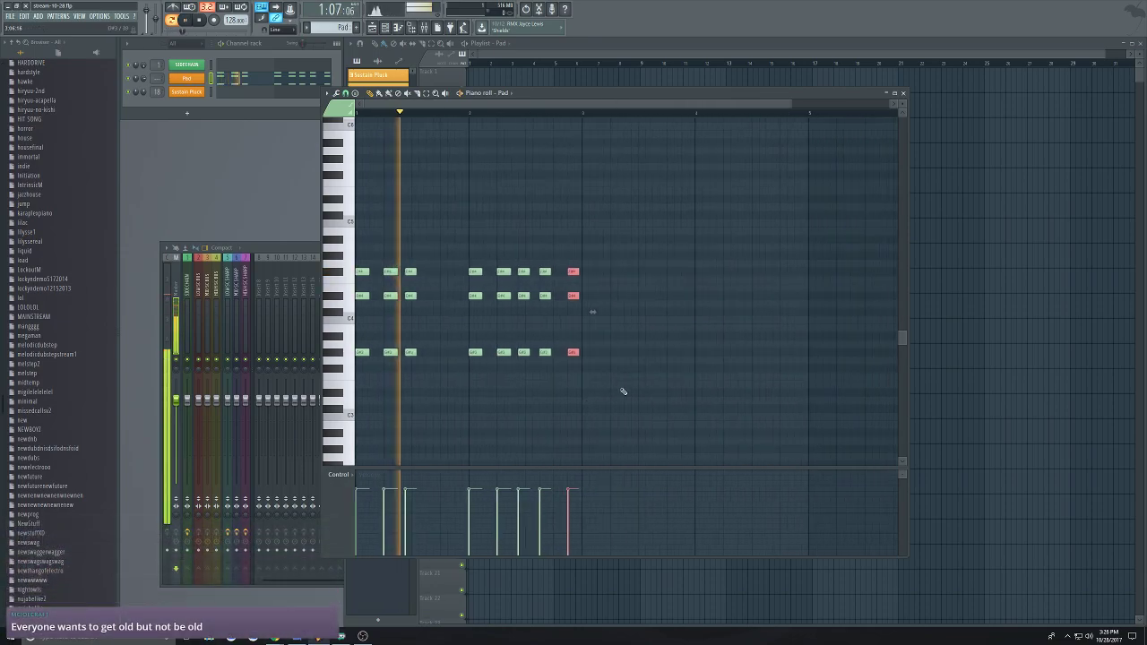
{"action": "scroll", "coordinate": [510, 269], "scroll_direction": "up", "scroll_amount": 2}
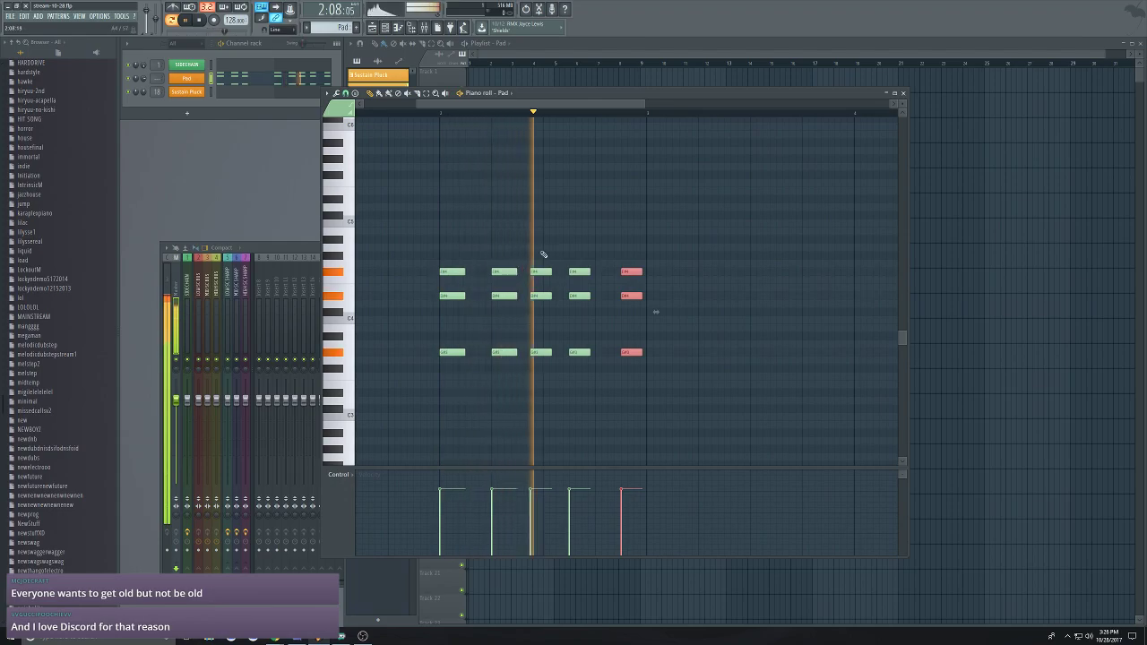
{"action": "left_click", "coordinate": [528, 243], "text": "ctrl"}
{"action": "scroll", "coordinate": [505, 245], "scroll_direction": "down", "scroll_amount": 3}
{"action": "scroll", "coordinate": [442, 225], "scroll_direction": "up", "scroll_amount": 2}
{"action": "scroll", "coordinate": [441, 231], "scroll_direction": "up", "scroll_amount": 2}
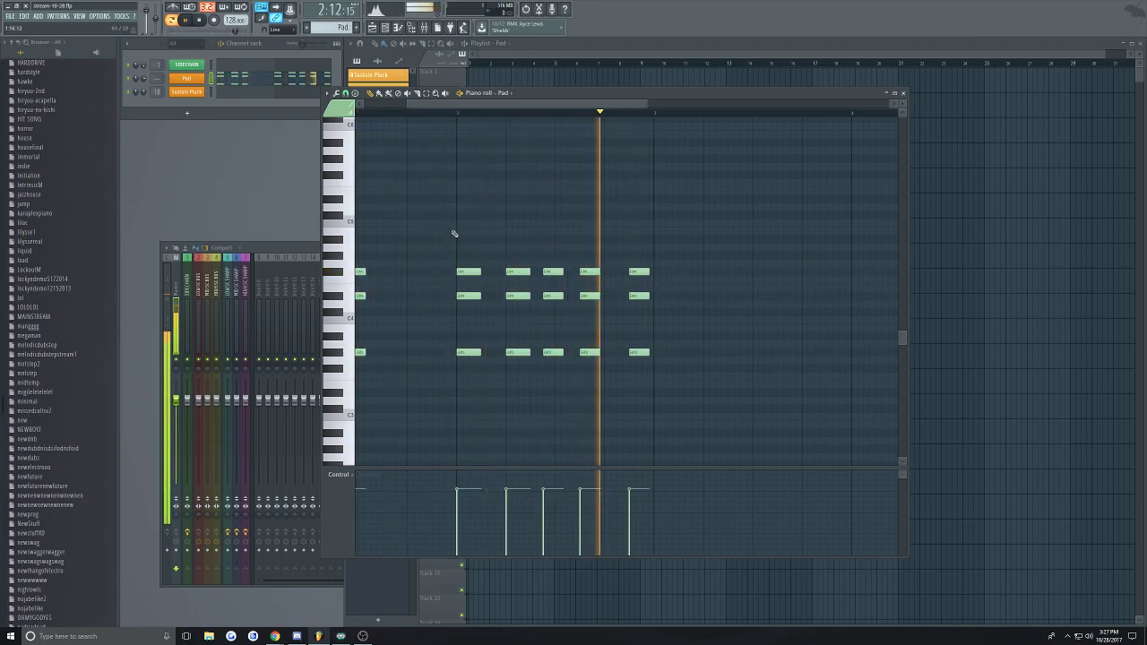
{"action": "key", "text": "space"}
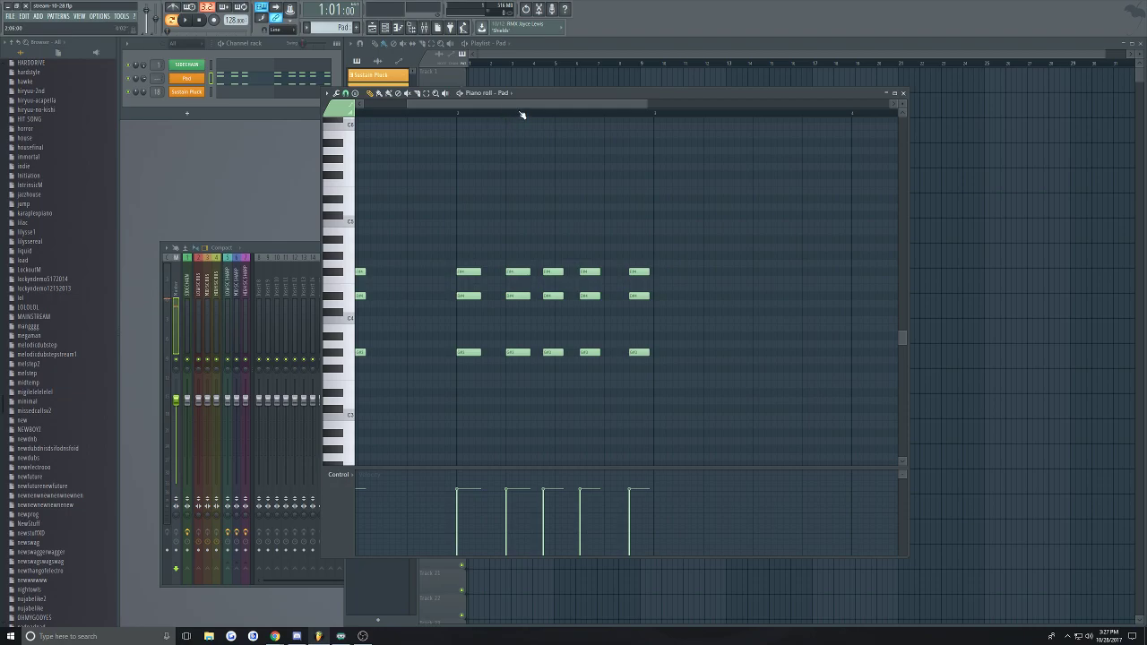
{"action": "left_click_drag", "start_coordinate": [522, 106], "coordinate": [427, 113]}
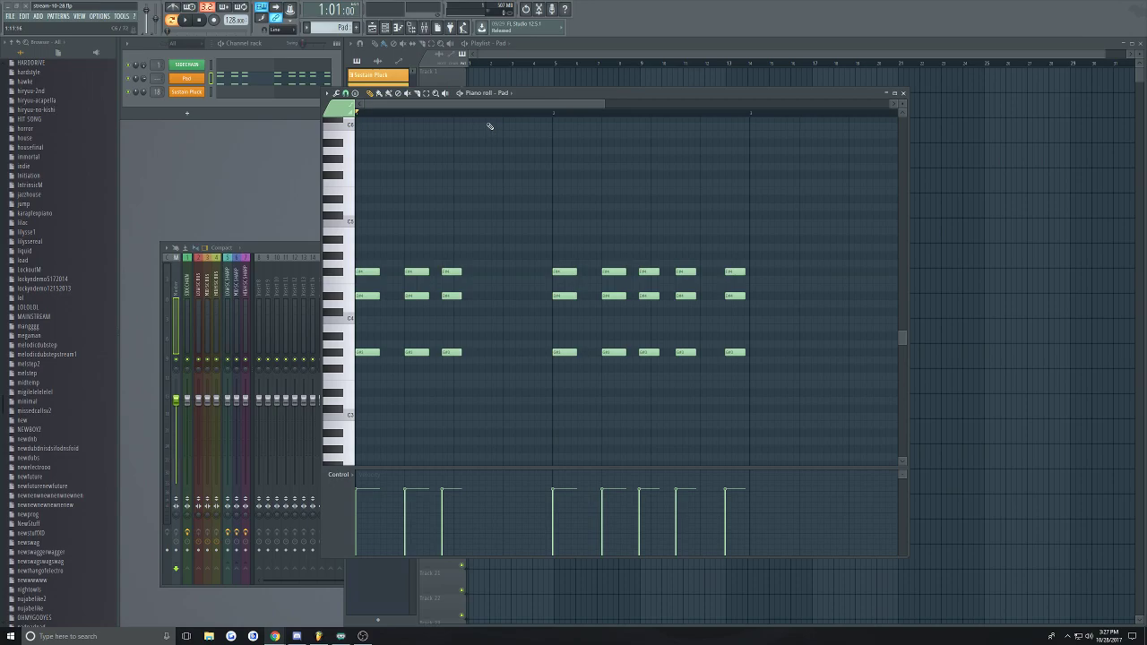
{"action": "left_click_drag", "start_coordinate": [497, 105], "coordinate": [433, 112]}
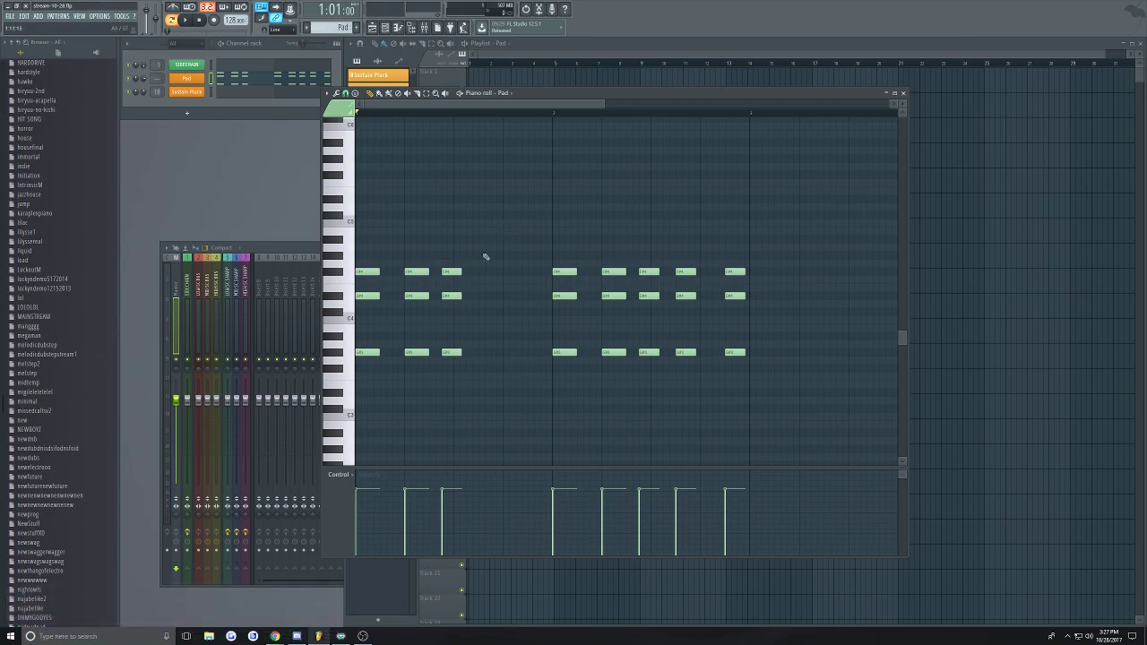
{"action": "left_click_drag", "start_coordinate": [442, 0], "coordinate": [521, 3]}
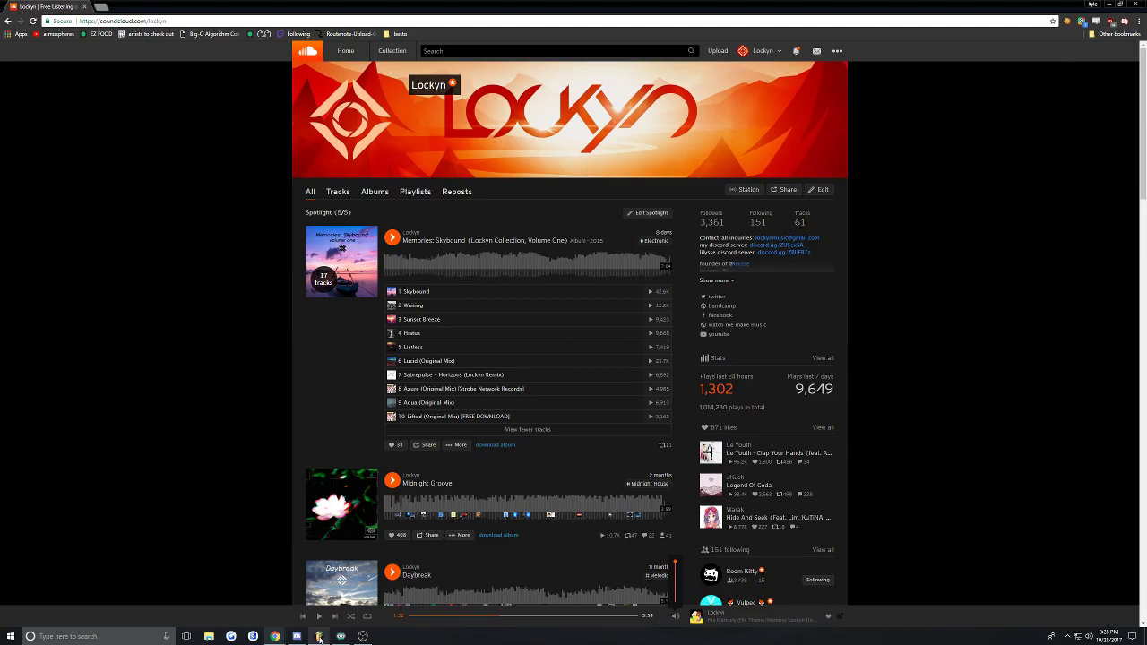
{"action": "left_click", "coordinate": [318, 636]}
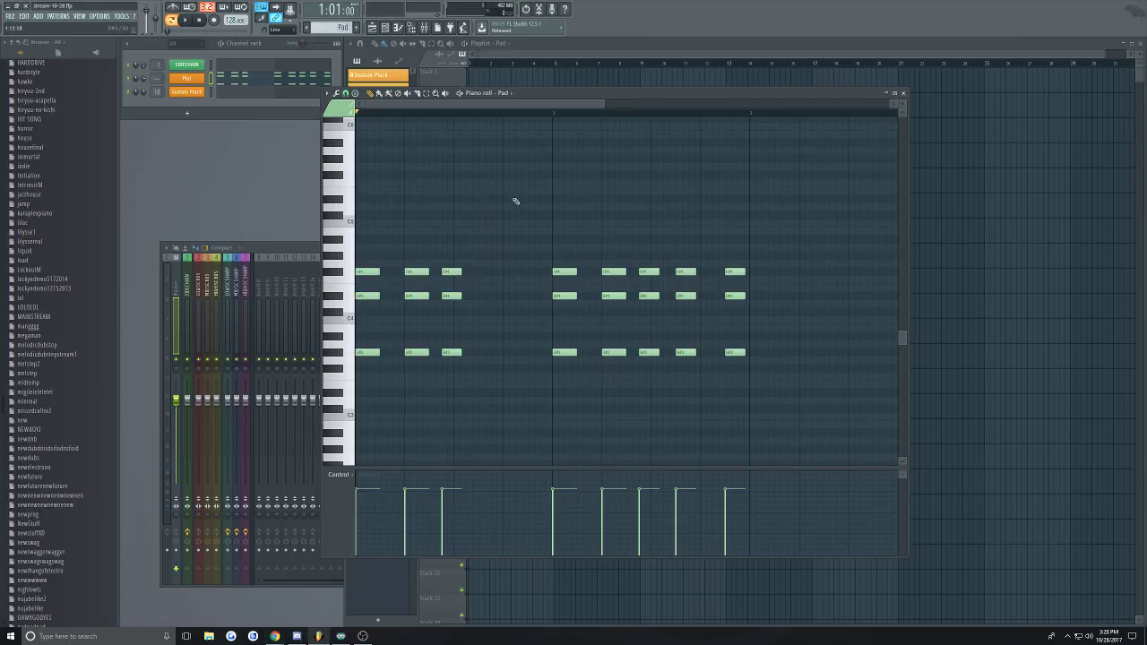
{"action": "mouse_move", "coordinate": [487, 107]}
{"action": "left_mouse_down"}
{"action": "mouse_move", "coordinate": [596, 108]}
{"action": "mouse_move", "coordinate": [479, 107]}
{"action": "left_mouse_up"}
{"action": "scroll", "coordinate": [497, 231], "scroll_direction": "down", "scroll_amount": 4}
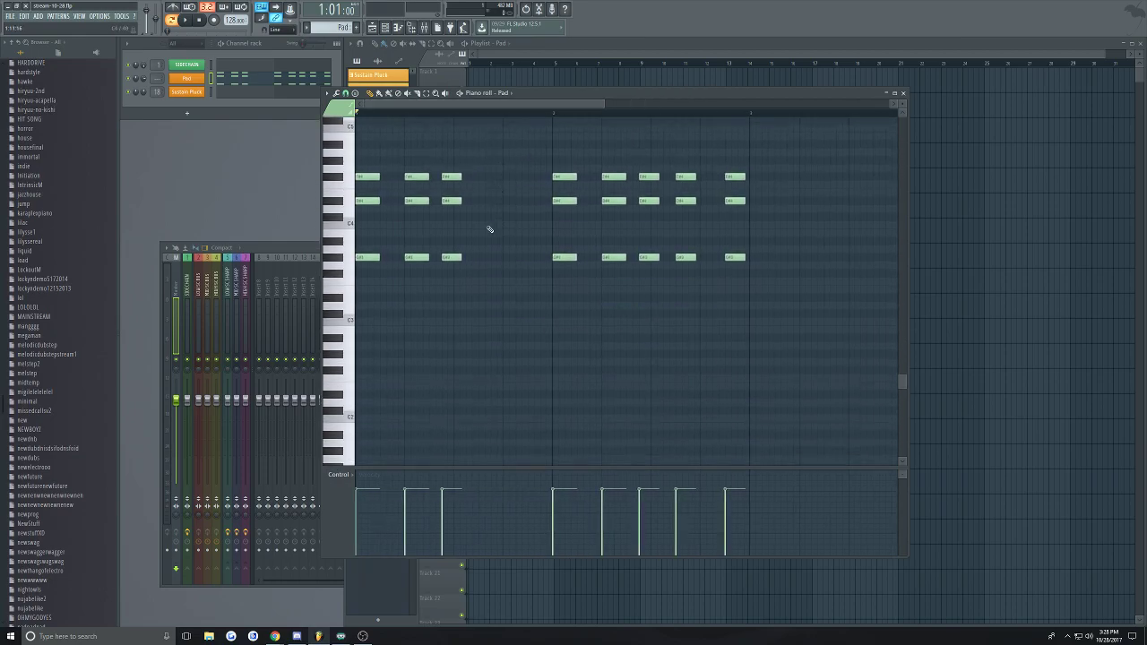
{"action": "scroll", "coordinate": [510, 269], "scroll_direction": "up", "scroll_amount": 3}
Duplicate all chords of the two-bar Pad pattern into bars 3 and 4, transposed down four semitones
{"action": "key", "text": "space"}
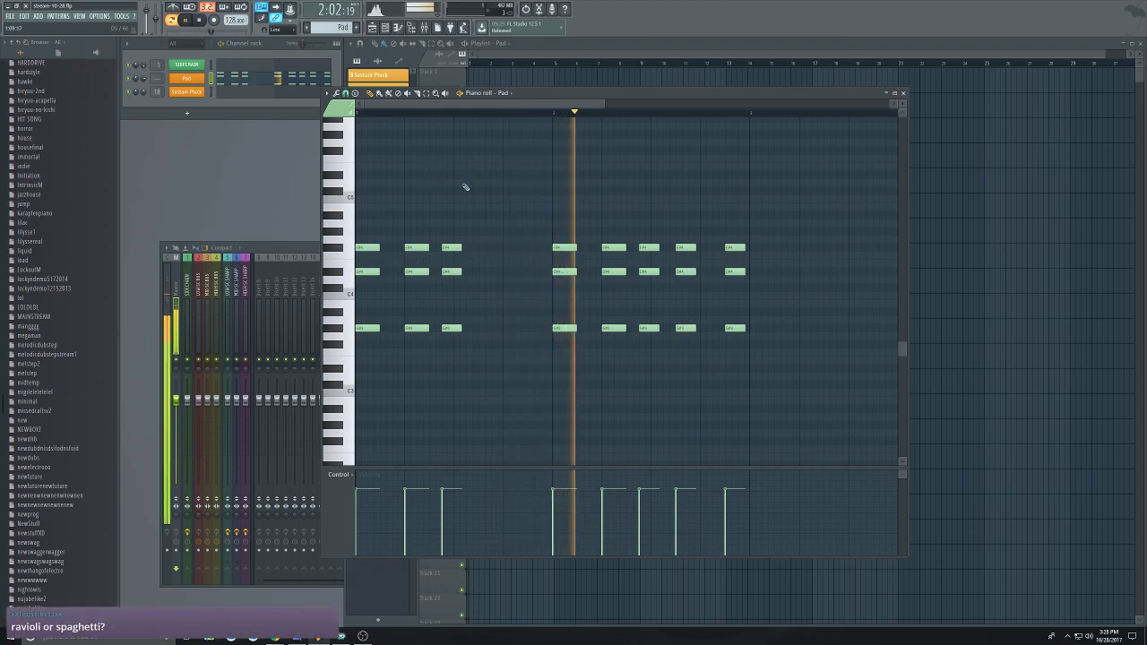
{"action": "key", "text": "ctrl+a"}
{"action": "mouse_move", "coordinate": [369, 325]}
{"action": "left_mouse_down", "text": "shift"}
{"action": "mouse_move", "coordinate": [893, 317]}
{"action": "mouse_move", "coordinate": [712, 345]}
{"action": "mouse_move", "coordinate": [757, 358]}
{"action": "left_mouse_up", "text": "shift"}
{"action": "left_click_drag", "start_coordinate": [563, 349], "coordinate": [571, 359]}
{"action": "key", "text": "space"}
{"action": "scroll", "coordinate": [685, 331], "scroll_direction": "down", "scroll_amount": 3}
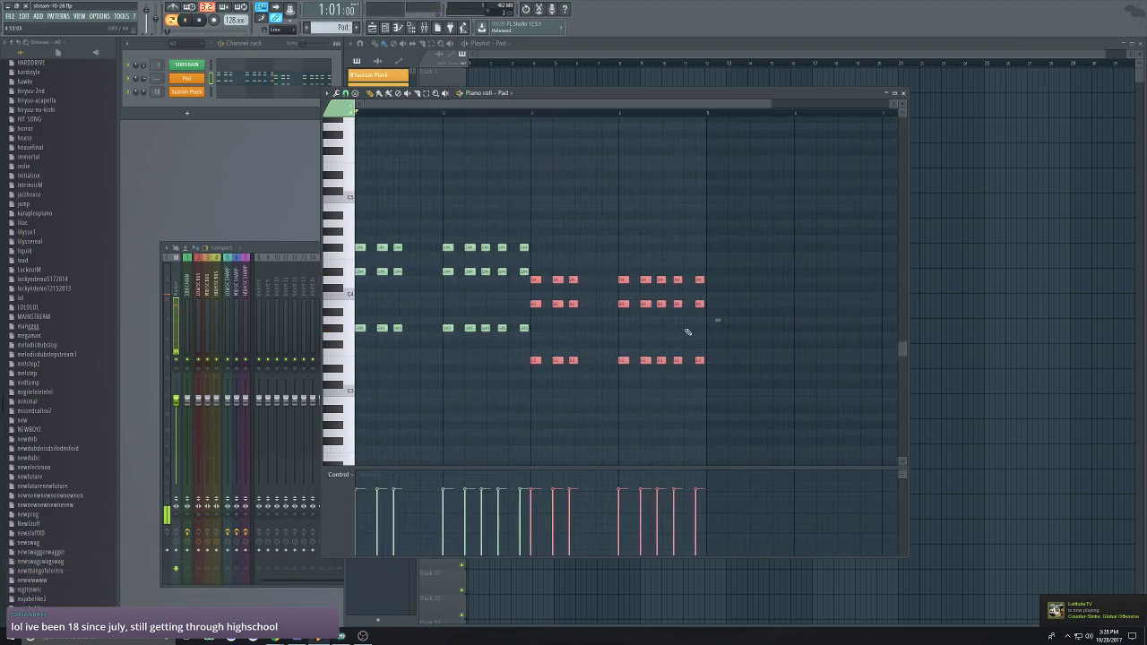
Raise the top notes of all bar 3 and bar 4 chords by four semitones, level with the top notes of the earlier bars
{"action": "scroll", "coordinate": [538, 325], "scroll_direction": "up", "scroll_amount": 3}
{"action": "left_click_drag", "start_coordinate": [545, 291], "coordinate": [917, 257]}
{"action": "left_click_drag", "start_coordinate": [459, 279], "coordinate": [458, 247]}
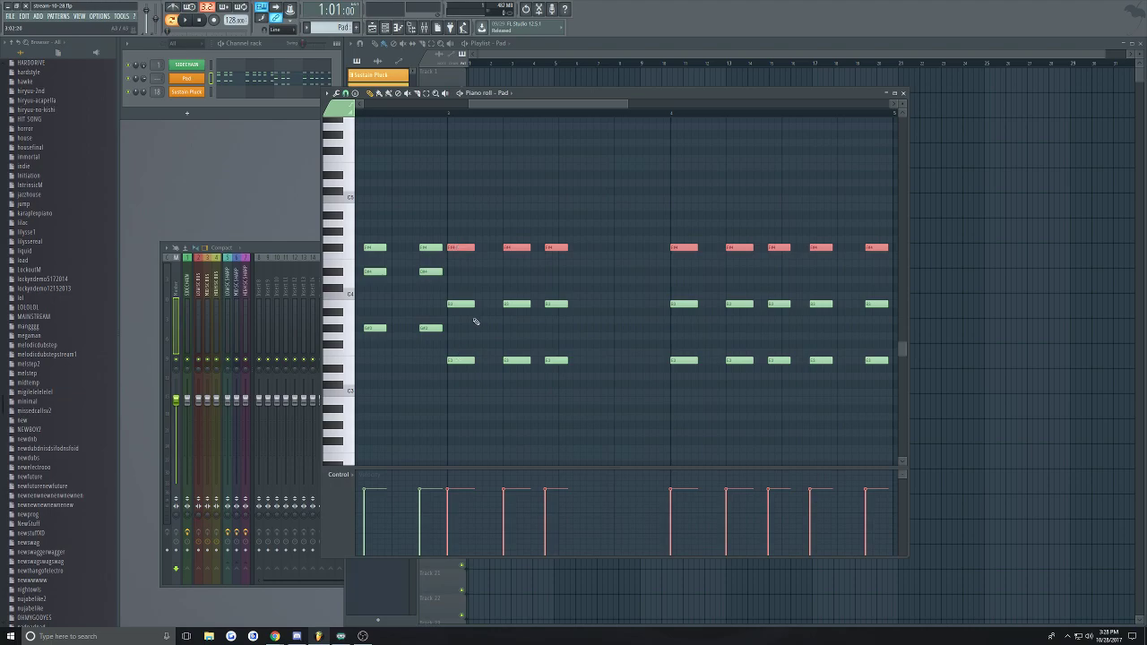
{"action": "scroll", "coordinate": [476, 320], "scroll_direction": "down", "scroll_amount": 2}
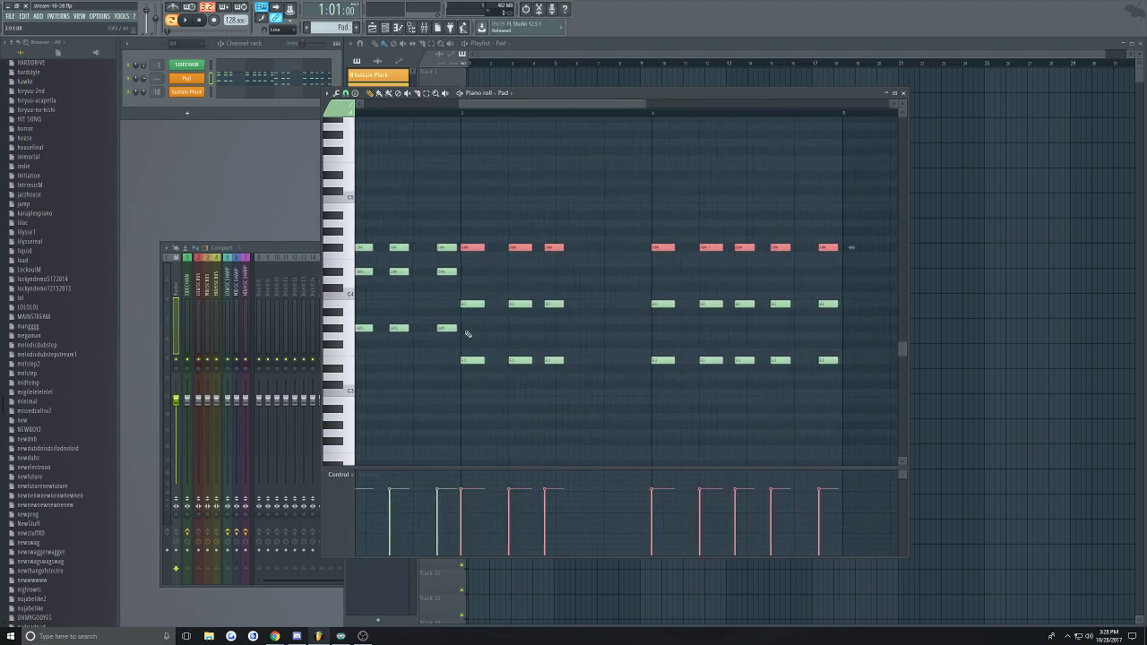
{"action": "scroll", "coordinate": [470, 332], "scroll_direction": "down", "scroll_amount": 3}
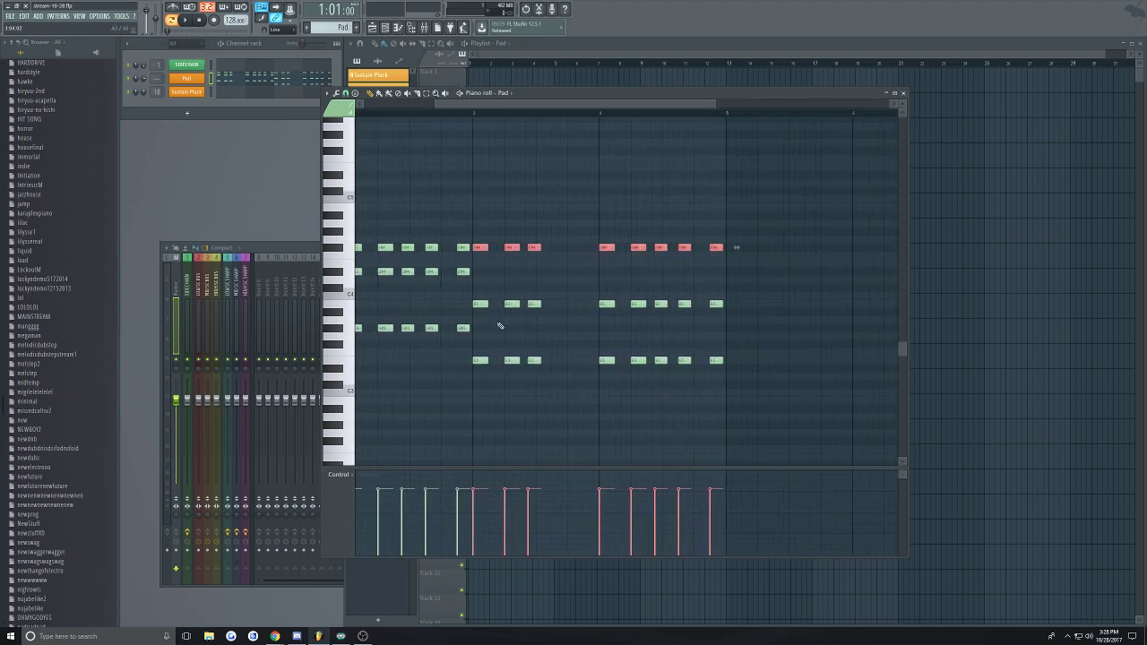
{"action": "scroll", "coordinate": [521, 325], "scroll_direction": "up", "scroll_amount": 2}
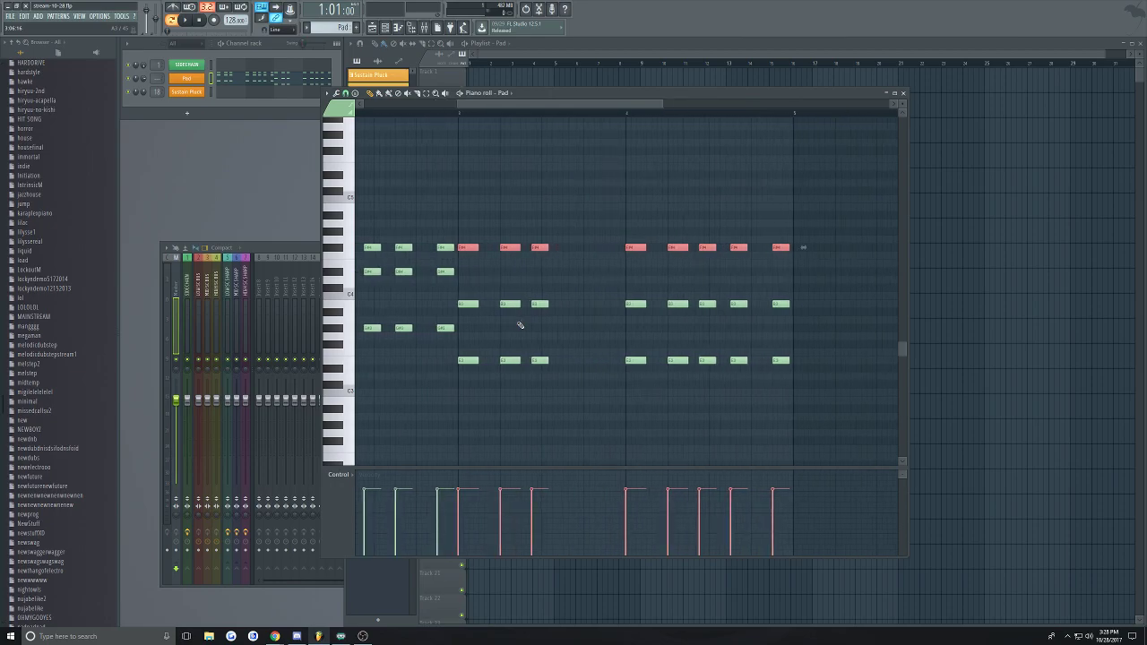
Lower the bass notes of the five bar 4 chords to C#3 and play the result
{"action": "left_click", "coordinate": [469, 321]}
{"action": "right_click", "coordinate": [471, 320]}
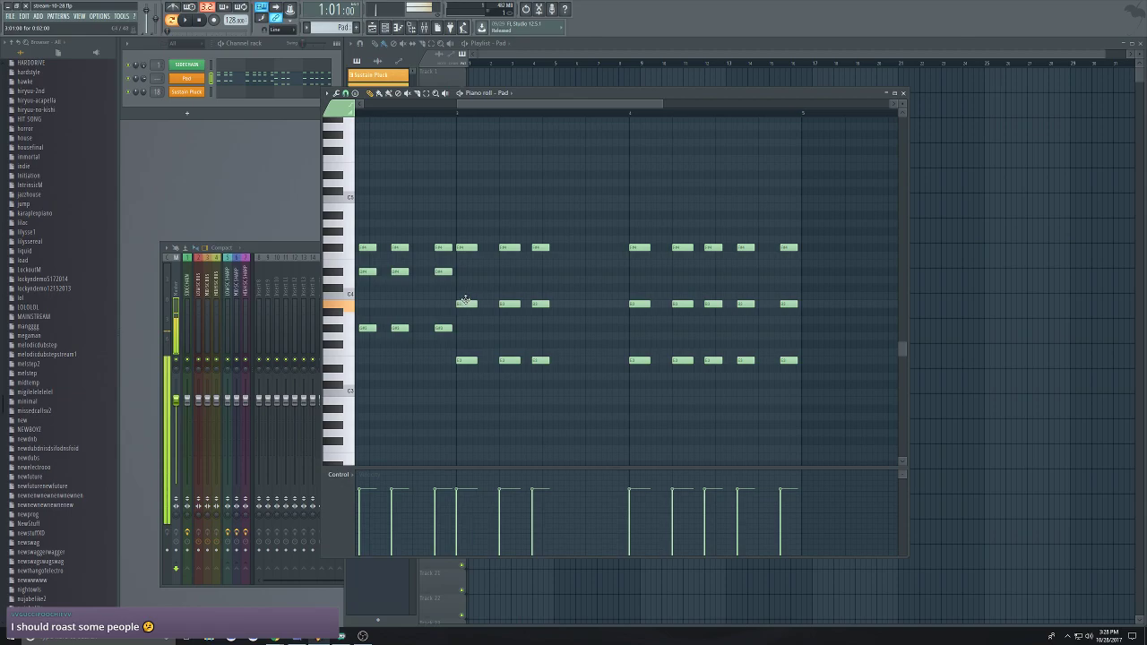
{"action": "scroll", "coordinate": [556, 312], "scroll_direction": "down", "scroll_amount": 2}
{"action": "scroll", "coordinate": [578, 396], "scroll_direction": "up", "scroll_amount": 2}
{"action": "left_click_drag", "start_coordinate": [538, 396], "coordinate": [758, 342]}
{"action": "left_click_drag", "start_coordinate": [539, 362], "coordinate": [538, 384]}
{"action": "key", "text": "space"}
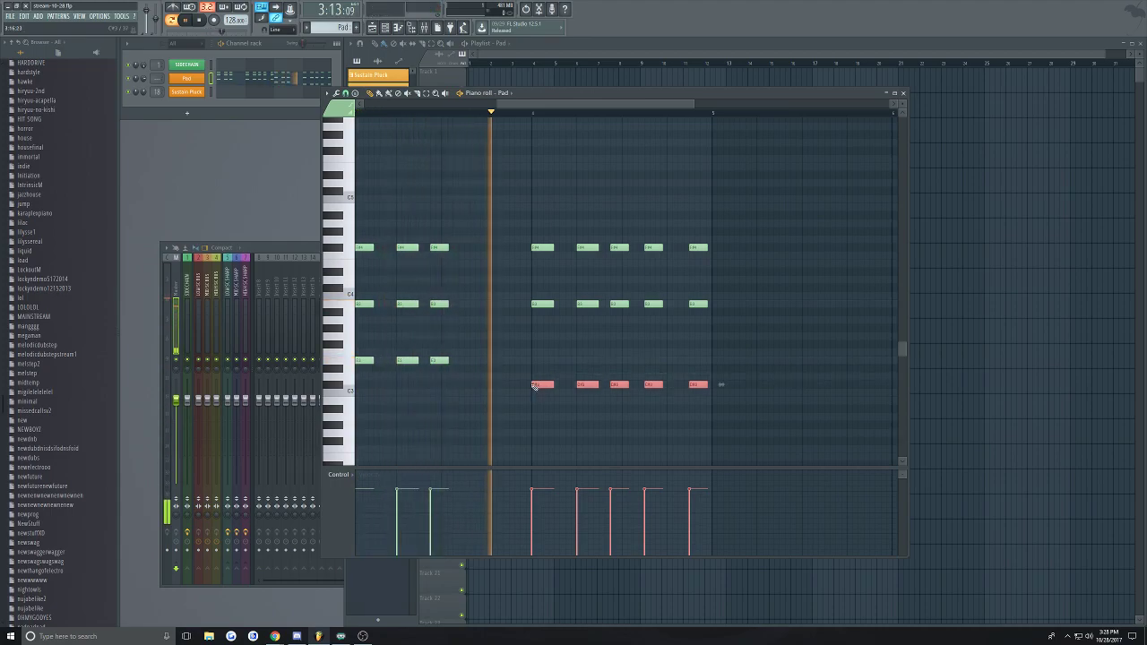
{"action": "left_click", "coordinate": [481, 206]}
{"action": "right_click", "coordinate": [484, 206]}
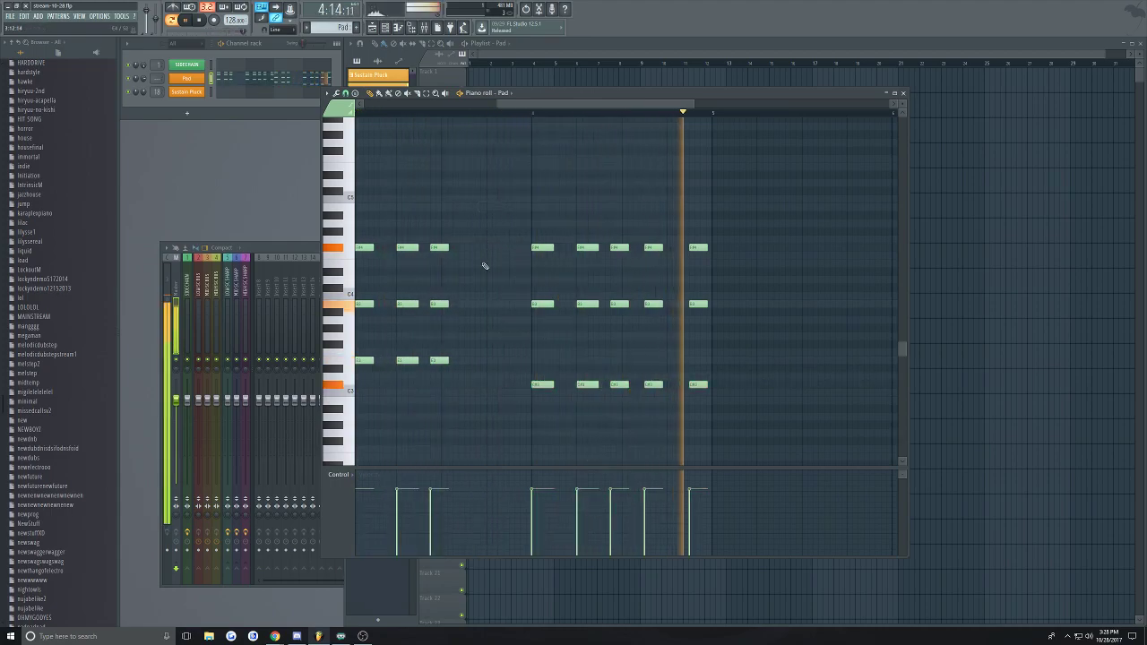
Open the Pad channel's Sytrus, turn up operator 1's FX send during playback, and show the FX settings
{"action": "left_click_drag", "start_coordinate": [504, 104], "coordinate": [366, 106]}
{"action": "key", "text": "space"}
{"action": "scroll", "coordinate": [535, 363], "scroll_direction": "down", "scroll_amount": 4}
{"action": "scroll", "coordinate": [397, 199], "scroll_direction": "up", "scroll_amount": 2}
{"action": "left_click", "coordinate": [186, 78]}
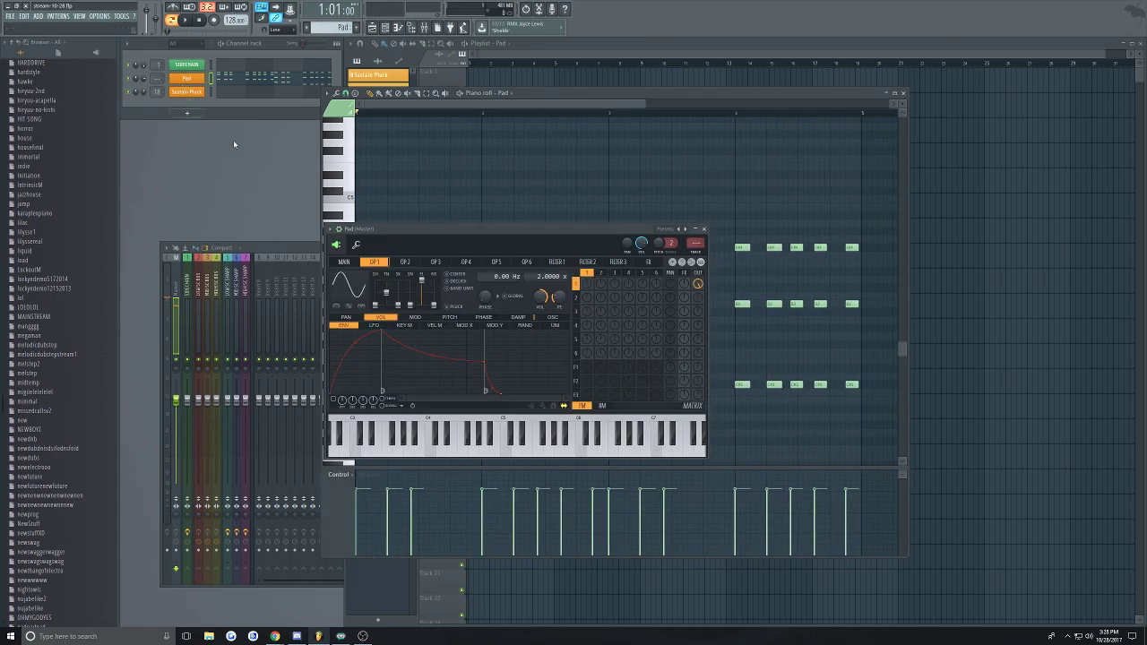
{"action": "key", "text": "space"}
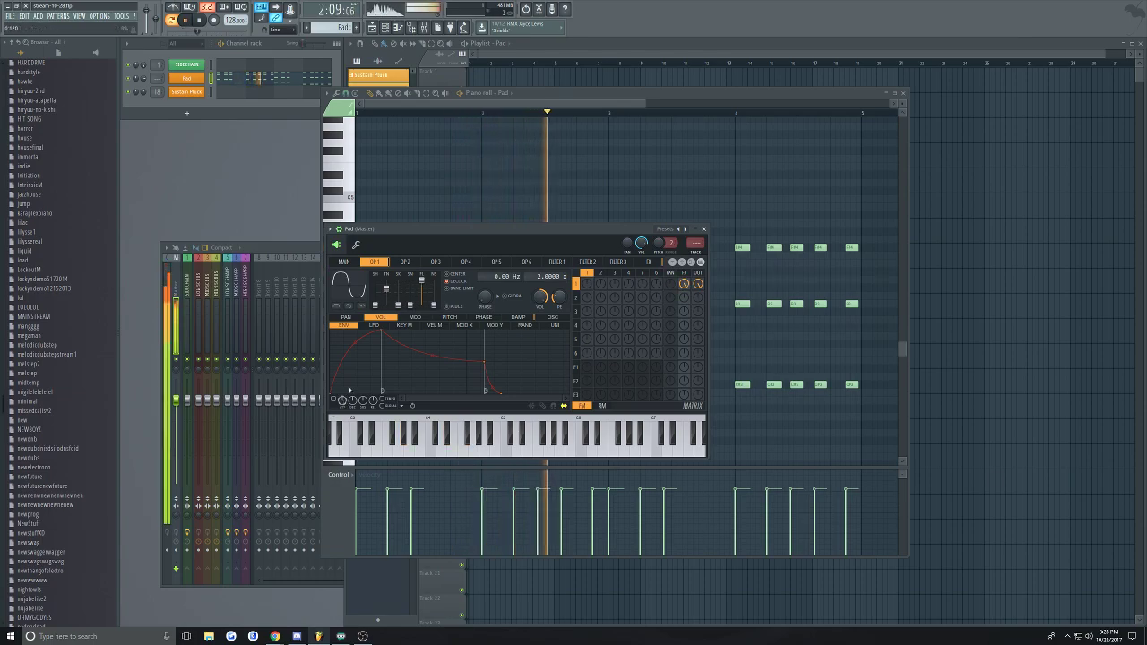
{"action": "key", "text": "space"}
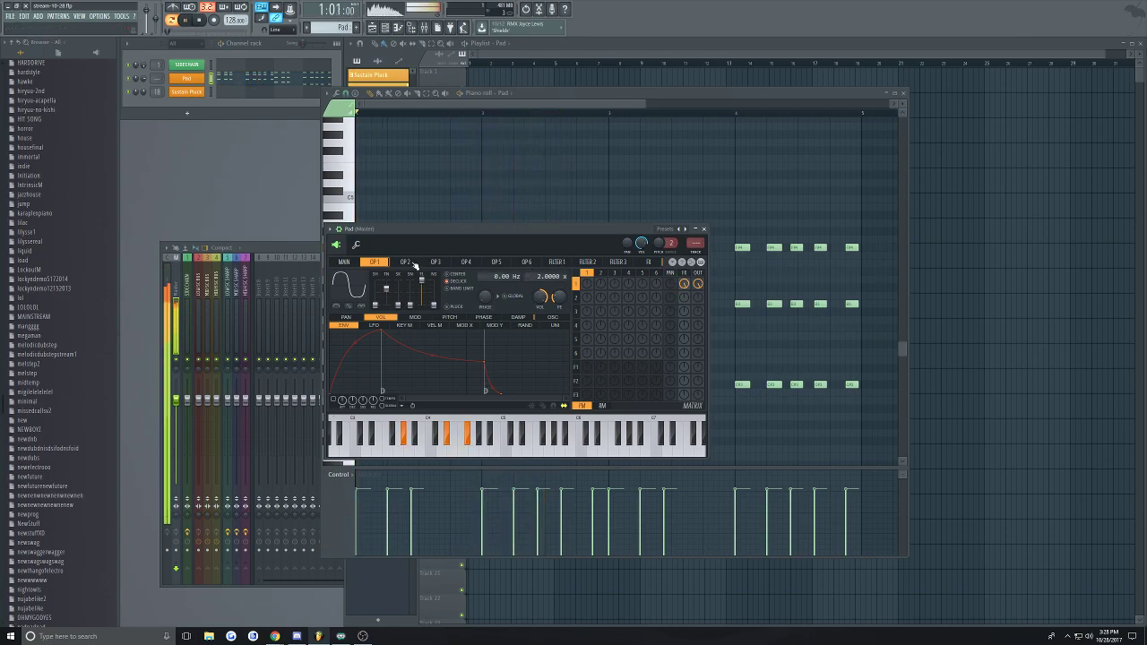
{"action": "left_click", "coordinate": [562, 261]}
{"action": "left_click", "coordinate": [659, 262]}
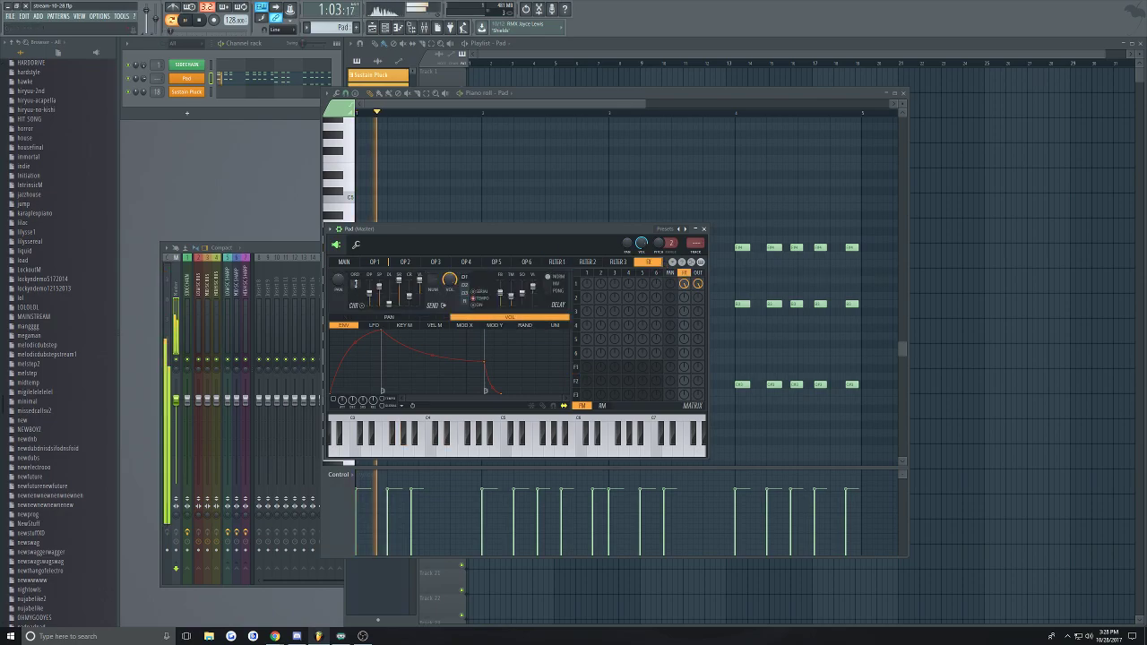
Enable operator 1's pitch envelope, reshape it into a very short rise to a flat centre level without a release tail, and play it
{"action": "left_click", "coordinate": [376, 262]}
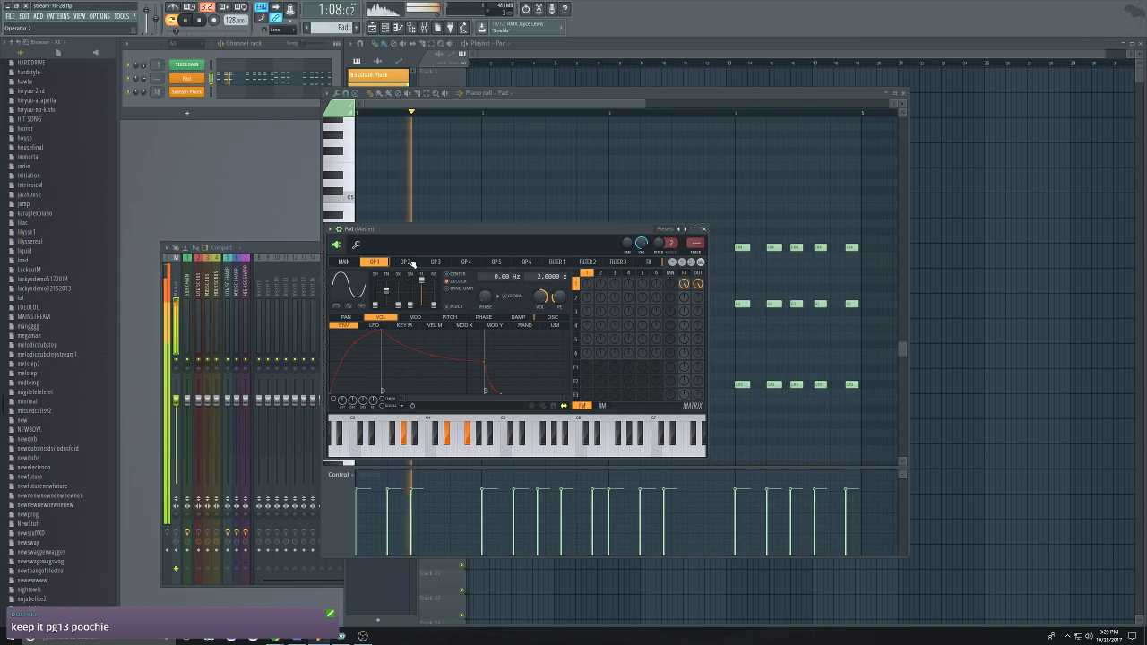
{"action": "key", "text": "space"}
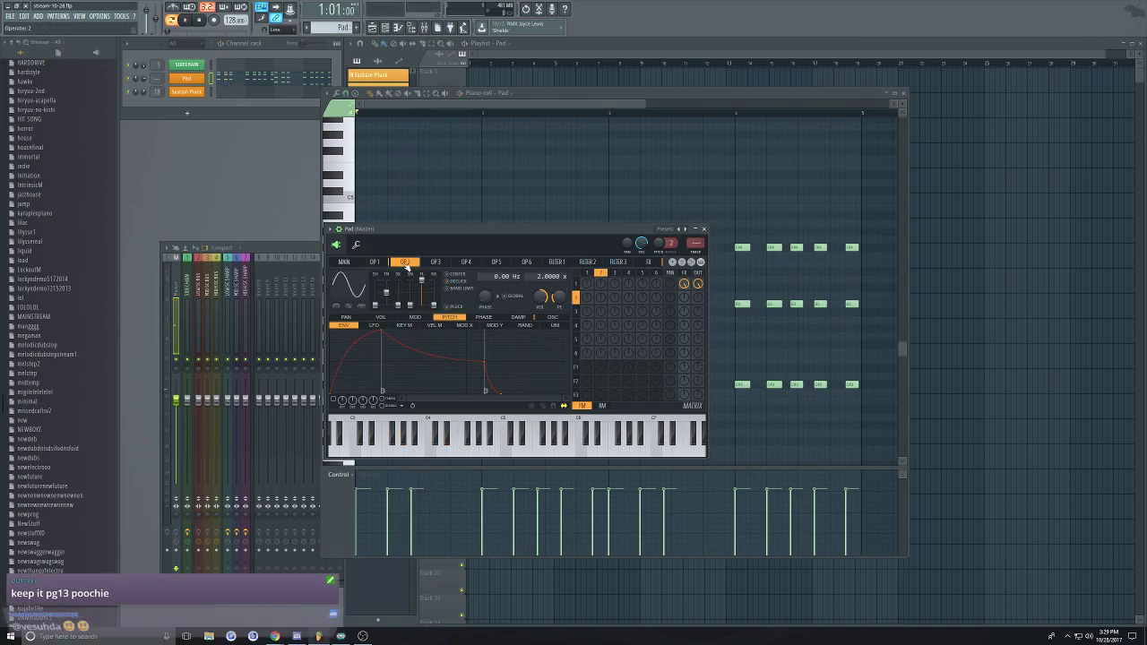
{"action": "left_click", "coordinate": [337, 402]}
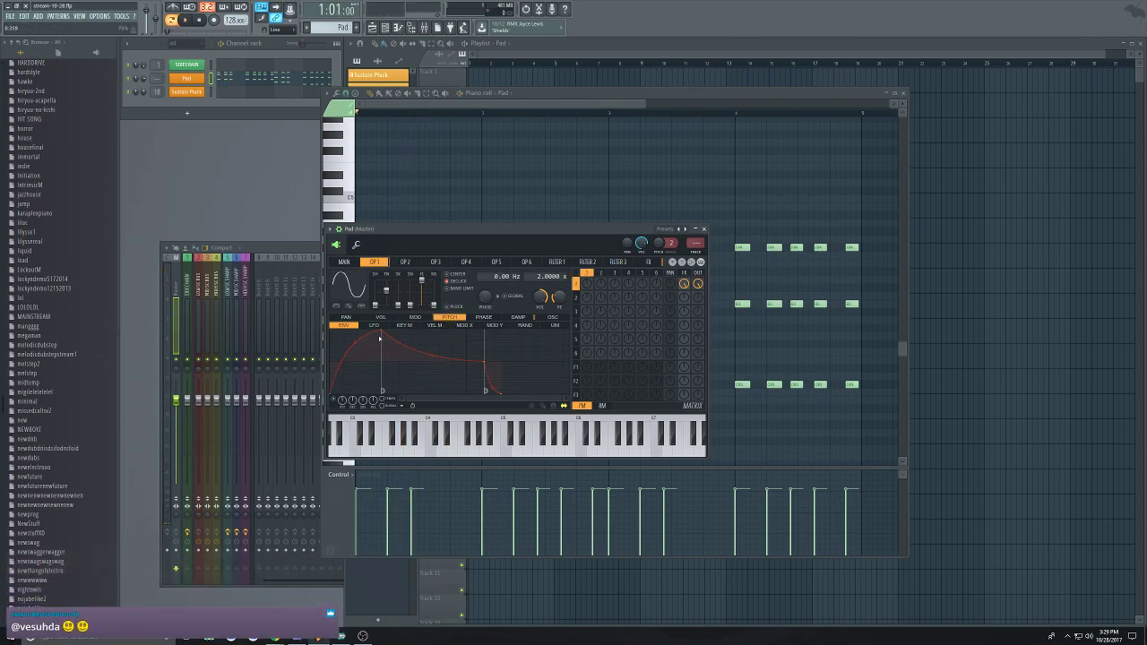
{"action": "right_click", "coordinate": [340, 362]}
{"action": "left_click", "coordinate": [421, 457]}
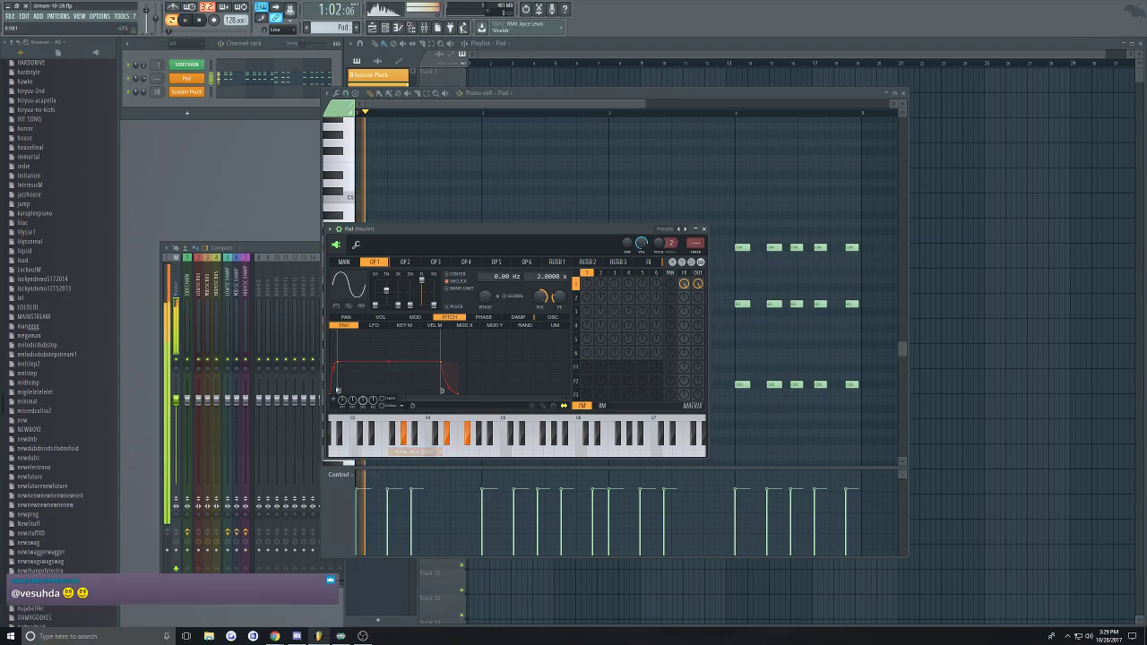
{"action": "right_click", "coordinate": [457, 393]}
{"action": "left_click", "coordinate": [473, 407]}
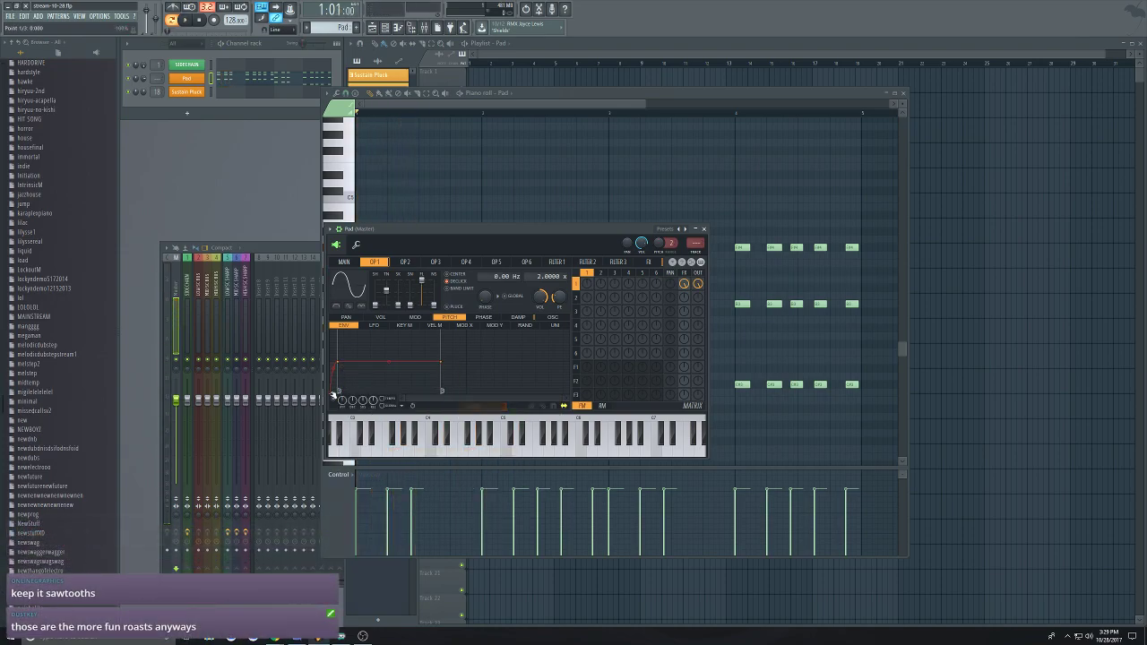
{"action": "key", "text": "space"}
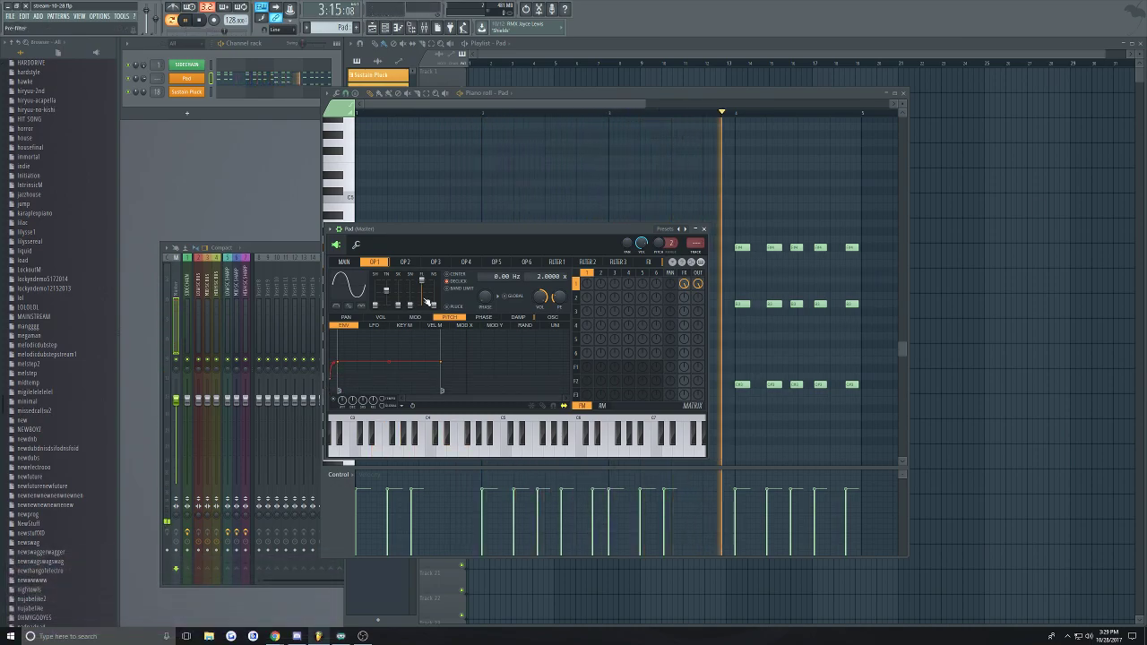
Modulate operator 1 with operator 2 and shape operator 2's volume envelope into an instant attack with a smooth decay to zero
{"action": "left_click", "coordinate": [408, 263]}
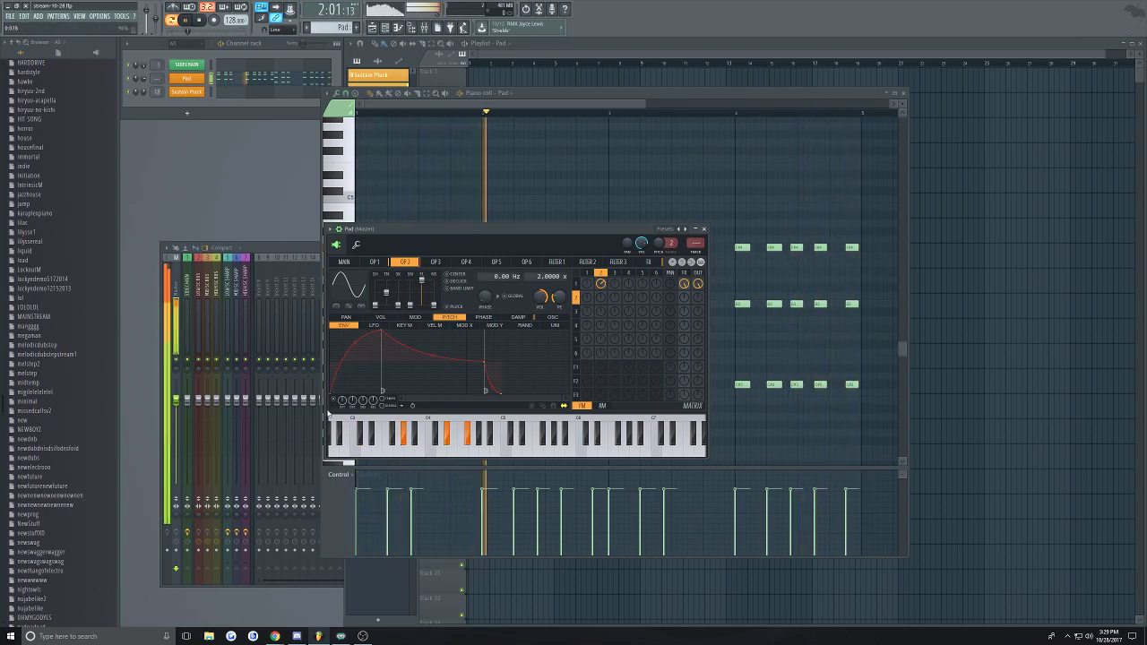
{"action": "key", "text": "space"}
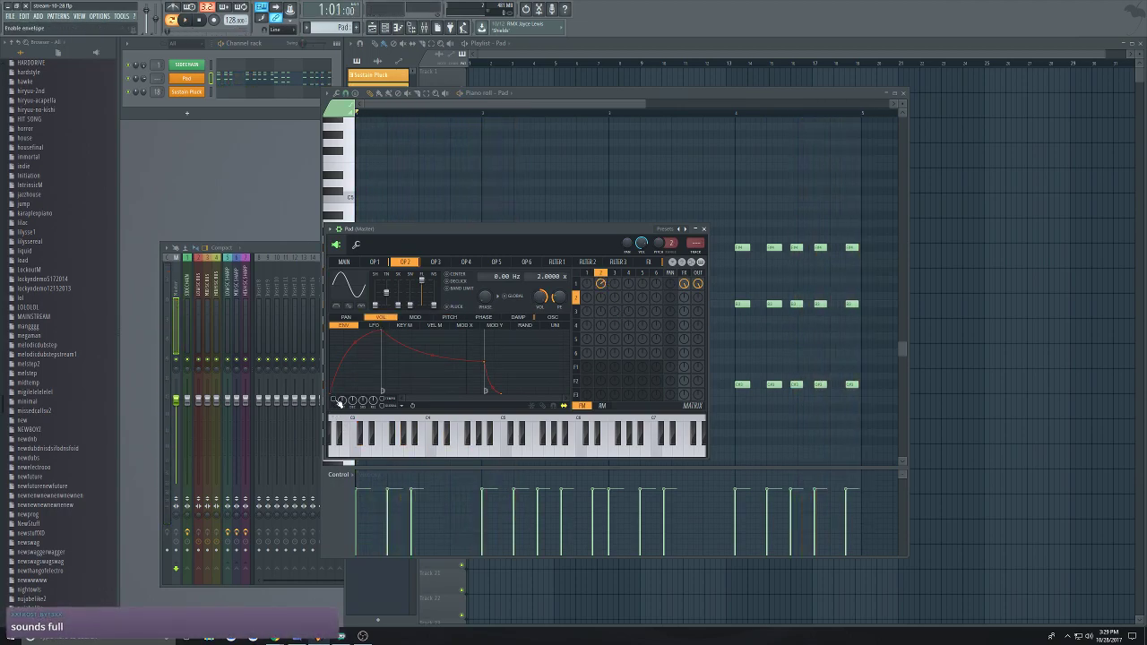
{"action": "key", "text": "space"}
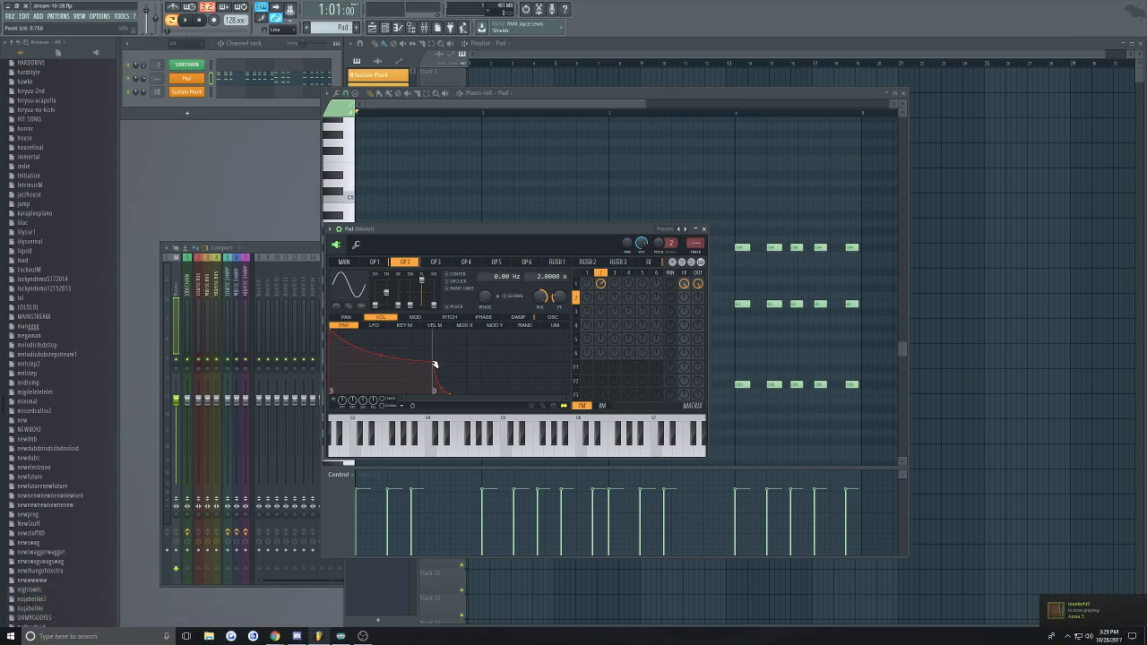
{"action": "key", "text": "space"}
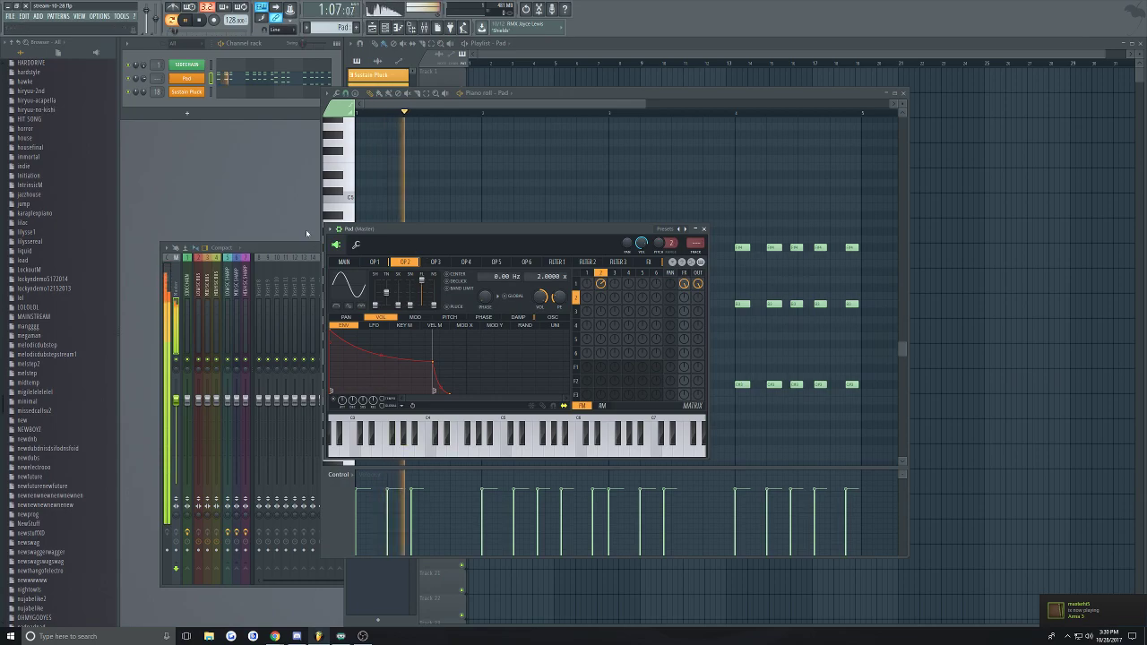
{"action": "right_click", "coordinate": [450, 393]}
{"action": "left_click", "coordinate": [462, 405]}
{"action": "left_click_drag", "start_coordinate": [435, 363], "coordinate": [466, 391]}
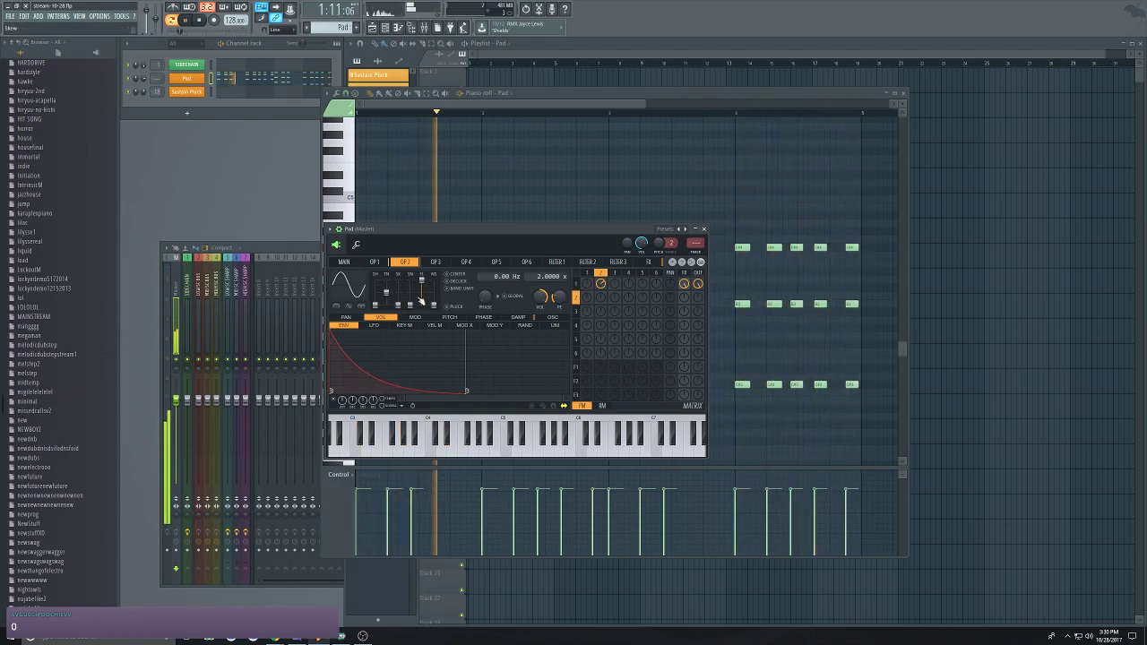
Raise operator 2's skew during playback after checking operator 1's settings
{"action": "left_click_drag", "start_coordinate": [552, 277], "coordinate": [552, 299]}
{"action": "left_click", "coordinate": [380, 262]}
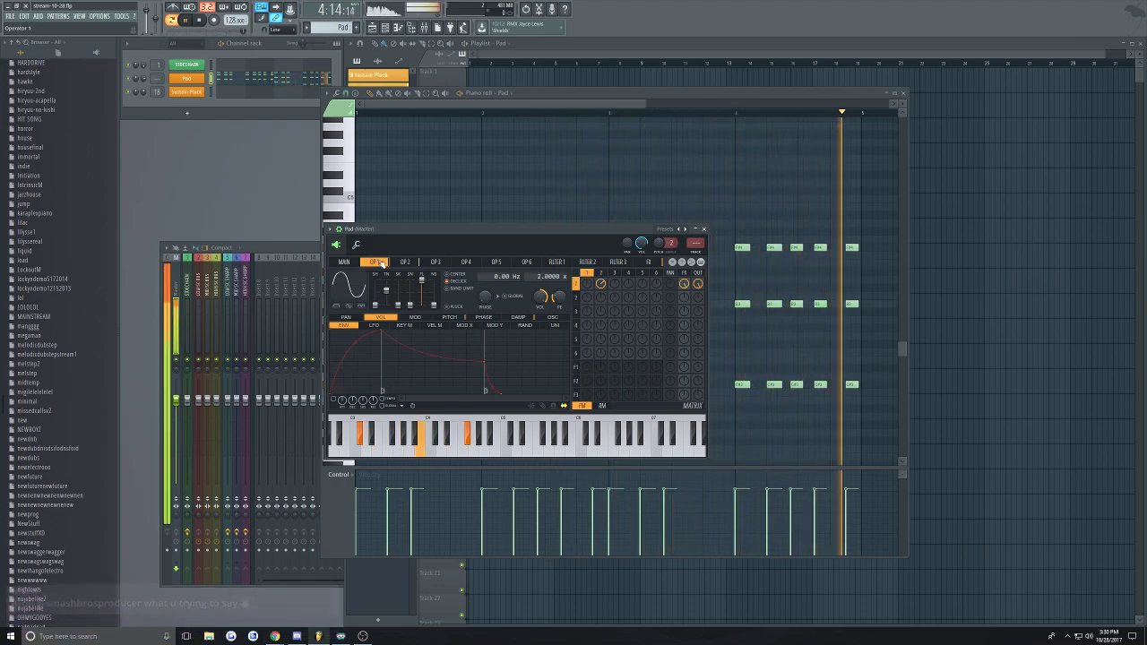
{"action": "left_click", "coordinate": [404, 261]}
{"action": "left_click_drag", "start_coordinate": [403, 305], "coordinate": [403, 292]}
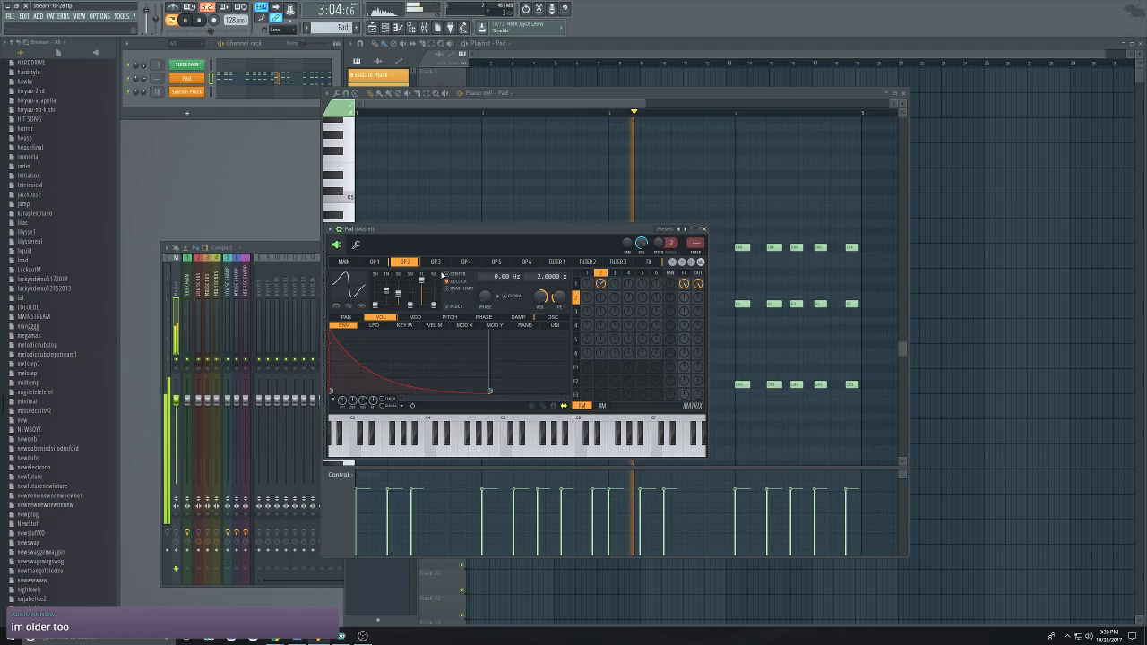
{"action": "key", "text": "space"}
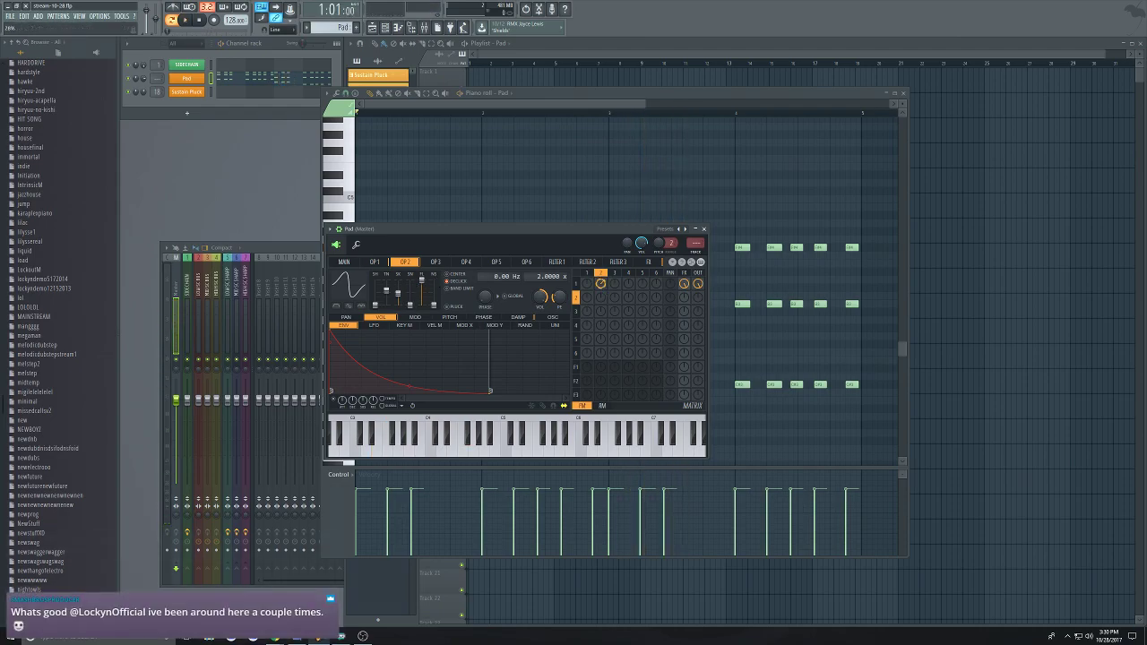
{"action": "key", "text": "space"}
{"action": "key", "text": "space"}
Lay four Pad pattern clips back to back on playlist track 6 from bar 1, above the Sustain Pluck clips, and play the arrangement
{"action": "left_click", "coordinate": [561, 56]}
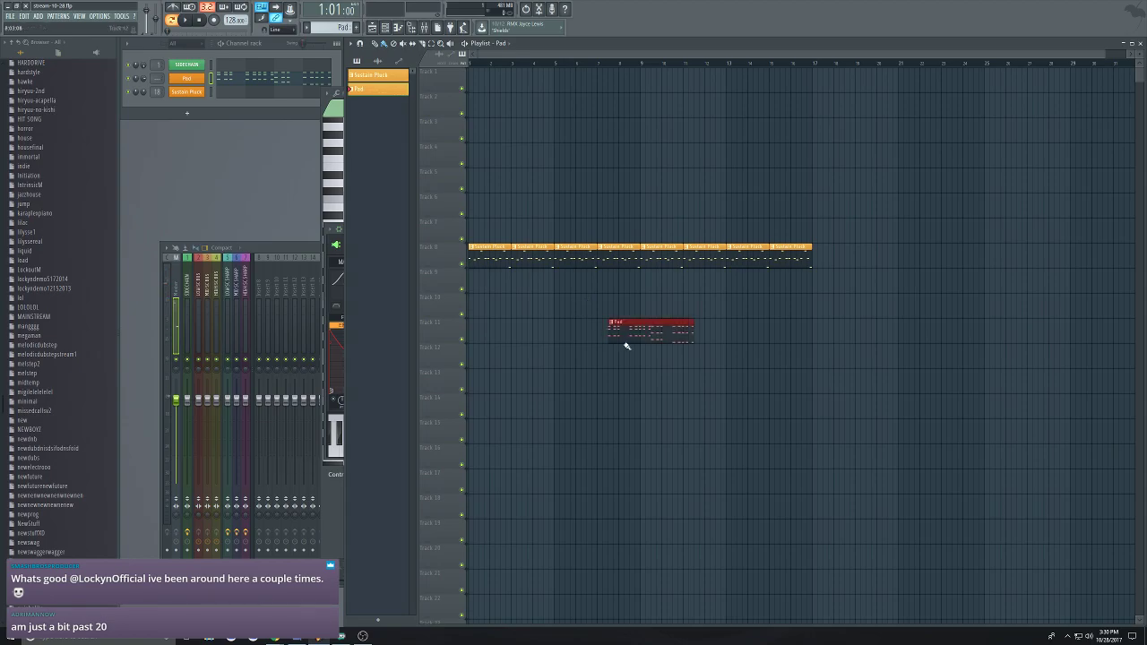
{"action": "right_click", "coordinate": [625, 344]}
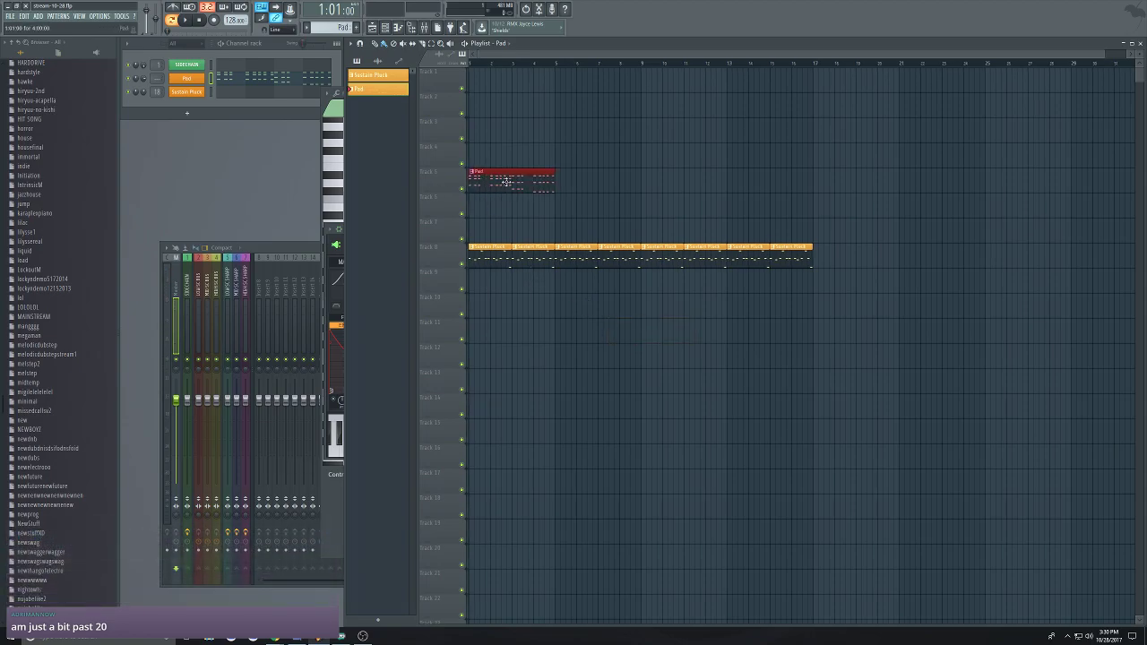
{"action": "left_click_drag", "start_coordinate": [560, 210], "coordinate": [755, 210]}
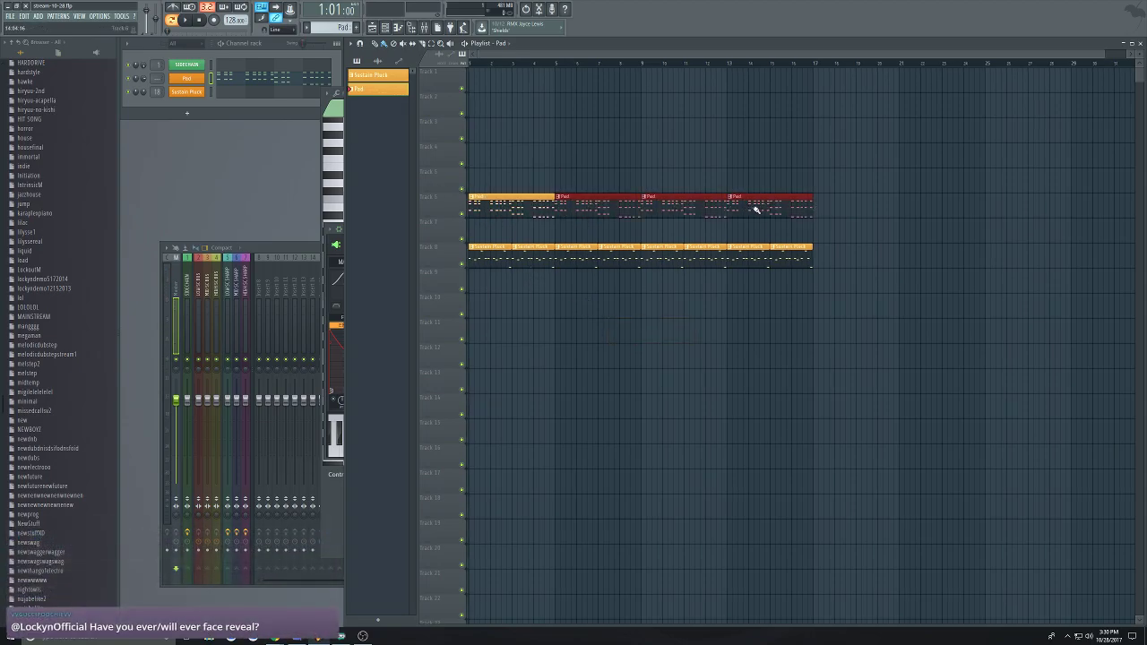
{"action": "left_click", "coordinate": [704, 172]}
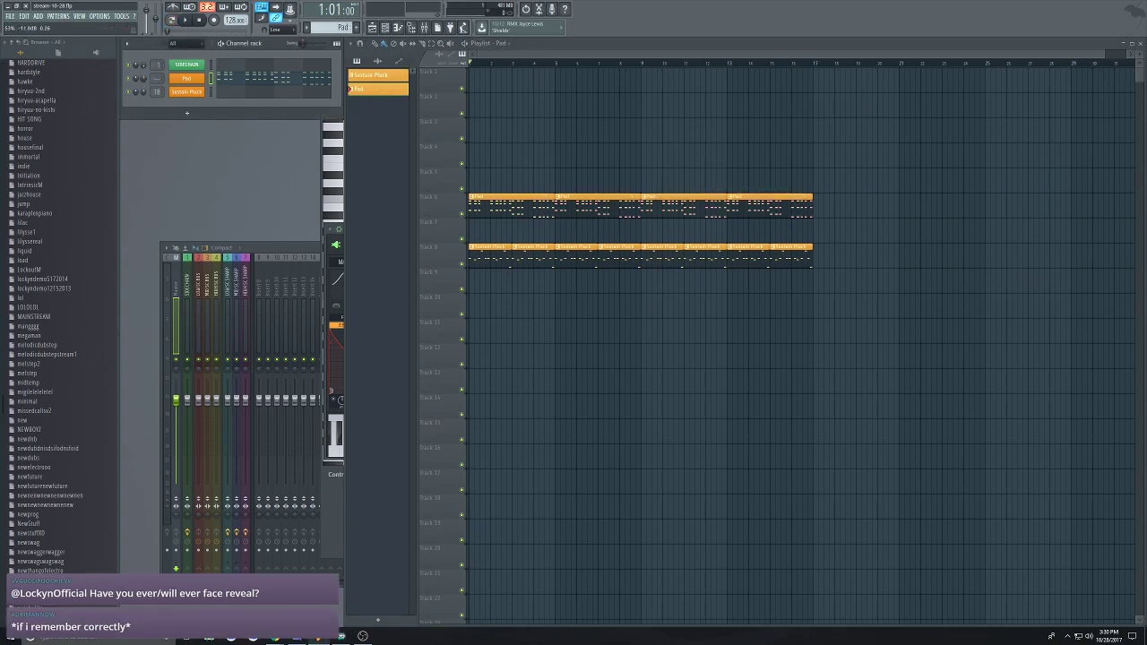
{"action": "key", "text": "space"}
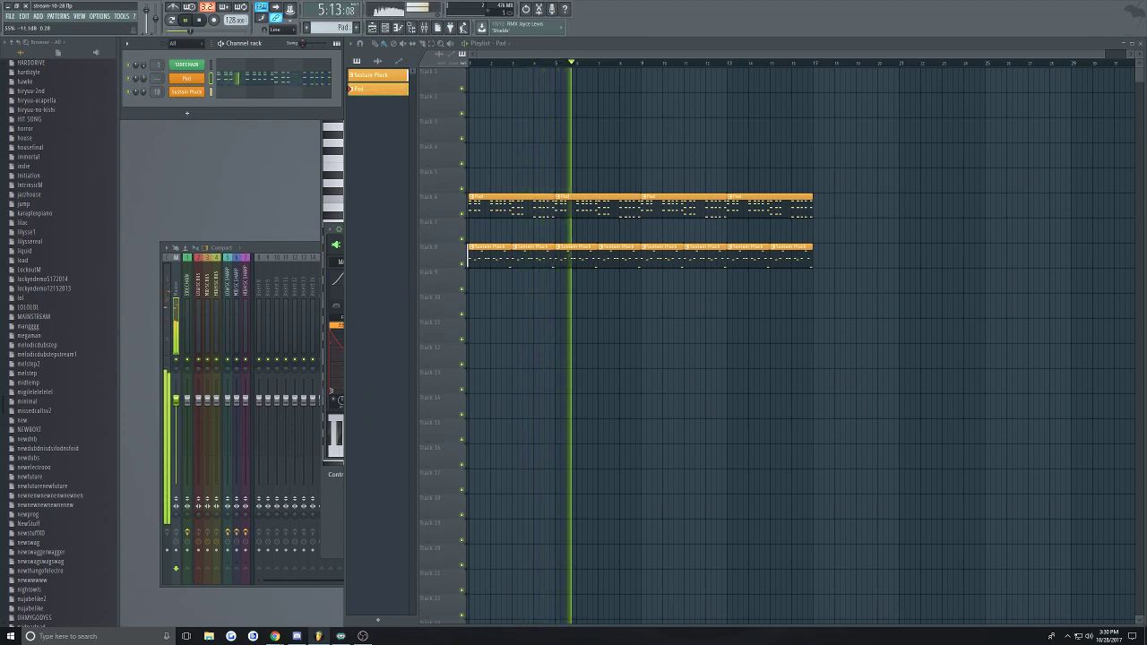
{"action": "key", "text": "space"}
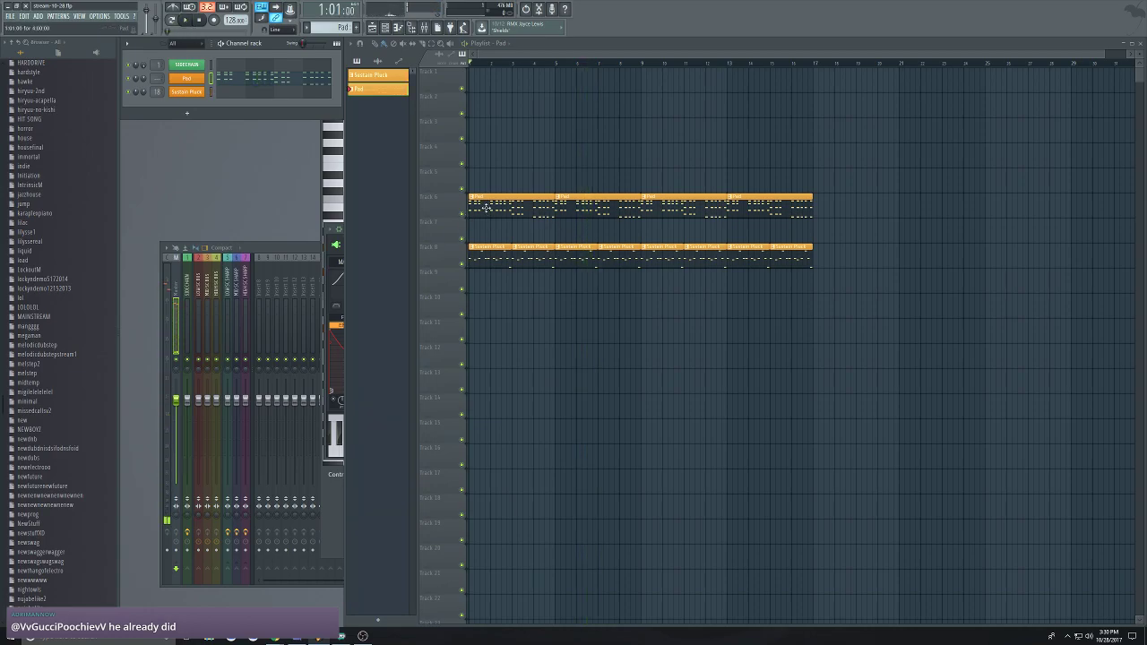
Solo the Sustain Pluck track for a short listen and switch the solo to the Pad track
{"action": "right_click", "coordinate": [462, 264]}
{"action": "key", "text": "space"}
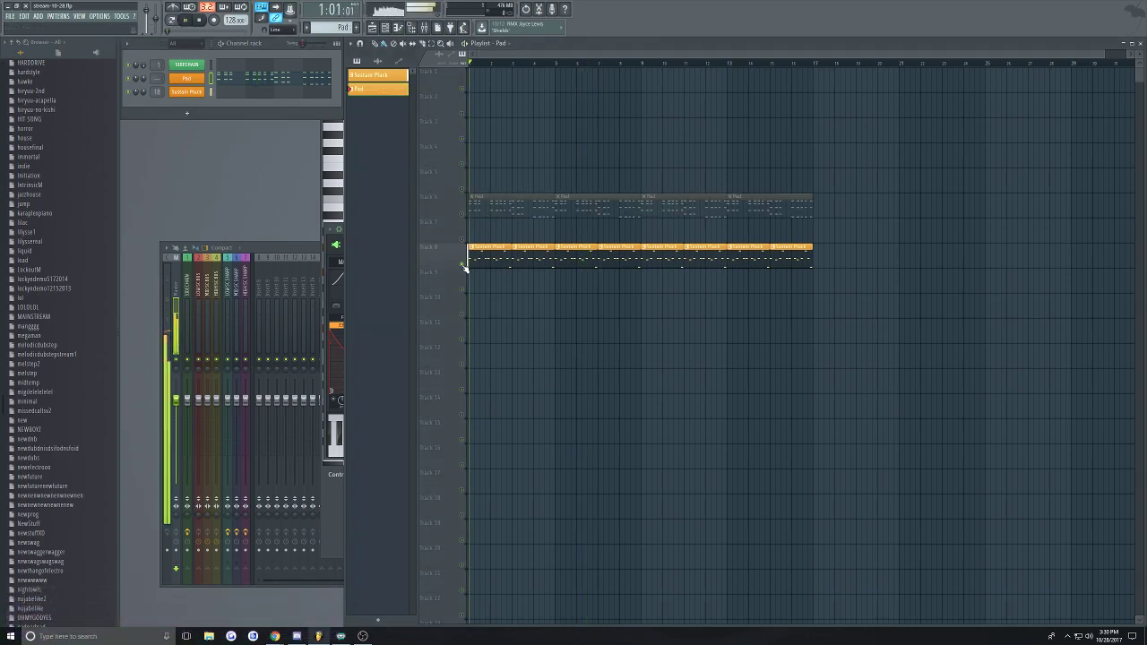
{"action": "key", "text": "space"}
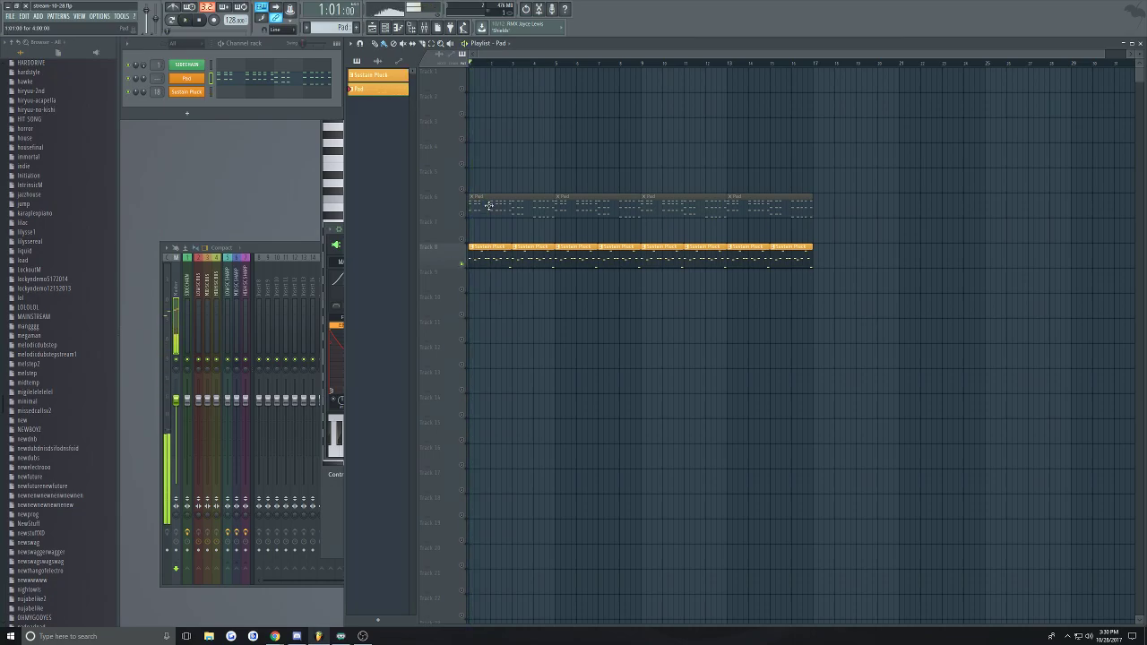
{"action": "left_click", "coordinate": [464, 215]}
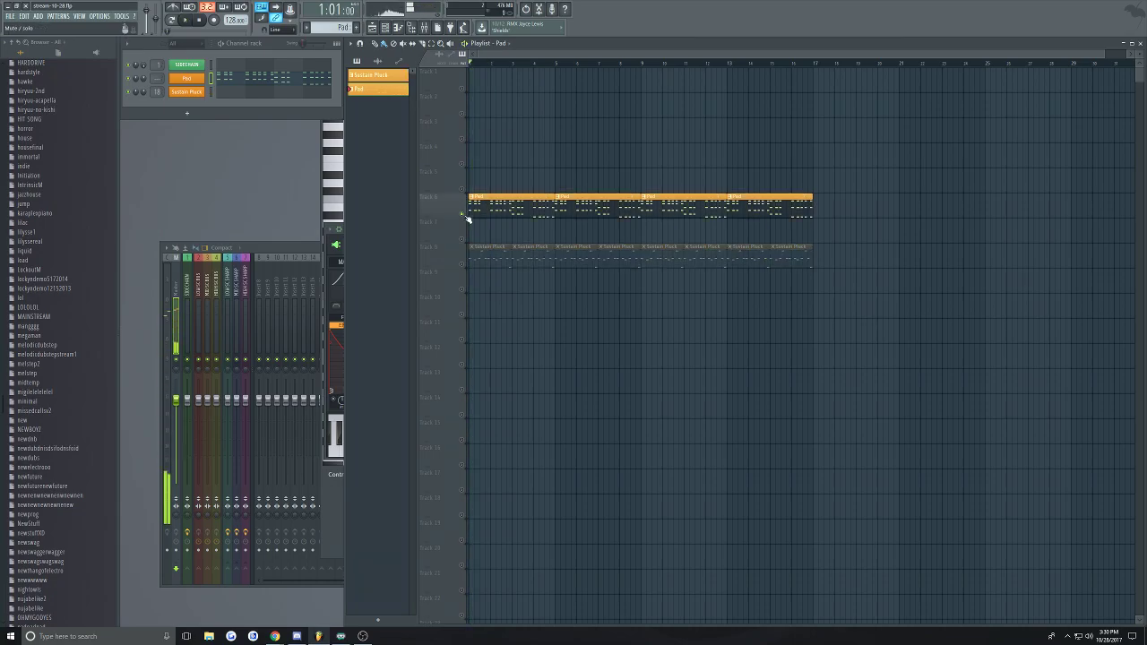
In the Pad channel's Sytrus, lower operator 2's tension, adjust operator 1's tension and choose the Sine shape for operator 1
{"action": "left_click", "coordinate": [188, 79]}
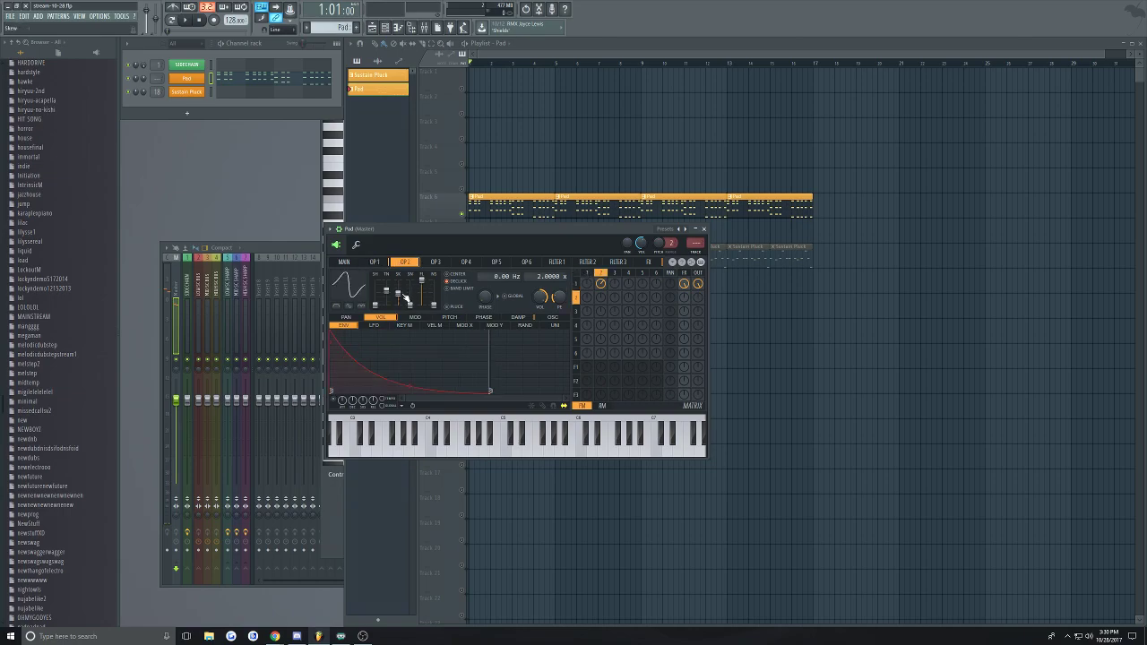
{"action": "left_click_drag", "start_coordinate": [391, 293], "coordinate": [389, 301]}
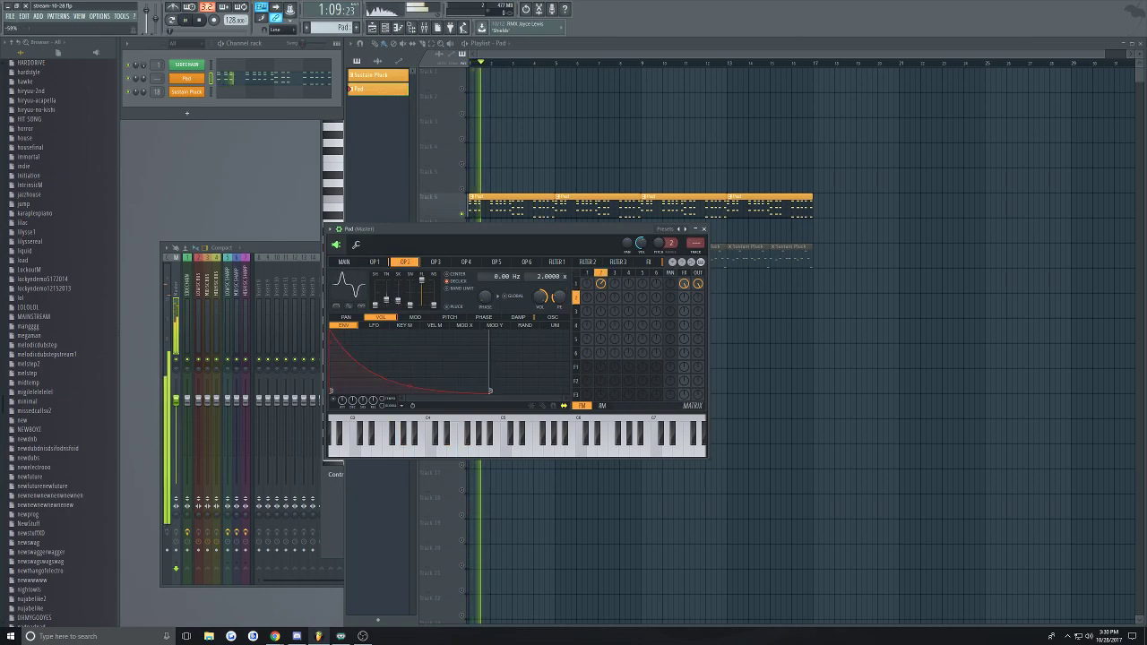
{"action": "left_click", "coordinate": [374, 261]}
{"action": "key", "text": "space"}
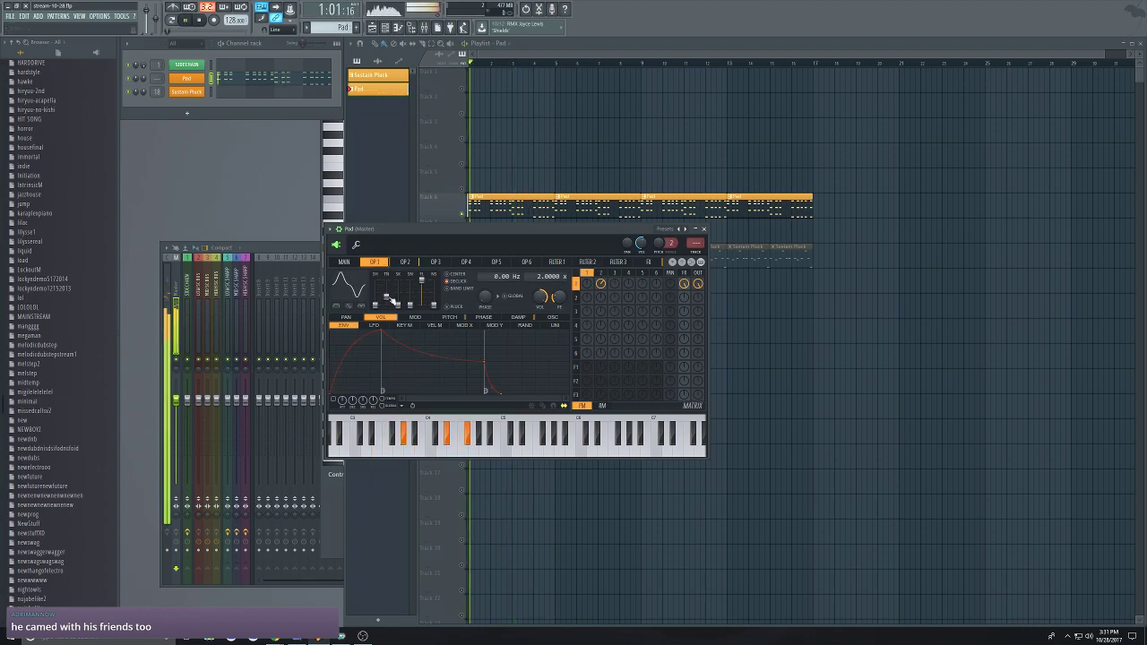
{"action": "mouse_move", "coordinate": [388, 297]}
{"action": "left_mouse_down"}
{"action": "mouse_move", "coordinate": [387, 280]}
{"action": "mouse_move", "coordinate": [388, 291]}
{"action": "left_mouse_up"}
{"action": "right_click", "coordinate": [349, 286]}
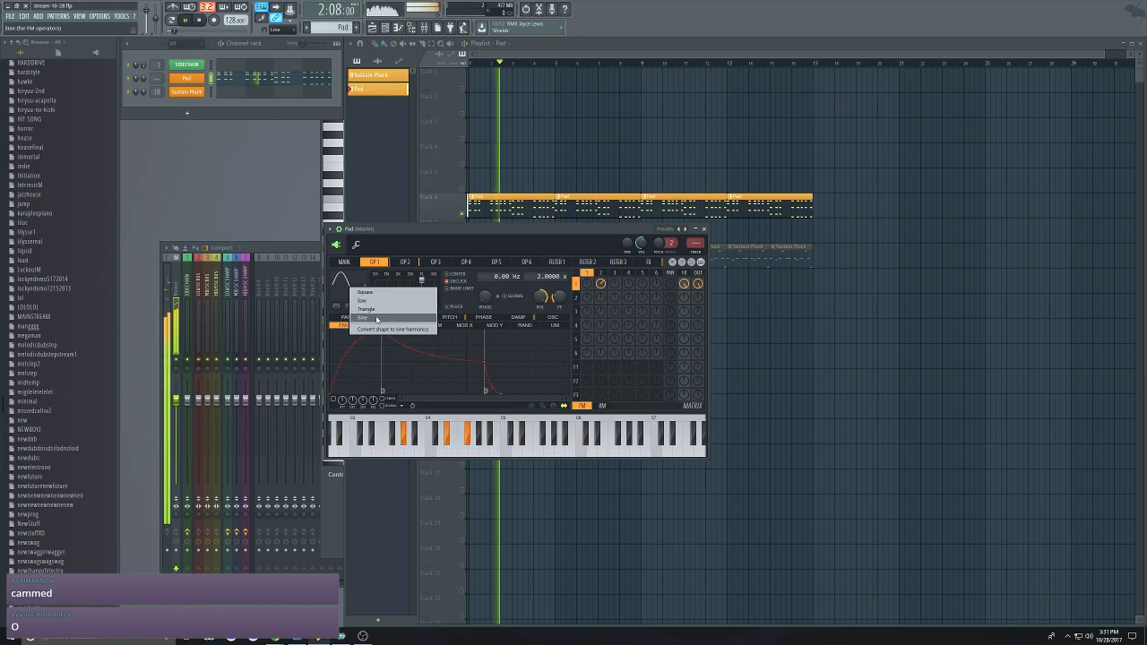
{"action": "left_click", "coordinate": [377, 318]}
{"action": "left_click", "coordinate": [414, 263]}
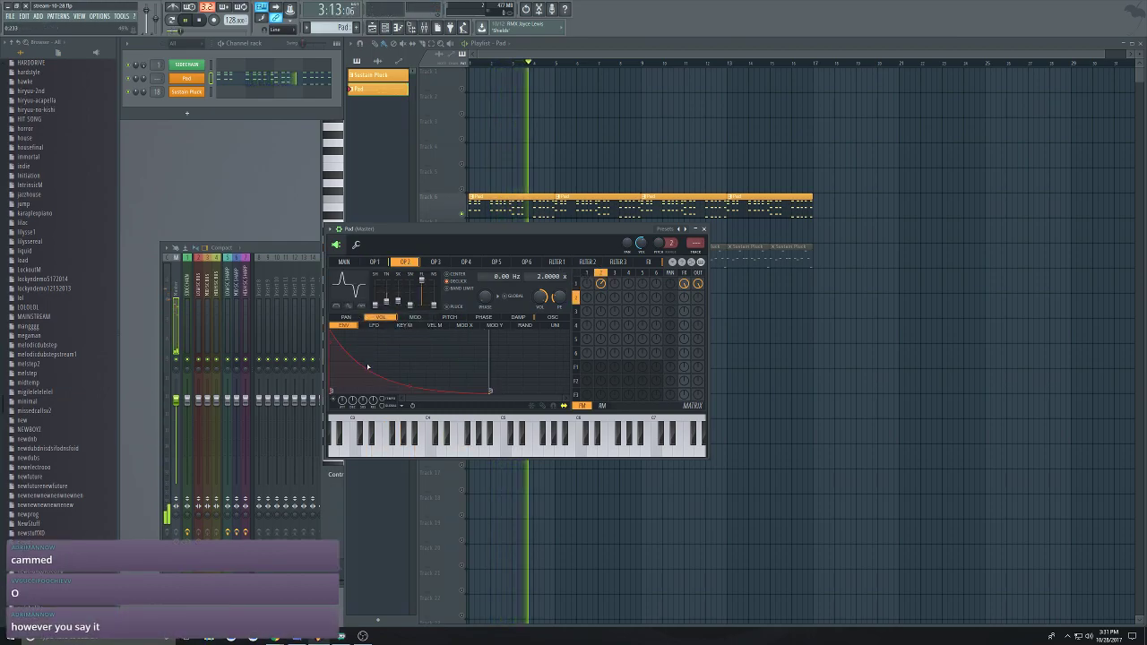
Reactivate the Sustain Pluck track alongside the Pad track and play the arrangement in song mode
{"action": "left_click", "coordinate": [541, 56]}
{"action": "key", "text": "space"}
{"action": "left_click", "coordinate": [461, 265]}
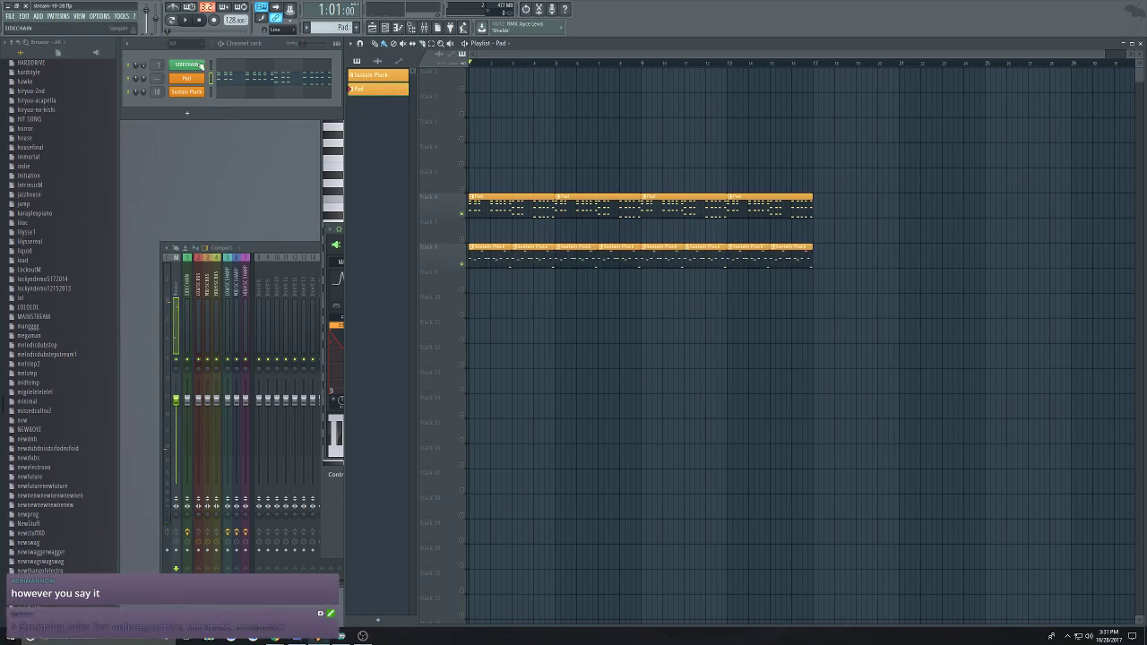
{"action": "left_click", "coordinate": [171, 20]}
{"action": "key", "text": "space"}
{"action": "left_click", "coordinate": [175, 19]}
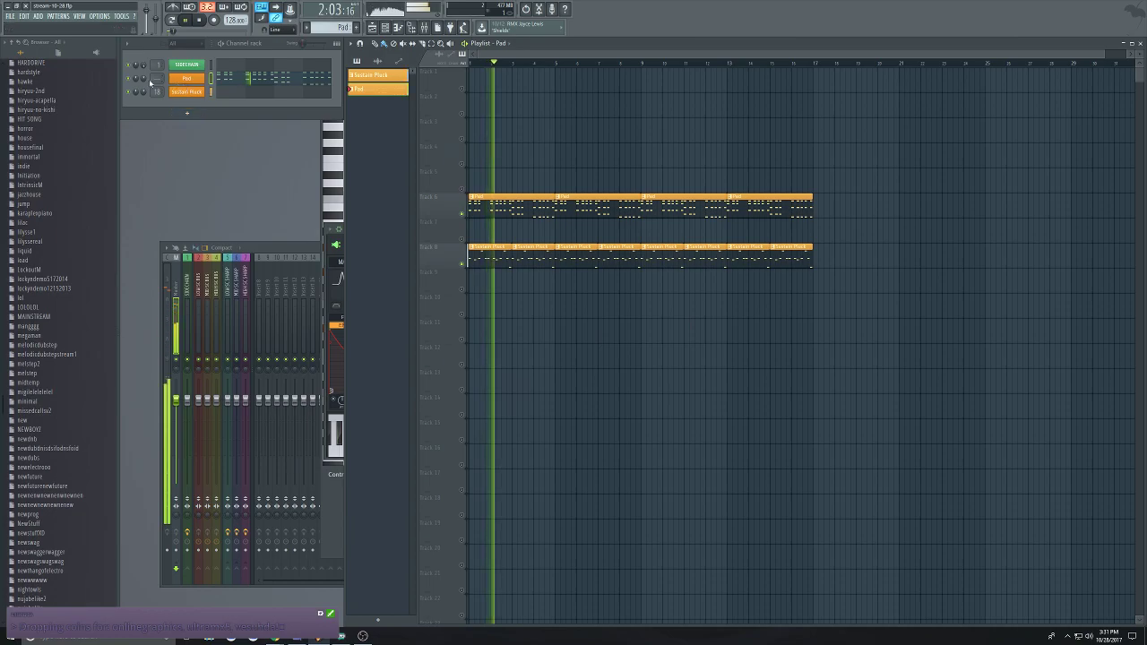
{"action": "key", "text": "space"}
Insert a new Sytrus channel directly above the Pad channel and load its Default preset
{"action": "right_click", "coordinate": [197, 78]}
{"action": "mouse_move", "coordinate": [241, 133]}
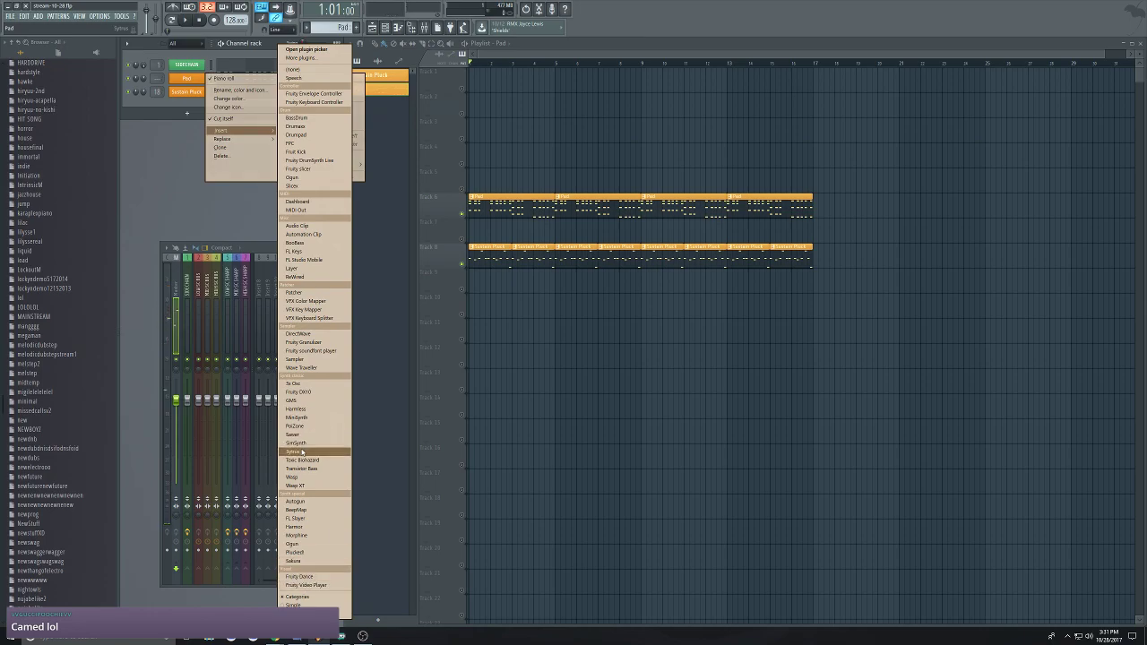
{"action": "left_click", "coordinate": [302, 452]}
{"action": "left_click", "coordinate": [149, 95]}
{"action": "mouse_move", "coordinate": [153, 121]}
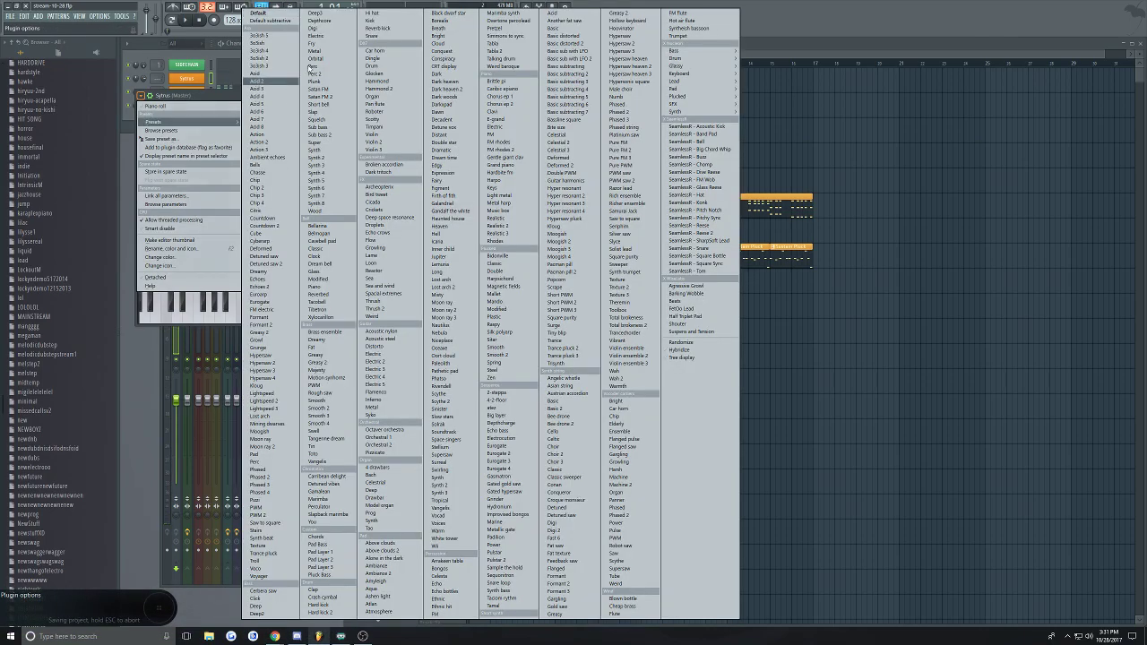
{"action": "left_click", "coordinate": [279, 14]}
Rename the new Sytrus channel Pluck Bass and create an empty pattern also named Pluck Bass
{"action": "right_click", "coordinate": [188, 78]}
{"action": "left_click", "coordinate": [235, 93]}
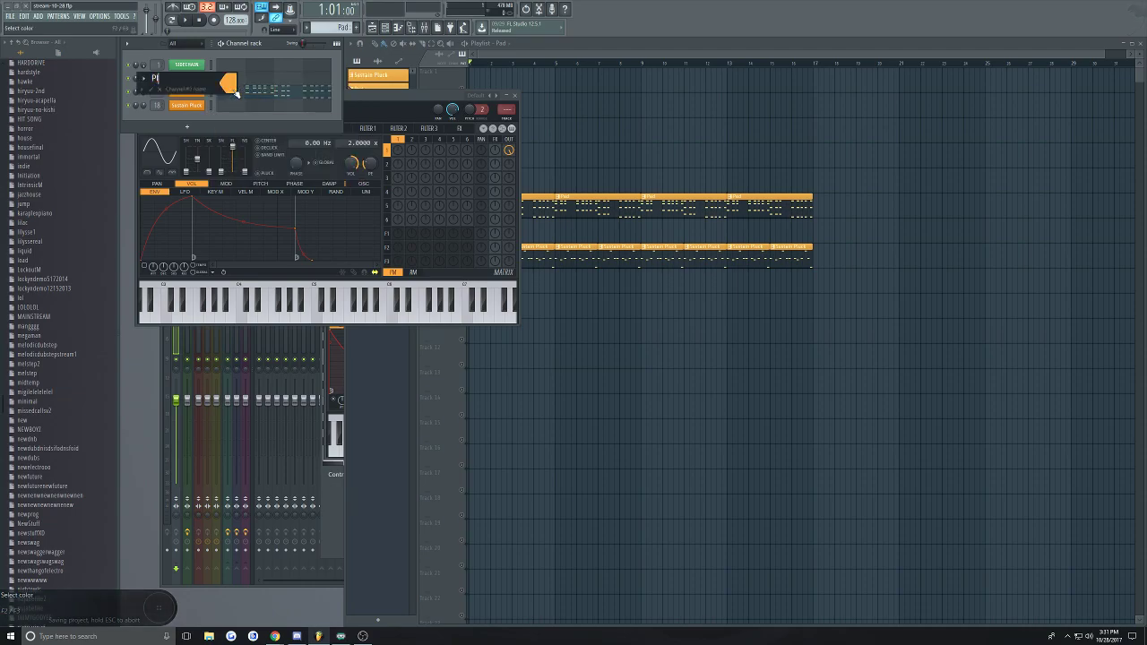
{"action": "key", "text": "Return"}
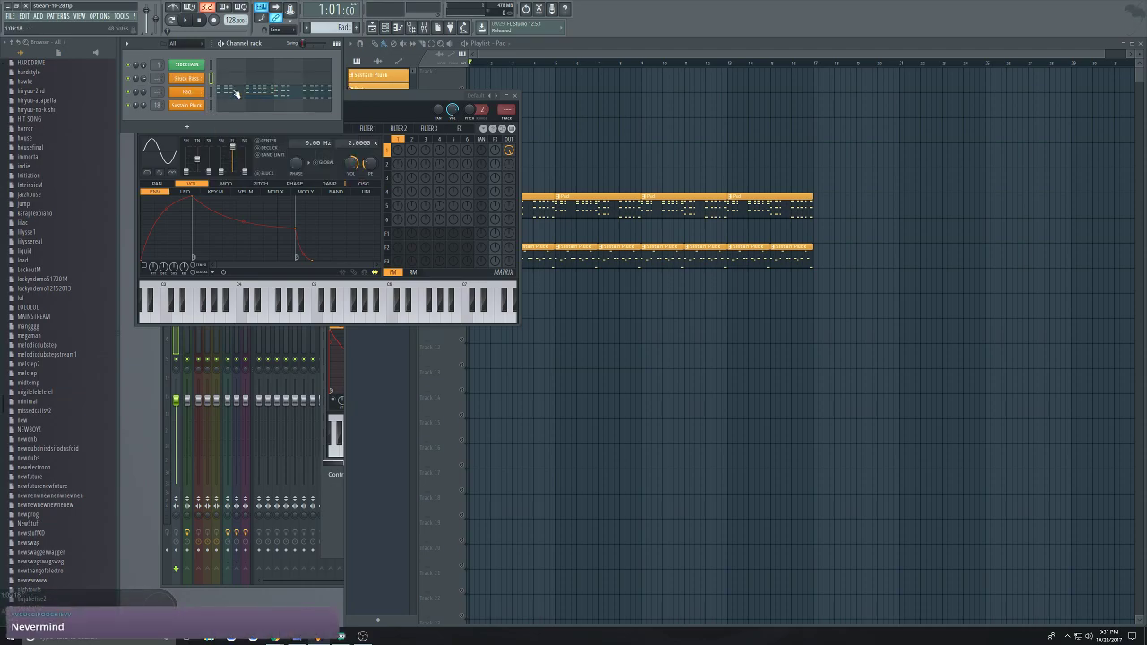
{"action": "left_click", "coordinate": [359, 28]}
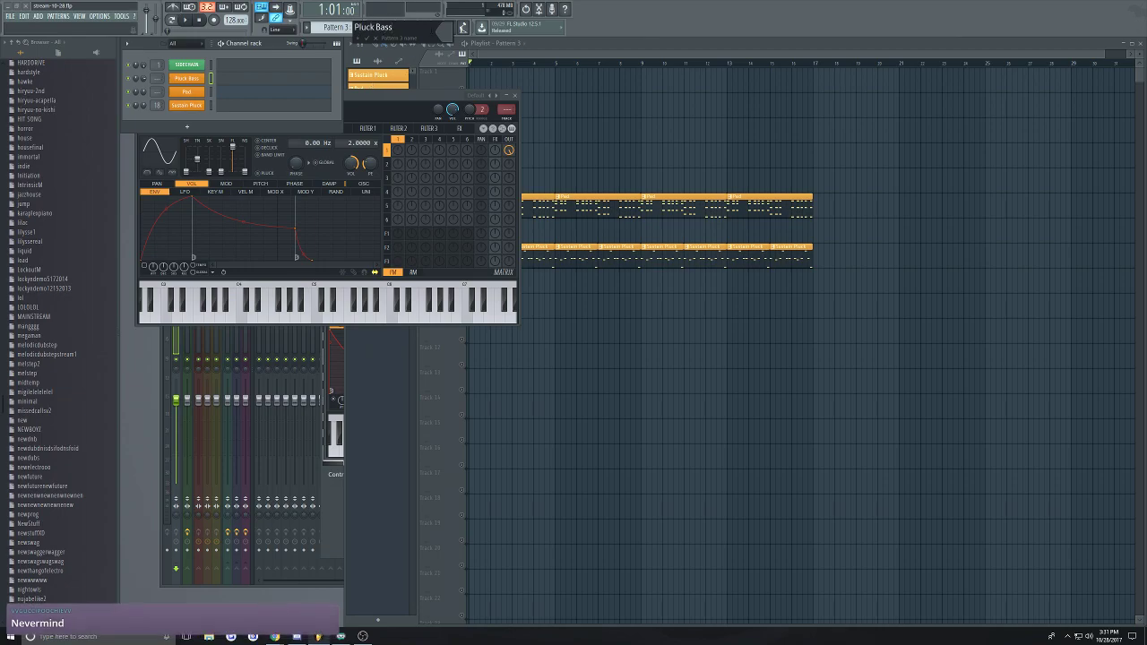
{"action": "type", "text": "Pluck Bass"}
{"action": "left_click", "coordinate": [462, 28]}
{"action": "left_click", "coordinate": [456, 101]}
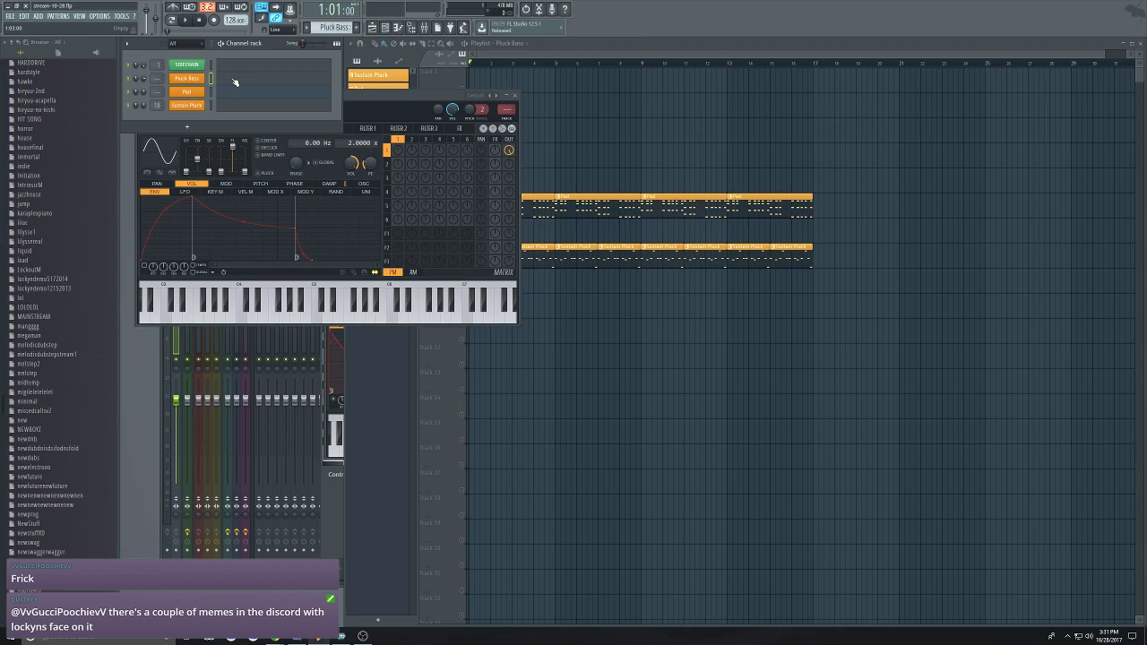
Select and copy the lowest note of every chord in the Pad channel's piano roll and close the piano roll
{"action": "left_click", "coordinate": [235, 82]}
{"action": "left_click", "coordinate": [531, 55]}
{"action": "double_click", "coordinate": [508, 208]}
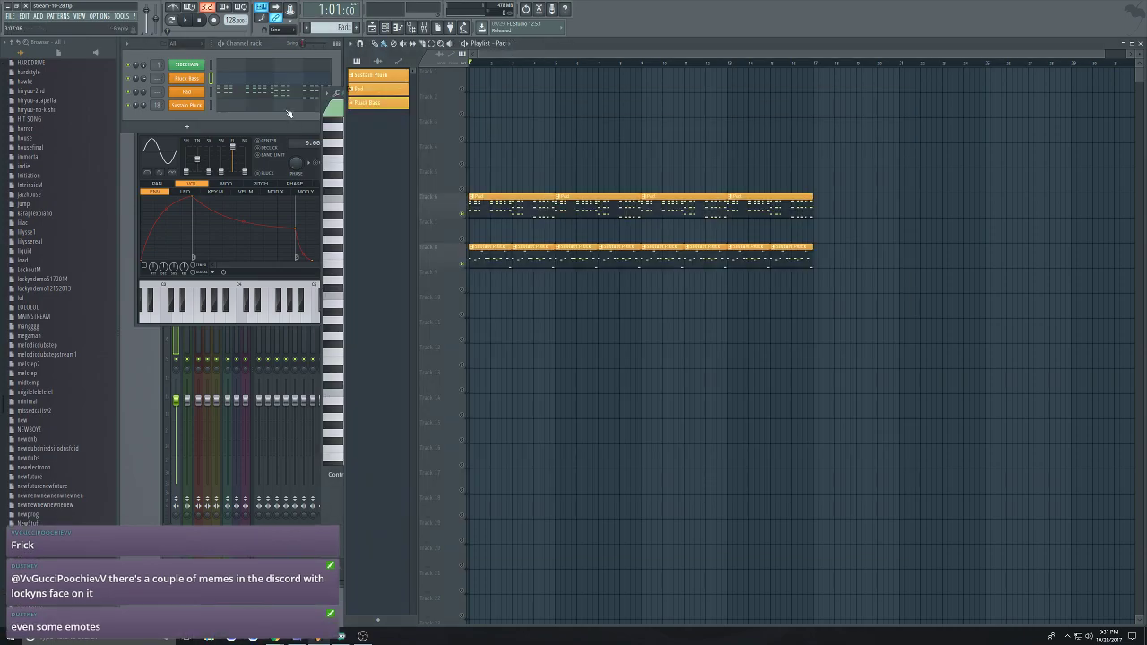
{"action": "left_click_drag", "start_coordinate": [872, 323], "coordinate": [383, 446]}
{"action": "left_click", "coordinate": [902, 93]}
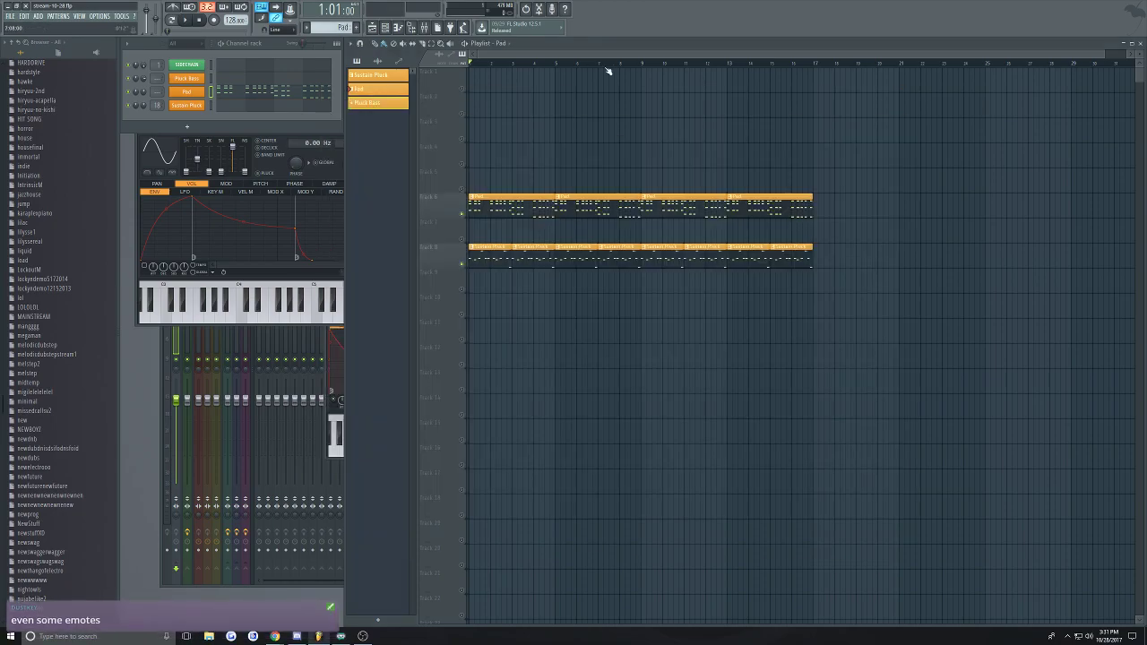
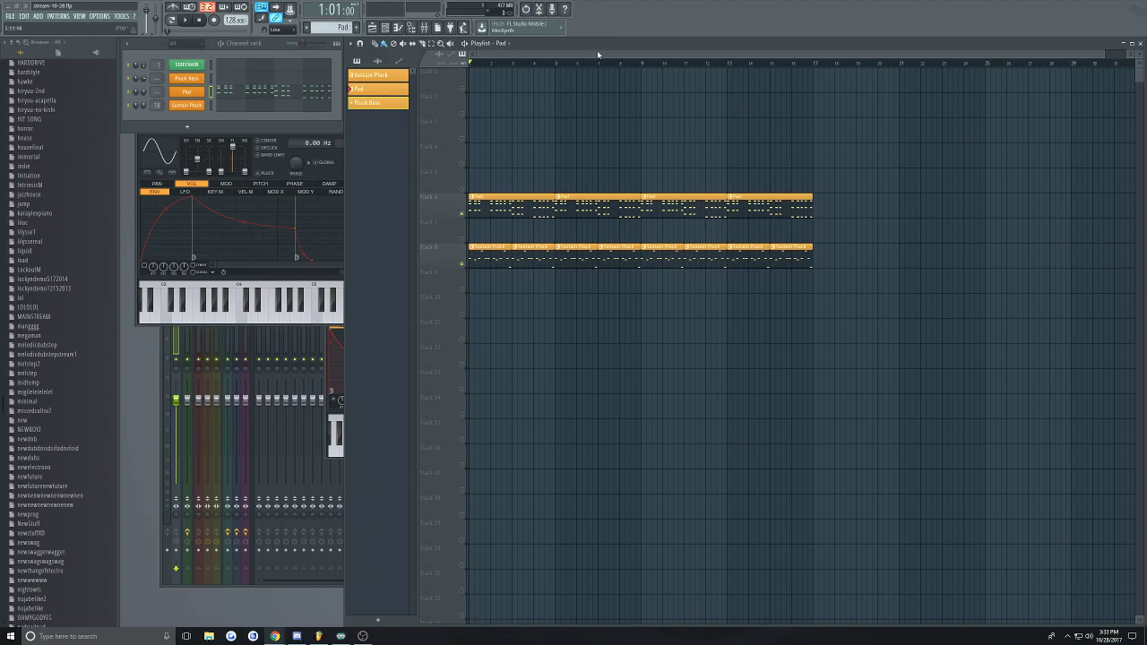
{"action": "left_click_drag", "start_coordinate": [714, 58], "coordinate": [439, 100]}
{"action": "key", "text": "space"}
{"action": "key", "text": "space"}
{"action": "left_click", "coordinate": [223, 82]}
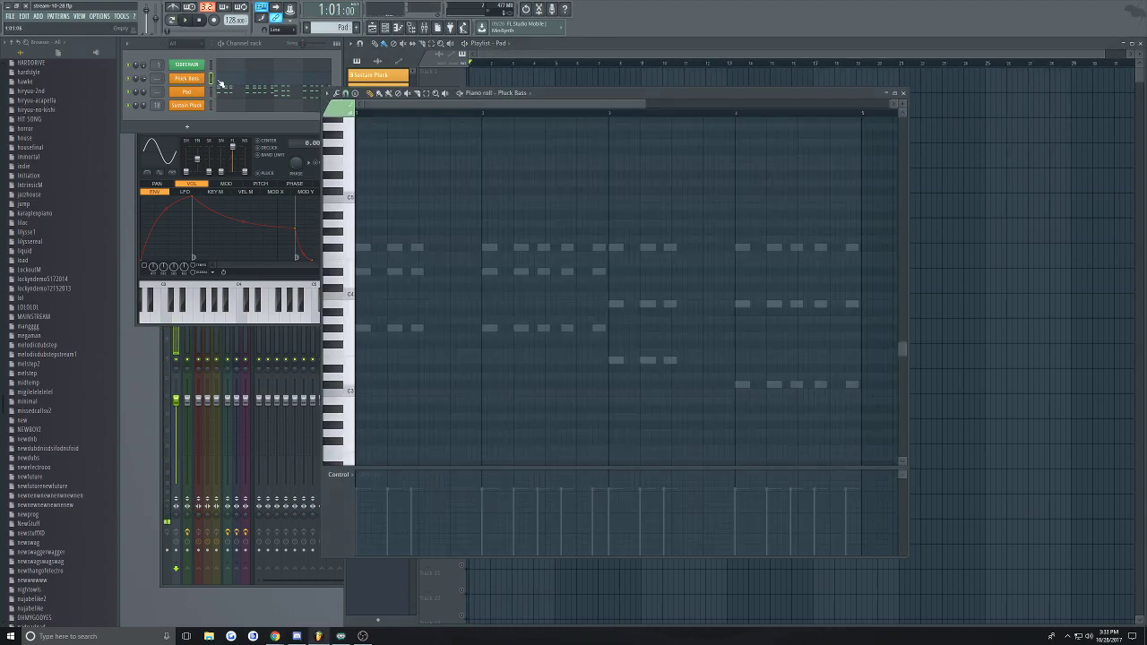
{"action": "left_click", "coordinate": [306, 27]}
{"action": "left_click", "coordinate": [326, 40]}
{"action": "left_click", "coordinate": [235, 84]}
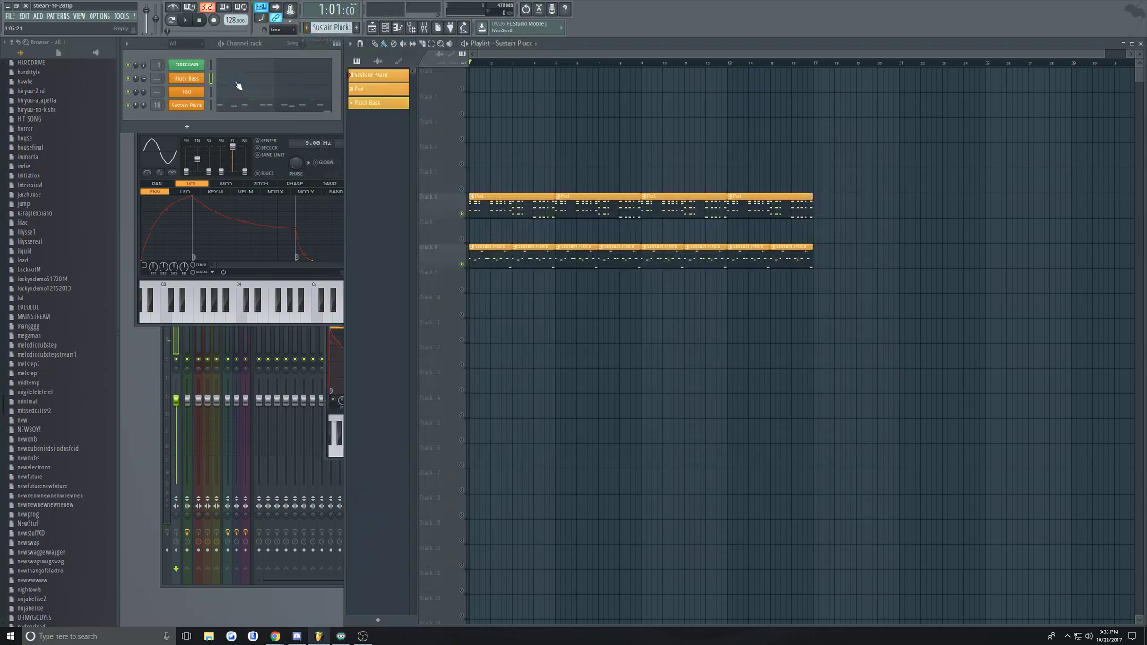
Paste the copied chord root notes into the Pluck Bass channel's piano roll in the Pluck Bass pattern
{"action": "left_click", "coordinate": [313, 27]}
{"action": "left_click", "coordinate": [327, 70]}
{"action": "left_click", "coordinate": [243, 85]}
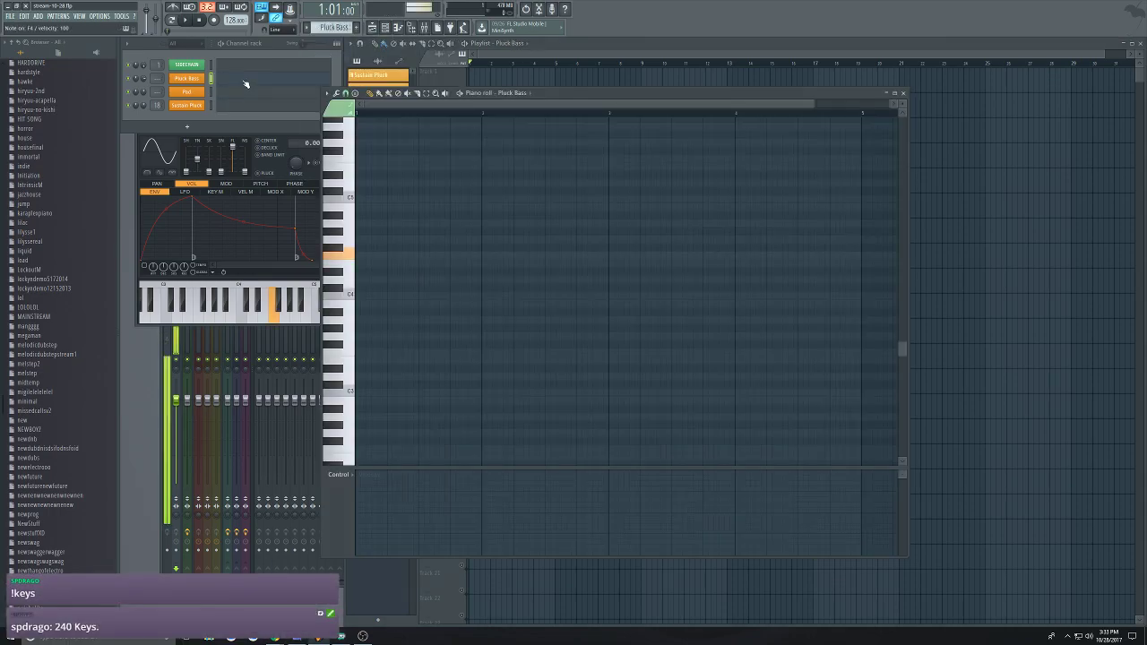
{"action": "key", "text": "space"}
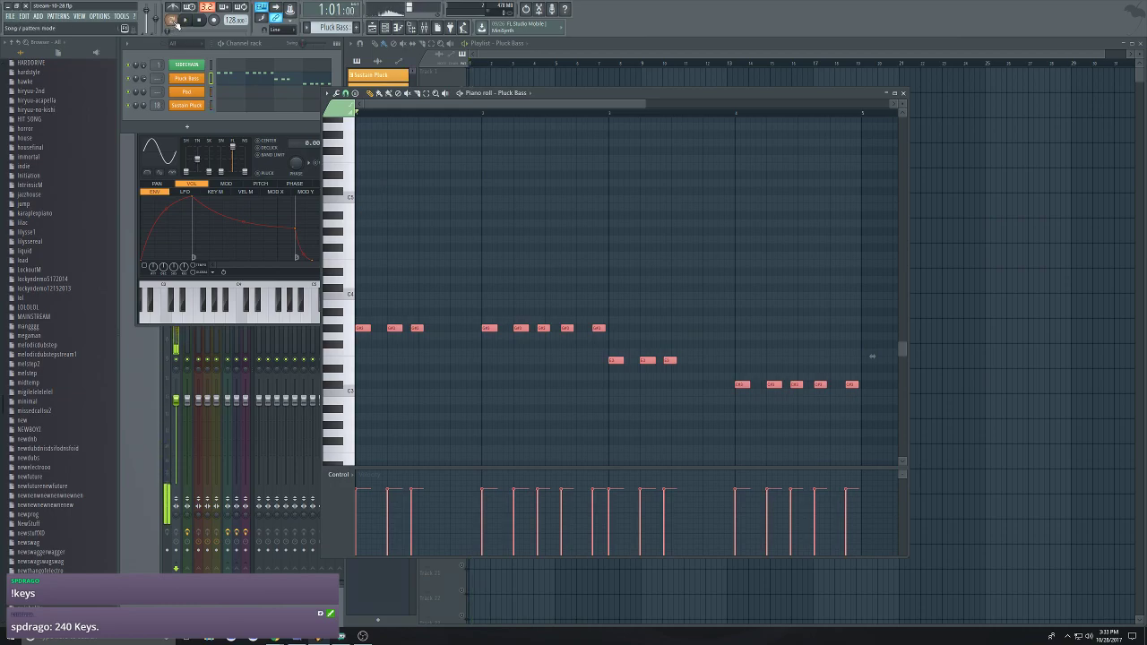
Lower all the Pluck Bass notes by one octave and play them in pattern mode
{"action": "scroll", "coordinate": [367, 304], "scroll_direction": "down", "scroll_amount": 3}
{"action": "left_click_drag", "start_coordinate": [361, 258], "coordinate": [336, 354]}
{"action": "key", "text": "space"}
{"action": "key", "text": "space"}
{"action": "scroll", "coordinate": [336, 352], "scroll_direction": "down", "scroll_amount": 2}
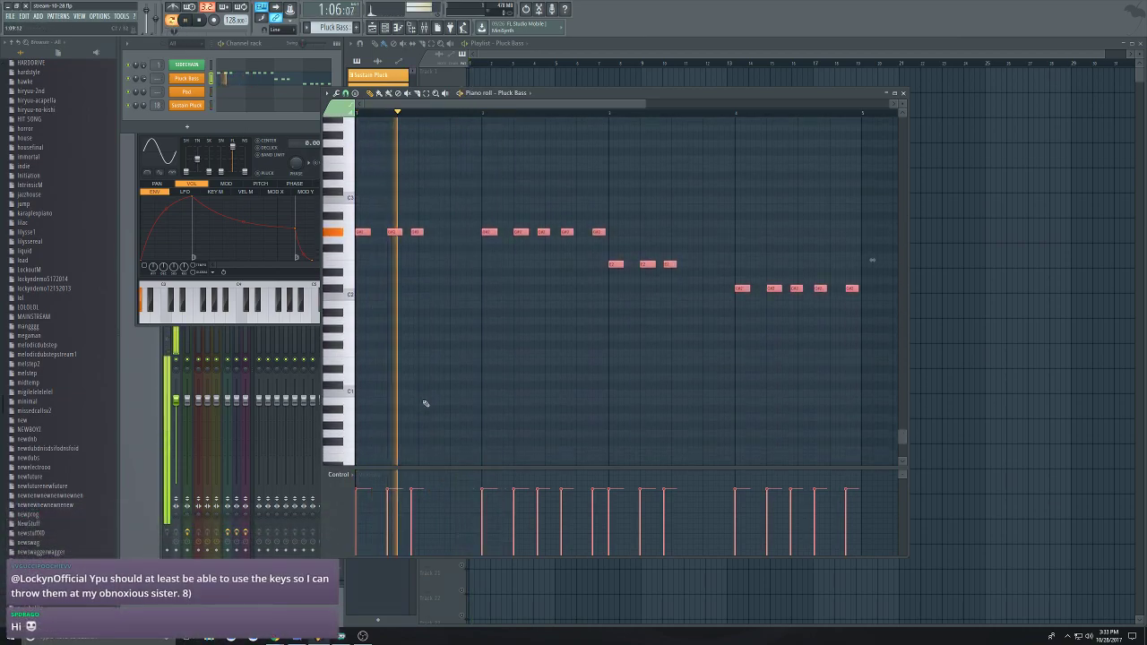
In the Pluck Bass channel's Sytrus, adjust operator 1's tension slightly and raise operator 1's send to the effects
{"action": "left_click", "coordinate": [197, 79]}
{"action": "left_click", "coordinate": [197, 78]}
{"action": "mouse_move", "coordinate": [198, 158]}
{"action": "left_mouse_down"}
{"action": "mouse_move", "coordinate": [197, 146]}
{"action": "mouse_move", "coordinate": [197, 157]}
{"action": "left_mouse_up"}
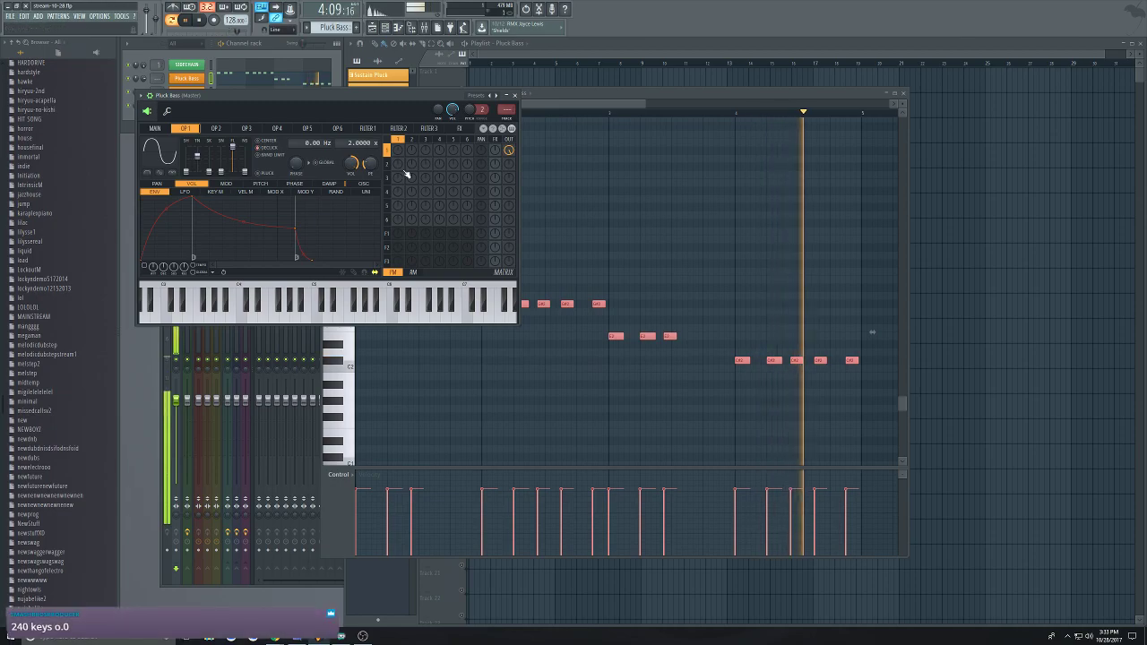
{"action": "left_click_drag", "start_coordinate": [496, 152], "coordinate": [495, 112]}
{"action": "left_click", "coordinate": [367, 128]}
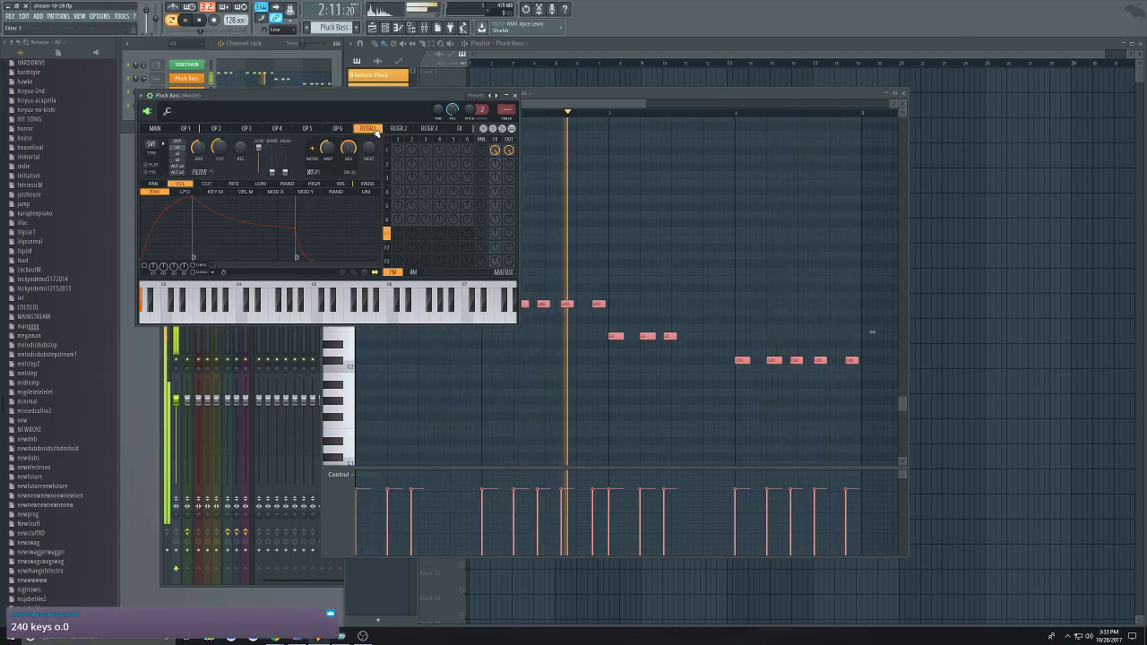
{"action": "left_click", "coordinate": [458, 128]}
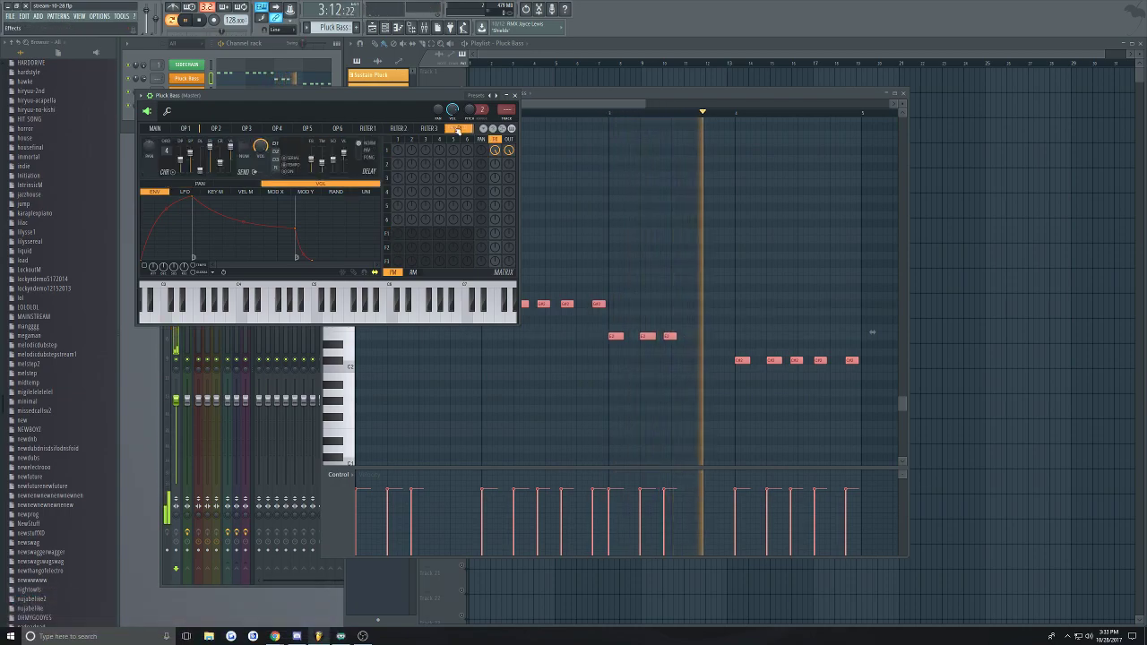
{"action": "left_click", "coordinate": [216, 128]}
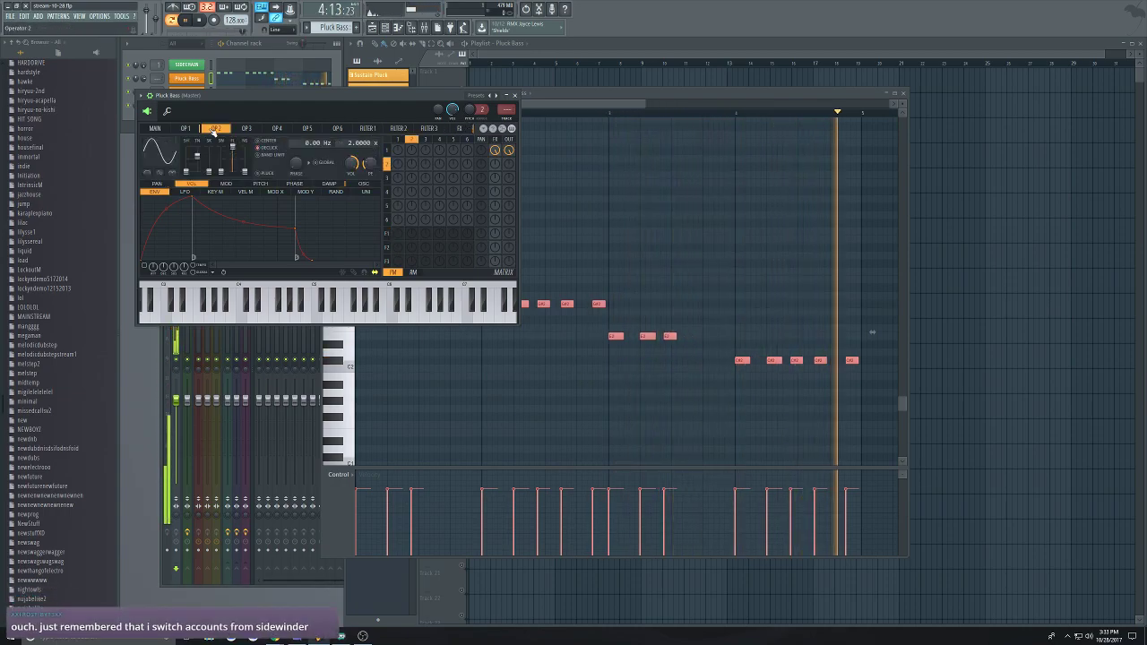
{"action": "left_click", "coordinate": [465, 129]}
{"action": "left_click", "coordinate": [185, 128]}
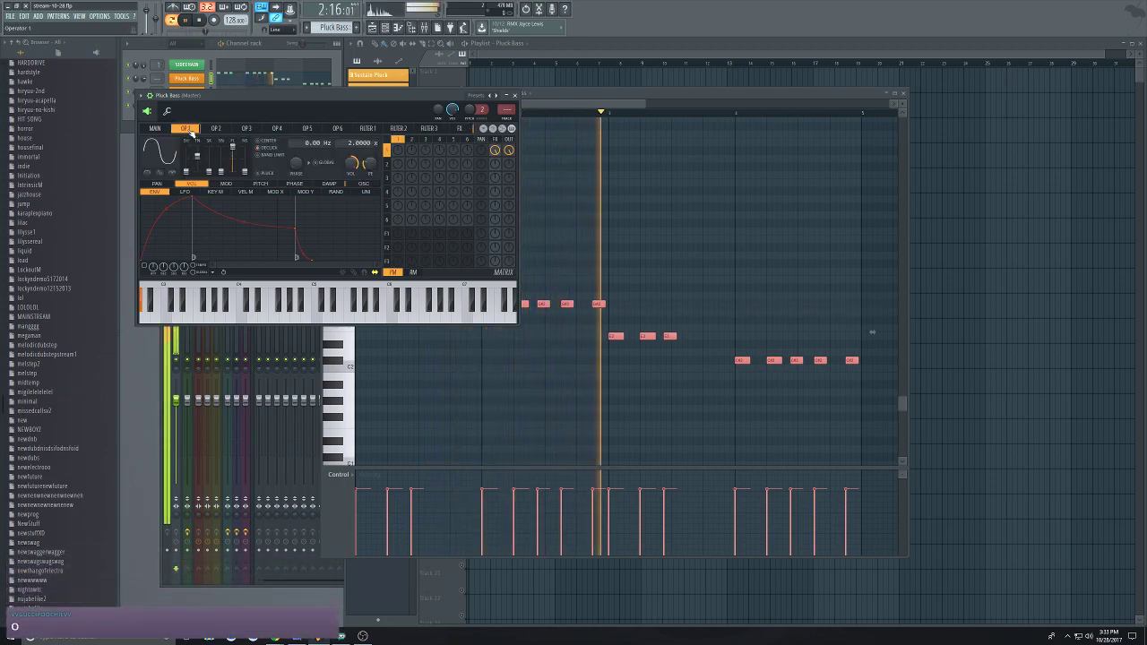
Let operator 2 modulate operator 1 and give operator 2's volume envelope an instant attack and steep decay to zero, deleting the release point
{"action": "left_click", "coordinate": [218, 130]}
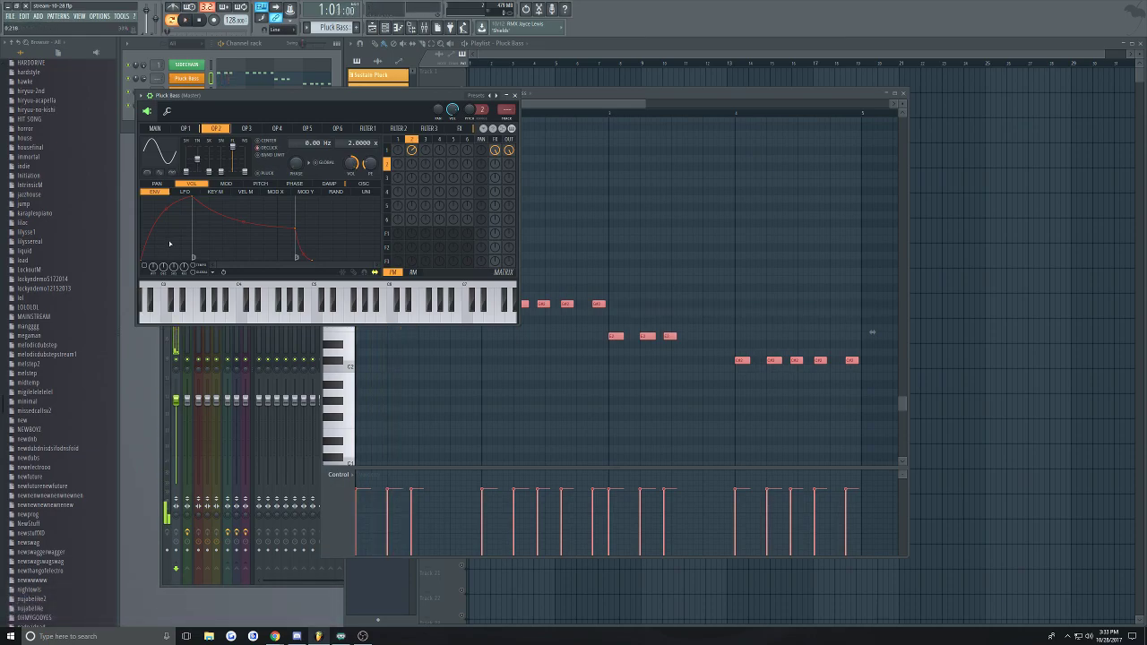
{"action": "left_click_drag", "start_coordinate": [192, 202], "coordinate": [141, 200]}
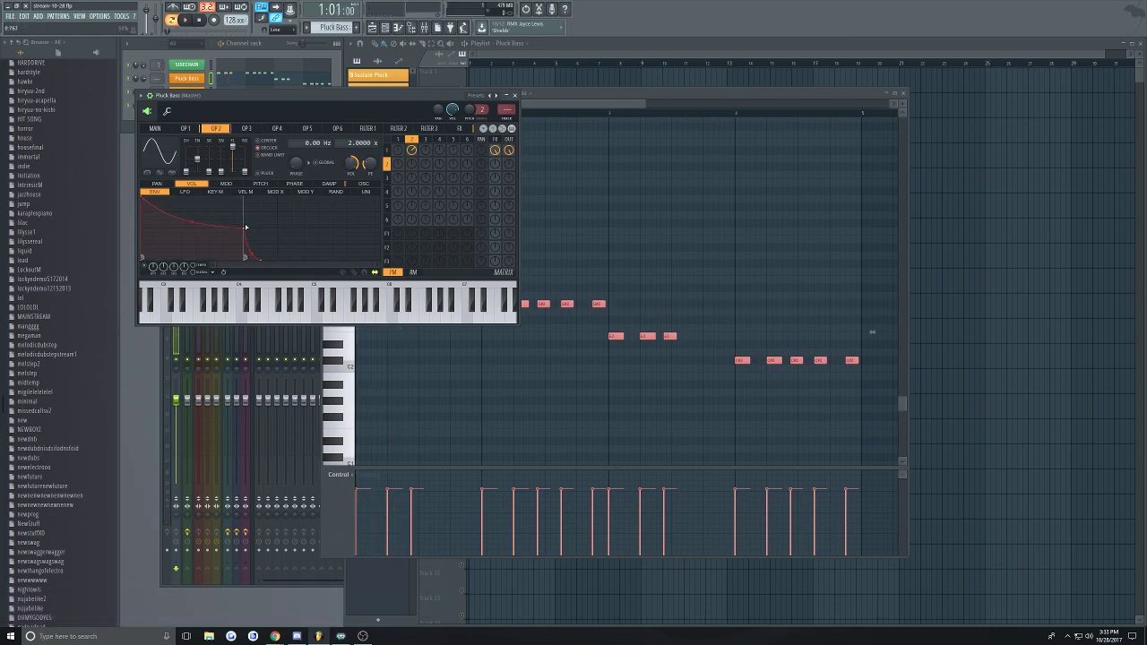
{"action": "left_click_drag", "start_coordinate": [245, 229], "coordinate": [278, 258]}
{"action": "right_click", "coordinate": [298, 261]}
{"action": "left_click", "coordinate": [314, 272]}
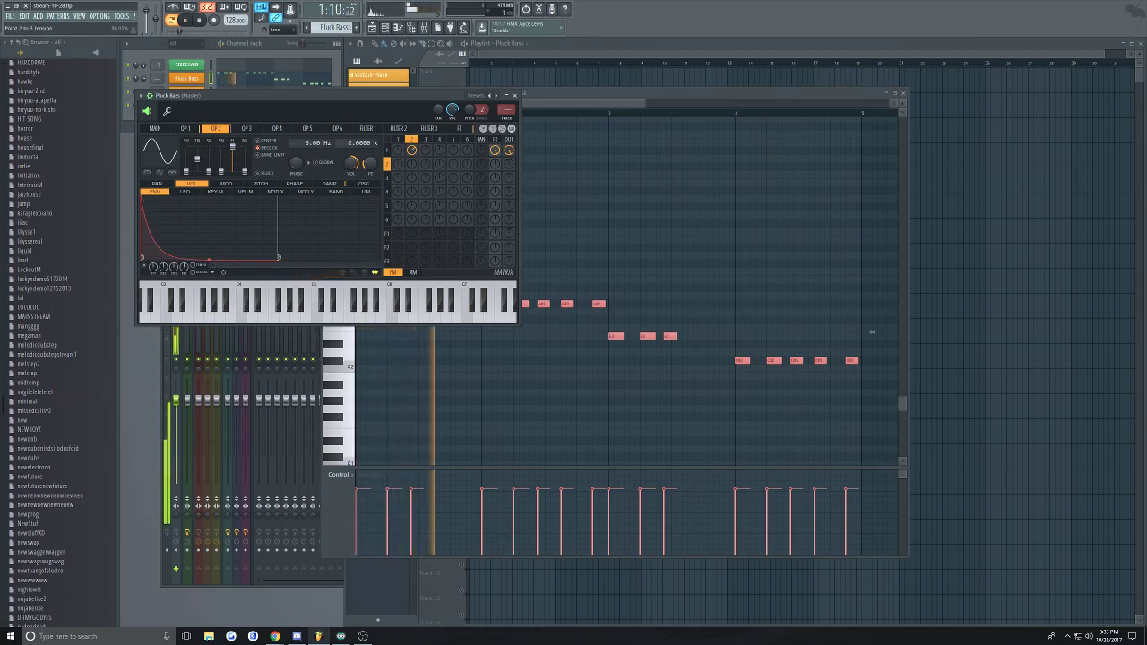
Lengthen operator 2's volume envelope slightly and fine-tune its modulation of operator 1 while auditioning the pattern
{"action": "left_click", "coordinate": [190, 128]}
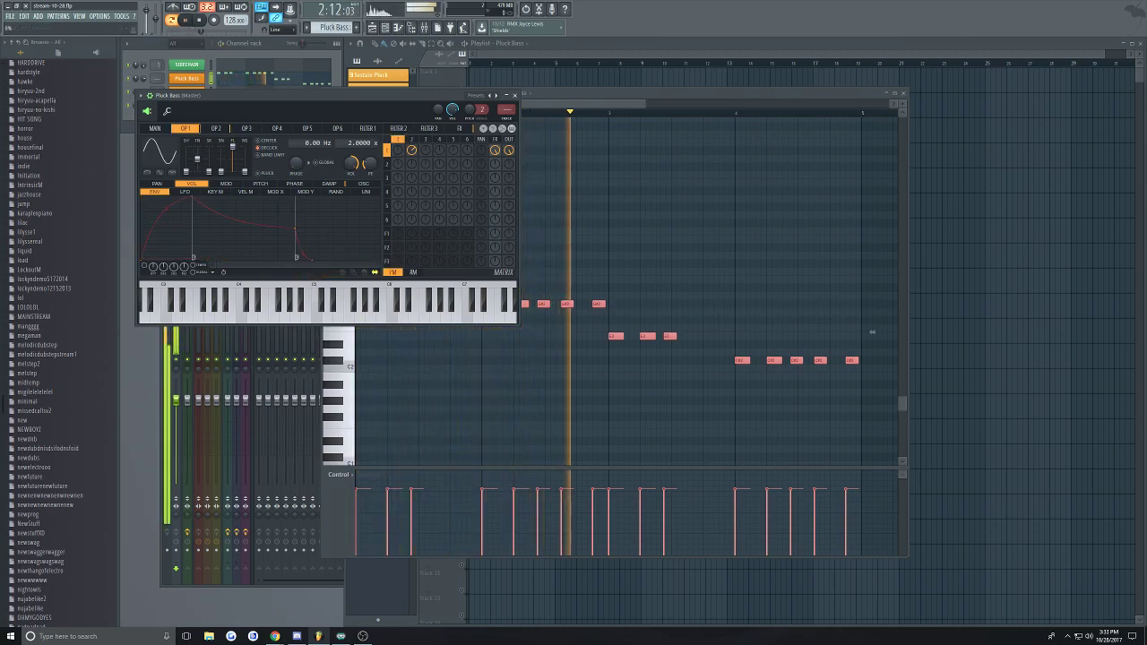
{"action": "left_click", "coordinate": [230, 128]}
{"action": "key", "text": "space"}
{"action": "key", "text": "space"}
{"action": "key", "text": "space"}
{"action": "key", "text": "space"}
{"action": "left_click_drag", "start_coordinate": [411, 149], "coordinate": [411, 144]}
{"action": "key", "text": "space"}
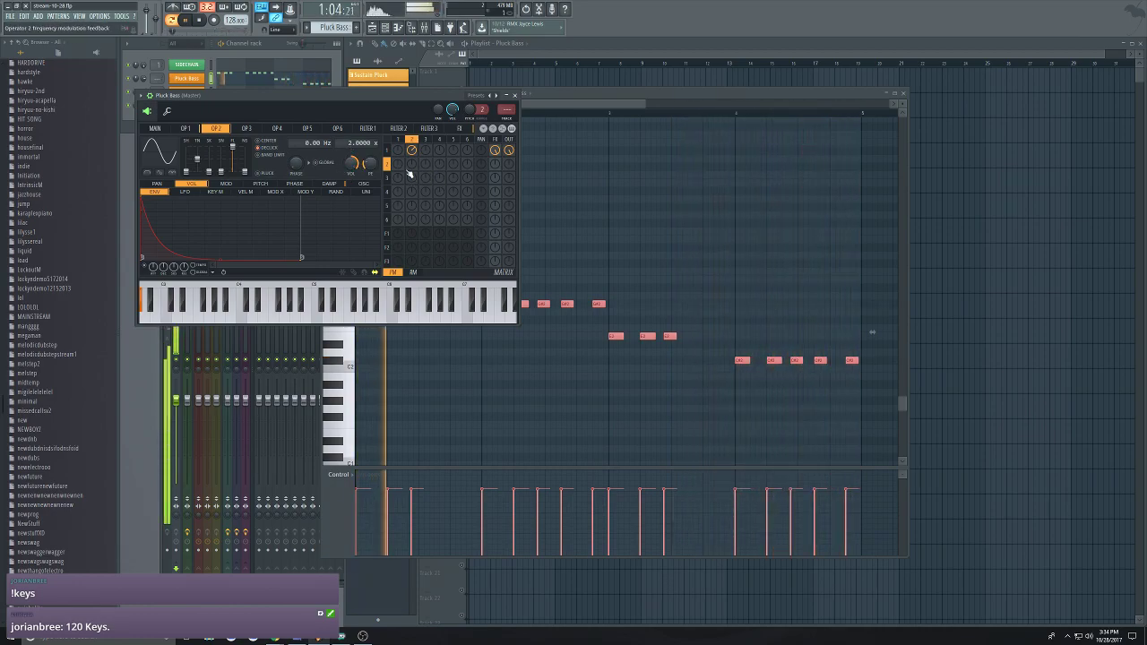
Send operator 3 to the output and set operator 4 to modulate operator 3
{"action": "key", "text": "space"}
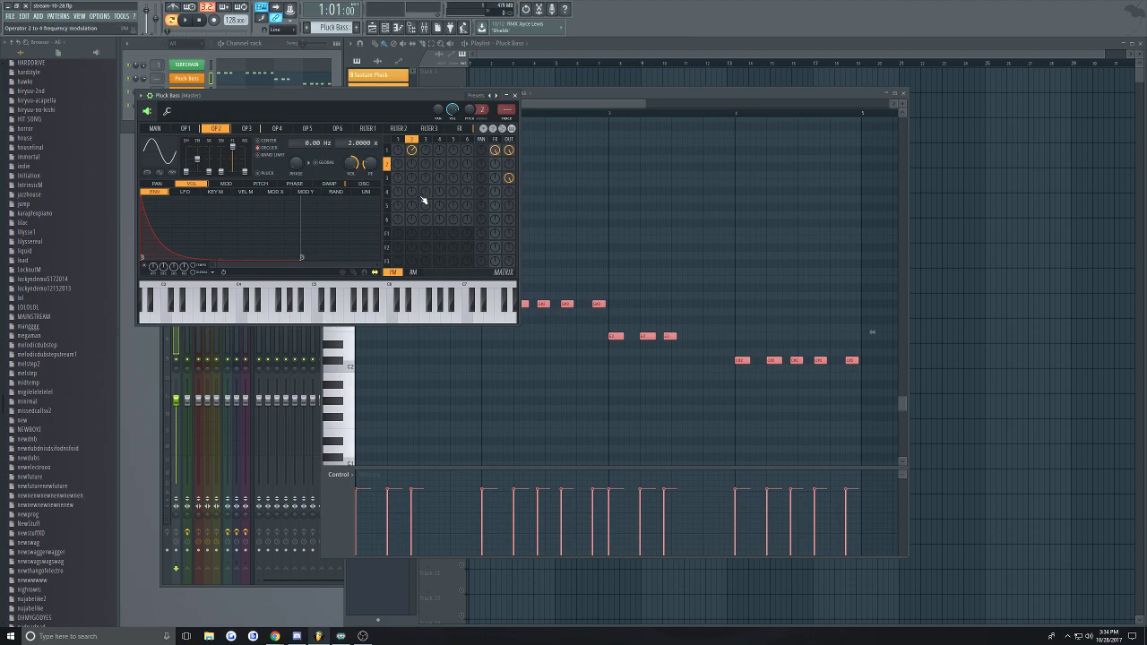
{"action": "key", "text": "space"}
{"action": "key", "text": "space"}
{"action": "left_click", "coordinate": [254, 131]}
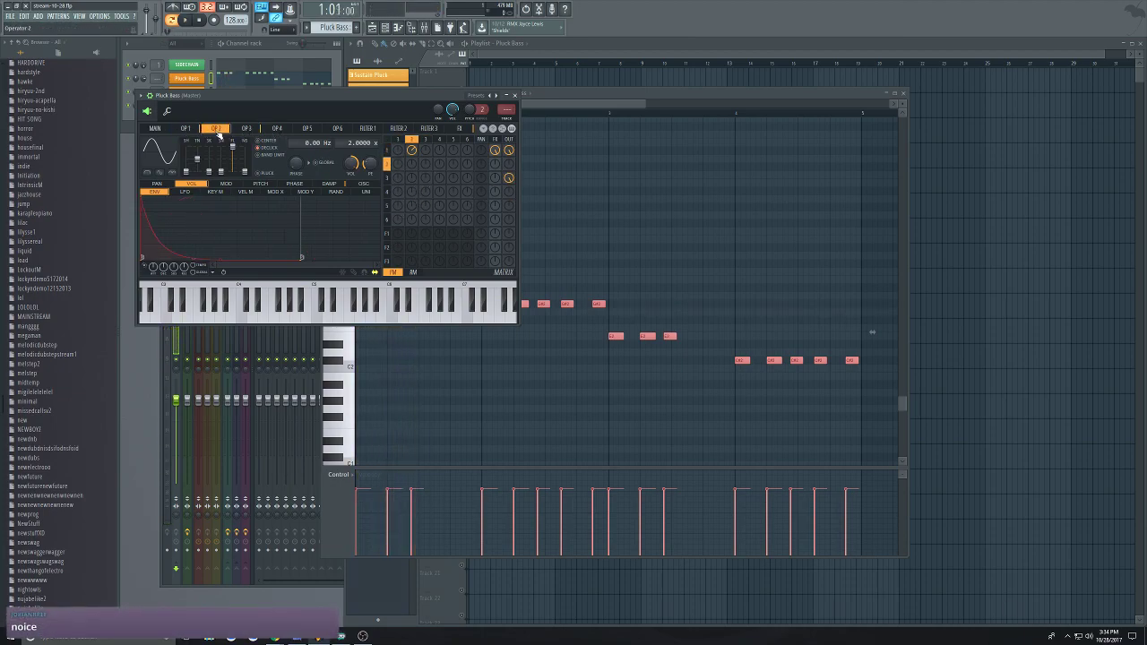
{"action": "left_click", "coordinate": [274, 129]}
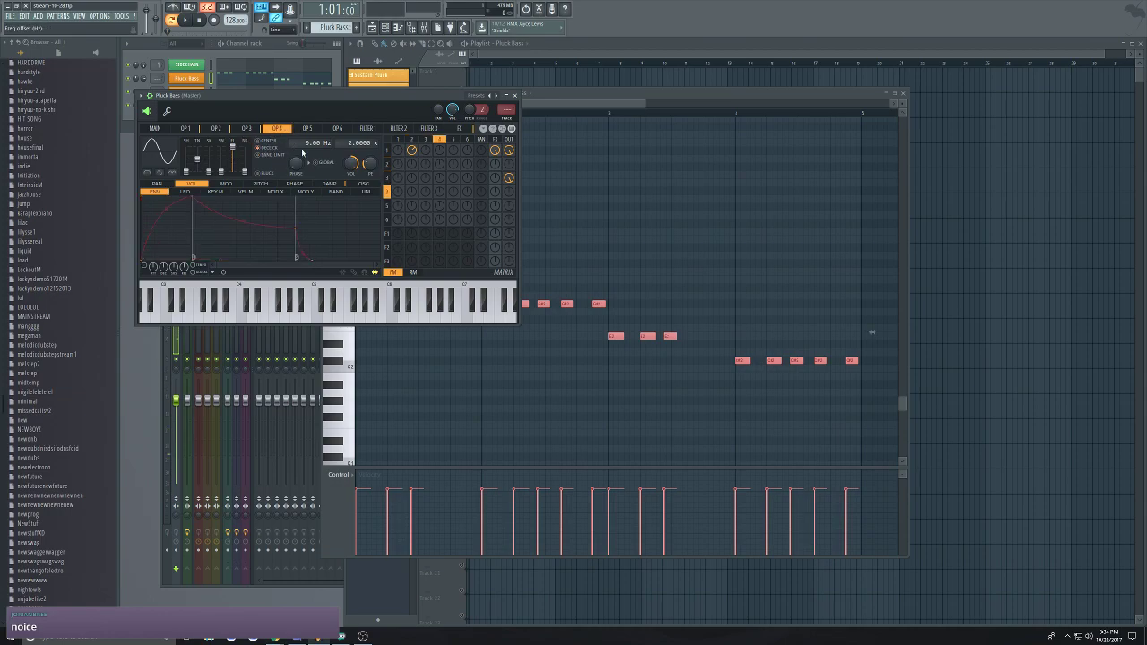
{"action": "left_click", "coordinate": [245, 131]}
{"action": "left_click", "coordinate": [224, 132]}
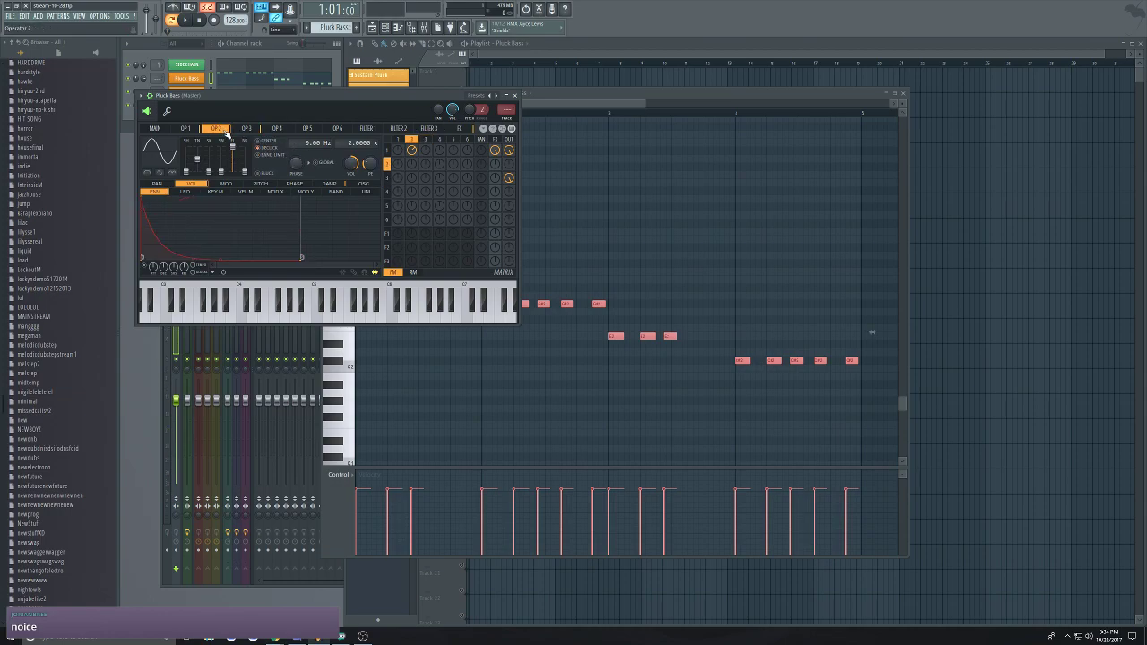
{"action": "left_click", "coordinate": [278, 129]}
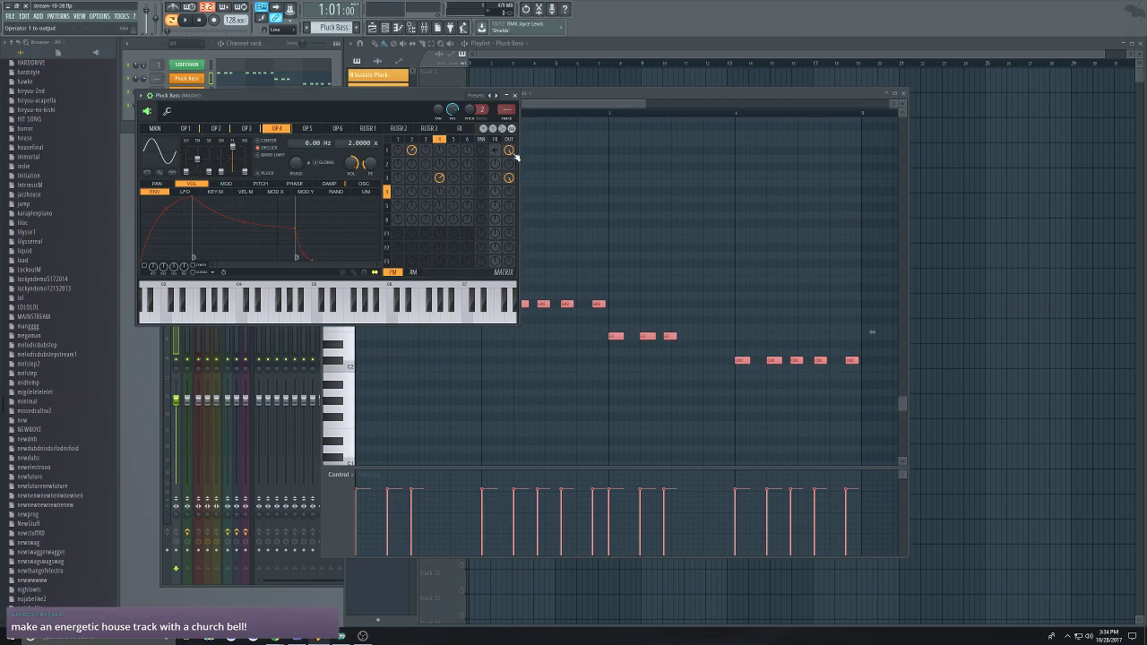
Mute operator 1's output for playback of operator 3 and set operator 4's frequency ratio to 1.0000
{"action": "key", "text": "space"}
{"action": "left_click", "coordinate": [246, 128]}
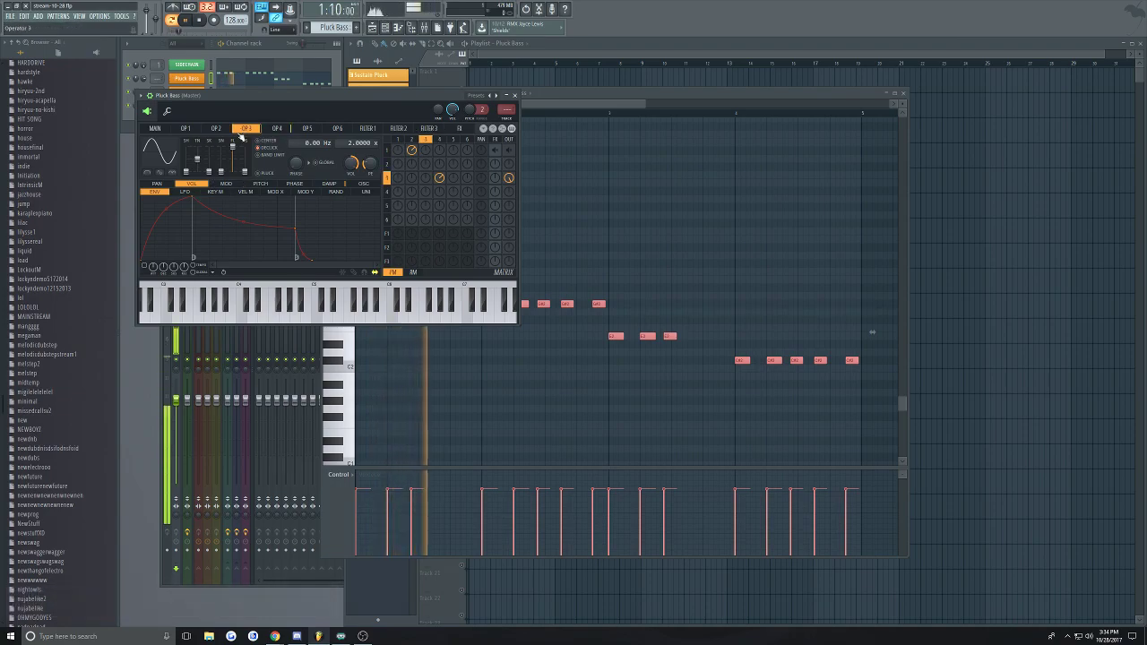
{"action": "left_click", "coordinate": [278, 129]}
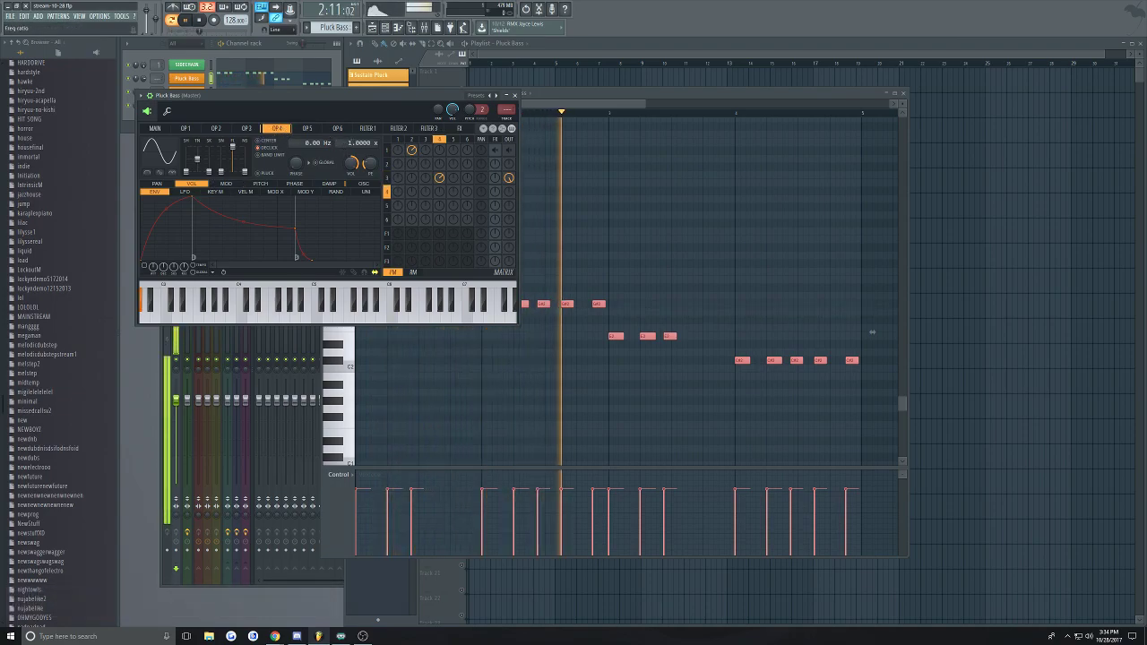
Enable operator 4's volume envelope and shape it with an instant attack and steep decay to zero, deleting the release point
{"action": "left_click", "coordinate": [144, 265]}
{"action": "left_click_drag", "start_coordinate": [192, 197], "coordinate": [140, 197]}
{"action": "left_click_drag", "start_coordinate": [244, 228], "coordinate": [282, 260]}
{"action": "left_click_drag", "start_coordinate": [211, 246], "coordinate": [211, 260]}
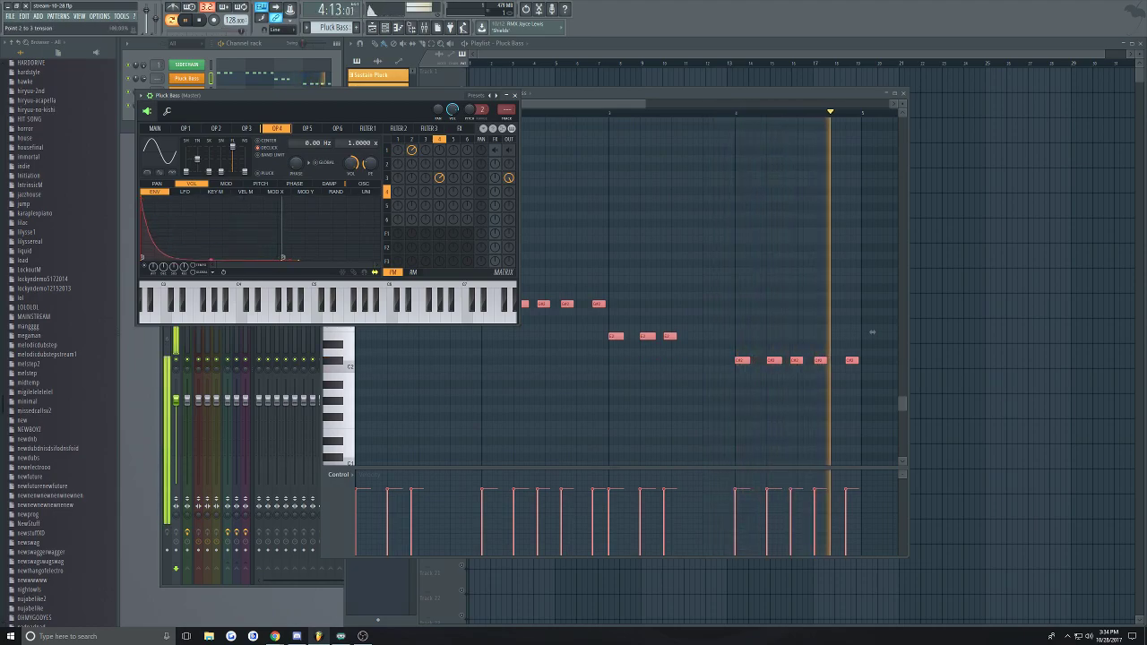
{"action": "right_click", "coordinate": [299, 259]}
{"action": "left_click", "coordinate": [318, 271]}
Play the pattern while toggling operator 1's output and effects sends, and raise operator 3's effects send
{"action": "key", "text": "space"}
{"action": "key", "text": "space"}
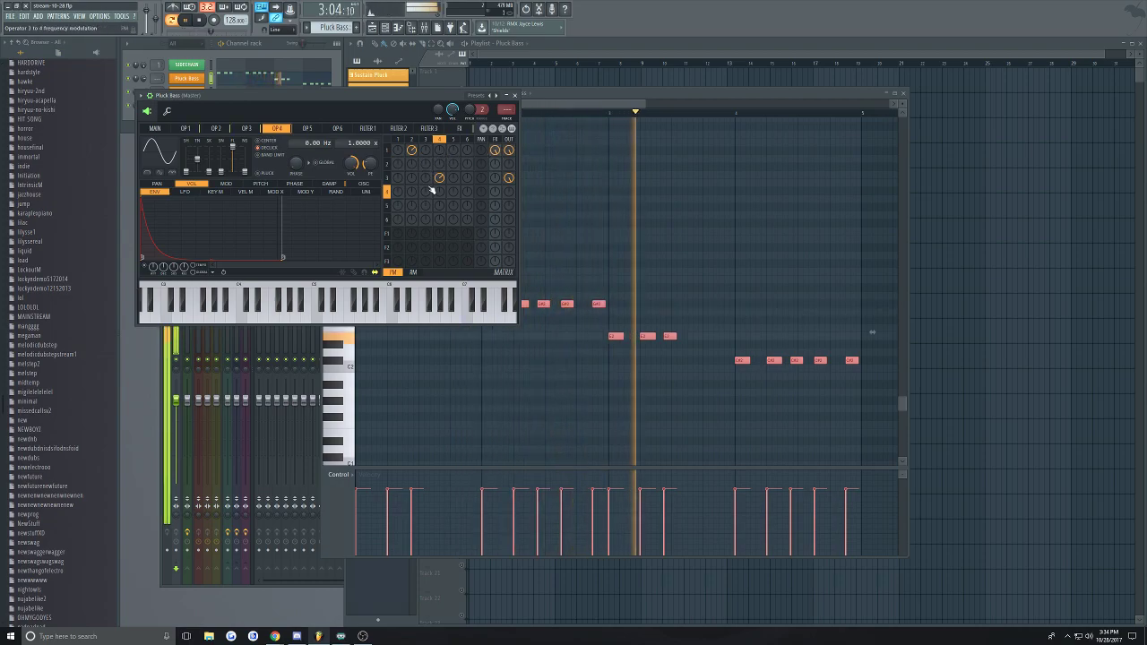
{"action": "scroll", "coordinate": [497, 179], "scroll_direction": "up", "scroll_amount": 5}
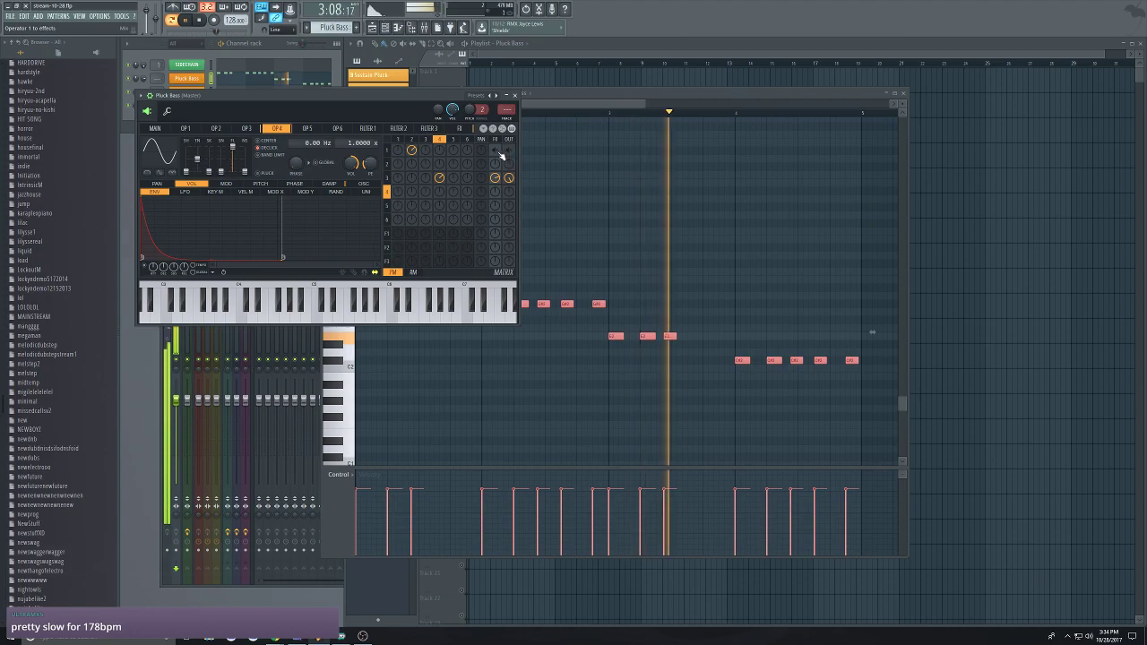
Close the Pluck Bass Sytrus and piano roll and place a Pluck Bass clip at the start of playlist Track 5
{"action": "left_click", "coordinate": [514, 95]}
{"action": "left_click", "coordinate": [535, 52]}
{"action": "left_click", "coordinate": [489, 170]}
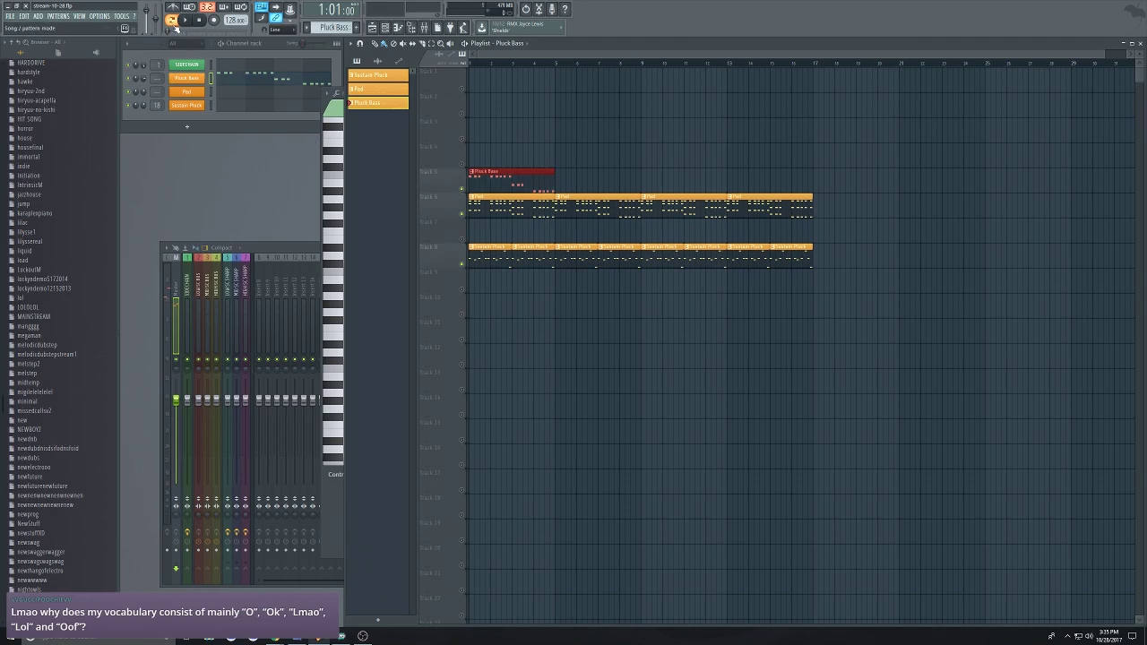
Switch to song mode and duplicate the Pluck Bass clip along Track 5 up to bar 17
{"action": "right_click", "coordinate": [625, 150]}
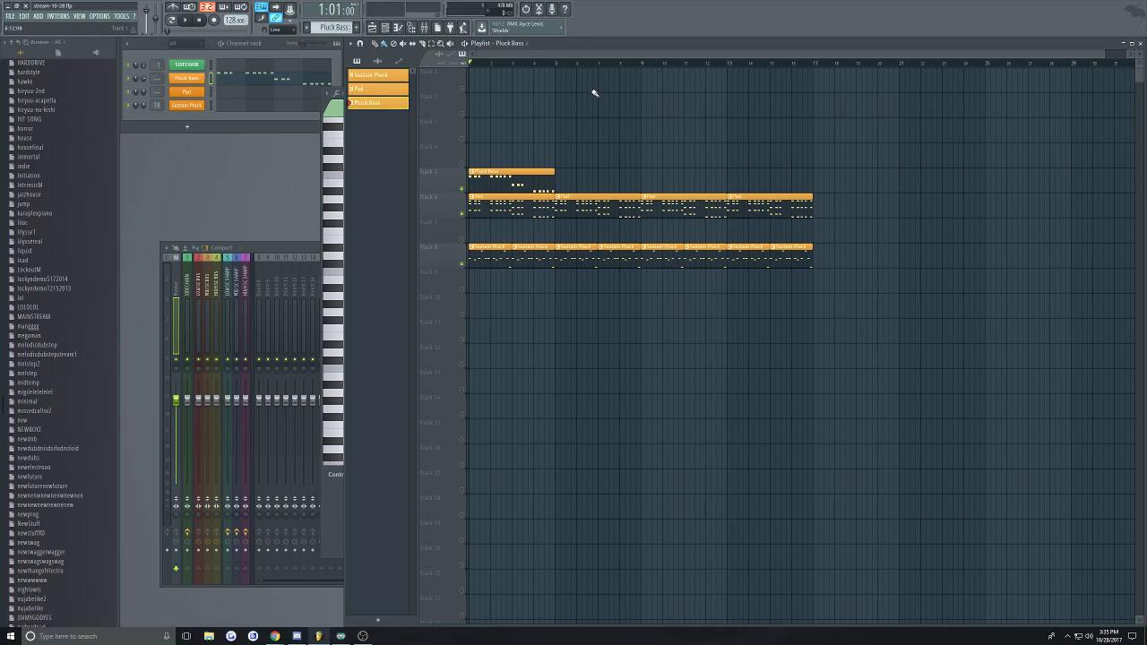
{"action": "left_click_drag", "start_coordinate": [745, 57], "coordinate": [627, 81]}
{"action": "left_click_drag", "start_coordinate": [749, 192], "coordinate": [697, 141]}
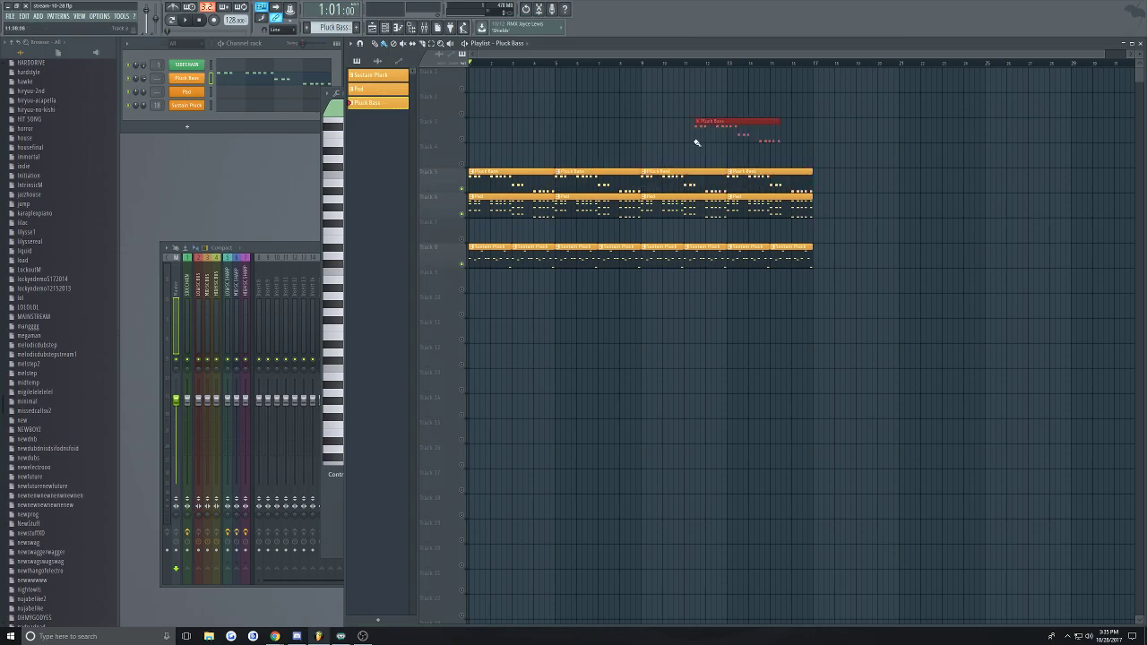
Play the arrangement from the start, and audition only the Pluck Bass and Pad tracks with Sustain Pluck muted
{"action": "right_click", "coordinate": [461, 189]}
{"action": "left_click", "coordinate": [461, 214]}
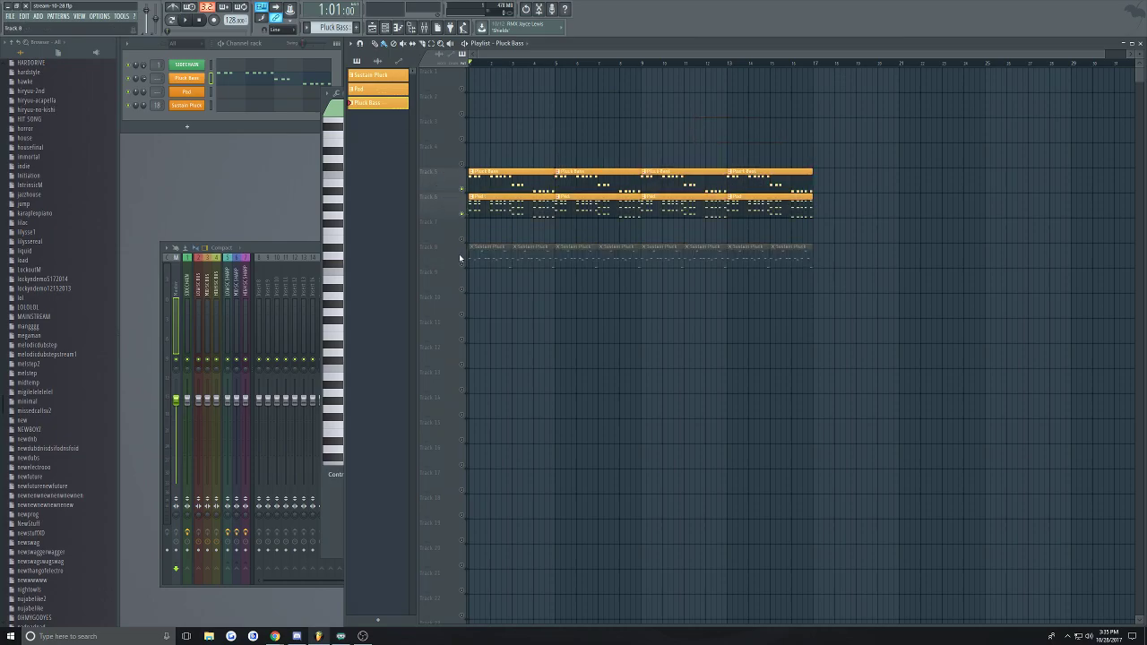
{"action": "left_click", "coordinate": [463, 263]}
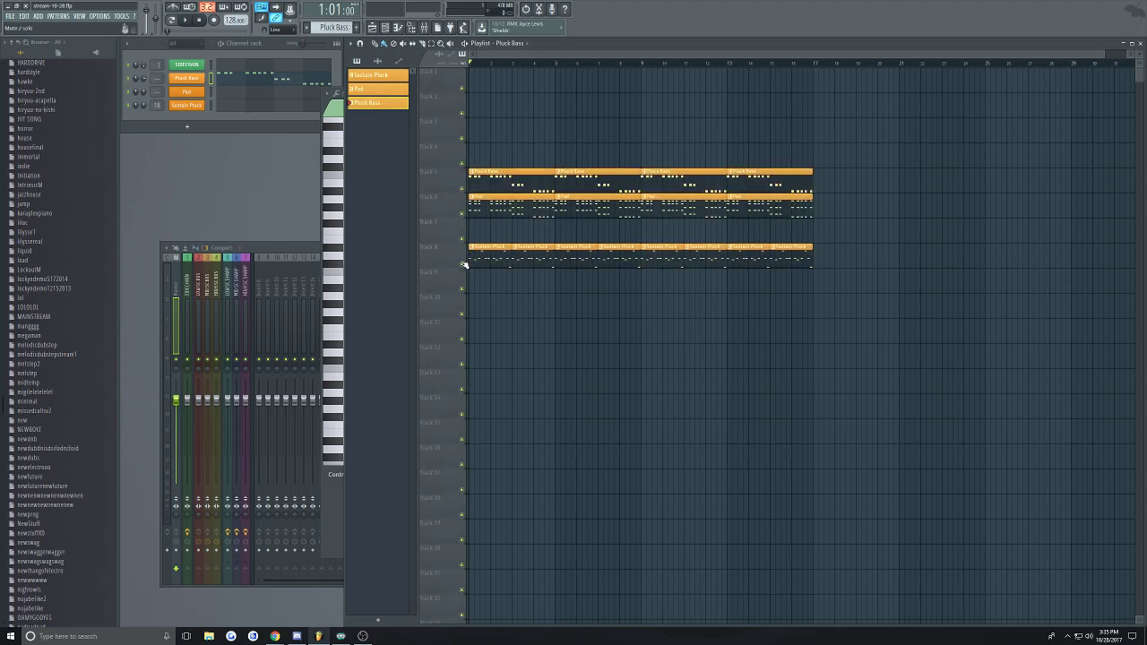
{"action": "left_click", "coordinate": [187, 22]}
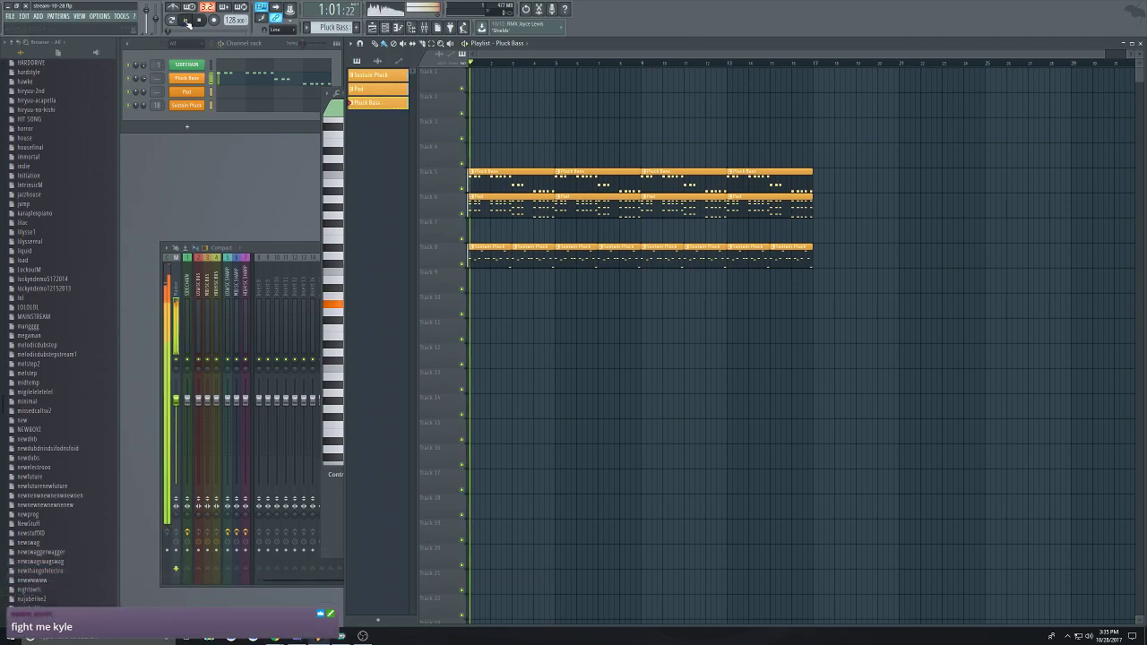
{"action": "right_click", "coordinate": [462, 214]}
{"action": "left_click", "coordinate": [461, 189]}
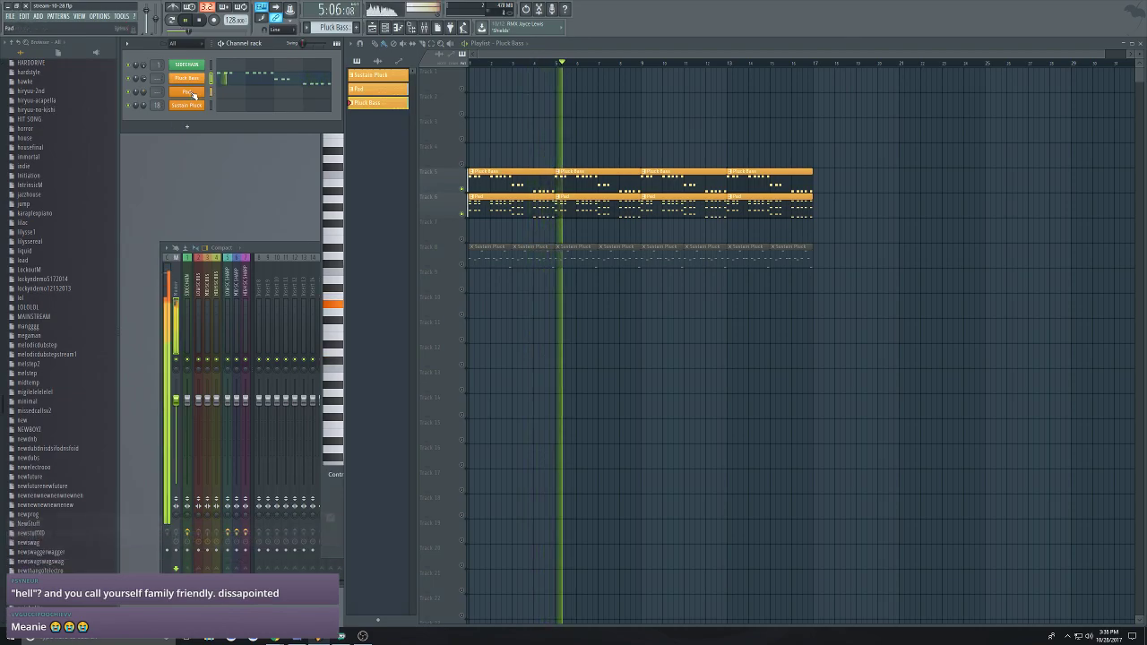
{"action": "key", "text": "space"}
{"action": "key", "text": "space"}
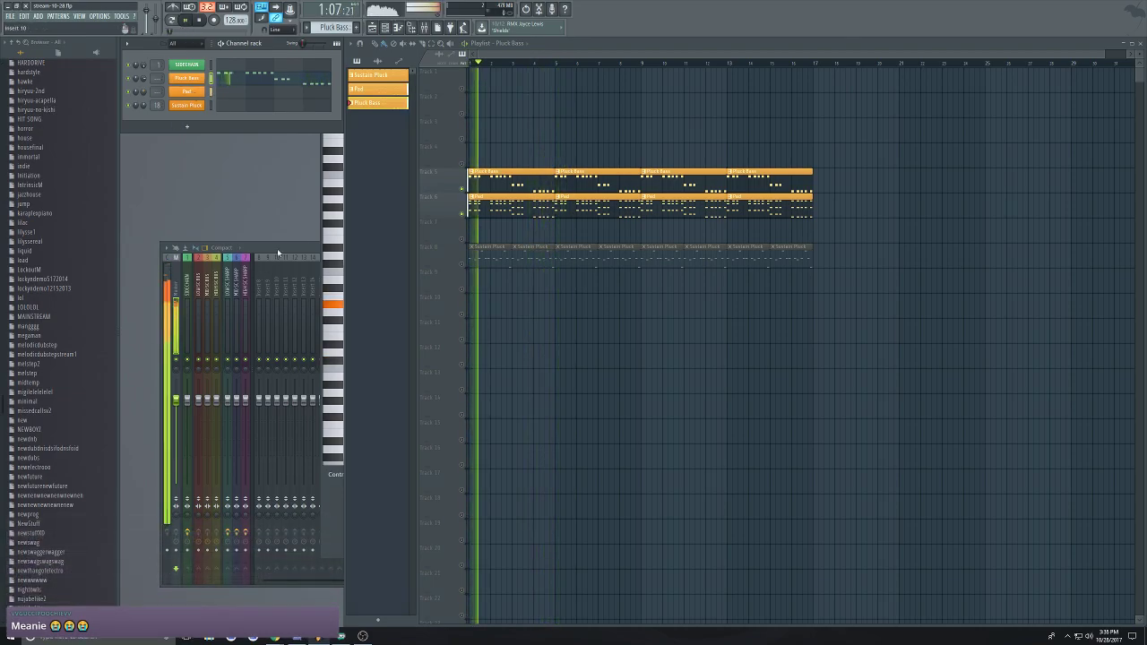
Route the Pluck Bass and Pad channels to their own mixer tracks beside Sustain Pluck, select the Pad track and stop playback
{"action": "left_click", "coordinate": [279, 250]}
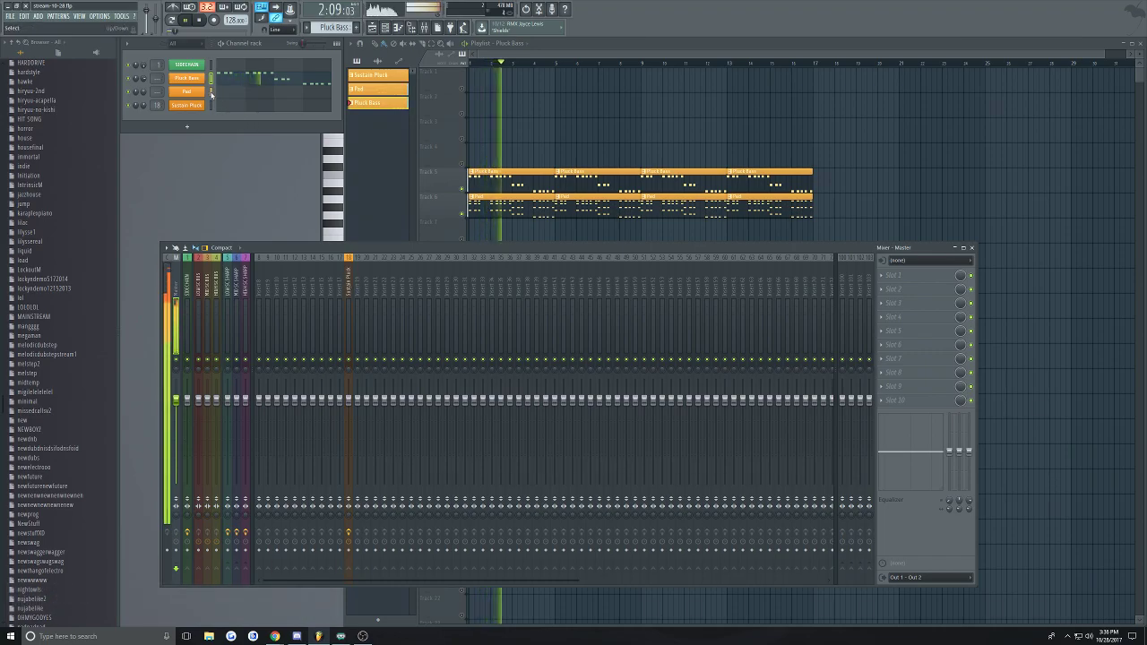
{"action": "right_click", "coordinate": [333, 296]}
{"action": "mouse_move", "coordinate": [376, 326]}
{"action": "left_click", "coordinate": [457, 328]}
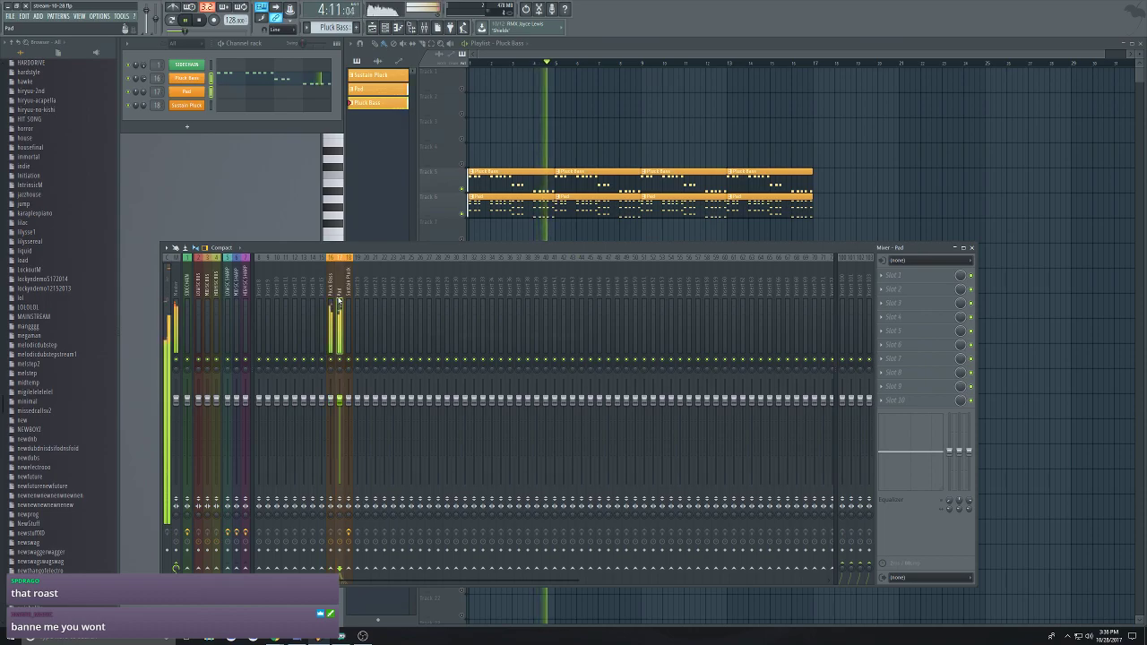
{"action": "key", "text": "space"}
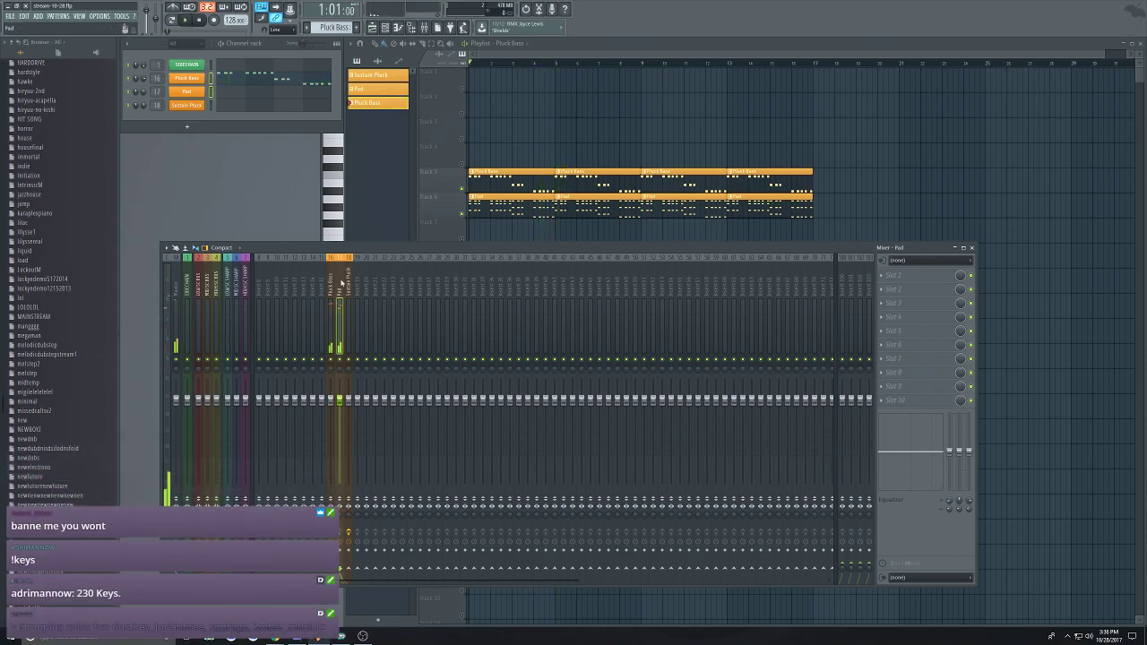
Load Fruity Parametric EQ 2 into slot 2 of the Pad mixer track and cut the low end with a steep high-pass band
{"action": "left_click", "coordinate": [883, 320]}
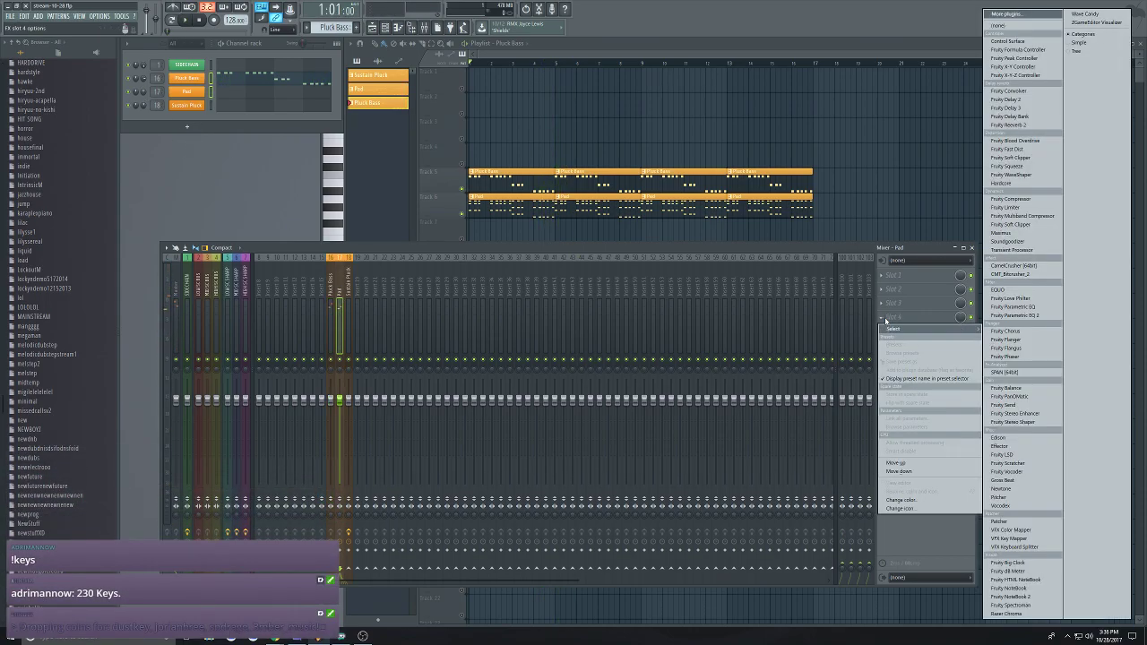
{"action": "left_click", "coordinate": [888, 290]}
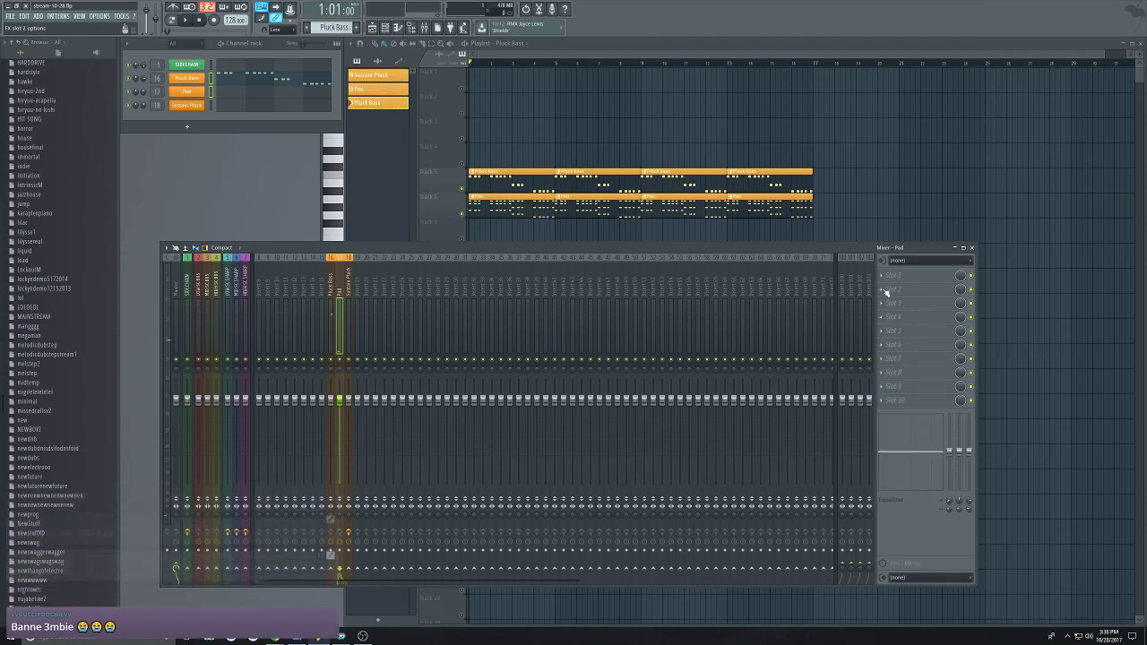
{"action": "left_click", "coordinate": [886, 289]}
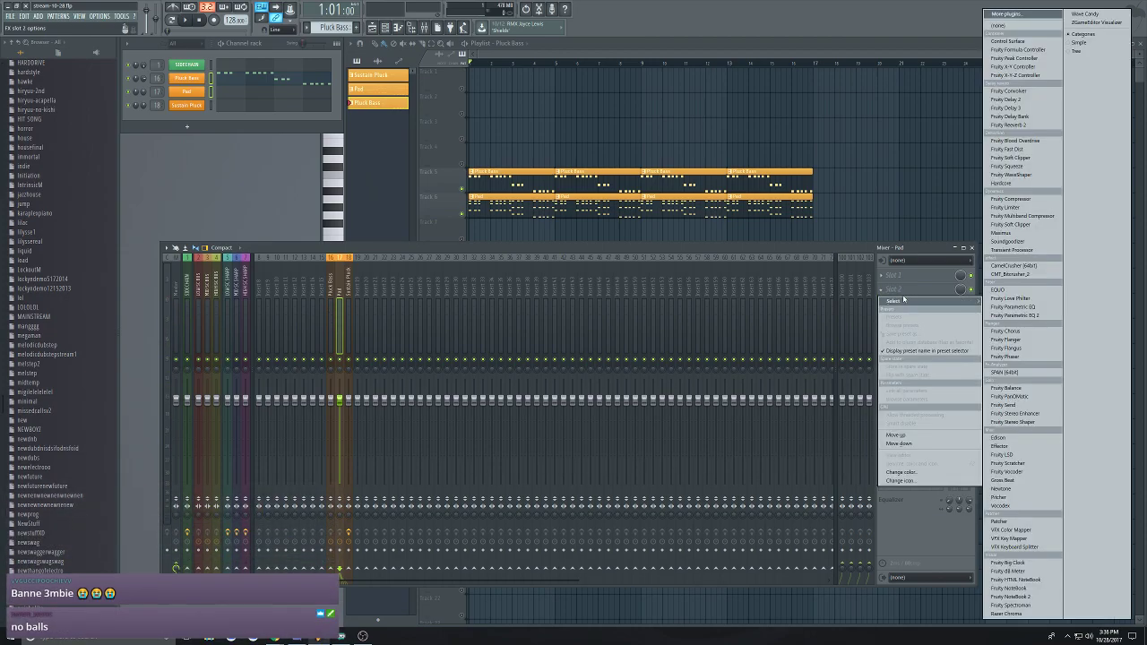
{"action": "left_click", "coordinate": [1026, 316]}
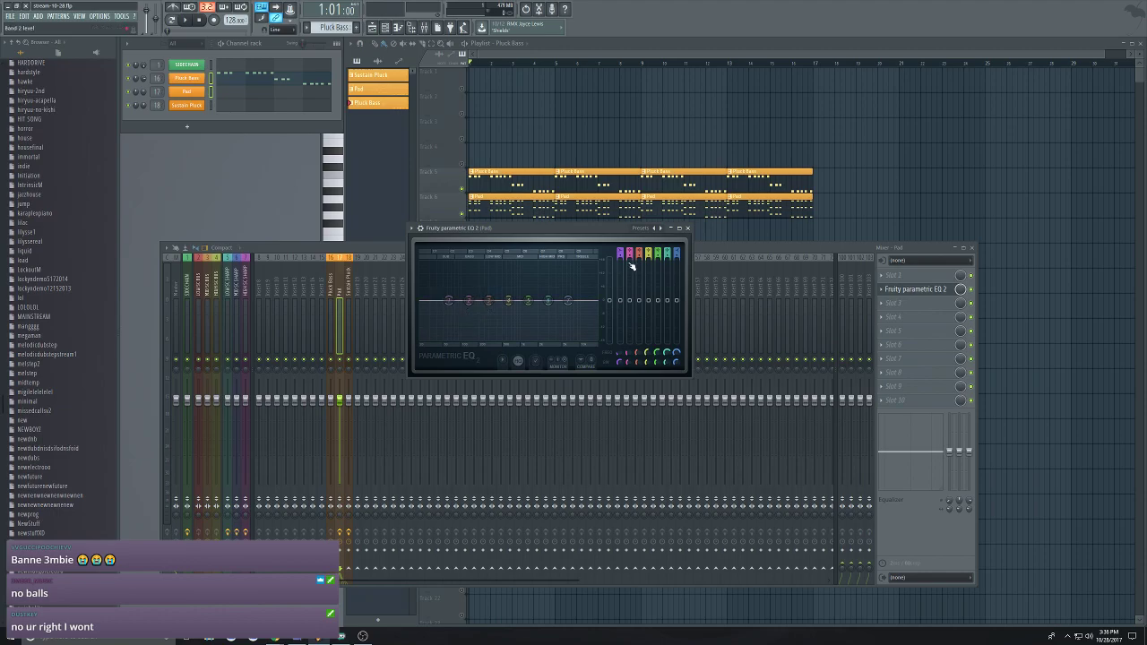
{"action": "left_click_drag", "start_coordinate": [620, 252], "coordinate": [620, 278]}
{"action": "left_click_drag", "start_coordinate": [620, 259], "coordinate": [613, 287]}
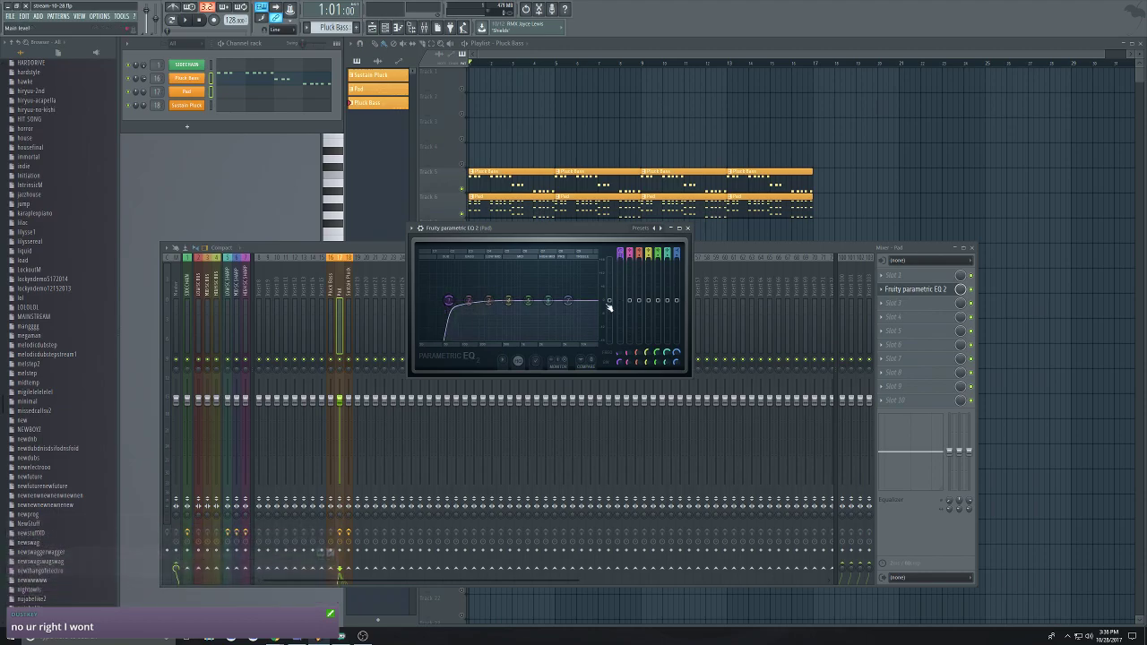
{"action": "left_click_drag", "start_coordinate": [452, 302], "coordinate": [458, 300]}
During playback, dip the Pad EQ's mid and upper-mid bands, slightly boost the highs, and close the EQ
{"action": "key", "text": "space"}
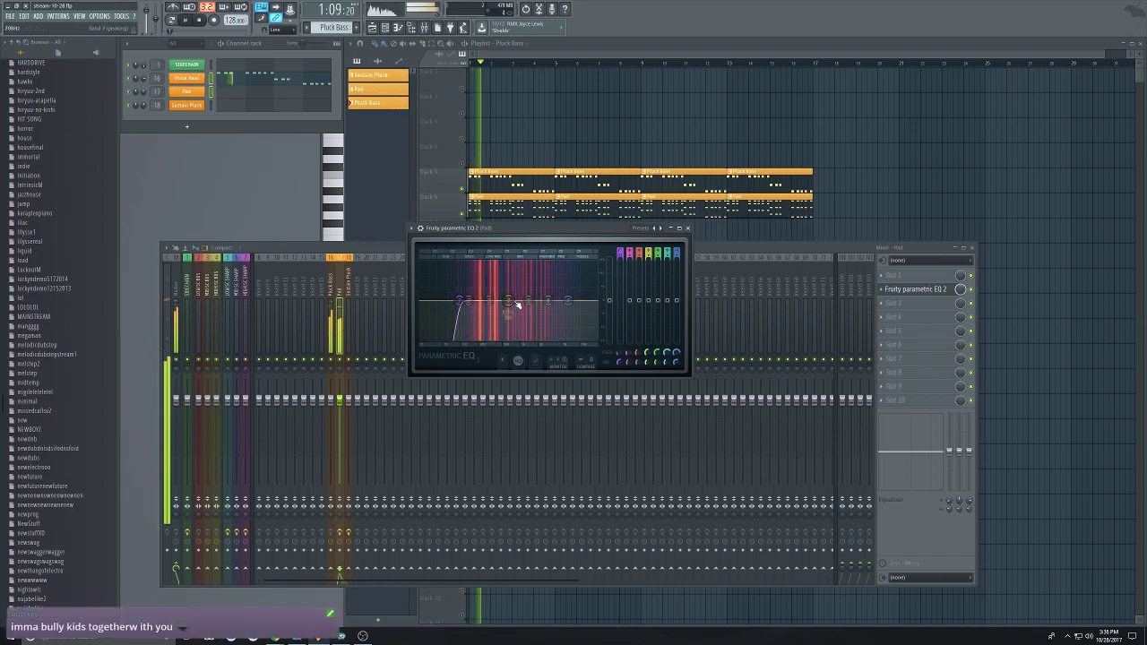
{"action": "left_click_drag", "start_coordinate": [567, 300], "coordinate": [509, 303]}
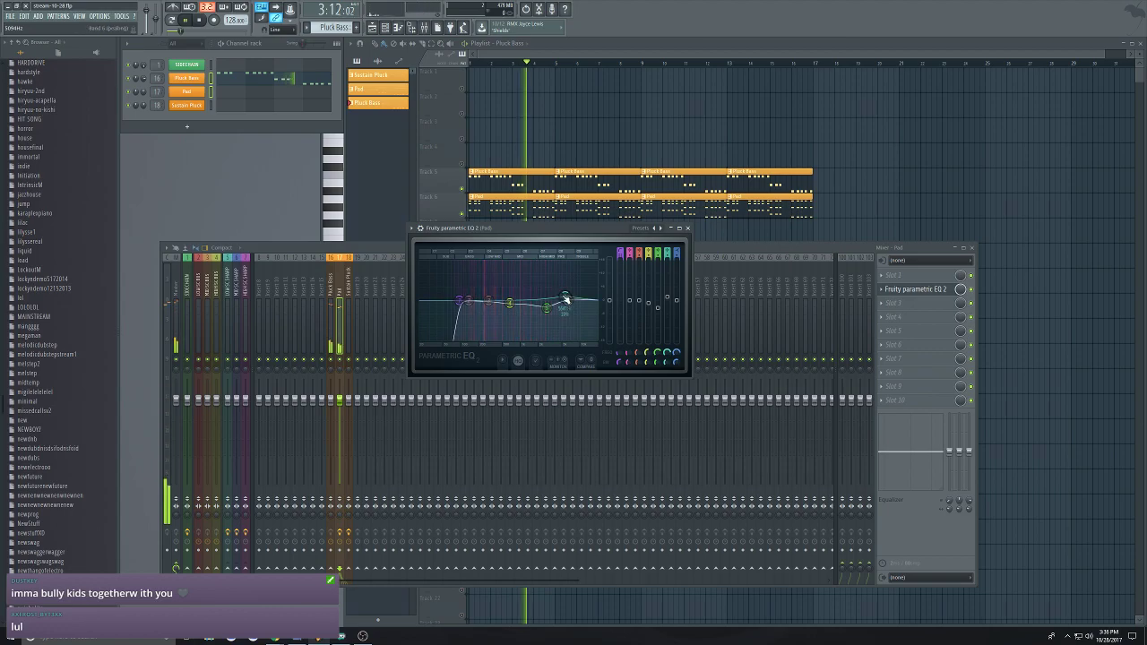
{"action": "left_click", "coordinate": [688, 228]}
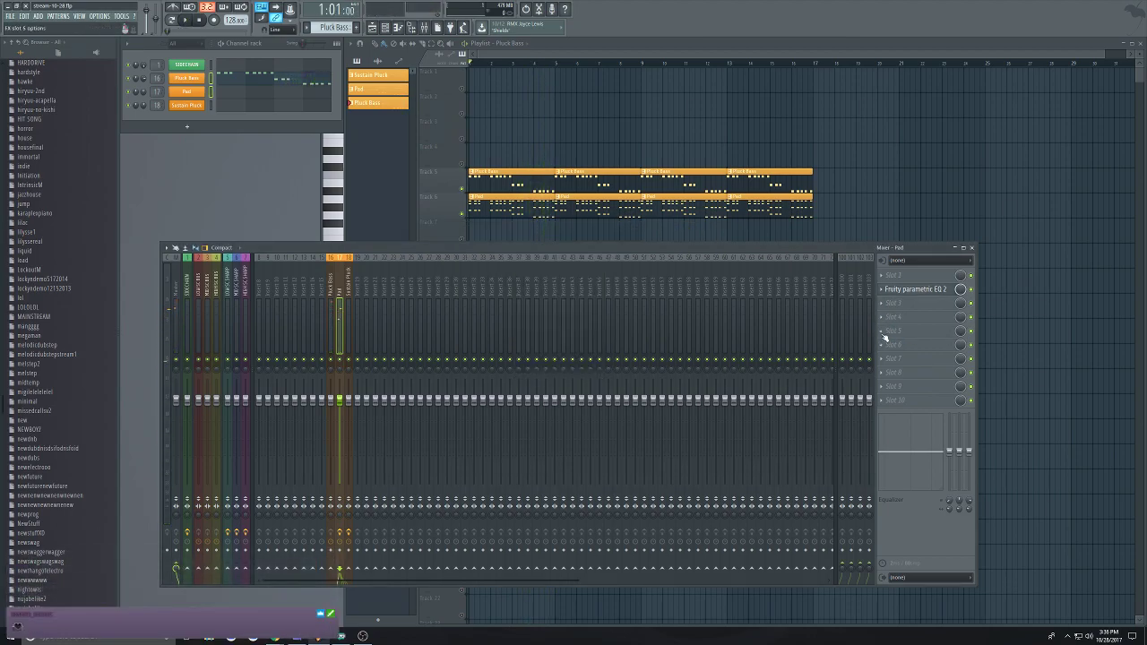
Load Fruity Stereo Enhancer into slot 5 of the Pad mixer track and adjust its phase offset and stereo separation during playback
{"action": "left_click", "coordinate": [882, 333]}
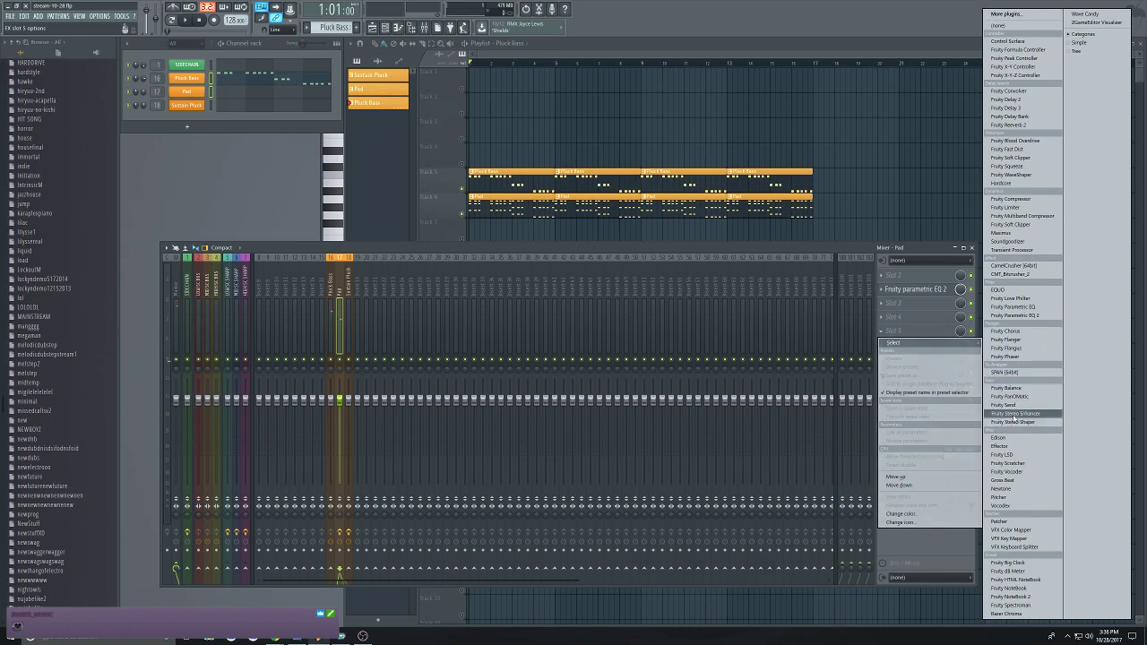
{"action": "left_click", "coordinate": [1014, 414]}
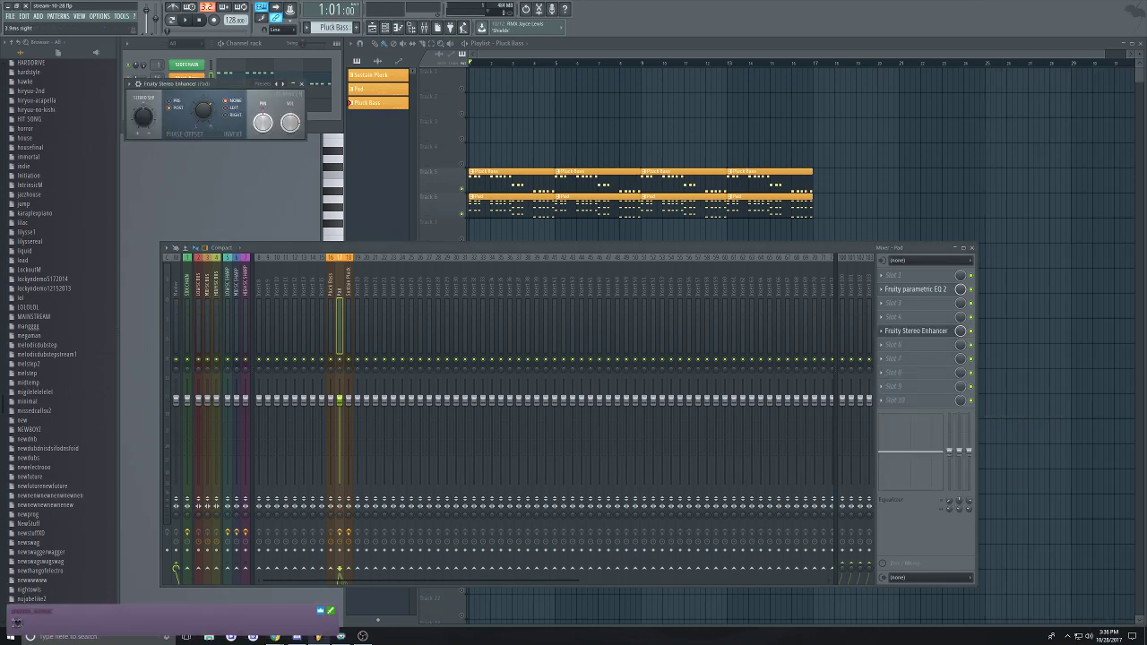
{"action": "left_click_drag", "start_coordinate": [203, 110], "coordinate": [203, 106]}
{"action": "key", "text": "space"}
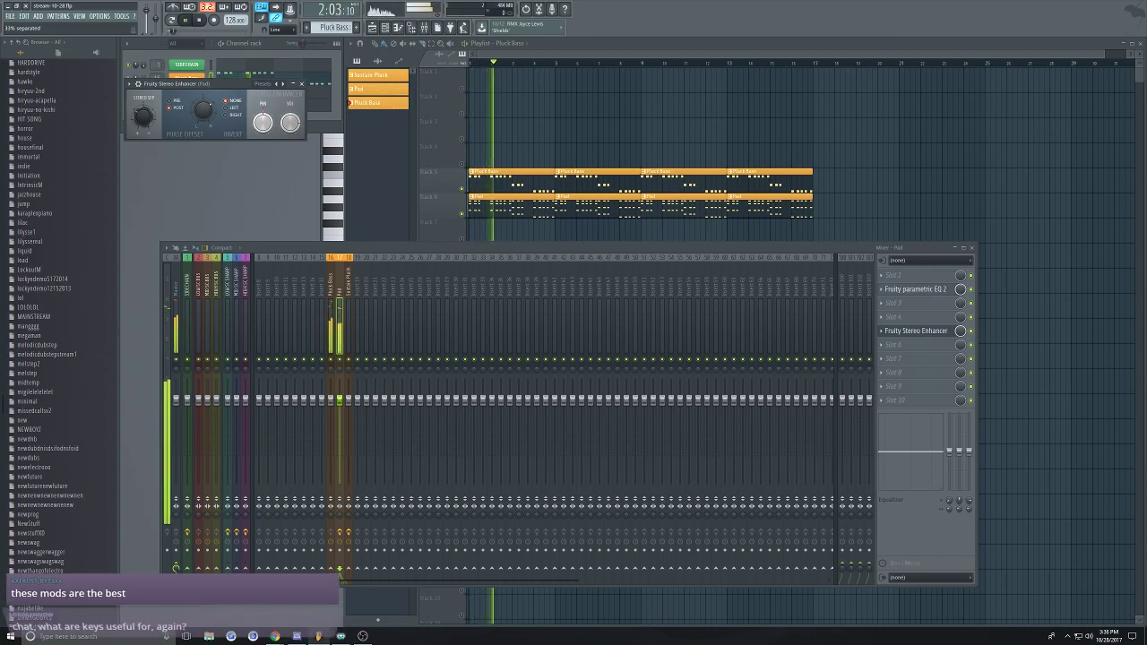
{"action": "left_click", "coordinate": [301, 84]}
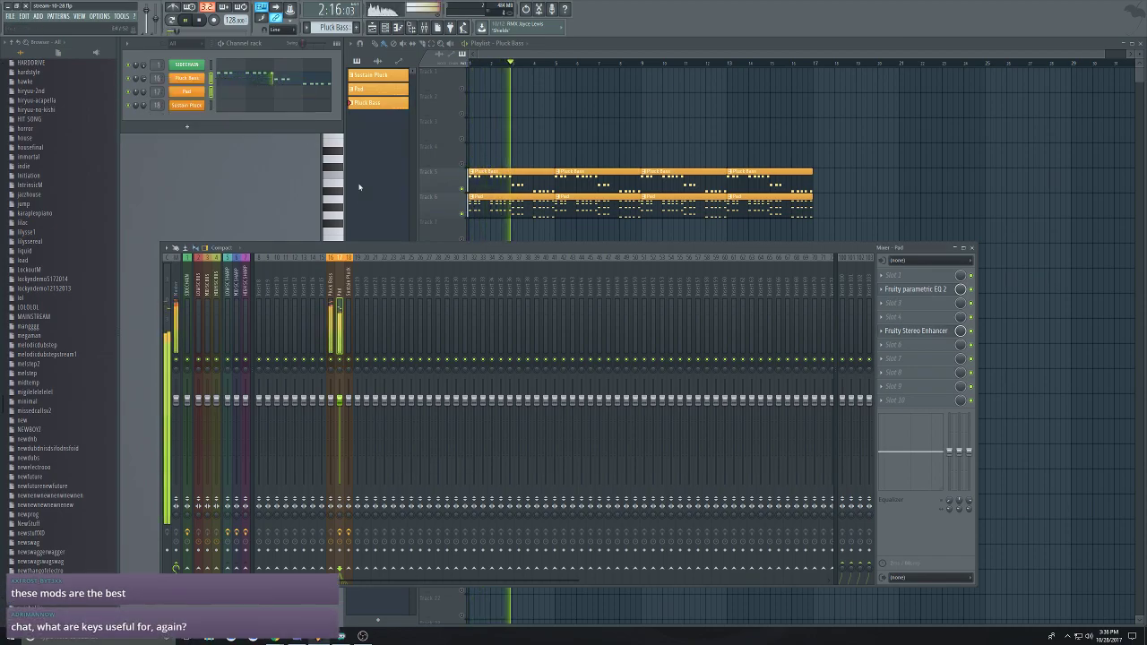
Toggle the Sustain Pluck track on and off again in the playlist, and replay only Pluck Bass and Pad
{"action": "left_click", "coordinate": [448, 228]}
{"action": "key", "text": "space"}
{"action": "left_click", "coordinate": [463, 264]}
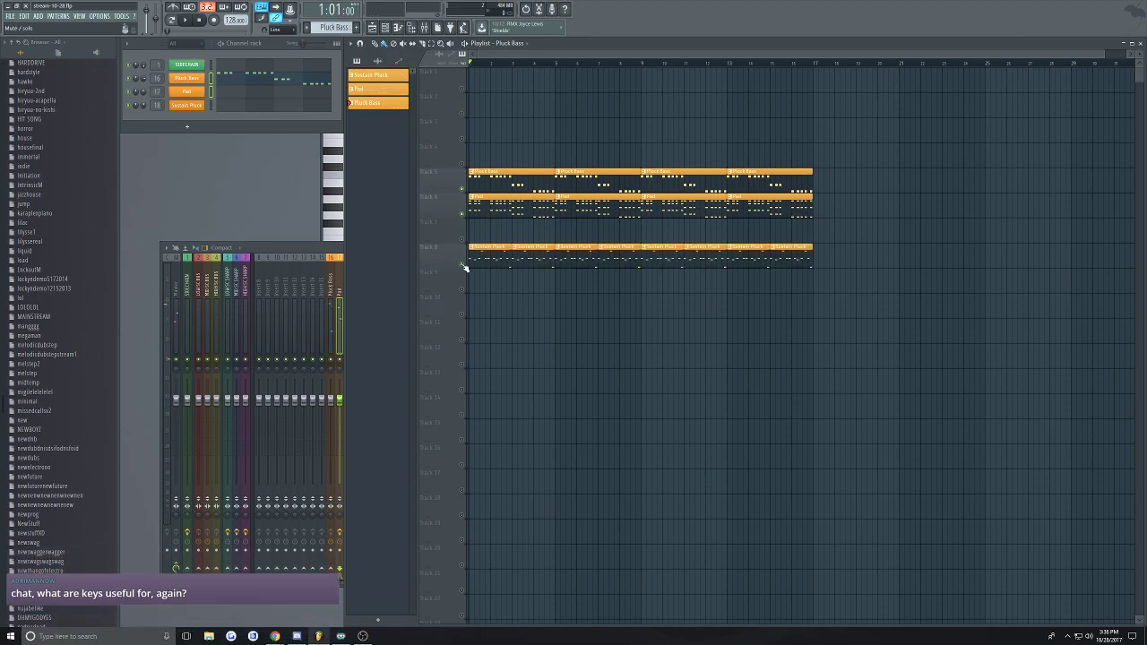
{"action": "left_click", "coordinate": [462, 264]}
{"action": "key", "text": "space"}
Load Fruity Reeverb 2 into slot 8 of the Pad mixer track, adjust its wet level during playback, and close it
{"action": "left_click", "coordinate": [330, 251]}
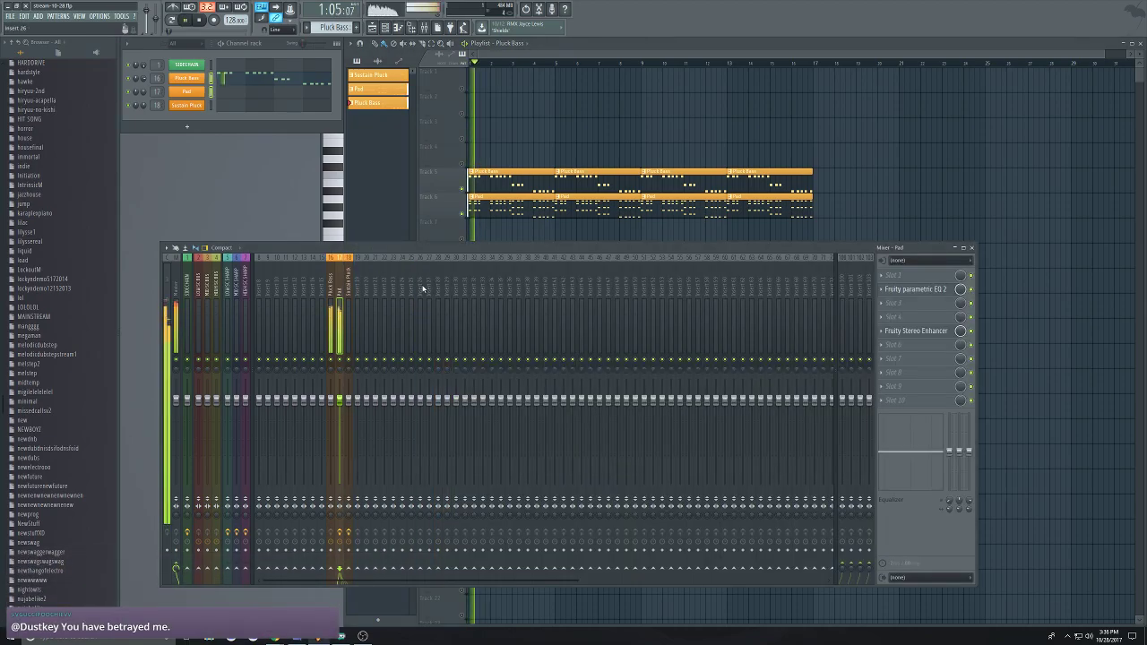
{"action": "left_click", "coordinate": [887, 373]}
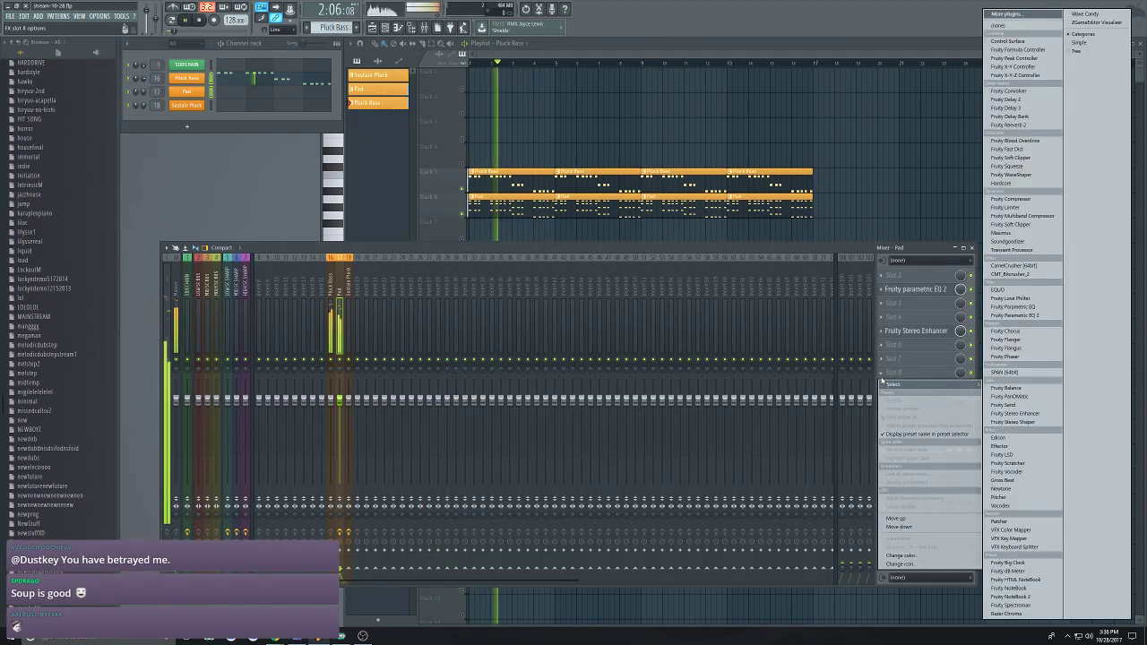
{"action": "left_click", "coordinate": [1009, 124]}
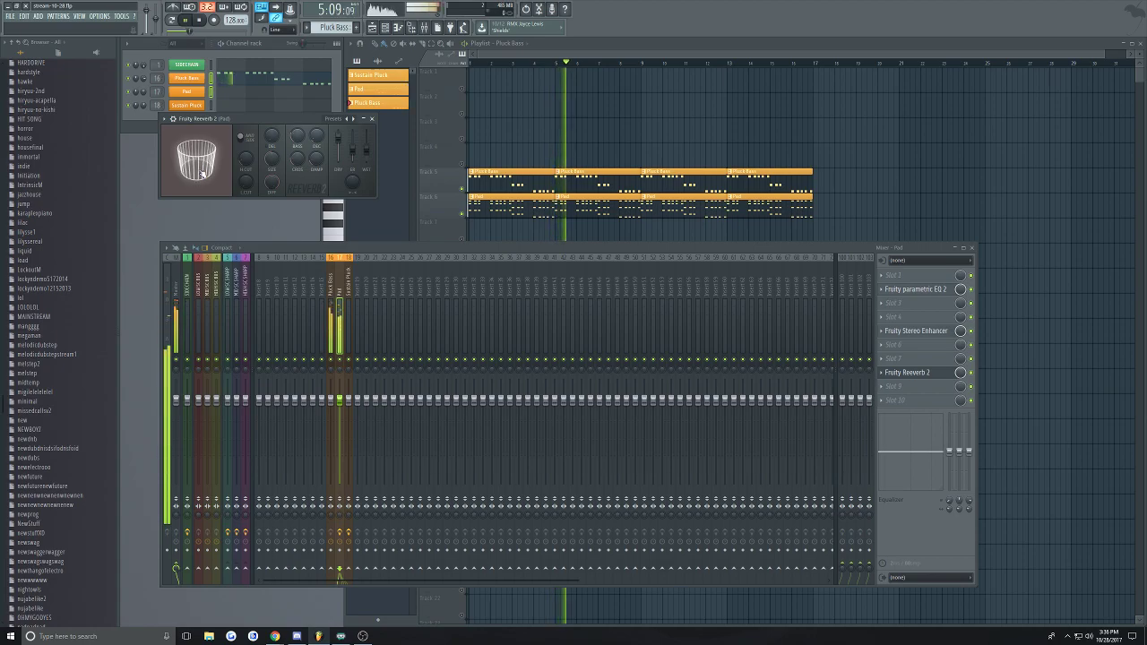
{"action": "key", "text": "space"}
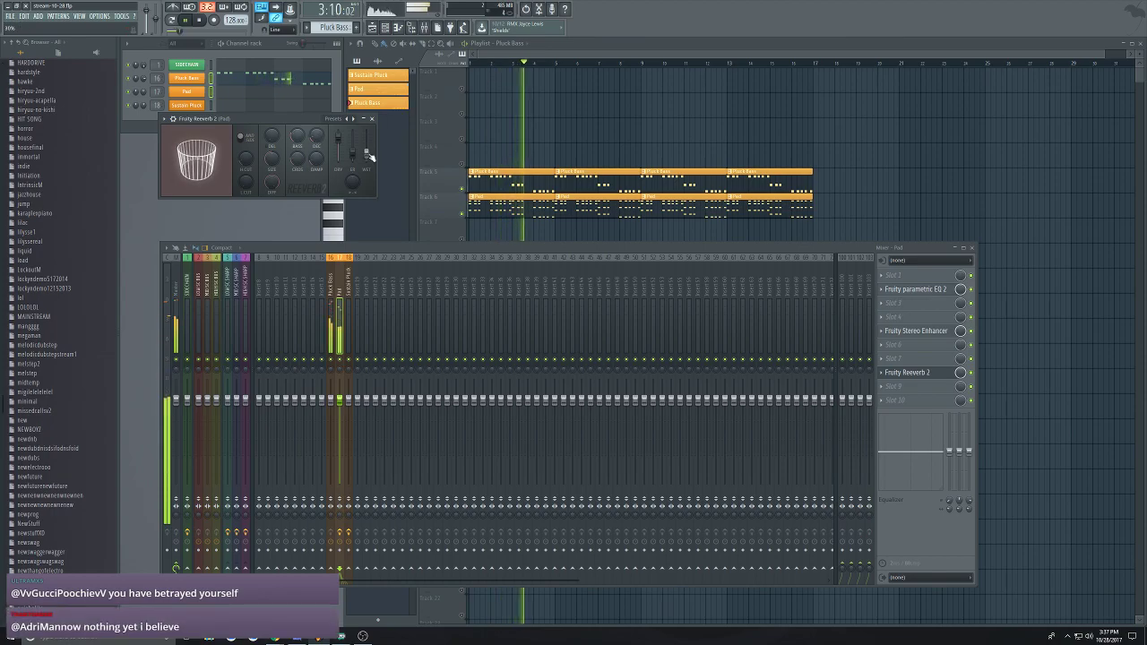
{"action": "left_click", "coordinate": [372, 118]}
{"action": "key", "text": "space"}
Unmute all playlist tracks, play the full arrangement, and save the project
{"action": "left_click", "coordinate": [472, 200]}
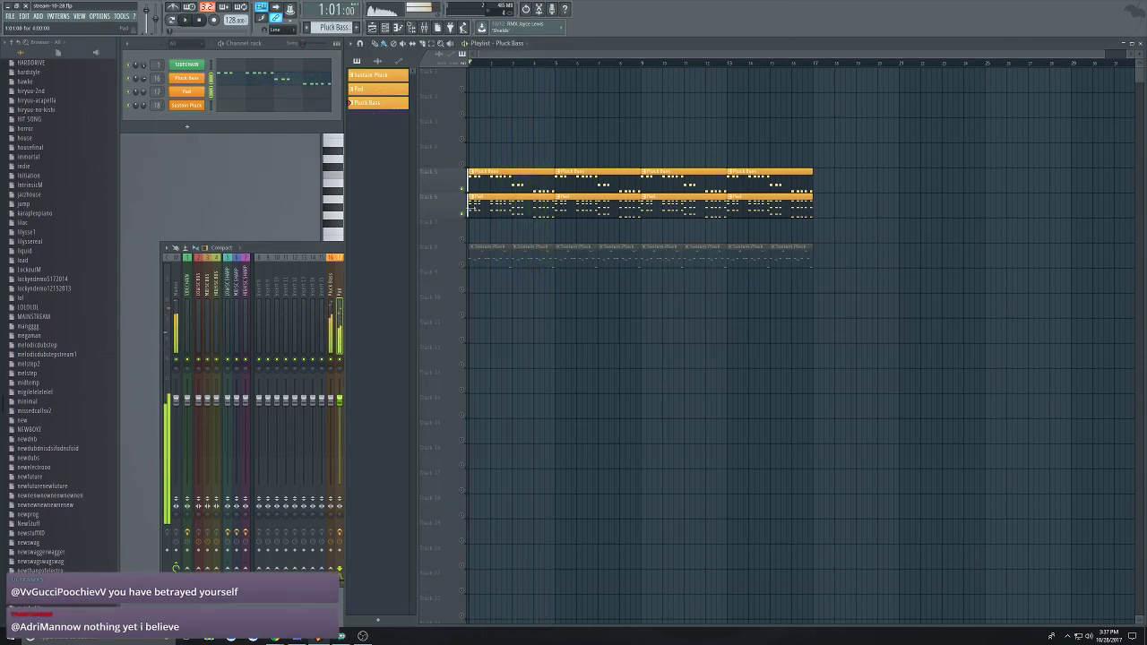
{"action": "right_click", "coordinate": [462, 213]}
{"action": "key", "text": "space"}
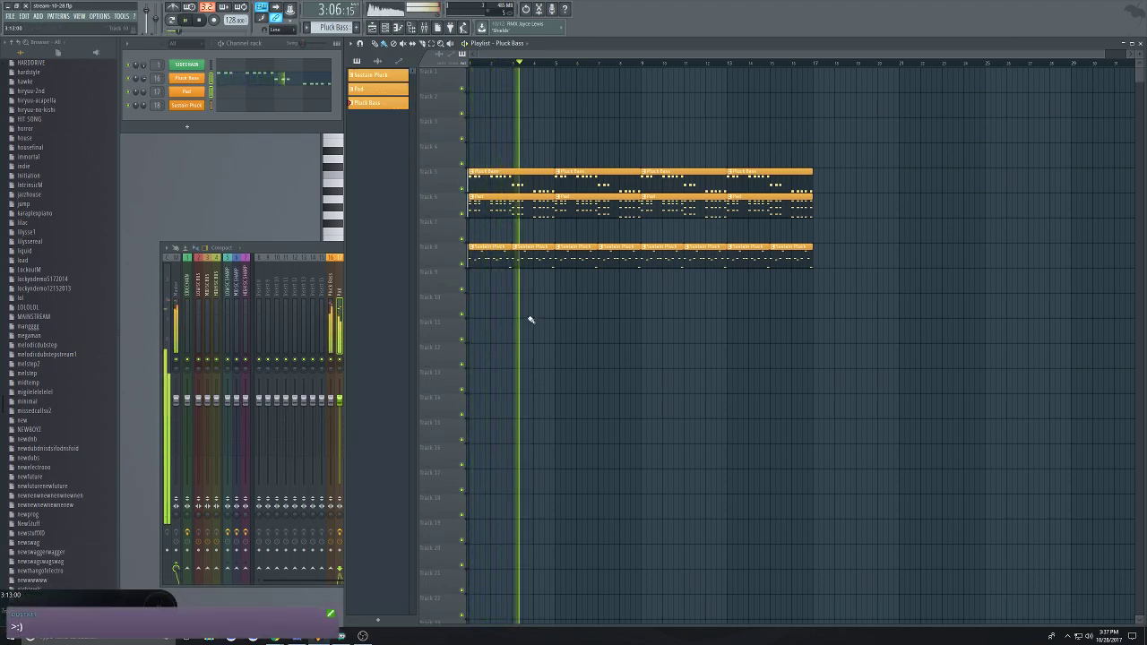
{"action": "key", "text": "ctrl+s"}
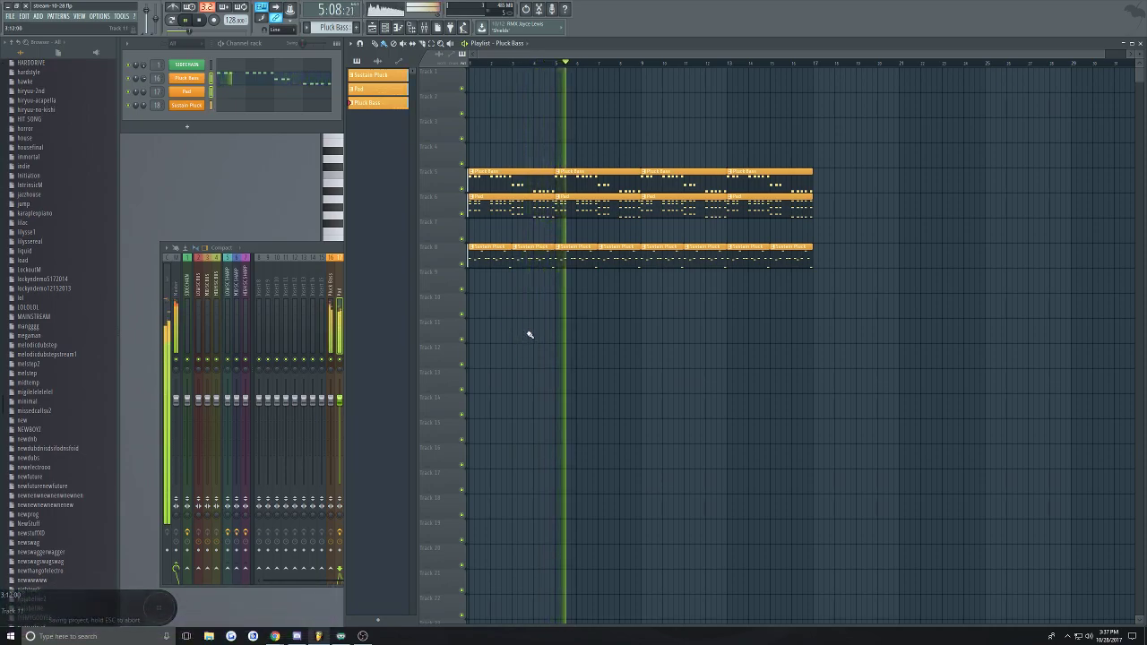
{"action": "key", "text": "space"}
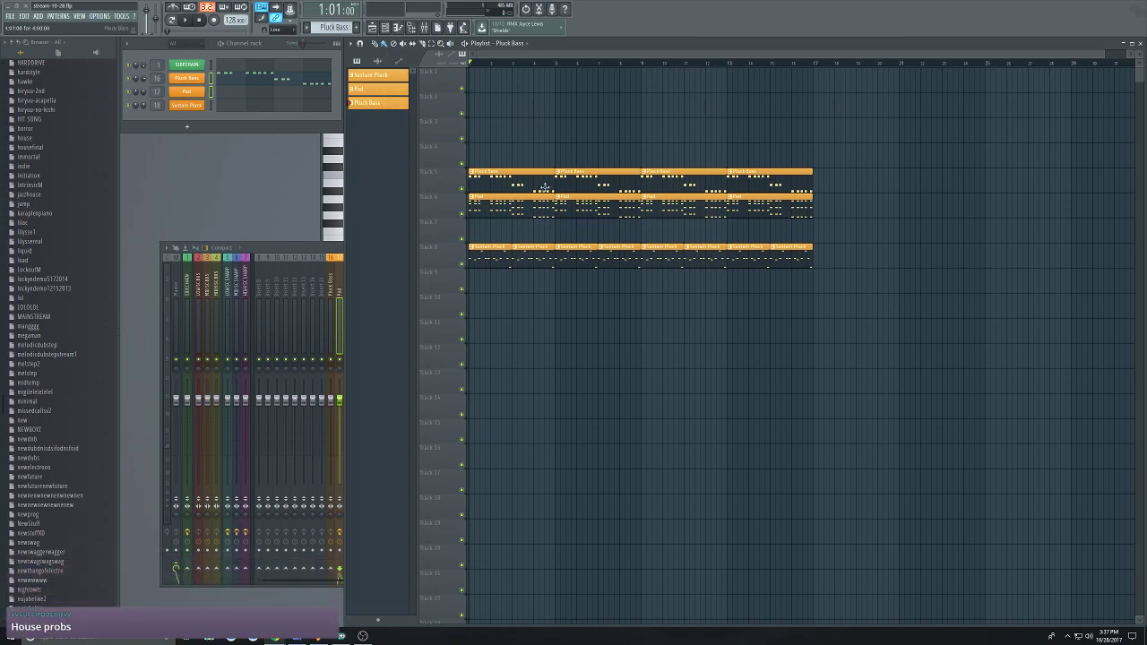
Move all the Pluck Bass and Pad clips down one track, to Tracks 6 and 7, directly above Sustain Pluck
{"action": "left_click_drag", "start_coordinate": [816, 207], "coordinate": [471, 126]}
{"action": "left_click_drag", "start_coordinate": [487, 179], "coordinate": [468, 207]}
{"action": "left_click", "coordinate": [570, 160]}
{"action": "right_click", "coordinate": [570, 160]}
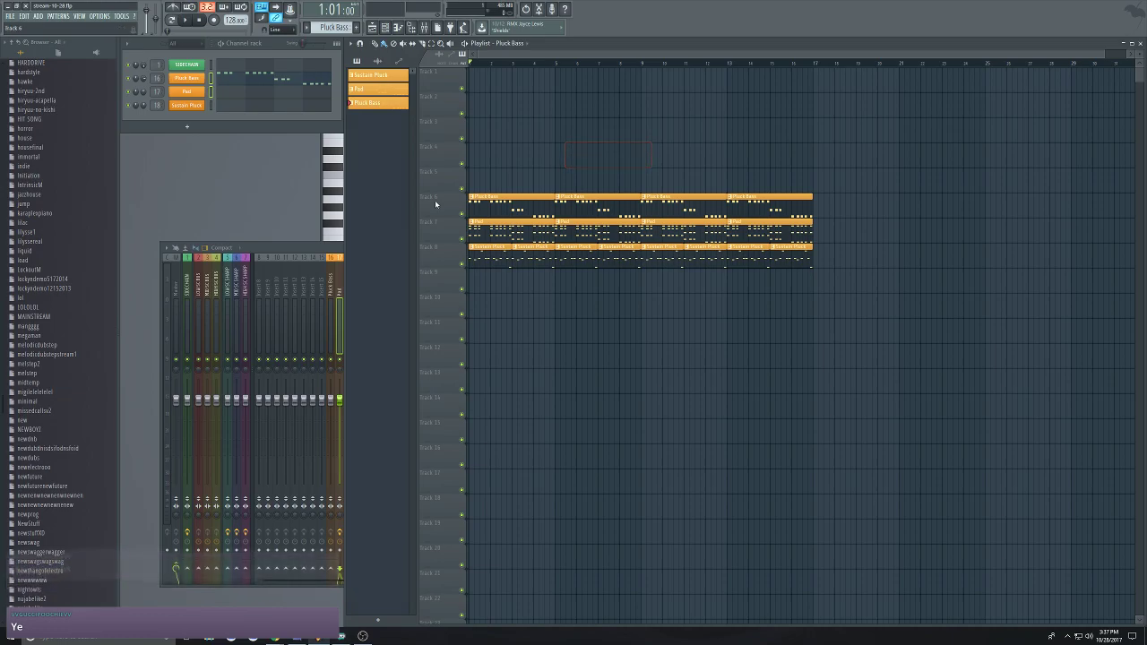
Audition Tracks 6 and 7 alone, then stop playback and turn all playlist tracks back on
{"action": "right_click", "coordinate": [462, 189]}
{"action": "right_click", "coordinate": [462, 189]}
{"action": "right_click", "coordinate": [462, 214]}
{"action": "left_click", "coordinate": [464, 240]}
{"action": "key", "text": "space"}
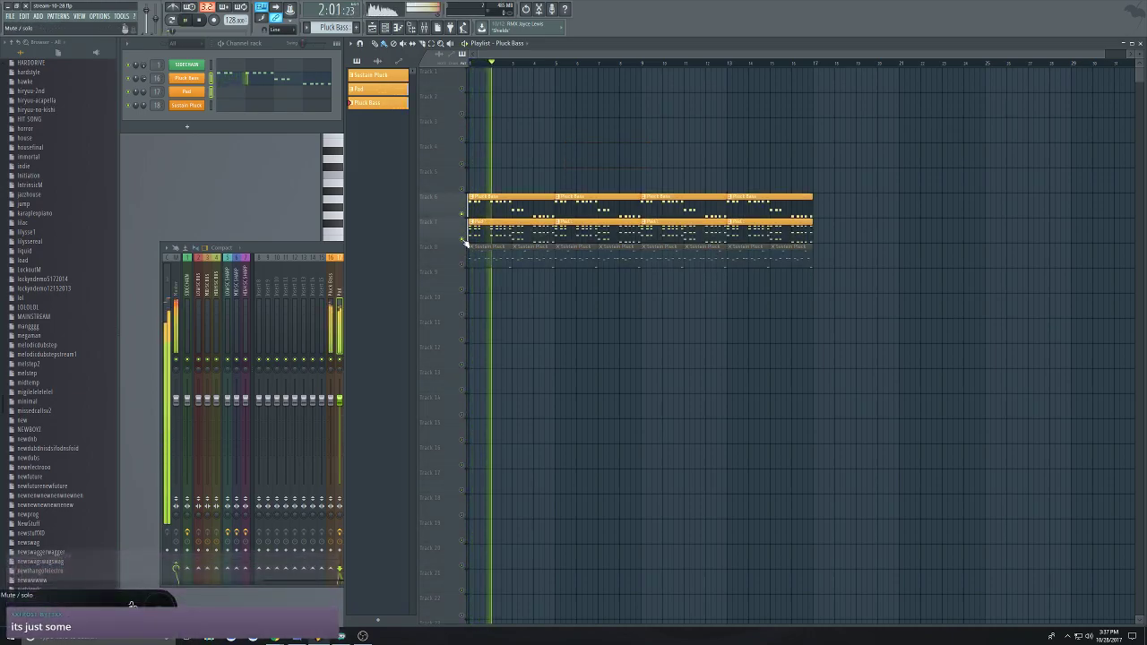
{"action": "key", "text": "space"}
{"action": "left_click", "coordinate": [464, 239]}
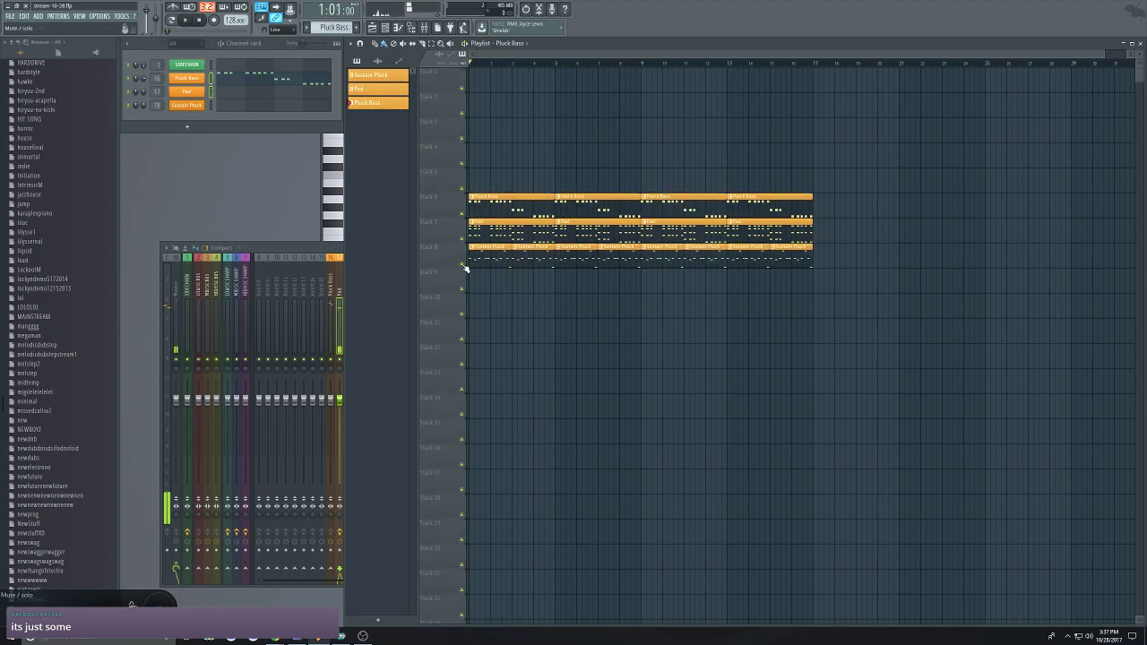
Solo Track 8, play the Sustain Pluck clips, and open the Sustain Pluck channel's Sytrus
{"action": "right_click", "coordinate": [464, 266]}
{"action": "key", "text": "space"}
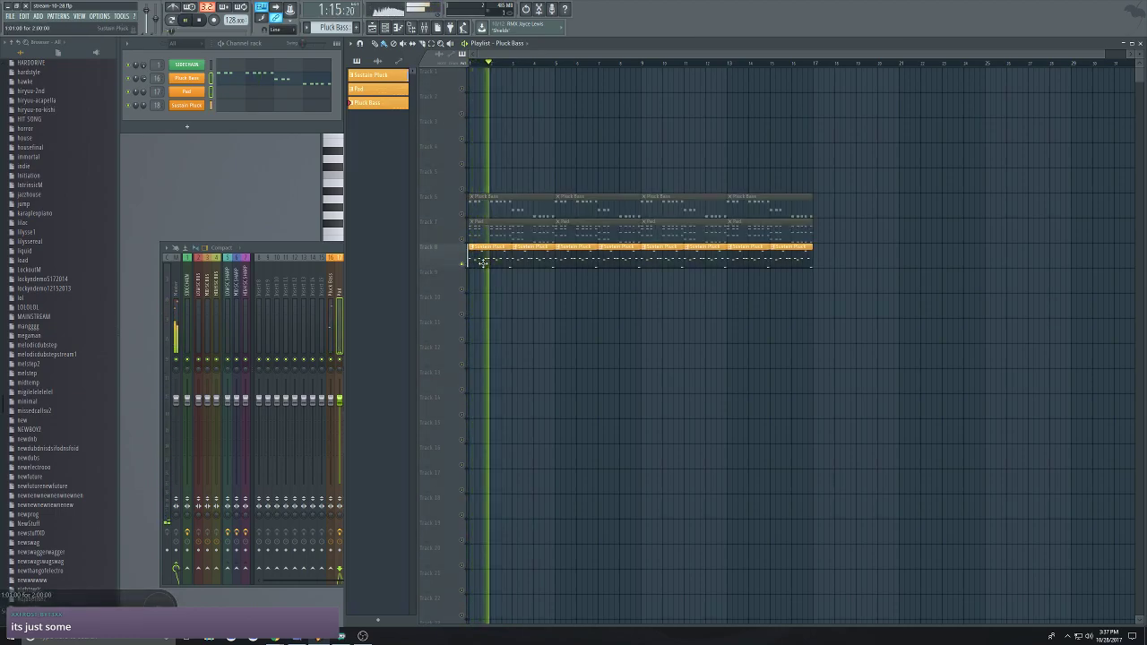
{"action": "left_click", "coordinate": [487, 264]}
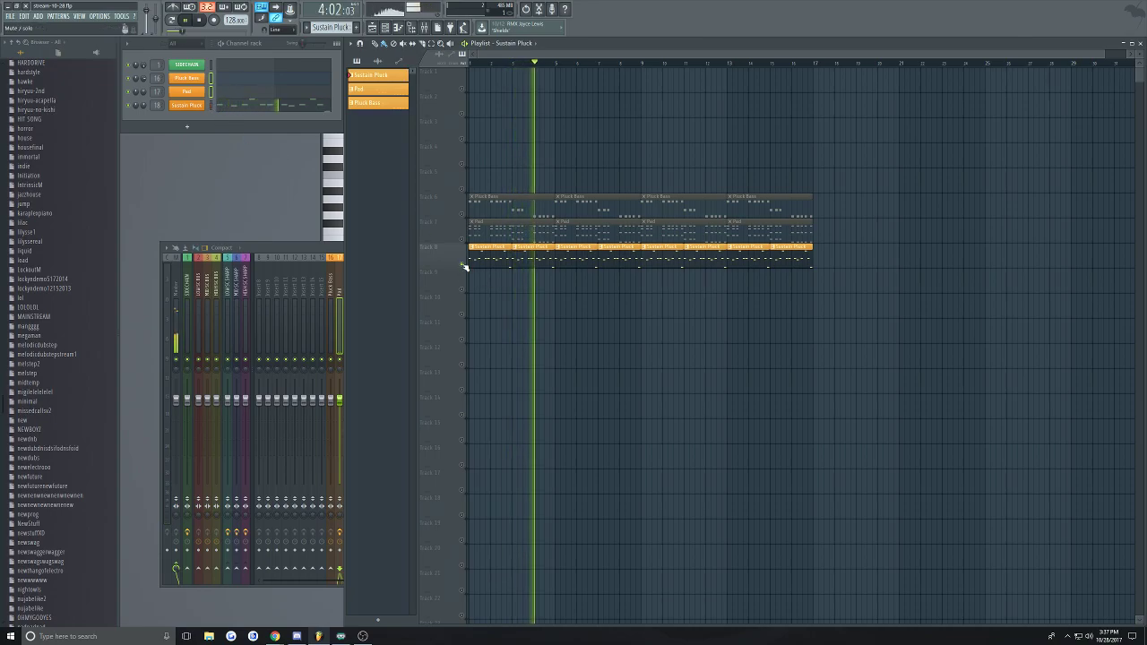
{"action": "left_click", "coordinate": [189, 105]}
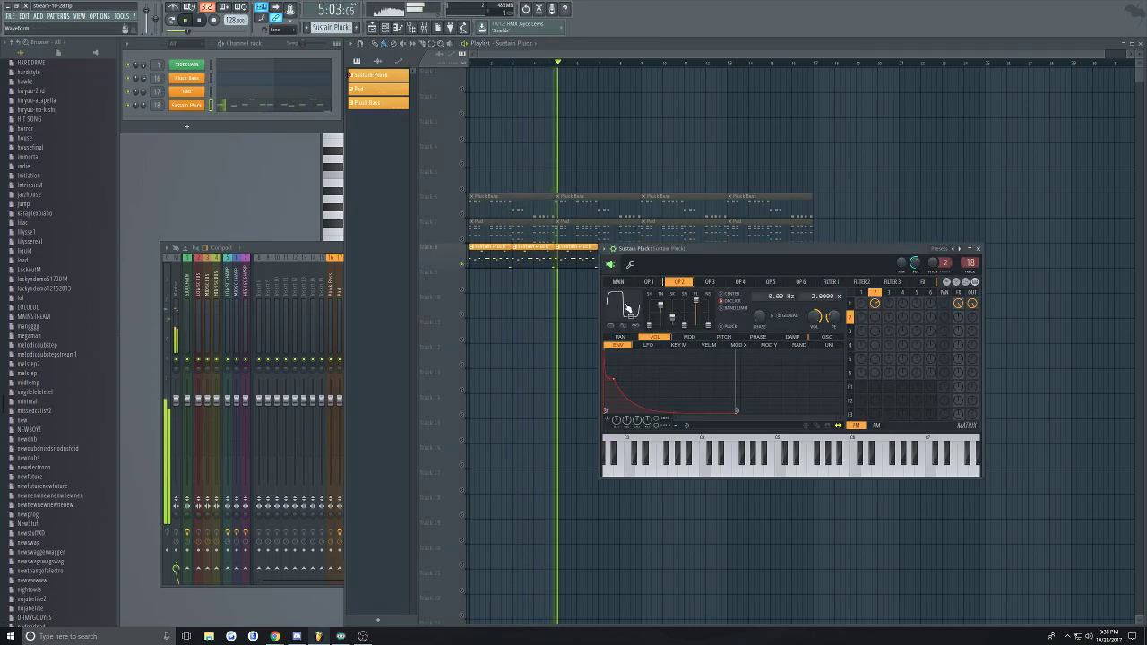
Lower the decay point of operator 2's volume envelope in Sustain Pluck's Sytrus, audition the change, and close the synth
{"action": "left_click_drag", "start_coordinate": [684, 269], "coordinate": [331, 194]}
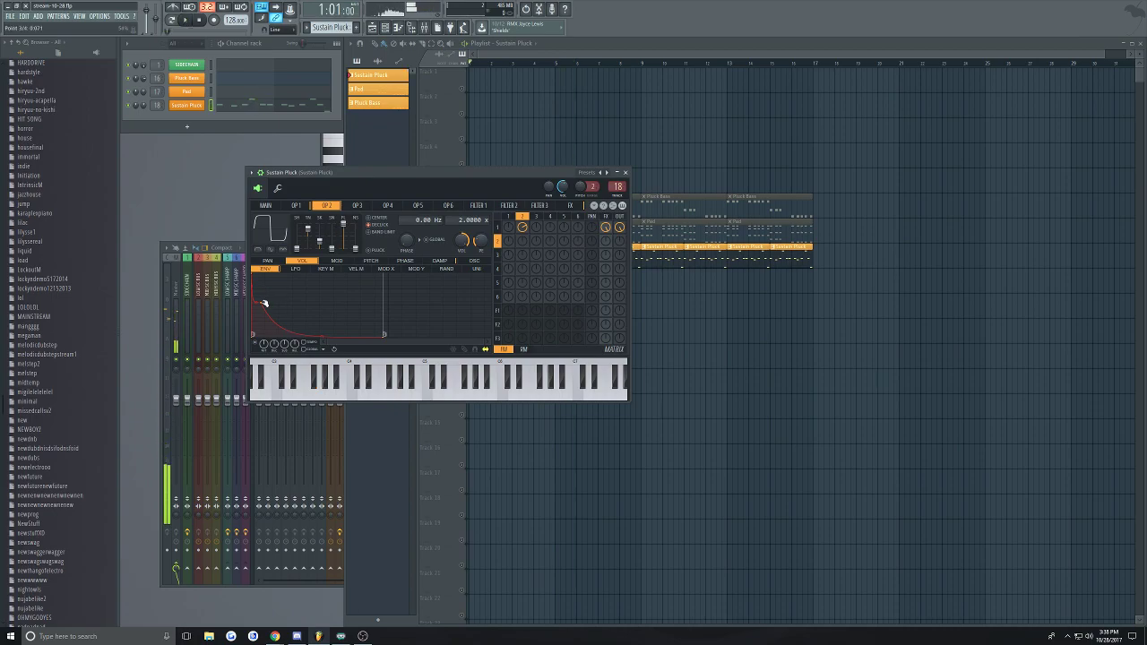
{"action": "left_click_drag", "start_coordinate": [264, 303], "coordinate": [256, 325]}
{"action": "key", "text": "space"}
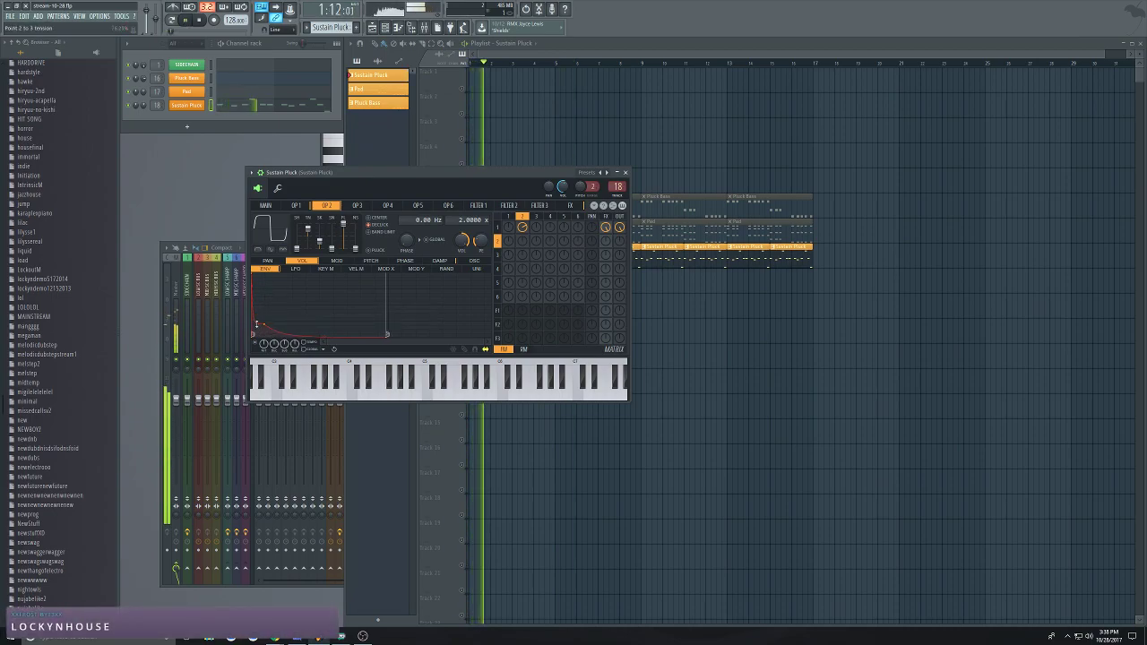
{"action": "left_click", "coordinate": [624, 172]}
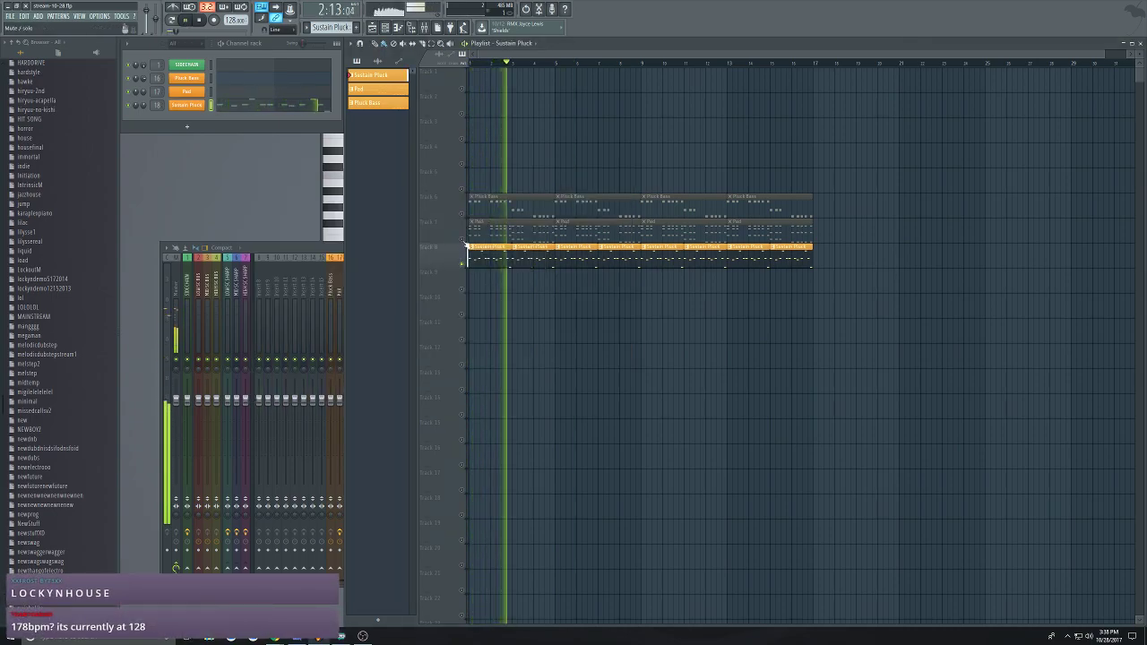
Unsolo Track 8 so all playlist tracks are on, play the combined clips, and save the project
{"action": "key", "text": "space"}
{"action": "right_click", "coordinate": [461, 264]}
{"action": "key", "text": "space"}
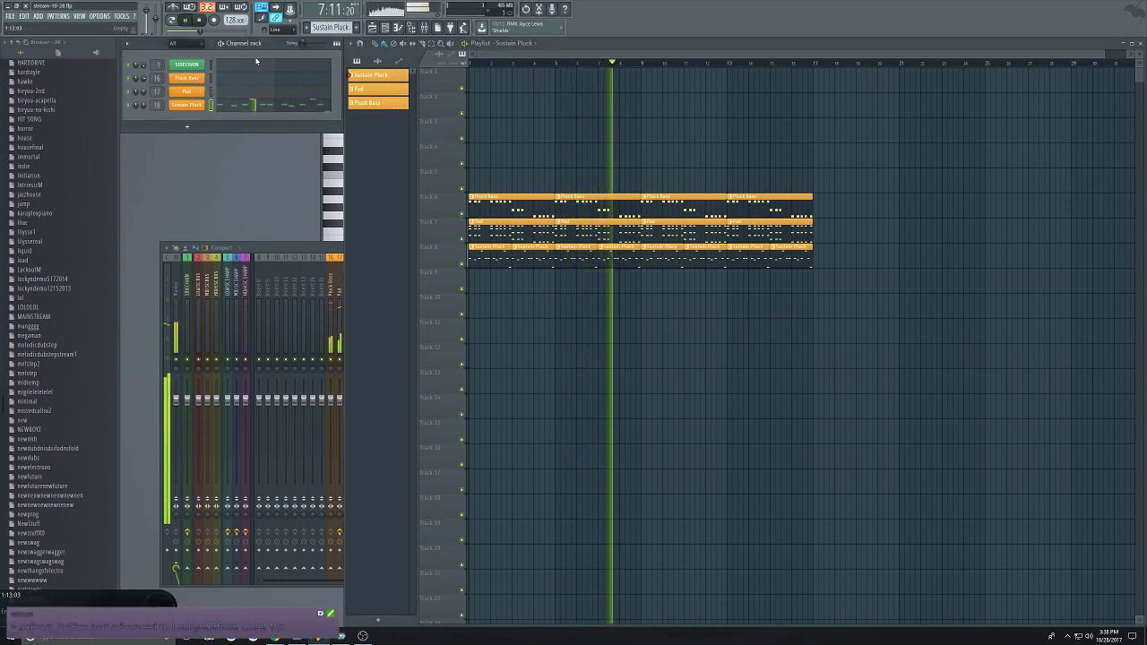
{"action": "key", "text": "space"}
{"action": "key", "text": "ctrl+s"}
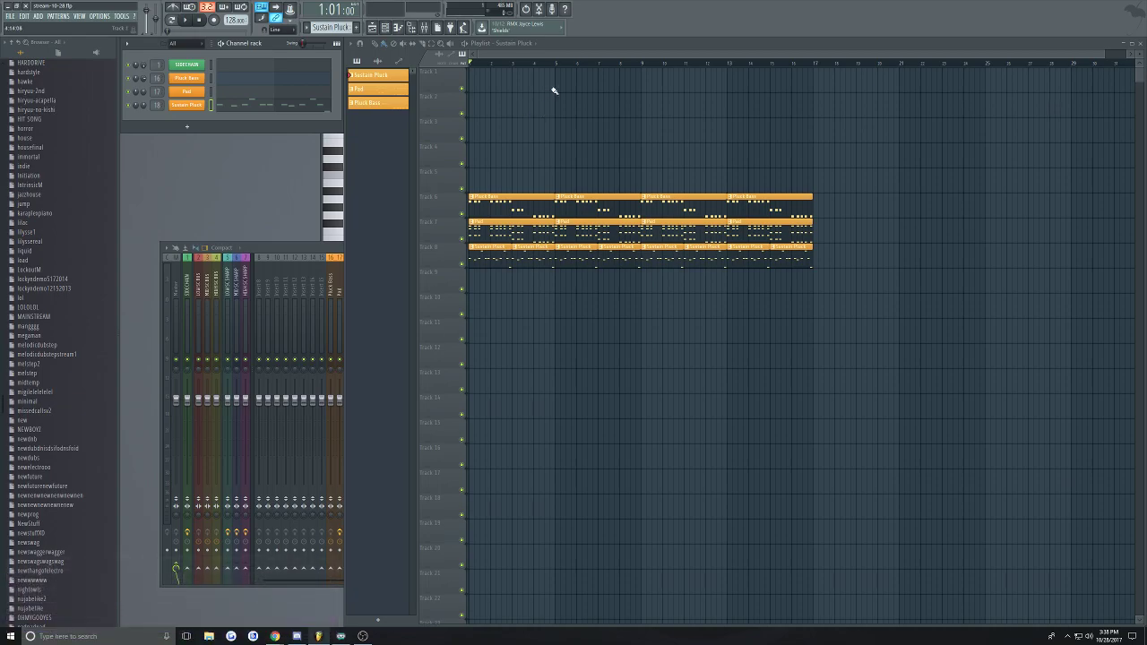
{"action": "left_click_drag", "start_coordinate": [759, 53], "coordinate": [578, 57]}
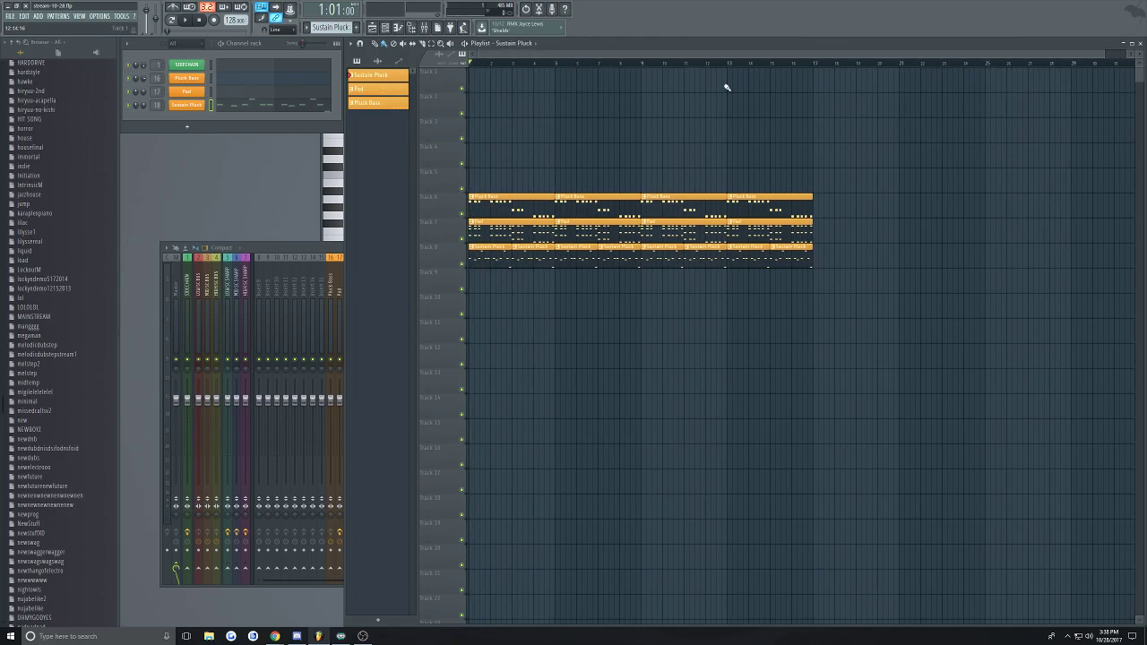
{"action": "left_click_drag", "start_coordinate": [756, 53], "coordinate": [587, 55]}
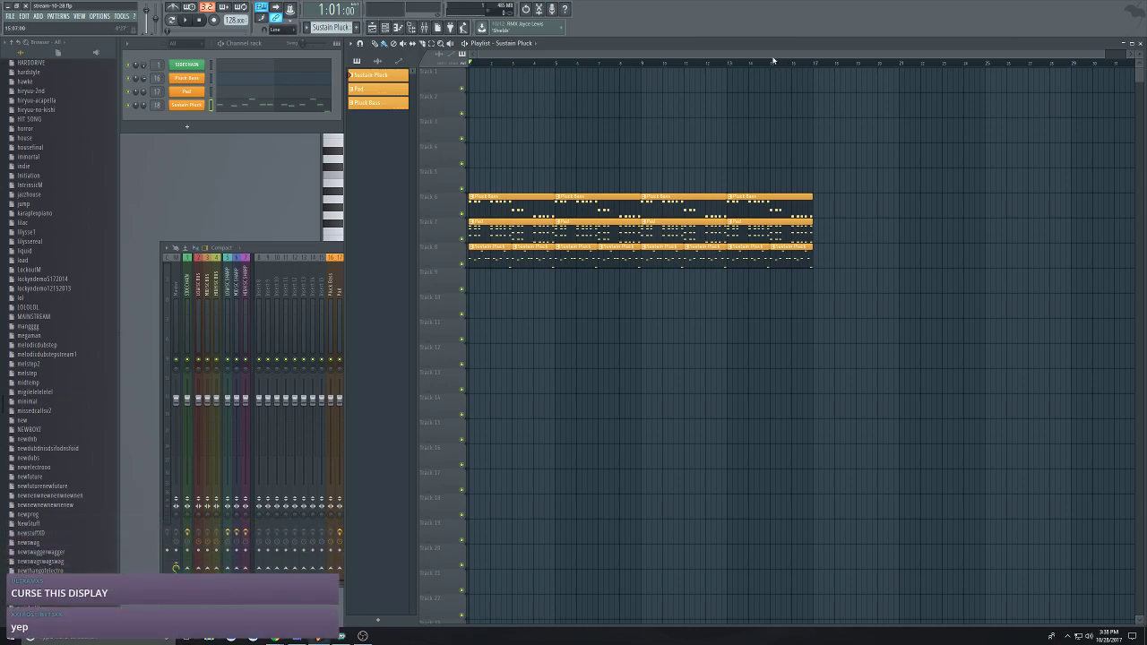
{"action": "left_click_drag", "start_coordinate": [763, 58], "coordinate": [493, 74]}
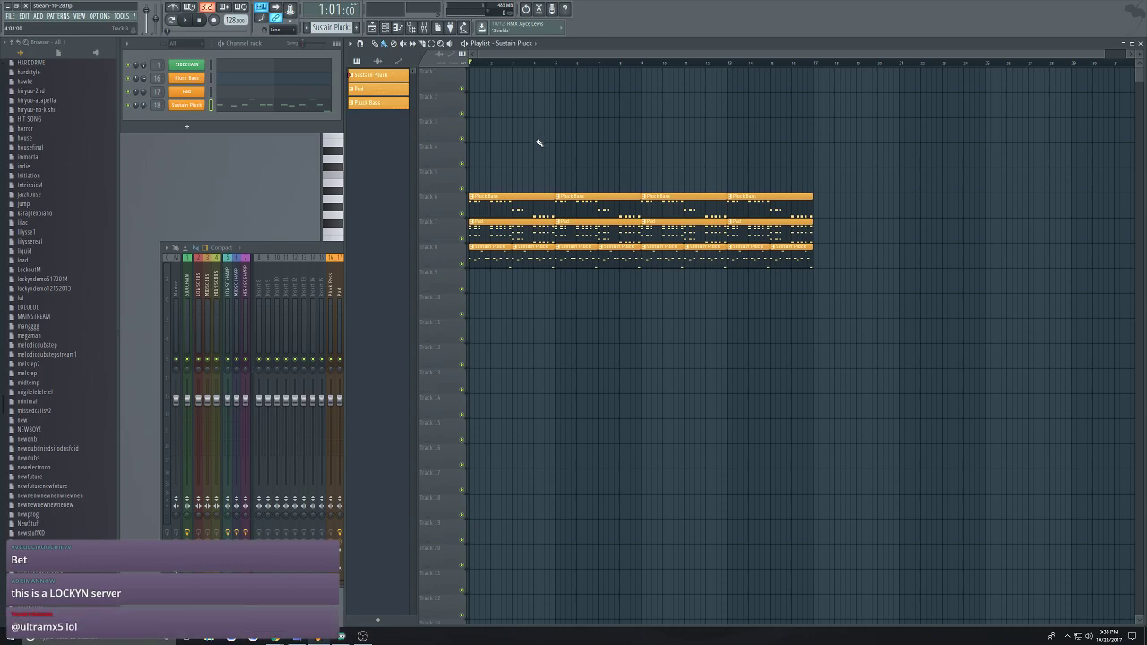
Play the full arrangement from the start, stop playback, and save the project
{"action": "key", "text": "space"}
{"action": "key", "text": "space"}
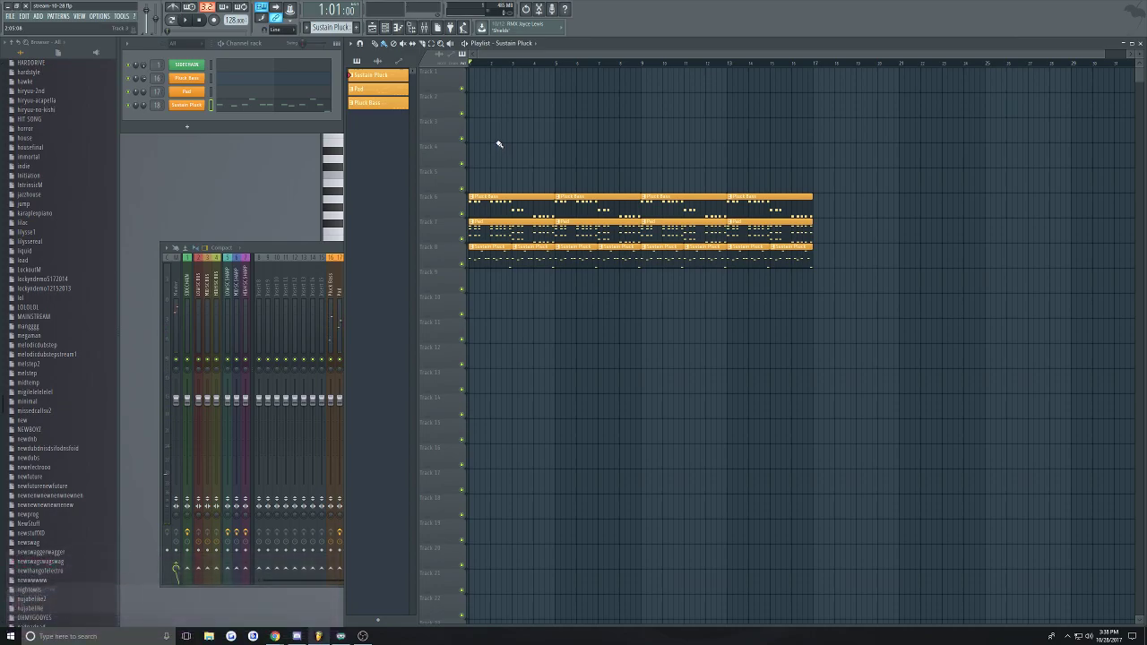
{"action": "key", "text": "space"}
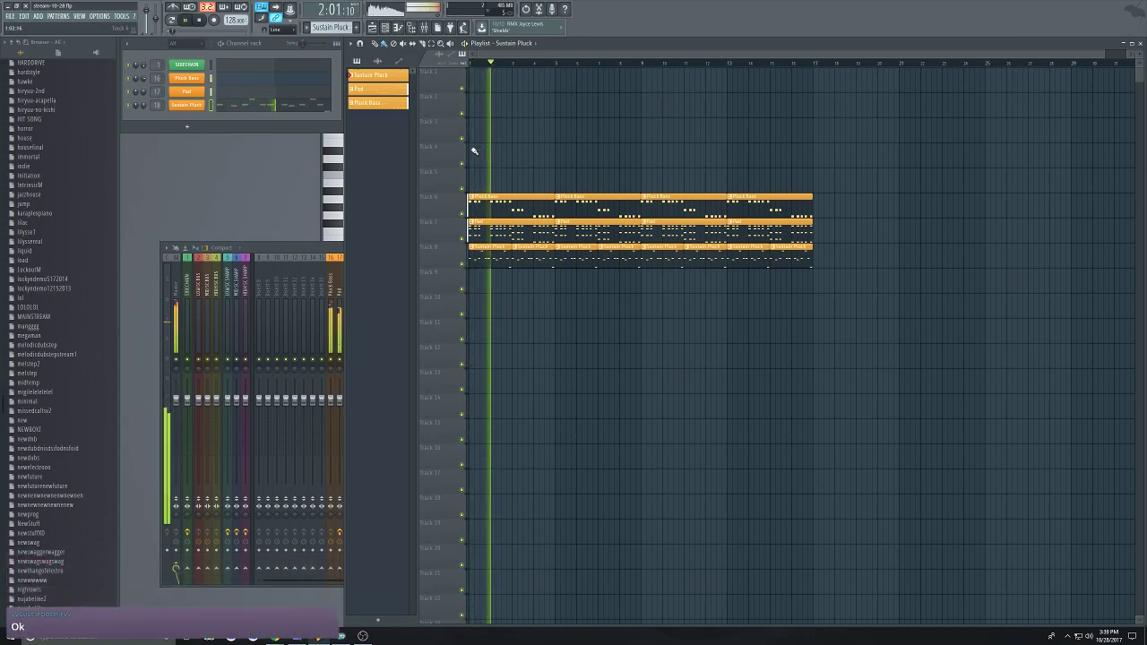
{"action": "key", "text": "space"}
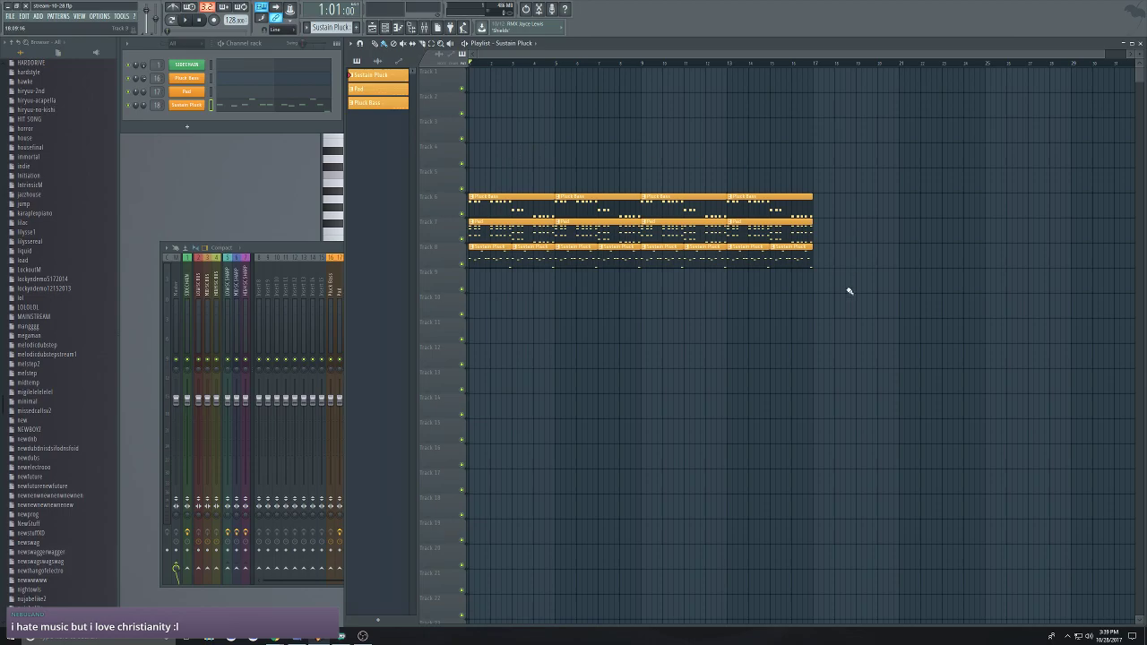
{"action": "left_click_drag", "start_coordinate": [865, 318], "coordinate": [440, 145]}
{"action": "left_click", "coordinate": [577, 157]}
{"action": "right_click", "coordinate": [604, 162]}
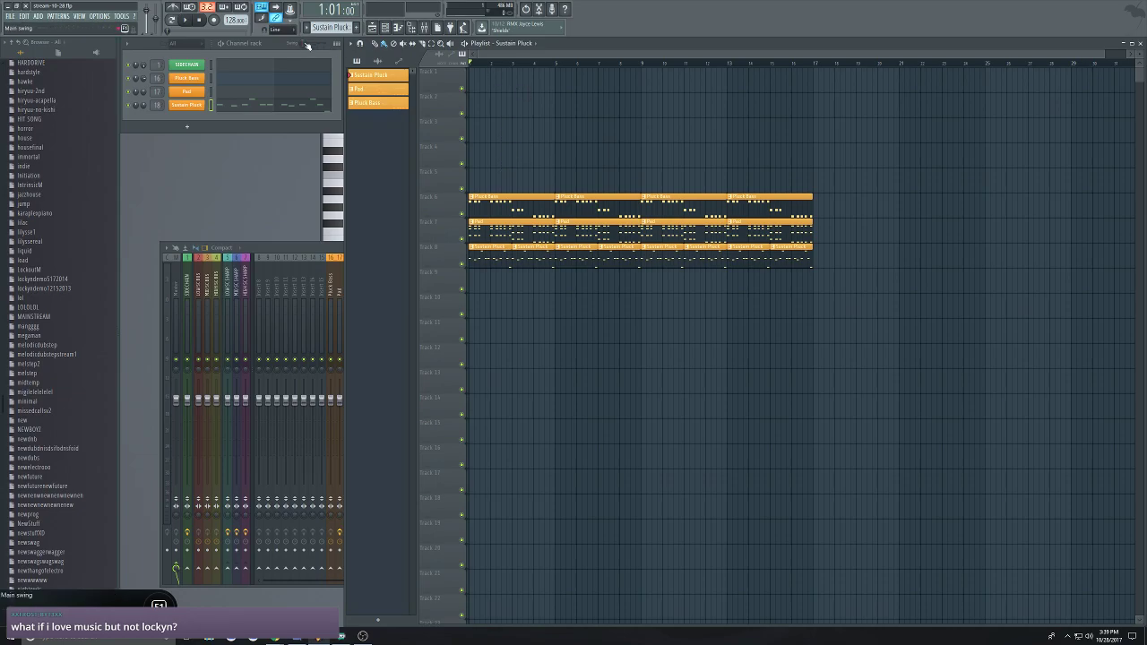
{"action": "key", "text": "ctrl+s"}
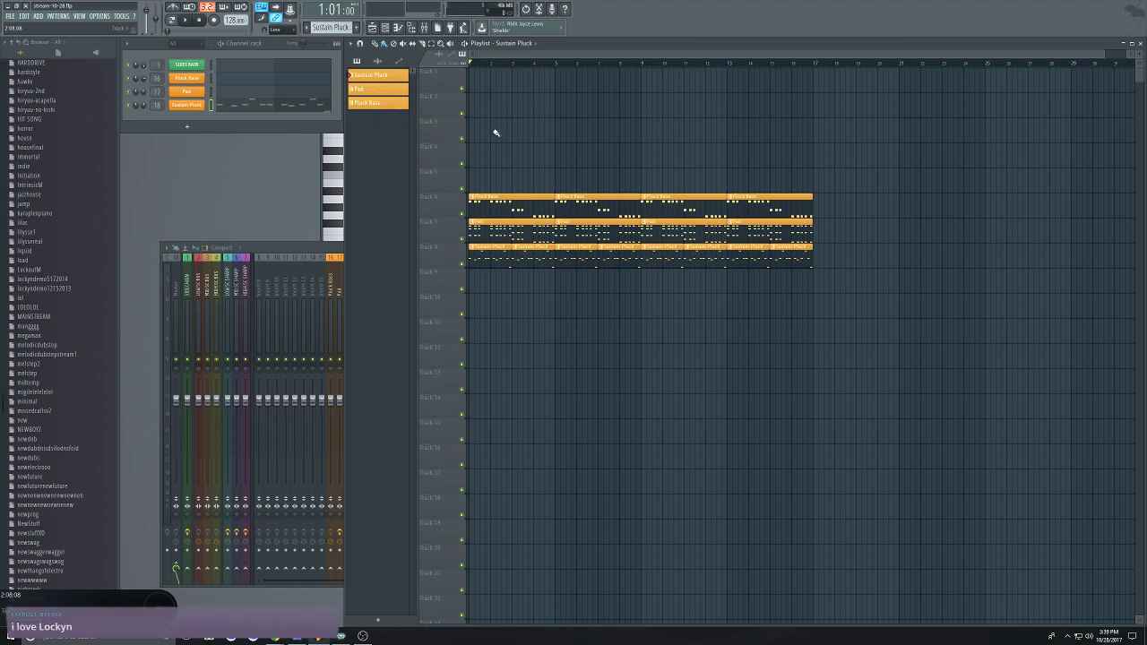
Bring the mixer in front of the playlist and play the song to check the insert levels
{"action": "left_click", "coordinate": [303, 246]}
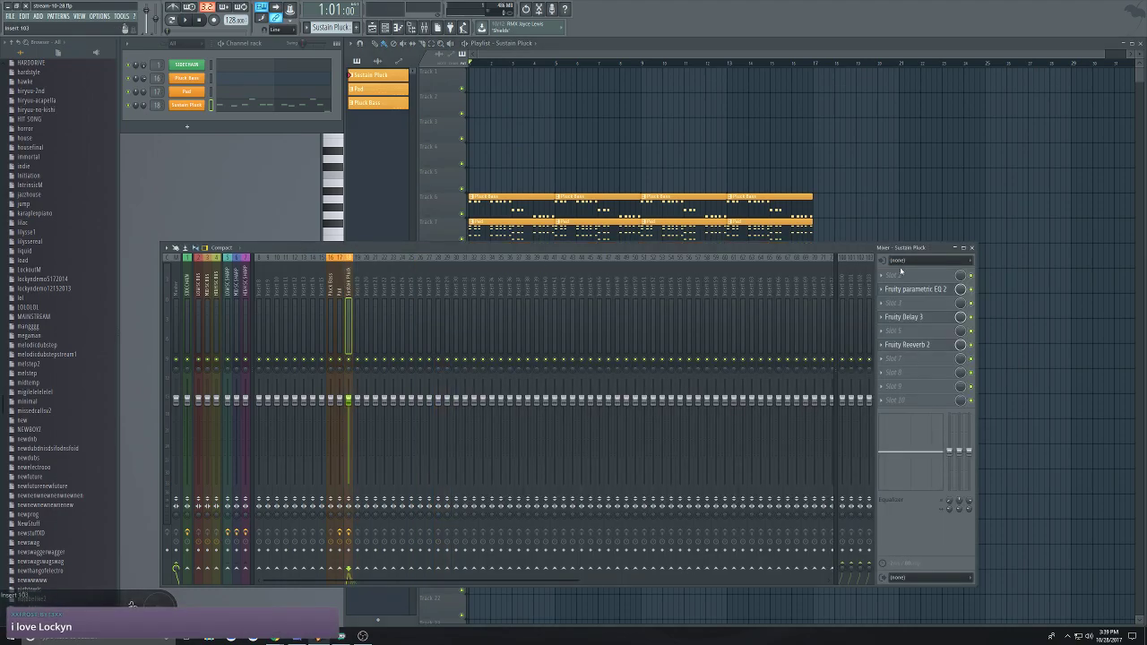
{"action": "left_click_drag", "start_coordinate": [797, 251], "coordinate": [793, 202]}
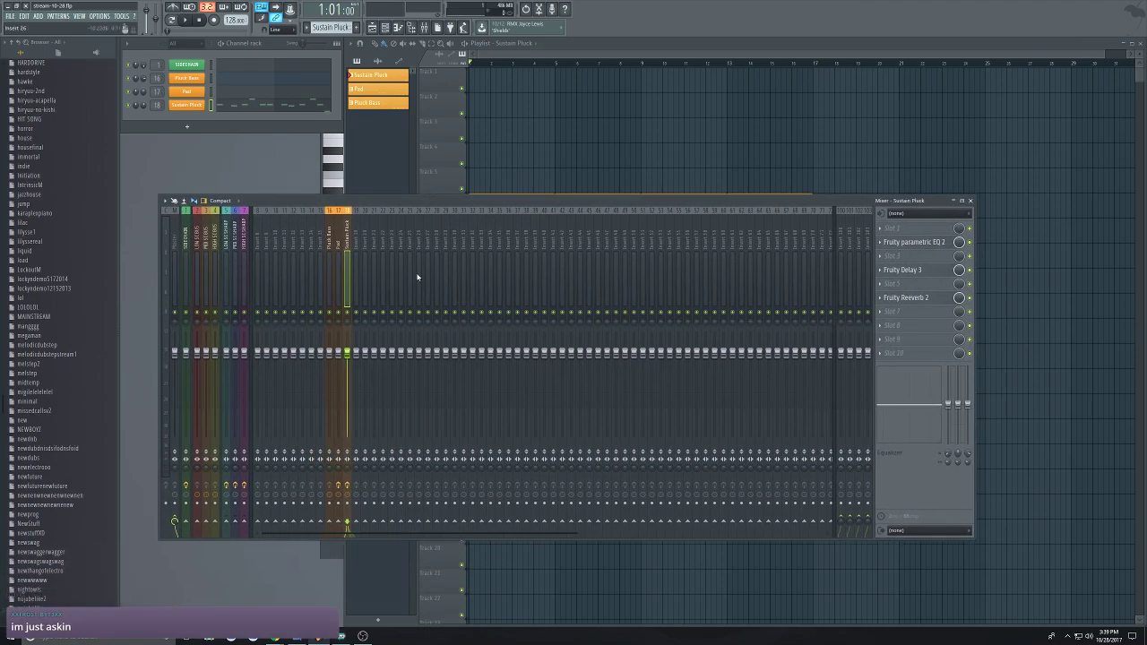
{"action": "left_click_drag", "start_coordinate": [555, 207], "coordinate": [556, 235]}
{"action": "key", "text": "space"}
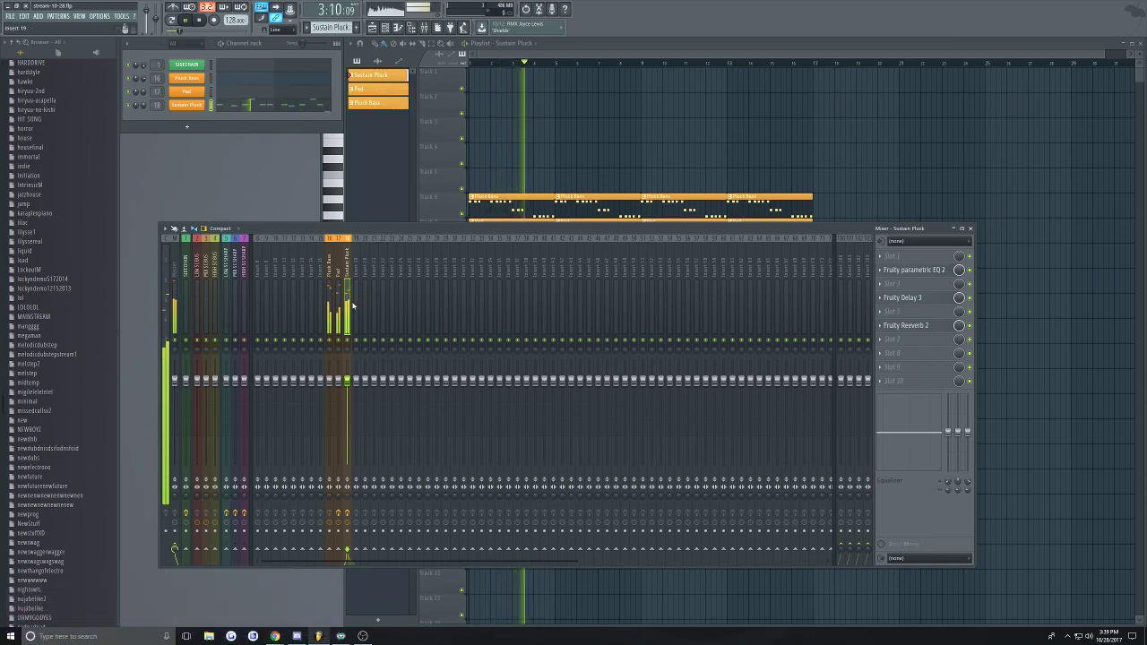
{"action": "key", "text": "space"}
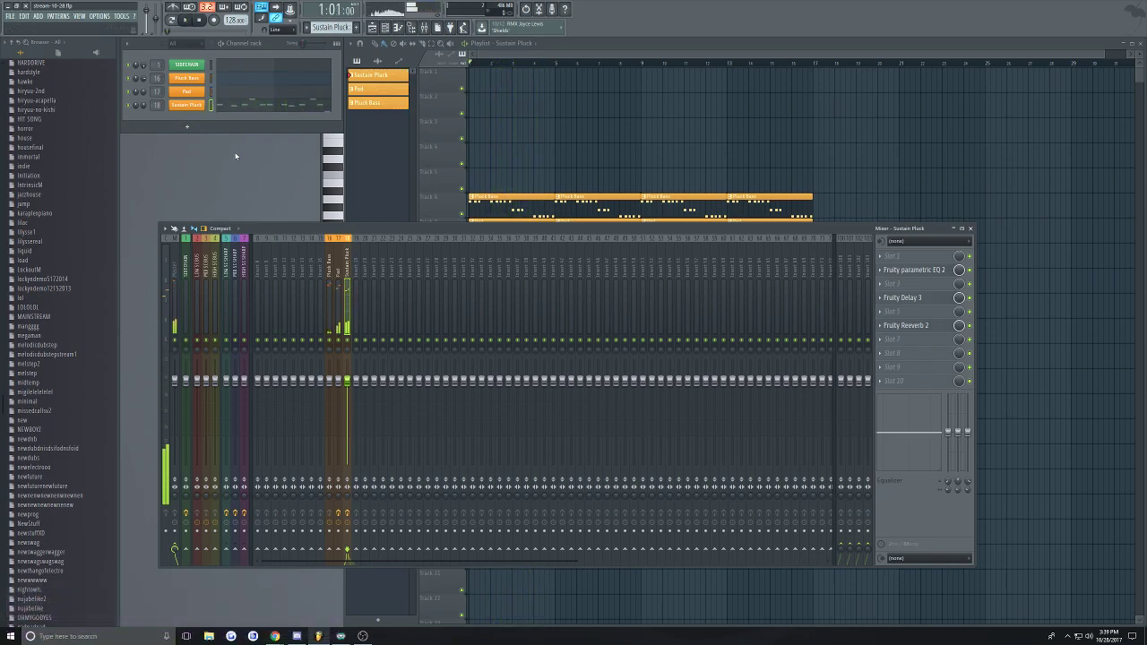
Route the Pluck Bass mixer track only to the LOW SC SHARP bus
{"action": "left_click", "coordinate": [328, 269]}
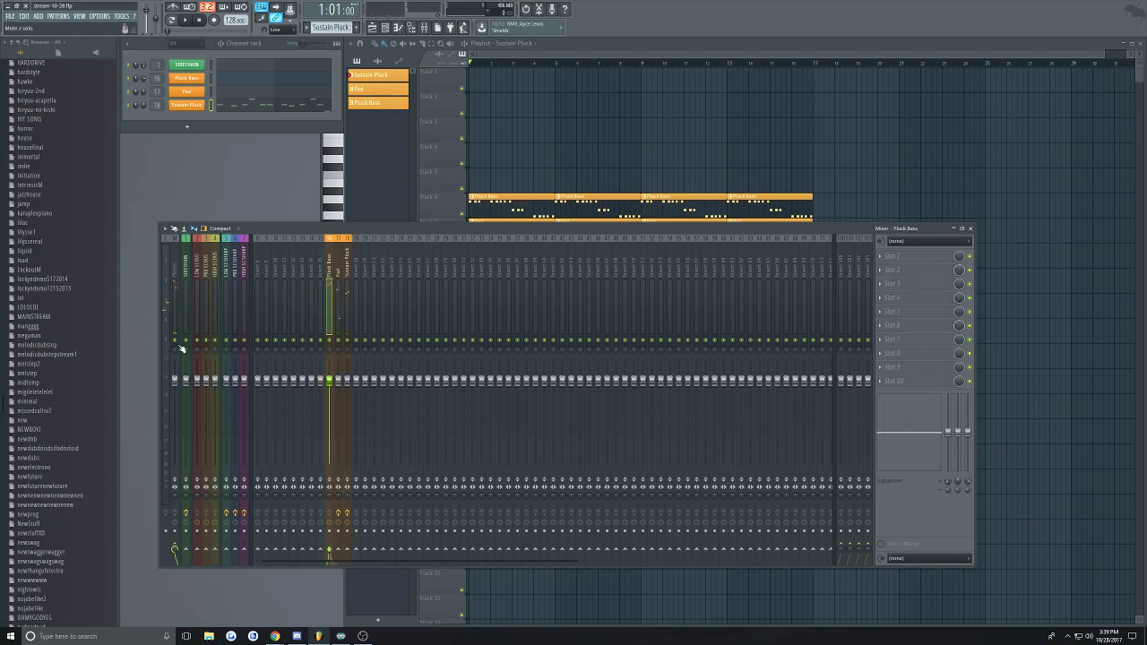
{"action": "left_click", "coordinate": [226, 550]}
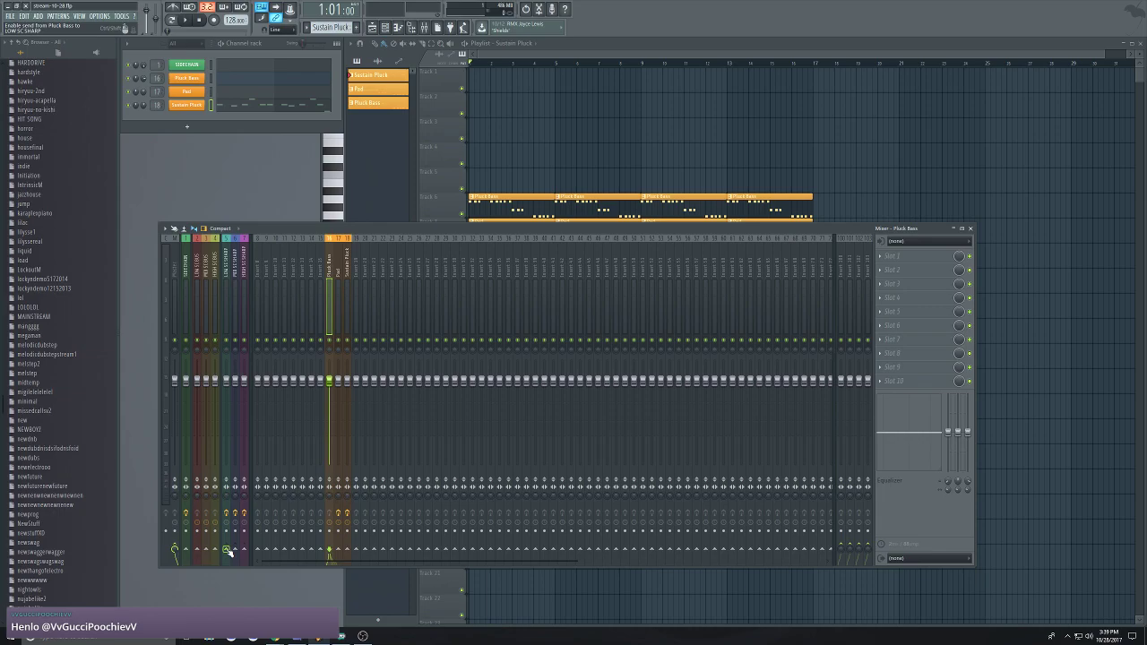
{"action": "right_click", "coordinate": [228, 551]}
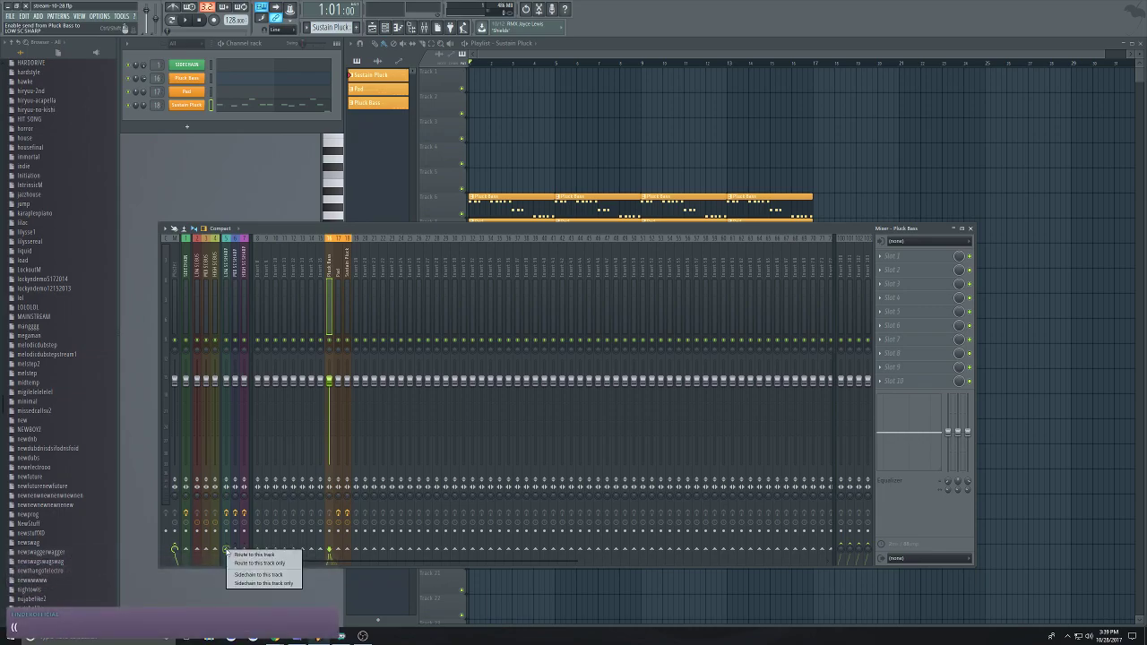
{"action": "left_click", "coordinate": [269, 563]}
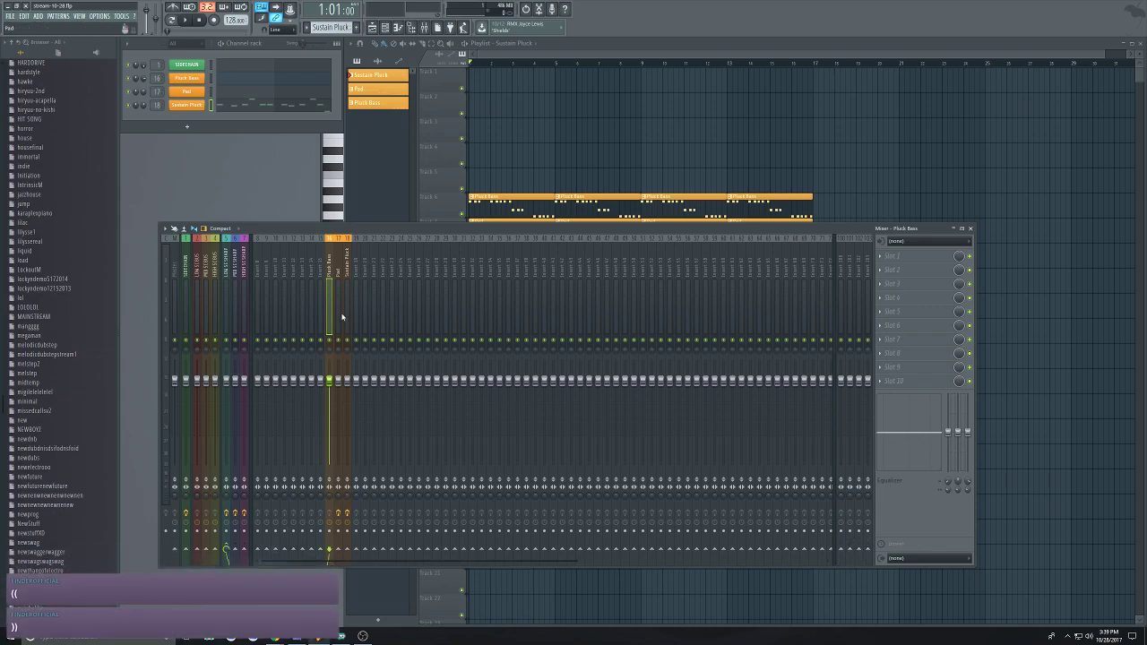
Route the Pad mixer track only to the MID SC SHARP bus
{"action": "left_click", "coordinate": [339, 320]}
{"action": "right_click", "coordinate": [236, 557]}
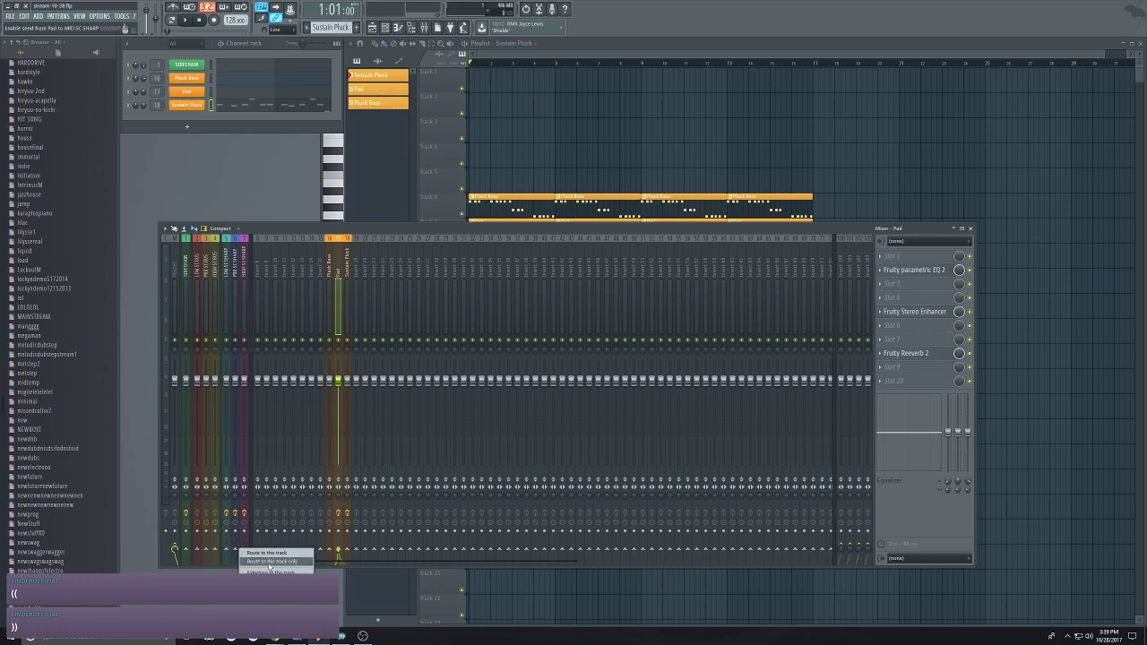
{"action": "left_click", "coordinate": [269, 560]}
Play the song briefly and route the Sustain Pluck mixer track only to the MID SC SHARP bus
{"action": "left_click", "coordinate": [348, 269]}
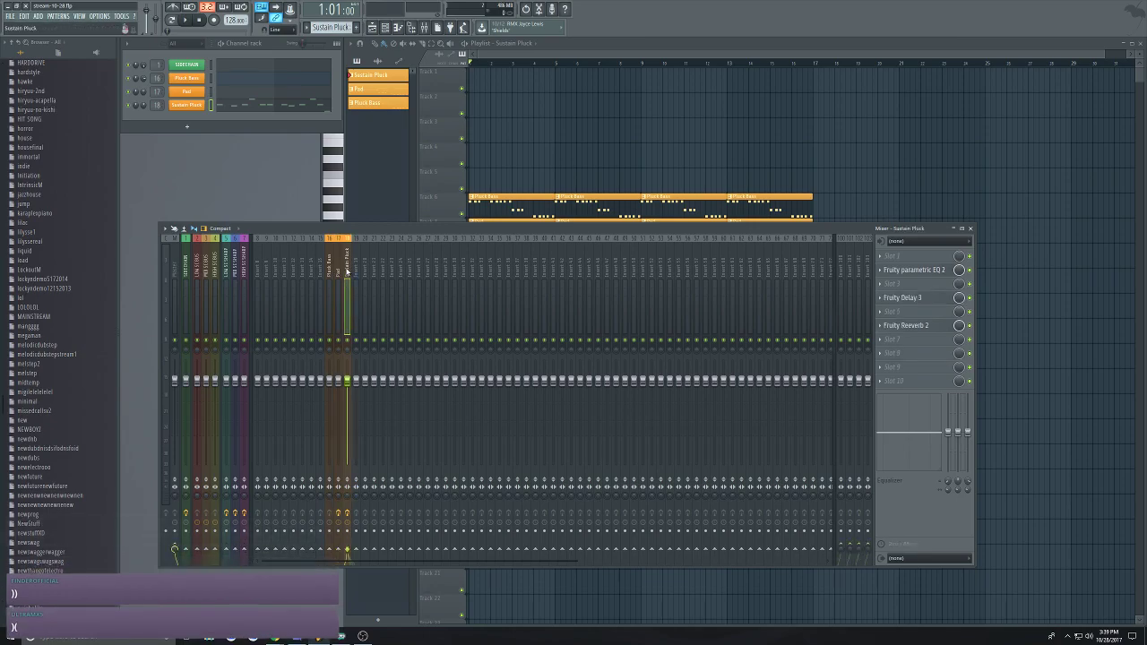
{"action": "key", "text": "space"}
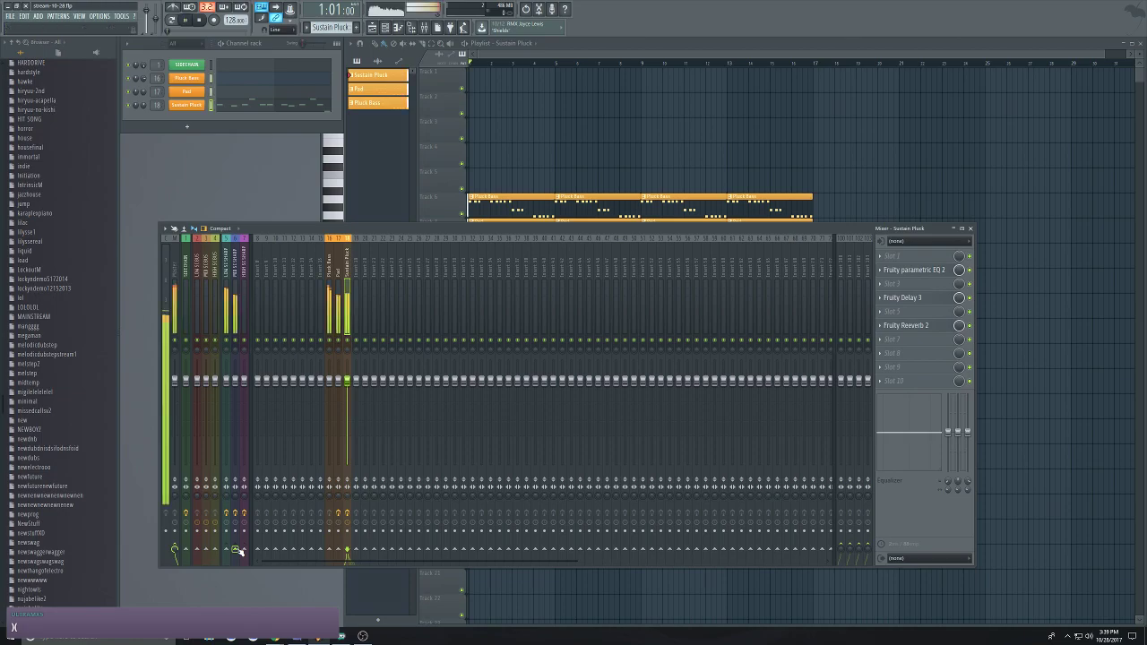
{"action": "key", "text": "space"}
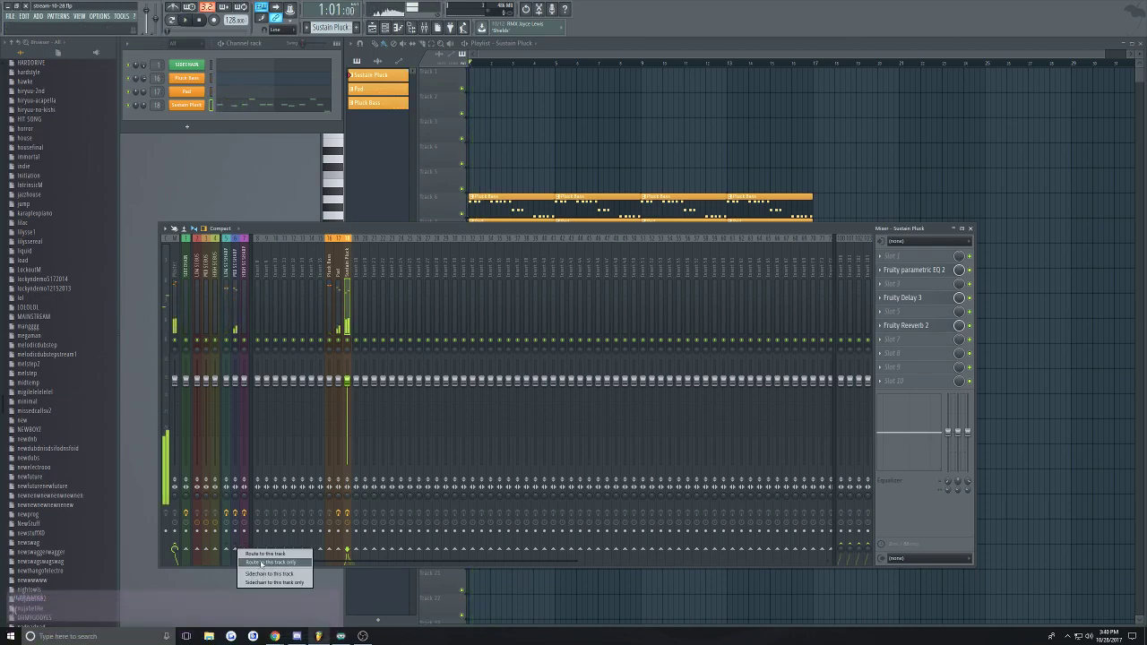
Show the SIDECHAIN mixer track's effects and open the SIDECHAIN channel's sampler settings
{"action": "left_click", "coordinate": [185, 279]}
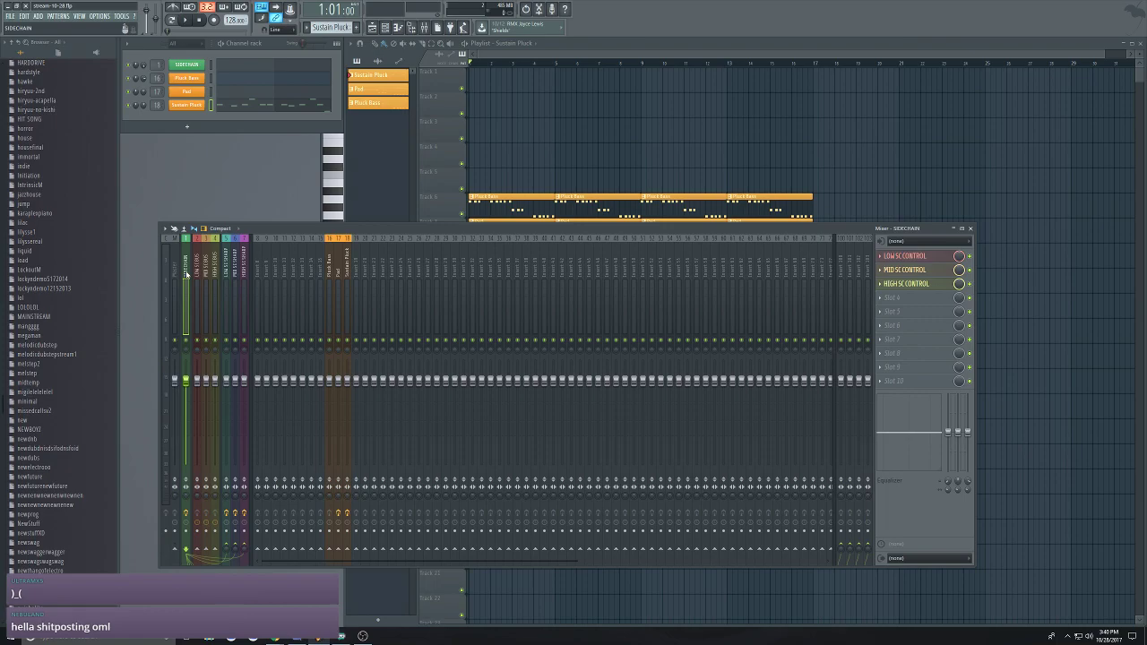
{"action": "left_click", "coordinate": [186, 65]}
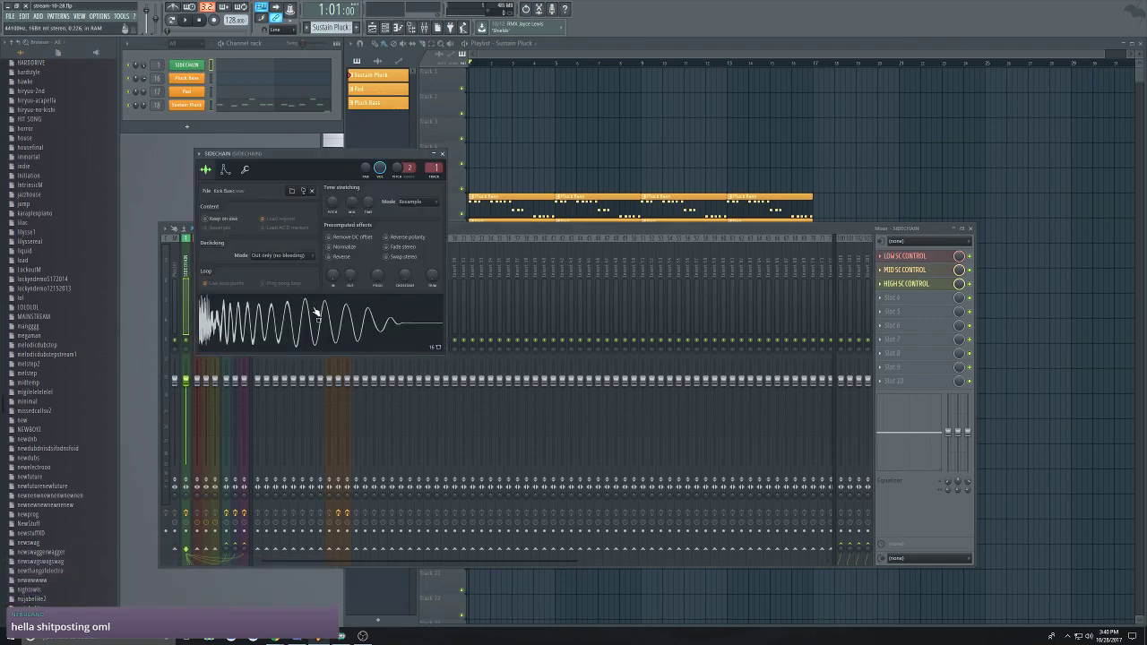
Close the SIDECHAIN channel settings and look over the SC BUS tracks in the mixer
{"action": "left_click", "coordinate": [442, 155]}
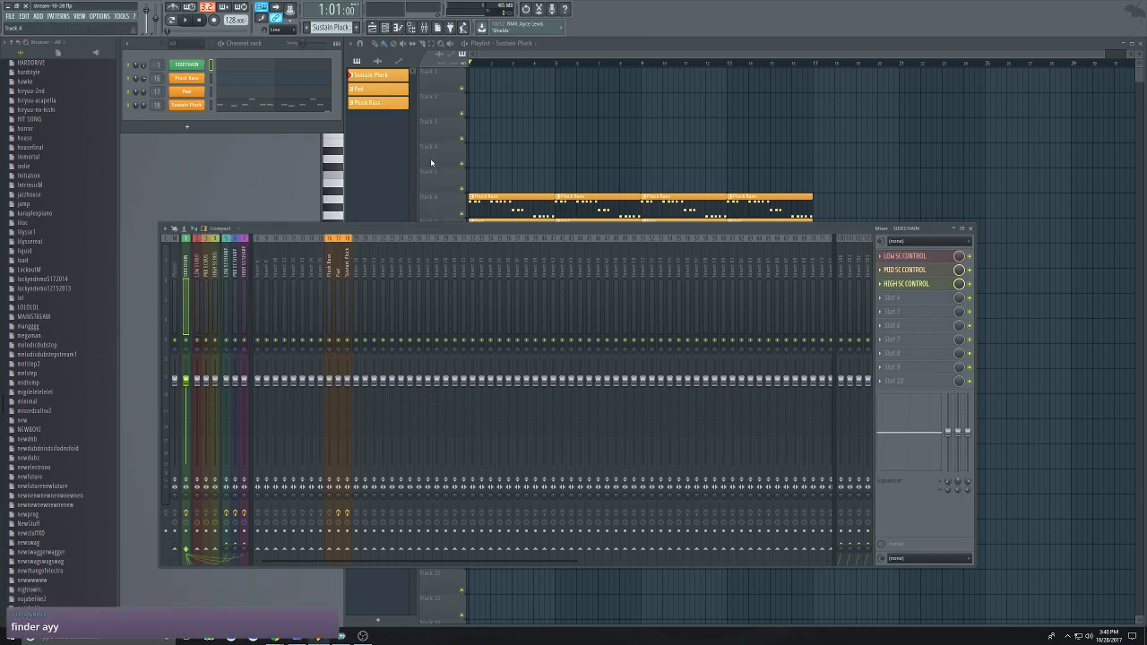
{"action": "left_click", "coordinate": [214, 274]}
{"action": "left_click", "coordinate": [207, 274]}
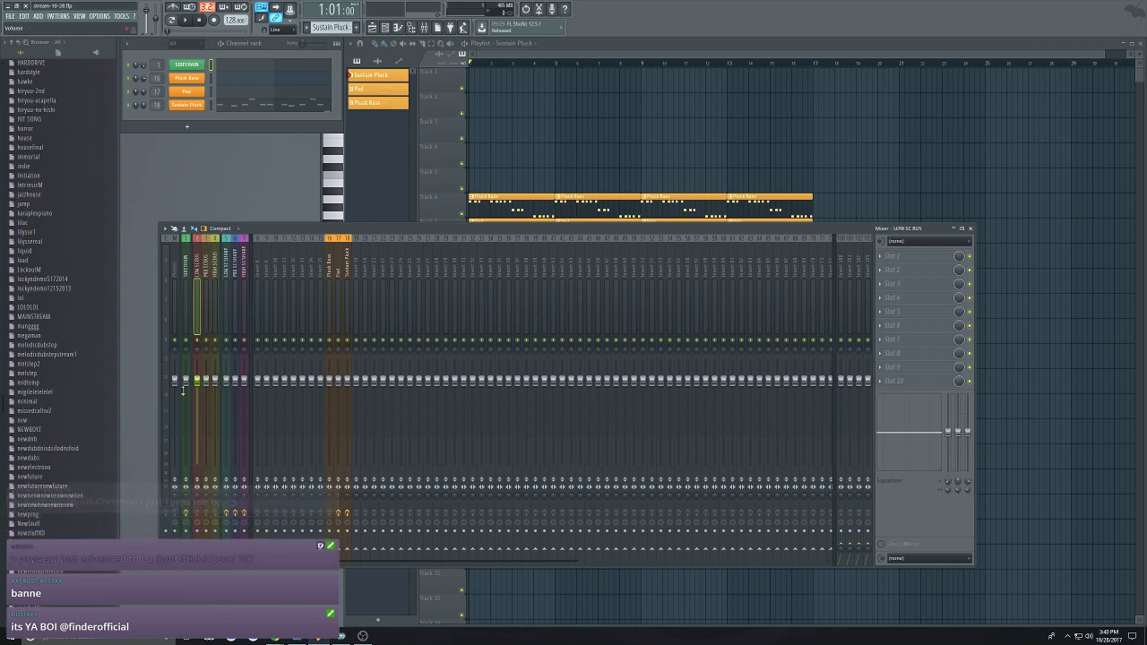
{"action": "left_click", "coordinate": [200, 425]}
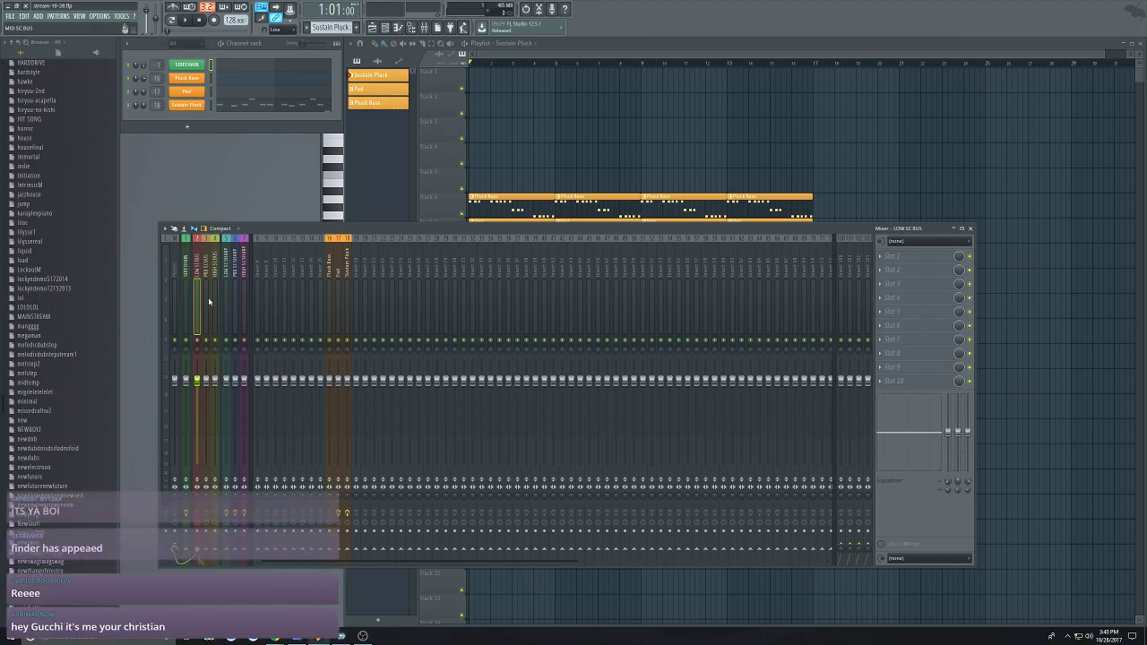
Examine the LOW SHARP LIMITER on the LOW SC SHARP mixer track, then close it
{"action": "left_click", "coordinate": [225, 277]}
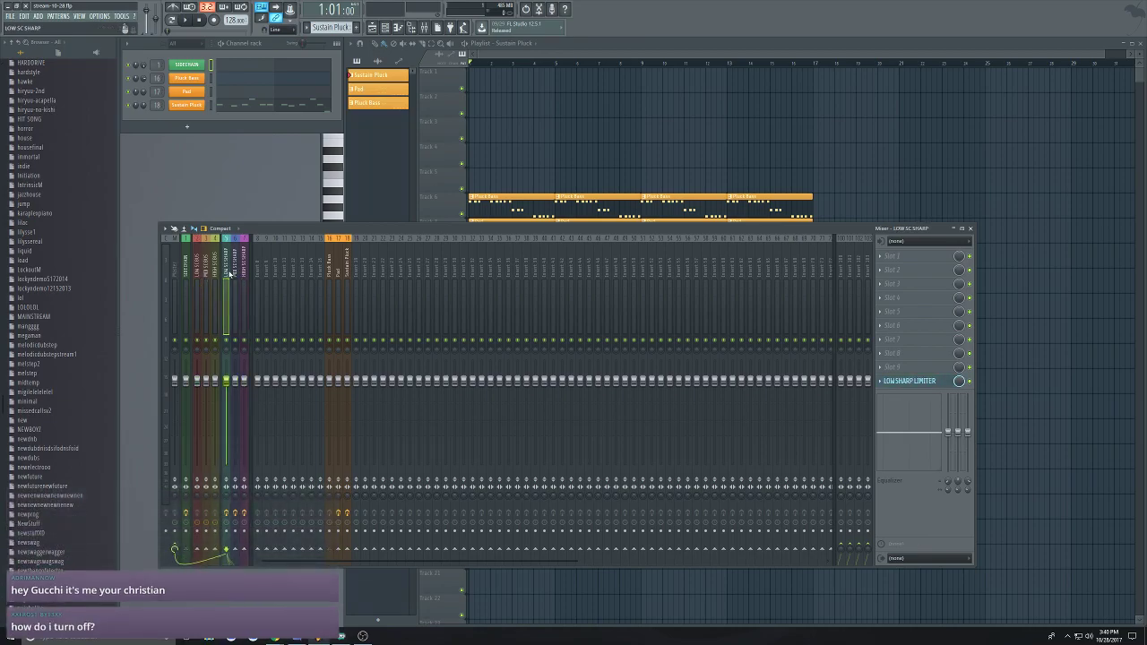
{"action": "left_click", "coordinate": [926, 381]}
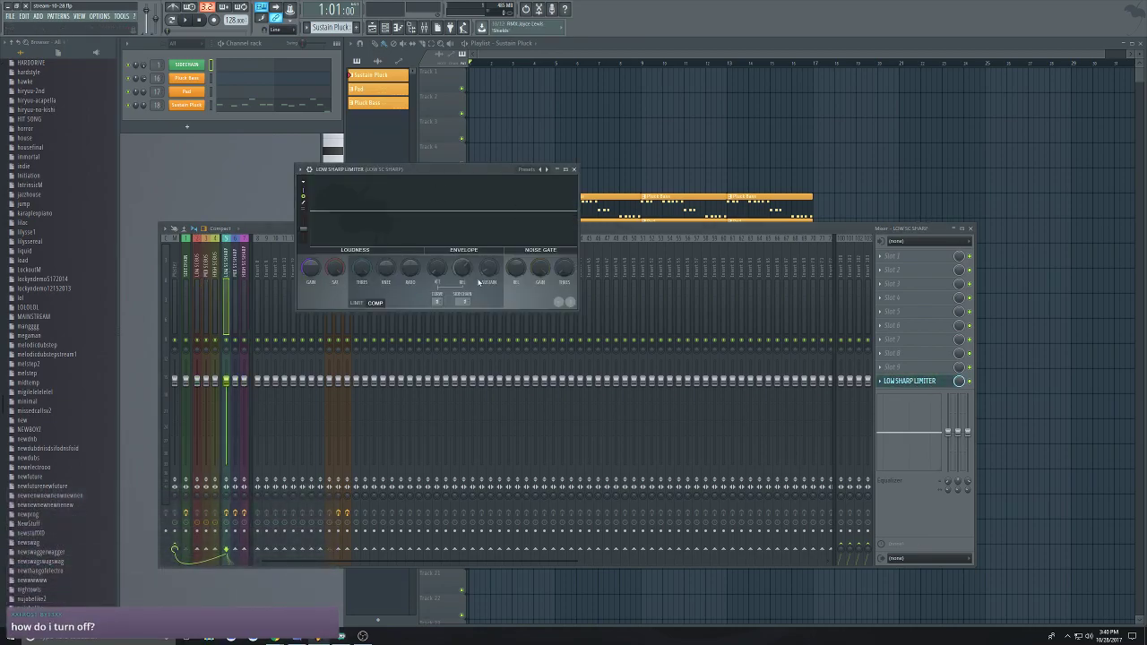
{"action": "left_click_drag", "start_coordinate": [414, 170], "coordinate": [448, 242]}
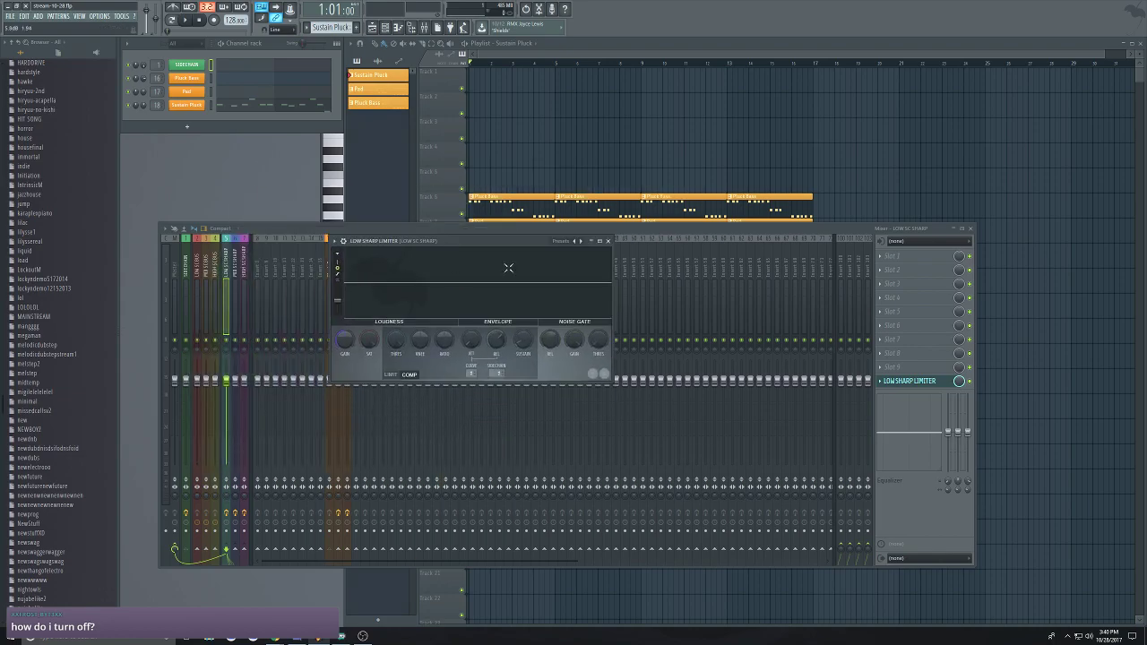
{"action": "left_click", "coordinate": [608, 241]}
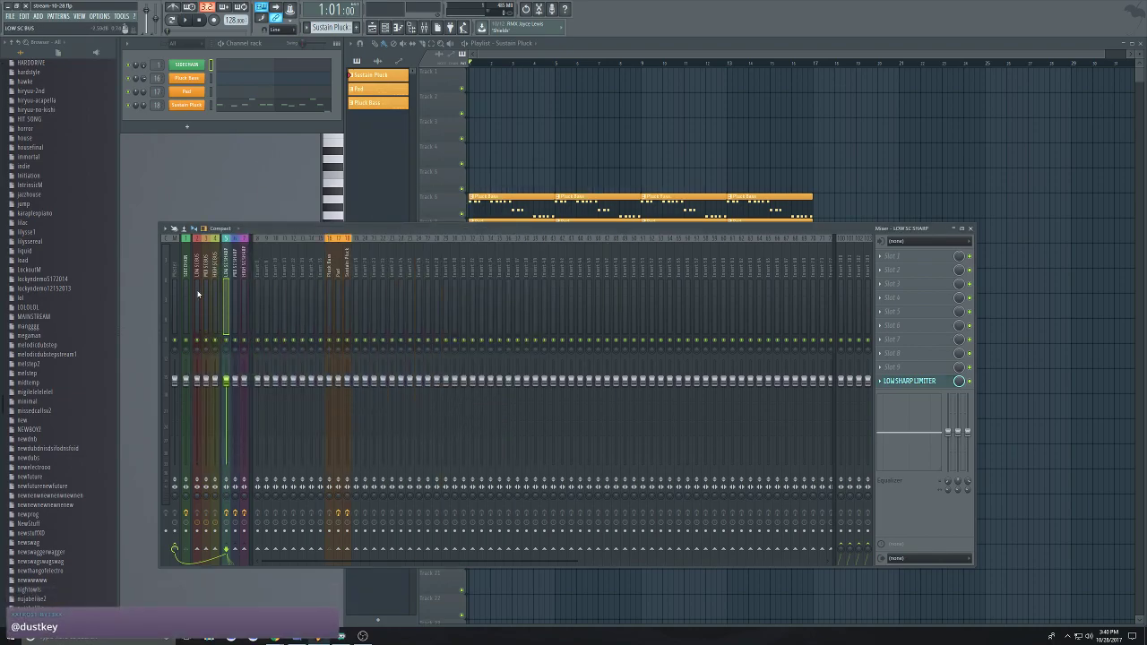
Look over the LOW SC BUS track and several empty insert tracks across the mixer
{"action": "left_click", "coordinate": [243, 275]}
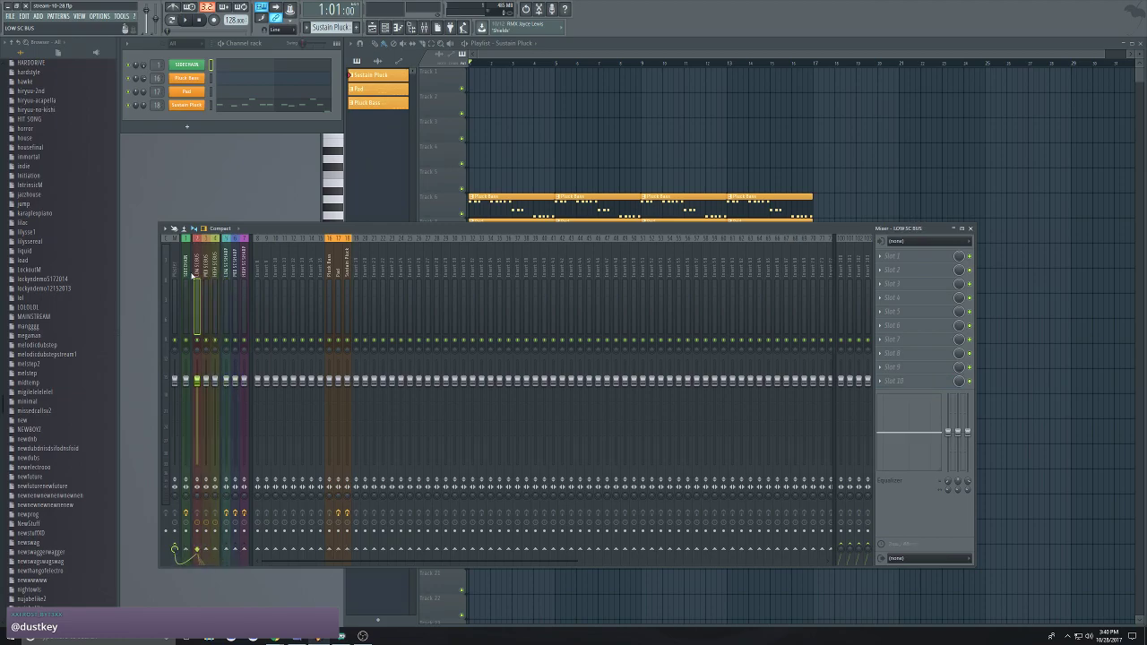
{"action": "left_click", "coordinate": [197, 278]}
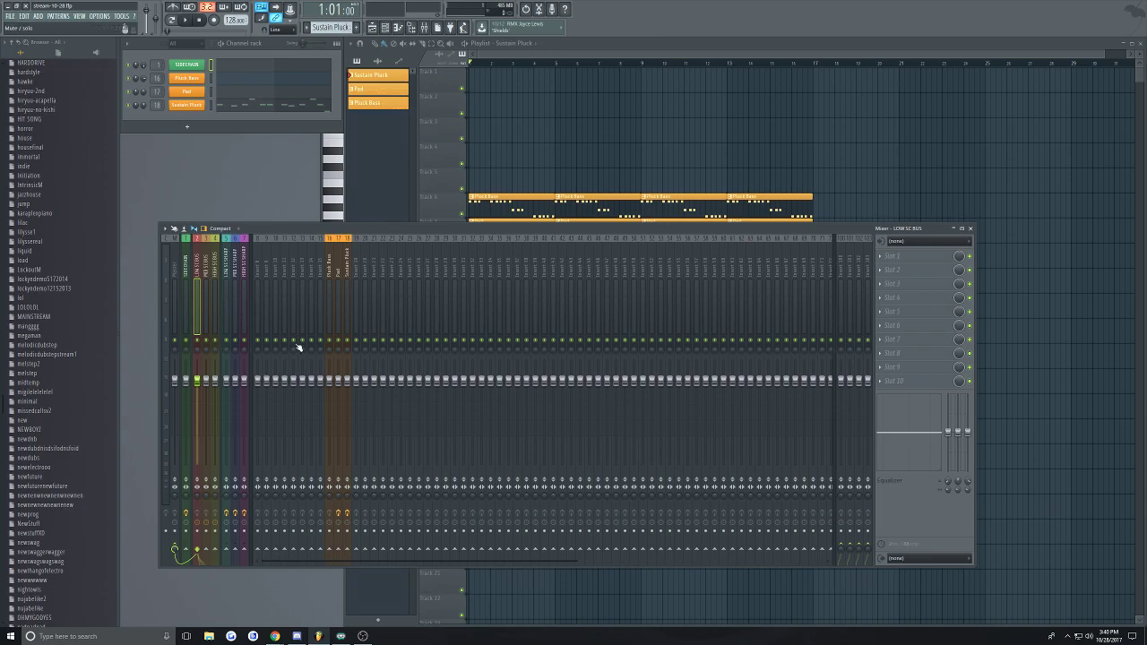
{"action": "left_click", "coordinate": [392, 278]}
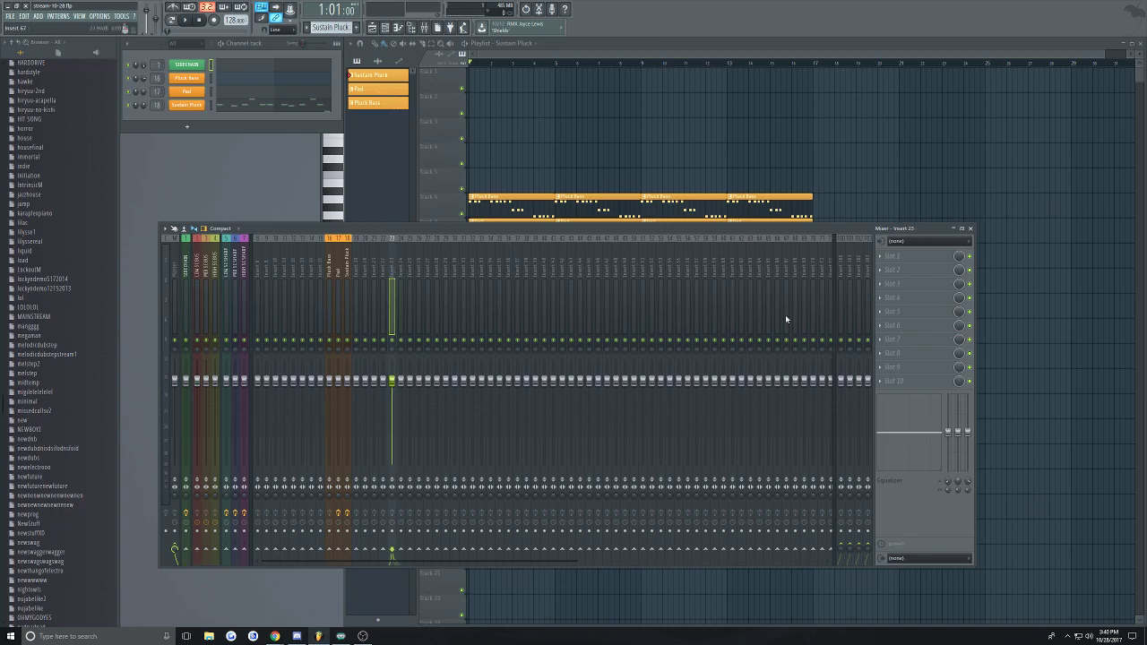
{"action": "left_click", "coordinate": [841, 276]}
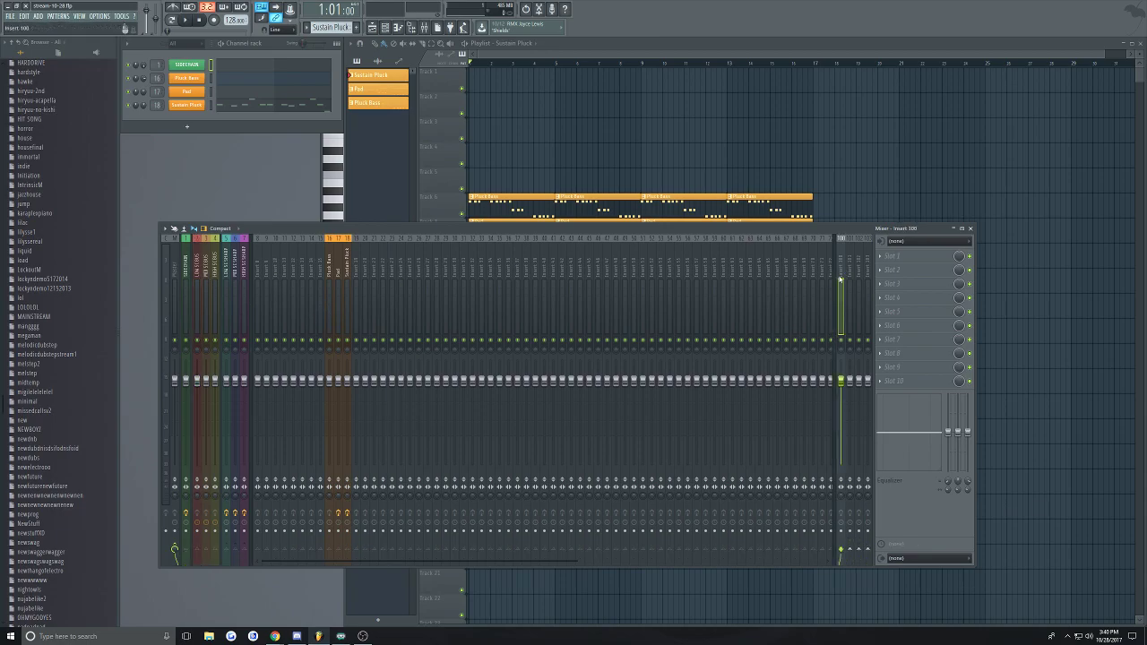
{"action": "left_click", "coordinate": [821, 277]}
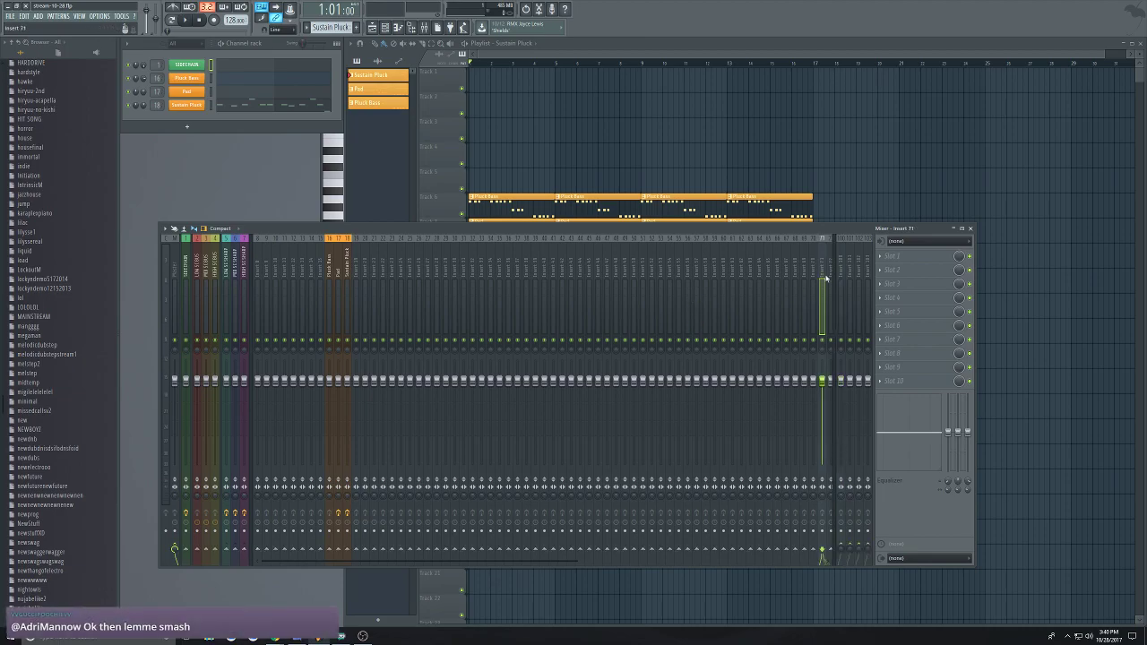
{"action": "left_click", "coordinate": [303, 278]}
{"action": "left_click", "coordinate": [355, 269]}
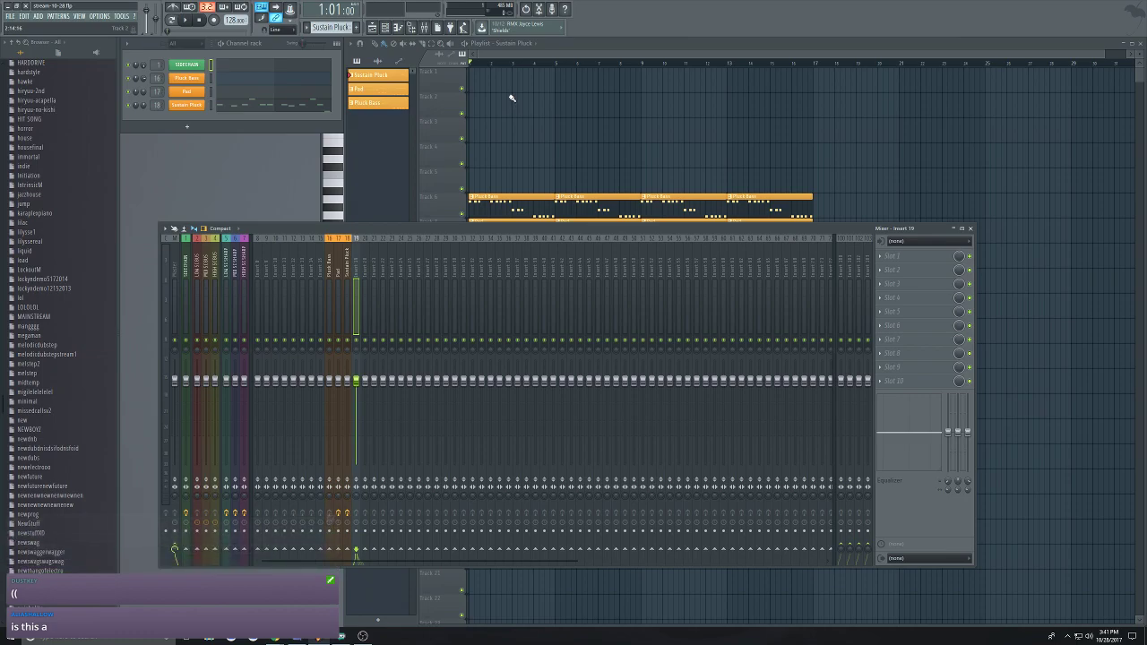
Bring the playlist forward, highlight all the arranged clips, clear the selection and briefly play the arrangement
{"action": "left_click", "coordinate": [505, 52]}
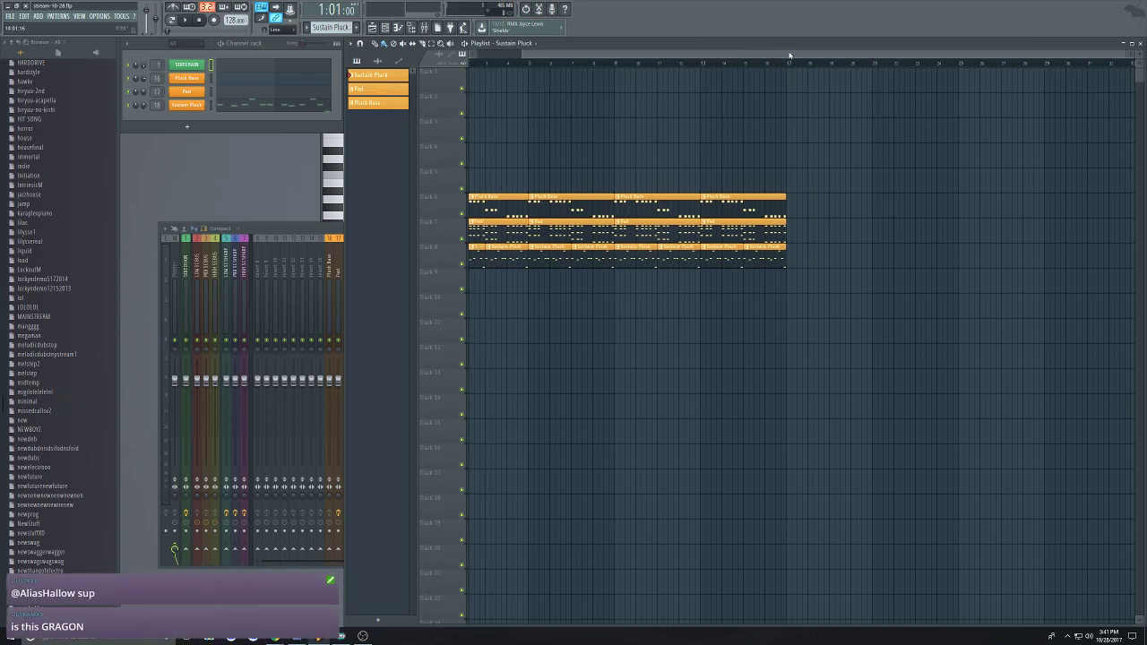
{"action": "left_click_drag", "start_coordinate": [862, 317], "coordinate": [412, 160]}
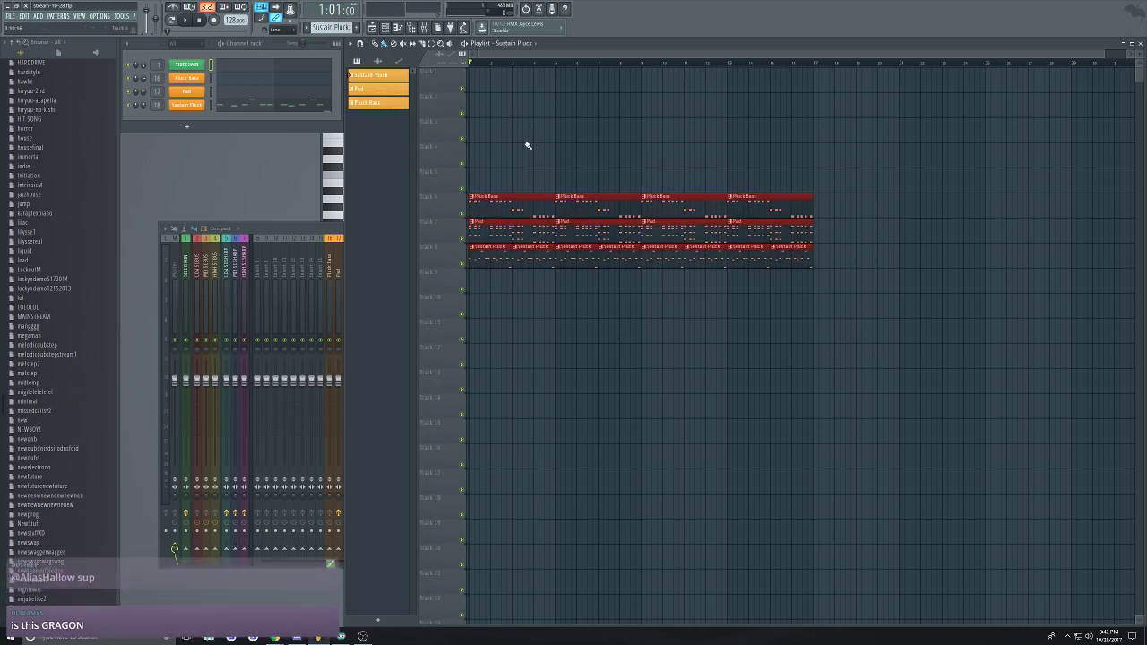
{"action": "left_click", "coordinate": [527, 150]}
{"action": "left_click", "coordinate": [184, 19]}
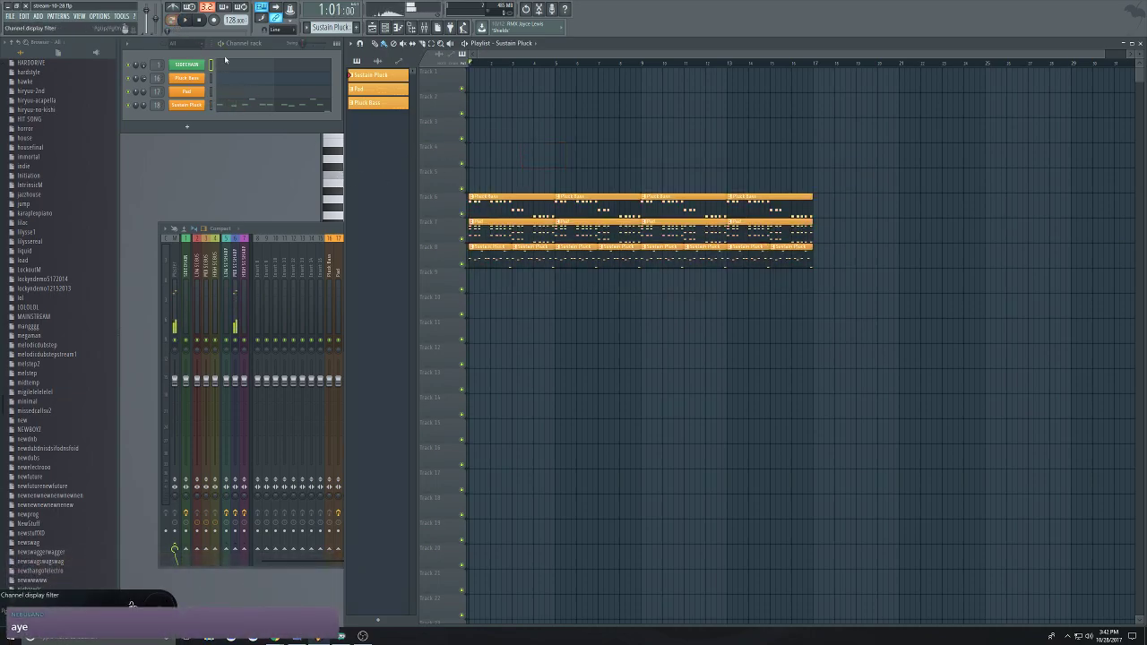
Return to the mixer and inspect the effects on the Sustain Pluck and SIDECHAIN tracks
{"action": "double_click", "coordinate": [283, 225]}
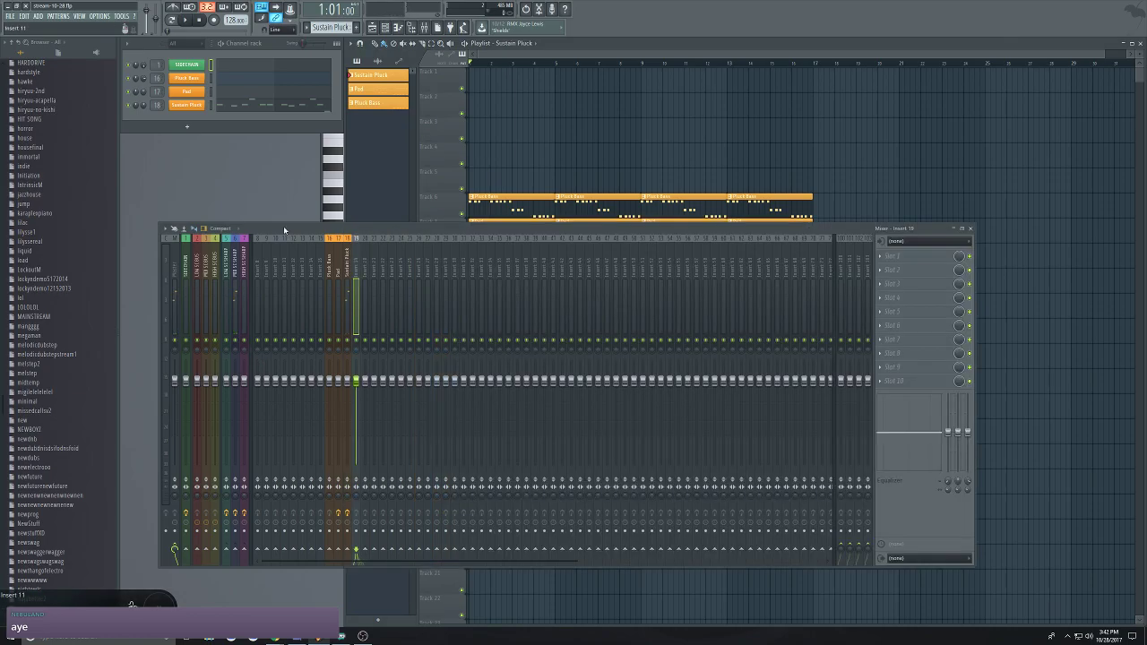
{"action": "left_click", "coordinate": [347, 272]}
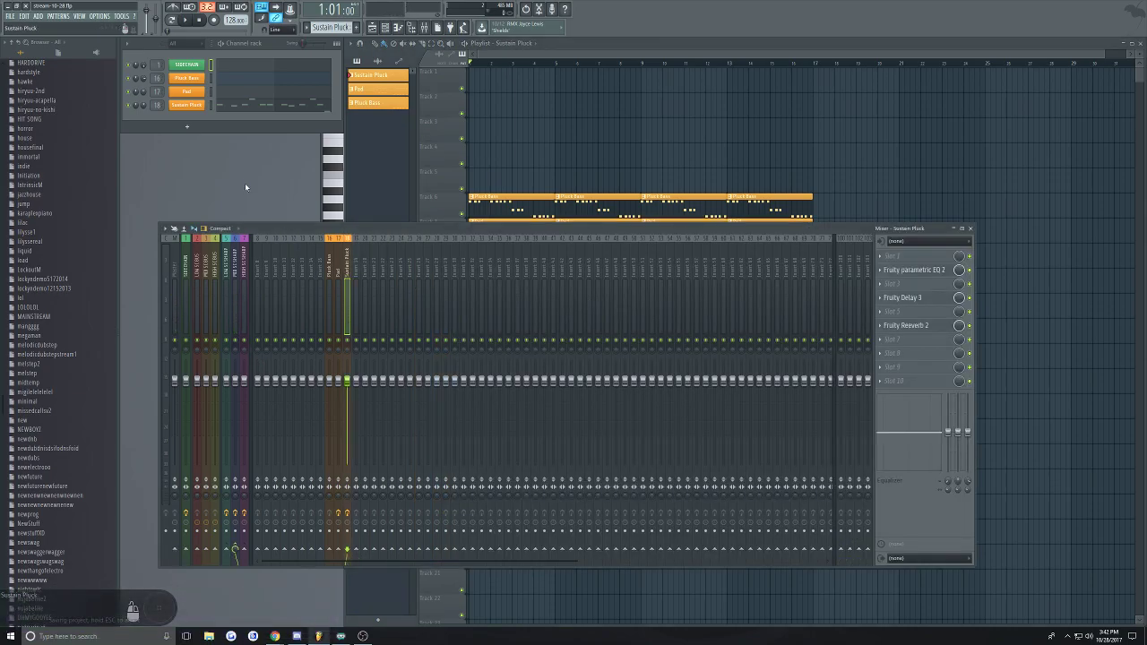
{"action": "left_click", "coordinate": [186, 261]}
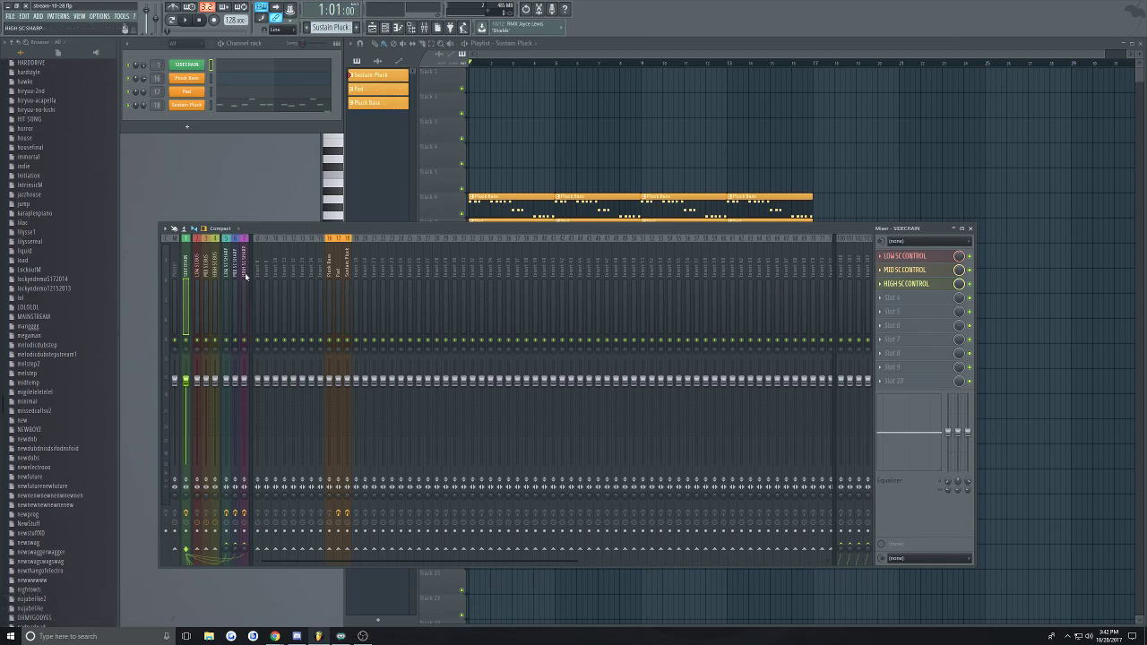
Start playback and add a new green pattern named SIDECHAIN
{"action": "key", "text": "space"}
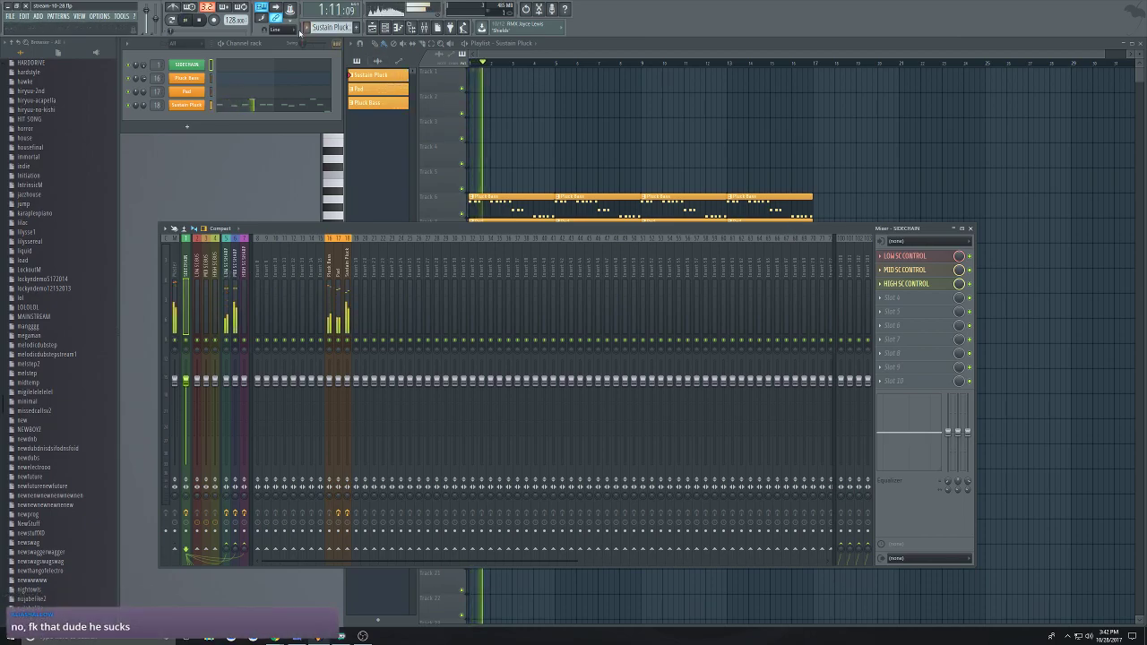
{"action": "left_click", "coordinate": [330, 27]}
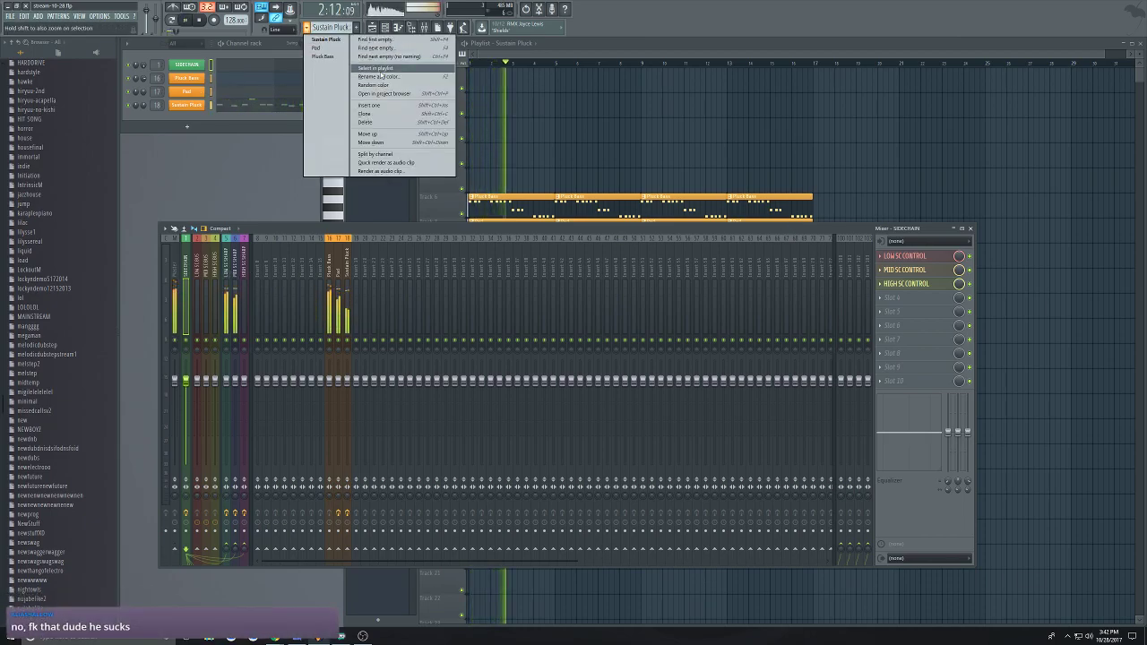
{"action": "left_click", "coordinate": [360, 48]}
{"action": "left_click", "coordinate": [376, 33]}
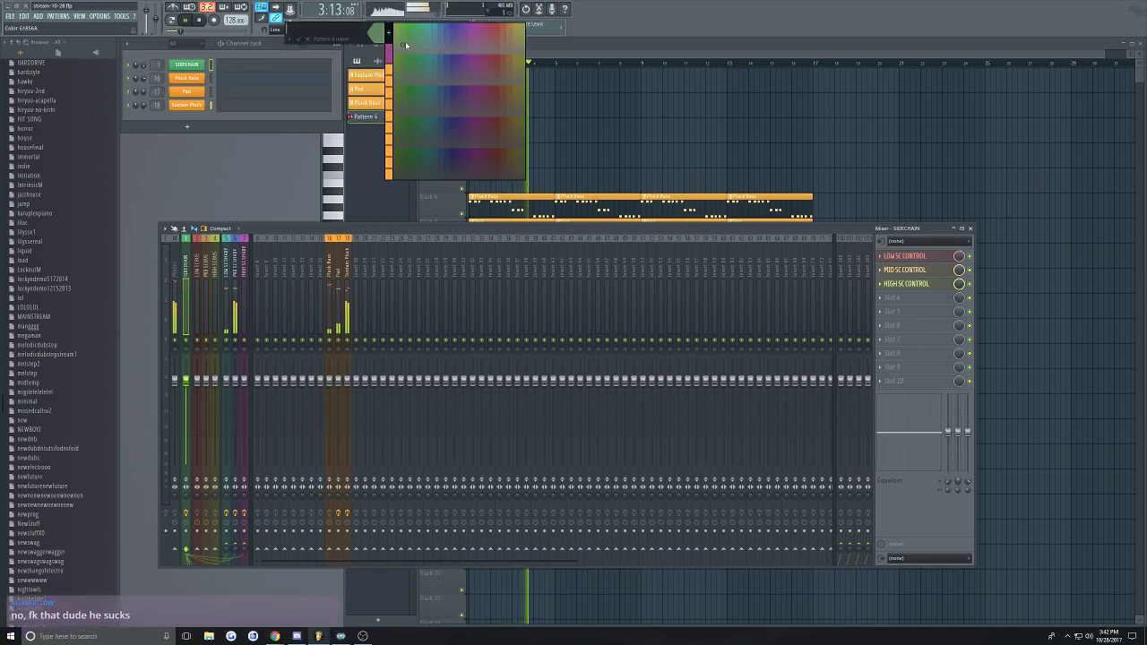
{"action": "left_click", "coordinate": [414, 31]}
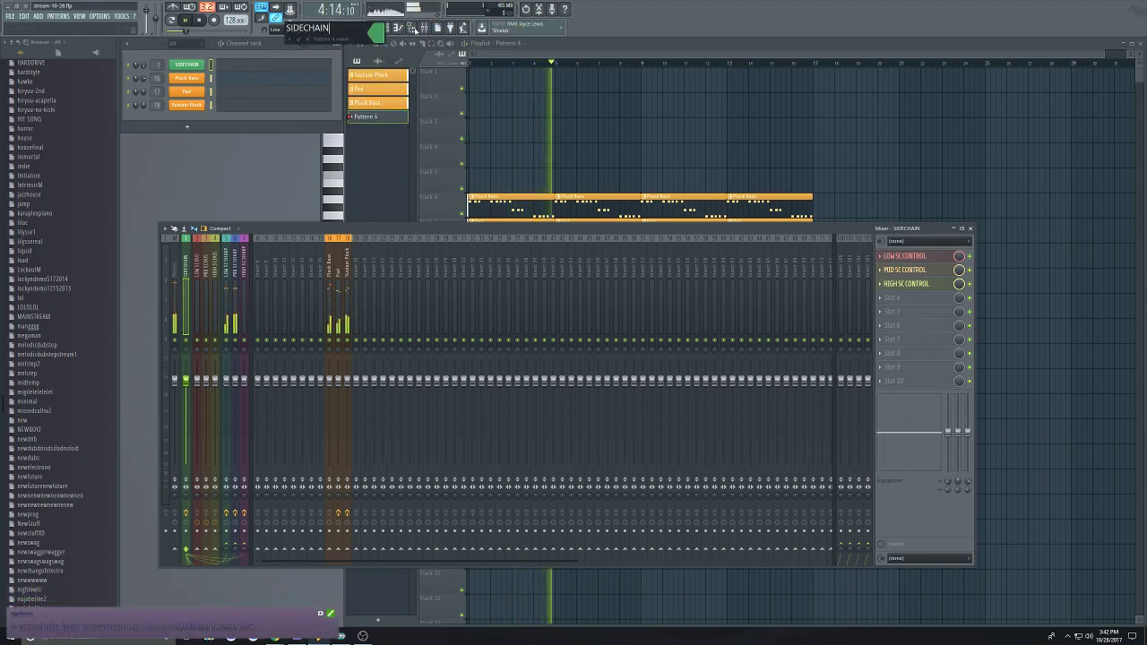
{"action": "key", "text": "Return"}
Fill the SIDECHAIN channel on every 4 steps and paint the pattern along playlist Track 1 across the first 16 bars
{"action": "right_click", "coordinate": [202, 65]}
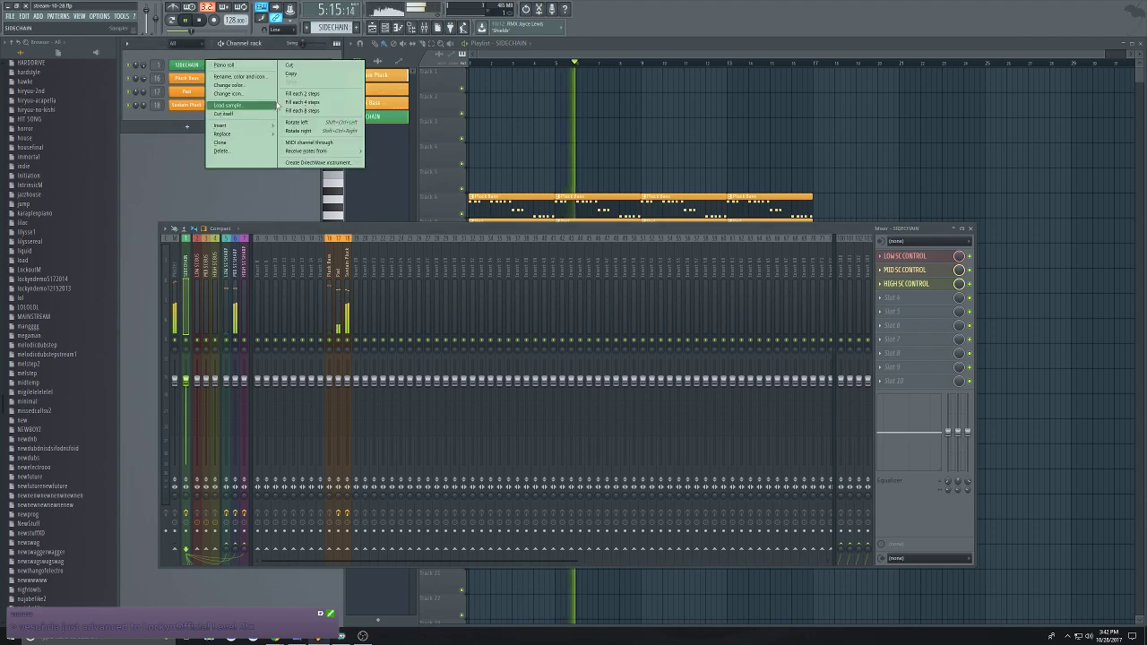
{"action": "left_click", "coordinate": [302, 101]}
{"action": "left_click_drag", "start_coordinate": [470, 79], "coordinate": [811, 80]}
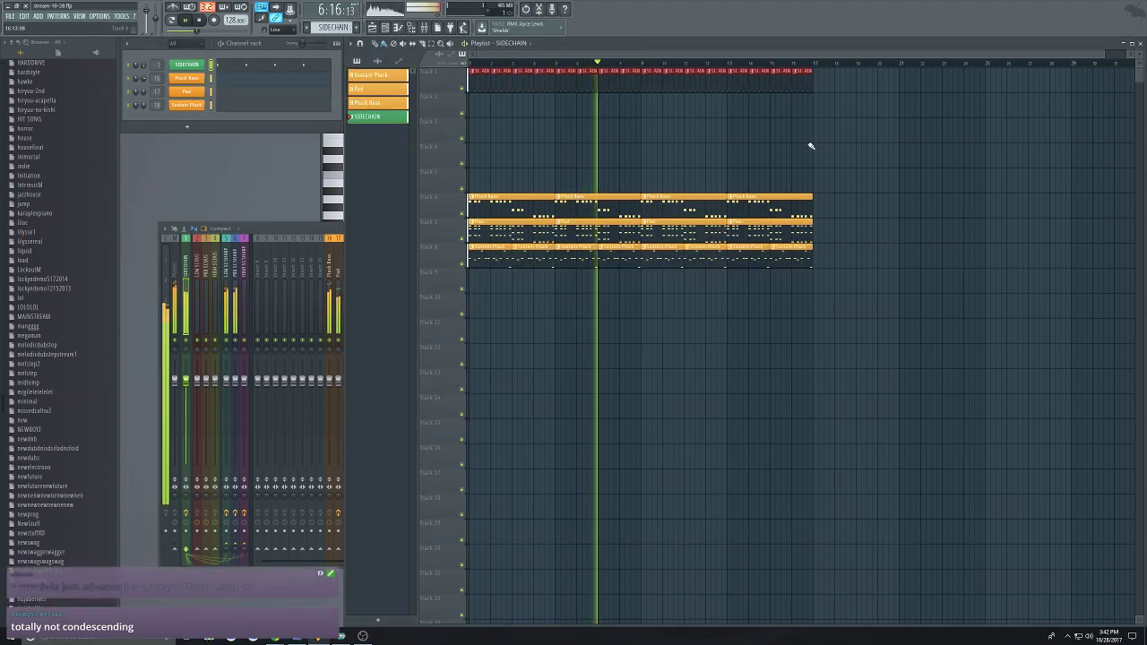
Lower the compressor threshold, raise the ratio and adjust the release on the LOW SHARP LIMITER of the LOW SC SHARP track
{"action": "key", "text": "F9"}
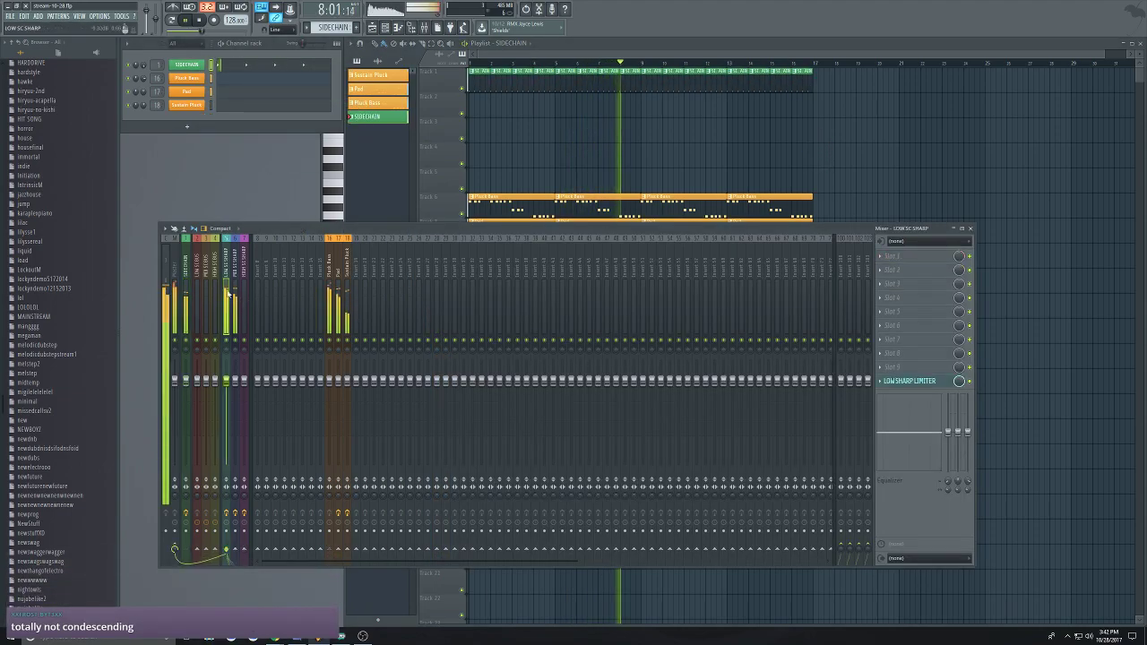
{"action": "left_click", "coordinate": [909, 381]}
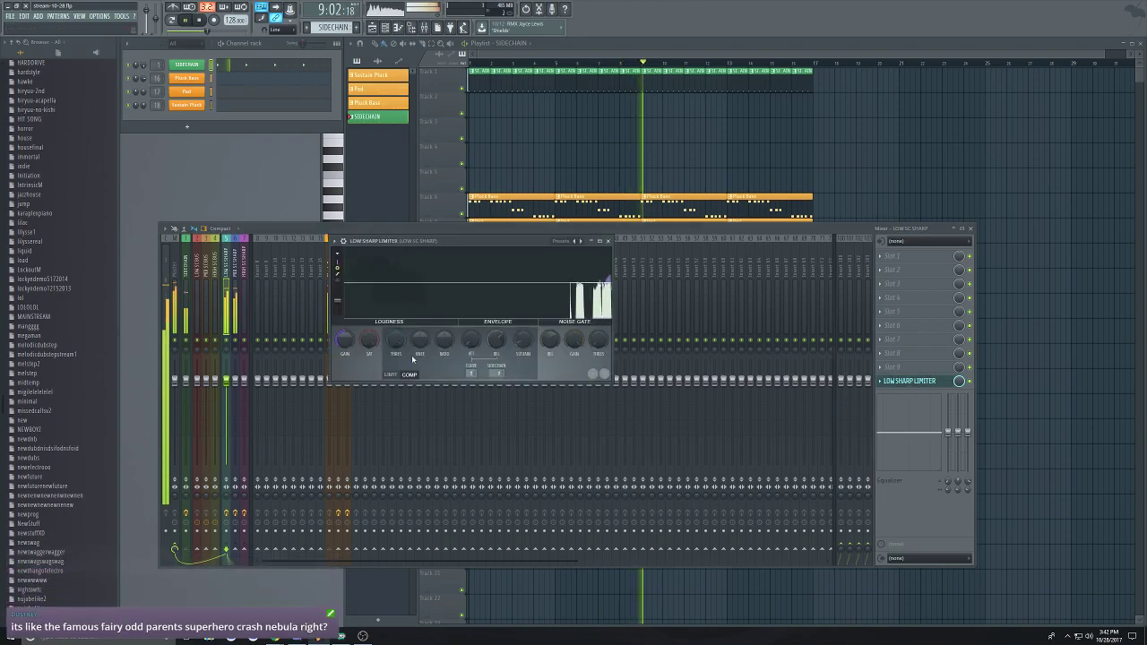
{"action": "left_click_drag", "start_coordinate": [395, 345], "coordinate": [395, 380]}
{"action": "left_click_drag", "start_coordinate": [443, 344], "coordinate": [444, 313]}
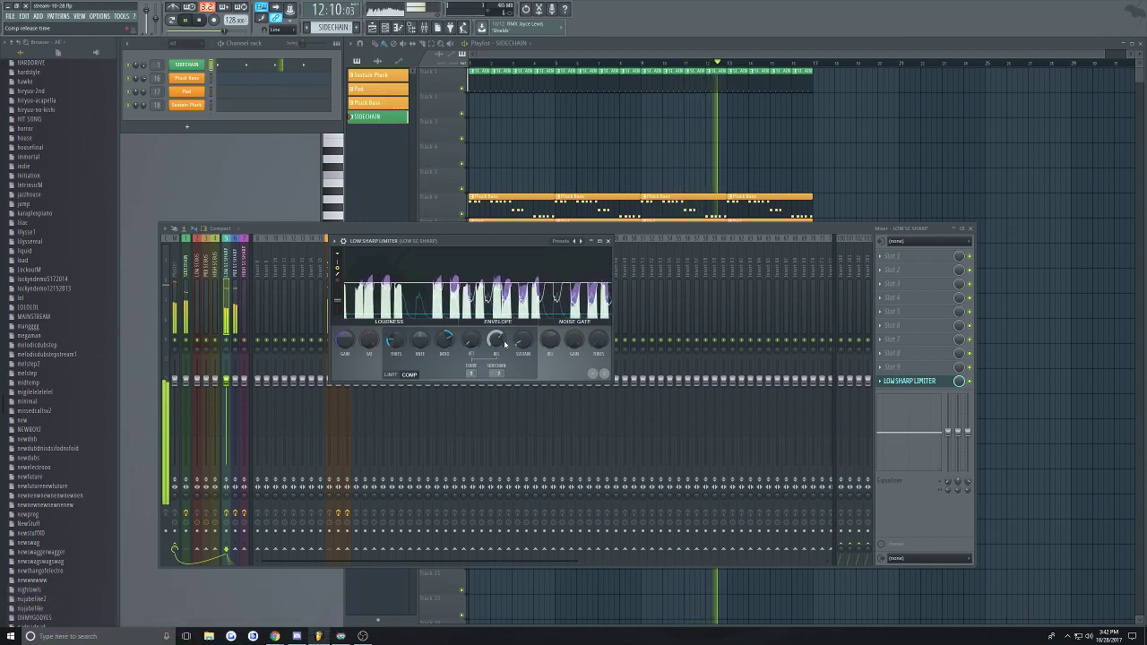
Lower the compressor threshold, raise the ratio and adjust the release on the MID SHARP LIMITER of the MID SC SHARP track during playback
{"action": "left_click", "coordinate": [236, 281]}
{"action": "left_click", "coordinate": [909, 380]}
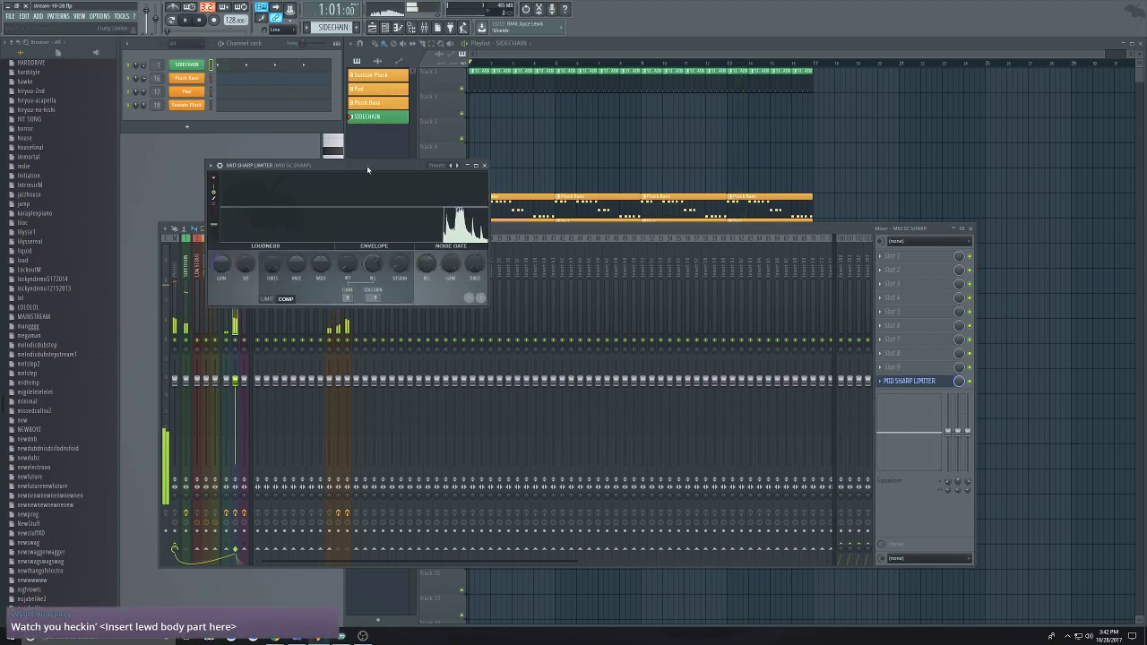
{"action": "left_click_drag", "start_coordinate": [366, 164], "coordinate": [572, 332]}
{"action": "key", "text": "space"}
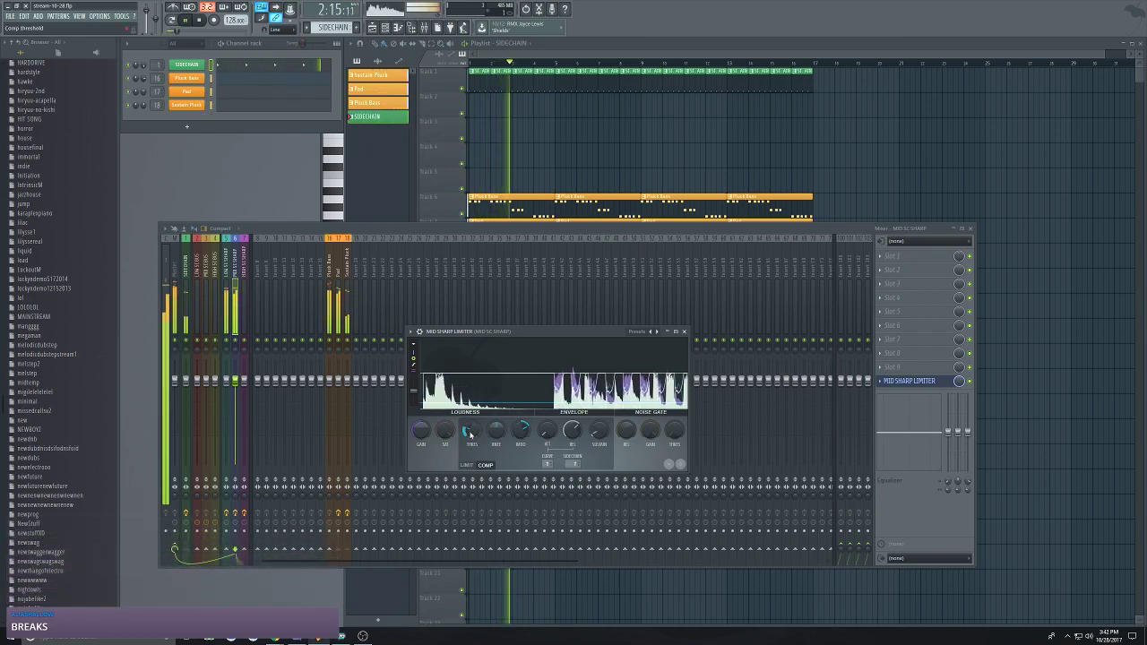
{"action": "left_click_drag", "start_coordinate": [575, 434], "coordinate": [575, 440]}
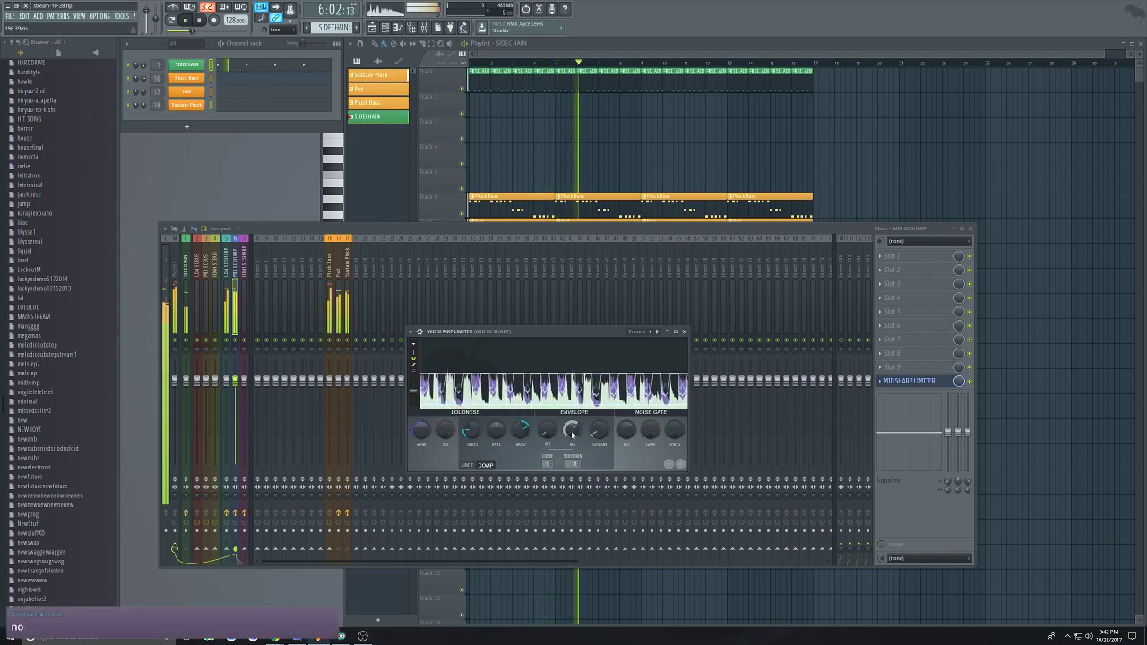
{"action": "left_click", "coordinate": [684, 332]}
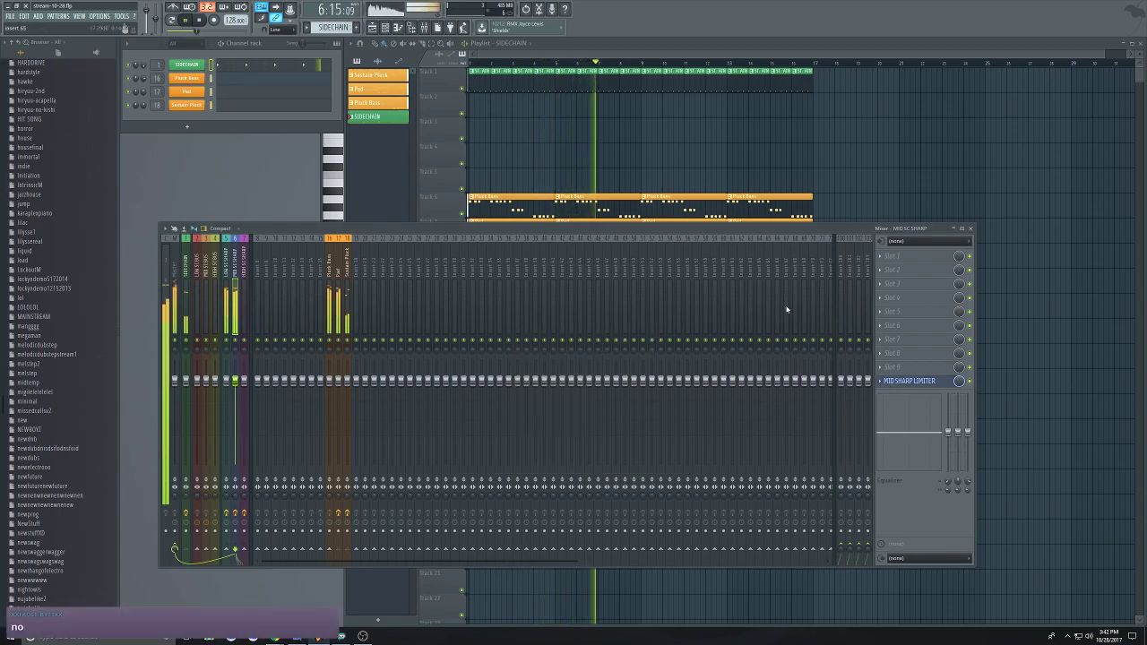
Close the mixer, stop playback and mute playlist Track 1 with the SIDECHAIN clips
{"action": "left_click", "coordinate": [969, 229]}
{"action": "left_click", "coordinate": [607, 240]}
{"action": "key", "text": "space"}
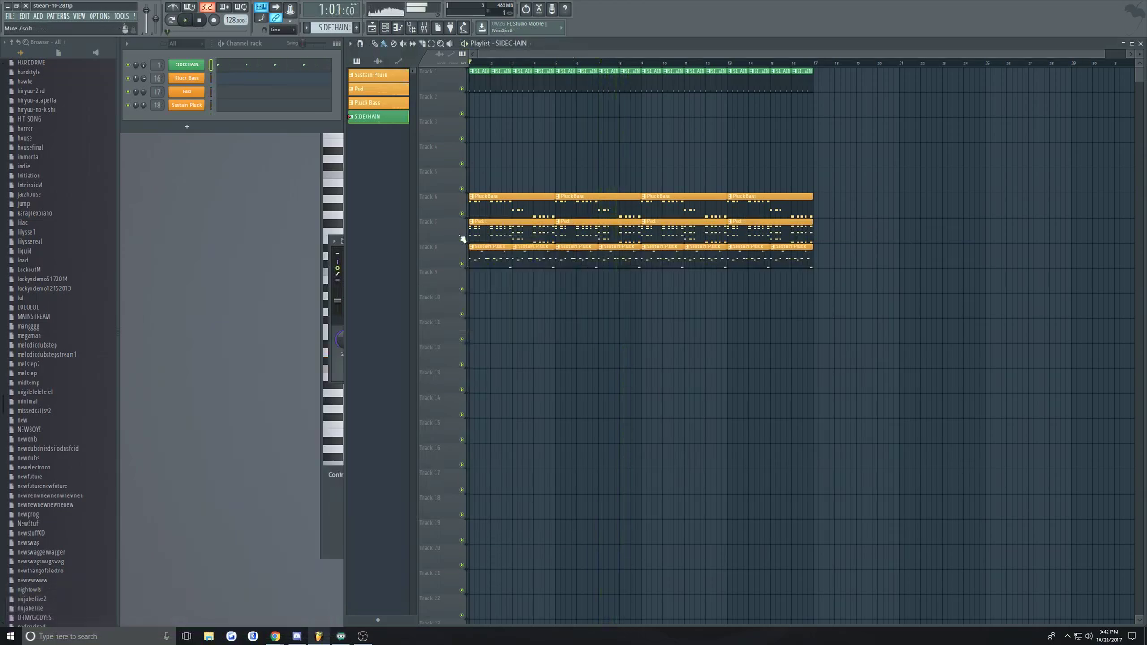
{"action": "left_click_drag", "start_coordinate": [3, 181], "coordinate": [2, 111]}
{"action": "left_click", "coordinate": [462, 88]}
Restart playback, collapse the Projects folder and expand the Packs folder in the sample browser
{"action": "key", "text": "space"}
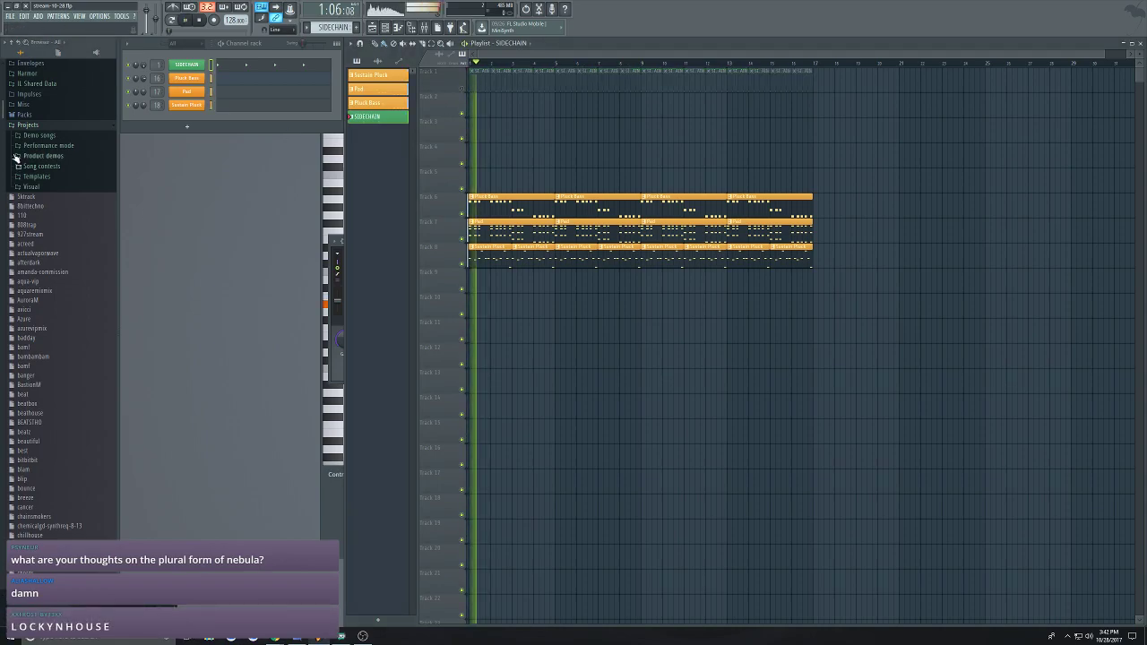
{"action": "left_click", "coordinate": [32, 122]}
{"action": "left_click", "coordinate": [25, 230]}
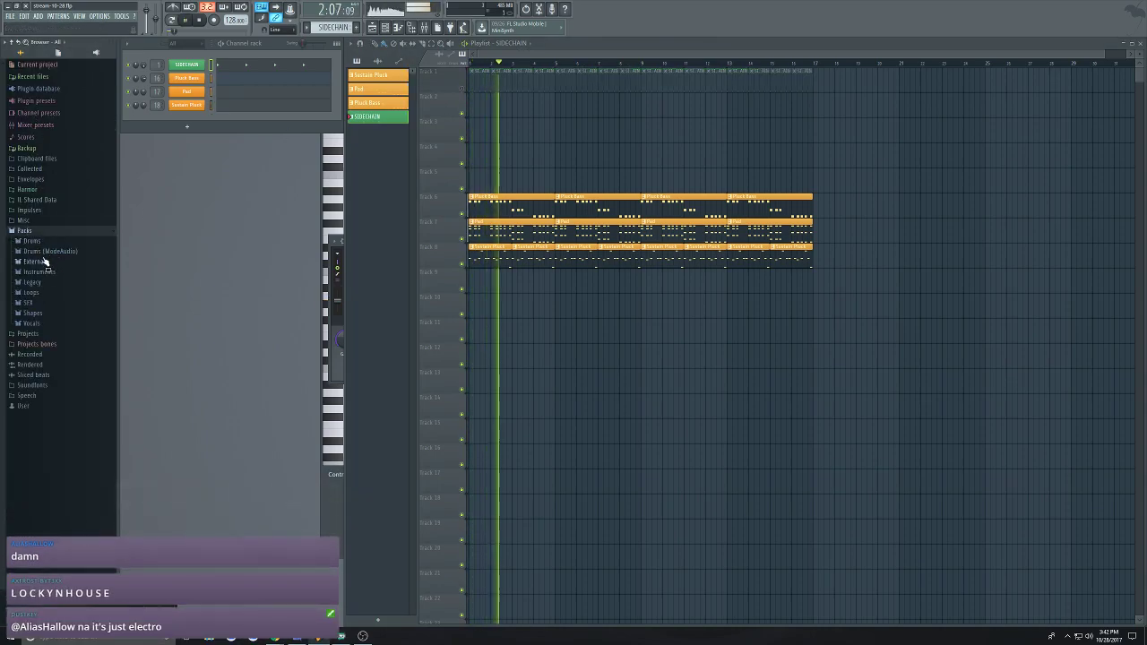
Expand the External packs folder in the sample browser and stop playback
{"action": "left_click", "coordinate": [53, 252]}
{"action": "scroll", "coordinate": [61, 255], "scroll_direction": "down", "scroll_amount": 5}
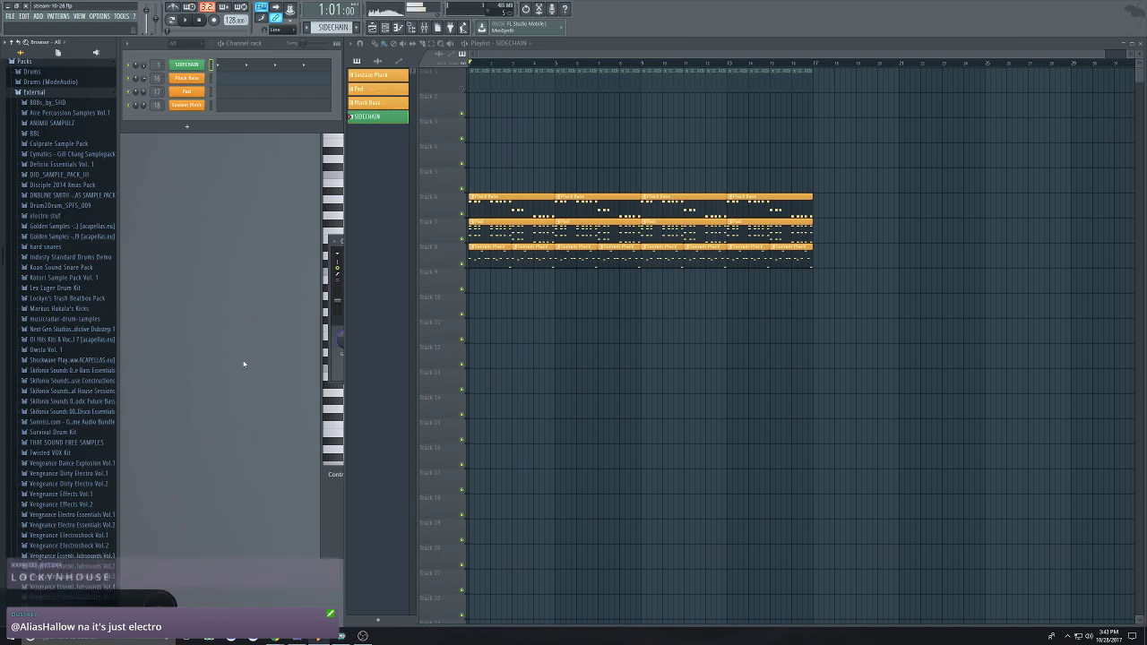
{"action": "key", "text": "space"}
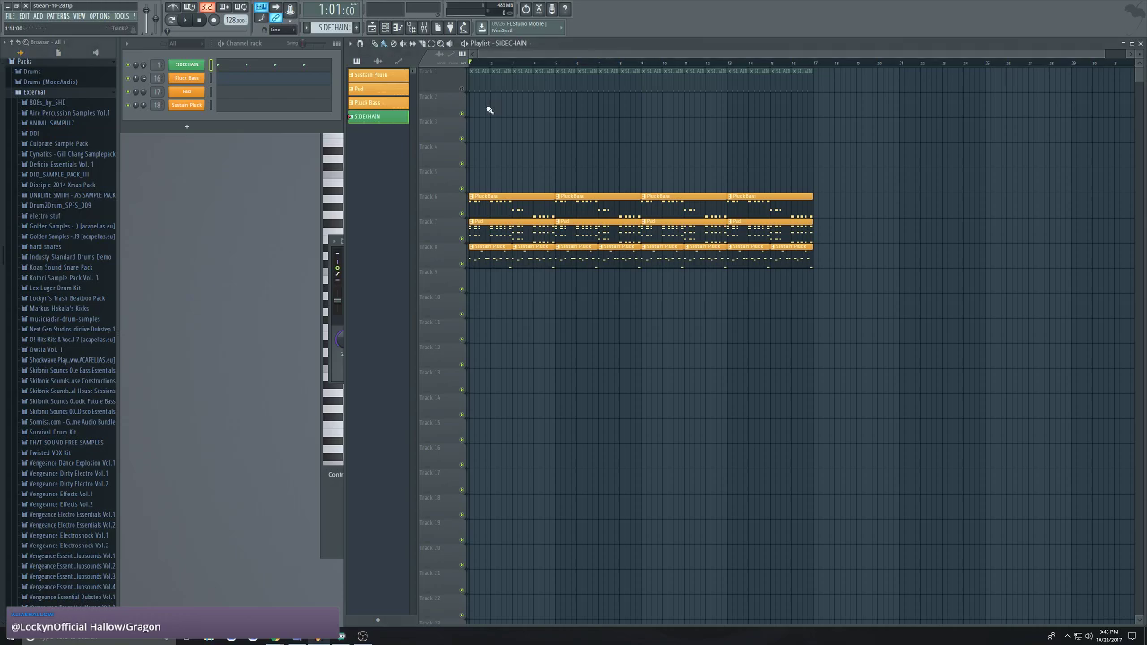
{"action": "scroll", "coordinate": [86, 305], "scroll_direction": "up", "scroll_amount": 3}
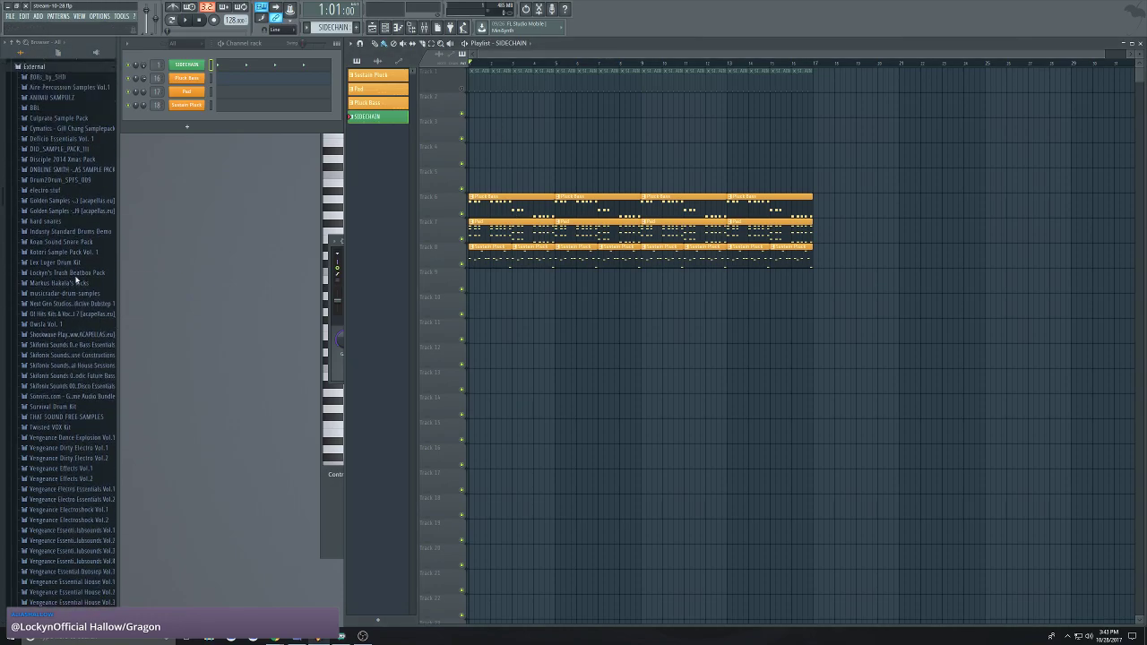
Open the Kicks folder of the Deficio Essentials Vol. 1 pack and add the Kick 28 sample as a new channel
{"action": "left_click", "coordinate": [61, 220]}
{"action": "left_click", "coordinate": [61, 252]}
{"action": "left_click", "coordinate": [63, 338]}
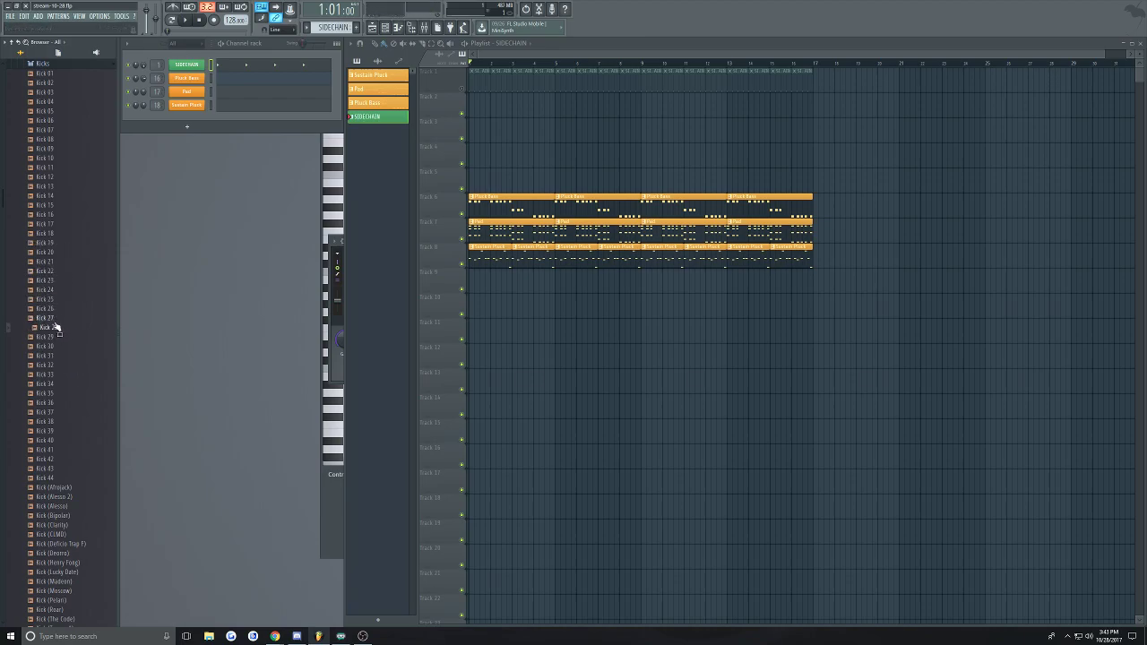
{"action": "left_click_drag", "start_coordinate": [193, 124], "coordinate": [198, 147]}
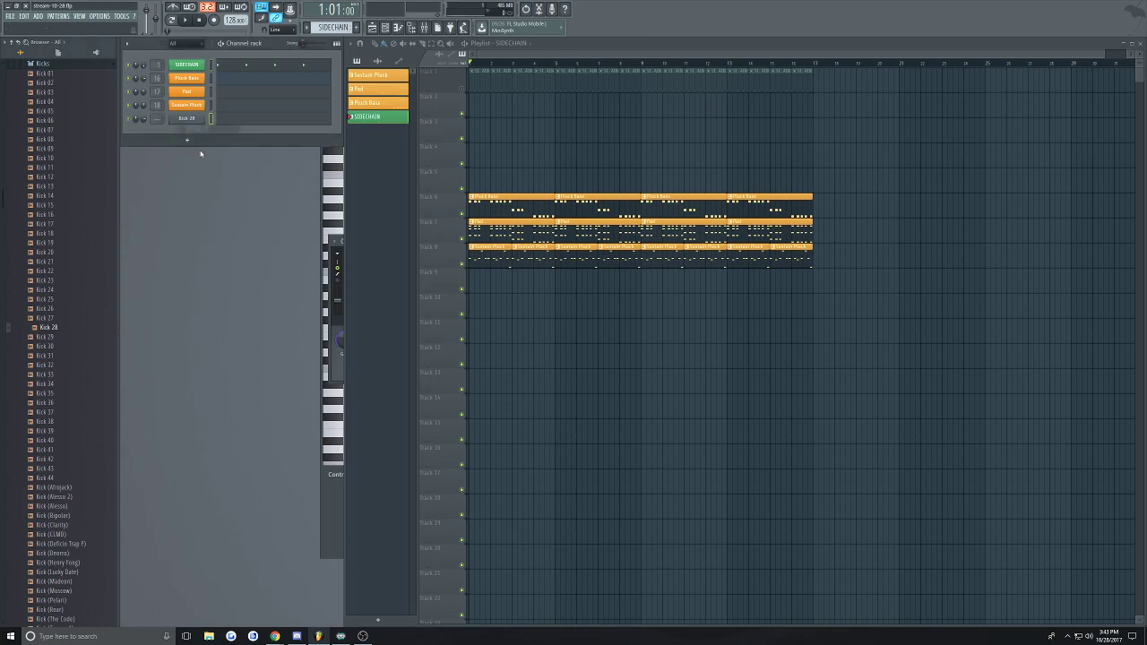
Create a new pattern, name it Kick and give it a blue colour
{"action": "left_click", "coordinate": [360, 28]}
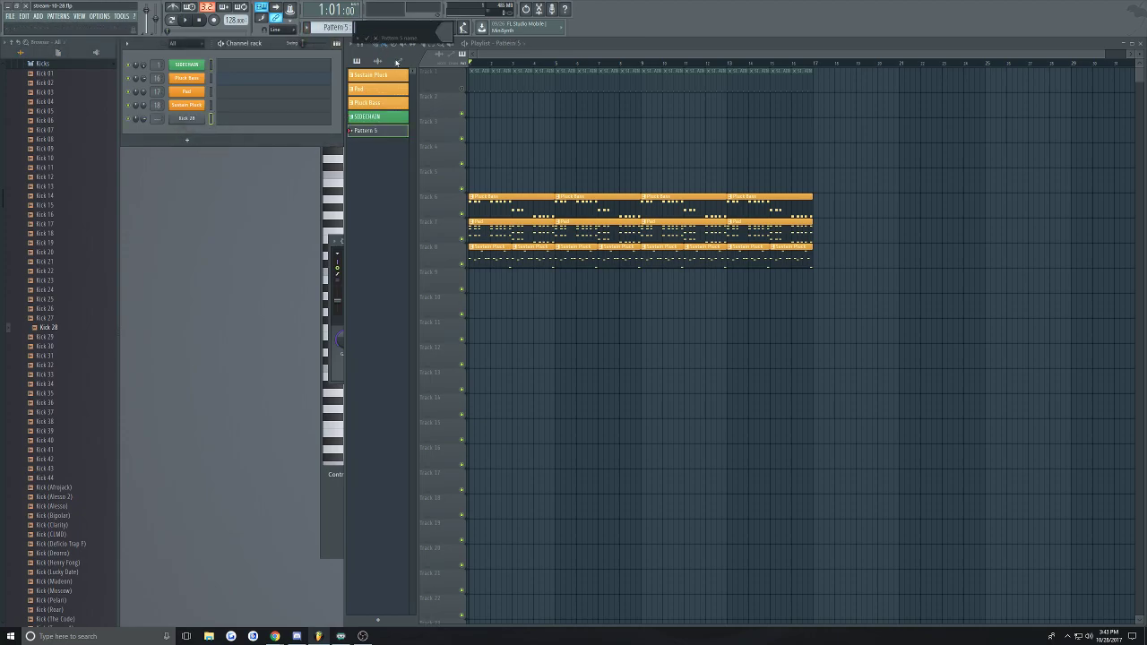
{"action": "left_click", "coordinate": [446, 38]}
{"action": "left_click", "coordinate": [522, 29]}
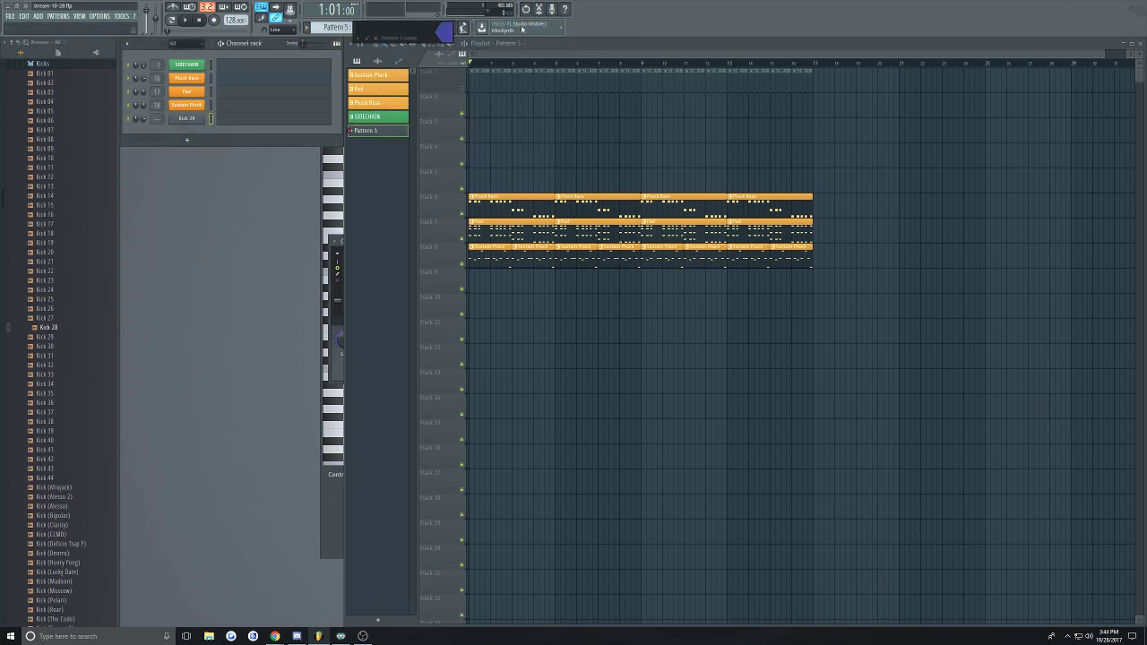
{"action": "key", "text": "Return"}
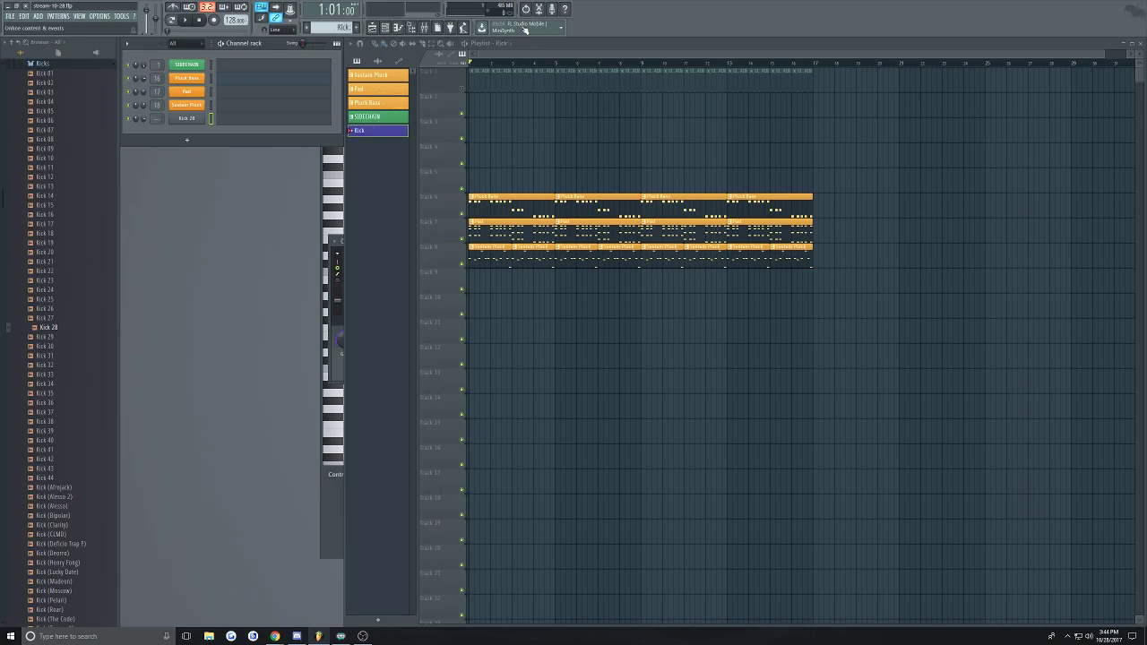
Fill the Kick 28 channel on every fourth step and paint Kick clips along playlist Track 3 for 16 bars
{"action": "right_click", "coordinate": [199, 119]}
{"action": "left_click", "coordinate": [304, 157]}
{"action": "left_click_drag", "start_coordinate": [472, 123], "coordinate": [774, 132]}
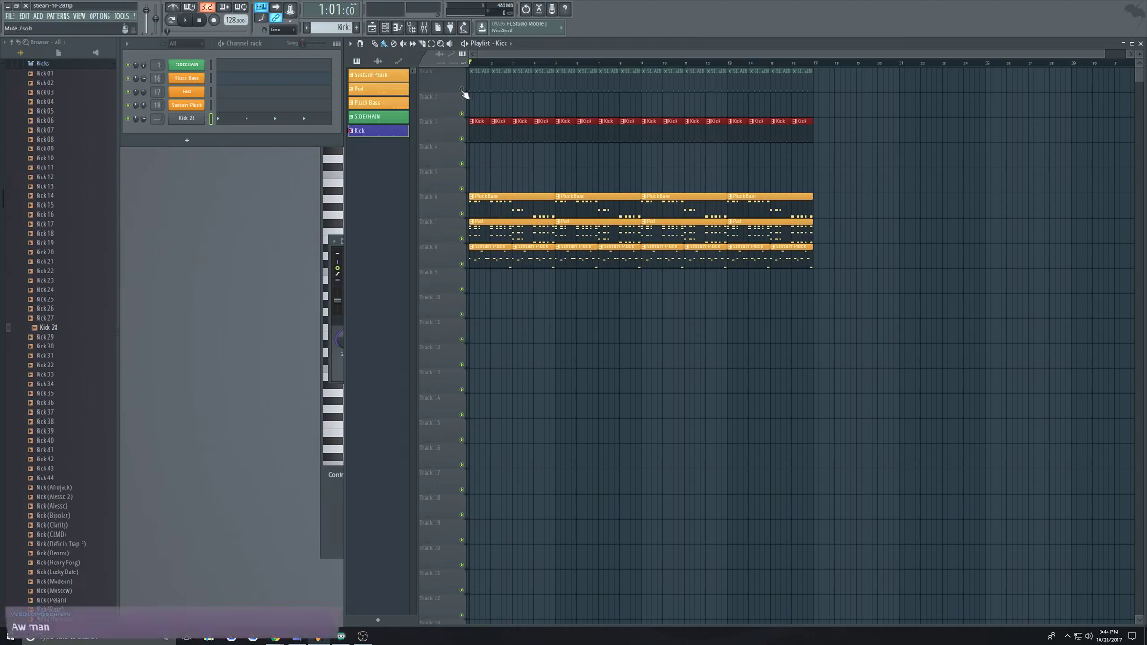
Unmute playlist Track 1, play the arrangement and try the Kick 29 sample in the kick channel
{"action": "key", "text": "space"}
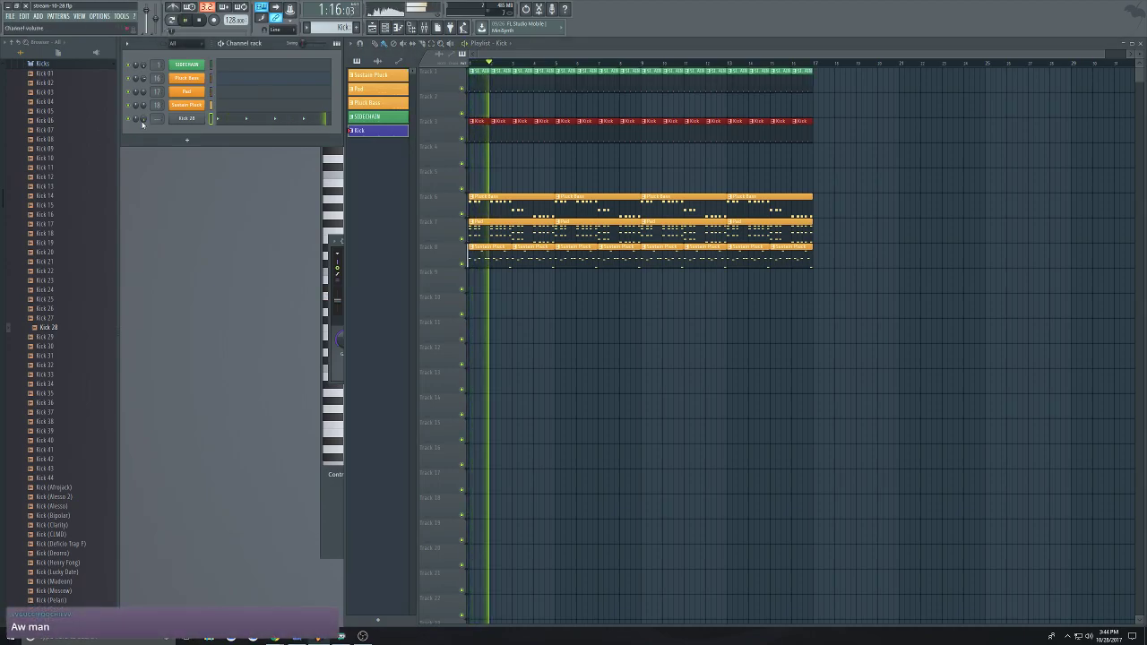
{"action": "key", "text": "space"}
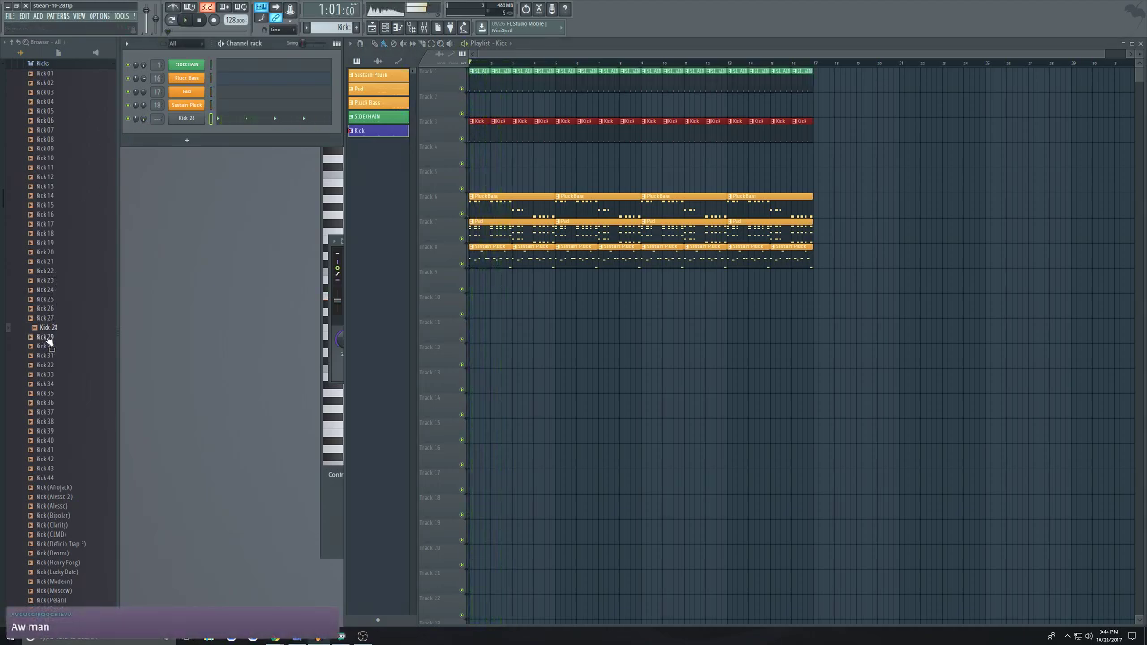
{"action": "left_click_drag", "start_coordinate": [49, 339], "coordinate": [186, 120]}
{"action": "key", "text": "space"}
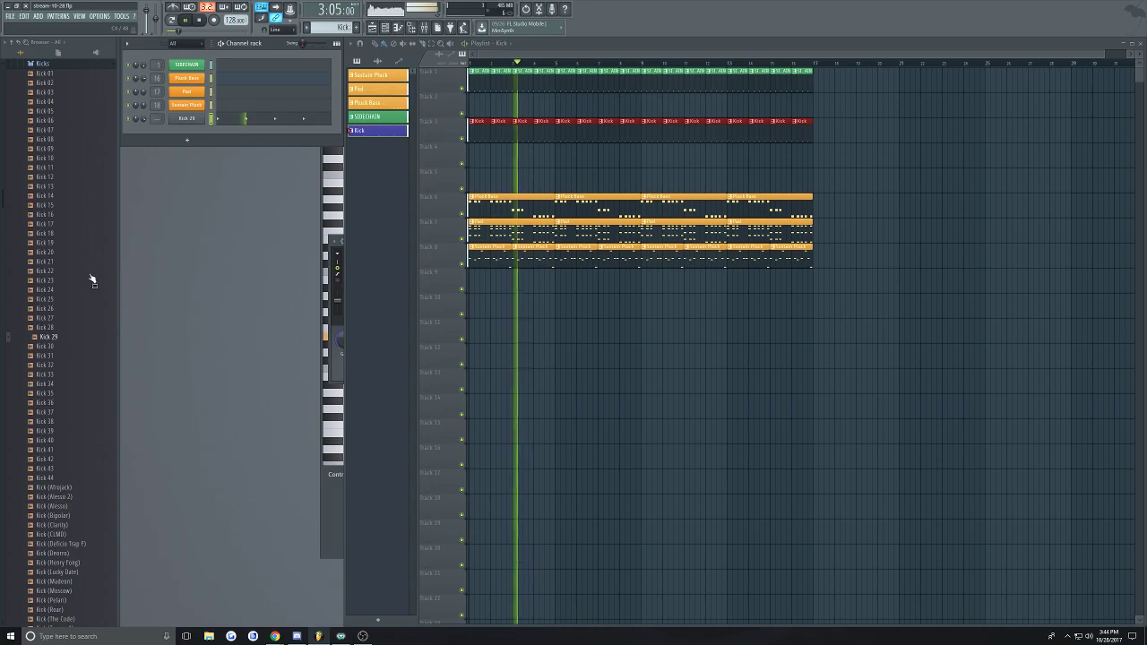
{"action": "key", "text": "space"}
Open the kick samples folder of the Vengeance Essential Dubstep Vol.1 pack in the browser
{"action": "scroll", "coordinate": [67, 315], "scroll_direction": "down", "scroll_amount": 8}
{"action": "scroll", "coordinate": [67, 315], "scroll_direction": "down", "scroll_amount": 15}
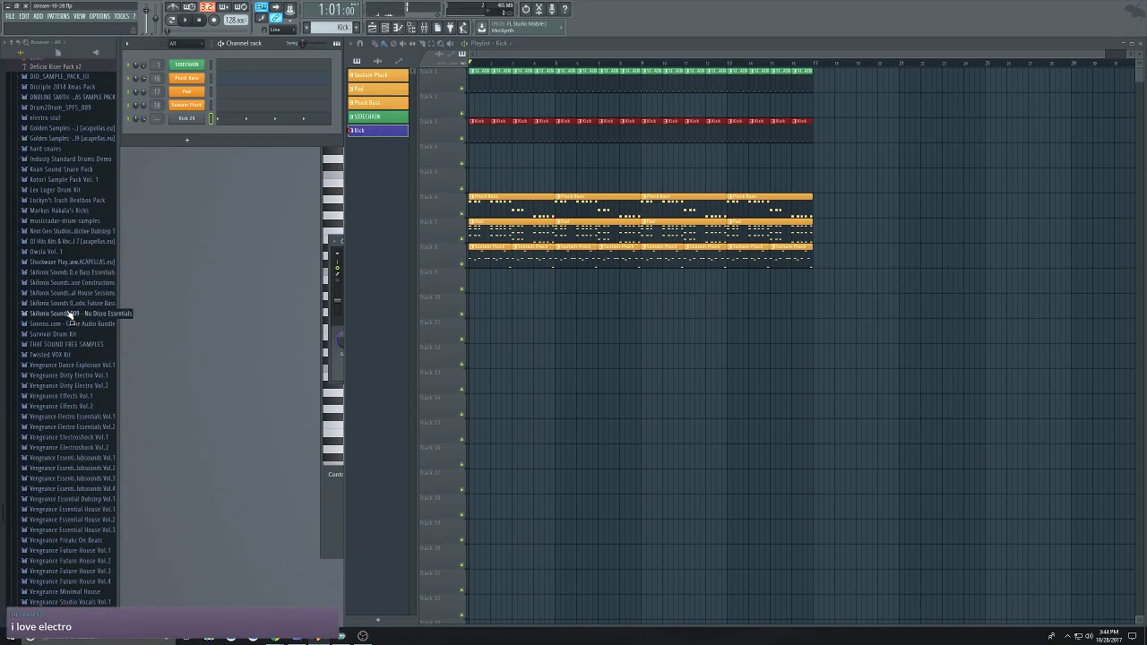
{"action": "scroll", "coordinate": [72, 320], "scroll_direction": "down", "scroll_amount": 3}
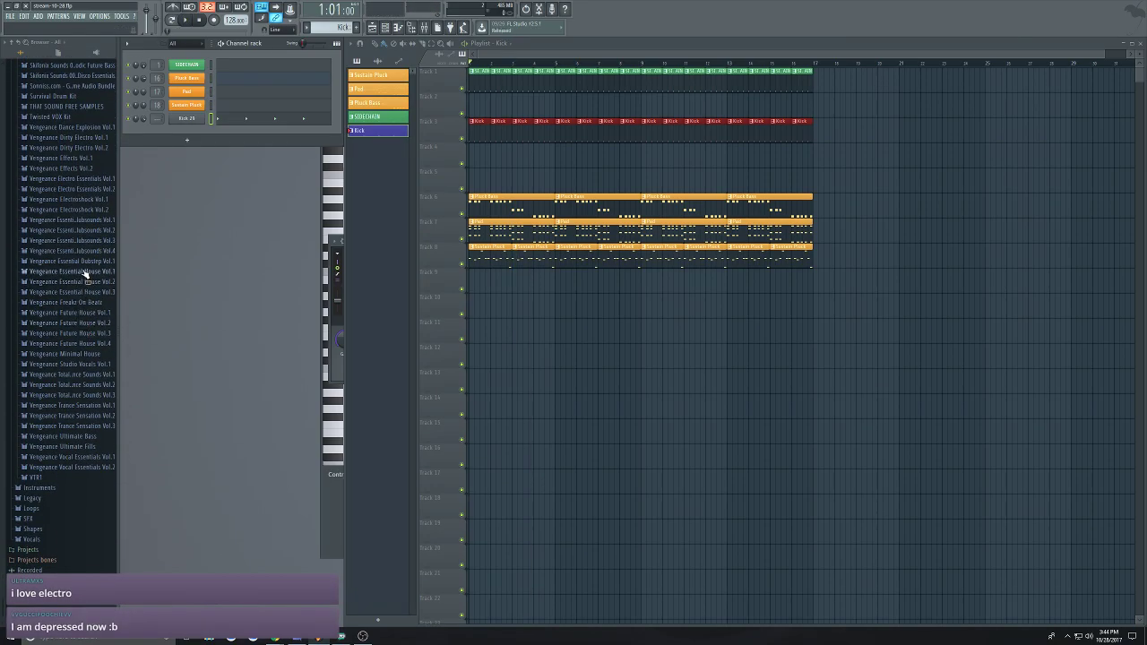
{"action": "left_click", "coordinate": [81, 262]}
{"action": "left_click", "coordinate": [54, 302]}
{"action": "scroll", "coordinate": [78, 242], "scroll_direction": "down", "scroll_amount": 10}
Preview several VDUB1 kicks, load VDUB1 Kick 018 into the kick channel and audition it with the arrangement
{"action": "left_click", "coordinate": [70, 115]}
{"action": "left_click", "coordinate": [70, 124]}
{"action": "left_click", "coordinate": [68, 134]}
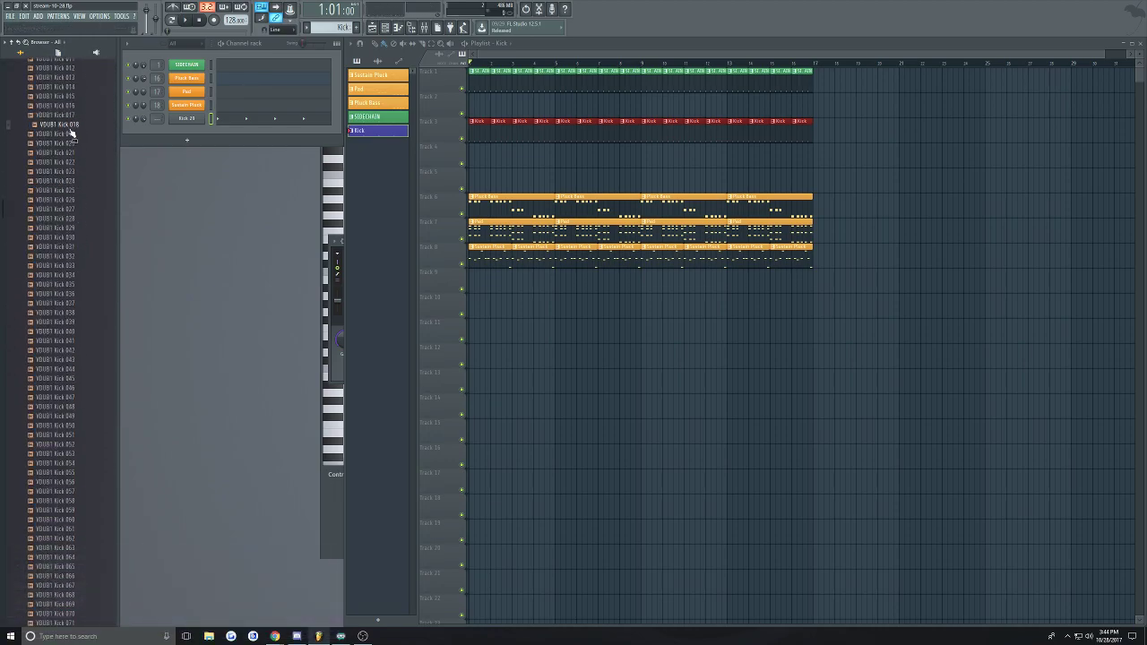
{"action": "left_click", "coordinate": [74, 125]}
{"action": "left_click_drag", "start_coordinate": [69, 148], "coordinate": [186, 118]}
{"action": "key", "text": "space"}
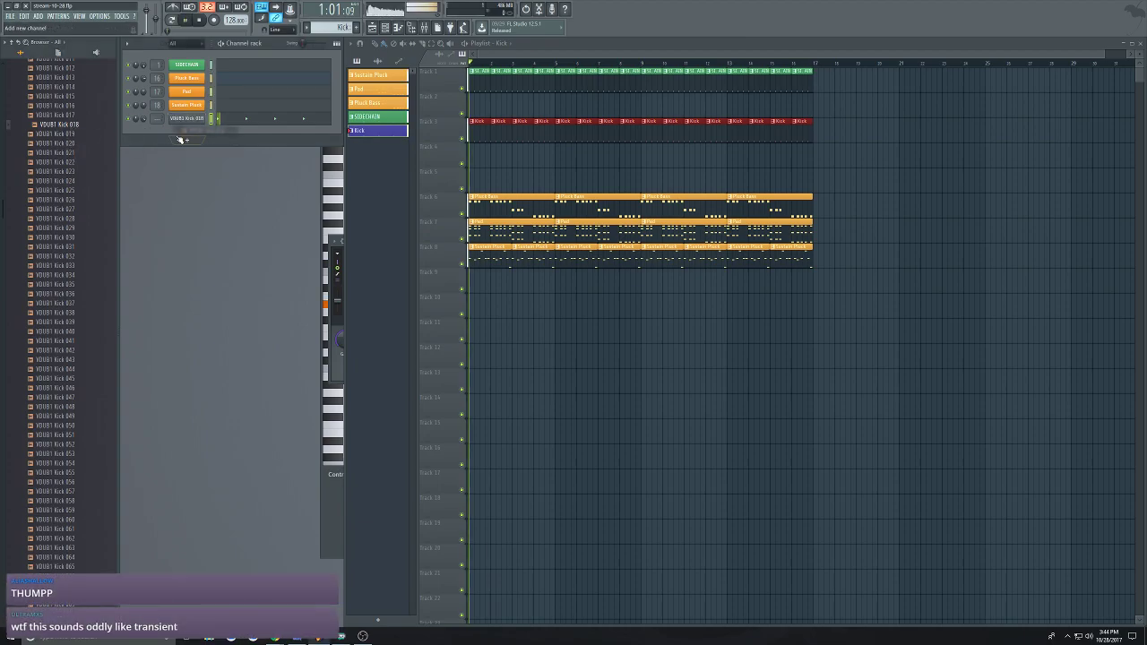
Preview the following kicks, load VDUB1 Kick 023 into the kick channel and play the arrangement briefly
{"action": "left_click", "coordinate": [72, 153]}
{"action": "left_click", "coordinate": [72, 164]}
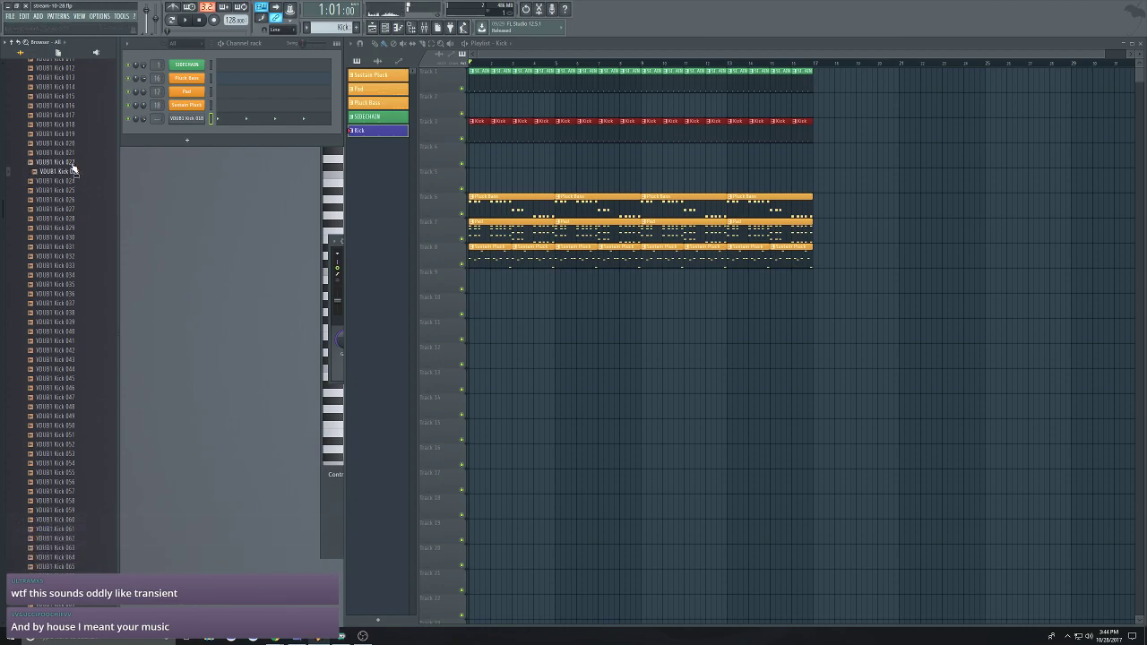
{"action": "left_click_drag", "start_coordinate": [72, 164], "coordinate": [187, 119]}
{"action": "key", "text": "space"}
{"action": "scroll", "coordinate": [78, 209], "scroll_direction": "down", "scroll_amount": 2}
{"action": "key", "text": "space"}
Preview kicks further down the folder, load VDUB1 Kick 094 into the kick channel and audition it with the arrangement
{"action": "left_click", "coordinate": [71, 153]}
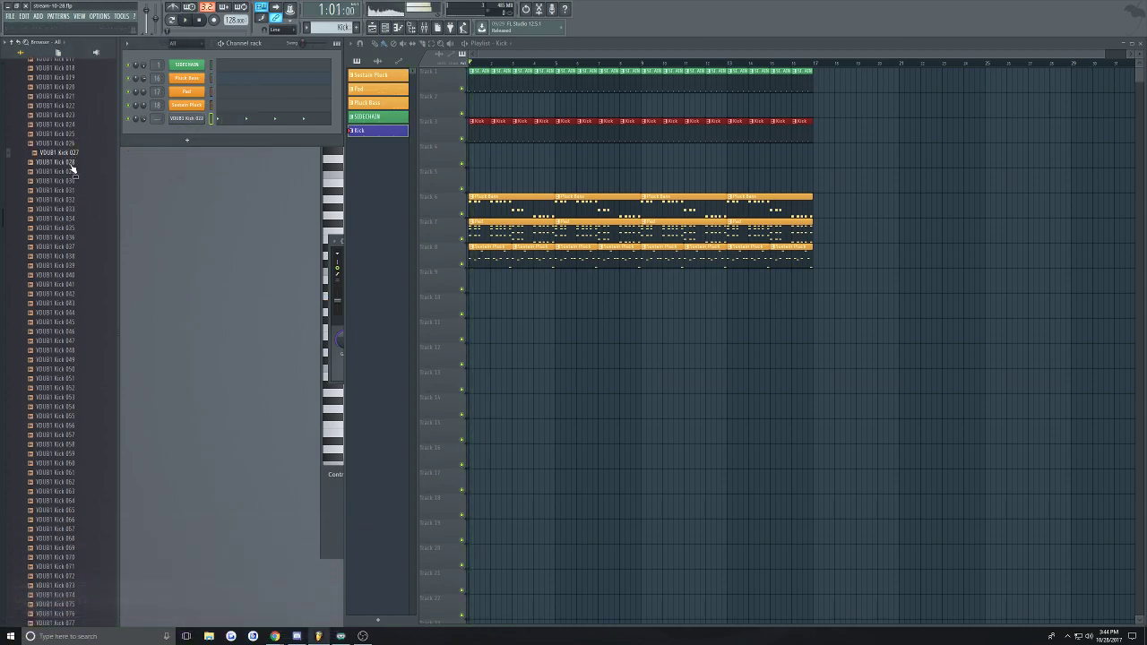
{"action": "scroll", "coordinate": [79, 254], "scroll_direction": "down", "scroll_amount": 14}
{"action": "left_click", "coordinate": [72, 284]}
{"action": "left_click", "coordinate": [75, 340]}
{"action": "scroll", "coordinate": [79, 340], "scroll_direction": "down", "scroll_amount": 4}
{"action": "left_click", "coordinate": [79, 275]}
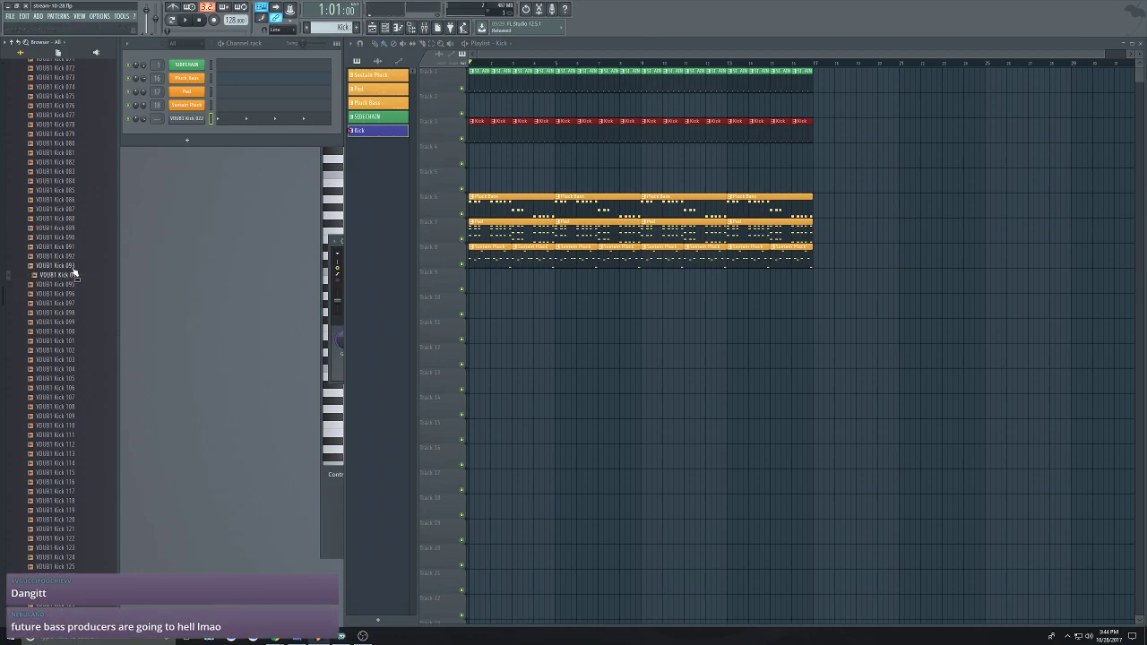
{"action": "left_click_drag", "start_coordinate": [166, 186], "coordinate": [187, 119]}
{"action": "key", "text": "space"}
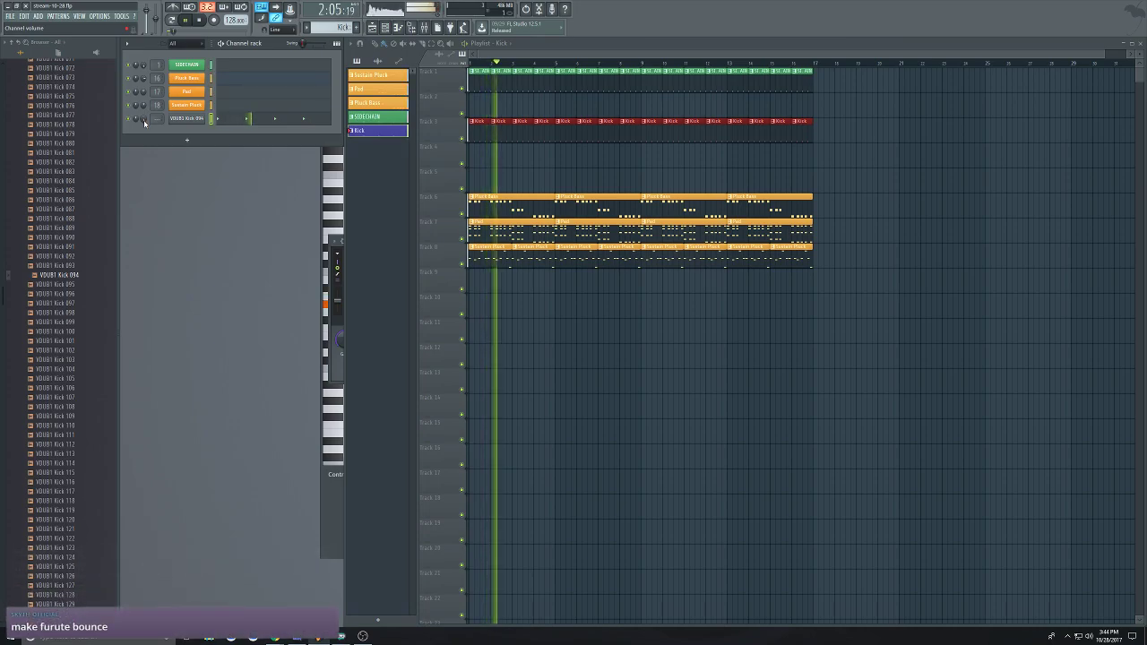
Select the Pad pattern and listen to it on its own in pattern mode
{"action": "left_click", "coordinate": [489, 234]}
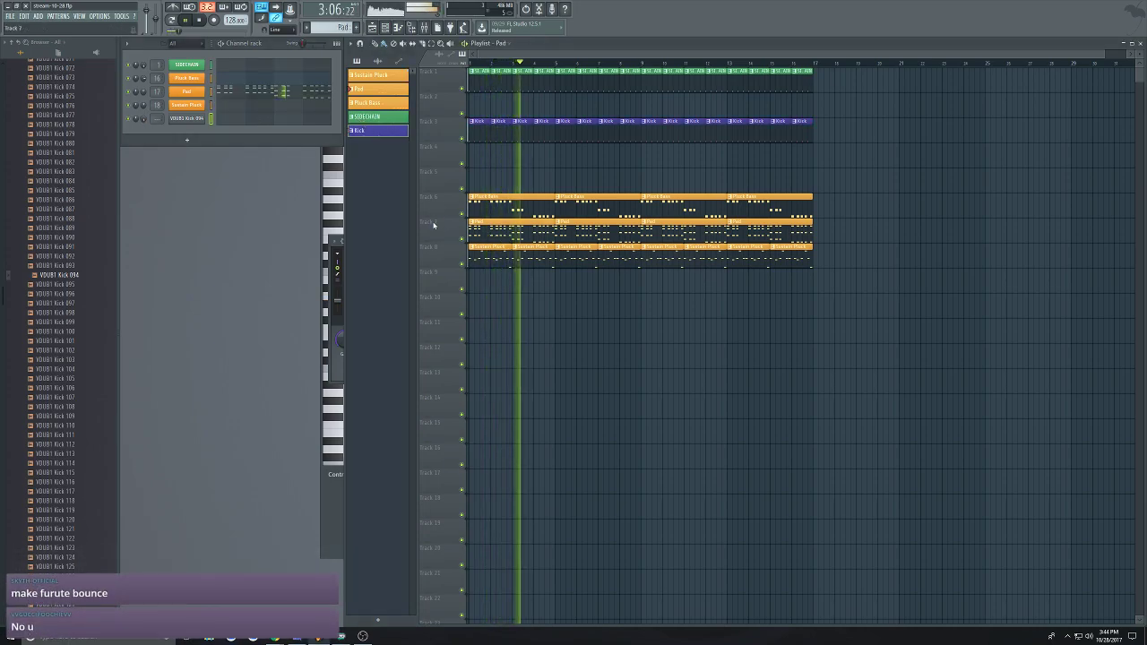
{"action": "key", "text": "space"}
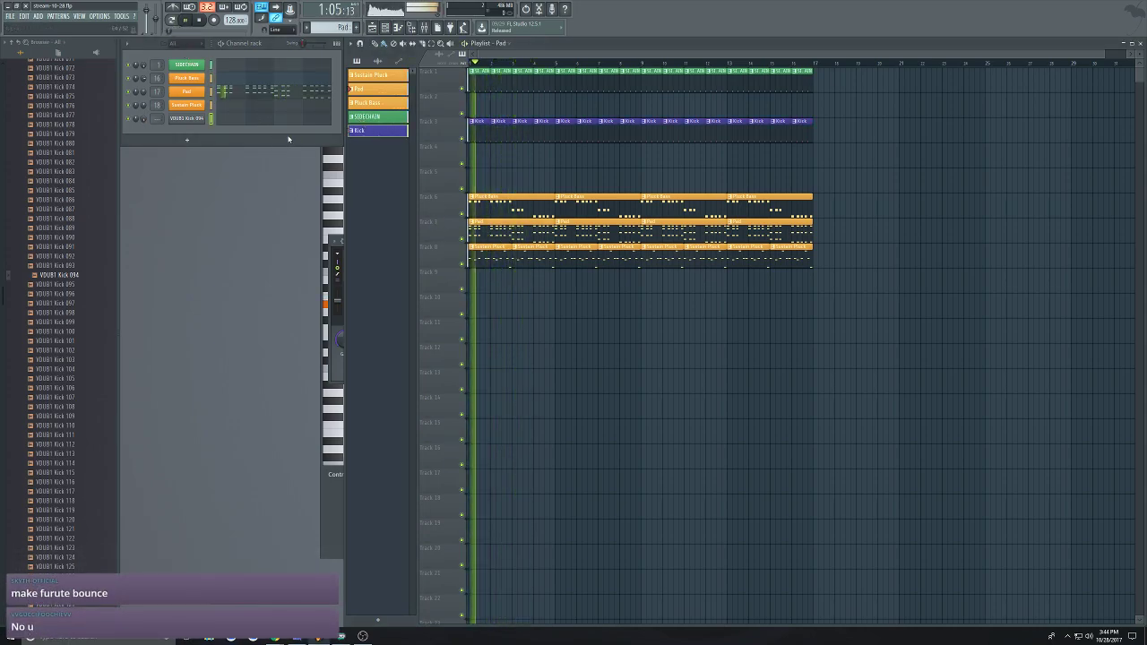
{"action": "left_click", "coordinate": [188, 92]}
{"action": "left_click", "coordinate": [189, 93]}
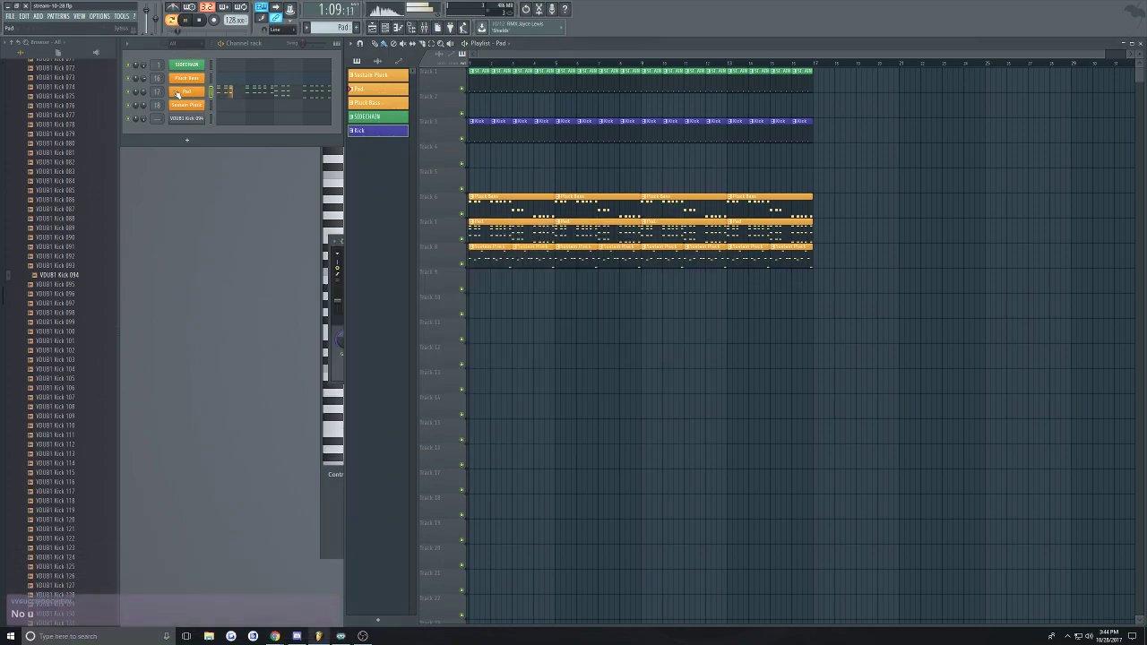
Open the Pad synth, examine the settings of operators 3, 2 and 1, and close it
{"action": "left_click", "coordinate": [178, 93]}
{"action": "left_click", "coordinate": [377, 264]}
{"action": "left_click", "coordinate": [410, 263]}
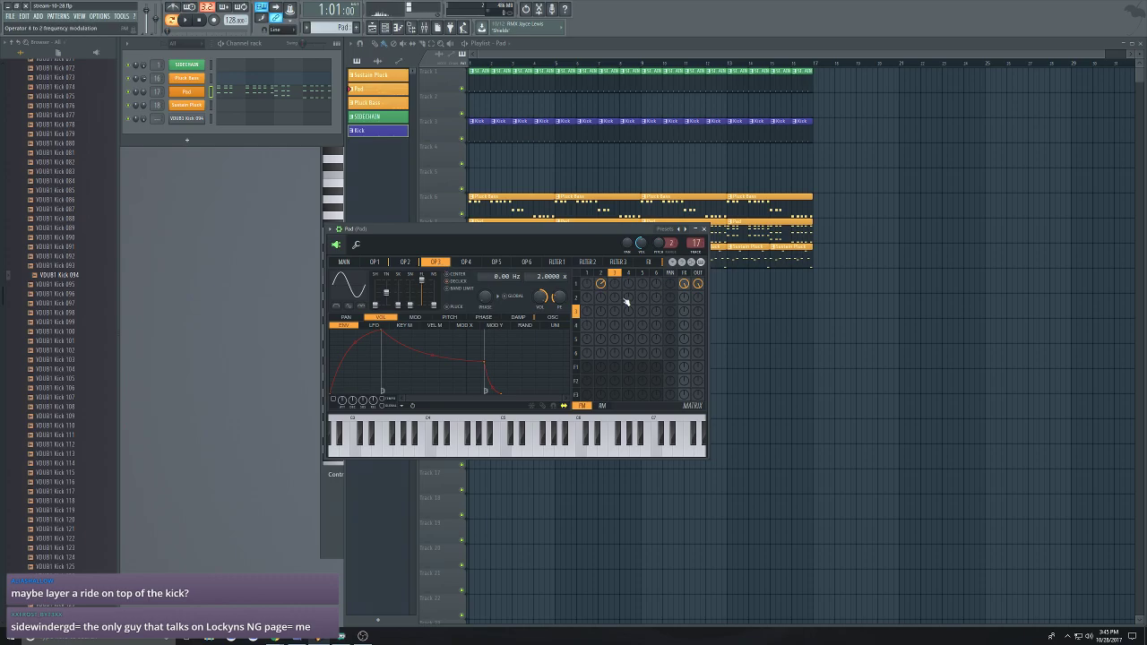
{"action": "left_click", "coordinate": [408, 262]}
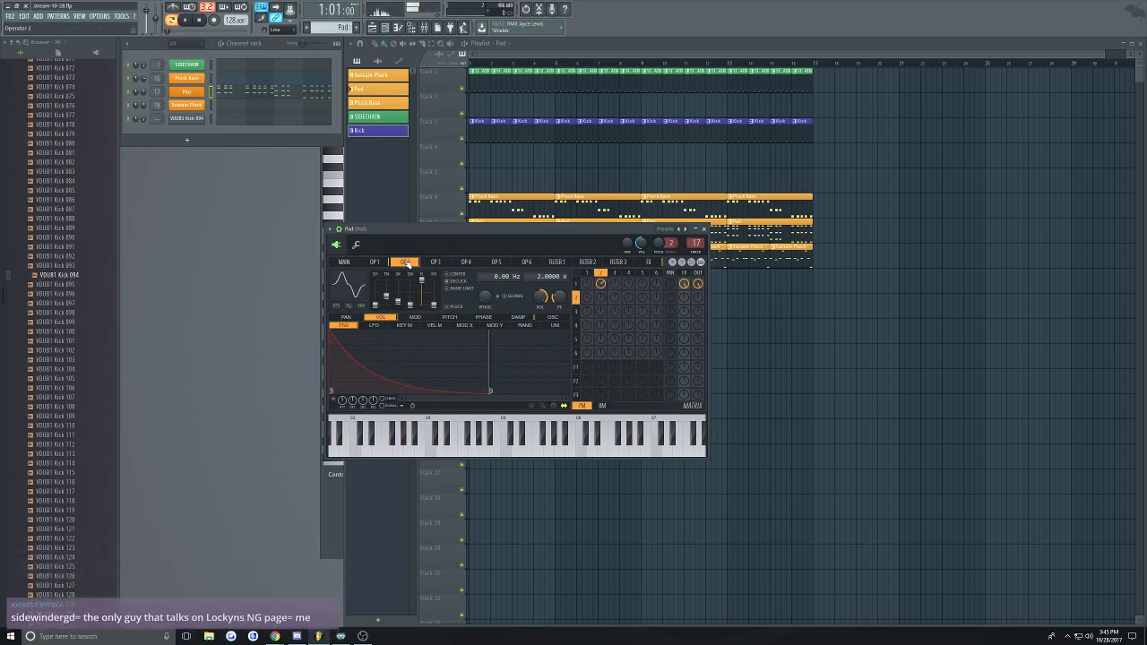
{"action": "left_click", "coordinate": [375, 262]}
{"action": "left_click", "coordinate": [704, 230]}
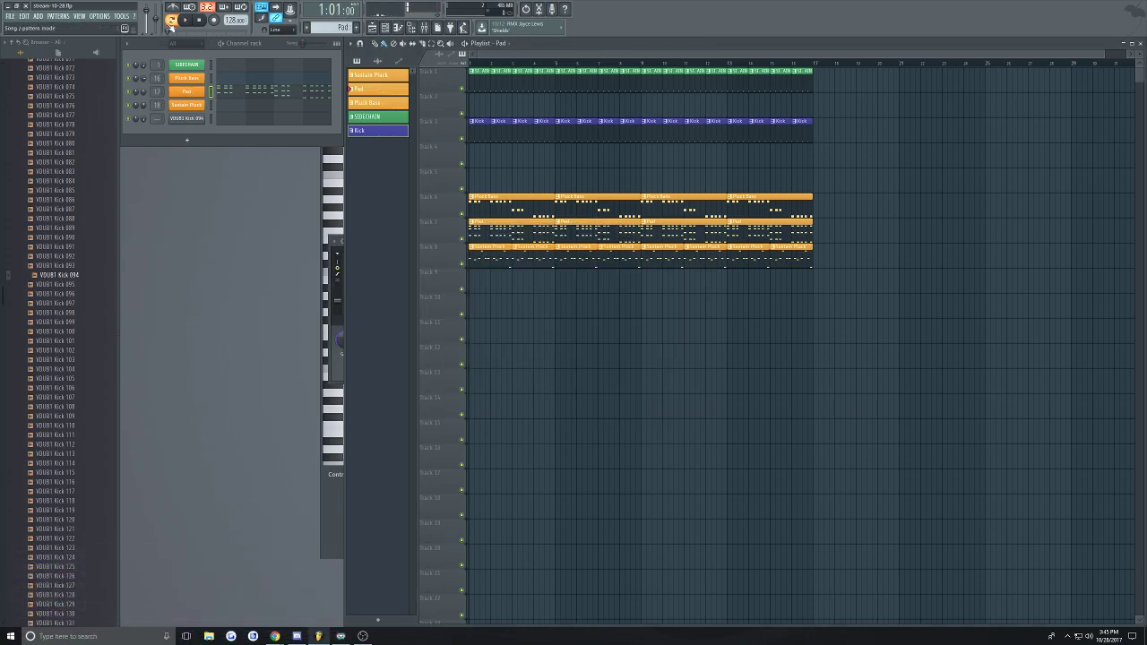
Play the arrangement in song mode, then open the kick channel's sampler settings and move them clear of the channel rack
{"action": "key", "text": "space"}
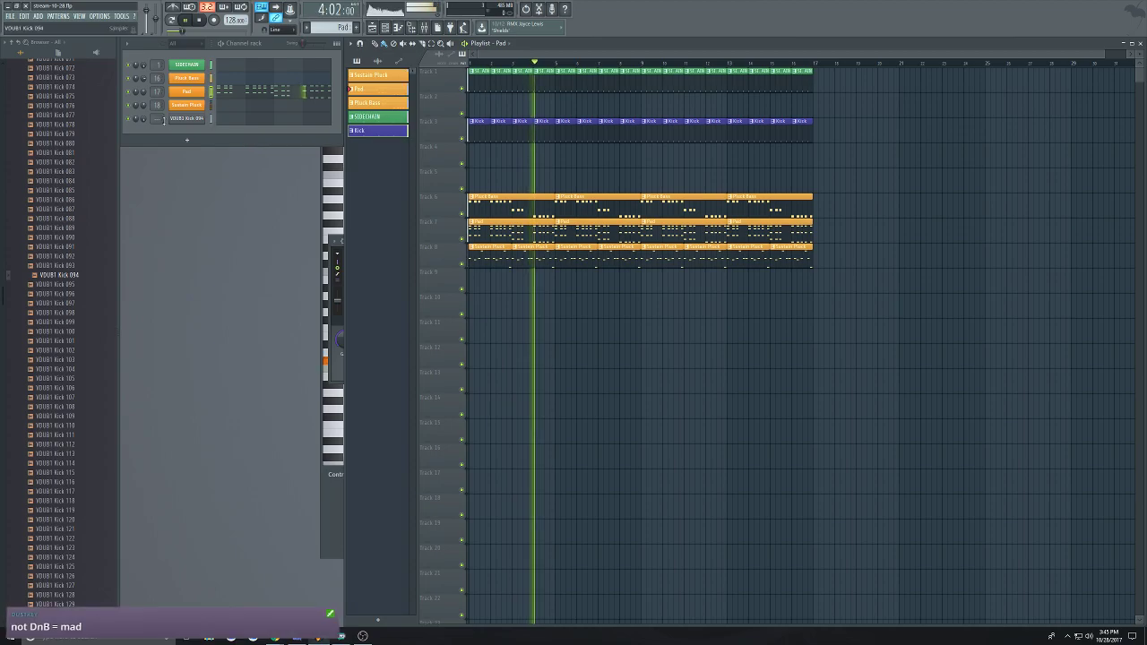
{"action": "left_click", "coordinate": [185, 119]}
{"action": "key", "text": "space"}
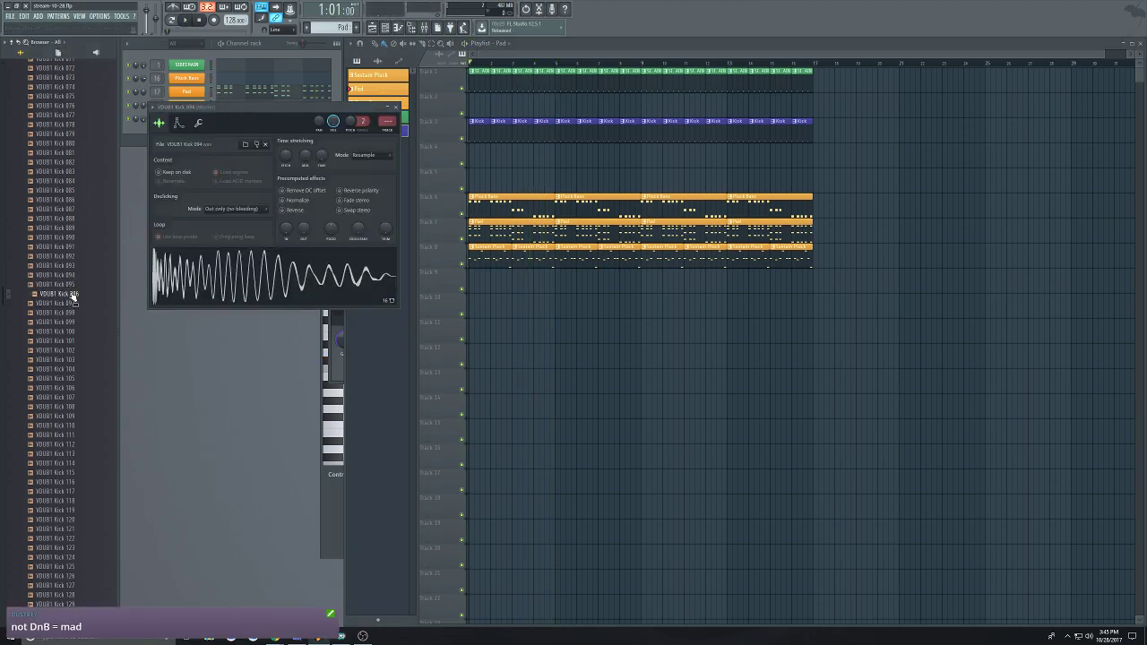
{"action": "left_click_drag", "start_coordinate": [291, 117], "coordinate": [318, 342]}
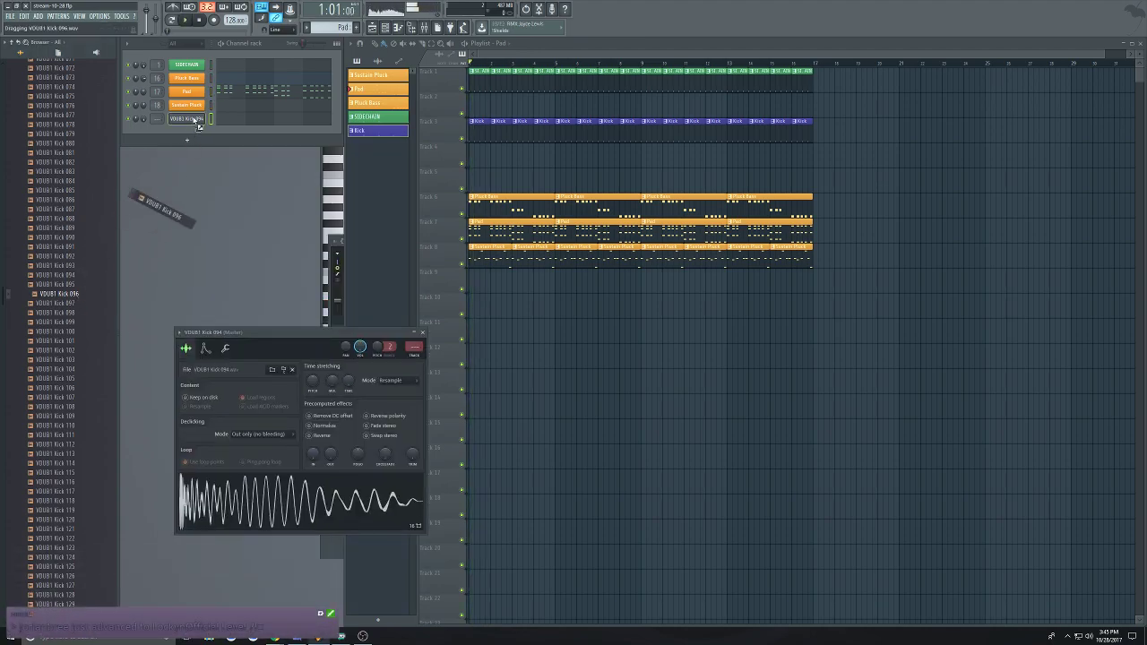
Try VDUB1 Kick 096 and VDUB1 Kick 099 in the kick channel, auditioning each with the arrangement
{"action": "left_click_drag", "start_coordinate": [197, 126], "coordinate": [190, 119]}
{"action": "key", "text": "space"}
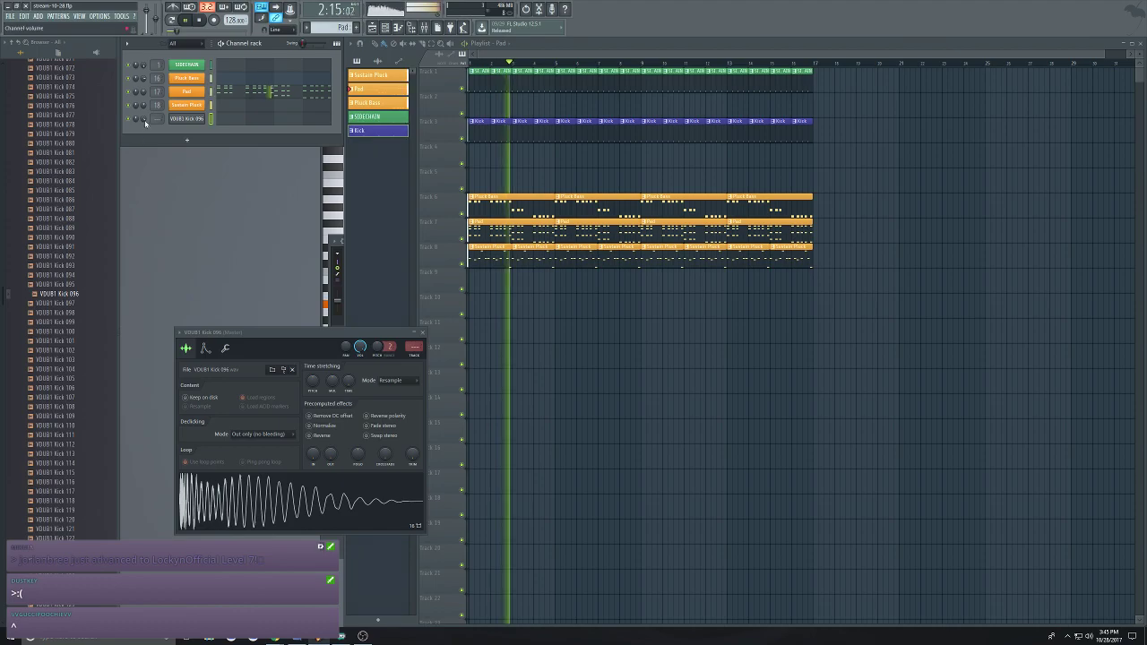
{"action": "left_click", "coordinate": [69, 305]}
{"action": "key", "text": "space"}
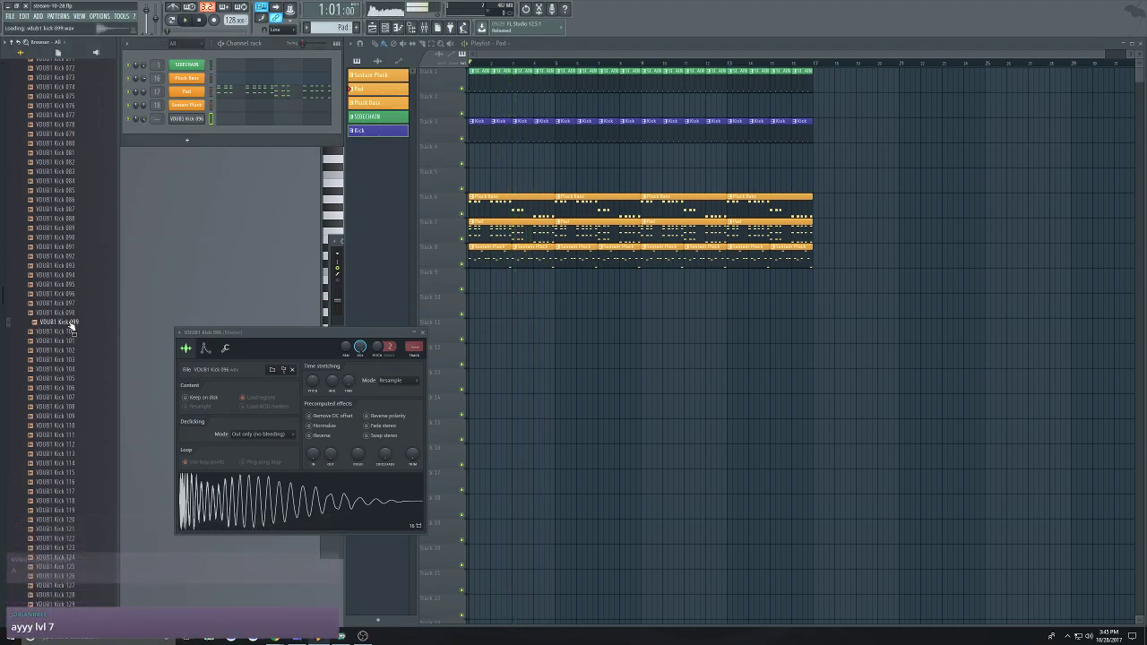
{"action": "left_click_drag", "start_coordinate": [69, 323], "coordinate": [182, 126]}
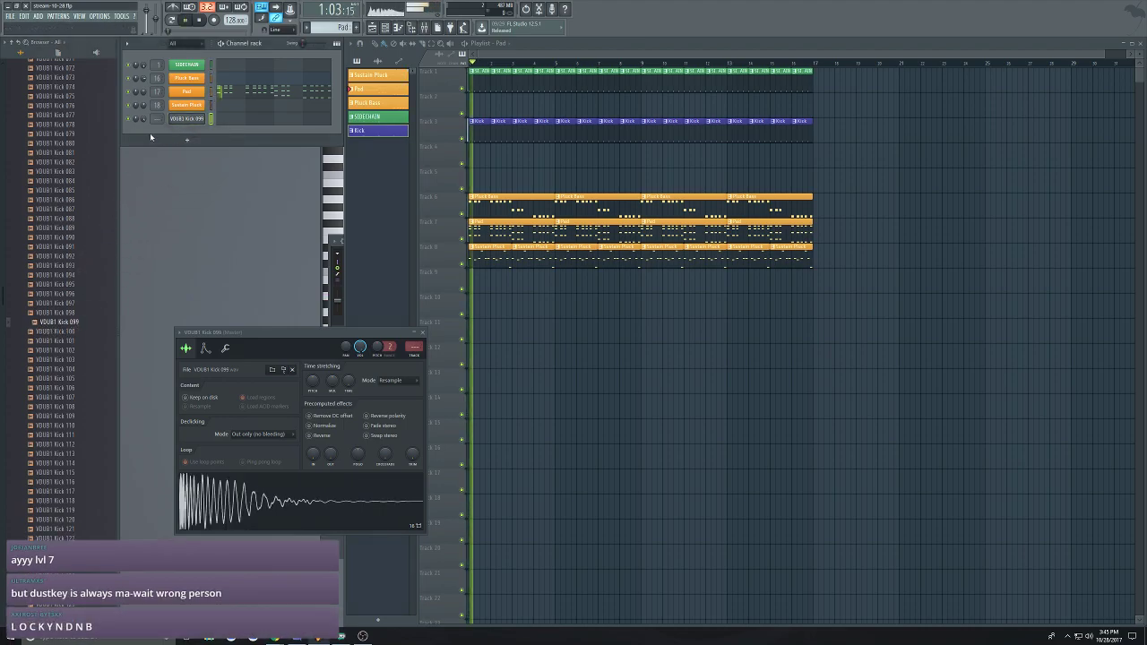
Replace the kick channel's sample with VDUB1 Kick 100, audition it with the arrangement and preview VDUB1 Kick 101
{"action": "left_click_drag", "start_coordinate": [72, 331], "coordinate": [179, 124]}
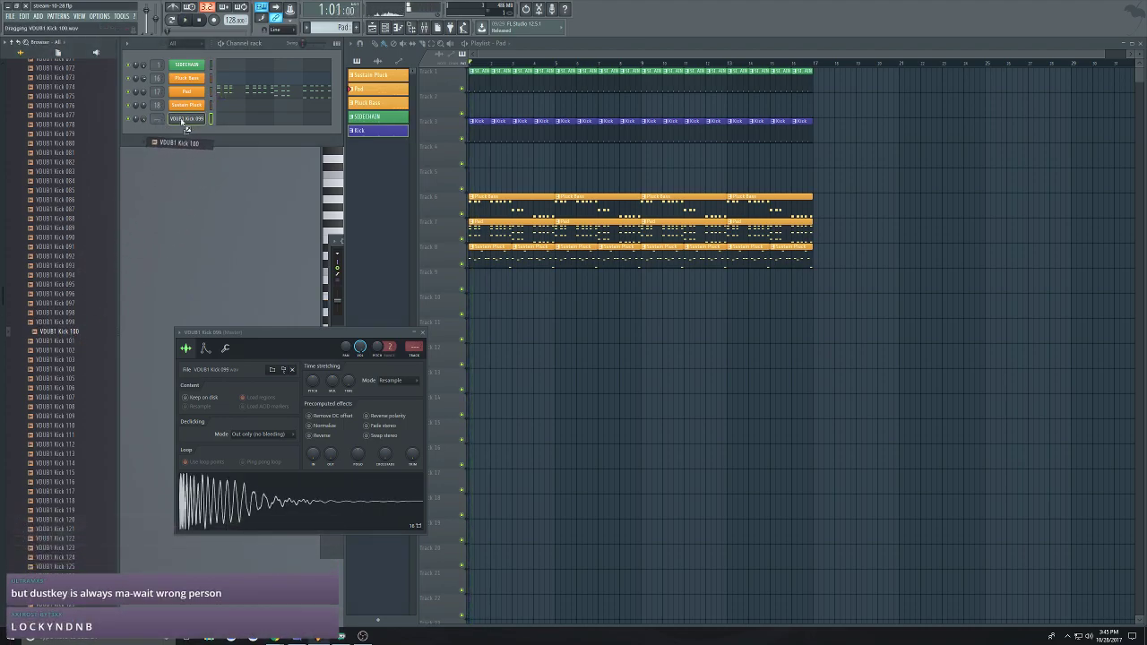
{"action": "key", "text": "space"}
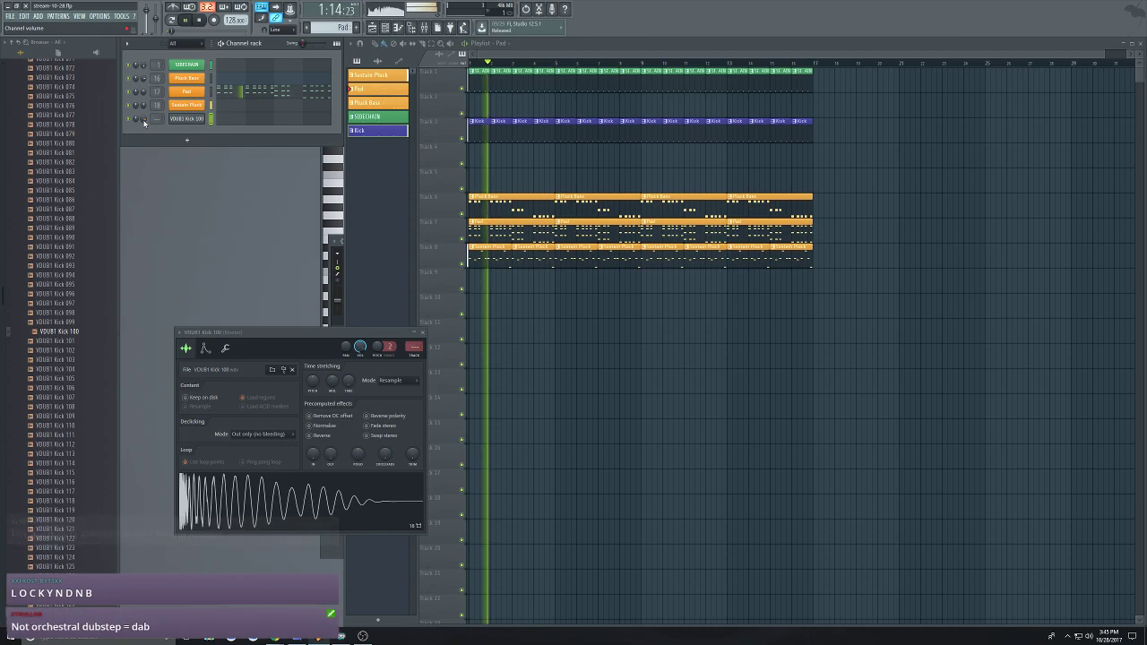
{"action": "key", "text": "space"}
{"action": "left_click_drag", "start_coordinate": [68, 332], "coordinate": [68, 340]}
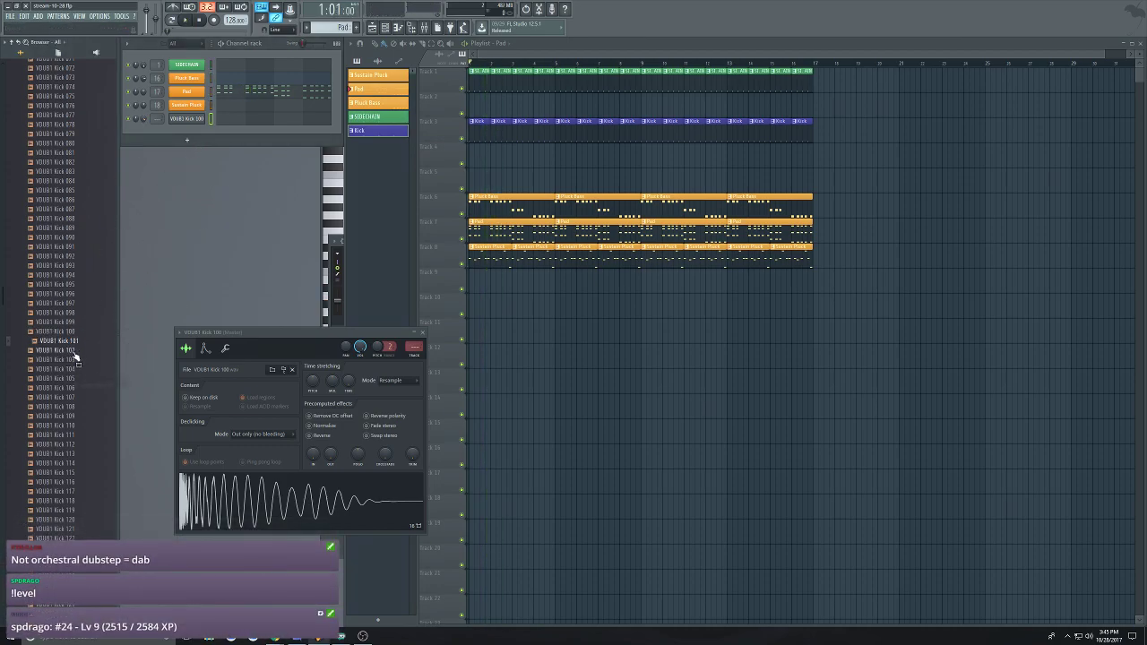
Preview VDUB1 Kick 106 and VDUB1 Kick 107 in the sample browser
{"action": "left_click", "coordinate": [76, 387]}
{"action": "left_click", "coordinate": [75, 397]}
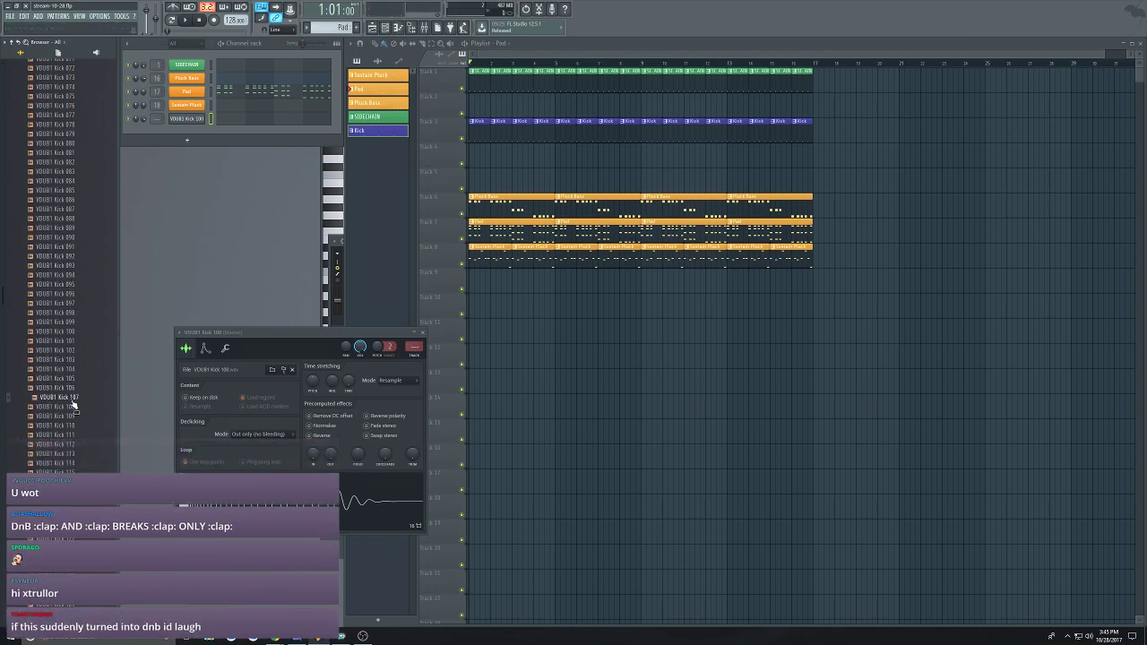
{"action": "left_click_drag", "start_coordinate": [188, 134], "coordinate": [188, 134]}
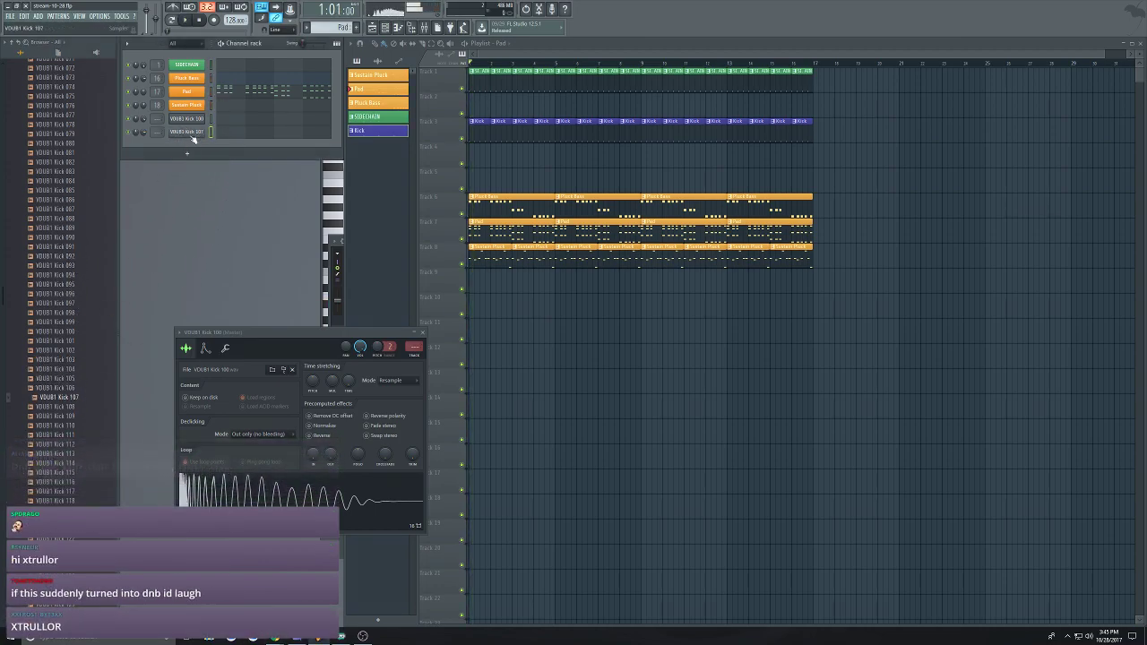
{"action": "right_click", "coordinate": [201, 132]}
{"action": "left_click", "coordinate": [241, 218]}
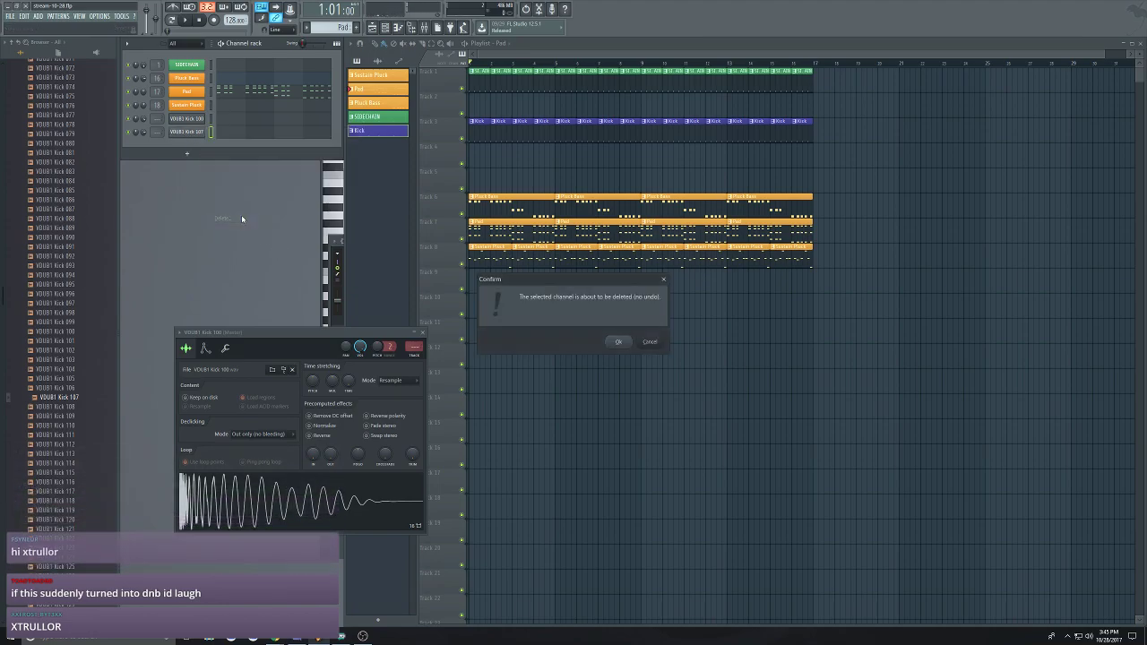
{"action": "key", "text": "Return"}
Replace the kick channel's sample with VDUB1 Kick 107 and audition it with the arrangement
{"action": "left_click_drag", "start_coordinate": [190, 137], "coordinate": [188, 120]}
{"action": "key", "text": "space"}
{"action": "key", "text": "space"}
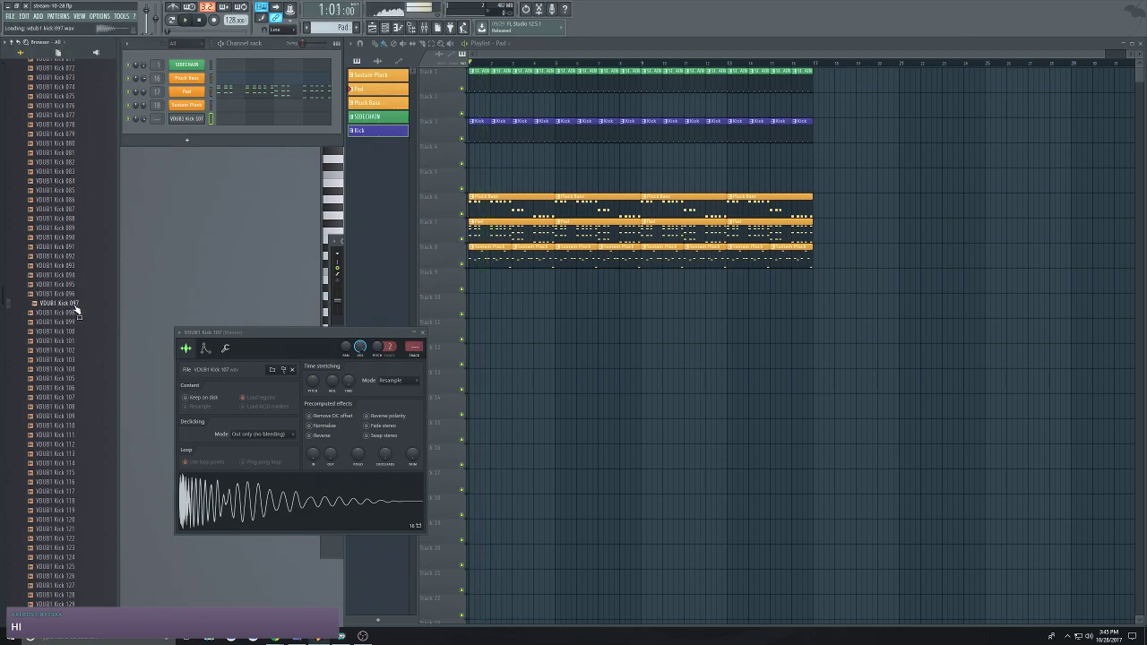
Load VDUB1 Kick 096 into the kick channel again and audition it with the arrangement
{"action": "left_click_drag", "start_coordinate": [186, 143], "coordinate": [187, 119]}
{"action": "key", "text": "space"}
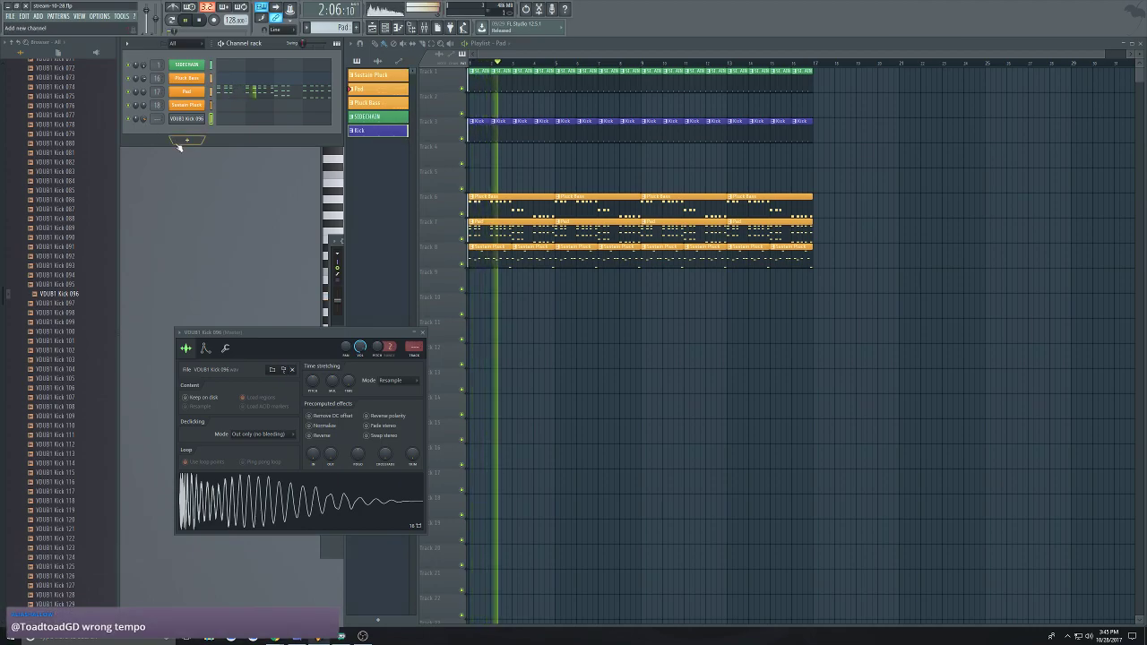
{"action": "key", "text": "space"}
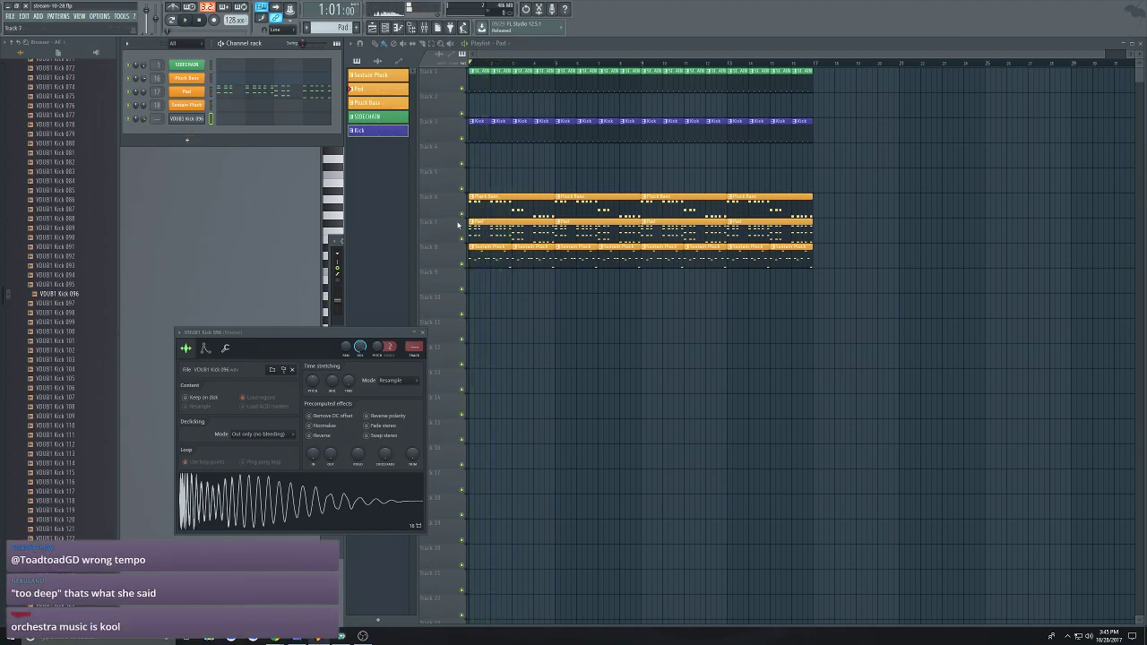
{"action": "left_click", "coordinate": [466, 220]}
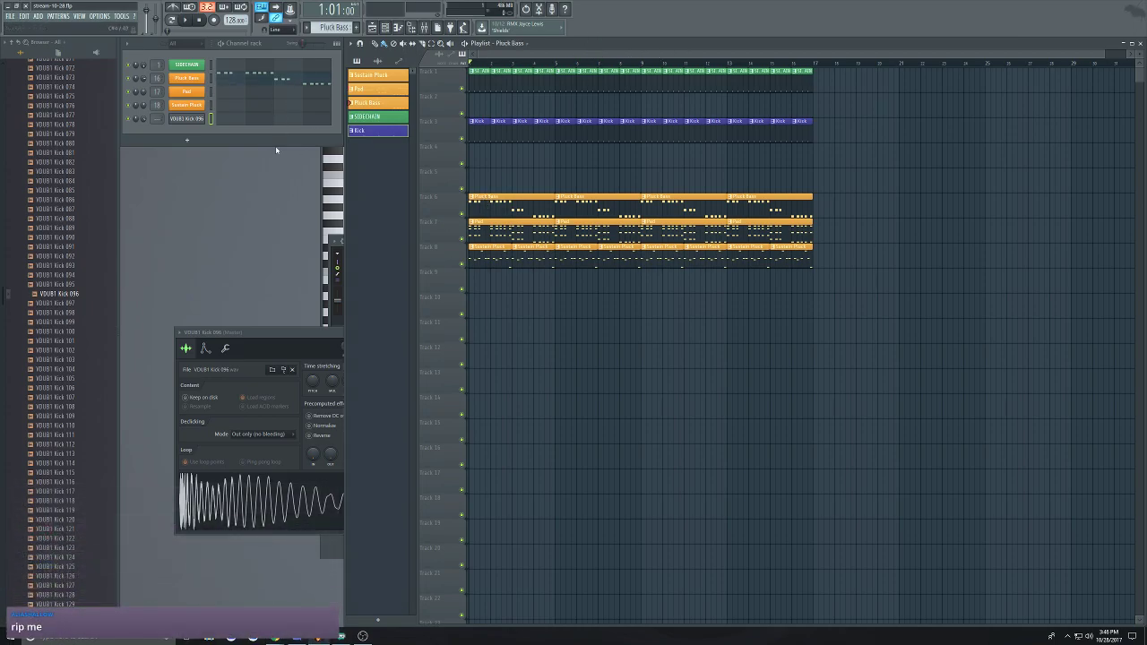
Open the kick channel's sampler settings, adjust the sample's fade-out during playback, close them and listen to the arrangement again
{"action": "left_click", "coordinate": [190, 121]}
{"action": "left_click", "coordinate": [197, 123]}
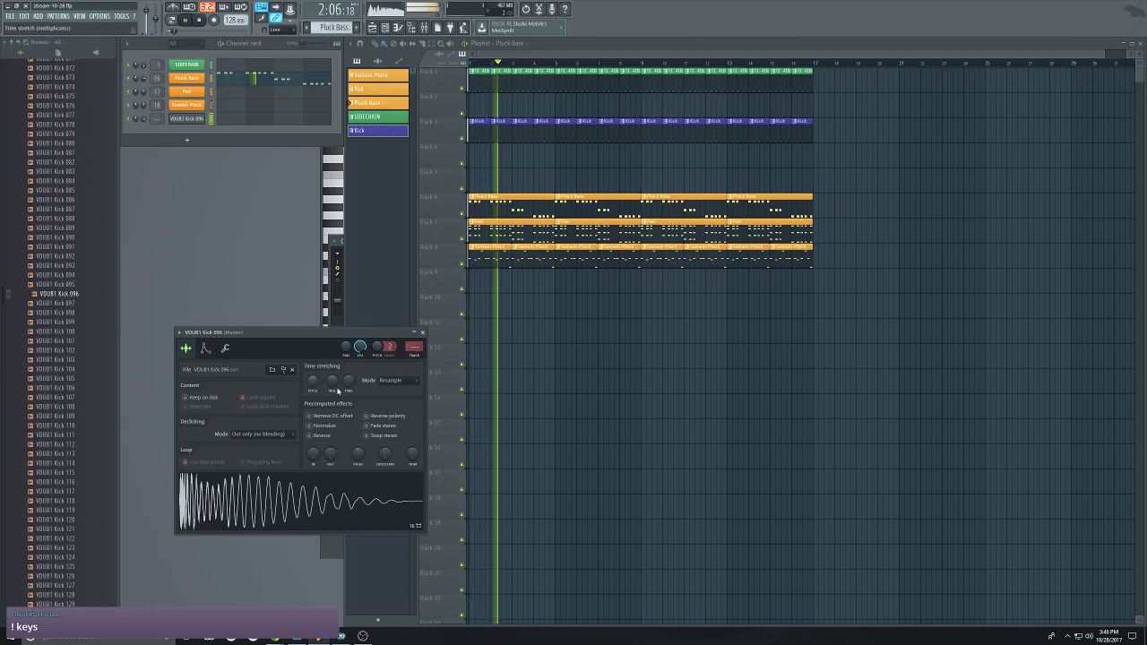
{"action": "left_click_drag", "start_coordinate": [332, 460], "coordinate": [331, 460]}
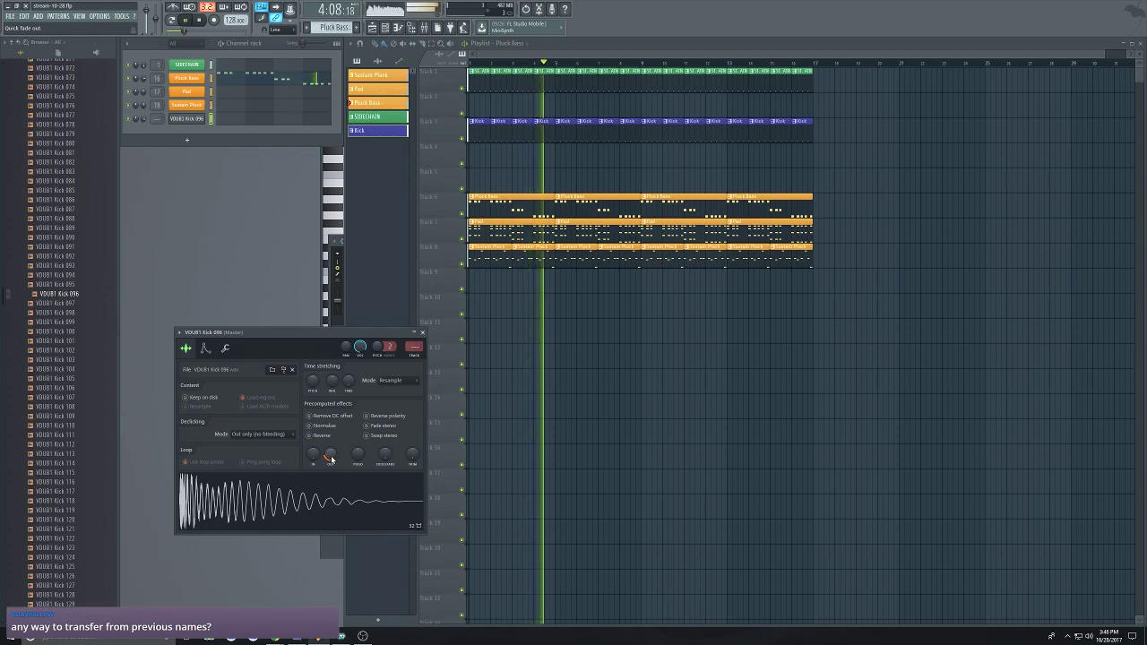
{"action": "left_click", "coordinate": [423, 334]}
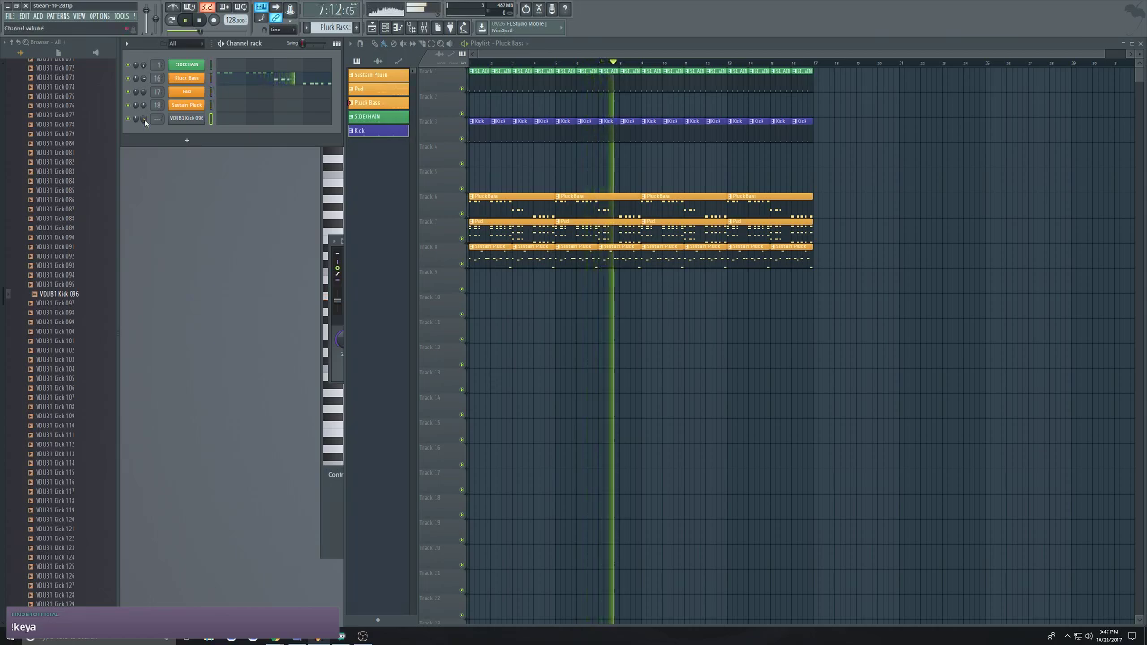
{"action": "key", "text": "space"}
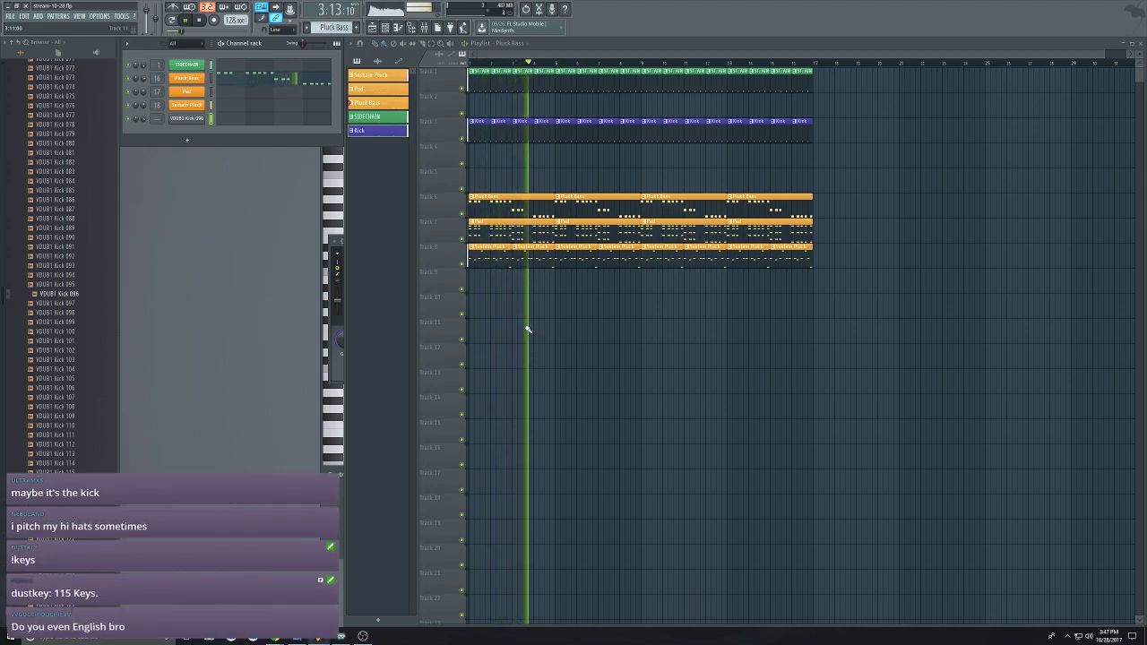
{"action": "key", "text": "space"}
Preview kicks between VDUB1 Kick 256 and 262, load VDUB1 Kick 262 into the kick channel and audition it with the arrangement
{"action": "scroll", "coordinate": [67, 376], "scroll_direction": "down", "scroll_amount": 20}
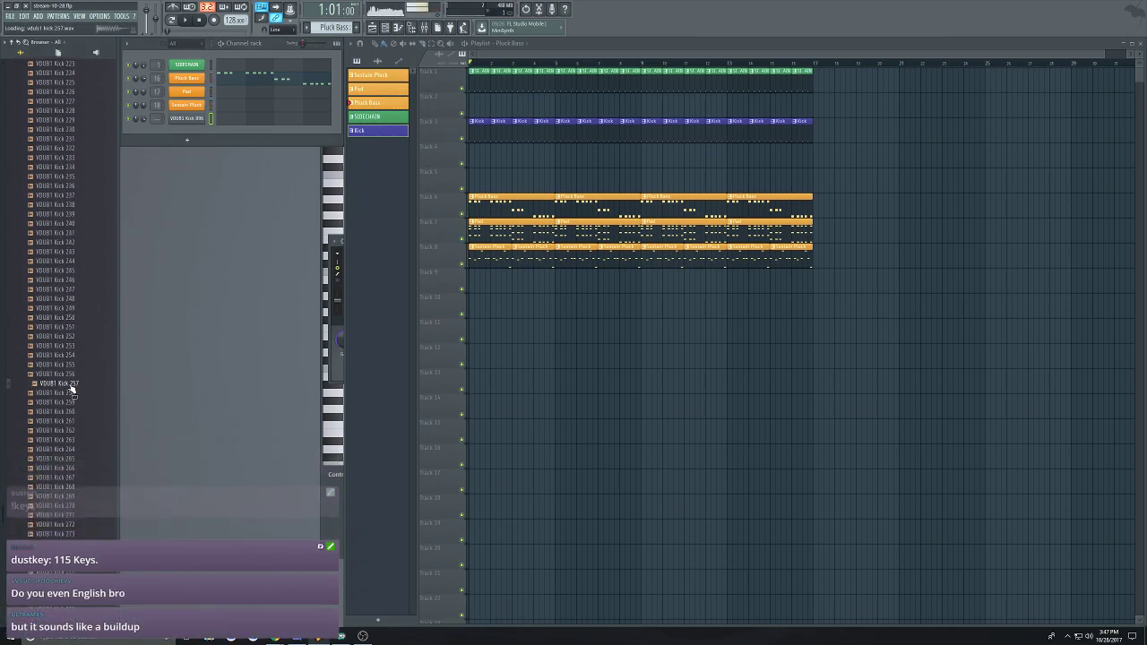
{"action": "left_click", "coordinate": [72, 356]}
{"action": "left_click", "coordinate": [71, 375]}
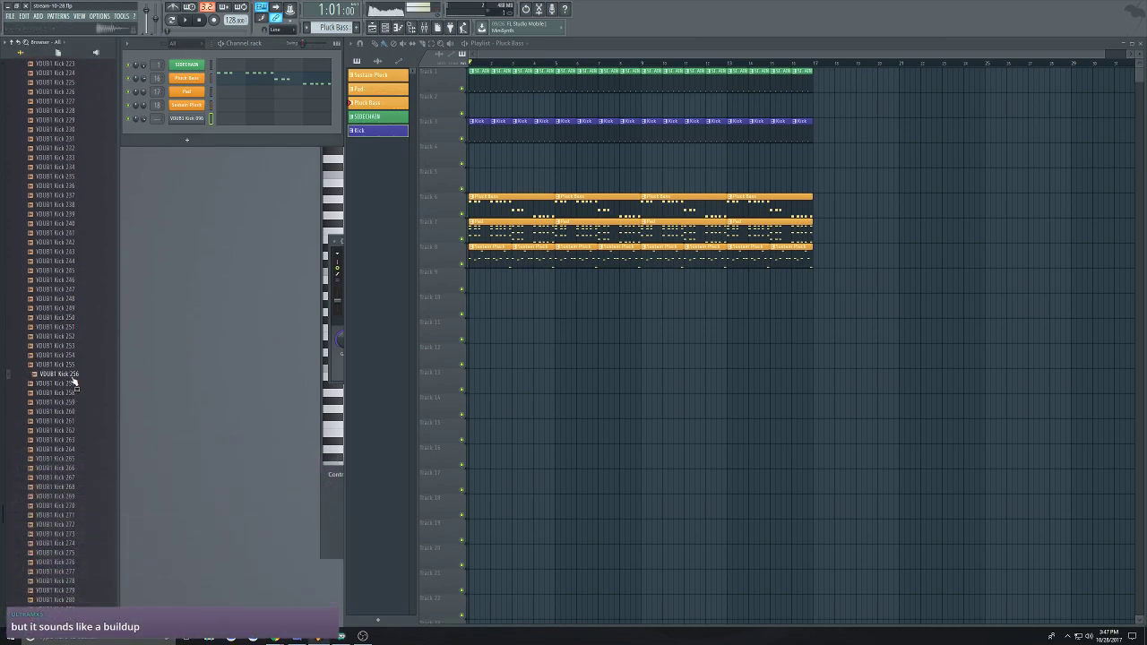
{"action": "left_click", "coordinate": [68, 424]}
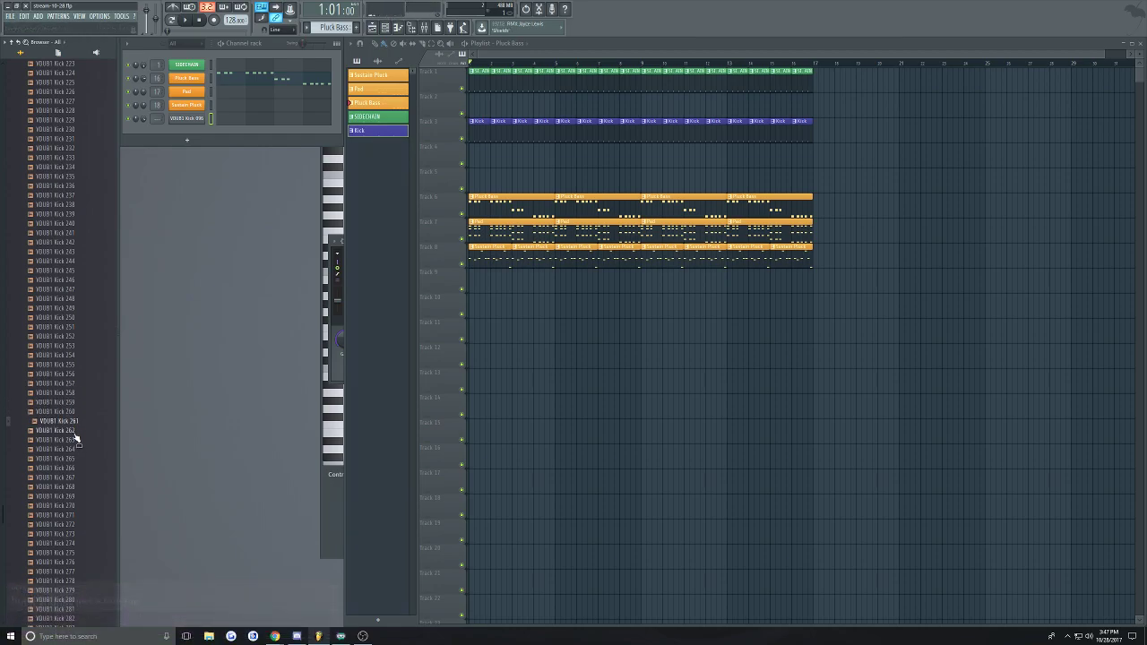
{"action": "left_click_drag", "start_coordinate": [199, 128], "coordinate": [198, 125]}
{"action": "key", "text": "space"}
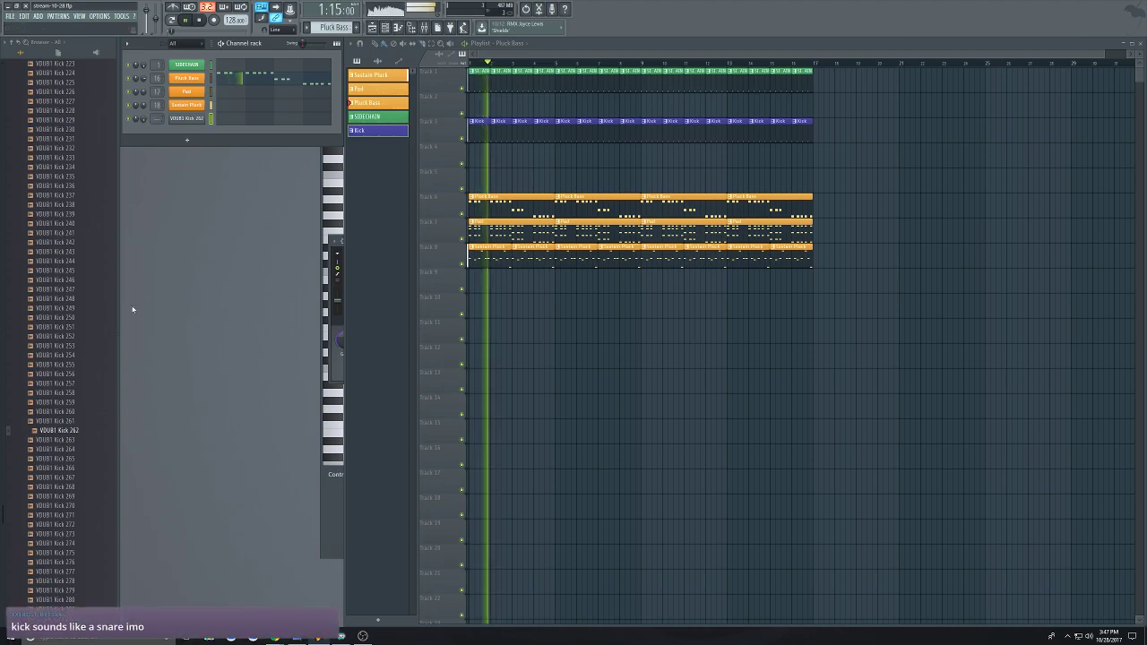
{"action": "scroll", "coordinate": [90, 320], "scroll_direction": "down", "scroll_amount": 8}
{"action": "key", "text": "space"}
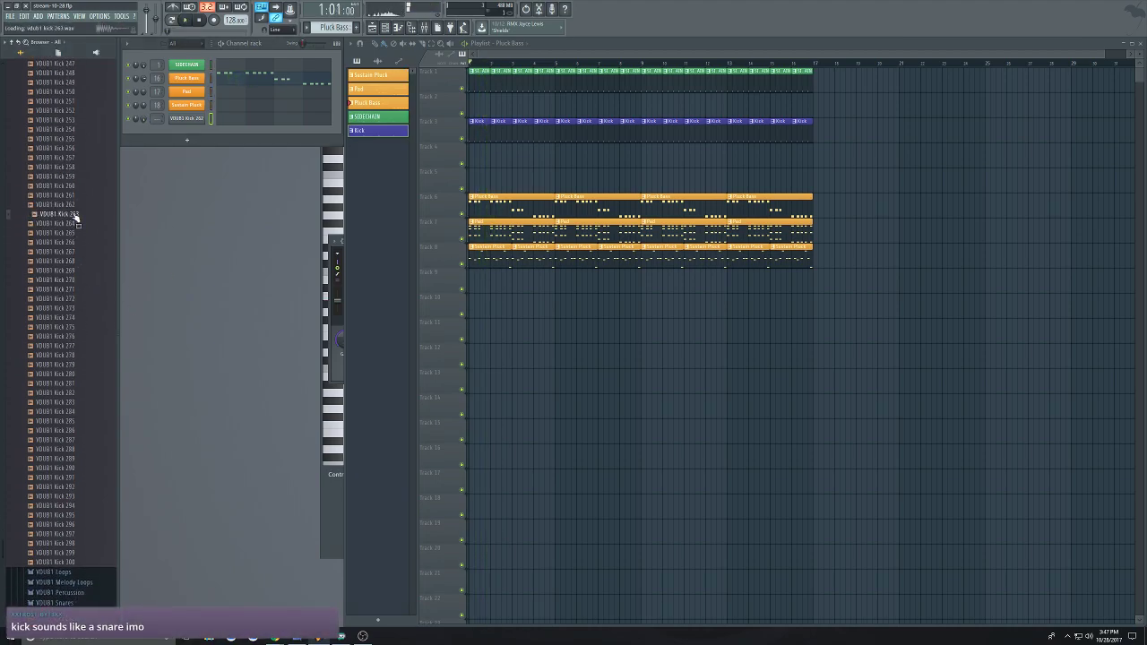
Replace the kick channel's sample with VDUB1 Kick 284, audition it with the arrangement and collapse the VDUB1 Kicks folder
{"action": "left_click", "coordinate": [75, 288]}
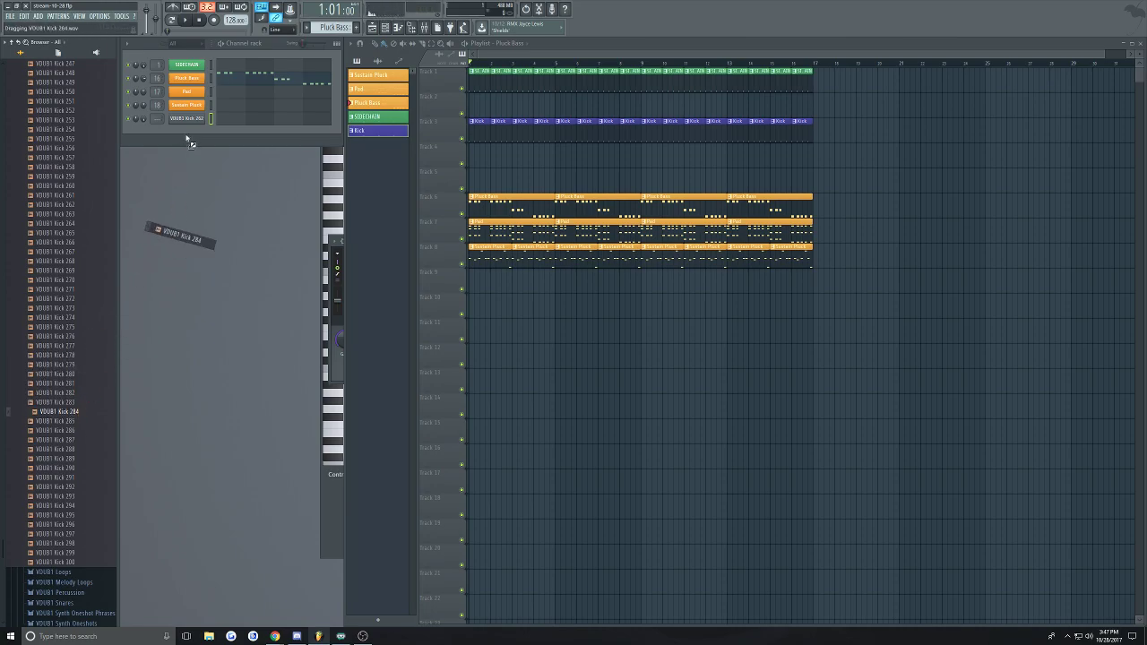
{"action": "key", "text": "space"}
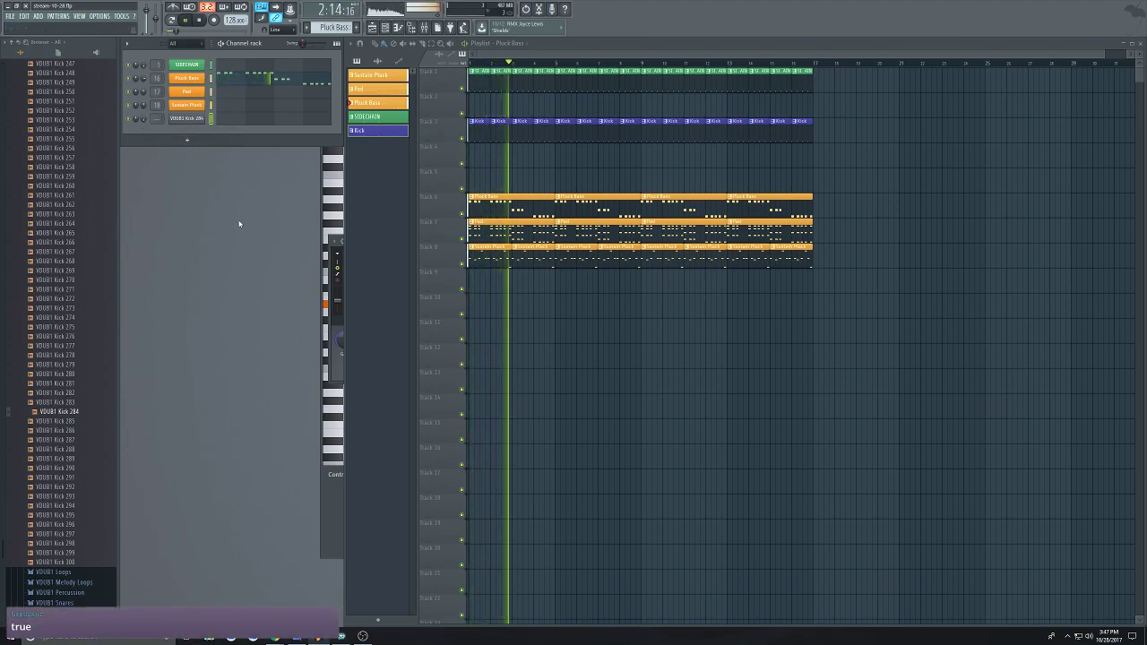
{"action": "left_click_drag", "start_coordinate": [3, 411], "coordinate": [7, 171]}
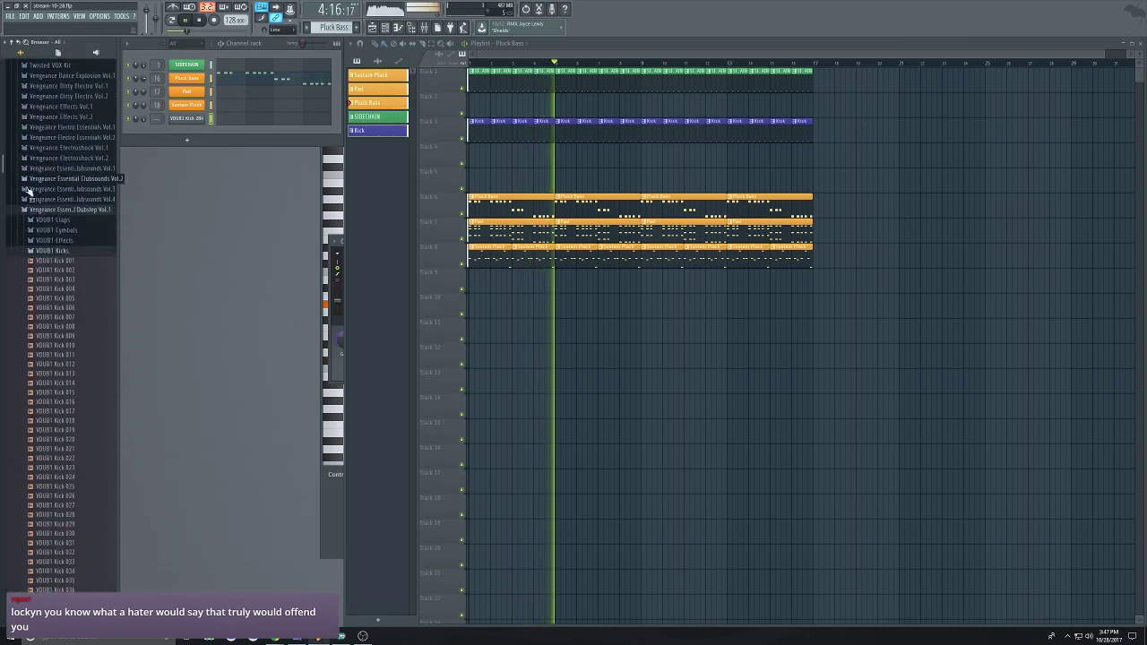
{"action": "left_click", "coordinate": [72, 252]}
{"action": "key", "text": "space"}
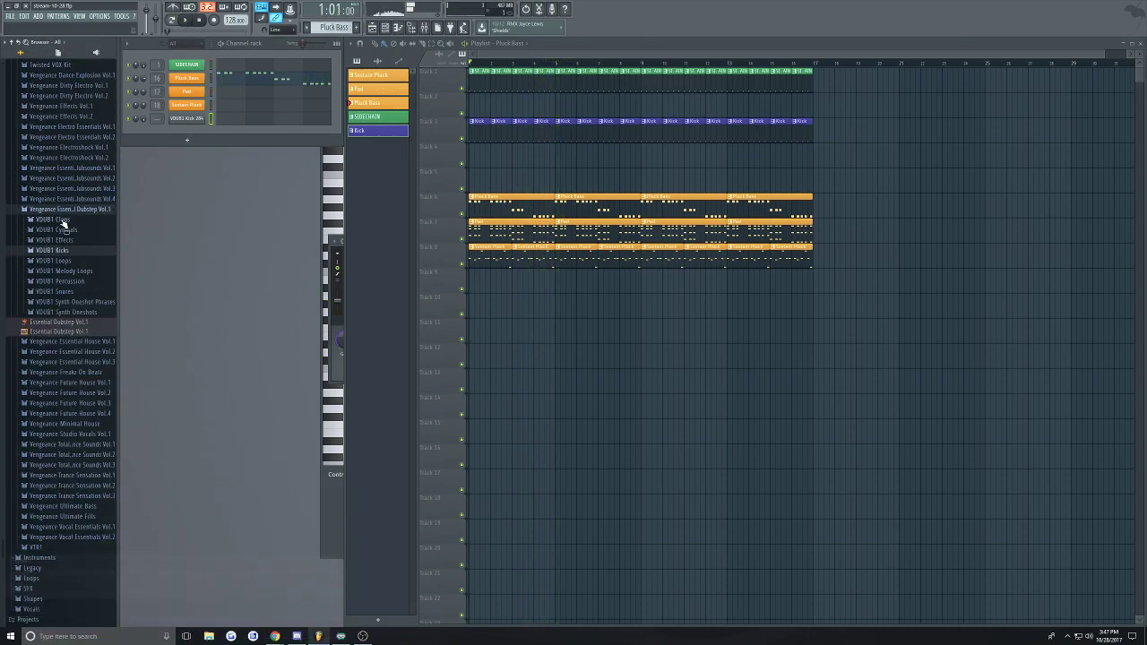
Open the VEH3 Claps folder of the Vengeance Essential House Vol.3 sample pack
{"action": "scroll", "coordinate": [78, 241], "scroll_direction": "up", "scroll_amount": 3}
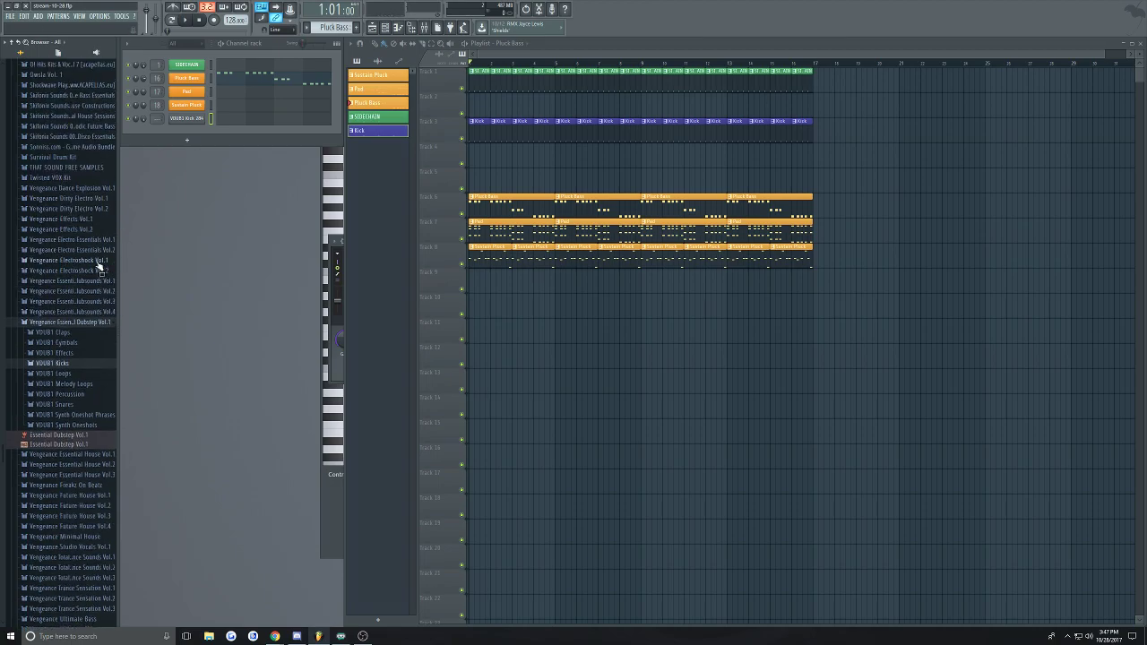
{"action": "left_click", "coordinate": [101, 477]}
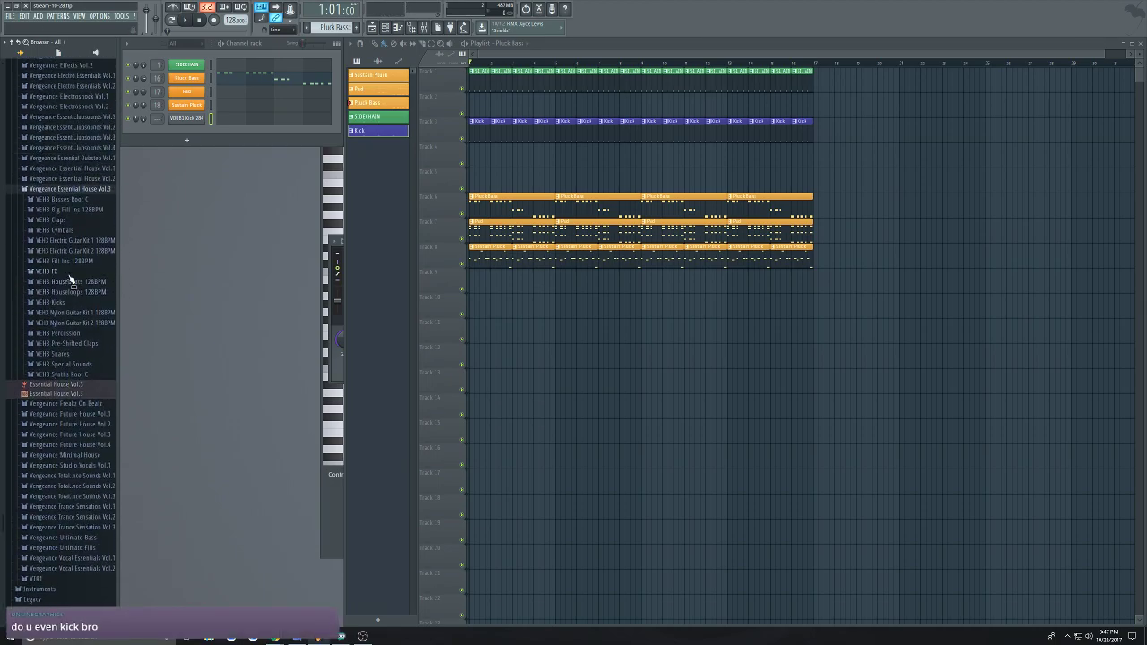
{"action": "left_click", "coordinate": [77, 233]}
Preview clap samples down through the VEH3 Claps folder as far as VEH3 Claps 102
{"action": "left_click", "coordinate": [52, 305]}
{"action": "scroll", "coordinate": [52, 304], "scroll_direction": "down", "scroll_amount": 4}
{"action": "left_click", "coordinate": [57, 274]}
{"action": "scroll", "coordinate": [60, 296], "scroll_direction": "down", "scroll_amount": 3}
{"action": "left_click", "coordinate": [66, 355]}
{"action": "scroll", "coordinate": [67, 426], "scroll_direction": "down", "scroll_amount": 4}
{"action": "left_click", "coordinate": [67, 406]}
{"action": "scroll", "coordinate": [68, 412], "scroll_direction": "down", "scroll_amount": 2}
{"action": "left_click", "coordinate": [68, 417]}
{"action": "scroll", "coordinate": [69, 409], "scroll_direction": "down", "scroll_amount": 6}
{"action": "left_click", "coordinate": [70, 401]}
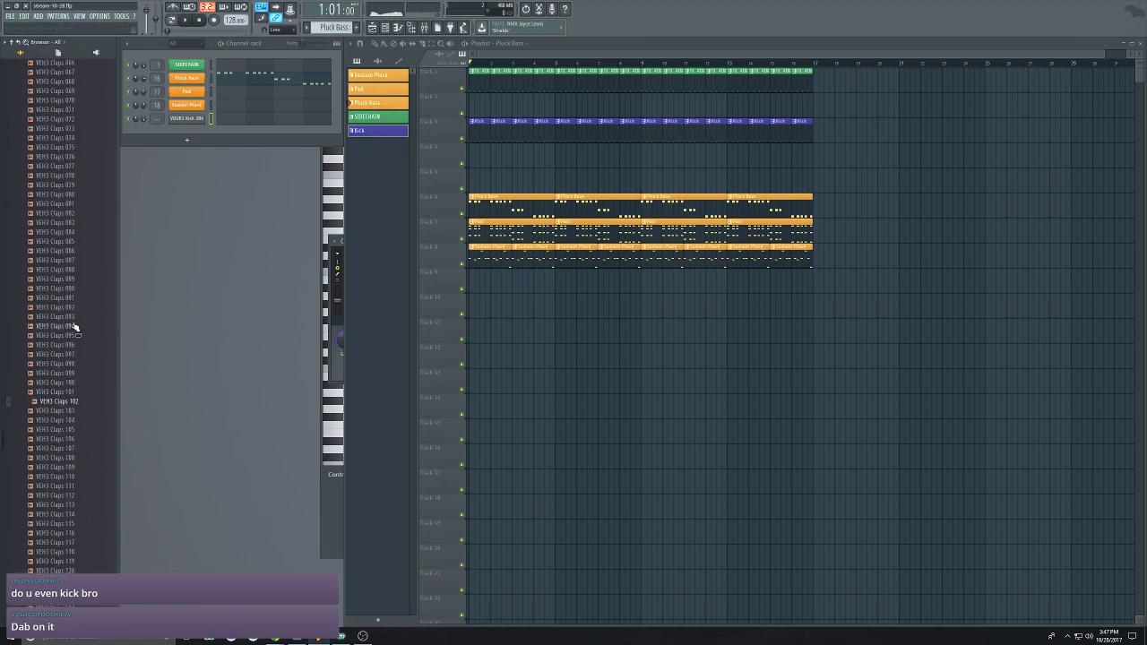
Compare the claps just above VEH3 Claps 102, including VEH3 Claps 099 and VEH3 Claps 090
{"action": "key", "text": "Up"}
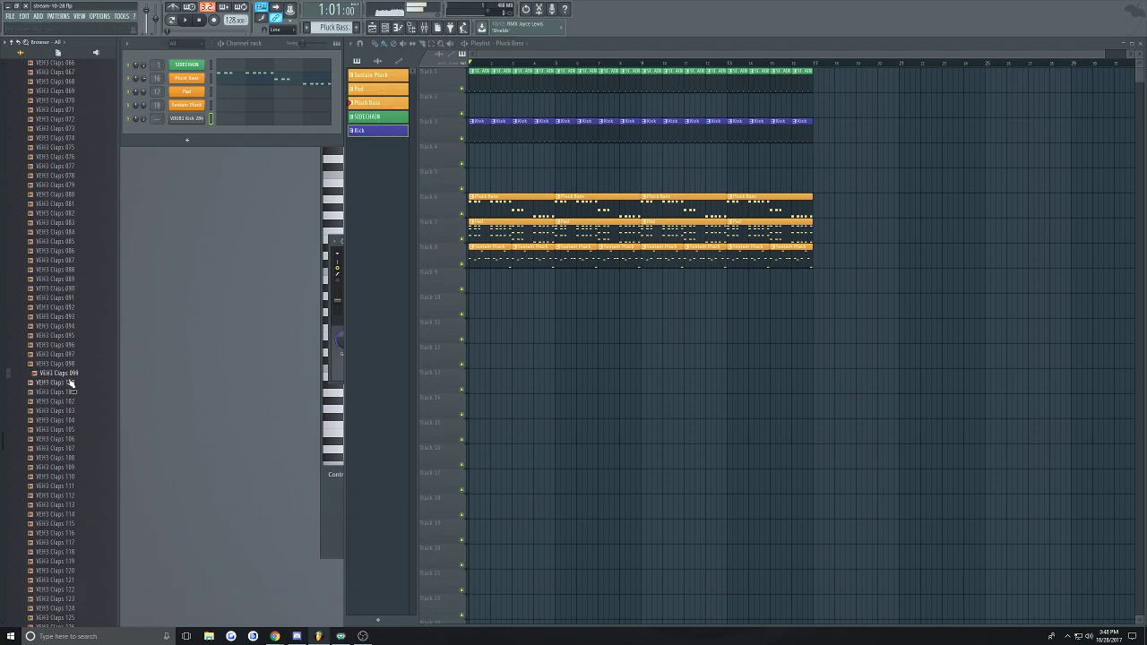
{"action": "left_click", "coordinate": [72, 299]}
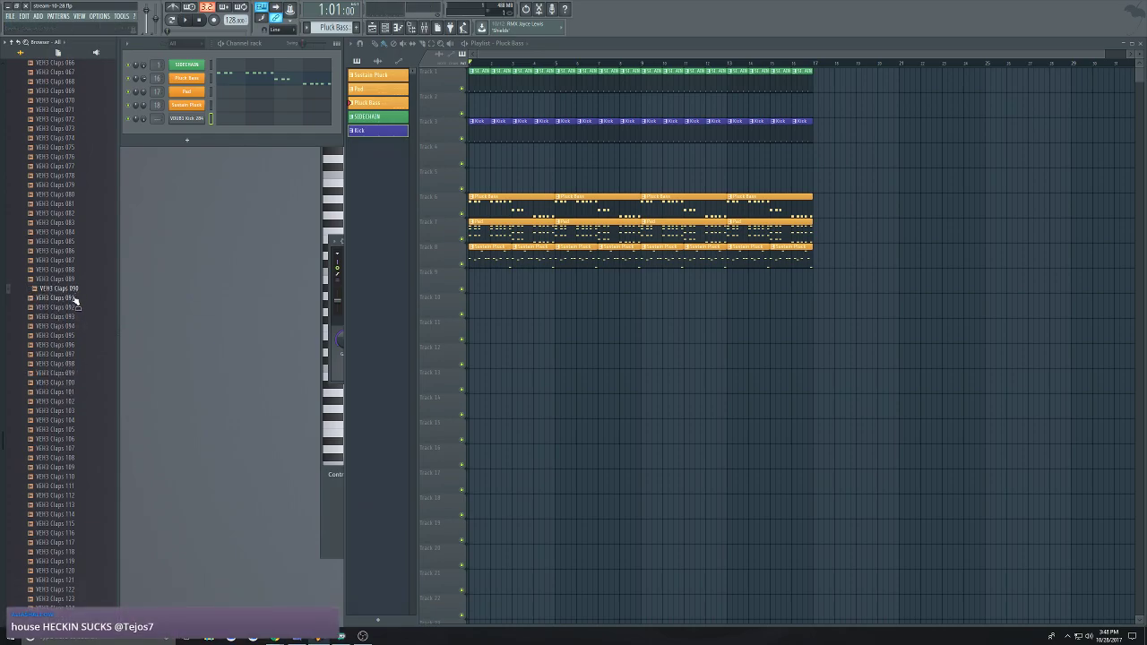
{"action": "left_click", "coordinate": [73, 392]}
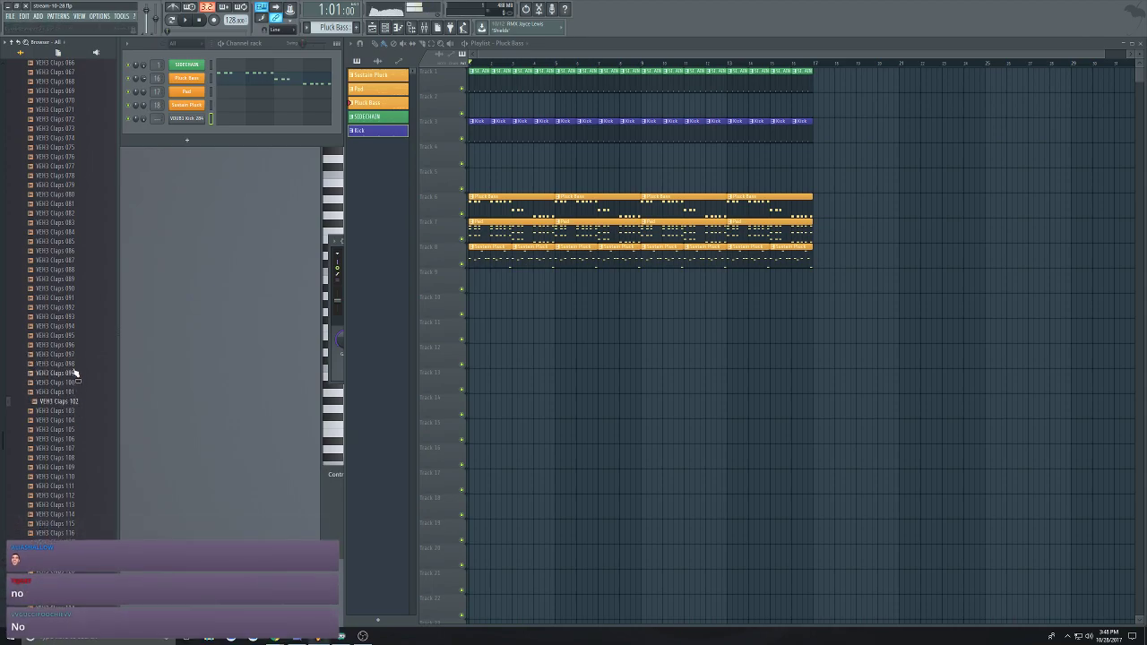
Add VEH3 Claps 102 and VEH3 Claps 099 as two new channels below the kick channel
{"action": "left_click", "coordinate": [74, 402]}
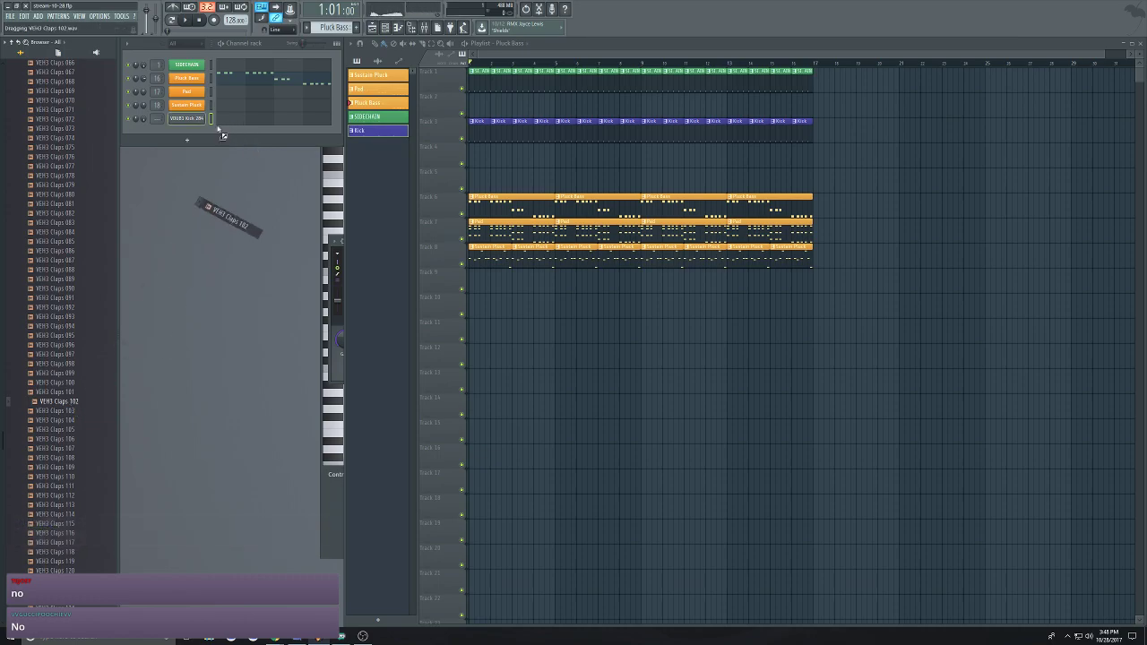
{"action": "left_click_drag", "start_coordinate": [226, 132], "coordinate": [193, 136]}
{"action": "left_click_drag", "start_coordinate": [72, 373], "coordinate": [100, 358]}
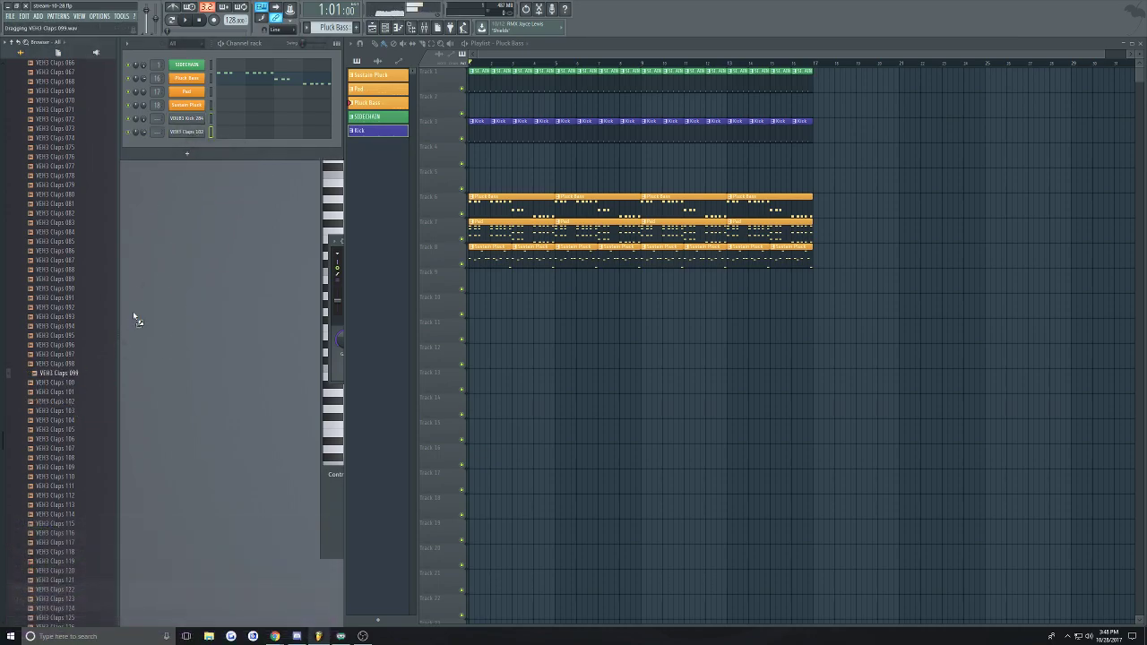
{"action": "left_click_drag", "start_coordinate": [199, 152], "coordinate": [281, 171]}
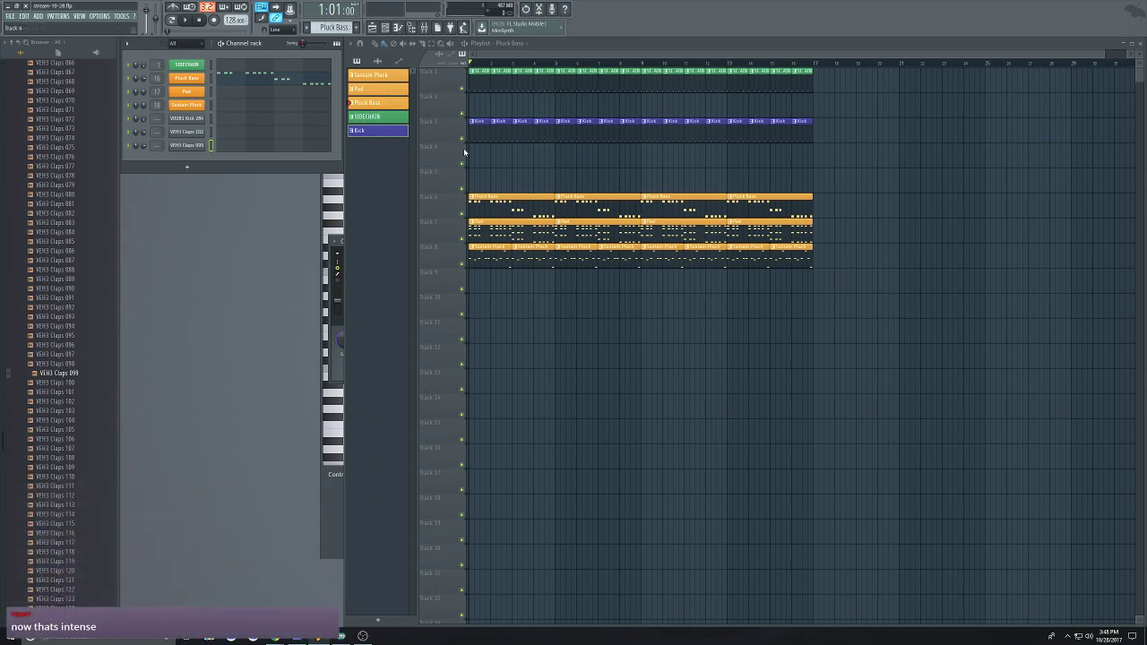
{"action": "left_click_drag", "start_coordinate": [865, 315], "coordinate": [492, 177]}
{"action": "left_click", "coordinate": [561, 278]}
{"action": "right_click", "coordinate": [581, 285]}
{"action": "left_click_drag", "start_coordinate": [878, 291], "coordinate": [453, 197]}
{"action": "left_click", "coordinate": [629, 336]}
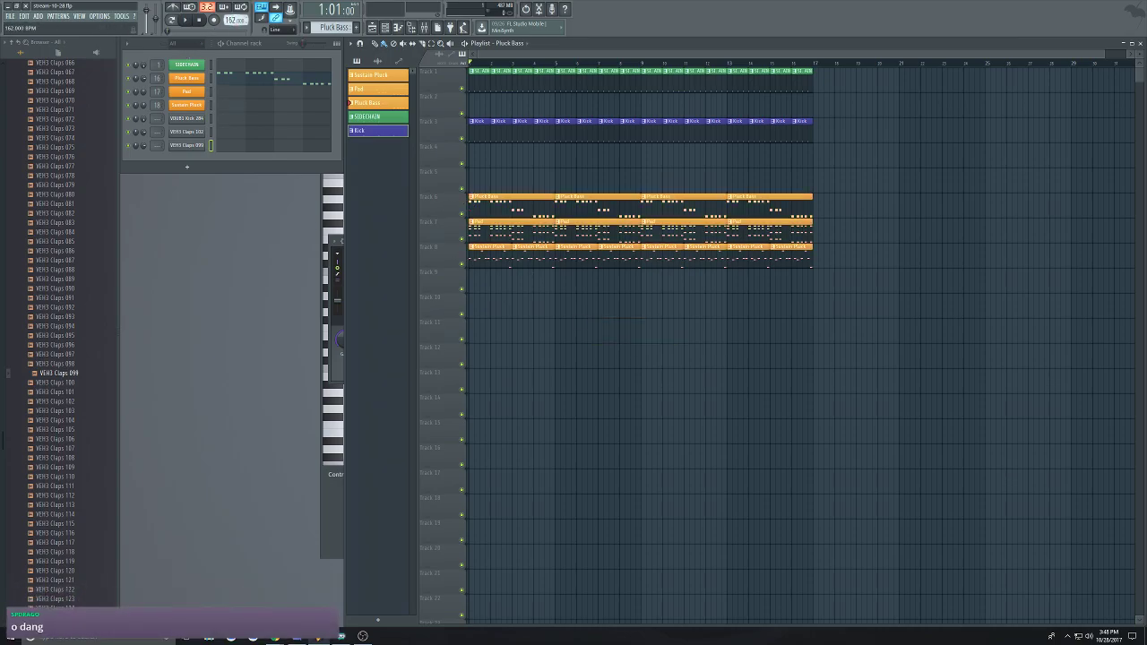
Audition the arrangement at a tempo above 162 BPM, restore 128 BPM and play it once more
{"action": "key", "text": "space"}
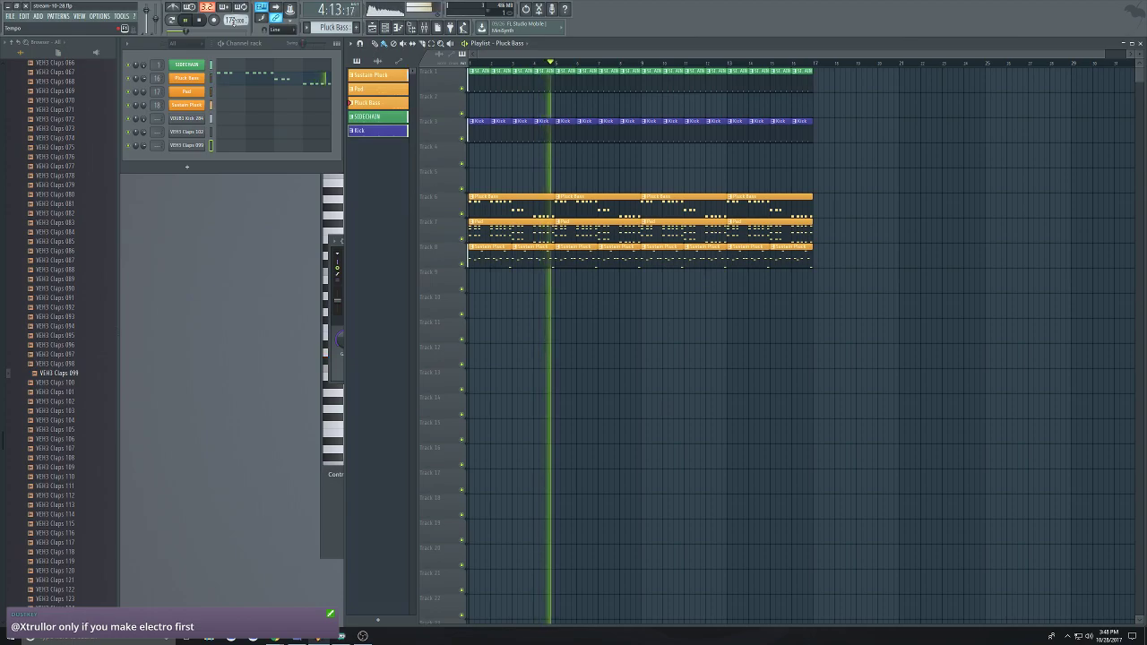
{"action": "key", "text": "space"}
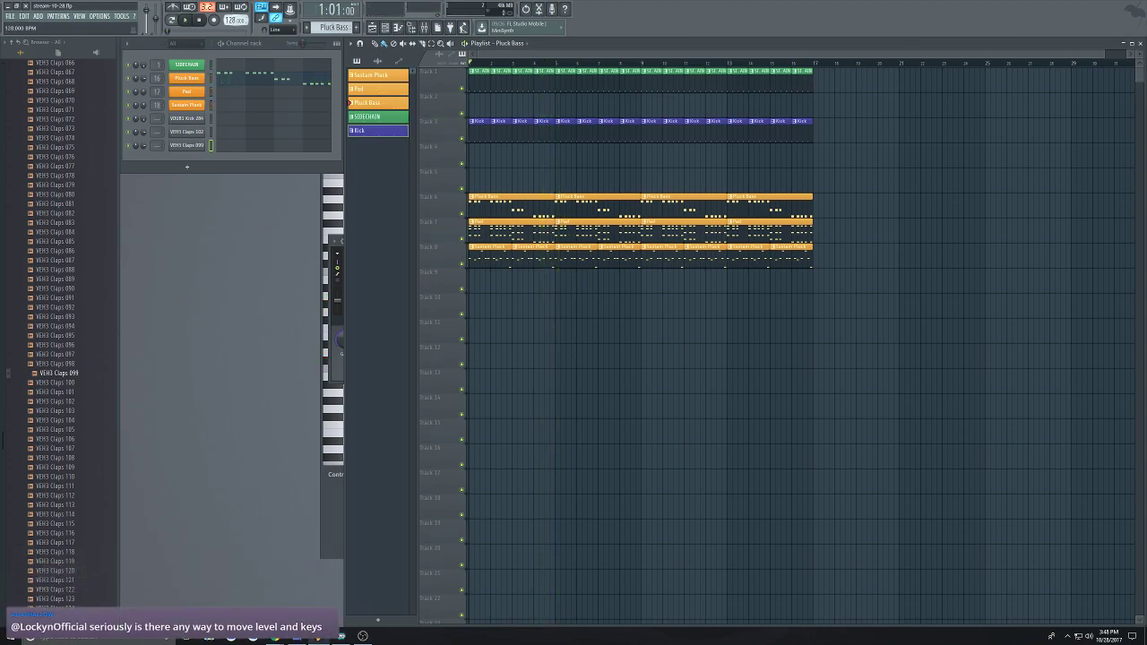
{"action": "key", "text": "space"}
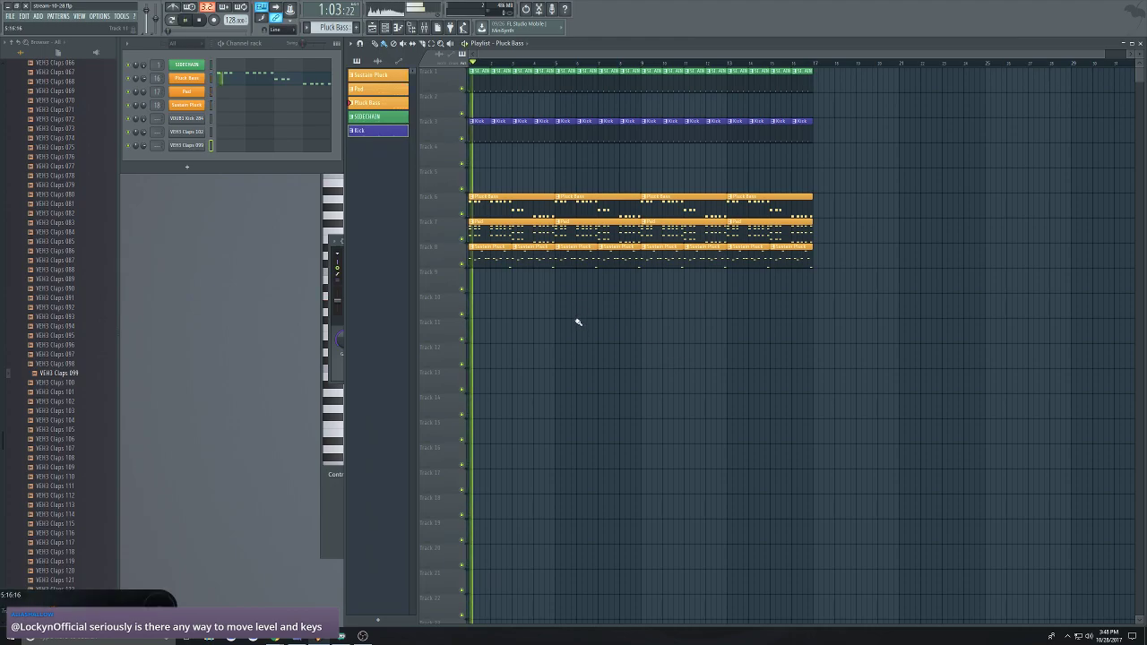
{"action": "left_click", "coordinate": [612, 344]}
{"action": "right_click", "coordinate": [612, 344]}
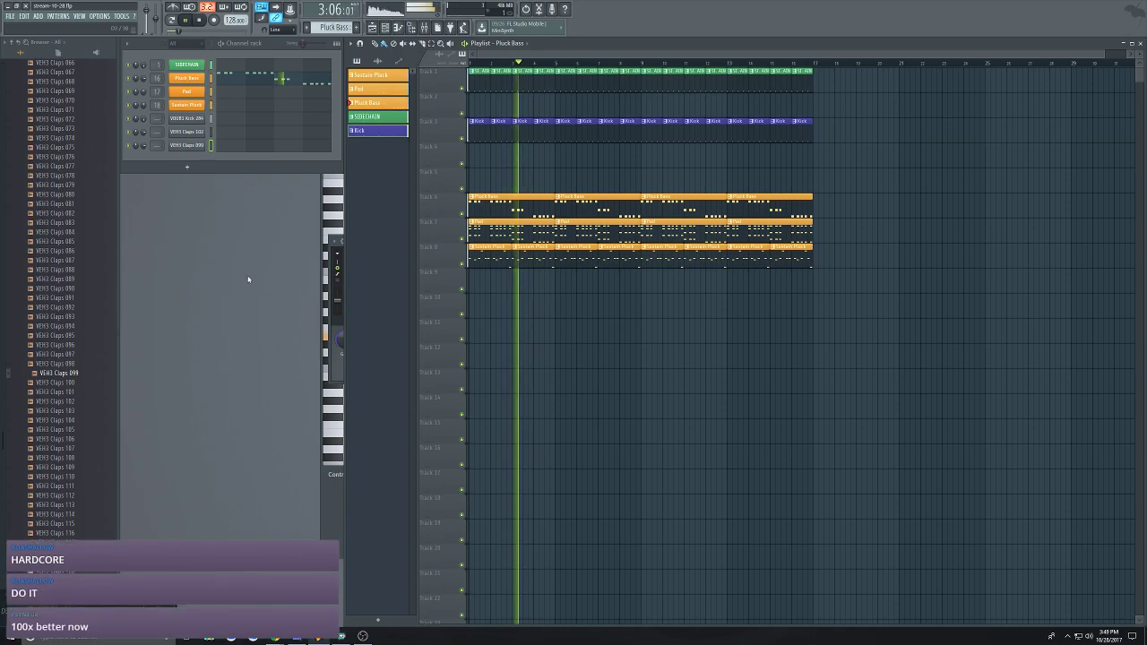
{"action": "key", "text": "space"}
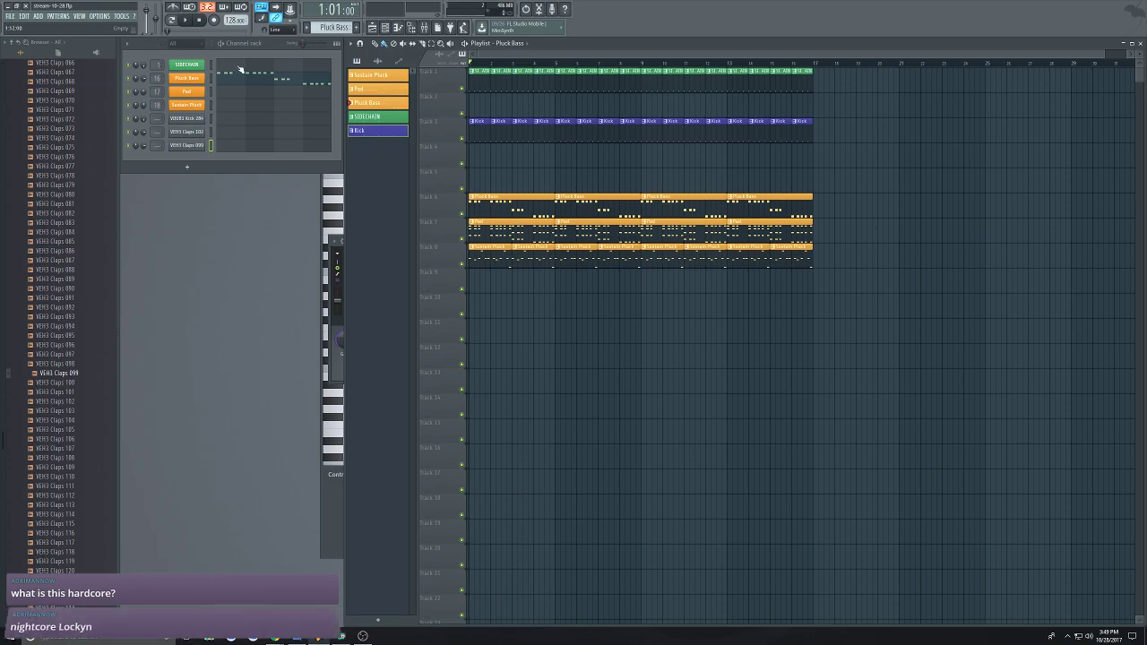
Create a new empty pattern and name it Kick
{"action": "left_click", "coordinate": [306, 27]}
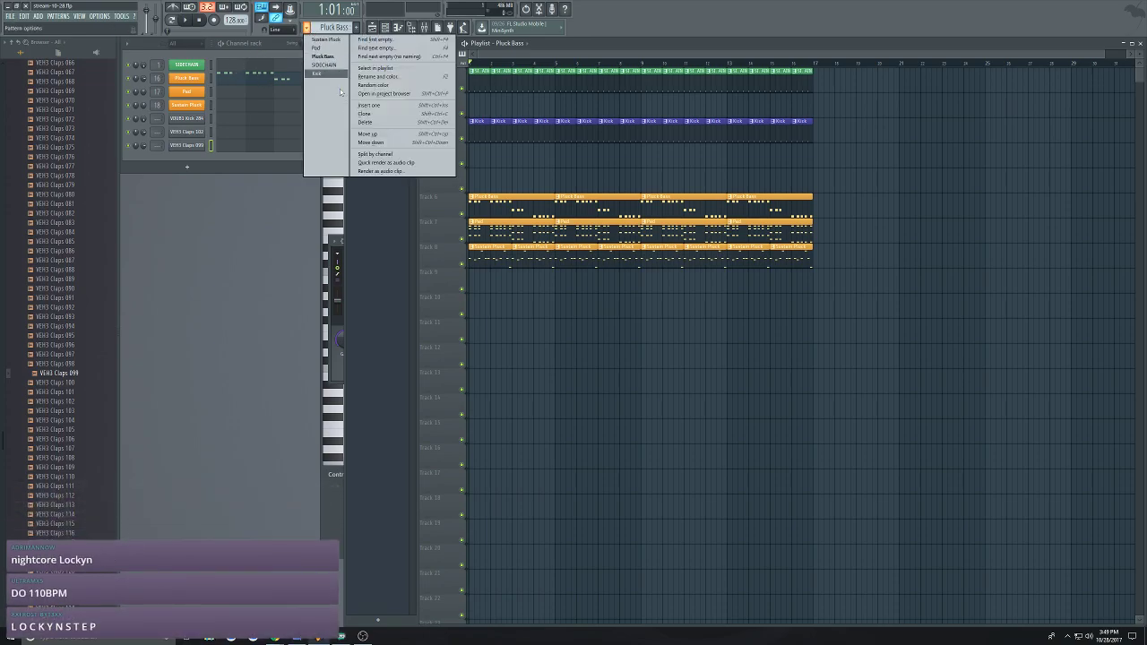
{"action": "left_click", "coordinate": [245, 220]}
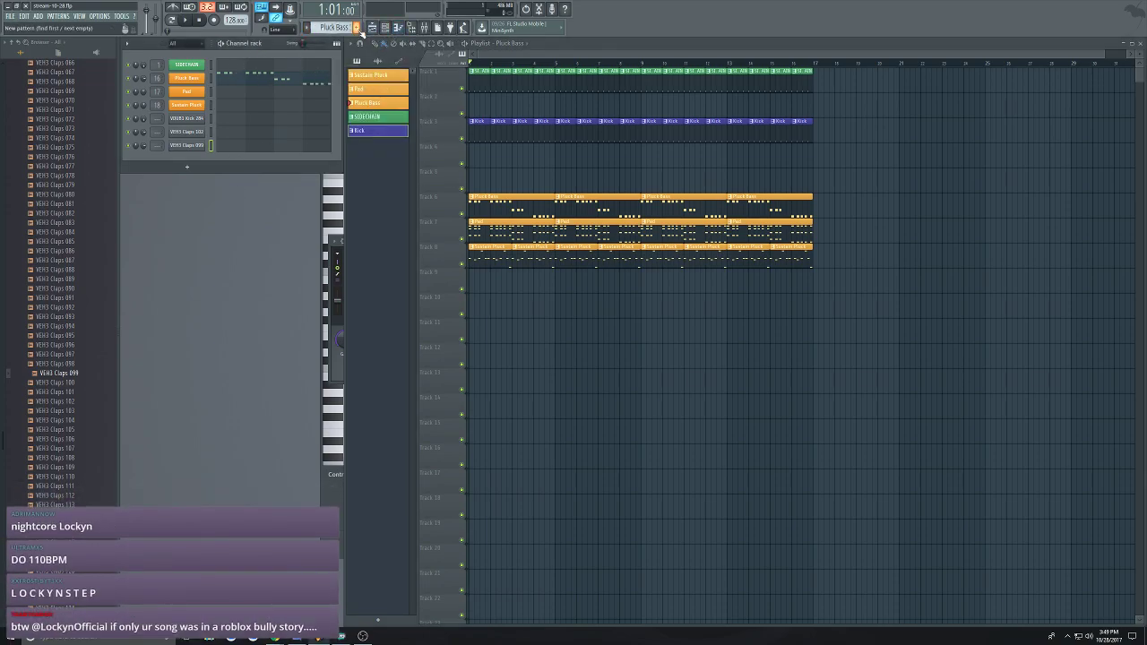
{"action": "left_click", "coordinate": [358, 28]}
{"action": "left_click", "coordinate": [443, 32]}
{"action": "left_click", "coordinate": [544, 122]}
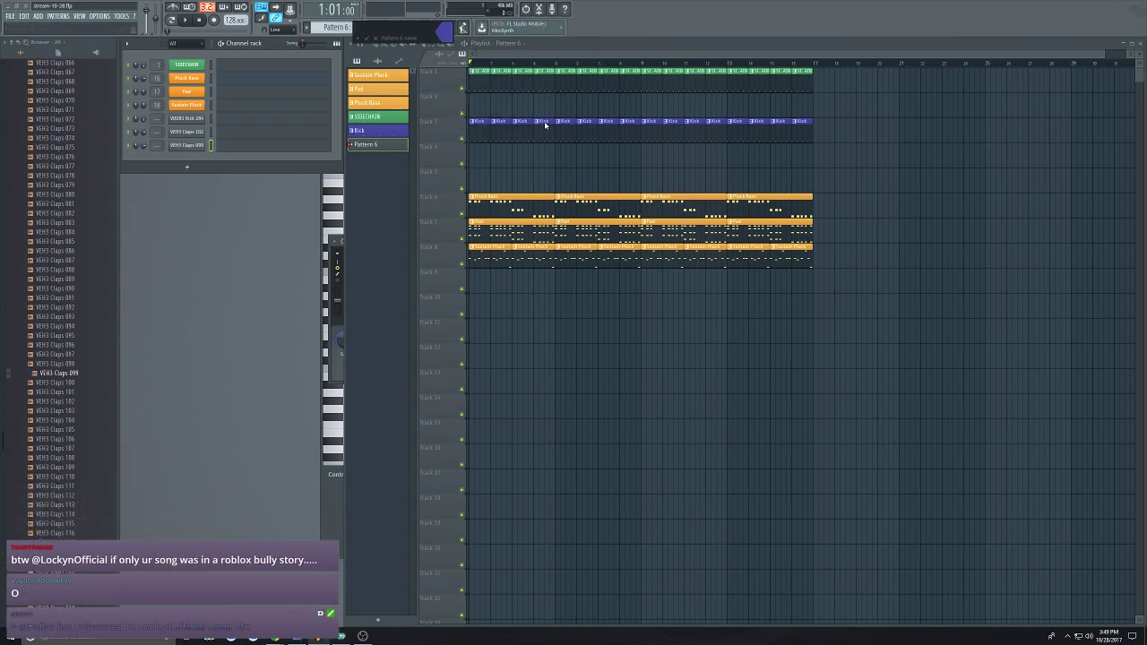
{"action": "type", "text": "Kick"}
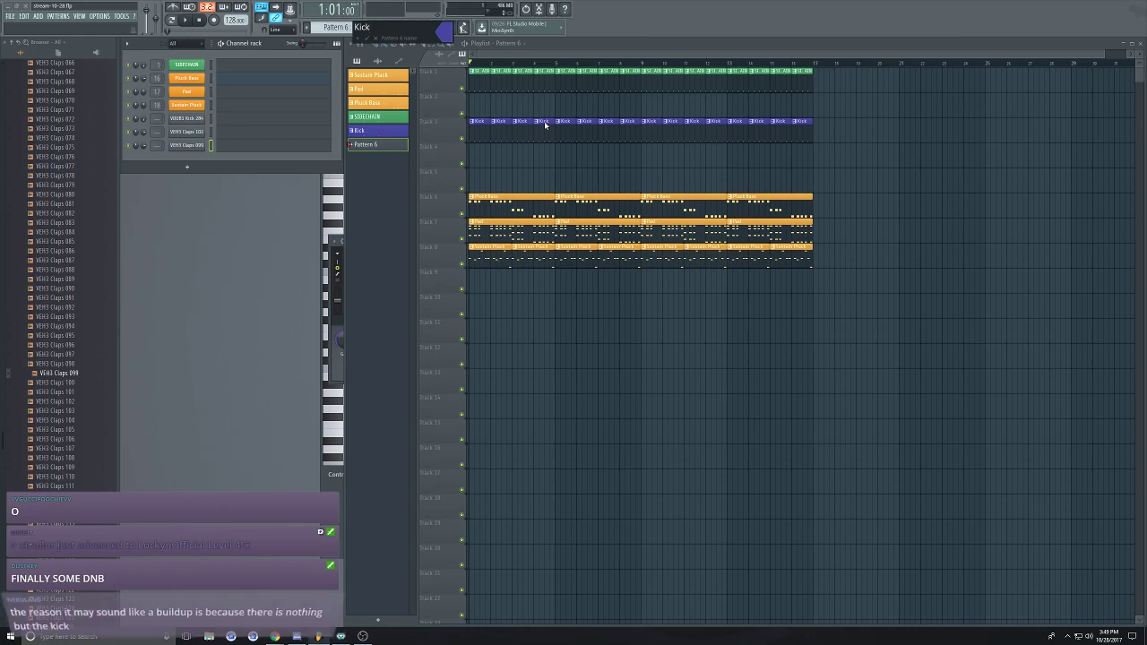
{"action": "key", "text": "Return"}
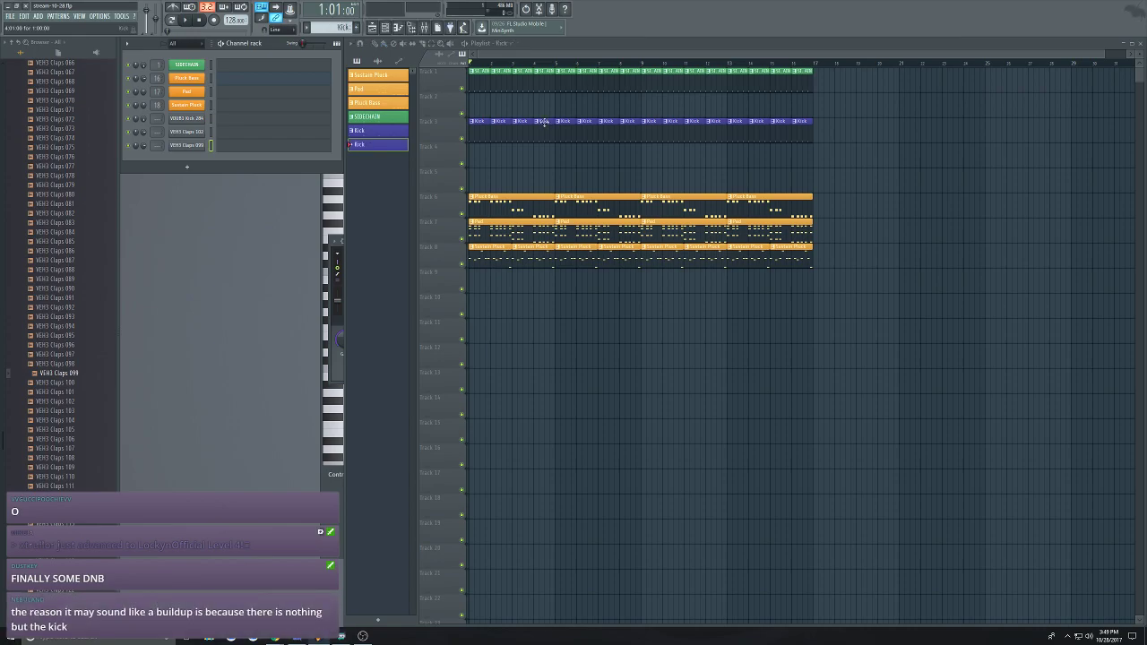
Rename the newly created sixth pattern as Clap
{"action": "left_click", "coordinate": [315, 27]}
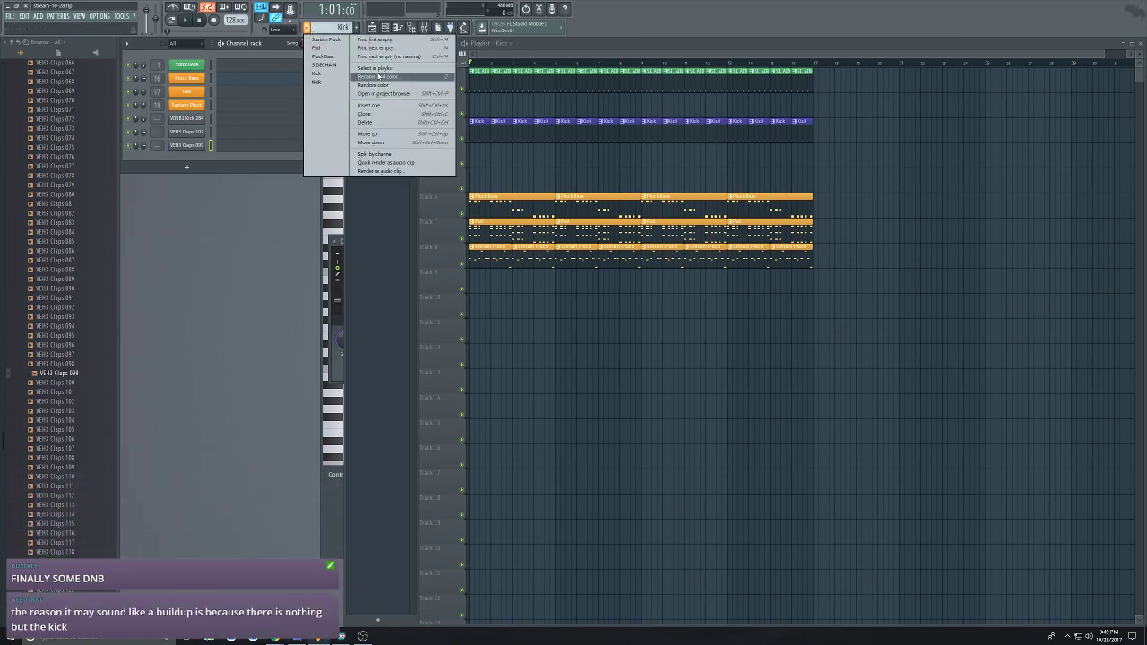
{"action": "left_click", "coordinate": [378, 76]}
{"action": "type", "text": "Clap"}
{"action": "key", "text": "Return"}
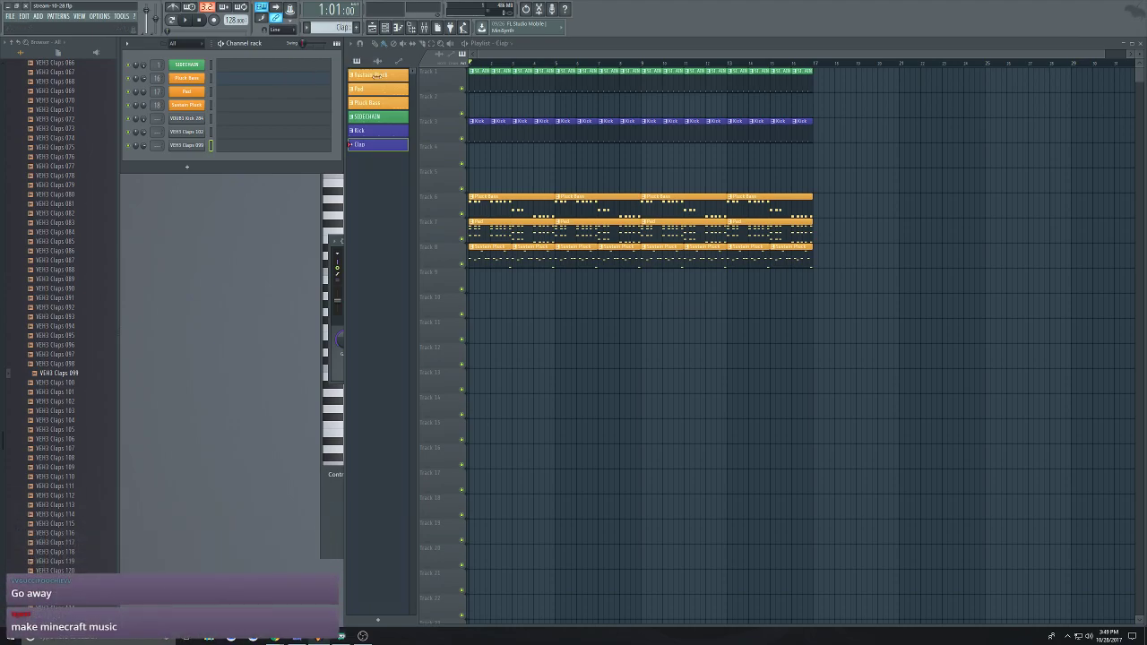
Program VEH3 Claps 102 hits on steps 5 and 13, and fill track 4 with Clap clips as far as the kicks extend
{"action": "left_click", "coordinate": [339, 44]}
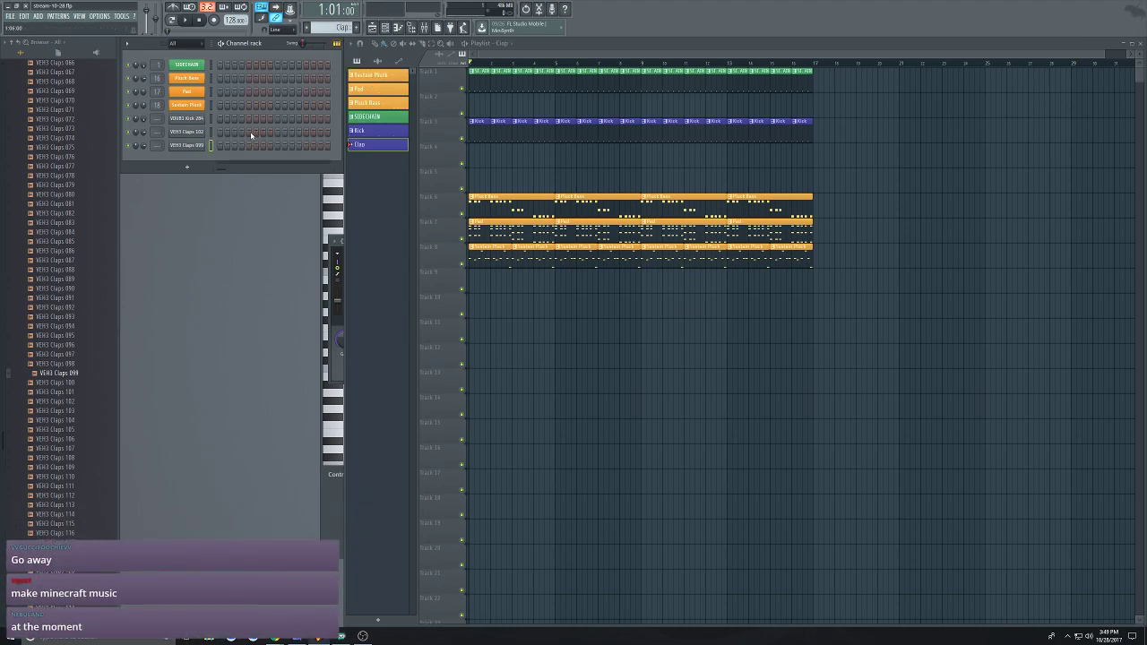
{"action": "key", "text": "space"}
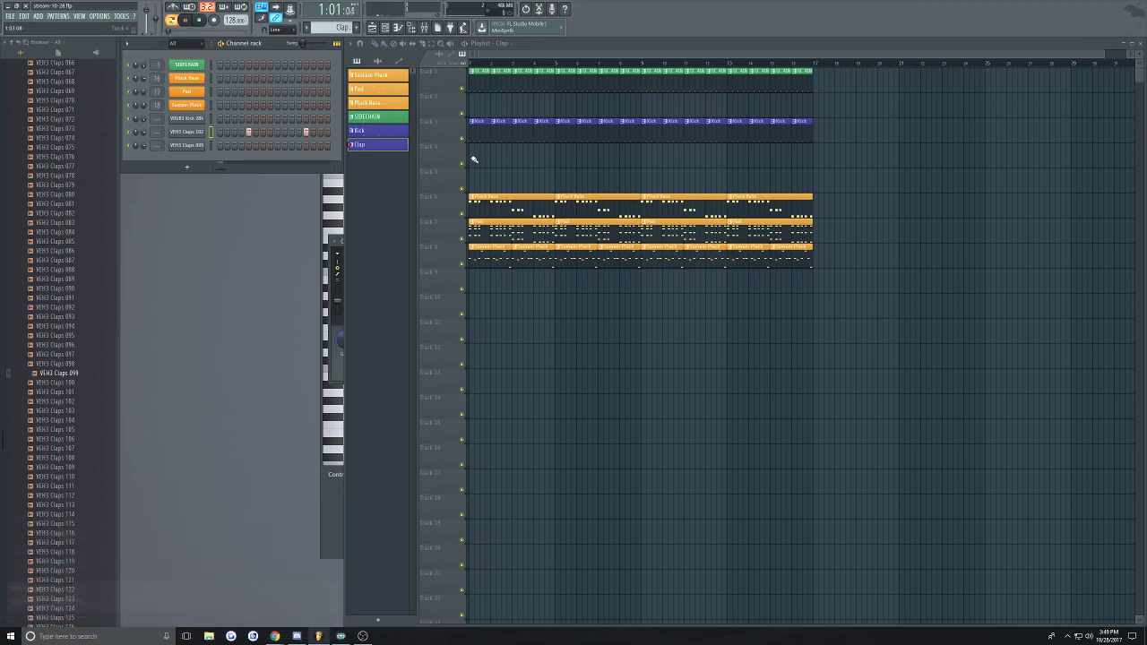
{"action": "left_click_drag", "start_coordinate": [476, 158], "coordinate": [754, 163]}
{"action": "left_click", "coordinate": [173, 22]}
{"action": "key", "text": "space"}
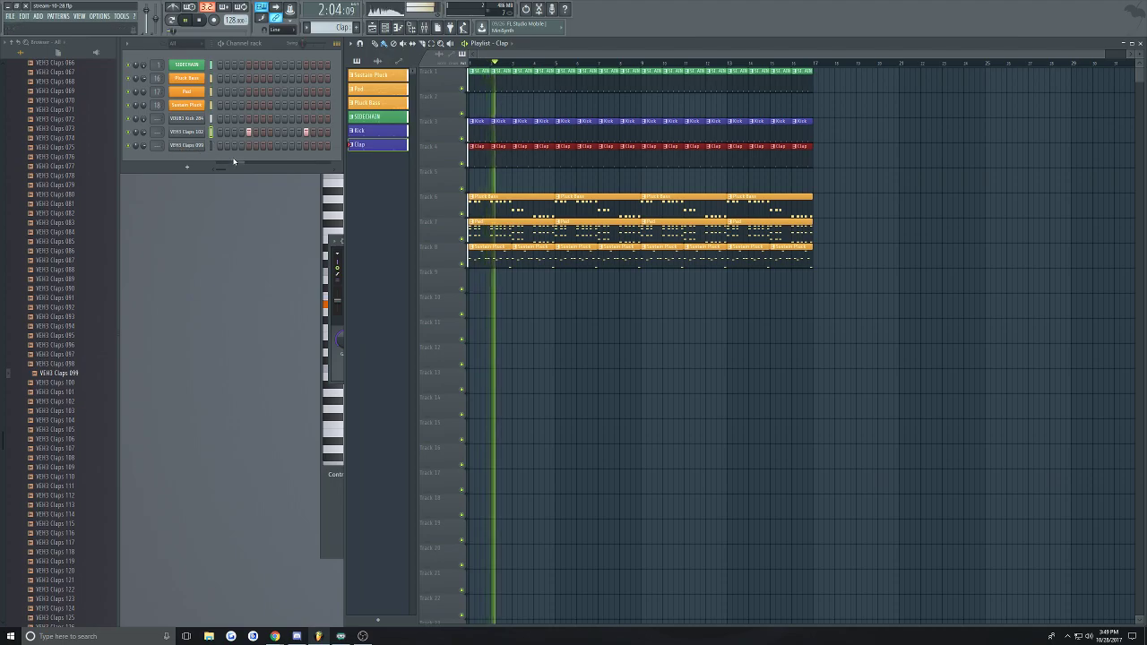
Mute every playlist track except the kick and clap tracks and play just those drums
{"action": "left_click", "coordinate": [195, 133]}
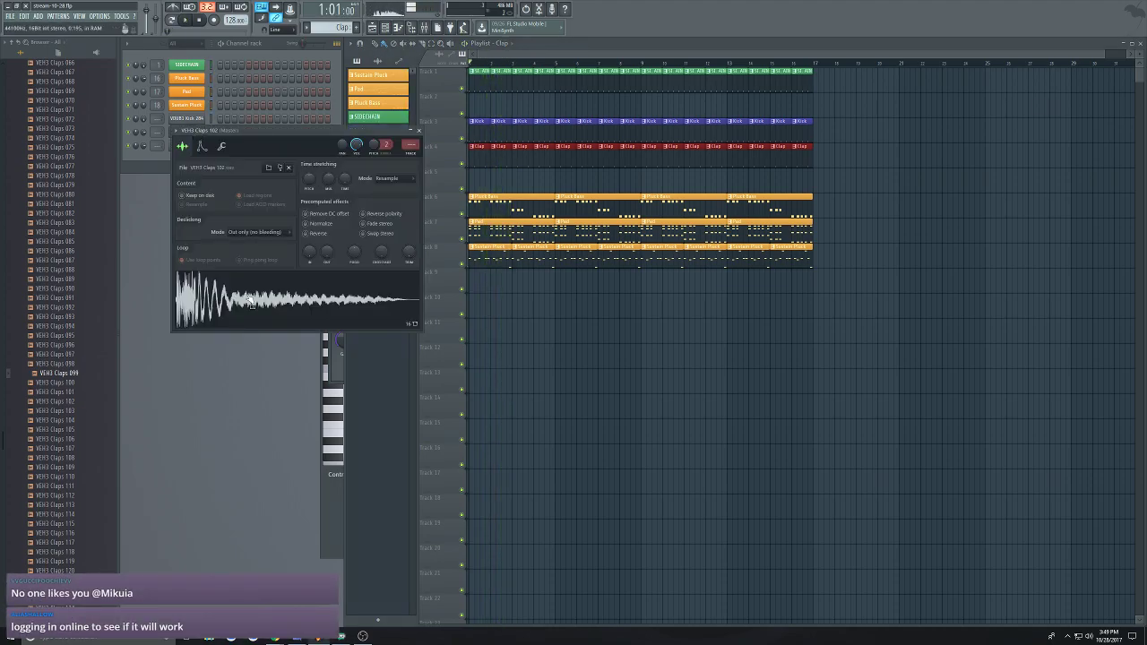
{"action": "right_click", "coordinate": [461, 139]}
{"action": "left_click", "coordinate": [462, 163]}
{"action": "key", "text": "space"}
{"action": "left_click", "coordinate": [263, 45]}
{"action": "key", "text": "space"}
Add VEH3 Claps 099 hits on steps 5 and 13 to layer them with VEH3 Claps 102
{"action": "left_click", "coordinate": [199, 147]}
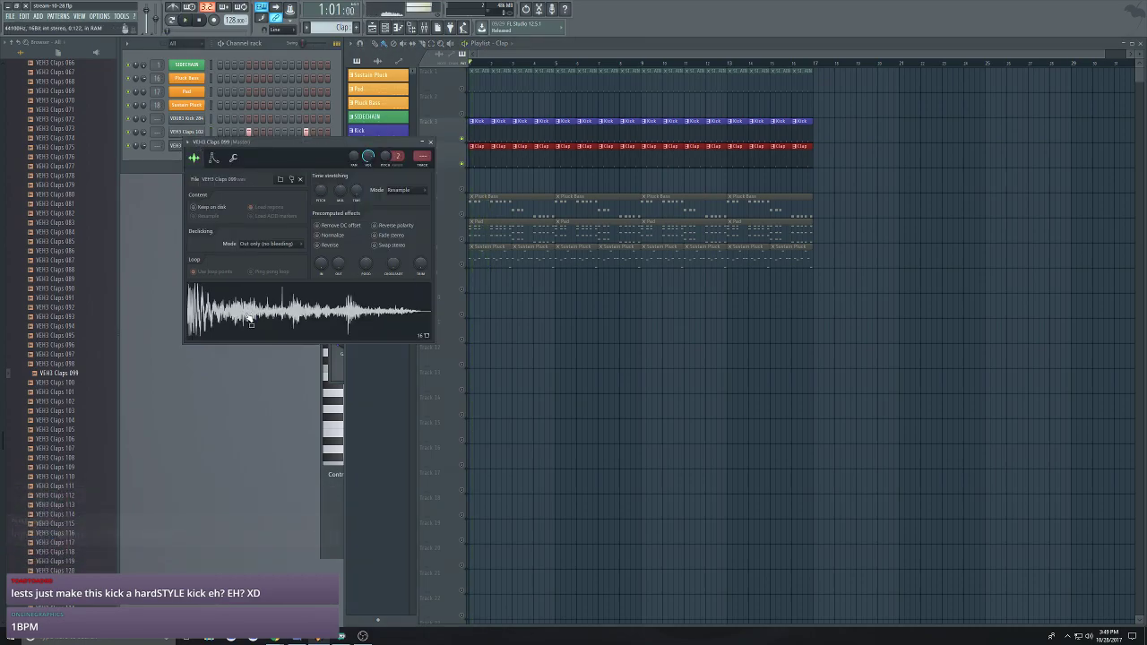
{"action": "left_click_drag", "start_coordinate": [312, 158], "coordinate": [295, 285]}
{"action": "key", "text": "space"}
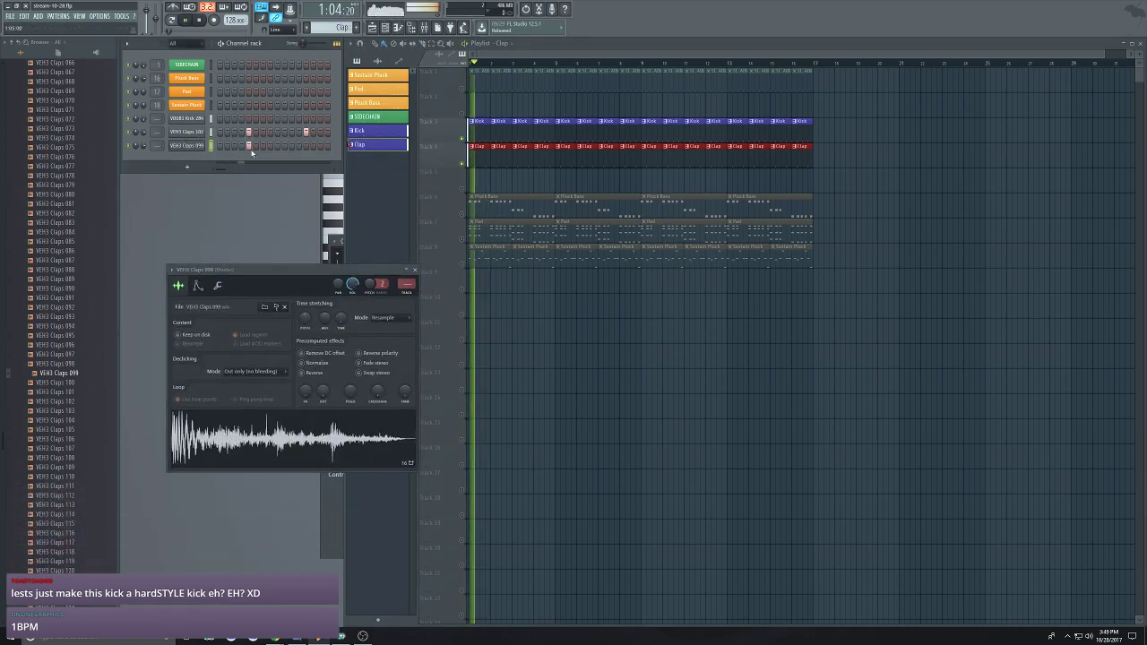
{"action": "left_click", "coordinate": [305, 146]}
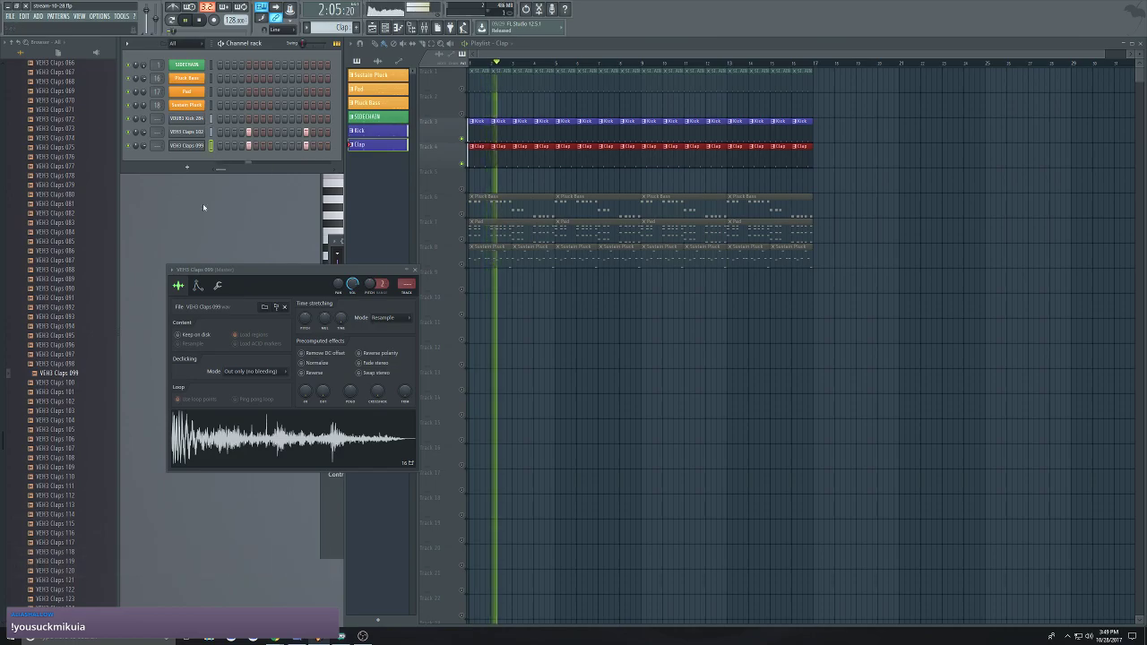
Add a slight fade-out to the VEH3 Claps 099 sample and audition the layered claps with the kick
{"action": "key", "text": "space"}
{"action": "left_click", "coordinate": [193, 148]}
{"action": "left_click", "coordinate": [195, 148]}
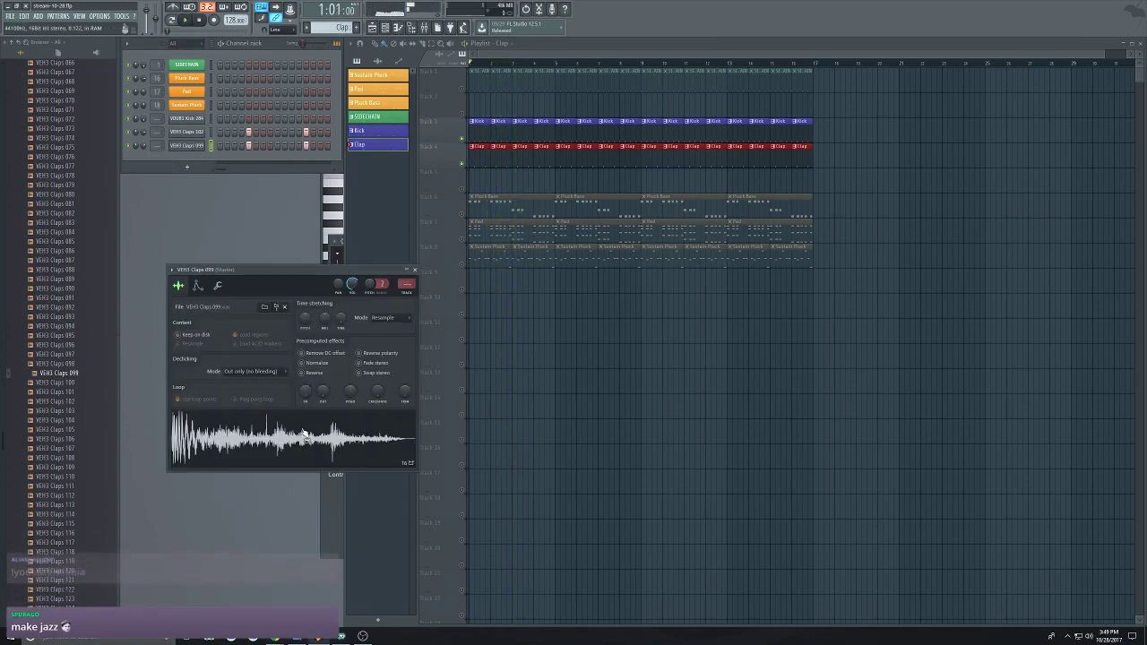
{"action": "left_click_drag", "start_coordinate": [324, 391], "coordinate": [324, 375]}
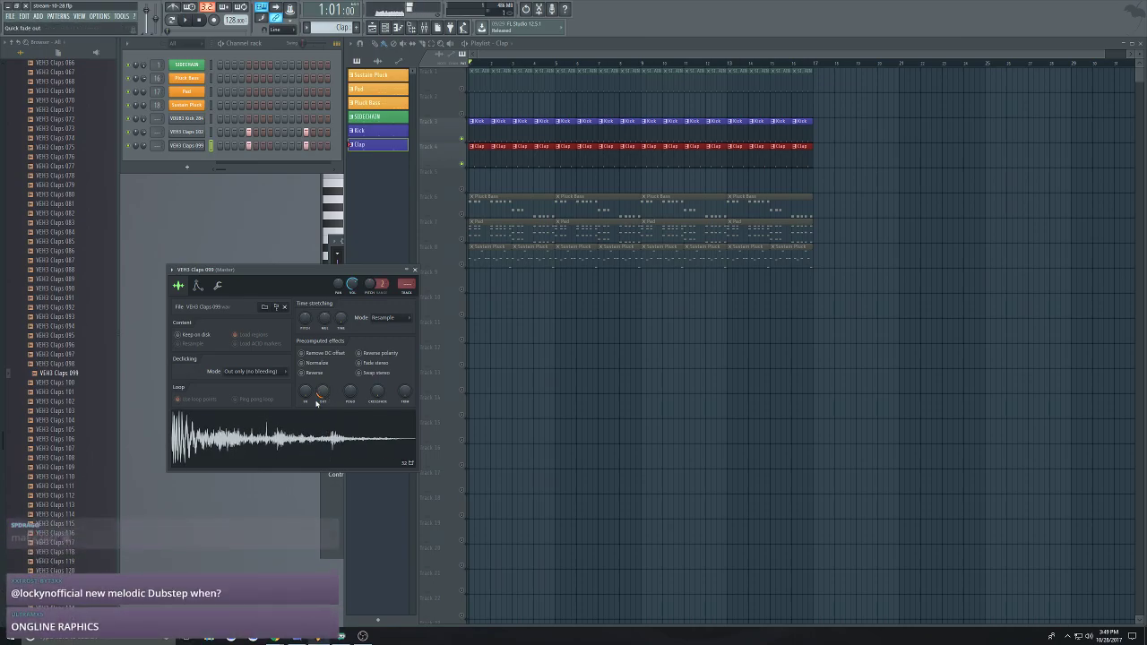
{"action": "key", "text": "space"}
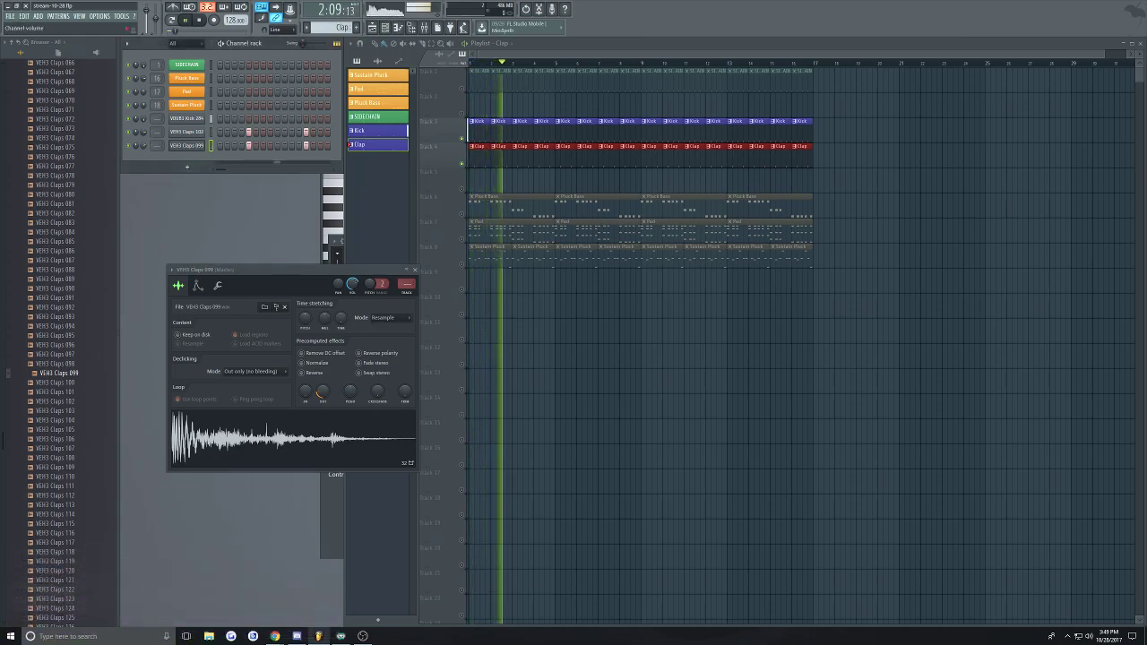
{"action": "key", "text": "space"}
Preview further clap samples from VEH3 Claps 103 down to VEH3 Claps 122
{"action": "left_click", "coordinate": [64, 410]}
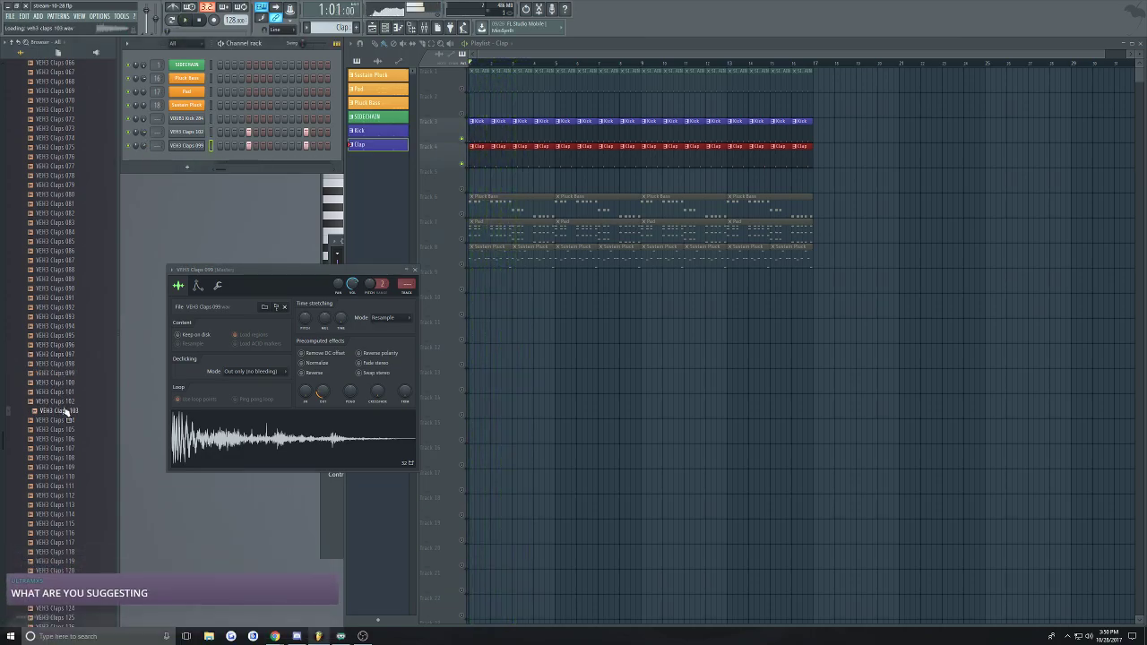
{"action": "left_click", "coordinate": [66, 459]}
{"action": "scroll", "coordinate": [72, 439], "scroll_direction": "down", "scroll_amount": 5}
{"action": "key", "text": "Down"}
{"action": "key", "text": "Down"}
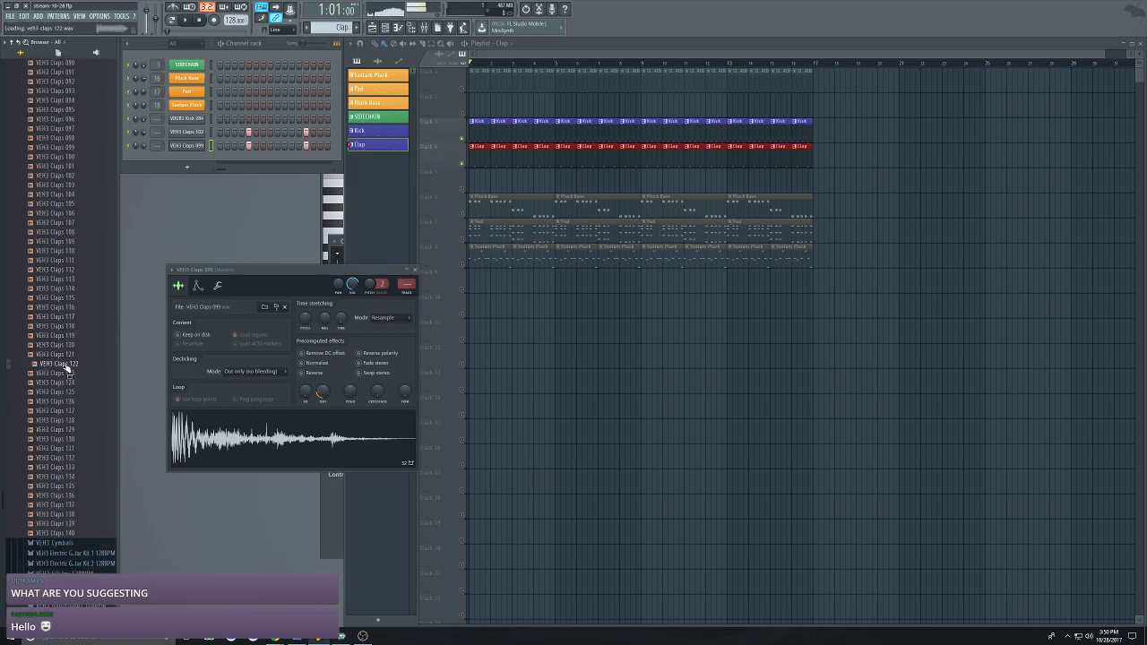
Add VEH3 Claps 110 as a channel below VEH3 Claps 099 and place its hits on steps 5 and 13
{"action": "left_click", "coordinate": [69, 254]}
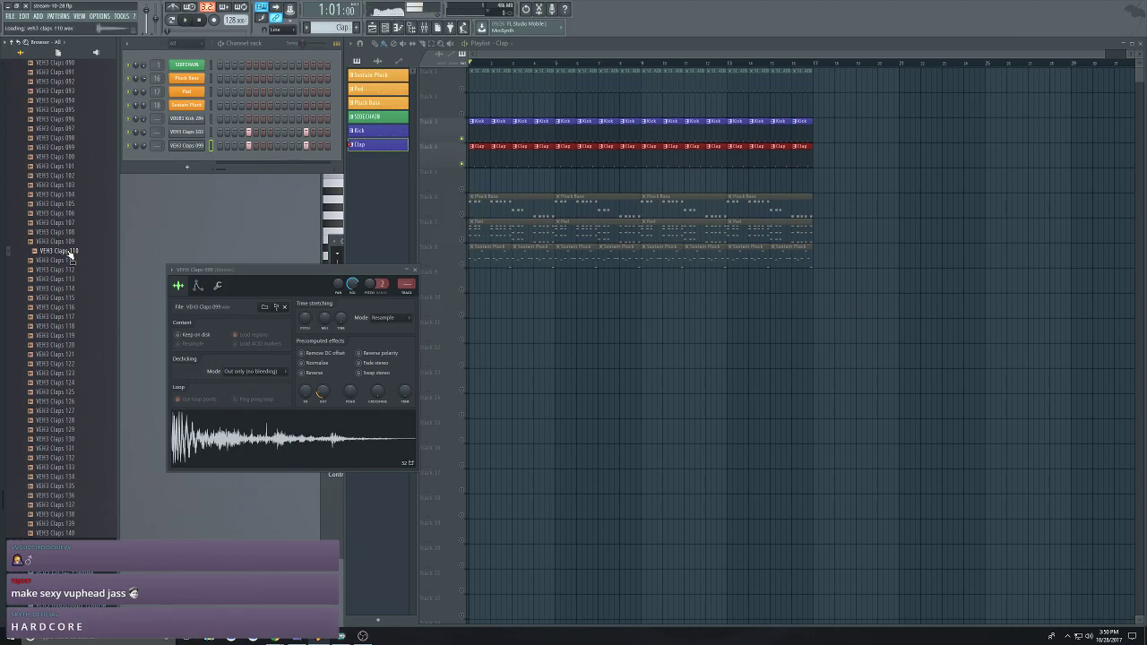
{"action": "left_click_drag", "start_coordinate": [198, 160], "coordinate": [255, 164]}
{"action": "left_click", "coordinate": [306, 159]}
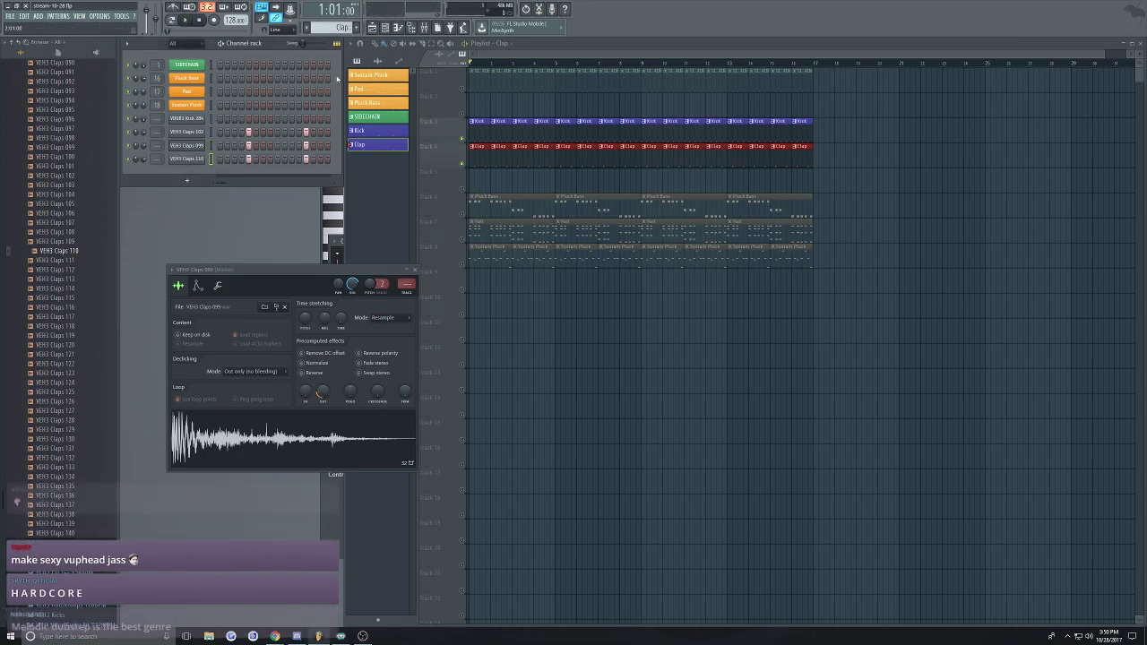
Select the VEH3 Claps 110 notes in the piano roll and nudge them slightly ahead of the other claps during playback
{"action": "key", "text": "p"}
{"action": "key", "text": "space"}
{"action": "left_click", "coordinate": [269, 161]}
{"action": "left_click", "coordinate": [264, 163]}
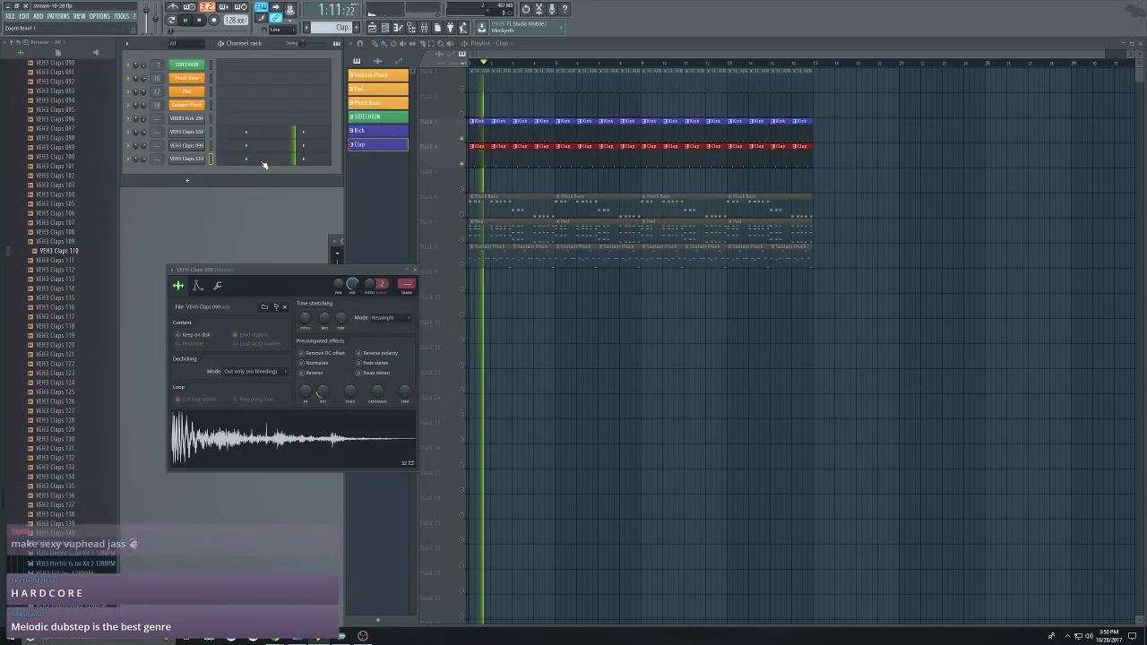
{"action": "left_click", "coordinate": [264, 163]}
{"action": "scroll", "coordinate": [560, 273], "scroll_direction": "up", "scroll_amount": 4}
{"action": "left_click_drag", "start_coordinate": [575, 289], "coordinate": [342, 407]}
{"action": "scroll", "coordinate": [369, 403], "scroll_direction": "up", "scroll_amount": 3}
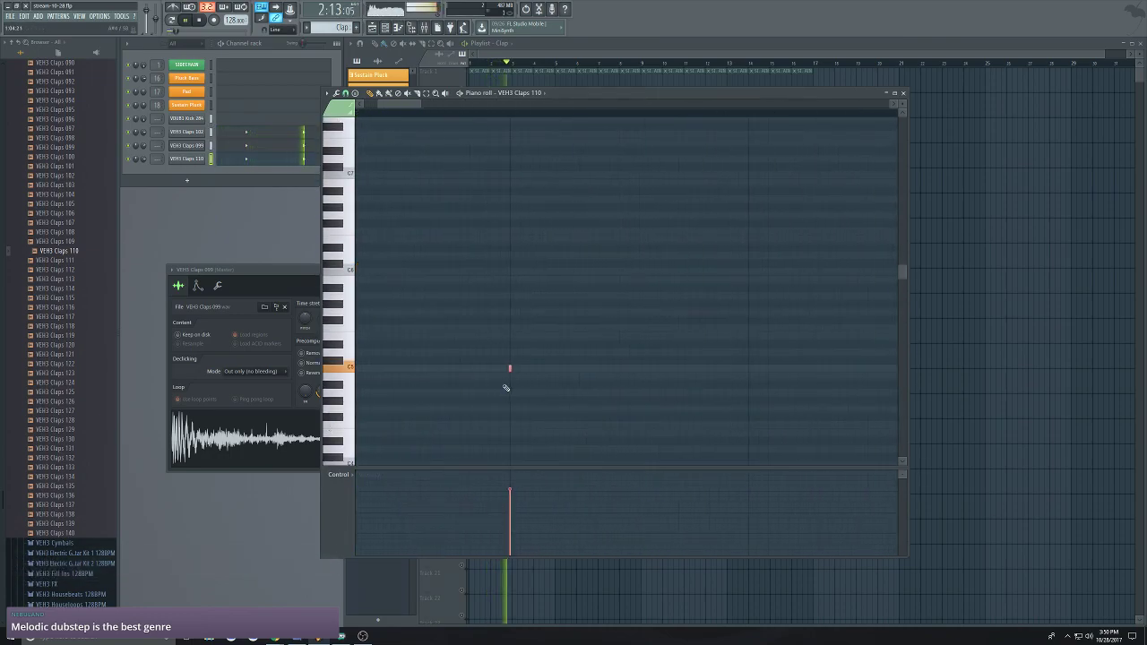
{"action": "left_click_drag", "start_coordinate": [515, 368], "coordinate": [510, 368]}
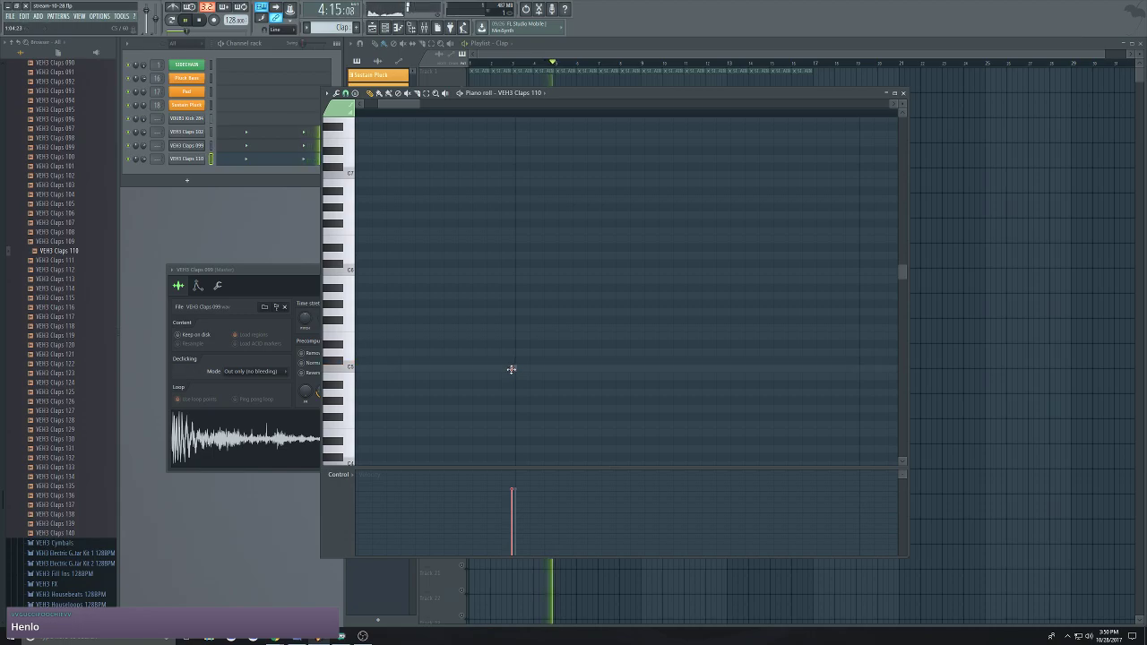
{"action": "left_click_drag", "start_coordinate": [511, 369], "coordinate": [507, 369]}
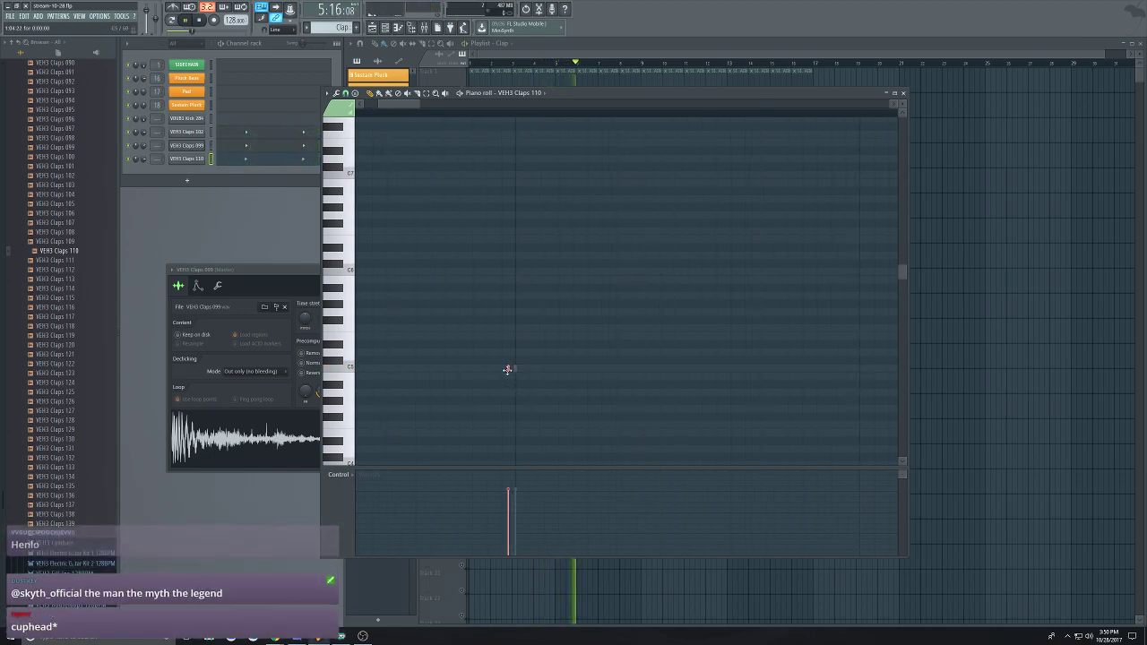
{"action": "left_click_drag", "start_coordinate": [507, 369], "coordinate": [504, 369]}
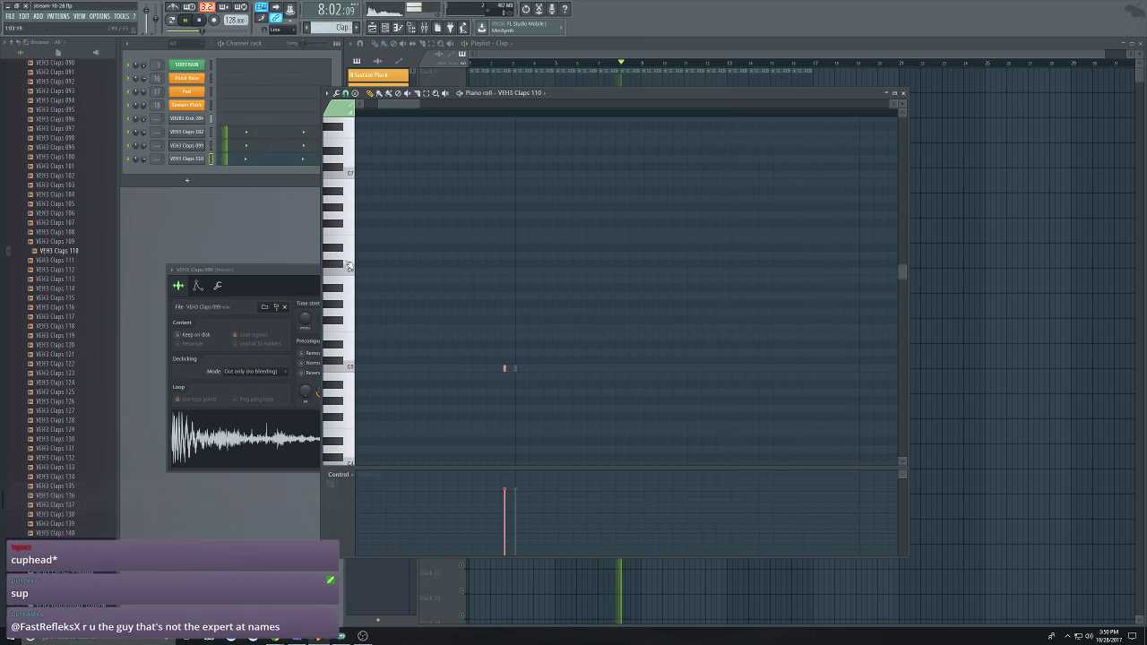
Raise the time-stretching pitch of VEH3 Claps 110 slightly and audition the layered claps with the kick
{"action": "left_click", "coordinate": [150, 162]}
{"action": "key", "text": "space"}
{"action": "left_click", "coordinate": [189, 161]}
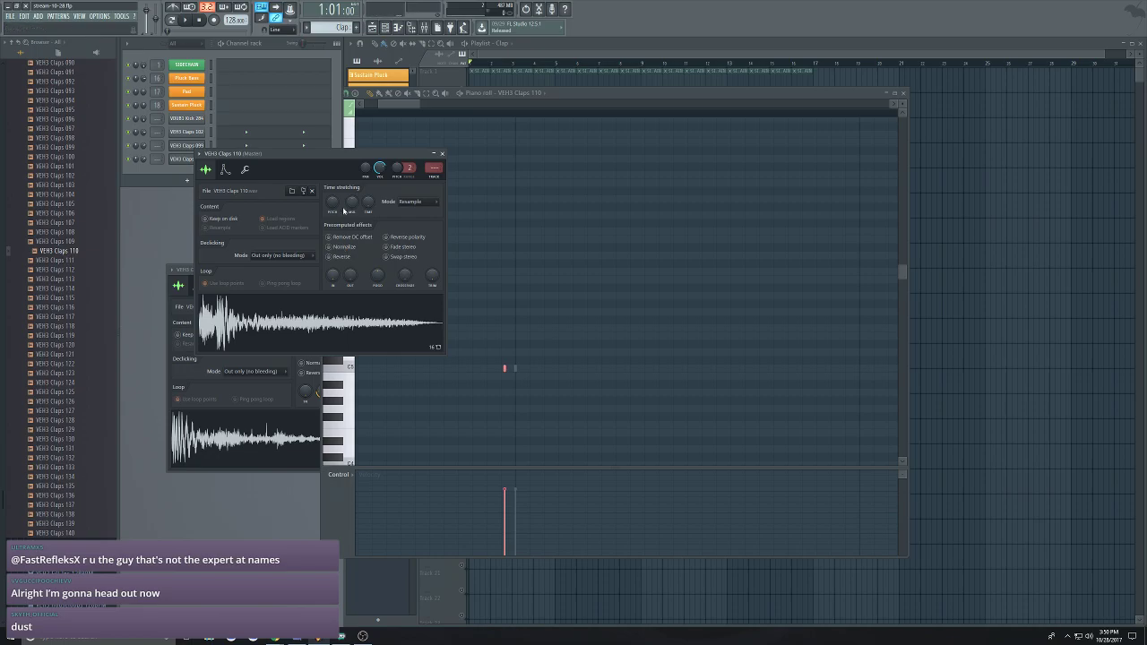
{"action": "left_click_drag", "start_coordinate": [332, 203], "coordinate": [333, 197]}
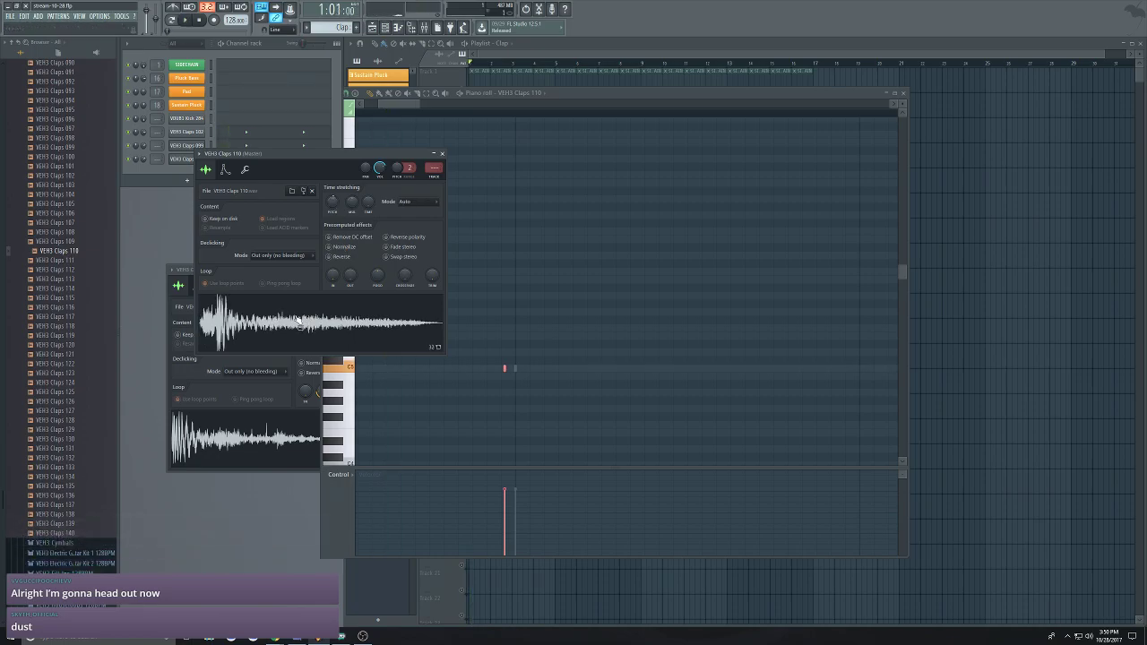
{"action": "key", "text": "space"}
{"action": "left_click", "coordinate": [441, 153]}
{"action": "left_click", "coordinate": [523, 80]}
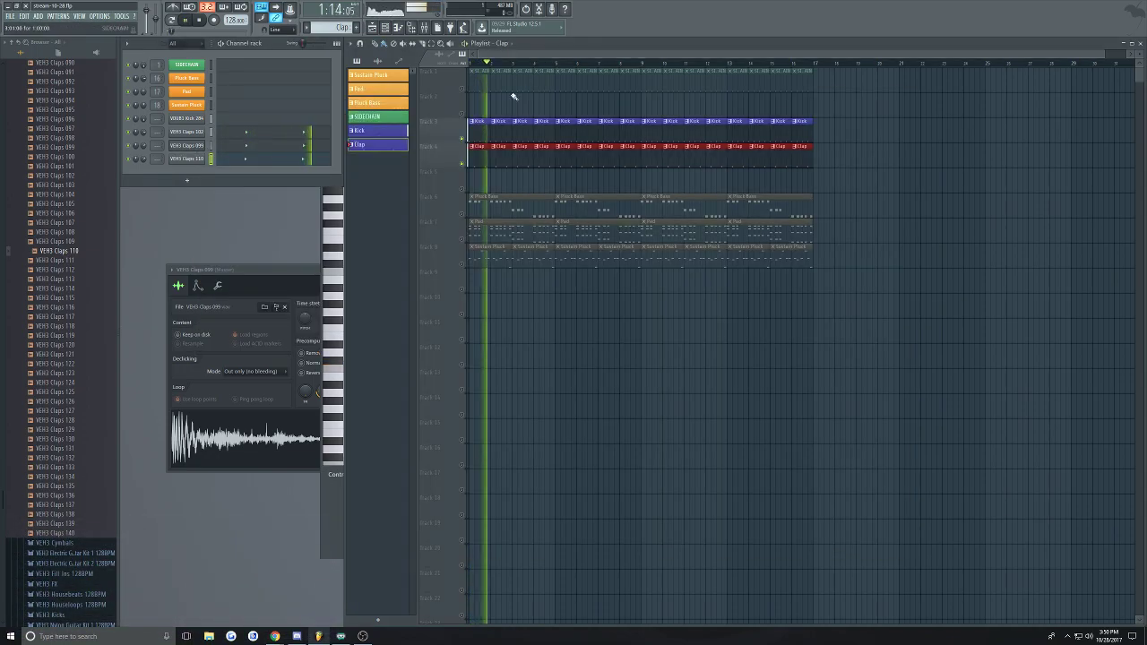
Unmute all playlist tracks and play the full arrangement with the new claps
{"action": "key", "text": "space"}
{"action": "right_click", "coordinate": [462, 139]}
{"action": "key", "text": "space"}
{"action": "left_click", "coordinate": [556, 361]}
{"action": "right_click", "coordinate": [554, 361]}
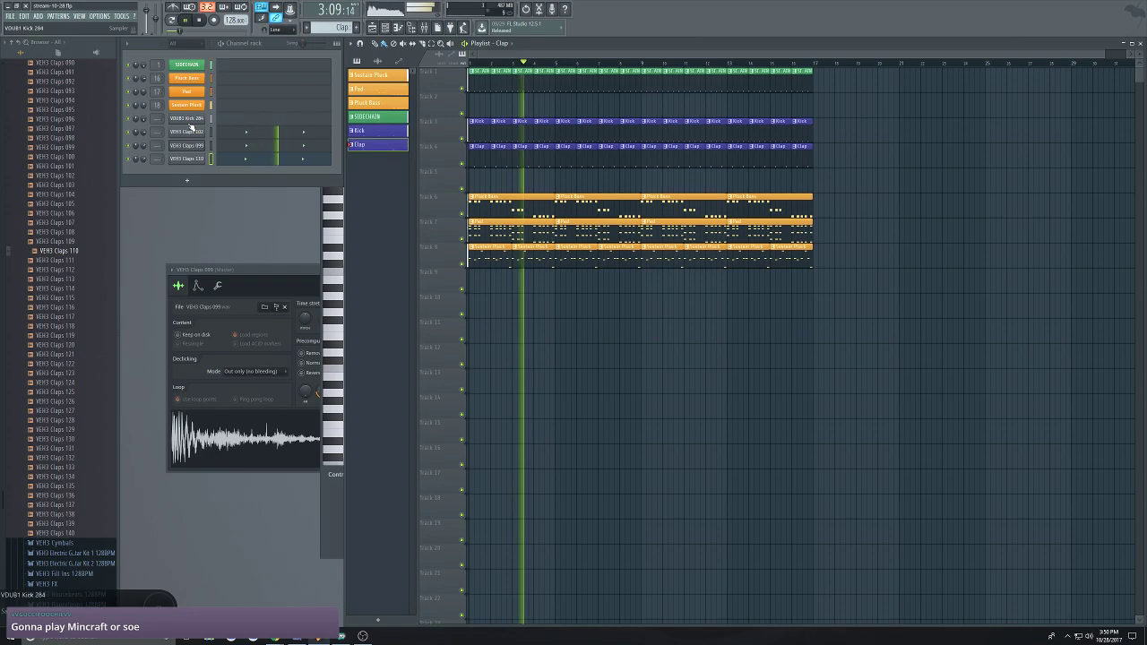
Route the kick and three clap channels to consecutive mixer tracks starting at Insert 24
{"action": "left_click", "coordinate": [426, 28]}
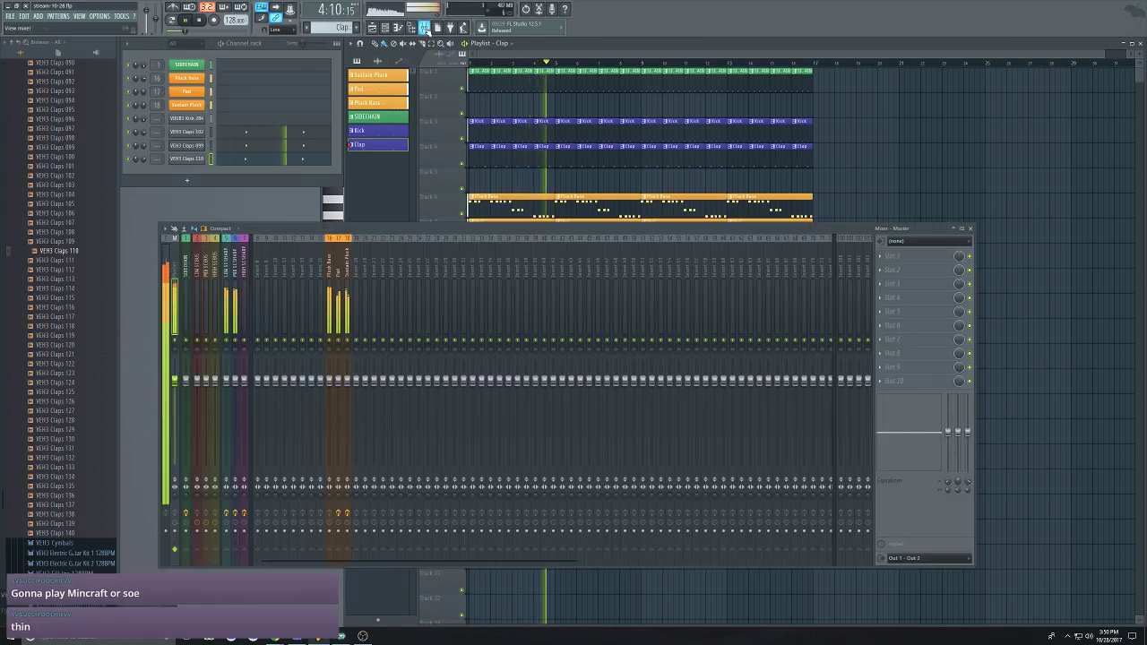
{"action": "key", "text": "space"}
{"action": "right_click", "coordinate": [405, 238]}
{"action": "mouse_move", "coordinate": [447, 307]}
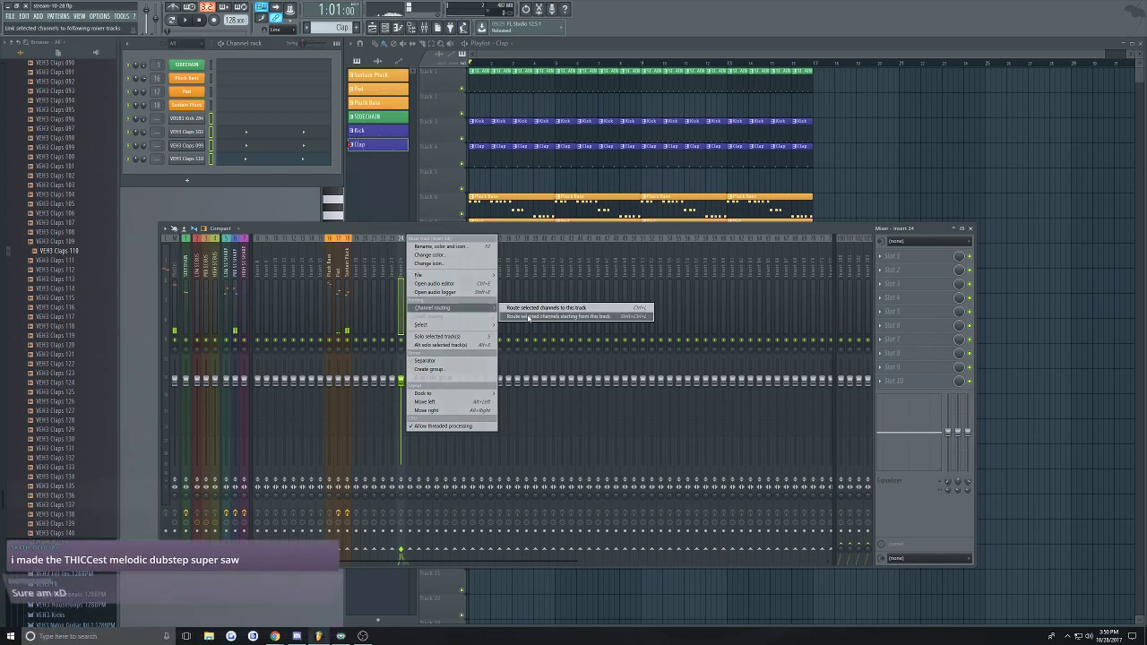
{"action": "left_click", "coordinate": [528, 317]}
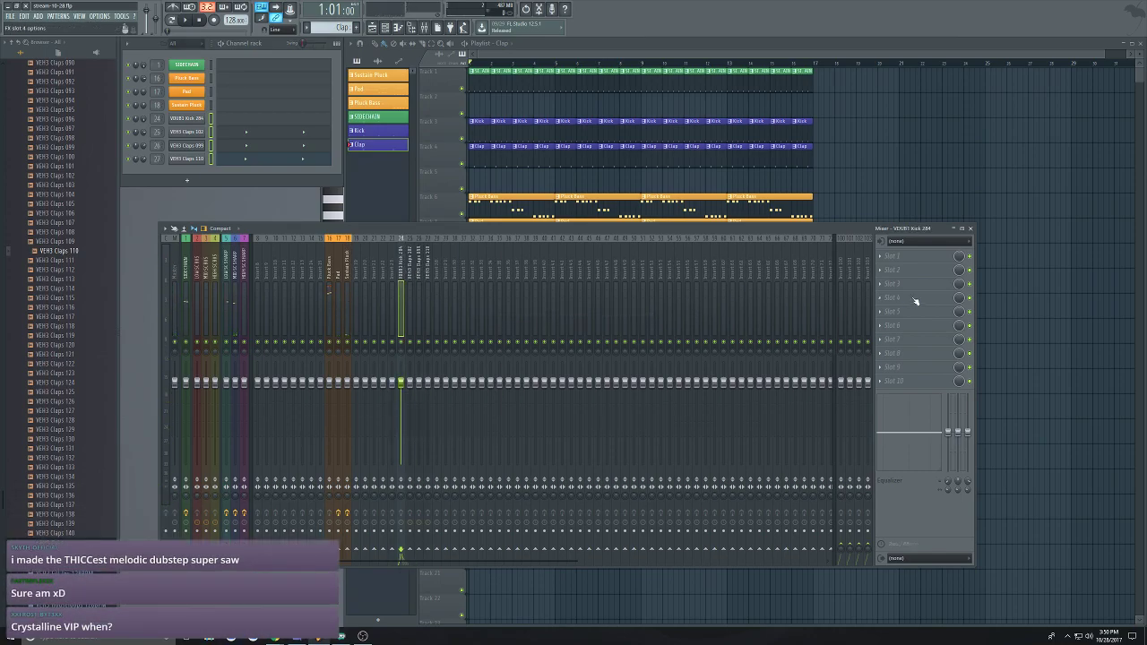
Load Transient Processor into slot 3 of the kick's mixer track and place its window over the mixer
{"action": "left_click", "coordinate": [886, 288]}
{"action": "left_click", "coordinate": [1017, 250]}
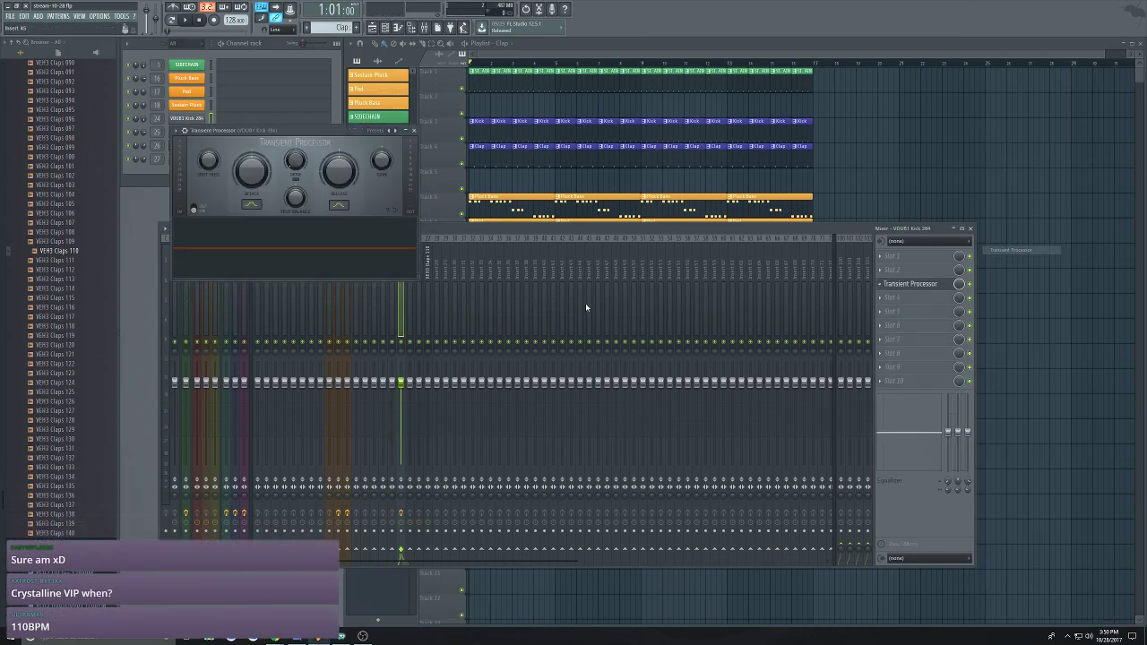
{"action": "left_click_drag", "start_coordinate": [291, 149], "coordinate": [452, 265]}
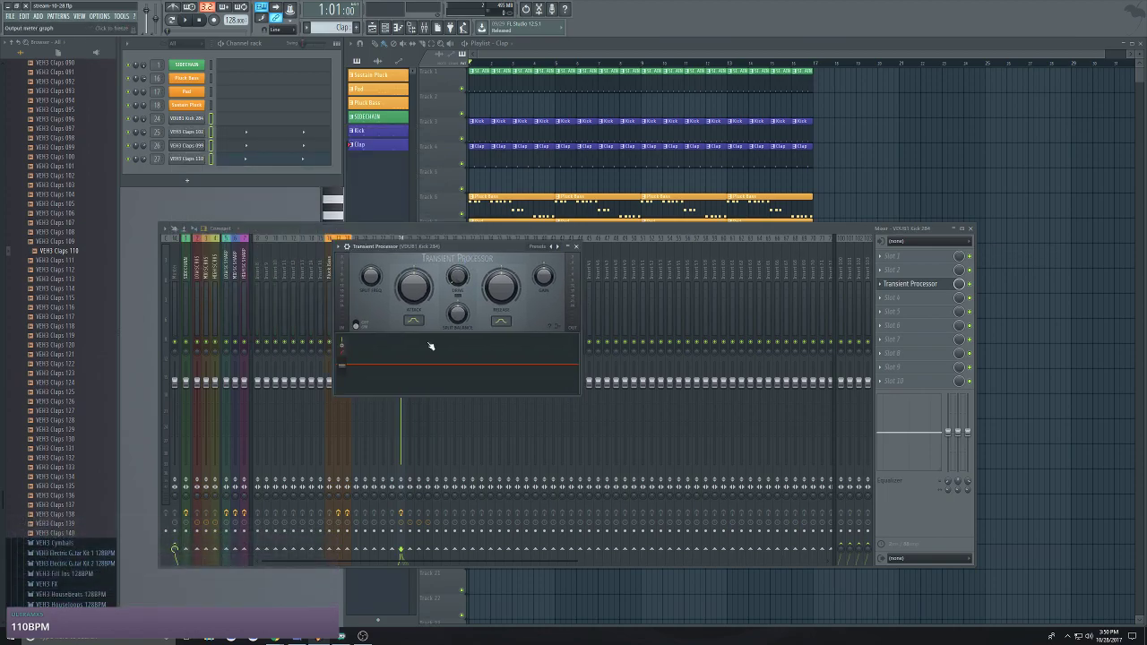
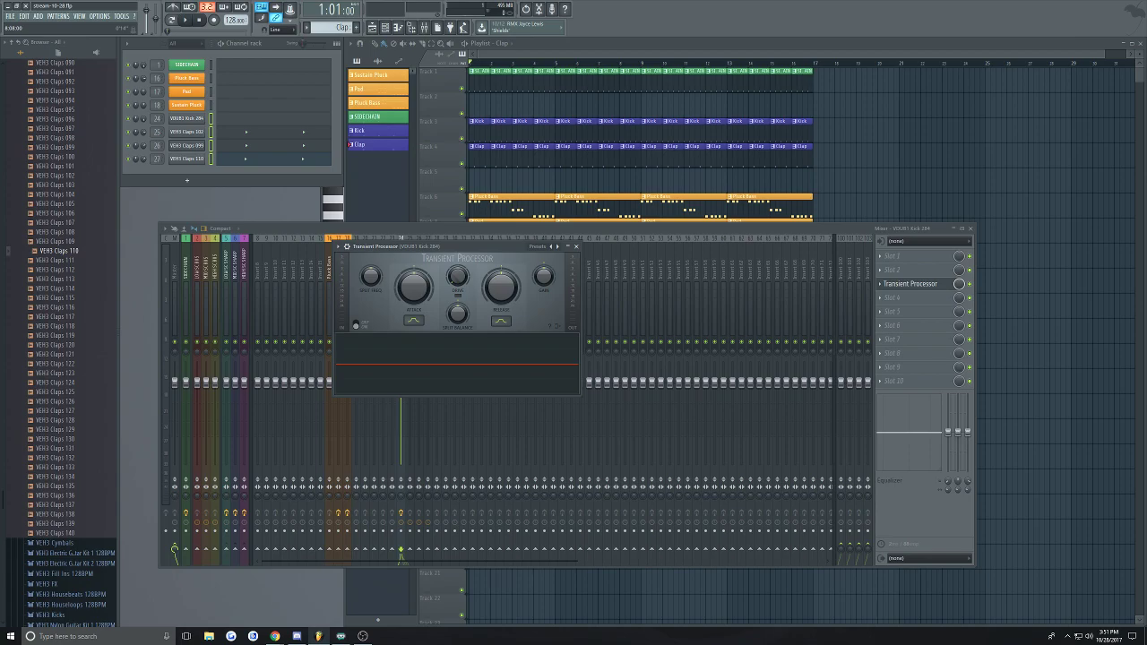
Play the arrangement, reopen the kick's Transient Processor and raise its attack to about 26%
{"action": "left_click", "coordinate": [555, 57]}
{"action": "key", "text": "space"}
{"action": "left_click", "coordinate": [307, 230]}
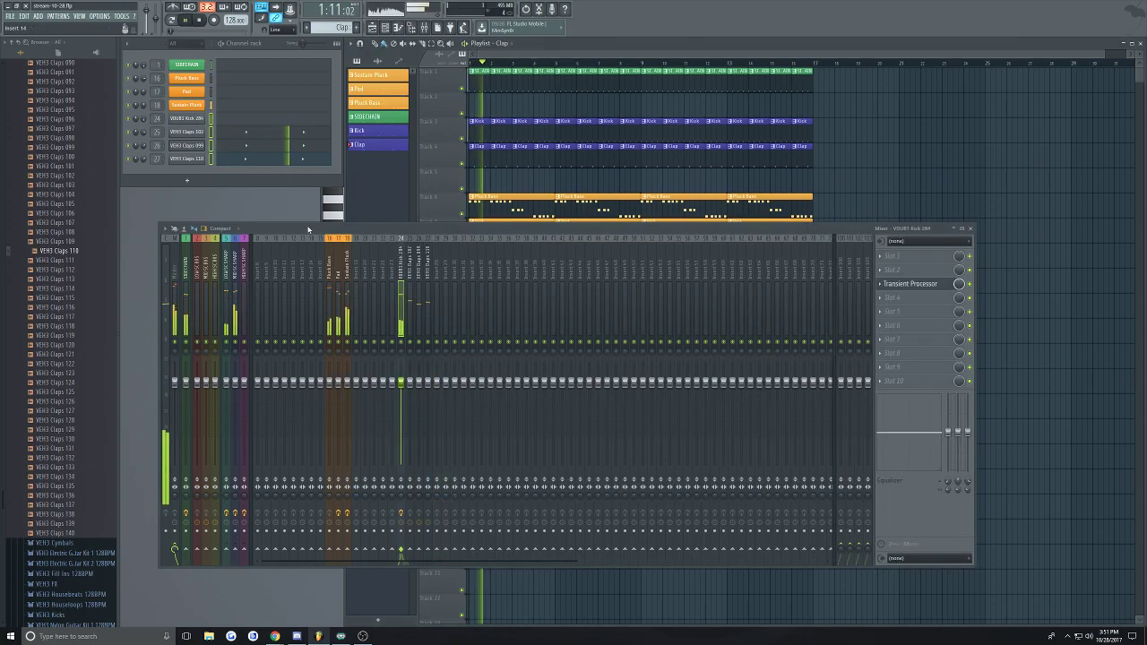
{"action": "left_click", "coordinate": [910, 283]}
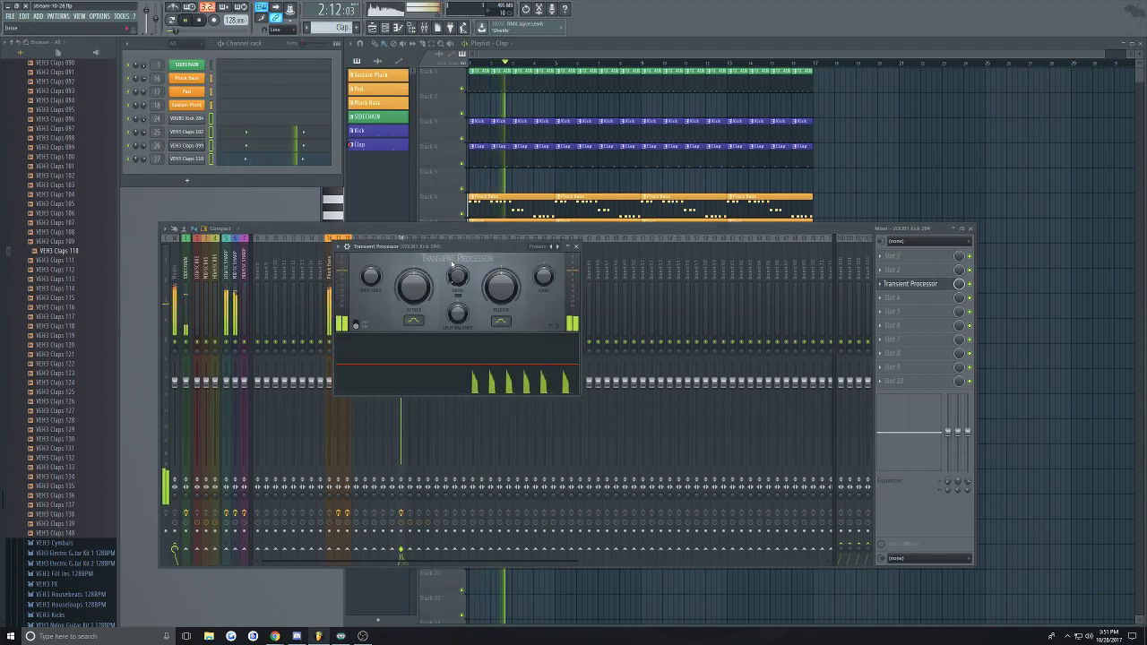
{"action": "left_click_drag", "start_coordinate": [467, 248], "coordinate": [484, 256]}
{"action": "key", "text": "space"}
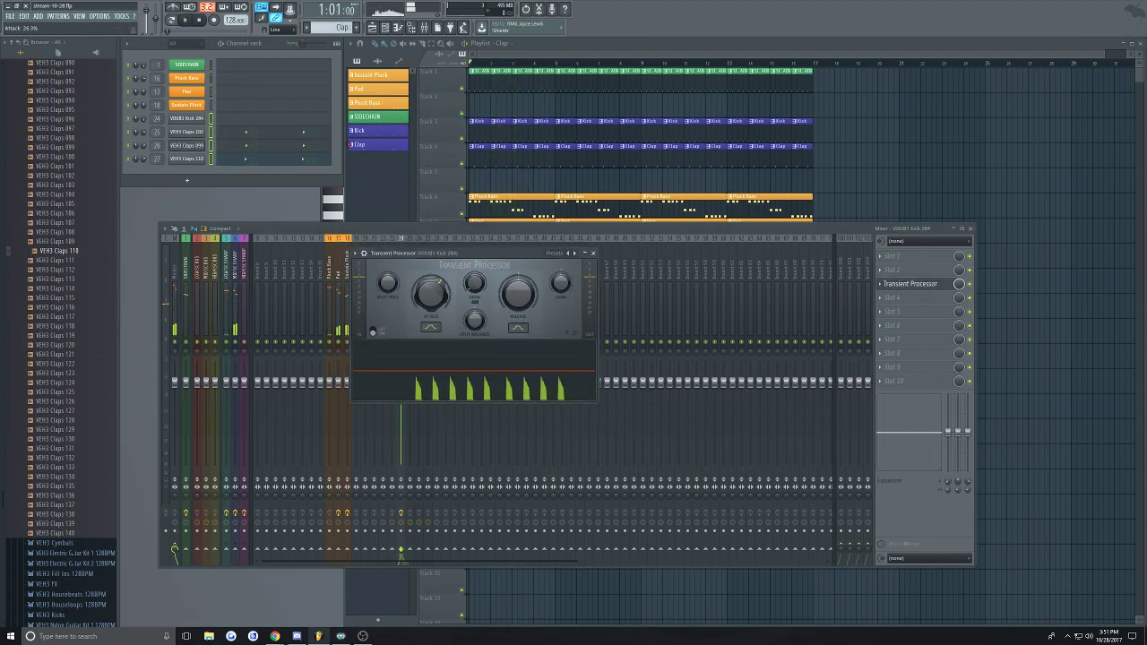
Raise the Transient Processor's release to about 27% while the arrangement plays, and close the plugin window
{"action": "key", "text": "space"}
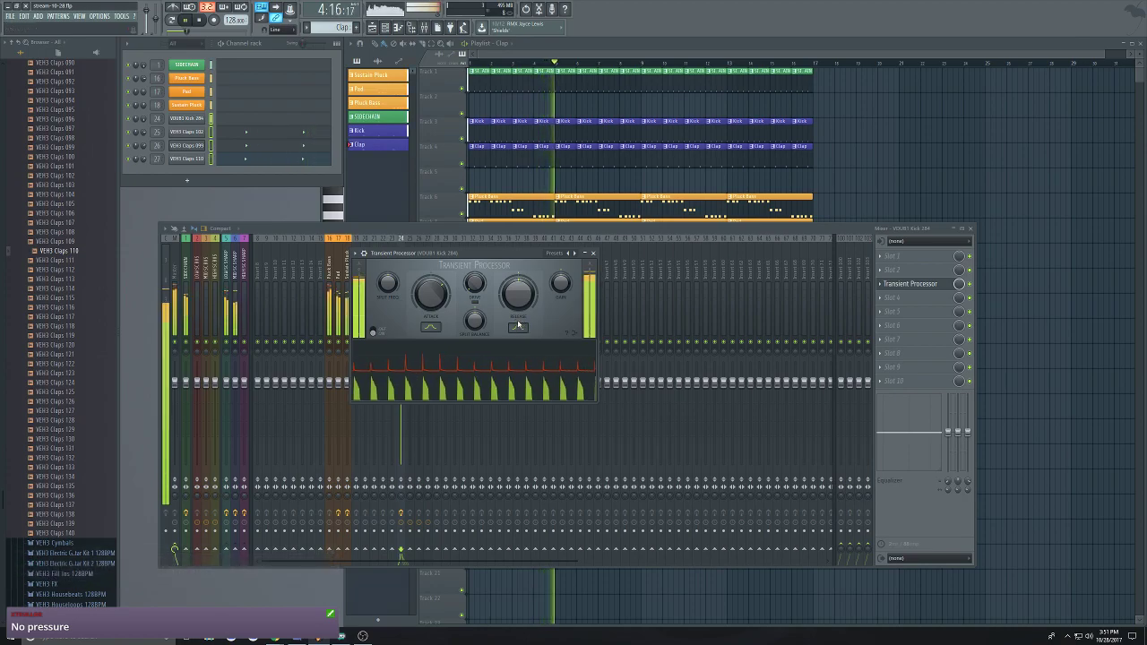
{"action": "left_click_drag", "start_coordinate": [518, 307], "coordinate": [518, 289]}
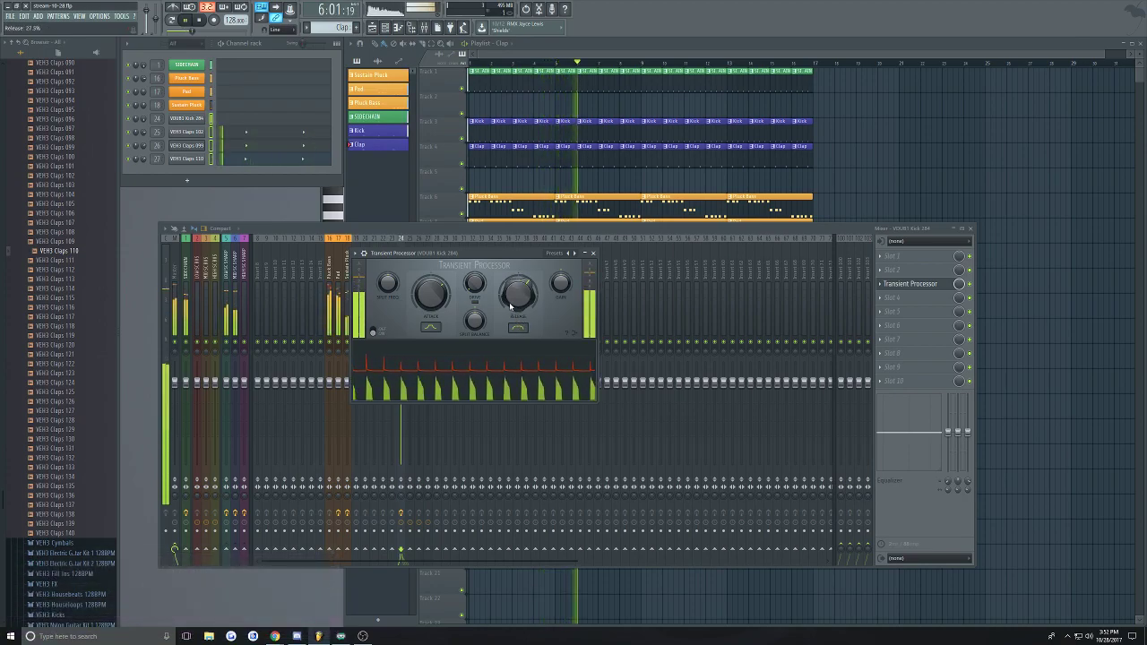
{"action": "scroll", "coordinate": [517, 307], "scroll_direction": "down", "scroll_amount": 1}
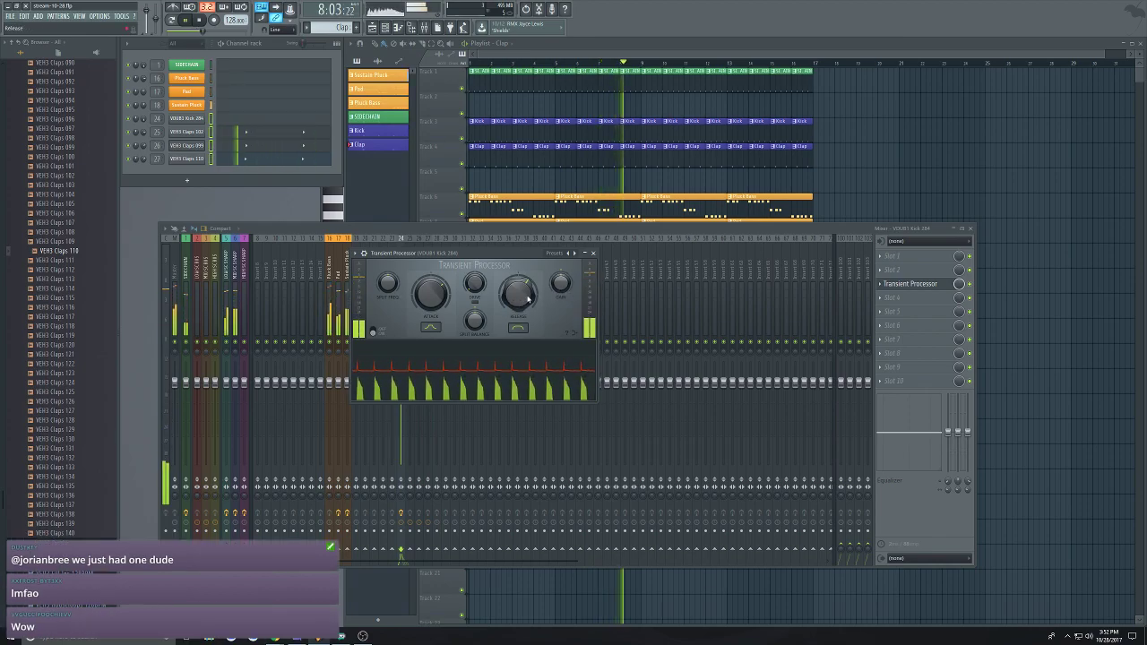
{"action": "left_click", "coordinate": [593, 254]}
Solo the kick and clap playlist tracks to audition the drums, and unmute all tracks
{"action": "key", "text": "space"}
{"action": "right_click", "coordinate": [459, 118]}
{"action": "left_click", "coordinate": [445, 138]}
{"action": "right_click", "coordinate": [461, 138]}
{"action": "key", "text": "space"}
{"action": "left_click", "coordinate": [461, 163]}
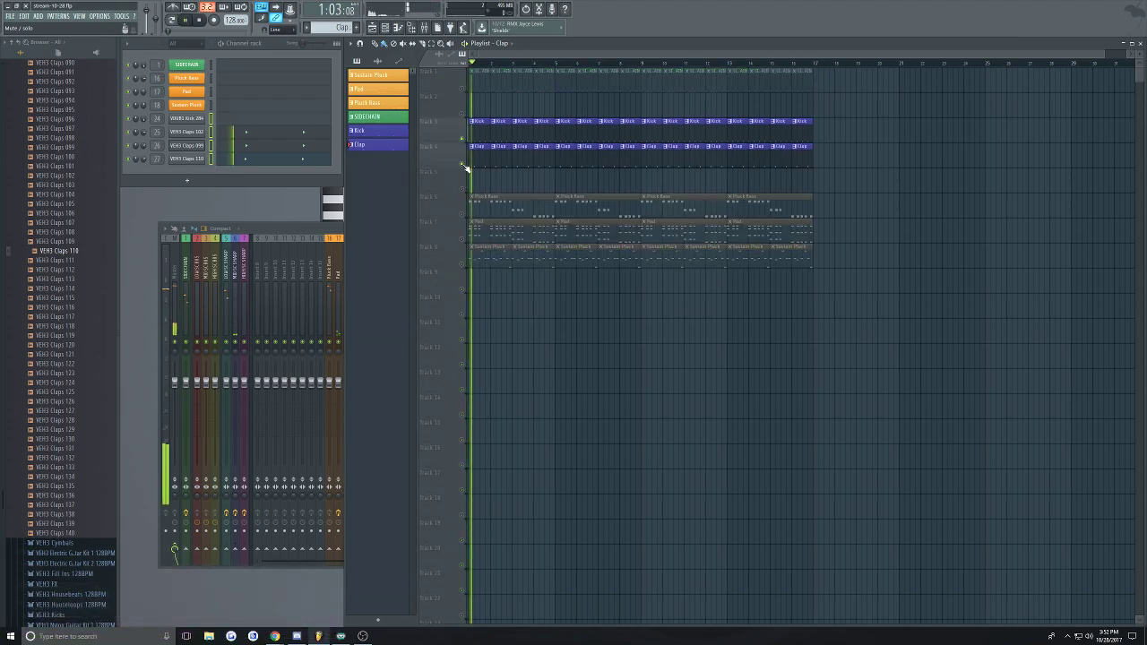
{"action": "left_click", "coordinate": [462, 163], "text": "ctrl"}
{"action": "key", "text": "space"}
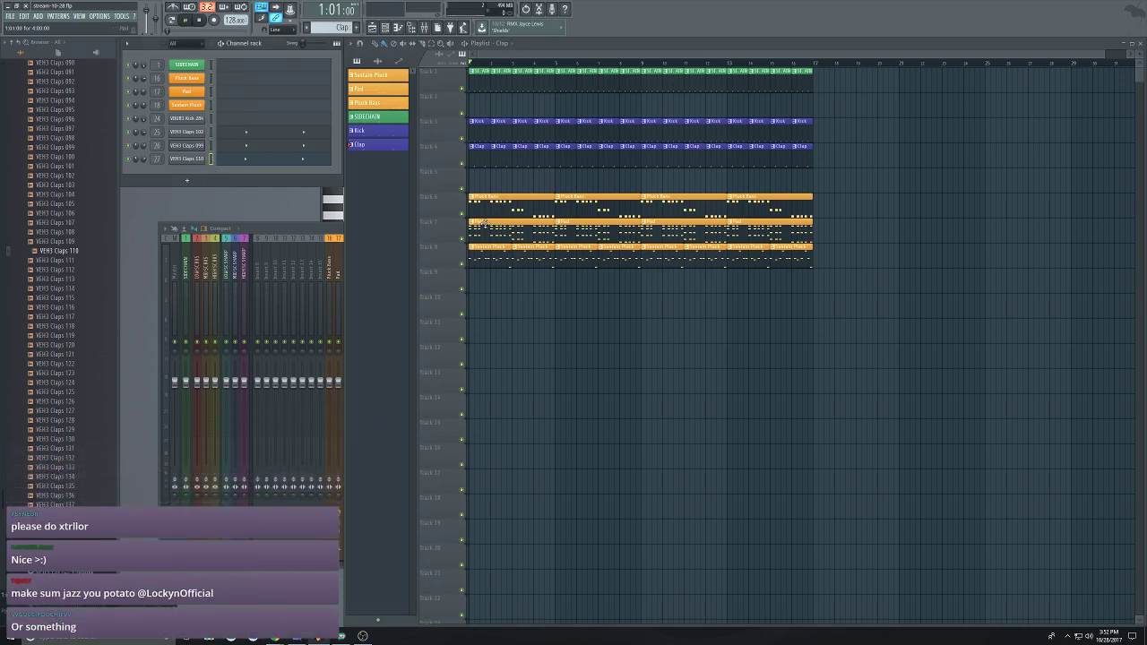
Solo the Pluck Bass playlist track and play it with the clap, kick and sidechain tracks brought back in
{"action": "key", "text": "space"}
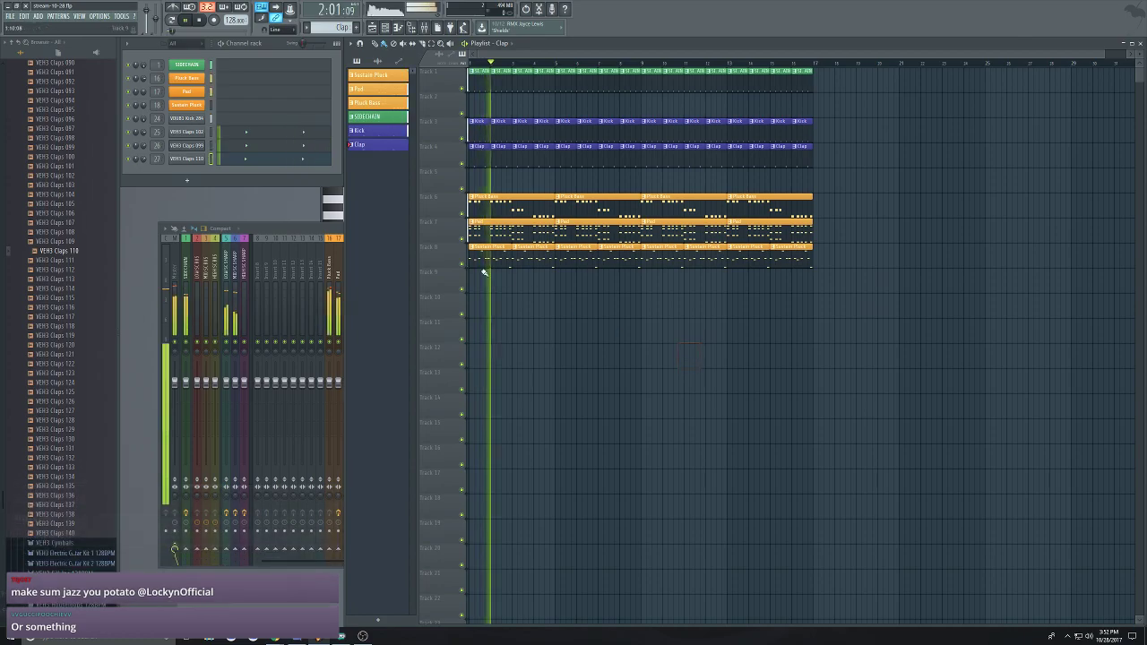
{"action": "left_click", "coordinate": [484, 228]}
{"action": "key", "text": "space"}
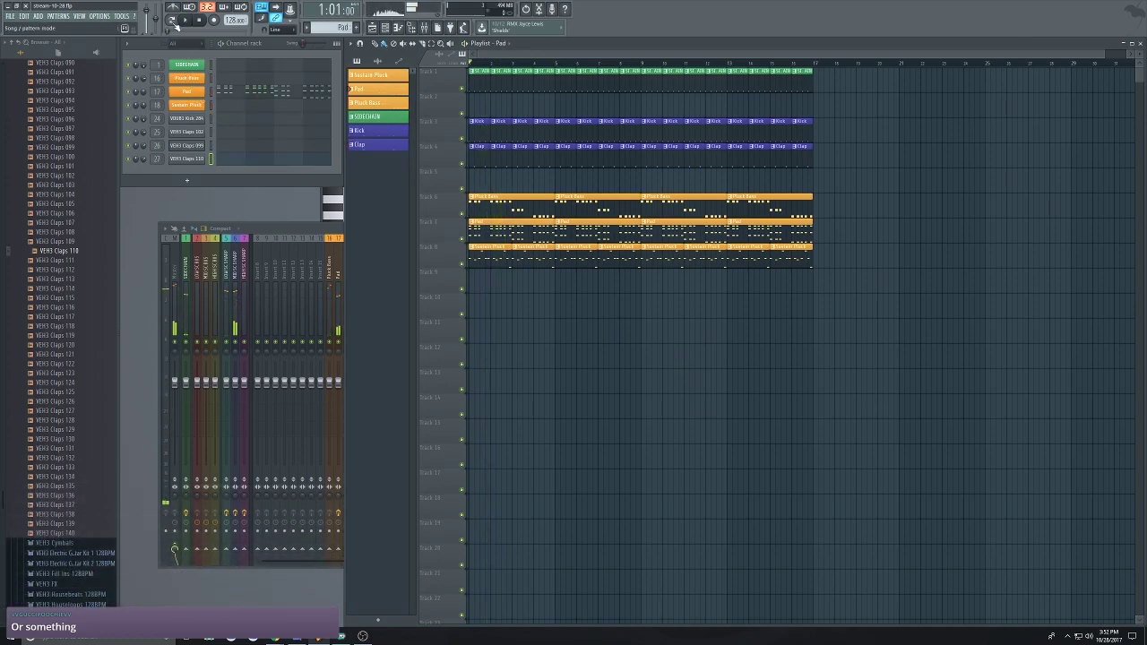
{"action": "right_click", "coordinate": [462, 214]}
{"action": "key", "text": "space"}
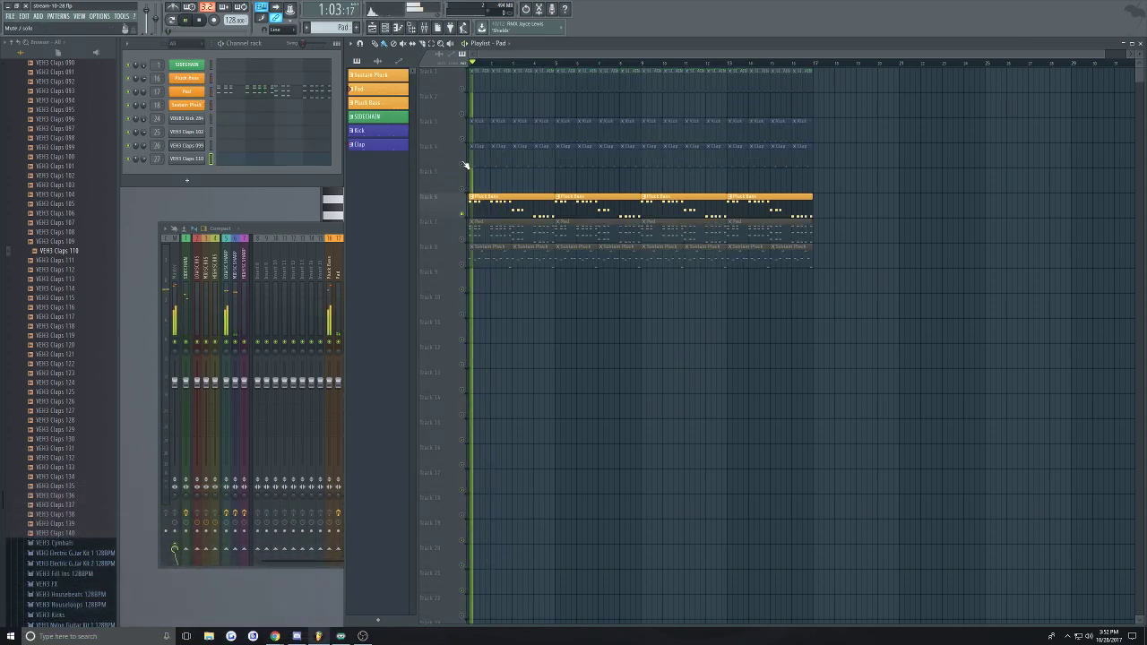
{"action": "left_click", "coordinate": [463, 164]}
{"action": "left_click", "coordinate": [462, 139]}
{"action": "left_click", "coordinate": [463, 89]}
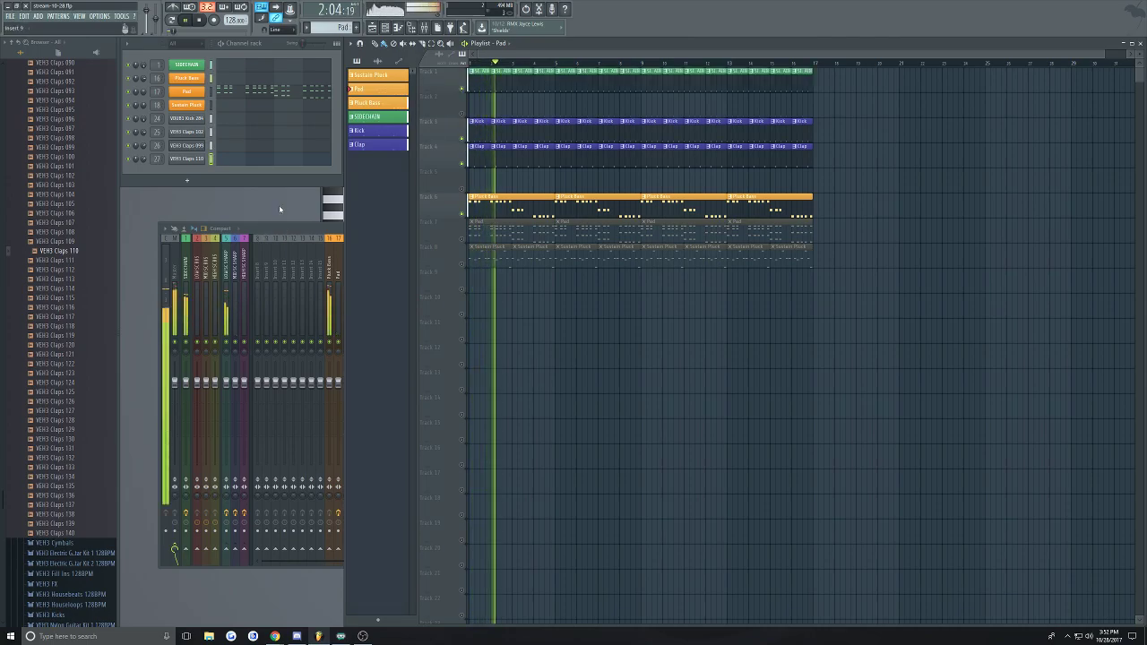
Open the Pluck Bass synth and audition its pattern on its own in pattern mode
{"action": "left_click", "coordinate": [186, 77]}
{"action": "key", "text": "space"}
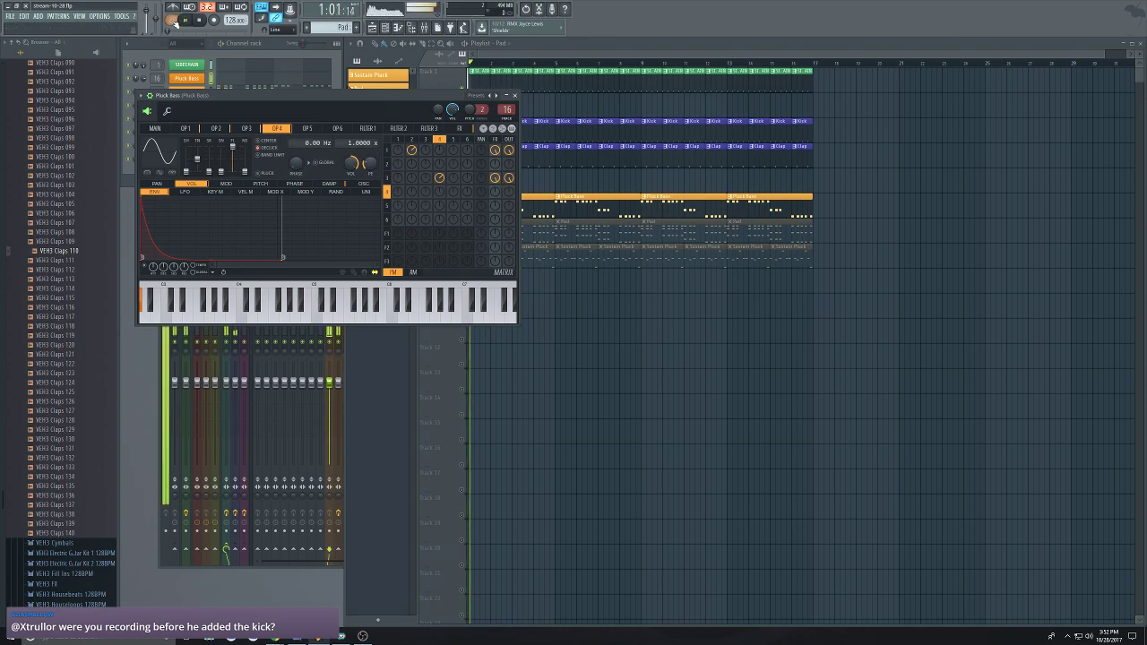
{"action": "left_click", "coordinate": [368, 90]}
{"action": "key", "text": "space"}
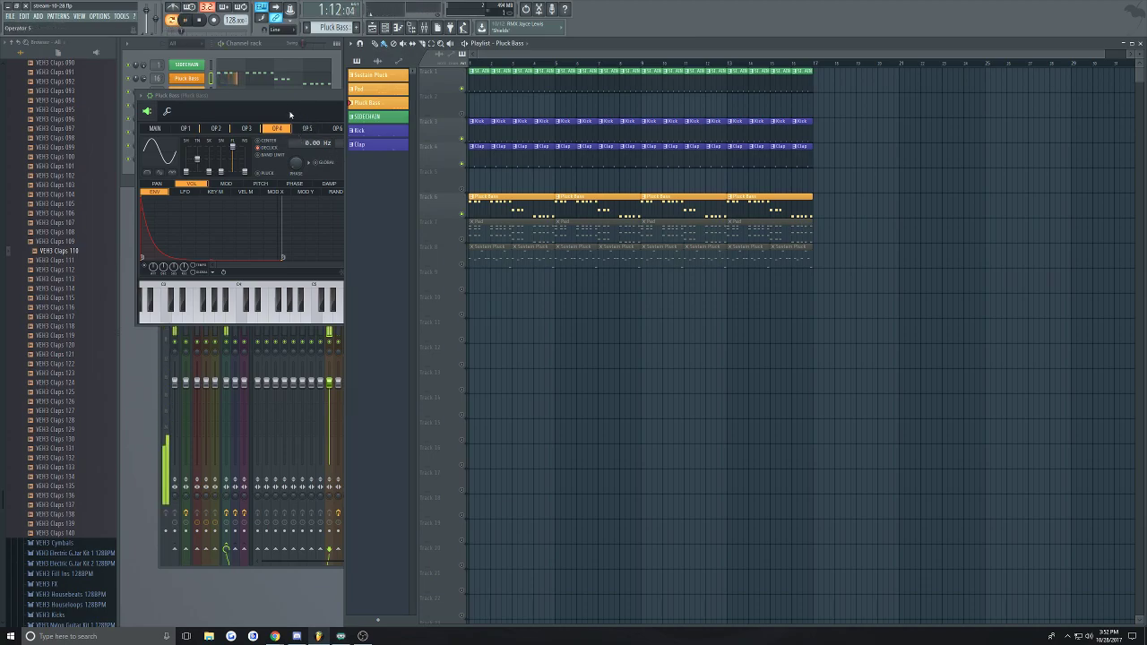
{"action": "left_click", "coordinate": [274, 94]}
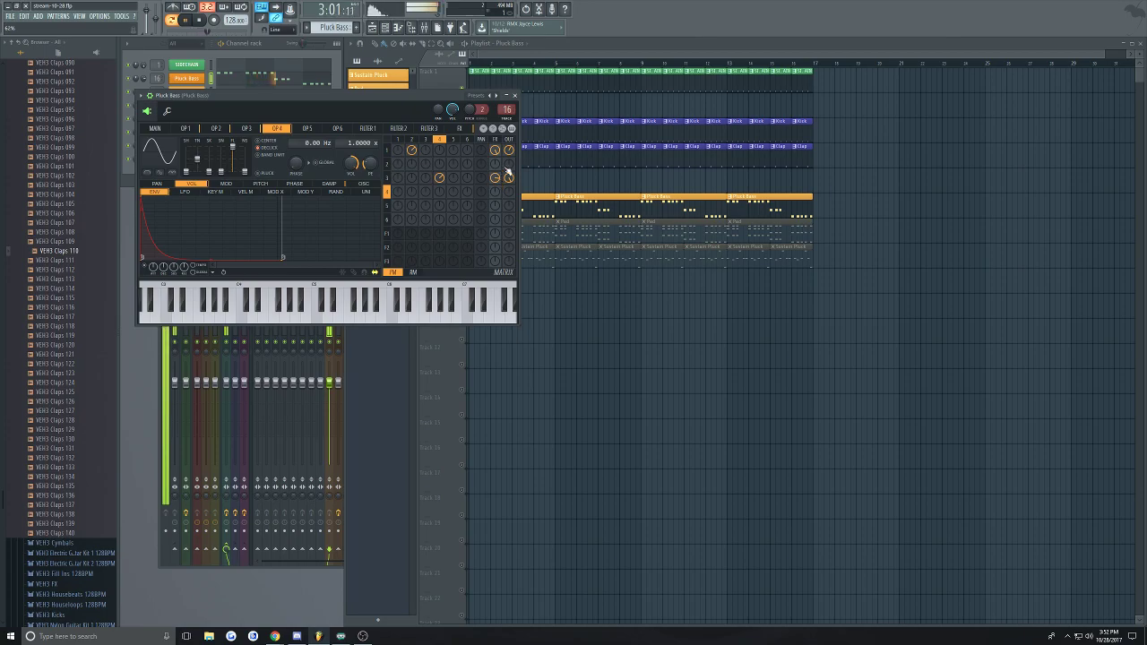
{"action": "left_click", "coordinate": [515, 96]}
{"action": "key", "text": "space"}
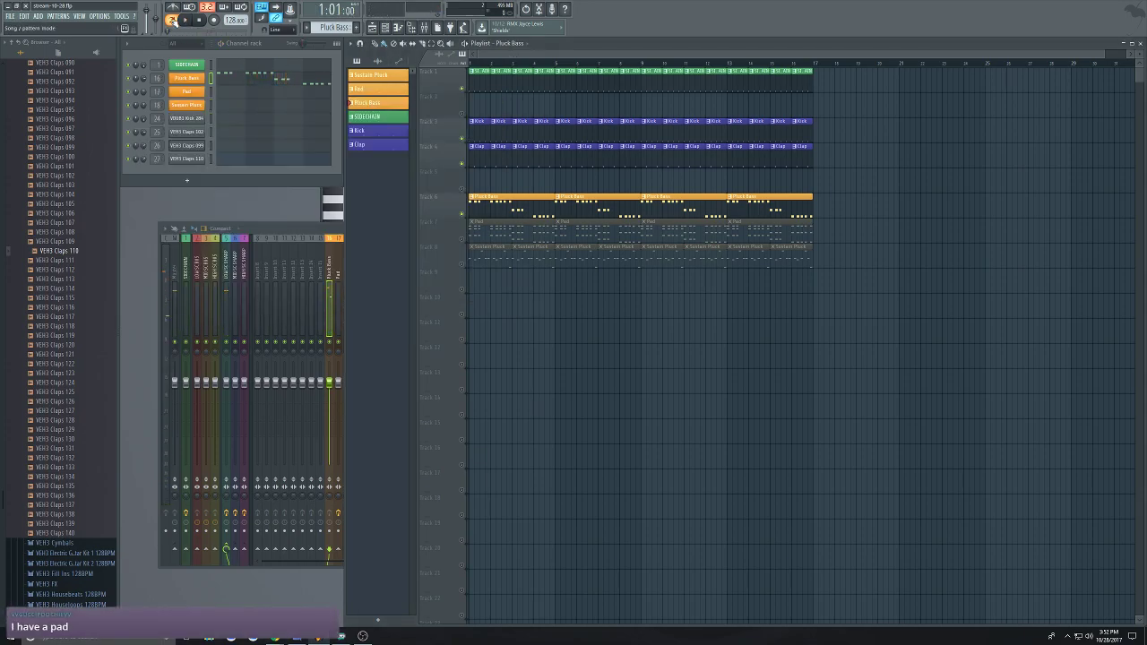
Play the arrangement with the Pad track added, unmute all playlist tracks and save the project
{"action": "key", "text": "space"}
{"action": "left_click", "coordinate": [463, 231]}
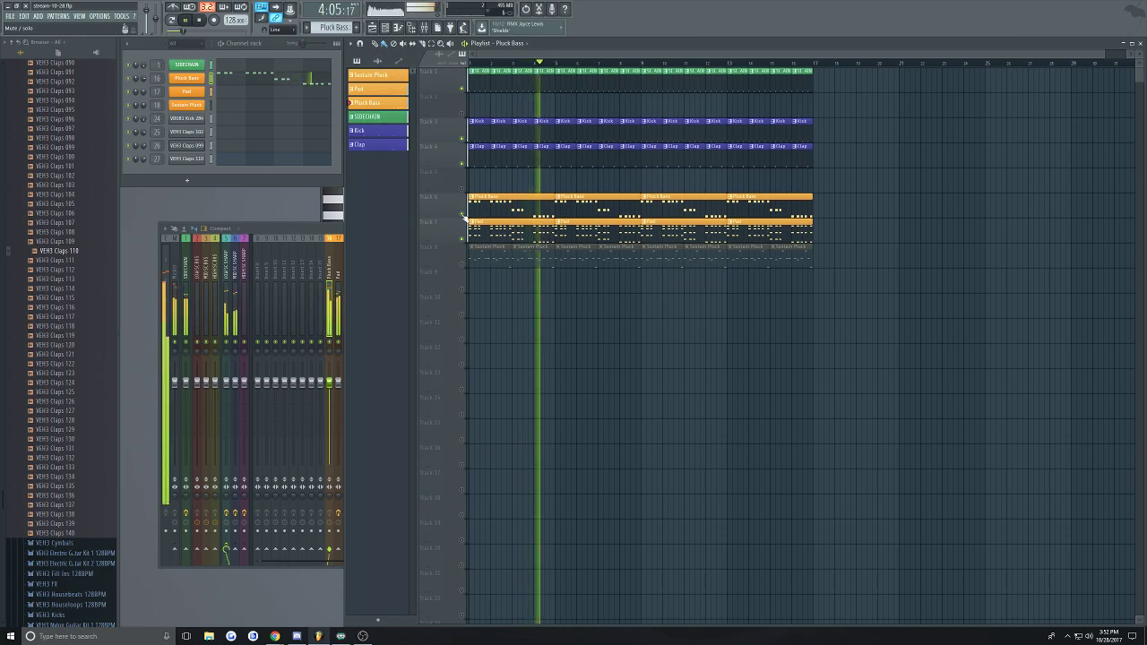
{"action": "key", "text": "space"}
{"action": "right_click", "coordinate": [463, 215]}
{"action": "key", "text": "ctrl+s"}
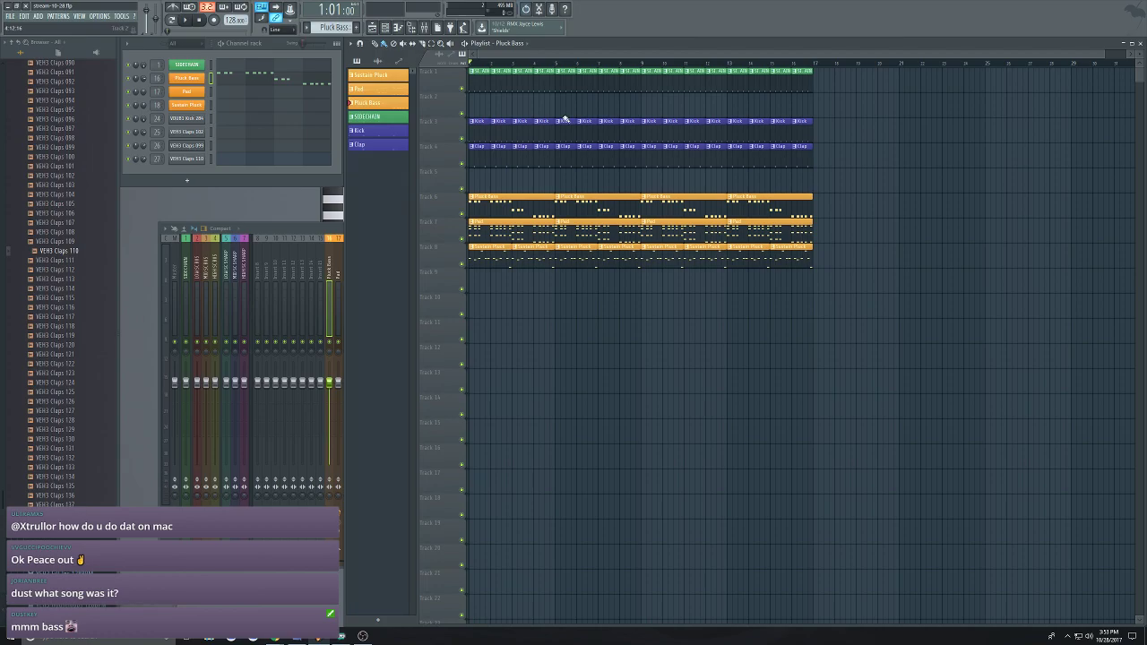
Play the full arrangement with all tracks audible
{"action": "right_click", "coordinate": [460, 139]}
{"action": "left_click", "coordinate": [464, 141]}
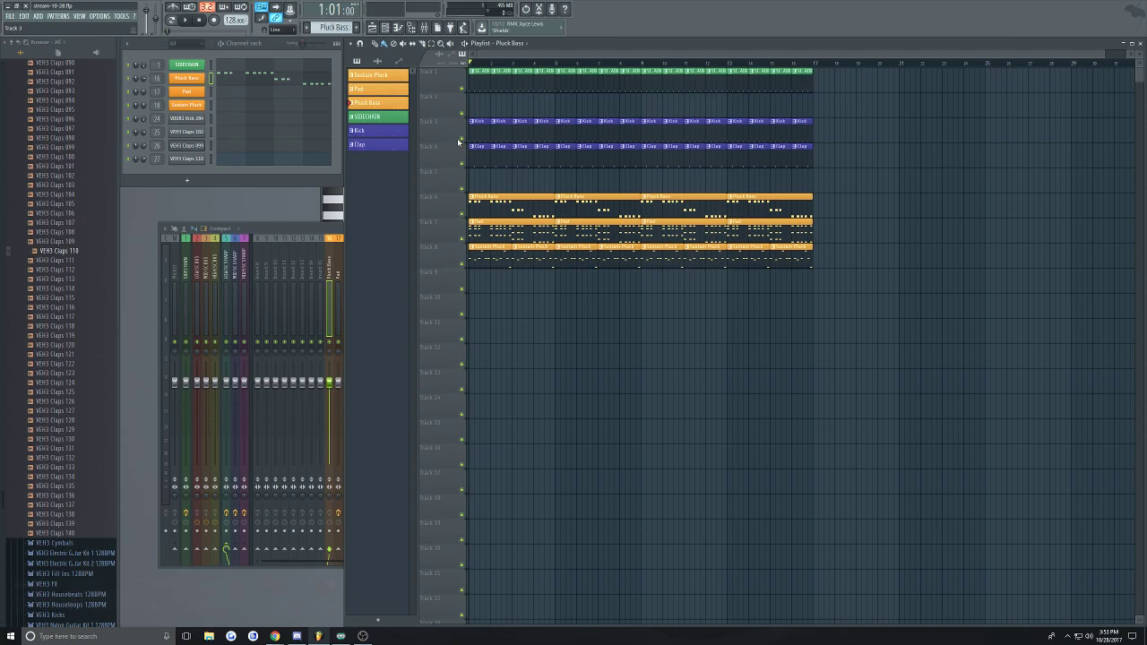
{"action": "right_click", "coordinate": [463, 141]}
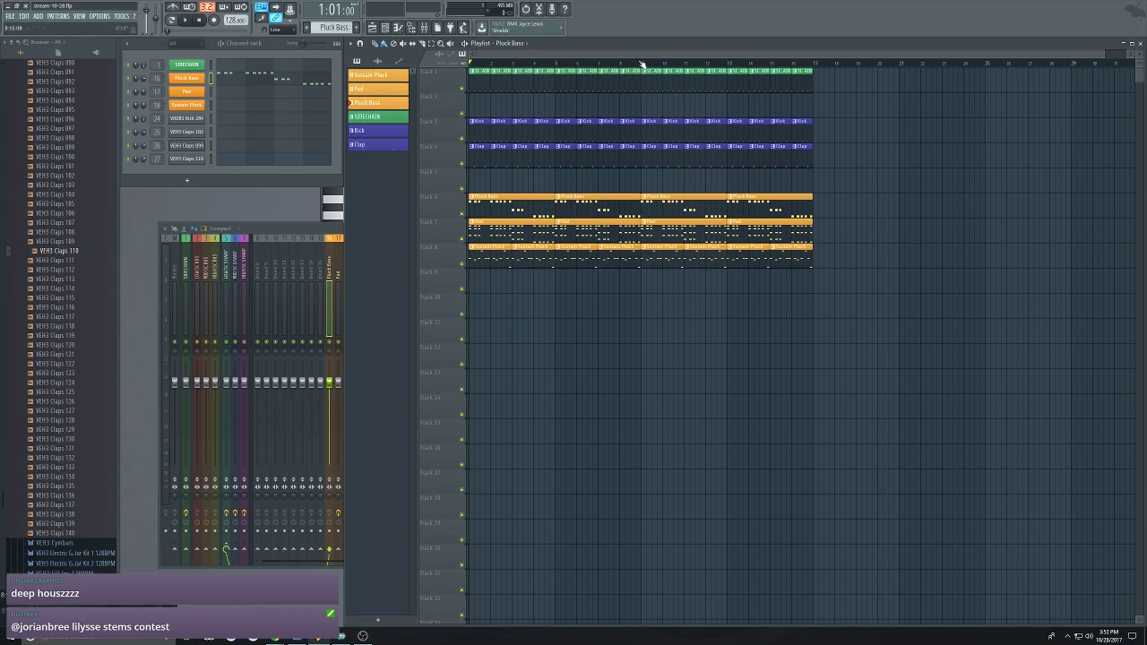
{"action": "key", "text": "space"}
{"action": "left_click", "coordinate": [623, 320]}
{"action": "right_click", "coordinate": [624, 325]}
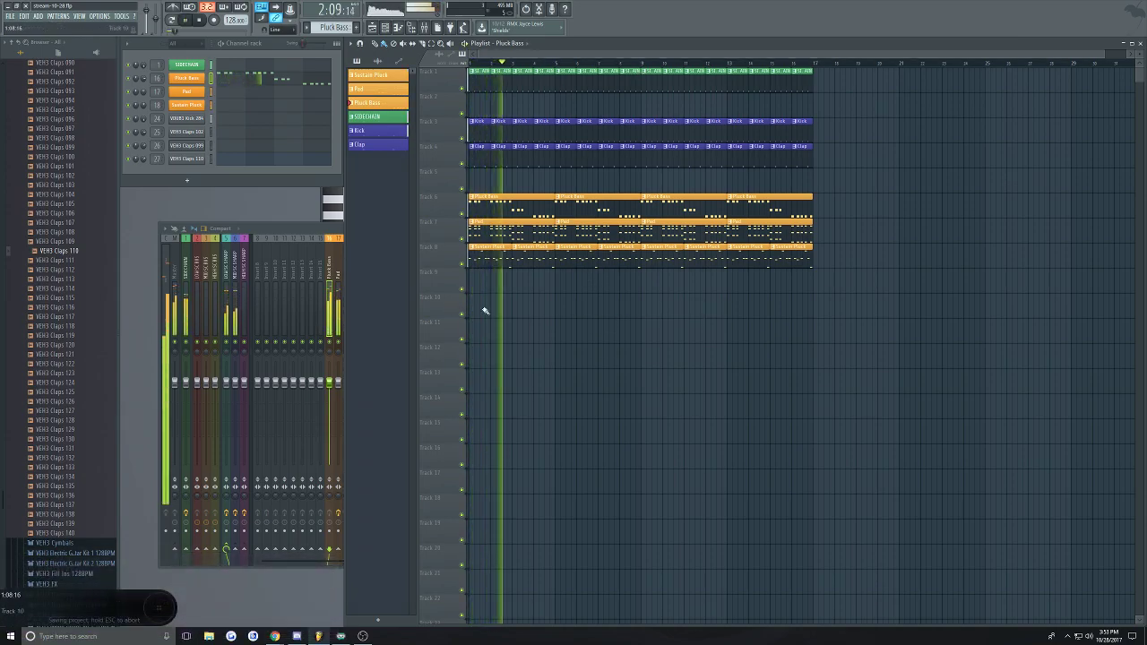
Select the Pad pattern and play it alone while examining operators 1 and 2 in the Pad synth
{"action": "key", "text": "Left"}
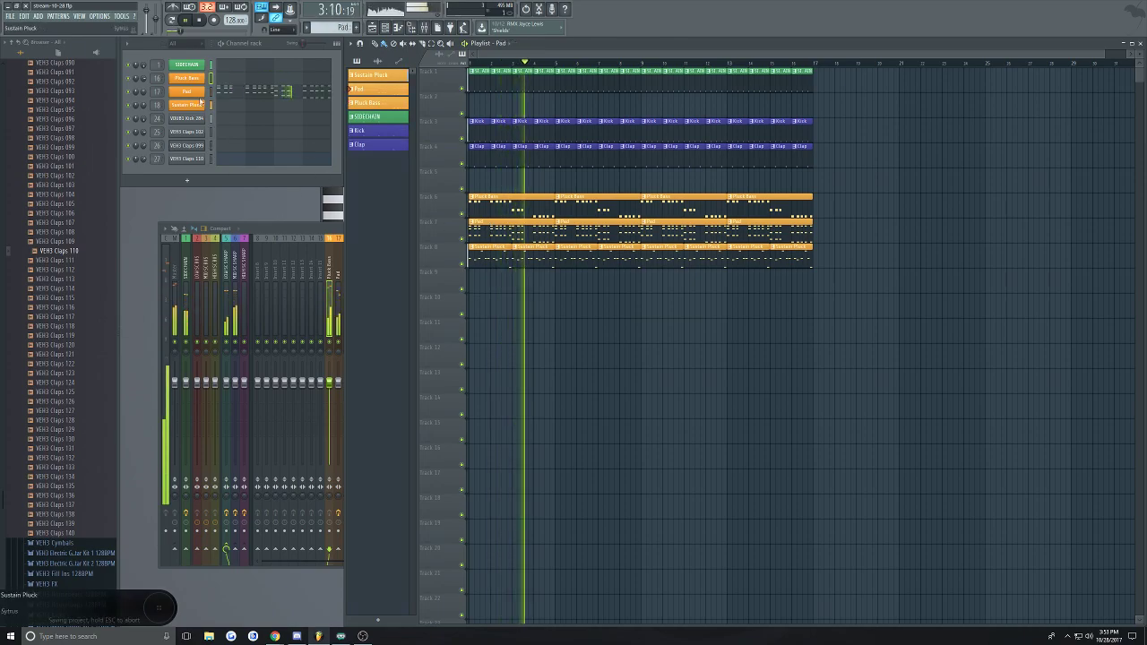
{"action": "key", "text": "space"}
{"action": "left_click", "coordinate": [184, 92]}
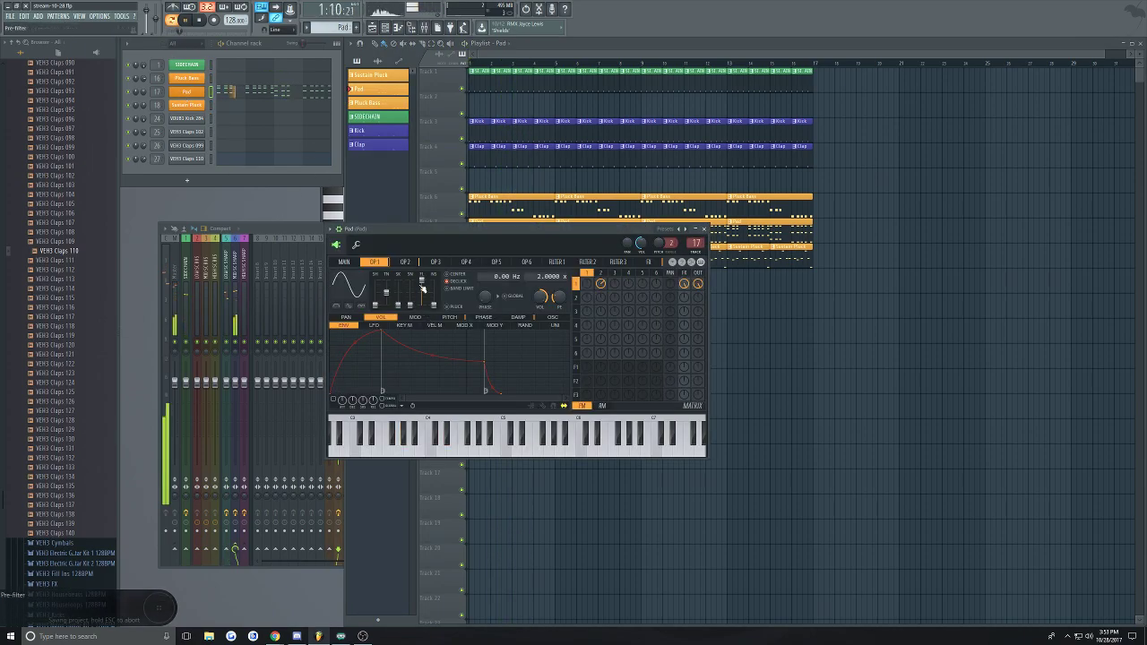
{"action": "left_click", "coordinate": [405, 261]}
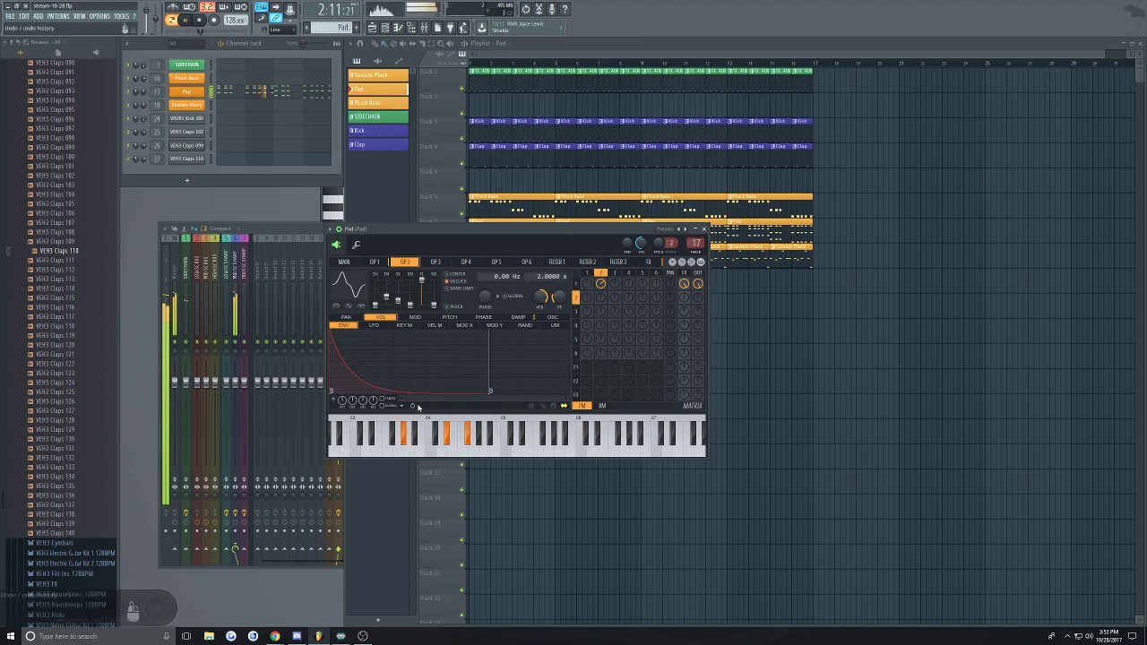
{"action": "left_click", "coordinate": [705, 230]}
{"action": "key", "text": "space"}
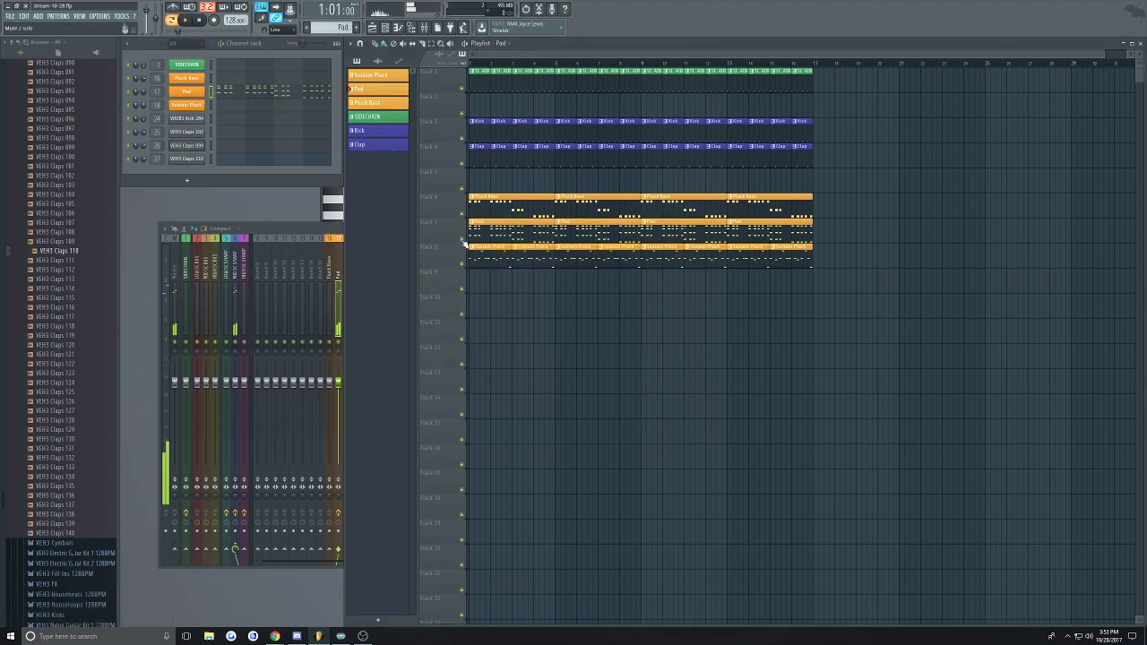
Save the project, switch back to song mode and play the full arrangement
{"action": "key", "text": "ctrl+s"}
{"action": "key", "text": "space"}
{"action": "left_click", "coordinate": [171, 21]}
{"action": "left_click", "coordinate": [625, 383]}
{"action": "right_click", "coordinate": [625, 383]}
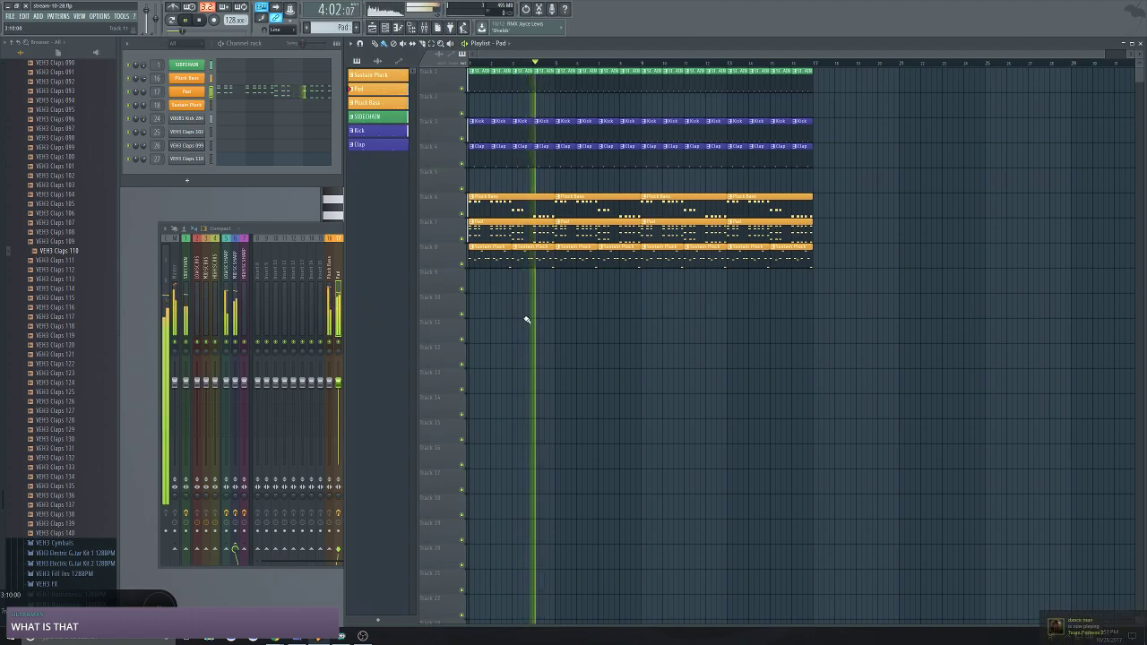
{"action": "left_click", "coordinate": [668, 333]}
{"action": "right_click", "coordinate": [667, 333]}
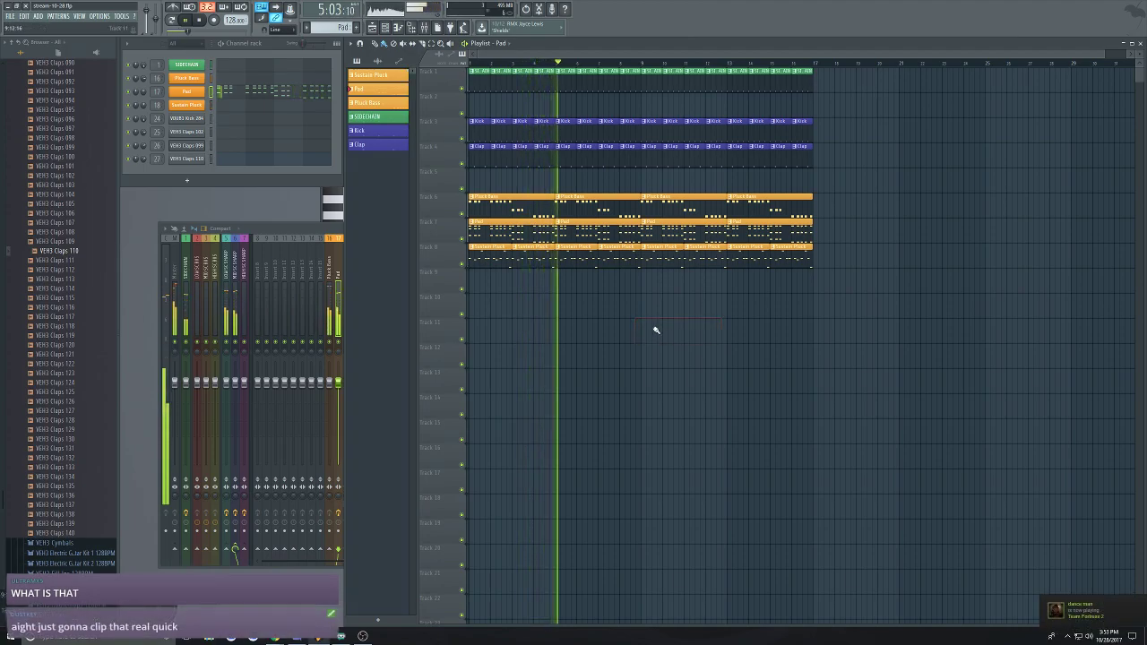
Move all Pluck Bass, Pad and Sustain Pluck clips down one playlist track
{"action": "left_click_drag", "start_coordinate": [828, 267], "coordinate": [451, 254]}
{"action": "left_click_drag", "start_coordinate": [858, 240], "coordinate": [947, 240]}
{"action": "key", "text": "space"}
{"action": "left_click_drag", "start_coordinate": [2, 269], "coordinate": [2, 227]}
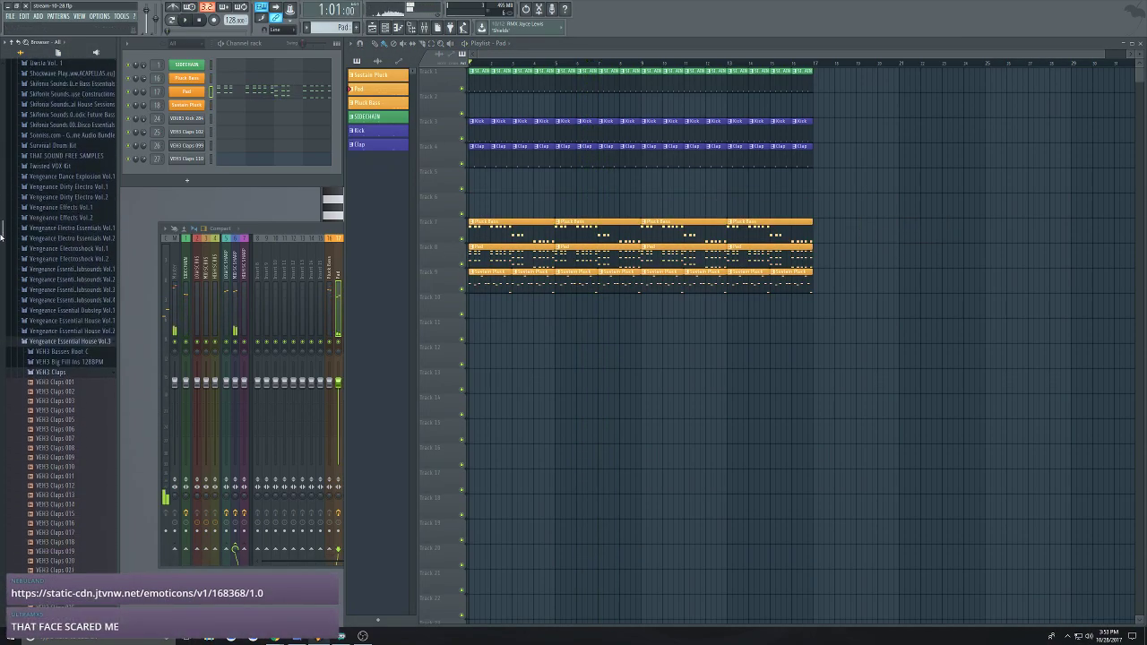
{"action": "left_click", "coordinate": [632, 381]}
{"action": "right_click", "coordinate": [670, 387]}
{"action": "left_click_drag", "start_coordinate": [670, 387], "coordinate": [670, 387]}
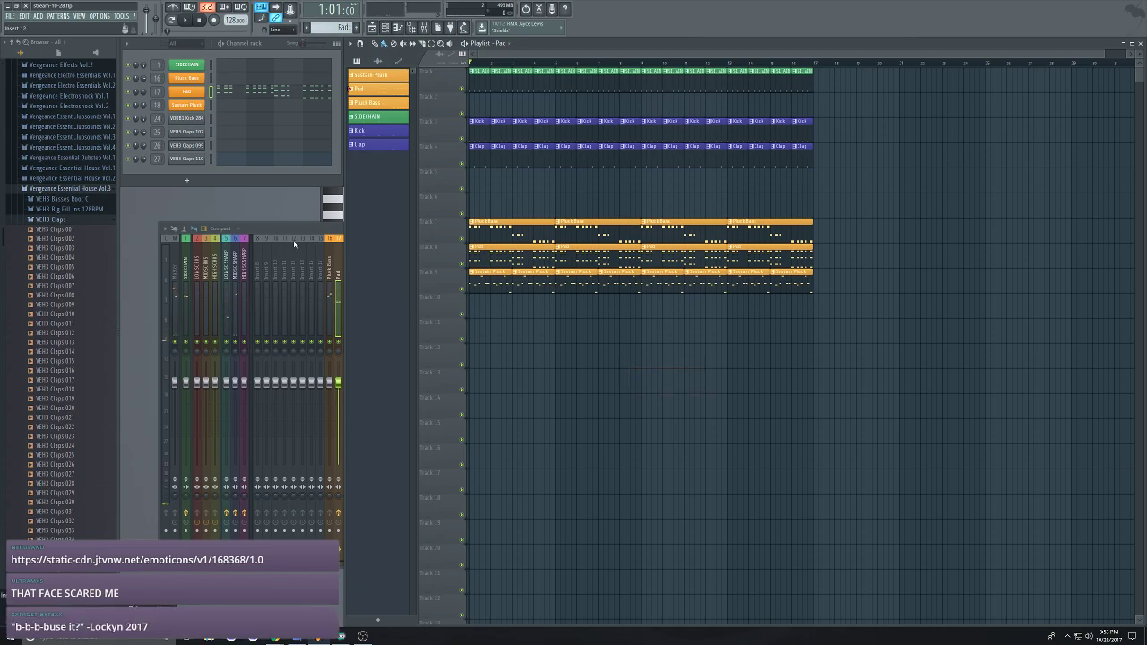
Insert a Sytrus channel above the kick in the channel rack and load its Default preset
{"action": "right_click", "coordinate": [200, 129]}
{"action": "mouse_move", "coordinate": [259, 184]}
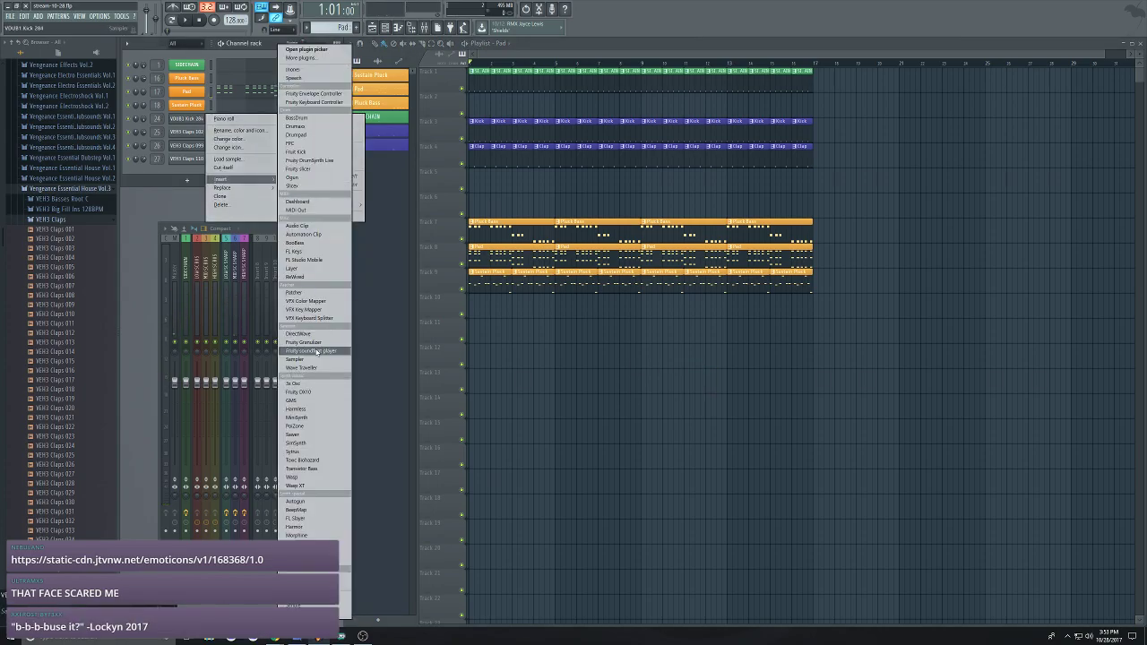
{"action": "left_click", "coordinate": [295, 451]}
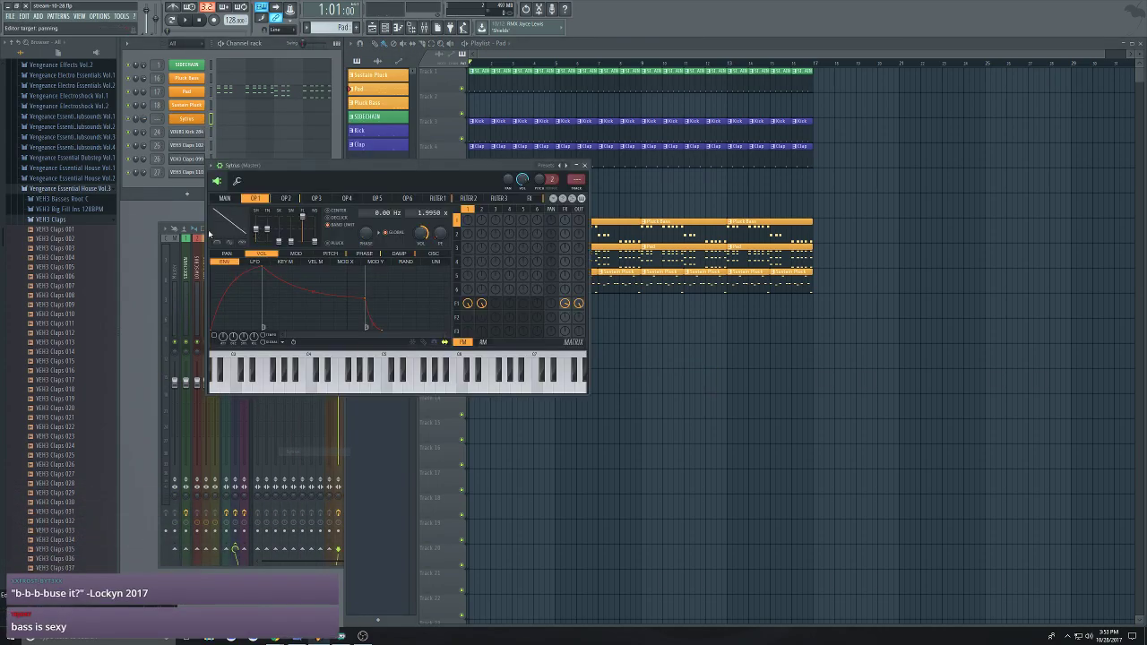
{"action": "left_click", "coordinate": [213, 165]}
{"action": "mouse_move", "coordinate": [241, 192]}
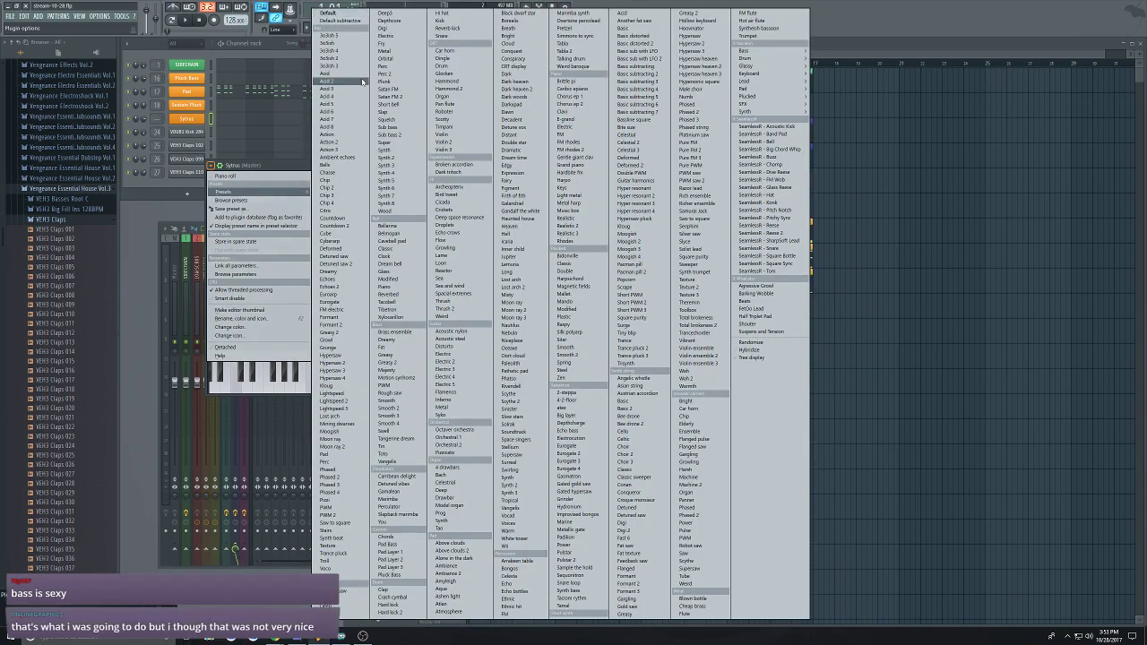
{"action": "left_click", "coordinate": [328, 13]}
Rename the new Sytrus channel to Arpy
{"action": "right_click", "coordinate": [202, 117]}
{"action": "left_click", "coordinate": [224, 130]}
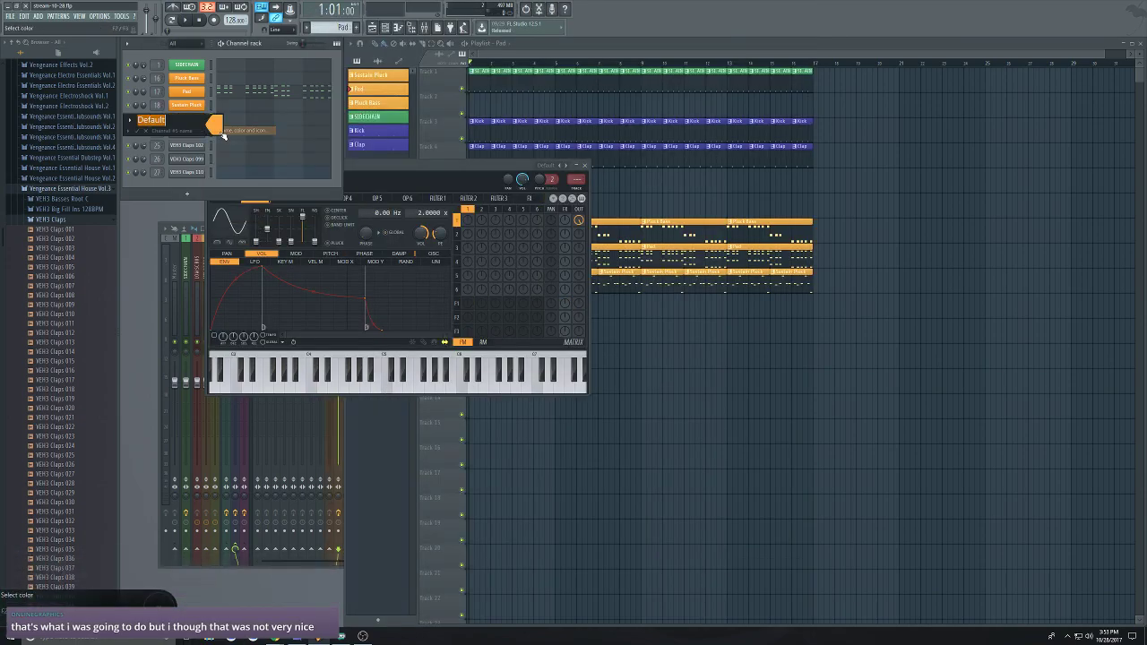
{"action": "type", "text": "Arpy"}
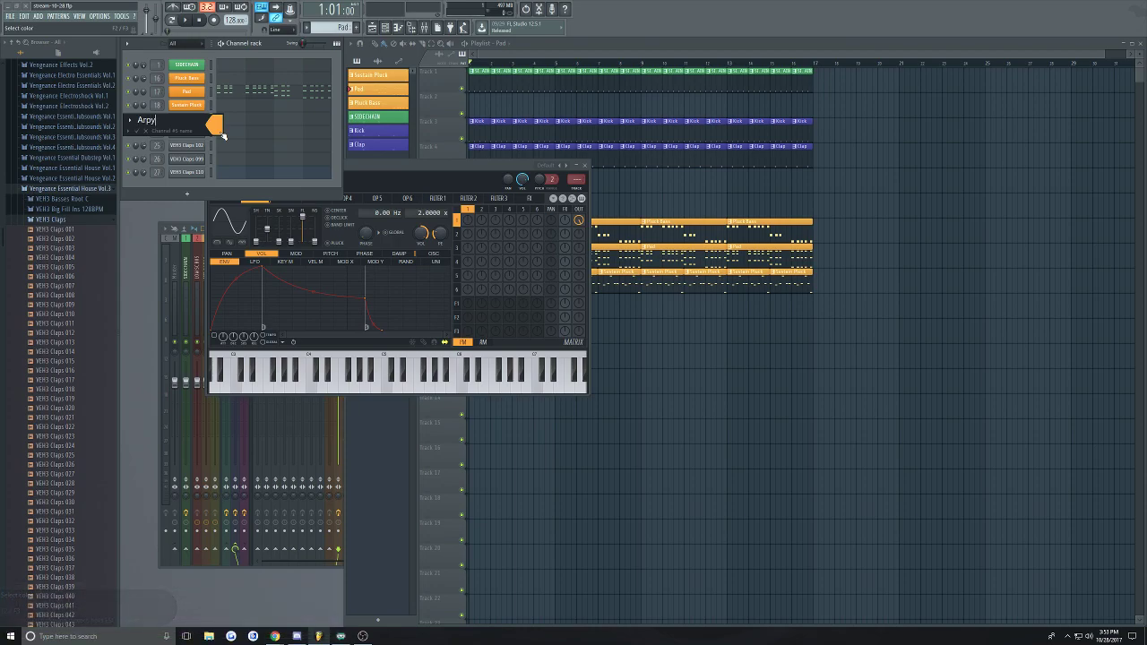
{"action": "key", "text": "Return"}
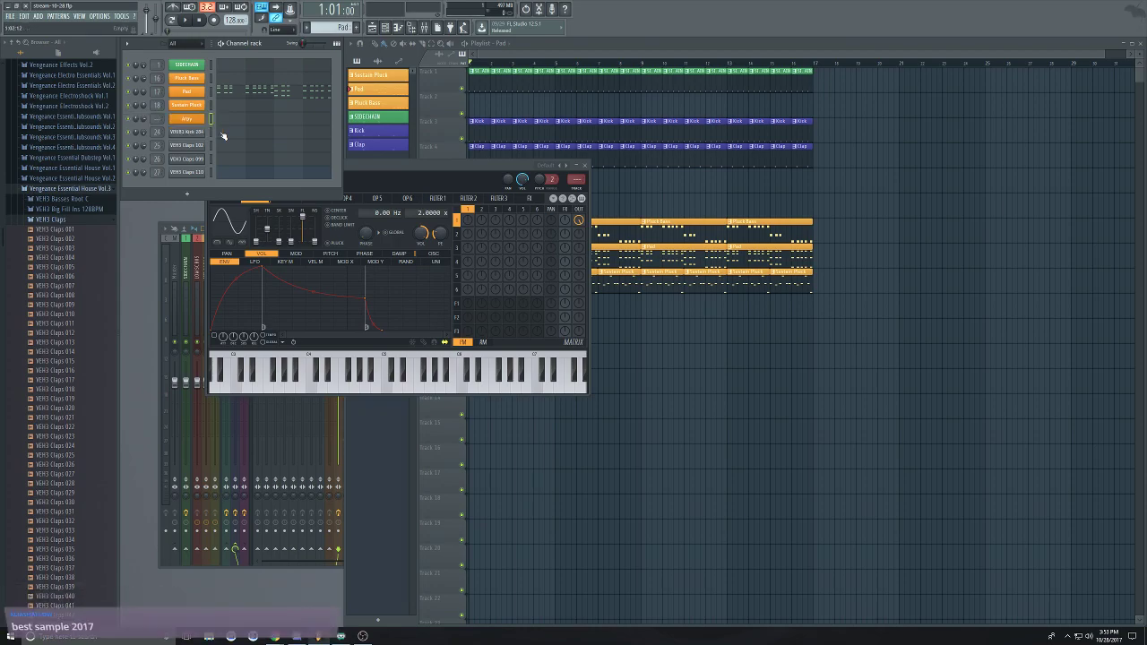
Create a new pattern and name it Arpy
{"action": "left_click", "coordinate": [357, 29]}
{"action": "left_click", "coordinate": [459, 77]}
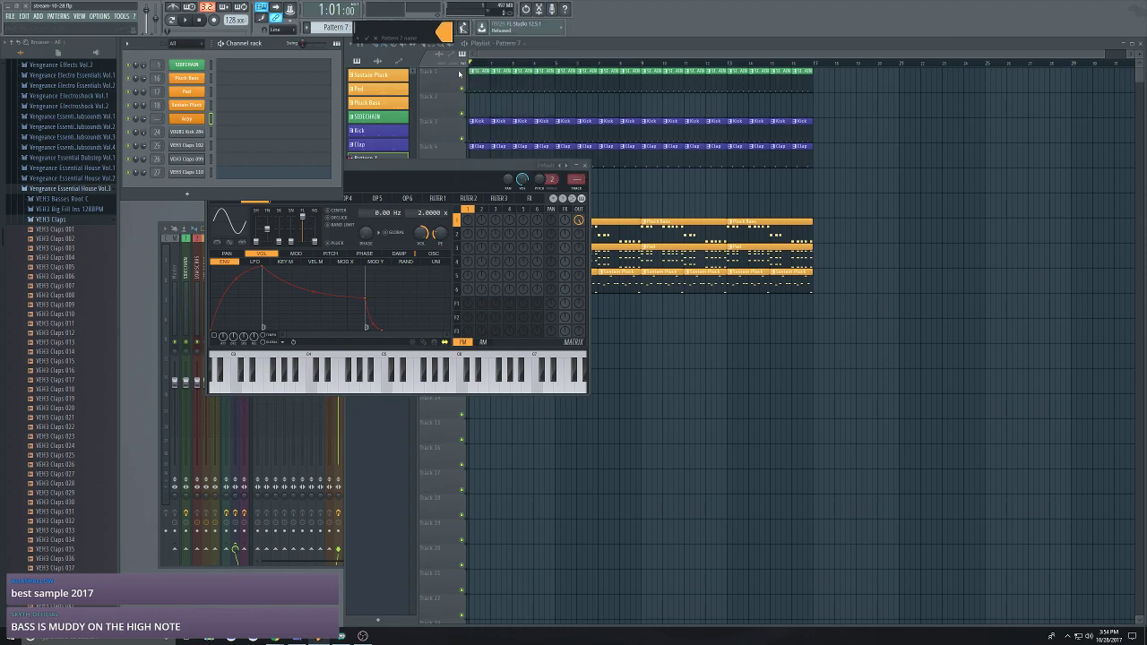
{"action": "type", "text": "Arpy"}
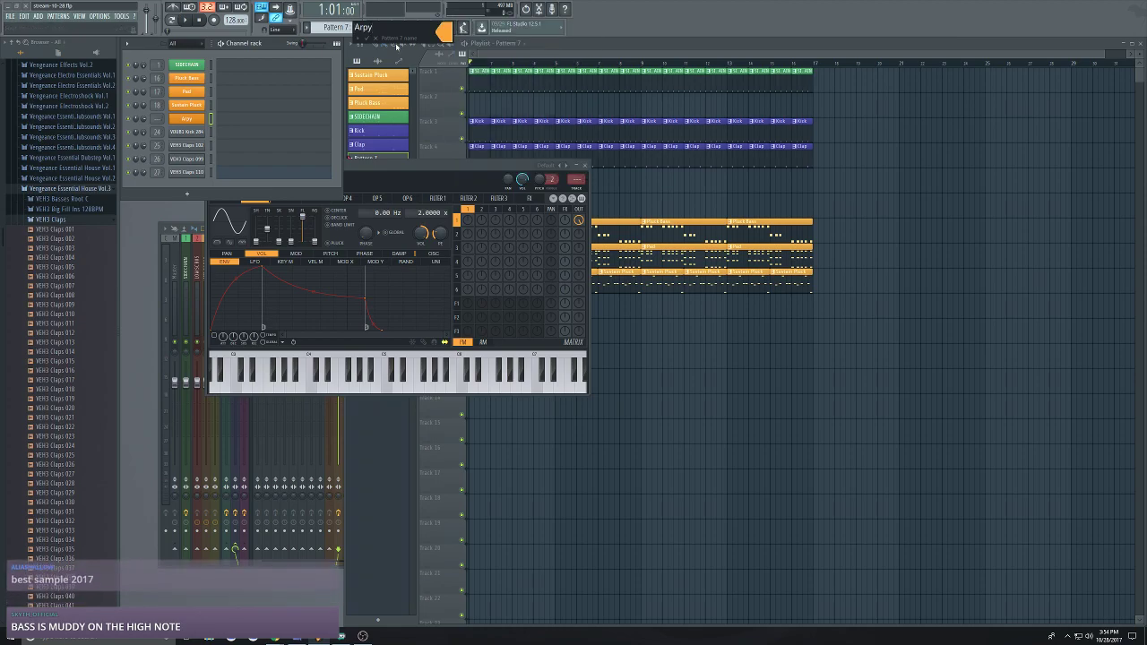
{"action": "key", "text": "Return"}
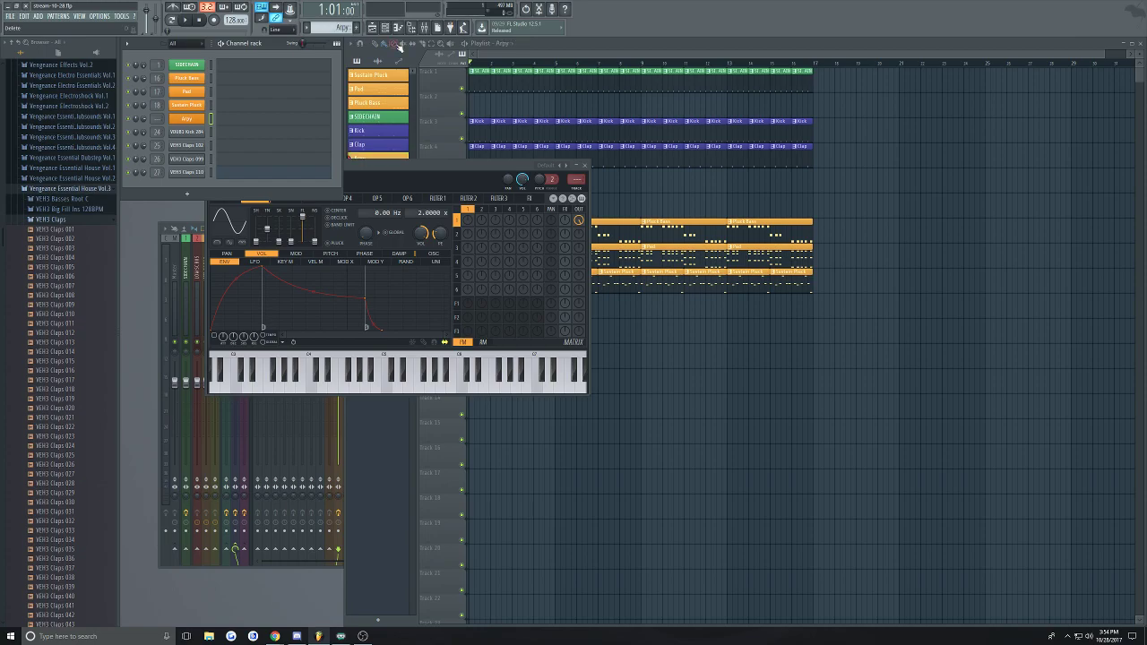
Play only the Pluck Bass, Pad and Sustain Pluck tracks together, then restore all playlist tracks
{"action": "left_click", "coordinate": [517, 60]}
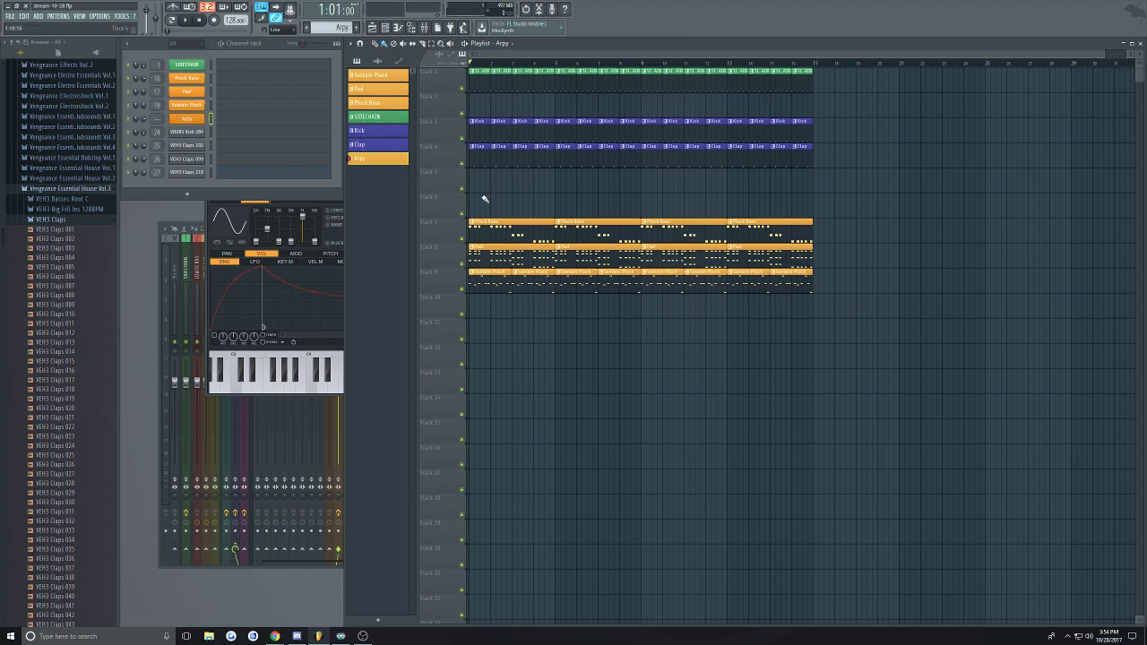
{"action": "right_click", "coordinate": [463, 289]}
{"action": "left_click", "coordinate": [462, 264]}
{"action": "left_click", "coordinate": [461, 239]}
{"action": "key", "text": "space"}
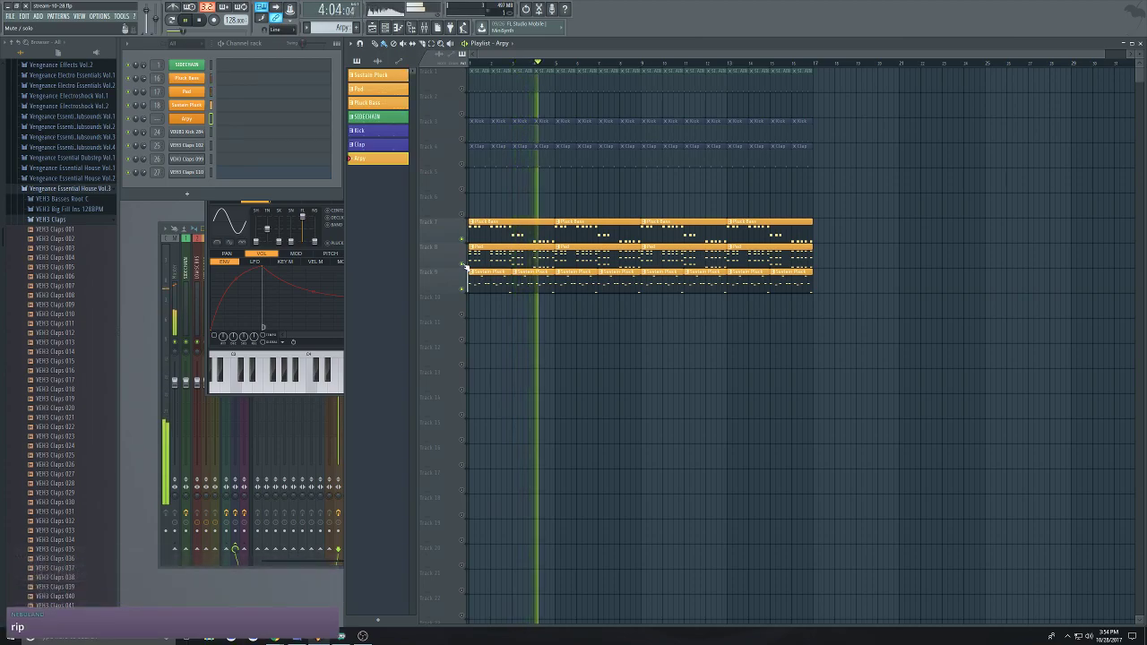
{"action": "key", "text": "space"}
{"action": "right_click", "coordinate": [462, 265]}
{"action": "right_click", "coordinate": [462, 264]}
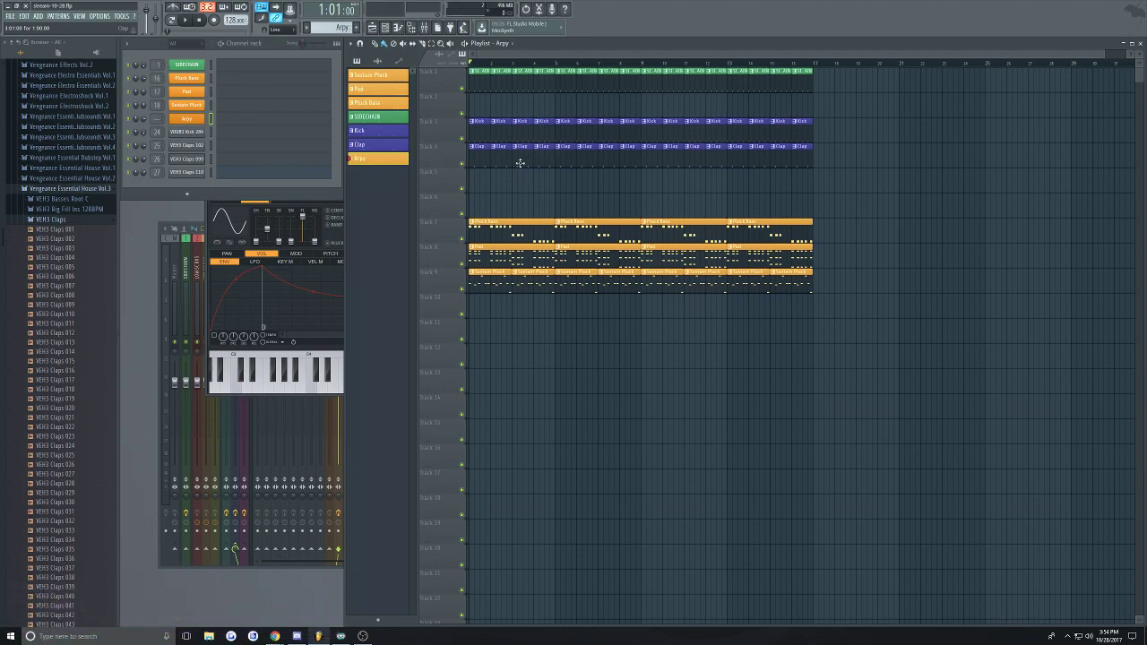
Make Arpy the active pattern, then open the Arpy channel's synth and move its window clear of the channel rack
{"action": "left_click", "coordinate": [308, 28]}
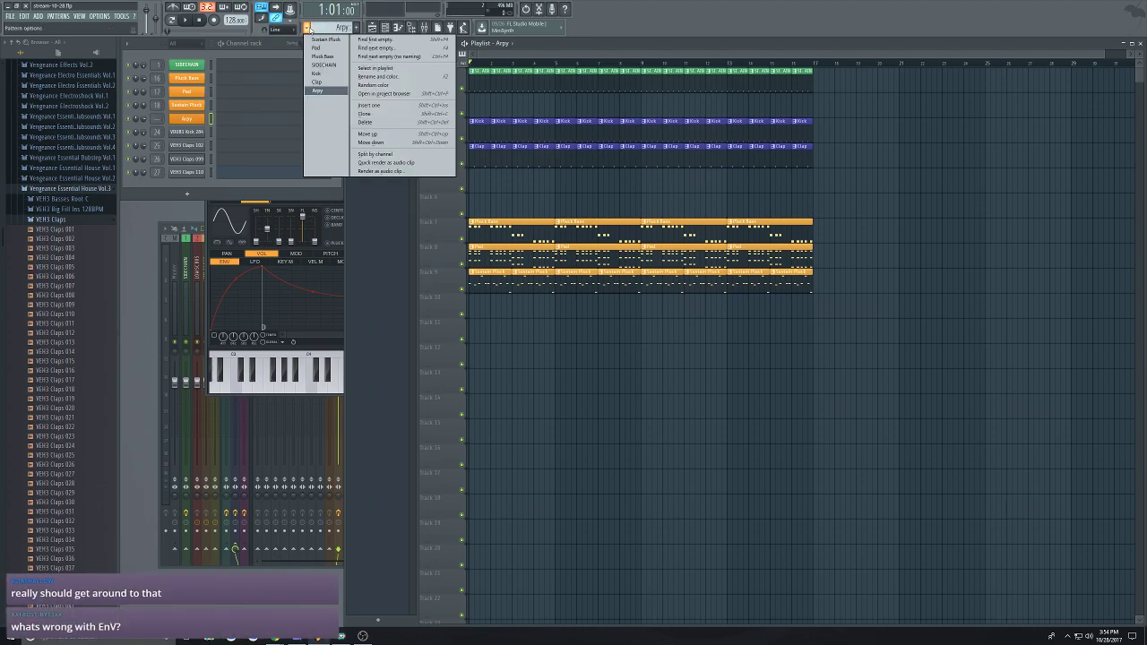
{"action": "left_click", "coordinate": [317, 91]}
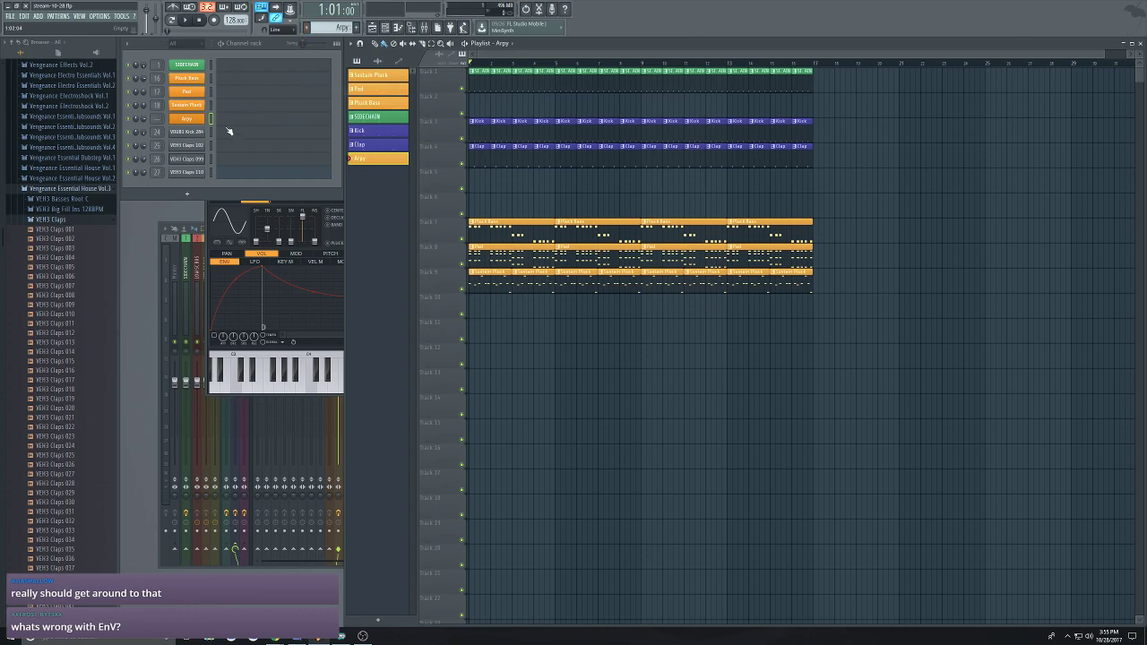
{"action": "left_click", "coordinate": [187, 119]}
{"action": "left_click", "coordinate": [187, 119]}
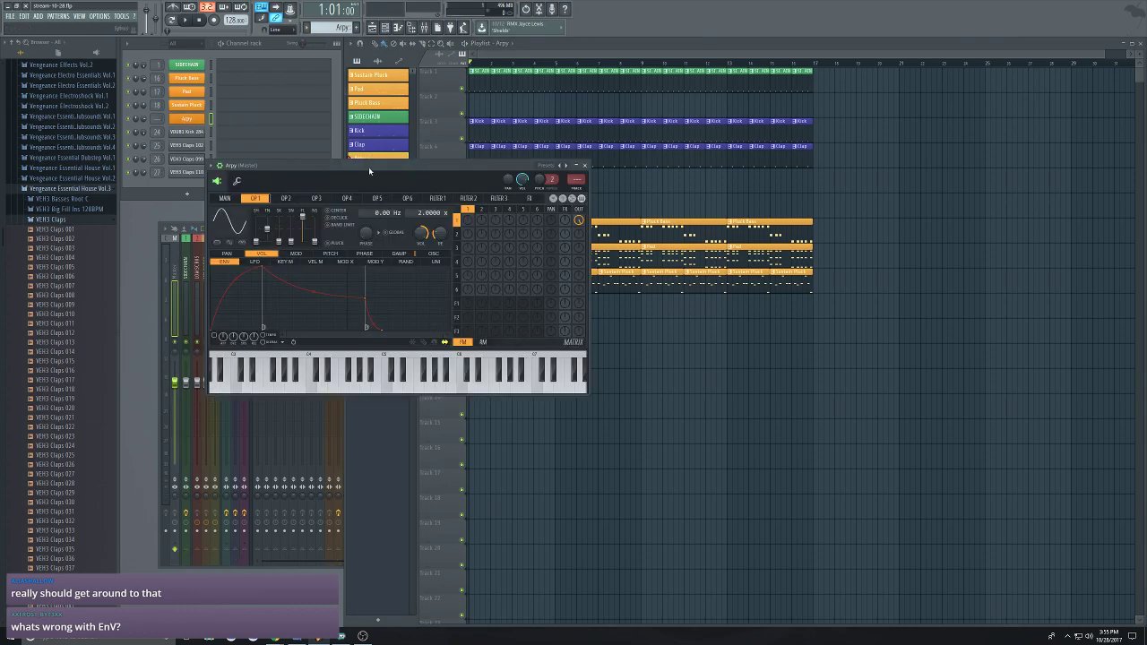
{"action": "left_click_drag", "start_coordinate": [368, 167], "coordinate": [412, 235]}
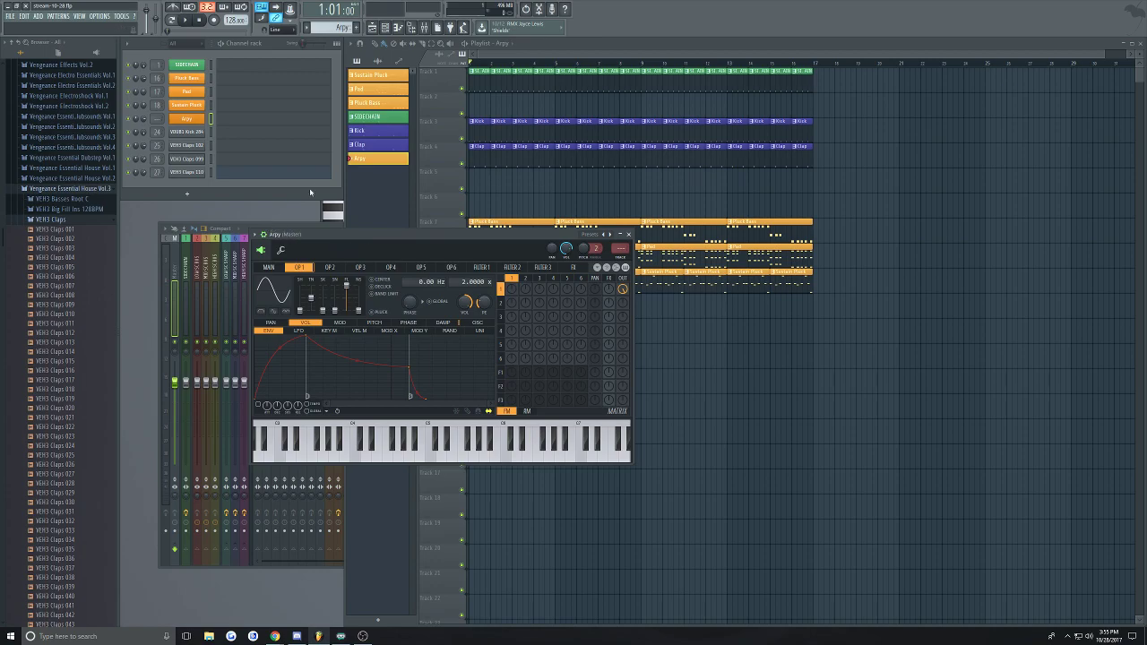
Open the Arpy channel's piano roll and audition pitches on its keyboard
{"action": "left_click", "coordinate": [226, 125]}
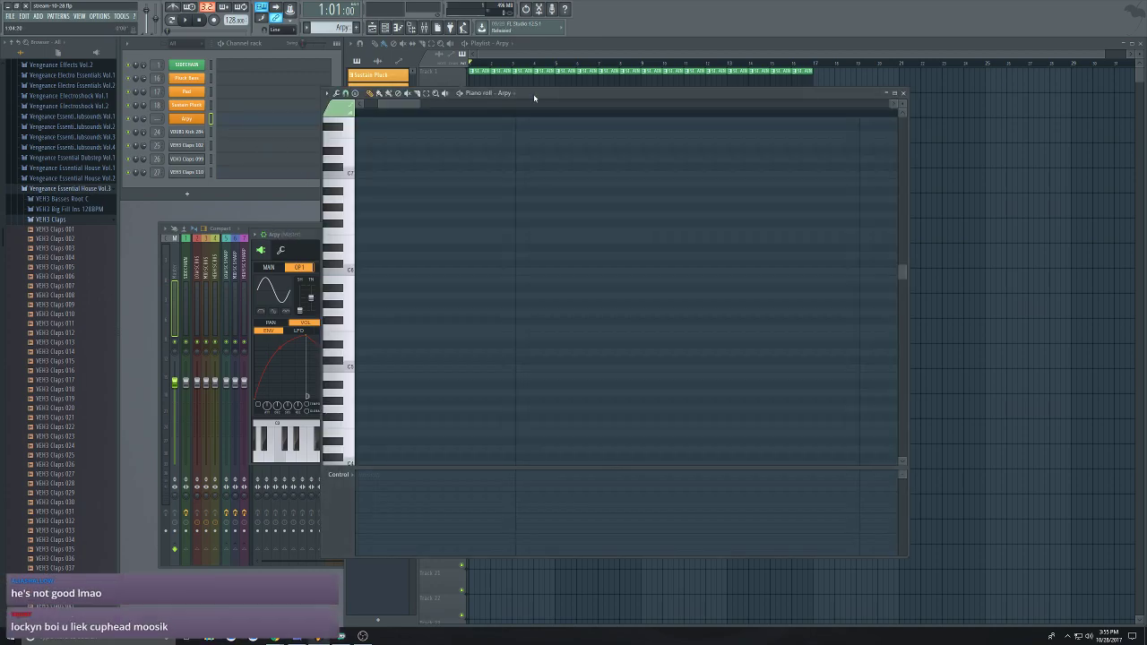
{"action": "left_click_drag", "start_coordinate": [534, 95], "coordinate": [548, 90]}
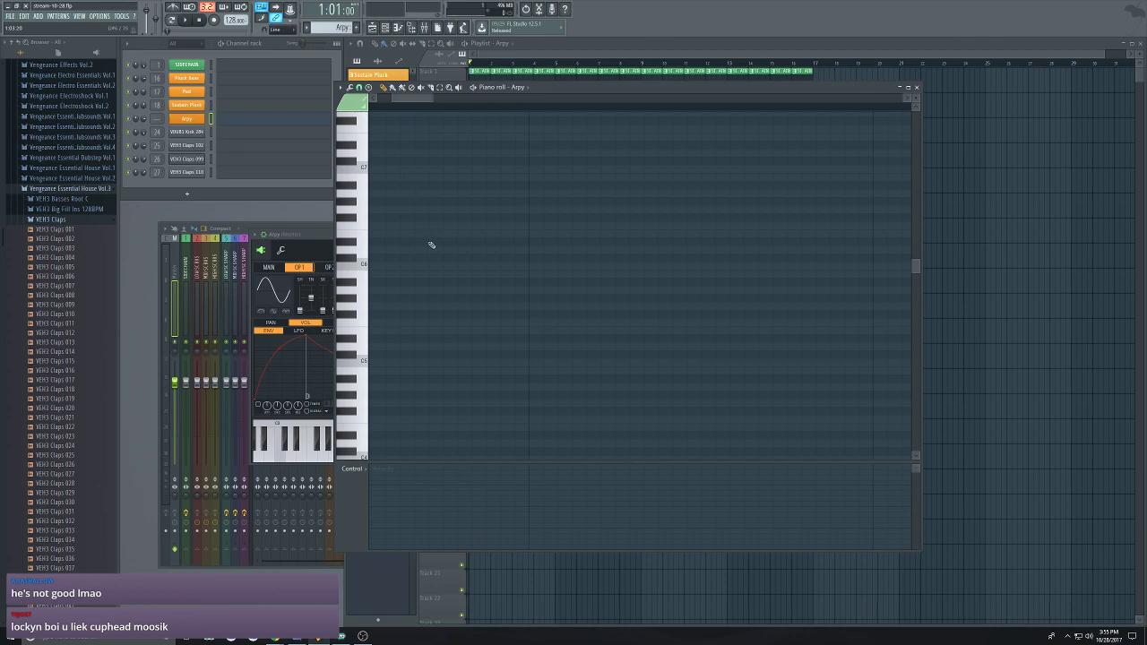
{"action": "left_click", "coordinate": [362, 252]}
{"action": "scroll", "coordinate": [364, 244], "scroll_direction": "up", "scroll_amount": 2}
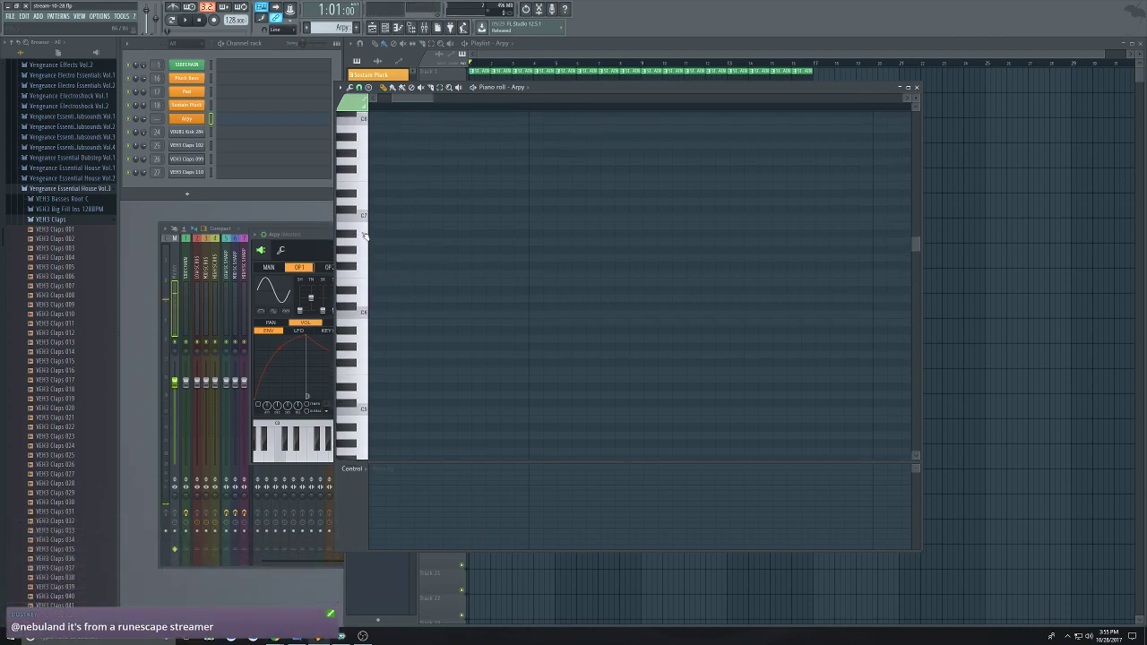
{"action": "left_click", "coordinate": [363, 238]}
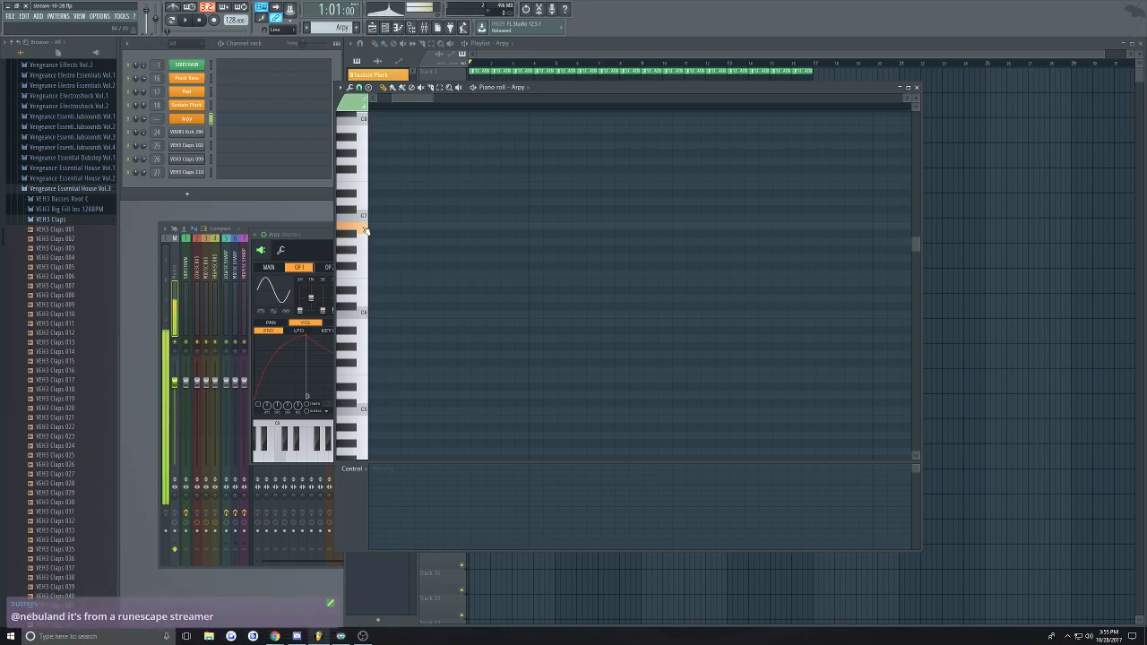
{"action": "left_click", "coordinate": [355, 252]}
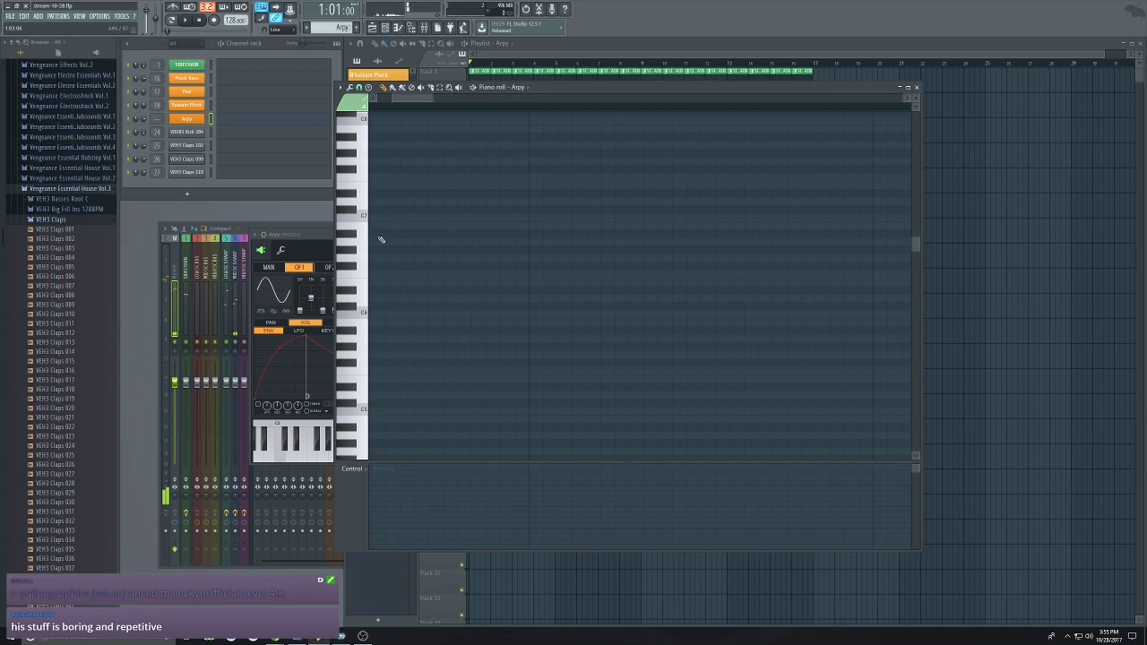
{"action": "left_click", "coordinate": [374, 353]}
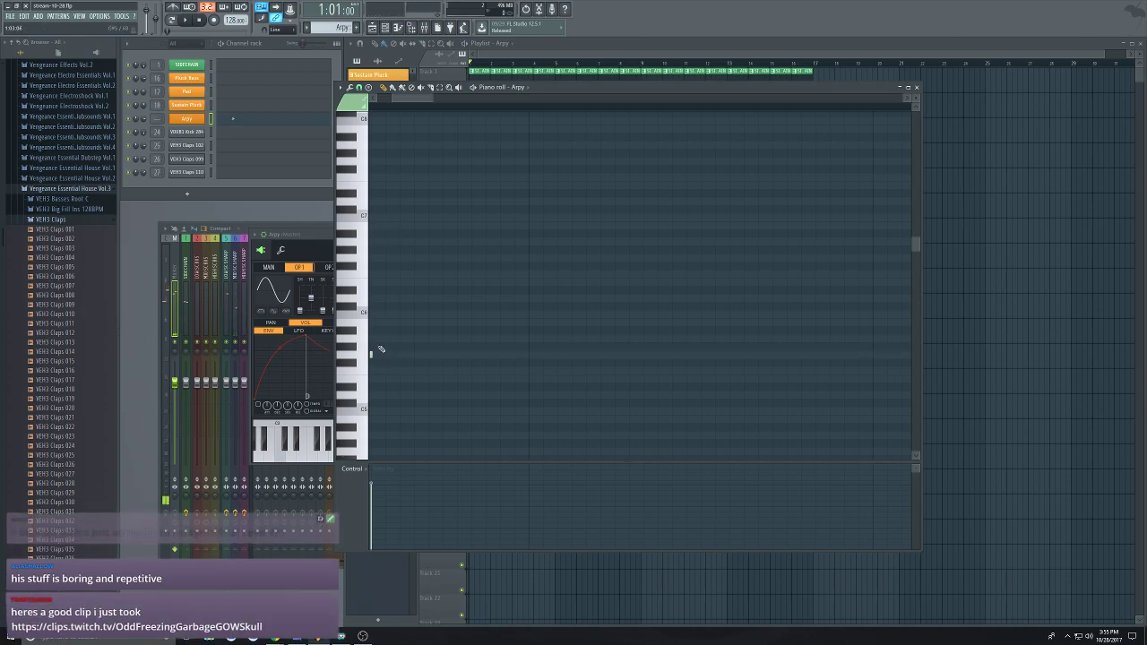
{"action": "right_click", "coordinate": [374, 353]}
{"action": "left_click", "coordinate": [385, 348]}
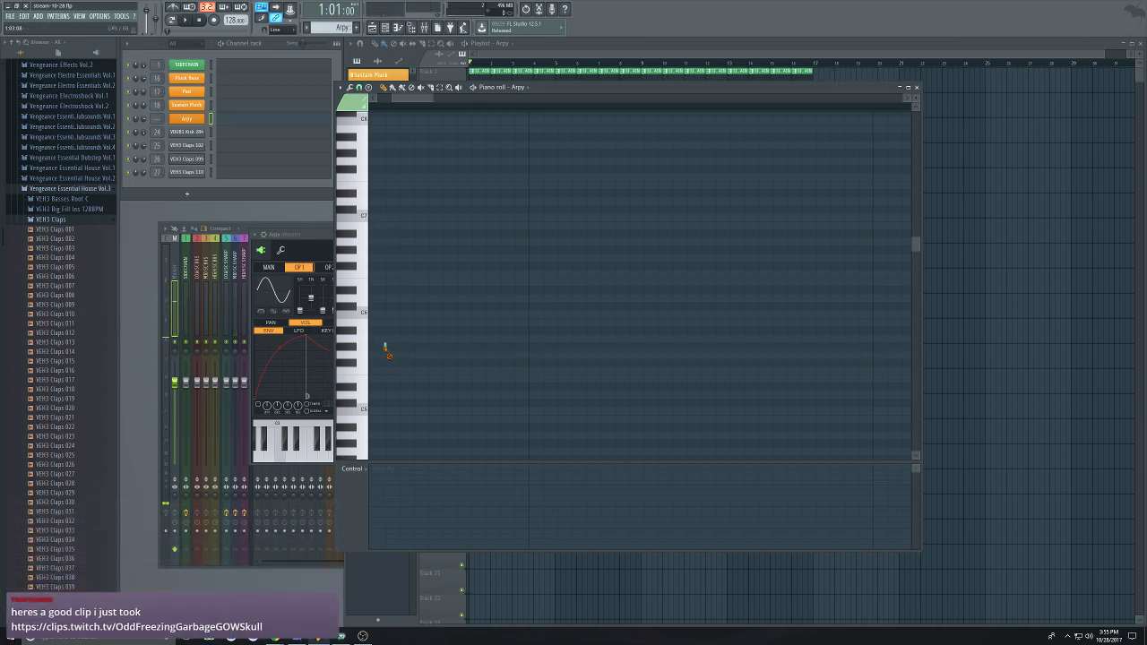
{"action": "right_click", "coordinate": [423, 349]}
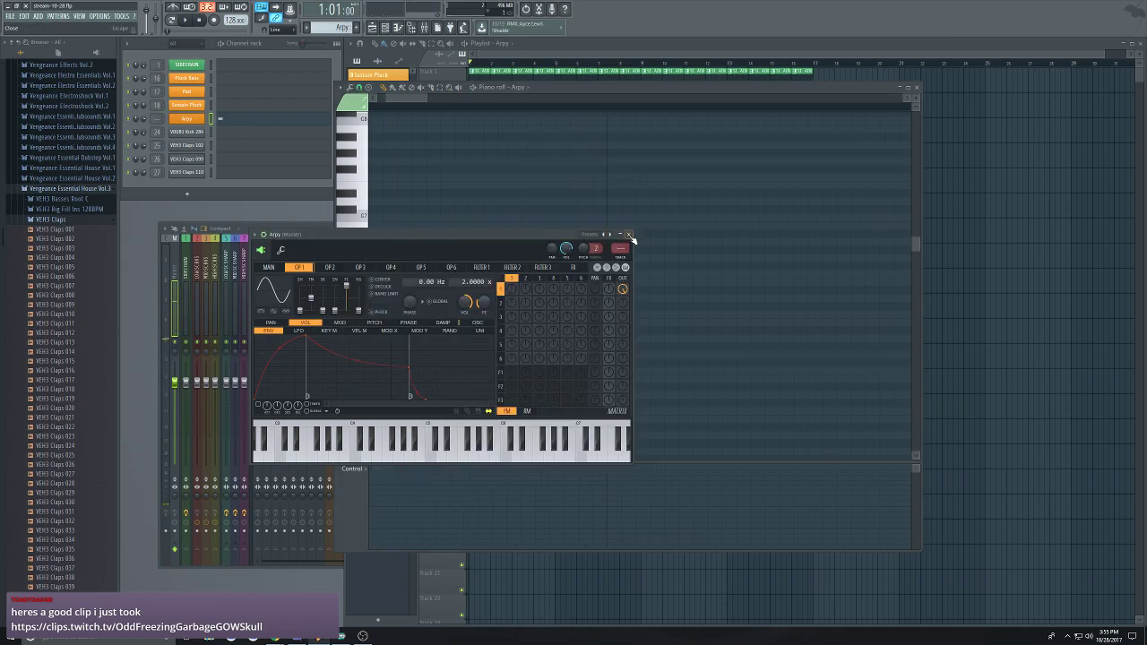
Close the Arpy synth and start the arp with a short G#5 note followed by a B6 note
{"action": "left_click", "coordinate": [629, 234]}
{"action": "left_click", "coordinate": [423, 351]}
{"action": "left_click_drag", "start_coordinate": [423, 348], "coordinate": [409, 340]}
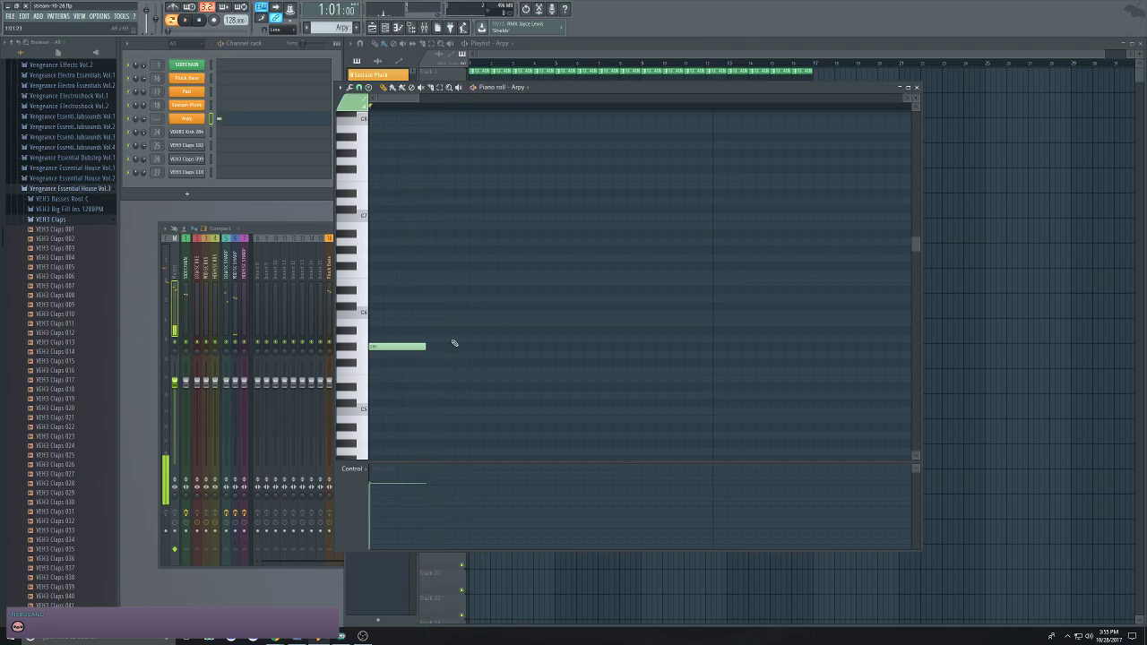
{"action": "left_click", "coordinate": [383, 346]}
{"action": "left_click_drag", "start_coordinate": [423, 218], "coordinate": [383, 401]}
{"action": "left_click", "coordinate": [384, 347]}
{"action": "scroll", "coordinate": [430, 262], "scroll_direction": "down", "scroll_amount": 1}
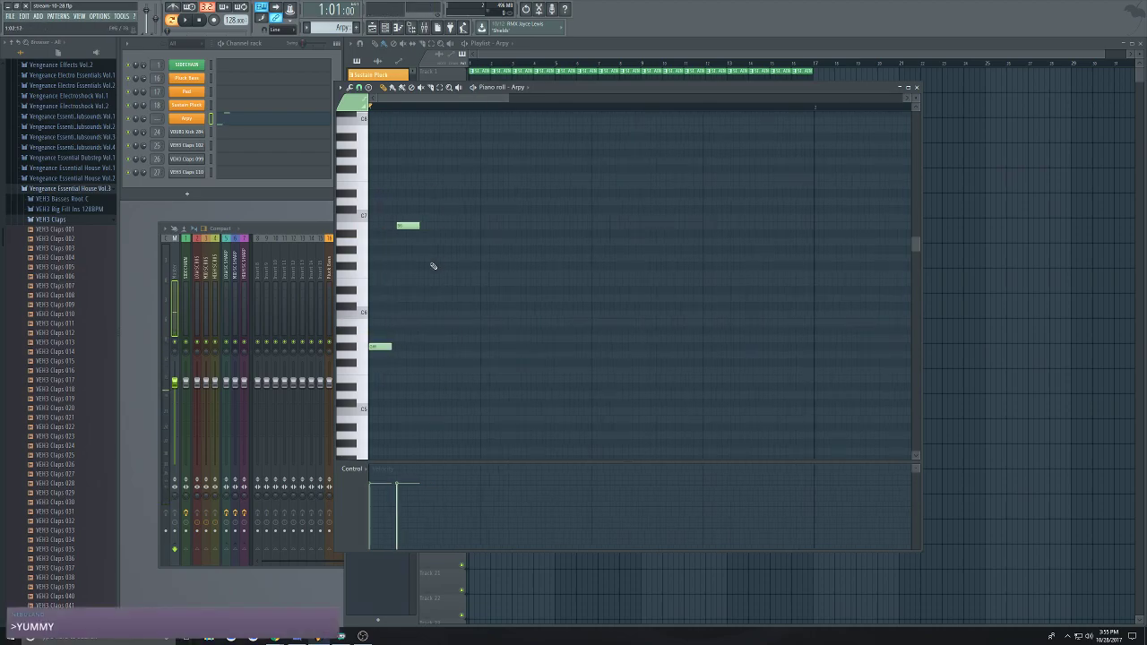
Continue the arp downward with evenly spaced A#6, G#6, F#6, D#6, C#6 and B5 notes
{"action": "left_click", "coordinate": [426, 235]}
{"action": "left_click", "coordinate": [453, 250]}
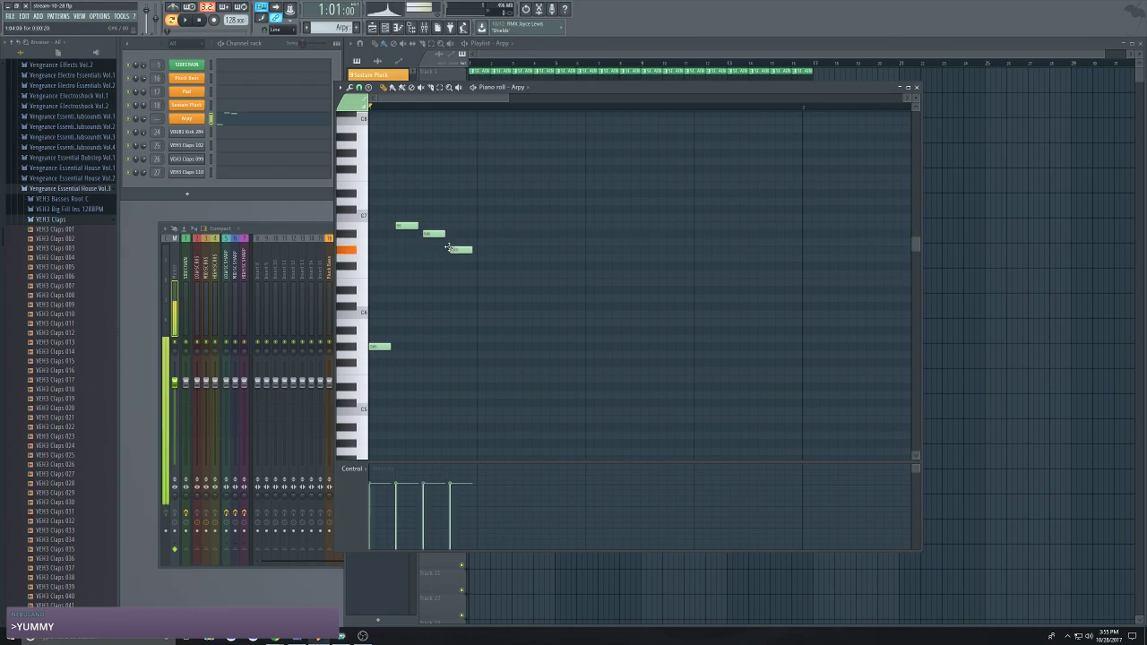
{"action": "left_click", "coordinate": [481, 266]}
{"action": "left_click", "coordinate": [512, 290]}
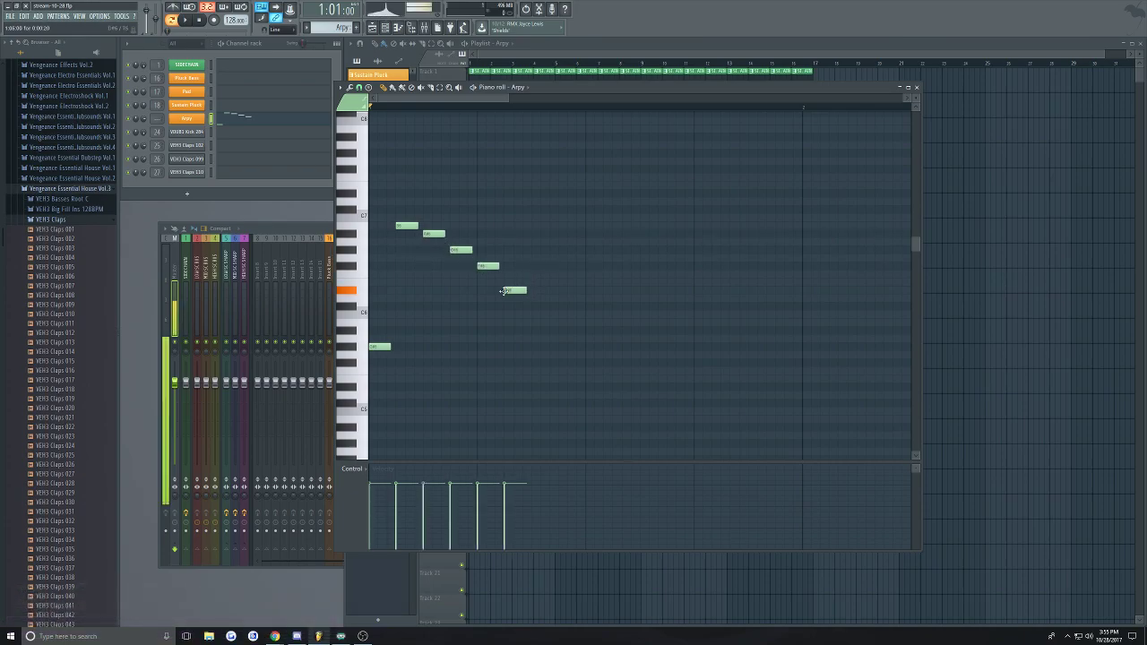
{"action": "left_click", "coordinate": [537, 307]}
{"action": "left_click", "coordinate": [566, 322]}
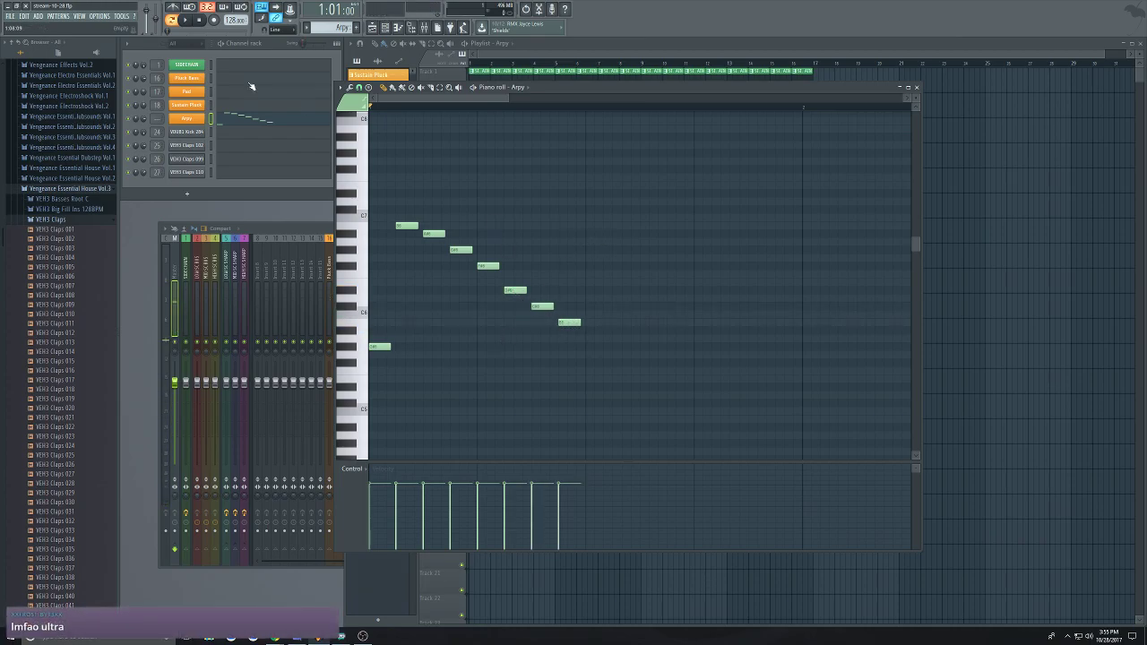
Shorten all eight arp notes to brief staccato hits and play the pattern to check them
{"action": "left_click_drag", "start_coordinate": [682, 197], "coordinate": [376, 350]}
{"action": "key", "text": "space"}
{"action": "key", "text": "space"}
{"action": "key", "text": "space"}
{"action": "left_click", "coordinate": [404, 306]}
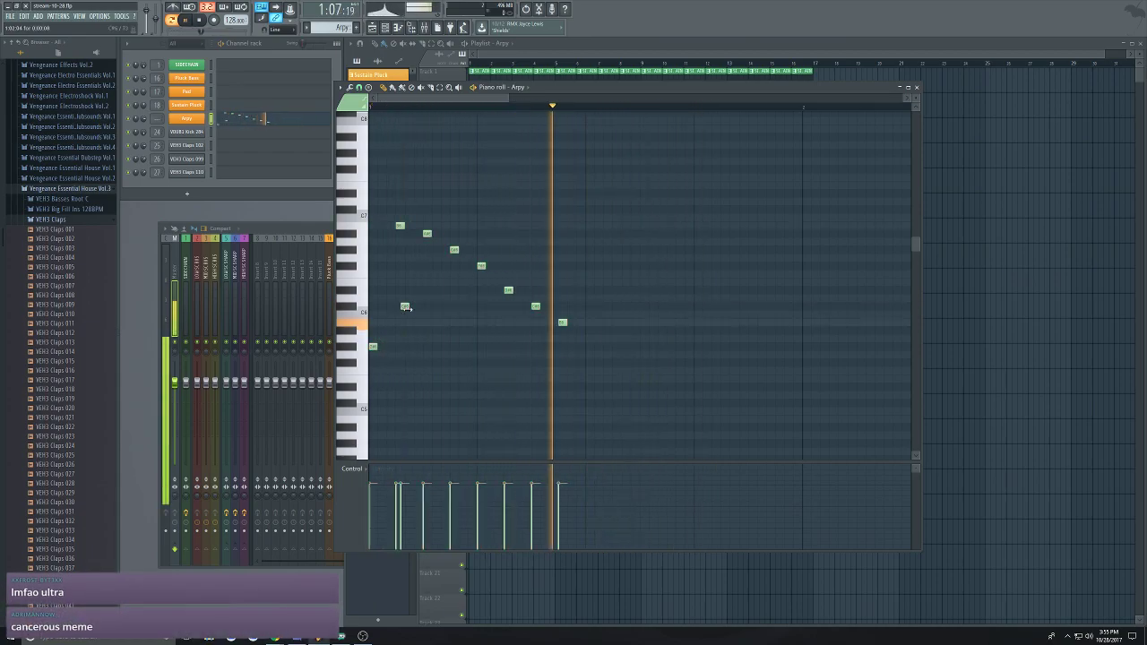
{"action": "right_click", "coordinate": [406, 307]}
{"action": "key", "text": "space"}
{"action": "key", "text": "space"}
{"action": "left_click_drag", "start_coordinate": [658, 189], "coordinate": [370, 356]}
{"action": "key", "text": "space"}
{"action": "left_click", "coordinate": [499, 347]}
Extend the arp with short, evenly spaced G#5, C#6, F#6, C#6 and D#5 notes
{"action": "left_click", "coordinate": [563, 322]}
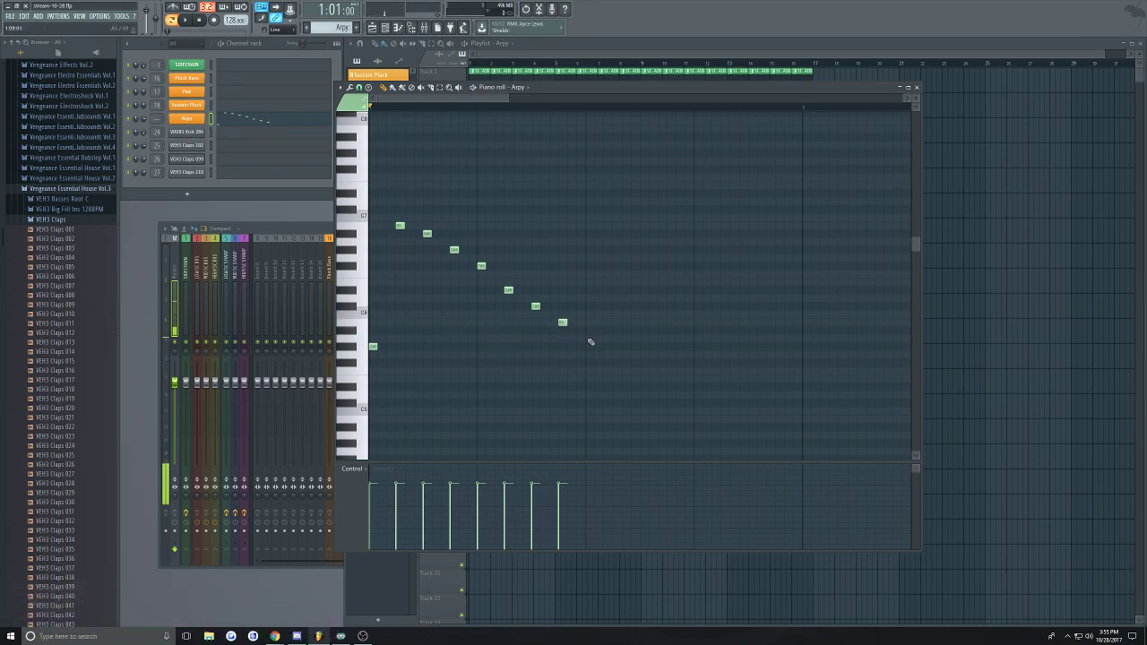
{"action": "left_click", "coordinate": [589, 345]}
{"action": "left_click", "coordinate": [612, 274]}
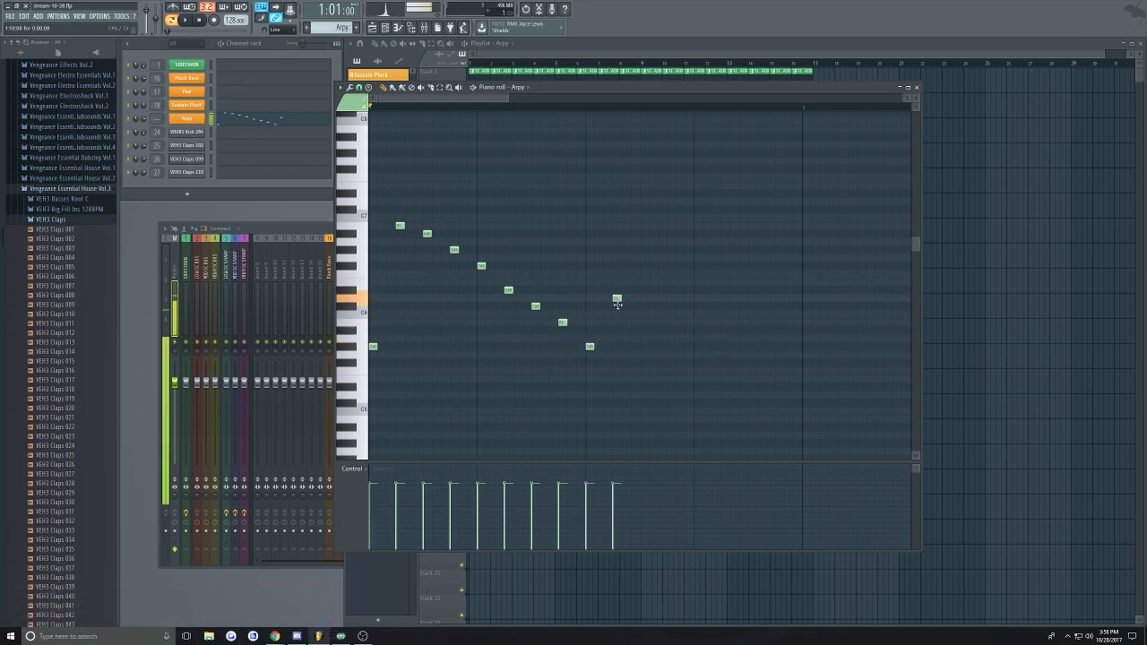
{"action": "left_click", "coordinate": [643, 259]}
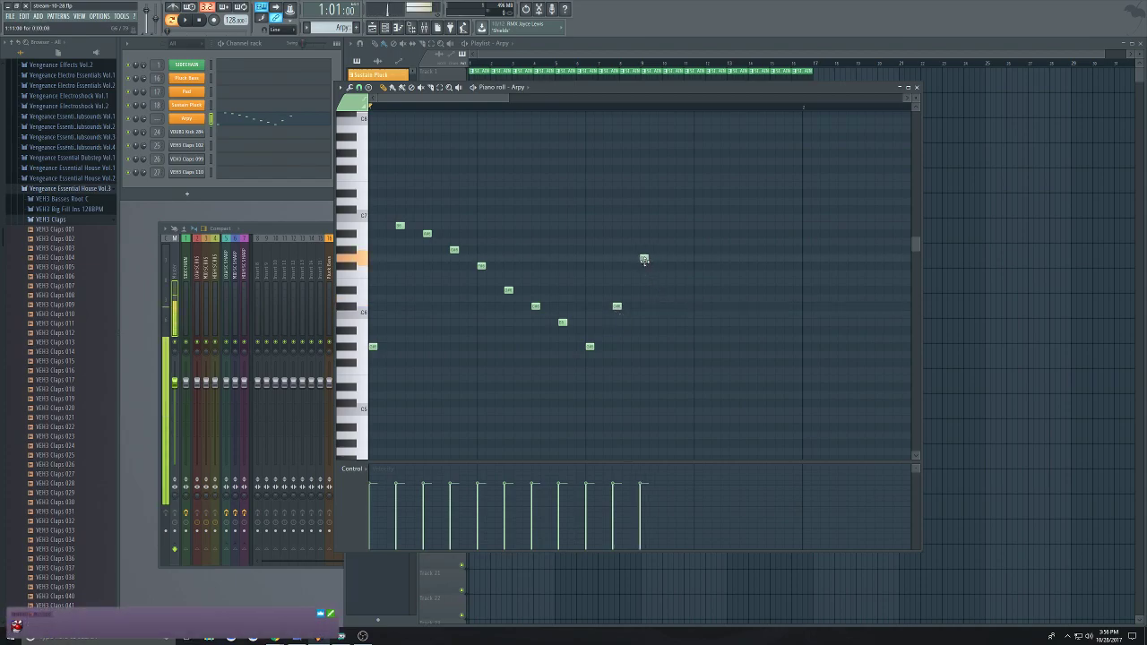
{"action": "left_click_drag", "start_coordinate": [672, 309], "coordinate": [669, 307]}
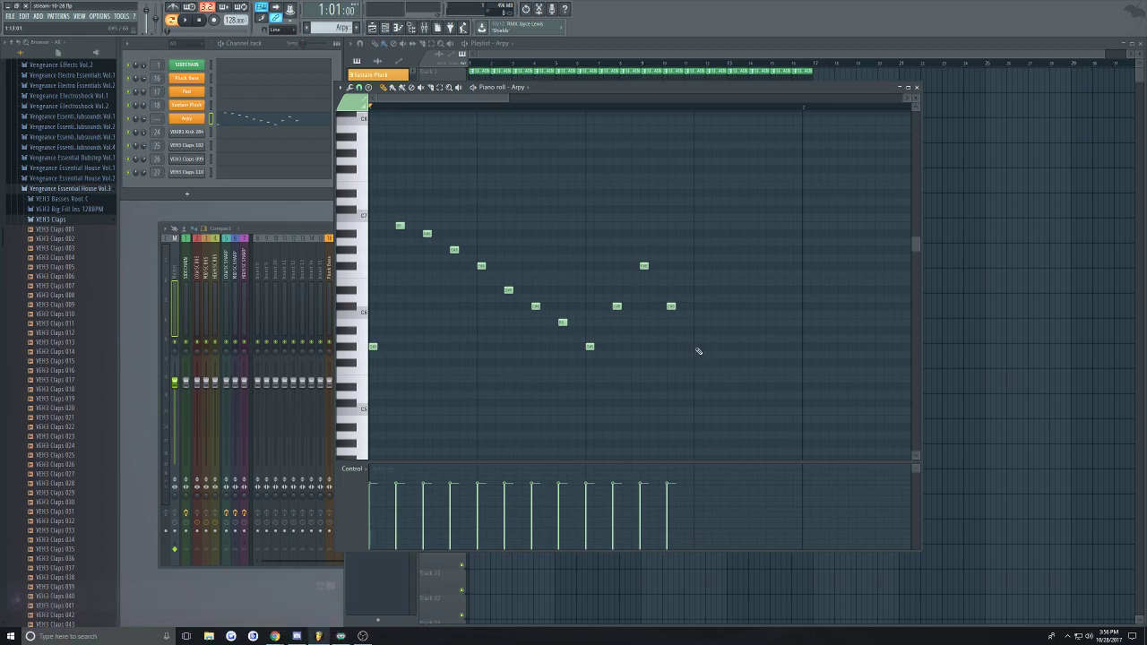
{"action": "left_click", "coordinate": [698, 386]}
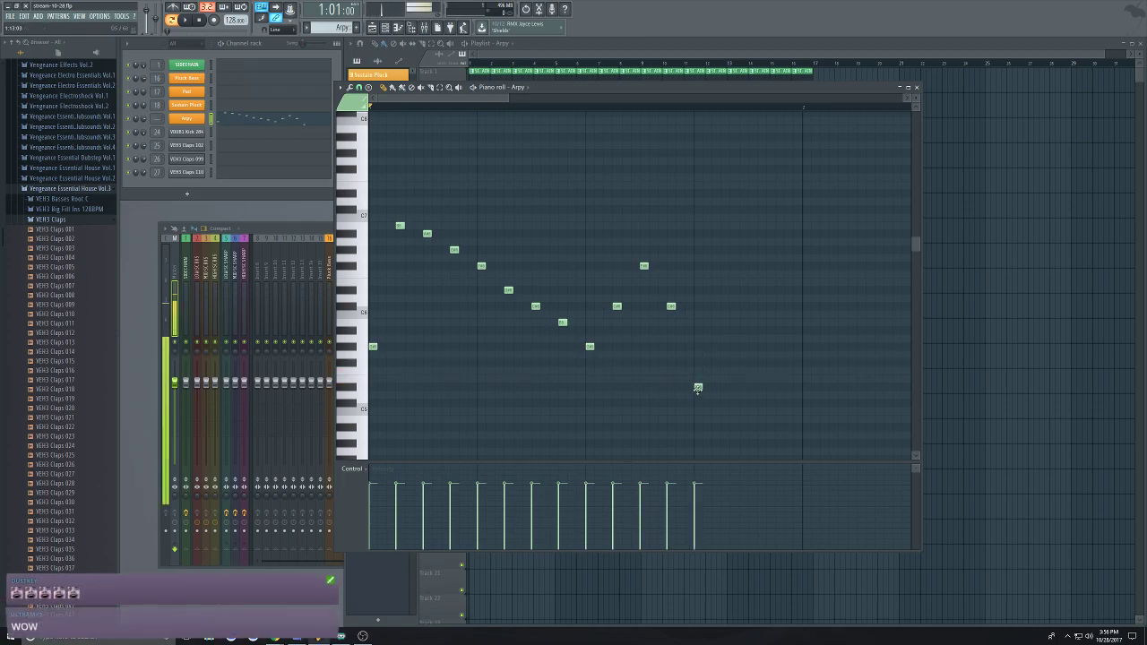
Finish the one-bar arp with short G#5, B5 and F#6 notes and play the loop
{"action": "left_click", "coordinate": [720, 347]}
{"action": "left_click_drag", "start_coordinate": [719, 346], "coordinate": [749, 329]}
{"action": "left_click", "coordinate": [751, 314]}
{"action": "left_click", "coordinate": [778, 266]}
{"action": "key", "text": "space"}
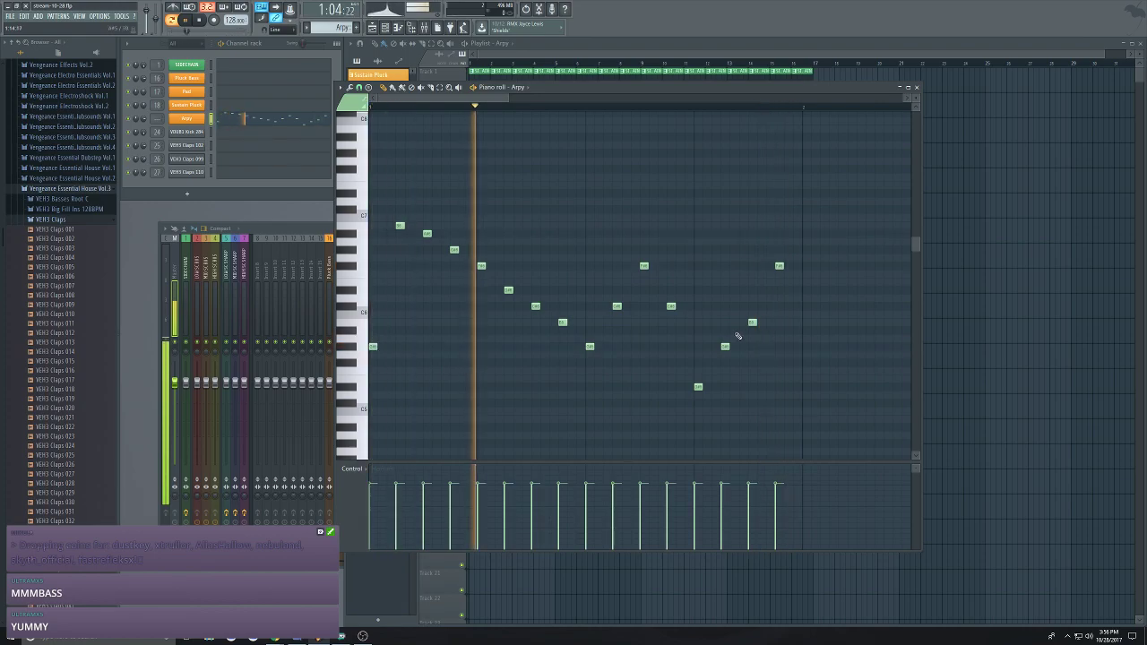
Reshape operator 1's waveform in the Arpy Sytrus toward a triangle and give its volume envelope a near-instant attack and short plucky decay
{"action": "left_click", "coordinate": [186, 118]}
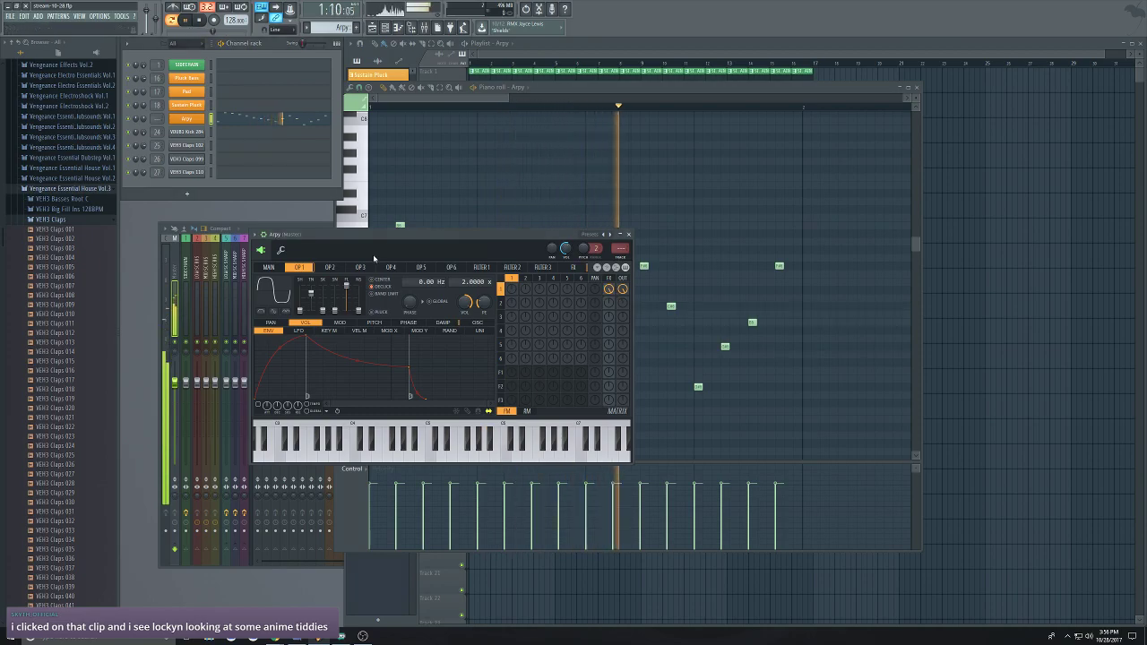
{"action": "left_click_drag", "start_coordinate": [314, 303], "coordinate": [335, 328]}
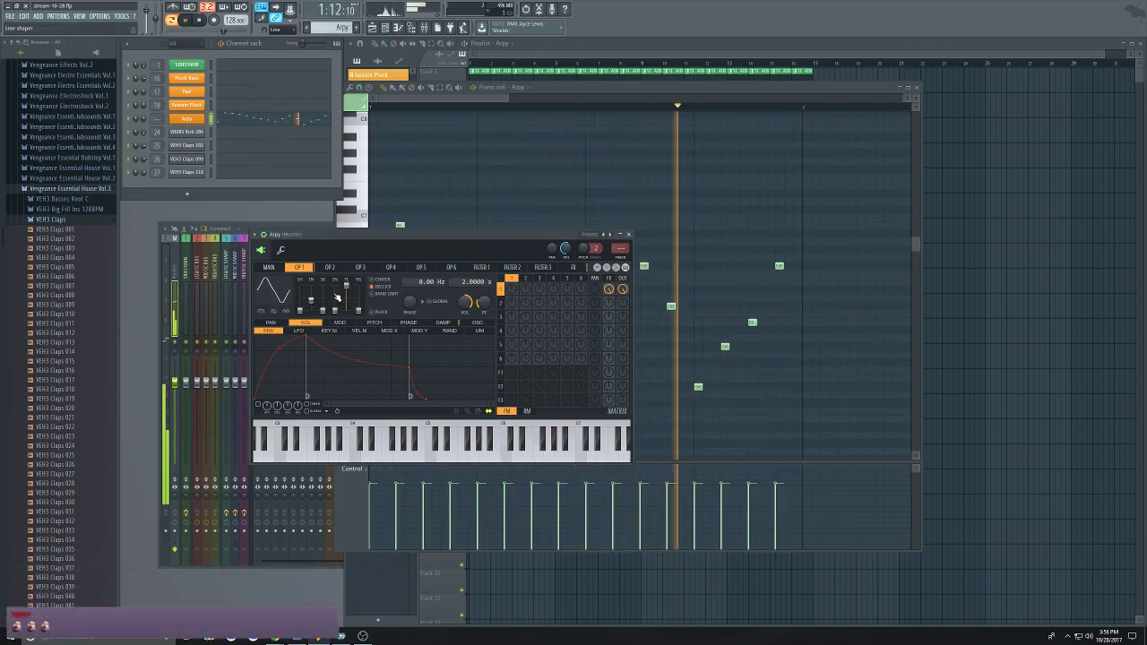
{"action": "left_click_drag", "start_coordinate": [305, 336], "coordinate": [260, 336]}
{"action": "left_click_drag", "start_coordinate": [363, 366], "coordinate": [410, 443]}
{"action": "right_click", "coordinate": [280, 392]}
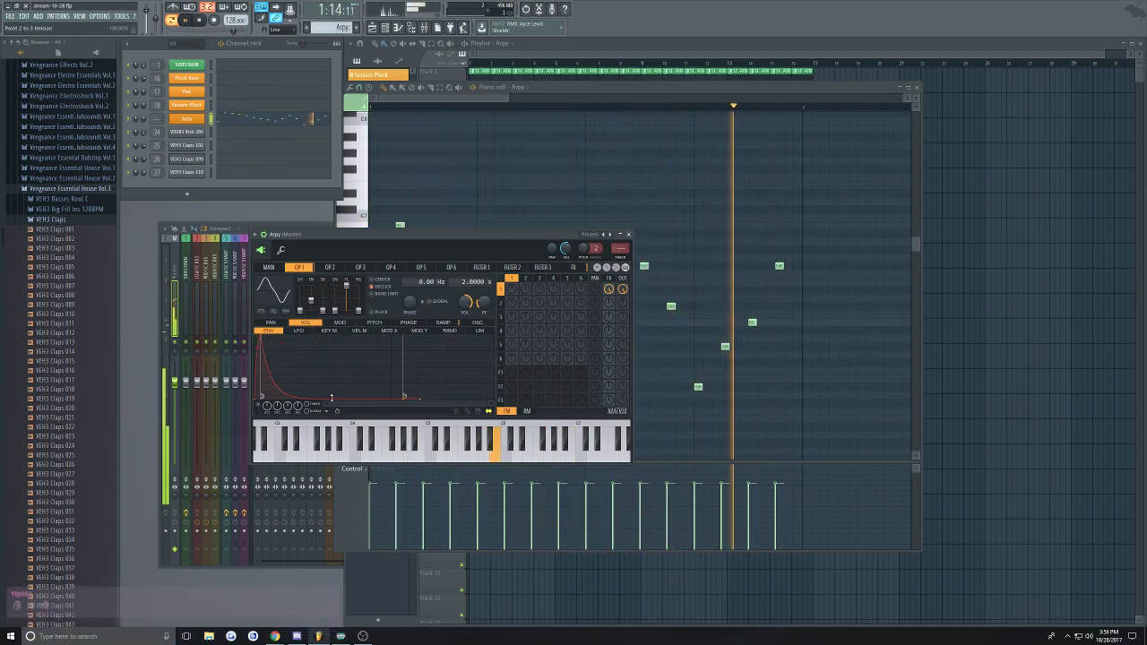
{"action": "left_click_drag", "start_coordinate": [278, 391], "coordinate": [271, 390]}
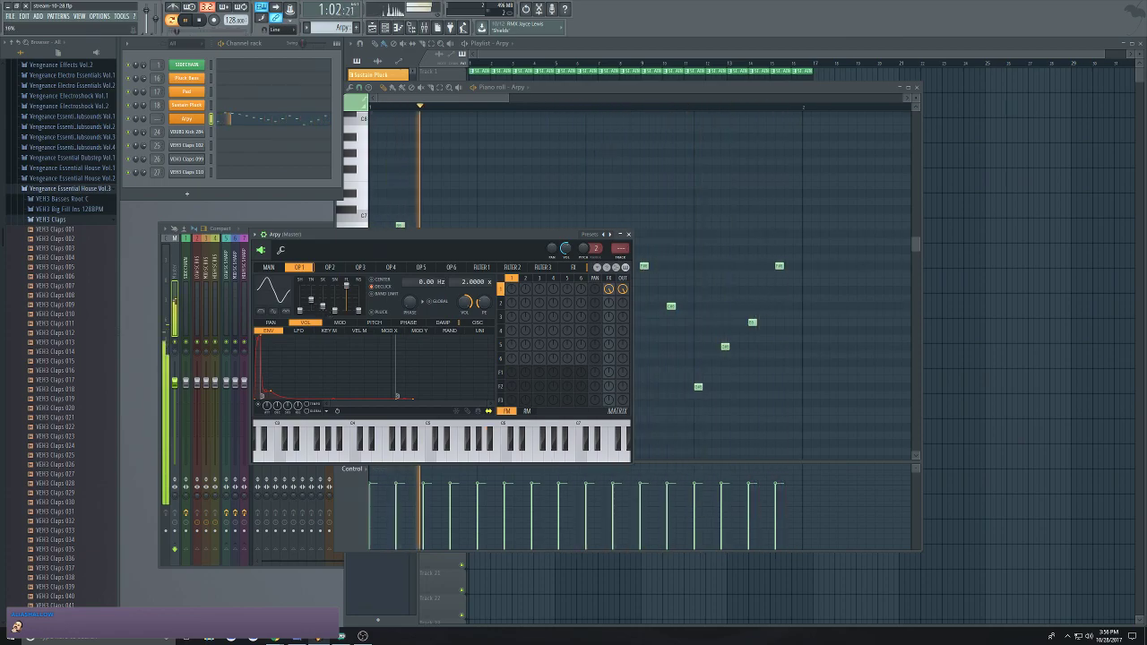
{"action": "left_click", "coordinate": [330, 267]}
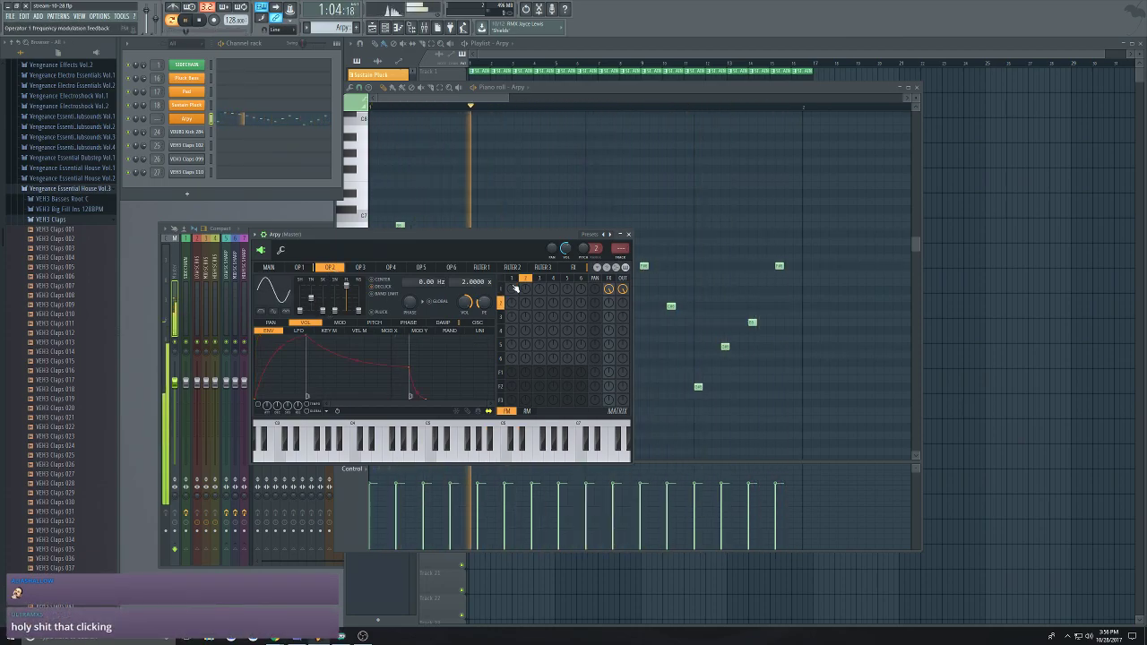
{"action": "key", "text": "space"}
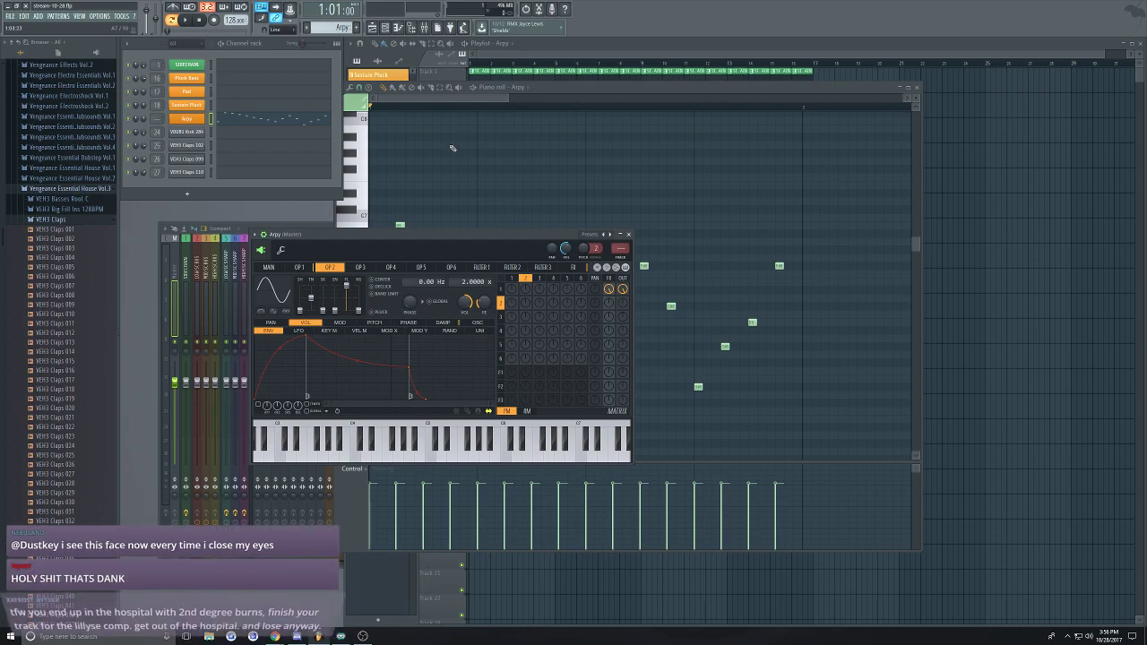
Show note panning in the Arpy piano roll's control lane and play the arp
{"action": "left_click", "coordinate": [442, 99]}
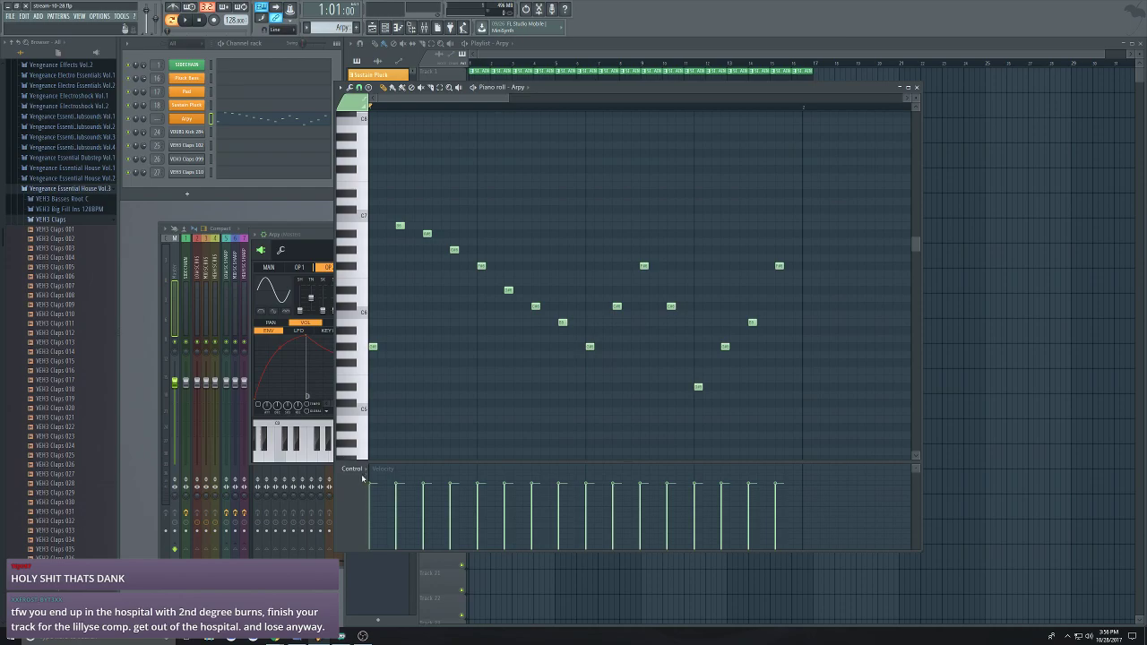
{"action": "left_click", "coordinate": [356, 468]}
{"action": "left_click", "coordinate": [361, 486]}
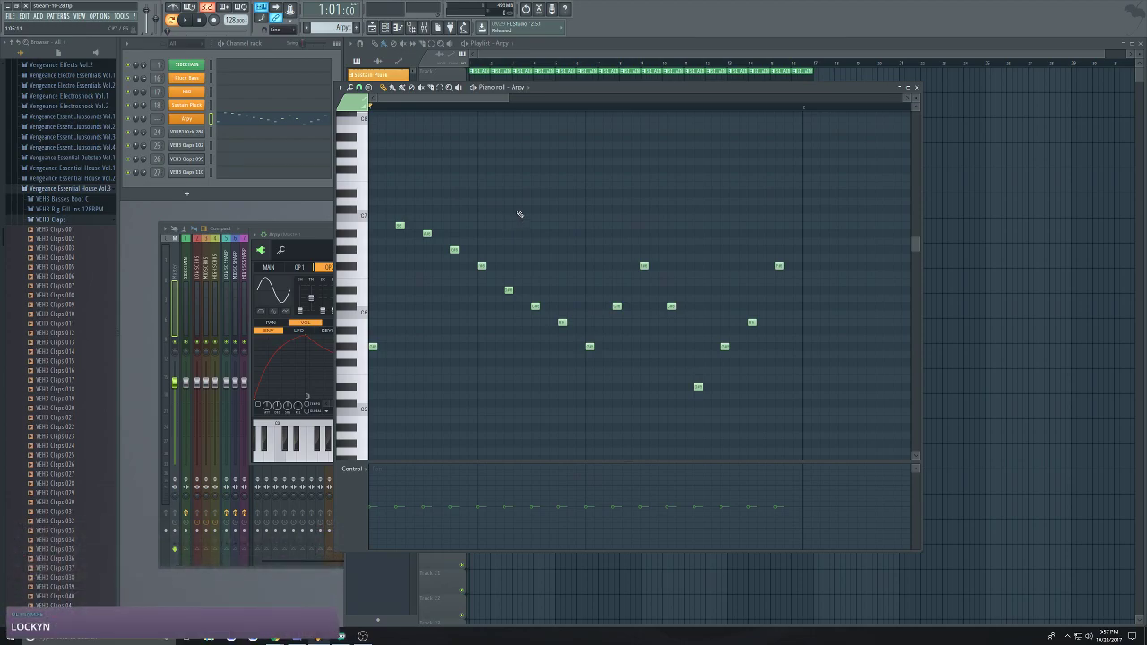
{"action": "key", "text": "space"}
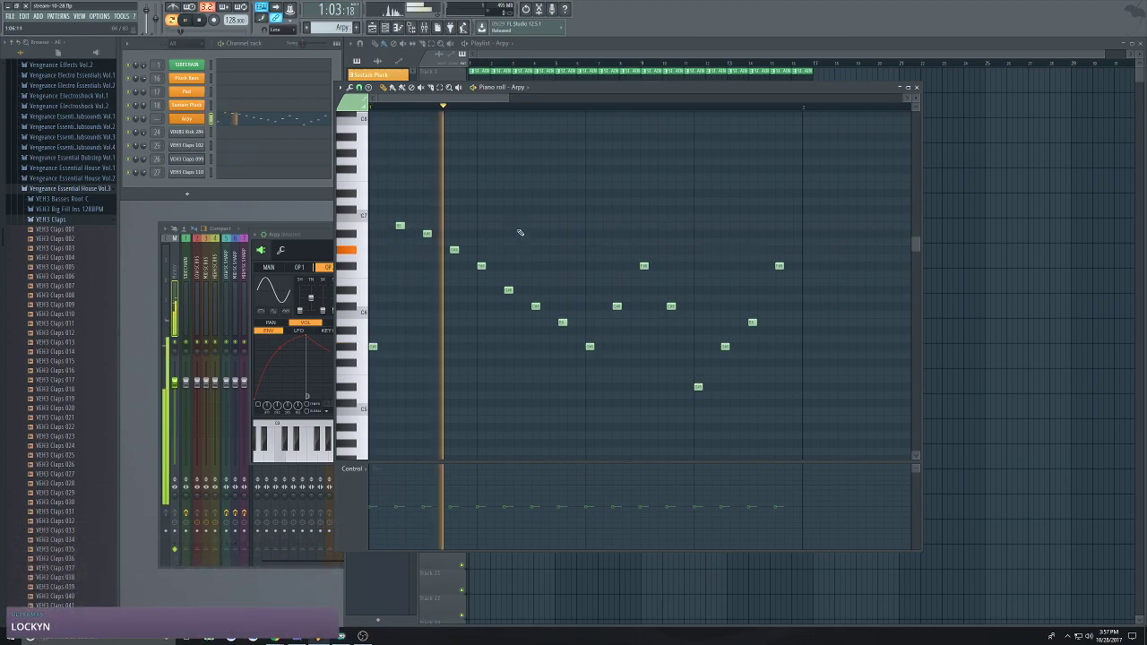
{"action": "key", "text": "space"}
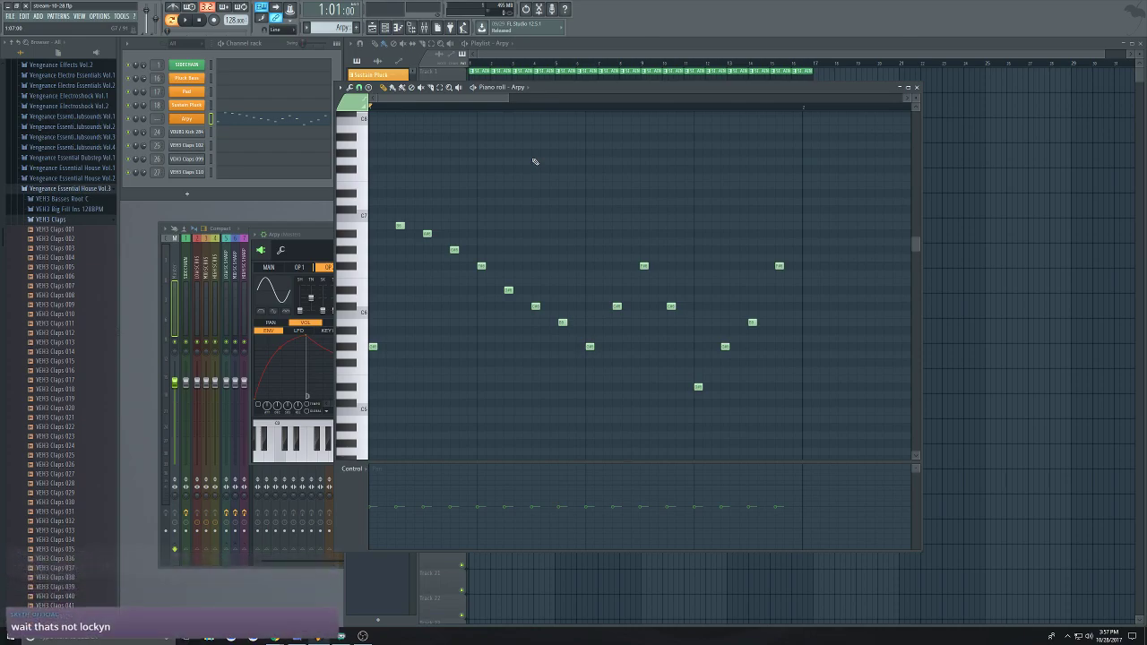
{"action": "key", "text": "space"}
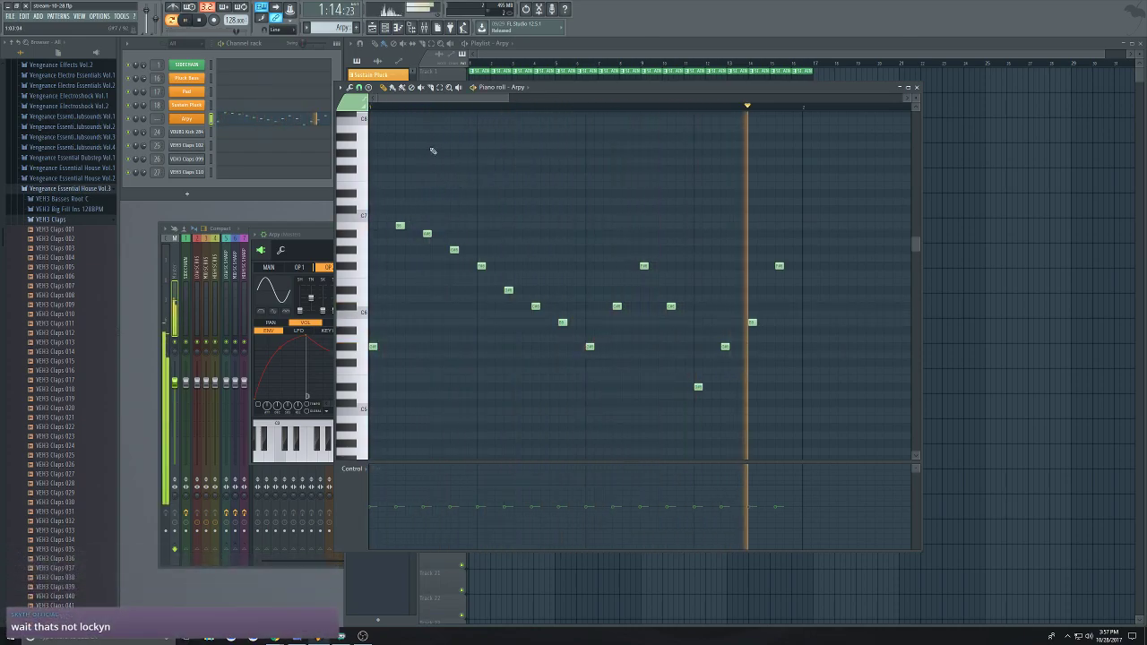
{"action": "key", "text": "space"}
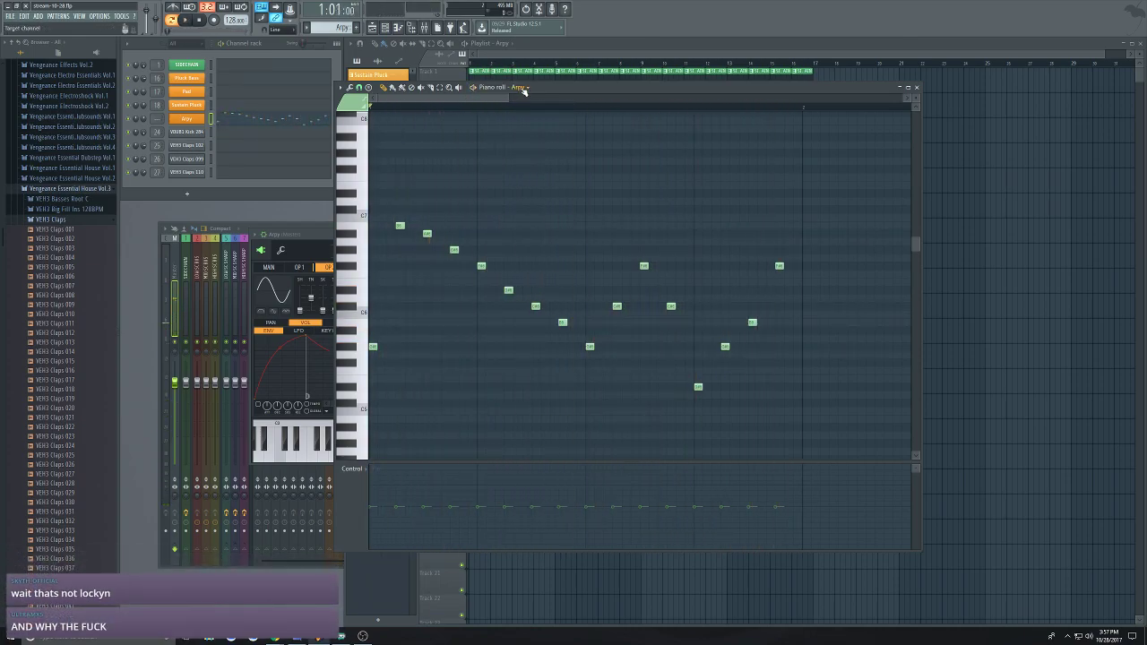
Pan several notes in the first half of the arp alternately left and right, leaving the first and fifth centred, and play the loop
{"action": "left_click", "coordinate": [524, 88]}
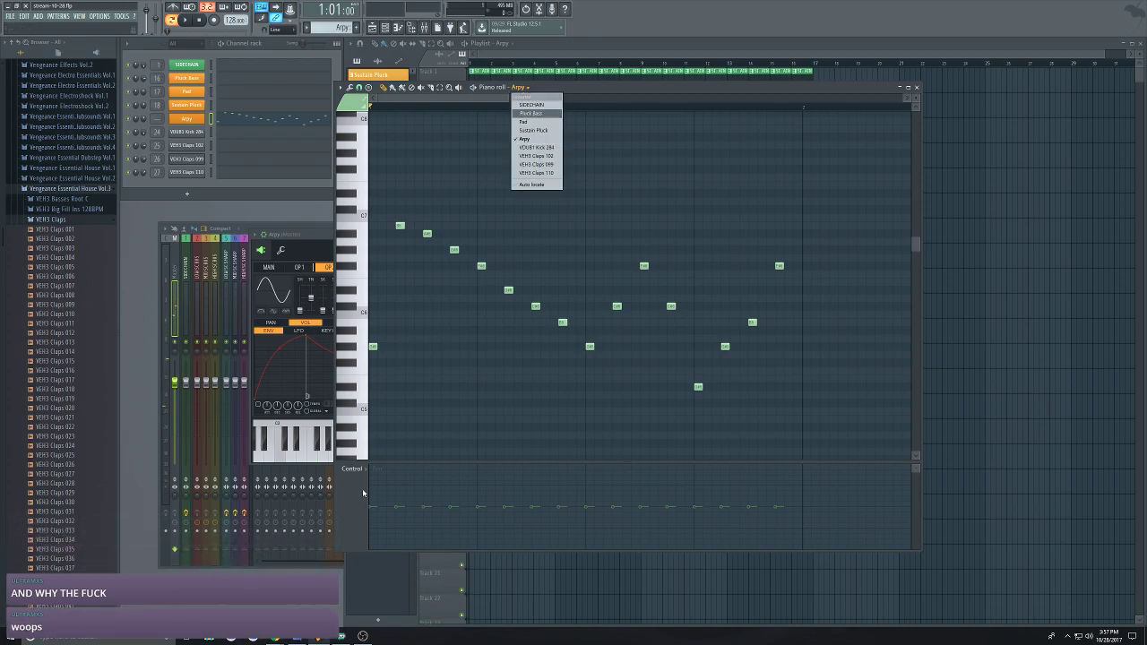
{"action": "left_click", "coordinate": [363, 493]}
{"action": "left_click_drag", "start_coordinate": [396, 530], "coordinate": [425, 488]}
{"action": "left_click", "coordinate": [453, 529]}
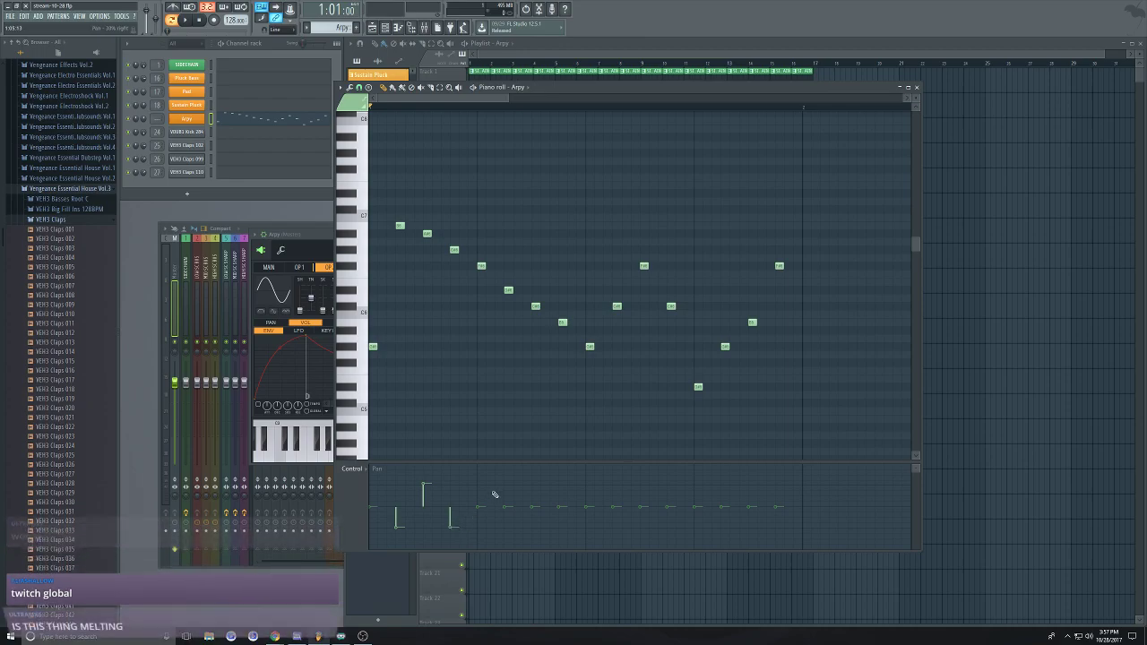
{"action": "left_click", "coordinate": [562, 492]}
{"action": "key", "text": "space"}
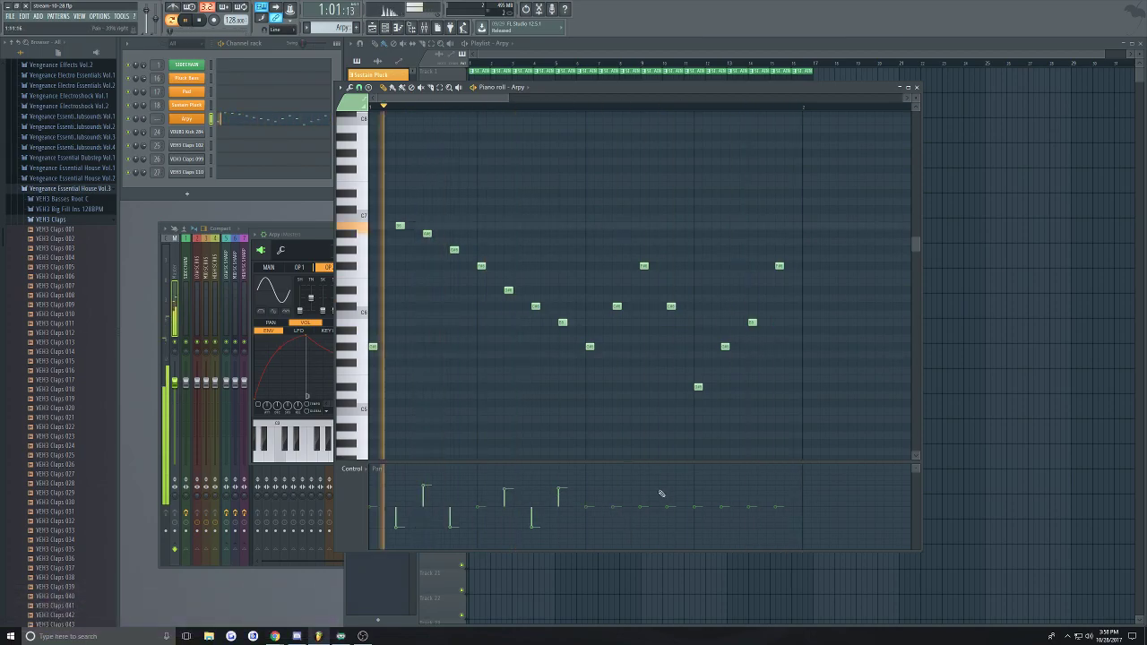
Close the piano roll, reopen the Arpy Sytrus and set operator 1's frequency ratio to 1.0000
{"action": "left_click", "coordinate": [916, 87]}
{"action": "left_click", "coordinate": [591, 56]}
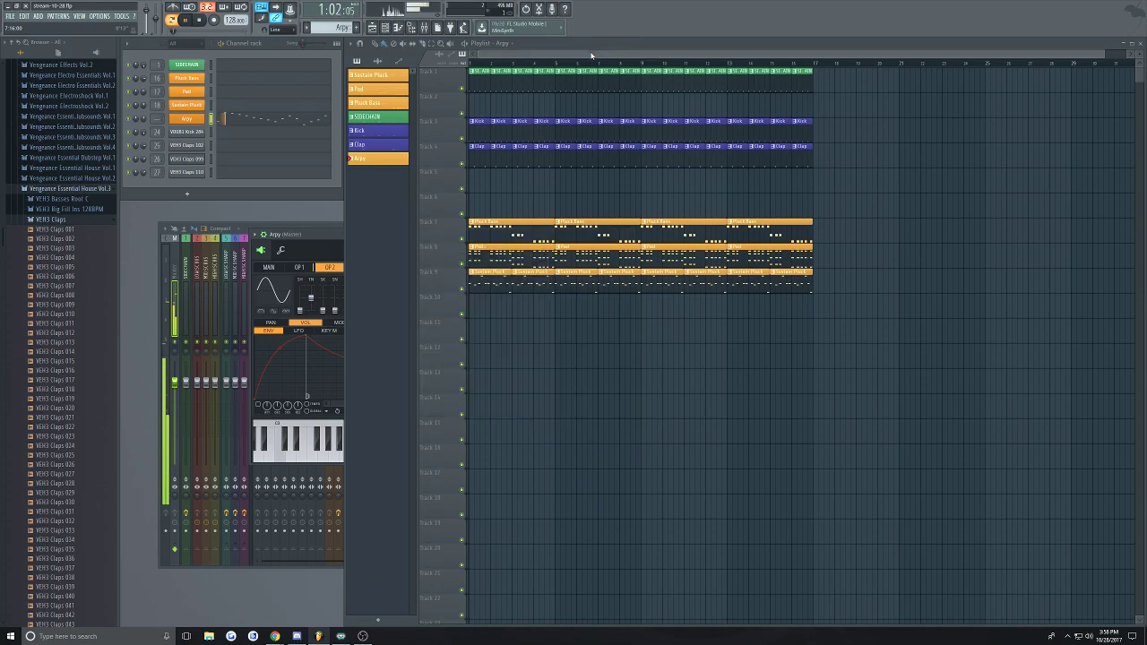
{"action": "left_click", "coordinate": [190, 119]}
{"action": "left_click", "coordinate": [193, 120]}
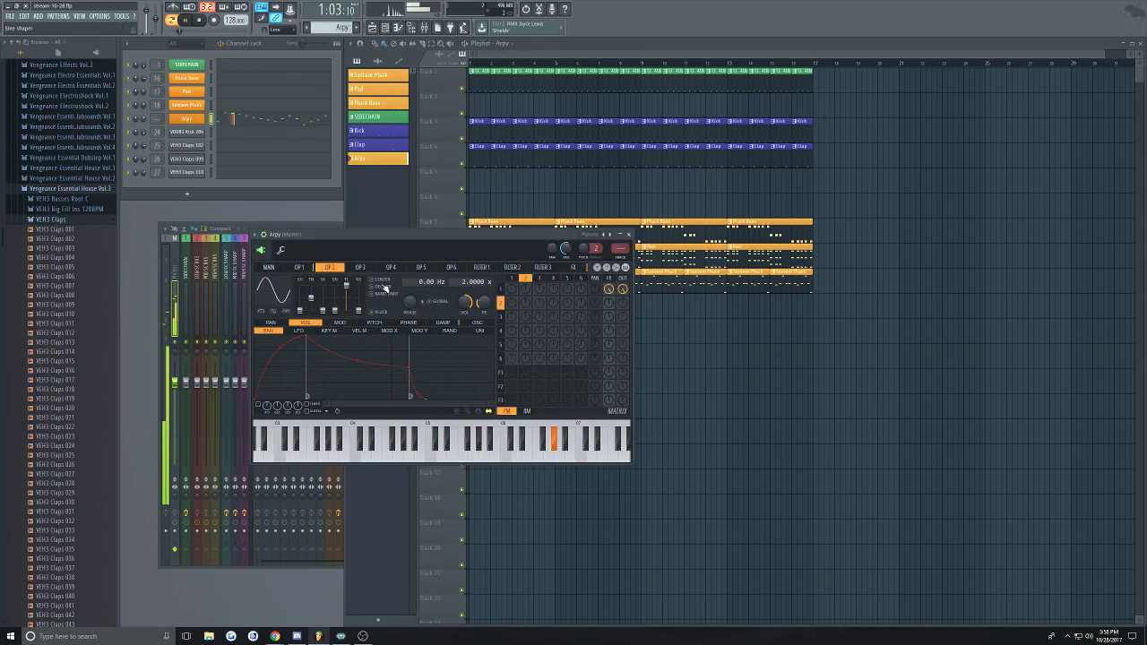
{"action": "left_click", "coordinate": [300, 267]}
{"action": "left_click_drag", "start_coordinate": [475, 282], "coordinate": [475, 296]}
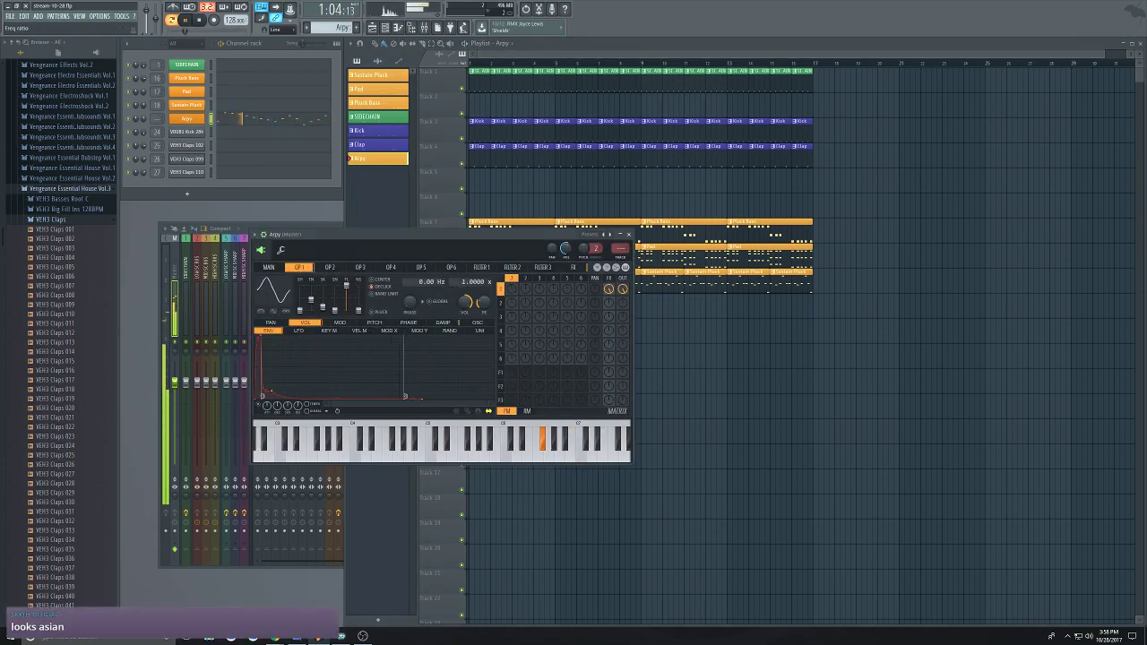
Modulate operator 1's frequency with operator 2 and give operator 2's volume envelope a fast attack, lowered peak and short decay
{"action": "left_click", "coordinate": [337, 268]}
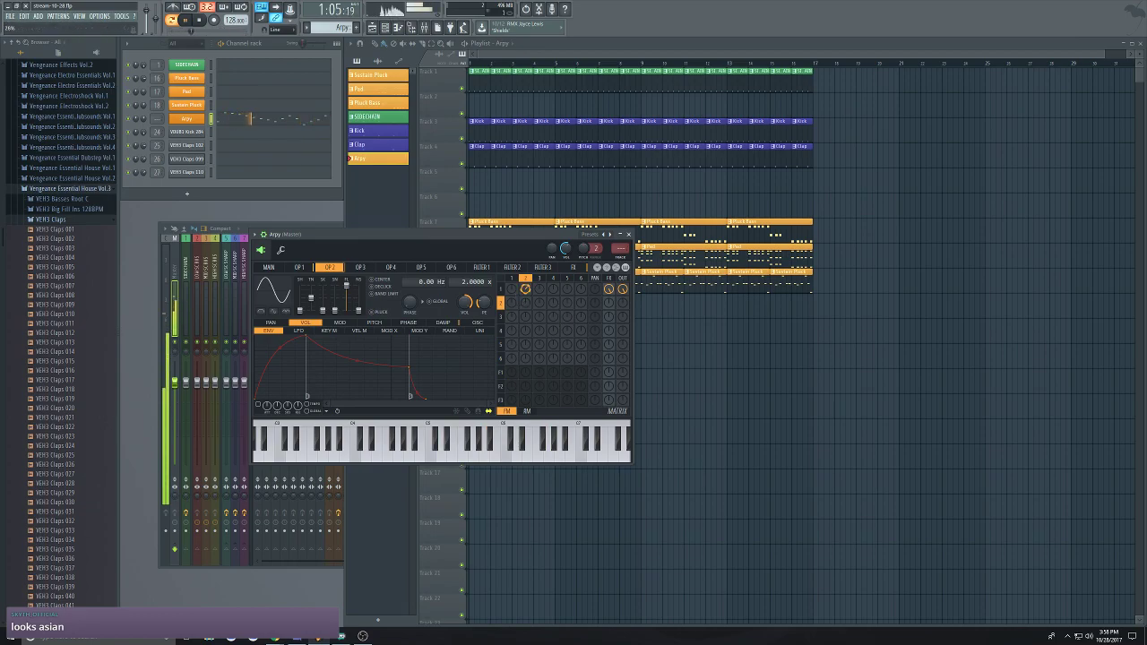
{"action": "left_click_drag", "start_coordinate": [307, 339], "coordinate": [267, 306]}
{"action": "left_click_drag", "start_coordinate": [368, 366], "coordinate": [384, 400]}
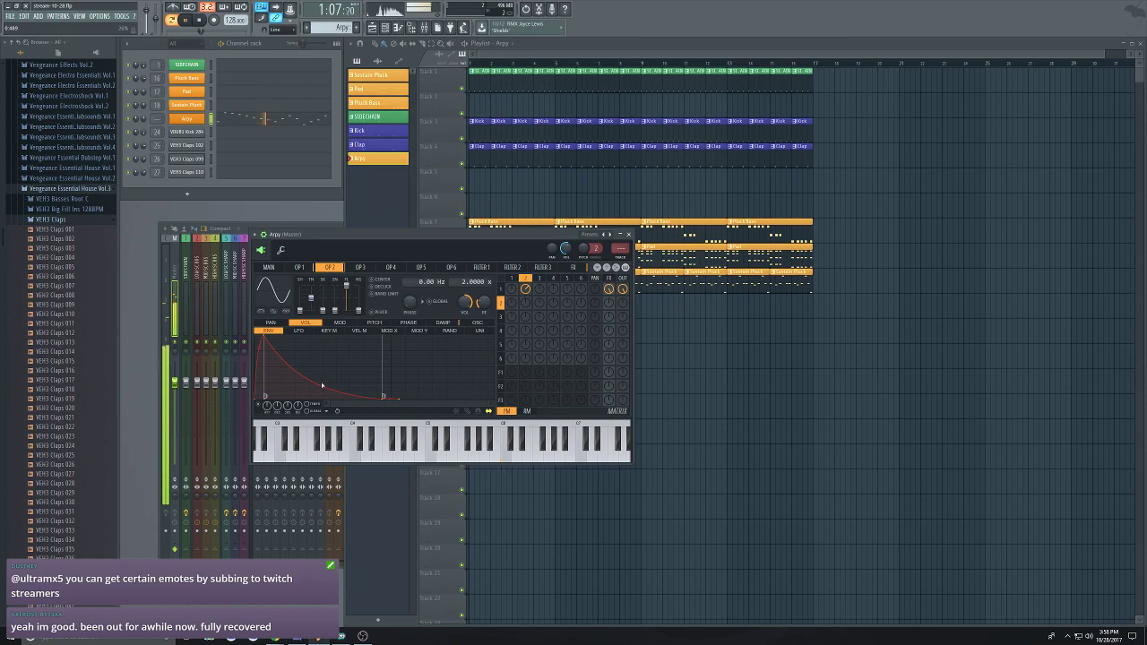
{"action": "right_click", "coordinate": [402, 399]}
{"action": "left_click", "coordinate": [419, 408]}
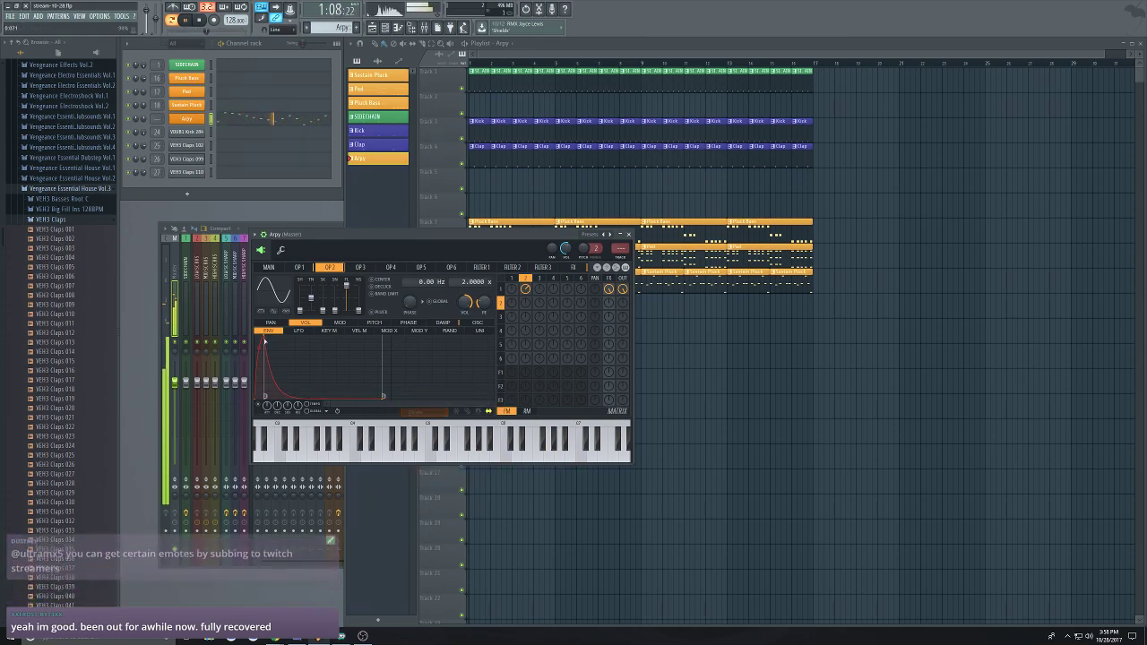
{"action": "left_click_drag", "start_coordinate": [260, 332], "coordinate": [263, 332]}
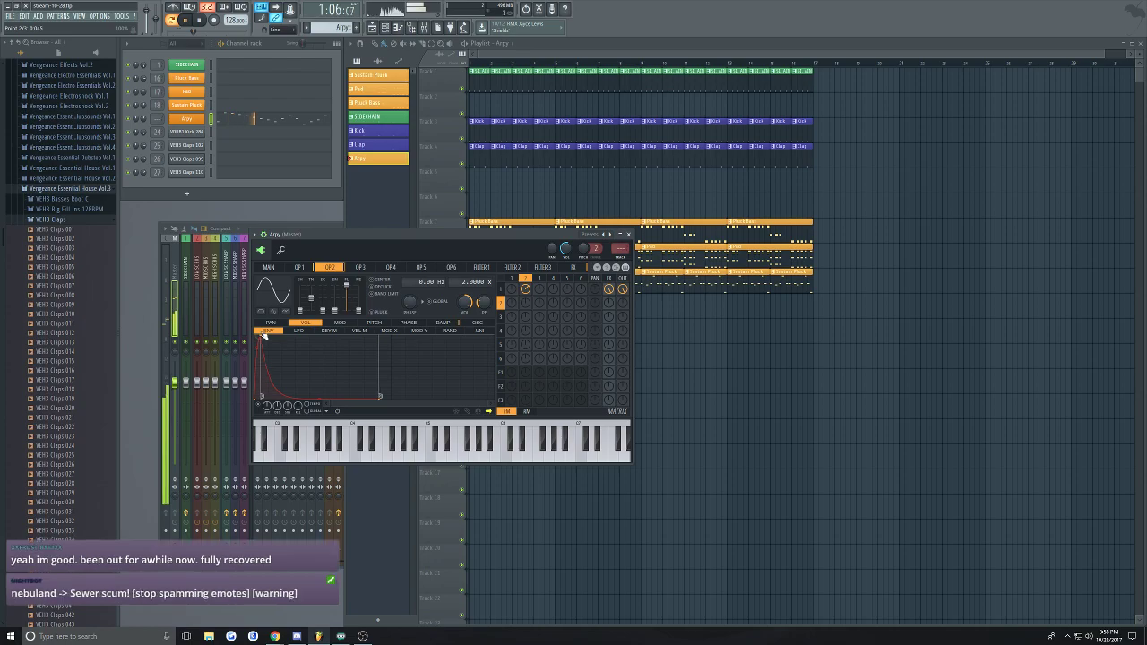
{"action": "left_click_drag", "start_coordinate": [263, 334], "coordinate": [257, 383]}
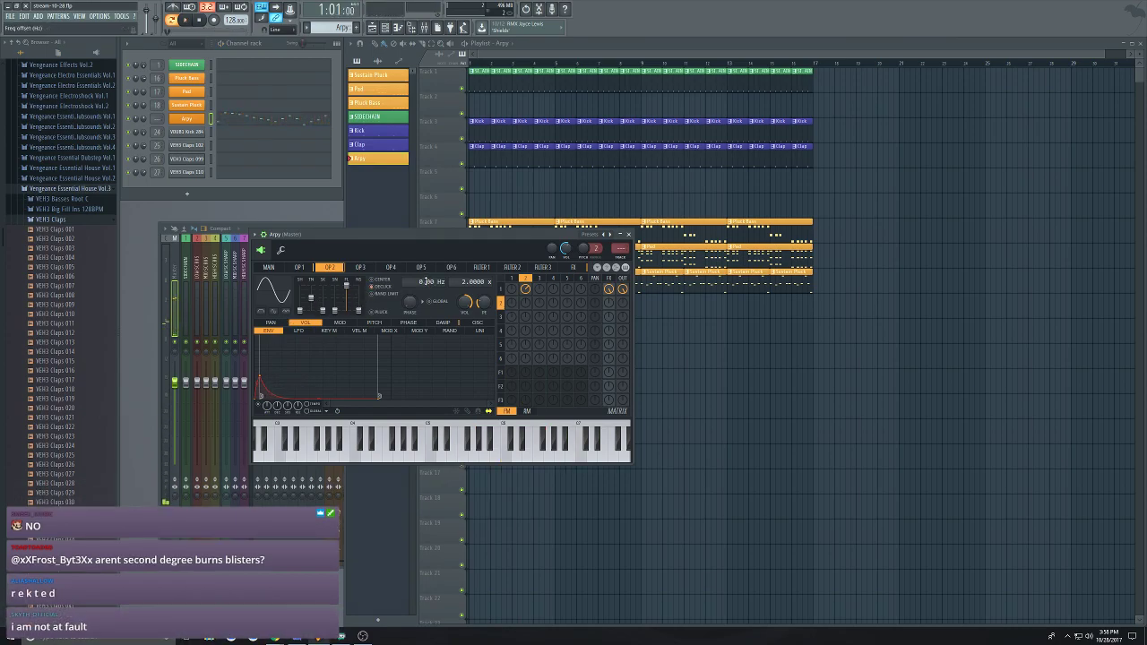
Try a frequency offset of -28 Hz on operator 2 during playback and return it to 0 Hz
{"action": "left_click_drag", "start_coordinate": [426, 281], "coordinate": [427, 271]}
{"action": "key", "text": "space"}
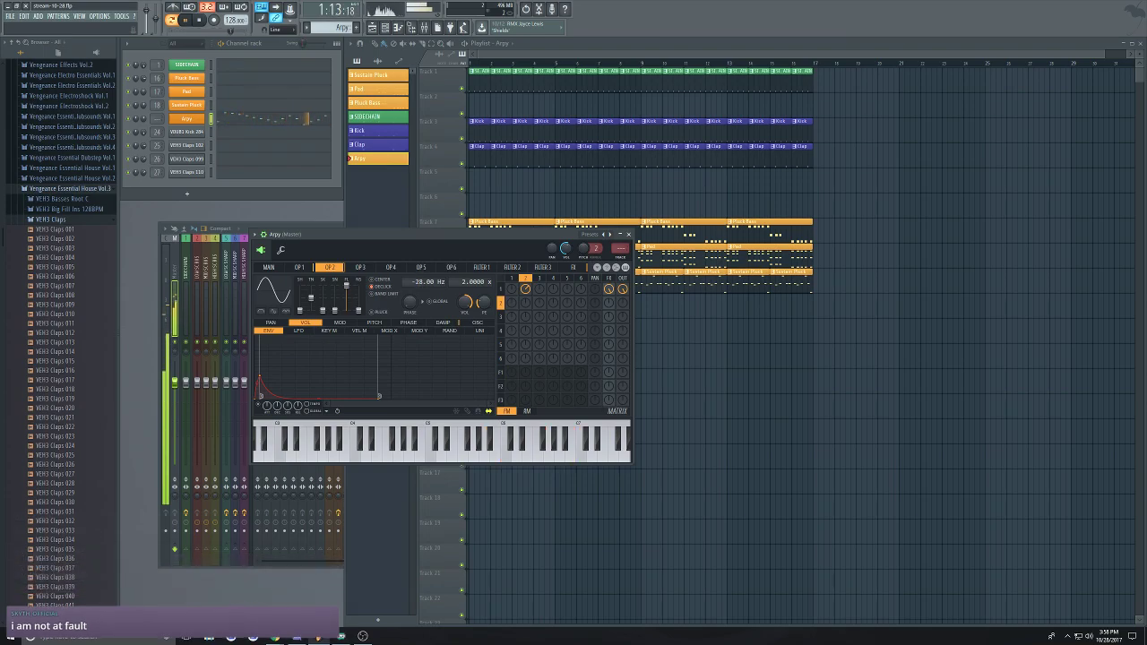
{"action": "left_click_drag", "start_coordinate": [427, 282], "coordinate": [427, 255]}
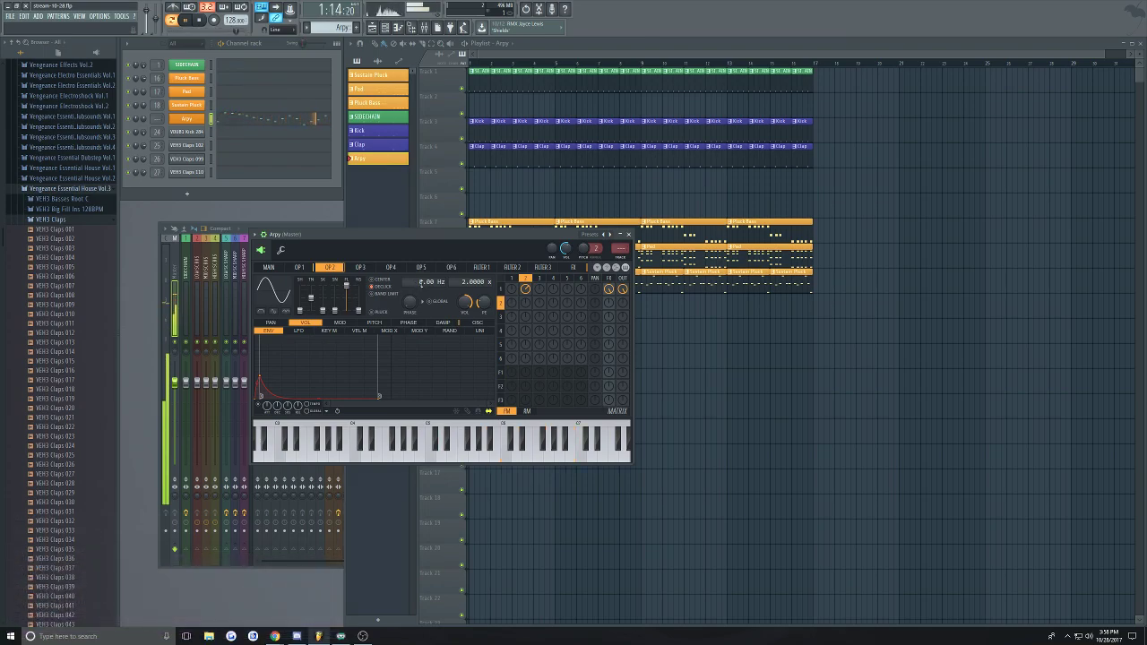
Reshape operator 2's waveform slightly, close the Arpy synth and stop playback
{"action": "left_click_drag", "start_coordinate": [320, 311], "coordinate": [322, 304]}
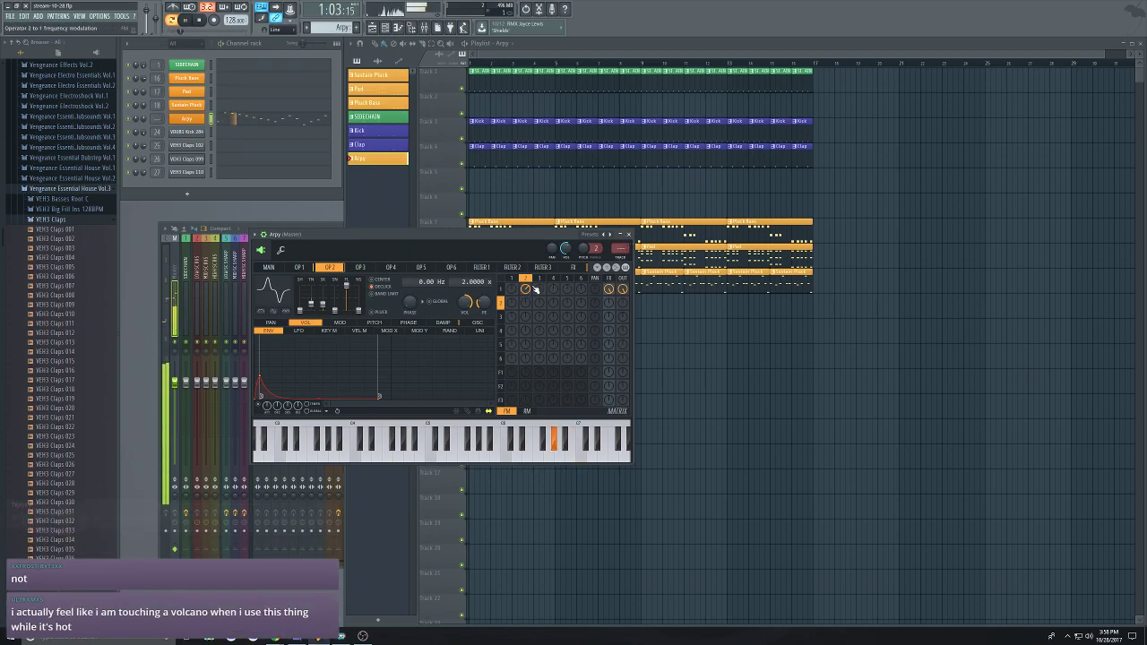
{"action": "left_click", "coordinate": [629, 235]}
{"action": "key", "text": "space"}
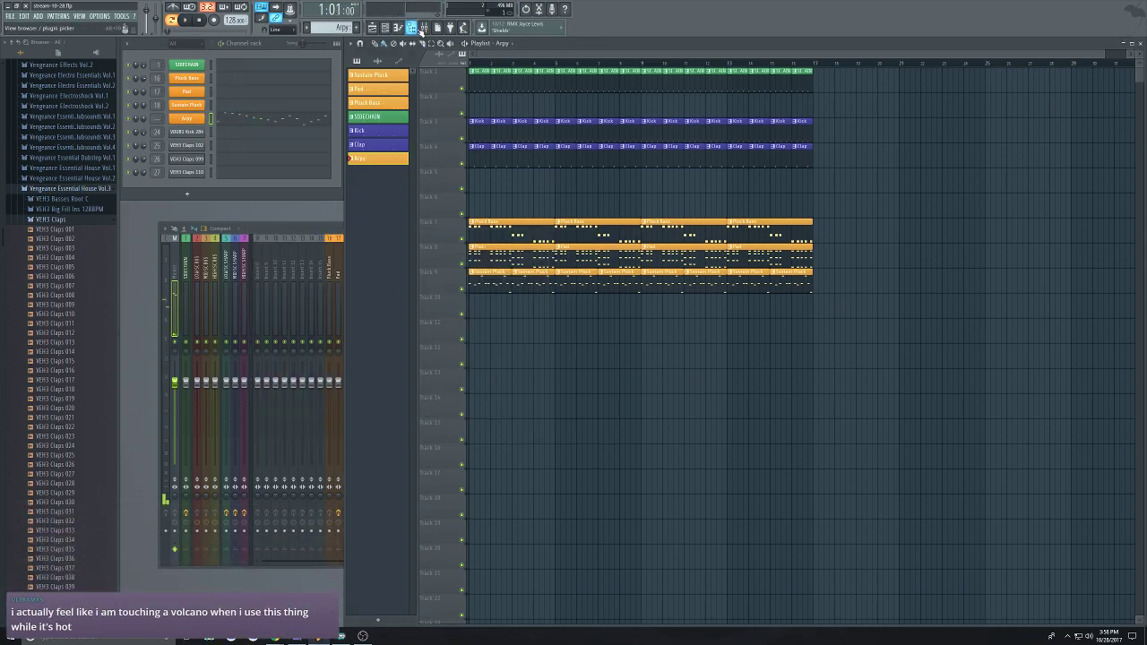
Assign the Arpy channel to mixer insert 19 and route that track only to the HIGH SC SHARP bus
{"action": "left_click", "coordinate": [423, 27]}
{"action": "right_click", "coordinate": [360, 274]}
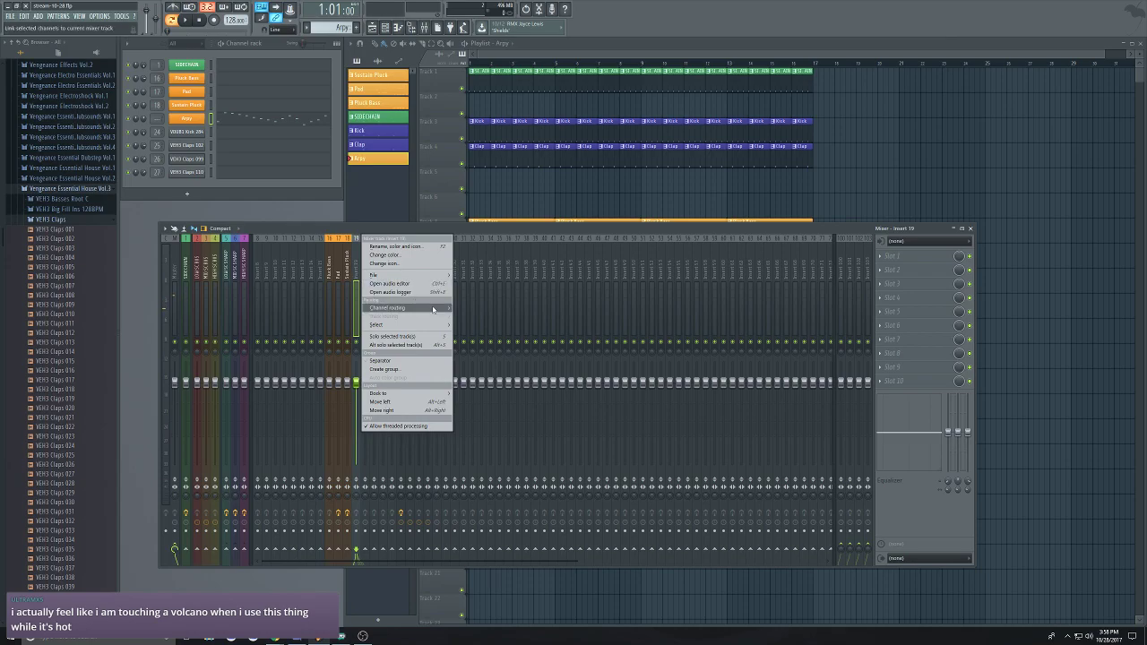
{"action": "left_click", "coordinate": [502, 308]}
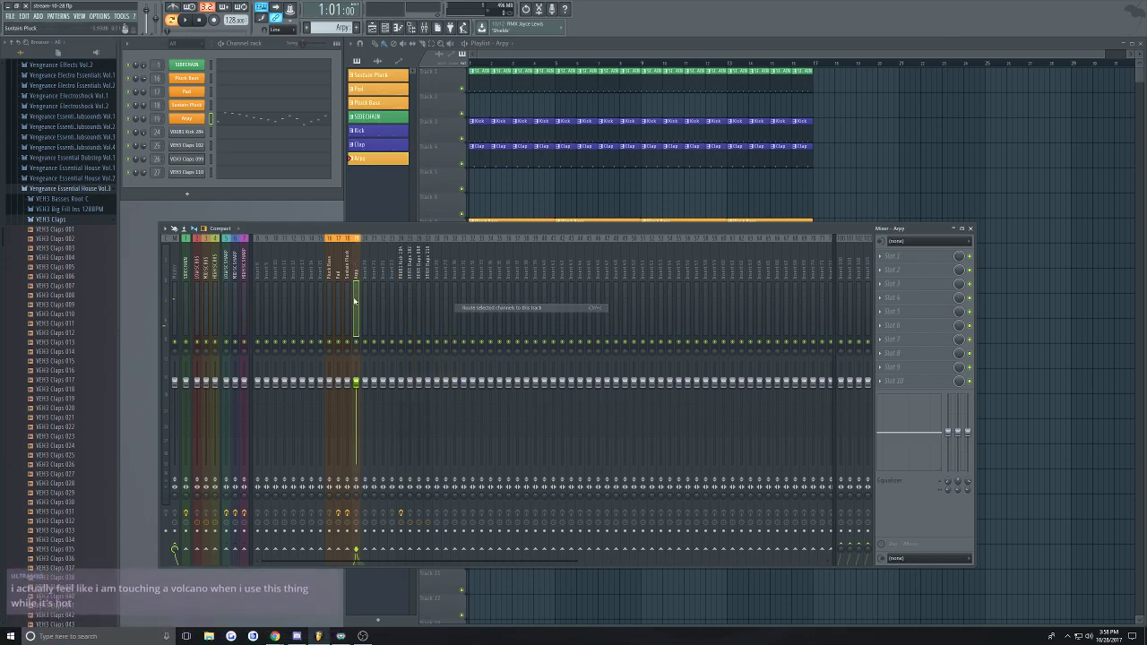
{"action": "right_click", "coordinate": [244, 549]}
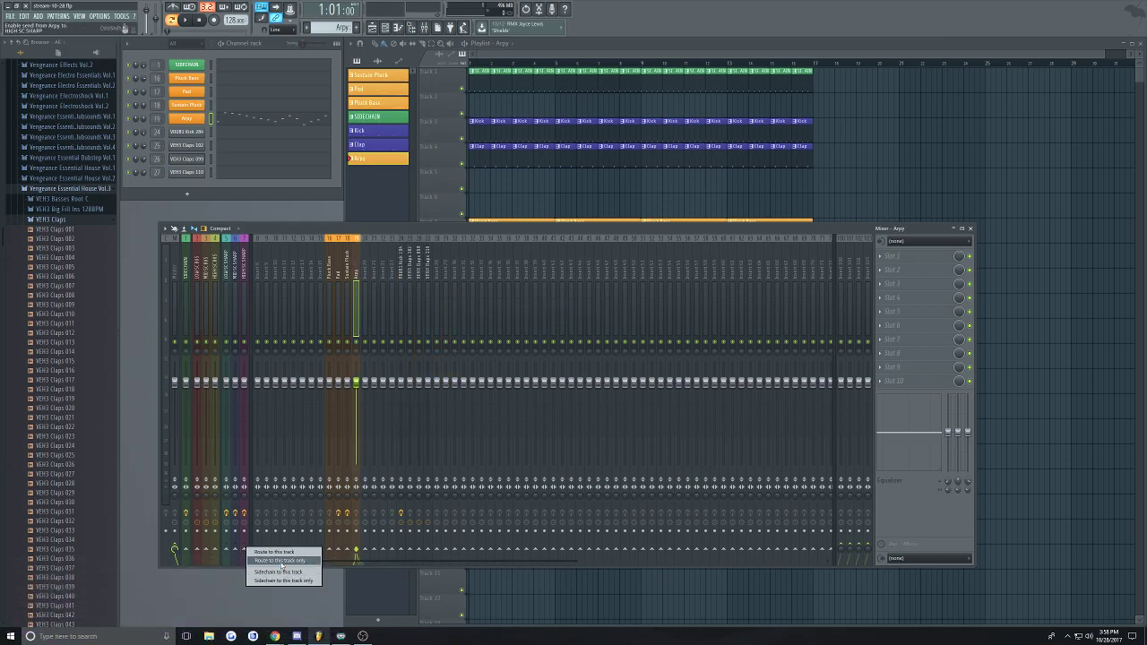
{"action": "left_click", "coordinate": [281, 561]}
Lower the compressor threshold of the HIGH SHARP LIMITER on the HIGH SC SHARP bus and return to the mixer
{"action": "left_click", "coordinate": [241, 280]}
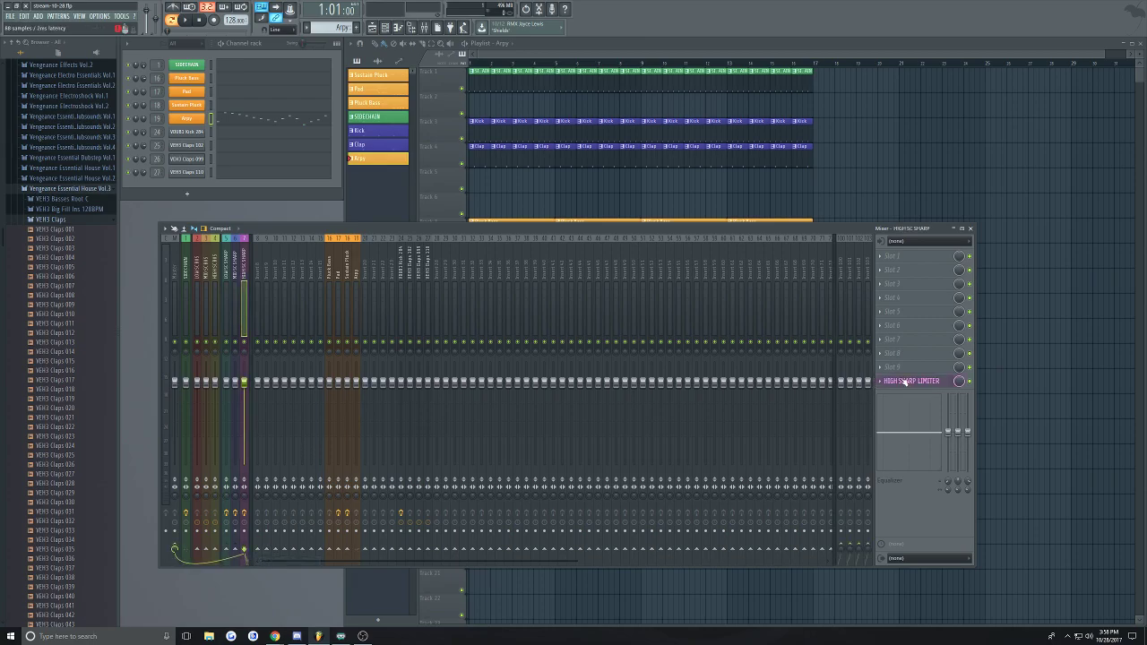
{"action": "left_click", "coordinate": [905, 380]}
{"action": "left_click_drag", "start_coordinate": [368, 285], "coordinate": [368, 305]}
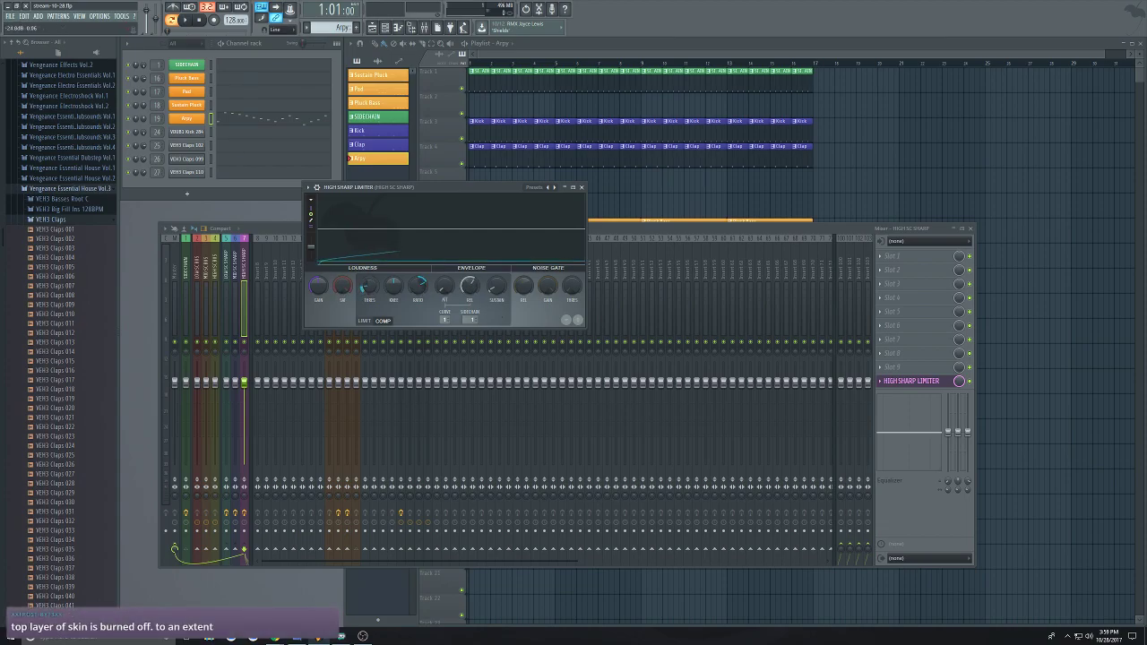
{"action": "left_click", "coordinate": [620, 231]}
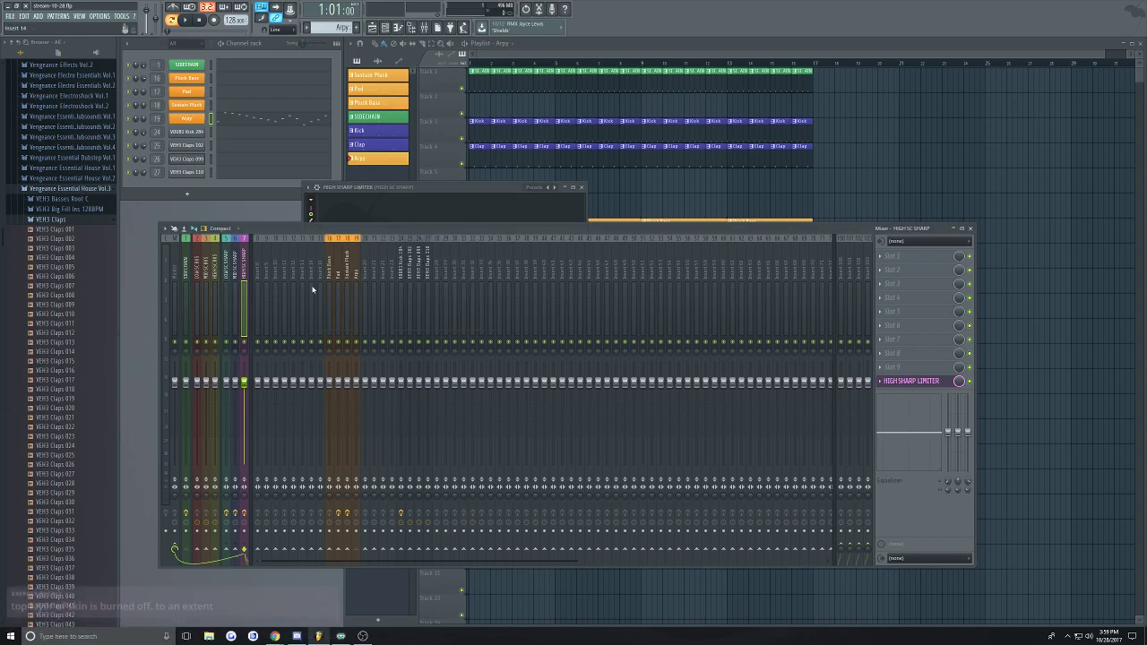
Load Fruity Parametric EQ 2 into effect slot 2 of the Arpy mixer track
{"action": "left_click", "coordinate": [357, 286]}
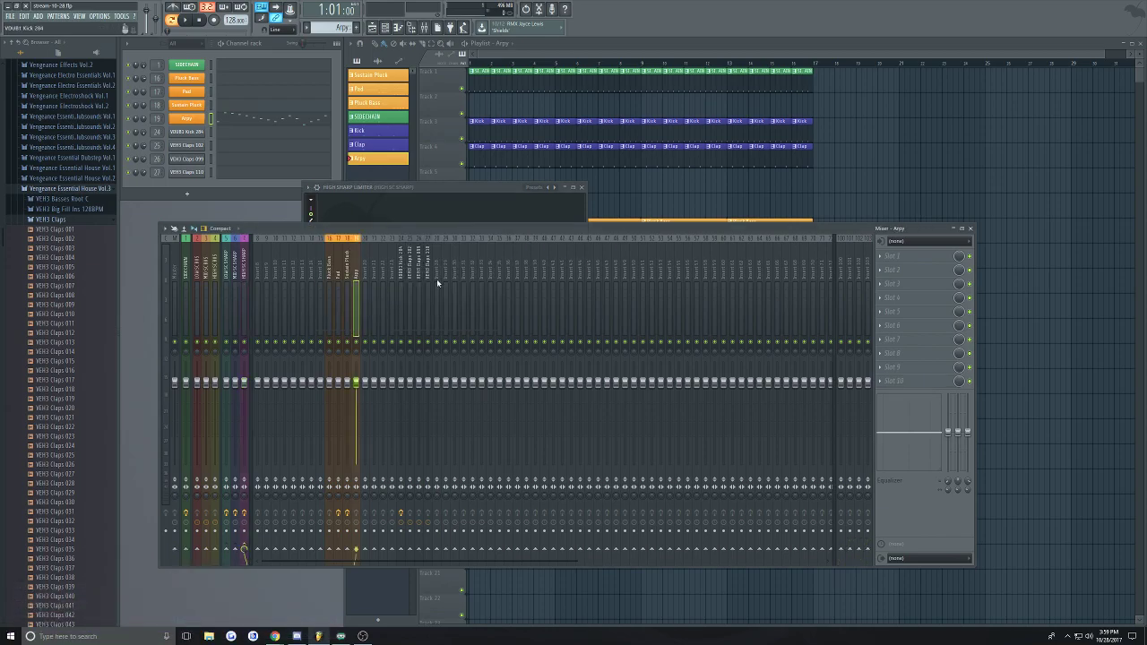
{"action": "left_click", "coordinate": [883, 274]}
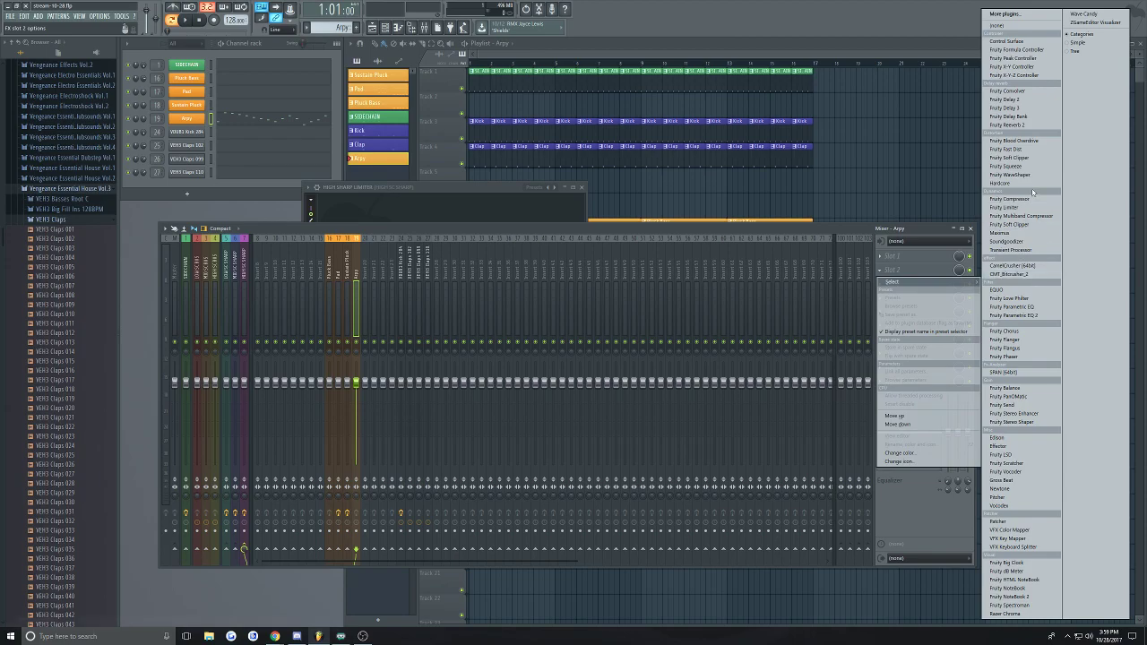
{"action": "left_click", "coordinate": [1021, 316]}
Turn band 1 of the Arpy EQ into a high-pass filter that cuts the lows during playback, and close the EQ
{"action": "left_click", "coordinate": [184, 25]}
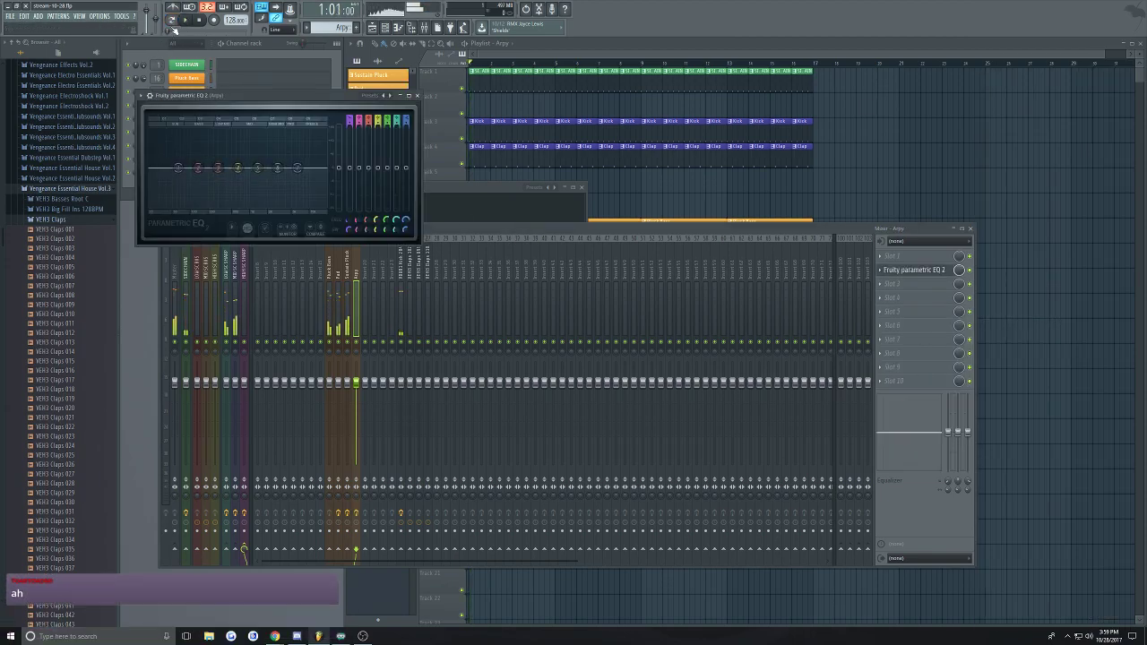
{"action": "left_click_drag", "start_coordinate": [258, 103], "coordinate": [364, 163]}
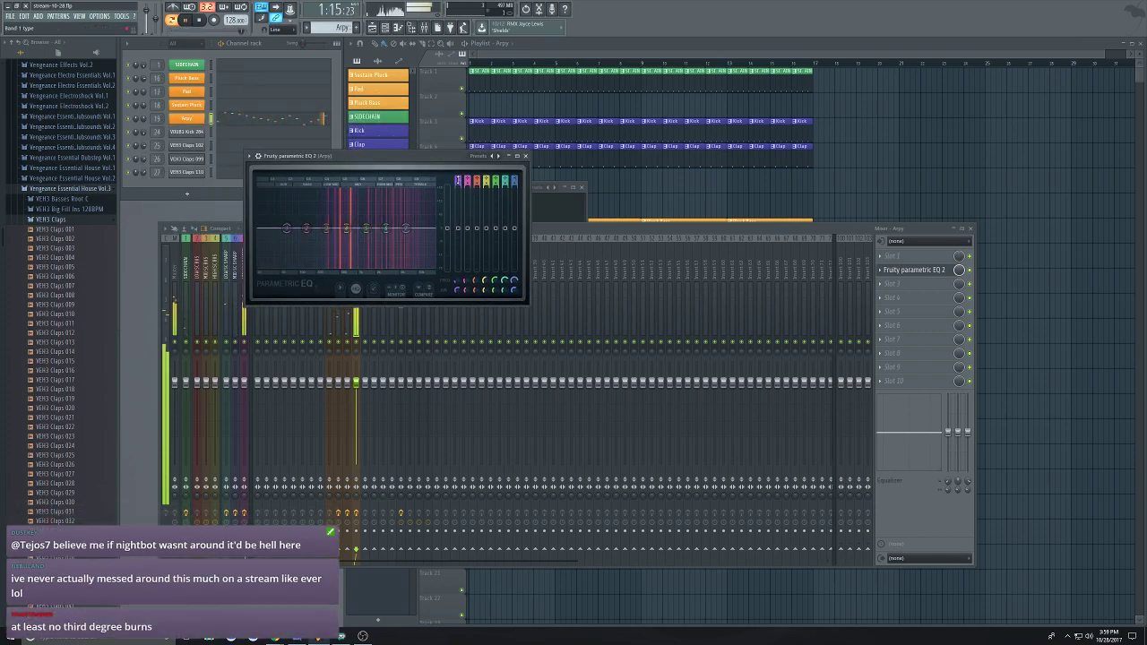
{"action": "left_click", "coordinate": [458, 182]}
{"action": "left_click_drag", "start_coordinate": [287, 228], "coordinate": [330, 227]}
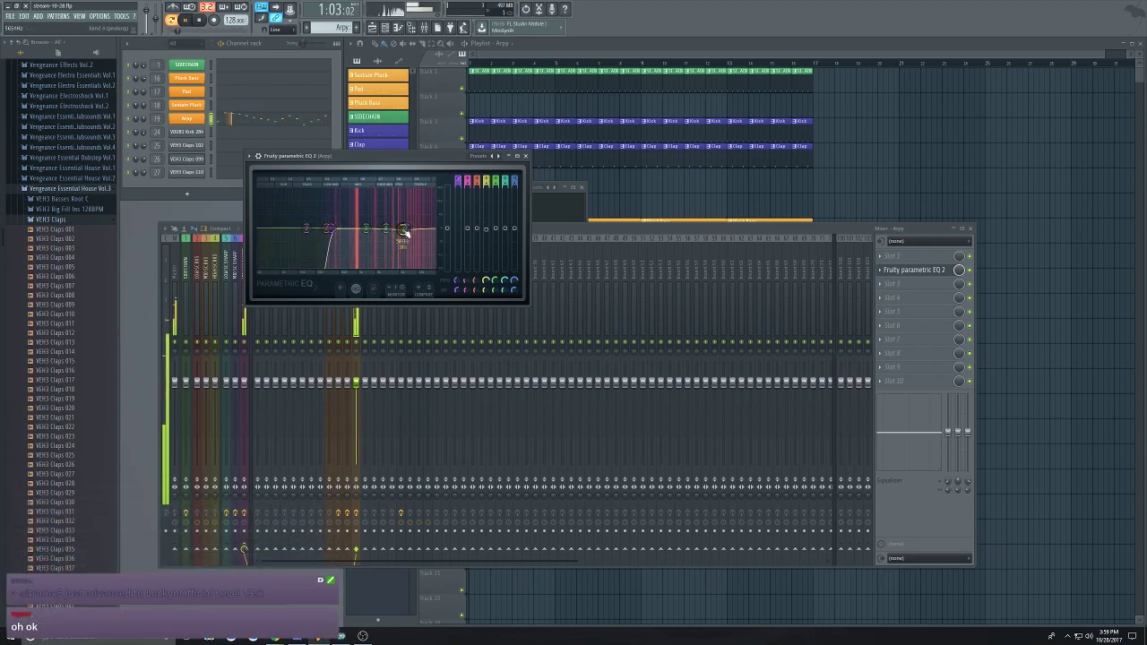
{"action": "left_click", "coordinate": [526, 156]}
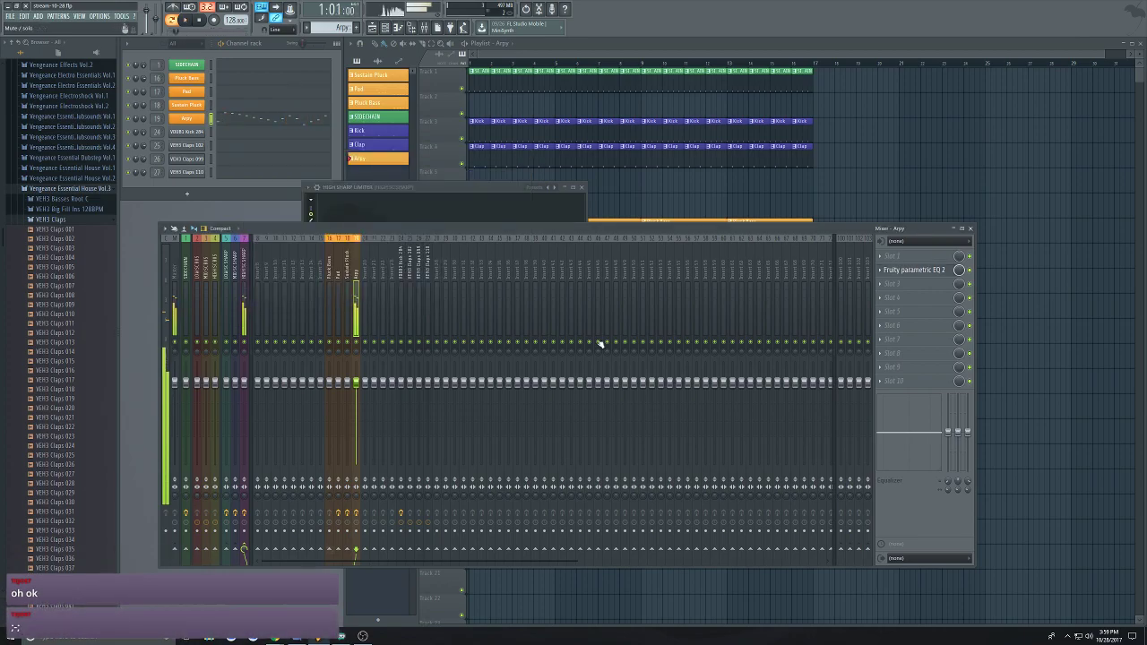
{"action": "key", "text": "space"}
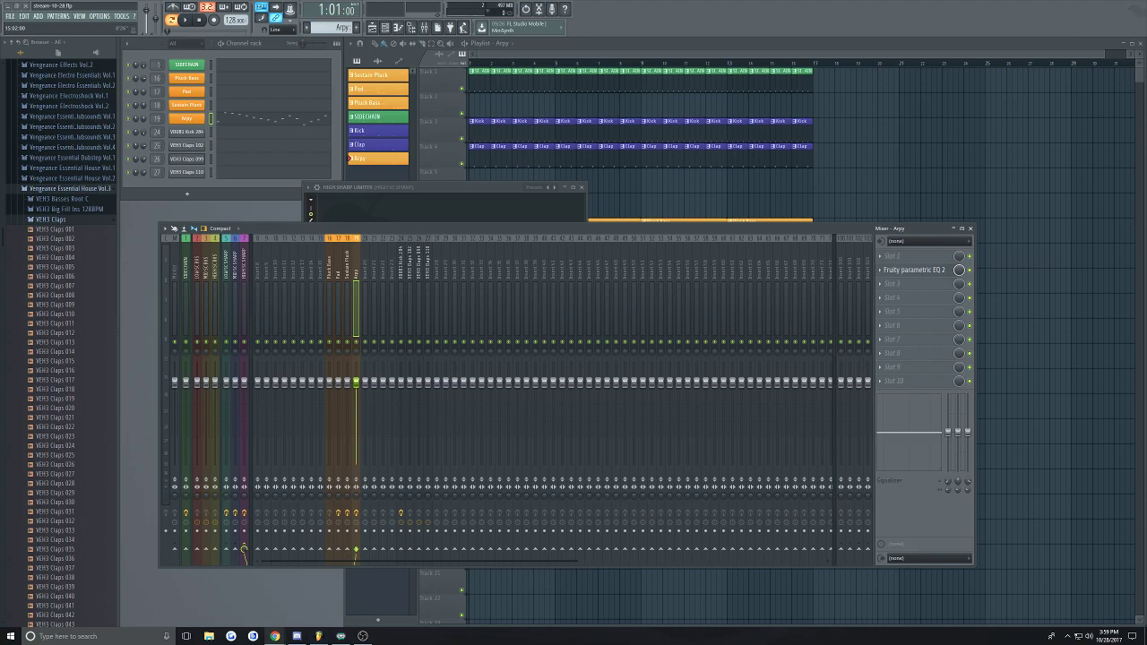
Rearrange the playlist so the Arpy clip sits on track 9 and the Sustain Pluck clips on track 10
{"action": "mouse_move", "coordinate": [553, 229]}
{"action": "left_mouse_down"}
{"action": "mouse_move", "coordinate": [542, 210]}
{"action": "mouse_move", "coordinate": [554, 226]}
{"action": "mouse_move", "coordinate": [544, 240]}
{"action": "left_mouse_up"}
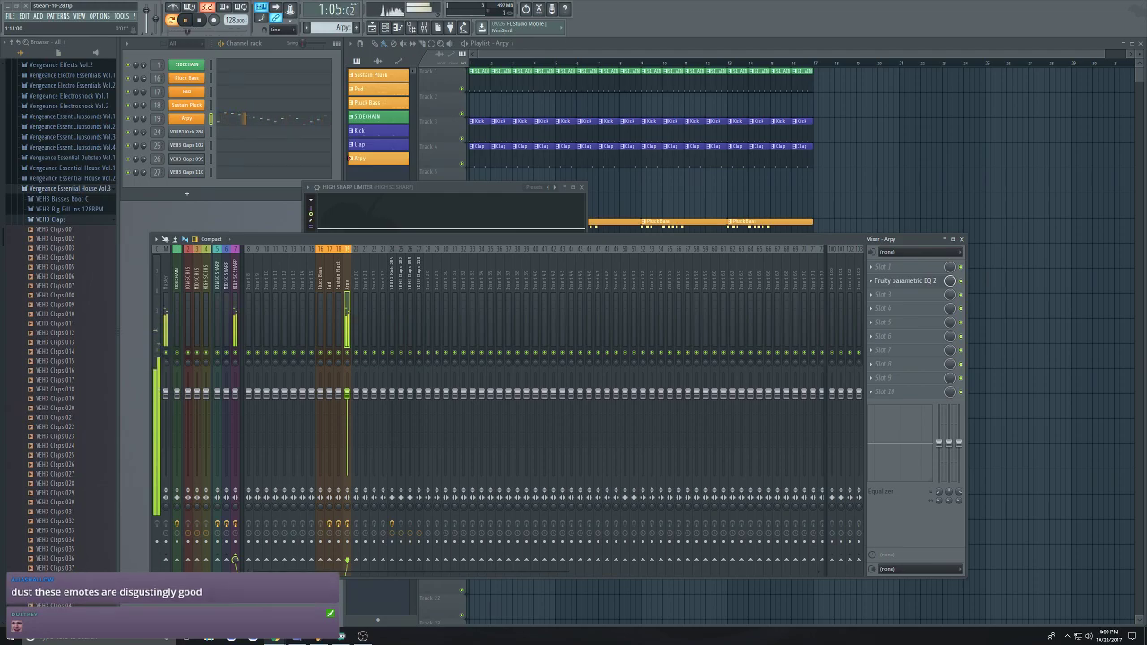
{"action": "left_click", "coordinate": [564, 66]}
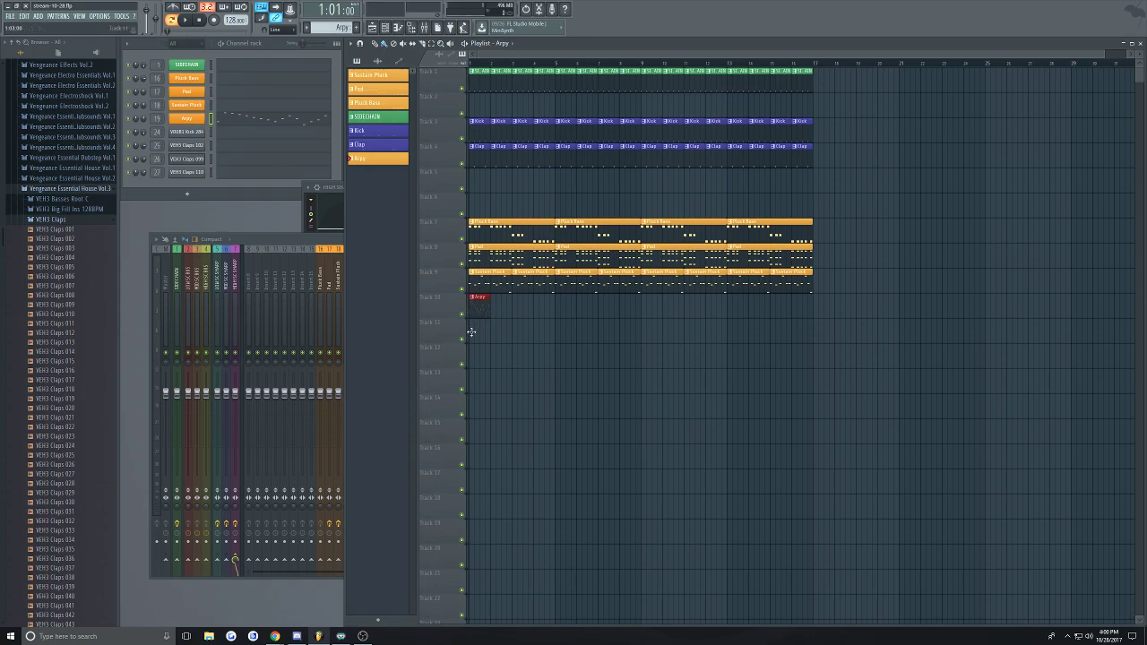
{"action": "mouse_move", "coordinate": [847, 292]}
{"action": "left_mouse_down"}
{"action": "mouse_move", "coordinate": [469, 272]}
{"action": "mouse_move", "coordinate": [473, 329]}
{"action": "left_mouse_up"}
{"action": "mouse_move", "coordinate": [918, 315]}
{"action": "left_mouse_down"}
{"action": "mouse_move", "coordinate": [874, 307]}
{"action": "mouse_move", "coordinate": [463, 345]}
{"action": "left_mouse_up"}
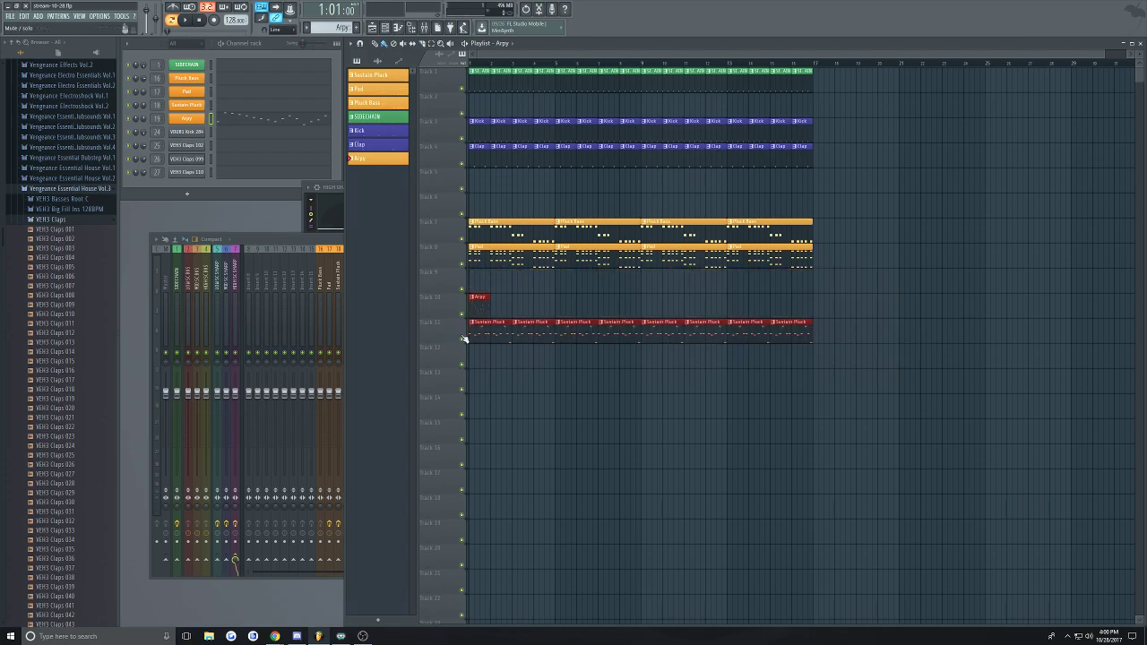
{"action": "left_click_drag", "start_coordinate": [479, 289], "coordinate": [478, 279]}
{"action": "left_click", "coordinate": [513, 355]}
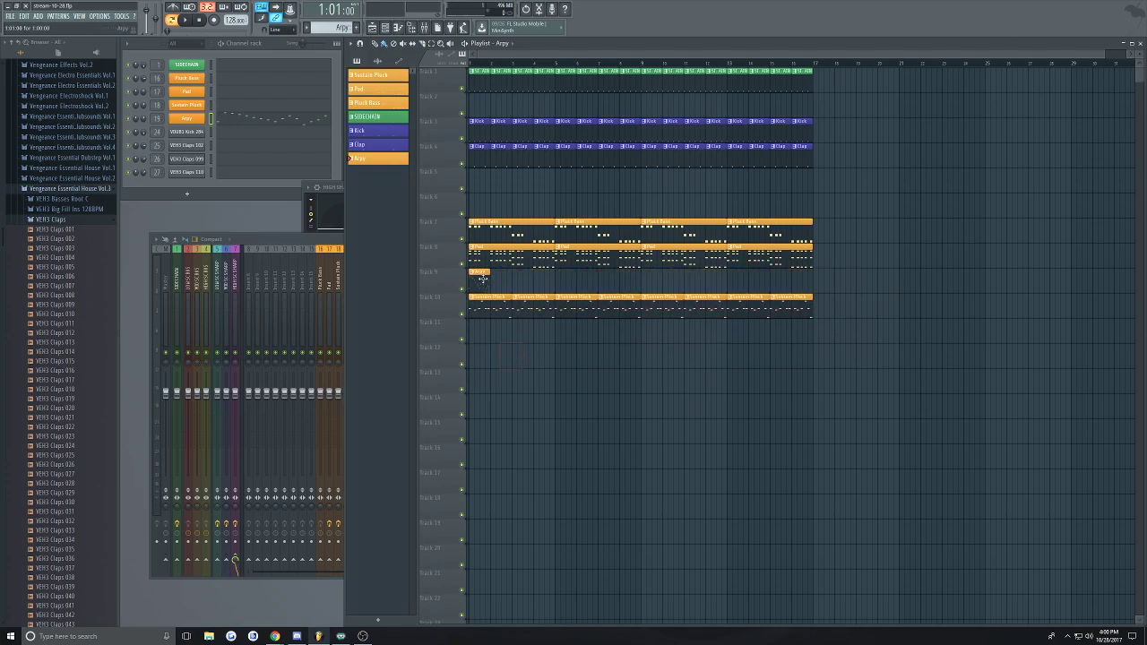
Repeat the Arpy clip along track 9 up to bar 17 and play the arrangement in song mode
{"action": "left_click", "coordinate": [173, 24]}
{"action": "key", "text": "space"}
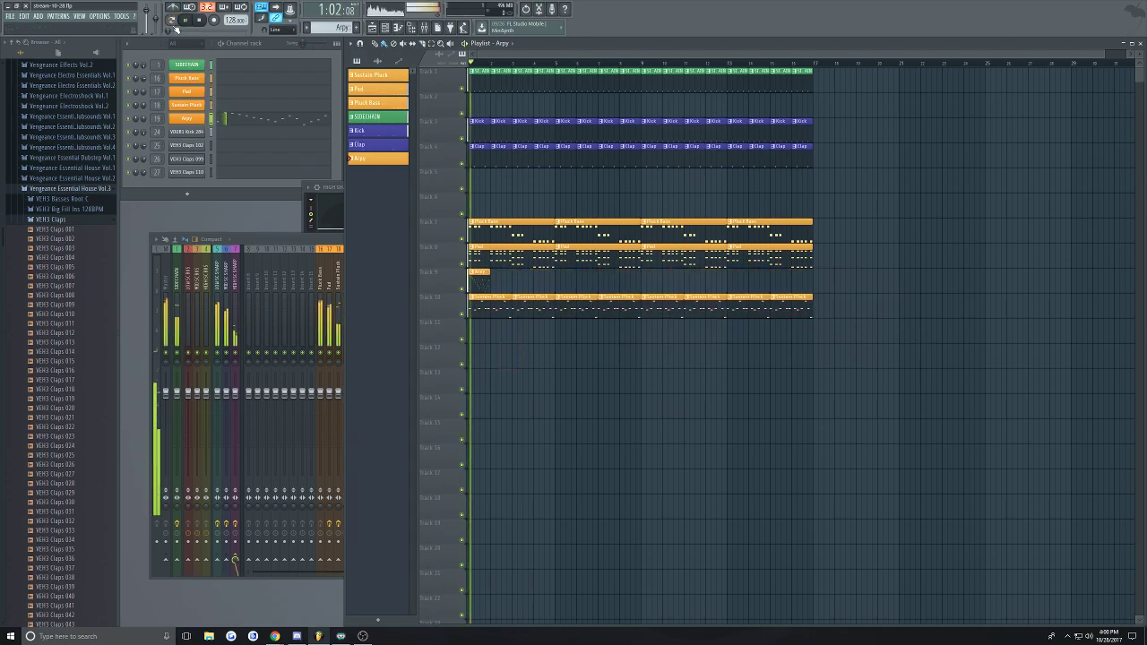
{"action": "key", "text": "space"}
{"action": "left_click_drag", "start_coordinate": [497, 283], "coordinate": [807, 282]}
{"action": "key", "text": "space"}
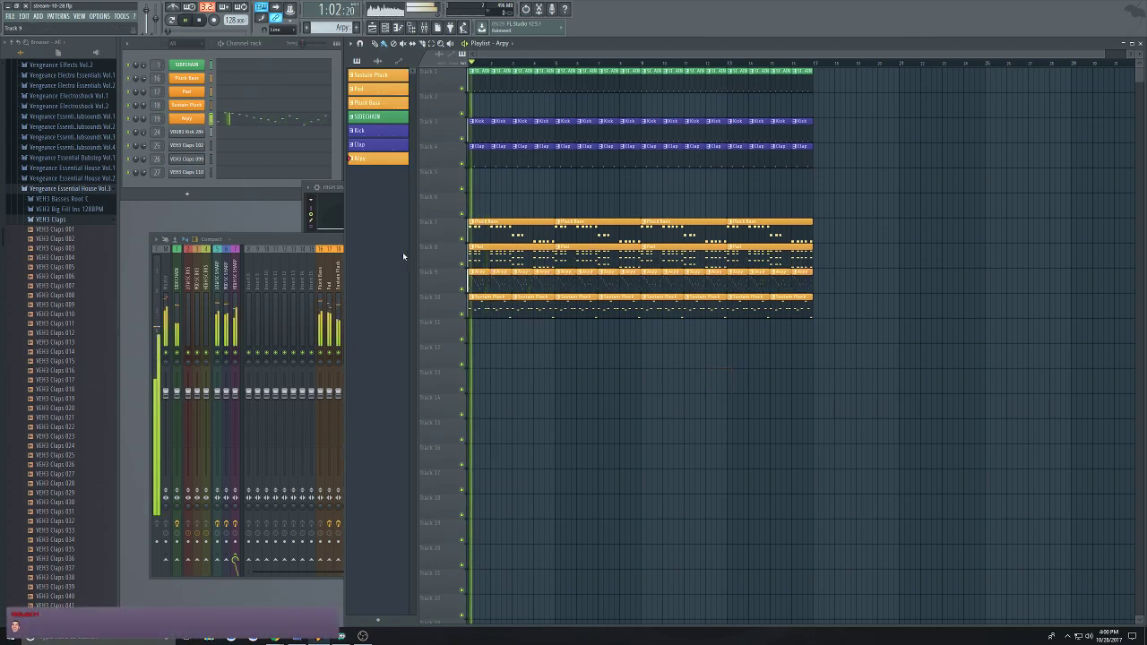
{"action": "left_click", "coordinate": [289, 240]}
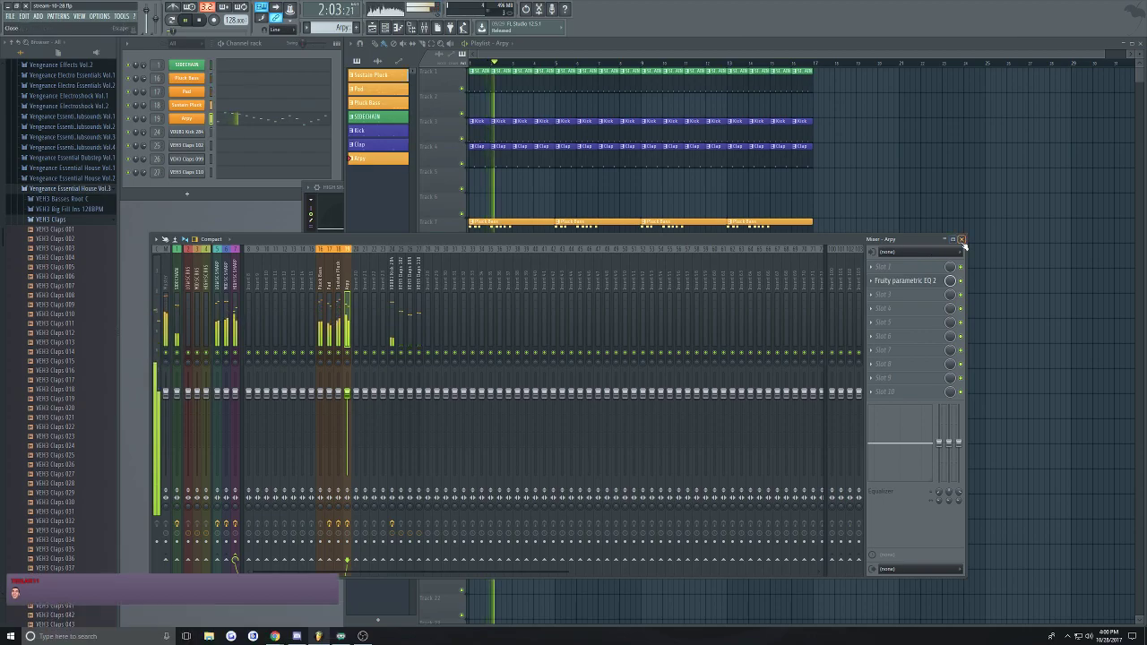
{"action": "key", "text": "F9"}
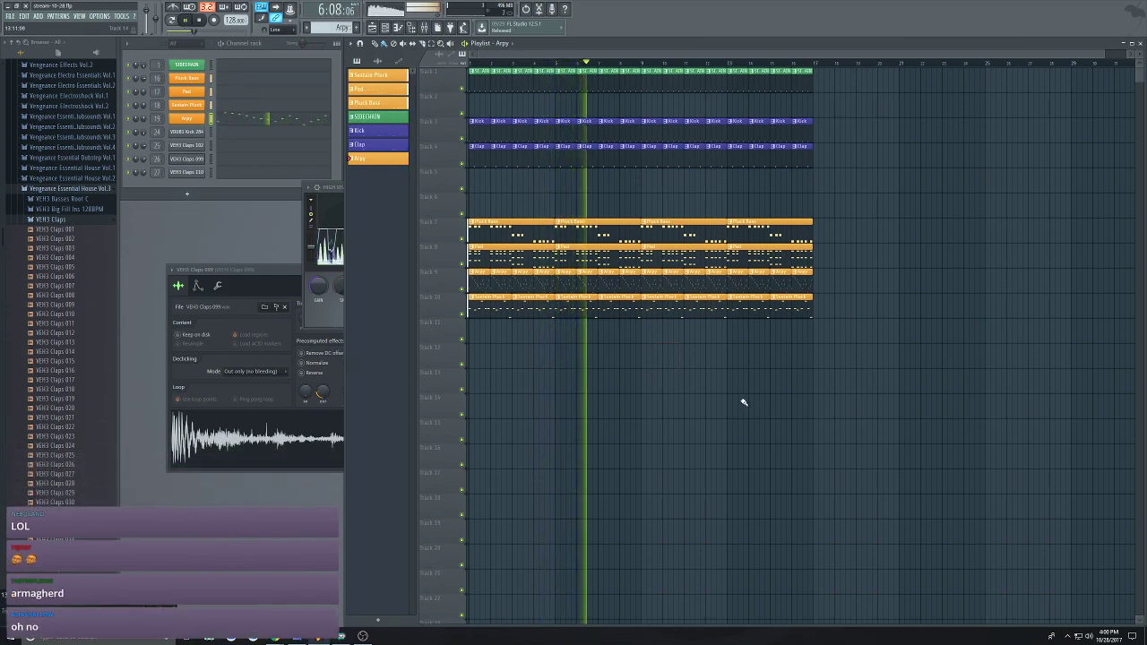
{"action": "key", "text": "space"}
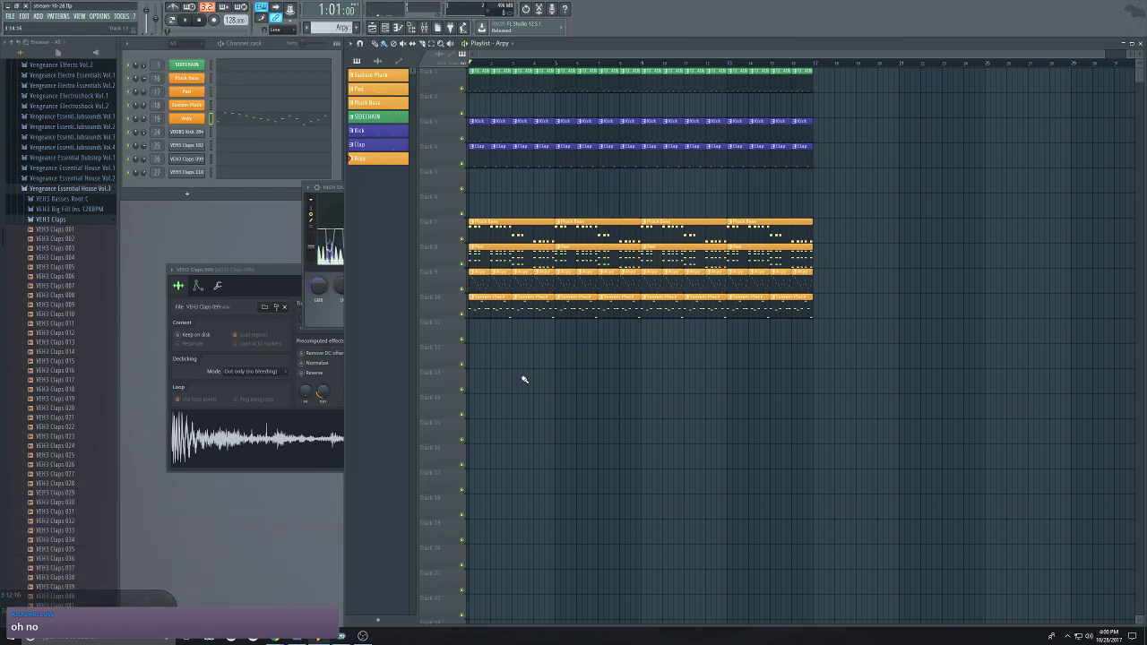
Solo the Arpy playlist track, unmute the Pad and Pluck Bass tracks, and start playback
{"action": "right_click", "coordinate": [465, 289]}
{"action": "left_click", "coordinate": [466, 265]}
{"action": "left_click", "coordinate": [466, 239]}
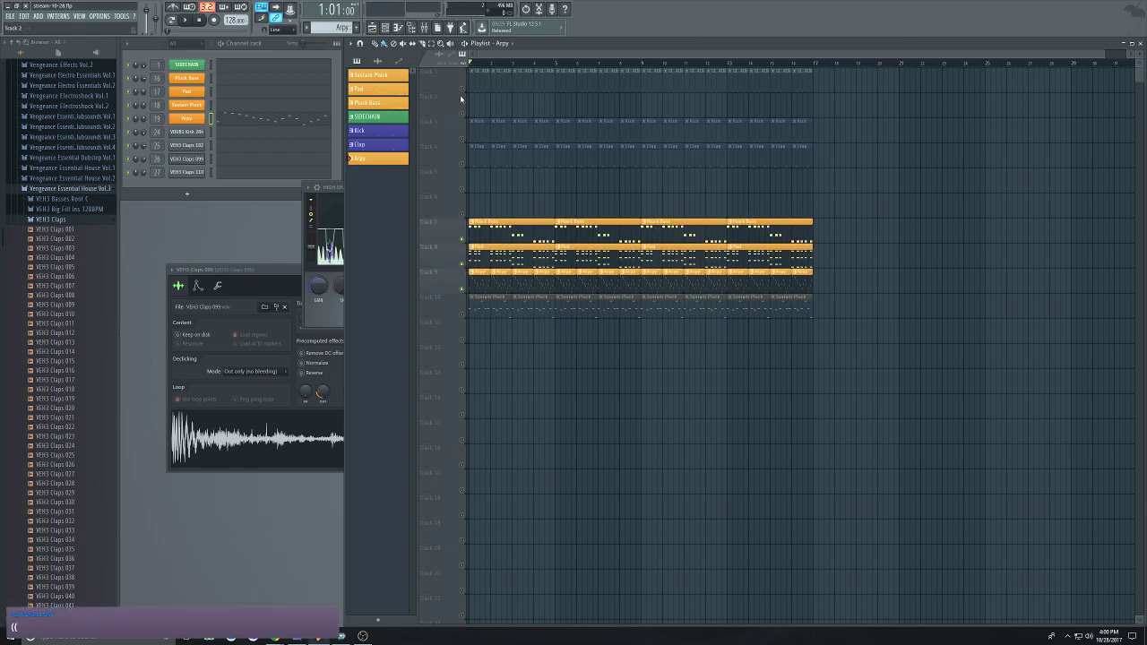
{"action": "key", "text": "space"}
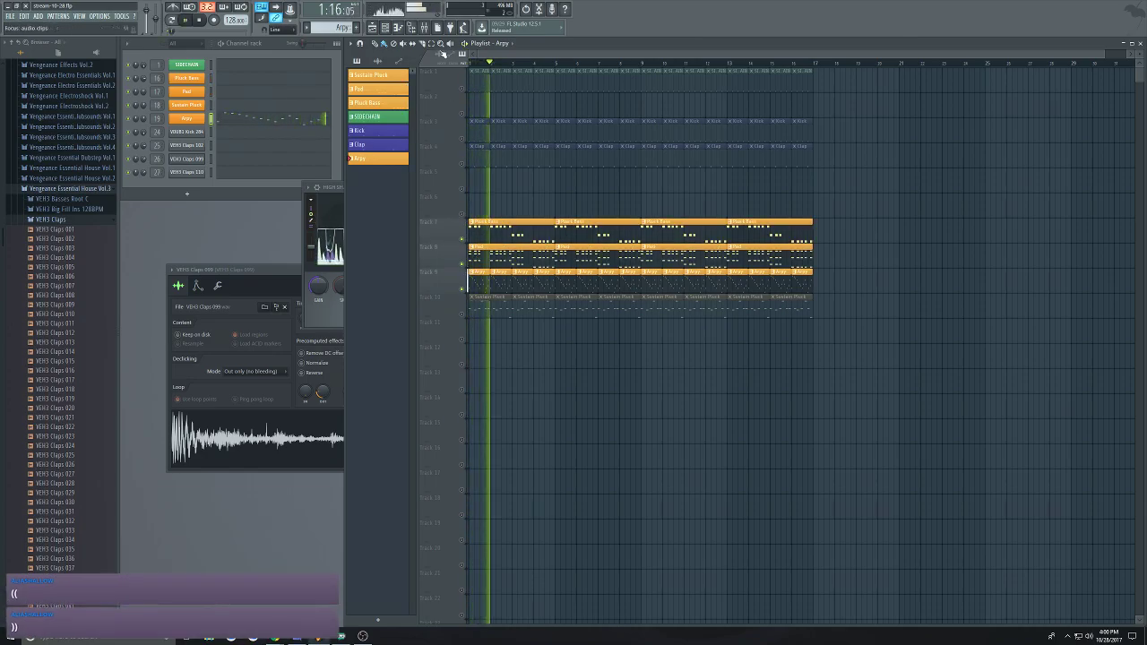
Load Fruity Reeverb 2 into effect slot 7 of the Arpy mixer track, adjust its wet level and close it
{"action": "key", "text": "F9"}
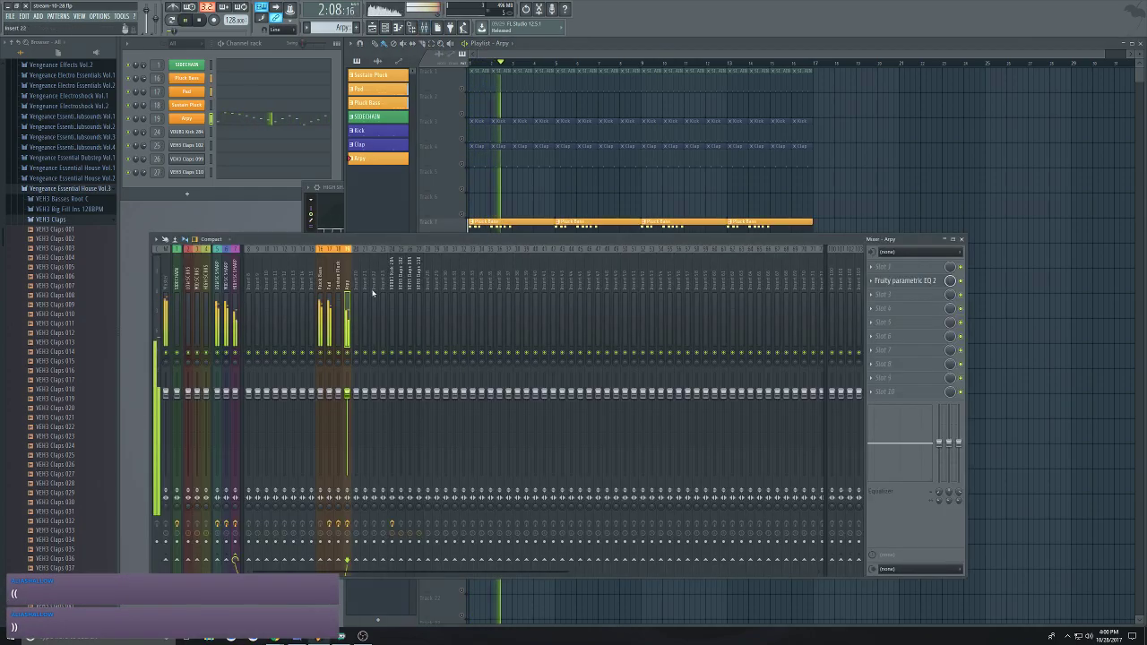
{"action": "left_click", "coordinate": [872, 351]}
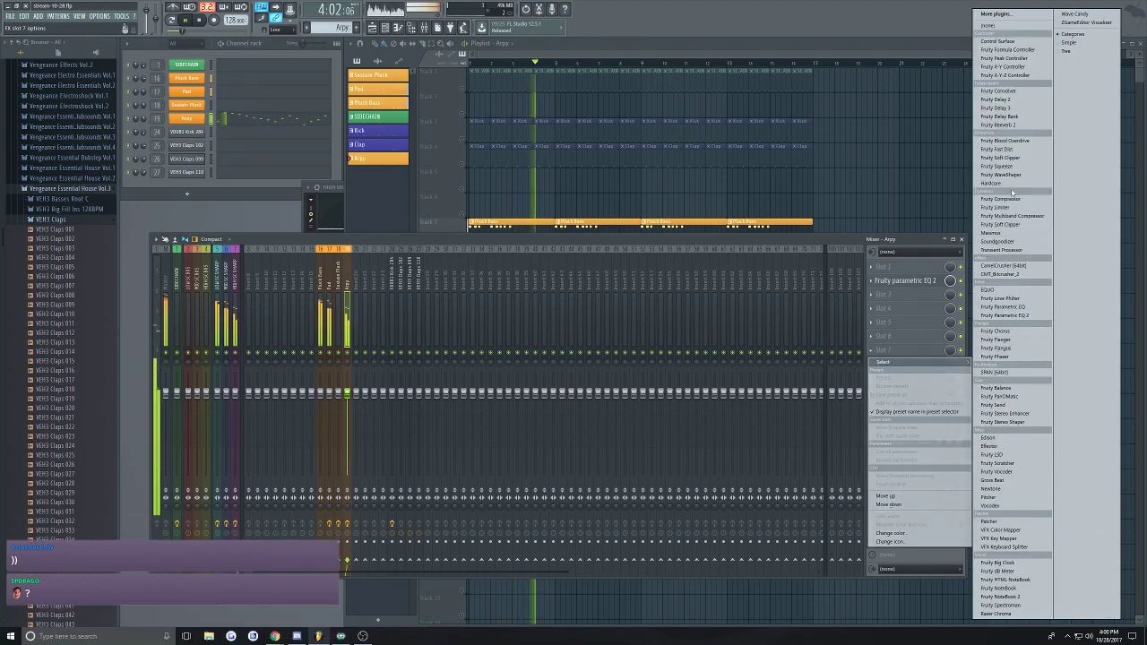
{"action": "left_click", "coordinate": [998, 125]}
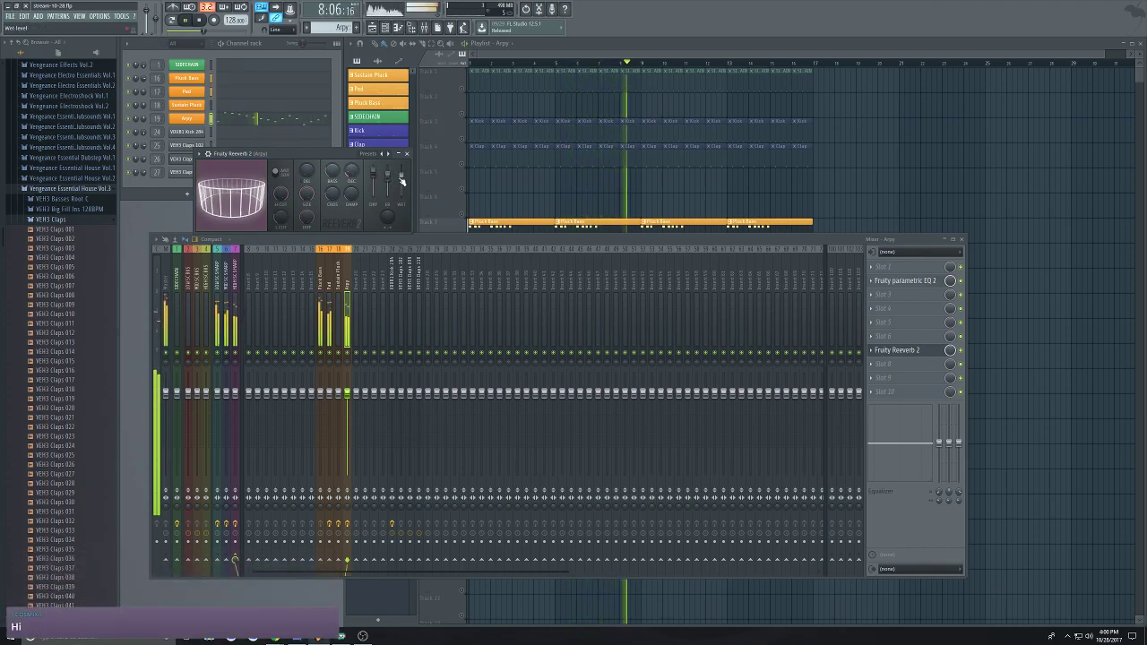
{"action": "left_click", "coordinate": [874, 348]}
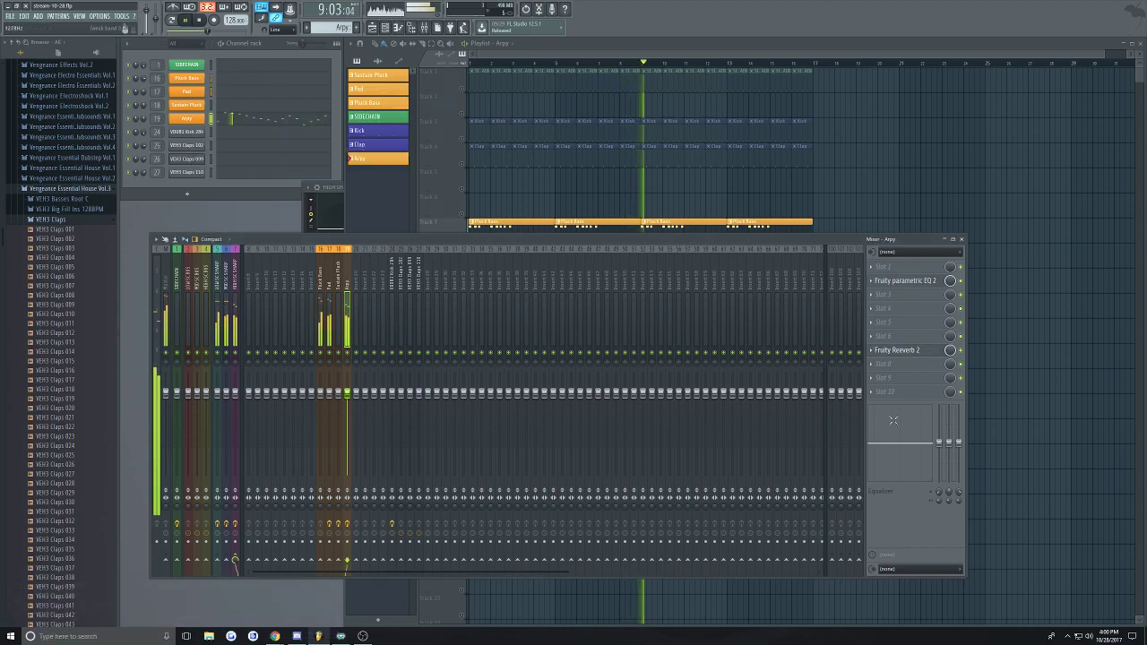
Load Fruity Convolver into effect slot 6 of the Arpy mixer track and play the Arpy pattern through it
{"action": "left_click", "coordinate": [873, 345]}
{"action": "mouse_move", "coordinate": [882, 347]}
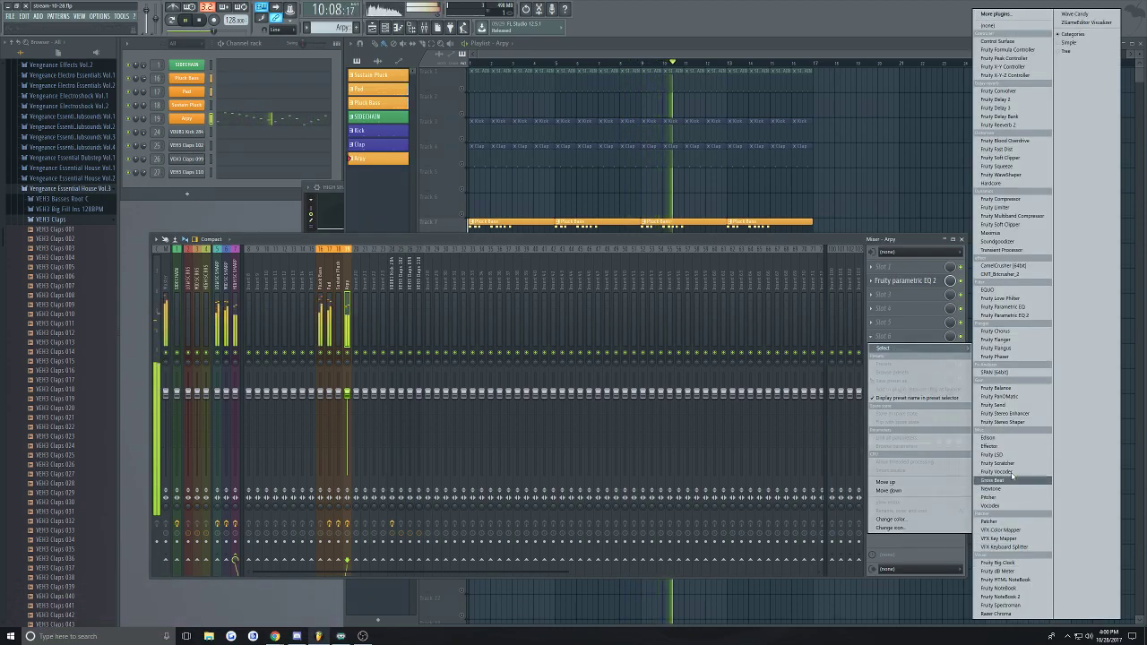
{"action": "left_click", "coordinate": [999, 90]}
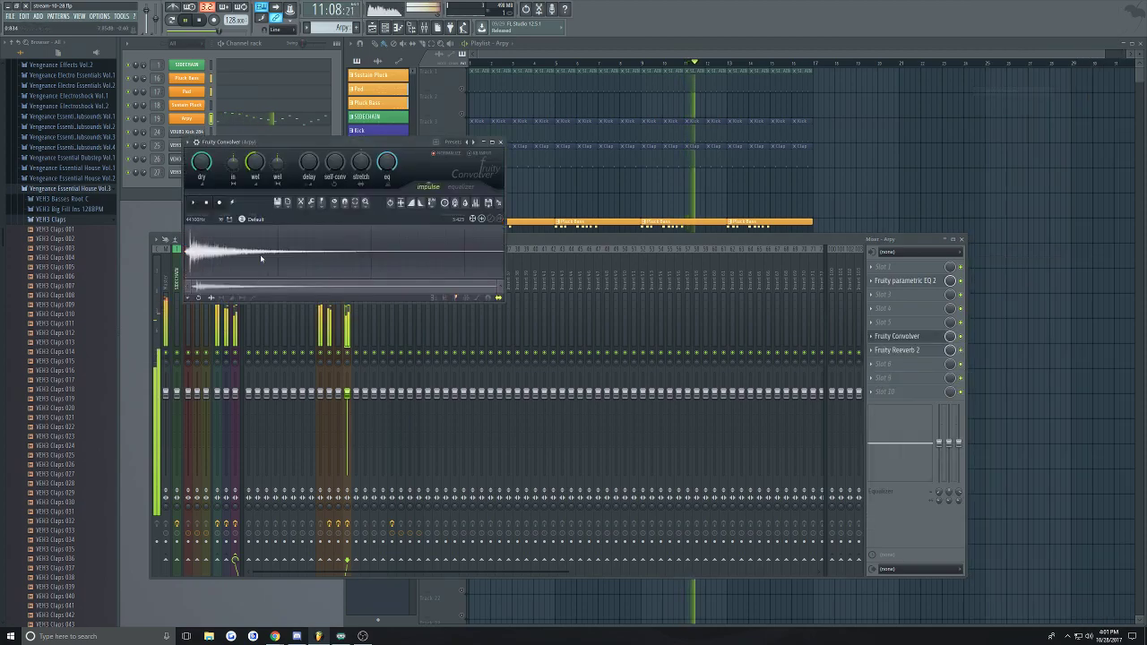
{"action": "left_click_drag", "start_coordinate": [266, 142], "coordinate": [372, 202]}
{"action": "key", "text": "space"}
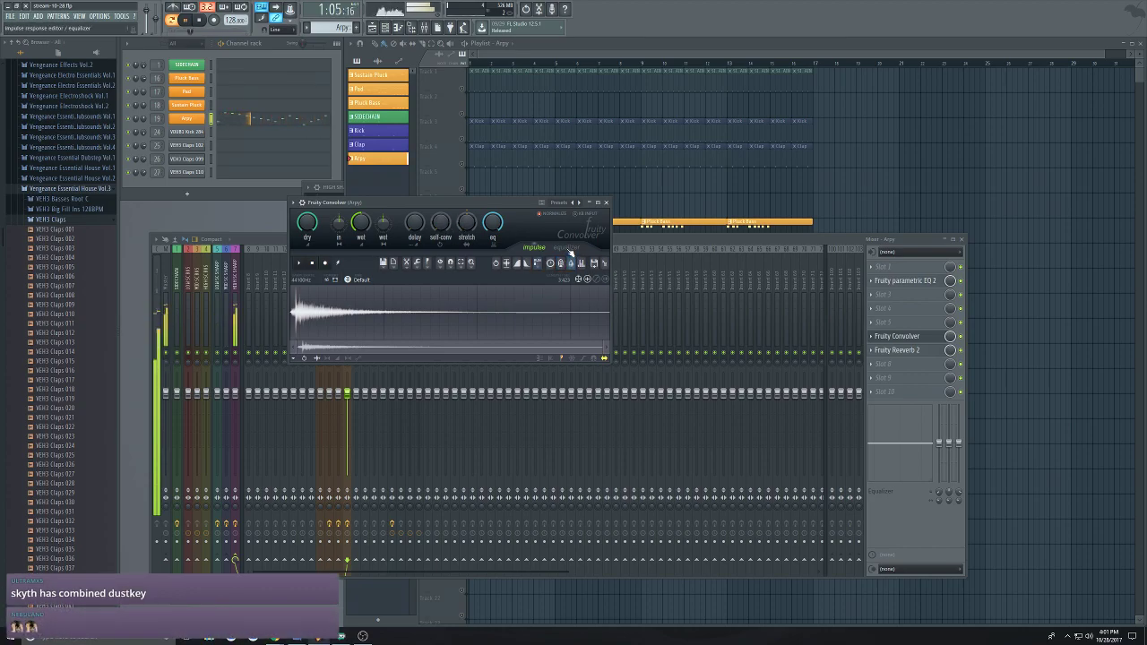
Cut the low end in the Convolver's equalizer, adjust the impulse stretch slightly and close the plugin
{"action": "left_click", "coordinate": [568, 248]}
{"action": "mouse_move", "coordinate": [354, 307]}
{"action": "left_mouse_down"}
{"action": "mouse_move", "coordinate": [313, 353]}
{"action": "mouse_move", "coordinate": [294, 354]}
{"action": "left_mouse_up"}
{"action": "left_click", "coordinate": [535, 249]}
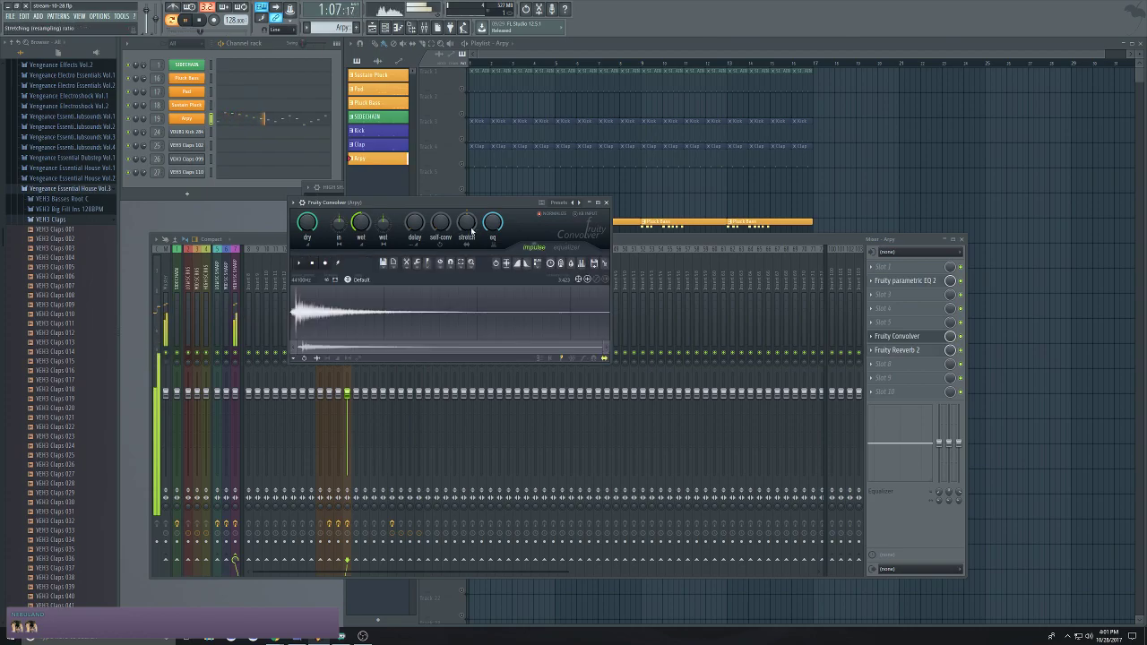
{"action": "left_click_drag", "start_coordinate": [467, 224], "coordinate": [471, 221]}
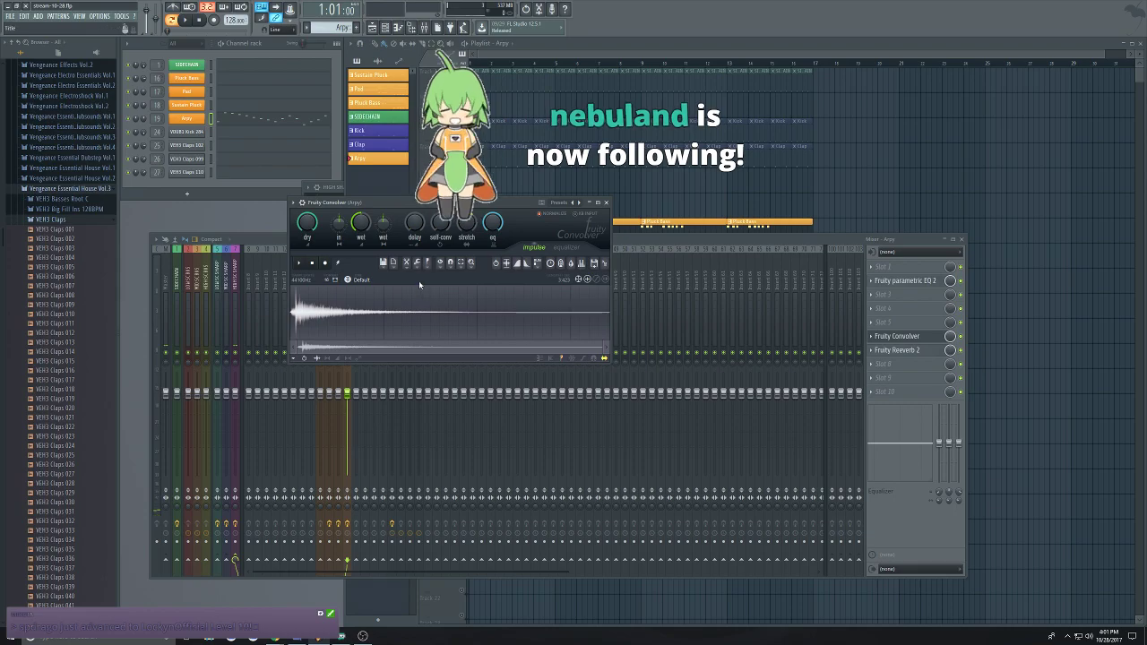
{"action": "left_click", "coordinate": [607, 204]}
Play the arrangement in song mode and unmute the SIDECHAIN track alongside the bass, pad and arp
{"action": "left_click", "coordinate": [467, 229]}
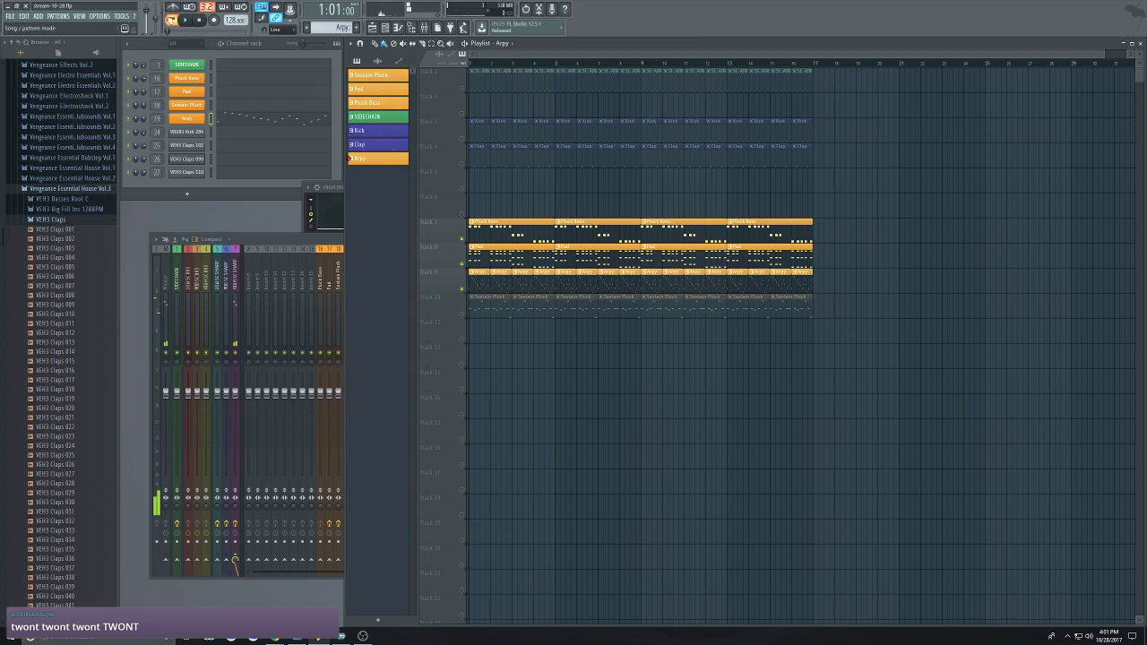
{"action": "key", "text": "space"}
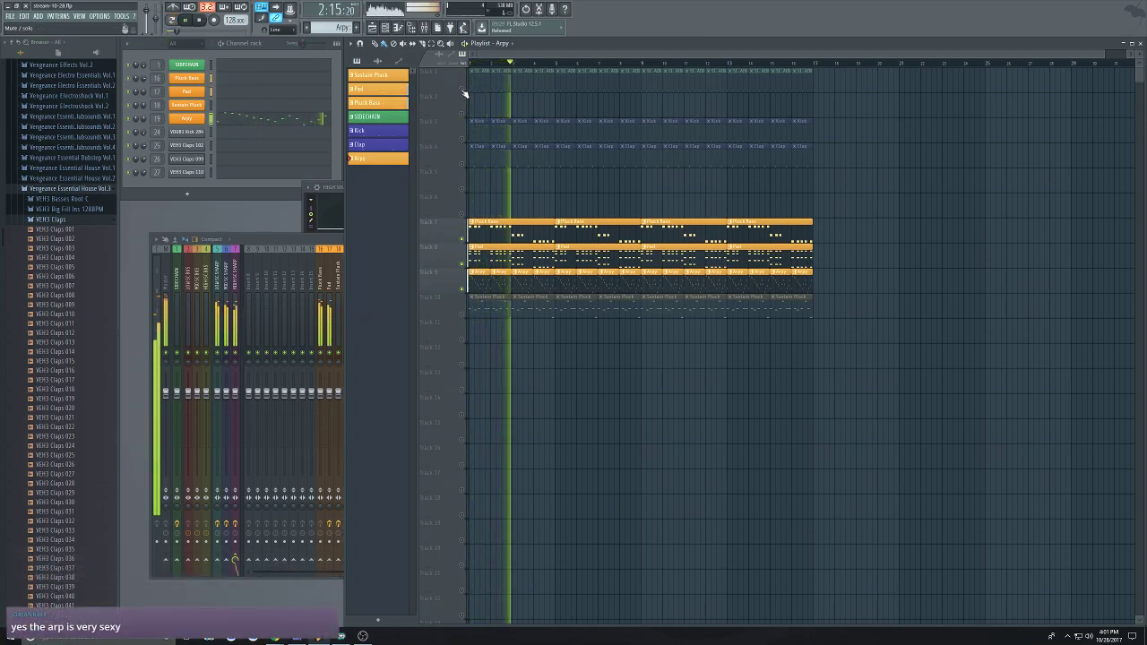
{"action": "left_click", "coordinate": [463, 90]}
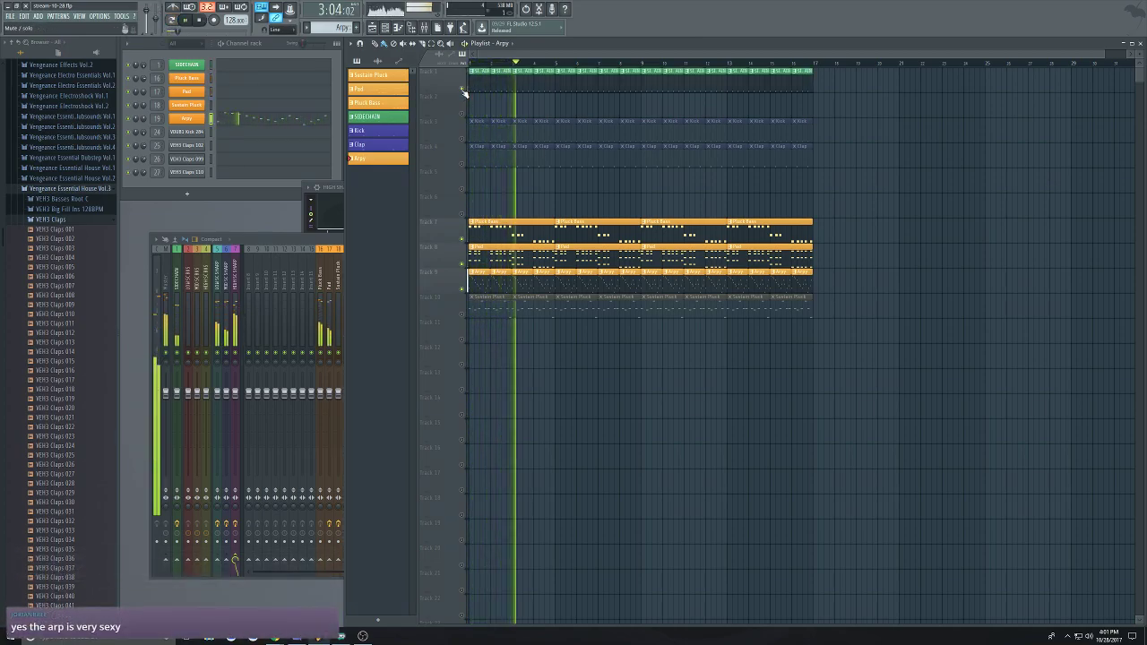
Check the compressor settings of the HIGH SHARP LIMITER on the HIGH SC SHARP bus, close it and stop playback
{"action": "left_click", "coordinate": [281, 255]}
{"action": "left_click", "coordinate": [910, 391]}
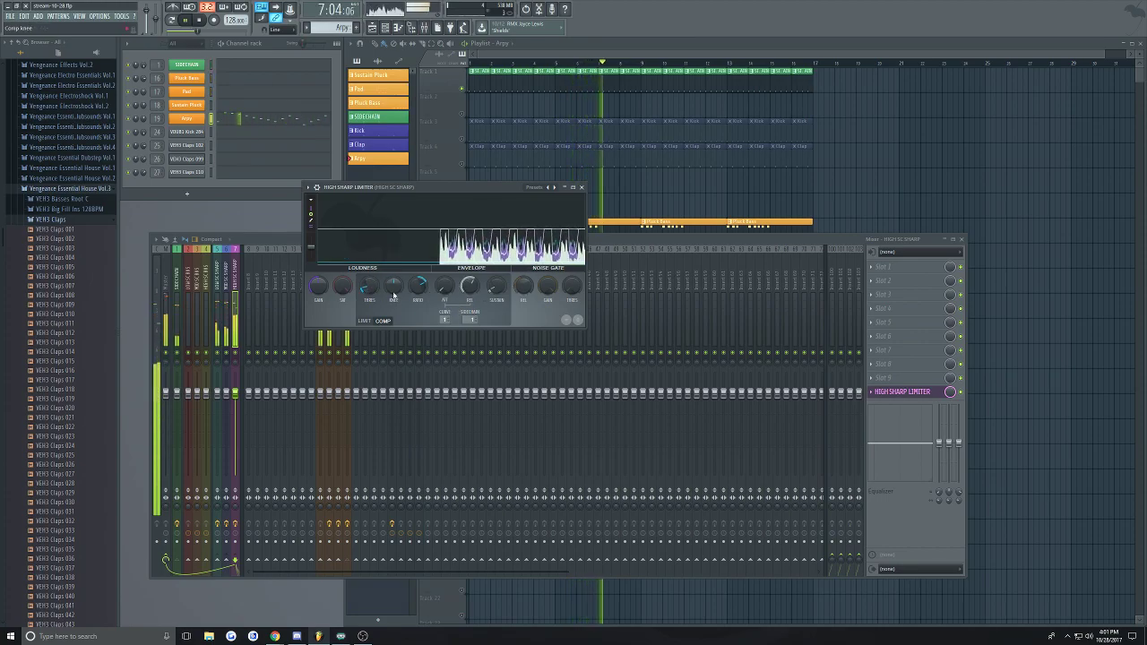
{"action": "left_click", "coordinate": [581, 187]}
{"action": "key", "text": "space"}
Unmute all playlist tracks, save the project and play the full arrangement
{"action": "right_click", "coordinate": [462, 190]}
{"action": "right_click", "coordinate": [463, 190]}
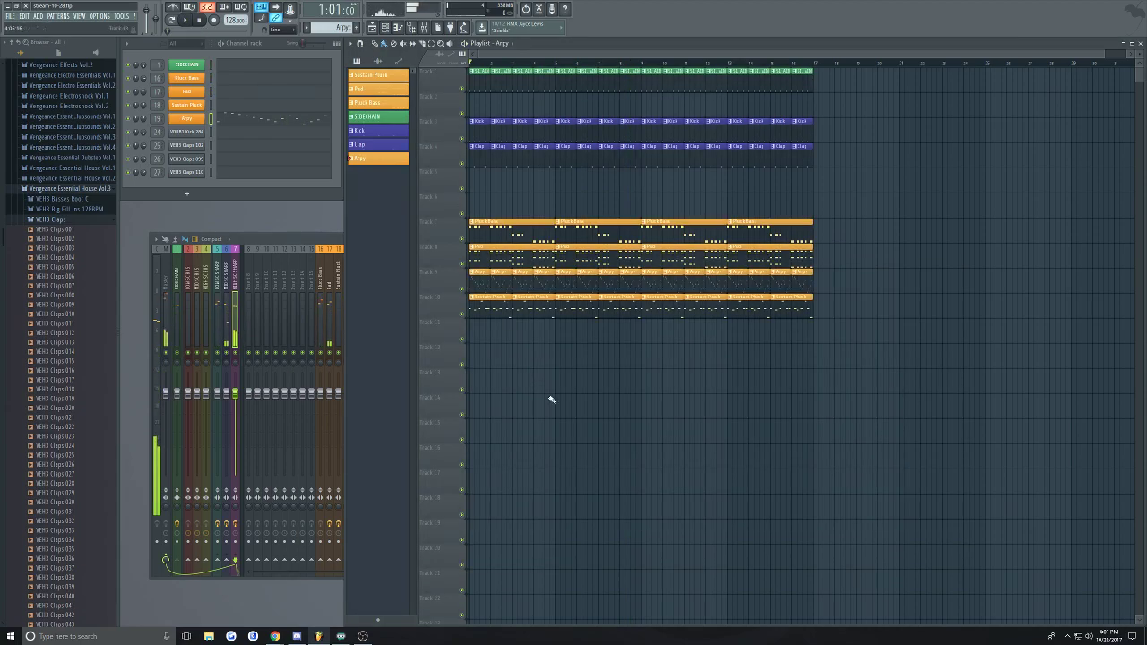
{"action": "key", "text": "ctrl+s"}
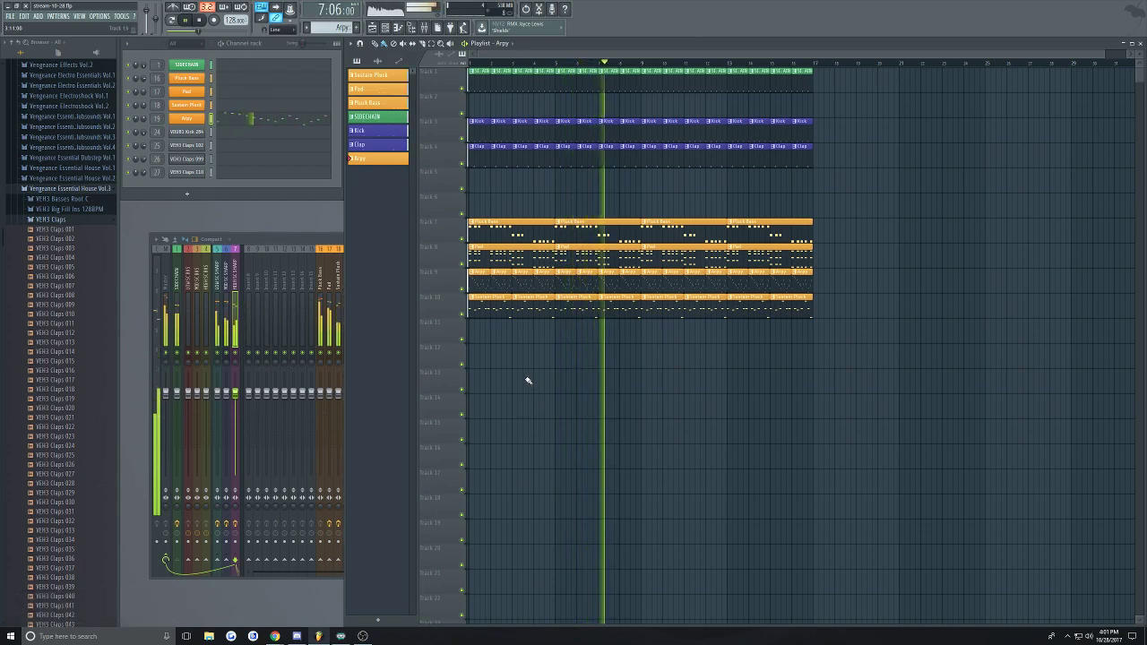
{"action": "key", "text": "space"}
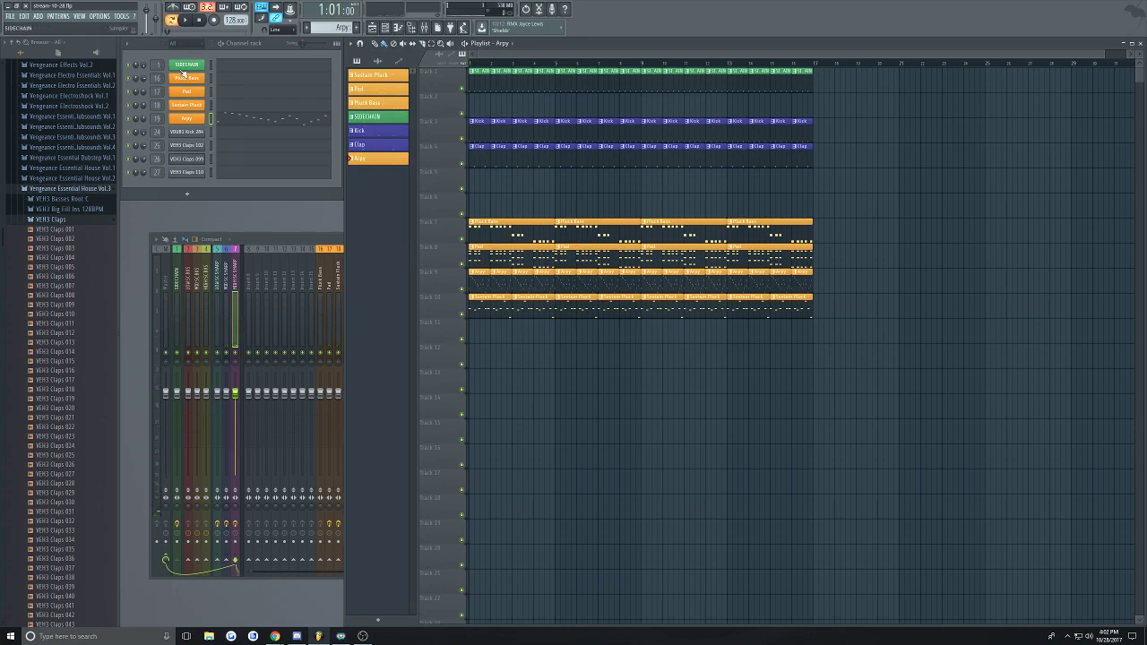
{"action": "key", "text": "space"}
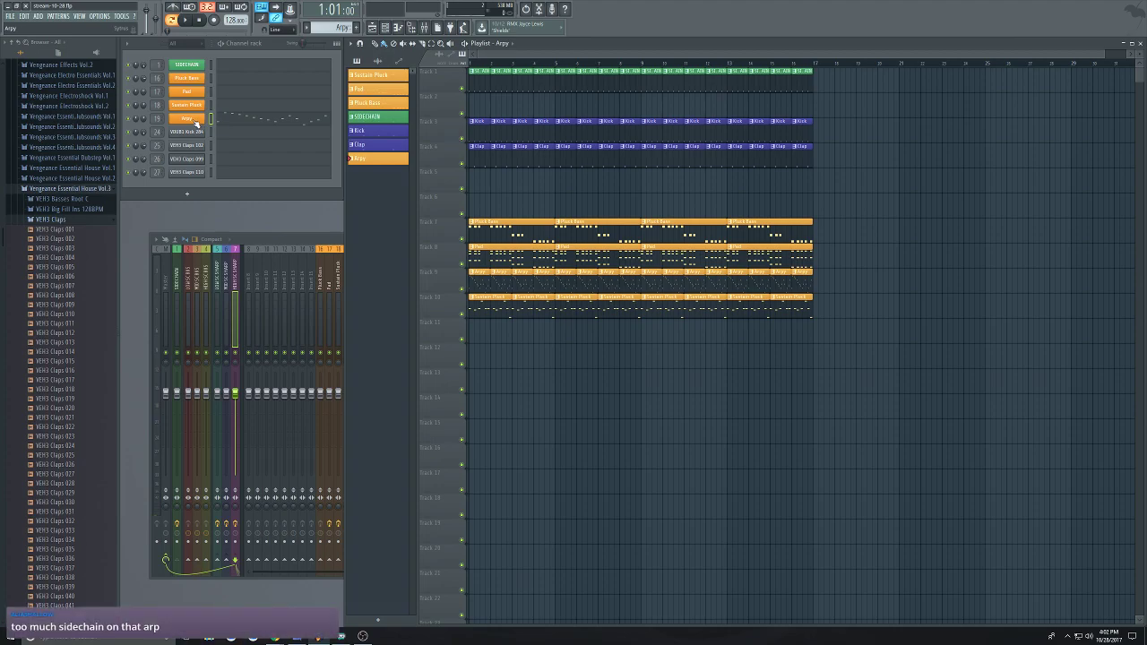
Open the Arpy channel's Sytrus and audition the Arpy pattern on its own
{"action": "left_click", "coordinate": [187, 119]}
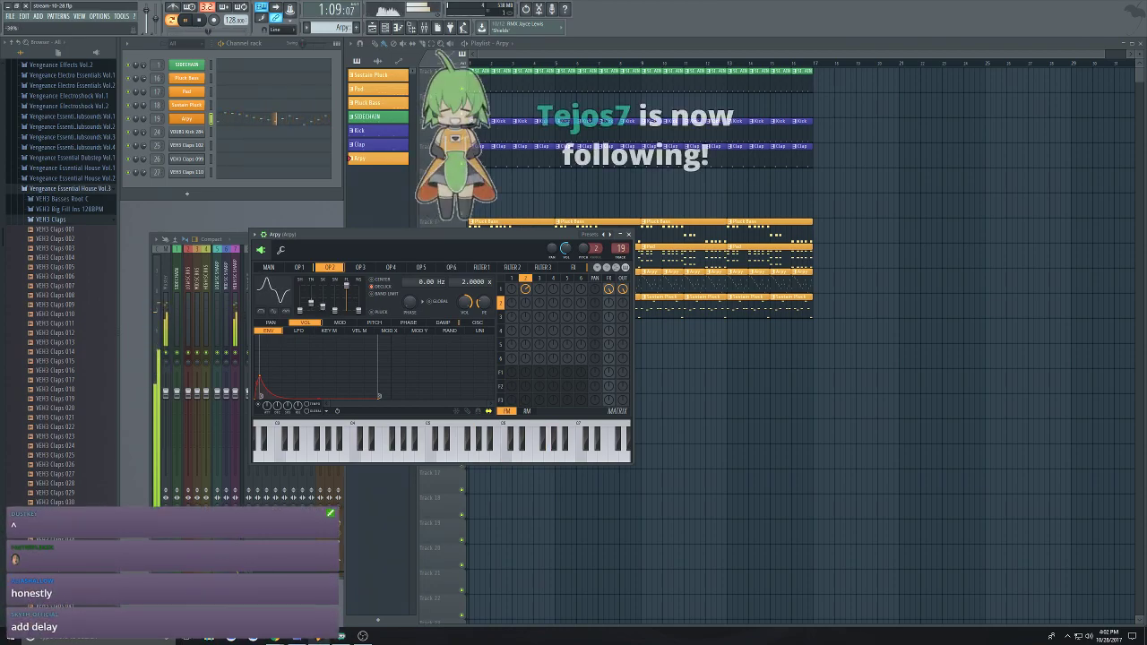
{"action": "key", "text": "space"}
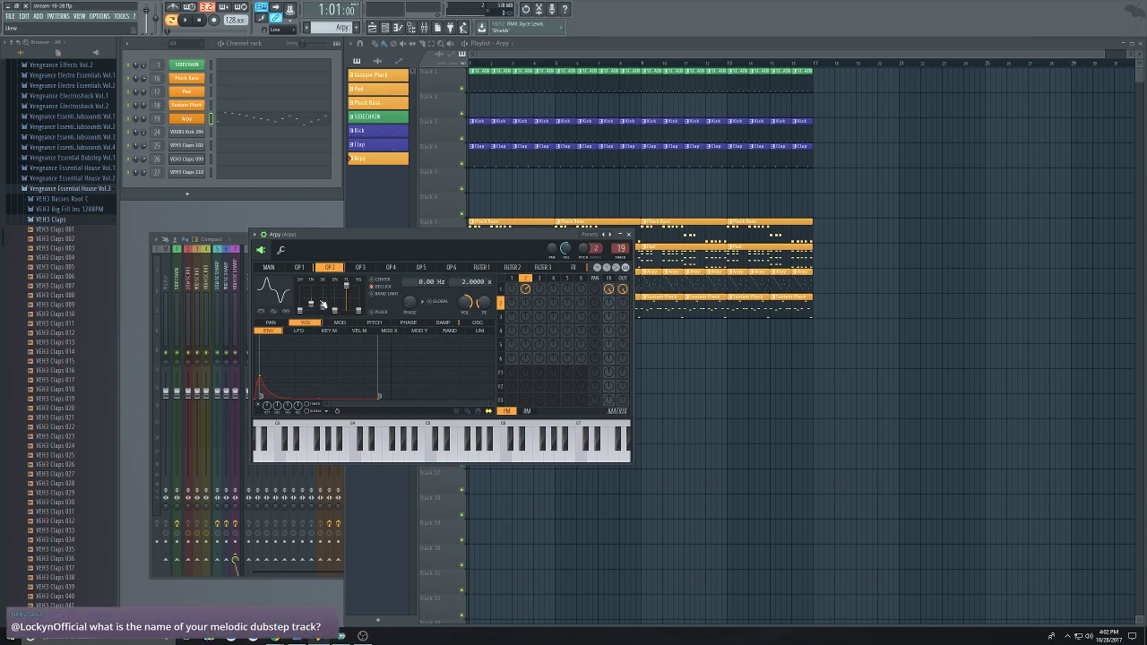
{"action": "key", "text": "space"}
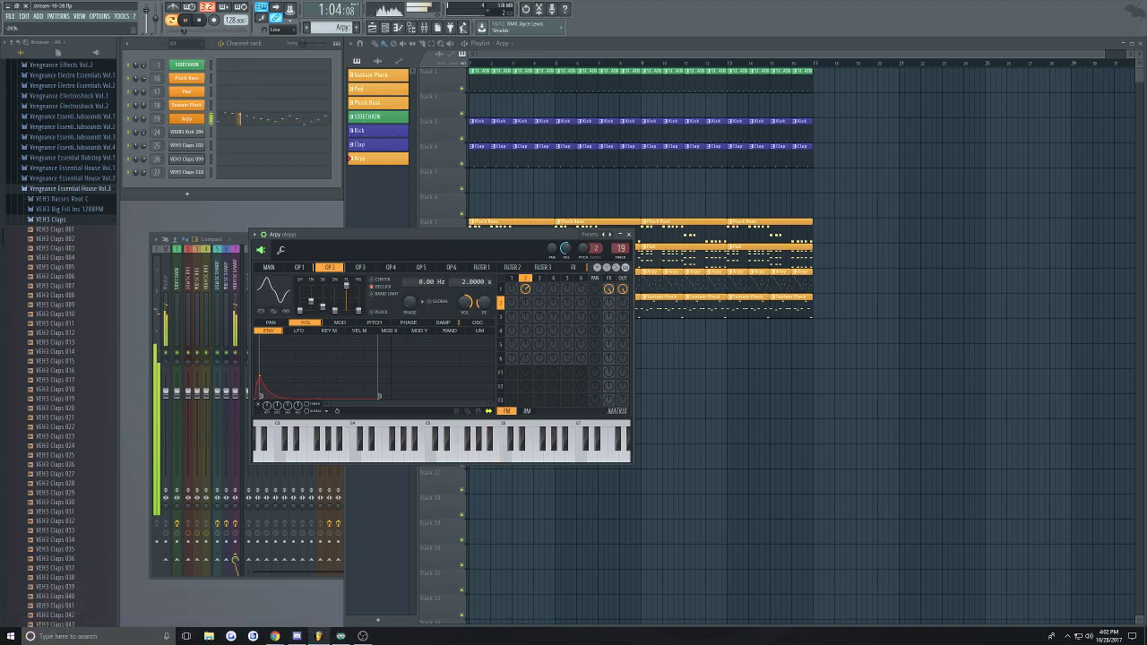
{"action": "left_click", "coordinate": [529, 54]}
{"action": "key", "text": "space"}
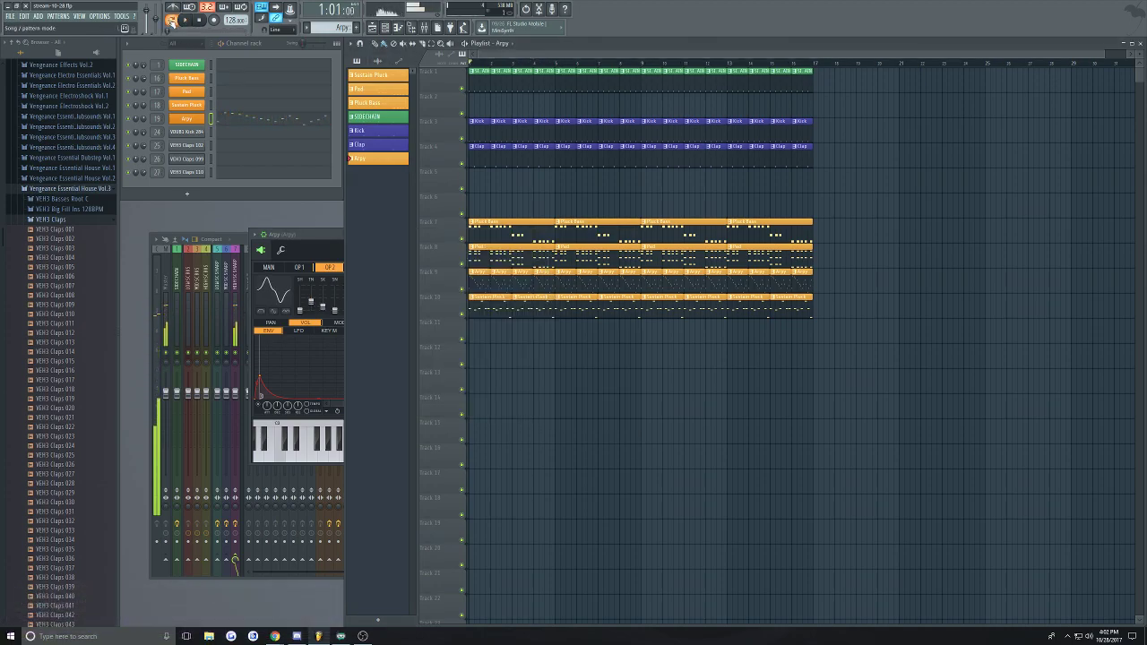
Save the project, play the arrangement and switch to looping the Sustain Pluck pattern alone
{"action": "key", "text": "ctrl+s"}
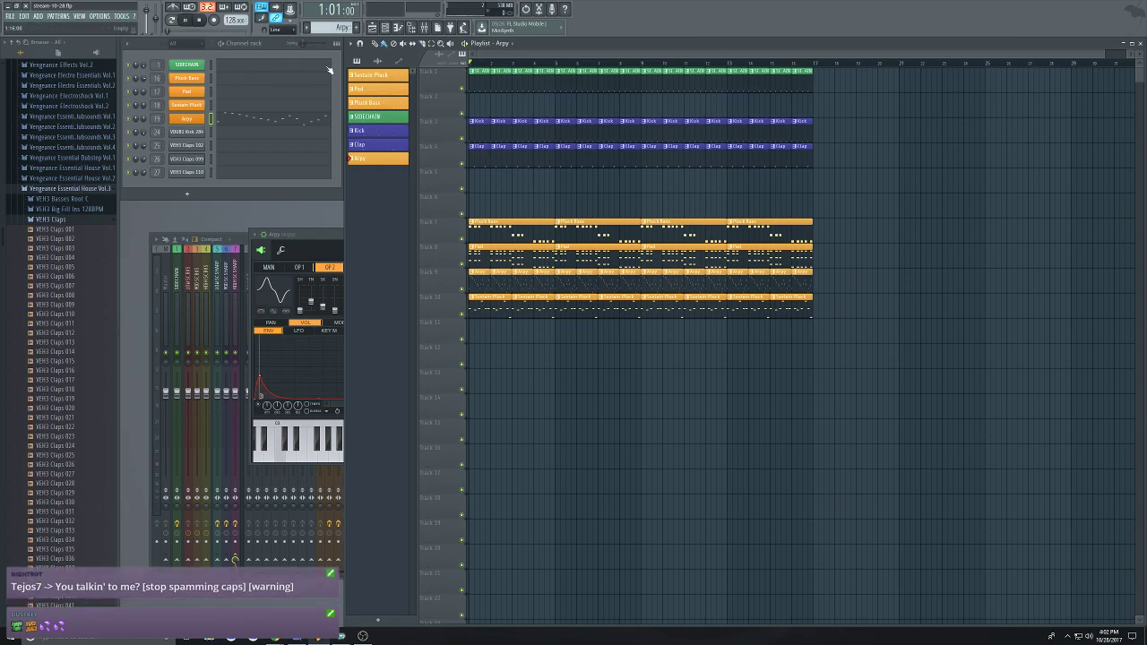
{"action": "key", "text": "space"}
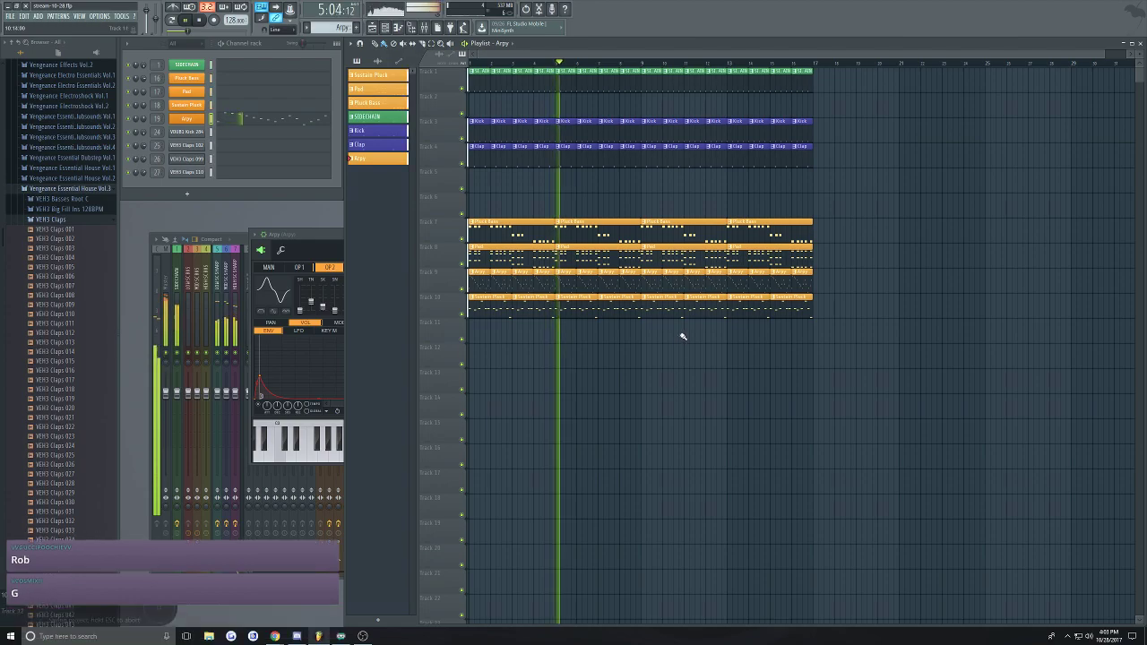
{"action": "left_click", "coordinate": [578, 302]}
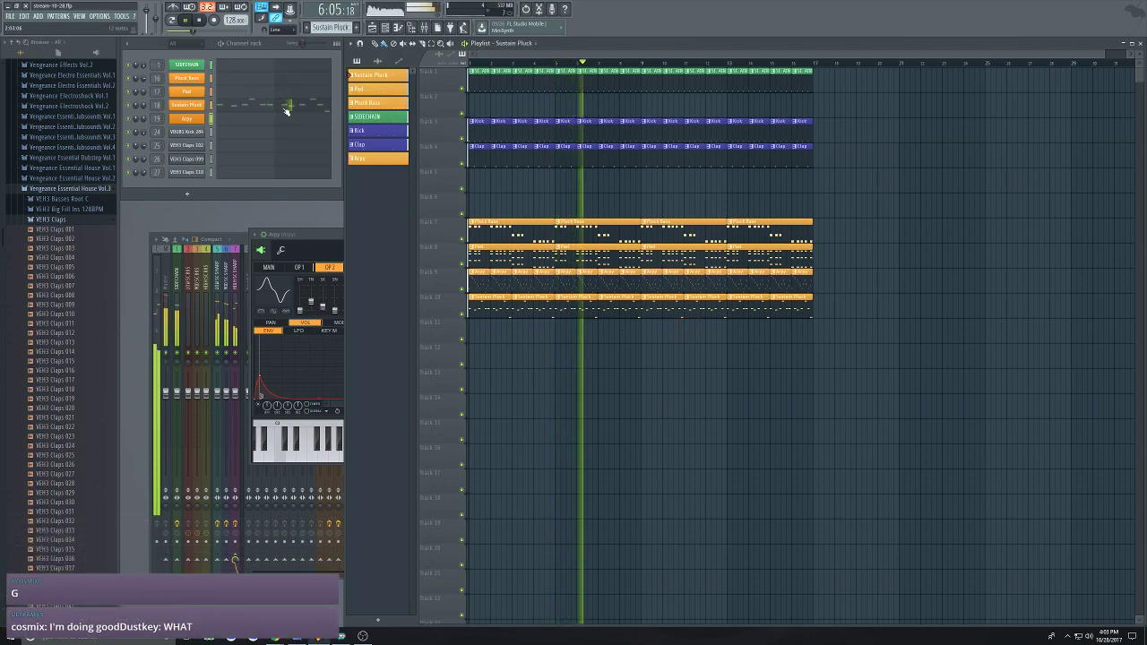
{"action": "left_click", "coordinate": [182, 21]}
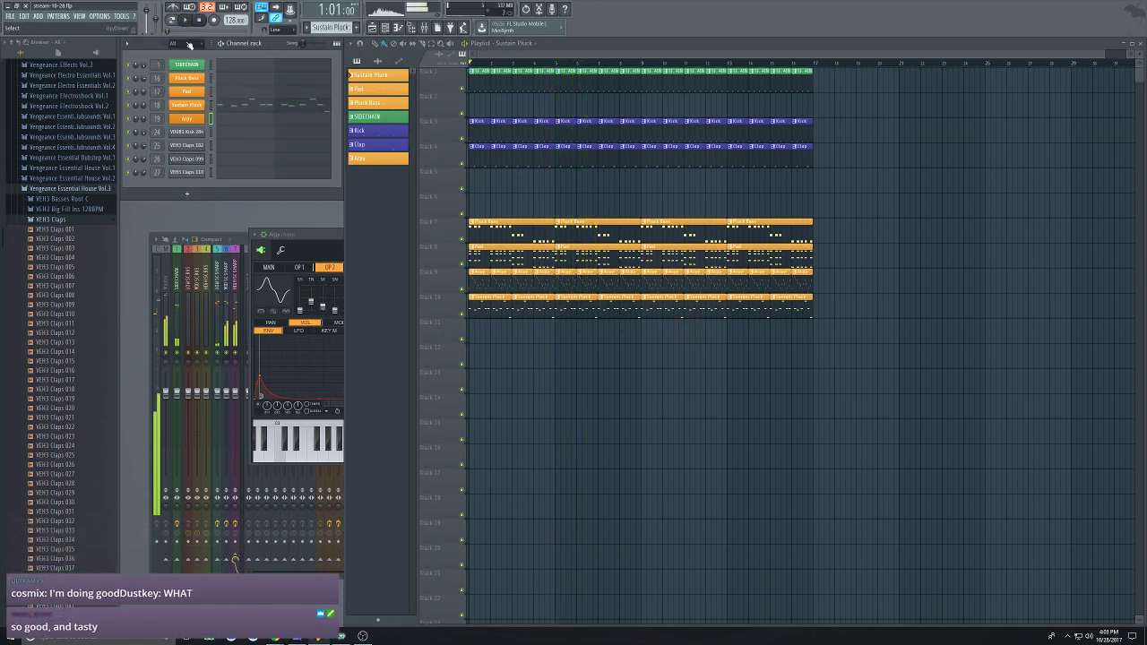
Add Fruity Stereo Enhancer to slot 6 of the Sustain Pluck mixer track and set its stereo separation to 29% separated
{"action": "left_click", "coordinate": [425, 27]}
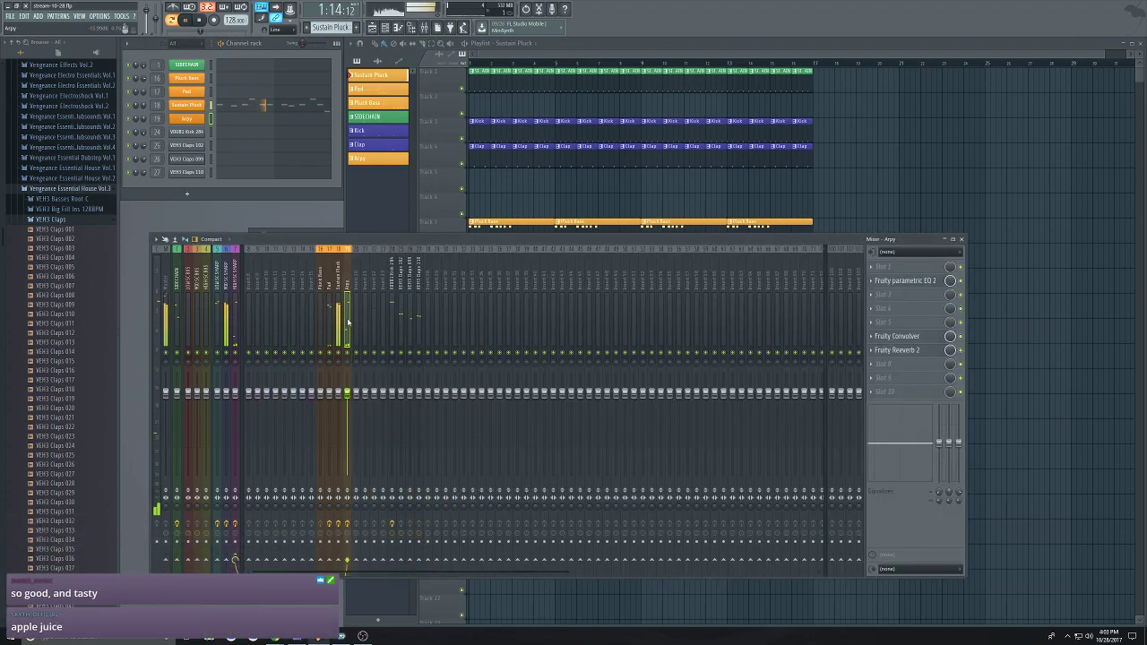
{"action": "left_click", "coordinate": [338, 292]}
{"action": "left_click", "coordinate": [875, 336]}
{"action": "left_click", "coordinate": [875, 351]}
{"action": "scroll", "coordinate": [875, 351], "scroll_direction": "down", "scroll_amount": 1}
{"action": "key", "text": "space"}
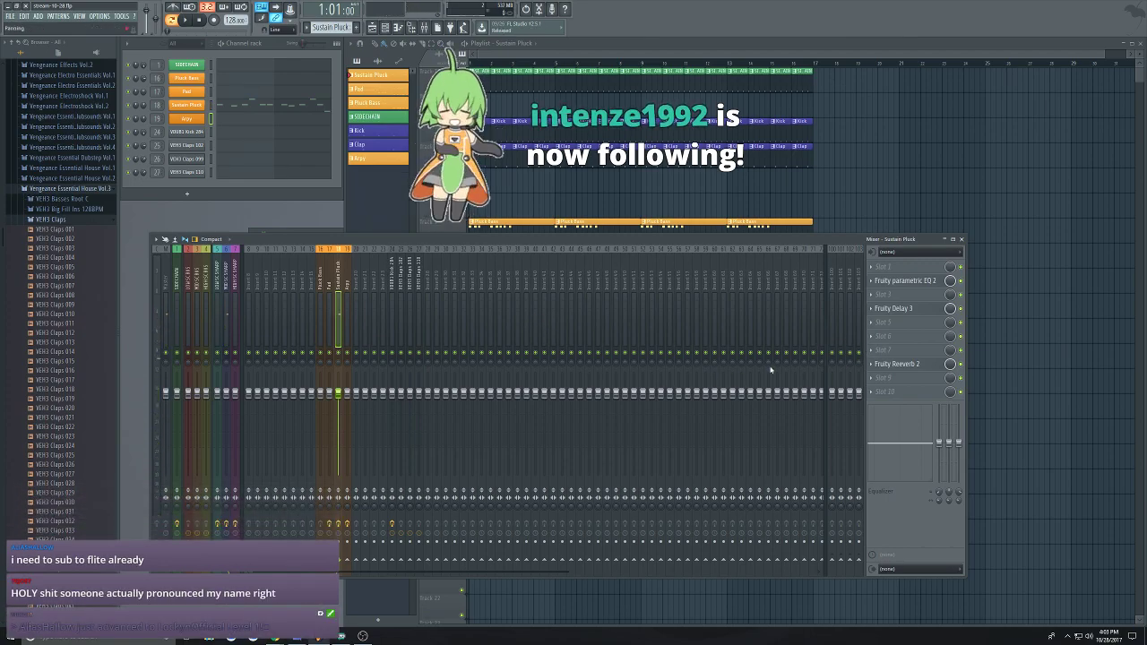
{"action": "left_click", "coordinate": [874, 336]}
{"action": "mouse_move", "coordinate": [899, 353]}
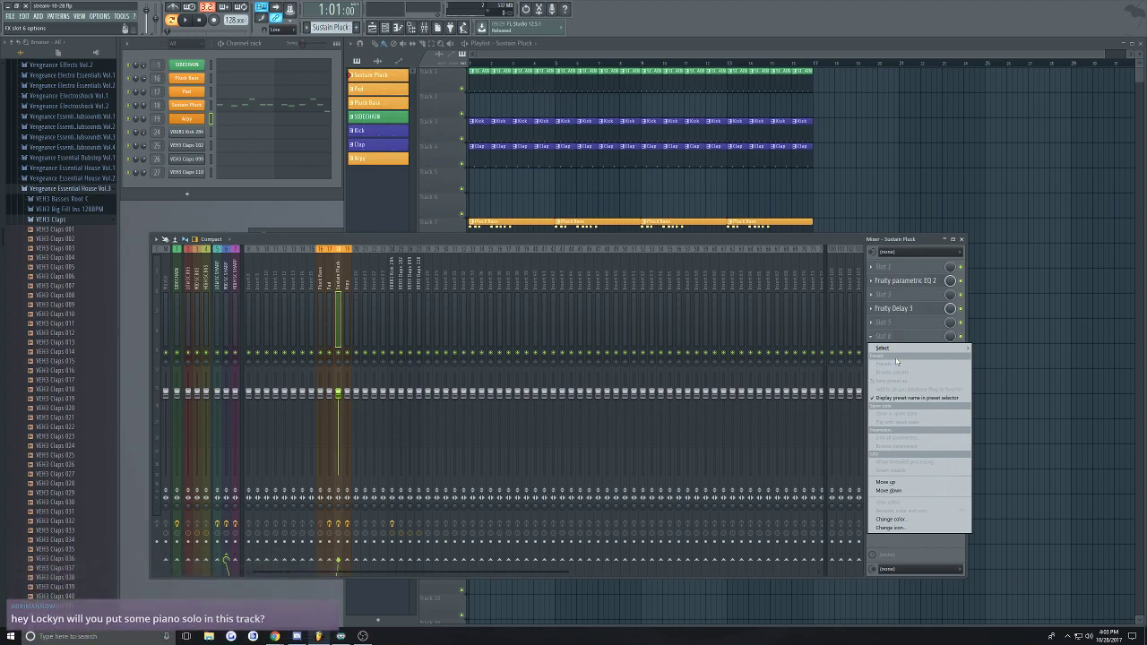
{"action": "left_click", "coordinate": [902, 348]}
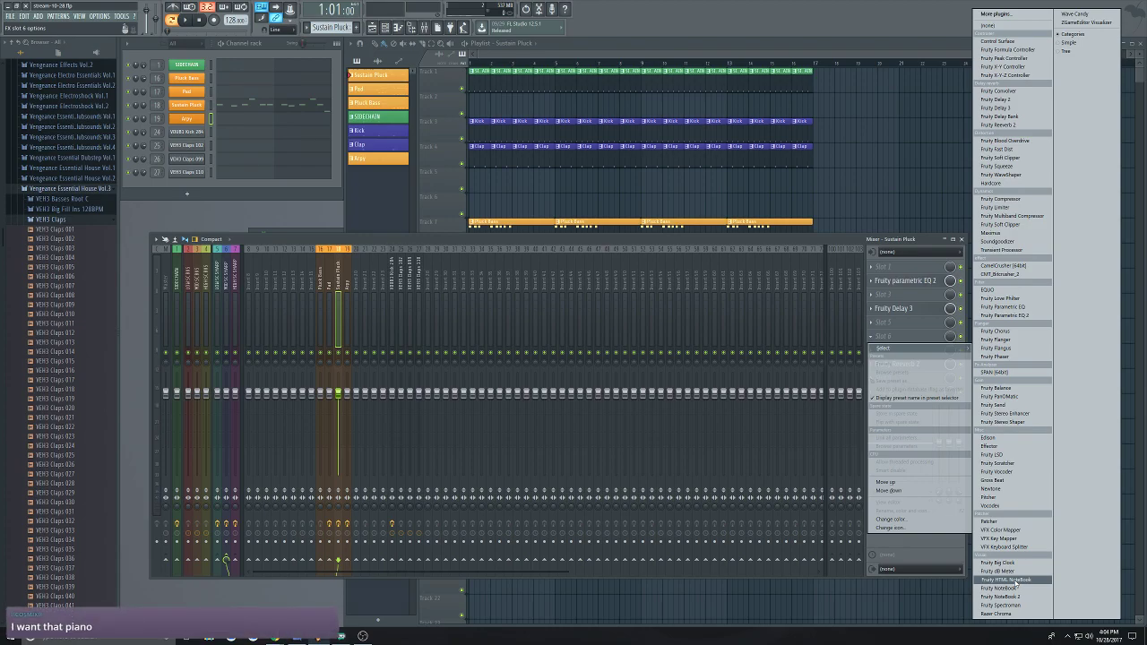
{"action": "left_click", "coordinate": [1003, 413]}
{"action": "left_click_drag", "start_coordinate": [486, 168], "coordinate": [494, 220]}
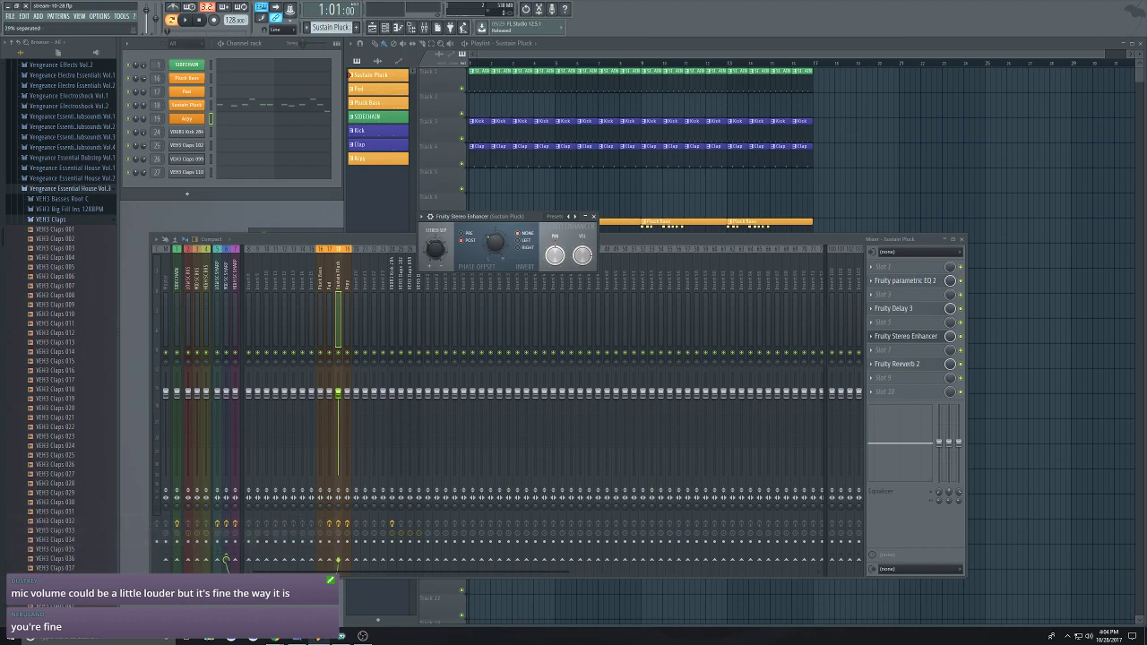
Play the full arrangement in song mode, stop playback and save the project
{"action": "key", "text": "space"}
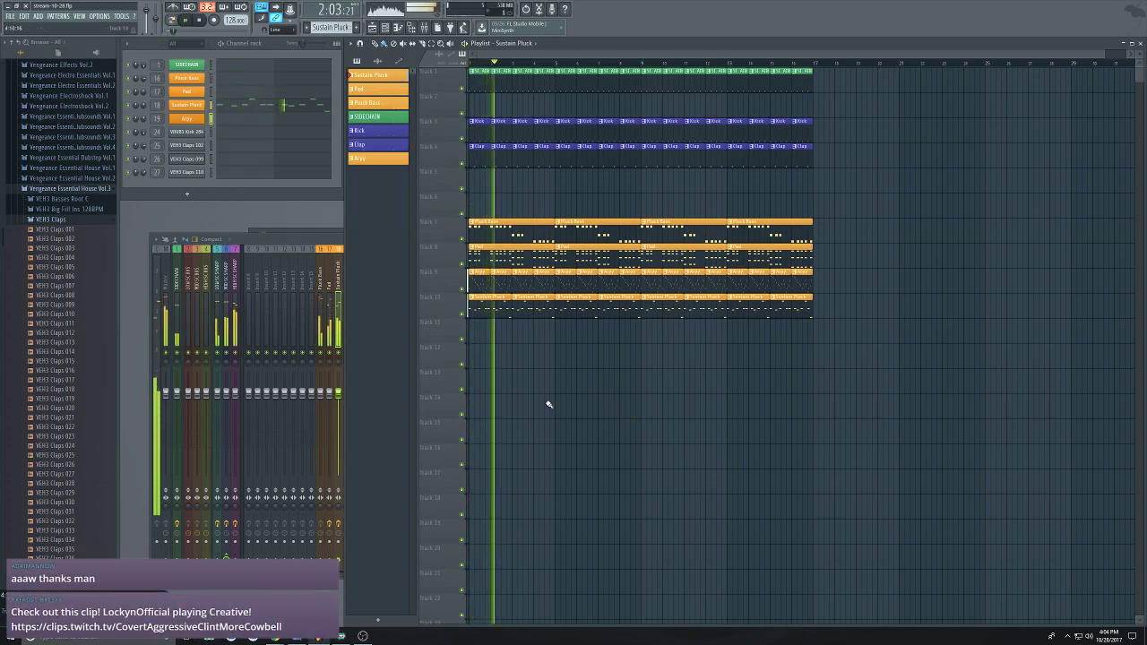
{"action": "left_click", "coordinate": [647, 392]}
{"action": "right_click", "coordinate": [658, 387]}
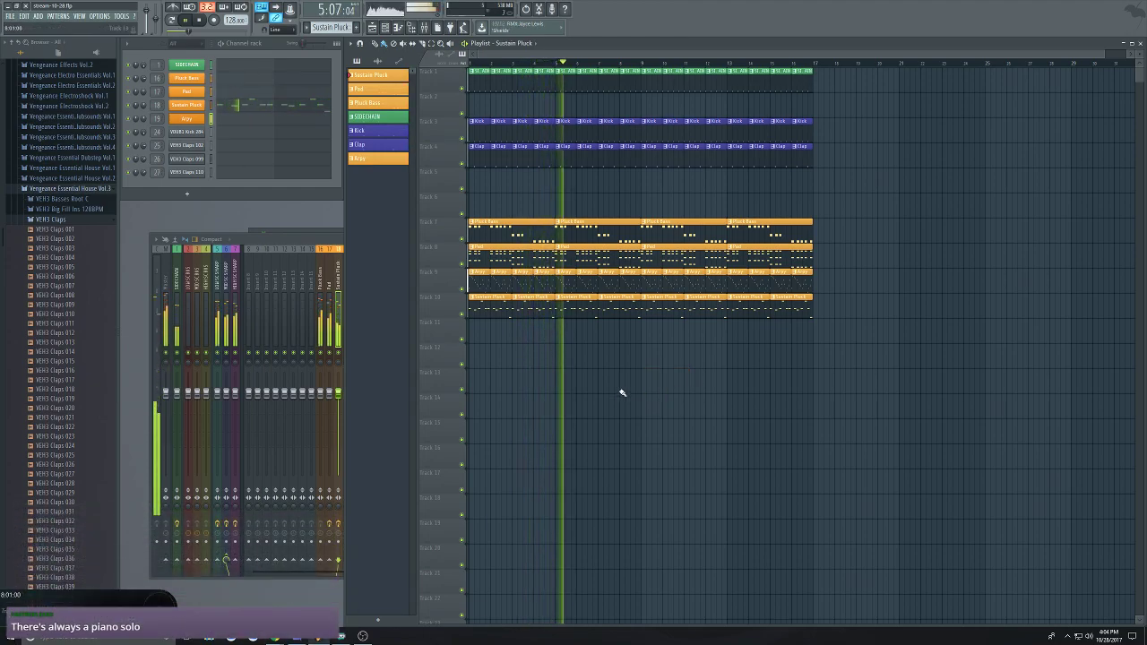
{"action": "key", "text": "ctrl+s"}
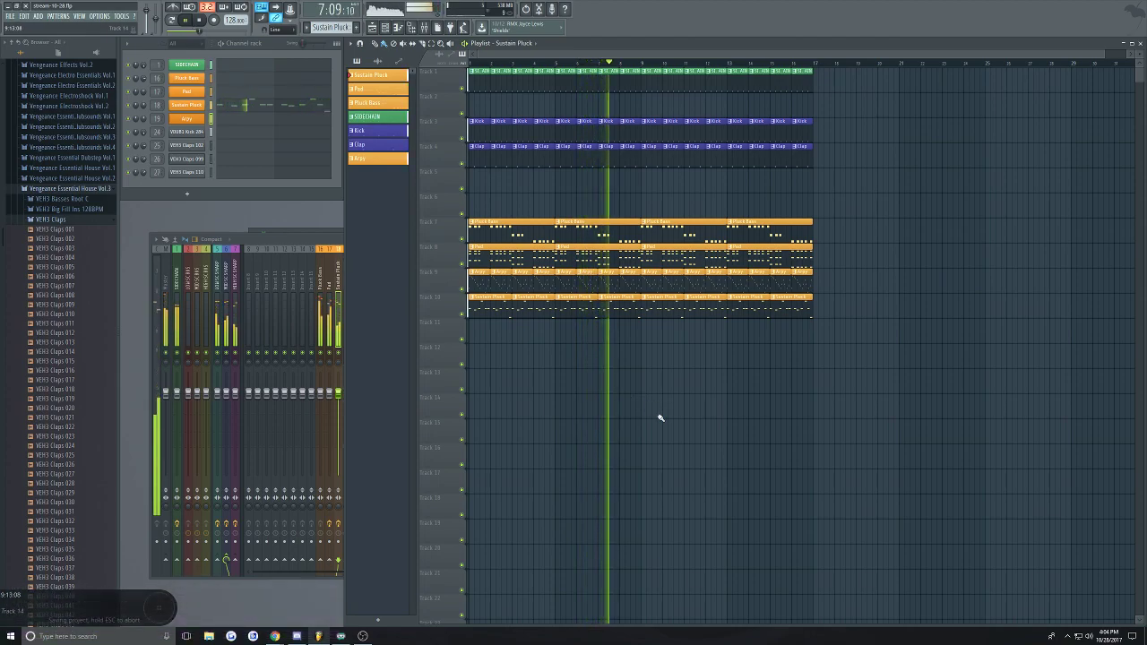
{"action": "key", "text": "space"}
{"action": "key", "text": "ctrl+s"}
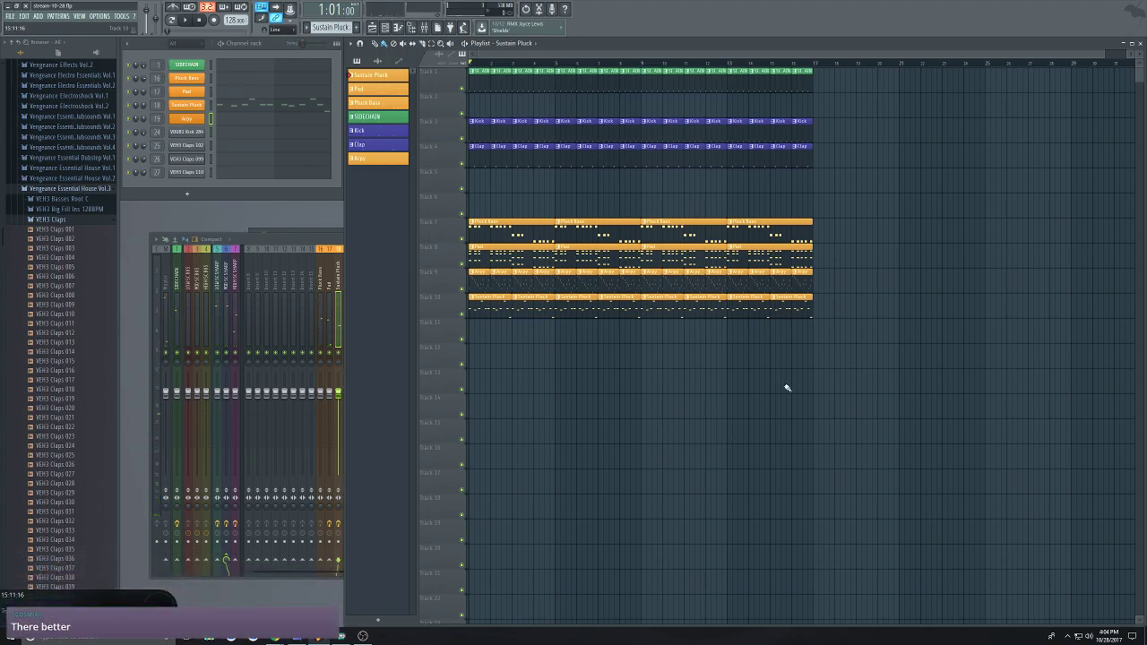
Move the Pluck Bass, Pad, Arpy and Sustain Pluck clips up one track to Tracks 6–9, clearing any stray clips below
{"action": "left_click_drag", "start_coordinate": [866, 392], "coordinate": [468, 67]}
{"action": "left_click", "coordinate": [739, 414]}
{"action": "left_click_drag", "start_coordinate": [874, 371], "coordinate": [465, 196]}
{"action": "left_click", "coordinate": [573, 363]}
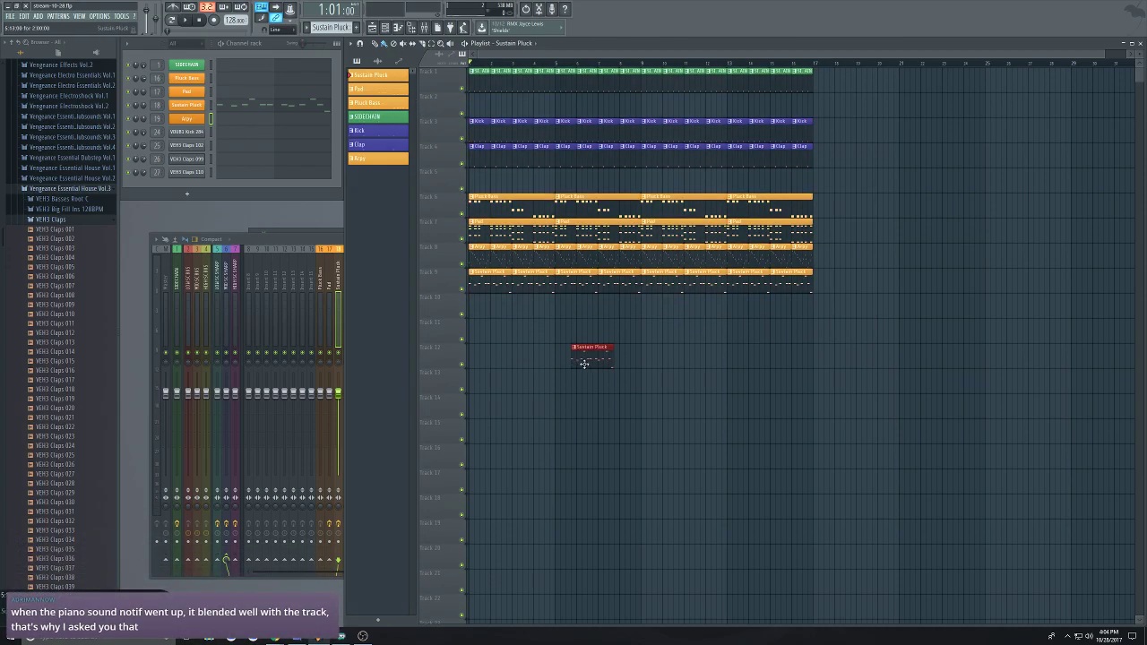
{"action": "left_click_drag", "start_coordinate": [865, 342], "coordinate": [351, 34]}
{"action": "left_click", "coordinate": [614, 340]}
{"action": "left_click_drag", "start_coordinate": [654, 344], "coordinate": [860, 69]}
{"action": "left_click", "coordinate": [660, 413]}
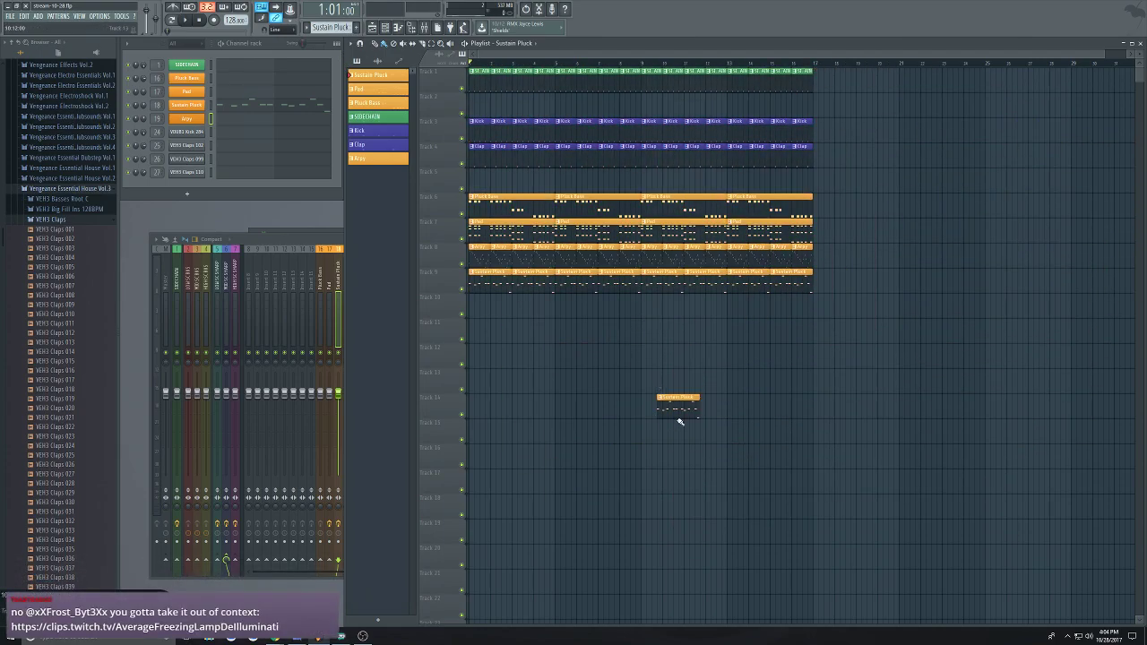
Play the arrangement with the Sustain Pluck track muted, unmute it, listen with the Arpy track muted and stop playback
{"action": "key", "text": "space"}
{"action": "left_click", "coordinate": [463, 290]}
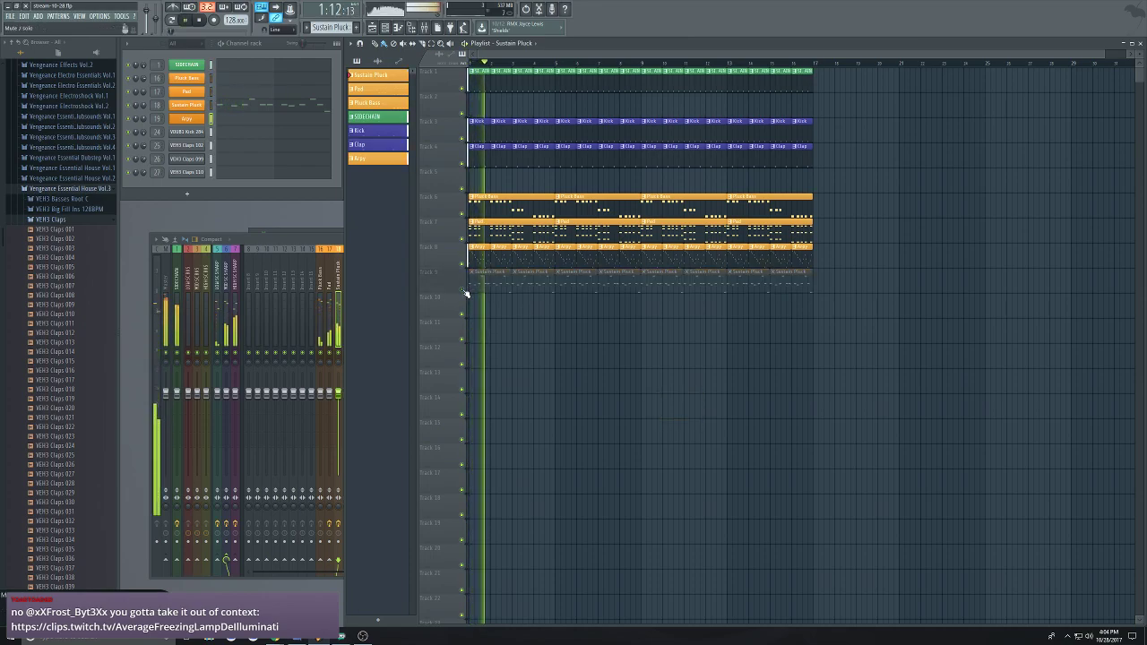
{"action": "left_click", "coordinate": [463, 290]}
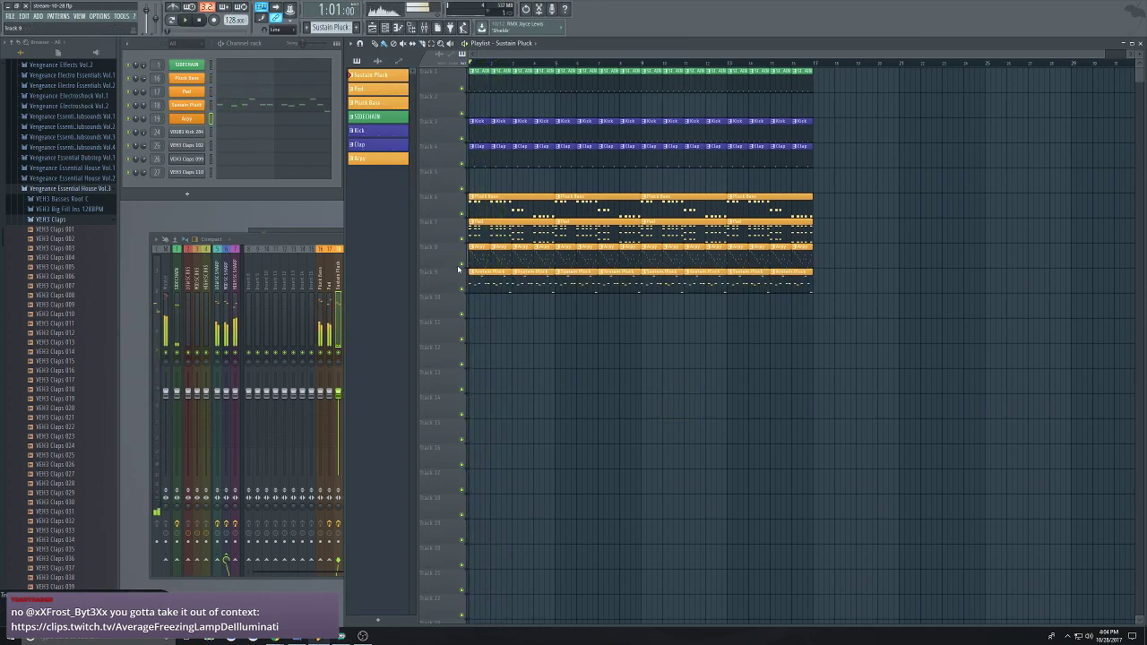
{"action": "left_click", "coordinate": [463, 265]}
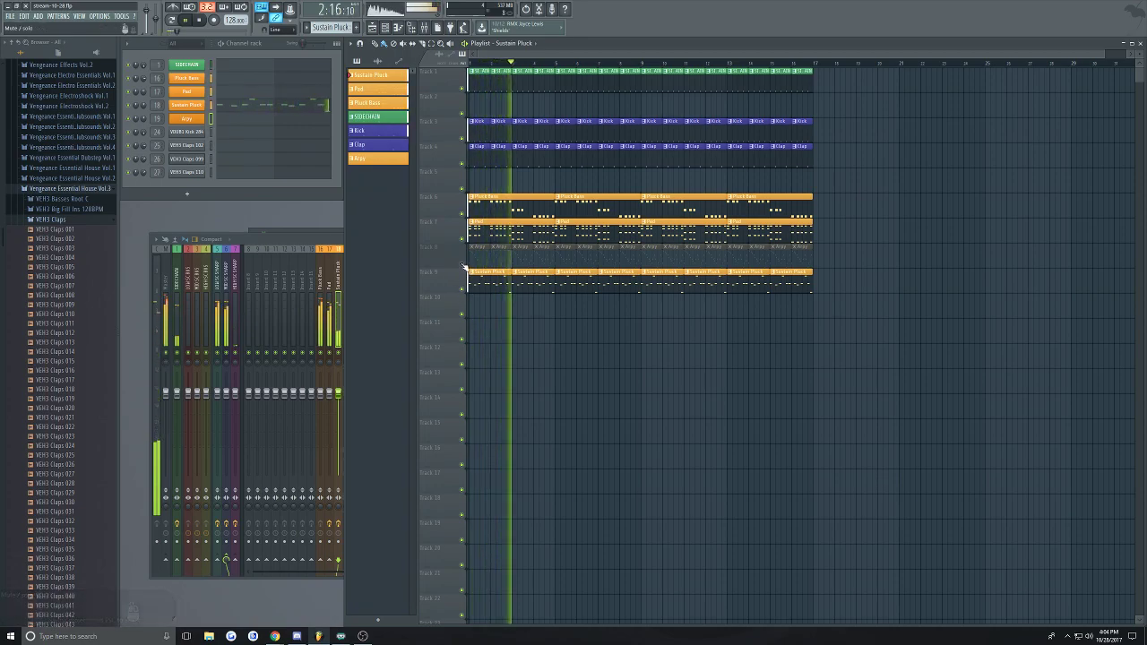
{"action": "key", "text": "space"}
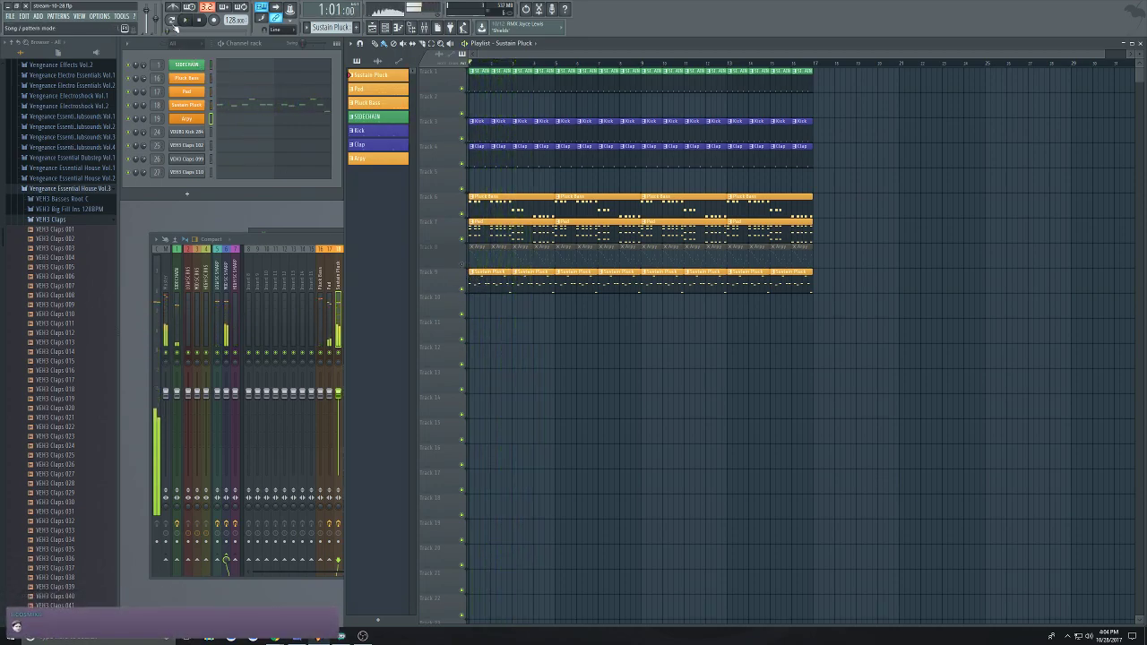
Route operator 3 of the Sustain Pluck's Sytrus to the output and shape its sine wave into a rounded square like operator 1
{"action": "left_click", "coordinate": [197, 107]}
{"action": "left_click", "coordinate": [300, 206]}
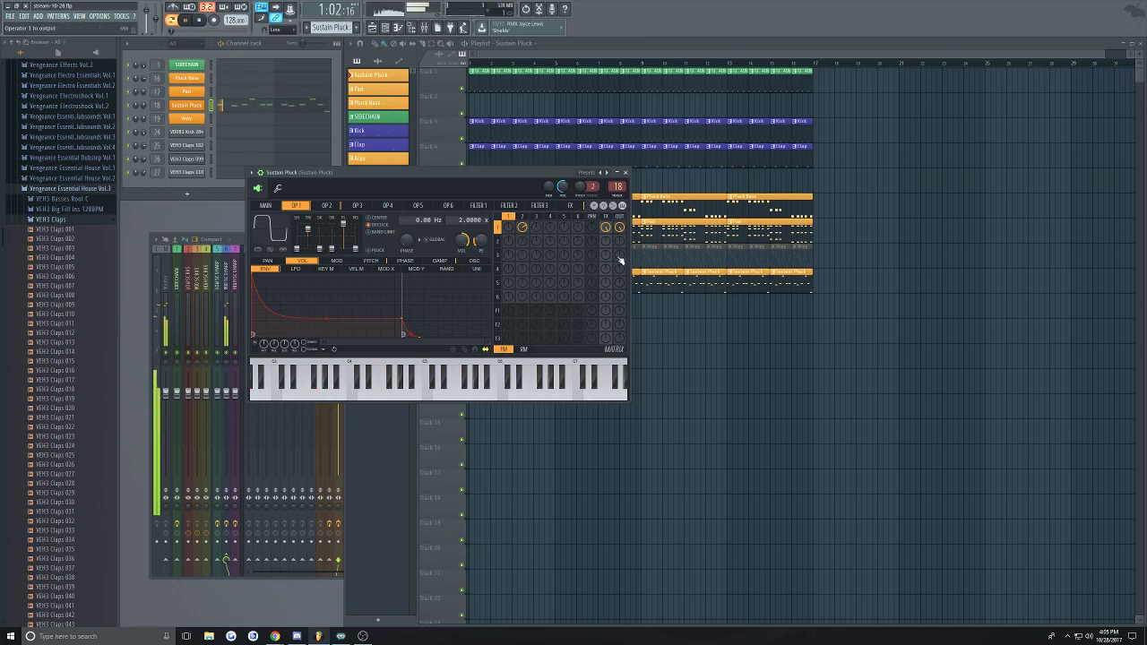
{"action": "left_click", "coordinate": [357, 205]}
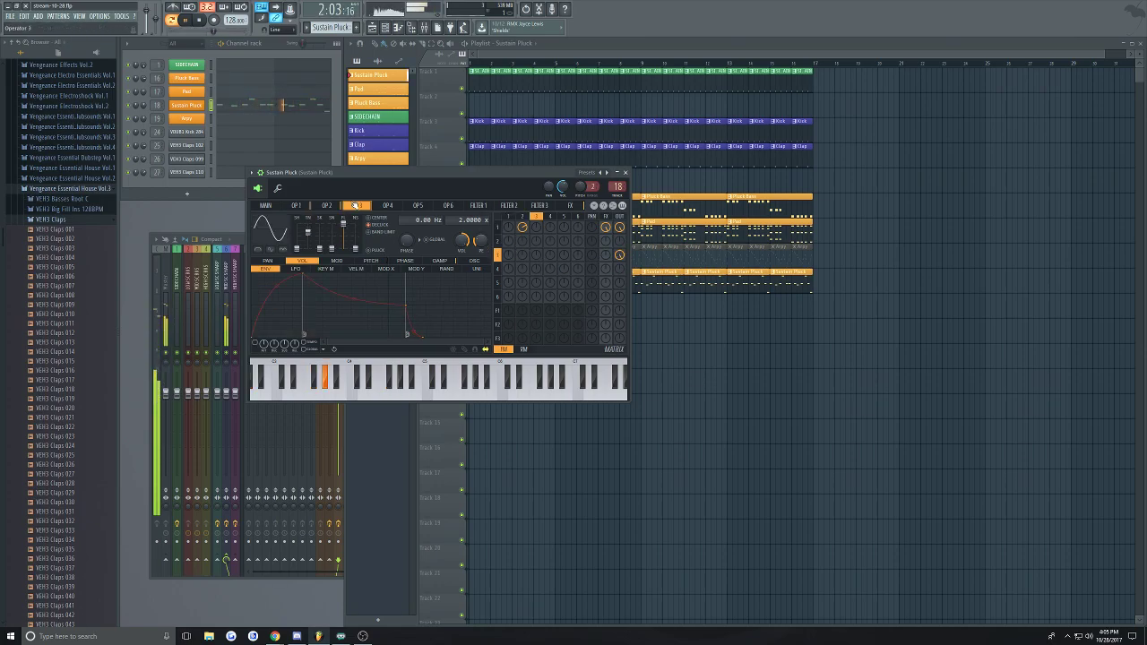
{"action": "left_click_drag", "start_coordinate": [309, 238], "coordinate": [309, 230]}
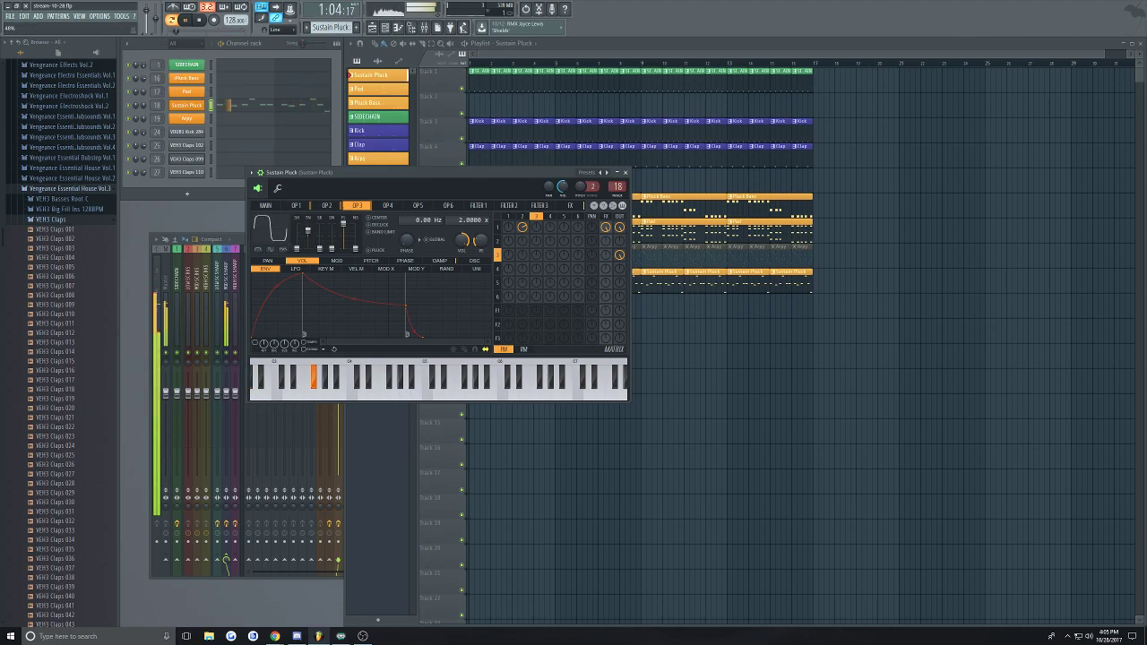
{"action": "mouse_move", "coordinate": [461, 219]}
{"action": "left_mouse_down"}
{"action": "mouse_move", "coordinate": [462, 230]}
{"action": "mouse_move", "coordinate": [461, 219]}
{"action": "left_mouse_up"}
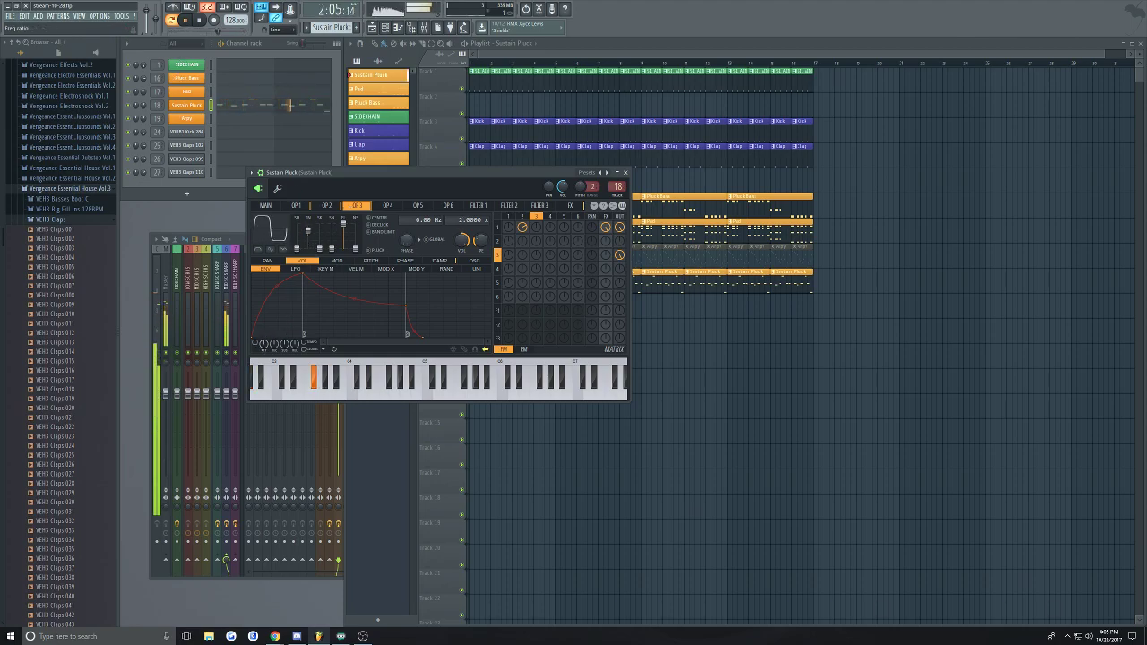
{"action": "left_click", "coordinate": [296, 205]}
{"action": "left_click", "coordinate": [362, 206]}
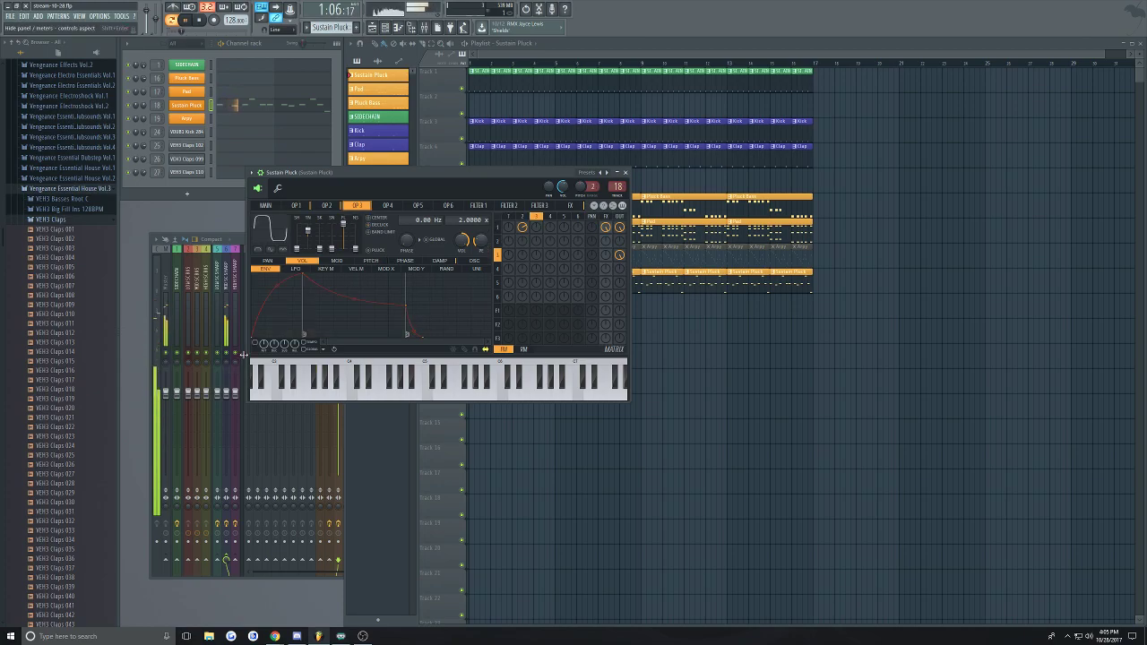
Reshape operator 3's volume envelope into an immediate attack with a full decay, send the operator to the effects and close Sytrus
{"action": "left_click_drag", "start_coordinate": [303, 275], "coordinate": [195, 211]}
{"action": "left_click_drag", "start_coordinate": [354, 305], "coordinate": [391, 336]}
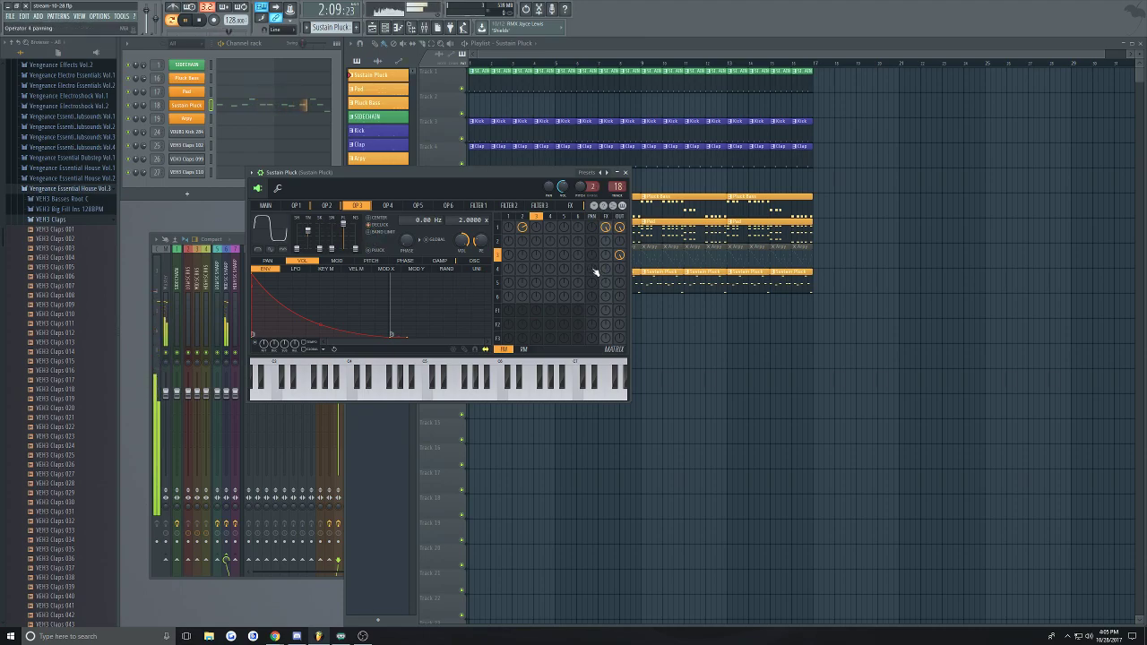
{"action": "left_click_drag", "start_coordinate": [605, 255], "coordinate": [605, 228]}
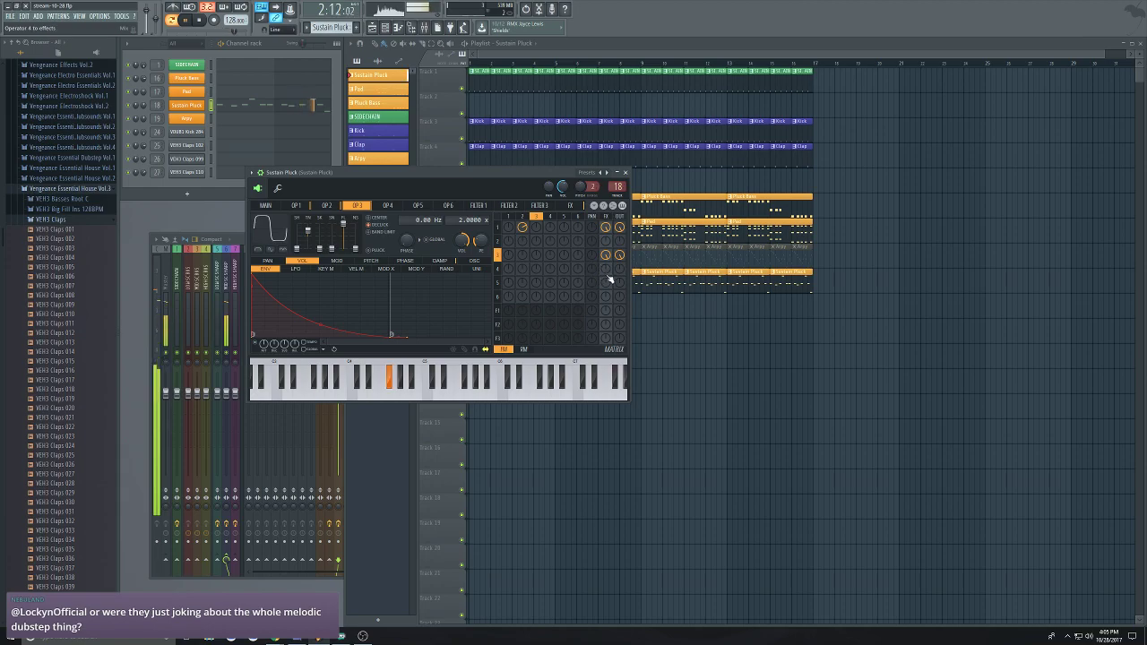
{"action": "left_click", "coordinate": [625, 172]}
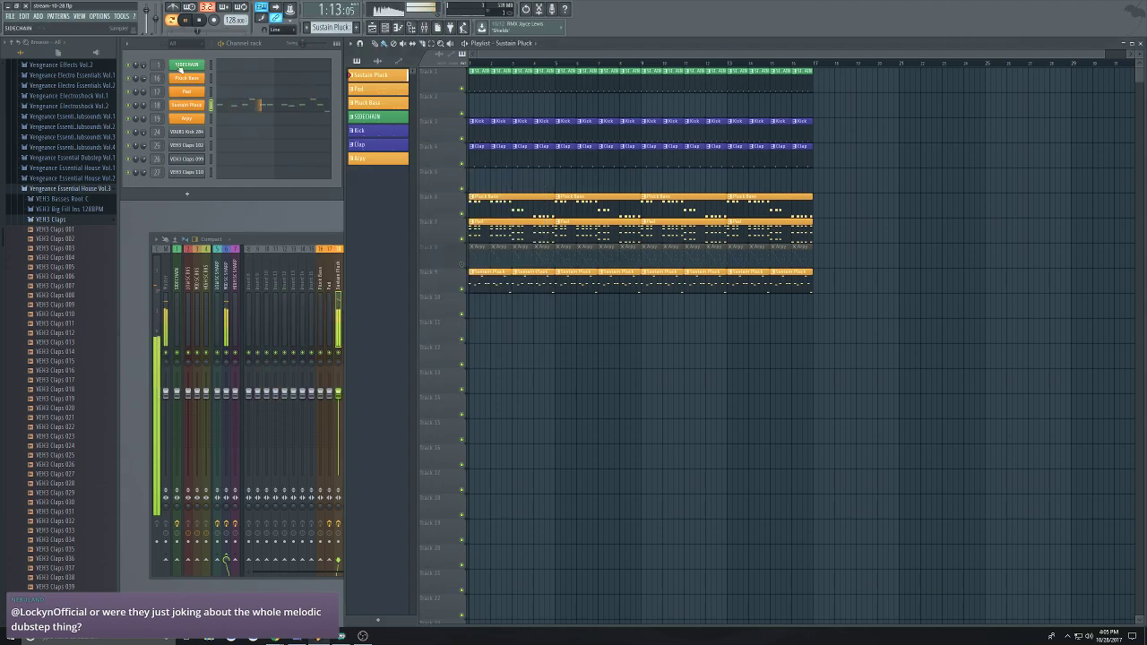
Solo and unsolo the Clap track to unmute every playlist track, save the project and play the full arrangement in song mode
{"action": "right_click", "coordinate": [464, 164]}
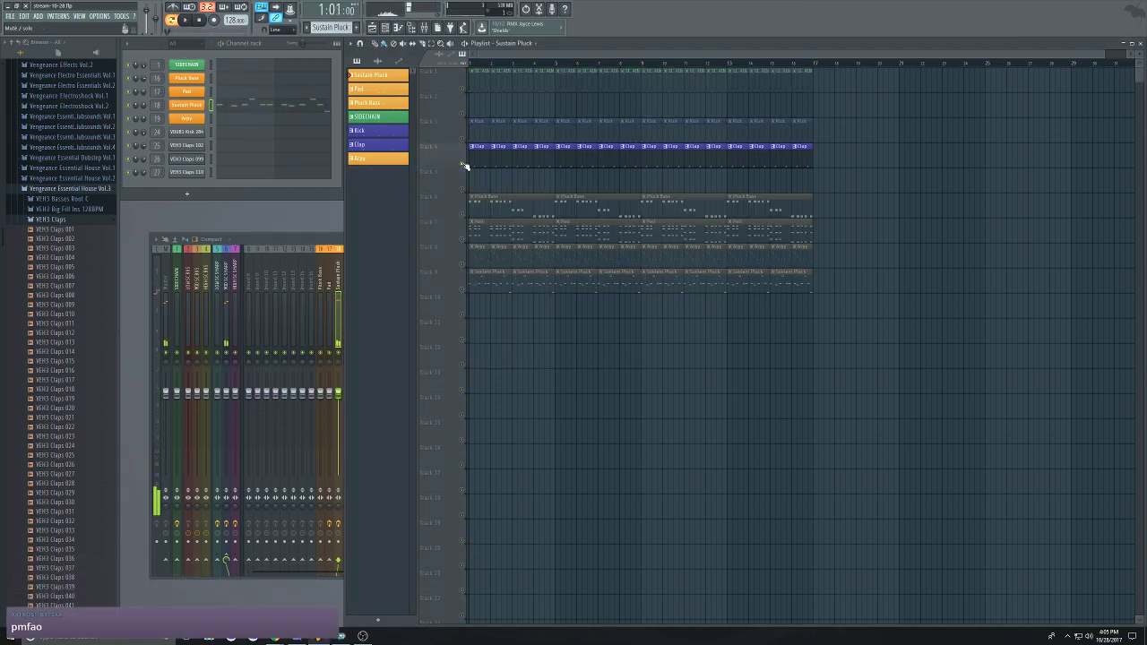
{"action": "right_click", "coordinate": [463, 164]}
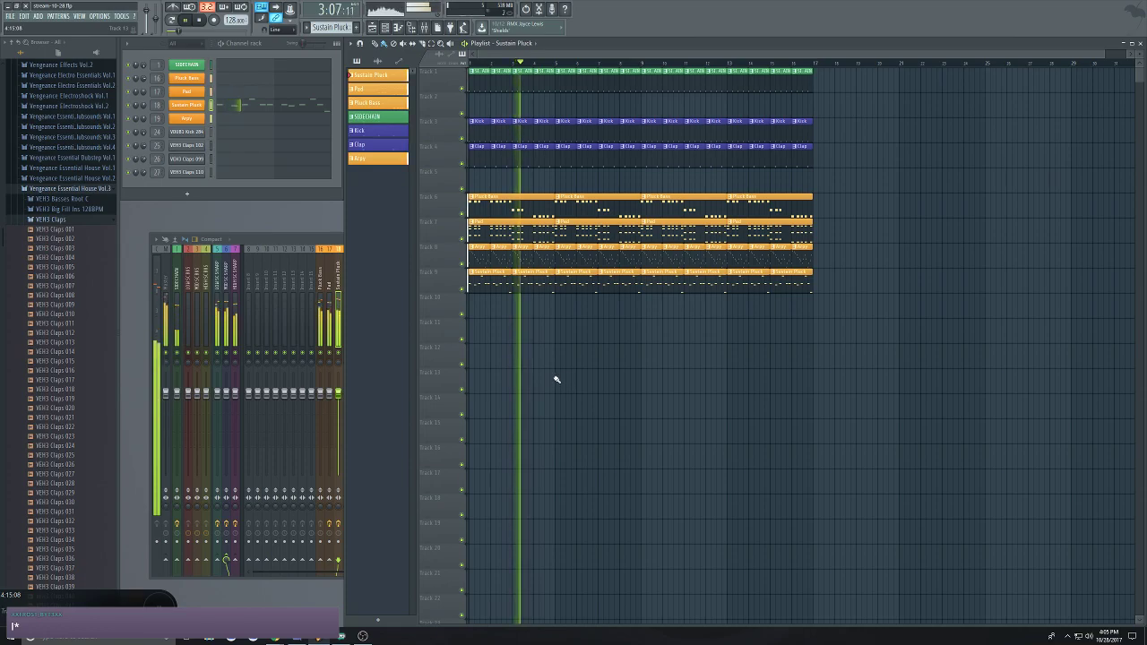
{"action": "left_click", "coordinate": [702, 380]}
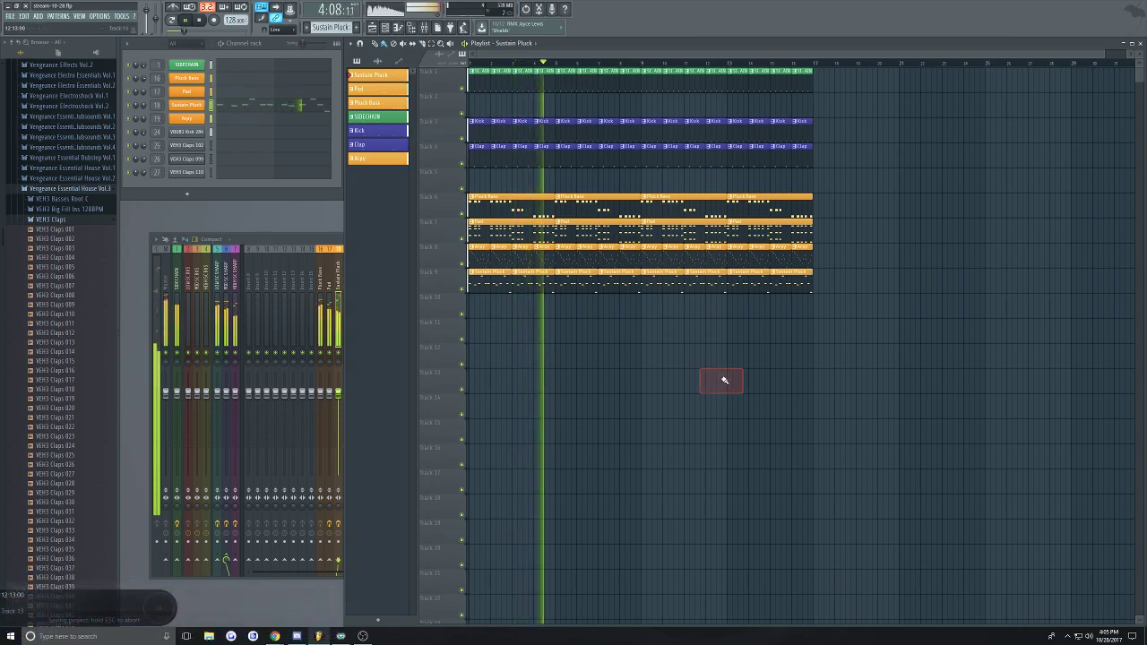
{"action": "right_click", "coordinate": [712, 382]}
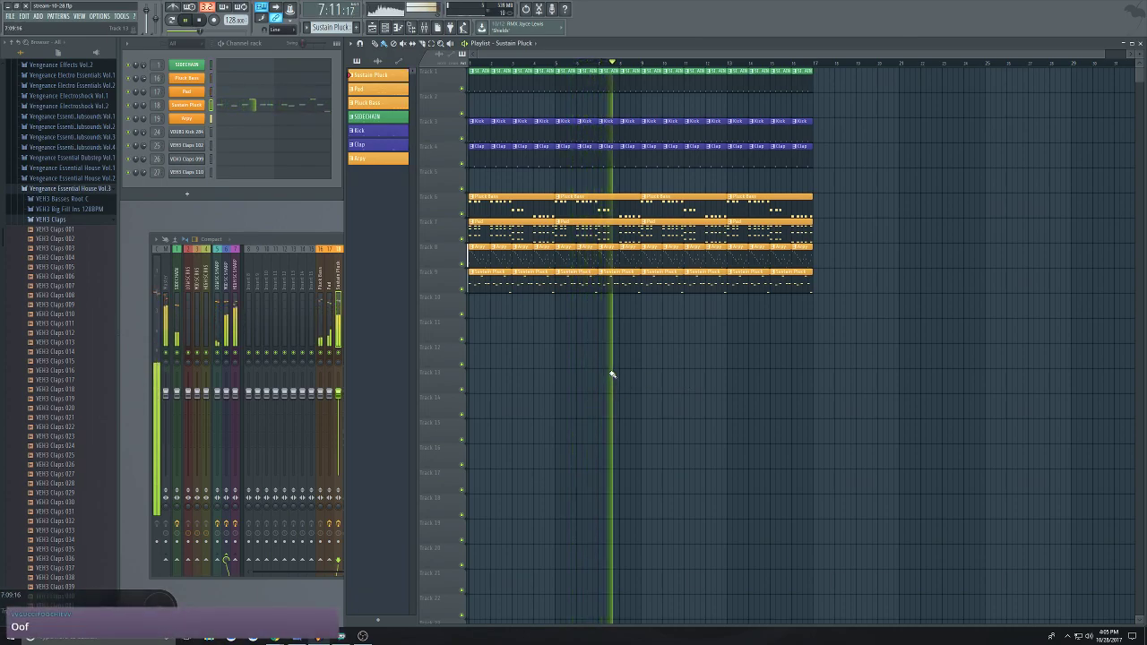
Stop the playback of the full arrangement and save the project
{"action": "key", "text": "space"}
{"action": "key", "text": "ctrl+s"}
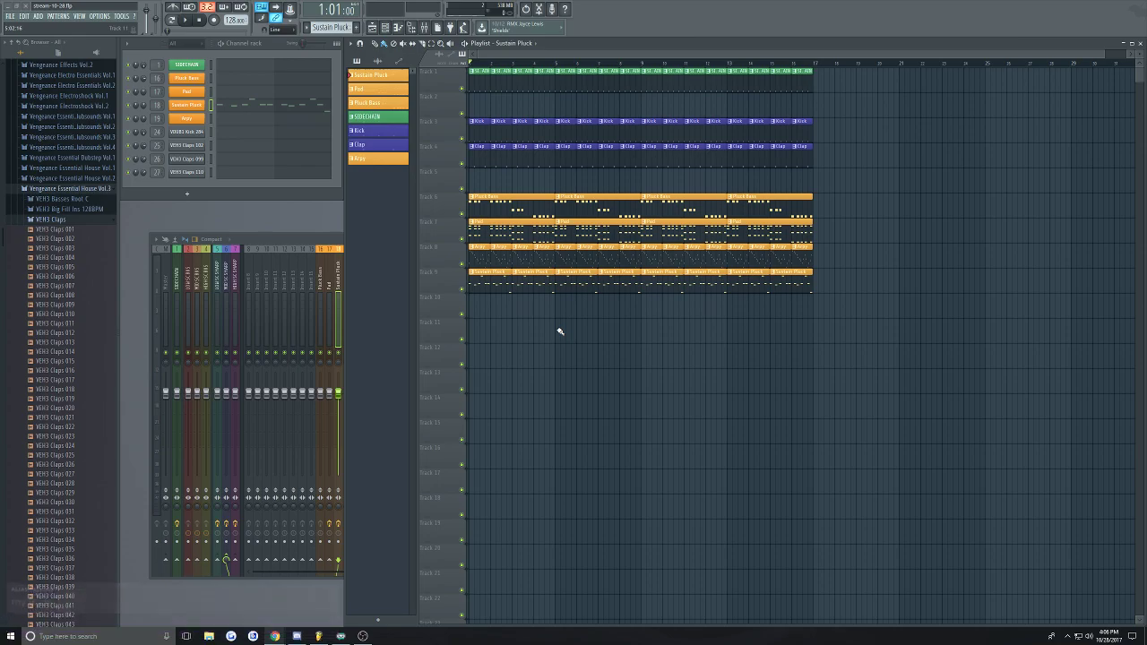
Solo the Arpy track with the SIDECHAIN track enabled, play it briefly and unmute all playlist tracks again
{"action": "right_click", "coordinate": [462, 266]}
{"action": "left_click", "coordinate": [462, 88]}
{"action": "key", "text": "space"}
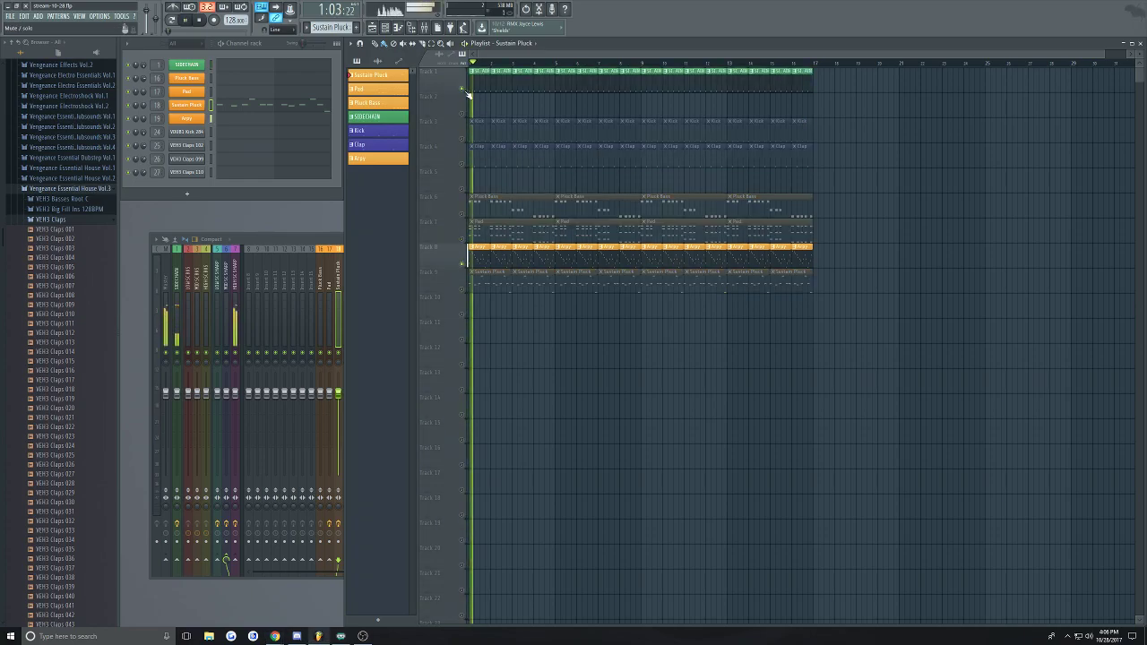
{"action": "right_click", "coordinate": [463, 242]}
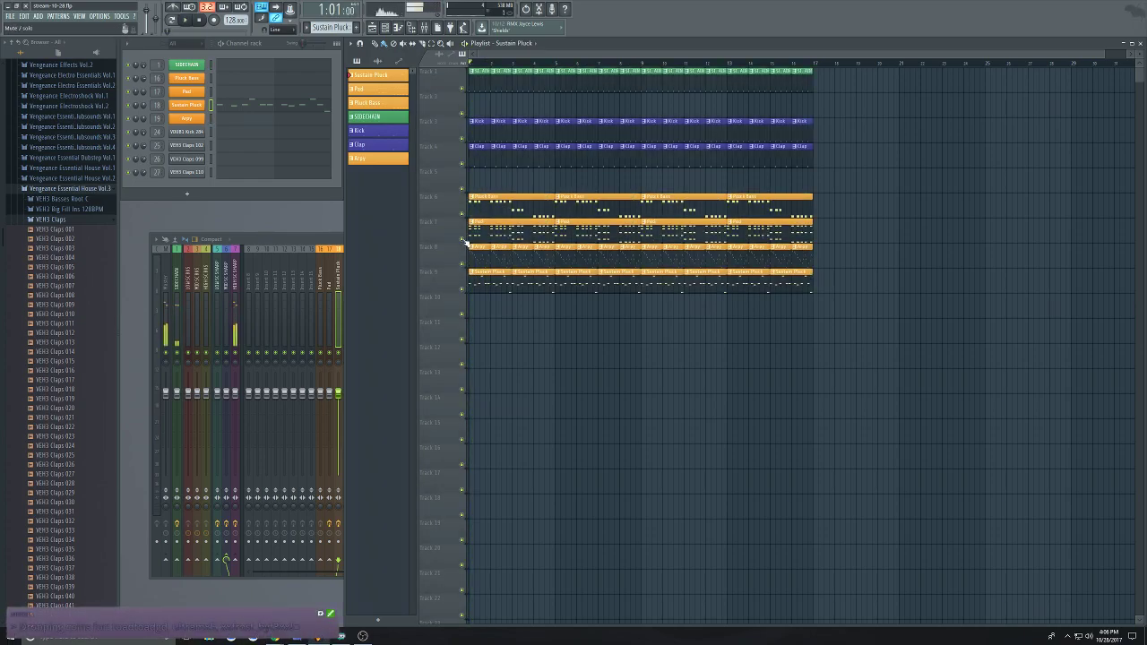
{"action": "left_click", "coordinate": [534, 339]}
{"action": "right_click", "coordinate": [562, 340]}
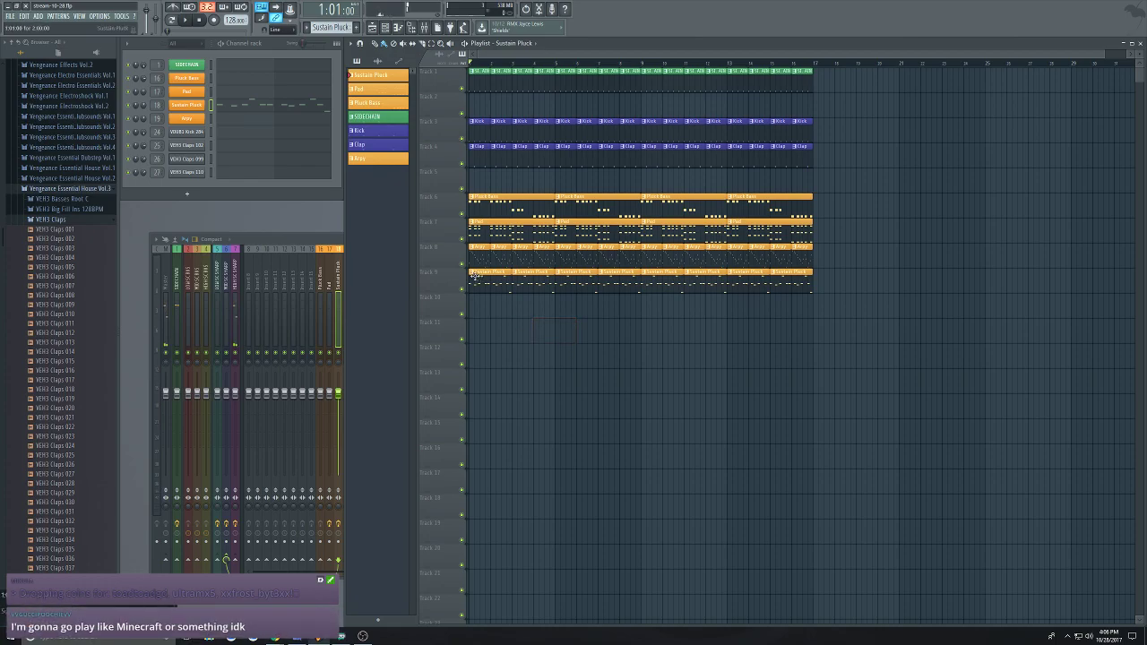
Play the full arrangement from the start with every track active, stop playback and save the project
{"action": "key", "text": "space"}
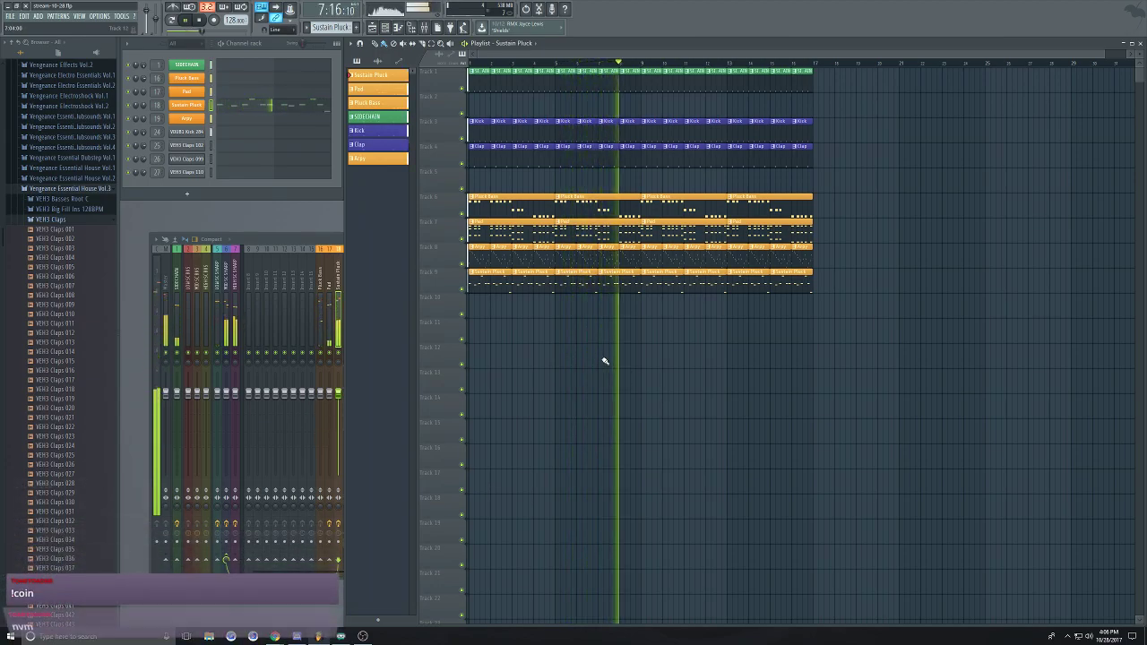
{"action": "key", "text": "space"}
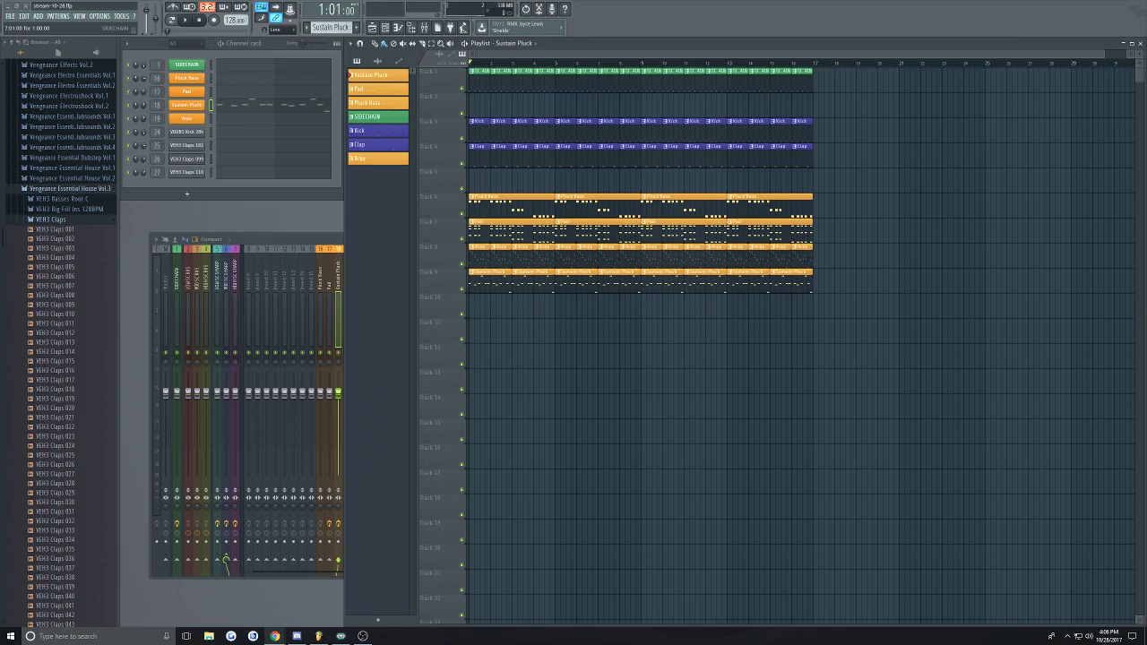
{"action": "left_click", "coordinate": [596, 383]}
{"action": "right_click", "coordinate": [595, 385]}
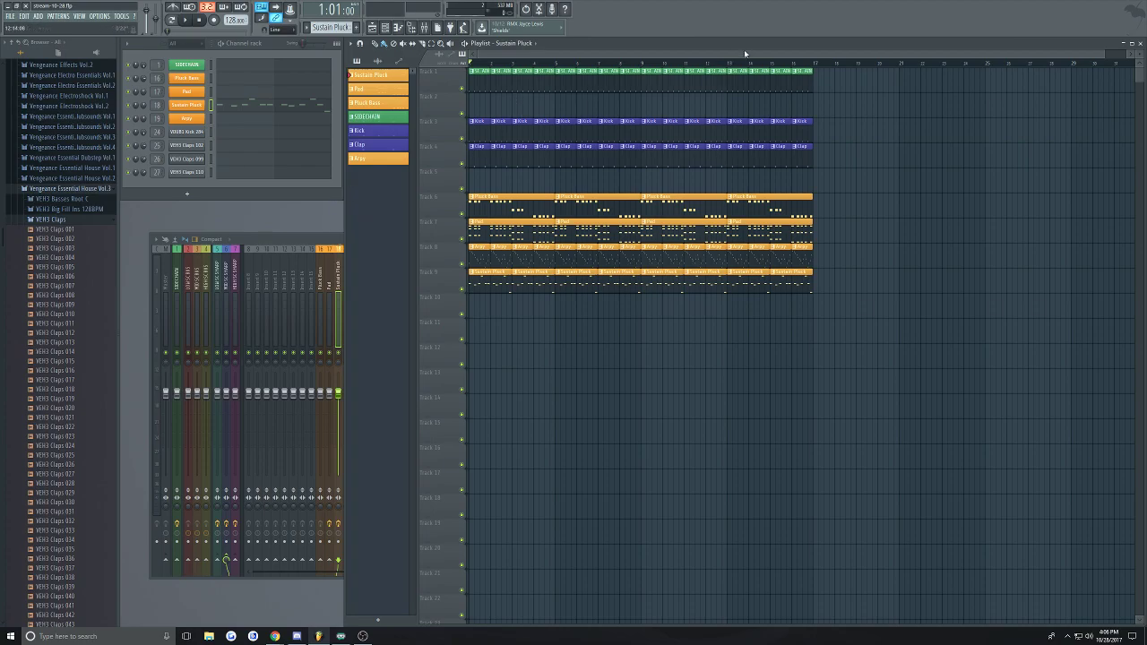
{"action": "key", "text": "ctrl+s"}
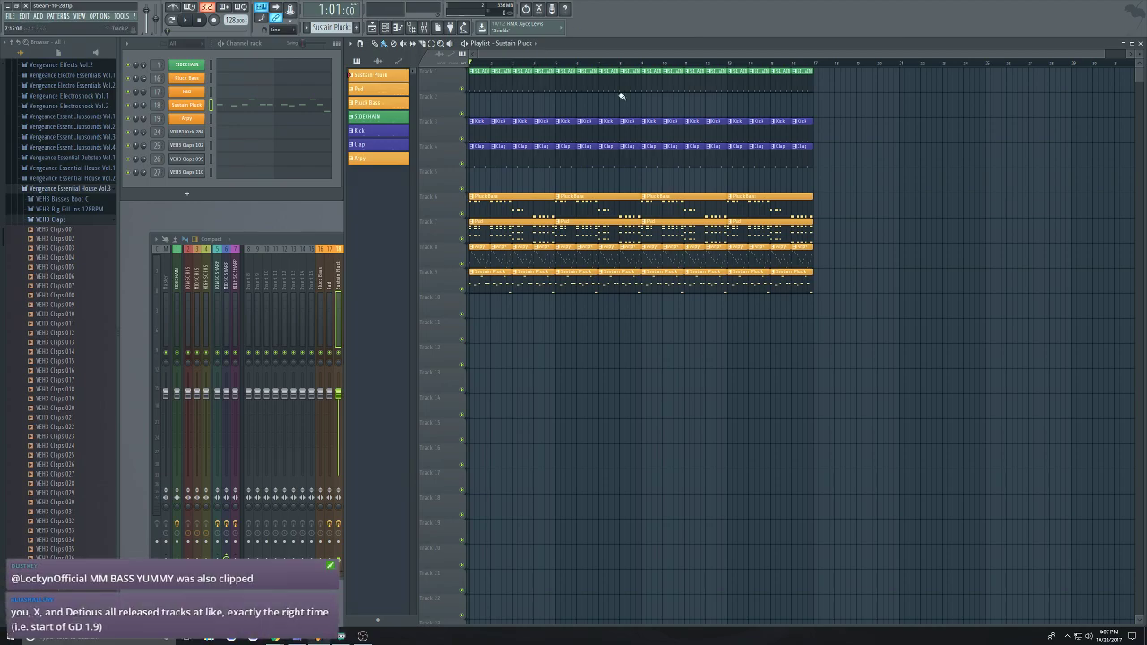
Listen to the whole arrangement once more in song mode, stop playback and save again
{"action": "left_click_drag", "start_coordinate": [635, 55], "coordinate": [556, 55]}
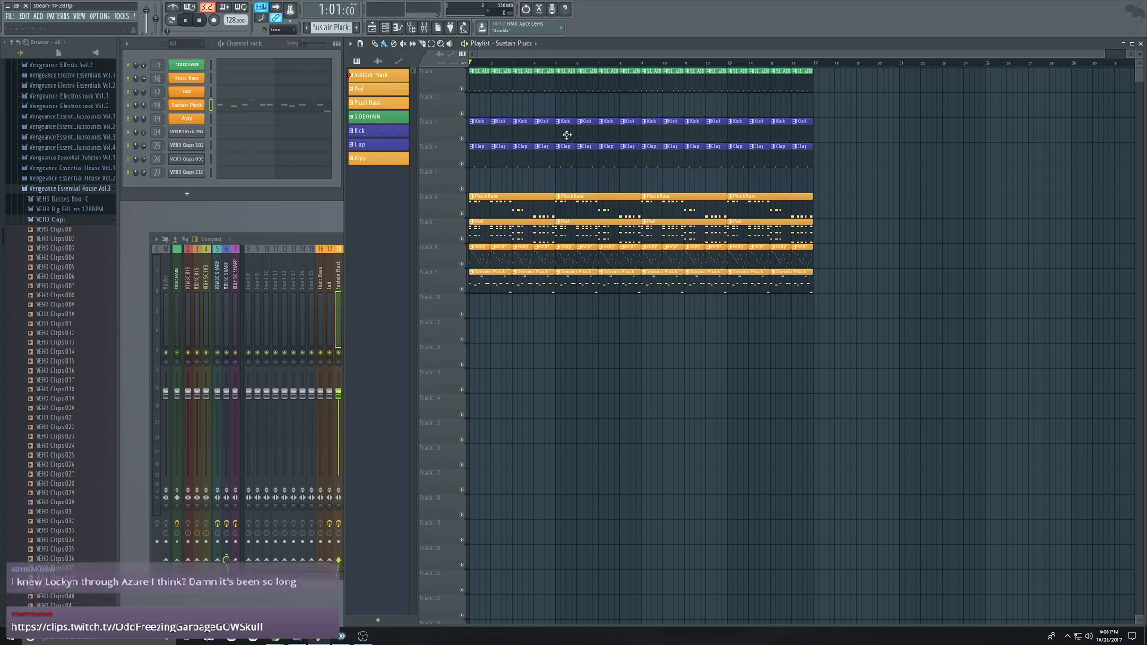
{"action": "key", "text": "space"}
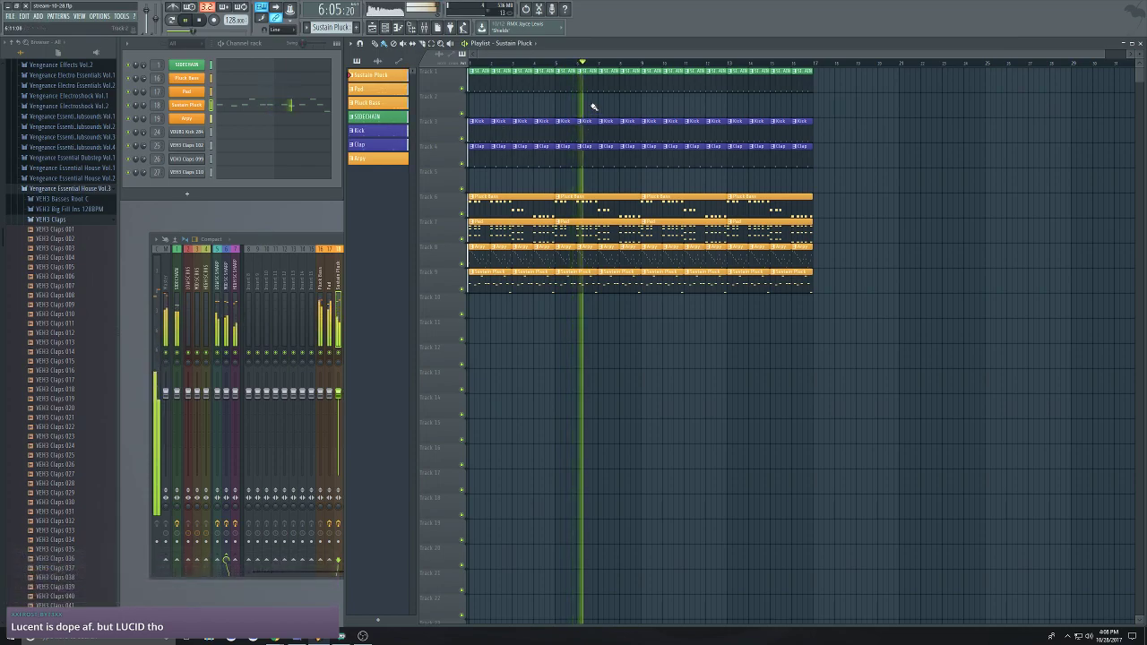
{"action": "left_click_drag", "start_coordinate": [652, 55], "coordinate": [754, 54]}
{"action": "scroll", "coordinate": [755, 54], "scroll_direction": "up", "scroll_amount": 2}
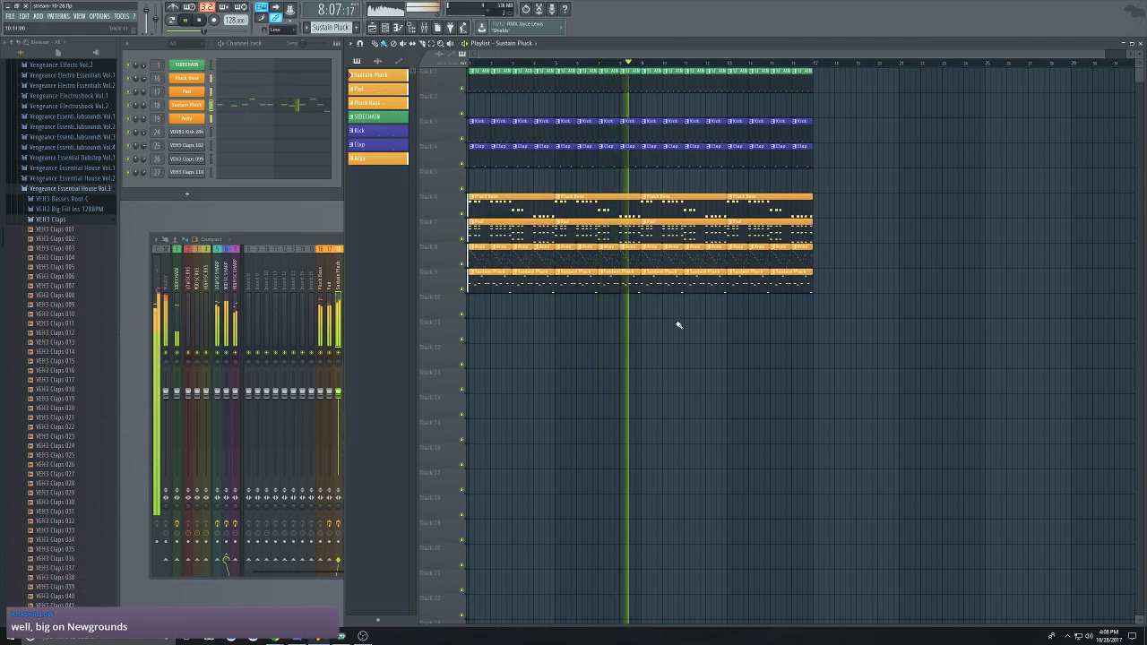
{"action": "key", "text": "space"}
{"action": "key", "text": "ctrl+s"}
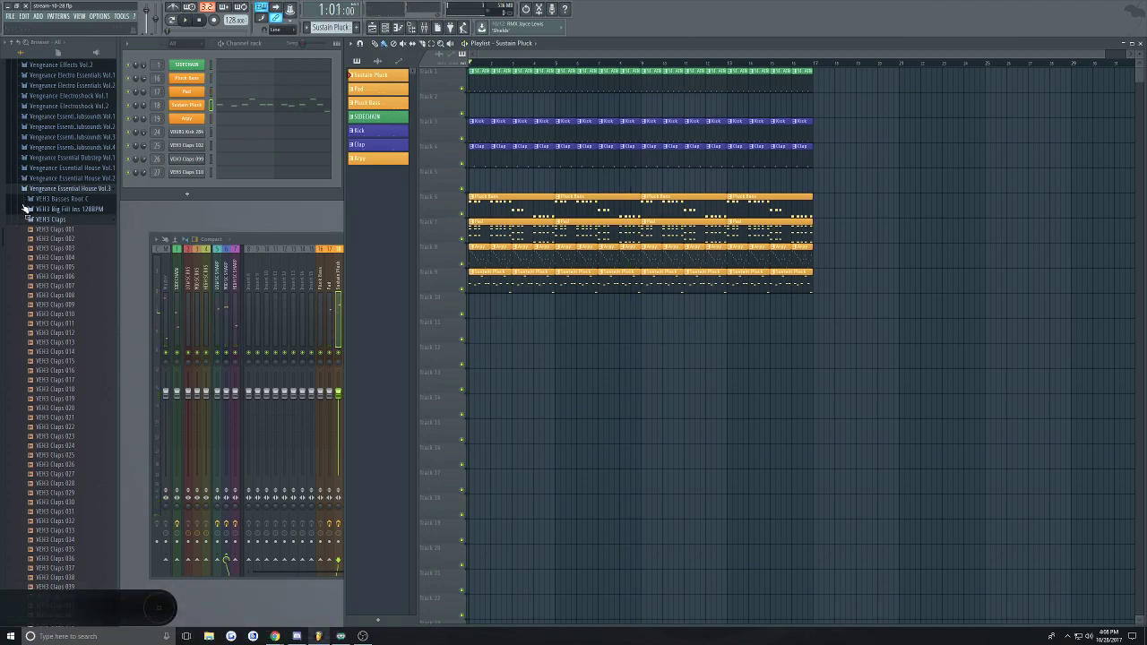
Find the Keyboard instruments in the browser's Packs folder and load Grand Piano as a new channel
{"action": "left_click", "coordinate": [55, 191]}
{"action": "scroll", "coordinate": [51, 224], "scroll_direction": "up", "scroll_amount": 8}
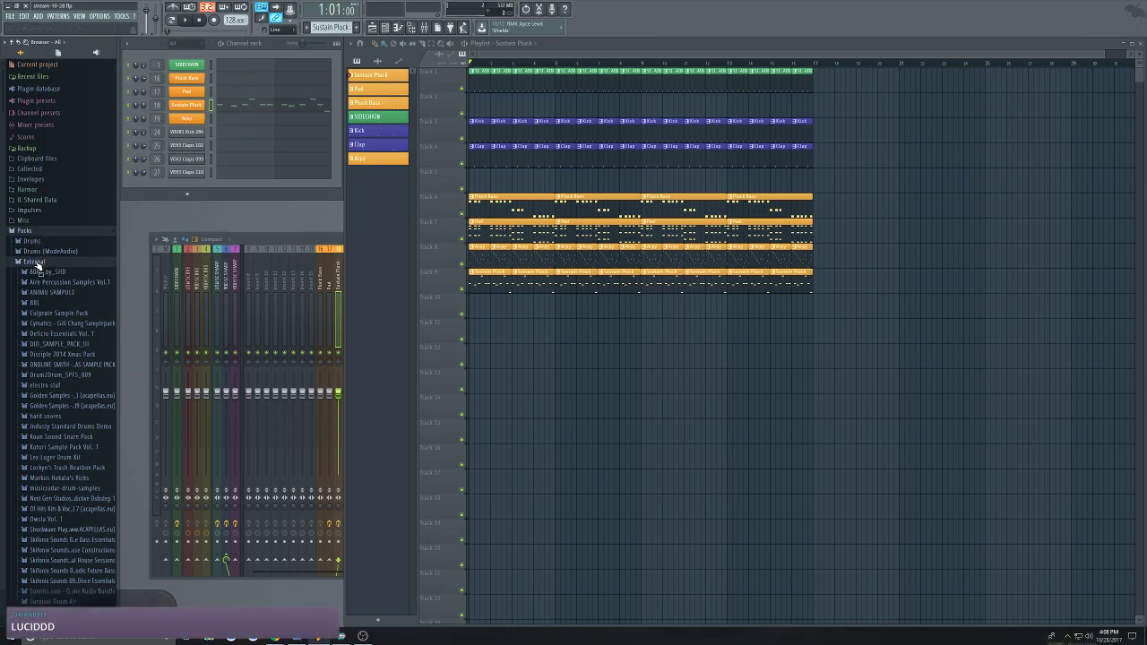
{"action": "left_click", "coordinate": [32, 261]}
{"action": "left_click", "coordinate": [40, 271]}
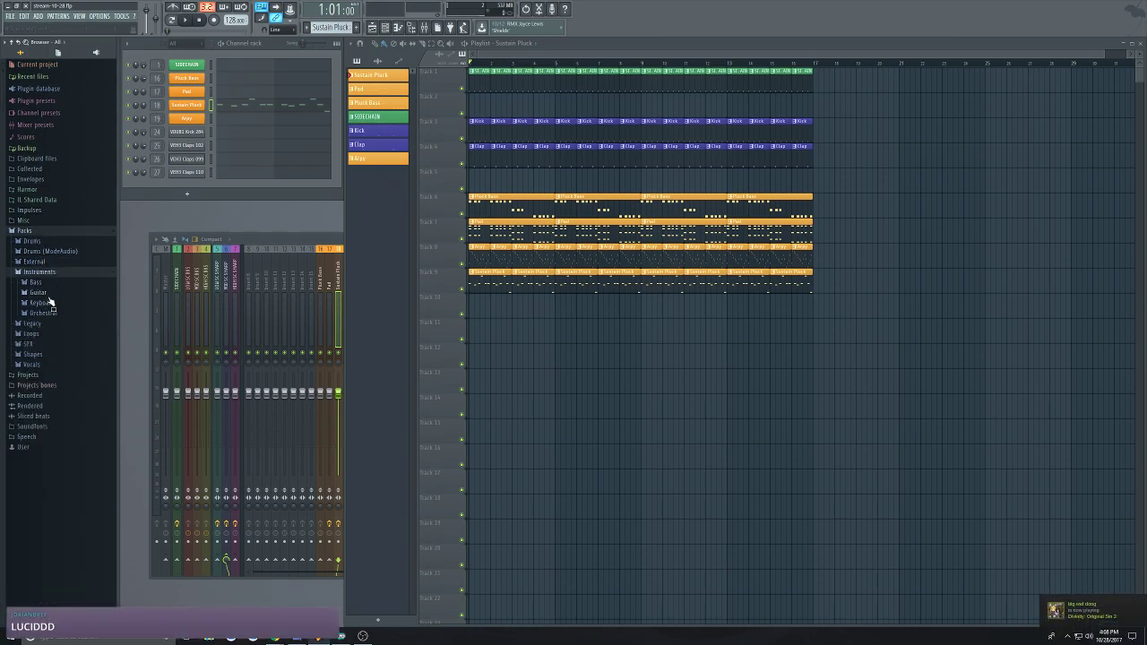
{"action": "left_click", "coordinate": [42, 302]}
{"action": "left_click_drag", "start_coordinate": [56, 333], "coordinate": [190, 95]}
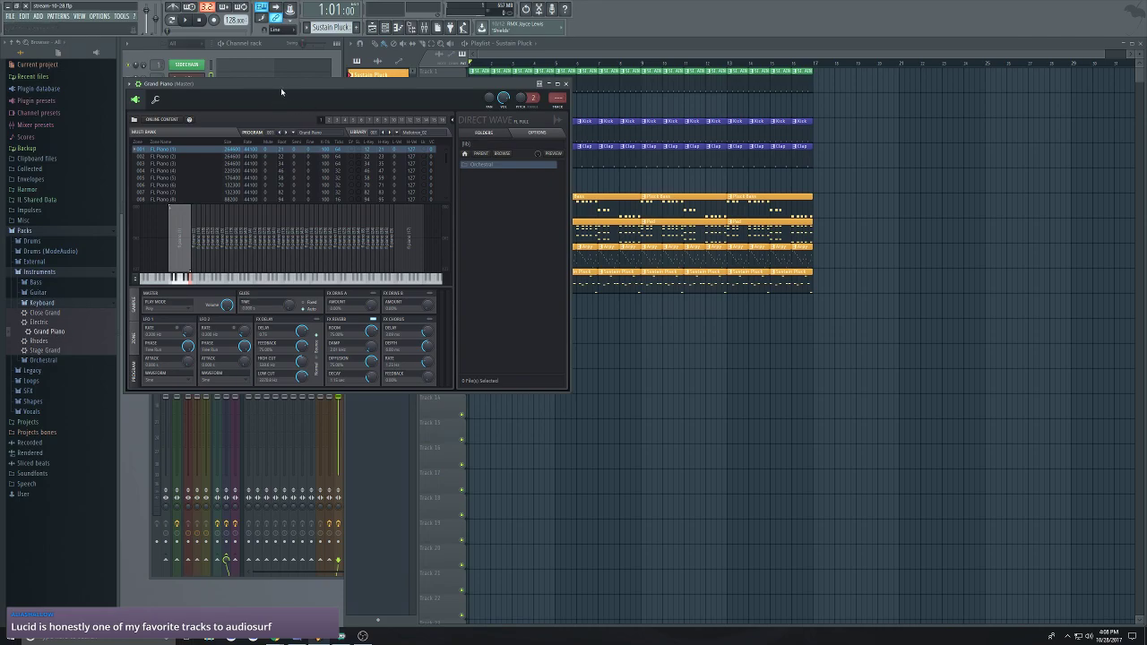
Move the Grand Piano window aside and load a second Grand Piano channel
{"action": "left_click_drag", "start_coordinate": [281, 92], "coordinate": [520, 153]}
{"action": "left_click_drag", "start_coordinate": [51, 333], "coordinate": [179, 83]}
{"action": "left_click", "coordinate": [277, 187]}
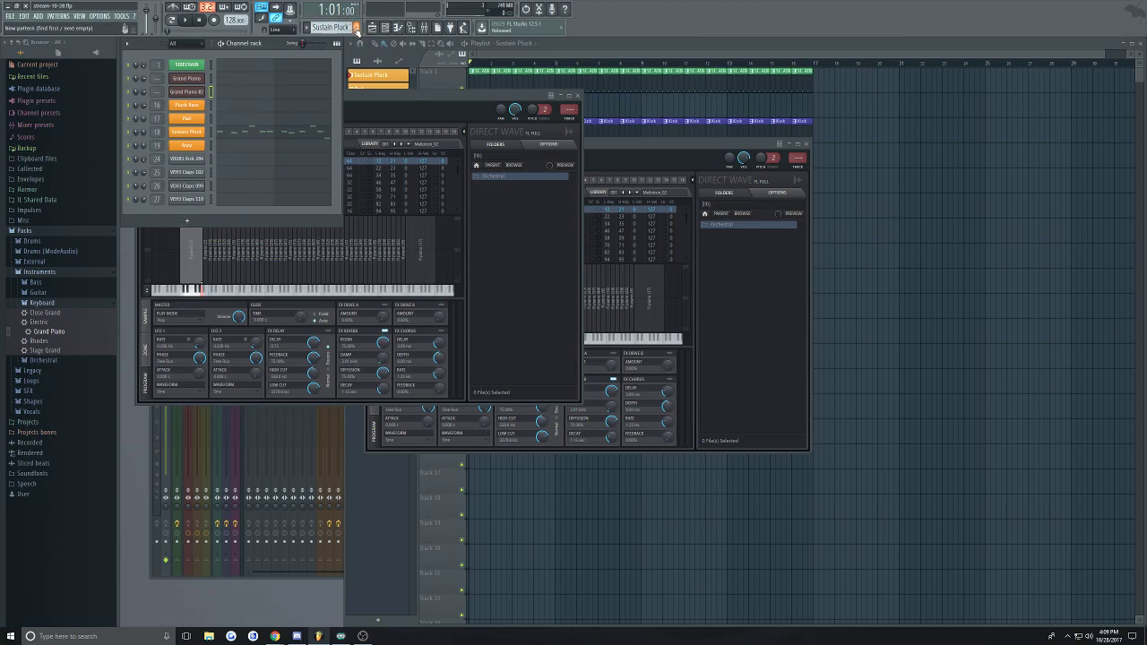
Rename the first Grand Piano channel Right and the second one Left
{"action": "right_click", "coordinate": [192, 78]}
{"action": "left_click", "coordinate": [249, 91]}
{"action": "type", "text": "Pight"}
{"action": "key", "text": "Return"}
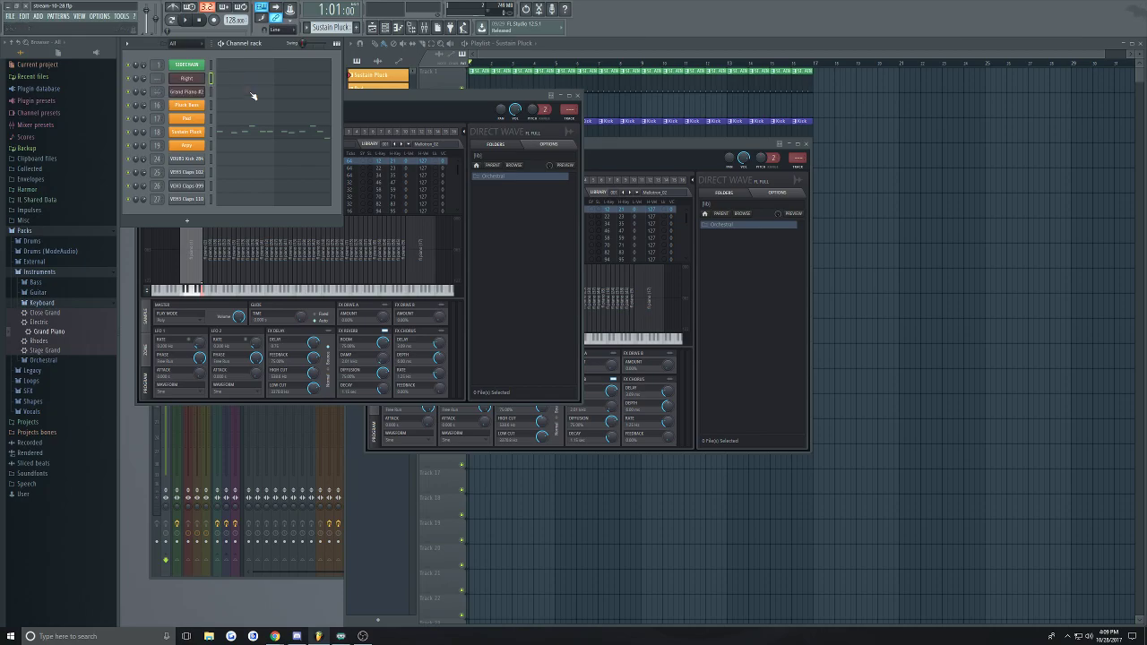
{"action": "right_click", "coordinate": [193, 92]}
{"action": "left_click", "coordinate": [226, 105]}
{"action": "type", "text": "Left"}
{"action": "key", "text": "Return"}
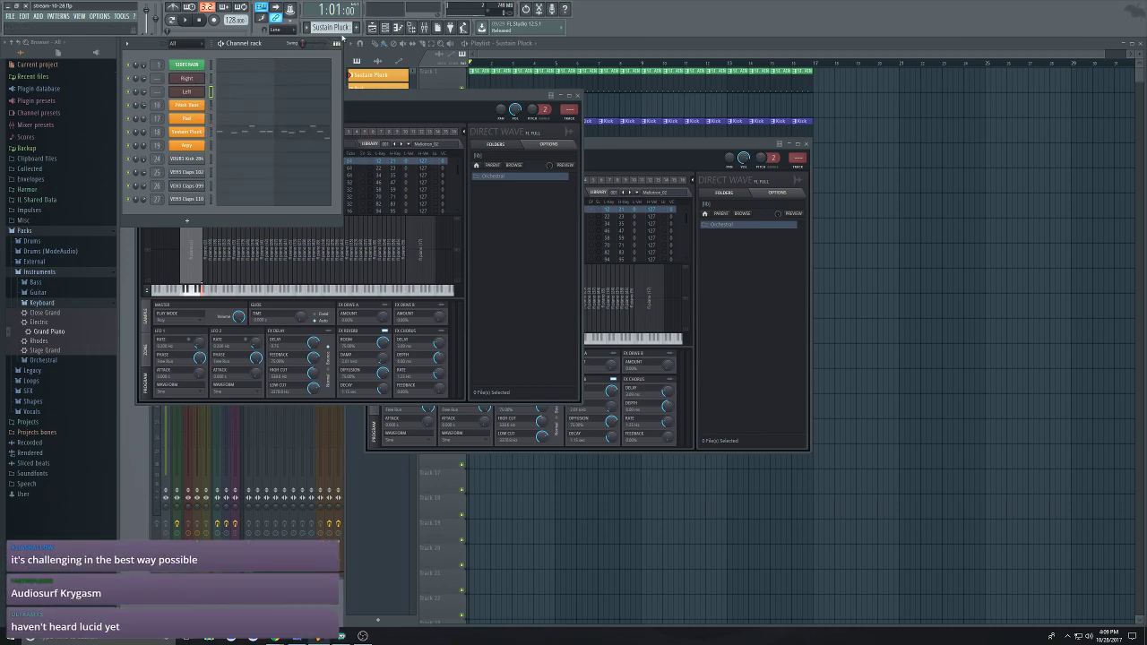
Create a new pattern named Piano and color it dark brown like the two piano channels
{"action": "left_click", "coordinate": [356, 27]}
{"action": "type", "text": "P"}
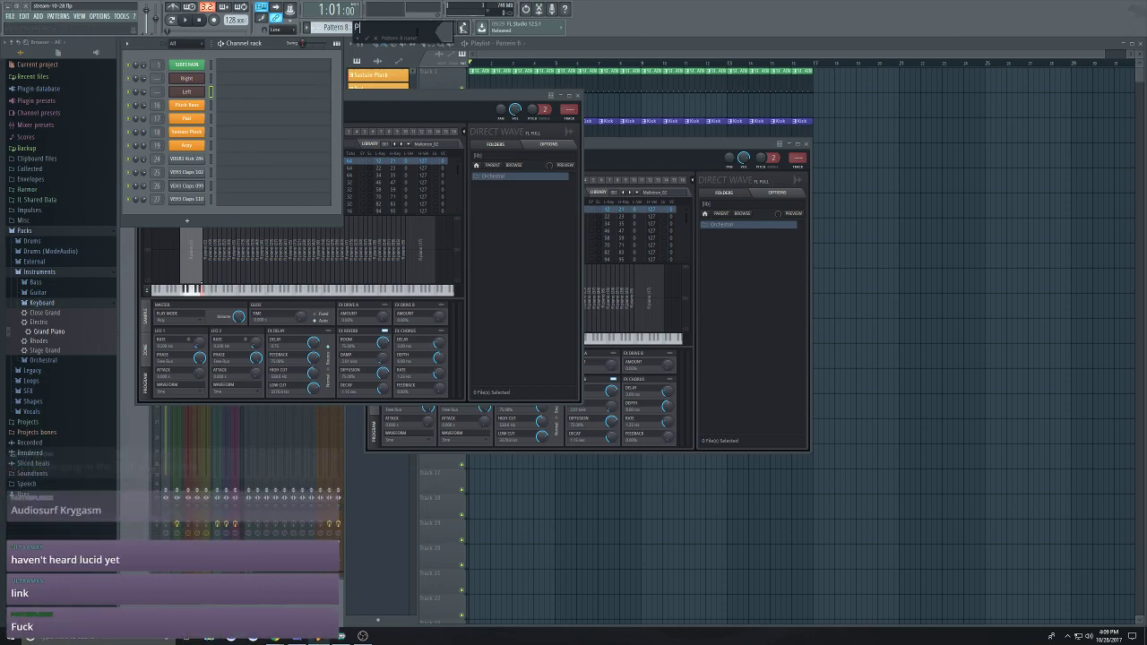
{"action": "type", "text": "iano"}
{"action": "left_click", "coordinate": [450, 35]}
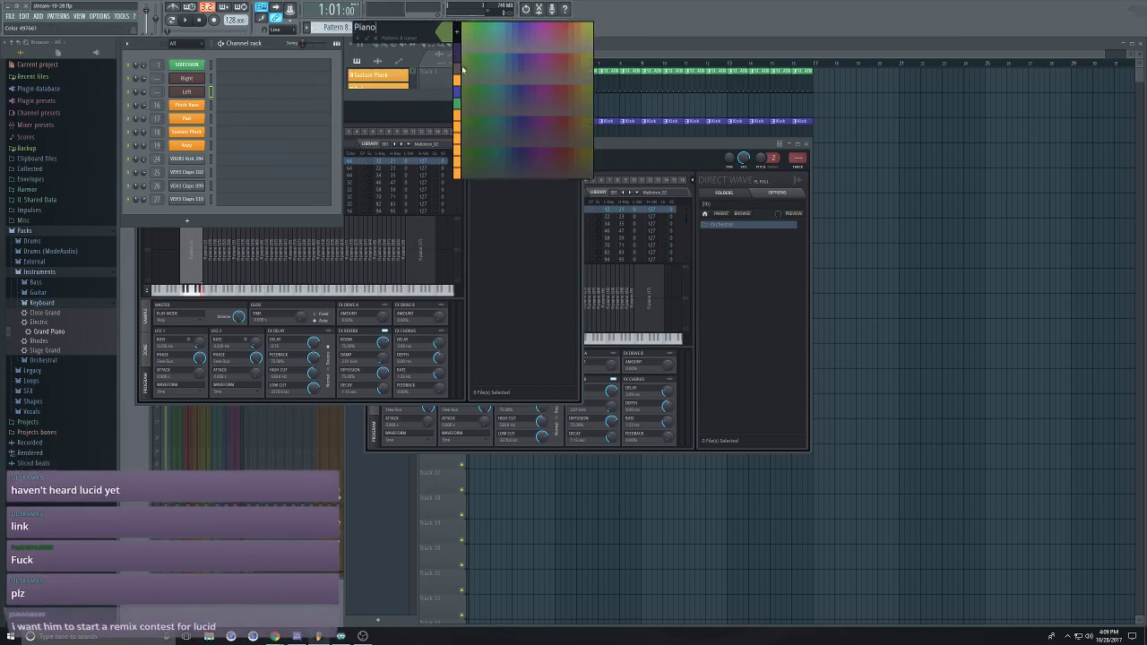
{"action": "left_click", "coordinate": [458, 73]}
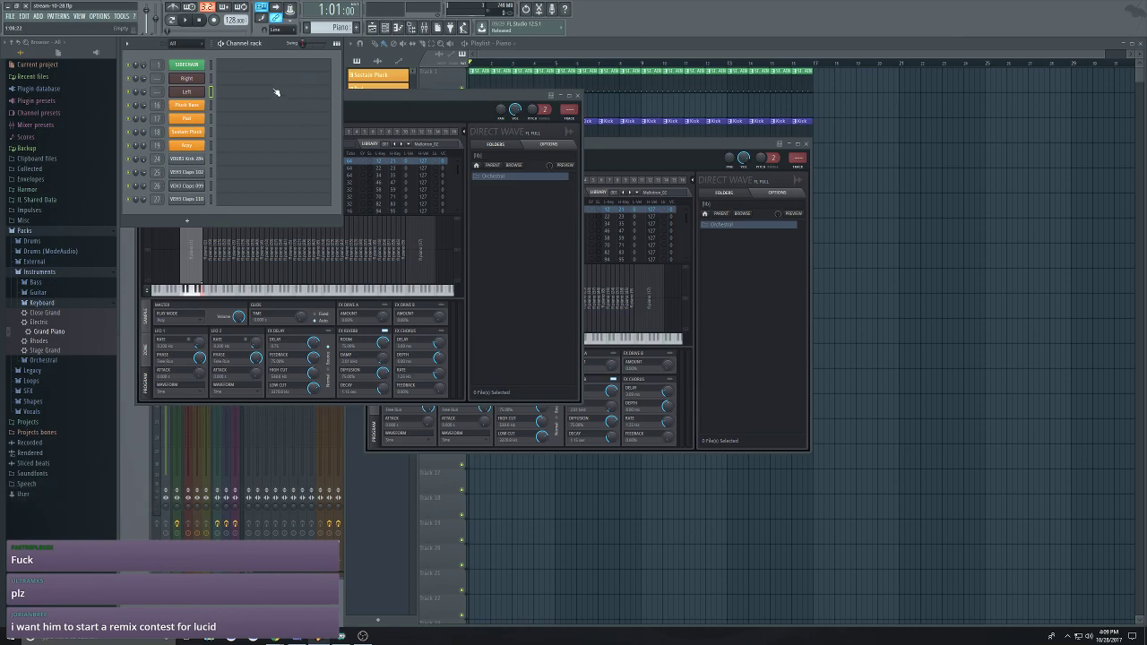
Open the Right channel's piano roll, reposition it, bring the playlist forward and open the Left channel's piano roll
{"action": "left_click", "coordinate": [248, 80]}
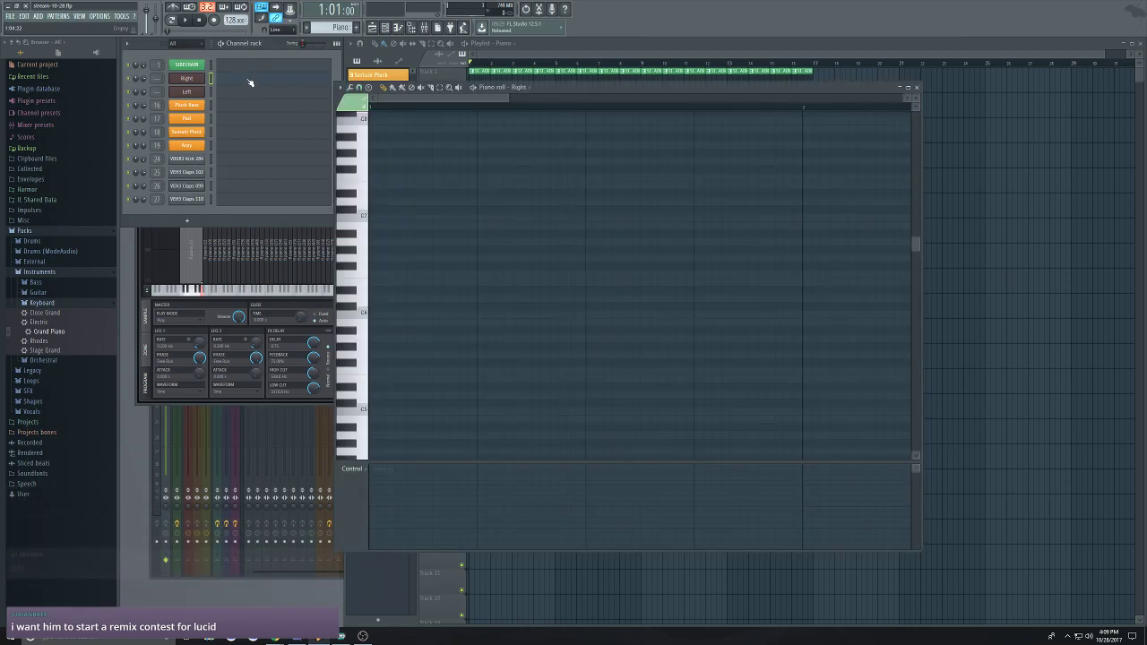
{"action": "left_click_drag", "start_coordinate": [577, 87], "coordinate": [563, 113]}
{"action": "left_click", "coordinate": [644, 59]}
{"action": "left_click_drag", "start_coordinate": [644, 59], "coordinate": [618, 53]}
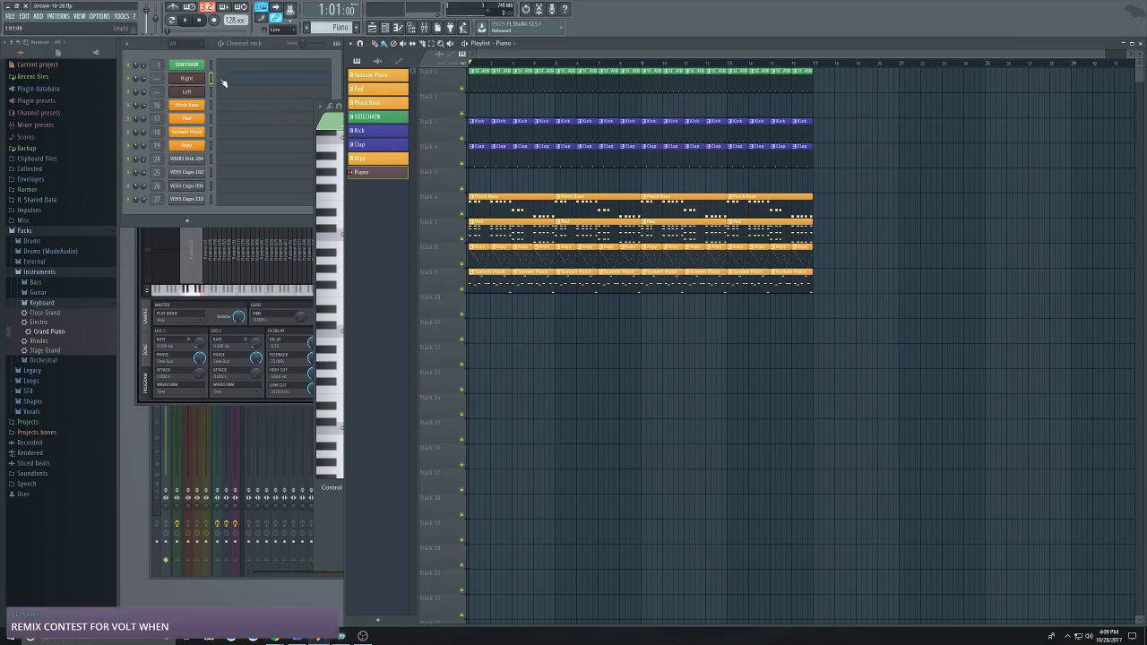
{"action": "left_click", "coordinate": [221, 89]}
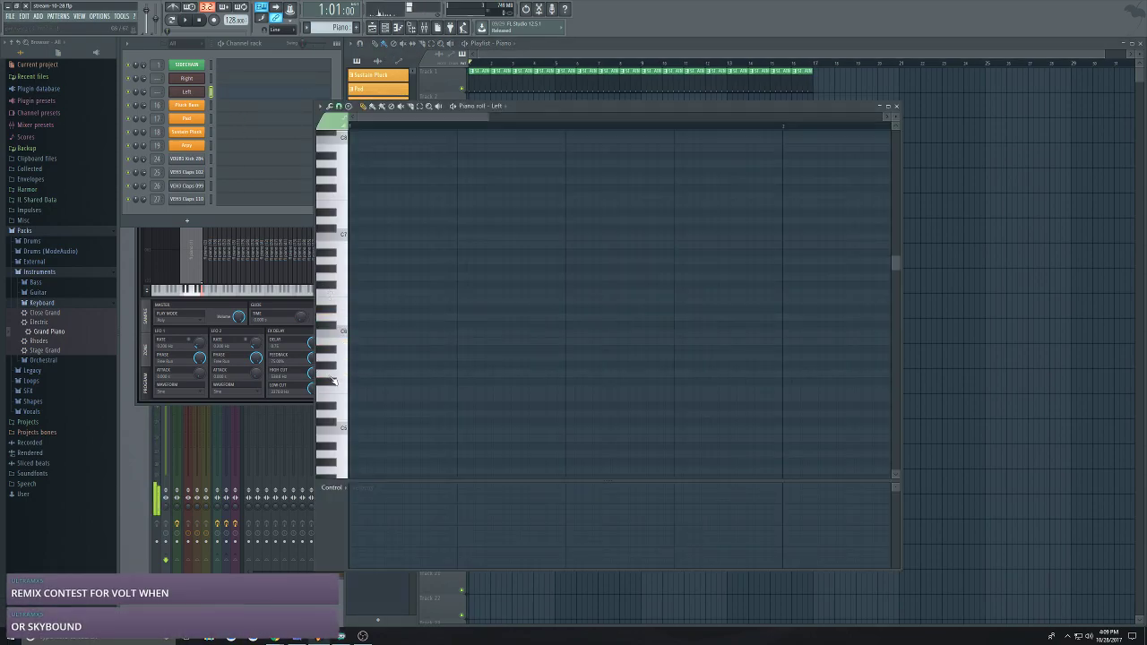
Audition keys from C5 upward in the Left channel's piano roll
{"action": "scroll", "coordinate": [332, 414], "scroll_direction": "down", "scroll_amount": 3}
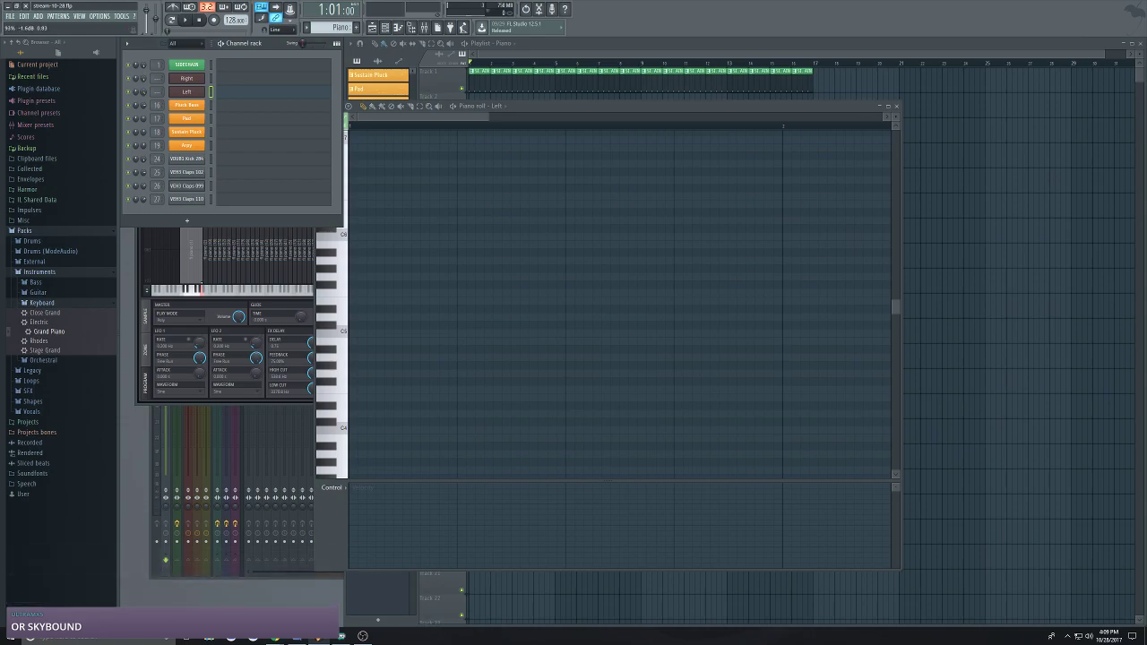
{"action": "left_click", "coordinate": [342, 332]}
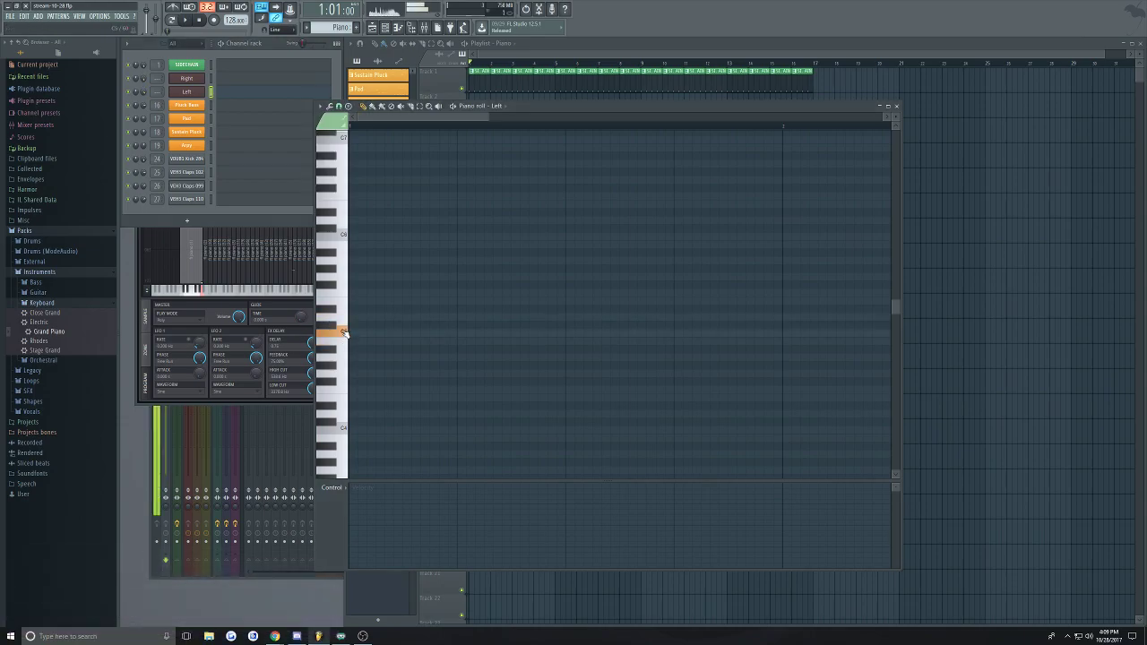
{"action": "left_click", "coordinate": [344, 318]}
{"action": "left_click", "coordinate": [345, 304]}
Improvise melody ideas on the Left piano channel with the typing keyboard, mostly between D4 and A4
{"action": "key", "text": "x"}
{"action": "key", "text": "v"}
{"action": "key", "text": "n"}
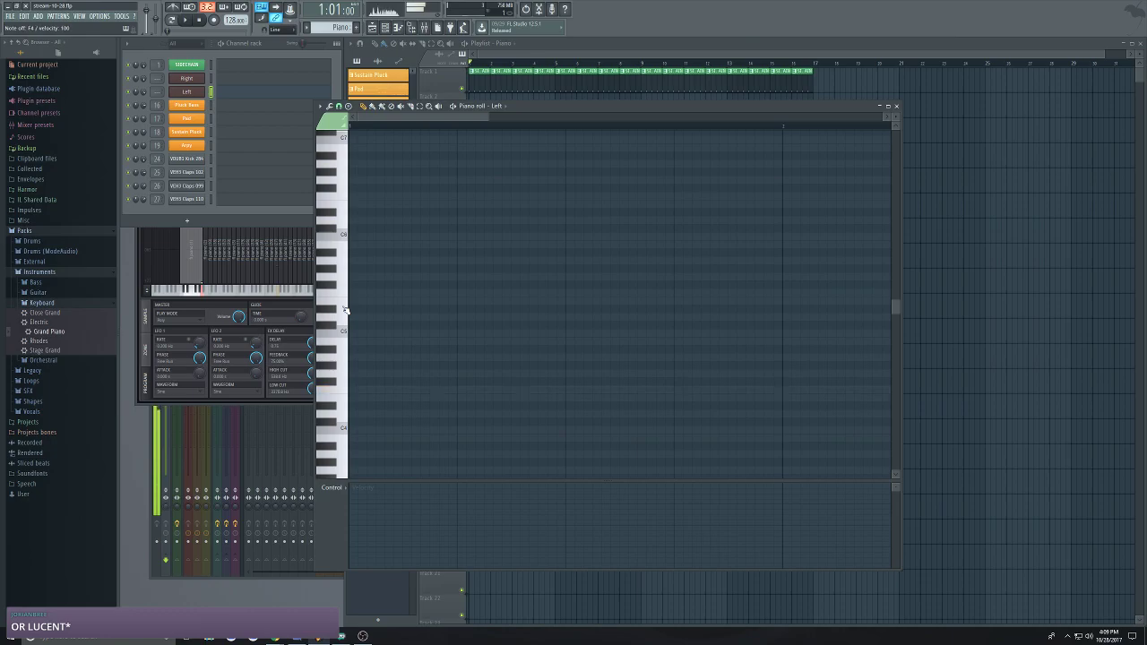
{"action": "key", "text": "b"}
{"action": "key", "text": "n"}
{"action": "key", "text": "x"}
{"action": "key", "text": "c"}
{"action": "key", "text": "x"}
{"action": "key", "text": "g"}
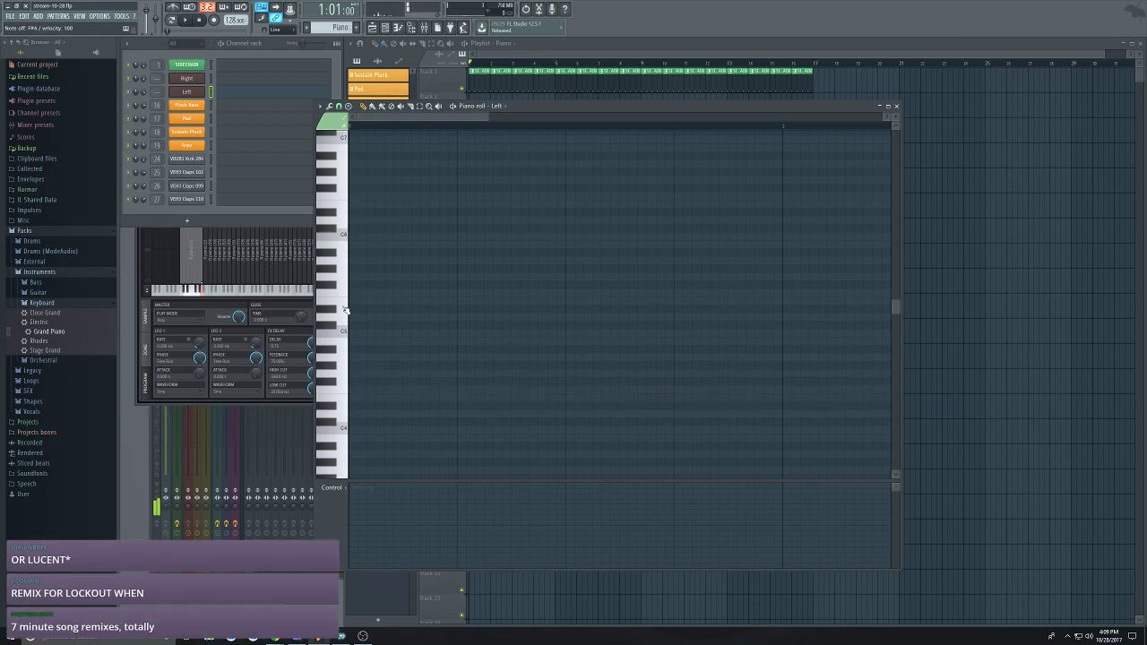
{"action": "key", "text": "n"}
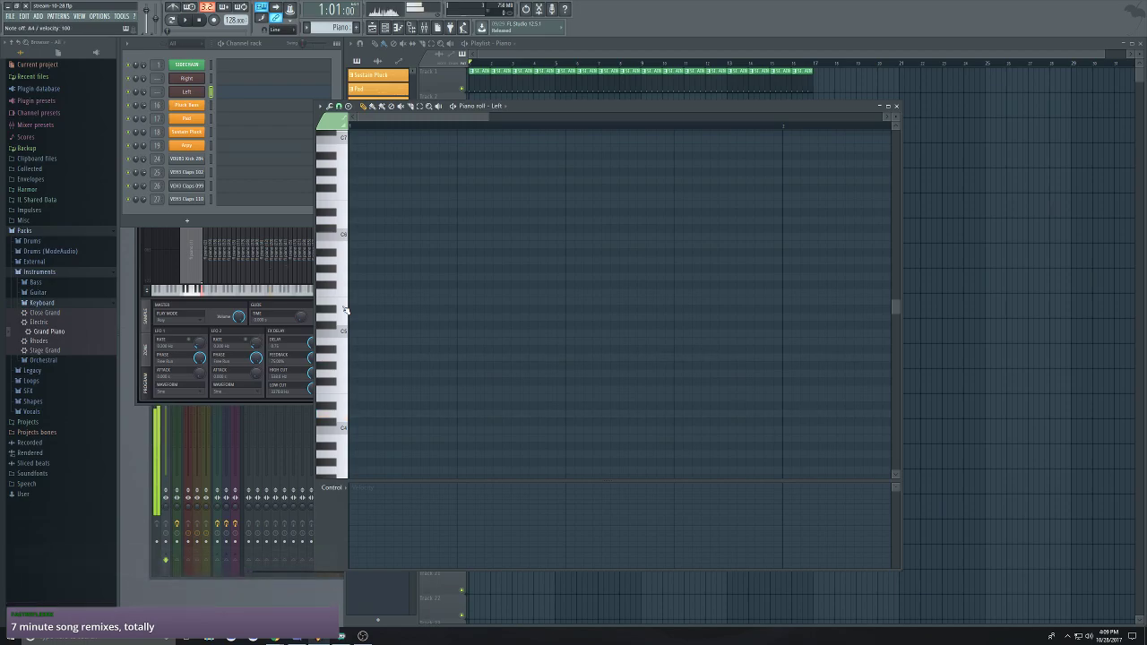
{"action": "key", "text": "g"}
{"action": "key", "text": "h"}
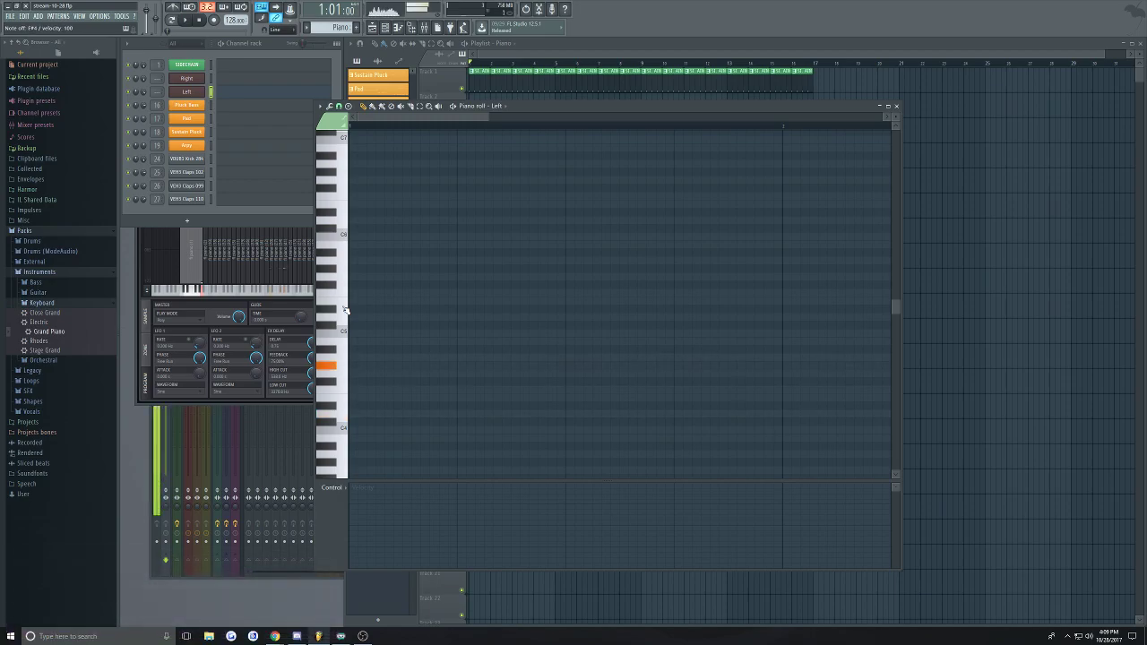
{"action": "key", "text": "n"}
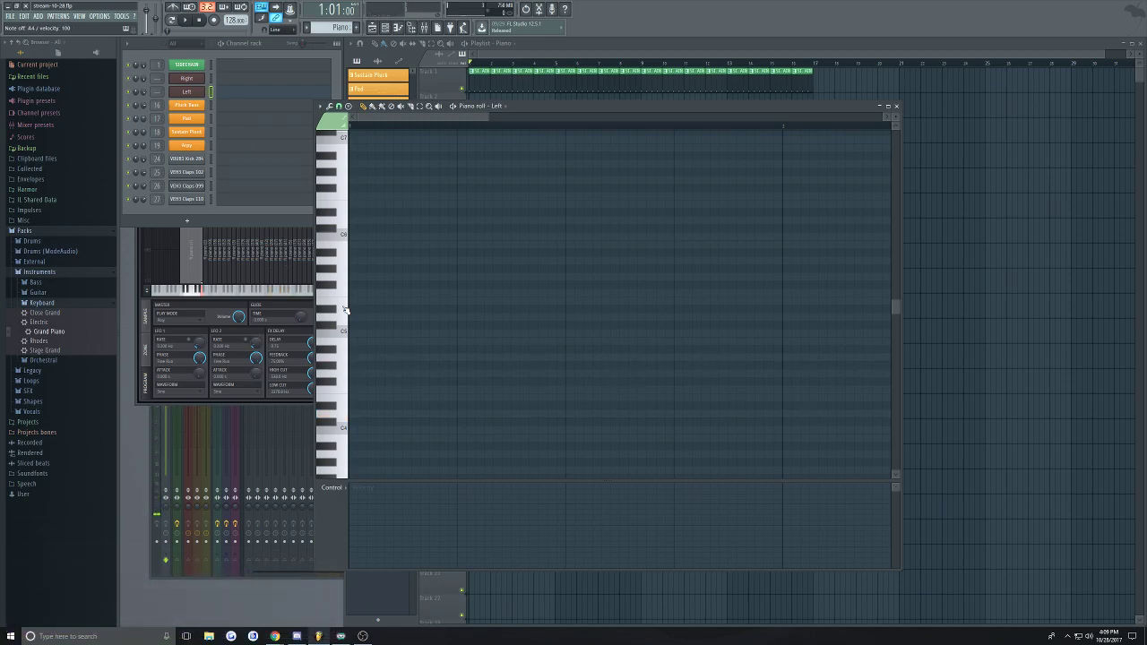
{"action": "key", "text": "x"}
{"action": "key", "text": "v"}
{"action": "key", "text": "x"}
{"action": "key", "text": "v"}
{"action": "key", "text": "v"}
{"action": "key", "text": "b"}
{"action": "key", "text": "v"}
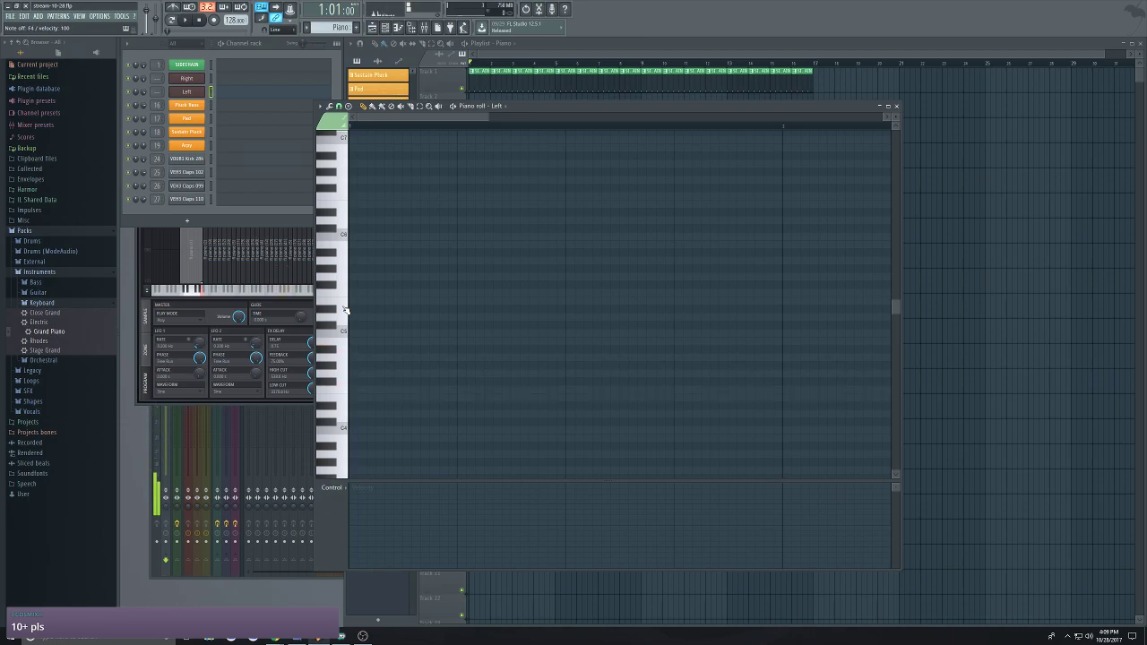
{"action": "key", "text": "b"}
{"action": "key", "text": "v"}
{"action": "key", "text": "n"}
{"action": "key", "text": "b"}
{"action": "key", "text": "x"}
{"action": "key", "text": "z"}
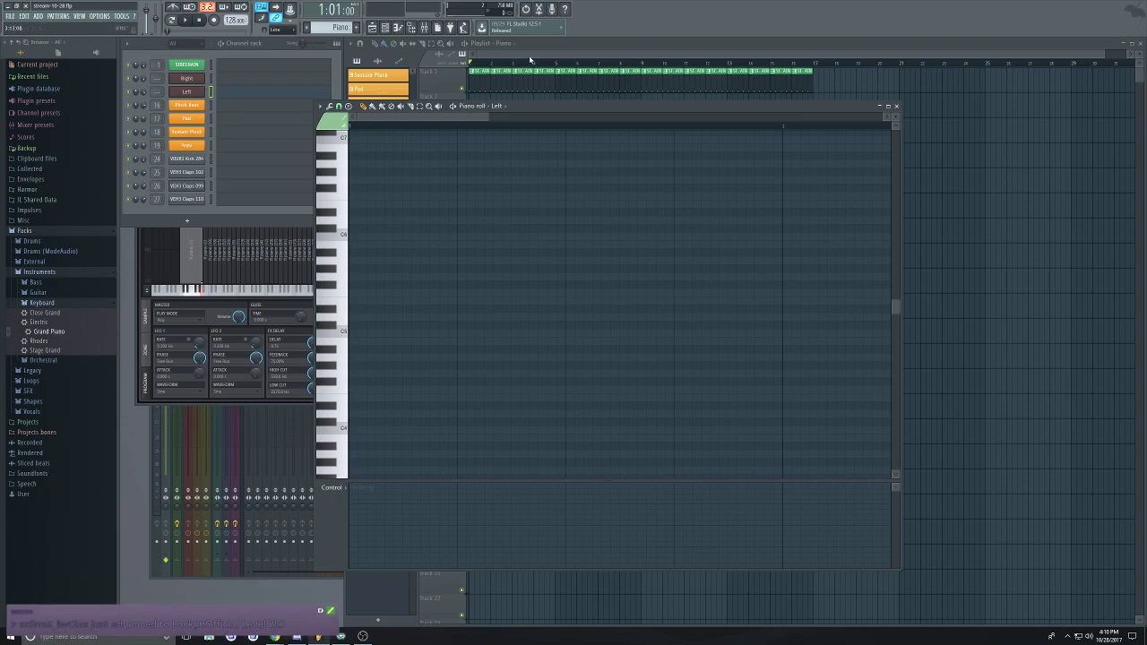
Bring the playlist forward, then reopen the Left channel's piano roll and audition keys around C6
{"action": "left_click", "coordinate": [654, 56]}
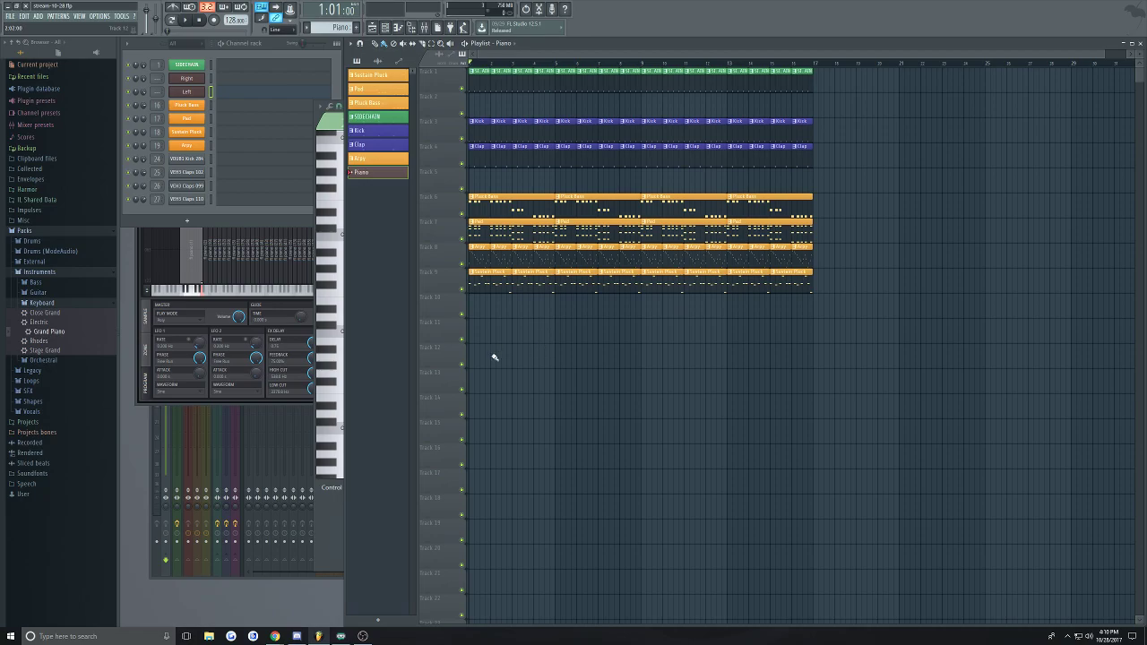
{"action": "key", "text": "space"}
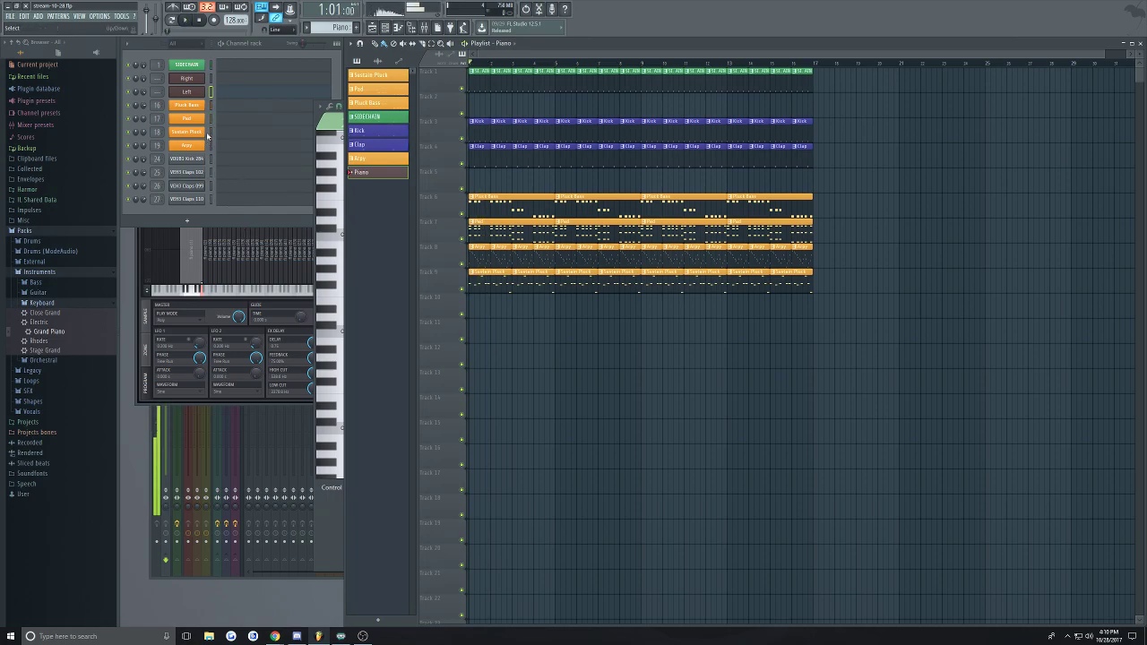
{"action": "key", "text": "F7"}
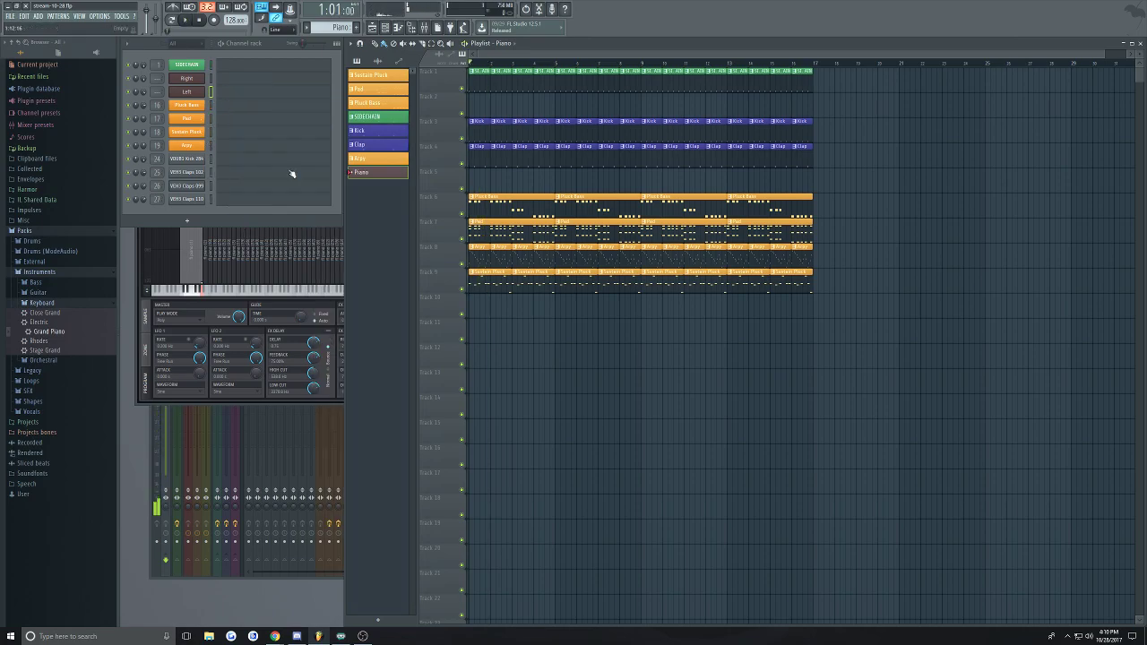
{"action": "left_click", "coordinate": [226, 99]}
{"action": "left_click", "coordinate": [345, 261]}
{"action": "left_click", "coordinate": [336, 230]}
{"action": "left_click", "coordinate": [346, 222]}
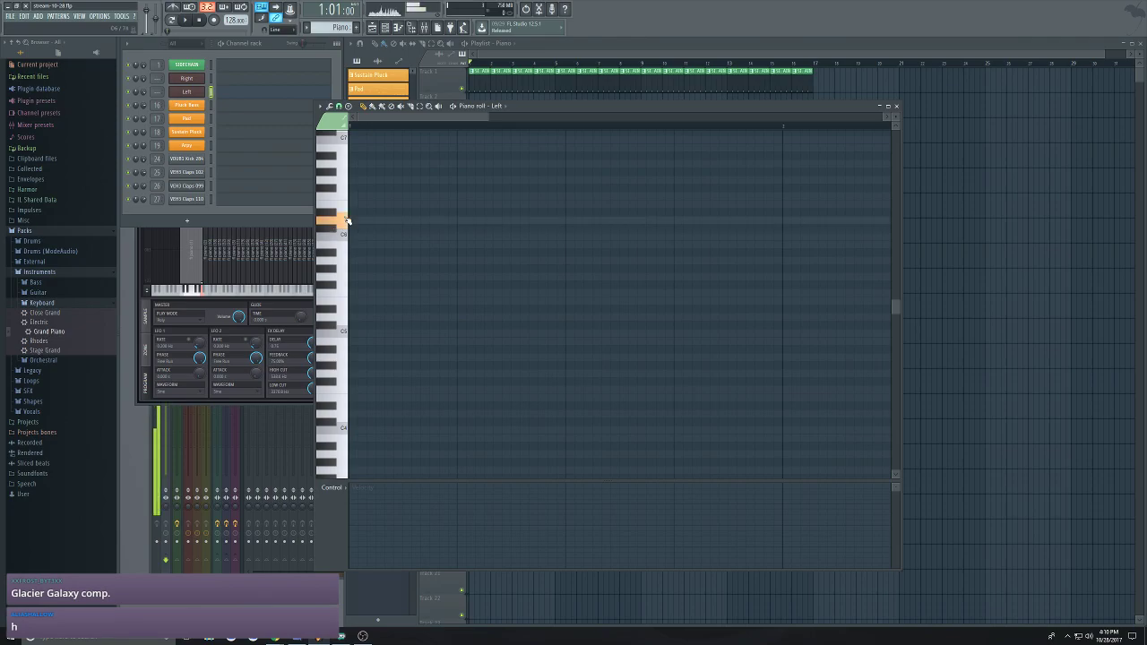
Play the arrangement briefly while sounding the G#5 piano key, then stop playback
{"action": "left_click", "coordinate": [334, 267]}
{"action": "key", "text": "space"}
{"action": "left_click", "coordinate": [334, 267]}
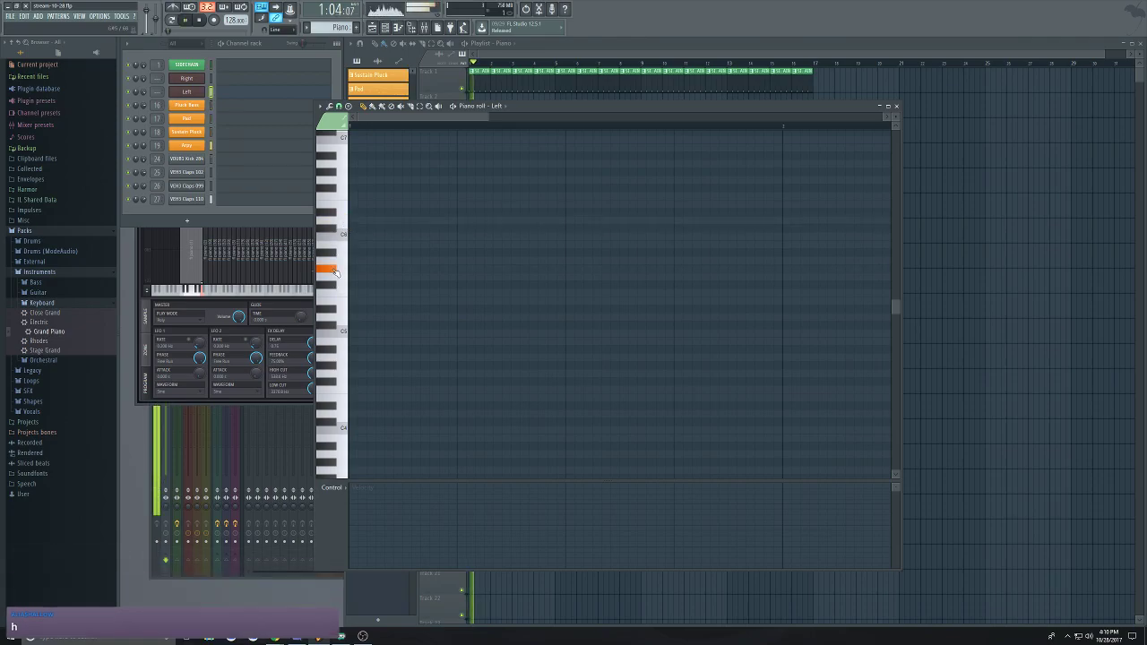
{"action": "key", "text": "space"}
Audition melody notes on the Left piano between about F#4 and A#5
{"action": "left_click", "coordinate": [329, 285]}
{"action": "left_click", "coordinate": [332, 269]}
{"action": "left_click", "coordinate": [334, 366]}
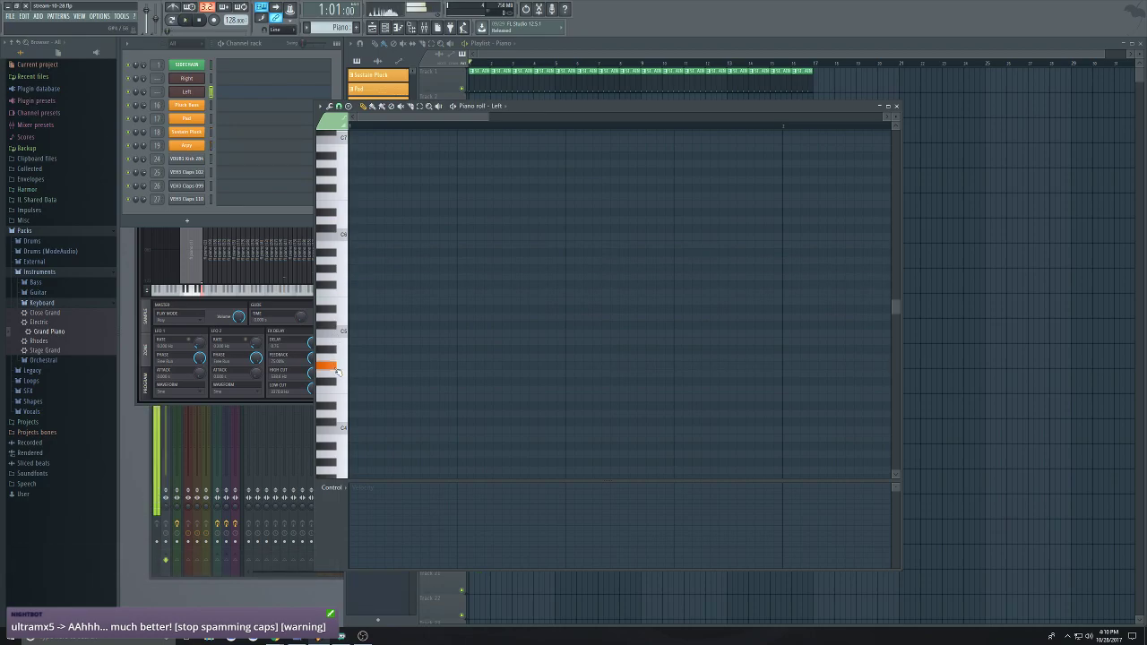
{"action": "left_click", "coordinate": [336, 379]}
{"action": "left_click", "coordinate": [334, 349]}
{"action": "left_click", "coordinate": [329, 349]}
{"action": "left_click", "coordinate": [330, 321]}
{"action": "left_click", "coordinate": [340, 341]}
{"action": "left_click", "coordinate": [333, 324]}
{"action": "left_click", "coordinate": [333, 311]}
{"action": "left_click", "coordinate": [334, 288]}
{"action": "left_click", "coordinate": [339, 252]}
{"action": "left_click", "coordinate": [336, 289]}
{"action": "left_click", "coordinate": [334, 307]}
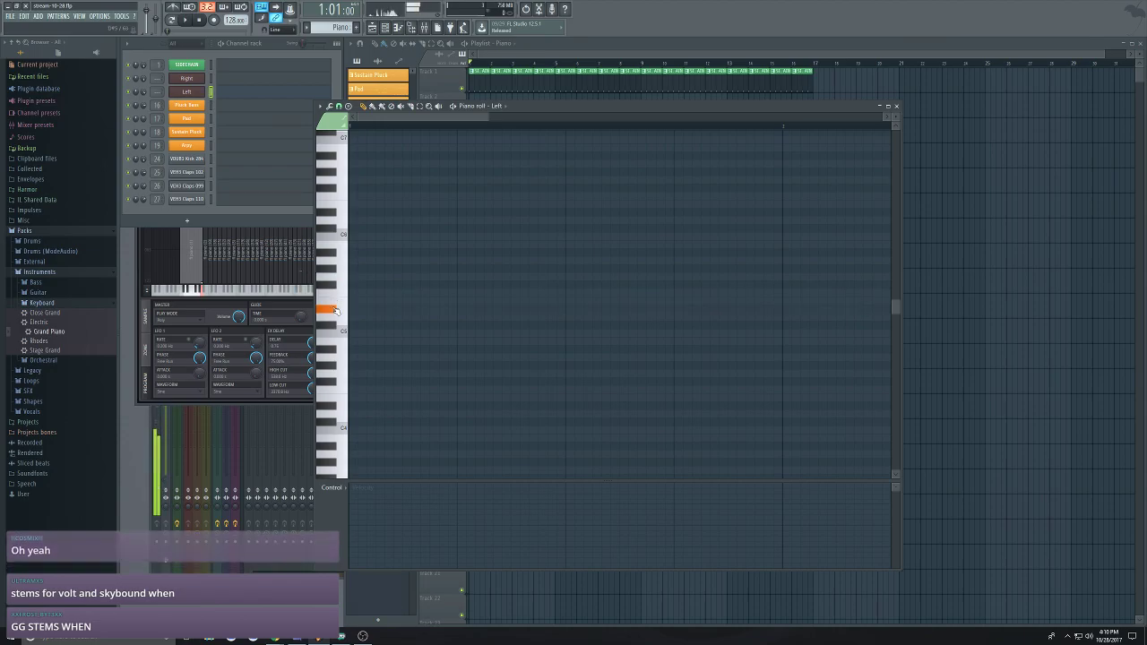
{"action": "left_click", "coordinate": [334, 309]}
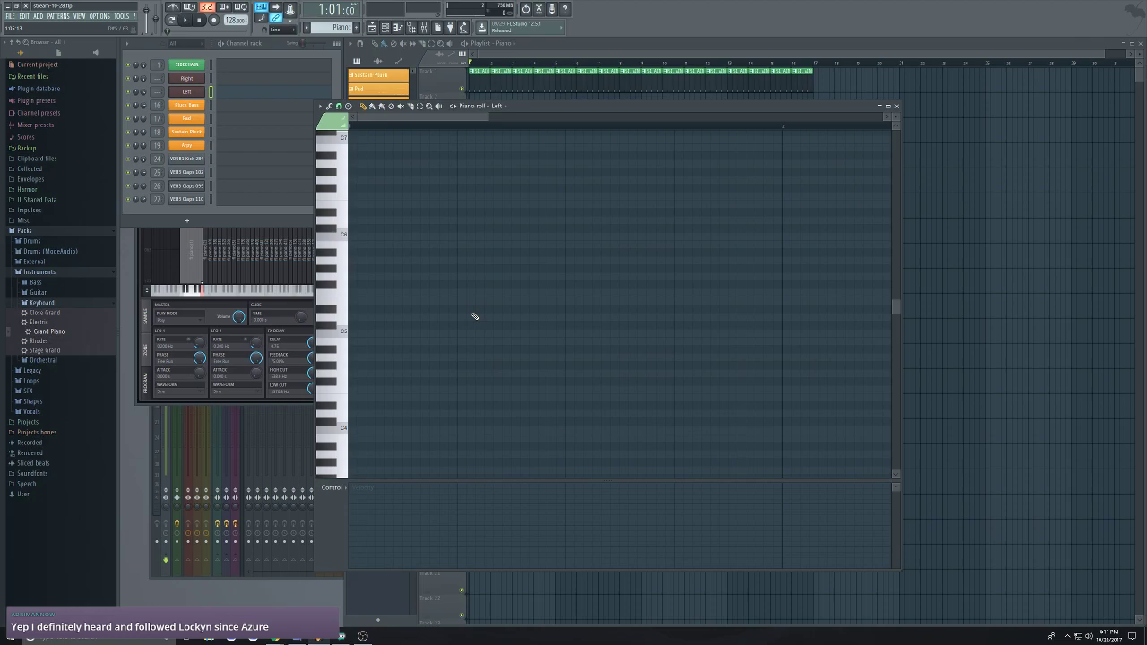
Bring the playlist forward and play the arrangement from the beginning, then stop it
{"action": "left_click", "coordinate": [557, 55]}
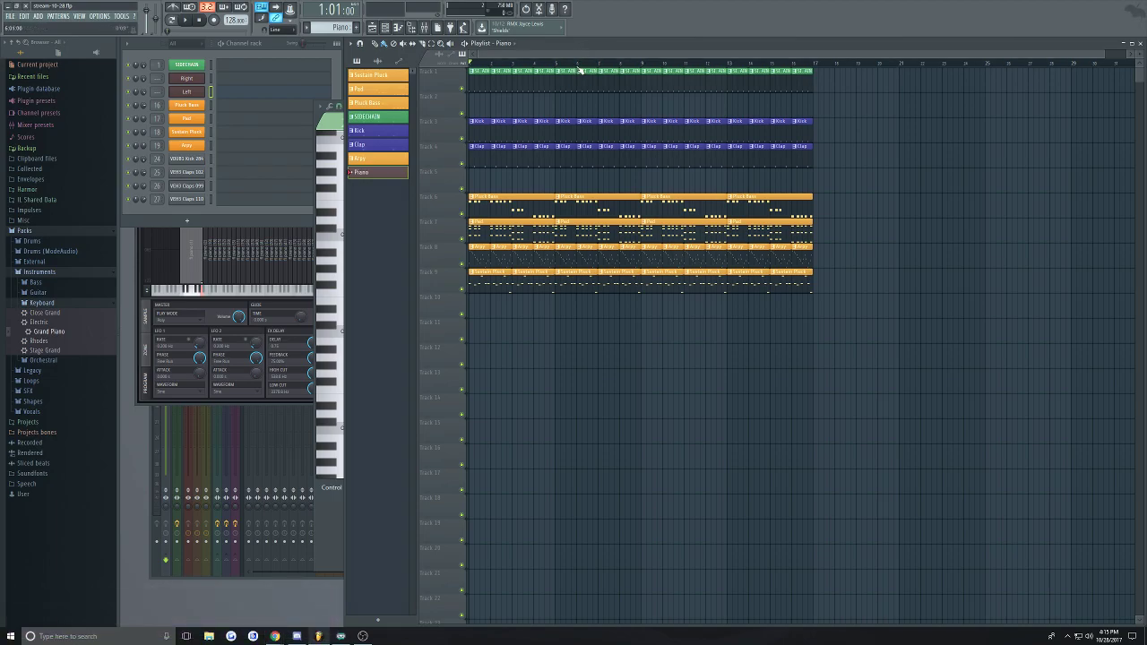
{"action": "key", "text": "space"}
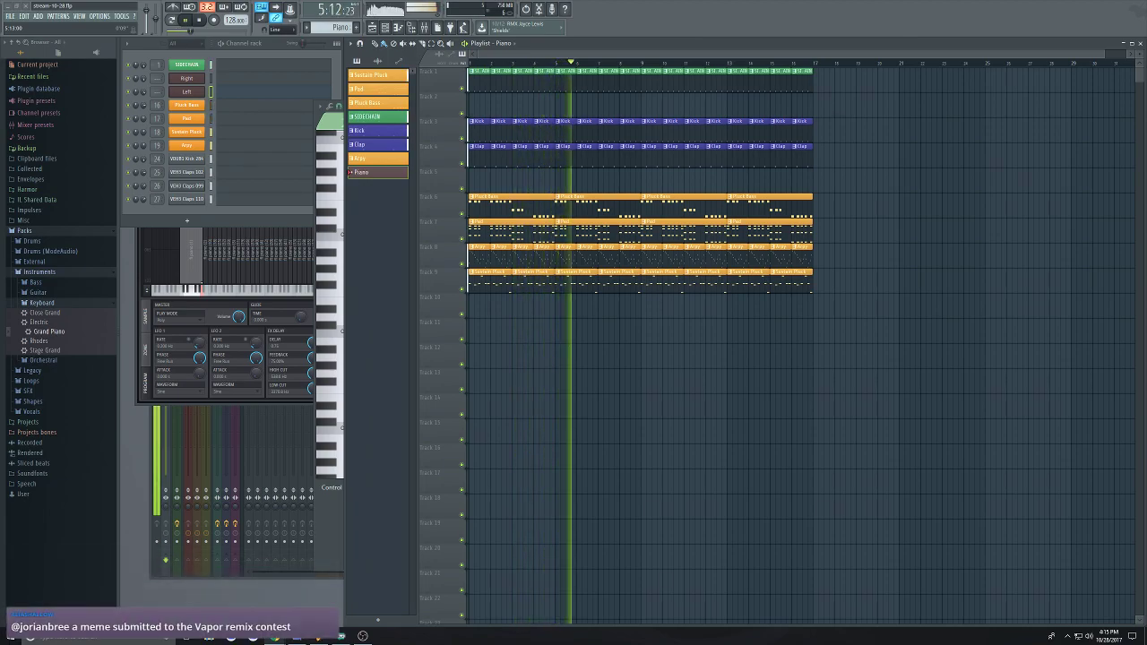
{"action": "key", "text": "space"}
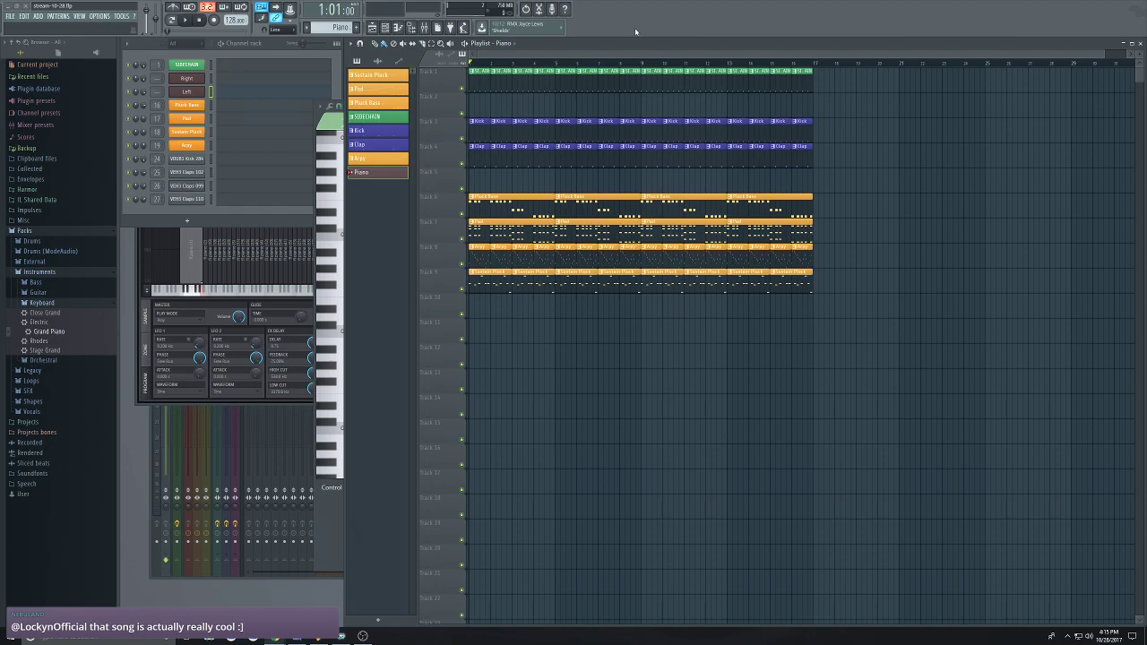
Enable the Focusrite USB MIDI input in the MIDI settings and set its controller type to Novation Launchkey (keyboard)
{"action": "left_click", "coordinate": [101, 17]}
{"action": "left_click", "coordinate": [106, 30]}
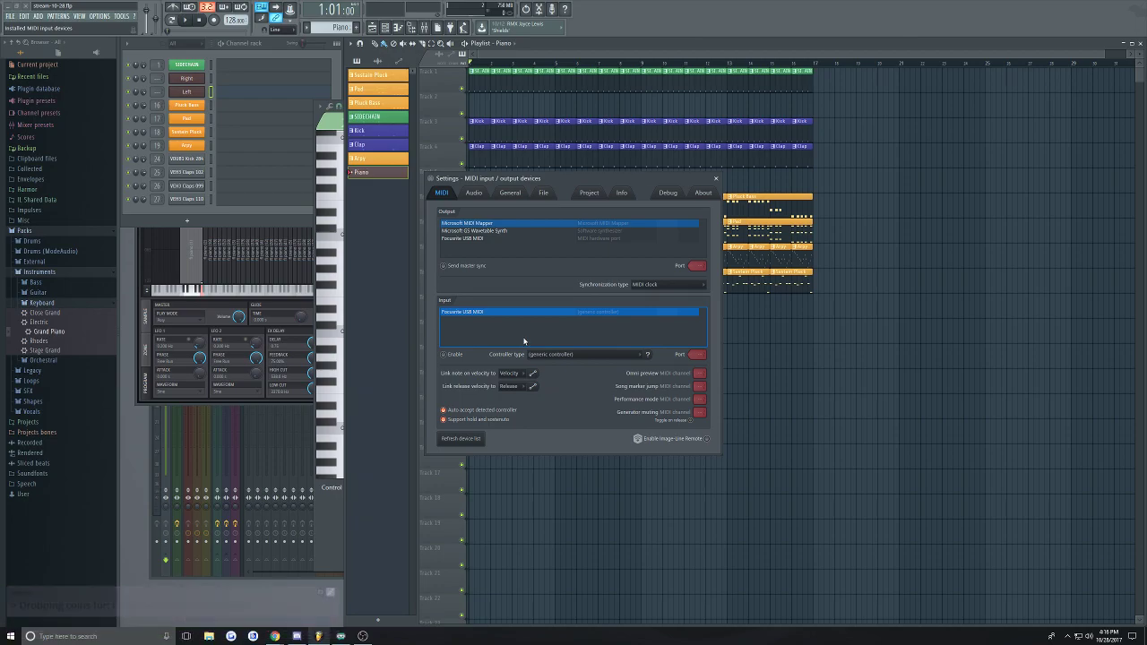
{"action": "left_click", "coordinate": [624, 355]}
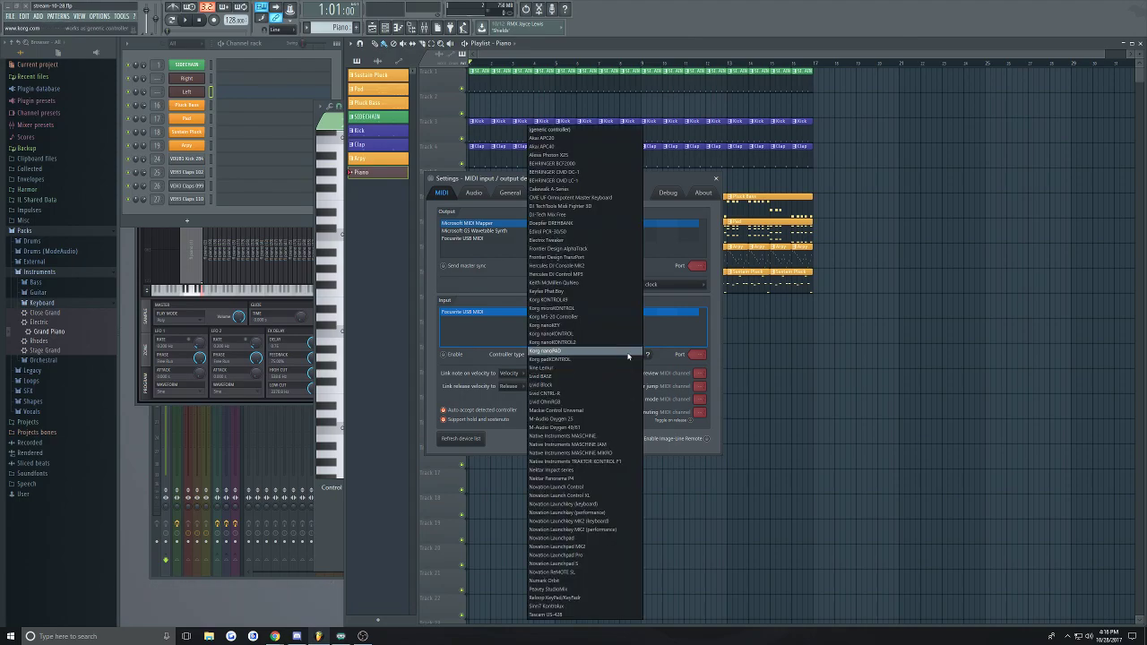
{"action": "left_click", "coordinate": [504, 328]}
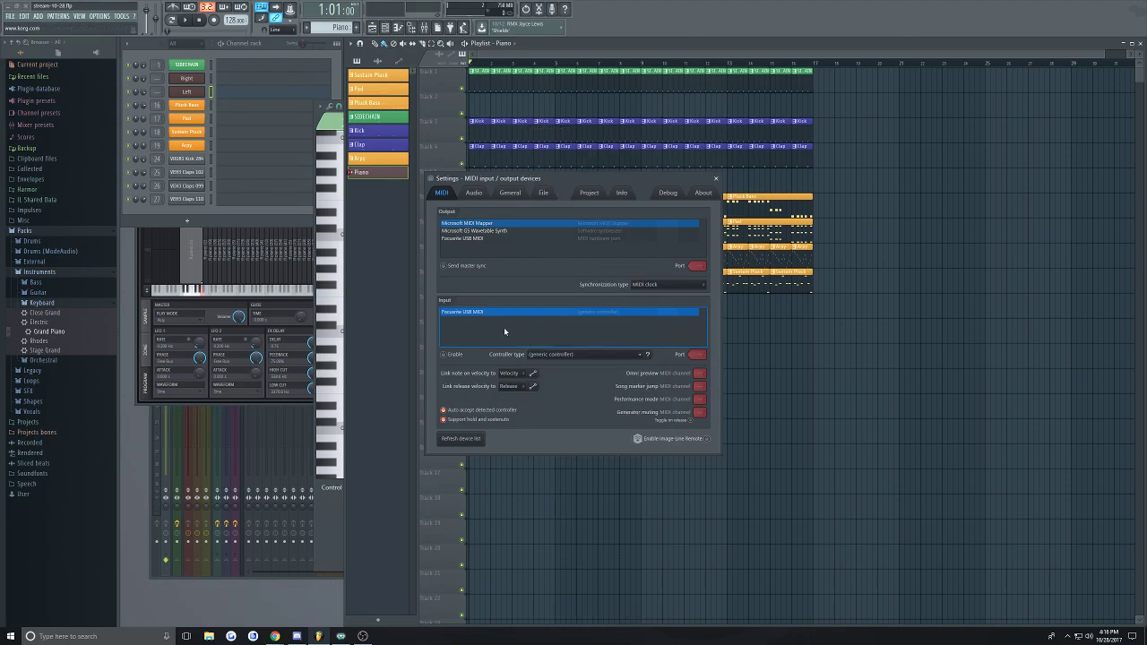
{"action": "left_click", "coordinate": [446, 355]}
{"action": "left_click", "coordinate": [589, 355]}
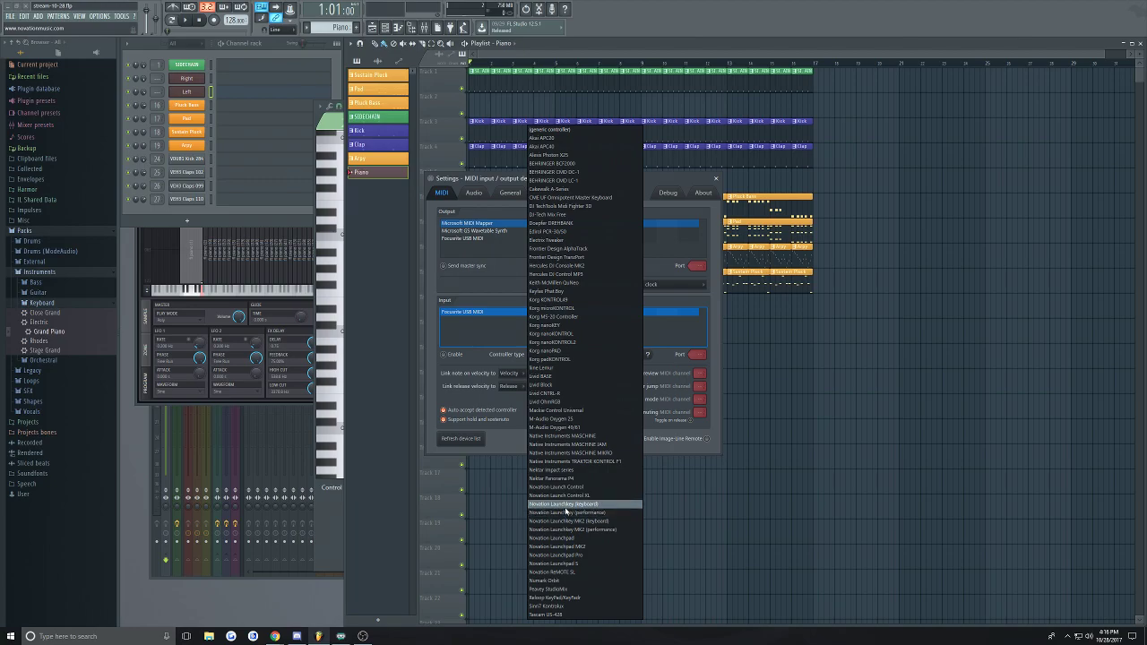
{"action": "left_click", "coordinate": [566, 505]}
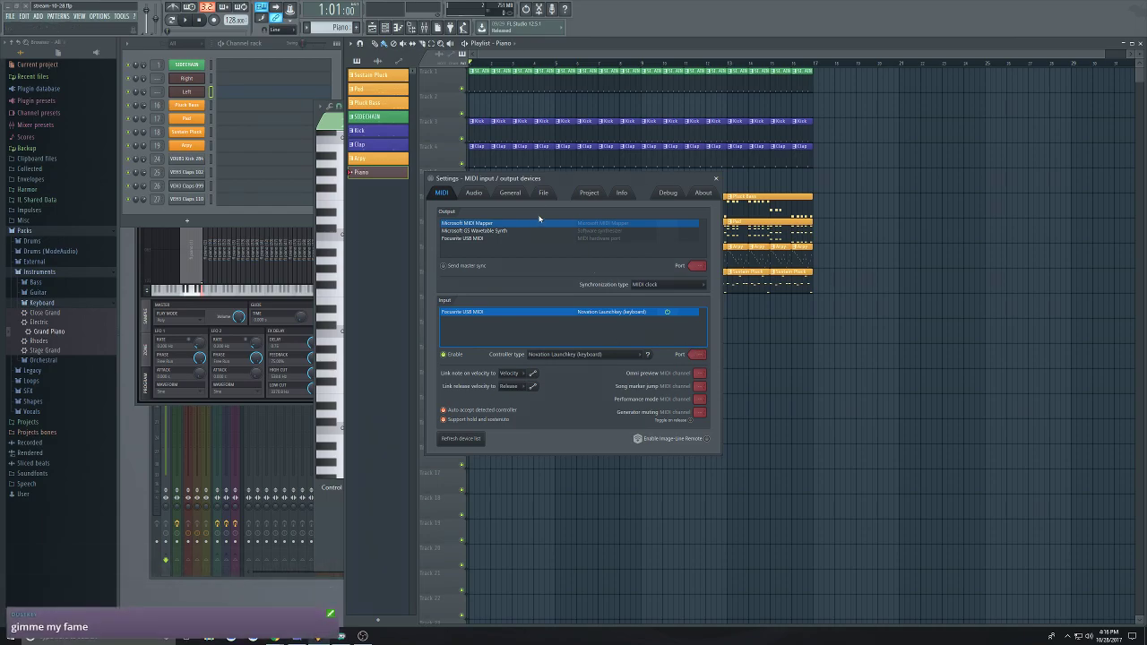
Refresh the MIDI device list and set the Focusrite USB MIDI input's port to 1
{"action": "left_click", "coordinate": [464, 441]}
{"action": "left_click", "coordinate": [470, 439]}
{"action": "left_click", "coordinate": [470, 440]}
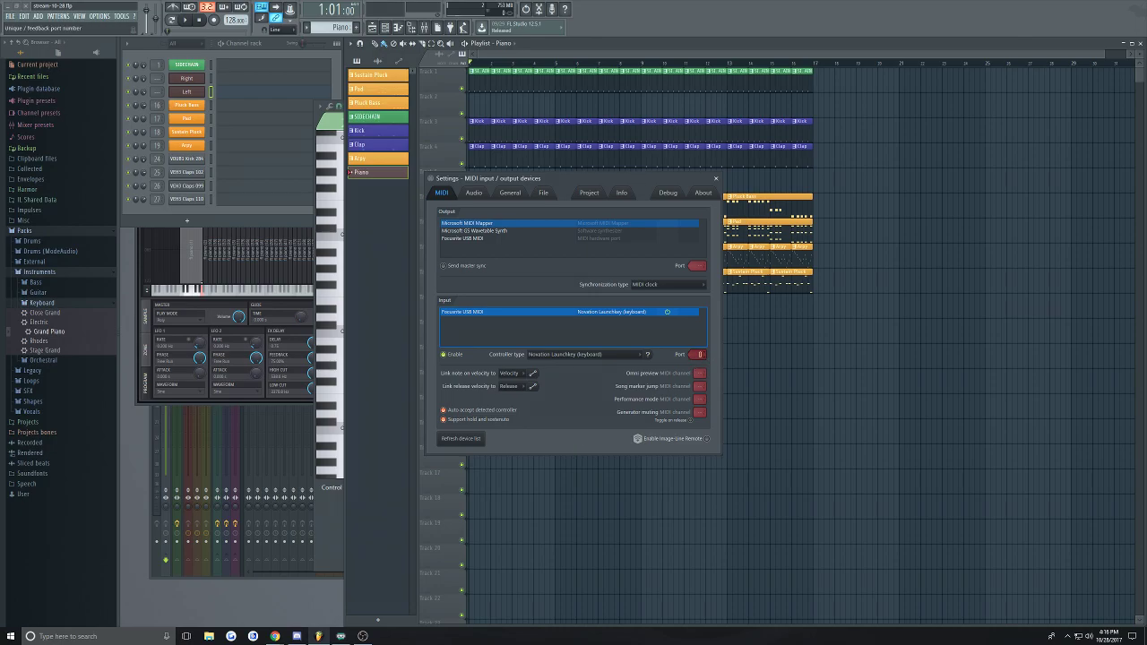
{"action": "left_click_drag", "start_coordinate": [699, 355], "coordinate": [699, 368]}
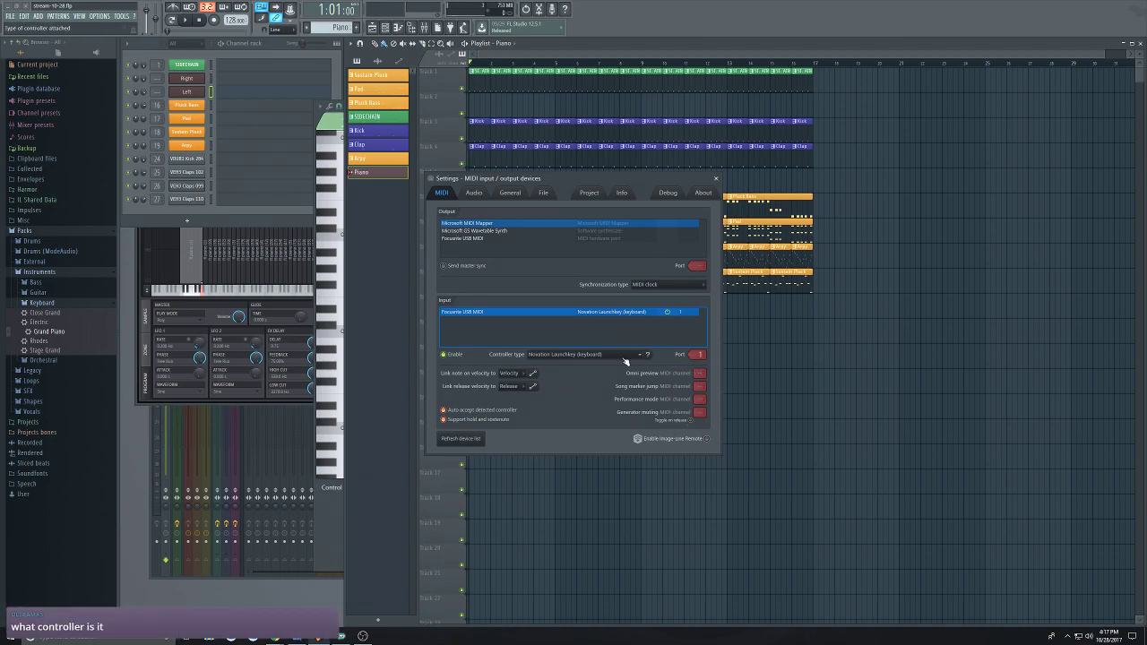
Disable the Focusrite USB MIDI input and close the settings
{"action": "scroll", "coordinate": [698, 355], "scroll_direction": "down", "scroll_amount": 1}
{"action": "left_click", "coordinate": [443, 355]}
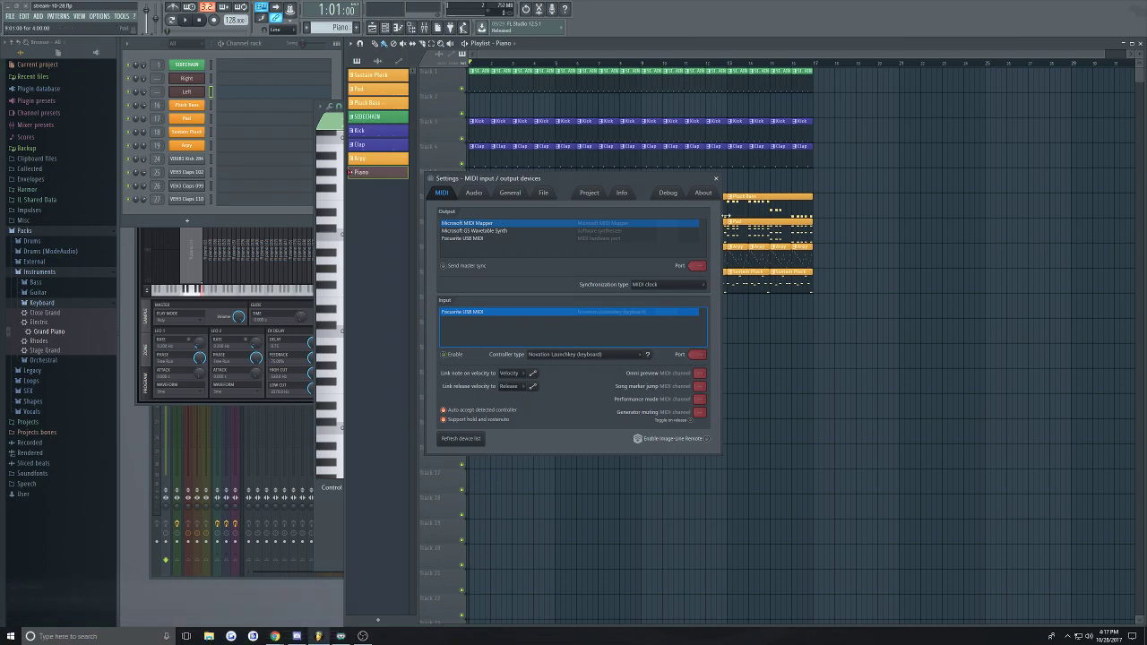
{"action": "left_click", "coordinate": [716, 178]}
Turn off the Typing keyboard to piano option
{"action": "left_click", "coordinate": [98, 17]}
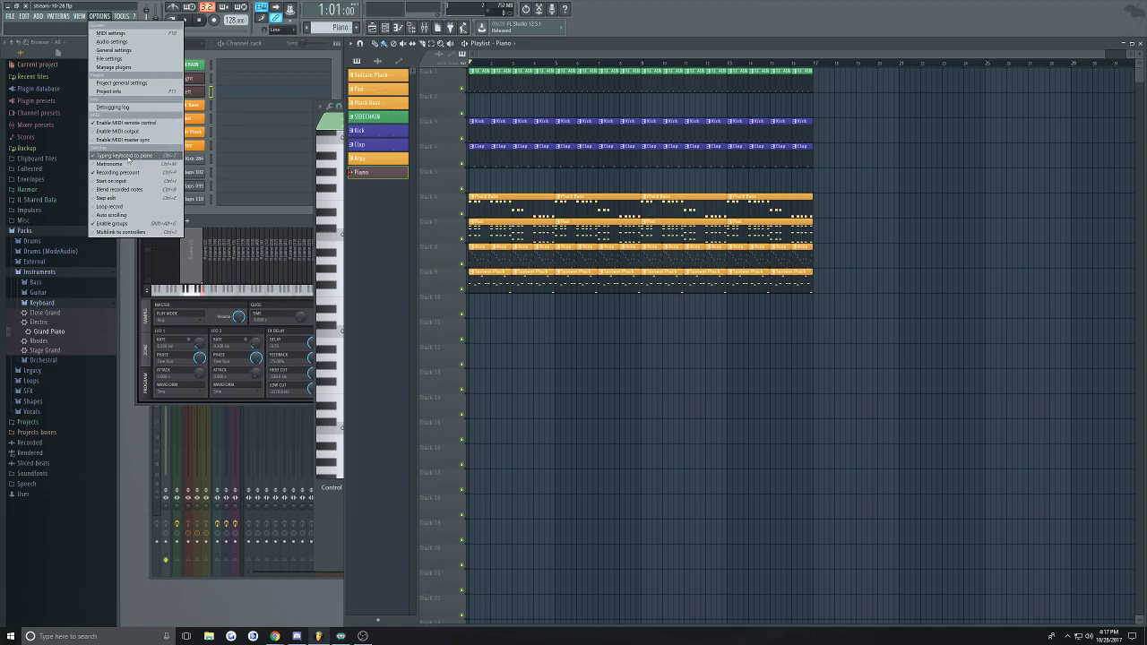
{"action": "left_click", "coordinate": [128, 156]}
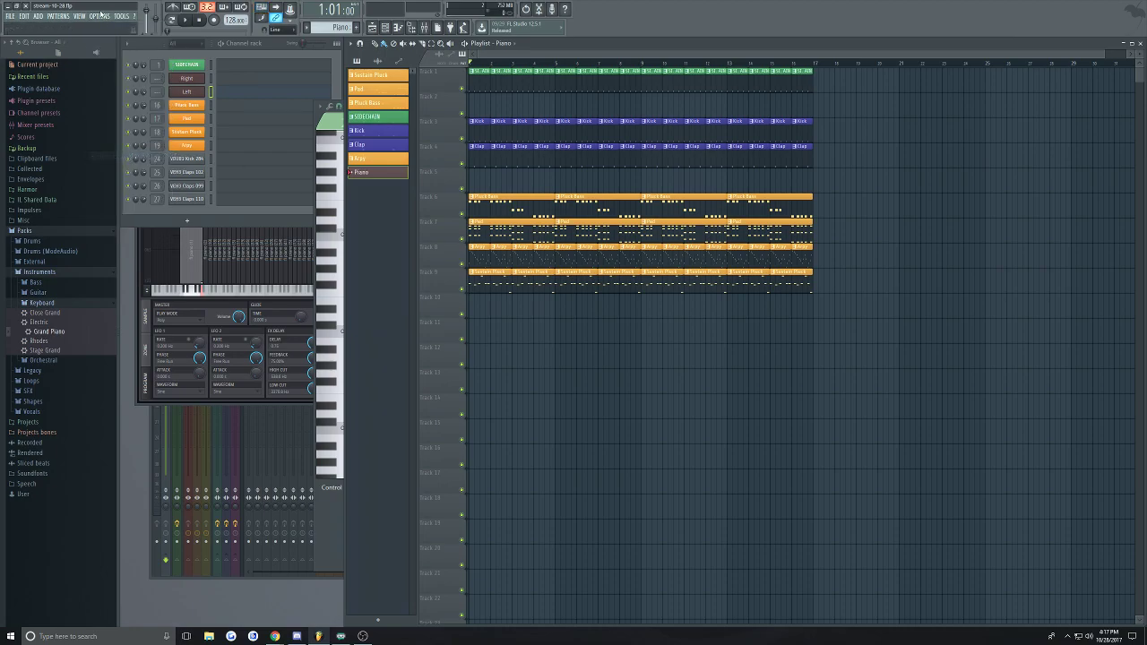
Reopen the MIDI settings, select Focusrite USB MIDI as the output device, and check the project settings before returning to MIDI
{"action": "left_click", "coordinate": [99, 16]}
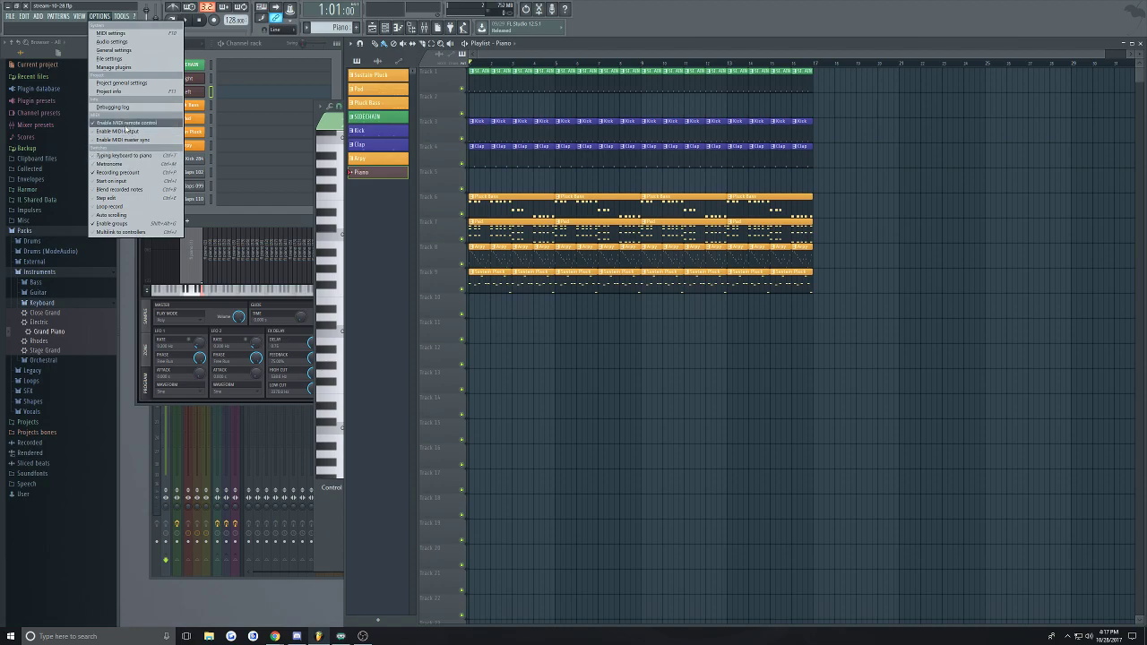
{"action": "left_click", "coordinate": [111, 33]}
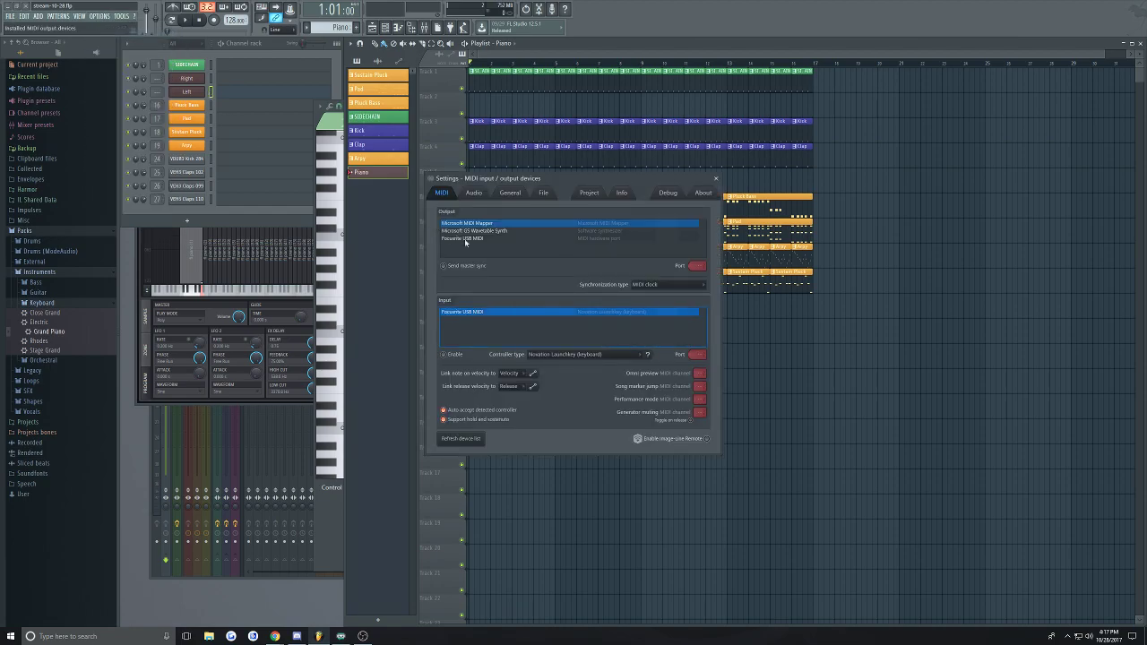
{"action": "left_click", "coordinate": [511, 255]}
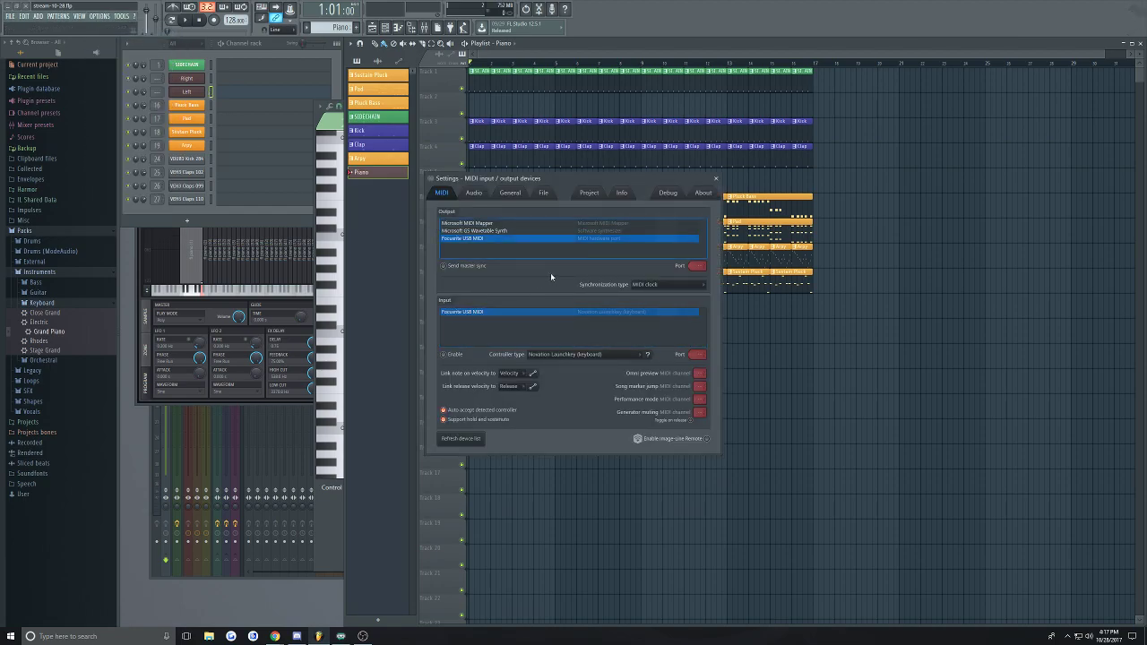
{"action": "left_click", "coordinate": [585, 196]}
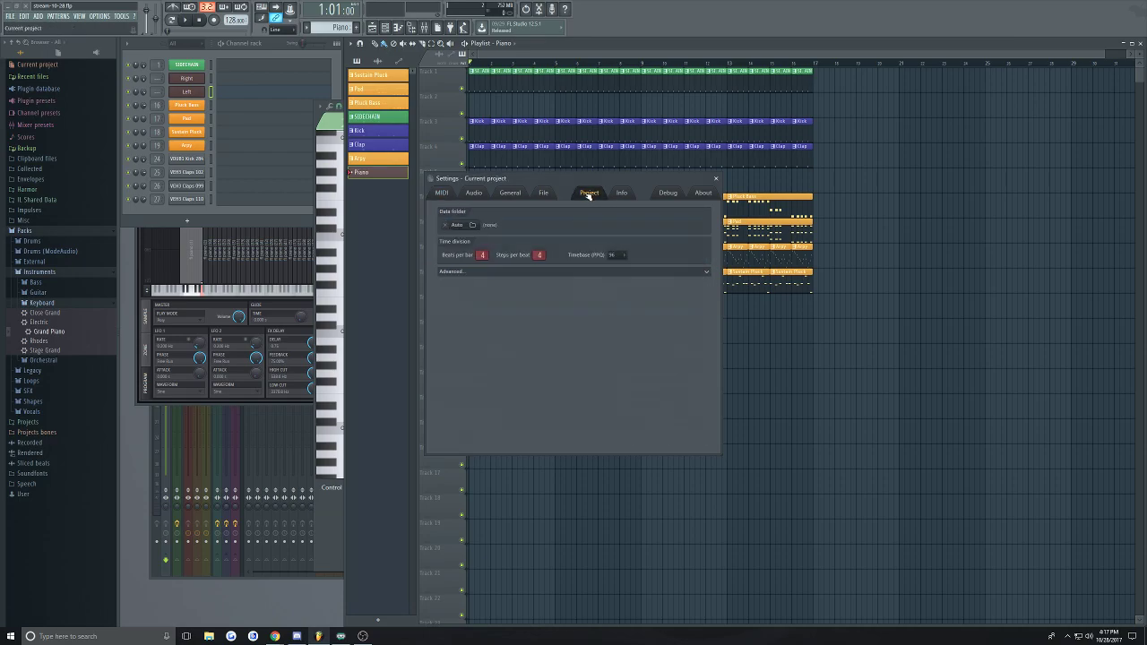
{"action": "left_click", "coordinate": [442, 194]}
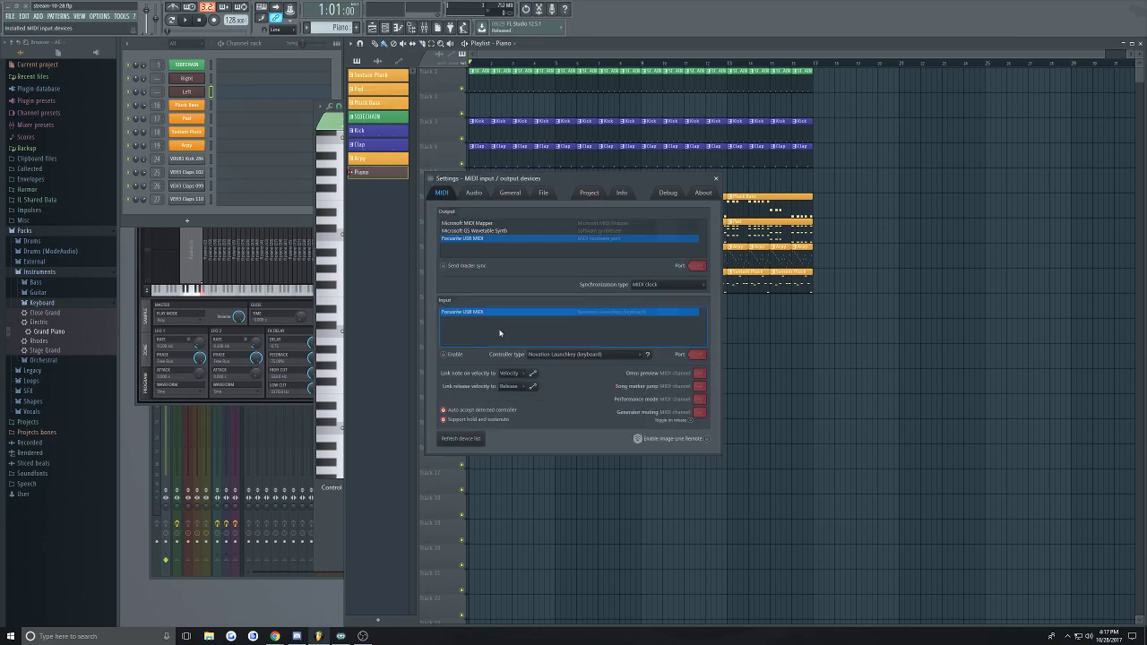
Refresh the MIDI device list and select Focusrite USB MIDI as the output device
{"action": "left_click", "coordinate": [583, 355]}
{"action": "left_click", "coordinate": [513, 338]}
{"action": "left_click", "coordinate": [462, 438]}
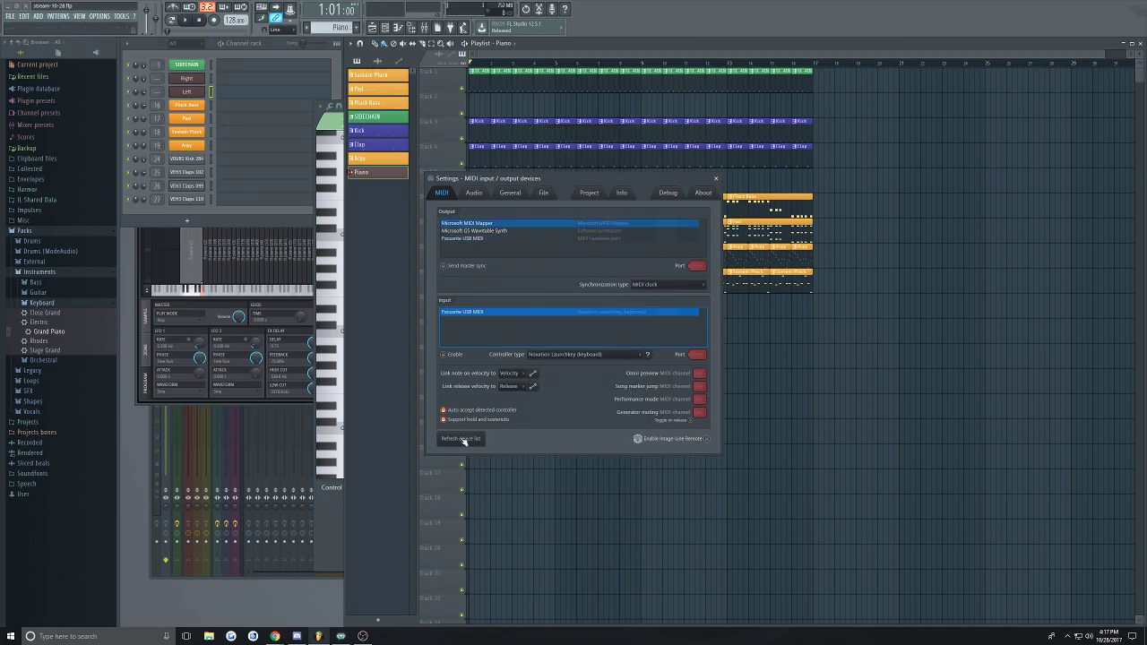
{"action": "left_click", "coordinate": [546, 230]}
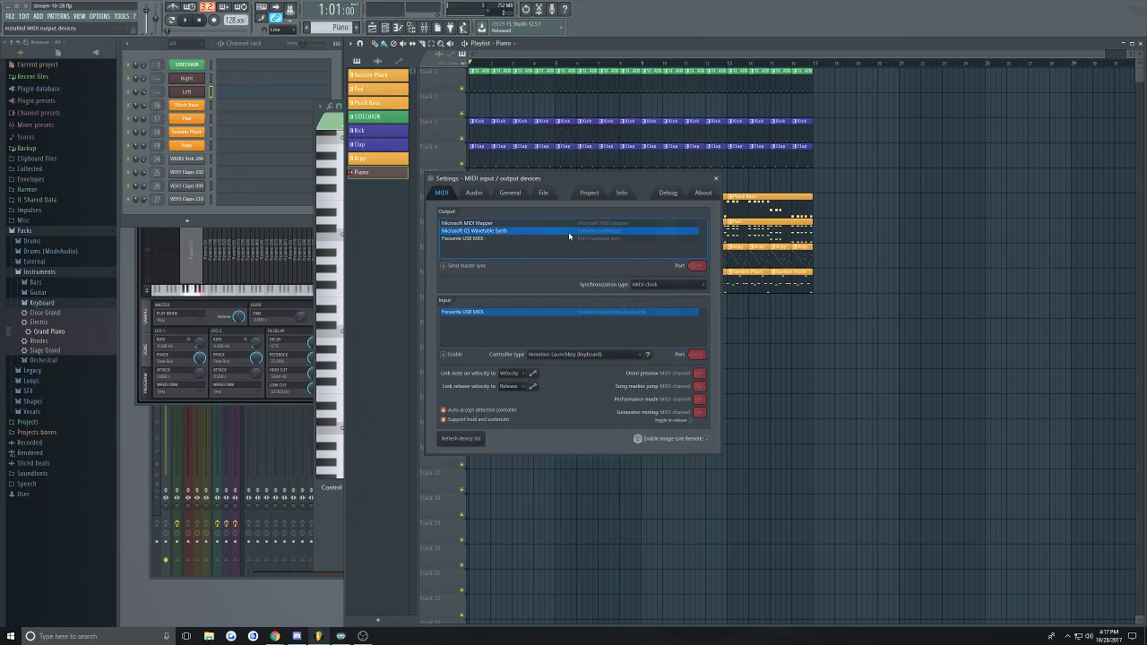
{"action": "left_click", "coordinate": [582, 238]}
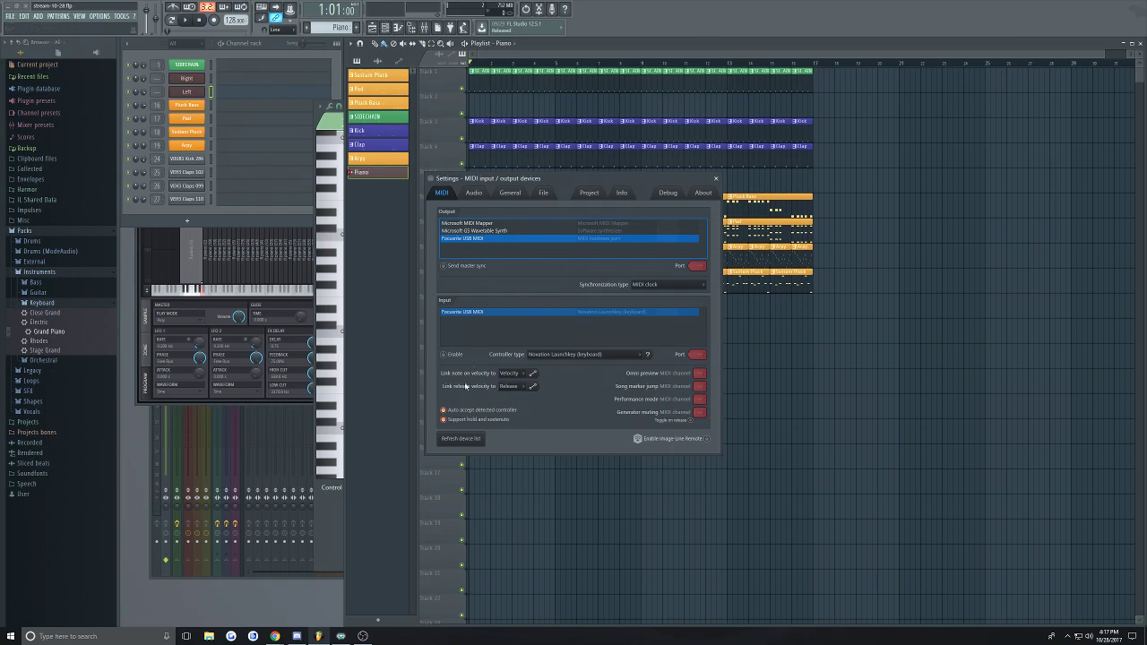
Enable the Focusrite USB MIDI input on port 1, refresh the device list, and close the settings
{"action": "left_click", "coordinate": [484, 314]}
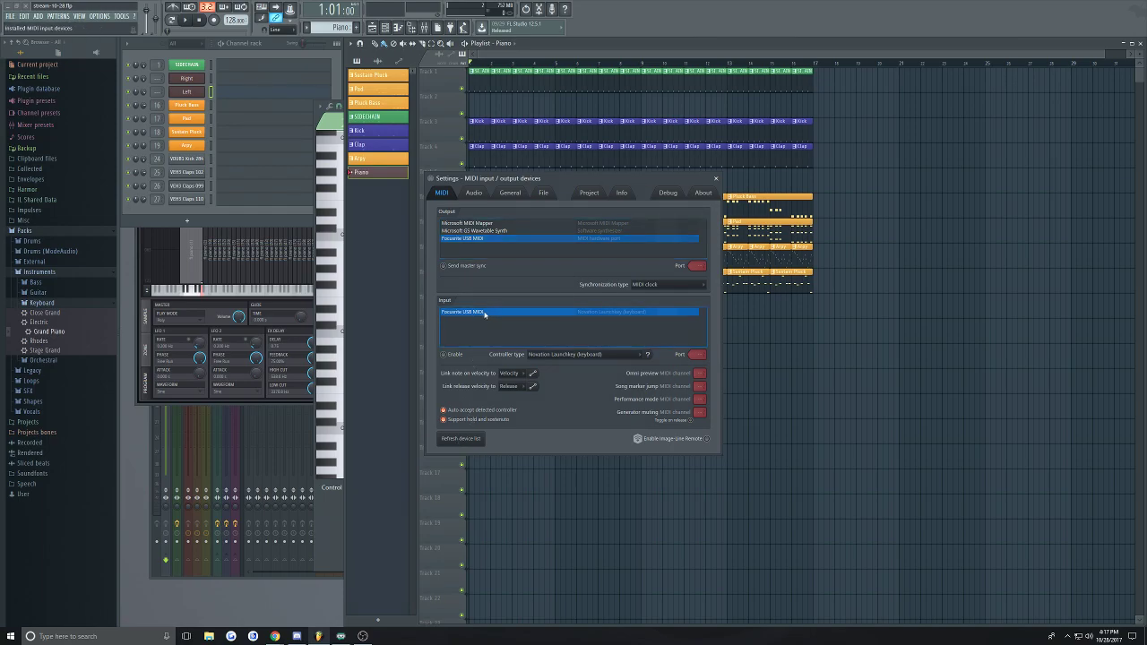
{"action": "left_click", "coordinate": [449, 355]}
{"action": "left_click_drag", "start_coordinate": [699, 355], "coordinate": [699, 354]}
{"action": "left_click", "coordinate": [476, 439]}
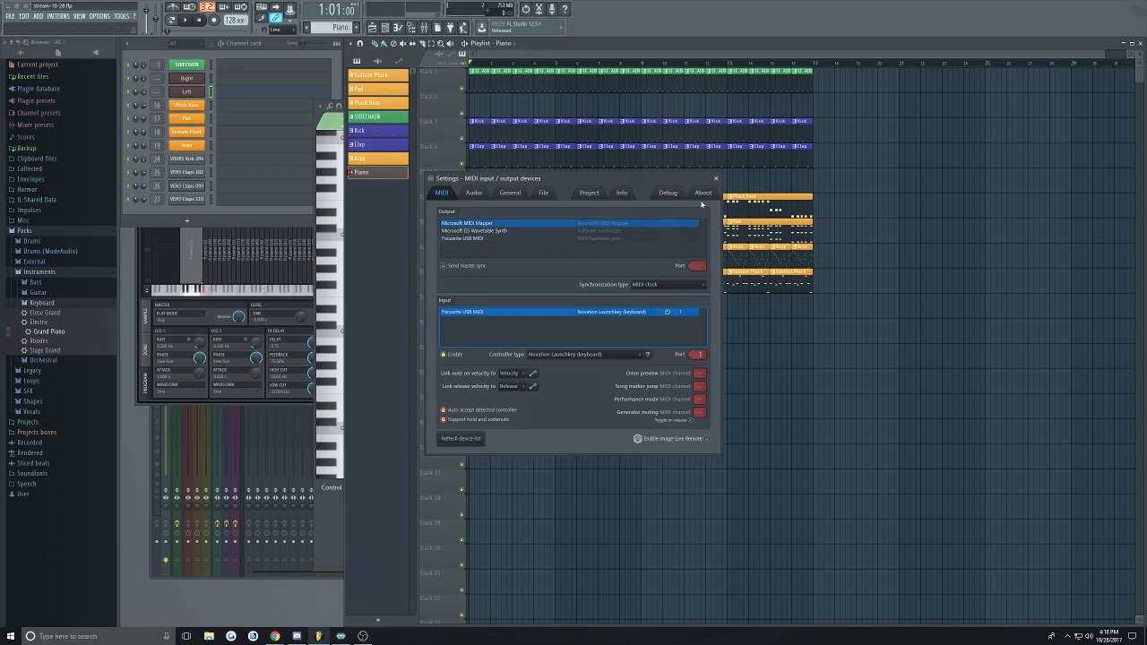
{"action": "left_click_drag", "start_coordinate": [700, 355], "coordinate": [700, 357]}
{"action": "left_click", "coordinate": [716, 179]}
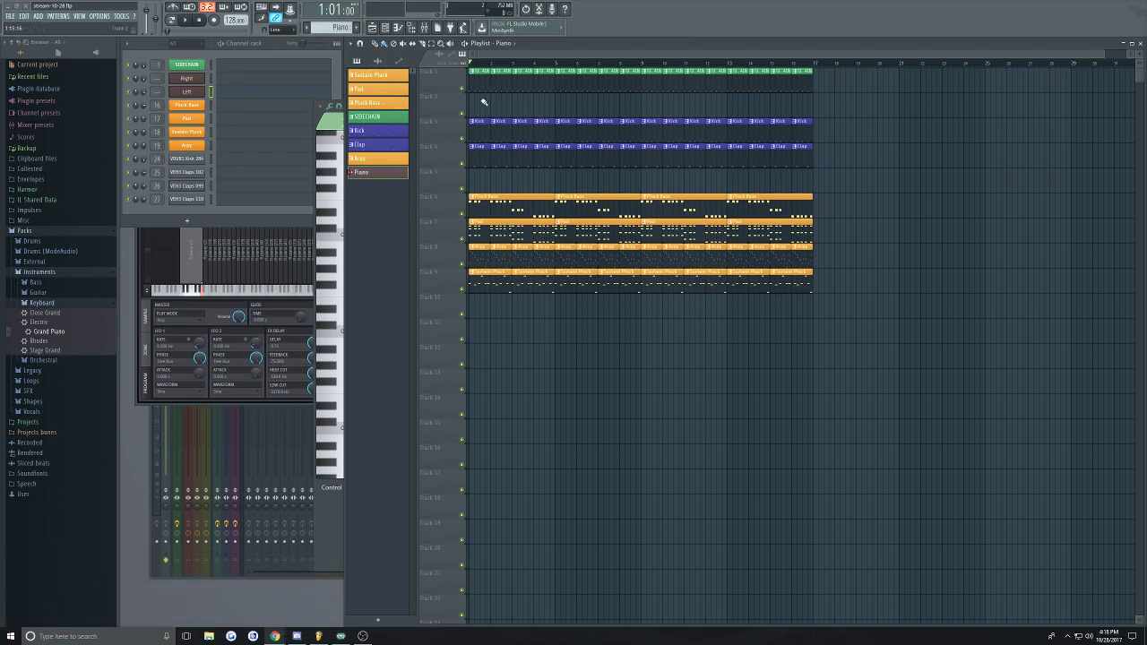
Toggle the Enable MIDI output option on and back off
{"action": "left_click", "coordinate": [100, 16]}
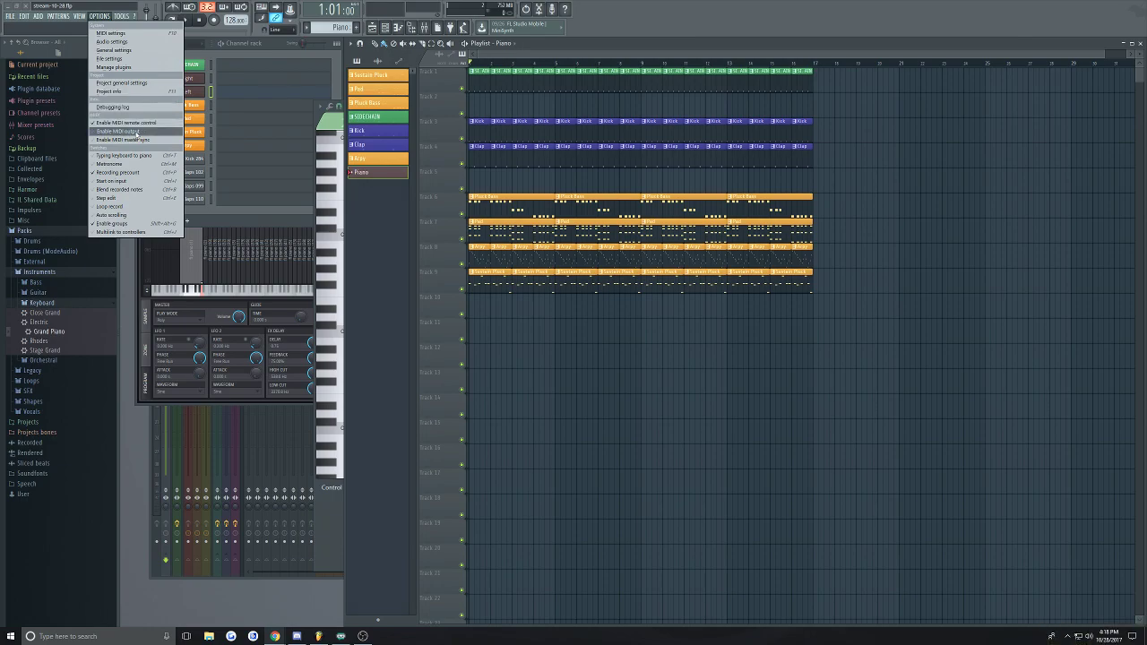
{"action": "left_click", "coordinate": [137, 132]}
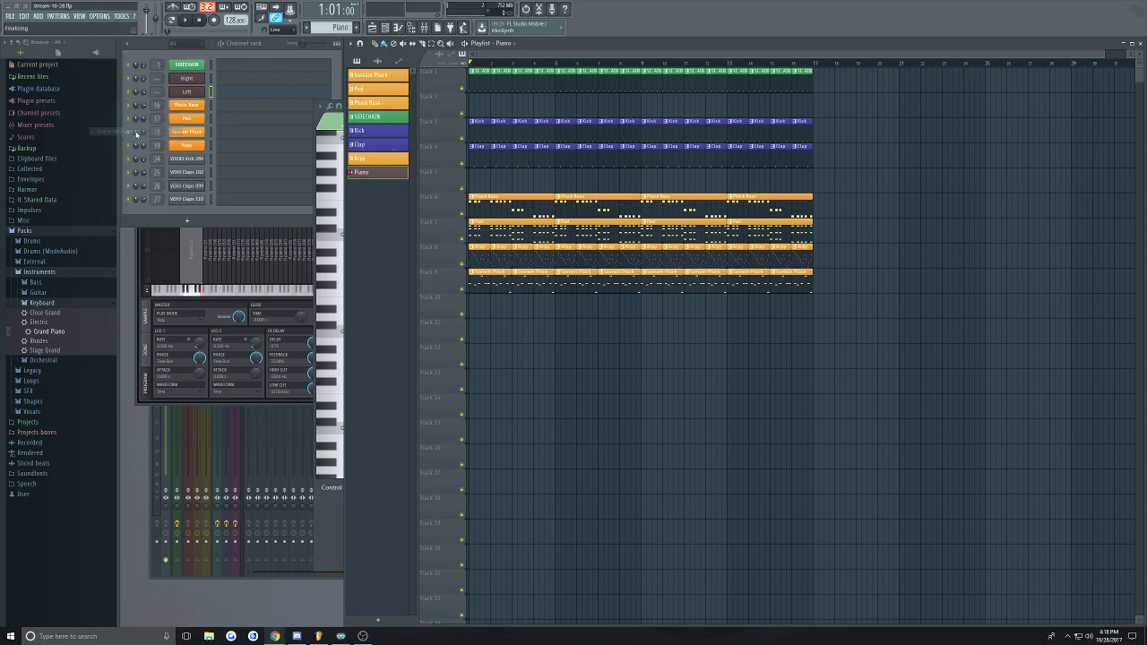
{"action": "left_click", "coordinate": [103, 16]}
{"action": "left_click", "coordinate": [120, 131]}
{"action": "left_click", "coordinate": [102, 18]}
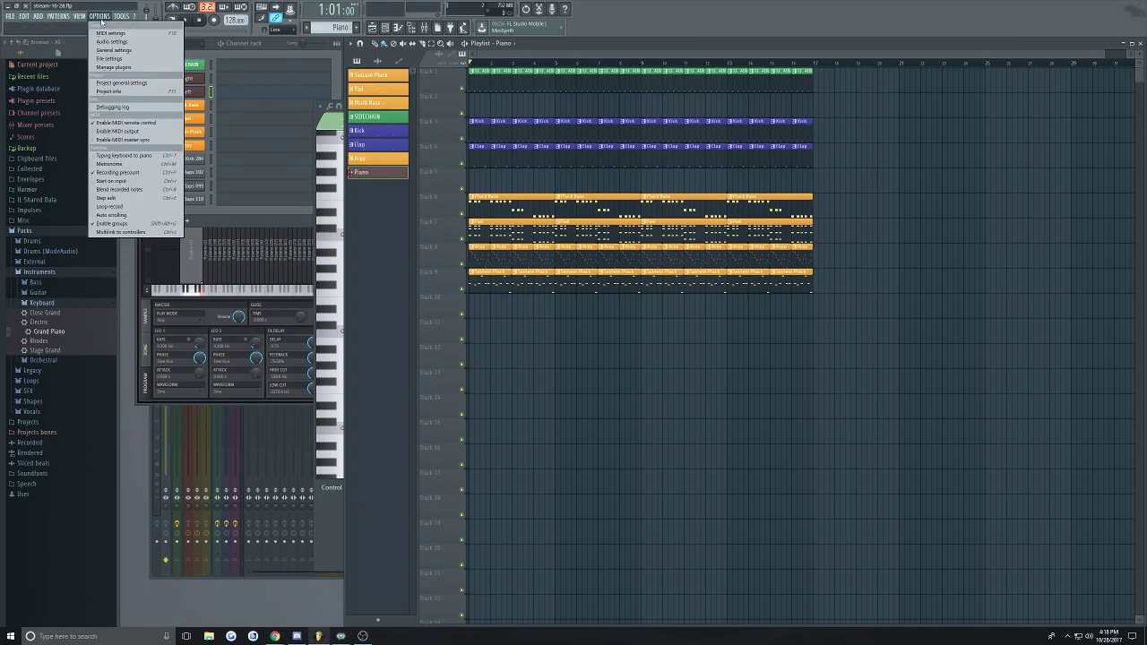
{"action": "left_click", "coordinate": [100, 17]}
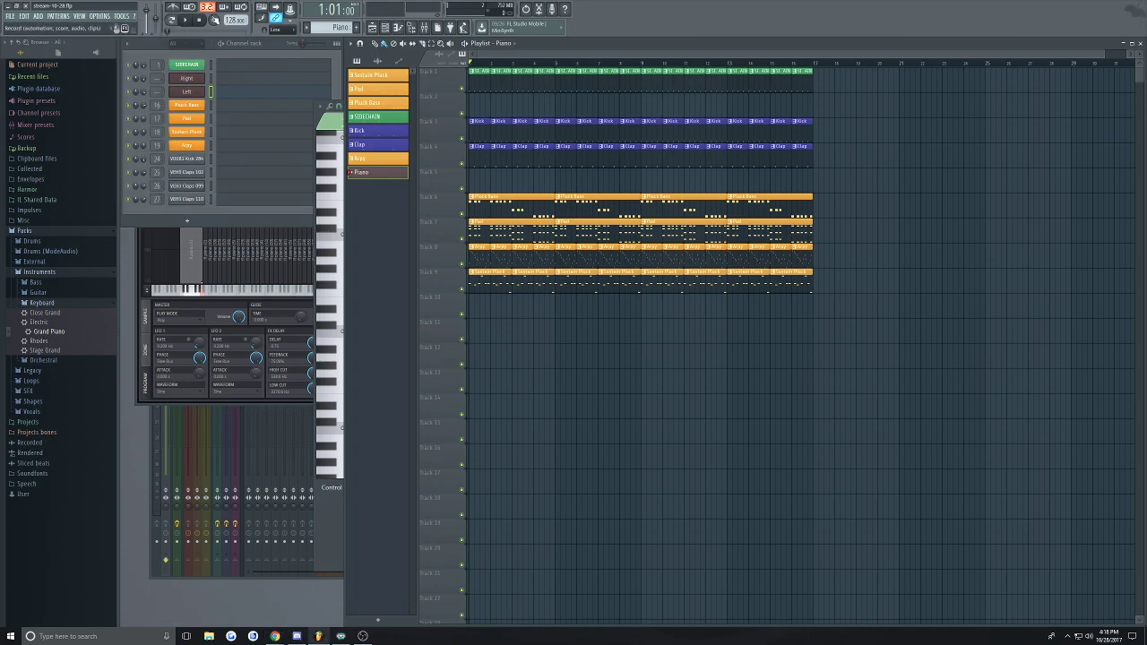
Play the arrangement in the playlist and stop playback
{"action": "left_click", "coordinate": [289, 9]}
{"action": "key", "text": "space"}
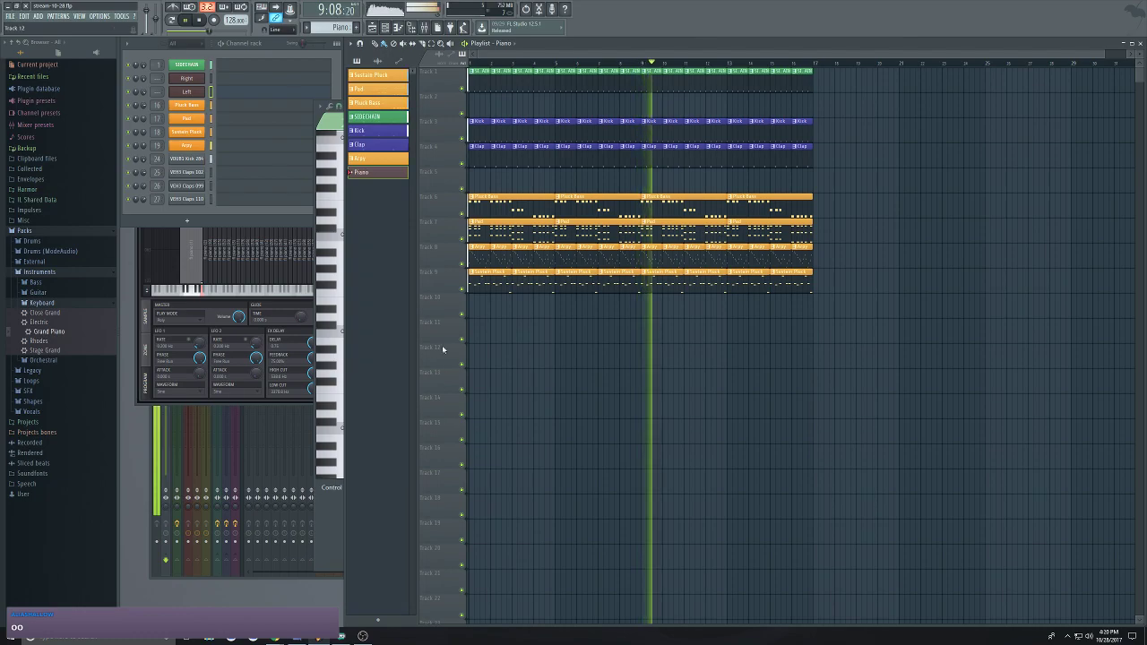
{"action": "key", "text": "space"}
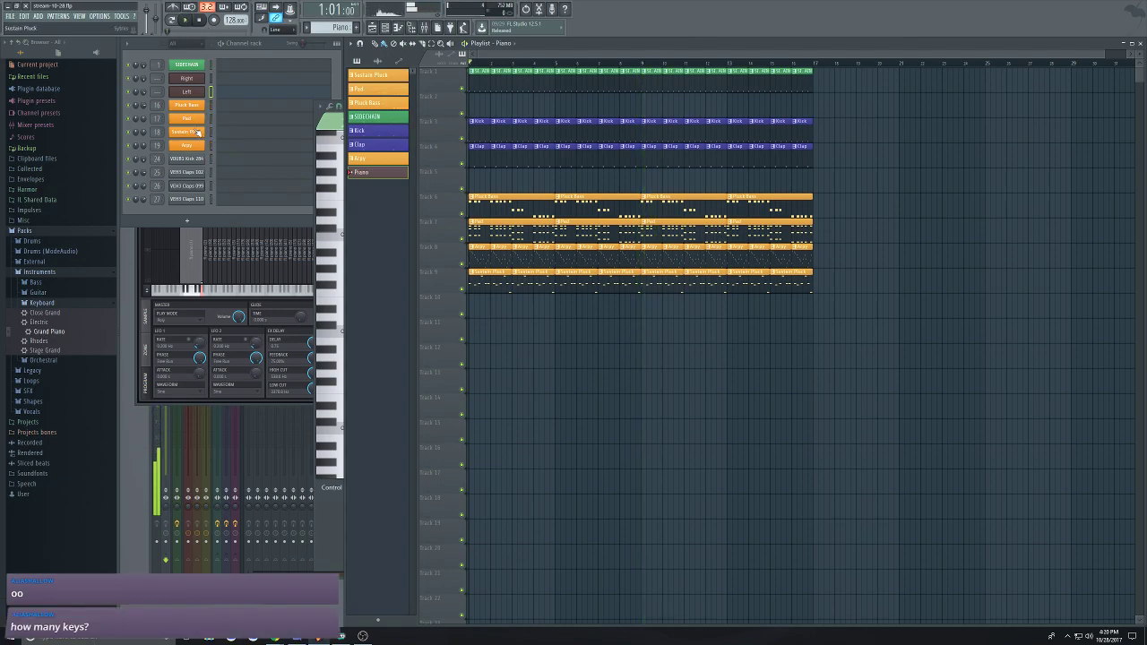
Open the Left channel's piano roll and place an F#4 note at the start
{"action": "left_click", "coordinate": [231, 93]}
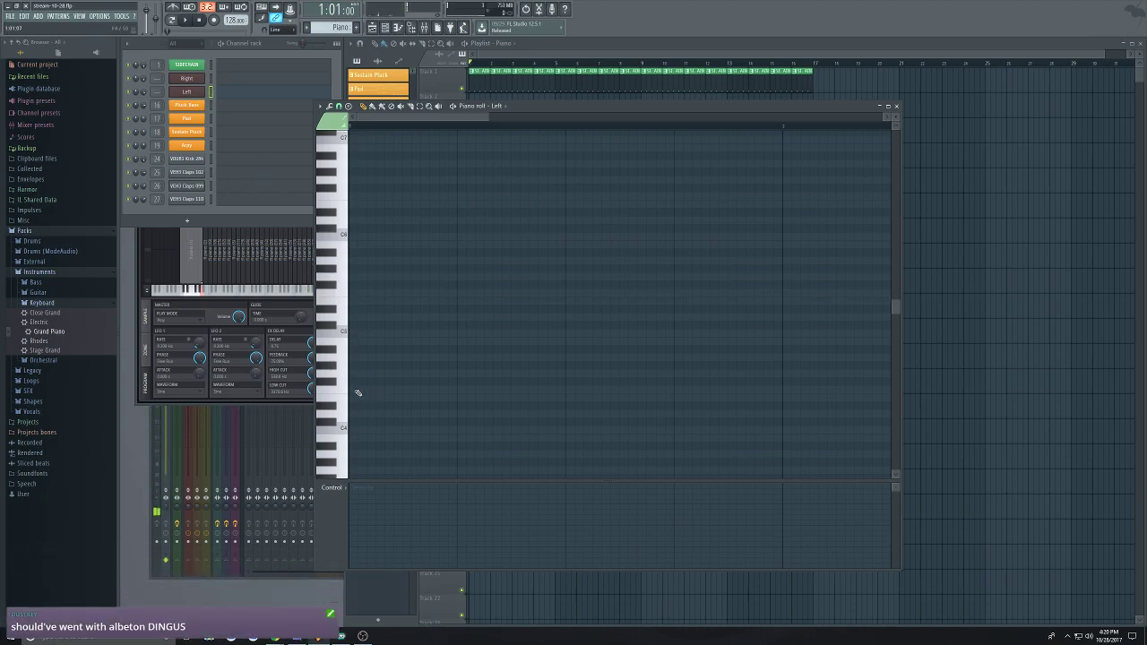
{"action": "scroll", "coordinate": [352, 296], "scroll_direction": "down", "scroll_amount": 3}
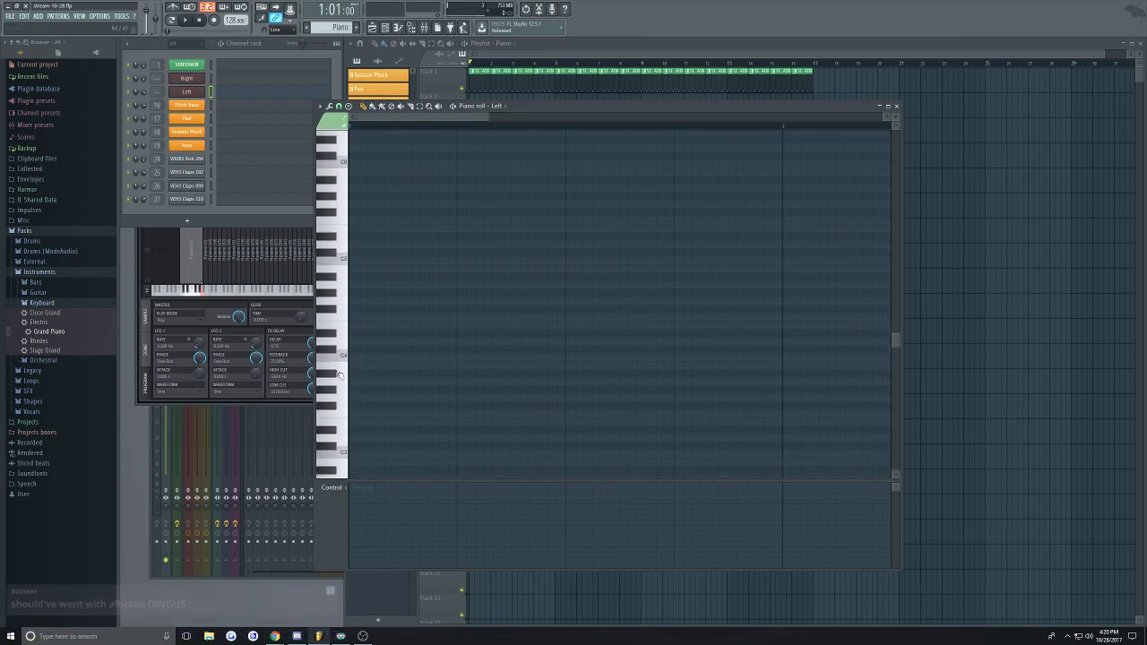
{"action": "left_click", "coordinate": [351, 309]}
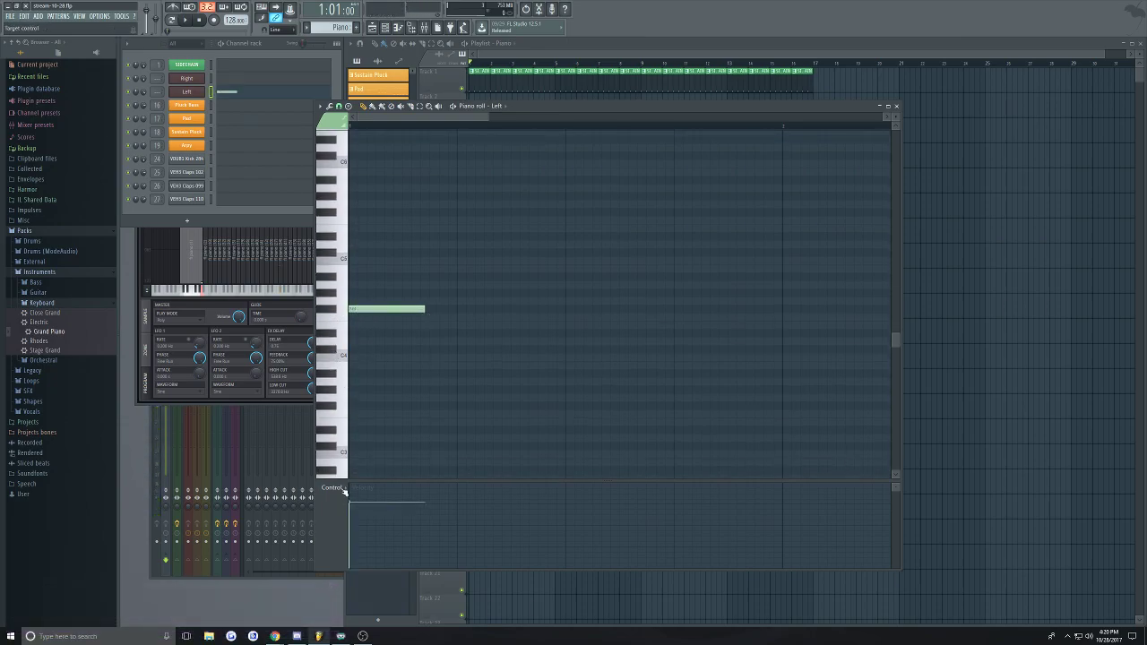
Set the piano roll's control lane to note velocity and audition the note in pattern mode
{"action": "left_click", "coordinate": [332, 487]}
{"action": "left_click", "coordinate": [348, 512]}
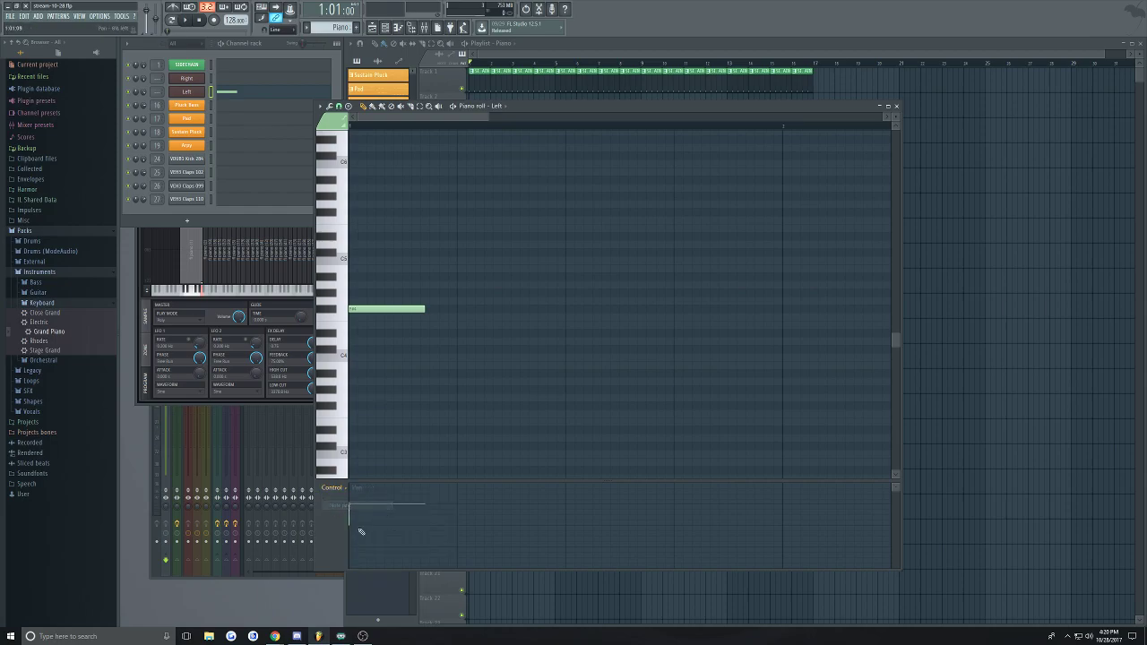
{"action": "left_click", "coordinate": [332, 487]}
{"action": "left_click", "coordinate": [356, 512]}
{"action": "left_click_drag", "start_coordinate": [355, 509], "coordinate": [354, 543]}
{"action": "key", "text": "space"}
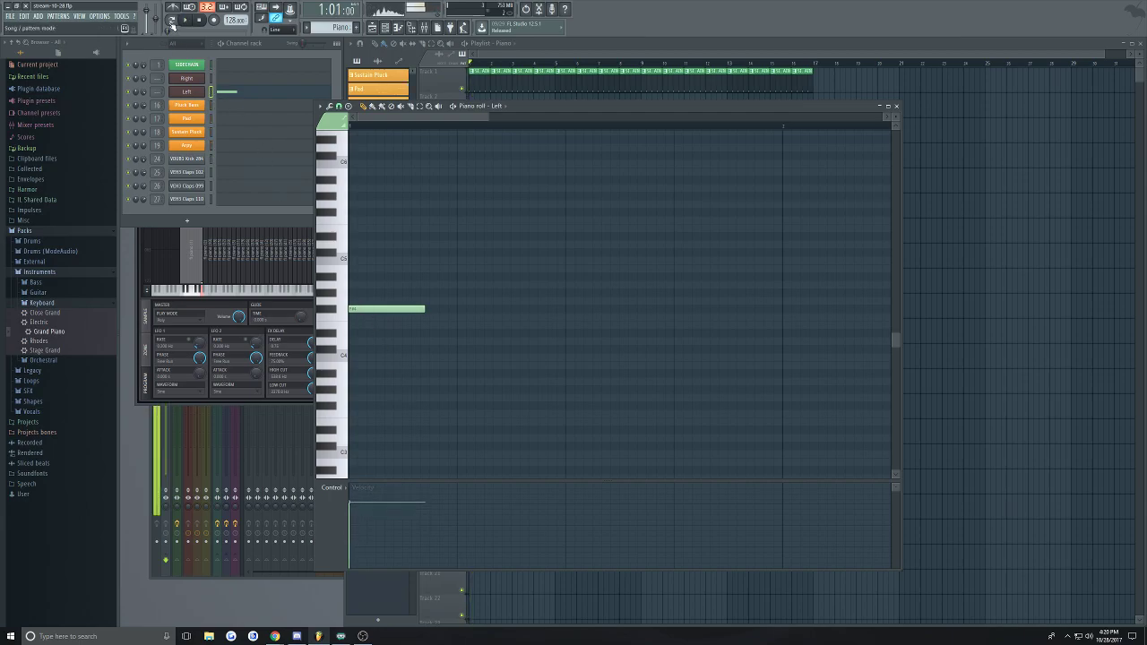
{"action": "key", "text": "space"}
Add A#4 and C#5 above the F#4 note and lower the chord's velocity slightly
{"action": "left_click", "coordinate": [356, 278]}
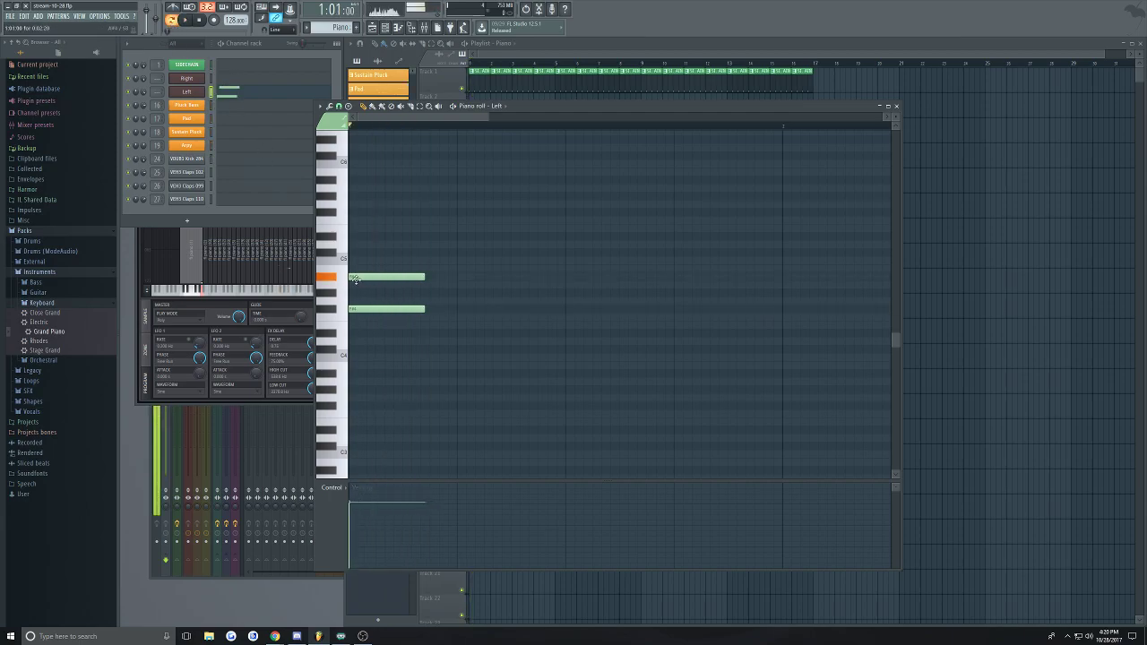
{"action": "mouse_move", "coordinate": [355, 278]}
{"action": "left_mouse_down"}
{"action": "mouse_move", "coordinate": [355, 294]}
{"action": "mouse_move", "coordinate": [355, 256]}
{"action": "left_mouse_up"}
{"action": "left_click", "coordinate": [355, 246]}
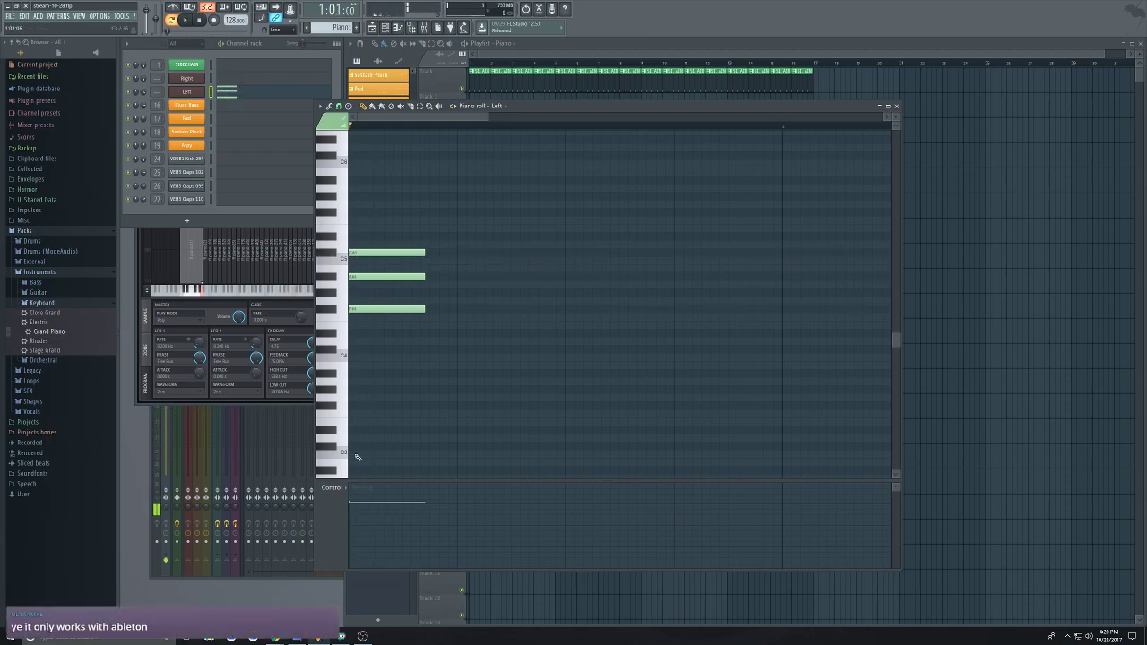
{"action": "key", "text": "space"}
{"action": "left_click", "coordinate": [356, 519]}
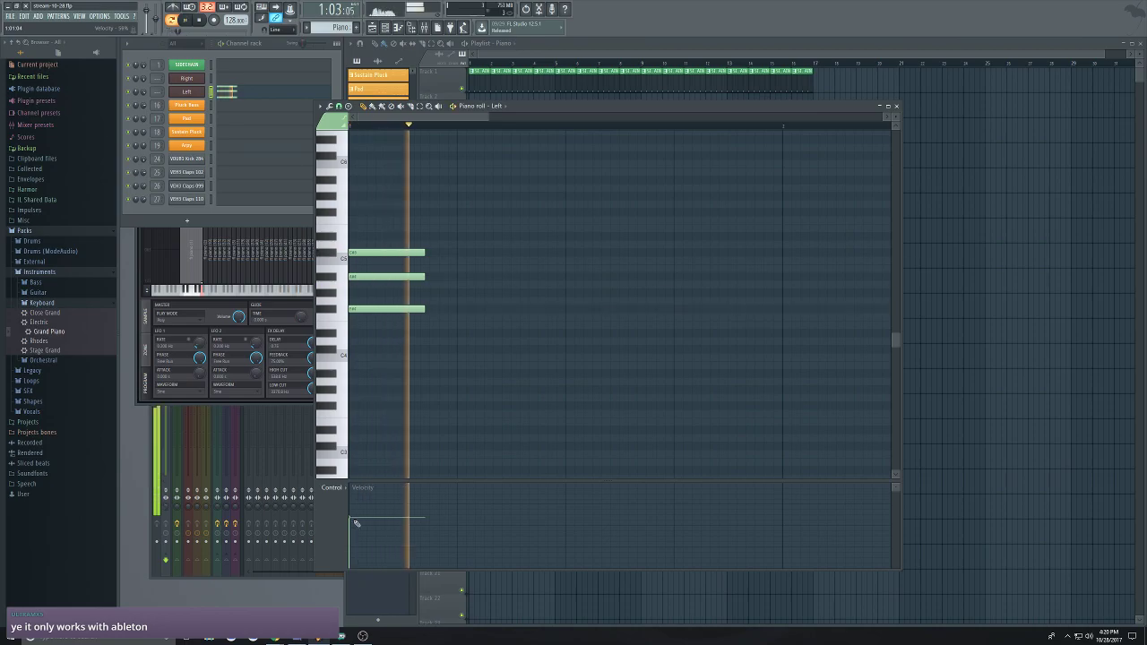
{"action": "key", "text": "space"}
Select the three chord notes and stretch them to six steps long
{"action": "left_click_drag", "start_coordinate": [464, 238], "coordinate": [461, 316]}
{"action": "scroll", "coordinate": [365, 215], "scroll_direction": "down", "scroll_amount": 2}
{"action": "scroll", "coordinate": [366, 216], "scroll_direction": "up", "scroll_amount": 1}
{"action": "left_click_drag", "start_coordinate": [427, 254], "coordinate": [422, 255]}
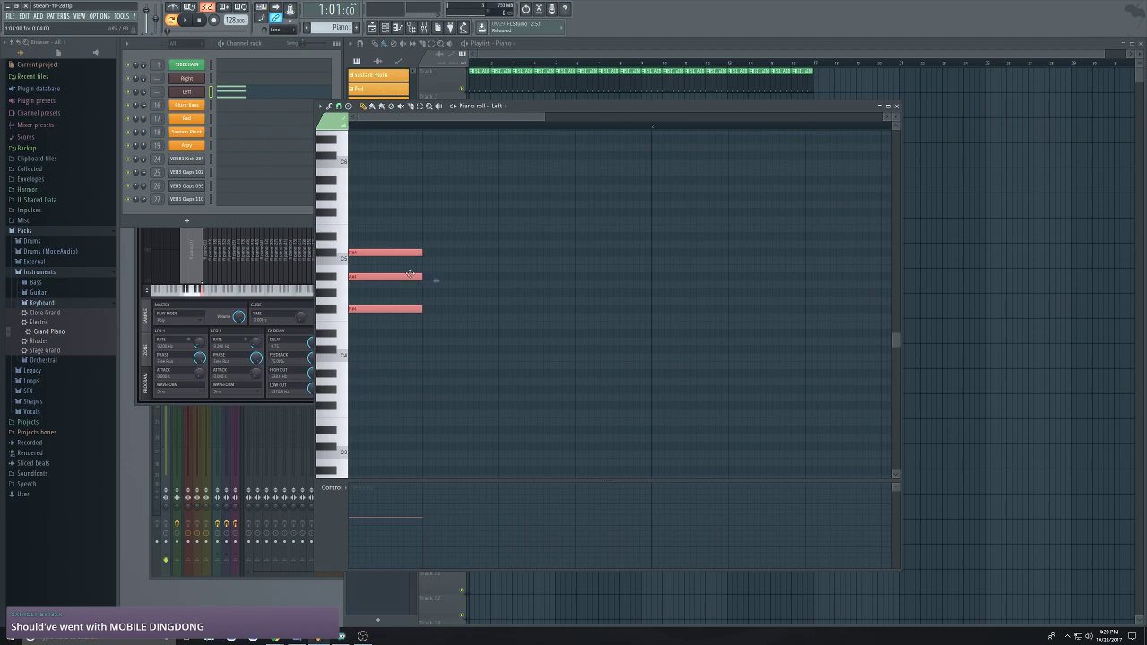
{"action": "left_click_drag", "start_coordinate": [422, 253], "coordinate": [458, 255]}
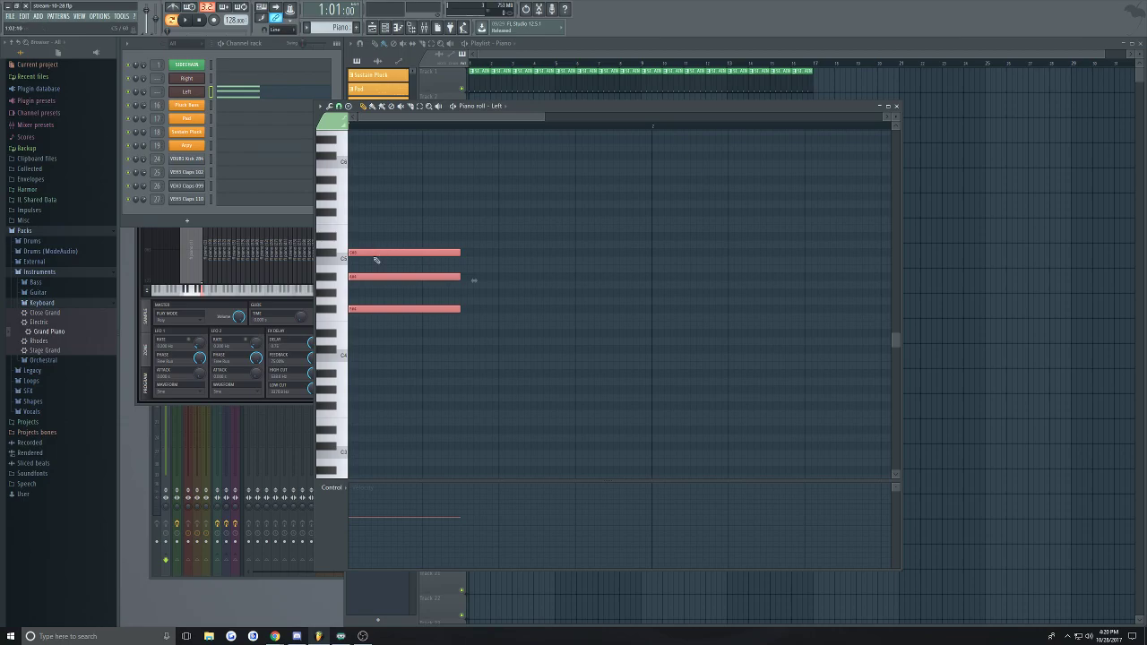
Copy the chord right after the first one as G#4, B4 and D#5, and play back both chords
{"action": "left_click_drag", "start_coordinate": [358, 254], "coordinate": [471, 269], "text": "shift"}
{"action": "left_click", "coordinate": [475, 215]}
{"action": "right_click", "coordinate": [475, 215]}
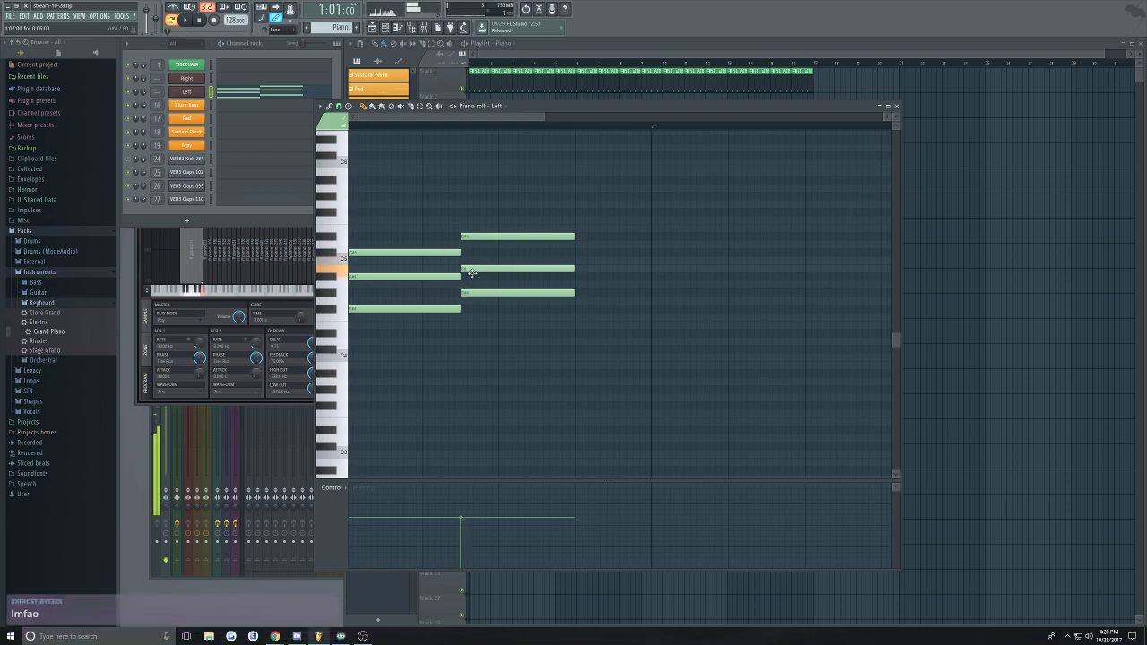
{"action": "key", "text": "space"}
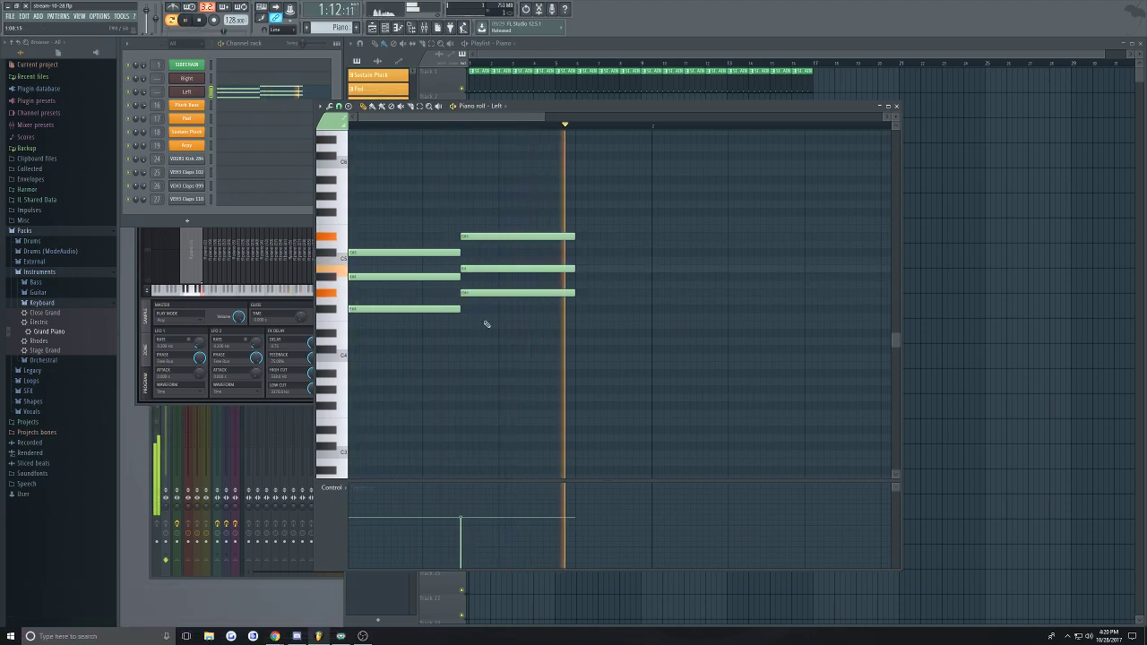
{"action": "key", "text": "space"}
{"action": "left_click_drag", "start_coordinate": [483, 117], "coordinate": [302, 144]}
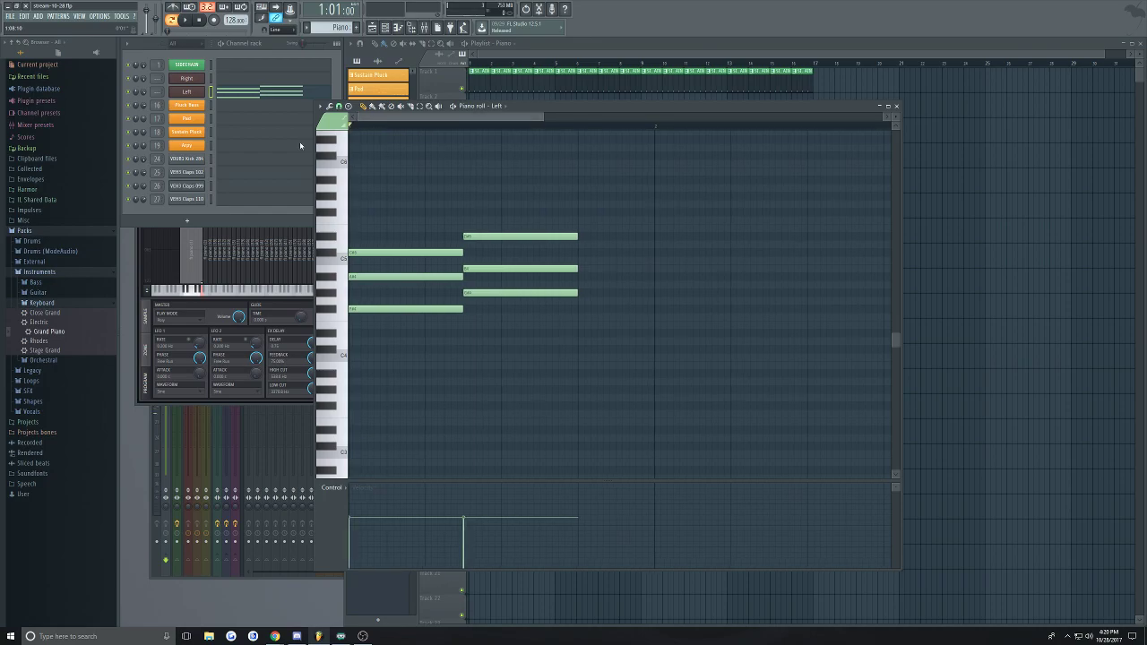
{"action": "key", "text": "space"}
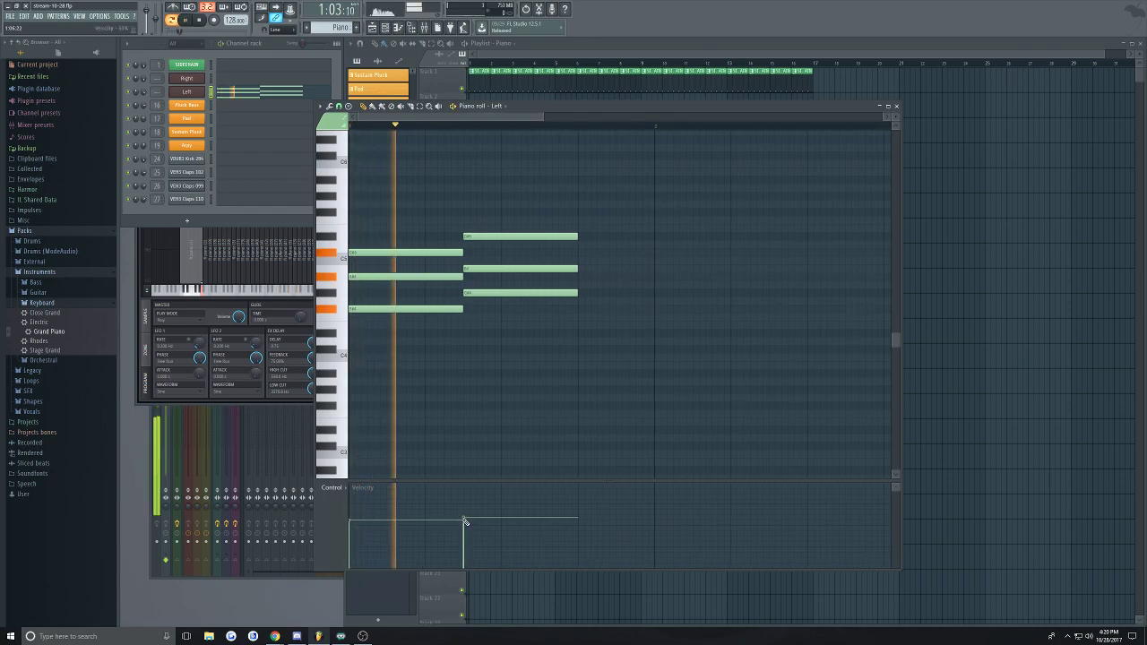
{"action": "key", "text": "space"}
Stretch the second chord's three notes to two bars long, checking the length by playing back
{"action": "left_click_drag", "start_coordinate": [615, 217], "coordinate": [553, 346]}
{"action": "left_click_drag", "start_coordinate": [576, 293], "coordinate": [630, 294]}
{"action": "scroll", "coordinate": [504, 346], "scroll_direction": "down", "scroll_amount": 3}
{"action": "scroll", "coordinate": [478, 304], "scroll_direction": "up", "scroll_amount": 2}
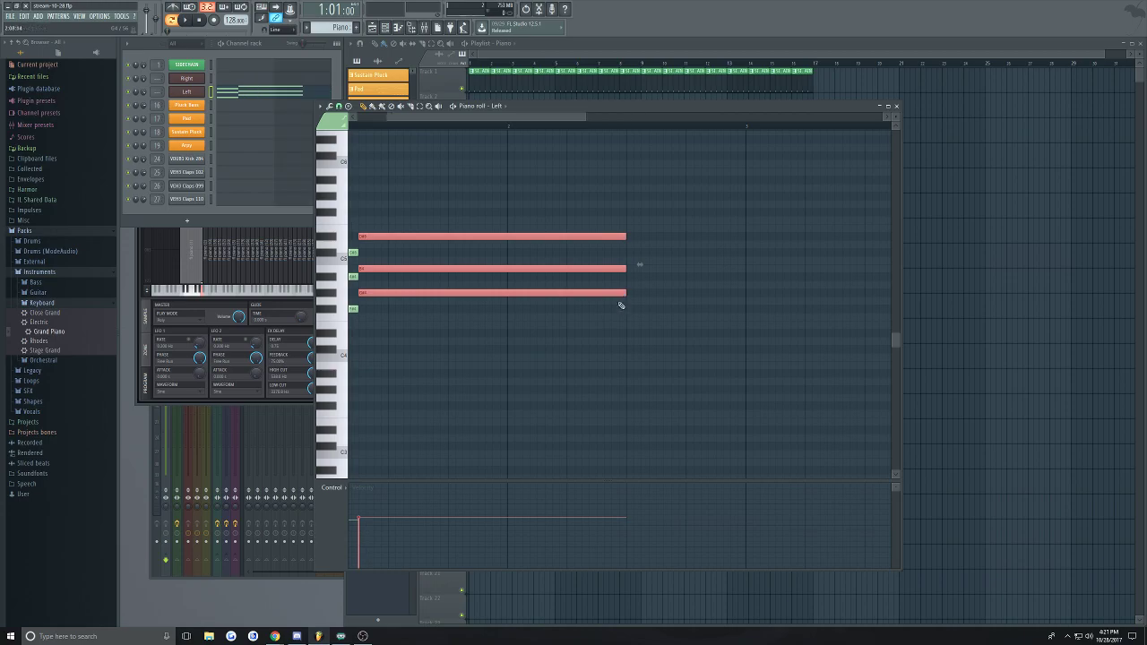
{"action": "scroll", "coordinate": [592, 284], "scroll_direction": "down", "scroll_amount": 1}
{"action": "scroll", "coordinate": [571, 287], "scroll_direction": "up", "scroll_amount": 1}
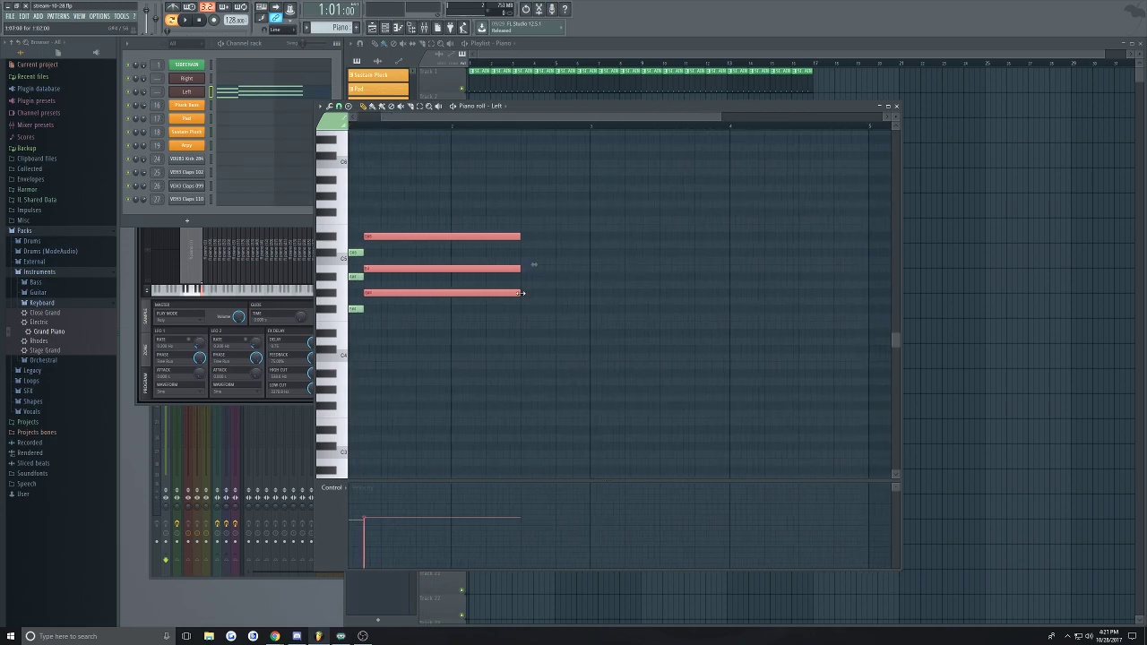
{"action": "left_click_drag", "start_coordinate": [522, 293], "coordinate": [611, 294]}
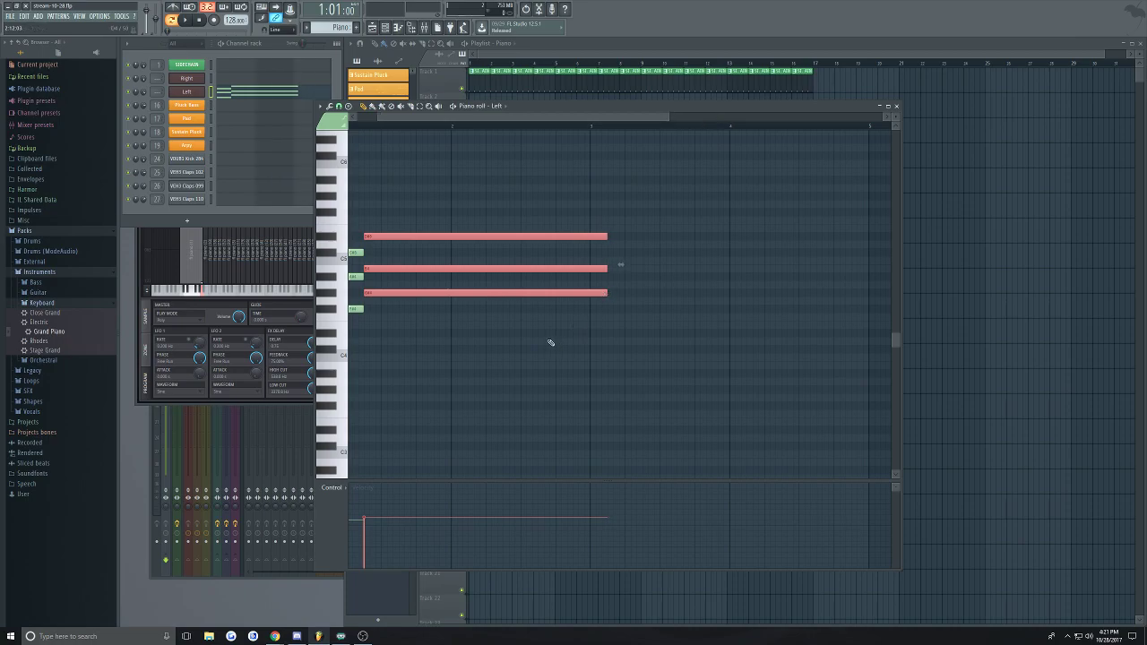
{"action": "key", "text": "space"}
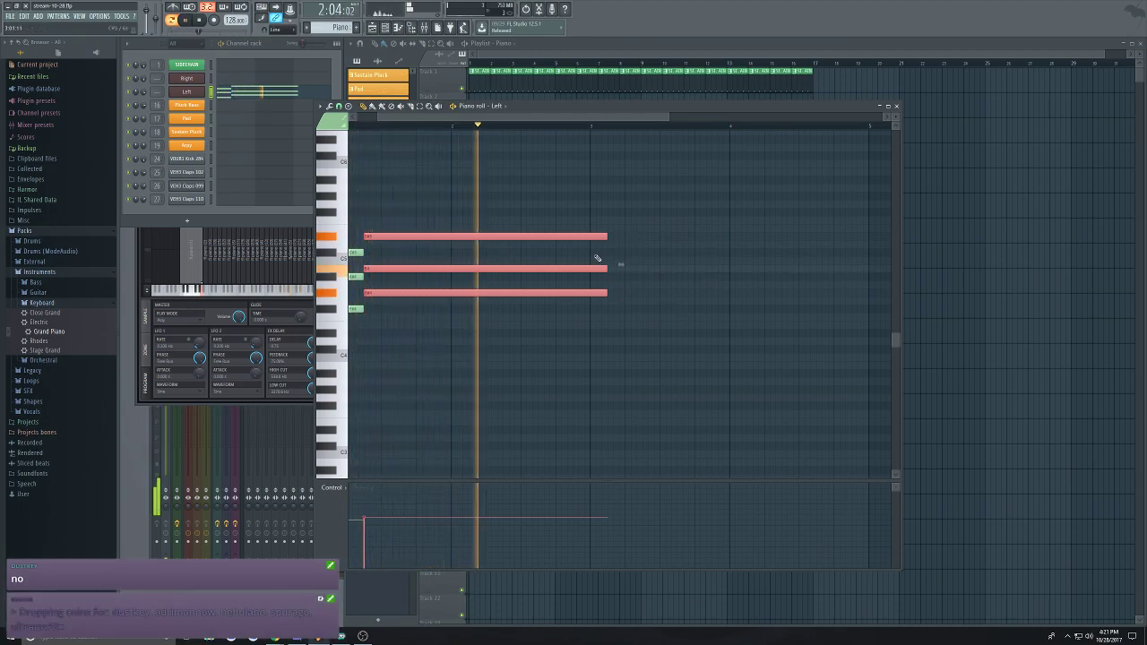
{"action": "key", "text": "space"}
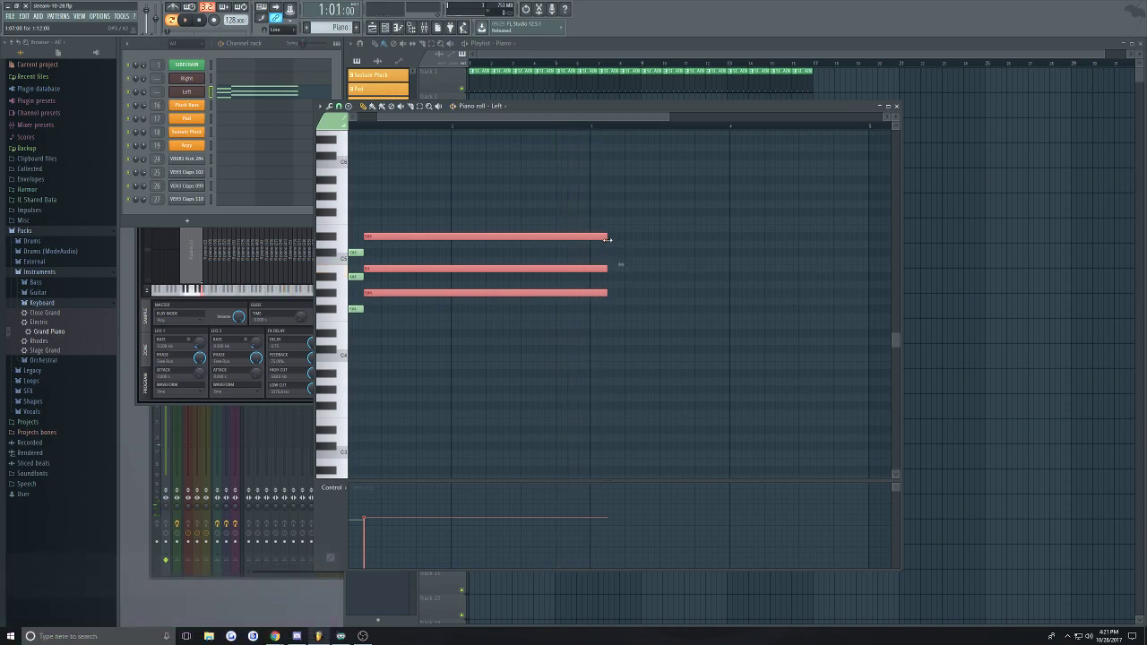
{"action": "left_click_drag", "start_coordinate": [607, 238], "coordinate": [643, 240]}
Duplicate the second chord right after it as E4, G#4 and B4, and shorten the copy to one bar
{"action": "key", "text": "ctrl+b"}
{"action": "left_click_drag", "start_coordinate": [672, 296], "coordinate": [646, 293]}
{"action": "left_click", "coordinate": [645, 343]}
{"action": "right_click", "coordinate": [648, 343]}
{"action": "scroll", "coordinate": [645, 311], "scroll_direction": "down", "scroll_amount": 3, "text": "ctrl"}
{"action": "scroll", "coordinate": [732, 259], "scroll_direction": "up", "scroll_amount": 3, "text": "ctrl"}
{"action": "left_click_drag", "start_coordinate": [732, 259], "coordinate": [603, 363], "text": "ctrl"}
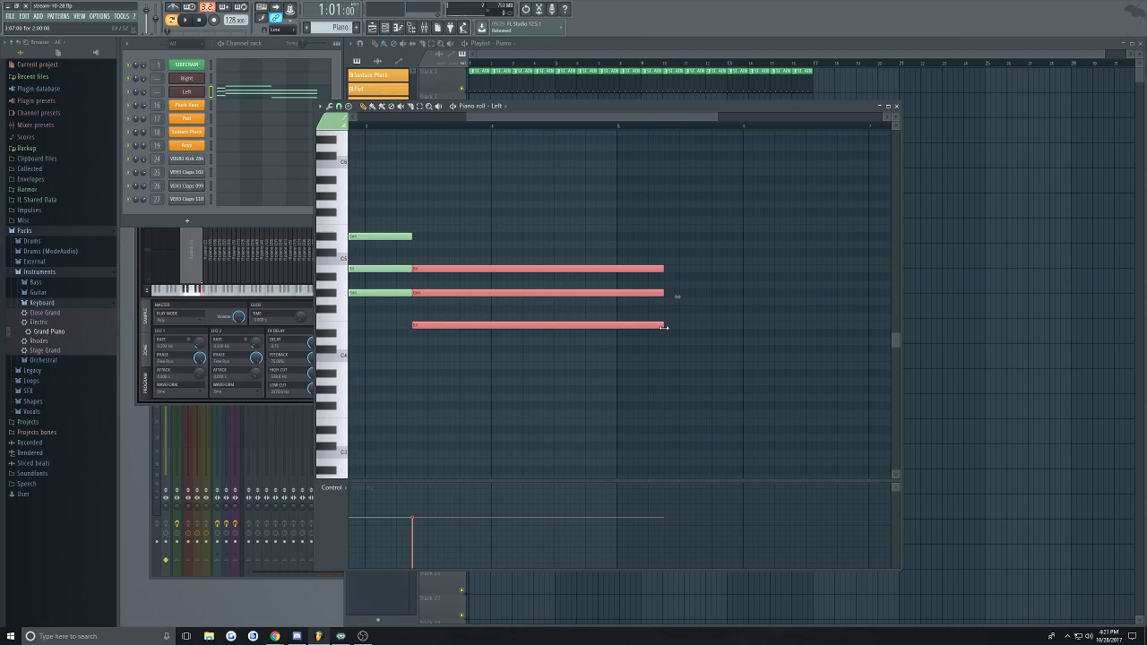
{"action": "mouse_move", "coordinate": [663, 326]}
{"action": "left_mouse_down"}
{"action": "mouse_move", "coordinate": [519, 330]}
{"action": "mouse_move", "coordinate": [625, 347]}
{"action": "mouse_move", "coordinate": [606, 349]}
{"action": "left_mouse_up"}
Add a fourth chord of C#4, E4 and G#4, just over one bar long, right after the third chord
{"action": "left_click", "coordinate": [528, 342]}
{"action": "right_click", "coordinate": [529, 341]}
{"action": "left_click_drag", "start_coordinate": [547, 319], "coordinate": [548, 329]}
{"action": "left_click_drag", "start_coordinate": [566, 276], "coordinate": [676, 350], "text": "ctrl"}
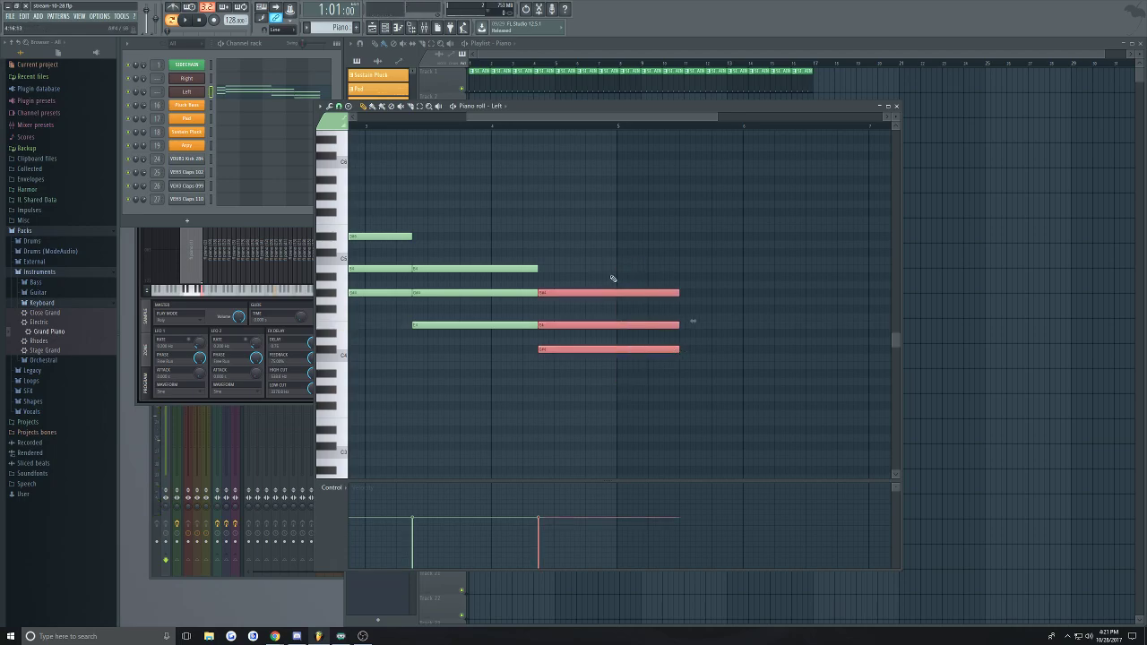
{"action": "scroll", "coordinate": [561, 263], "scroll_direction": "down", "scroll_amount": 3}
{"action": "scroll", "coordinate": [480, 231], "scroll_direction": "up", "scroll_amount": 2}
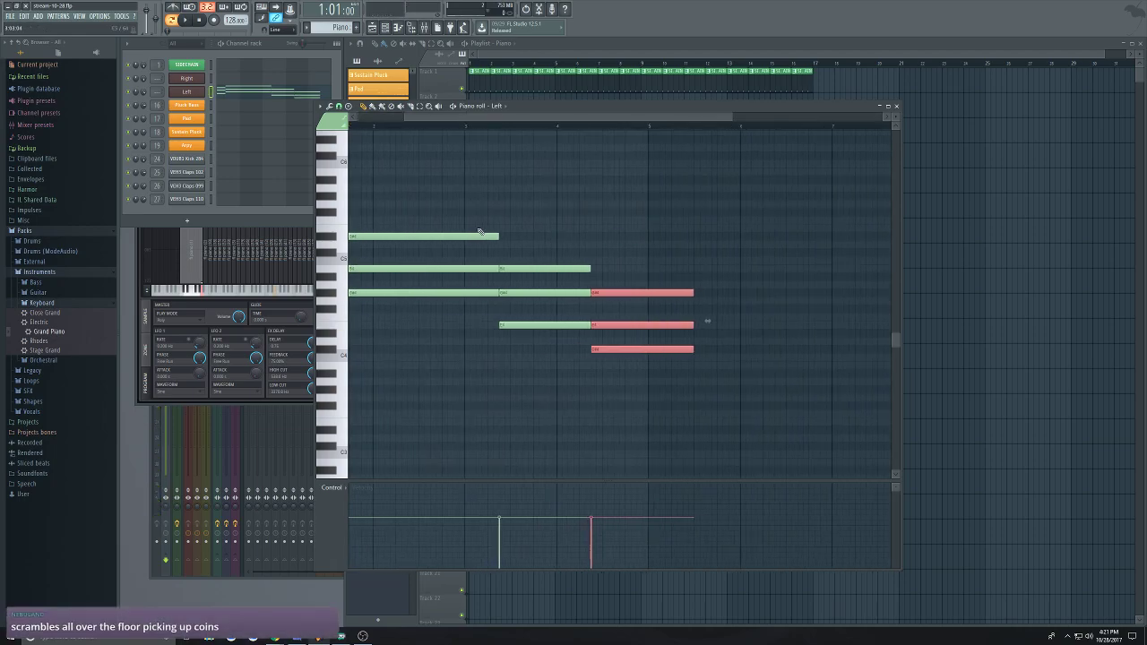
{"action": "left_click_drag", "start_coordinate": [507, 117], "coordinate": [268, 134]}
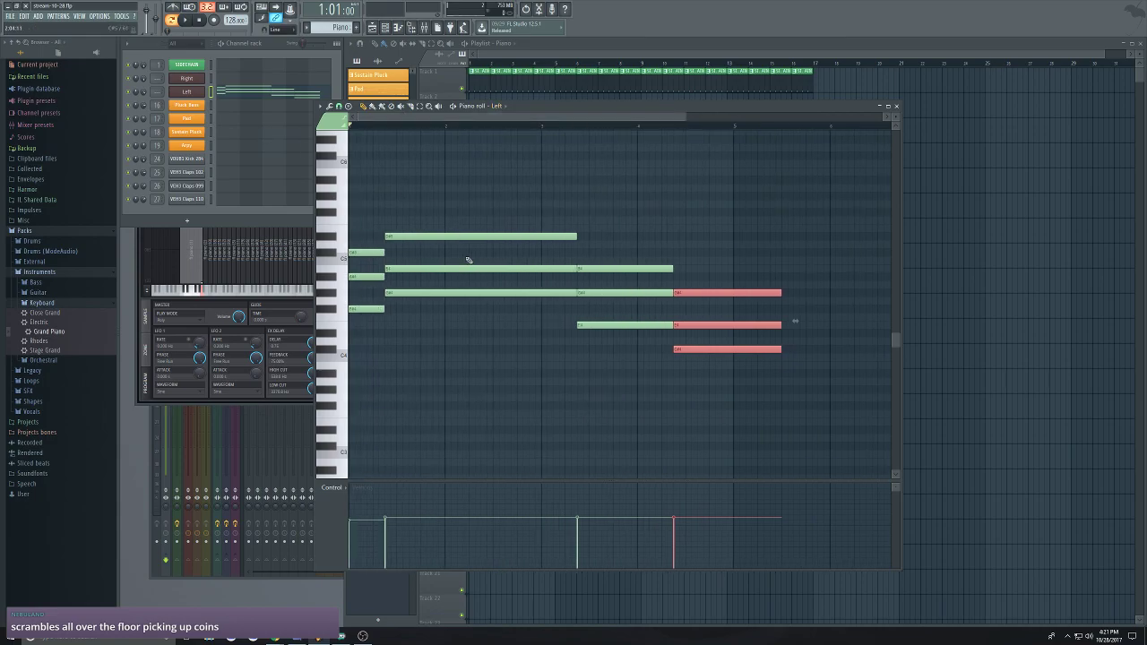
Duplicate the second, third and fourth chords right after the fourth chord in the Left piano roll
{"action": "scroll", "coordinate": [440, 389], "scroll_direction": "down", "scroll_amount": 2}
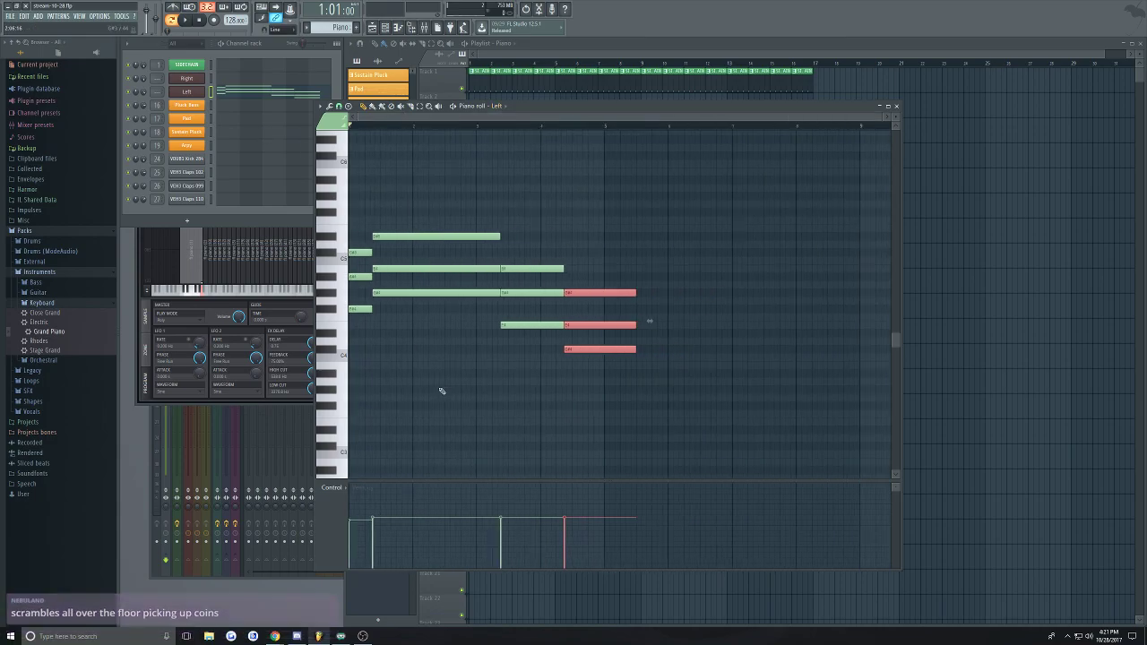
{"action": "scroll", "coordinate": [440, 281], "scroll_direction": "down", "scroll_amount": 1}
{"action": "scroll", "coordinate": [389, 341], "scroll_direction": "up", "scroll_amount": 2}
{"action": "scroll", "coordinate": [393, 339], "scroll_direction": "down", "scroll_amount": 2}
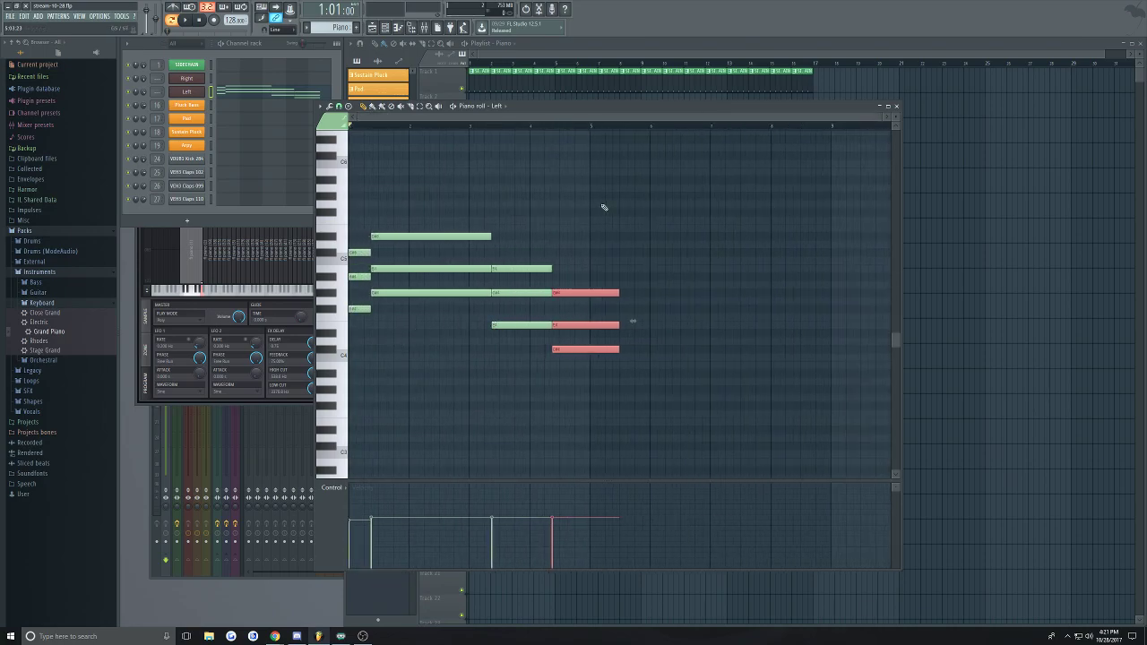
{"action": "left_click_drag", "start_coordinate": [603, 207], "coordinate": [453, 341]}
{"action": "left_click_drag", "start_coordinate": [428, 236], "coordinate": [677, 234]}
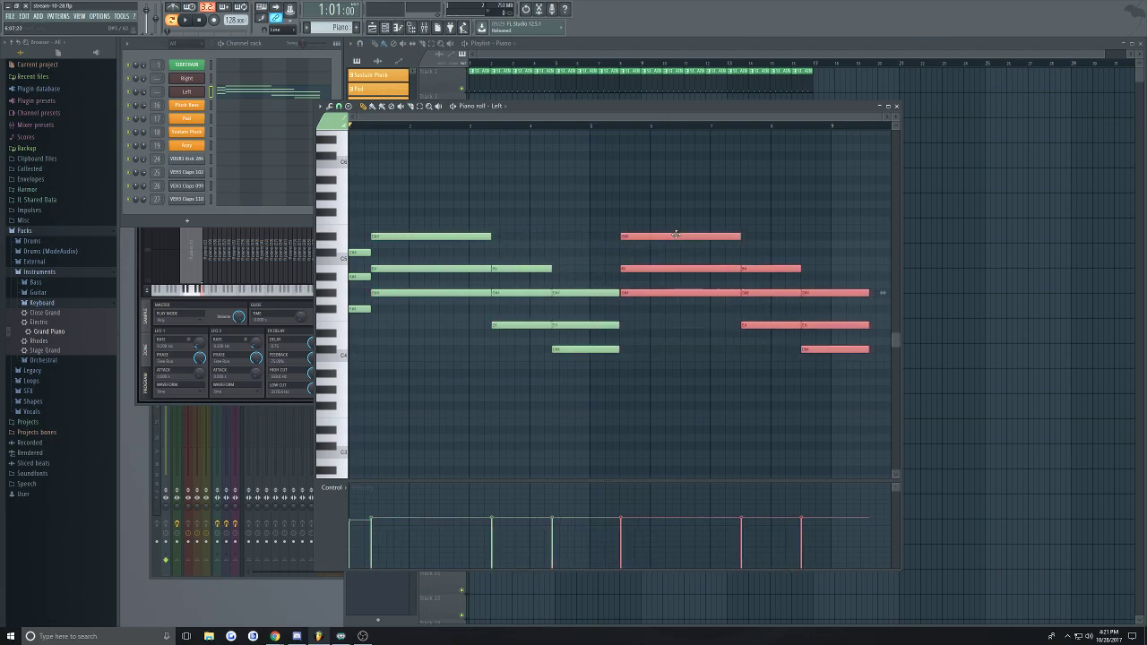
Shorten the copied two-bar chord by about half a beat and move the two chords after it earlier to meet it
{"action": "scroll", "coordinate": [627, 305], "scroll_direction": "up", "scroll_amount": 3}
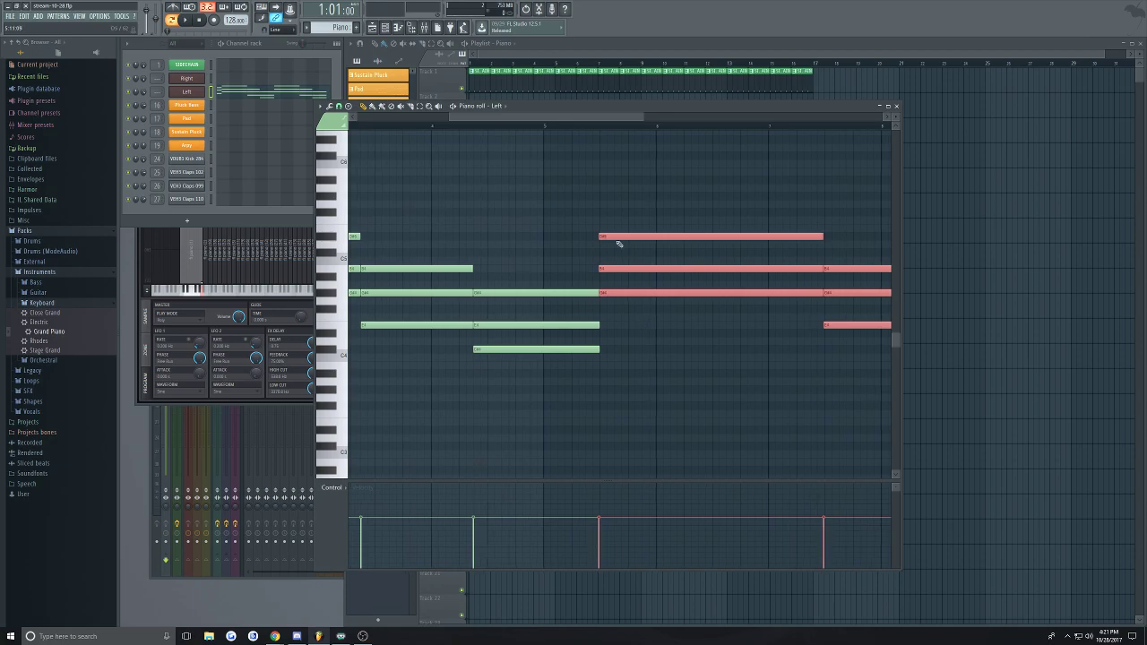
{"action": "left_click", "coordinate": [653, 214]}
{"action": "right_click", "coordinate": [647, 212]}
{"action": "left_click_drag", "start_coordinate": [689, 209], "coordinate": [697, 345]}
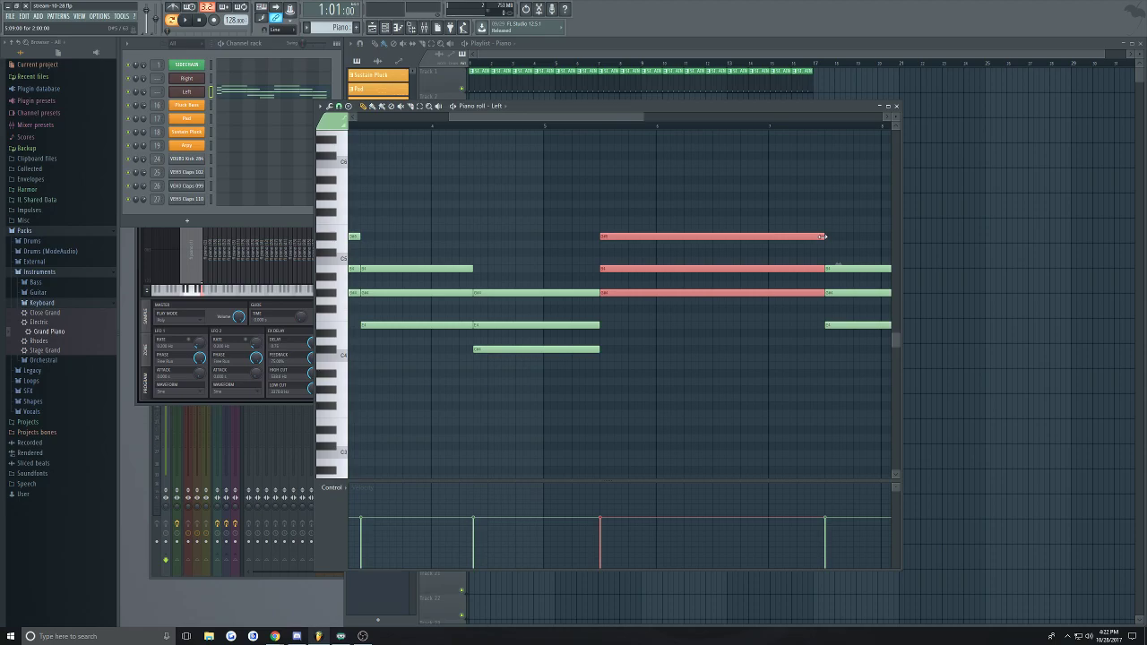
{"action": "scroll", "coordinate": [667, 361], "scroll_direction": "down", "scroll_amount": 3}
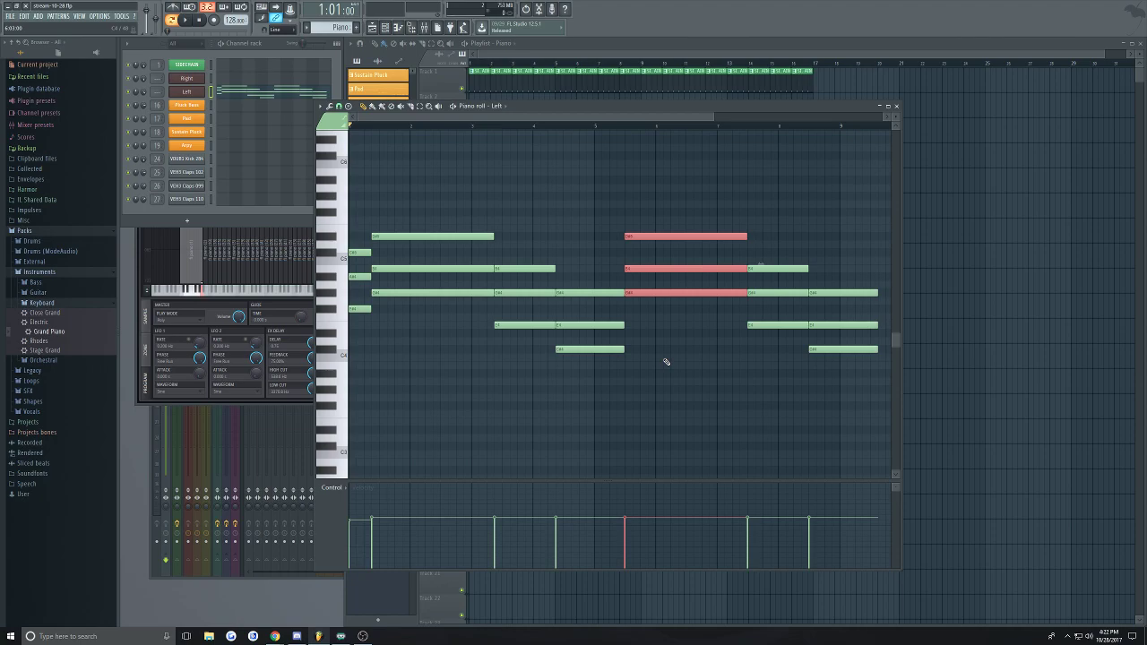
{"action": "scroll", "coordinate": [874, 253], "scroll_direction": "up", "scroll_amount": 3}
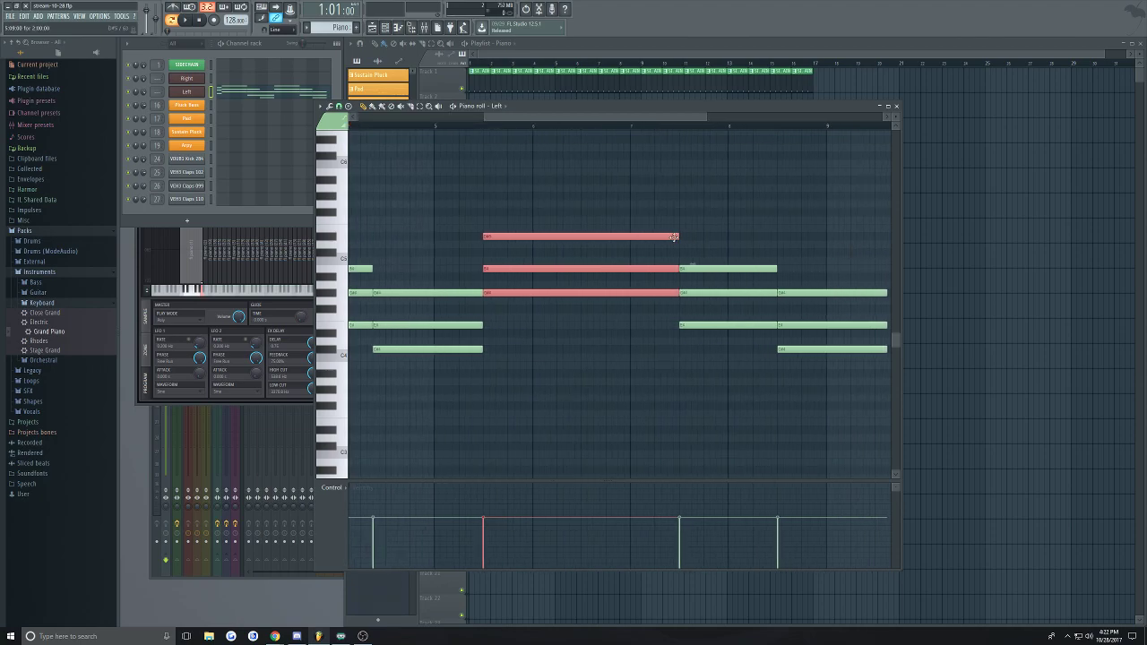
{"action": "left_click_drag", "start_coordinate": [835, 233], "coordinate": [658, 328]}
{"action": "scroll", "coordinate": [690, 335], "scroll_direction": "up", "scroll_amount": 3}
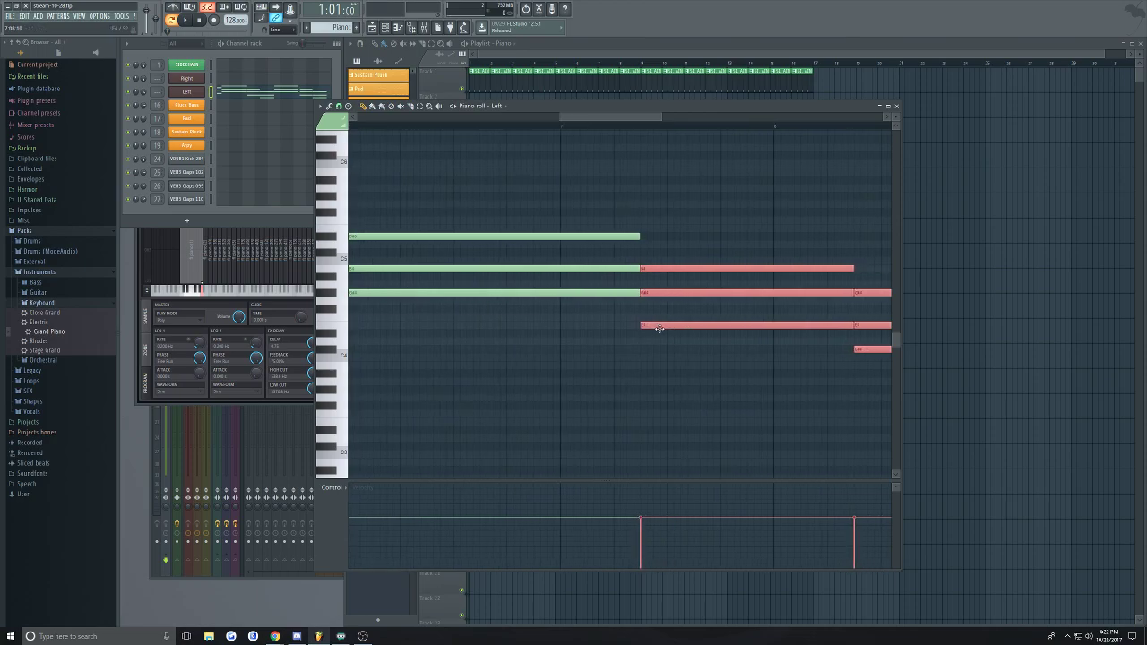
Play back the extended left-hand progression and view the Right channel's piano roll
{"action": "key", "text": "space"}
{"action": "scroll", "coordinate": [545, 404], "scroll_direction": "down", "scroll_amount": 4}
{"action": "scroll", "coordinate": [448, 215], "scroll_direction": "up", "scroll_amount": 1}
{"action": "scroll", "coordinate": [430, 287], "scroll_direction": "down", "scroll_amount": 2}
{"action": "scroll", "coordinate": [389, 190], "scroll_direction": "up", "scroll_amount": 2}
{"action": "left_click_drag", "start_coordinate": [501, 116], "coordinate": [476, 115]}
{"action": "scroll", "coordinate": [476, 368], "scroll_direction": "down", "scroll_amount": 3}
{"action": "left_click", "coordinate": [556, 189]}
{"action": "right_click", "coordinate": [556, 189]}
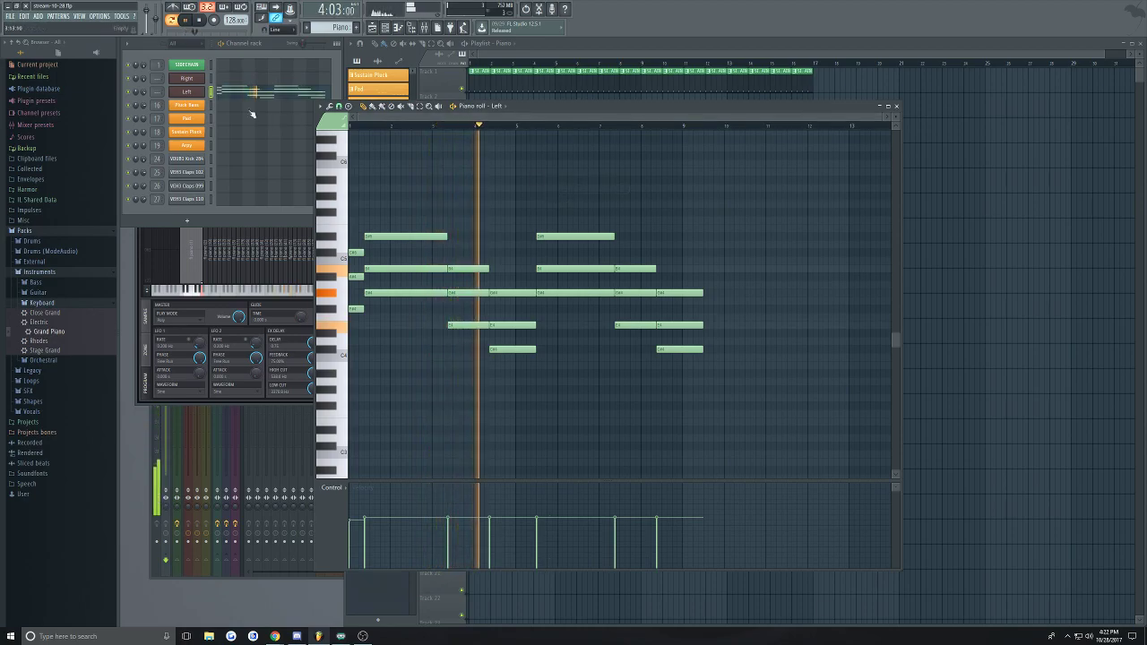
{"action": "left_click", "coordinate": [224, 79]}
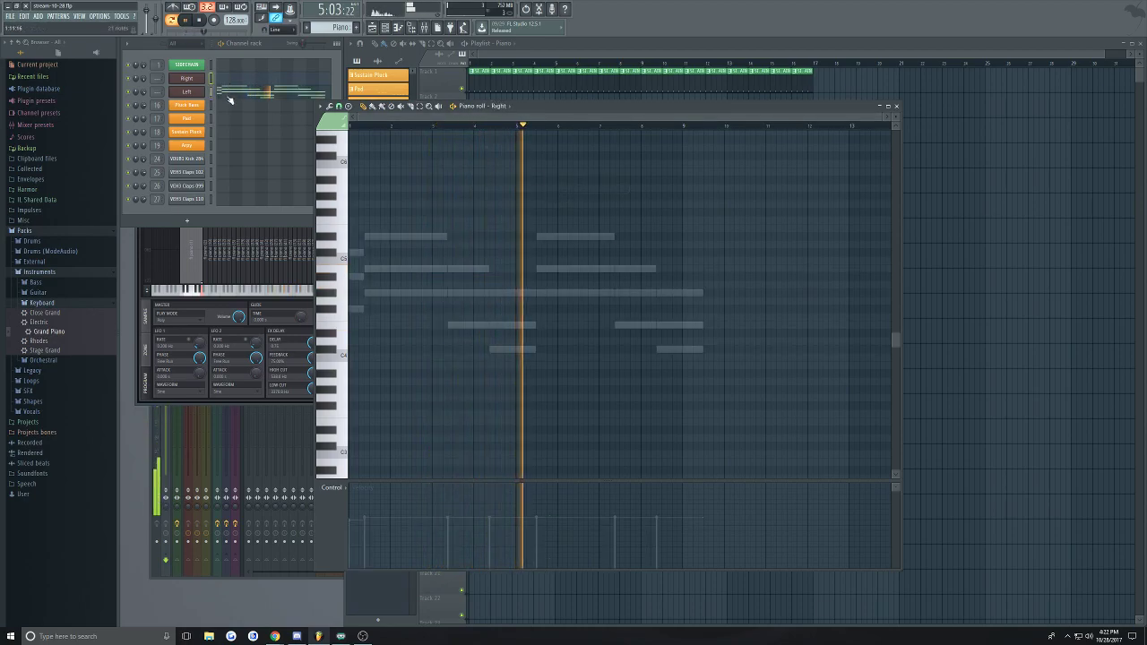
{"action": "left_click", "coordinate": [228, 81]}
{"action": "key", "text": "space"}
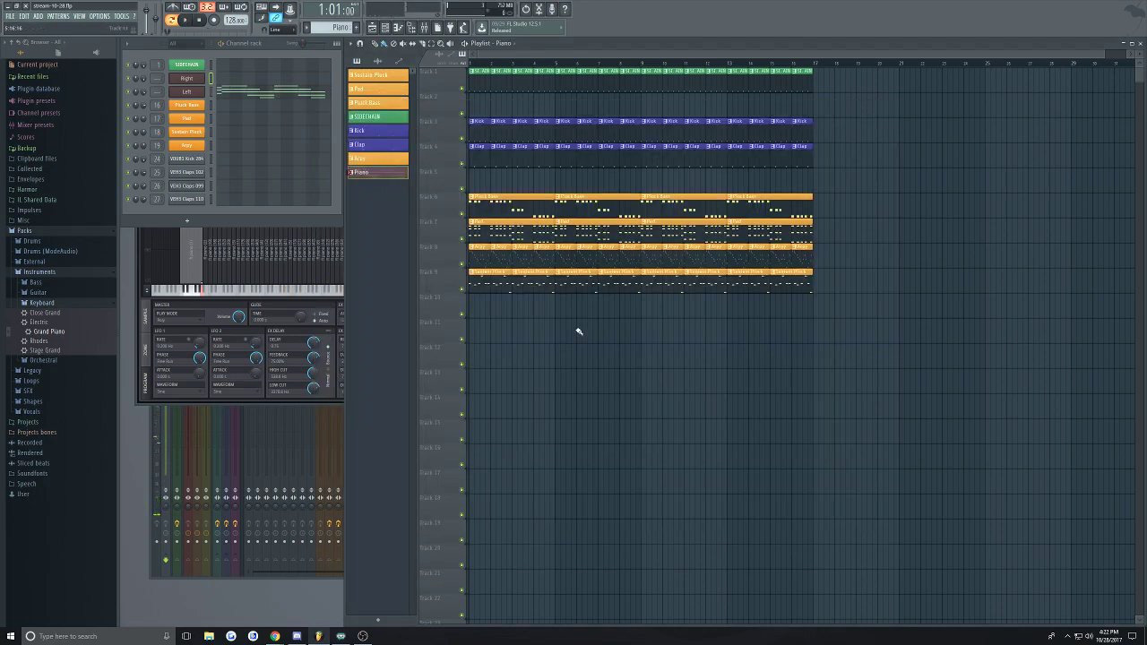
Place the Piano pattern on Track 12 of the playlist, starting about half a beat group ahead of bar 17
{"action": "left_click", "coordinate": [651, 357]}
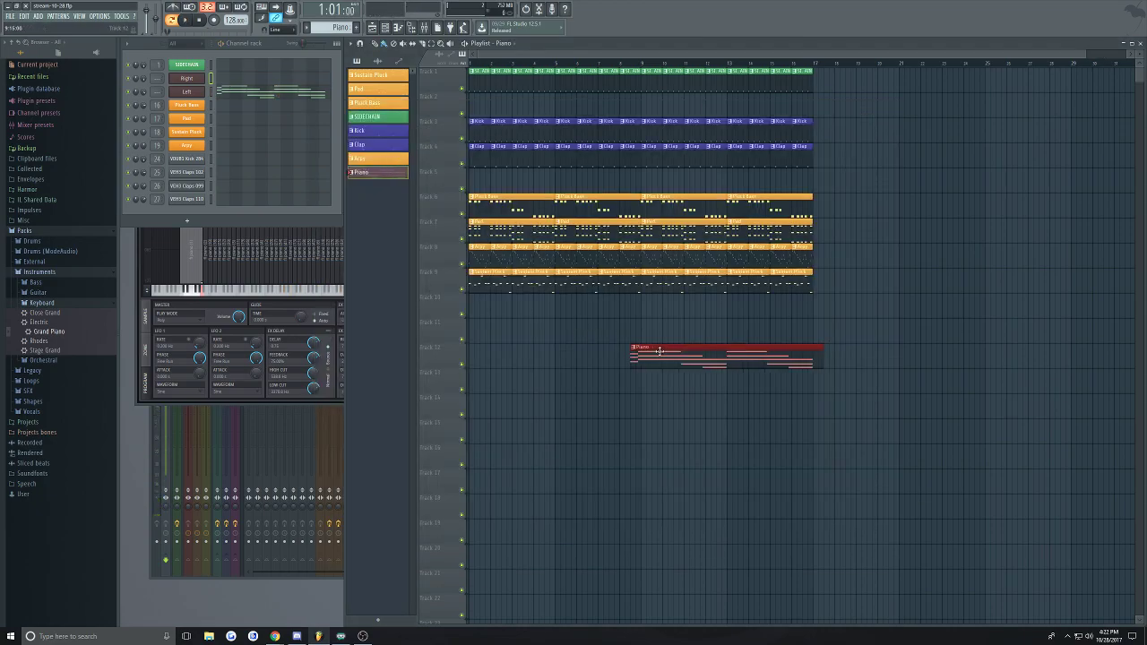
{"action": "scroll", "coordinate": [676, 373], "scroll_direction": "down", "scroll_amount": 1}
{"action": "scroll", "coordinate": [620, 357], "scroll_direction": "up", "scroll_amount": 3}
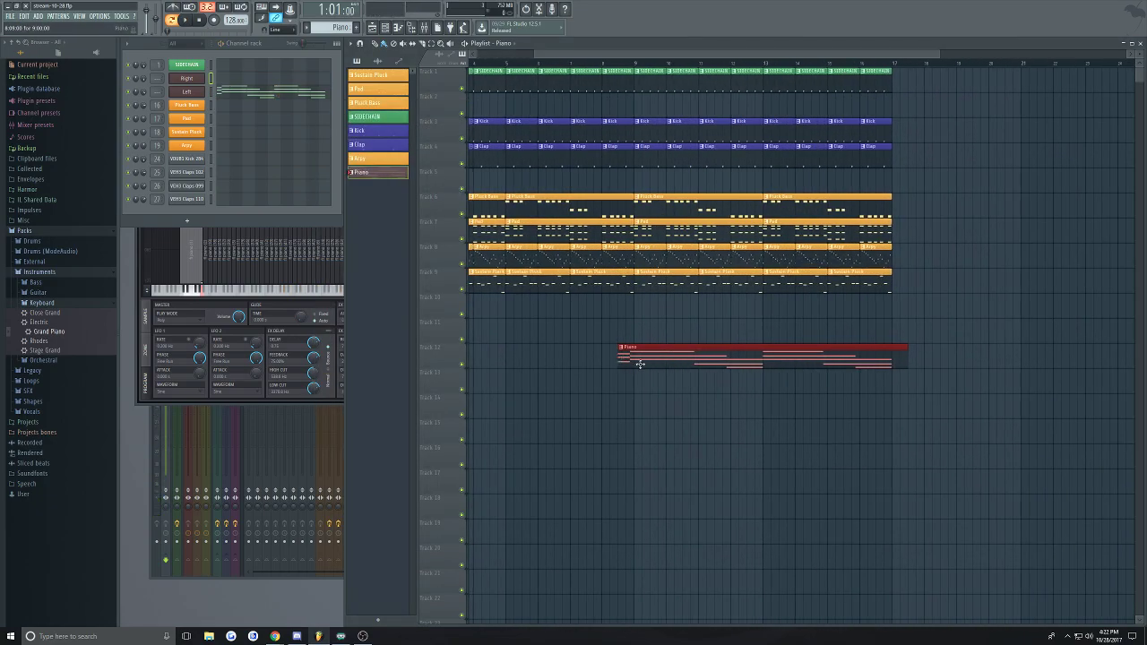
{"action": "left_click_drag", "start_coordinate": [655, 356], "coordinate": [978, 360]}
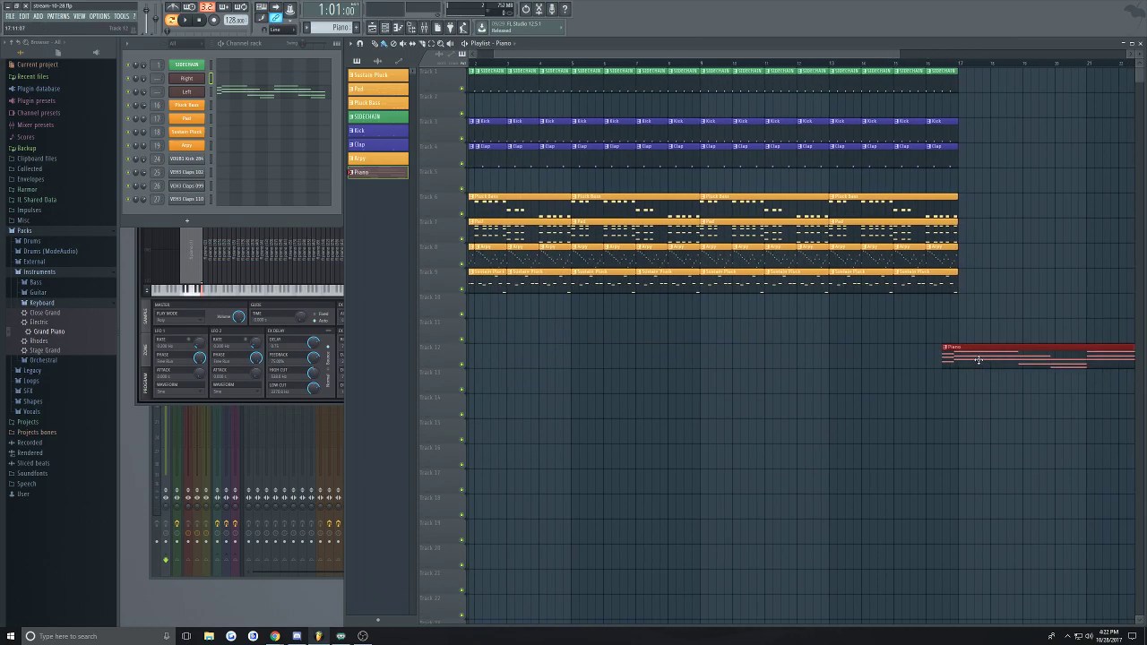
{"action": "scroll", "coordinate": [1021, 284], "scroll_direction": "down", "scroll_amount": 3, "text": "ctrl"}
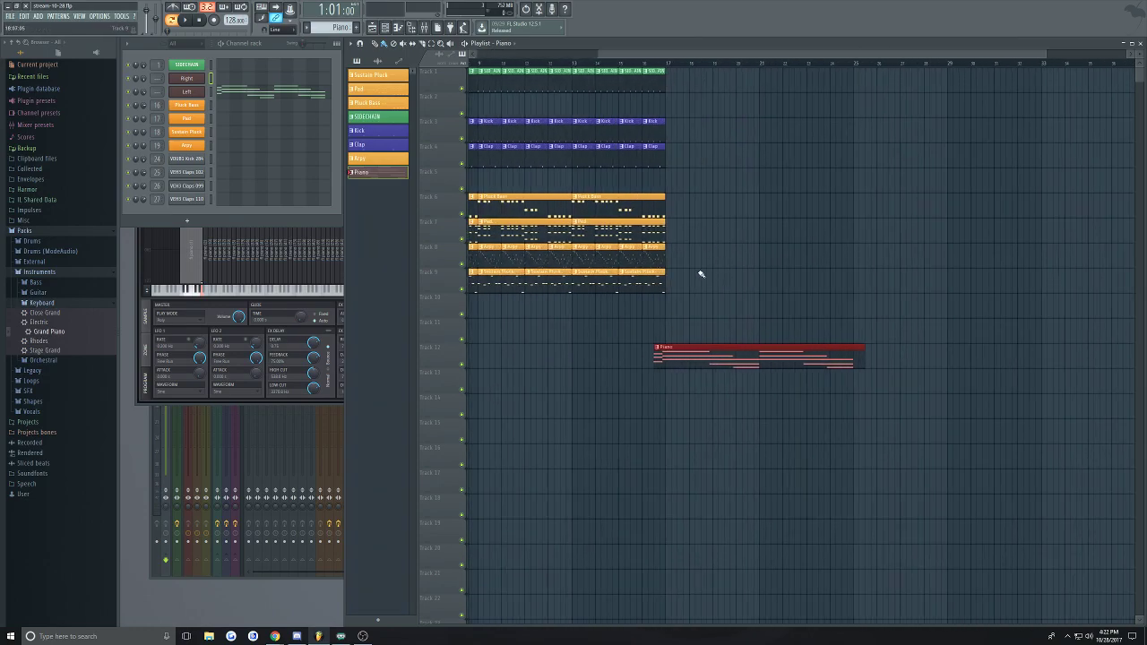
{"action": "scroll", "coordinate": [674, 278], "scroll_direction": "up", "scroll_amount": 2, "text": "ctrl"}
Add two Pluck Bass clips back to back on Track 6 from bar 17 and play the song from there
{"action": "left_click", "coordinate": [680, 282]}
{"action": "right_click", "coordinate": [681, 282]}
{"action": "left_click", "coordinate": [628, 202]}
{"action": "left_click", "coordinate": [667, 211]}
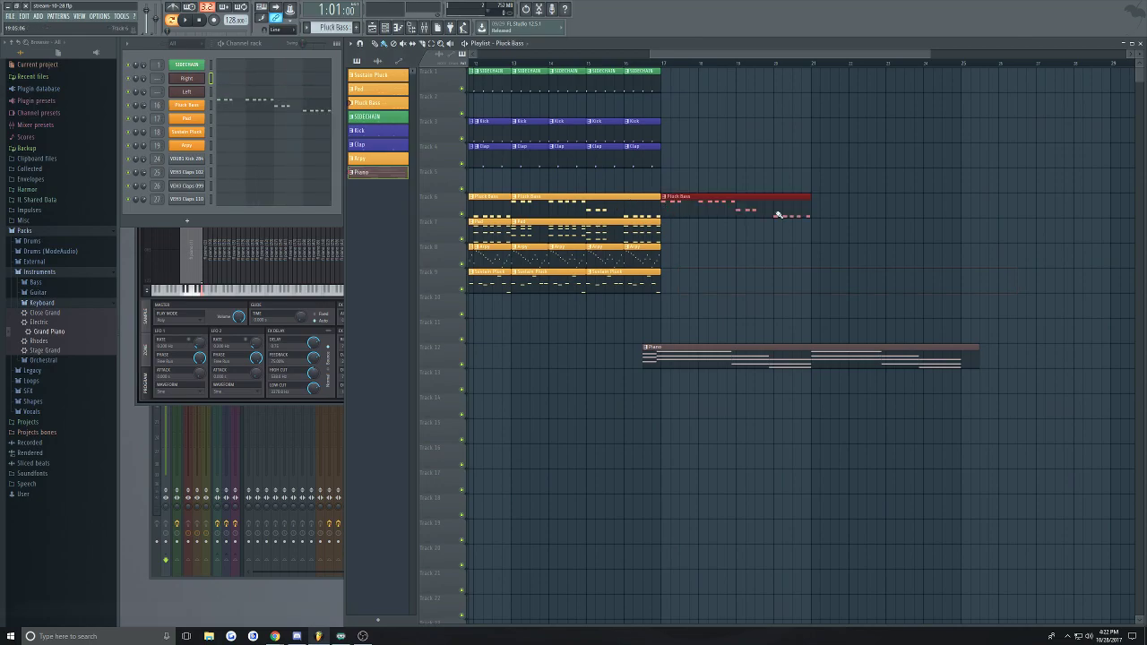
{"action": "left_click_drag", "start_coordinate": [733, 214], "coordinate": [816, 211]}
{"action": "left_click", "coordinate": [664, 65]}
{"action": "key", "text": "space"}
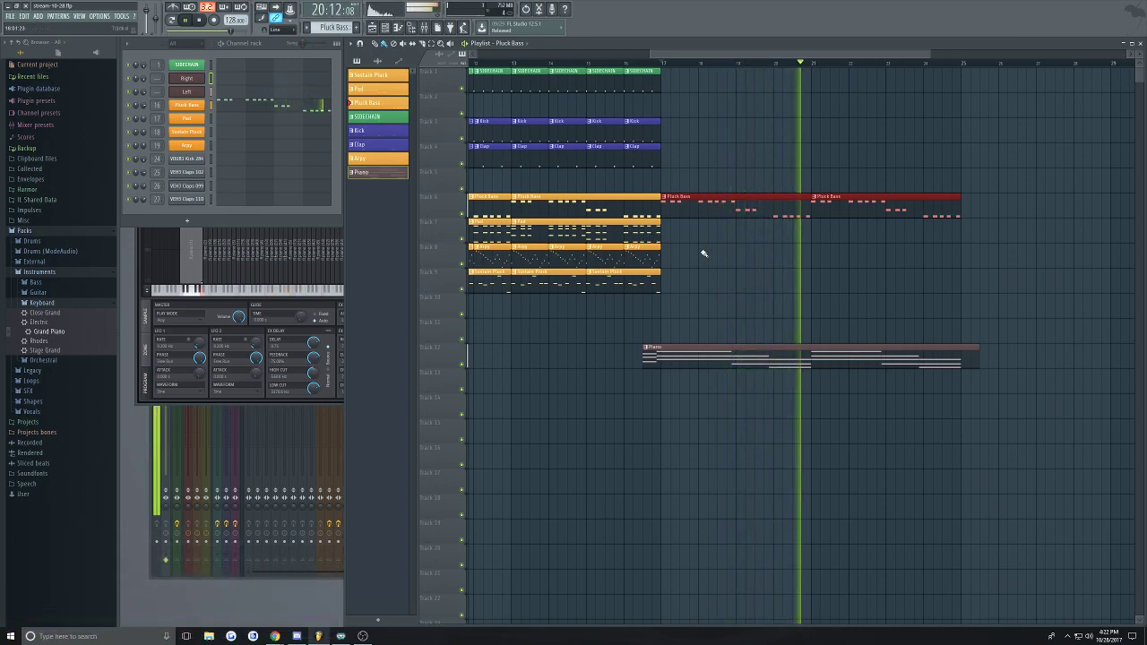
Reopen the Left channel's piano roll and delete all the copied chords after the fourth chord
{"action": "left_click", "coordinate": [708, 361]}
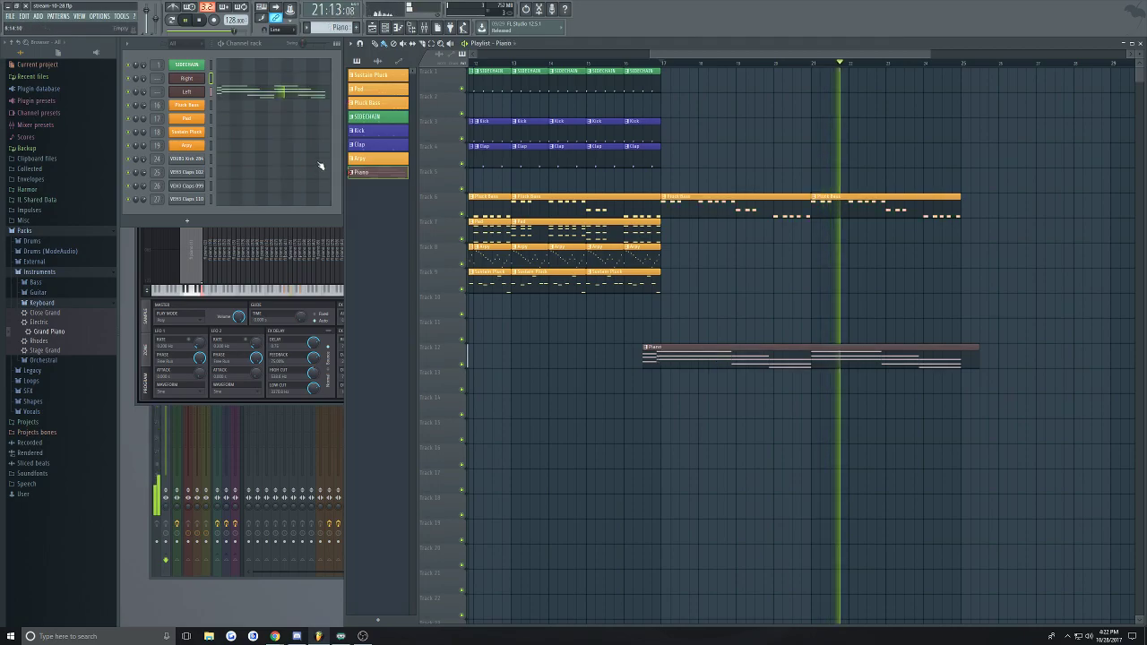
{"action": "left_click", "coordinate": [254, 93]}
{"action": "scroll", "coordinate": [459, 307], "scroll_direction": "up", "scroll_amount": 2}
{"action": "scroll", "coordinate": [461, 287], "scroll_direction": "down", "scroll_amount": 2}
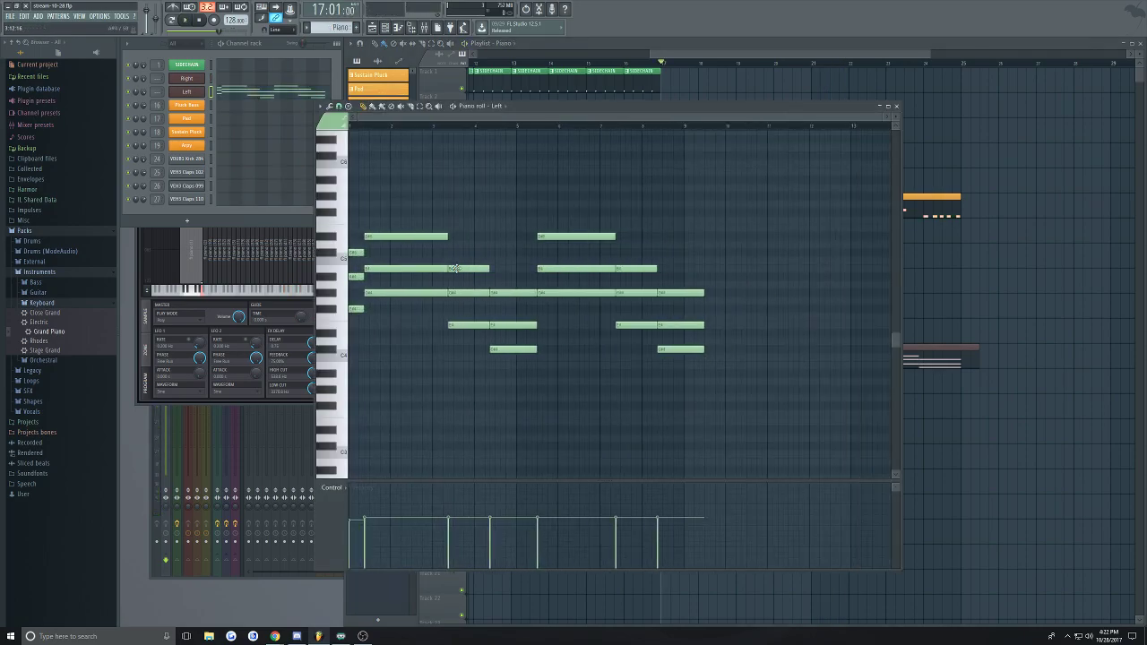
{"action": "scroll", "coordinate": [463, 273], "scroll_direction": "up", "scroll_amount": 2}
{"action": "right_click", "coordinate": [699, 237]}
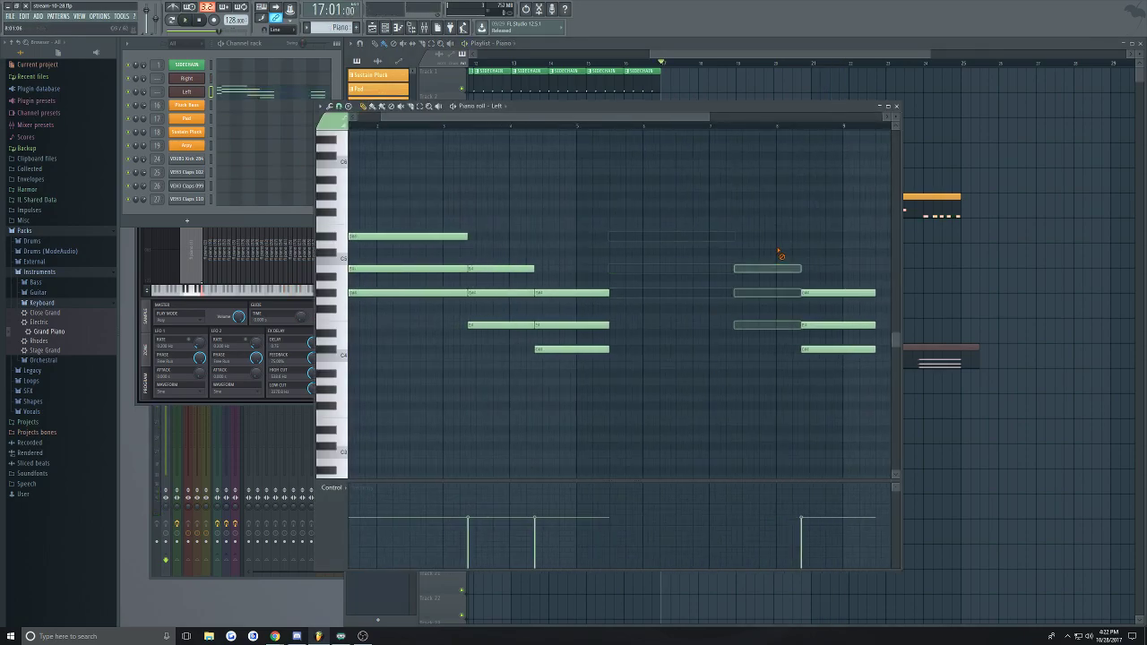
Shift the third and fourth chords about half a beat later and lengthen the second chord to meet them
{"action": "scroll", "coordinate": [468, 210], "scroll_direction": "up", "scroll_amount": 2}
{"action": "left_click_drag", "start_coordinate": [661, 216], "coordinate": [545, 417]}
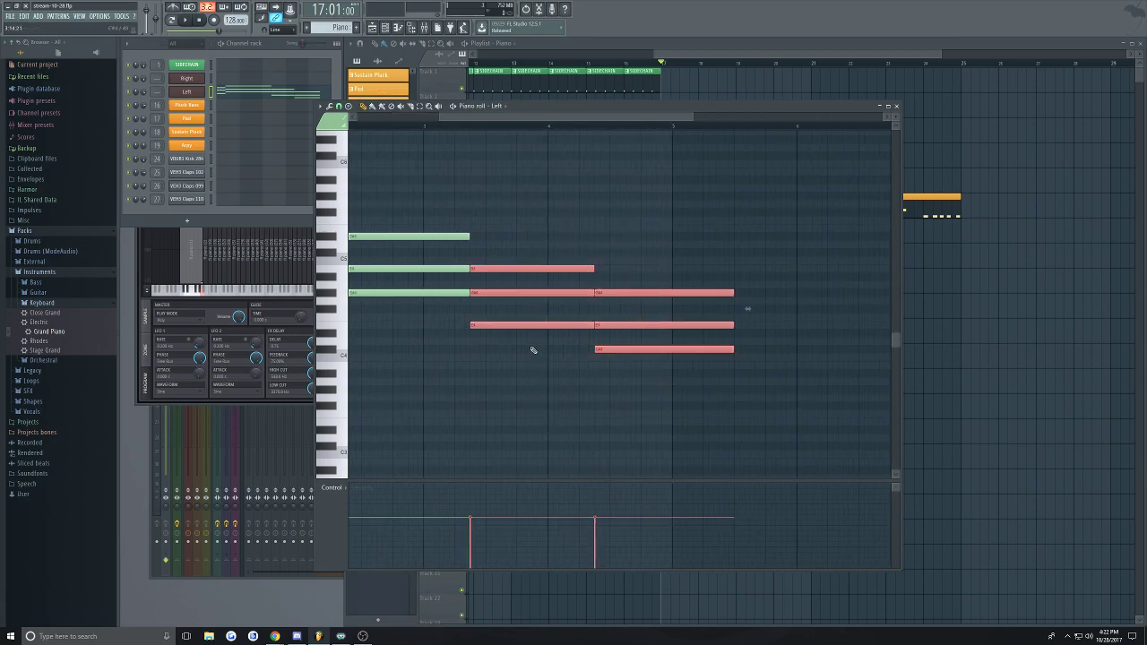
{"action": "left_click_drag", "start_coordinate": [519, 328], "coordinate": [533, 325]}
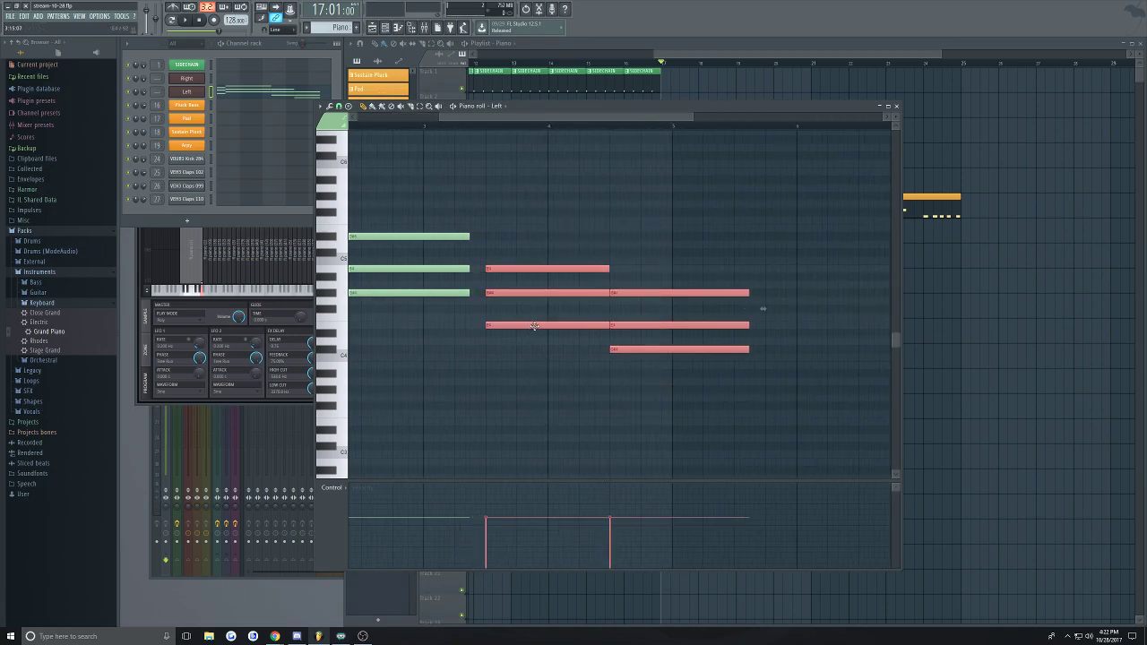
{"action": "left_click", "coordinate": [517, 219]}
{"action": "right_click", "coordinate": [517, 219]}
{"action": "left_click_drag", "start_coordinate": [452, 199], "coordinate": [430, 344]}
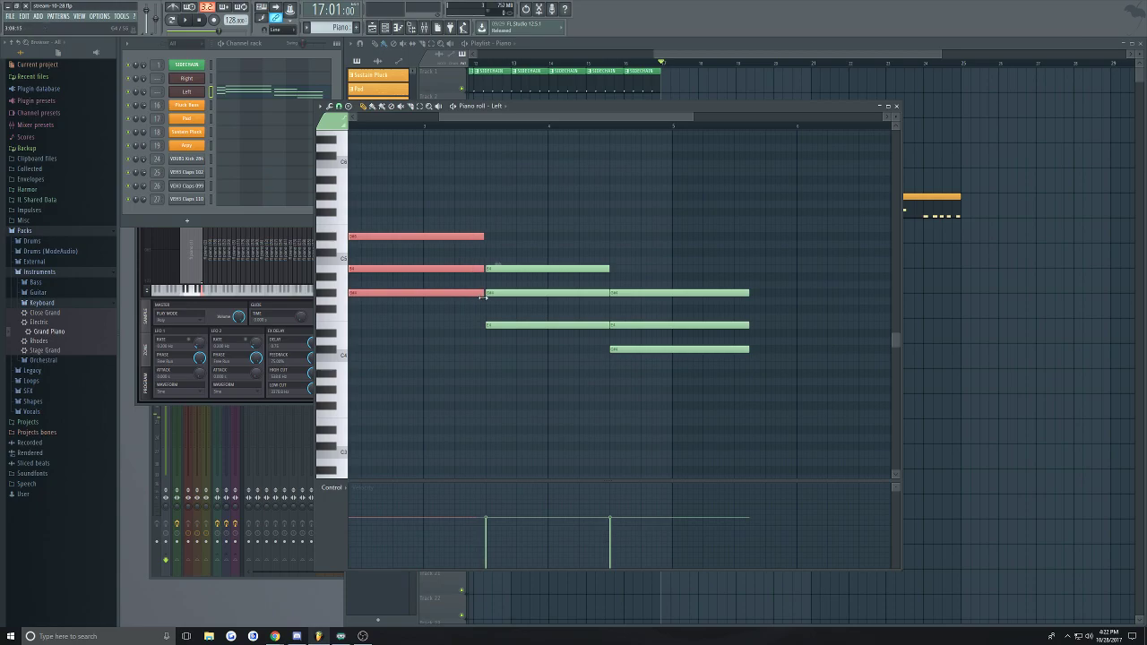
Shorten the fourth chord to one bar and duplicate the second, third and fourth chords right after it
{"action": "left_click_drag", "start_coordinate": [744, 265], "coordinate": [697, 381]}
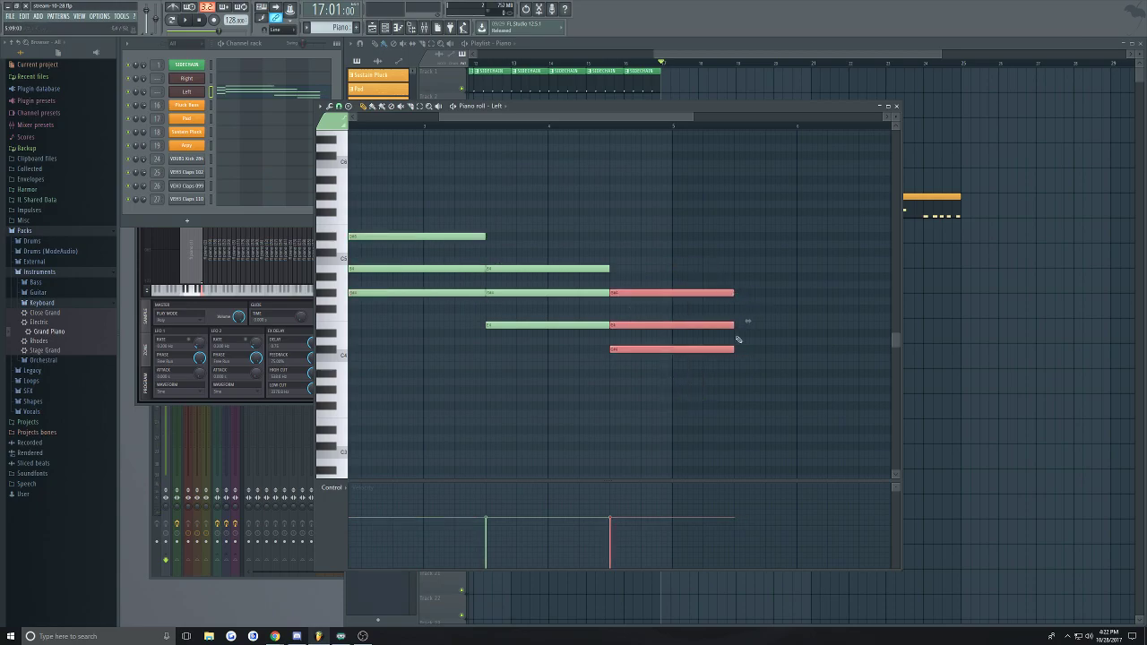
{"action": "scroll", "coordinate": [627, 398], "scroll_direction": "down", "scroll_amount": 3}
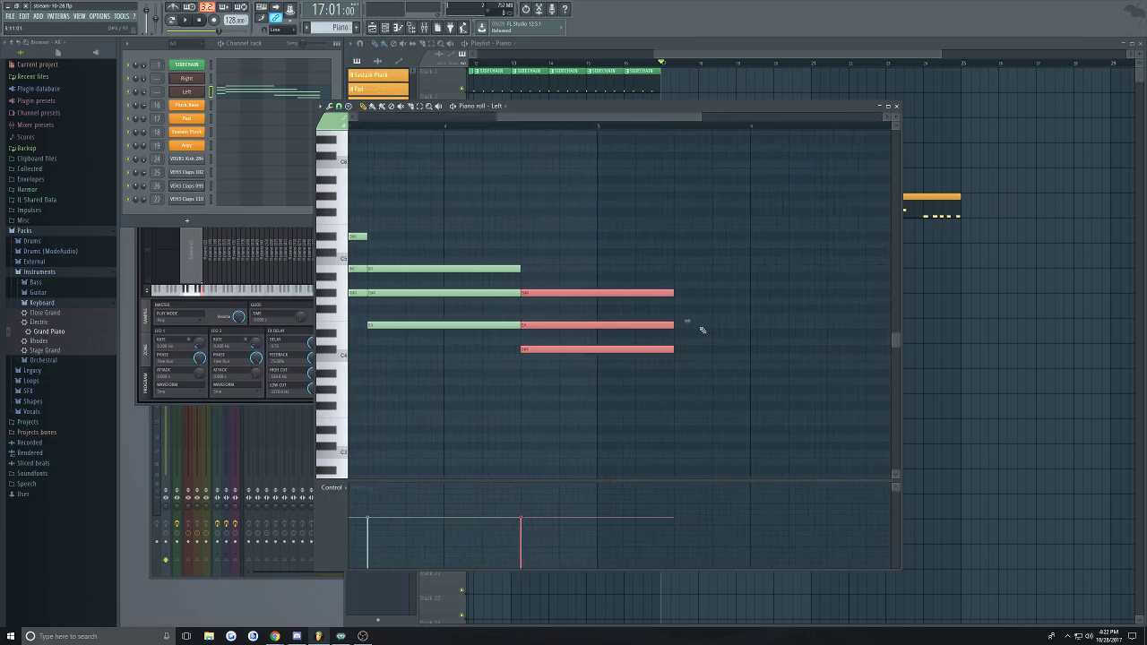
{"action": "scroll", "coordinate": [685, 296], "scroll_direction": "down", "scroll_amount": 2}
{"action": "left_click_drag", "start_coordinate": [682, 199], "coordinate": [435, 415]}
{"action": "left_click_drag", "start_coordinate": [390, 297], "coordinate": [651, 299]}
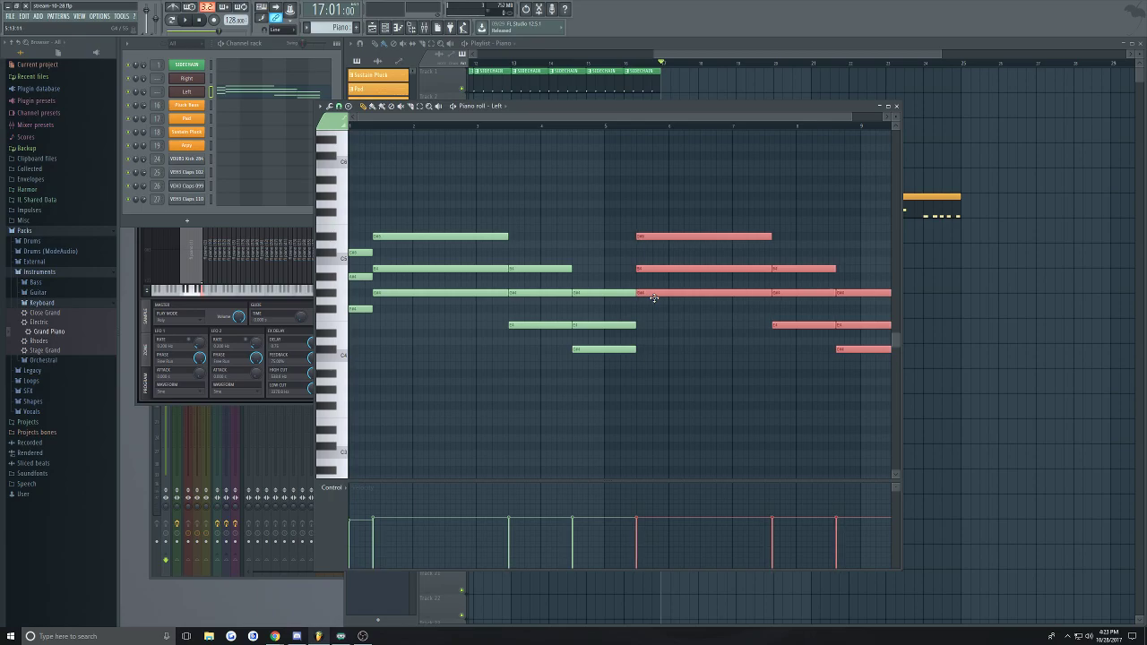
Shorten the first copied chord to two bars and move the two chords after it earlier to meet it
{"action": "scroll", "coordinate": [743, 364], "scroll_direction": "up", "scroll_amount": 3}
{"action": "left_click_drag", "start_coordinate": [776, 209], "coordinate": [745, 345]}
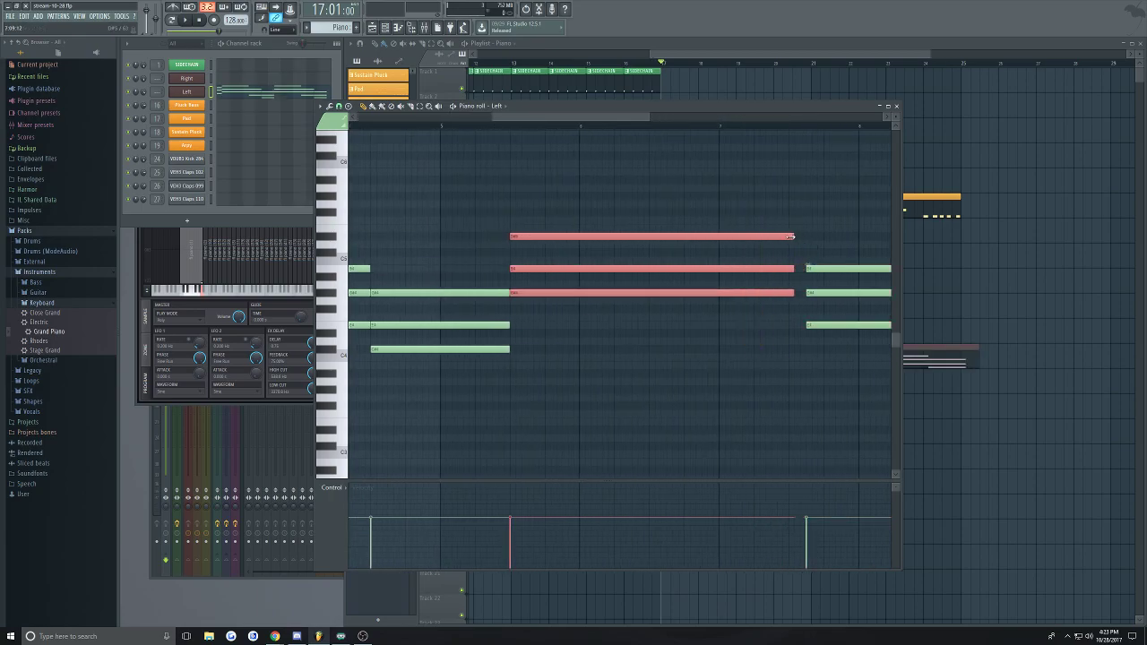
{"action": "scroll", "coordinate": [735, 394], "scroll_direction": "down", "scroll_amount": 3}
{"action": "left_click_drag", "start_coordinate": [745, 440], "coordinate": [893, 225]}
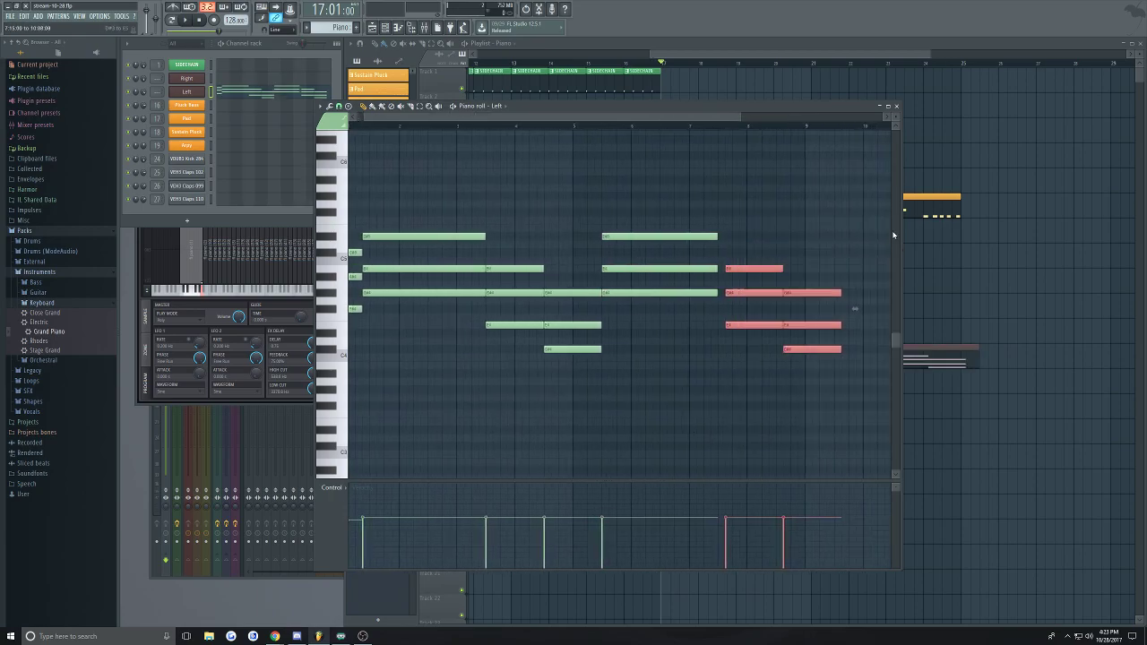
{"action": "scroll", "coordinate": [747, 250], "scroll_direction": "up", "scroll_amount": 2}
{"action": "left_click_drag", "start_coordinate": [720, 270], "coordinate": [707, 268]}
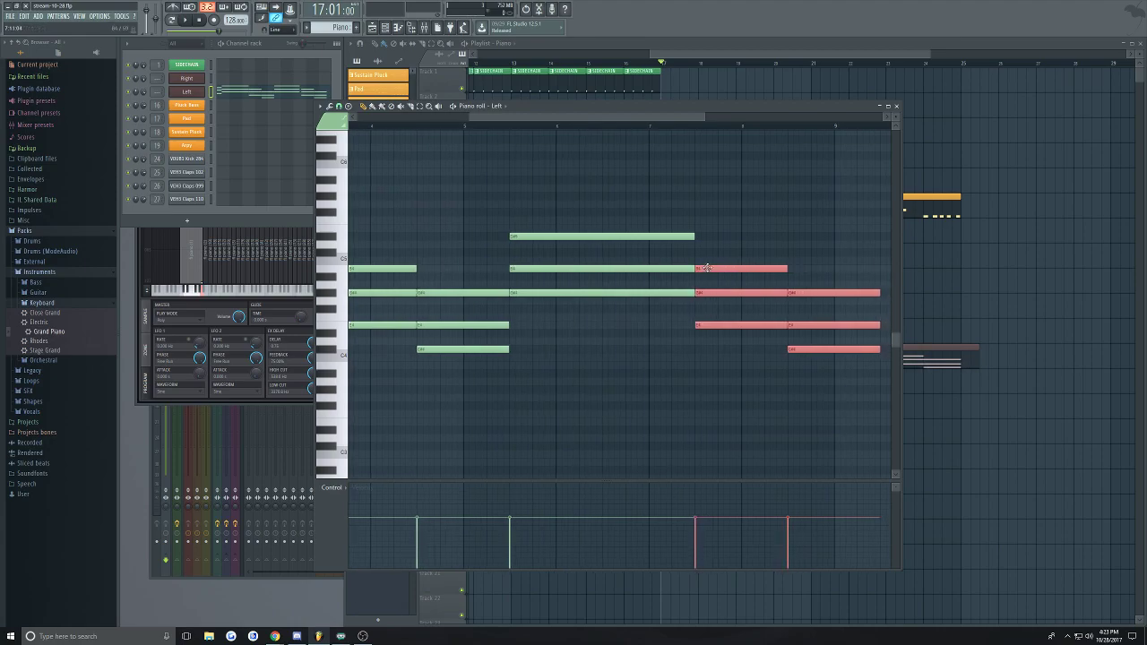
Play back the progression and shift all the left-hand notes half a bar later
{"action": "key", "text": "space"}
{"action": "scroll", "coordinate": [660, 379], "scroll_direction": "down", "scroll_amount": 2}
{"action": "left_click_drag", "start_coordinate": [775, 468], "coordinate": [348, 204]}
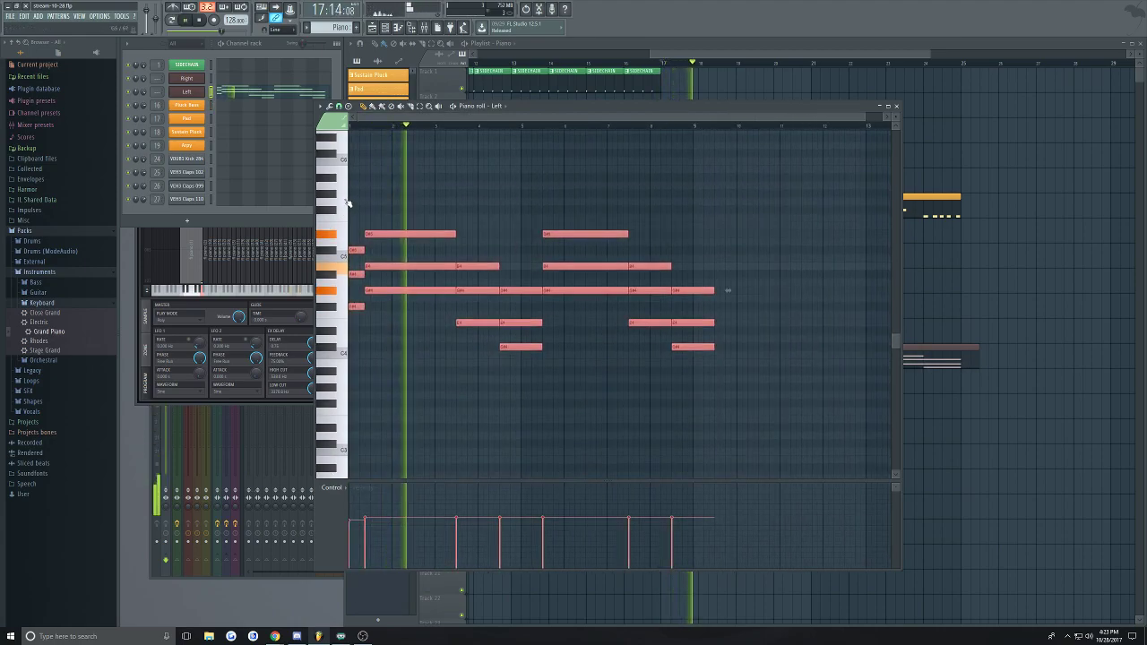
{"action": "scroll", "coordinate": [347, 204], "scroll_direction": "up", "scroll_amount": 3}
{"action": "left_click_drag", "start_coordinate": [366, 307], "coordinate": [455, 307]}
{"action": "key", "text": "space"}
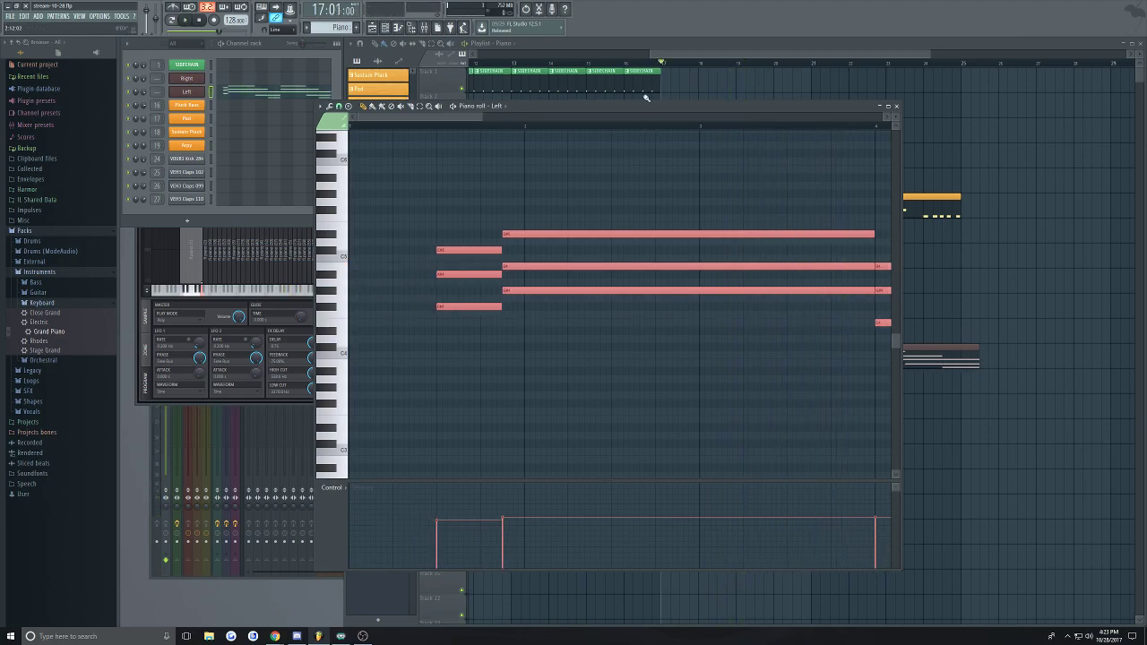
Move the Piano clip on Track 12 earlier to start at bar 16, and play it with the Pluck Bass
{"action": "key", "text": "F7"}
{"action": "left_click_drag", "start_coordinate": [765, 358], "coordinate": [745, 357]}
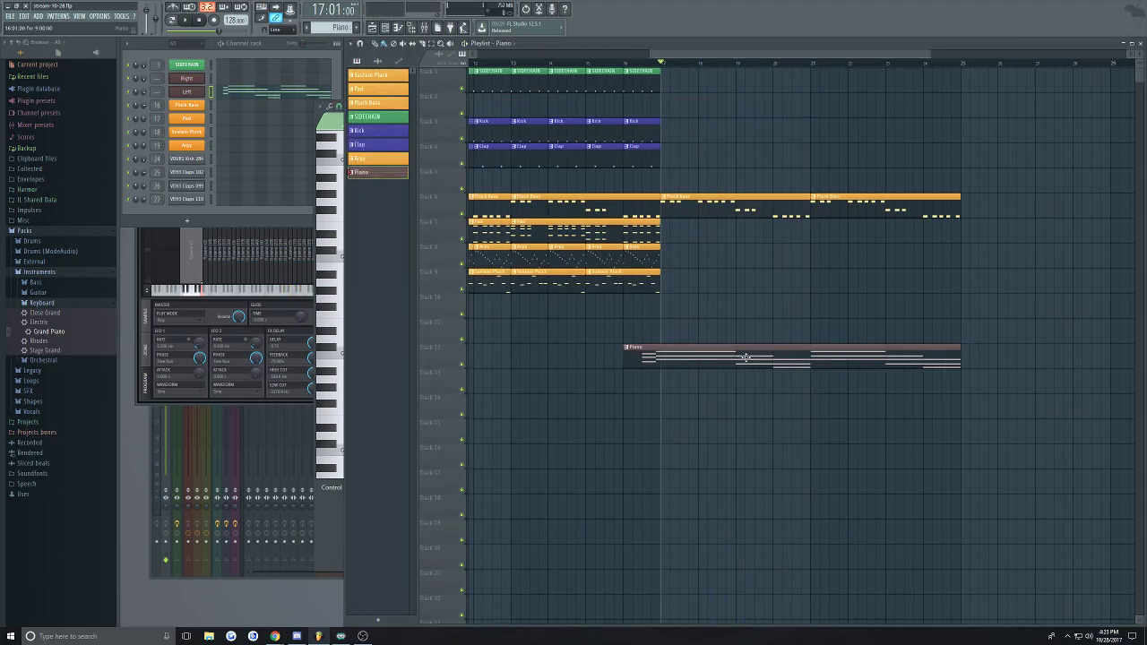
{"action": "key", "text": "space"}
{"action": "left_click", "coordinate": [789, 431]}
{"action": "right_click", "coordinate": [796, 434]}
{"action": "scroll", "coordinate": [798, 442], "scroll_direction": "down", "scroll_amount": 2}
{"action": "scroll", "coordinate": [802, 444], "scroll_direction": "up", "scroll_amount": 2}
{"action": "left_click", "coordinate": [826, 301]}
{"action": "right_click", "coordinate": [845, 304]}
{"action": "left_click_drag", "start_coordinate": [847, 306], "coordinate": [838, 308]}
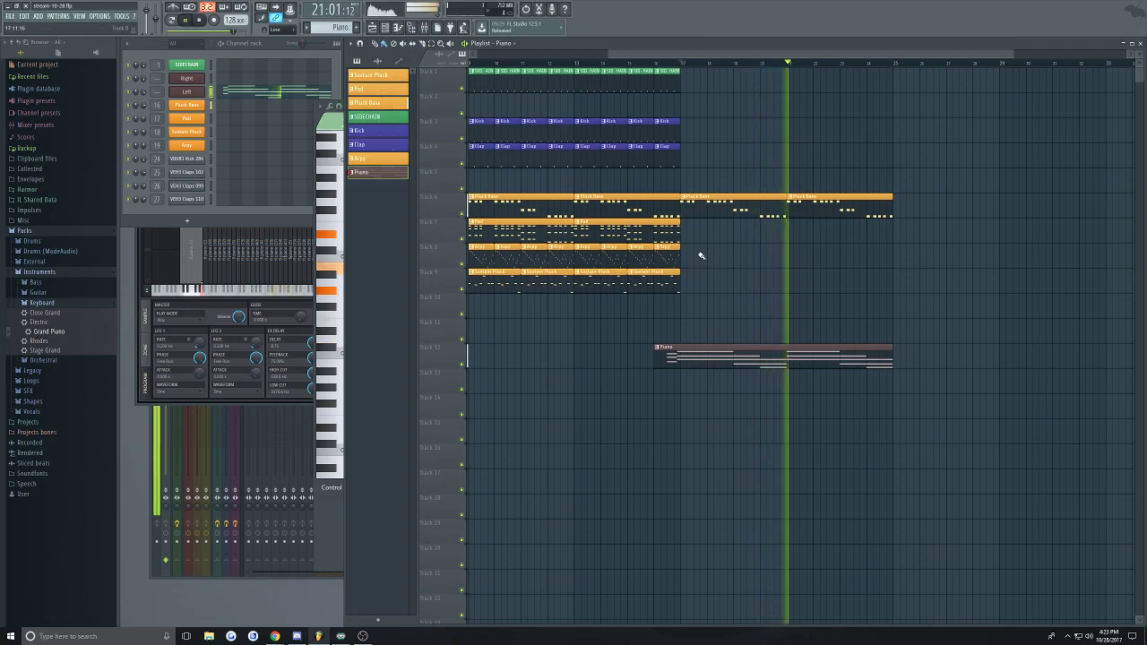
{"action": "key", "text": "space"}
{"action": "left_click", "coordinate": [229, 83]}
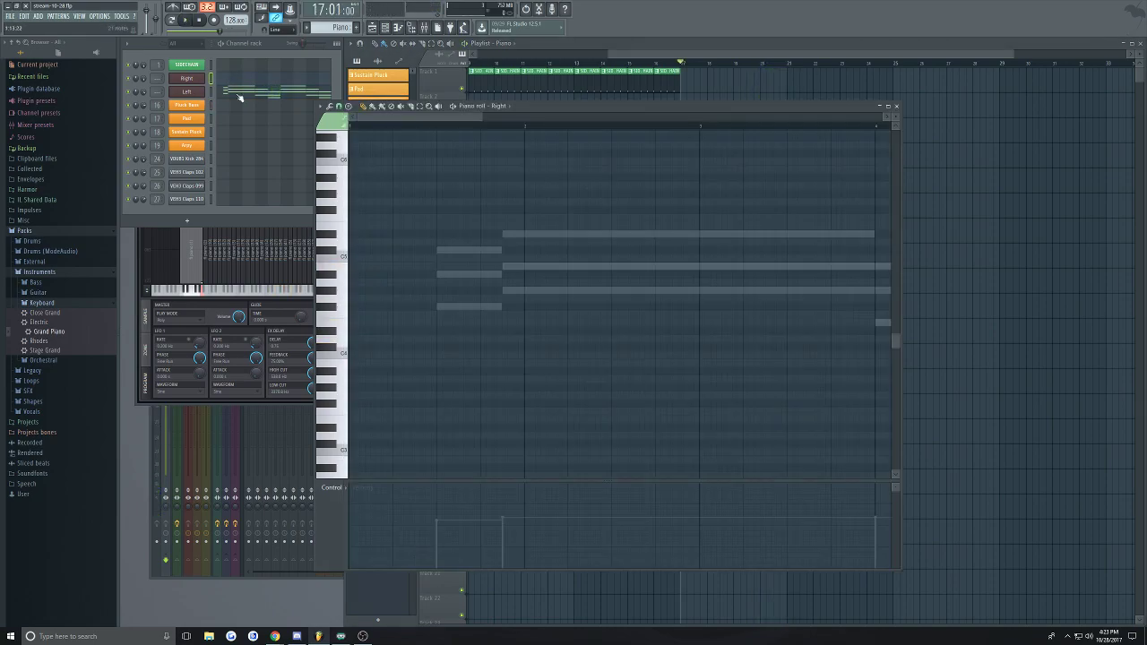
{"action": "left_click", "coordinate": [896, 107]}
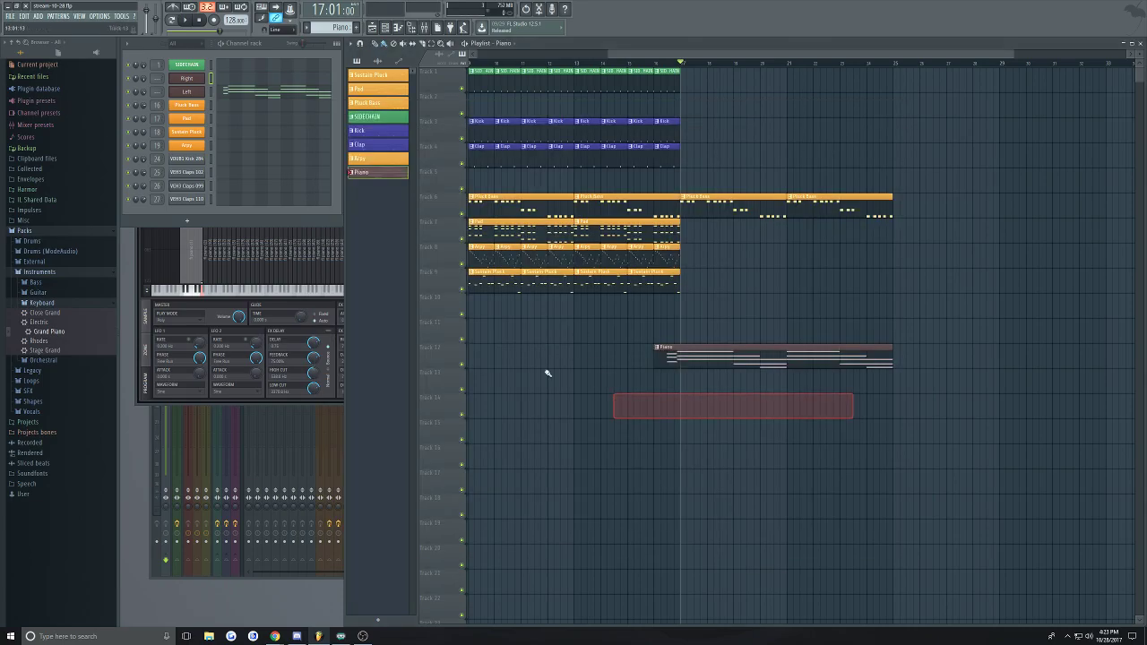
Open the Right channel's notes and draw a short descending A#6, F#6, C#6 run above the first left-hand chord
{"action": "left_click", "coordinate": [233, 81]}
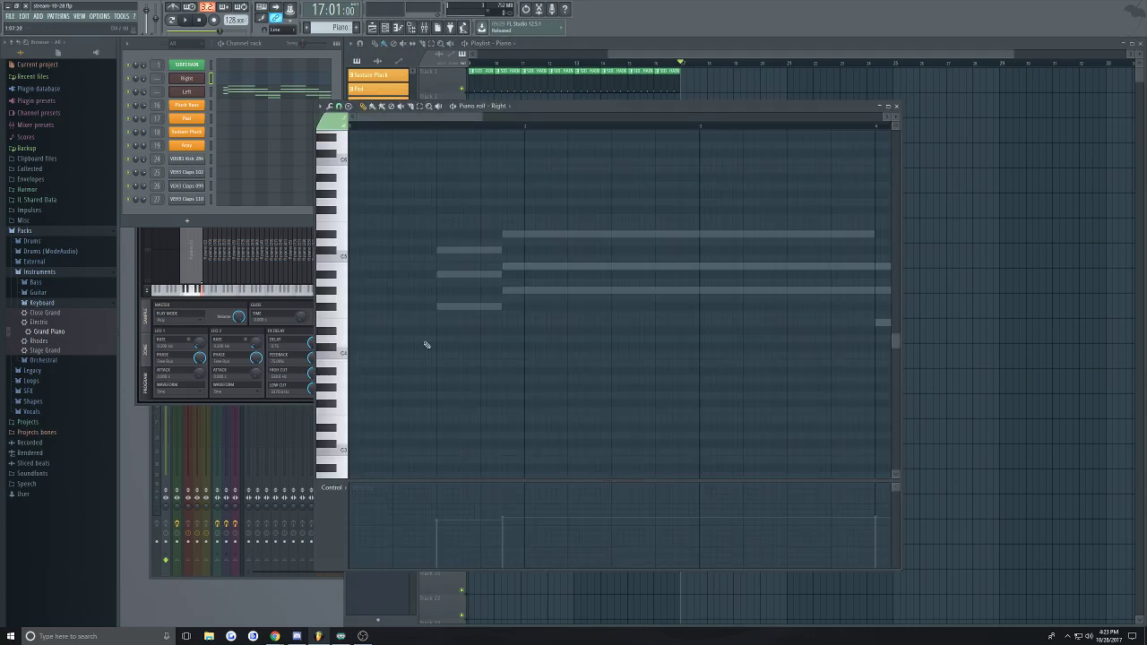
{"action": "scroll", "coordinate": [430, 339], "scroll_direction": "up", "scroll_amount": 3}
{"action": "scroll", "coordinate": [425, 283], "scroll_direction": "up", "scroll_amount": 2, "text": "ctrl"}
{"action": "left_click", "coordinate": [445, 266]}
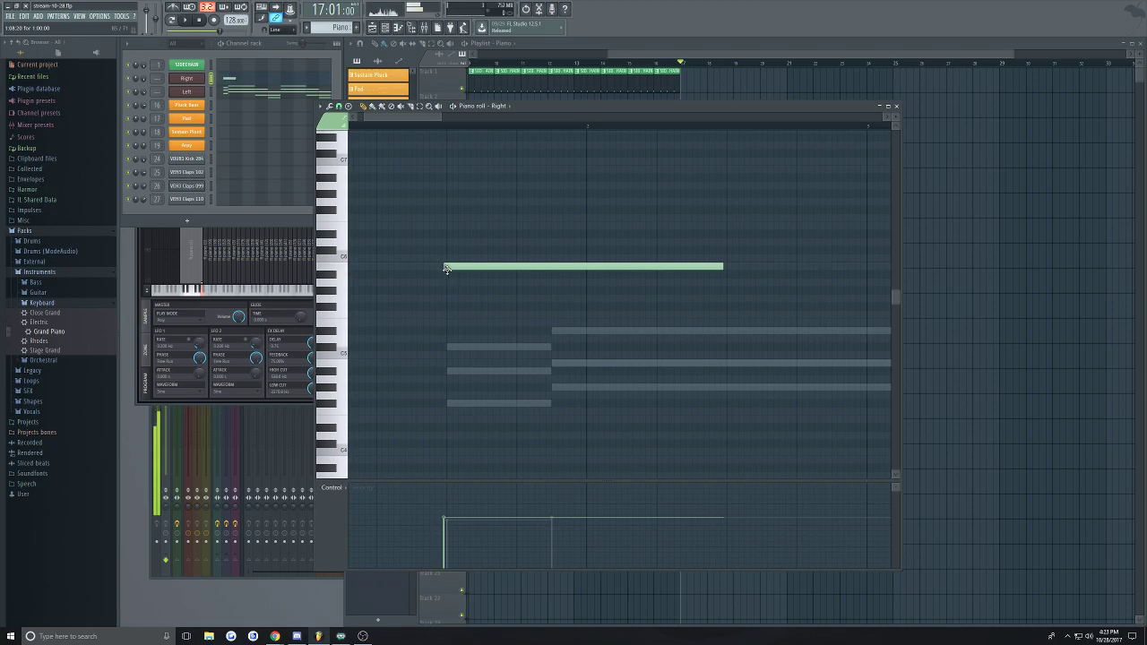
{"action": "scroll", "coordinate": [469, 317], "scroll_direction": "up", "scroll_amount": 2}
{"action": "left_click_drag", "start_coordinate": [462, 337], "coordinate": [466, 338]}
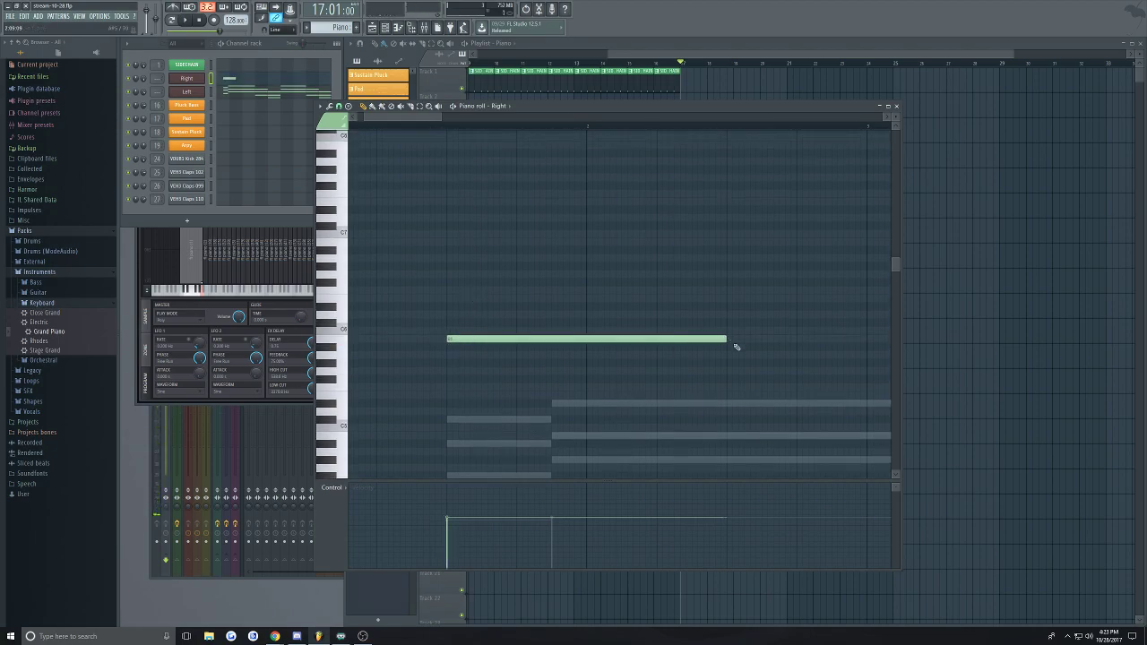
{"action": "left_click_drag", "start_coordinate": [722, 339], "coordinate": [447, 252]}
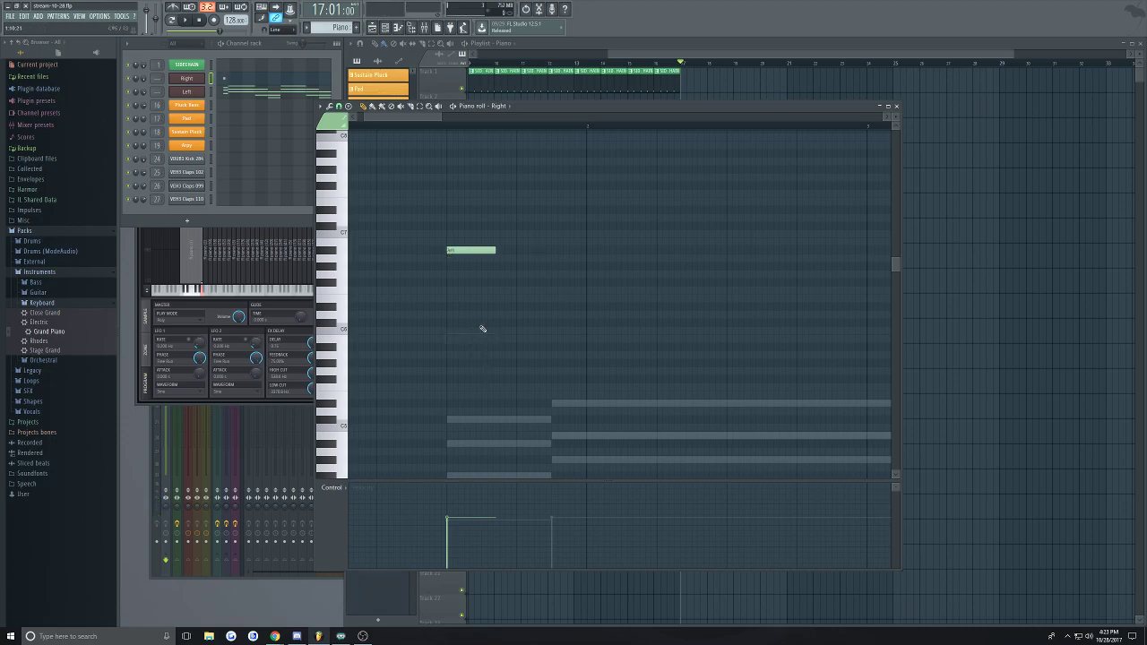
{"action": "left_click_drag", "start_coordinate": [489, 267], "coordinate": [481, 288]}
{"action": "left_click_drag", "start_coordinate": [534, 314], "coordinate": [534, 323]}
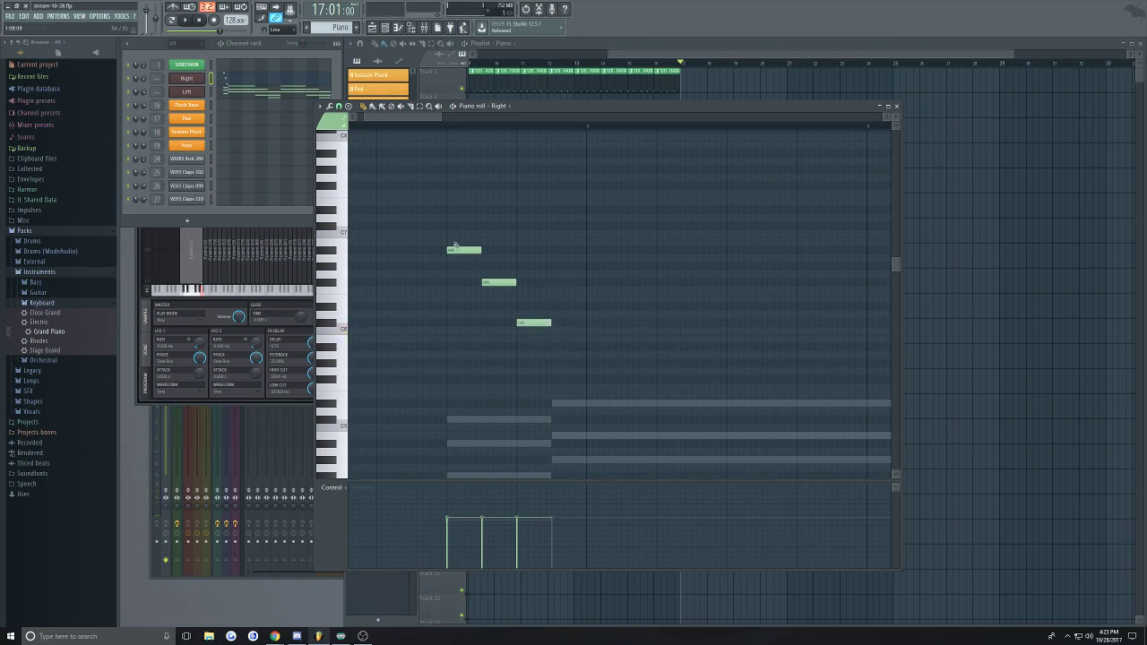
Add short D#7, C#7 and F#7 notes above the run, followed by a held B6 note lasting about 0.9 bar
{"action": "left_click_drag", "start_coordinate": [452, 226], "coordinate": [458, 209]}
{"action": "left_click", "coordinate": [484, 223]}
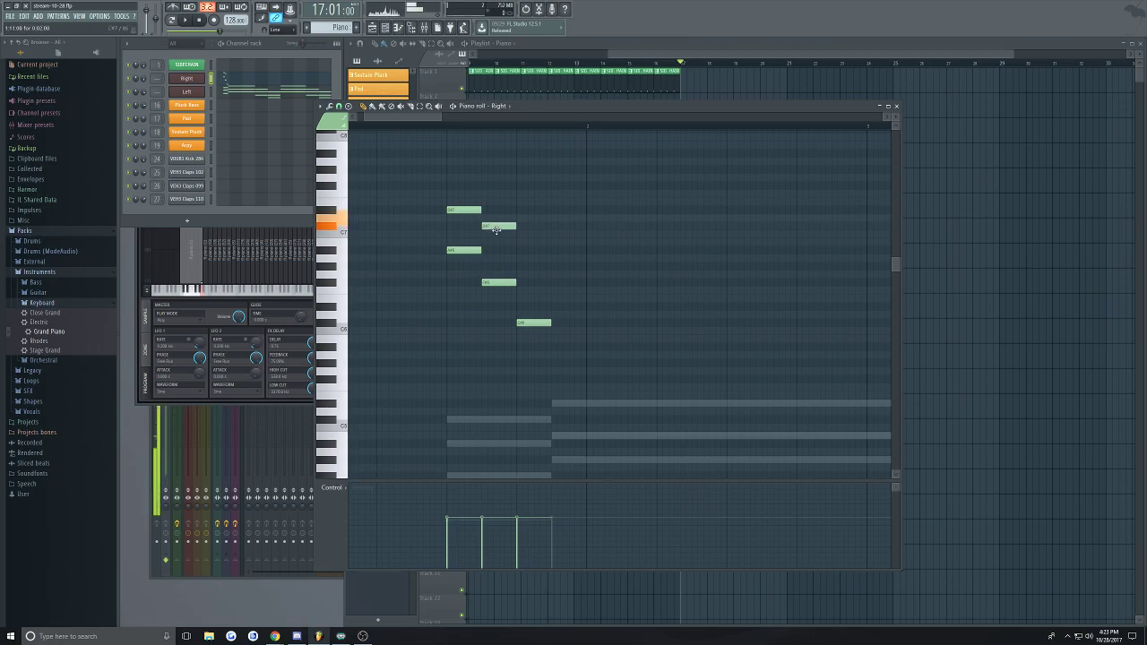
{"action": "left_click_drag", "start_coordinate": [534, 195], "coordinate": [534, 186]}
{"action": "left_click", "coordinate": [556, 251]}
{"action": "left_click_drag", "start_coordinate": [556, 251], "coordinate": [805, 242]}
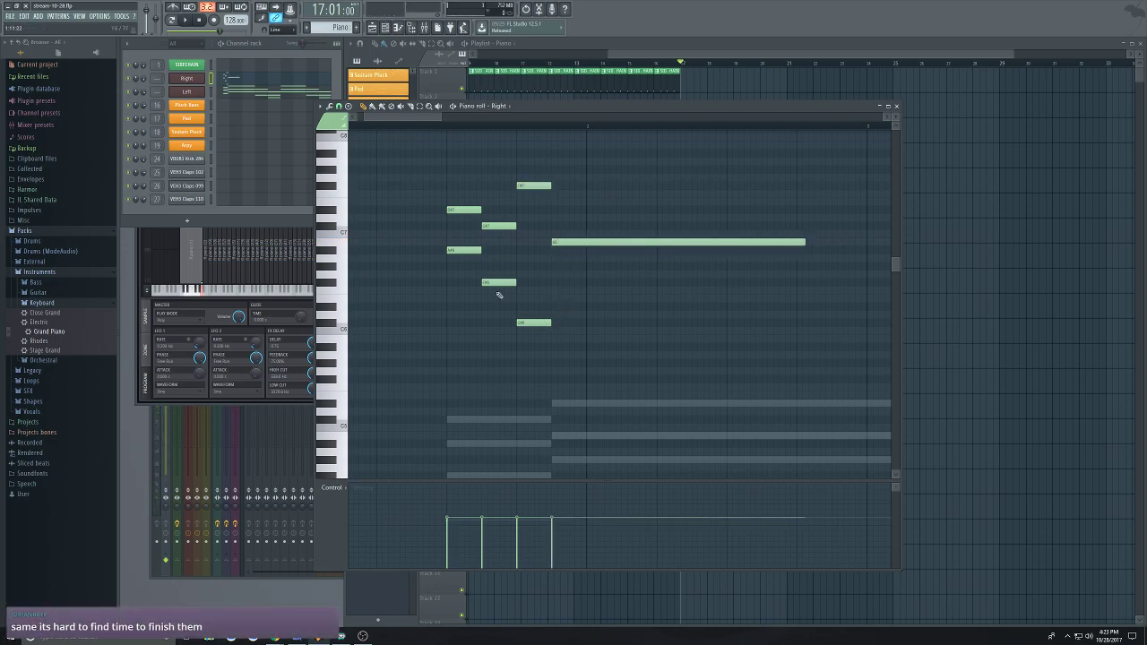
Add a short D#6 under the start of the held B6 and lower the velocity of the four lower notes
{"action": "left_click", "coordinate": [556, 340]}
{"action": "left_click_drag", "start_coordinate": [551, 335], "coordinate": [551, 302]}
{"action": "left_click_drag", "start_coordinate": [462, 341], "coordinate": [585, 259]}
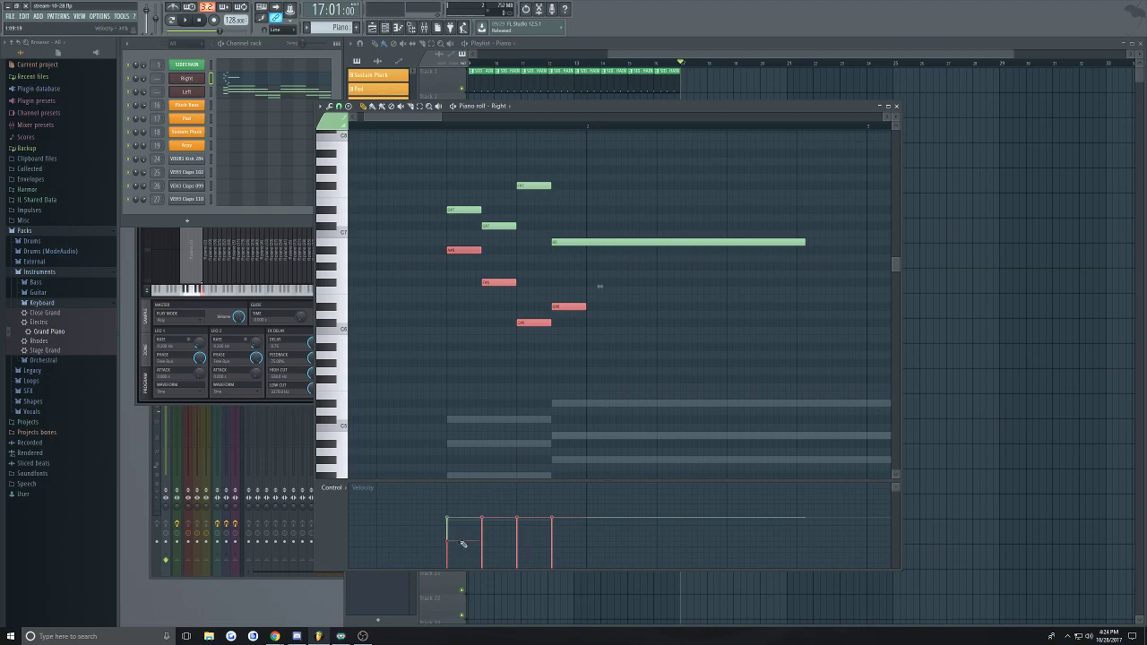
{"action": "left_click_drag", "start_coordinate": [476, 544], "coordinate": [540, 542]}
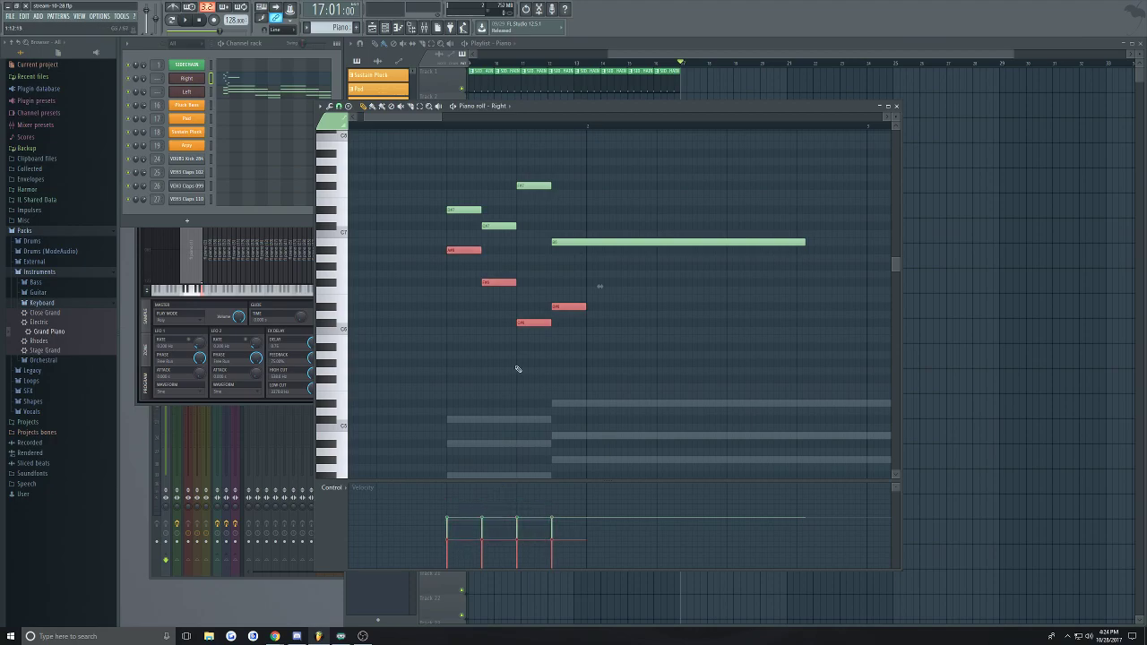
Switch playback to pattern mode and play the Piano pattern from its start
{"action": "key", "text": "space"}
{"action": "key", "text": "space"}
{"action": "left_click", "coordinate": [201, 22]}
{"action": "key", "text": "space"}
{"action": "left_click", "coordinate": [173, 19]}
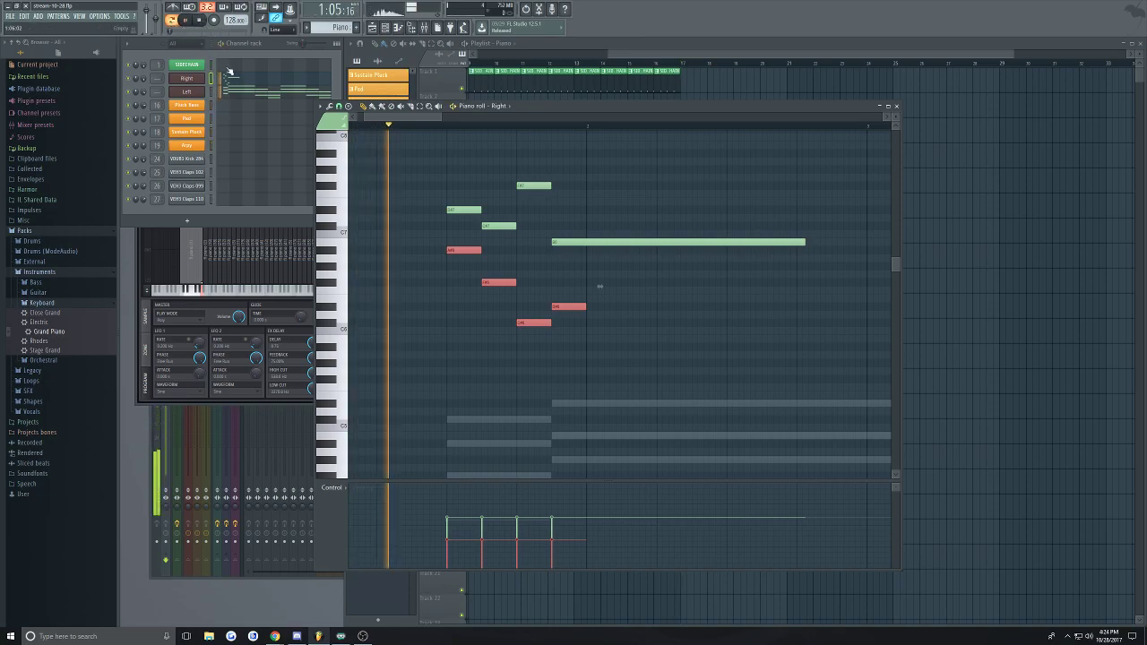
{"action": "key", "text": "space"}
Shape the velocities of the four upper notes so they rise gradually from D#7 to the held B6
{"action": "left_click_drag", "start_coordinate": [448, 158], "coordinate": [658, 253]}
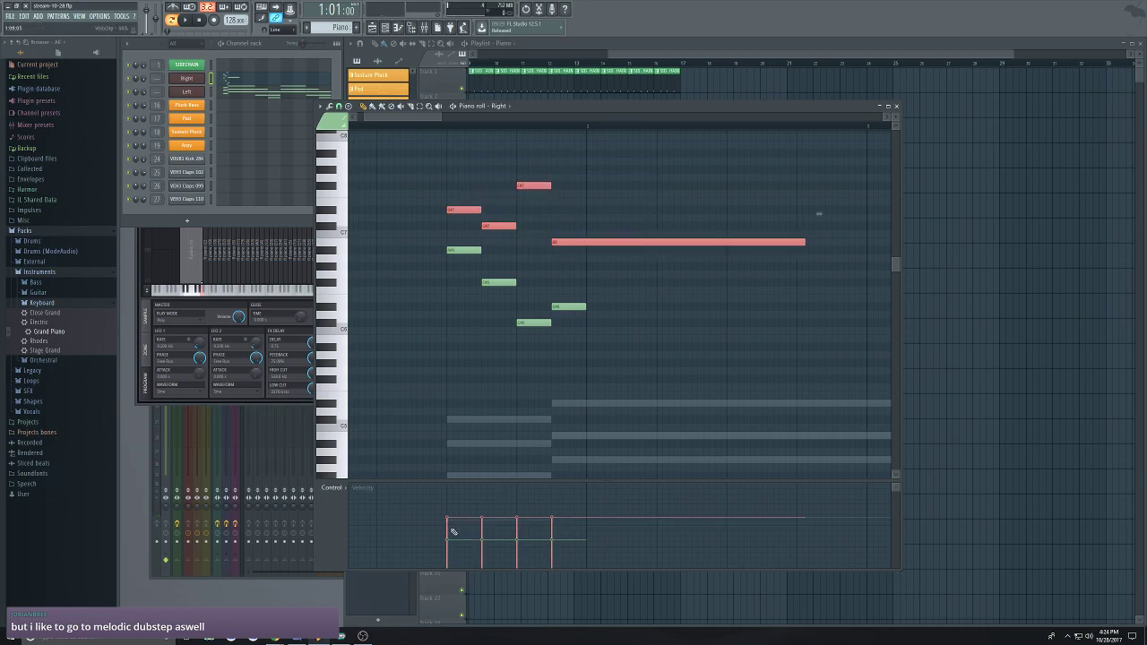
{"action": "left_click", "coordinate": [482, 525]}
{"action": "left_click", "coordinate": [516, 519]}
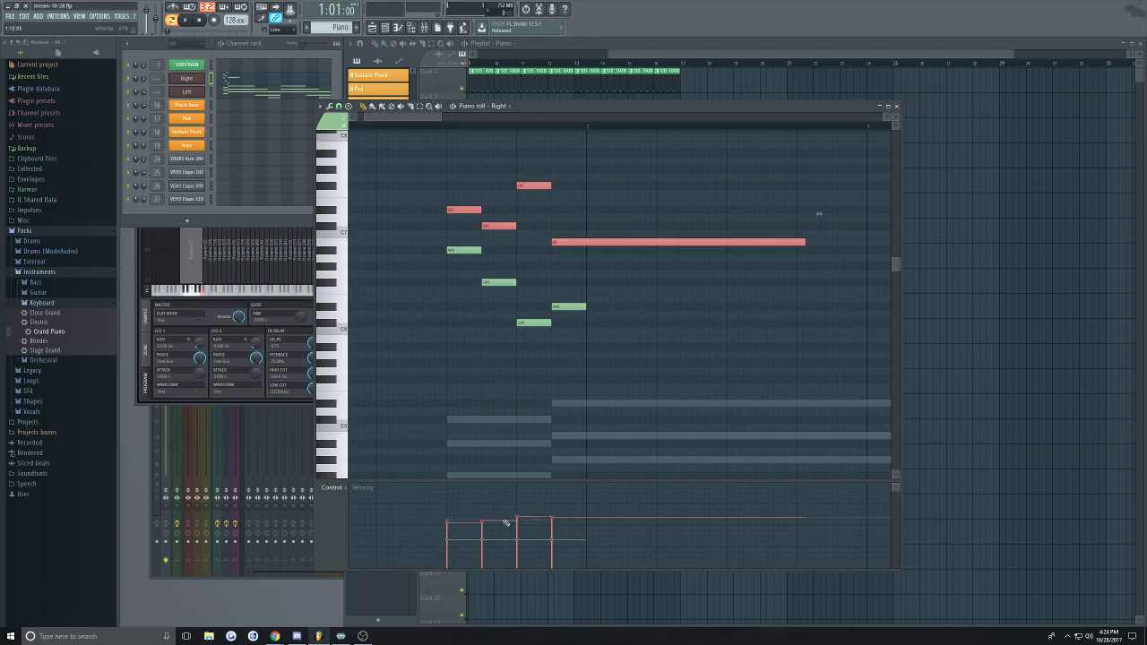
{"action": "left_click_drag", "start_coordinate": [494, 522], "coordinate": [554, 515]}
{"action": "left_click", "coordinate": [661, 266]}
{"action": "right_click", "coordinate": [665, 266]}
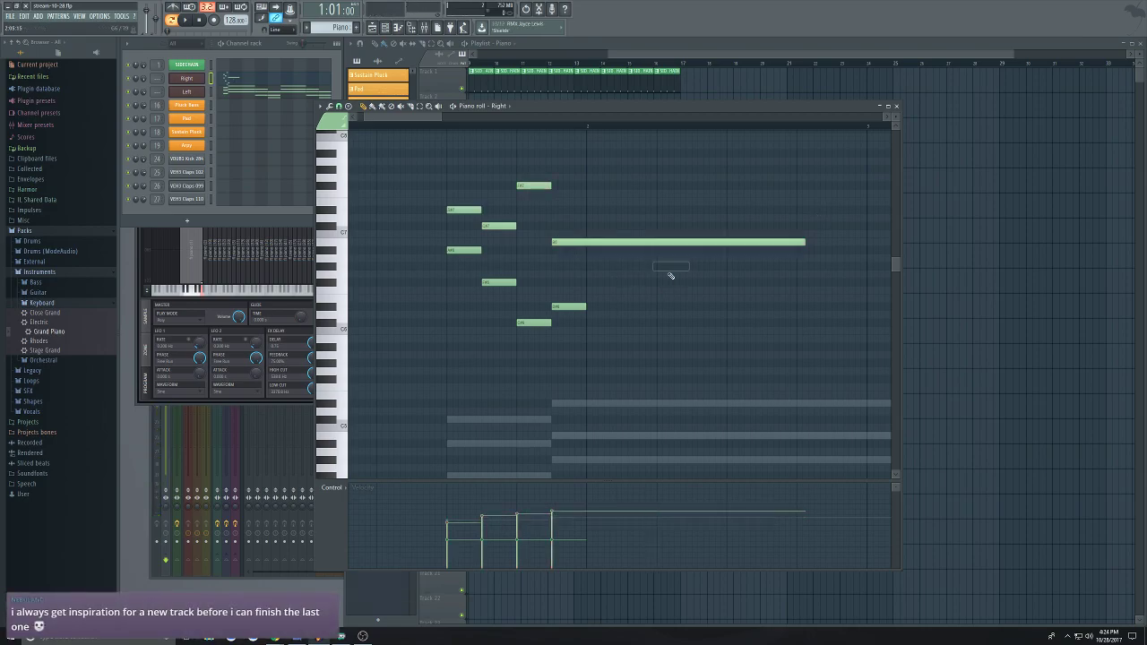
Shorten the held B6 note and add a short F#7 above its end
{"action": "scroll", "coordinate": [681, 244], "scroll_direction": "down", "scroll_amount": 2}
{"action": "scroll", "coordinate": [688, 221], "scroll_direction": "up", "scroll_amount": 2}
{"action": "scroll", "coordinate": [494, 199], "scroll_direction": "down", "scroll_amount": 3}
{"action": "scroll", "coordinate": [486, 225], "scroll_direction": "up", "scroll_amount": 2}
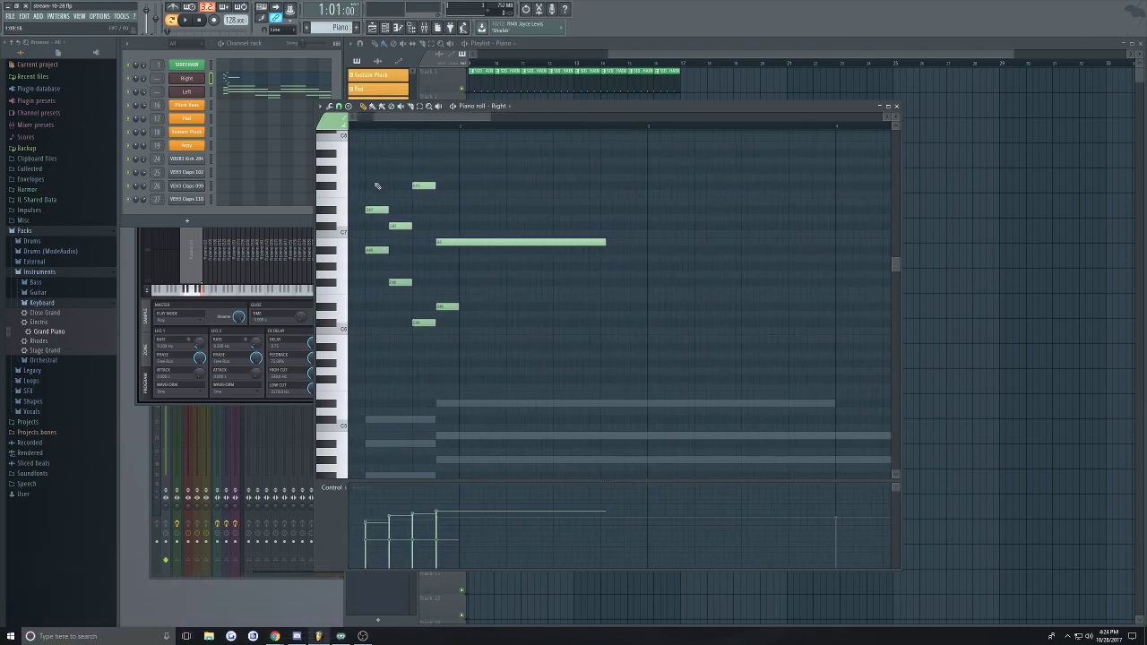
{"action": "scroll", "coordinate": [376, 186], "scroll_direction": "up", "scroll_amount": 2}
{"action": "left_click_drag", "start_coordinate": [420, 117], "coordinate": [410, 120]}
{"action": "left_click", "coordinate": [455, 209]}
{"action": "left_click", "coordinate": [504, 226]}
{"action": "left_click", "coordinate": [542, 185]}
{"action": "left_click", "coordinate": [594, 242]}
{"action": "scroll", "coordinate": [691, 250], "scroll_direction": "down", "scroll_amount": 2}
{"action": "scroll", "coordinate": [691, 251], "scroll_direction": "up", "scroll_amount": 1}
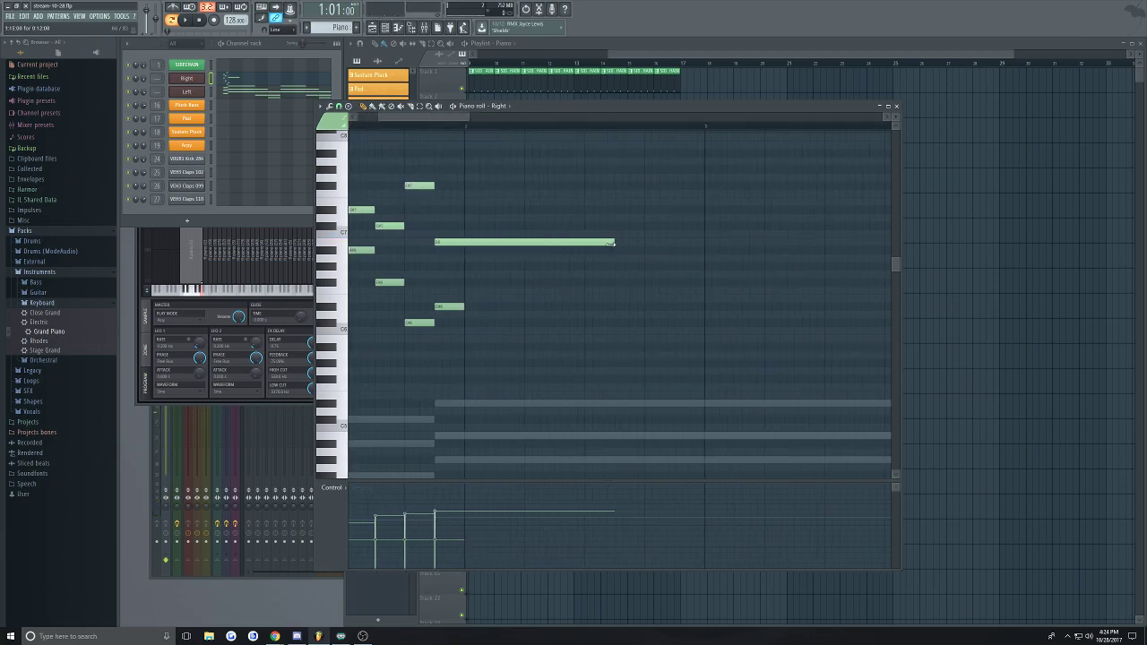
{"action": "left_click_drag", "start_coordinate": [590, 258], "coordinate": [563, 184]}
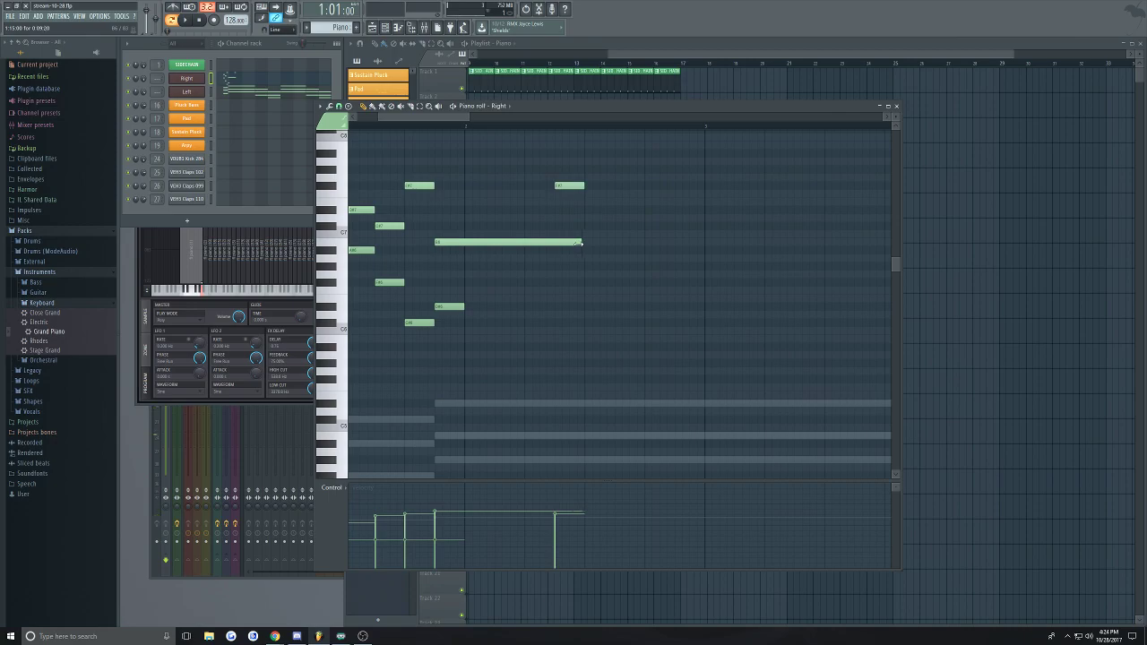
End the held B6 together with the F#7 above it, and continue with short B6, A#6 and F#7 notes
{"action": "left_click", "coordinate": [562, 225]}
{"action": "right_click", "coordinate": [562, 226]}
{"action": "left_click", "coordinate": [572, 186]}
{"action": "left_click_drag", "start_coordinate": [590, 228], "coordinate": [592, 241]}
{"action": "left_click", "coordinate": [617, 251]}
{"action": "left_click", "coordinate": [648, 185]}
Continue the melody with a quarter-bar F#6 across the start of bar 3, followed by a short G#6
{"action": "left_click", "coordinate": [681, 267]}
{"action": "left_click_drag", "start_coordinate": [680, 266], "coordinate": [686, 283]}
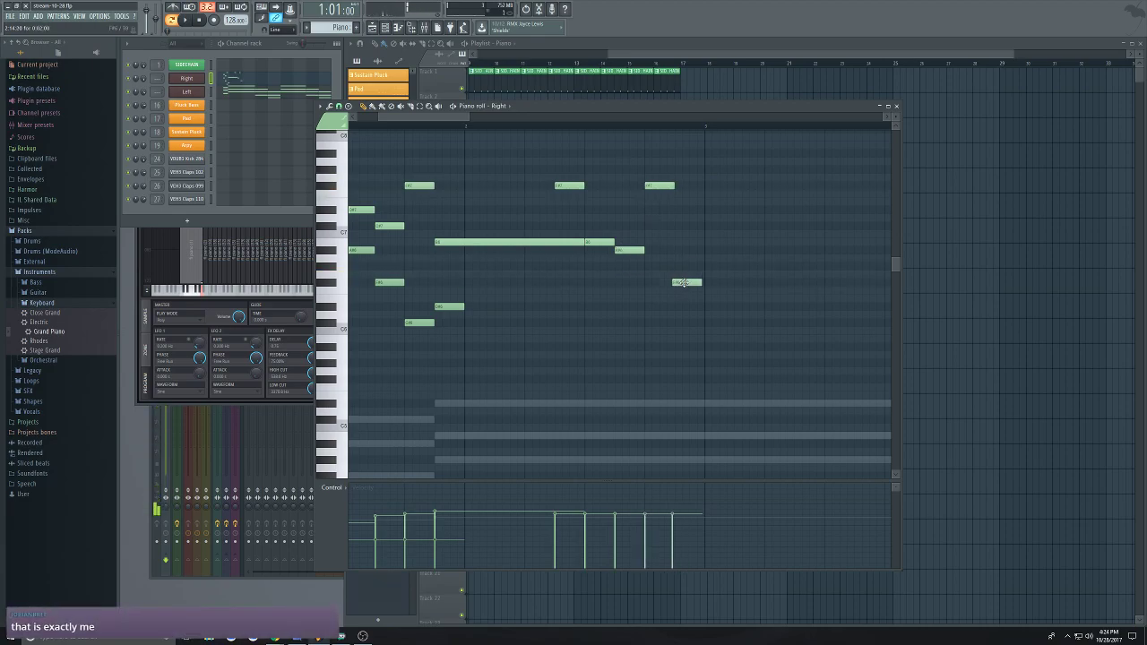
{"action": "scroll", "coordinate": [755, 246], "scroll_direction": "right", "scroll_amount": 3}
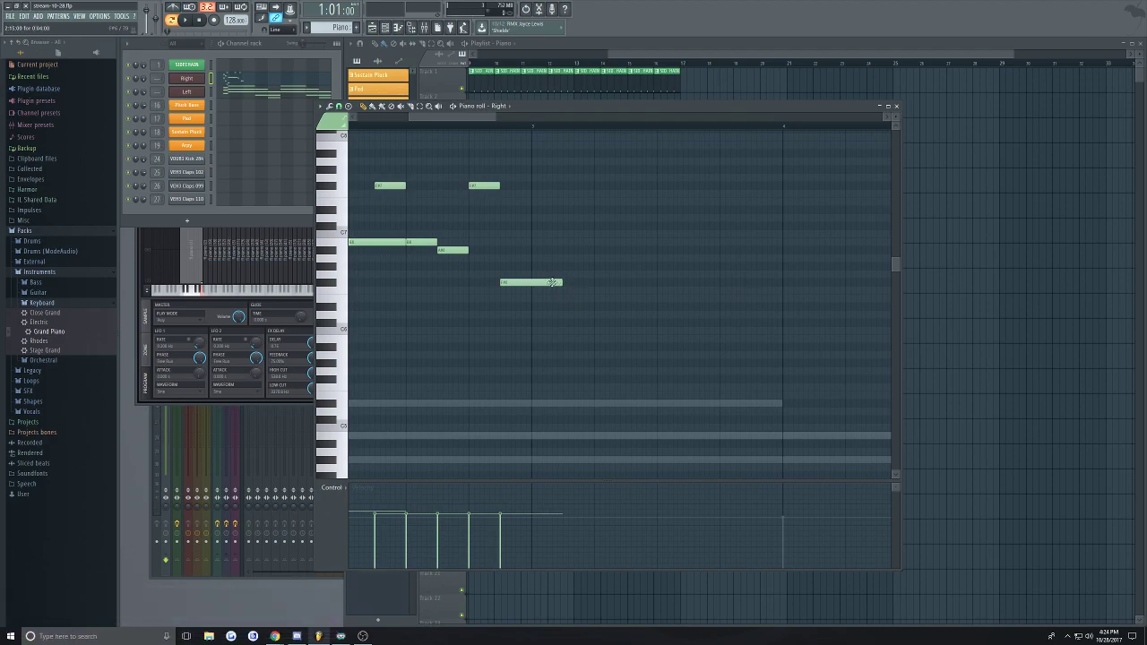
{"action": "left_click", "coordinate": [568, 251]}
{"action": "left_click_drag", "start_coordinate": [568, 252], "coordinate": [579, 272]}
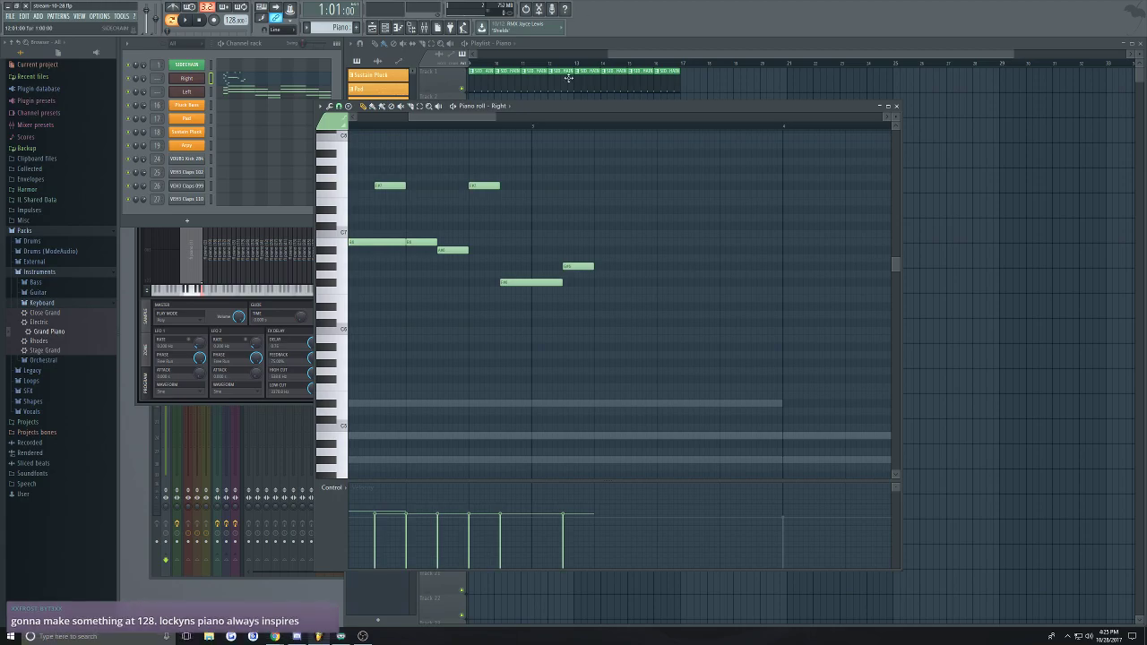
Play back the right-hand melody and lengthen its last note, the G#6, to a quarter bar
{"action": "key", "text": "space"}
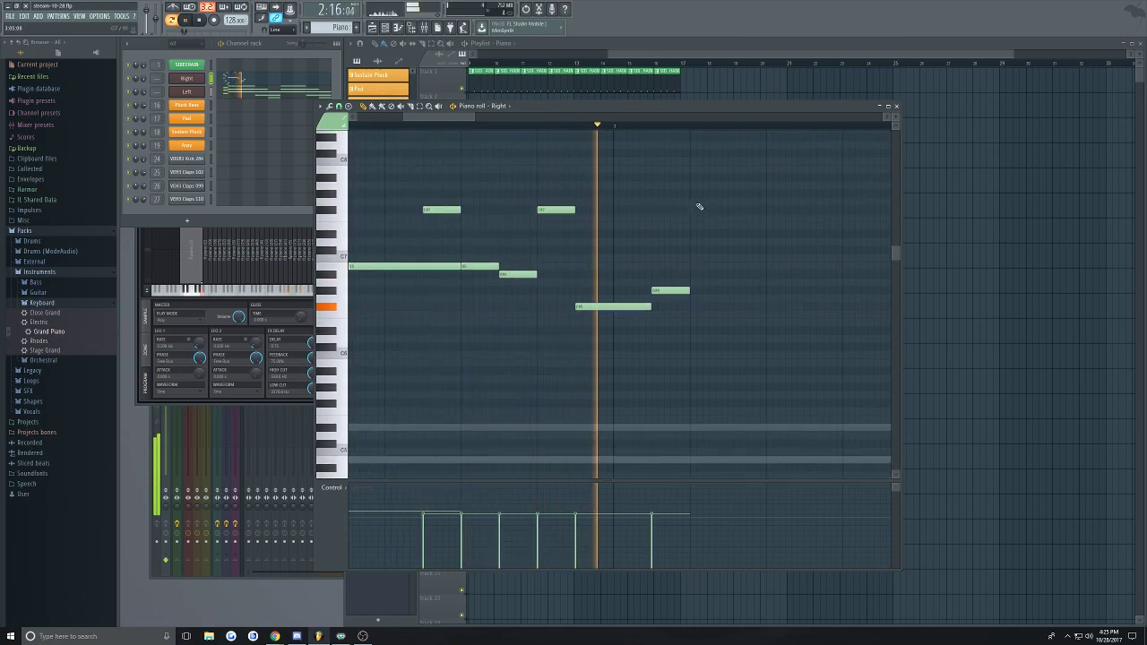
{"action": "key", "text": "space"}
{"action": "left_click", "coordinate": [586, 315]}
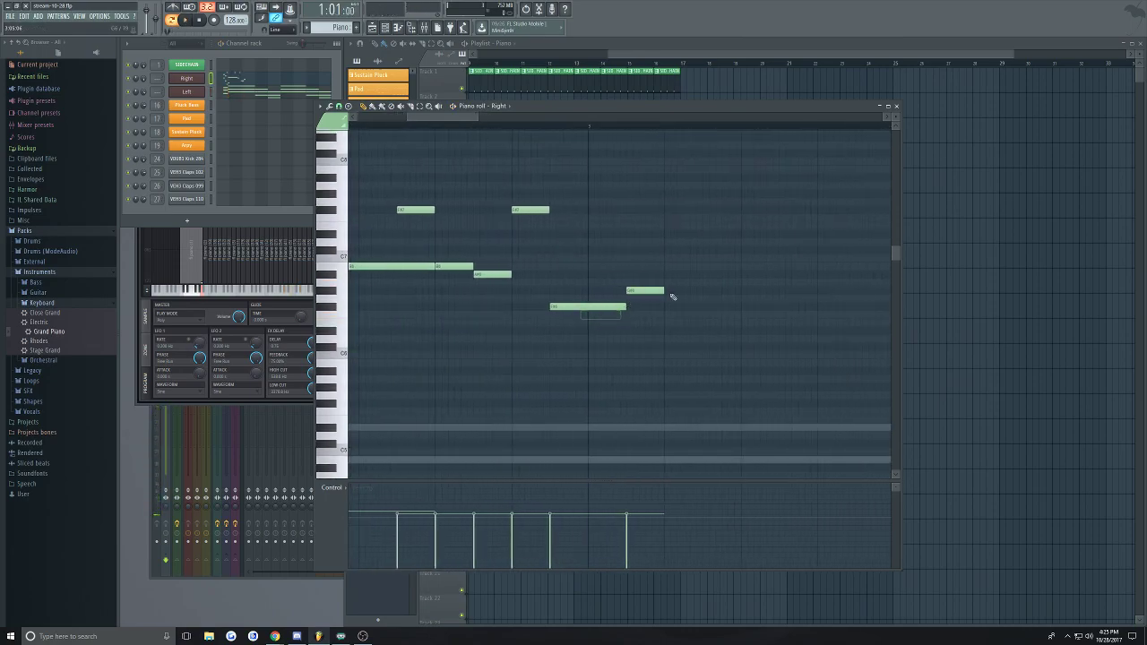
{"action": "scroll", "coordinate": [760, 305], "scroll_direction": "down", "scroll_amount": 3}
{"action": "scroll", "coordinate": [579, 284], "scroll_direction": "up", "scroll_amount": 2}
{"action": "scroll", "coordinate": [553, 248], "scroll_direction": "down", "scroll_amount": 3}
{"action": "scroll", "coordinate": [520, 296], "scroll_direction": "up", "scroll_amount": 2}
{"action": "scroll", "coordinate": [582, 298], "scroll_direction": "up", "scroll_amount": 3}
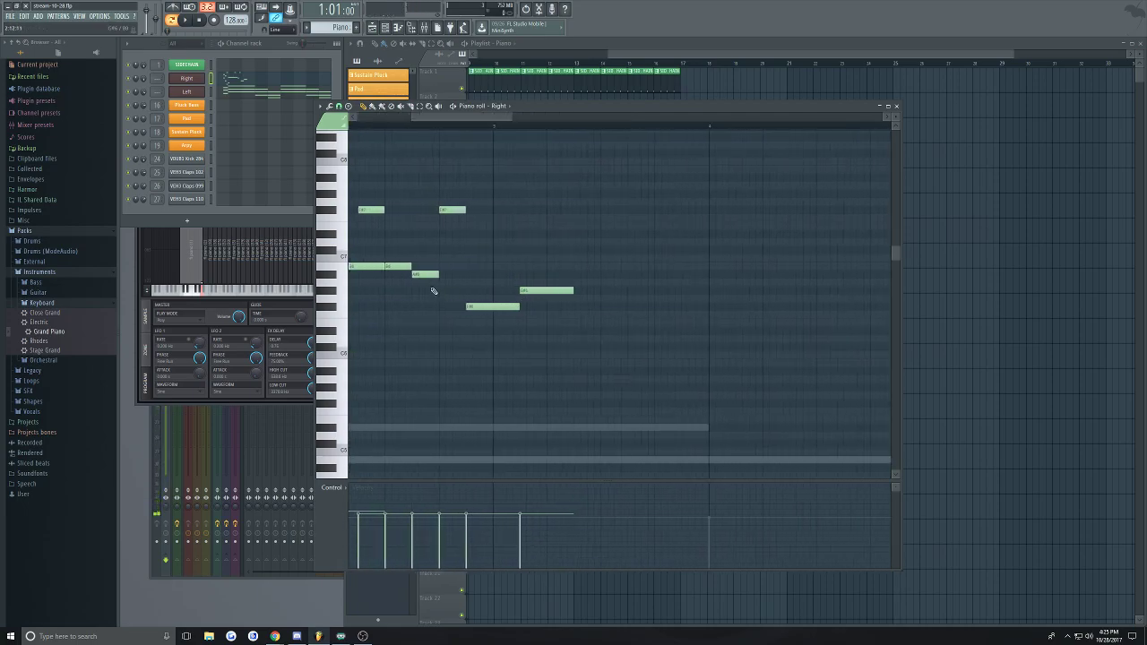
Add short D#7, C#7, B6, A#7 and F#7 notes to fill the melody up to bar 4
{"action": "mouse_move", "coordinate": [536, 261]}
{"action": "left_mouse_down"}
{"action": "mouse_move", "coordinate": [540, 230]}
{"action": "mouse_move", "coordinate": [581, 244]}
{"action": "mouse_move", "coordinate": [611, 266]}
{"action": "left_mouse_up"}
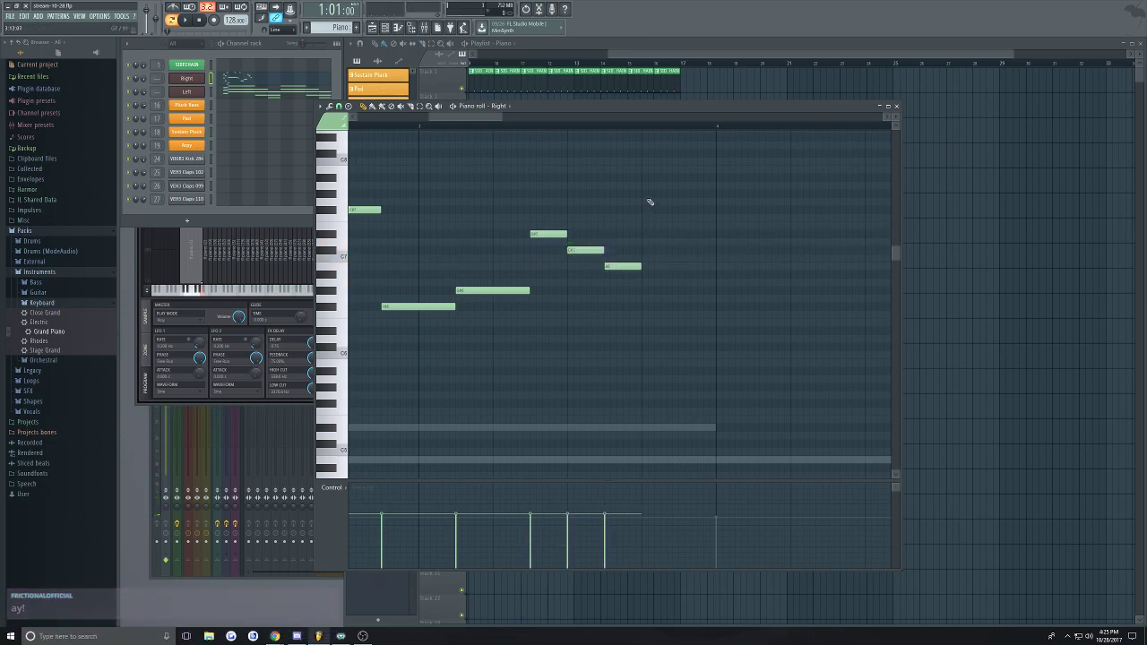
{"action": "left_click_drag", "start_coordinate": [658, 186], "coordinate": [658, 174]}
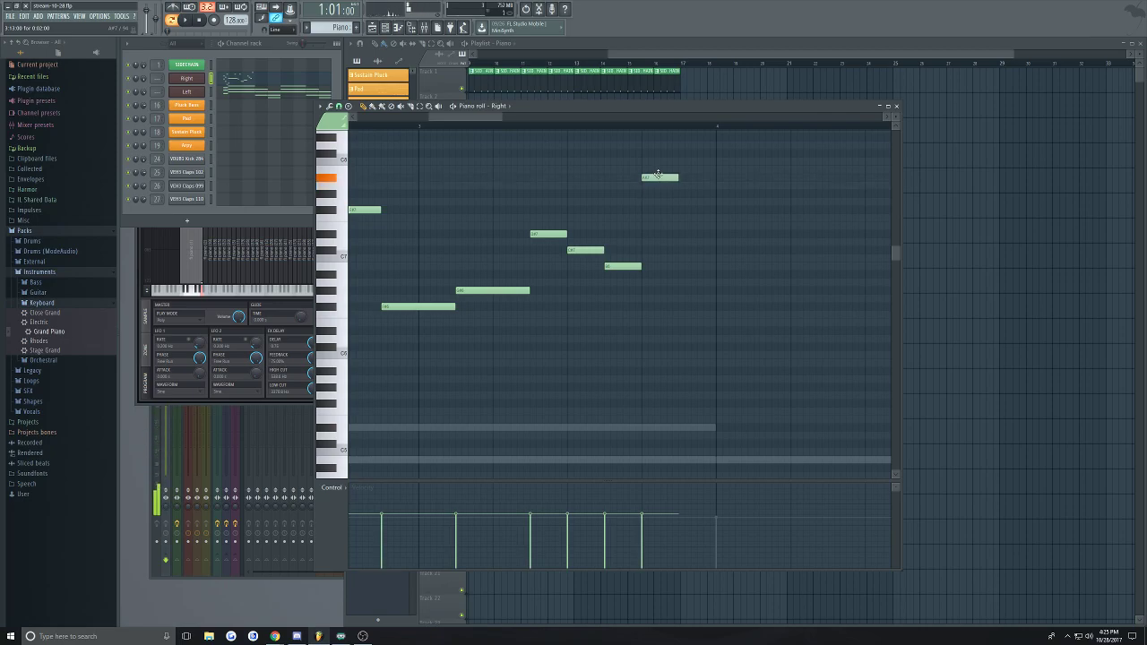
{"action": "left_click", "coordinate": [680, 211]}
{"action": "scroll", "coordinate": [645, 242], "scroll_direction": "down", "scroll_amount": 4, "text": "ctrl"}
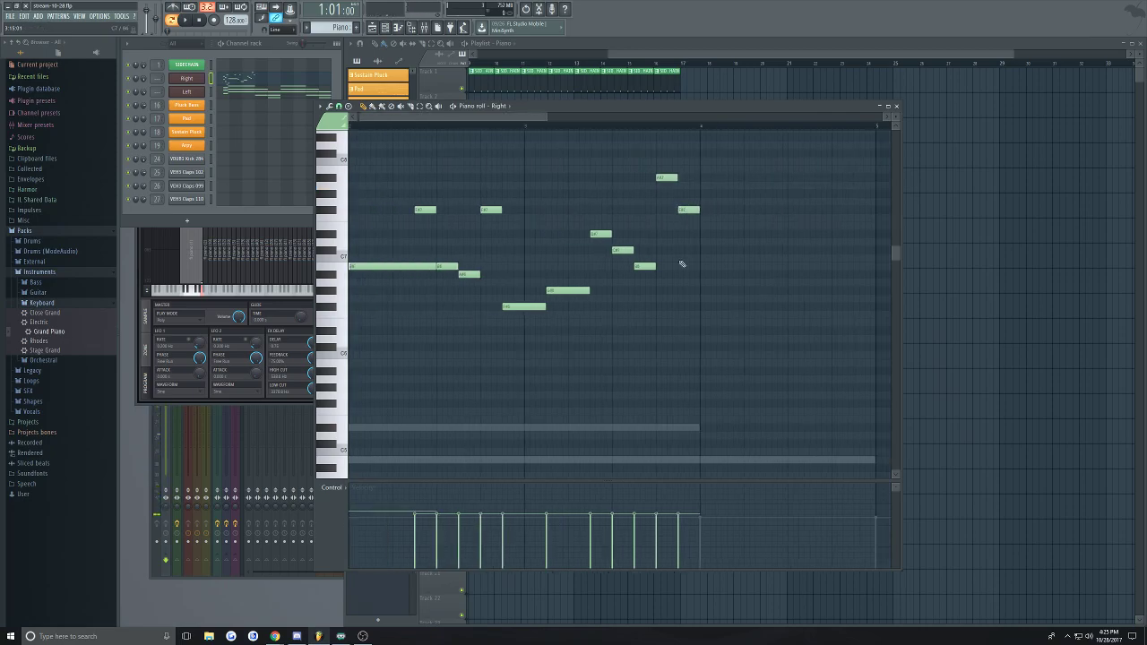
{"action": "scroll", "coordinate": [591, 238], "scroll_direction": "up", "scroll_amount": 4, "text": "ctrl"}
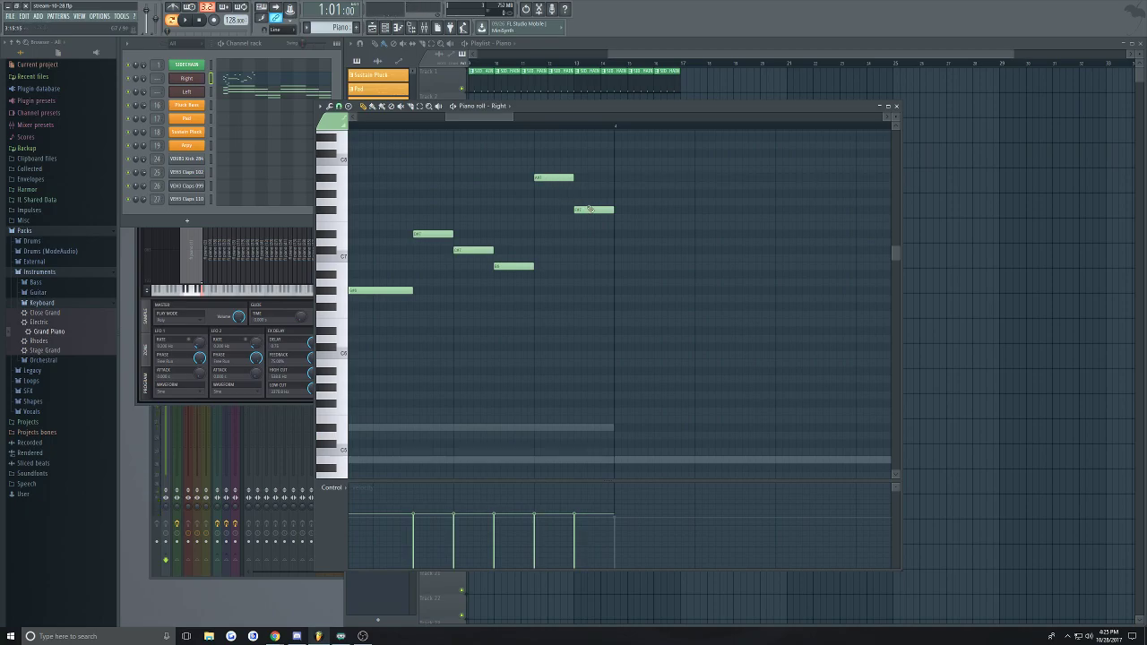
Raise the last note to B7, copy the final A#7 and B7 one octave lower, and play them back
{"action": "left_click_drag", "start_coordinate": [604, 157], "coordinate": [543, 198], "text": "ctrl"}
{"action": "left_click_drag", "start_coordinate": [548, 178], "coordinate": [547, 290], "text": "shift"}
{"action": "key", "text": "Up"}
{"action": "key", "text": "Up"}
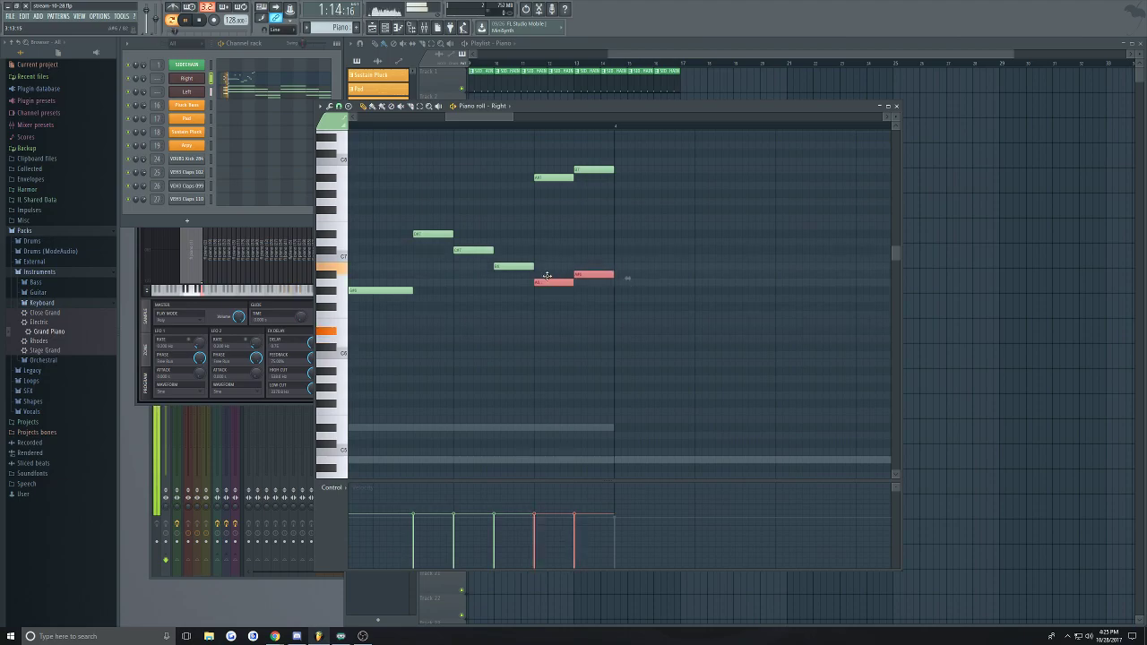
{"action": "left_click_drag", "start_coordinate": [602, 133], "coordinate": [564, 297]}
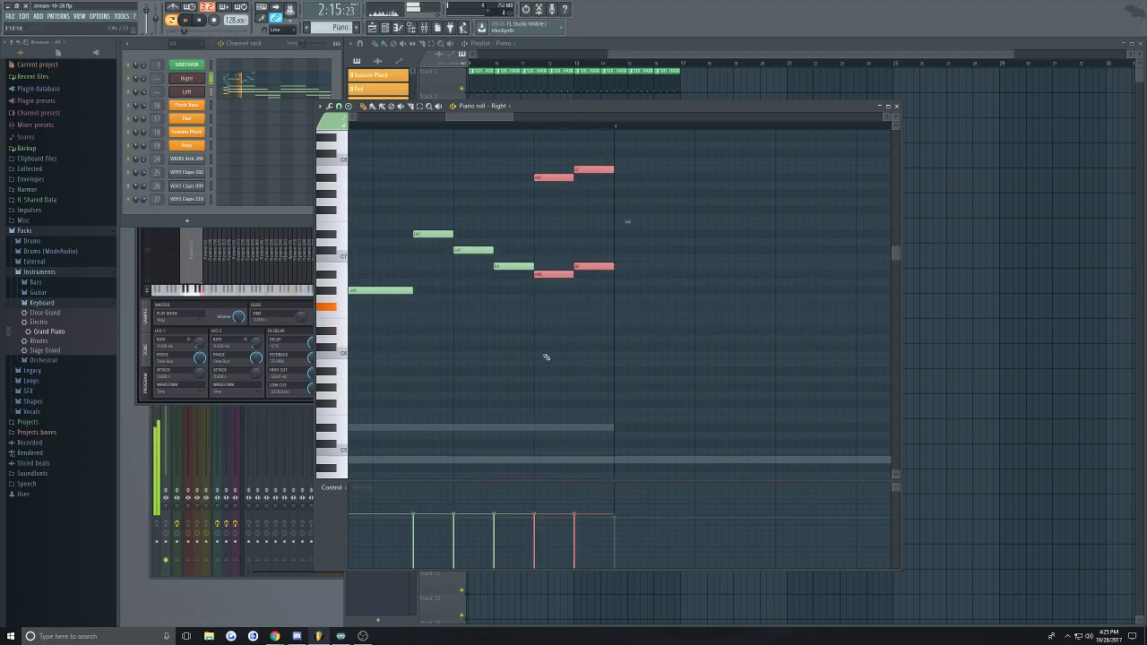
{"action": "scroll", "coordinate": [537, 335], "scroll_direction": "down", "scroll_amount": 3, "text": "ctrl"}
{"action": "scroll", "coordinate": [616, 314], "scroll_direction": "up", "scroll_amount": 2, "text": "ctrl"}
{"action": "key", "text": "space"}
{"action": "left_click", "coordinate": [566, 316]}
{"action": "right_click", "coordinate": [571, 317]}
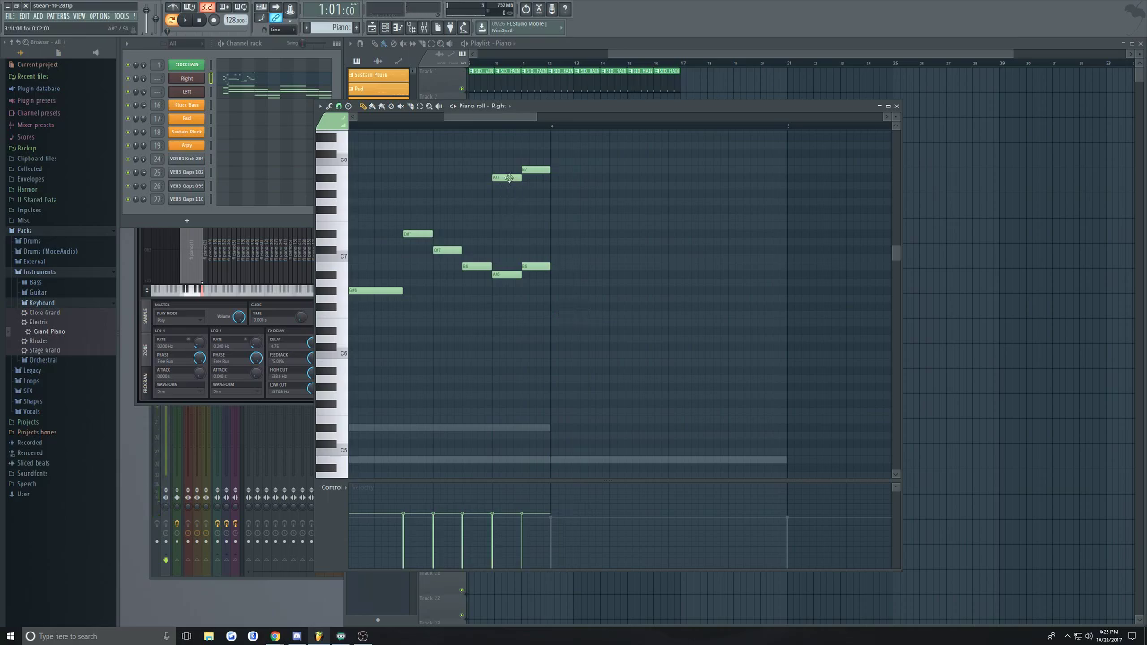
Extend the final B7 to about five-eighths of a bar and remove the octave-lower copies of the last two notes
{"action": "left_click", "coordinate": [538, 171]}
{"action": "left_click_drag", "start_coordinate": [549, 175], "coordinate": [683, 175]}
{"action": "scroll", "coordinate": [616, 262], "scroll_direction": "down", "scroll_amount": 1, "text": "ctrl"}
{"action": "scroll", "coordinate": [617, 262], "scroll_direction": "down", "scroll_amount": 3, "text": "ctrl"}
{"action": "scroll", "coordinate": [637, 189], "scroll_direction": "up", "scroll_amount": 2, "text": "ctrl"}
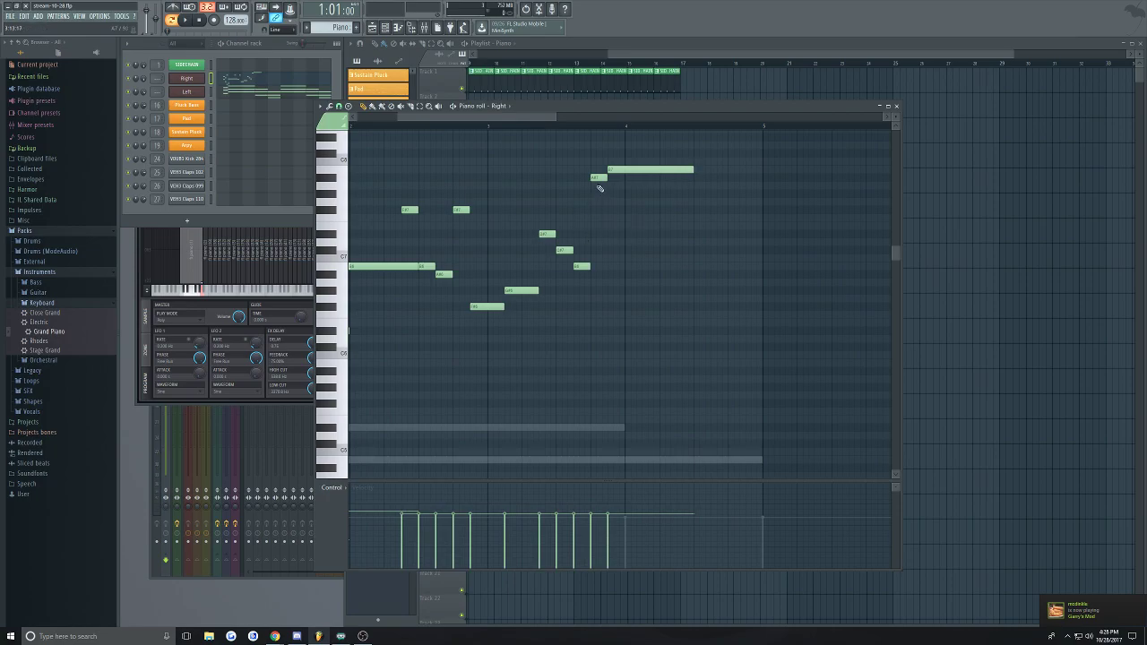
{"action": "scroll", "coordinate": [654, 292], "scroll_direction": "up", "scroll_amount": 2, "text": "ctrl"}
Draw a rising run of short F#6, G#6, B6, C#7, D#7 and F#7 notes leading up to bar 5
{"action": "left_click", "coordinate": [611, 283]}
{"action": "left_click_drag", "start_coordinate": [611, 283], "coordinate": [620, 306]}
{"action": "left_click", "coordinate": [641, 291]}
{"action": "scroll", "coordinate": [670, 277], "scroll_direction": "down", "scroll_amount": 2, "text": "ctrl"}
{"action": "left_click", "coordinate": [667, 266]}
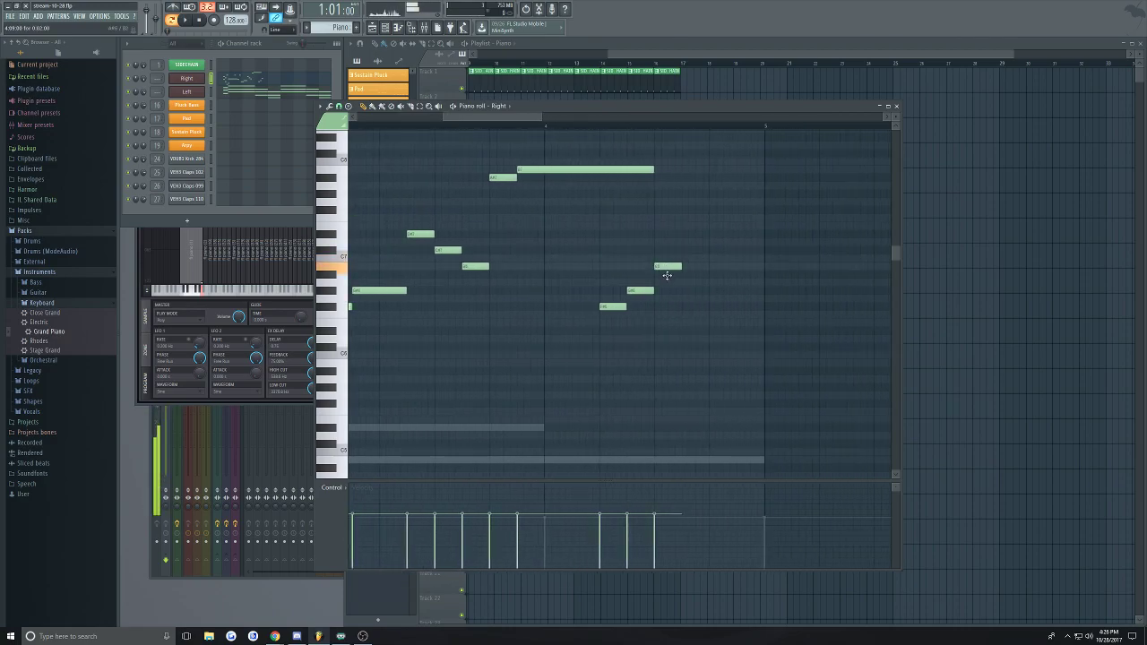
{"action": "left_click", "coordinate": [695, 250]}
{"action": "left_click", "coordinate": [714, 234]}
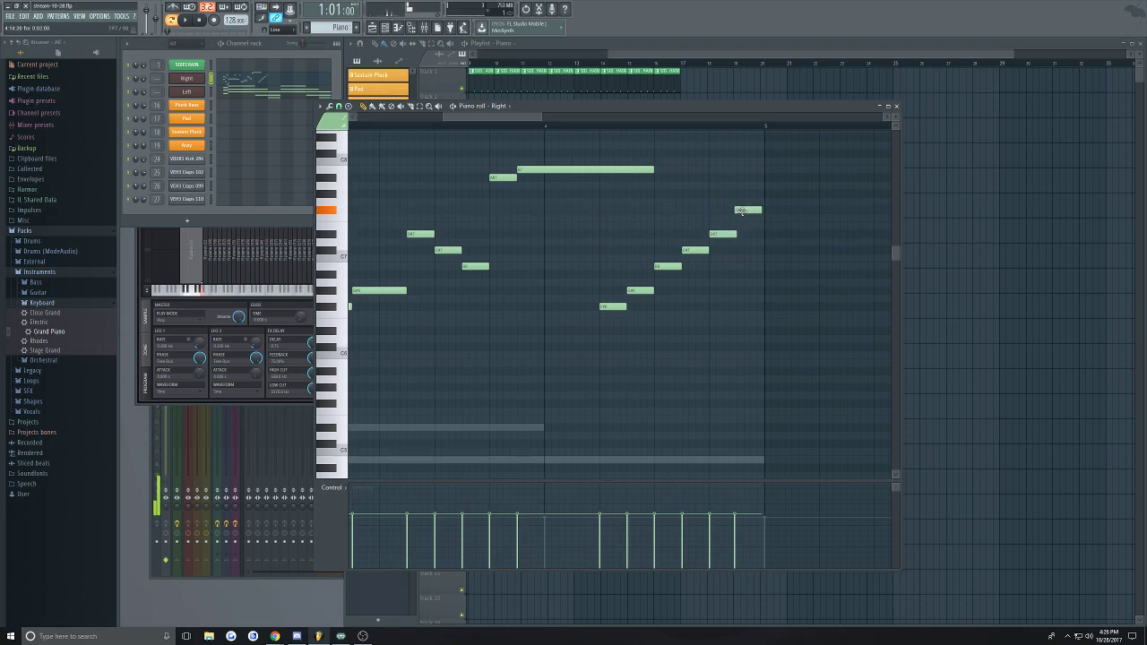
Add a longer A#6 note, about a quarter bar, at the start of bar 5
{"action": "scroll", "coordinate": [806, 221], "scroll_direction": "down", "scroll_amount": 3, "text": "ctrl"}
{"action": "scroll", "coordinate": [830, 223], "scroll_direction": "up", "scroll_amount": 3, "text": "ctrl"}
{"action": "left_click", "coordinate": [596, 282]}
{"action": "mouse_move", "coordinate": [597, 282]}
{"action": "left_mouse_down"}
{"action": "mouse_move", "coordinate": [610, 280]}
{"action": "mouse_move", "coordinate": [601, 275]}
{"action": "left_mouse_up"}
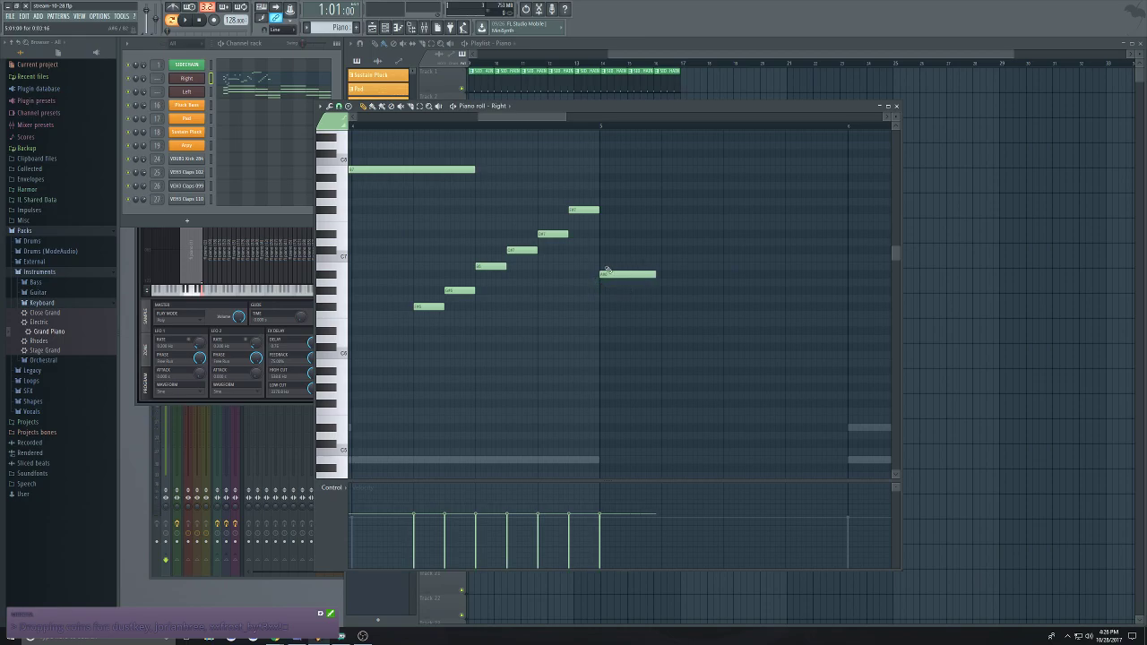
Play back the melody and move the rising run and the closing A#6 an eighth note earlier
{"action": "key", "text": "space"}
{"action": "scroll", "coordinate": [501, 275], "scroll_direction": "down", "scroll_amount": 1}
{"action": "left_click_drag", "start_coordinate": [414, 335], "coordinate": [670, 175], "text": "ctrl"}
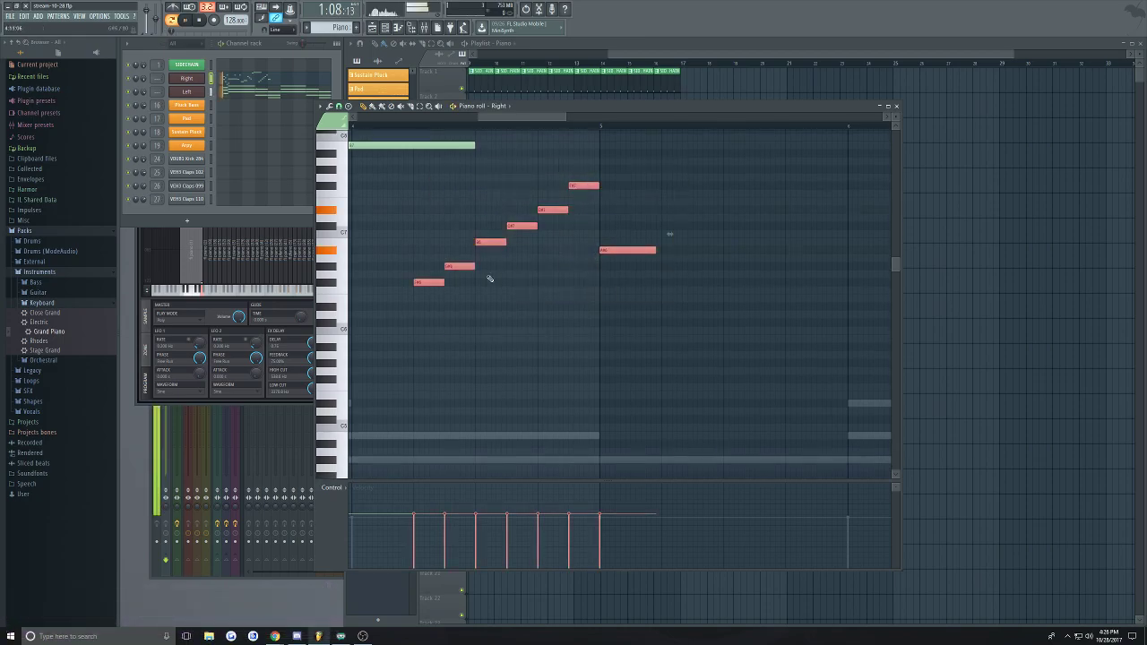
{"action": "left_click_drag", "start_coordinate": [423, 283], "coordinate": [393, 283]}
{"action": "left_click", "coordinate": [437, 295]}
{"action": "right_click", "coordinate": [448, 297]}
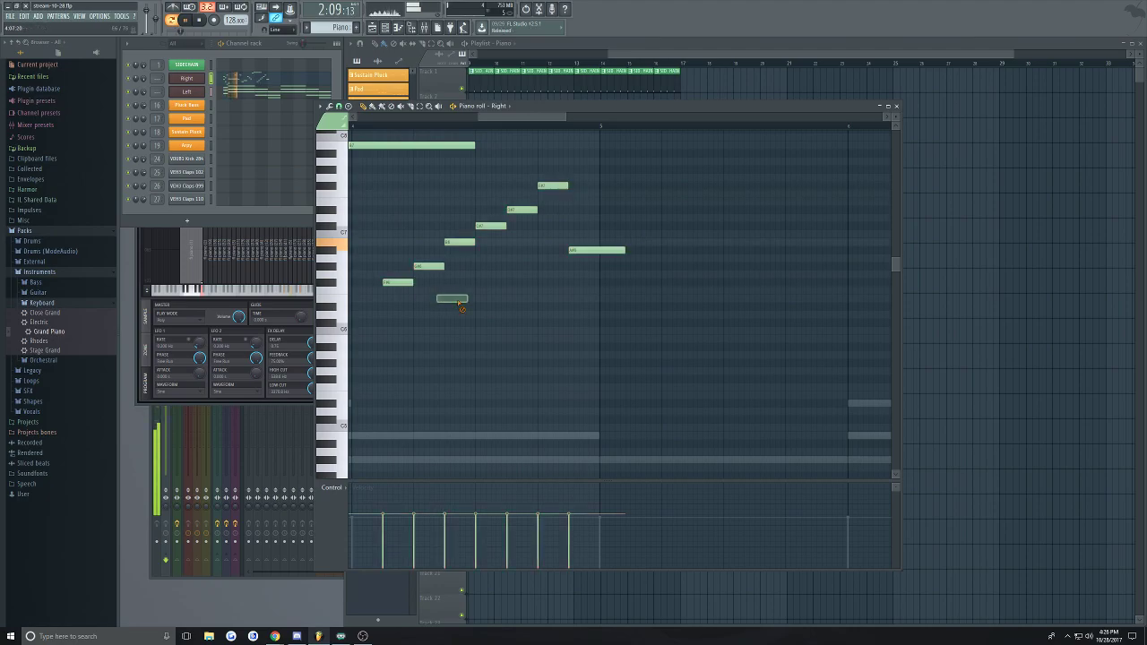
Play back the melody and draw a quarter-bar B6 note directly after the closing A#6 in bar 5
{"action": "scroll", "coordinate": [455, 296], "scroll_direction": "down", "scroll_amount": 3}
{"action": "scroll", "coordinate": [517, 202], "scroll_direction": "up", "scroll_amount": 2}
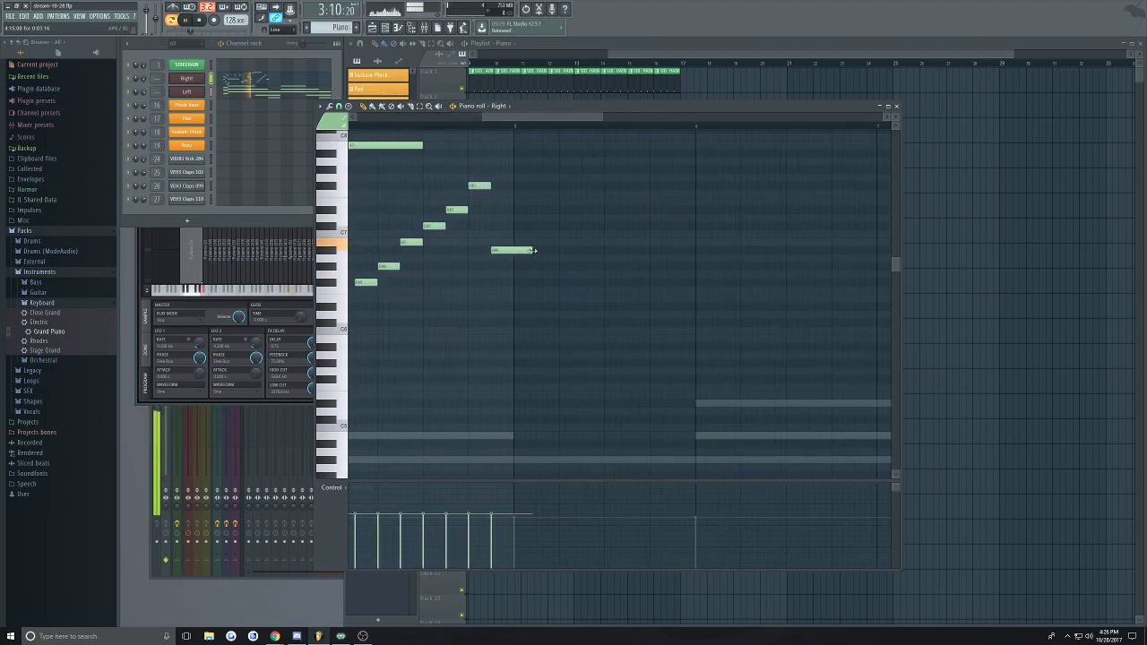
{"action": "scroll", "coordinate": [507, 246], "scroll_direction": "down", "scroll_amount": 2}
{"action": "scroll", "coordinate": [509, 219], "scroll_direction": "up", "scroll_amount": 3}
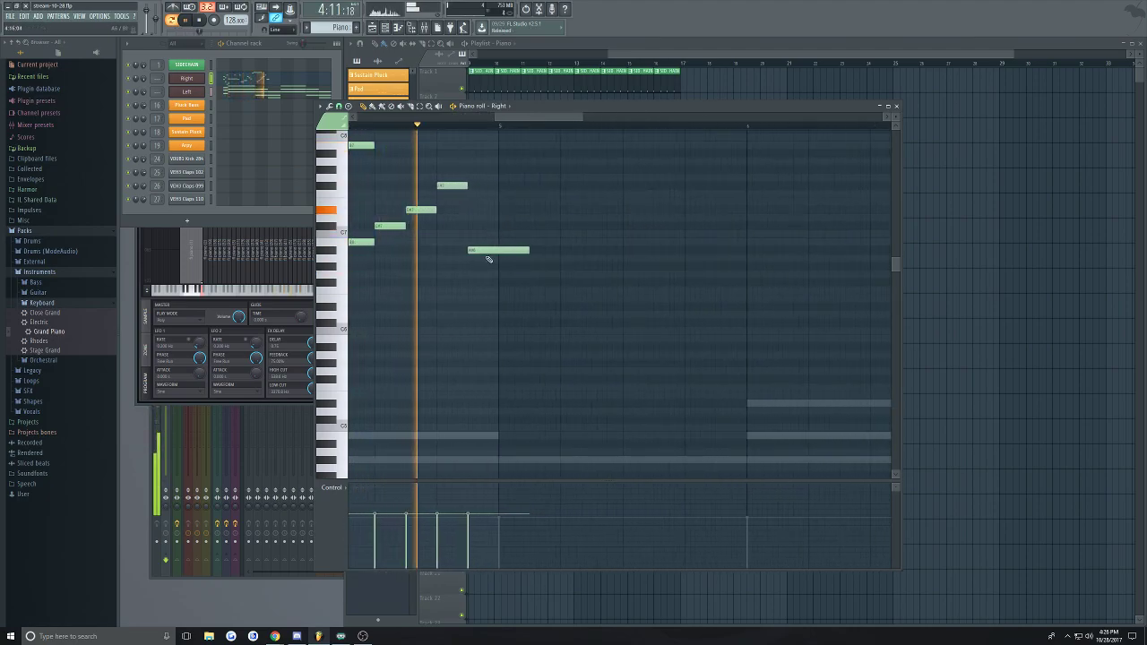
{"action": "left_click", "coordinate": [534, 242]}
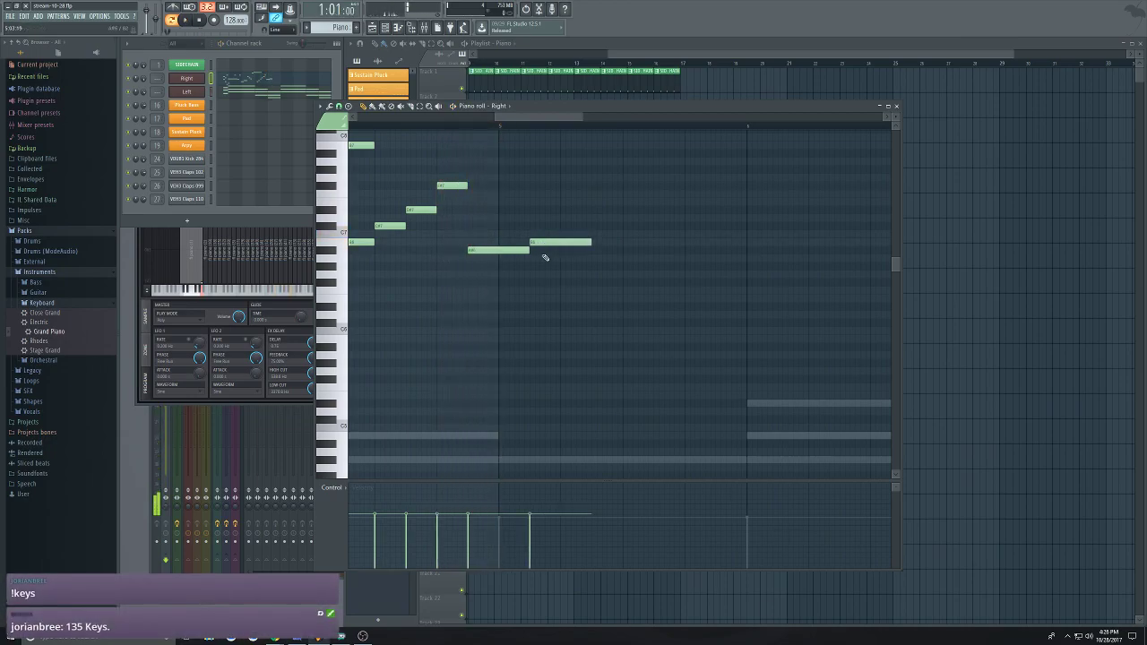
{"action": "key", "text": "space"}
{"action": "scroll", "coordinate": [529, 260], "scroll_direction": "down", "scroll_amount": 1}
{"action": "scroll", "coordinate": [524, 269], "scroll_direction": "up", "scroll_amount": 1}
Move the newest B6 note in bar 5 down to F#6
{"action": "mouse_move", "coordinate": [514, 242]}
{"action": "left_mouse_down"}
{"action": "mouse_move", "coordinate": [514, 287]}
{"action": "mouse_move", "coordinate": [517, 238]}
{"action": "left_mouse_up"}
{"action": "scroll", "coordinate": [555, 247], "scroll_direction": "down", "scroll_amount": 2}
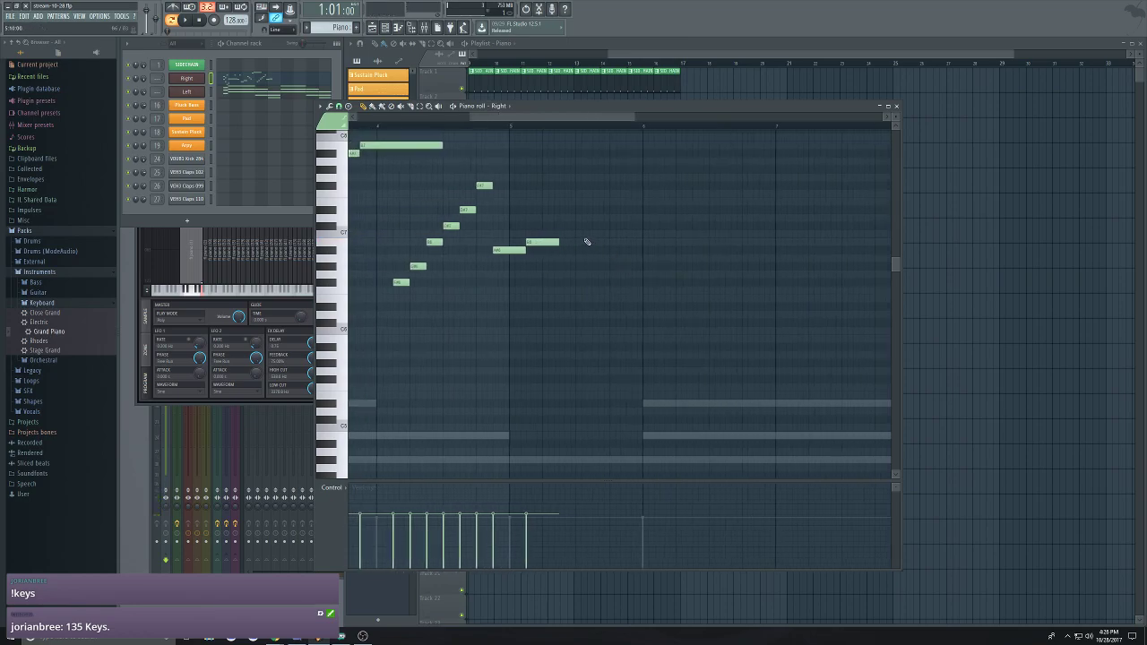
{"action": "scroll", "coordinate": [574, 246], "scroll_direction": "up", "scroll_amount": 2}
{"action": "scroll", "coordinate": [526, 262], "scroll_direction": "down", "scroll_amount": 2}
{"action": "scroll", "coordinate": [594, 243], "scroll_direction": "up", "scroll_amount": 2}
{"action": "scroll", "coordinate": [594, 243], "scroll_direction": "down", "scroll_amount": 3}
{"action": "scroll", "coordinate": [576, 246], "scroll_direction": "up", "scroll_amount": 3}
{"action": "scroll", "coordinate": [544, 254], "scroll_direction": "up", "scroll_amount": 1}
{"action": "left_click_drag", "start_coordinate": [497, 243], "coordinate": [499, 289]}
{"action": "scroll", "coordinate": [556, 264], "scroll_direction": "up", "scroll_amount": 1}
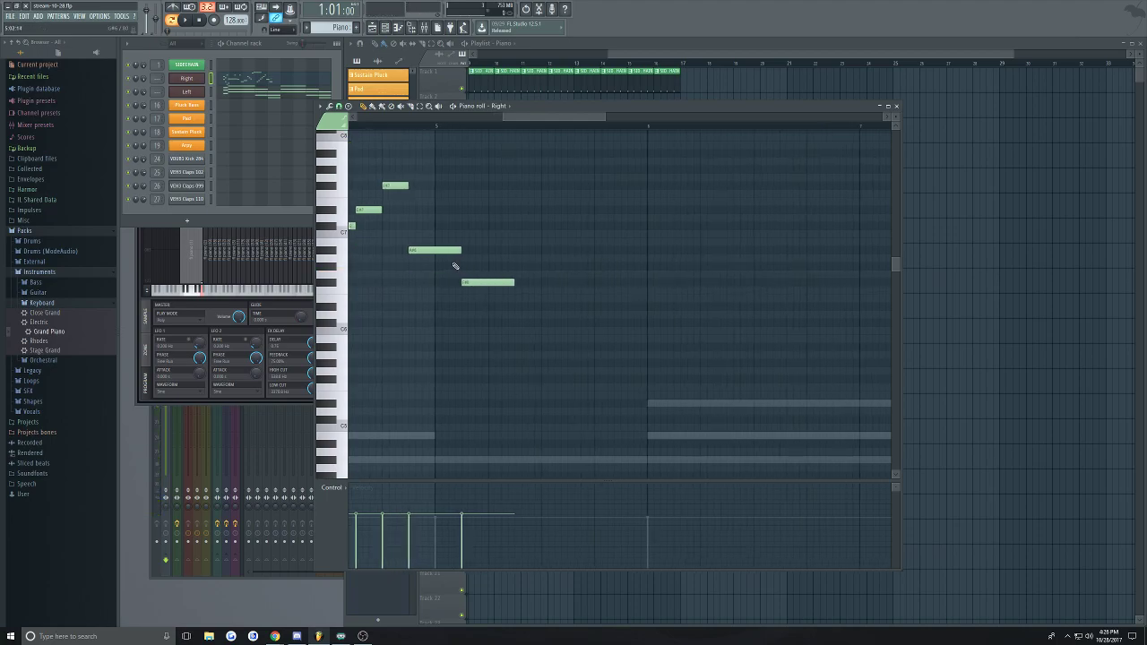
Draw consecutive quarter-bar D#7, F#7, A#6 and B6 notes after the F#6, running into bar 6
{"action": "left_click", "coordinate": [515, 210]}
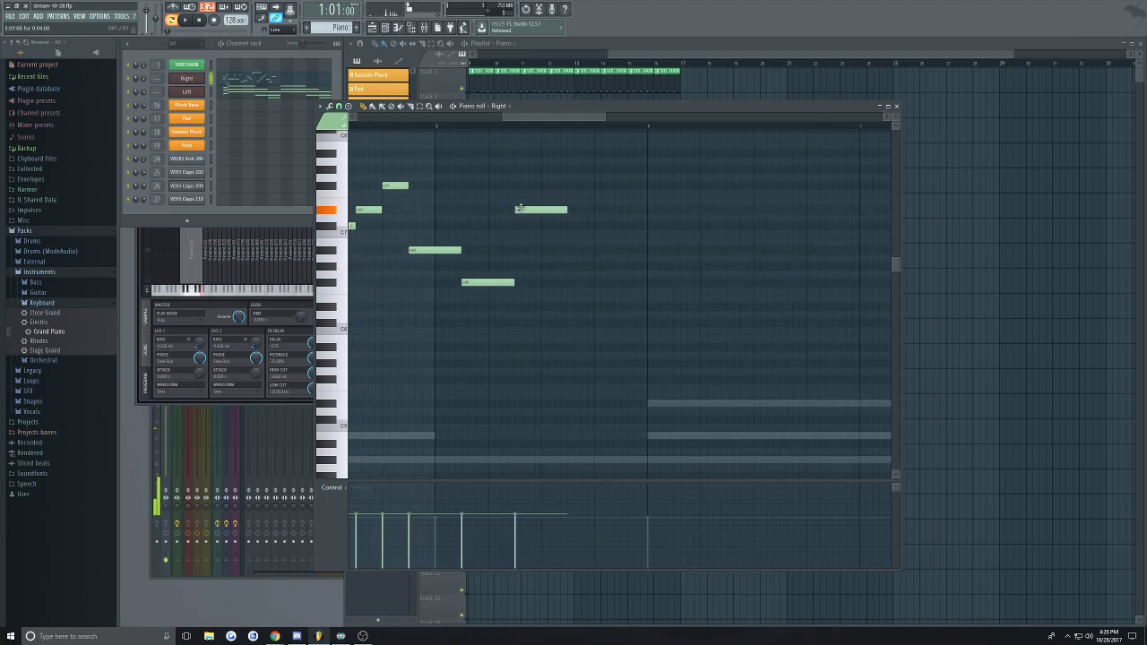
{"action": "left_click", "coordinate": [573, 185]}
{"action": "left_click", "coordinate": [630, 250]}
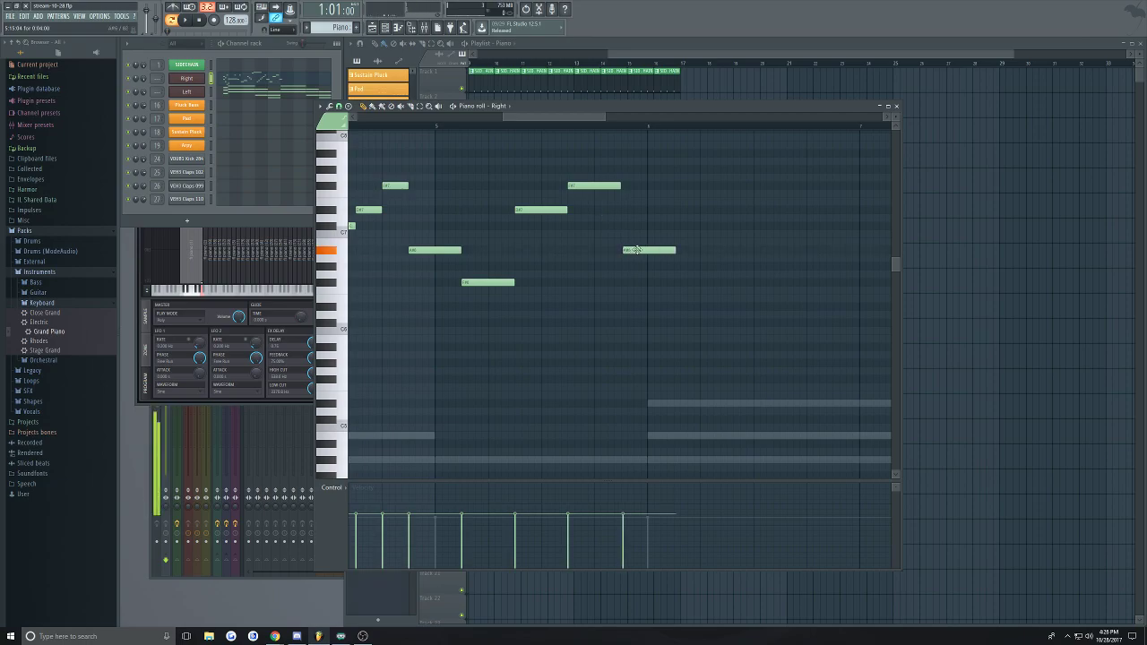
{"action": "left_click", "coordinate": [681, 243]}
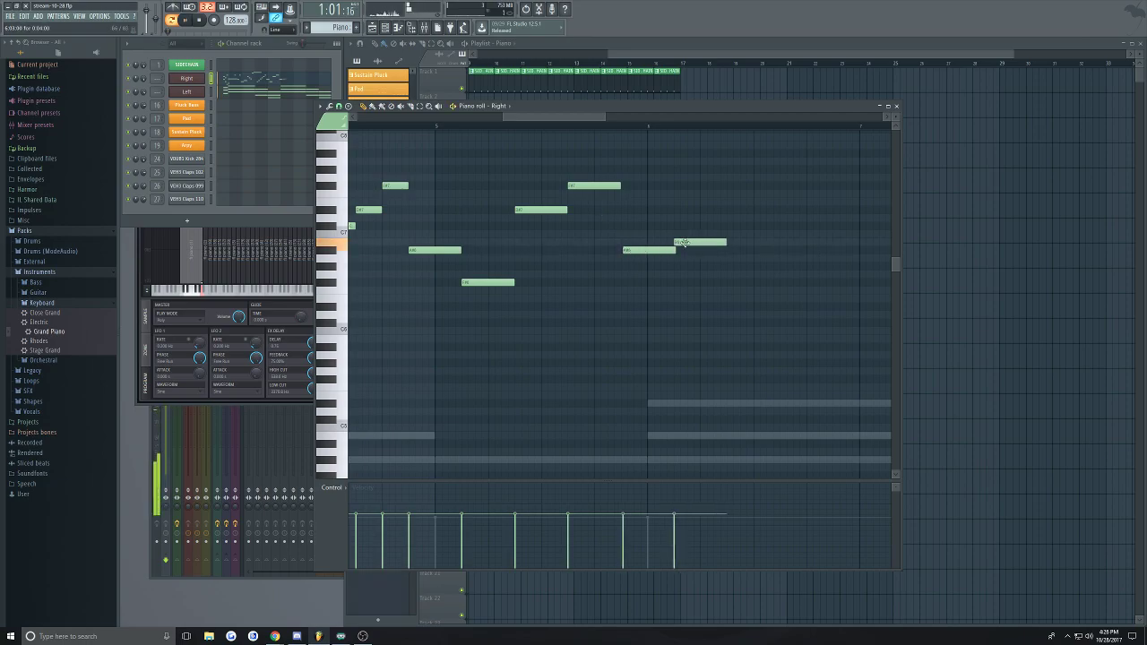
Play back the melody through the new bar 5 phrase
{"action": "key", "text": "space"}
{"action": "scroll", "coordinate": [696, 285], "scroll_direction": "down", "scroll_amount": 5, "text": "ctrl"}
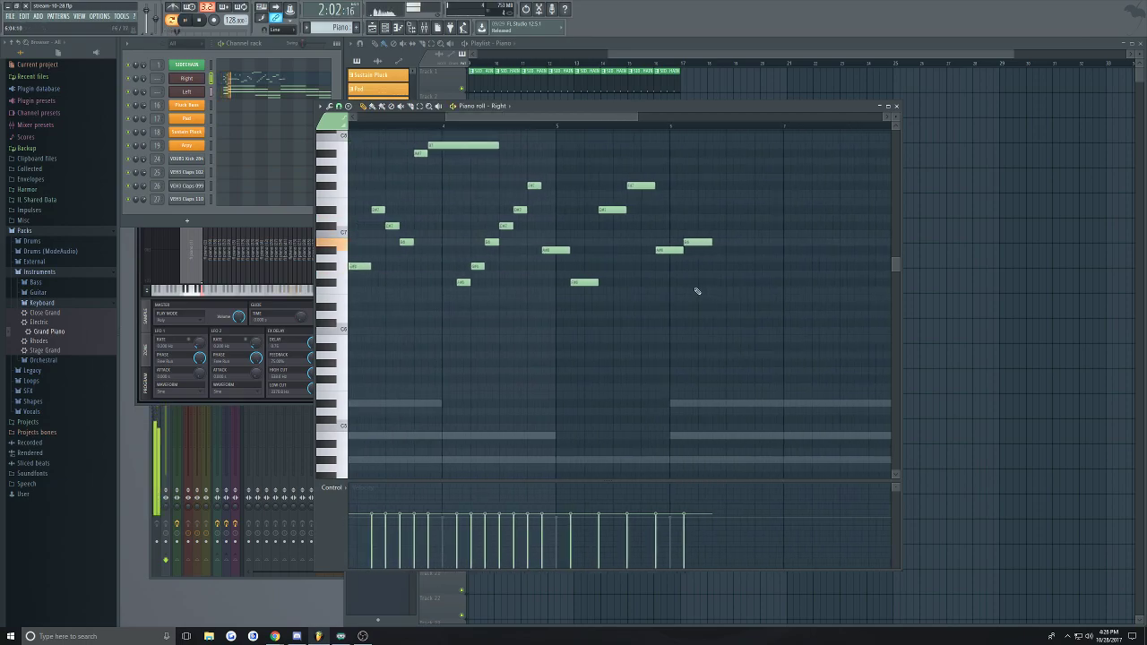
{"action": "scroll", "coordinate": [588, 236], "scroll_direction": "up", "scroll_amount": 3, "text": "ctrl"}
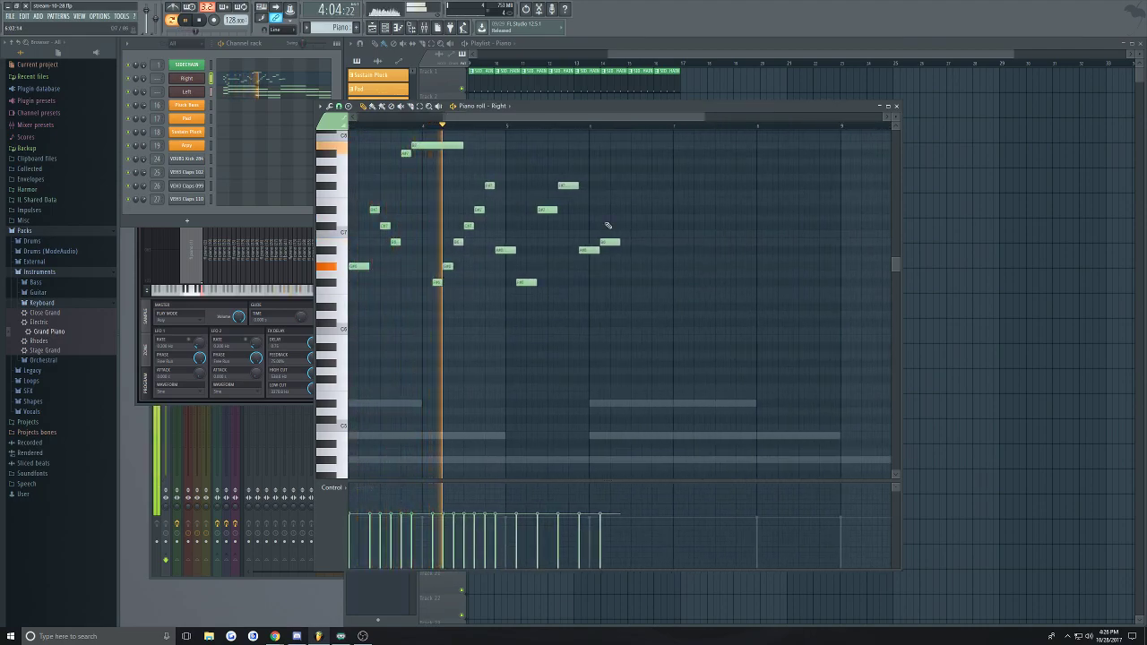
{"action": "scroll", "coordinate": [629, 165], "scroll_direction": "down", "scroll_amount": 2, "text": "ctrl"}
{"action": "scroll", "coordinate": [591, 183], "scroll_direction": "up", "scroll_amount": 2, "text": "ctrl"}
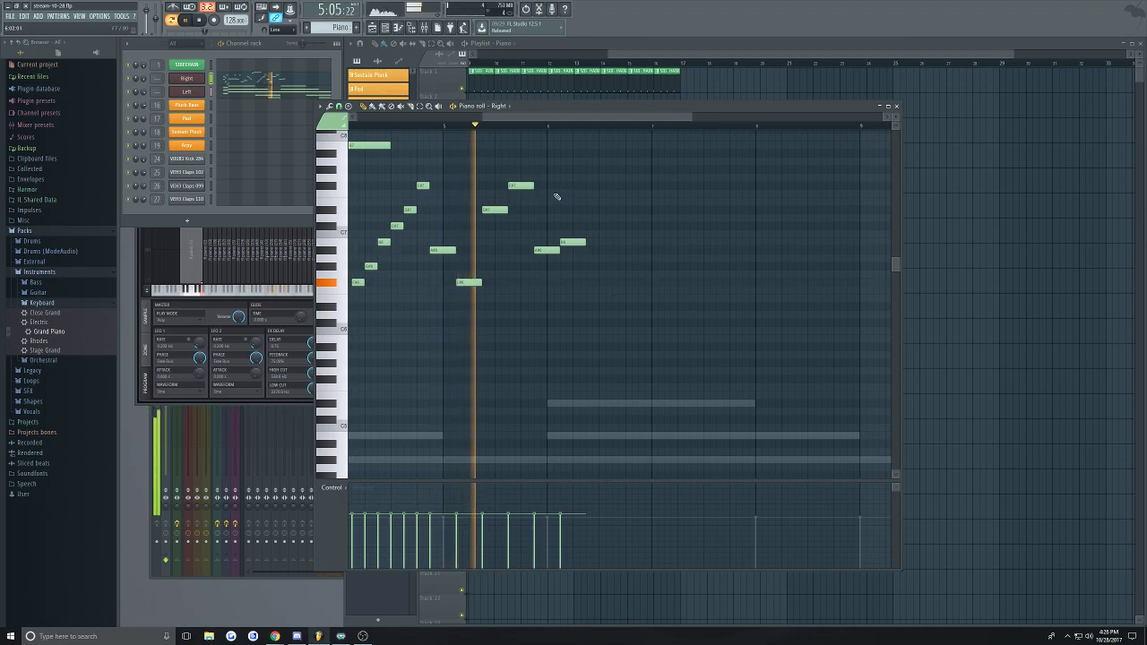
{"action": "scroll", "coordinate": [519, 189], "scroll_direction": "up", "scroll_amount": 1}
{"action": "key", "text": "space"}
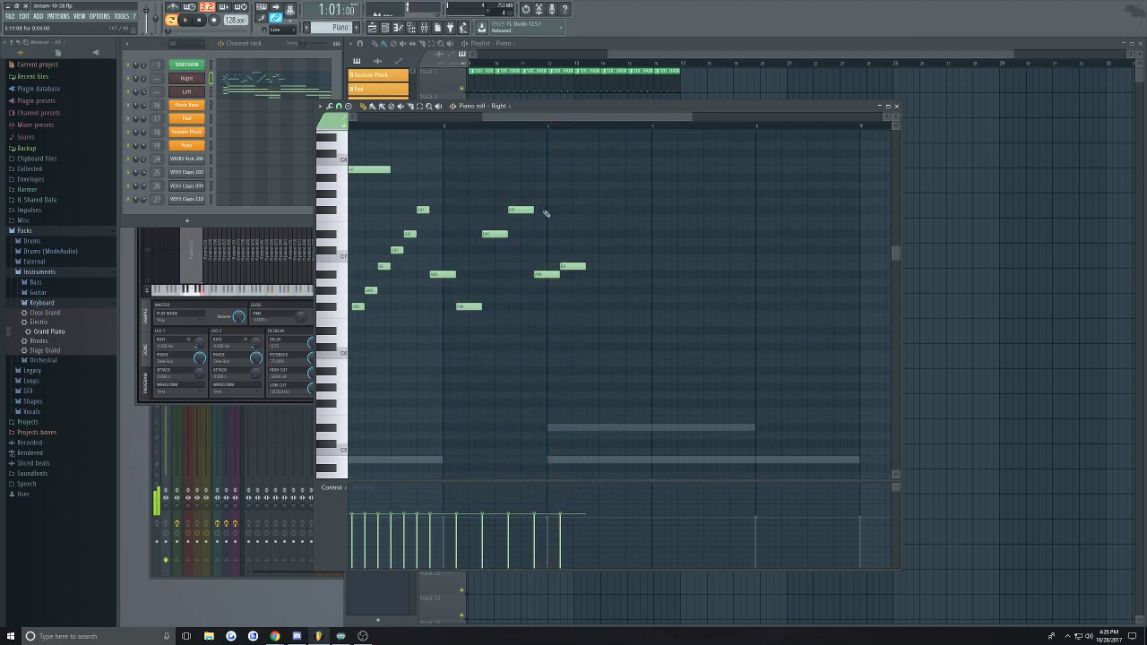
Examine the whole right-hand melody against the ghosted left-hand chords and listen to it from the beginning
{"action": "scroll", "coordinate": [582, 205], "scroll_direction": "down", "scroll_amount": 2, "text": "ctrl"}
{"action": "scroll", "coordinate": [574, 235], "scroll_direction": "up", "scroll_amount": 3, "text": "ctrl"}
{"action": "scroll", "coordinate": [561, 261], "scroll_direction": "down", "scroll_amount": 4}
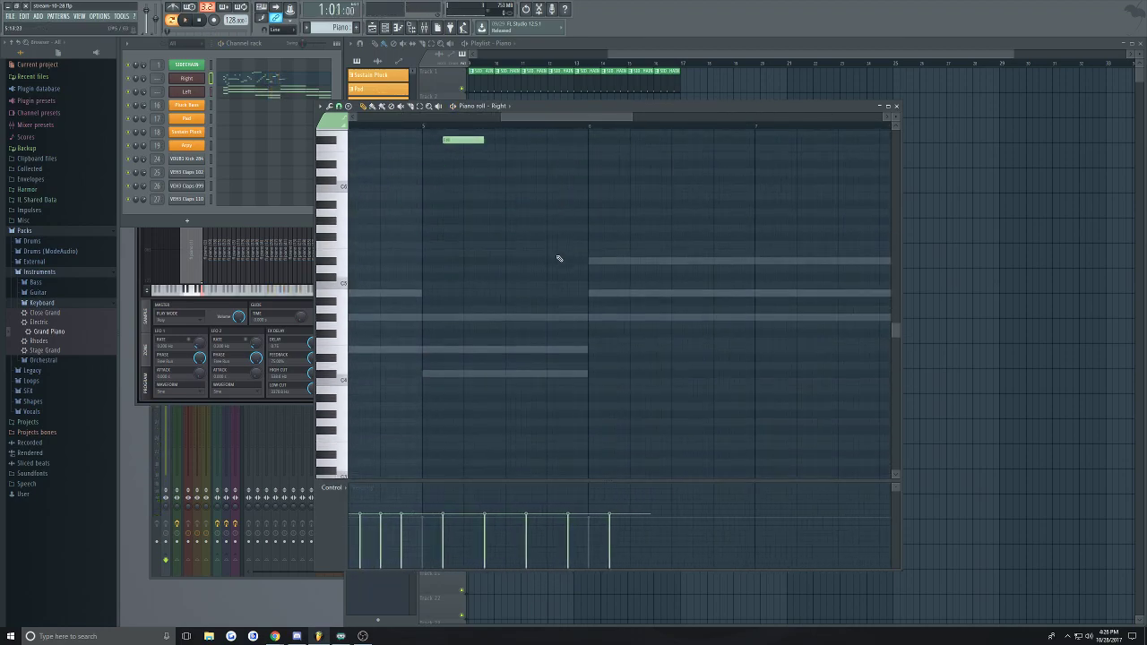
{"action": "scroll", "coordinate": [550, 235], "scroll_direction": "down", "scroll_amount": 2, "text": "ctrl"}
{"action": "scroll", "coordinate": [528, 264], "scroll_direction": "up", "scroll_amount": 3}
{"action": "scroll", "coordinate": [522, 270], "scroll_direction": "up", "scroll_amount": 1, "text": "ctrl"}
{"action": "scroll", "coordinate": [510, 223], "scroll_direction": "up", "scroll_amount": 3}
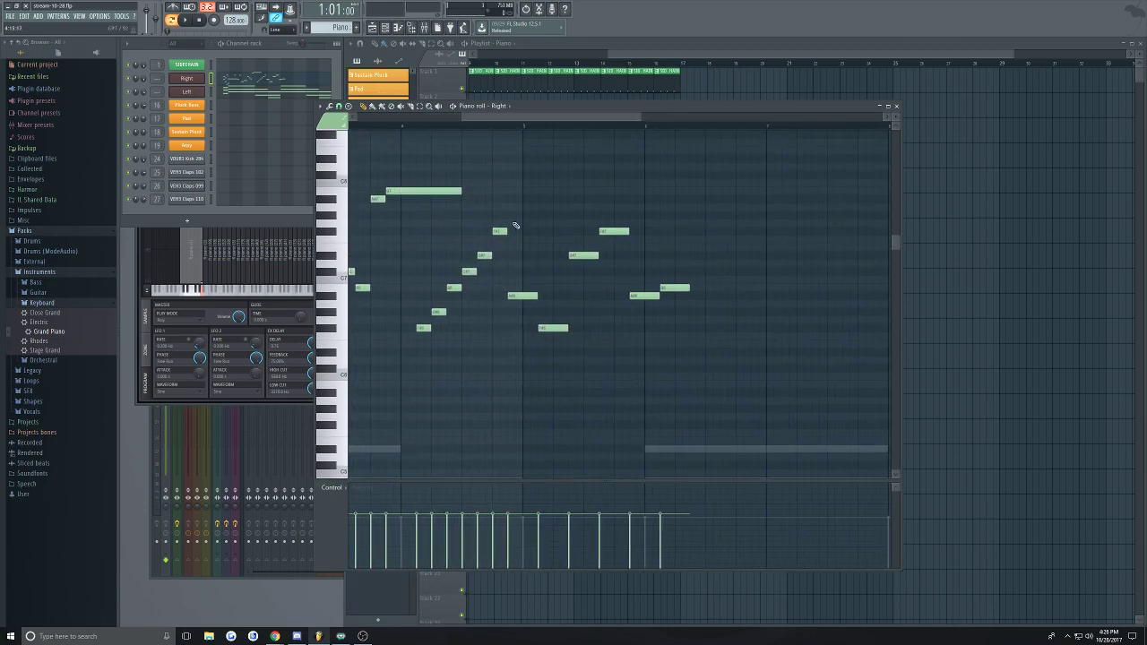
{"action": "left_click_drag", "start_coordinate": [553, 119], "coordinate": [534, 133]}
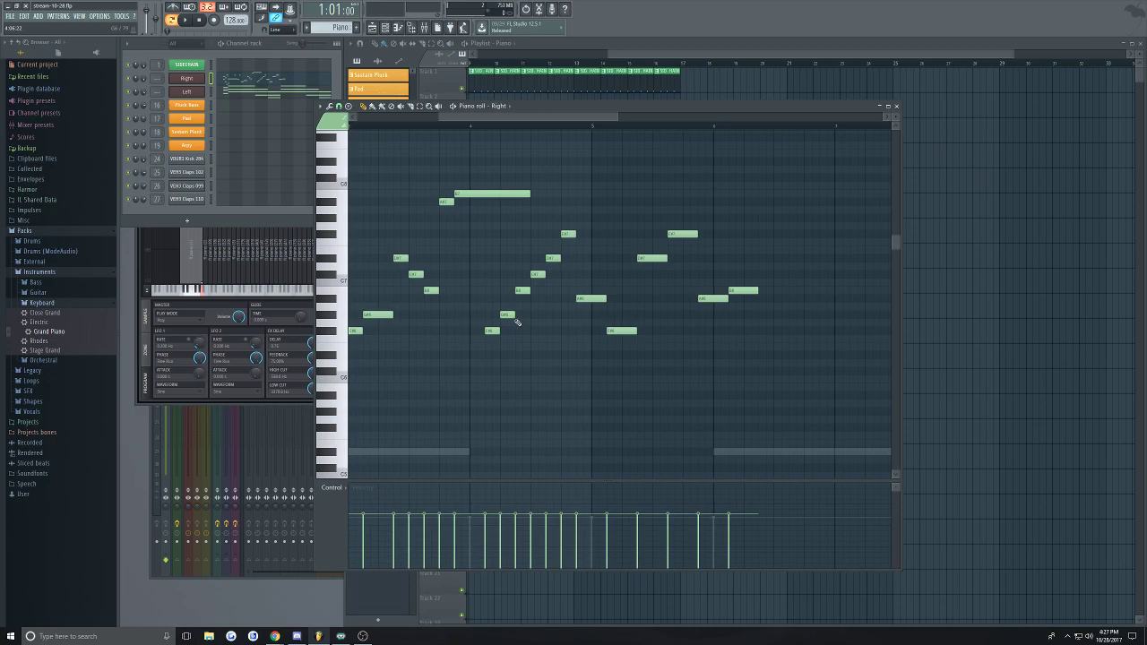
{"action": "left_click_drag", "start_coordinate": [531, 121], "coordinate": [544, 165]}
{"action": "scroll", "coordinate": [490, 359], "scroll_direction": "down", "scroll_amount": 4}
{"action": "scroll", "coordinate": [515, 282], "scroll_direction": "up", "scroll_amount": 2}
{"action": "scroll", "coordinate": [501, 336], "scroll_direction": "down", "scroll_amount": 2}
{"action": "scroll", "coordinate": [499, 344], "scroll_direction": "down", "scroll_amount": 1}
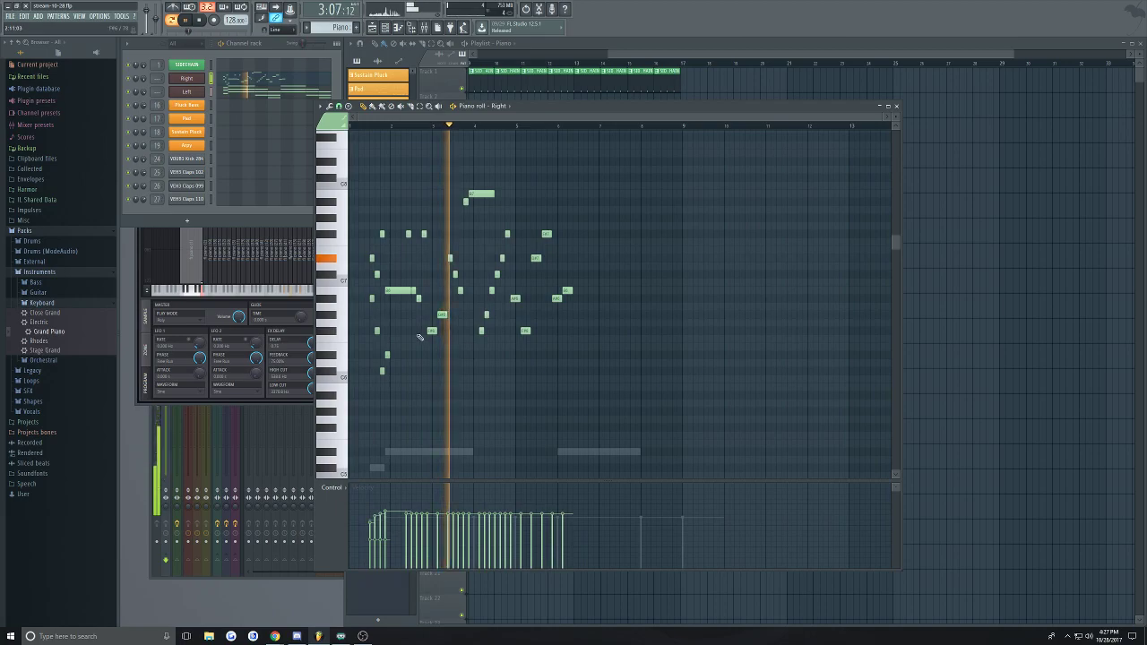
{"action": "scroll", "coordinate": [400, 355], "scroll_direction": "up", "scroll_amount": 5}
{"action": "scroll", "coordinate": [480, 367], "scroll_direction": "down", "scroll_amount": 2}
{"action": "key", "text": "space"}
Lower the velocities of the notes from the F#7 in bar 2 through the G#6 in bar 3, shaping a gentle rise before the G#6
{"action": "mouse_move", "coordinate": [481, 369]}
{"action": "left_mouse_down"}
{"action": "mouse_move", "coordinate": [461, 376]}
{"action": "mouse_move", "coordinate": [474, 363]}
{"action": "mouse_move", "coordinate": [462, 370]}
{"action": "mouse_move", "coordinate": [461, 359]}
{"action": "left_mouse_up"}
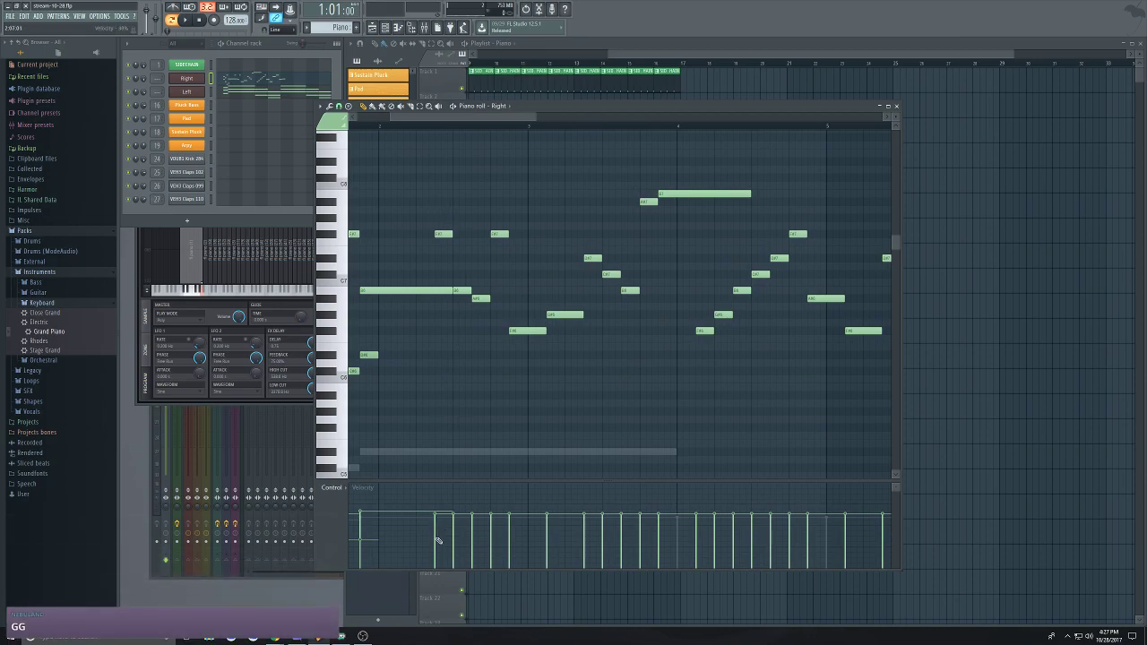
{"action": "left_click", "coordinate": [472, 527]}
{"action": "left_click", "coordinate": [463, 530]}
{"action": "left_click", "coordinate": [508, 527]}
{"action": "key", "text": "space"}
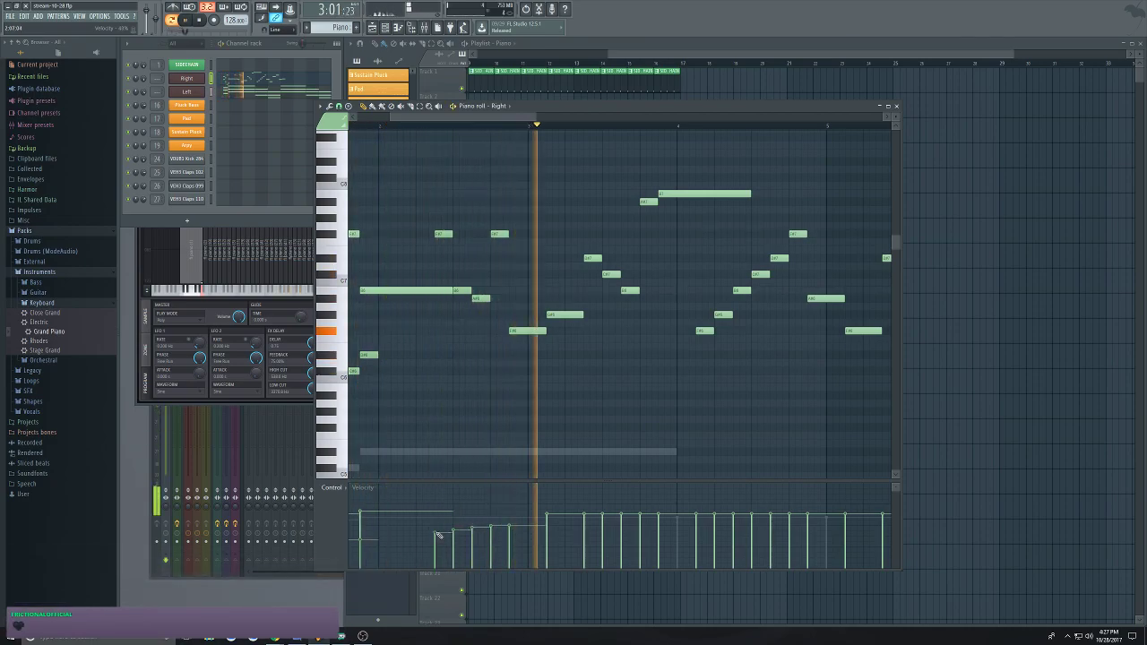
{"action": "key", "text": "space"}
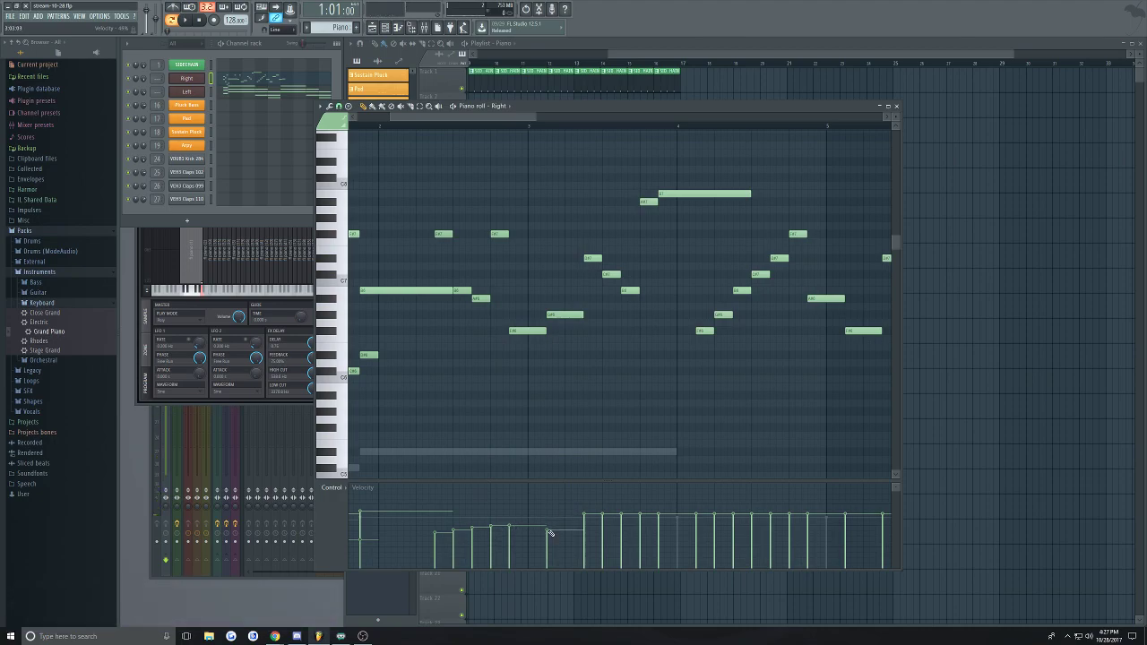
Lower the velocities of the D#7, C#7, B6, A#7 and long B7 notes leading into bar 4, and play the result
{"action": "scroll", "coordinate": [551, 532], "scroll_direction": "up", "scroll_amount": 2}
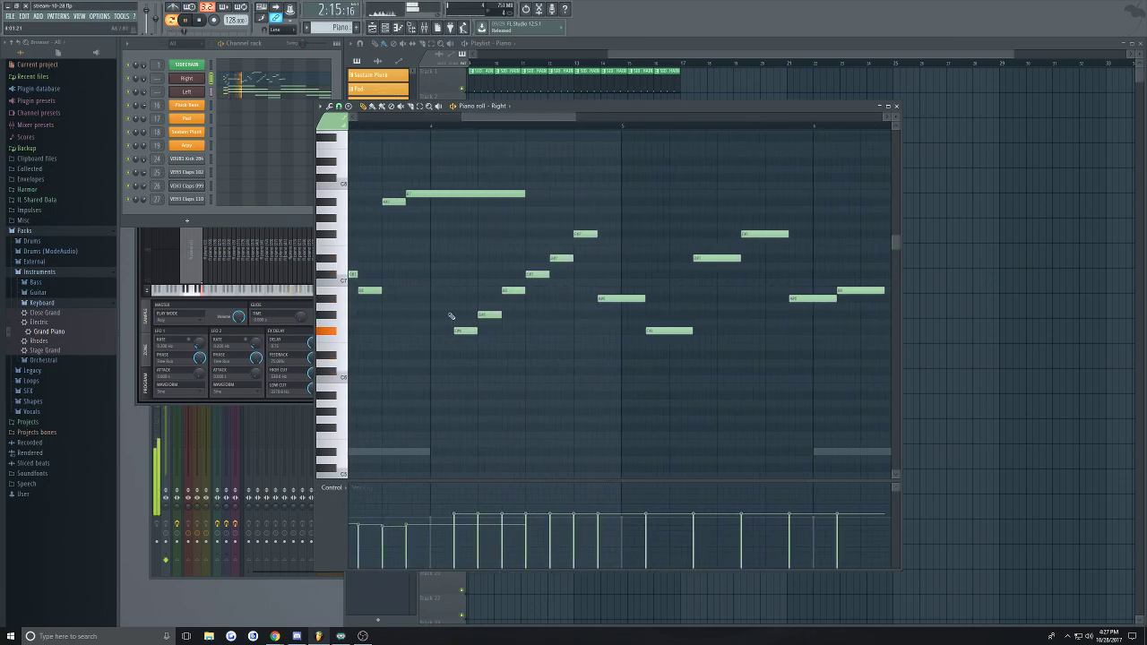
{"action": "scroll", "coordinate": [403, 341], "scroll_direction": "down", "scroll_amount": 3}
{"action": "scroll", "coordinate": [376, 359], "scroll_direction": "up", "scroll_amount": 3}
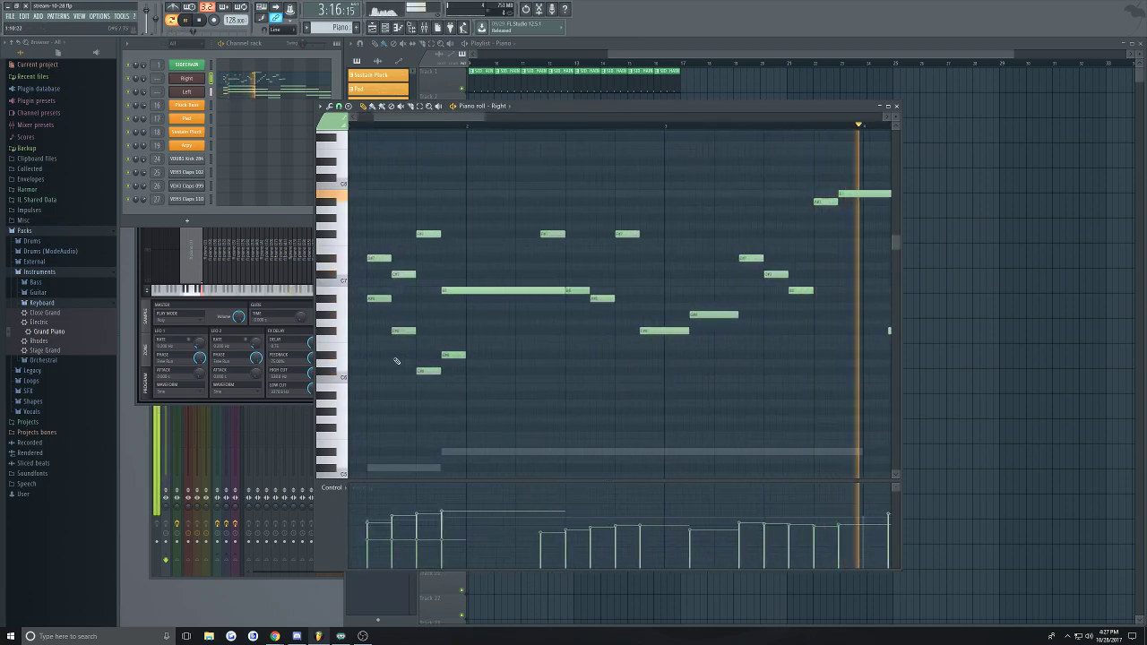
{"action": "key", "text": "space"}
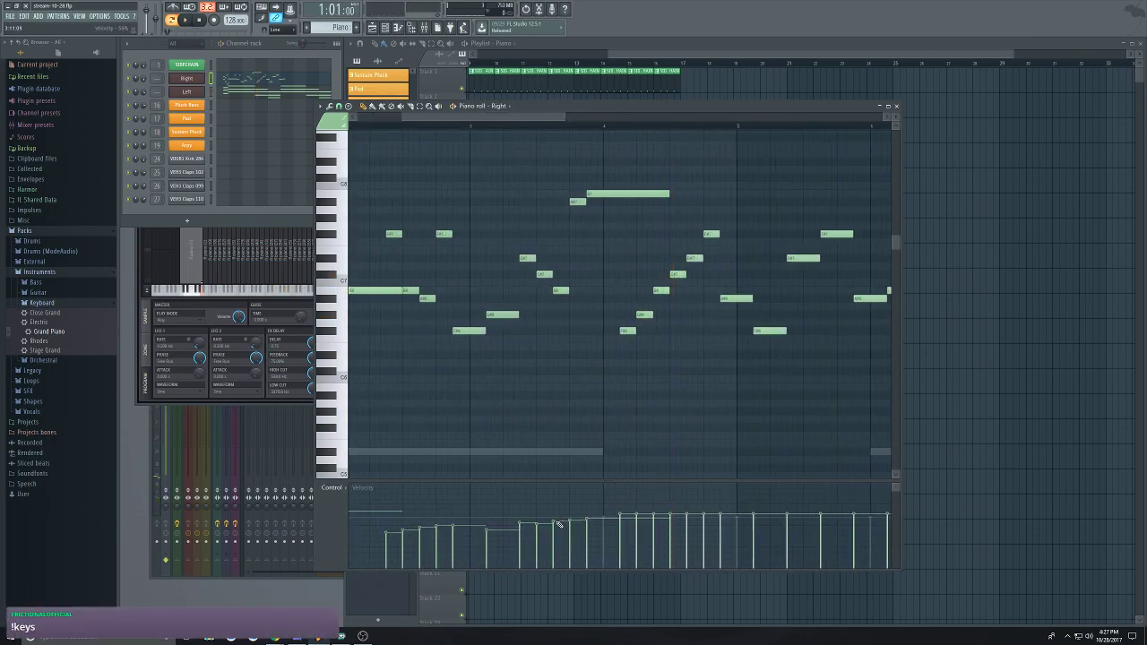
Lower the velocities of the rising bar 4 run in a gradual crescendo, and soften the A#6, F#6, D#7 and F#7 notes following it
{"action": "scroll", "coordinate": [812, 245], "scroll_direction": "down", "scroll_amount": 3}
{"action": "scroll", "coordinate": [384, 359], "scroll_direction": "up", "scroll_amount": 4}
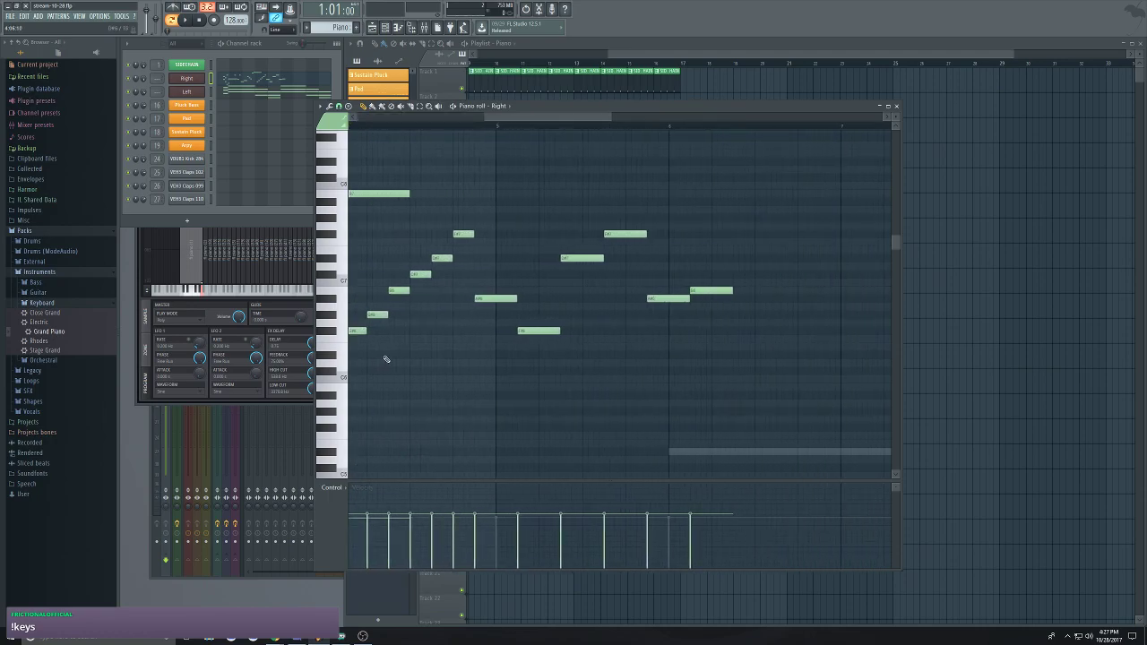
{"action": "left_click_drag", "start_coordinate": [375, 533], "coordinate": [434, 527]}
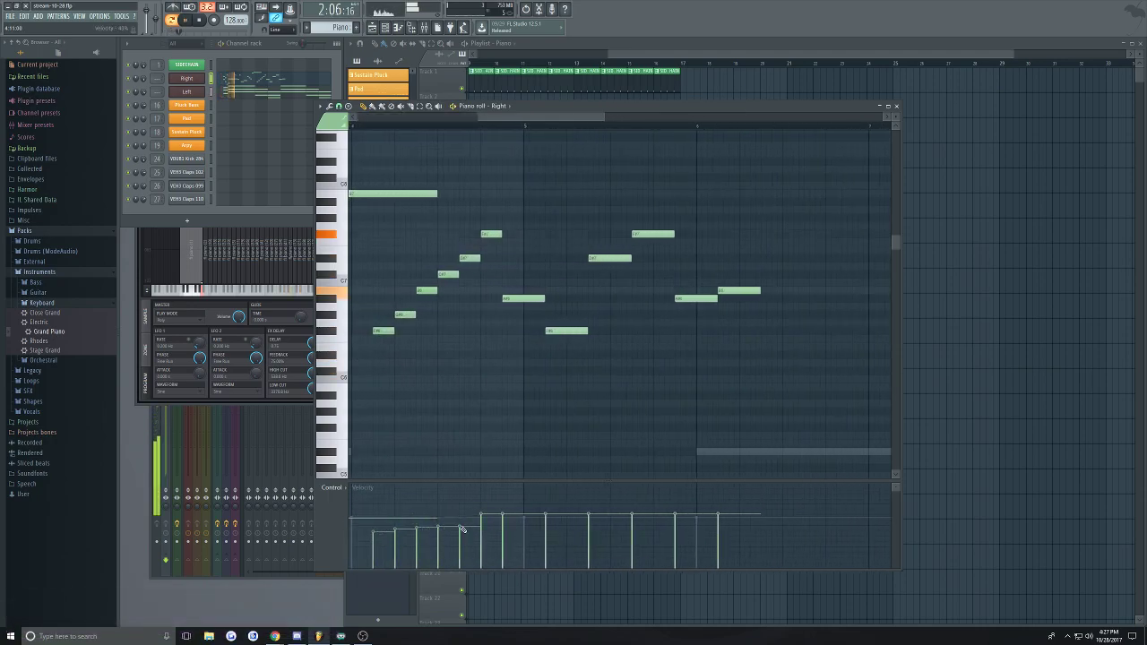
{"action": "left_click_drag", "start_coordinate": [480, 522], "coordinate": [504, 532]}
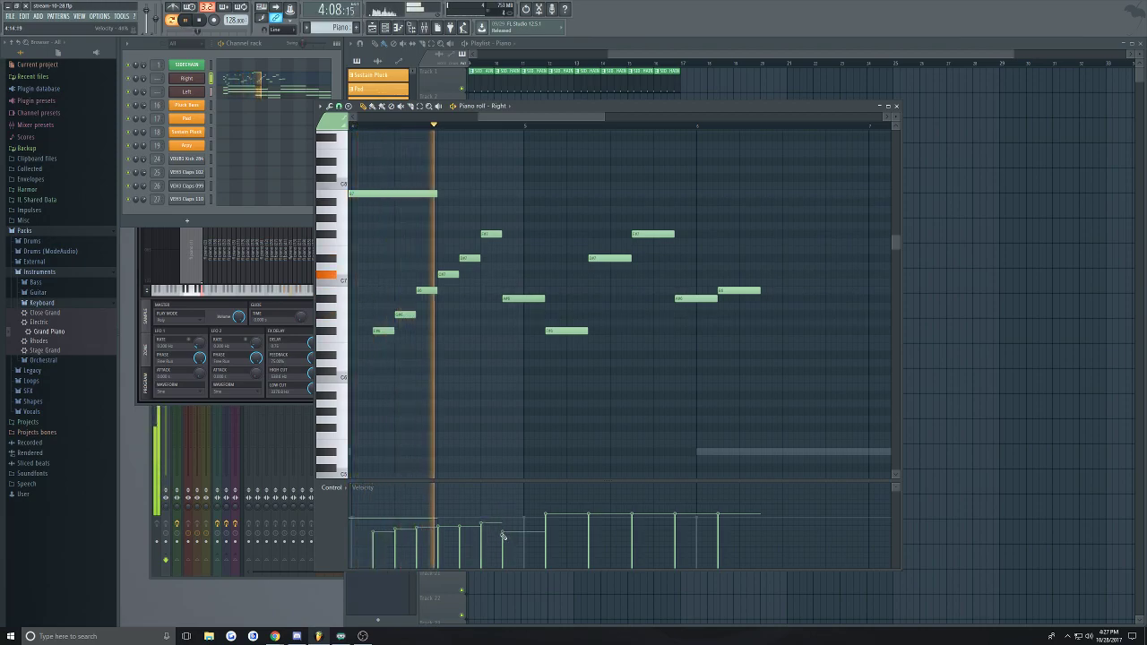
{"action": "key", "text": "space"}
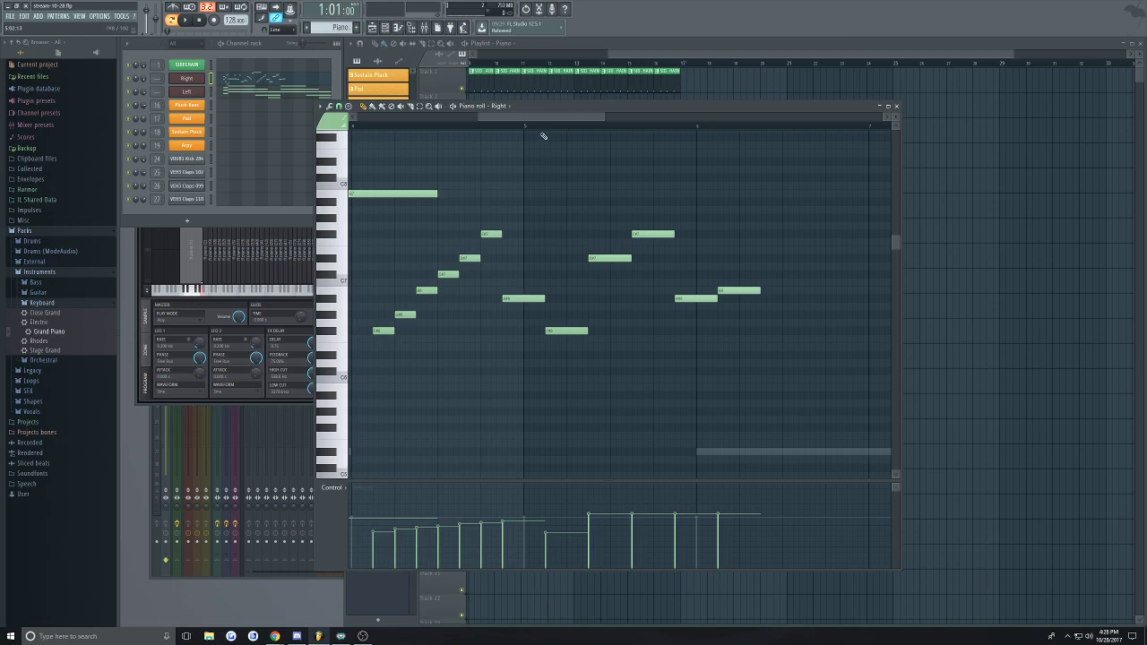
{"action": "left_click_drag", "start_coordinate": [554, 116], "coordinate": [564, 116]}
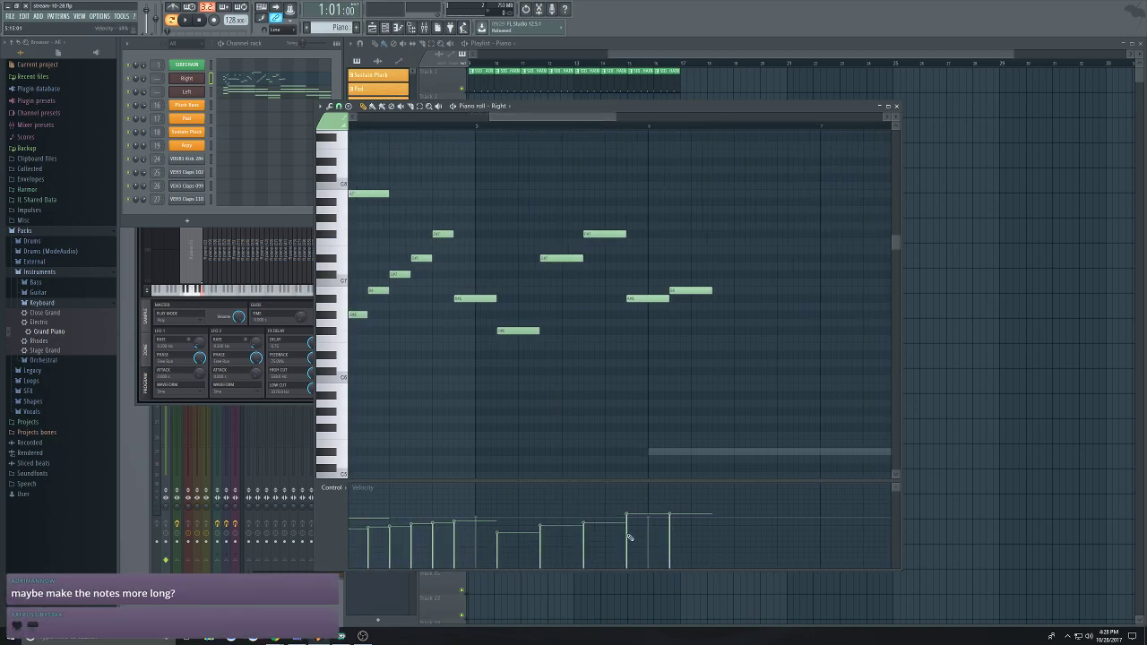
Try ending the phrase on a single B6 by deleting the last note and raising the preceding A#6 a semitone
{"action": "right_click", "coordinate": [690, 293]}
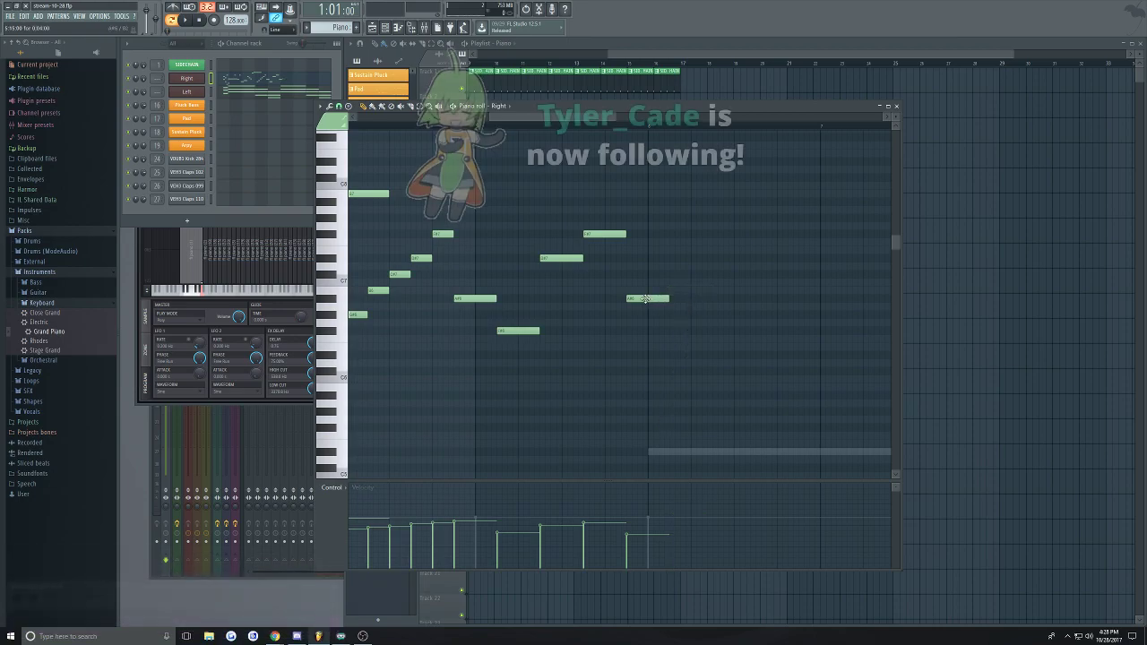
{"action": "left_click_drag", "start_coordinate": [643, 297], "coordinate": [643, 290]}
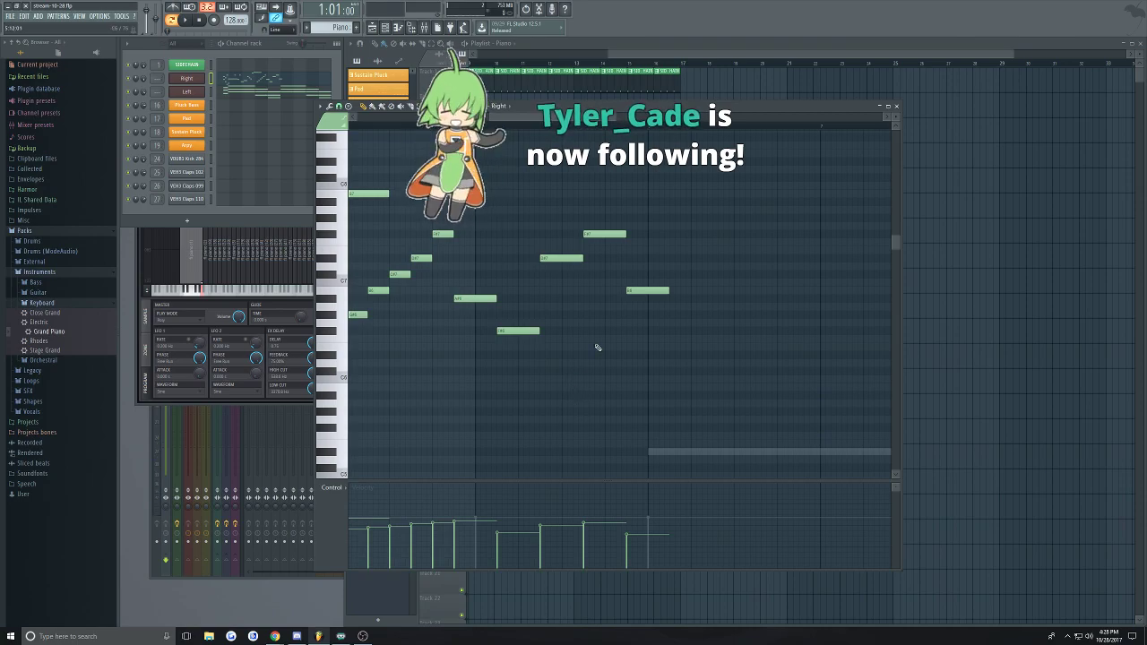
{"action": "key", "text": "space"}
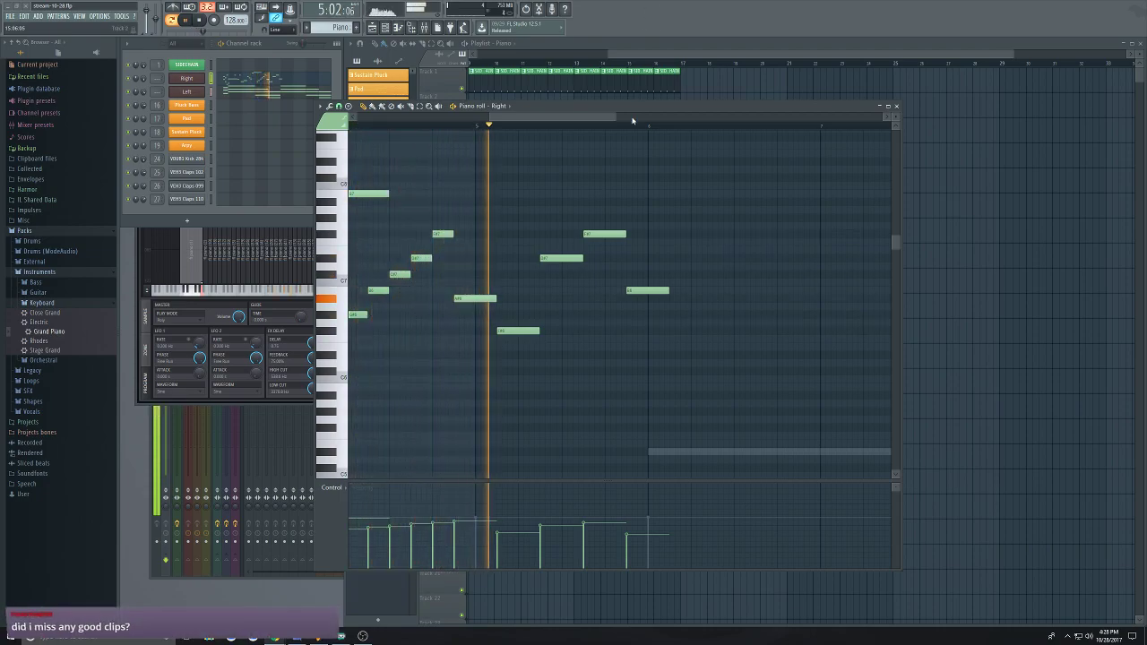
{"action": "left_click", "coordinate": [553, 283]}
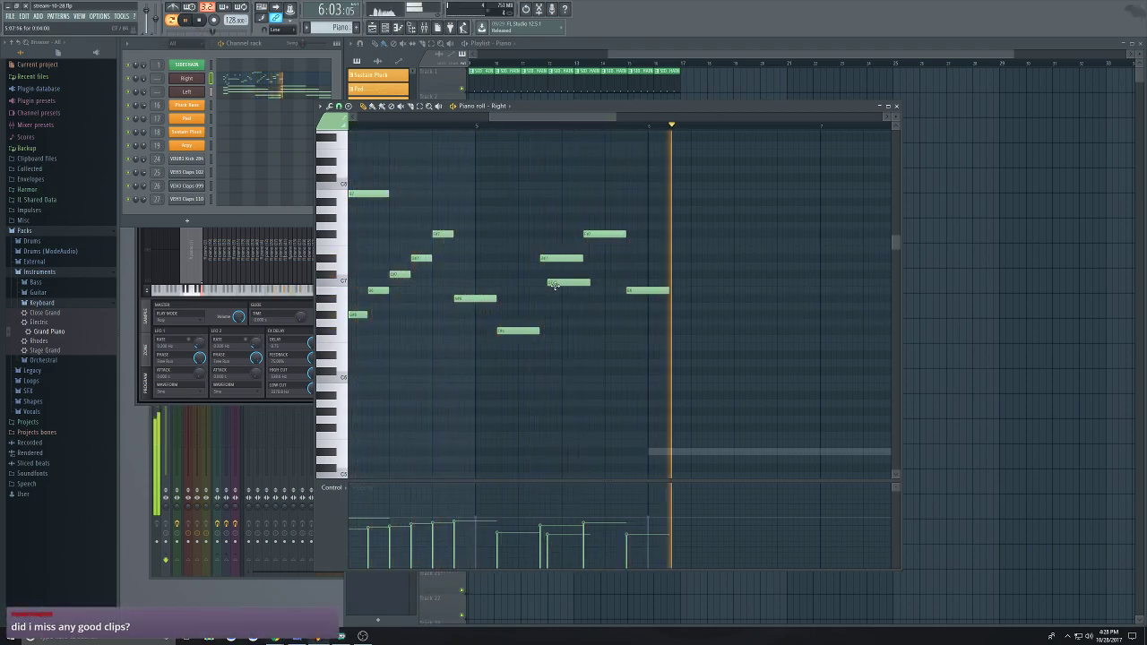
{"action": "right_click", "coordinate": [554, 283]}
{"action": "key", "text": "space"}
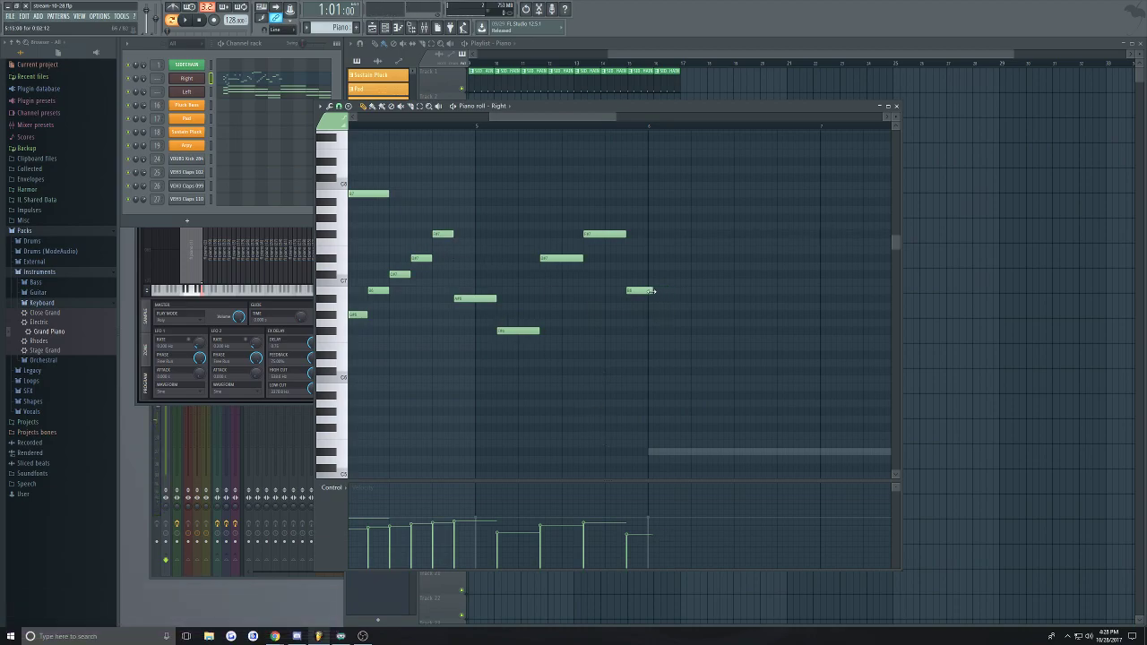
Restore the A#6 and B6 ending, add short, quiet D#6, B6 and F#6 notes within bar 5, and play it back
{"action": "left_click_drag", "start_coordinate": [661, 294], "coordinate": [659, 303]}
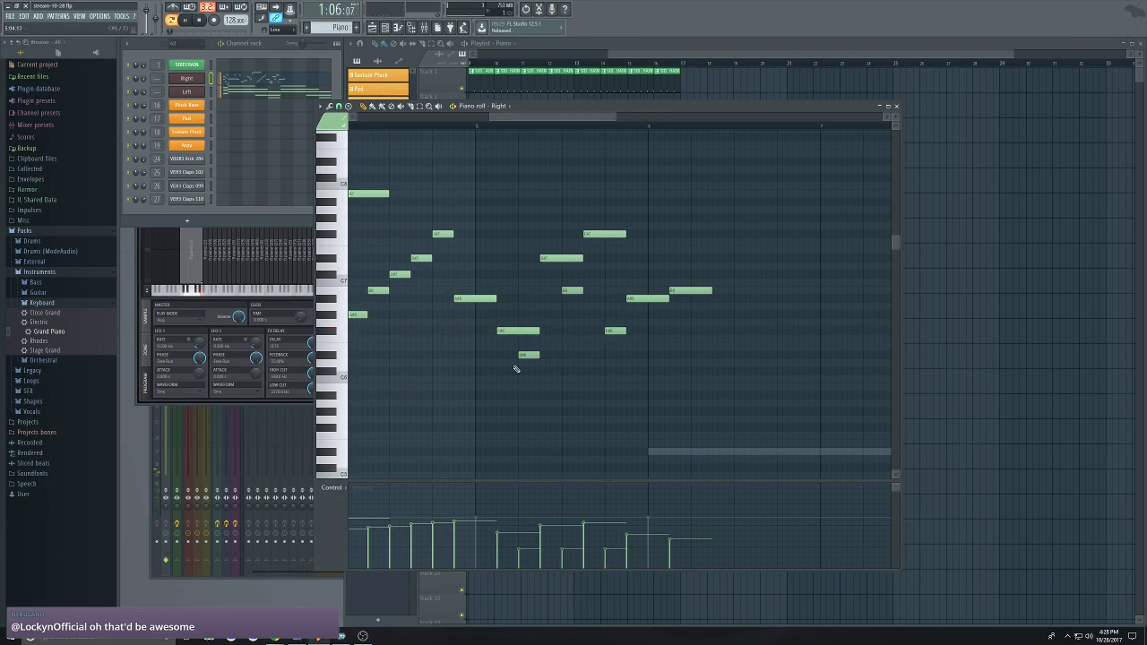
{"action": "left_click", "coordinate": [441, 130]}
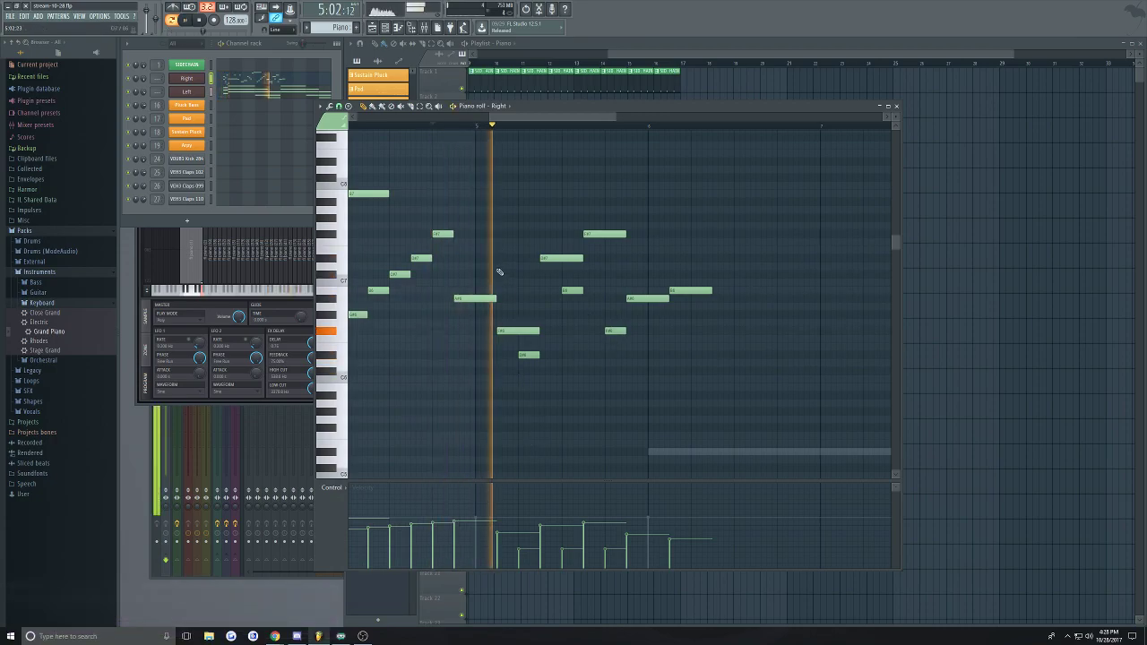
{"action": "key", "text": "space"}
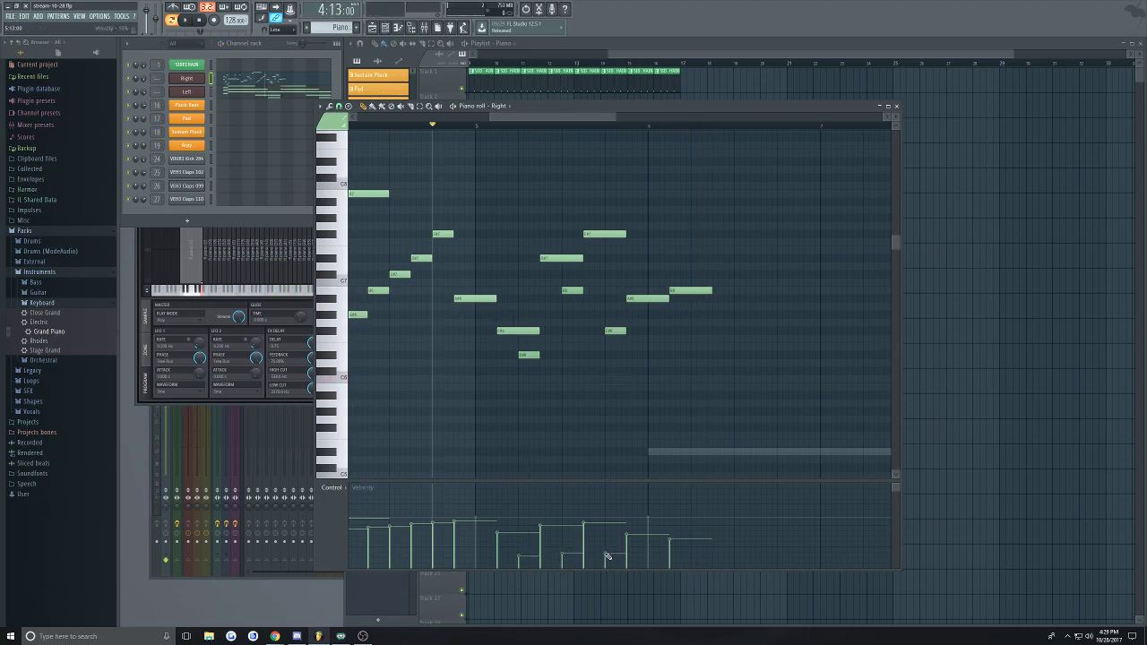
Save the project
{"action": "scroll", "coordinate": [573, 368], "scroll_direction": "down", "scroll_amount": 4}
{"action": "scroll", "coordinate": [365, 162], "scroll_direction": "up", "scroll_amount": 2}
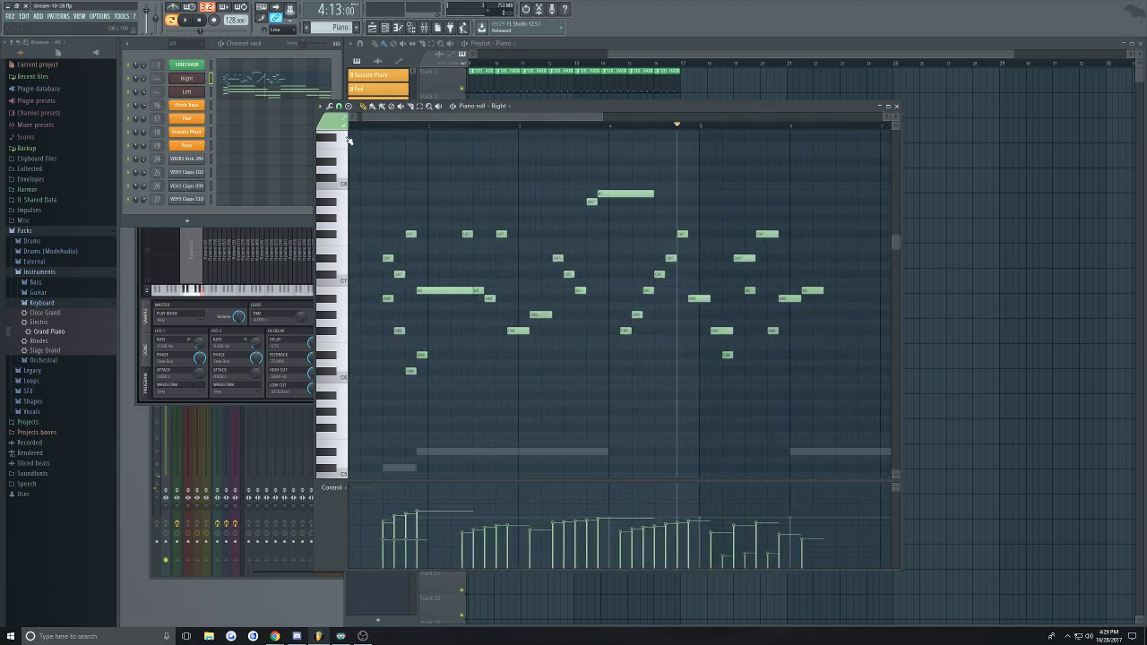
{"action": "left_click", "coordinate": [282, 54]}
{"action": "key", "text": "ctrl+s"}
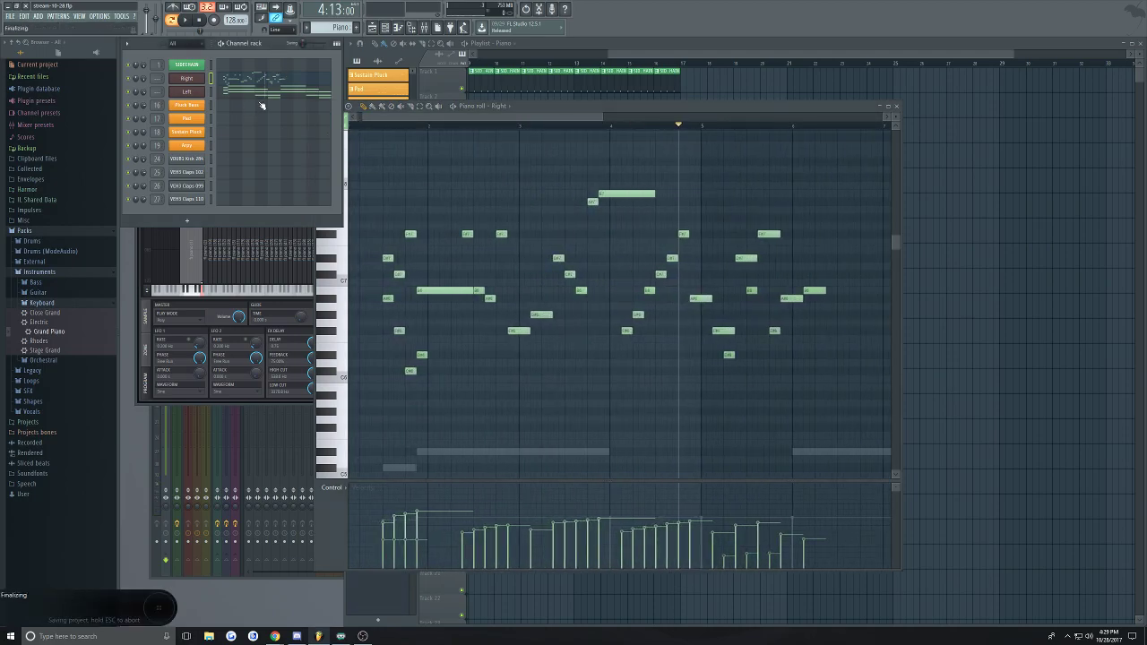
Open the mixer and route the selected Right and Left piano channels to consecutive tracks starting from insert 9
{"action": "left_click", "coordinate": [425, 28]}
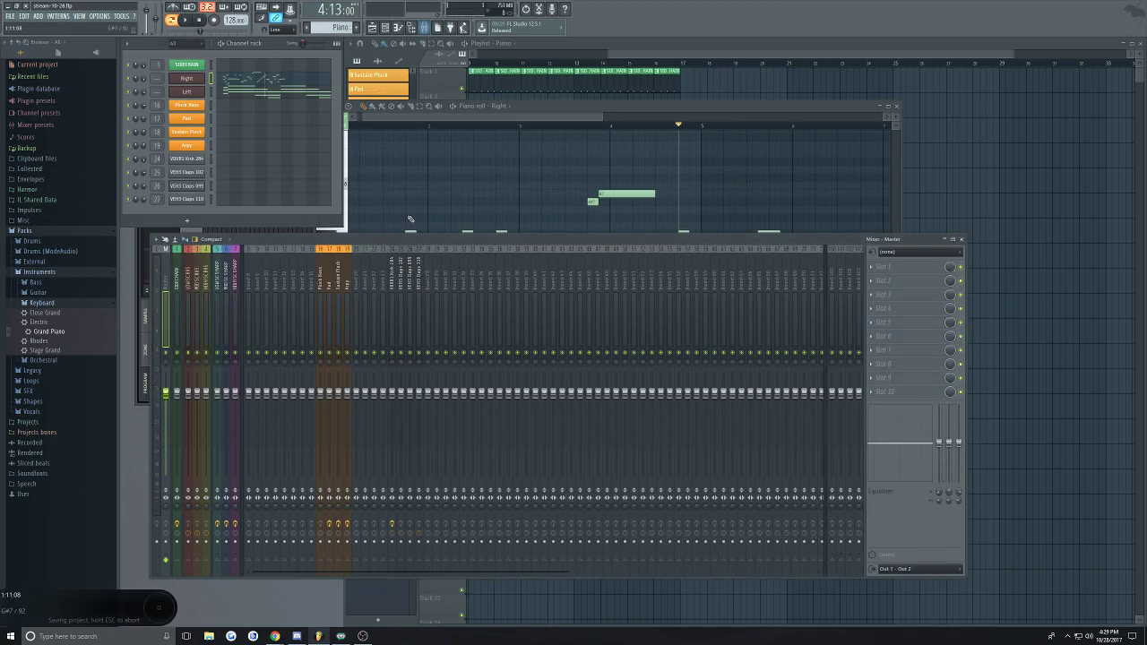
{"action": "right_click", "coordinate": [258, 288]}
{"action": "mouse_move", "coordinate": [304, 320]}
{"action": "left_click", "coordinate": [421, 327]}
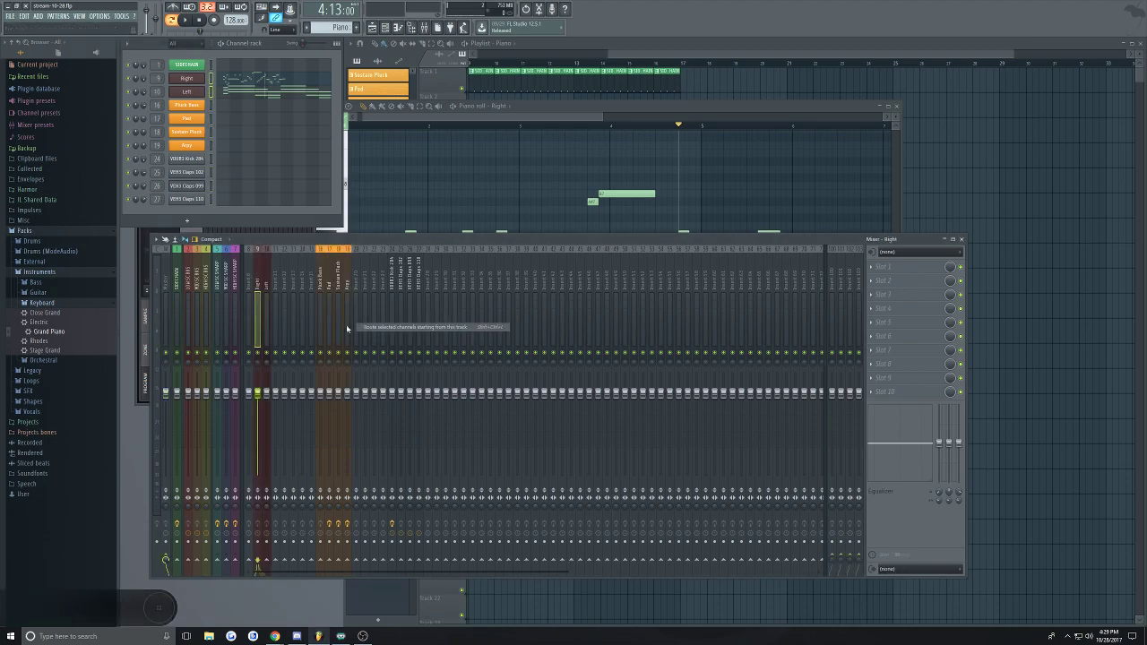
Create a mixer group from insert 8 and the Right and Left tracks, named Piano
{"action": "left_click", "coordinate": [249, 314]}
{"action": "right_click", "coordinate": [252, 315]}
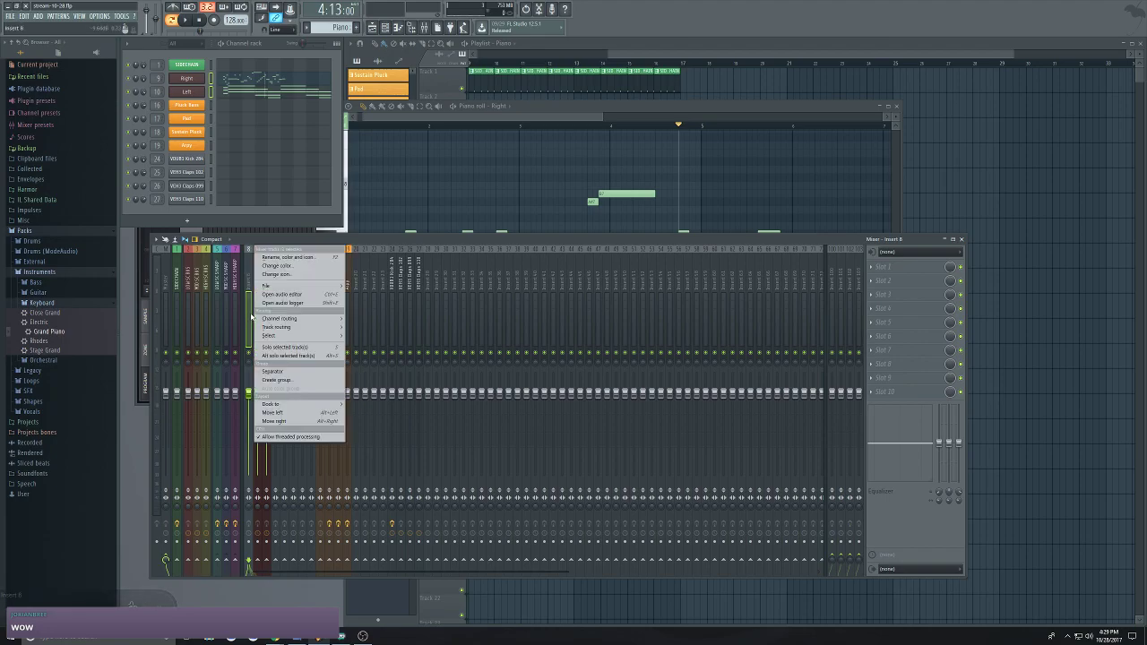
{"action": "mouse_move", "coordinate": [333, 330]}
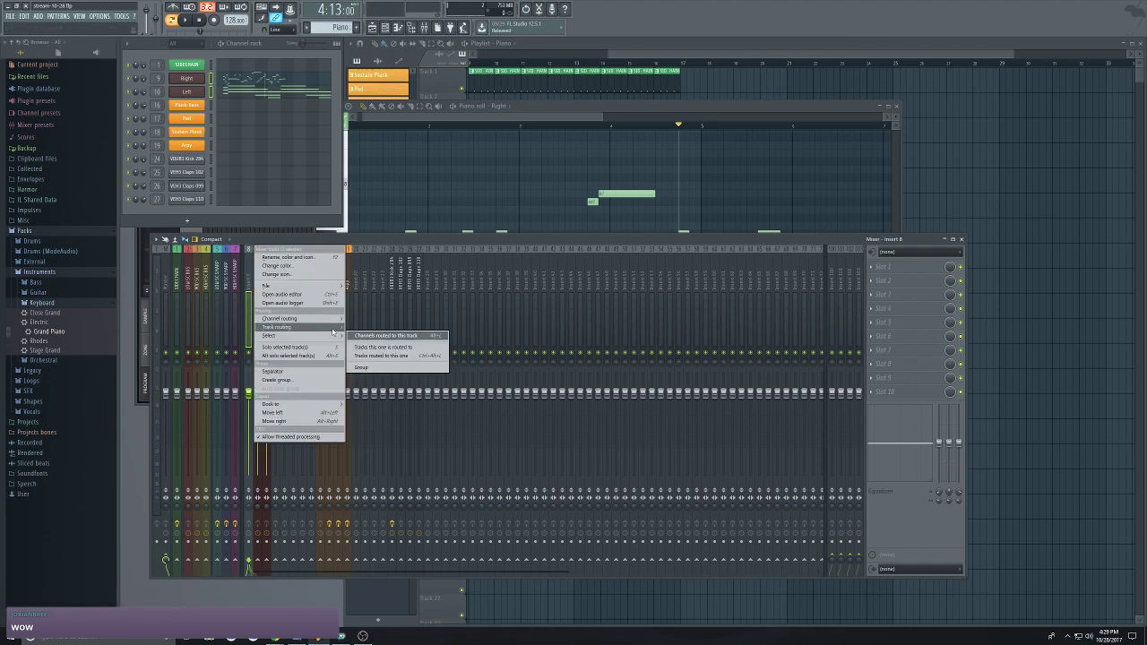
{"action": "left_click", "coordinate": [378, 377]}
{"action": "left_click", "coordinate": [376, 375]}
{"action": "left_click", "coordinate": [385, 405]}
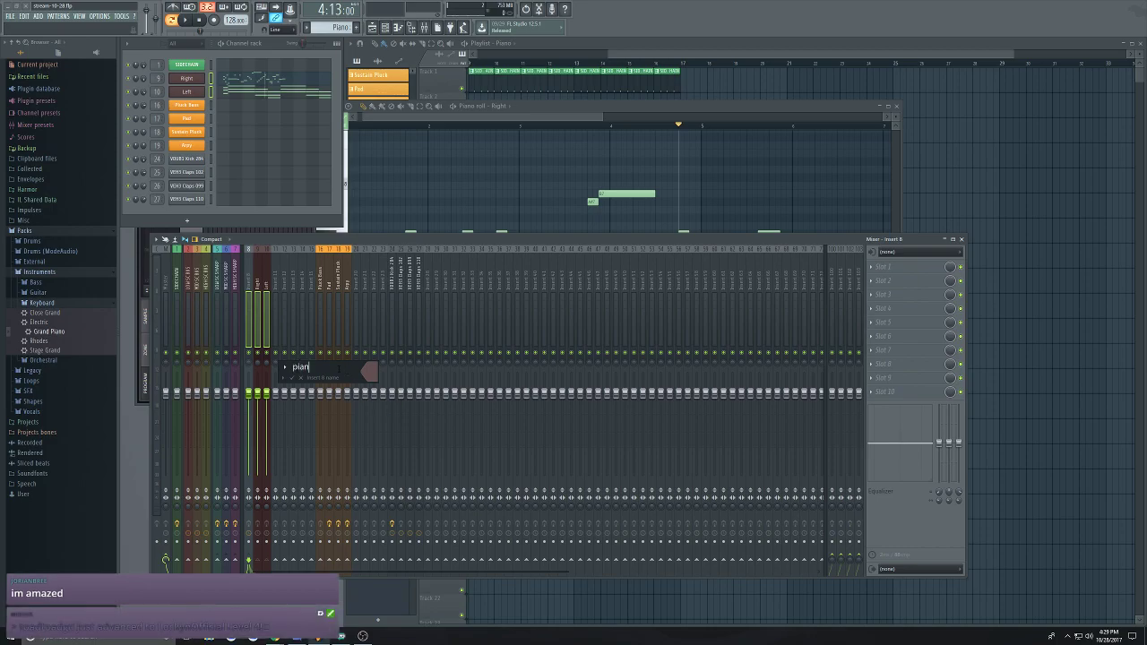
{"action": "type", "text": "Piano"}
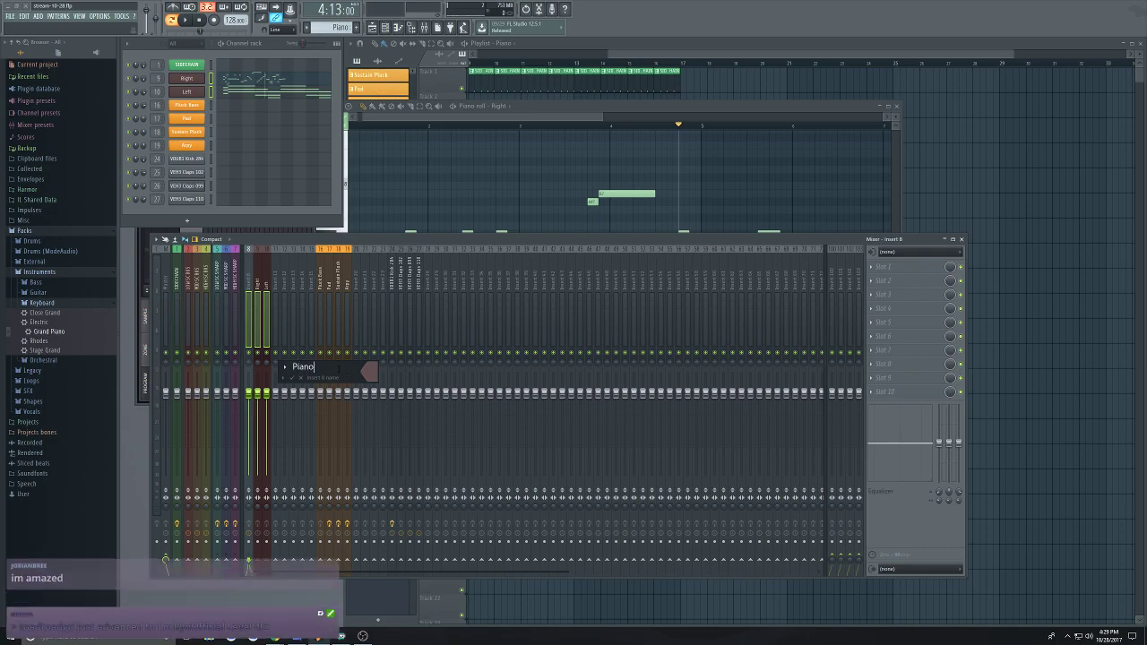
{"action": "key", "text": "Return"}
Check the routing and levels of the Piano master, Right and Left mixer tracks while playing the pattern
{"action": "left_click", "coordinate": [261, 289]}
{"action": "left_click", "coordinate": [266, 288]}
{"action": "left_click", "coordinate": [261, 289]}
{"action": "left_click", "coordinate": [251, 289]}
{"action": "left_click", "coordinate": [261, 289]}
{"action": "left_click", "coordinate": [266, 289]}
{"action": "left_click", "coordinate": [257, 288]}
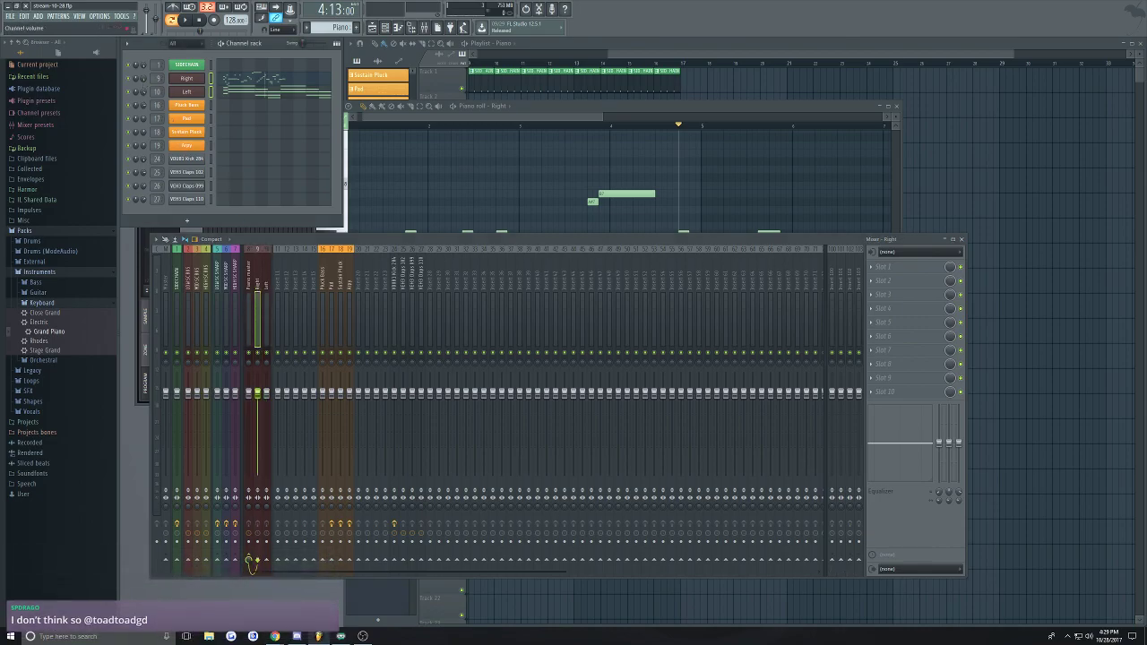
{"action": "key", "text": "space"}
{"action": "left_click", "coordinate": [250, 289]}
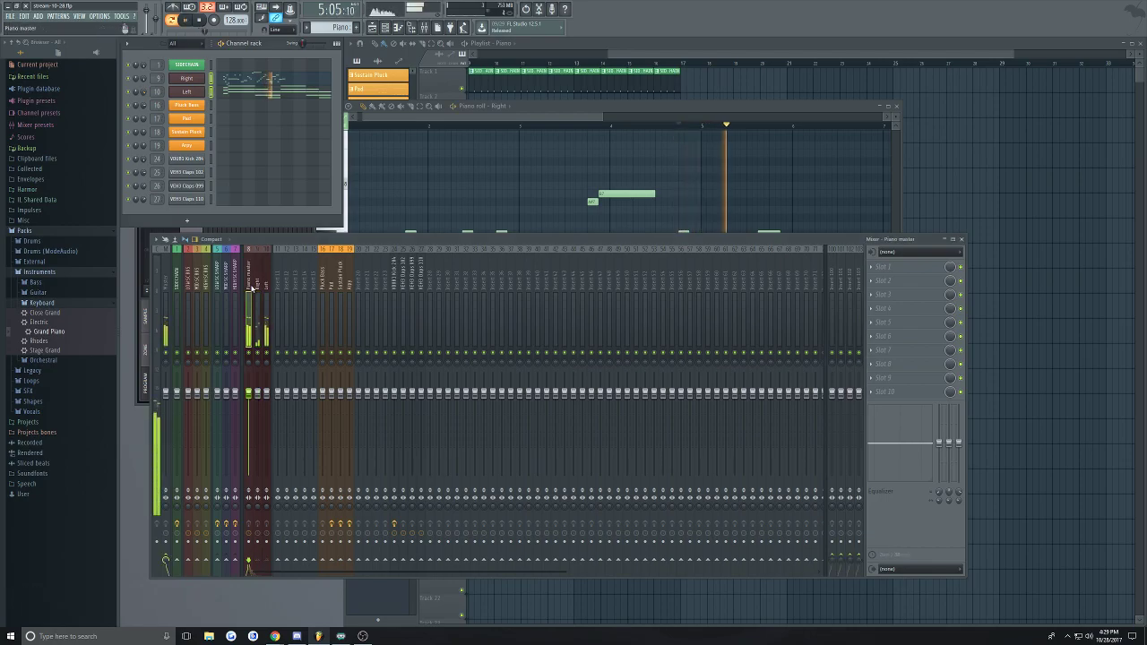
Load Fruity Reeverb 2 into slot 8 of the Piano master track and enlarge its room size
{"action": "left_click", "coordinate": [874, 364]}
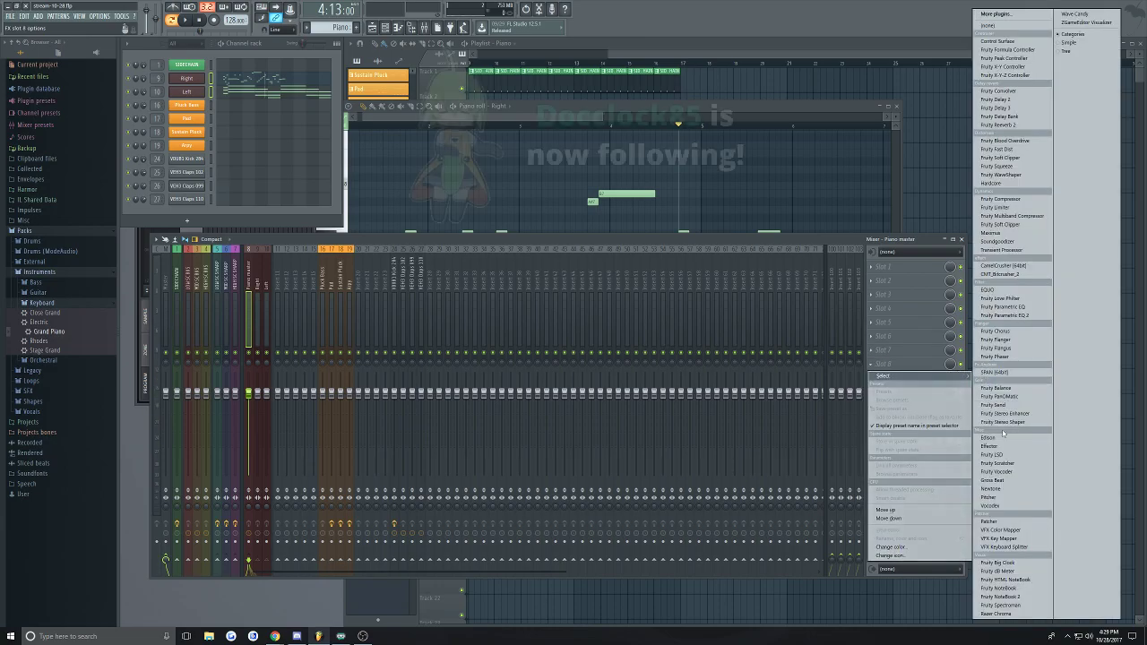
{"action": "left_click", "coordinate": [999, 124]}
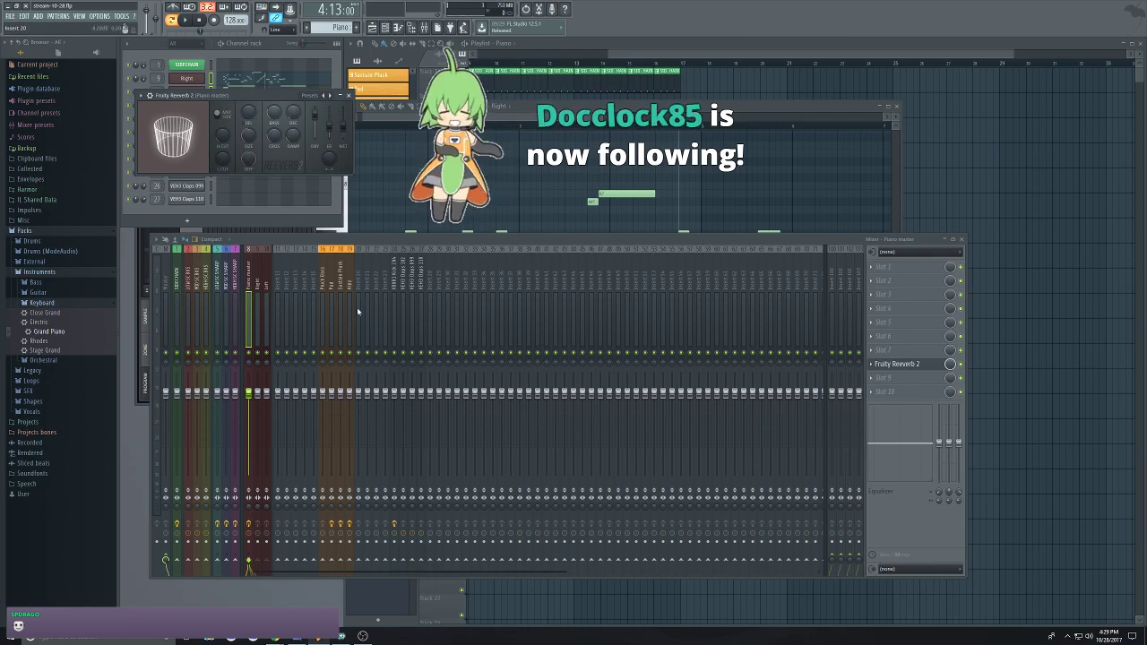
{"action": "left_click_drag", "start_coordinate": [252, 92], "coordinate": [434, 308]}
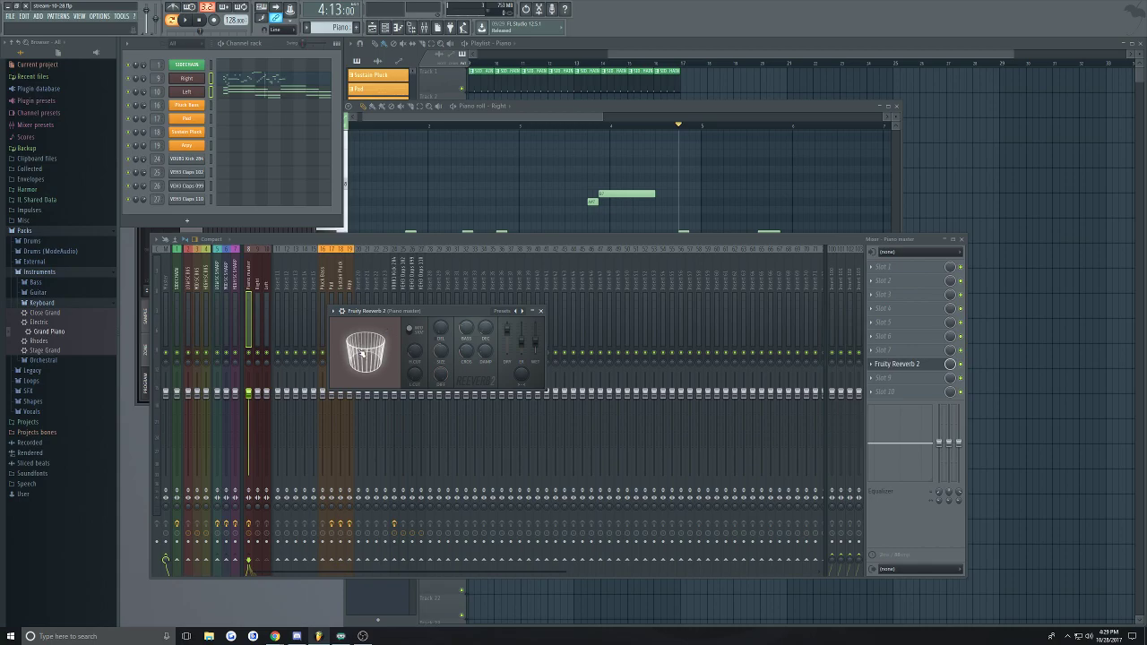
{"action": "left_click_drag", "start_coordinate": [440, 350], "coordinate": [440, 320]}
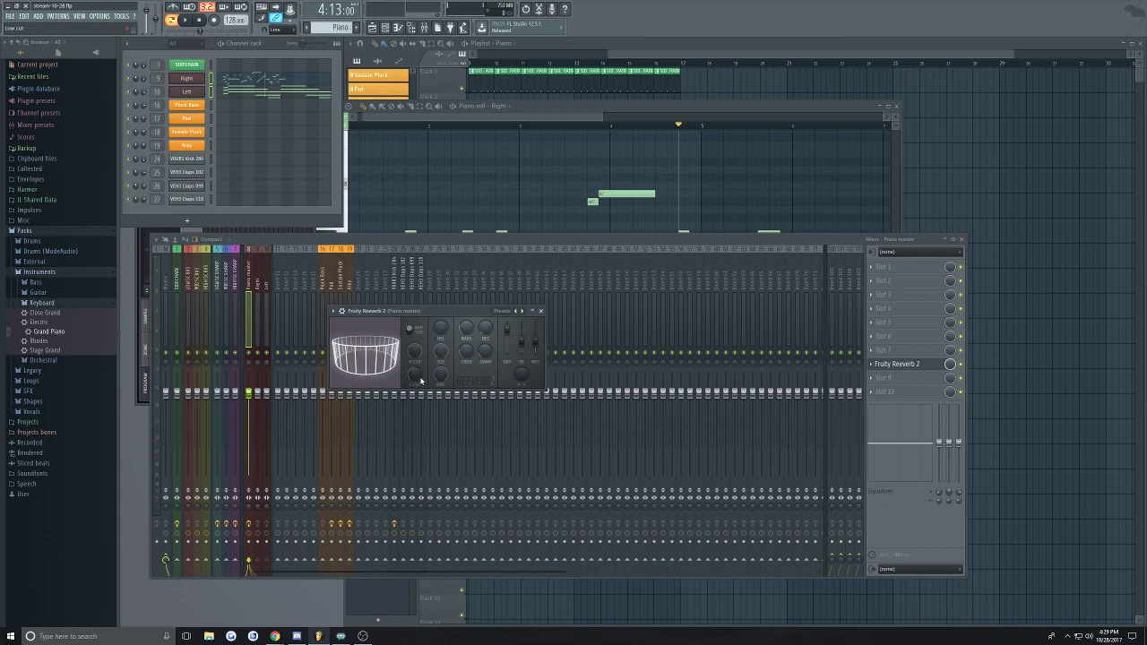
Raise the reverb's early reflection and wet levels while auditioning the piano, close the plugin and replay the pattern
{"action": "key", "text": "space"}
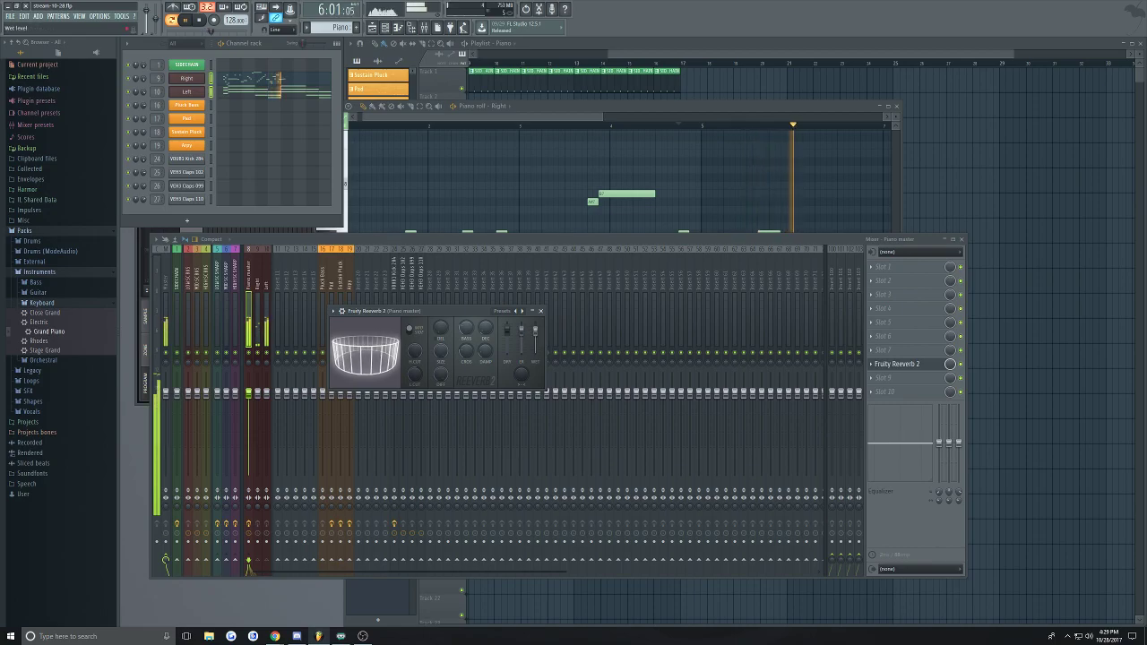
{"action": "key", "text": "space"}
{"action": "key", "text": "space"}
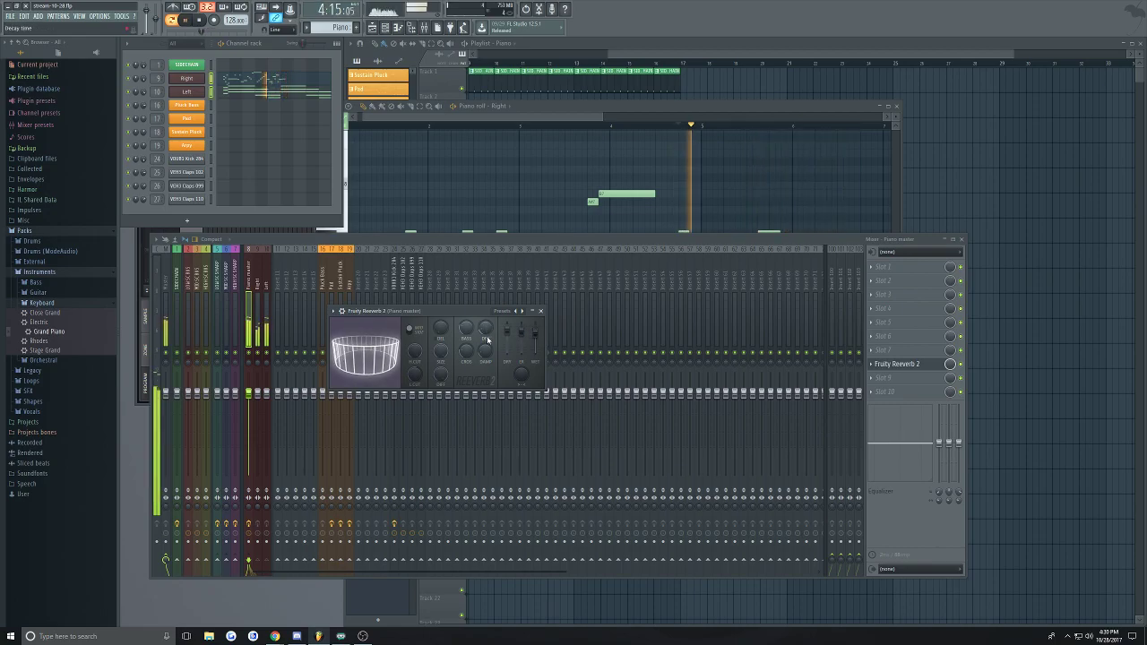
{"action": "left_click", "coordinate": [541, 312]}
{"action": "key", "text": "space"}
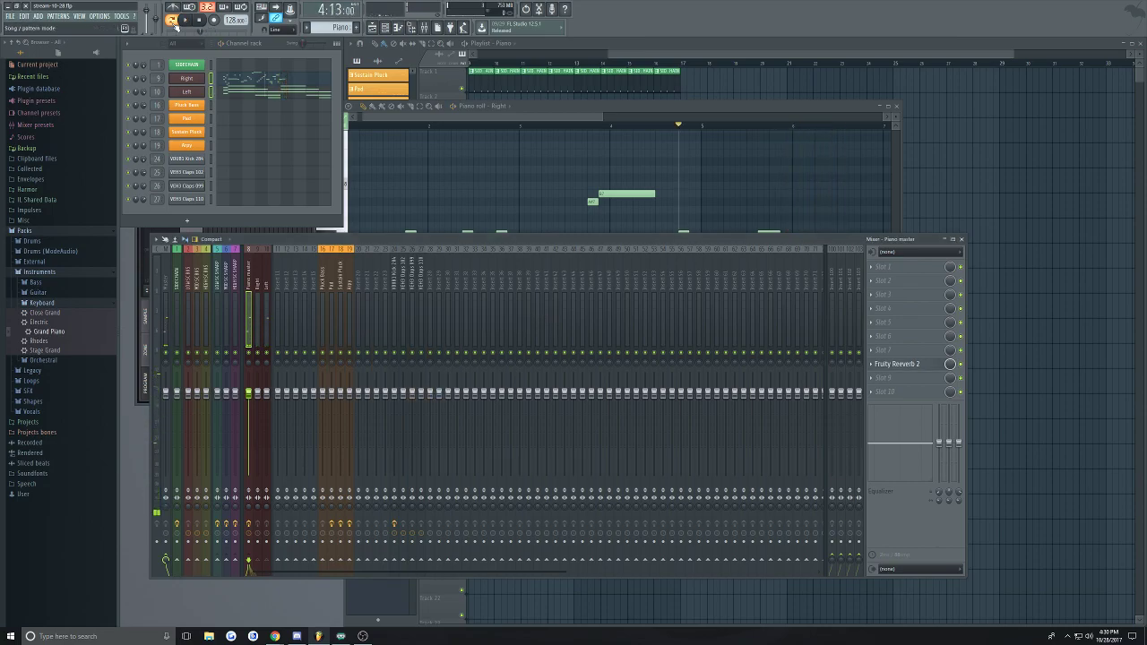
{"action": "key", "text": "space"}
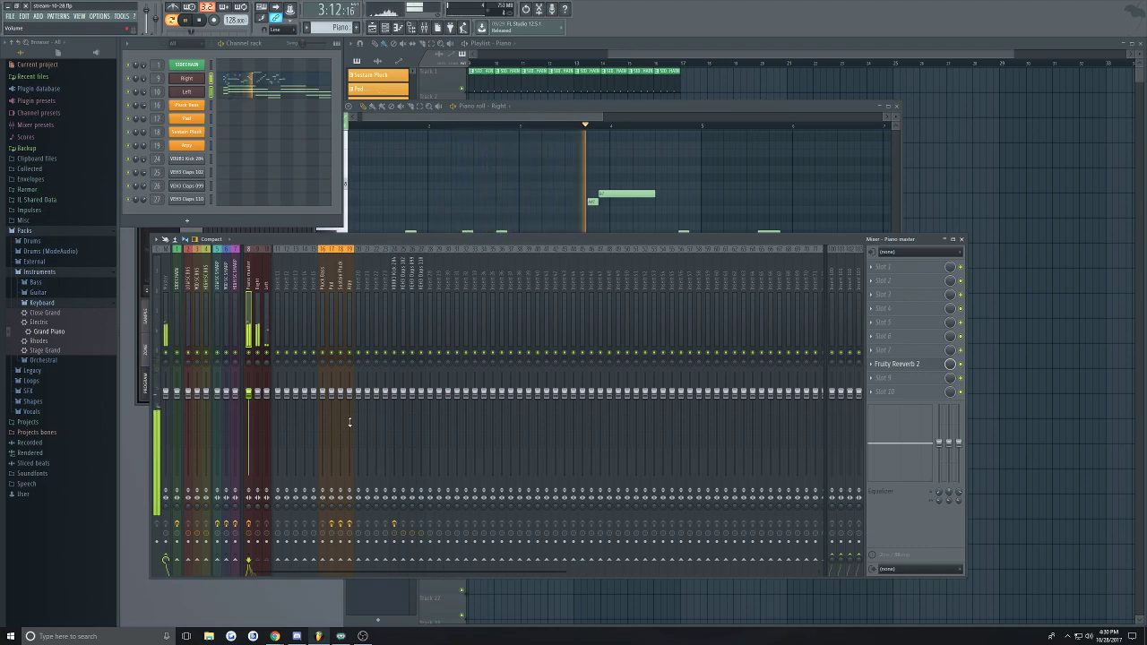
Load Fruity Blood Overdrive into slot 3 of the Piano master track and audition the piano through it
{"action": "left_click", "coordinate": [258, 334]}
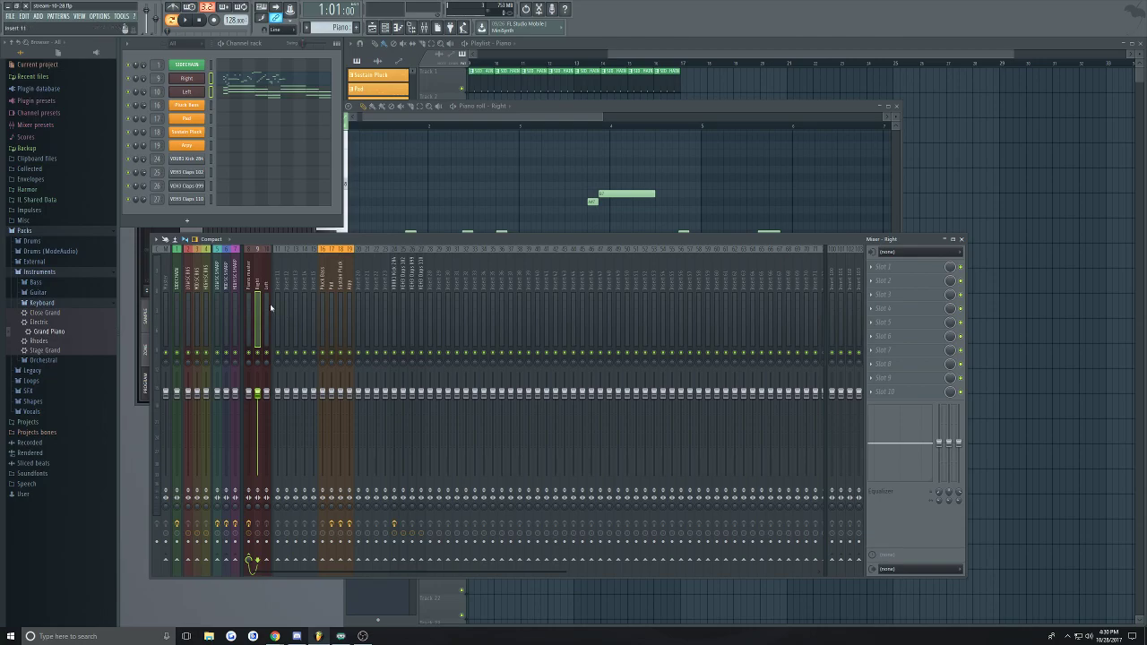
{"action": "left_click", "coordinate": [883, 350]}
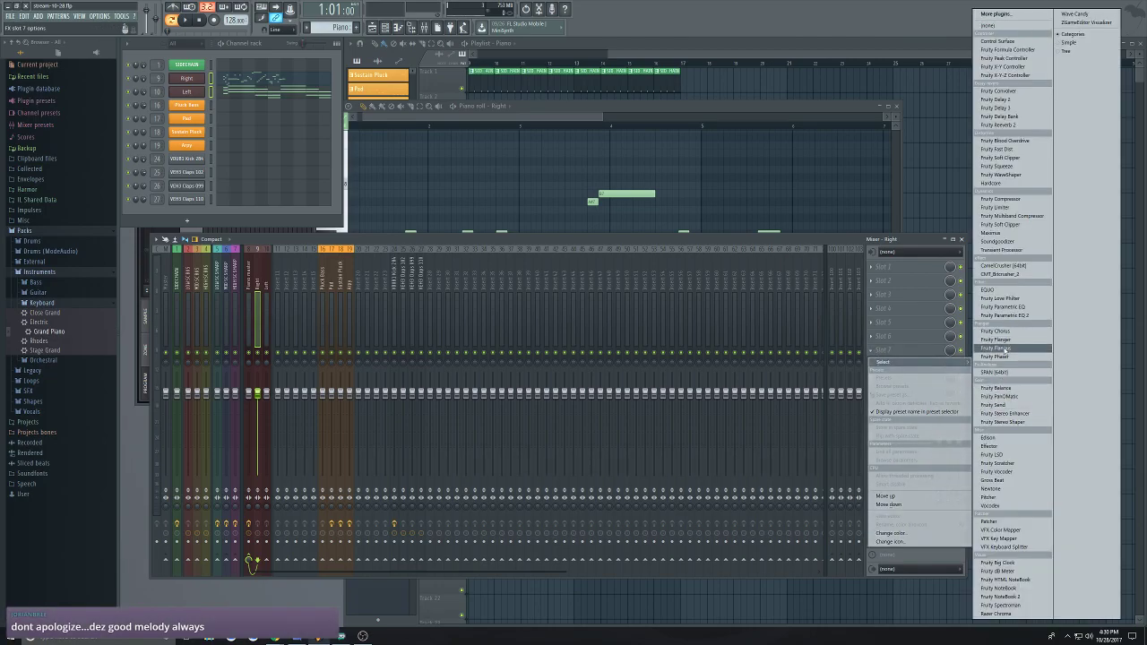
{"action": "left_click", "coordinate": [252, 290]}
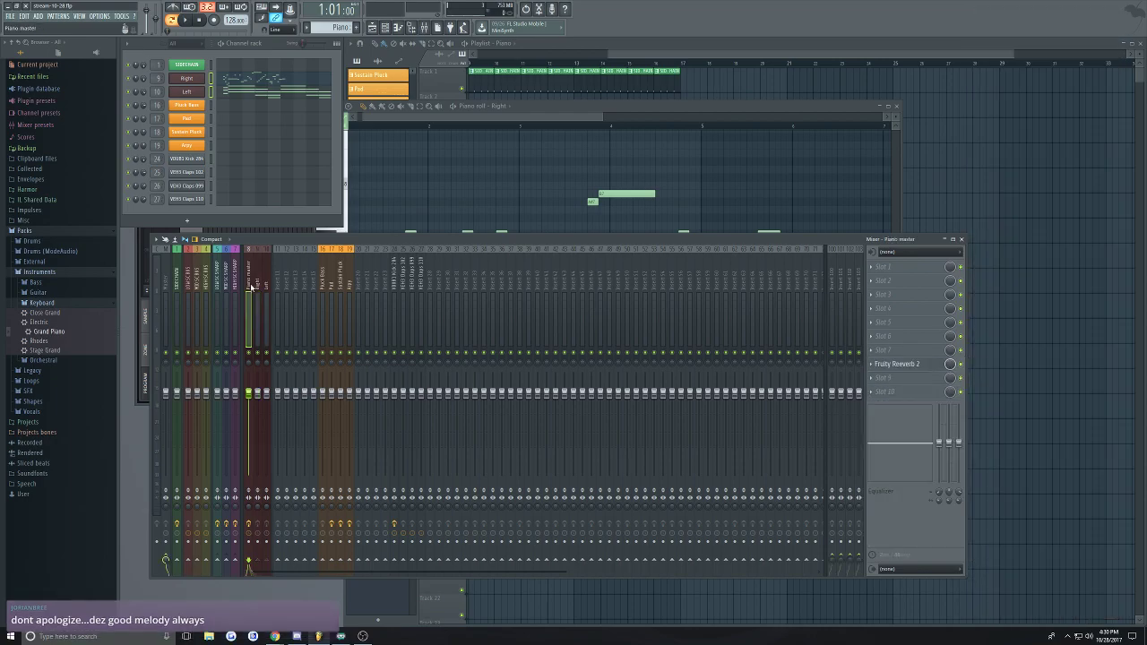
{"action": "left_click", "coordinate": [874, 296]}
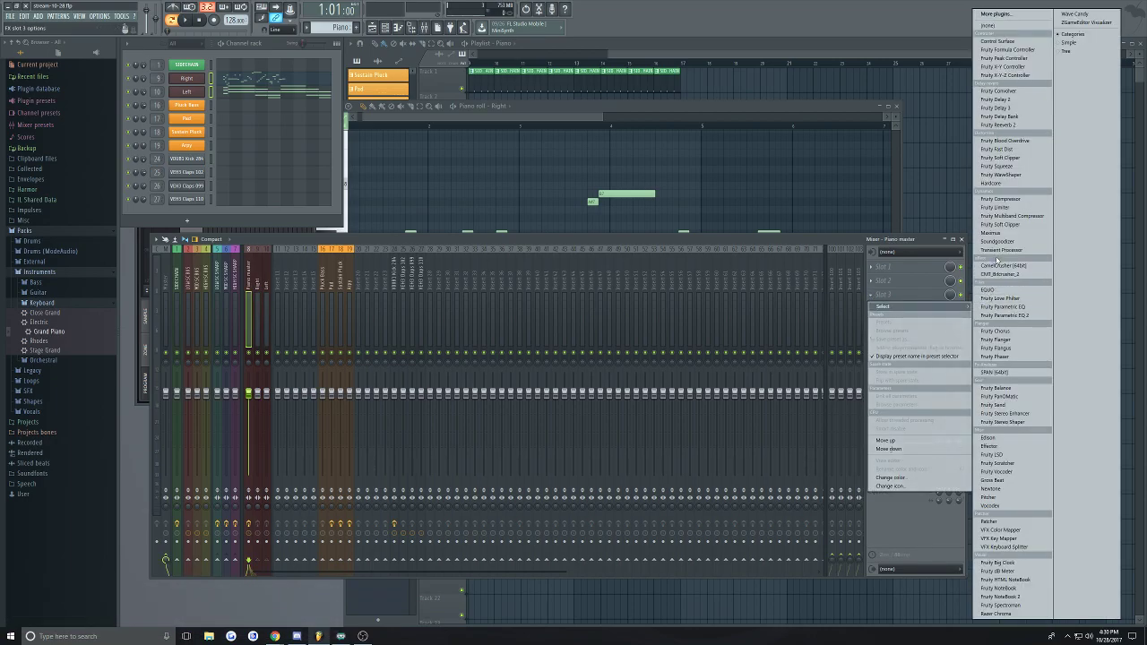
{"action": "left_click", "coordinate": [1005, 141]}
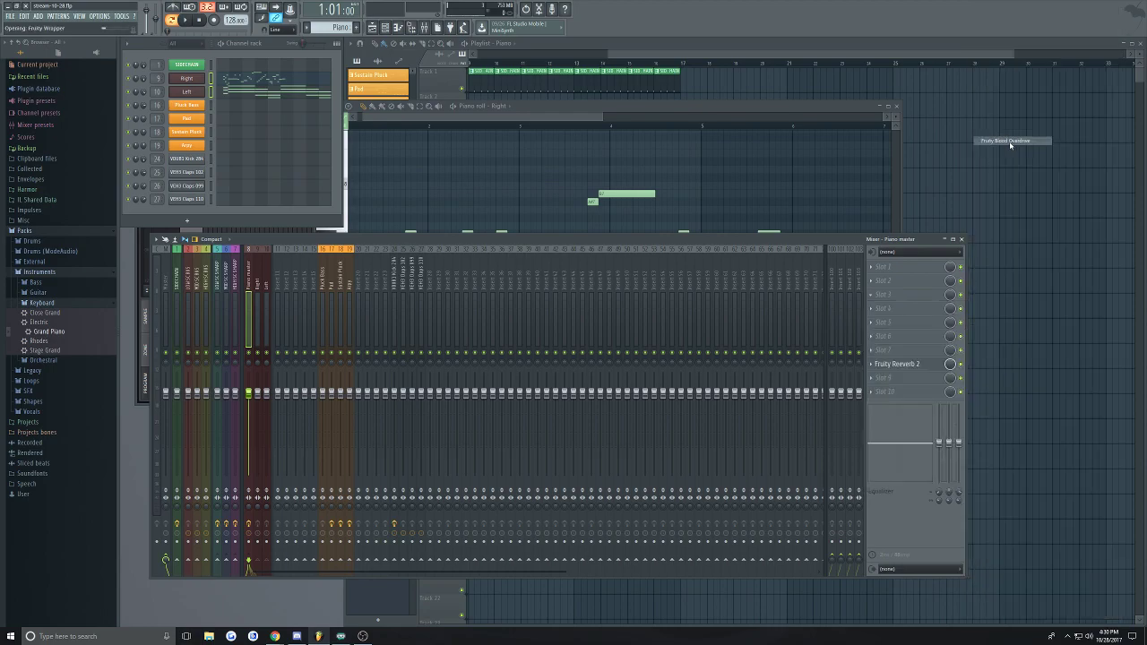
{"action": "left_click_drag", "start_coordinate": [288, 139], "coordinate": [374, 298]}
{"action": "key", "text": "space"}
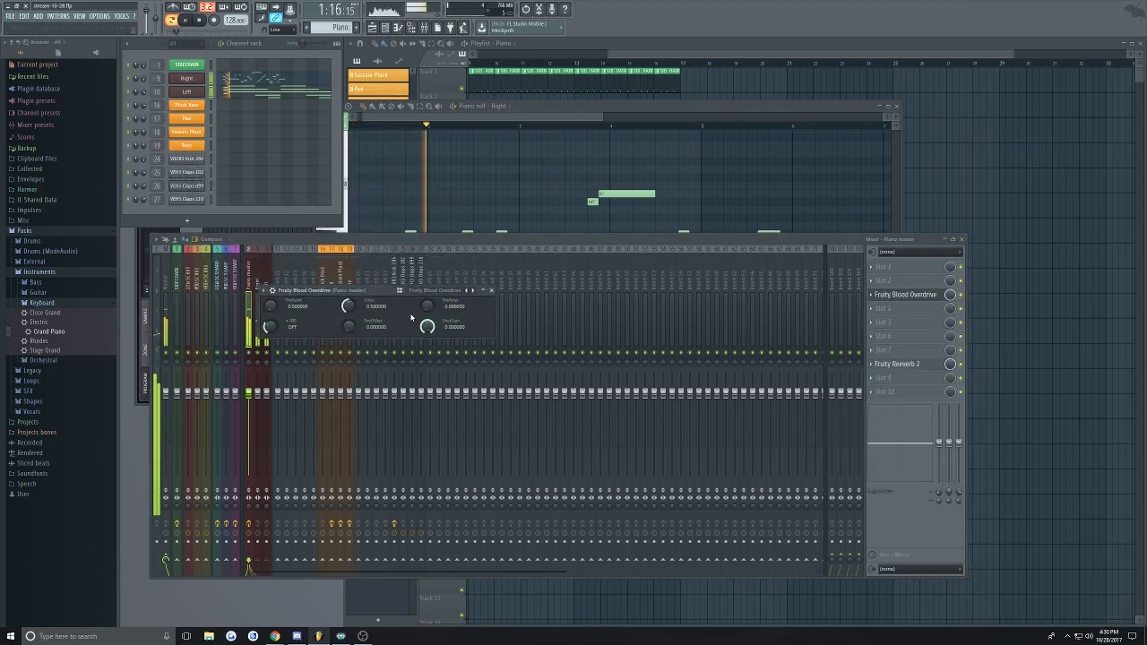
{"action": "left_click", "coordinate": [491, 291]}
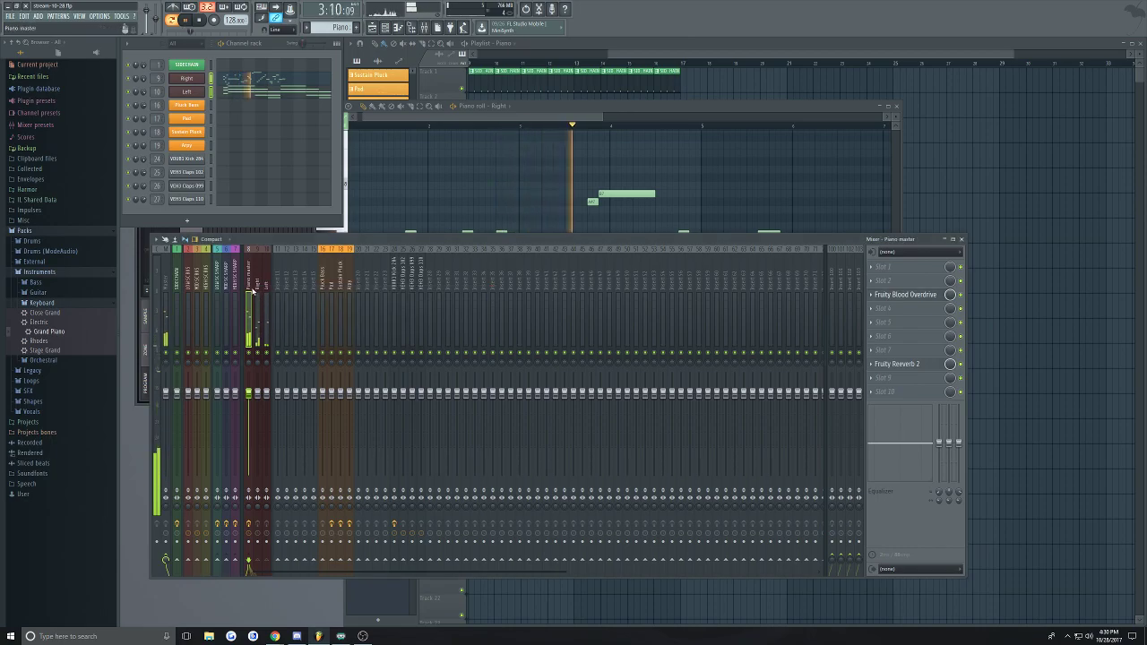
Load Fruity Convolver into slot 6 of the Right track, audition the piano with it, and close the plugin
{"action": "left_click", "coordinate": [258, 311]}
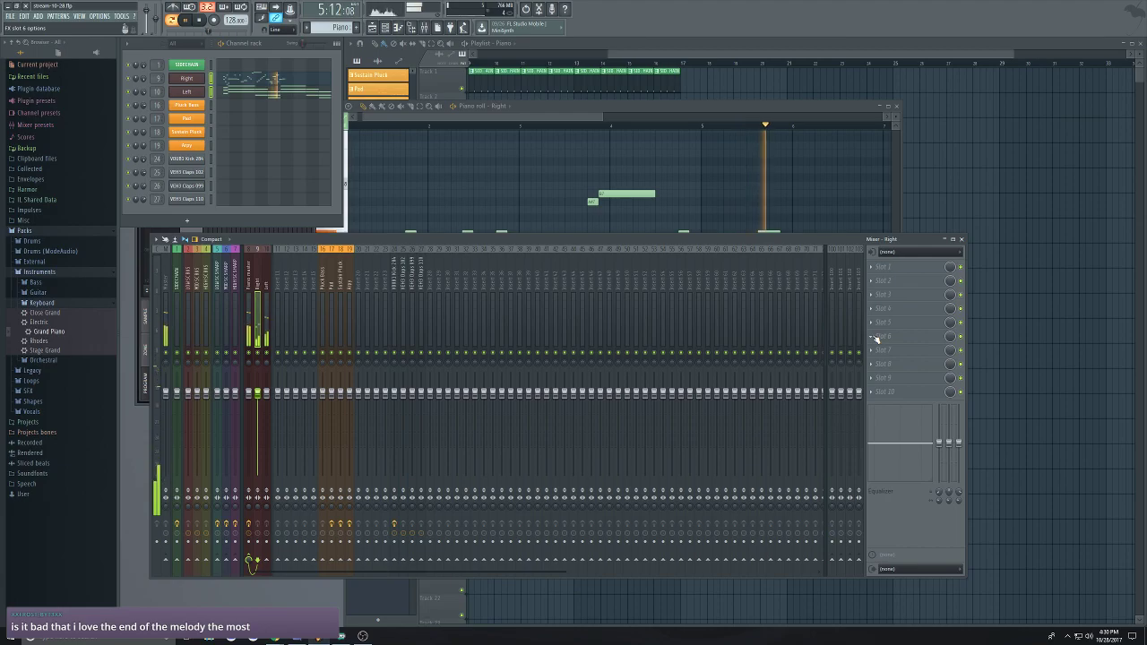
{"action": "key", "text": "space"}
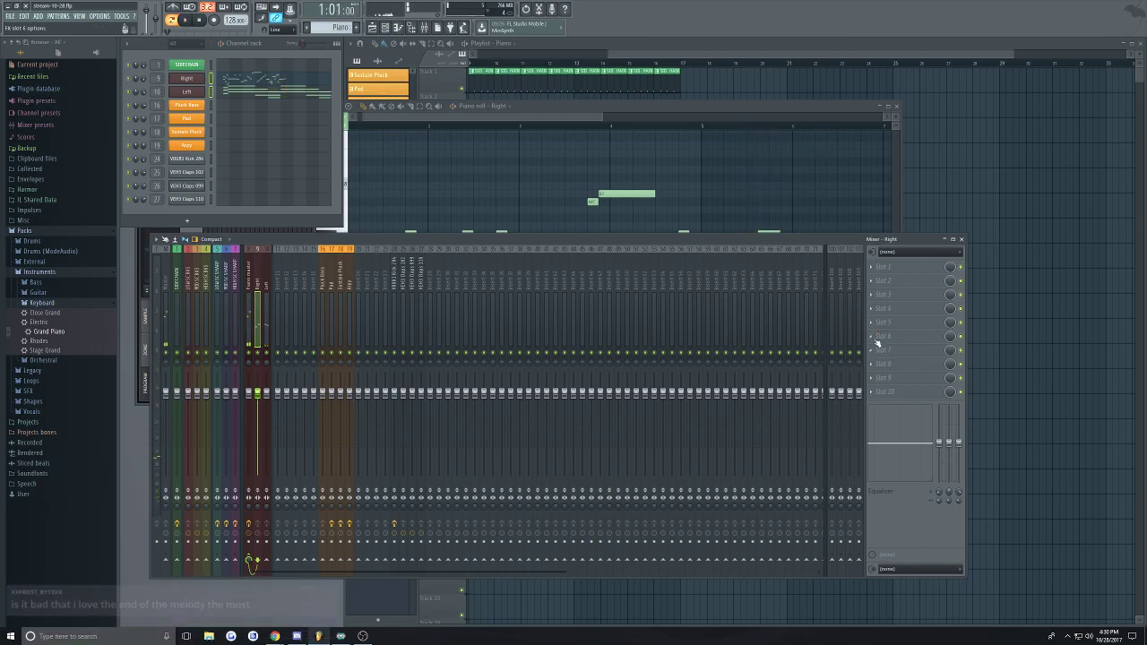
{"action": "left_click", "coordinate": [905, 336]}
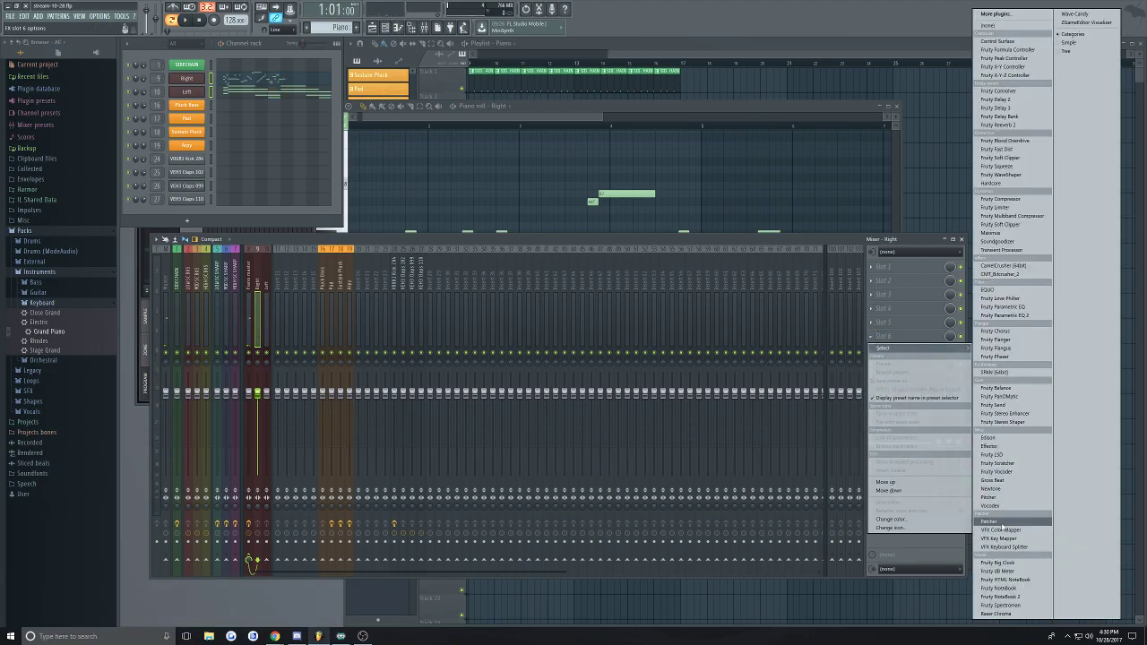
{"action": "left_click", "coordinate": [997, 90]}
{"action": "left_click_drag", "start_coordinate": [305, 99], "coordinate": [491, 231]}
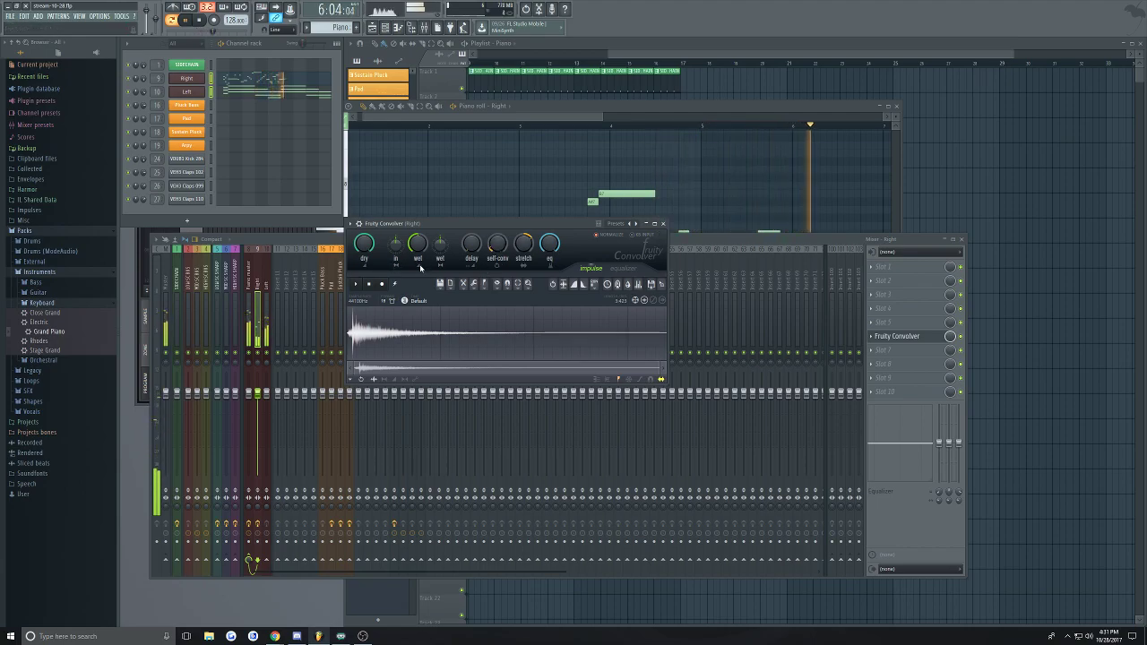
{"action": "key", "text": "space"}
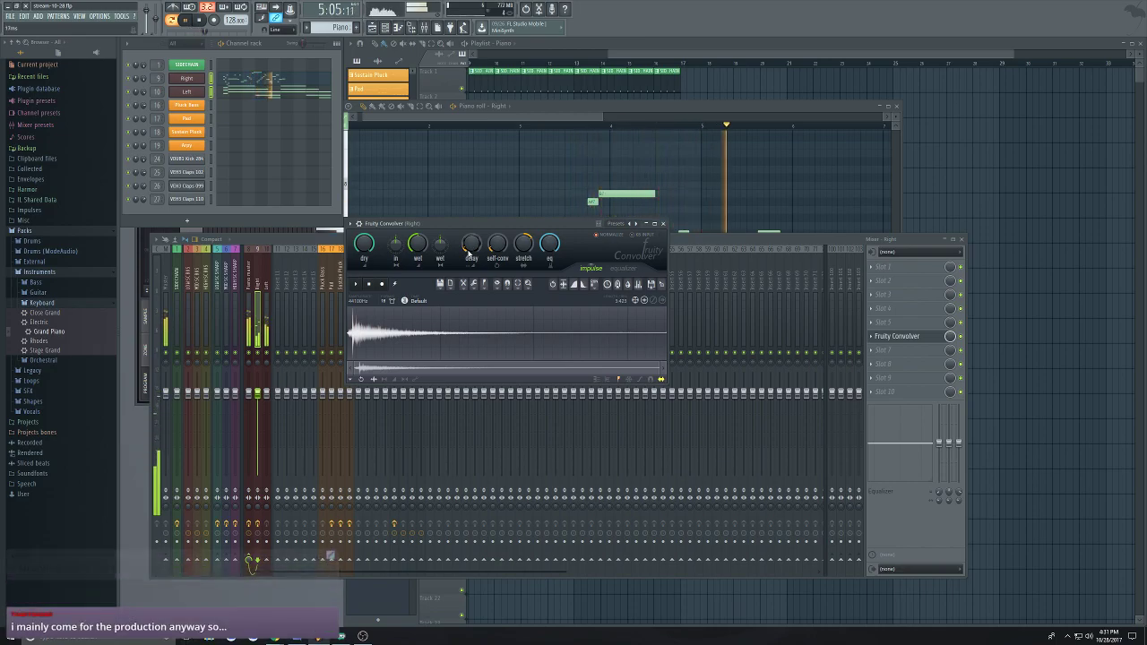
{"action": "key", "text": "space"}
{"action": "left_click", "coordinate": [662, 223]}
{"action": "left_click", "coordinate": [266, 336]}
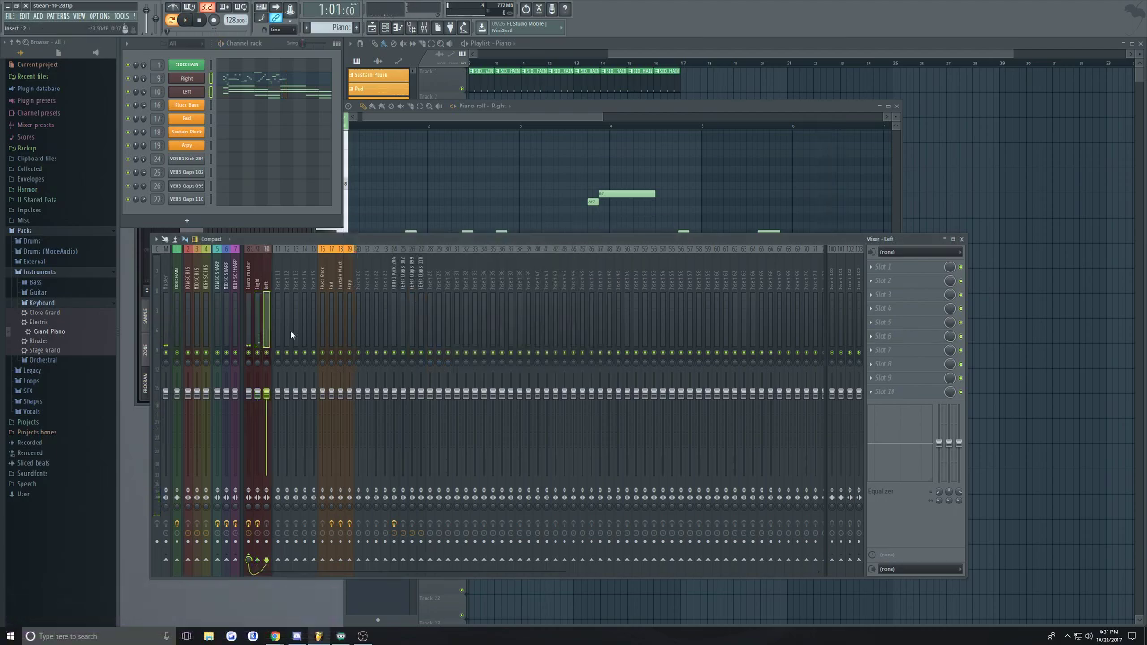
{"action": "left_click", "coordinate": [873, 326]}
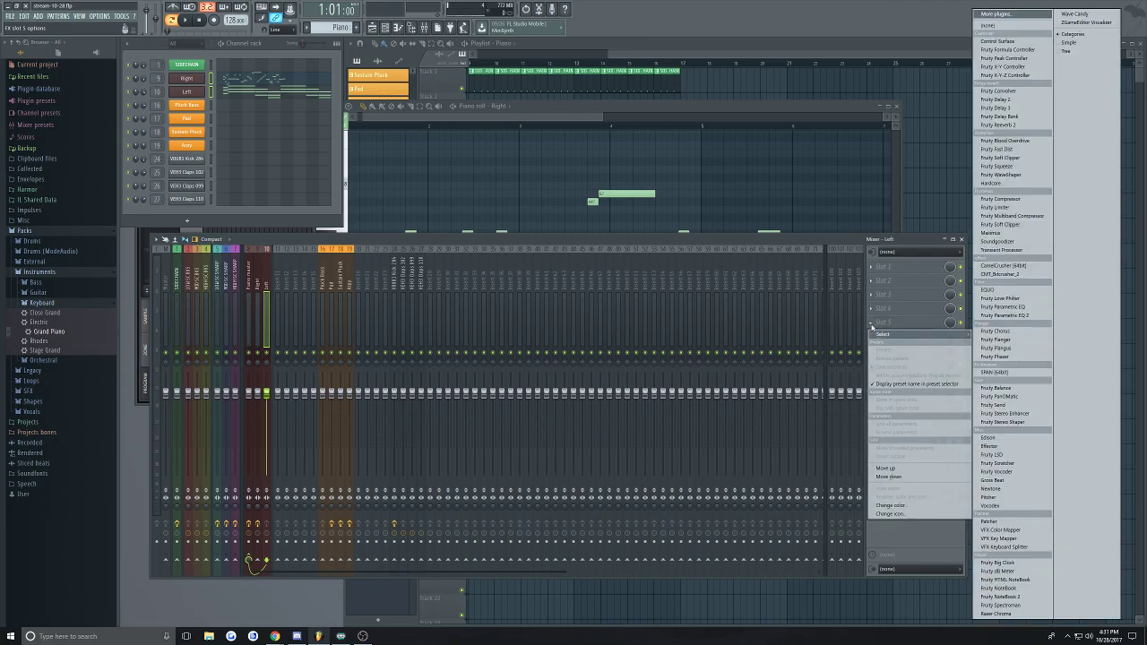
{"action": "left_click", "coordinate": [872, 297]}
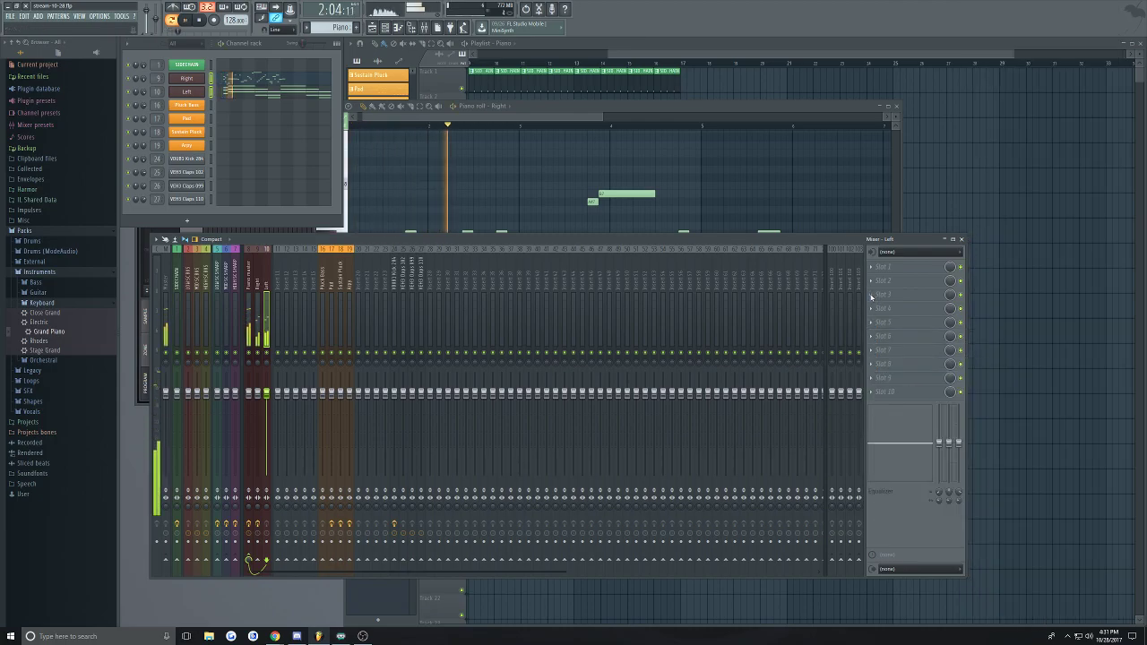
{"action": "left_click", "coordinate": [874, 297]}
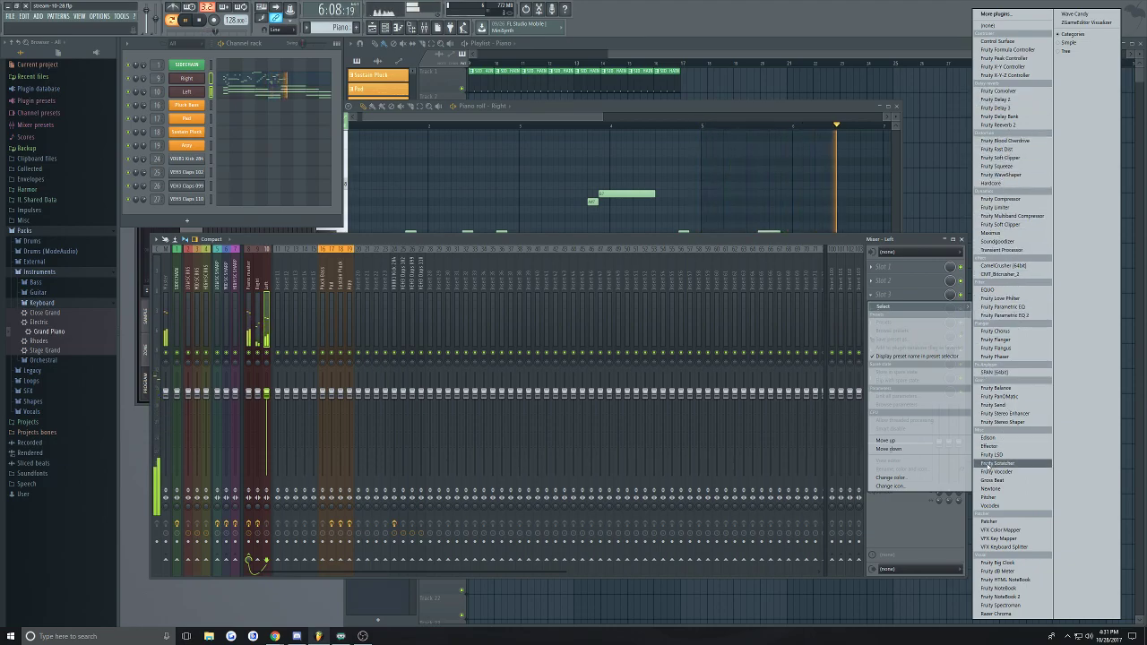
{"action": "left_click", "coordinate": [789, 241]}
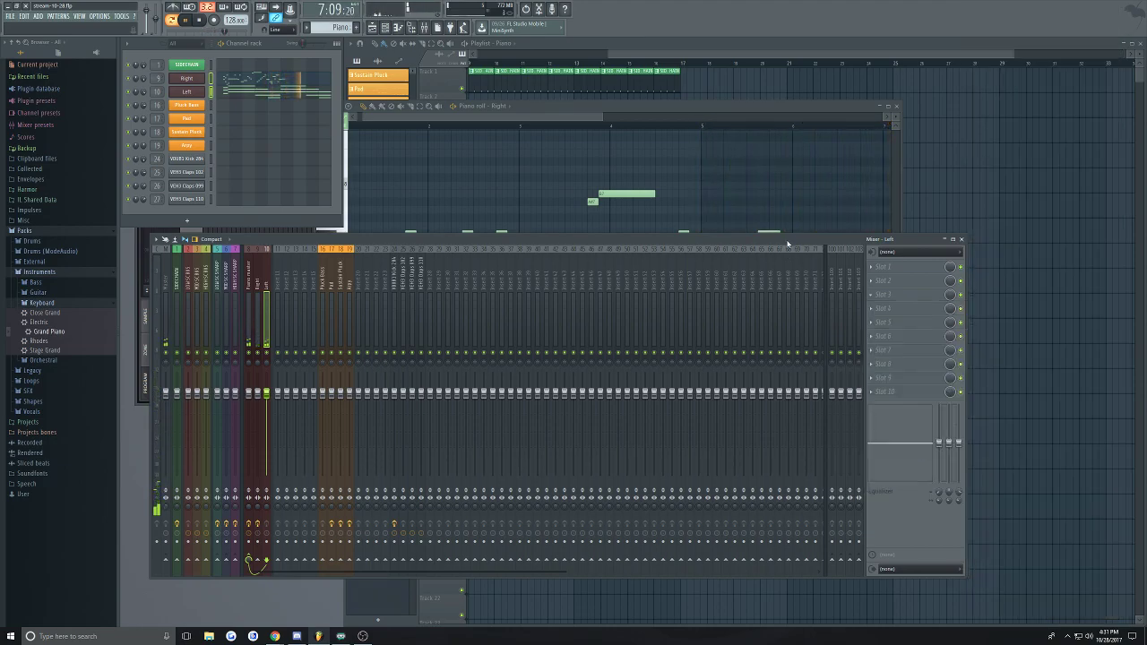
Play the arrangement from bar 16 to hear how the existing section leads into the piano, and stop playback
{"action": "left_click", "coordinate": [657, 56]}
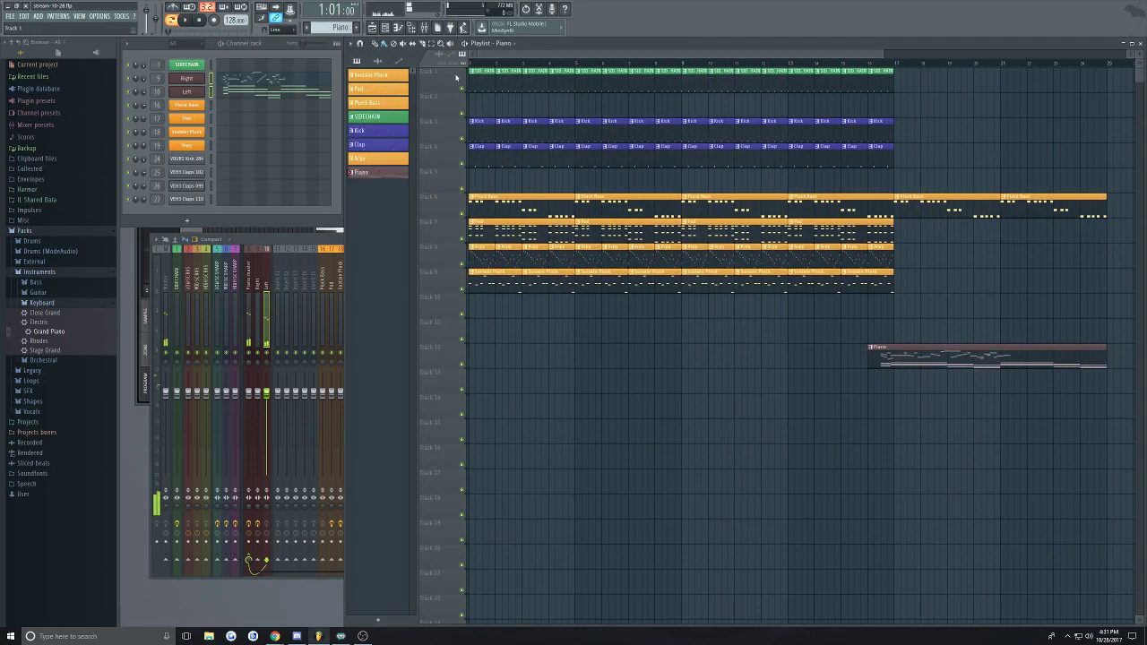
{"action": "scroll", "coordinate": [842, 225], "scroll_direction": "down", "scroll_amount": 2}
{"action": "scroll", "coordinate": [743, 125], "scroll_direction": "up", "scroll_amount": 4}
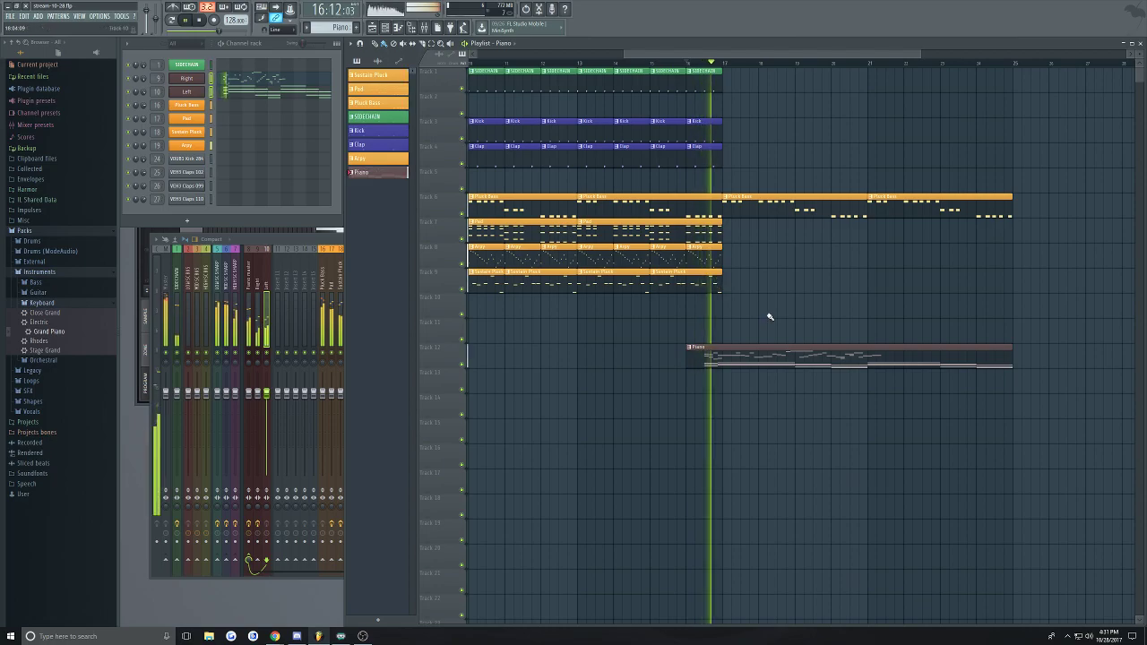
{"action": "scroll", "coordinate": [800, 273], "scroll_direction": "down", "scroll_amount": 3}
{"action": "scroll", "coordinate": [952, 254], "scroll_direction": "up", "scroll_amount": 4}
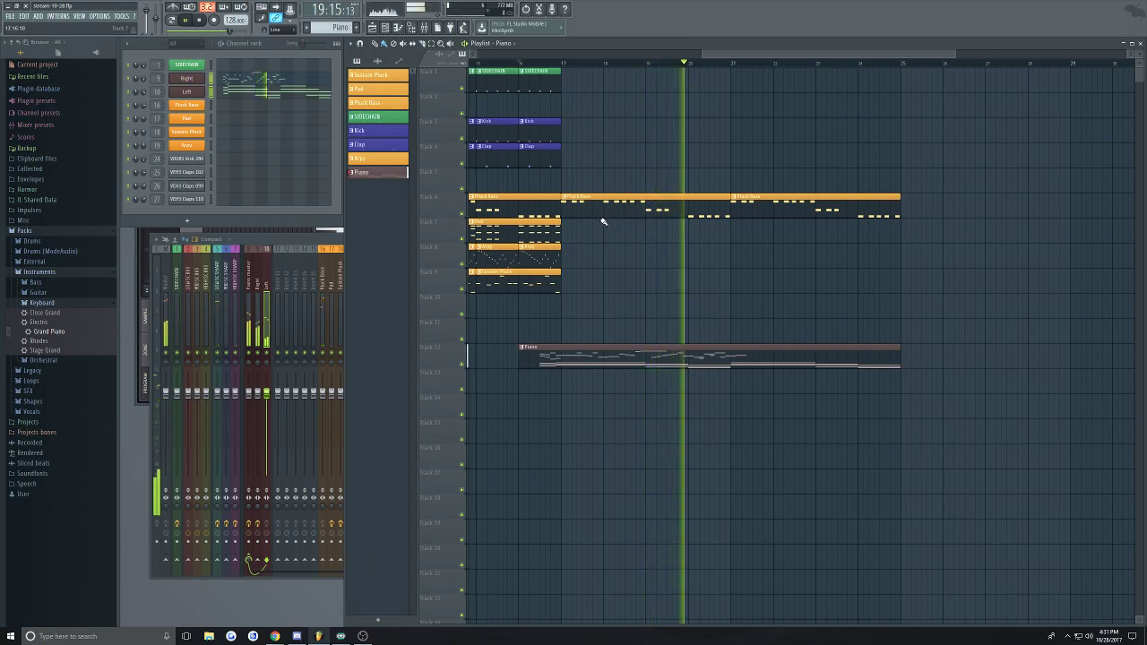
{"action": "key", "text": "space"}
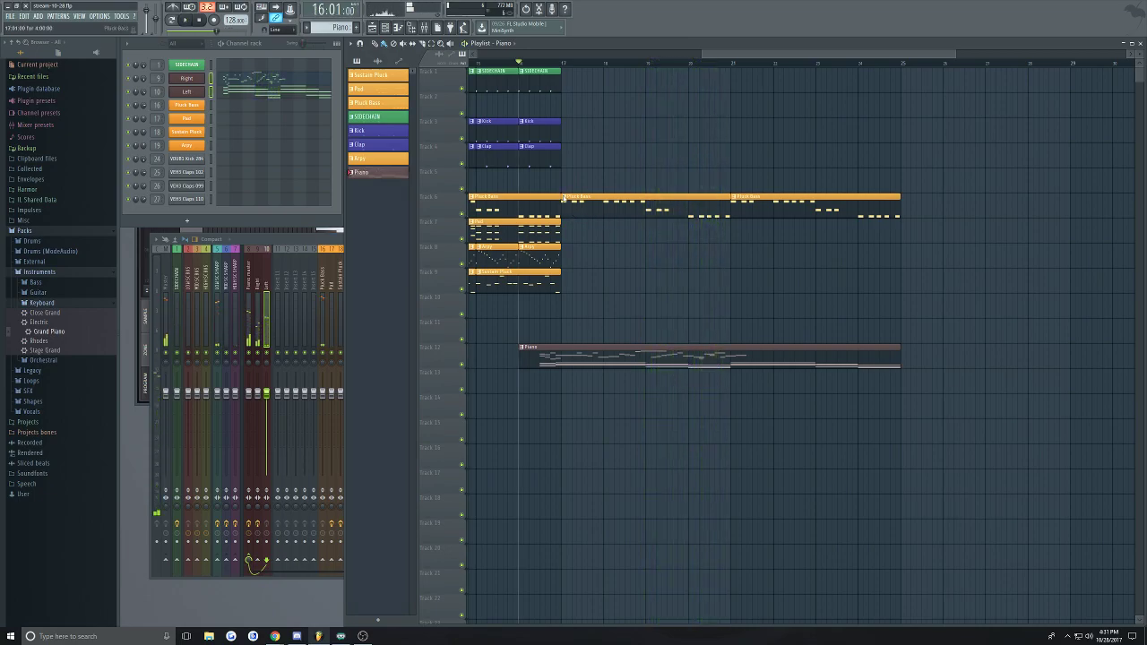
Make the Pluck Bass clip at bar 17 unique and use the Pluck Bass #2 pattern for the following clip, removing the stray copy
{"action": "left_click", "coordinate": [565, 196]}
{"action": "left_click", "coordinate": [594, 255]}
{"action": "right_click", "coordinate": [742, 215]}
{"action": "left_click", "coordinate": [738, 210]}
{"action": "left_click", "coordinate": [700, 158]}
{"action": "left_click_drag", "start_coordinate": [772, 205], "coordinate": [752, 204]}
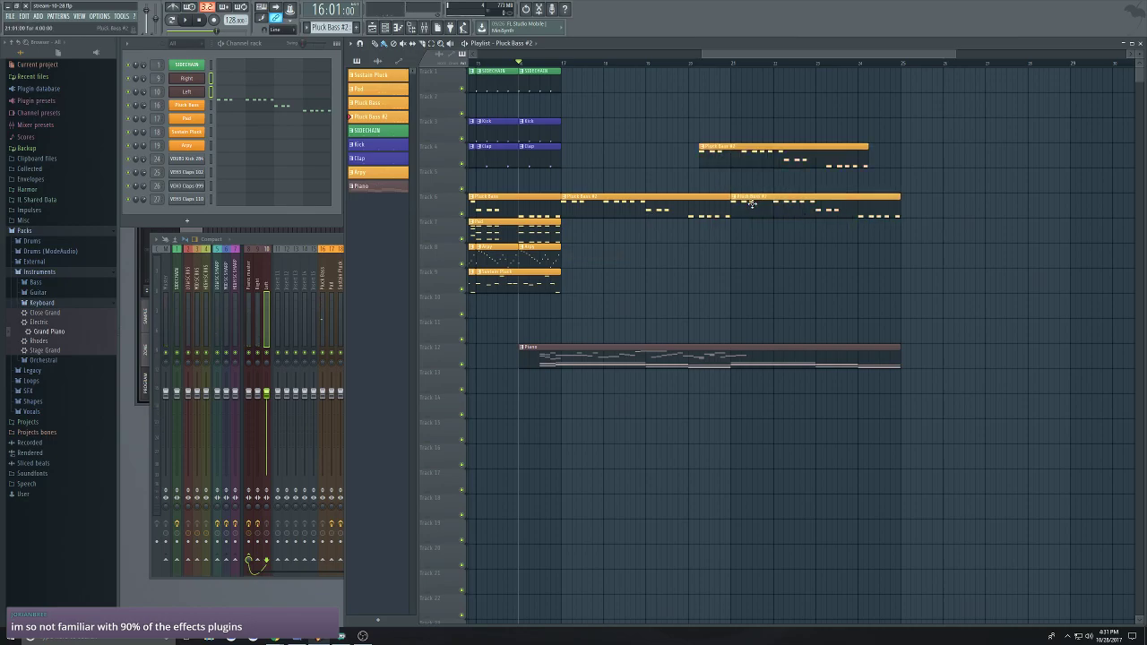
{"action": "right_click", "coordinate": [741, 153]}
Open the Pluck Bass channel's notes for the Pluck Bass #2 pattern in the piano roll
{"action": "left_click", "coordinate": [188, 105]}
{"action": "left_click_drag", "start_coordinate": [264, 97], "coordinate": [294, 172]}
{"action": "left_click", "coordinate": [246, 109]}
{"action": "scroll", "coordinate": [399, 251], "scroll_direction": "down", "scroll_amount": 5}
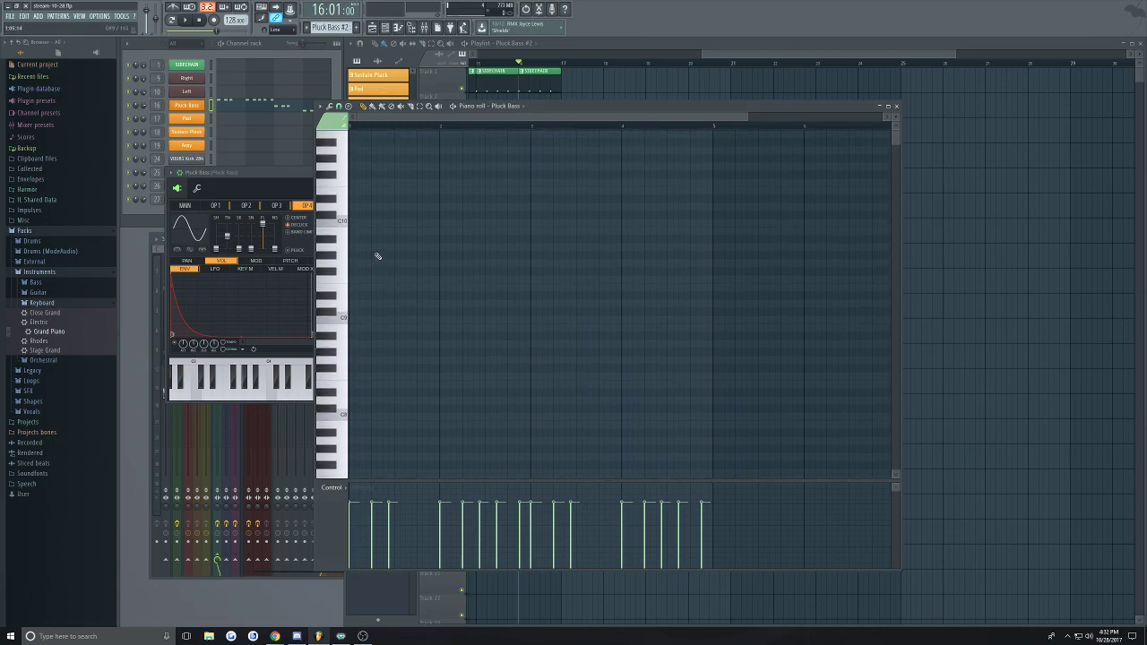
{"action": "scroll", "coordinate": [381, 269], "scroll_direction": "down", "scroll_amount": 2, "text": "ctrl"}
{"action": "scroll", "coordinate": [385, 319], "scroll_direction": "down", "scroll_amount": 13}
{"action": "scroll", "coordinate": [373, 205], "scroll_direction": "up", "scroll_amount": 5, "text": "ctrl"}
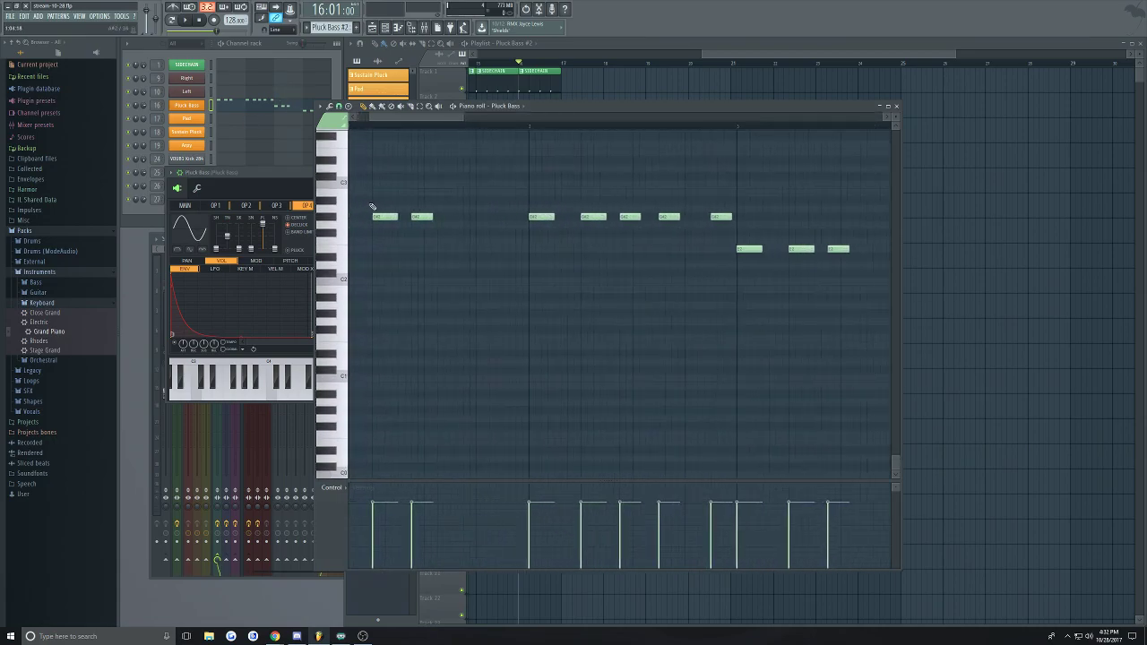
{"action": "scroll", "coordinate": [506, 198], "scroll_direction": "down", "scroll_amount": 2, "text": "ctrl"}
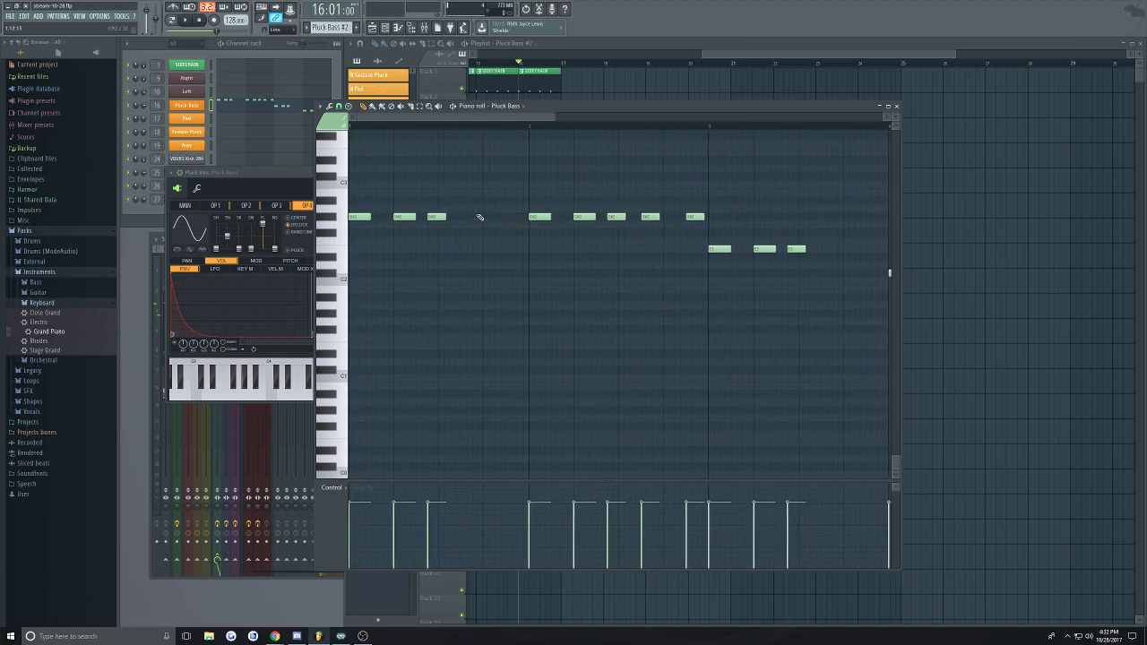
Replace the first bar's bass notes with a copy of the second bar's rhythm, start playback, and delete the last copied note
{"action": "left_click_drag", "start_coordinate": [704, 200], "coordinate": [334, 216], "text": "ctrl"}
{"action": "right_click", "coordinate": [354, 217]}
{"action": "right_click", "coordinate": [400, 217]}
{"action": "right_click", "coordinate": [434, 217]}
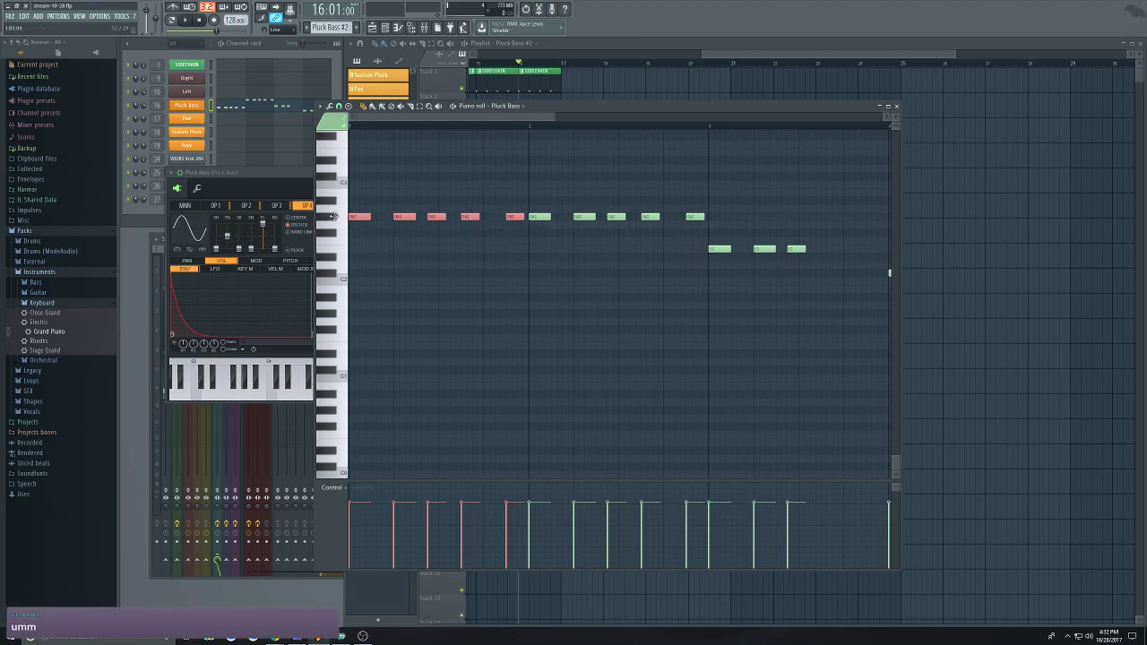
{"action": "key", "text": "space"}
{"action": "right_click", "coordinate": [514, 216]}
Replace the three notes in bar 3 with bar 4's five-note rhythm at bar 3's original pitch, and remove the last note
{"action": "scroll", "coordinate": [529, 277], "scroll_direction": "down", "scroll_amount": 2, "text": "ctrl"}
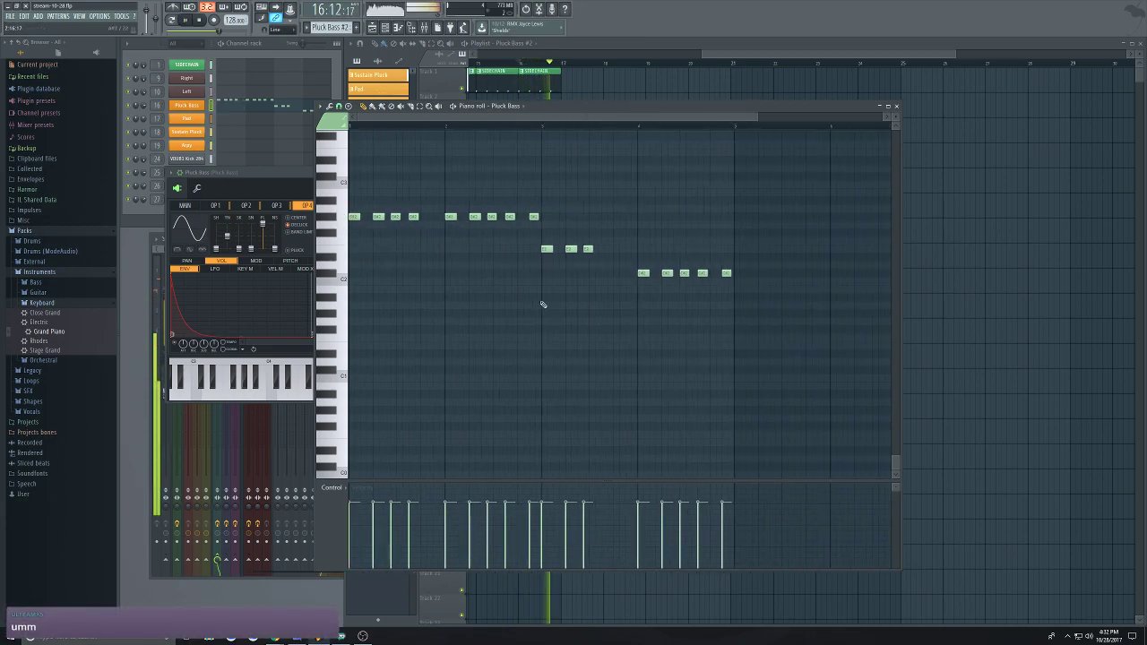
{"action": "scroll", "coordinate": [618, 291], "scroll_direction": "up", "scroll_amount": 1, "text": "ctrl"}
{"action": "right_click", "coordinate": [549, 249]}
{"action": "right_click", "coordinate": [525, 249]}
{"action": "right_click", "coordinate": [497, 249]}
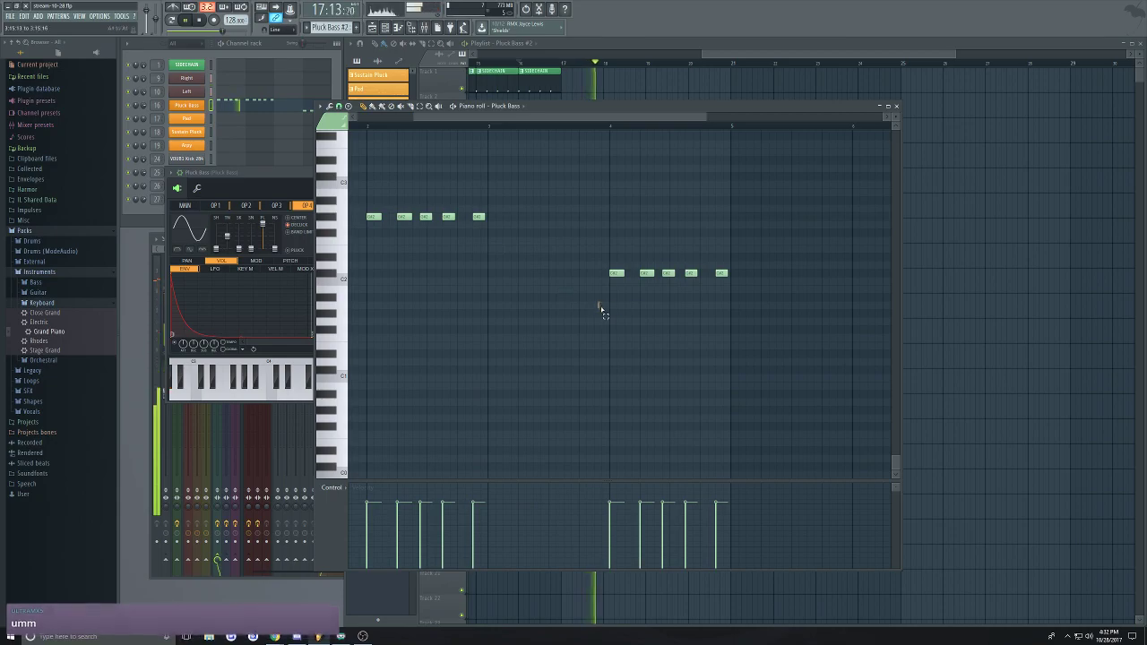
{"action": "left_click_drag", "start_coordinate": [599, 313], "coordinate": [736, 262], "text": "ctrl"}
{"action": "left_click_drag", "start_coordinate": [617, 272], "coordinate": [495, 249], "text": "shift"}
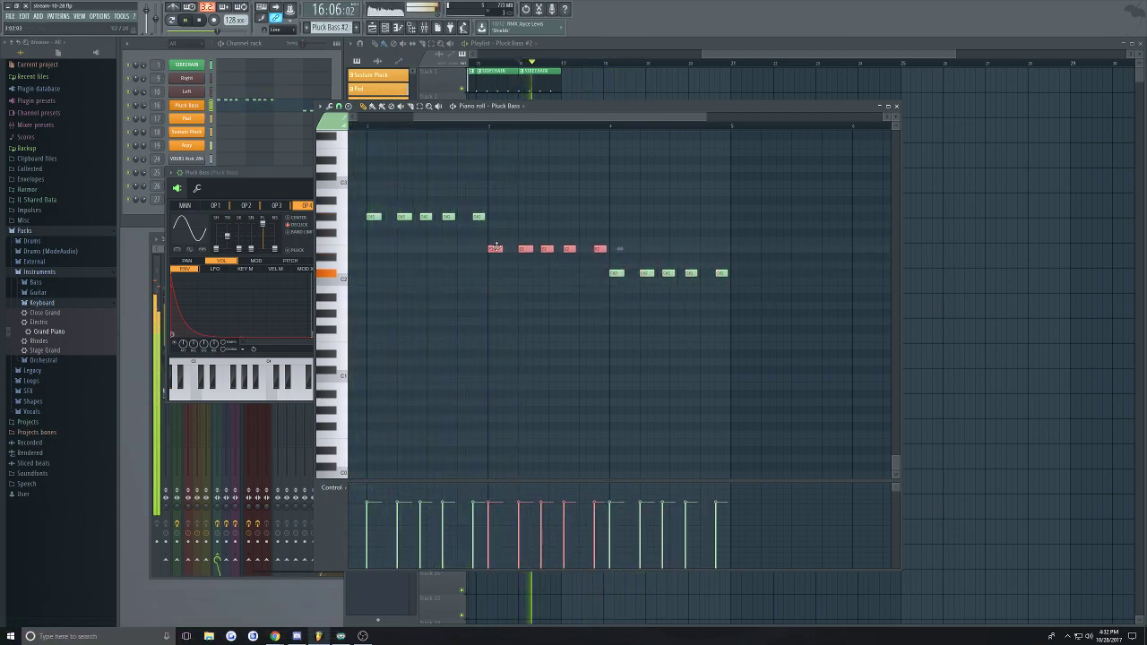
{"action": "scroll", "coordinate": [606, 260], "scroll_direction": "up", "scroll_amount": 2, "text": "ctrl"}
{"action": "right_click", "coordinate": [626, 249]}
{"action": "left_click", "coordinate": [578, 296], "text": "ctrl"}
Remove the stray note, close the bass piano roll and save the project
{"action": "scroll", "coordinate": [577, 297], "scroll_direction": "down", "scroll_amount": 3, "text": "ctrl"}
{"action": "scroll", "coordinate": [514, 187], "scroll_direction": "up", "scroll_amount": 2, "text": "ctrl"}
{"action": "left_click", "coordinate": [533, 192]}
{"action": "right_click", "coordinate": [533, 191]}
{"action": "left_click", "coordinate": [896, 106]}
{"action": "scroll", "coordinate": [740, 304], "scroll_direction": "down", "scroll_amount": 2, "text": "ctrl"}
{"action": "scroll", "coordinate": [841, 185], "scroll_direction": "up", "scroll_amount": 1, "text": "ctrl"}
{"action": "scroll", "coordinate": [840, 186], "scroll_direction": "up", "scroll_amount": 1, "text": "ctrl"}
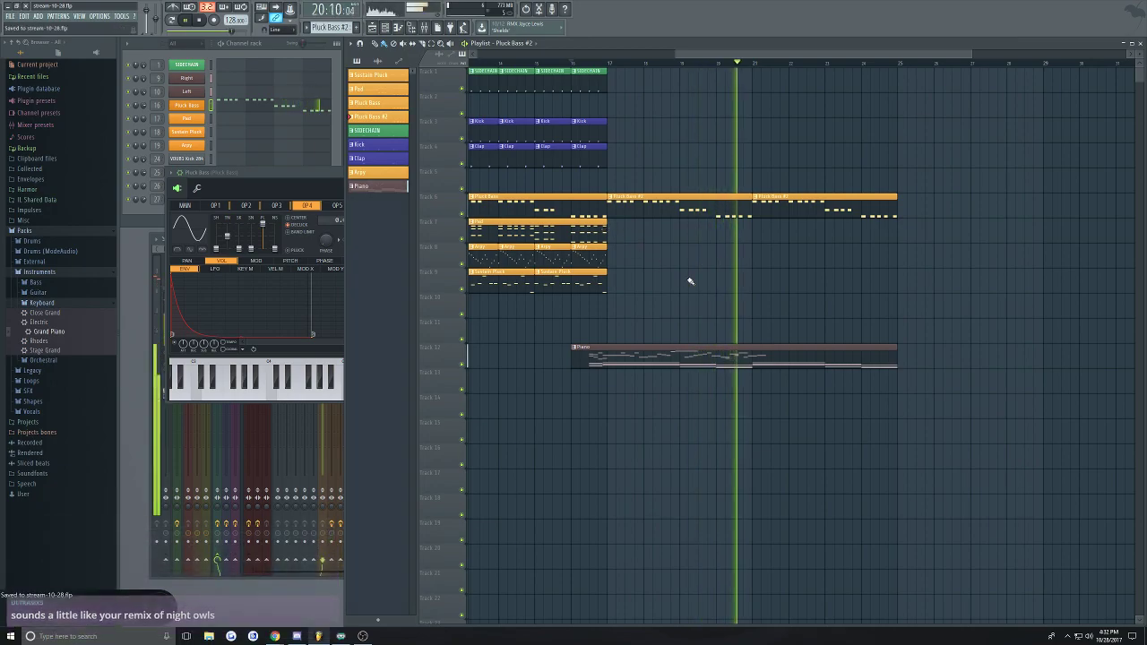
{"action": "key", "text": "ctrl+s"}
Listen to the piano section with the revised bass line and stop playback
{"action": "scroll", "coordinate": [762, 153], "scroll_direction": "down", "scroll_amount": 2, "text": "ctrl"}
{"action": "scroll", "coordinate": [794, 146], "scroll_direction": "up", "scroll_amount": 2, "text": "ctrl"}
{"action": "scroll", "coordinate": [801, 129], "scroll_direction": "up", "scroll_amount": 1, "text": "ctrl"}
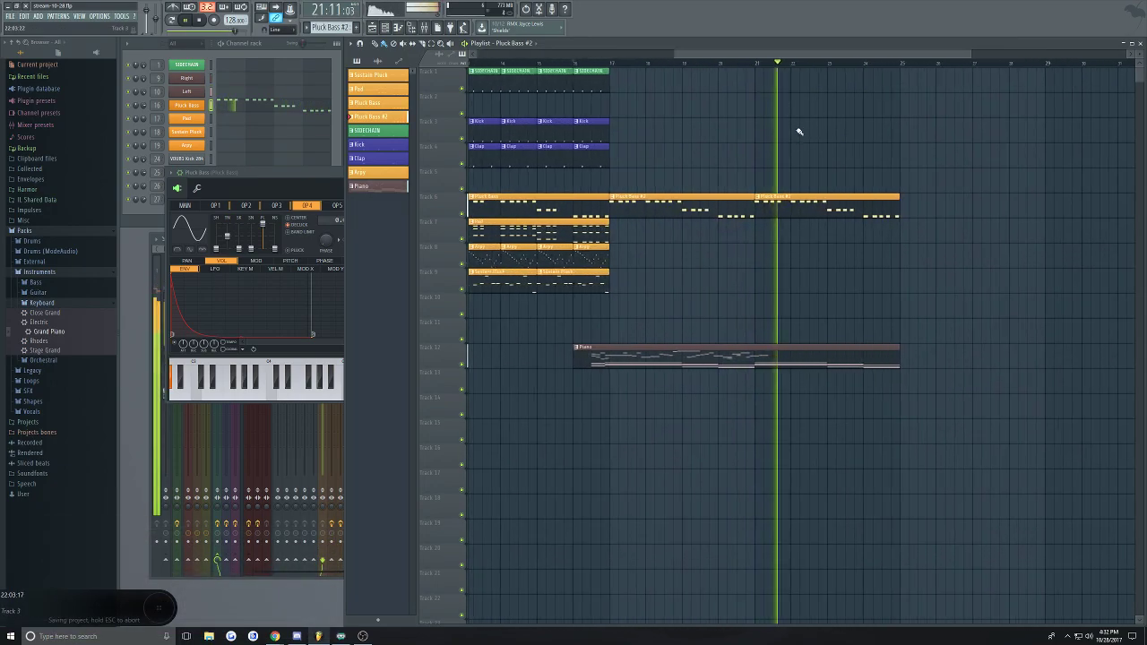
{"action": "key", "text": "space"}
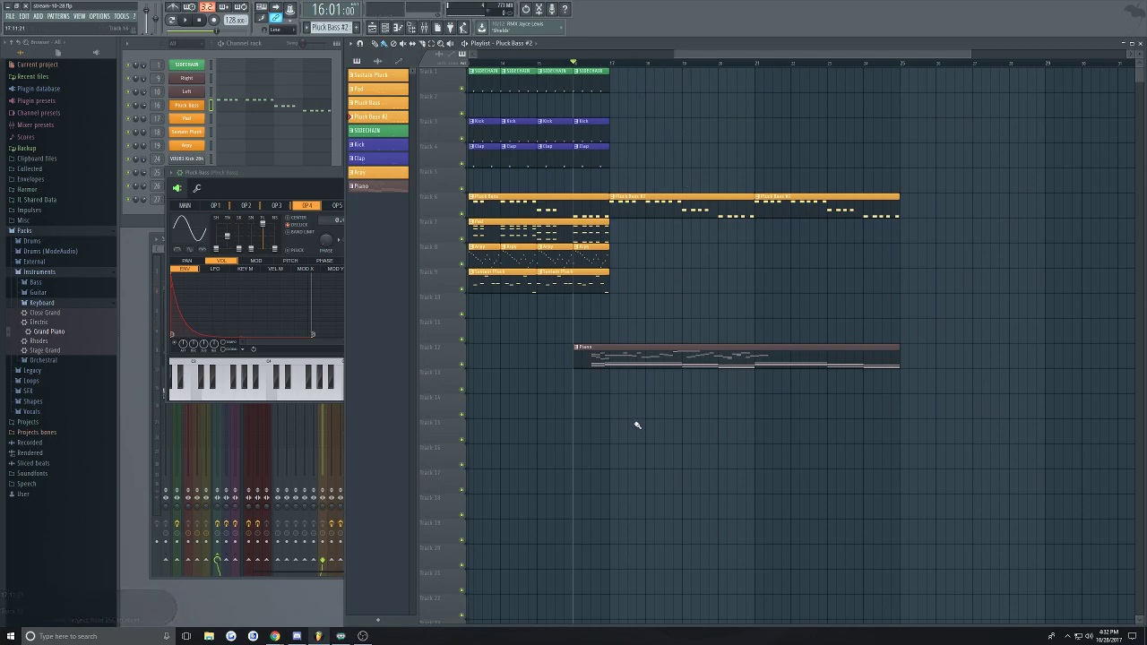
Move the two Pluck Bass #2 clips and the Piano clip eight bars later, so the Piano clip starts at bar 24
{"action": "left_click_drag", "start_coordinate": [642, 443], "coordinate": [1002, 107]}
{"action": "left_click_drag", "start_coordinate": [661, 207], "coordinate": [951, 206]}
{"action": "scroll", "coordinate": [740, 322], "scroll_direction": "down", "scroll_amount": 4}
Play the moved section from bar 24 and listen to the piano and bass together, removing the accidentally placed clip
{"action": "left_click", "coordinate": [734, 62]}
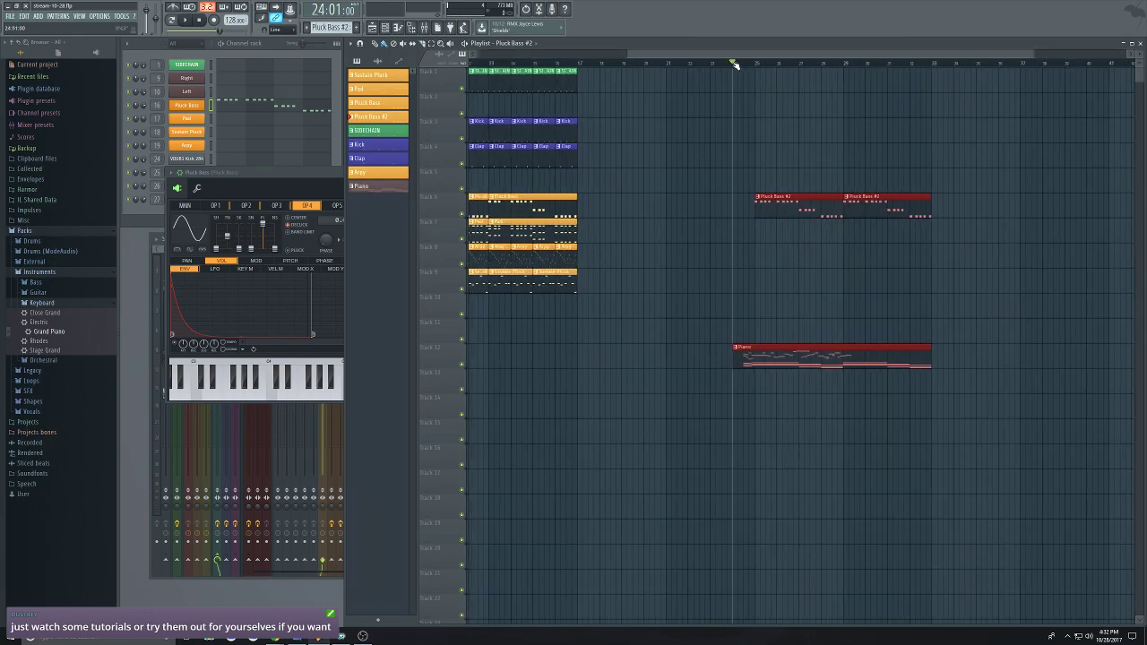
{"action": "key", "text": "space"}
{"action": "scroll", "coordinate": [907, 131], "scroll_direction": "up", "scroll_amount": 3}
{"action": "left_click", "coordinate": [768, 142]}
{"action": "right_click", "coordinate": [768, 140]}
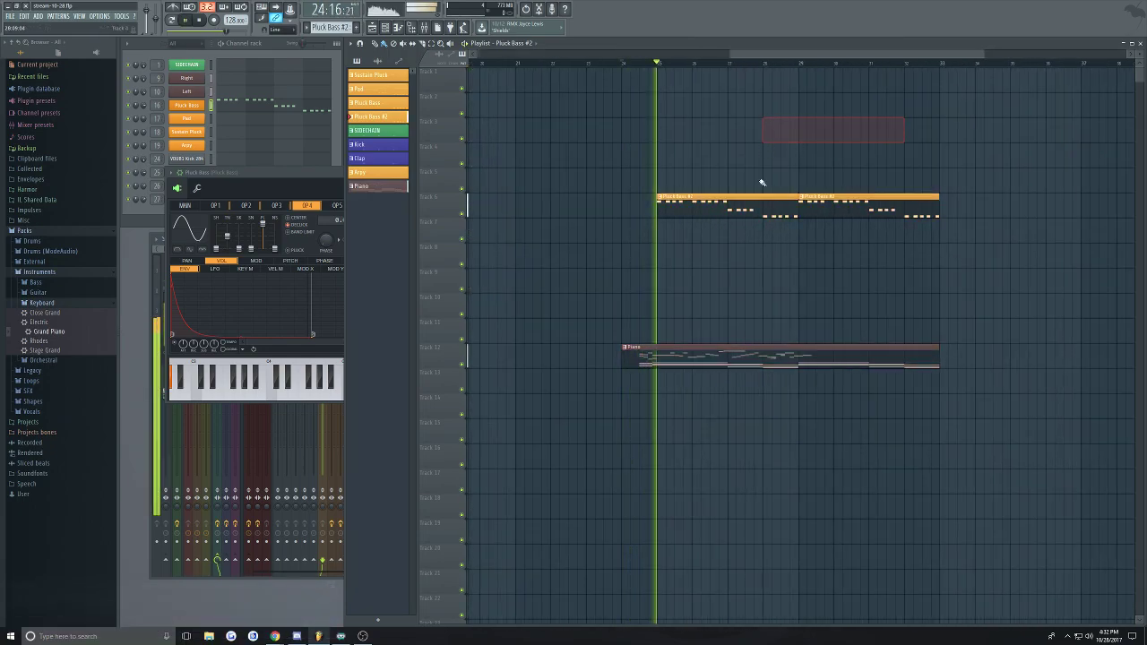
{"action": "scroll", "coordinate": [883, 251], "scroll_direction": "down", "scroll_amount": 2}
{"action": "scroll", "coordinate": [838, 255], "scroll_direction": "up", "scroll_amount": 3}
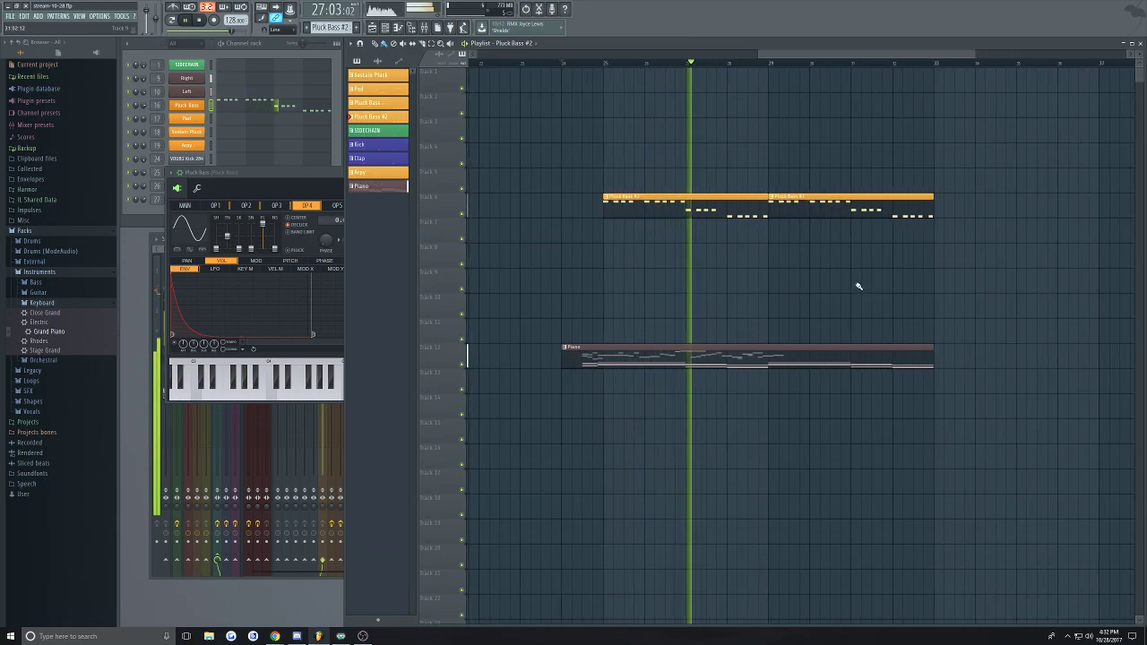
{"action": "scroll", "coordinate": [787, 294], "scroll_direction": "down", "scroll_amount": 2}
{"action": "scroll", "coordinate": [789, 294], "scroll_direction": "down", "scroll_amount": 2}
{"action": "scroll", "coordinate": [876, 299], "scroll_direction": "up", "scroll_amount": 4}
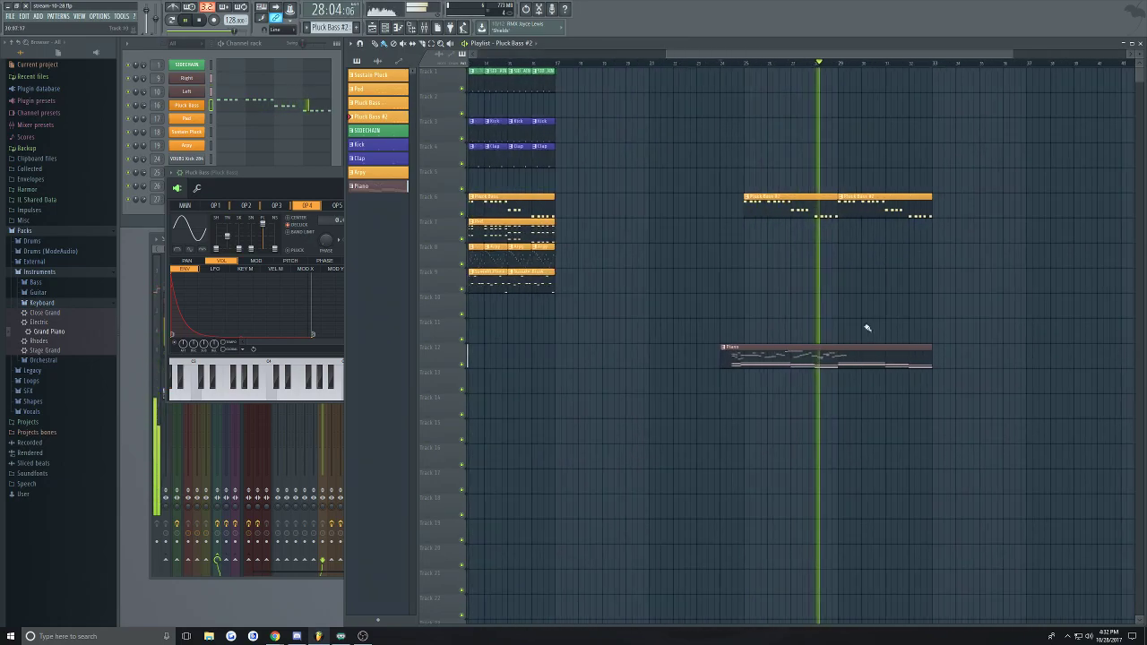
Stop playback, open the Piano pattern's Right channel in the piano roll to review its melody notes, and save the project
{"action": "left_click", "coordinate": [833, 356]}
{"action": "left_click", "coordinate": [295, 83]}
{"action": "key", "text": "space"}
{"action": "scroll", "coordinate": [616, 343], "scroll_direction": "up", "scroll_amount": 9}
{"action": "scroll", "coordinate": [615, 348], "scroll_direction": "down", "scroll_amount": 2}
{"action": "scroll", "coordinate": [615, 348], "scroll_direction": "down", "scroll_amount": 2}
{"action": "scroll", "coordinate": [573, 186], "scroll_direction": "up", "scroll_amount": 3}
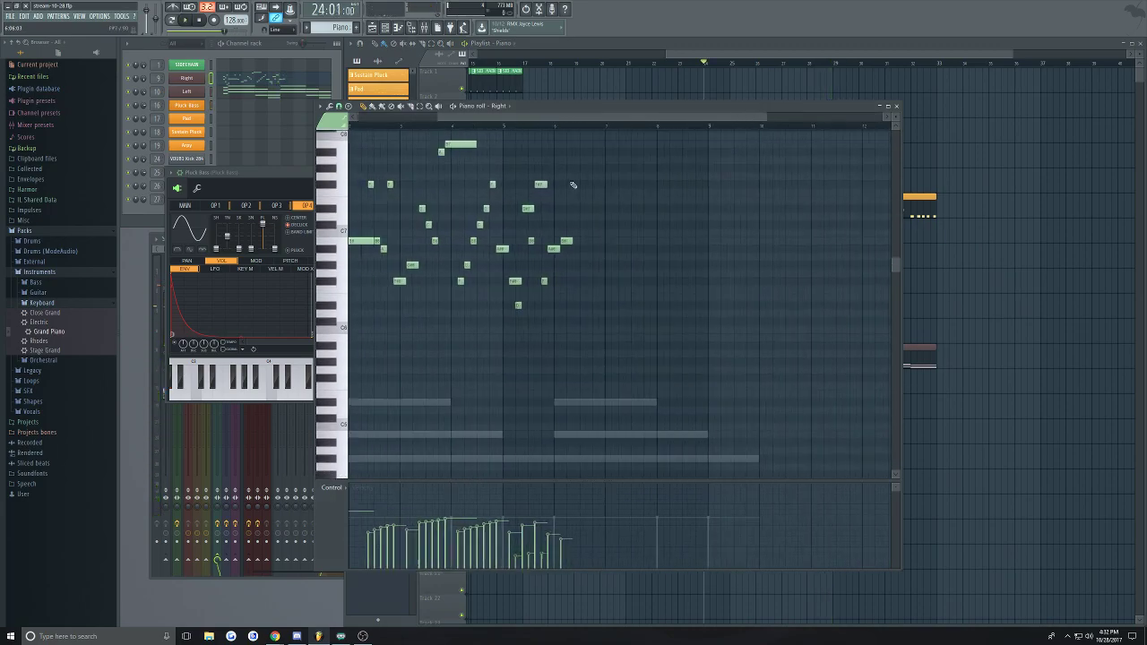
{"action": "scroll", "coordinate": [579, 230], "scroll_direction": "up", "scroll_amount": 3}
{"action": "key", "text": "ctrl+s"}
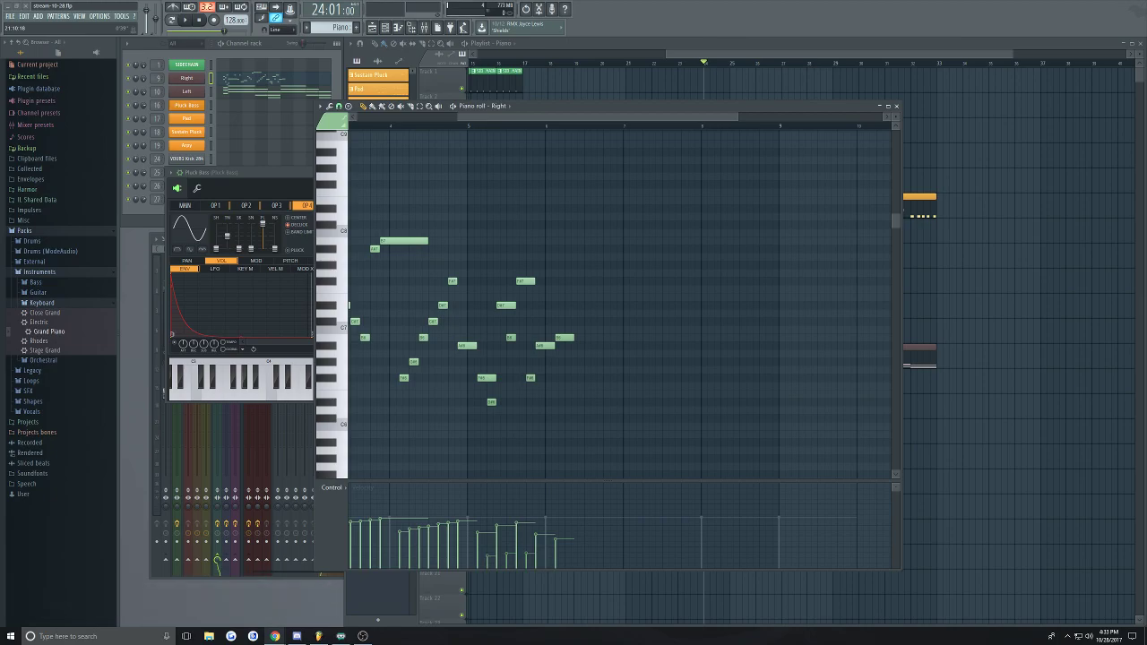
Close the piano roll, play the arrangement from the beginning and stop it
{"action": "left_click_drag", "start_coordinate": [686, 109], "coordinate": [664, 84]}
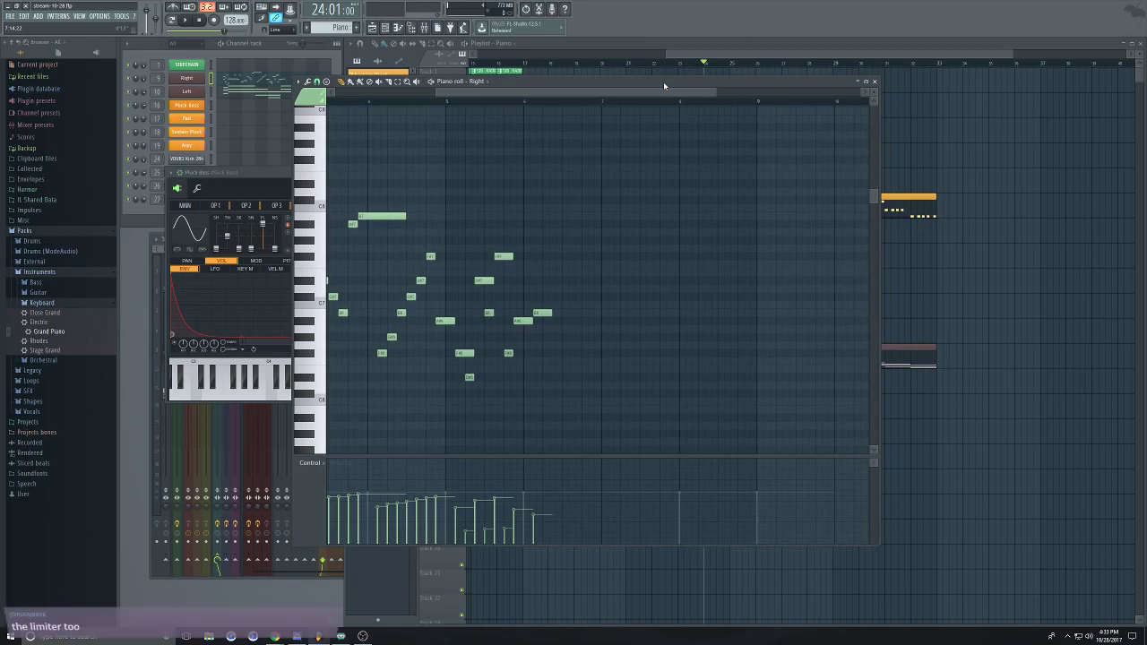
{"action": "left_click", "coordinate": [875, 83]}
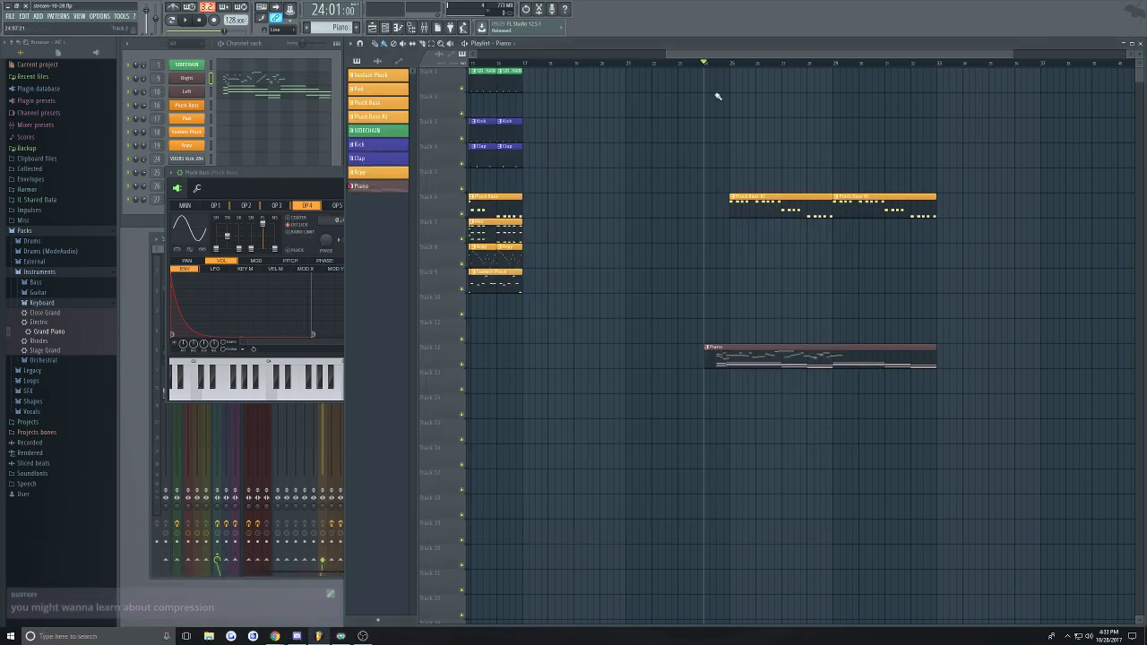
{"action": "left_click_drag", "start_coordinate": [762, 55], "coordinate": [574, 55]}
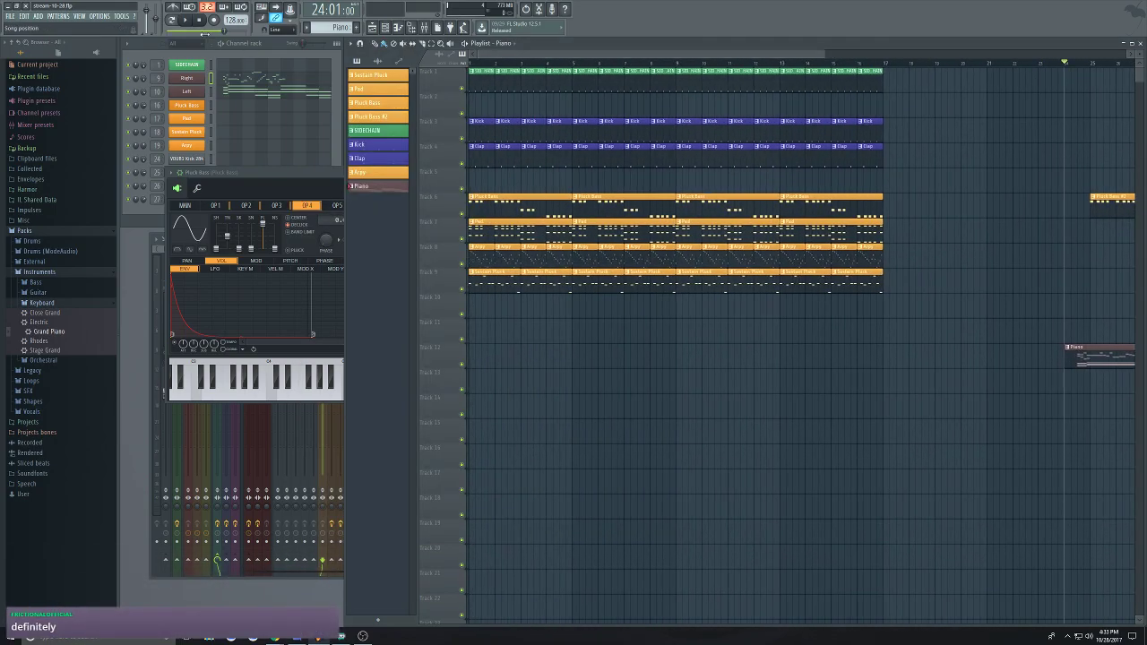
{"action": "key", "text": "space"}
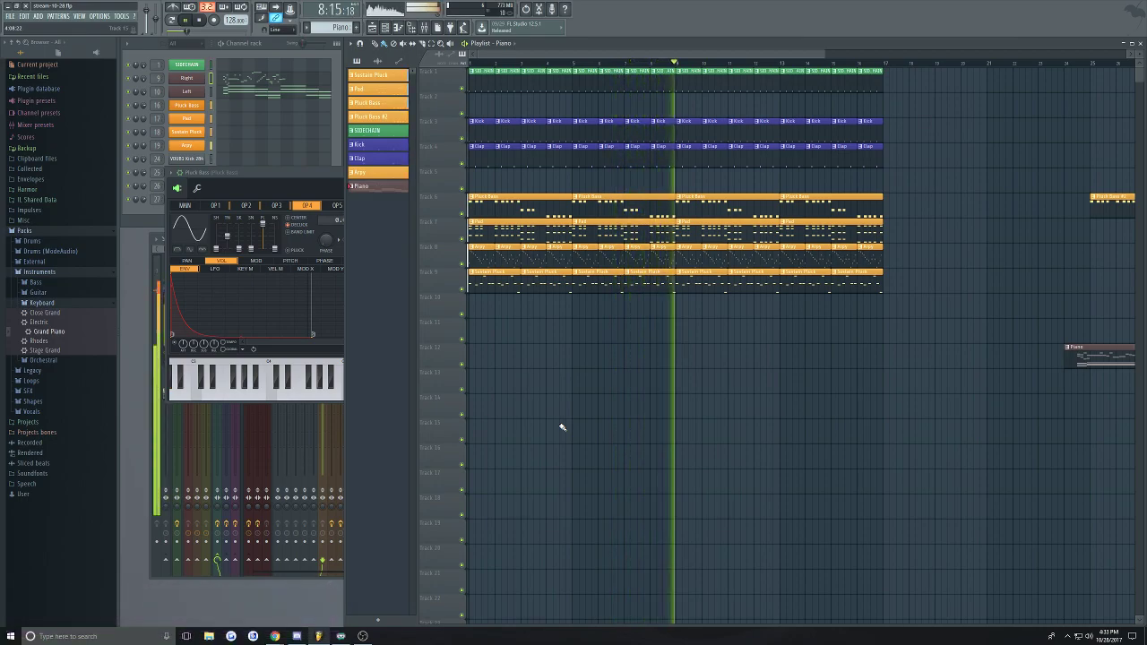
{"action": "key", "text": "space"}
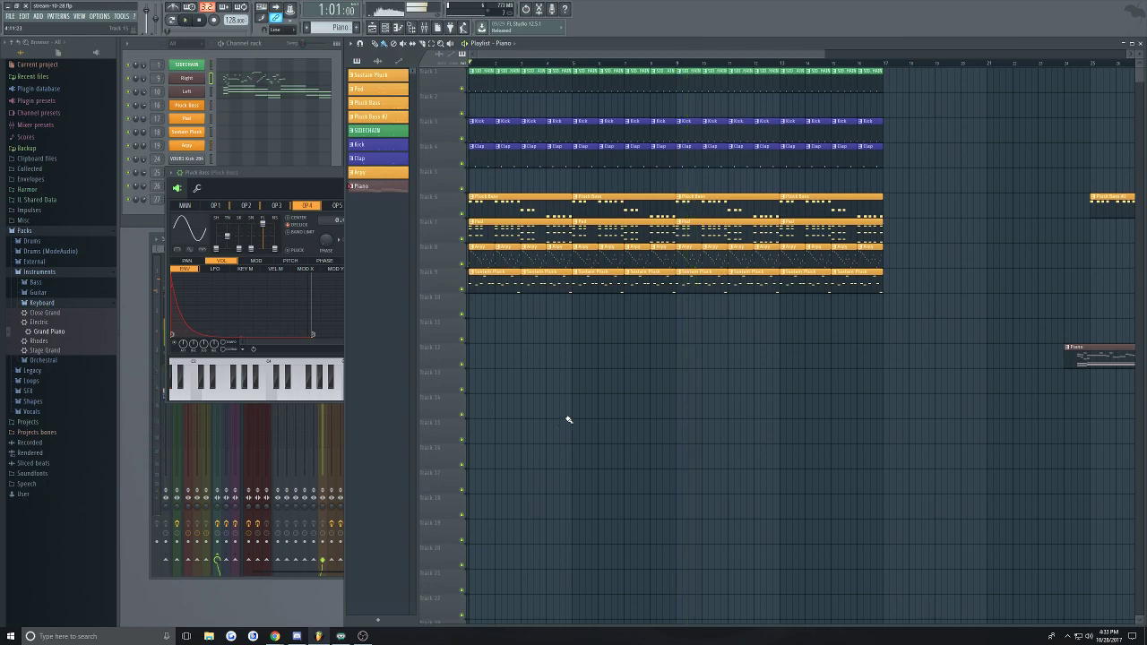
{"action": "right_click", "coordinate": [463, 292]}
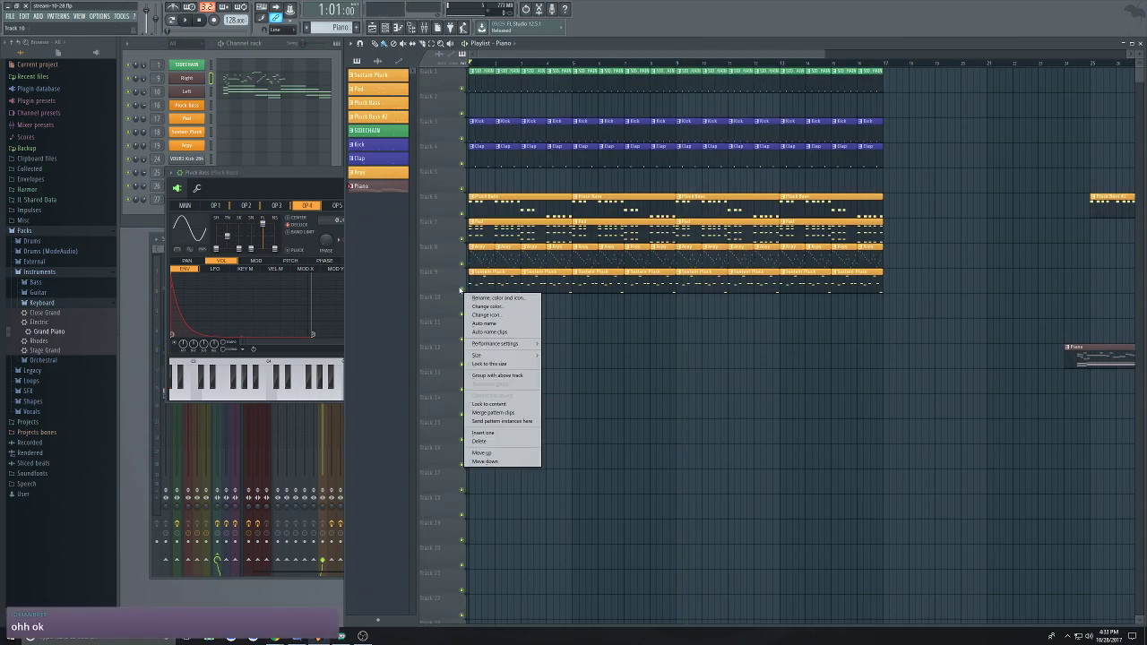
{"action": "right_click", "coordinate": [462, 291]}
{"action": "right_click", "coordinate": [463, 291]}
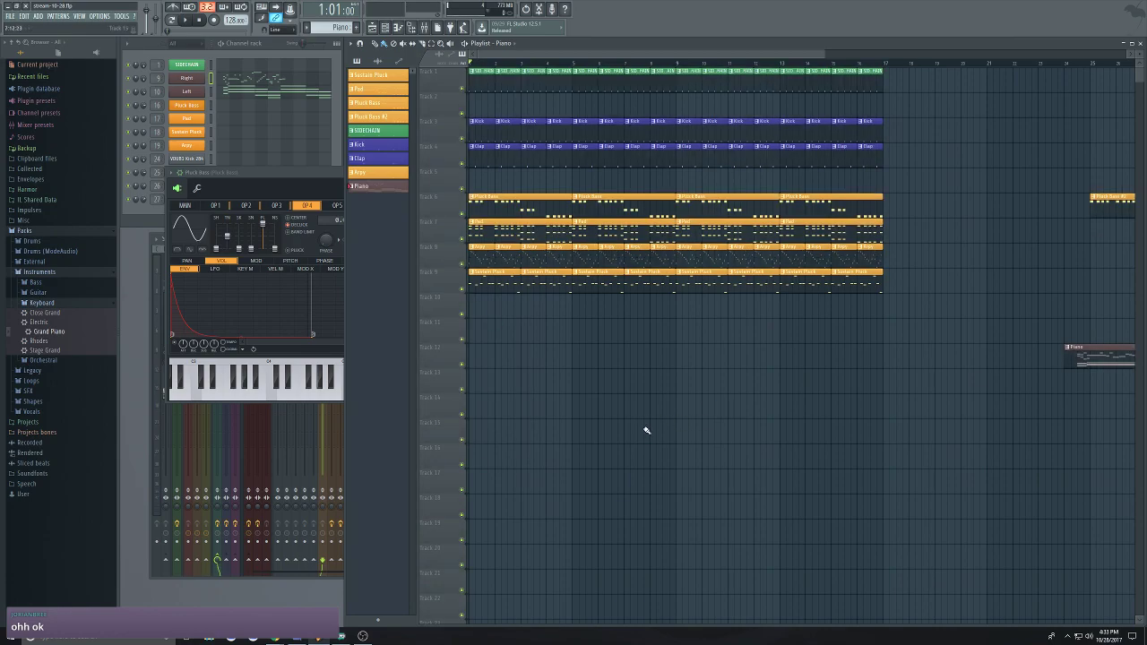
Review the placement of the piano section in the playlist and save the project
{"action": "scroll", "coordinate": [642, 427], "scroll_direction": "down", "scroll_amount": 4}
{"action": "scroll", "coordinate": [885, 243], "scroll_direction": "up", "scroll_amount": 5}
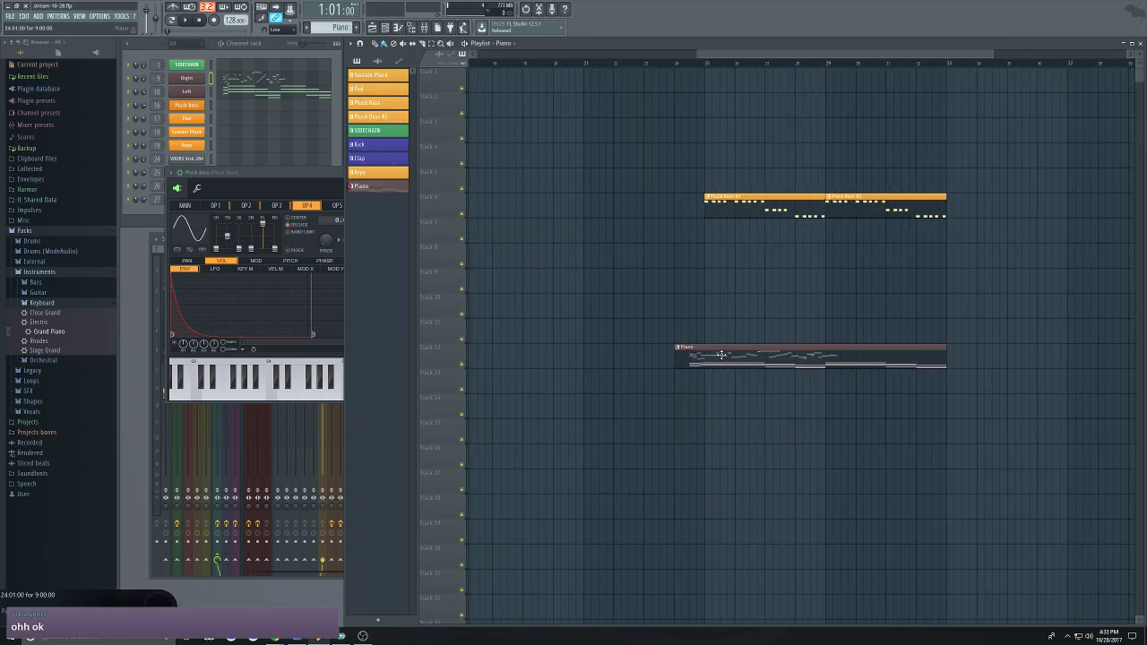
{"action": "scroll", "coordinate": [718, 356], "scroll_direction": "down", "scroll_amount": 3}
{"action": "scroll", "coordinate": [718, 356], "scroll_direction": "up", "scroll_amount": 1}
{"action": "key", "text": "ctrl+s"}
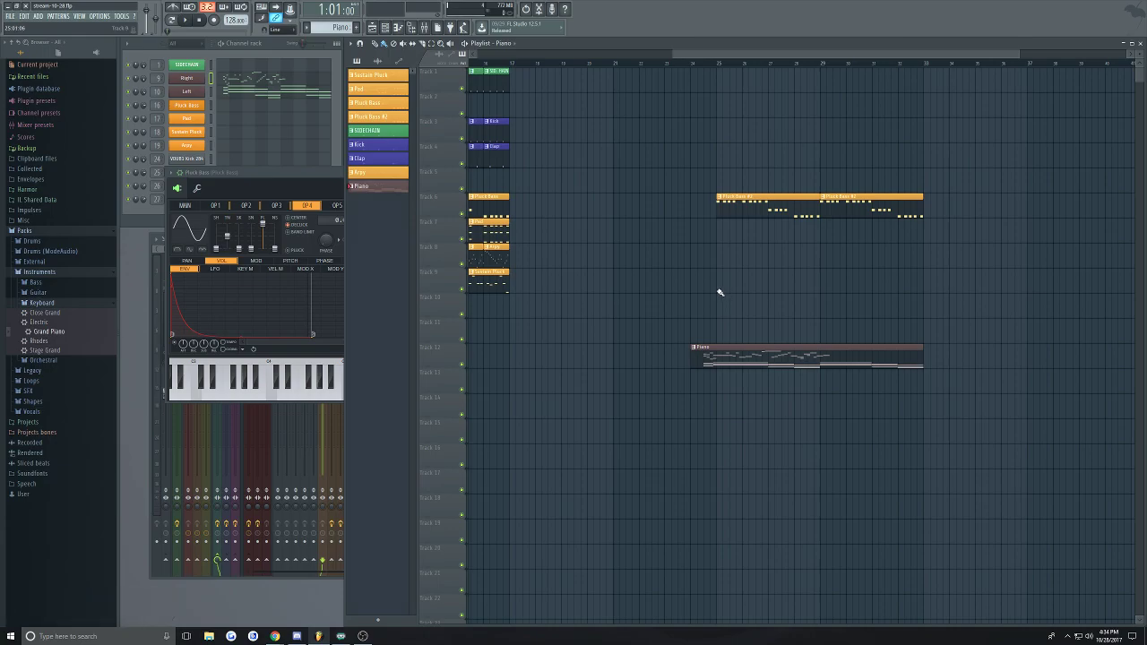
{"action": "scroll", "coordinate": [823, 58], "scroll_direction": "right", "scroll_amount": 2}
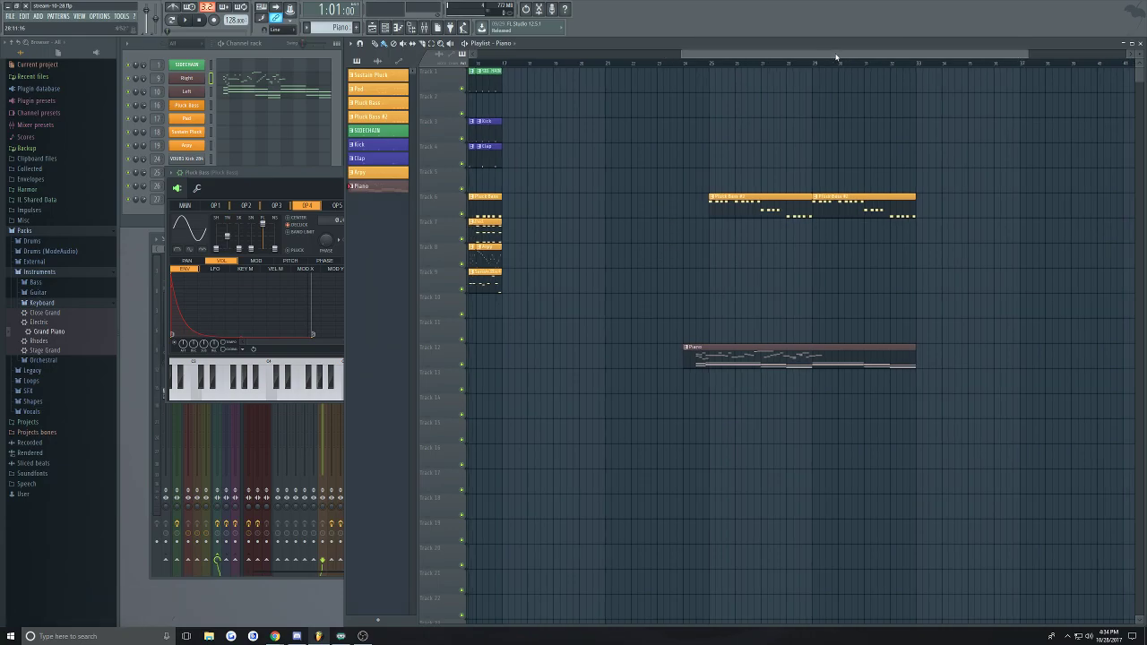
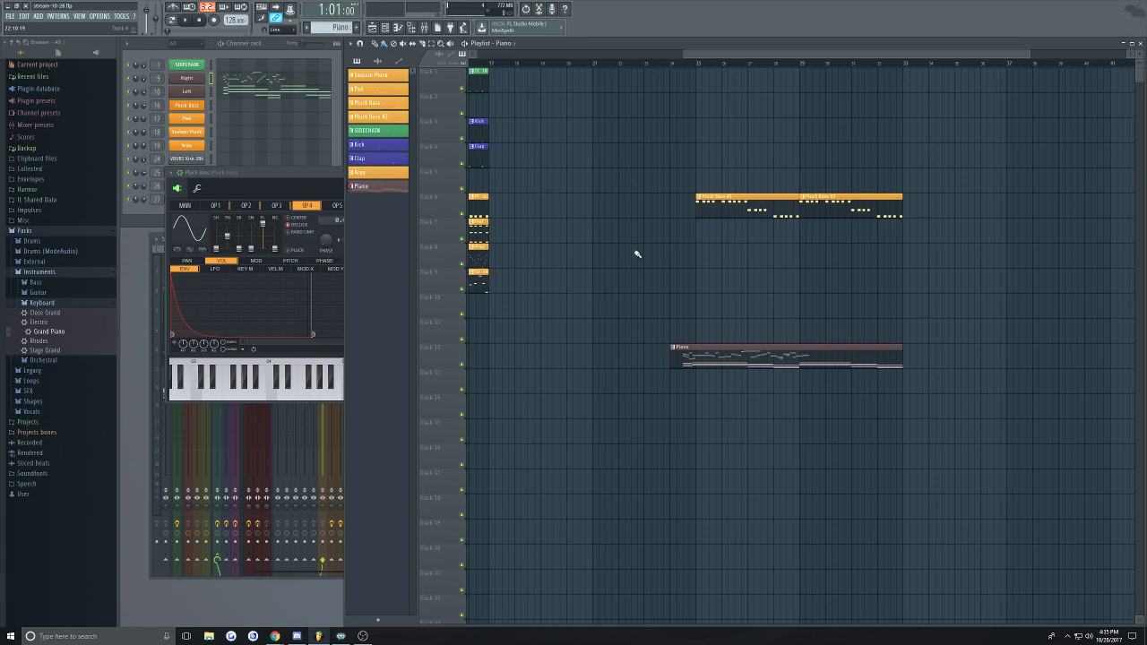
Play the arrangement from the start with Track 6's Pluck Bass soloed, and unmute Track 7's Pad alongside it
{"action": "left_click_drag", "start_coordinate": [715, 56], "coordinate": [291, 63]}
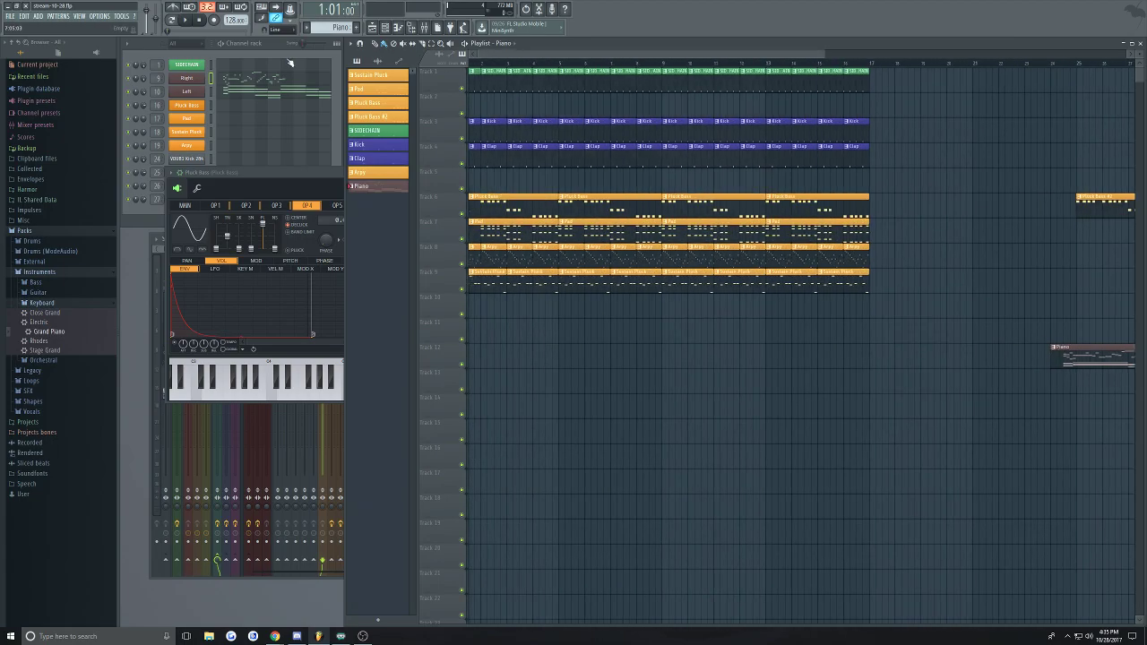
{"action": "right_click", "coordinate": [462, 89]}
{"action": "key", "text": "space"}
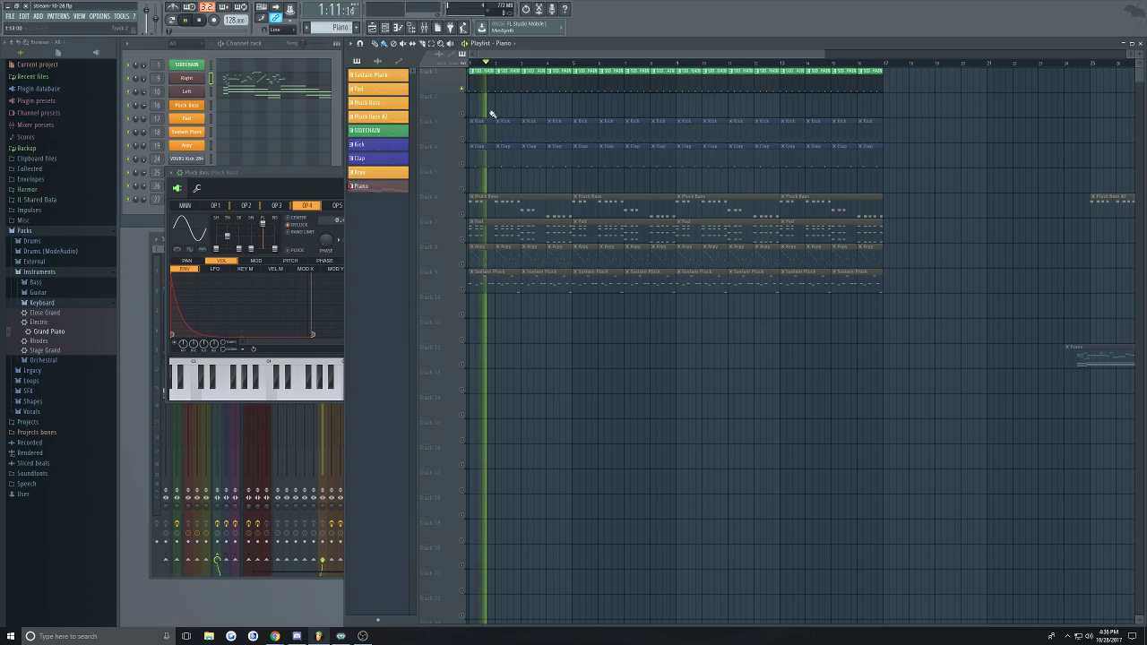
{"action": "right_click", "coordinate": [465, 215]}
{"action": "left_click", "coordinate": [465, 239]}
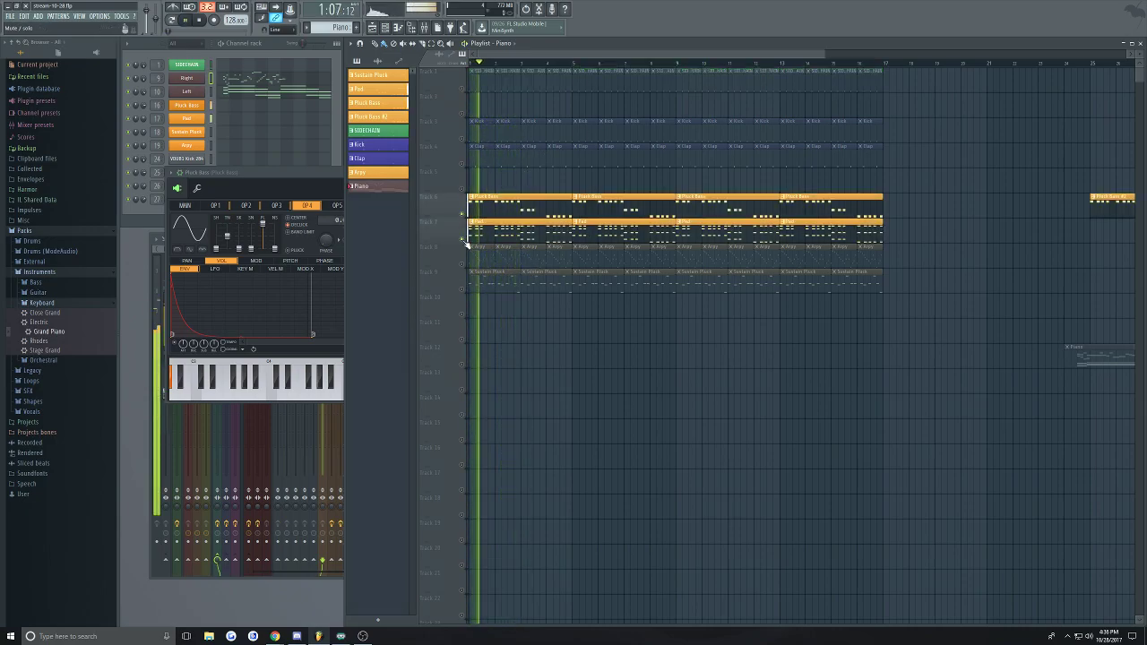
Unmute Track 8's Arpy and Track 1's SIDECHAIN during playback, stop playback and restore all tracks to unmuted
{"action": "left_click", "coordinate": [464, 264]}
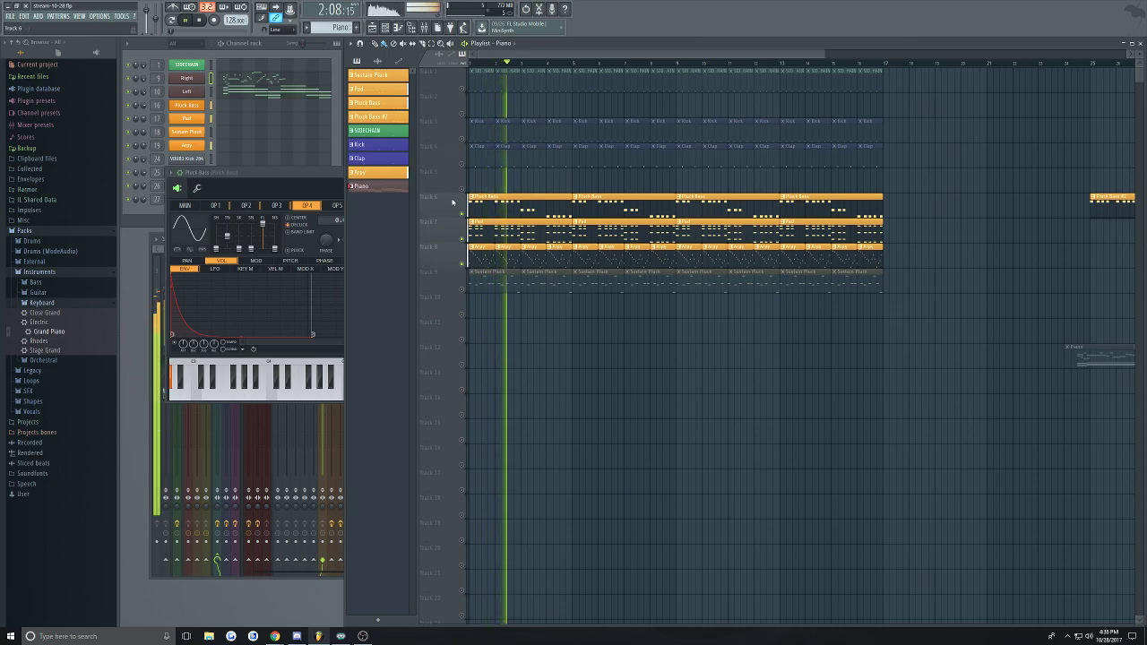
{"action": "left_click", "coordinate": [464, 90]}
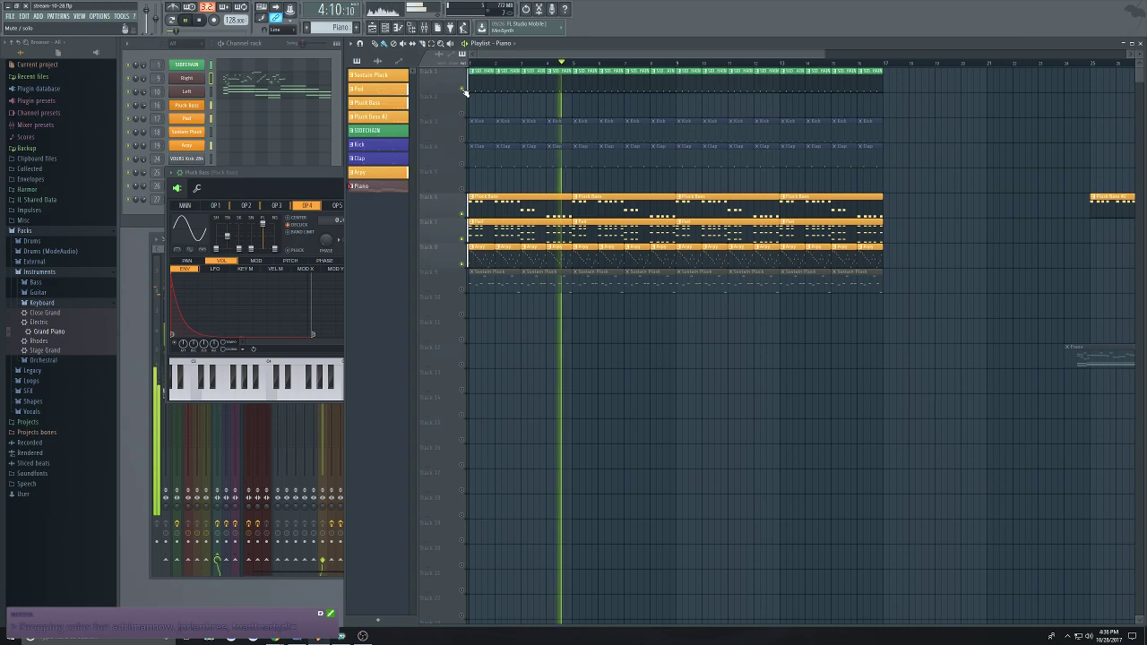
{"action": "key", "text": "space"}
{"action": "right_click", "coordinate": [464, 90]}
{"action": "right_click", "coordinate": [463, 90]}
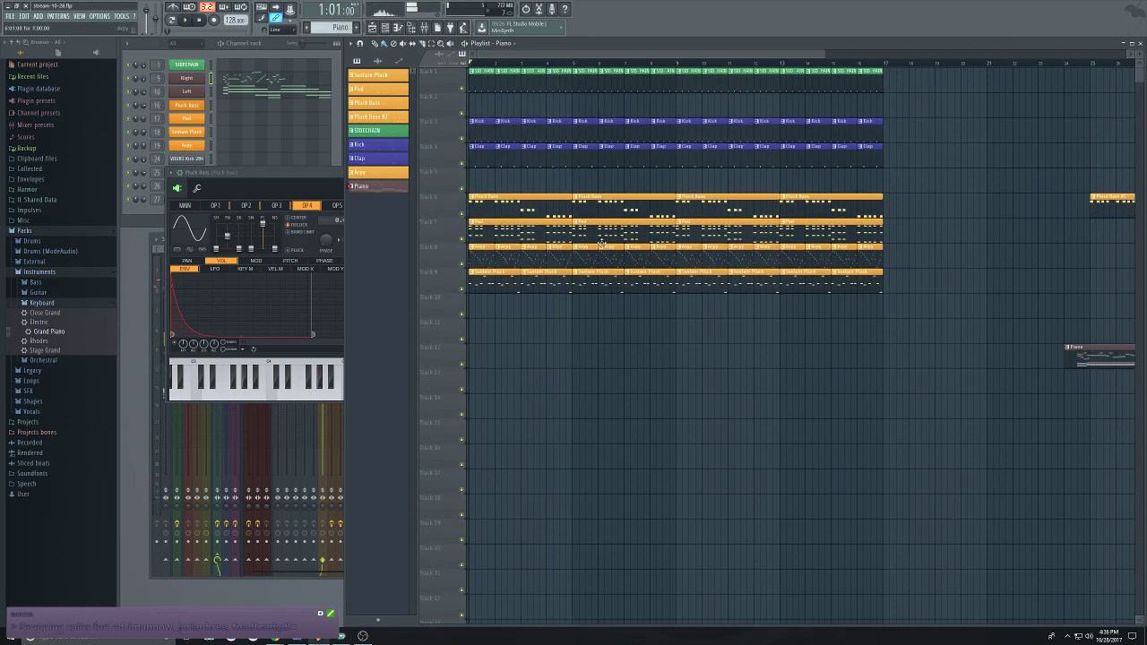
Save the project, inspect the SIDECHAIN channel's sampler settings and its mixer track, and close the mixer
{"action": "scroll", "coordinate": [641, 57], "scroll_direction": "right", "scroll_amount": 4}
{"action": "key", "text": "ctrl+s"}
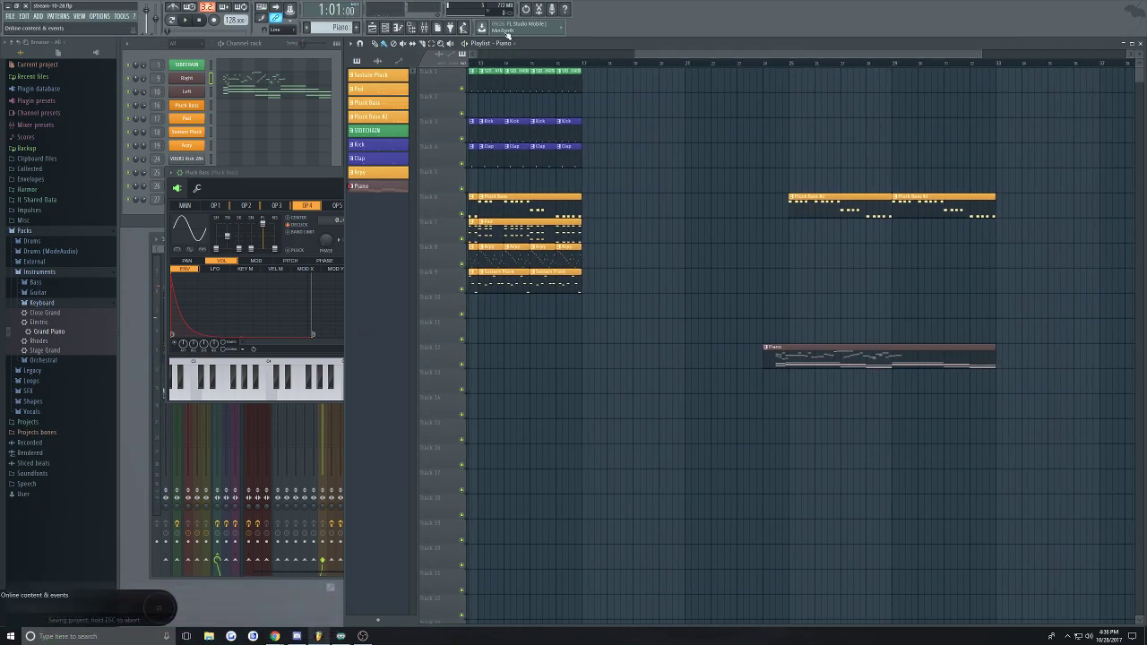
{"action": "left_click", "coordinate": [188, 64]}
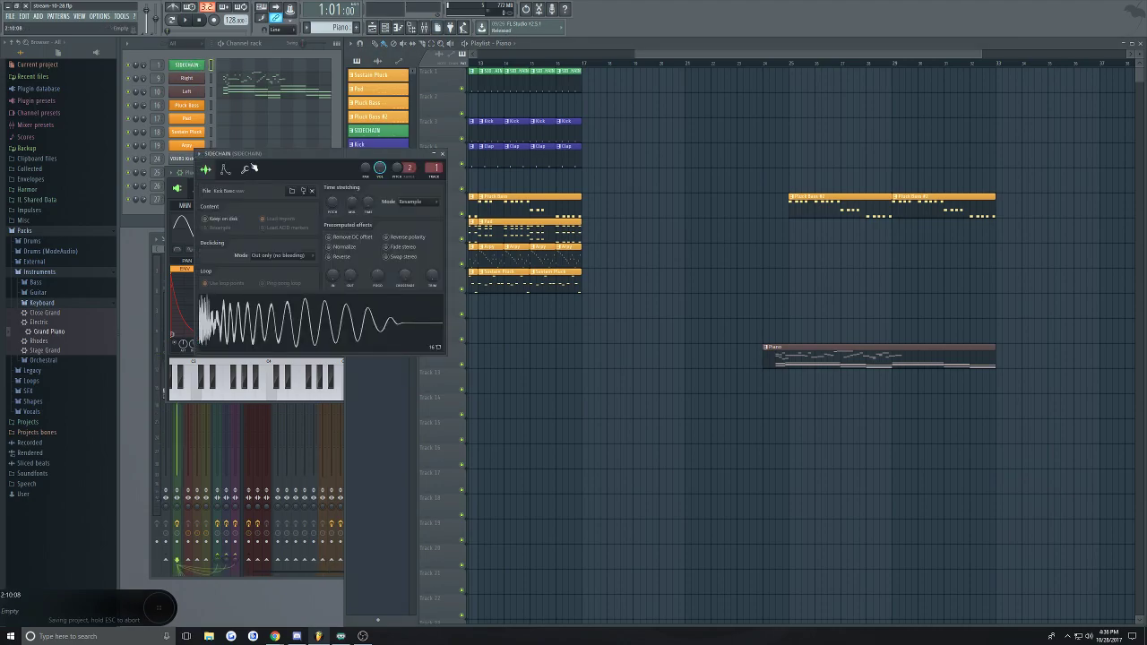
{"action": "left_click", "coordinate": [425, 28]}
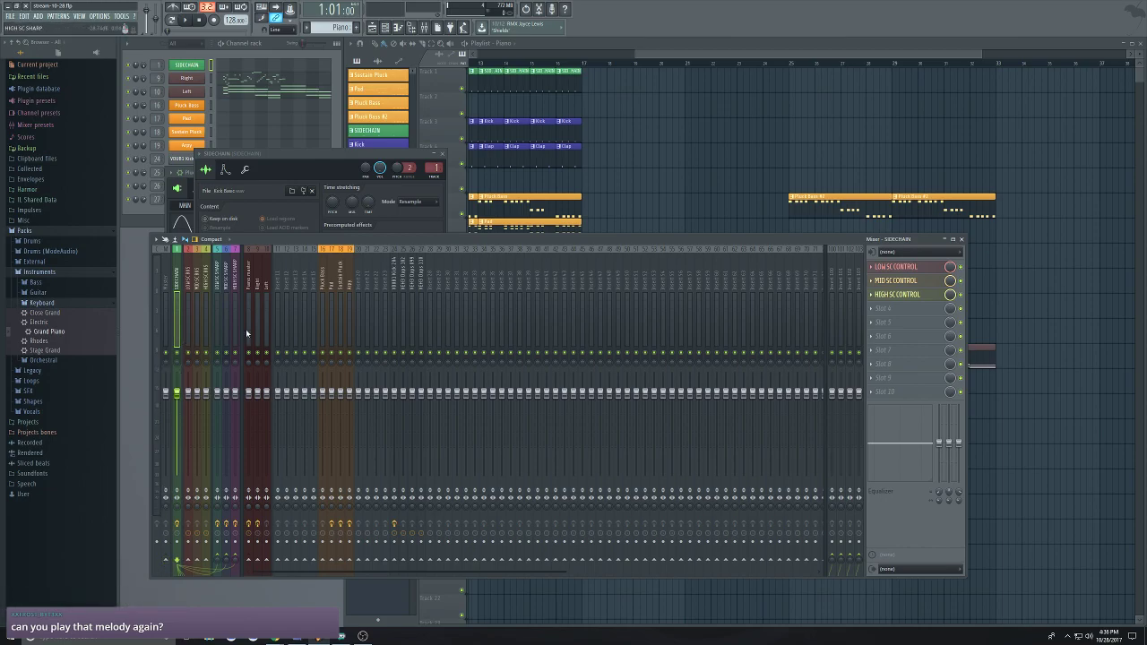
{"action": "left_click", "coordinate": [962, 239]}
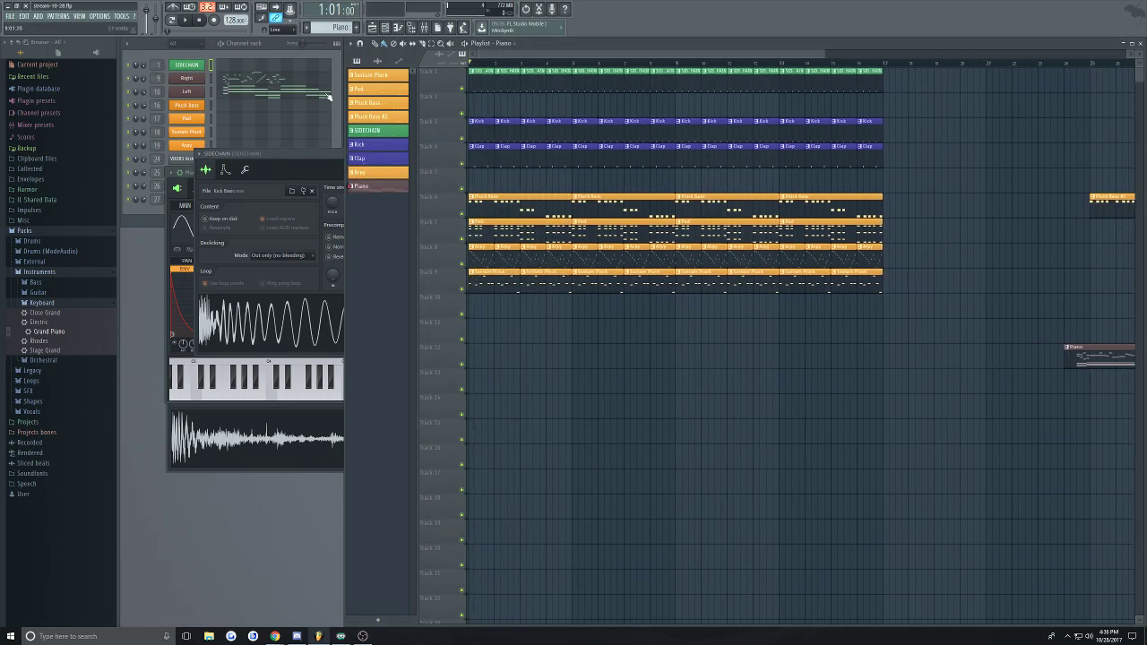
Play the arrangement with Arpy soloed, bring in Pad, Pluck Bass and Sustain Pluck, stop playback and restore all tracks
{"action": "right_click", "coordinate": [462, 264]}
{"action": "key", "text": "space"}
{"action": "left_click", "coordinate": [462, 239]}
{"action": "left_click", "coordinate": [462, 214]}
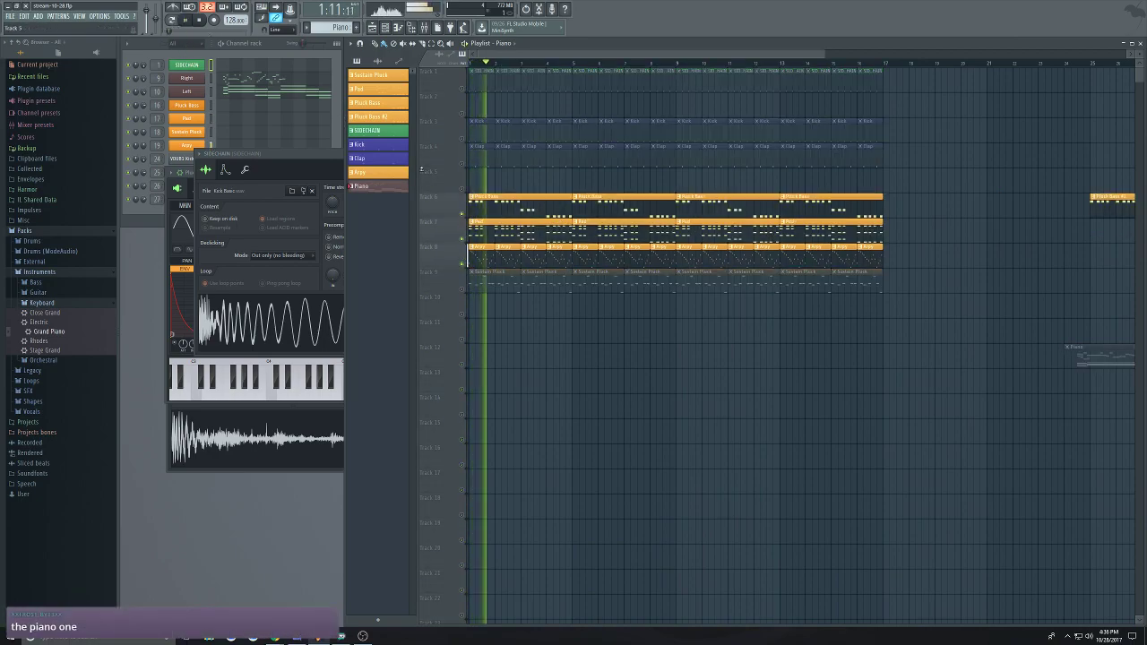
{"action": "left_click", "coordinate": [462, 288]}
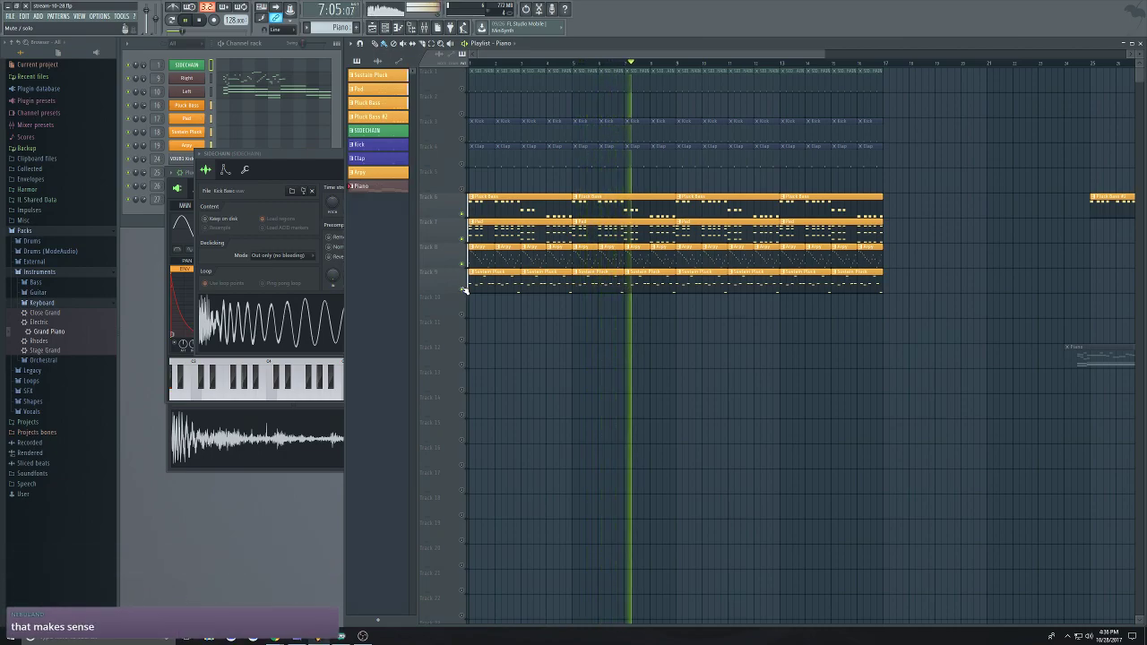
{"action": "key", "text": "space"}
{"action": "right_click", "coordinate": [463, 289]}
{"action": "right_click", "coordinate": [463, 290]}
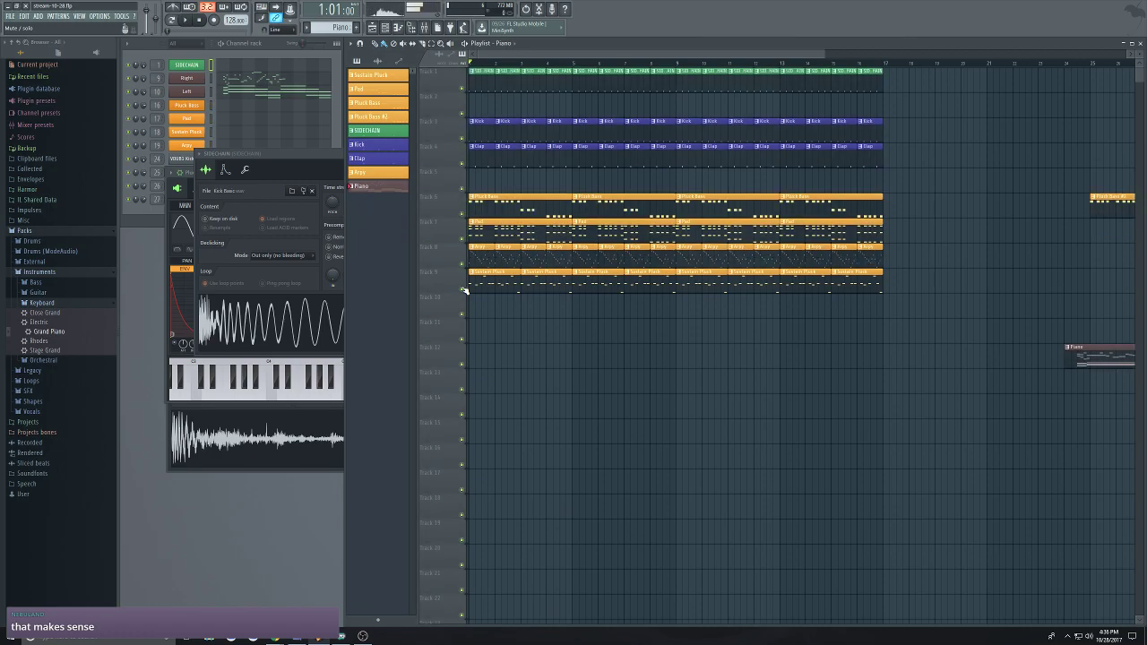
Open the mixer with the SIDECHAIN sampler settings, and move the settings window clear of the mixer tracks
{"action": "left_click", "coordinate": [423, 28]}
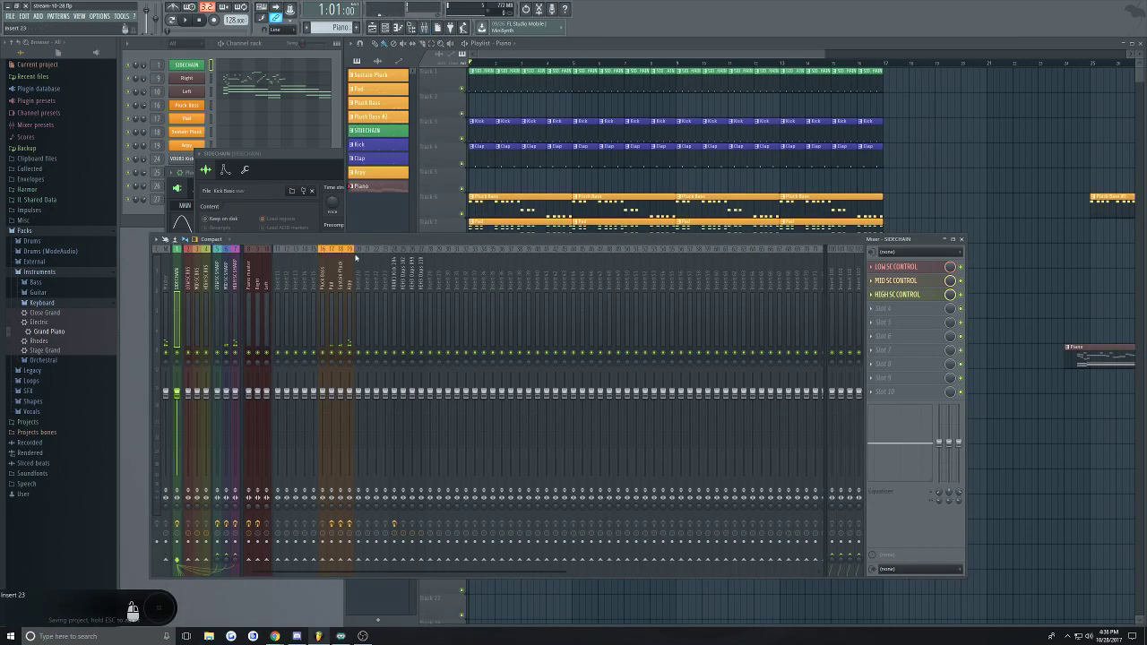
{"action": "left_click", "coordinate": [331, 177]}
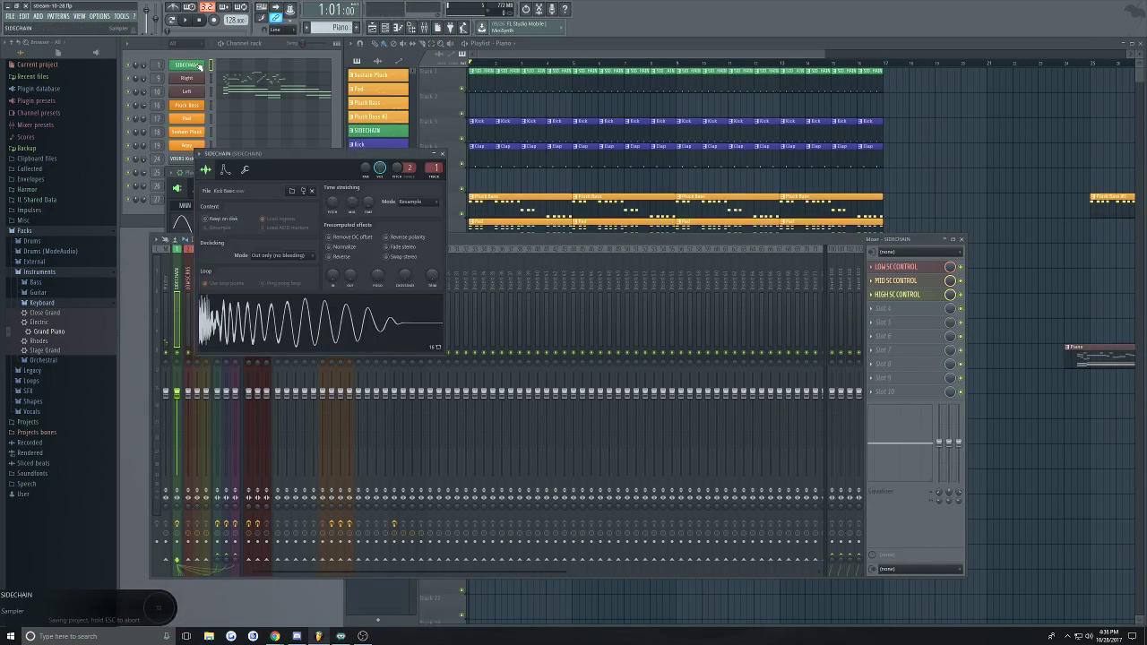
{"action": "left_click_drag", "start_coordinate": [299, 158], "coordinate": [400, 129]}
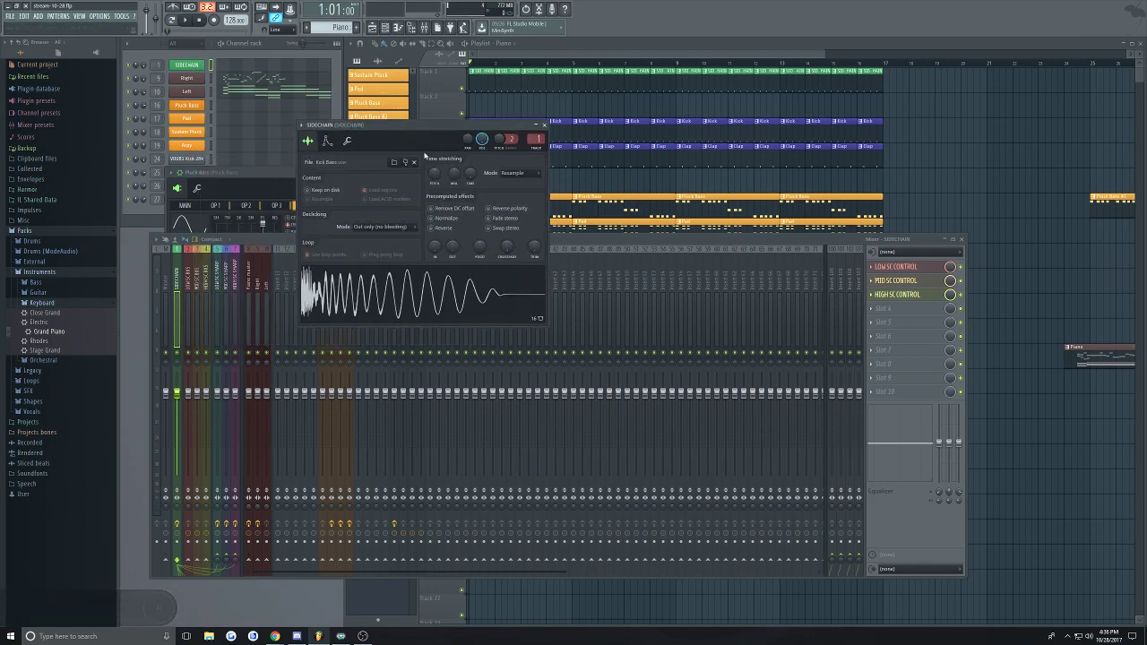
{"action": "left_click_drag", "start_coordinate": [417, 129], "coordinate": [450, 94]}
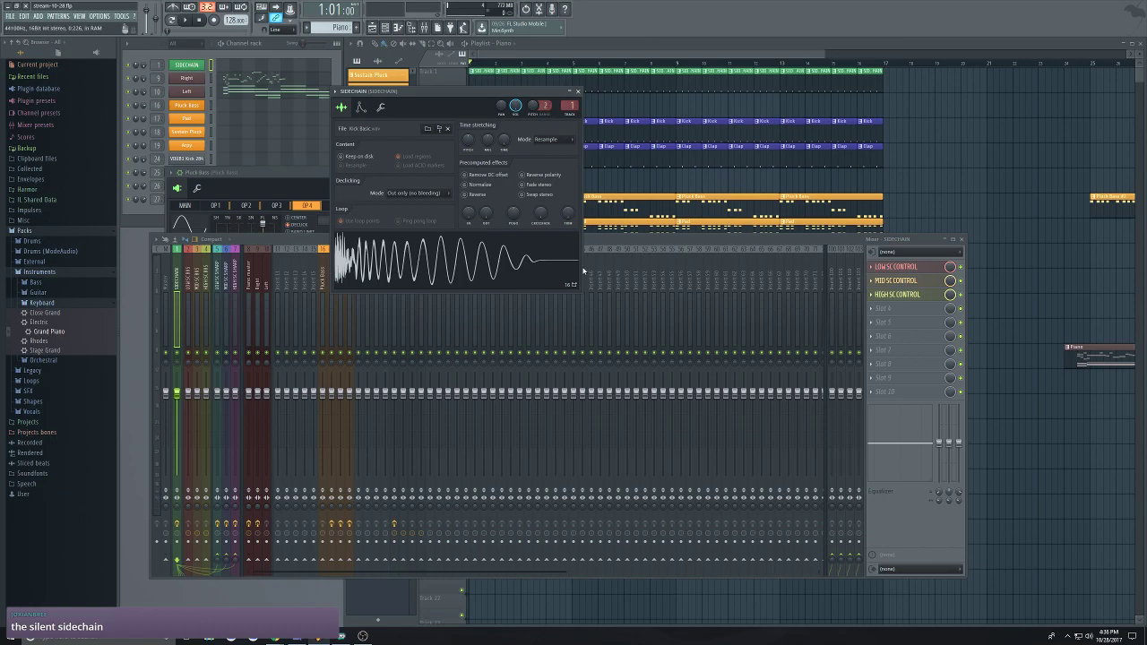
{"action": "left_click", "coordinate": [604, 242]}
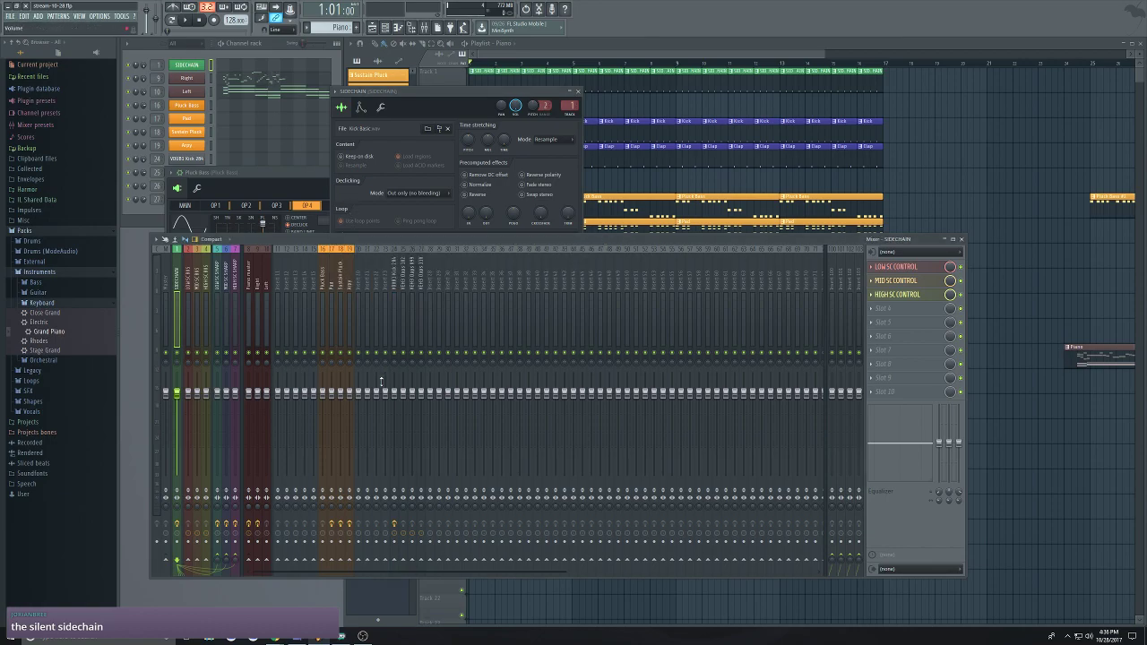
Select mixer Insert 32 and view its option for routing the selected channels to that track
{"action": "left_click", "coordinate": [466, 285]}
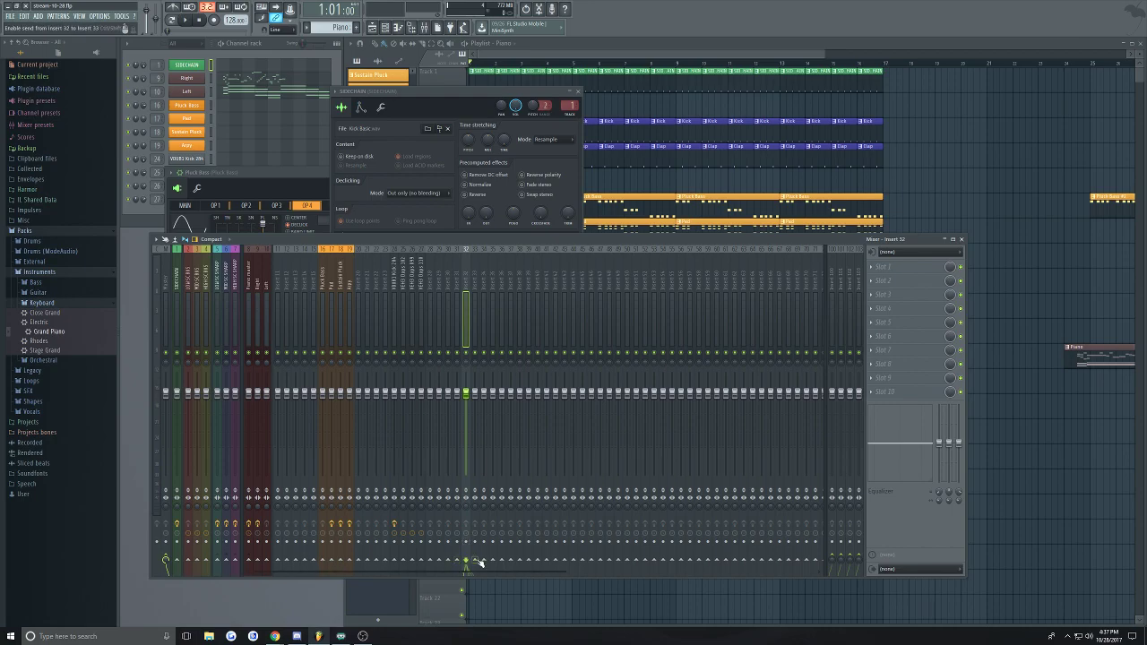
{"action": "right_click", "coordinate": [466, 285]}
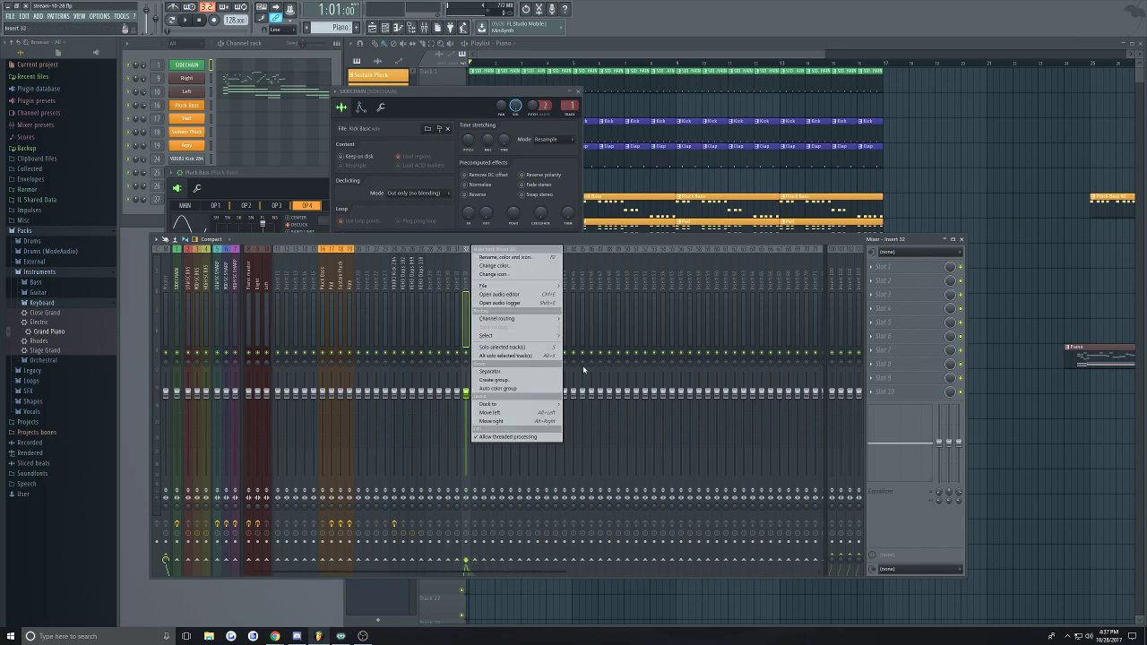
{"action": "mouse_move", "coordinate": [538, 320]}
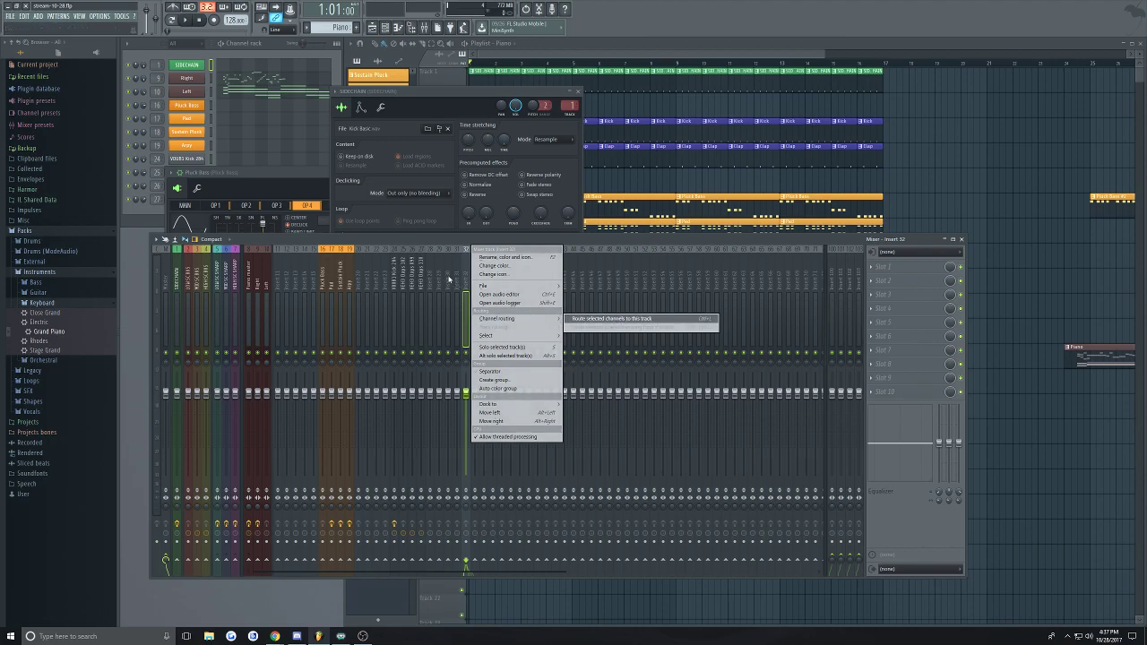
{"action": "left_click", "coordinate": [618, 320]}
{"action": "left_click", "coordinate": [448, 296]}
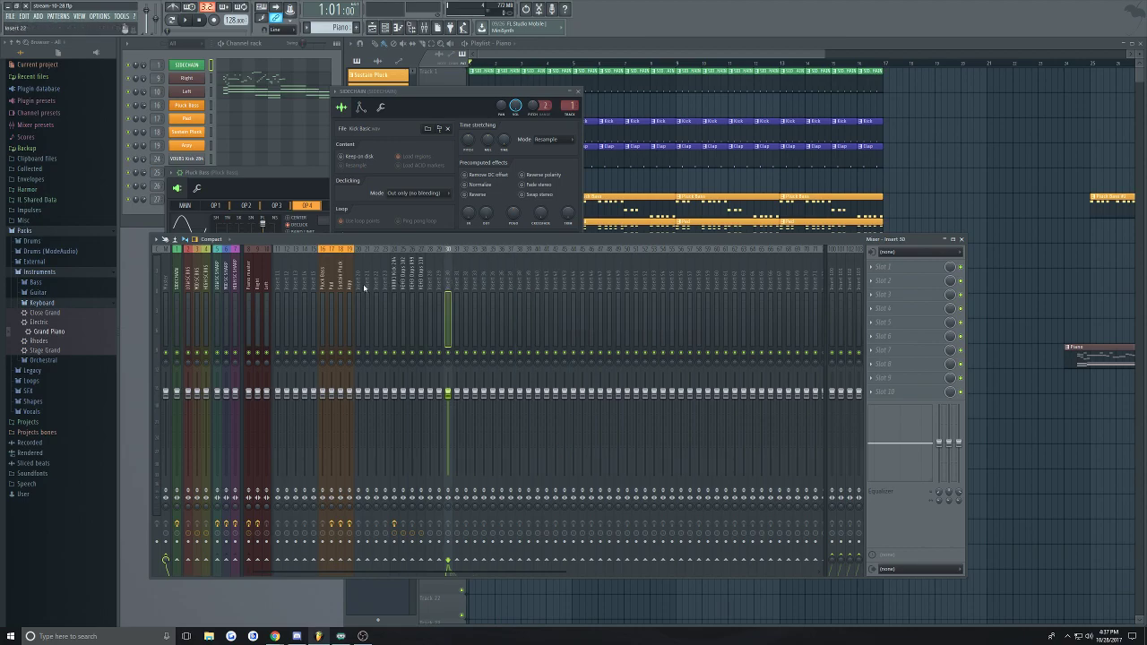
Select the SIDECHAIN mixer track, view the send options for routing it to the Left track, and dismiss them
{"action": "left_click", "coordinate": [176, 285]}
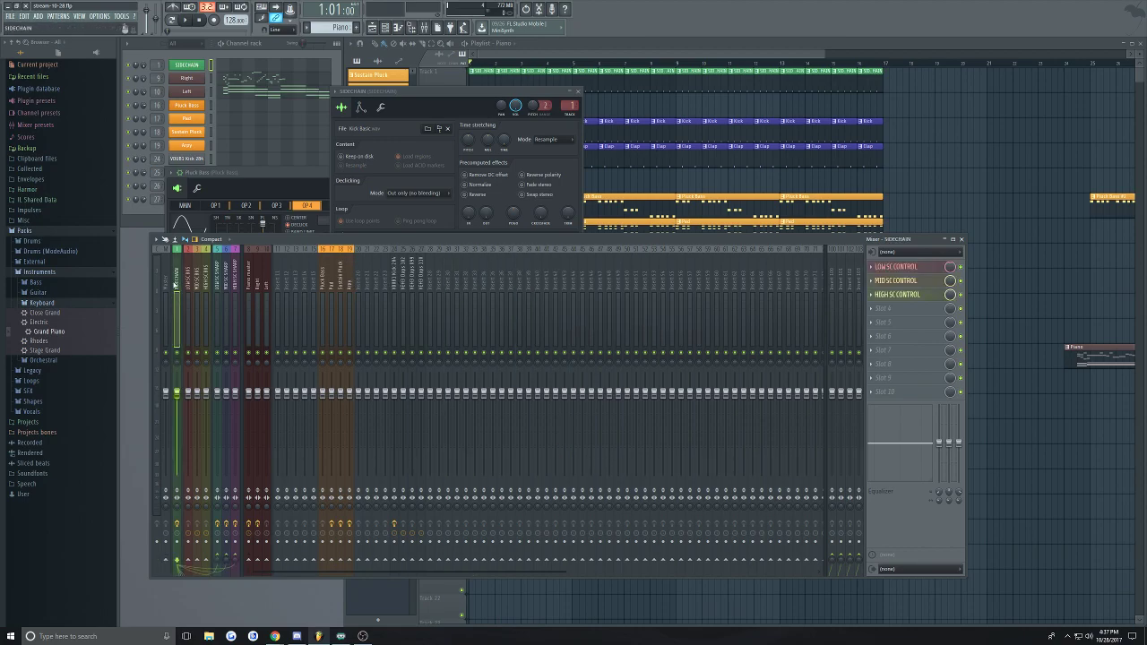
{"action": "left_click", "coordinate": [165, 562]}
{"action": "right_click", "coordinate": [267, 561]}
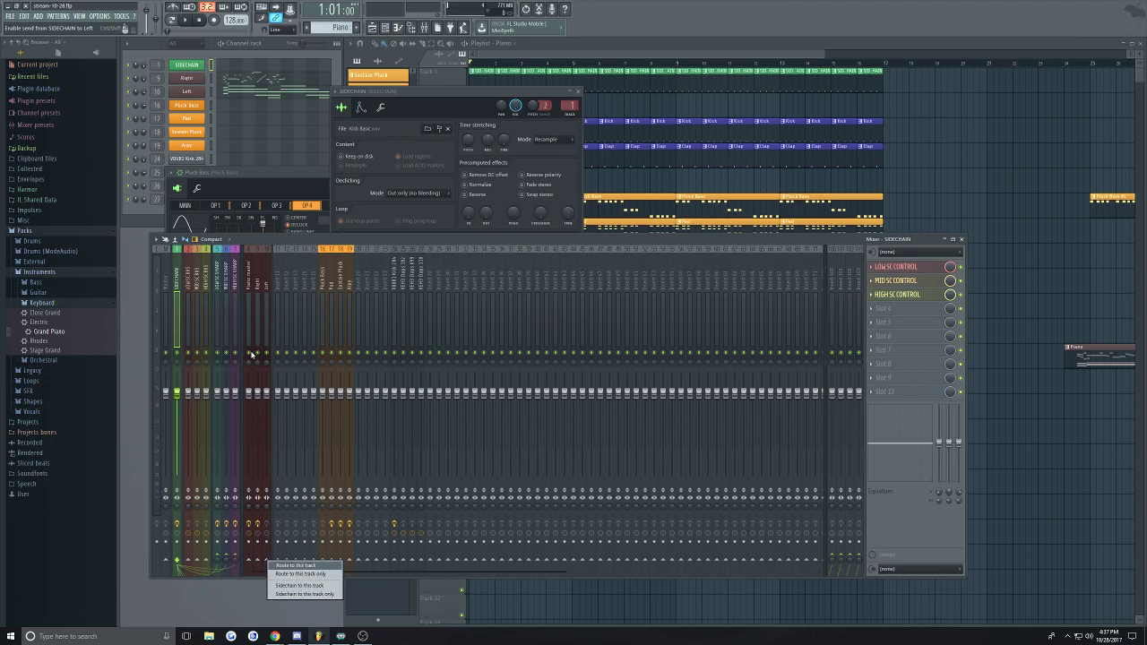
{"action": "left_click", "coordinate": [448, 241]}
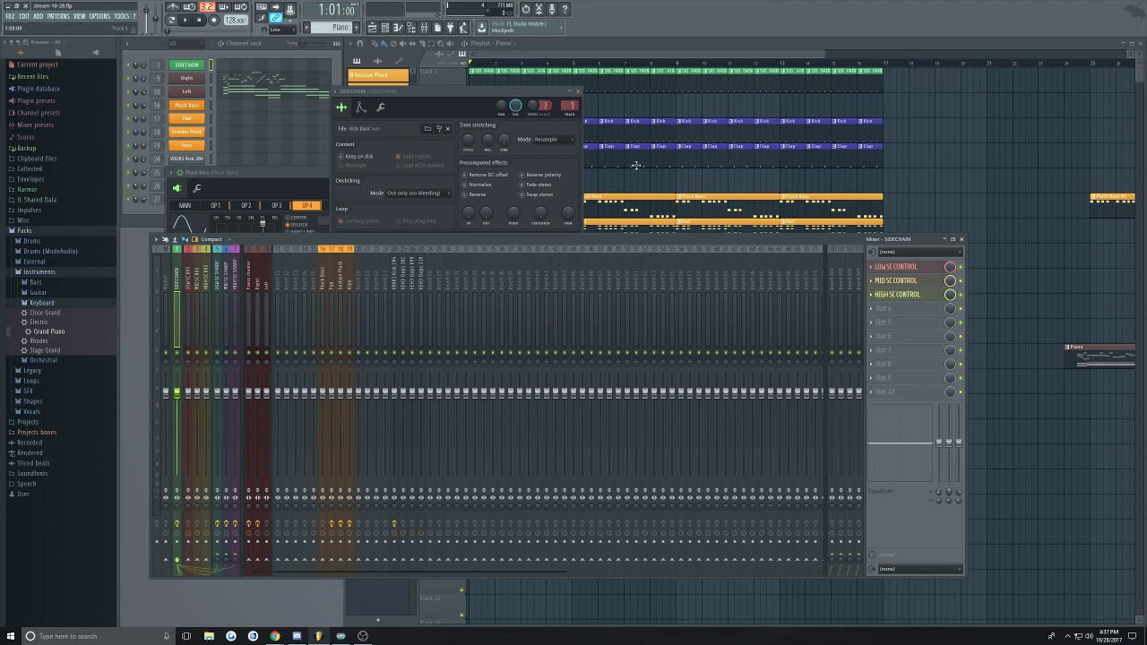
Bring the playlist to the front and switch Track 6's solo on and off
{"action": "left_click", "coordinate": [581, 56]}
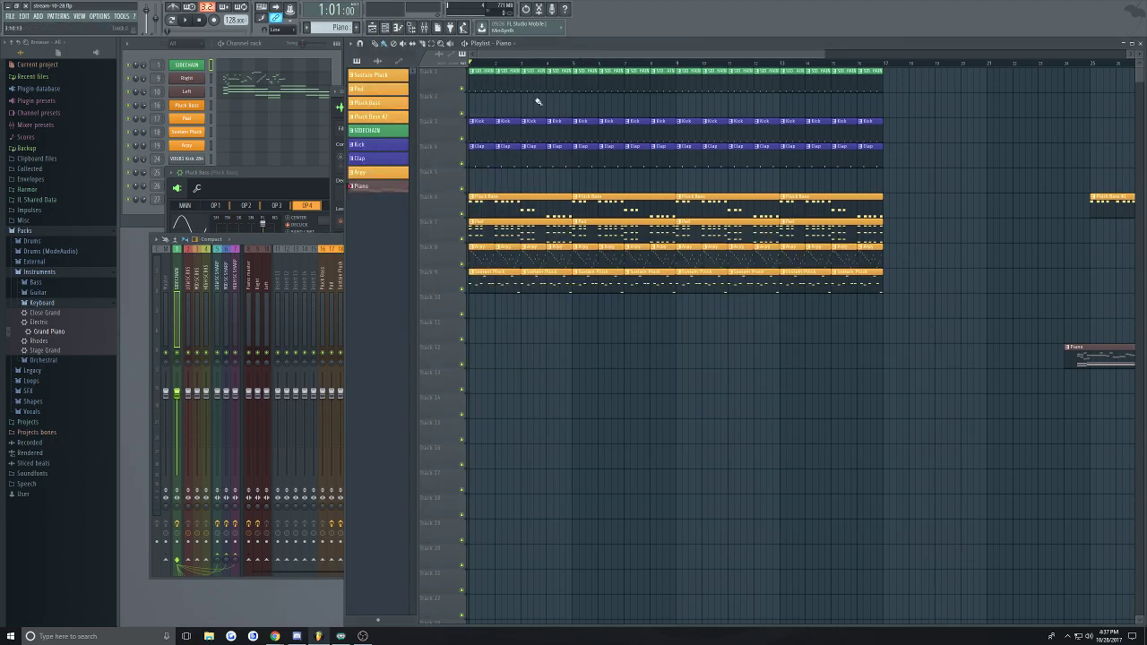
{"action": "right_click", "coordinate": [462, 215]}
{"action": "right_click", "coordinate": [462, 215]}
Play the piano section from bar 25 of the playlist and stop it
{"action": "left_click_drag", "start_coordinate": [590, 52], "coordinate": [564, 52]}
{"action": "scroll", "coordinate": [604, 313], "scroll_direction": "down", "scroll_amount": 4}
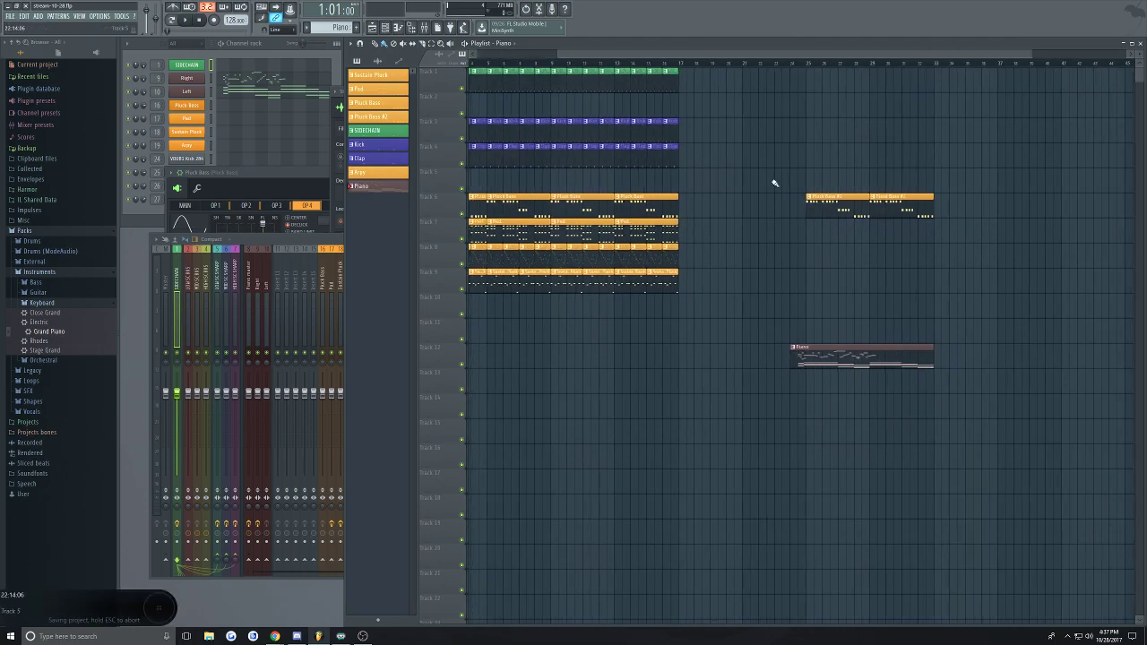
{"action": "scroll", "coordinate": [773, 184], "scroll_direction": "up", "scroll_amount": 1}
{"action": "scroll", "coordinate": [810, 171], "scroll_direction": "up", "scroll_amount": 1}
{"action": "scroll", "coordinate": [722, 197], "scroll_direction": "down", "scroll_amount": 2}
{"action": "scroll", "coordinate": [738, 163], "scroll_direction": "up", "scroll_amount": 2}
{"action": "scroll", "coordinate": [742, 163], "scroll_direction": "down", "scroll_amount": 1}
{"action": "scroll", "coordinate": [914, 125], "scroll_direction": "up", "scroll_amount": 2}
{"action": "left_click", "coordinate": [747, 64]}
{"action": "key", "text": "space"}
{"action": "left_click_drag", "start_coordinate": [769, 54], "coordinate": [598, 57]}
{"action": "key", "text": "space"}
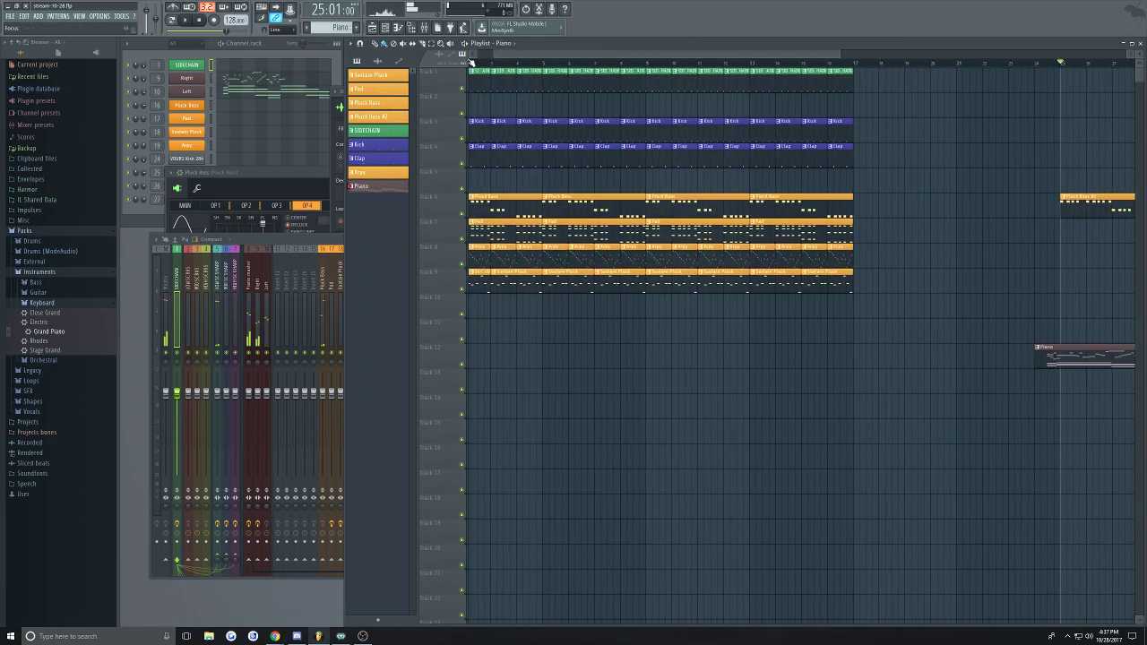
Move the playback position to bar 9, check the Master track in the mixer, close the mixer and return playback to the start
{"action": "scroll", "coordinate": [568, 138], "scroll_direction": "down", "scroll_amount": 2}
{"action": "scroll", "coordinate": [571, 135], "scroll_direction": "up", "scroll_amount": 4}
{"action": "left_click_drag", "start_coordinate": [612, 117], "coordinate": [660, 68]}
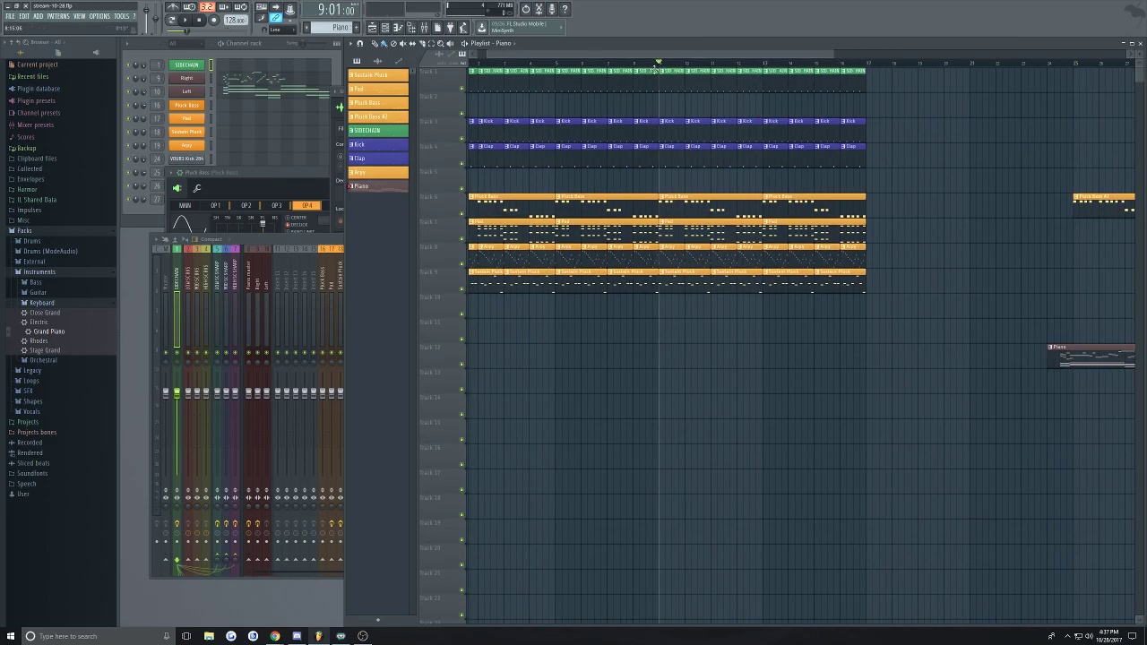
{"action": "left_click", "coordinate": [169, 289]}
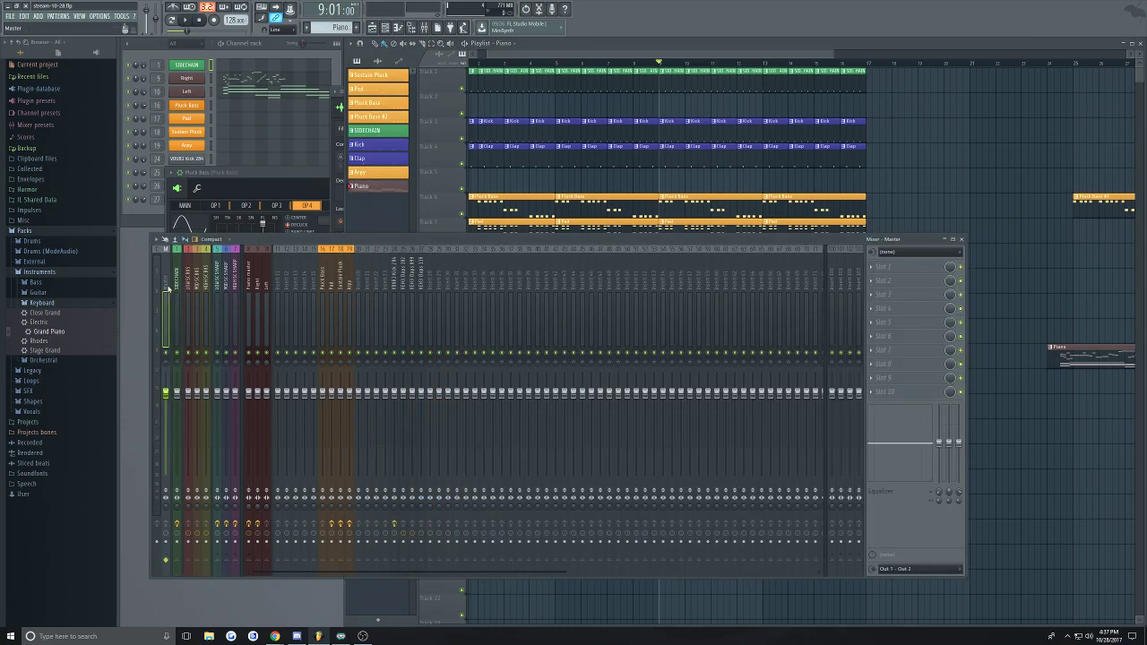
{"action": "left_click", "coordinate": [961, 240]}
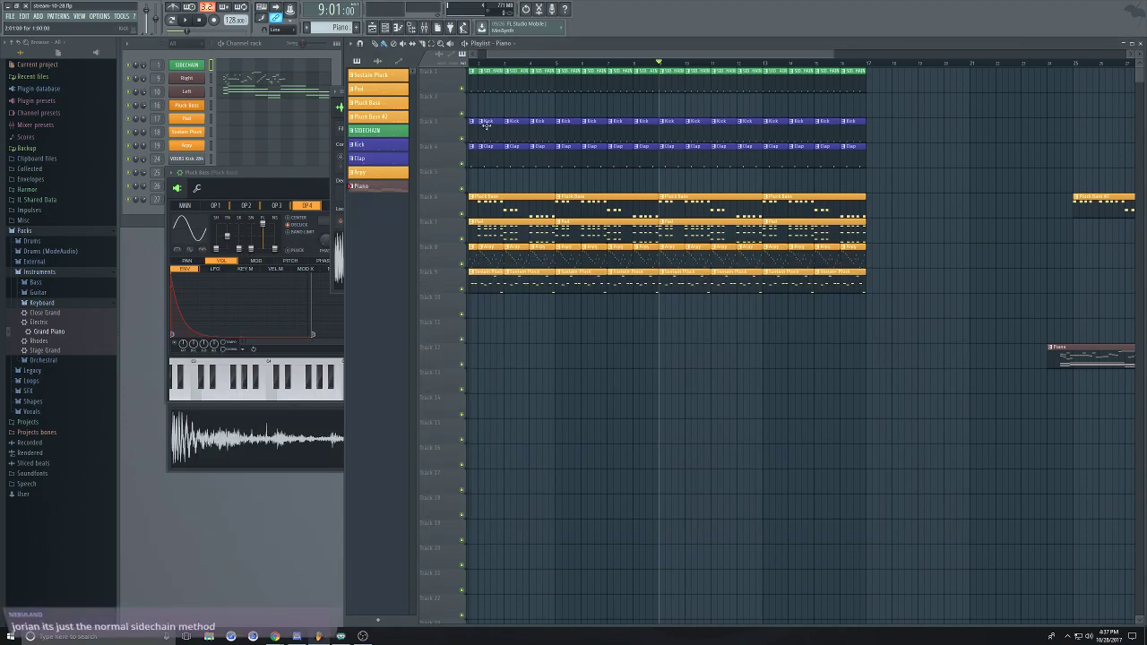
{"action": "left_click", "coordinate": [198, 20]}
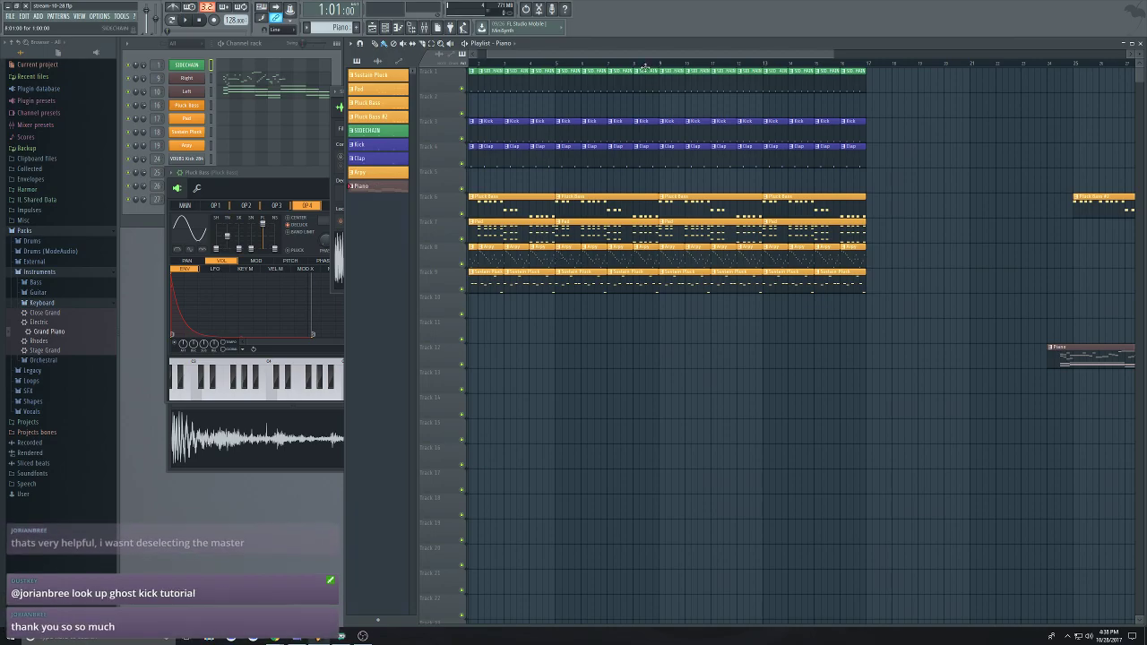
Return to the beginning of the playlist and play the full arrangement from bar 1
{"action": "left_click_drag", "start_coordinate": [667, 56], "coordinate": [489, 71]}
{"action": "key", "text": "space"}
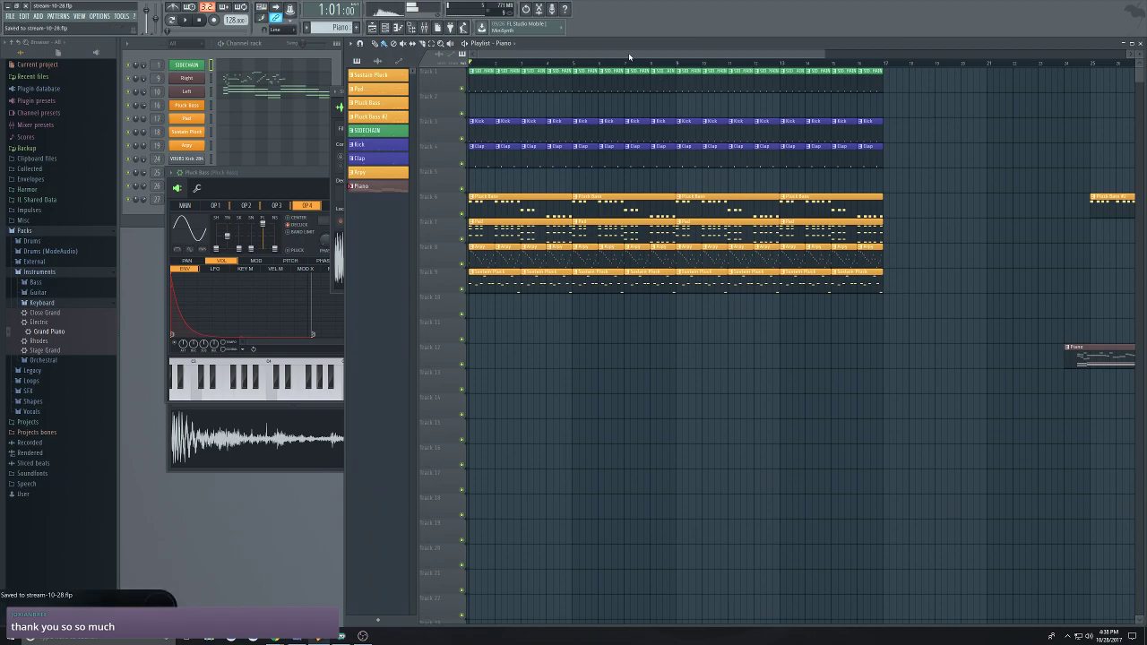
{"action": "scroll", "coordinate": [682, 62], "scroll_direction": "down", "scroll_amount": 1}
{"action": "scroll", "coordinate": [683, 62], "scroll_direction": "up", "scroll_amount": 1}
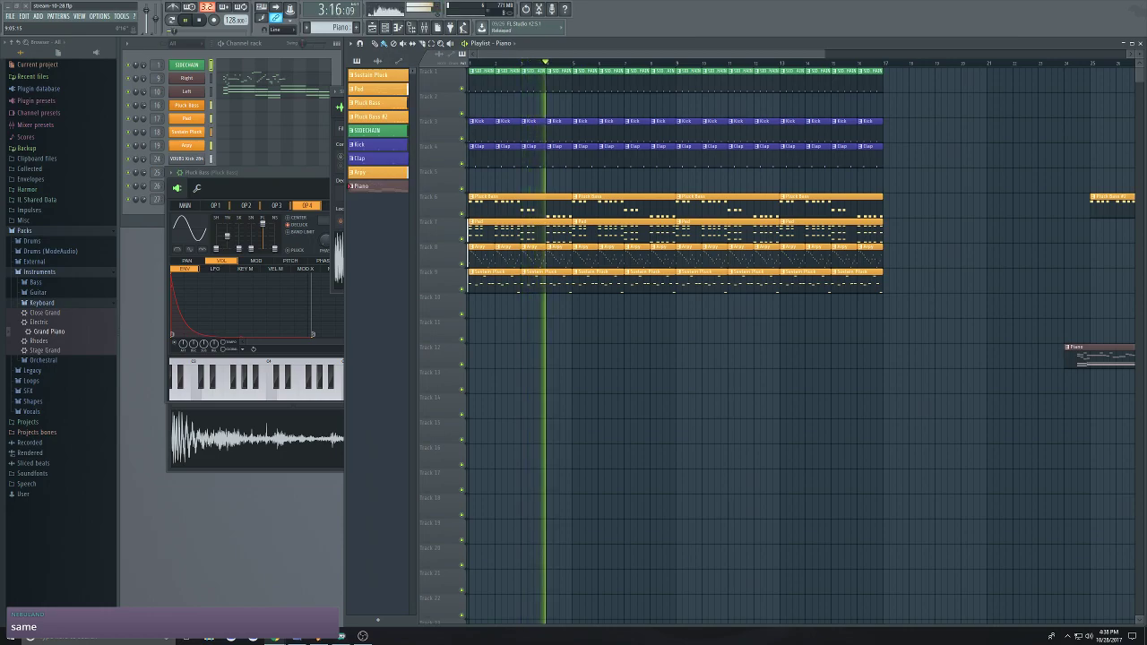
Examine the gap between the main section and the piano section in the playlist
{"action": "left_click_drag", "start_coordinate": [650, 55], "coordinate": [794, 55]}
{"action": "scroll", "coordinate": [868, 80], "scroll_direction": "down", "scroll_amount": 3}
{"action": "scroll", "coordinate": [868, 79], "scroll_direction": "up", "scroll_amount": 3}
{"action": "scroll", "coordinate": [745, 138], "scroll_direction": "down", "scroll_amount": 3}
{"action": "scroll", "coordinate": [665, 125], "scroll_direction": "up", "scroll_amount": 2}
{"action": "scroll", "coordinate": [842, 130], "scroll_direction": "down", "scroll_amount": 3}
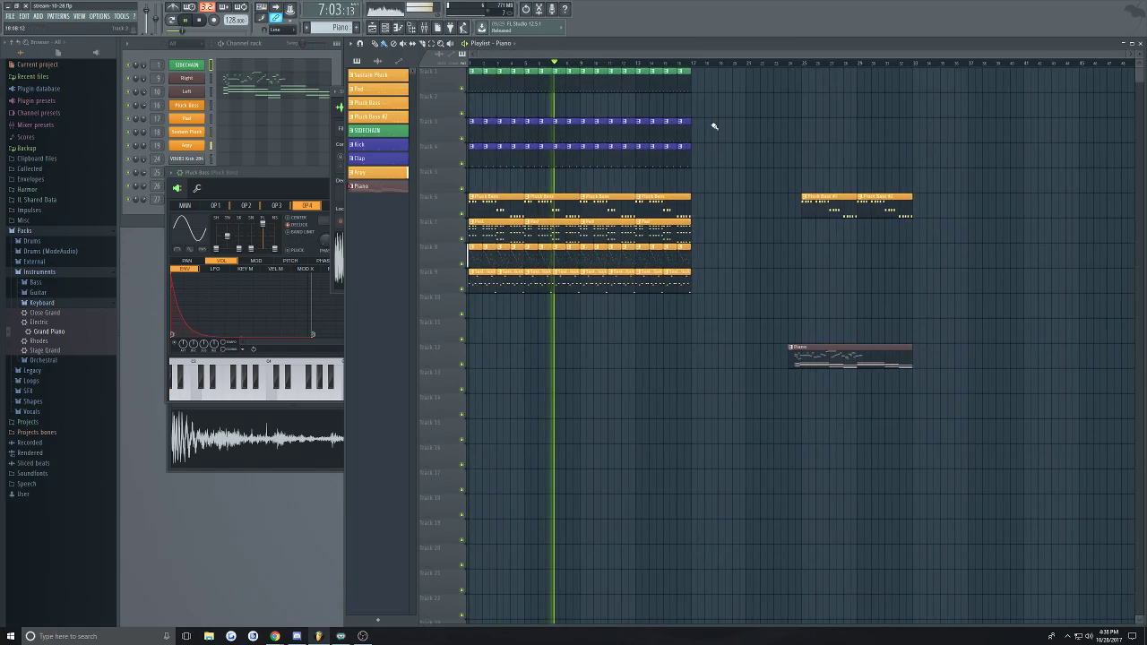
{"action": "scroll", "coordinate": [714, 126], "scroll_direction": "up", "scroll_amount": 2}
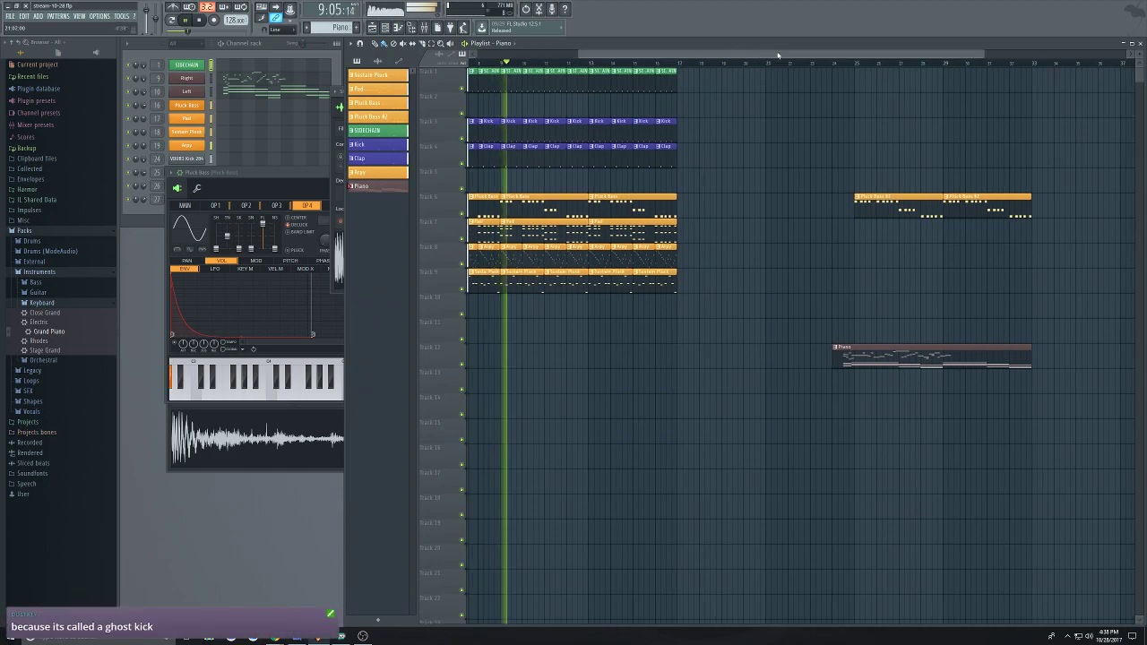
{"action": "scroll", "coordinate": [806, 55], "scroll_direction": "down", "scroll_amount": 2}
{"action": "scroll", "coordinate": [797, 55], "scroll_direction": "up", "scroll_amount": 2}
{"action": "scroll", "coordinate": [779, 54], "scroll_direction": "down", "scroll_amount": 1}
{"action": "scroll", "coordinate": [763, 54], "scroll_direction": "up", "scroll_amount": 1}
{"action": "scroll", "coordinate": [774, 51], "scroll_direction": "down", "scroll_amount": 3}
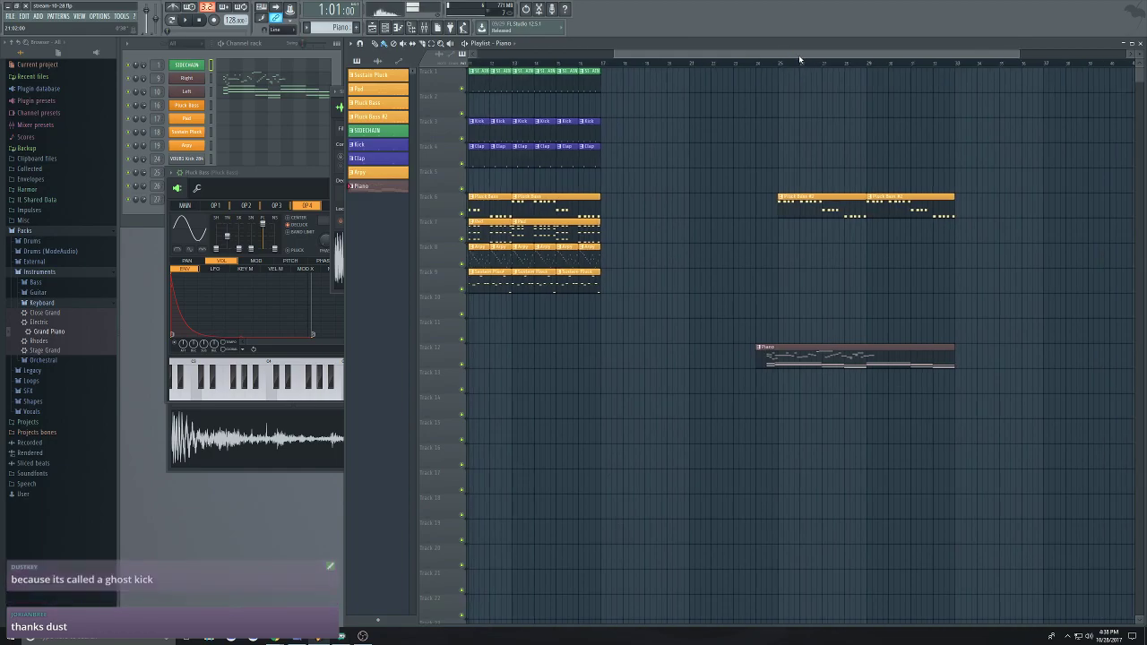
{"action": "scroll", "coordinate": [823, 66], "scroll_direction": "down", "scroll_amount": 1}
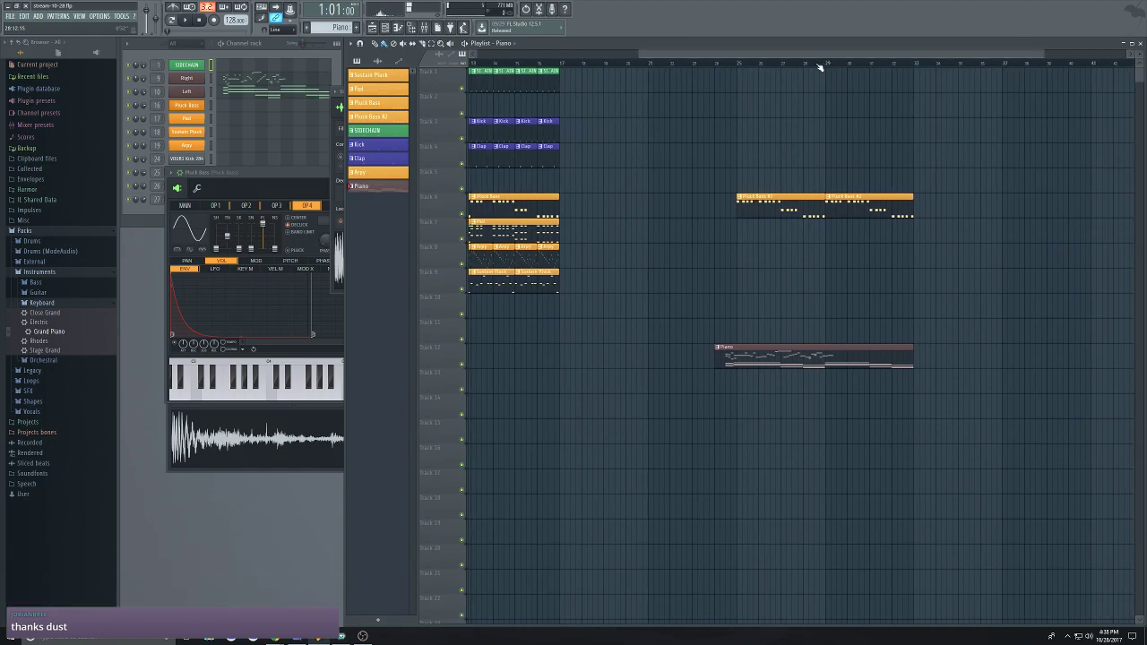
Move the playback position to bar 24 and play the piano section, stopping it in the first bars
{"action": "left_click", "coordinate": [728, 65]}
{"action": "scroll", "coordinate": [735, 63], "scroll_direction": "up", "scroll_amount": 2}
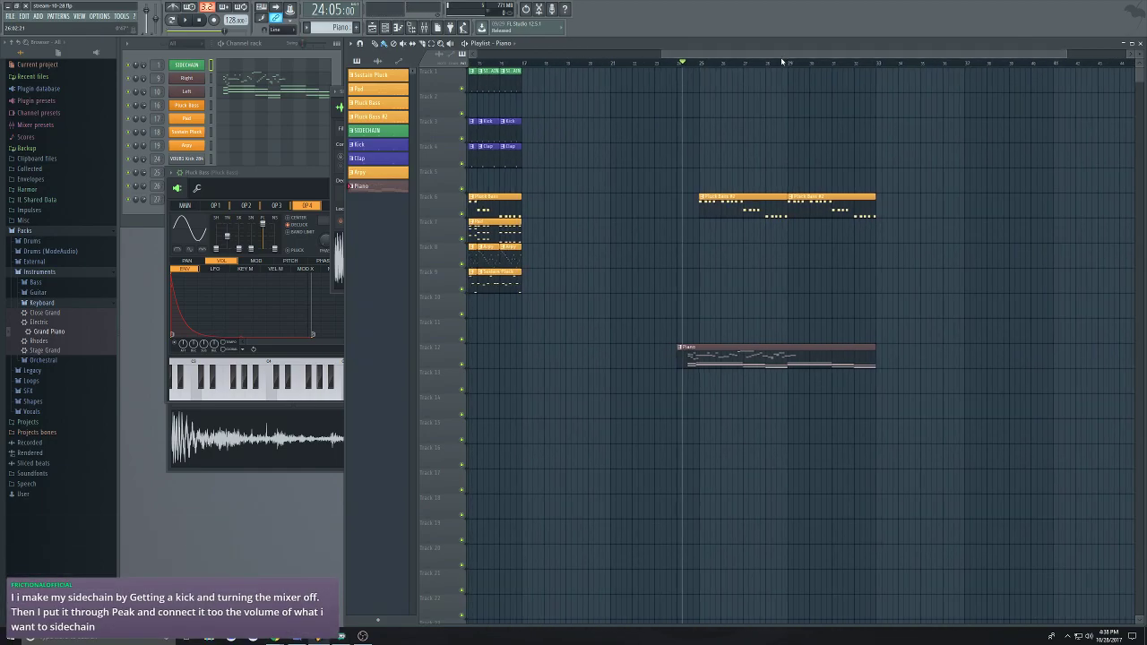
{"action": "left_click", "coordinate": [629, 64]}
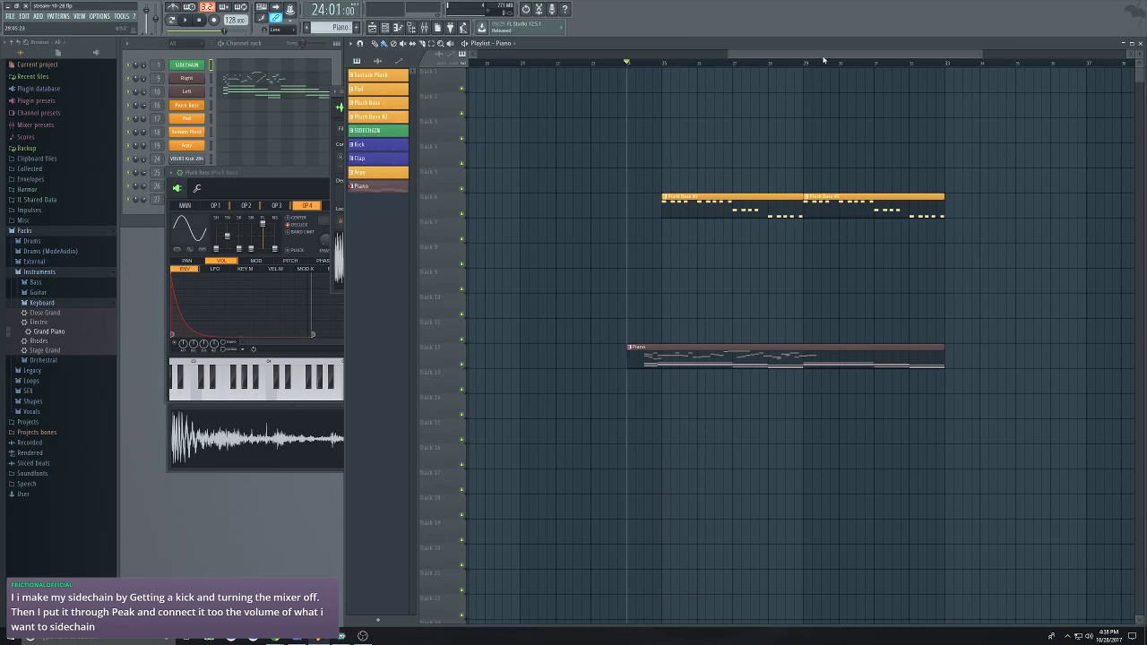
{"action": "mouse_move", "coordinate": [822, 59]}
{"action": "left_mouse_down"}
{"action": "mouse_move", "coordinate": [844, 53]}
{"action": "mouse_move", "coordinate": [830, 56]}
{"action": "left_mouse_up"}
{"action": "key", "text": "space"}
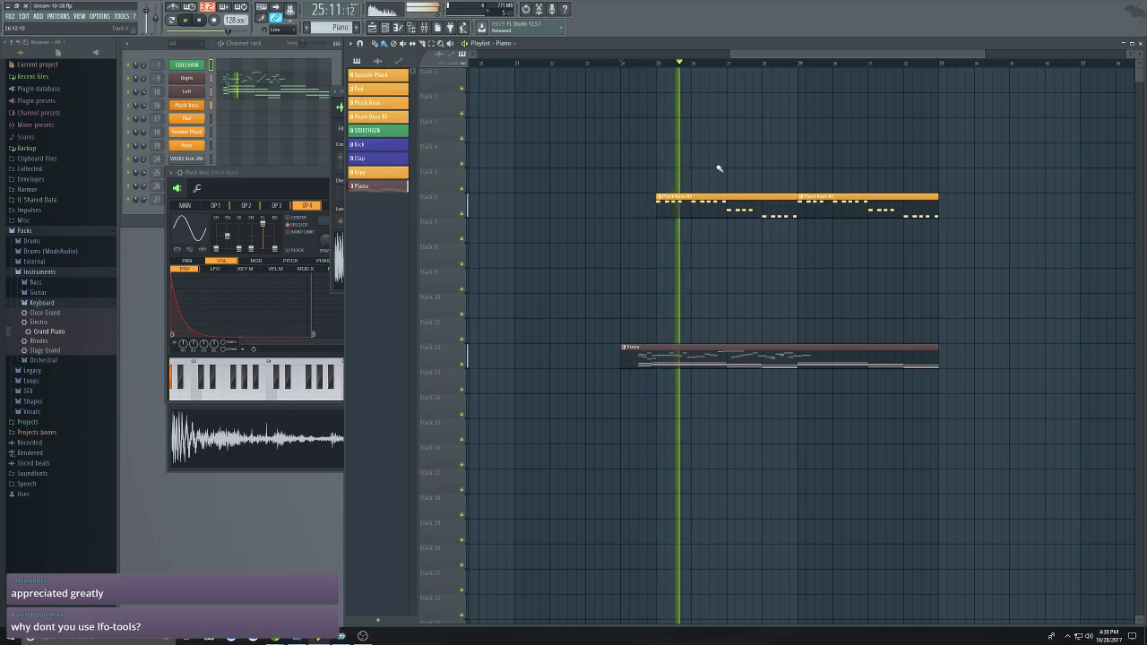
{"action": "scroll", "coordinate": [848, 172], "scroll_direction": "down", "scroll_amount": 3, "text": "ctrl"}
{"action": "scroll", "coordinate": [852, 143], "scroll_direction": "up", "scroll_amount": 2, "text": "ctrl"}
{"action": "key", "text": "space"}
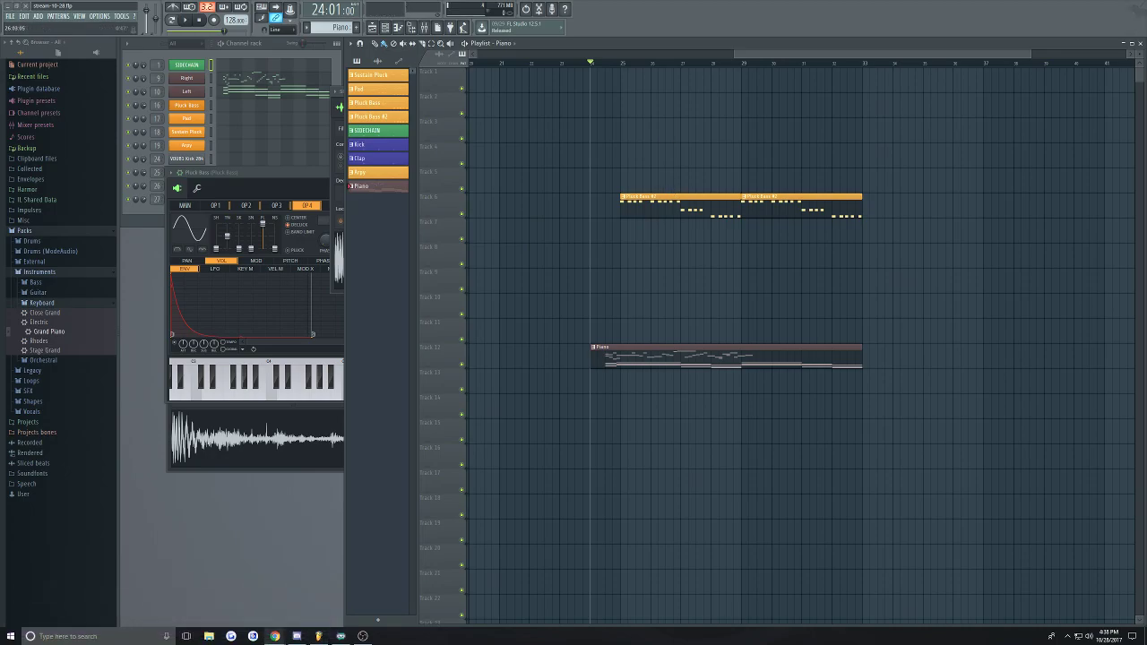
Replay the piano section from bar 24 of the playlist and stop it
{"action": "left_click_drag", "start_coordinate": [767, 55], "coordinate": [701, 56]}
{"action": "left_click_drag", "start_coordinate": [780, 54], "coordinate": [830, 56]}
{"action": "scroll", "coordinate": [738, 128], "scroll_direction": "down", "scroll_amount": 4}
{"action": "scroll", "coordinate": [737, 127], "scroll_direction": "up", "scroll_amount": 2}
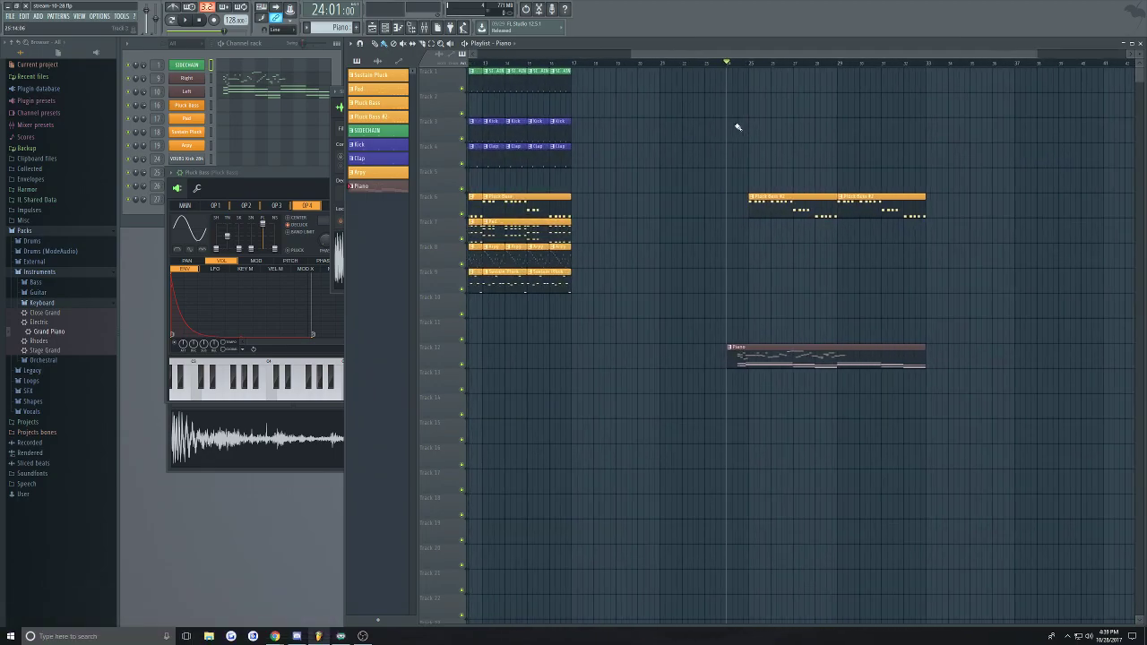
{"action": "mouse_move", "coordinate": [822, 54]}
{"action": "left_mouse_down"}
{"action": "mouse_move", "coordinate": [848, 55]}
{"action": "mouse_move", "coordinate": [837, 55]}
{"action": "left_mouse_up"}
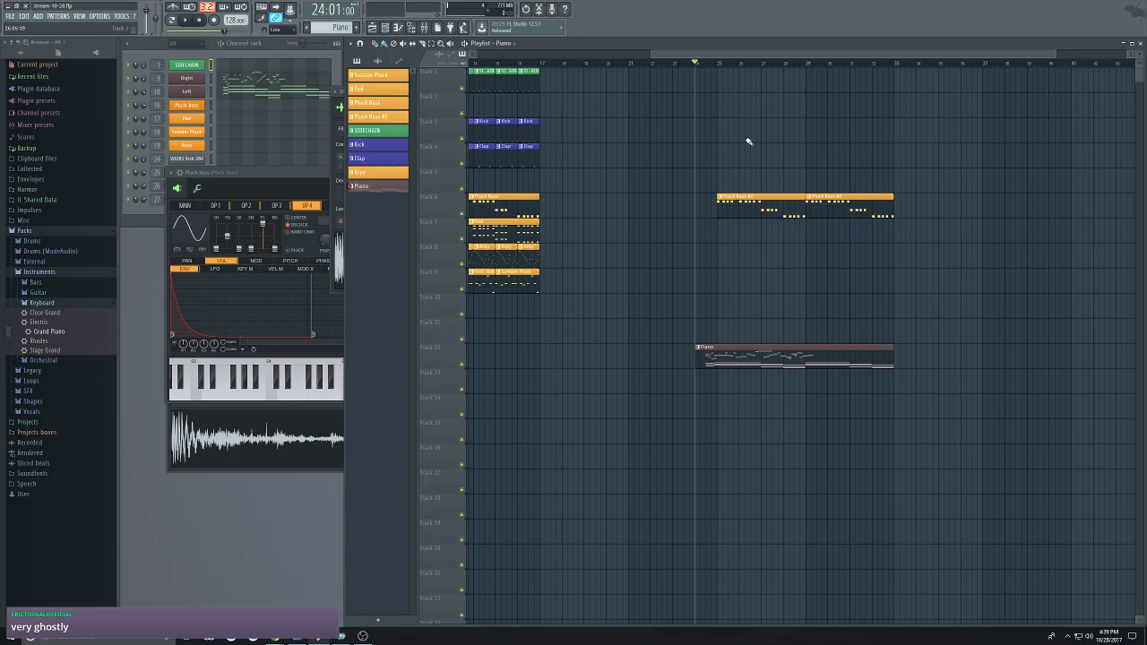
{"action": "key", "text": "space"}
{"action": "key", "text": "space"}
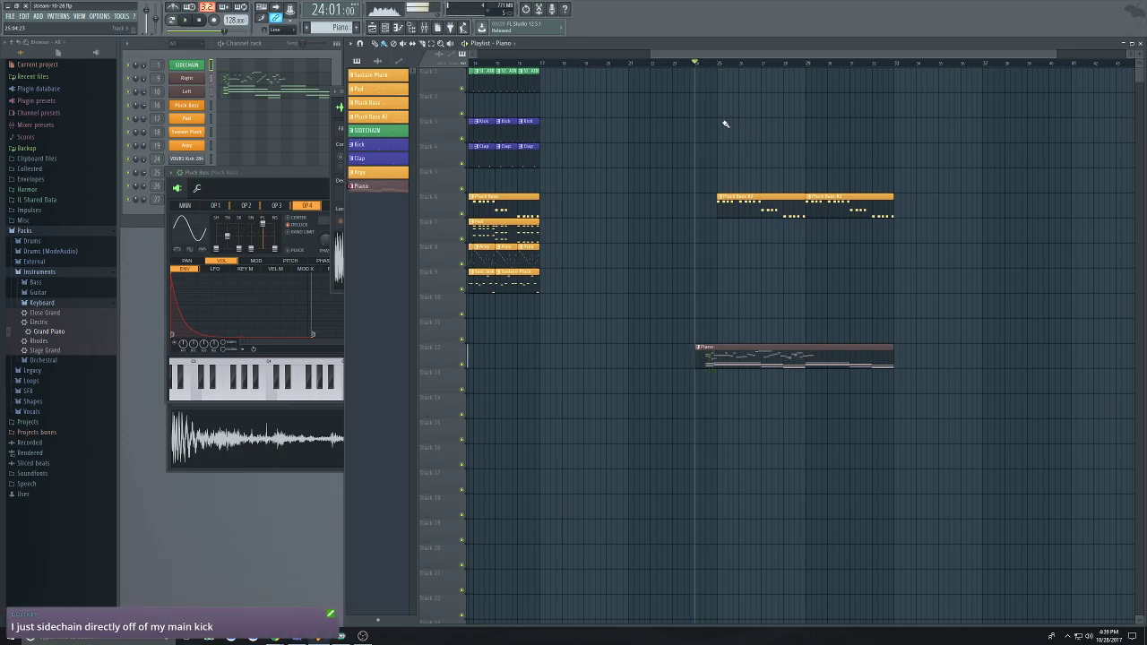
Move the playback position to bar 25 and play the piano section briefly
{"action": "left_click", "coordinate": [719, 64]}
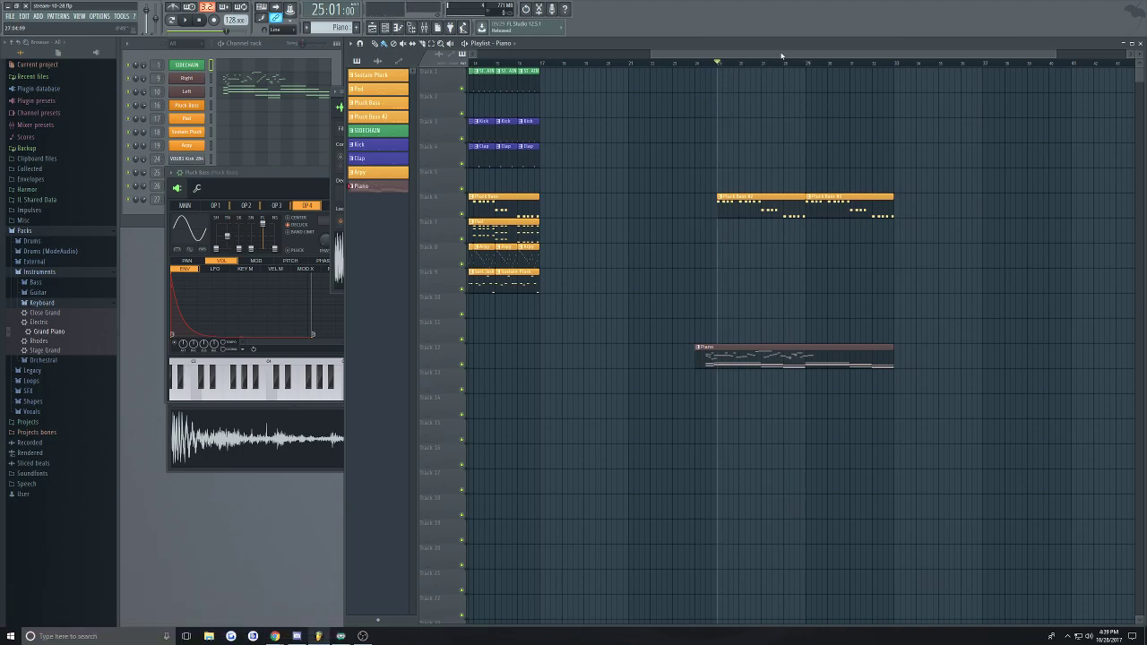
{"action": "left_click_drag", "start_coordinate": [842, 54], "coordinate": [817, 56]}
{"action": "key", "text": "space"}
{"action": "key", "text": "space"}
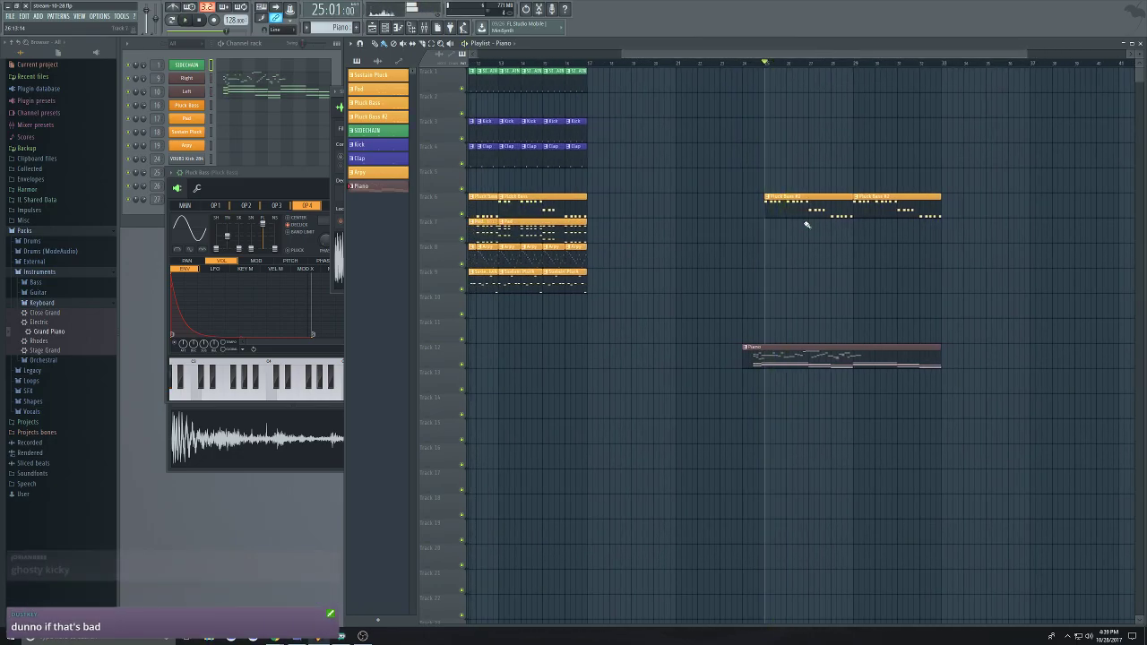
Return playback to bar 1 and toggle the SIDECHAIN playlist track's mute off and on
{"action": "scroll", "coordinate": [955, 164], "scroll_direction": "up", "scroll_amount": 3}
{"action": "scroll", "coordinate": [893, 167], "scroll_direction": "down", "scroll_amount": 4}
{"action": "scroll", "coordinate": [978, 133], "scroll_direction": "up", "scroll_amount": 1}
{"action": "left_click_drag", "start_coordinate": [853, 54], "coordinate": [668, 51]}
{"action": "left_click", "coordinate": [202, 23]}
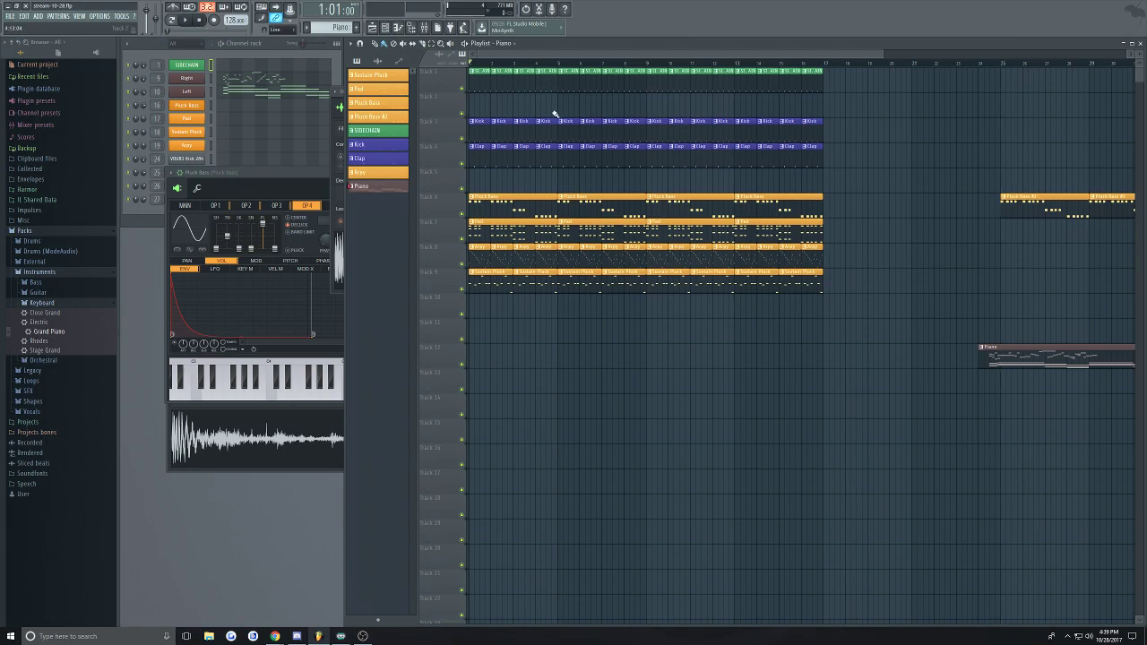
{"action": "left_click", "coordinate": [464, 90]}
{"action": "left_click", "coordinate": [463, 89]}
{"action": "left_click", "coordinate": [463, 89]}
{"action": "left_click", "coordinate": [463, 89]}
{"action": "left_click", "coordinate": [463, 89]}
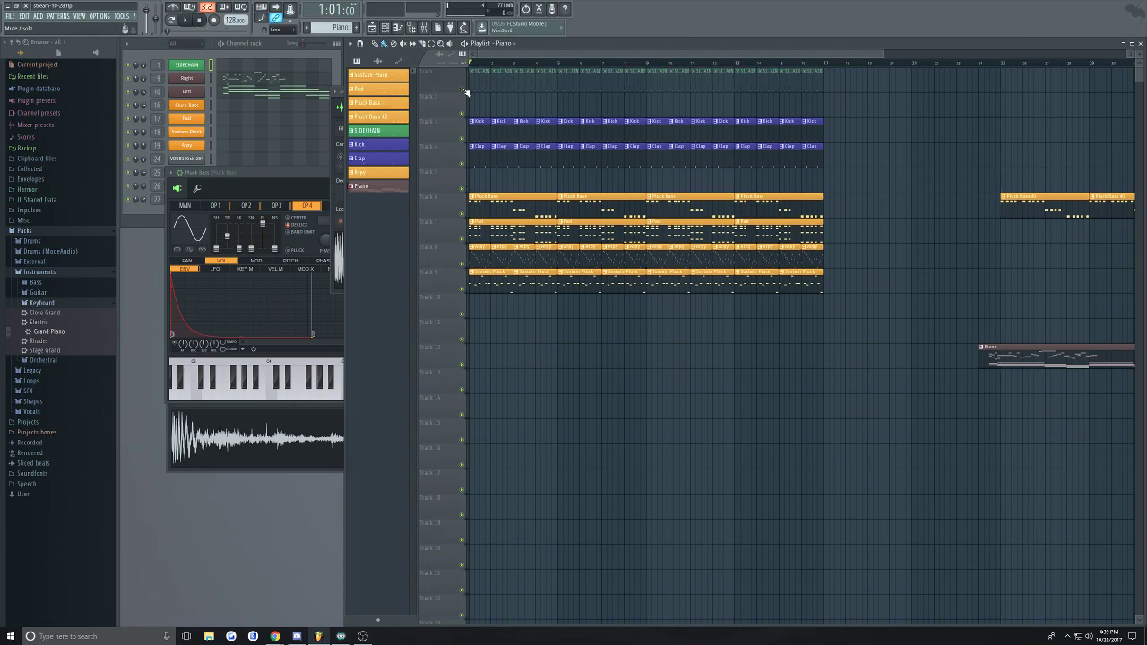
{"action": "left_click", "coordinate": [464, 90]}
{"action": "left_click", "coordinate": [464, 90]}
{"action": "left_click", "coordinate": [464, 90]}
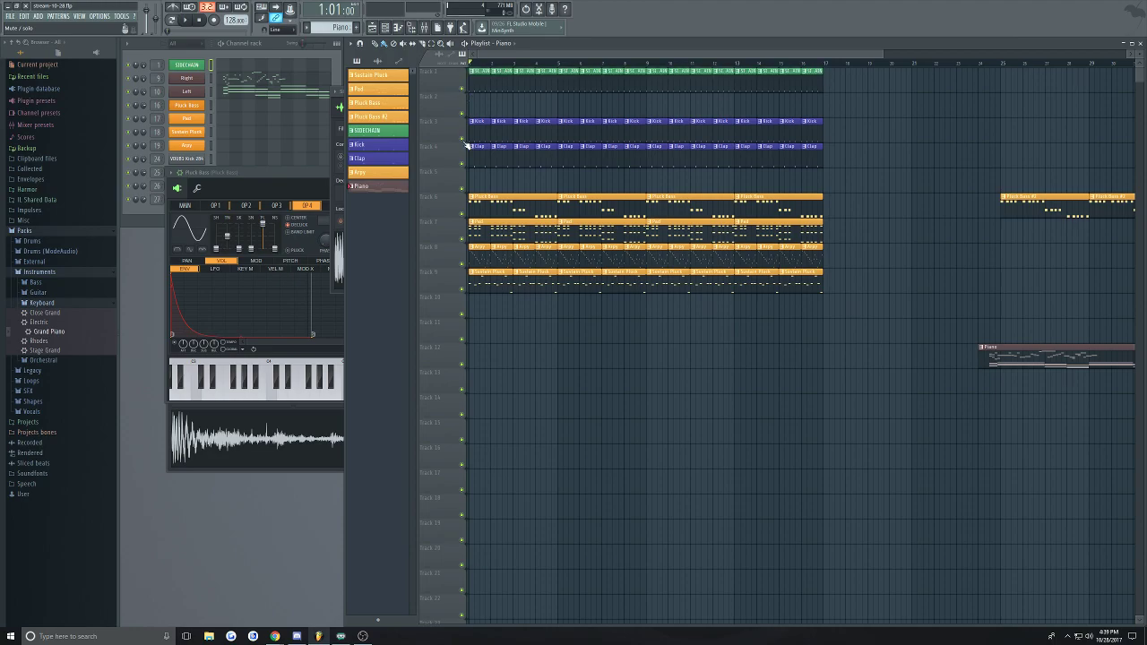
Toggle the Kick track's mute and select the Pluck Bass, Pad, Arpy and Sustain Pluck clips from bar 9 onward
{"action": "left_click", "coordinate": [464, 138]}
{"action": "left_click", "coordinate": [464, 138]}
{"action": "scroll", "coordinate": [786, 53], "scroll_direction": "down", "scroll_amount": 3}
{"action": "left_click_drag", "start_coordinate": [704, 338], "coordinate": [516, 193]}
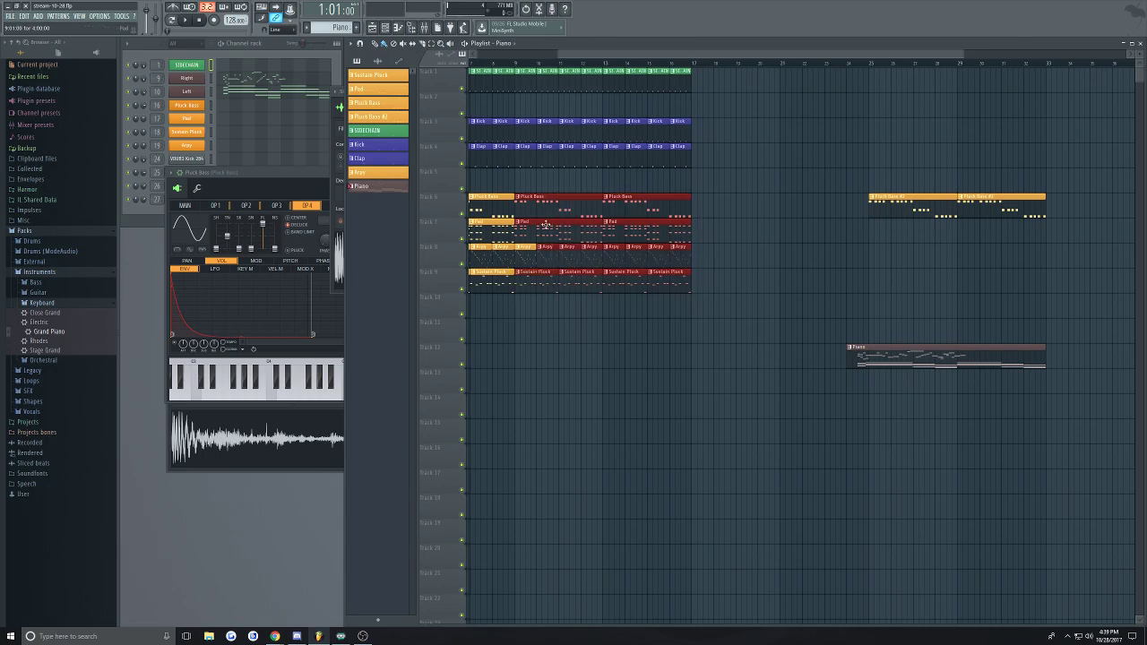
{"action": "left_click_drag", "start_coordinate": [735, 168], "coordinate": [519, 292]}
Clear the clip selection, mute the Kick and Clap tracks and play the arrangement from bar 1 without drums
{"action": "left_click_drag", "start_coordinate": [605, 54], "coordinate": [189, 113]}
{"action": "key", "text": "space"}
{"action": "right_click", "coordinate": [462, 140]}
{"action": "right_click", "coordinate": [462, 141]}
{"action": "left_click", "coordinate": [461, 140]}
{"action": "left_click", "coordinate": [461, 164]}
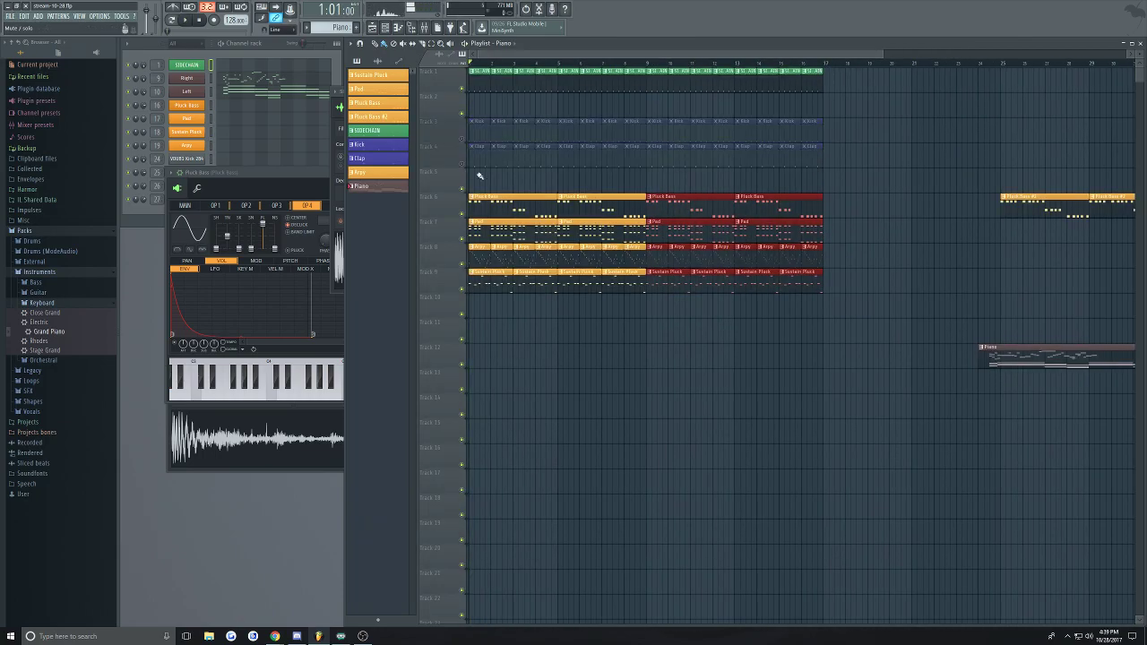
{"action": "left_click", "coordinate": [660, 355]}
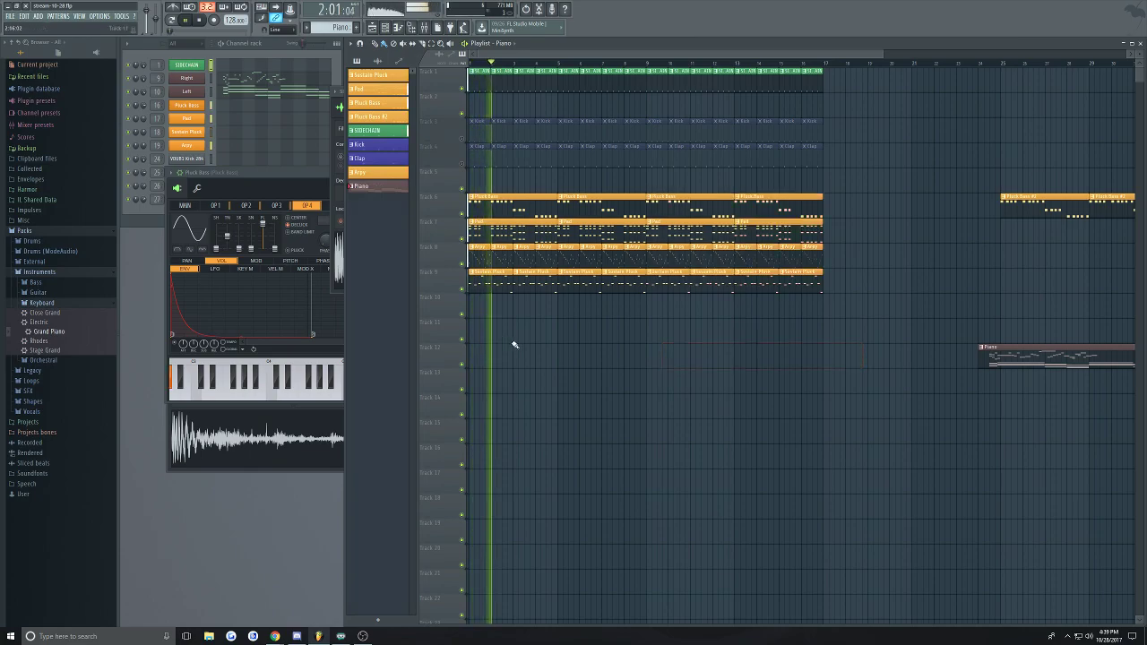
{"action": "key", "text": "space"}
Unmute the Kick and Clap tracks and save the project
{"action": "right_click", "coordinate": [462, 164]}
{"action": "right_click", "coordinate": [462, 164]}
{"action": "key", "text": "ctrl+s"}
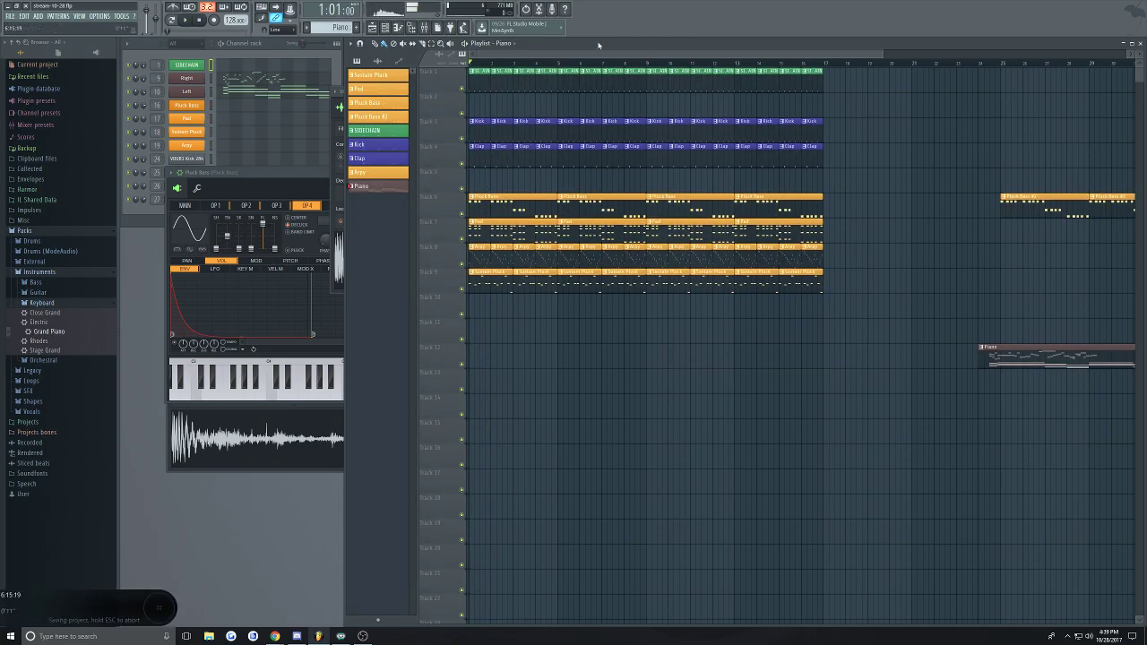
Return to the piano section and play it from bar 25
{"action": "left_click_drag", "start_coordinate": [612, 55], "coordinate": [763, 58]}
{"action": "key", "text": "space"}
{"action": "key", "text": "space"}
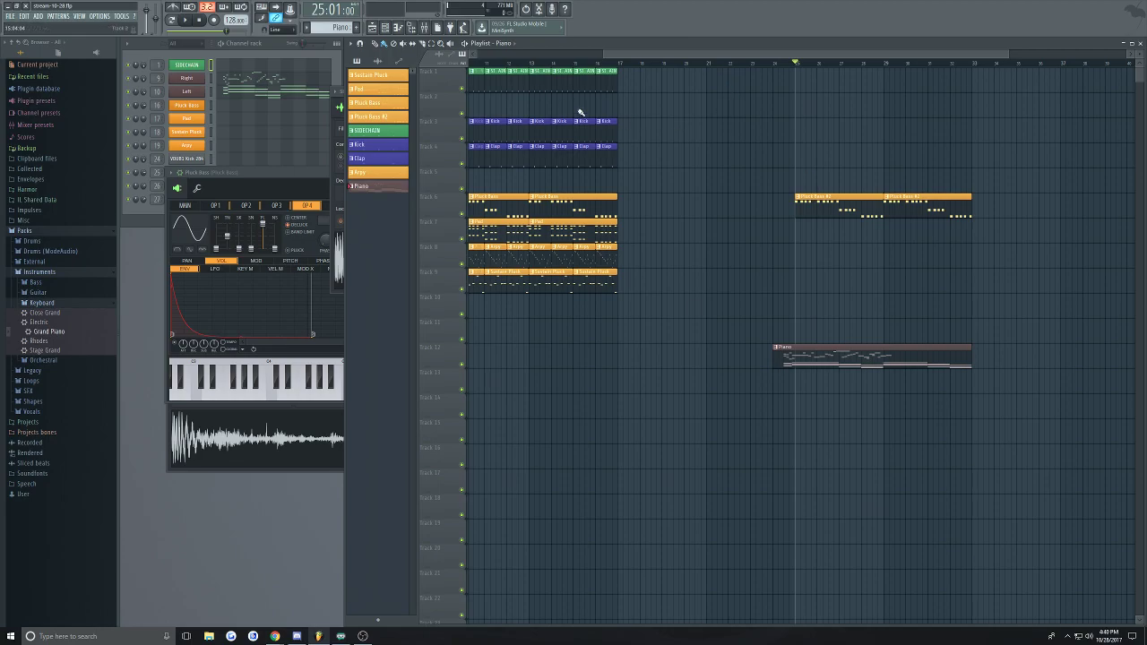
Inspect the LOW, MID and HIGH SC CONTROL effects on the mixer's SIDECHAIN track
{"action": "left_click", "coordinate": [423, 27]}
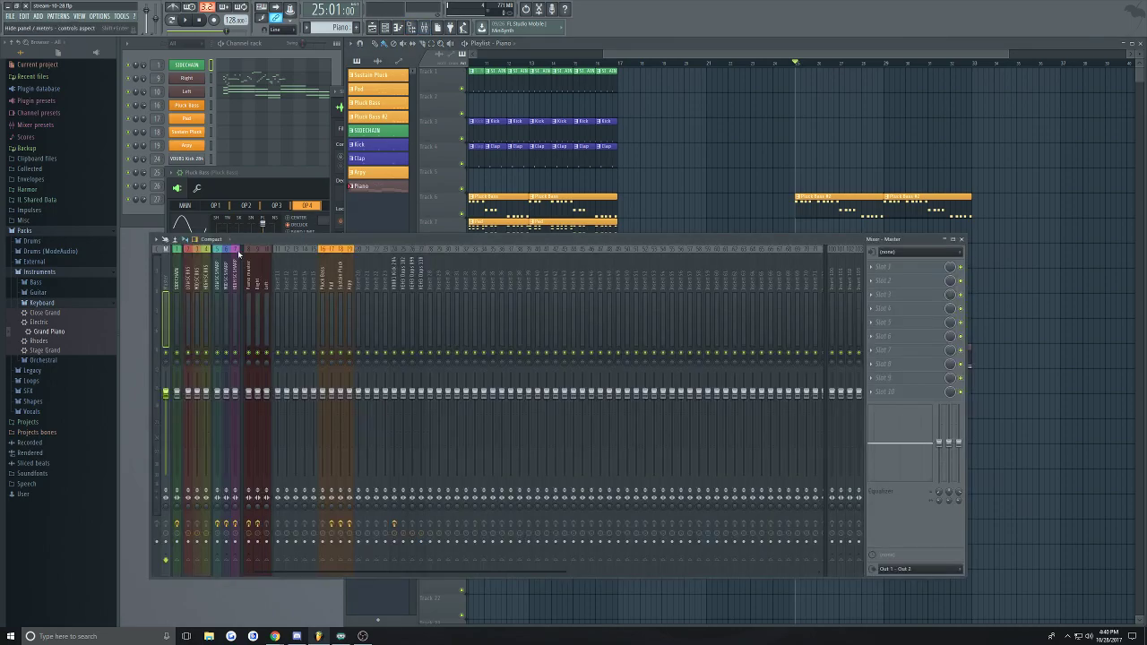
{"action": "left_click", "coordinate": [191, 282]}
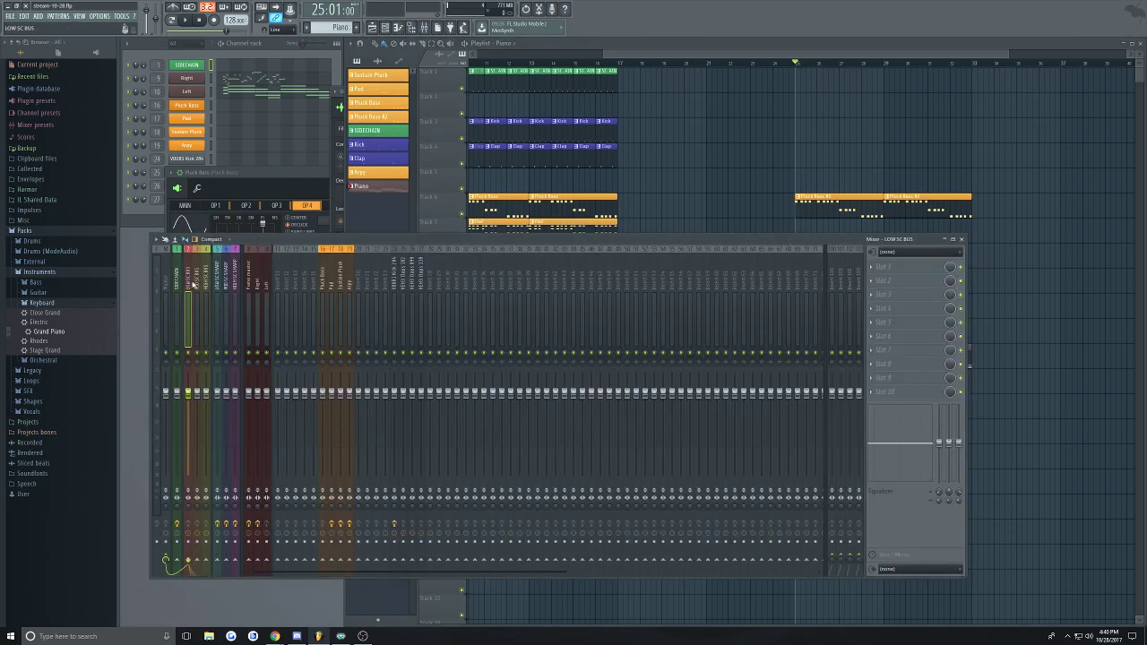
{"action": "left_click", "coordinate": [176, 284]}
{"action": "left_click", "coordinate": [901, 268]}
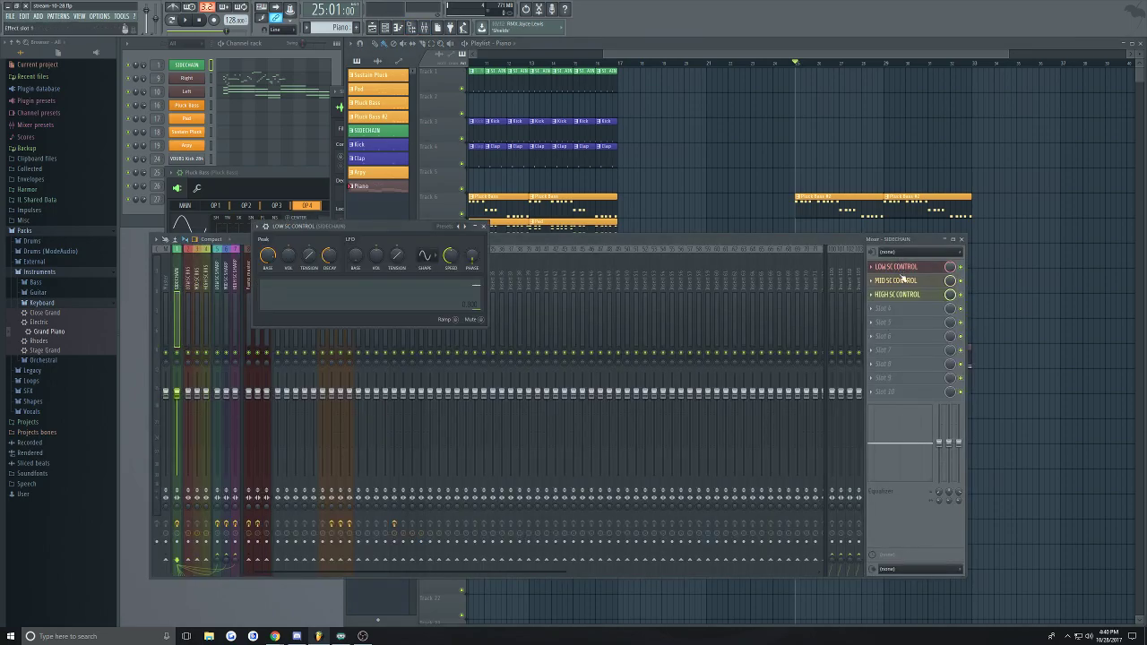
{"action": "left_click", "coordinate": [903, 283]}
{"action": "left_click", "coordinate": [905, 295]}
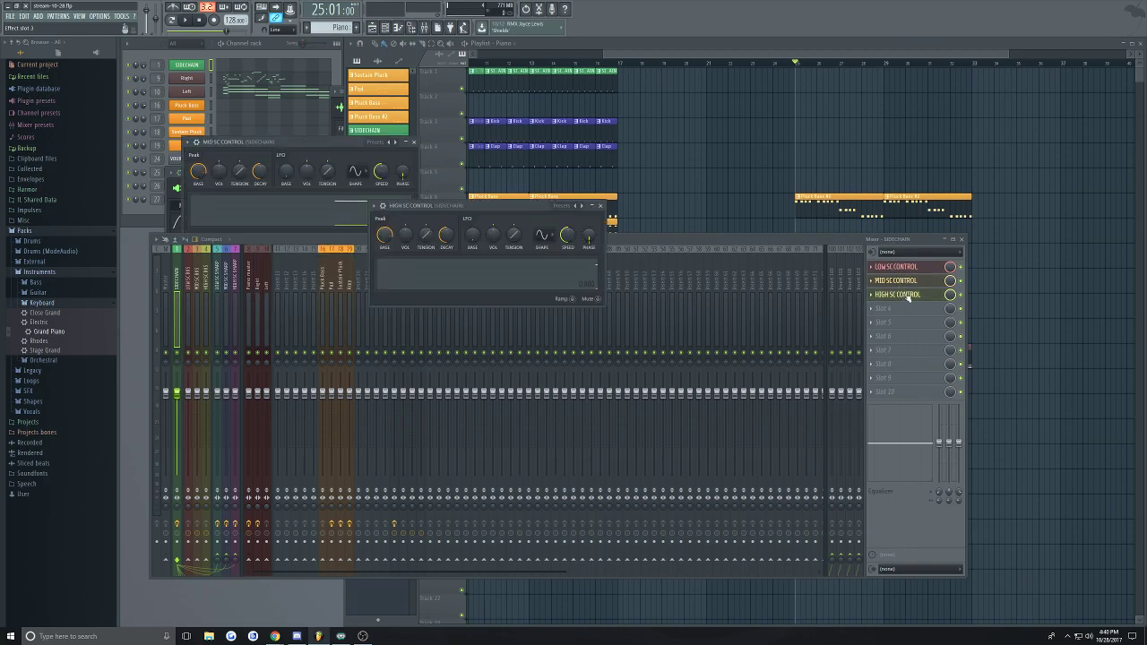
{"action": "left_click_drag", "start_coordinate": [490, 211], "coordinate": [431, 355]}
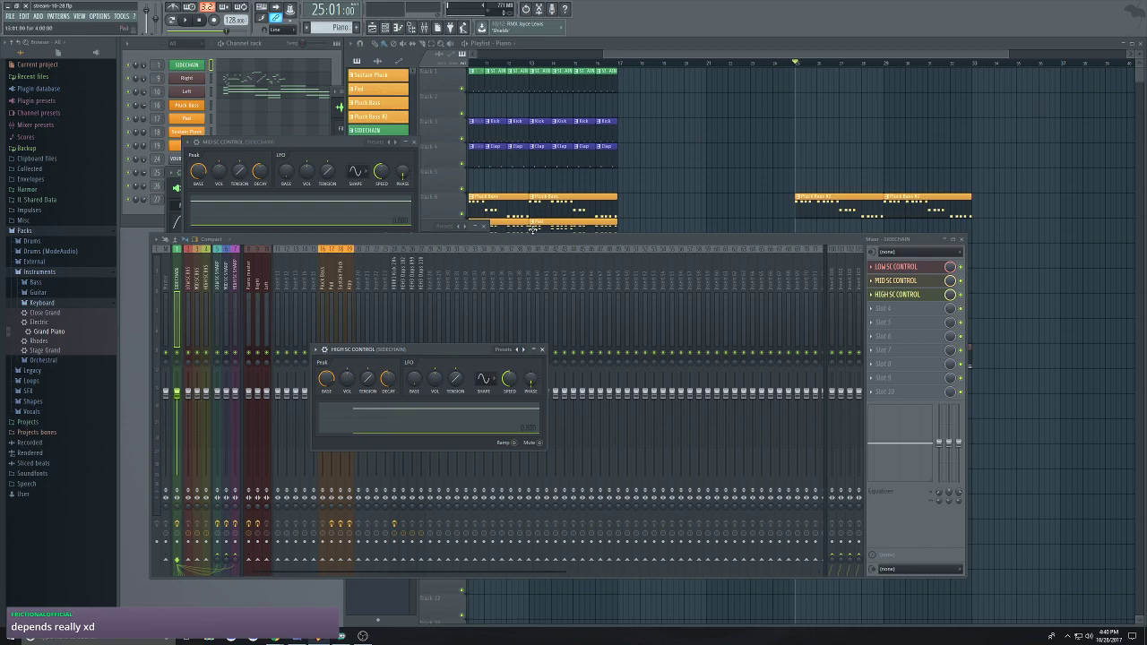
Play the piano section, and compare it with playback from bar 1 while watching the HIGH SC CONTROL graph
{"action": "key", "text": "space"}
{"action": "key", "text": "space"}
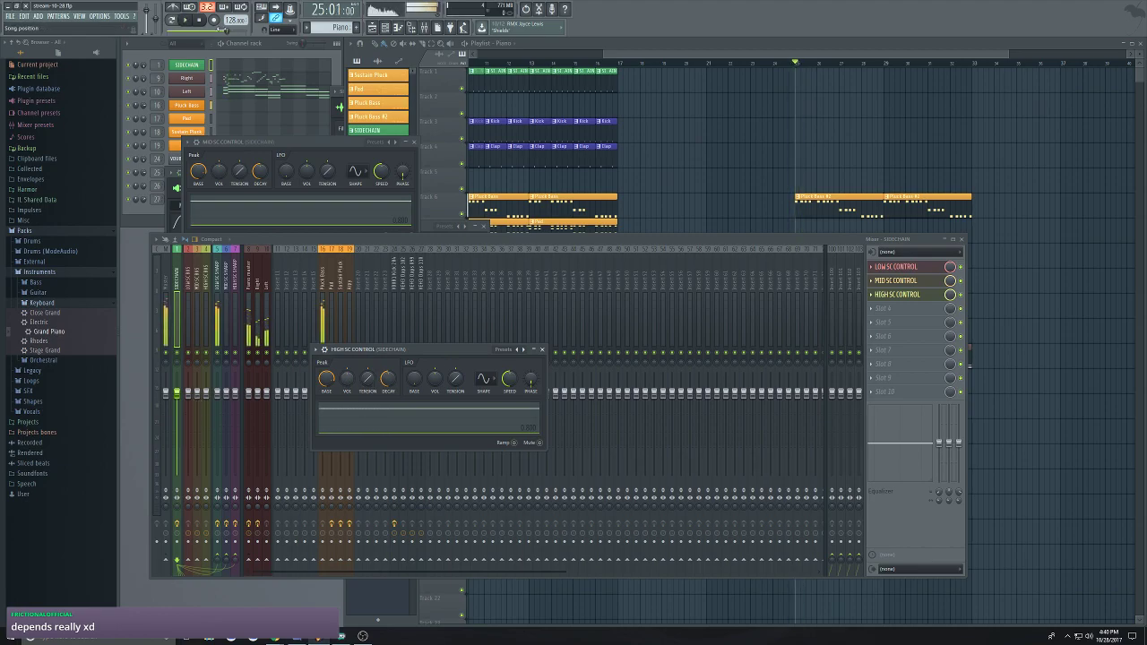
{"action": "left_click", "coordinate": [199, 19]}
{"action": "key", "text": "space"}
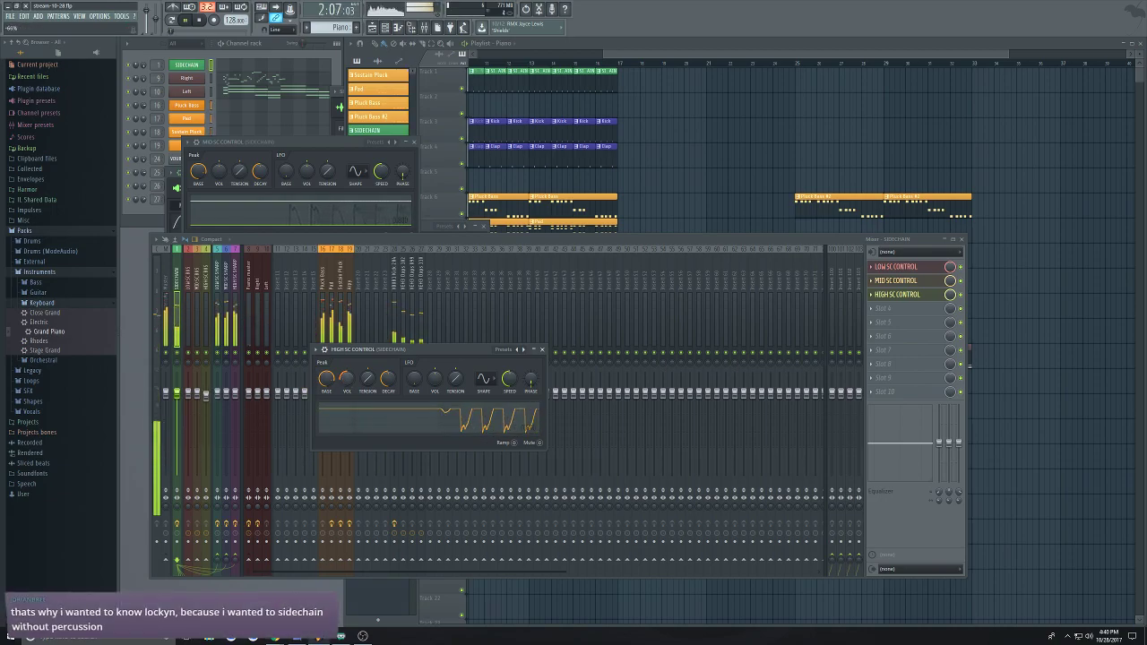
{"action": "key", "text": "space"}
Reset the Peak volume of HIGH SC CONTROL and close its window
{"action": "right_click", "coordinate": [348, 385]}
{"action": "left_click", "coordinate": [359, 388]}
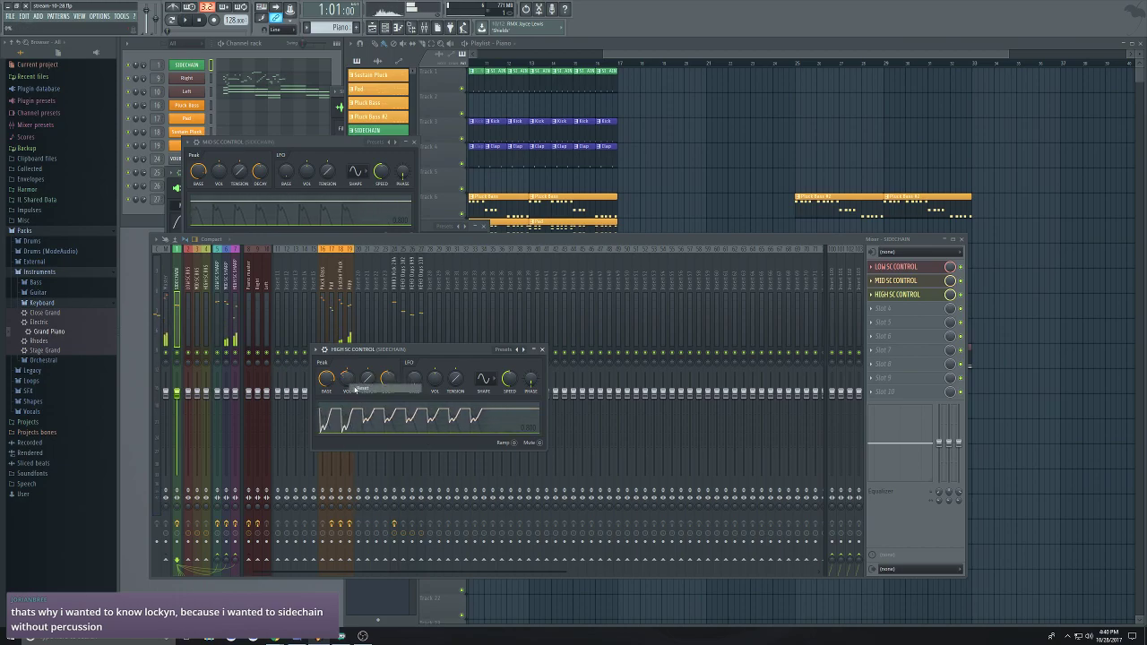
{"action": "left_click", "coordinate": [541, 349]}
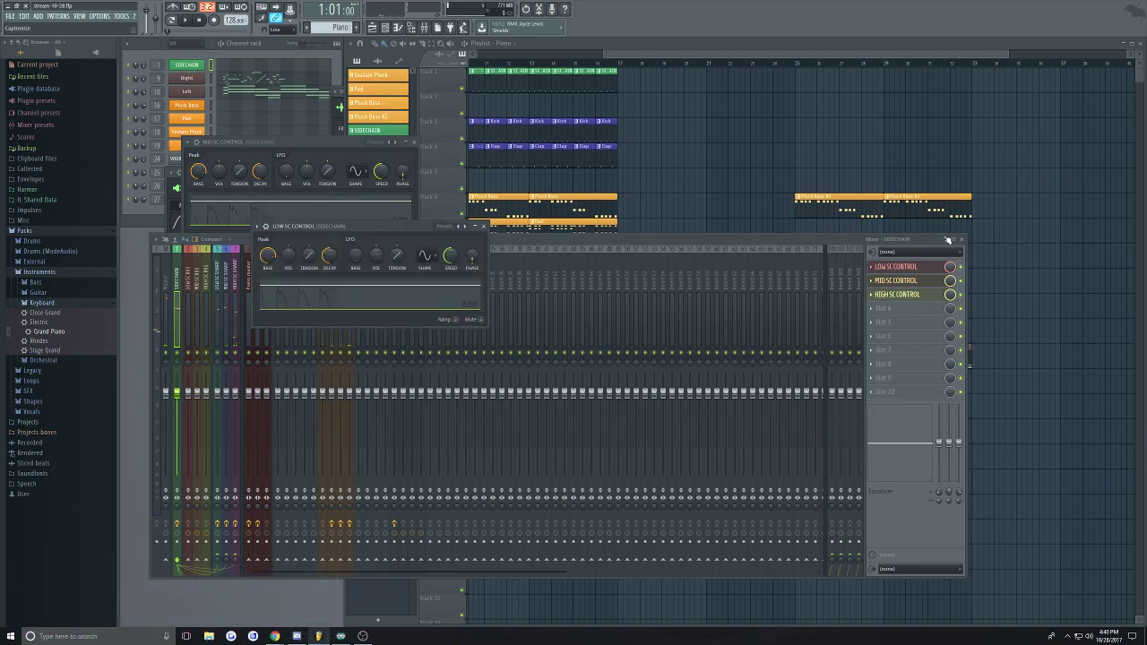
Close the mixer and play the arrangement from bar 1
{"action": "left_click", "coordinate": [962, 239]}
{"action": "left_click_drag", "start_coordinate": [614, 54], "coordinate": [290, 72]}
{"action": "key", "text": "space"}
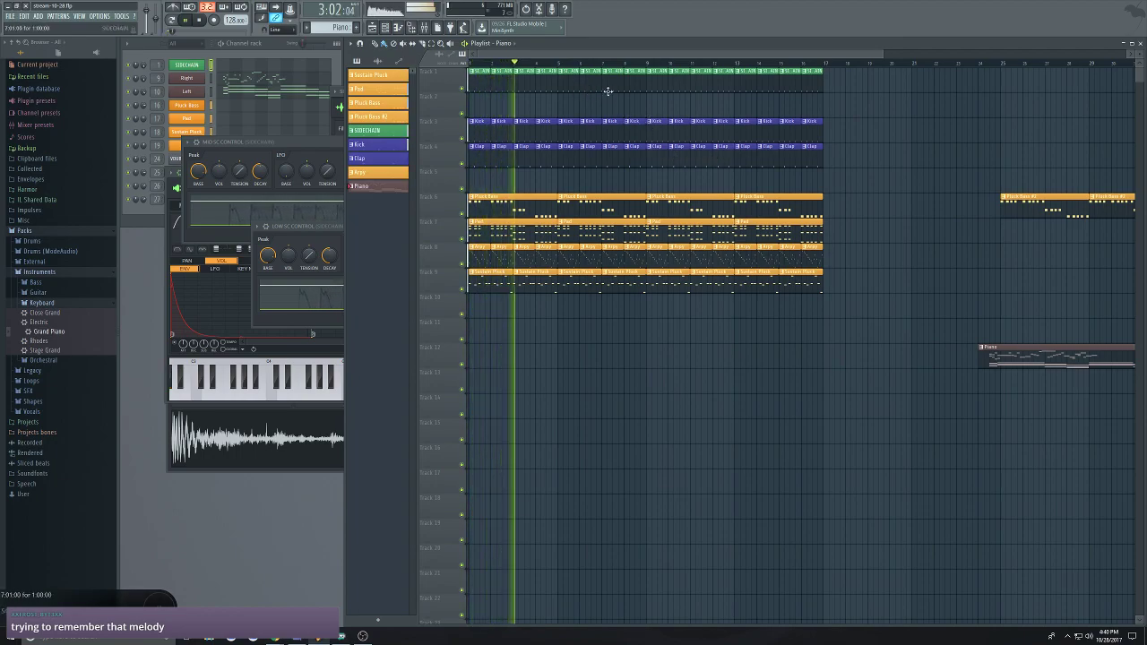
Start the piano section from the middle of bar 24 and open the Right channel's piano roll
{"action": "left_click_drag", "start_coordinate": [650, 55], "coordinate": [792, 63]}
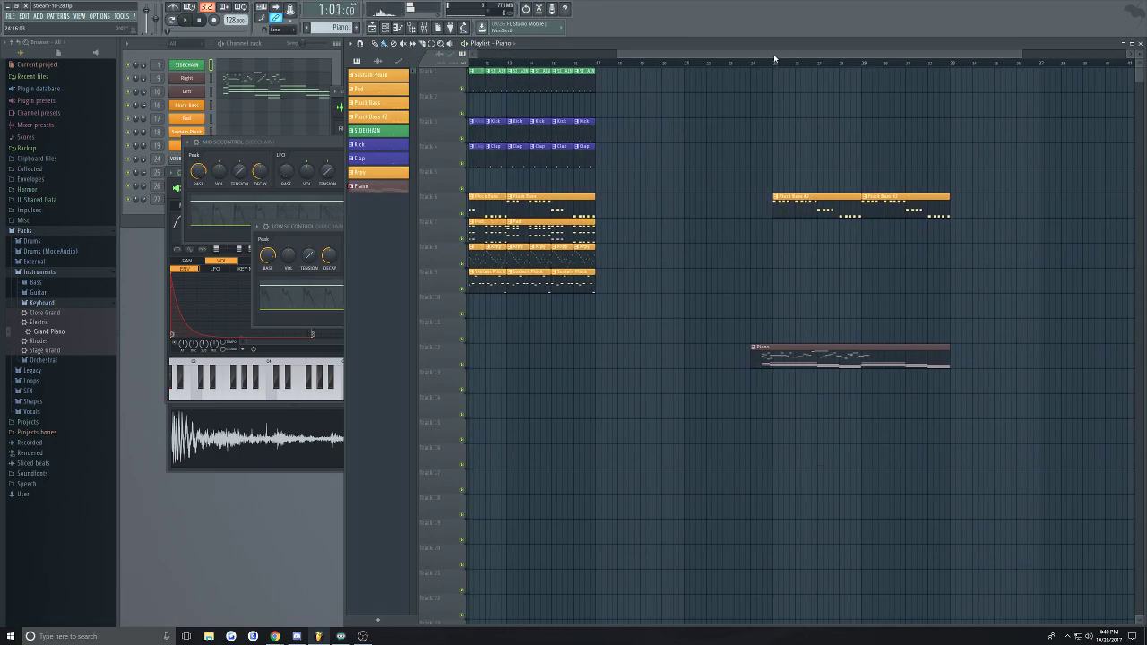
{"action": "left_click", "coordinate": [763, 61]}
{"action": "left_click", "coordinate": [273, 64]}
{"action": "left_click", "coordinate": [250, 80]}
{"action": "left_click", "coordinate": [250, 80]}
{"action": "left_click", "coordinate": [250, 79]}
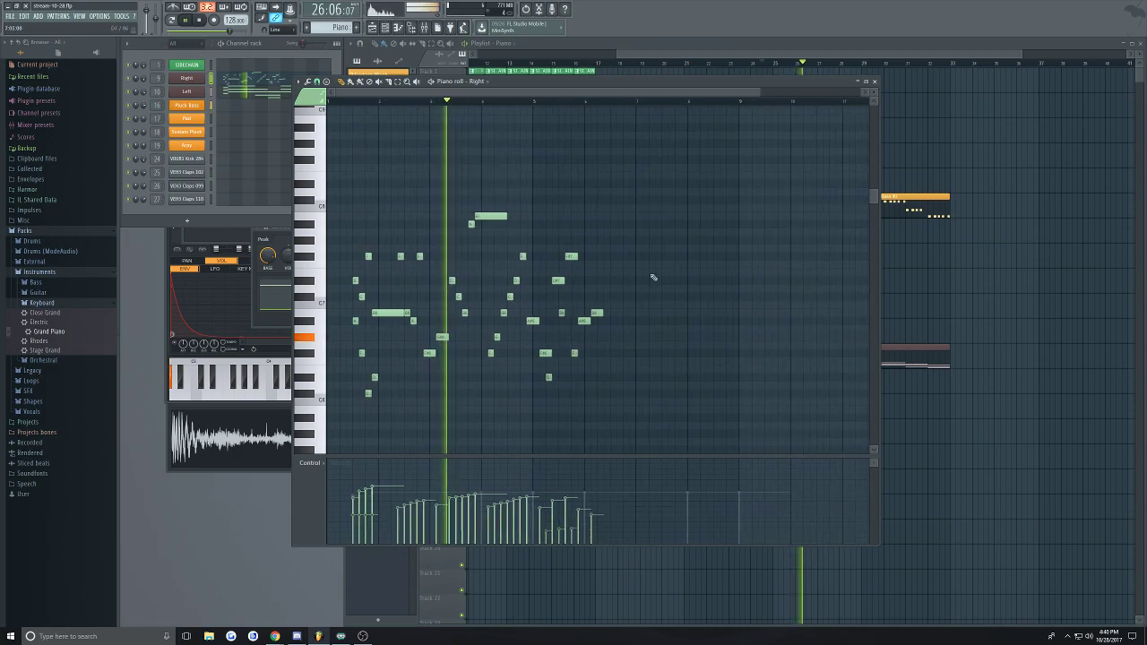
Examine the end of the Right channel's melody during playback and stop it
{"action": "scroll", "coordinate": [637, 280], "scroll_direction": "up", "scroll_amount": 4}
{"action": "scroll", "coordinate": [601, 251], "scroll_direction": "up", "scroll_amount": 1}
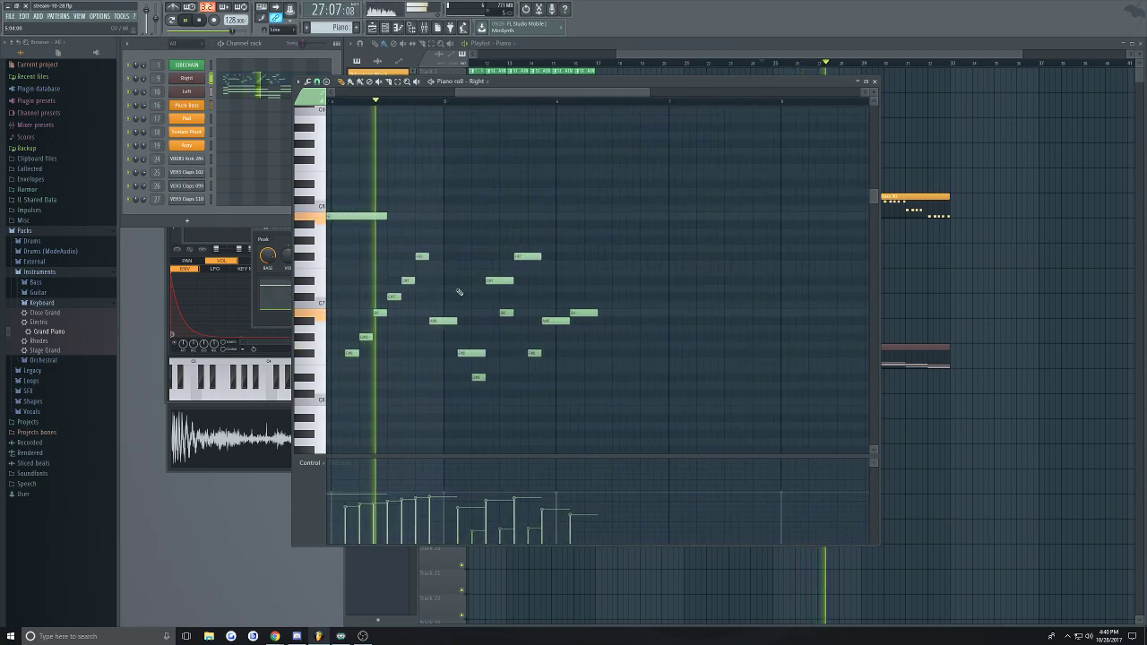
{"action": "scroll", "coordinate": [676, 355], "scroll_direction": "down", "scroll_amount": 3}
{"action": "scroll", "coordinate": [696, 266], "scroll_direction": "up", "scroll_amount": 2}
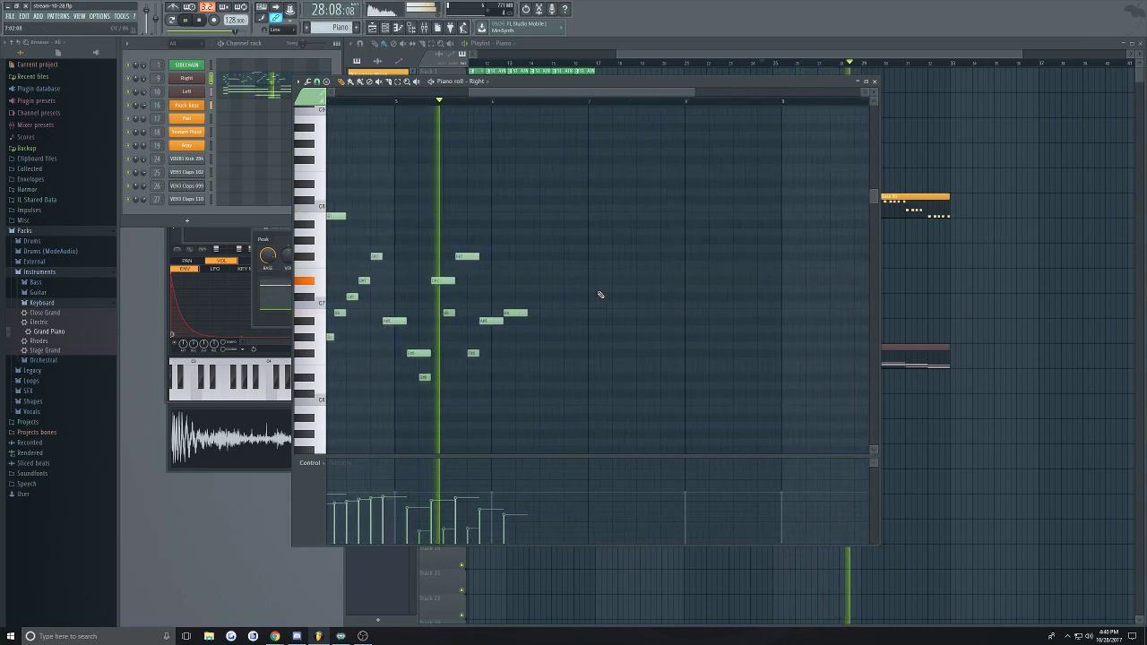
{"action": "scroll", "coordinate": [616, 292], "scroll_direction": "up", "scroll_amount": 1}
{"action": "key", "text": "space"}
Add a rising run of one-step notes B7, C#8, D#8 and F#8 in bar 6 of the melody
{"action": "scroll", "coordinate": [493, 358], "scroll_direction": "up", "scroll_amount": 1}
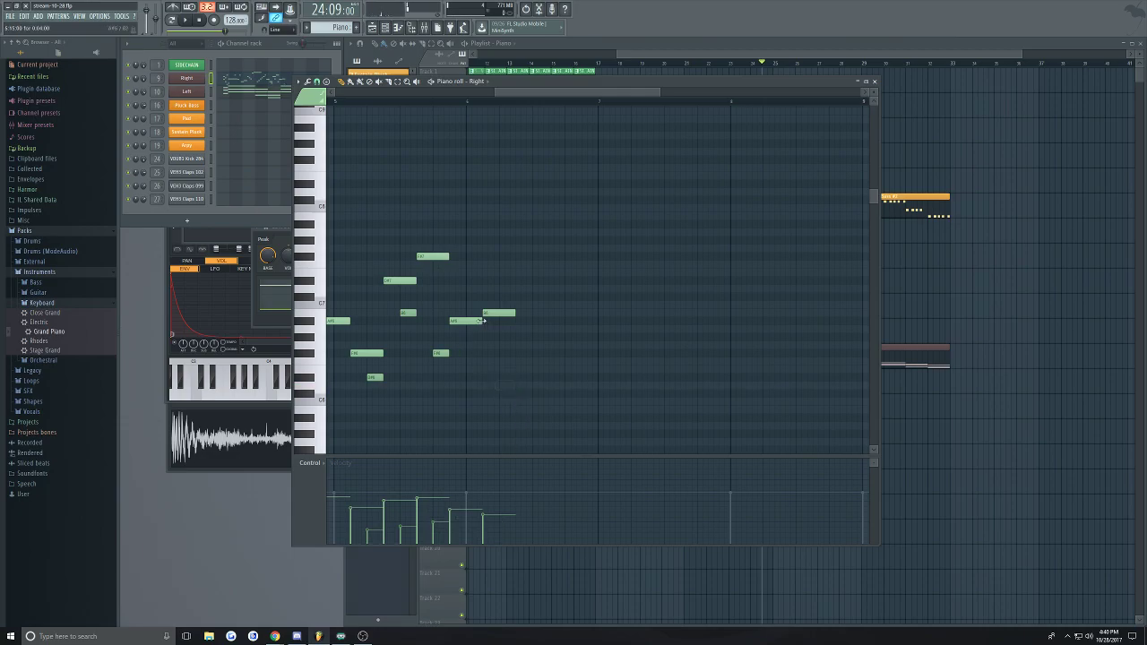
{"action": "scroll", "coordinate": [498, 349], "scroll_direction": "down", "scroll_amount": 3}
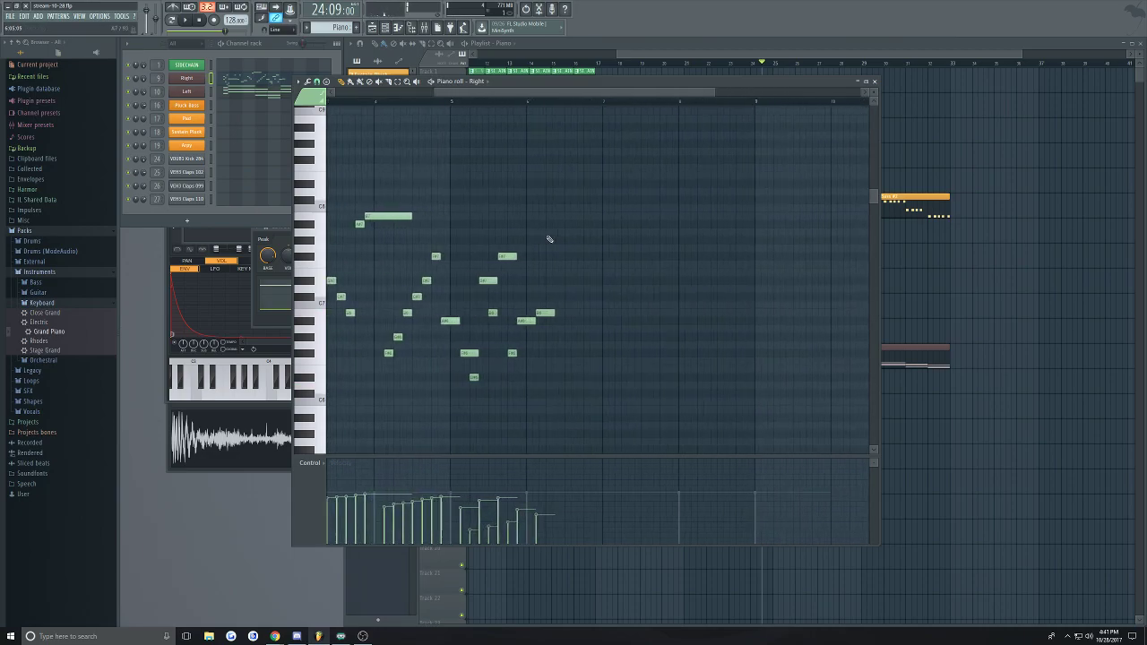
{"action": "scroll", "coordinate": [553, 264], "scroll_direction": "up", "scroll_amount": 3}
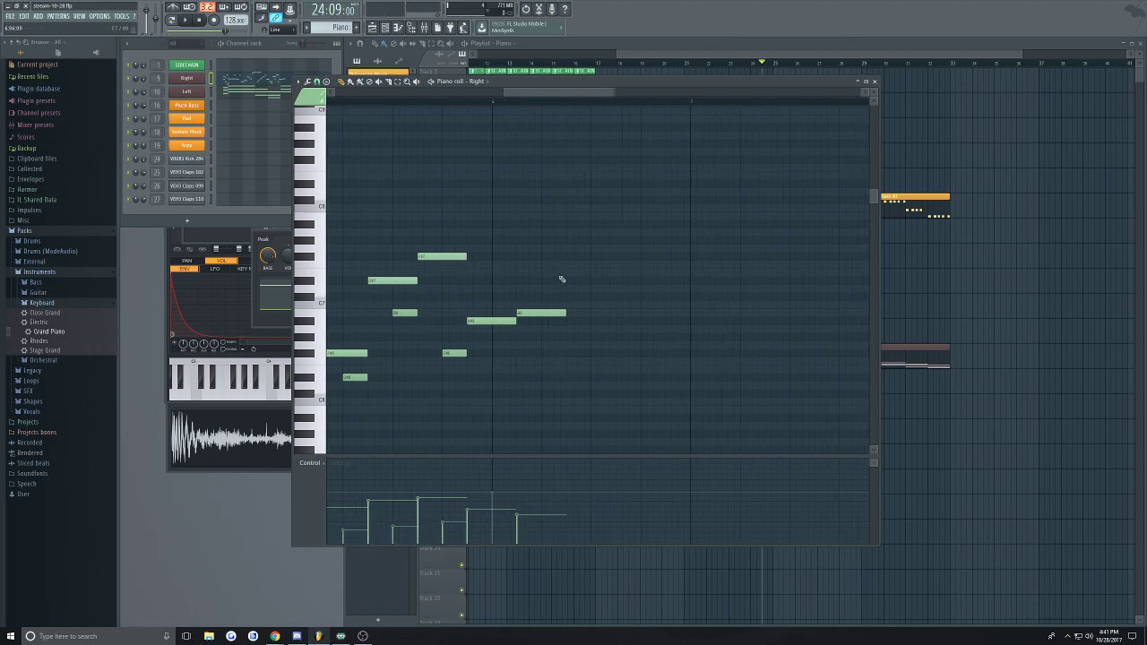
{"action": "scroll", "coordinate": [670, 263], "scroll_direction": "up", "scroll_amount": 2}
{"action": "mouse_move", "coordinate": [492, 226]}
{"action": "left_mouse_down"}
{"action": "mouse_move", "coordinate": [492, 198]}
{"action": "mouse_move", "coordinate": [508, 217]}
{"action": "left_mouse_up"}
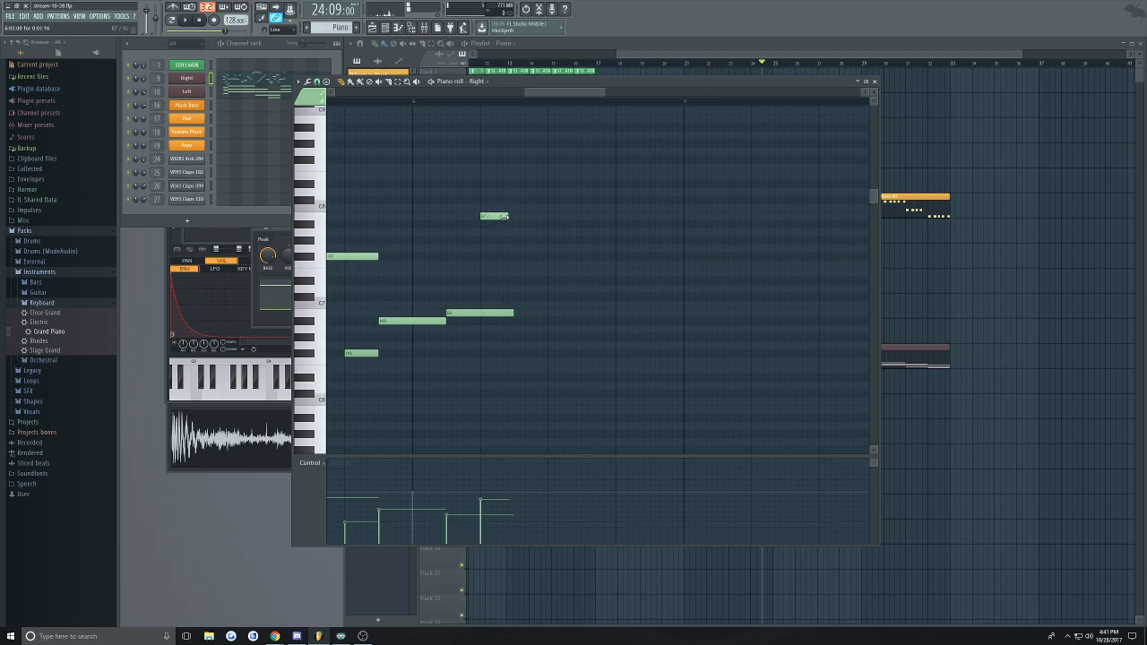
{"action": "left_click", "coordinate": [502, 200]}
{"action": "left_click", "coordinate": [515, 185]}
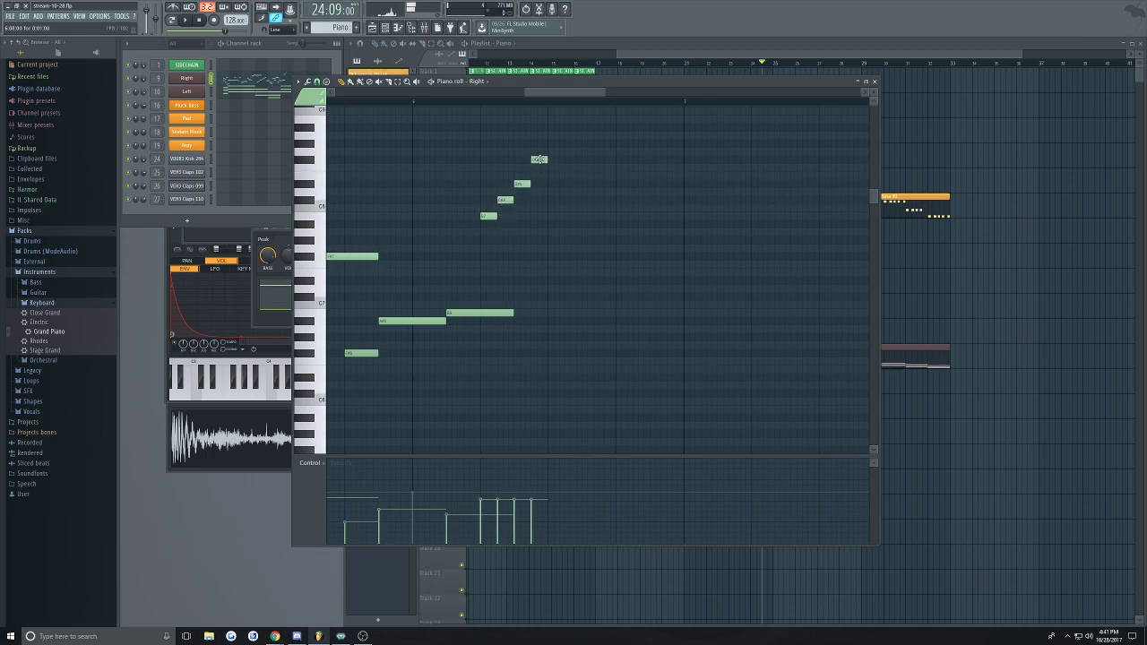
Continue the run with short A#7, B7, F#7 and B6 notes, followed by longer A#6 and F#6 notes reaching into bar 7
{"action": "left_click_drag", "start_coordinate": [556, 231], "coordinate": [553, 224]}
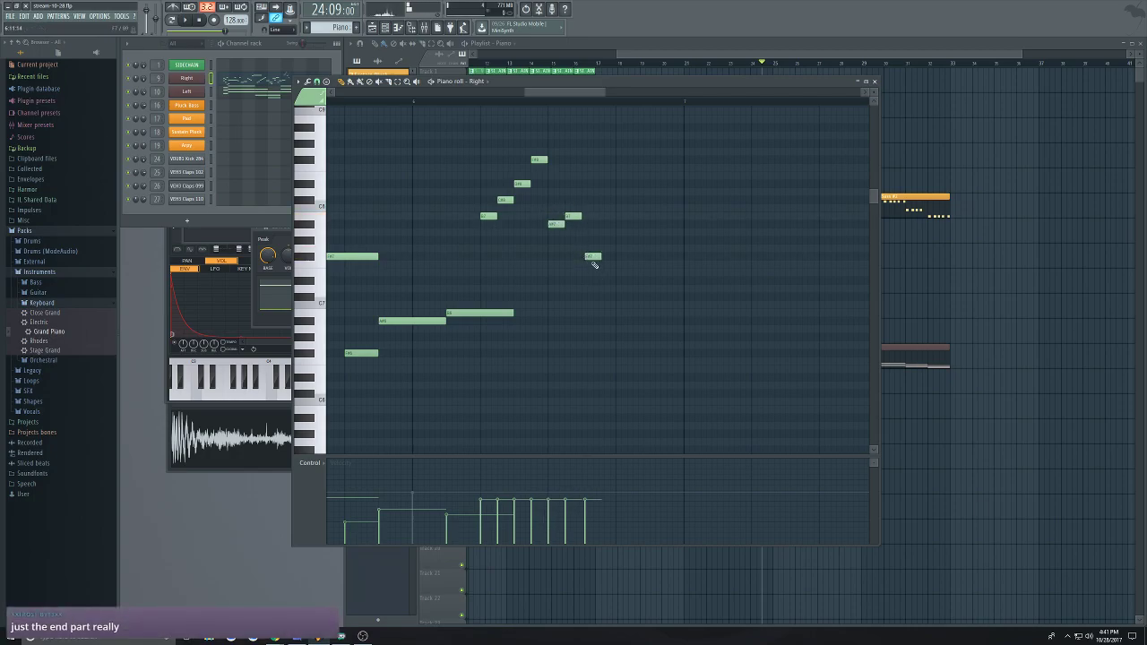
{"action": "left_click", "coordinate": [605, 312]}
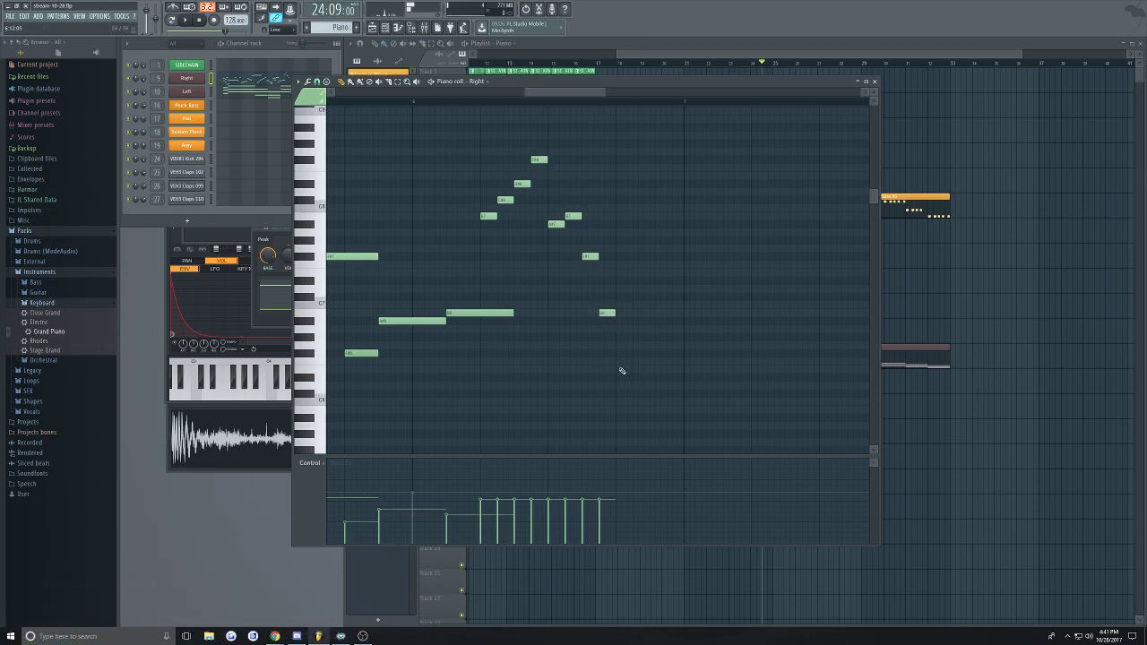
{"action": "left_click", "coordinate": [615, 322]}
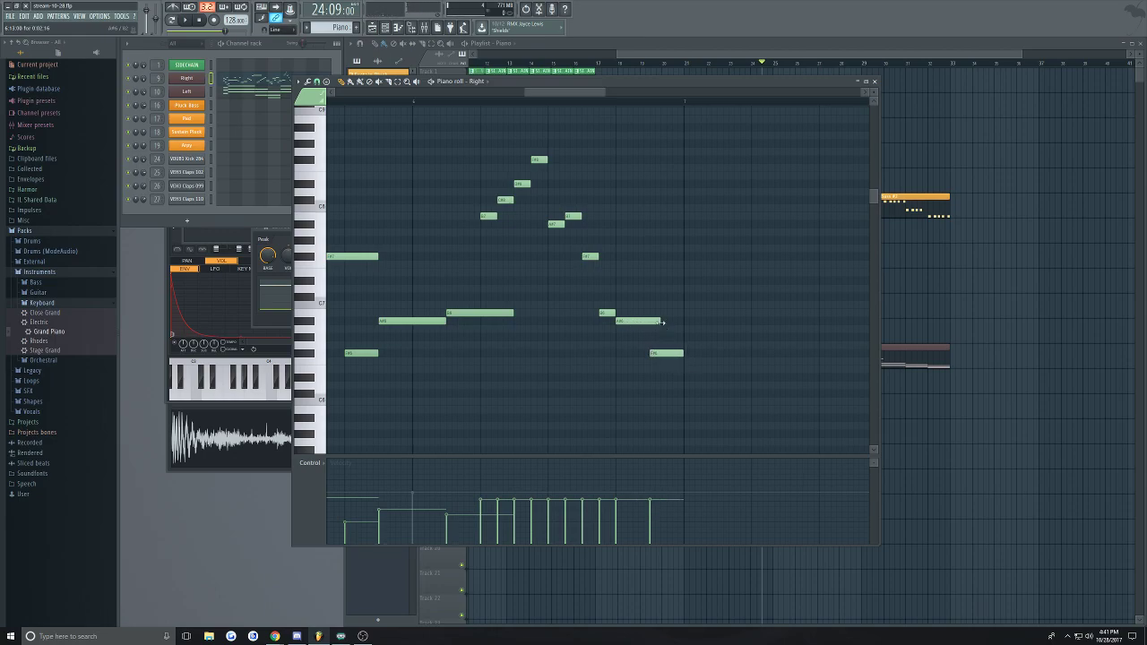
{"action": "scroll", "coordinate": [690, 340], "scroll_direction": "down", "scroll_amount": 3}
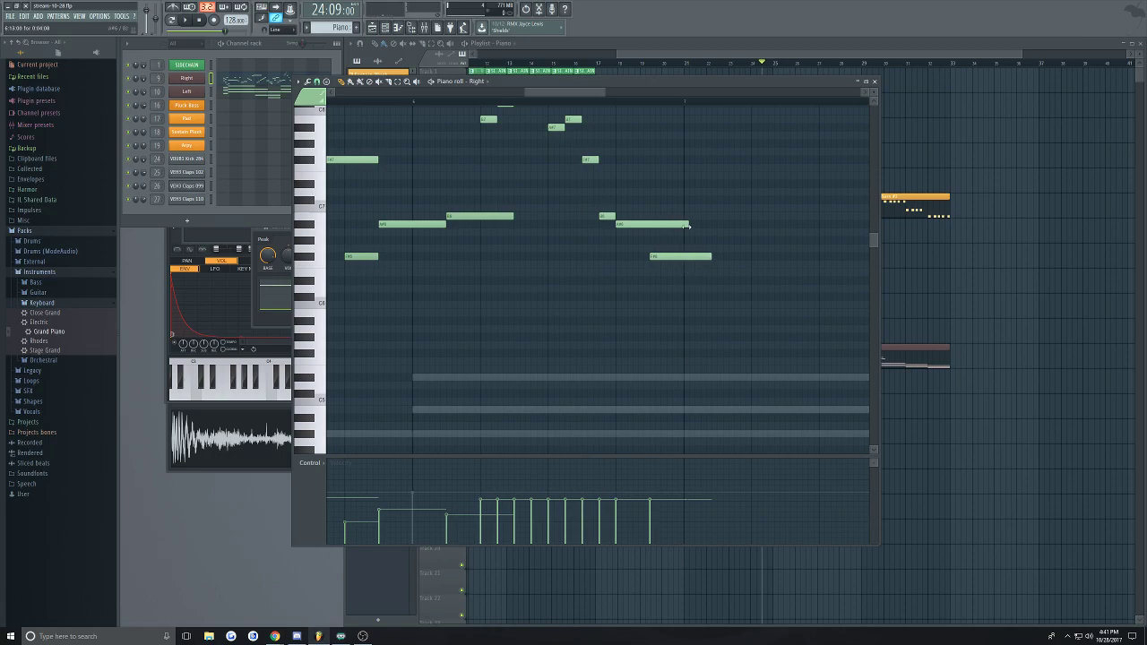
{"action": "scroll", "coordinate": [574, 259], "scroll_direction": "up", "scroll_amount": 3}
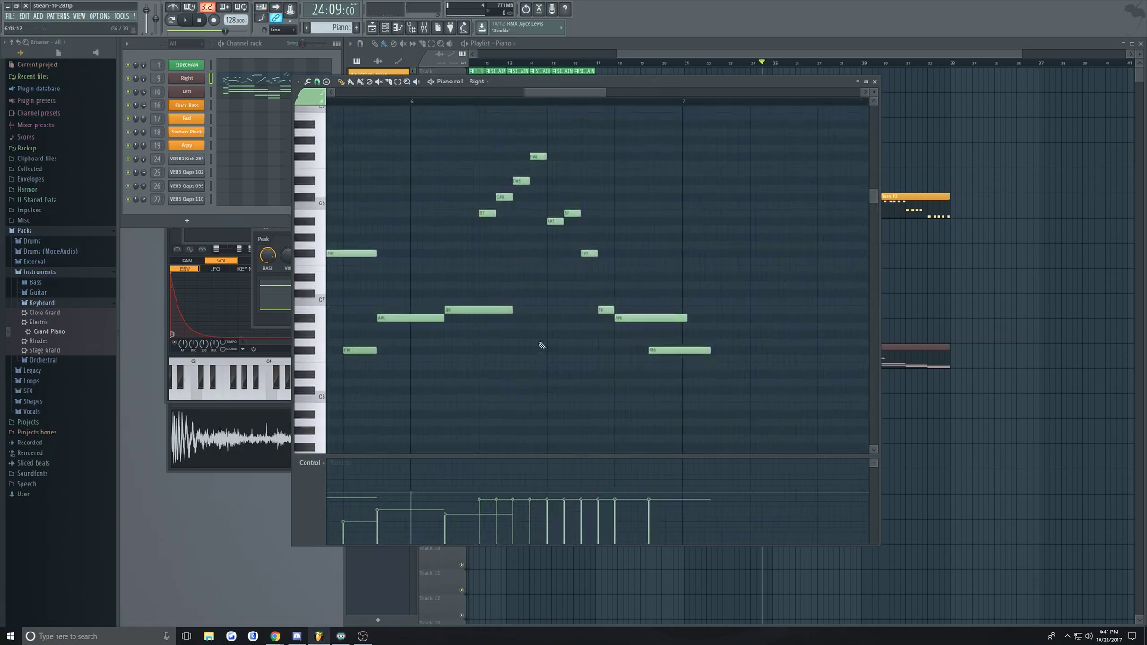
Shift the new run and the longer notes after it two steps later, so the run starts when the held B6 ends
{"action": "left_click_drag", "start_coordinate": [482, 126], "coordinate": [536, 195]}
{"action": "left_click_drag", "start_coordinate": [574, 164], "coordinate": [575, 166]}
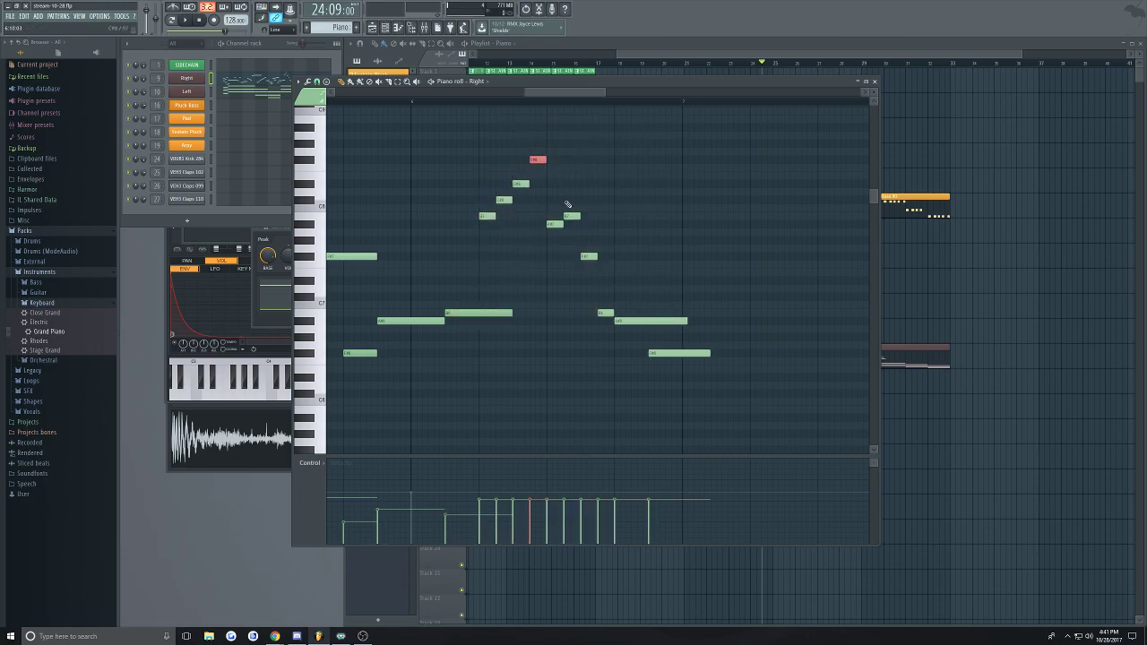
{"action": "left_click_drag", "start_coordinate": [477, 146], "coordinate": [650, 271]}
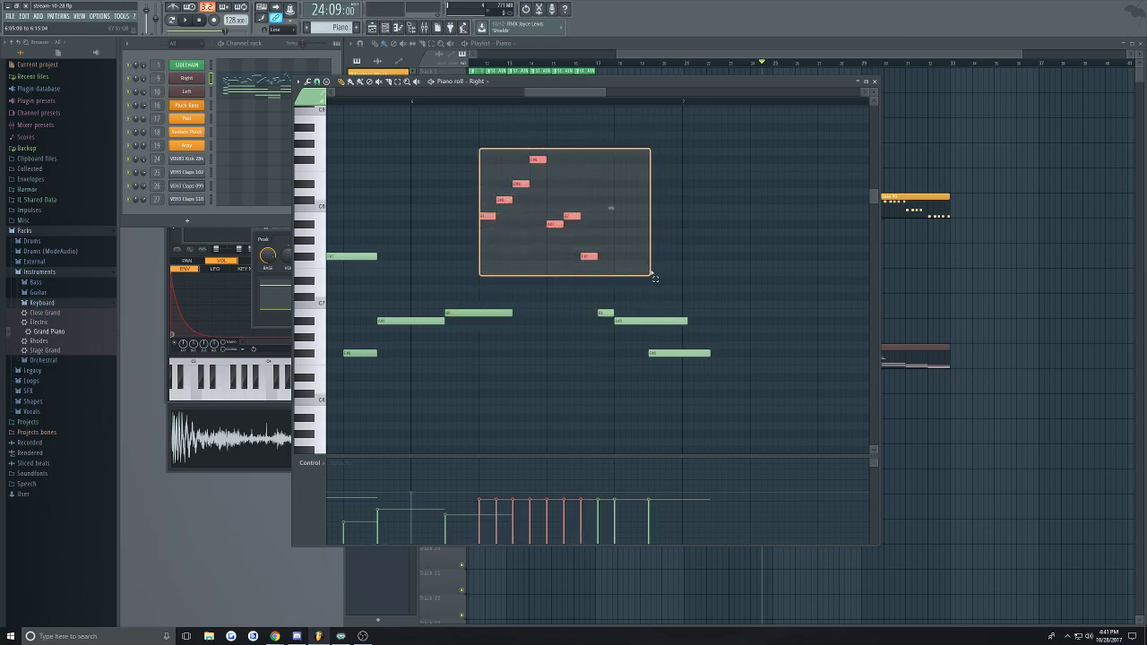
{"action": "left_click_drag", "start_coordinate": [474, 221], "coordinate": [518, 224]}
{"action": "left_click", "coordinate": [549, 283]}
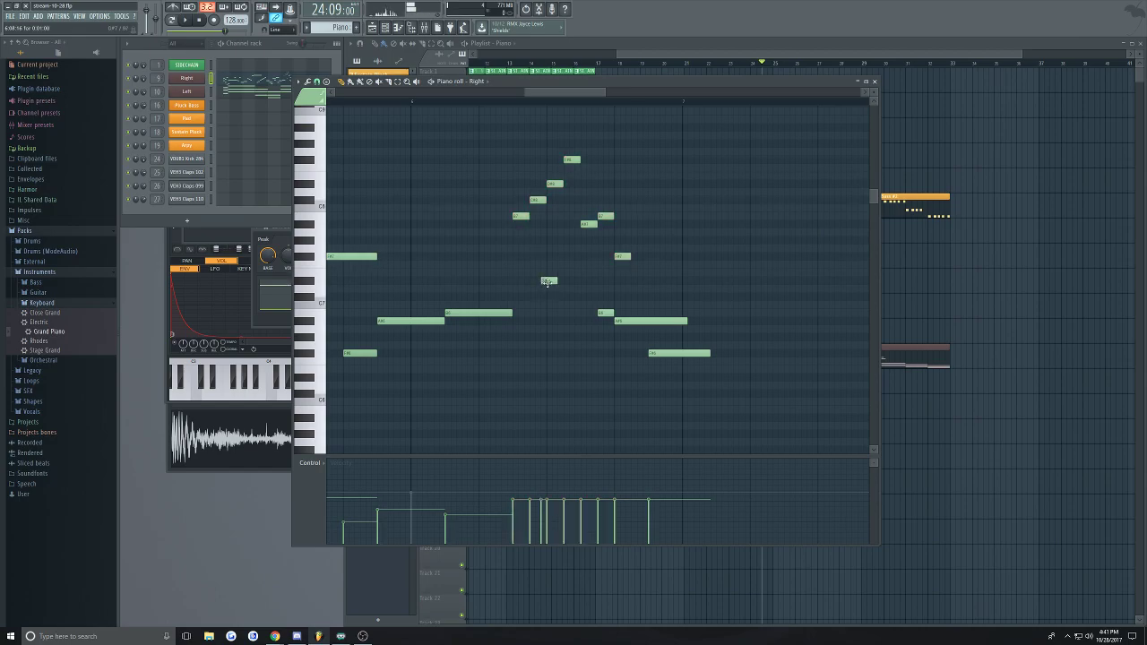
{"action": "left_click_drag", "start_coordinate": [615, 393], "coordinate": [713, 312]}
{"action": "left_click_drag", "start_coordinate": [601, 314], "coordinate": [634, 315]}
{"action": "left_click", "coordinate": [649, 353], "text": "ctrl"}
{"action": "scroll", "coordinate": [755, 349], "scroll_direction": "down", "scroll_amount": 2}
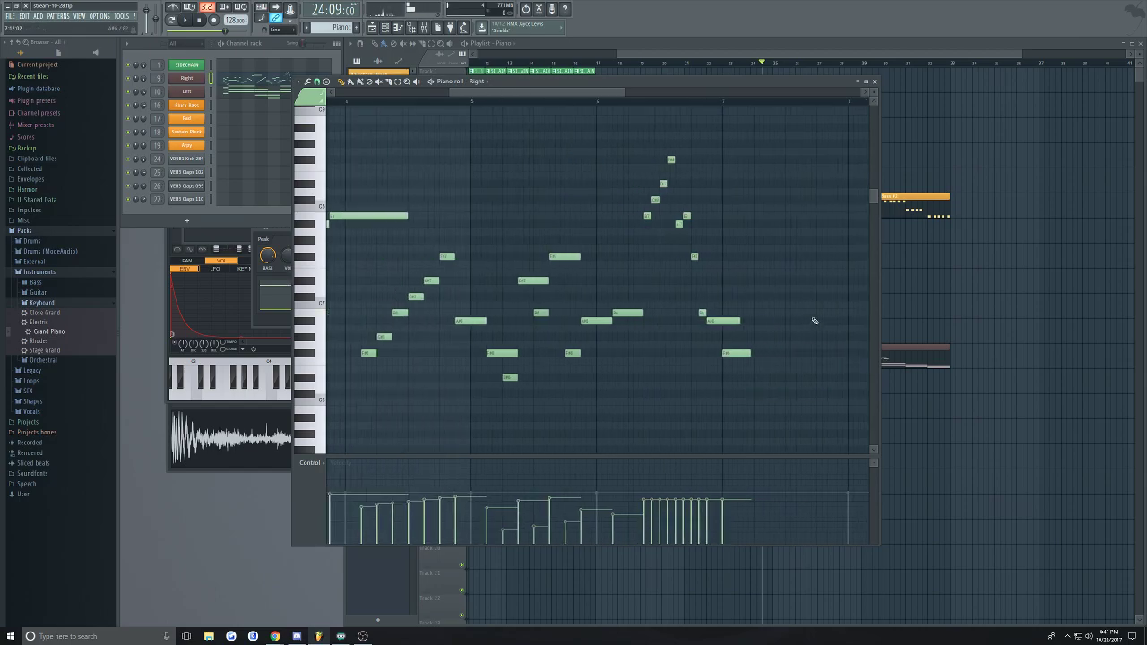
Move the long F#6 two steps into bar 7 and add a D#6 note of the same length after it
{"action": "scroll", "coordinate": [808, 321], "scroll_direction": "up", "scroll_amount": 2}
{"action": "left_click_drag", "start_coordinate": [654, 353], "coordinate": [687, 355]}
{"action": "scroll", "coordinate": [663, 318], "scroll_direction": "down", "scroll_amount": 3}
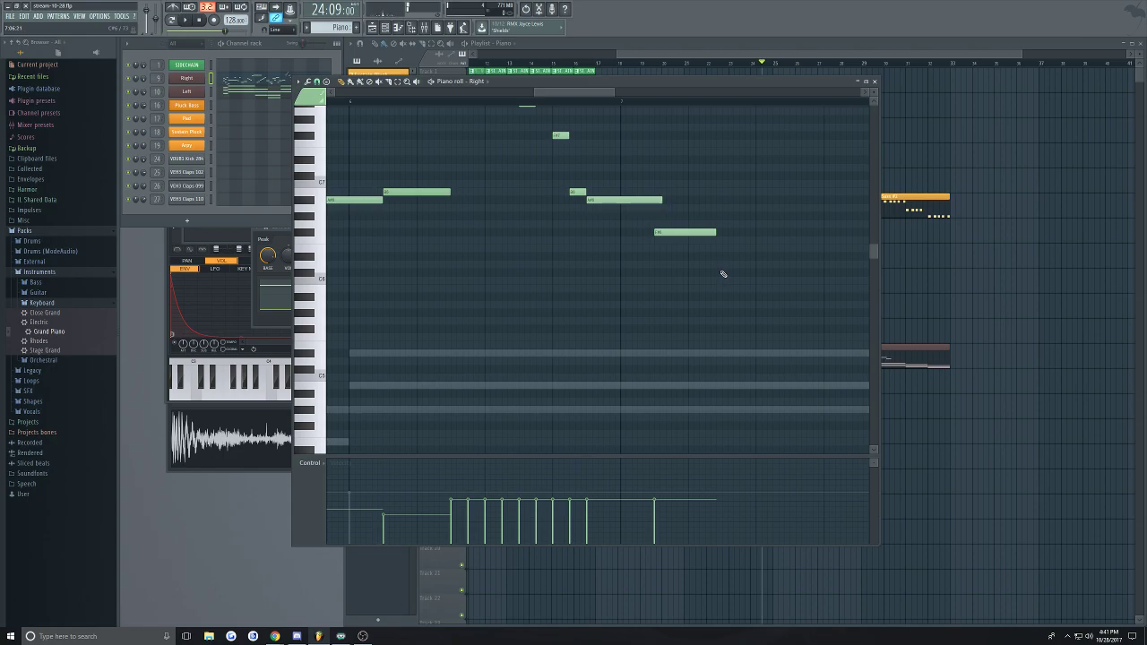
{"action": "scroll", "coordinate": [725, 272], "scroll_direction": "down", "scroll_amount": 2}
{"action": "scroll", "coordinate": [804, 177], "scroll_direction": "up", "scroll_amount": 2}
{"action": "mouse_move", "coordinate": [622, 279]}
{"action": "left_mouse_down"}
{"action": "mouse_move", "coordinate": [641, 261]}
{"action": "mouse_move", "coordinate": [638, 277]}
{"action": "left_mouse_up"}
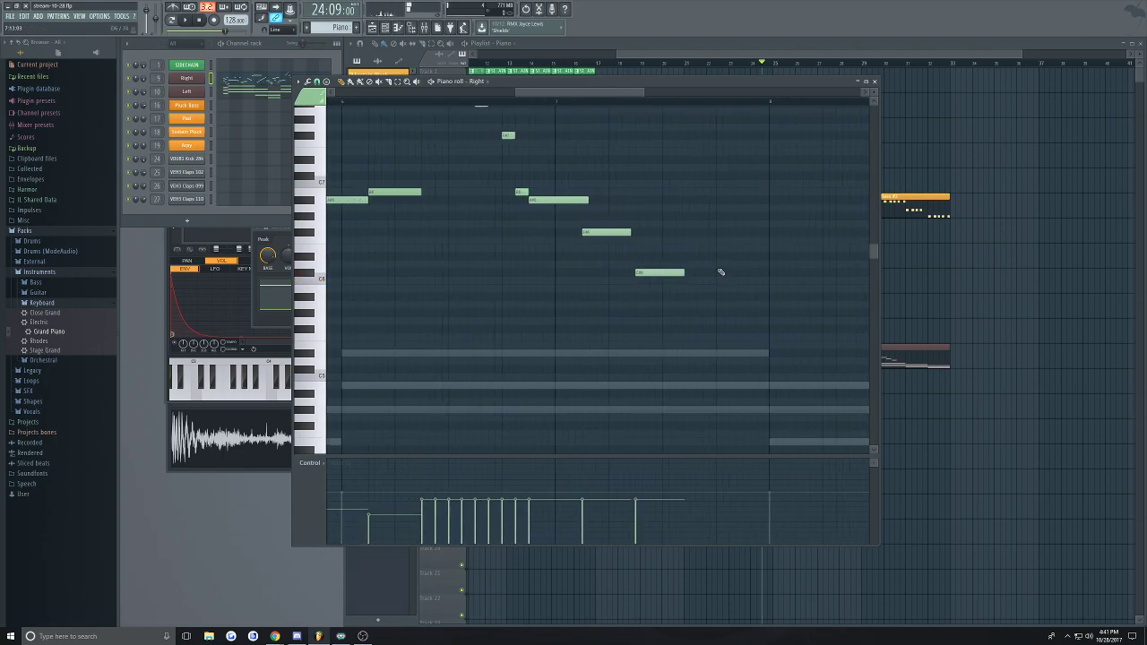
{"action": "scroll", "coordinate": [660, 282], "scroll_direction": "right", "scroll_amount": 2}
{"action": "left_click_drag", "start_coordinate": [589, 275], "coordinate": [589, 258]}
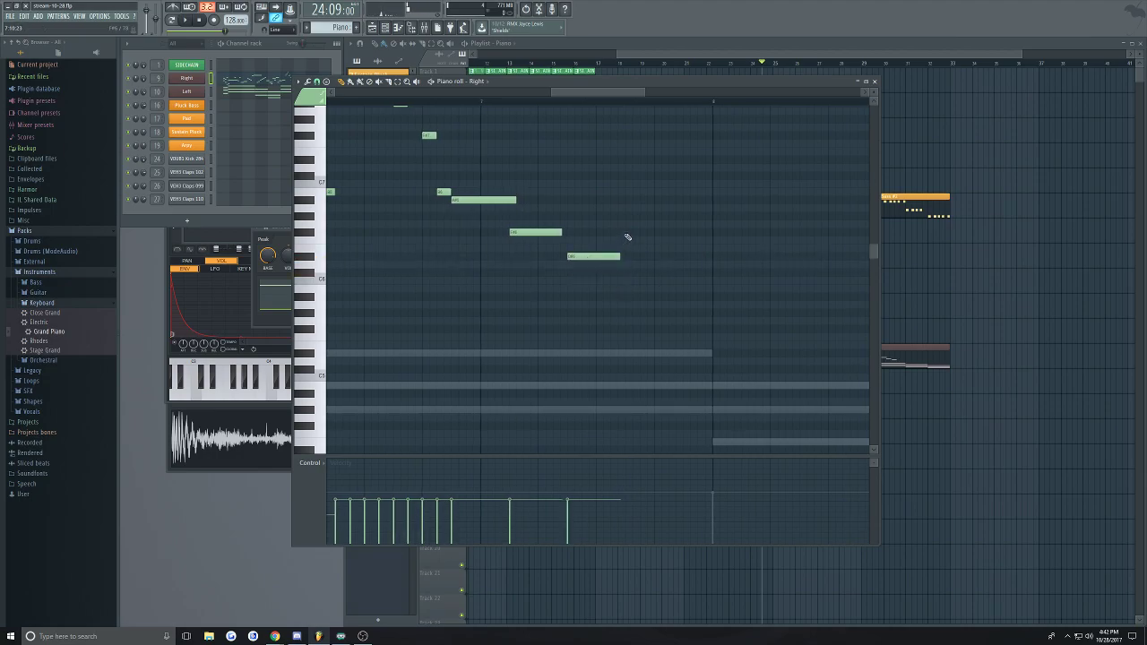
Add long F#6, C#6 and B5 notes to carry the melody down into bar 8
{"action": "left_click", "coordinate": [628, 235]}
{"action": "mouse_move", "coordinate": [685, 265]}
{"action": "left_mouse_down"}
{"action": "mouse_move", "coordinate": [690, 280]}
{"action": "mouse_move", "coordinate": [640, 292]}
{"action": "mouse_move", "coordinate": [664, 291]}
{"action": "left_mouse_up"}
{"action": "scroll", "coordinate": [692, 280], "scroll_direction": "down", "scroll_amount": 2}
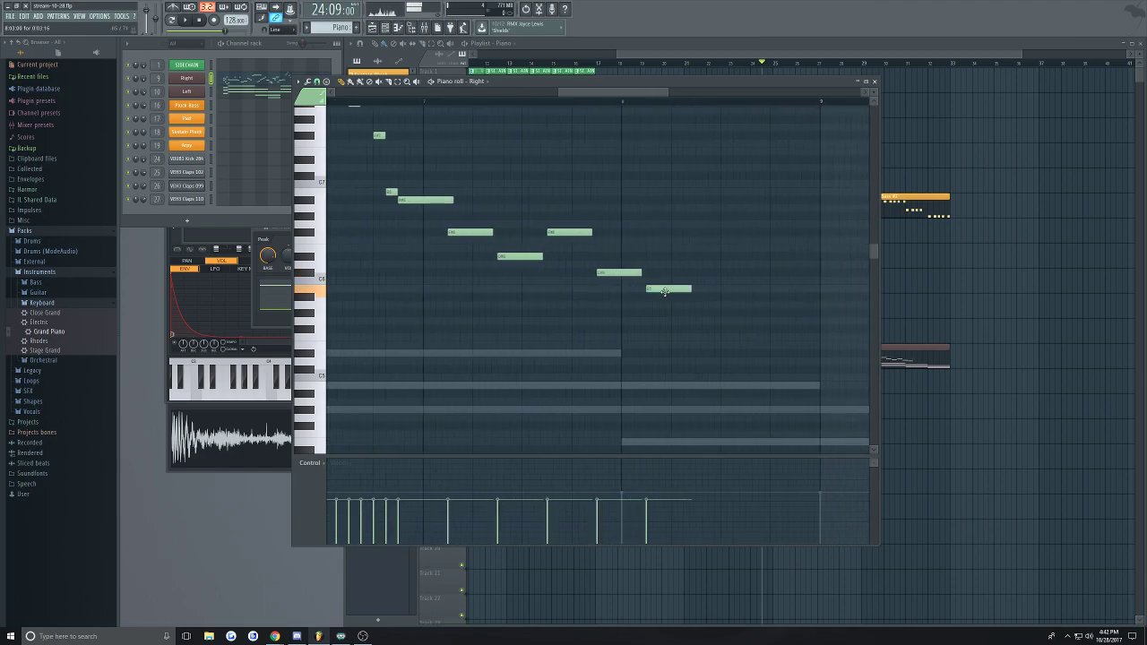
Play the piano section and examine the extended melody against the ghost chords in the piano roll
{"action": "scroll", "coordinate": [636, 331], "scroll_direction": "down", "scroll_amount": 4}
{"action": "key", "text": "space"}
{"action": "scroll", "coordinate": [625, 323], "scroll_direction": "up", "scroll_amount": 4}
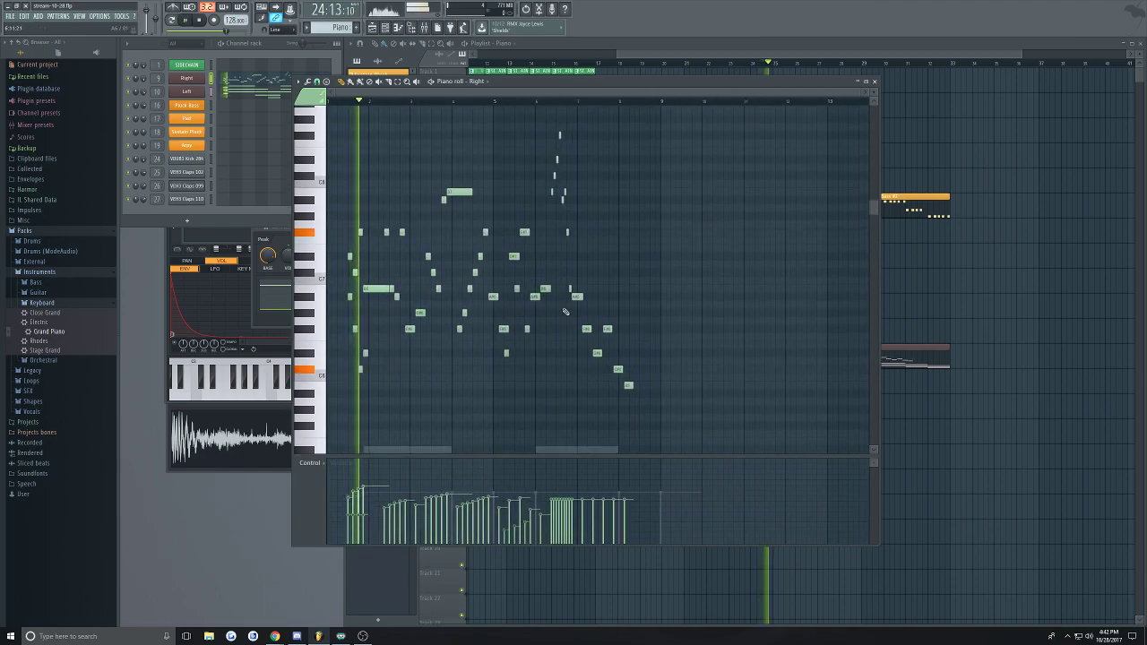
{"action": "scroll", "coordinate": [545, 372], "scroll_direction": "up", "scroll_amount": 2}
{"action": "scroll", "coordinate": [562, 269], "scroll_direction": "down", "scroll_amount": 4}
{"action": "scroll", "coordinate": [627, 190], "scroll_direction": "down", "scroll_amount": 3}
{"action": "scroll", "coordinate": [632, 186], "scroll_direction": "up", "scroll_amount": 2}
{"action": "scroll", "coordinate": [499, 317], "scroll_direction": "up", "scroll_amount": 3}
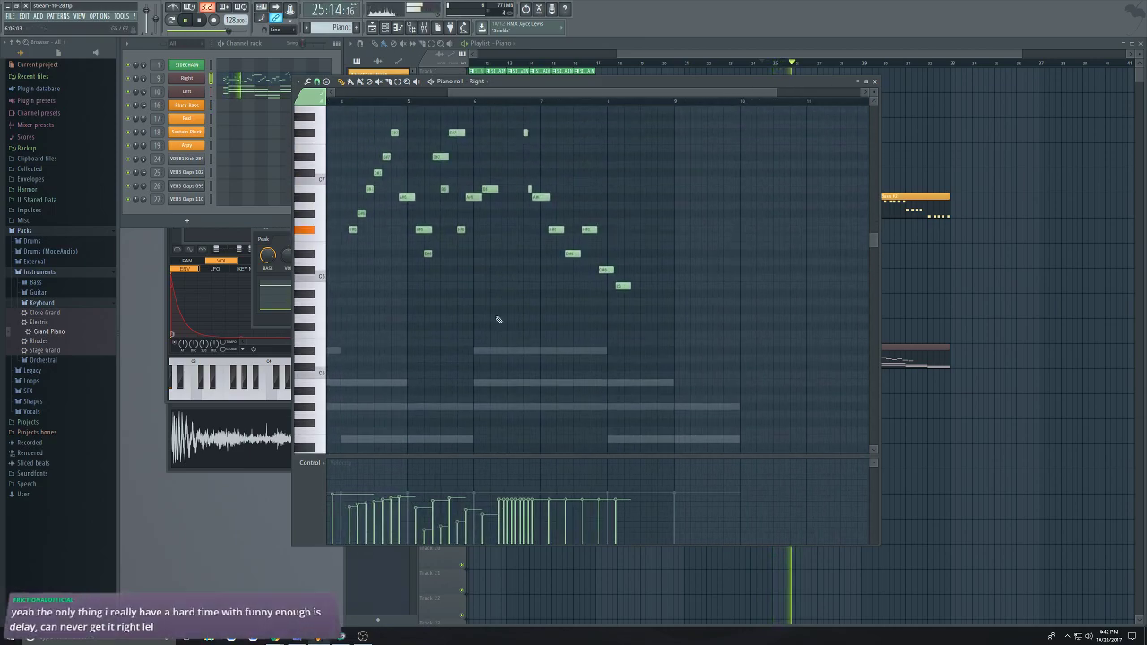
Lower the velocities of the short run in bar 6 into a gradually rising ramp and stop playback
{"action": "scroll", "coordinate": [553, 270], "scroll_direction": "up", "scroll_amount": 3}
{"action": "scroll", "coordinate": [553, 270], "scroll_direction": "up", "scroll_amount": 3}
{"action": "scroll", "coordinate": [550, 270], "scroll_direction": "up", "scroll_amount": 2}
{"action": "left_click_drag", "start_coordinate": [507, 518], "coordinate": [573, 508]}
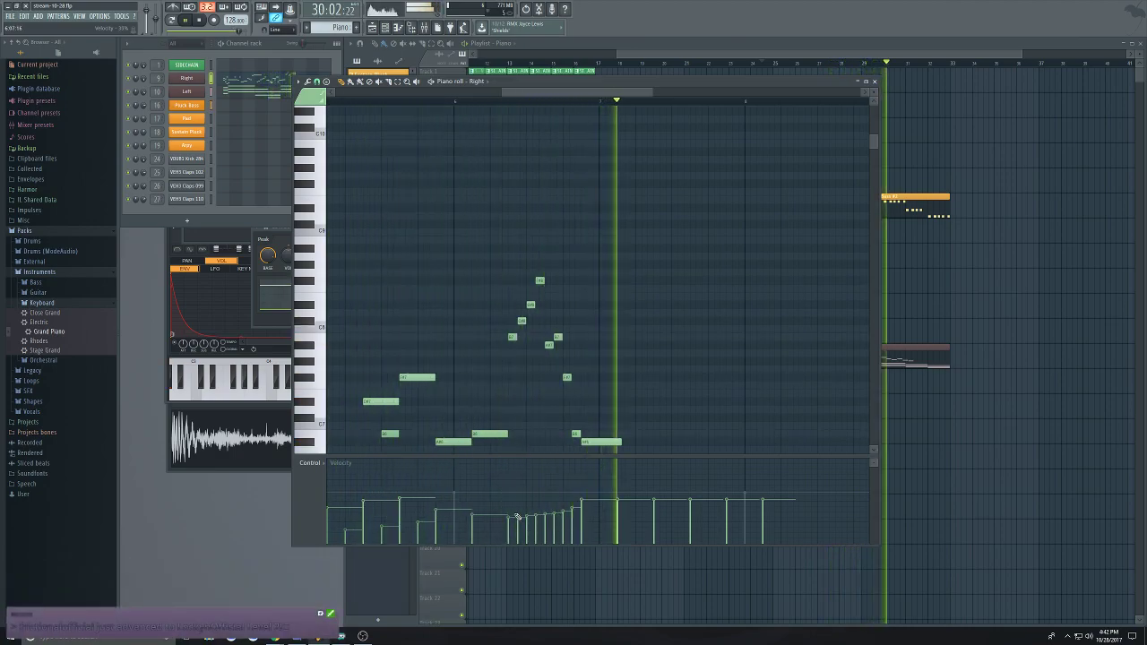
{"action": "key", "text": "space"}
Raise the run's last two short notes before the long A#6 to A#7 and F#7
{"action": "scroll", "coordinate": [649, 333], "scroll_direction": "down", "scroll_amount": 3}
{"action": "scroll", "coordinate": [511, 254], "scroll_direction": "up", "scroll_amount": 2, "text": "ctrl"}
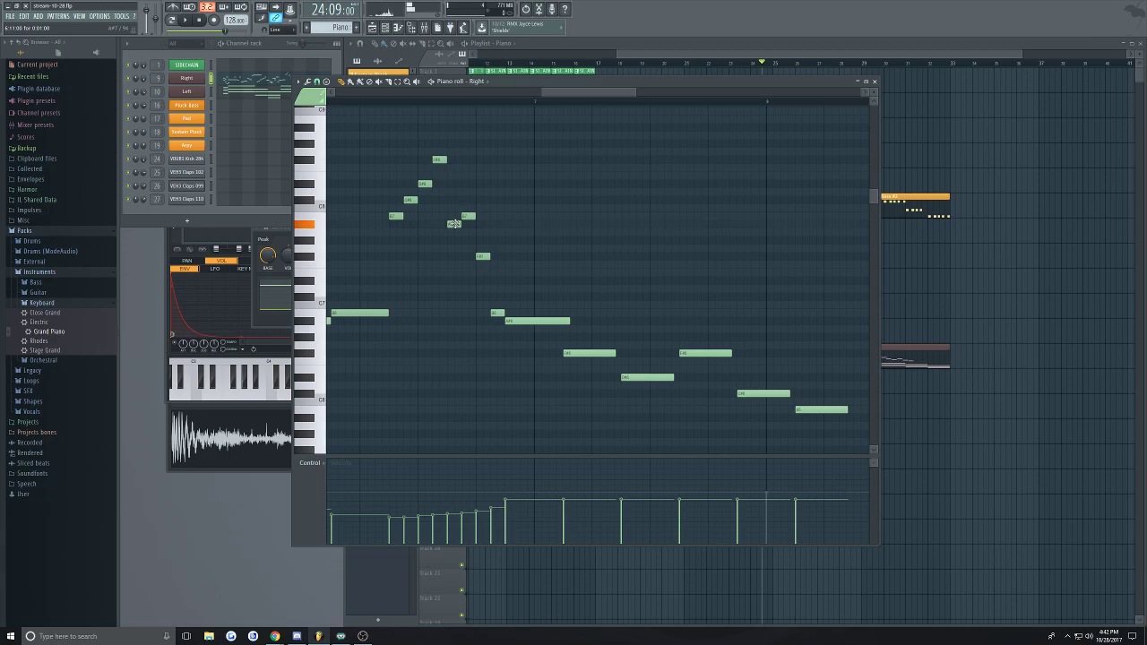
{"action": "left_click_drag", "start_coordinate": [482, 256], "coordinate": [482, 225]}
{"action": "left_click_drag", "start_coordinate": [497, 312], "coordinate": [498, 256]}
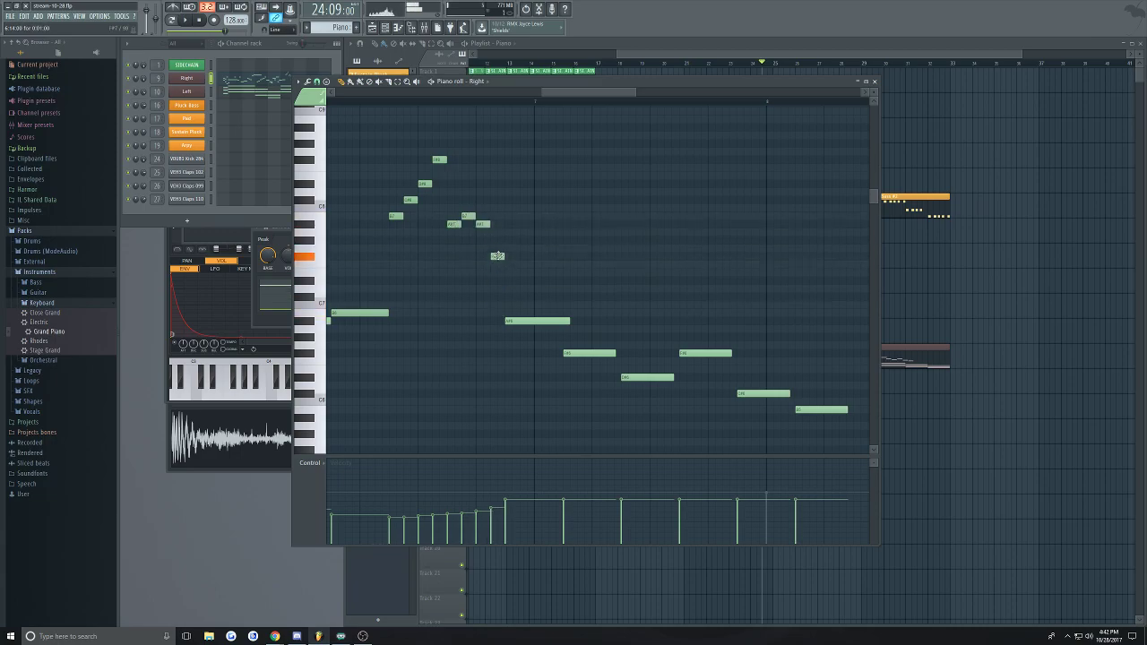
Replace the long A#6 at the end of bar 6 with short C#7, B6 and A#6 notes, and delete the long F#6 after it
{"action": "right_click", "coordinate": [525, 318]}
{"action": "left_click", "coordinate": [507, 295]}
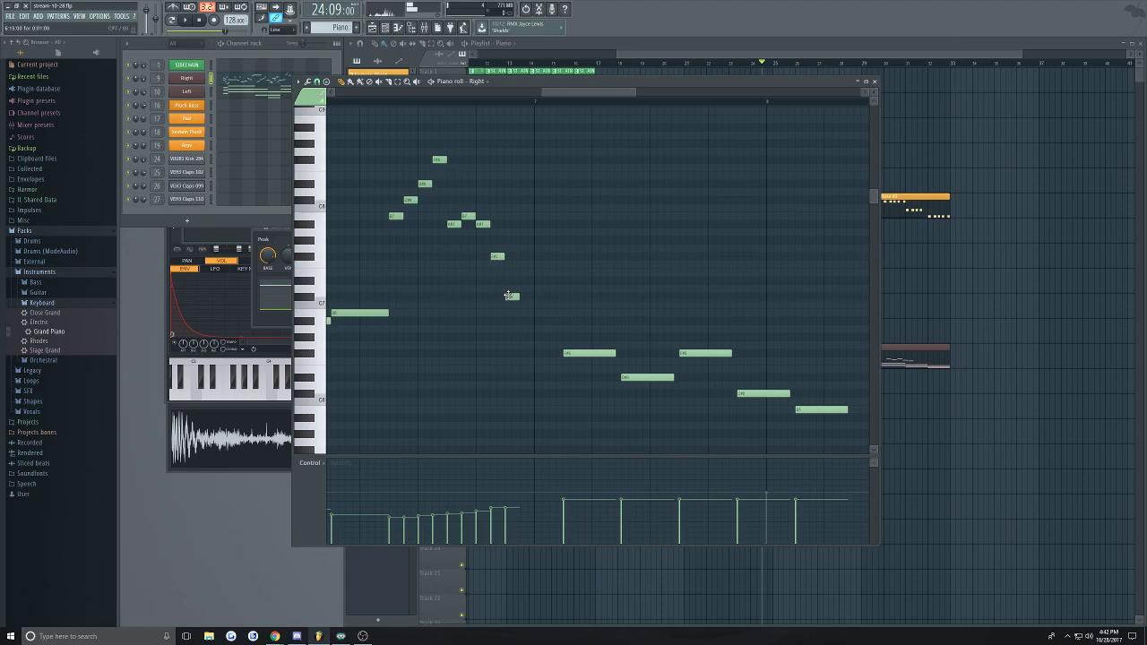
{"action": "left_click", "coordinate": [523, 282]}
{"action": "left_click_drag", "start_coordinate": [527, 280], "coordinate": [526, 314]}
{"action": "right_click", "coordinate": [584, 353]}
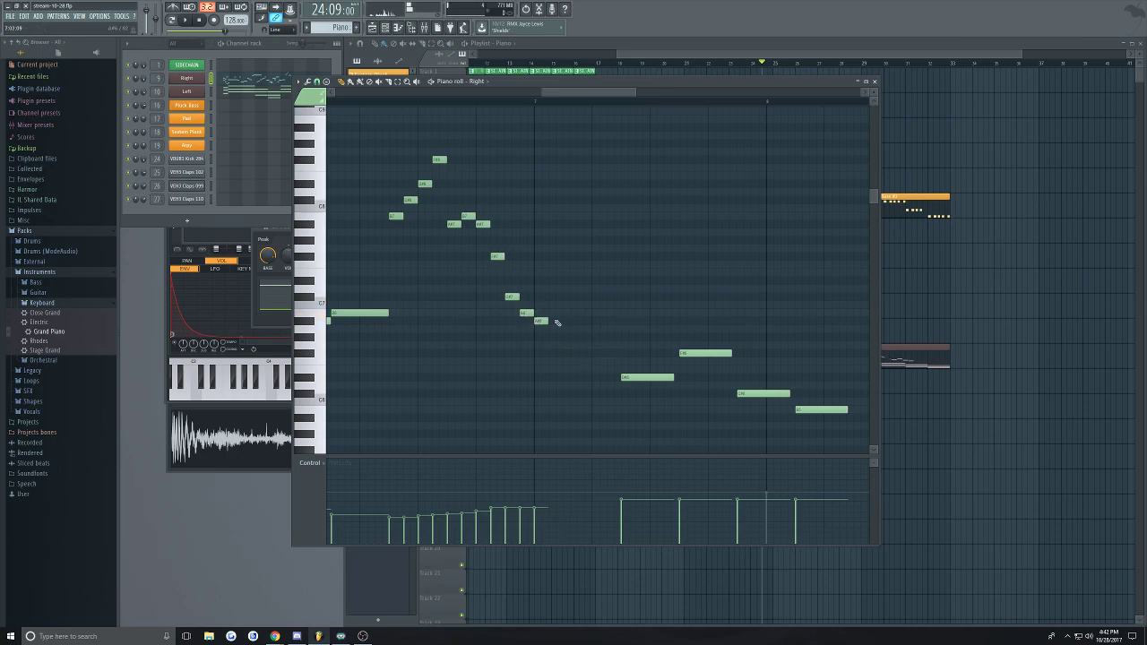
Continue the descending run in bar 7 with short B6, F#6 and B5 notes
{"action": "left_click", "coordinate": [551, 313]}
{"action": "left_click", "coordinate": [563, 352]}
{"action": "left_click", "coordinate": [574, 393]}
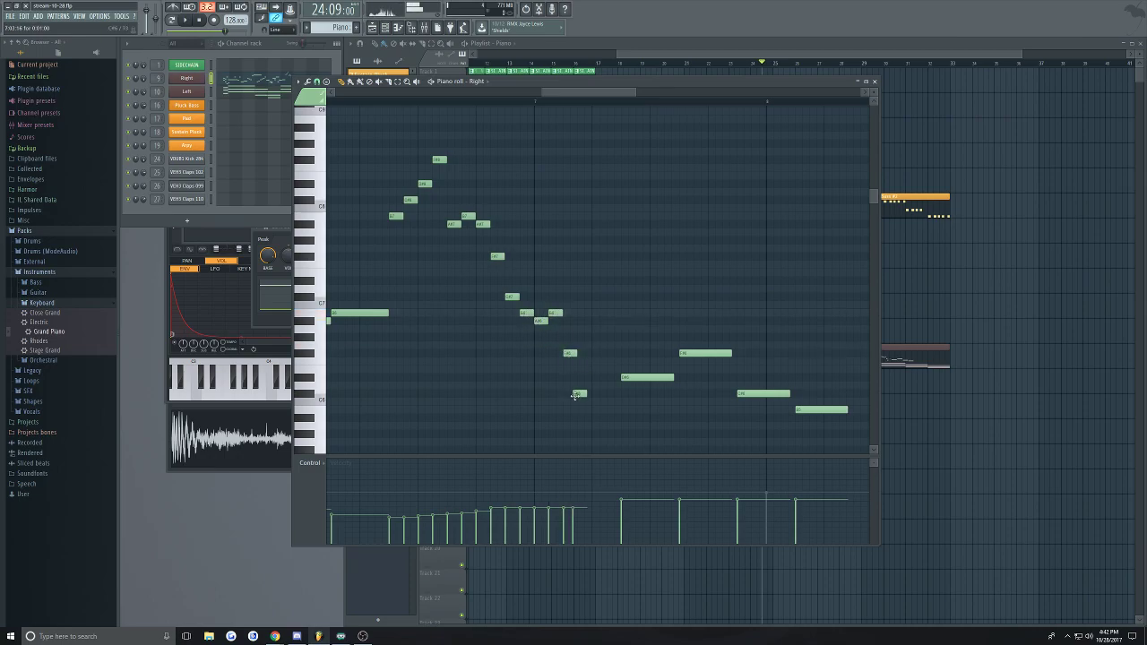
{"action": "scroll", "coordinate": [576, 393], "scroll_direction": "down", "scroll_amount": 1}
{"action": "mouse_move", "coordinate": [578, 370]}
{"action": "left_mouse_down"}
{"action": "mouse_move", "coordinate": [581, 394]}
{"action": "mouse_move", "coordinate": [583, 383]}
{"action": "left_mouse_up"}
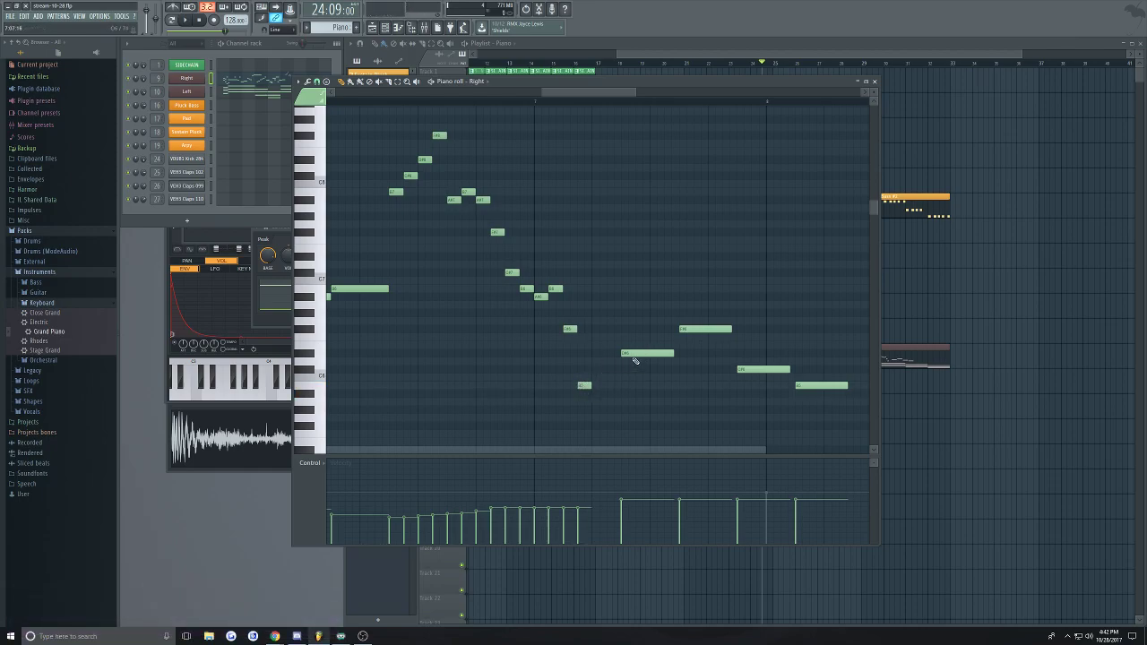
Play back the descending run from the start of bar 6
{"action": "key", "text": "space"}
{"action": "scroll", "coordinate": [568, 343], "scroll_direction": "down", "scroll_amount": 2}
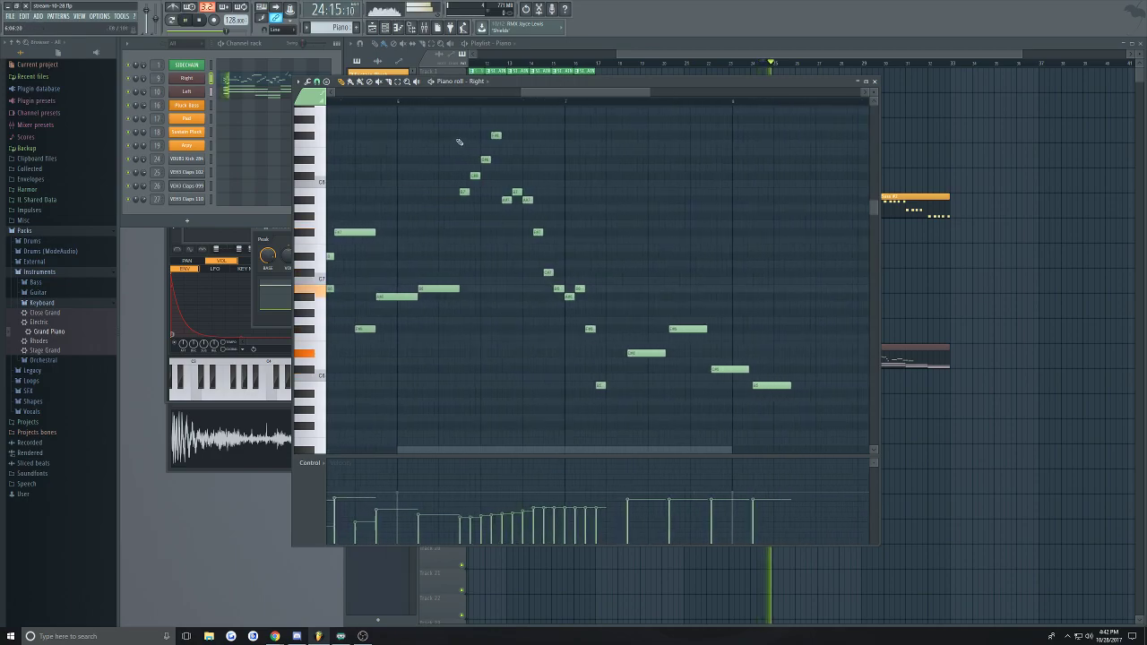
{"action": "left_click", "coordinate": [397, 101]}
{"action": "scroll", "coordinate": [717, 285], "scroll_direction": "down", "scroll_amount": 1}
{"action": "scroll", "coordinate": [716, 277], "scroll_direction": "up", "scroll_amount": 2}
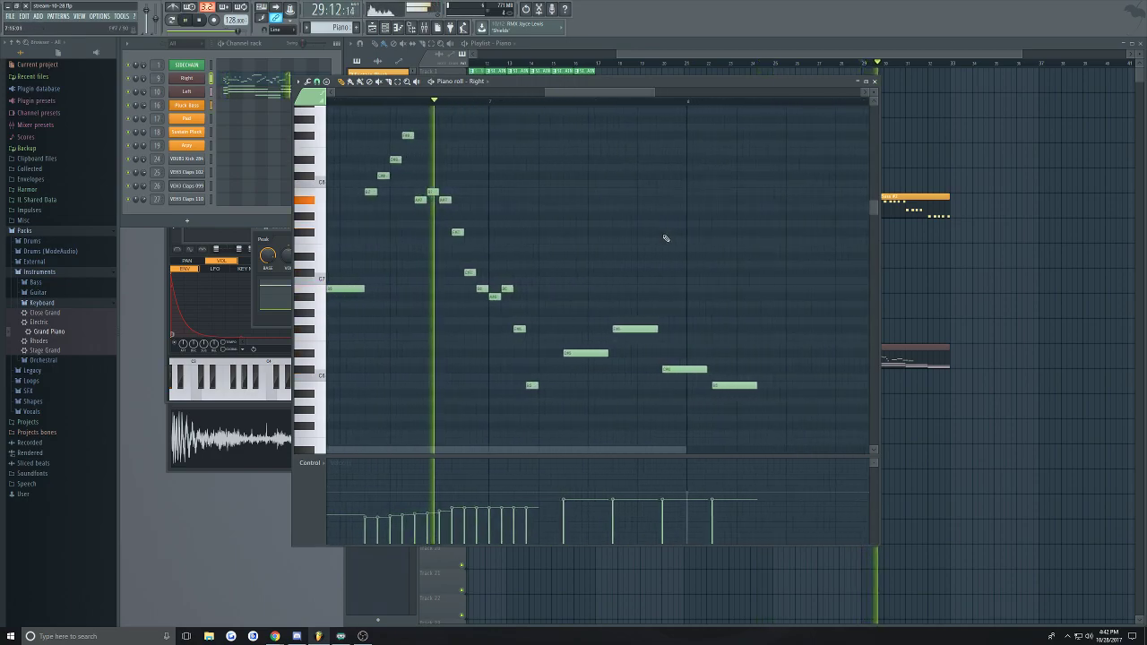
{"action": "scroll", "coordinate": [670, 240], "scroll_direction": "up", "scroll_amount": 1}
{"action": "scroll", "coordinate": [555, 331], "scroll_direction": "up", "scroll_amount": 2}
{"action": "key", "text": "space"}
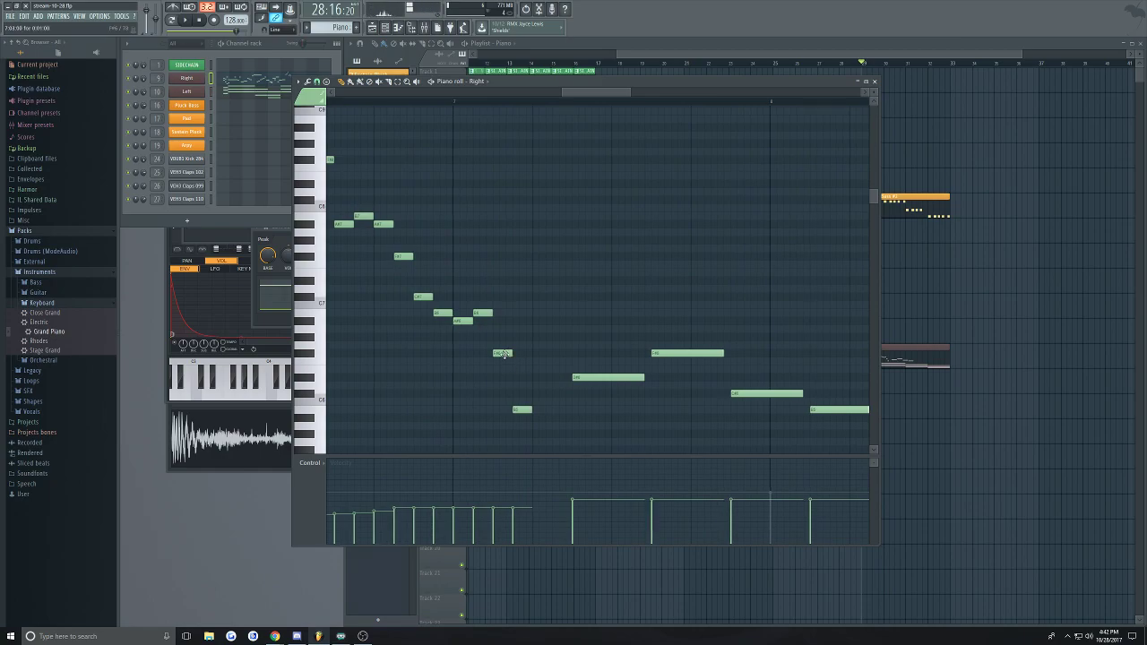
Move the short B6 in bar 7 slightly later and delete the short F#6 and B5 notes following it
{"action": "scroll", "coordinate": [572, 300], "scroll_direction": "down", "scroll_amount": 2}
{"action": "scroll", "coordinate": [570, 300], "scroll_direction": "up", "scroll_amount": 1}
{"action": "left_click", "coordinate": [489, 321]}
{"action": "left_click", "coordinate": [505, 314]}
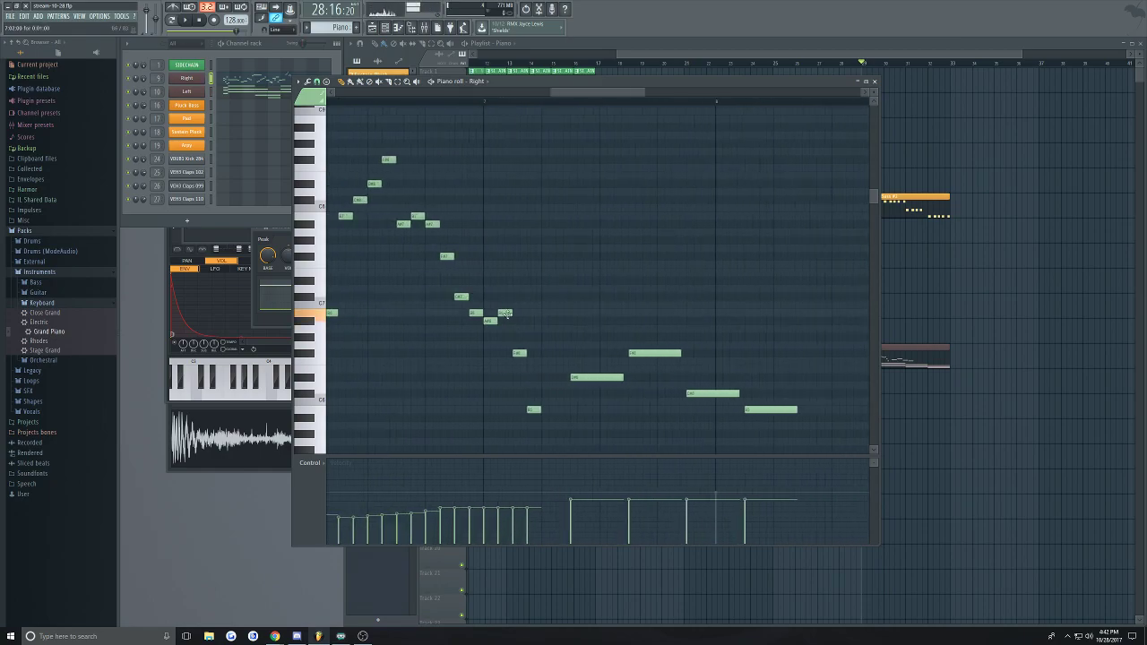
{"action": "scroll", "coordinate": [515, 345], "scroll_direction": "up", "scroll_amount": 2}
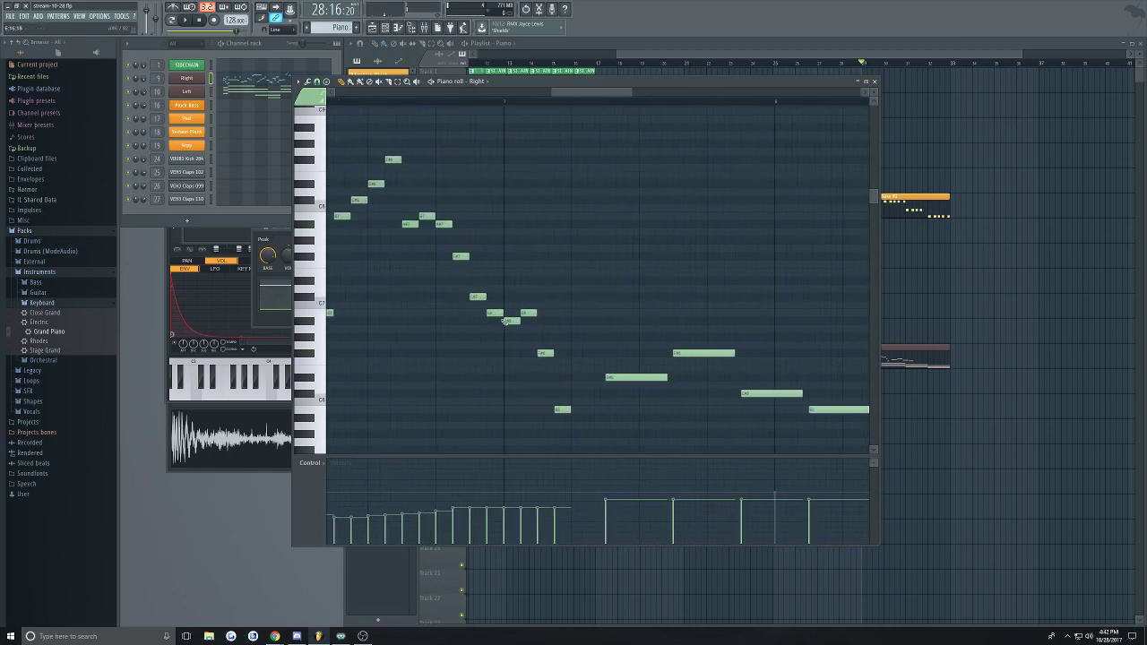
{"action": "left_click_drag", "start_coordinate": [528, 314], "coordinate": [542, 316]}
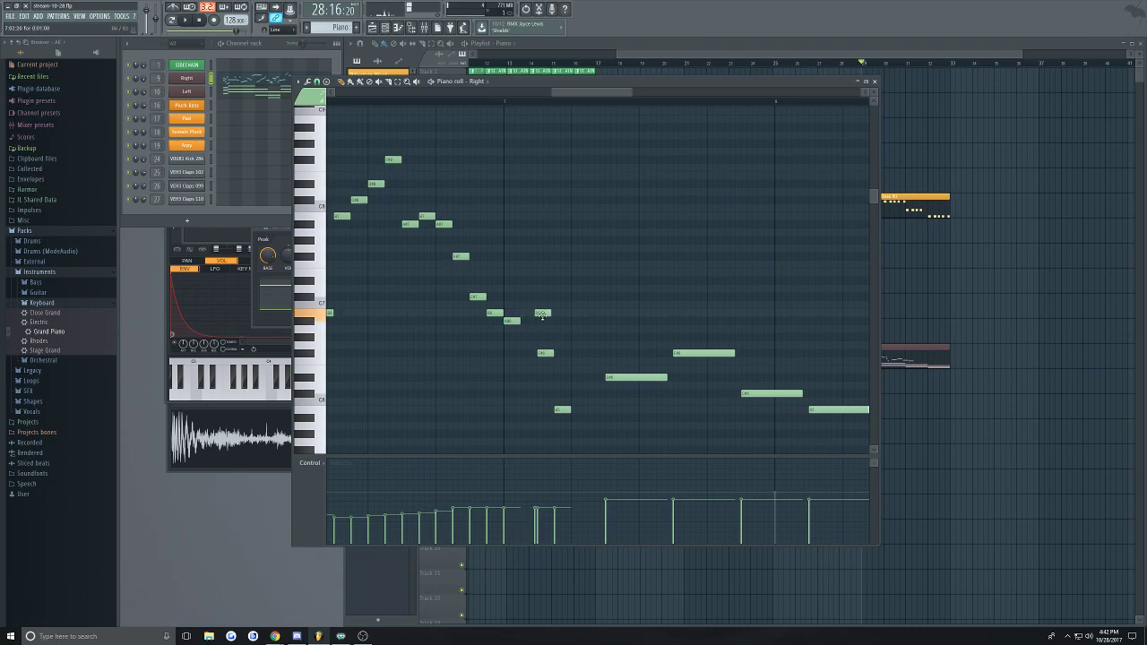
{"action": "right_click", "coordinate": [546, 353]}
{"action": "right_click", "coordinate": [562, 409]}
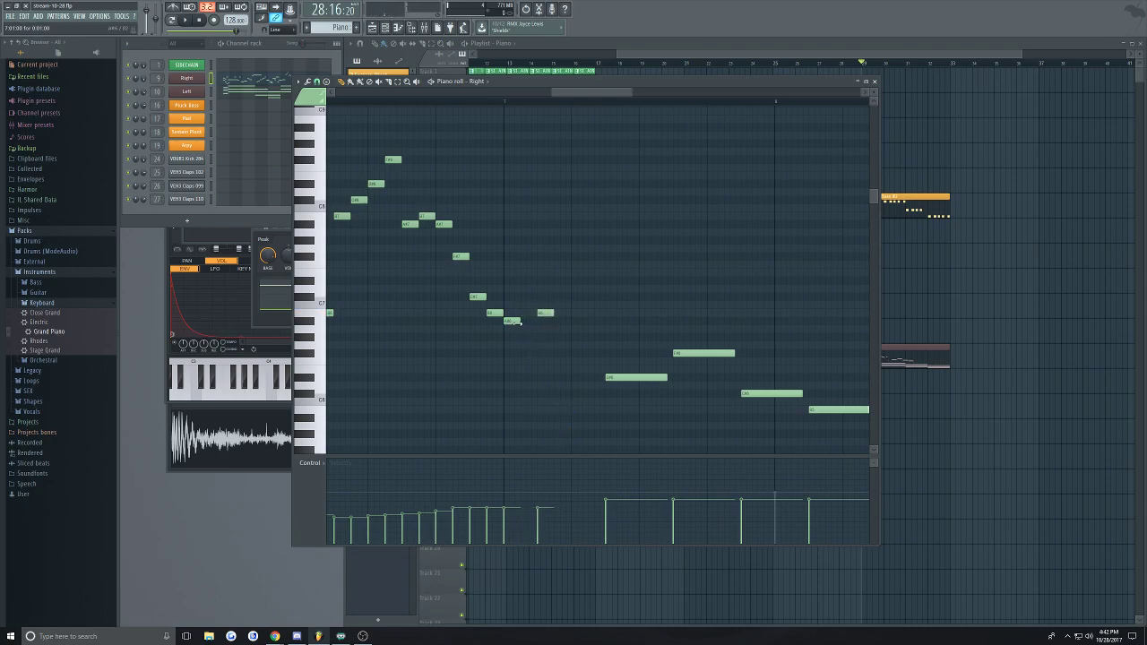
{"action": "left_click_drag", "start_coordinate": [551, 315], "coordinate": [582, 329]}
Play the passage briefly and delete the A#6 and B6 notes at the start of bar 7
{"action": "key", "text": "space"}
{"action": "key", "text": "space"}
{"action": "right_click", "coordinate": [524, 321]}
{"action": "right_click", "coordinate": [548, 313]}
Replay the passage and audition the closing C#7 and B6 notes of the run in bar 6
{"action": "left_click", "coordinate": [476, 297]}
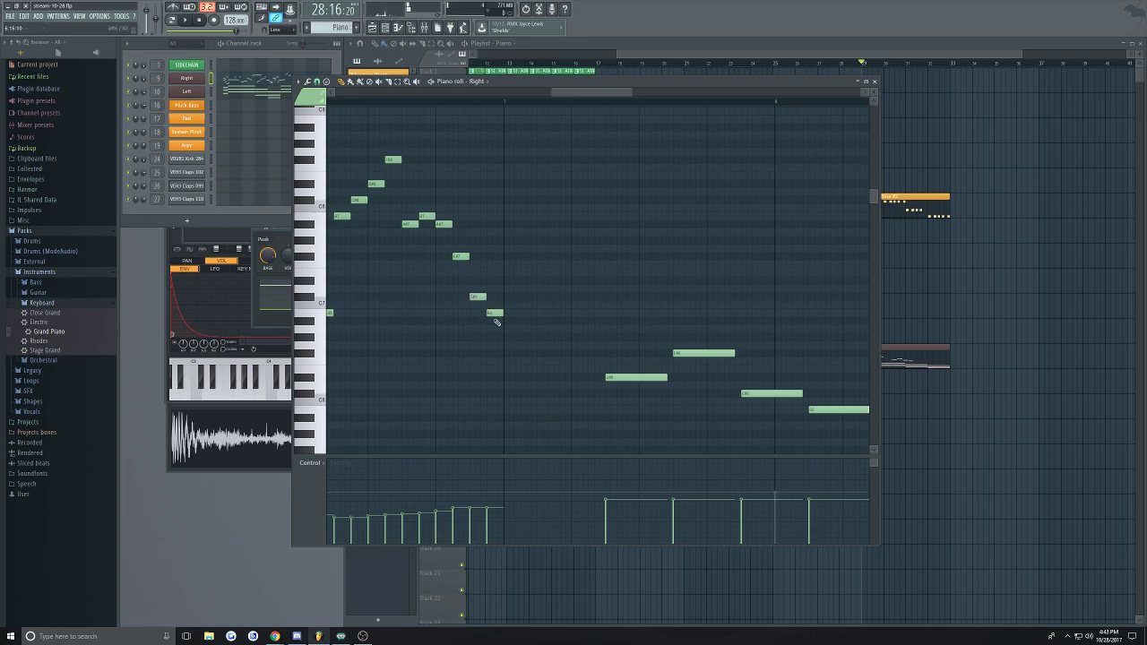
{"action": "left_click", "coordinate": [487, 313]}
{"action": "key", "text": "space"}
{"action": "key", "text": "space"}
{"action": "left_click", "coordinate": [494, 311]}
{"action": "scroll", "coordinate": [457, 257], "scroll_direction": "down", "scroll_amount": 2}
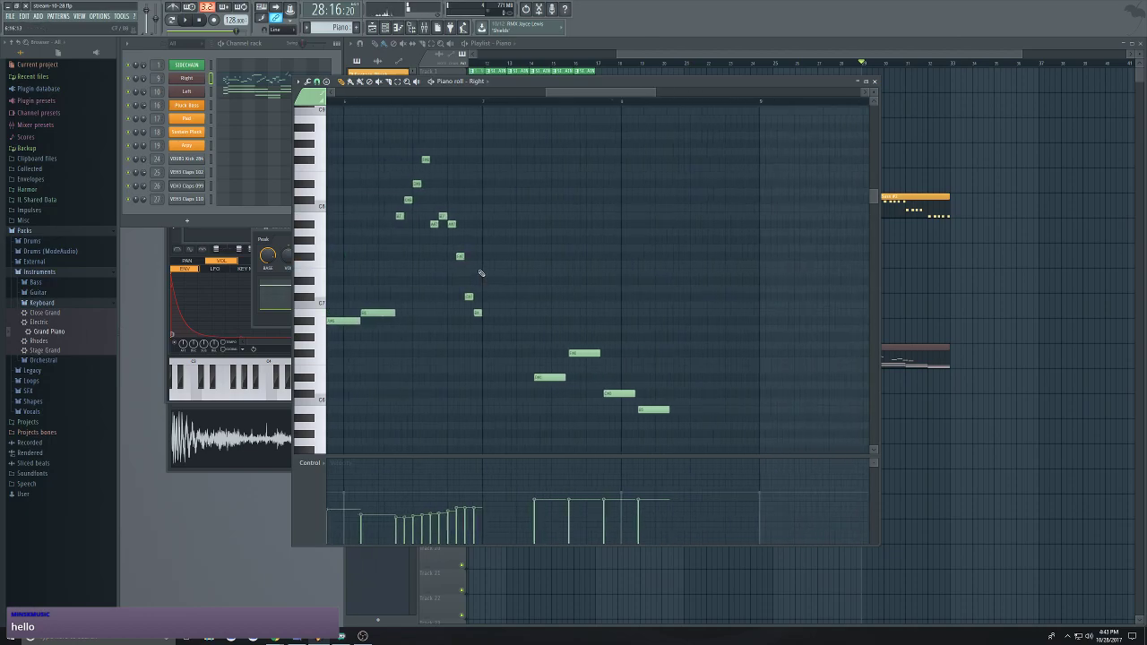
Add an F#7 note just after the start of bar 7 and a short B6 note on the bar line
{"action": "left_click_drag", "start_coordinate": [491, 263], "coordinate": [494, 255]}
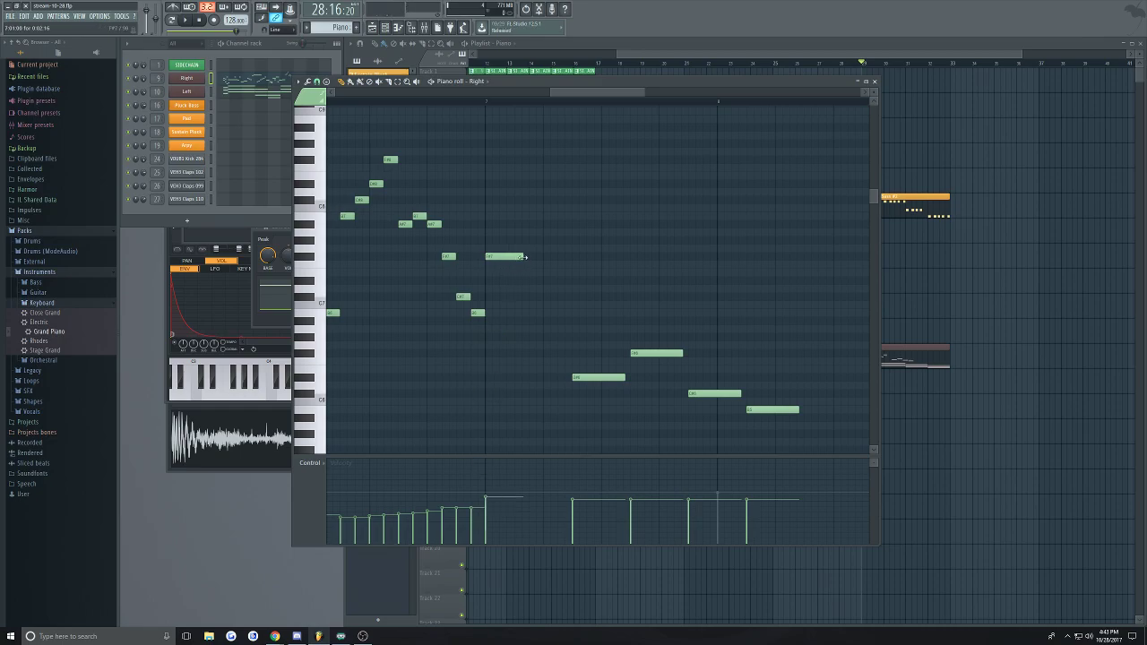
{"action": "left_click_drag", "start_coordinate": [499, 256], "coordinate": [509, 256]}
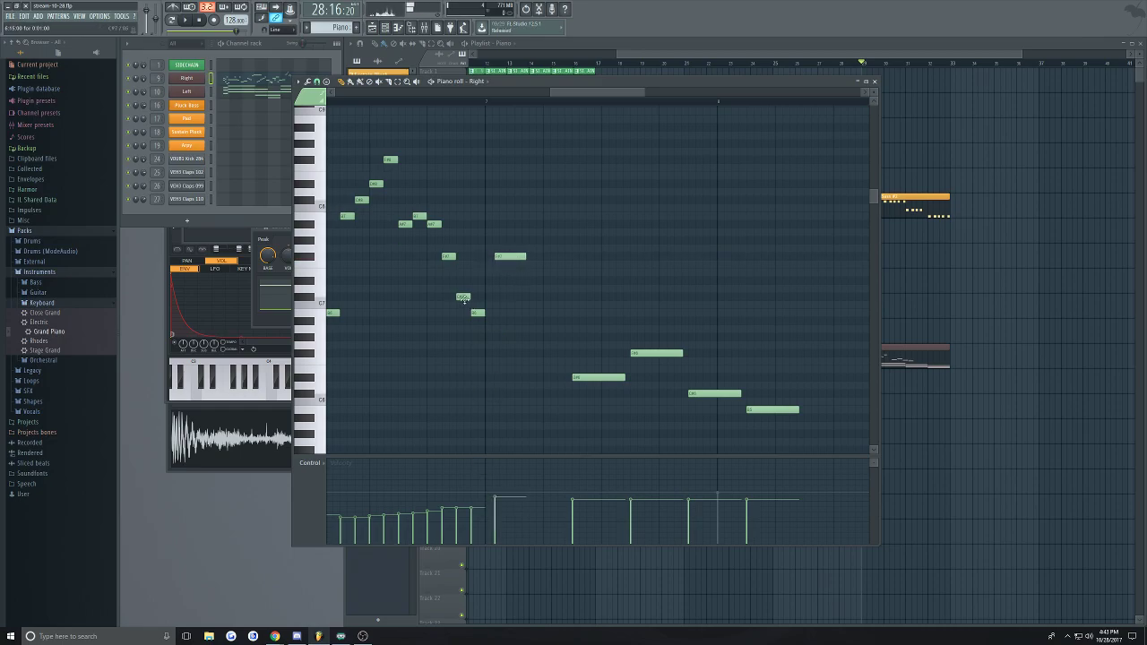
{"action": "left_click", "coordinate": [488, 327]}
{"action": "left_click_drag", "start_coordinate": [487, 327], "coordinate": [487, 313]}
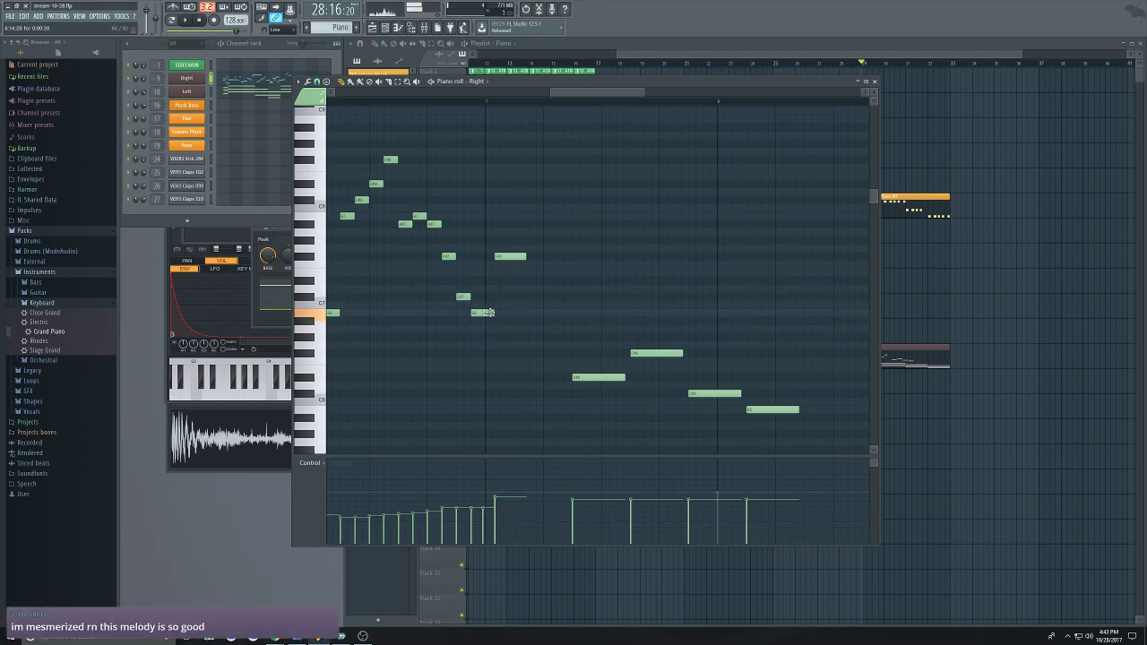
{"action": "scroll", "coordinate": [487, 312], "scroll_direction": "up", "scroll_amount": 2}
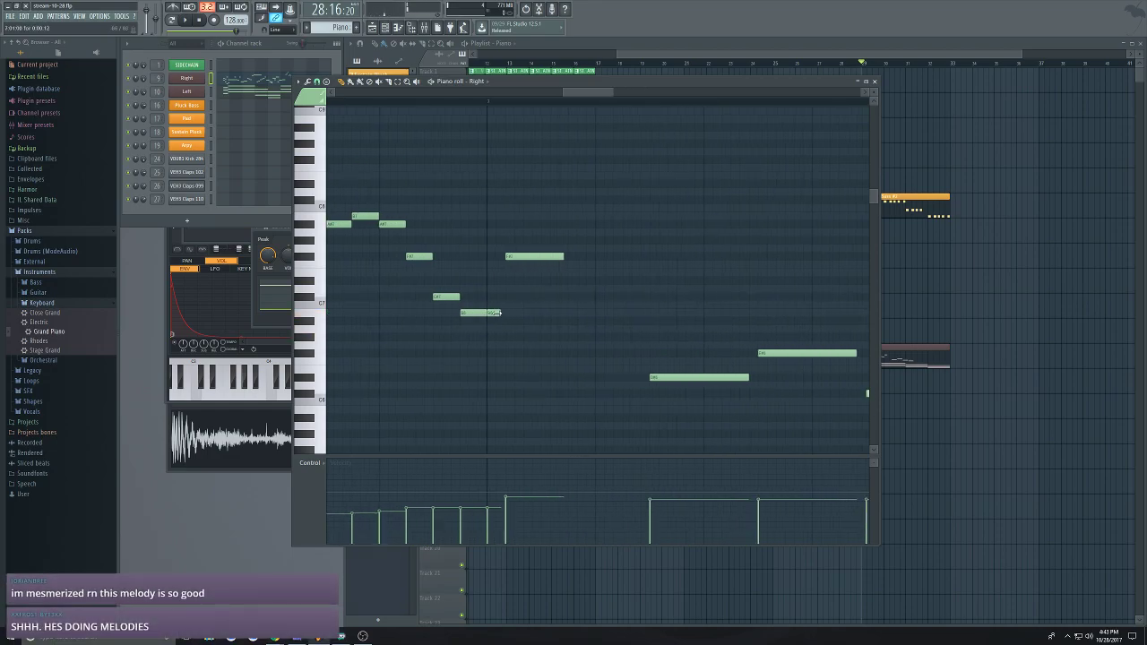
{"action": "left_click_drag", "start_coordinate": [525, 257], "coordinate": [516, 257]}
Lengthen the B6 at the start of bar 7, lower it to F#6, and play the result
{"action": "key", "text": "space"}
{"action": "left_click_drag", "start_coordinate": [499, 312], "coordinate": [538, 314]}
{"action": "key", "text": "space"}
{"action": "left_click", "coordinate": [518, 352]}
{"action": "right_click", "coordinate": [542, 355]}
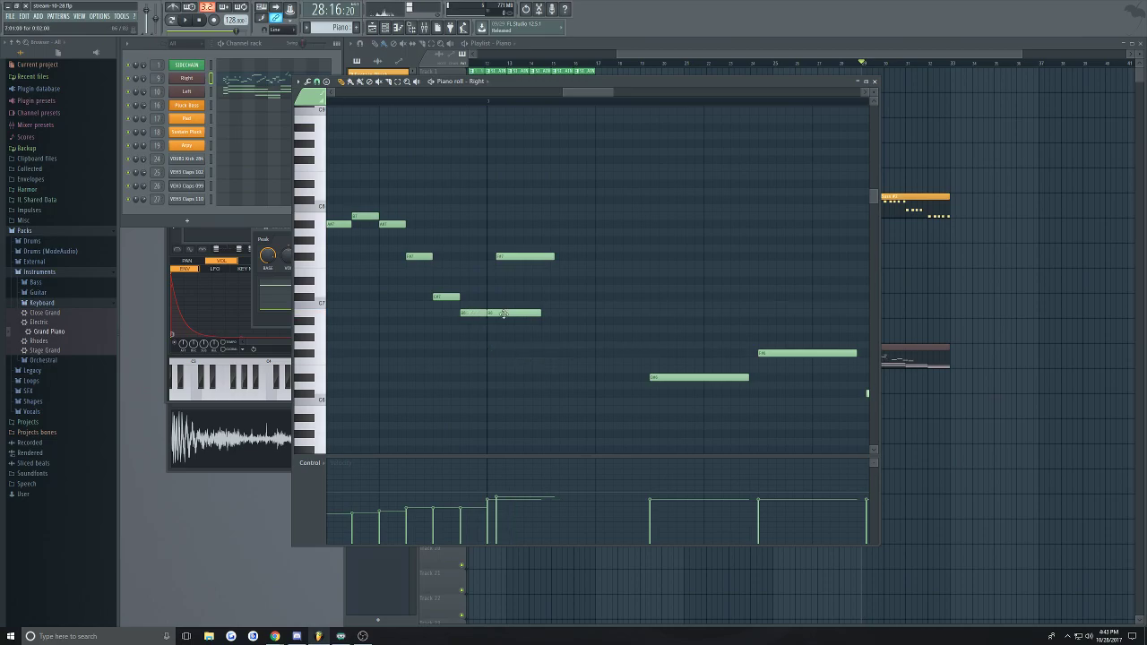
{"action": "left_click_drag", "start_coordinate": [503, 313], "coordinate": [504, 354]}
{"action": "left_click_drag", "start_coordinate": [508, 259], "coordinate": [475, 392]}
{"action": "key", "text": "space"}
{"action": "key", "text": "space"}
Add D#7, C#7, F#7 and B6 notes in sequence across the rest of bar 7
{"action": "scroll", "coordinate": [544, 295], "scroll_direction": "down", "scroll_amount": 1}
{"action": "scroll", "coordinate": [542, 292], "scroll_direction": "down", "scroll_amount": 1}
{"action": "left_click", "coordinate": [495, 281]}
{"action": "right_click", "coordinate": [495, 281]}
{"action": "left_click", "coordinate": [511, 282]}
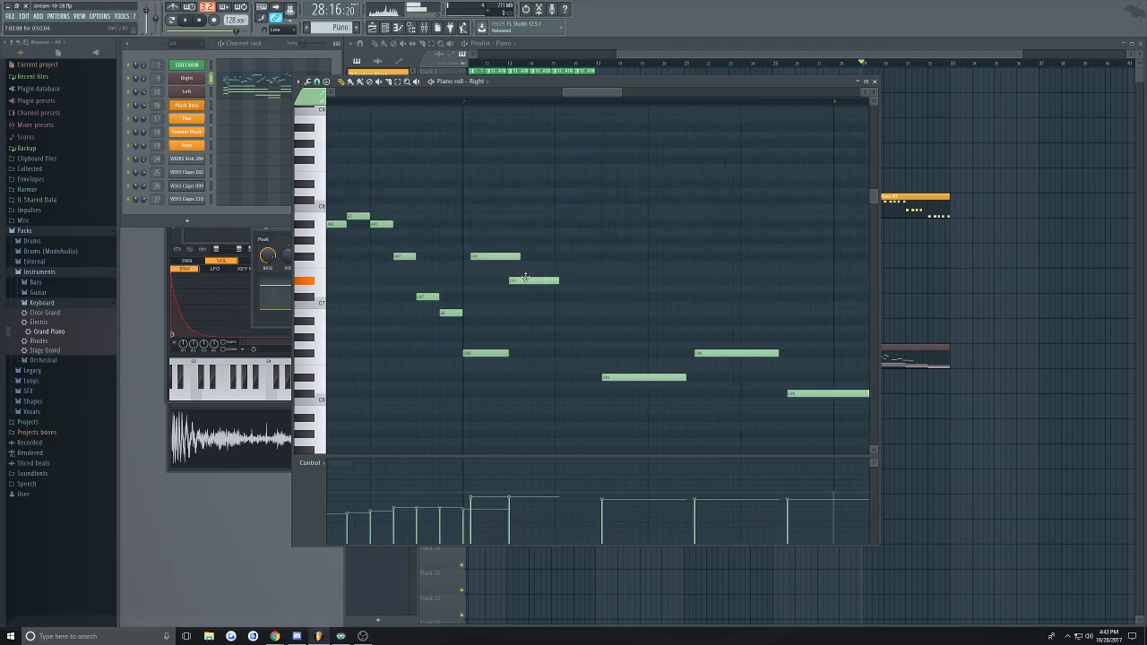
{"action": "left_click_drag", "start_coordinate": [537, 281], "coordinate": [584, 283]}
{"action": "scroll", "coordinate": [609, 287], "scroll_direction": "down", "scroll_amount": 2}
{"action": "scroll", "coordinate": [686, 295], "scroll_direction": "up", "scroll_amount": 1}
{"action": "left_click", "coordinate": [602, 297]}
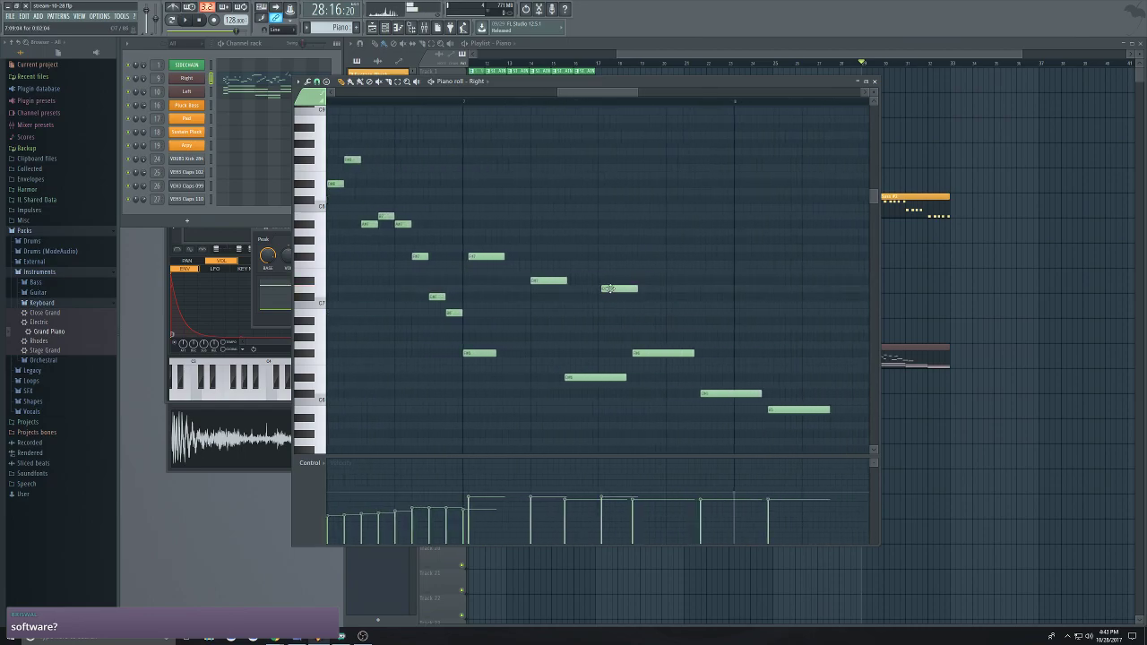
{"action": "left_click", "coordinate": [637, 257]}
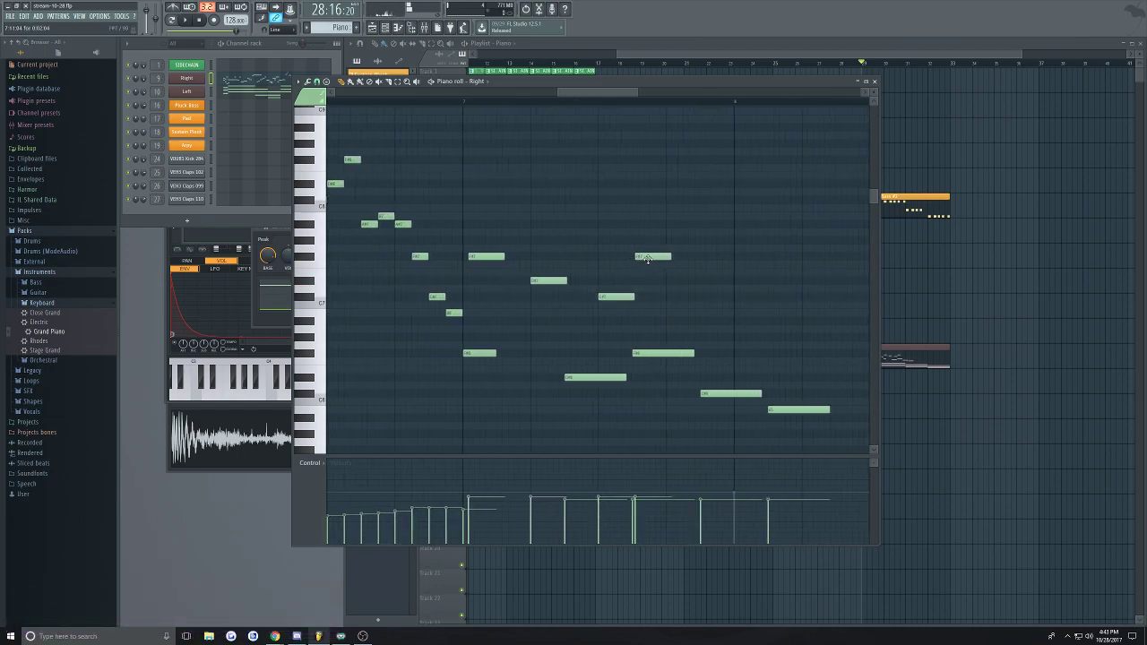
{"action": "scroll", "coordinate": [663, 322], "scroll_direction": "down", "scroll_amount": 2}
{"action": "left_click", "coordinate": [646, 313]}
Delete the old long F#6, C#6, B5 and D#6 notes below the new phrase
{"action": "right_click", "coordinate": [614, 352]}
{"action": "right_click", "coordinate": [663, 393]}
{"action": "right_click", "coordinate": [712, 409]}
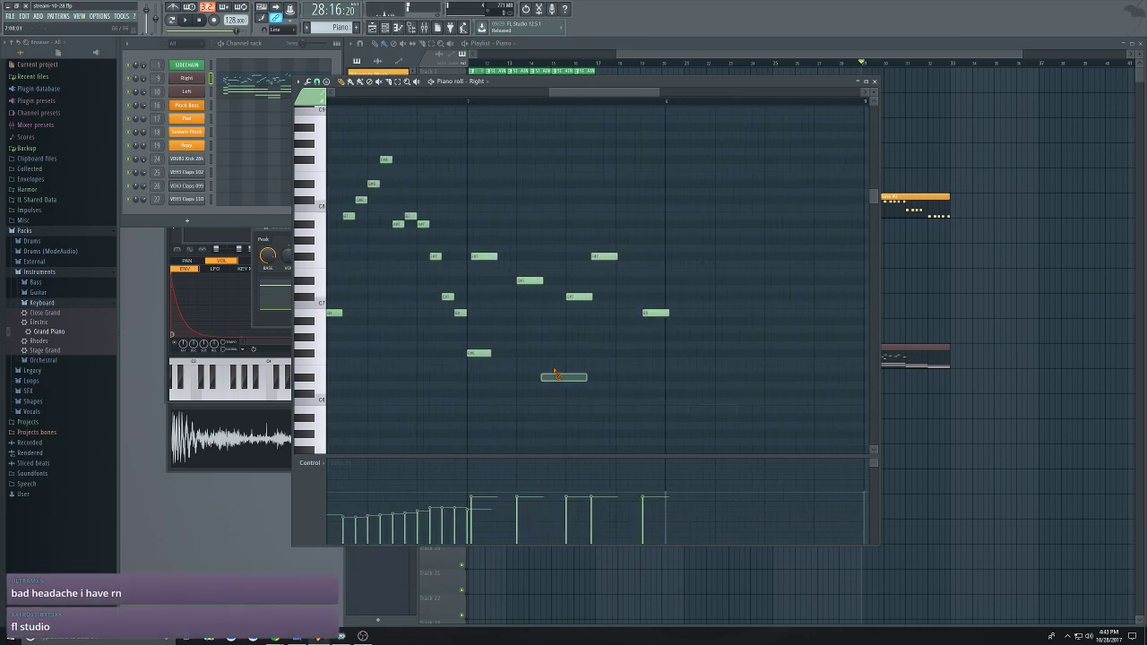
{"action": "right_click", "coordinate": [563, 377]}
{"action": "scroll", "coordinate": [651, 324], "scroll_direction": "up", "scroll_amount": 1}
{"action": "scroll", "coordinate": [652, 324], "scroll_direction": "up", "scroll_amount": 1}
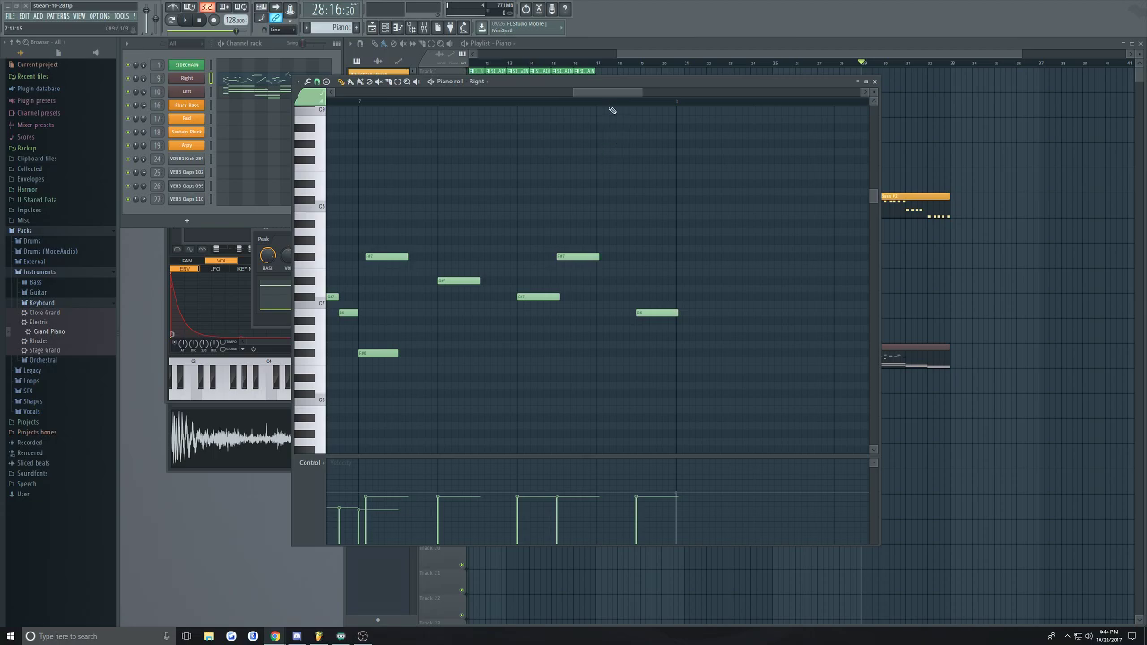
Play the whole piano melody from the beginning, following the playback through to bar 7
{"action": "scroll", "coordinate": [591, 236], "scroll_direction": "down", "scroll_amount": 5}
{"action": "scroll", "coordinate": [566, 223], "scroll_direction": "up", "scroll_amount": 2}
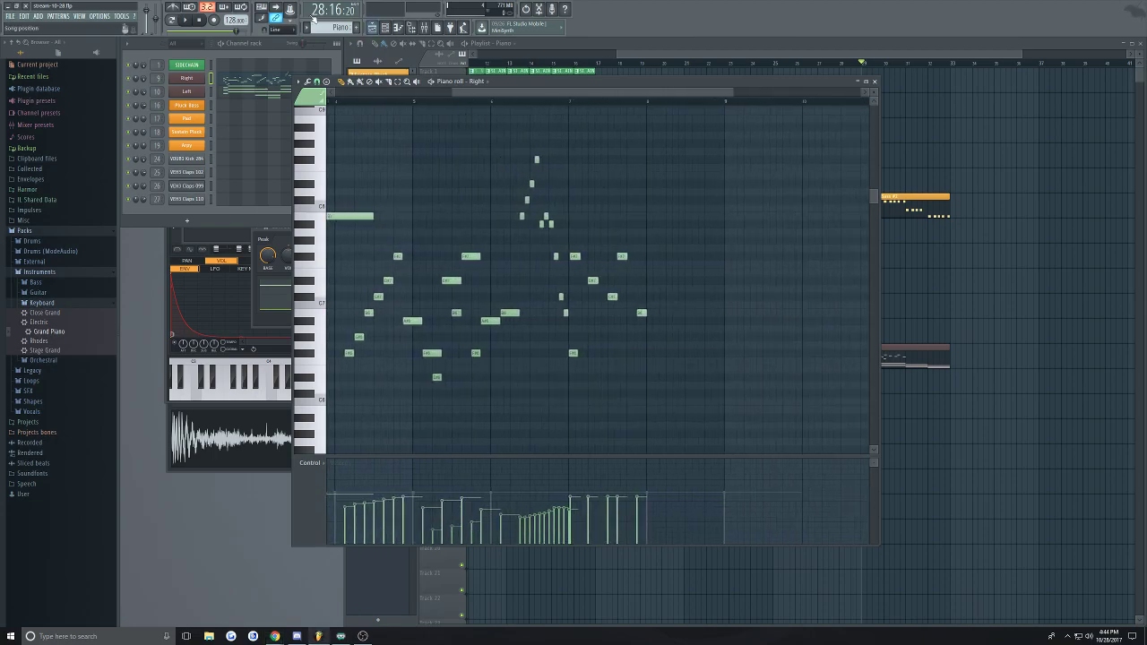
{"action": "key", "text": "space"}
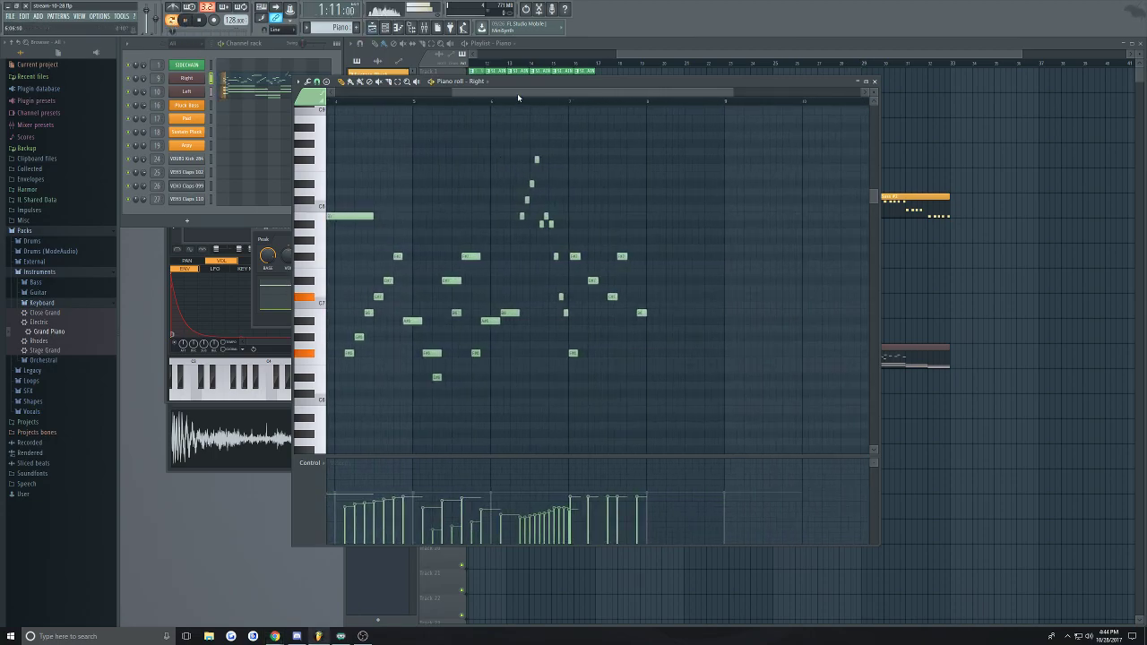
{"action": "scroll", "coordinate": [484, 109], "scroll_direction": "down", "scroll_amount": 3}
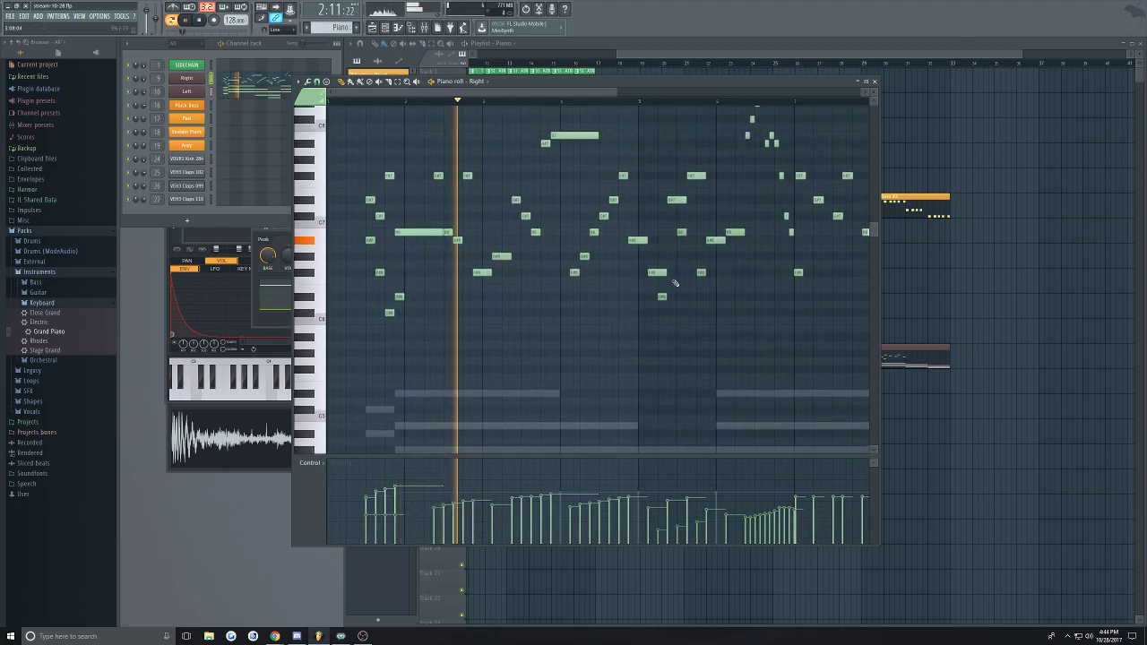
{"action": "left_click_drag", "start_coordinate": [497, 91], "coordinate": [547, 90]}
{"action": "scroll", "coordinate": [694, 207], "scroll_direction": "up", "scroll_amount": 3}
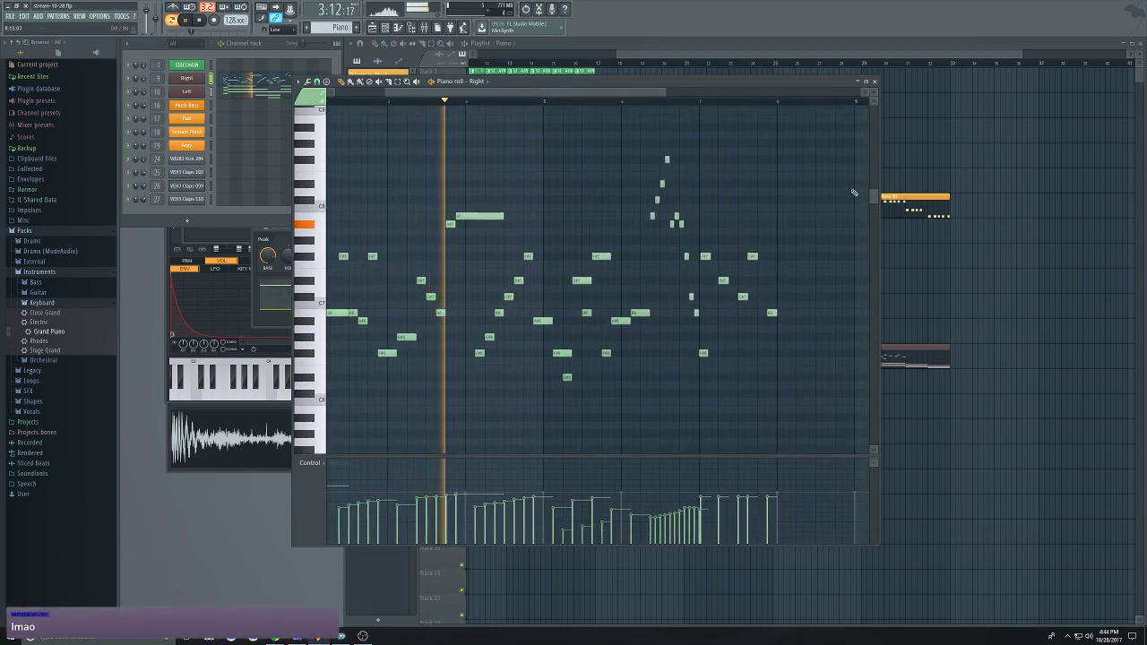
{"action": "scroll", "coordinate": [695, 207], "scroll_direction": "up", "scroll_amount": 2}
{"action": "scroll", "coordinate": [691, 205], "scroll_direction": "down", "scroll_amount": 2}
{"action": "scroll", "coordinate": [671, 187], "scroll_direction": "up", "scroll_amount": 2}
{"action": "scroll", "coordinate": [677, 193], "scroll_direction": "down", "scroll_amount": 2}
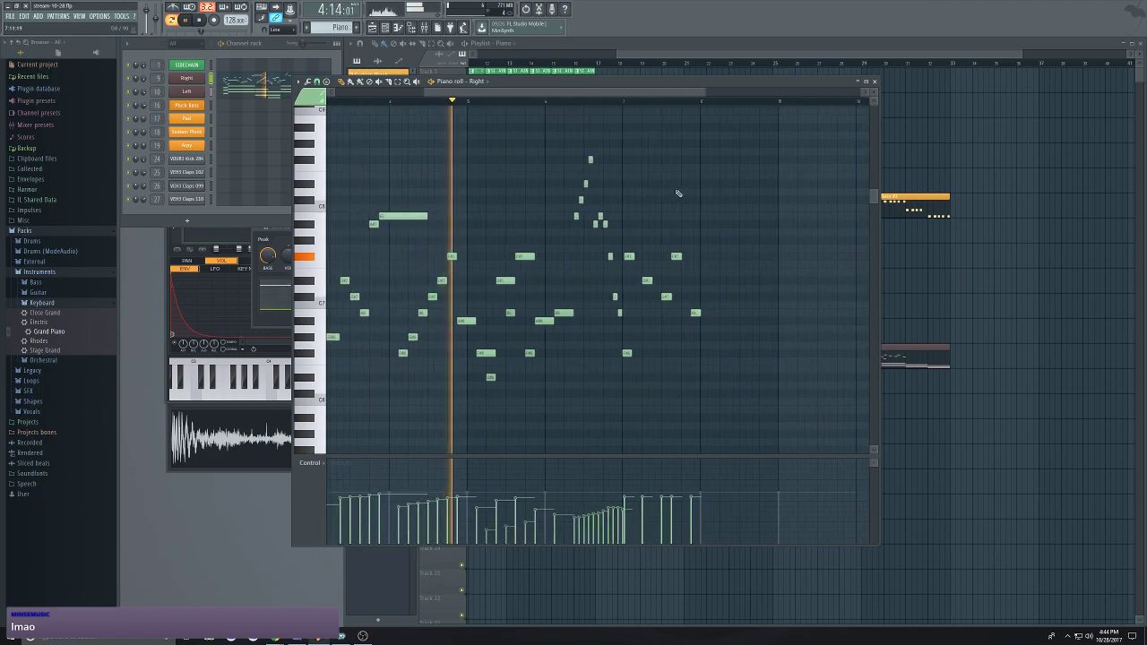
{"action": "scroll", "coordinate": [633, 181], "scroll_direction": "up", "scroll_amount": 2}
{"action": "scroll", "coordinate": [739, 179], "scroll_direction": "up", "scroll_amount": 2}
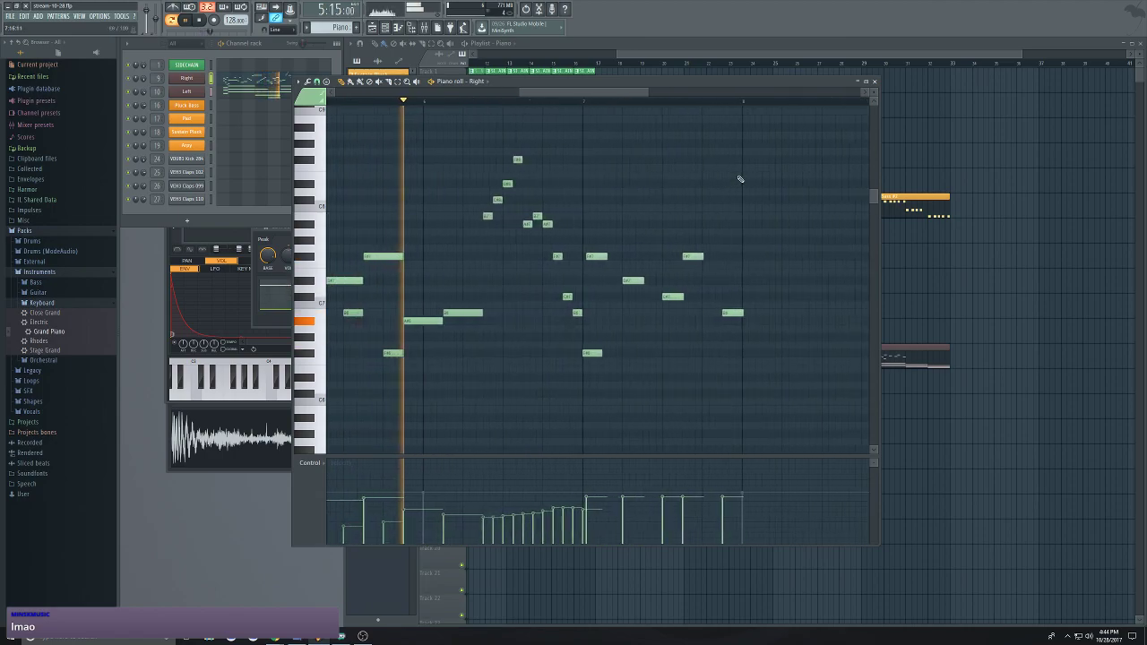
{"action": "scroll", "coordinate": [725, 185], "scroll_direction": "up", "scroll_amount": 2}
{"action": "scroll", "coordinate": [693, 200], "scroll_direction": "up", "scroll_amount": 2}
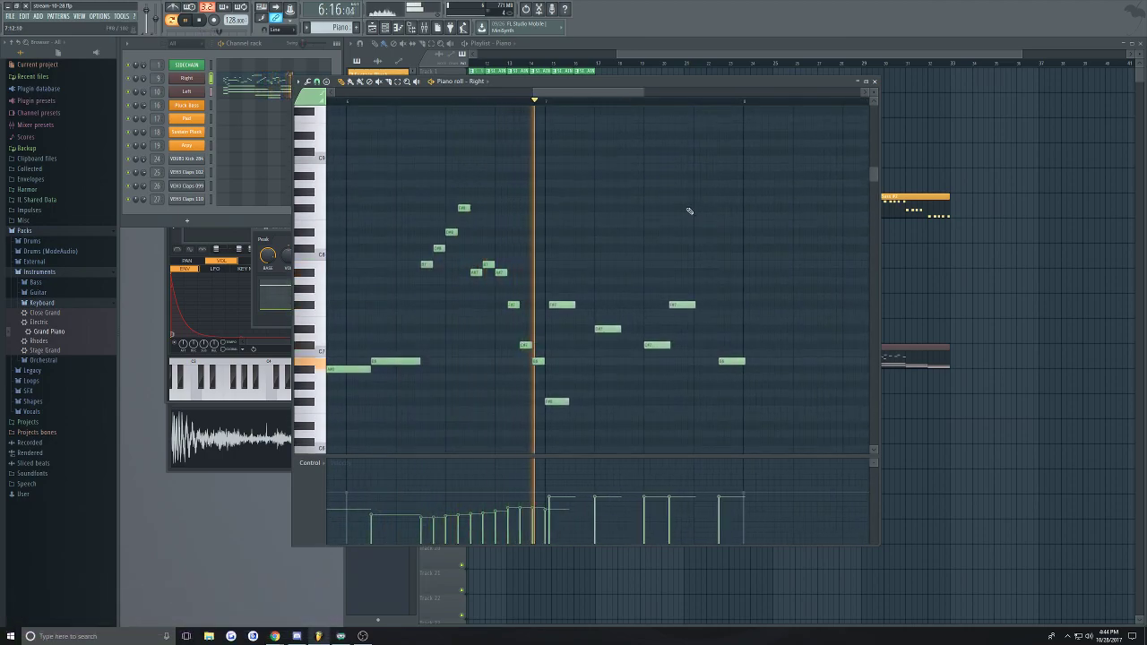
{"action": "key", "text": "space"}
Raise the two overlapping notes at the start of bar 7 to A#7 and A#6
{"action": "scroll", "coordinate": [749, 268], "scroll_direction": "down", "scroll_amount": 1}
{"action": "scroll", "coordinate": [760, 292], "scroll_direction": "up", "scroll_amount": 3}
{"action": "scroll", "coordinate": [528, 317], "scroll_direction": "down", "scroll_amount": 1}
{"action": "scroll", "coordinate": [479, 358], "scroll_direction": "up", "scroll_amount": 1}
{"action": "left_click", "coordinate": [461, 306]}
{"action": "scroll", "coordinate": [501, 327], "scroll_direction": "down", "scroll_amount": 2}
{"action": "scroll", "coordinate": [510, 313], "scroll_direction": "down", "scroll_amount": 3}
{"action": "scroll", "coordinate": [474, 251], "scroll_direction": "up", "scroll_amount": 5}
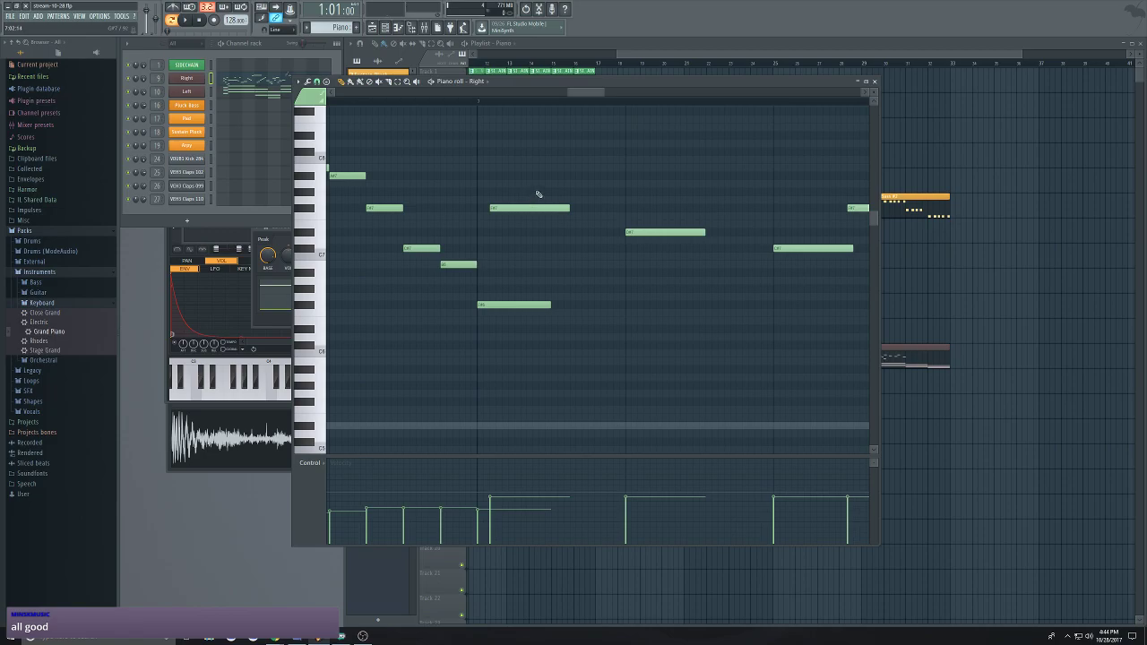
{"action": "left_click_drag", "start_coordinate": [548, 174], "coordinate": [494, 270]}
{"action": "left_click", "coordinate": [509, 295]}
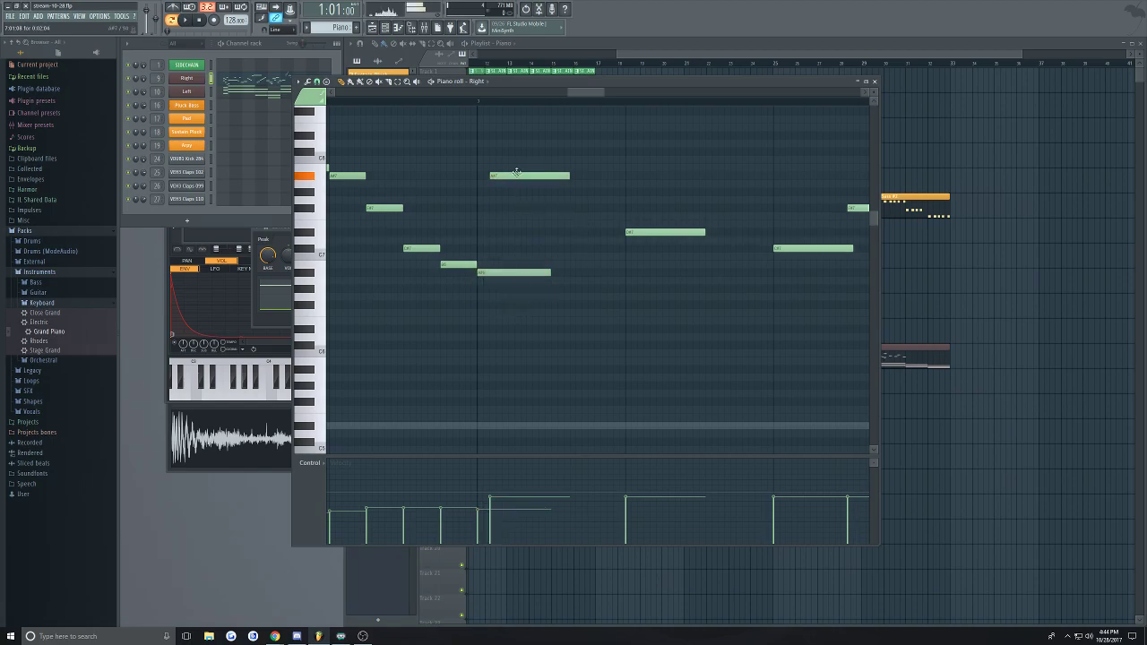
Raise bar 7's D#7 note to B7, move it earlier, and add an F#7 note after it
{"action": "scroll", "coordinate": [516, 172], "scroll_direction": "up", "scroll_amount": 2}
{"action": "left_click_drag", "start_coordinate": [650, 281], "coordinate": [621, 252]}
{"action": "scroll", "coordinate": [583, 238], "scroll_direction": "down", "scroll_amount": 2}
{"action": "scroll", "coordinate": [587, 251], "scroll_direction": "up", "scroll_amount": 1}
{"action": "left_click_drag", "start_coordinate": [622, 266], "coordinate": [630, 267]}
{"action": "scroll", "coordinate": [727, 328], "scroll_direction": "down", "scroll_amount": 2}
{"action": "scroll", "coordinate": [727, 328], "scroll_direction": "up", "scroll_amount": 2}
Delete the earlier C#7, F#7 and B6 notes from the second half of bar 7
{"action": "right_click", "coordinate": [583, 272]}
{"action": "right_click", "coordinate": [646, 232]}
{"action": "right_click", "coordinate": [753, 288]}
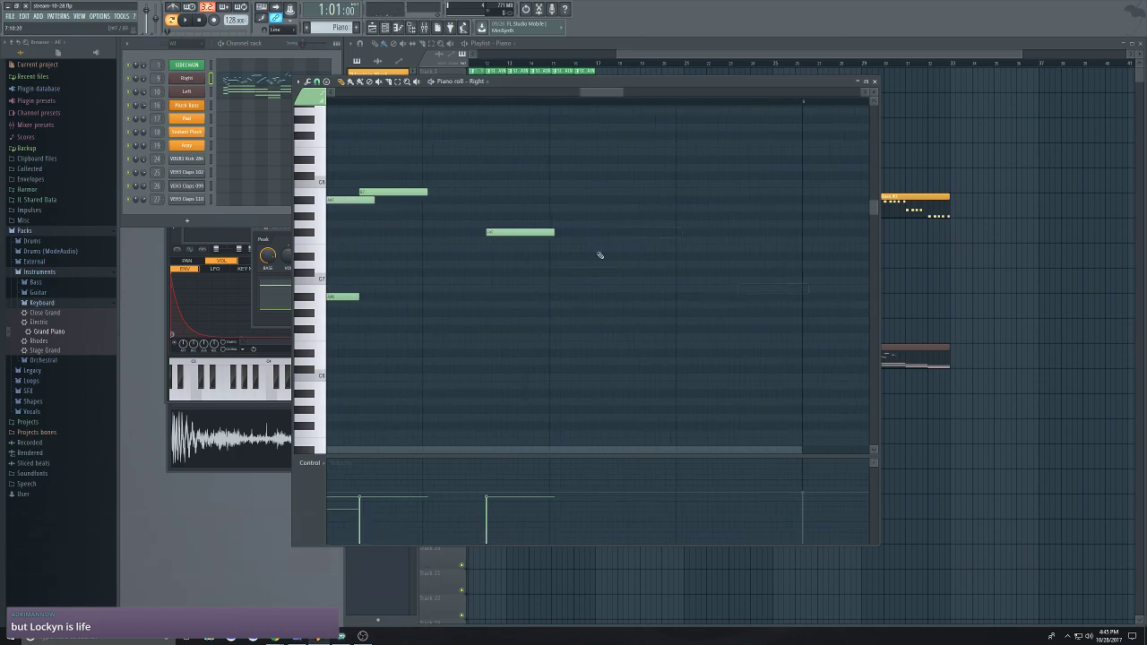
Add a B6 note and a closing F#6 note to continue the descent at the end of bar 7
{"action": "left_click_drag", "start_coordinate": [620, 308], "coordinate": [627, 289]}
{"action": "scroll", "coordinate": [625, 289], "scroll_direction": "down", "scroll_amount": 2}
{"action": "scroll", "coordinate": [759, 311], "scroll_direction": "up", "scroll_amount": 2}
{"action": "left_click_drag", "start_coordinate": [631, 329], "coordinate": [618, 336]}
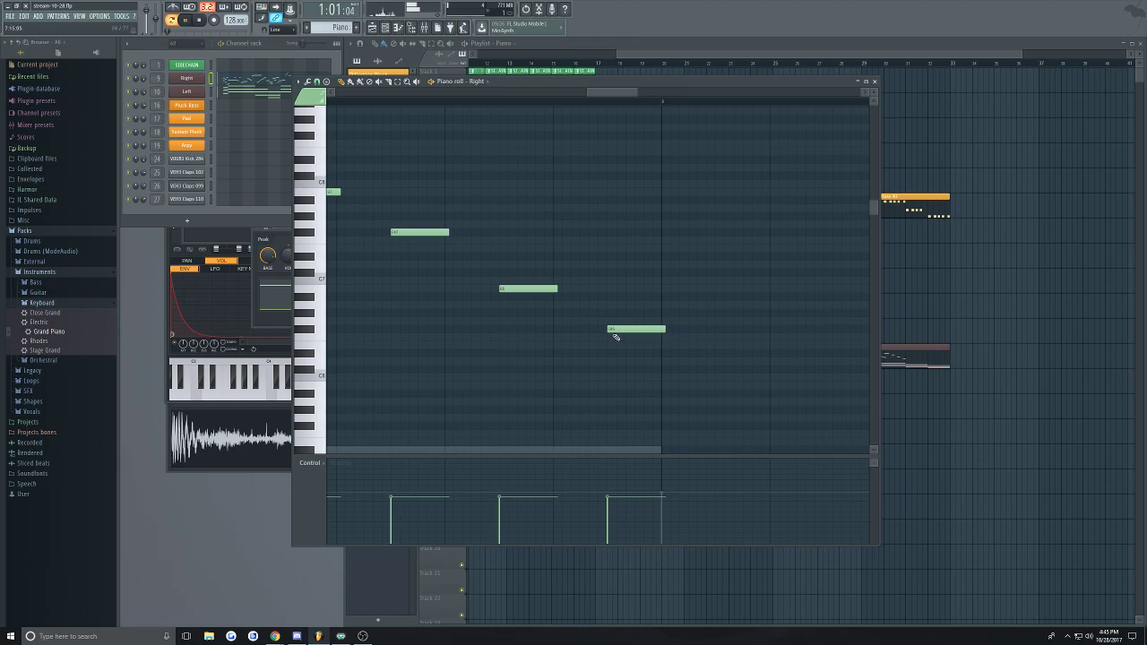
Select the B7, F#7, B6 and F#6 notes in bar 7 and lengthen them together until they slightly overlap
{"action": "scroll", "coordinate": [613, 333], "scroll_direction": "down", "scroll_amount": 3}
{"action": "left_click_drag", "start_coordinate": [663, 156], "coordinate": [516, 384]}
{"action": "scroll", "coordinate": [535, 192], "scroll_direction": "up", "scroll_amount": 2}
{"action": "left_click_drag", "start_coordinate": [510, 193], "coordinate": [544, 194]}
{"action": "left_click", "coordinate": [532, 305]}
{"action": "right_click", "coordinate": [542, 307]}
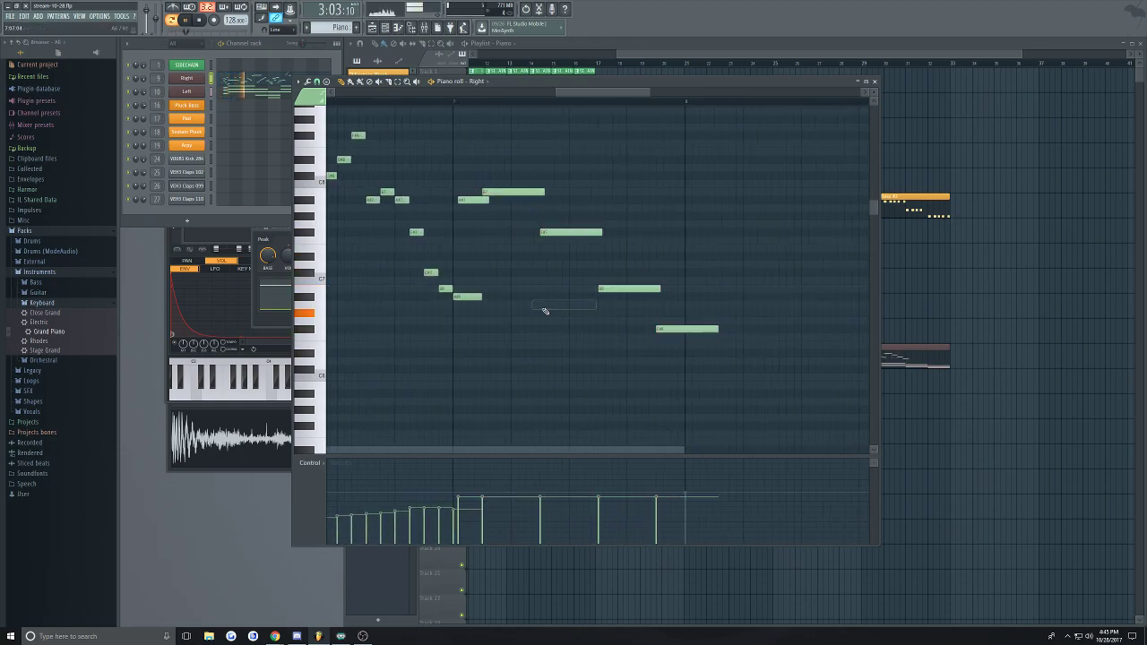
Listen to the piano melody through the reworked ending in bar 7, and stop playback
{"action": "scroll", "coordinate": [545, 313], "scroll_direction": "down", "scroll_amount": 3}
{"action": "scroll", "coordinate": [546, 315], "scroll_direction": "up", "scroll_amount": 2}
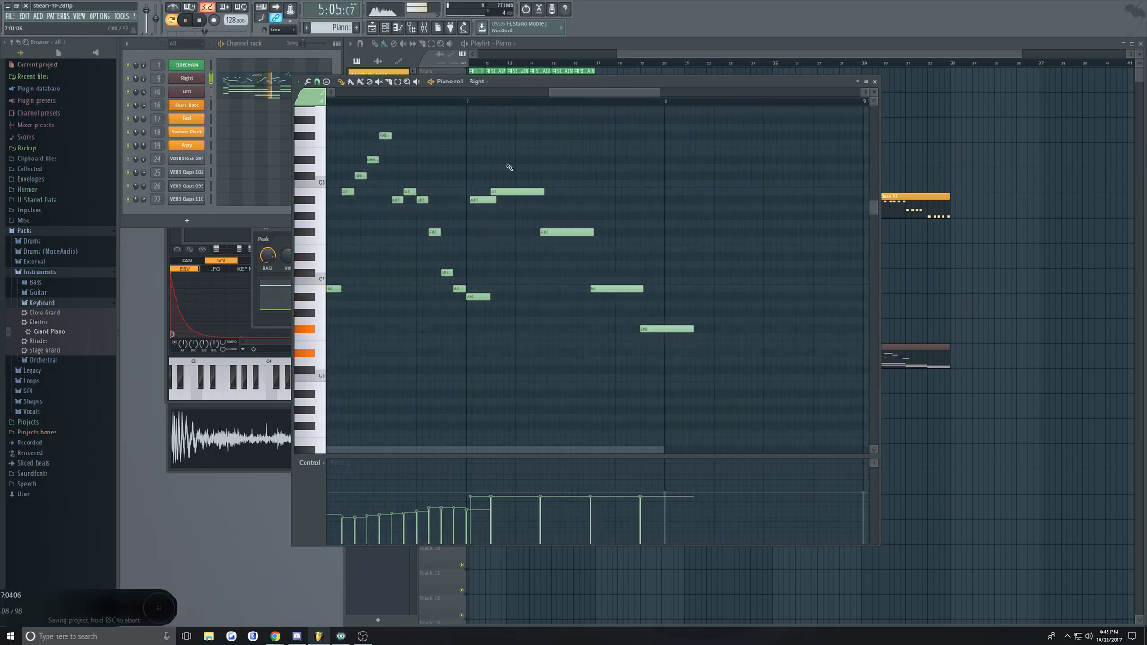
{"action": "scroll", "coordinate": [505, 166], "scroll_direction": "up", "scroll_amount": 1}
{"action": "scroll", "coordinate": [506, 162], "scroll_direction": "down", "scroll_amount": 1}
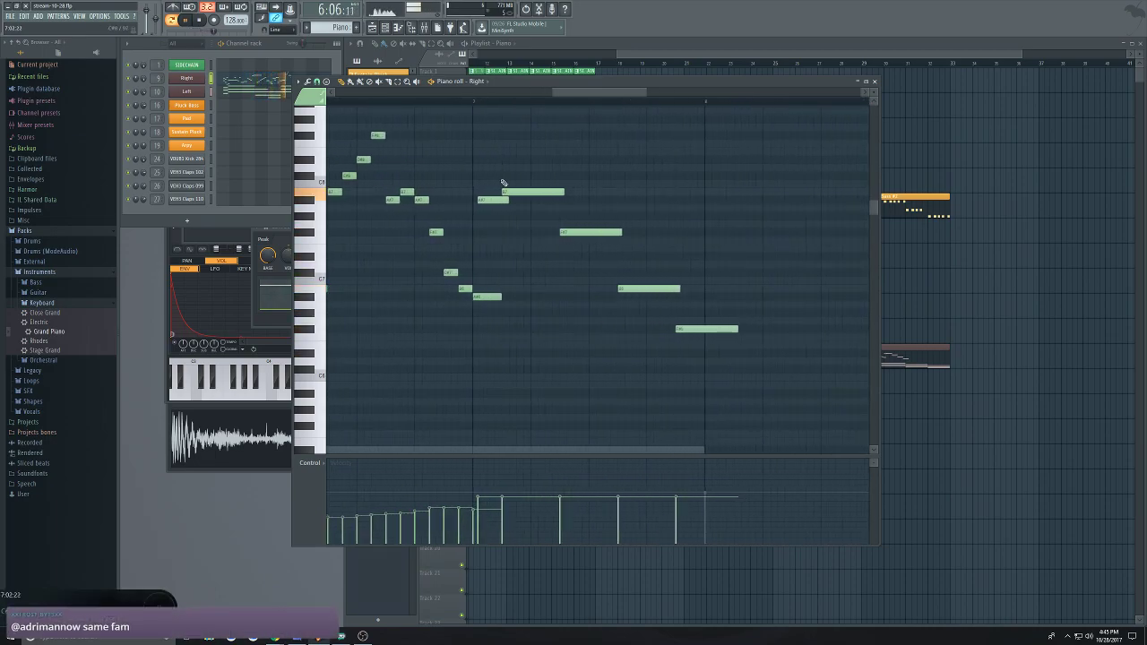
{"action": "scroll", "coordinate": [507, 159], "scroll_direction": "down", "scroll_amount": 2}
{"action": "scroll", "coordinate": [507, 158], "scroll_direction": "up", "scroll_amount": 3}
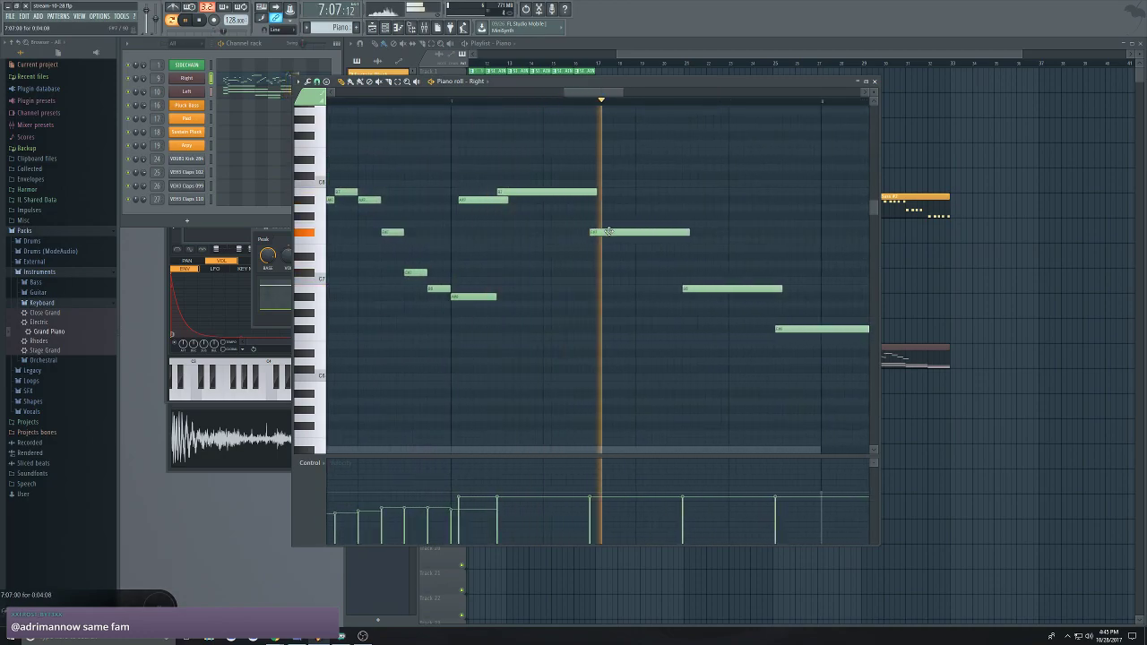
{"action": "key", "text": "space"}
Lower the velocities of bar 7's A#7, B7, F#7 and B6 notes into a gradual rise, and save the project
{"action": "scroll", "coordinate": [581, 268], "scroll_direction": "down", "scroll_amount": 3}
{"action": "scroll", "coordinate": [563, 201], "scroll_direction": "up", "scroll_amount": 2}
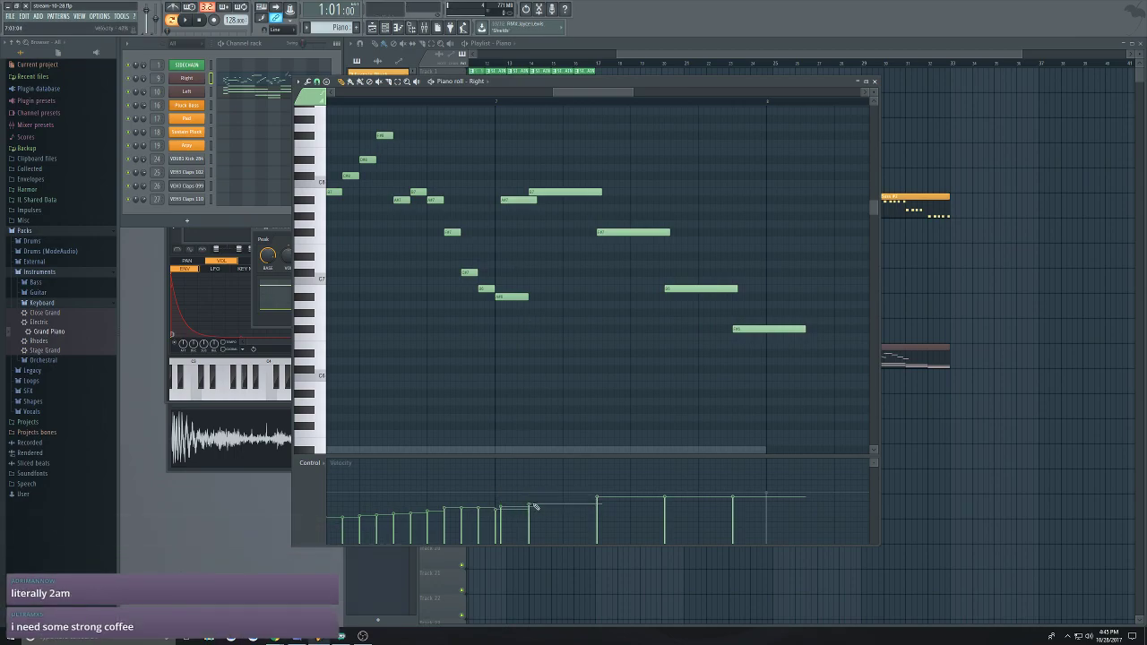
{"action": "left_click", "coordinate": [596, 501]}
{"action": "left_click", "coordinate": [664, 501]}
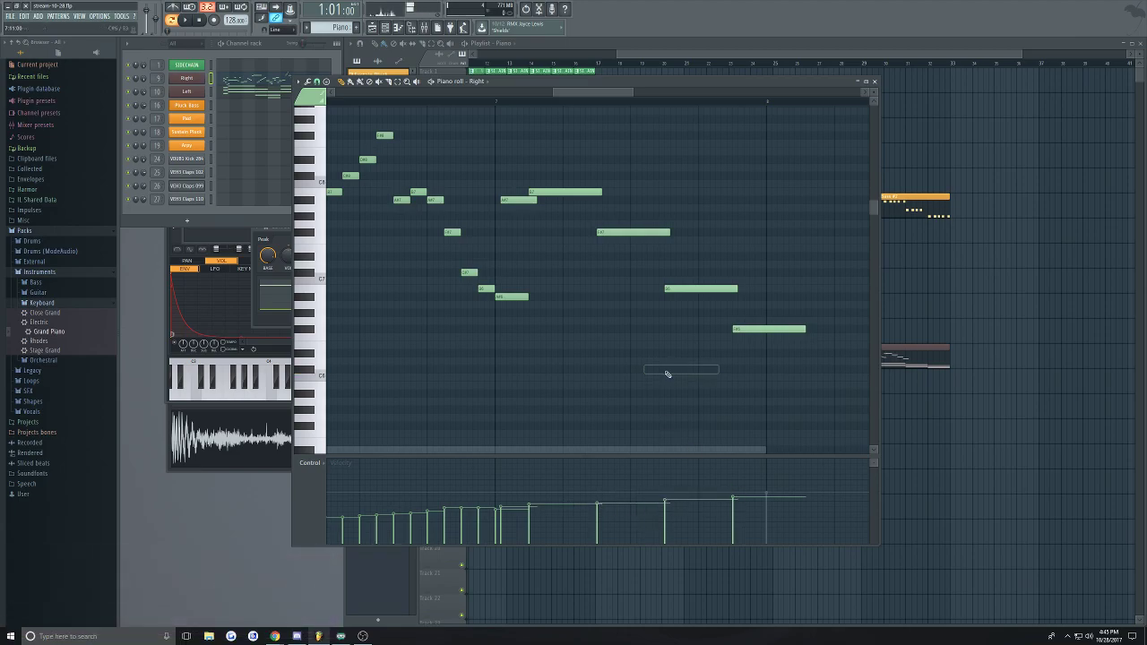
{"action": "key", "text": "ctrl+s"}
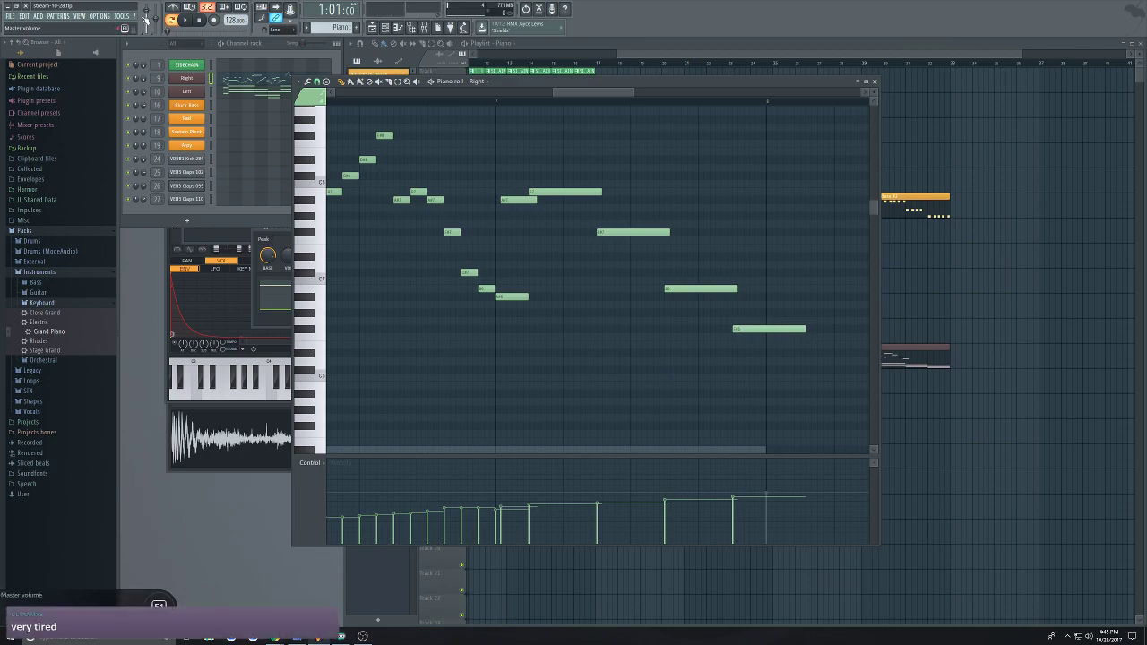
Check the program's version in the About information and close it
{"action": "left_click", "coordinate": [120, 16]}
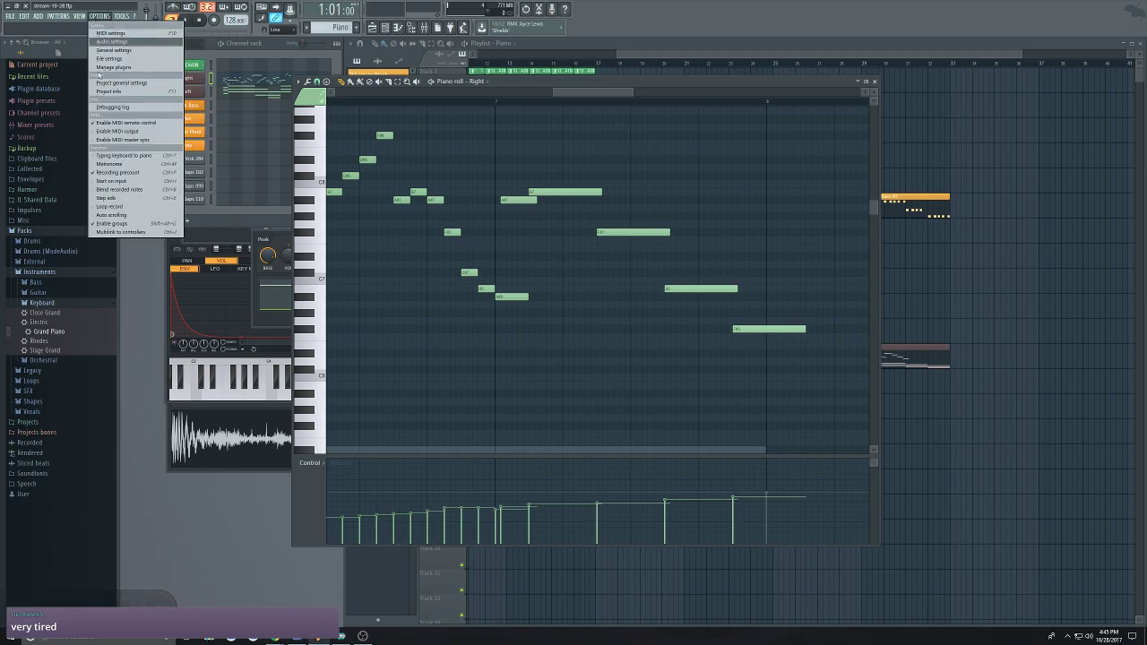
{"action": "mouse_move", "coordinate": [134, 16]}
{"action": "left_click", "coordinate": [148, 145]}
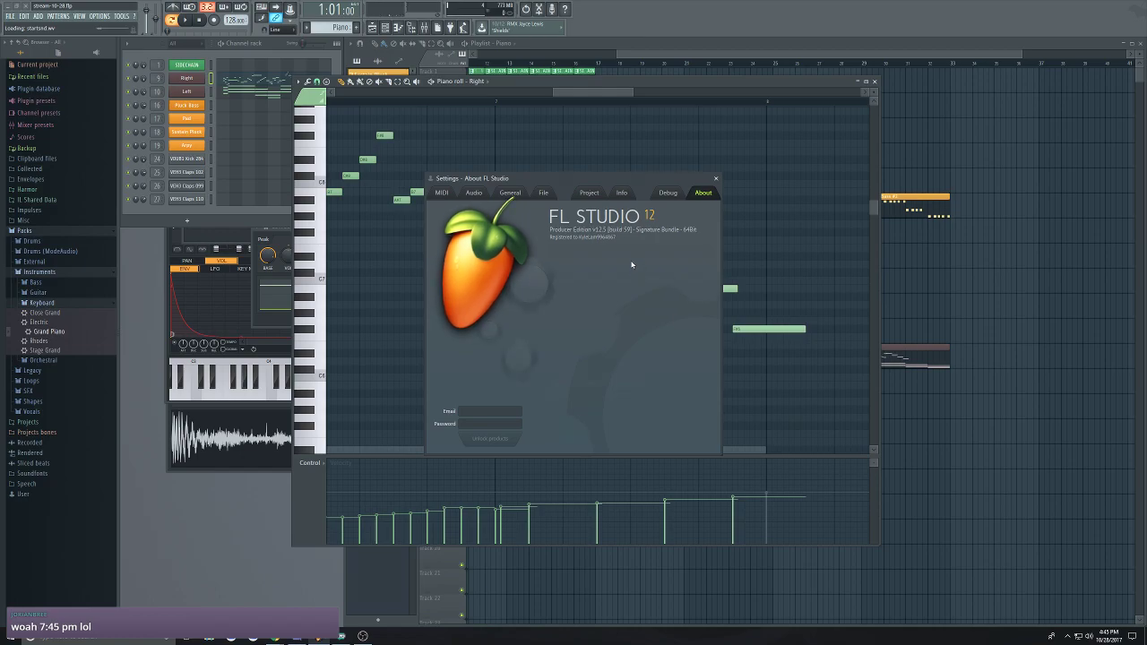
{"action": "left_click", "coordinate": [715, 178]}
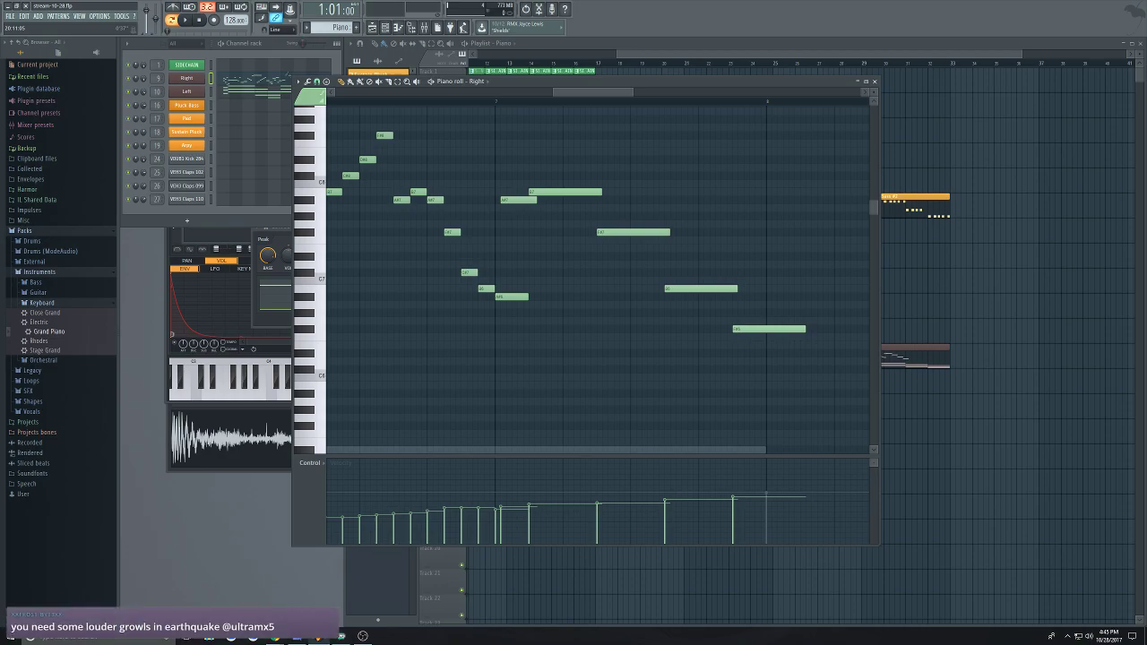
{"action": "left_click", "coordinate": [640, 57]}
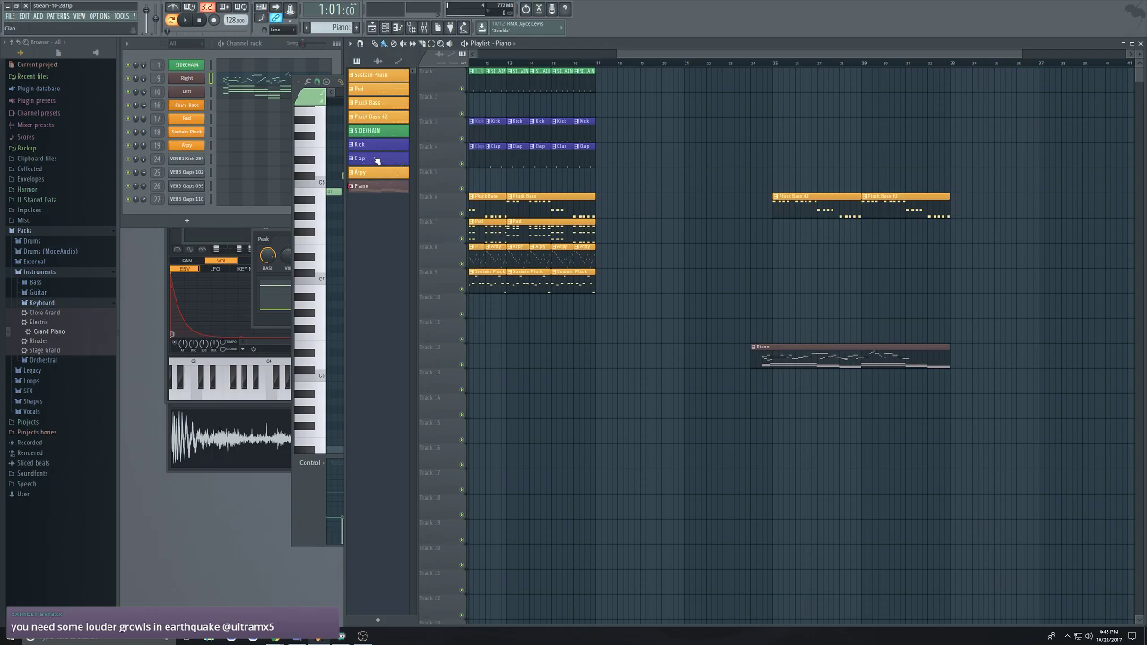
{"action": "left_click", "coordinate": [302, 533]}
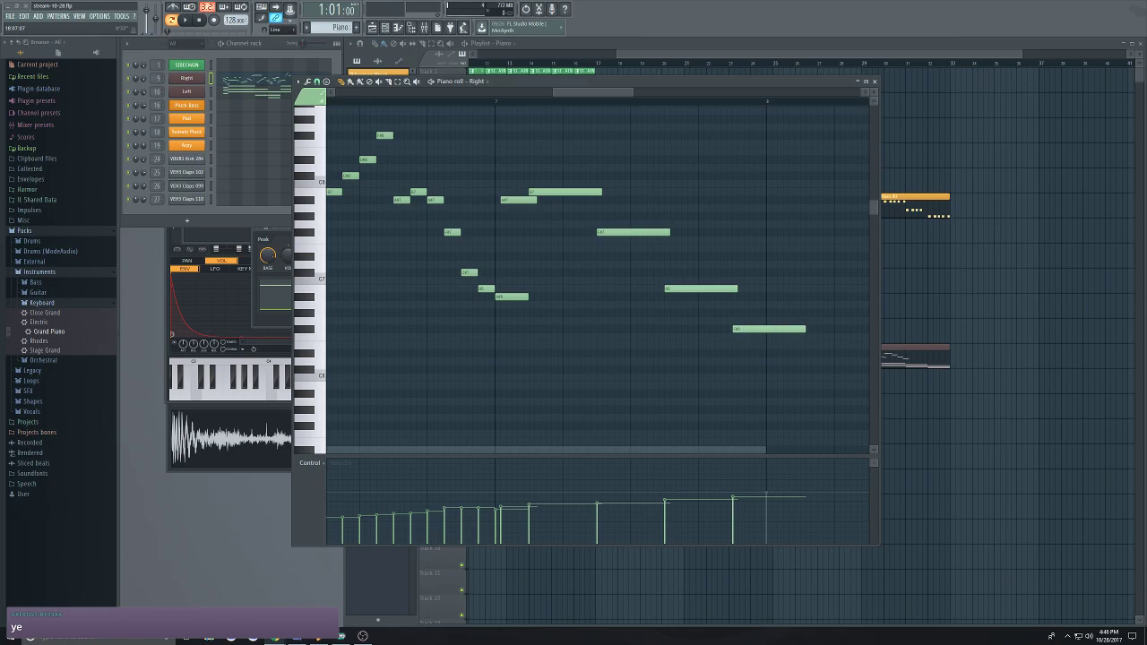
{"action": "left_click_drag", "start_coordinate": [589, 95], "coordinate": [594, 95]}
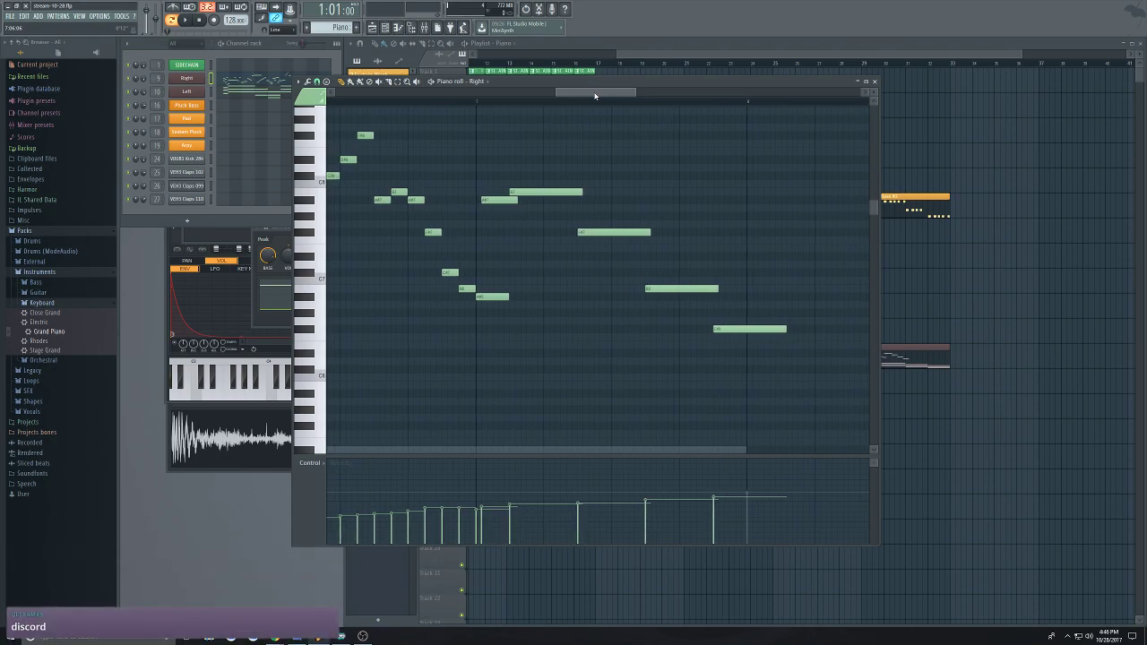
{"action": "left_click_drag", "start_coordinate": [594, 93], "coordinate": [596, 93]}
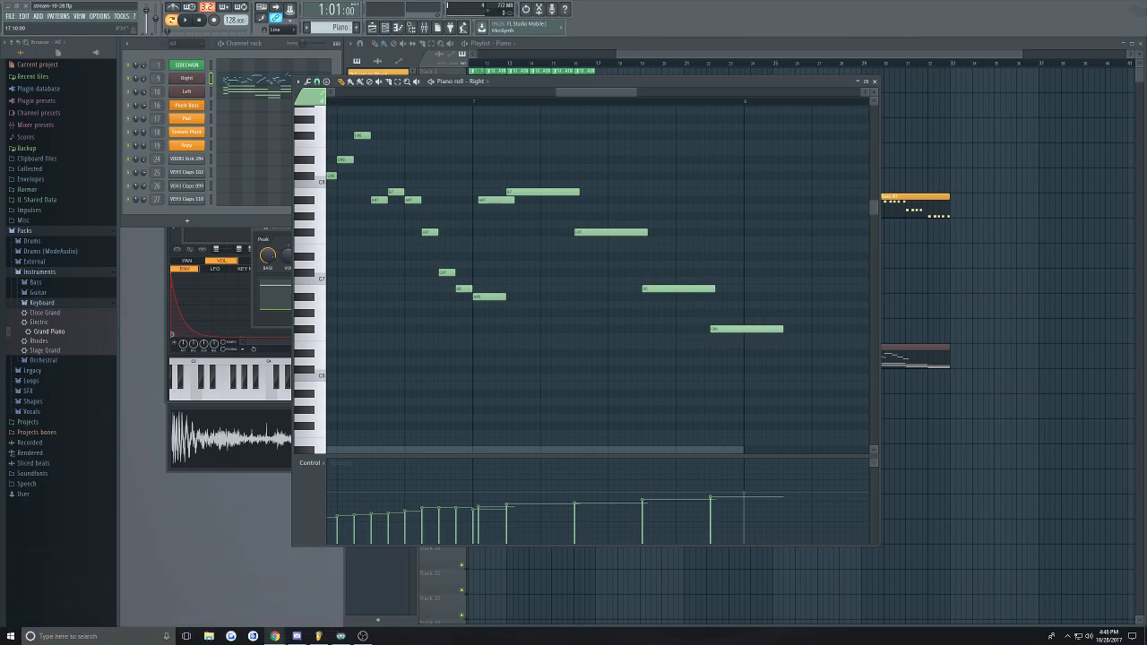
Play the arrangement from bar 24 to hear the piano melody together with the pluck bass, and stop playback
{"action": "left_click_drag", "start_coordinate": [723, 56], "coordinate": [698, 56]}
{"action": "scroll", "coordinate": [766, 143], "scroll_direction": "down", "scroll_amount": 1}
{"action": "scroll", "coordinate": [810, 126], "scroll_direction": "up", "scroll_amount": 3}
{"action": "scroll", "coordinate": [931, 117], "scroll_direction": "down", "scroll_amount": 2}
{"action": "scroll", "coordinate": [941, 115], "scroll_direction": "up", "scroll_amount": 3}
{"action": "scroll", "coordinate": [604, 118], "scroll_direction": "down", "scroll_amount": 3}
{"action": "scroll", "coordinate": [574, 89], "scroll_direction": "down", "scroll_amount": 2}
{"action": "scroll", "coordinate": [625, 90], "scroll_direction": "up", "scroll_amount": 2}
{"action": "left_click", "coordinate": [573, 63]}
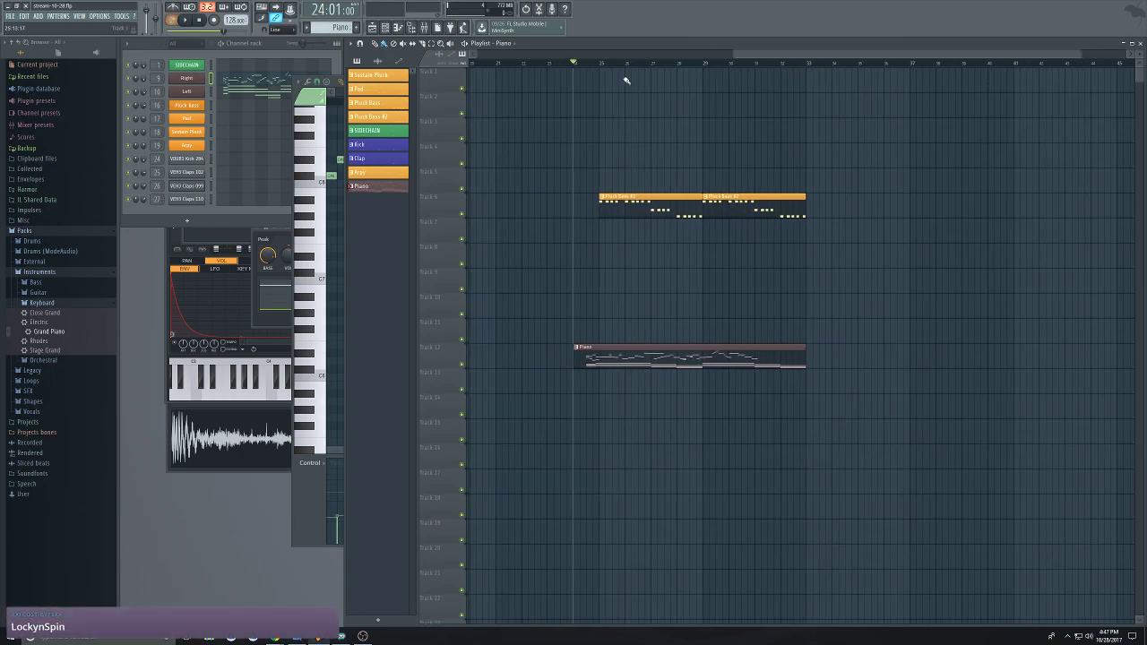
{"action": "key", "text": "space"}
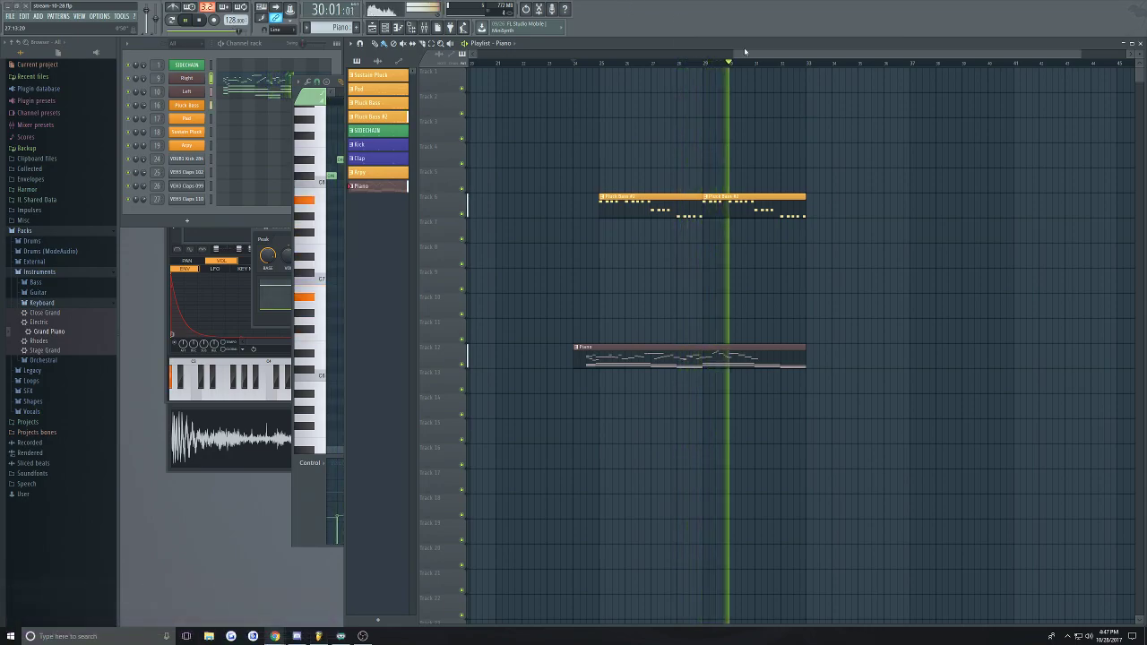
{"action": "mouse_move", "coordinate": [811, 57]}
{"action": "left_mouse_down"}
{"action": "mouse_move", "coordinate": [824, 56]}
{"action": "mouse_move", "coordinate": [809, 57]}
{"action": "left_mouse_up"}
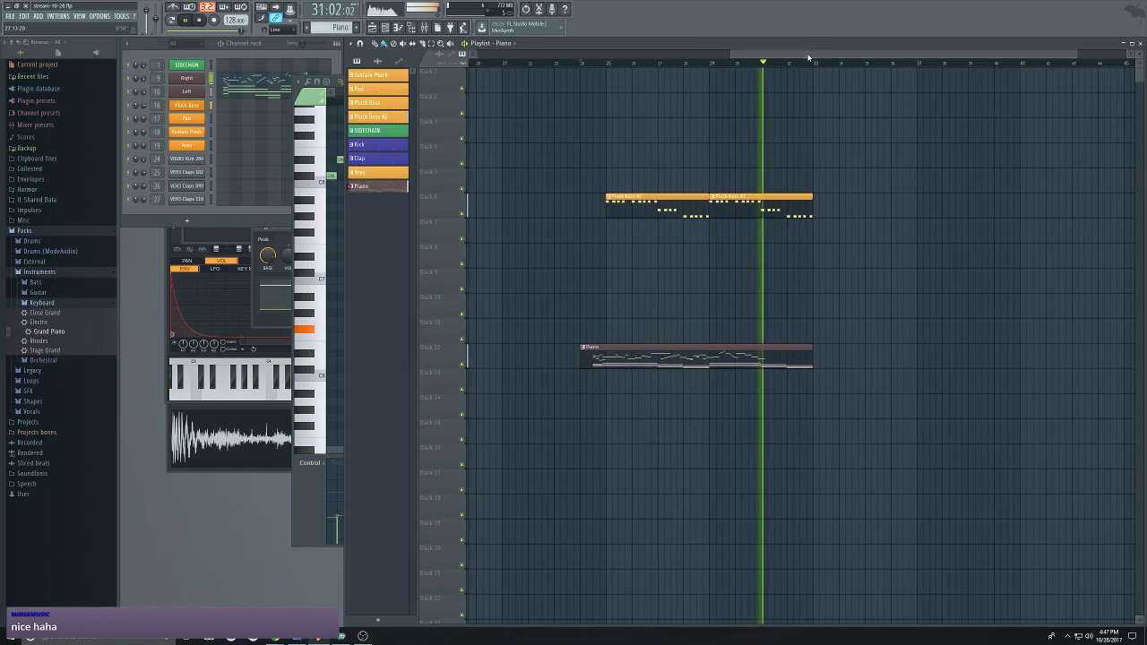
{"action": "key", "text": "space"}
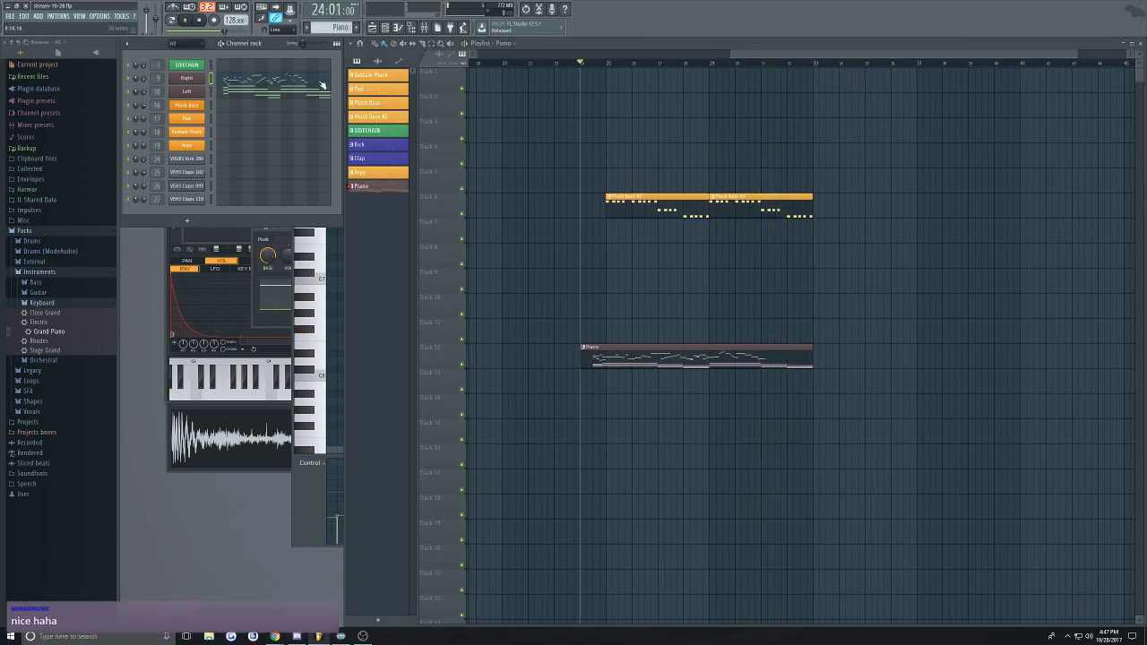
Open the Right channel's piano roll at the end of the melody around the start of bar 8
{"action": "left_click", "coordinate": [316, 81]}
{"action": "scroll", "coordinate": [681, 322], "scroll_direction": "down", "scroll_amount": 4}
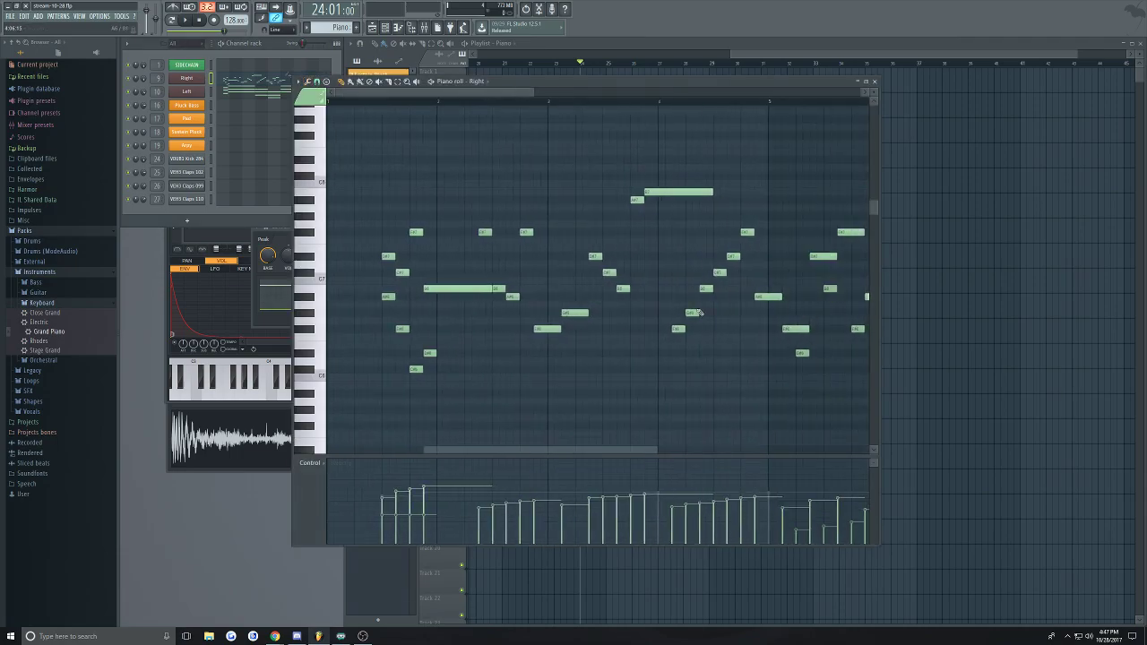
{"action": "scroll", "coordinate": [595, 274], "scroll_direction": "up", "scroll_amount": 6}
{"action": "scroll", "coordinate": [392, 332], "scroll_direction": "up", "scroll_amount": 1}
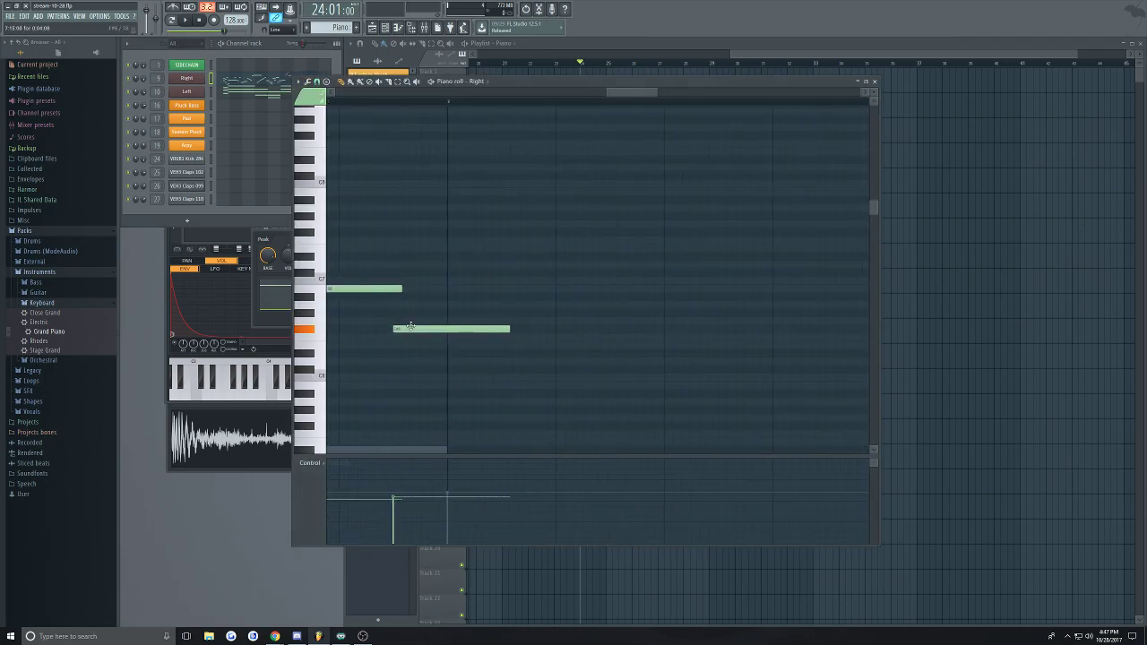
{"action": "left_click_drag", "start_coordinate": [470, 320], "coordinate": [477, 312]}
{"action": "left_click", "coordinate": [517, 370]}
{"action": "left_click_drag", "start_coordinate": [517, 370], "coordinate": [572, 371]}
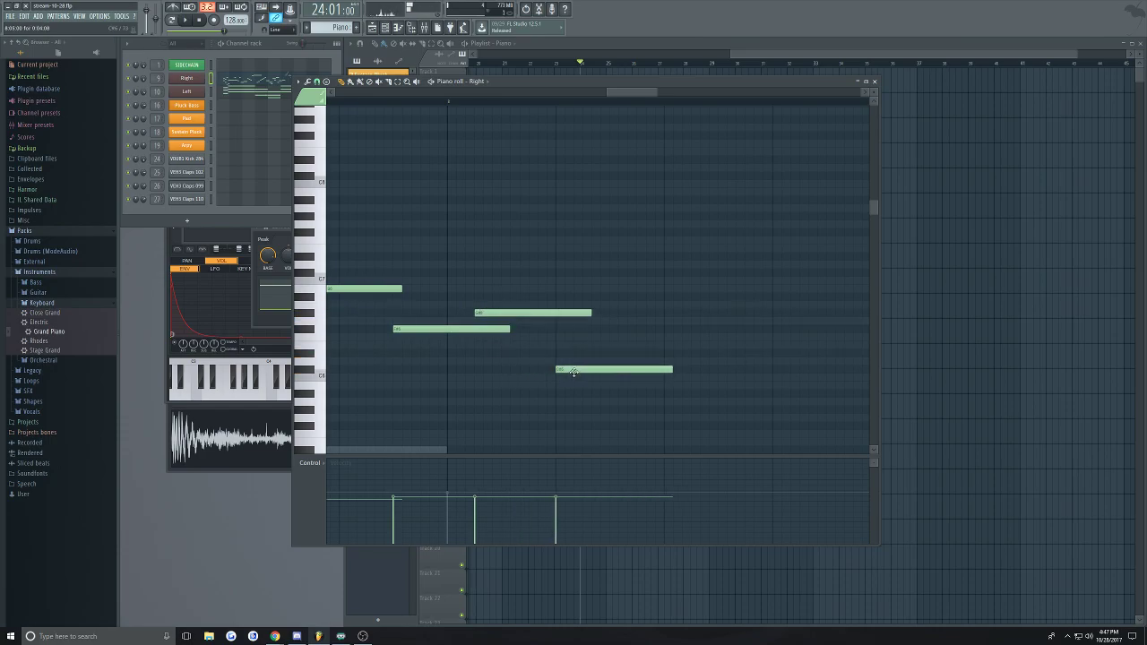
{"action": "scroll", "coordinate": [573, 372], "scroll_direction": "down", "scroll_amount": 2}
{"action": "scroll", "coordinate": [591, 327], "scroll_direction": "up", "scroll_amount": 2}
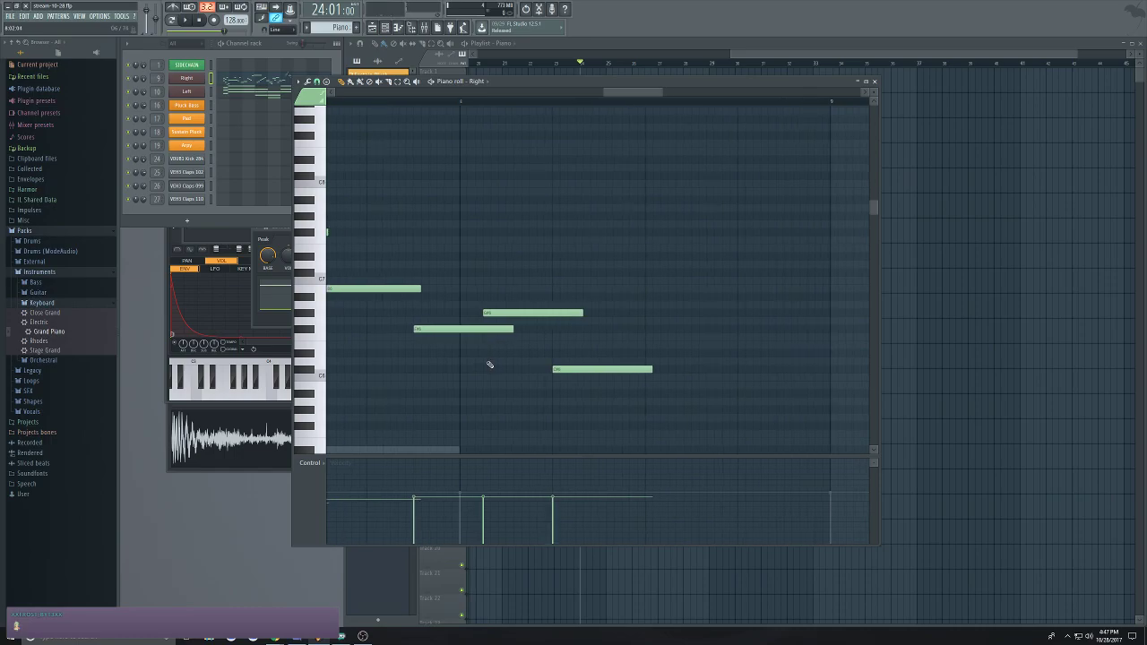
{"action": "scroll", "coordinate": [490, 362], "scroll_direction": "down", "scroll_amount": 3}
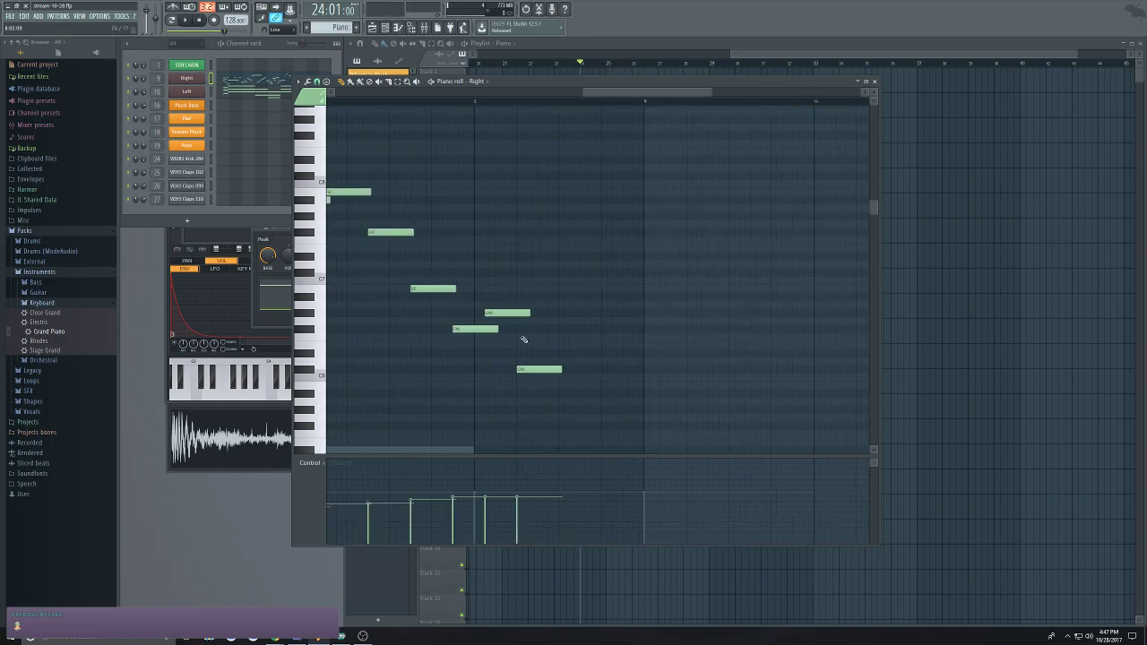
{"action": "scroll", "coordinate": [544, 323], "scroll_direction": "down", "scroll_amount": 5}
{"action": "scroll", "coordinate": [570, 281], "scroll_direction": "down", "scroll_amount": 2}
{"action": "scroll", "coordinate": [512, 215], "scroll_direction": "up", "scroll_amount": 5}
{"action": "scroll", "coordinate": [568, 256], "scroll_direction": "up", "scroll_amount": 2}
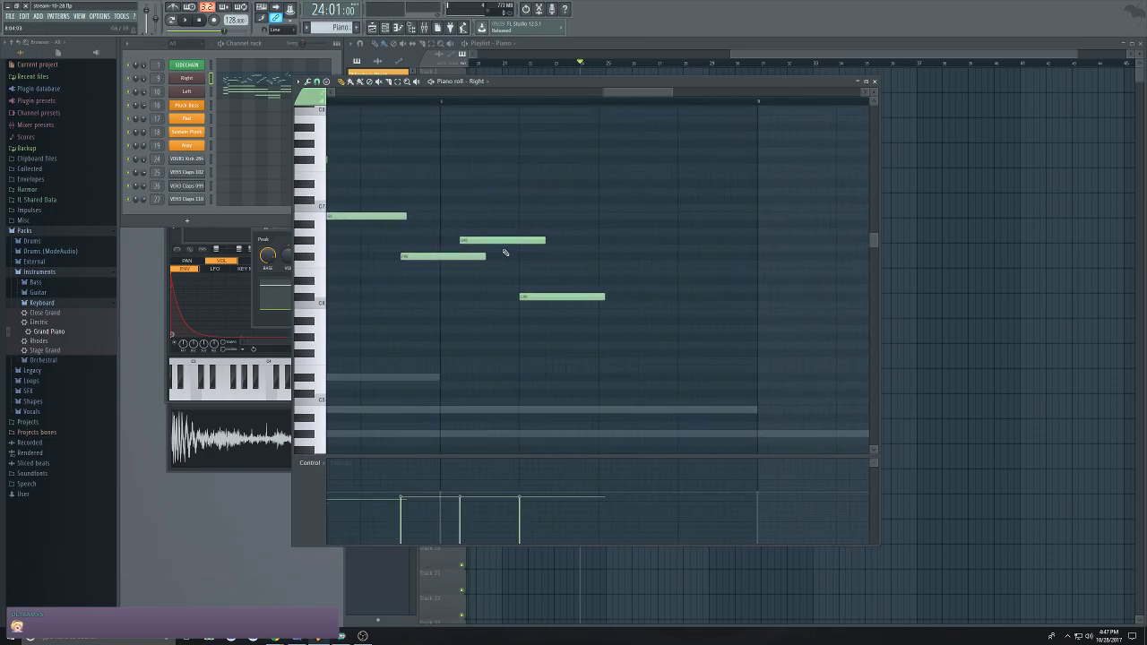
{"action": "right_click", "coordinate": [492, 241]}
{"action": "right_click", "coordinate": [536, 297]}
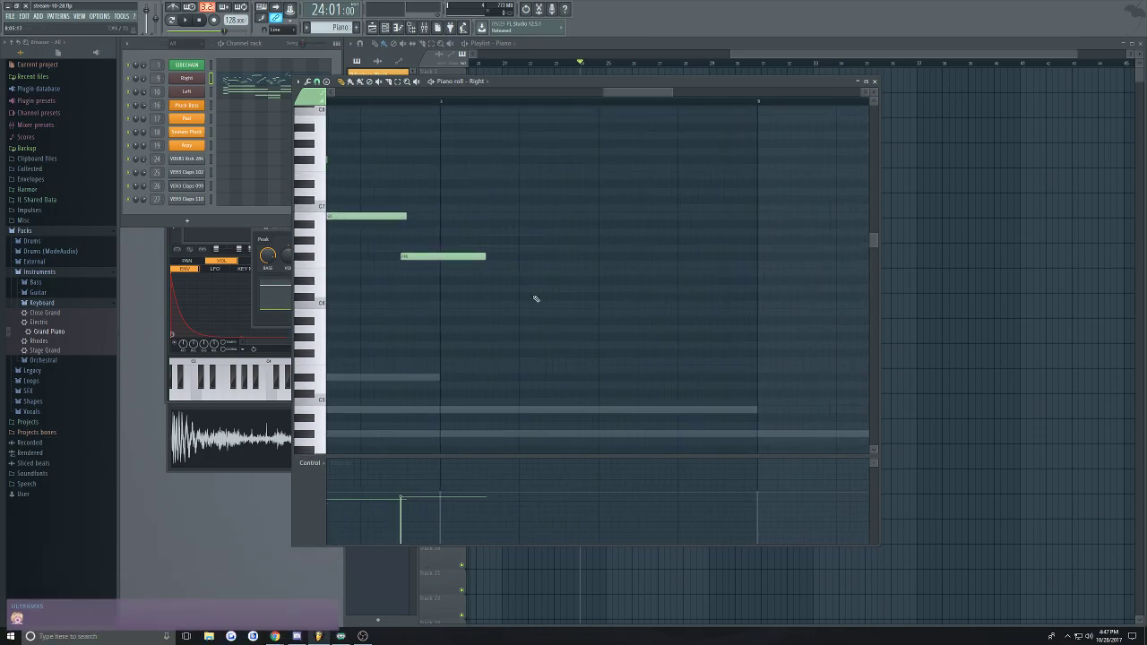
Add G#6, C#6, D#6 and B5 notes across bar 8 to continue the melody after the closing F#6
{"action": "mouse_move", "coordinate": [520, 240]}
{"action": "left_mouse_down"}
{"action": "mouse_move", "coordinate": [525, 248]}
{"action": "mouse_move", "coordinate": [544, 214]}
{"action": "mouse_move", "coordinate": [549, 273]}
{"action": "mouse_move", "coordinate": [548, 240]}
{"action": "left_mouse_up"}
{"action": "left_click", "coordinate": [609, 274]}
{"action": "mouse_move", "coordinate": [608, 273]}
{"action": "left_mouse_down"}
{"action": "mouse_move", "coordinate": [613, 296]}
{"action": "mouse_move", "coordinate": [630, 296]}
{"action": "mouse_move", "coordinate": [692, 273]}
{"action": "left_mouse_up"}
{"action": "left_click", "coordinate": [679, 288]}
{"action": "left_click", "coordinate": [740, 313]}
{"action": "scroll", "coordinate": [743, 309], "scroll_direction": "down", "scroll_amount": 3}
{"action": "scroll", "coordinate": [796, 298], "scroll_direction": "up", "scroll_amount": 3}
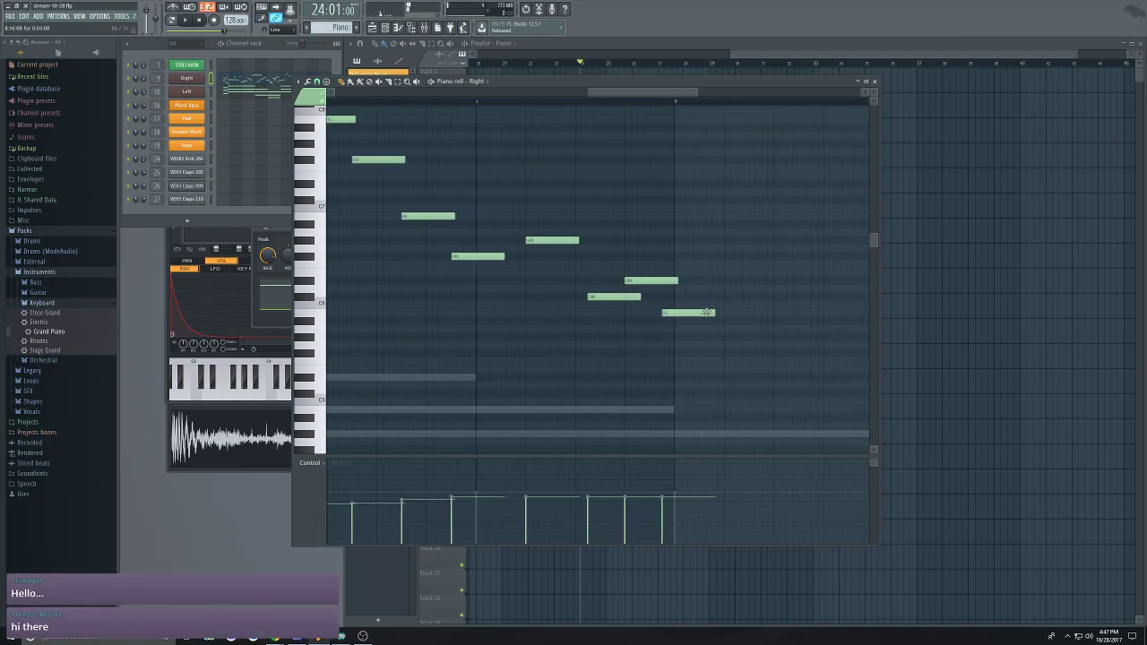
Move bar 8's C#6 and D#6 notes earlier and re-place the B5 so the notes following G#6 are evenly spaced
{"action": "right_click", "coordinate": [691, 313]}
{"action": "scroll", "coordinate": [663, 321], "scroll_direction": "down", "scroll_amount": 2}
{"action": "scroll", "coordinate": [609, 324], "scroll_direction": "up", "scroll_amount": 3}
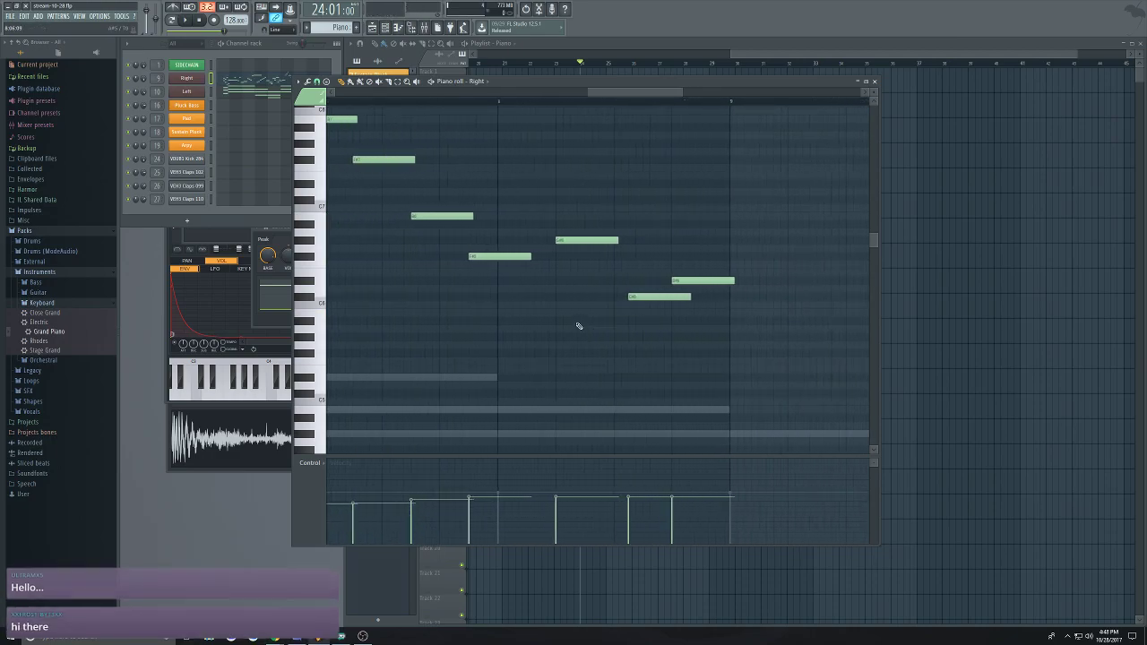
{"action": "scroll", "coordinate": [579, 326], "scroll_direction": "up", "scroll_amount": 2}
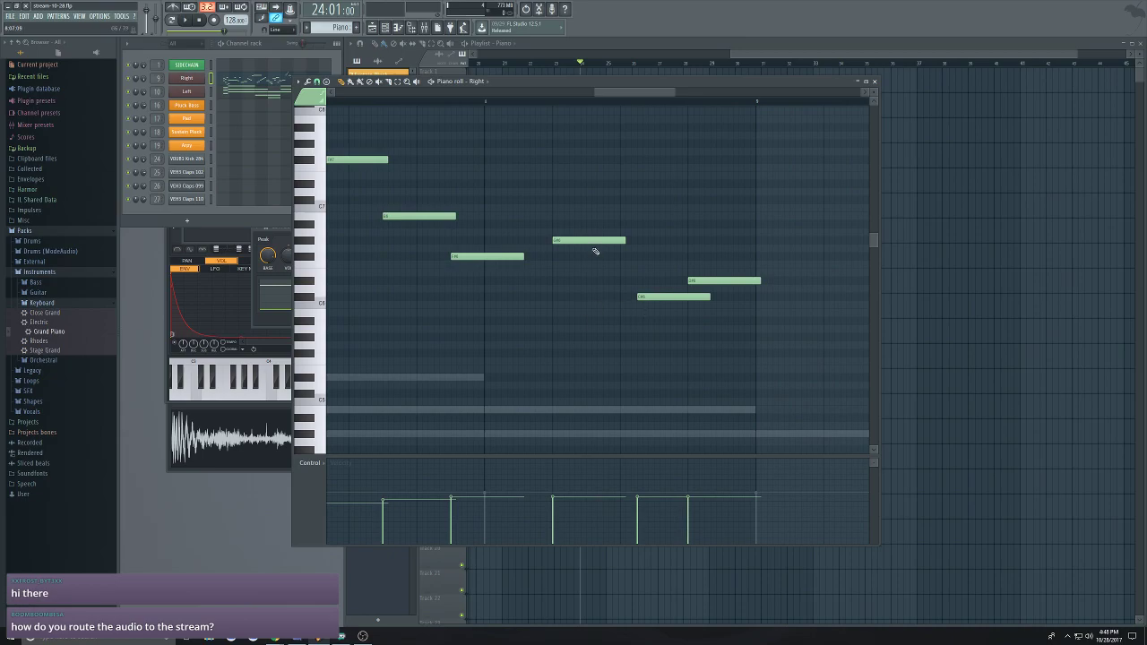
{"action": "scroll", "coordinate": [757, 273], "scroll_direction": "down", "scroll_amount": 1}
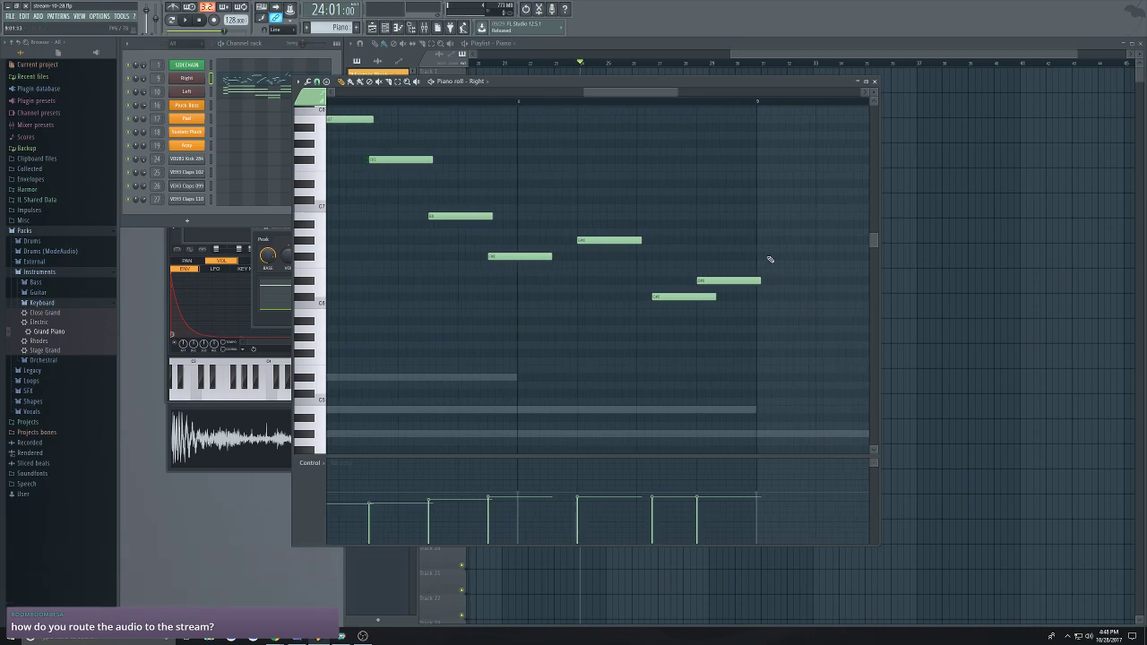
{"action": "scroll", "coordinate": [757, 273], "scroll_direction": "up", "scroll_amount": 2}
{"action": "left_click_drag", "start_coordinate": [644, 296], "coordinate": [603, 298]}
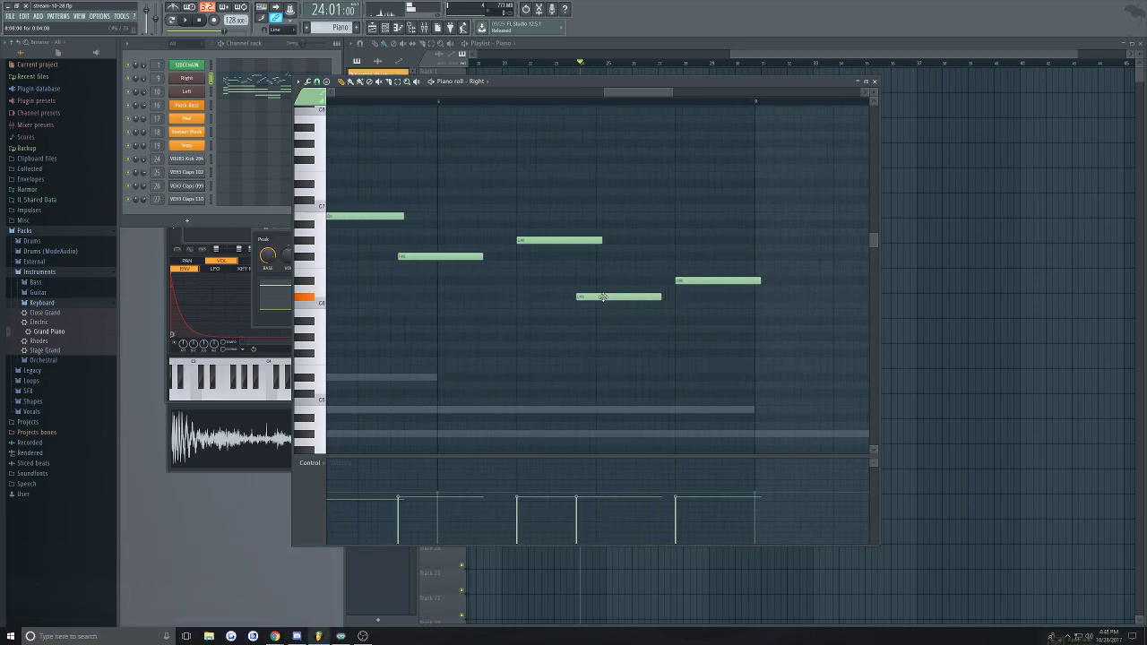
{"action": "left_click_drag", "start_coordinate": [700, 284], "coordinate": [704, 320]}
{"action": "scroll", "coordinate": [707, 322], "scroll_direction": "down", "scroll_amount": 2}
{"action": "scroll", "coordinate": [676, 352], "scroll_direction": "up", "scroll_amount": 2}
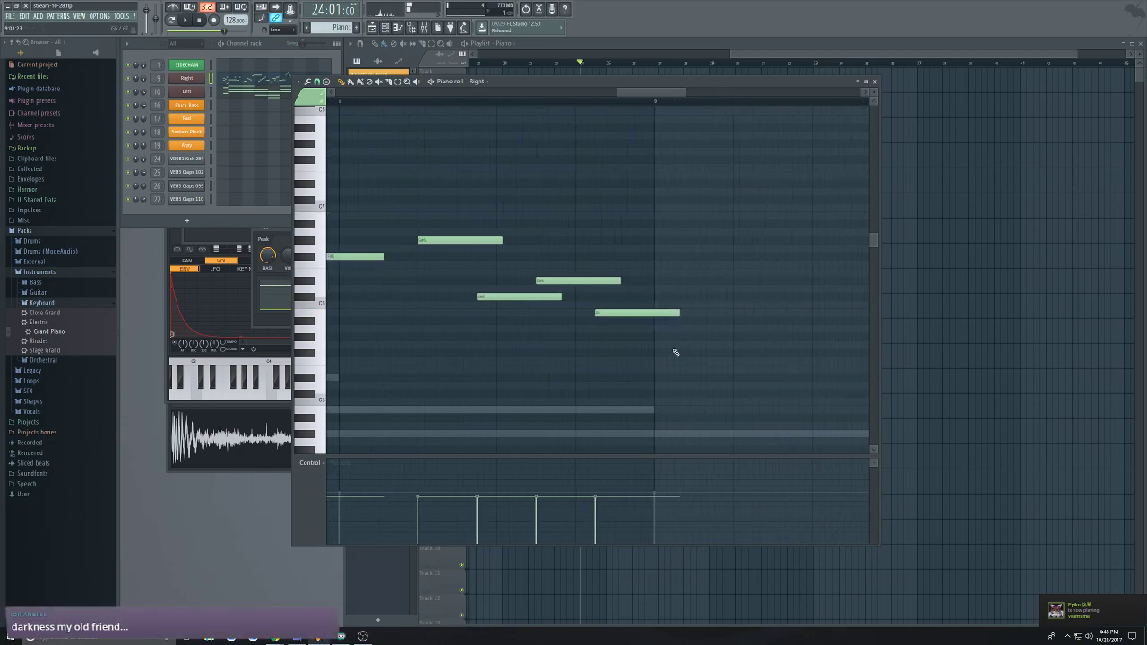
Add an F#5 note at the start of bar 9 and an F#6 note on its second beat
{"action": "left_click", "coordinate": [665, 352]}
{"action": "left_click_drag", "start_coordinate": [698, 251], "coordinate": [741, 259]}
{"action": "scroll", "coordinate": [740, 259], "scroll_direction": "down", "scroll_amount": 4}
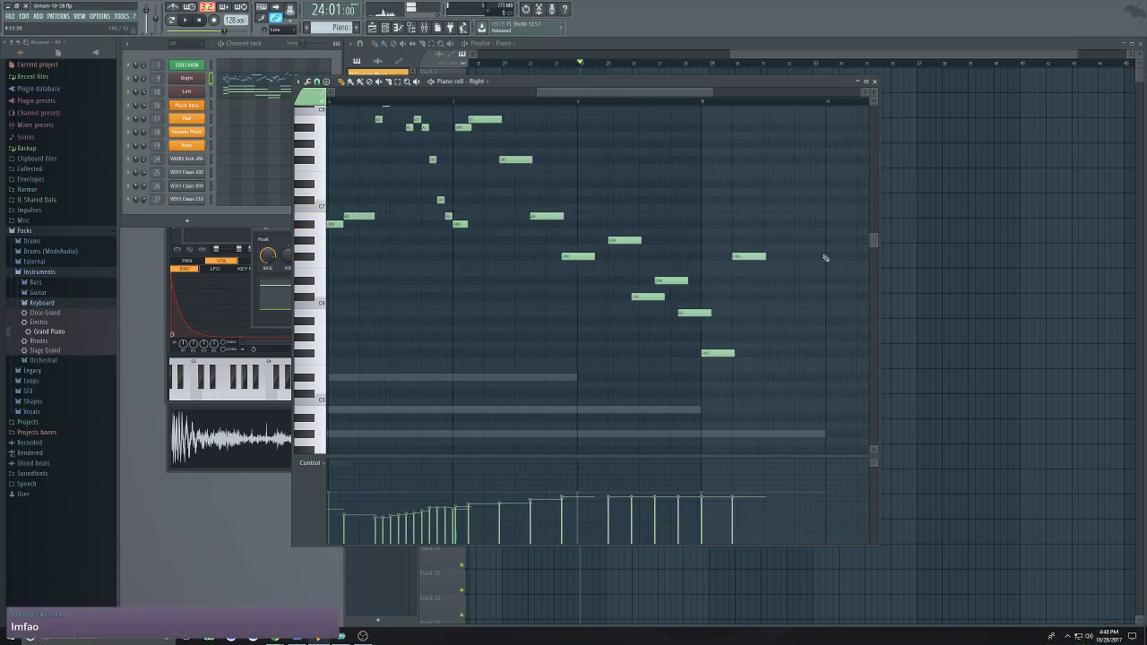
{"action": "scroll", "coordinate": [809, 269], "scroll_direction": "up", "scroll_amount": 3}
{"action": "scroll", "coordinate": [680, 217], "scroll_direction": "up", "scroll_amount": 1}
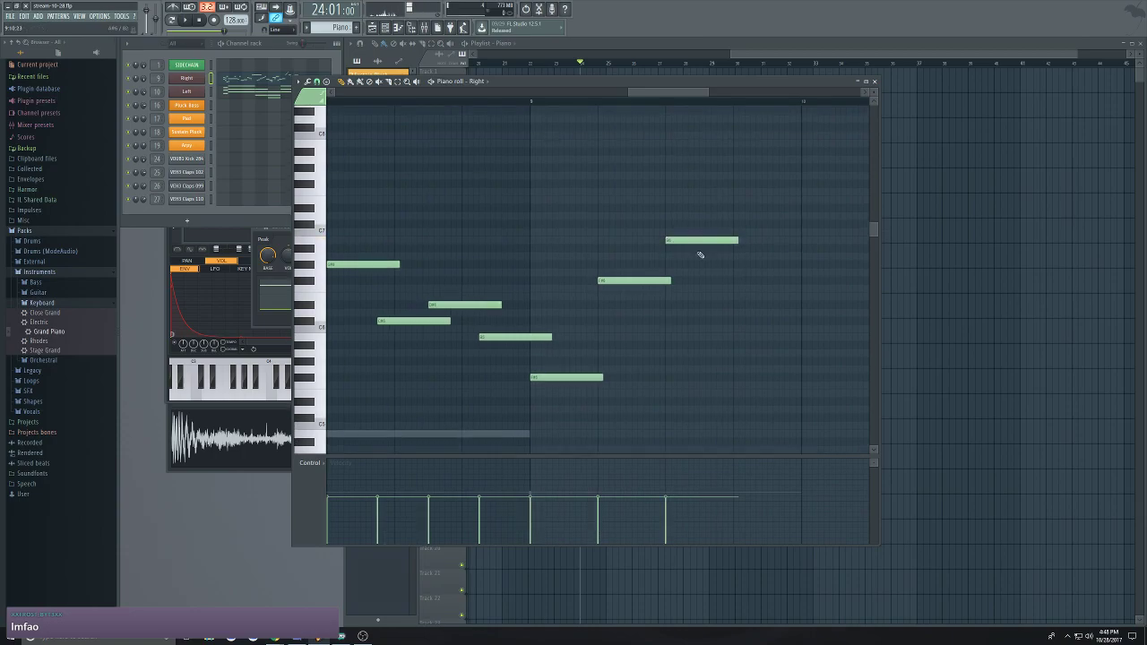
Continue bar 9's rise with B6 and F#7 notes, shifting both slightly earlier to space them evenly after F#6
{"action": "left_click_drag", "start_coordinate": [682, 242], "coordinate": [665, 242]}
{"action": "left_click", "coordinate": [710, 188]}
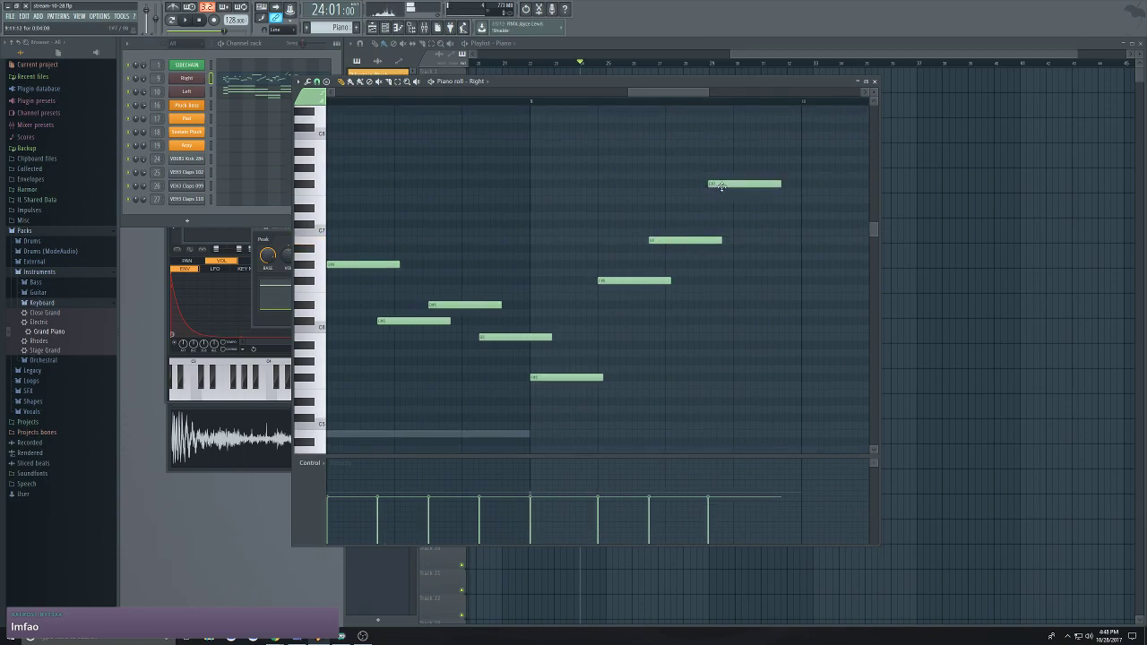
{"action": "left_click_drag", "start_coordinate": [710, 187], "coordinate": [703, 186]}
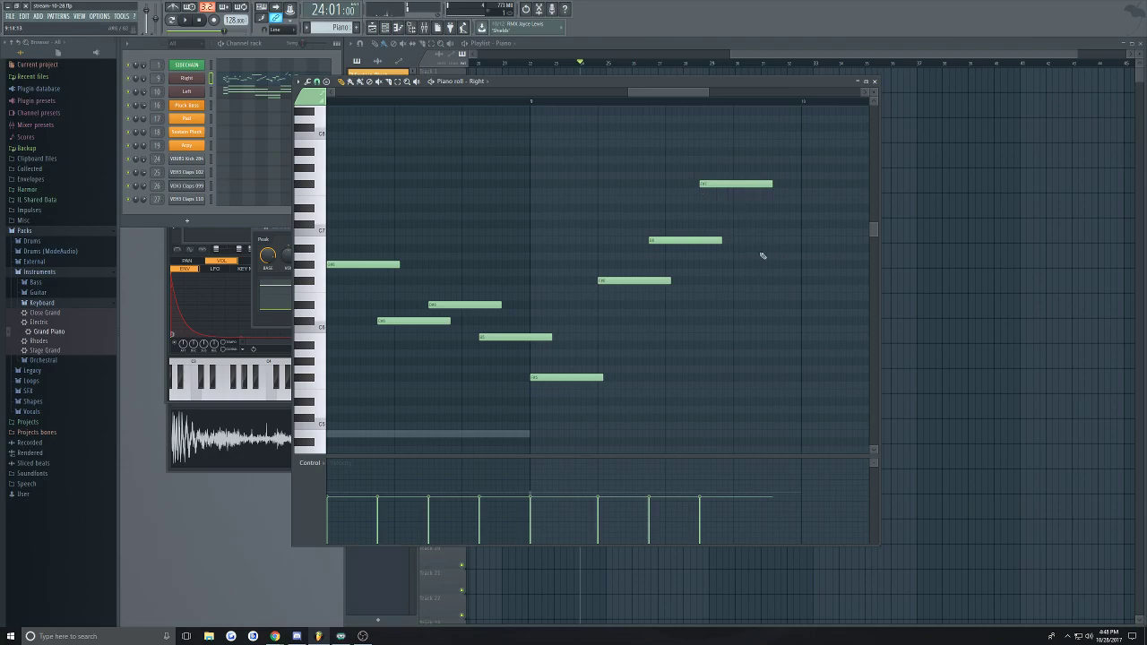
{"action": "scroll", "coordinate": [729, 230], "scroll_direction": "down", "scroll_amount": 3}
{"action": "scroll", "coordinate": [798, 176], "scroll_direction": "up", "scroll_amount": 2}
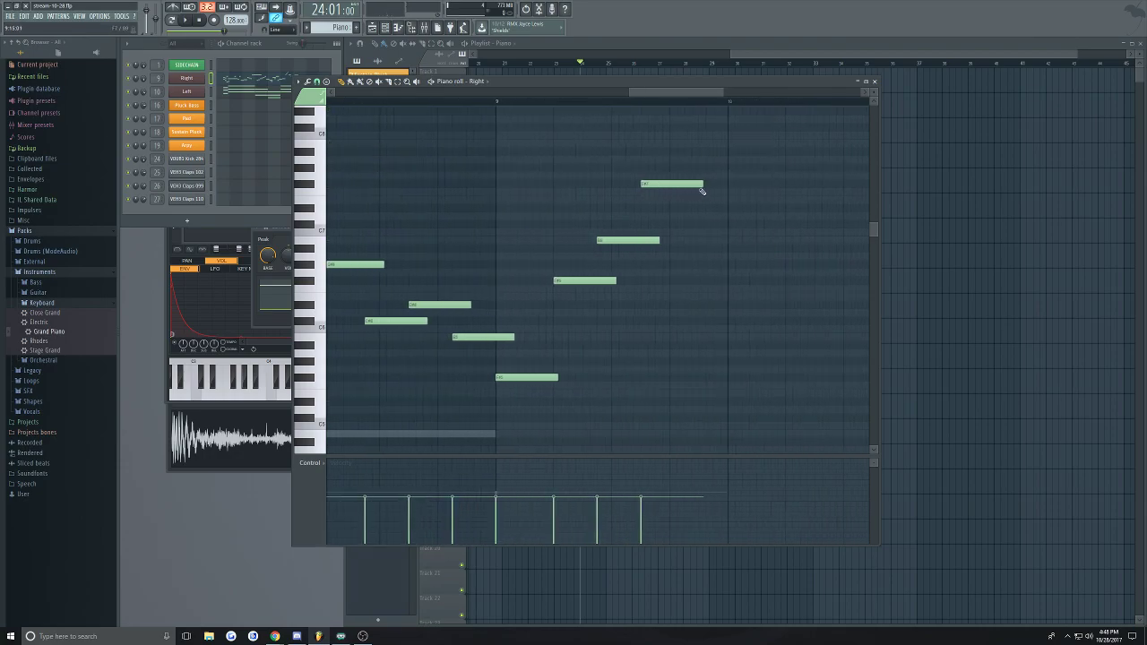
Add a C#7 note and a B6 note at the end of bar 9 to descend after the F#7
{"action": "left_click", "coordinate": [660, 209]}
{"action": "left_click_drag", "start_coordinate": [661, 208], "coordinate": [692, 224]}
{"action": "scroll", "coordinate": [781, 202], "scroll_direction": "up", "scroll_amount": 2}
{"action": "left_click", "coordinate": [651, 263]}
{"action": "left_click_drag", "start_coordinate": [651, 262], "coordinate": [695, 240]}
Play back the extended melody through bars 8 and 9 and save the project
{"action": "key", "text": "space"}
{"action": "scroll", "coordinate": [688, 271], "scroll_direction": "down", "scroll_amount": 3}
{"action": "scroll", "coordinate": [688, 271], "scroll_direction": "down", "scroll_amount": 3}
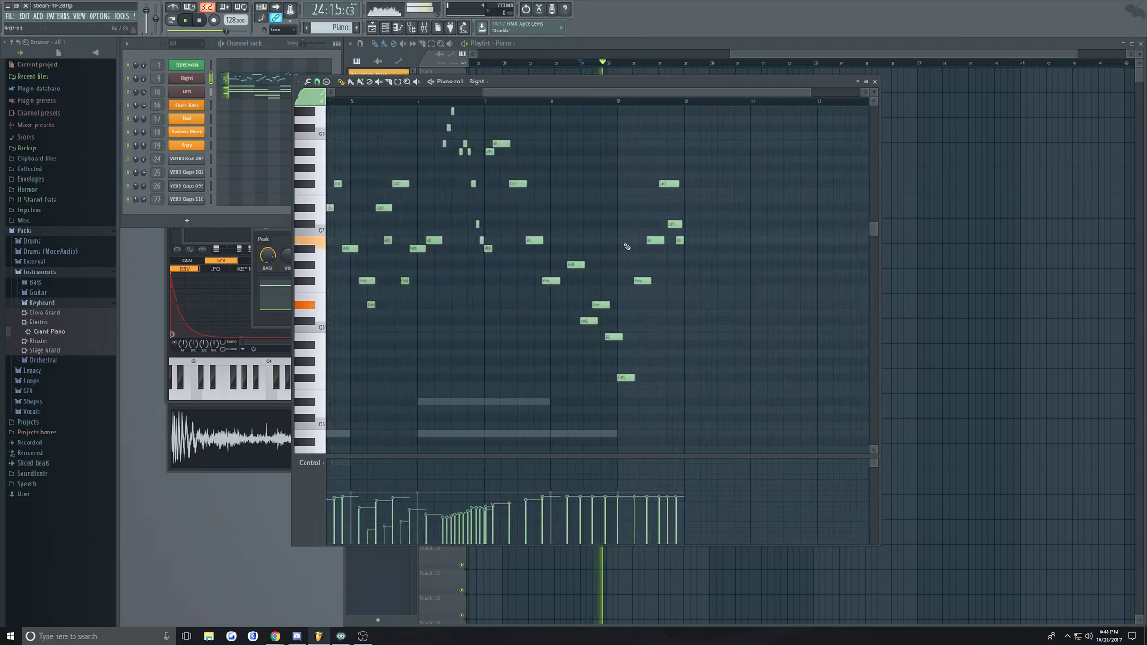
{"action": "scroll", "coordinate": [672, 233], "scroll_direction": "up", "scroll_amount": 1}
{"action": "scroll", "coordinate": [681, 179], "scroll_direction": "down", "scroll_amount": 1}
{"action": "scroll", "coordinate": [645, 226], "scroll_direction": "up", "scroll_amount": 3}
{"action": "scroll", "coordinate": [589, 250], "scroll_direction": "down", "scroll_amount": 2}
{"action": "scroll", "coordinate": [588, 206], "scroll_direction": "up", "scroll_amount": 2}
{"action": "key", "text": "ctrl+s"}
{"action": "left_click_drag", "start_coordinate": [620, 91], "coordinate": [573, 93]}
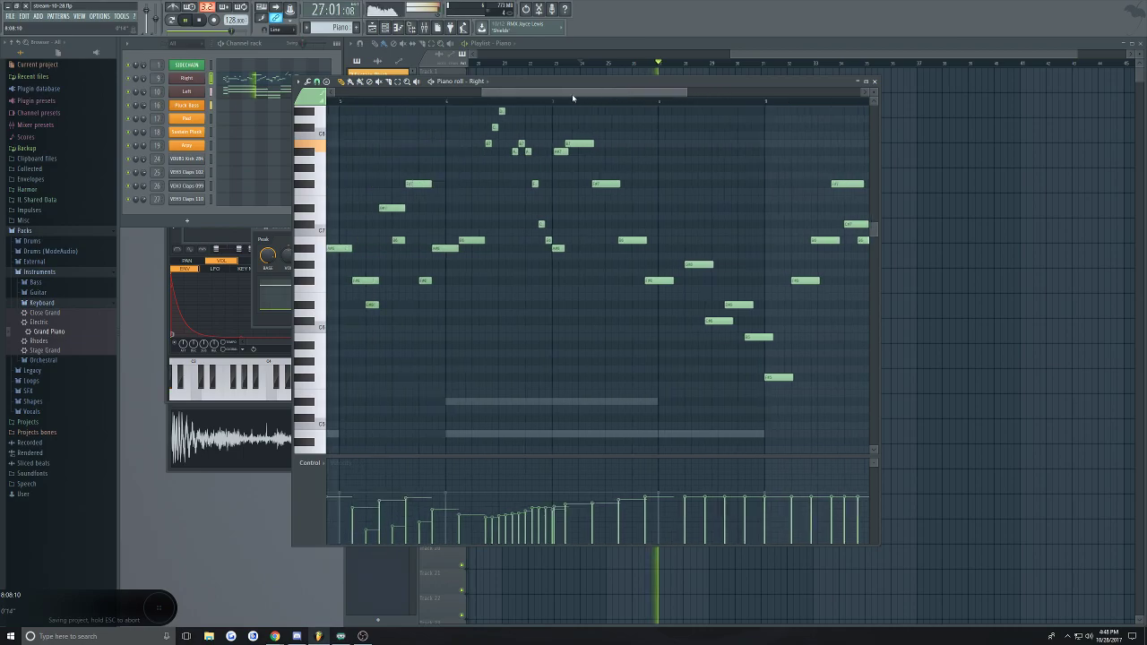
{"action": "scroll", "coordinate": [544, 315], "scroll_direction": "down", "scroll_amount": 3}
{"action": "scroll", "coordinate": [596, 239], "scroll_direction": "up", "scroll_amount": 1}
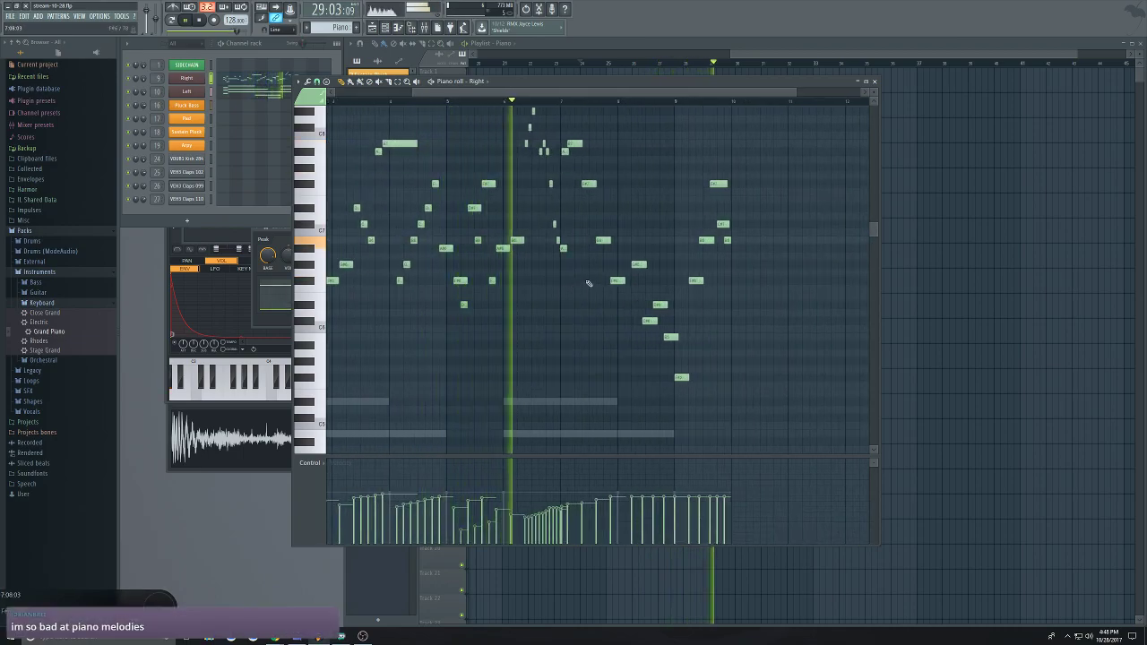
{"action": "scroll", "coordinate": [585, 302], "scroll_direction": "up", "scroll_amount": 2}
{"action": "scroll", "coordinate": [641, 202], "scroll_direction": "up", "scroll_amount": 4}
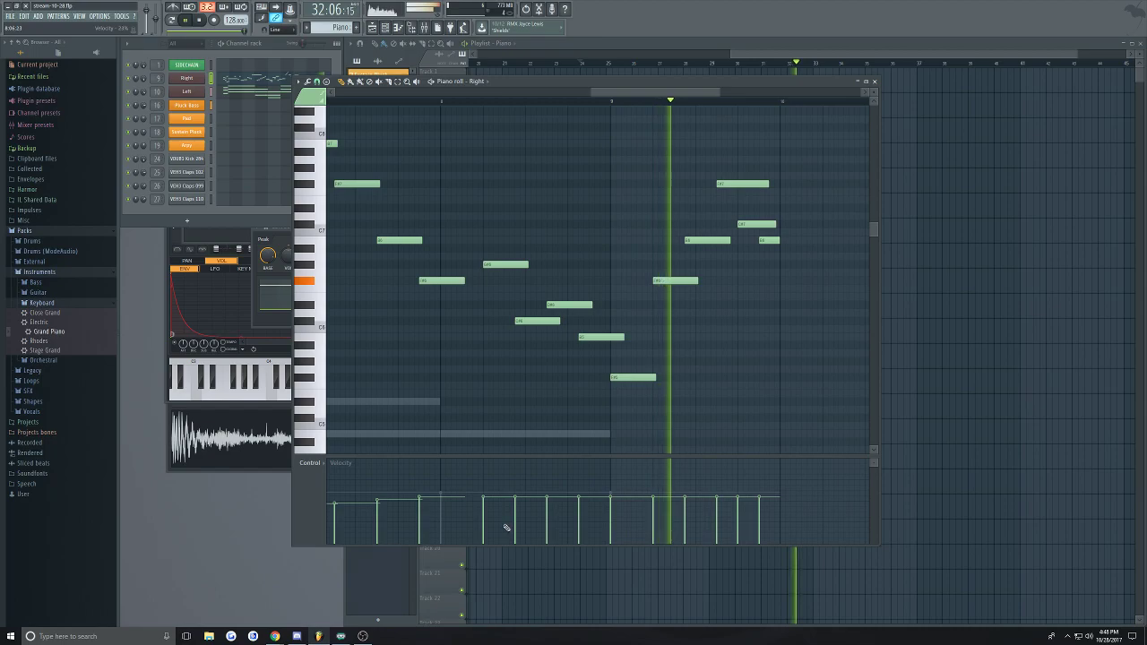
{"action": "key", "text": "space"}
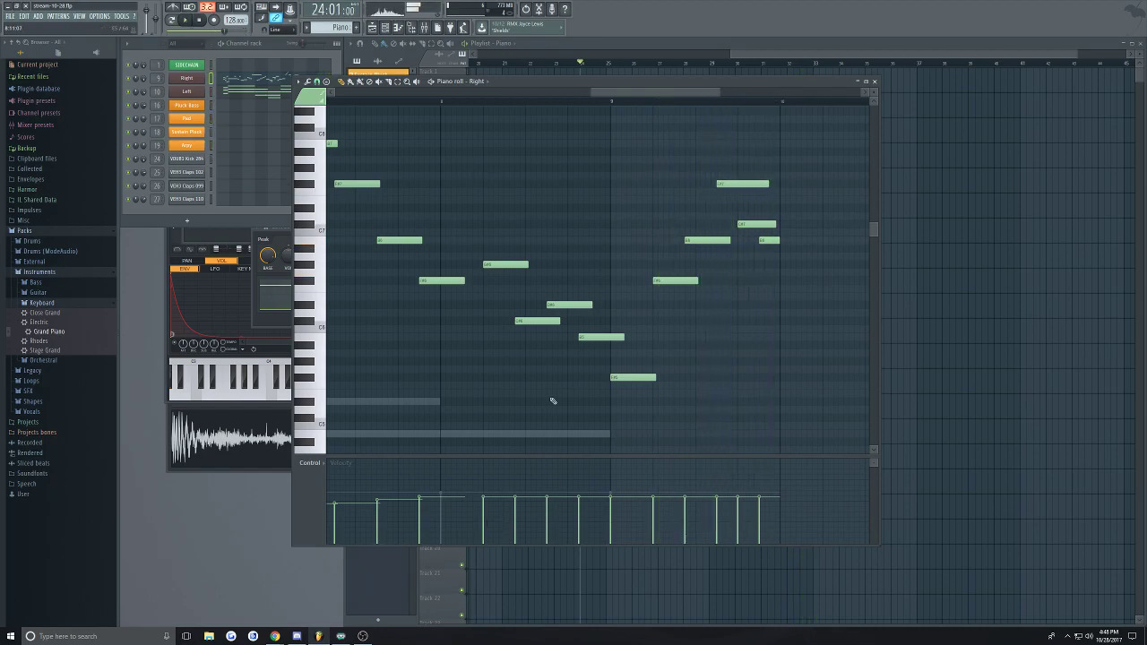
{"action": "key", "text": "ctrl+s"}
Reshape the velocities from bar 8's G#6 onward into a soft start, gradual rise and slight drop on the last notes of bar 9
{"action": "mouse_move", "coordinate": [491, 520]}
{"action": "left_mouse_down"}
{"action": "mouse_move", "coordinate": [715, 504]}
{"action": "mouse_move", "coordinate": [761, 516]}
{"action": "mouse_move", "coordinate": [719, 503]}
{"action": "left_mouse_up"}
{"action": "key", "text": "space"}
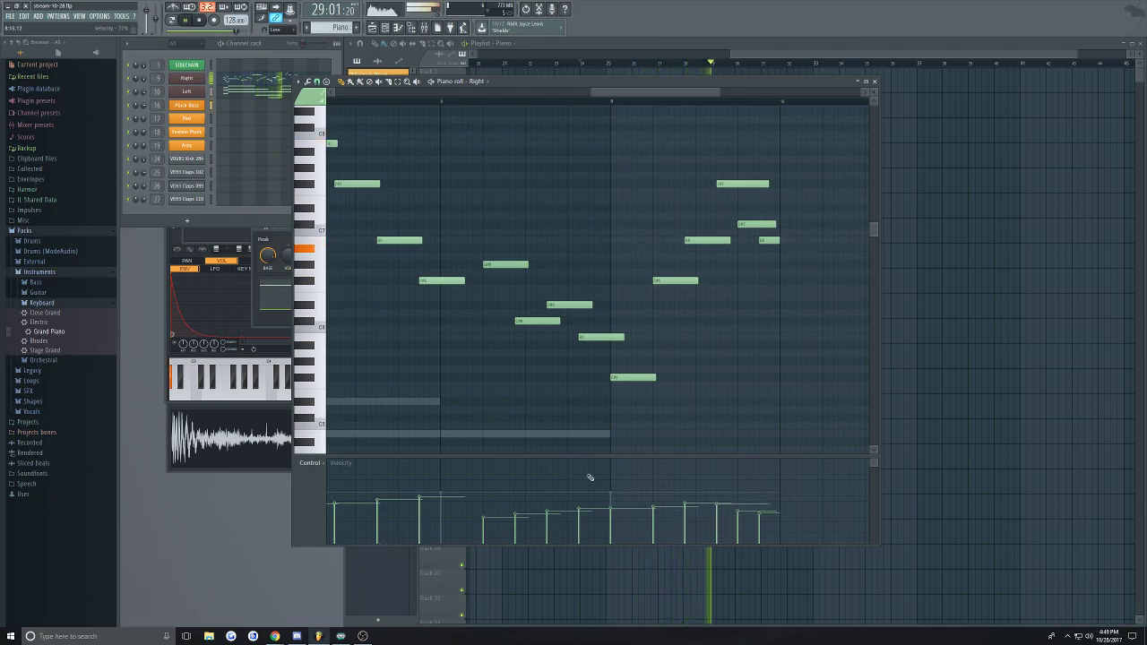
{"action": "scroll", "coordinate": [545, 381], "scroll_direction": "down", "scroll_amount": 3}
{"action": "scroll", "coordinate": [512, 299], "scroll_direction": "up", "scroll_amount": 4}
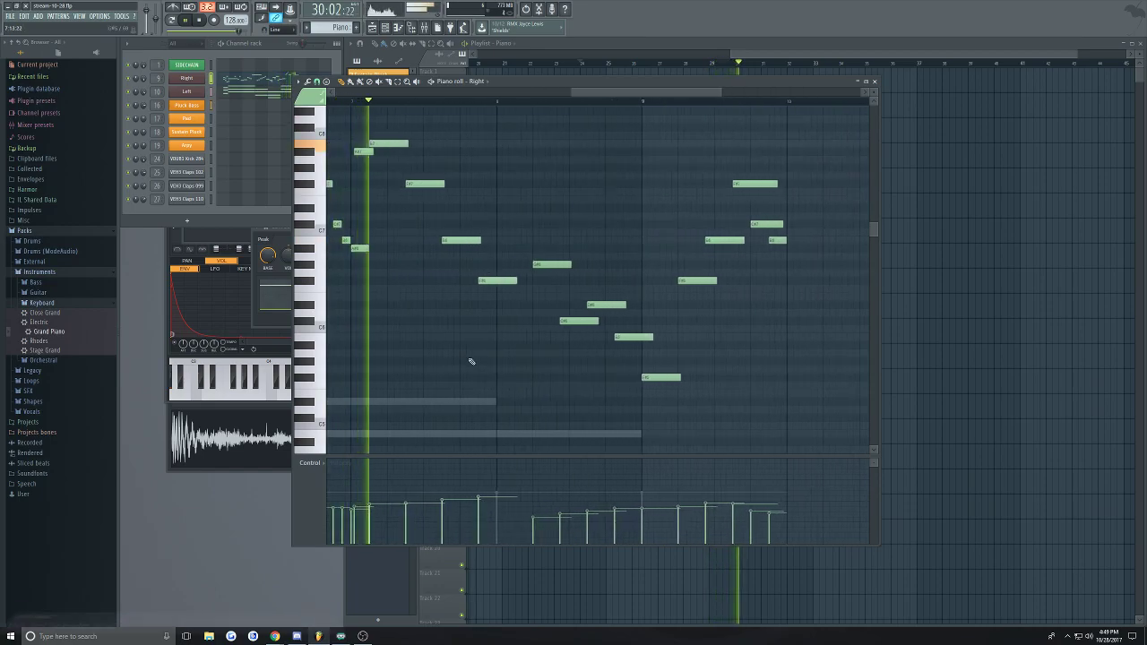
Lengthen bar 7's closing F#6 so it overlaps bar 8's G#6, play back the result and close the piano roll
{"action": "scroll", "coordinate": [515, 278], "scroll_direction": "up", "scroll_amount": 1}
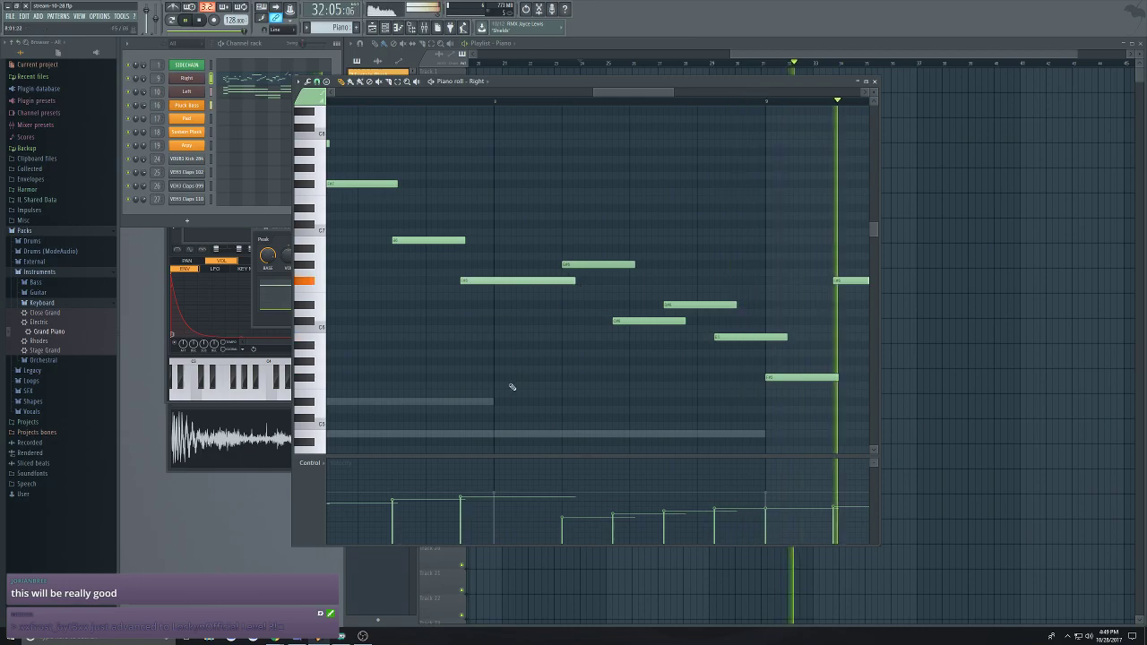
{"action": "scroll", "coordinate": [508, 378], "scroll_direction": "down", "scroll_amount": 3}
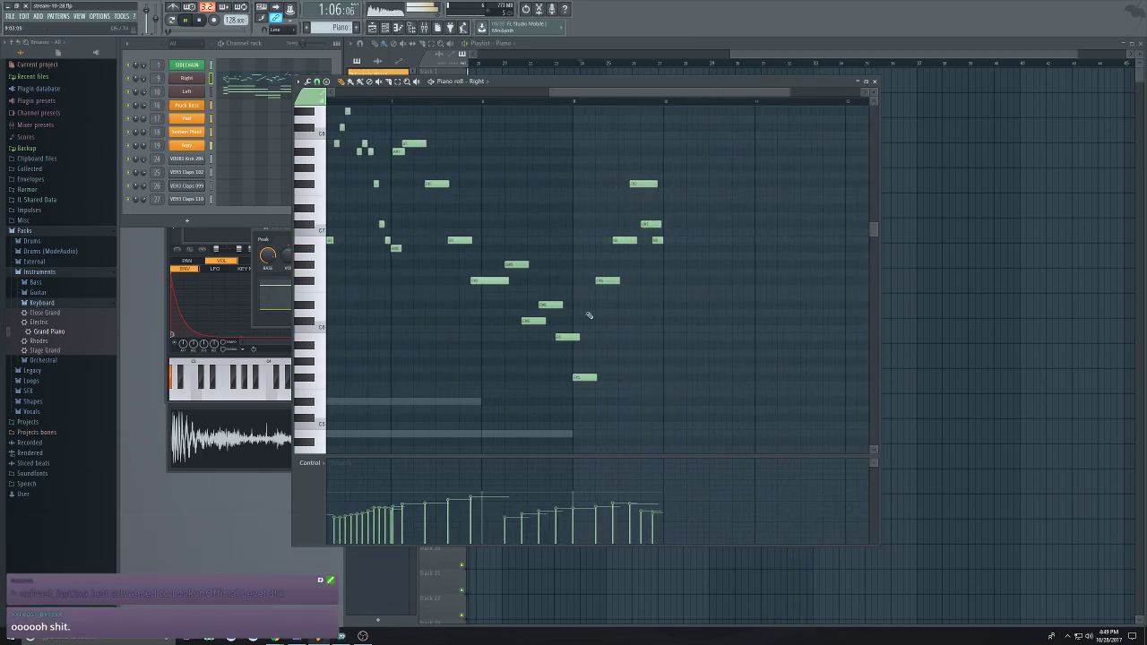
{"action": "left_click", "coordinate": [875, 82]}
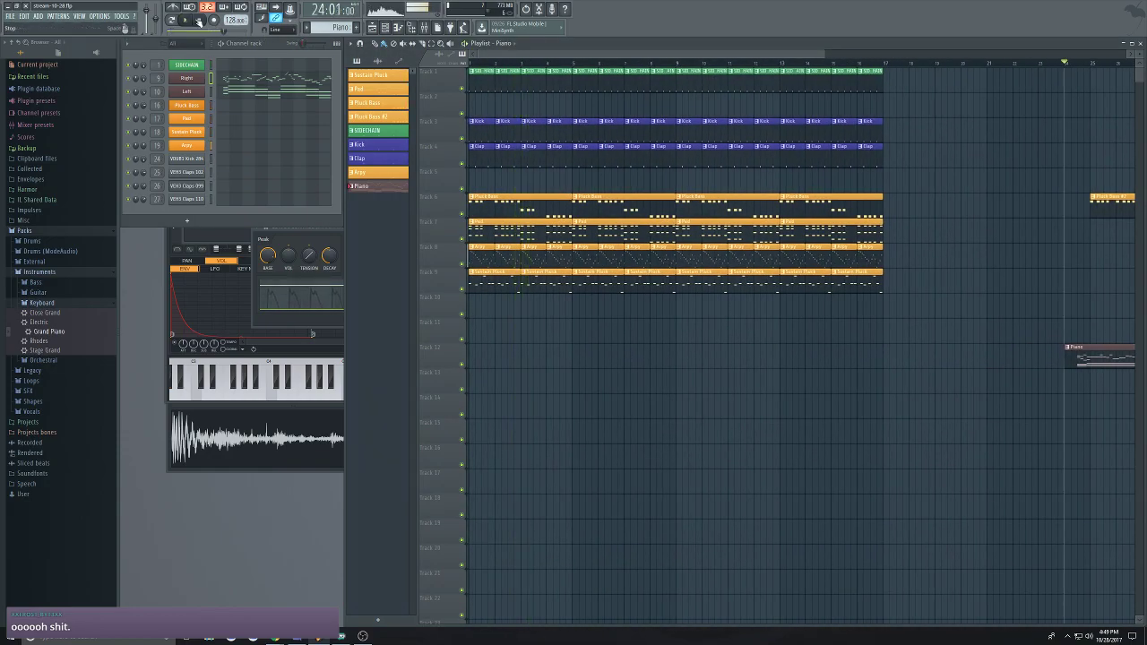
{"action": "key", "text": "space"}
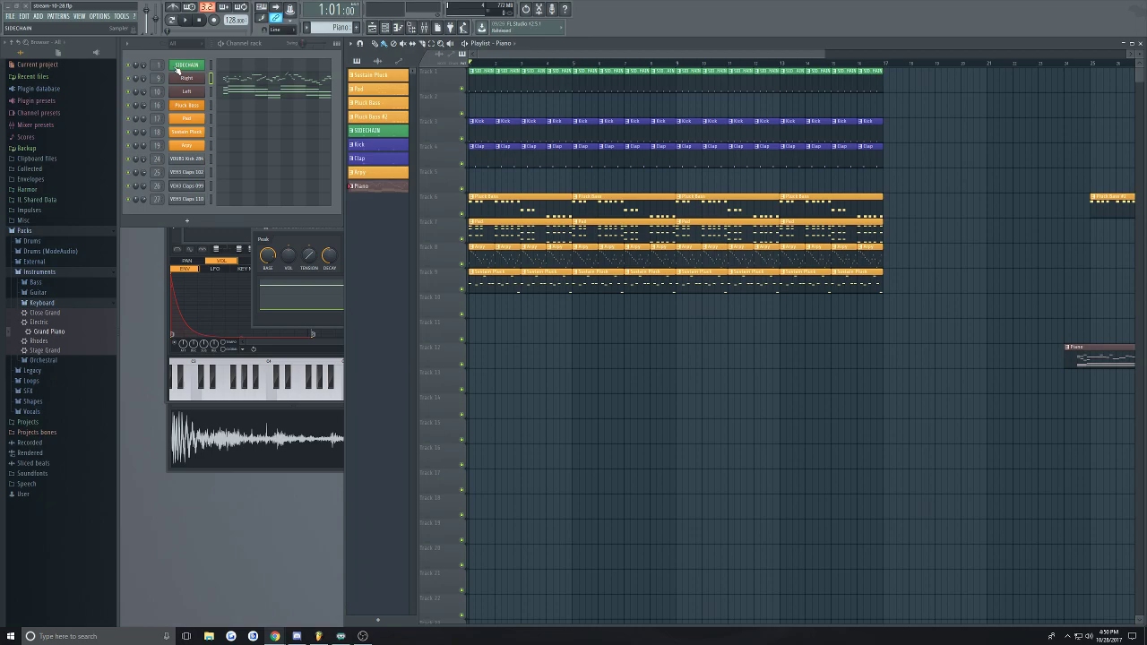
Open the audio settings, review the available audio devices, and close the settings without changing the device
{"action": "left_click", "coordinate": [106, 16]}
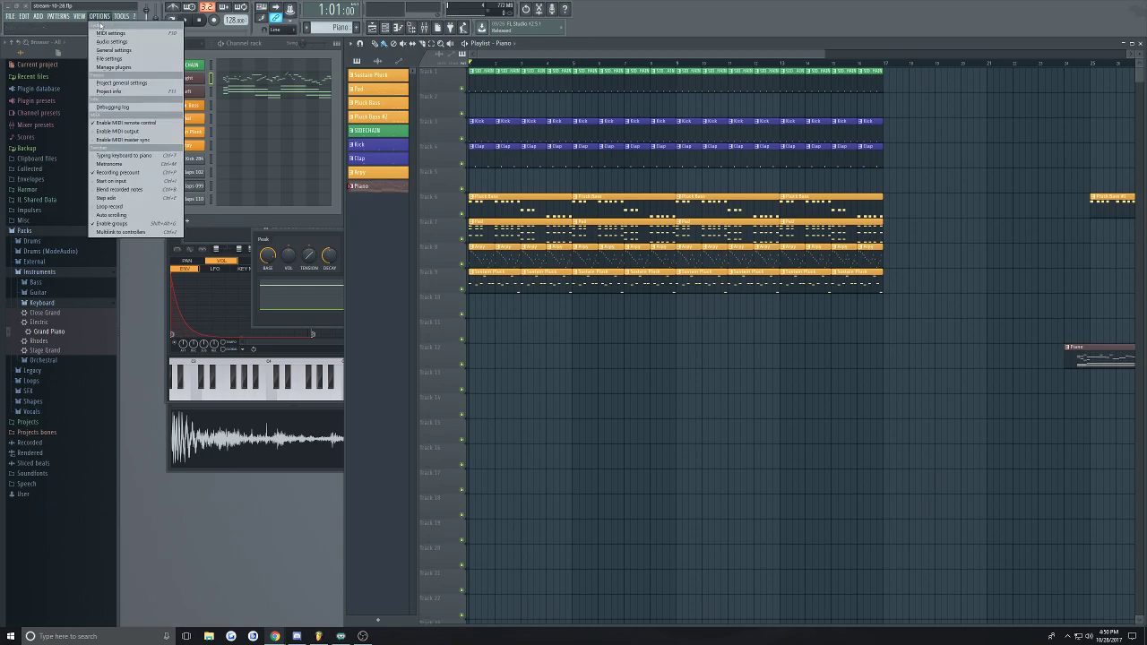
{"action": "left_click", "coordinate": [125, 43]}
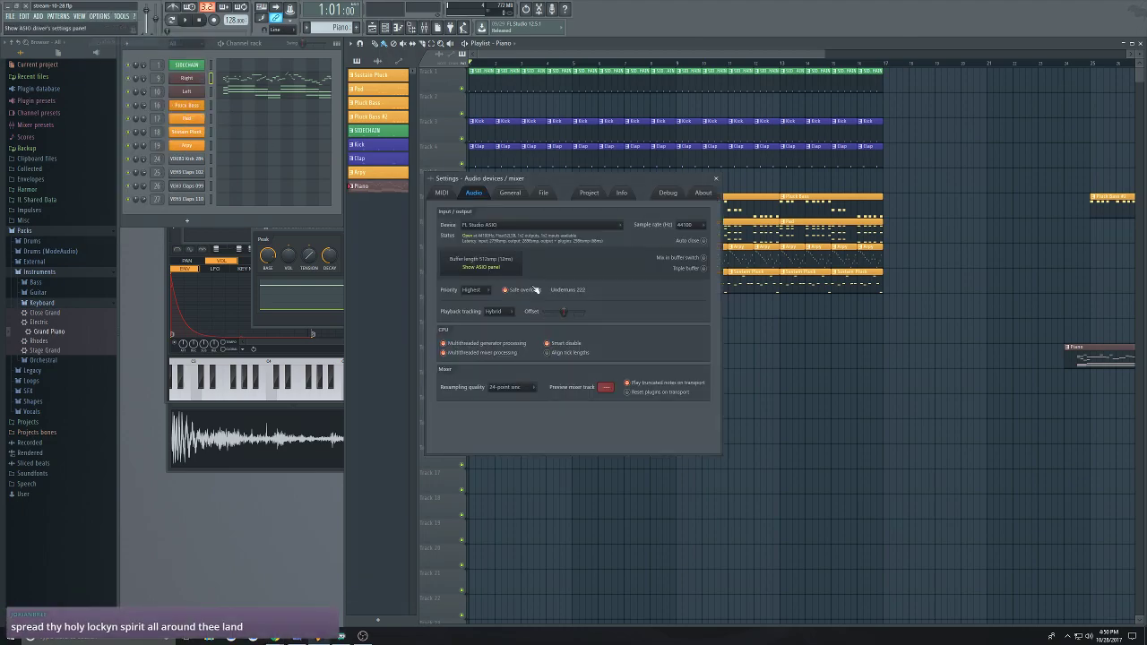
{"action": "left_click", "coordinate": [613, 229]}
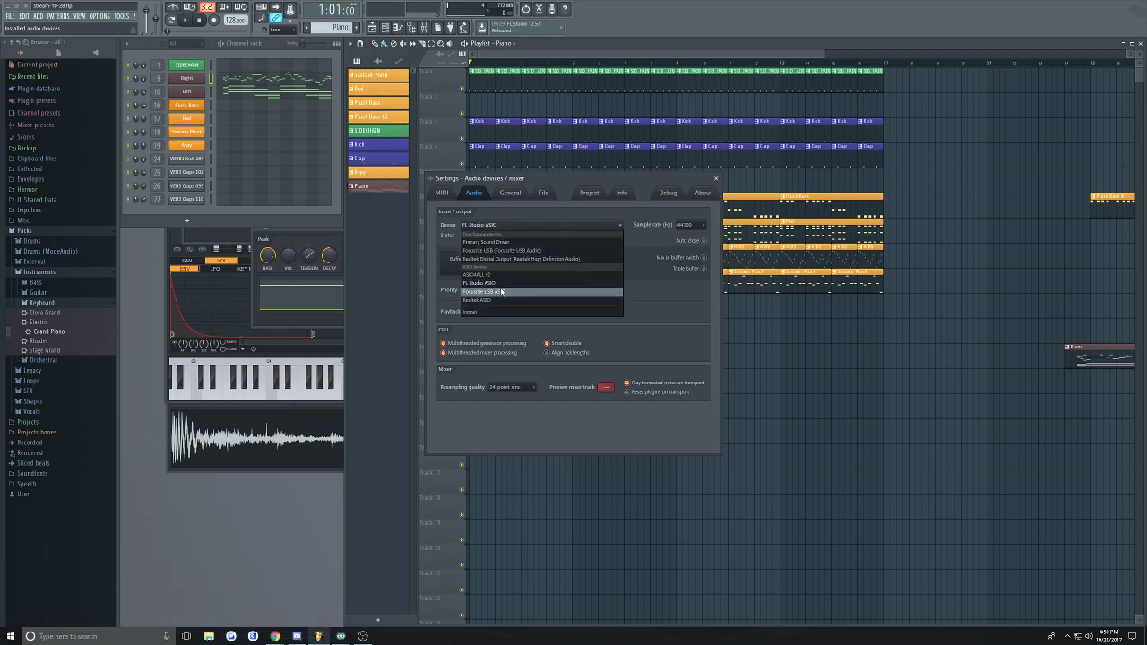
{"action": "left_click", "coordinate": [678, 313]}
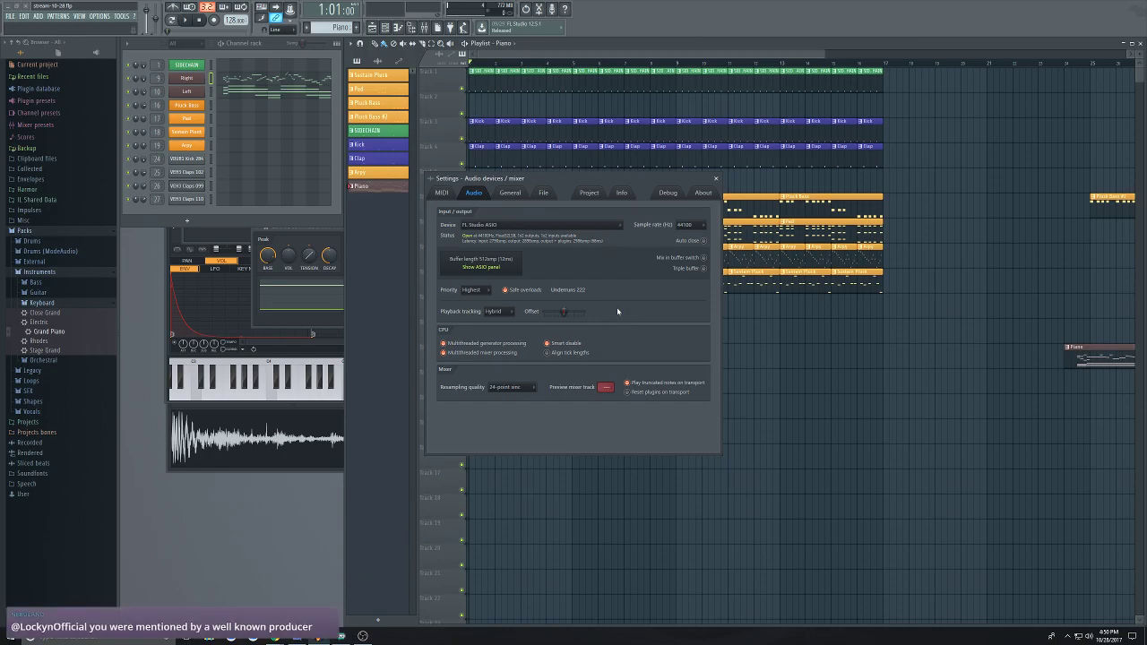
{"action": "left_click_drag", "start_coordinate": [608, 182], "coordinate": [583, 184]}
{"action": "left_click", "coordinate": [692, 182]}
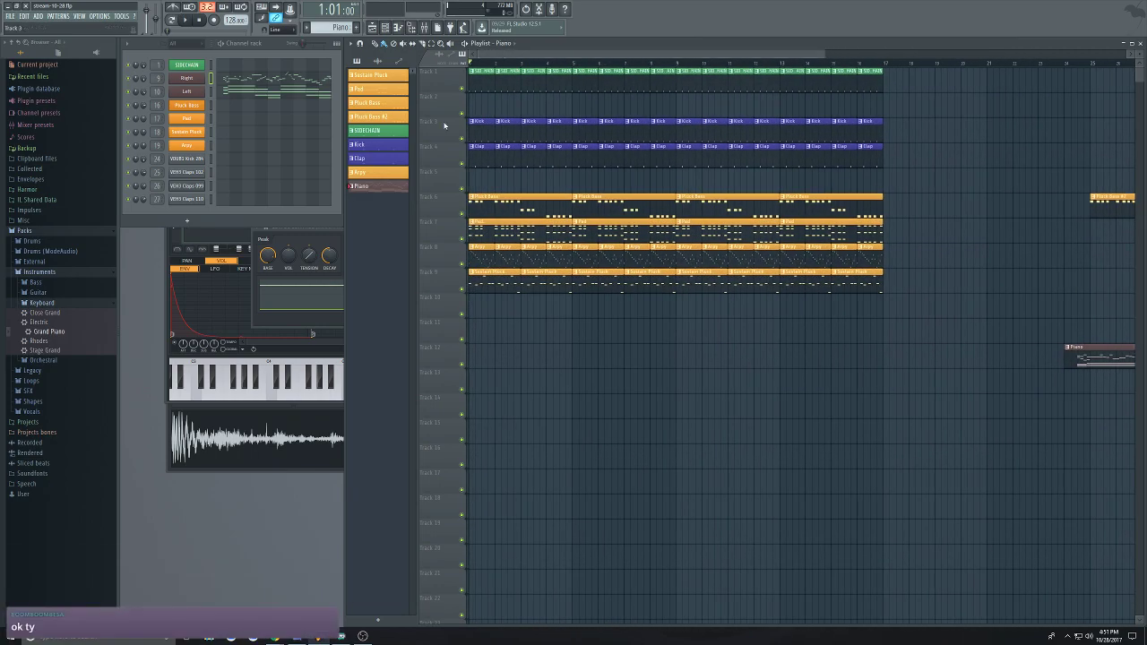
Play back the Piano clip together with the Pluck Bass #2 clips in the playlist from bar 24
{"action": "scroll", "coordinate": [538, 134], "scroll_direction": "down", "scroll_amount": 2}
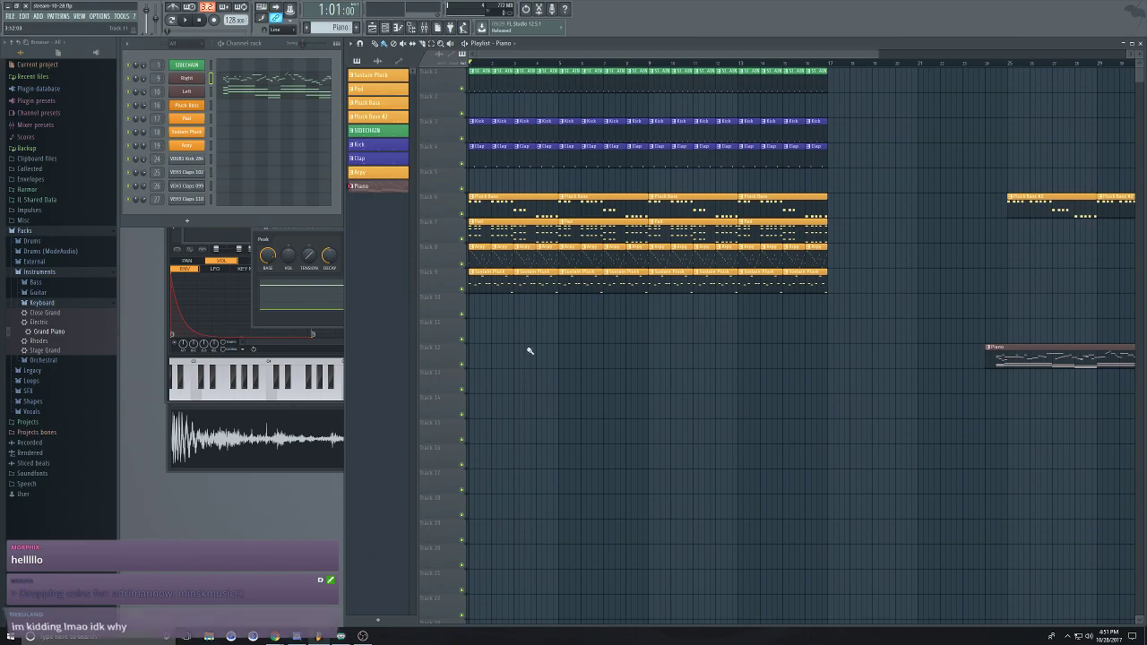
{"action": "key", "text": "space"}
{"action": "key", "text": "space"}
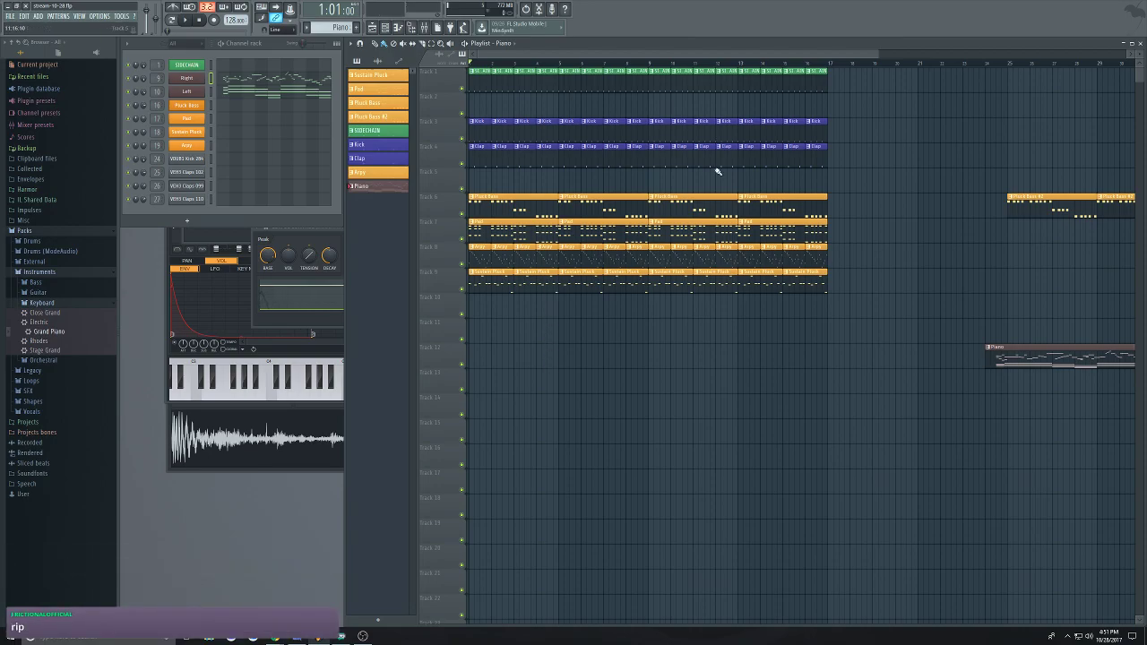
{"action": "left_click_drag", "start_coordinate": [645, 54], "coordinate": [830, 51]}
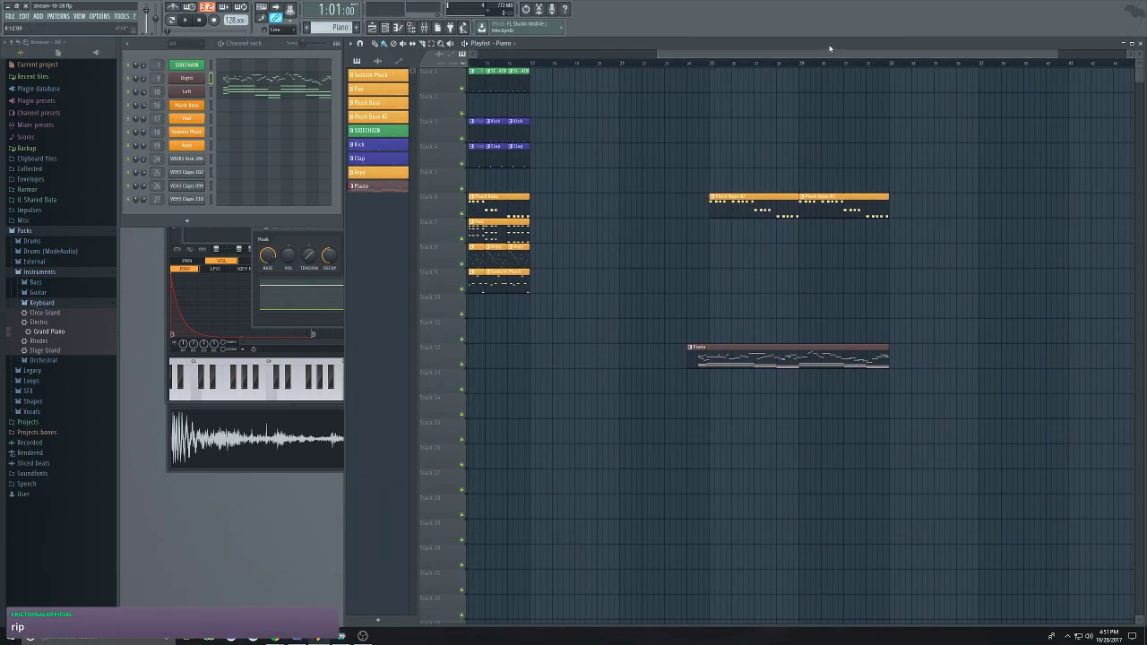
{"action": "scroll", "coordinate": [813, 67], "scroll_direction": "up", "scroll_amount": 2}
{"action": "scroll", "coordinate": [732, 131], "scroll_direction": "down", "scroll_amount": 1}
{"action": "scroll", "coordinate": [732, 131], "scroll_direction": "up", "scroll_amount": 1}
{"action": "left_click", "coordinate": [578, 64]}
{"action": "key", "text": "space"}
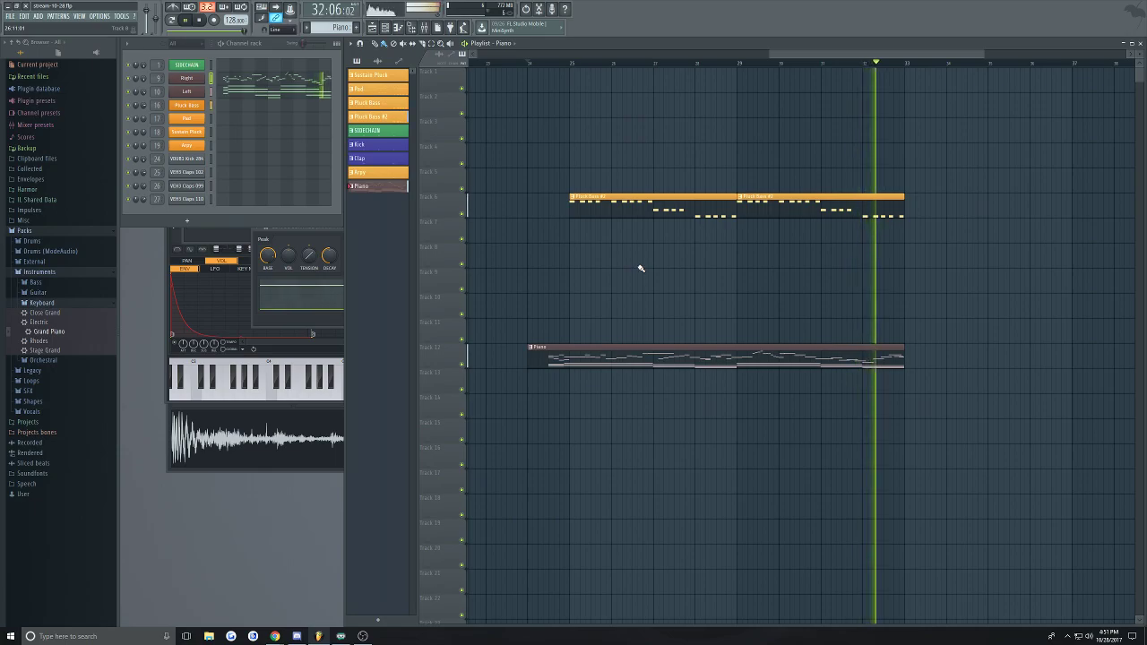
{"action": "key", "text": "space"}
Reopen the Right channel's piano roll and add a short B5 note in bar 9 between the F#6 and B6
{"action": "left_click", "coordinate": [326, 83]}
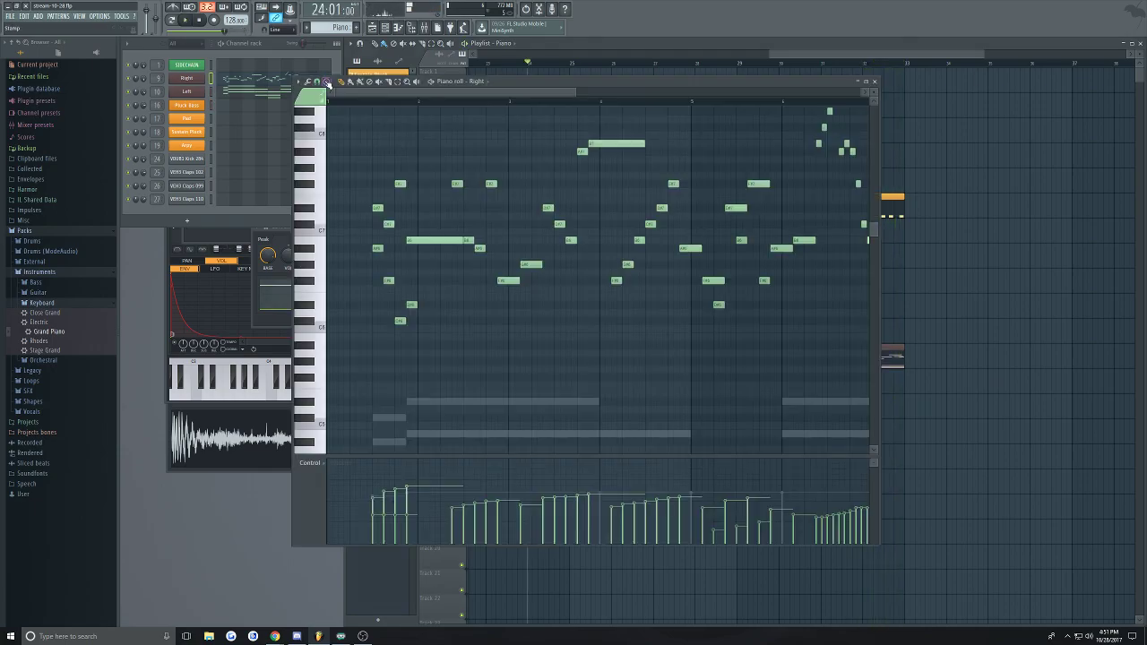
{"action": "scroll", "coordinate": [797, 159], "scroll_direction": "down", "scroll_amount": 3}
{"action": "scroll", "coordinate": [697, 206], "scroll_direction": "up", "scroll_amount": 5}
{"action": "left_click", "coordinate": [500, 273]}
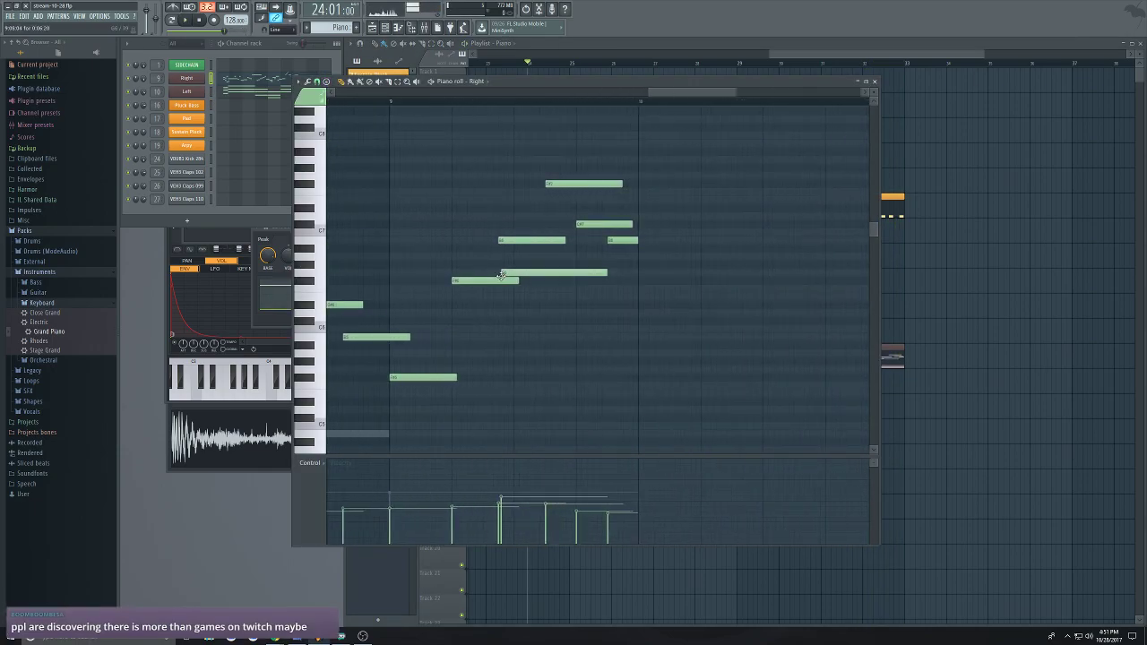
{"action": "right_click", "coordinate": [529, 272]}
{"action": "left_click_drag", "start_coordinate": [496, 281], "coordinate": [506, 337]}
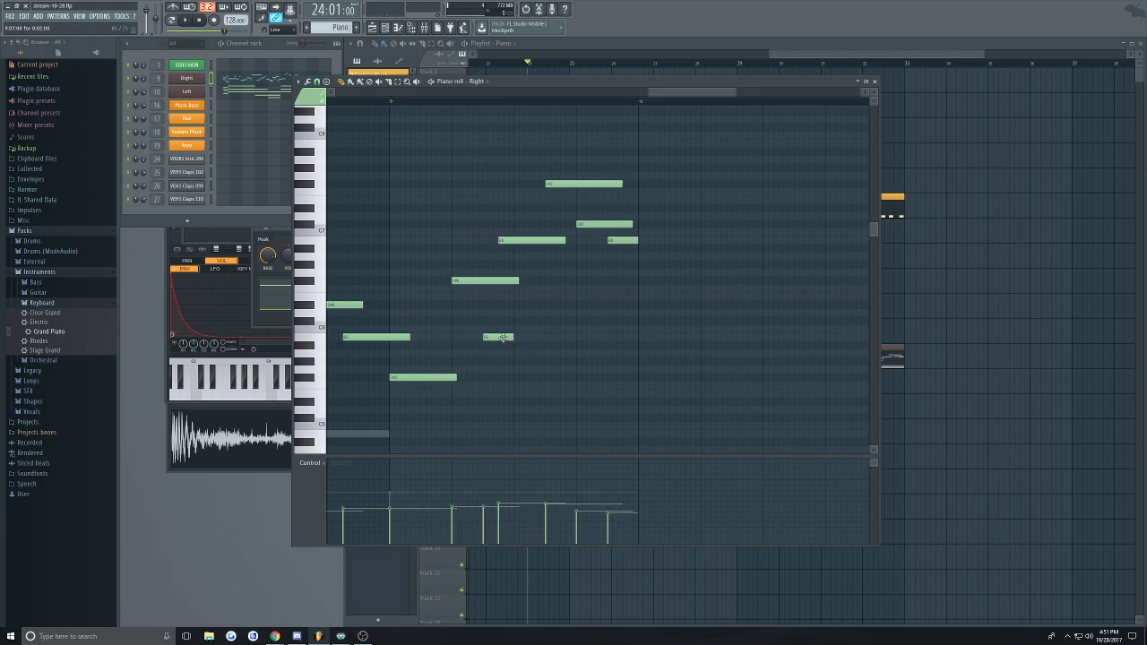
Add a short F#6 note in bar 9 between the B6 and F#7
{"action": "left_click", "coordinate": [536, 281]}
{"action": "left_click", "coordinate": [541, 273]}
{"action": "mouse_move", "coordinate": [544, 274]}
{"action": "left_mouse_down"}
{"action": "mouse_move", "coordinate": [535, 280]}
{"action": "mouse_move", "coordinate": [549, 280]}
{"action": "left_mouse_up"}
{"action": "right_click", "coordinate": [542, 281]}
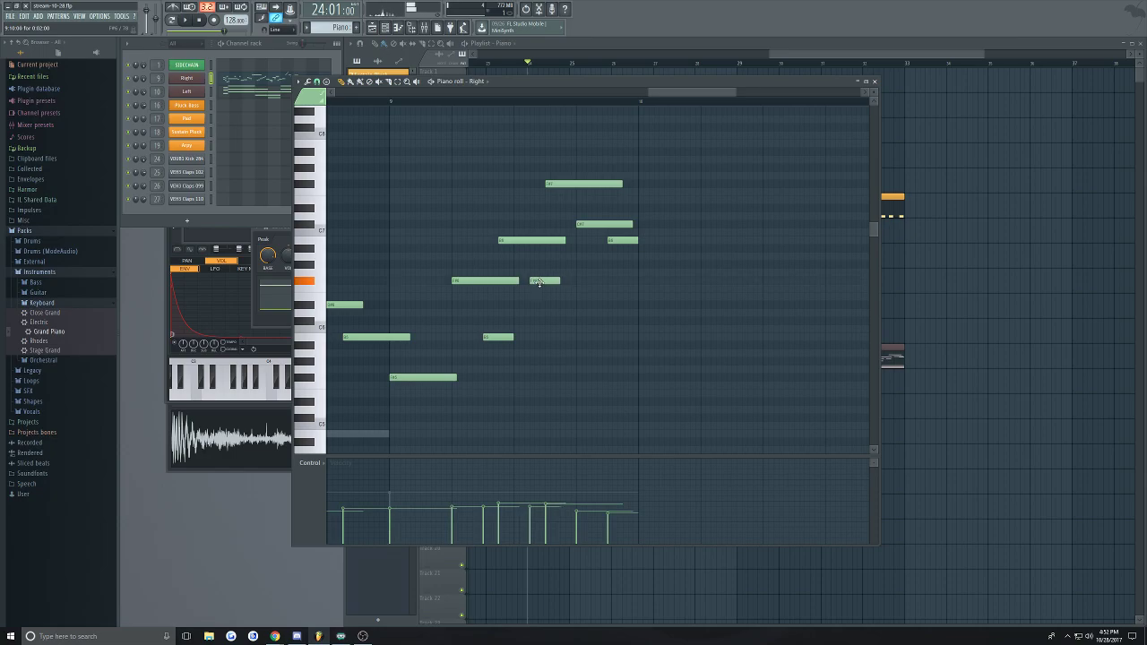
Lower the velocities of bar 9's short B5 and F#6 notes and raise the F#7's, checking the balance by ear
{"action": "left_click", "coordinate": [500, 519]}
{"action": "key", "text": "space"}
{"action": "left_click", "coordinate": [547, 501]}
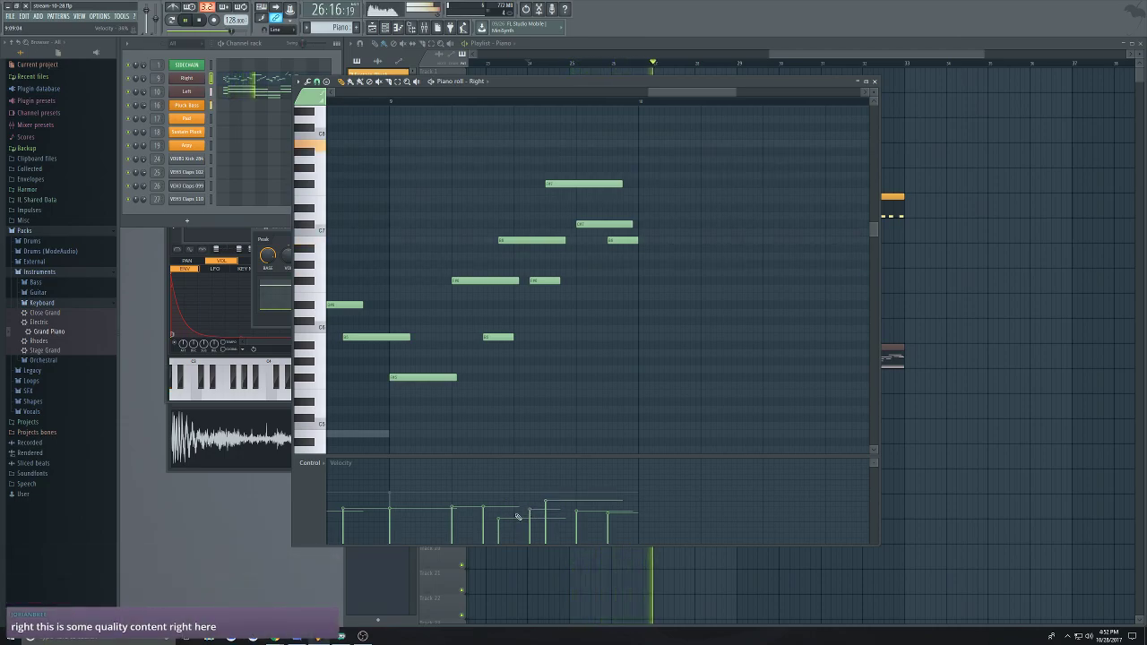
{"action": "left_click_drag", "start_coordinate": [502, 511], "coordinate": [503, 504]}
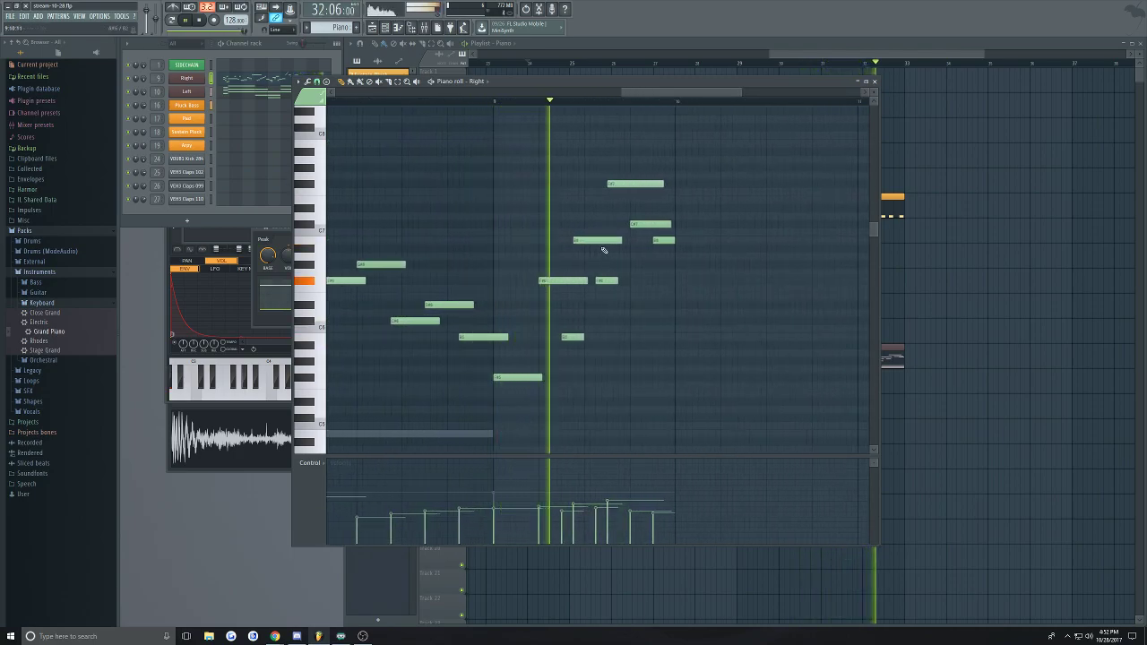
{"action": "key", "text": "space"}
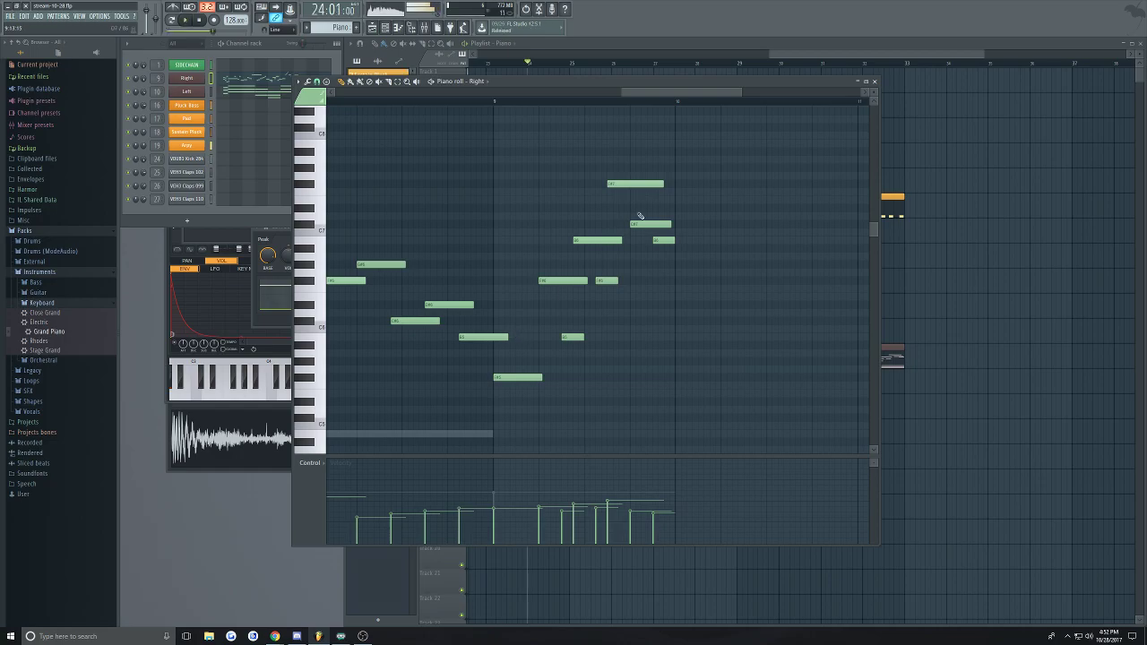
Raise the velocities of bar 9's B6, F#7, C#7 and closing B6 notes
{"action": "scroll", "coordinate": [532, 503], "scroll_direction": "up", "scroll_amount": 2}
{"action": "left_click", "coordinate": [545, 502]}
{"action": "left_click", "coordinate": [596, 493]}
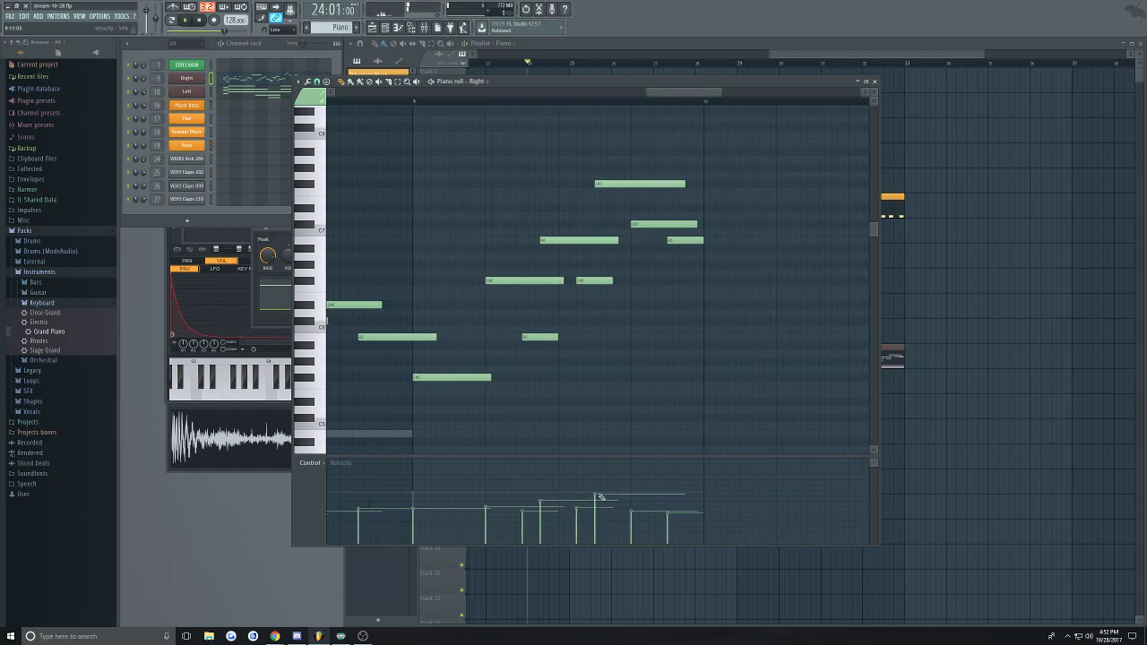
{"action": "left_click", "coordinate": [632, 507]}
{"action": "left_click", "coordinate": [668, 508]}
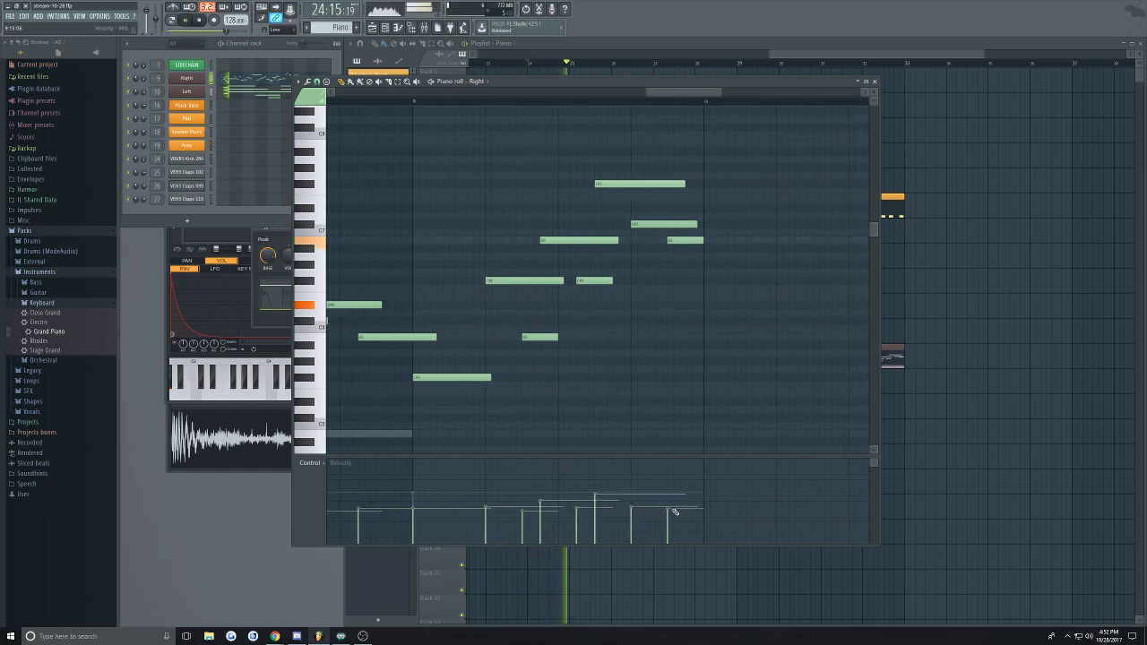
Raise the velocities of bar 9's opening F#5, the following F#6 and the short F#6 during playback
{"action": "left_click", "coordinate": [577, 506]}
{"action": "left_click", "coordinate": [485, 502]}
{"action": "scroll", "coordinate": [482, 428], "scroll_direction": "down", "scroll_amount": 3}
{"action": "scroll", "coordinate": [412, 389], "scroll_direction": "up", "scroll_amount": 2}
{"action": "left_click", "coordinate": [492, 505]}
{"action": "scroll", "coordinate": [583, 379], "scroll_direction": "down", "scroll_amount": 4}
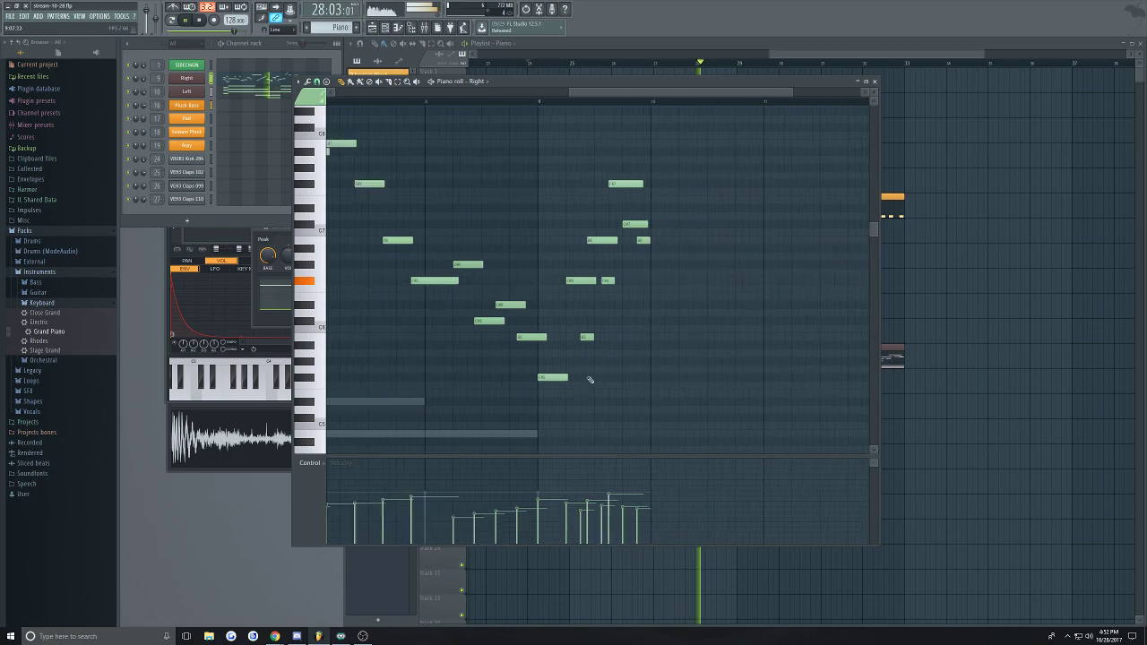
{"action": "scroll", "coordinate": [555, 336], "scroll_direction": "up", "scroll_amount": 3}
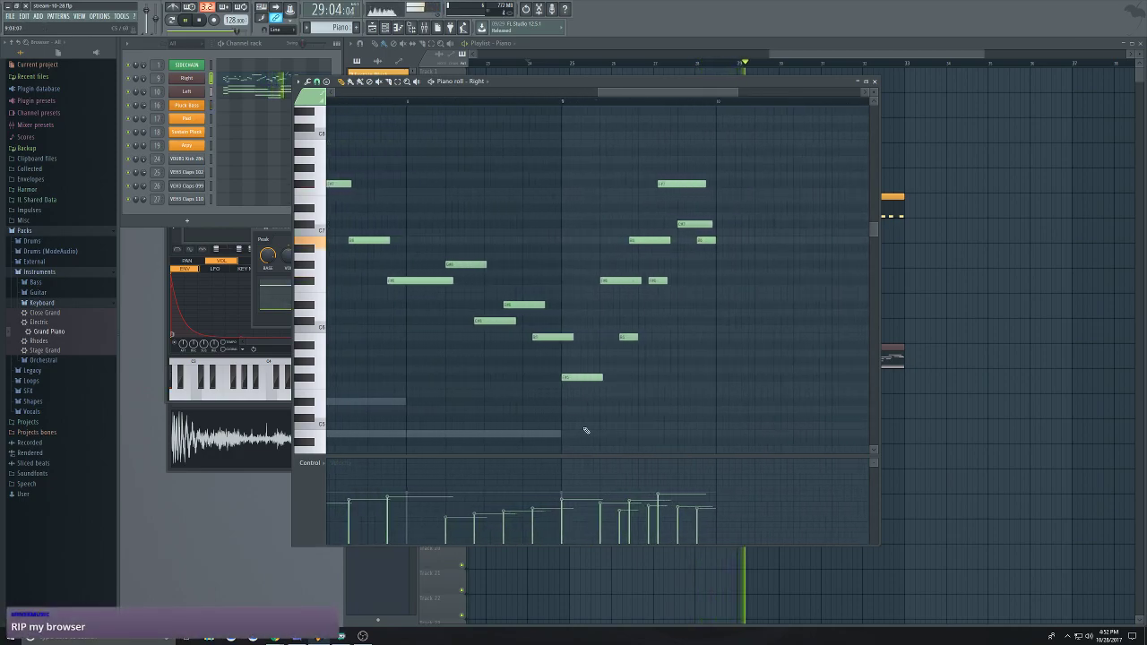
{"action": "scroll", "coordinate": [633, 350], "scroll_direction": "down", "scroll_amount": 3}
{"action": "scroll", "coordinate": [452, 259], "scroll_direction": "up", "scroll_amount": 4}
{"action": "key", "text": "space"}
Raise the velocities of bar 7's A#7, B7 and F#7, slightly lower its B6, and play back the melody
{"action": "scroll", "coordinate": [486, 335], "scroll_direction": "up", "scroll_amount": 2}
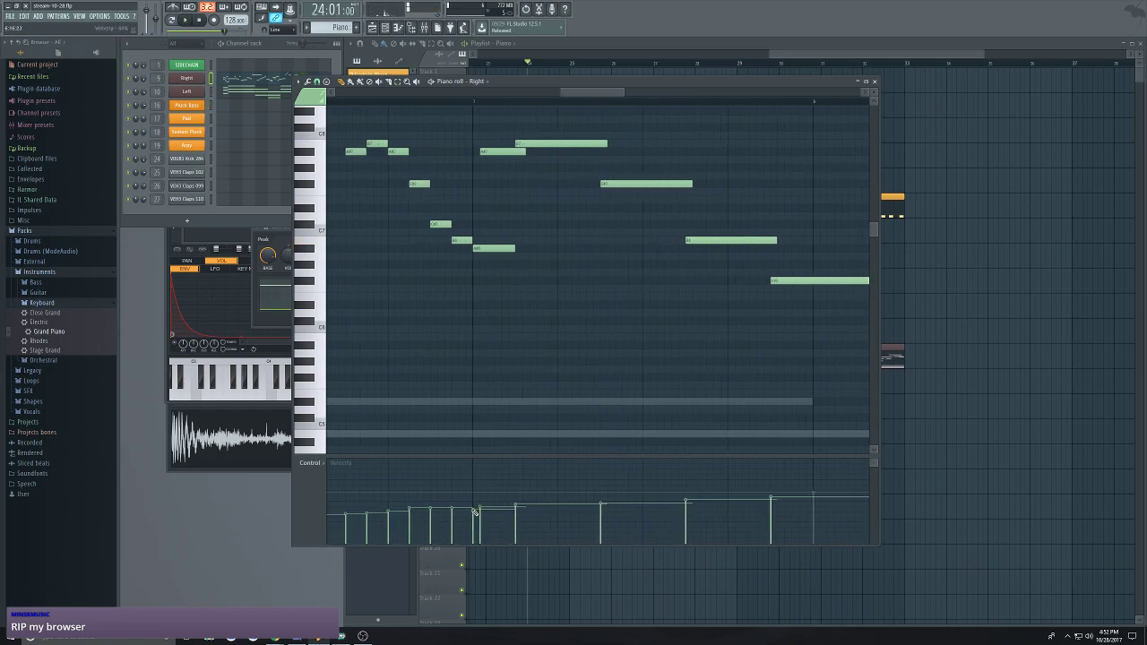
{"action": "left_click", "coordinate": [522, 499]}
{"action": "left_click", "coordinate": [605, 502]}
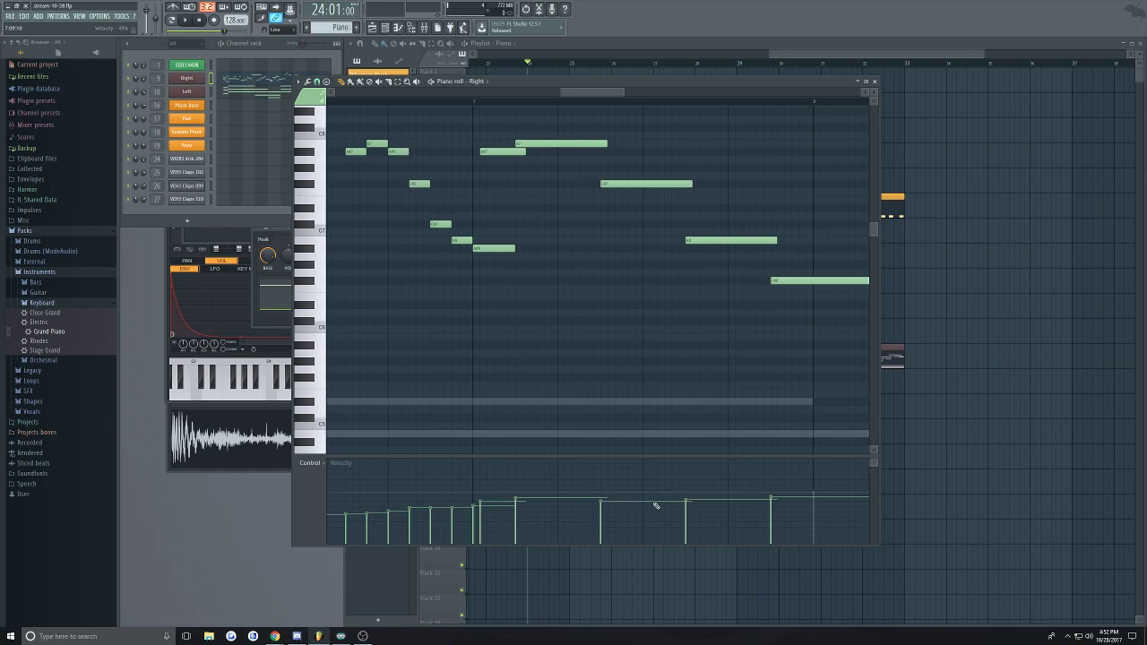
{"action": "left_click", "coordinate": [684, 504]}
{"action": "key", "text": "space"}
{"action": "scroll", "coordinate": [681, 386], "scroll_direction": "down", "scroll_amount": 5}
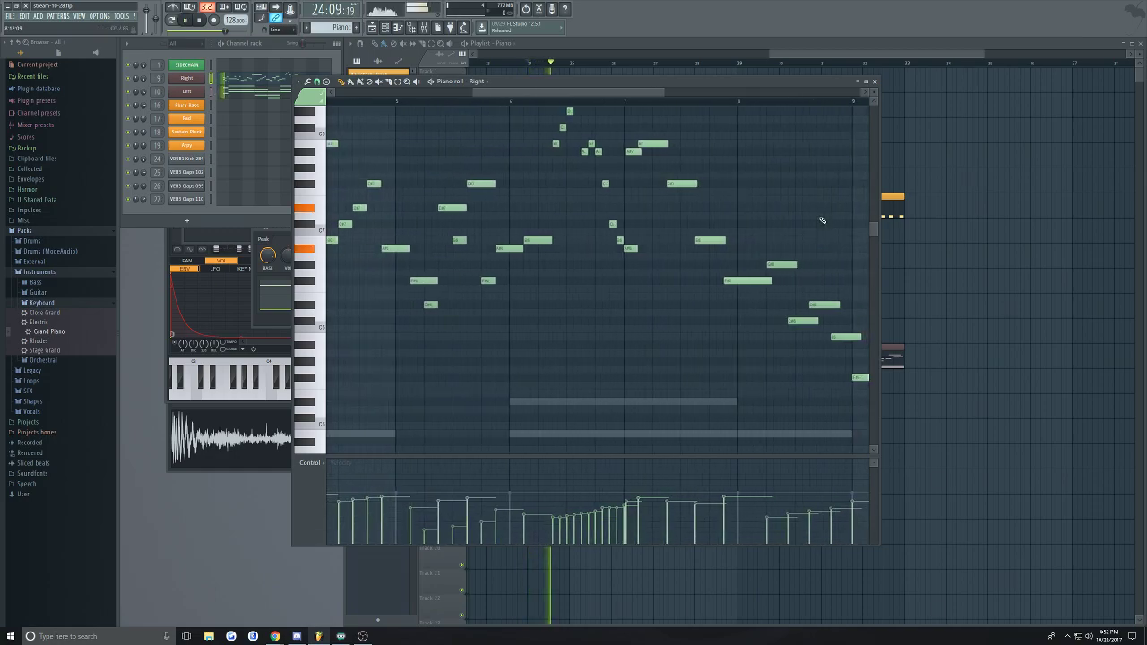
{"action": "scroll", "coordinate": [815, 228], "scroll_direction": "up", "scroll_amount": 2}
{"action": "scroll", "coordinate": [750, 216], "scroll_direction": "up", "scroll_amount": 2}
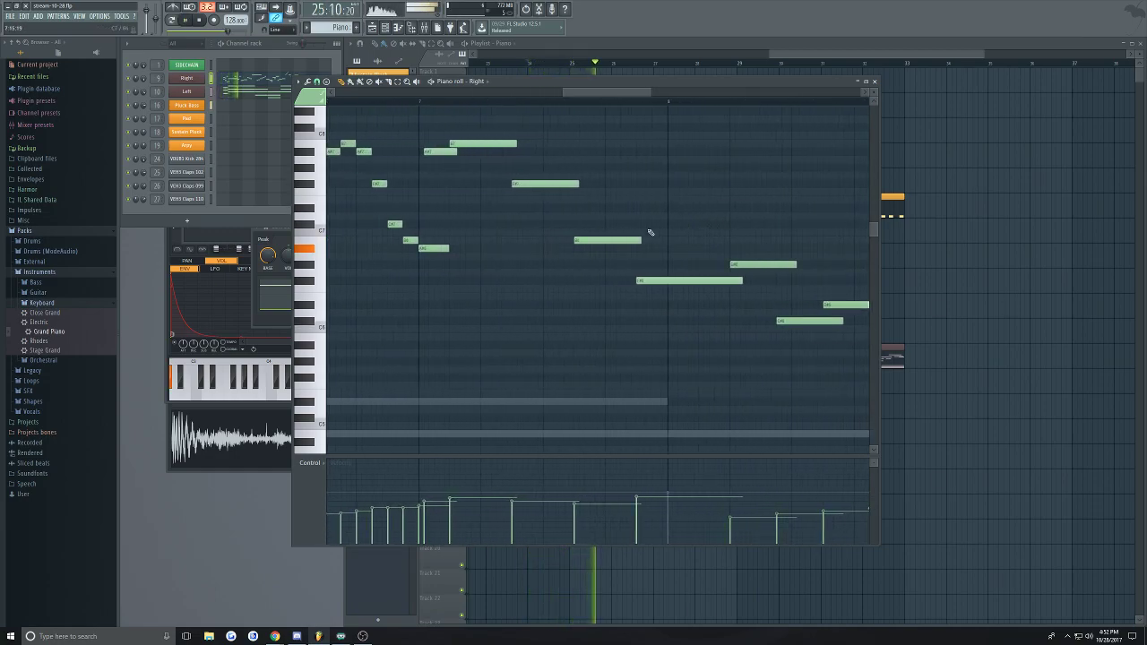
Save the project and close the piano roll to return to the playlist, ending playback
{"action": "key", "text": "ctrl+s"}
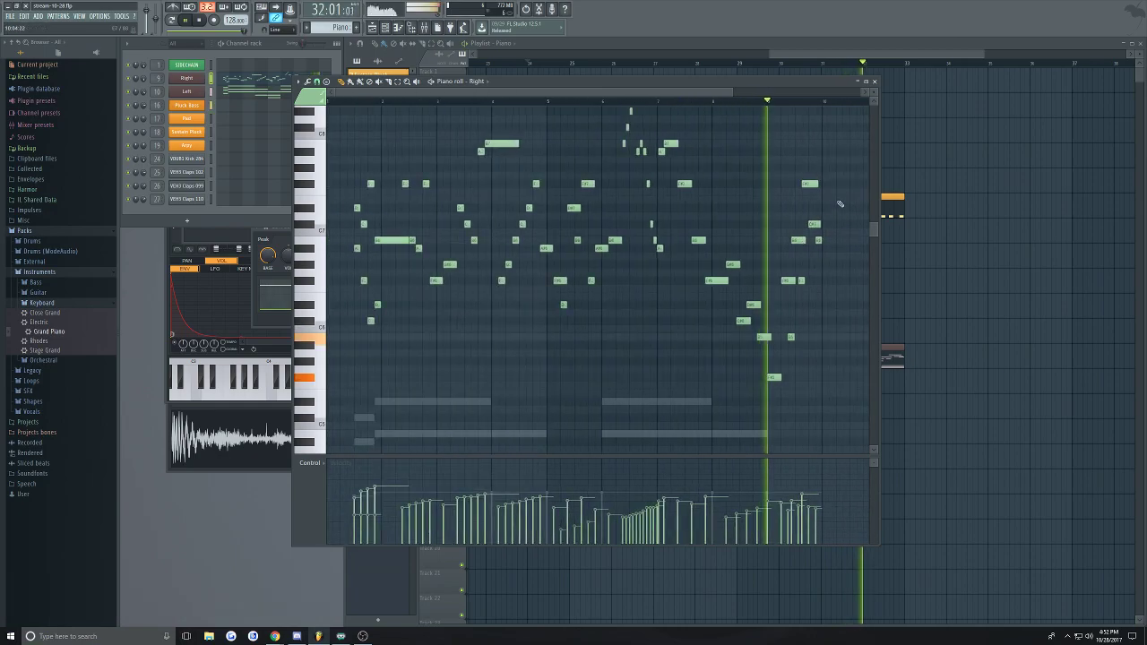
{"action": "key", "text": "space"}
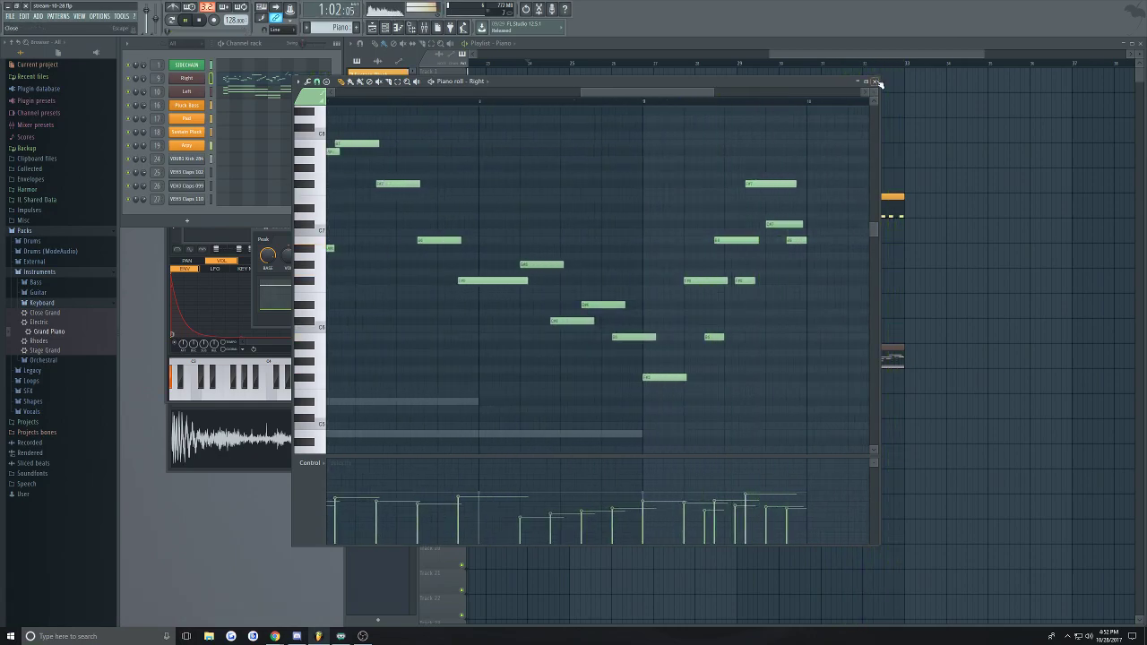
{"action": "left_click", "coordinate": [874, 80]}
{"action": "left_click_drag", "start_coordinate": [864, 53], "coordinate": [565, 54]}
{"action": "scroll", "coordinate": [619, 307], "scroll_direction": "down", "scroll_amount": 3}
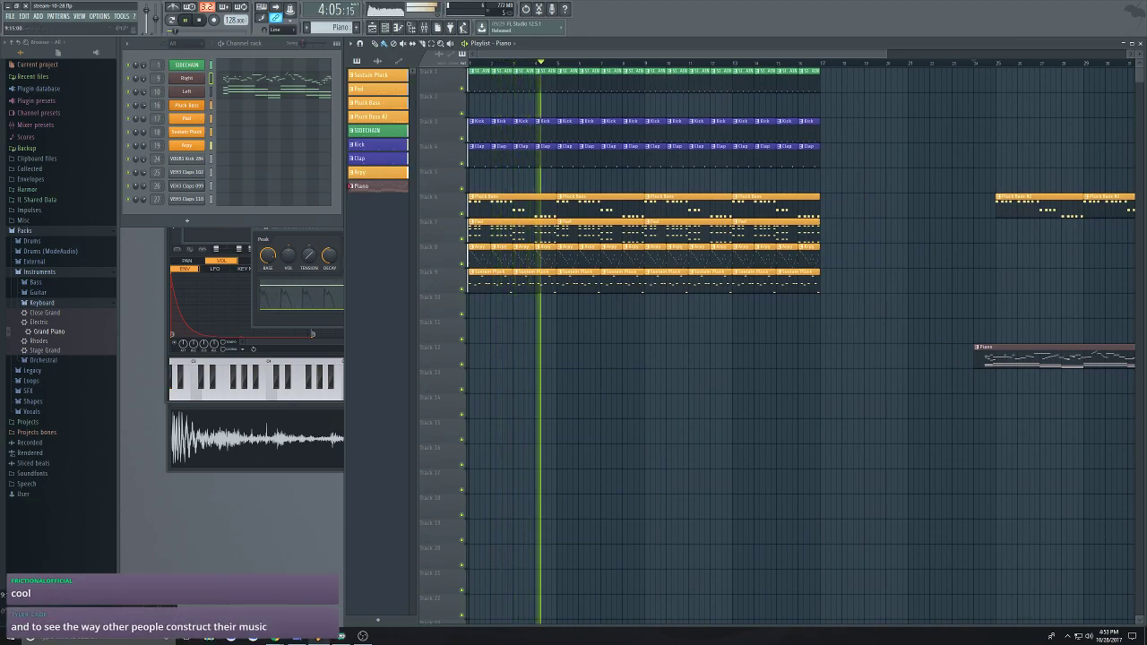
{"action": "key", "text": "space"}
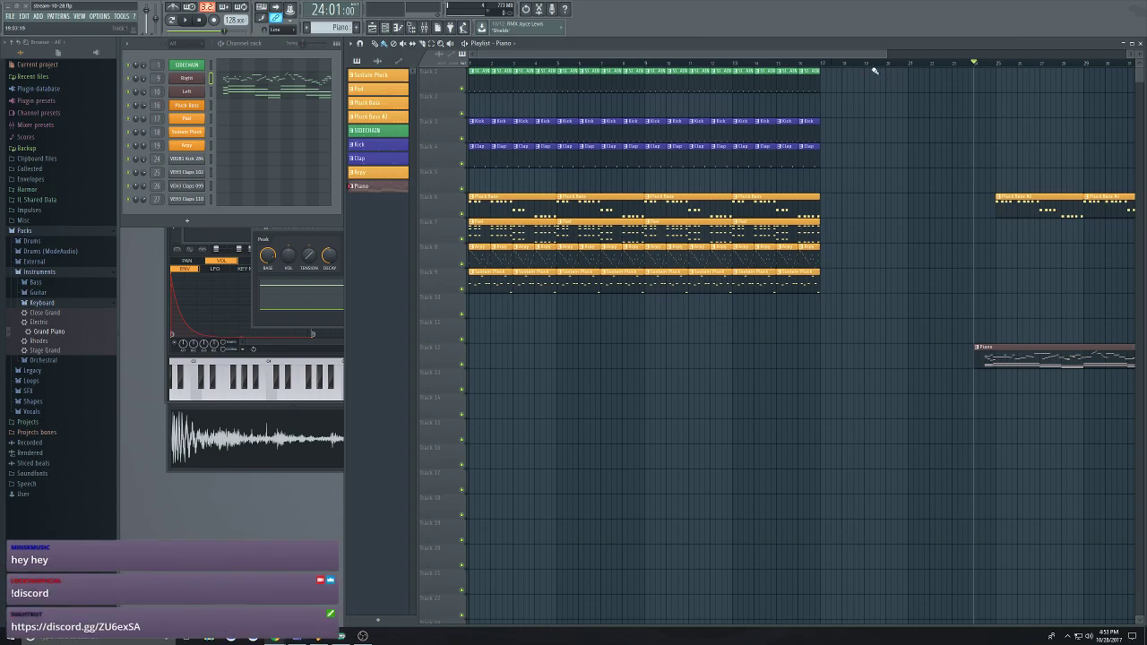
Place the playhead midway through bar 24 of the playlist and listen to the Piano clip with Pluck Bass #2
{"action": "scroll", "coordinate": [739, 56], "scroll_direction": "down", "scroll_amount": 3}
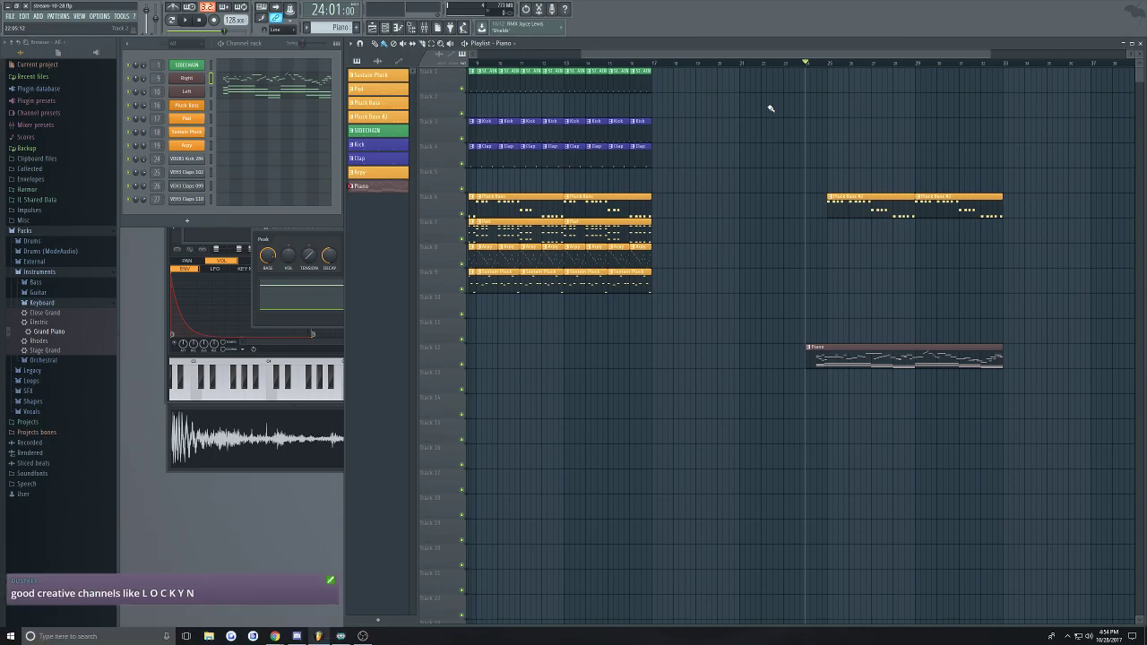
{"action": "scroll", "coordinate": [1018, 108], "scroll_direction": "up", "scroll_amount": 3}
{"action": "scroll", "coordinate": [932, 107], "scroll_direction": "down", "scroll_amount": 3}
{"action": "scroll", "coordinate": [985, 107], "scroll_direction": "up", "scroll_amount": 2}
{"action": "scroll", "coordinate": [905, 108], "scroll_direction": "down", "scroll_amount": 2}
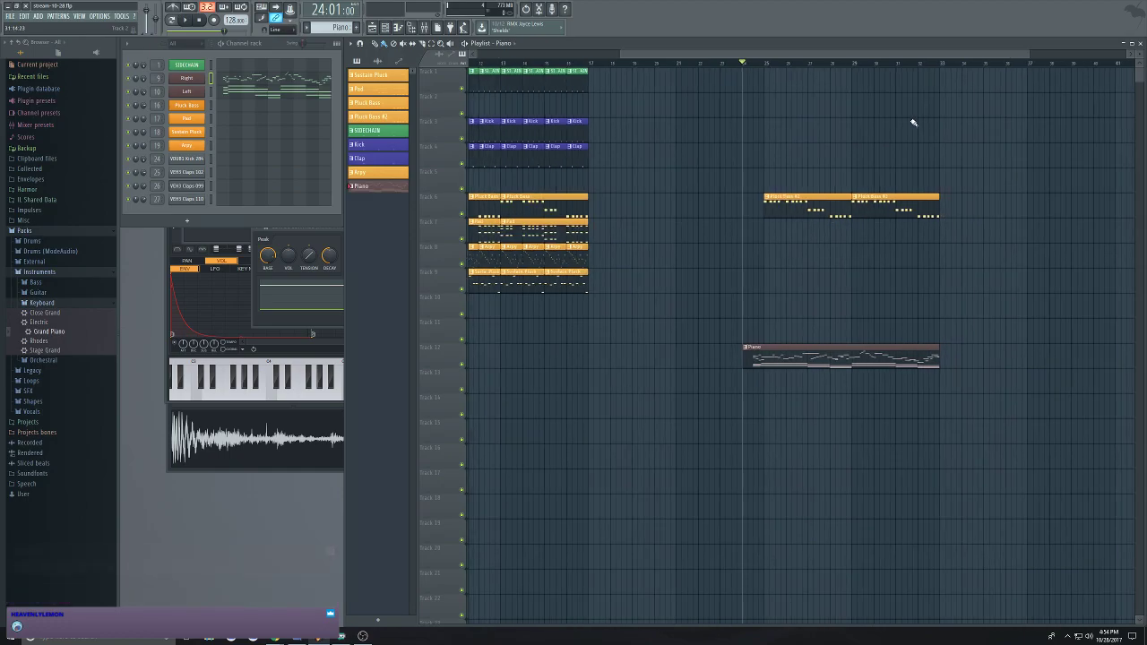
{"action": "scroll", "coordinate": [951, 115], "scroll_direction": "right", "scroll_amount": 1}
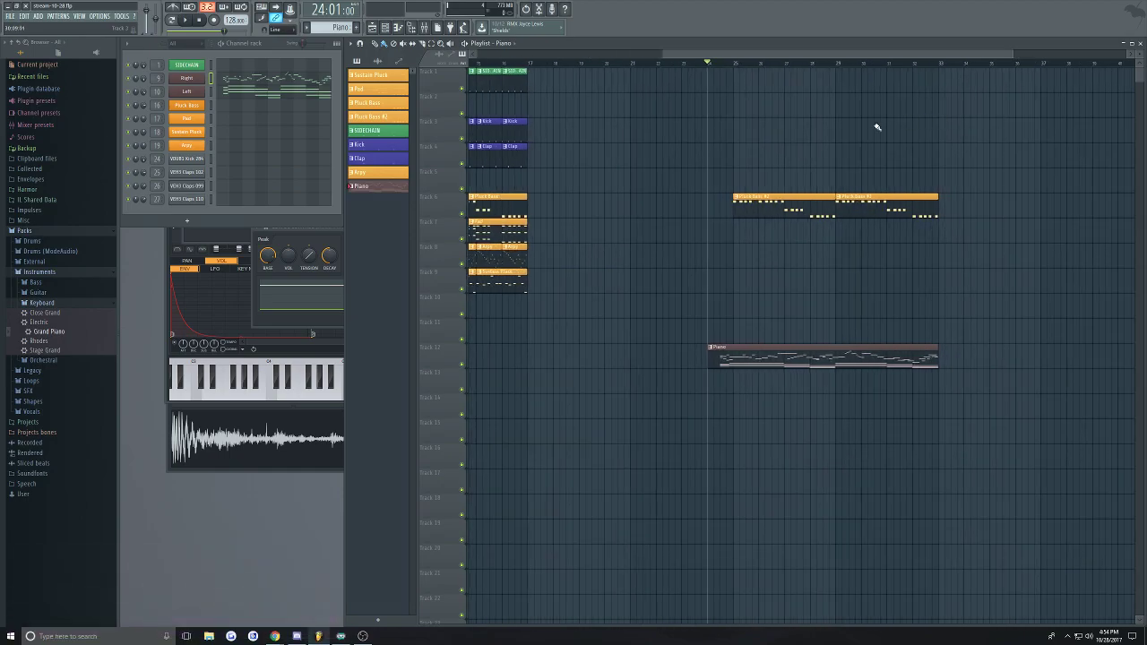
{"action": "left_click_drag", "start_coordinate": [854, 59], "coordinate": [863, 57]}
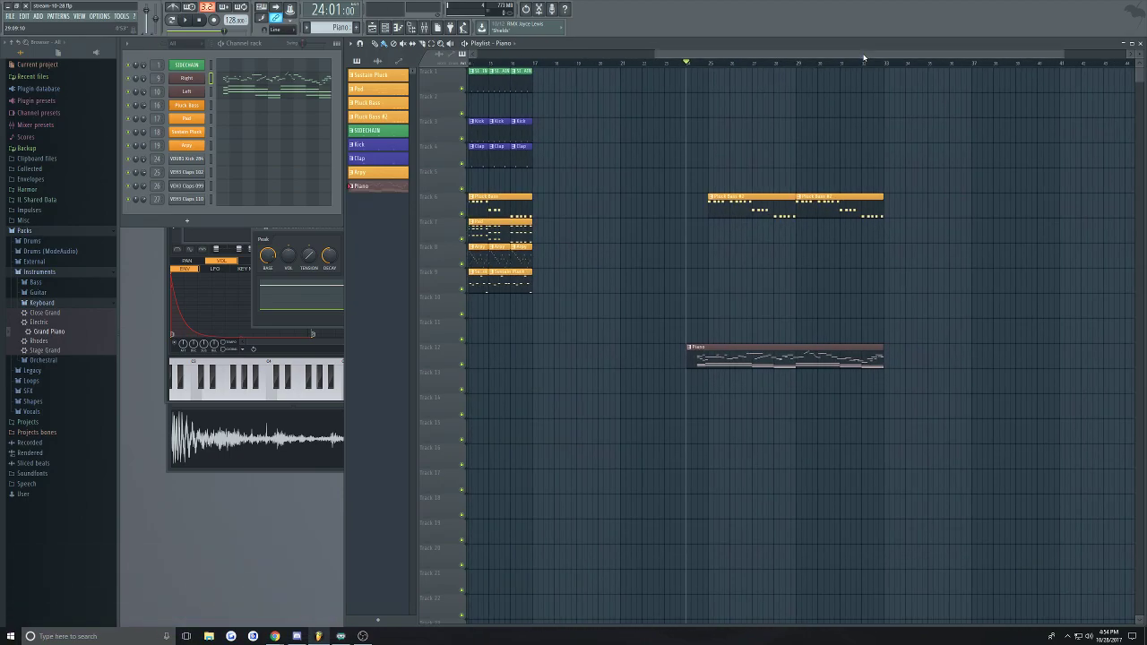
{"action": "left_click", "coordinate": [699, 66]}
{"action": "left_click_drag", "start_coordinate": [846, 58], "coordinate": [850, 56]}
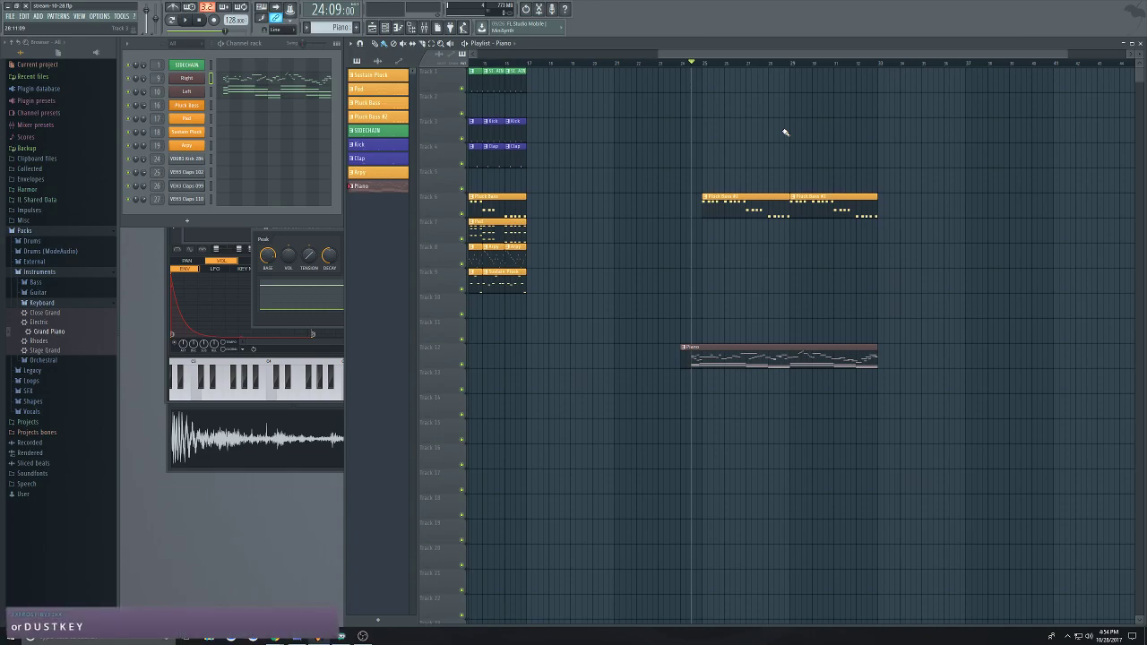
{"action": "key", "text": "space"}
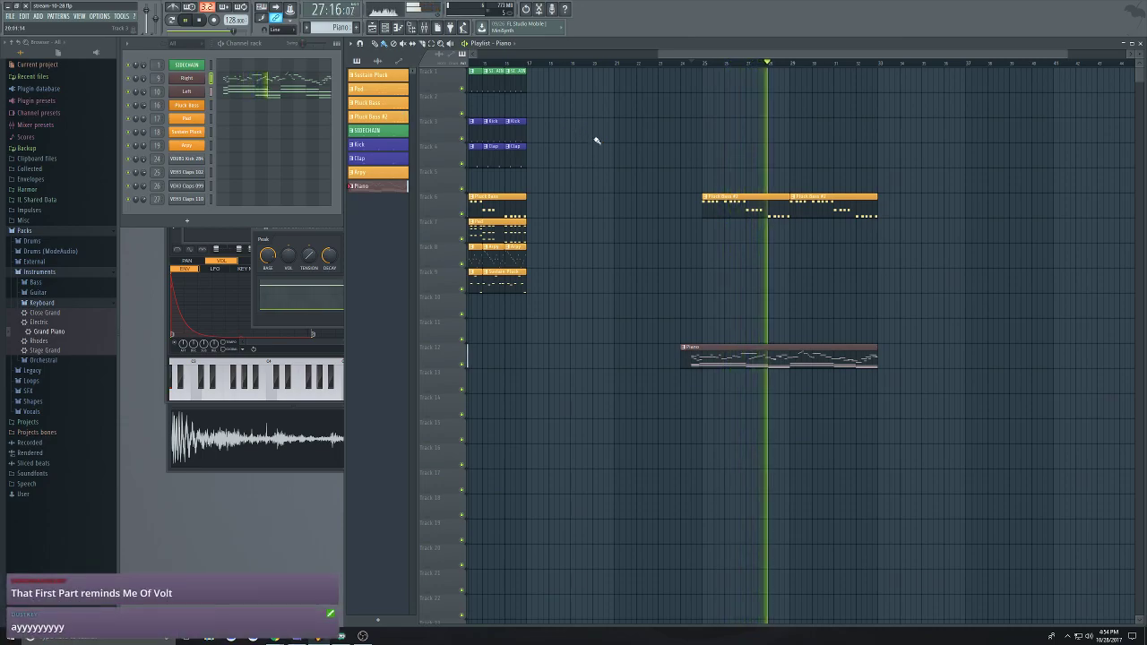
{"action": "key", "text": "space"}
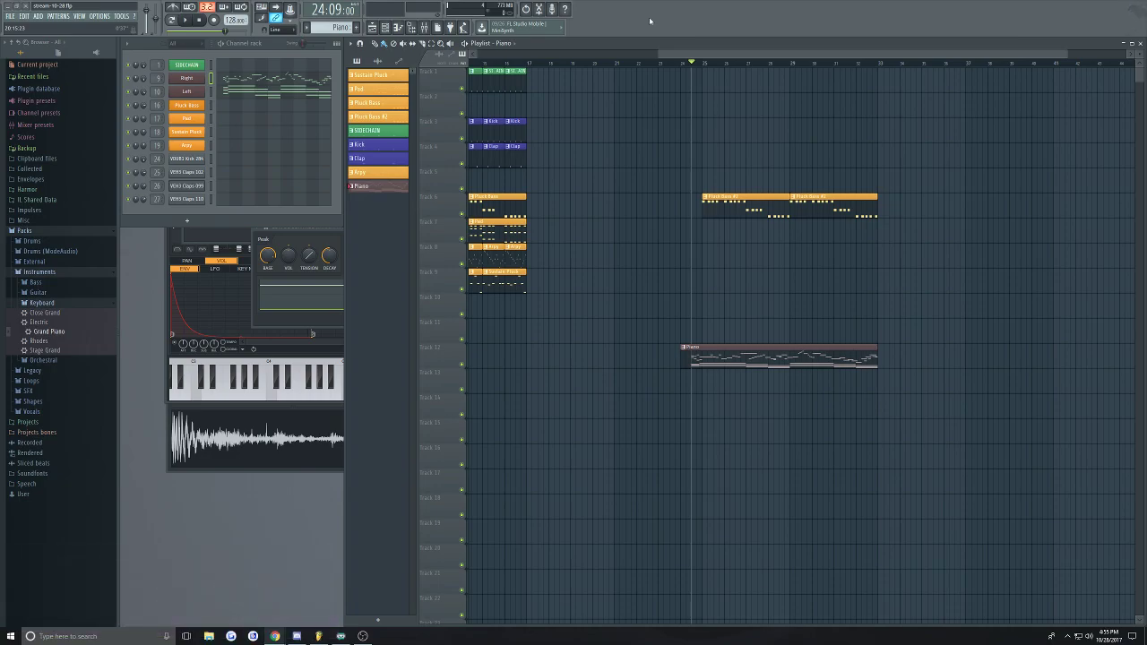
Play the arrangement from bar 1 and save the project
{"action": "left_click_drag", "start_coordinate": [672, 54], "coordinate": [179, 46]}
{"action": "left_click", "coordinate": [199, 19]}
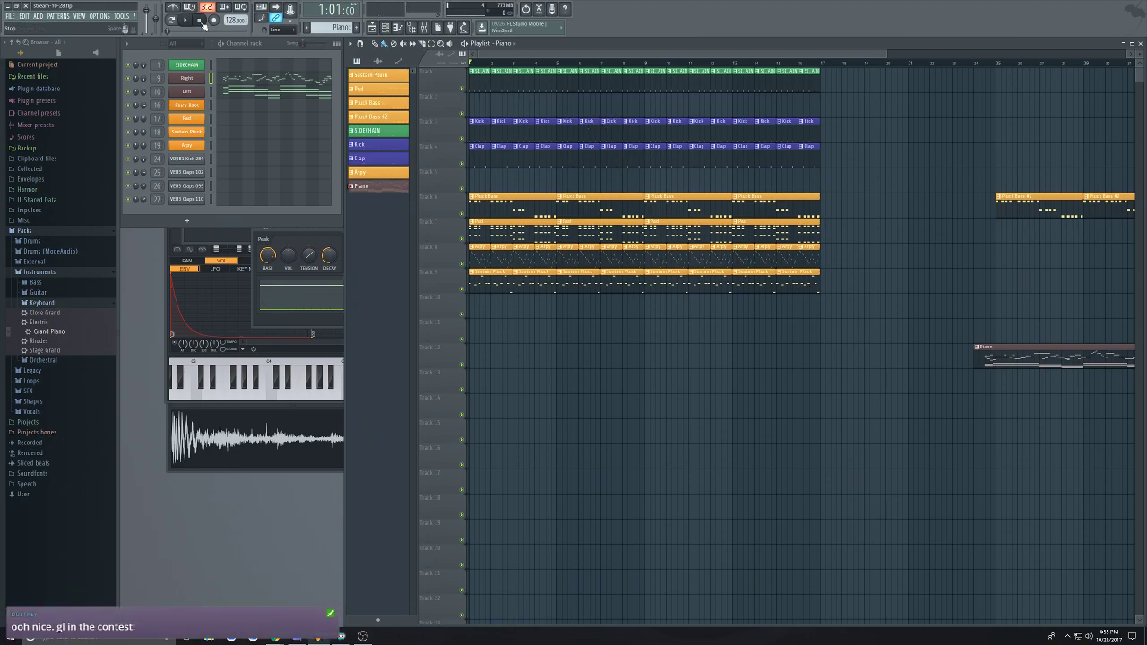
{"action": "left_click_drag", "start_coordinate": [666, 57], "coordinate": [632, 57]}
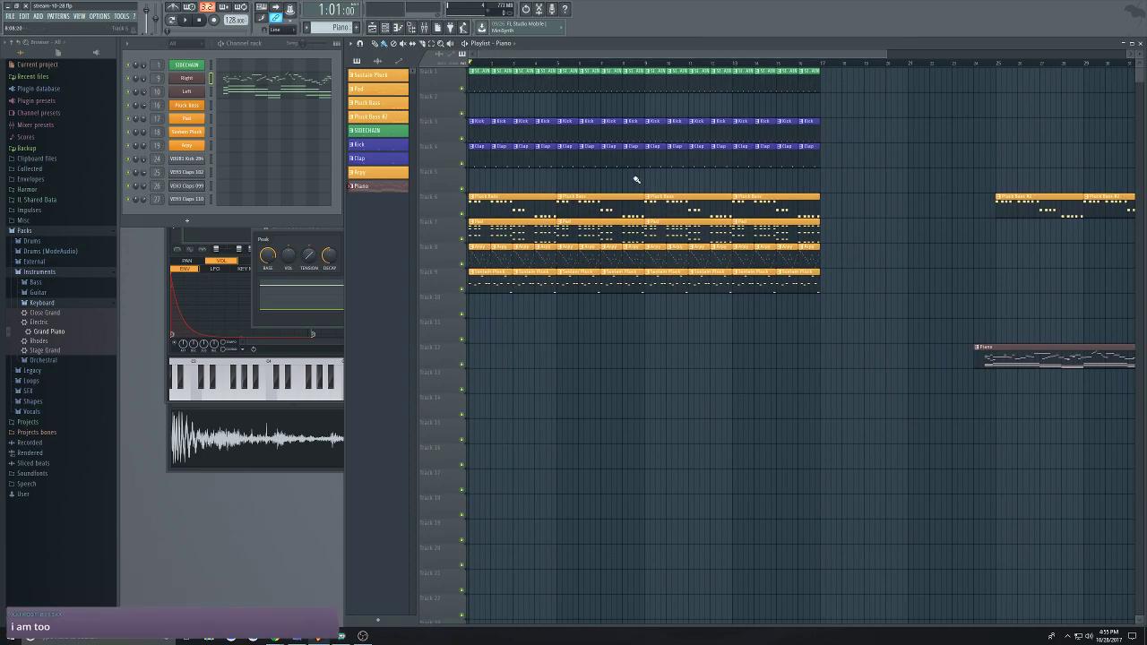
{"action": "mouse_move", "coordinate": [660, 54]}
{"action": "left_mouse_down"}
{"action": "mouse_move", "coordinate": [722, 56]}
{"action": "mouse_move", "coordinate": [601, 58]}
{"action": "mouse_move", "coordinate": [808, 47]}
{"action": "mouse_move", "coordinate": [789, 54]}
{"action": "mouse_move", "coordinate": [831, 55]}
{"action": "mouse_move", "coordinate": [673, 62]}
{"action": "left_mouse_up"}
{"action": "left_click", "coordinate": [774, 64]}
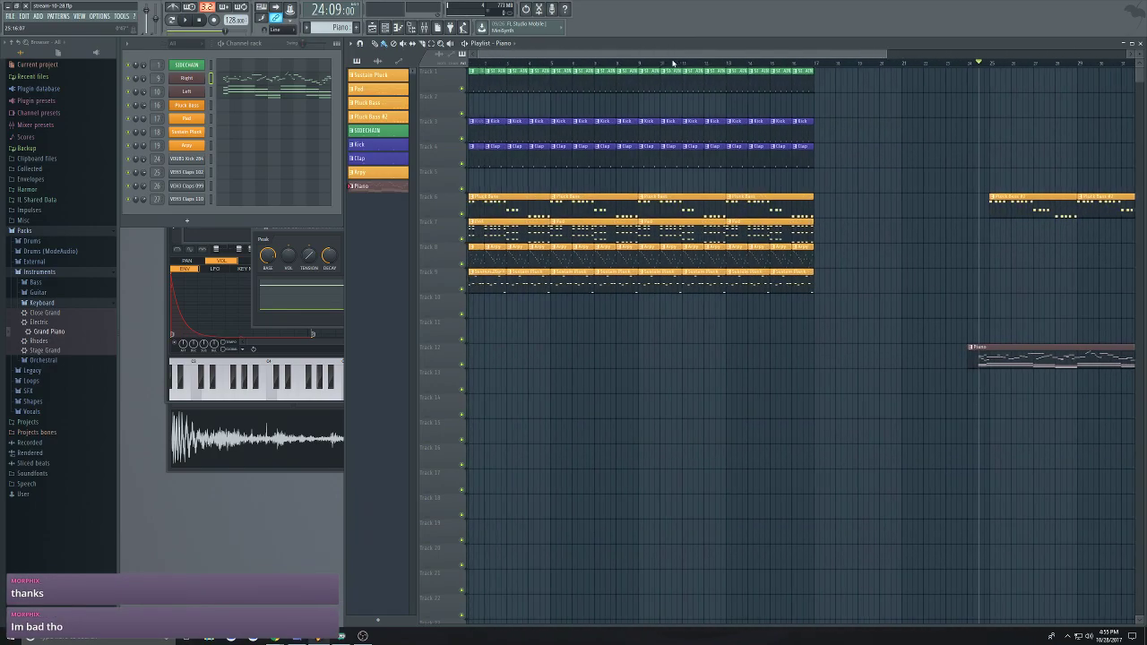
{"action": "left_click", "coordinate": [201, 21]}
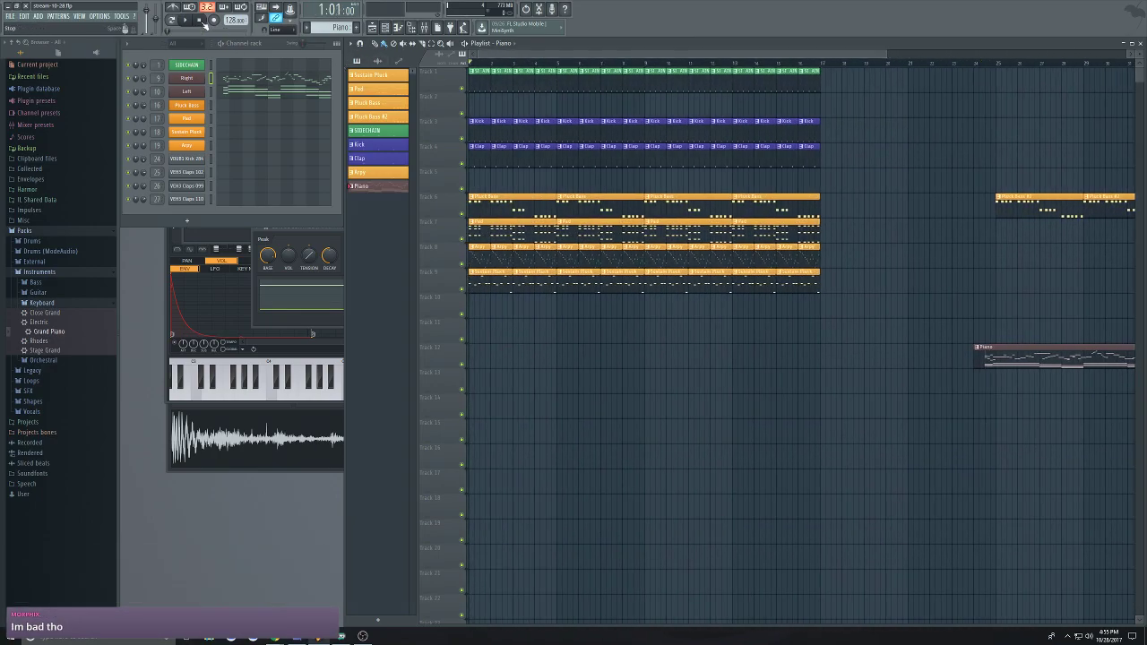
{"action": "key", "text": "space"}
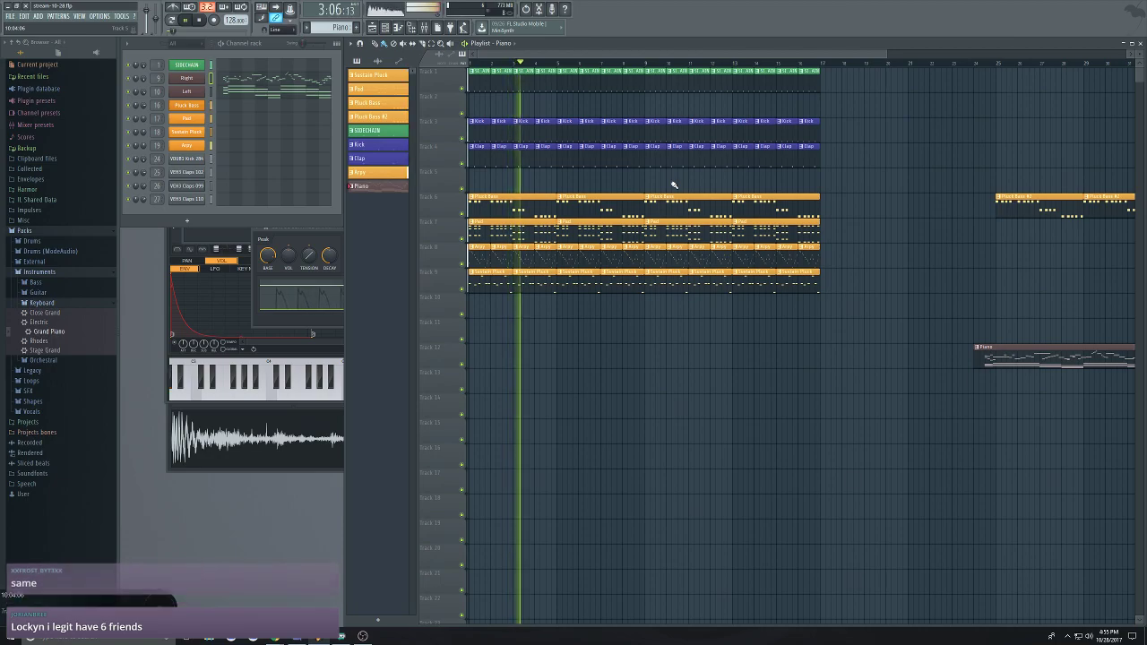
{"action": "key", "text": "ctrl+s"}
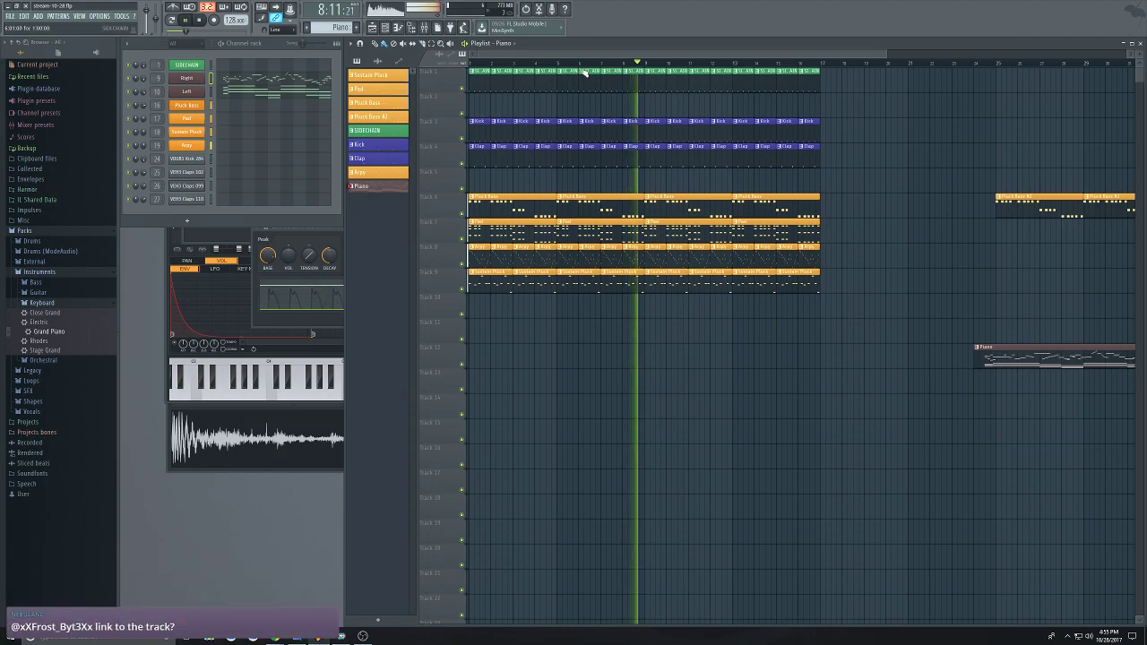
Audition the Pad and Sustain Pluck patterns in pattern mode
{"action": "left_click_drag", "start_coordinate": [644, 55], "coordinate": [700, 56]}
{"action": "left_click", "coordinate": [376, 89]}
{"action": "key", "text": "space"}
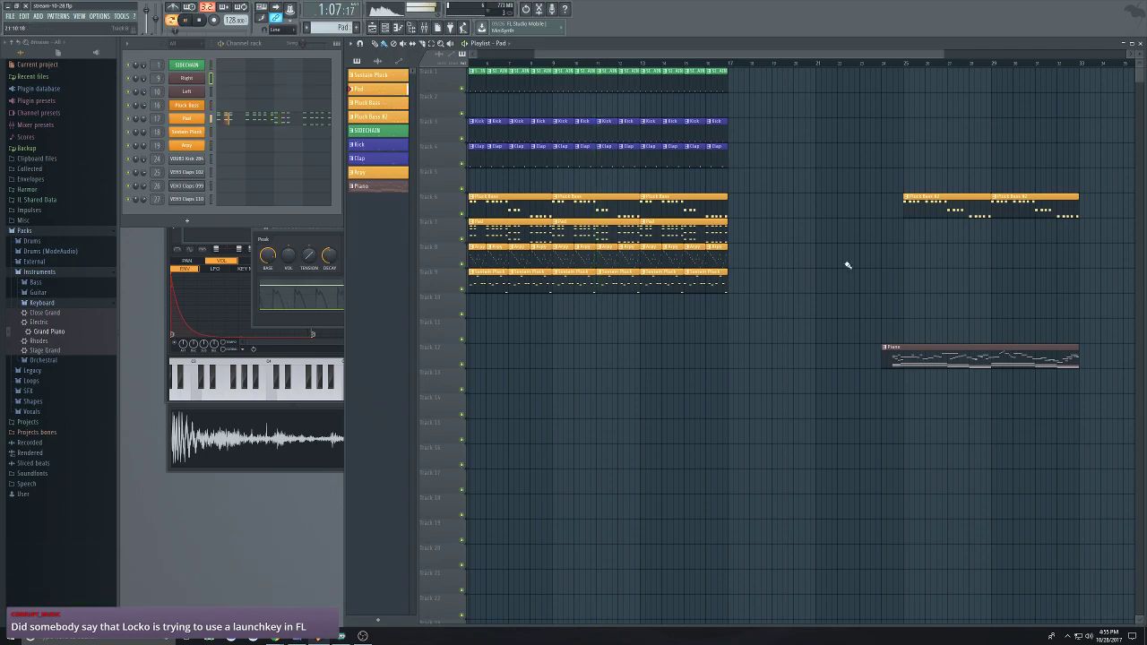
{"action": "left_click", "coordinate": [617, 284]}
{"action": "scroll", "coordinate": [856, 177], "scroll_direction": "right", "scroll_amount": 5}
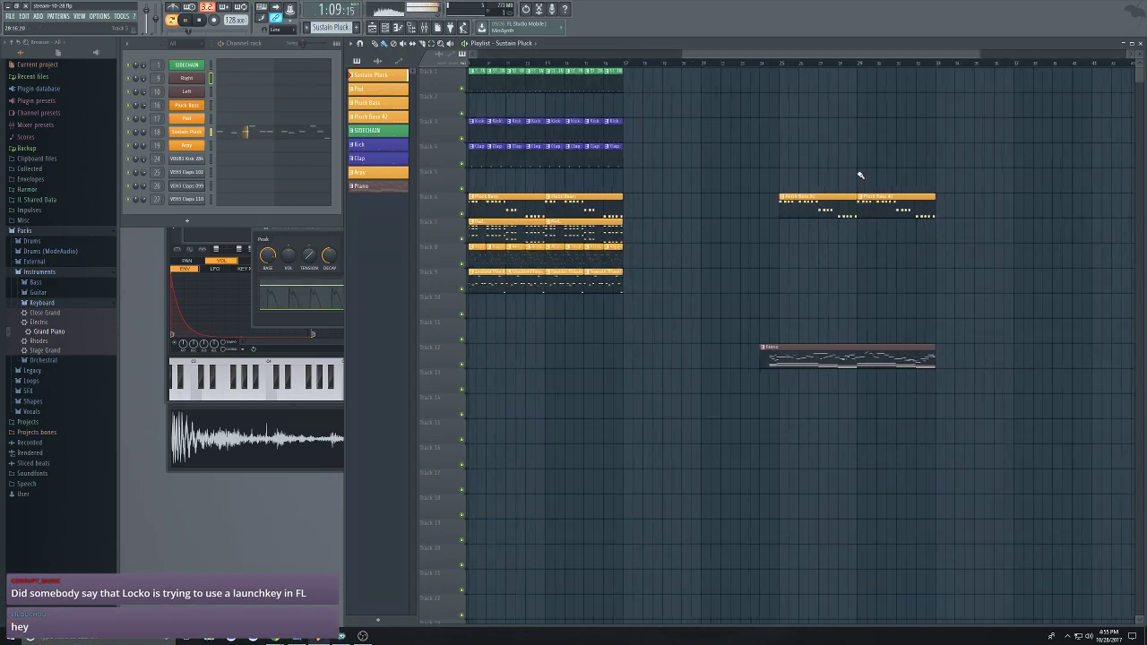
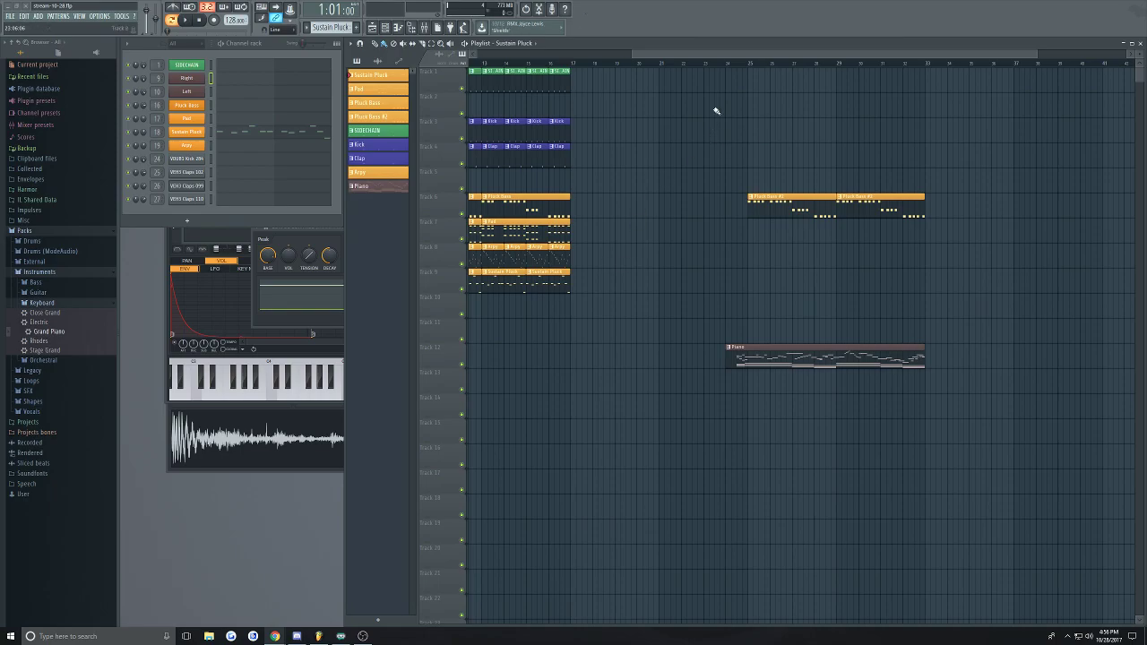
Return to song mode, place the playhead at bar 25 and play back the piano section
{"action": "scroll", "coordinate": [828, 56], "scroll_direction": "left", "scroll_amount": 4}
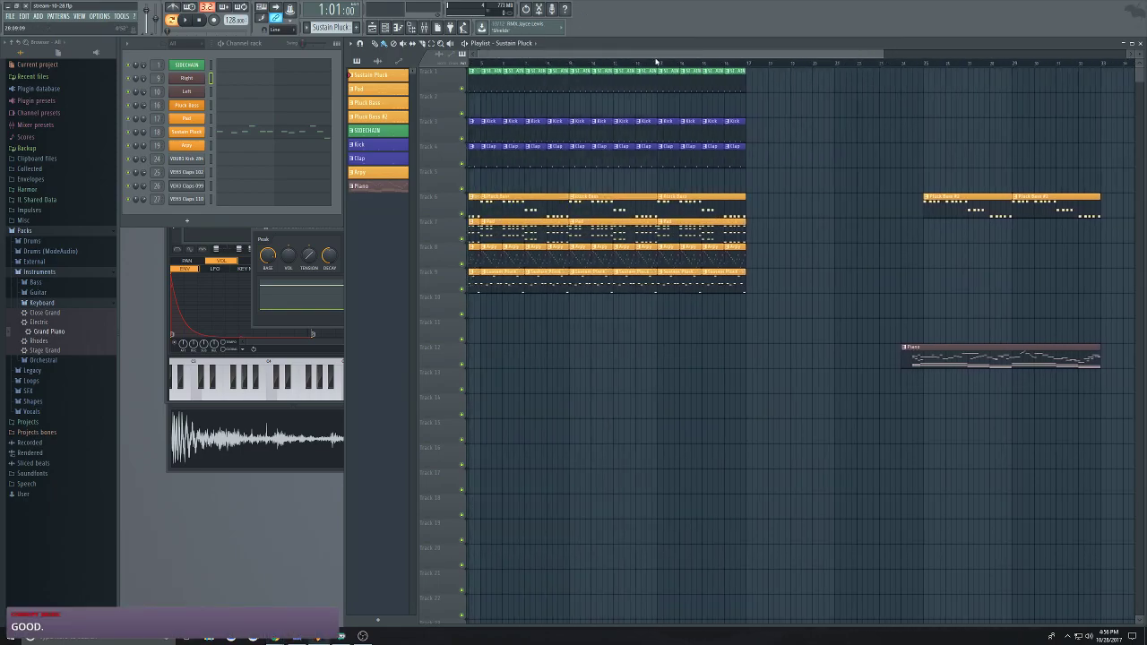
{"action": "left_click_drag", "start_coordinate": [828, 56], "coordinate": [471, 61]}
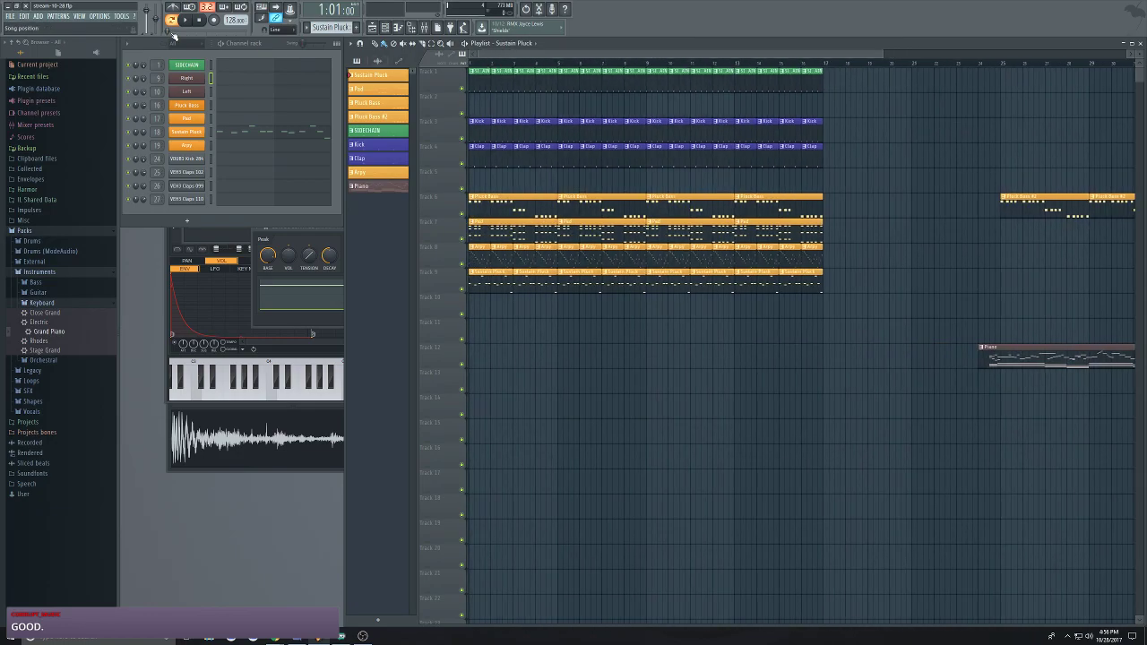
{"action": "left_click_drag", "start_coordinate": [680, 56], "coordinate": [538, 56]}
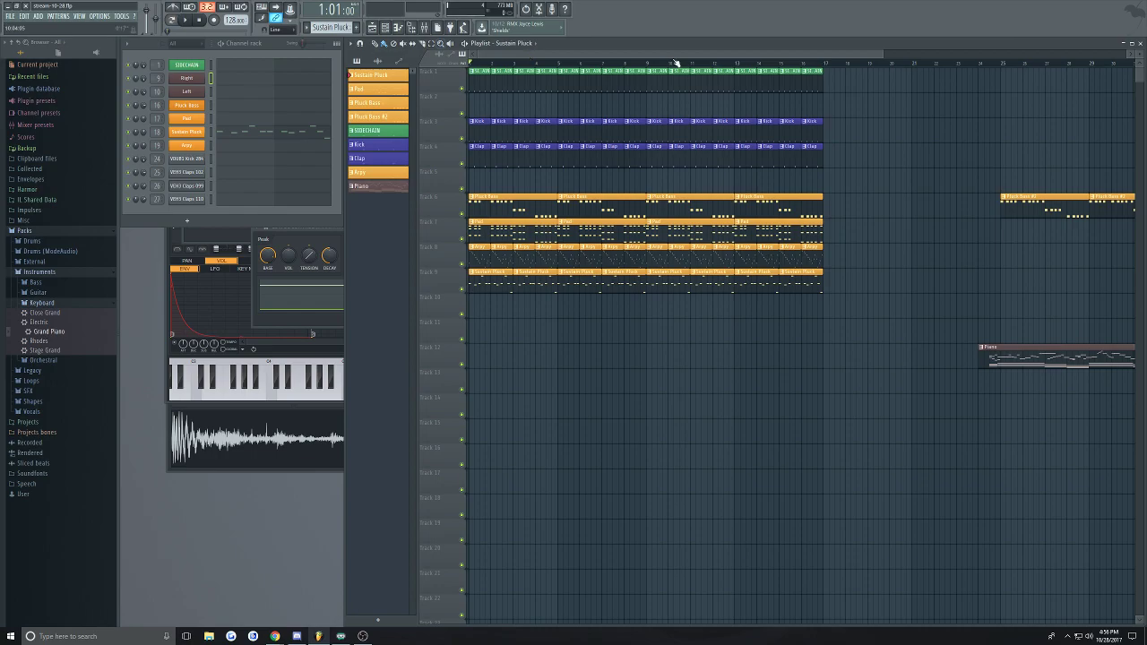
{"action": "scroll", "coordinate": [661, 56], "scroll_direction": "down", "scroll_amount": 2}
{"action": "left_click", "coordinate": [778, 61]}
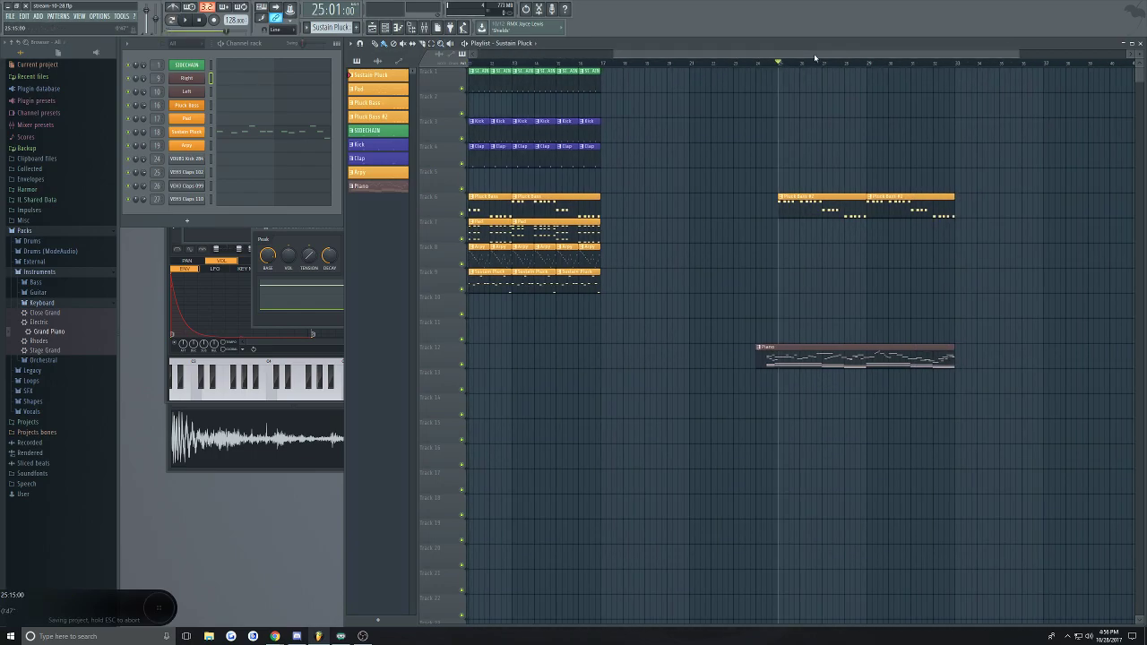
{"action": "mouse_move", "coordinate": [806, 57]}
{"action": "left_mouse_down"}
{"action": "mouse_move", "coordinate": [685, 56]}
{"action": "mouse_move", "coordinate": [862, 58]}
{"action": "mouse_move", "coordinate": [817, 57]}
{"action": "left_mouse_up"}
{"action": "key", "text": "space"}
{"action": "key", "text": "space"}
Open the Piano pattern's Right channel in the piano roll and play the melody through to bar 9
{"action": "left_click", "coordinate": [806, 350]}
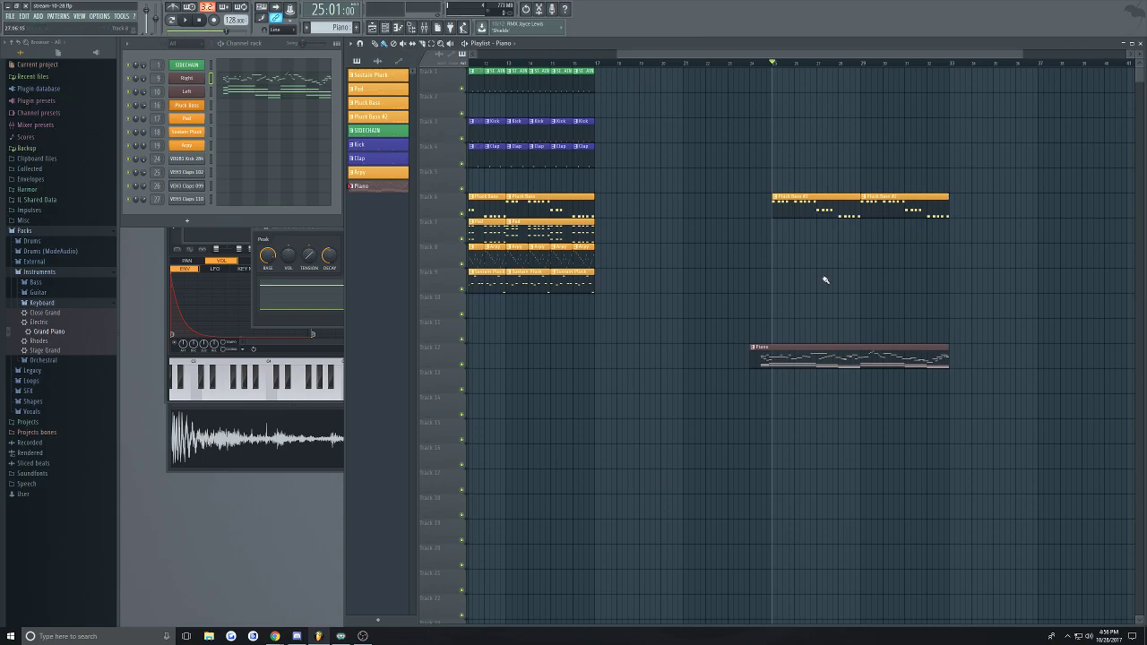
{"action": "left_click", "coordinate": [257, 79]}
{"action": "key", "text": "space"}
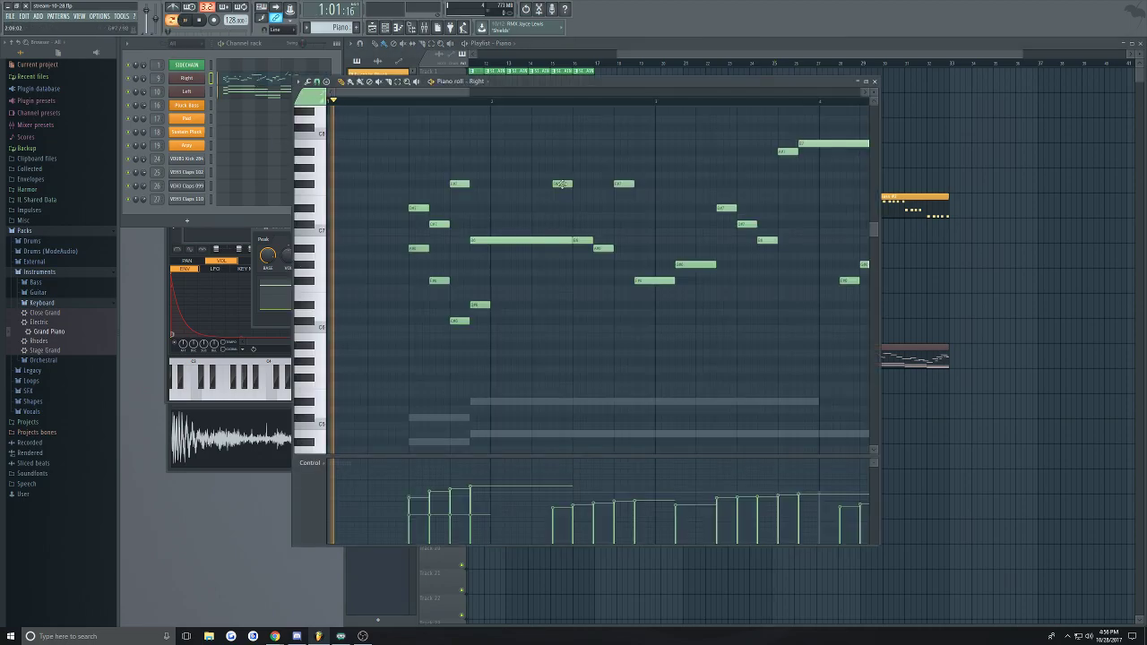
{"action": "scroll", "coordinate": [574, 247], "scroll_direction": "down", "scroll_amount": 1}
{"action": "scroll", "coordinate": [555, 252], "scroll_direction": "up", "scroll_amount": 1}
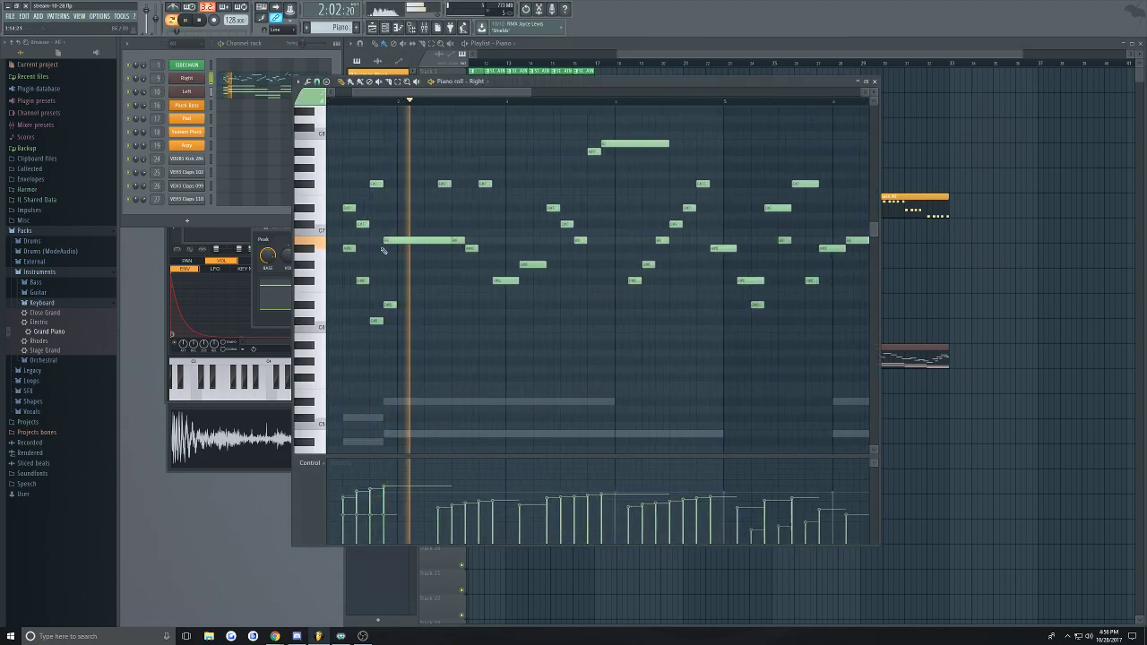
{"action": "scroll", "coordinate": [375, 320], "scroll_direction": "up", "scroll_amount": 2}
{"action": "scroll", "coordinate": [375, 320], "scroll_direction": "down", "scroll_amount": 5}
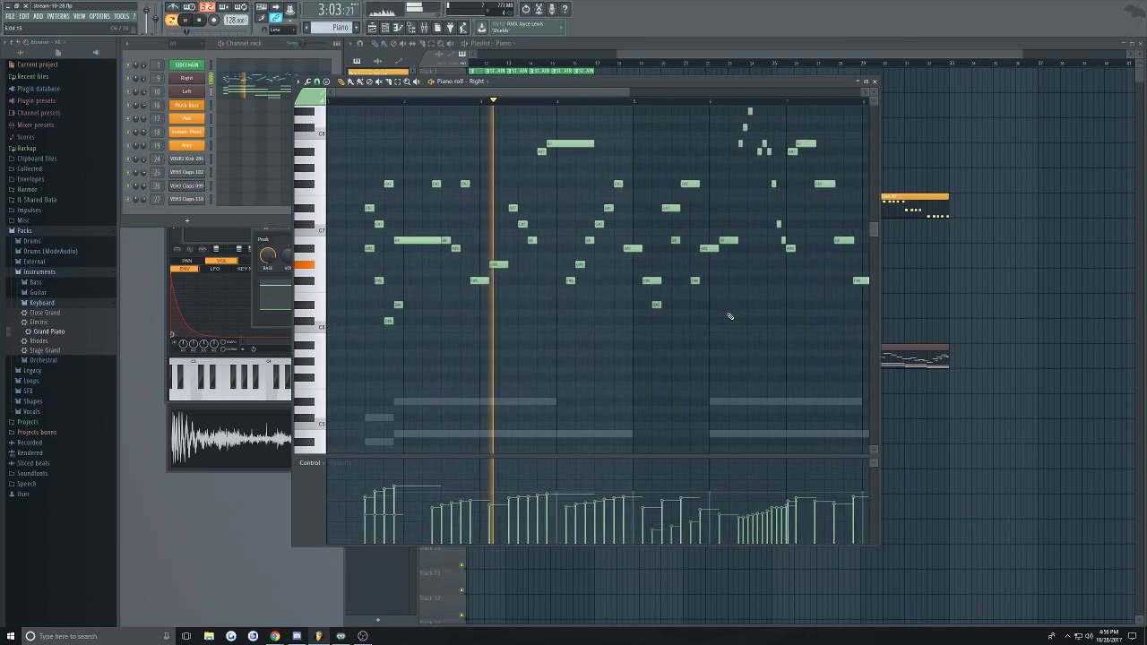
{"action": "scroll", "coordinate": [607, 223], "scroll_direction": "up", "scroll_amount": 2}
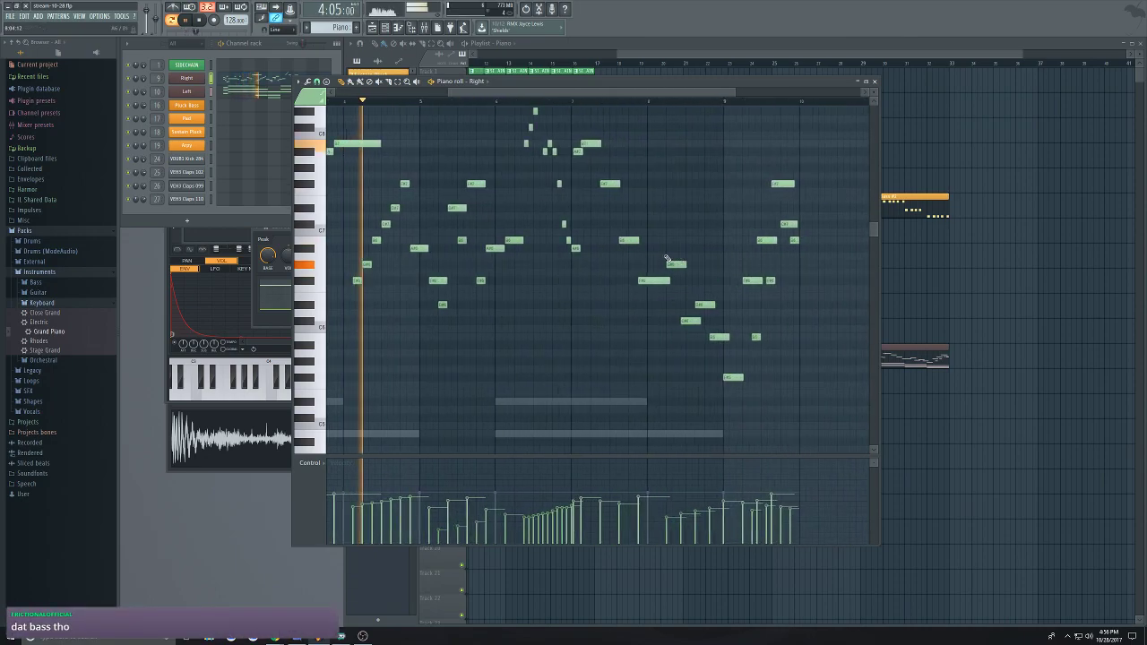
{"action": "scroll", "coordinate": [607, 224], "scroll_direction": "up", "scroll_amount": 1}
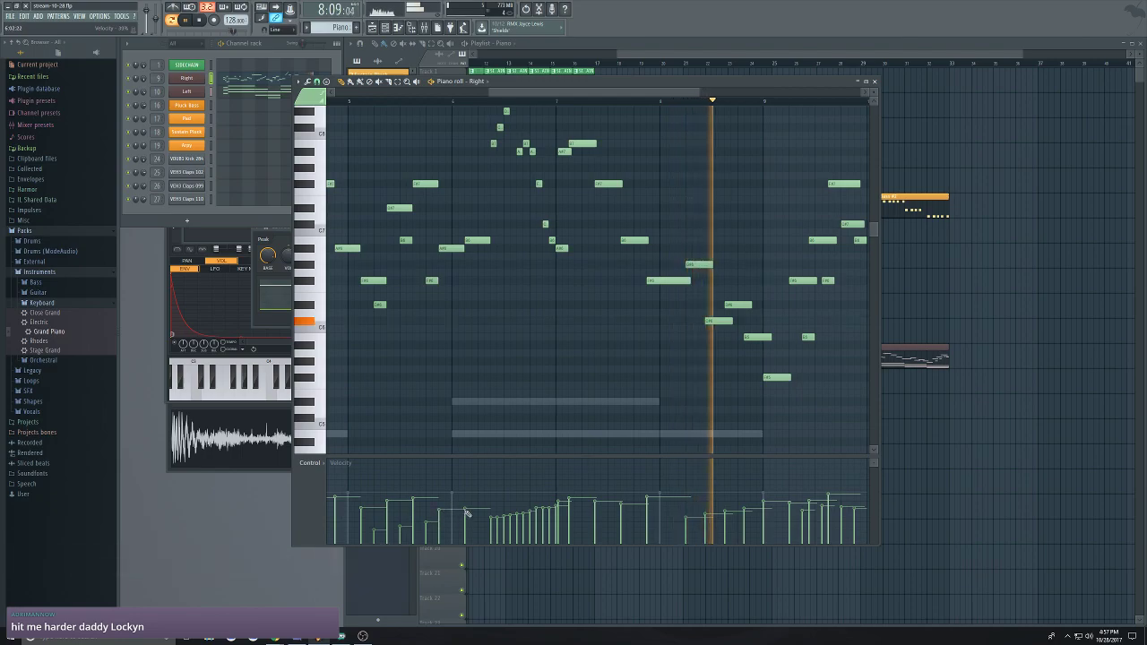
{"action": "scroll", "coordinate": [591, 260], "scroll_direction": "down", "scroll_amount": 3}
{"action": "scroll", "coordinate": [574, 161], "scroll_direction": "up", "scroll_amount": 5}
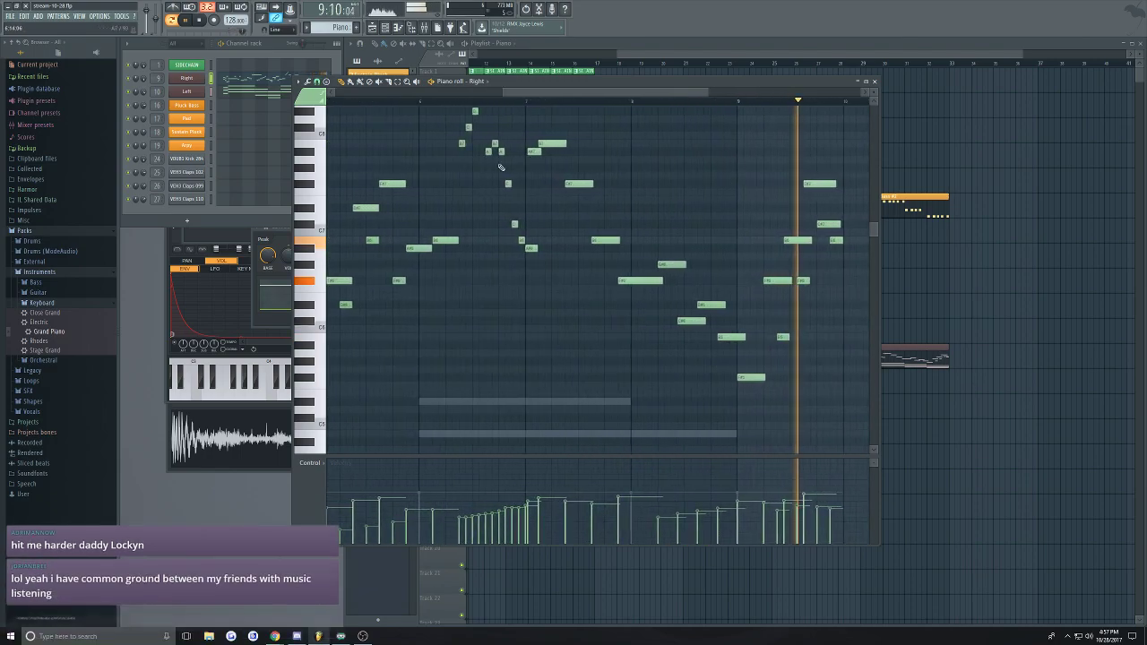
Lower the opening velocities of bar 6's fast run so they ramp up gradually toward bar 7
{"action": "key", "text": "space"}
{"action": "key", "text": "space"}
{"action": "key", "text": "space"}
{"action": "left_click_drag", "start_coordinate": [453, 524], "coordinate": [564, 507]}
Play back the melody from bar 6 onward several times to check the velocity balance
{"action": "key", "text": "space"}
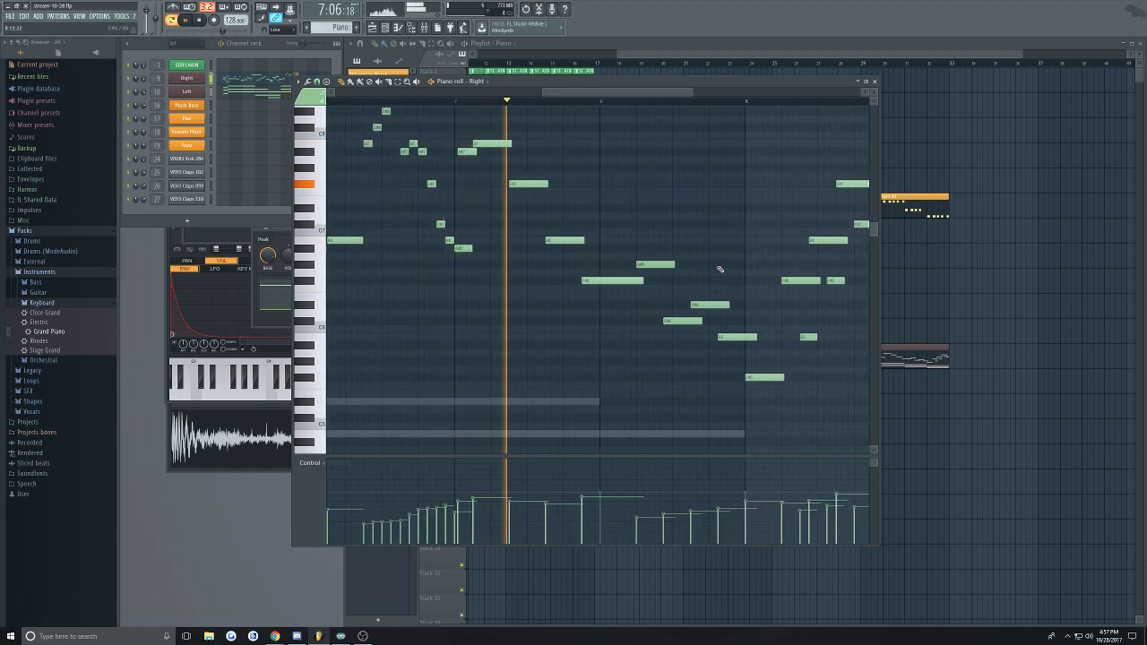
{"action": "key", "text": "space"}
{"action": "left_click_drag", "start_coordinate": [560, 175], "coordinate": [551, 176]}
{"action": "key", "text": "space"}
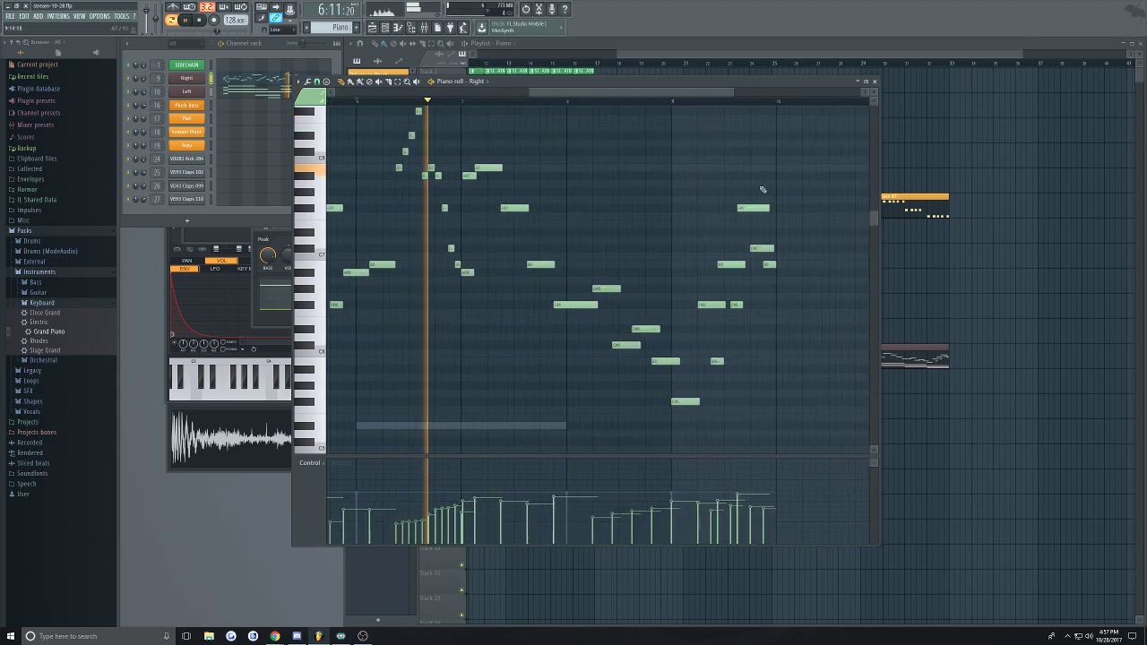
{"action": "scroll", "coordinate": [665, 225], "scroll_direction": "down", "scroll_amount": 2}
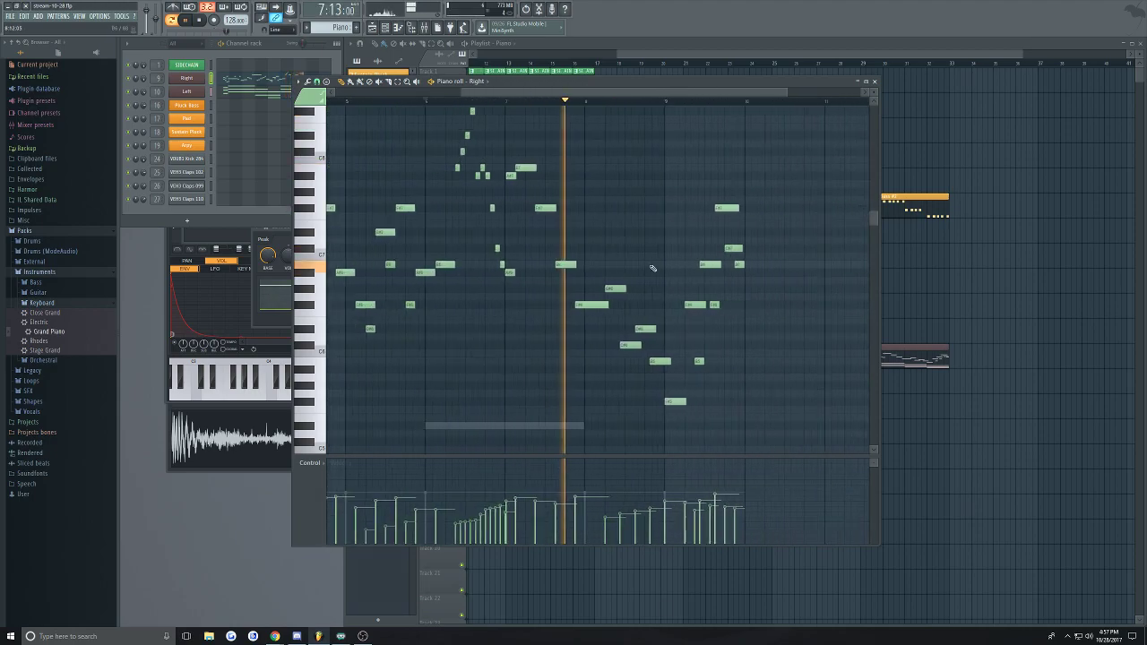
{"action": "key", "text": "space"}
{"action": "scroll", "coordinate": [457, 488], "scroll_direction": "up", "scroll_amount": 2}
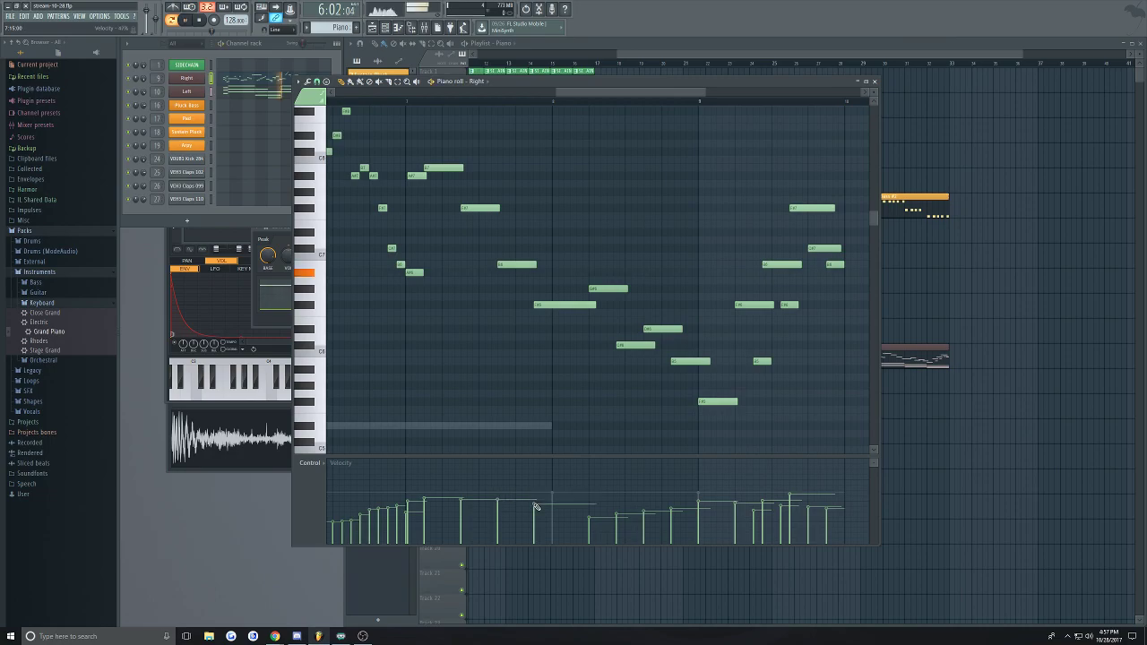
Finish listening to the melody, close the Right channel's piano roll and save the project
{"action": "scroll", "coordinate": [684, 305], "scroll_direction": "down", "scroll_amount": 2}
{"action": "scroll", "coordinate": [684, 304], "scroll_direction": "up", "scroll_amount": 2}
{"action": "scroll", "coordinate": [557, 345], "scroll_direction": "down", "scroll_amount": 2}
{"action": "scroll", "coordinate": [558, 217], "scroll_direction": "up", "scroll_amount": 3}
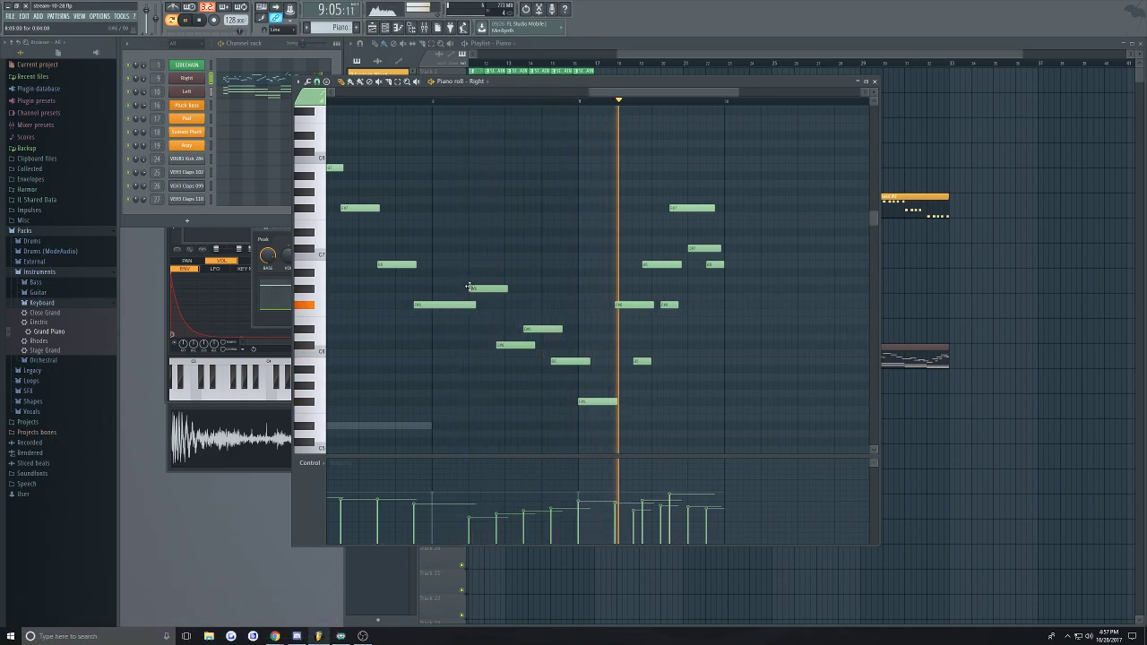
{"action": "key", "text": "space"}
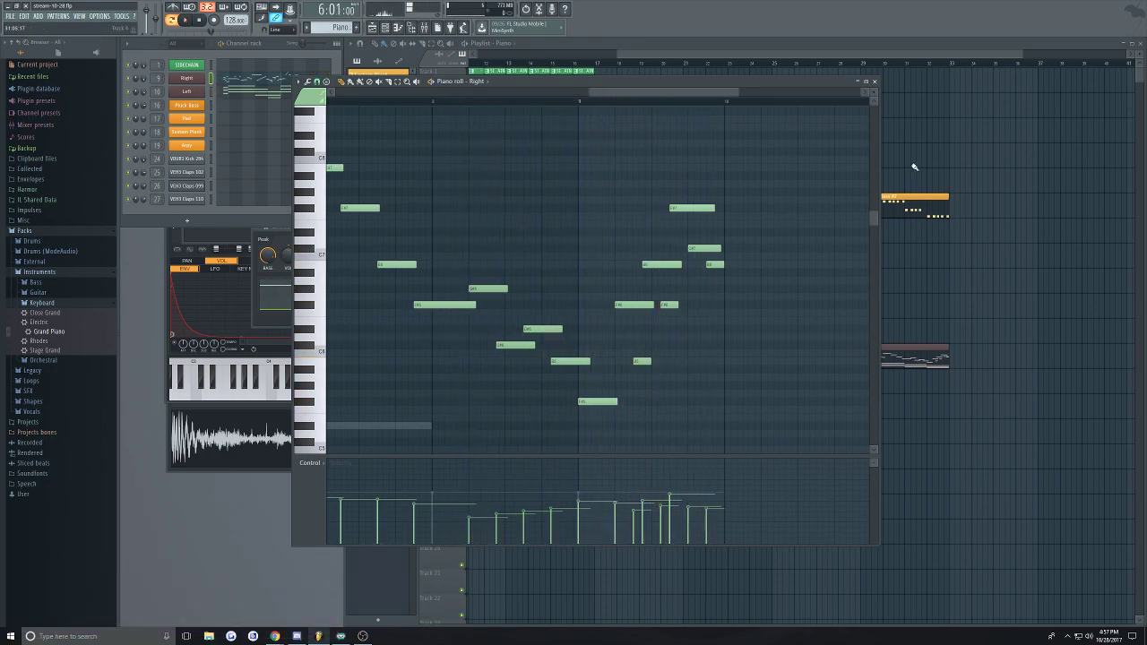
{"action": "left_click", "coordinate": [874, 82]}
{"action": "key", "text": "ctrl+s"}
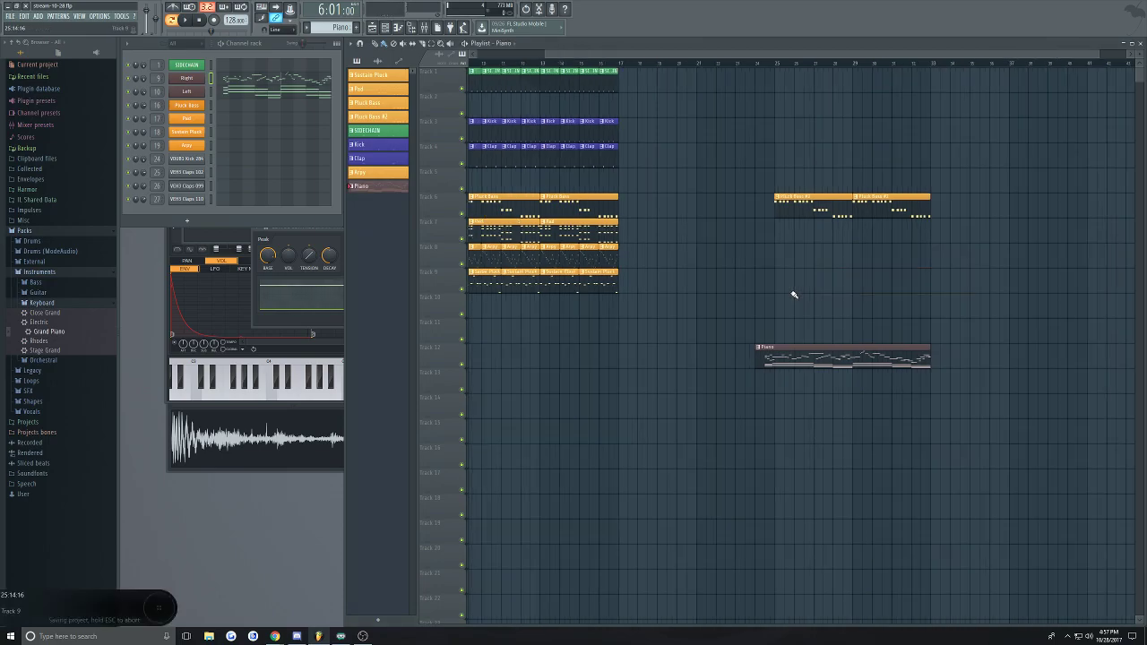
Open the Right channel's instrument to inspect its piano sound, and close it again
{"action": "scroll", "coordinate": [748, 217], "scroll_direction": "up", "scroll_amount": 2}
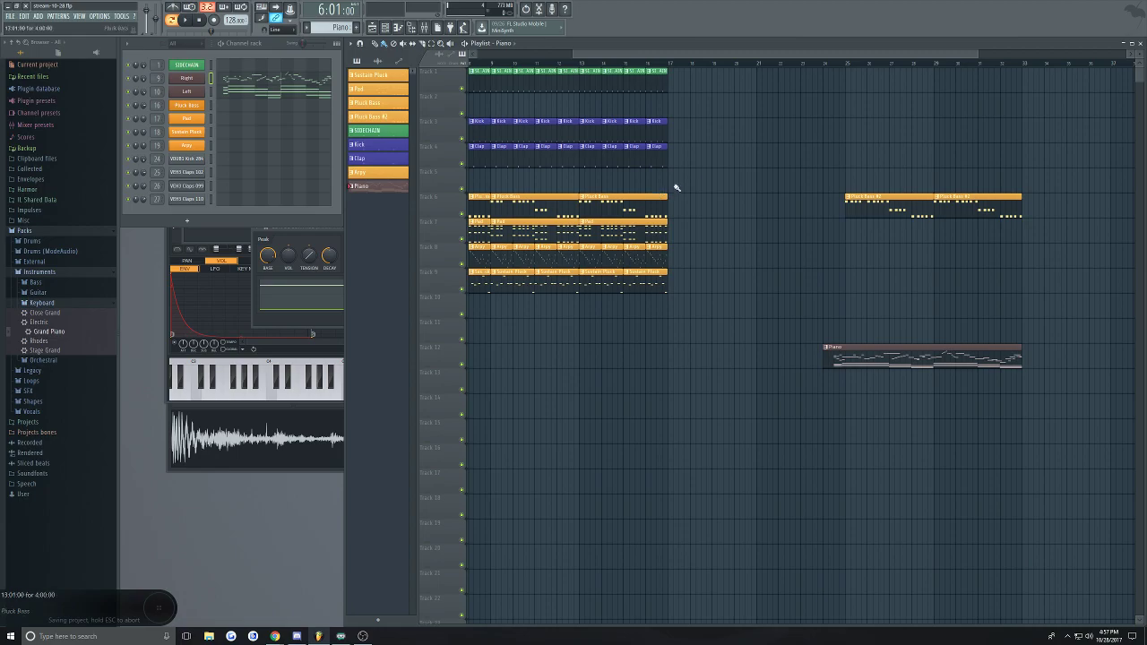
{"action": "left_click_drag", "start_coordinate": [754, 54], "coordinate": [777, 54]}
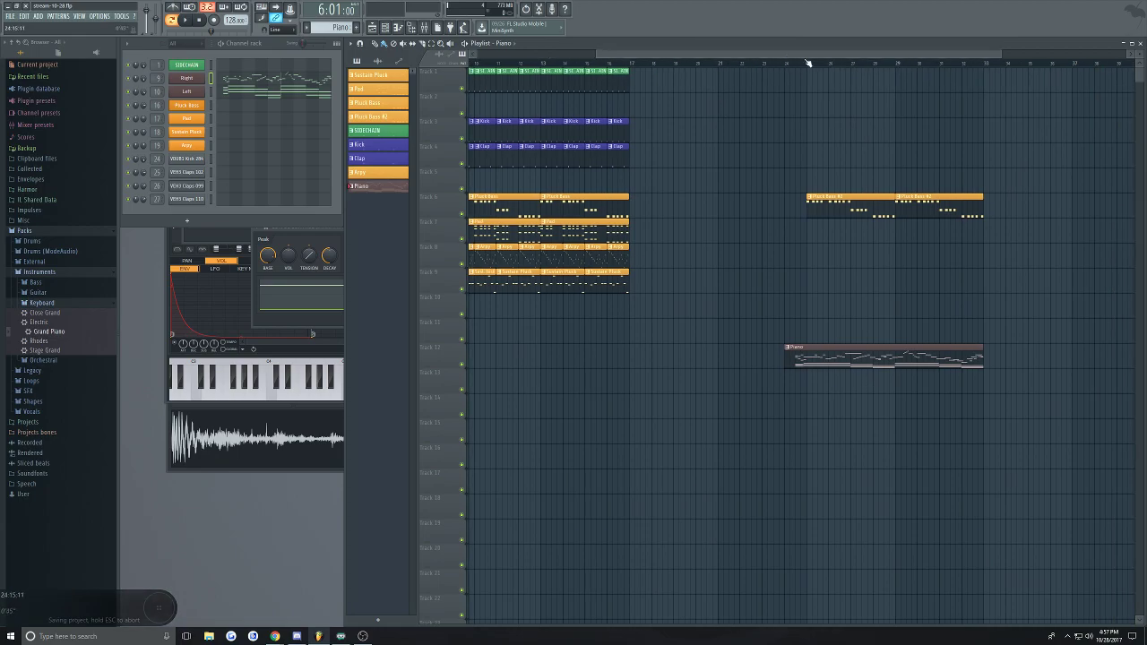
{"action": "scroll", "coordinate": [798, 59], "scroll_direction": "up", "scroll_amount": 3}
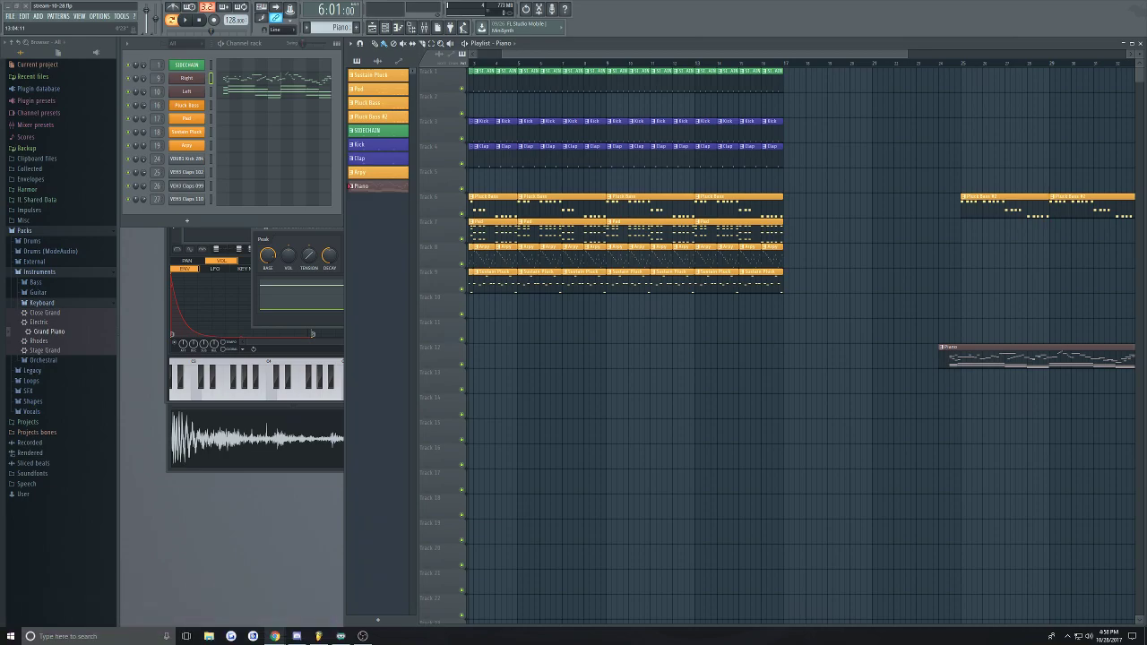
{"action": "left_click", "coordinate": [196, 80]}
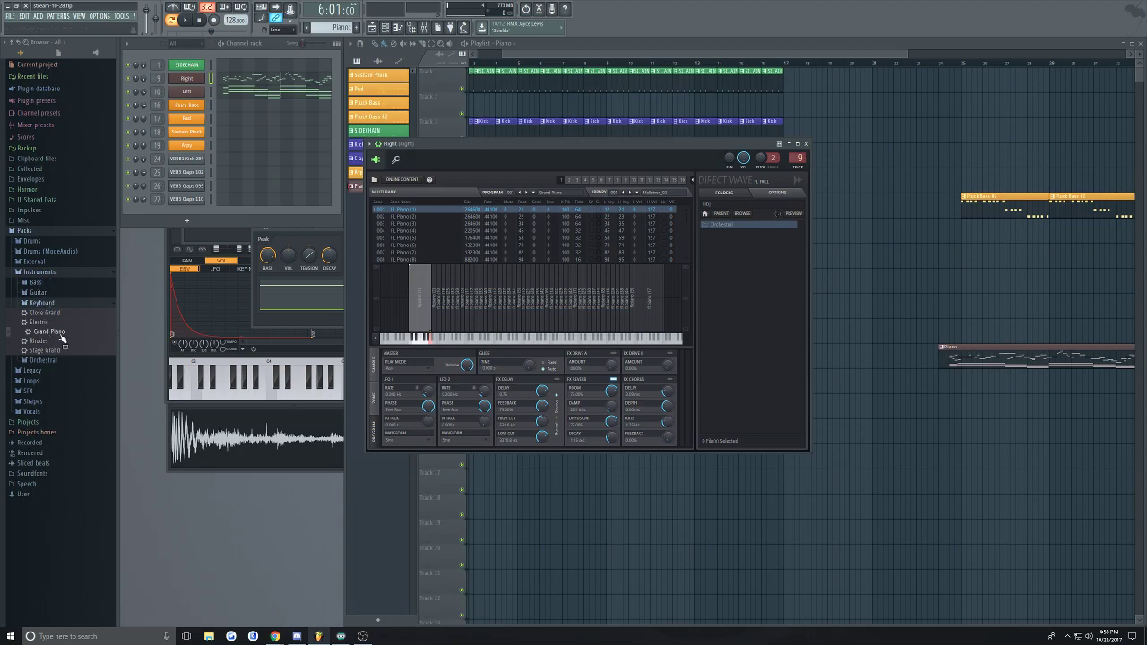
{"action": "left_click", "coordinate": [806, 144]}
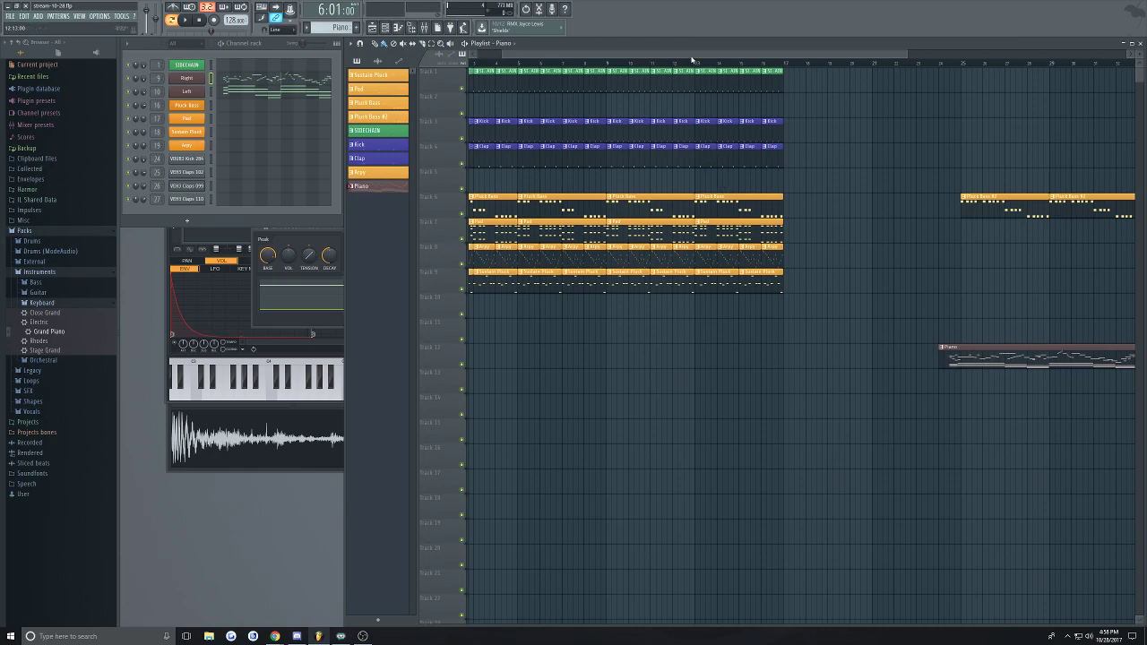
Place the playlist playhead at bar 25, where the Pluck Bass #2 clips start
{"action": "left_click_drag", "start_coordinate": [696, 56], "coordinate": [556, 63]}
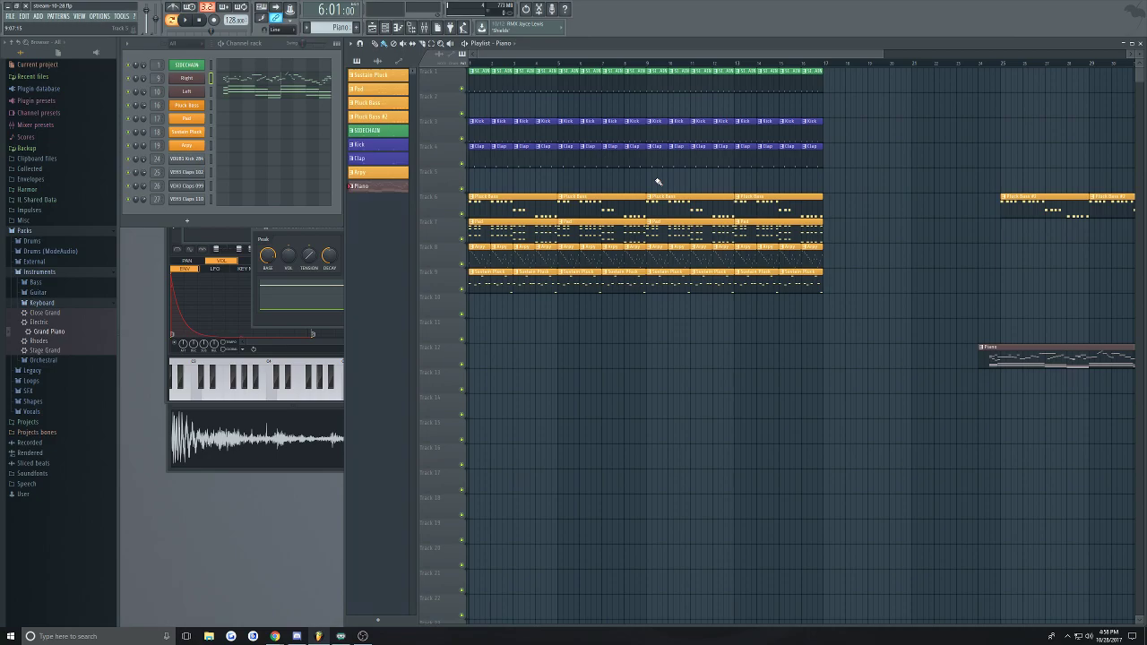
{"action": "left_click_drag", "start_coordinate": [781, 56], "coordinate": [881, 55]}
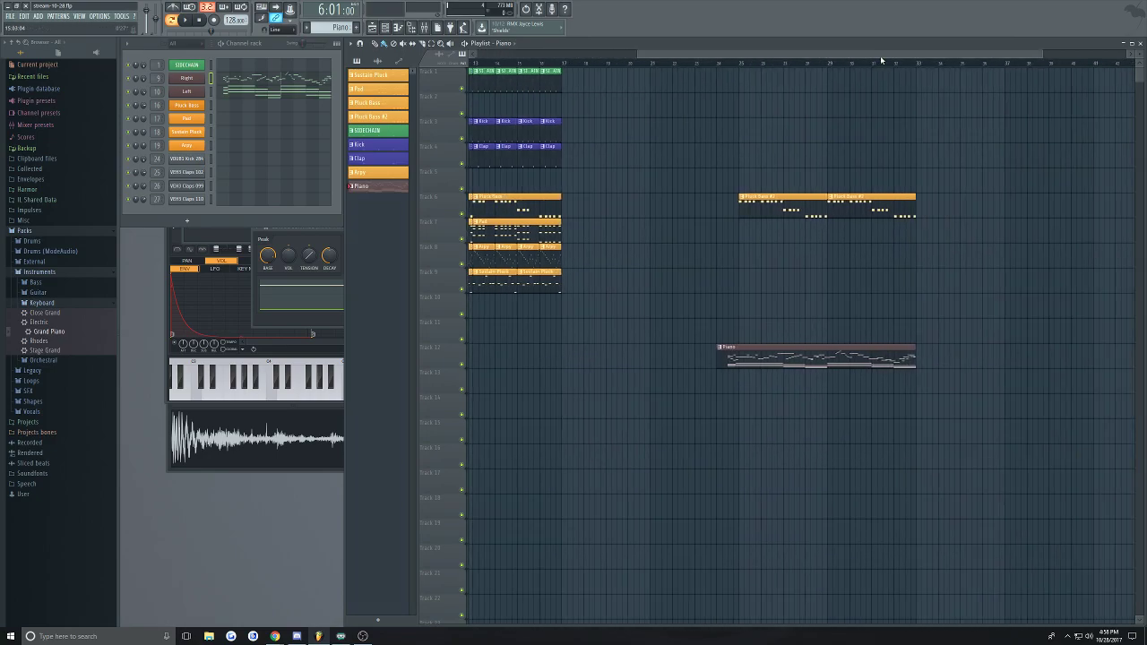
{"action": "left_click", "coordinate": [742, 66]}
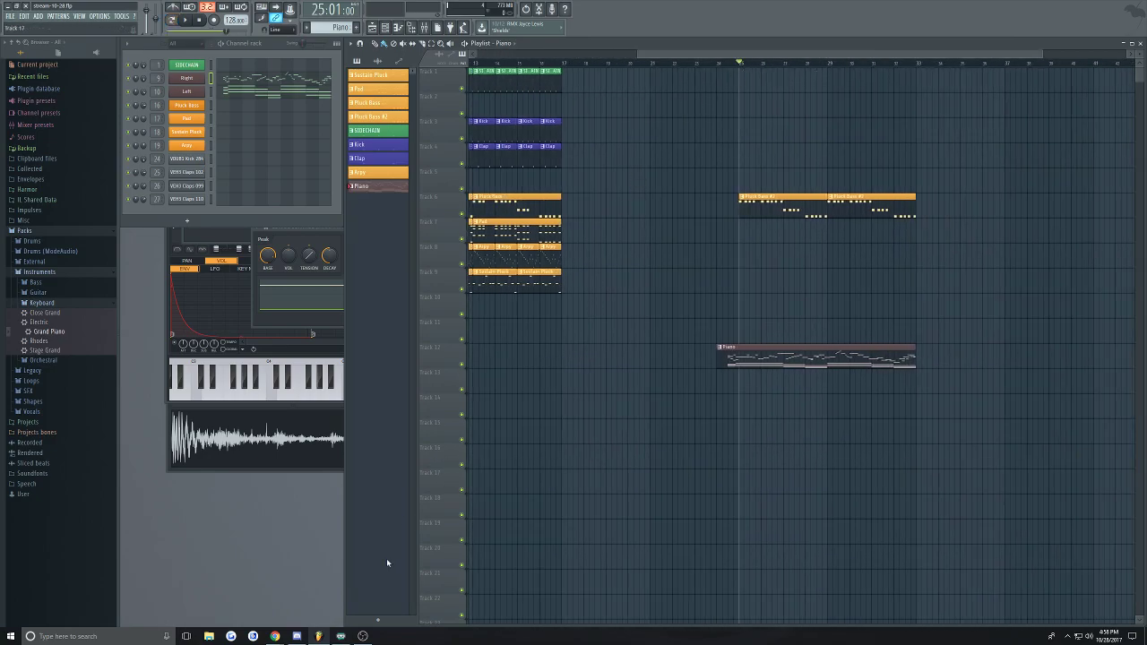
Switch to the SoundCloud profile in Chrome and listen briefly to "Waiting" from the Memories: Skybound album
{"action": "left_click", "coordinate": [374, 593]}
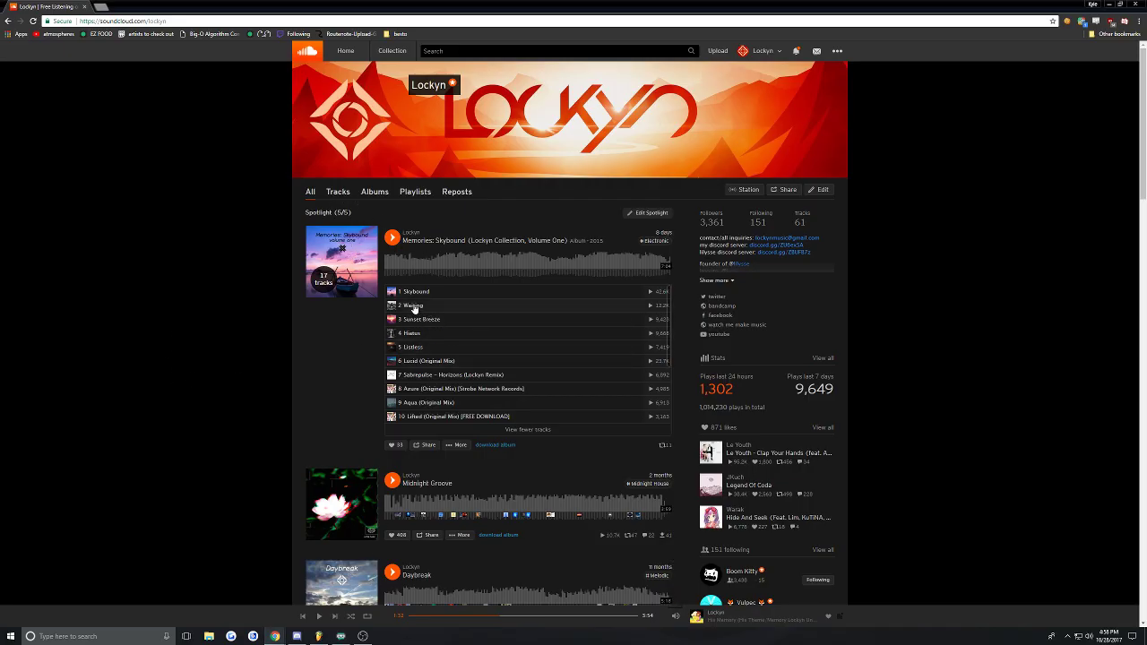
{"action": "left_click", "coordinate": [413, 305]}
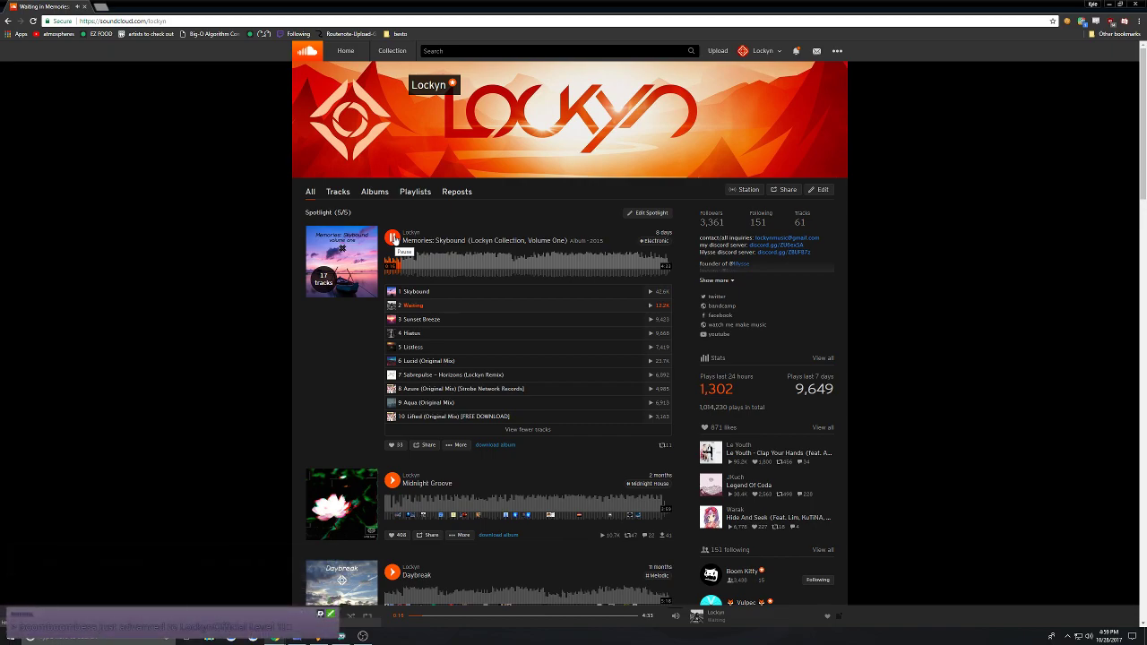
{"action": "left_click", "coordinate": [392, 237]}
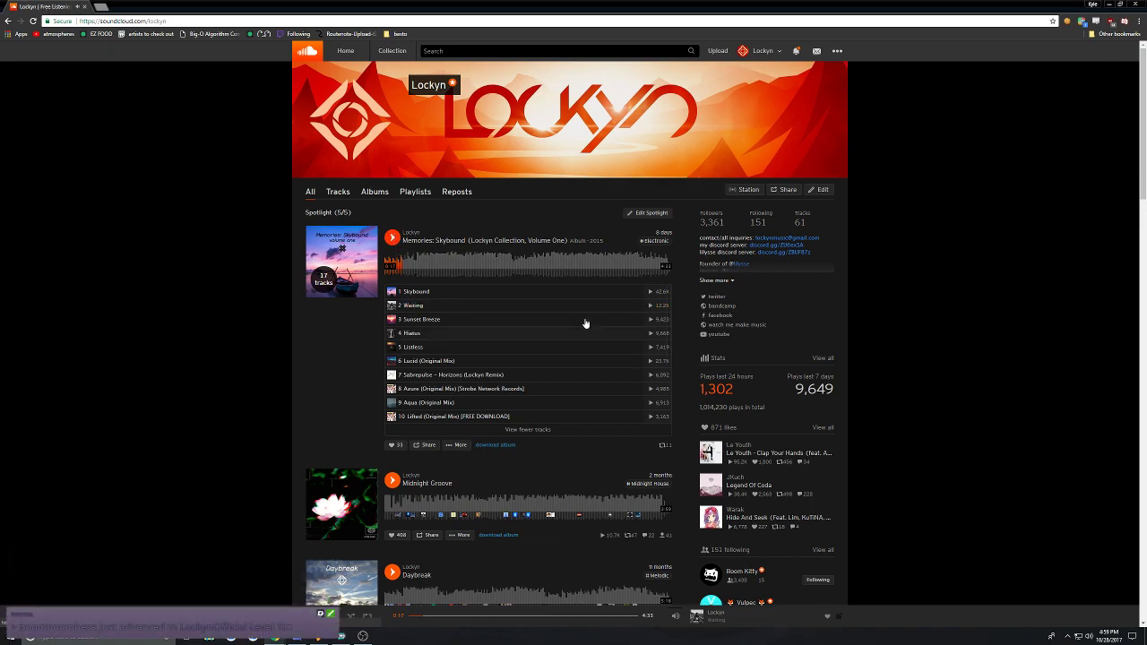
Check the SoundCloud notifications and switch back to FL Studio
{"action": "left_click", "coordinate": [795, 51]}
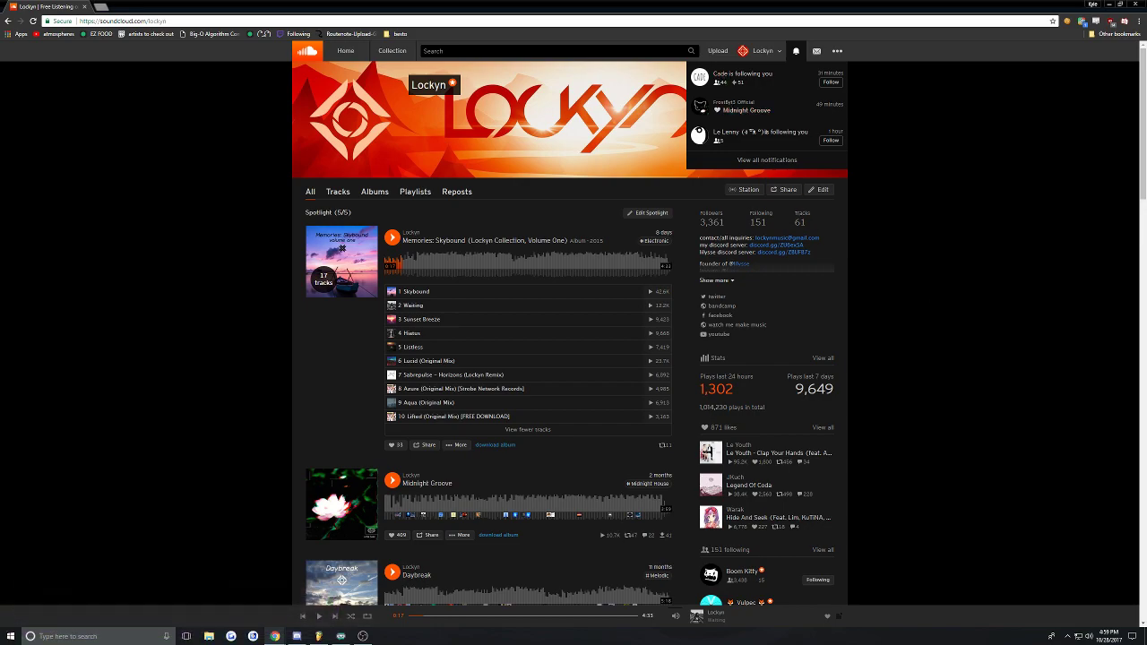
{"action": "left_click", "coordinate": [422, 579]}
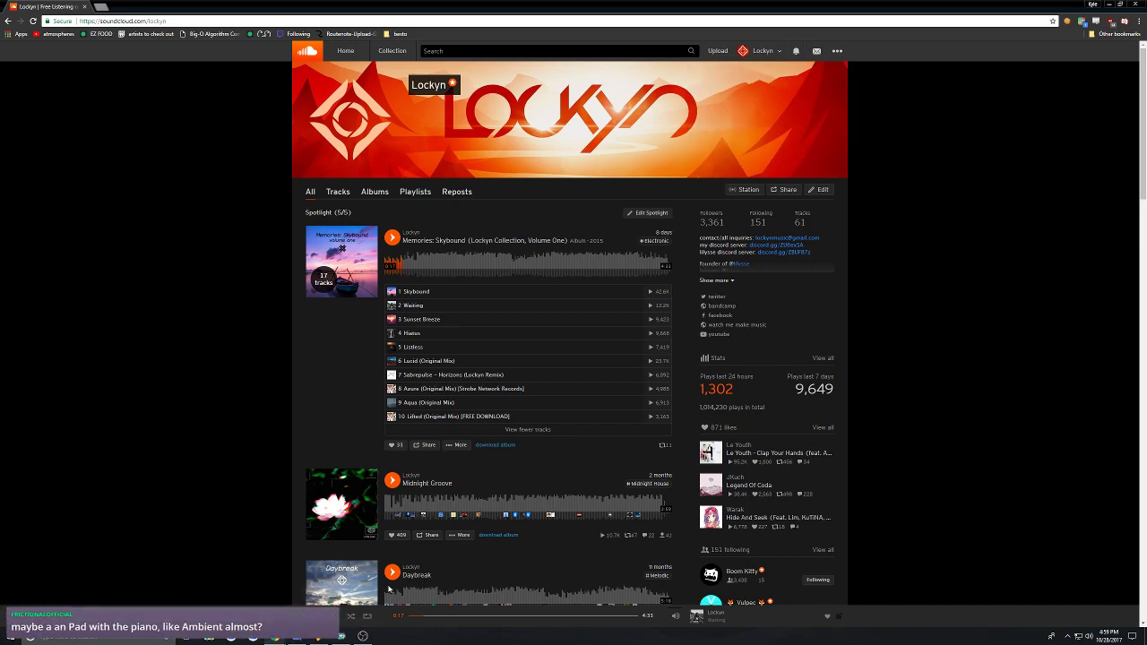
{"action": "left_click", "coordinate": [325, 638]}
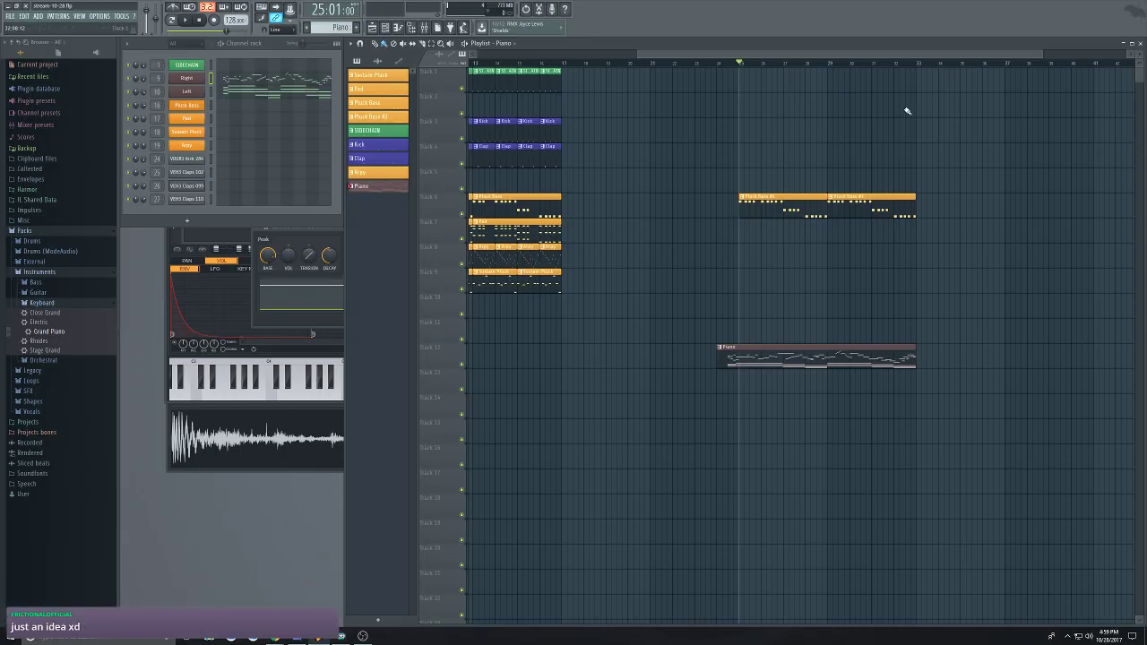
{"action": "scroll", "coordinate": [860, 109], "scroll_direction": "up", "scroll_amount": 3}
{"action": "scroll", "coordinate": [793, 112], "scroll_direction": "up", "scroll_amount": 2}
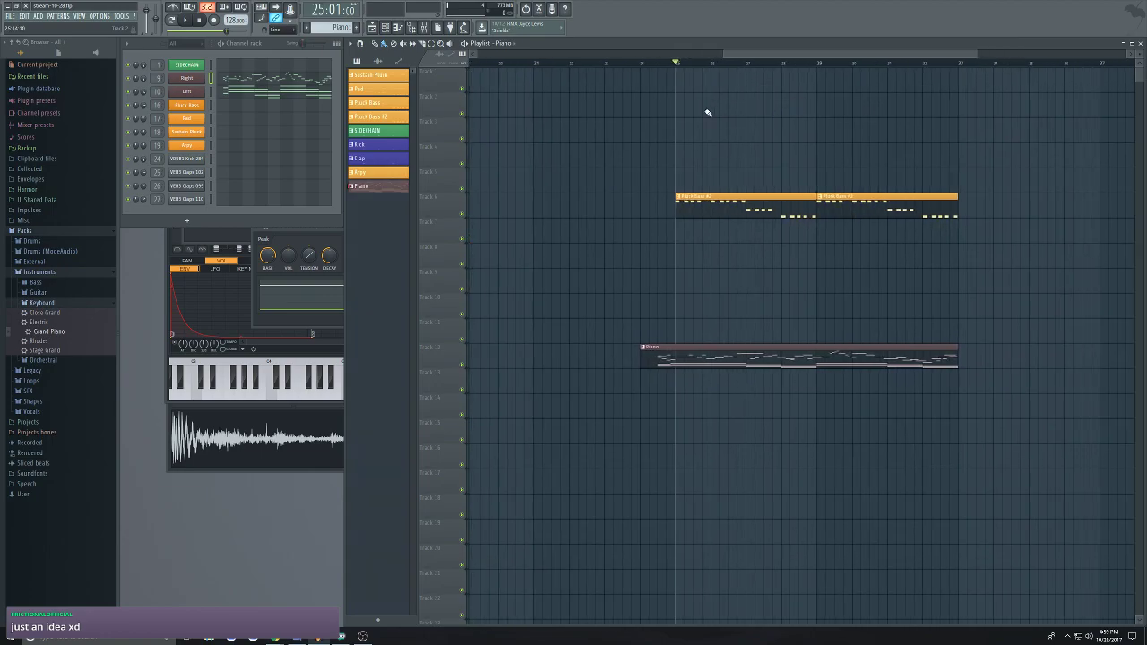
{"action": "mouse_move", "coordinate": [843, 53]}
{"action": "left_mouse_down"}
{"action": "mouse_move", "coordinate": [812, 60]}
{"action": "mouse_move", "coordinate": [855, 57]}
{"action": "mouse_move", "coordinate": [832, 57]}
{"action": "left_mouse_up"}
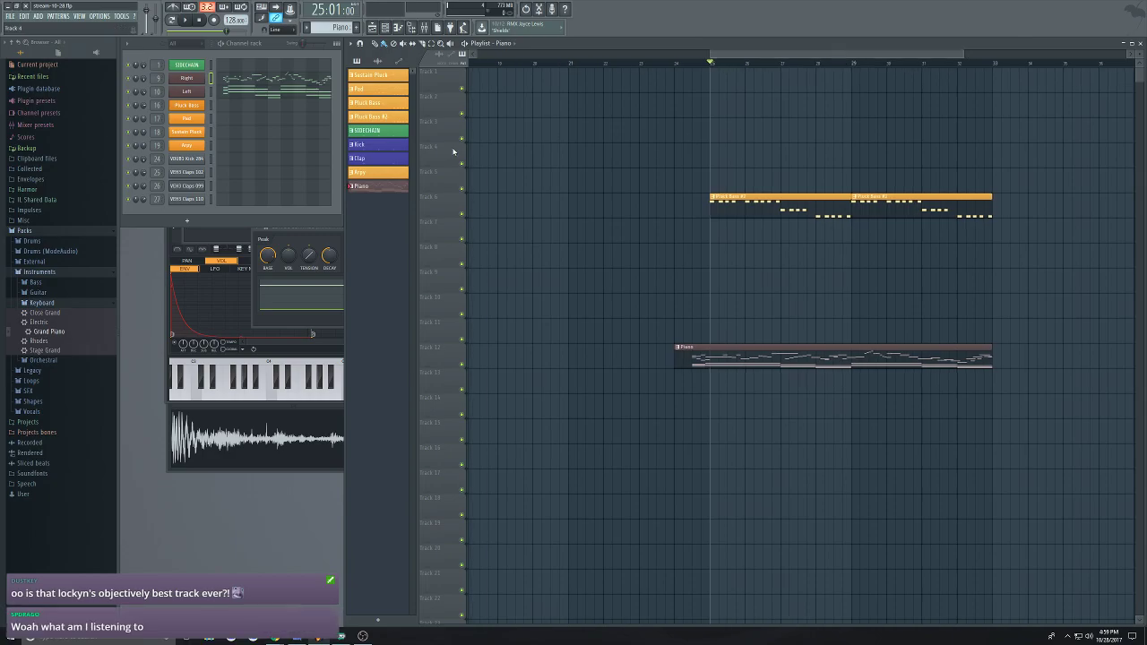
Play the arrangement from the start of the song while looking over the gap before the piano section
{"action": "left_click", "coordinate": [200, 21]}
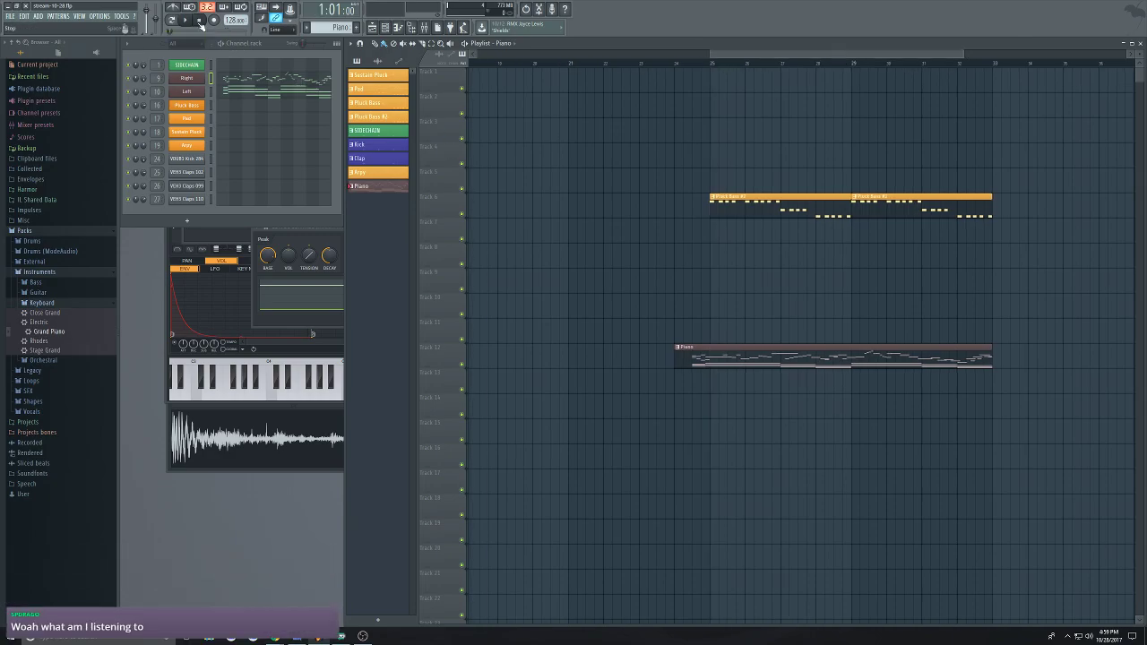
{"action": "left_click_drag", "start_coordinate": [809, 56], "coordinate": [566, 57]}
{"action": "key", "text": "space"}
{"action": "scroll", "coordinate": [628, 331], "scroll_direction": "down", "scroll_amount": 3}
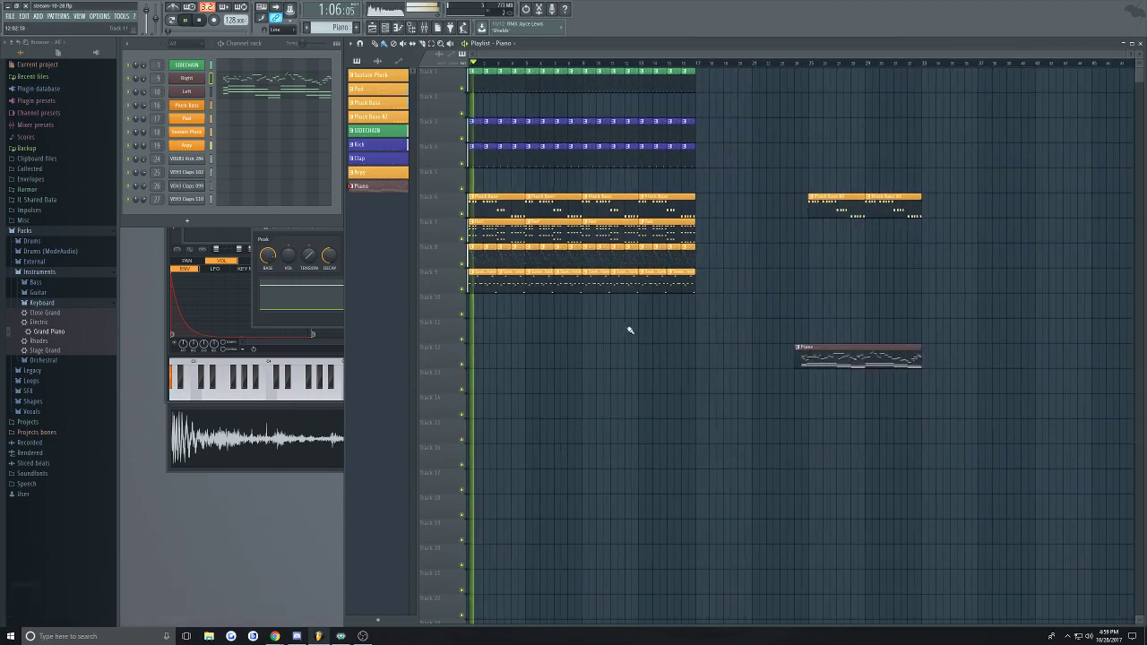
{"action": "scroll", "coordinate": [730, 158], "scroll_direction": "up", "scroll_amount": 2}
{"action": "key", "text": "space"}
{"action": "key", "text": "space"}
{"action": "scroll", "coordinate": [583, 61], "scroll_direction": "up", "scroll_amount": 4}
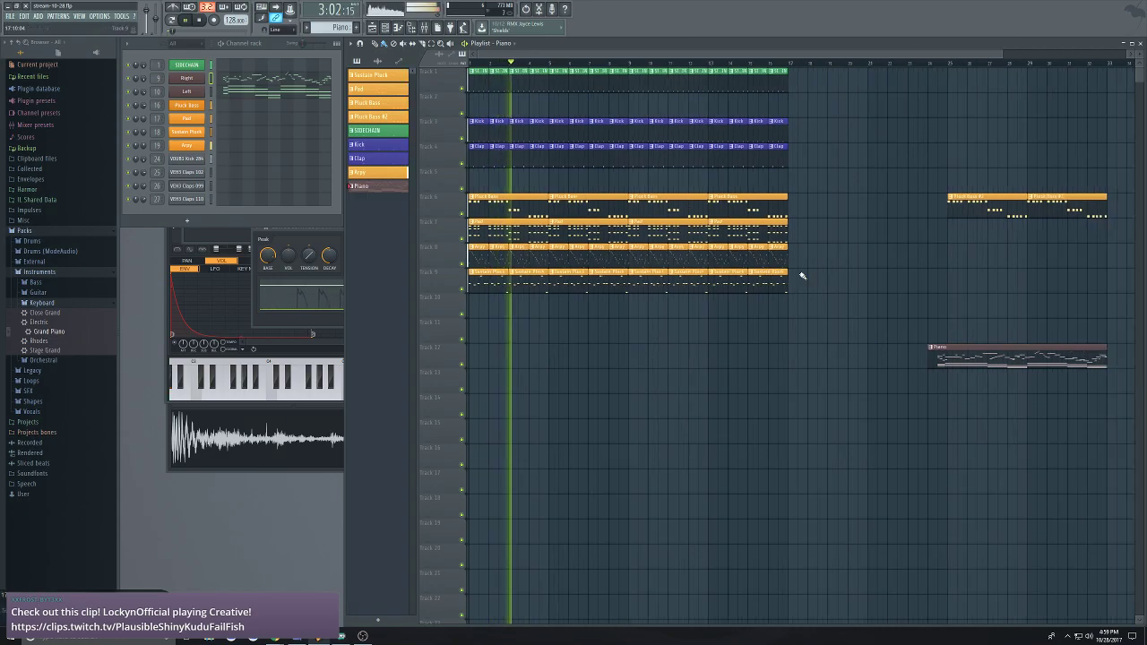
{"action": "scroll", "coordinate": [814, 123], "scroll_direction": "down", "scroll_amount": 4}
{"action": "scroll", "coordinate": [762, 99], "scroll_direction": "down", "scroll_amount": 1}
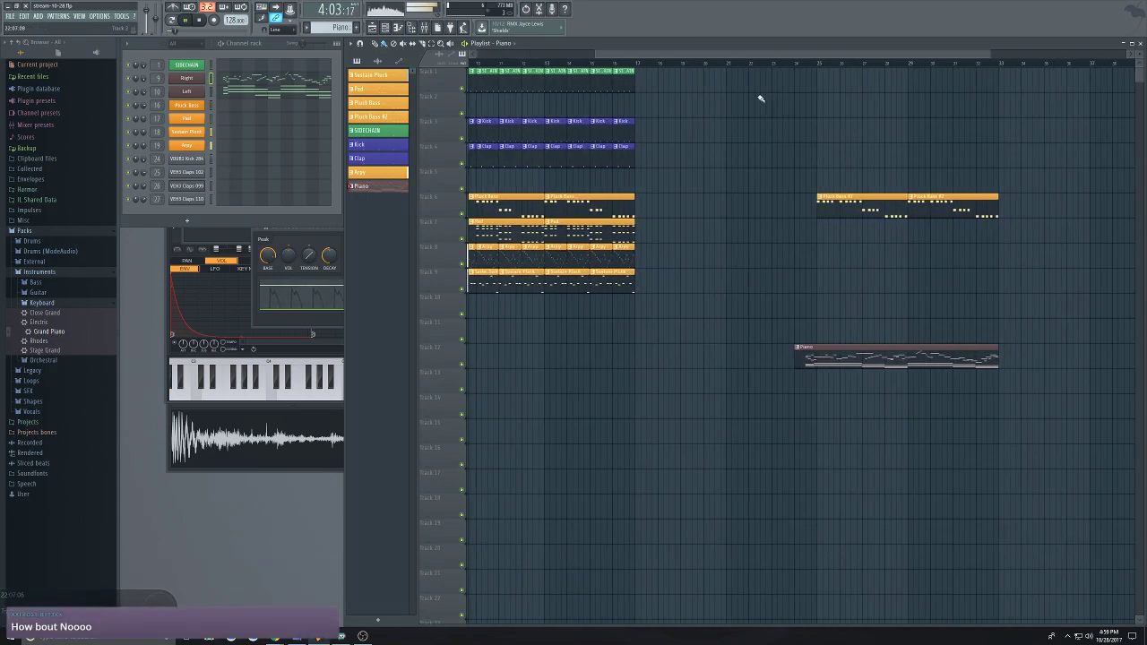
{"action": "scroll", "coordinate": [763, 103], "scroll_direction": "up", "scroll_amount": 3}
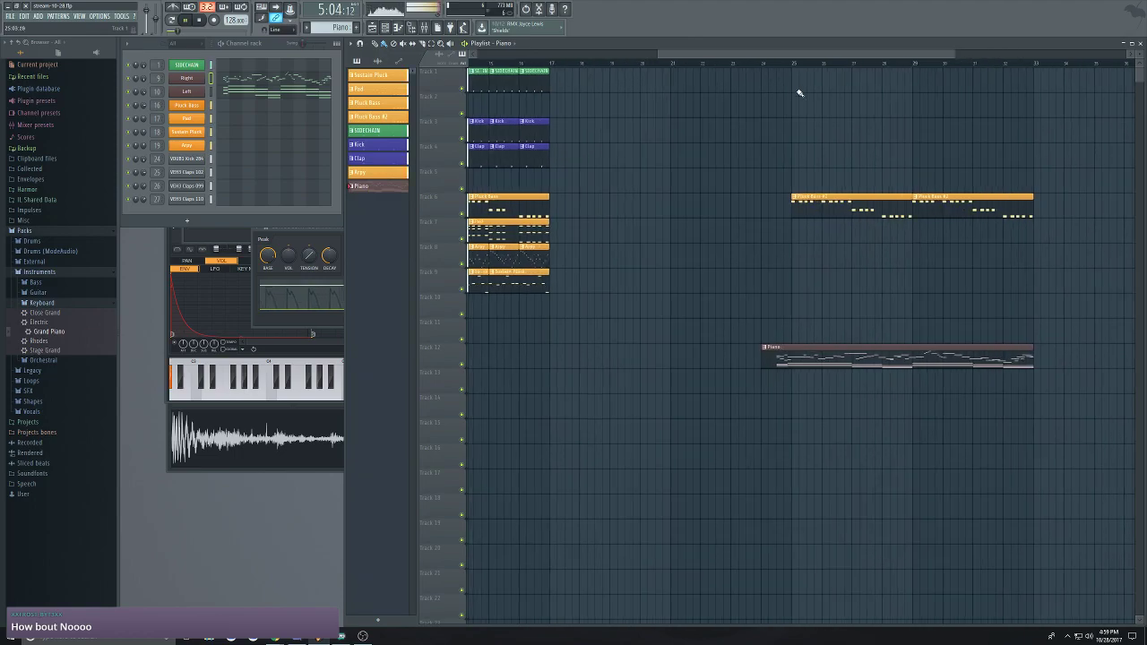
{"action": "scroll", "coordinate": [890, 123], "scroll_direction": "up", "scroll_amount": 2}
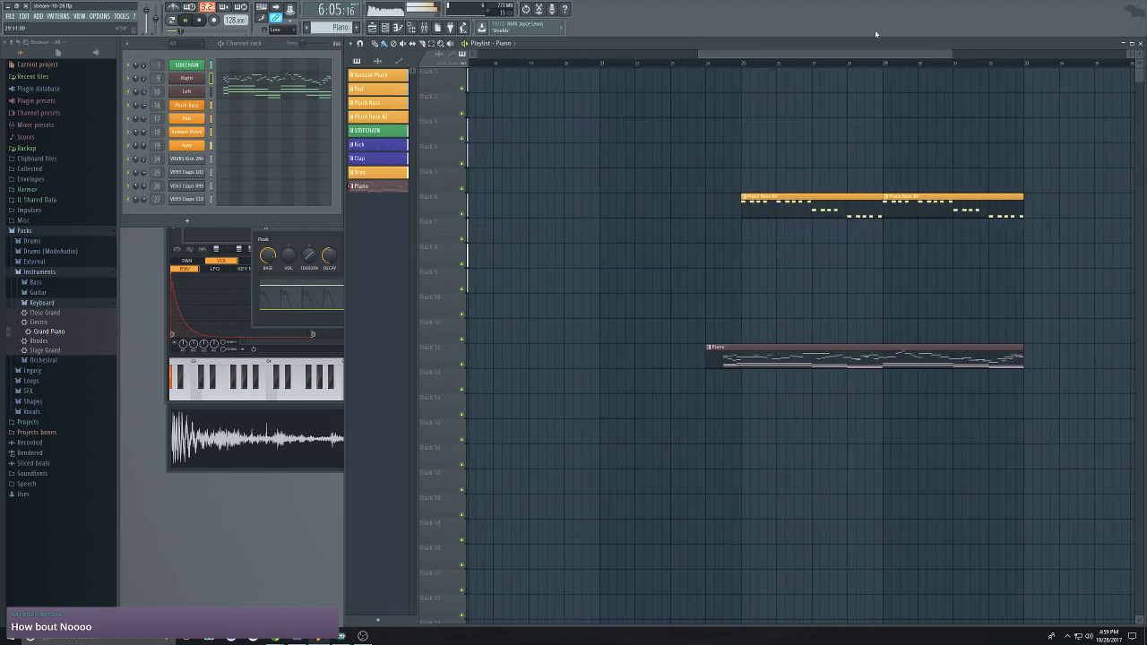
{"action": "key", "text": "space"}
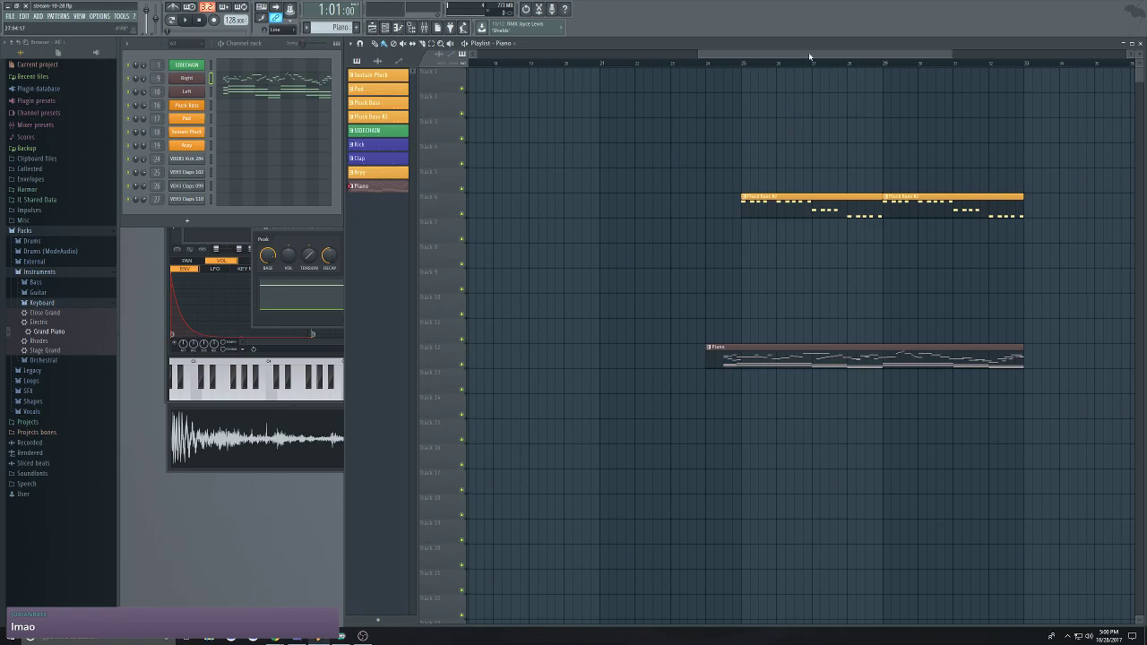
Place the playhead at bar 25 and look over the piano section in relation to the full arrangement
{"action": "left_click_drag", "start_coordinate": [808, 56], "coordinate": [821, 55]}
{"action": "left_click", "coordinate": [709, 64]}
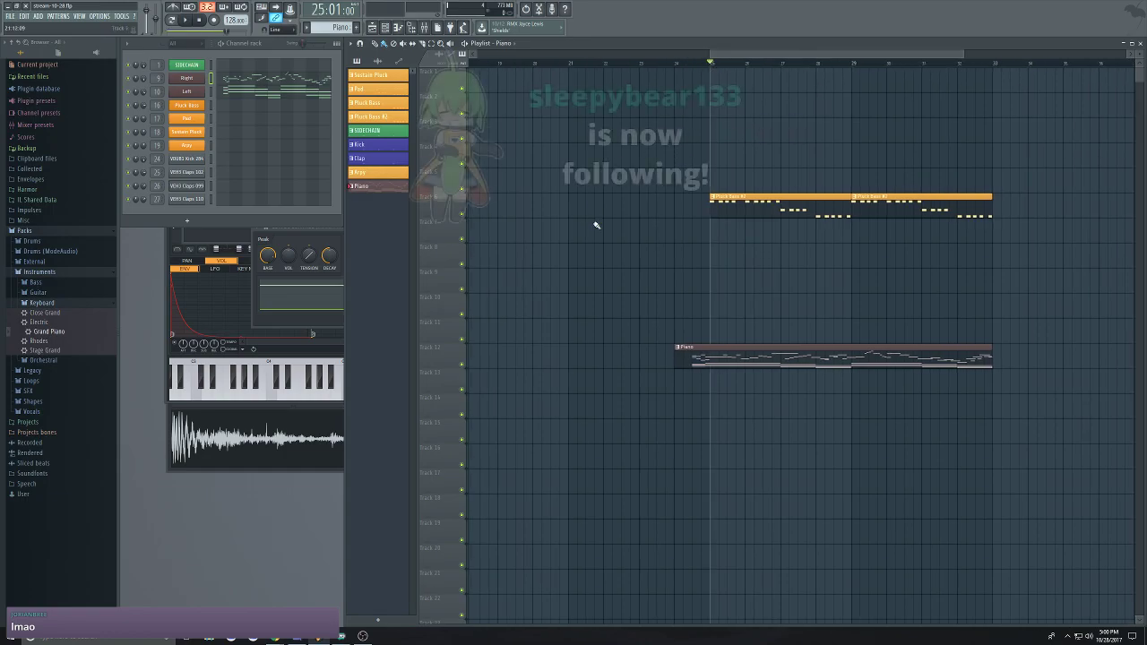
{"action": "scroll", "coordinate": [619, 314], "scroll_direction": "down", "scroll_amount": 5}
{"action": "scroll", "coordinate": [888, 166], "scroll_direction": "up", "scroll_amount": 3}
{"action": "scroll", "coordinate": [679, 146], "scroll_direction": "up", "scroll_amount": 1}
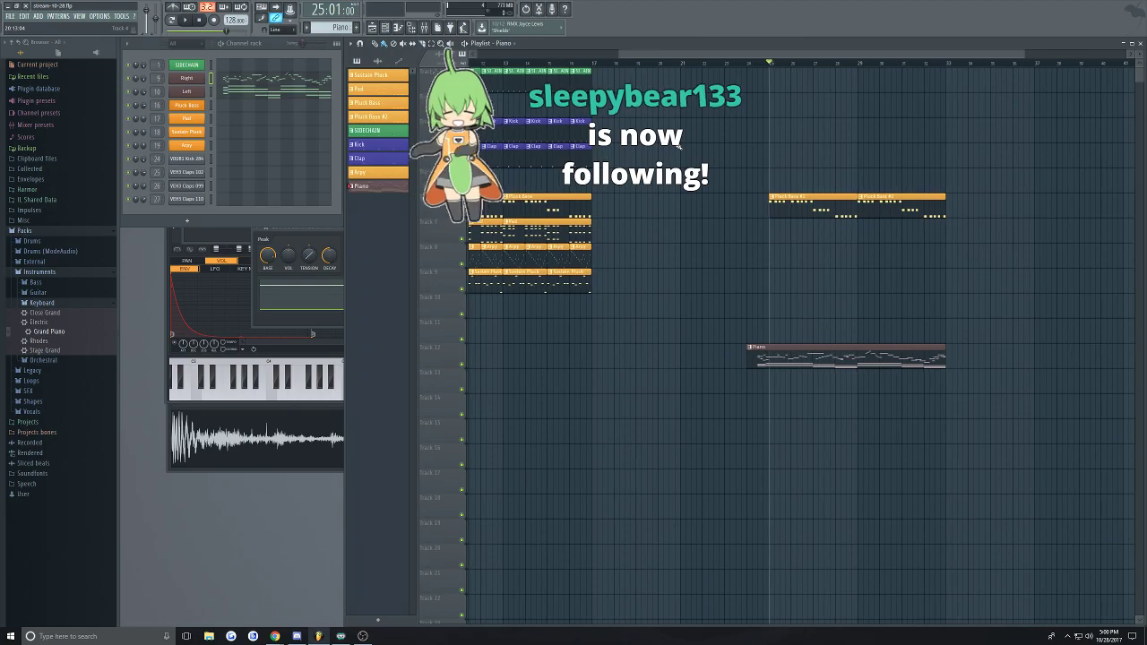
{"action": "scroll", "coordinate": [744, 125], "scroll_direction": "up", "scroll_amount": 2}
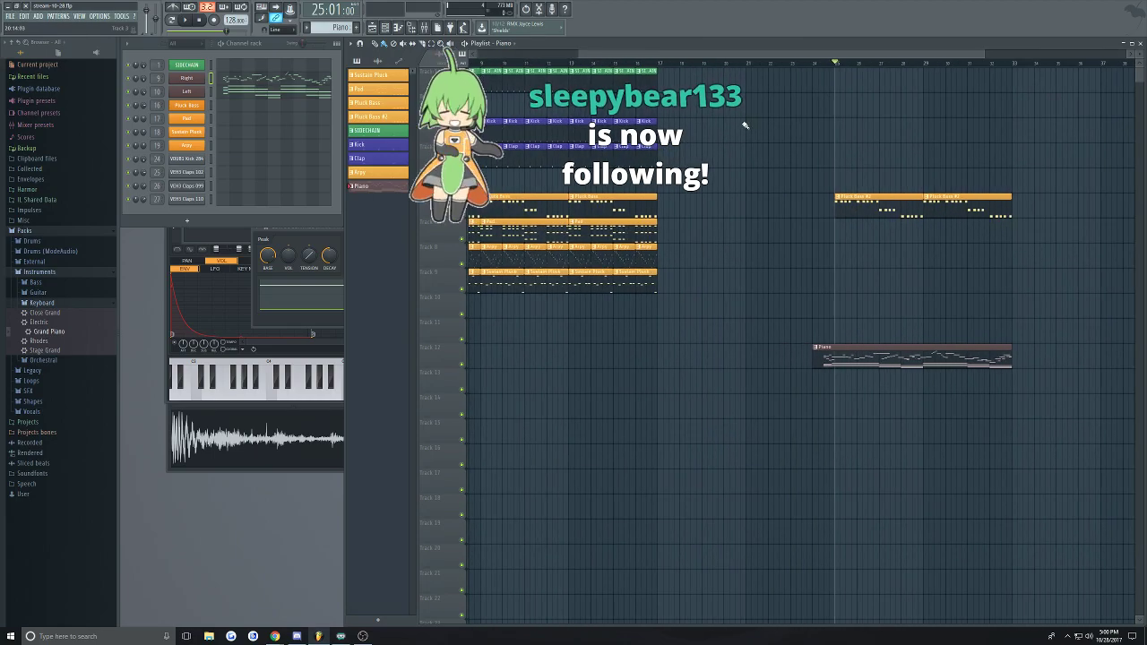
{"action": "scroll", "coordinate": [742, 133], "scroll_direction": "down", "scroll_amount": 2}
{"action": "scroll", "coordinate": [771, 123], "scroll_direction": "up", "scroll_amount": 3}
{"action": "scroll", "coordinate": [744, 144], "scroll_direction": "down", "scroll_amount": 3}
{"action": "scroll", "coordinate": [809, 116], "scroll_direction": "up", "scroll_amount": 2}
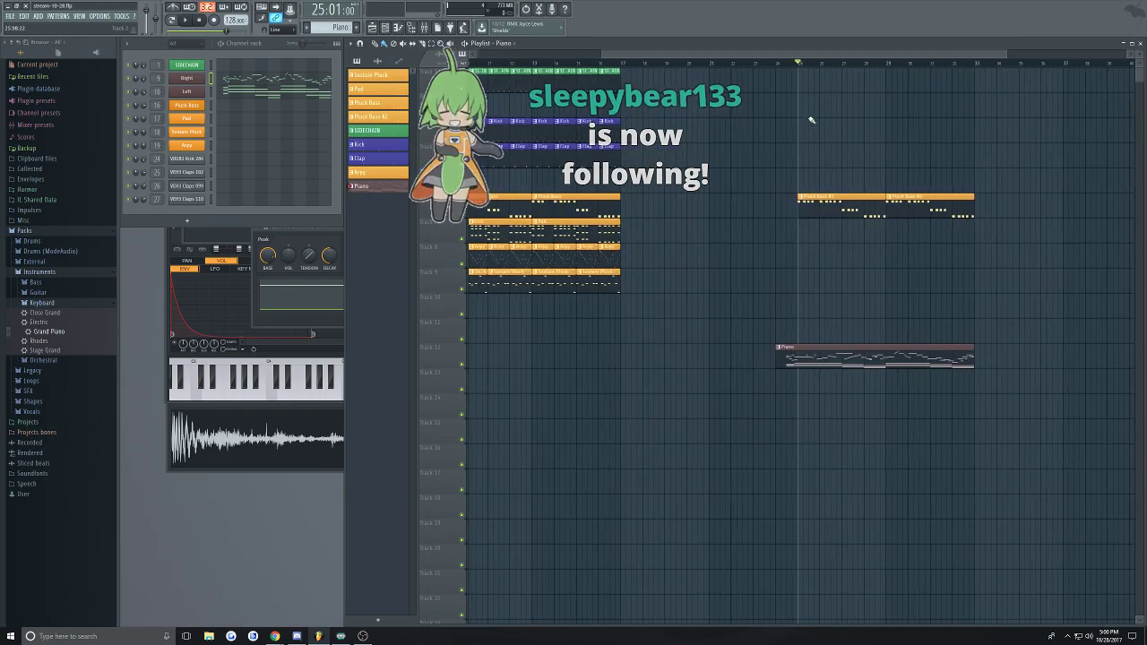
Move the playhead to bar 9, halfway through the main section, and compare that section with the piano part
{"action": "left_click_drag", "start_coordinate": [776, 55], "coordinate": [645, 56]}
{"action": "left_click", "coordinate": [647, 64]}
{"action": "scroll", "coordinate": [680, 58], "scroll_direction": "down", "scroll_amount": 3}
{"action": "scroll", "coordinate": [708, 54], "scroll_direction": "up", "scroll_amount": 3}
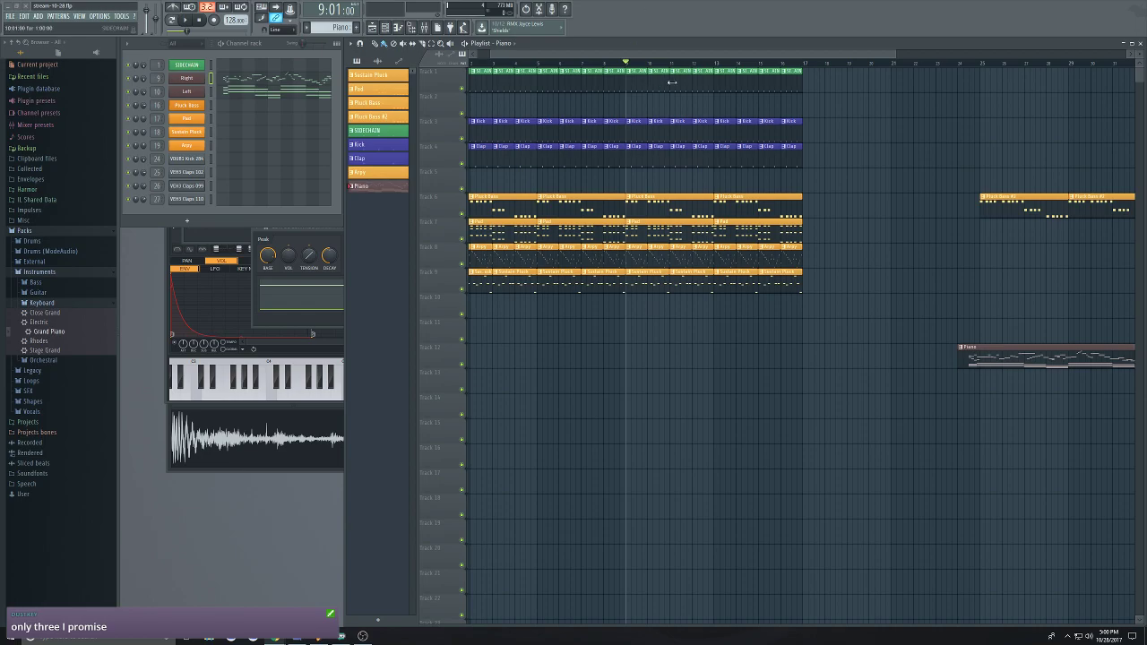
{"action": "left_click_drag", "start_coordinate": [683, 58], "coordinate": [801, 97]}
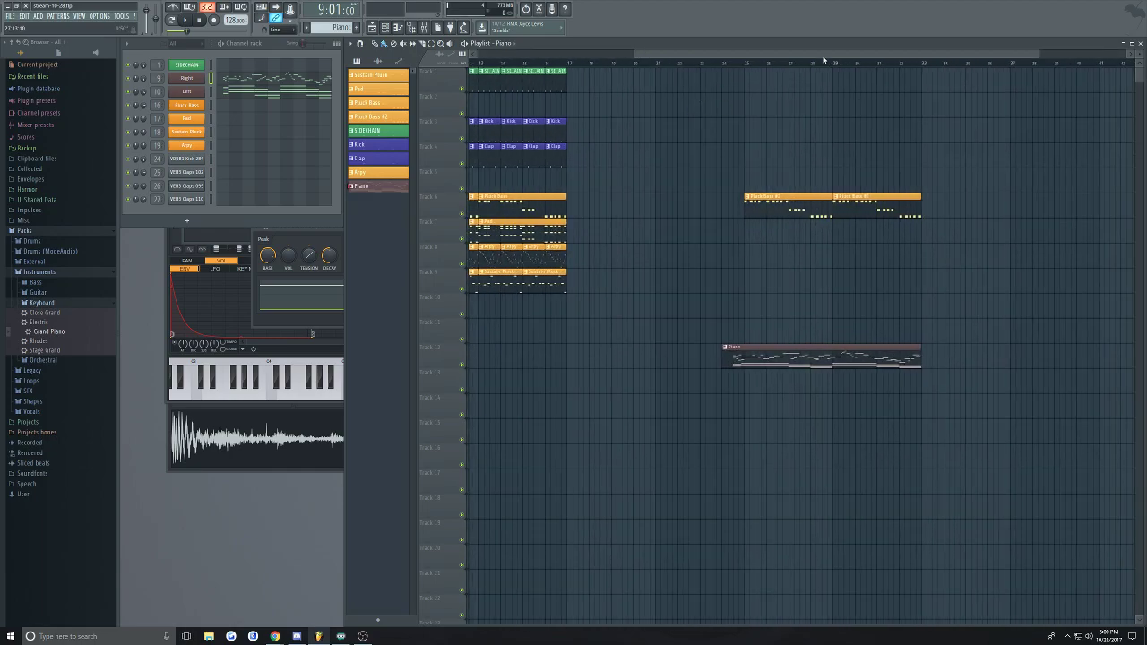
{"action": "left_click_drag", "start_coordinate": [822, 56], "coordinate": [271, 55]}
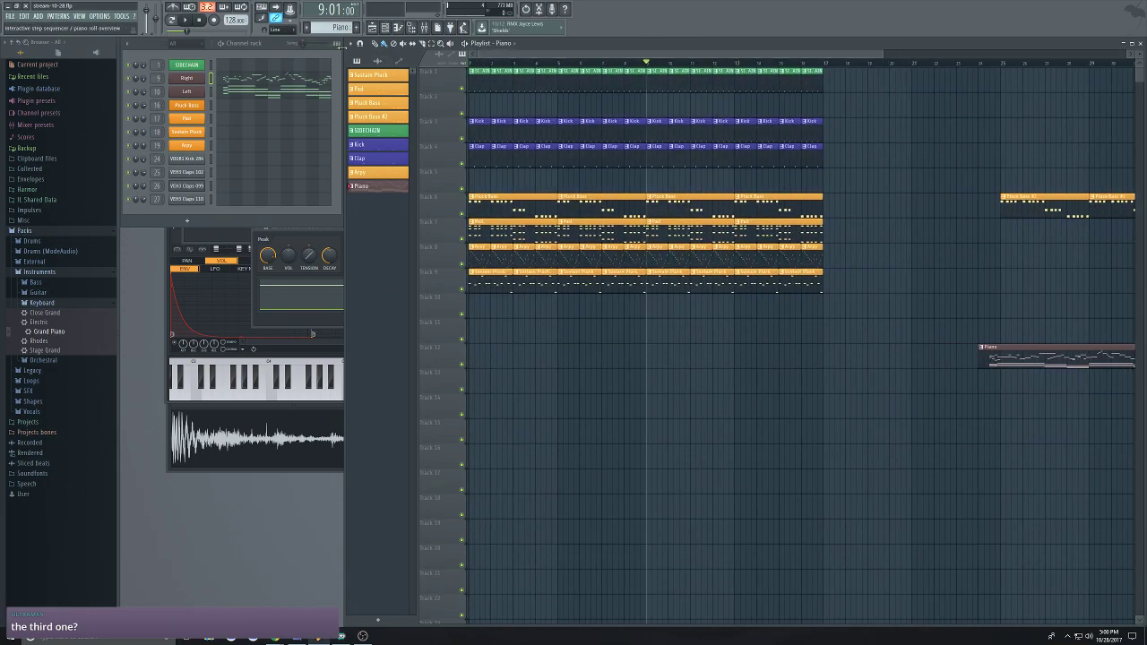
Set the playhead back to bar 25 at the start of the Pluck Bass #2 clips
{"action": "left_click_drag", "start_coordinate": [726, 54], "coordinate": [718, 3]}
{"action": "left_click", "coordinate": [731, 65]}
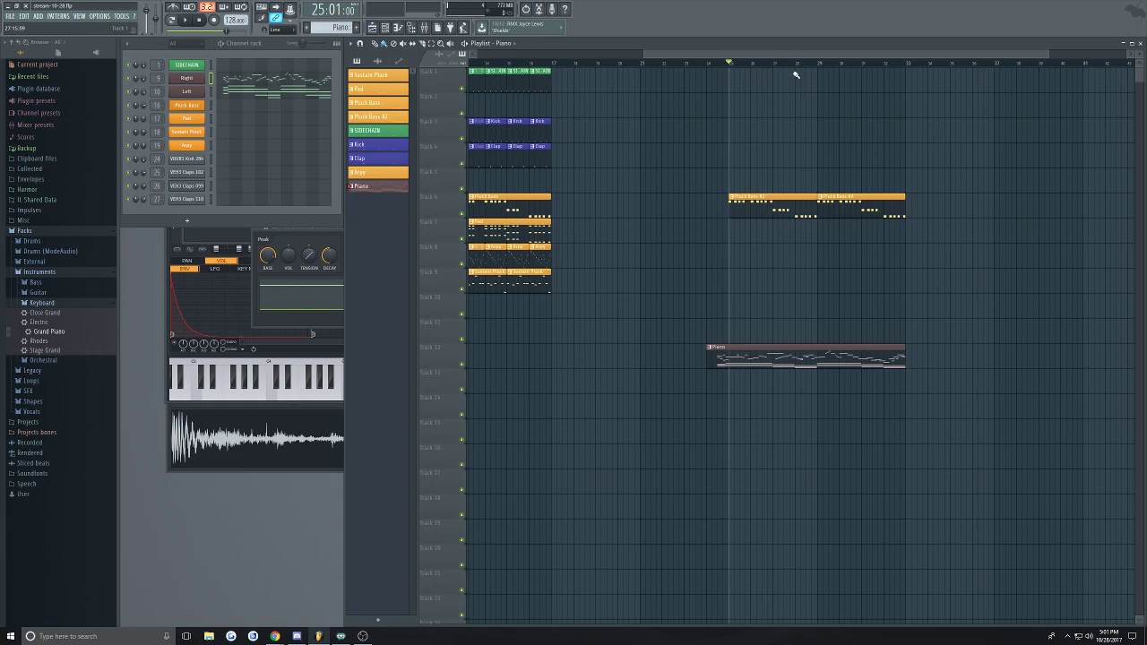
{"action": "scroll", "coordinate": [827, 59], "scroll_direction": "right", "scroll_amount": 2}
{"action": "scroll", "coordinate": [827, 59], "scroll_direction": "left", "scroll_amount": 2}
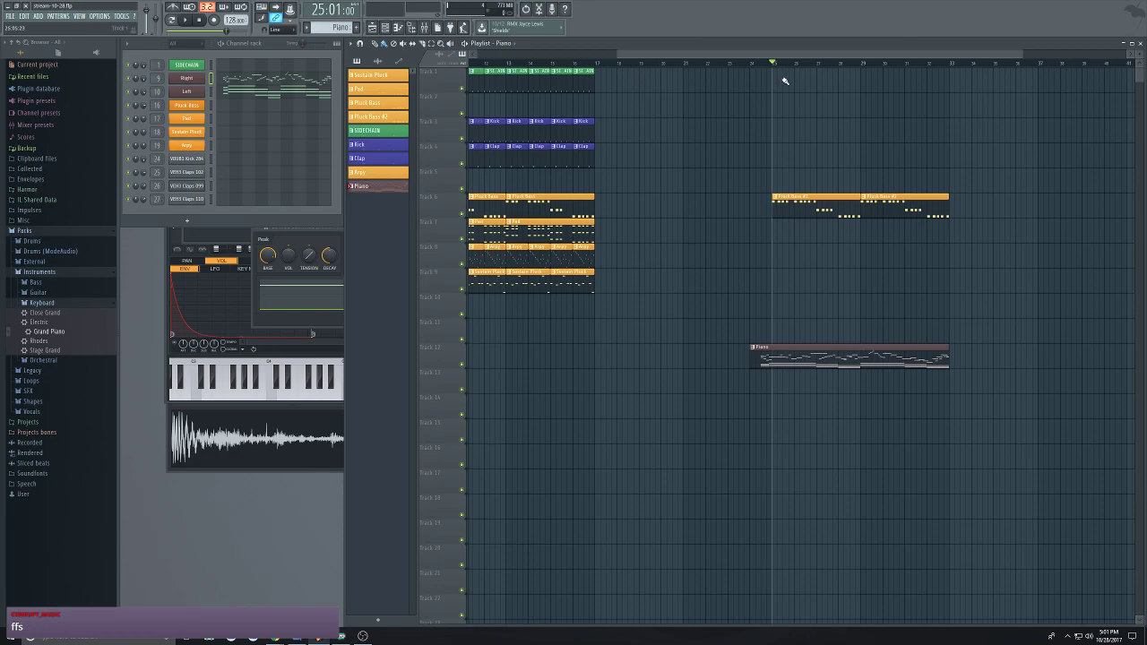
Move the Piano and both Pluck Bass #2 clips earlier so the bass clips start at bar 17 and the piano at bar 16
{"action": "left_click_drag", "start_coordinate": [842, 62], "coordinate": [114, 104]}
{"action": "scroll", "coordinate": [681, 379], "scroll_direction": "down", "scroll_amount": 2}
{"action": "scroll", "coordinate": [745, 409], "scroll_direction": "up", "scroll_amount": 3}
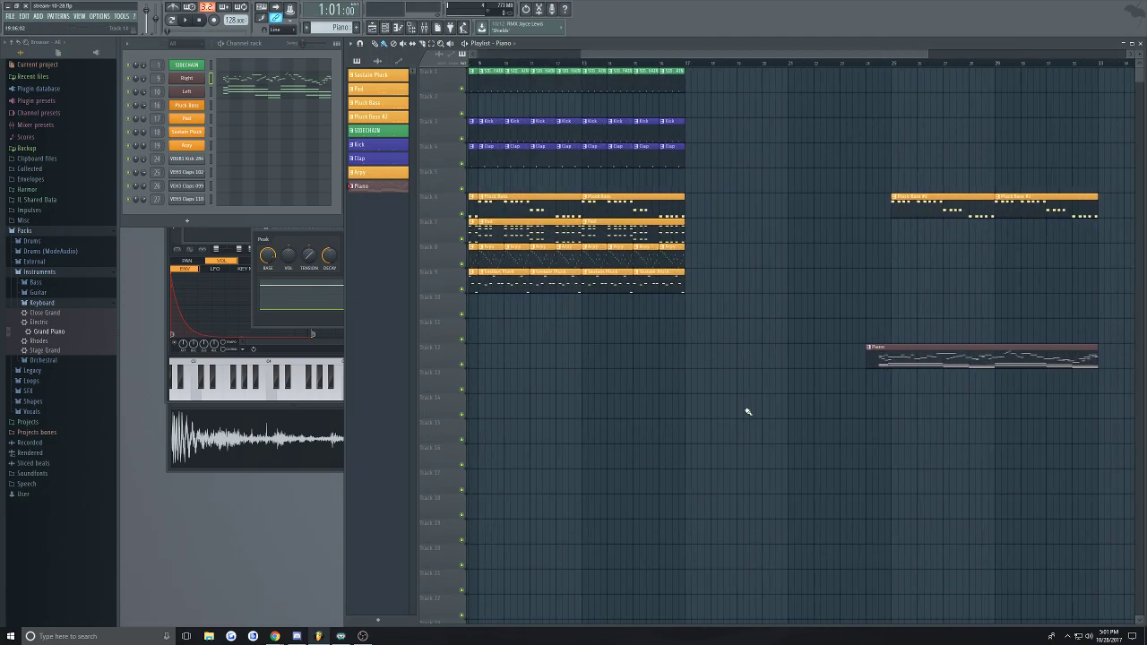
{"action": "left_click_drag", "start_coordinate": [826, 442], "coordinate": [1134, 168]}
{"action": "left_click_drag", "start_coordinate": [908, 211], "coordinate": [704, 200]}
Shorten the last Pluck Bass and Pad clips to a length of 3:06:00 and play the transition into the piano section
{"action": "scroll", "coordinate": [669, 179], "scroll_direction": "up", "scroll_amount": 2}
{"action": "left_click", "coordinate": [676, 279]}
{"action": "right_click", "coordinate": [676, 278]}
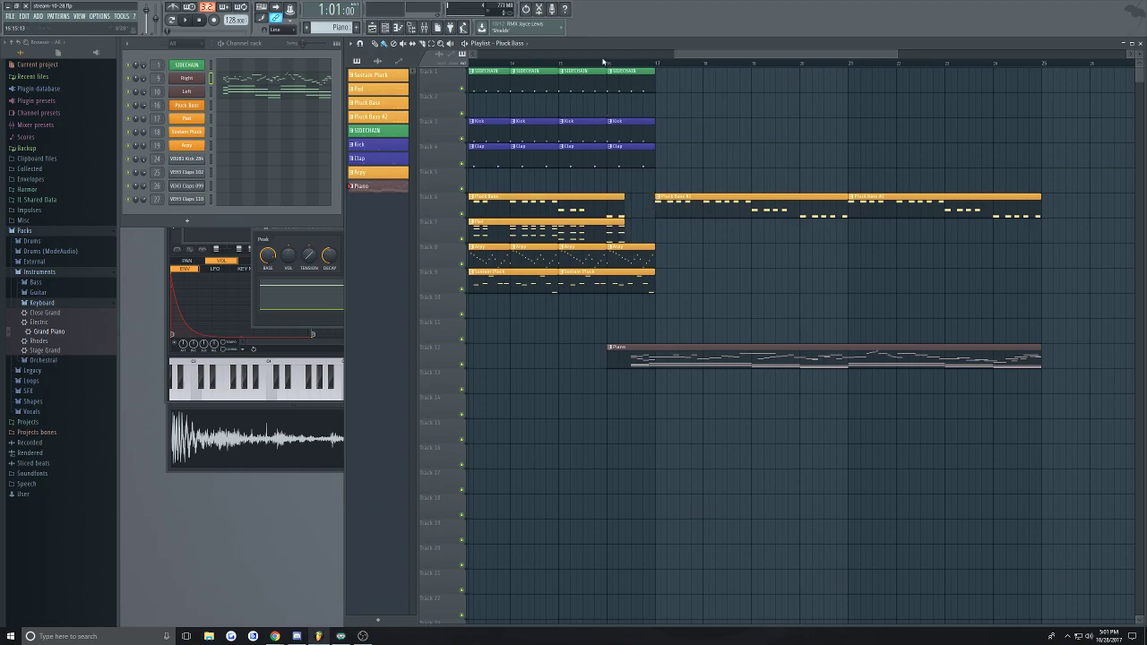
{"action": "key", "text": "space"}
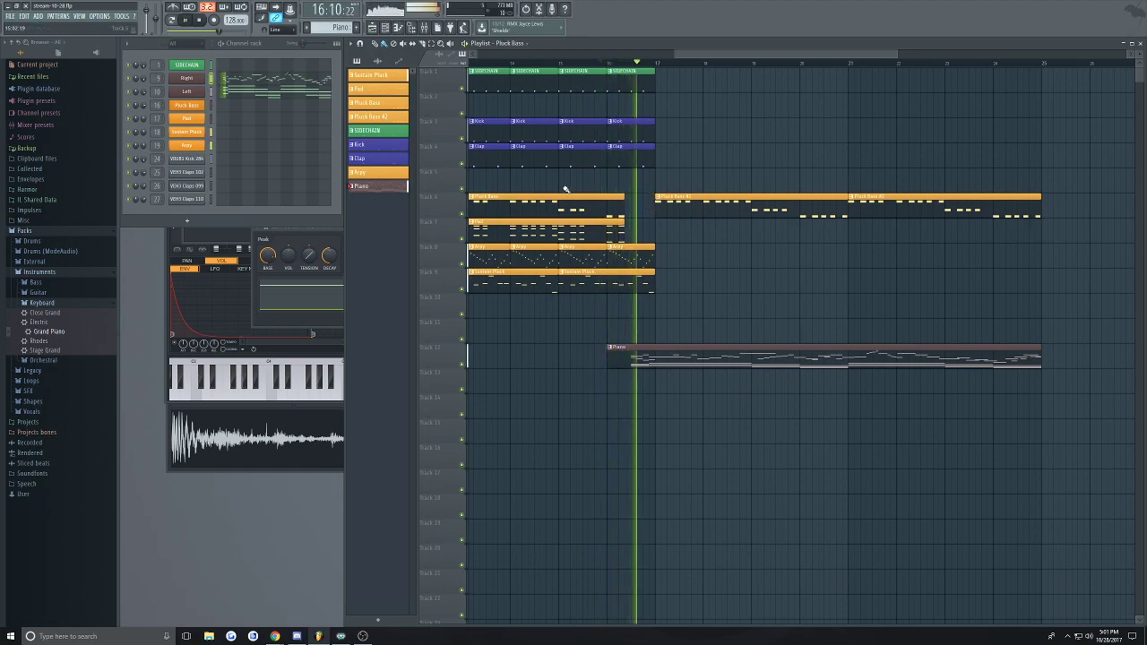
{"action": "key", "text": "space"}
{"action": "key", "text": "space"}
{"action": "scroll", "coordinate": [706, 272], "scroll_direction": "down", "scroll_amount": 3}
{"action": "scroll", "coordinate": [682, 144], "scroll_direction": "up", "scroll_amount": 3}
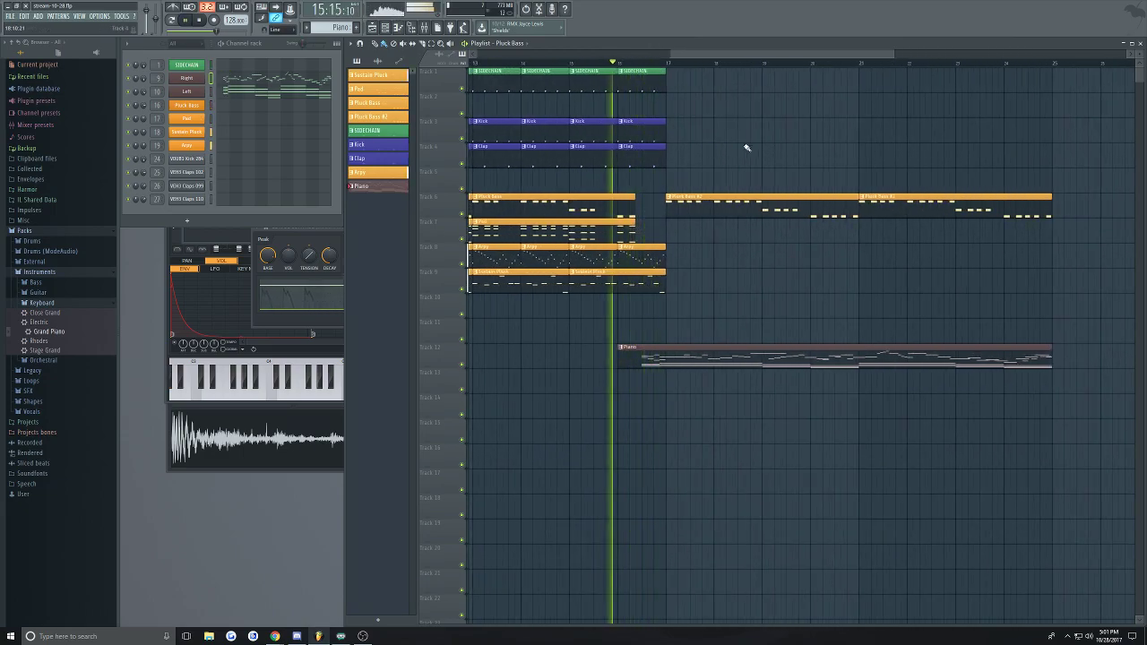
Replay the transition from the end of bar 15 and look closely at the shortened bass and pad clips
{"action": "scroll", "coordinate": [716, 150], "scroll_direction": "down", "scroll_amount": 1}
{"action": "key", "text": "space"}
{"action": "scroll", "coordinate": [686, 153], "scroll_direction": "up", "scroll_amount": 2}
{"action": "scroll", "coordinate": [683, 187], "scroll_direction": "up", "scroll_amount": 1}
{"action": "left_click_drag", "start_coordinate": [678, 170], "coordinate": [599, 250]}
{"action": "key", "text": "space"}
{"action": "left_click_drag", "start_coordinate": [778, 269], "coordinate": [1082, 242]}
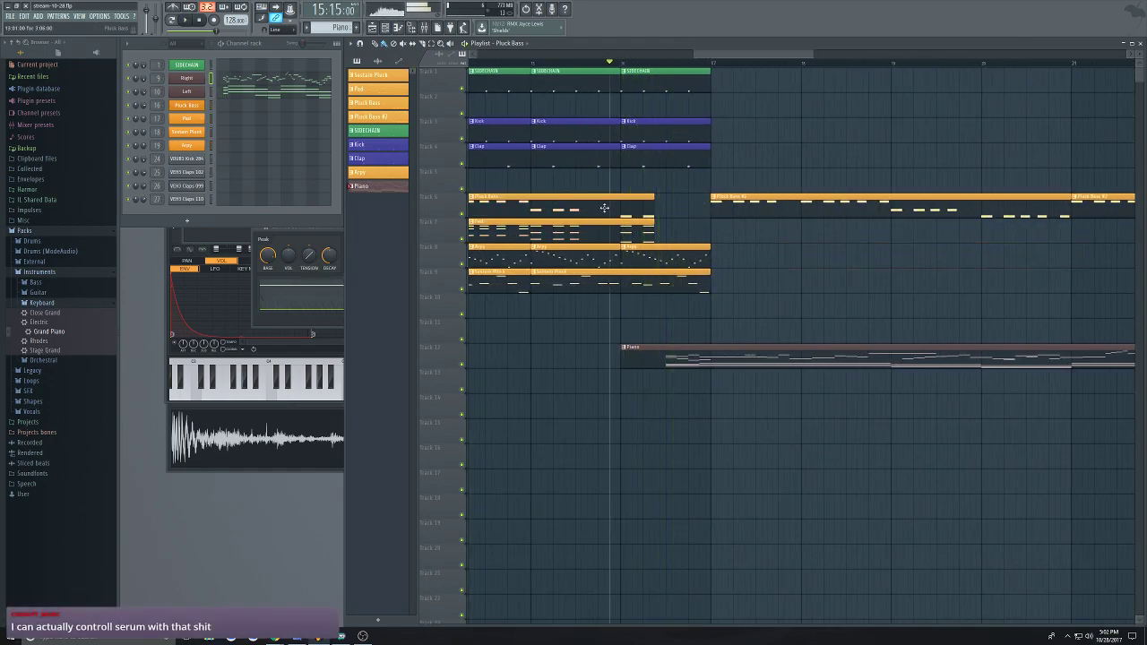
Make the last Pluck Bass clip before bar 17 unique and extend it to bar 17
{"action": "scroll", "coordinate": [605, 208], "scroll_direction": "down", "scroll_amount": 2}
{"action": "right_click", "coordinate": [535, 199]}
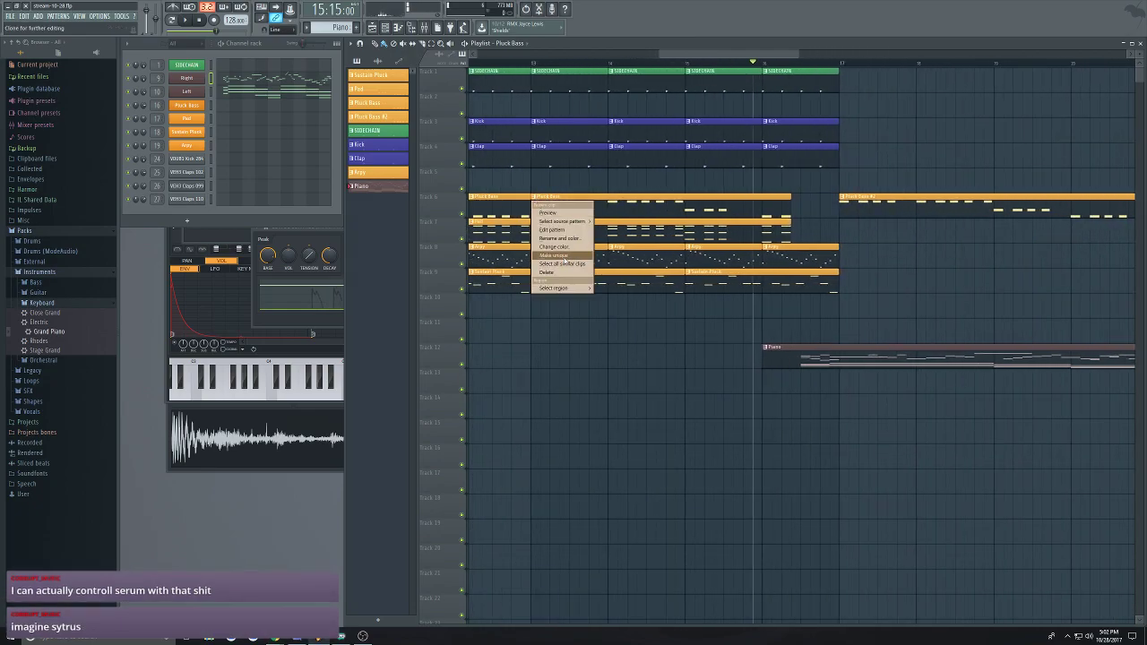
{"action": "left_click", "coordinate": [562, 257]}
{"action": "left_click_drag", "start_coordinate": [790, 203], "coordinate": [834, 203]}
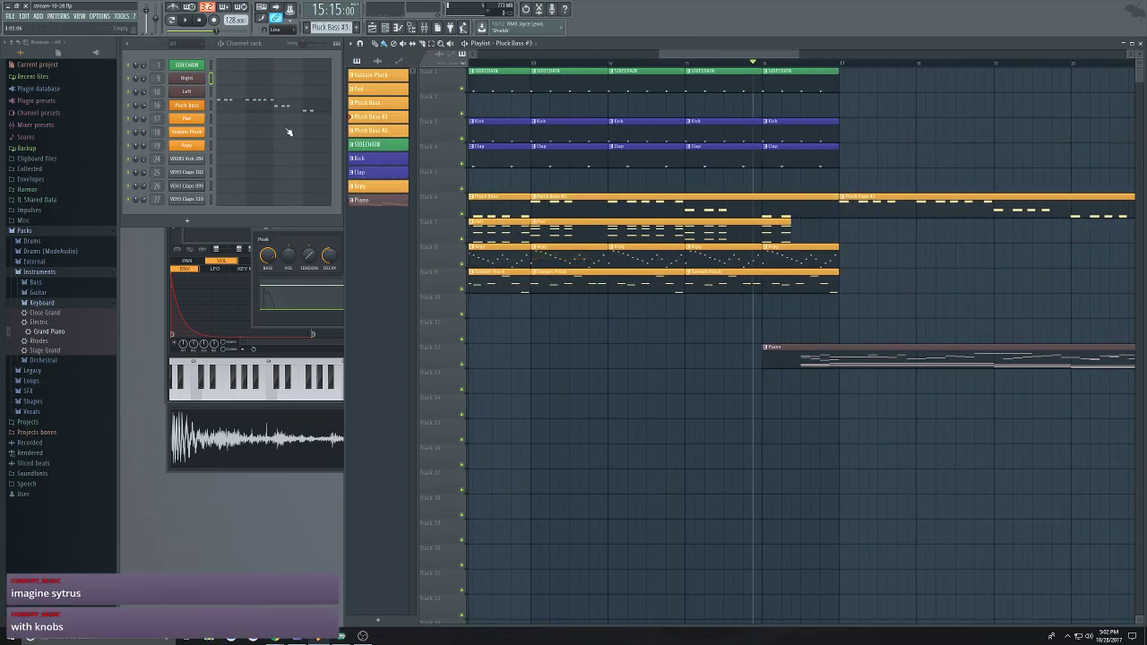
Add a short F#2 note halfway through bar 4 of the Pluck Bass #3 pattern in the piano roll
{"action": "left_click", "coordinate": [309, 109]}
{"action": "scroll", "coordinate": [591, 235], "scroll_direction": "down", "scroll_amount": 2}
{"action": "scroll", "coordinate": [538, 228], "scroll_direction": "up", "scroll_amount": 2}
{"action": "scroll", "coordinate": [589, 299], "scroll_direction": "up", "scroll_amount": 3}
{"action": "scroll", "coordinate": [538, 391], "scroll_direction": "right", "scroll_amount": 3}
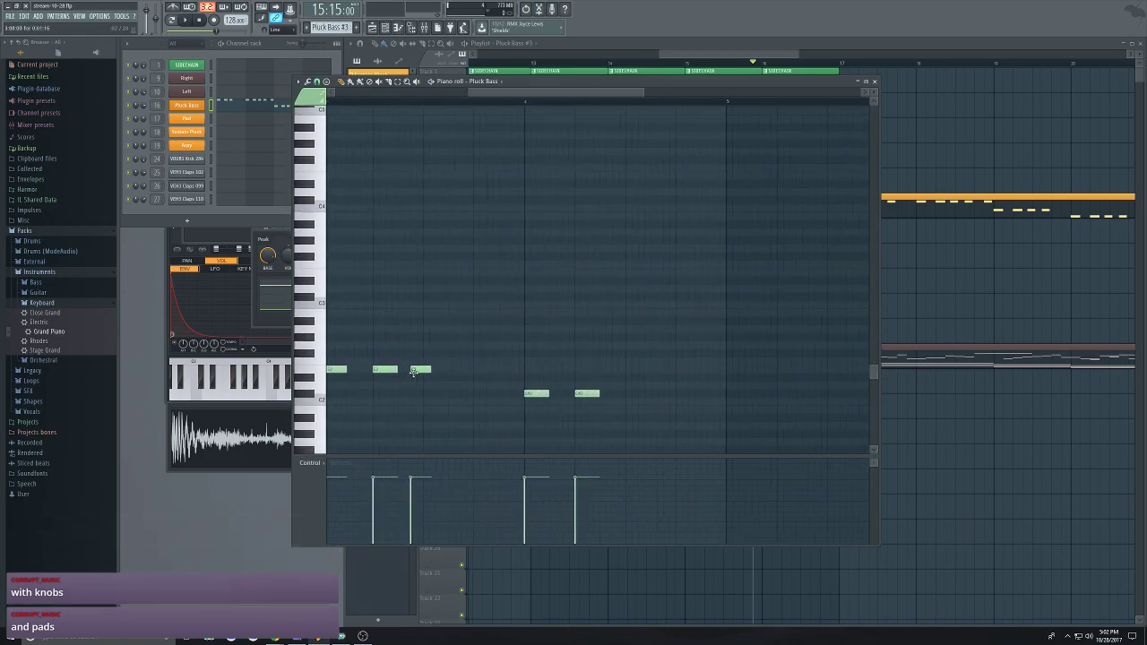
{"action": "scroll", "coordinate": [712, 396], "scroll_direction": "up", "scroll_amount": 3}
{"action": "left_click_drag", "start_coordinate": [564, 332], "coordinate": [575, 345]}
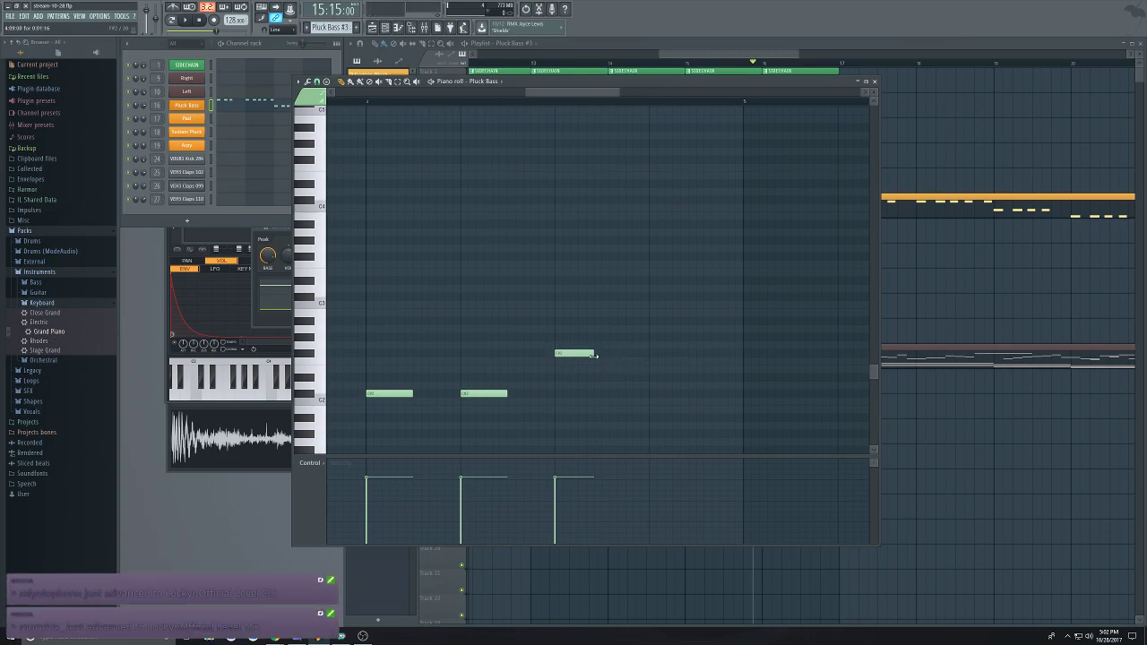
Add a second short F#2 note one beat after the first while the transition plays, and close the piano roll
{"action": "key", "text": "space"}
{"action": "left_click", "coordinate": [690, 279]}
{"action": "right_click", "coordinate": [691, 281]}
{"action": "scroll", "coordinate": [722, 238], "scroll_direction": "down", "scroll_amount": 3}
{"action": "scroll", "coordinate": [722, 238], "scroll_direction": "up", "scroll_amount": 2}
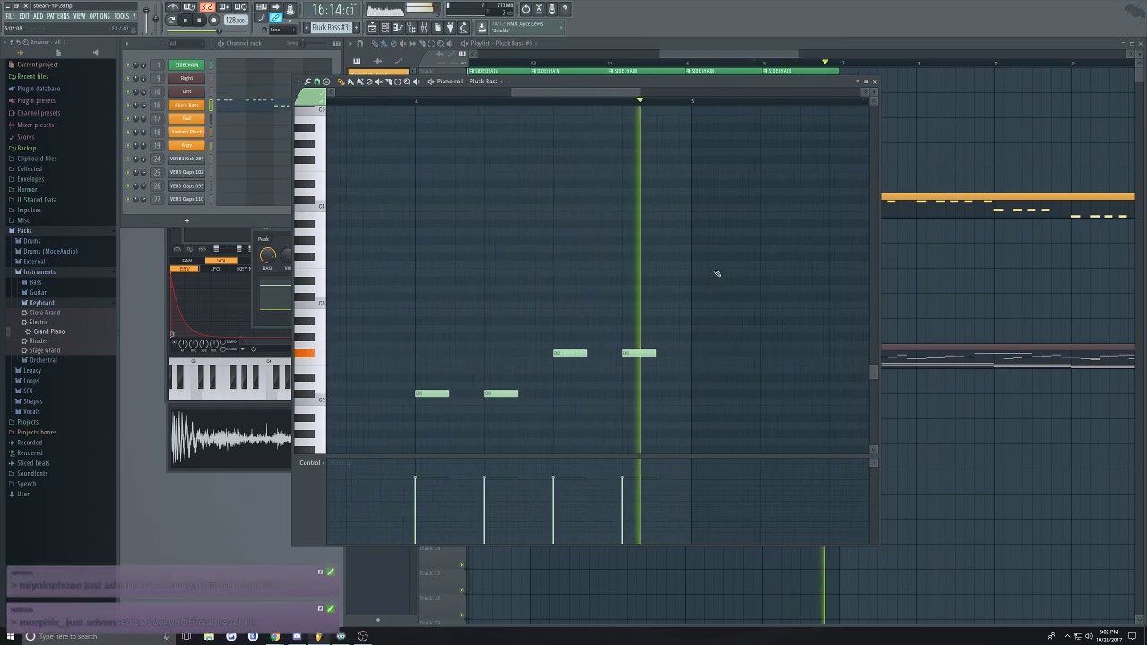
{"action": "left_click", "coordinate": [875, 83]}
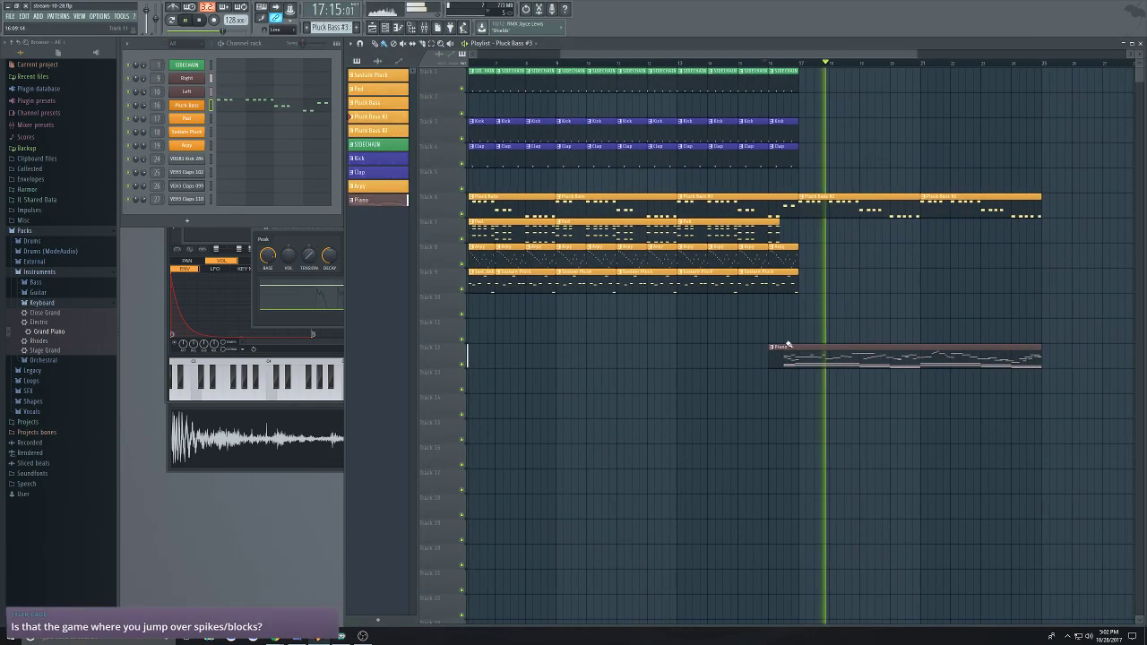
Examine the added F#2 notes of Pluck Bass #3 in the piano roll while the piano section plays
{"action": "scroll", "coordinate": [721, 264], "scroll_direction": "up", "scroll_amount": 2}
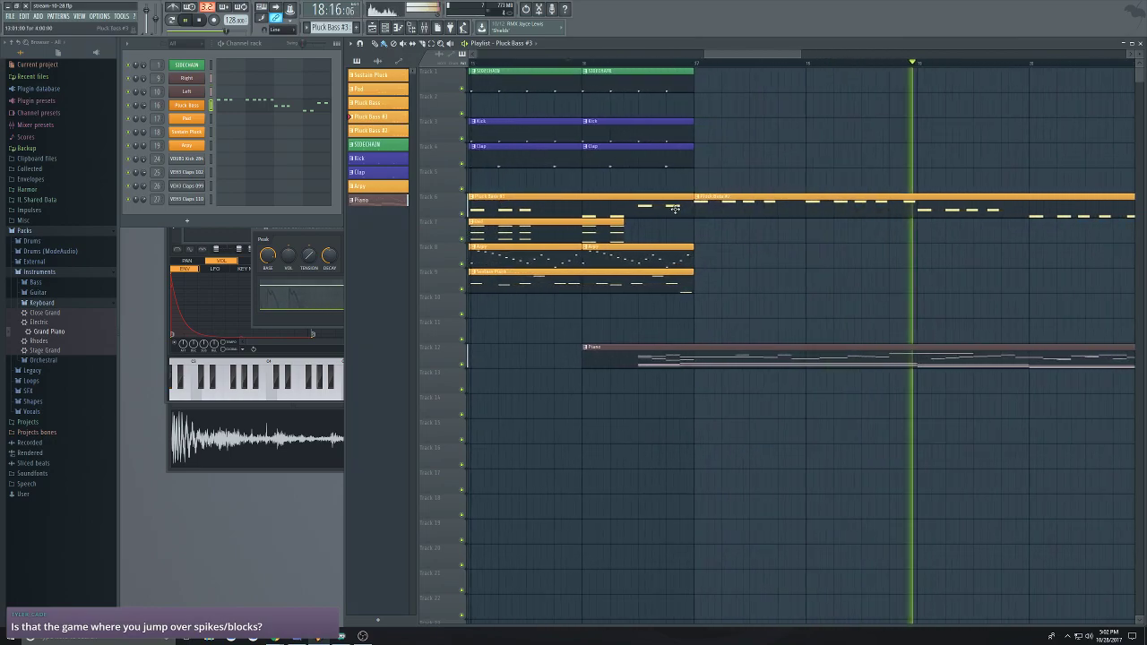
{"action": "left_click", "coordinate": [316, 113]}
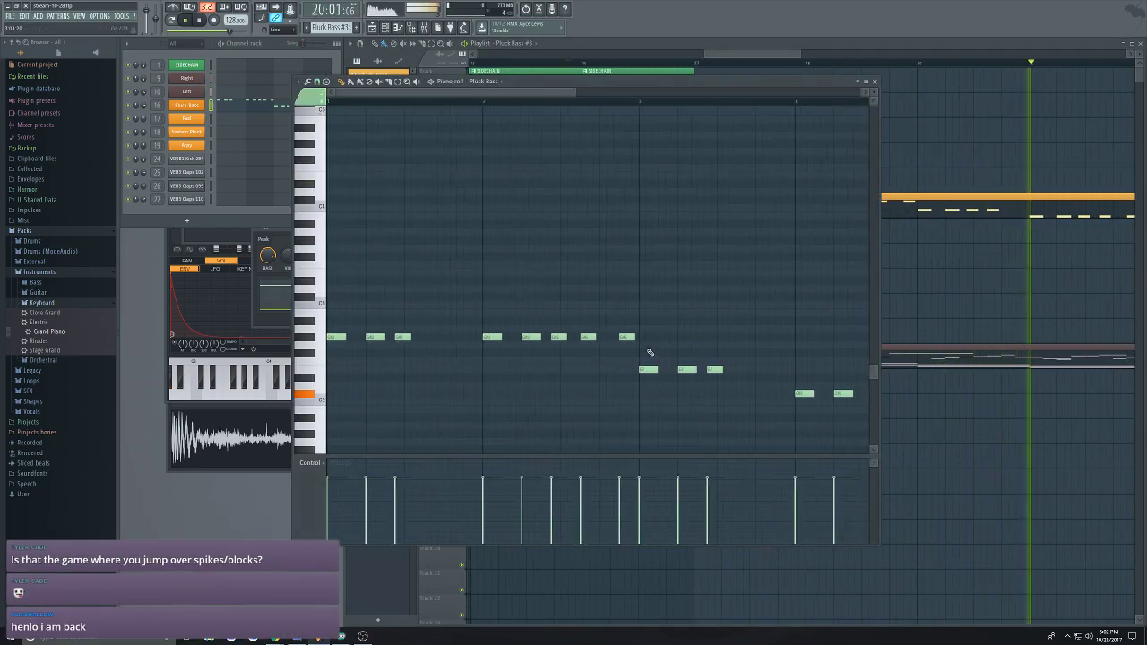
{"action": "scroll", "coordinate": [590, 335], "scroll_direction": "up", "scroll_amount": 4}
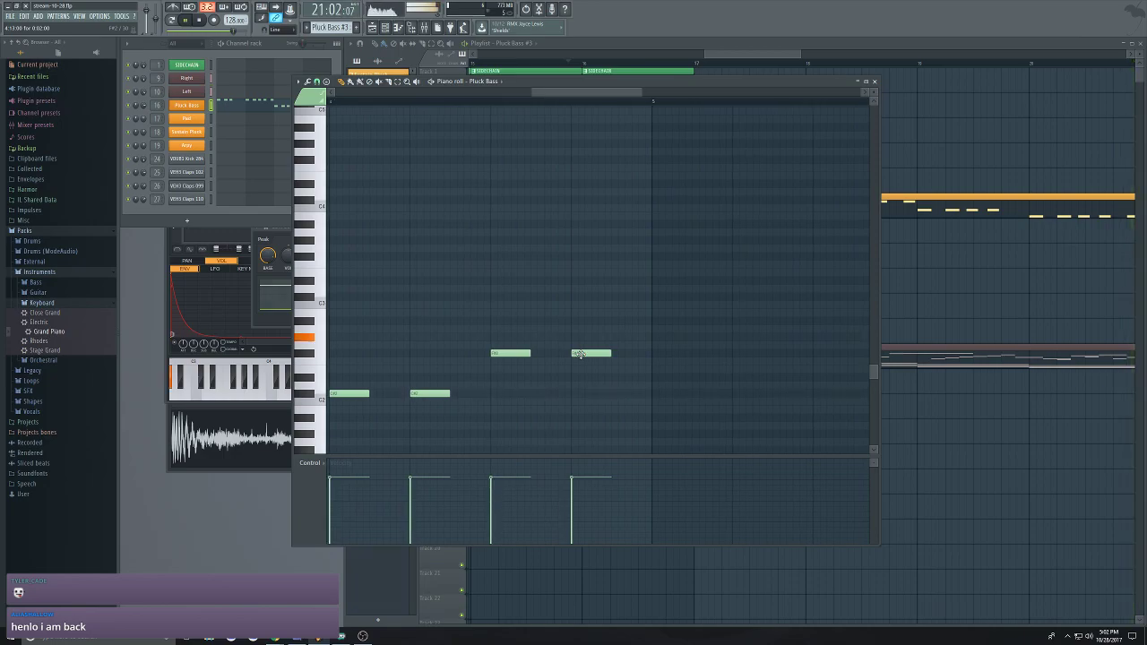
{"action": "left_click", "coordinate": [586, 288]}
{"action": "right_click", "coordinate": [592, 289]}
{"action": "left_click", "coordinate": [874, 81]}
{"action": "scroll", "coordinate": [982, 140], "scroll_direction": "down", "scroll_amount": 3}
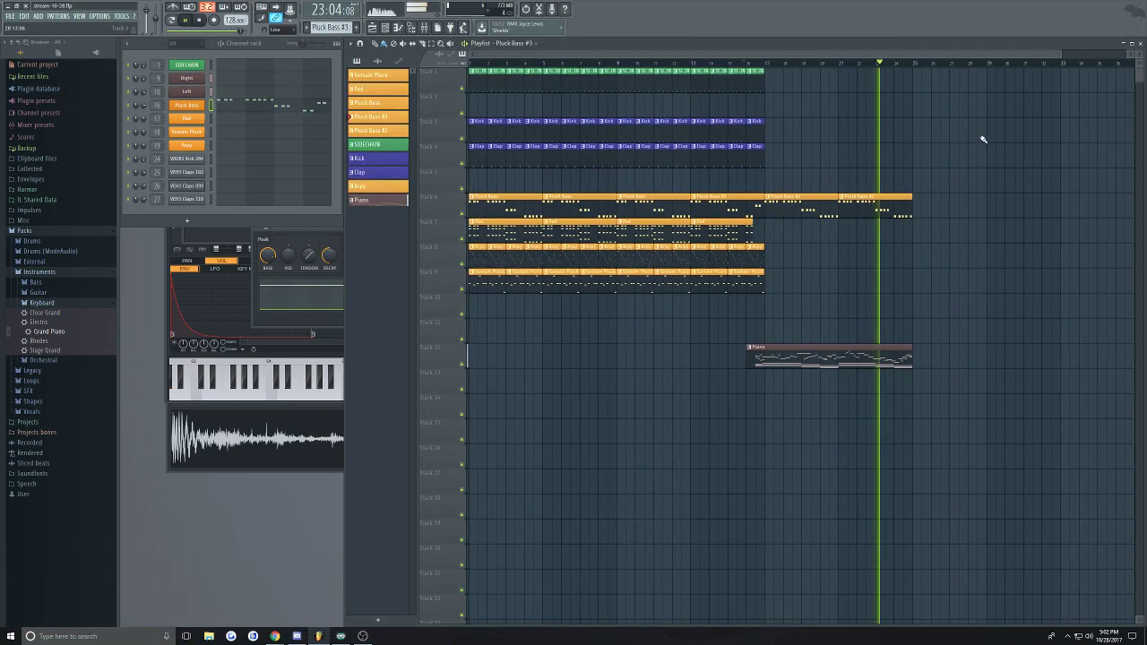
Save the project and play the arrangement from the start of the song
{"action": "key", "text": "ctrl+s"}
{"action": "scroll", "coordinate": [731, 143], "scroll_direction": "up", "scroll_amount": 2}
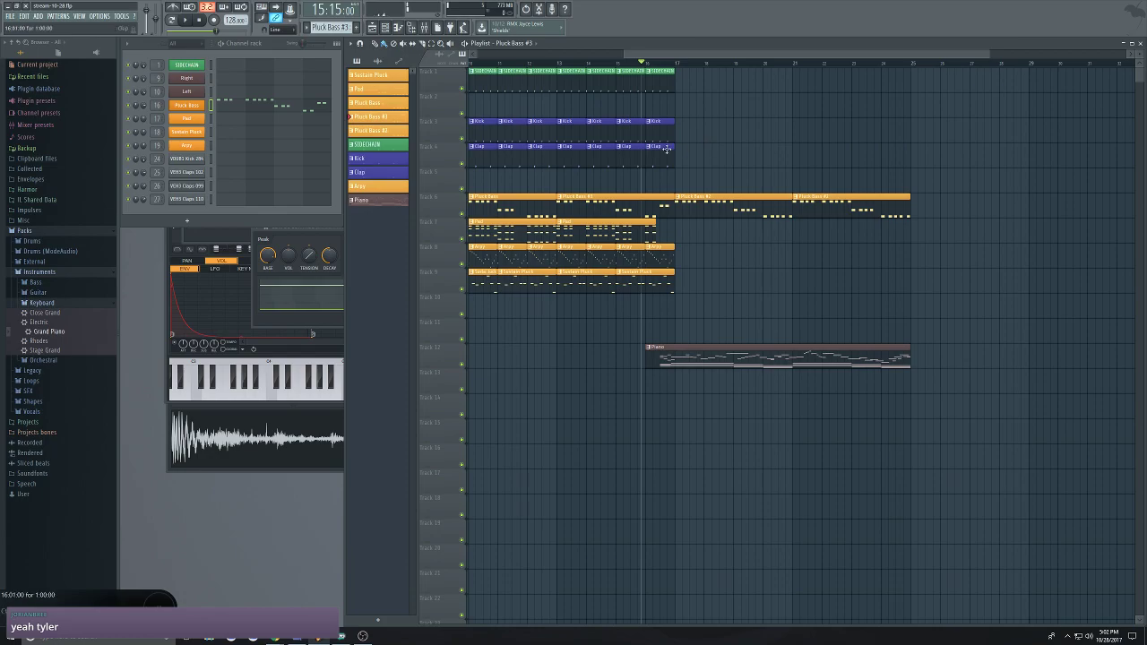
{"action": "left_click", "coordinate": [200, 22]}
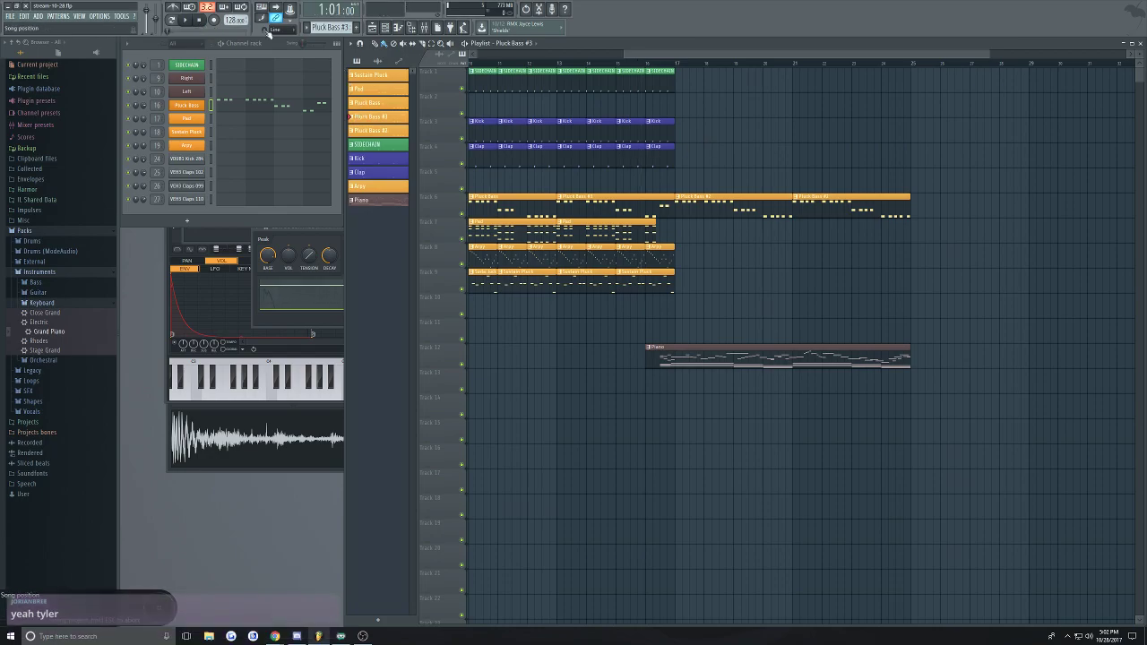
{"action": "left_click_drag", "start_coordinate": [830, 52], "coordinate": [678, 52]}
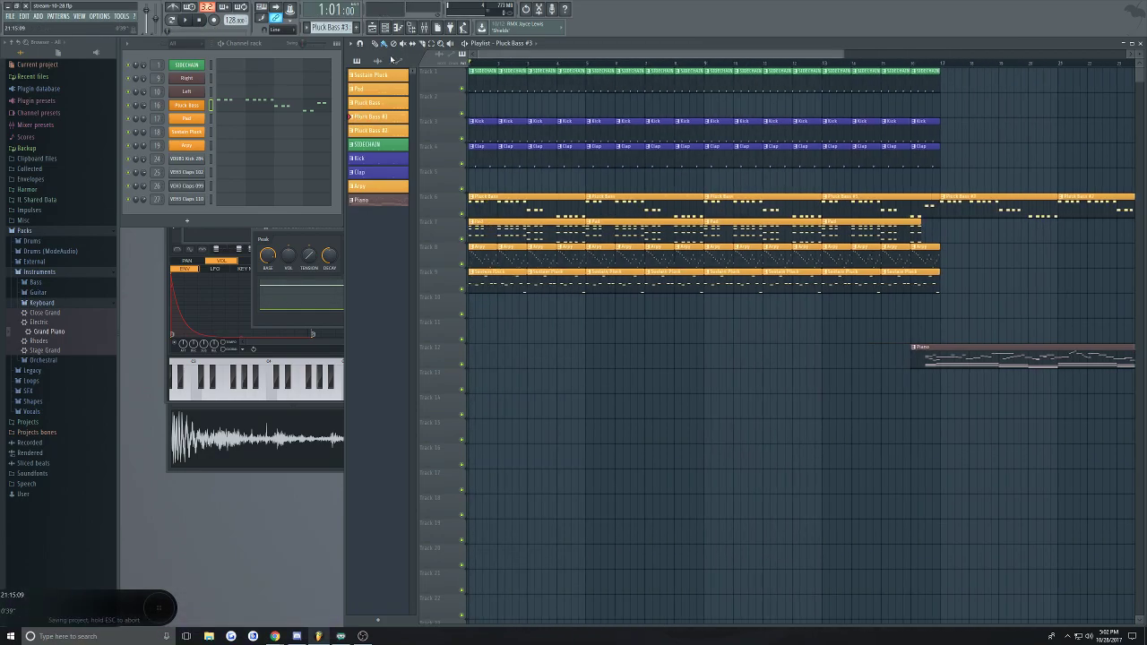
{"action": "key", "text": "space"}
{"action": "scroll", "coordinate": [630, 307], "scroll_direction": "down", "scroll_amount": 2}
{"action": "scroll", "coordinate": [584, 135], "scroll_direction": "up", "scroll_amount": 1}
{"action": "scroll", "coordinate": [568, 187], "scroll_direction": "down", "scroll_amount": 1}
{"action": "scroll", "coordinate": [637, 97], "scroll_direction": "up", "scroll_amount": 2}
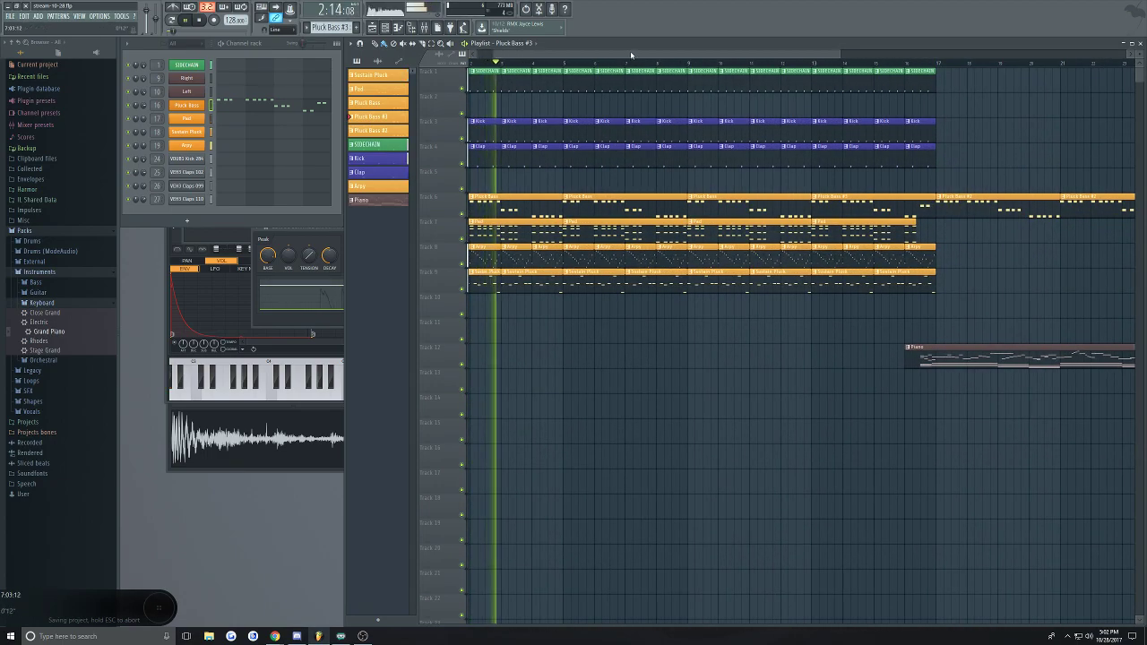
{"action": "scroll", "coordinate": [629, 54], "scroll_direction": "left", "scroll_amount": 1}
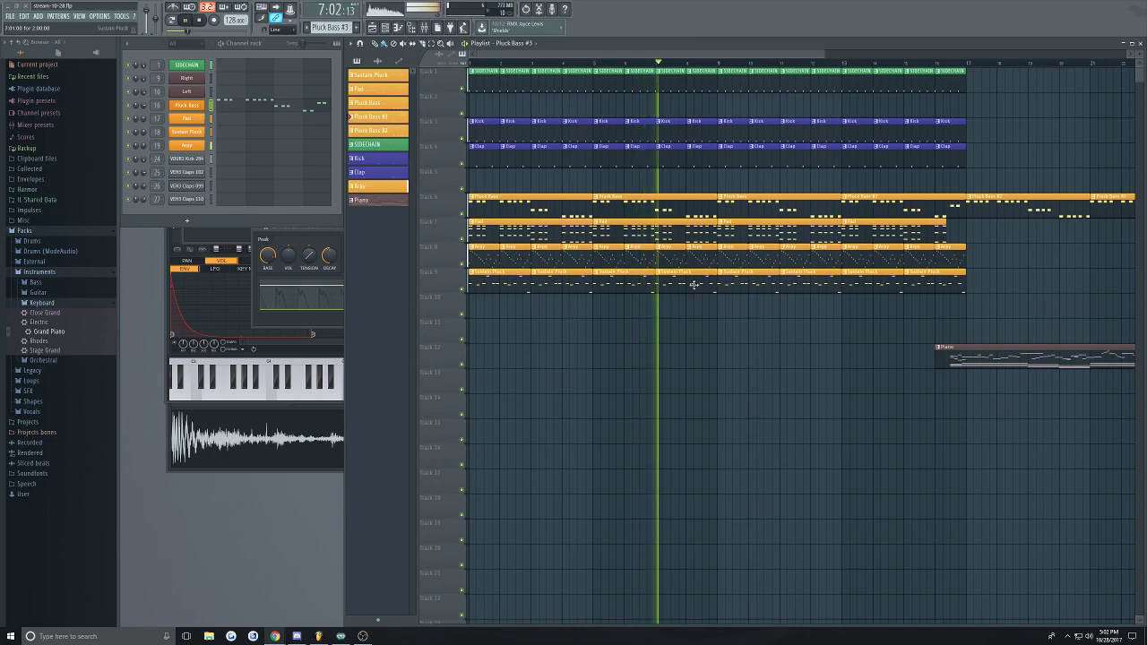
Delete the Arpy clips from the first eight bars and keep listening to the arrangement
{"action": "right_click", "coordinate": [702, 259]}
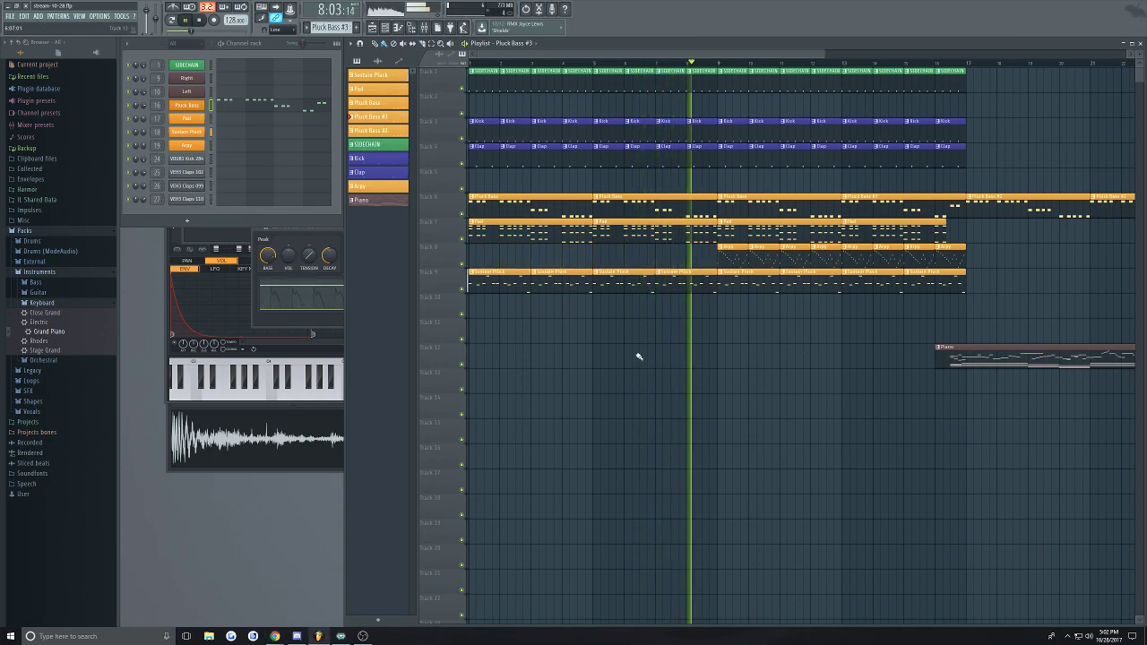
{"action": "scroll", "coordinate": [698, 367], "scroll_direction": "down", "scroll_amount": 5}
{"action": "scroll", "coordinate": [770, 258], "scroll_direction": "up", "scroll_amount": 2}
{"action": "scroll", "coordinate": [779, 259], "scroll_direction": "down", "scroll_amount": 2}
{"action": "scroll", "coordinate": [797, 260], "scroll_direction": "up", "scroll_amount": 2}
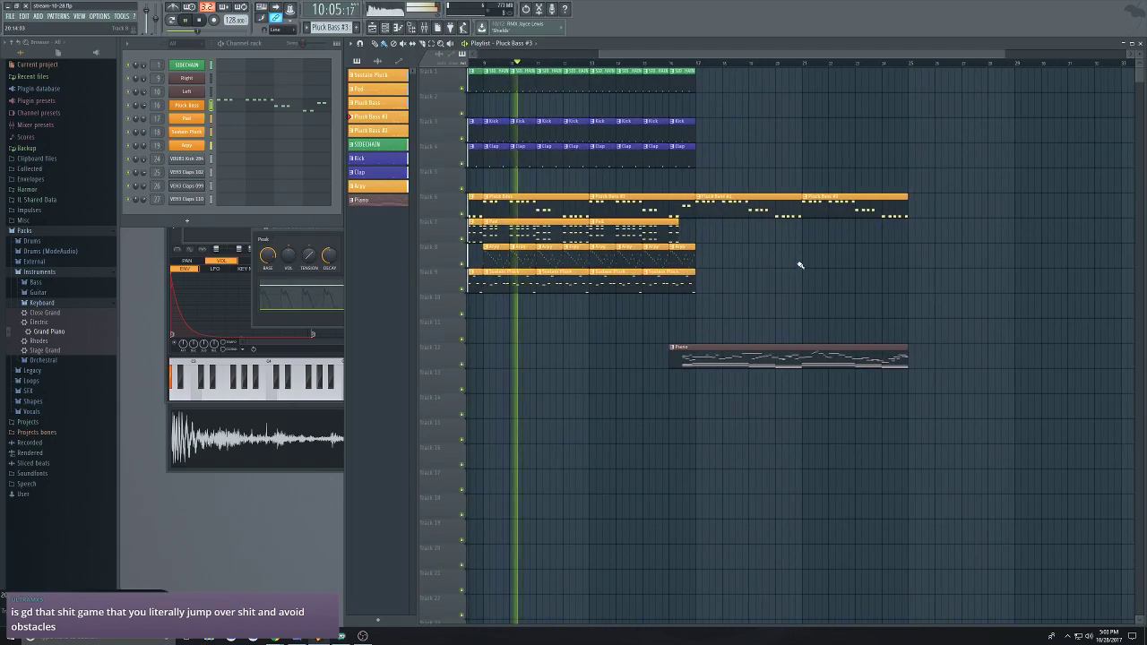
{"action": "scroll", "coordinate": [887, 288], "scroll_direction": "up", "scroll_amount": 1}
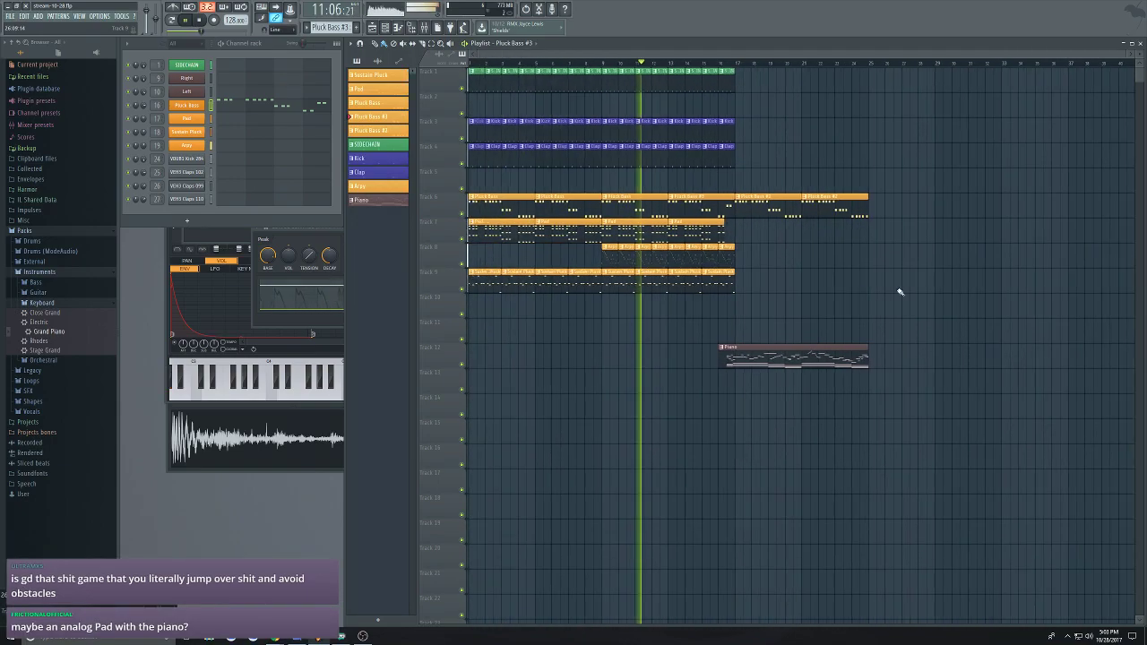
{"action": "scroll", "coordinate": [875, 268], "scroll_direction": "down", "scroll_amount": 2}
{"action": "scroll", "coordinate": [877, 271], "scroll_direction": "down", "scroll_amount": 2}
{"action": "scroll", "coordinate": [878, 274], "scroll_direction": "up", "scroll_amount": 2}
{"action": "scroll", "coordinate": [873, 267], "scroll_direction": "down", "scroll_amount": 1}
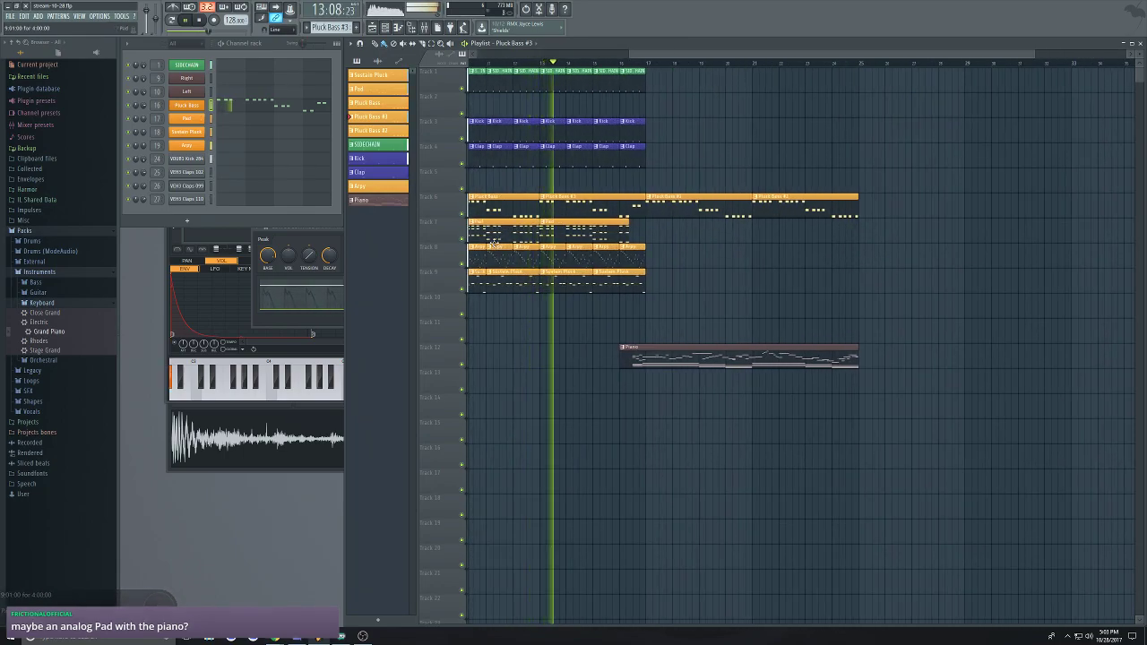
Replace the two short F#2 notes at the end of Pluck Bass #3 with one note a beat long
{"action": "scroll", "coordinate": [839, 58], "scroll_direction": "down", "scroll_amount": 1}
{"action": "scroll", "coordinate": [840, 59], "scroll_direction": "down", "scroll_amount": 1}
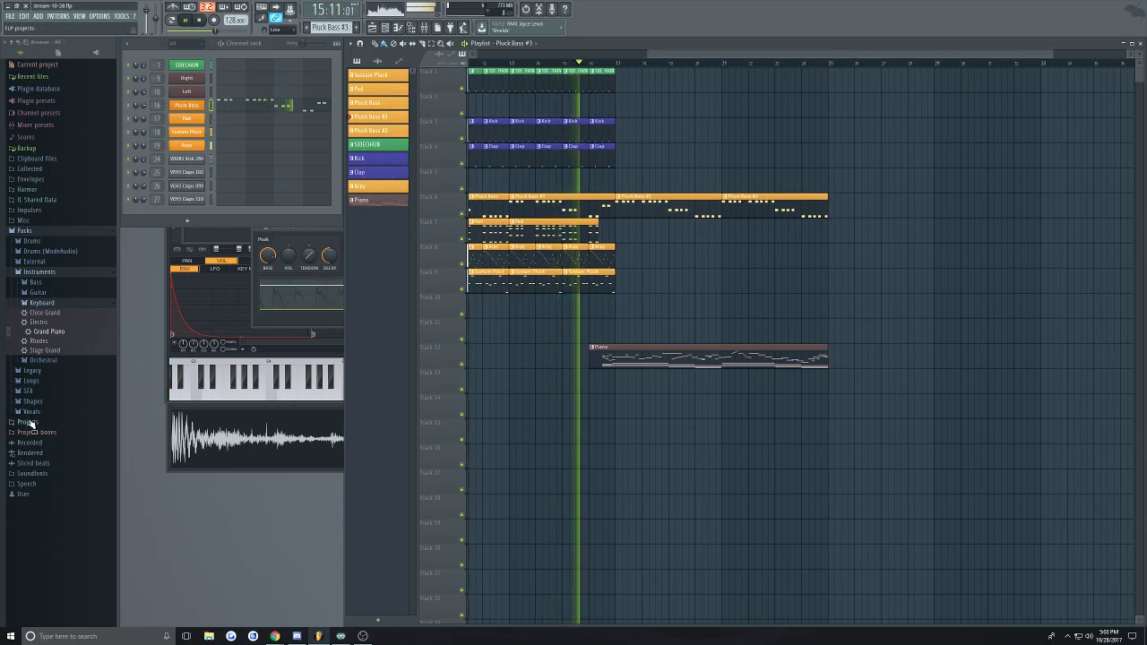
{"action": "left_click", "coordinate": [305, 111]}
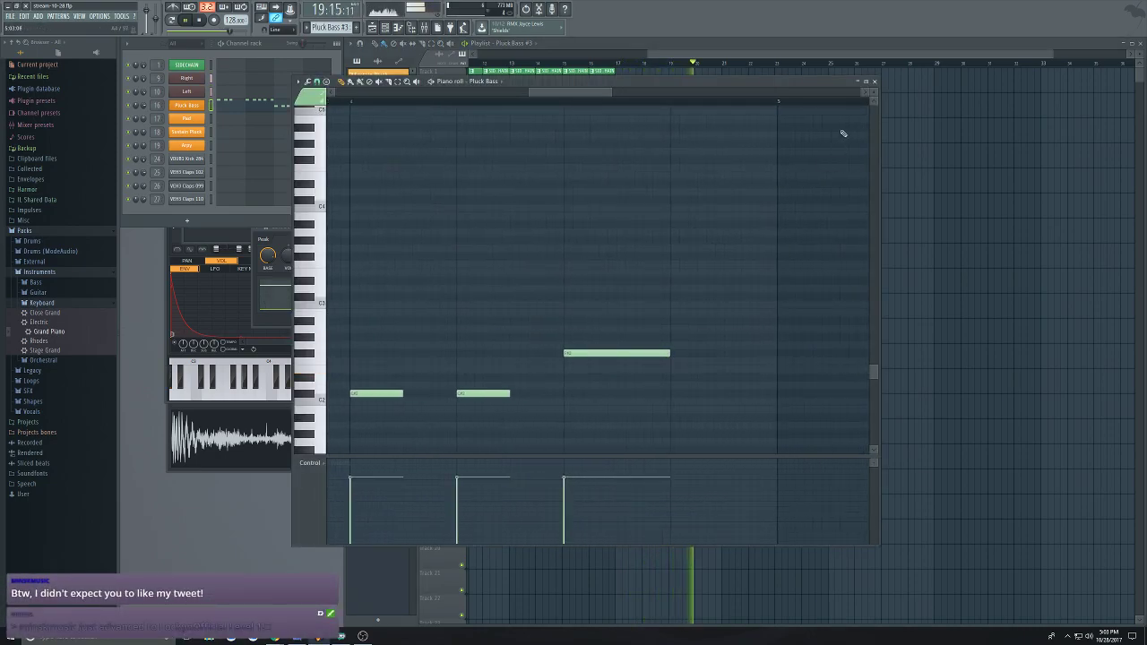
{"action": "left_click", "coordinate": [875, 82]}
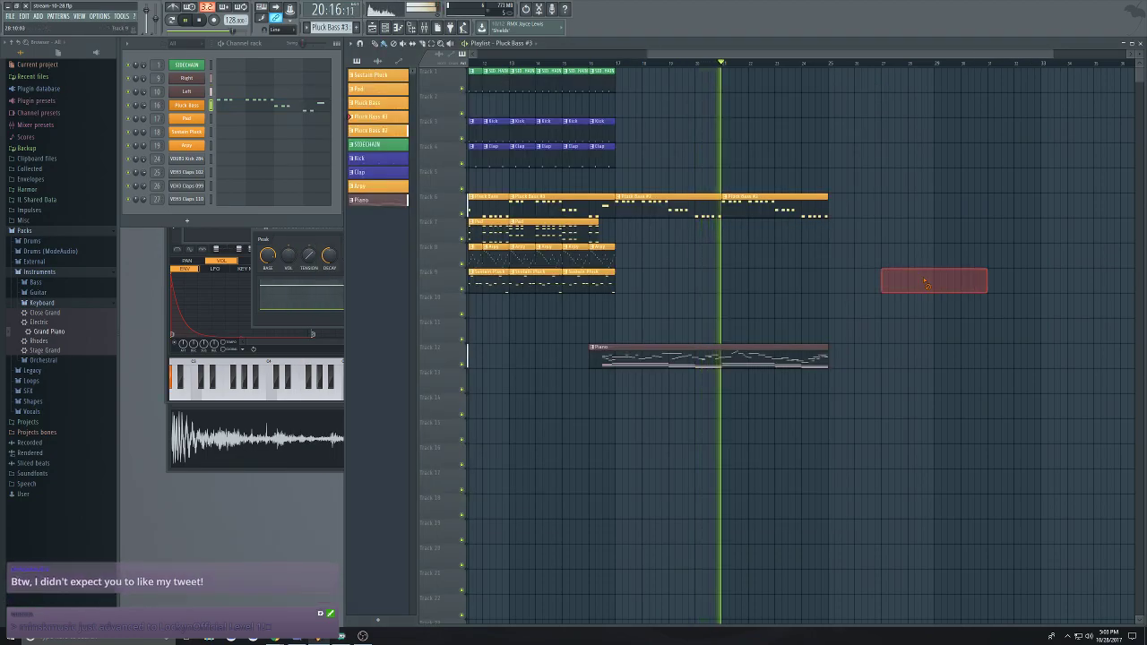
{"action": "scroll", "coordinate": [937, 153], "scroll_direction": "up", "scroll_amount": 3}
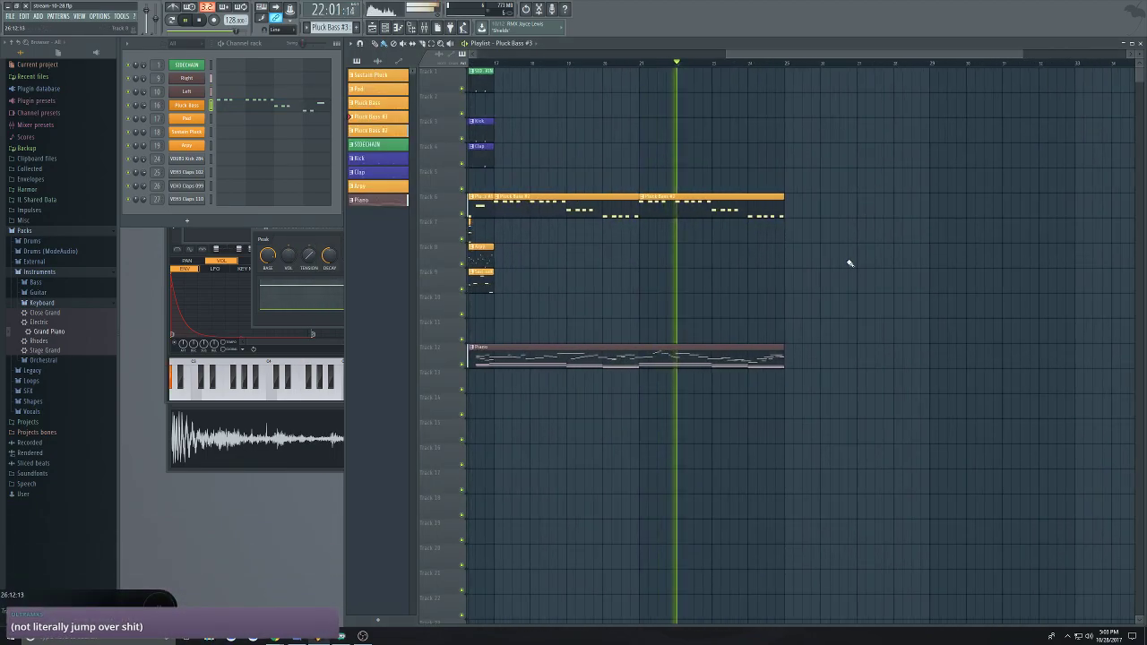
Open the mixer to check the track levels at the end of the piano section and stop playback
{"action": "scroll", "coordinate": [958, 170], "scroll_direction": "down", "scroll_amount": 3}
{"action": "scroll", "coordinate": [979, 146], "scroll_direction": "up", "scroll_amount": 2}
{"action": "left_click", "coordinate": [423, 30]}
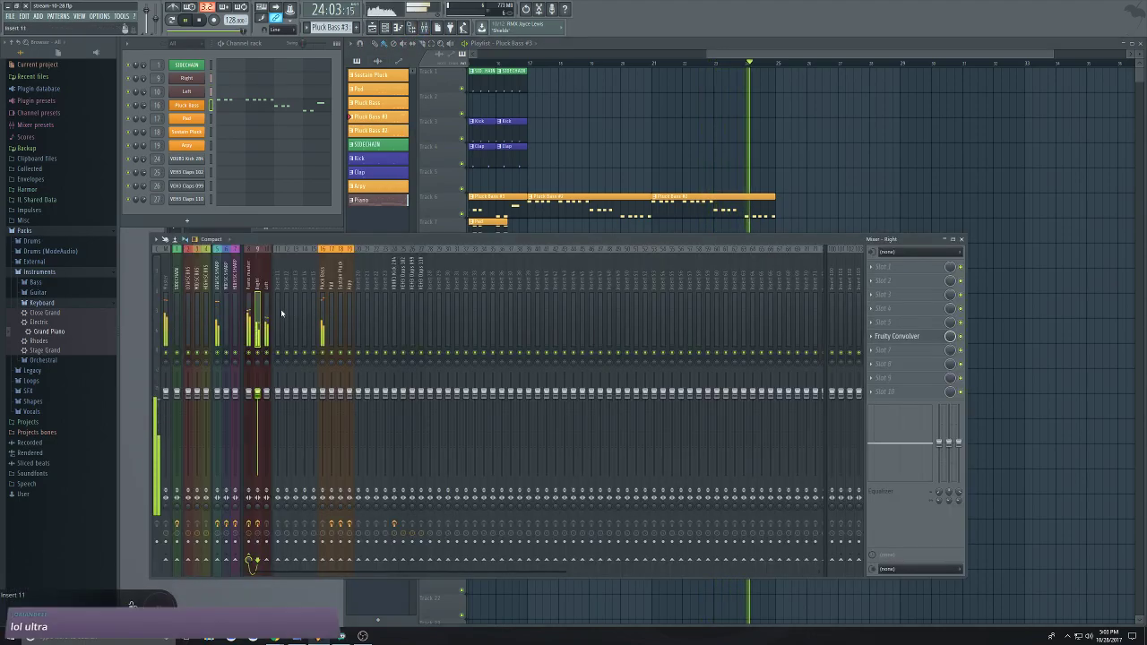
{"action": "key", "text": "space"}
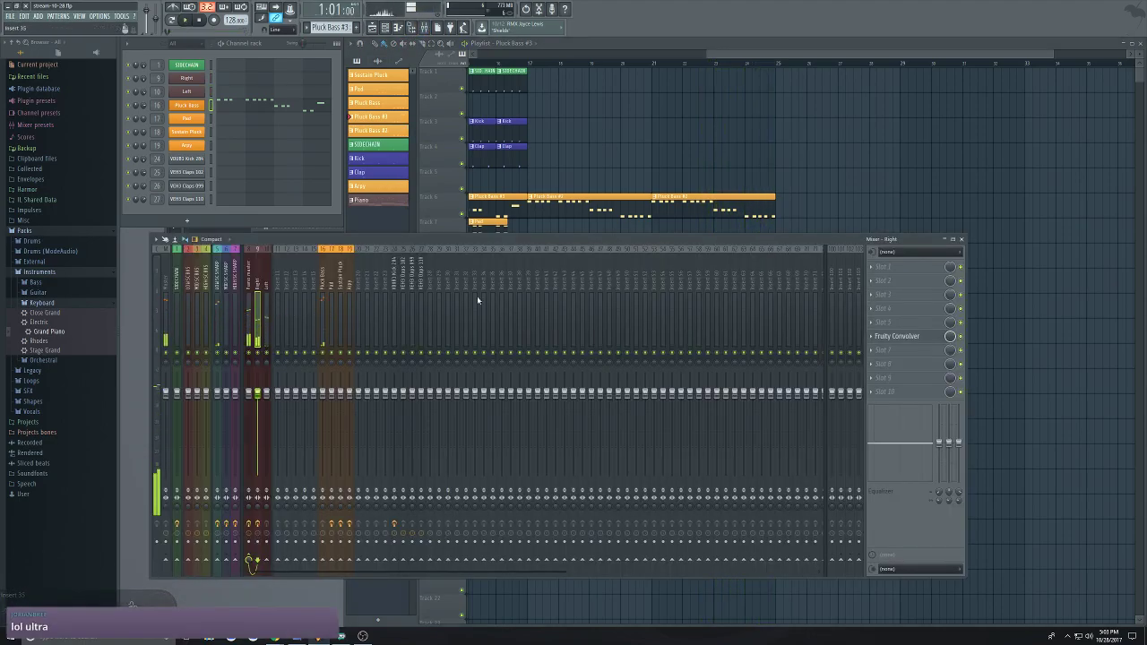
Duplicate the two Pluck Bass #2 clips on Track 6 to start at bar 25, right after the piano section
{"action": "left_click", "coordinate": [814, 77]}
{"action": "scroll", "coordinate": [909, 179], "scroll_direction": "down", "scroll_amount": 5}
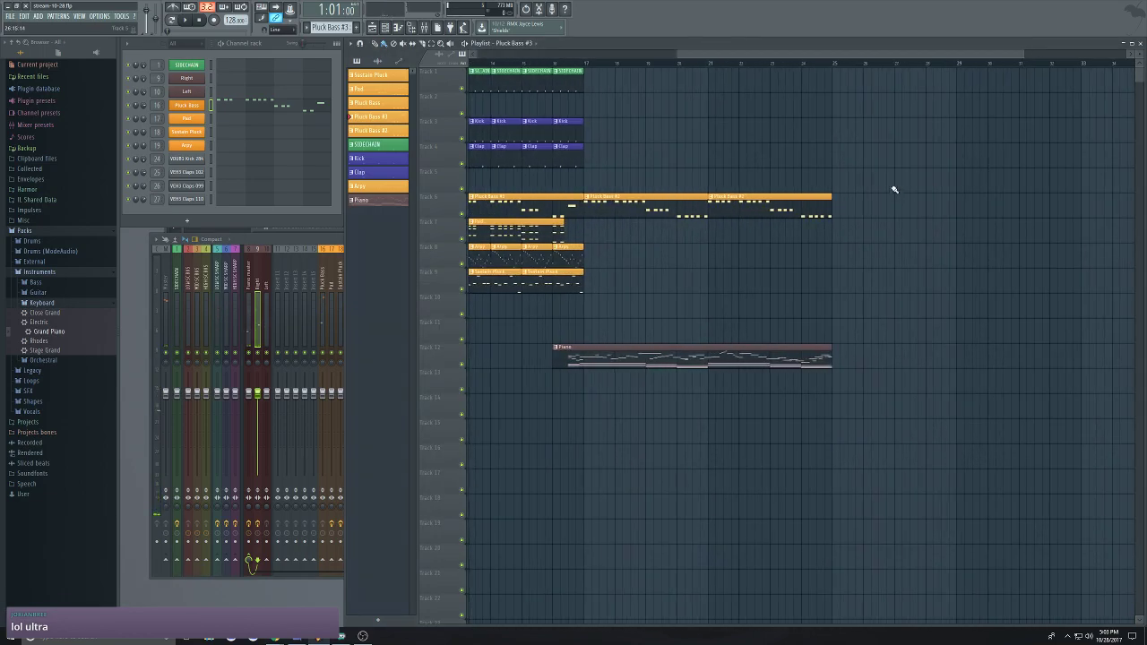
{"action": "scroll", "coordinate": [986, 195], "scroll_direction": "down", "scroll_amount": 2}
{"action": "scroll", "coordinate": [865, 246], "scroll_direction": "up", "scroll_amount": 3}
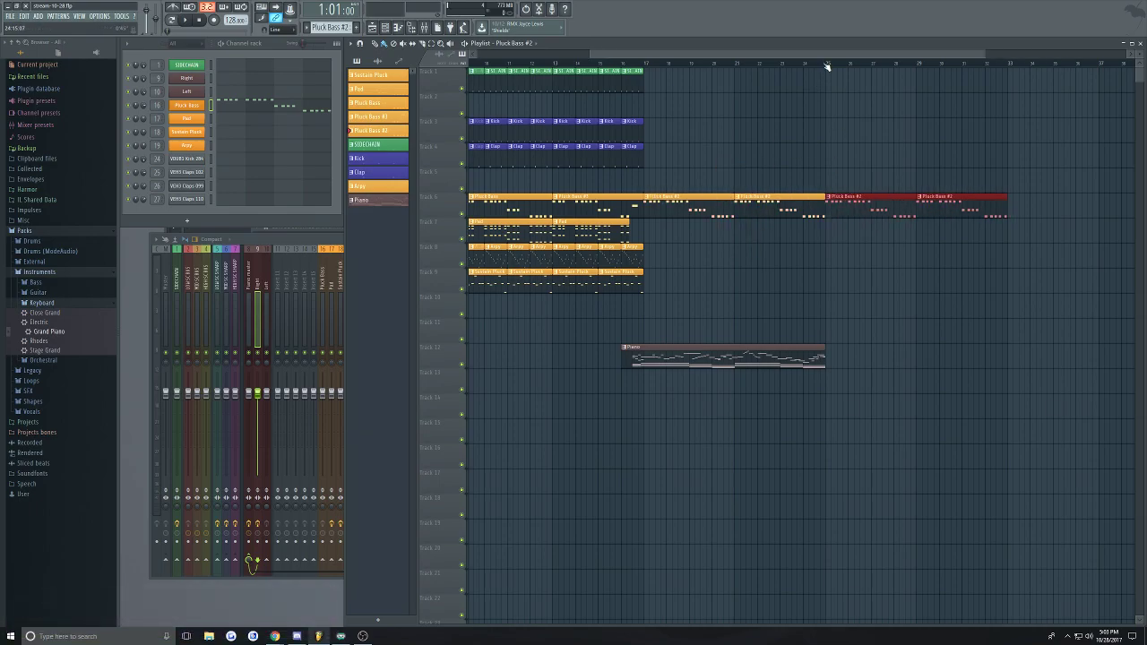
Copy the SIDECHAIN, Kick and Clap clips to bars 25 through 32 and play the new section from bar 25
{"action": "left_click", "coordinate": [769, 139]}
{"action": "right_click", "coordinate": [781, 133]}
{"action": "left_click_drag", "start_coordinate": [671, 163], "coordinate": [838, 65]}
{"action": "left_click", "coordinate": [1003, 337]}
{"action": "right_click", "coordinate": [1005, 338]}
{"action": "scroll", "coordinate": [985, 318], "scroll_direction": "up", "scroll_amount": 2}
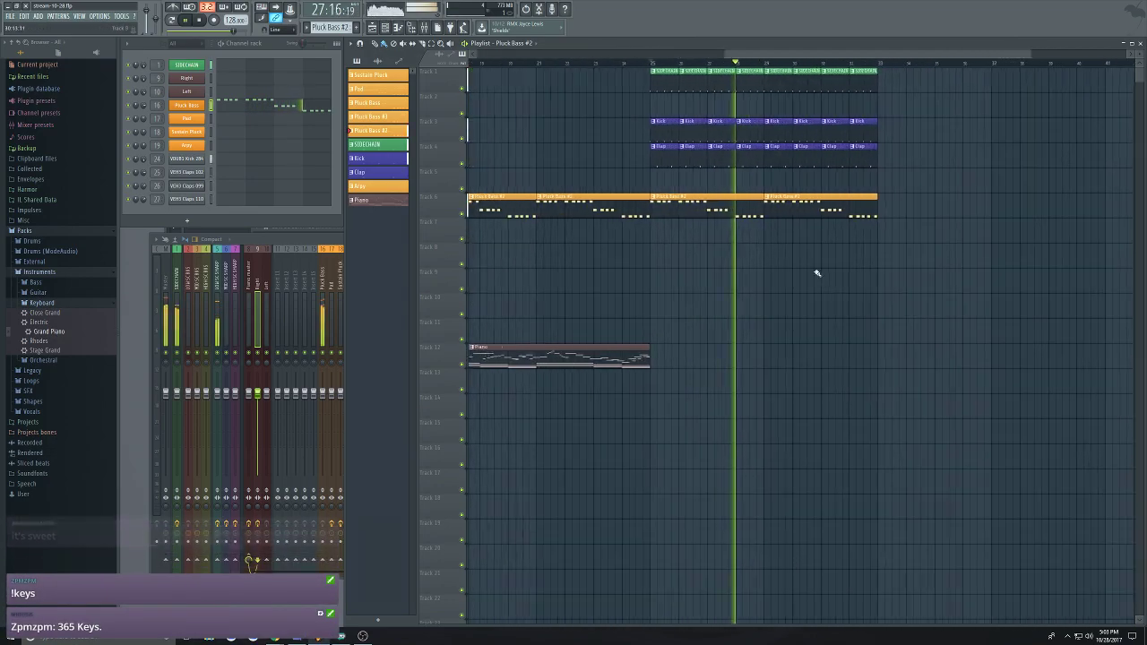
Pick the Piano clip on Track 12 as the active pattern and stop playback
{"action": "scroll", "coordinate": [806, 261], "scroll_direction": "down", "scroll_amount": 4}
{"action": "scroll", "coordinate": [778, 258], "scroll_direction": "up", "scroll_amount": 4}
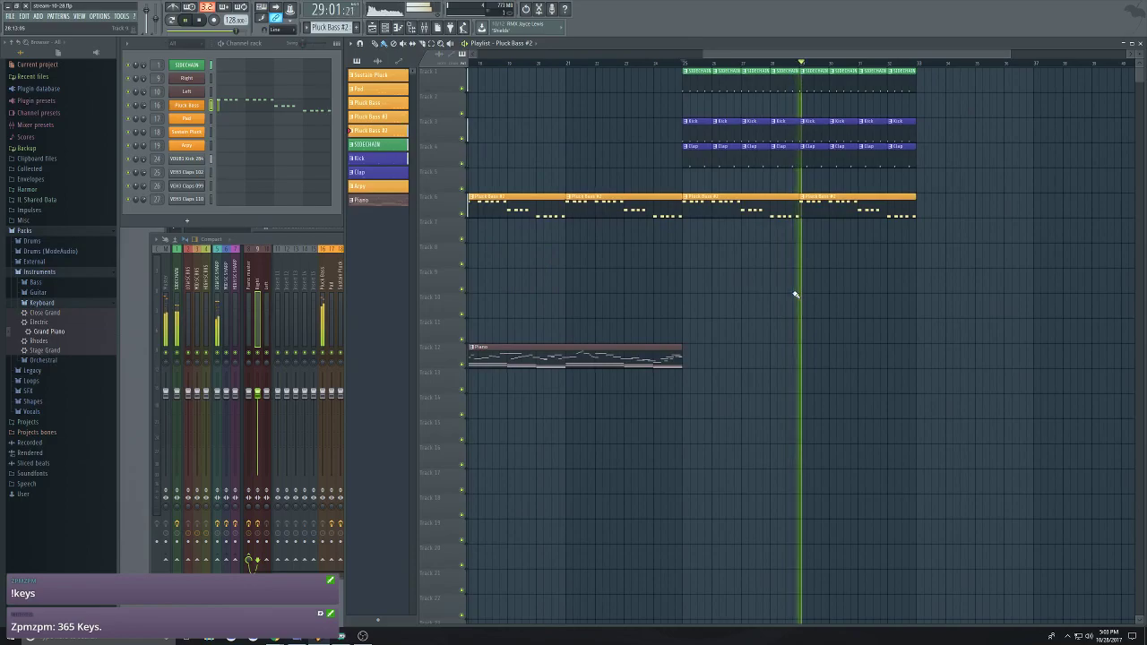
{"action": "left_click", "coordinate": [656, 360]}
{"action": "key", "text": "space"}
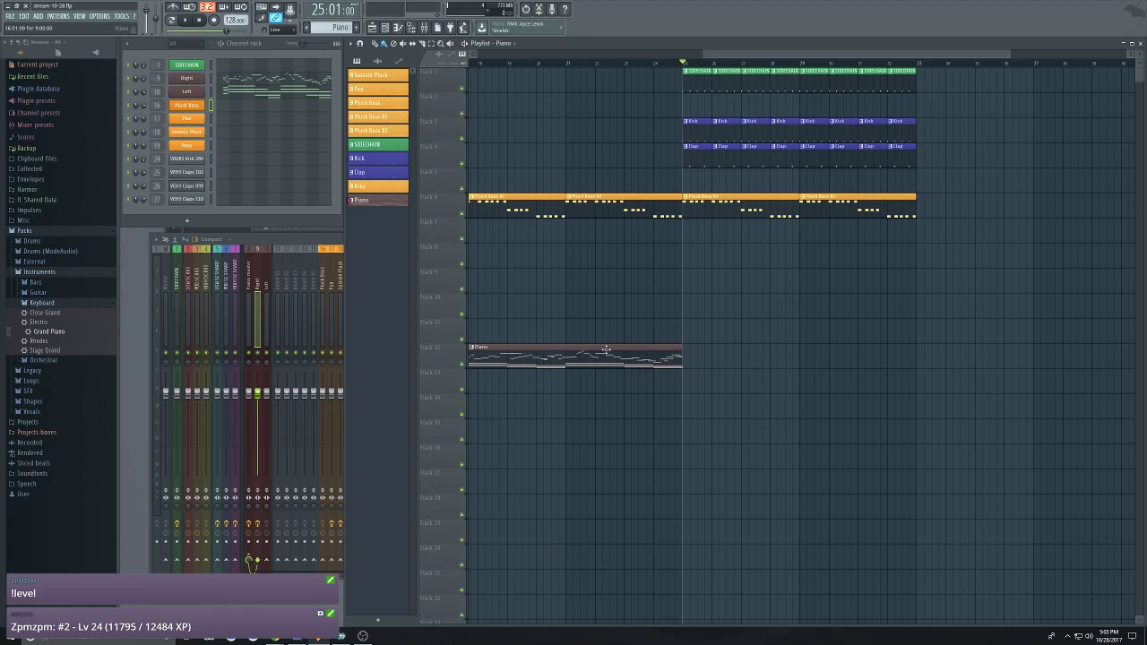
Copy the right-hand notes in bar 9, the last bar of the Piano pattern
{"action": "left_click", "coordinate": [328, 101]}
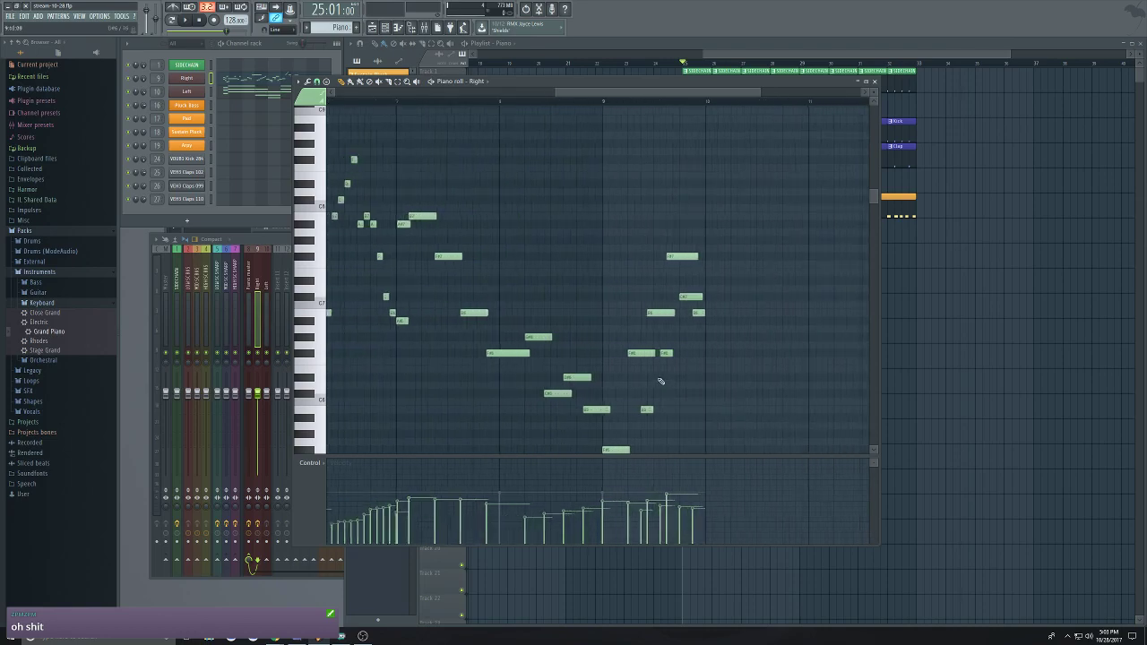
{"action": "scroll", "coordinate": [621, 286], "scroll_direction": "down", "scroll_amount": 3}
{"action": "left_click_drag", "start_coordinate": [576, 378], "coordinate": [776, 118]}
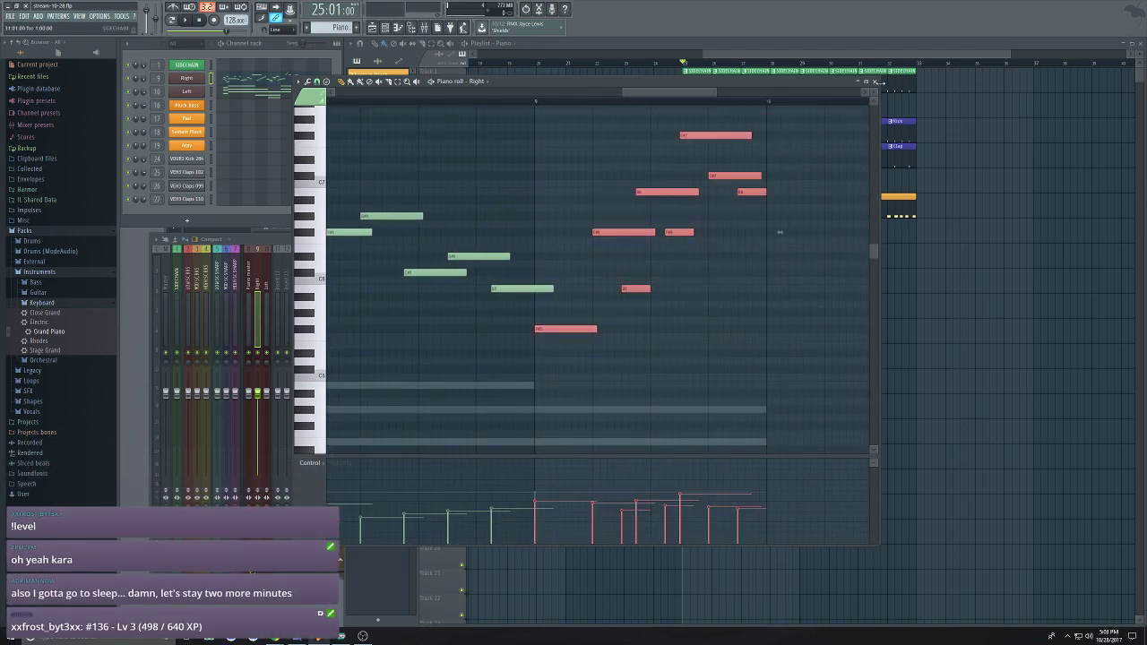
{"action": "left_click", "coordinate": [876, 81]}
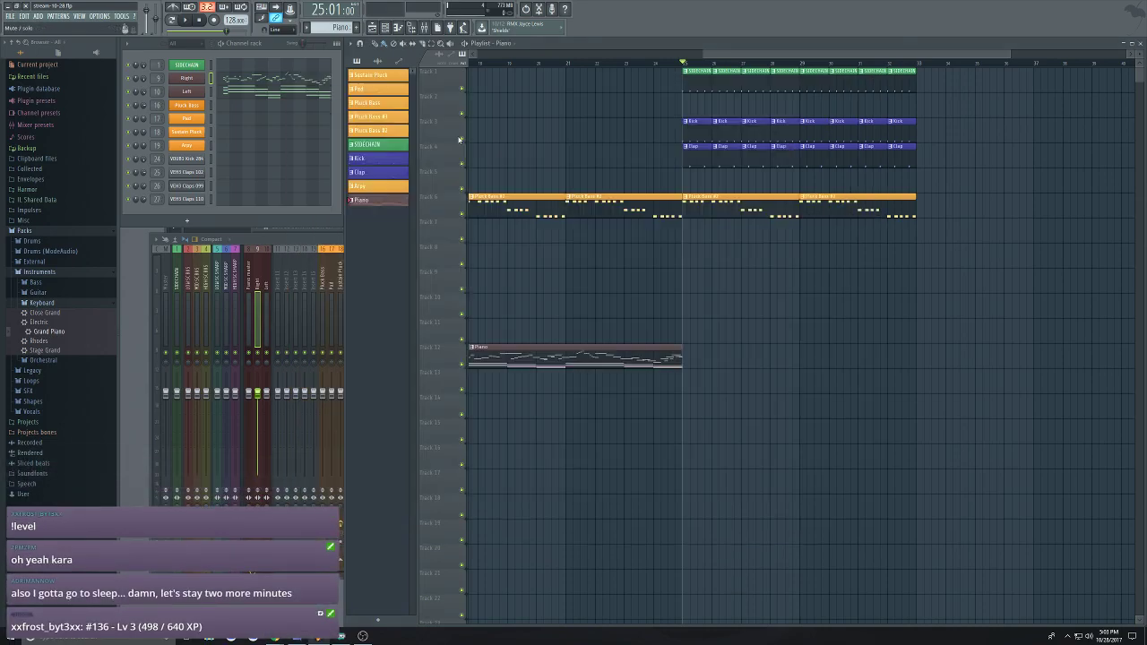
Create a new pattern named Piano Riff in the piano colour and paste the copied notes into its Right channel
{"action": "left_click", "coordinate": [242, 93]}
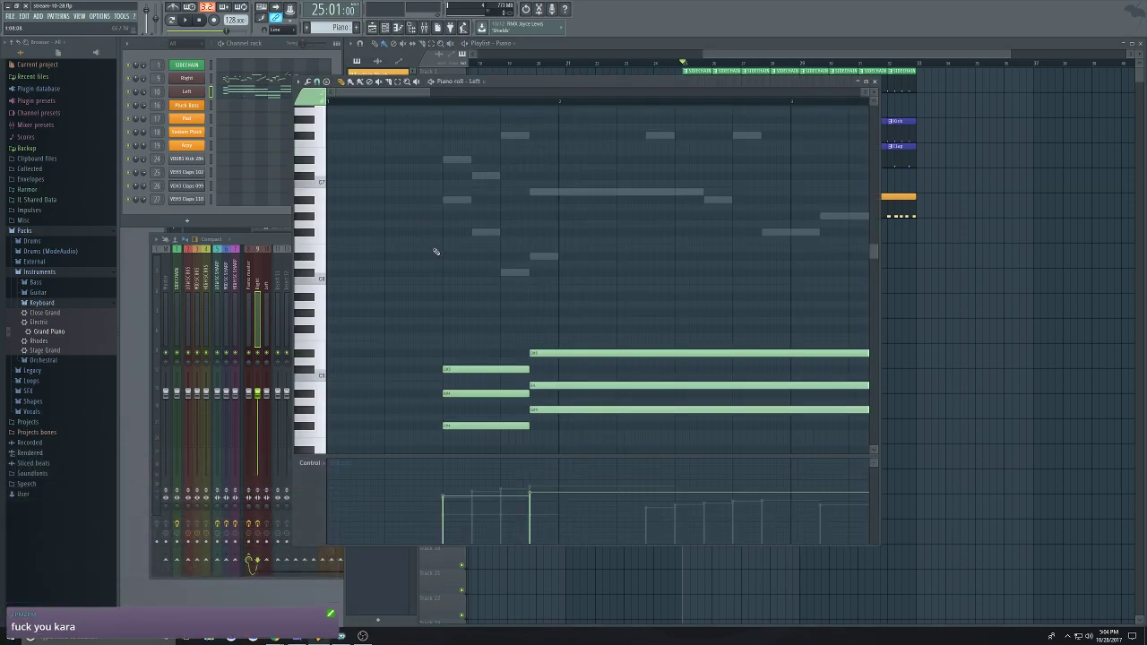
{"action": "scroll", "coordinate": [436, 252], "scroll_direction": "down", "scroll_amount": 5, "text": "ctrl"}
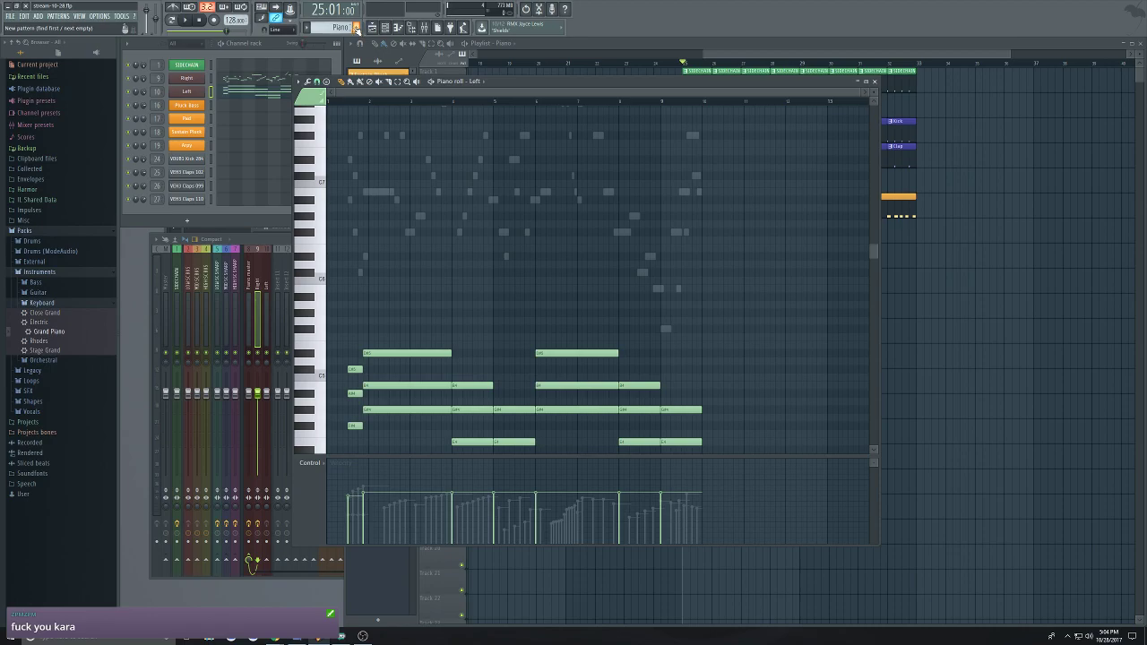
{"action": "left_click", "coordinate": [357, 28]}
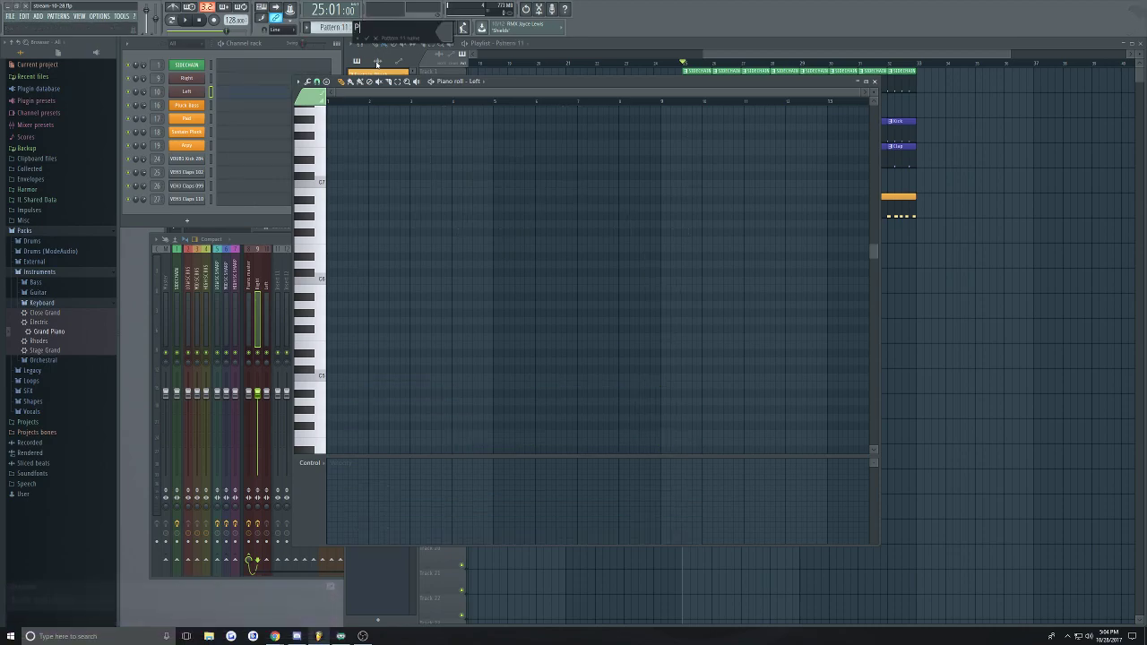
{"action": "type", "text": "Piano Riff"}
{"action": "left_click", "coordinate": [444, 32]}
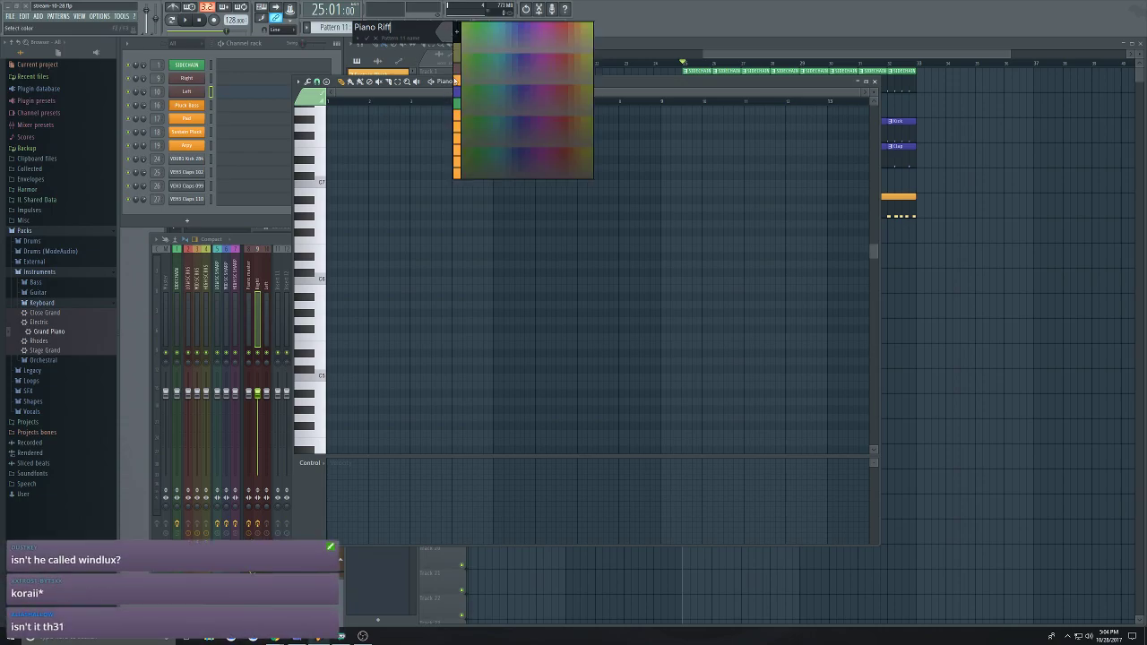
{"action": "left_click", "coordinate": [458, 69]}
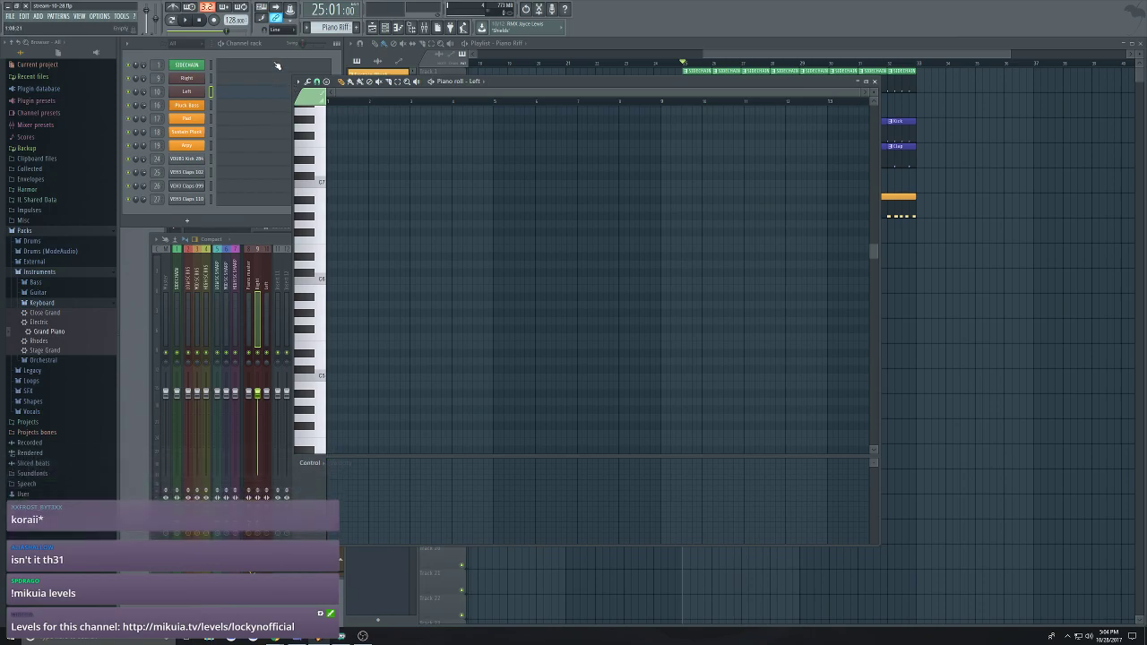
{"action": "left_click", "coordinate": [239, 107]}
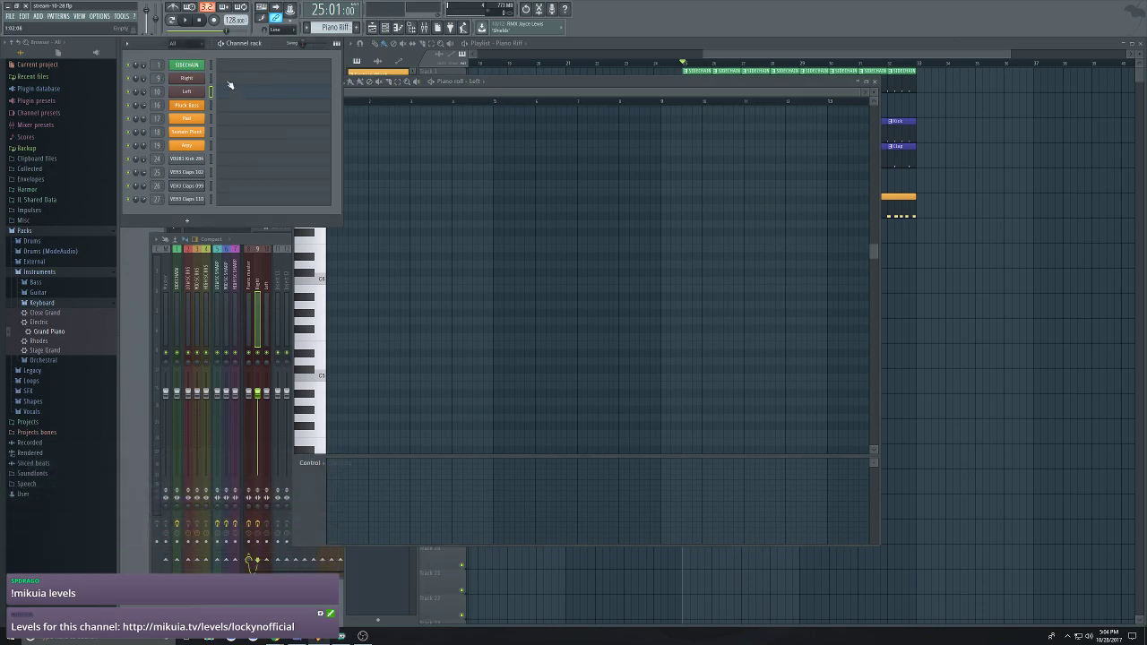
{"action": "left_click", "coordinate": [227, 81]}
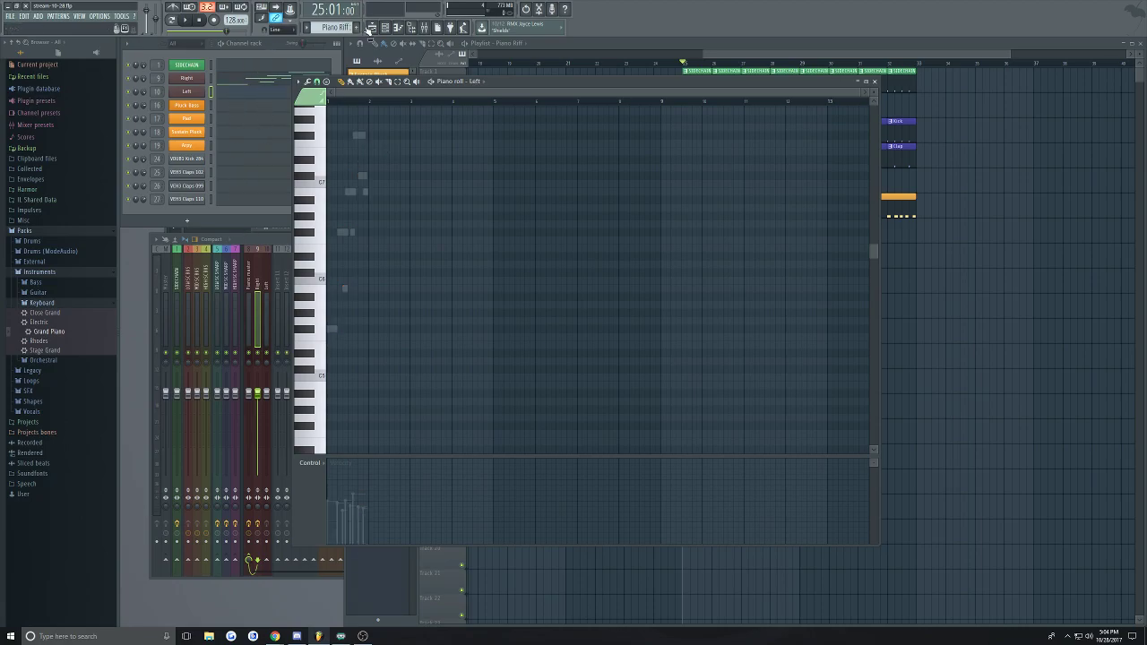
Return to the Piano pattern and copy the left-hand chords in bars 6 through 9
{"action": "left_click", "coordinate": [307, 27]}
{"action": "left_click", "coordinate": [366, 89]}
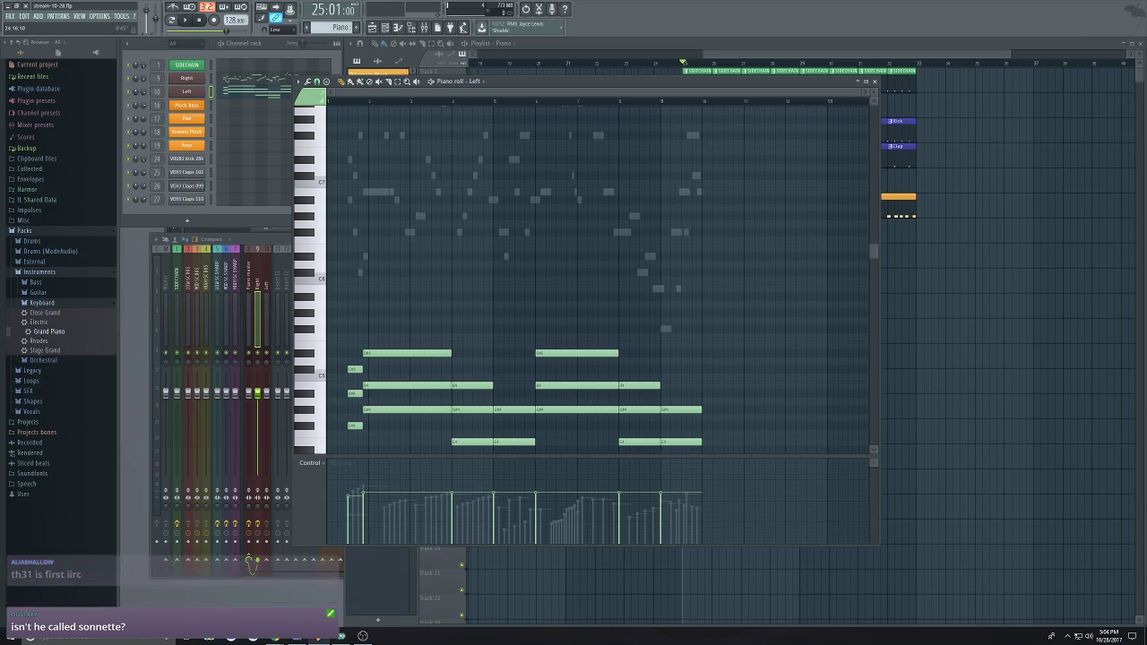
{"action": "scroll", "coordinate": [717, 215], "scroll_direction": "down", "scroll_amount": 4}
{"action": "left_click_drag", "start_coordinate": [771, 172], "coordinate": [569, 409]}
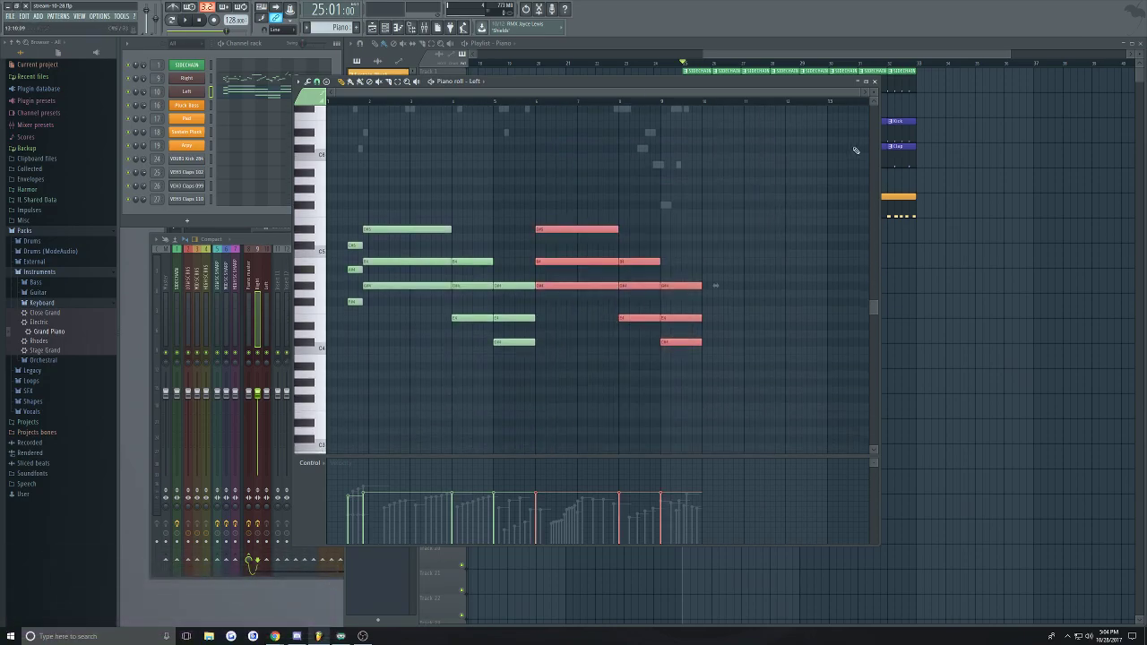
{"action": "left_click", "coordinate": [874, 83]}
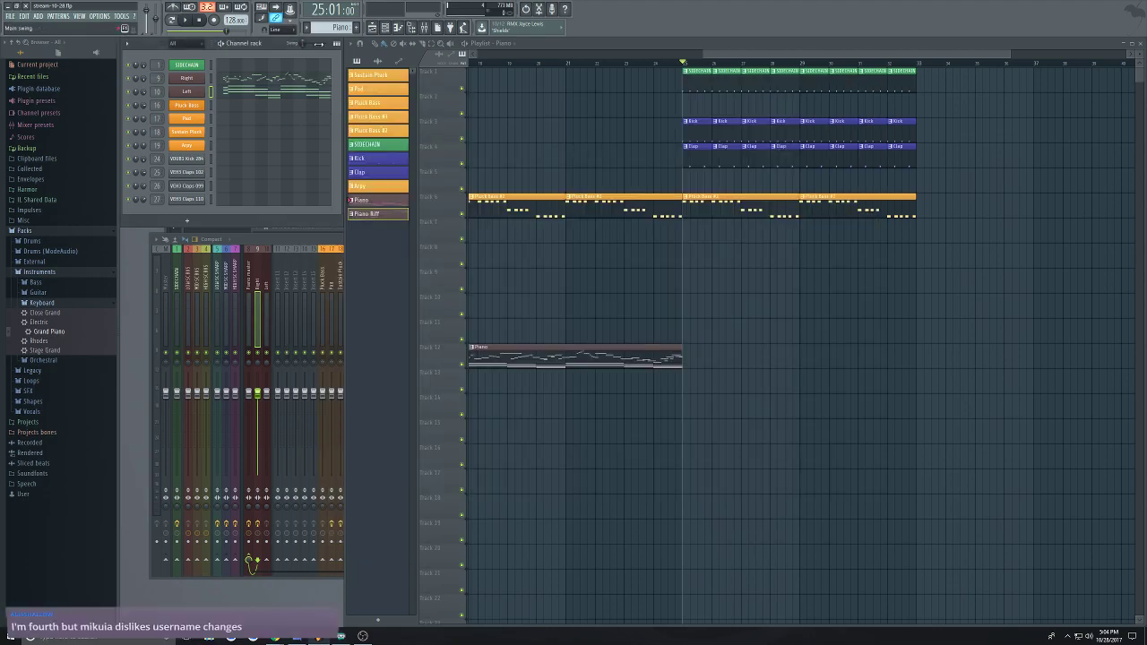
Paste the copied chords into the Left channel of Piano Riff and play the pattern on its own
{"action": "left_click", "coordinate": [307, 27]}
{"action": "left_click", "coordinate": [341, 124]}
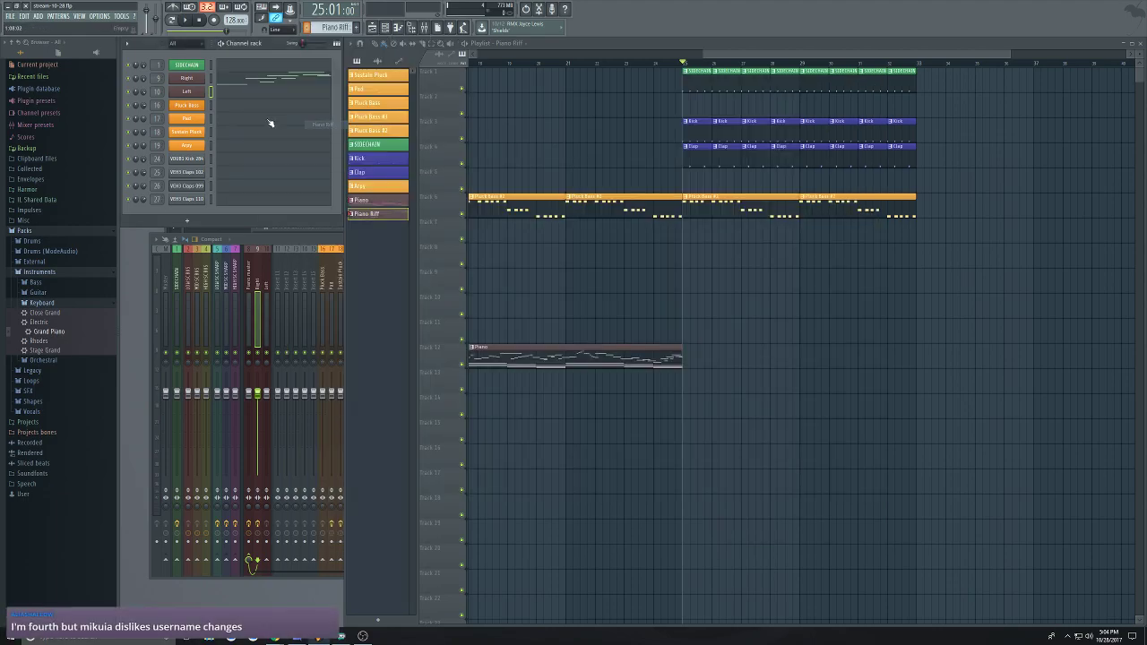
{"action": "left_click", "coordinate": [241, 93]}
{"action": "key", "text": "ctrl+v"}
{"action": "scroll", "coordinate": [353, 263], "scroll_direction": "up", "scroll_amount": 3}
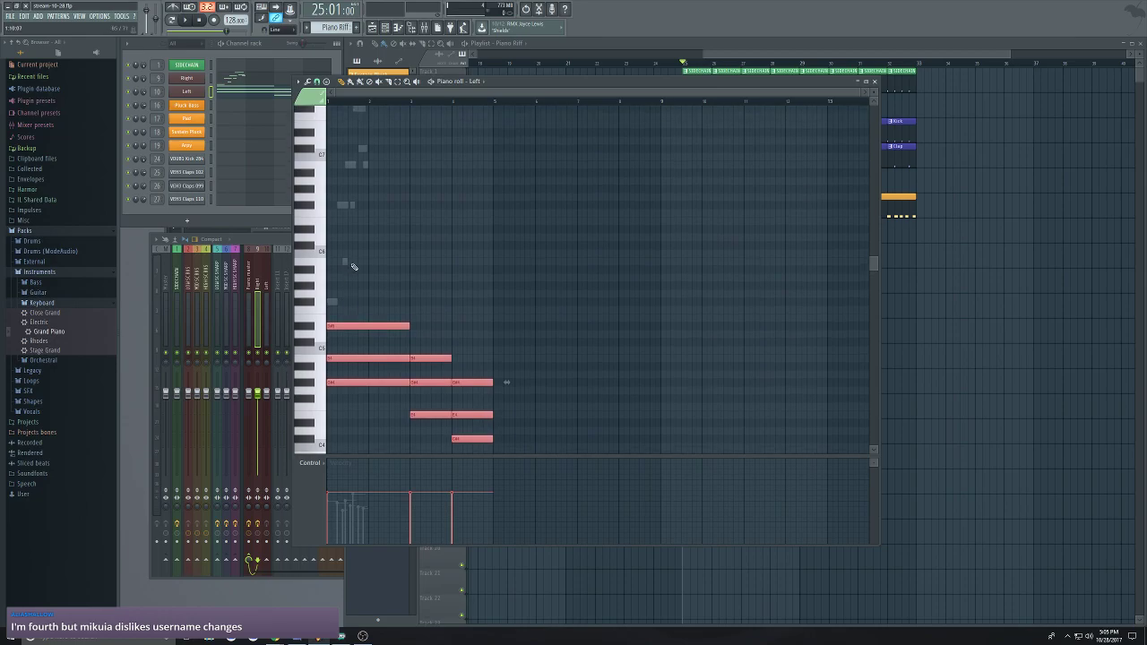
{"action": "scroll", "coordinate": [347, 206], "scroll_direction": "down", "scroll_amount": 4}
{"action": "scroll", "coordinate": [351, 190], "scroll_direction": "up", "scroll_amount": 2}
{"action": "scroll", "coordinate": [351, 190], "scroll_direction": "up", "scroll_amount": 1}
{"action": "left_click", "coordinate": [170, 21]}
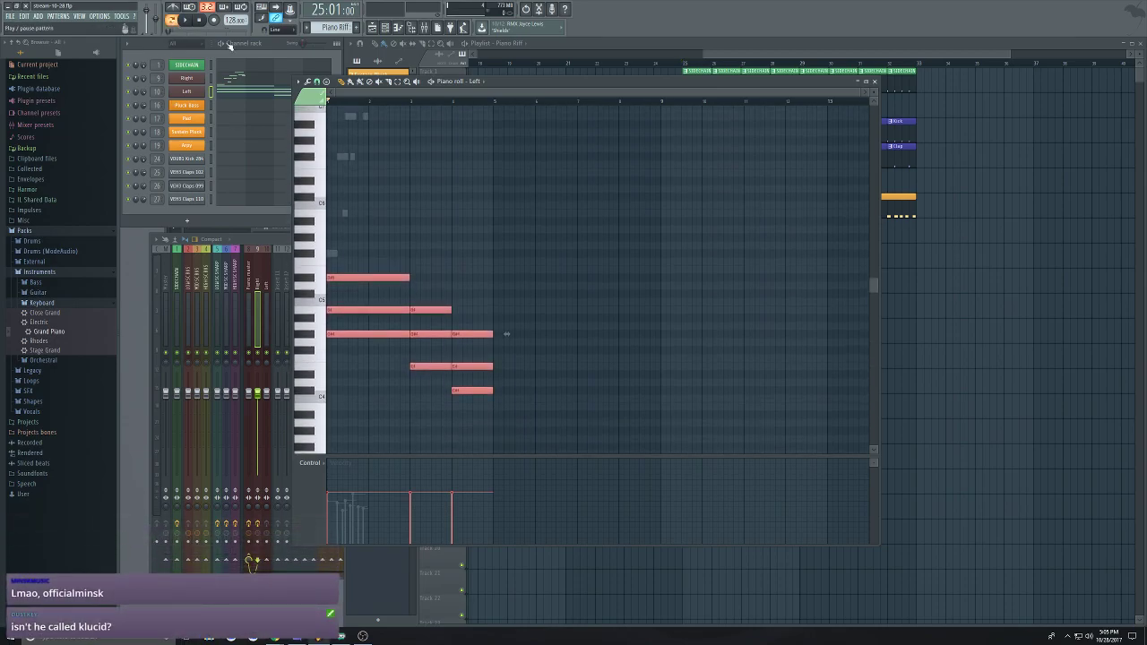
{"action": "key", "text": "space"}
{"action": "left_click", "coordinate": [268, 92]}
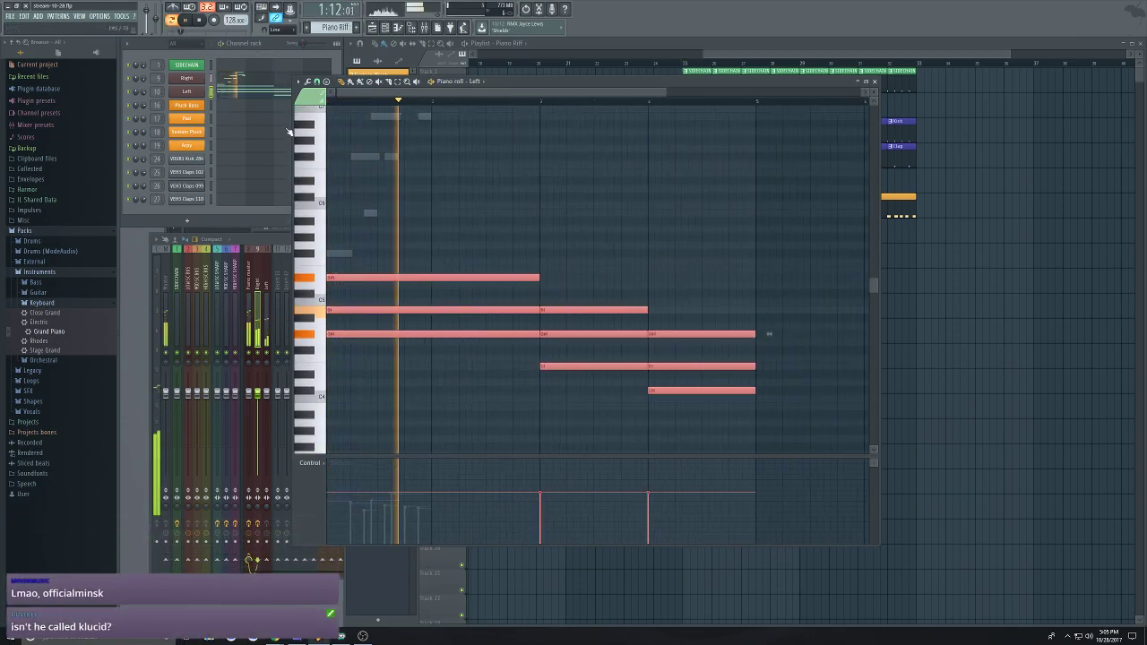
Repeat the one-bar right-hand riff three more times in the Right channel to fill bars 1 through 4
{"action": "left_click", "coordinate": [240, 80]}
{"action": "scroll", "coordinate": [400, 328], "scroll_direction": "up", "scroll_amount": 3}
{"action": "left_click_drag", "start_coordinate": [460, 170], "coordinate": [450, 398], "text": "ctrl"}
{"action": "key", "text": "space"}
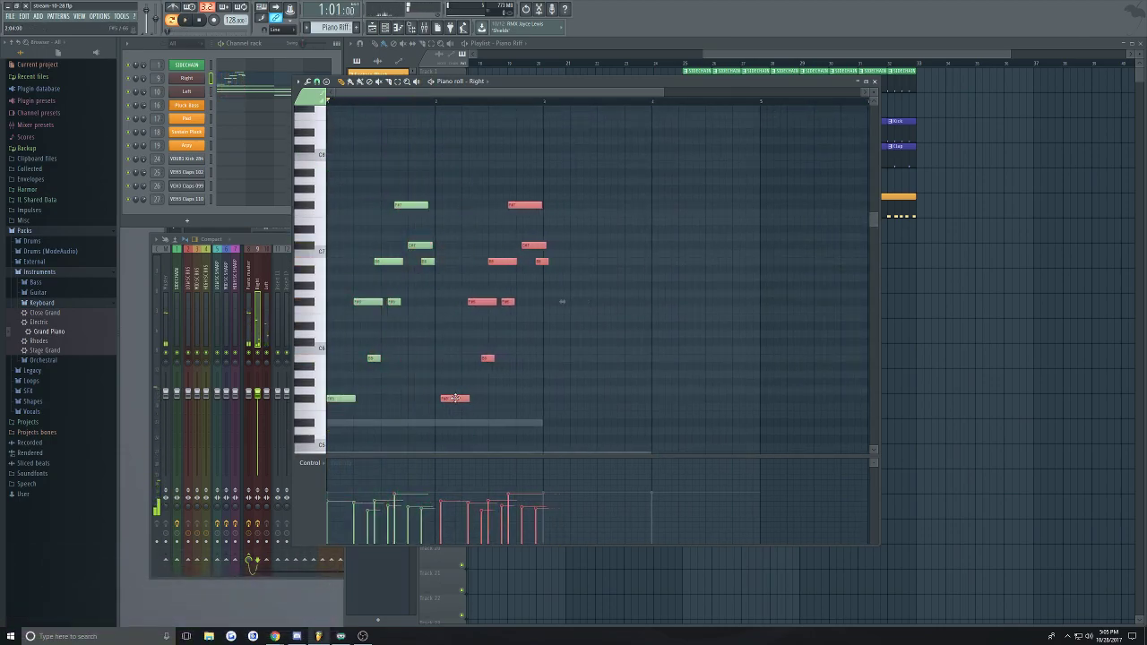
{"action": "key", "text": "space"}
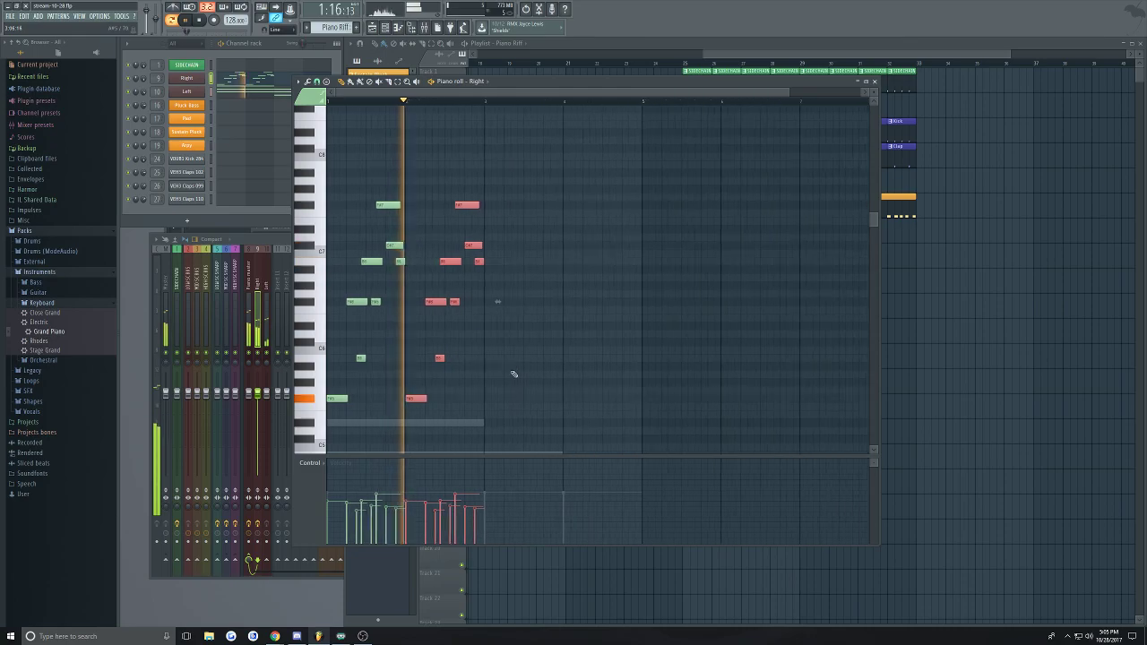
{"action": "left_click_drag", "start_coordinate": [391, 398], "coordinate": [515, 393]}
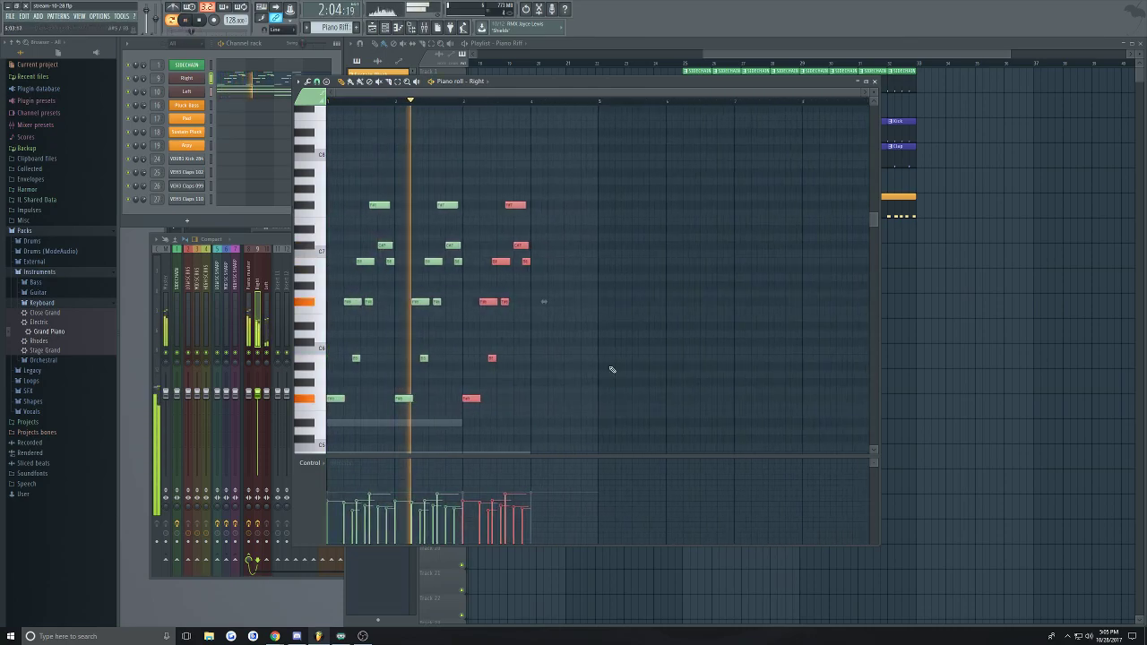
{"action": "left_click_drag", "start_coordinate": [421, 397], "coordinate": [529, 396]}
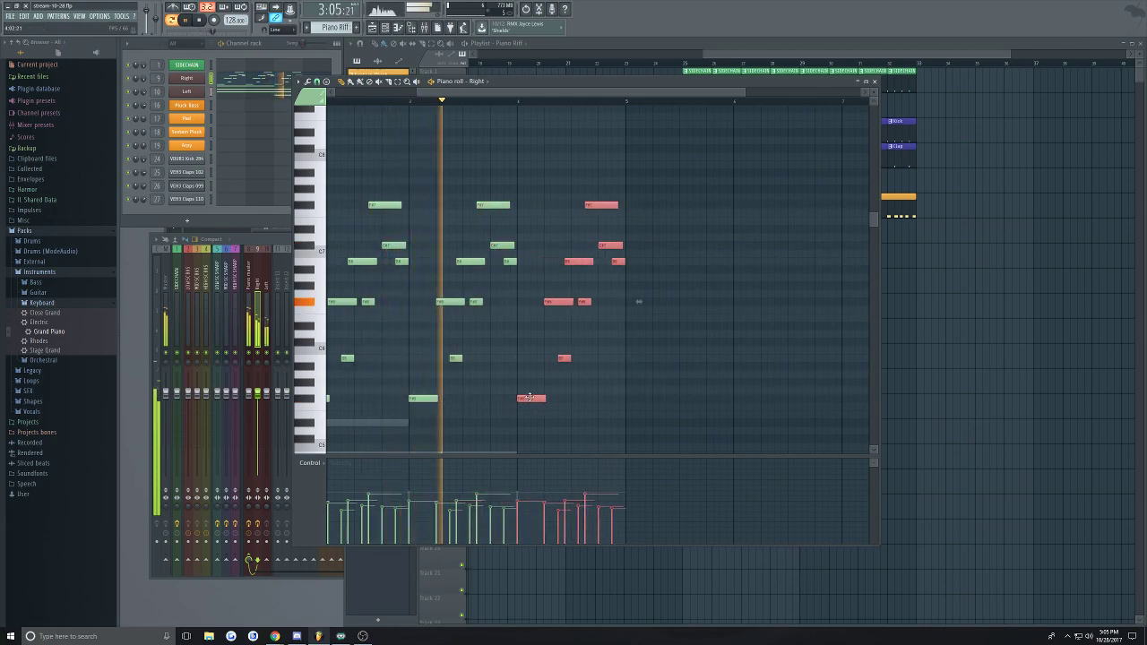
{"action": "left_click", "coordinate": [588, 373]}
{"action": "right_click", "coordinate": [598, 376]}
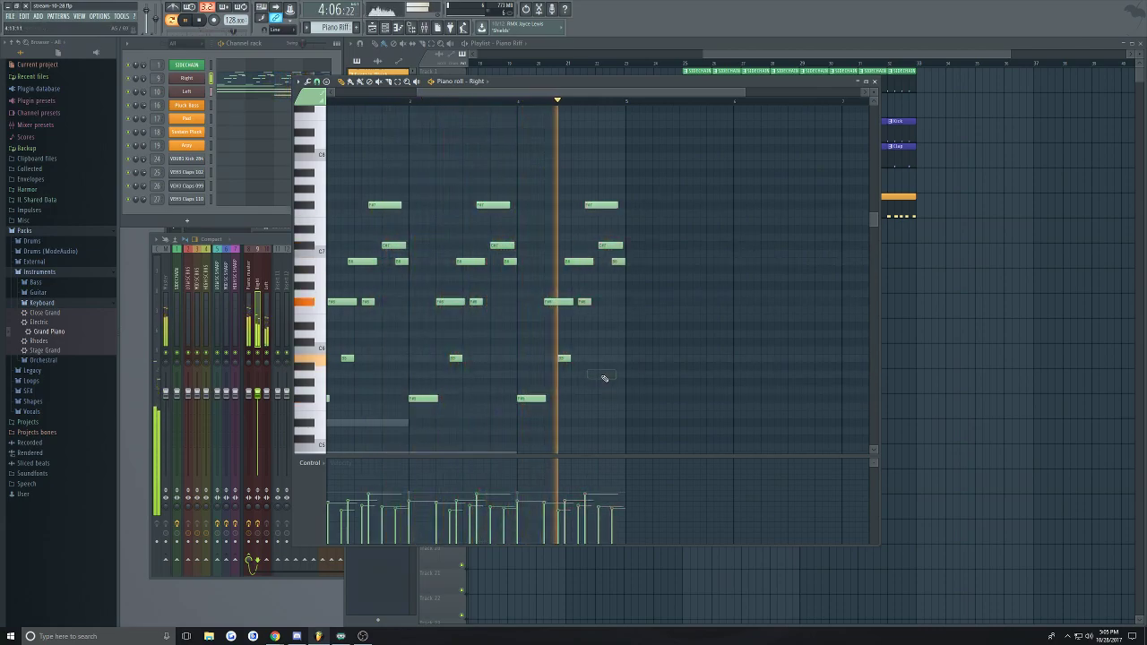
{"action": "key", "text": "space"}
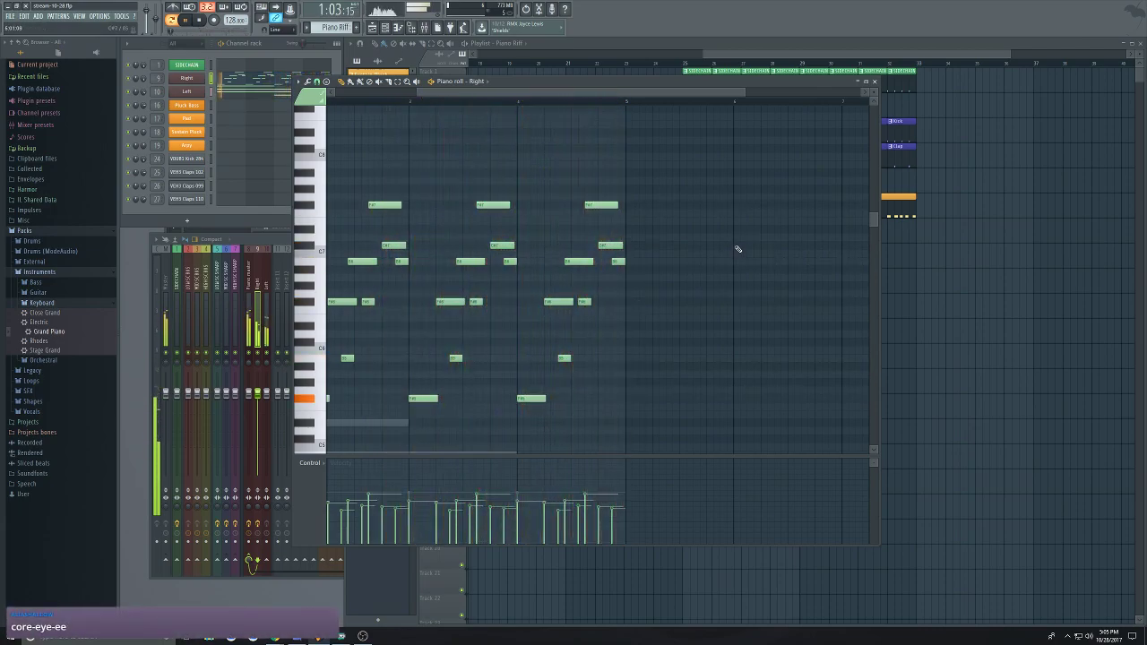
Place two Piano Riff clips on Track 11 at bars 25 and 29 and stop playback
{"action": "left_click", "coordinate": [875, 81]}
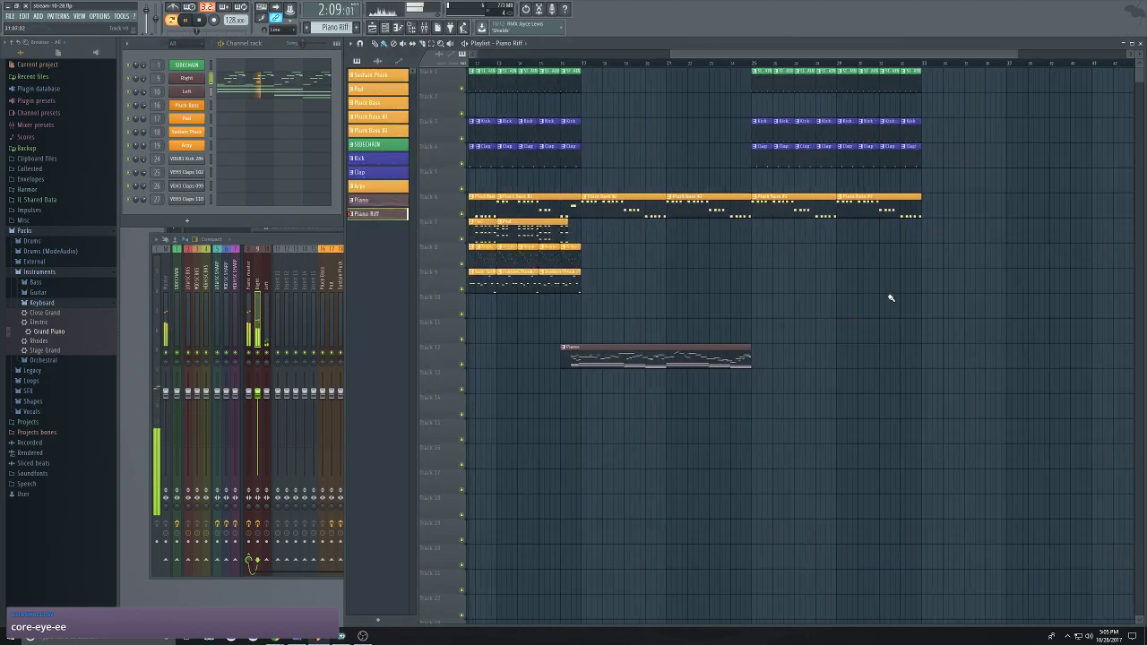
{"action": "left_click_drag", "start_coordinate": [666, 333], "coordinate": [870, 328]}
{"action": "key", "text": "space"}
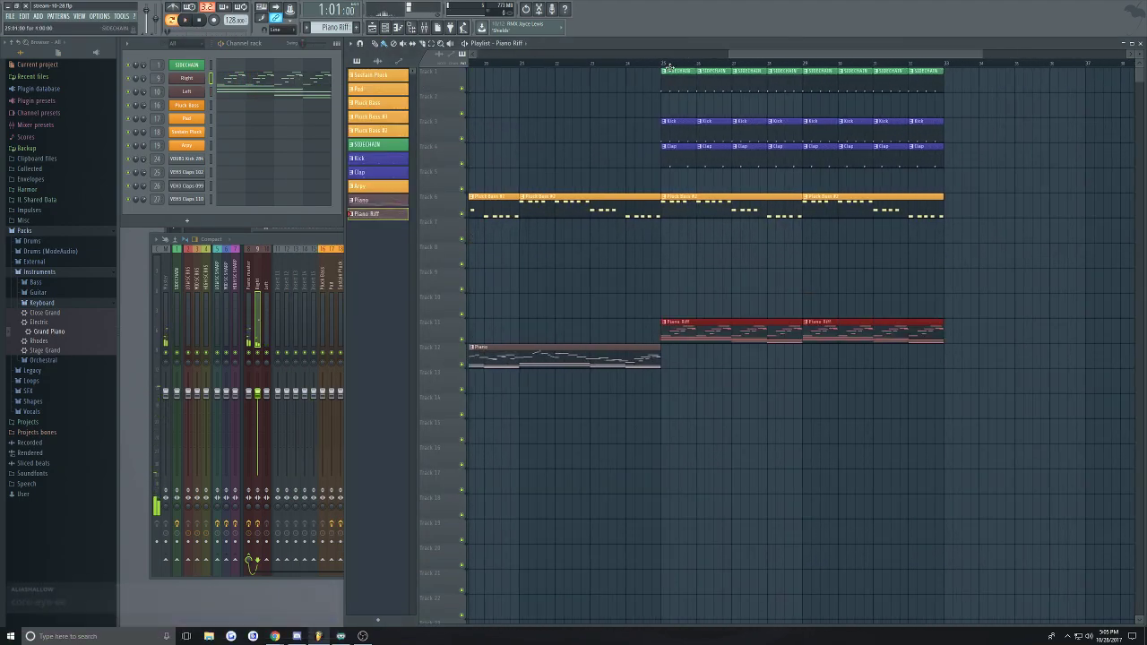
Move both Piano Riff clips down to Track 12 and play the song from bar 25
{"action": "left_click", "coordinate": [665, 64]}
{"action": "left_click_drag", "start_coordinate": [788, 54], "coordinate": [806, 55]}
{"action": "left_click_drag", "start_coordinate": [703, 387], "coordinate": [781, 321]}
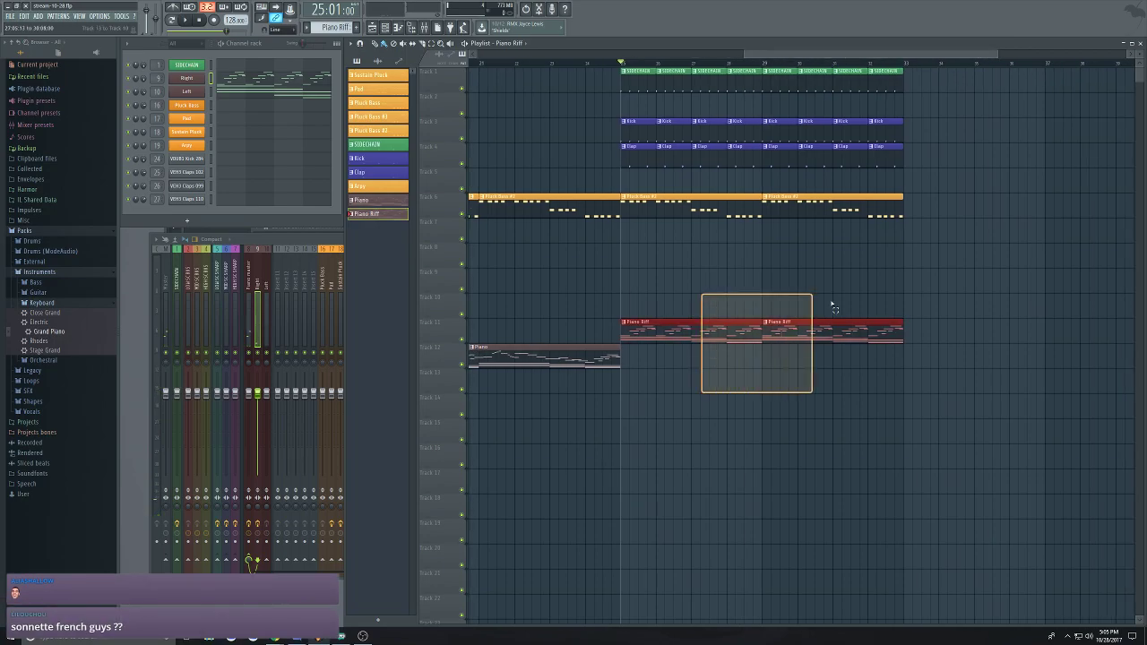
{"action": "left_click_drag", "start_coordinate": [727, 352], "coordinate": [726, 364]}
{"action": "key", "text": "ctrl+d"}
{"action": "key", "text": "space"}
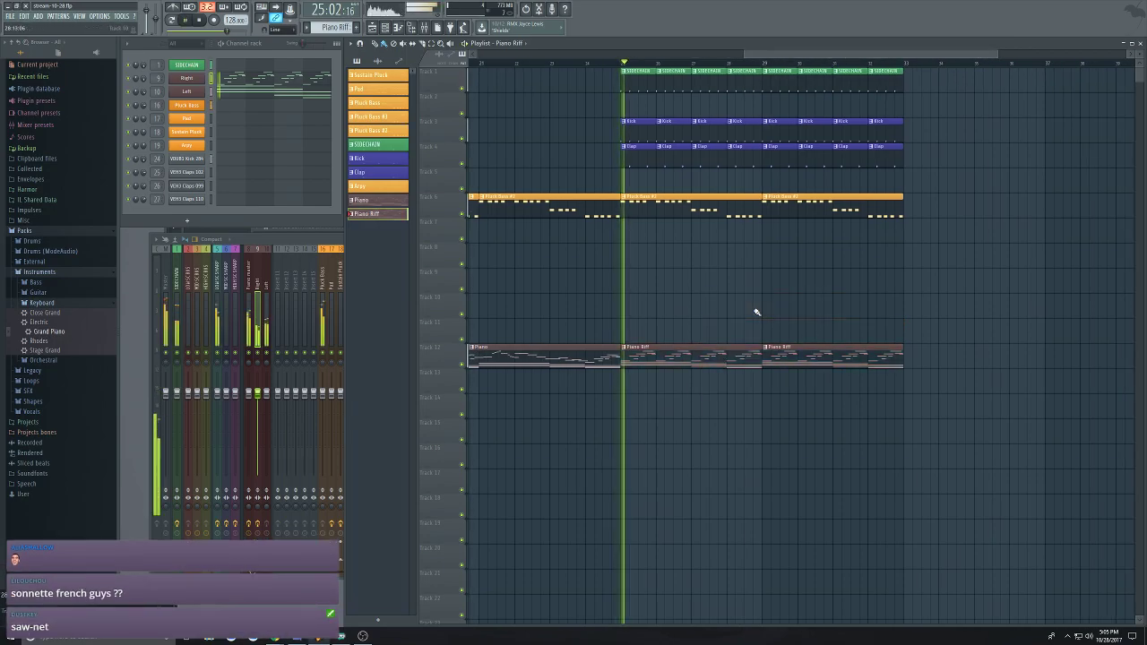
Pick the Pad clip on Track 7 as the active pattern and look over the new section during playback
{"action": "scroll", "coordinate": [835, 247], "scroll_direction": "down", "scroll_amount": 3}
{"action": "scroll", "coordinate": [836, 248], "scroll_direction": "up", "scroll_amount": 4}
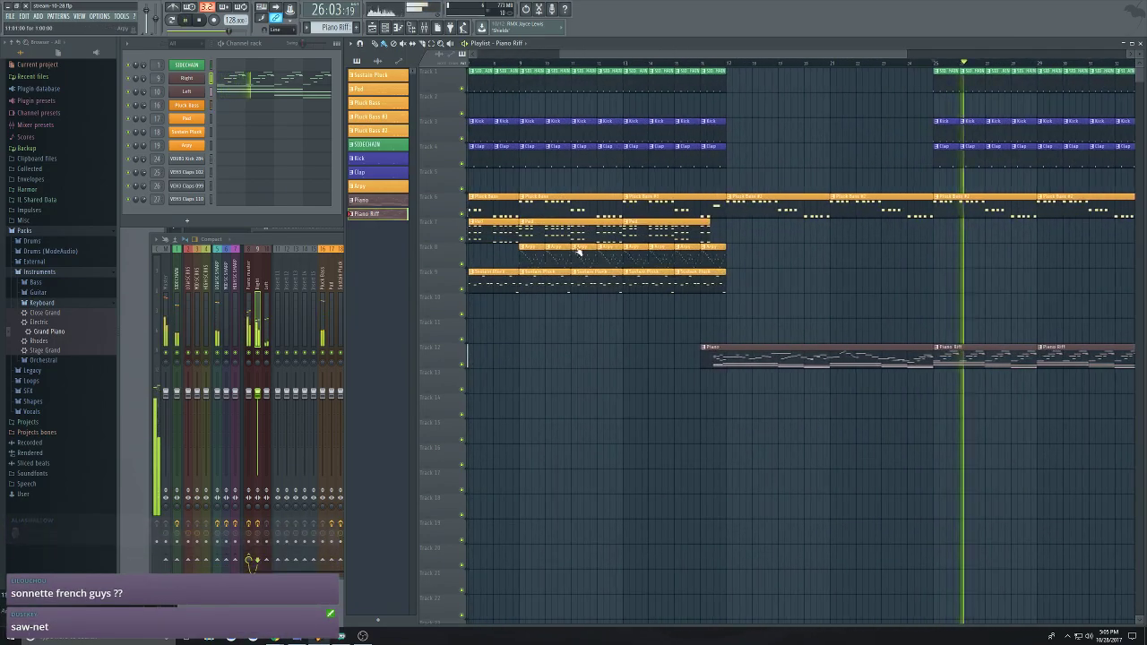
{"action": "left_click", "coordinate": [568, 230]}
{"action": "scroll", "coordinate": [973, 233], "scroll_direction": "down", "scroll_amount": 3}
{"action": "scroll", "coordinate": [923, 246], "scroll_direction": "up", "scroll_amount": 5}
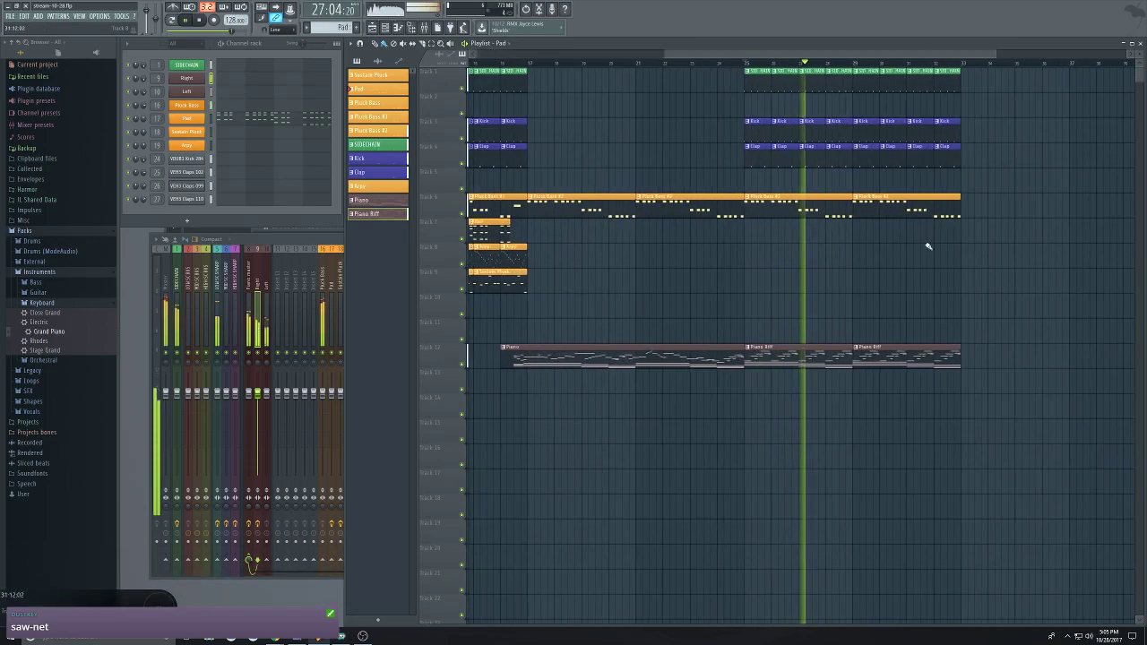
{"action": "scroll", "coordinate": [895, 254], "scroll_direction": "down", "scroll_amount": 1}
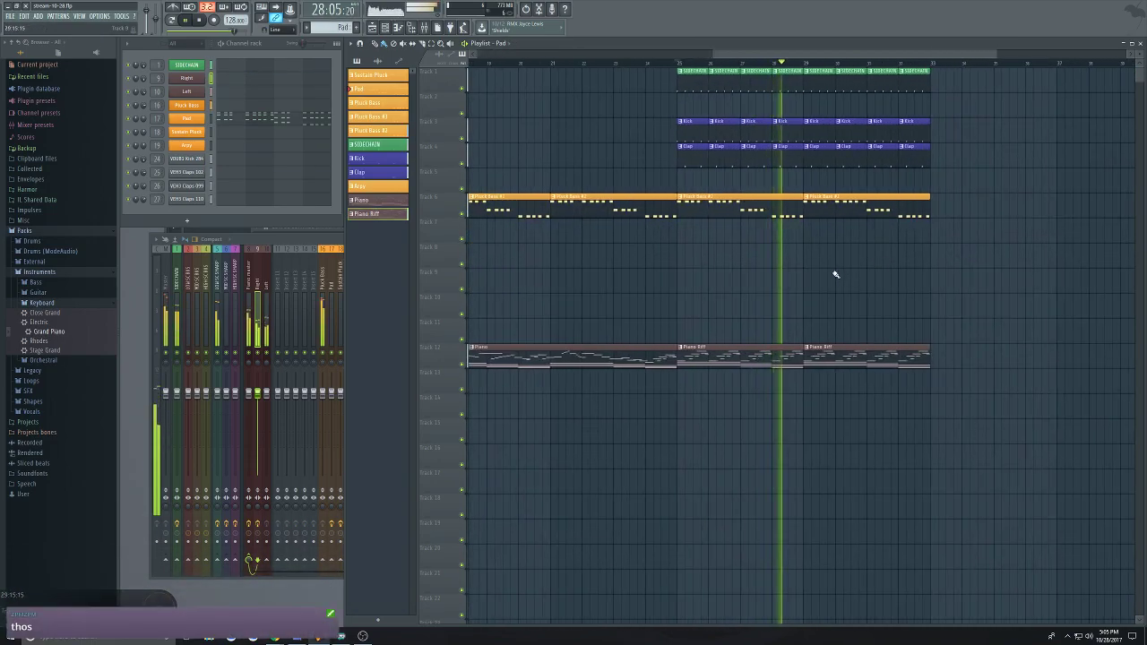
{"action": "left_click", "coordinate": [696, 215]}
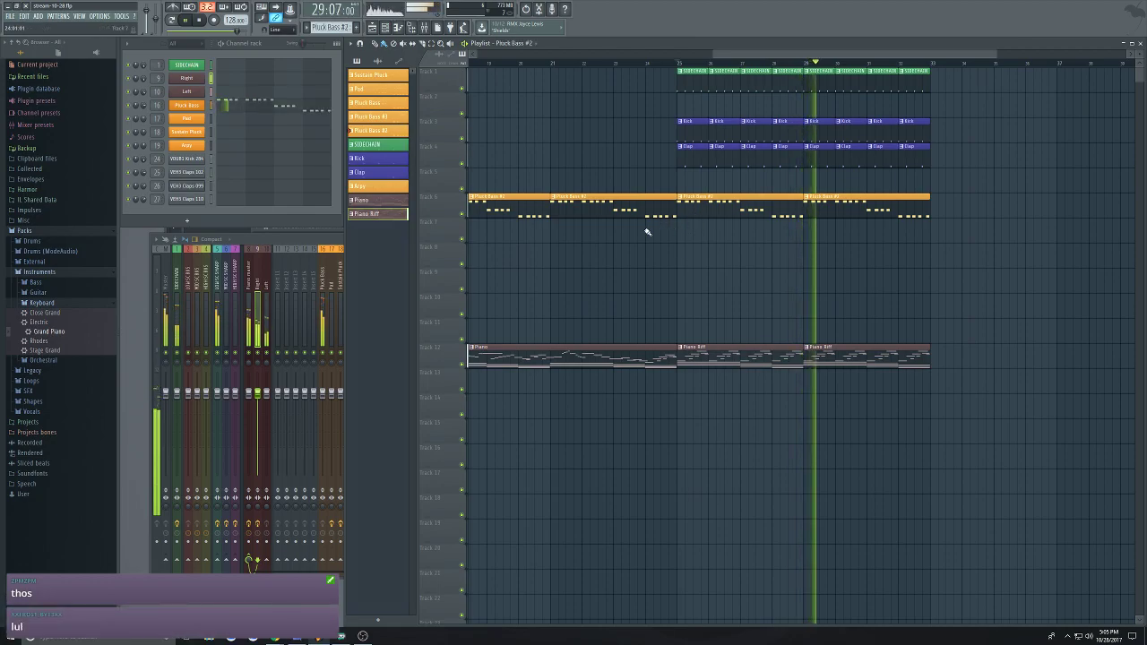
{"action": "left_click", "coordinate": [680, 197]}
{"action": "left_click", "coordinate": [584, 255]}
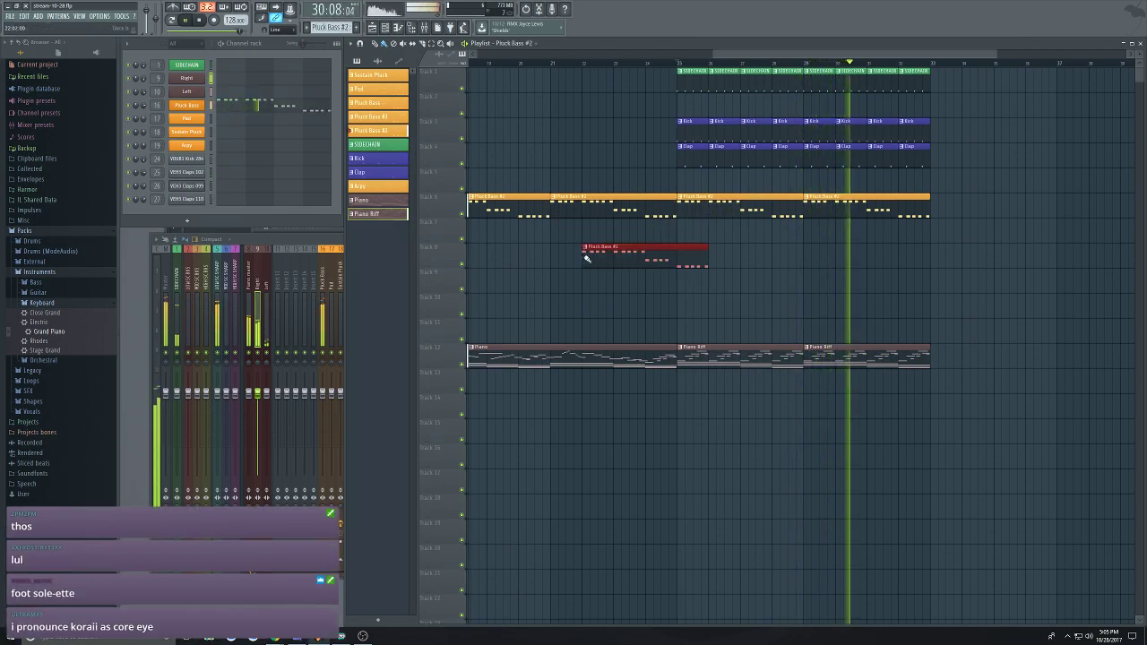
{"action": "right_click", "coordinate": [645, 259]}
Look over the whole arrangement while the new section plays to its end and save the project
{"action": "scroll", "coordinate": [629, 269], "scroll_direction": "down", "scroll_amount": 3}
{"action": "scroll", "coordinate": [909, 248], "scroll_direction": "up", "scroll_amount": 2}
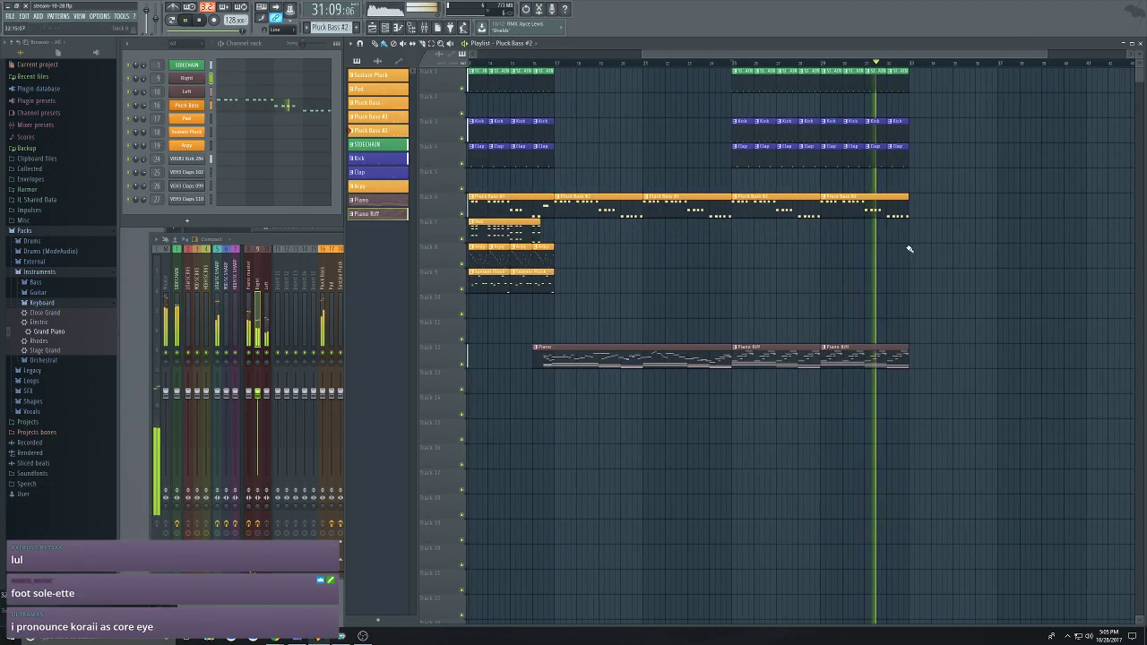
{"action": "scroll", "coordinate": [924, 226], "scroll_direction": "down", "scroll_amount": 2}
{"action": "scroll", "coordinate": [931, 206], "scroll_direction": "up", "scroll_amount": 2}
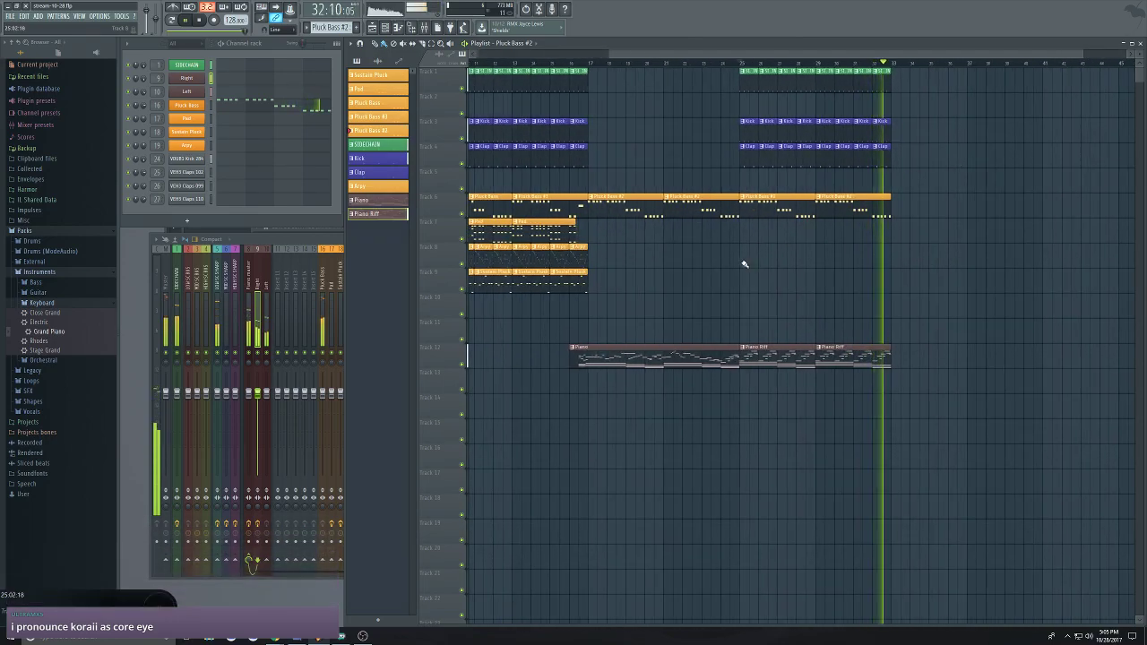
{"action": "key", "text": "ctrl+s"}
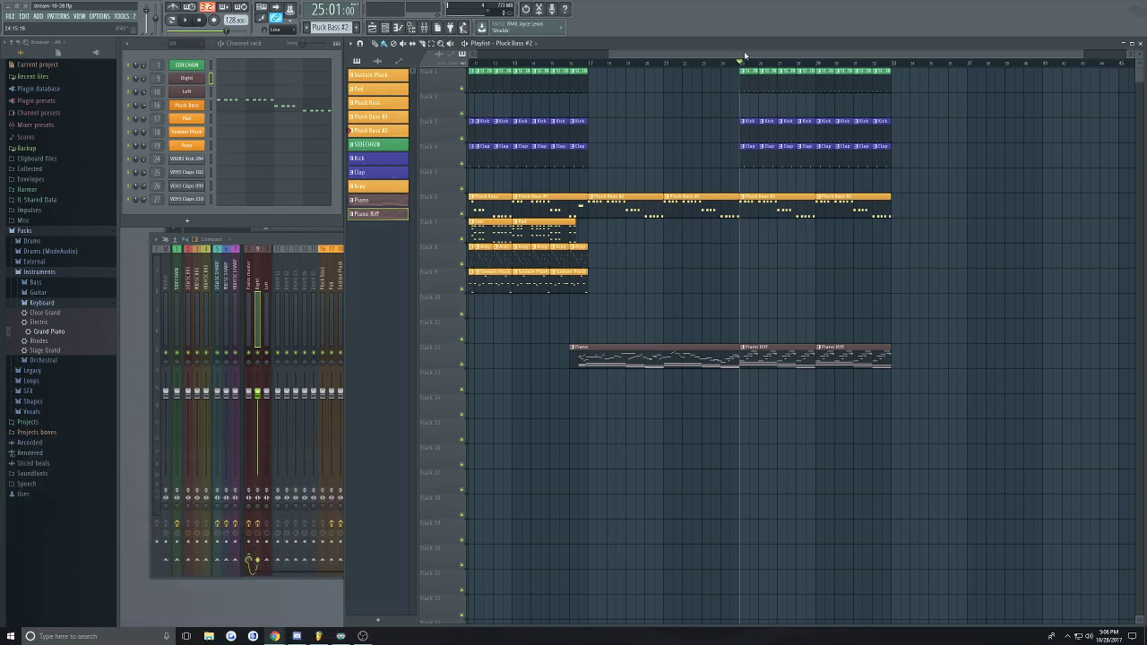
Play the song from bar 25, look over the new section with its Piano Riff clips, and stop playback
{"action": "mouse_move", "coordinate": [748, 54]}
{"action": "left_mouse_down"}
{"action": "mouse_move", "coordinate": [774, 53]}
{"action": "mouse_move", "coordinate": [739, 52]}
{"action": "left_mouse_up"}
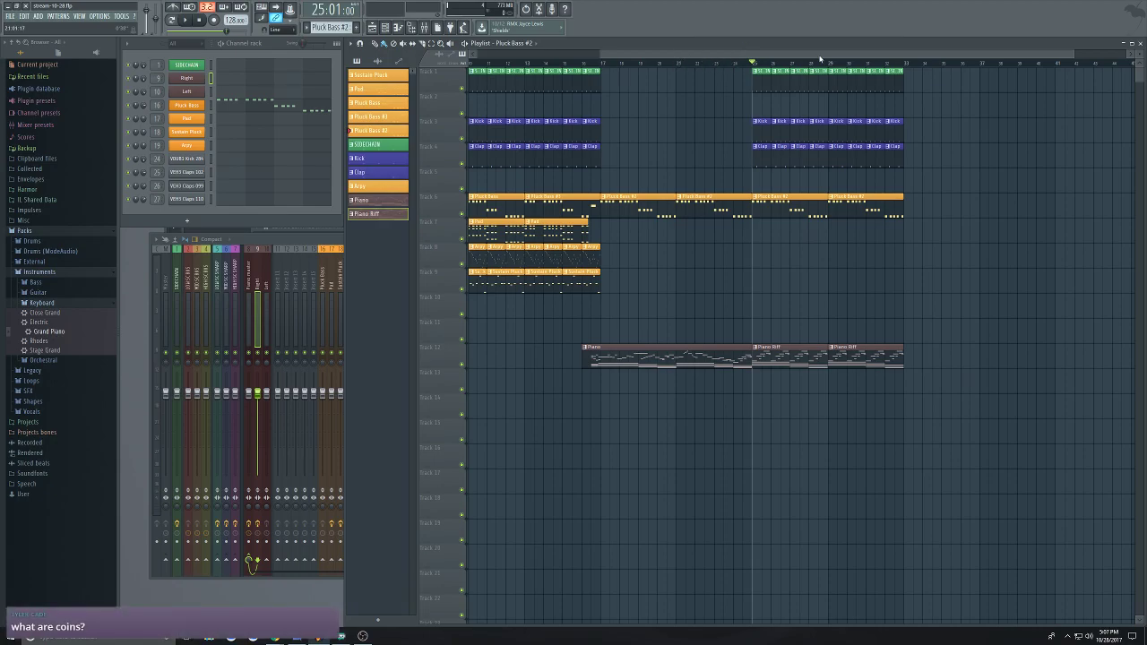
{"action": "left_click_drag", "start_coordinate": [819, 59], "coordinate": [839, 57]}
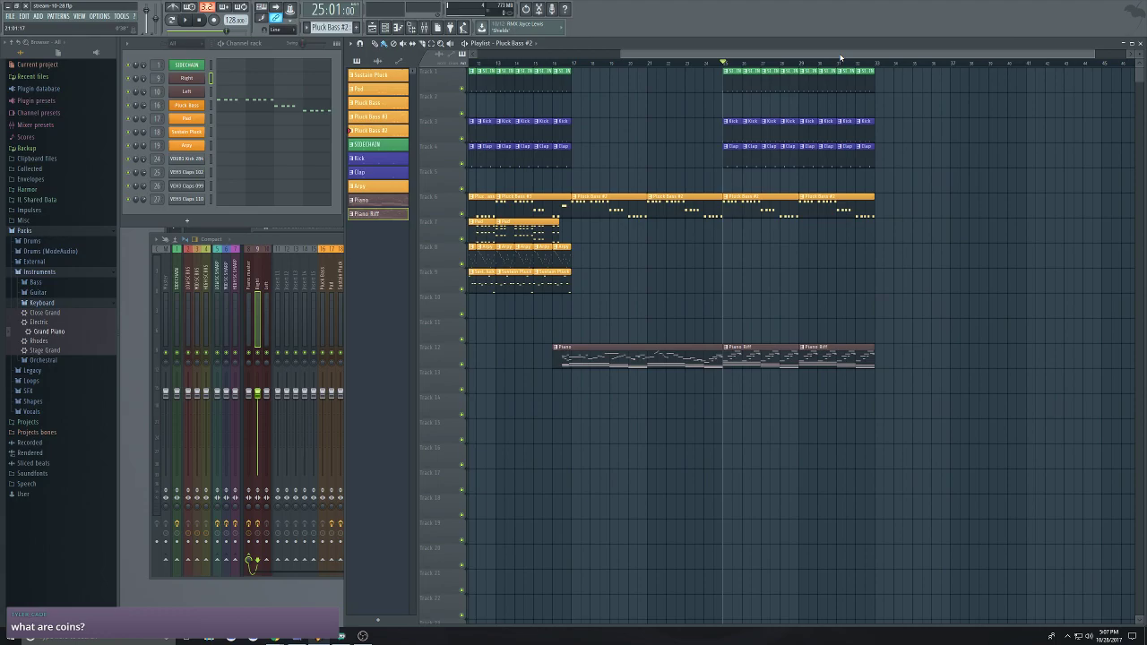
{"action": "key", "text": "space"}
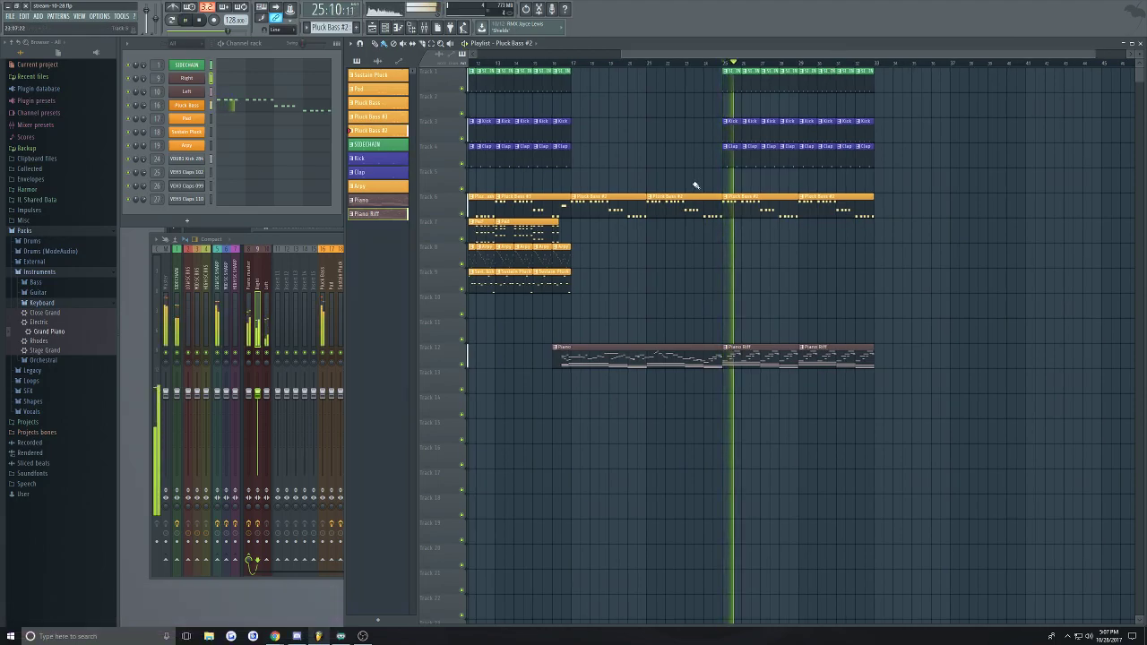
{"action": "left_click", "coordinate": [754, 360]}
{"action": "scroll", "coordinate": [919, 289], "scroll_direction": "down", "scroll_amount": 1}
{"action": "scroll", "coordinate": [992, 179], "scroll_direction": "up", "scroll_amount": 2}
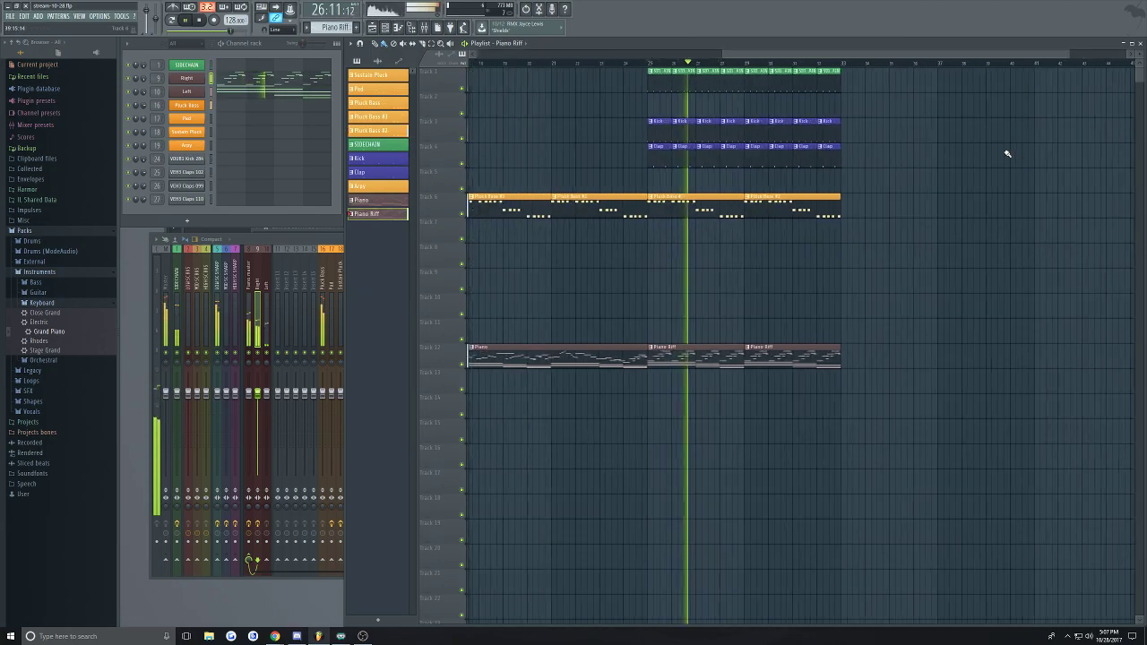
{"action": "scroll", "coordinate": [755, 259], "scroll_direction": "up", "scroll_amount": 1}
{"action": "scroll", "coordinate": [639, 259], "scroll_direction": "down", "scroll_amount": 1}
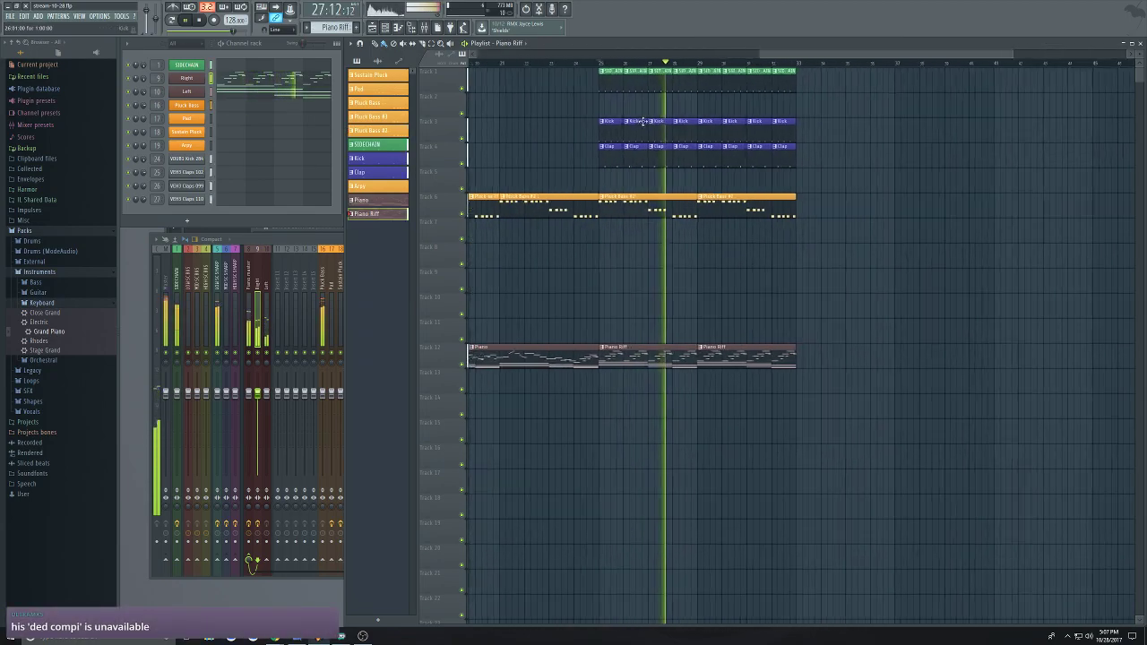
{"action": "scroll", "coordinate": [643, 121], "scroll_direction": "up", "scroll_amount": 1}
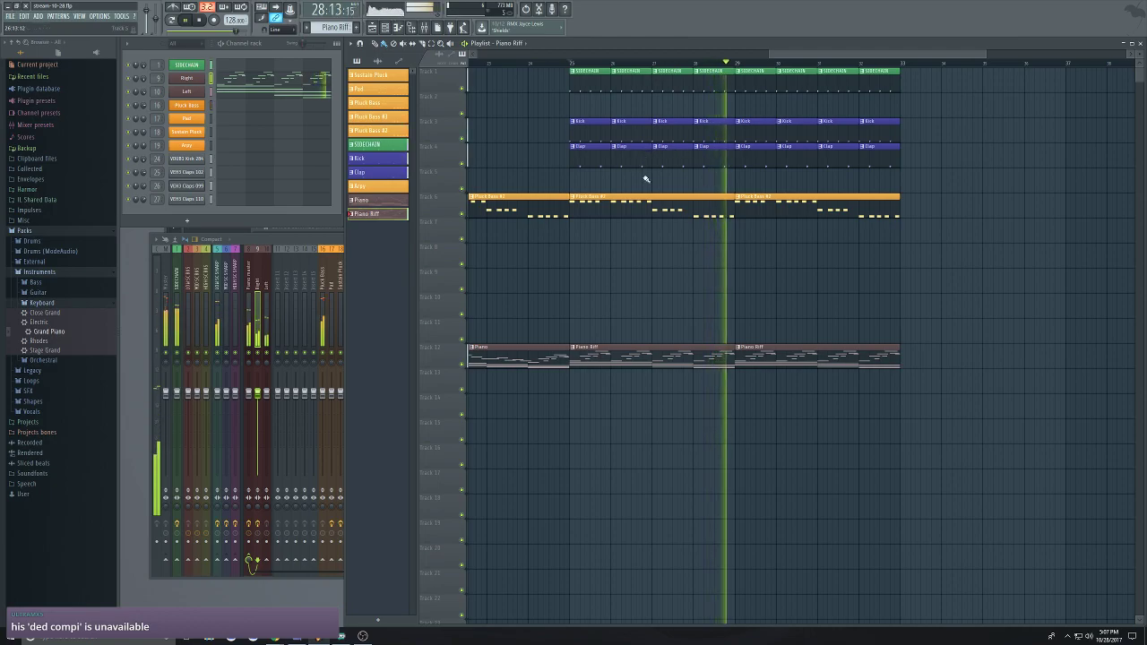
{"action": "key", "text": "space"}
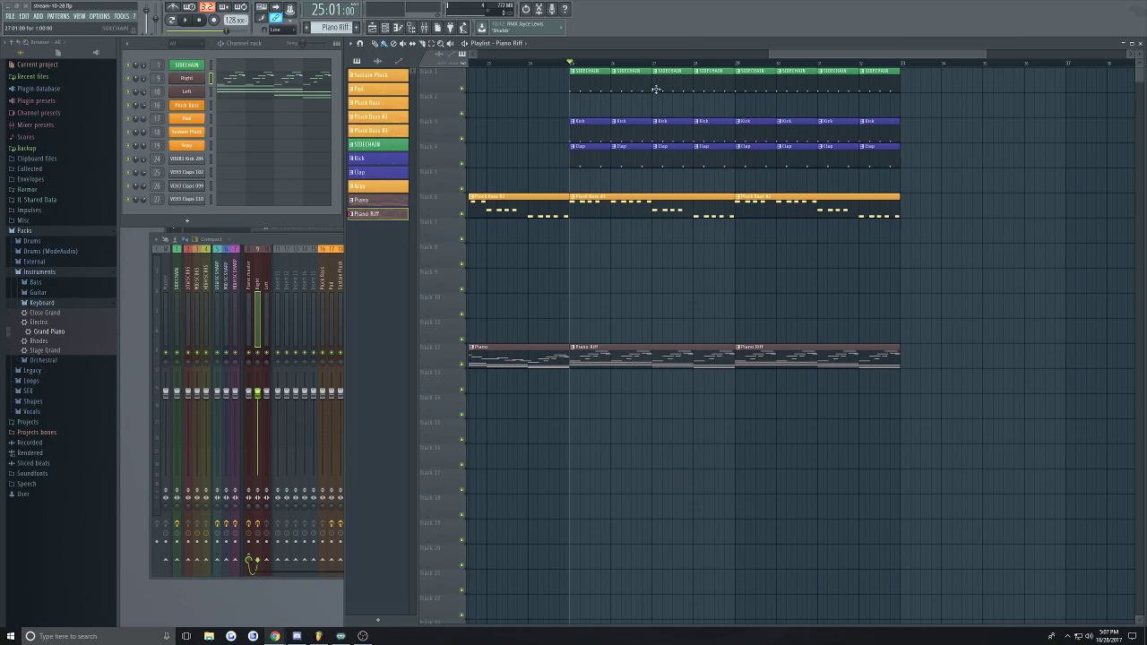
Pick the Pad clip on Track 7 as the active pattern
{"action": "left_click_drag", "start_coordinate": [851, 56], "coordinate": [840, 55]}
{"action": "scroll", "coordinate": [633, 218], "scroll_direction": "down", "scroll_amount": 3}
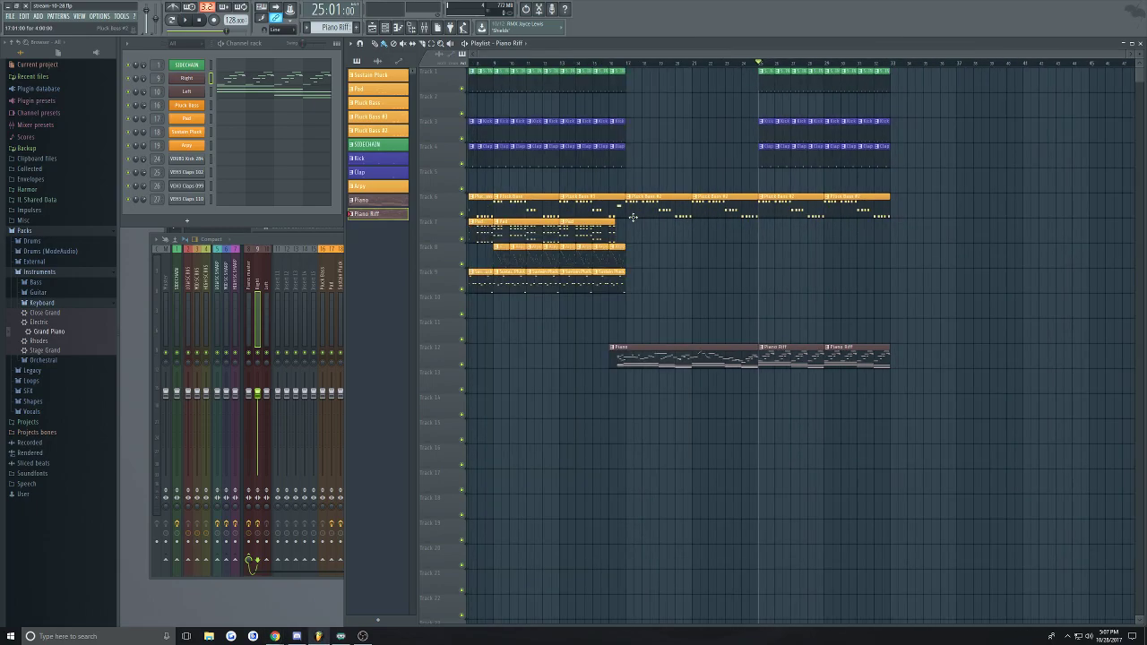
{"action": "scroll", "coordinate": [732, 256], "scroll_direction": "up", "scroll_amount": 1}
{"action": "left_click", "coordinate": [541, 229]}
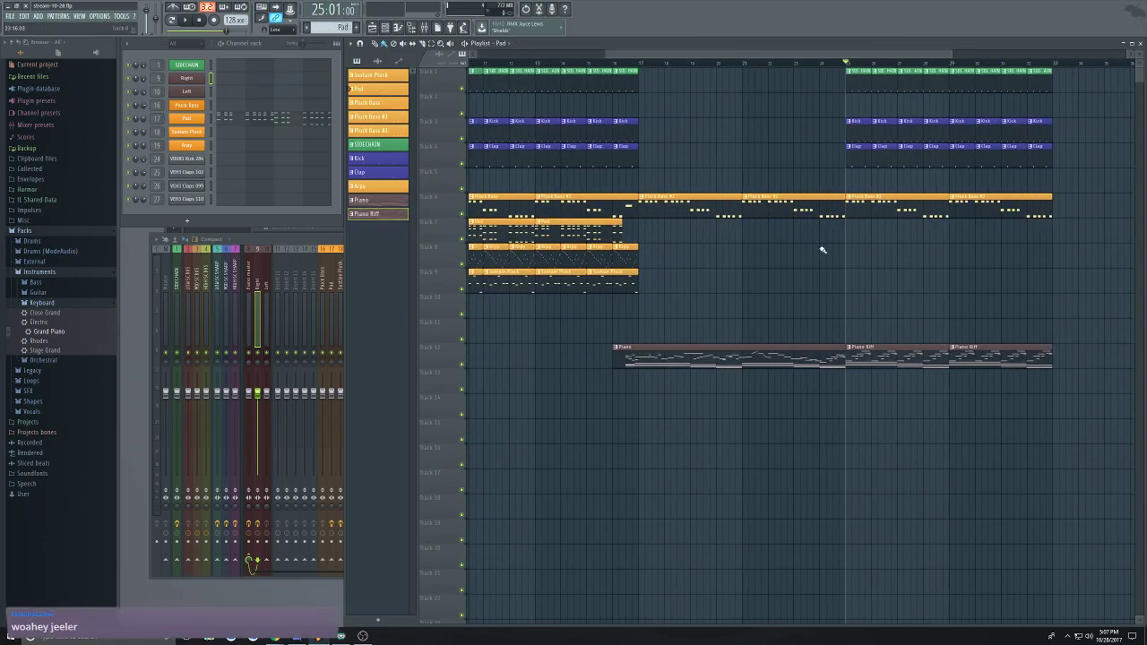
{"action": "left_click", "coordinate": [848, 224]}
{"action": "right_click", "coordinate": [847, 224]}
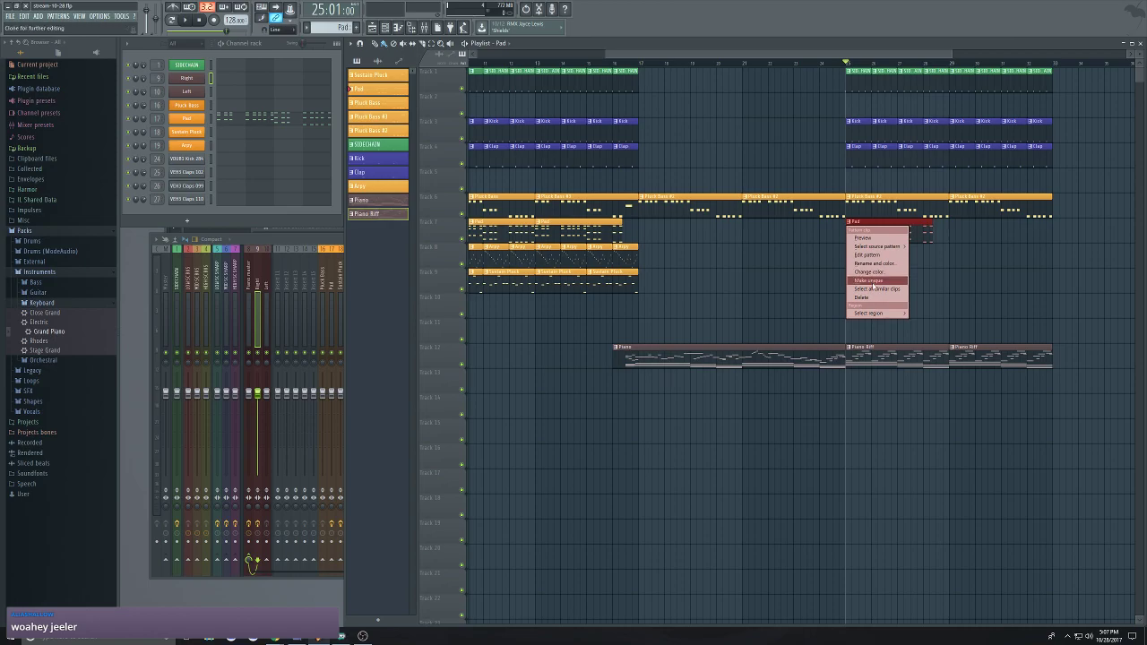
{"action": "left_click", "coordinate": [797, 251]}
{"action": "right_click", "coordinate": [851, 232]}
{"action": "right_click", "coordinate": [847, 249]}
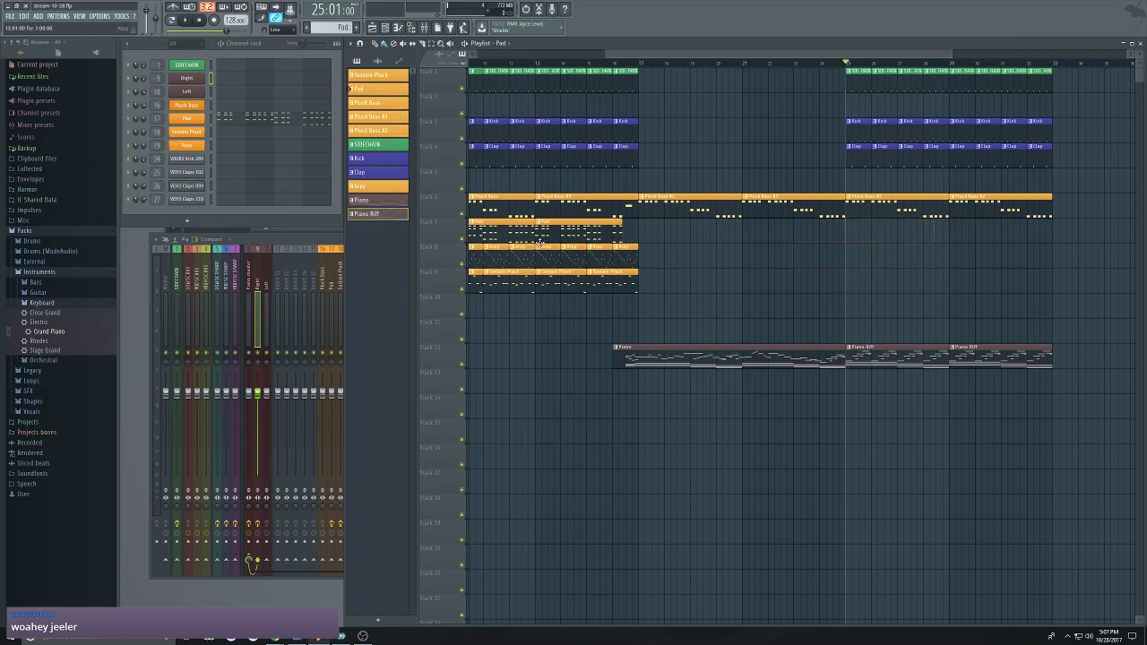
Place a Pad clip on Track 7 at bar 25 and make it a unique pattern
{"action": "left_click", "coordinate": [848, 224]}
{"action": "right_click", "coordinate": [847, 224]}
{"action": "left_click", "coordinate": [876, 282]}
Open the Pad channel's notes of the Pad #2 pattern in the piano roll
{"action": "left_click", "coordinate": [246, 119]}
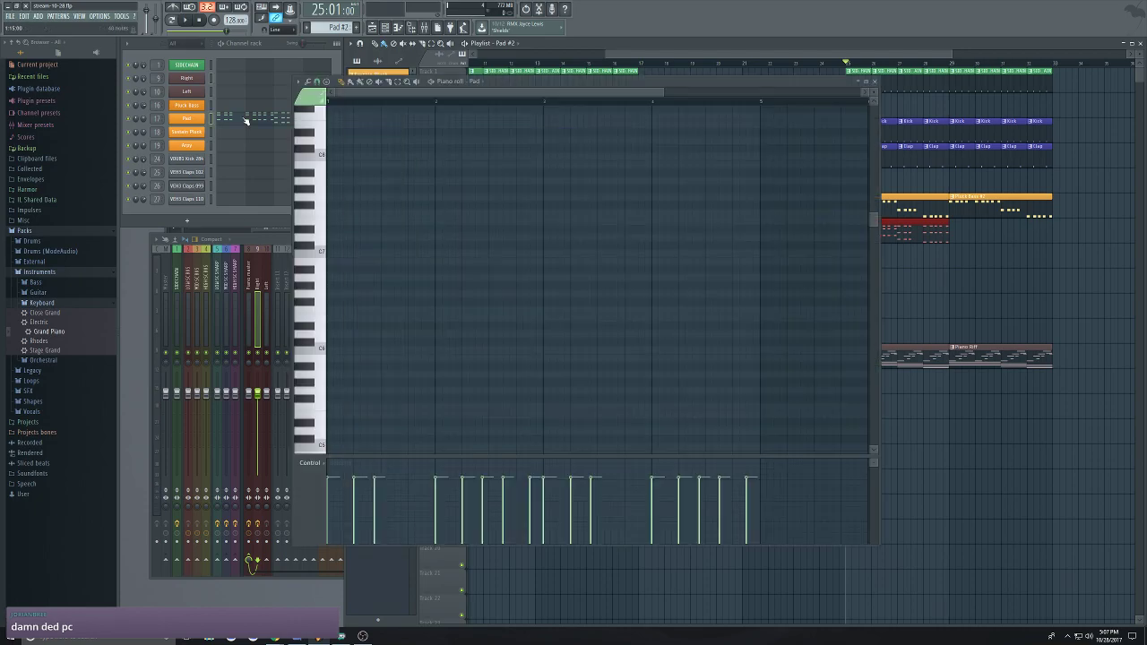
{"action": "left_click", "coordinate": [874, 82]}
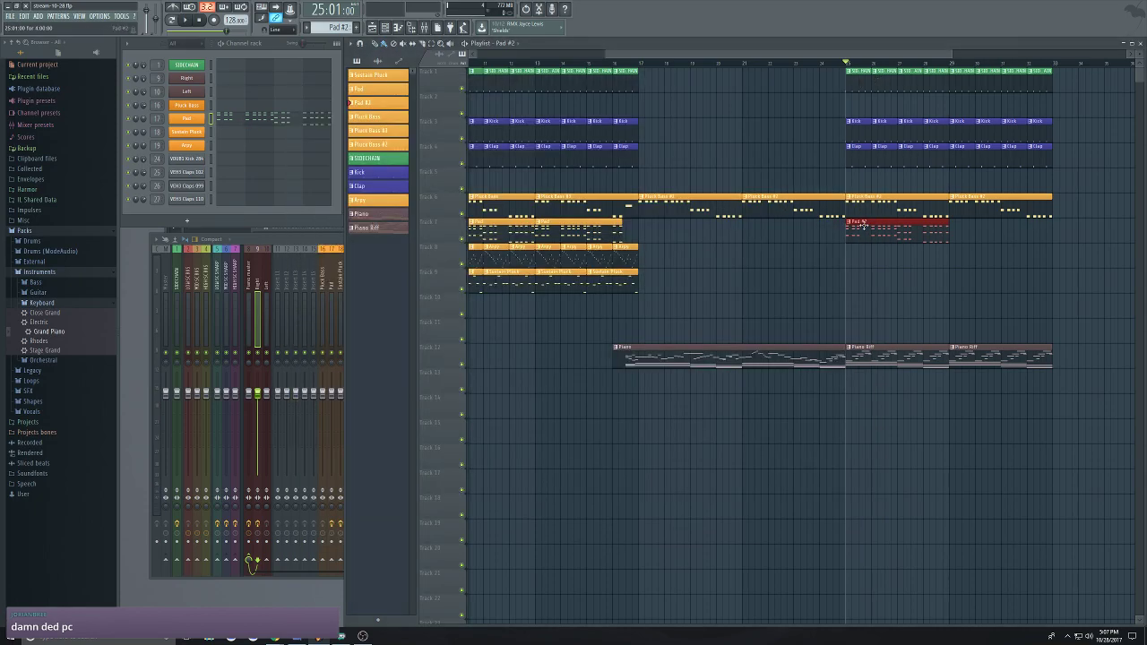
{"action": "left_click", "coordinate": [257, 120]}
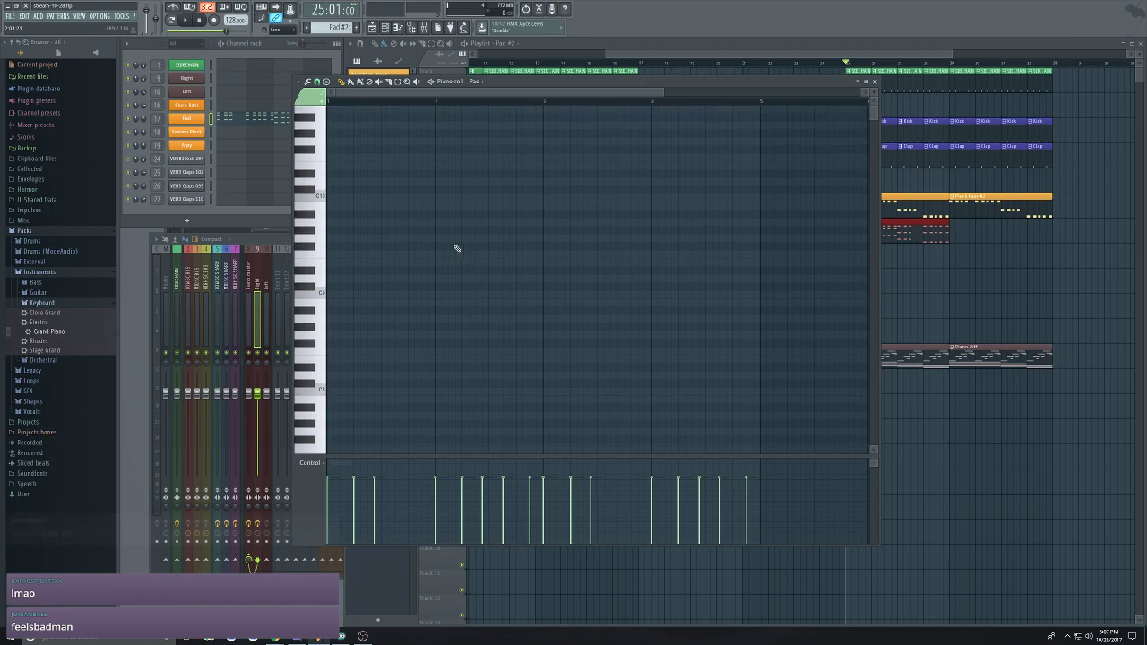
{"action": "left_click", "coordinate": [252, 121]}
{"action": "left_click", "coordinate": [251, 121]}
{"action": "scroll", "coordinate": [422, 229], "scroll_direction": "down", "scroll_amount": 8}
{"action": "scroll", "coordinate": [424, 241], "scroll_direction": "down", "scroll_amount": 6}
Replace the first bar's chords in Pad #2 with a copy of the second bar's chord rhythm at the same pitch, without its last hit
{"action": "left_click_drag", "start_coordinate": [424, 174], "coordinate": [540, 313]}
{"action": "left_click_drag", "start_coordinate": [448, 287], "coordinate": [337, 400]}
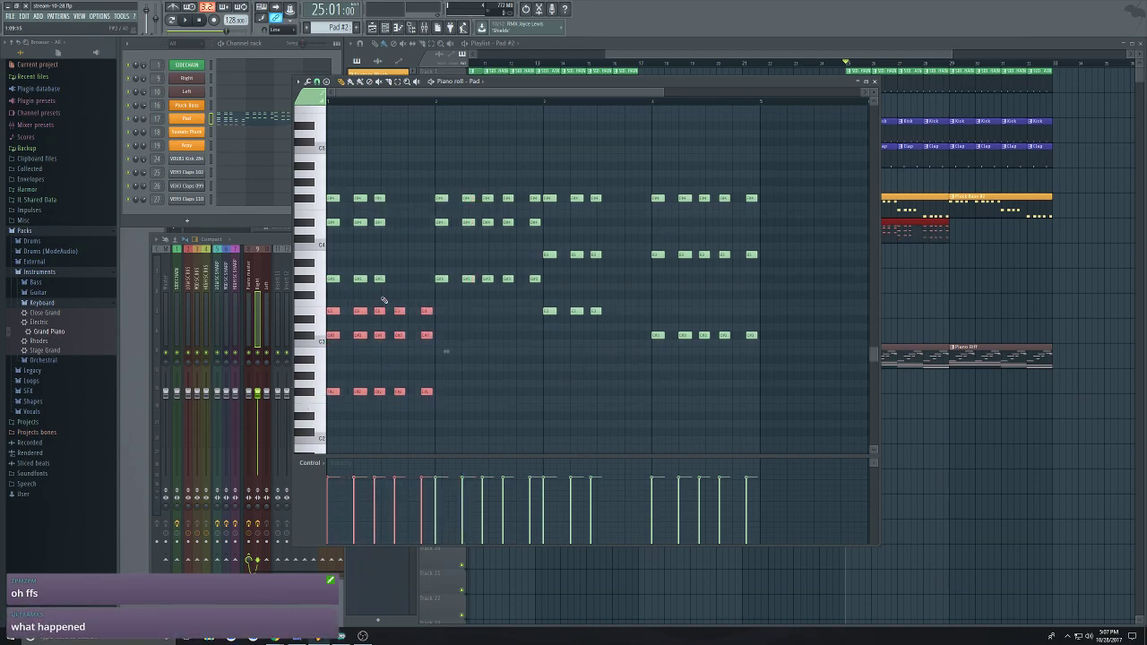
{"action": "right_click", "coordinate": [379, 278]}
{"action": "right_click", "coordinate": [359, 198]}
{"action": "right_click", "coordinate": [360, 222]}
{"action": "right_click", "coordinate": [360, 278]}
{"action": "right_click", "coordinate": [379, 198]}
{"action": "right_click", "coordinate": [379, 222]}
{"action": "right_click", "coordinate": [334, 279]}
{"action": "right_click", "coordinate": [333, 198]}
{"action": "left_click_drag", "start_coordinate": [448, 301], "coordinate": [272, 286]}
{"action": "right_click", "coordinate": [419, 233]}
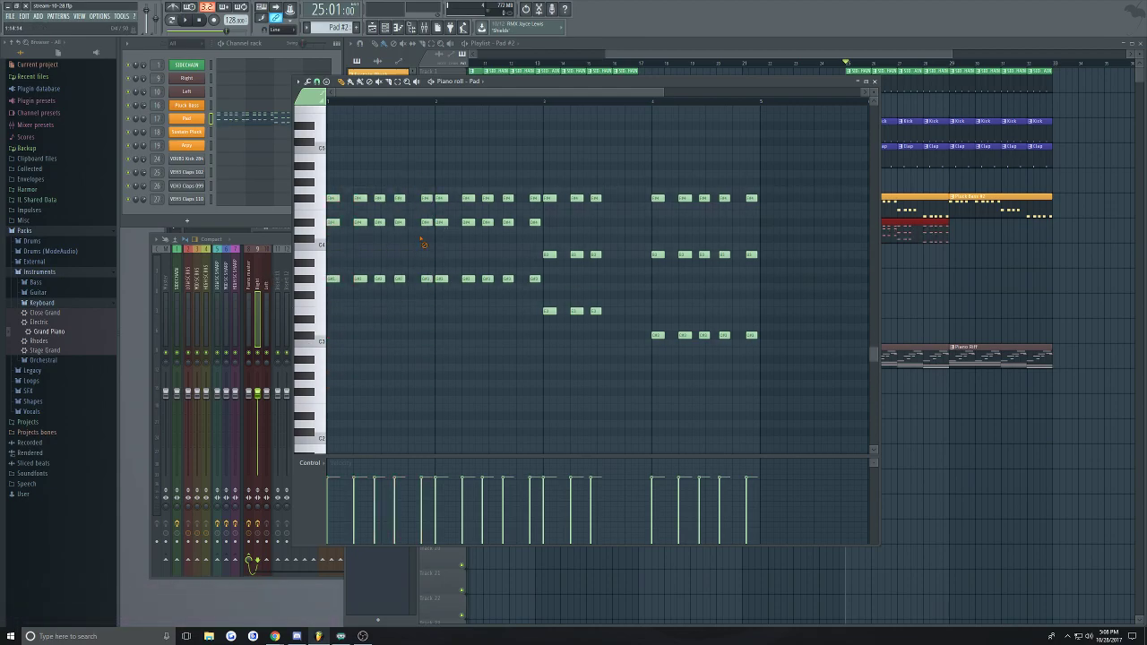
Play the song from bar 25 to check the Pad #2 chord rhythm against the other parts
{"action": "key", "text": "space"}
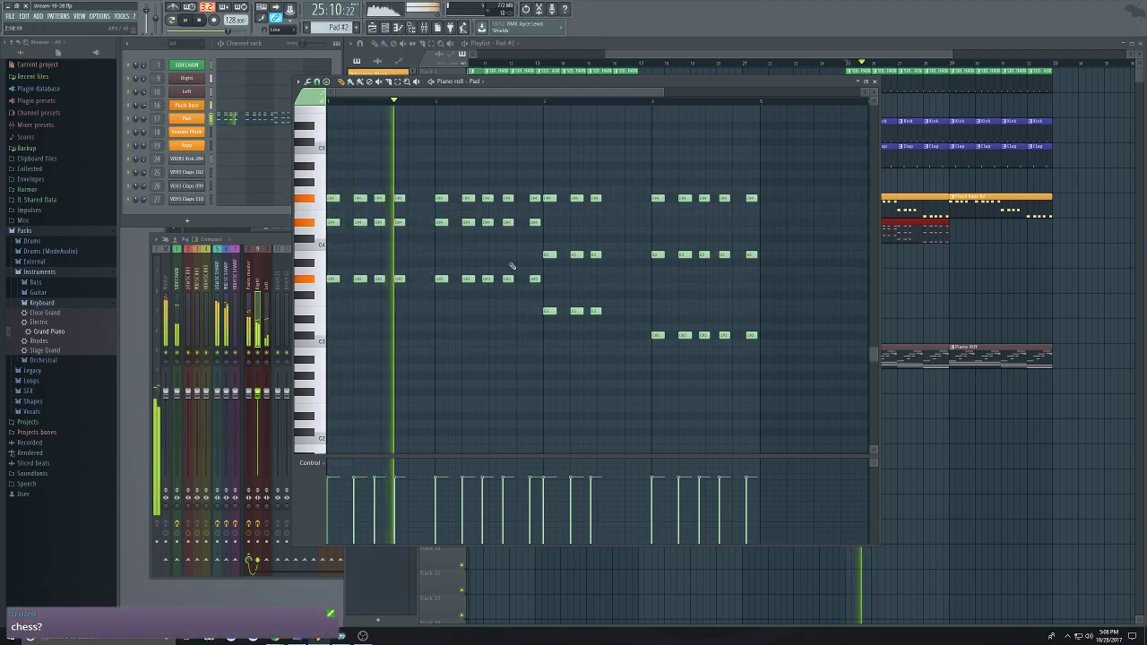
{"action": "scroll", "coordinate": [511, 197], "scroll_direction": "down", "scroll_amount": 1}
{"action": "scroll", "coordinate": [466, 164], "scroll_direction": "up", "scroll_amount": 2}
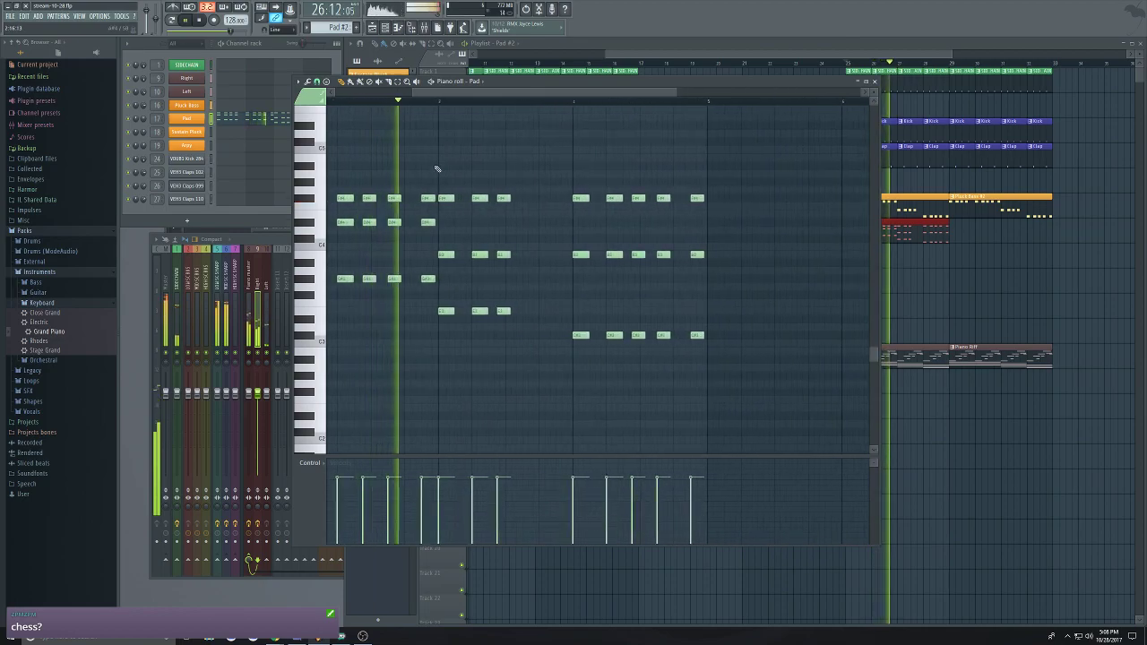
{"action": "key", "text": "space"}
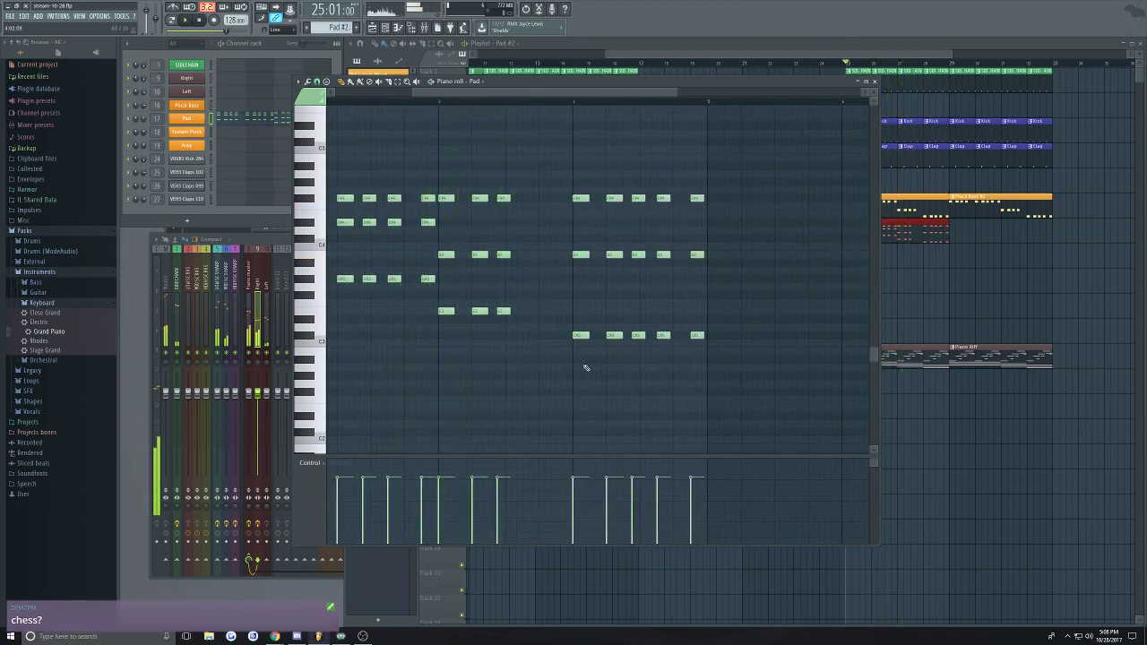
{"action": "key", "text": "space"}
{"action": "scroll", "coordinate": [555, 369], "scroll_direction": "down", "scroll_amount": 3}
{"action": "scroll", "coordinate": [362, 310], "scroll_direction": "up", "scroll_amount": 2}
{"action": "key", "text": "space"}
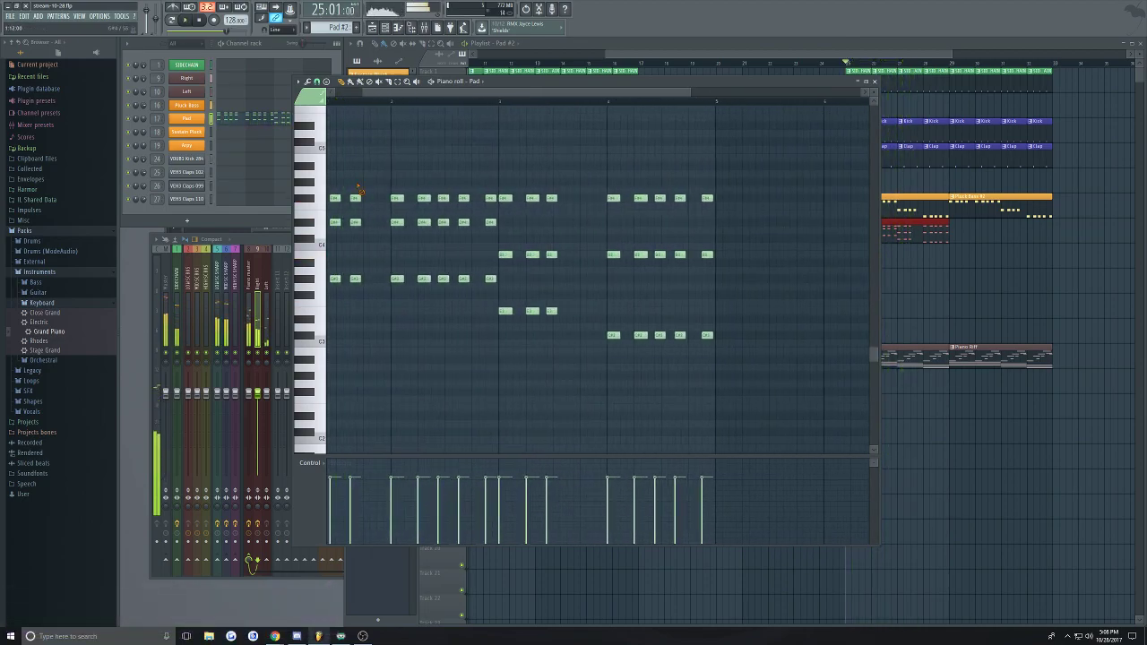
Delete the last chord hit in the first, second and fourth bars of Pad #2 during playback and close the piano roll
{"action": "key", "text": "space"}
{"action": "scroll", "coordinate": [397, 305], "scroll_direction": "up", "scroll_amount": 1}
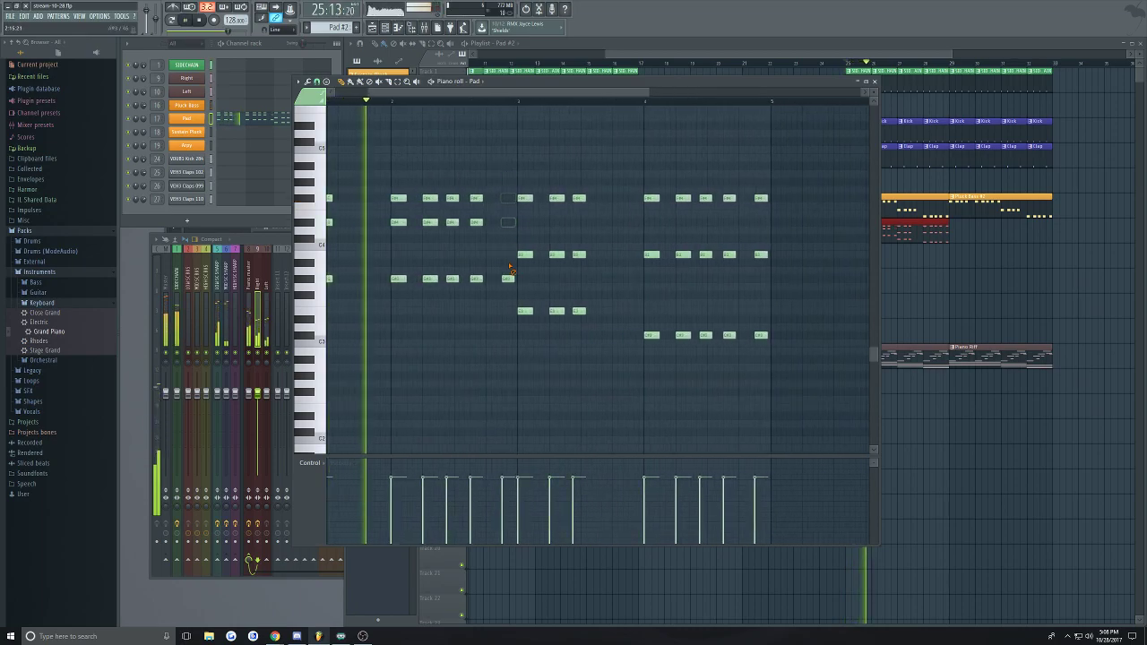
{"action": "scroll", "coordinate": [504, 301], "scroll_direction": "down", "scroll_amount": 3}
{"action": "scroll", "coordinate": [571, 173], "scroll_direction": "up", "scroll_amount": 3}
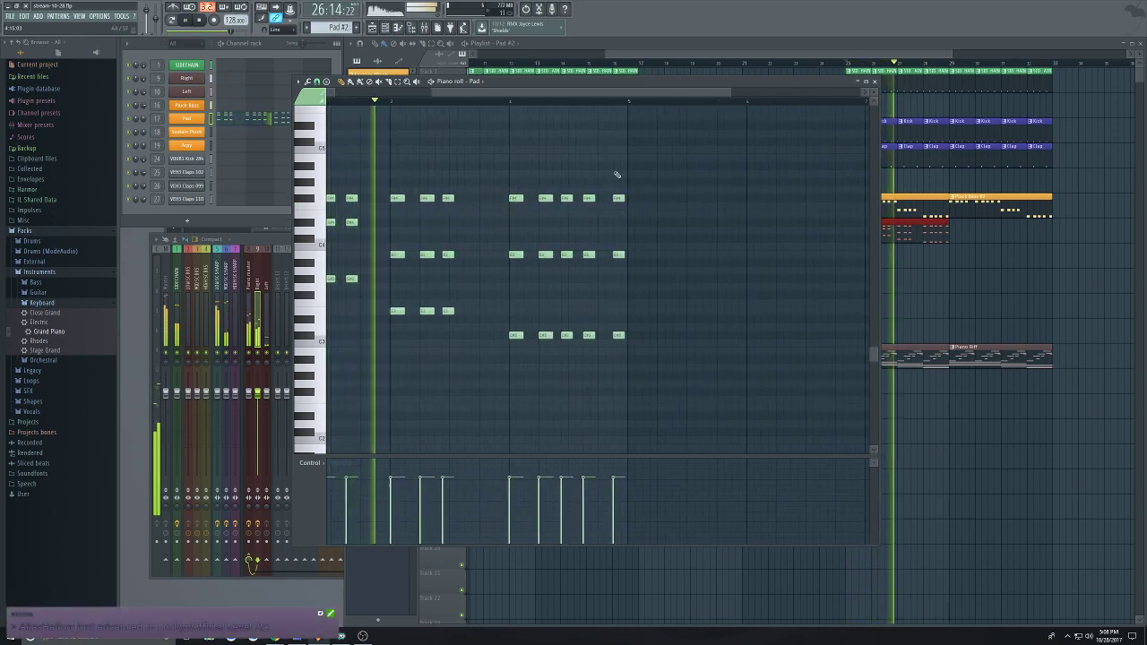
{"action": "scroll", "coordinate": [619, 182], "scroll_direction": "up", "scroll_amount": 1}
{"action": "right_click", "coordinate": [618, 221]}
{"action": "right_click", "coordinate": [618, 278]}
{"action": "right_click", "coordinate": [618, 359]}
{"action": "scroll", "coordinate": [558, 274], "scroll_direction": "down", "scroll_amount": 3, "text": "ctrl"}
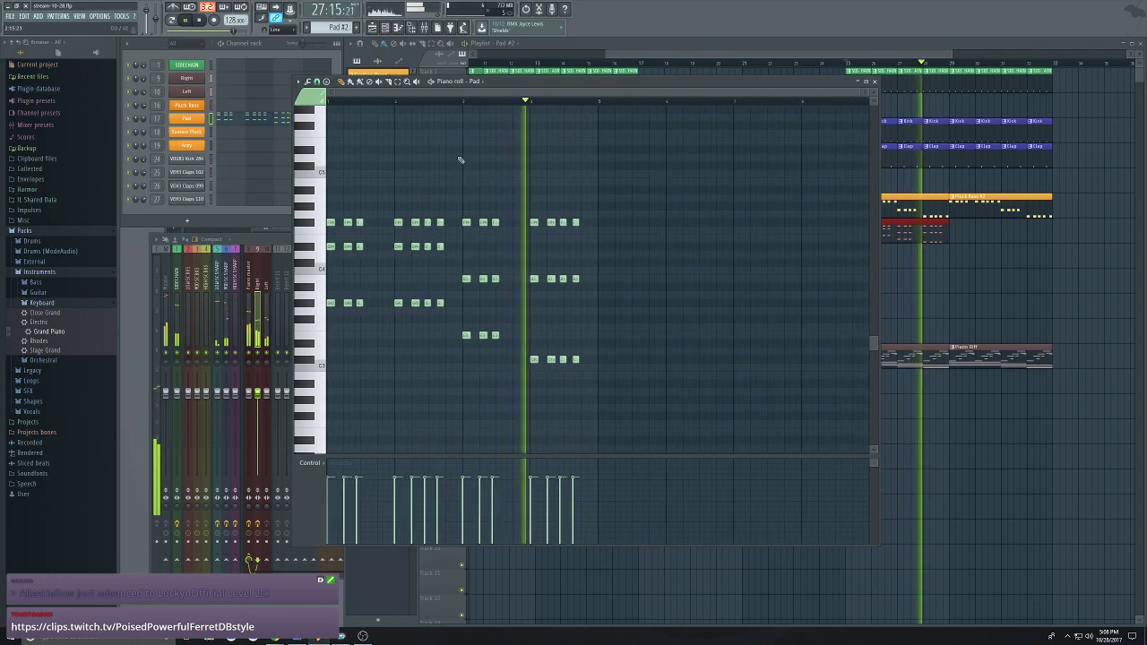
{"action": "scroll", "coordinate": [460, 158], "scroll_direction": "up", "scroll_amount": 2, "text": "ctrl"}
{"action": "left_click", "coordinate": [874, 81]}
Add a second Pad #2 clip on Track 7 at bar 29
{"action": "scroll", "coordinate": [1024, 274], "scroll_direction": "down", "scroll_amount": 2}
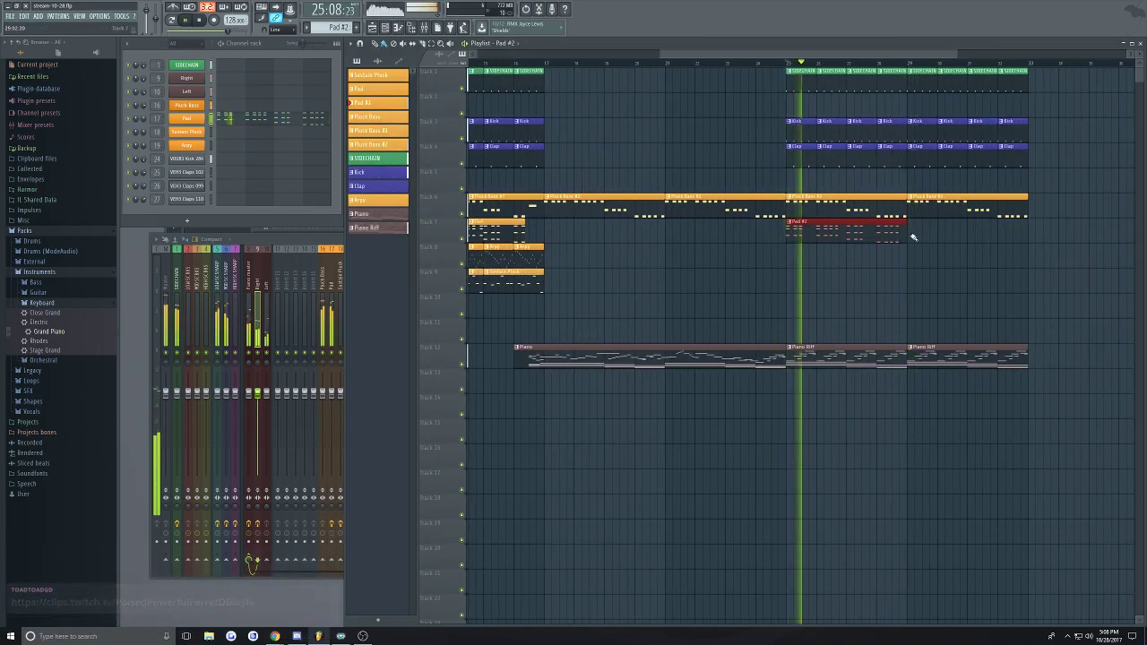
{"action": "left_click", "coordinate": [911, 235]}
{"action": "left_click", "coordinate": [893, 276]}
{"action": "right_click", "coordinate": [893, 276]}
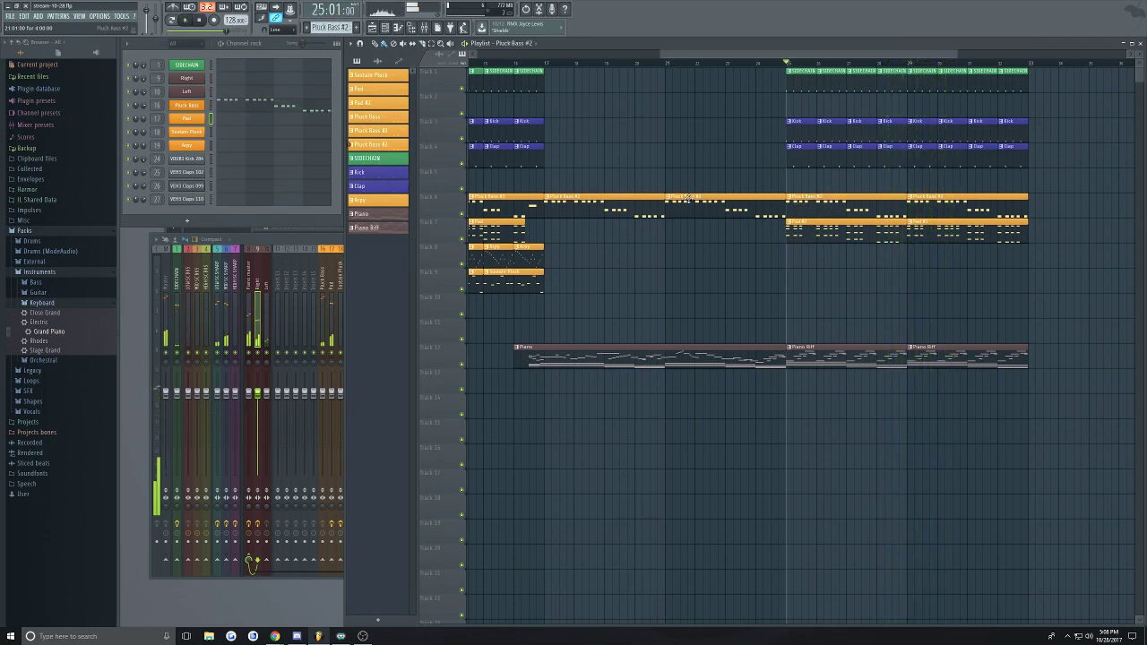
Delete the fourth note in the first and third bars of Pluck Bass #2 and close the piano roll
{"action": "left_click", "coordinate": [255, 98]}
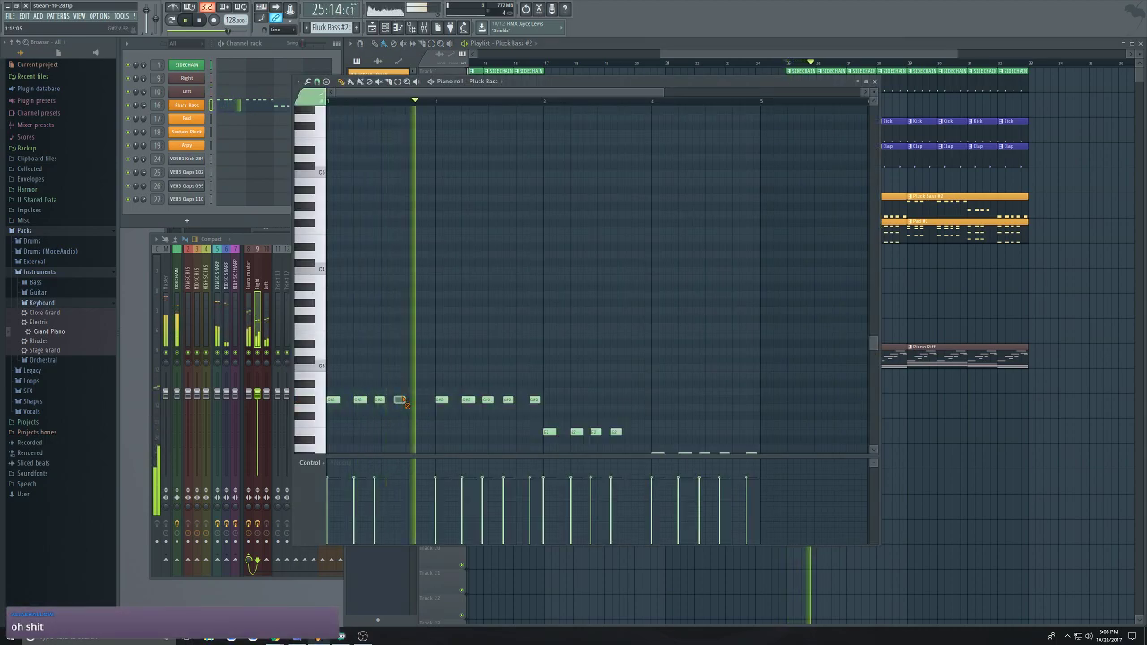
{"action": "scroll", "coordinate": [622, 266], "scroll_direction": "down", "scroll_amount": 4}
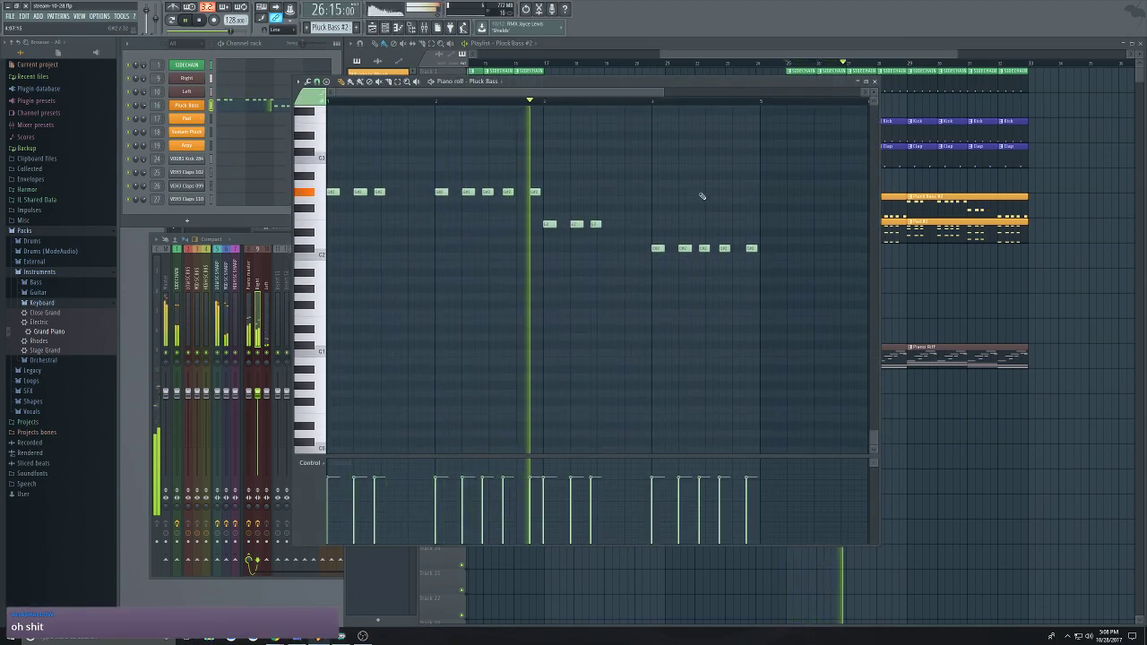
{"action": "key", "text": "F7"}
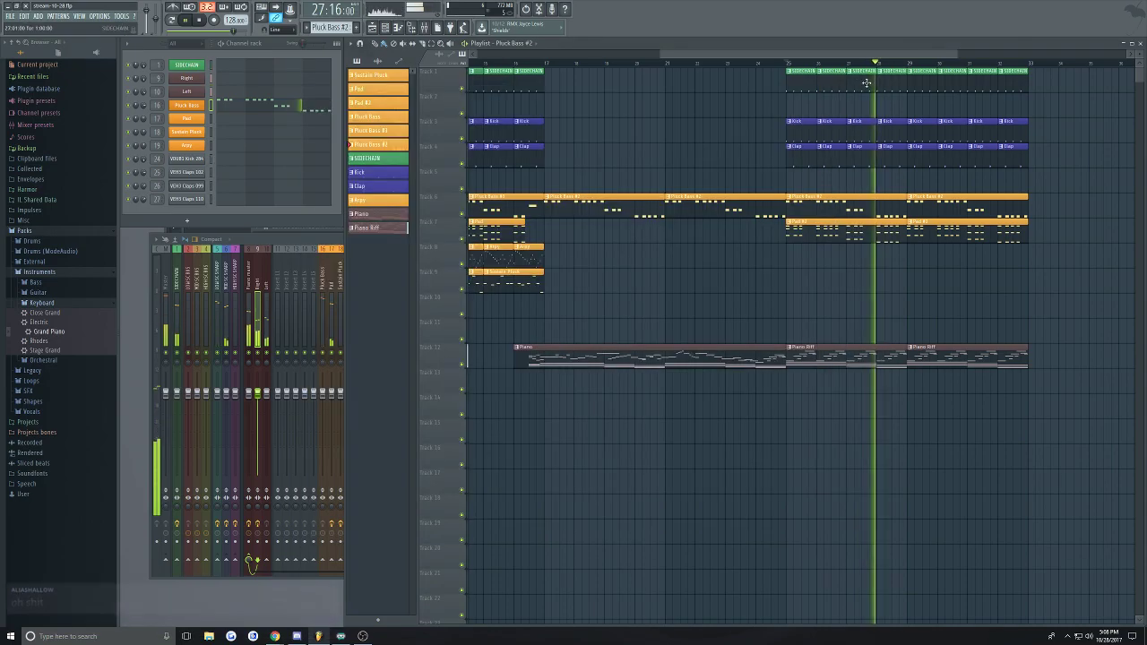
{"action": "scroll", "coordinate": [868, 281], "scroll_direction": "up", "scroll_amount": 1}
{"action": "left_click", "coordinate": [862, 283]}
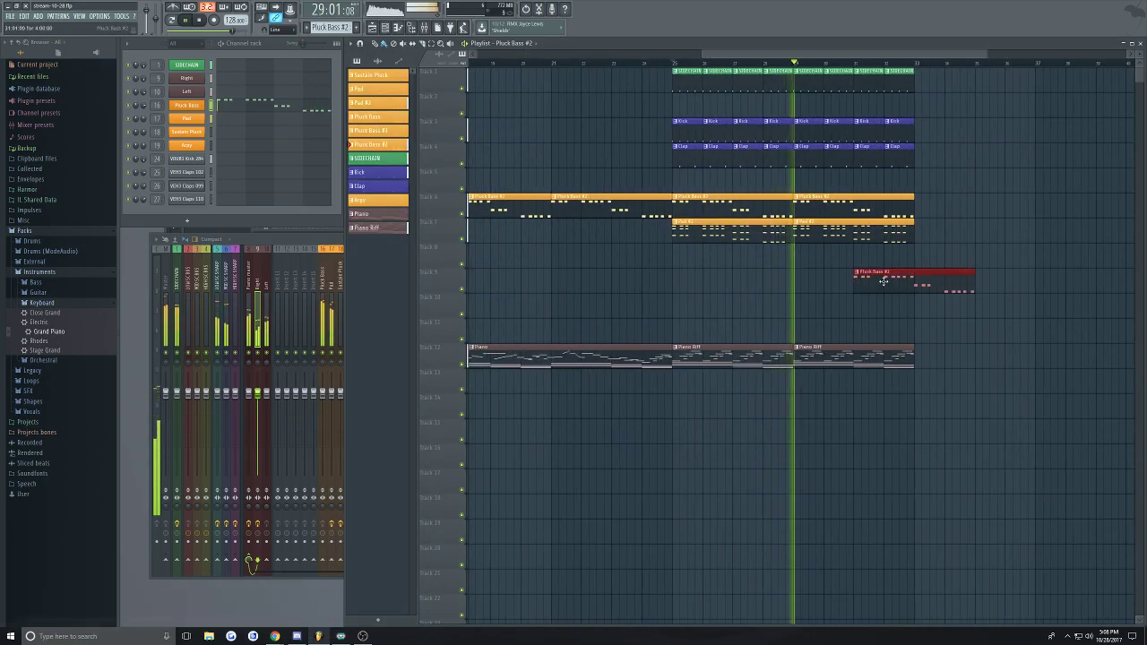
{"action": "right_click", "coordinate": [880, 283]}
Stop playback, look over the whole arrangement and save the project
{"action": "scroll", "coordinate": [883, 279], "scroll_direction": "down", "scroll_amount": 2}
{"action": "scroll", "coordinate": [851, 278], "scroll_direction": "up", "scroll_amount": 2}
{"action": "key", "text": "space"}
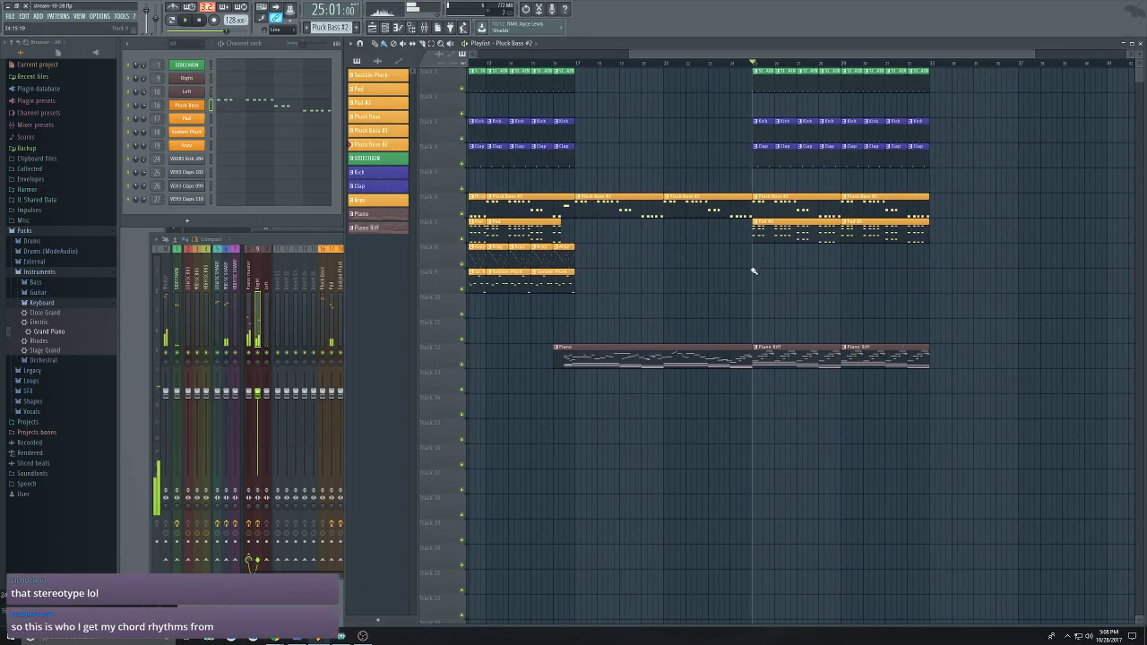
{"action": "scroll", "coordinate": [742, 283], "scroll_direction": "down", "scroll_amount": 2}
{"action": "scroll", "coordinate": [786, 144], "scroll_direction": "up", "scroll_amount": 2}
{"action": "scroll", "coordinate": [777, 136], "scroll_direction": "down", "scroll_amount": 1}
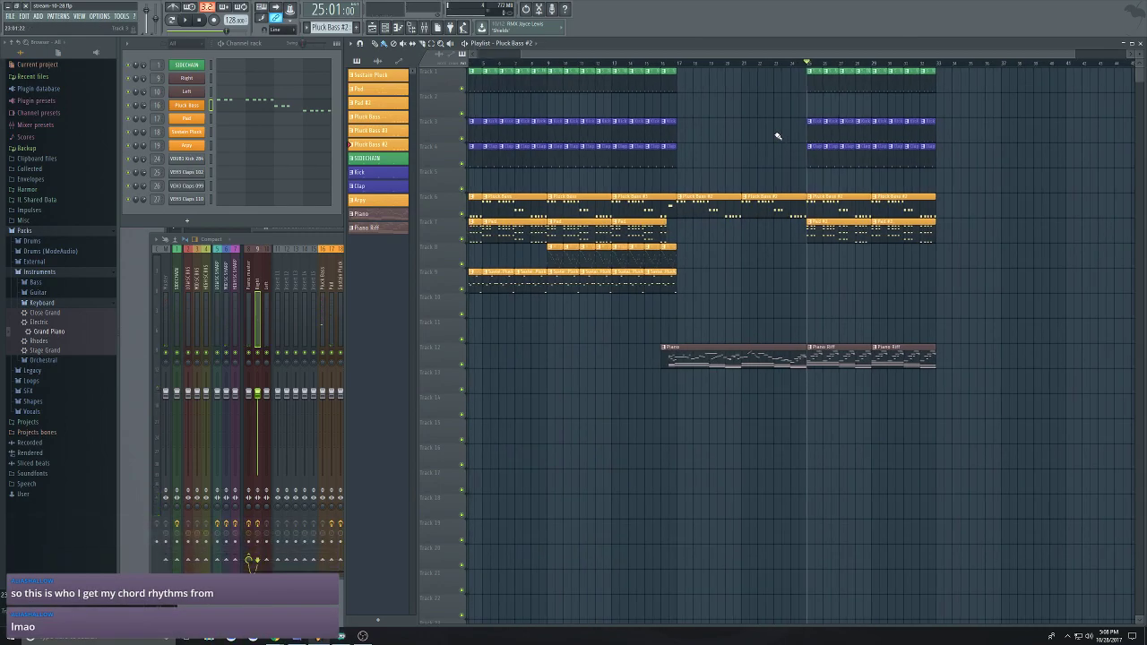
{"action": "key", "text": "ctrl+s"}
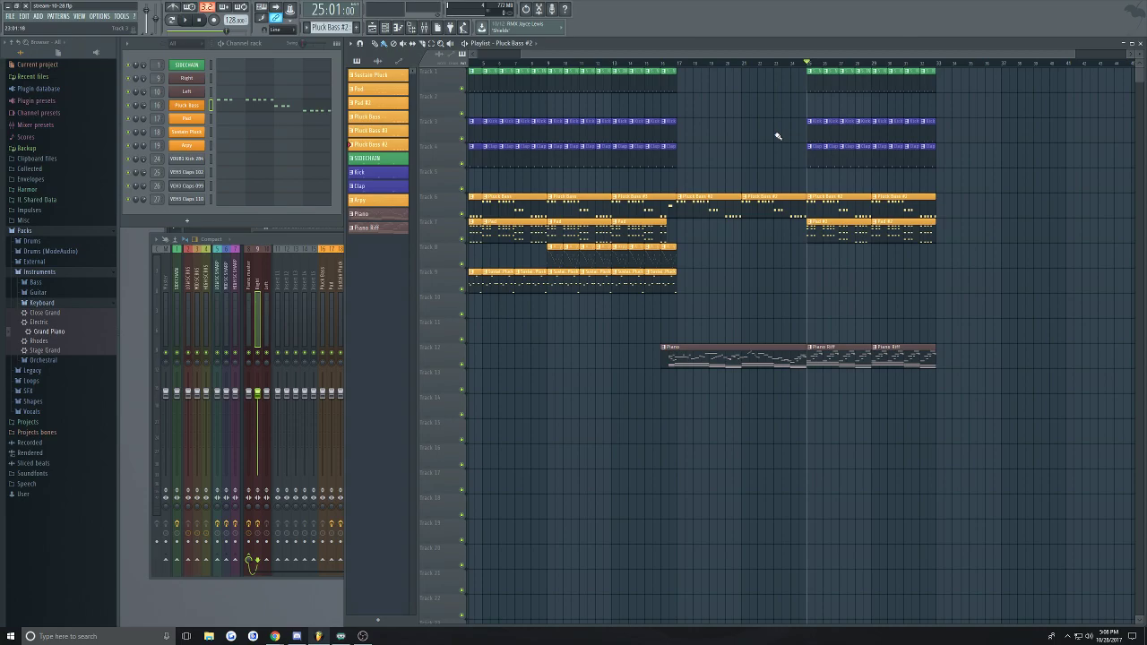
Play the song from the beginning and look over the arrangement during playback
{"action": "left_click_drag", "start_coordinate": [839, 55], "coordinate": [796, 54]}
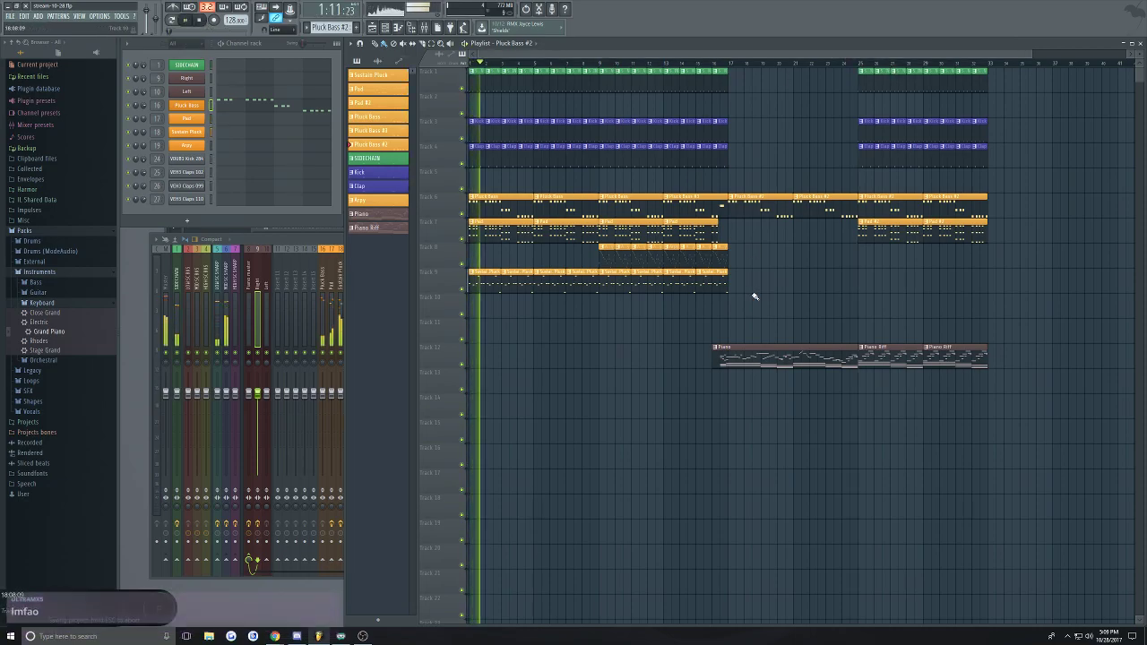
{"action": "scroll", "coordinate": [715, 307], "scroll_direction": "down", "scroll_amount": 2}
{"action": "scroll", "coordinate": [540, 135], "scroll_direction": "up", "scroll_amount": 4}
{"action": "scroll", "coordinate": [540, 135], "scroll_direction": "down", "scroll_amount": 4}
{"action": "scroll", "coordinate": [529, 116], "scroll_direction": "up", "scroll_amount": 2}
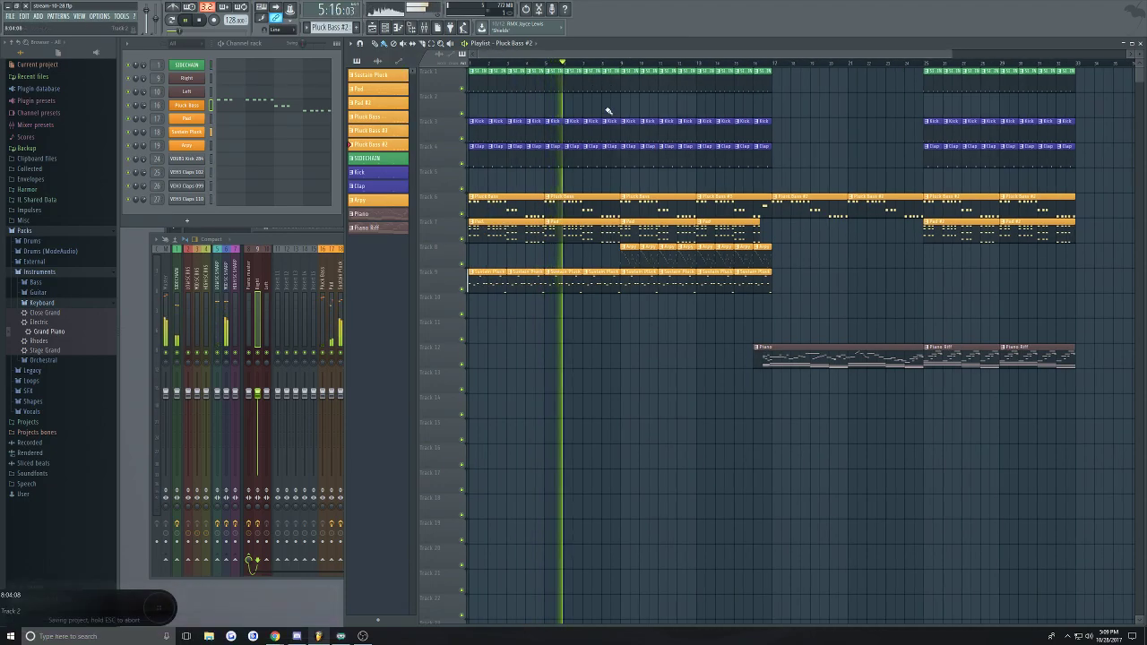
{"action": "scroll", "coordinate": [612, 114], "scroll_direction": "up", "scroll_amount": 2}
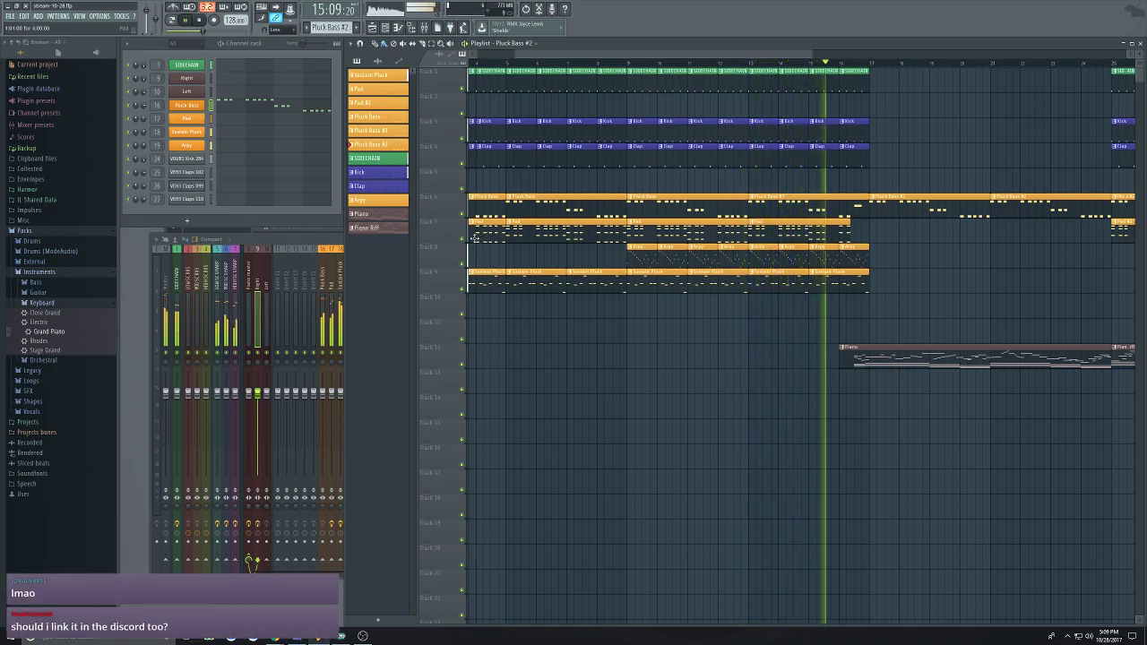
Delete the Pluck Bass #2 clips at bars 17 and 21 on the bass track and save the project
{"action": "left_click_drag", "start_coordinate": [685, 52], "coordinate": [825, 56]}
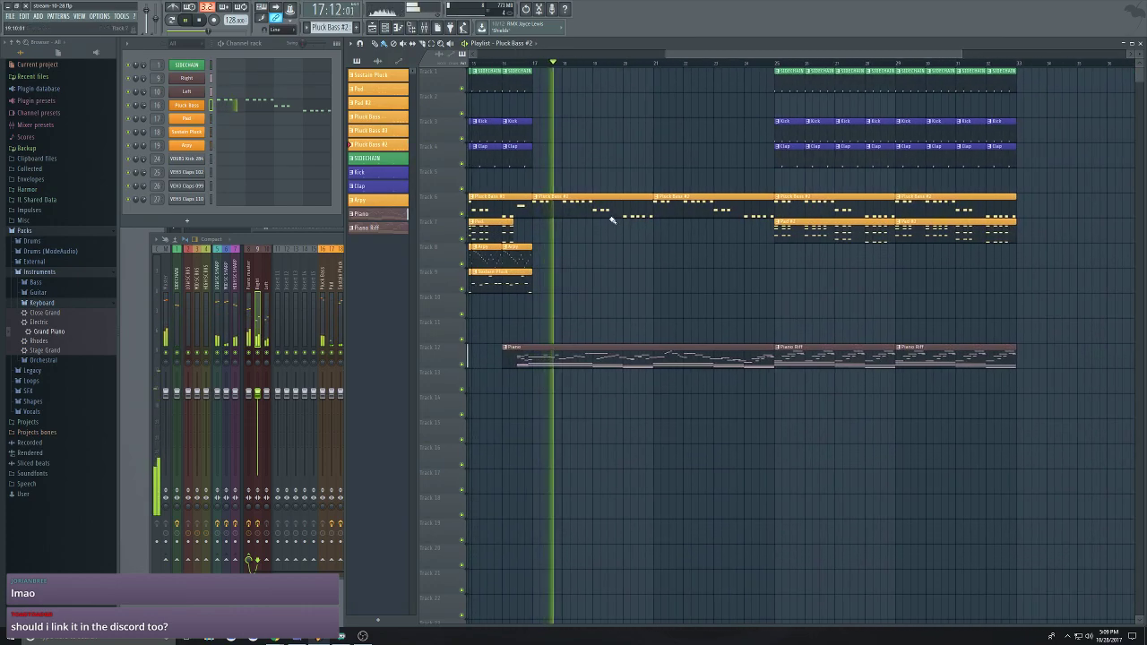
{"action": "right_click", "coordinate": [612, 215]}
{"action": "right_click", "coordinate": [701, 215]}
{"action": "key", "text": "ctrl+z"}
{"action": "right_click", "coordinate": [638, 213]}
{"action": "scroll", "coordinate": [712, 276], "scroll_direction": "down", "scroll_amount": 3}
{"action": "scroll", "coordinate": [821, 279], "scroll_direction": "up", "scroll_amount": 2}
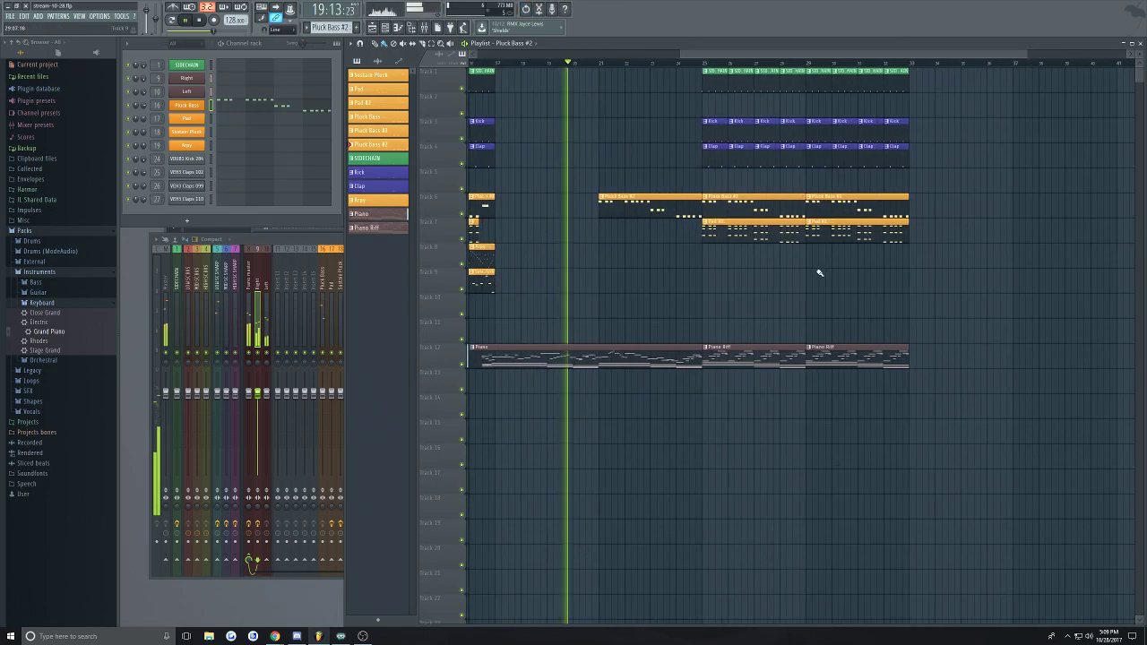
{"action": "key", "text": "ctrl+s"}
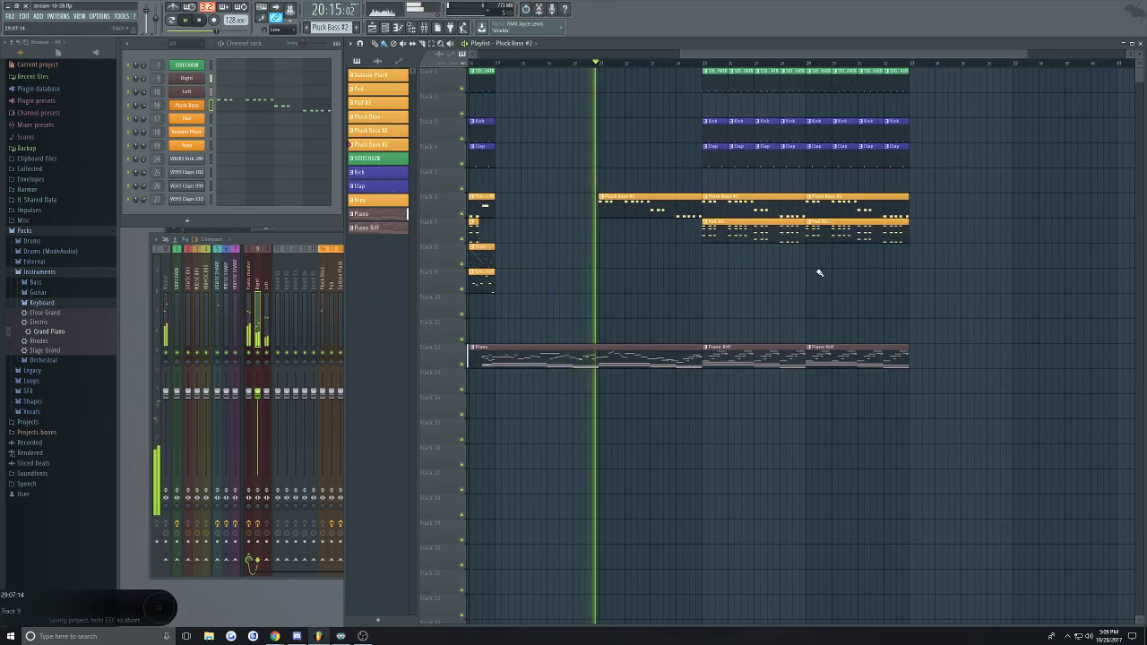
{"action": "scroll", "coordinate": [730, 260], "scroll_direction": "down", "scroll_amount": 2}
{"action": "scroll", "coordinate": [744, 238], "scroll_direction": "up", "scroll_amount": 2}
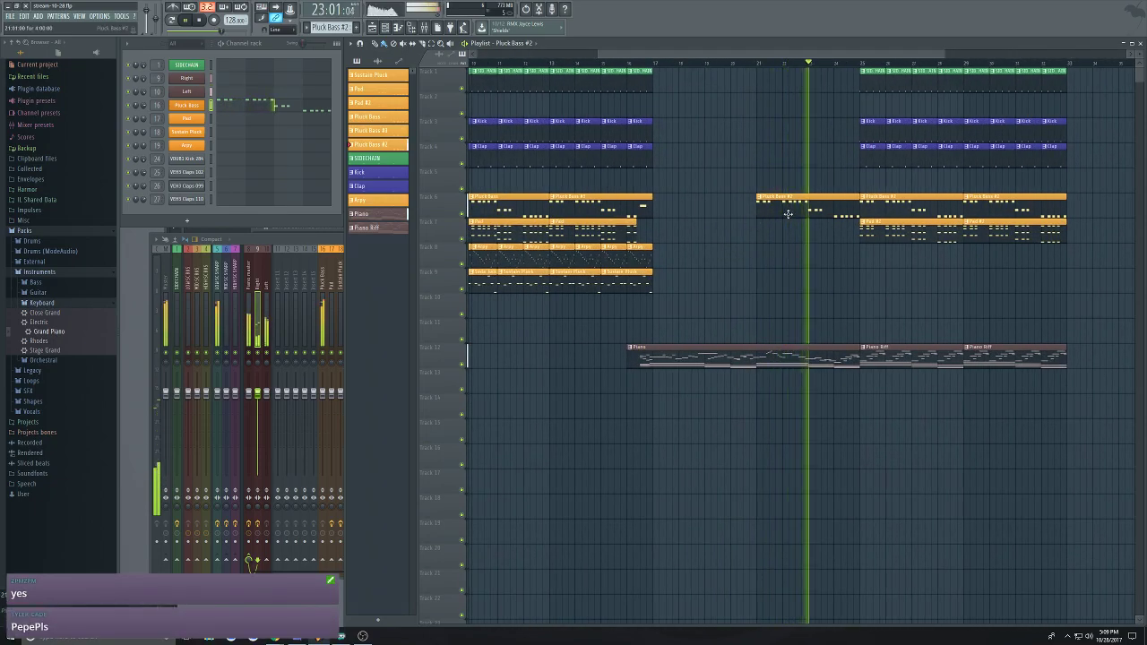
{"action": "right_click", "coordinate": [766, 211]}
{"action": "scroll", "coordinate": [759, 250], "scroll_direction": "down", "scroll_amount": 3}
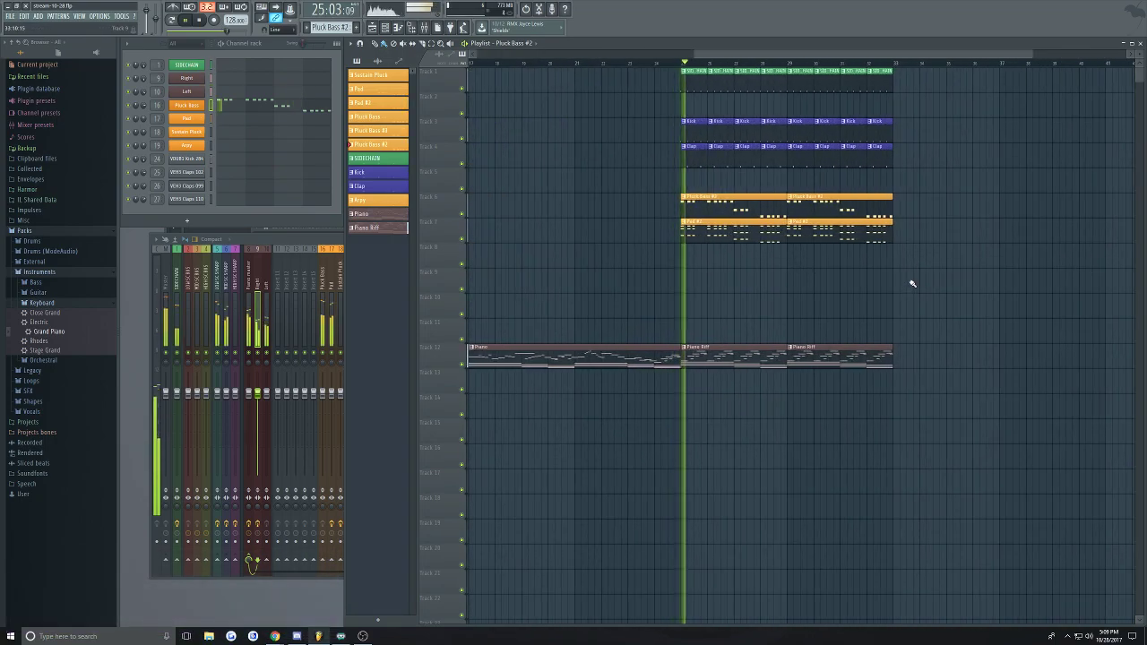
{"action": "scroll", "coordinate": [919, 250], "scroll_direction": "up", "scroll_amount": 3}
{"action": "left_click", "coordinate": [805, 287]}
{"action": "right_click", "coordinate": [820, 288]}
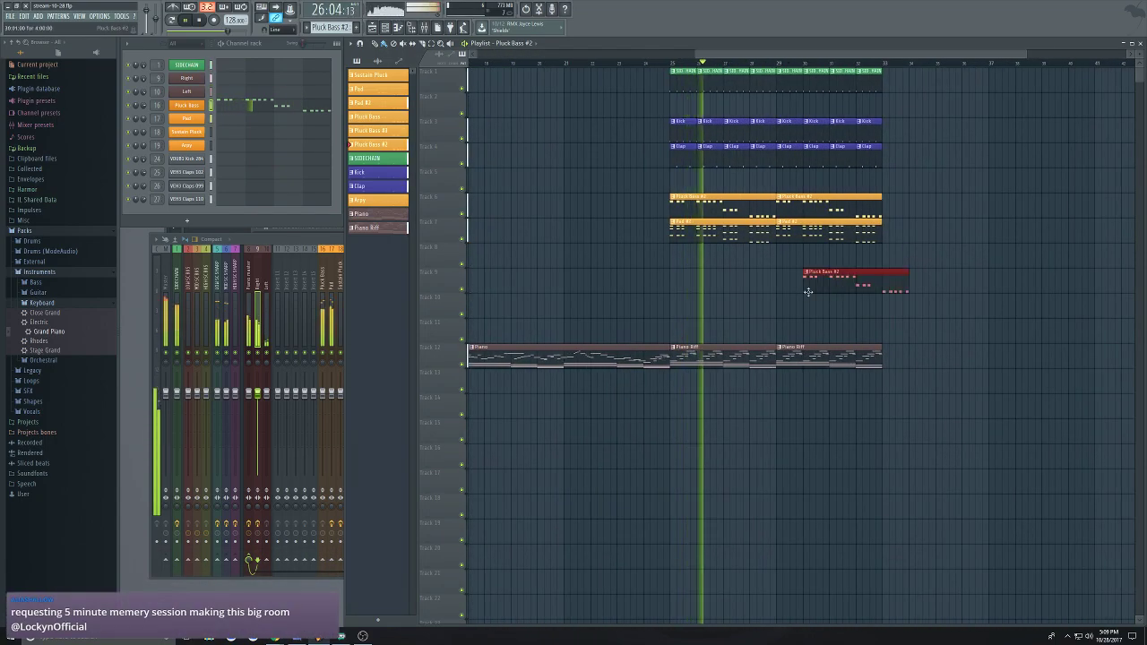
{"action": "scroll", "coordinate": [910, 224], "scroll_direction": "down", "scroll_amount": 2}
{"action": "scroll", "coordinate": [944, 192], "scroll_direction": "up", "scroll_amount": 1}
Try removing the sidechain, kick and clap clips from the section starting at bar 25
{"action": "right_click", "coordinate": [717, 155]}
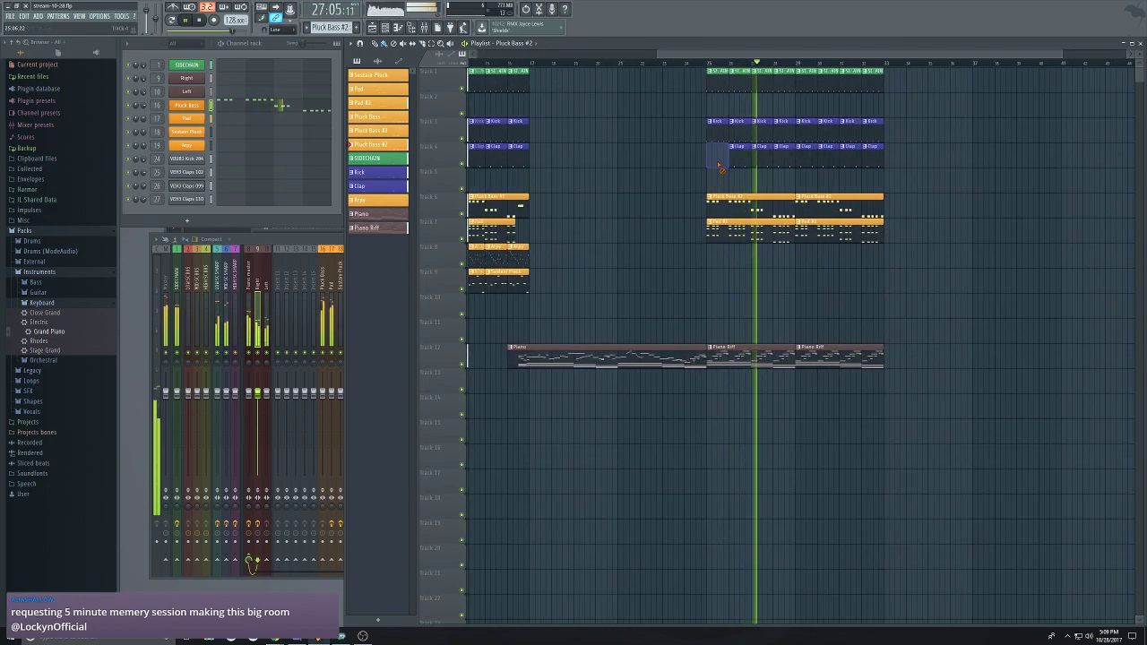
{"action": "right_click", "coordinate": [716, 77]}
{"action": "right_click", "coordinate": [873, 121]}
{"action": "right_click", "coordinate": [789, 82]}
{"action": "scroll", "coordinate": [936, 185], "scroll_direction": "down", "scroll_amount": 2}
{"action": "scroll", "coordinate": [933, 185], "scroll_direction": "up", "scroll_amount": 2}
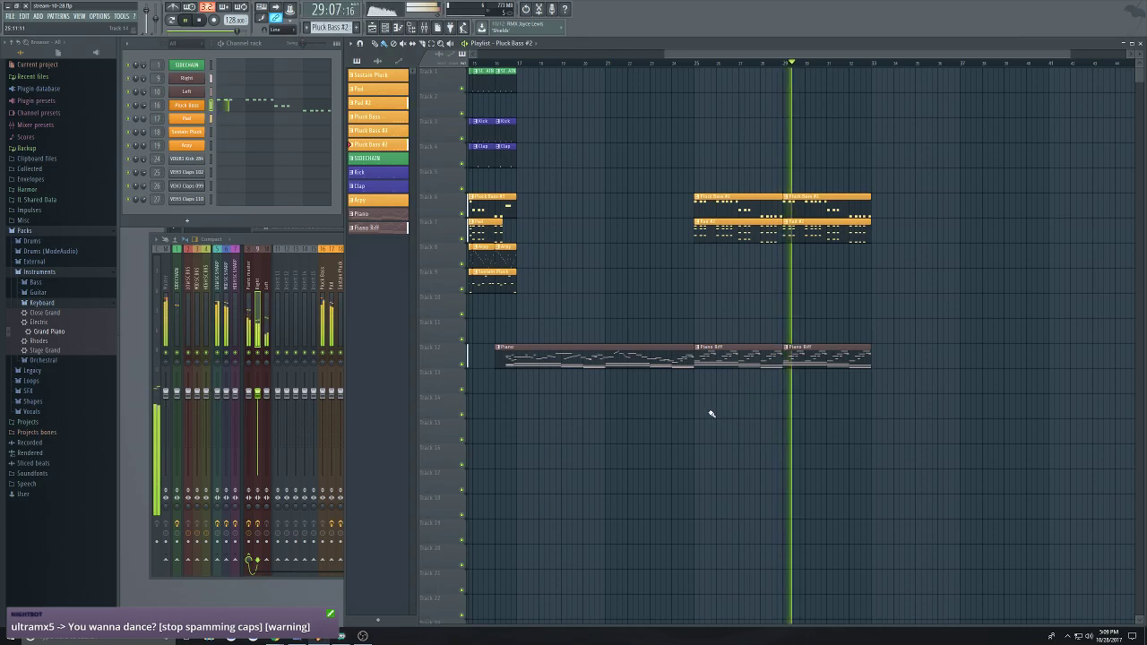
{"action": "key", "text": "ctrl+z"}
Move the section's clips from bar 25 to bar 33 and copy both Piano Riff clips back to bar 25 on Track 12
{"action": "left_click_drag", "start_coordinate": [707, 417], "coordinate": [928, 64]}
{"action": "left_click_drag", "start_coordinate": [705, 87], "coordinate": [881, 87]}
{"action": "left_click_drag", "start_coordinate": [876, 417], "coordinate": [1052, 320]}
{"action": "left_click_drag", "start_coordinate": [898, 358], "coordinate": [722, 356]}
{"action": "left_click", "coordinate": [738, 263]}
{"action": "right_click", "coordinate": [730, 257]}
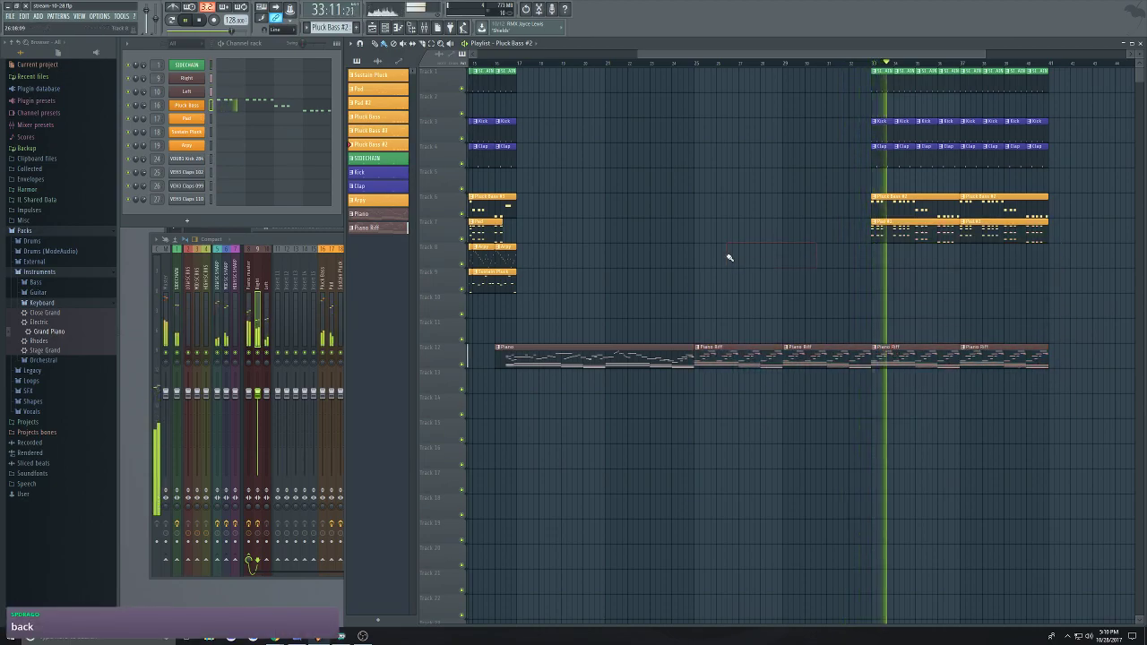
Look over the rearranged song, stop playback and save the project
{"action": "scroll", "coordinate": [729, 257], "scroll_direction": "down", "scroll_amount": 1}
{"action": "scroll", "coordinate": [729, 257], "scroll_direction": "down", "scroll_amount": 1}
{"action": "scroll", "coordinate": [786, 202], "scroll_direction": "up", "scroll_amount": 2}
{"action": "scroll", "coordinate": [783, 215], "scroll_direction": "down", "scroll_amount": 3}
{"action": "scroll", "coordinate": [767, 137], "scroll_direction": "up", "scroll_amount": 3}
{"action": "key", "text": "ctrl+s"}
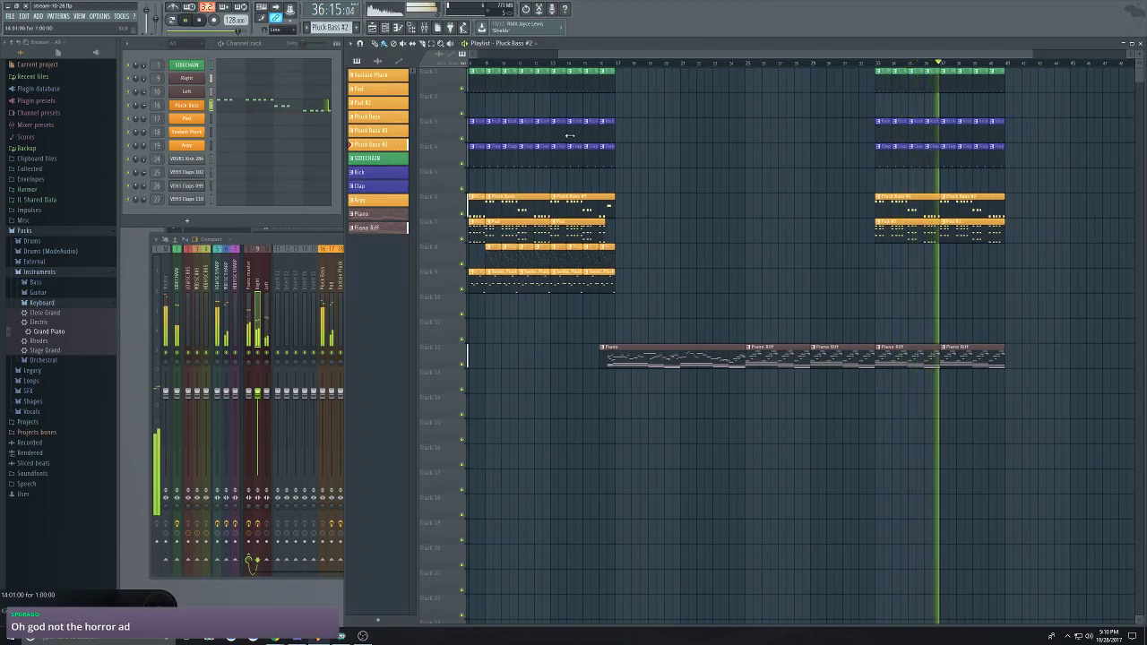
{"action": "key", "text": "space"}
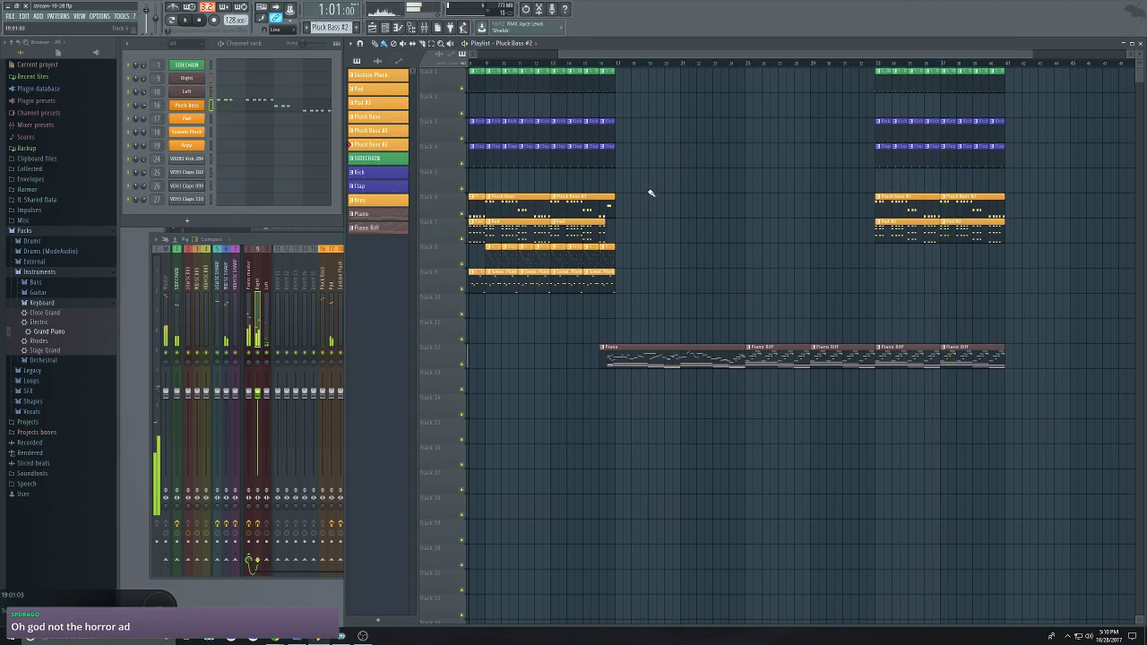
{"action": "left_click_drag", "start_coordinate": [756, 57], "coordinate": [775, 57]}
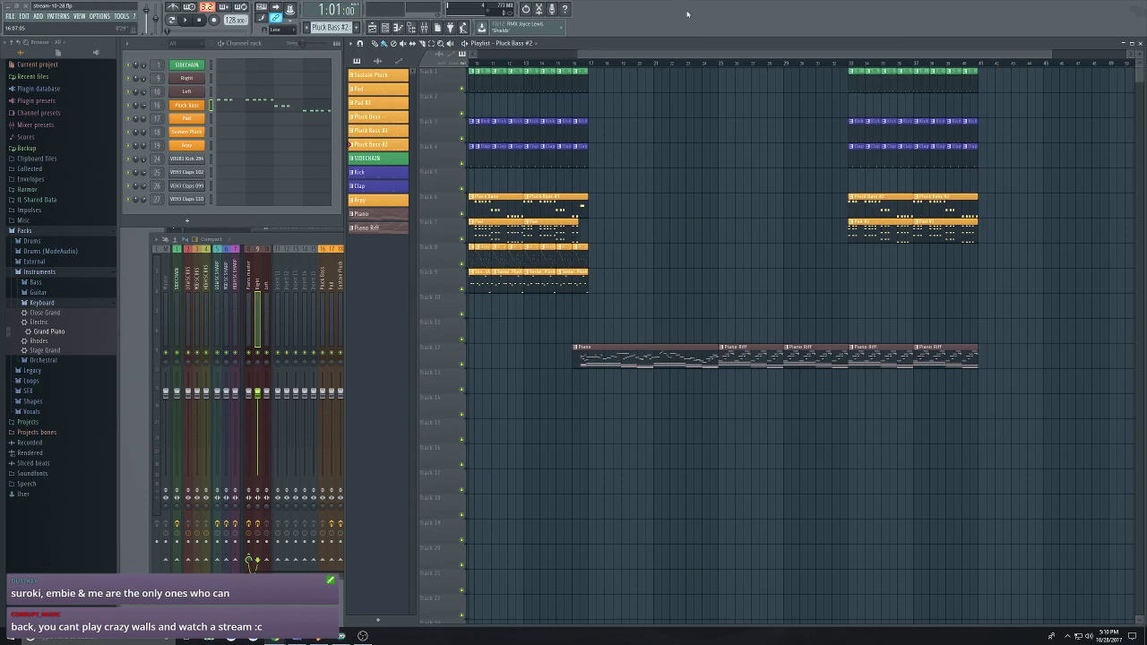
{"action": "left_click_drag", "start_coordinate": [763, 55], "coordinate": [521, 52]}
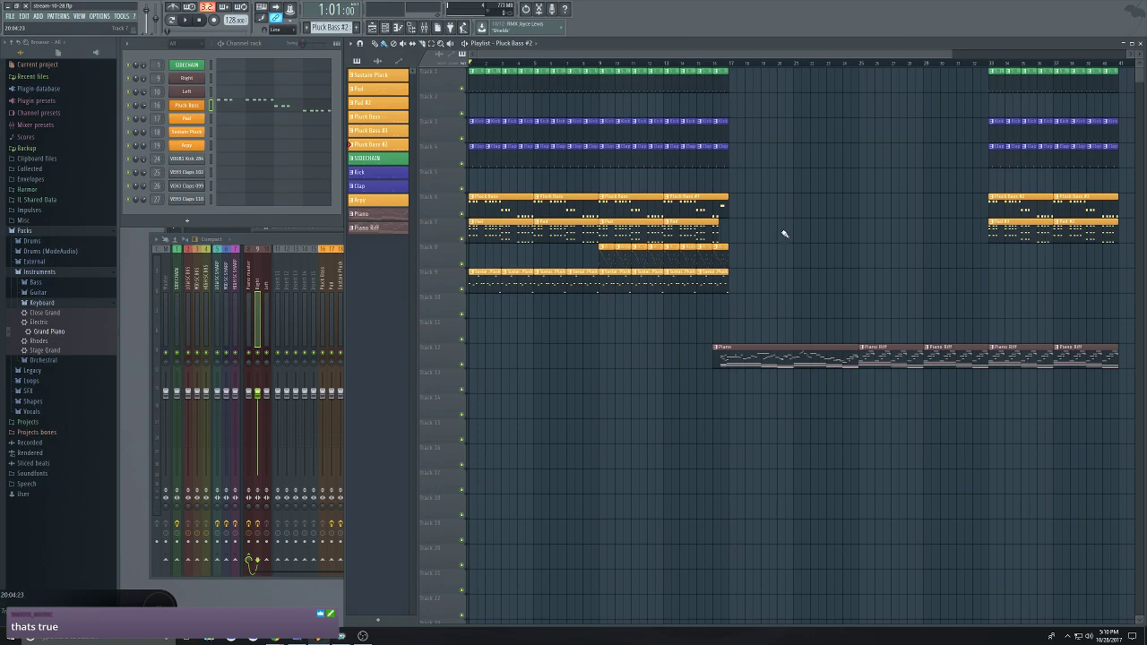
{"action": "key", "text": "ctrl+s"}
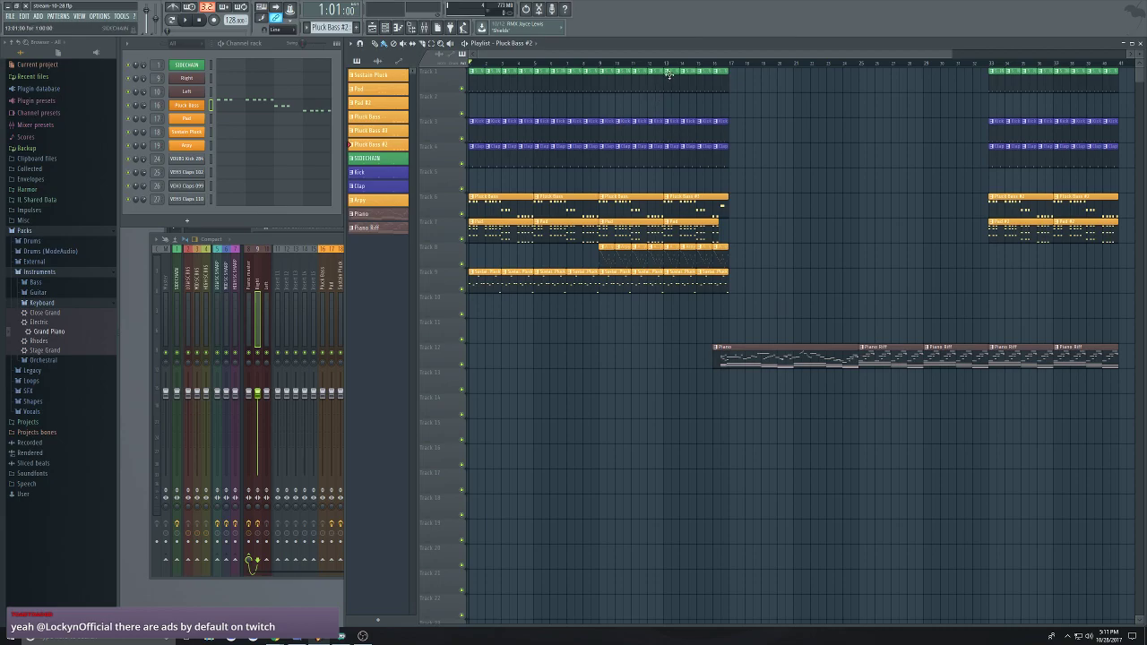
Examine the arrangement from the first drop to the bar 33 section while playing the song from the beginning
{"action": "scroll", "coordinate": [785, 57], "scroll_direction": "down", "scroll_amount": 1}
{"action": "scroll", "coordinate": [601, 81], "scroll_direction": "up", "scroll_amount": 1}
{"action": "key", "text": "space"}
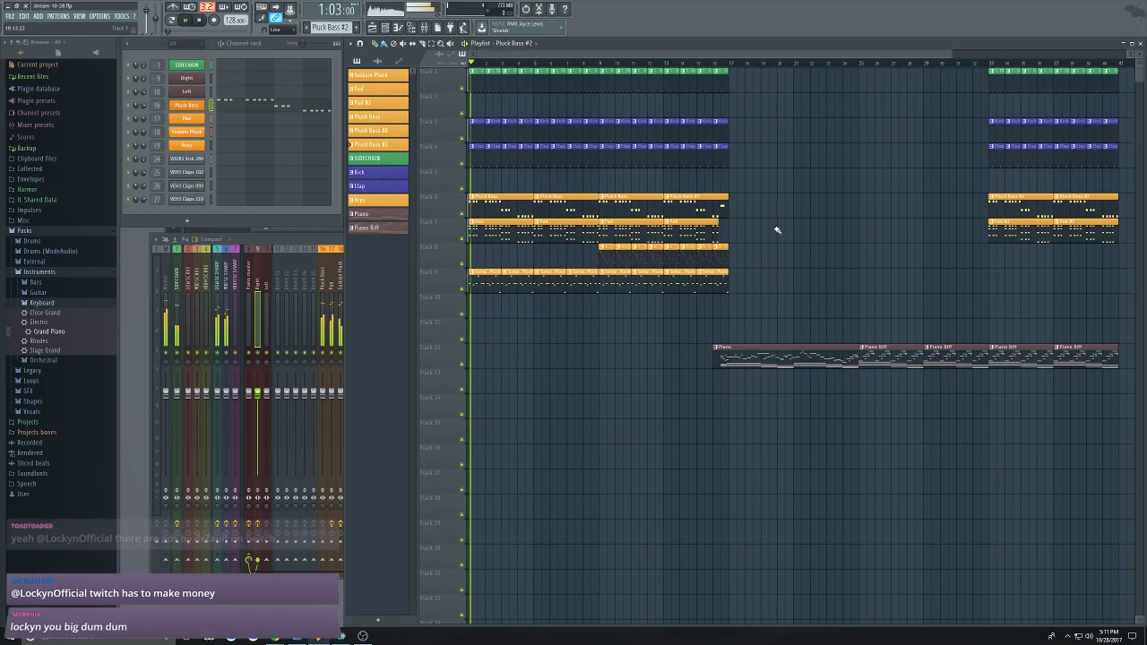
{"action": "scroll", "coordinate": [776, 197], "scroll_direction": "down", "scroll_amount": 2}
{"action": "scroll", "coordinate": [671, 161], "scroll_direction": "up", "scroll_amount": 2}
{"action": "scroll", "coordinate": [674, 154], "scroll_direction": "down", "scroll_amount": 2}
{"action": "key", "text": "space"}
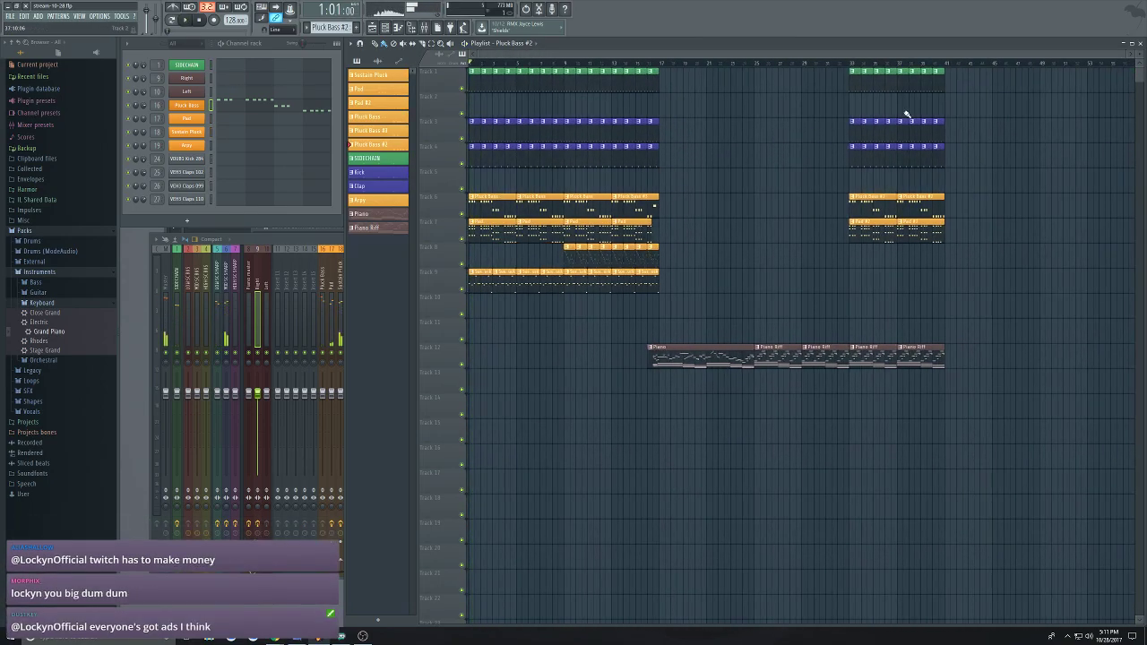
{"action": "scroll", "coordinate": [898, 115], "scroll_direction": "up", "scroll_amount": 2}
{"action": "scroll", "coordinate": [790, 133], "scroll_direction": "down", "scroll_amount": 2}
{"action": "scroll", "coordinate": [765, 118], "scroll_direction": "up", "scroll_amount": 2}
{"action": "scroll", "coordinate": [801, 125], "scroll_direction": "down", "scroll_amount": 2}
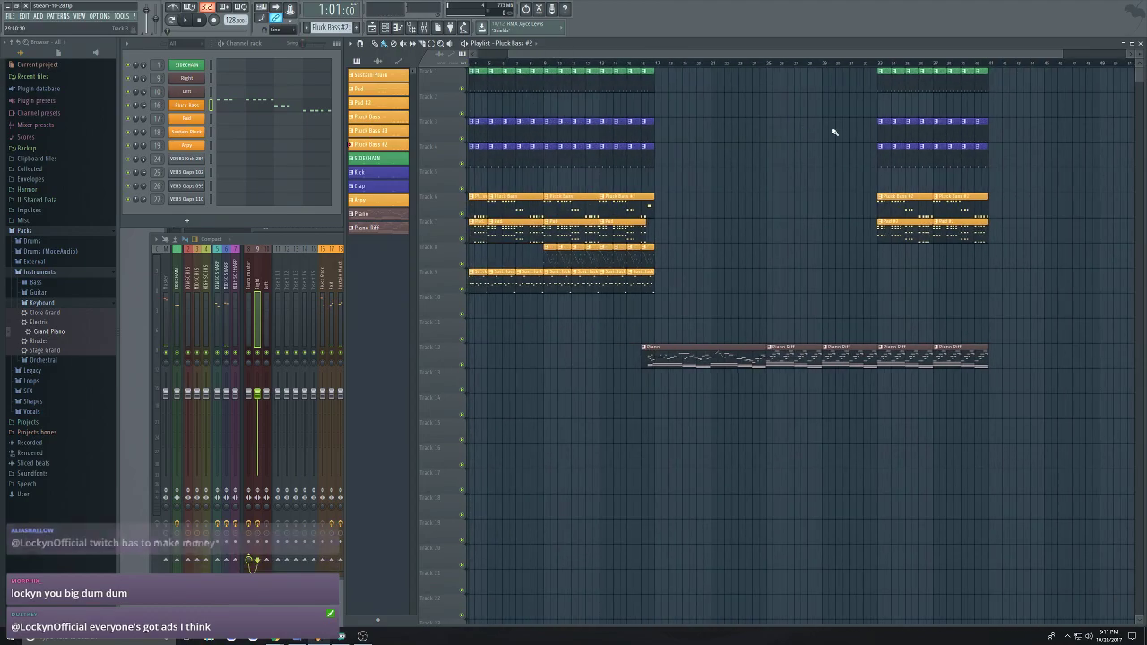
{"action": "scroll", "coordinate": [927, 120], "scroll_direction": "up", "scroll_amount": 1}
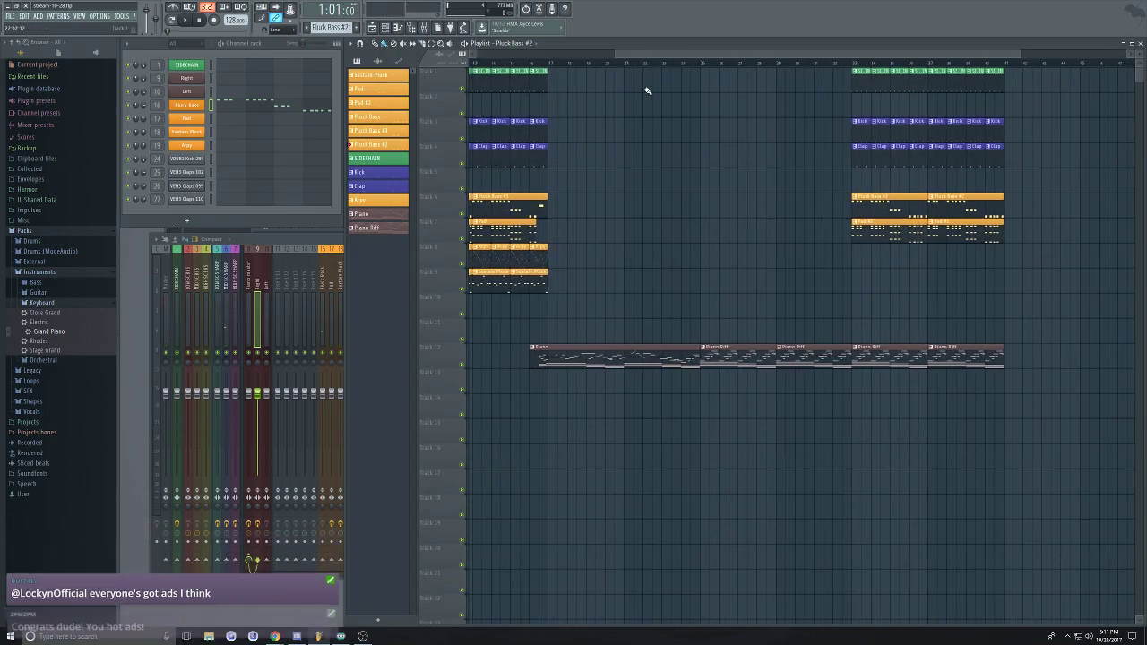
{"action": "mouse_move", "coordinate": [719, 56]}
{"action": "left_mouse_down"}
{"action": "mouse_move", "coordinate": [634, 56]}
{"action": "mouse_move", "coordinate": [734, 57]}
{"action": "mouse_move", "coordinate": [636, 58]}
{"action": "mouse_move", "coordinate": [705, 54]}
{"action": "left_mouse_up"}
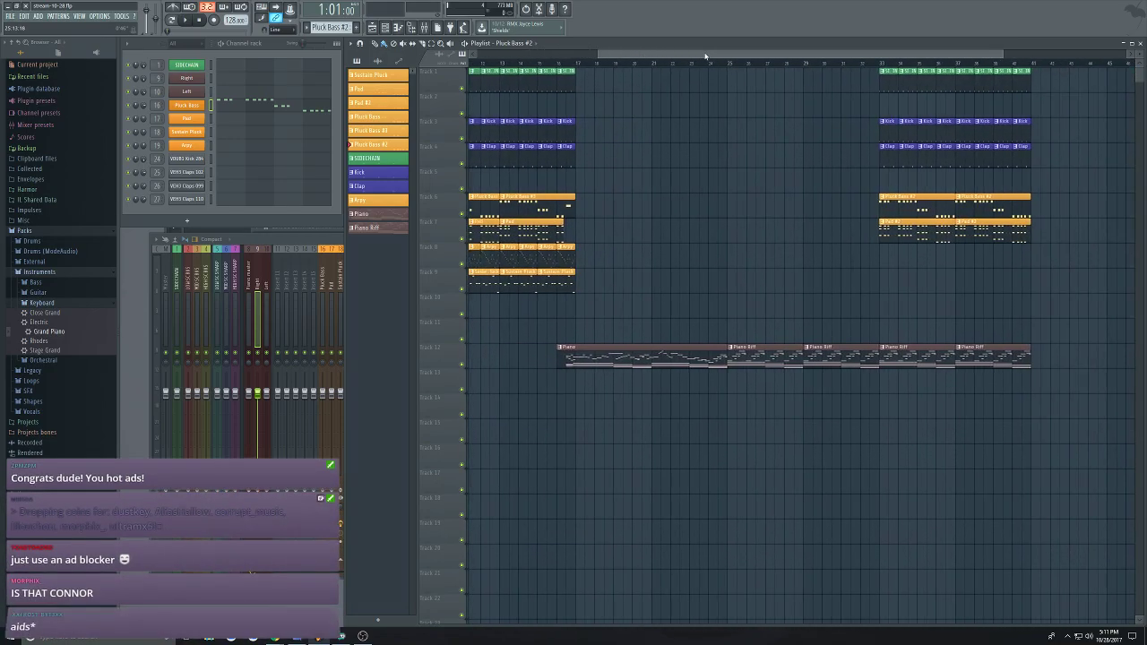
{"action": "key", "text": "space"}
{"action": "scroll", "coordinate": [652, 116], "scroll_direction": "up", "scroll_amount": 3}
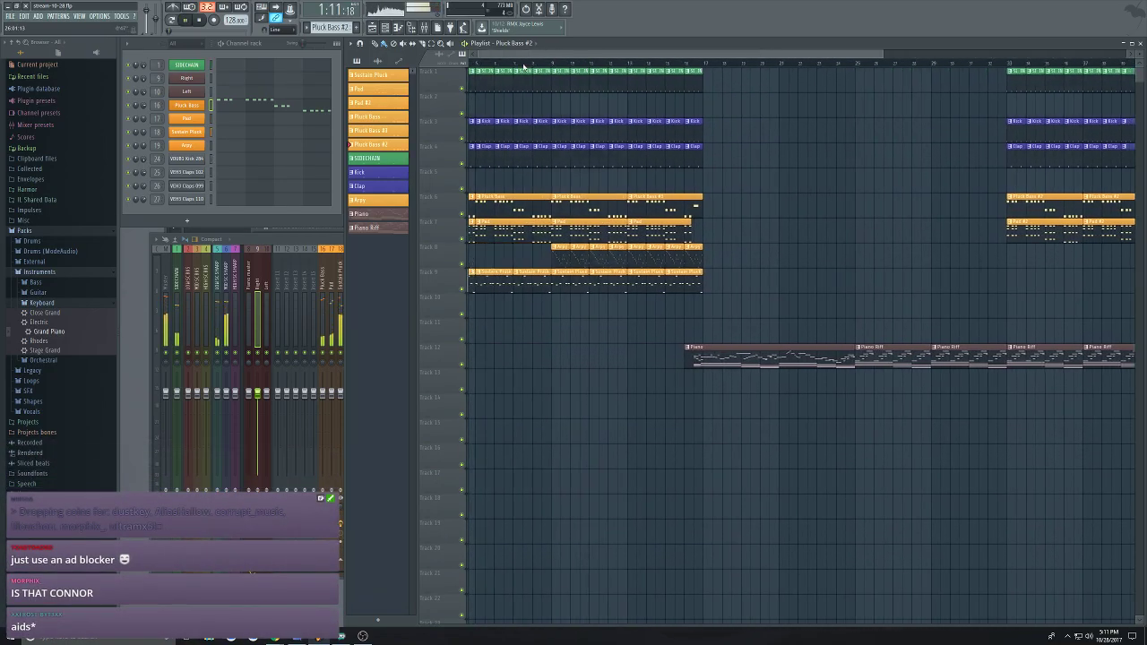
{"action": "scroll", "coordinate": [578, 148], "scroll_direction": "down", "scroll_amount": 3}
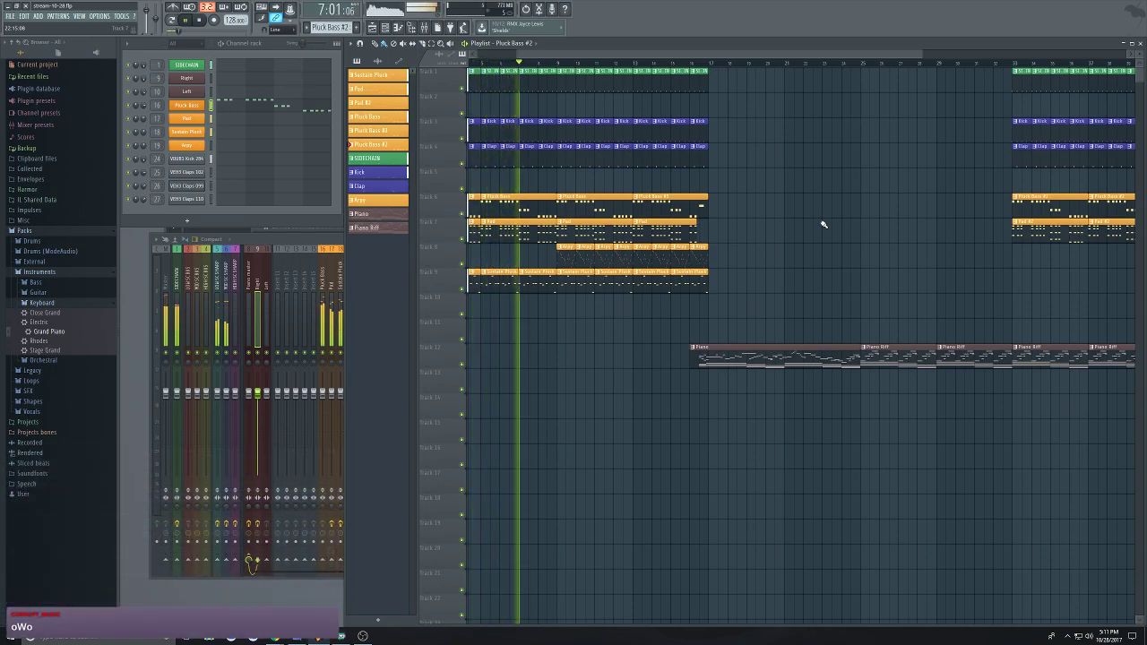
Select the Sustain Pluck pattern, switch playback to pattern mode and play it on its own
{"action": "left_click", "coordinate": [532, 291]}
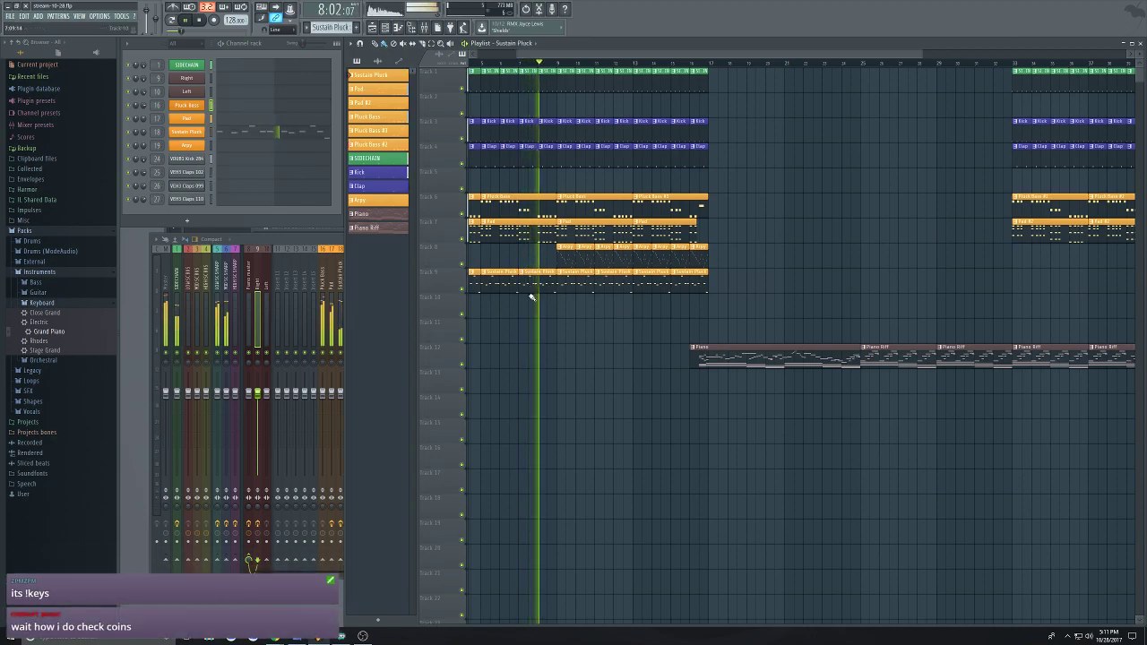
{"action": "left_click", "coordinate": [170, 24]}
{"action": "key", "text": "space"}
{"action": "scroll", "coordinate": [768, 275], "scroll_direction": "down", "scroll_amount": 2}
{"action": "scroll", "coordinate": [583, 305], "scroll_direction": "up", "scroll_amount": 5}
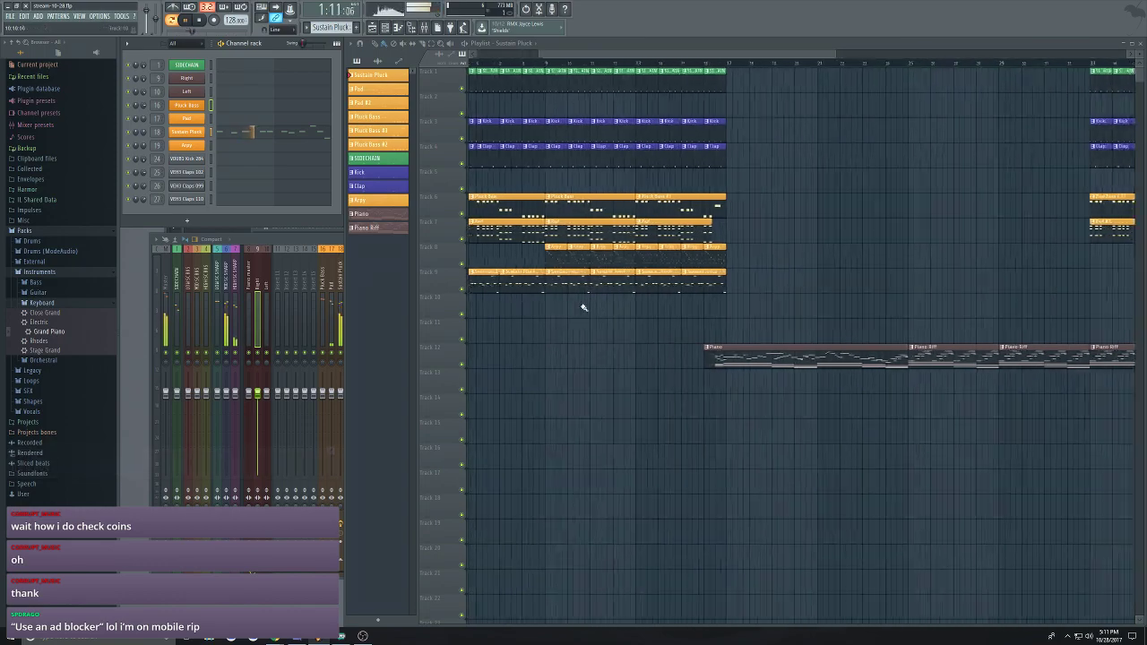
Place a Sustain Pluck clip on Track 10 at bar 33, make it unique and stop playback
{"action": "scroll", "coordinate": [594, 305], "scroll_direction": "down", "scroll_amount": 5}
{"action": "scroll", "coordinate": [957, 272], "scroll_direction": "up", "scroll_amount": 3}
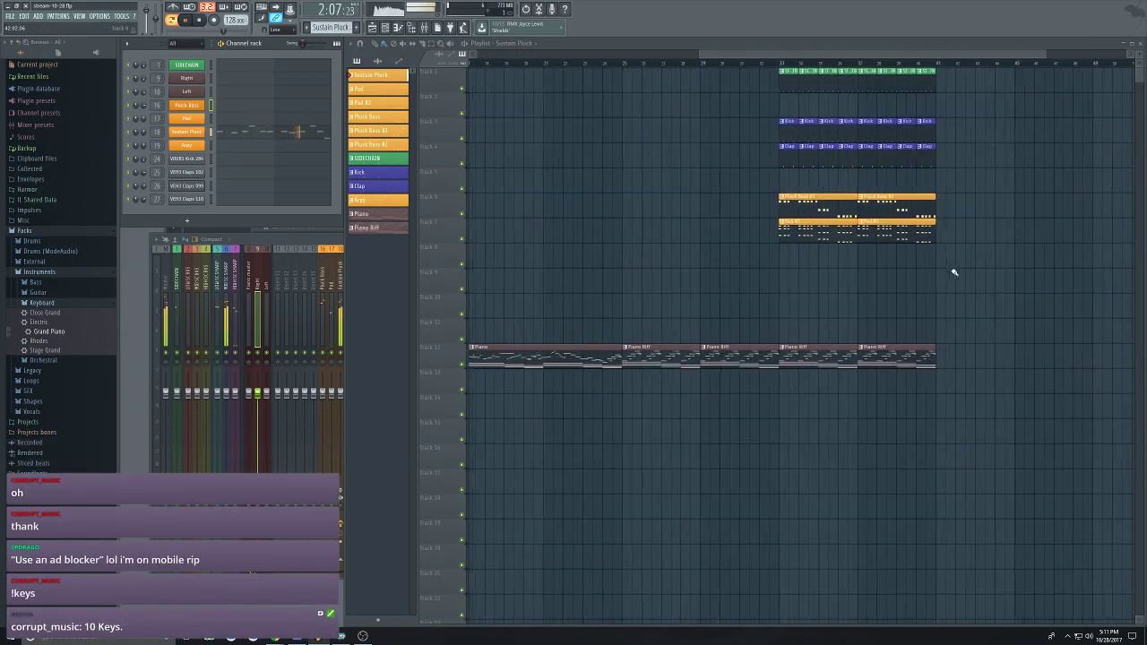
{"action": "left_click", "coordinate": [757, 305]}
{"action": "left_click", "coordinate": [759, 297]}
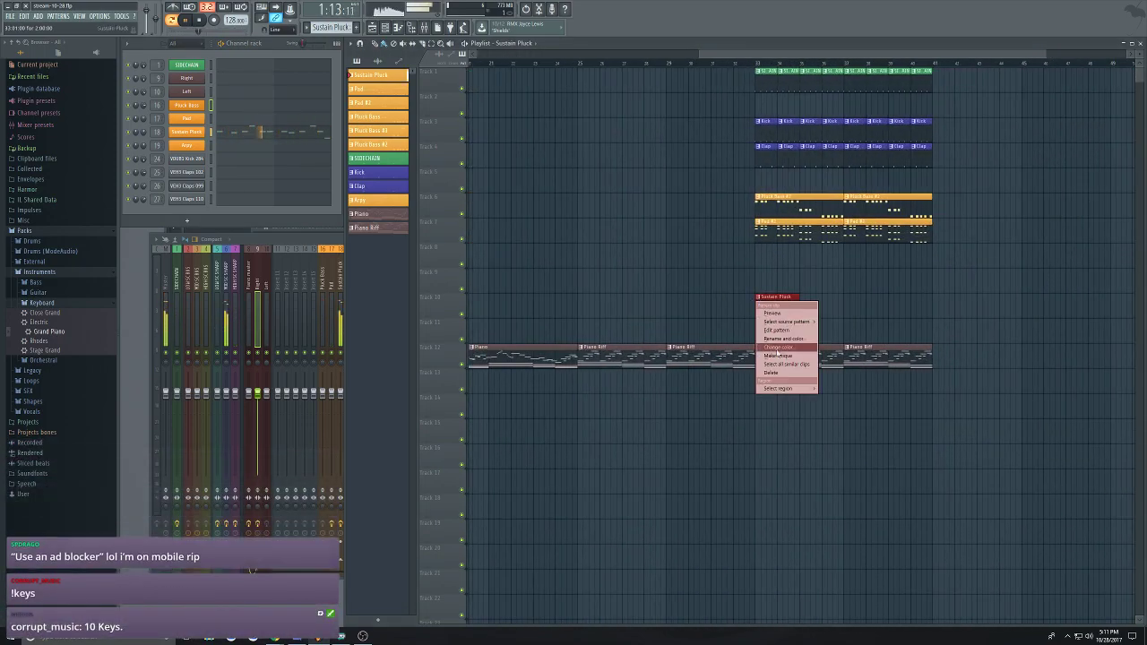
{"action": "left_click", "coordinate": [778, 357]}
{"action": "key", "text": "space"}
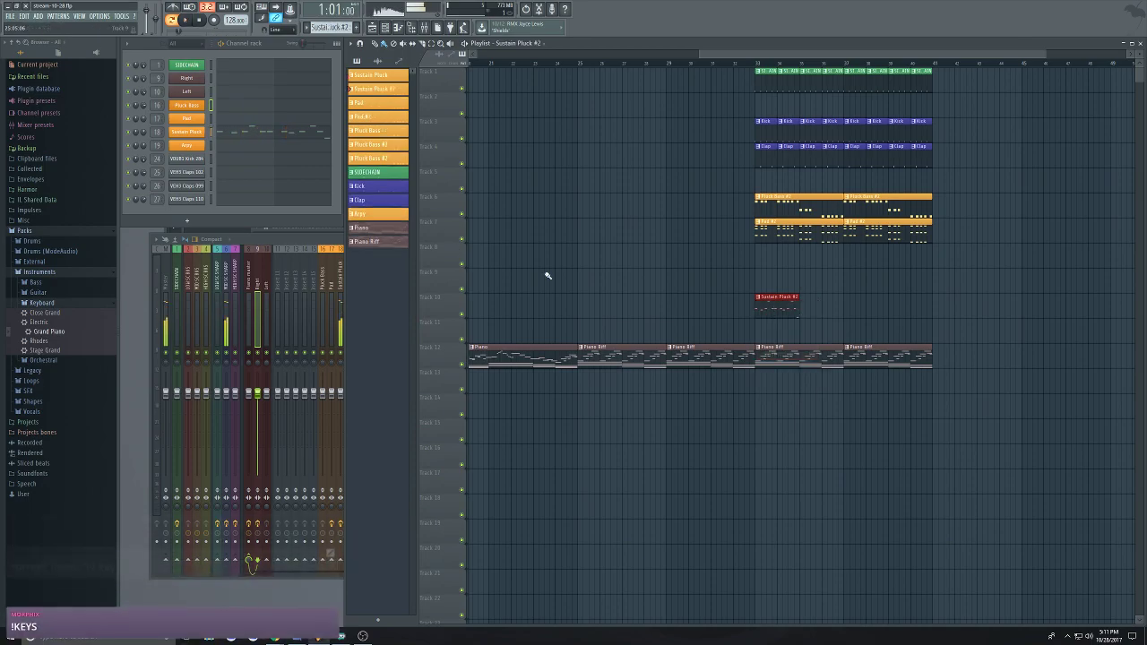
Open the Sustain Pluck #2 notes in the piano roll and raise the second bar's first four notes to B3, A#3, B3 and A#4
{"action": "left_click", "coordinate": [249, 134]}
{"action": "scroll", "coordinate": [390, 246], "scroll_direction": "up", "scroll_amount": 4}
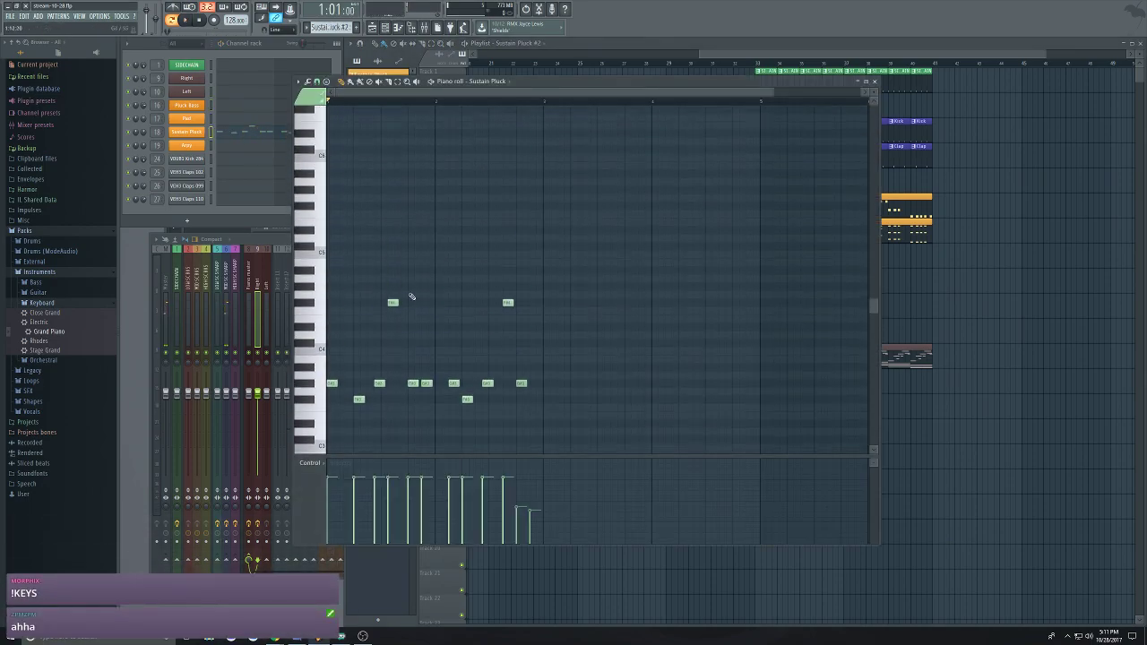
{"action": "scroll", "coordinate": [404, 393], "scroll_direction": "up", "scroll_amount": 2}
{"action": "scroll", "coordinate": [414, 424], "scroll_direction": "up", "scroll_amount": 2}
{"action": "scroll", "coordinate": [440, 389], "scroll_direction": "down", "scroll_amount": 3}
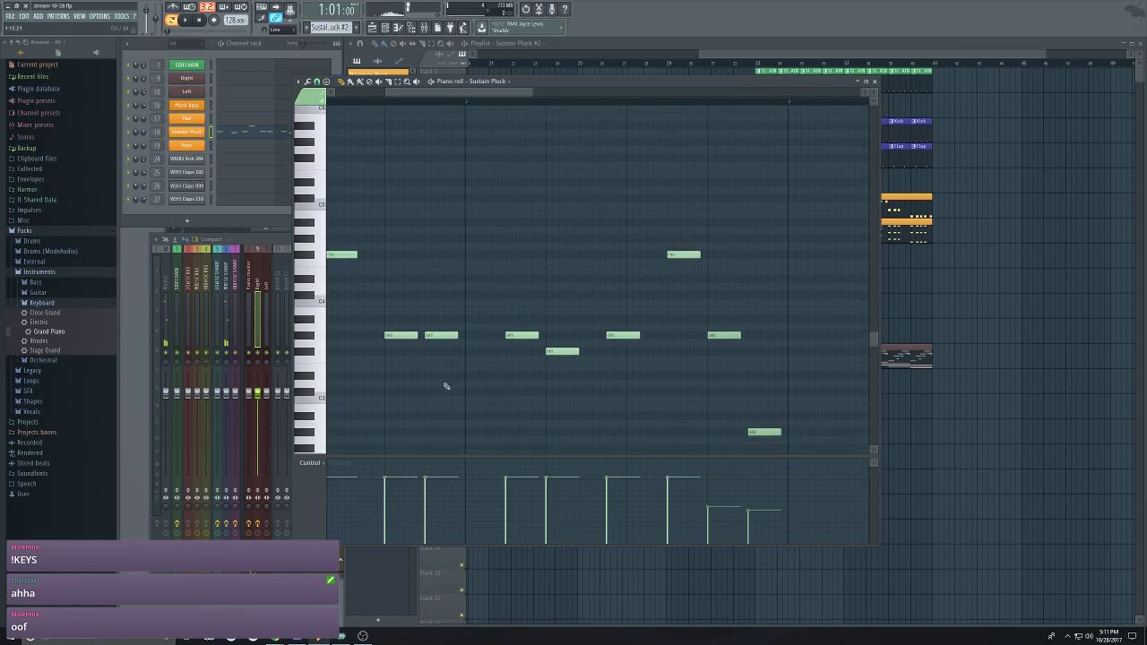
{"action": "left_click_drag", "start_coordinate": [522, 315], "coordinate": [550, 296]}
{"action": "left_click_drag", "start_coordinate": [619, 313], "coordinate": [618, 289]}
{"action": "left_click_drag", "start_coordinate": [692, 232], "coordinate": [687, 199]}
{"action": "scroll", "coordinate": [687, 222], "scroll_direction": "right", "scroll_amount": 2}
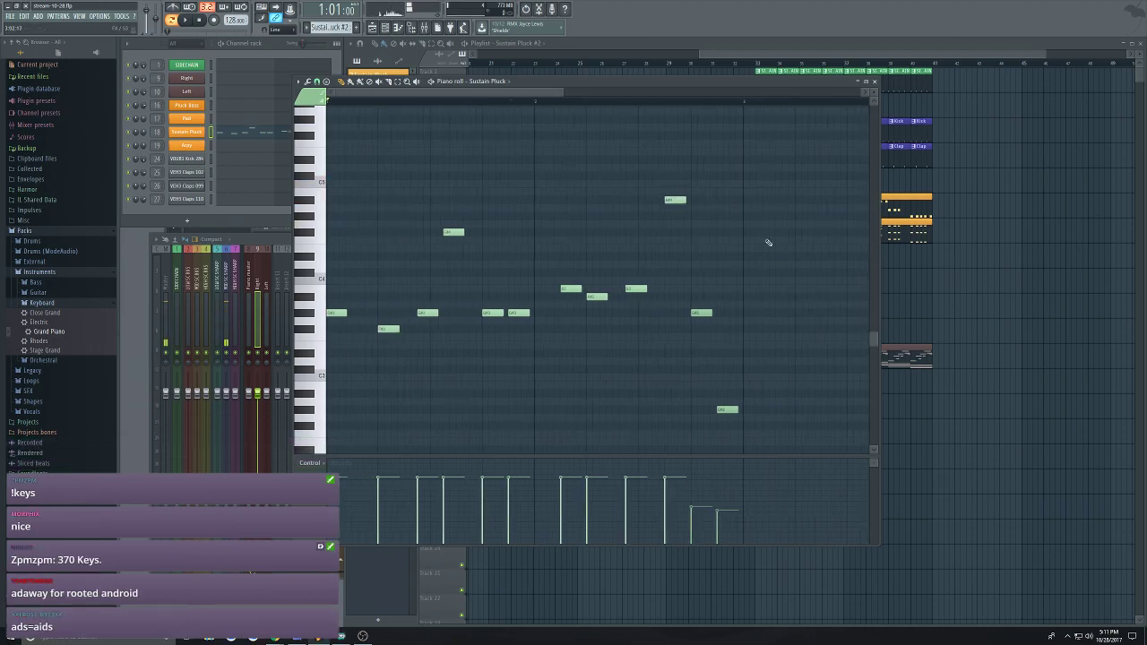
Move the second bar's last two notes to B3 and A#3 and play the pattern back
{"action": "left_click_drag", "start_coordinate": [663, 311], "coordinate": [664, 271]}
{"action": "scroll", "coordinate": [703, 339], "scroll_direction": "down", "scroll_amount": 3}
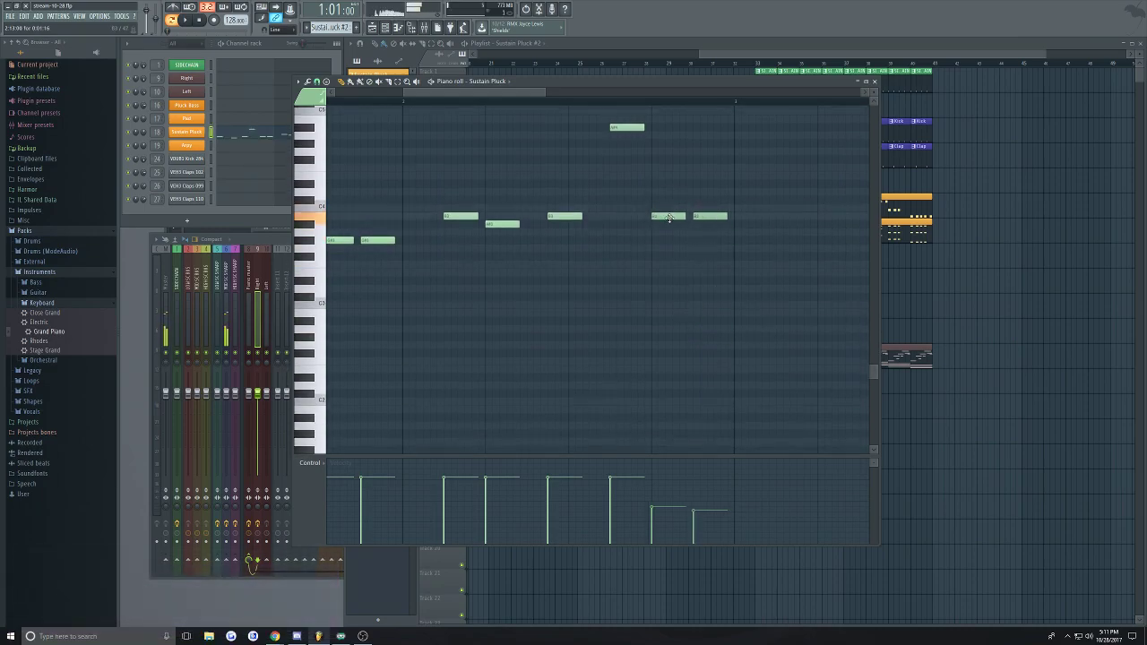
{"action": "key", "text": "space"}
{"action": "scroll", "coordinate": [601, 281], "scroll_direction": "down", "scroll_amount": 3}
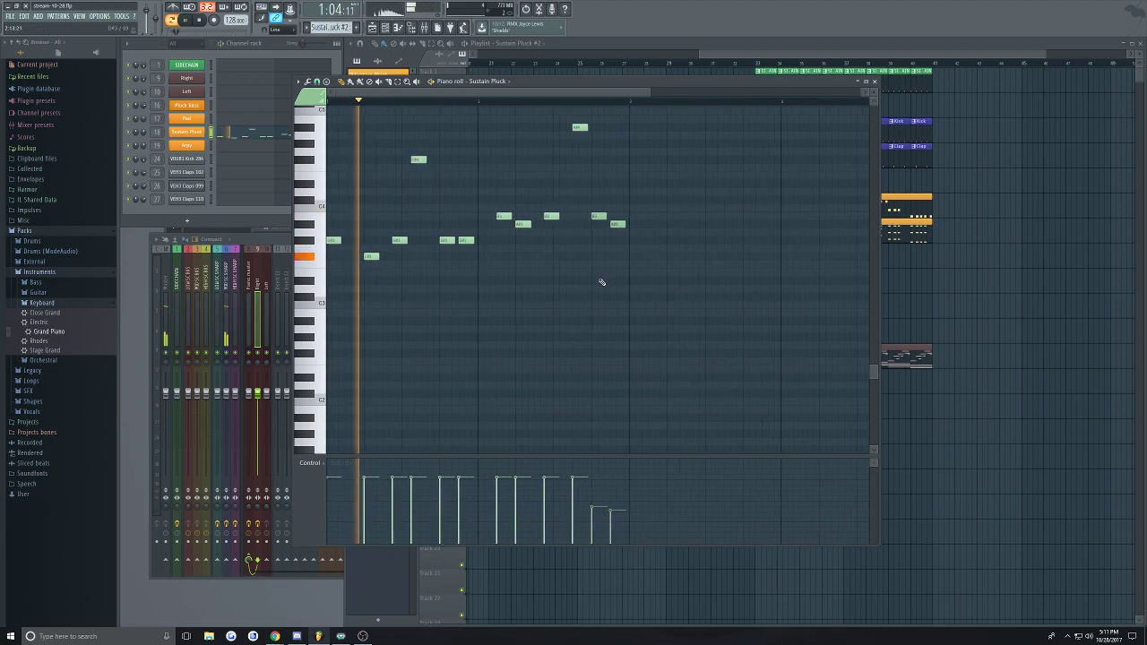
{"action": "scroll", "coordinate": [402, 173], "scroll_direction": "up", "scroll_amount": 2}
{"action": "scroll", "coordinate": [489, 251], "scroll_direction": "up", "scroll_amount": 4}
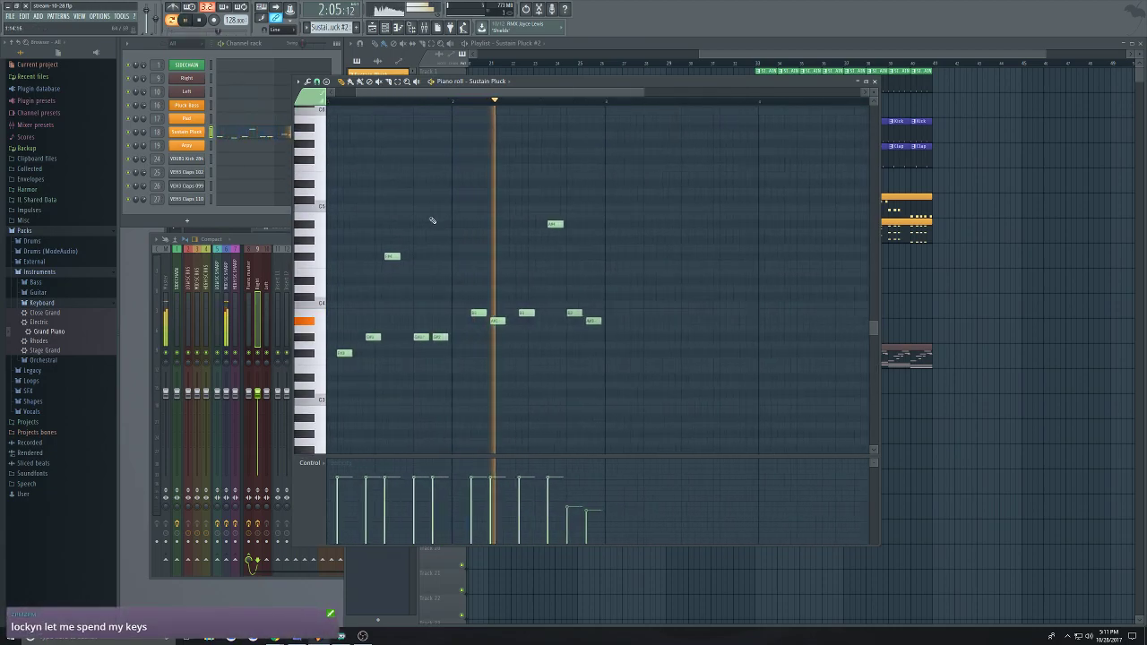
{"action": "scroll", "coordinate": [460, 251], "scroll_direction": "up", "scroll_amount": 2}
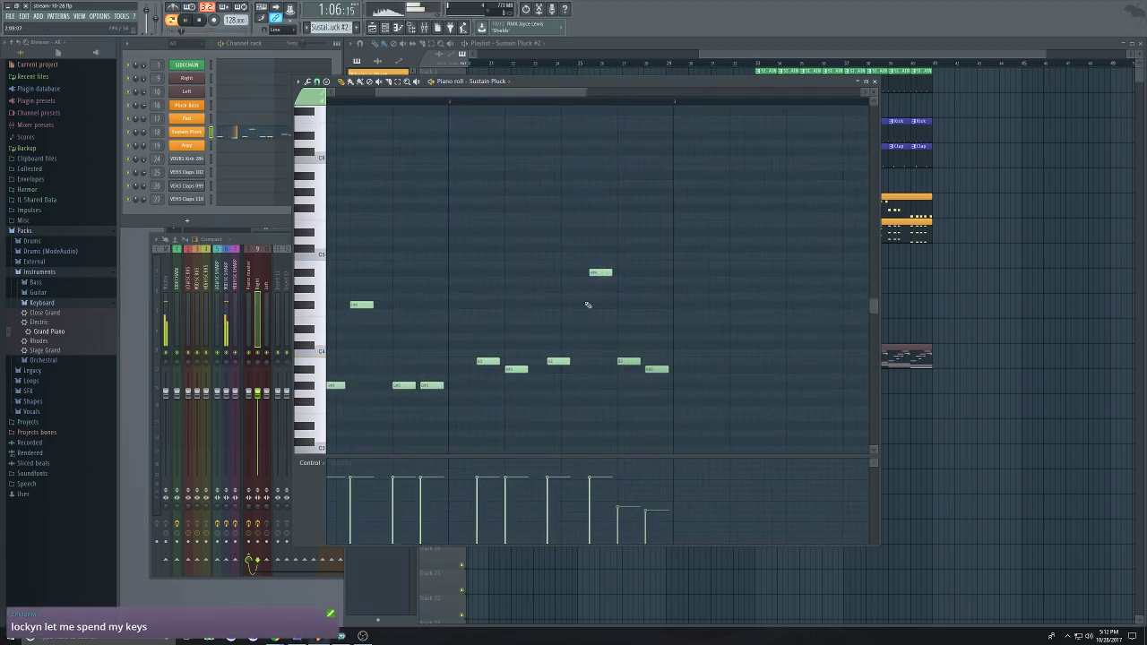
{"action": "scroll", "coordinate": [708, 242], "scroll_direction": "down", "scroll_amount": 4}
{"action": "scroll", "coordinate": [672, 215], "scroll_direction": "down", "scroll_amount": 2}
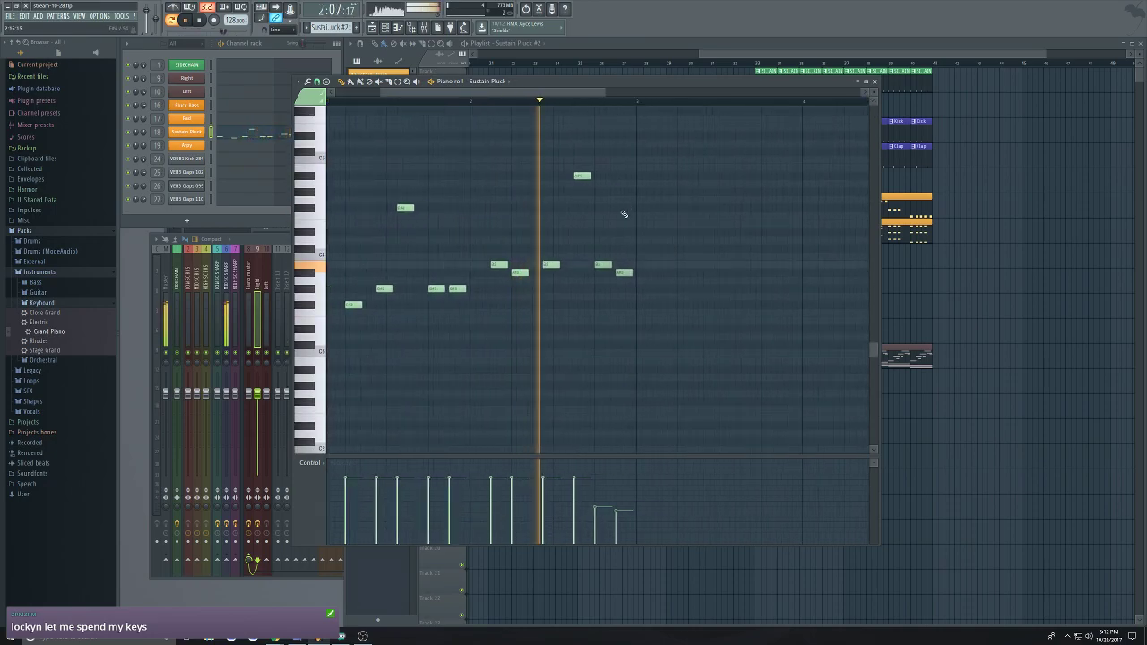
{"action": "scroll", "coordinate": [622, 242], "scroll_direction": "down", "scroll_amount": 3}
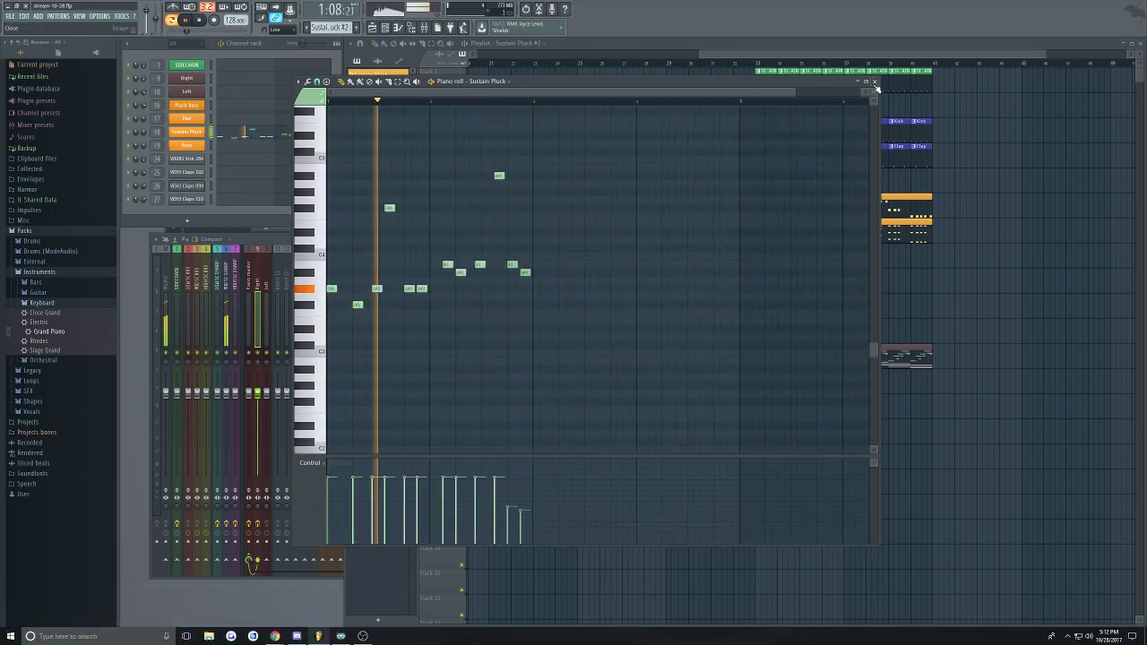
Select all notes in the first two bars, duplicate them into bars 3 and 4, and stop playback
{"action": "left_click_drag", "start_coordinate": [592, 157], "coordinate": [331, 333]}
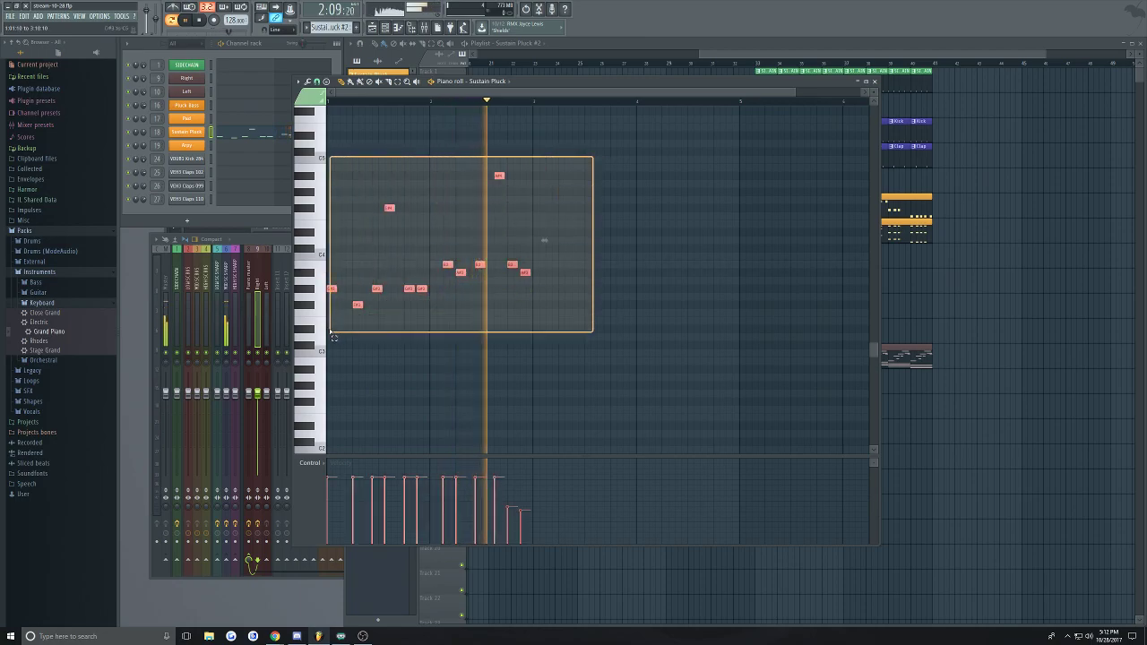
{"action": "key", "text": "ctrl+b"}
{"action": "scroll", "coordinate": [541, 295], "scroll_direction": "up", "scroll_amount": 2}
{"action": "scroll", "coordinate": [540, 295], "scroll_direction": "up", "scroll_amount": 1}
{"action": "scroll", "coordinate": [655, 200], "scroll_direction": "down", "scroll_amount": 4}
{"action": "scroll", "coordinate": [643, 213], "scroll_direction": "up", "scroll_amount": 5}
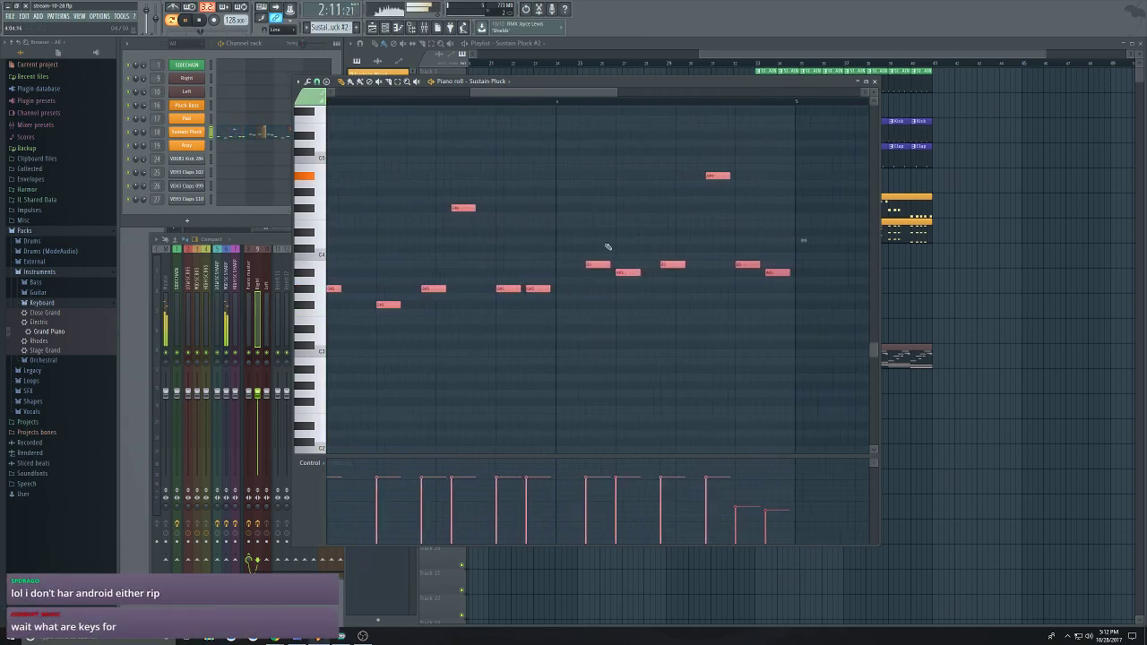
{"action": "scroll", "coordinate": [578, 256], "scroll_direction": "down", "scroll_amount": 3}
{"action": "scroll", "coordinate": [565, 215], "scroll_direction": "up", "scroll_amount": 2}
{"action": "key", "text": "space"}
Raise the last note of bar 4 to B4 and play the pattern back
{"action": "left_click", "coordinate": [529, 215]}
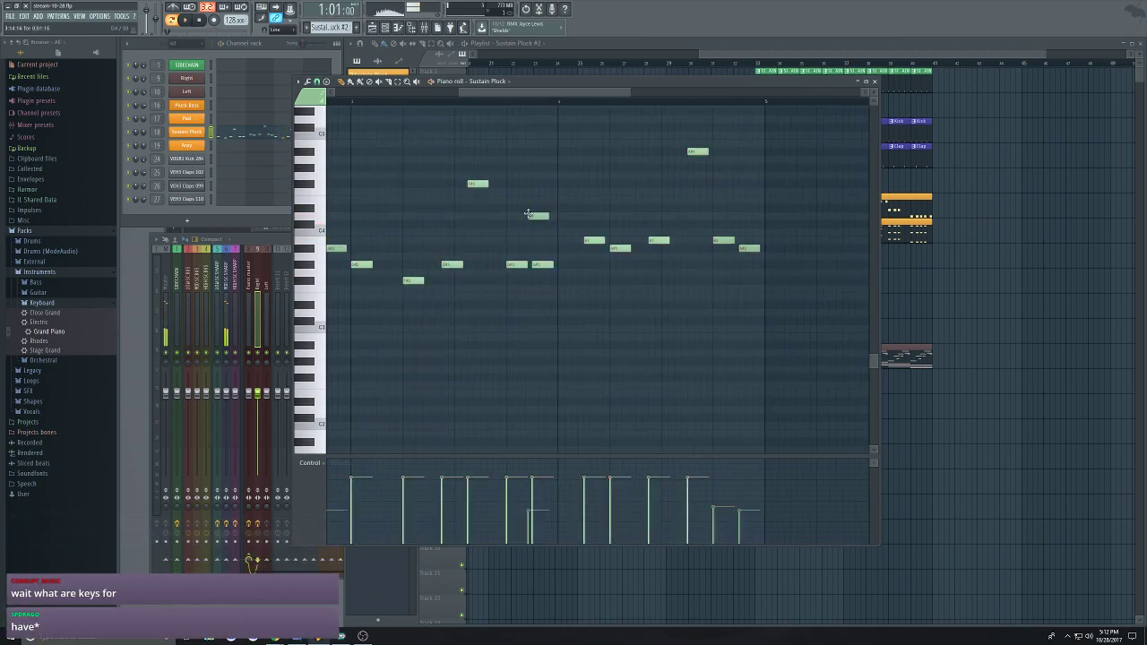
{"action": "scroll", "coordinate": [589, 256], "scroll_direction": "up", "scroll_amount": 3}
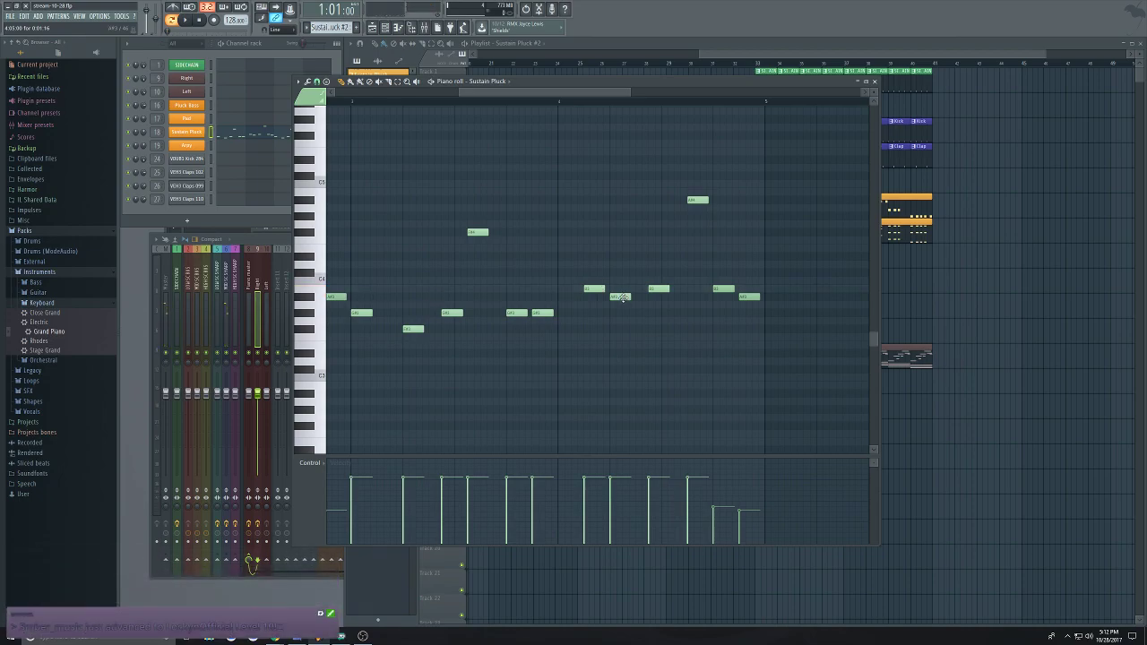
{"action": "left_click_drag", "start_coordinate": [624, 281], "coordinate": [622, 305]}
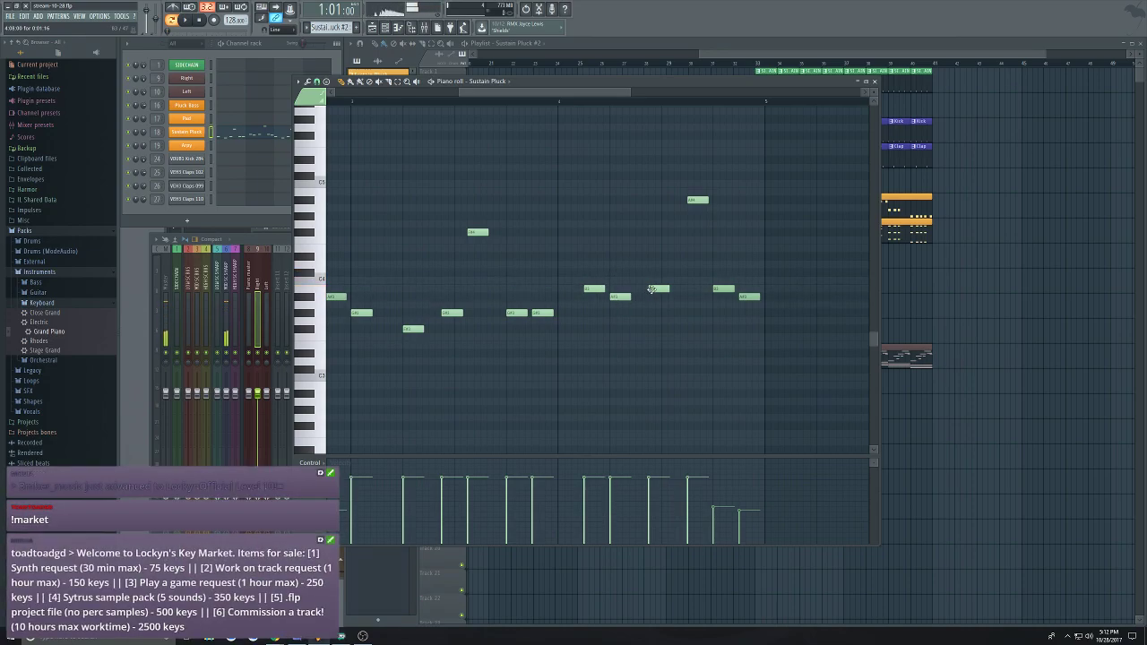
{"action": "scroll", "coordinate": [793, 282], "scroll_direction": "down", "scroll_amount": 1}
{"action": "scroll", "coordinate": [794, 283], "scroll_direction": "up", "scroll_amount": 1}
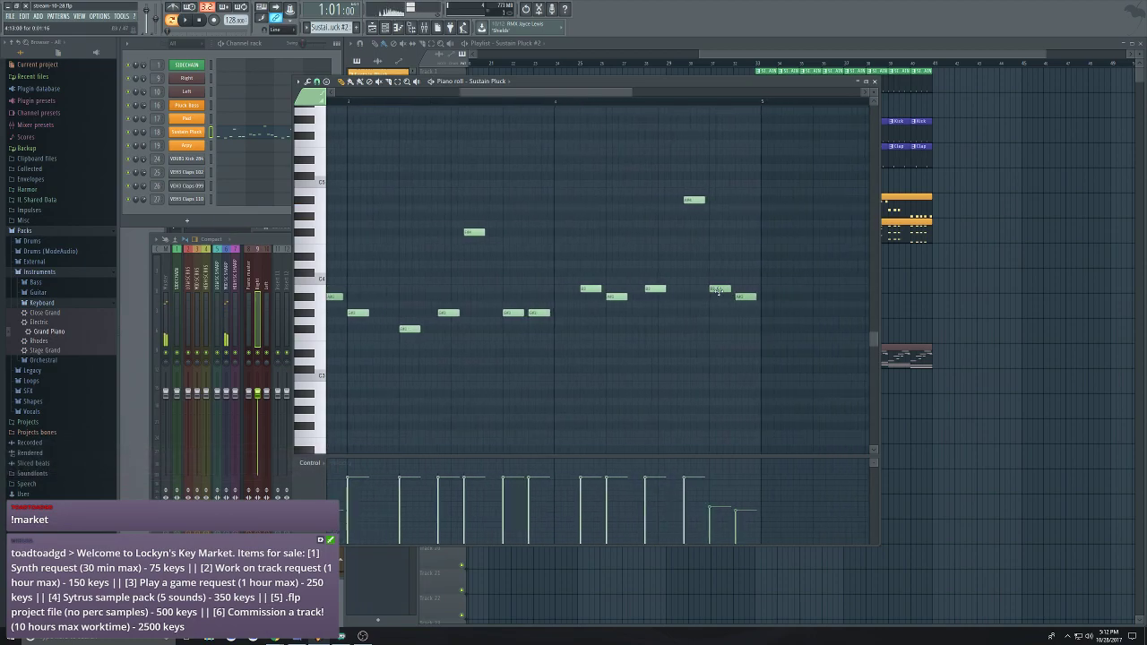
{"action": "key", "text": "space"}
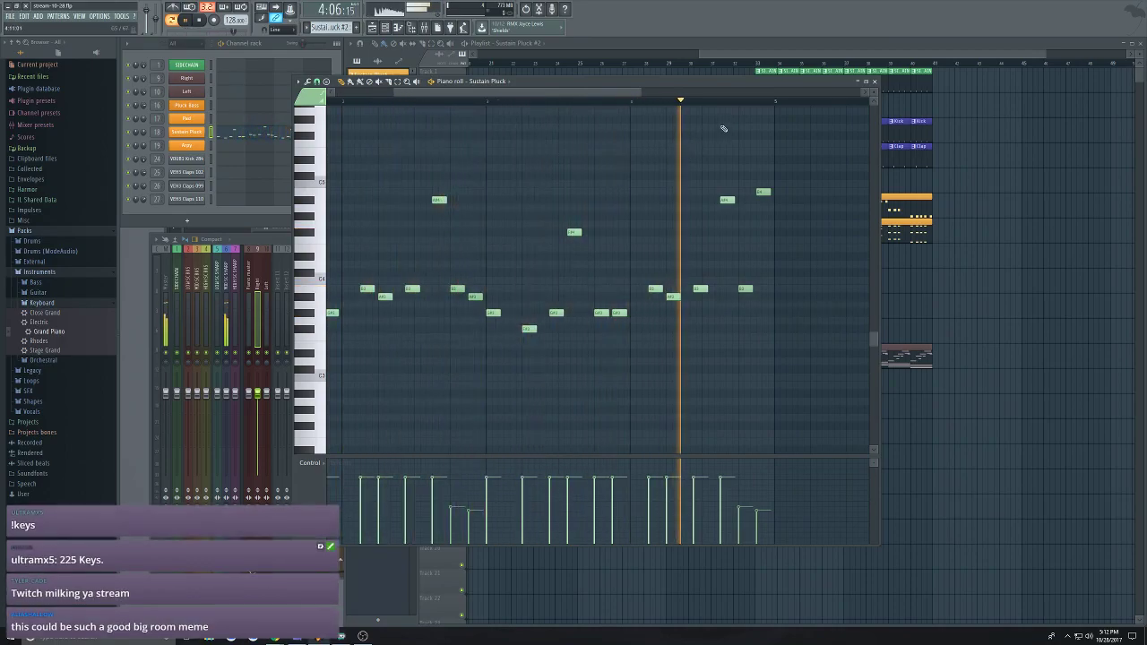
Repeat the Sustain Pluck #2 clip at bar 37 on Track 10 and save the project
{"action": "left_click", "coordinate": [874, 81]}
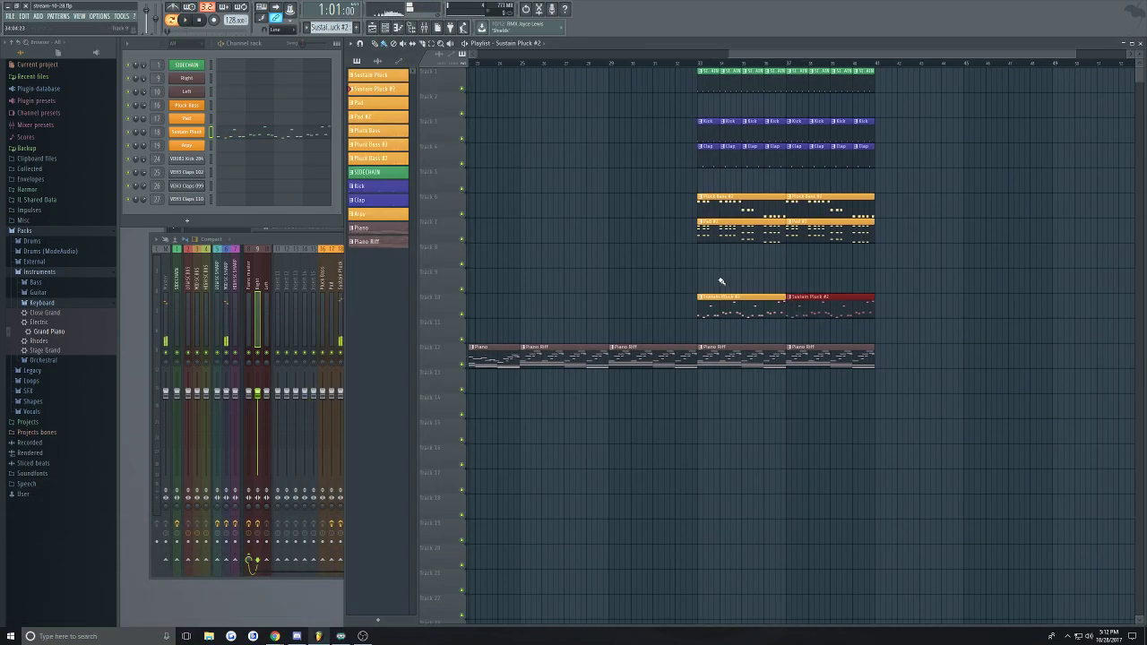
{"action": "key", "text": "ctrl+s"}
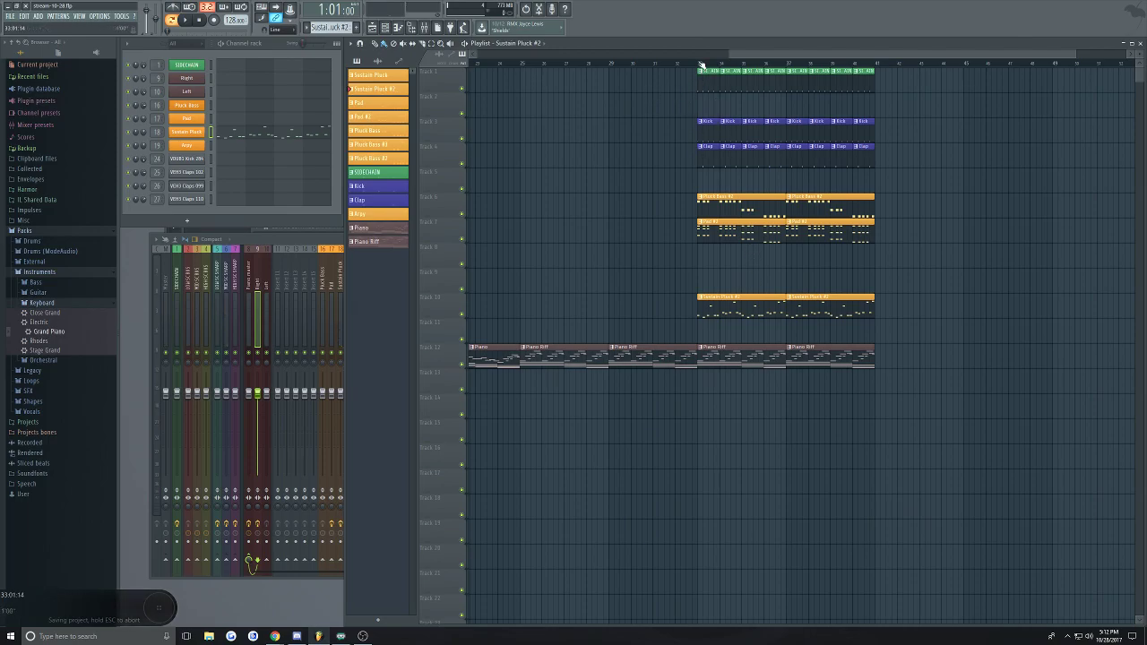
Play the arrangement in song mode from bar 33
{"action": "left_click_drag", "start_coordinate": [893, 57], "coordinate": [907, 58]}
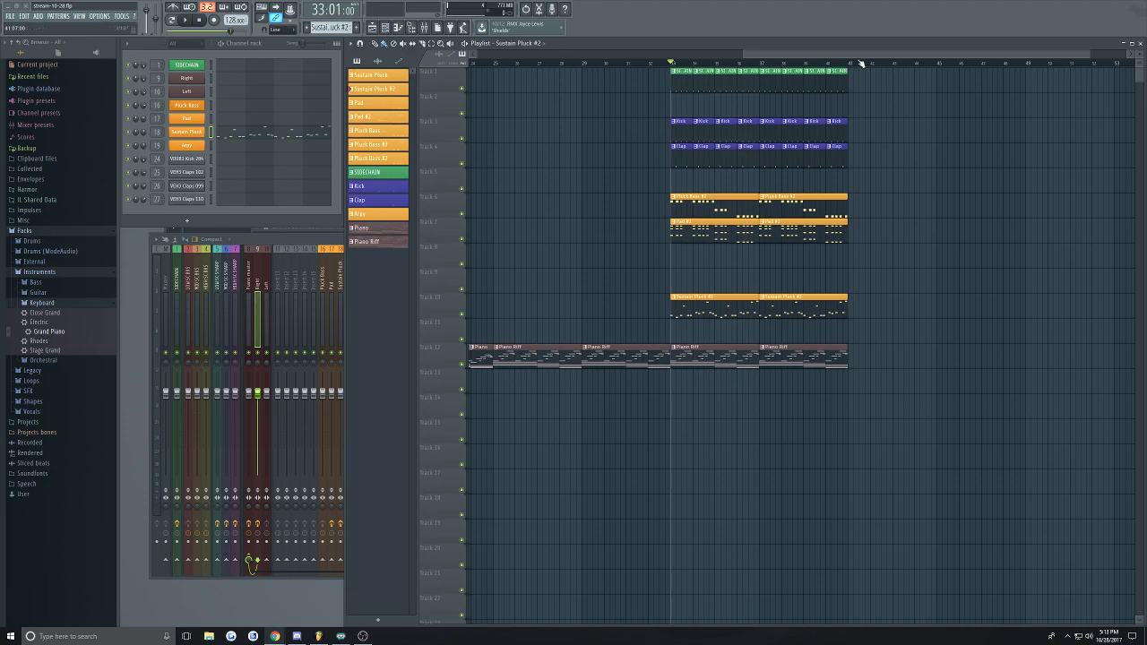
{"action": "mouse_move", "coordinate": [894, 50]}
{"action": "left_mouse_down"}
{"action": "mouse_move", "coordinate": [862, 50]}
{"action": "mouse_move", "coordinate": [902, 53]}
{"action": "mouse_move", "coordinate": [877, 52]}
{"action": "mouse_move", "coordinate": [888, 51]}
{"action": "left_mouse_up"}
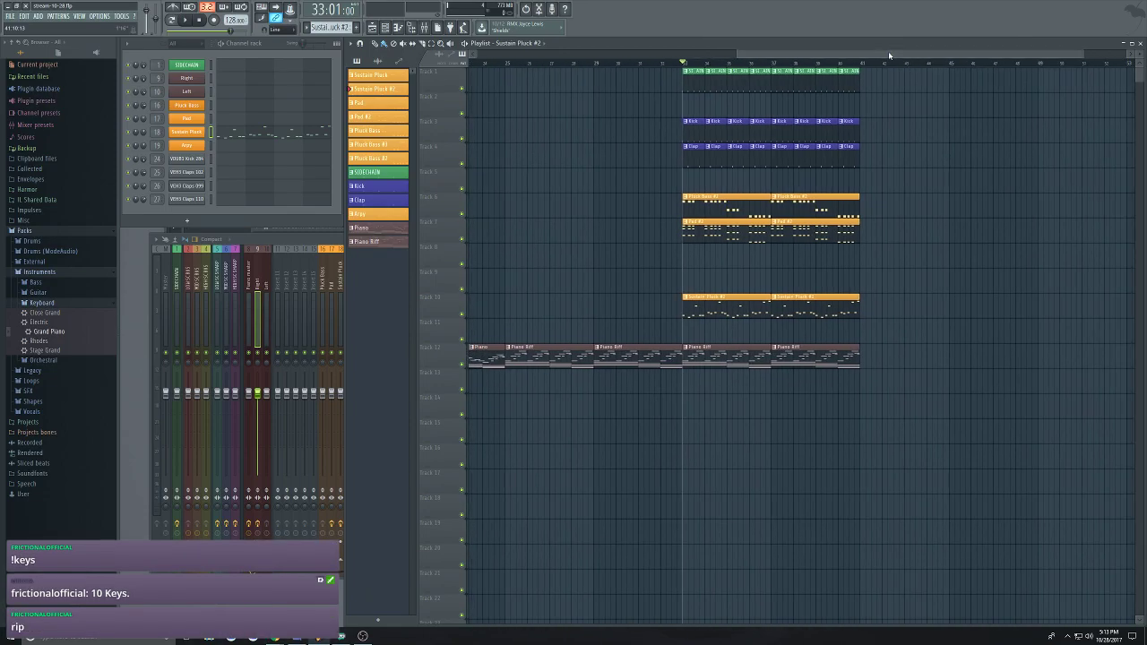
{"action": "scroll", "coordinate": [834, 66], "scroll_direction": "up", "scroll_amount": 1}
{"action": "left_click_drag", "start_coordinate": [798, 83], "coordinate": [780, 87]}
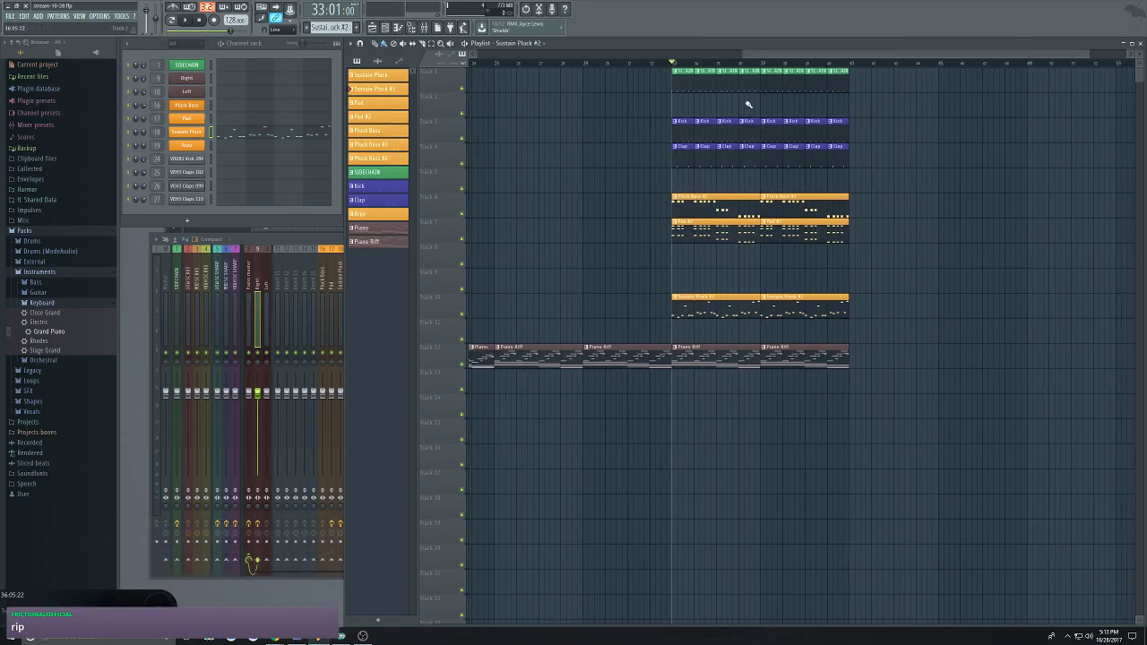
{"action": "key", "text": "space"}
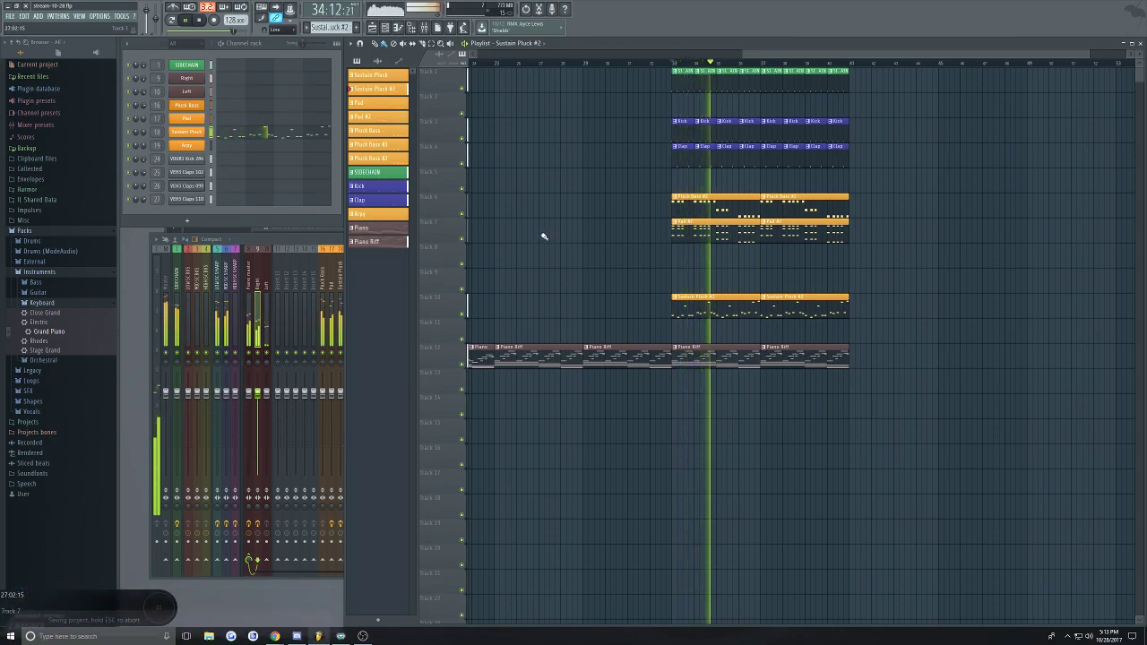
Try the section without the Piano Riff clips at bars 33 and 37, stop playback and undo their deletion
{"action": "right_click", "coordinate": [717, 353]}
{"action": "right_click", "coordinate": [788, 357]}
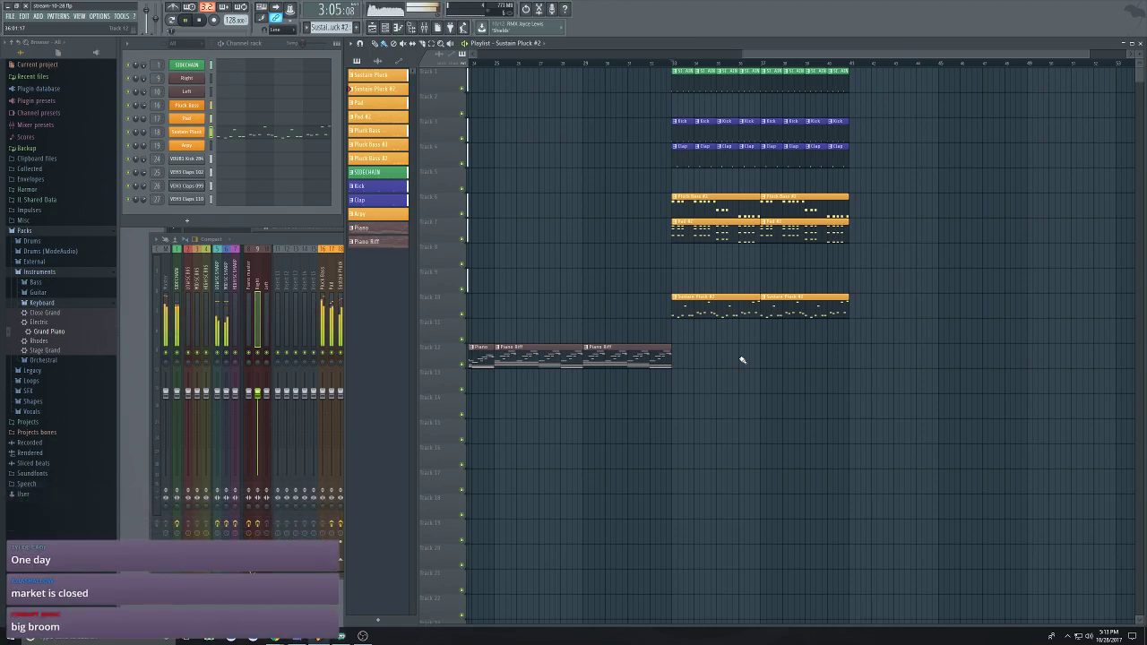
{"action": "key", "text": "space"}
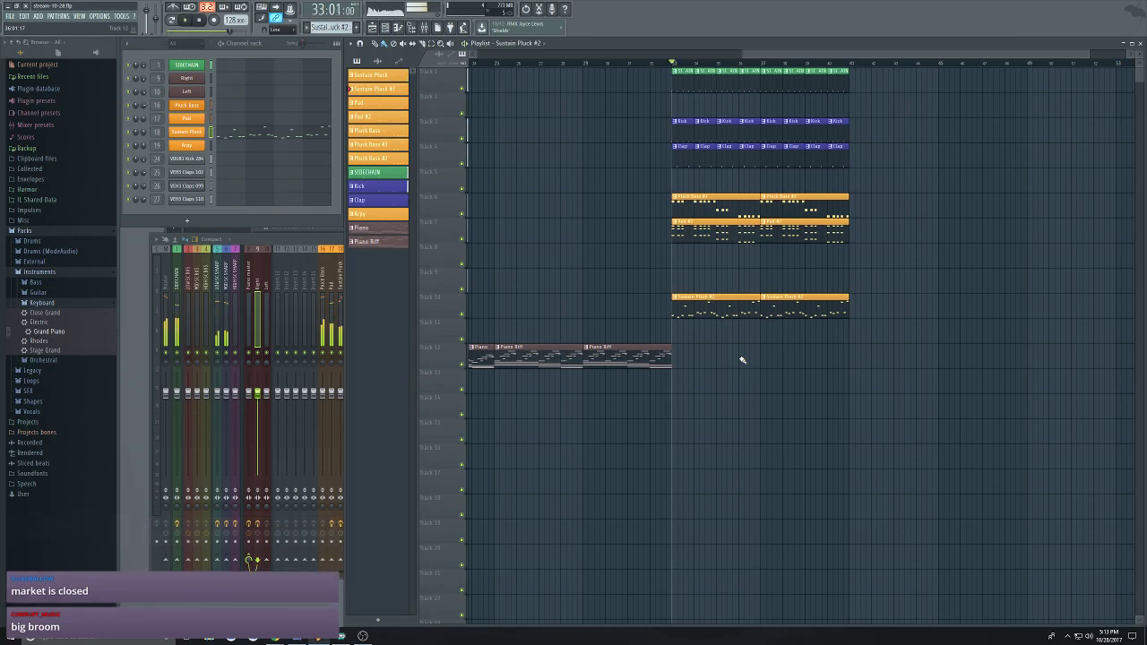
{"action": "key", "text": "ctrl+z"}
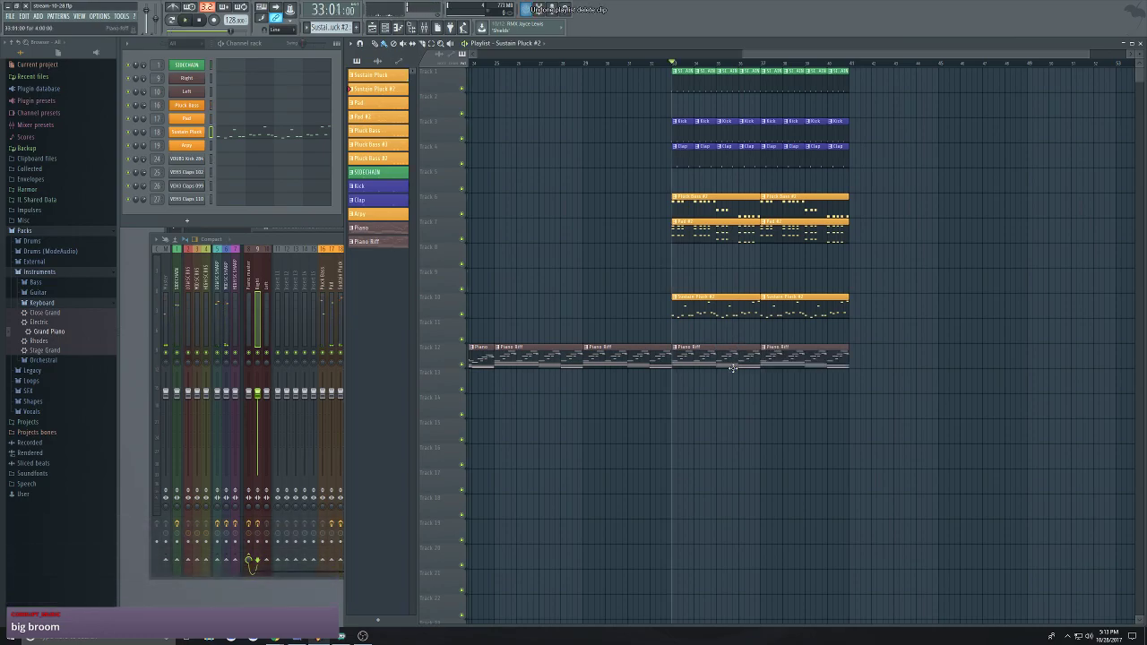
Delete the Piano Riff clips at bars 33 and 37 on Track 12 and play the transition from bar 31
{"action": "right_click", "coordinate": [717, 364]}
{"action": "right_click", "coordinate": [797, 366]}
{"action": "key", "text": "space"}
{"action": "scroll", "coordinate": [869, 385], "scroll_direction": "down", "scroll_amount": 4}
{"action": "scroll", "coordinate": [909, 371], "scroll_direction": "up", "scroll_amount": 3}
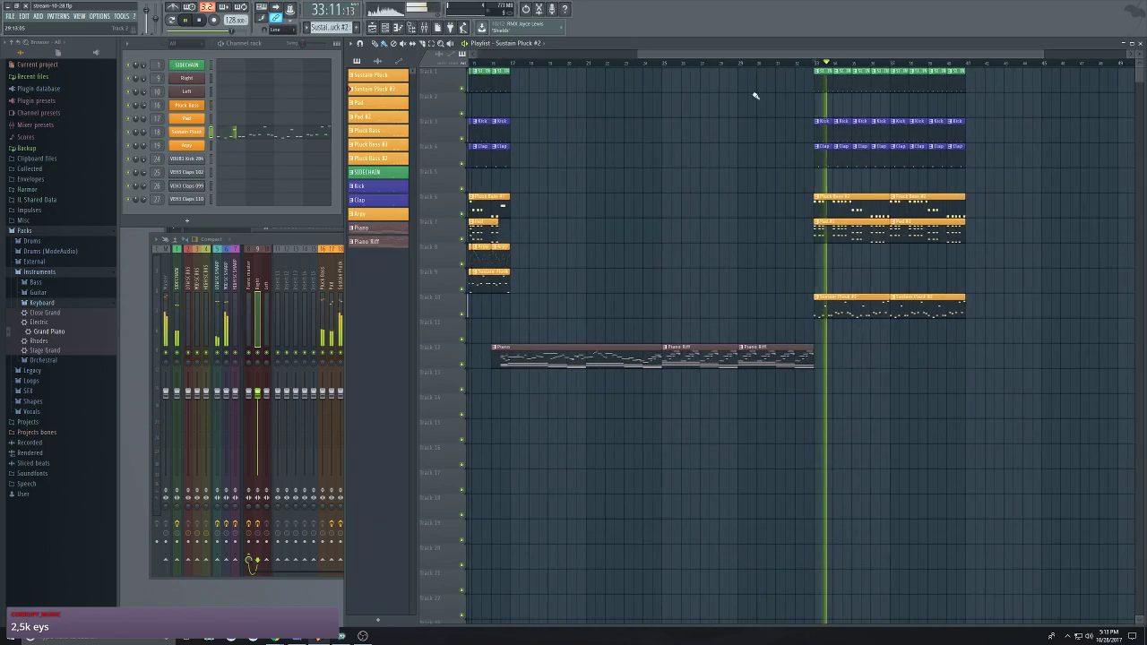
{"action": "left_click", "coordinate": [782, 63]}
{"action": "left_click_drag", "start_coordinate": [824, 56], "coordinate": [868, 57]}
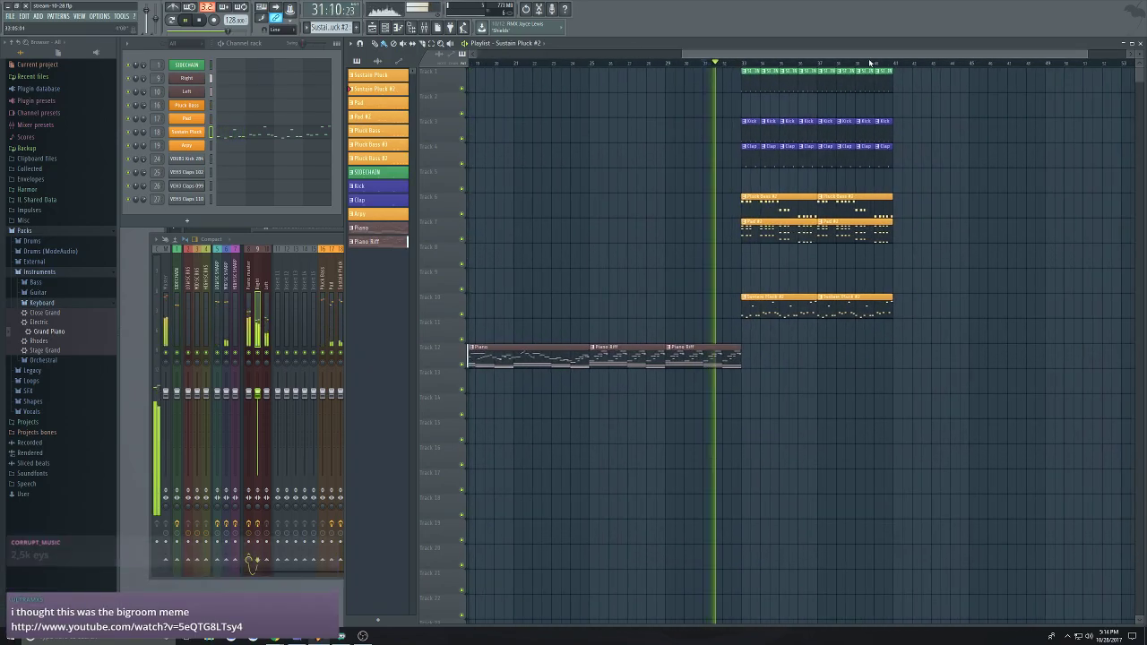
Place two Piano Riff clips back to back on Track 12, starting at bars 33 and 37
{"action": "left_click", "coordinate": [744, 360]}
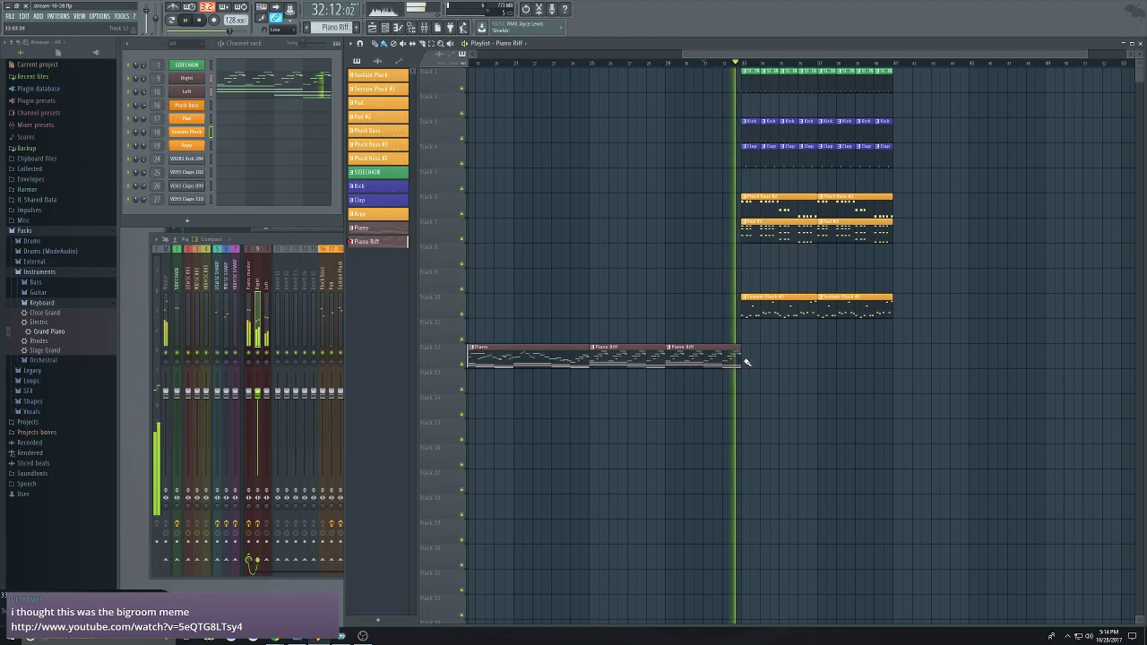
{"action": "left_click", "coordinate": [745, 361]}
{"action": "key", "text": "space"}
{"action": "key", "text": "space"}
{"action": "scroll", "coordinate": [811, 383], "scroll_direction": "up", "scroll_amount": 1}
{"action": "left_click", "coordinate": [825, 358]}
Make the Piano Riff clip at bar 33 unique and delete all notes of its Left channel
{"action": "right_click", "coordinate": [719, 352]}
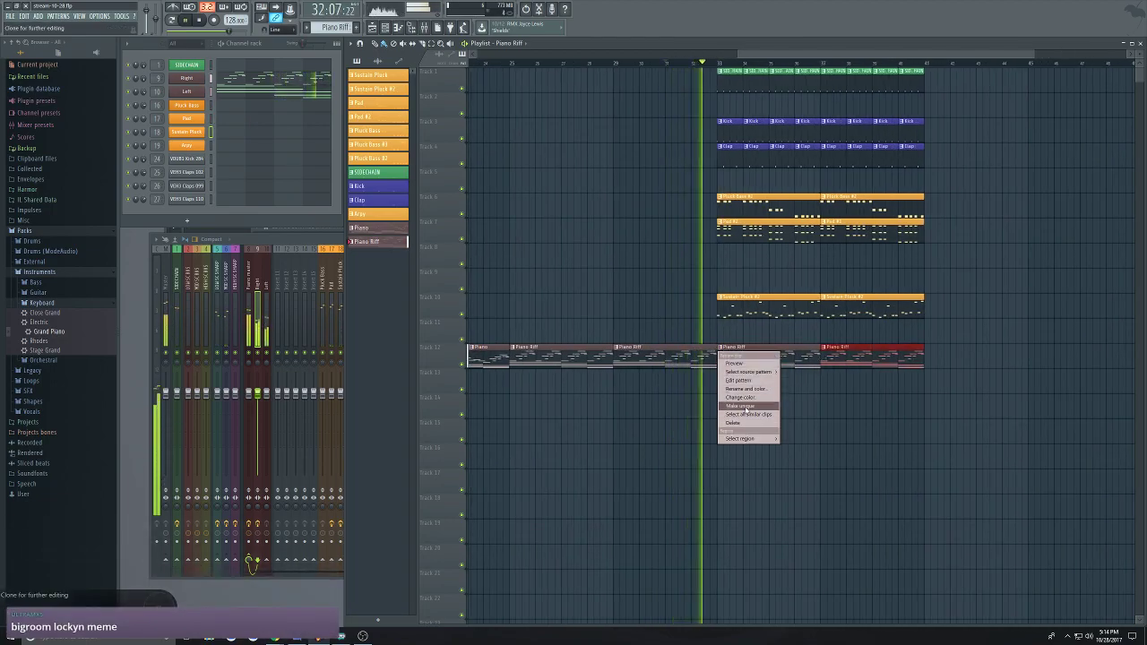
{"action": "left_click", "coordinate": [744, 406]}
{"action": "left_click", "coordinate": [235, 95]}
{"action": "key", "text": "ctrl+a"}
{"action": "key", "text": "Delete"}
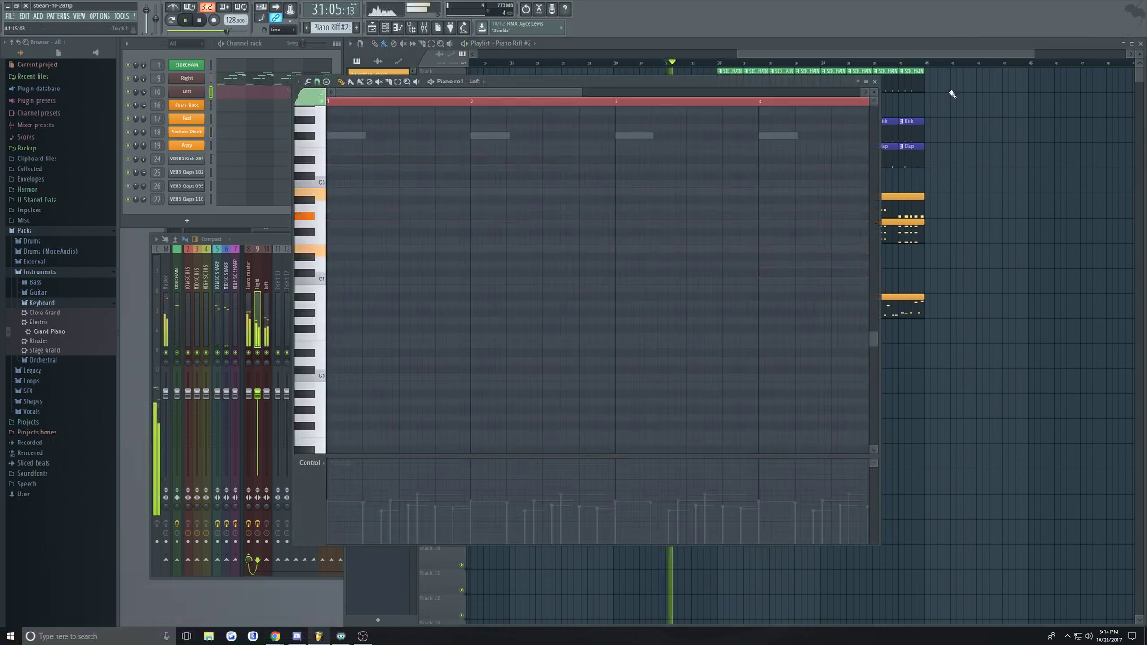
{"action": "left_click", "coordinate": [876, 83]}
Replace the Piano Riff clip at bar 37 on Track 12 with the edited Piano Riff #2 pattern
{"action": "left_click", "coordinate": [797, 429]}
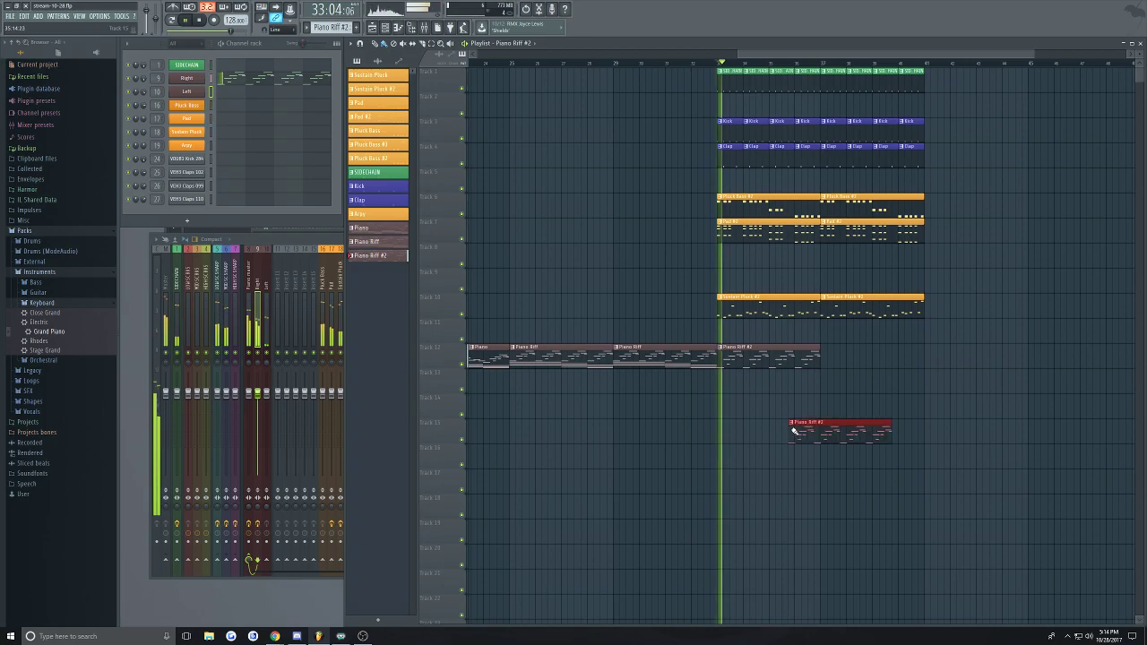
{"action": "right_click", "coordinate": [822, 439]}
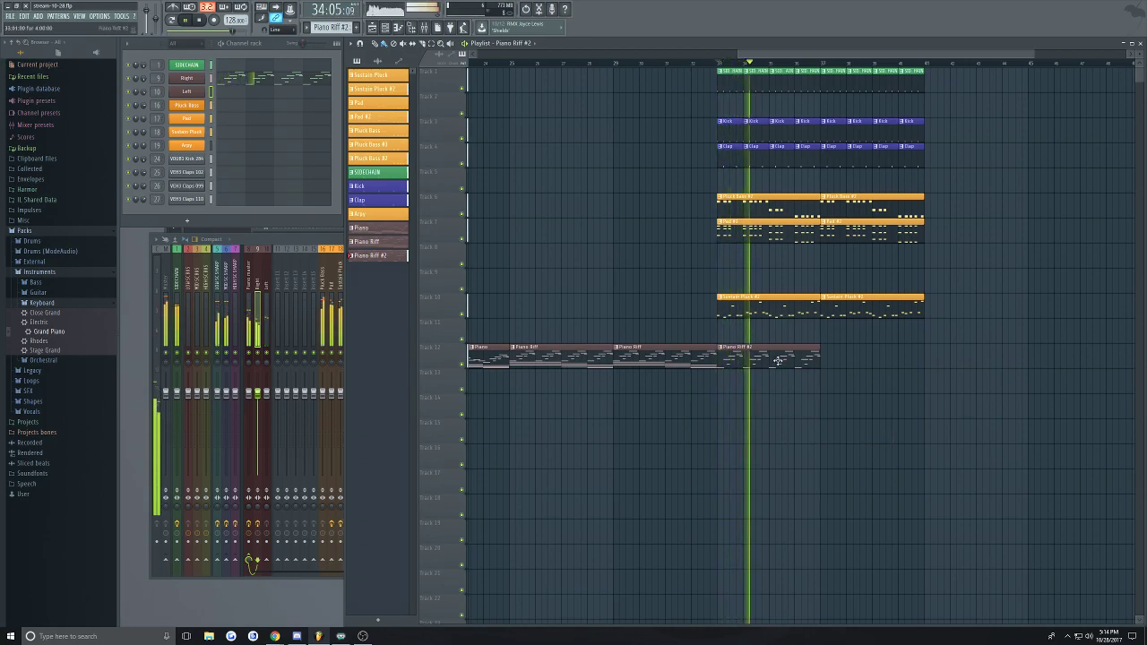
{"action": "left_click", "coordinate": [823, 358]}
{"action": "left_click", "coordinate": [832, 405]}
{"action": "right_click", "coordinate": [867, 414]}
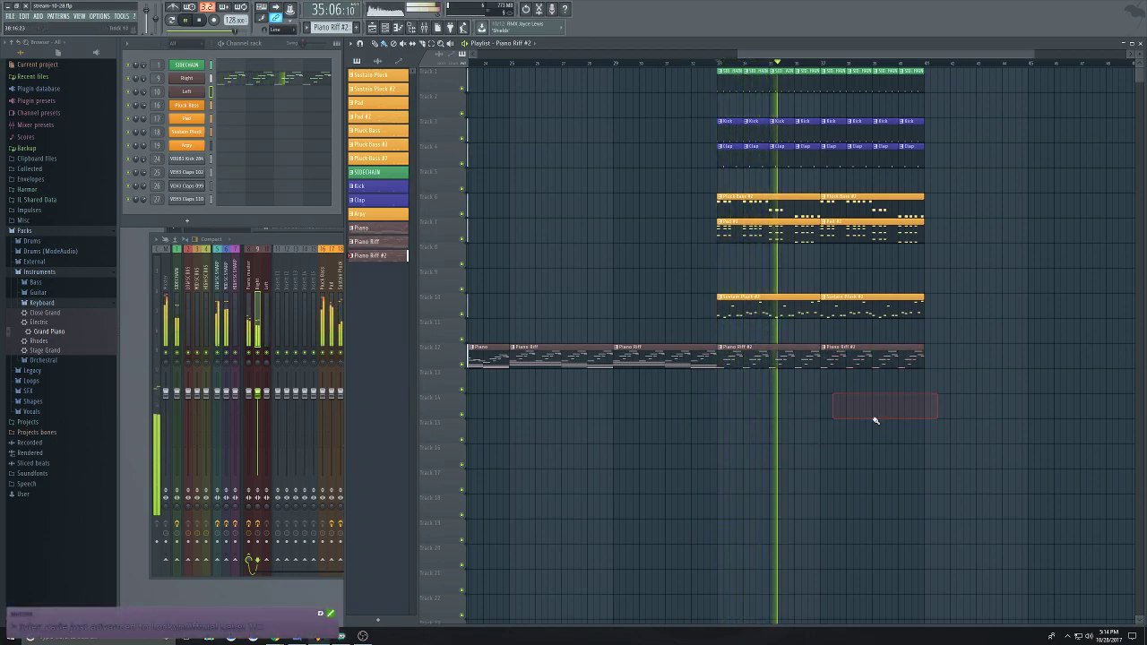
Try the section without the two Sustain Pluck #2 clips on Track 10, and undo their removal after listening
{"action": "right_click", "coordinate": [752, 310]}
{"action": "right_click", "coordinate": [856, 308]}
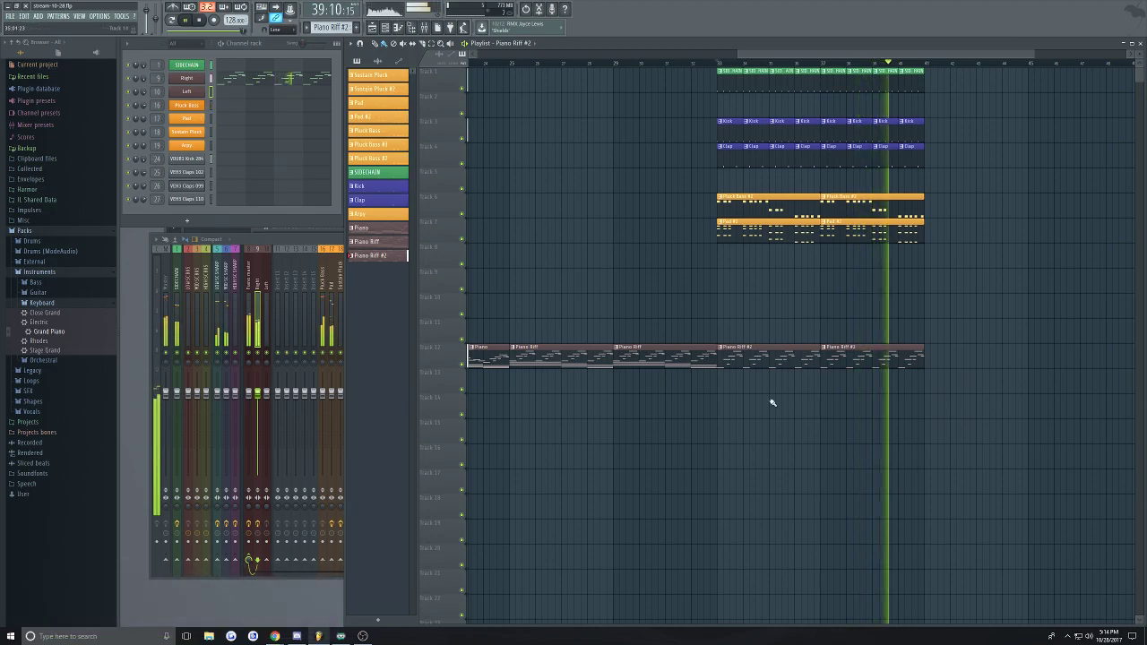
{"action": "key", "text": "space"}
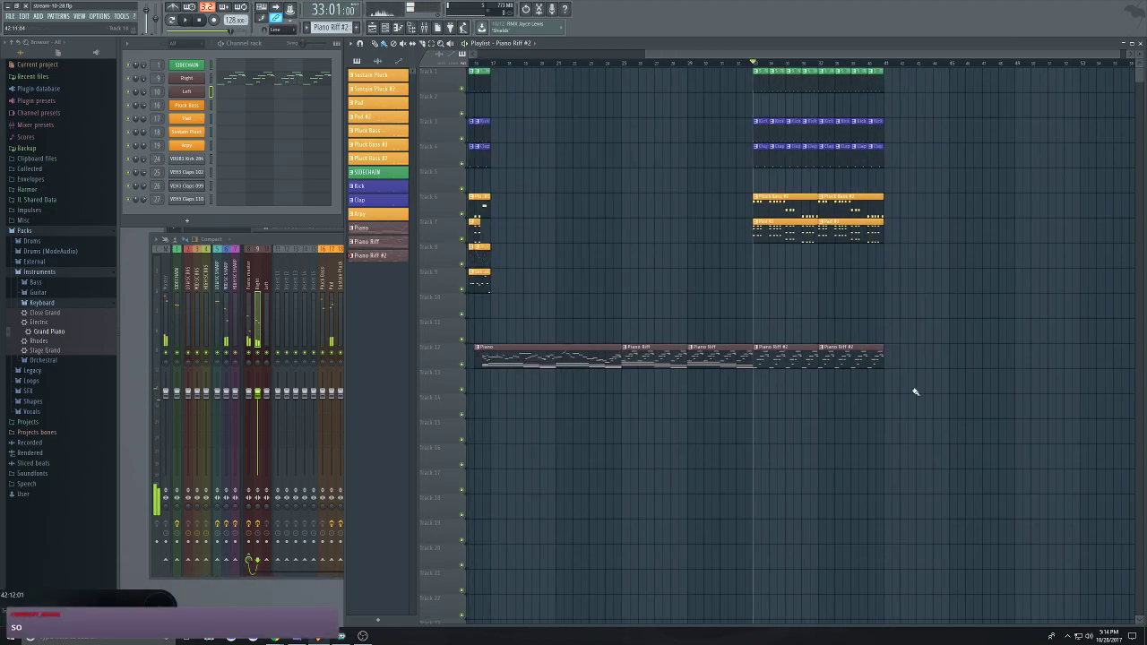
{"action": "key", "text": "ctrl+z"}
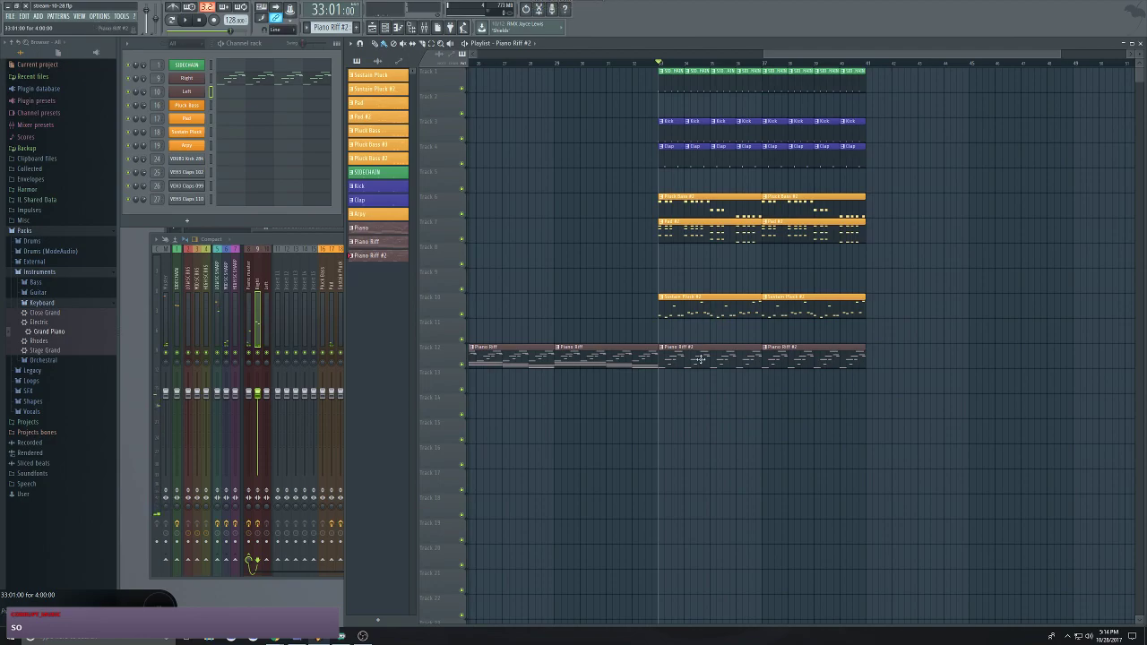
Play the arrangement from the beginning of the song to review it
{"action": "left_click", "coordinate": [203, 20]}
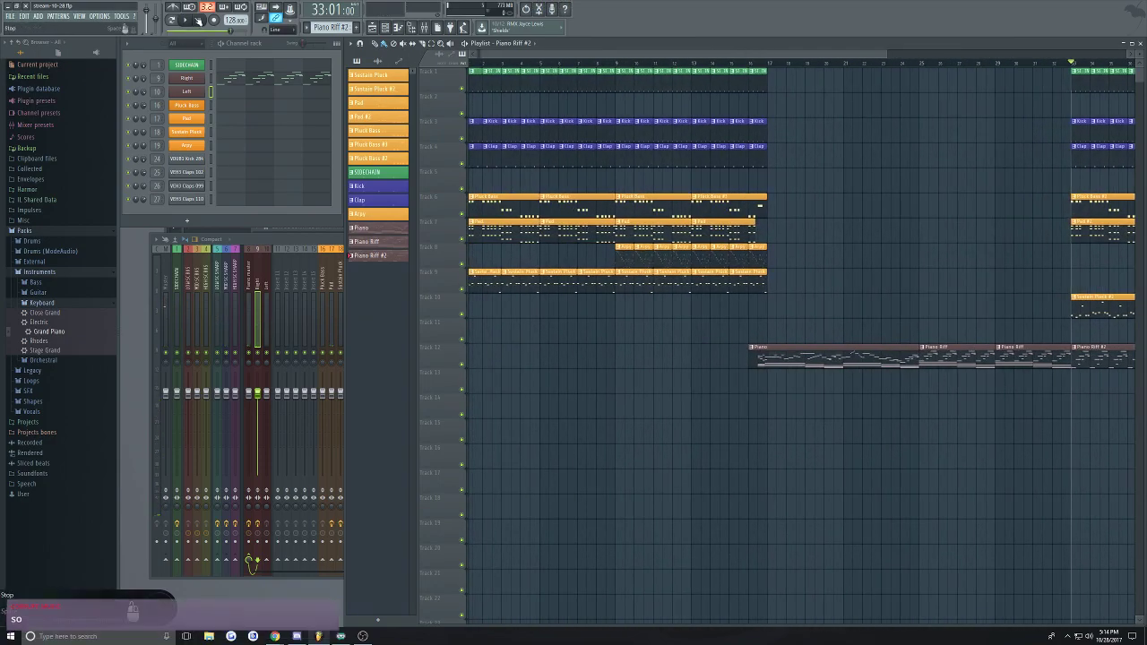
{"action": "left_click_drag", "start_coordinate": [659, 53], "coordinate": [618, 54]}
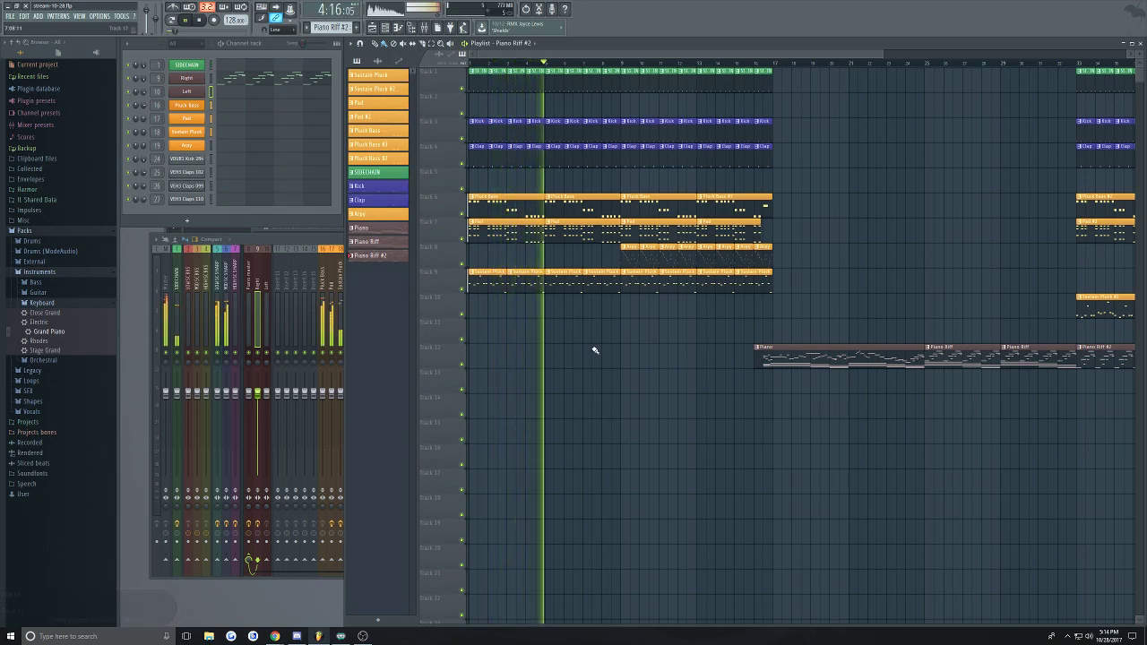
{"action": "key", "text": "space"}
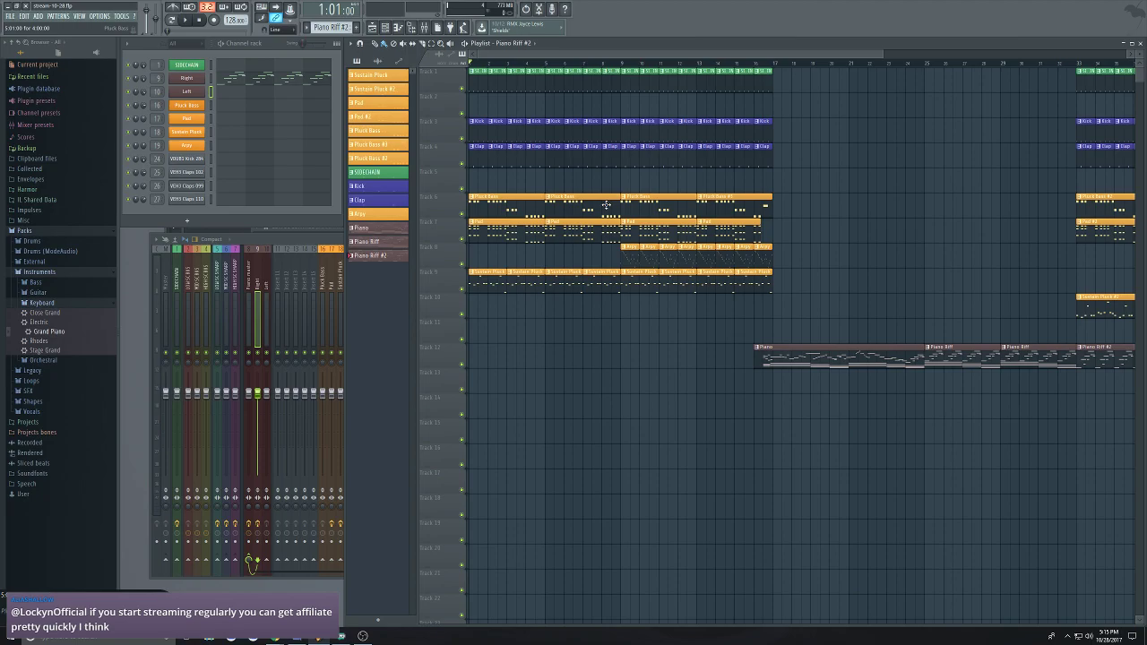
Save the project and expand the Projects folder in the file browser
{"action": "key", "text": "ctrl+s"}
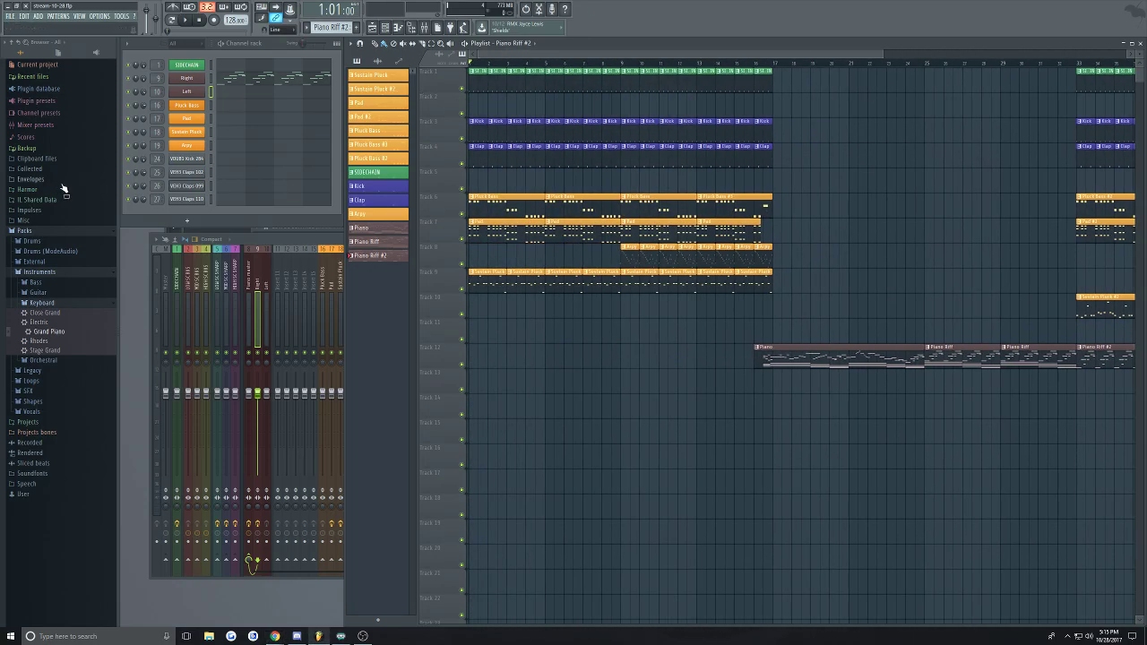
{"action": "key", "text": "ctrl+s"}
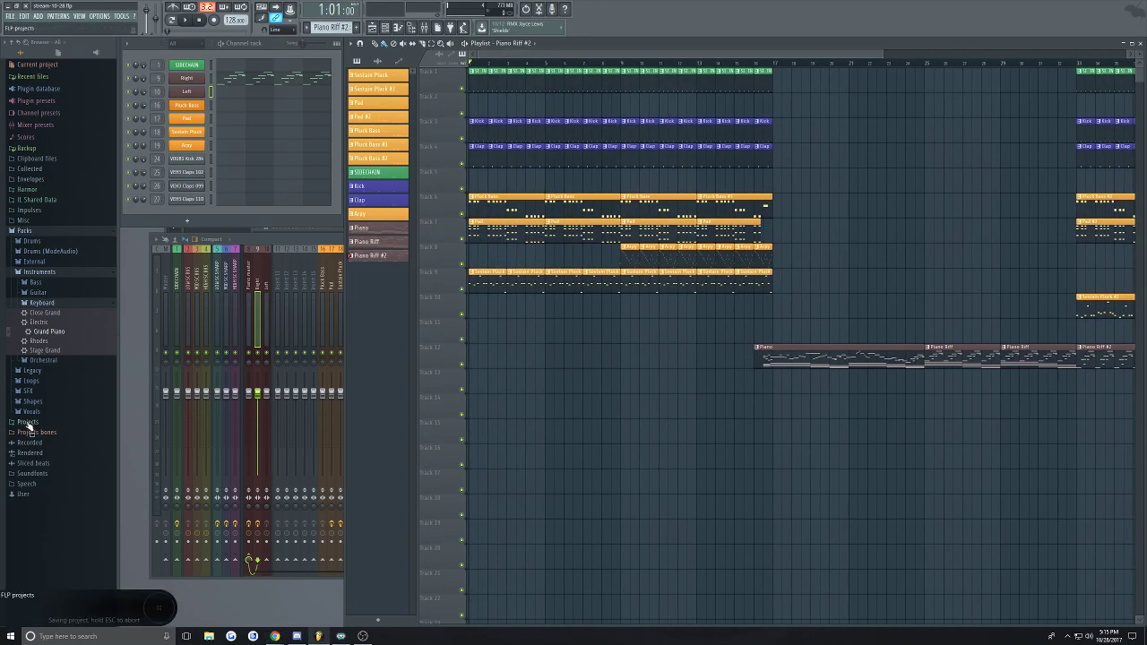
{"action": "left_click", "coordinate": [30, 422]}
{"action": "scroll", "coordinate": [45, 378], "scroll_direction": "down", "scroll_amount": 10}
{"action": "key", "text": "ctrl+s"}
Check the project info for the start date and total working time, and close the settings window
{"action": "left_click_drag", "start_coordinate": [662, 55], "coordinate": [350, 71]}
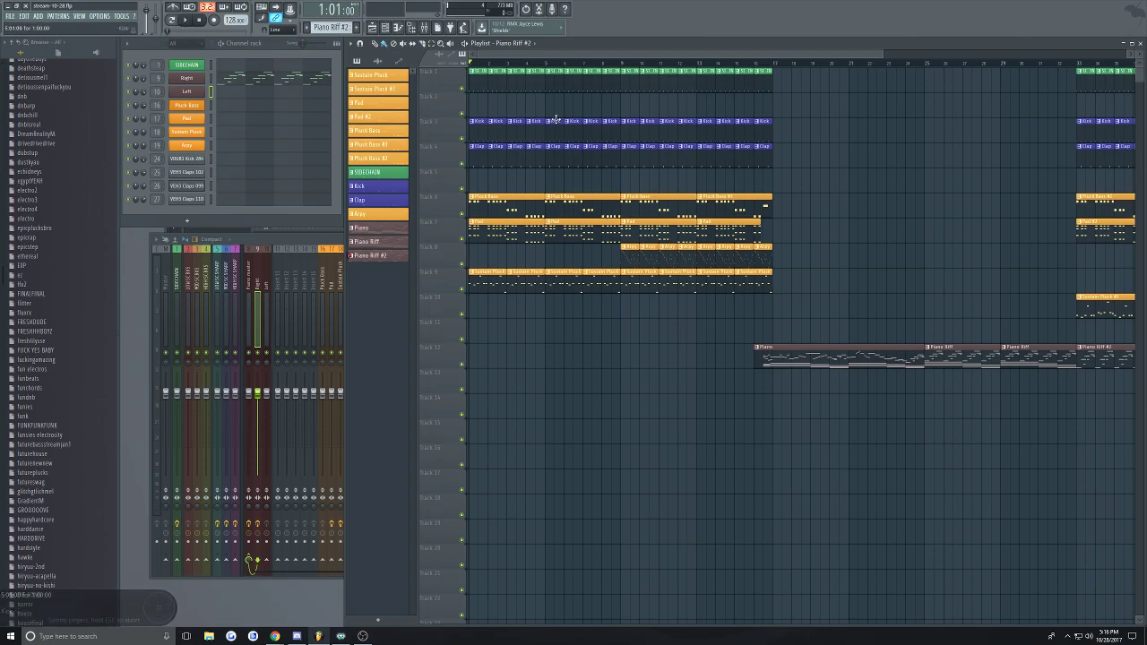
{"action": "left_click_drag", "start_coordinate": [702, 56], "coordinate": [653, 75]}
{"action": "scroll", "coordinate": [568, 90], "scroll_direction": "down", "scroll_amount": 3}
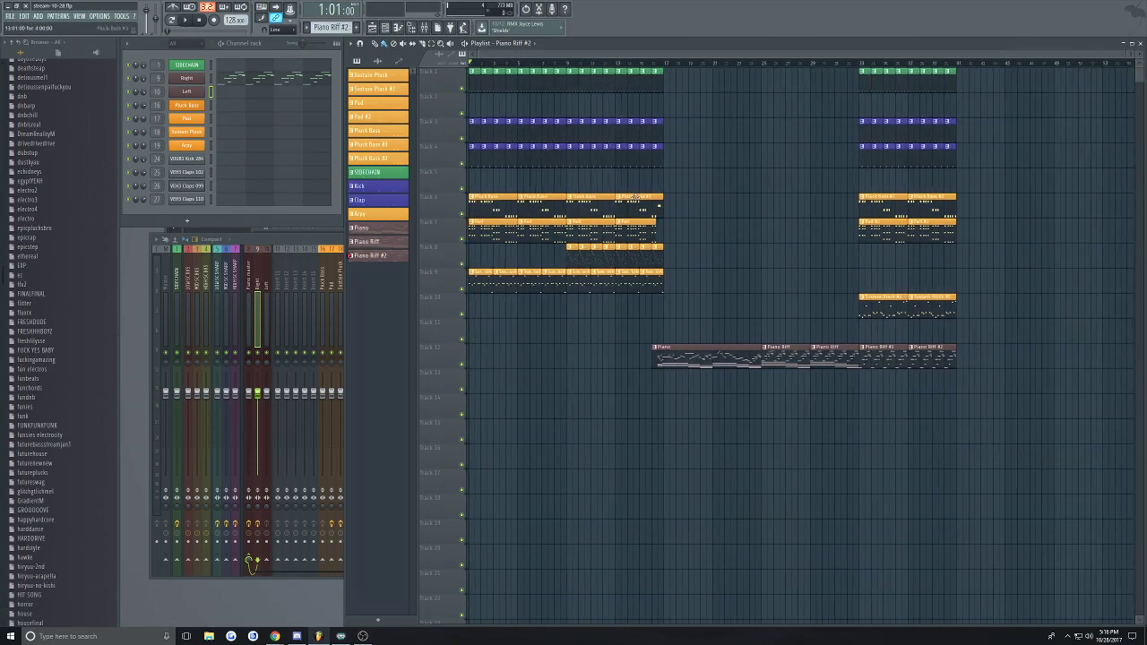
{"action": "scroll", "coordinate": [568, 90], "scroll_direction": "up", "scroll_amount": 2}
{"action": "left_click", "coordinate": [99, 17]}
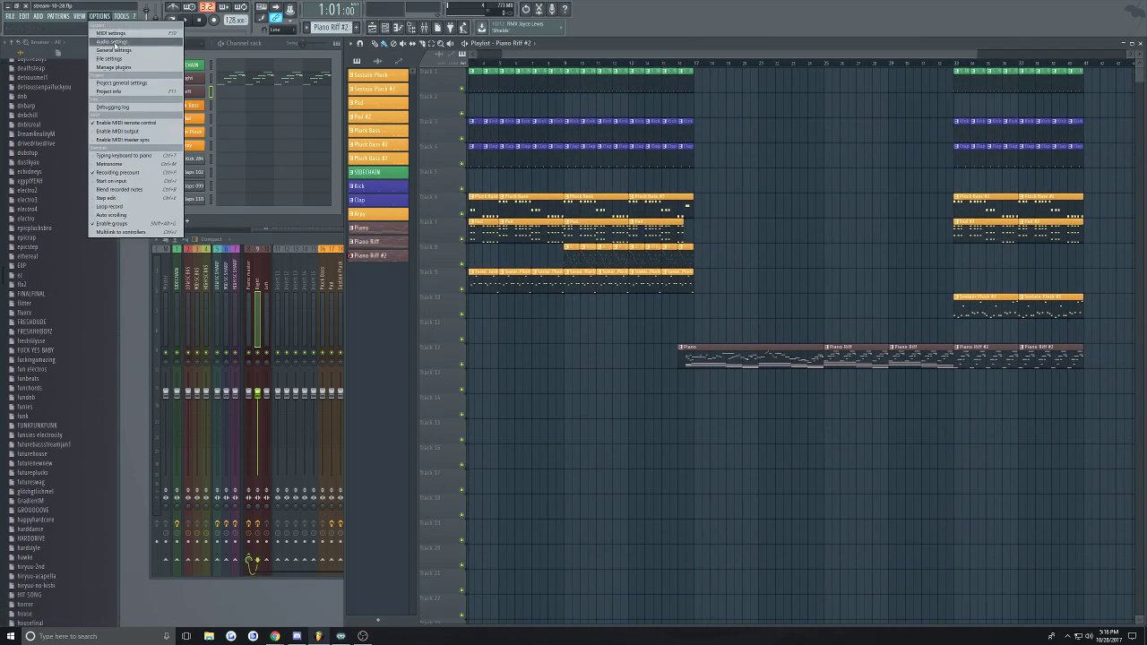
{"action": "left_click", "coordinate": [110, 92]}
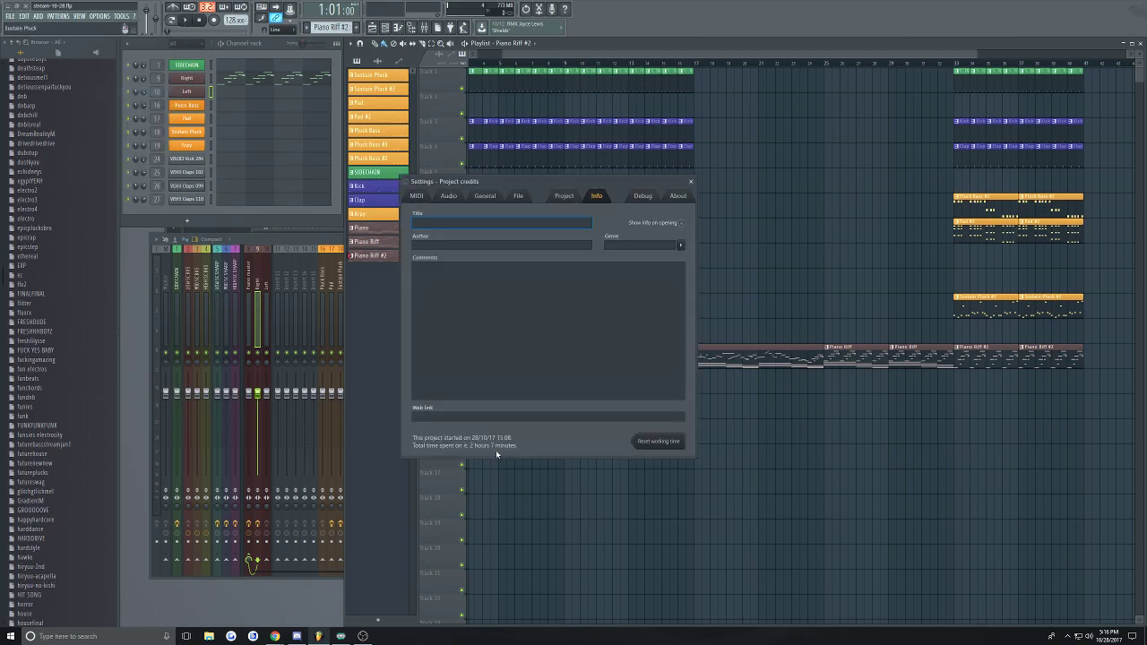
{"action": "left_click", "coordinate": [690, 183]}
{"action": "scroll", "coordinate": [494, 174], "scroll_direction": "up", "scroll_amount": 2}
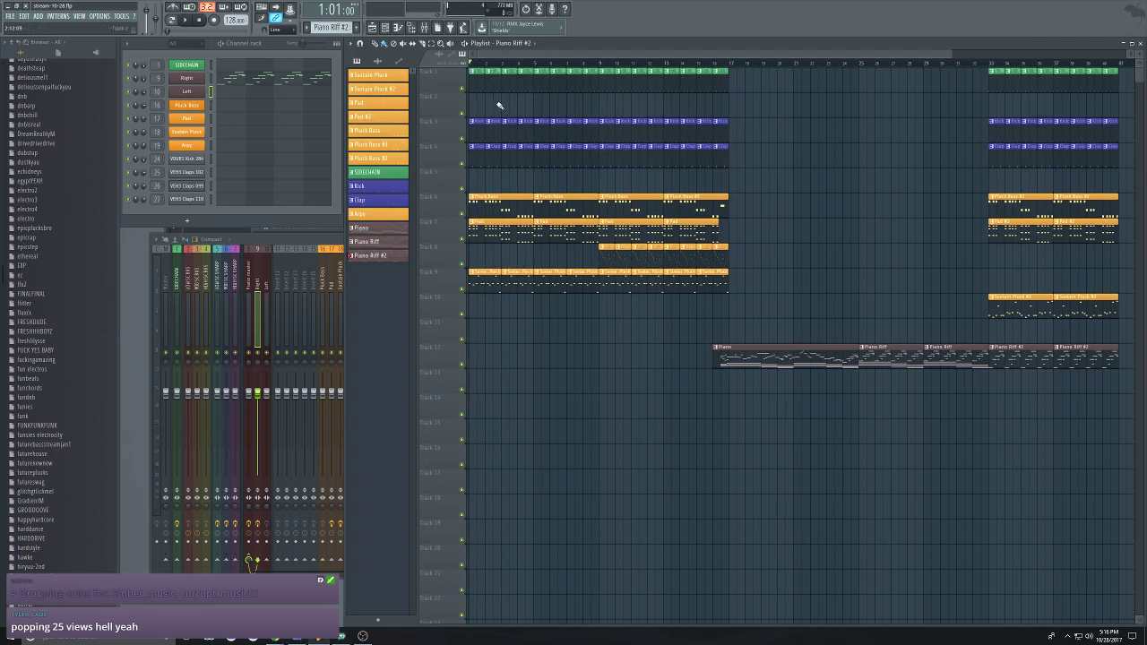
Play the opening of the song briefly and save the project
{"action": "key", "text": "space"}
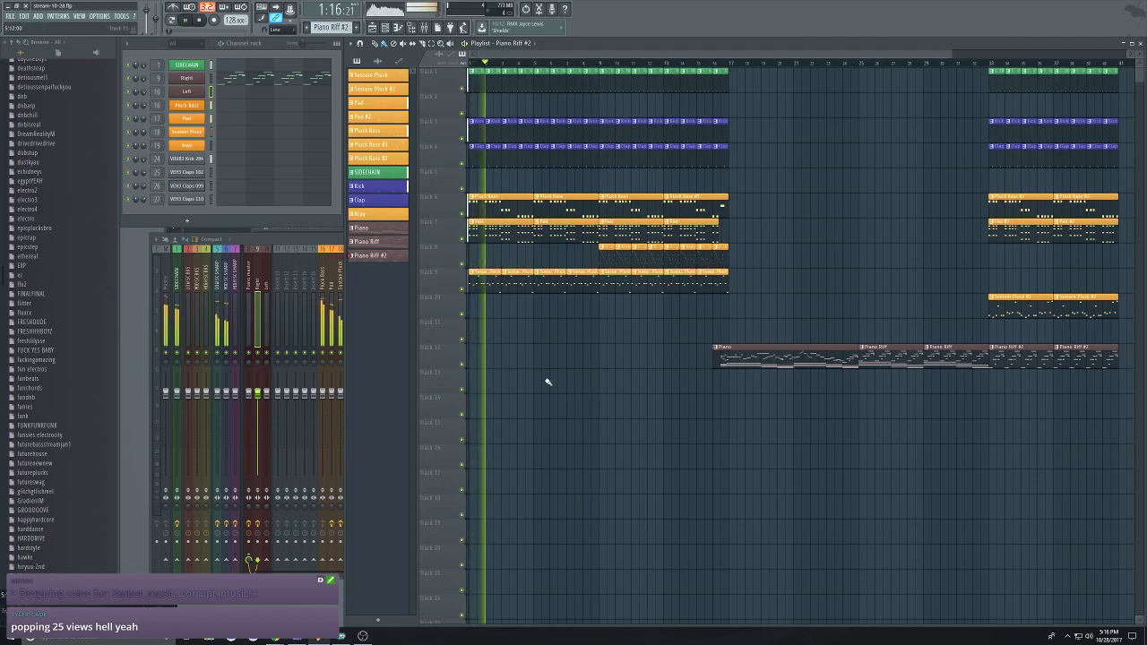
{"action": "key", "text": "ctrl+s"}
{"action": "key", "text": "space"}
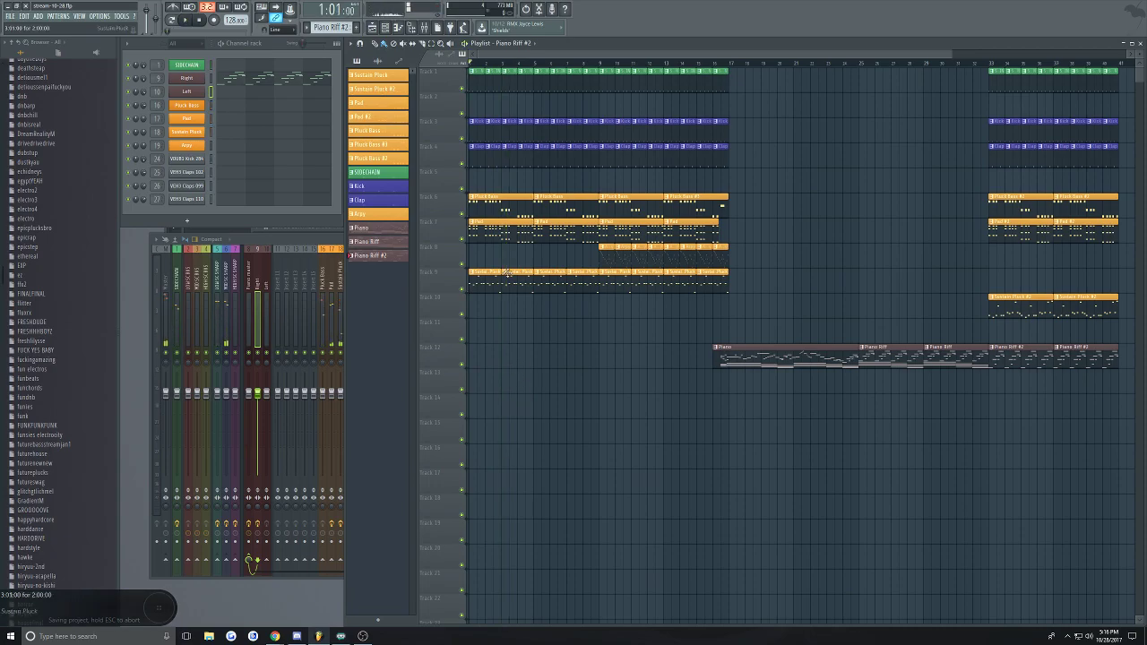
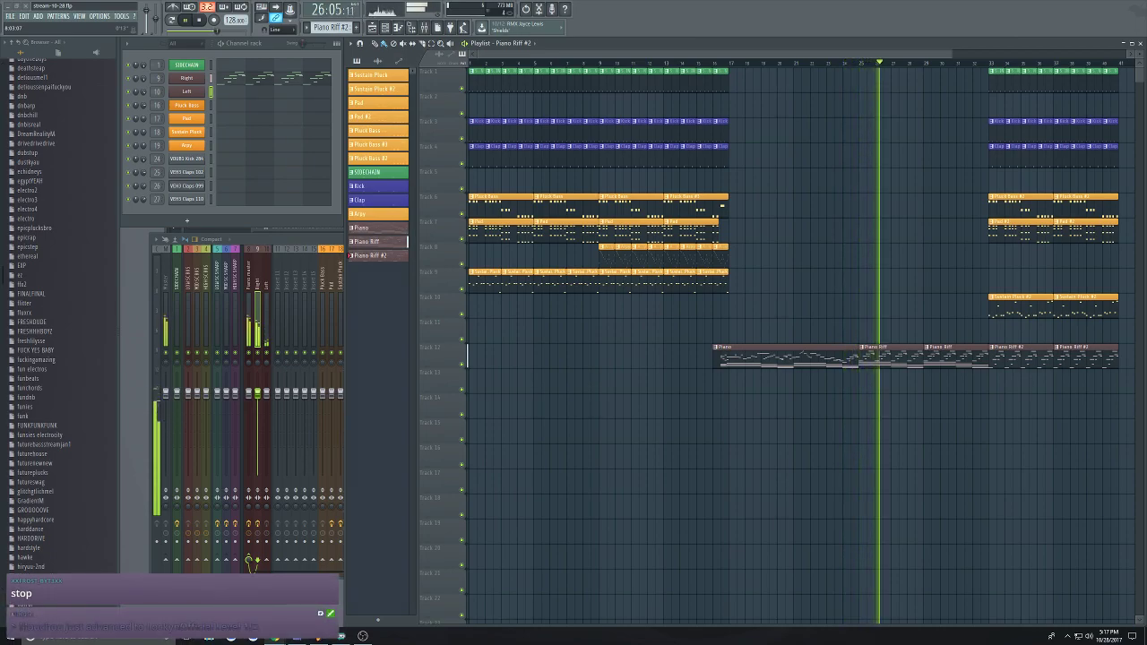
Add two Pluck Bass #2 clips on Track 6 at bars 25 and 29, under the Piano Riff clips, and save the project
{"action": "left_click_drag", "start_coordinate": [745, 54], "coordinate": [894, 60]}
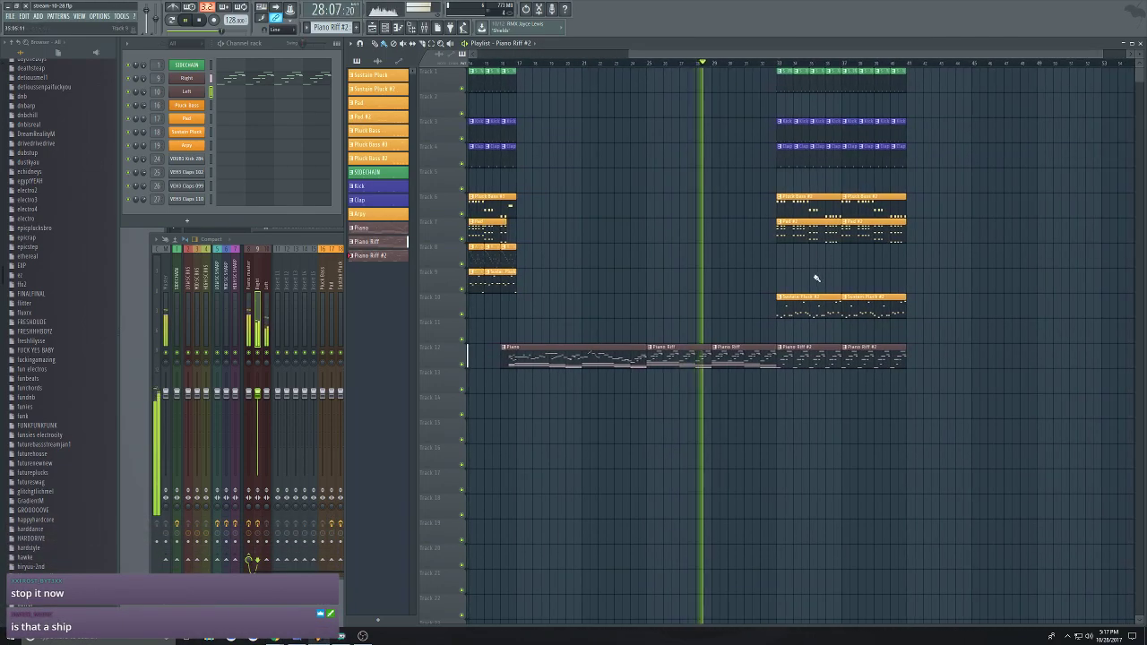
{"action": "left_click", "coordinate": [800, 205]}
{"action": "left_click", "coordinate": [655, 211]}
{"action": "left_click", "coordinate": [712, 204]}
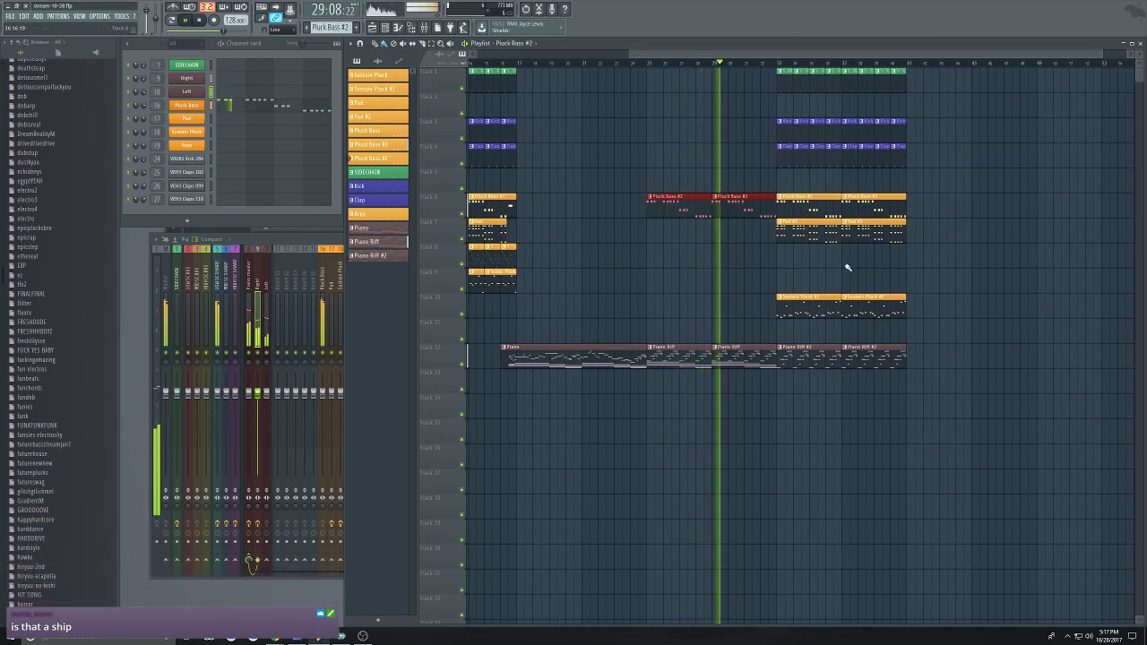
{"action": "key", "text": "ctrl+s"}
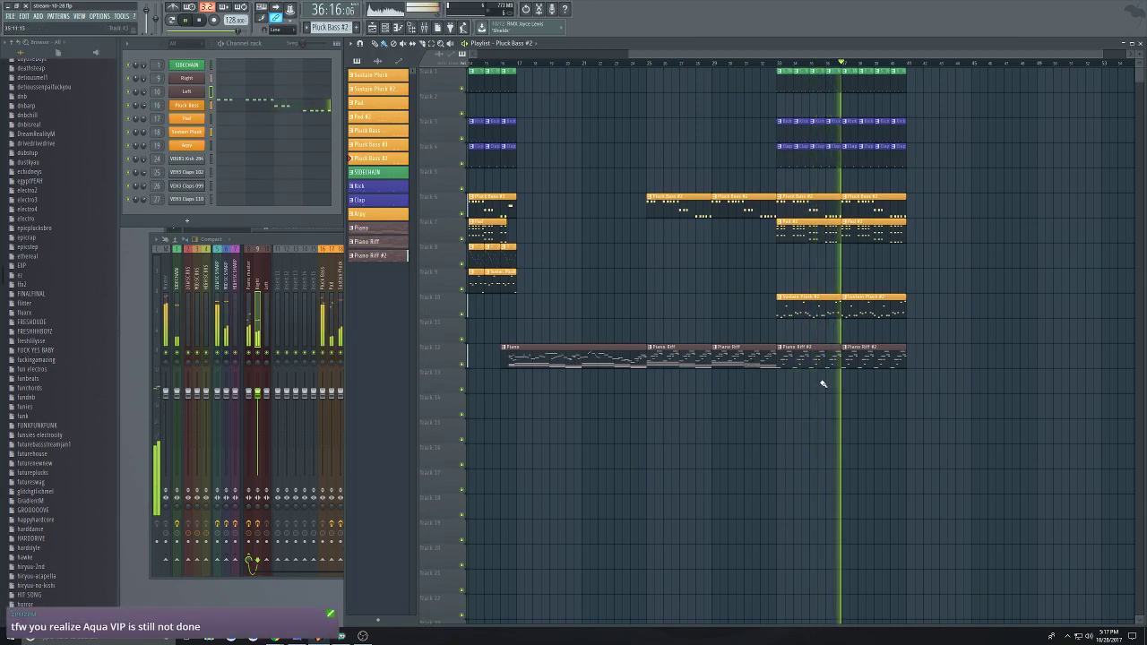
Listen to the section from bar 33 onward while looking over the whole arrangement, and stop playback
{"action": "scroll", "coordinate": [833, 392], "scroll_direction": "up", "scroll_amount": 2}
{"action": "scroll", "coordinate": [829, 392], "scroll_direction": "up", "scroll_amount": 2}
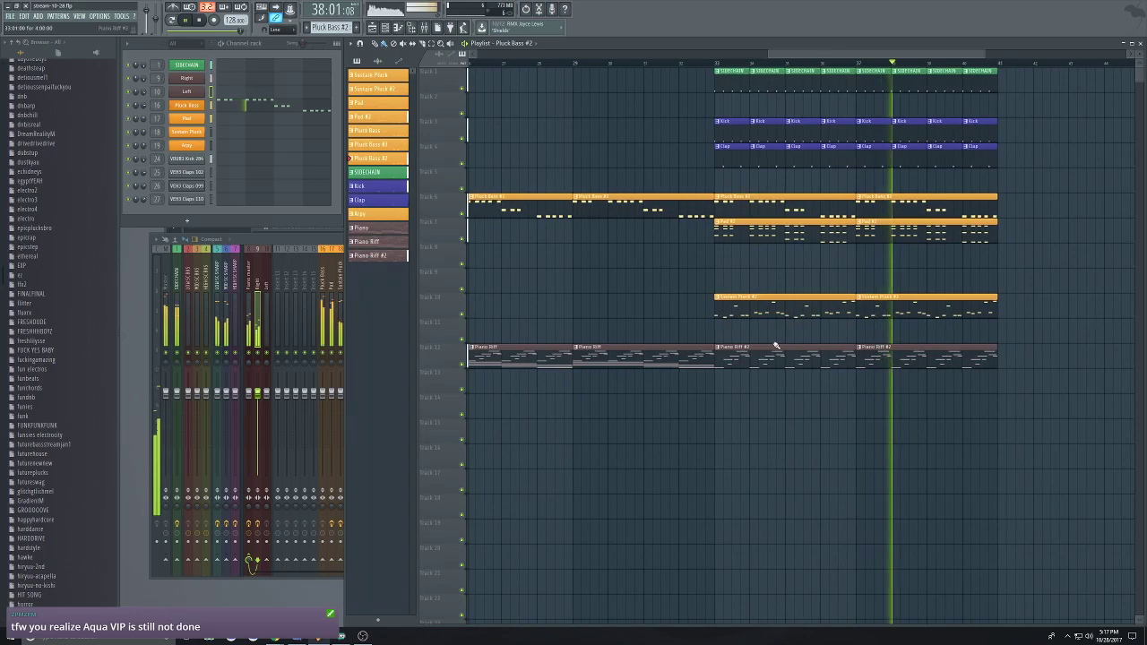
{"action": "scroll", "coordinate": [786, 335], "scroll_direction": "down", "scroll_amount": 4}
{"action": "scroll", "coordinate": [786, 336], "scroll_direction": "up", "scroll_amount": 2}
{"action": "scroll", "coordinate": [781, 339], "scroll_direction": "down", "scroll_amount": 4}
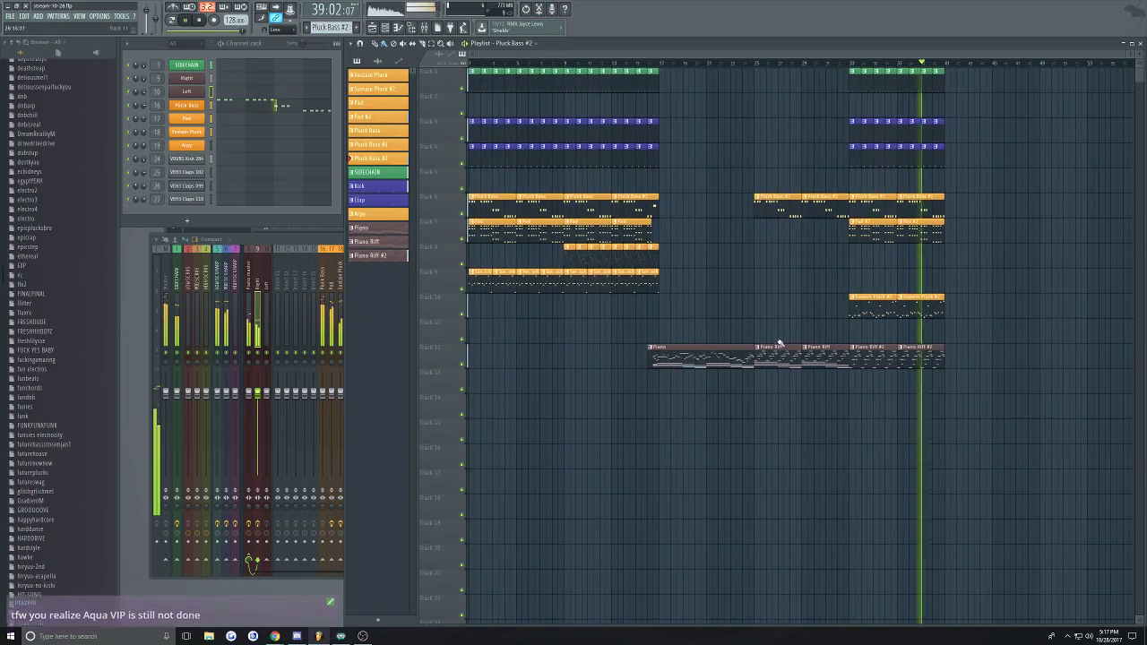
{"action": "scroll", "coordinate": [904, 294], "scroll_direction": "up", "scroll_amount": 2}
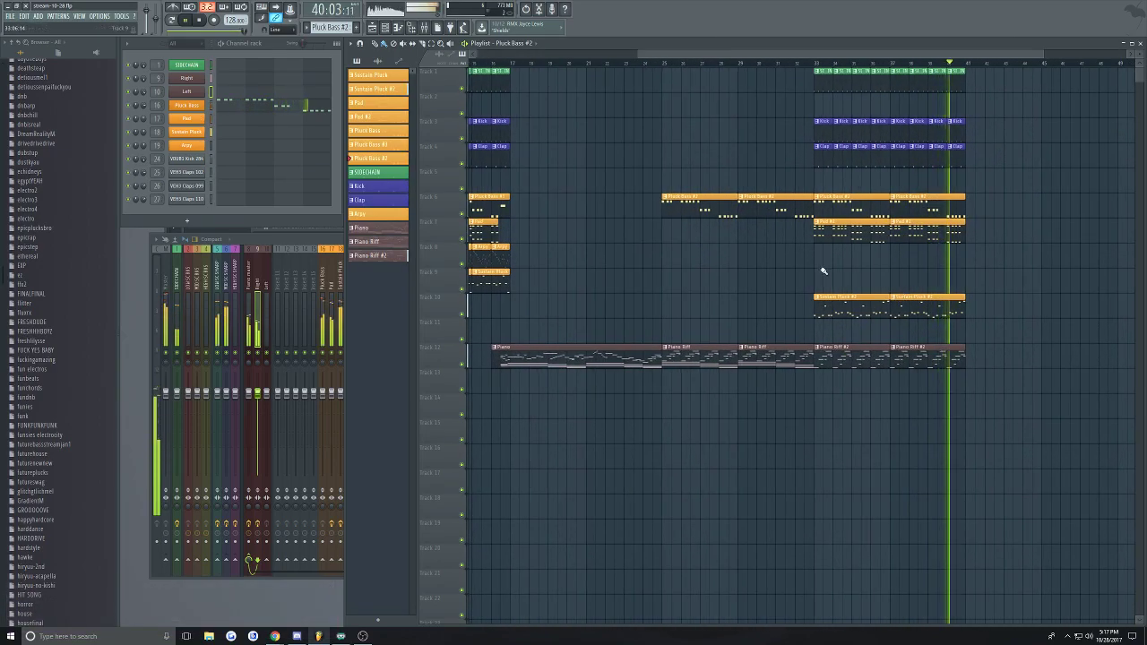
{"action": "key", "text": "space"}
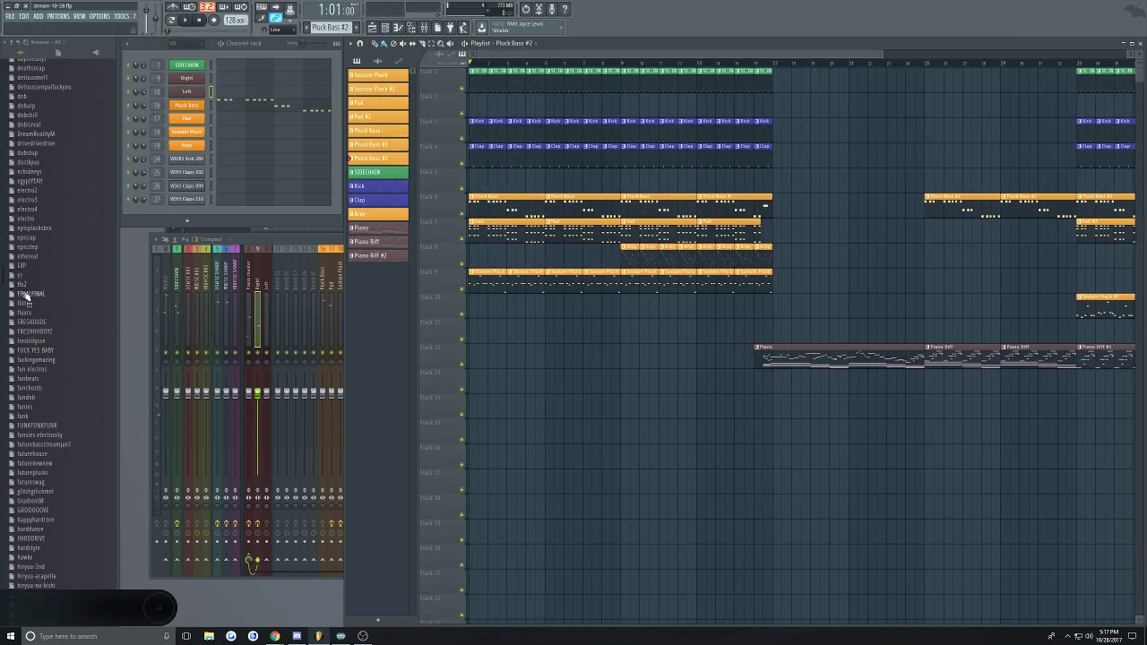
Open the melstep2 project from the Projects folder and bring its playlist in front of the plugin windows
{"action": "scroll", "coordinate": [69, 383], "scroll_direction": "down", "scroll_amount": 6}
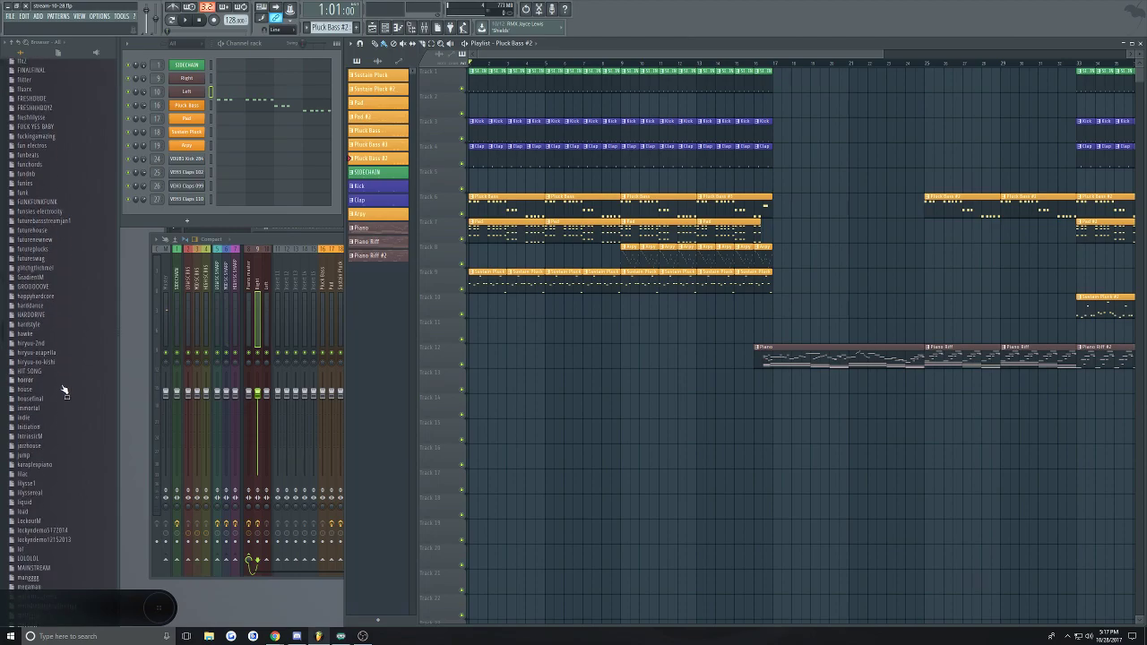
{"action": "scroll", "coordinate": [56, 340], "scroll_direction": "down", "scroll_amount": 9}
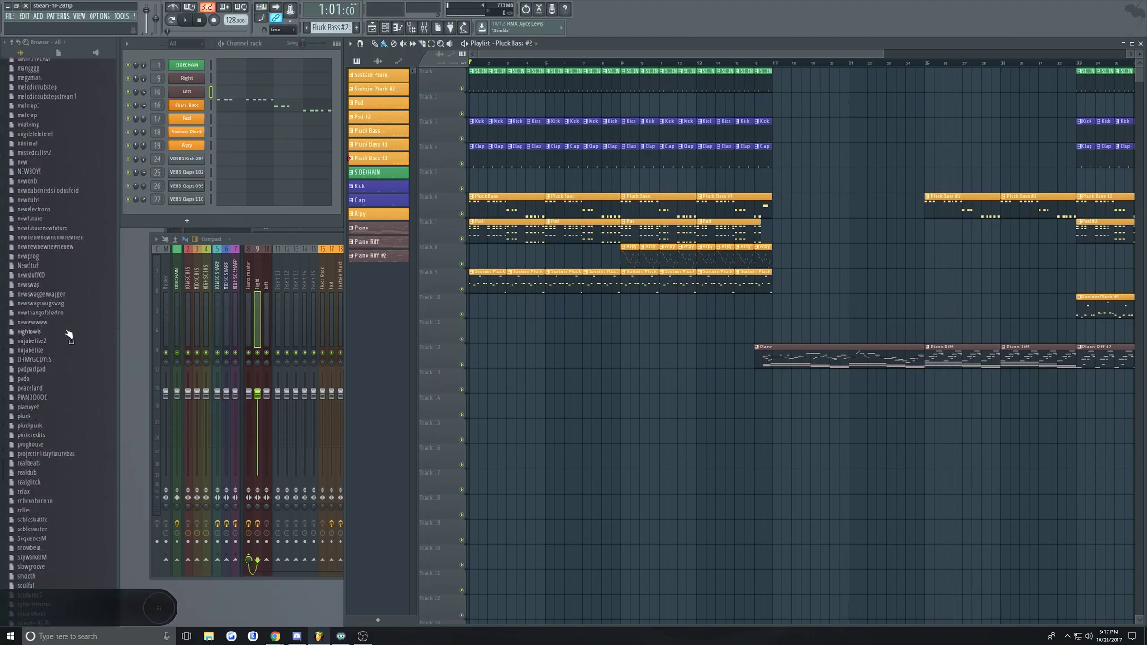
{"action": "scroll", "coordinate": [46, 283], "scroll_direction": "down", "scroll_amount": 5}
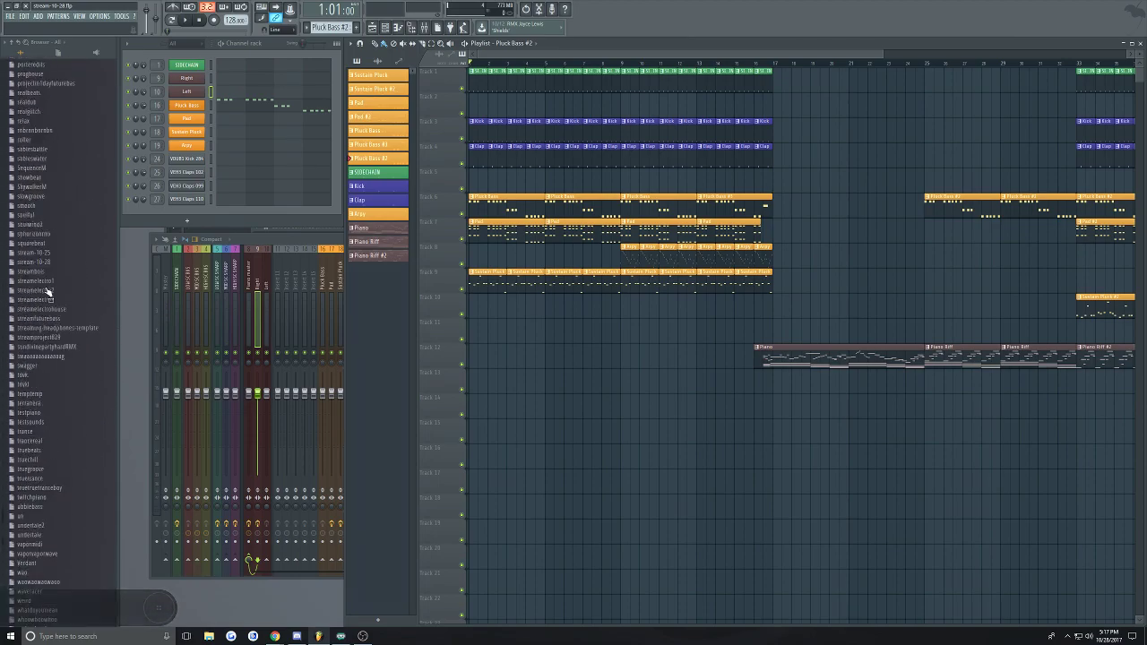
{"action": "scroll", "coordinate": [45, 285], "scroll_direction": "down", "scroll_amount": 2}
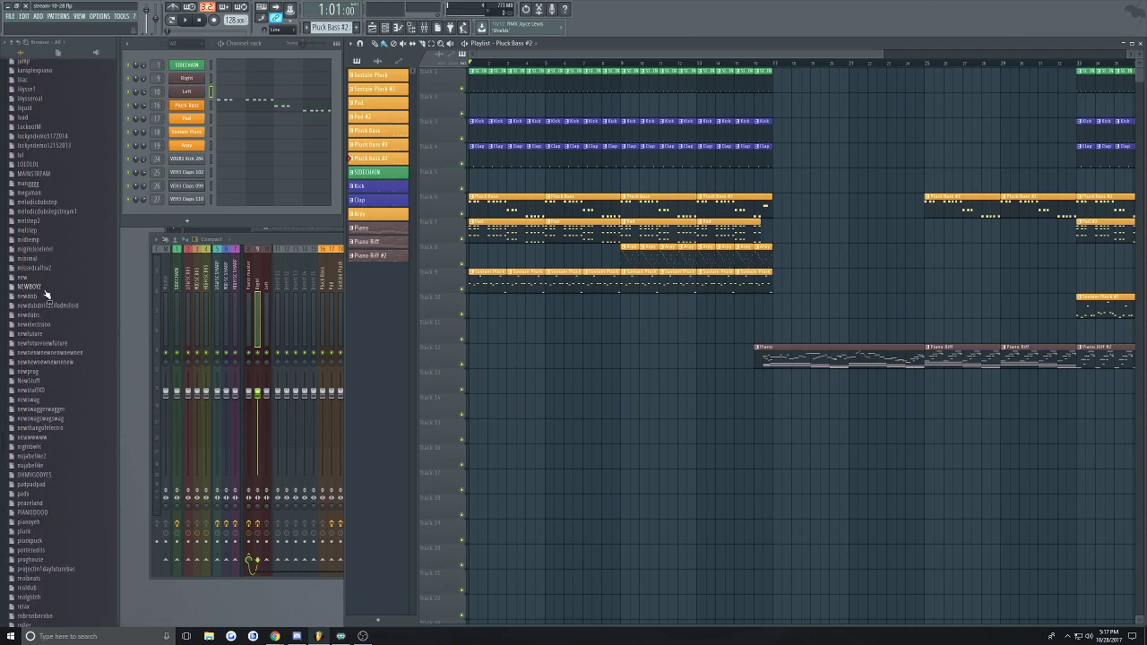
{"action": "left_click", "coordinate": [58, 220]}
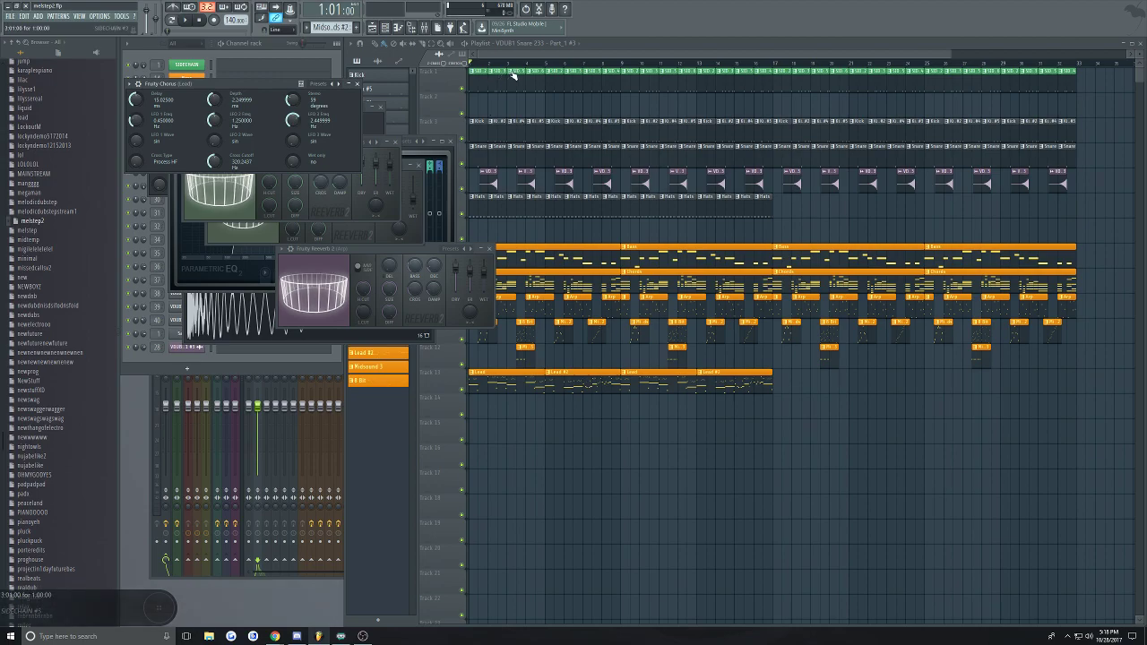
{"action": "left_click", "coordinate": [593, 57]}
{"action": "left_click_drag", "start_coordinate": [2, 333], "coordinate": [20, 453]}
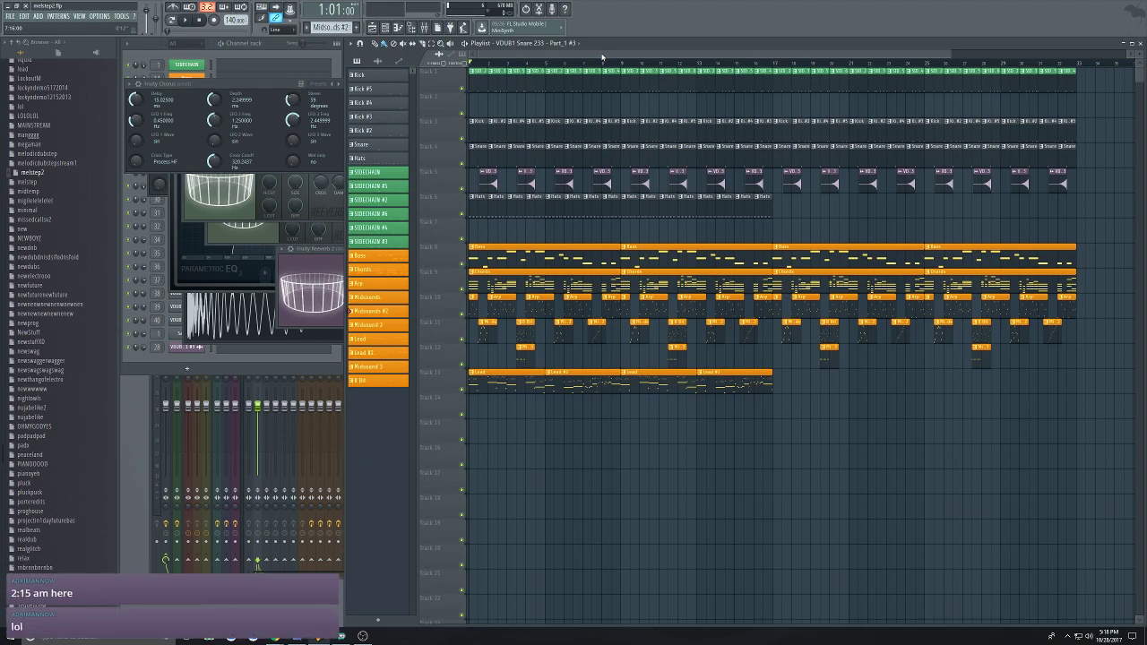
Look over the whole melstep2 arrangement in the playlist and play its opening briefly
{"action": "scroll", "coordinate": [507, 231], "scroll_direction": "up", "scroll_amount": 3}
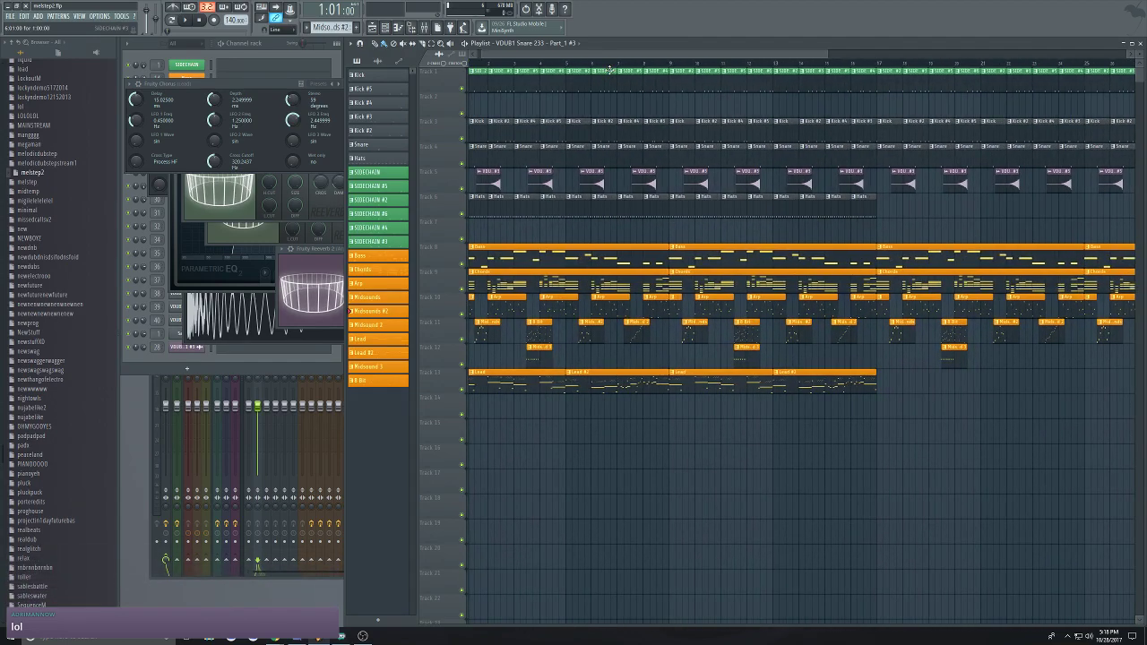
{"action": "left_click_drag", "start_coordinate": [609, 55], "coordinate": [430, 72]}
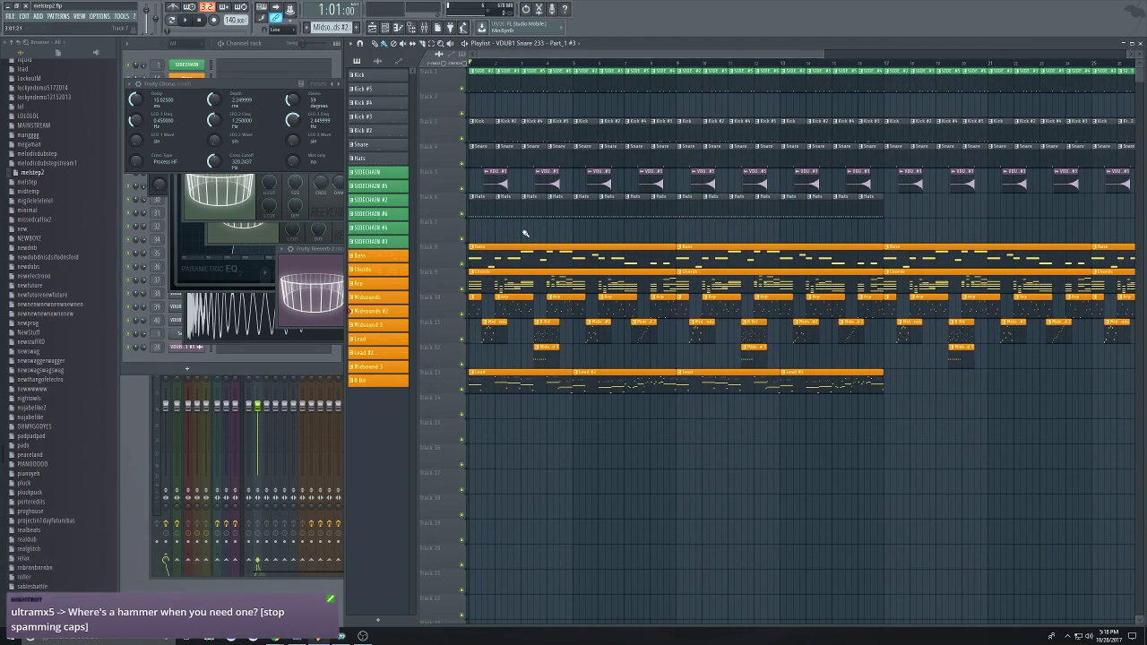
{"action": "scroll", "coordinate": [525, 233], "scroll_direction": "down", "scroll_amount": 2}
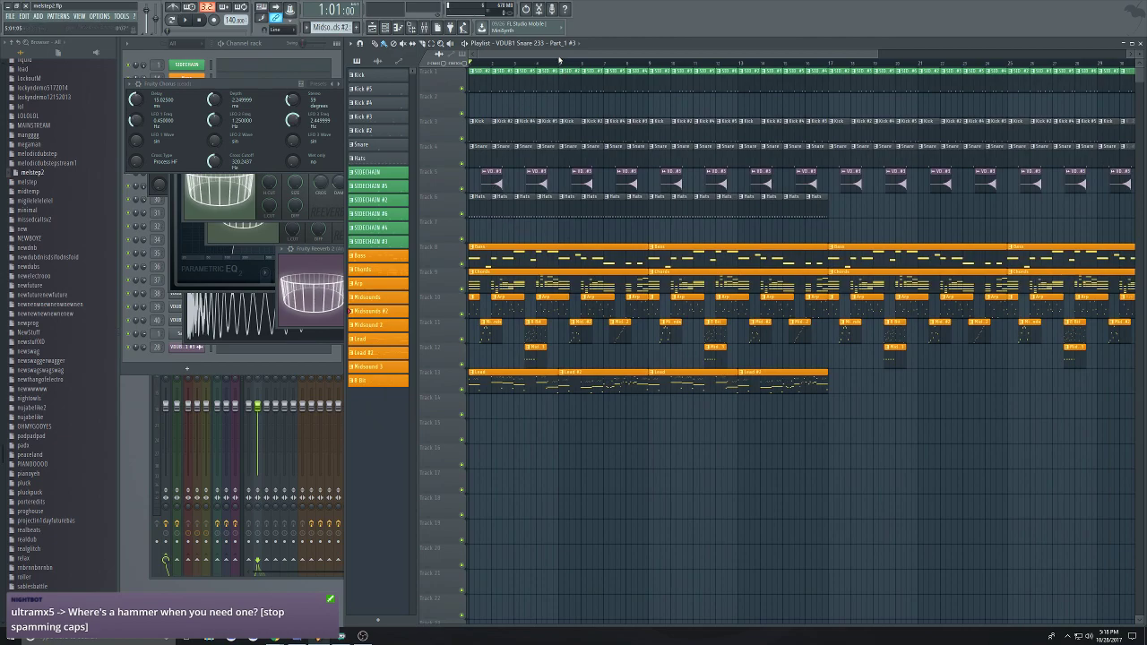
{"action": "scroll", "coordinate": [526, 103], "scroll_direction": "up", "scroll_amount": 2}
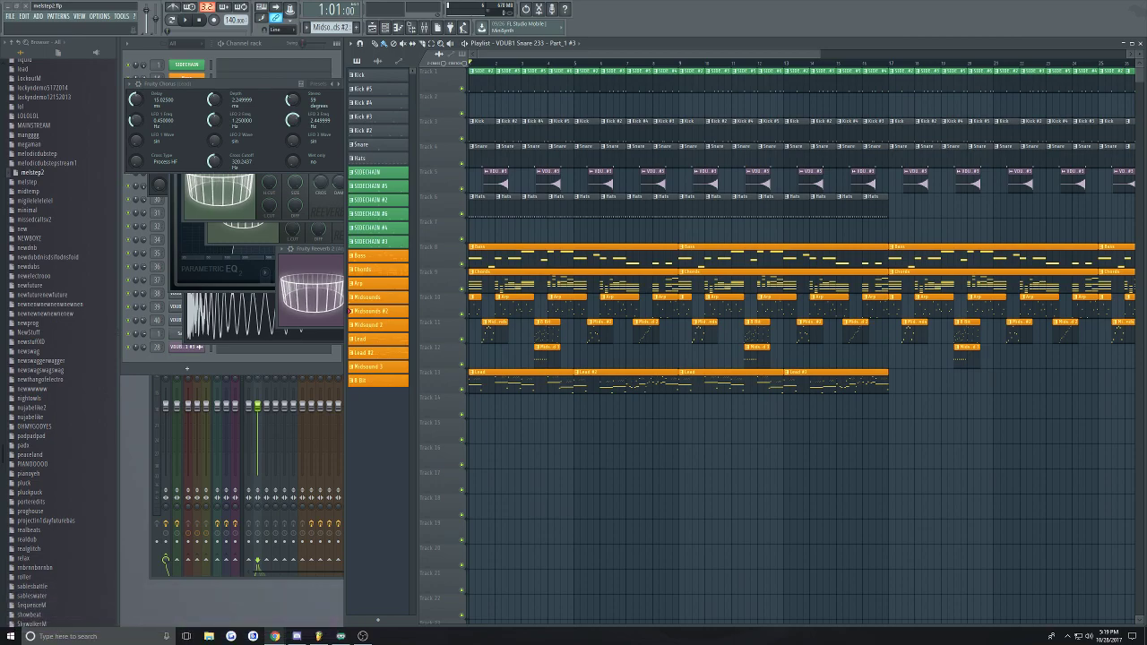
{"action": "left_click_drag", "start_coordinate": [625, 55], "coordinate": [471, 55]}
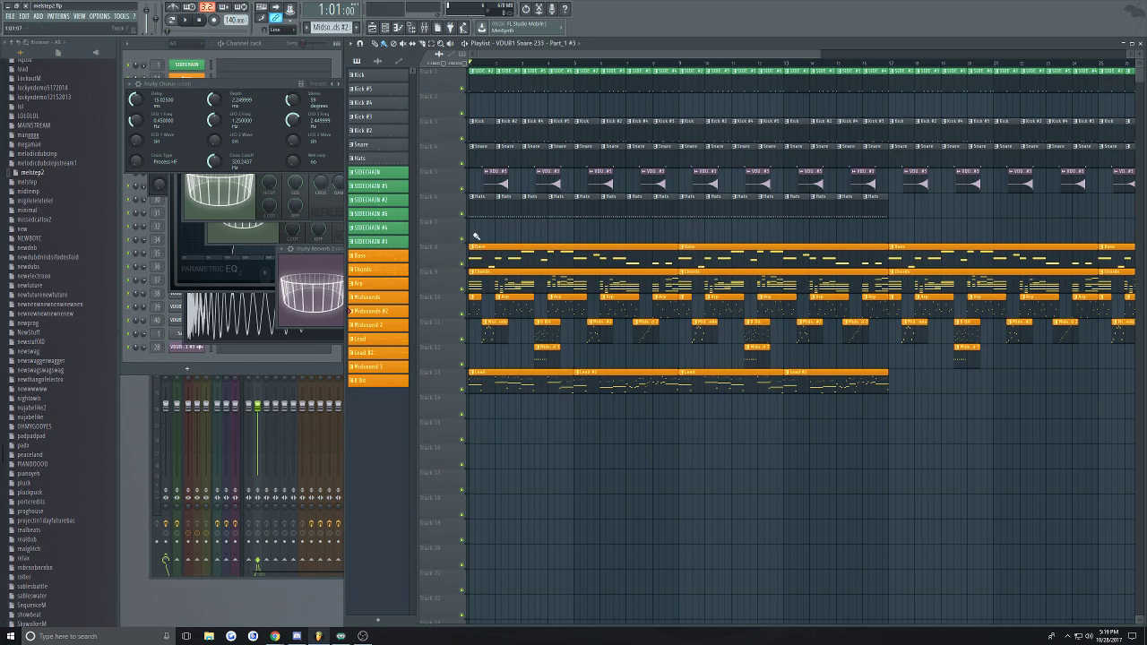
{"action": "scroll", "coordinate": [489, 230], "scroll_direction": "up", "scroll_amount": 2}
{"action": "scroll", "coordinate": [489, 230], "scroll_direction": "down", "scroll_amount": 3}
{"action": "scroll", "coordinate": [490, 231], "scroll_direction": "up", "scroll_amount": 1}
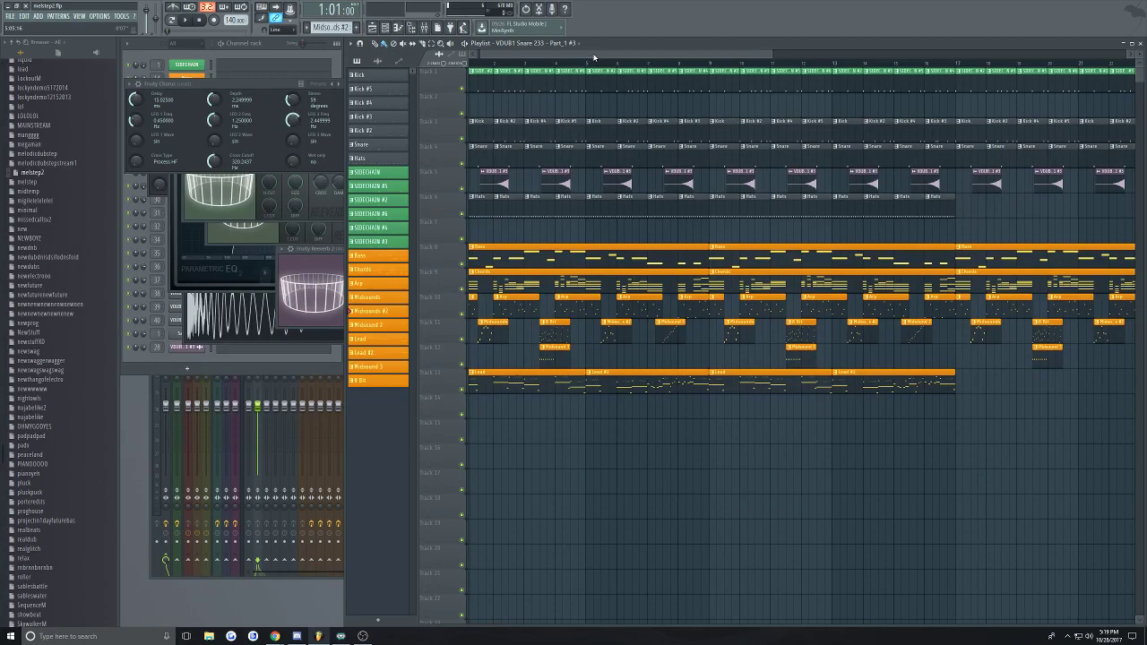
{"action": "scroll", "coordinate": [593, 57], "scroll_direction": "up", "scroll_amount": 1}
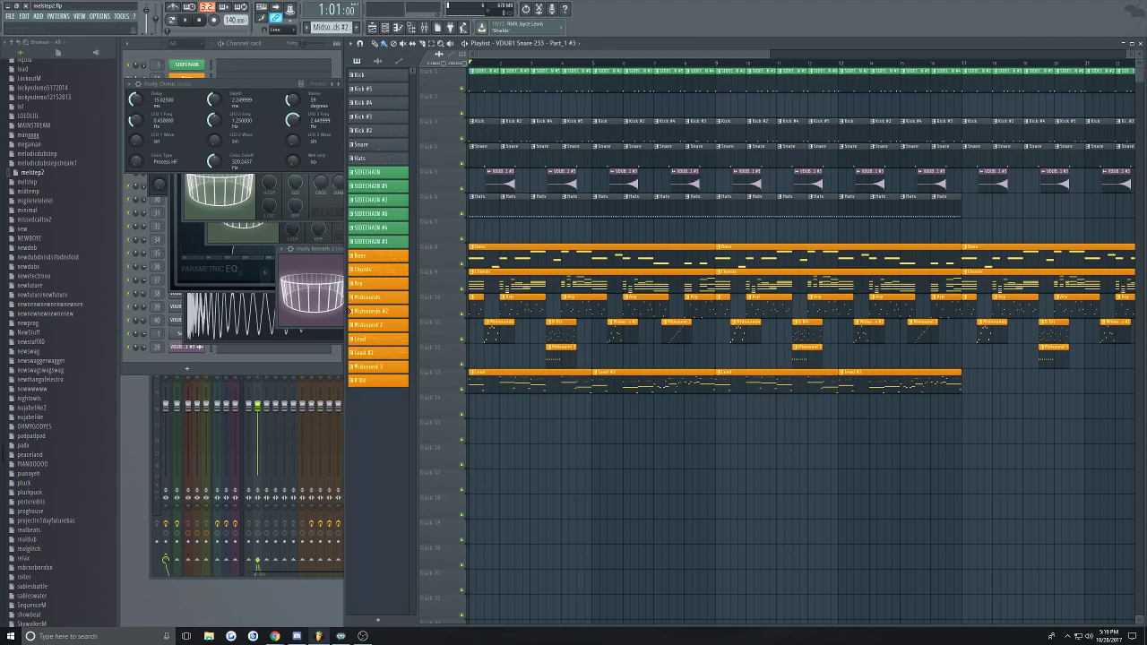
{"action": "key", "text": "space"}
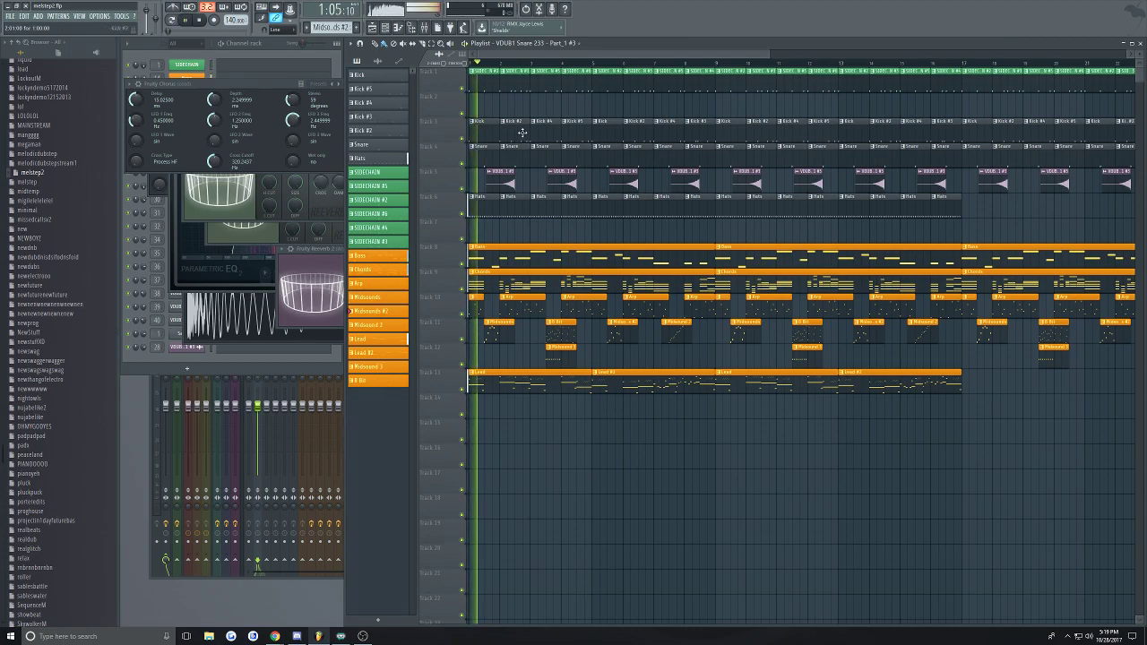
{"action": "key", "text": "space"}
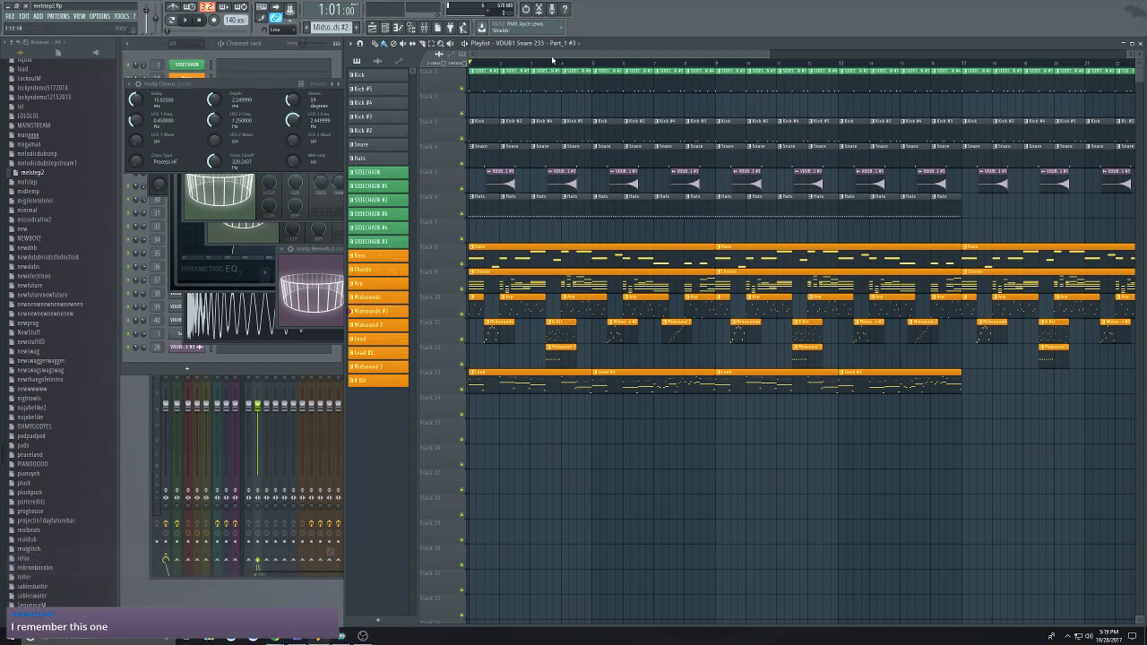
Play the song from the start to about bar 15 while following the arrangement, and stop playback
{"action": "key", "text": "space"}
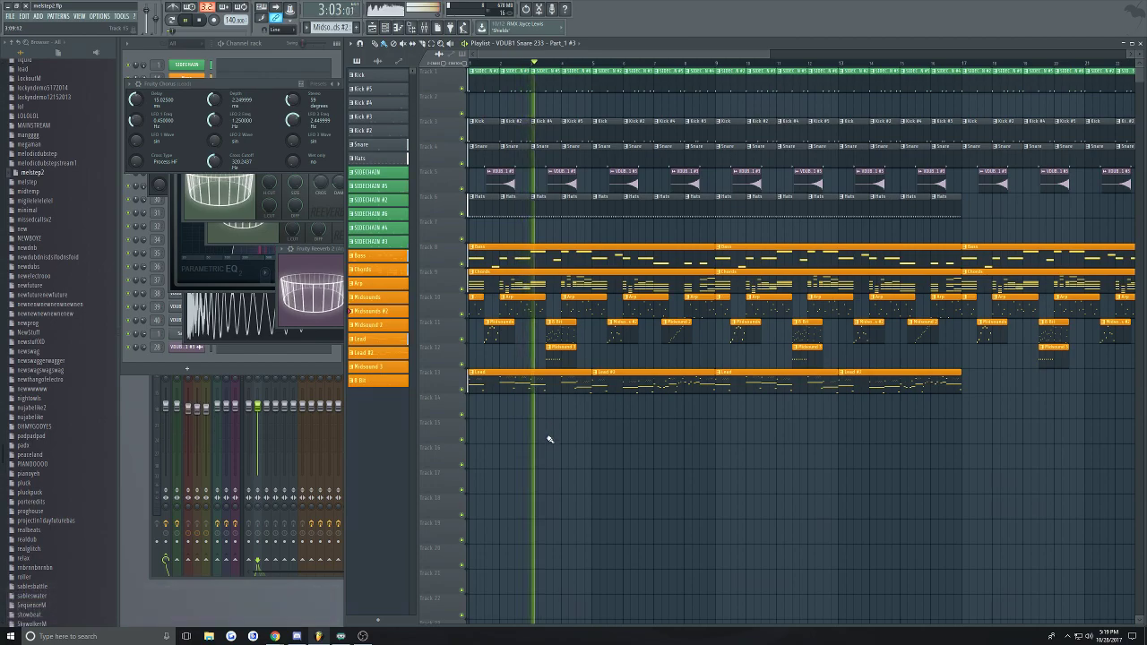
{"action": "scroll", "coordinate": [690, 440], "scroll_direction": "down", "scroll_amount": 3}
{"action": "scroll", "coordinate": [525, 412], "scroll_direction": "up", "scroll_amount": 3}
{"action": "scroll", "coordinate": [525, 425], "scroll_direction": "up", "scroll_amount": 2}
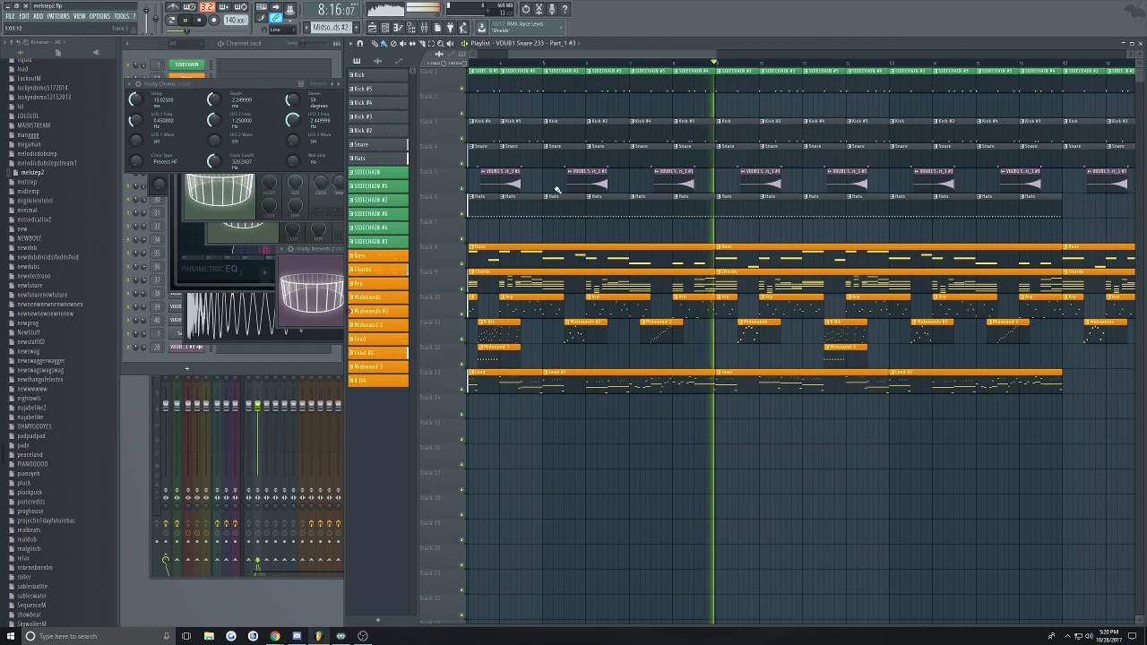
{"action": "left_click_drag", "start_coordinate": [566, 56], "coordinate": [654, 55]}
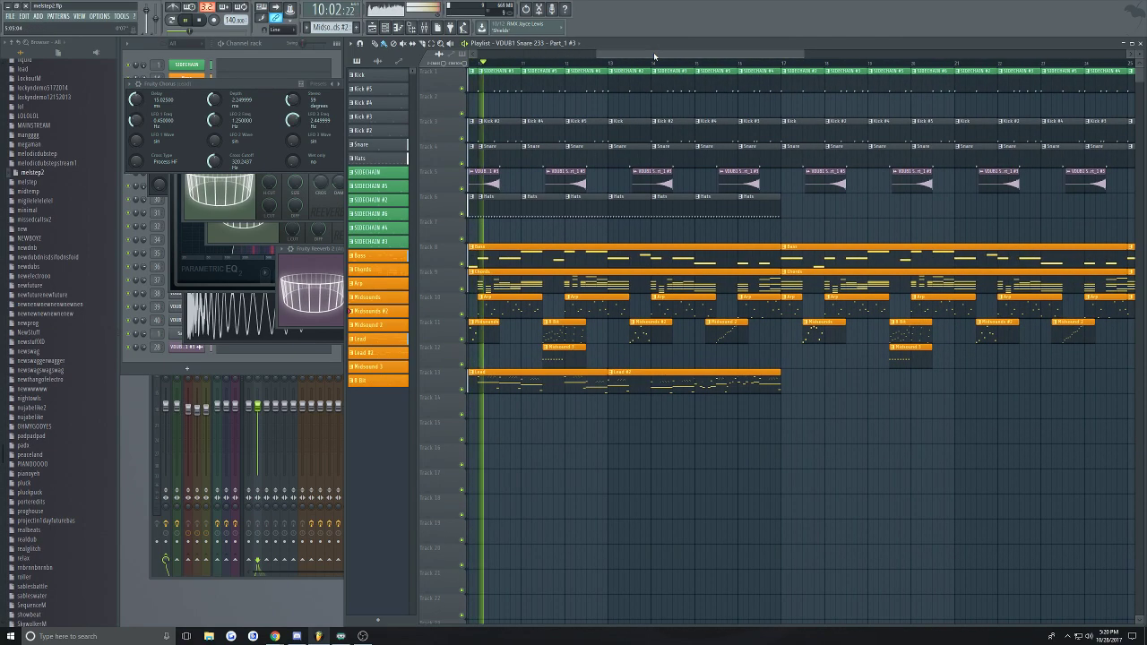
{"action": "scroll", "coordinate": [692, 112], "scroll_direction": "down", "scroll_amount": 3}
{"action": "scroll", "coordinate": [698, 119], "scroll_direction": "up", "scroll_amount": 2}
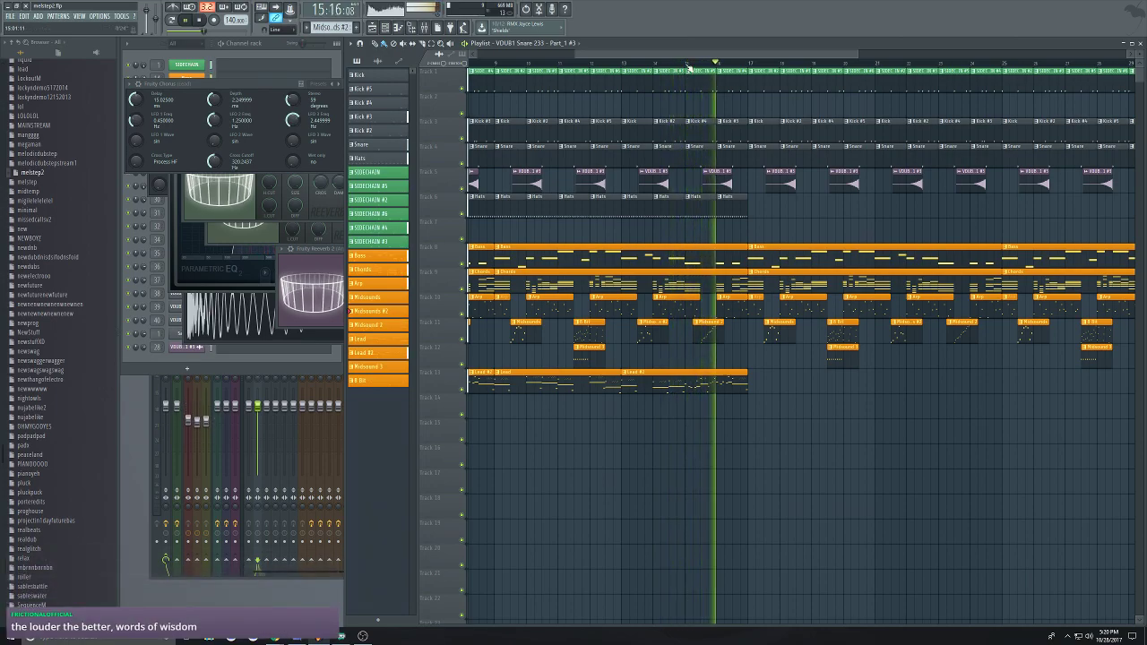
{"action": "left_click_drag", "start_coordinate": [750, 56], "coordinate": [546, 56]}
{"action": "key", "text": "space"}
Bring the channel rack and the mixer to the front and play the opening while watching the mixer track levels
{"action": "left_click", "coordinate": [307, 50]}
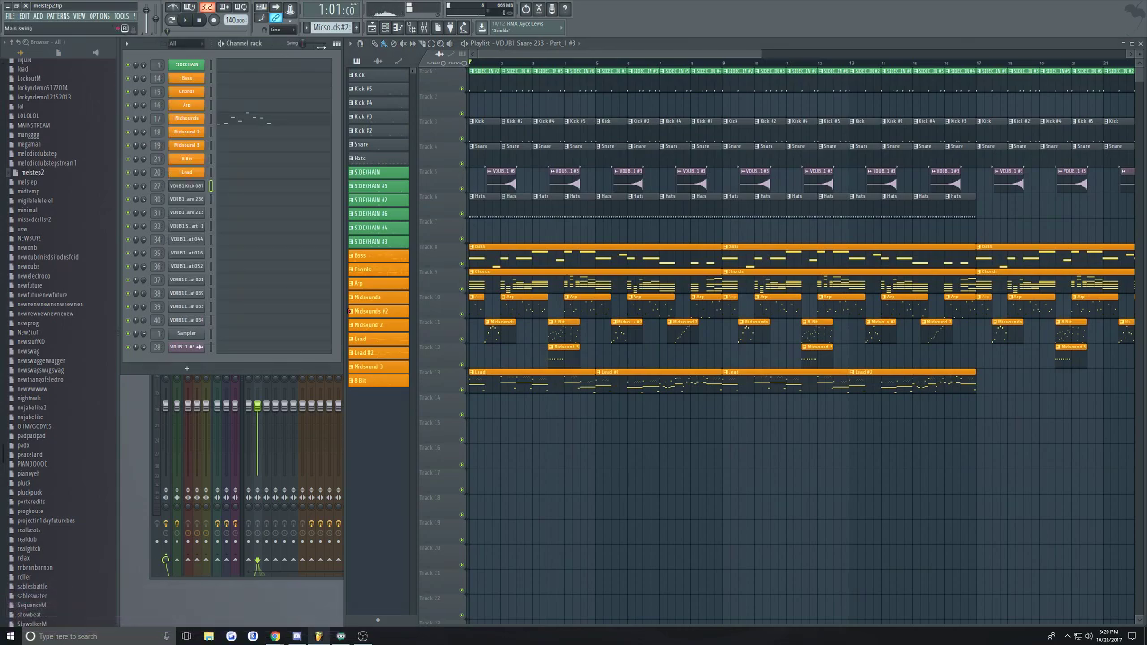
{"action": "left_click", "coordinate": [426, 30]}
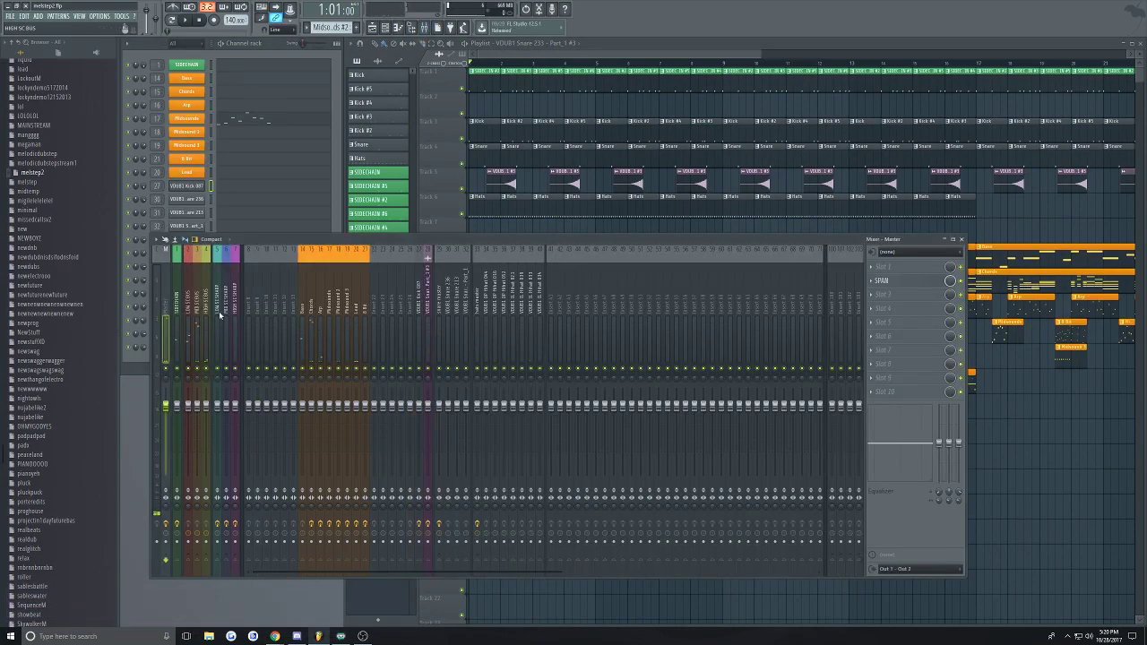
{"action": "key", "text": "space"}
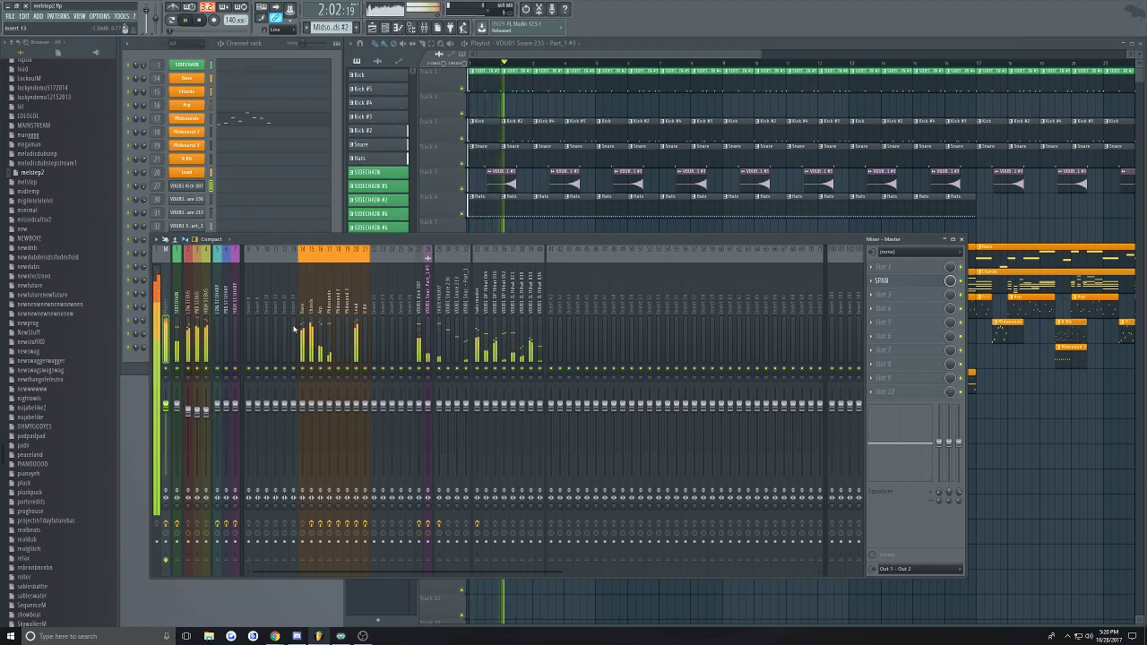
{"action": "key", "text": "space"}
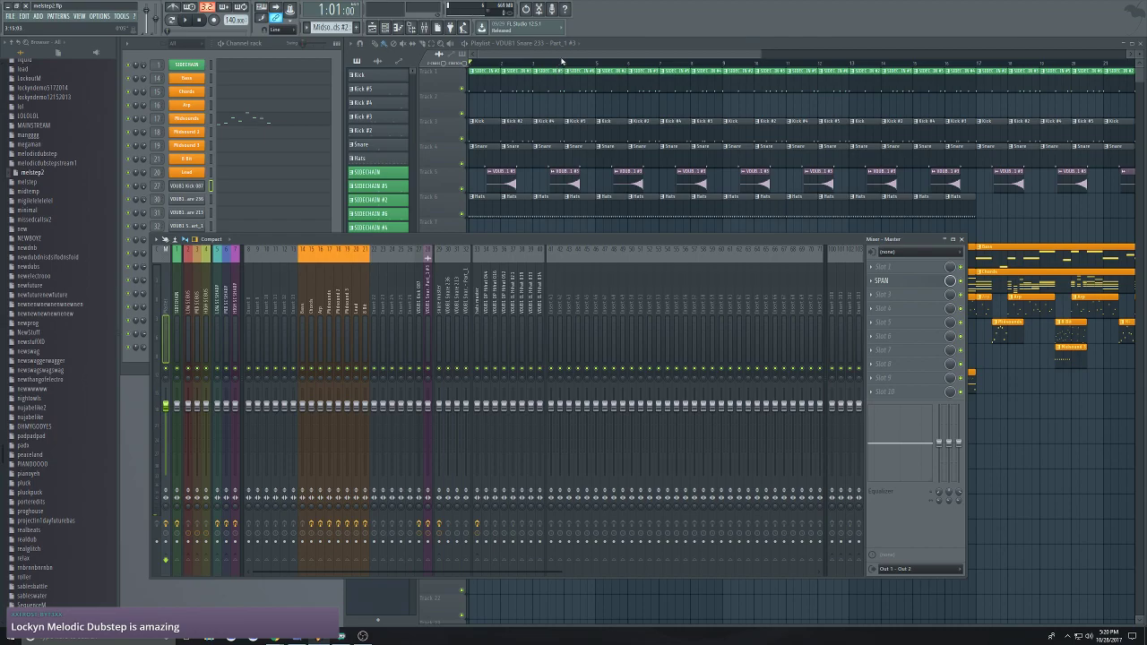
Check the project's start date and total working time in the project info, and close the settings
{"action": "left_click", "coordinate": [563, 60]}
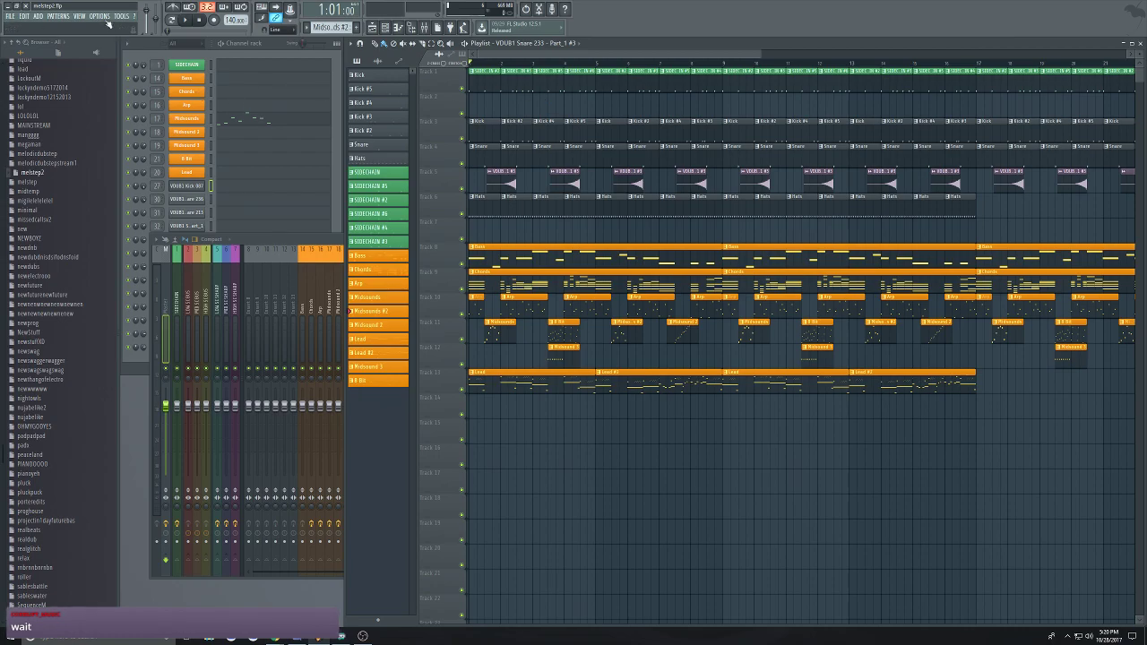
{"action": "left_click", "coordinate": [101, 16]}
{"action": "left_click", "coordinate": [121, 90]}
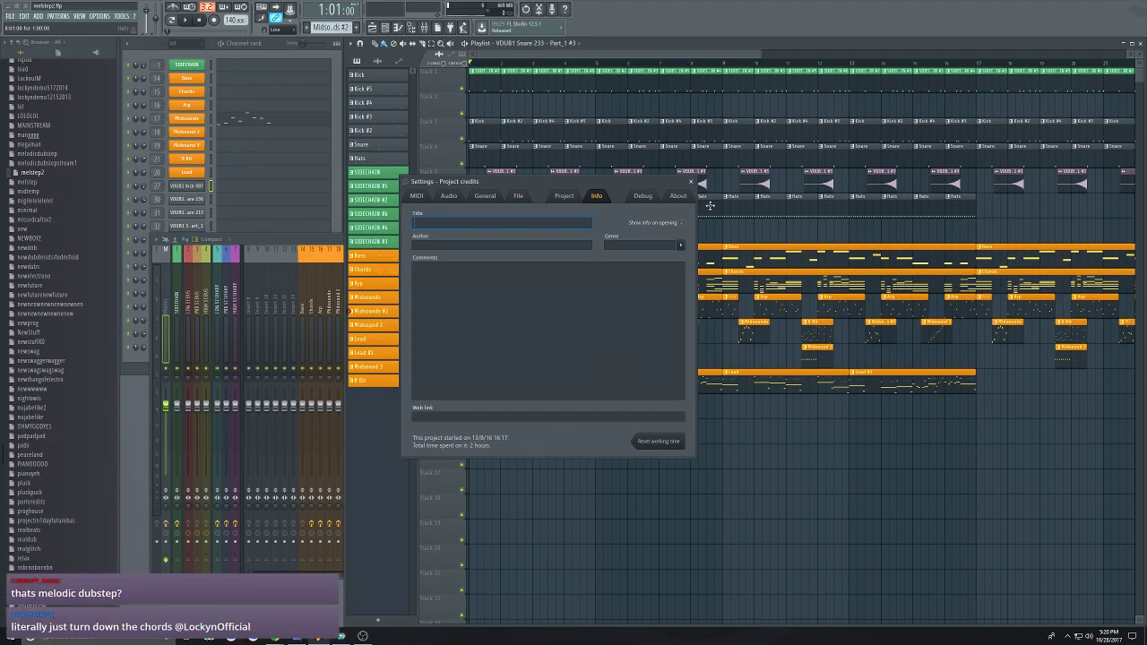
{"action": "left_click", "coordinate": [690, 182]}
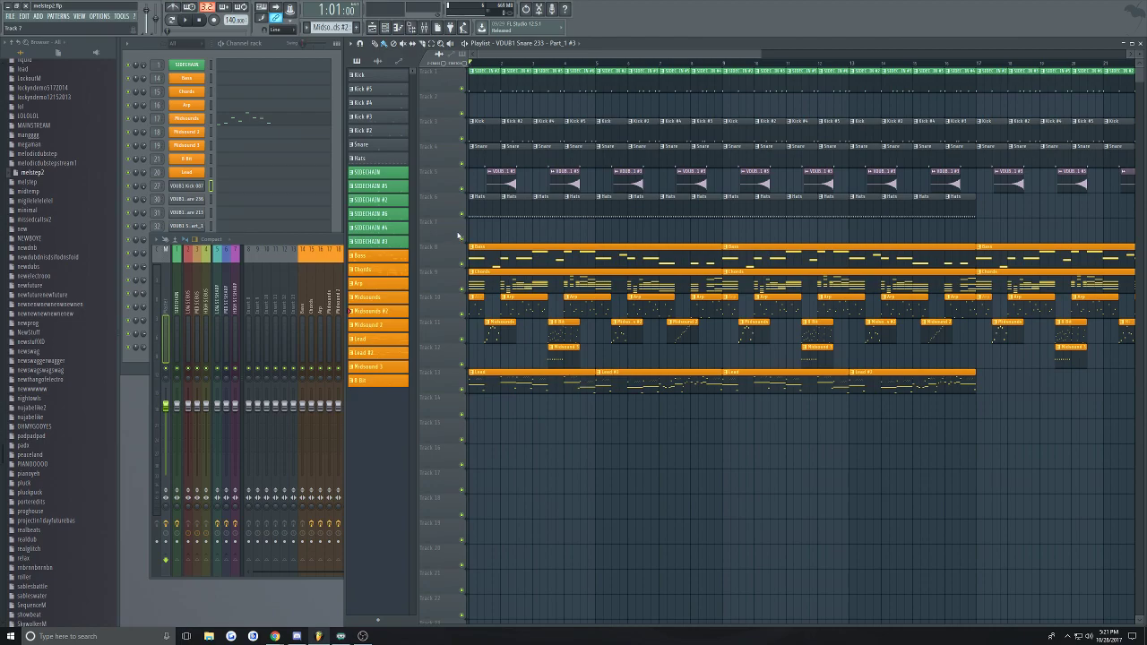
Solo the Chords track in the playlist and play it from the start
{"action": "right_click", "coordinate": [461, 290]}
{"action": "key", "text": "space"}
{"action": "key", "text": "space"}
{"action": "key", "text": "space"}
{"action": "key", "text": "space"}
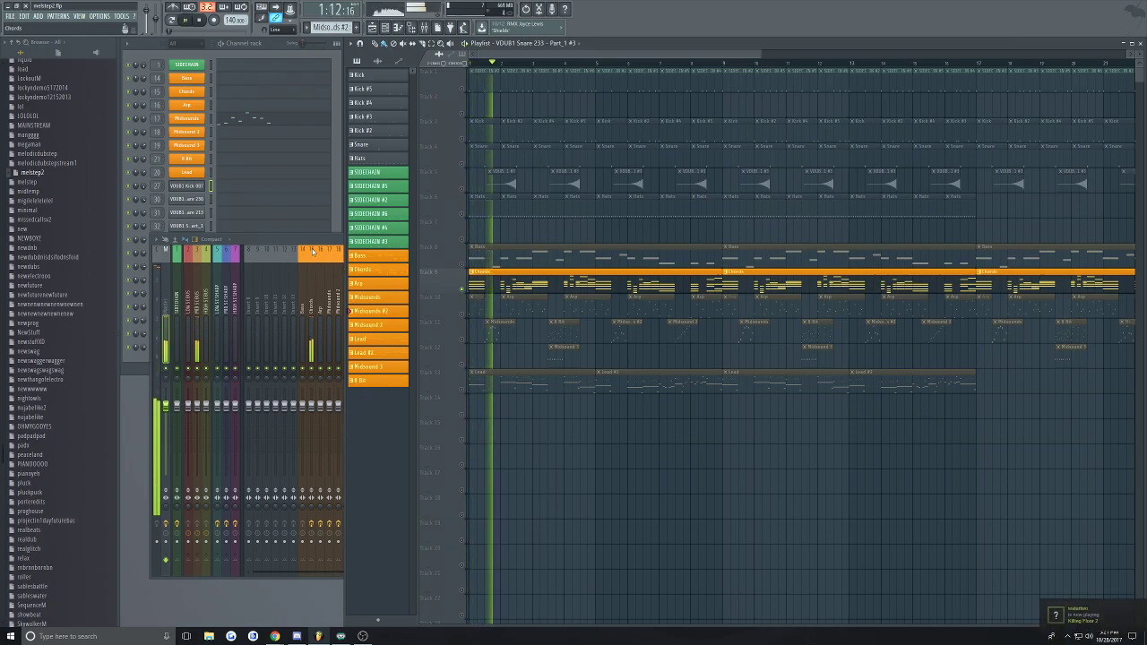
Replay the soloed chords while checking their level in the mixer, and return to the playlist
{"action": "left_click", "coordinate": [315, 242]}
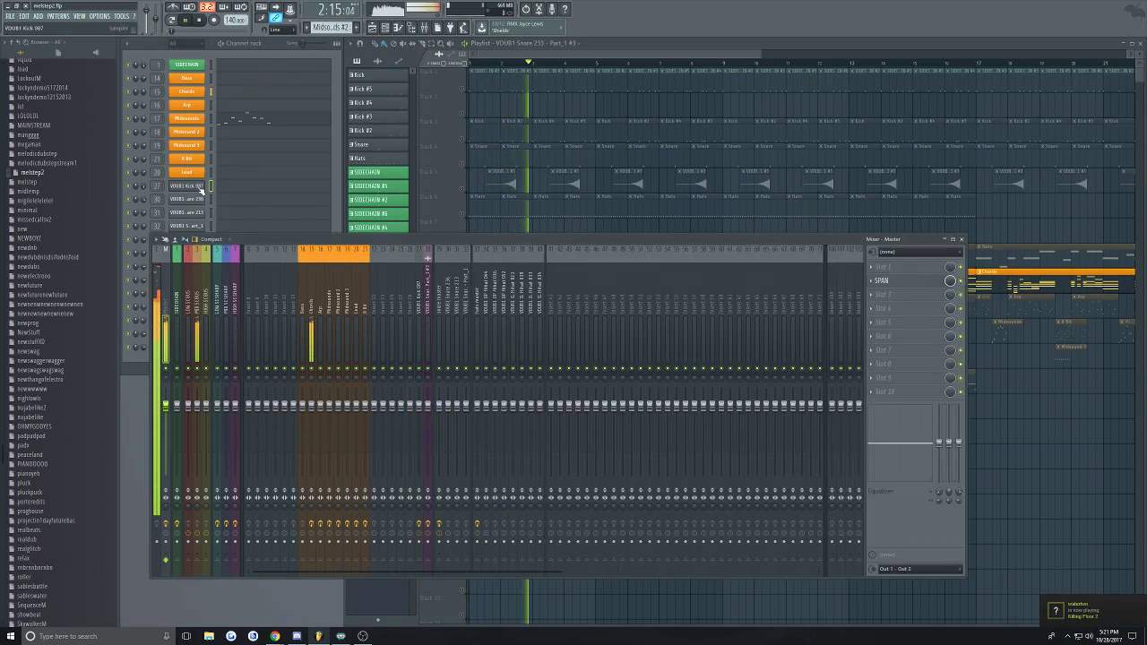
{"action": "key", "text": "space"}
{"action": "left_click", "coordinate": [264, 67]}
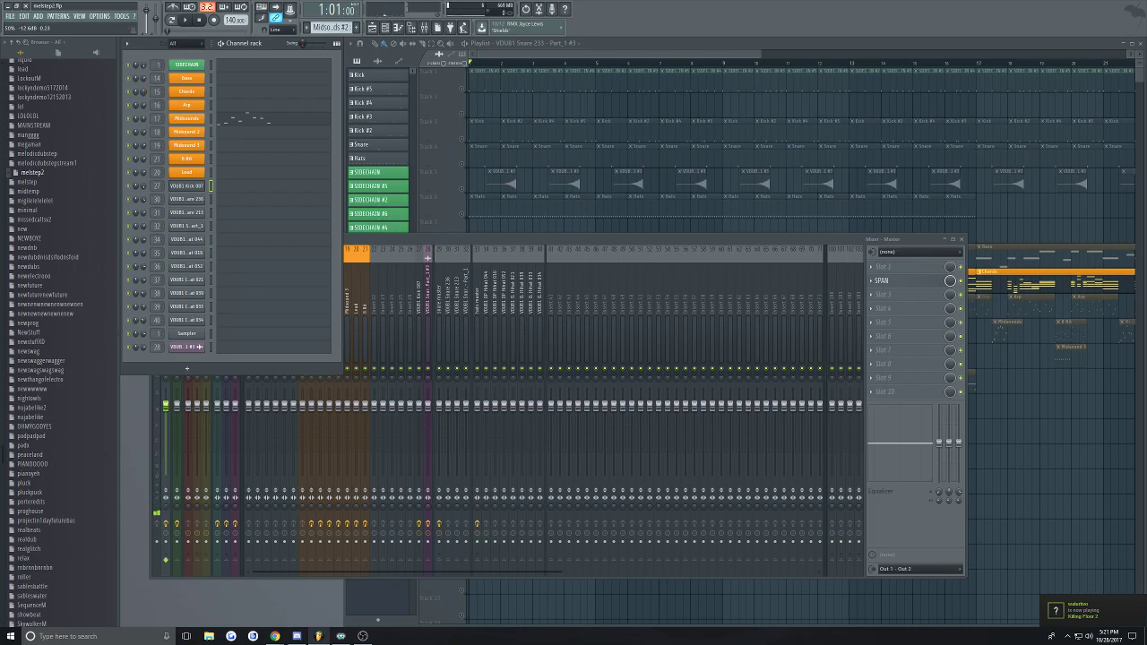
{"action": "key", "text": "space"}
{"action": "left_click", "coordinate": [447, 243]}
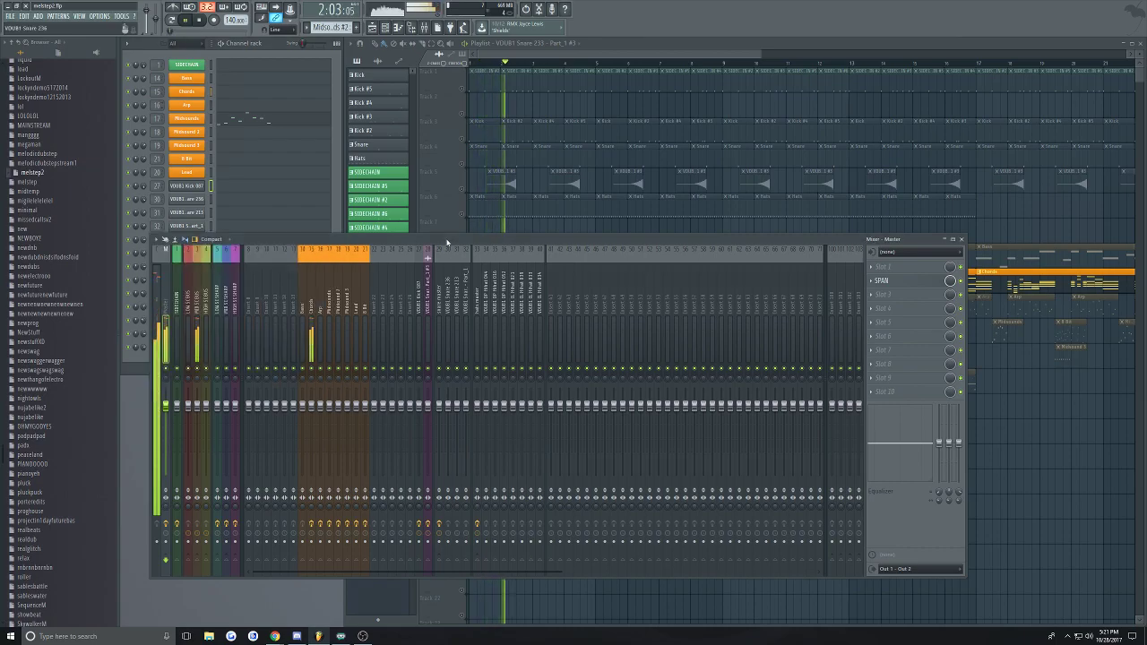
{"action": "left_click", "coordinate": [529, 43]}
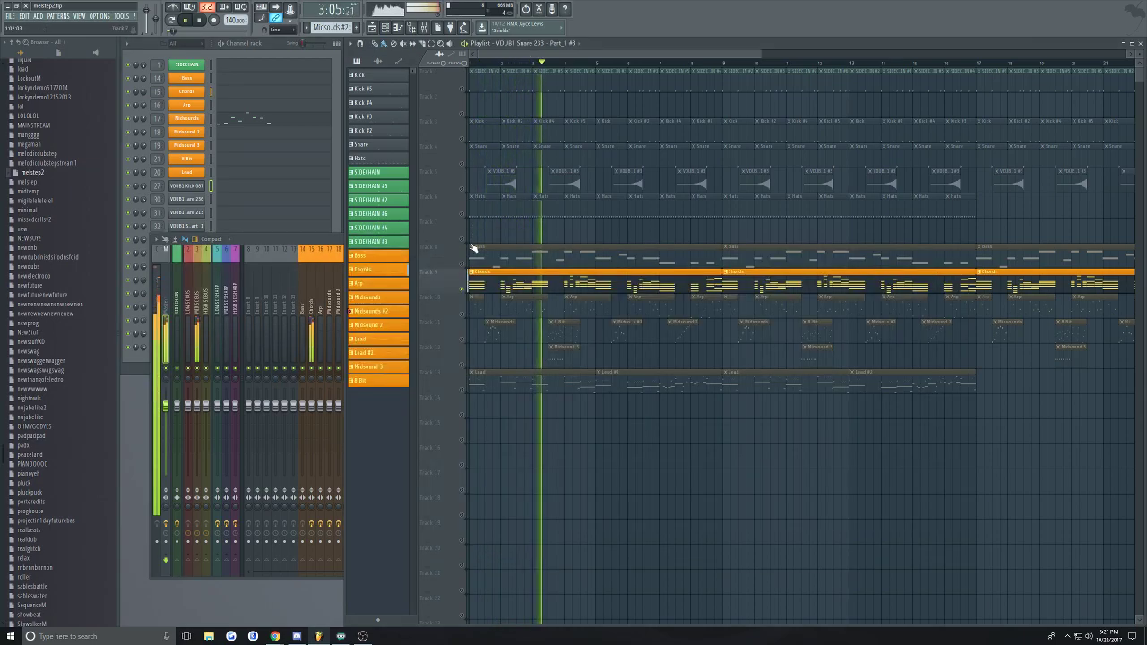
Unsolo the playlist tracks and play the full mix from the start to about bar 13
{"action": "key", "text": "space"}
{"action": "right_click", "coordinate": [462, 239]}
{"action": "right_click", "coordinate": [463, 239]}
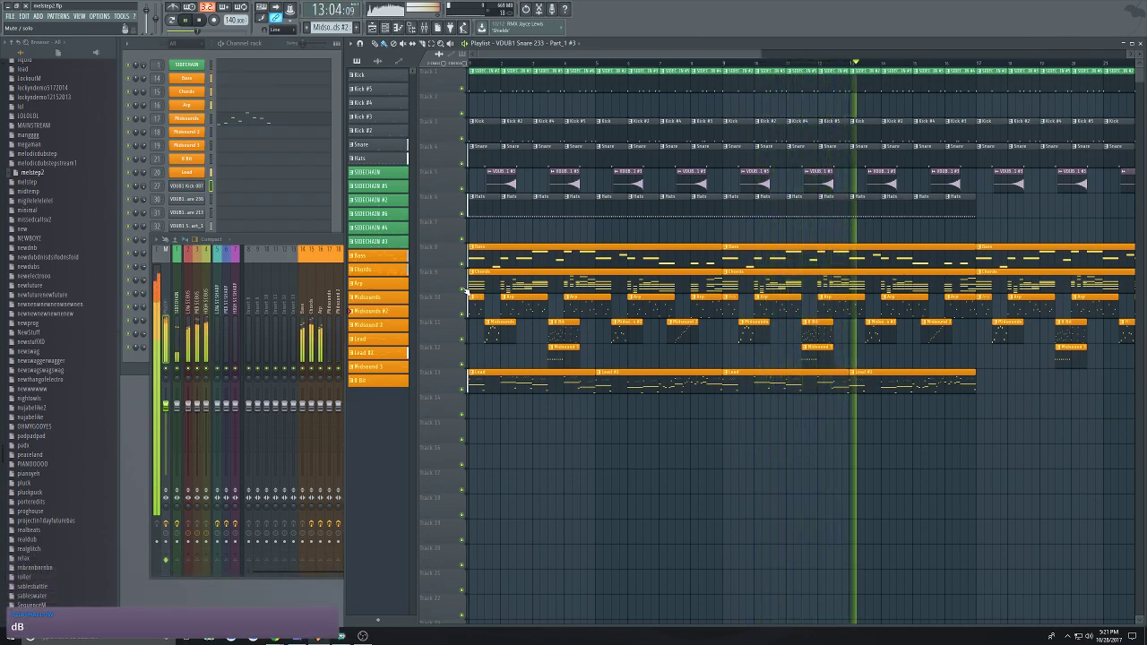
{"action": "key", "text": "space"}
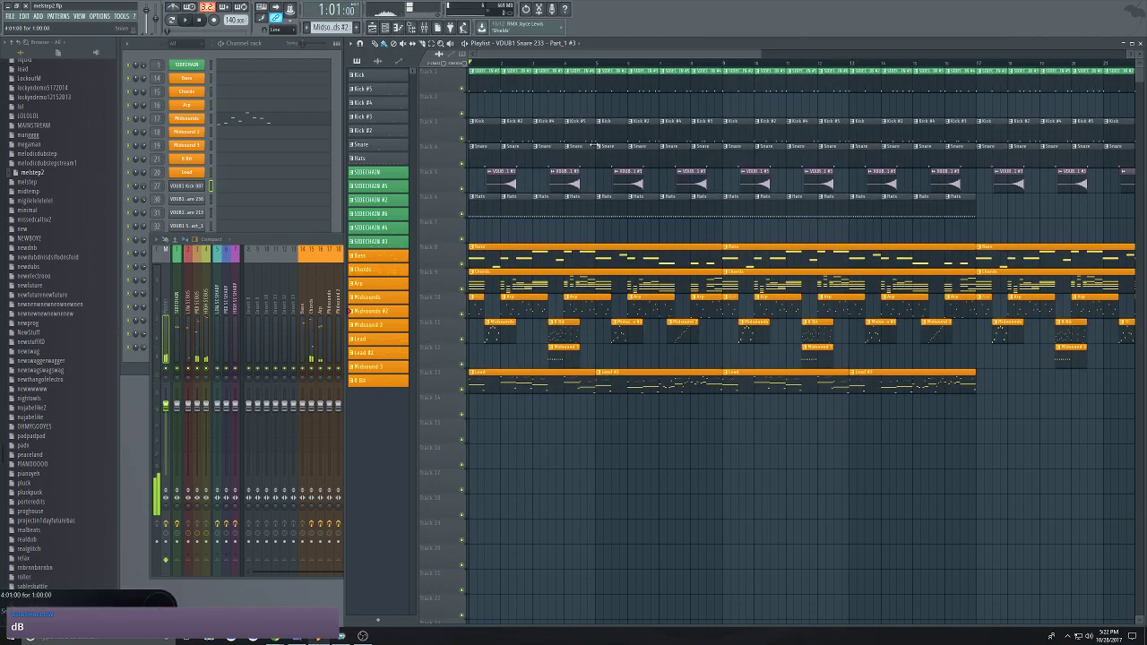
Save the project and open the OHMYGODYES project from the browser's project list
{"action": "key", "text": "ctrl+s"}
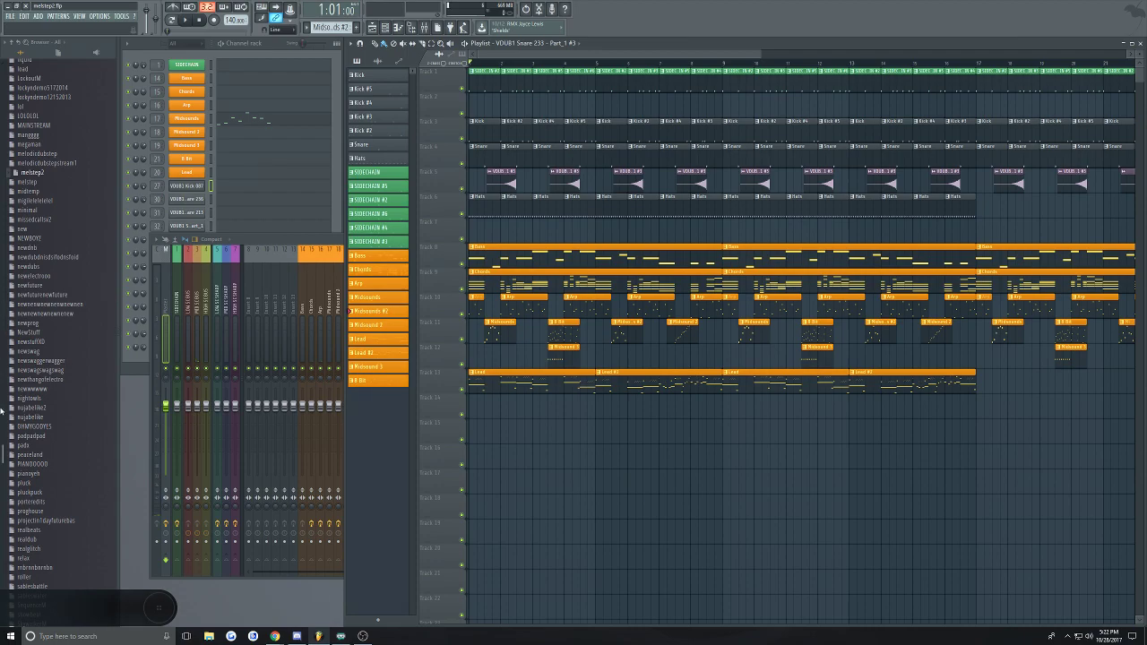
{"action": "scroll", "coordinate": [3, 453], "scroll_direction": "down", "scroll_amount": 5}
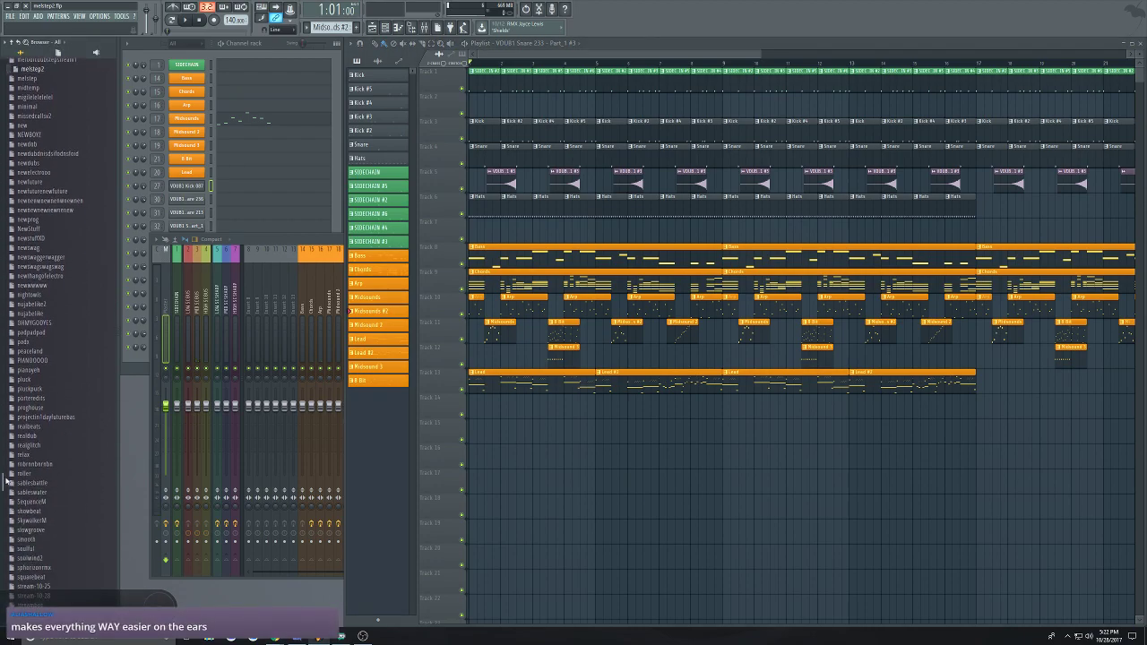
{"action": "scroll", "coordinate": [7, 480], "scroll_direction": "up", "scroll_amount": 2}
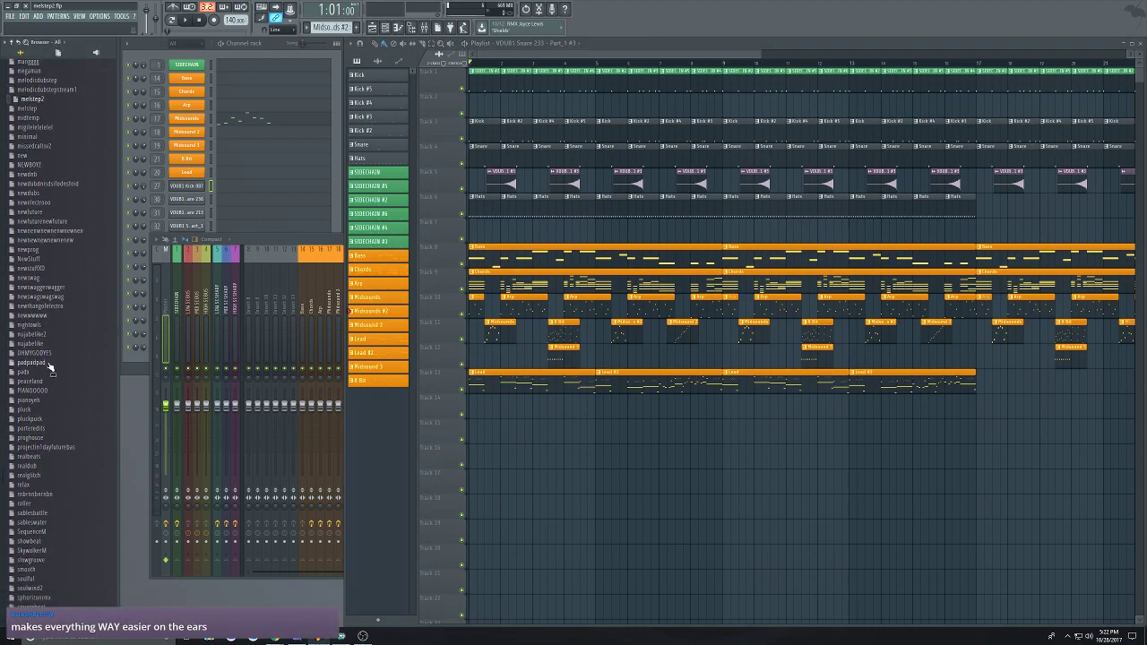
{"action": "scroll", "coordinate": [40, 325], "scroll_direction": "down", "scroll_amount": 3}
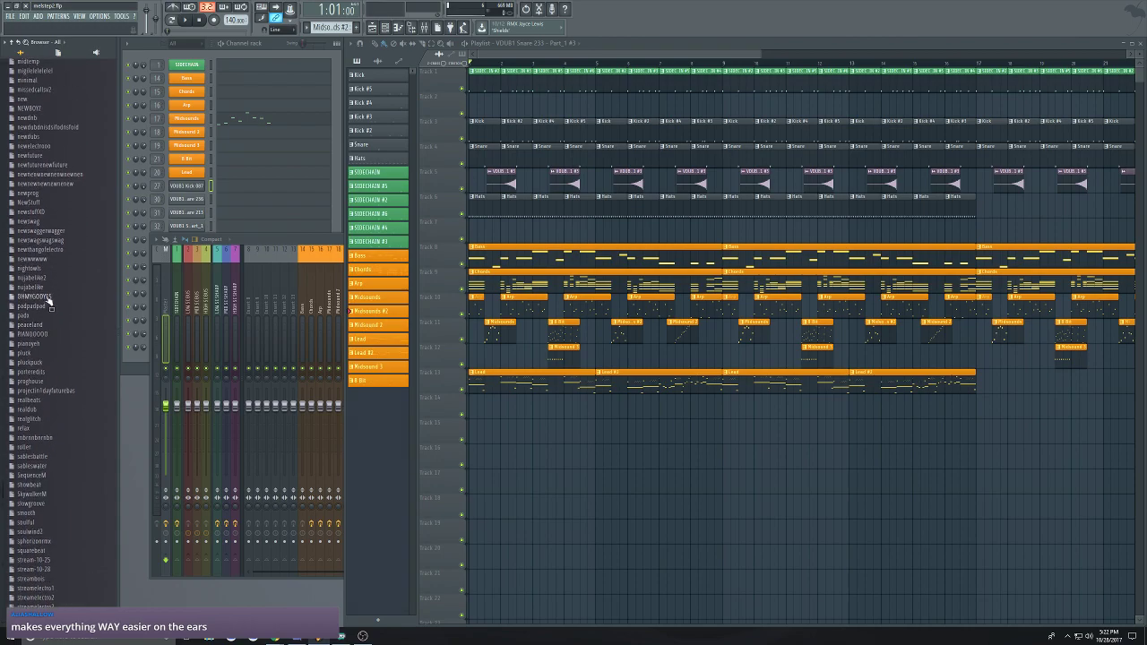
{"action": "left_click", "coordinate": [48, 296]}
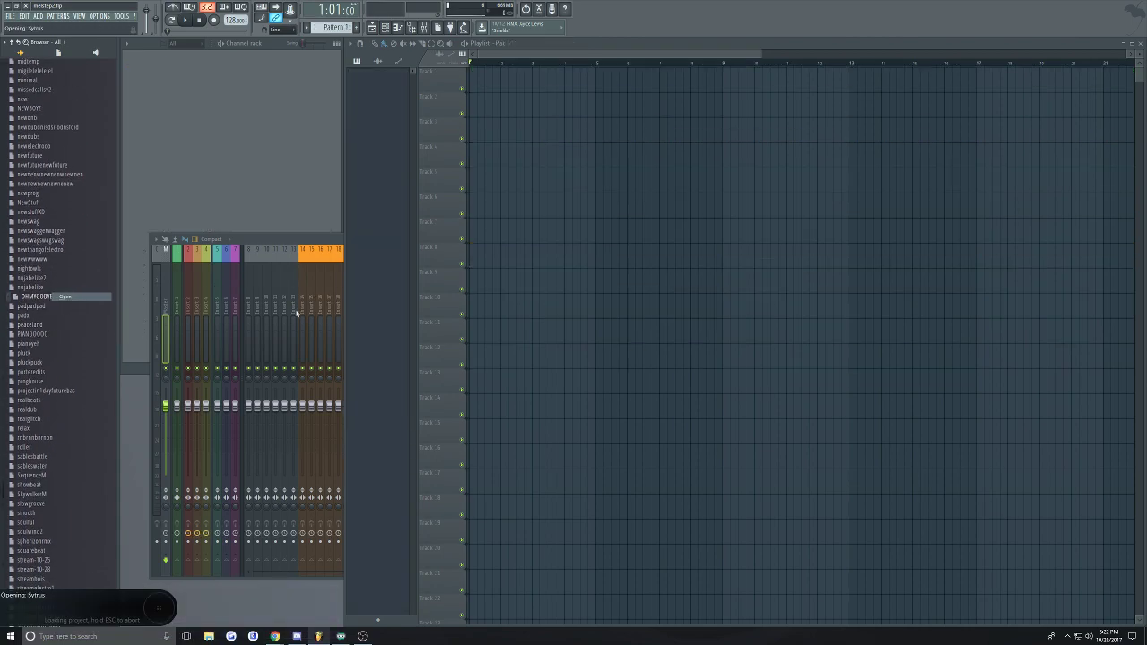
Bring the OHMYGODYES playlist to the front and look over its arrangement from the first bar onward
{"action": "left_click", "coordinate": [566, 56]}
{"action": "scroll", "coordinate": [522, 214], "scroll_direction": "down", "scroll_amount": 2}
{"action": "scroll", "coordinate": [507, 192], "scroll_direction": "up", "scroll_amount": 1}
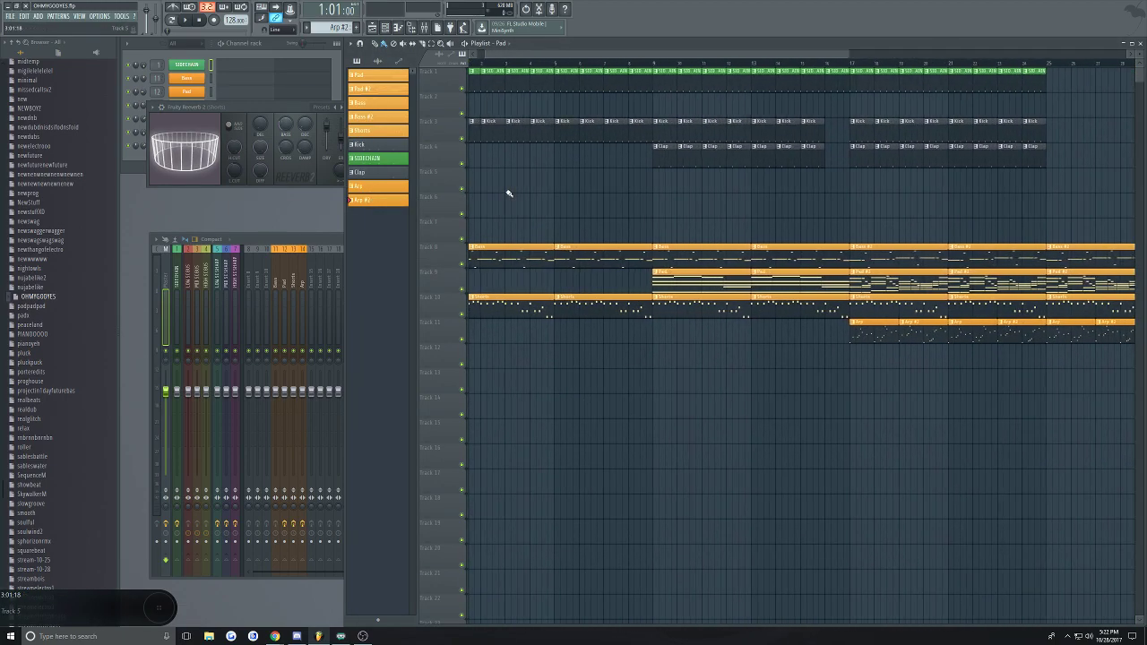
{"action": "left_click_drag", "start_coordinate": [546, 57], "coordinate": [528, 57]}
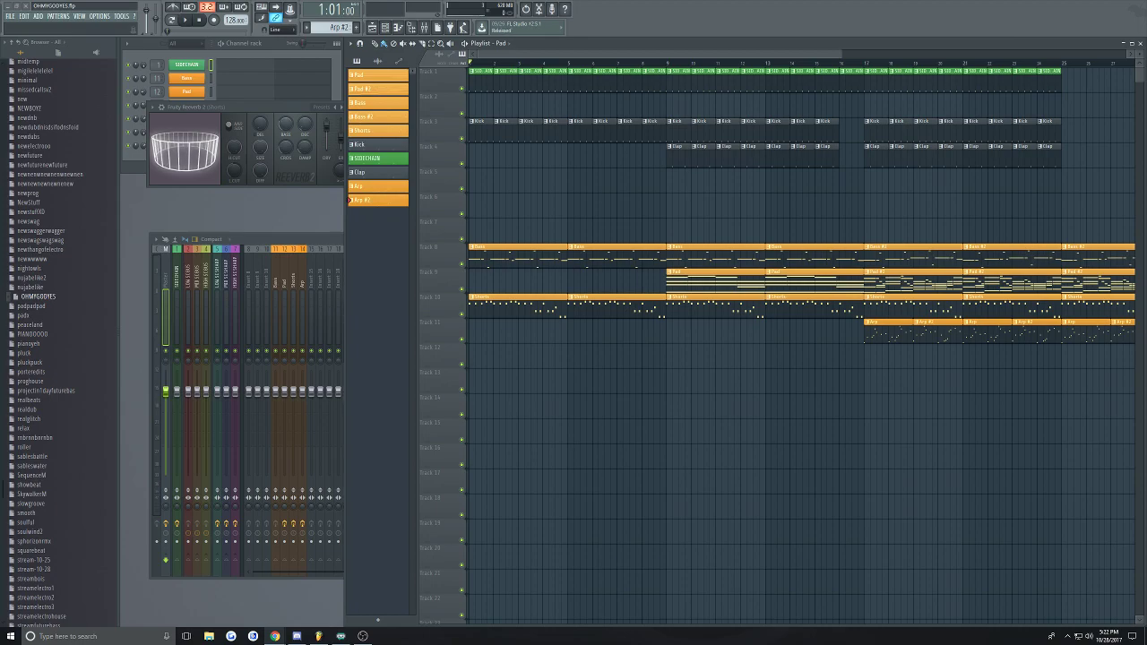
{"action": "mouse_move", "coordinate": [639, 58]}
{"action": "left_mouse_down"}
{"action": "mouse_move", "coordinate": [747, 59]}
{"action": "mouse_move", "coordinate": [627, 57]}
{"action": "left_mouse_up"}
{"action": "scroll", "coordinate": [500, 167], "scroll_direction": "down", "scroll_amount": 1}
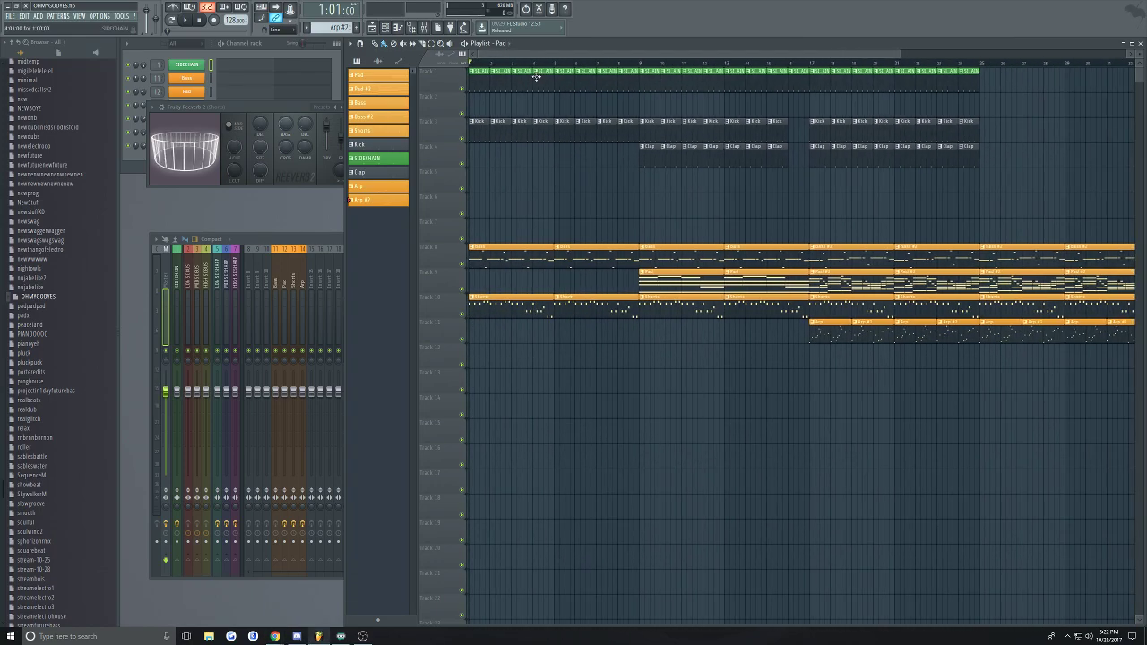
Play the OHMYGODYES arrangement from the first bar, listen to the opening section, and stop playback
{"action": "scroll", "coordinate": [555, 55], "scroll_direction": "down", "scroll_amount": 1}
{"action": "scroll", "coordinate": [554, 56], "scroll_direction": "up", "scroll_amount": 1}
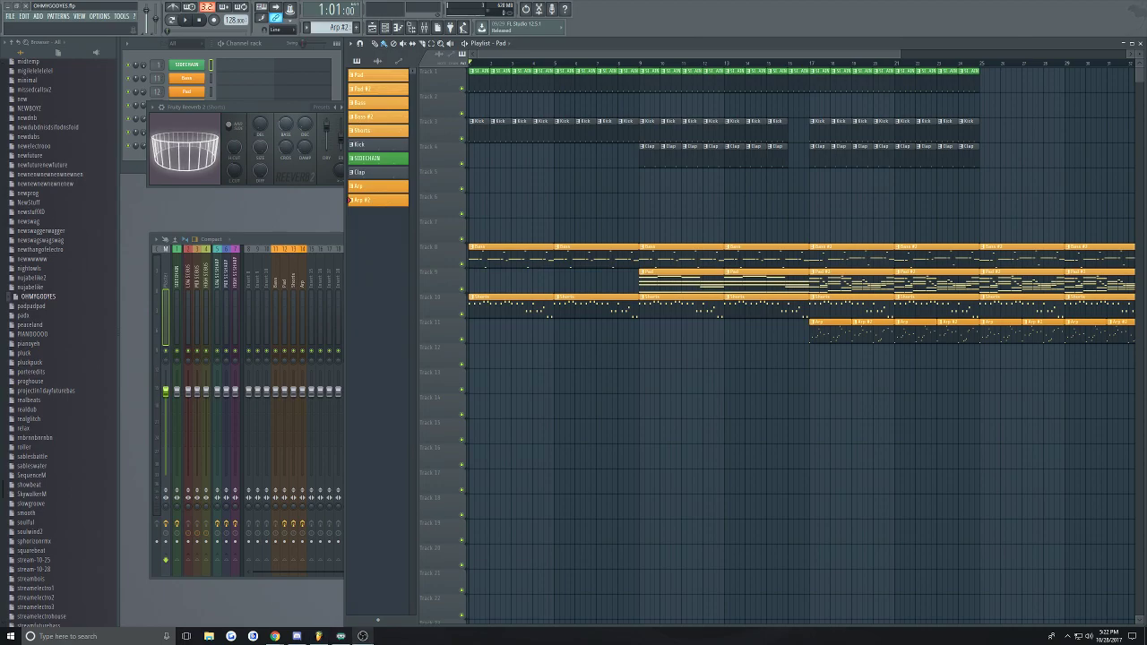
{"action": "left_click", "coordinate": [558, 56]}
{"action": "key", "text": "space"}
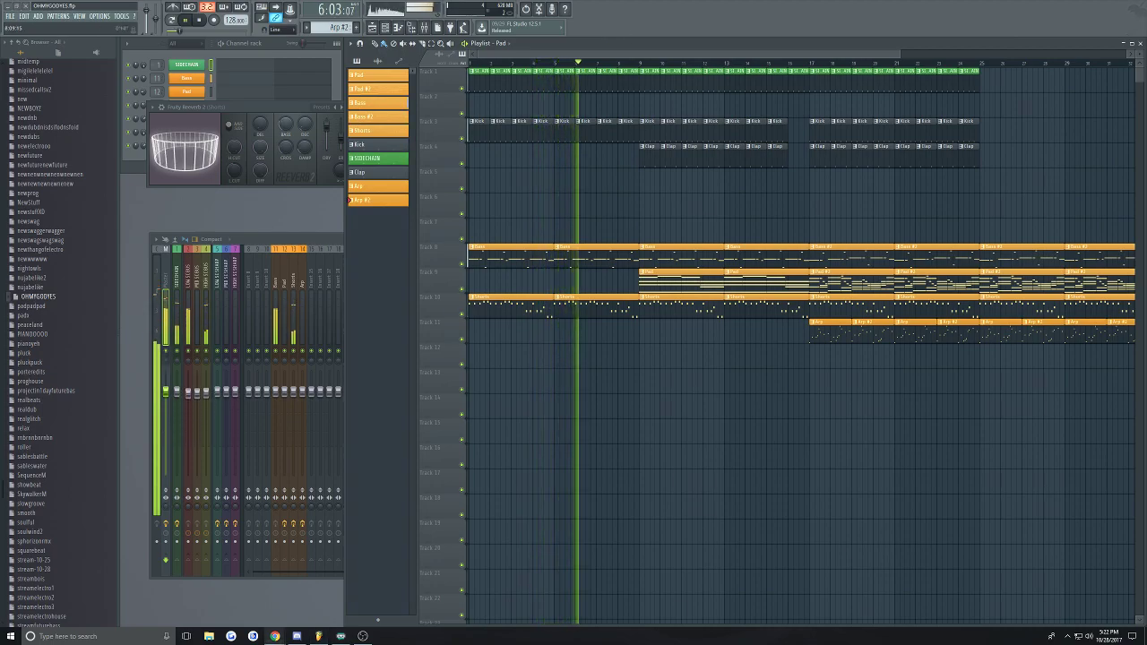
{"action": "key", "text": "space"}
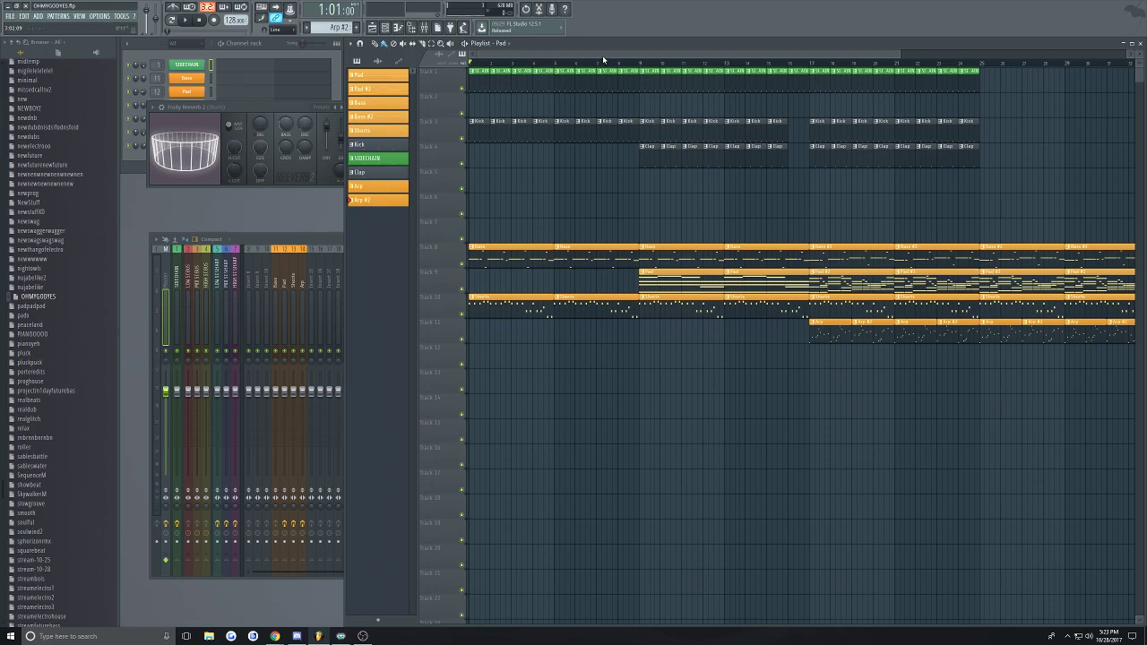
Save the OHMYGODYES project
{"action": "left_click_drag", "start_coordinate": [681, 55], "coordinate": [525, 85]}
{"action": "left_click_drag", "start_coordinate": [669, 56], "coordinate": [704, 56]}
{"action": "scroll", "coordinate": [703, 55], "scroll_direction": "up", "scroll_amount": 1}
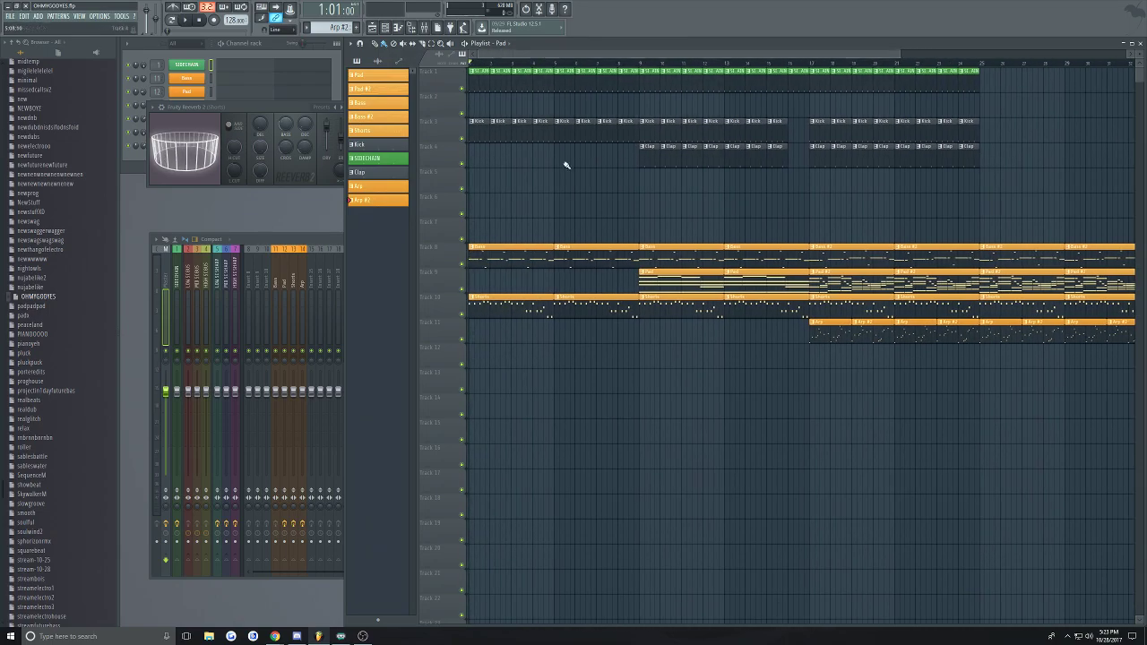
{"action": "key", "text": "ctrl+s"}
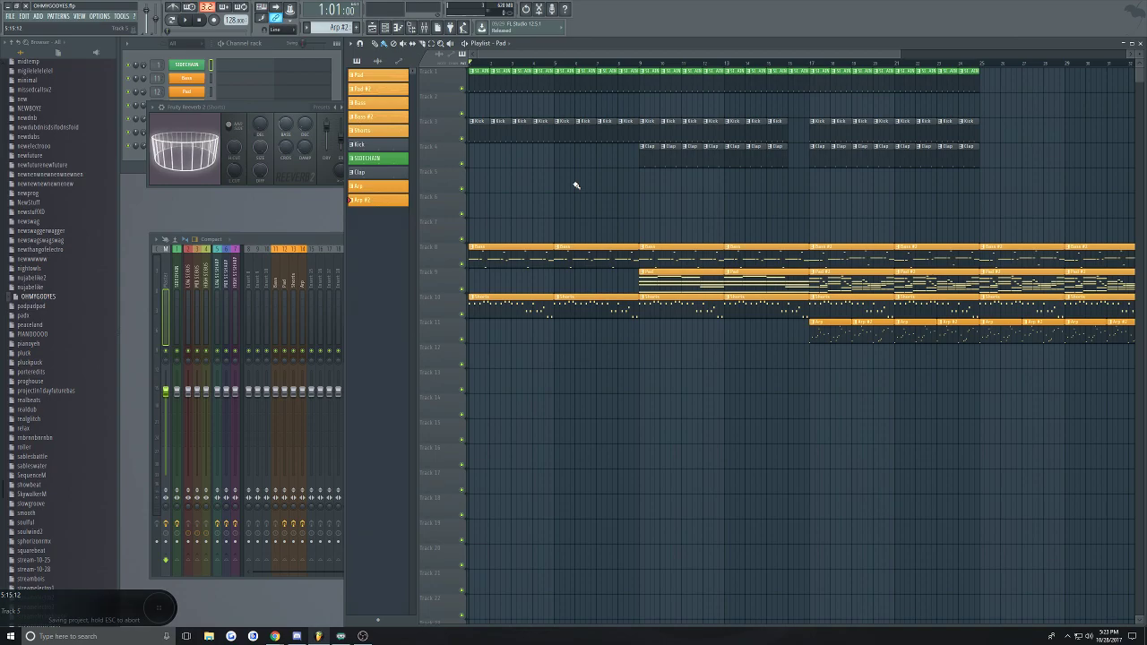
Play the song from bar 1 past bar 11, check the track levels in the mixer, and stop playback
{"action": "key", "text": "space"}
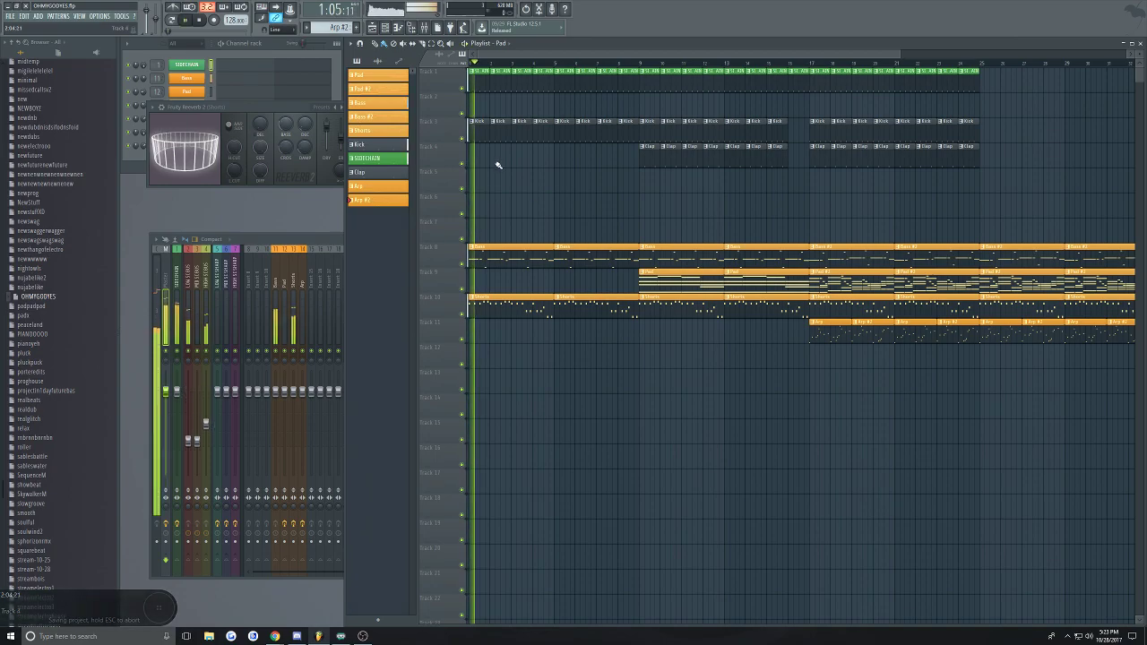
{"action": "left_click_drag", "start_coordinate": [669, 56], "coordinate": [558, 64]}
{"action": "left_click", "coordinate": [327, 242]}
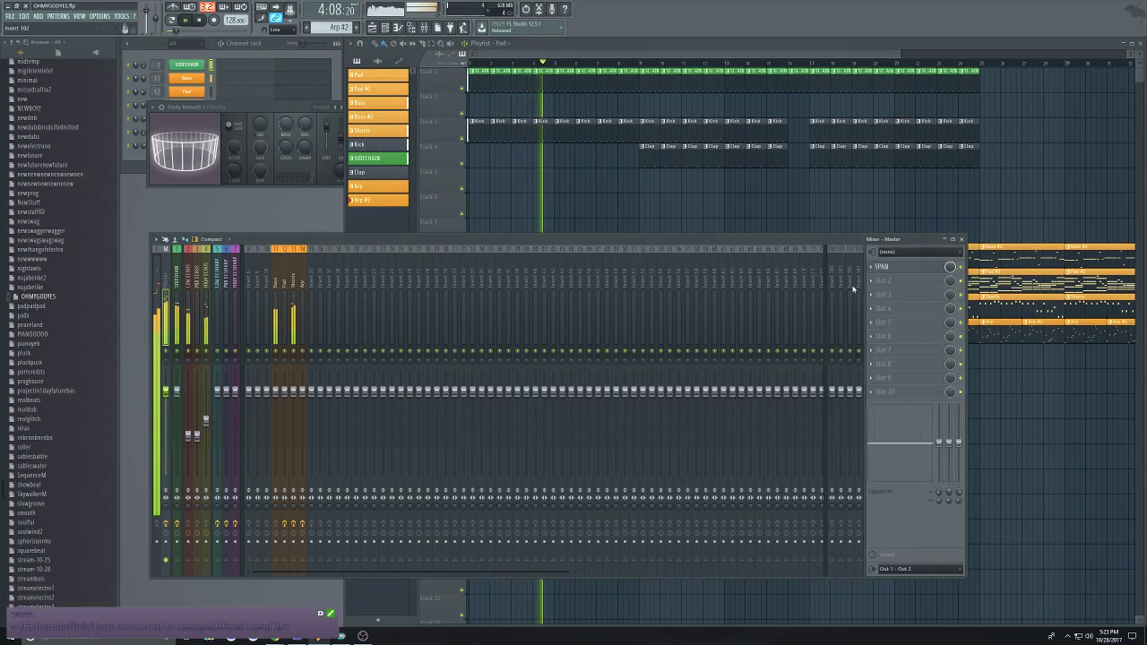
{"action": "left_click", "coordinate": [961, 240]}
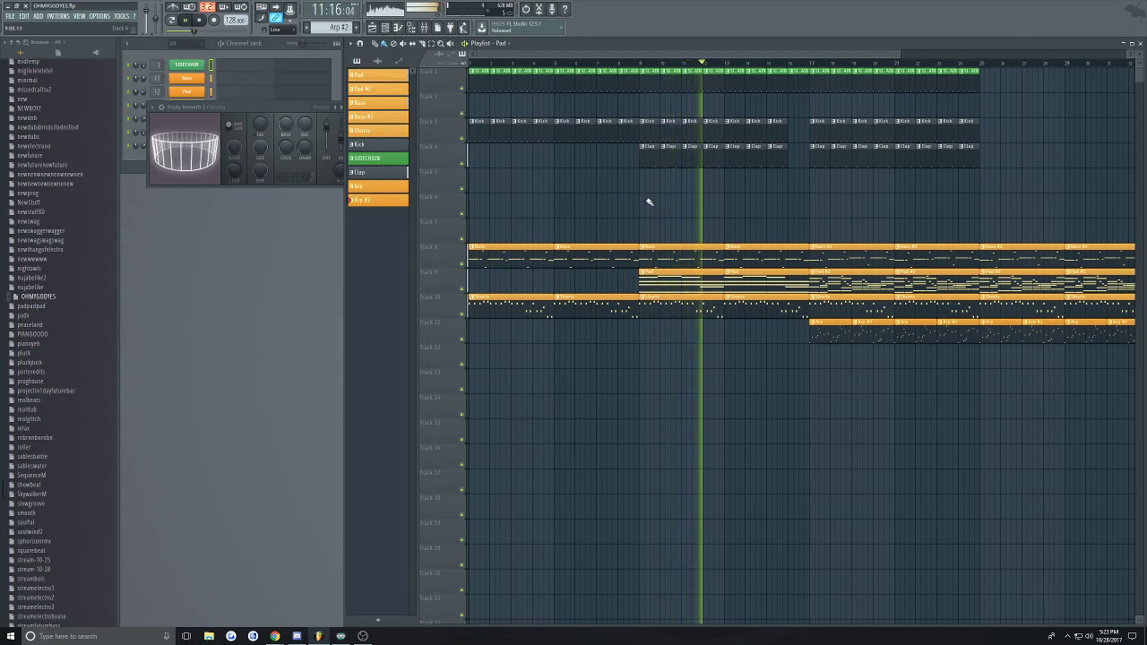
{"action": "key", "text": "space"}
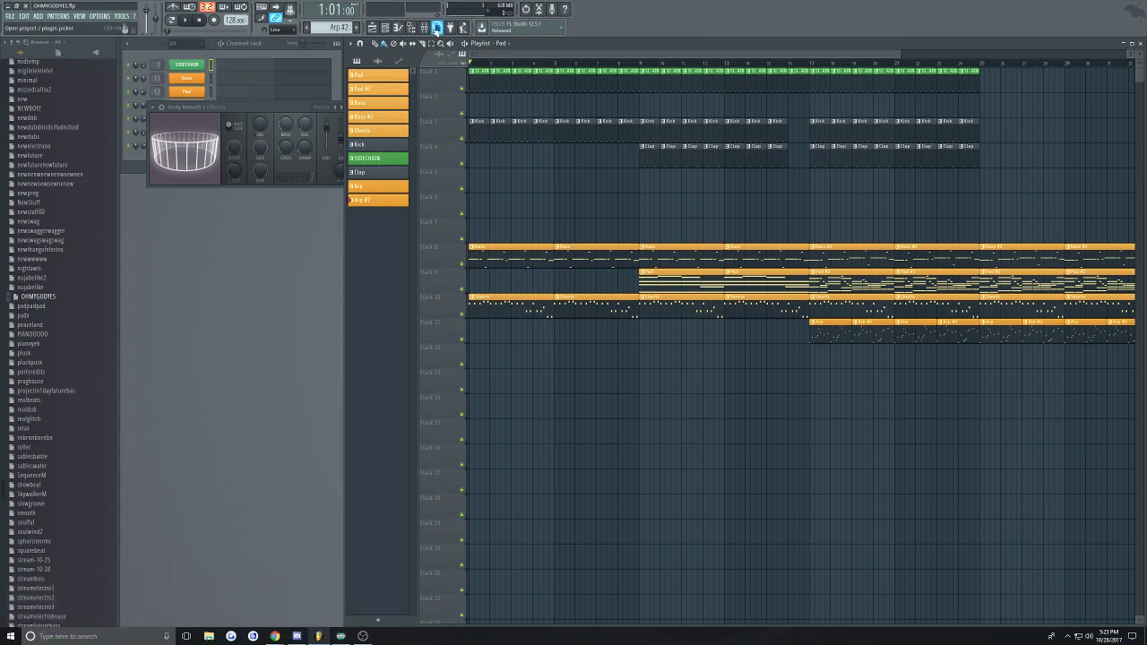
Examine the mixer tracks and the channel rack with playback stopped, and return to the playlist
{"action": "key", "text": "F9"}
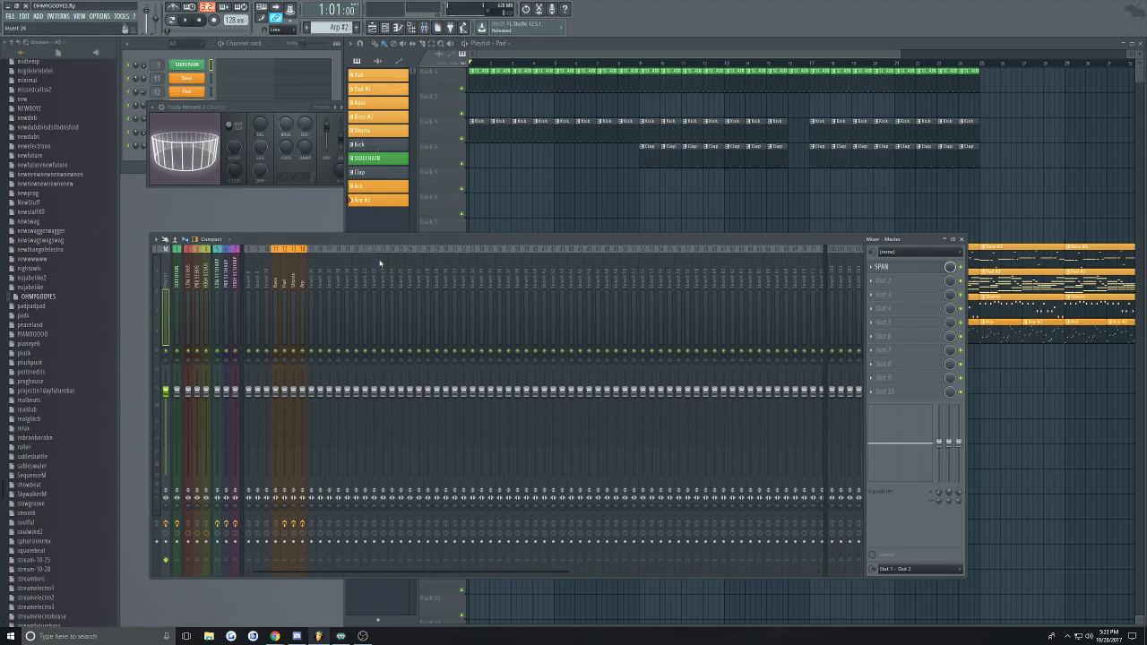
{"action": "left_click", "coordinate": [962, 239]}
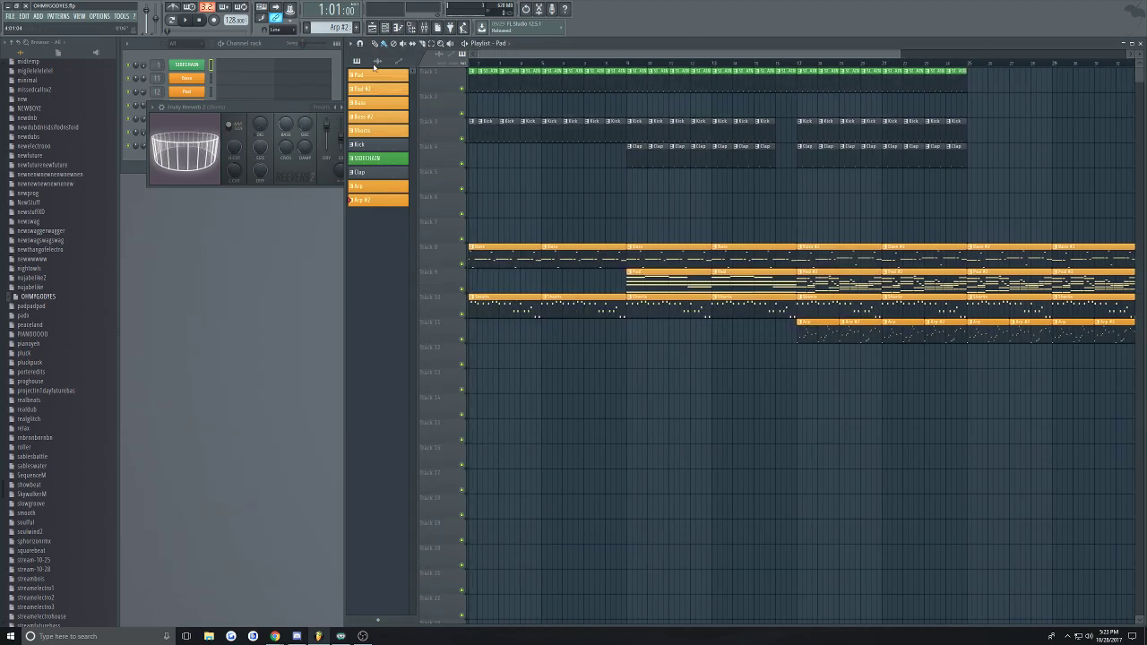
{"action": "left_click", "coordinate": [267, 49]}
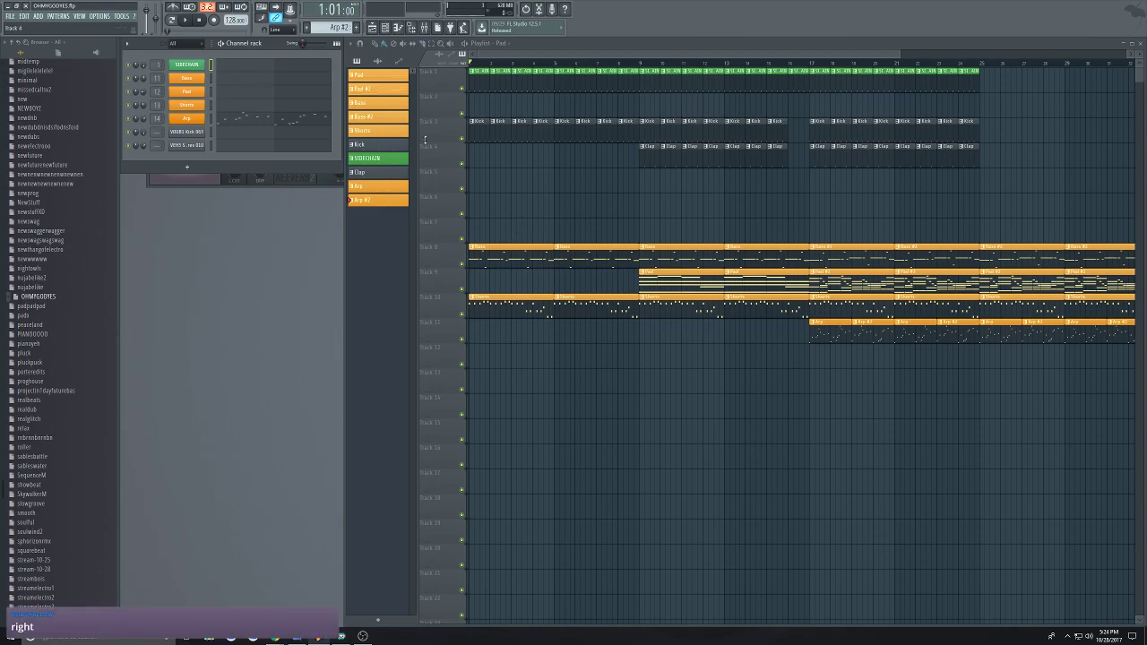
{"action": "key", "text": "F9"}
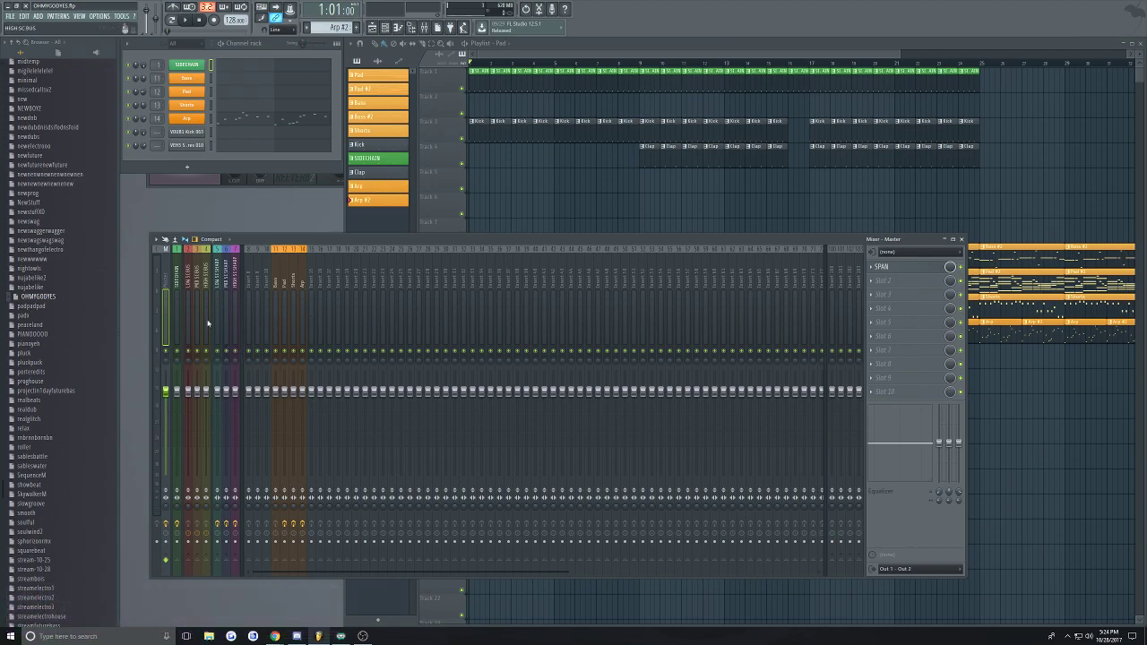
{"action": "left_click", "coordinate": [962, 240]}
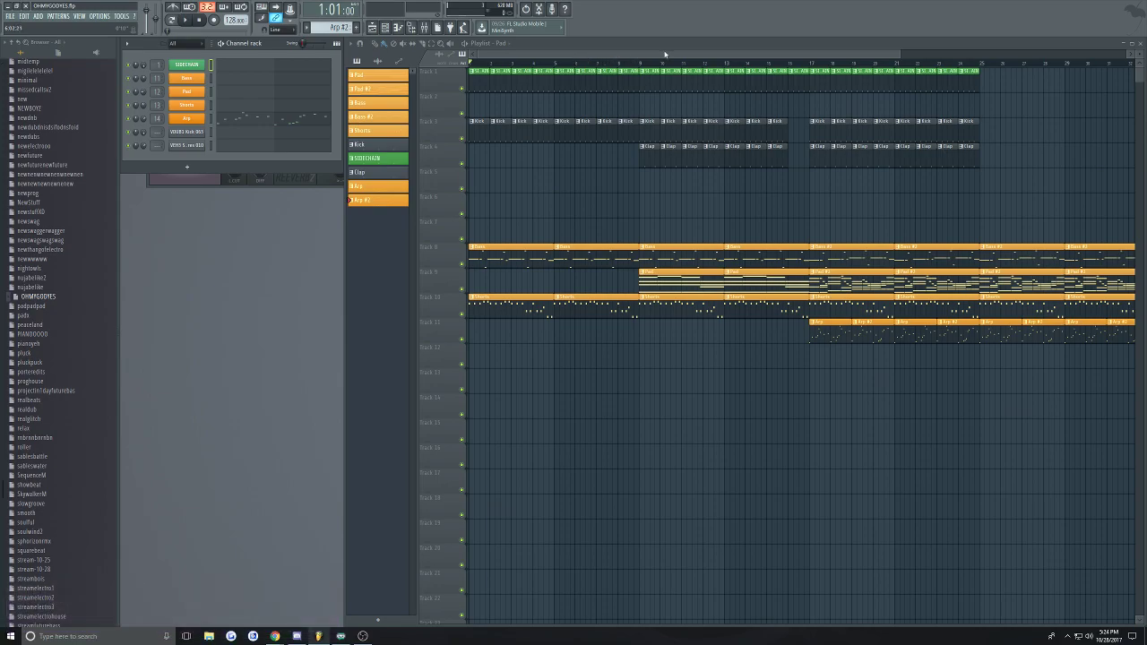
Play the song from the start and make Pad #2 the active pattern around bar 14
{"action": "left_click_drag", "start_coordinate": [645, 56], "coordinate": [504, 57]}
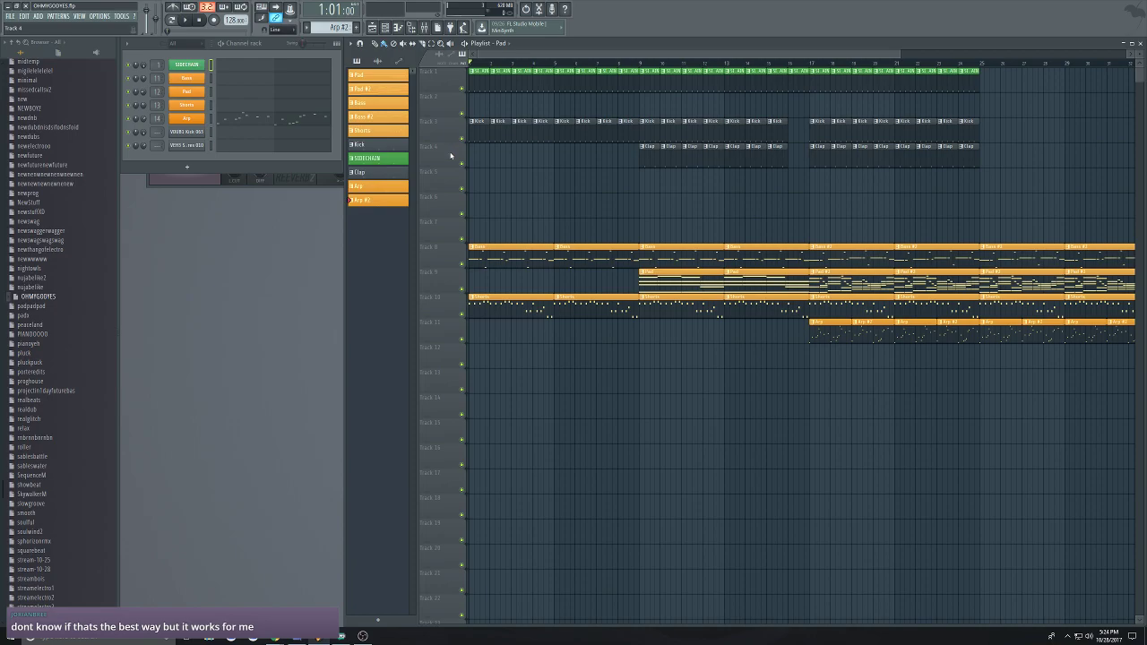
{"action": "key", "text": "space"}
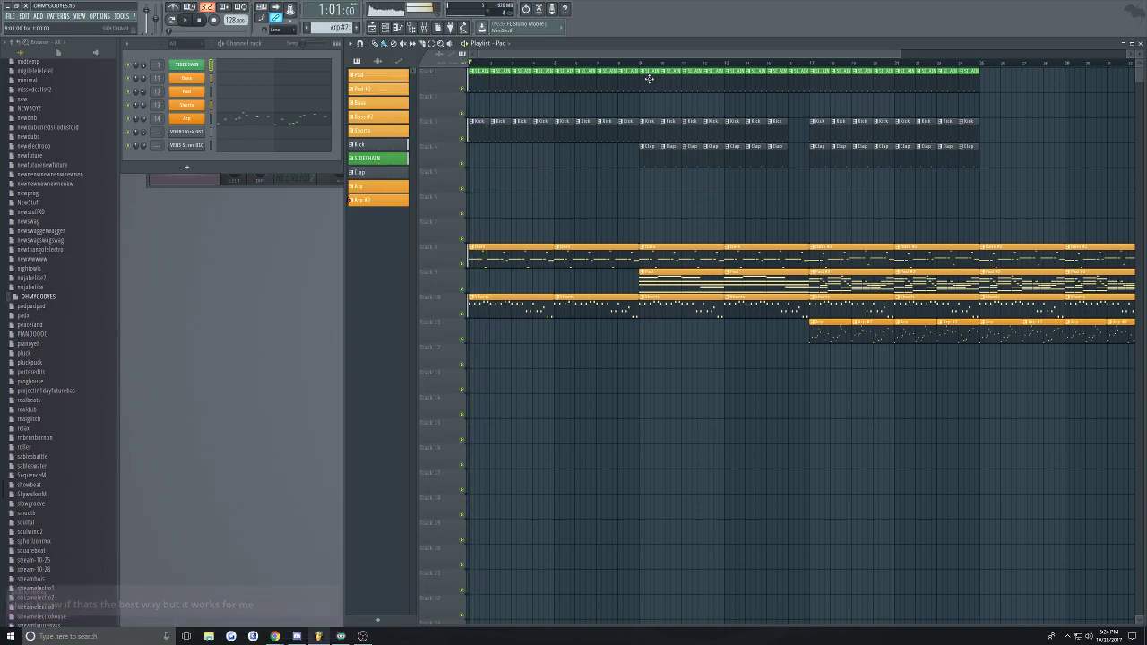
{"action": "key", "text": "space"}
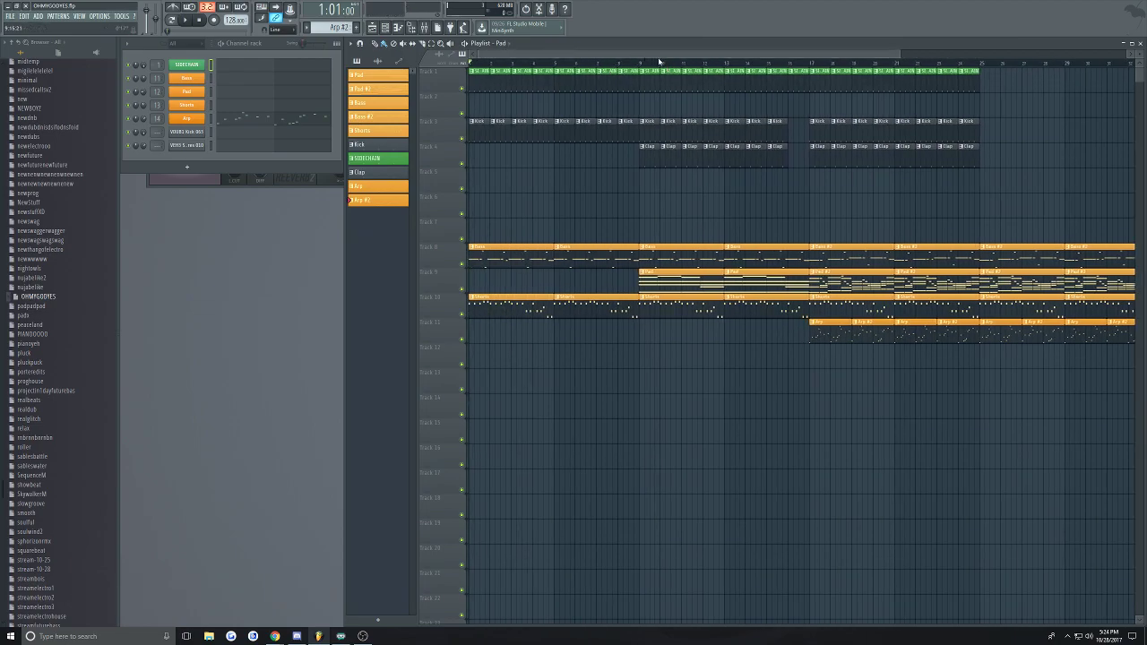
{"action": "left_click_drag", "start_coordinate": [653, 54], "coordinate": [558, 58]}
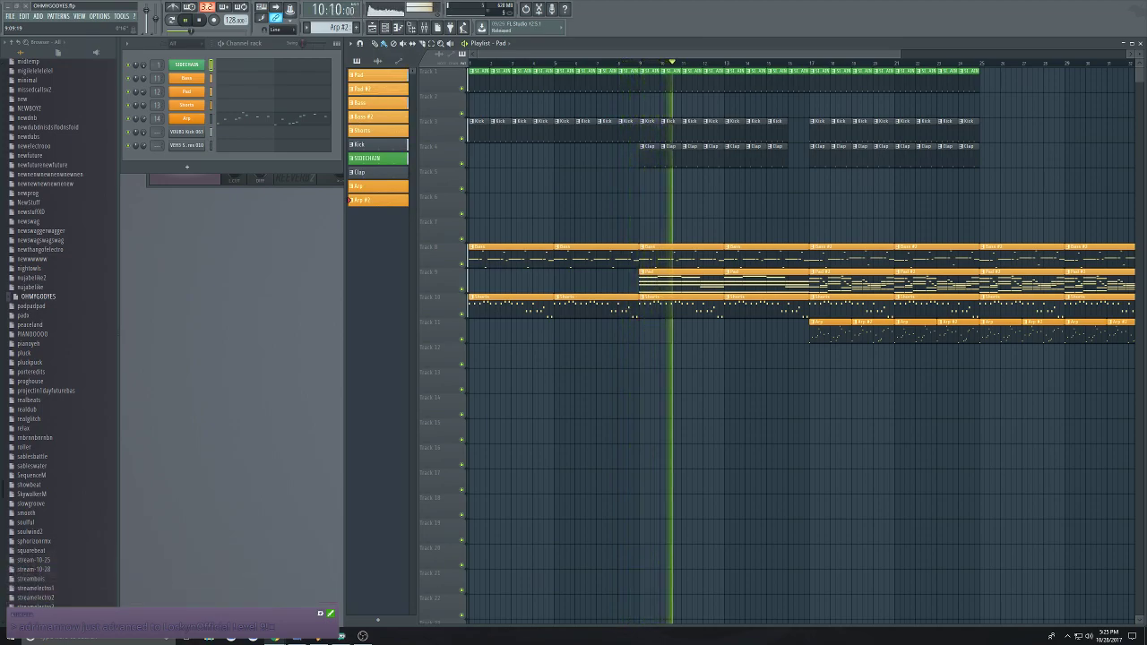
{"action": "left_click_drag", "start_coordinate": [625, 54], "coordinate": [707, 56]}
{"action": "left_click", "coordinate": [711, 292]}
{"action": "scroll", "coordinate": [806, 179], "scroll_direction": "up", "scroll_amount": 1}
{"action": "scroll", "coordinate": [824, 184], "scroll_direction": "down", "scroll_amount": 1}
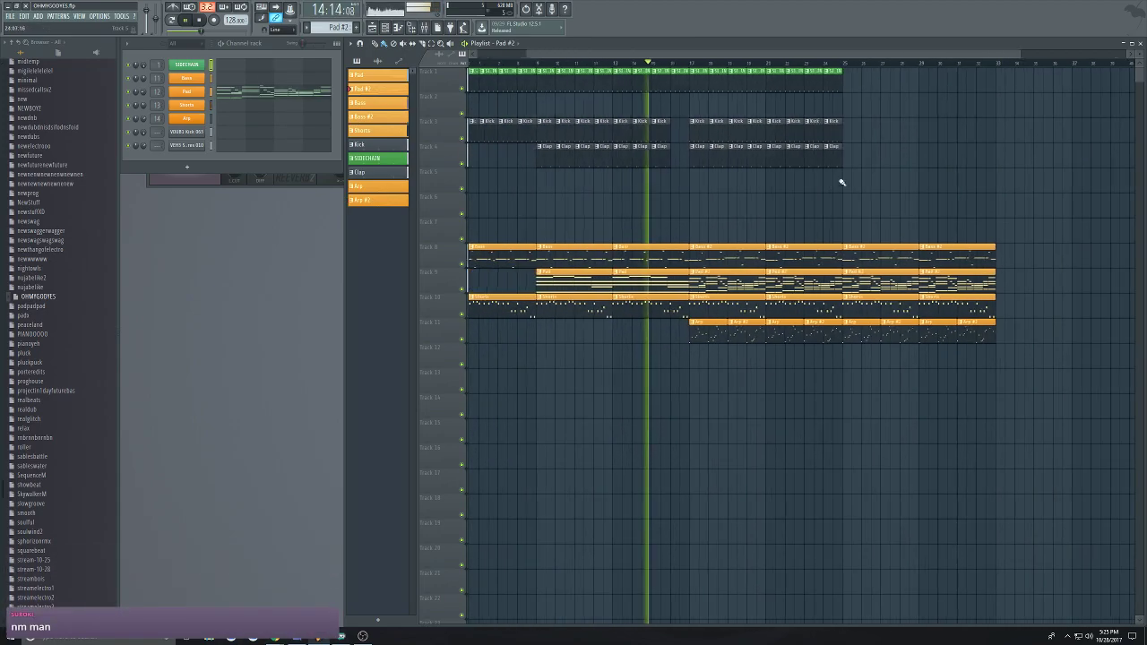
Make Arp the active pattern from its first clip on Track 11 while the song keeps playing
{"action": "scroll", "coordinate": [825, 185], "scroll_direction": "up", "scroll_amount": 2}
{"action": "scroll", "coordinate": [801, 127], "scroll_direction": "down", "scroll_amount": 3}
{"action": "scroll", "coordinate": [801, 127], "scroll_direction": "up", "scroll_amount": 2}
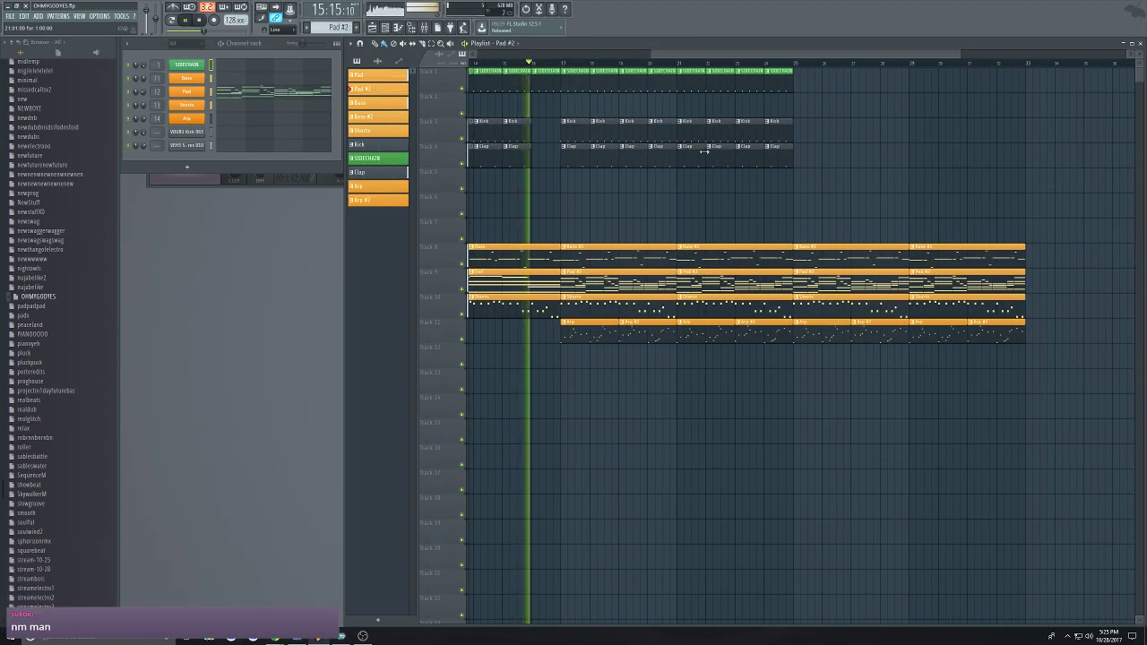
{"action": "left_click", "coordinate": [589, 337]}
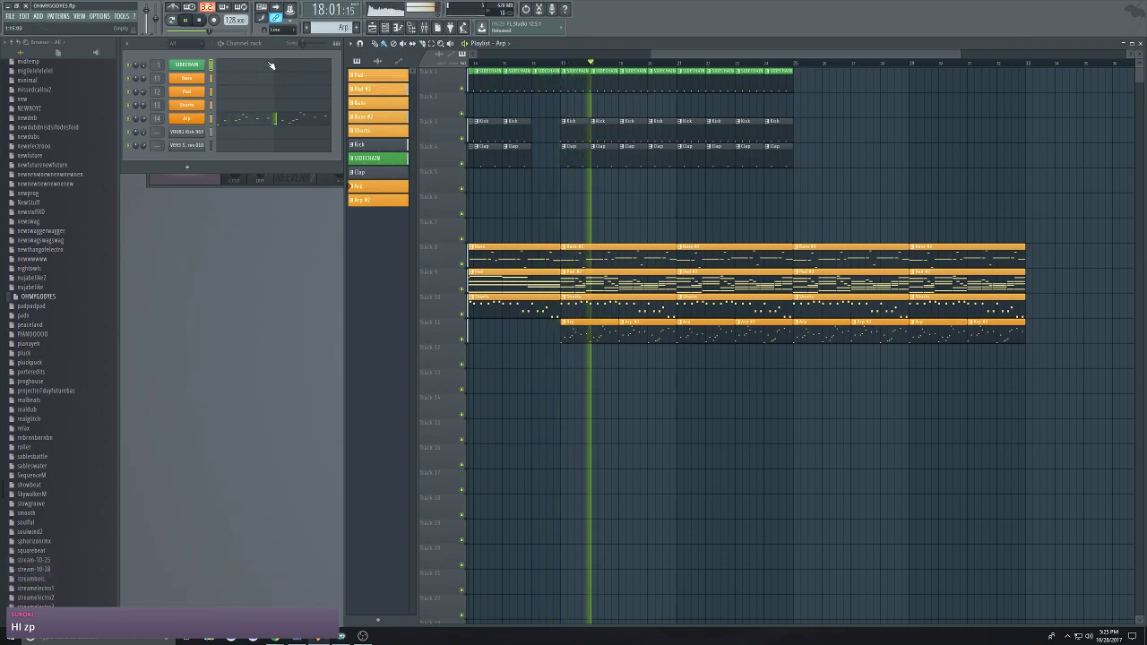
Listen to the arp section from about bar 18 to bar 30 and look over the end of the arrangement
{"action": "scroll", "coordinate": [783, 159], "scroll_direction": "down", "scroll_amount": 3}
{"action": "scroll", "coordinate": [909, 131], "scroll_direction": "up", "scroll_amount": 2}
{"action": "scroll", "coordinate": [736, 155], "scroll_direction": "down", "scroll_amount": 2}
{"action": "scroll", "coordinate": [752, 151], "scroll_direction": "up", "scroll_amount": 3}
{"action": "scroll", "coordinate": [770, 162], "scroll_direction": "down", "scroll_amount": 3}
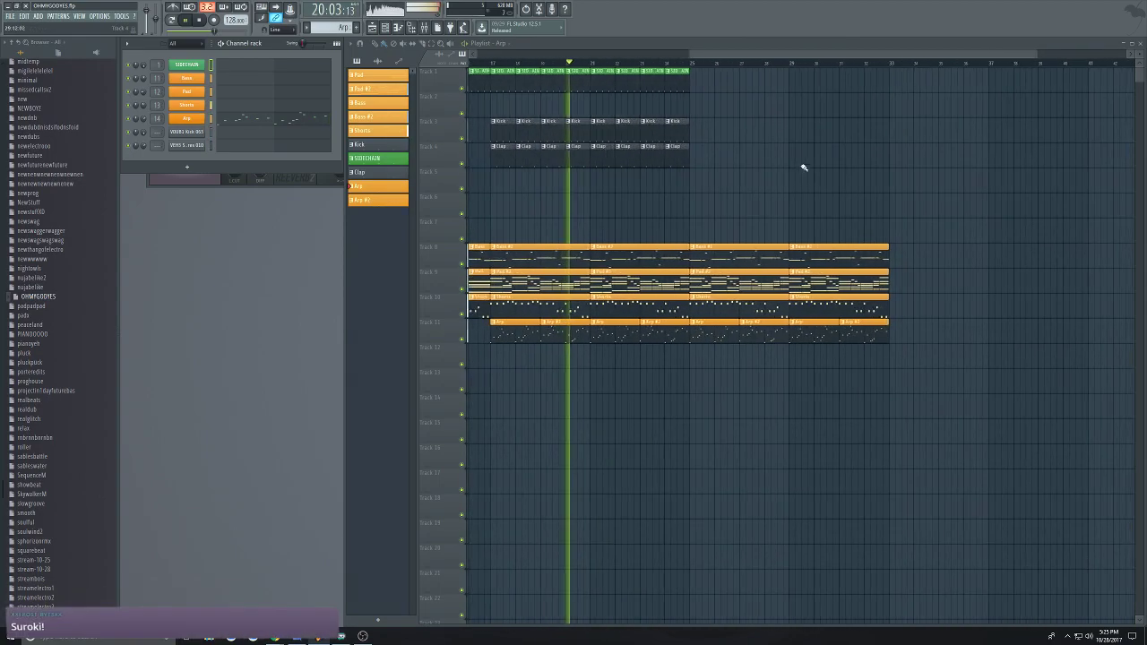
{"action": "scroll", "coordinate": [806, 158], "scroll_direction": "left", "scroll_amount": 2}
{"action": "scroll", "coordinate": [857, 125], "scroll_direction": "up", "scroll_amount": 2}
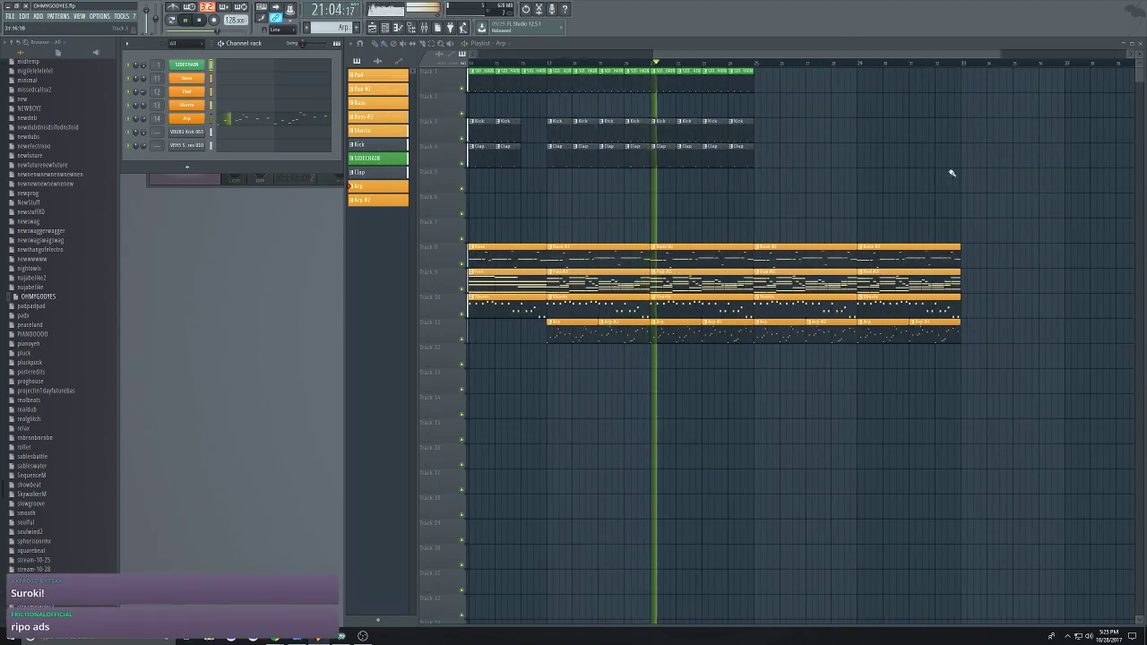
{"action": "scroll", "coordinate": [929, 171], "scroll_direction": "down", "scroll_amount": 3}
{"action": "scroll", "coordinate": [999, 174], "scroll_direction": "up", "scroll_amount": 3}
{"action": "left_click_drag", "start_coordinate": [712, 388], "coordinate": [938, 212]}
{"action": "left_click", "coordinate": [833, 181]}
{"action": "right_click", "coordinate": [846, 186]}
{"action": "scroll", "coordinate": [951, 168], "scroll_direction": "down", "scroll_amount": 3}
{"action": "scroll", "coordinate": [1031, 146], "scroll_direction": "up", "scroll_amount": 3}
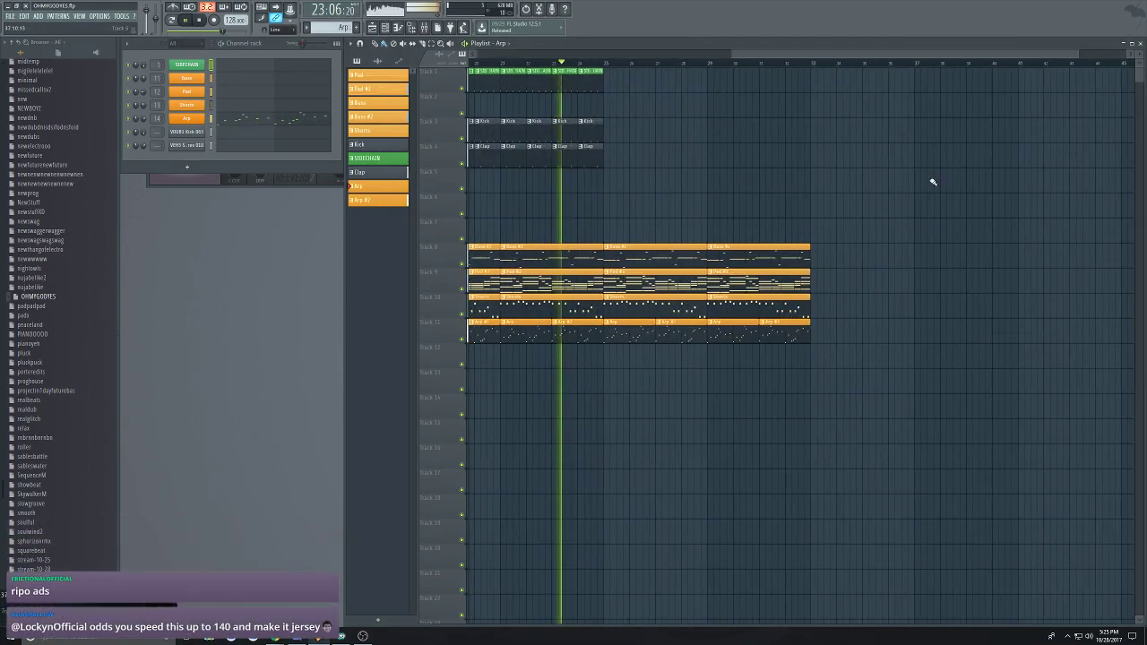
{"action": "scroll", "coordinate": [947, 178], "scroll_direction": "down", "scroll_amount": 2}
{"action": "scroll", "coordinate": [1059, 123], "scroll_direction": "up", "scroll_amount": 2}
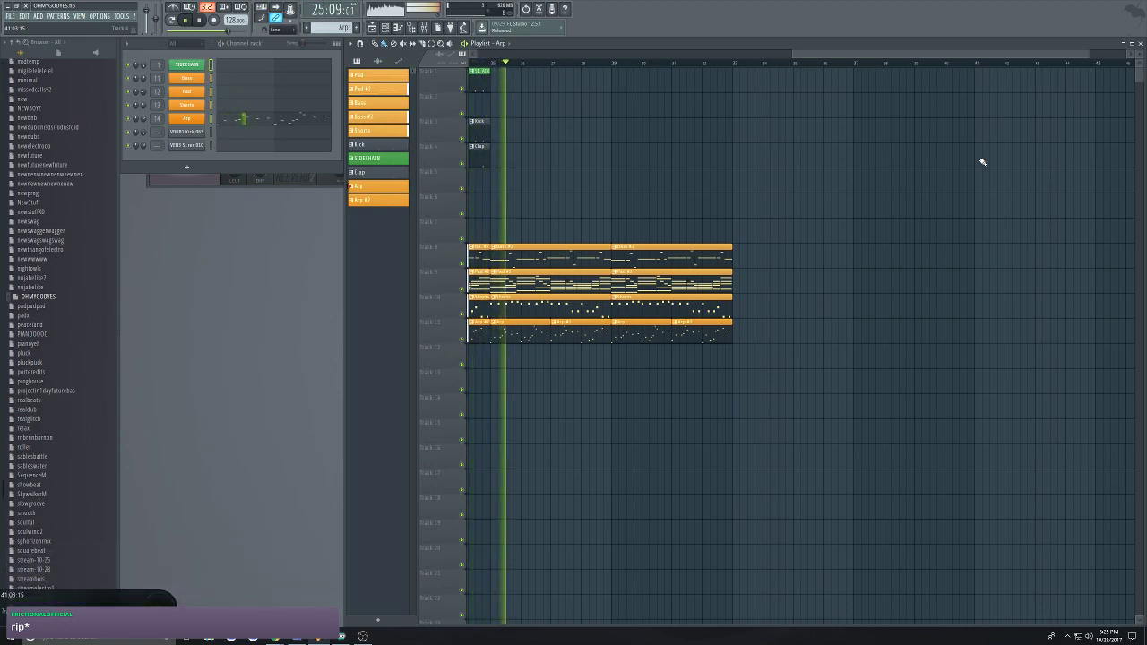
{"action": "scroll", "coordinate": [788, 251], "scroll_direction": "down", "scroll_amount": 3}
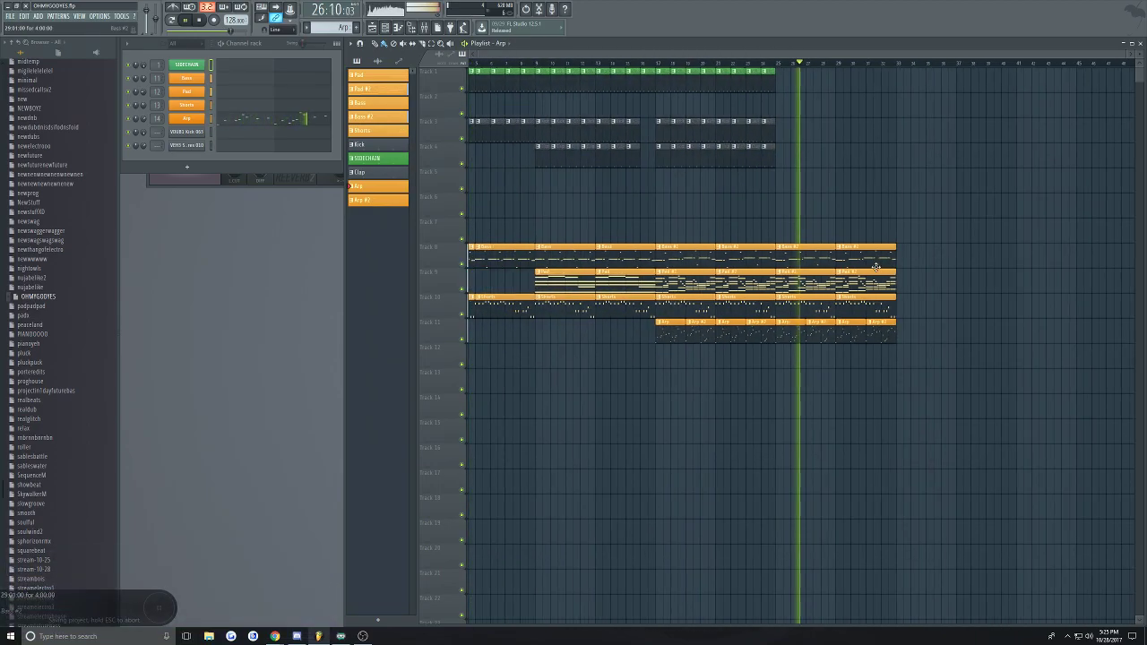
{"action": "scroll", "coordinate": [1004, 185], "scroll_direction": "up", "scroll_amount": 1}
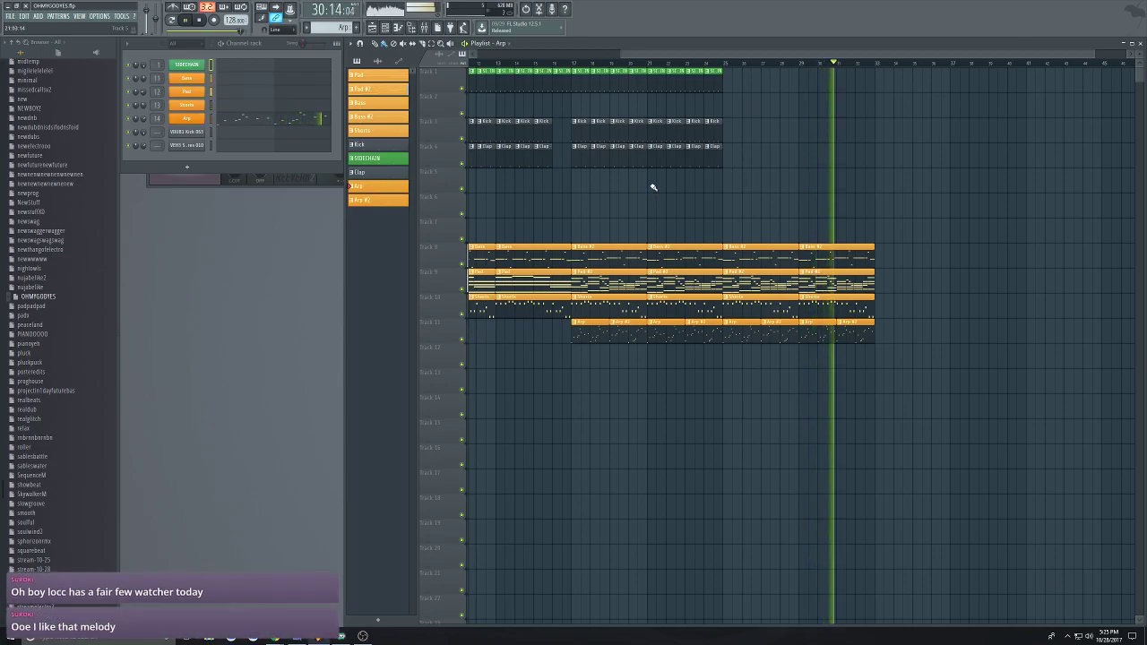
Stop the song, play the Arp pattern on its own, and stop it again
{"action": "key", "text": "space"}
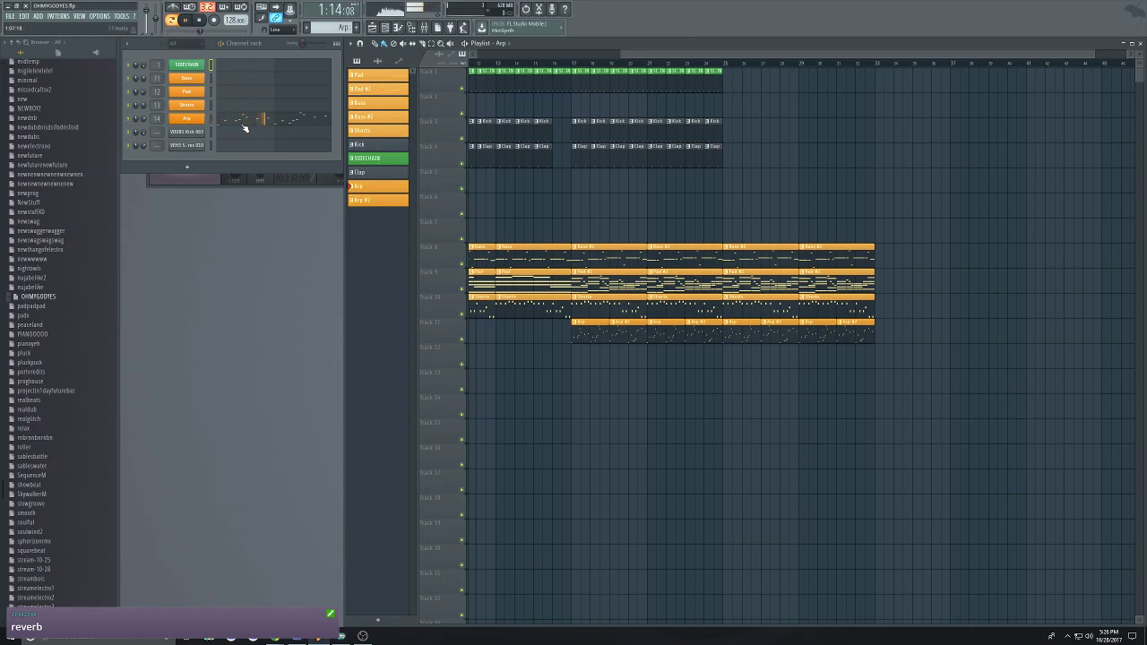
{"action": "key", "text": "space"}
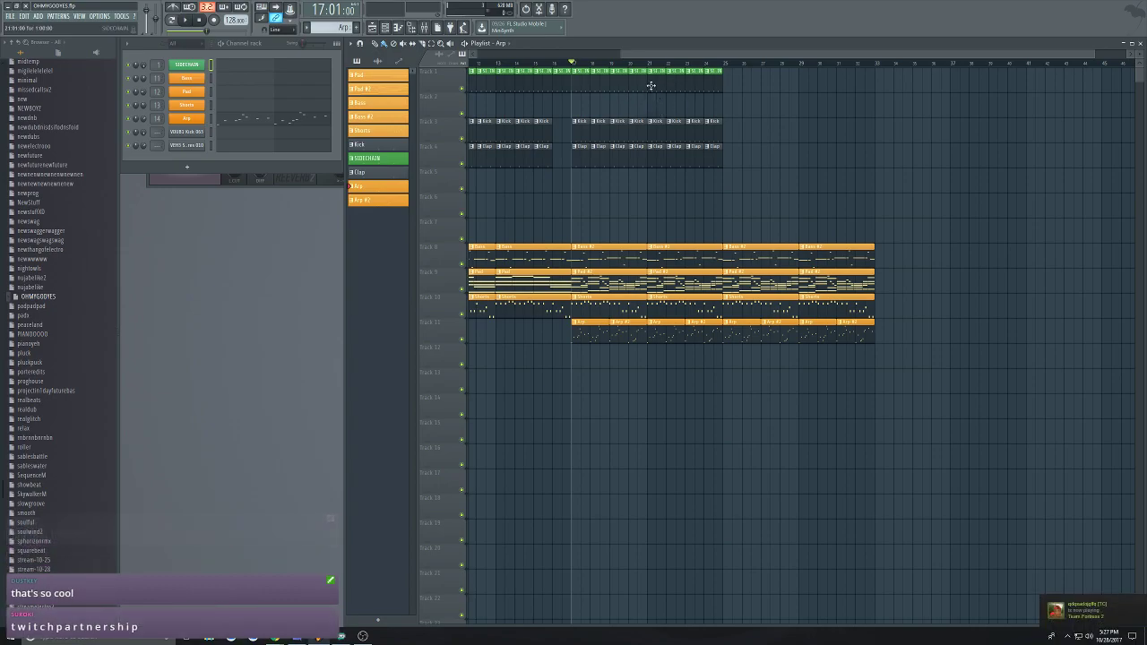
Set the song position to bar 17, play the full section past bar 22, and stop playback
{"action": "left_click_drag", "start_coordinate": [707, 54], "coordinate": [708, 56]}
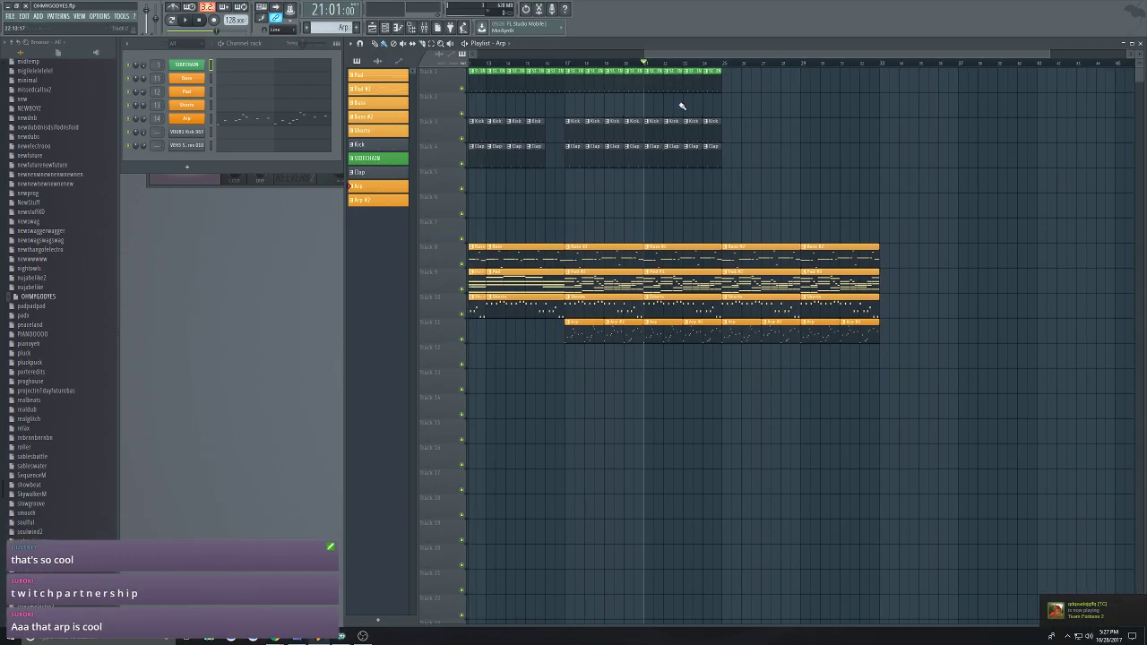
{"action": "scroll", "coordinate": [681, 106], "scroll_direction": "up", "scroll_amount": 1}
{"action": "left_click", "coordinate": [553, 64]}
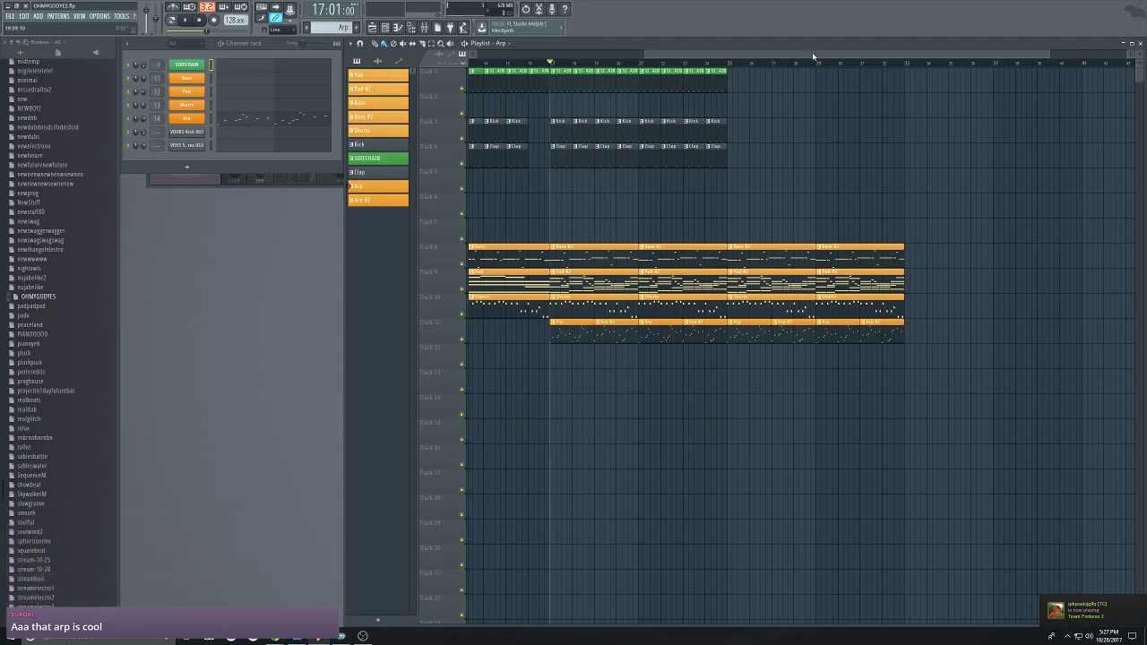
{"action": "mouse_move", "coordinate": [838, 59]}
{"action": "left_mouse_down"}
{"action": "mouse_move", "coordinate": [877, 59]}
{"action": "mouse_move", "coordinate": [774, 58]}
{"action": "mouse_move", "coordinate": [870, 58]}
{"action": "mouse_move", "coordinate": [849, 60]}
{"action": "left_mouse_up"}
{"action": "key", "text": "space"}
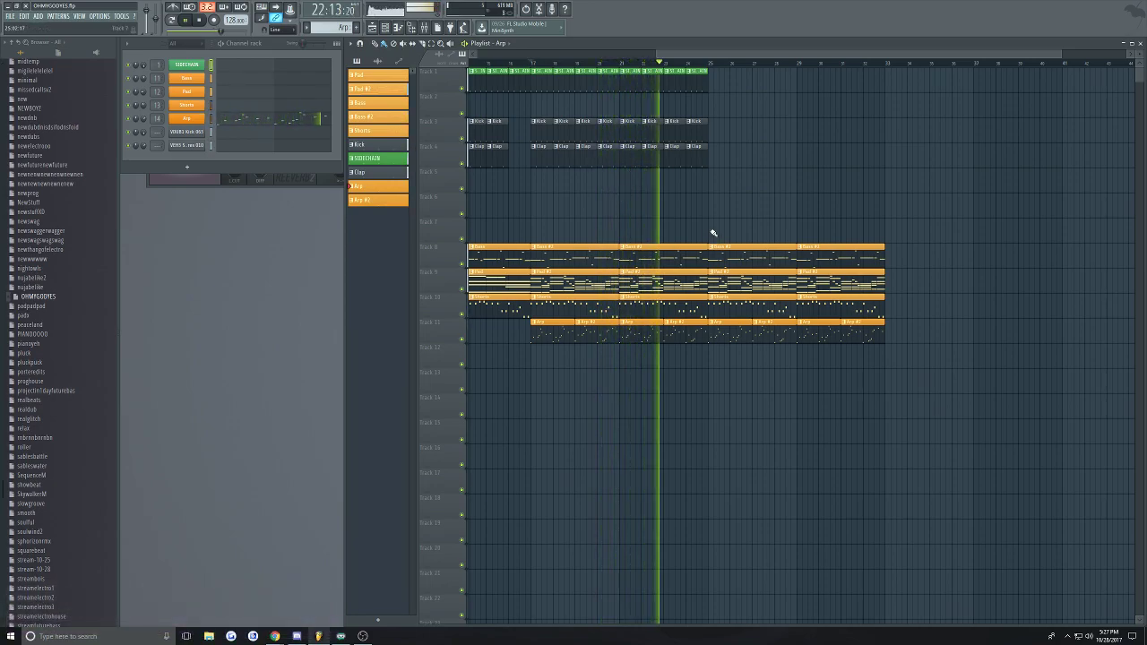
{"action": "left_click_drag", "start_coordinate": [783, 54], "coordinate": [804, 54]}
{"action": "key", "text": "space"}
Copy the SIDECHAIN, Kick and Clap clips of bars 17 to 24 to bar 41 in the playlist
{"action": "scroll", "coordinate": [1003, 171], "scroll_direction": "down", "scroll_amount": 2}
{"action": "scroll", "coordinate": [994, 171], "scroll_direction": "up", "scroll_amount": 3}
{"action": "left_click", "coordinate": [743, 202]}
{"action": "right_click", "coordinate": [755, 207]}
{"action": "scroll", "coordinate": [757, 221], "scroll_direction": "down", "scroll_amount": 2}
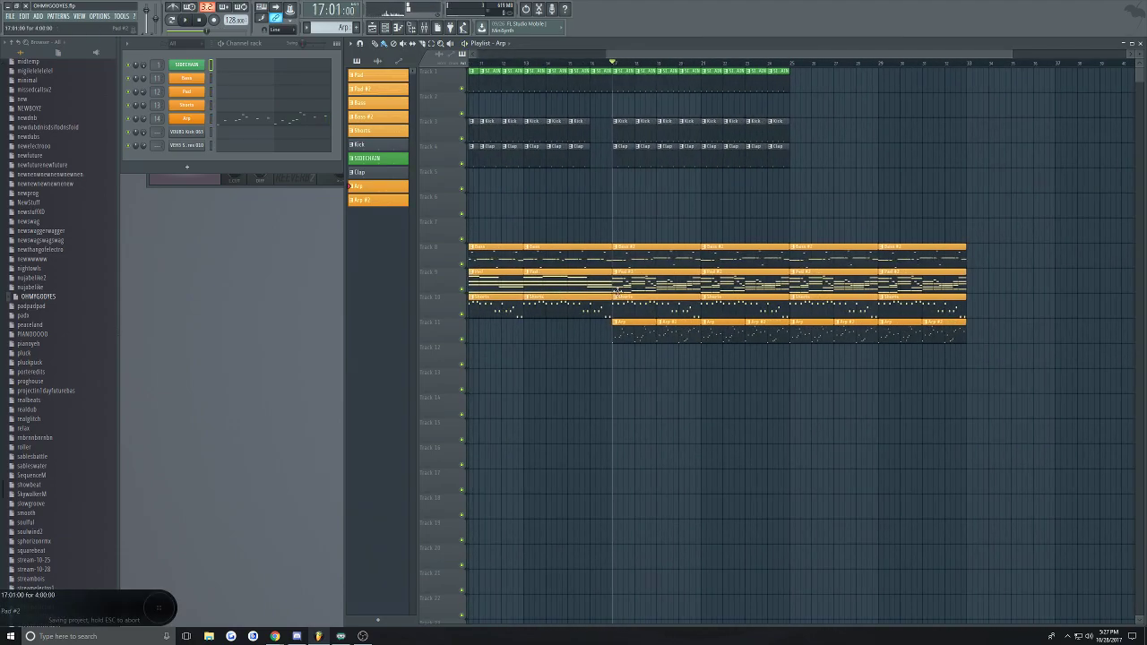
{"action": "left_click_drag", "start_coordinate": [621, 215], "coordinate": [783, 63]}
{"action": "left_click_drag", "start_coordinate": [1141, 62], "coordinate": [1084, 76]}
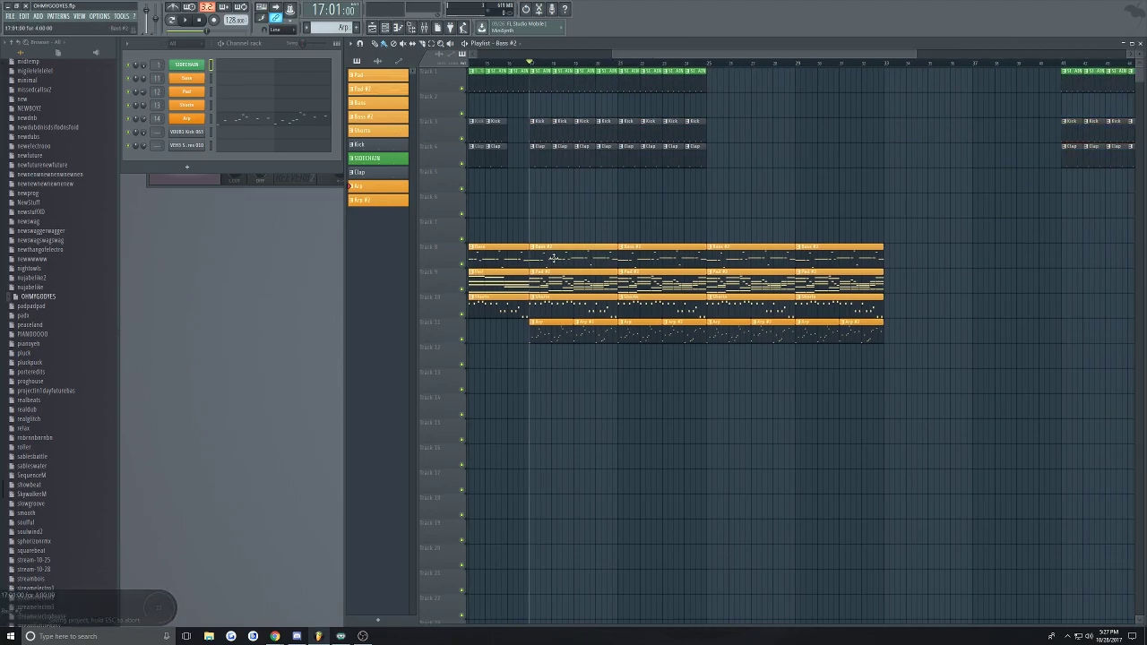
Add two Bass #2 clips to track 8 across bars 41 to 48, under the copied drum clips
{"action": "left_click", "coordinate": [553, 258]}
{"action": "scroll", "coordinate": [808, 254], "scroll_direction": "down", "scroll_amount": 2}
{"action": "scroll", "coordinate": [1057, 248], "scroll_direction": "up", "scroll_amount": 2}
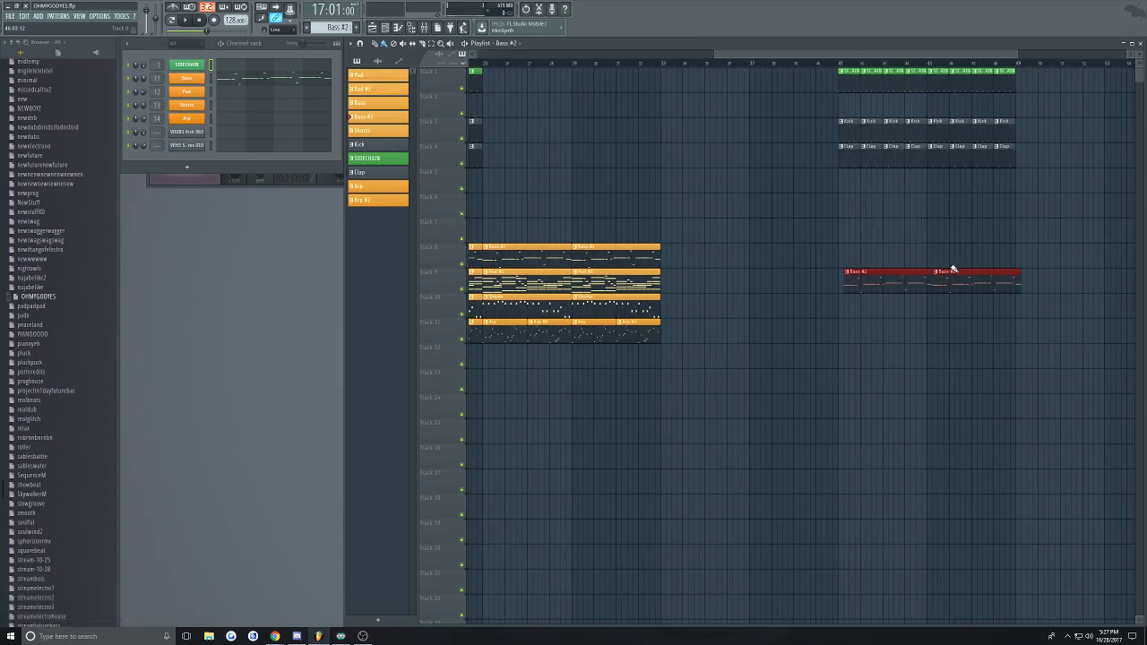
{"action": "left_click_drag", "start_coordinate": [891, 282], "coordinate": [893, 252]}
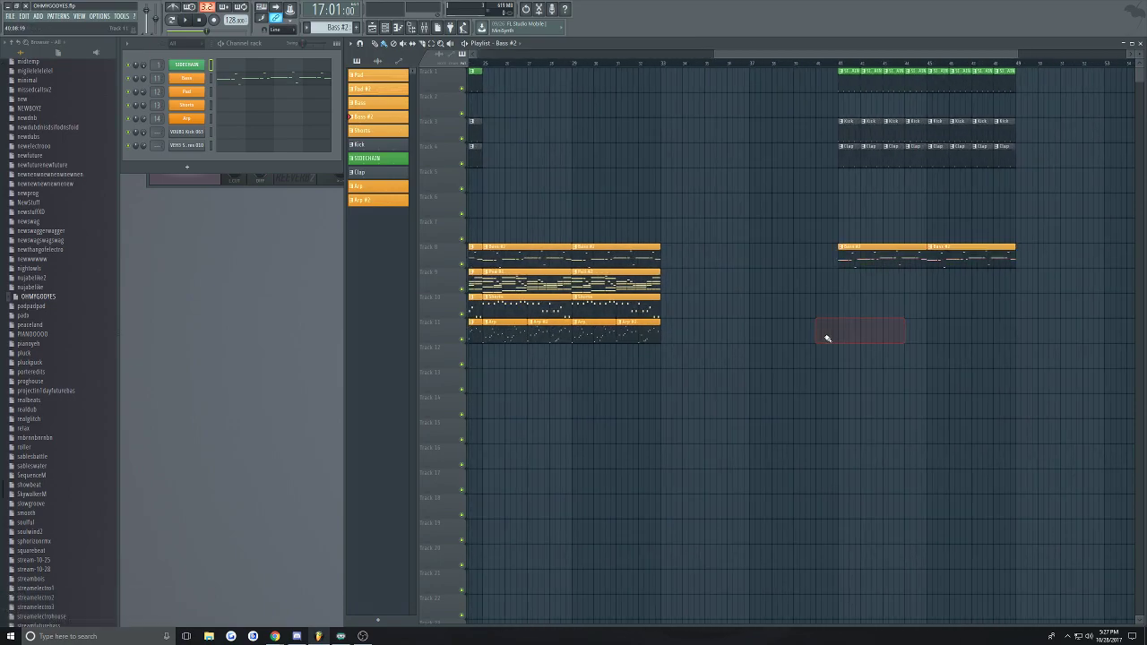
{"action": "scroll", "coordinate": [825, 313], "scroll_direction": "down", "scroll_amount": 3}
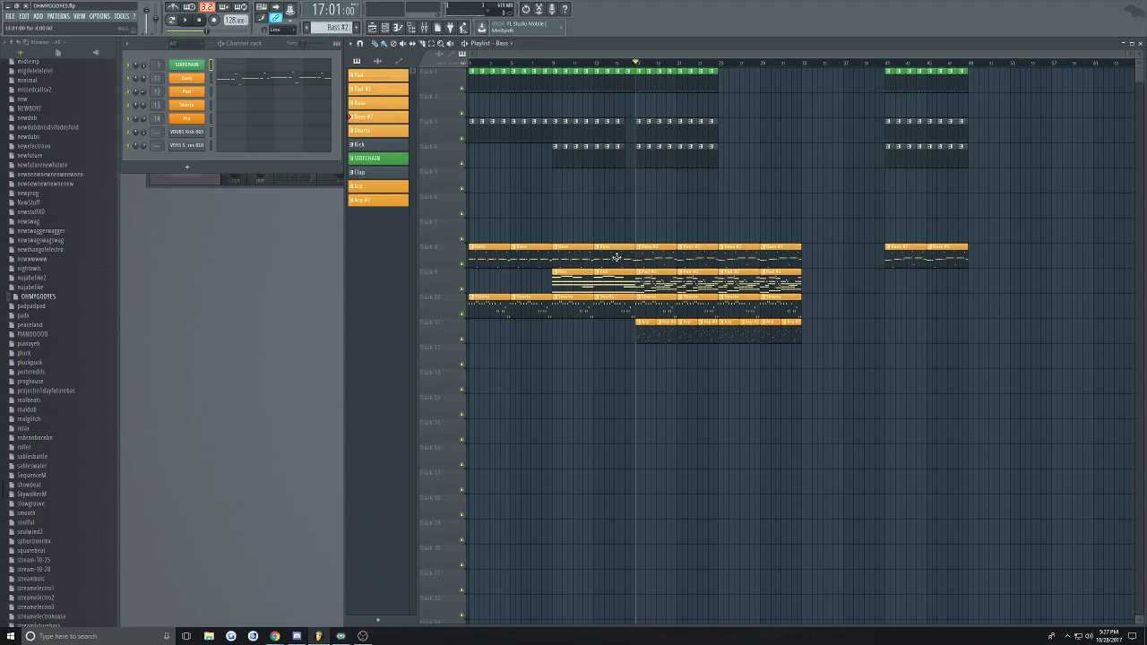
Set the song position to bar 41, play the new drum and bass section, and stop playback
{"action": "scroll", "coordinate": [910, 203], "scroll_direction": "right", "scroll_amount": 8}
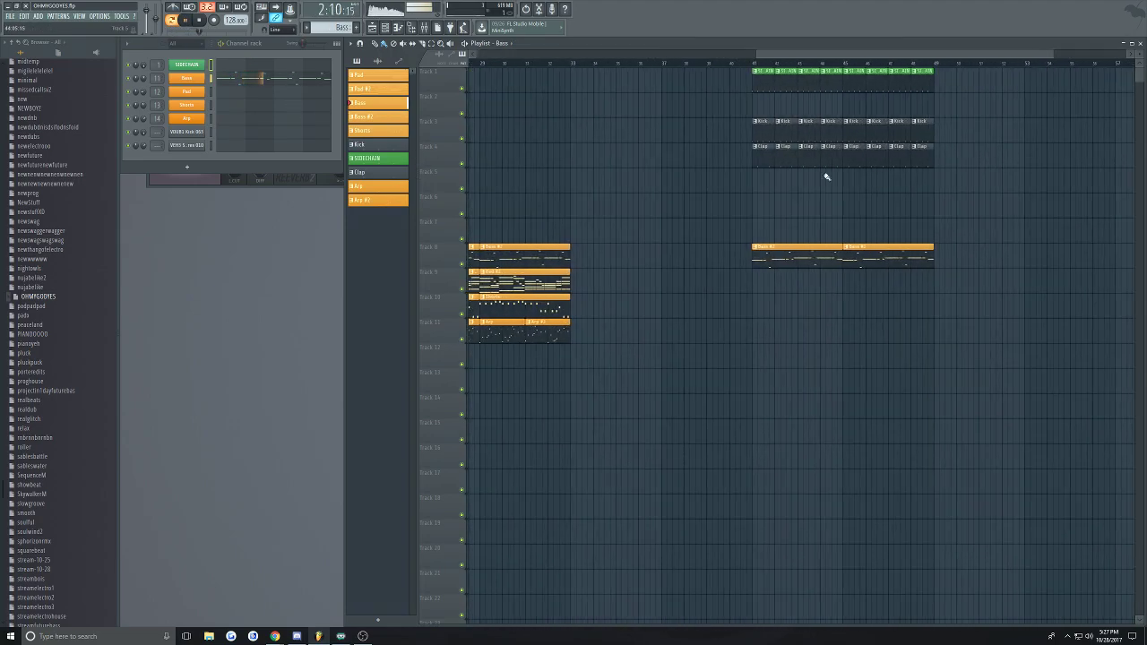
{"action": "scroll", "coordinate": [811, 185], "scroll_direction": "up", "scroll_amount": 1}
{"action": "left_click", "coordinate": [744, 64]}
{"action": "key", "text": "space"}
{"action": "left_click_drag", "start_coordinate": [840, 55], "coordinate": [711, 57]}
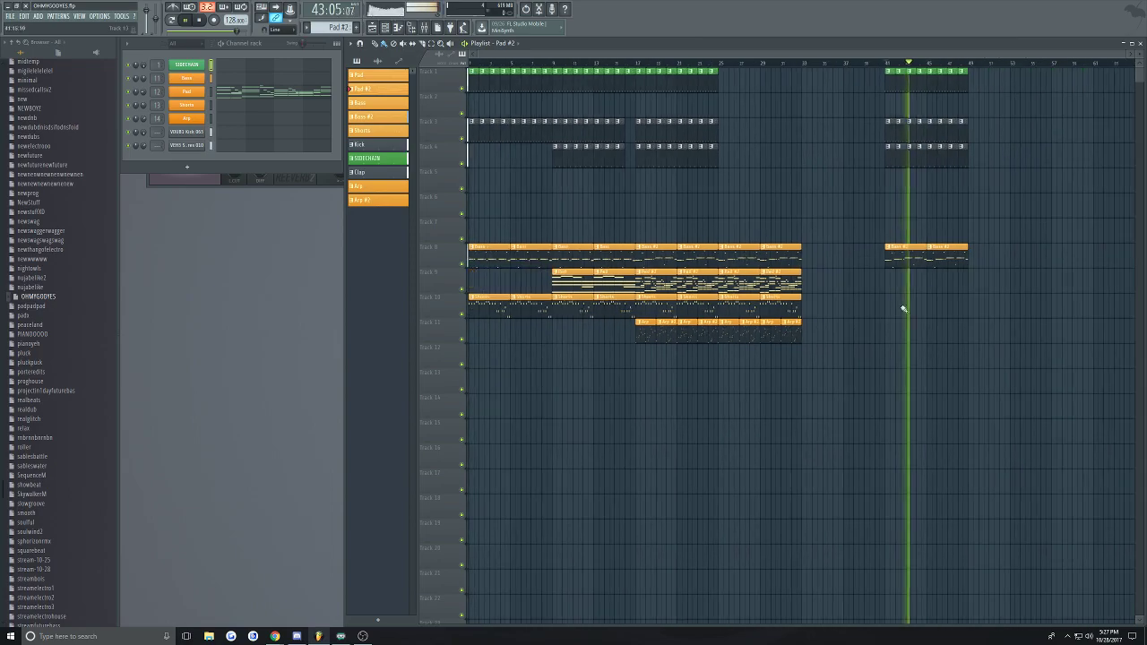
{"action": "scroll", "coordinate": [1022, 207], "scroll_direction": "up", "scroll_amount": 2}
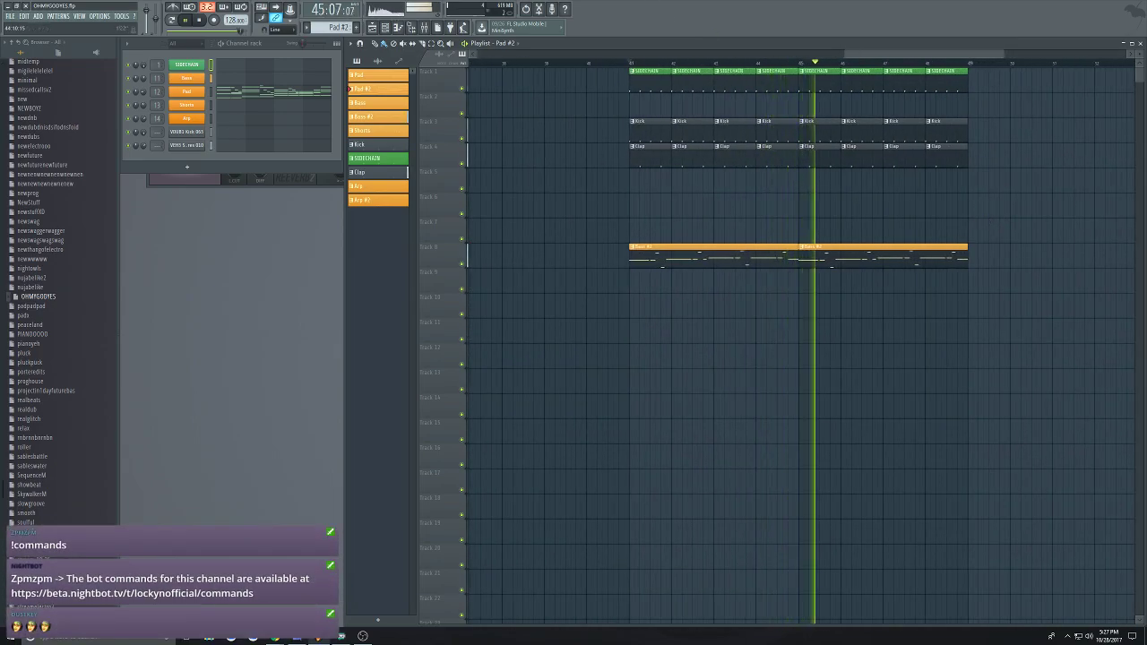
{"action": "key", "text": "space"}
Add two Pad #2 clips to track 9 at bars 41 and 45, with only the bass and pad tracks audible
{"action": "left_click", "coordinate": [658, 301]}
{"action": "left_click_drag", "start_coordinate": [660, 273], "coordinate": [656, 273]}
{"action": "right_click", "coordinate": [462, 289]}
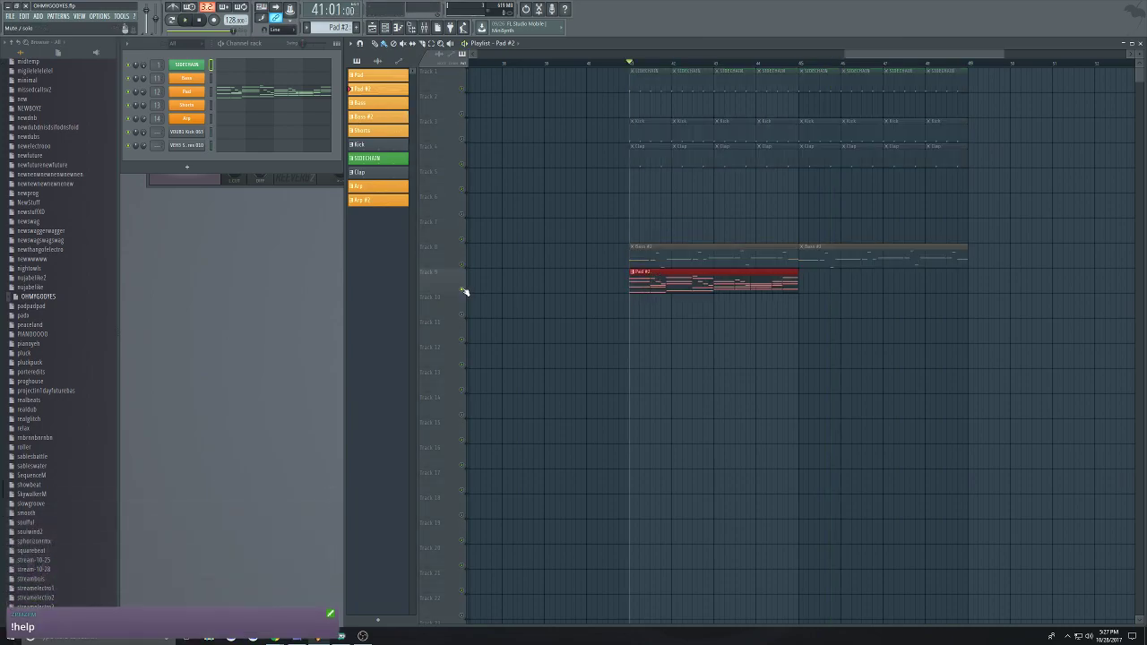
{"action": "scroll", "coordinate": [702, 289], "scroll_direction": "down", "scroll_amount": 3}
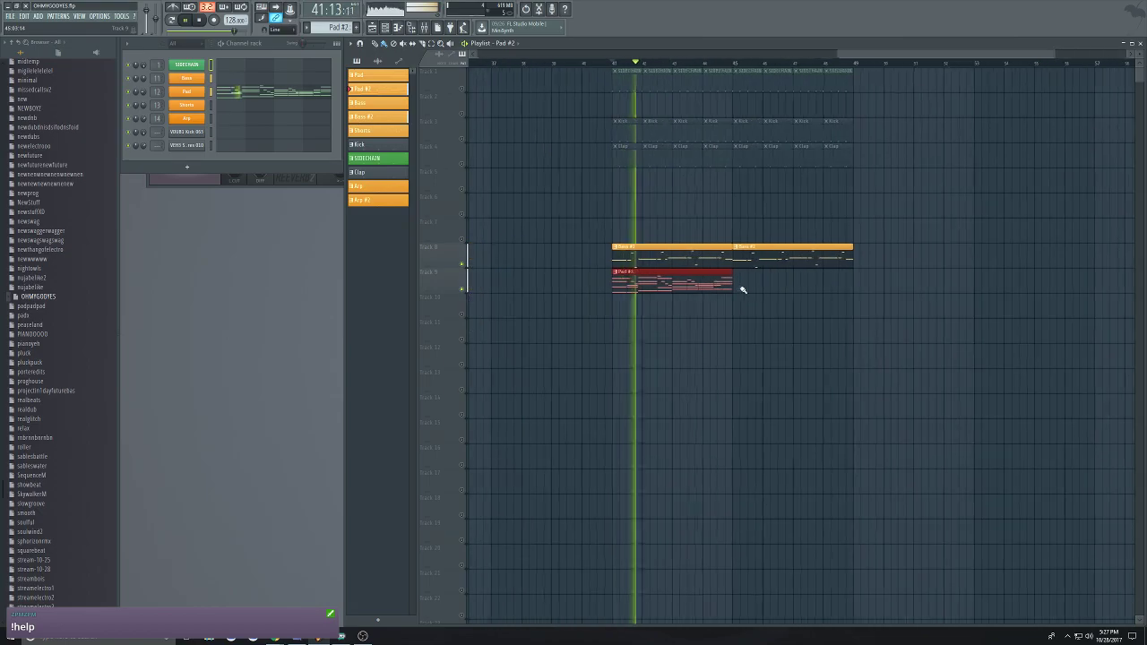
{"action": "key", "text": "ctrl+b"}
{"action": "left_click", "coordinate": [744, 333]}
{"action": "right_click", "coordinate": [783, 335]}
Listen to the bass and pad section to past bar 47 and save the project
{"action": "scroll", "coordinate": [931, 201], "scroll_direction": "down", "scroll_amount": 3}
{"action": "scroll", "coordinate": [914, 187], "scroll_direction": "up", "scroll_amount": 4}
{"action": "scroll", "coordinate": [922, 205], "scroll_direction": "up", "scroll_amount": 2}
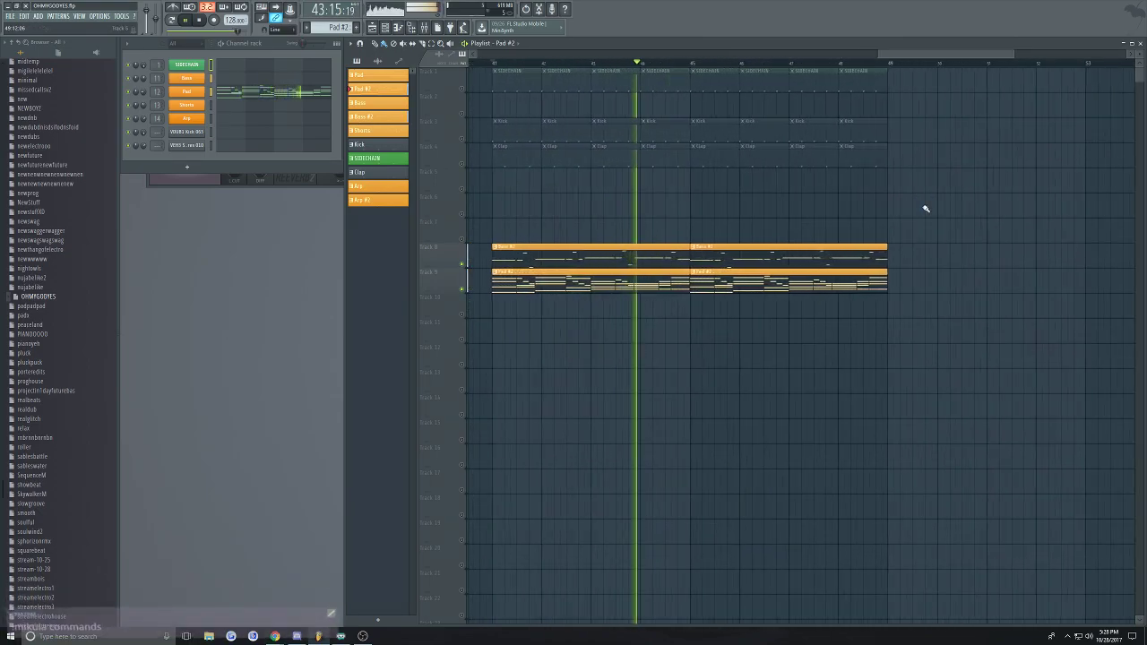
{"action": "scroll", "coordinate": [755, 198], "scroll_direction": "down", "scroll_amount": 3}
{"action": "scroll", "coordinate": [754, 198], "scroll_direction": "up", "scroll_amount": 2}
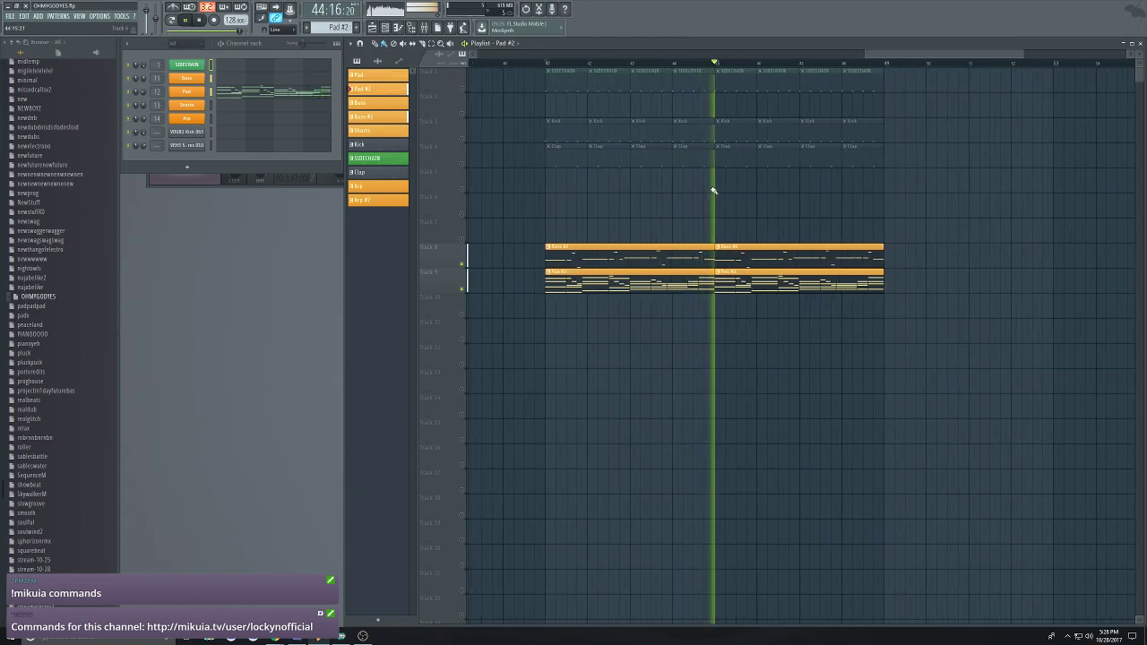
{"action": "scroll", "coordinate": [672, 235], "scroll_direction": "down", "scroll_amount": 3}
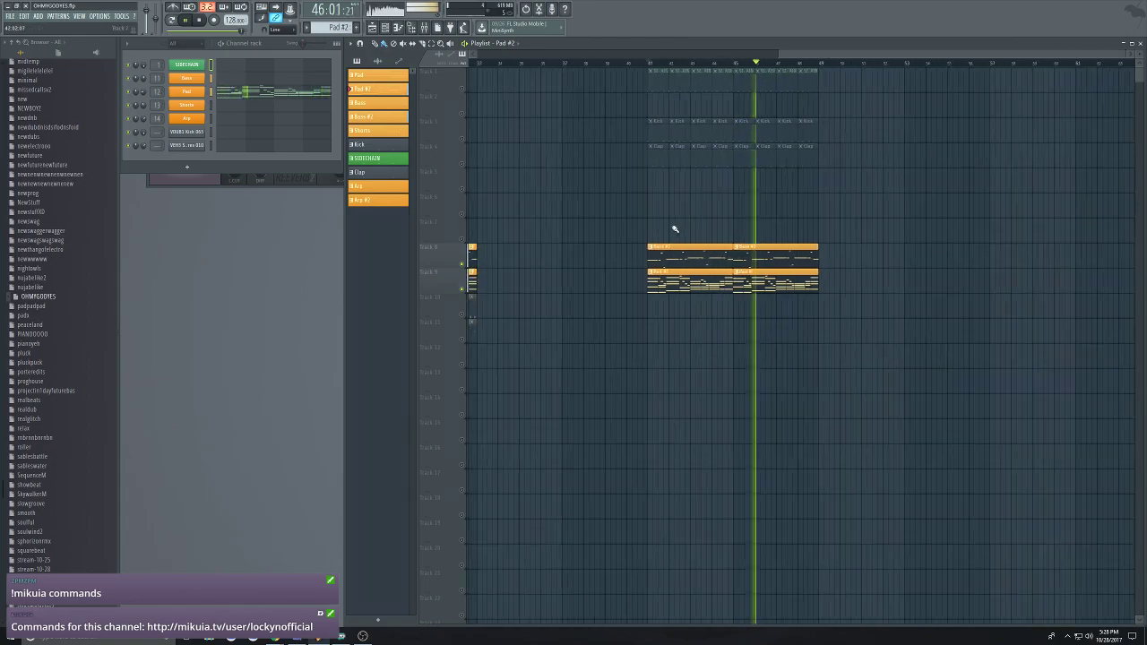
{"action": "scroll", "coordinate": [799, 220], "scroll_direction": "up", "scroll_amount": 1}
{"action": "scroll", "coordinate": [802, 224], "scroll_direction": "up", "scroll_amount": 1}
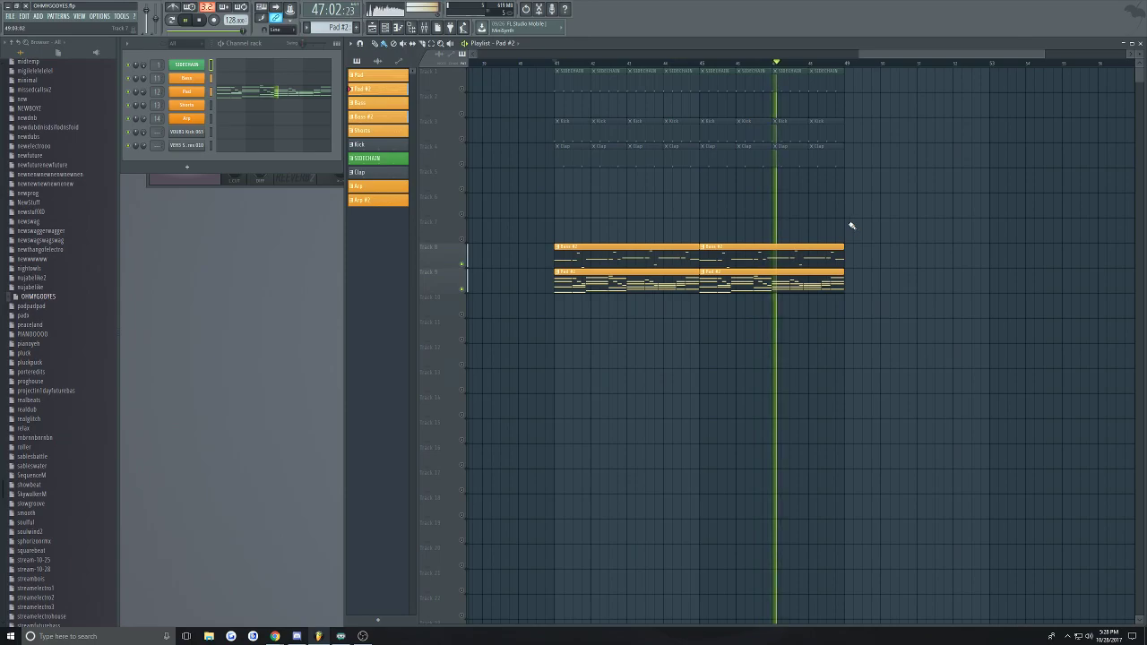
{"action": "scroll", "coordinate": [768, 236], "scroll_direction": "up", "scroll_amount": 2}
{"action": "key", "text": "ctrl+s"}
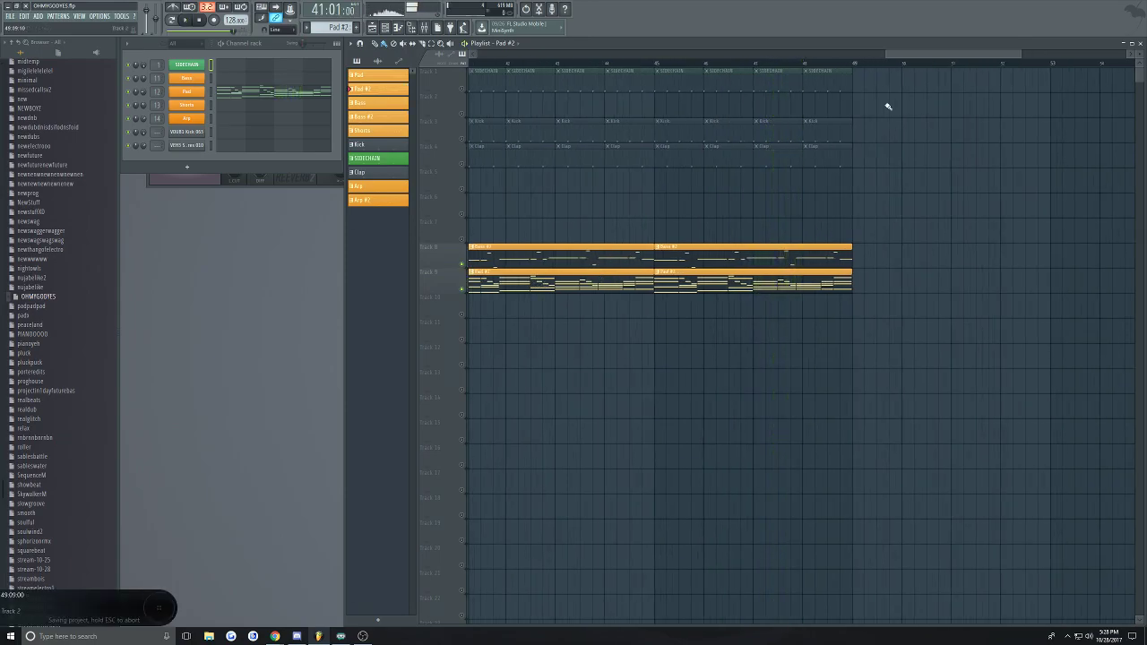
Clone the Pad #2 pattern as Pad #3 and use it for both pad clips at bars 41 and 45
{"action": "left_click_drag", "start_coordinate": [904, 56], "coordinate": [891, 57]}
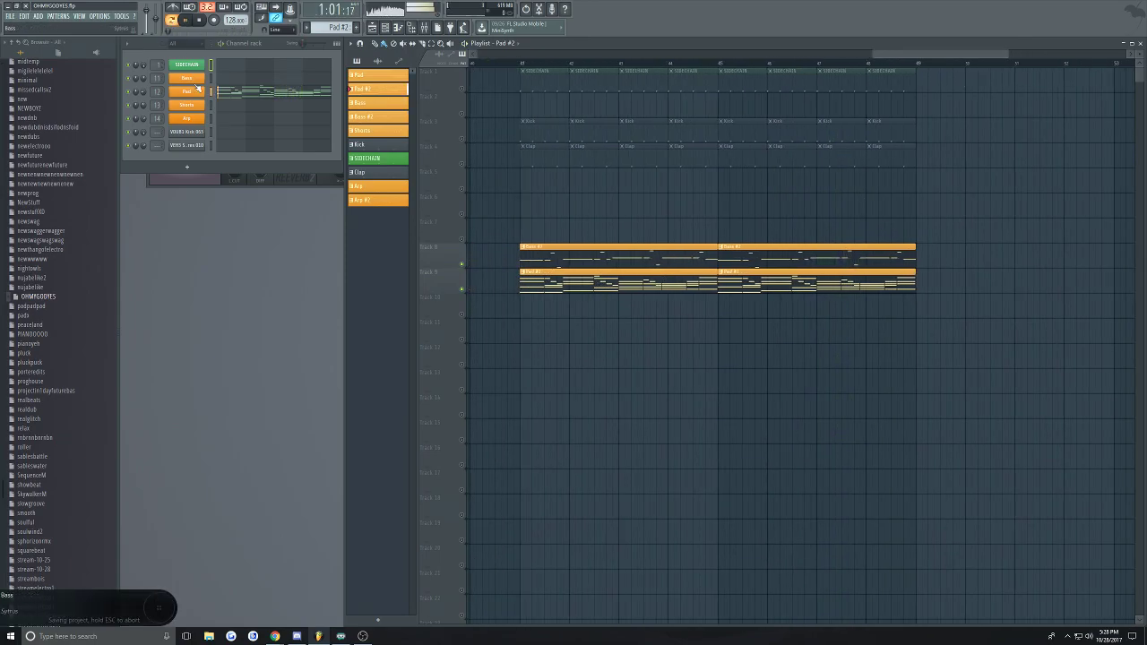
{"action": "left_click", "coordinate": [307, 28]}
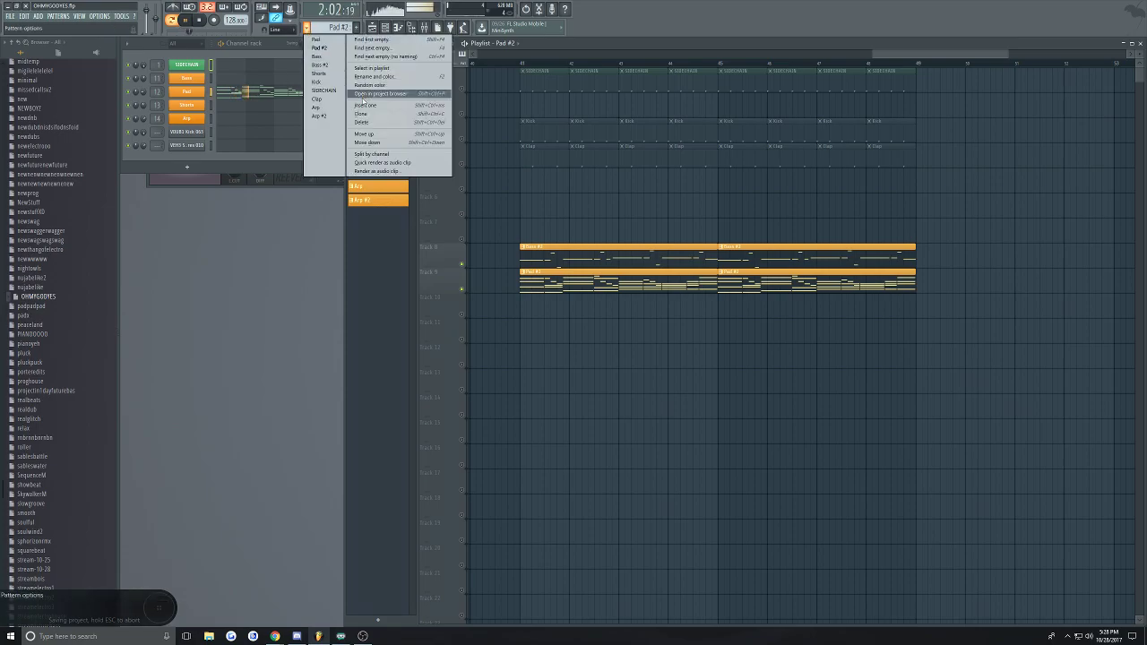
{"action": "left_click", "coordinate": [576, 305]}
{"action": "left_click", "coordinate": [524, 276]}
{"action": "left_click", "coordinate": [551, 330]}
{"action": "left_click", "coordinate": [722, 285]}
{"action": "key", "text": "space"}
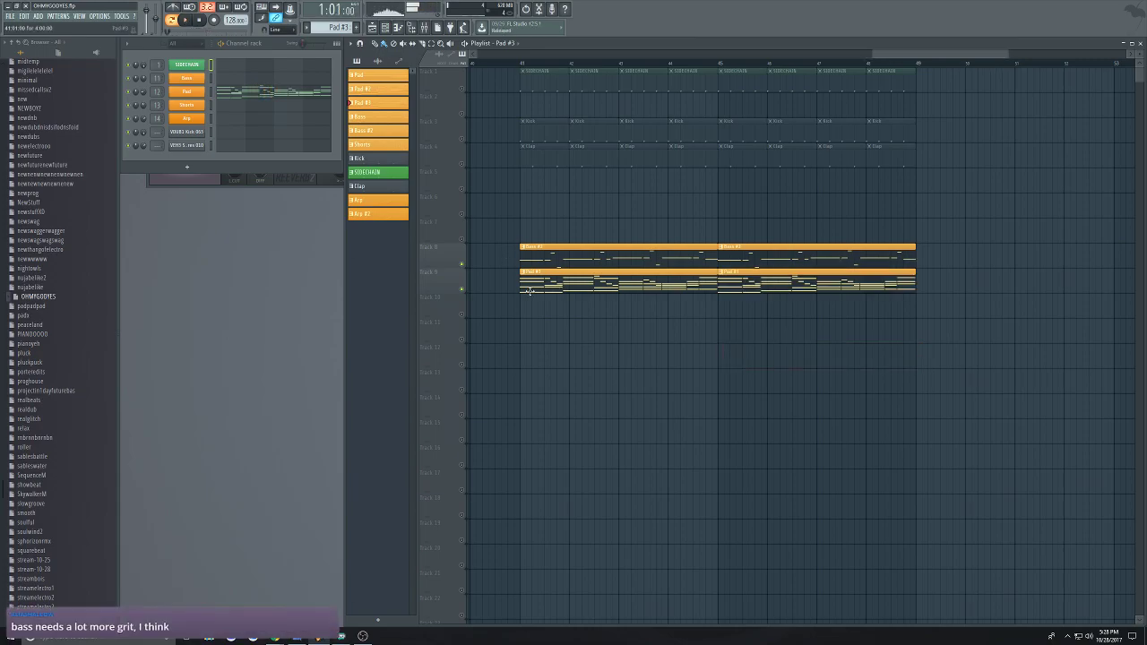
In the piano roll of Pad #3, shorten the first chord's four notes to just over a quarter bar and play the pattern
{"action": "left_click", "coordinate": [172, 21]}
{"action": "key", "text": "space"}
{"action": "left_click", "coordinate": [235, 98]}
{"action": "left_click", "coordinate": [235, 98]}
{"action": "key", "text": "space"}
{"action": "left_click", "coordinate": [229, 94]}
{"action": "scroll", "coordinate": [367, 228], "scroll_direction": "up", "scroll_amount": 2, "text": "ctrl"}
{"action": "left_click_drag", "start_coordinate": [420, 197], "coordinate": [351, 385], "text": "ctrl"}
{"action": "left_click_drag", "start_coordinate": [444, 218], "coordinate": [408, 256]}
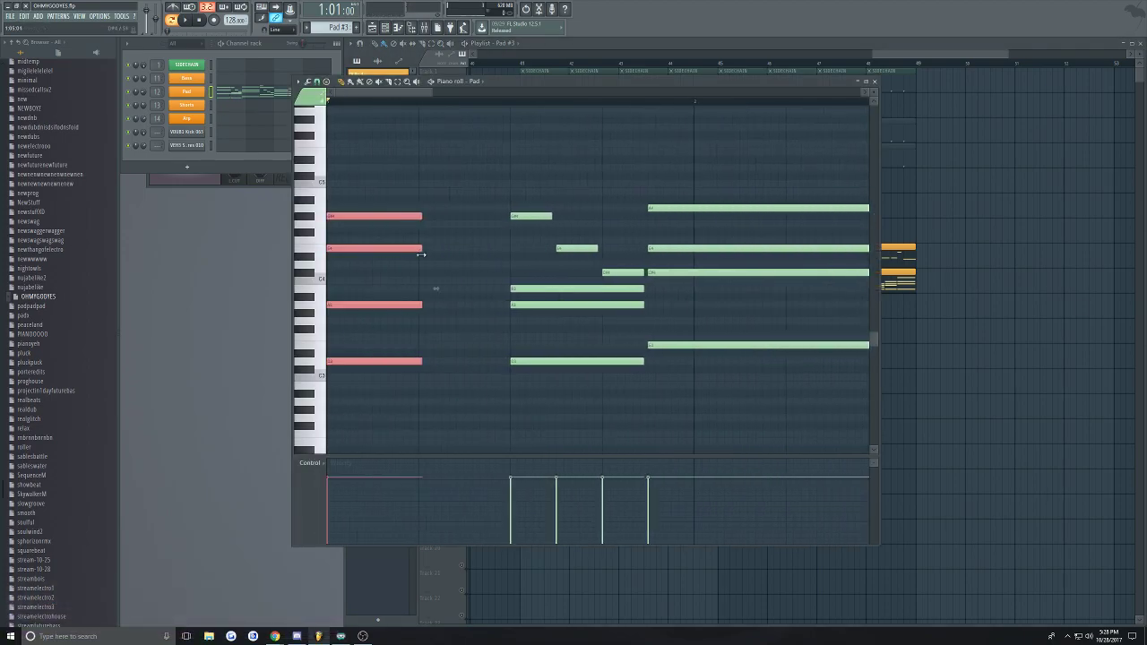
{"action": "key", "text": "space"}
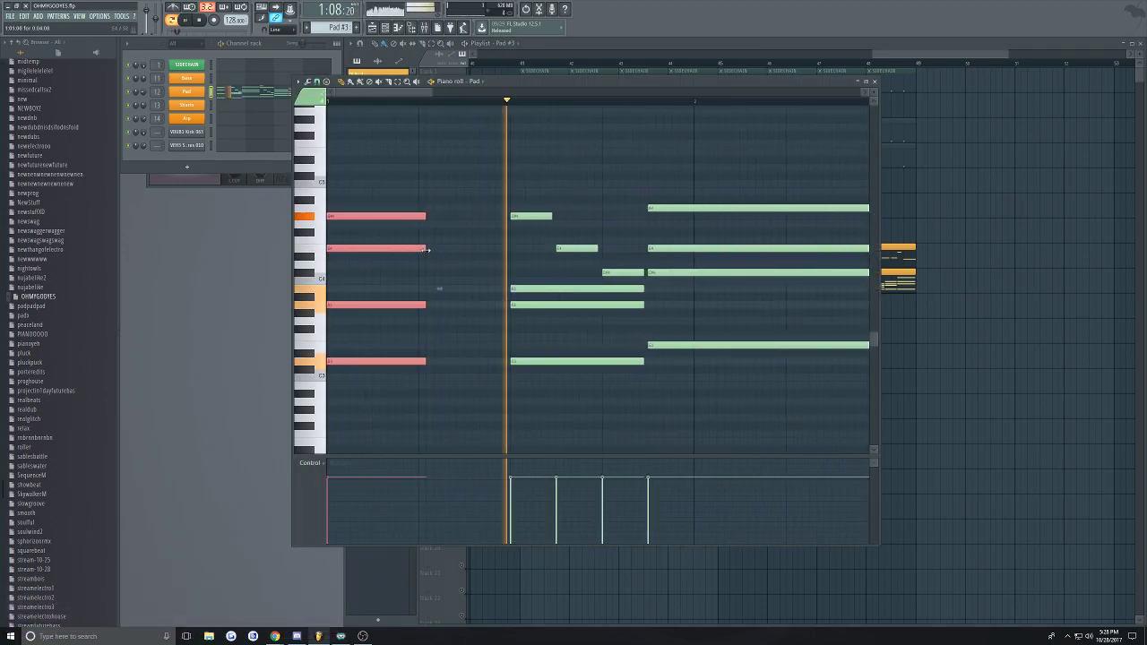
Shorten the second chord's three held lower notes to a quarter bar and play the pattern again
{"action": "scroll", "coordinate": [480, 387], "scroll_direction": "down", "scroll_amount": 2}
{"action": "scroll", "coordinate": [480, 387], "scroll_direction": "up", "scroll_amount": 3}
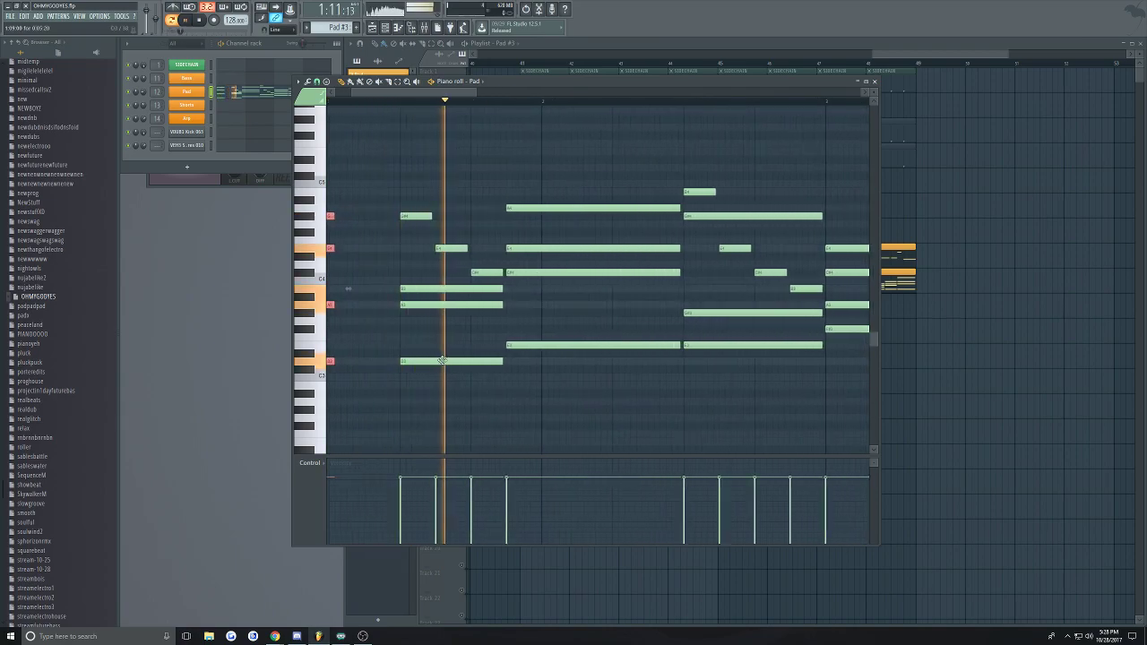
{"action": "key", "text": "space"}
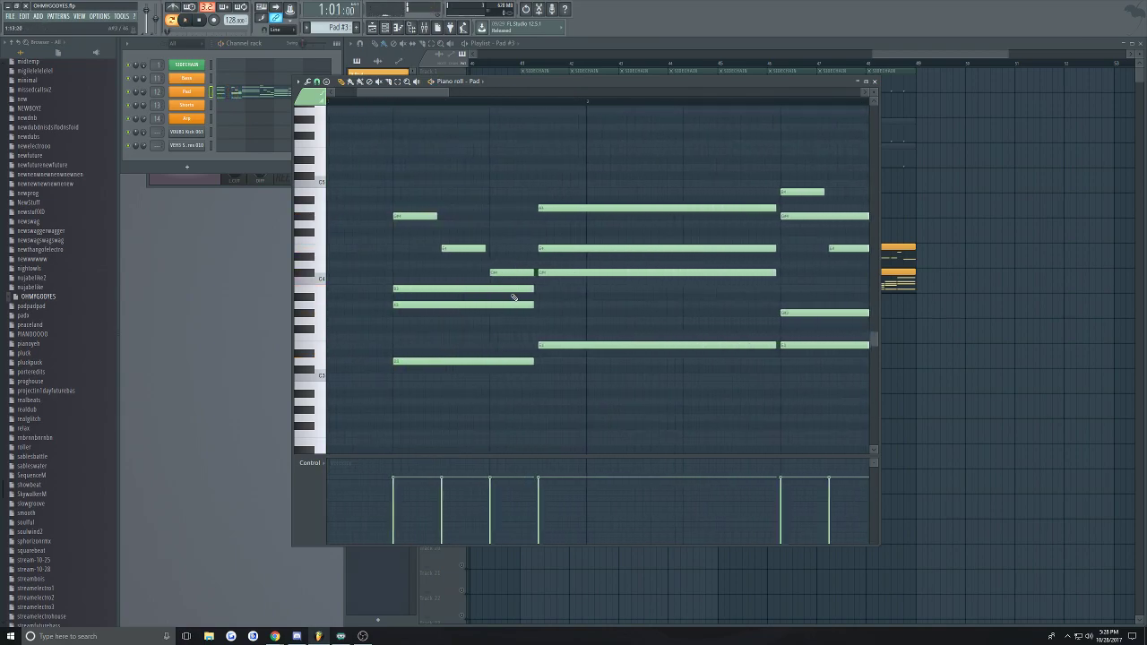
{"action": "left_click_drag", "start_coordinate": [518, 286], "coordinate": [531, 362]}
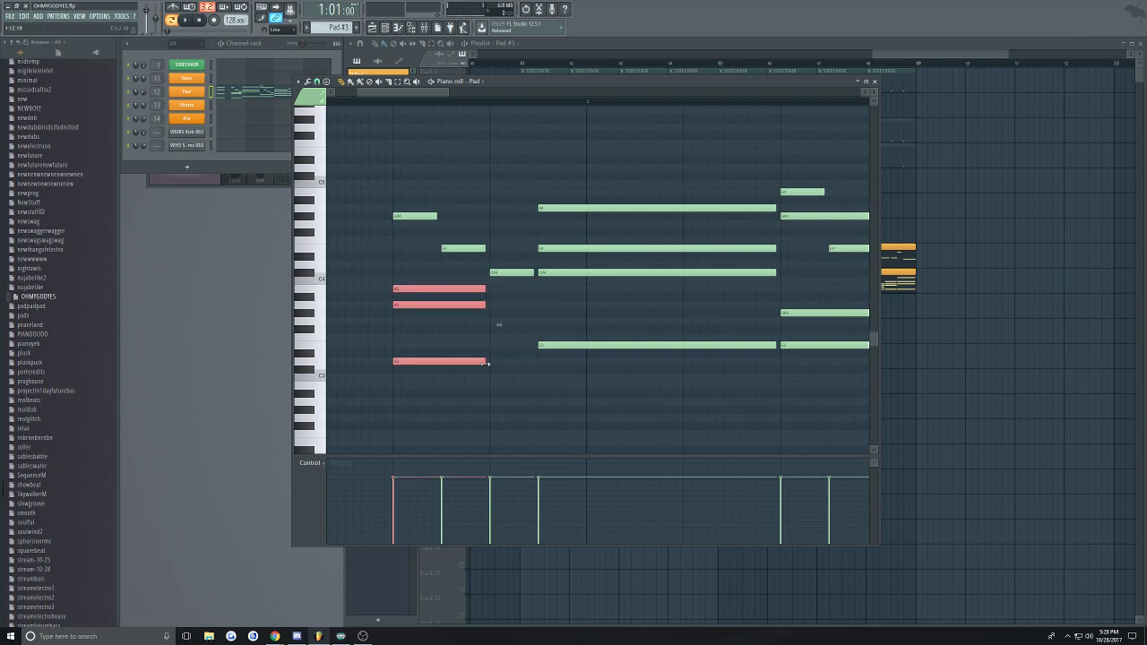
{"action": "key", "text": "space"}
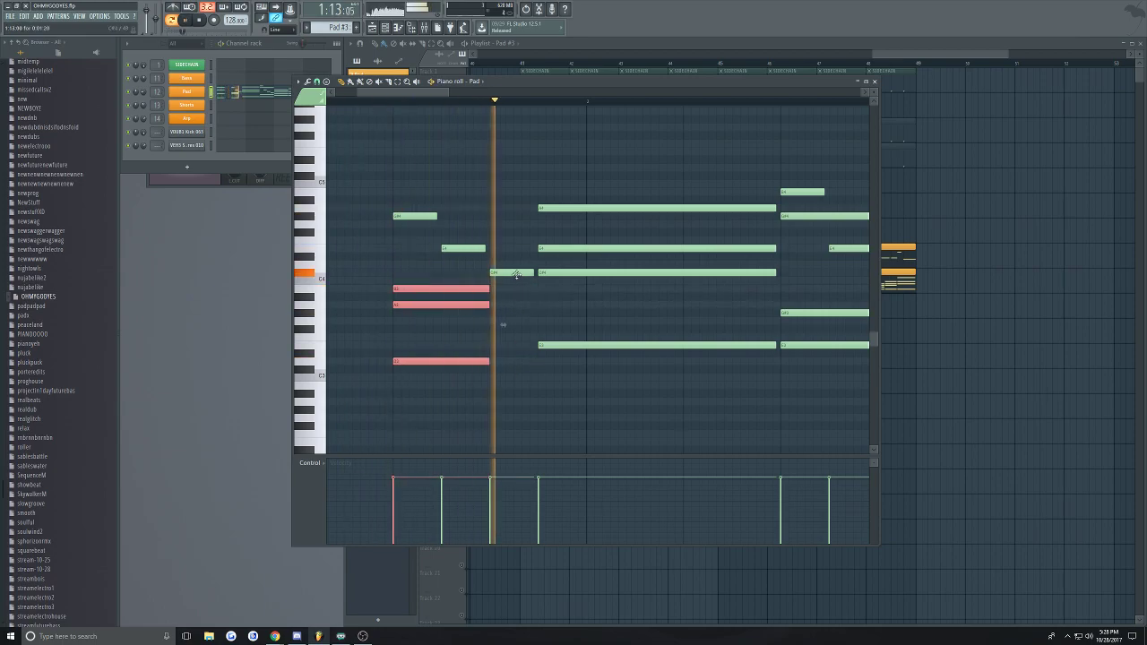
{"action": "scroll", "coordinate": [510, 327], "scroll_direction": "down", "scroll_amount": 4}
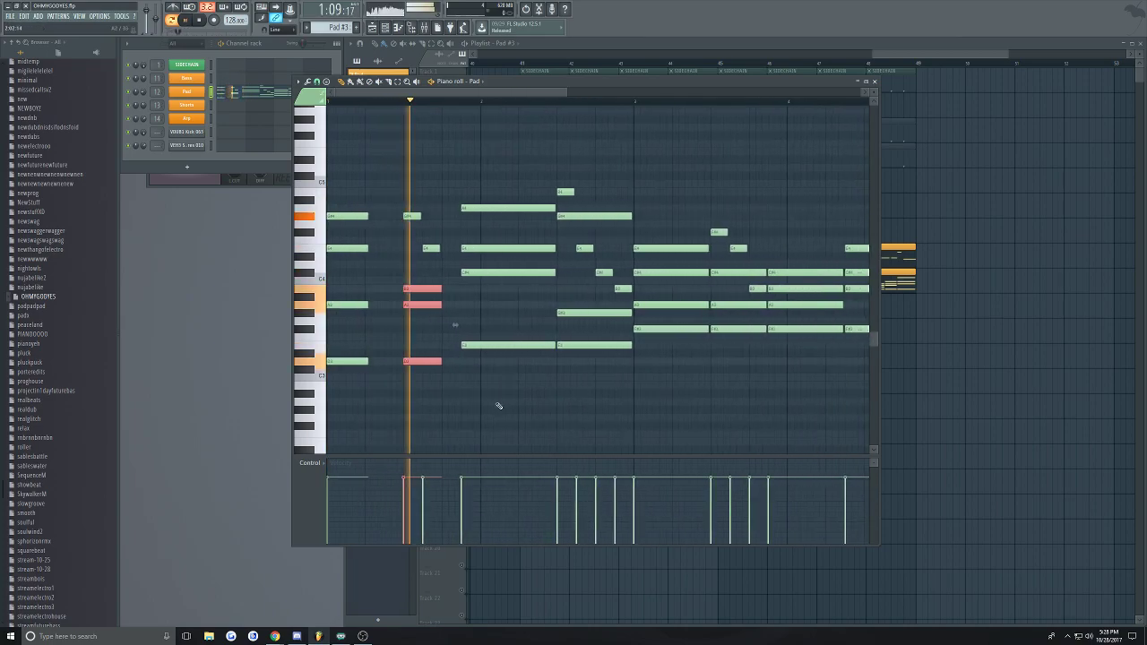
Shorten all four notes of the third chord, starting just before bar 2, to just over six steps and check it in playback
{"action": "key", "text": "space"}
{"action": "left_click", "coordinate": [545, 391]}
{"action": "right_click", "coordinate": [544, 392]}
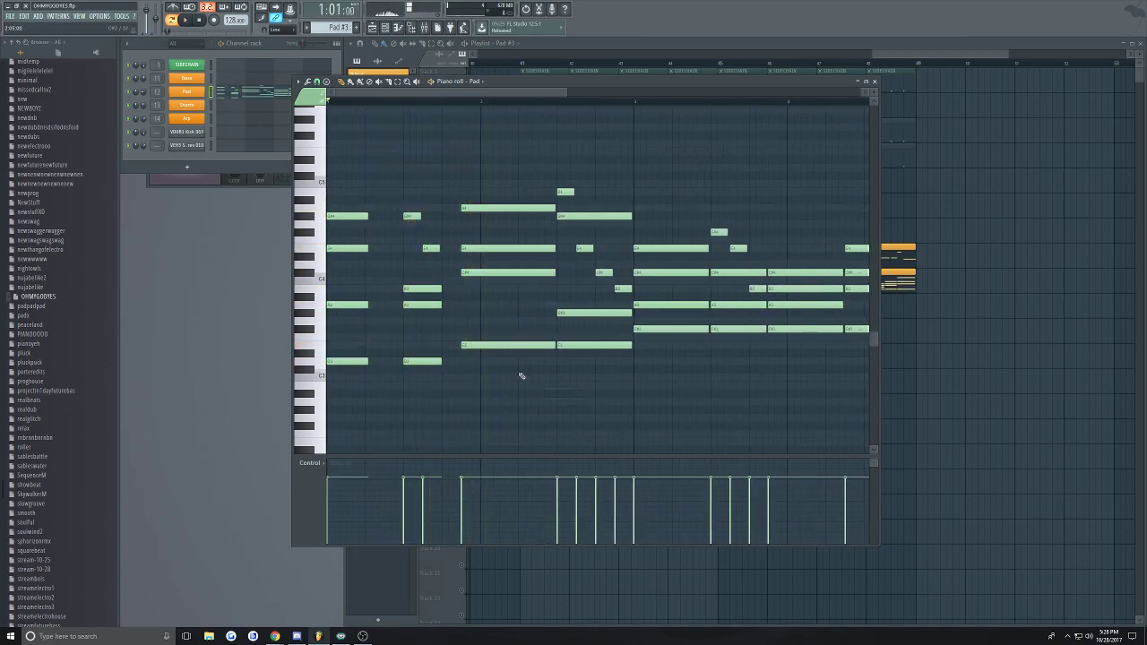
{"action": "scroll", "coordinate": [522, 375], "scroll_direction": "up", "scroll_amount": 2}
{"action": "key", "text": "space"}
{"action": "left_click_drag", "start_coordinate": [551, 179], "coordinate": [538, 383]}
{"action": "left_click_drag", "start_coordinate": [576, 345], "coordinate": [520, 349]}
{"action": "scroll", "coordinate": [525, 351], "scroll_direction": "up", "scroll_amount": 2}
{"action": "left_click", "coordinate": [526, 348]}
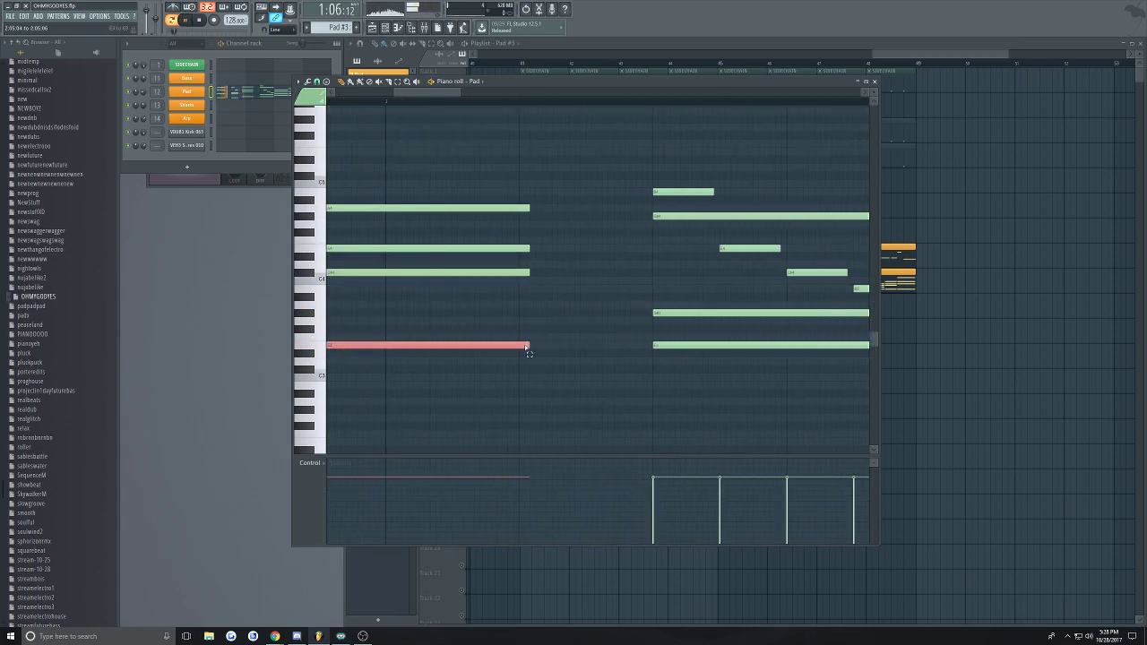
{"action": "scroll", "coordinate": [512, 353], "scroll_direction": "down", "scroll_amount": 3}
{"action": "mouse_move", "coordinate": [469, 345]}
{"action": "left_mouse_down"}
{"action": "mouse_move", "coordinate": [472, 366]}
{"action": "mouse_move", "coordinate": [469, 344]}
{"action": "left_mouse_up"}
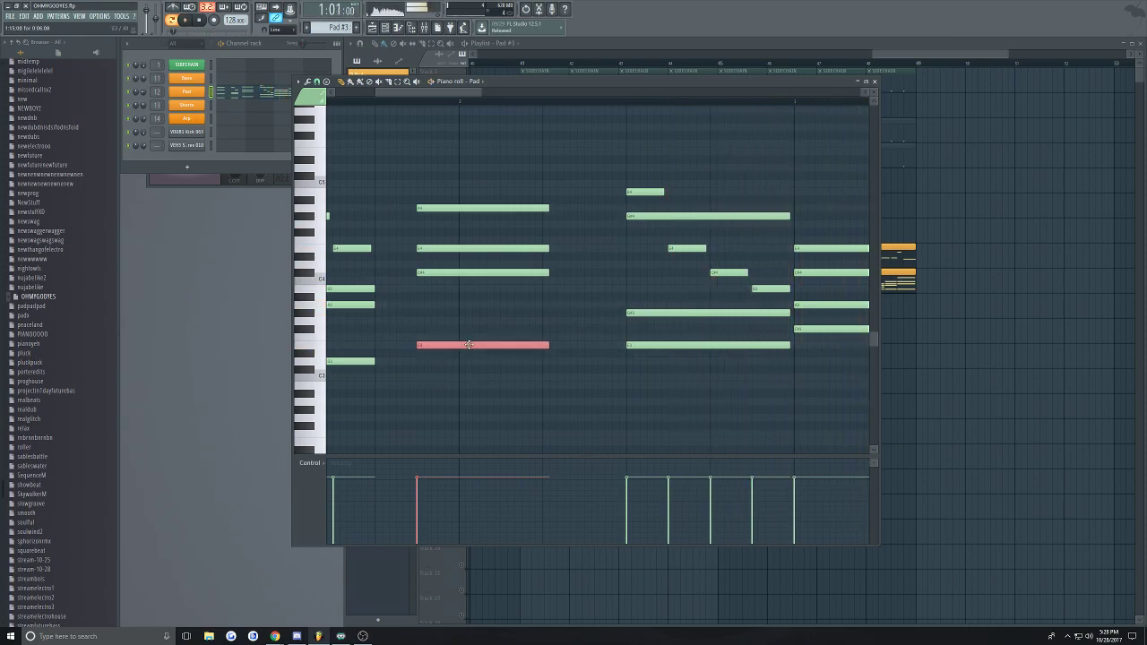
{"action": "left_click_drag", "start_coordinate": [571, 184], "coordinate": [496, 395]}
{"action": "scroll", "coordinate": [489, 419], "scroll_direction": "down", "scroll_amount": 3}
{"action": "scroll", "coordinate": [350, 289], "scroll_direction": "up", "scroll_amount": 3}
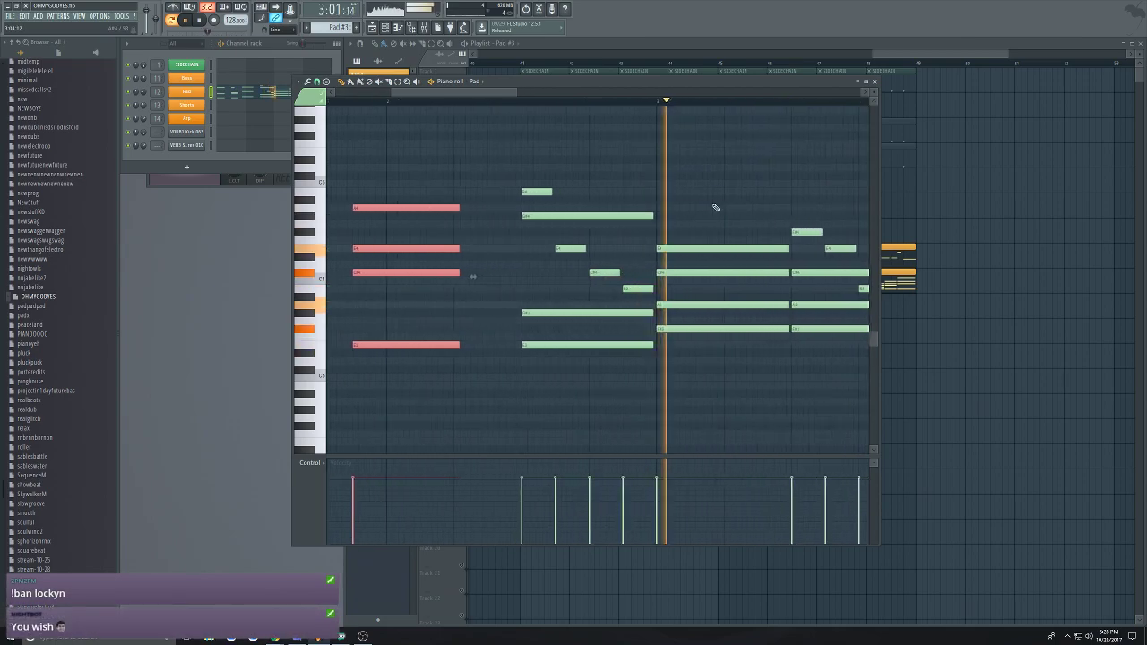
Remove the stray low note, play back the shortened chords, and save the project
{"action": "left_click", "coordinate": [570, 387]}
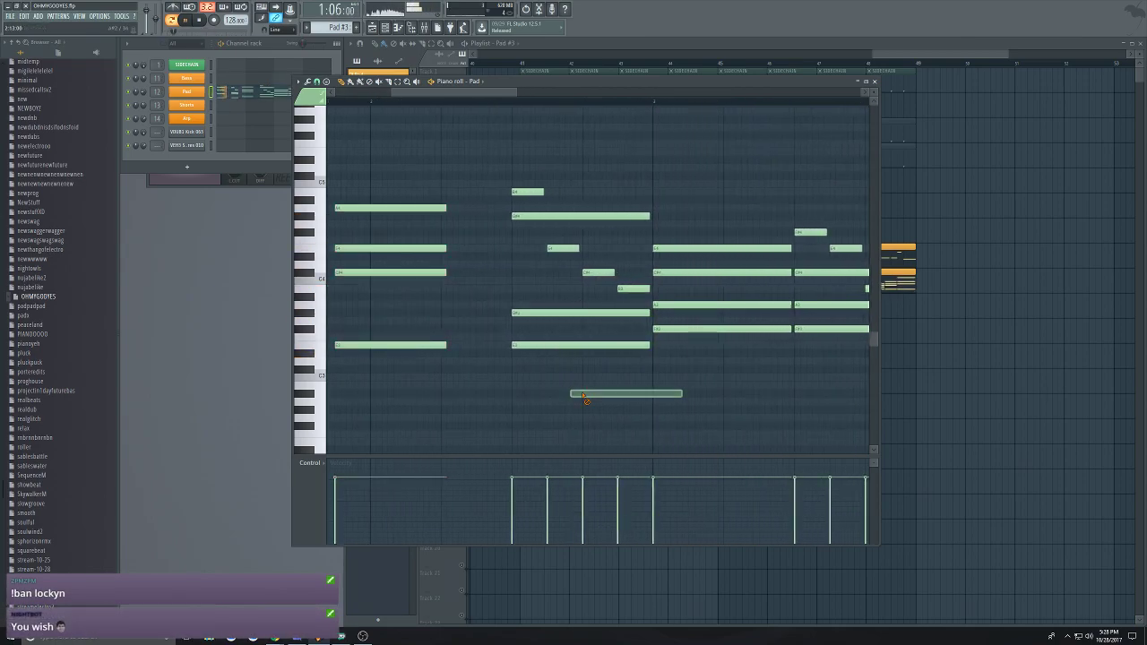
{"action": "right_click", "coordinate": [586, 394]}
{"action": "scroll", "coordinate": [586, 394], "scroll_direction": "down", "scroll_amount": 3}
{"action": "scroll", "coordinate": [673, 205], "scroll_direction": "up", "scroll_amount": 2}
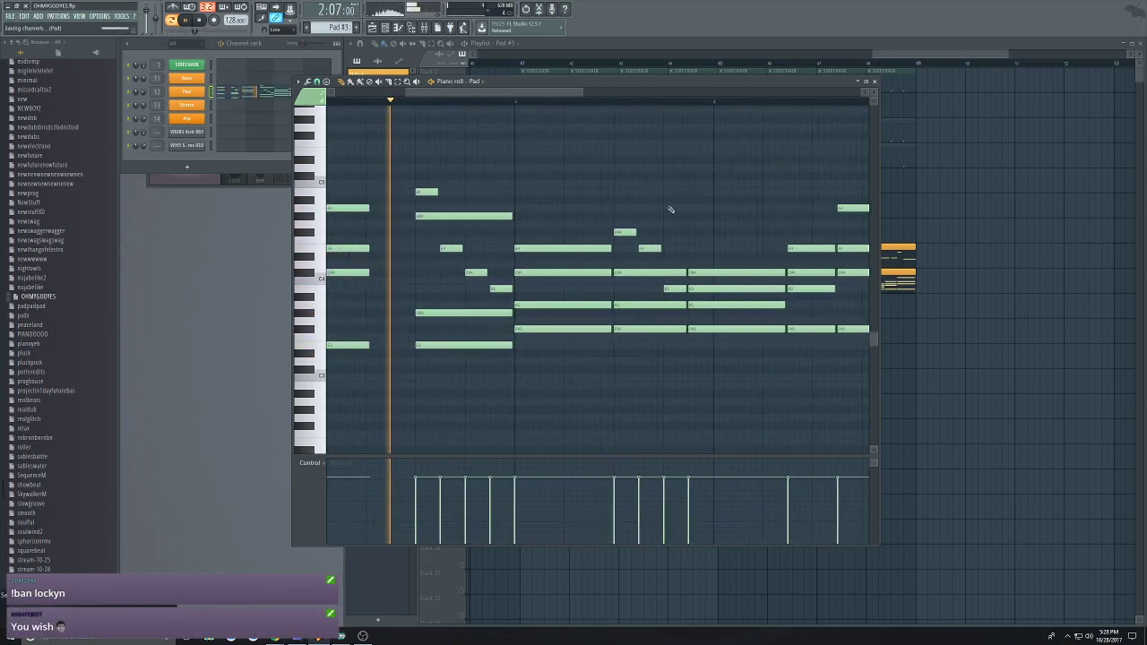
{"action": "scroll", "coordinate": [645, 254], "scroll_direction": "down", "scroll_amount": 3}
{"action": "scroll", "coordinate": [645, 246], "scroll_direction": "up", "scroll_amount": 2}
{"action": "key", "text": "ctrl+s"}
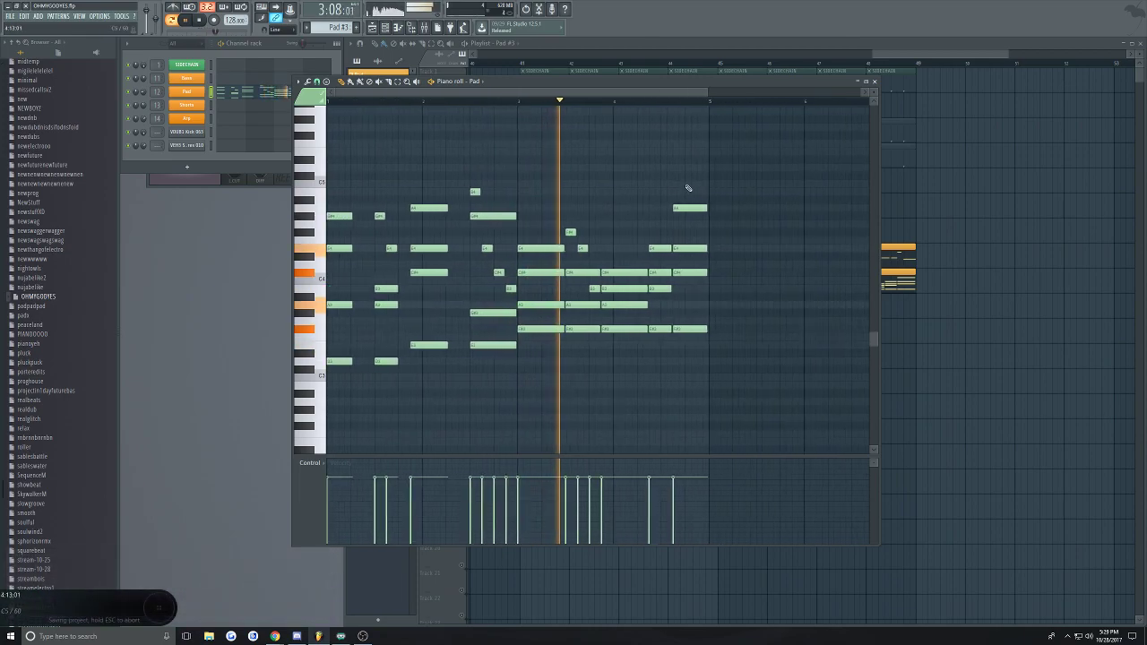
Shorten the three held notes of the chord in the second half of bar 2 to a quarter bar and play the pattern
{"action": "scroll", "coordinate": [515, 239], "scroll_direction": "up", "scroll_amount": 3}
{"action": "scroll", "coordinate": [515, 238], "scroll_direction": "down", "scroll_amount": 3}
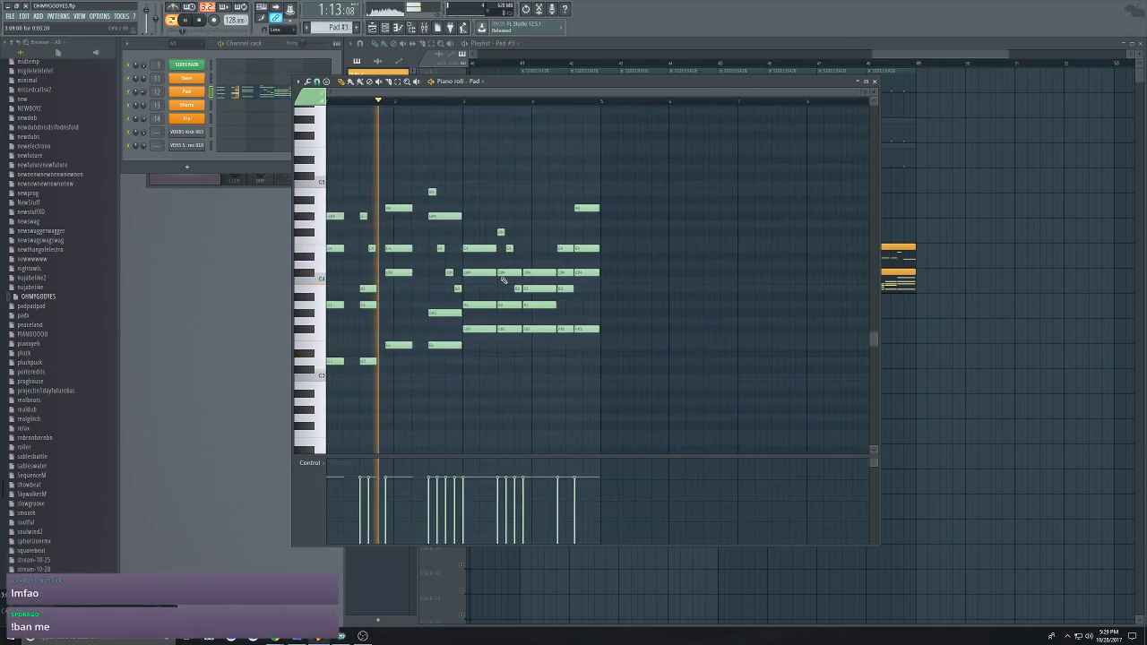
{"action": "scroll", "coordinate": [477, 183], "scroll_direction": "up", "scroll_amount": 2}
{"action": "scroll", "coordinate": [477, 193], "scroll_direction": "up", "scroll_amount": 3}
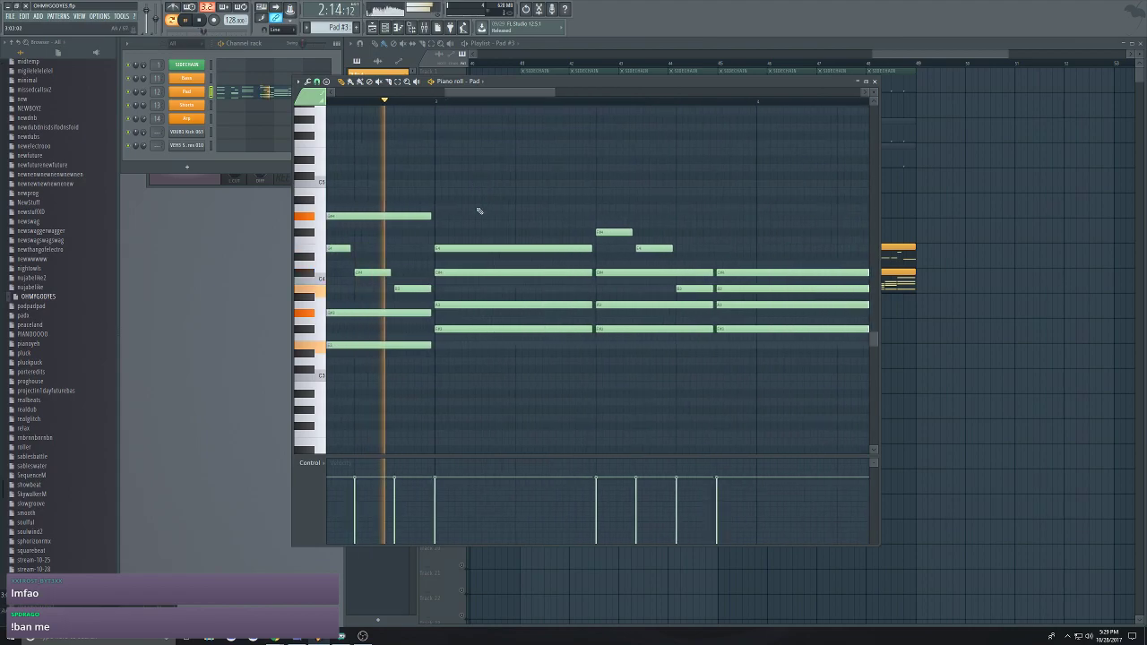
{"action": "key", "text": "space"}
{"action": "scroll", "coordinate": [463, 231], "scroll_direction": "down", "scroll_amount": 4}
{"action": "scroll", "coordinate": [414, 218], "scroll_direction": "up", "scroll_amount": 3}
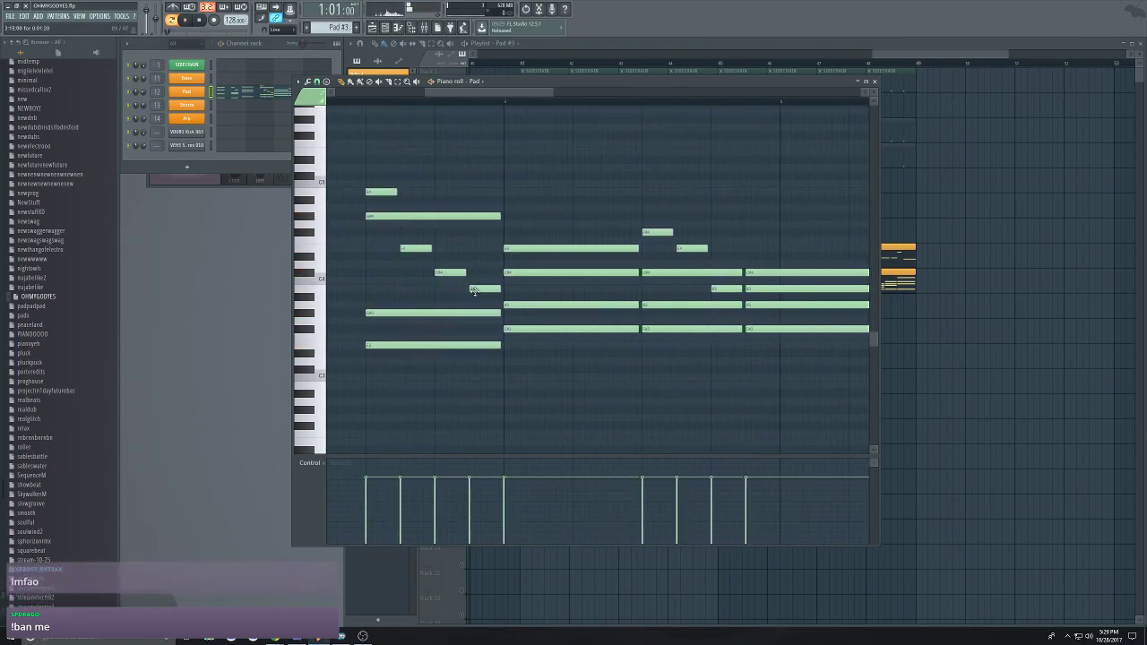
{"action": "left_click_drag", "start_coordinate": [368, 205], "coordinate": [397, 371]}
{"action": "left_click_drag", "start_coordinate": [501, 217], "coordinate": [433, 217]}
{"action": "key", "text": "space"}
{"action": "scroll", "coordinate": [379, 180], "scroll_direction": "down", "scroll_amount": 4}
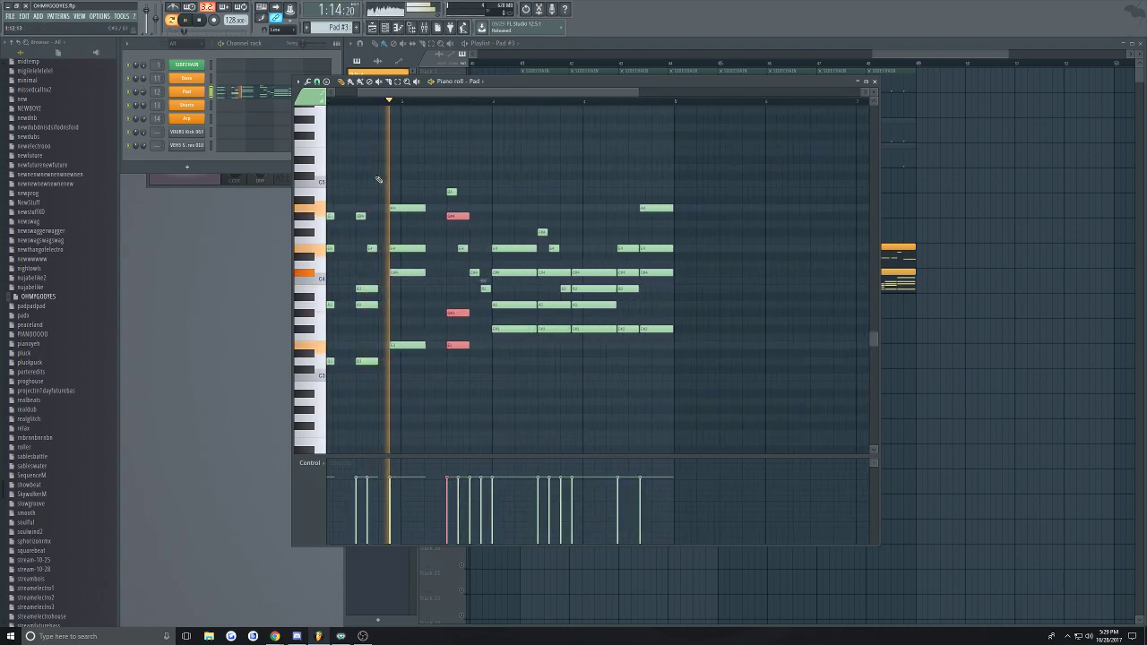
{"action": "scroll", "coordinate": [395, 179], "scroll_direction": "up", "scroll_amount": 4}
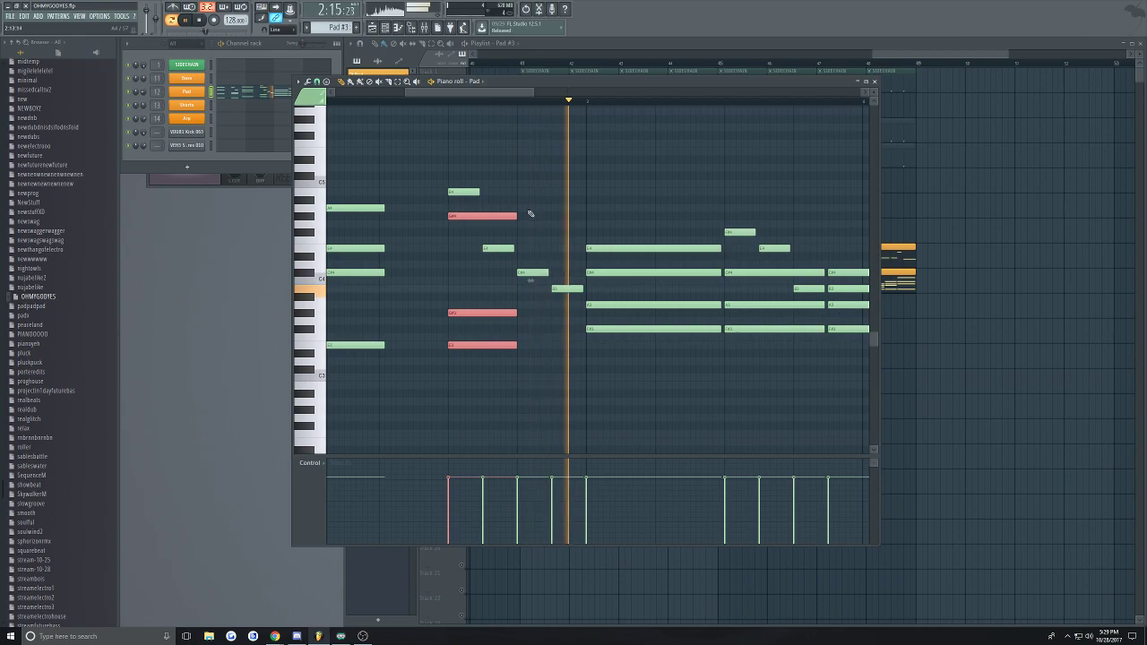
Delete the last two short melody notes, C#4 and B3, at the end of bar 2 and play the pattern
{"action": "key", "text": "space"}
{"action": "left_click", "coordinate": [551, 191]}
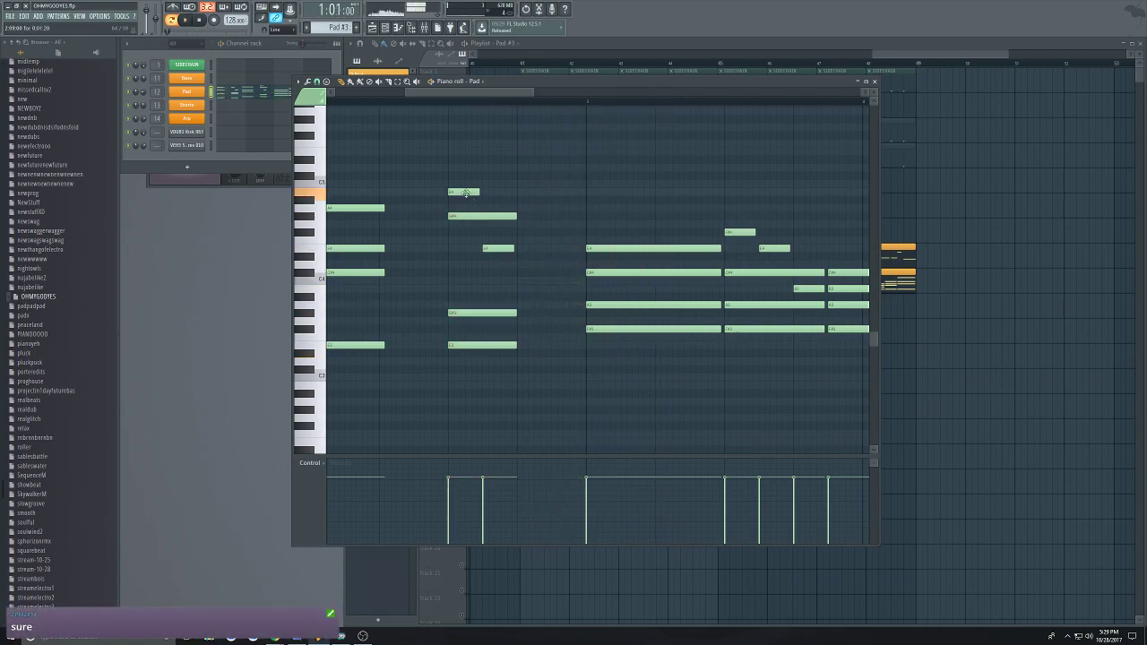
{"action": "key", "text": "space"}
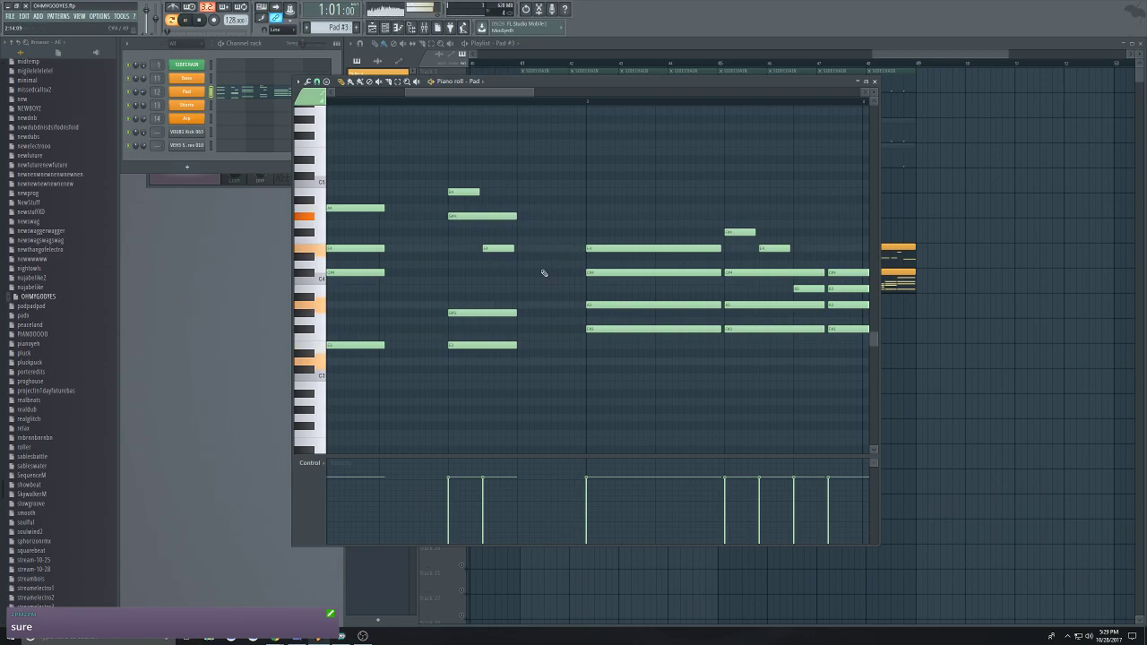
{"action": "scroll", "coordinate": [544, 266], "scroll_direction": "down", "scroll_amount": 4}
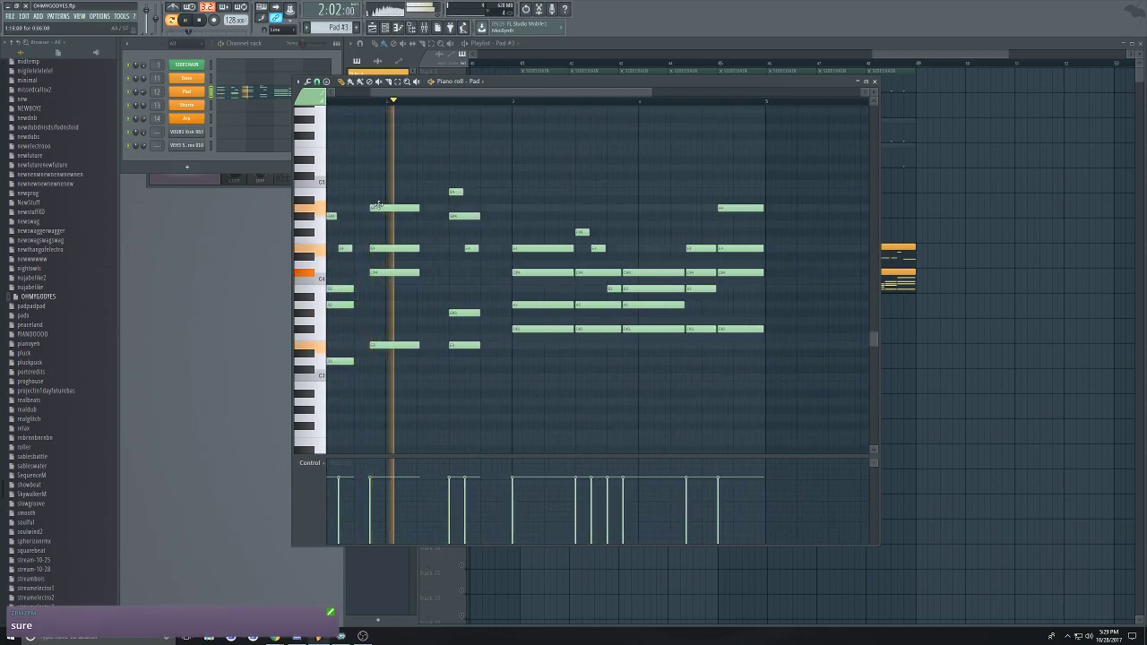
{"action": "scroll", "coordinate": [386, 199], "scroll_direction": "up", "scroll_amount": 3}
{"action": "scroll", "coordinate": [690, 198], "scroll_direction": "down", "scroll_amount": 4}
{"action": "scroll", "coordinate": [692, 200], "scroll_direction": "up", "scroll_amount": 2}
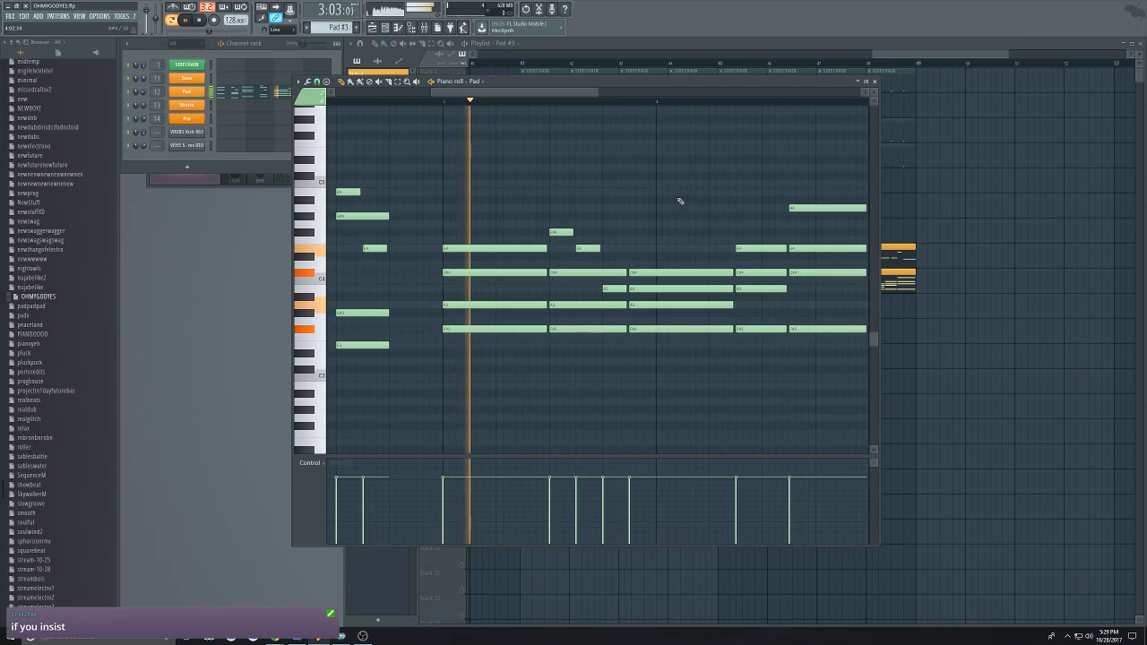
{"action": "key", "text": "space"}
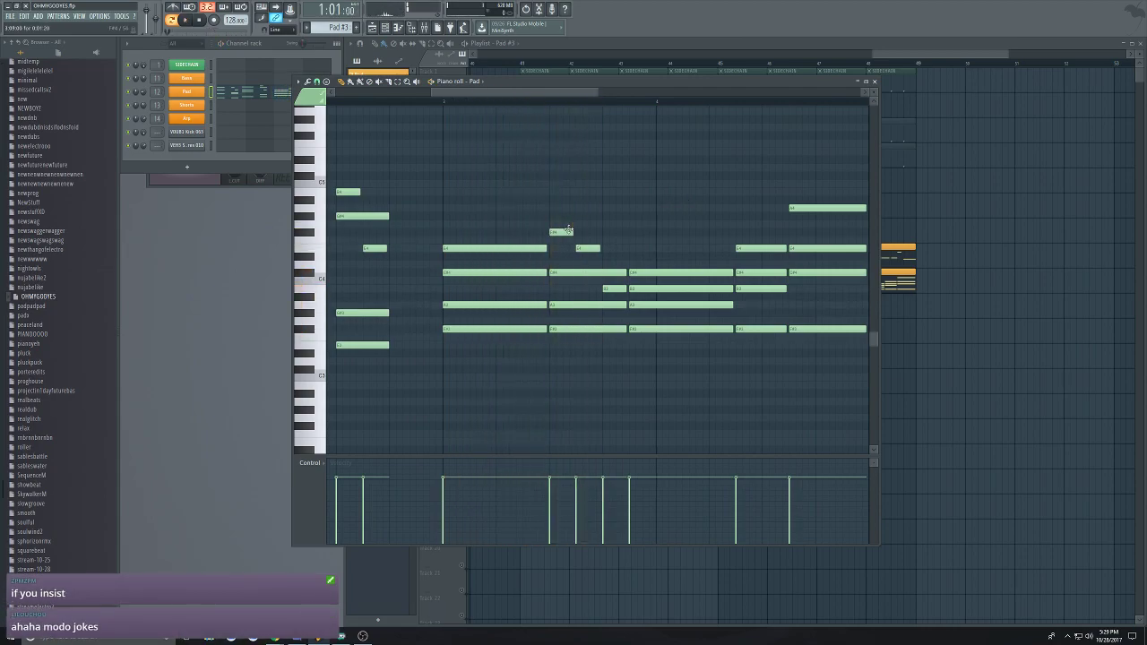
Delete the four-note chord spanning the end of bar 3 and start of bar 4, check playback, and save the project
{"action": "scroll", "coordinate": [568, 230], "scroll_direction": "down", "scroll_amount": 3}
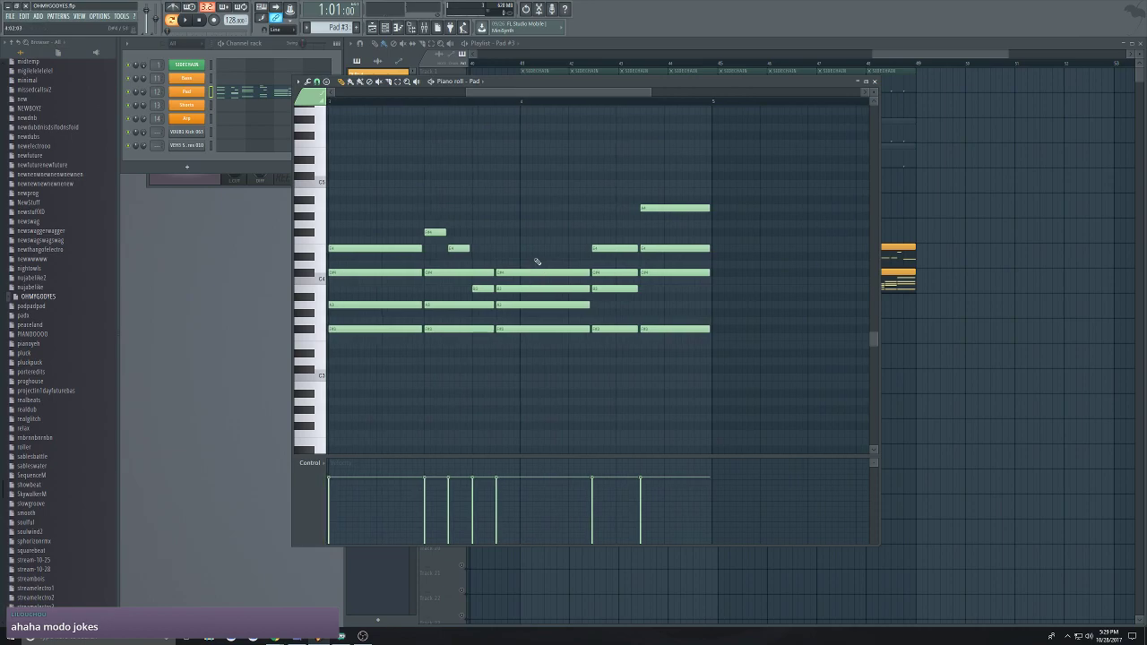
{"action": "left_click_drag", "start_coordinate": [536, 263], "coordinate": [529, 364]}
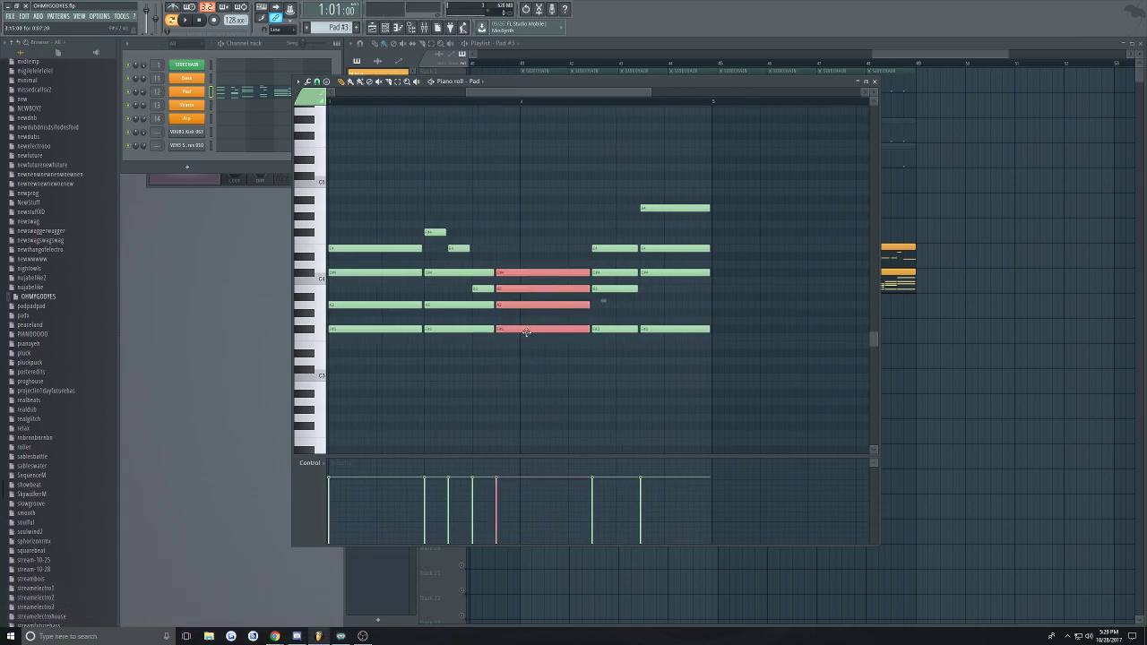
{"action": "key", "text": "Delete"}
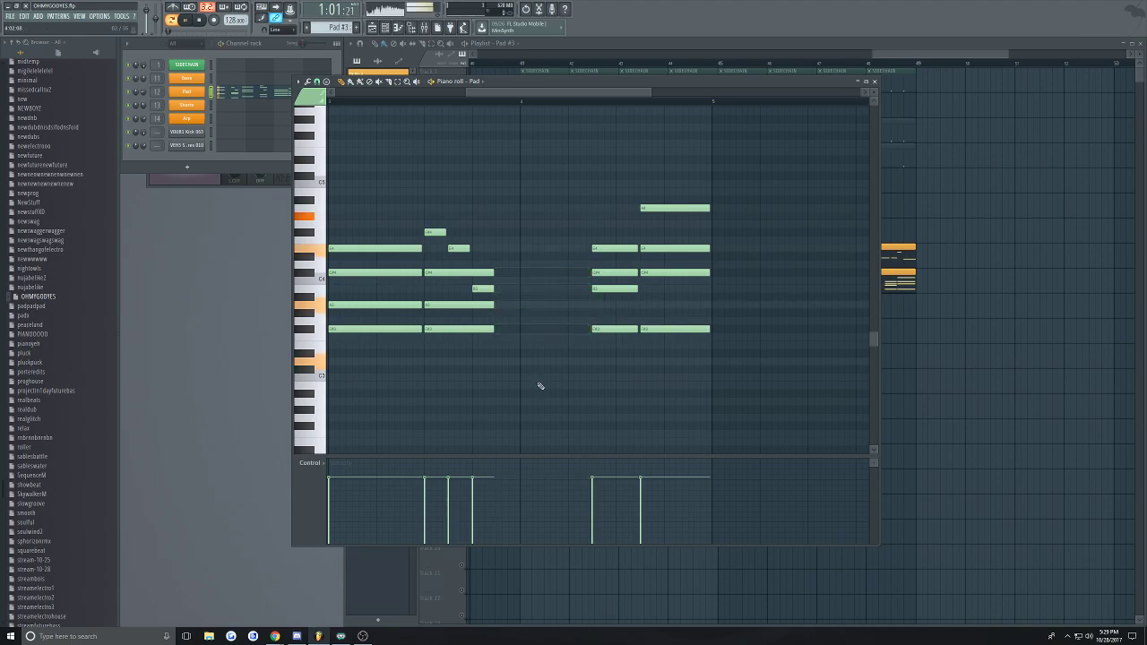
{"action": "key", "text": "space"}
{"action": "key", "text": "ctrl+s"}
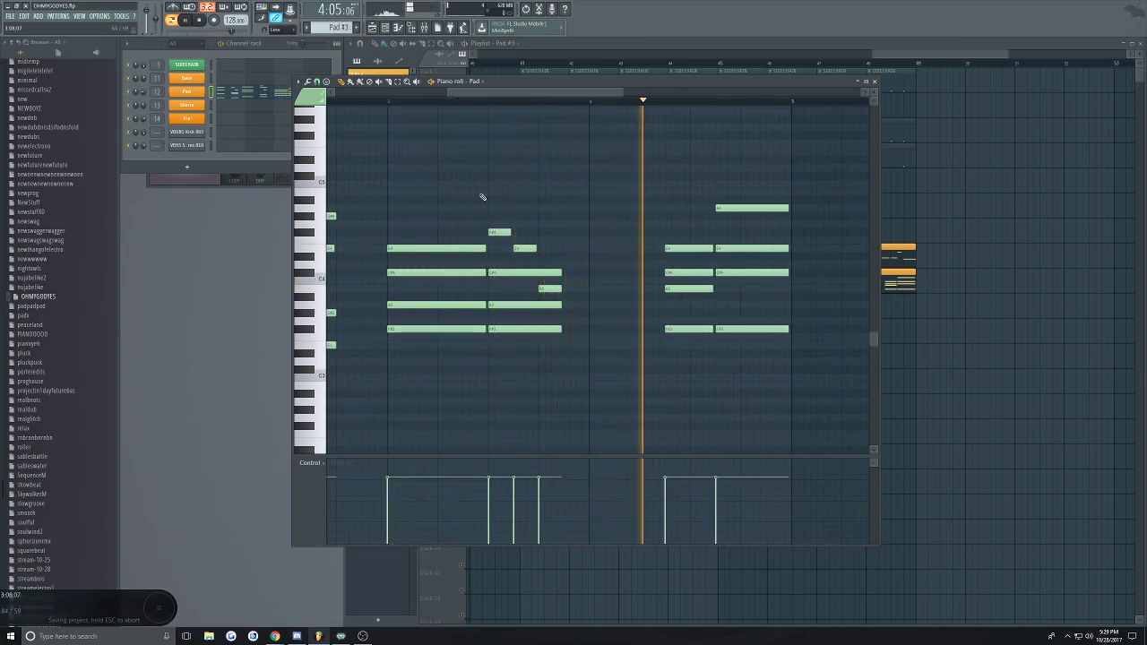
{"action": "key", "text": "space"}
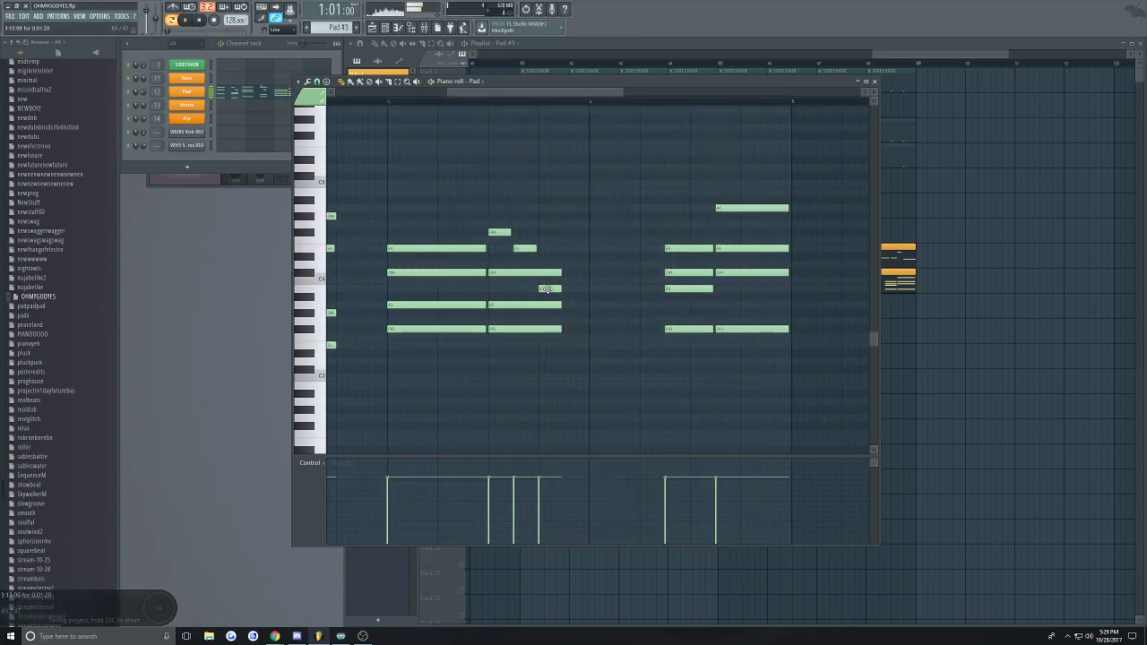
Try a short extra C#4 note just before bar 4 in playback and remove it again
{"action": "left_click", "coordinate": [565, 274]}
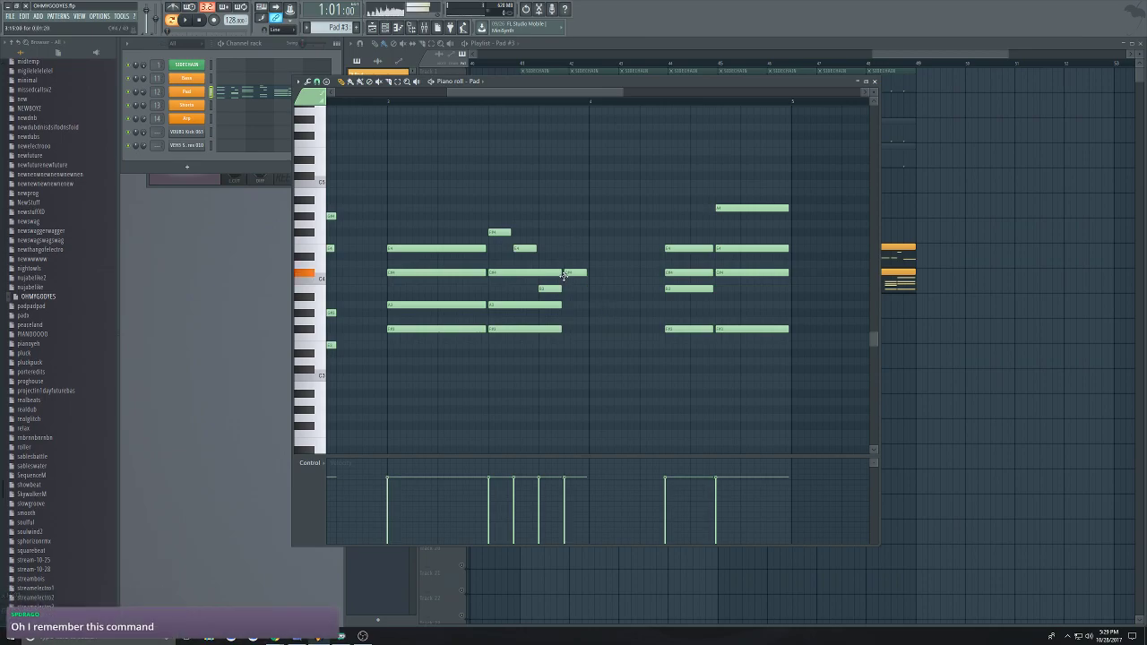
{"action": "key", "text": "space"}
{"action": "scroll", "coordinate": [574, 264], "scroll_direction": "up", "scroll_amount": 1}
{"action": "scroll", "coordinate": [594, 256], "scroll_direction": "down", "scroll_amount": 2}
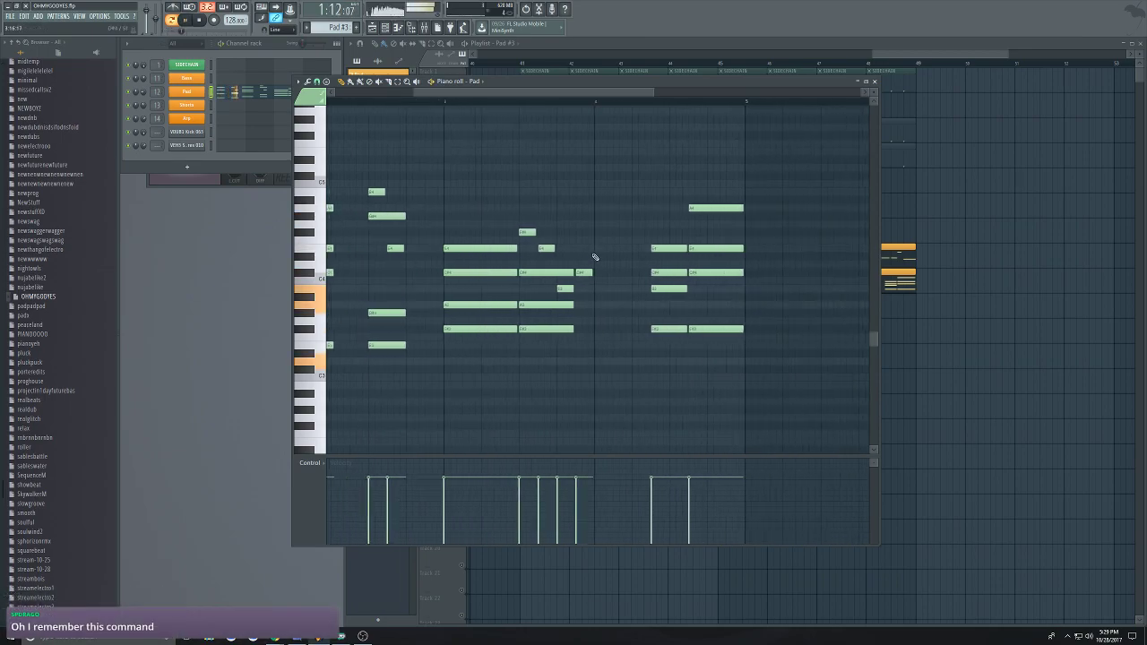
{"action": "scroll", "coordinate": [609, 206], "scroll_direction": "down", "scroll_amount": 1}
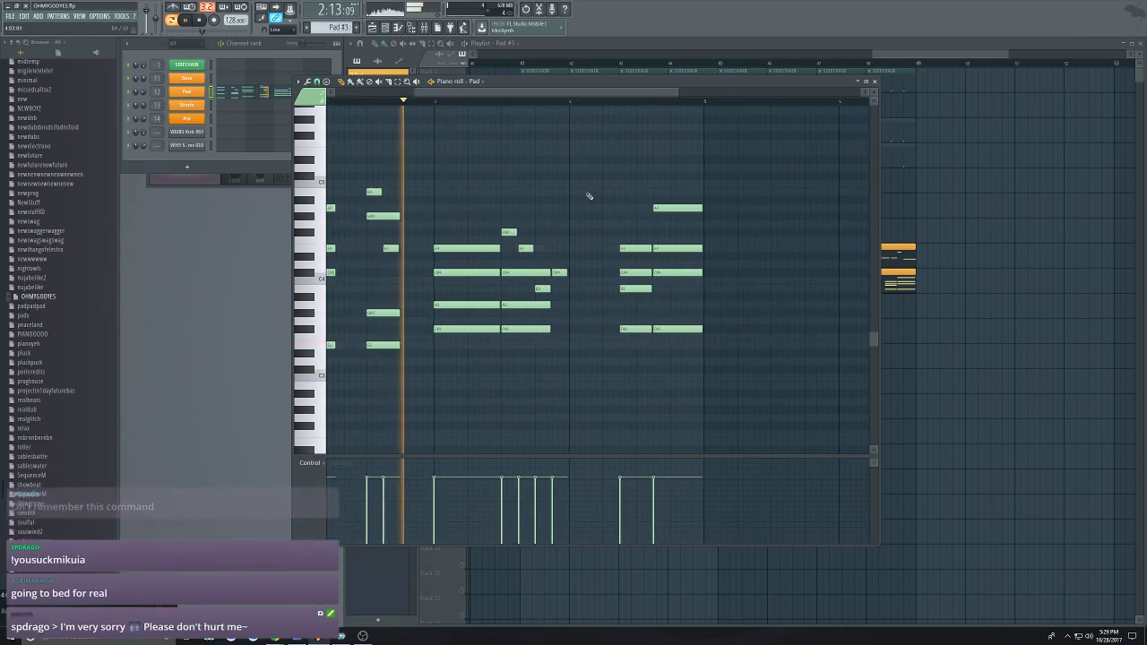
{"action": "scroll", "coordinate": [590, 196], "scroll_direction": "up", "scroll_amount": 1}
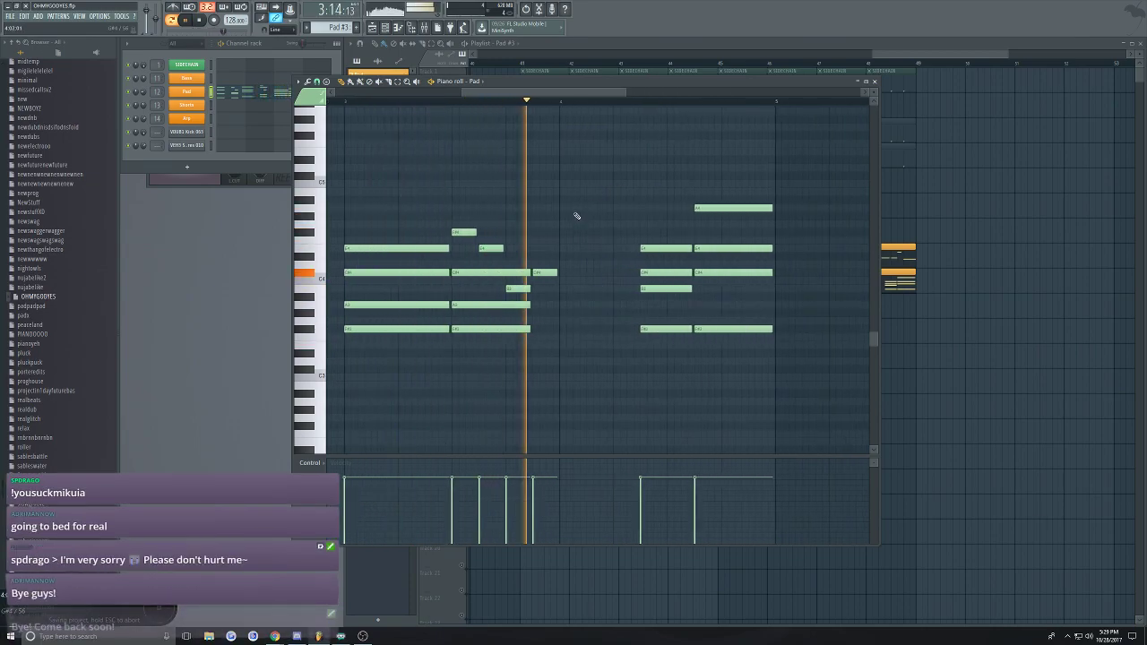
{"action": "key", "text": "space"}
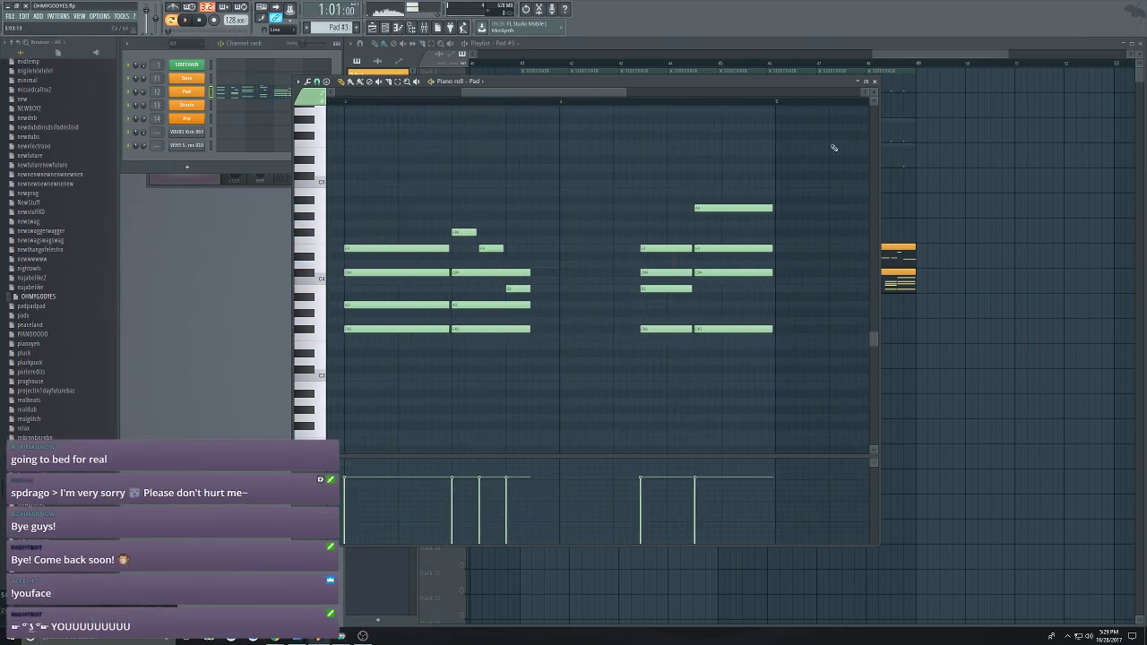
Close the Pad piano roll, save the project, and unmute all the playlist tracks
{"action": "left_click", "coordinate": [875, 81]}
{"action": "scroll", "coordinate": [717, 317], "scroll_direction": "up", "scroll_amount": 2}
{"action": "key", "text": "ctrl+s"}
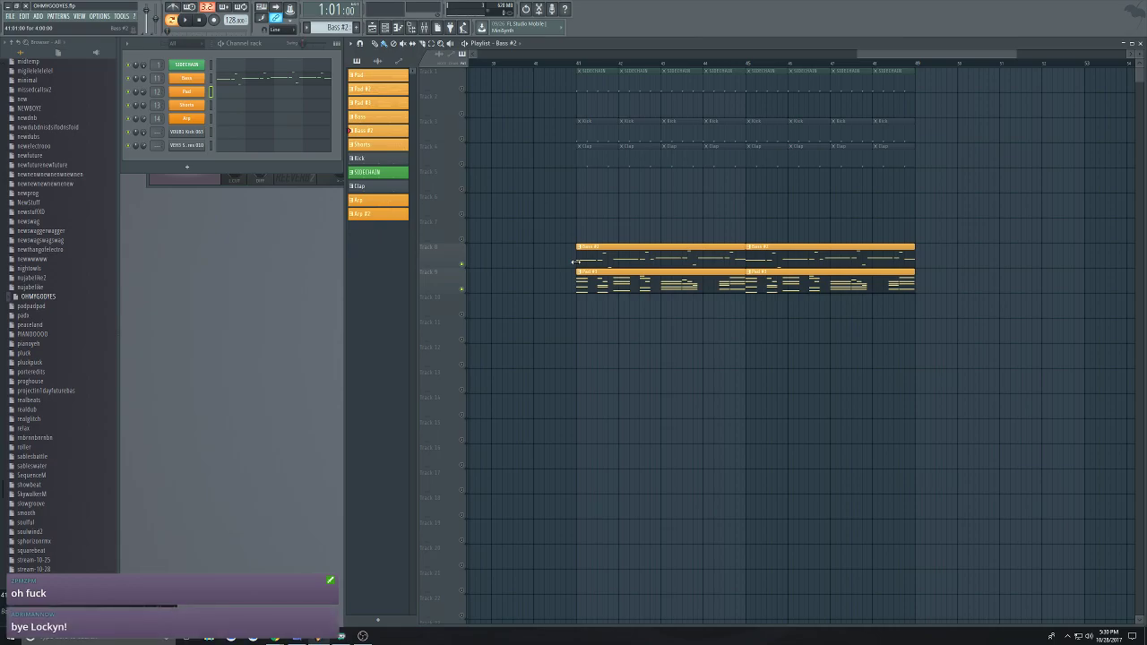
{"action": "right_click", "coordinate": [463, 264]}
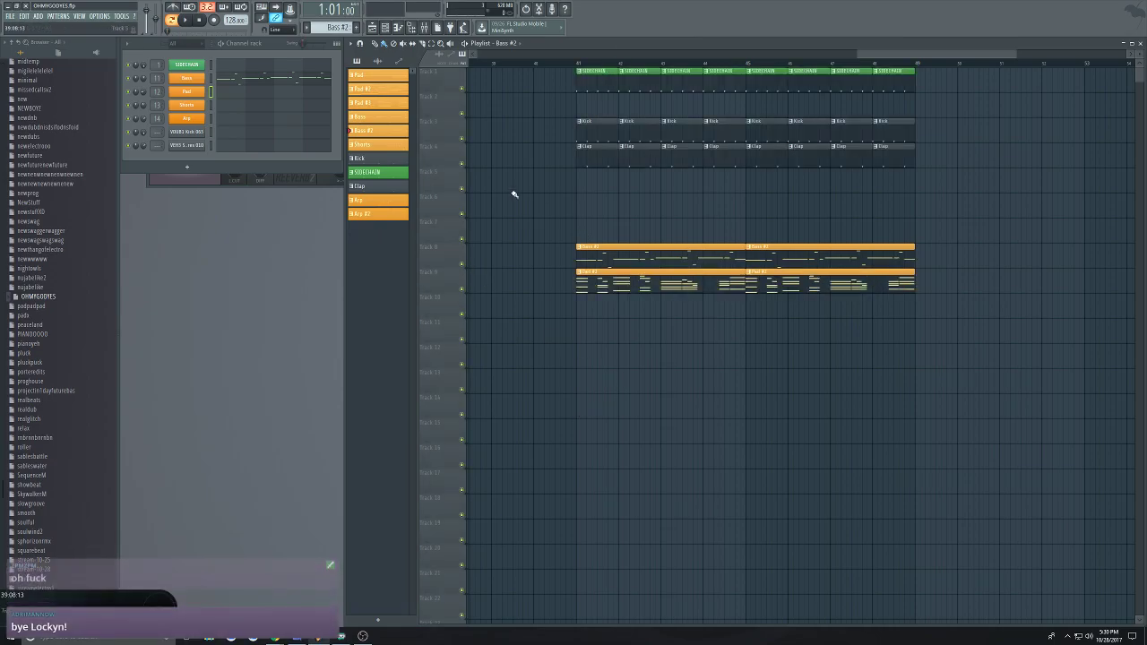
{"action": "scroll", "coordinate": [546, 305], "scroll_direction": "down", "scroll_amount": 3}
{"action": "left_click_drag", "start_coordinate": [563, 293], "coordinate": [840, 109]}
{"action": "scroll", "coordinate": [967, 143], "scroll_direction": "up", "scroll_amount": 3}
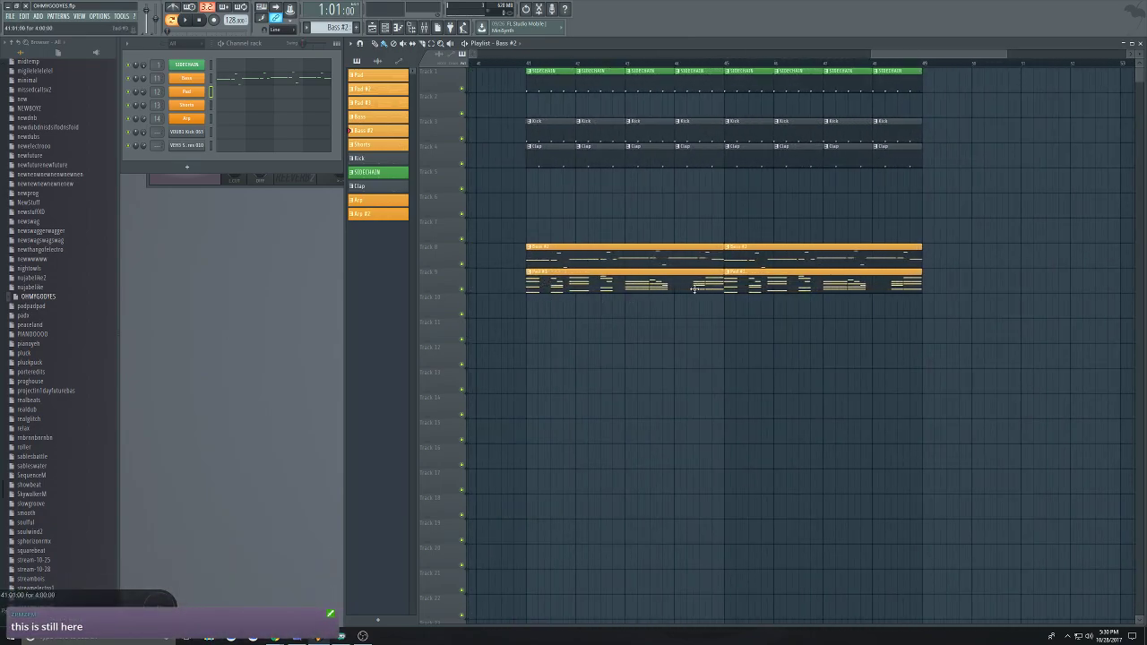
{"action": "scroll", "coordinate": [586, 339], "scroll_direction": "down", "scroll_amount": 2}
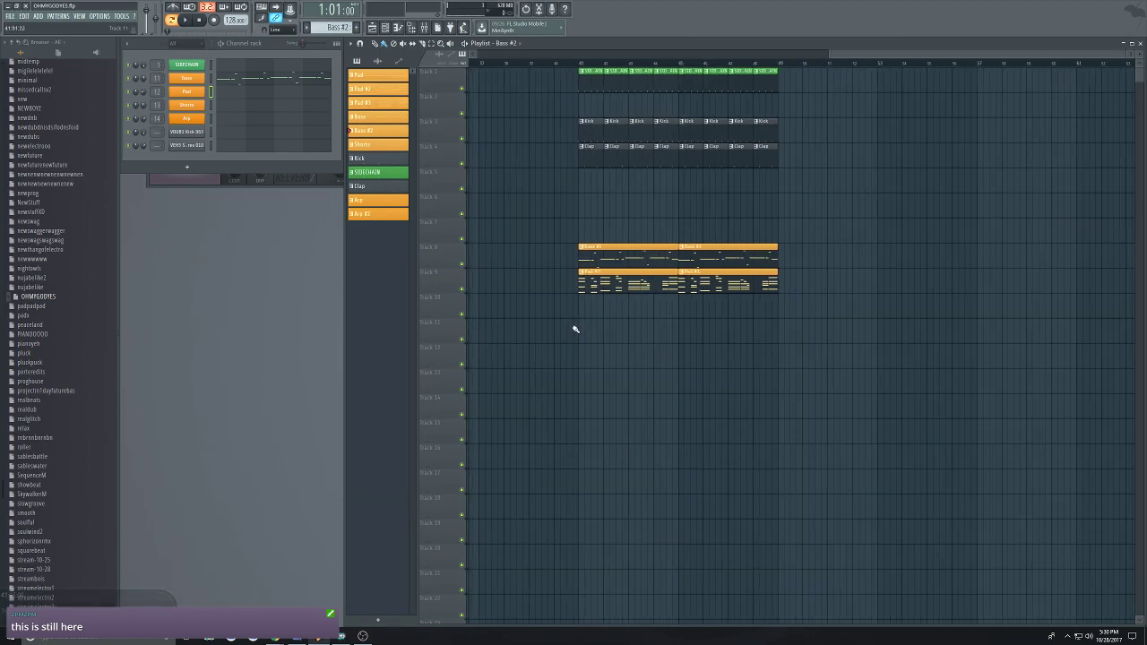
{"action": "scroll", "coordinate": [673, 156], "scroll_direction": "up", "scroll_amount": 2}
{"action": "scroll", "coordinate": [672, 126], "scroll_direction": "down", "scroll_amount": 3}
{"action": "scroll", "coordinate": [688, 119], "scroll_direction": "up", "scroll_amount": 3}
{"action": "scroll", "coordinate": [543, 123], "scroll_direction": "down", "scroll_amount": 3}
{"action": "scroll", "coordinate": [685, 83], "scroll_direction": "up", "scroll_amount": 2}
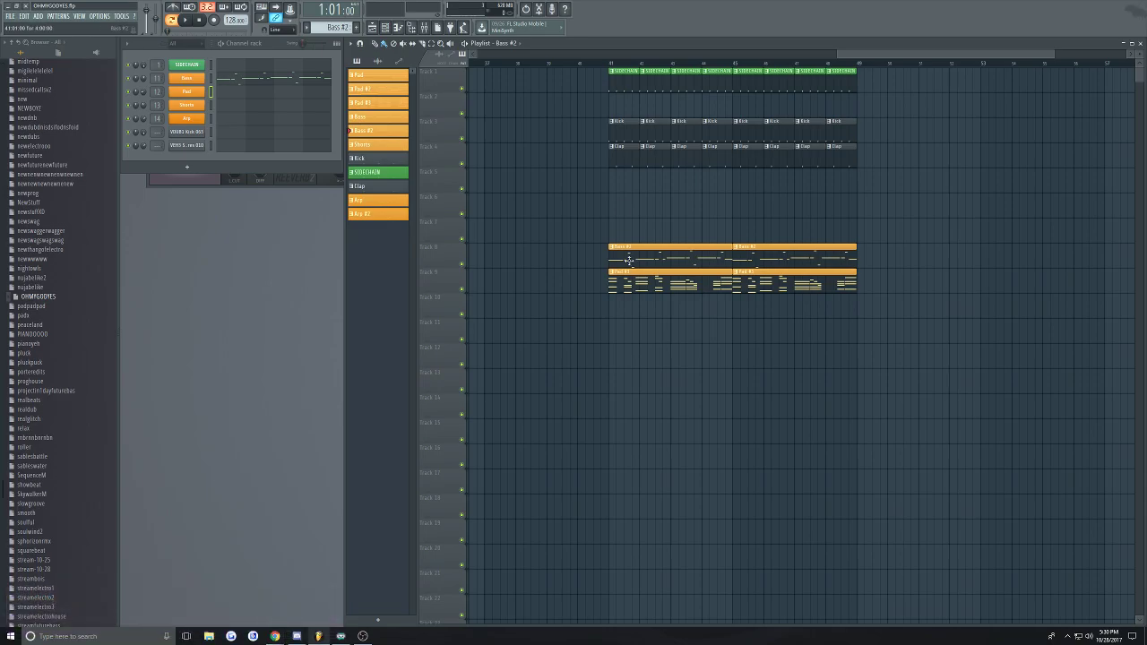
Switch playback to song mode and place the playhead at bar 41
{"action": "left_click", "coordinate": [170, 22]}
{"action": "key", "text": "space"}
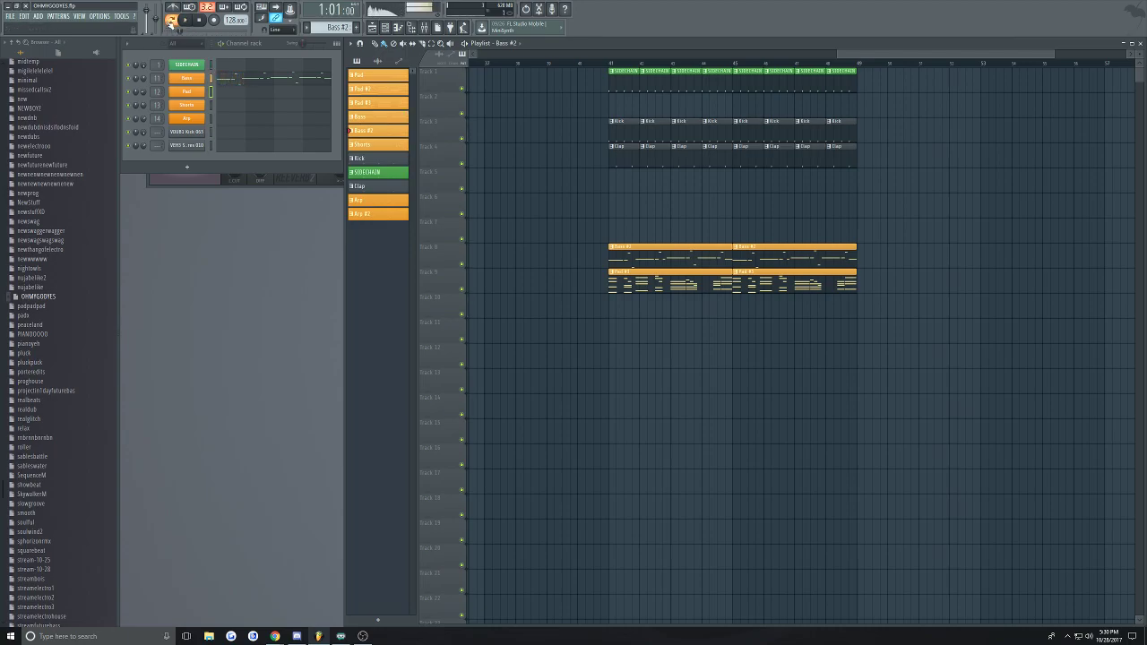
{"action": "left_click", "coordinate": [610, 66]}
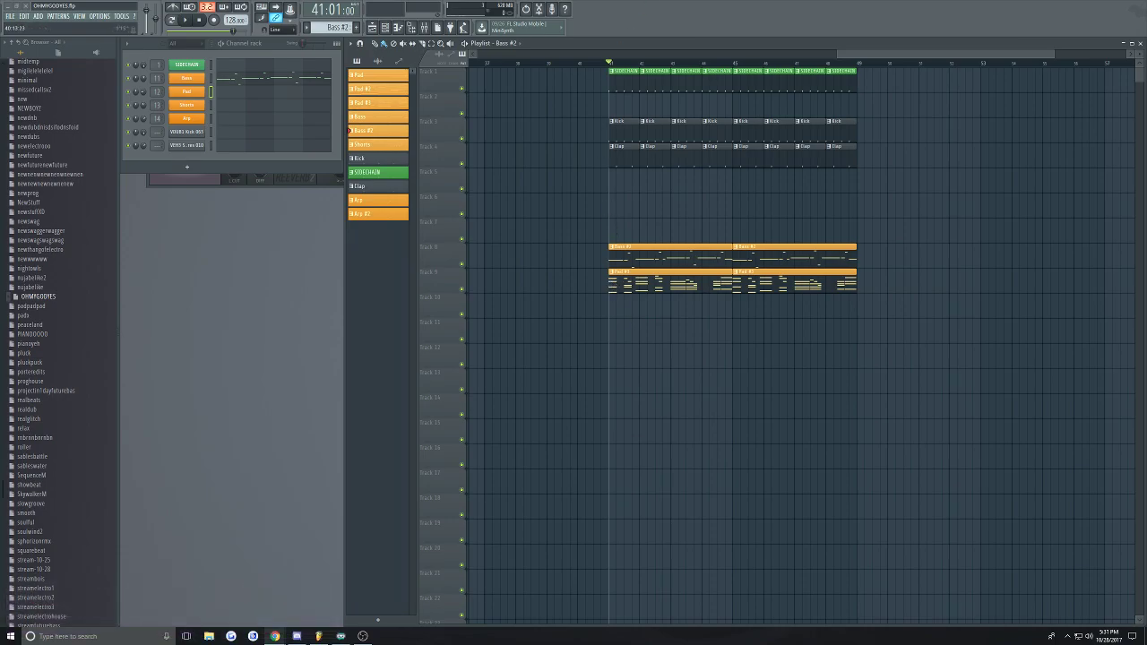
{"action": "left_click_drag", "start_coordinate": [843, 52], "coordinate": [881, 58]}
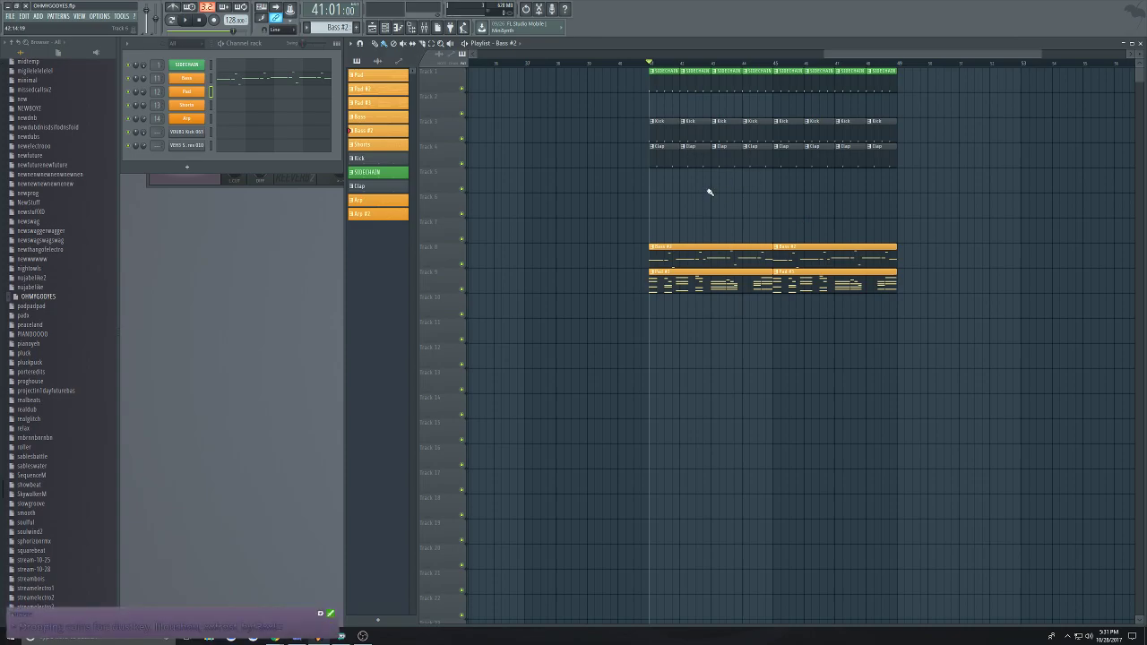
{"action": "scroll", "coordinate": [753, 179], "scroll_direction": "up", "scroll_amount": 2}
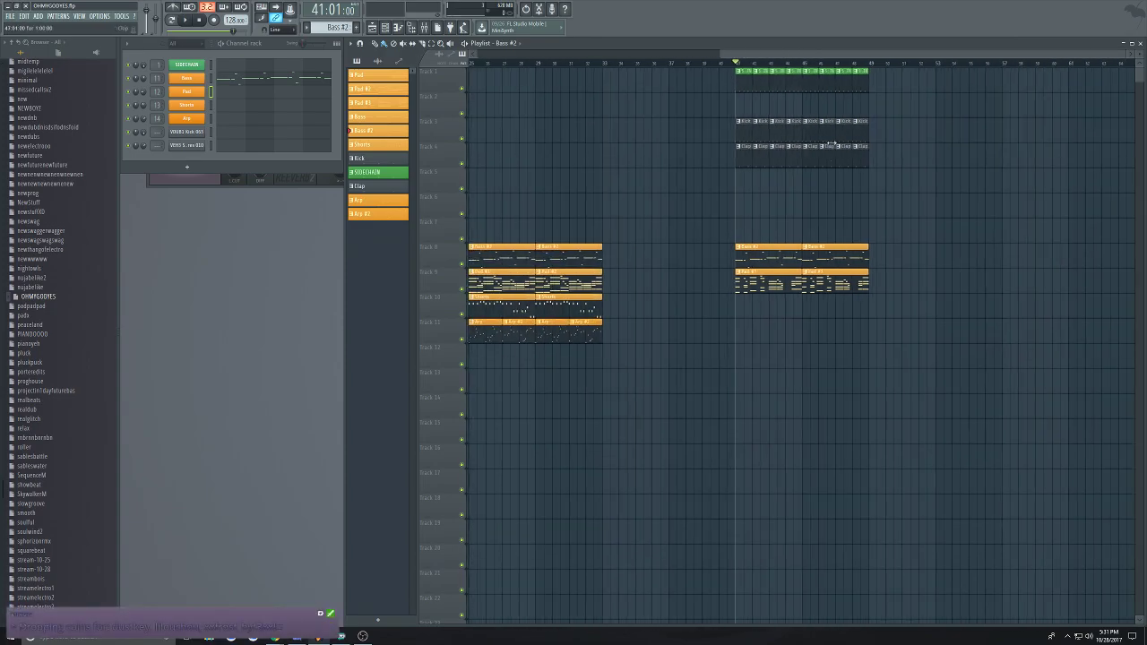
{"action": "scroll", "coordinate": [716, 197], "scroll_direction": "down", "scroll_amount": 2}
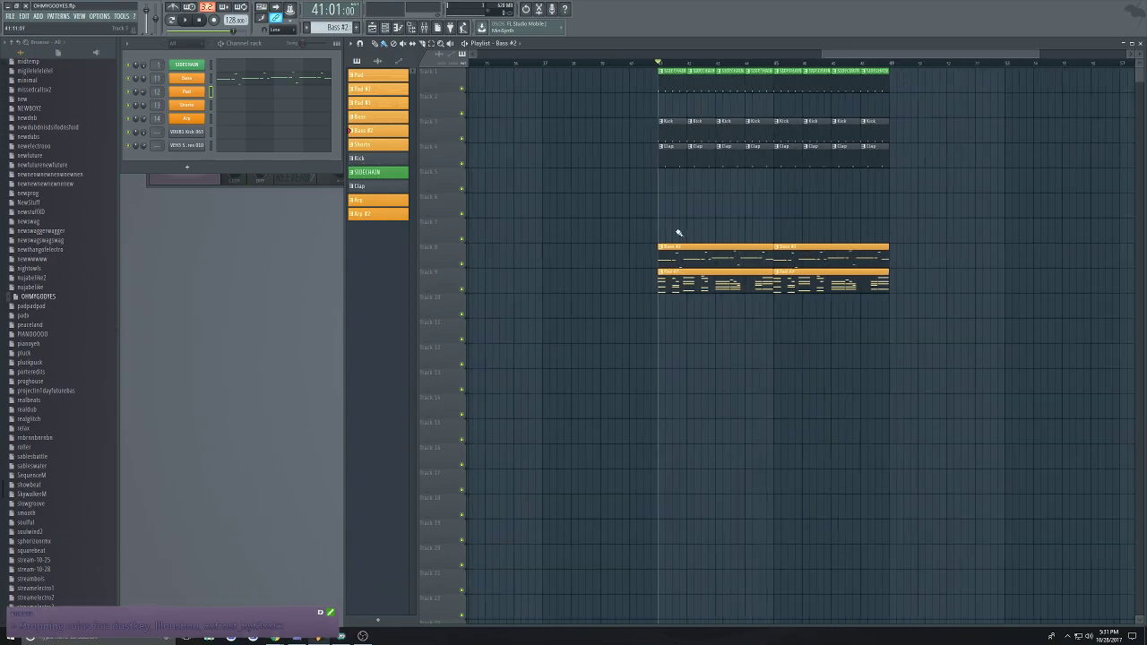
Add a D1 note an octave below the first note of Bass #2, matching its length, and close the piano roll
{"action": "left_click", "coordinate": [238, 82]}
{"action": "scroll", "coordinate": [384, 313], "scroll_direction": "down", "scroll_amount": 4}
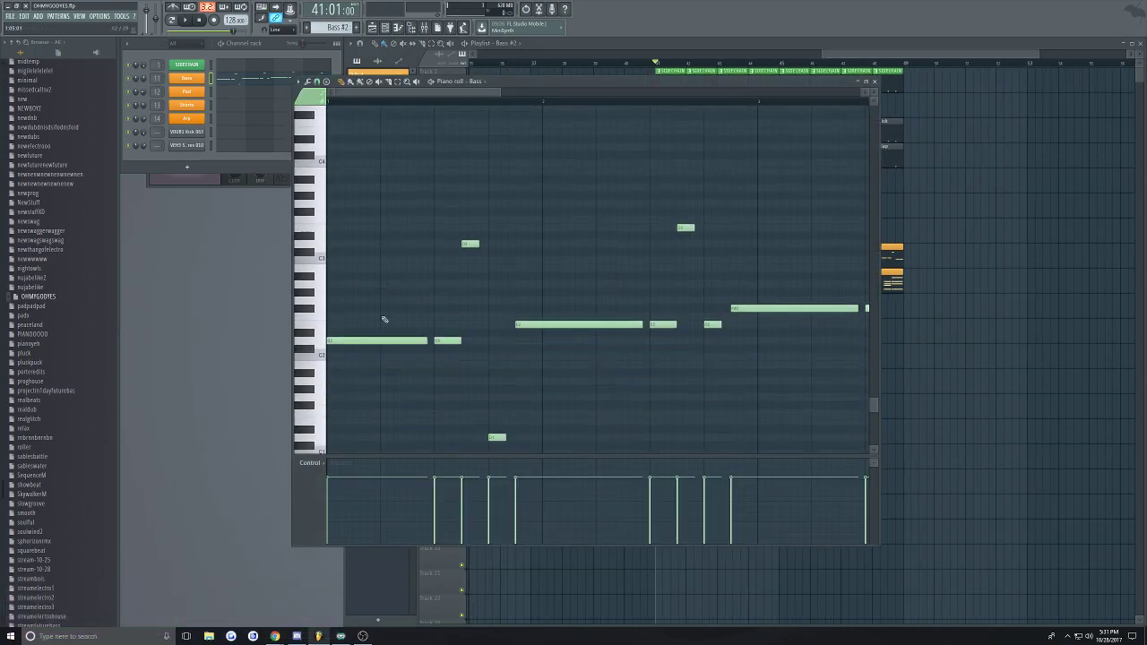
{"action": "left_click_drag", "start_coordinate": [358, 240], "coordinate": [313, 334]}
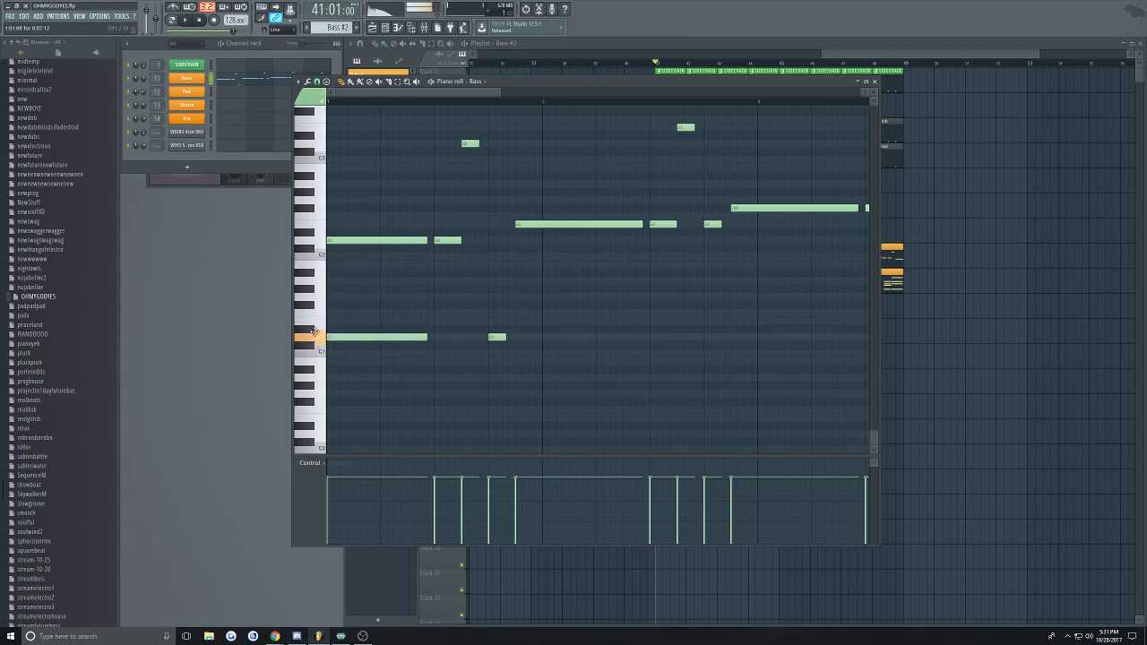
{"action": "left_click", "coordinate": [874, 81]}
Play the arrangement from bar 41 through bar 48 to check the new bass and pad parts together
{"action": "key", "text": "space"}
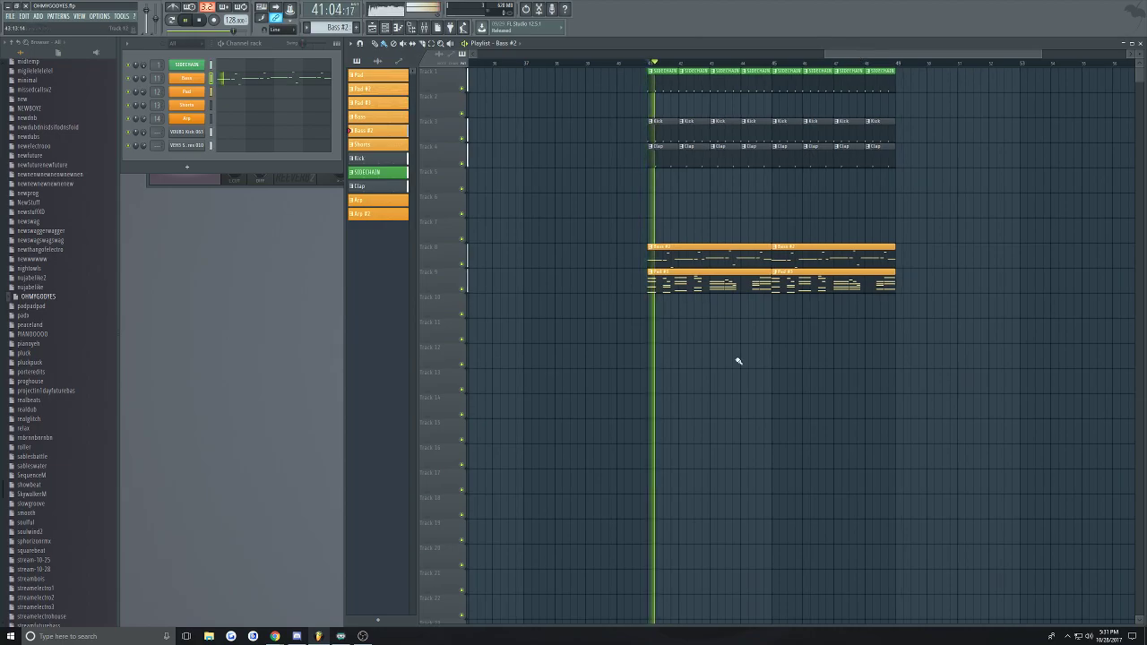
{"action": "left_click", "coordinate": [771, 361]}
{"action": "right_click", "coordinate": [779, 361]}
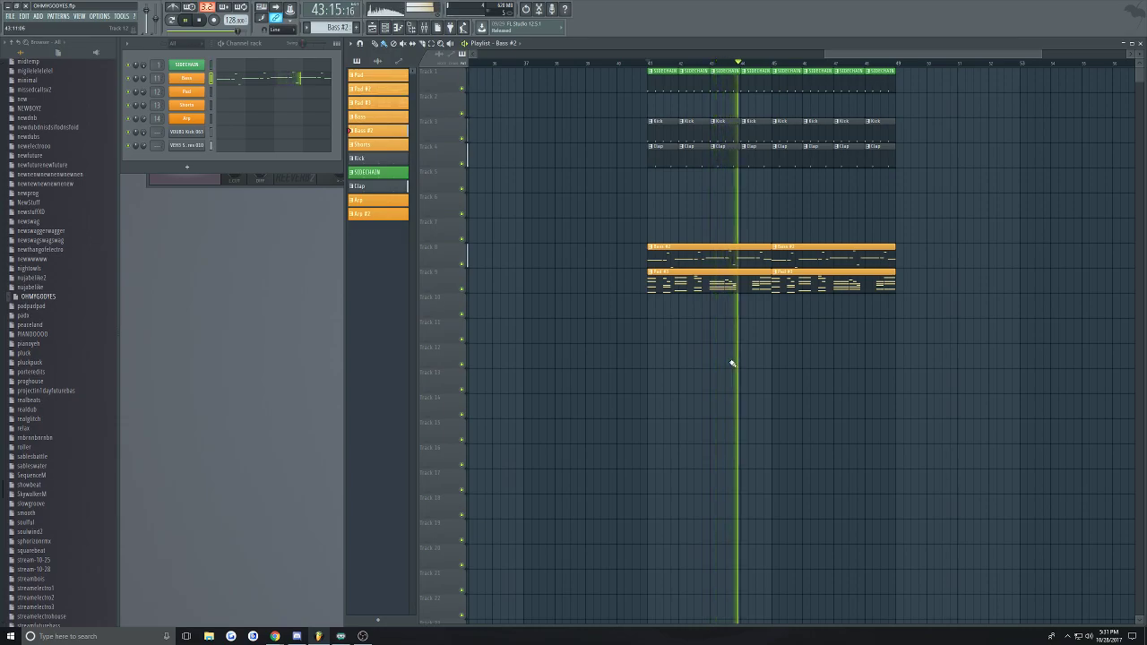
{"action": "left_click", "coordinate": [859, 357]}
{"action": "right_click", "coordinate": [901, 366]}
{"action": "scroll", "coordinate": [899, 361], "scroll_direction": "down", "scroll_amount": 2}
{"action": "scroll", "coordinate": [949, 178], "scroll_direction": "up", "scroll_amount": 3}
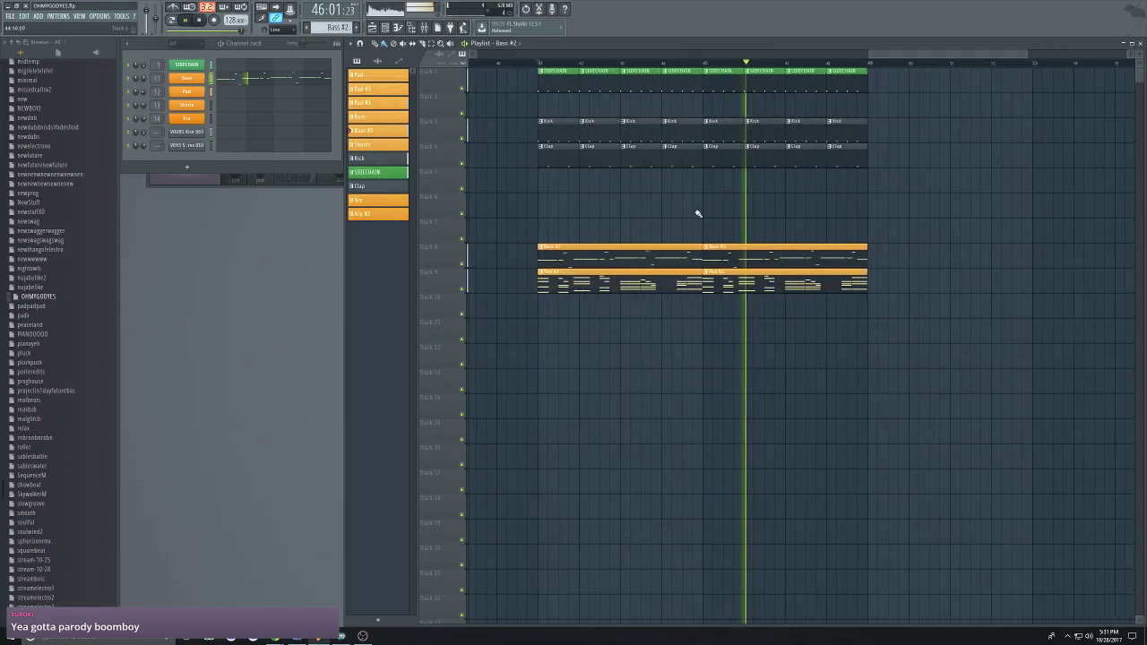
{"action": "scroll", "coordinate": [735, 182], "scroll_direction": "down", "scroll_amount": 3}
{"action": "scroll", "coordinate": [790, 188], "scroll_direction": "up", "scroll_amount": 2}
{"action": "scroll", "coordinate": [929, 210], "scroll_direction": "up", "scroll_amount": 3}
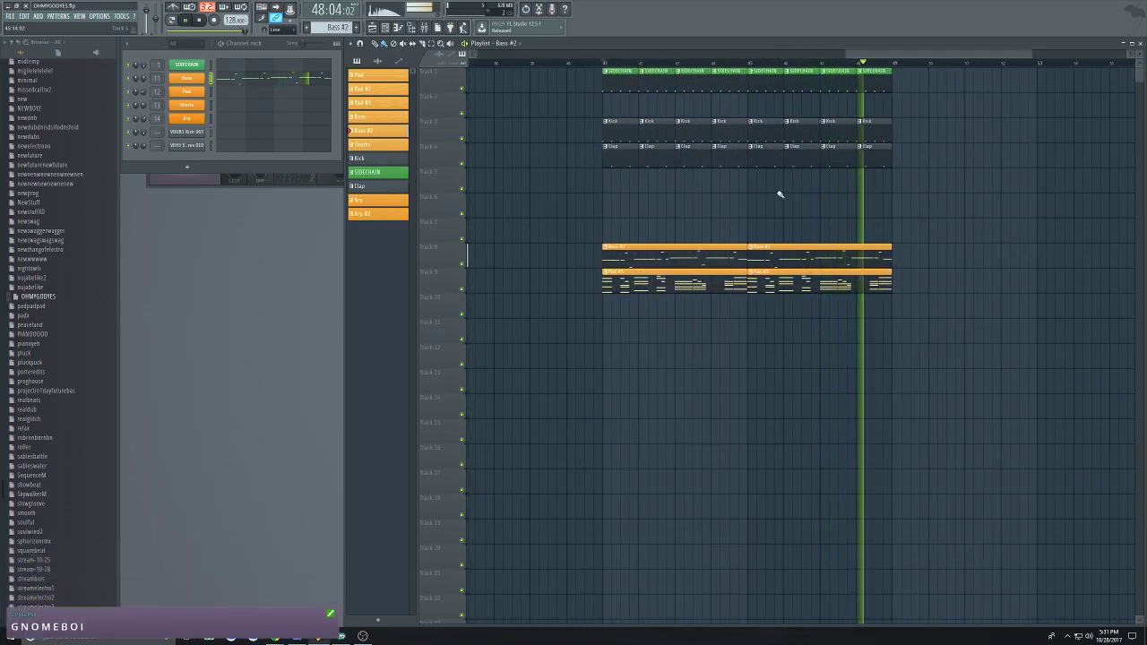
Stop playback and save the project, leaving no extra clip on the empty tracks
{"action": "left_click", "coordinate": [739, 417]}
{"action": "key", "text": "ctrl+s"}
{"action": "right_click", "coordinate": [794, 409]}
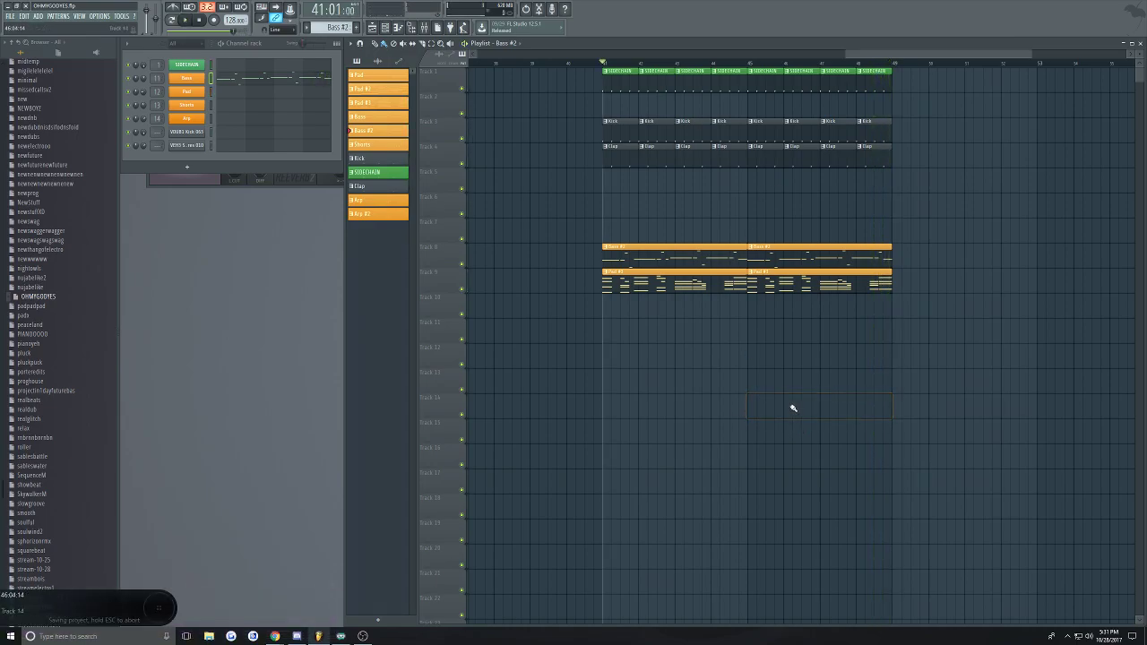
Review the Pad #3 notes in the piano roll while playing the arrangement from bar 41, and close the piano roll
{"action": "scroll", "coordinate": [691, 215], "scroll_direction": "up", "scroll_amount": 1}
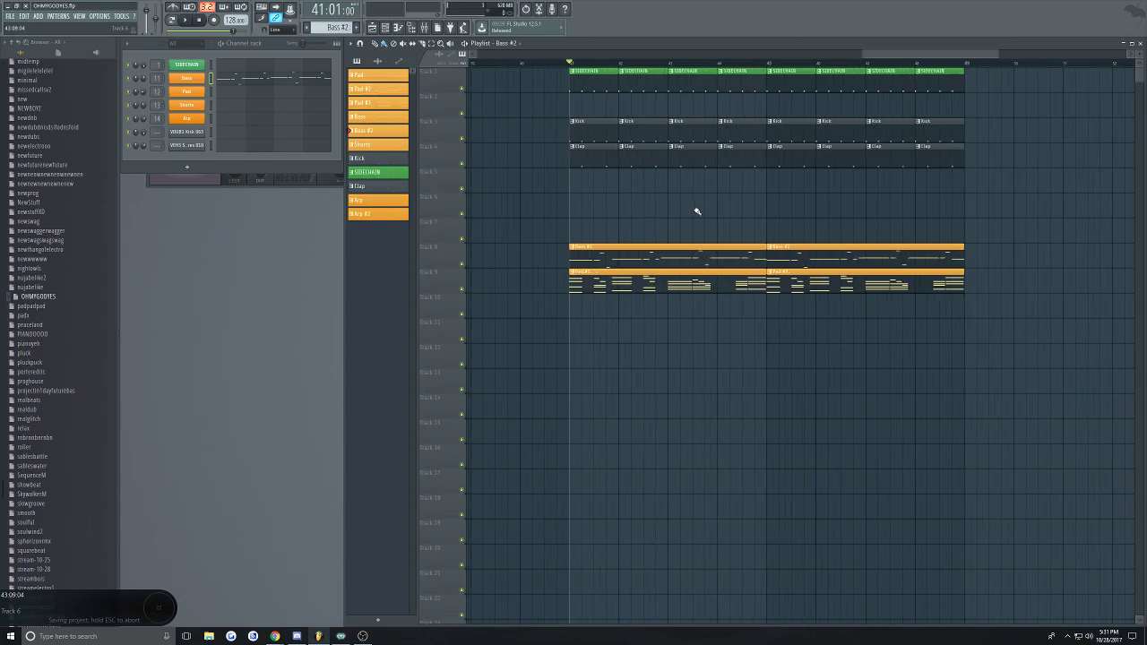
{"action": "left_click", "coordinate": [710, 278]}
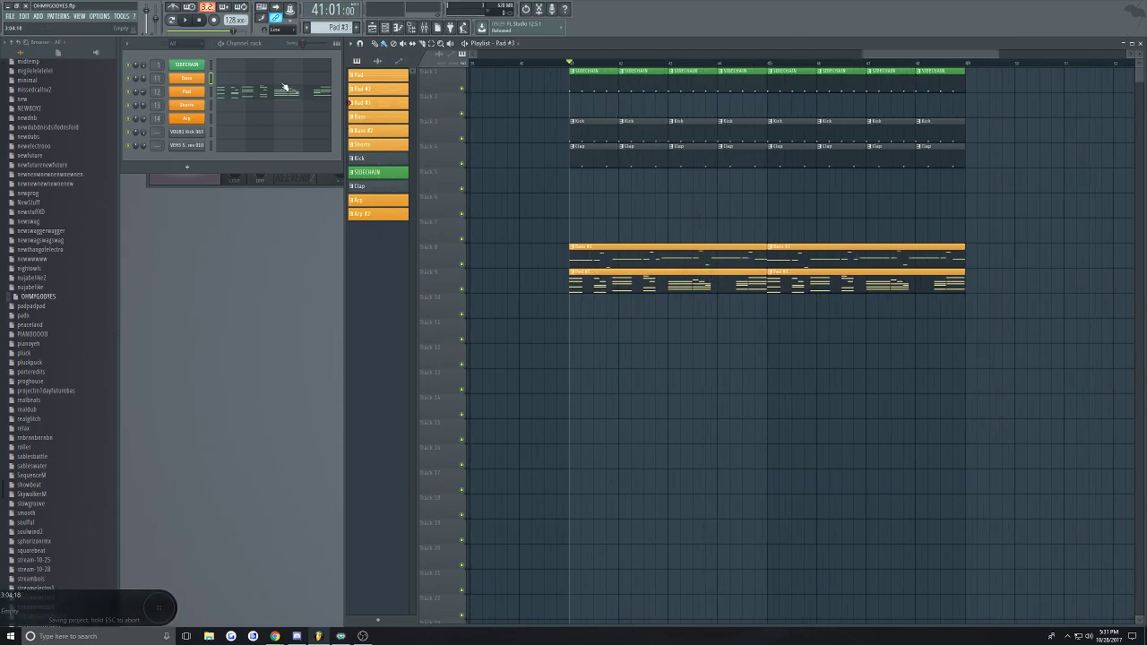
{"action": "left_click", "coordinate": [311, 96]}
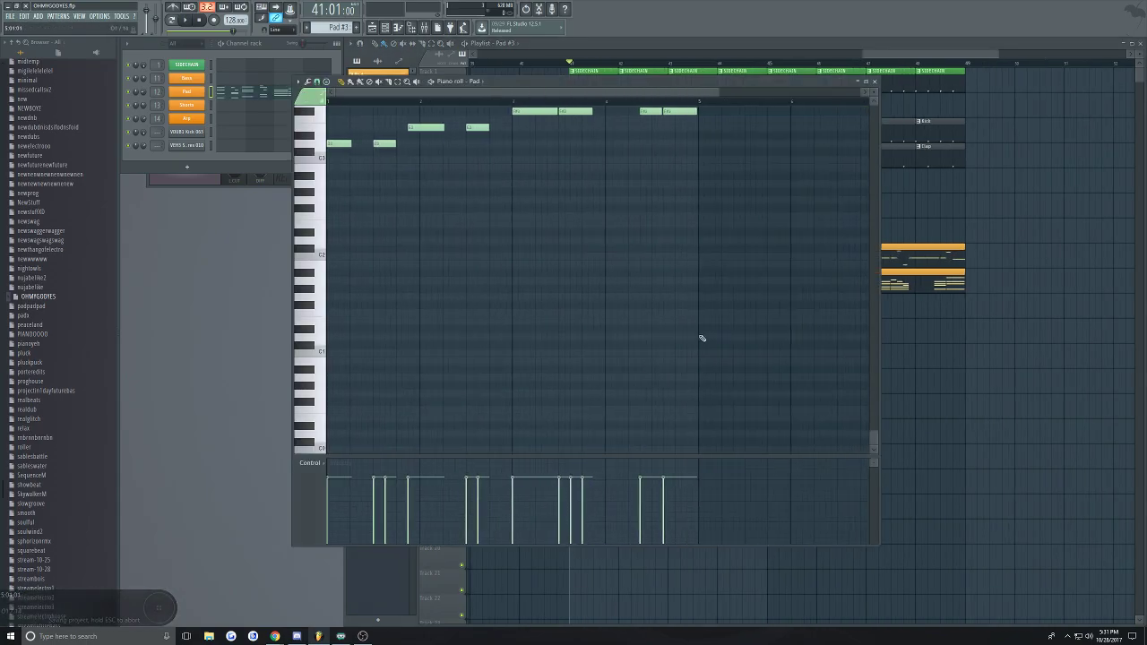
{"action": "key", "text": "space"}
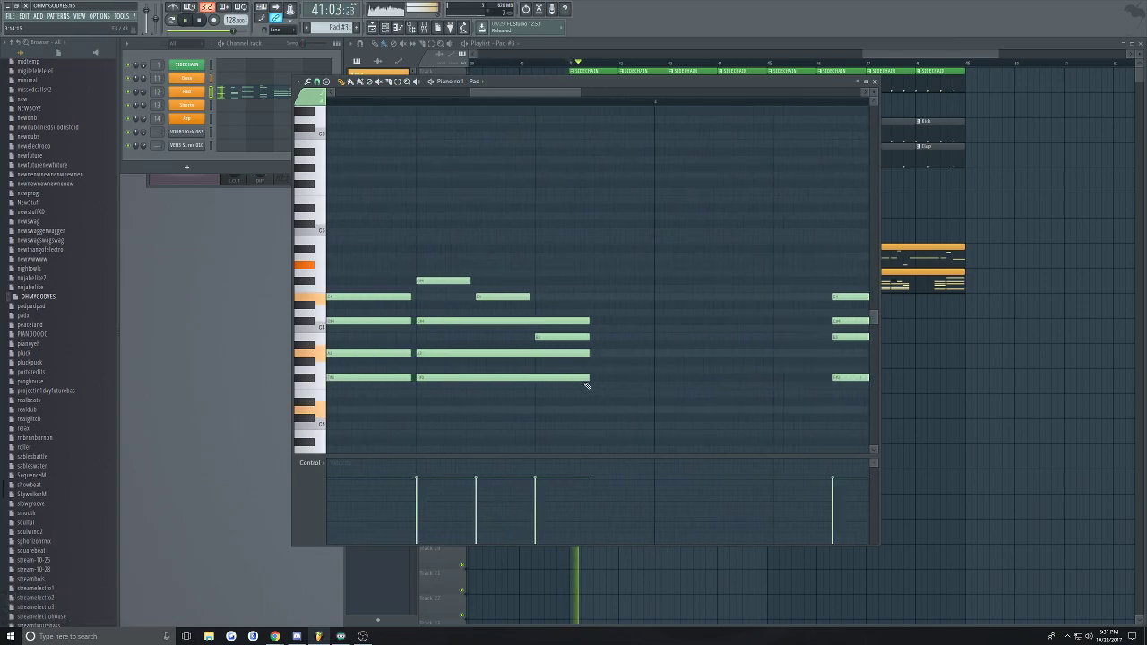
{"action": "left_click", "coordinate": [875, 82]}
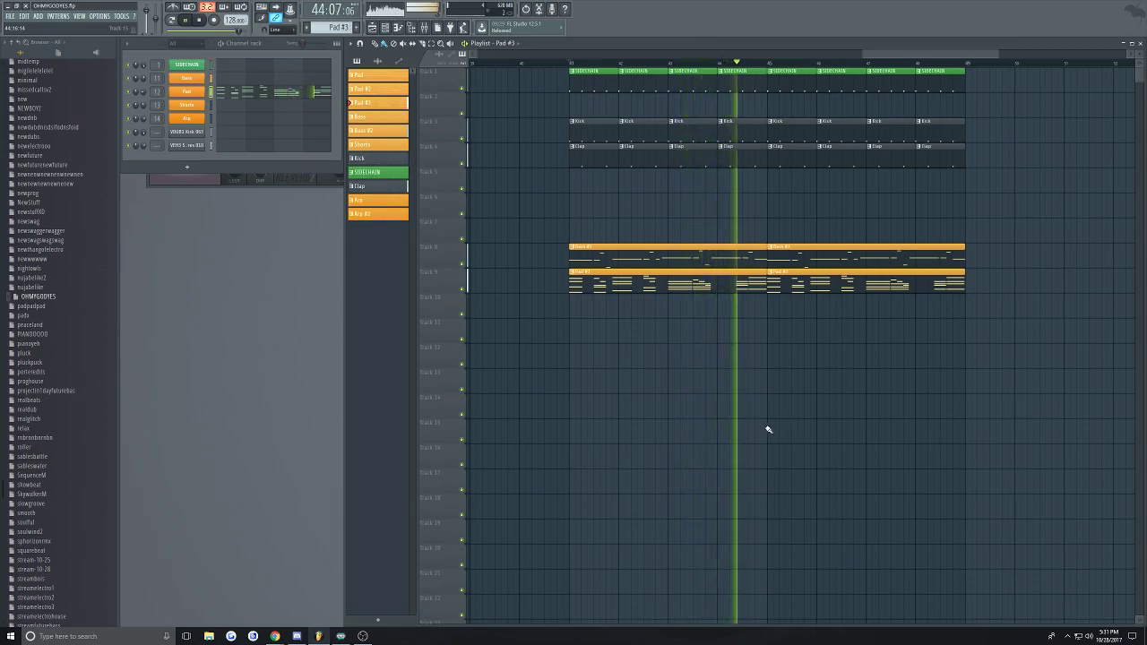
Stop playback and save the project
{"action": "scroll", "coordinate": [941, 152], "scroll_direction": "down", "scroll_amount": 3}
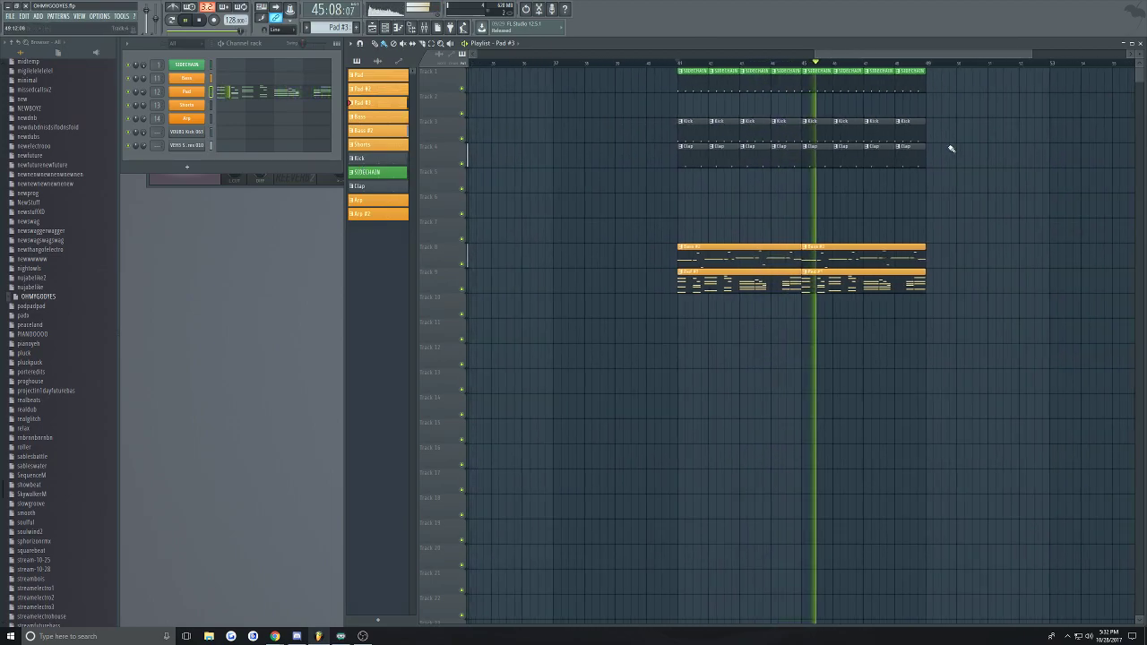
{"action": "key", "text": "space"}
{"action": "key", "text": "ctrl+s"}
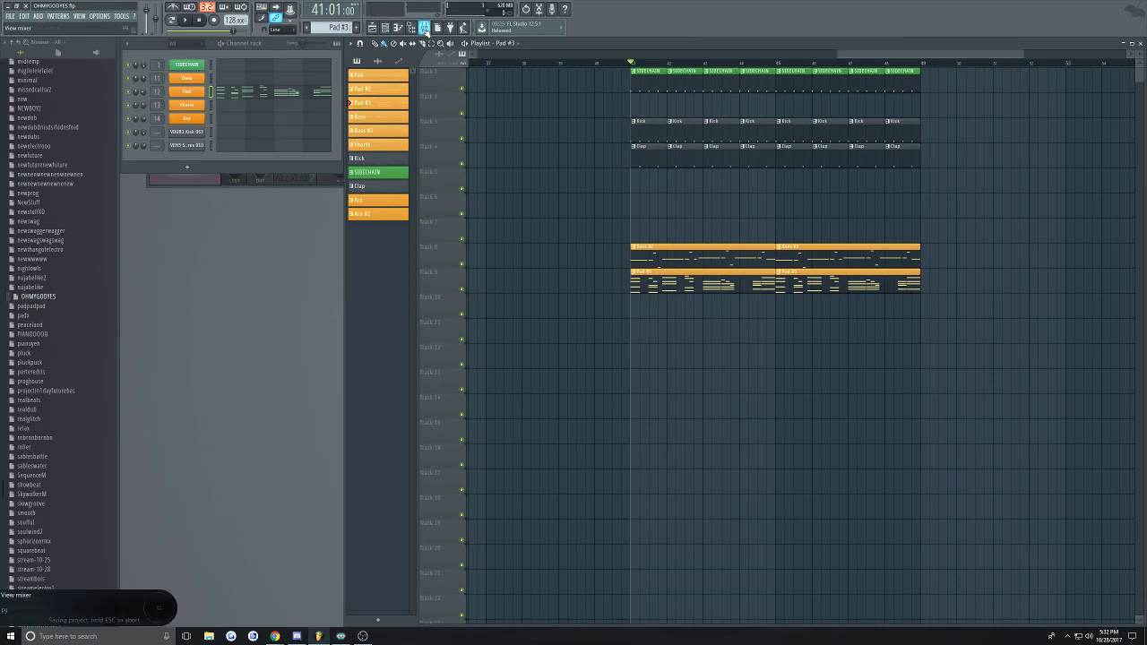
Insert a Sytrus channel below Arp in the channel rack and load its Default preset
{"action": "right_click", "coordinate": [201, 131]}
{"action": "mouse_move", "coordinate": [240, 192]}
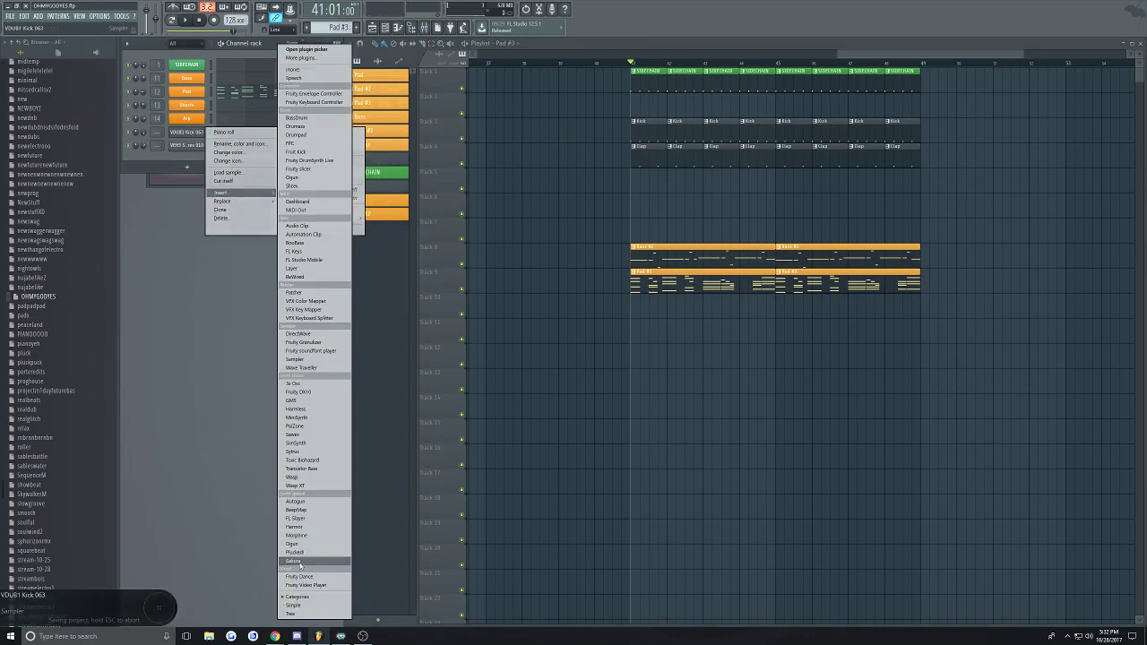
{"action": "left_click", "coordinate": [300, 450]}
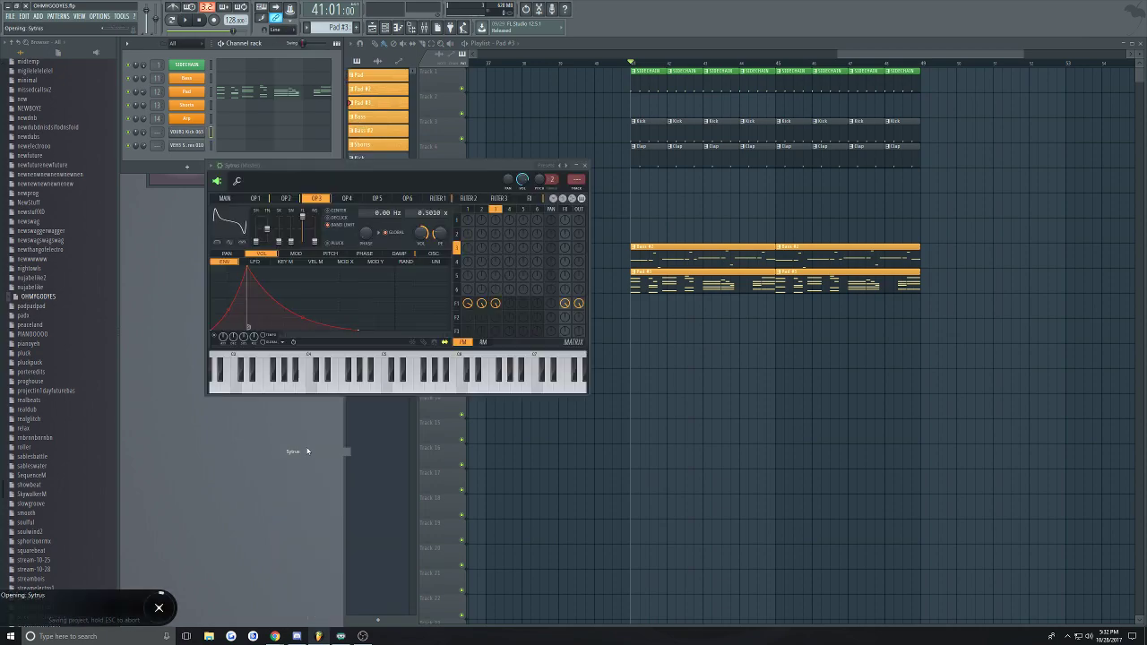
{"action": "left_click", "coordinate": [210, 166]}
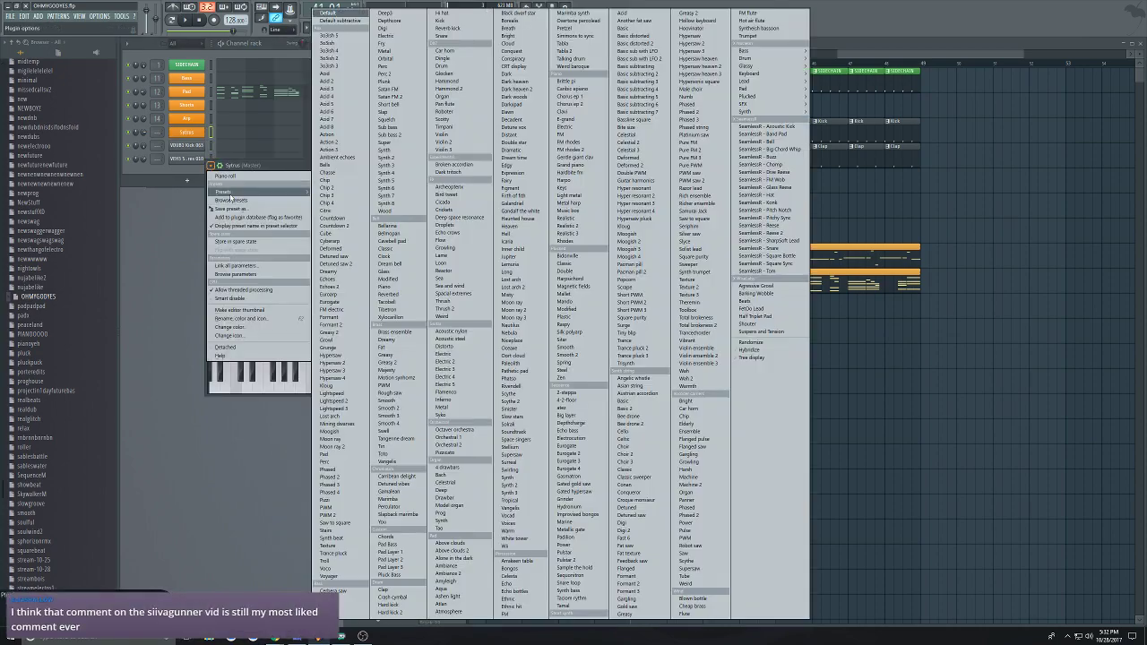
{"action": "mouse_move", "coordinate": [224, 192]}
{"action": "left_click", "coordinate": [347, 14]}
Rename the new Sytrus channel Bass Slams and give it the orange colour
{"action": "right_click", "coordinate": [203, 129]}
{"action": "left_click", "coordinate": [242, 144]}
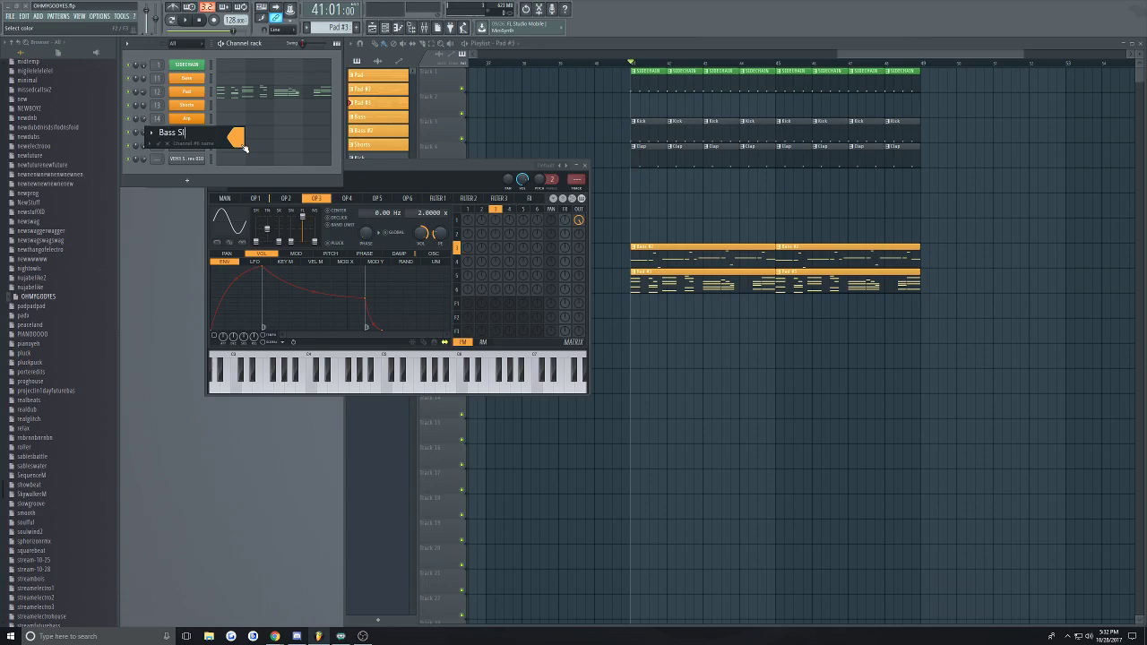
{"action": "key", "text": "Return"}
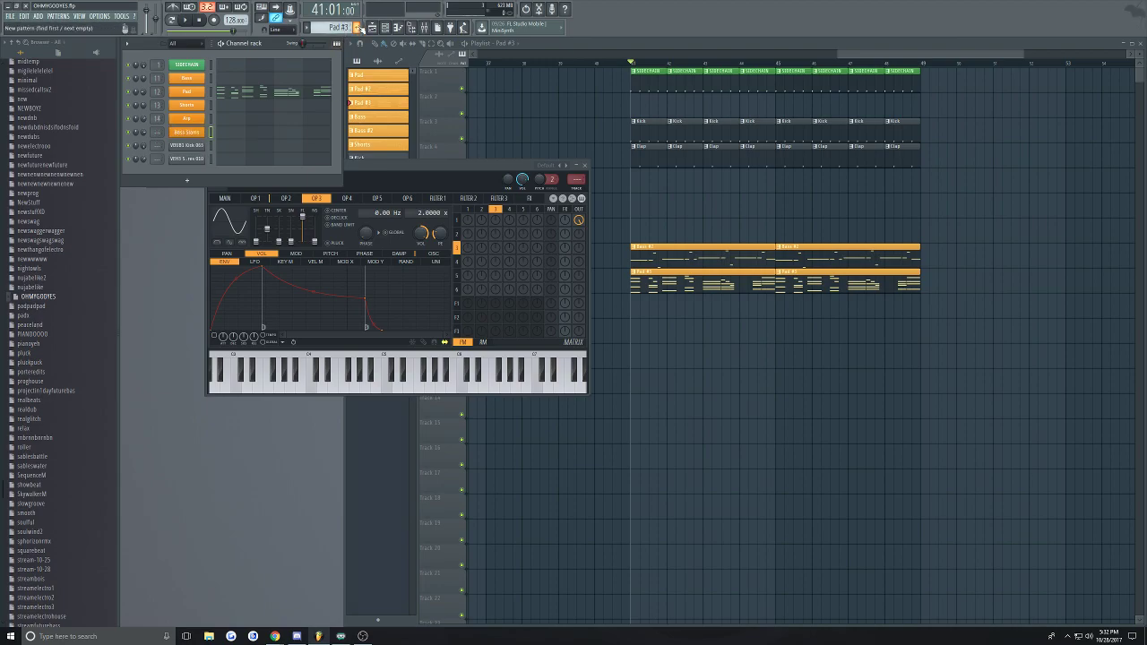
Create a new pattern named Bass Slams and colour it orange
{"action": "left_click", "coordinate": [357, 38]}
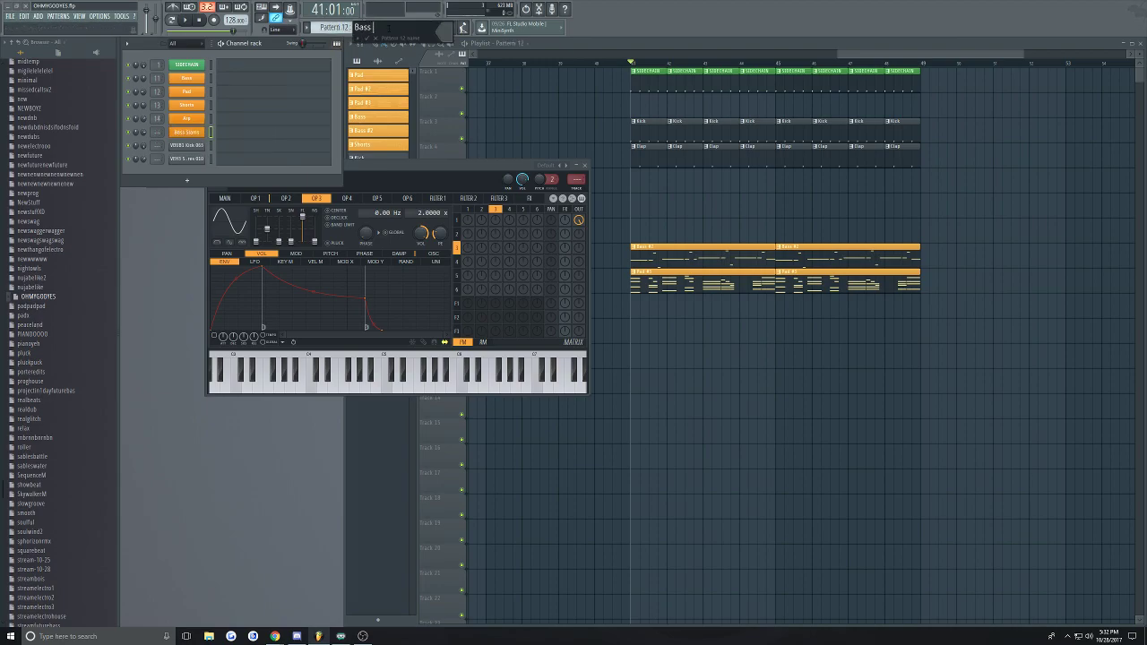
{"action": "left_click", "coordinate": [455, 42]}
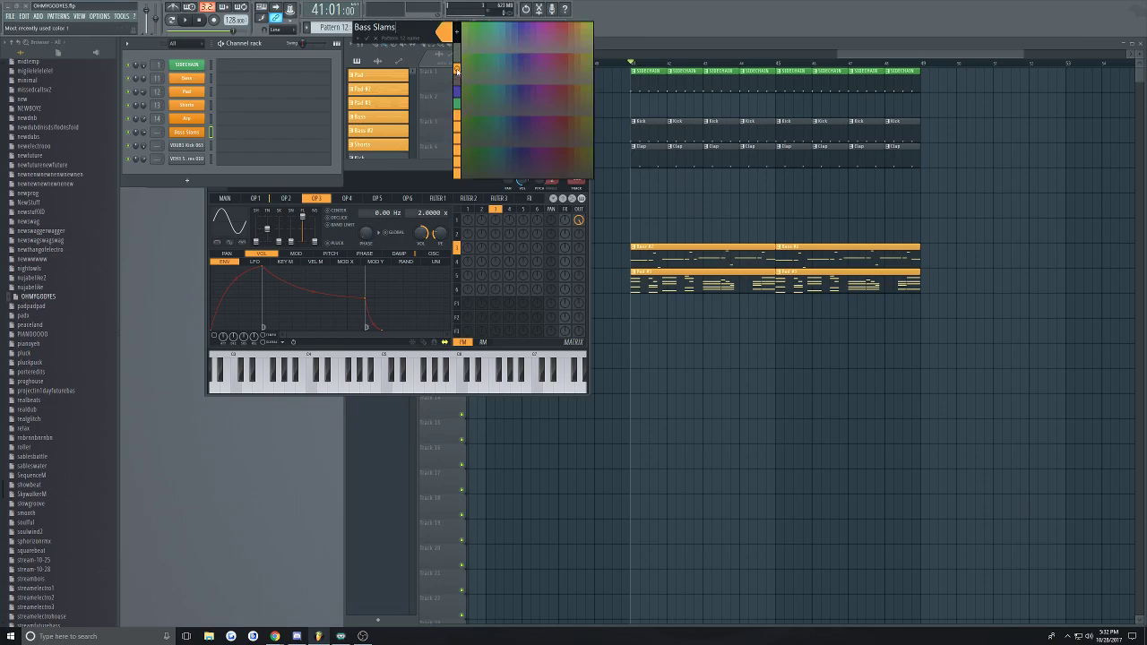
{"action": "left_click", "coordinate": [456, 68]}
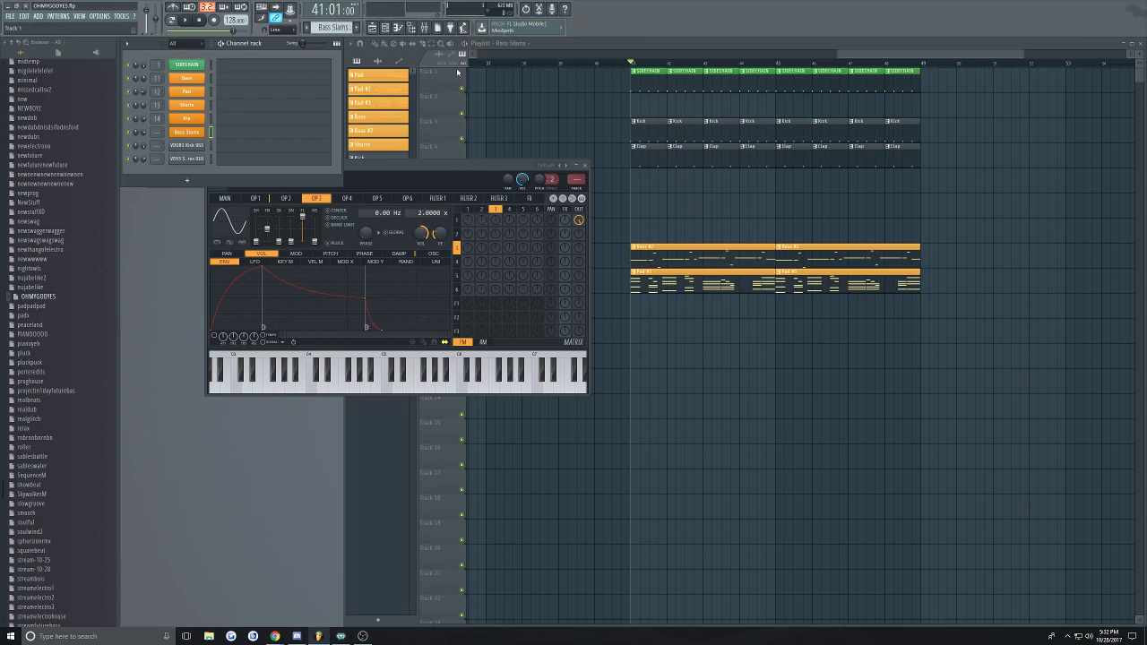
{"action": "left_click", "coordinate": [228, 134]}
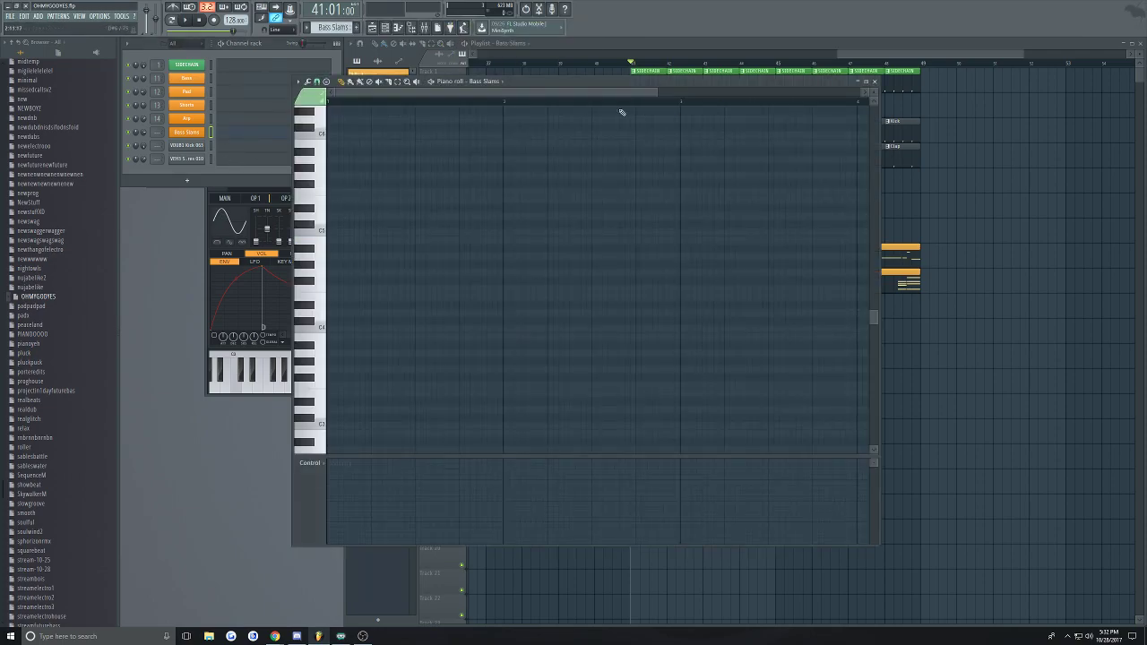
{"action": "left_click_drag", "start_coordinate": [588, 83], "coordinate": [547, 90]}
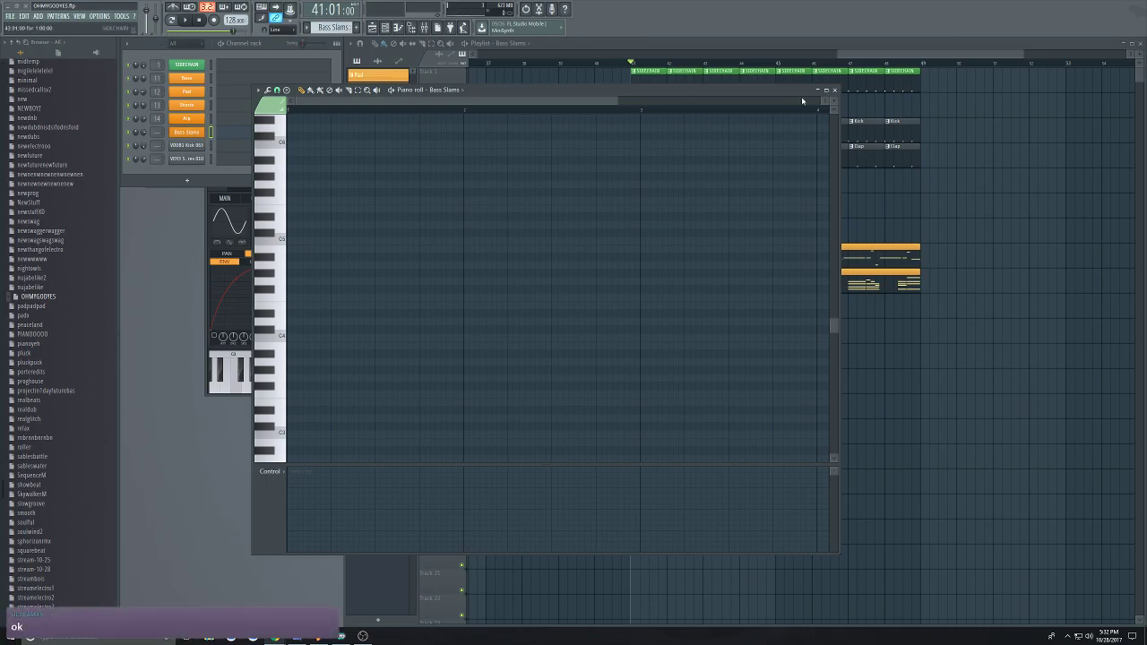
{"action": "left_click", "coordinate": [834, 91]}
Place a Bass Slams pattern clip on Track 11 at bar 41 of the playlist
{"action": "mouse_move", "coordinate": [863, 55]}
{"action": "left_mouse_down"}
{"action": "mouse_move", "coordinate": [849, 55]}
{"action": "mouse_move", "coordinate": [860, 55]}
{"action": "left_mouse_up"}
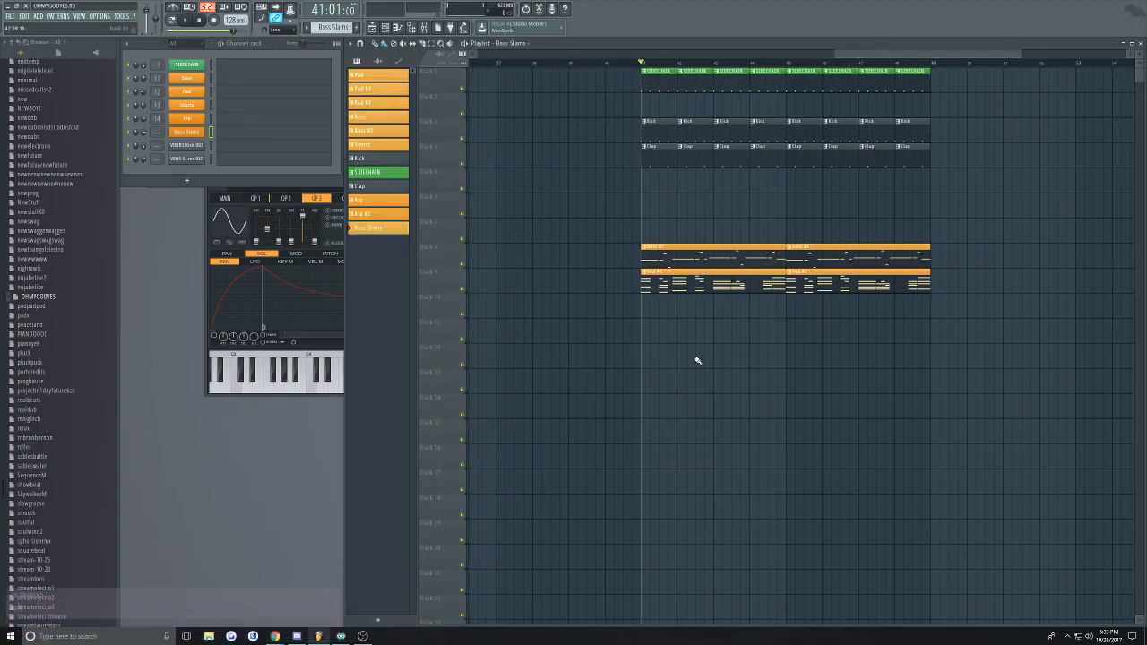
{"action": "left_click", "coordinate": [664, 337]}
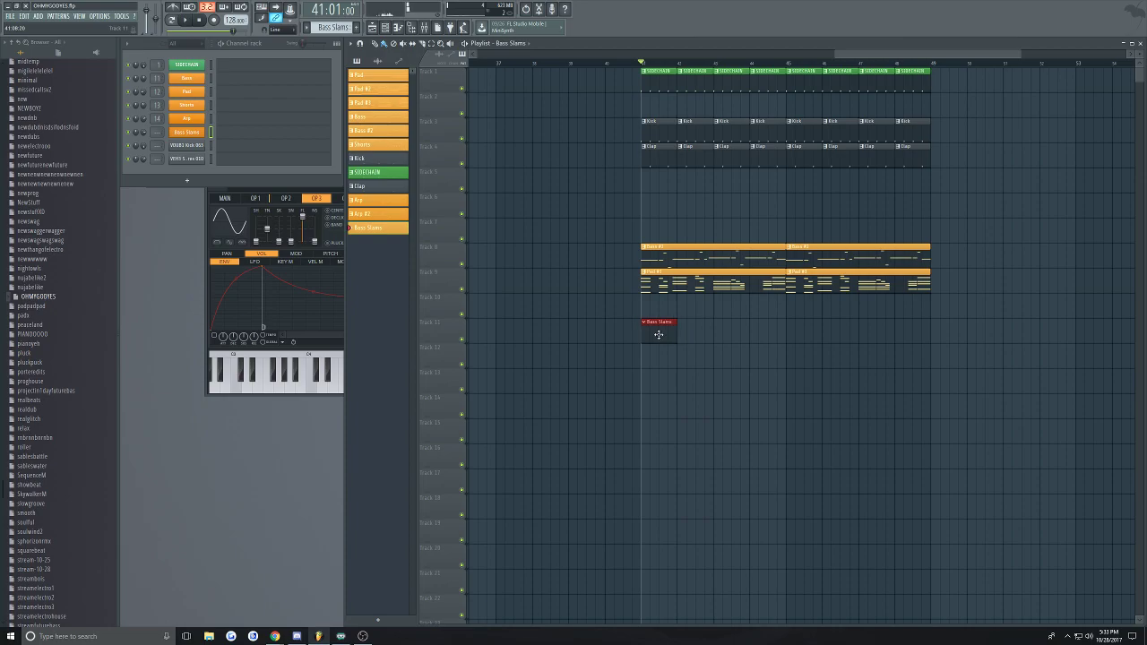
{"action": "left_click_drag", "start_coordinate": [650, 330], "coordinate": [660, 330]}
Open the Bass Slams piano roll and audition progressively lower keys to find a suitable bass register
{"action": "left_click", "coordinate": [232, 136]}
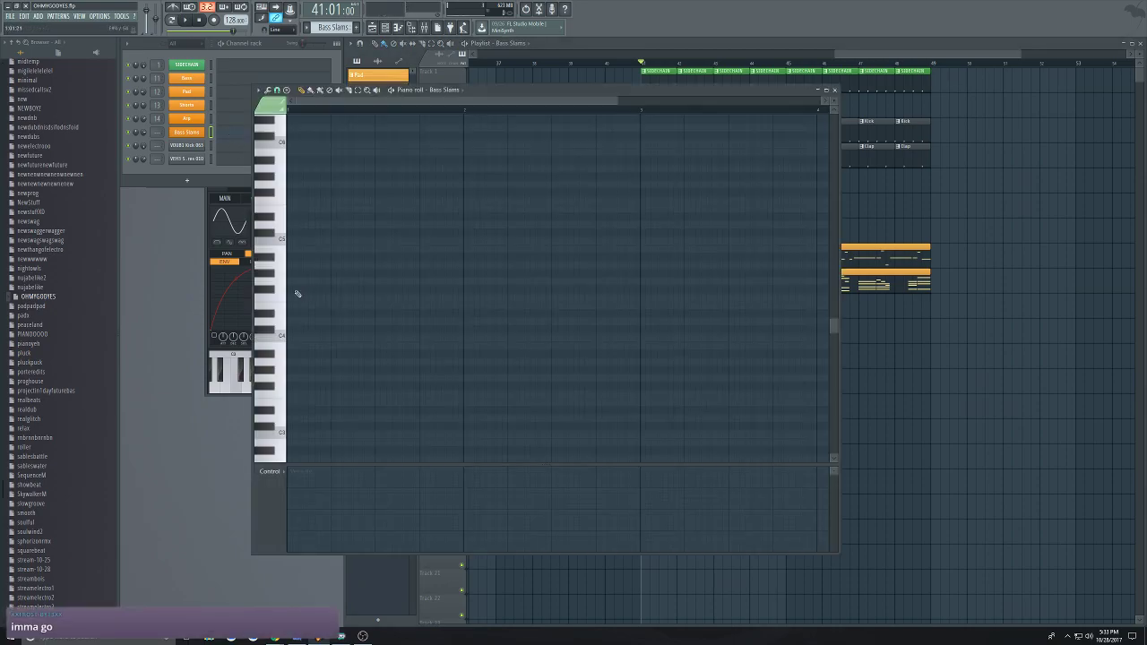
{"action": "left_click", "coordinate": [277, 279]}
{"action": "left_click", "coordinate": [277, 321]}
{"action": "left_click", "coordinate": [275, 378]}
{"action": "scroll", "coordinate": [273, 401], "scroll_direction": "down", "scroll_amount": 3}
{"action": "left_click", "coordinate": [278, 352]}
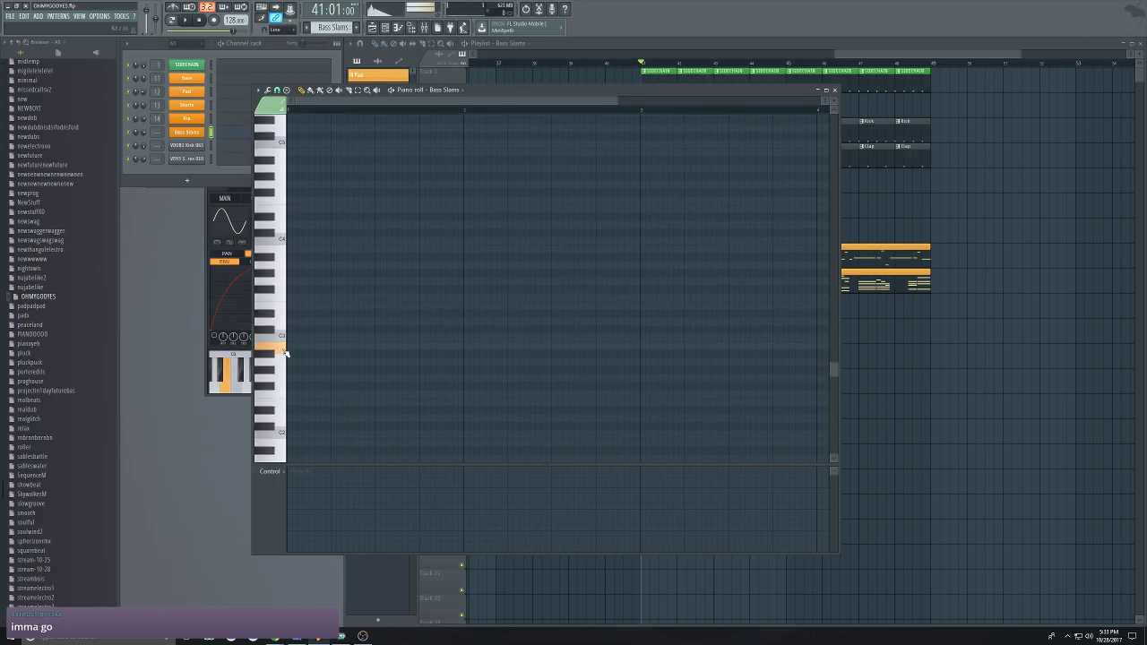
{"action": "left_click", "coordinate": [275, 379]}
{"action": "scroll", "coordinate": [275, 379], "scroll_direction": "down", "scroll_amount": 3}
{"action": "left_click", "coordinate": [269, 371]}
Compare low Bass Slams keys around D2 with the arrangement played from bar 41 to find the matching root note
{"action": "key", "text": "space"}
{"action": "key", "text": "space"}
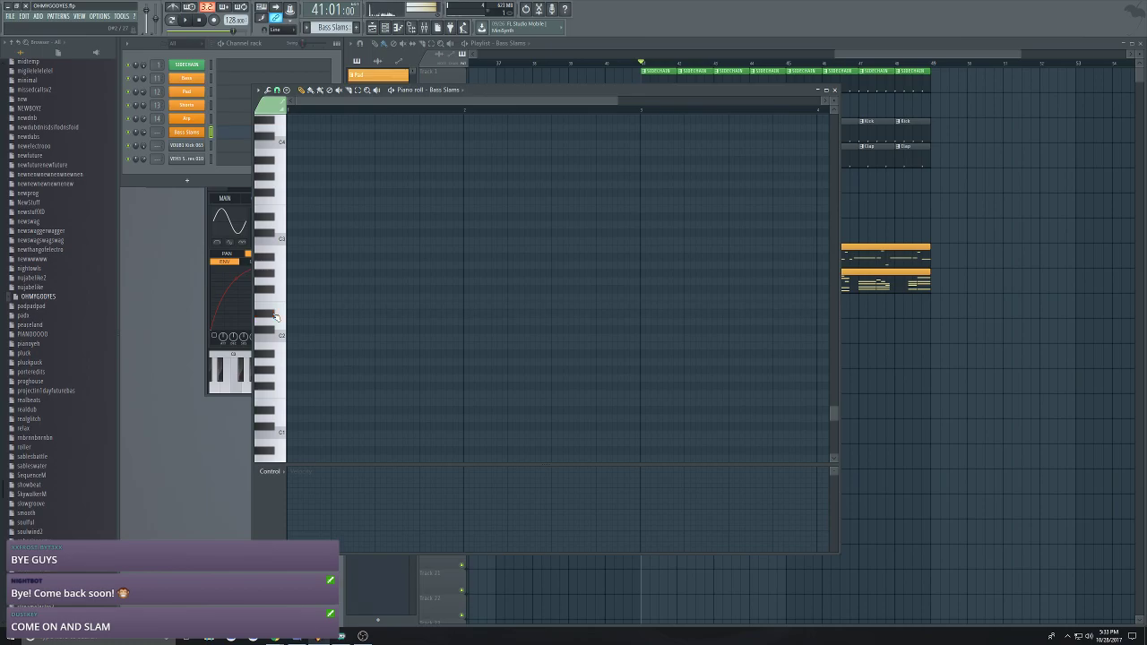
{"action": "key", "text": "space"}
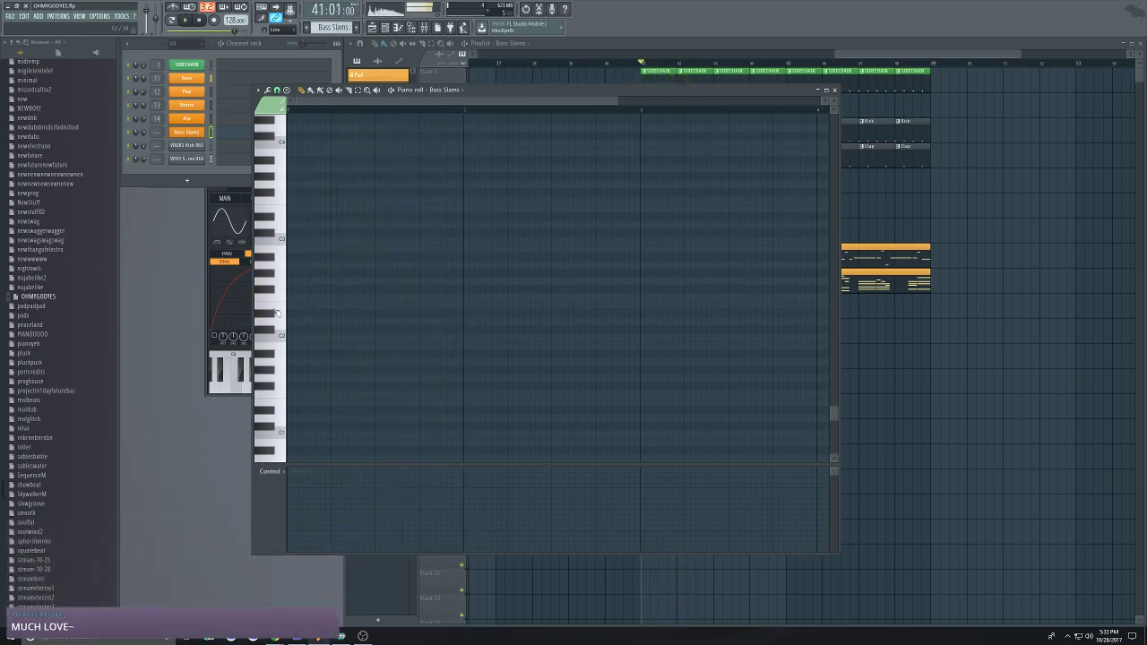
{"action": "key", "text": "space"}
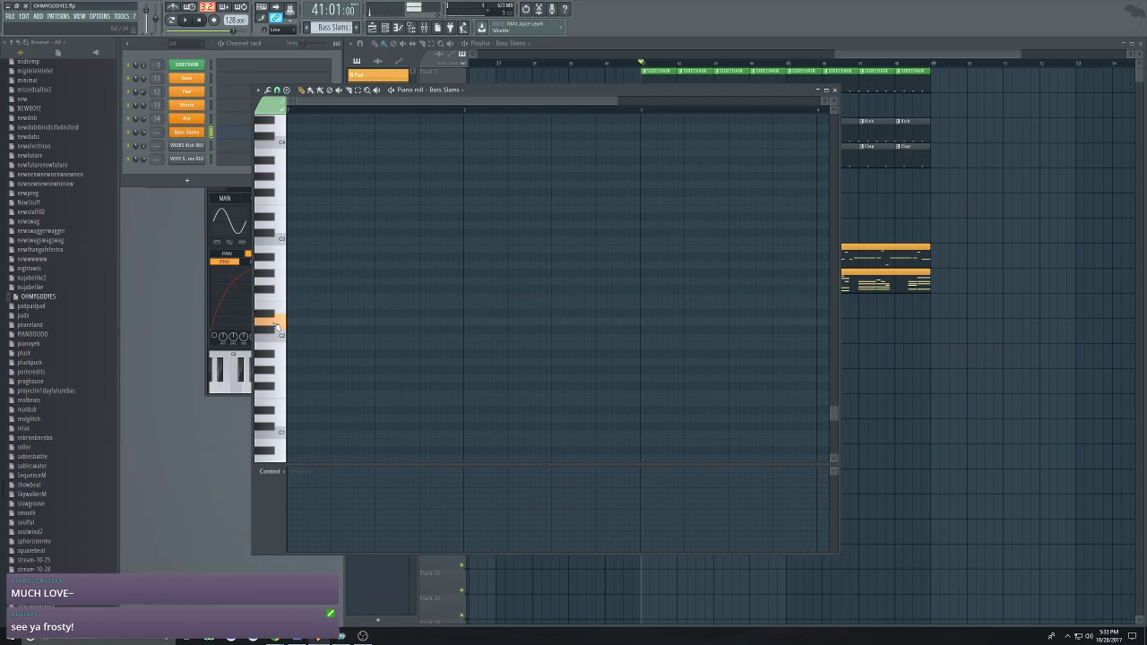
{"action": "left_click", "coordinate": [269, 292]}
{"action": "key", "text": "space"}
{"action": "left_click", "coordinate": [280, 323]}
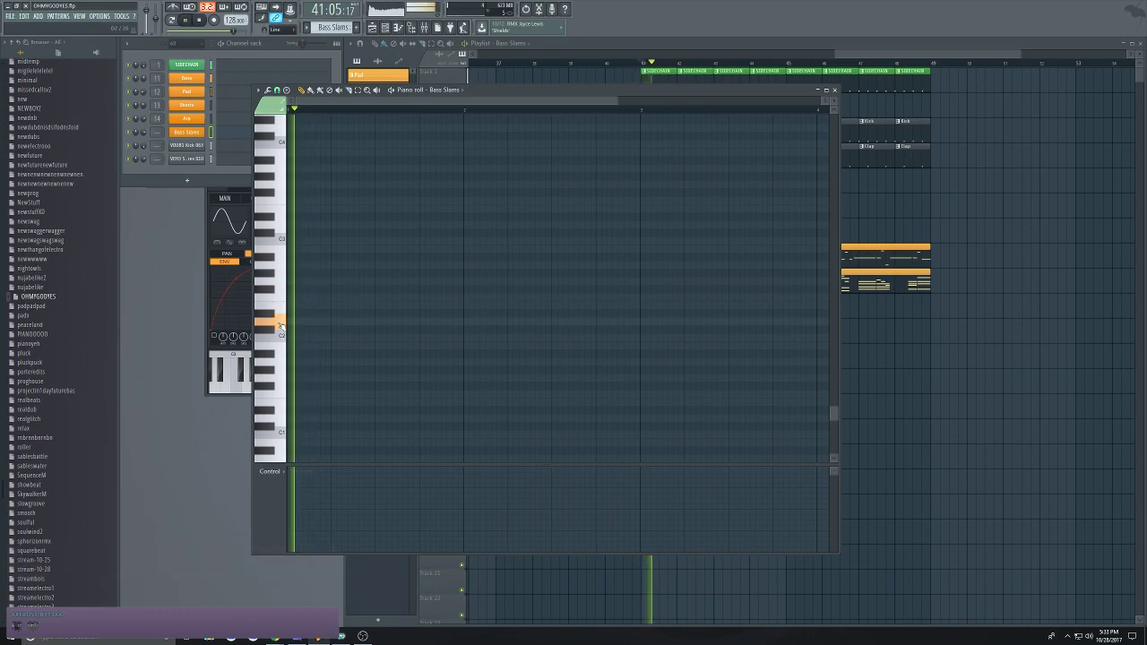
{"action": "left_click", "coordinate": [278, 310]}
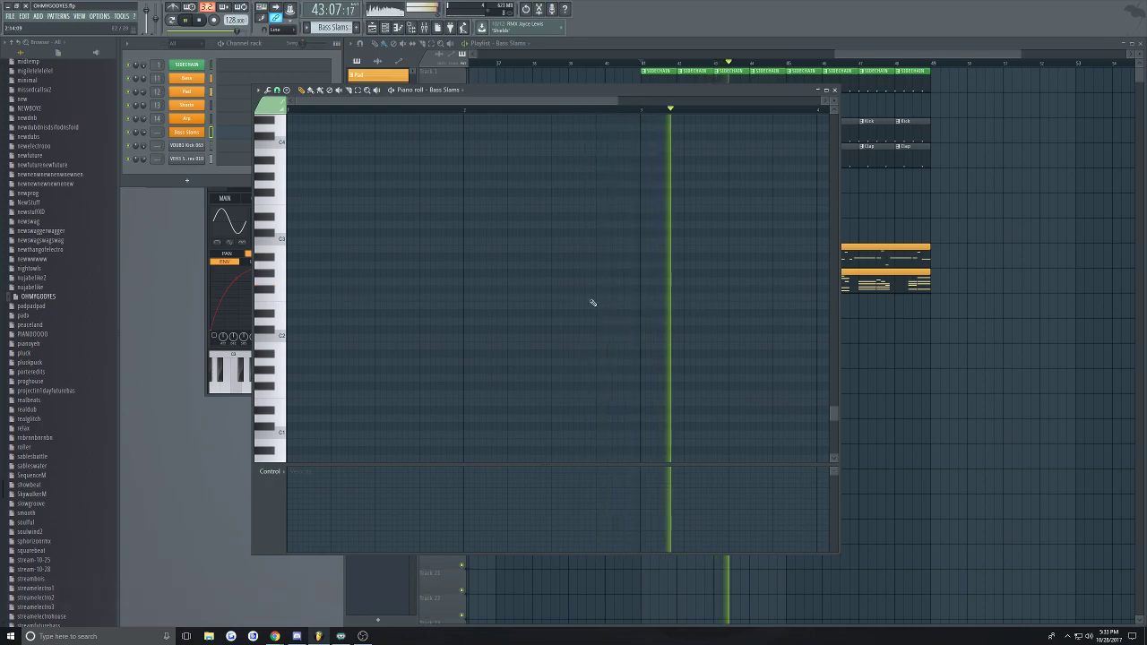
{"action": "key", "text": "space"}
{"action": "left_click", "coordinate": [274, 294]}
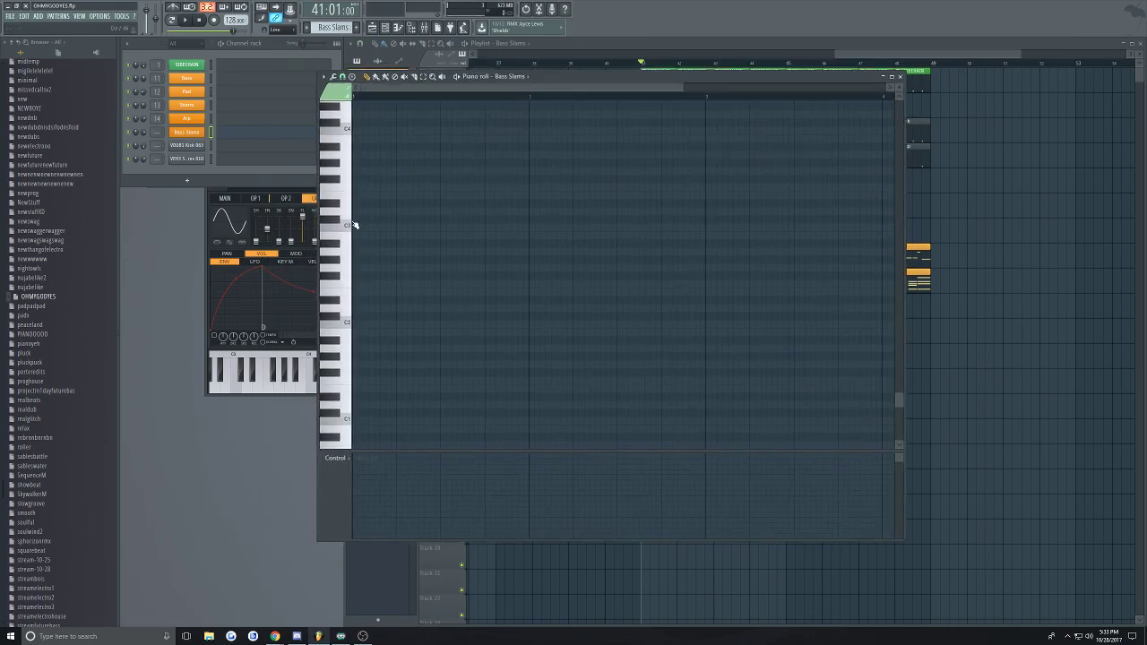
{"action": "scroll", "coordinate": [385, 264], "scroll_direction": "down", "scroll_amount": 3}
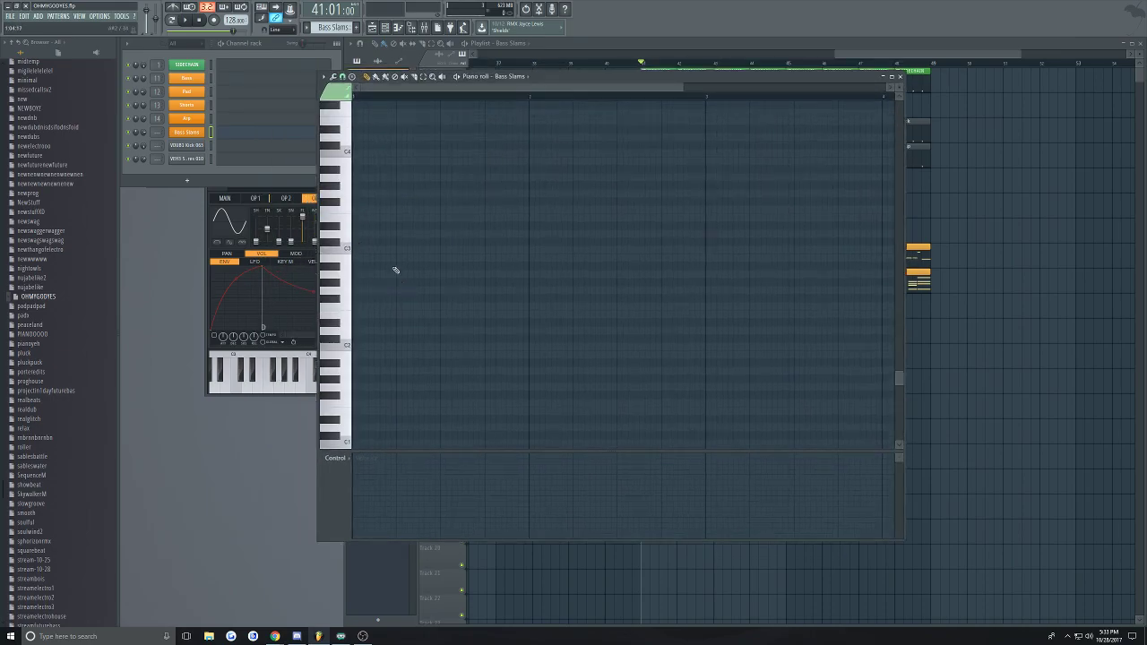
{"action": "left_click", "coordinate": [335, 279]}
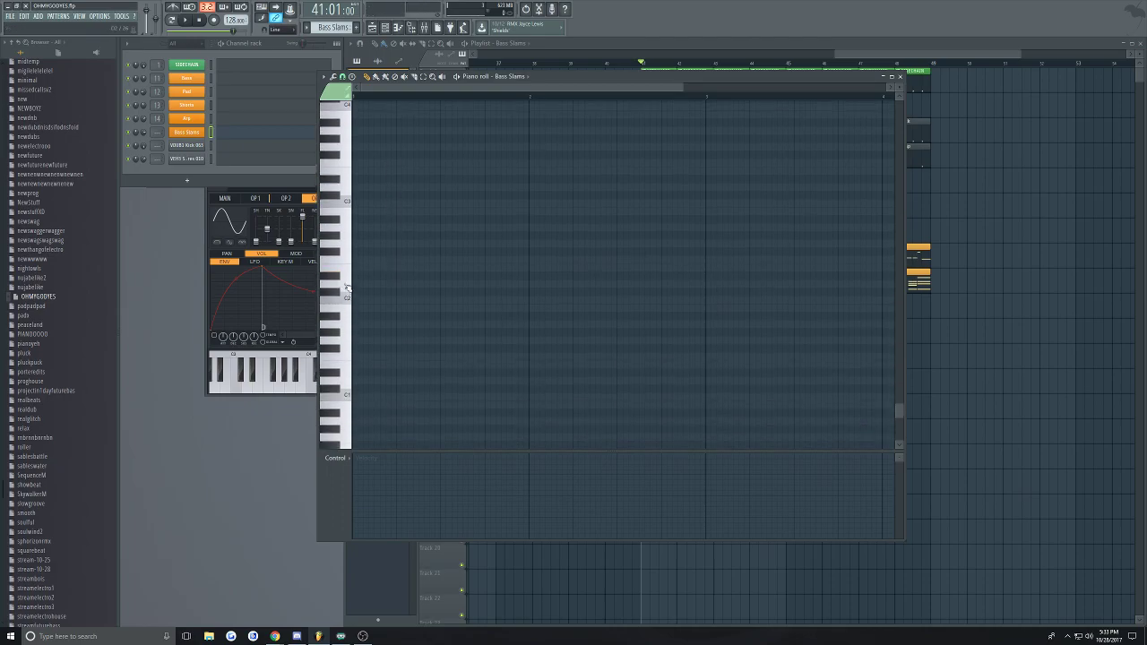
Draw four short, evenly spaced D2 notes from the start of the Bass Slams pattern
{"action": "left_click", "coordinate": [357, 284]}
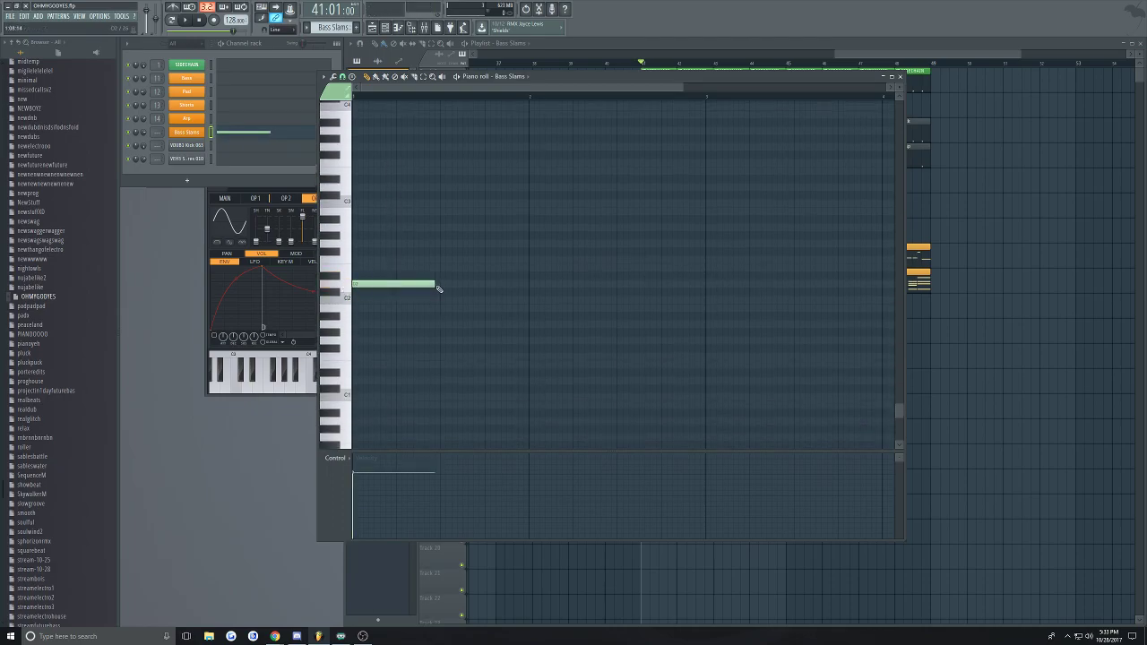
{"action": "scroll", "coordinate": [362, 277], "scroll_direction": "up", "scroll_amount": 1}
{"action": "mouse_move", "coordinate": [398, 285]}
{"action": "left_mouse_down"}
{"action": "mouse_move", "coordinate": [365, 285]}
{"action": "mouse_move", "coordinate": [454, 285]}
{"action": "mouse_move", "coordinate": [403, 291]}
{"action": "left_mouse_up"}
{"action": "scroll", "coordinate": [364, 233], "scroll_direction": "up", "scroll_amount": 2}
{"action": "left_click", "coordinate": [405, 292]}
{"action": "right_click", "coordinate": [409, 292]}
{"action": "left_click", "coordinate": [385, 284]}
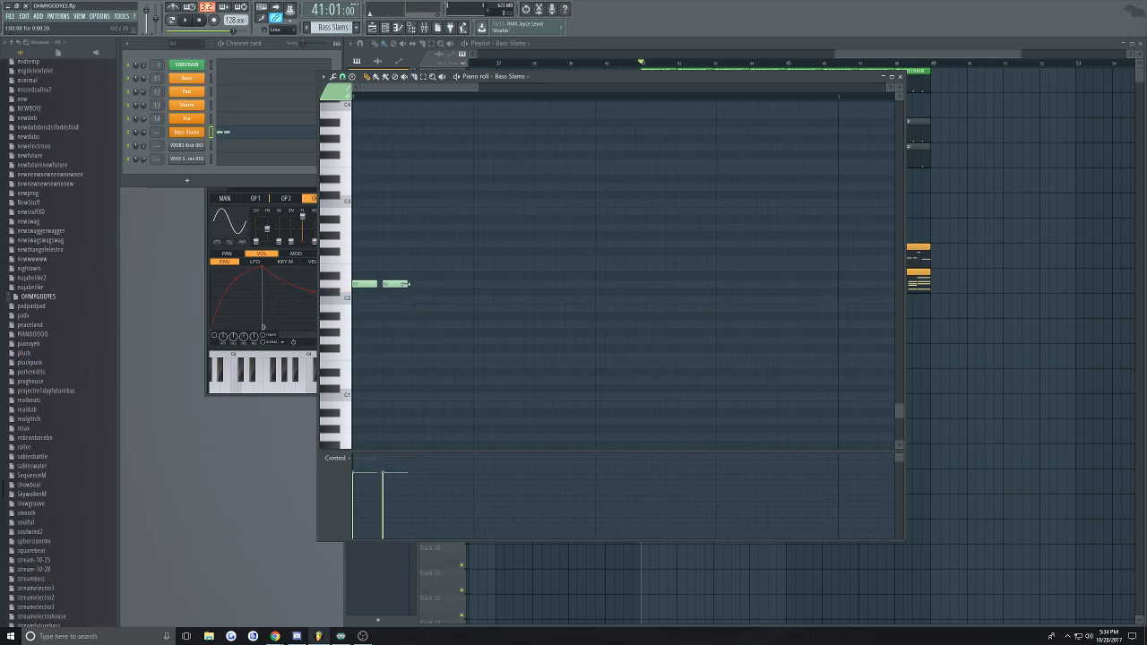
{"action": "left_click", "coordinate": [416, 284]}
{"action": "left_click", "coordinate": [445, 284]}
Raise the first Bass Slams note an octave to D3, leaving no stray note above the others
{"action": "left_click_drag", "start_coordinate": [488, 256], "coordinate": [358, 331]}
{"action": "left_click", "coordinate": [378, 243]}
{"action": "right_click", "coordinate": [379, 243]}
{"action": "scroll", "coordinate": [379, 274], "scroll_direction": "up", "scroll_amount": 3}
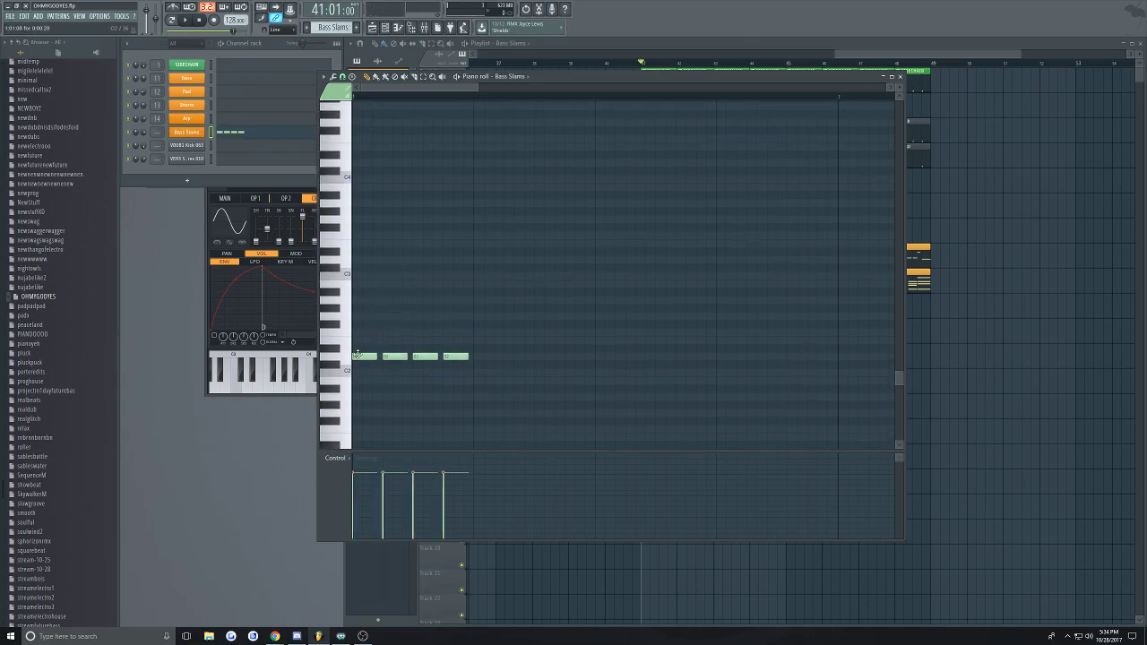
{"action": "left_click_drag", "start_coordinate": [355, 355], "coordinate": [354, 260]}
Switch playback to pattern mode and set operator 1 of the Bass Slams Sytrus to a square wave
{"action": "left_click", "coordinate": [171, 20]}
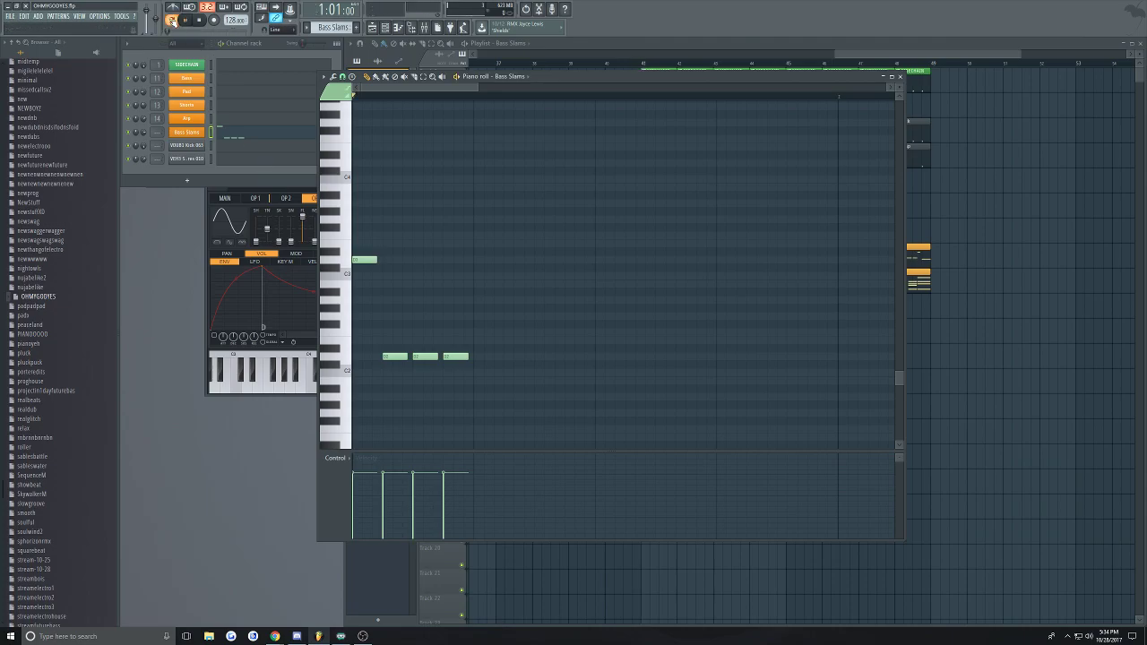
{"action": "left_click", "coordinate": [190, 131]}
{"action": "left_click", "coordinate": [255, 199]}
{"action": "right_click", "coordinate": [234, 224]}
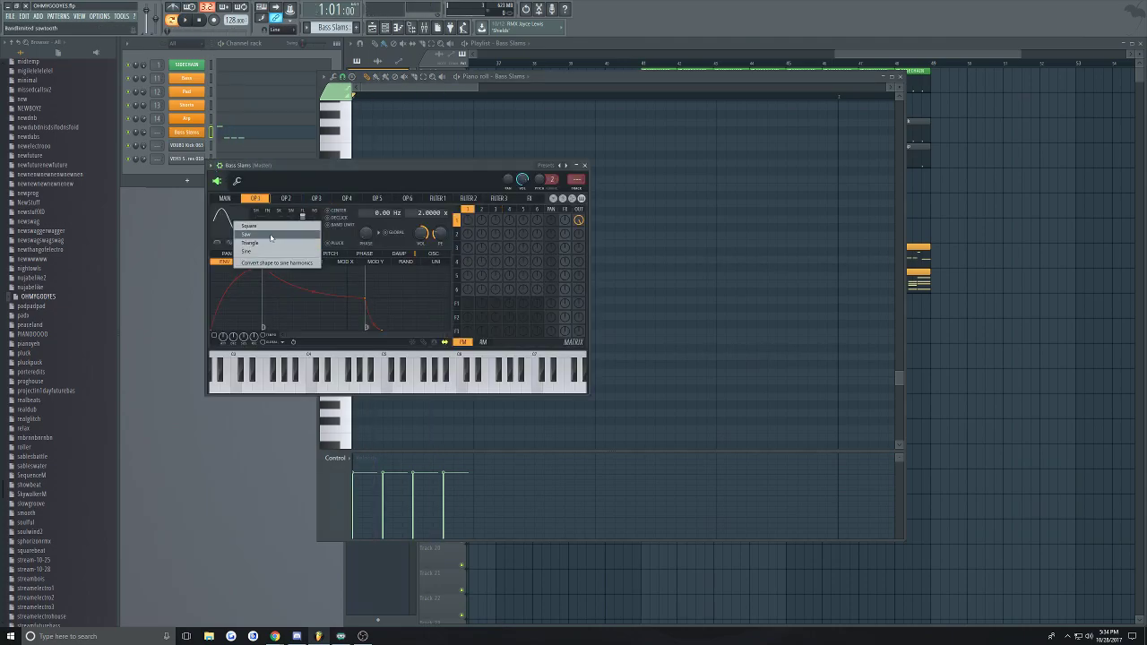
{"action": "left_click", "coordinate": [264, 227]}
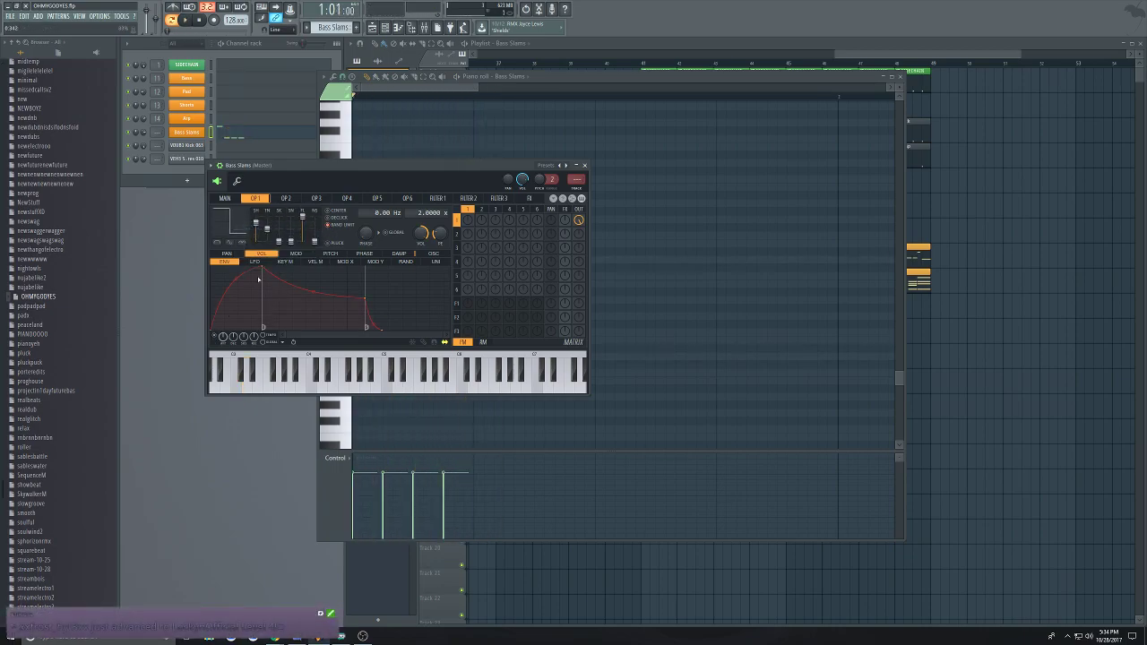
Shape operator 1's volume envelope with an instant attack and a fast decay to a low sustain level, auditioning the pattern
{"action": "left_click_drag", "start_coordinate": [264, 267], "coordinate": [131, 197]}
{"action": "key", "text": "space"}
{"action": "key", "text": "space"}
{"action": "left_click_drag", "start_coordinate": [315, 297], "coordinate": [348, 322]}
{"action": "key", "text": "space"}
{"action": "key", "text": "space"}
{"action": "key", "text": "space"}
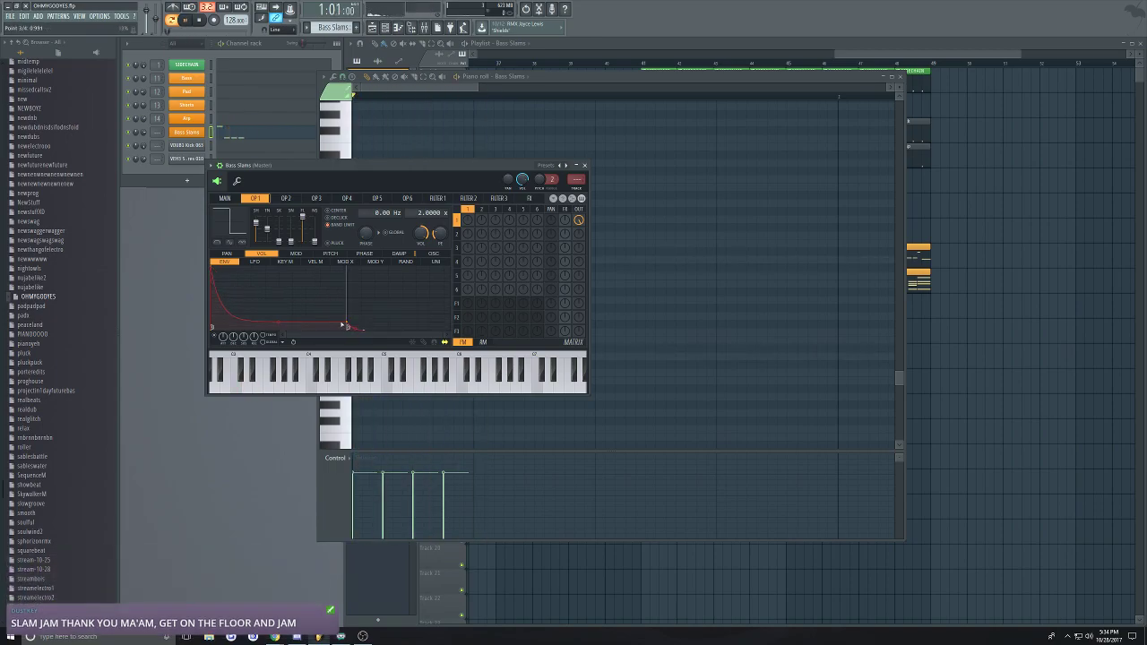
{"action": "key", "text": "space"}
Send operator 1 to the FX output and modulate it with operator 2 in the FM matrix
{"action": "left_click", "coordinate": [286, 198]}
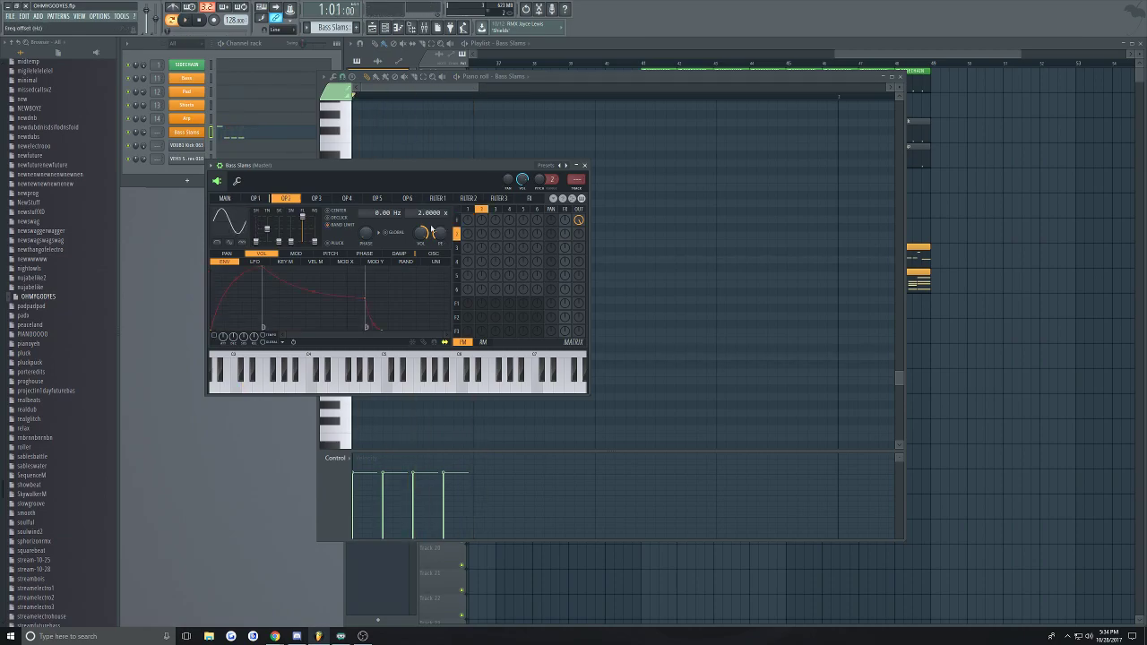
{"action": "left_click", "coordinate": [149, 145]}
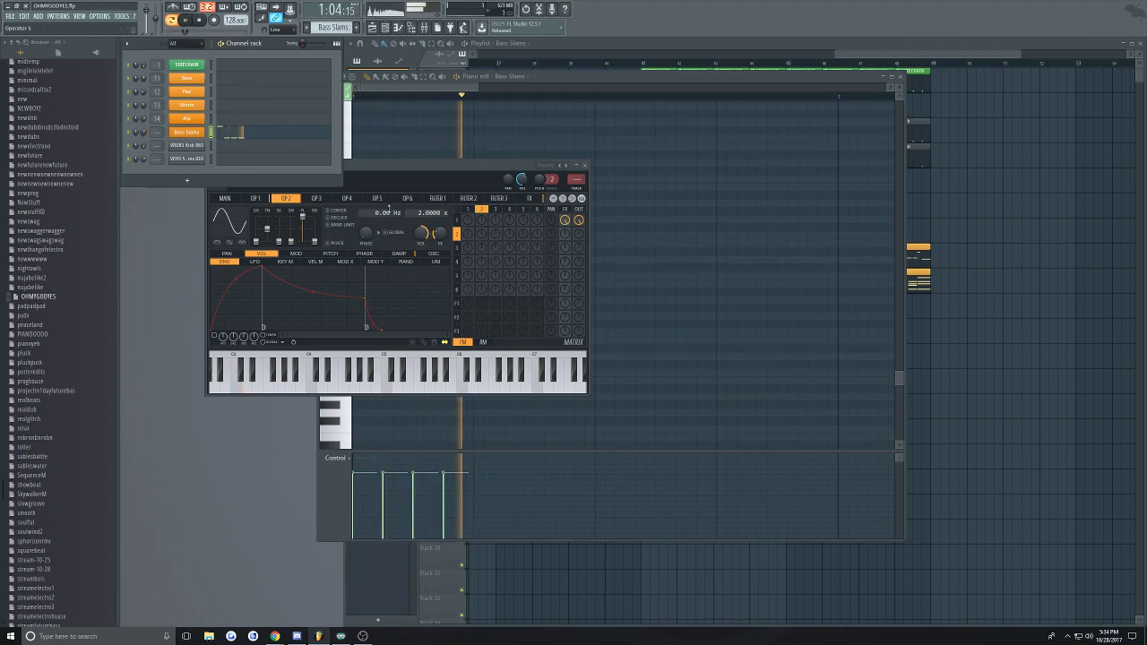
{"action": "left_click", "coordinate": [469, 169]}
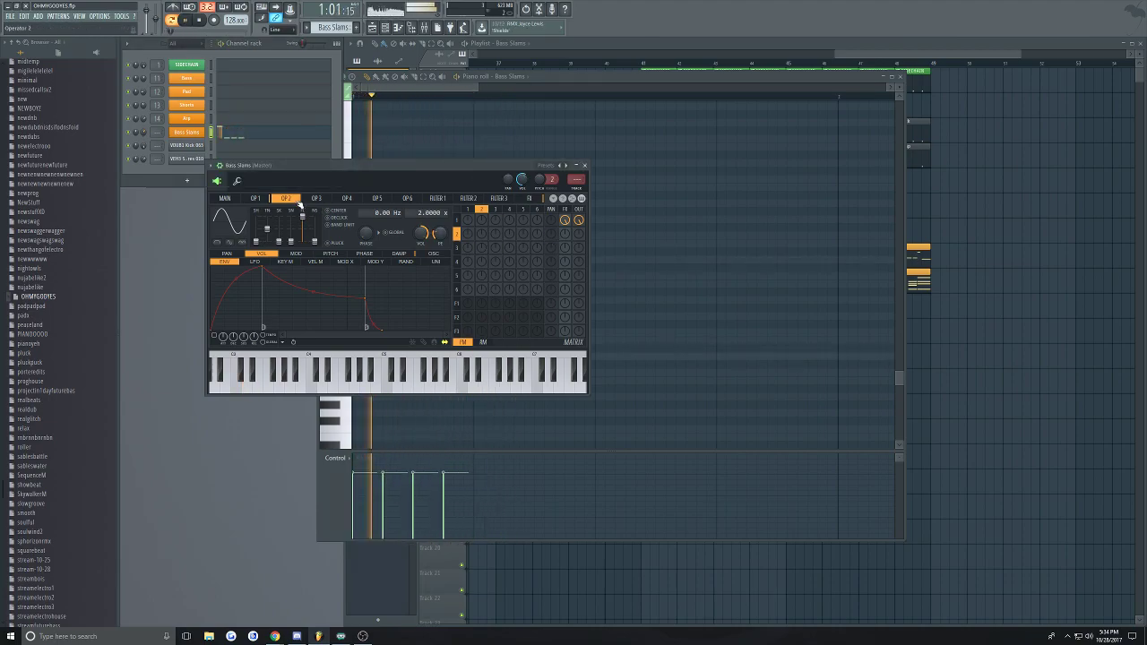
{"action": "key", "text": "space"}
{"action": "left_click_drag", "start_coordinate": [481, 220], "coordinate": [481, 201]}
{"action": "key", "text": "space"}
{"action": "key", "text": "space"}
Enable operator 2's volume envelope with an instant attack and a decay down to silence
{"action": "left_click", "coordinate": [214, 335]}
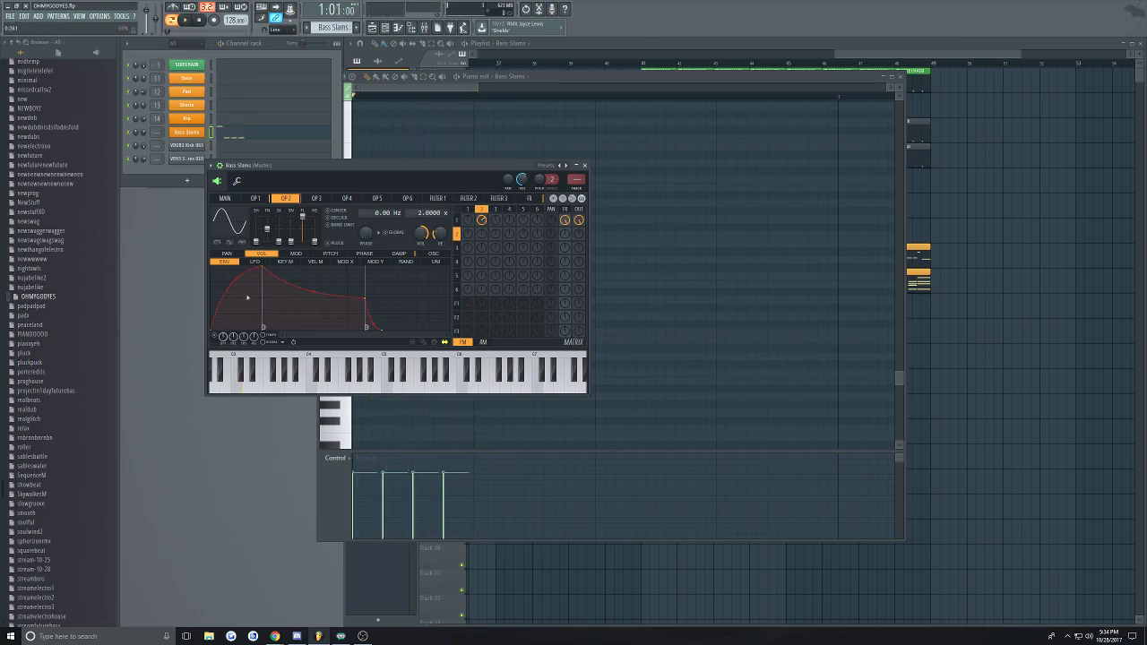
{"action": "left_click_drag", "start_coordinate": [264, 269], "coordinate": [212, 266]}
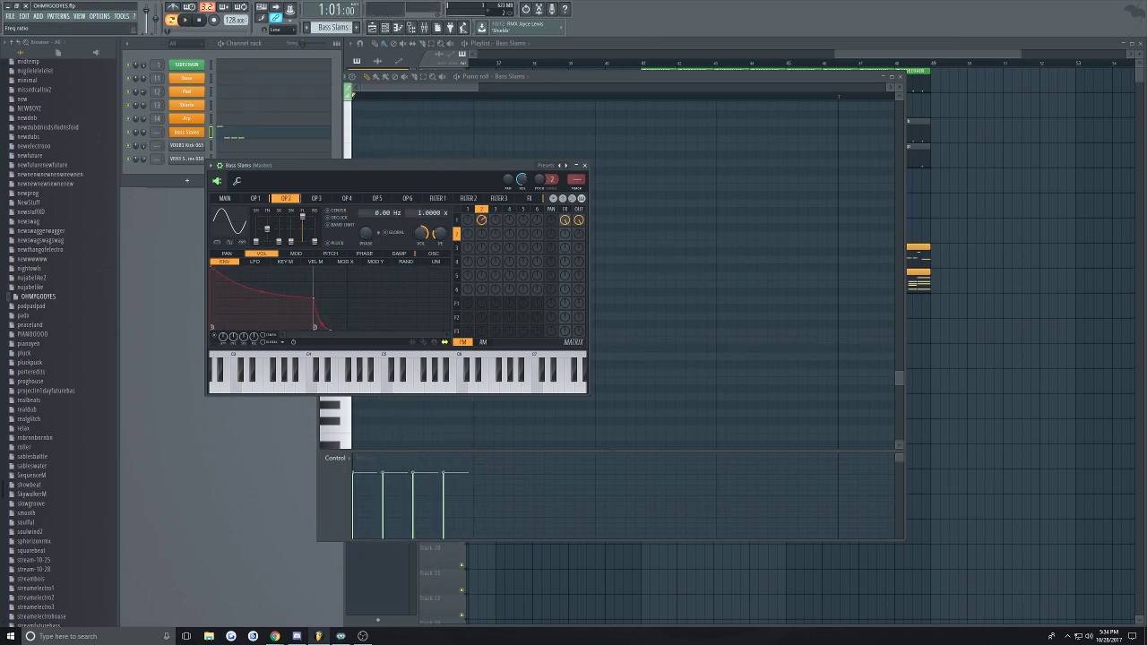
{"action": "left_click_drag", "start_coordinate": [313, 298], "coordinate": [351, 344]}
{"action": "right_click", "coordinate": [368, 331]}
{"action": "left_click", "coordinate": [383, 343]}
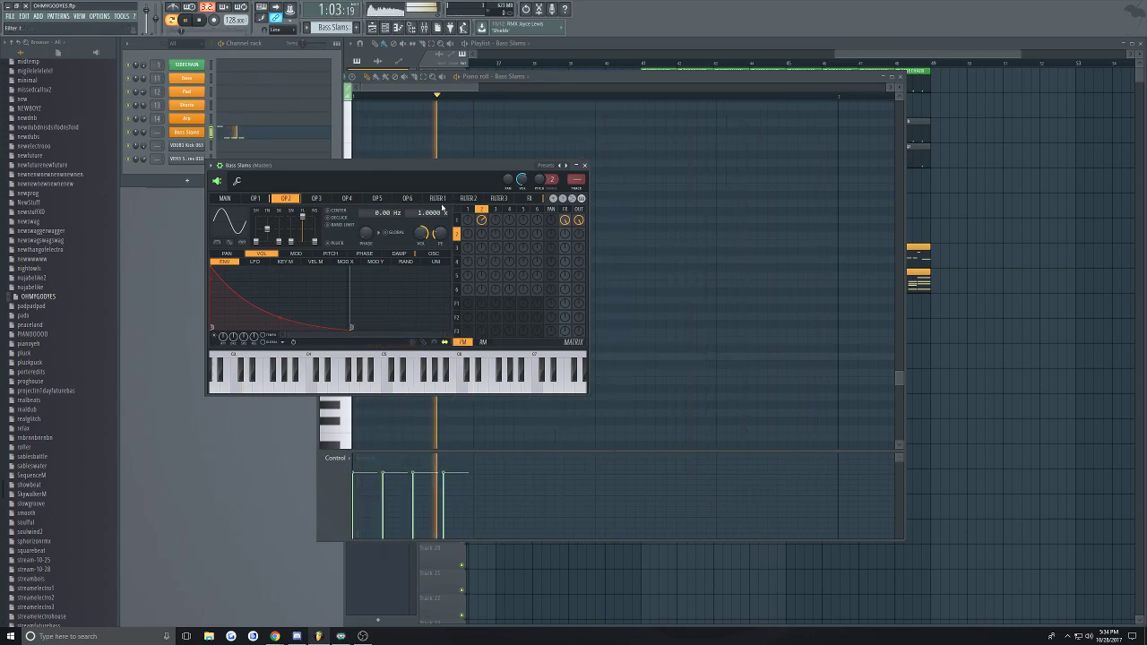
Set operator 2's frequency ratio to 2.0000 and steepen the decay curve of its volume envelope
{"action": "left_click_drag", "start_coordinate": [432, 213], "coordinate": [481, 212]}
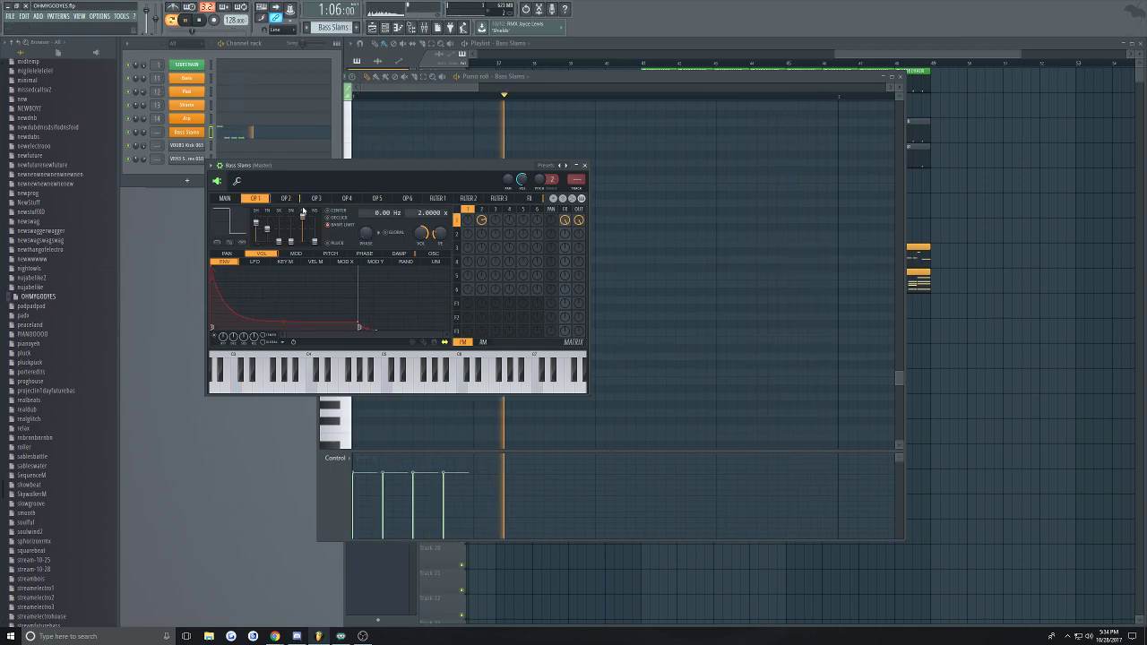
{"action": "key", "text": "space"}
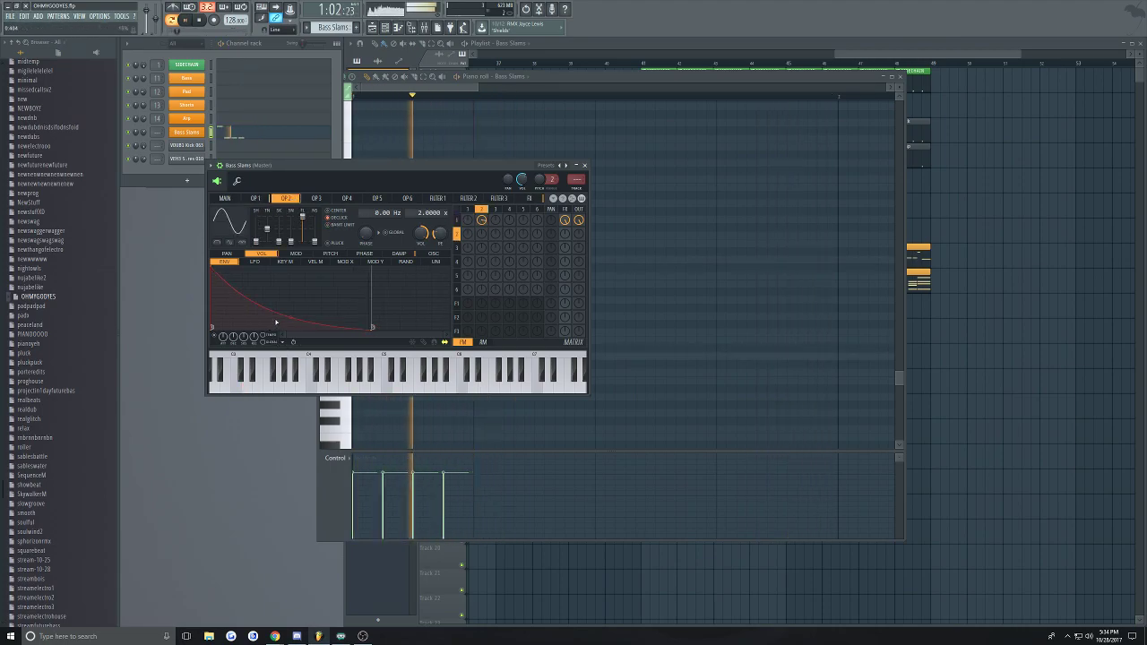
{"action": "left_click_drag", "start_coordinate": [289, 319], "coordinate": [260, 334]}
{"action": "key", "text": "space"}
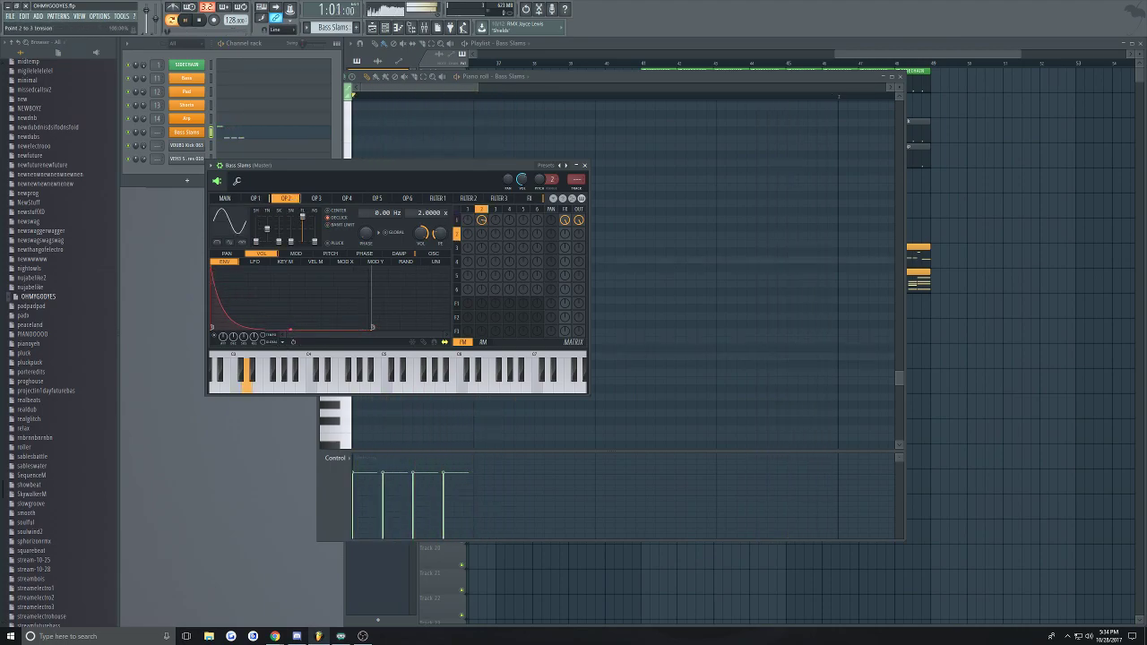
Distort operator 2's sine waveform with its shape sliders while repeatedly auditioning the Bass Slams pattern
{"action": "key", "text": "space"}
{"action": "mouse_move", "coordinate": [268, 242]}
{"action": "left_mouse_down"}
{"action": "mouse_move", "coordinate": [283, 234]}
{"action": "mouse_move", "coordinate": [267, 234]}
{"action": "left_mouse_up"}
{"action": "key", "text": "space"}
{"action": "key", "text": "space"}
{"action": "key", "text": "space"}
{"action": "key", "text": "space"}
{"action": "key", "text": "space"}
{"action": "key", "text": "space"}
{"action": "key", "text": "space"}
{"action": "key", "text": "space"}
{"action": "key", "text": "space"}
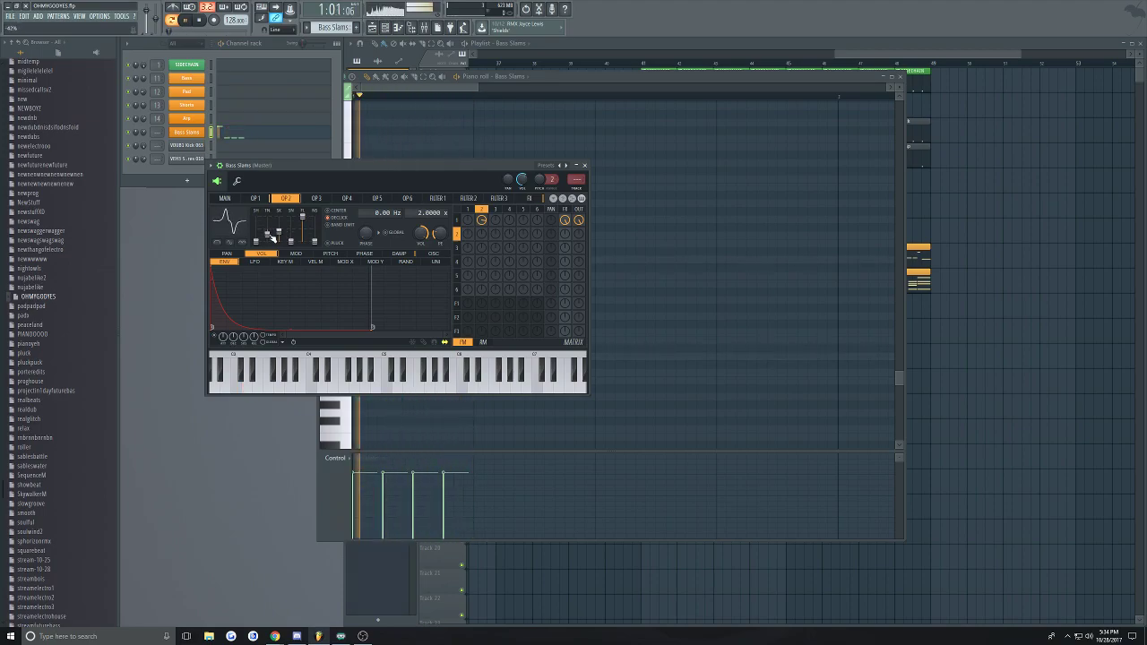
{"action": "key", "text": "space"}
{"action": "key", "text": "space"}
{"action": "key", "text": "space"}
{"action": "key", "text": "space"}
{"action": "key", "text": "space"}
{"action": "key", "text": "space"}
{"action": "key", "text": "space"}
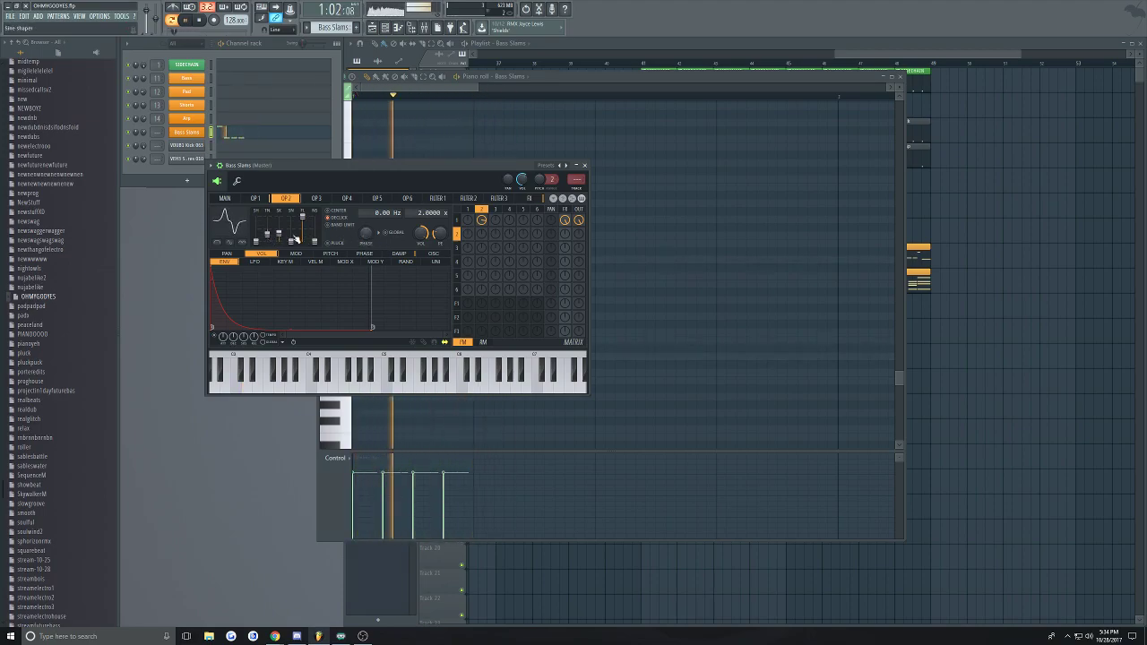
{"action": "key", "text": "space"}
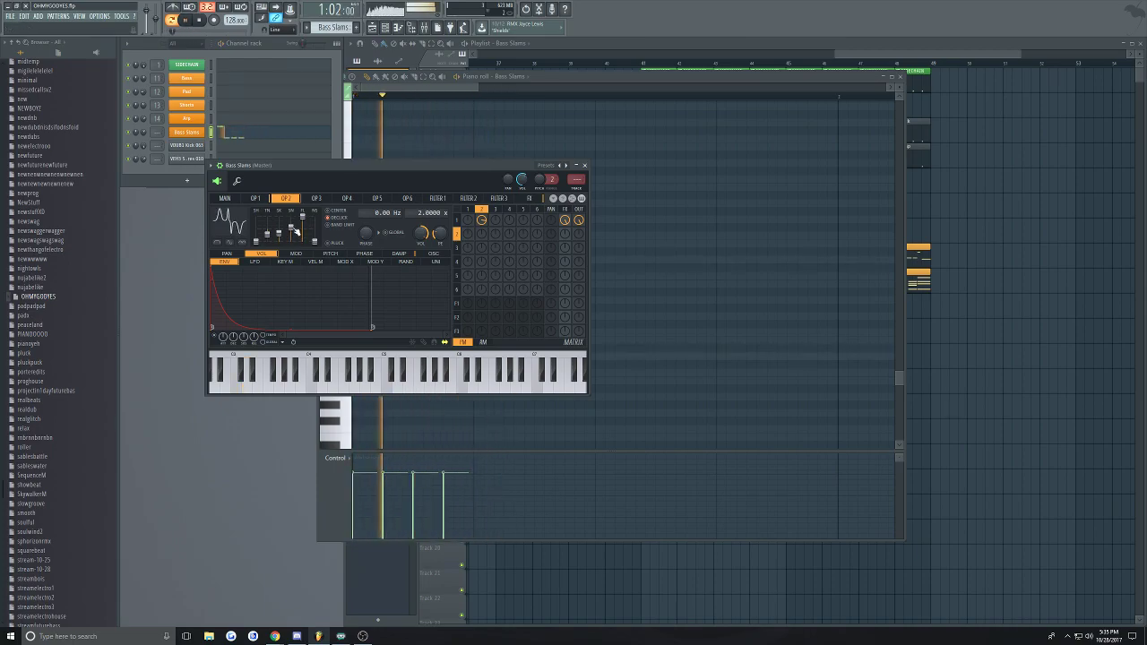
Increase operator 2's modulation of operator 1, audition the result and close the Sytrus window
{"action": "key", "text": "space"}
{"action": "key", "text": "space"}
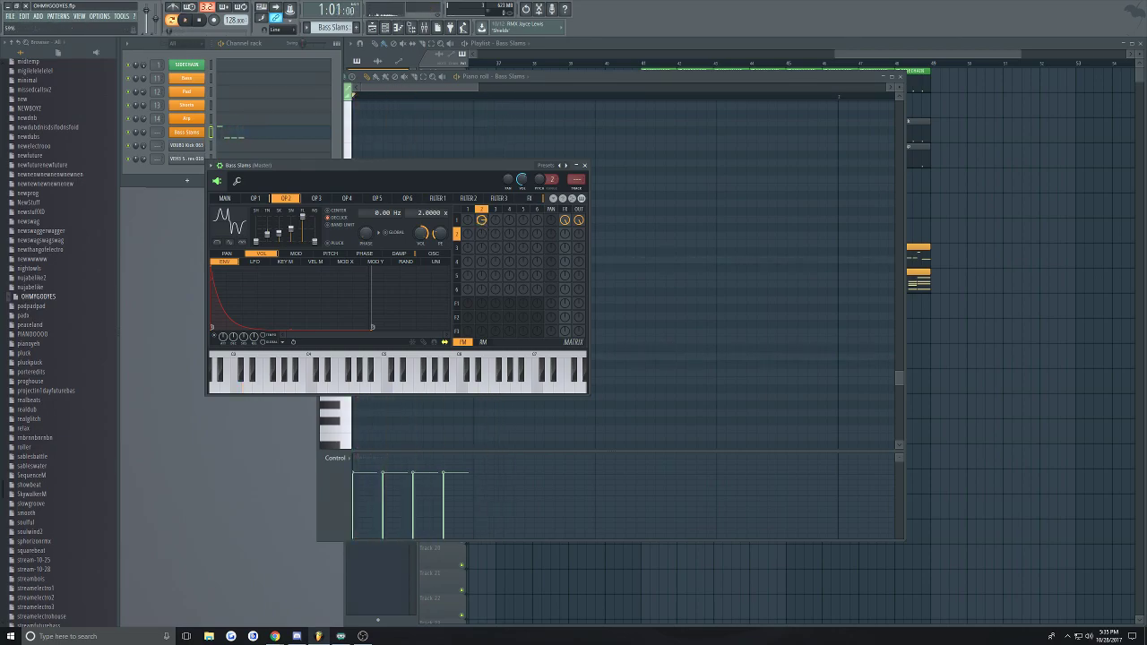
{"action": "key", "text": "space"}
{"action": "left_click", "coordinate": [585, 166]}
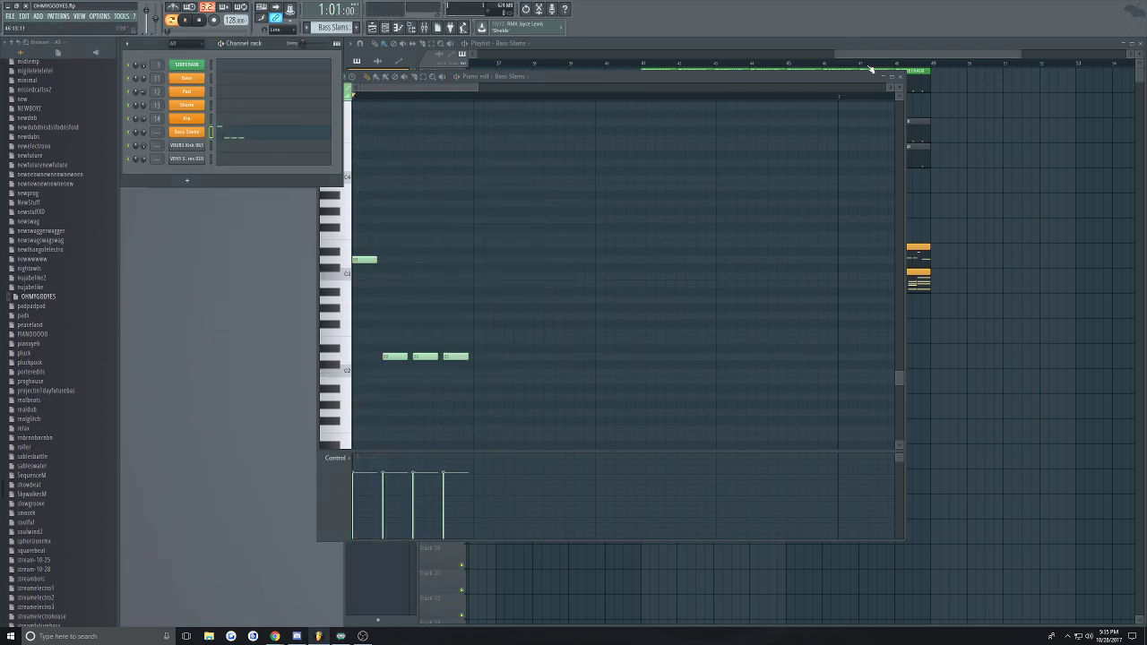
Close the piano roll and play the arrangement from bar 41 in song mode to hear Bass Slams in context
{"action": "left_click", "coordinate": [900, 76]}
{"action": "key", "text": "l"}
{"action": "key", "text": "space"}
{"action": "key", "text": "space"}
{"action": "key", "text": "space"}
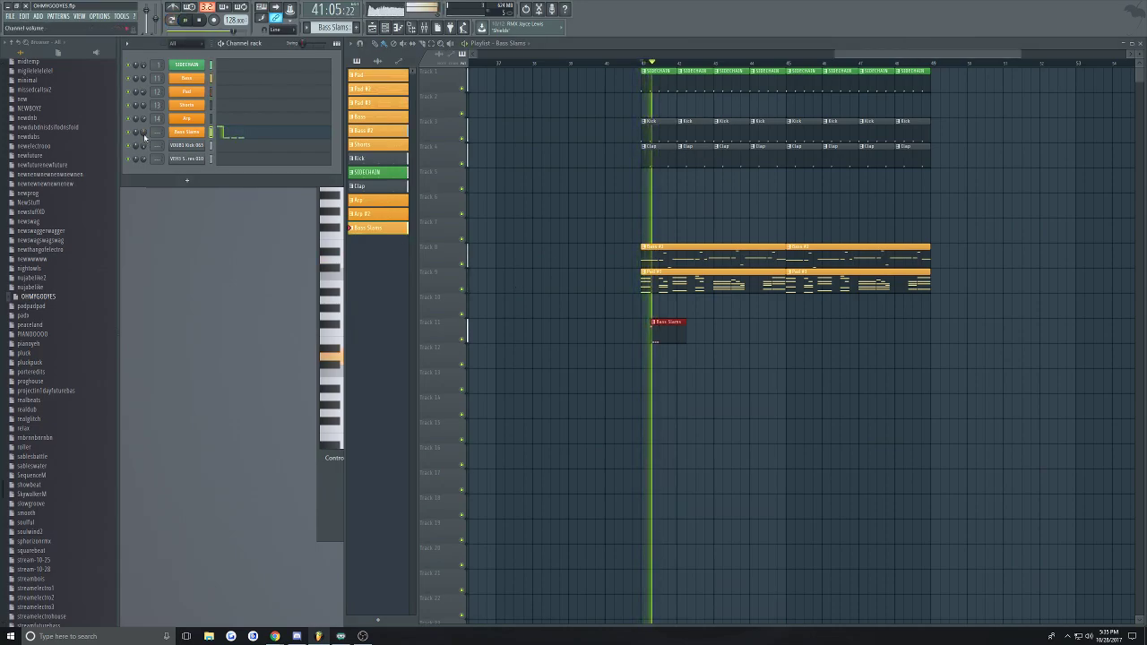
Raise the first Bass Slams note to E3, leaving no stray note in the pattern, and close the piano roll
{"action": "left_click", "coordinate": [234, 139]}
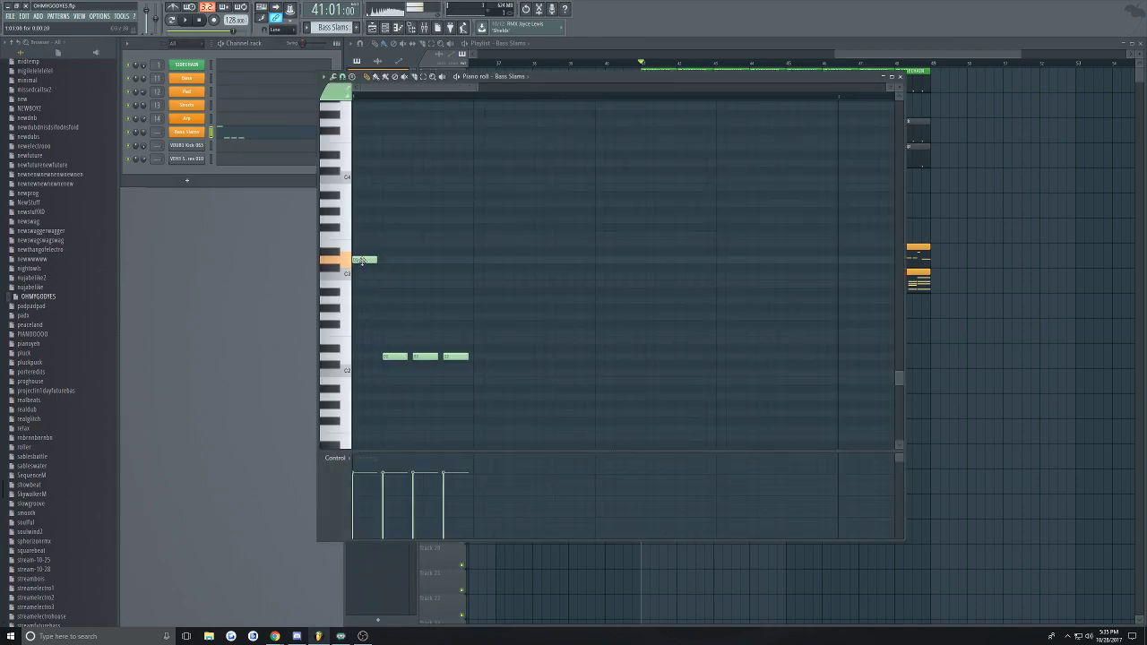
{"action": "left_click_drag", "start_coordinate": [359, 263], "coordinate": [358, 240]}
{"action": "left_click_drag", "start_coordinate": [394, 359], "coordinate": [490, 340]}
{"action": "mouse_move", "coordinate": [398, 357]}
{"action": "left_mouse_down"}
{"action": "mouse_move", "coordinate": [399, 323]}
{"action": "mouse_move", "coordinate": [397, 360]}
{"action": "left_mouse_up"}
{"action": "key", "text": "space"}
{"action": "left_click", "coordinate": [427, 293]}
{"action": "right_click", "coordinate": [428, 295]}
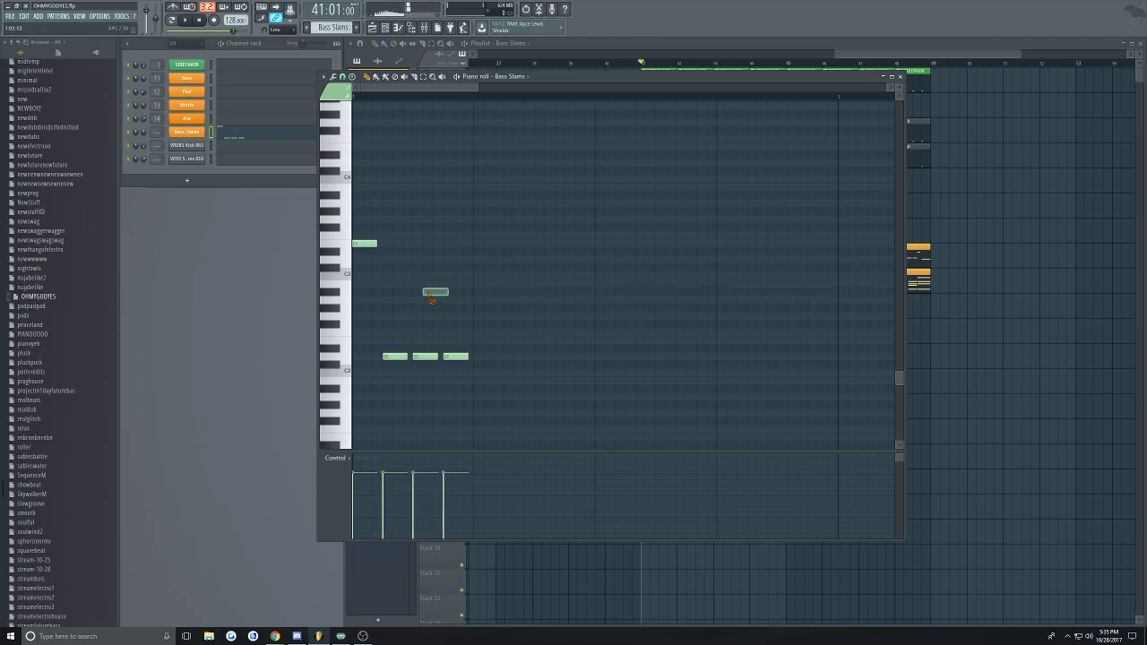
{"action": "left_click", "coordinate": [900, 77]}
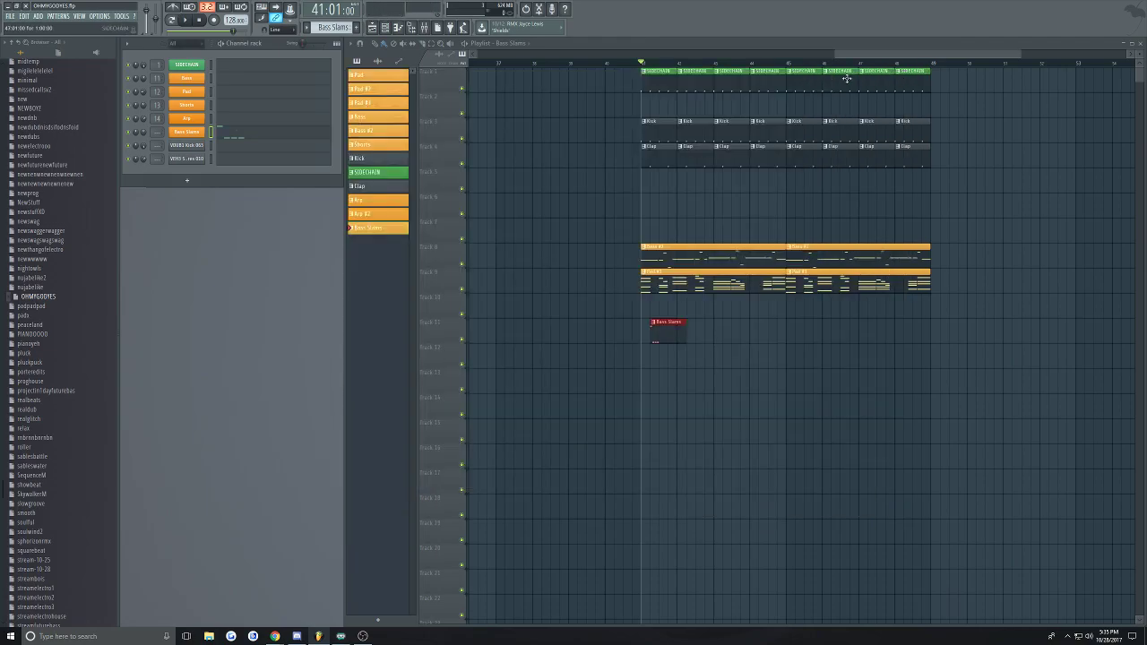
Save the project, leaving no stray Bass Slams clip beside the one at bar 41
{"action": "key", "text": "ctrl+s"}
{"action": "left_click", "coordinate": [768, 334]}
{"action": "right_click", "coordinate": [768, 335]}
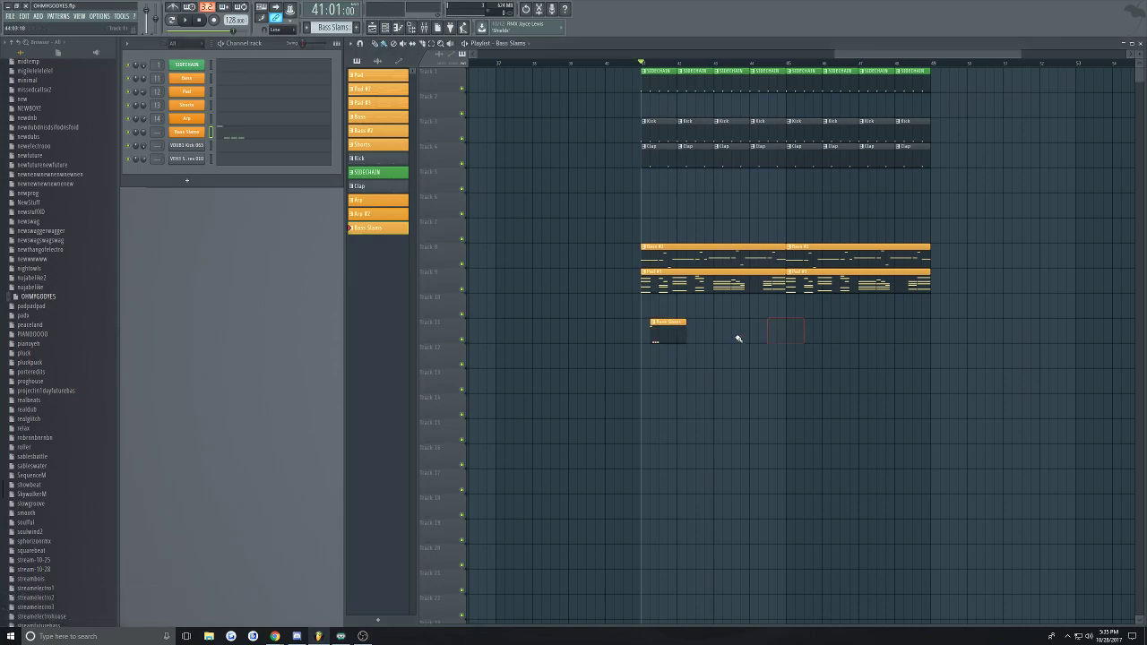
{"action": "key", "text": "ctrl+s"}
{"action": "scroll", "coordinate": [555, 266], "scroll_direction": "down", "scroll_amount": 5}
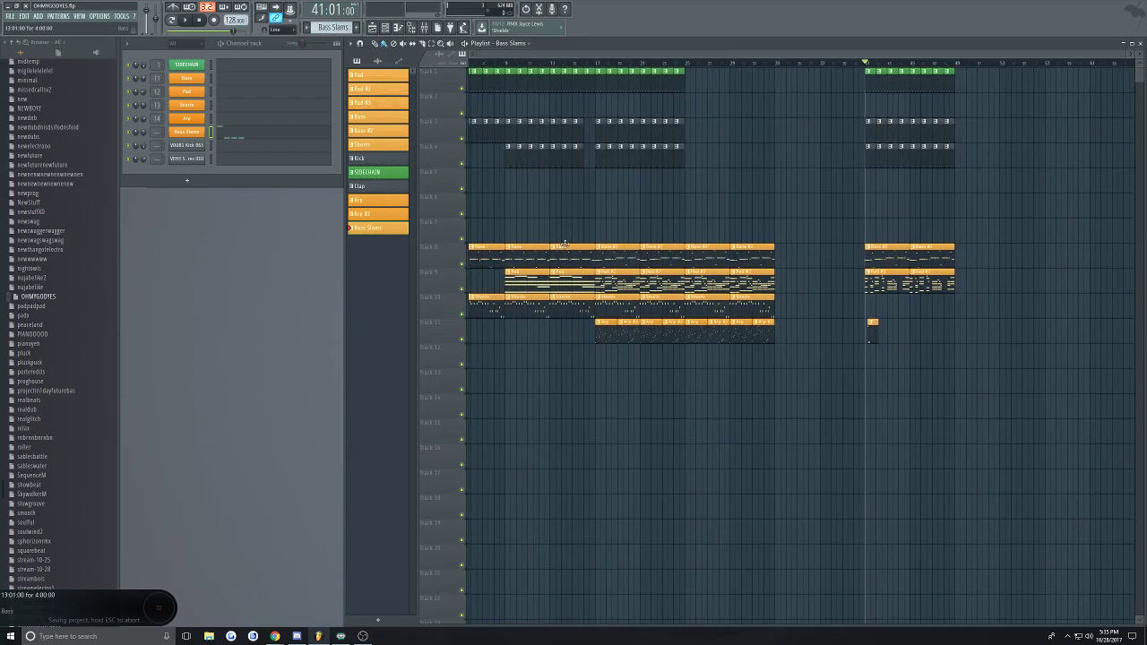
{"action": "scroll", "coordinate": [914, 143], "scroll_direction": "up", "scroll_amount": 4}
{"action": "left_click", "coordinate": [199, 20]}
{"action": "left_click_drag", "start_coordinate": [821, 54], "coordinate": [882, 55]}
{"action": "left_click", "coordinate": [635, 64]}
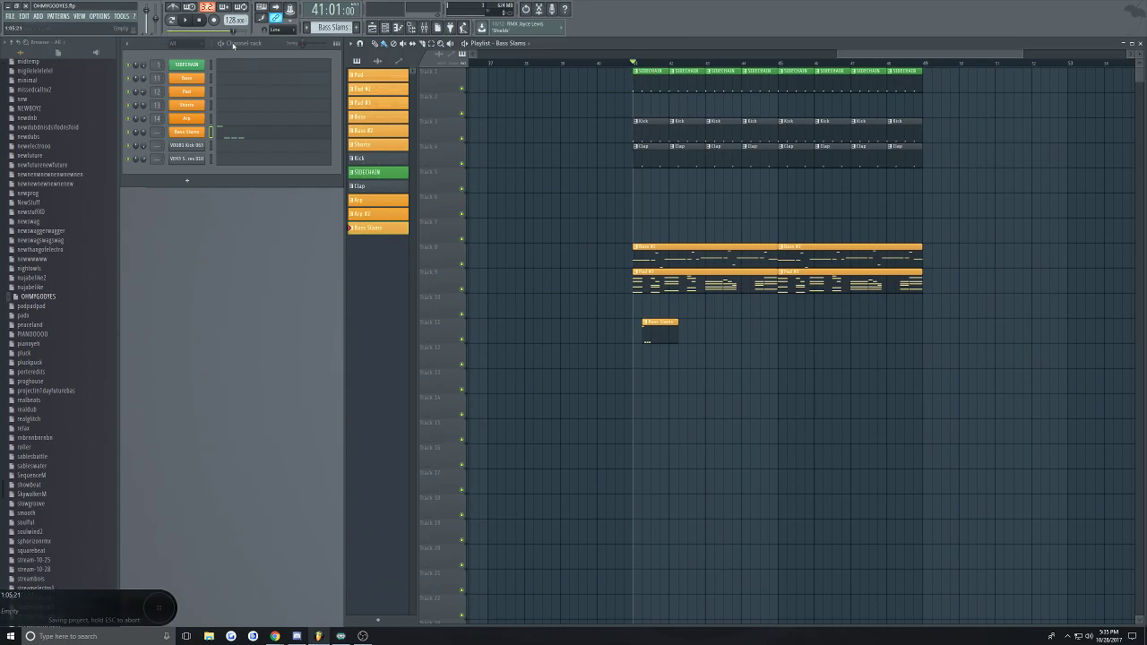
Play in pattern mode, show the mixer and route the Bass Slams channel to mixer insert 15
{"action": "left_click_drag", "start_coordinate": [234, 34], "coordinate": [170, 34]}
{"action": "left_click", "coordinate": [425, 28]}
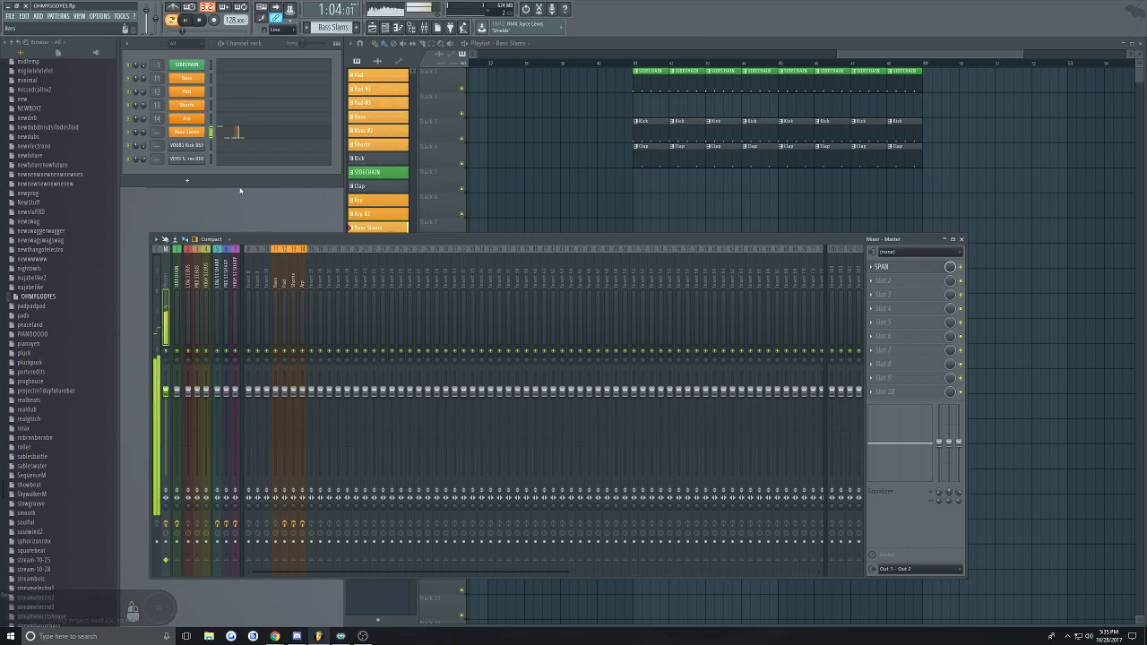
{"action": "right_click", "coordinate": [315, 248]}
{"action": "mouse_move", "coordinate": [363, 318]}
{"action": "left_click", "coordinate": [414, 320]}
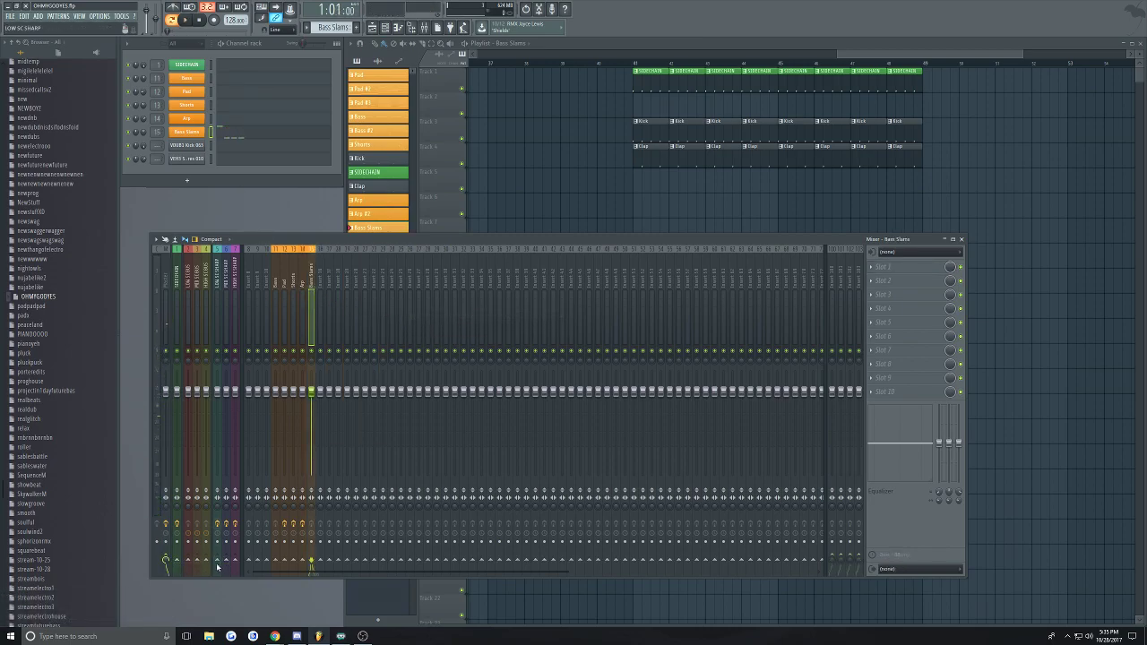
Route the Bass Slams mixer track only to the LOW SC BUS and select that bus
{"action": "right_click", "coordinate": [188, 561]}
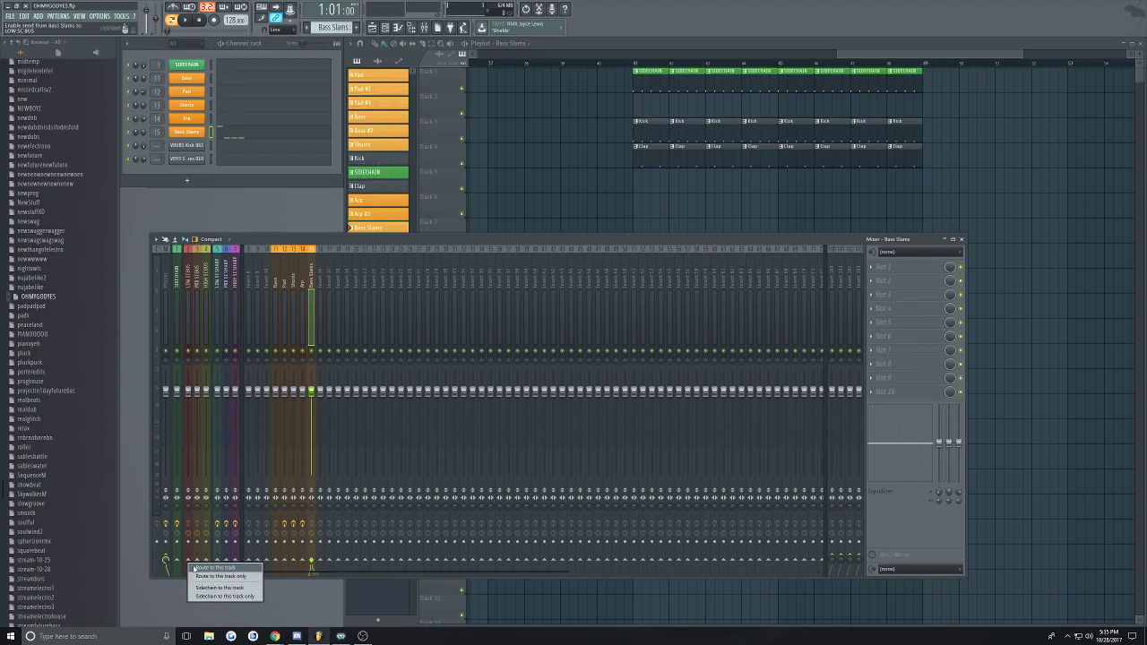
{"action": "left_click", "coordinate": [205, 577]}
{"action": "left_click", "coordinate": [189, 284]}
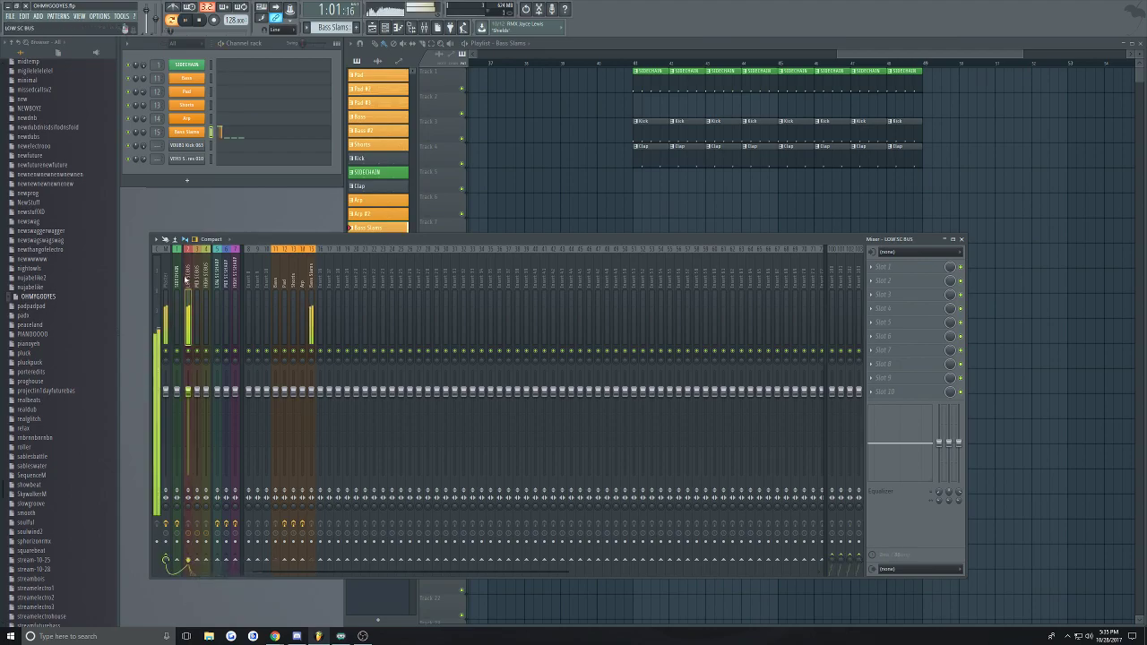
Play the arrangement from bar 41 several times to check the routed Bass Slams with the sidechain
{"action": "left_click", "coordinate": [637, 65]}
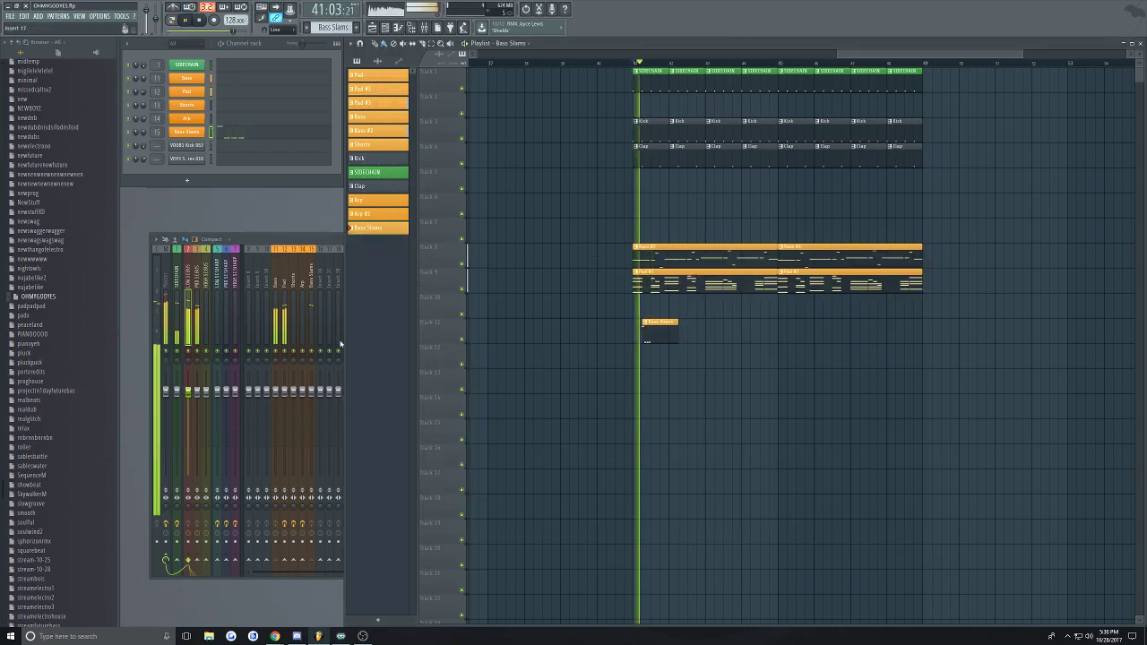
{"action": "key", "text": "space"}
{"action": "key", "text": "space"}
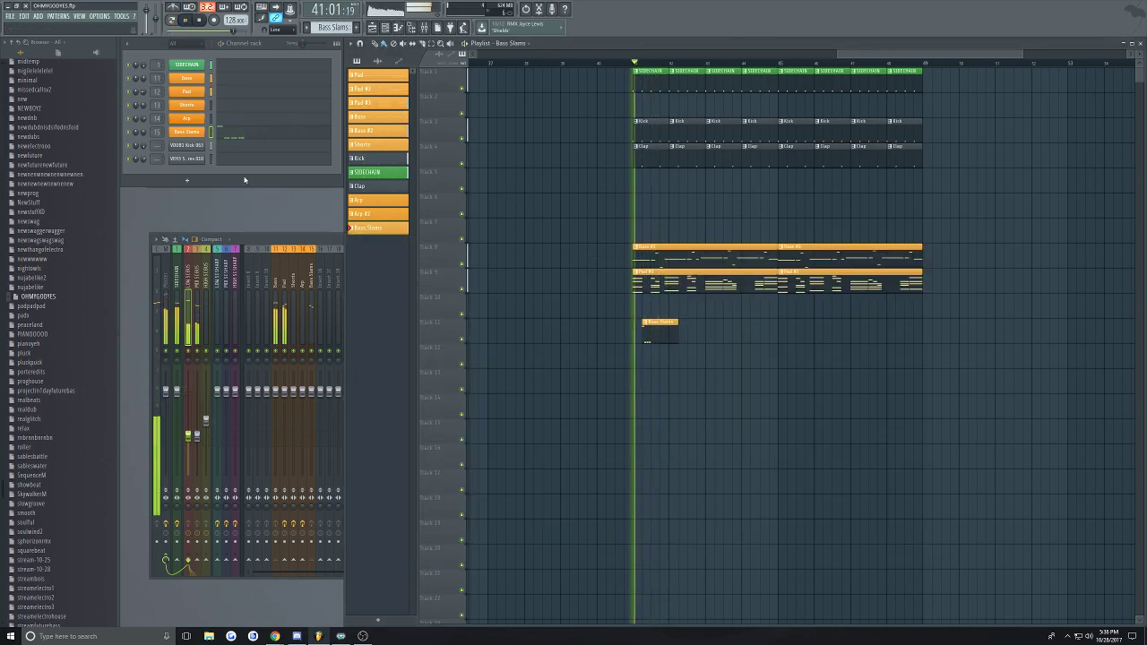
{"action": "key", "text": "space"}
{"action": "key", "text": "space"}
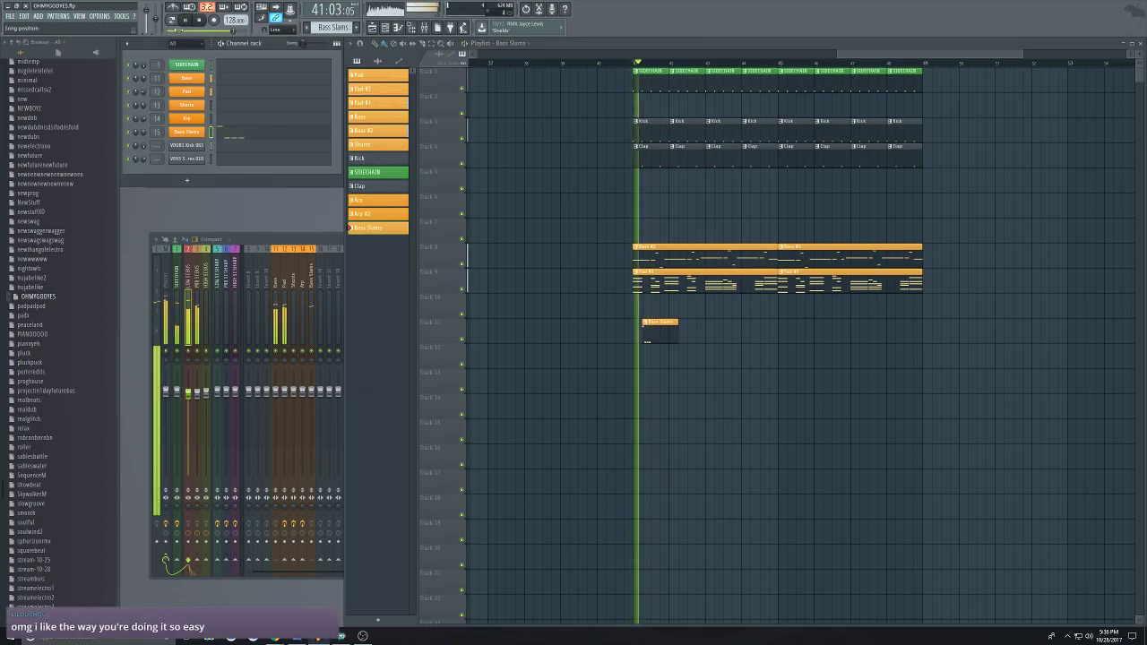
{"action": "key", "text": "space"}
Examine the notes of the Bass #2 pattern in the piano roll and close it
{"action": "scroll", "coordinate": [705, 195], "scroll_direction": "up", "scroll_amount": 2}
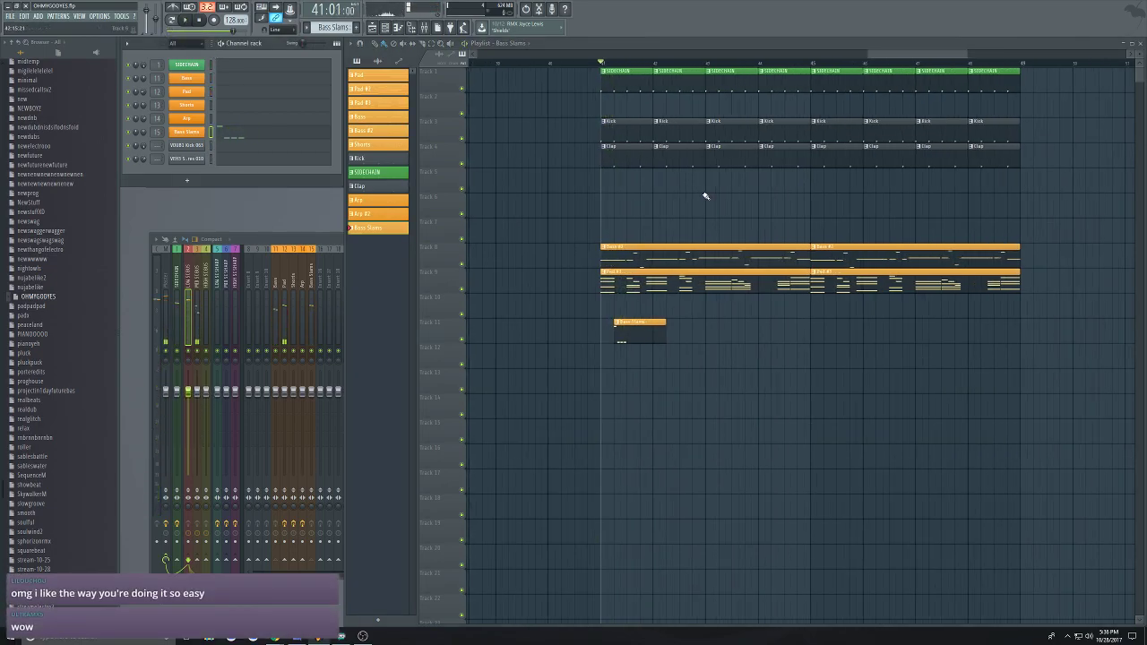
{"action": "scroll", "coordinate": [705, 195], "scroll_direction": "up", "scroll_amount": 2}
{"action": "left_click", "coordinate": [609, 265]}
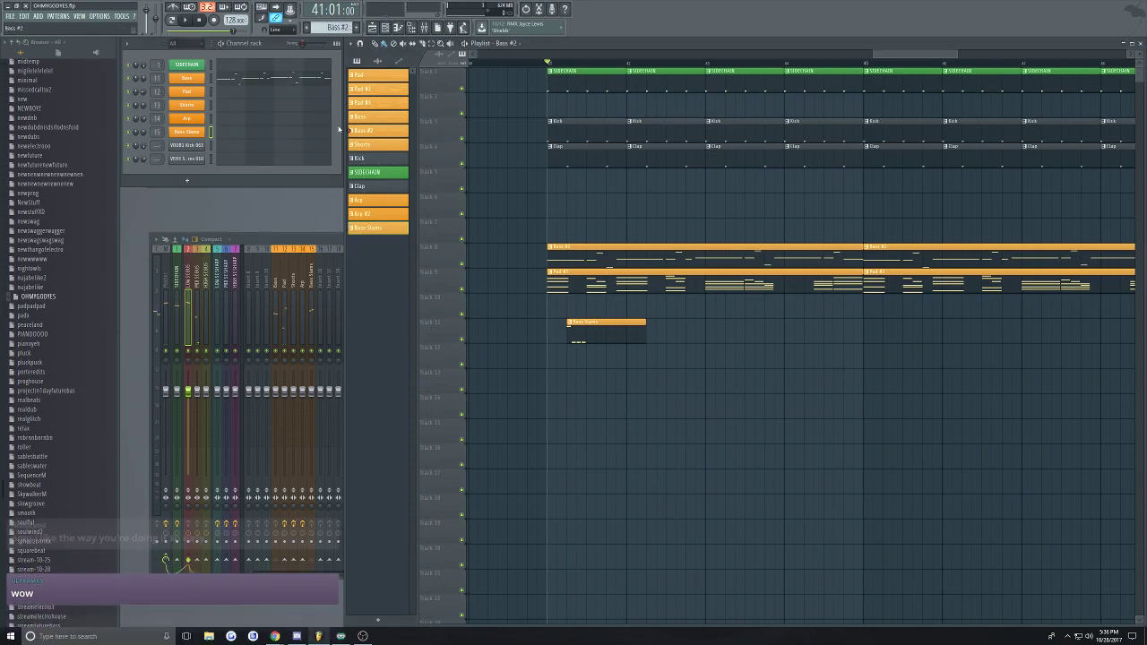
{"action": "left_click", "coordinate": [220, 86]}
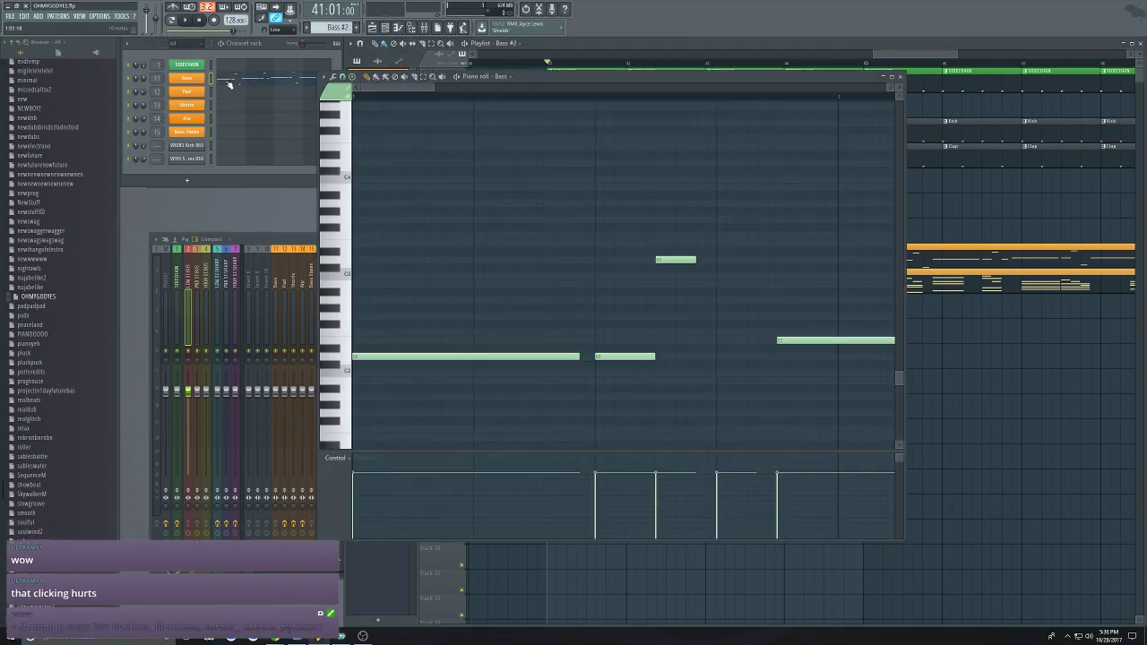
{"action": "left_click_drag", "start_coordinate": [740, 79], "coordinate": [671, 125]}
{"action": "left_click", "coordinate": [833, 123]}
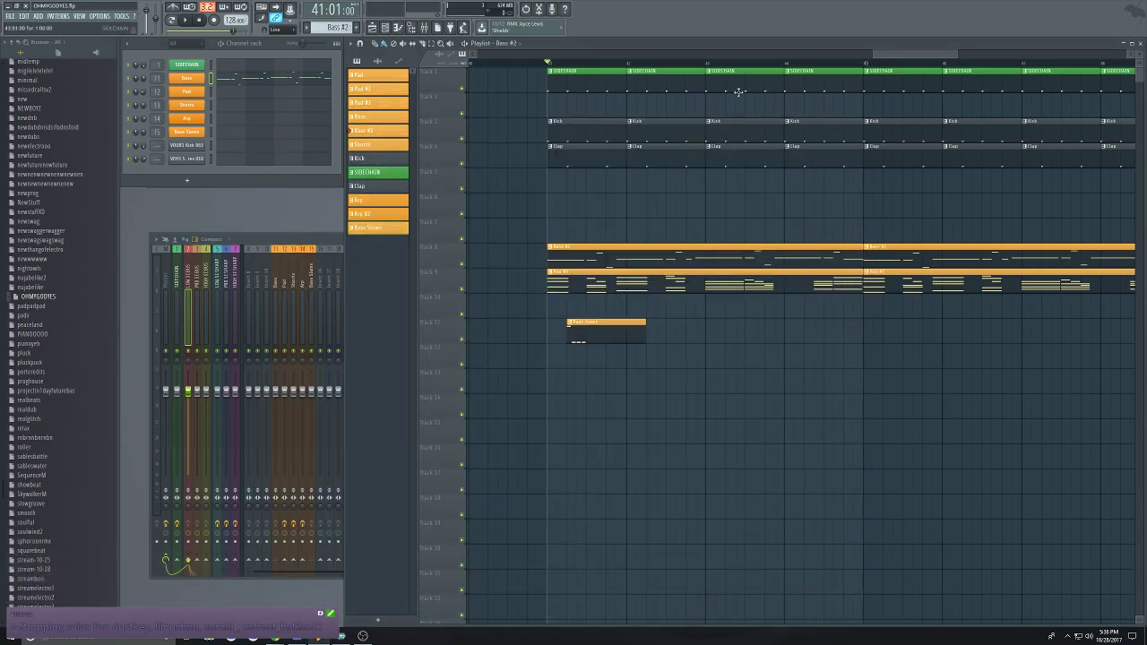
Select the Bass Slams clip's pattern and play the arrangement from bar 41 again
{"action": "left_click", "coordinate": [604, 326]}
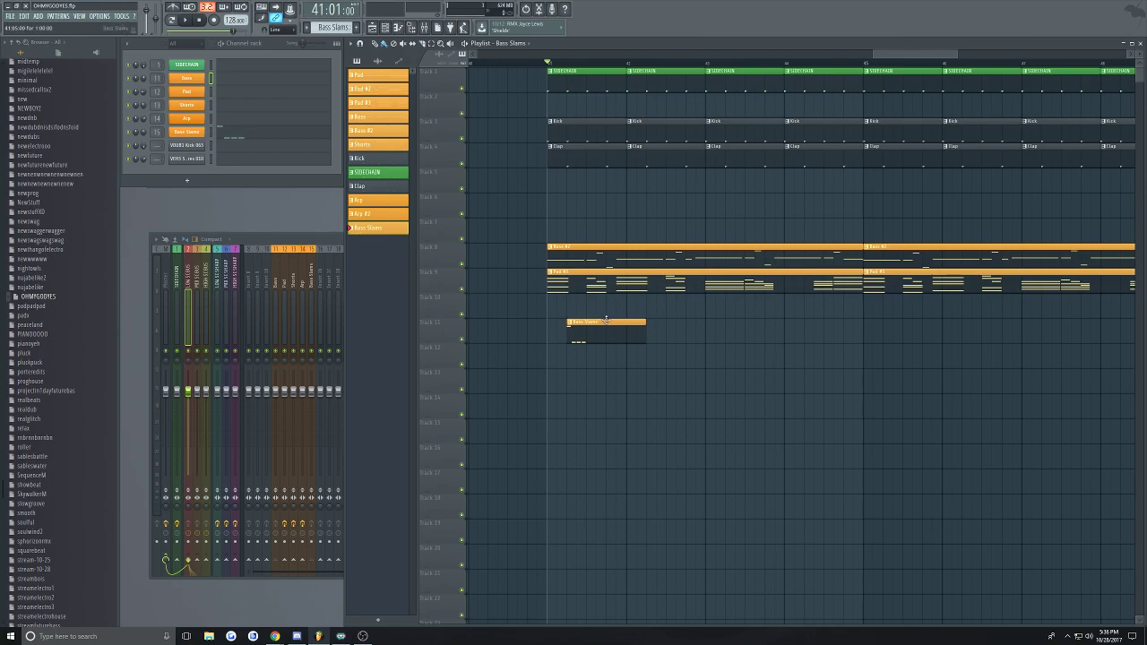
{"action": "scroll", "coordinate": [601, 363], "scroll_direction": "down", "scroll_amount": 4}
{"action": "scroll", "coordinate": [709, 162], "scroll_direction": "up", "scroll_amount": 3}
{"action": "key", "text": "space"}
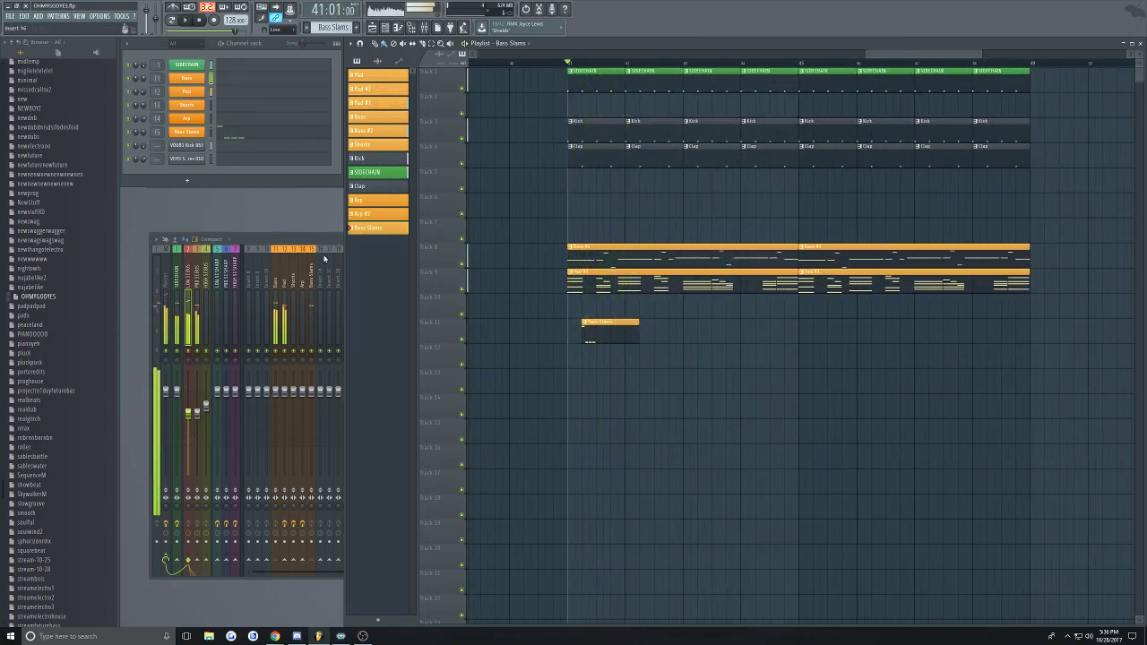
Stop the song, open the Bass Slams Sytrus while auditioning its pattern, and set operator 1's waveform to Saw
{"action": "key", "text": "space"}
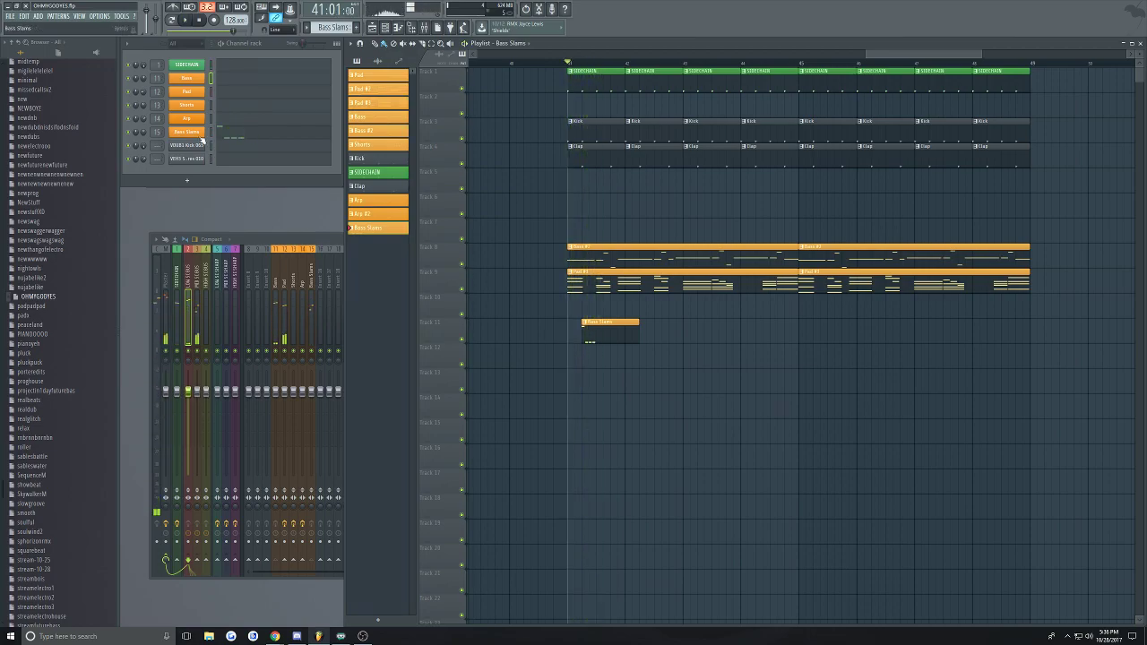
{"action": "left_click", "coordinate": [173, 20]}
{"action": "key", "text": "space"}
{"action": "left_click", "coordinate": [190, 132]}
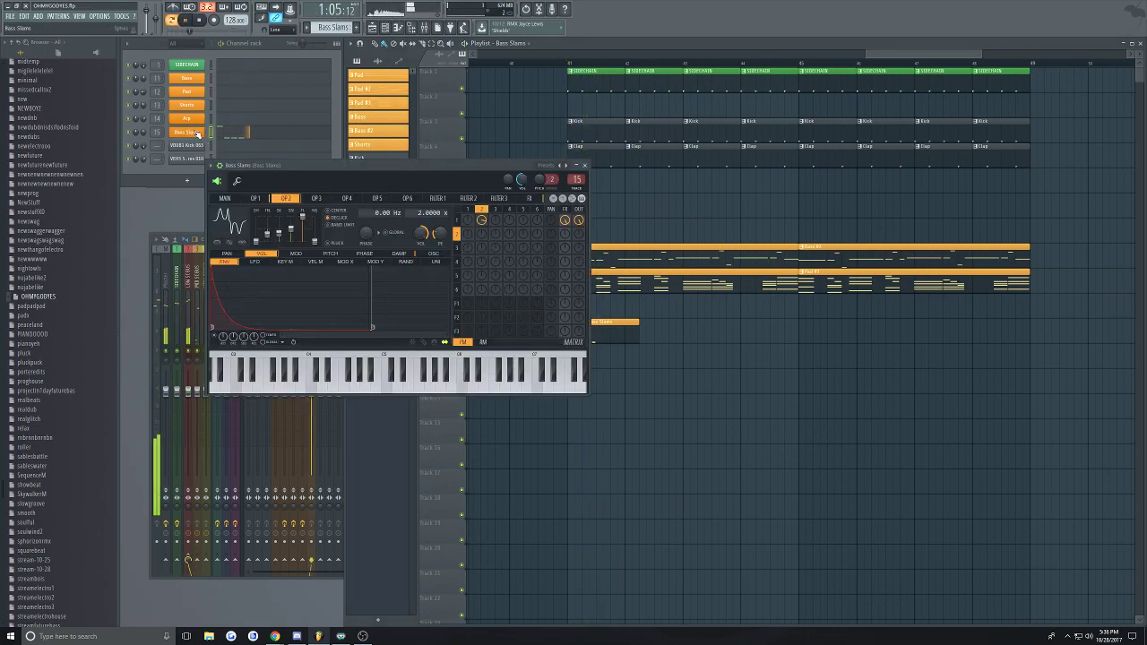
{"action": "key", "text": "space"}
{"action": "left_click", "coordinate": [256, 198]}
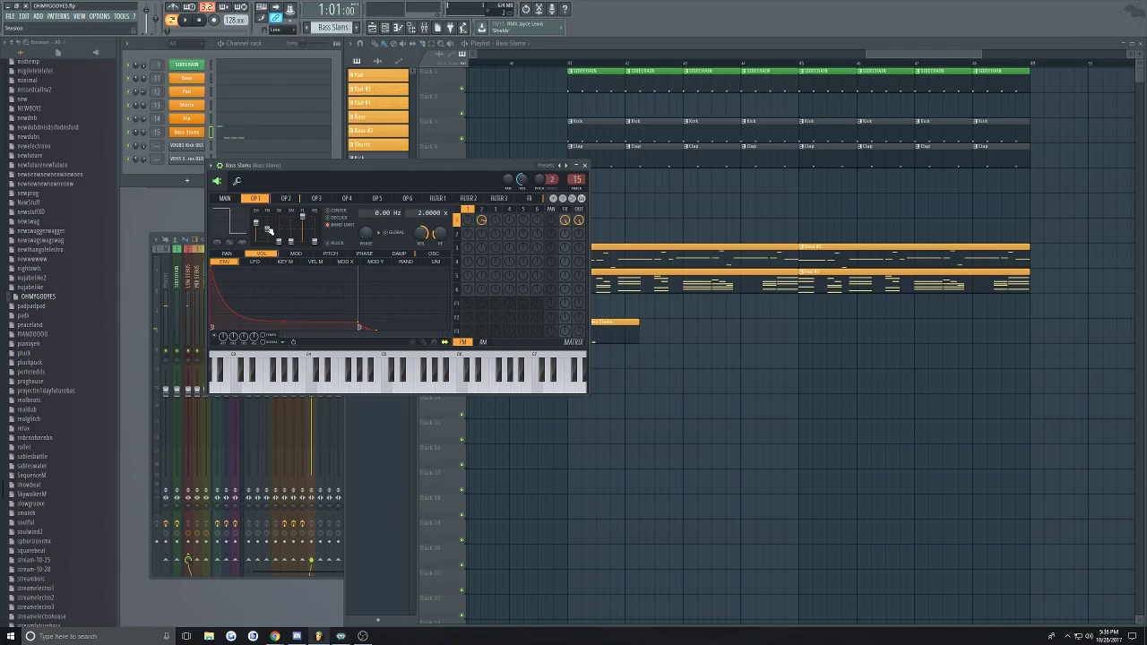
{"action": "key", "text": "space"}
{"action": "left_click", "coordinate": [235, 231]}
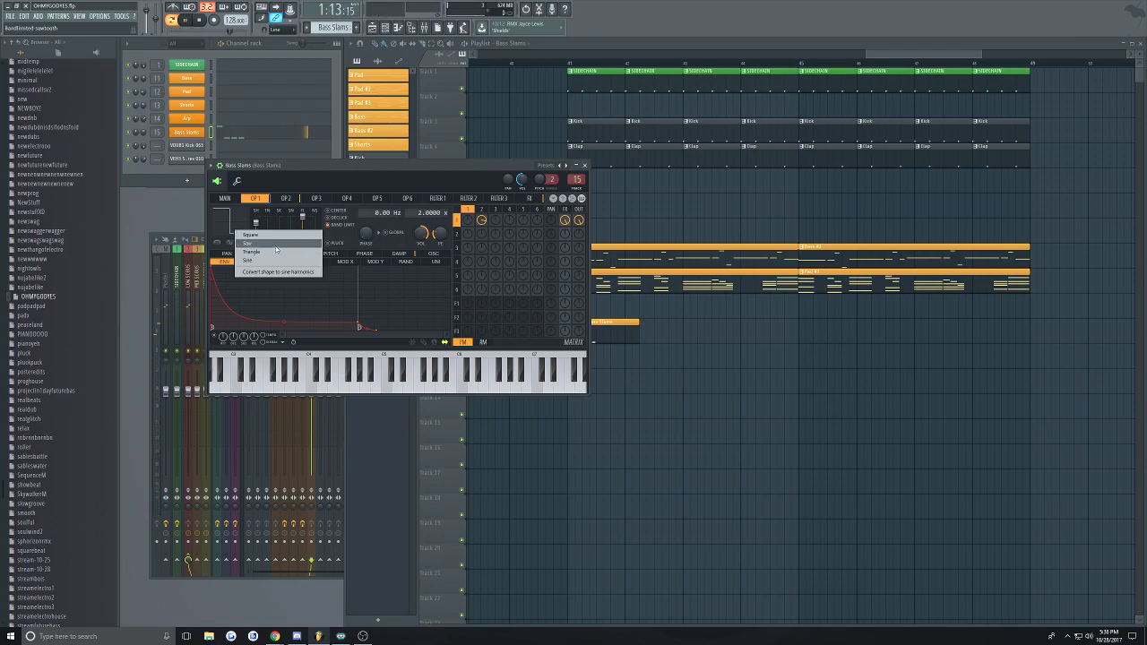
{"action": "left_click", "coordinate": [275, 245]}
Fine-tune the tension of operator 2 in the Bass Slams Sytrus and audition the pattern repeatedly
{"action": "key", "text": "space"}
{"action": "left_click", "coordinate": [282, 200]}
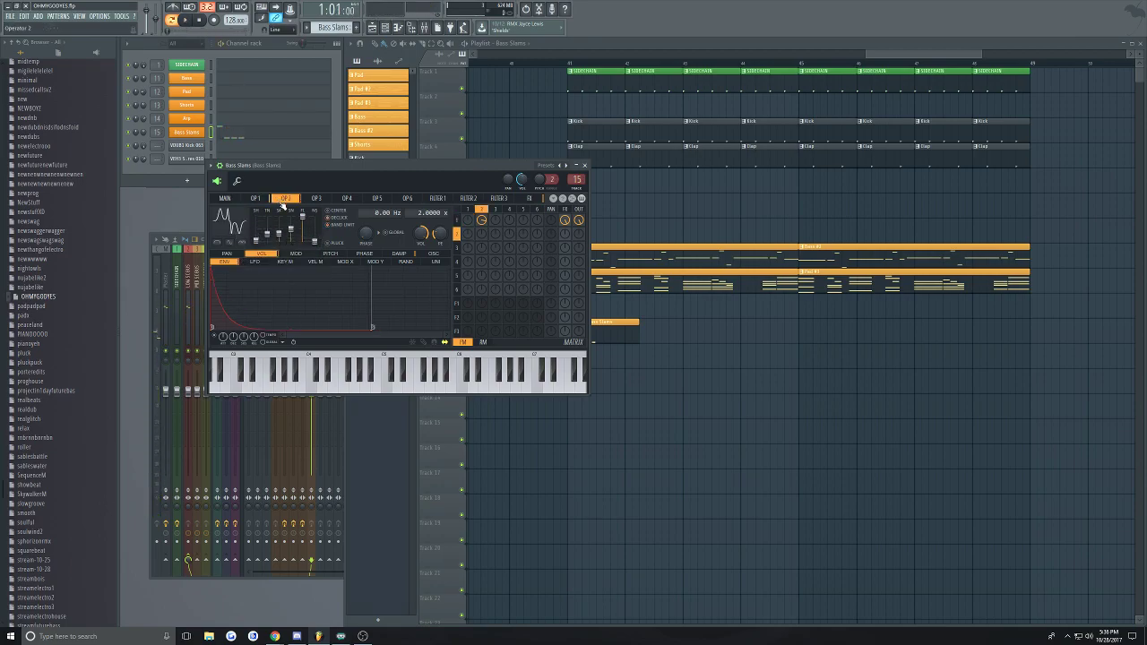
{"action": "key", "text": "space"}
{"action": "left_click_drag", "start_coordinate": [267, 231], "coordinate": [267, 232]}
{"action": "key", "text": "space"}
{"action": "key", "text": "space"}
{"action": "key", "text": "space"}
{"action": "key", "text": "space"}
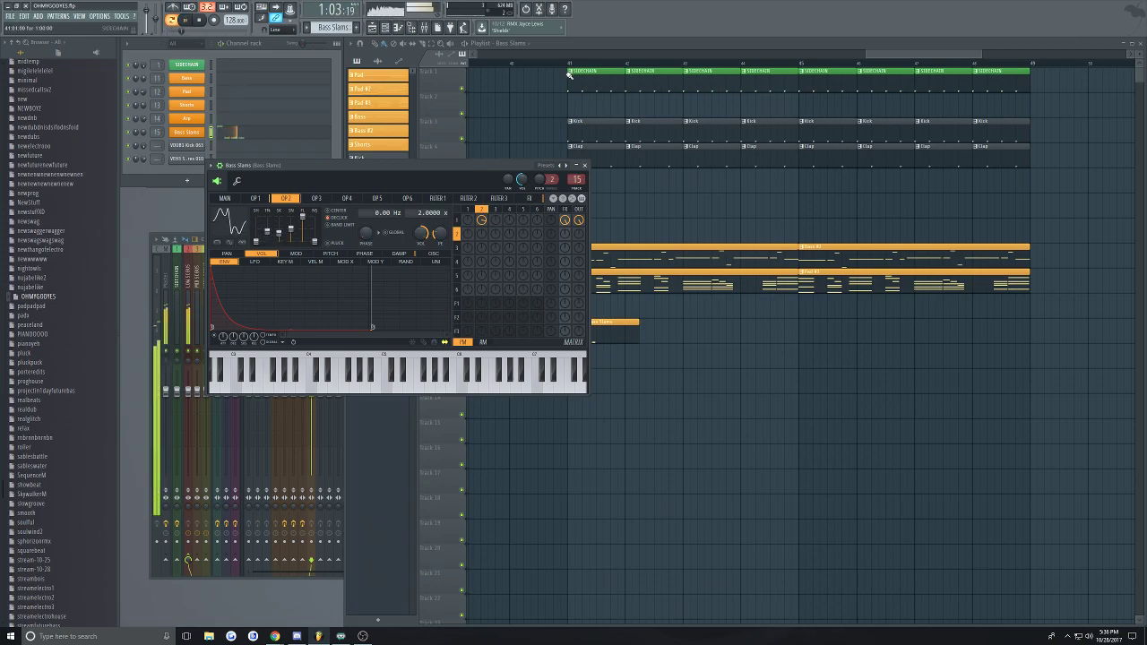
Play the arrangement in song mode from bar 41 to check Bass Slams in context
{"action": "key", "text": "space"}
{"action": "left_click", "coordinate": [570, 63]}
{"action": "key", "text": "l"}
{"action": "key", "text": "space"}
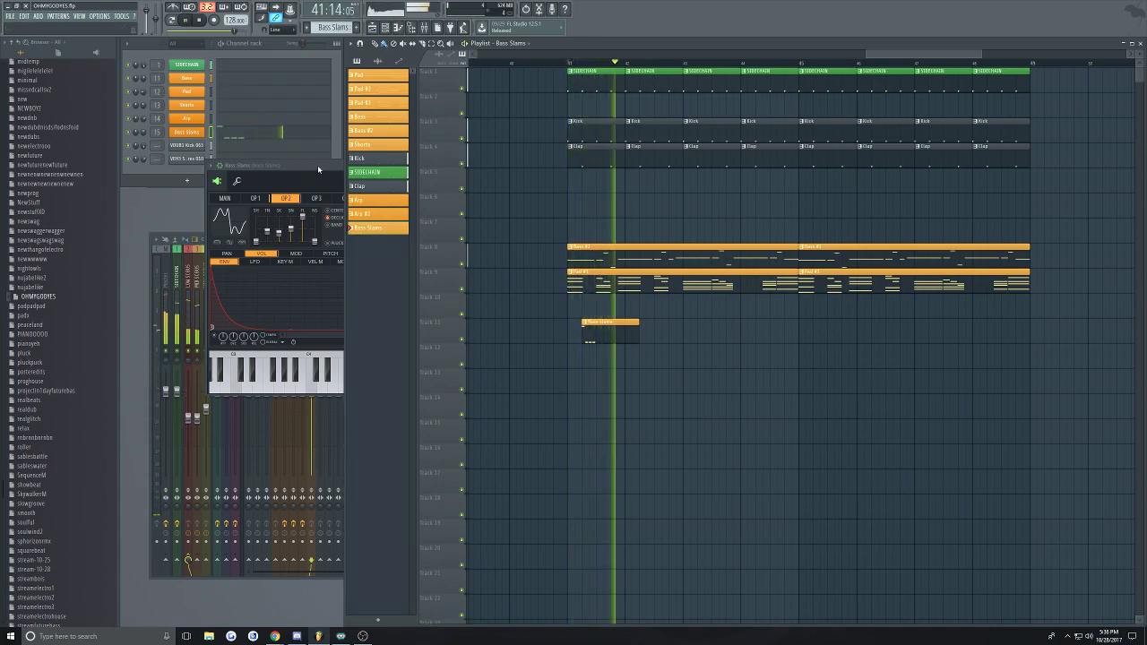
{"action": "key", "text": "space"}
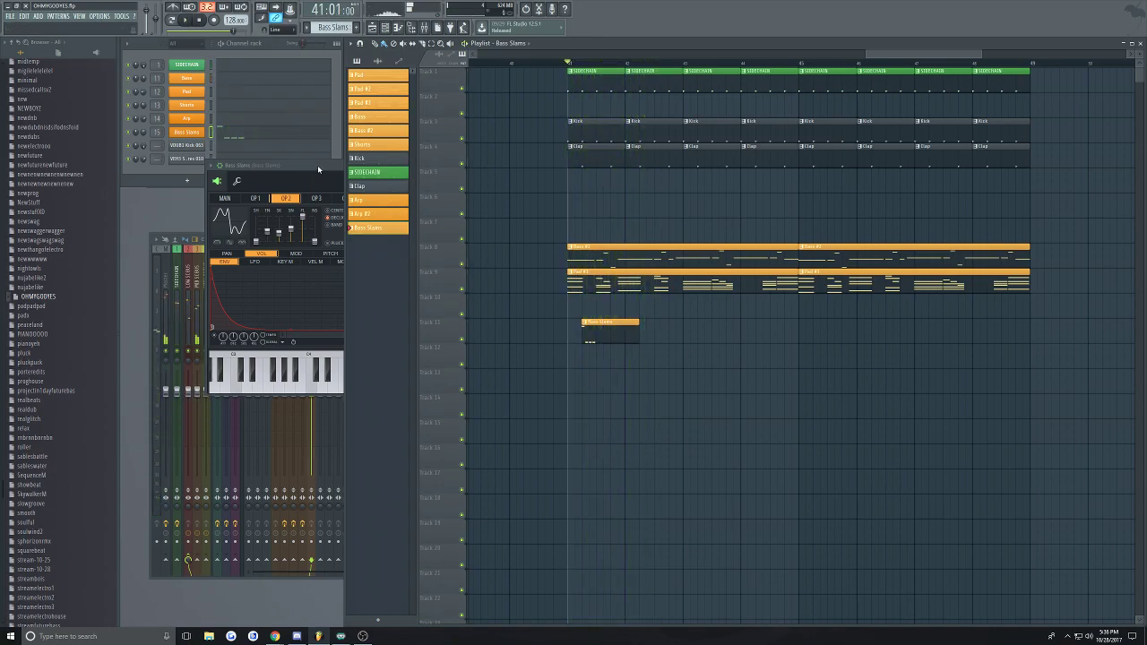
Create a new empty pattern named Fast Blips
{"action": "left_click", "coordinate": [268, 57]}
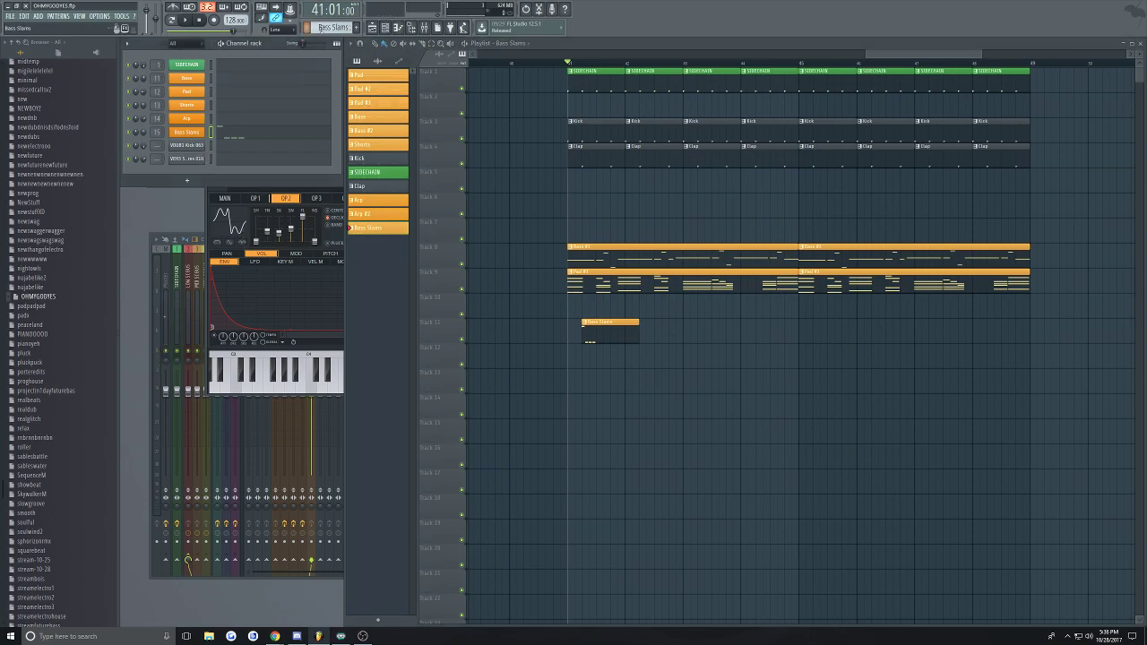
{"action": "left_click", "coordinate": [356, 28]}
{"action": "left_click", "coordinate": [445, 33]}
{"action": "left_click", "coordinate": [460, 71]}
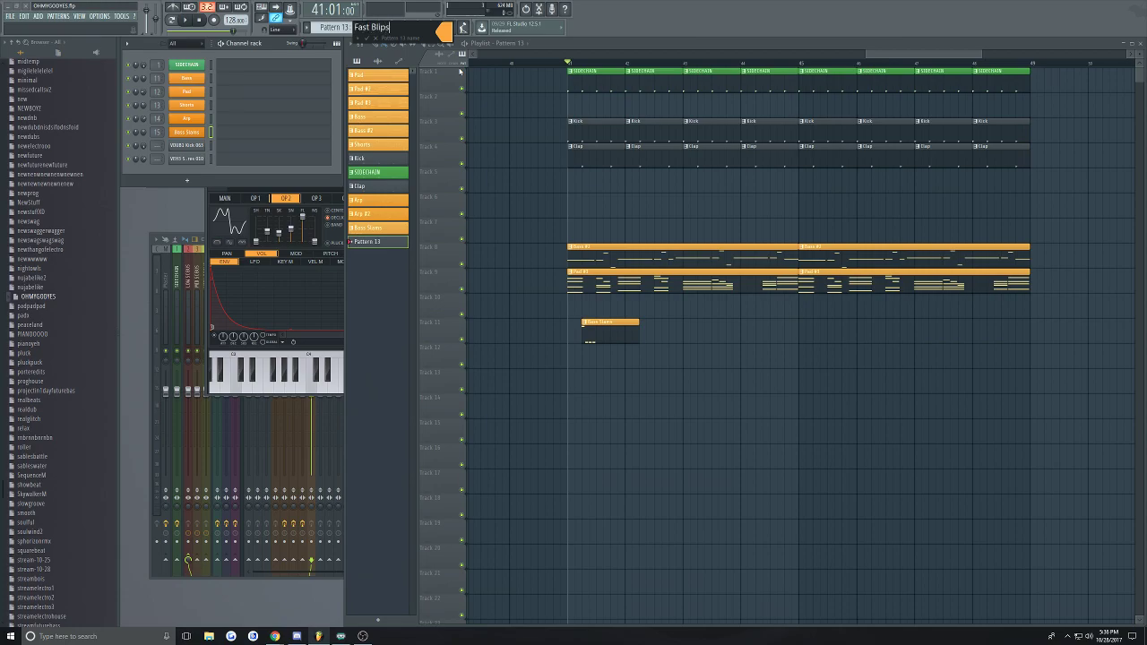
{"action": "key", "text": "Return"}
Insert a new Sytrus channel after Bass Slams and load its Default preset
{"action": "right_click", "coordinate": [193, 145]}
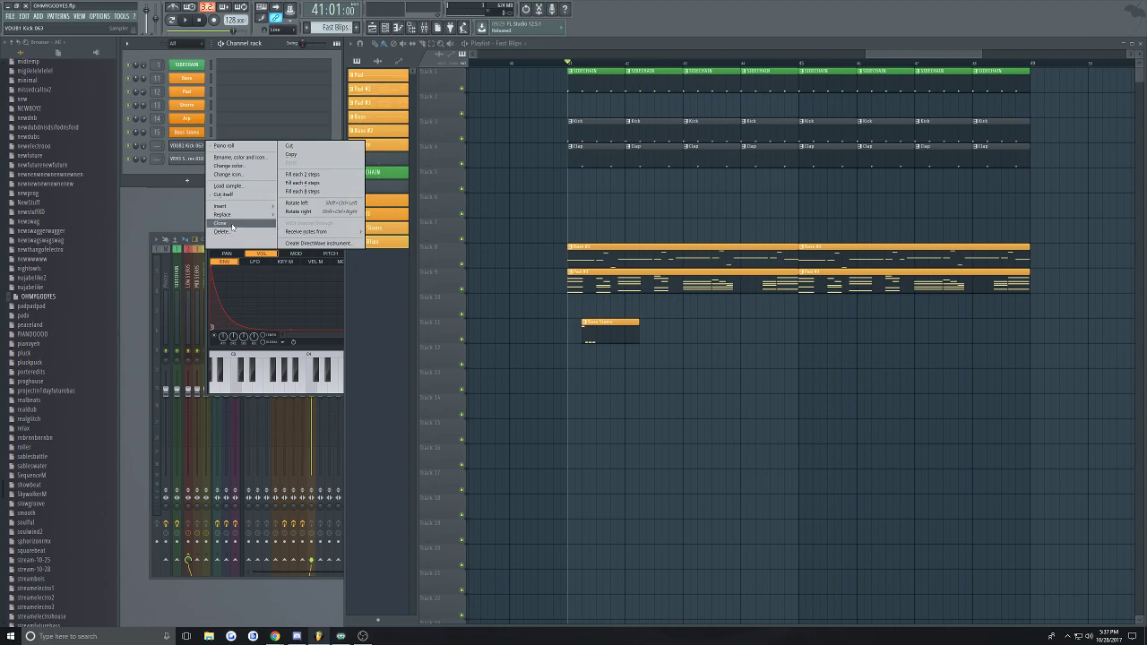
{"action": "mouse_move", "coordinate": [237, 206]}
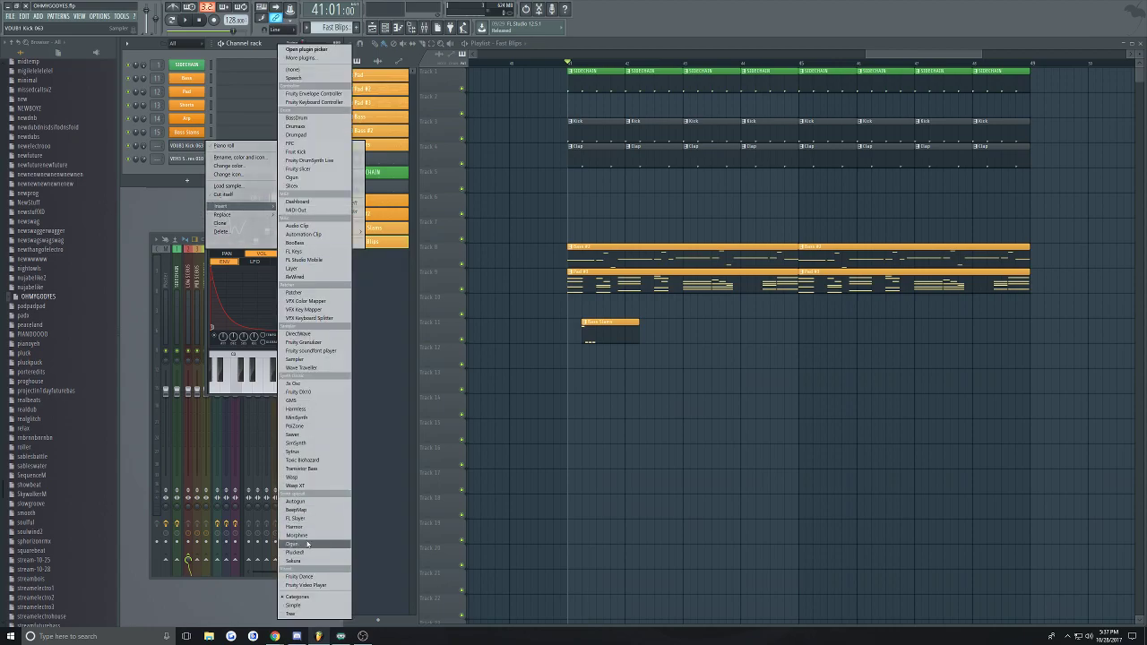
{"action": "left_click", "coordinate": [309, 453]}
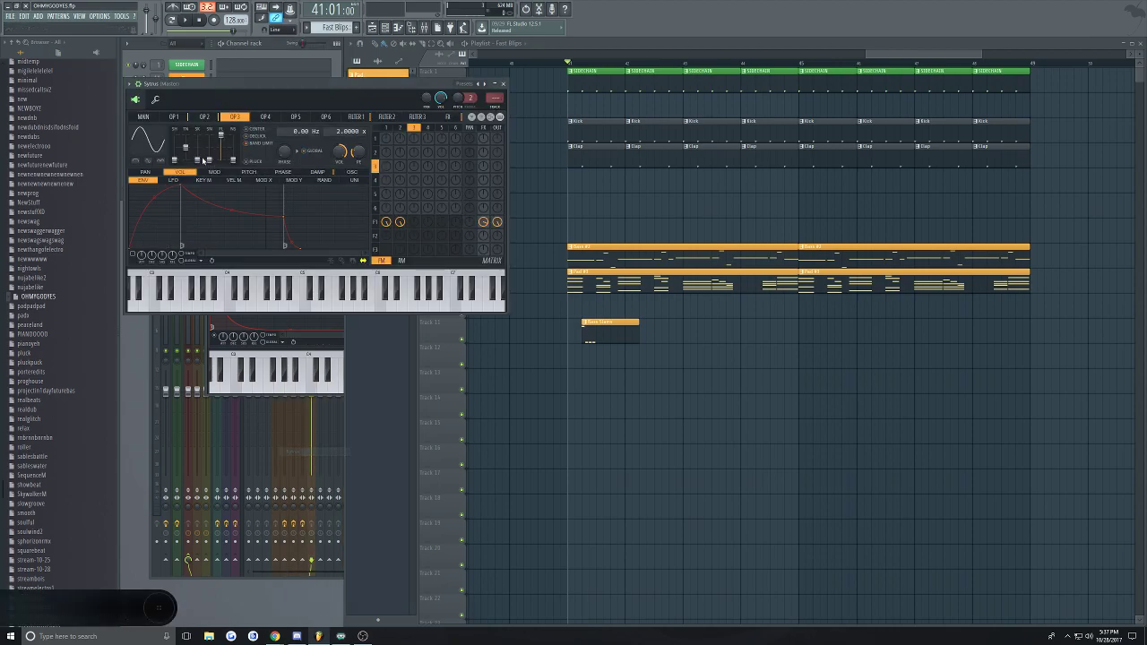
{"action": "left_click", "coordinate": [130, 84]}
{"action": "mouse_move", "coordinate": [179, 110]}
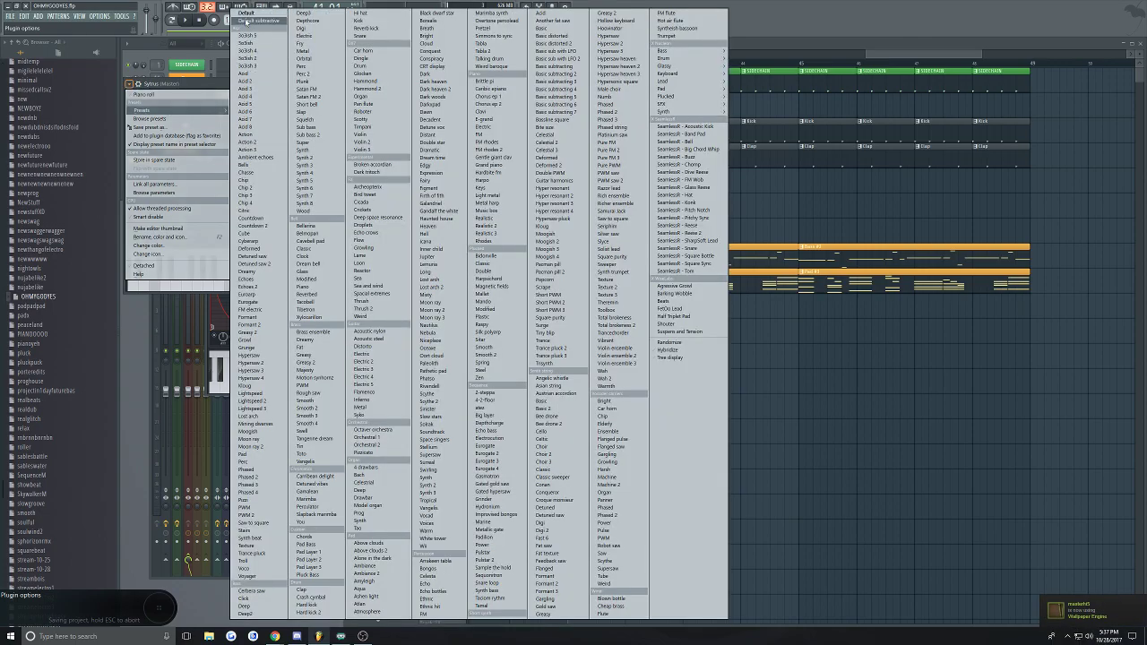
{"action": "left_click", "coordinate": [258, 15]}
Rename the new Sytrus channel Fast Blips
{"action": "left_click", "coordinate": [264, 56]}
{"action": "right_click", "coordinate": [190, 146]}
{"action": "left_click", "coordinate": [227, 159]}
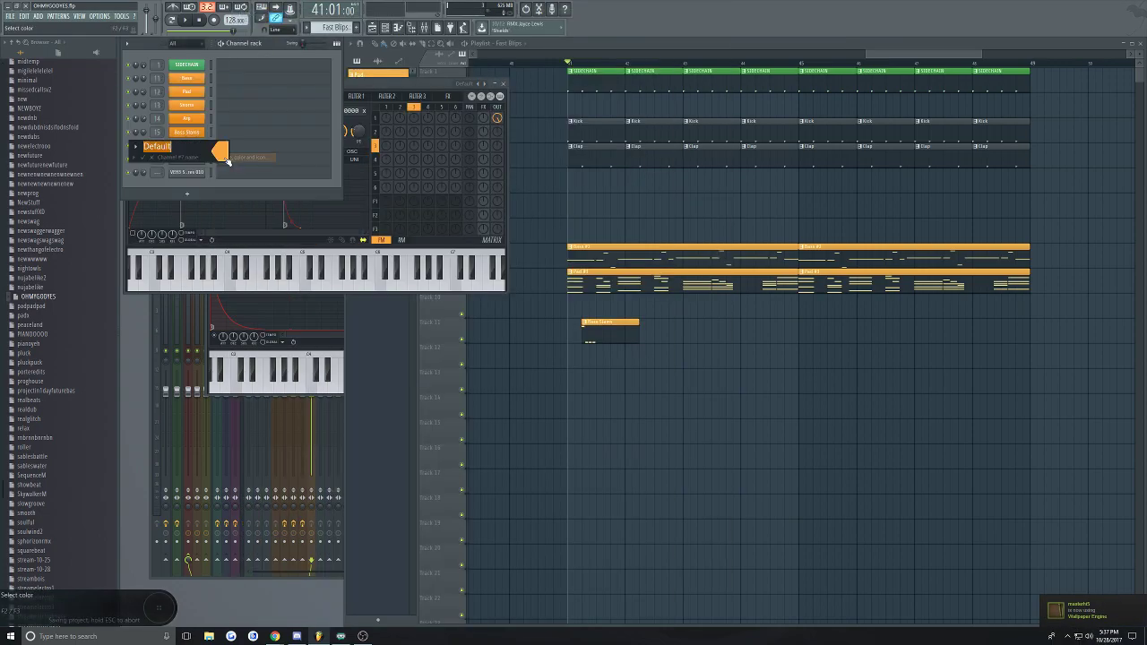
{"action": "type", "text": "Fast Blips"}
{"action": "key", "text": "Return"}
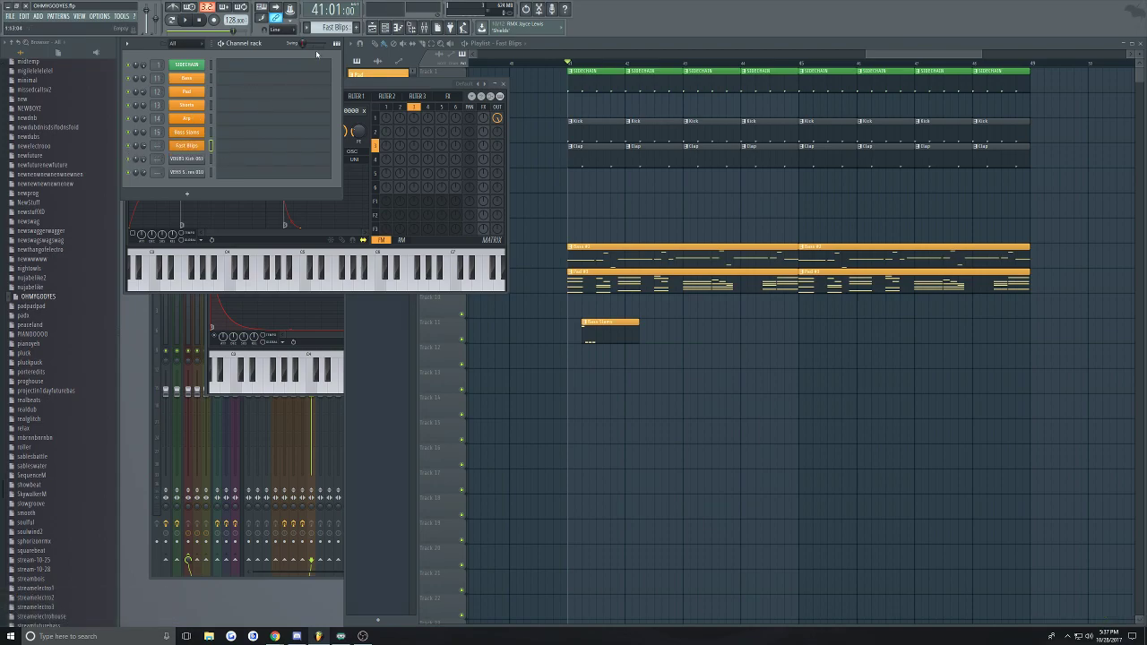
Bring up the Fast Blips piano roll, audition a few keys and place an E4 note at the pattern's start
{"action": "left_click", "coordinate": [228, 150]}
{"action": "left_click_drag", "start_coordinate": [273, 223], "coordinate": [272, 339]}
{"action": "left_click", "coordinate": [281, 343]}
{"action": "left_click", "coordinate": [278, 296]}
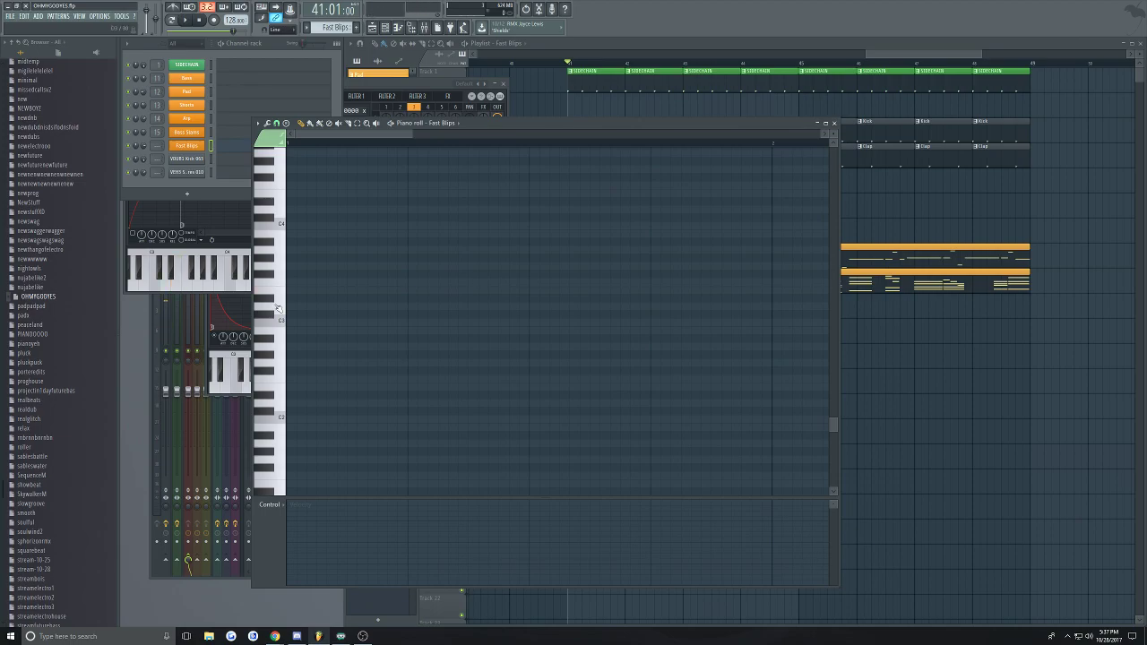
{"action": "left_click", "coordinate": [281, 296]}
{"action": "scroll", "coordinate": [285, 322], "scroll_direction": "up", "scroll_amount": 2}
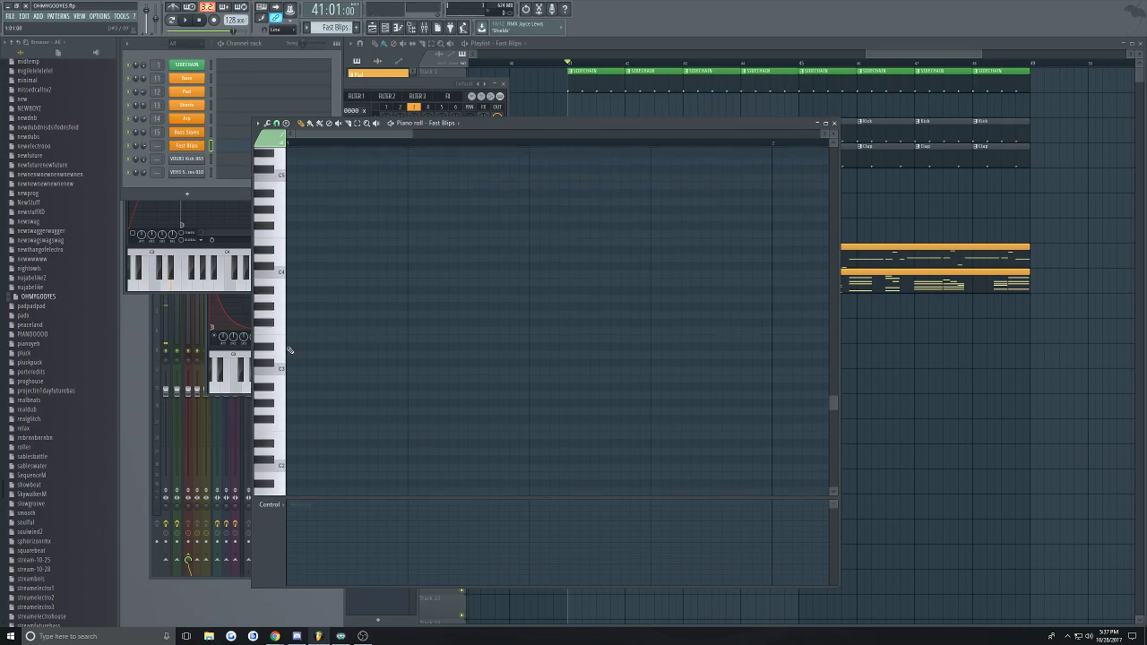
{"action": "left_click", "coordinate": [300, 241]}
{"action": "scroll", "coordinate": [305, 244], "scroll_direction": "up", "scroll_amount": 2}
{"action": "scroll", "coordinate": [296, 289], "scroll_direction": "up", "scroll_amount": 1}
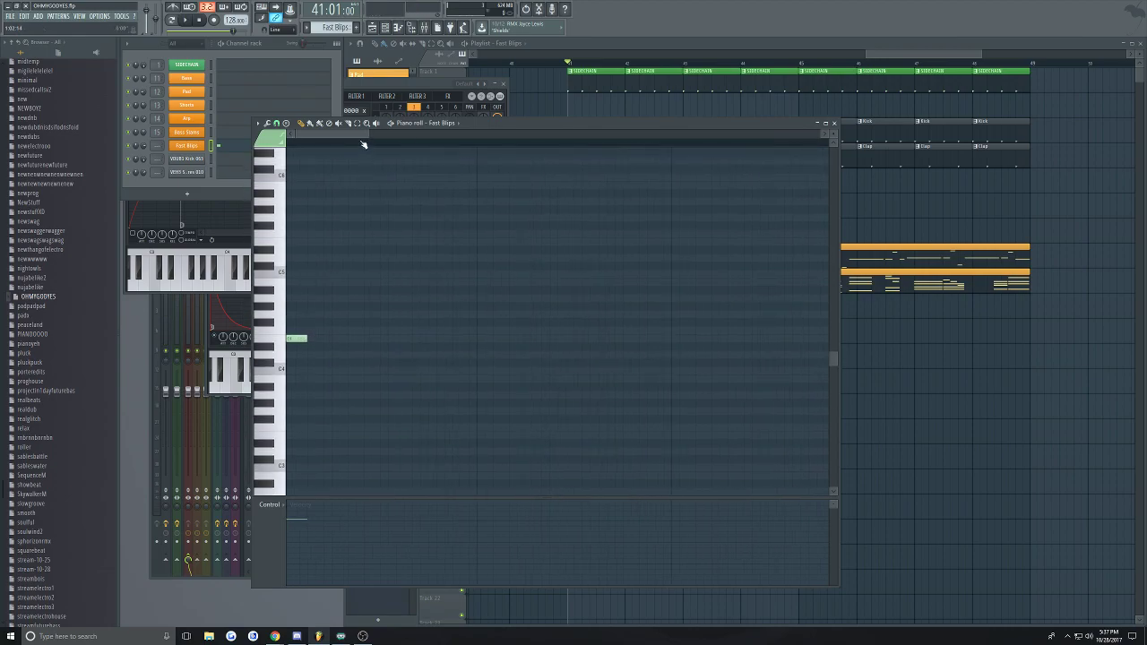
Add a high note at step 3 of the Fast Blips pattern and raise it to A6
{"action": "left_click_drag", "start_coordinate": [681, 124], "coordinate": [813, 113]}
{"action": "scroll", "coordinate": [480, 368], "scroll_direction": "up", "scroll_amount": 3}
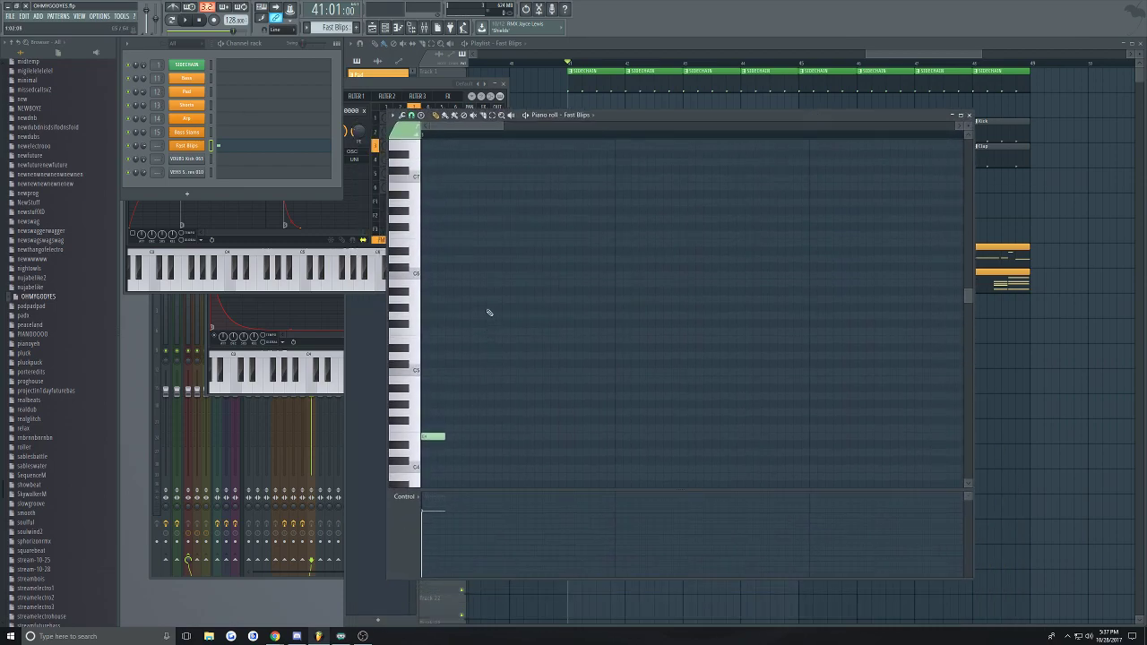
{"action": "mouse_move", "coordinate": [518, 258]}
{"action": "left_mouse_down"}
{"action": "mouse_move", "coordinate": [532, 240]}
{"action": "mouse_move", "coordinate": [534, 254]}
{"action": "left_mouse_up"}
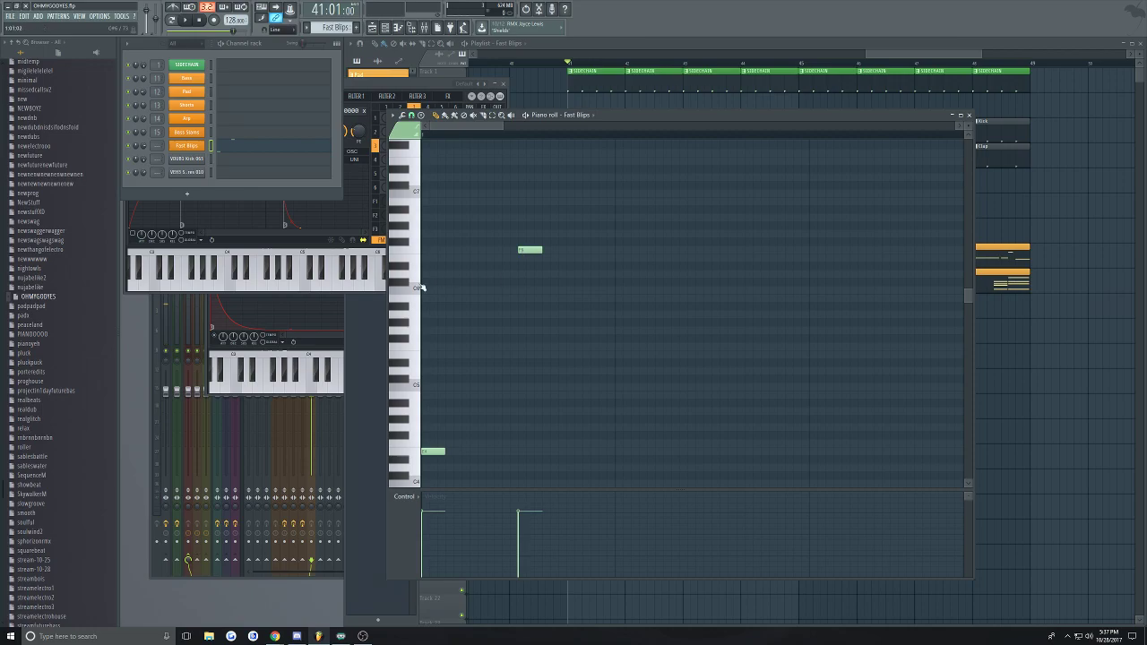
{"action": "left_click_drag", "start_coordinate": [528, 249], "coordinate": [528, 219]}
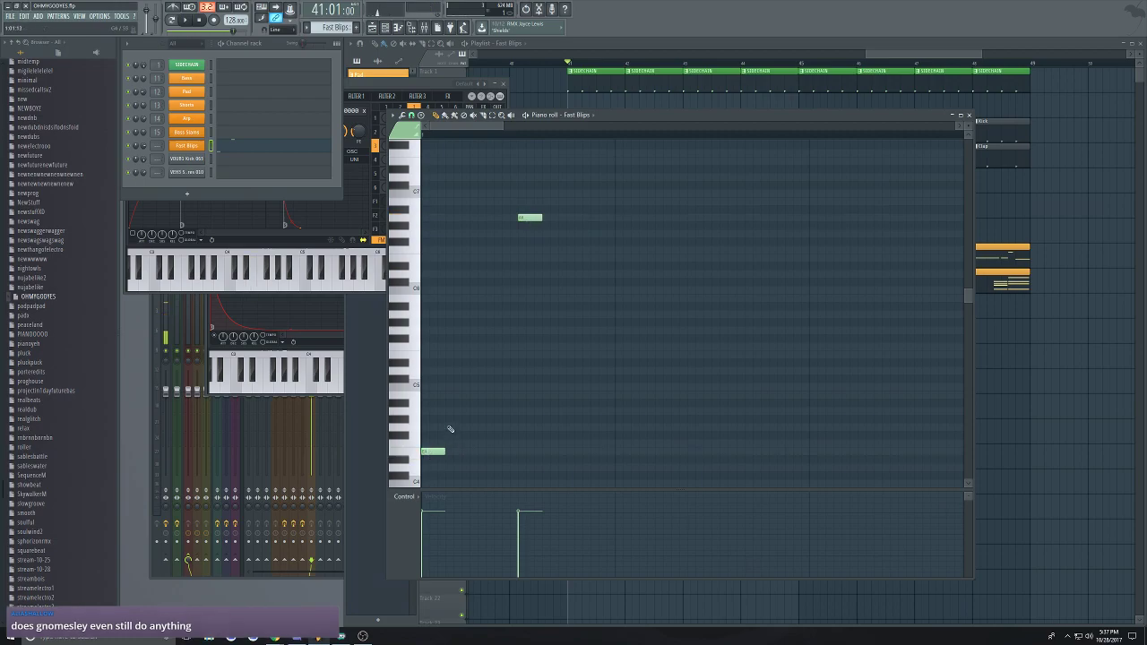
Fill in a fast rising run of short F#4, B4, E5, B5, C#6 and E6 notes after the opening E4
{"action": "left_click", "coordinate": [444, 435]}
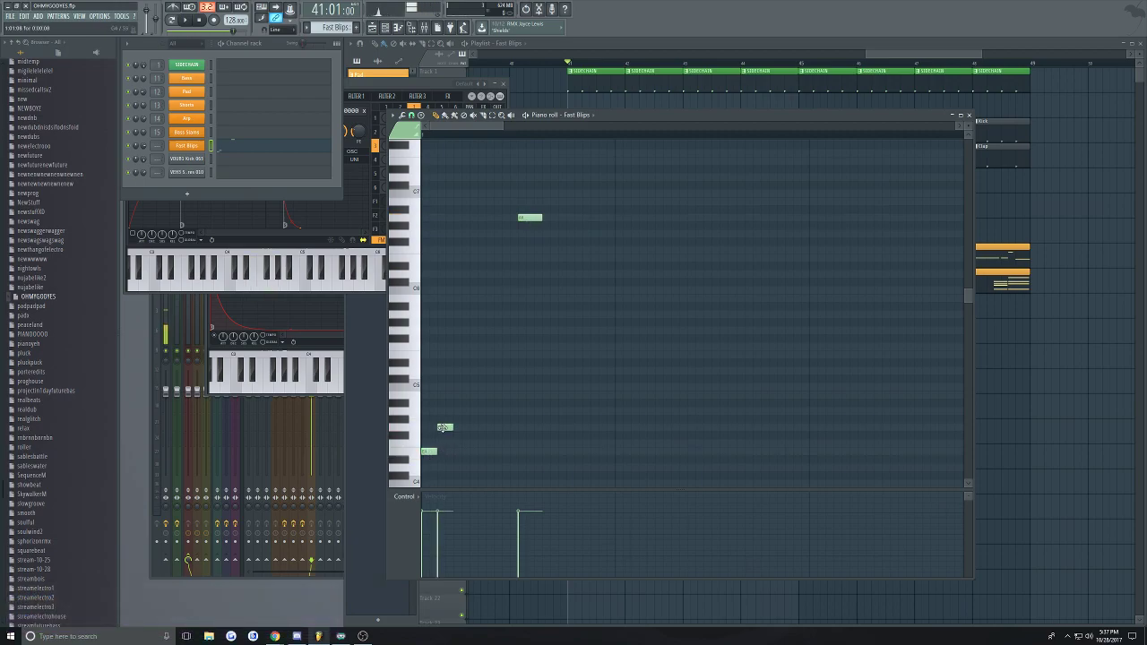
{"action": "left_click", "coordinate": [459, 395]}
{"action": "left_click", "coordinate": [473, 345]}
{"action": "left_click_drag", "start_coordinate": [473, 345], "coordinate": [471, 357]}
{"action": "left_click", "coordinate": [489, 298]}
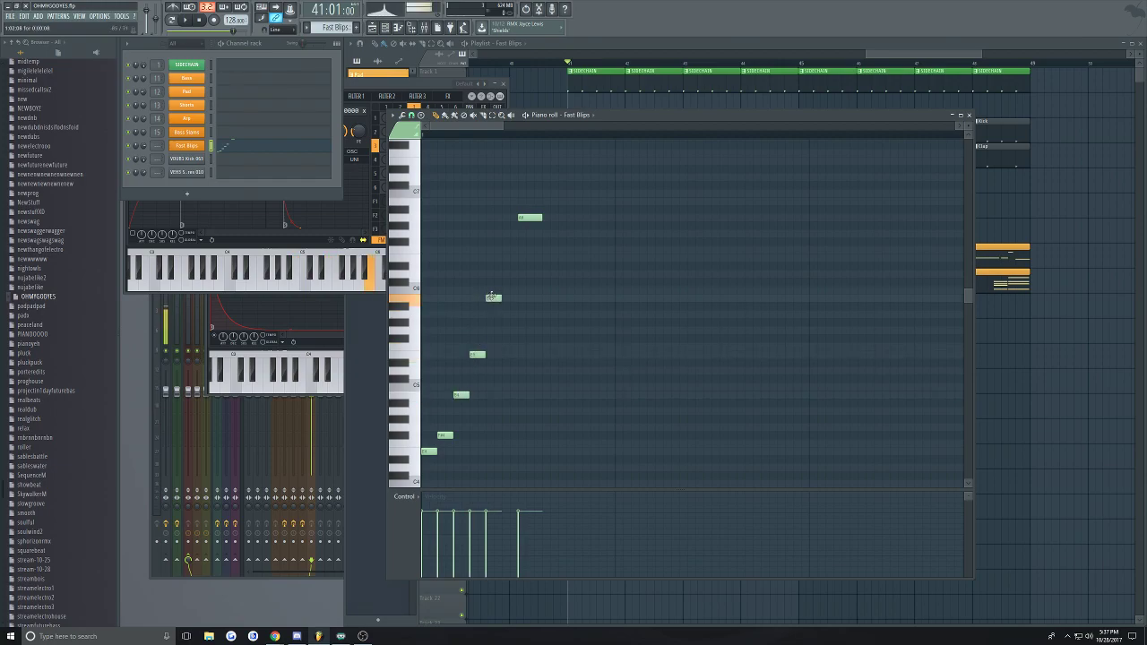
{"action": "left_click", "coordinate": [503, 267]}
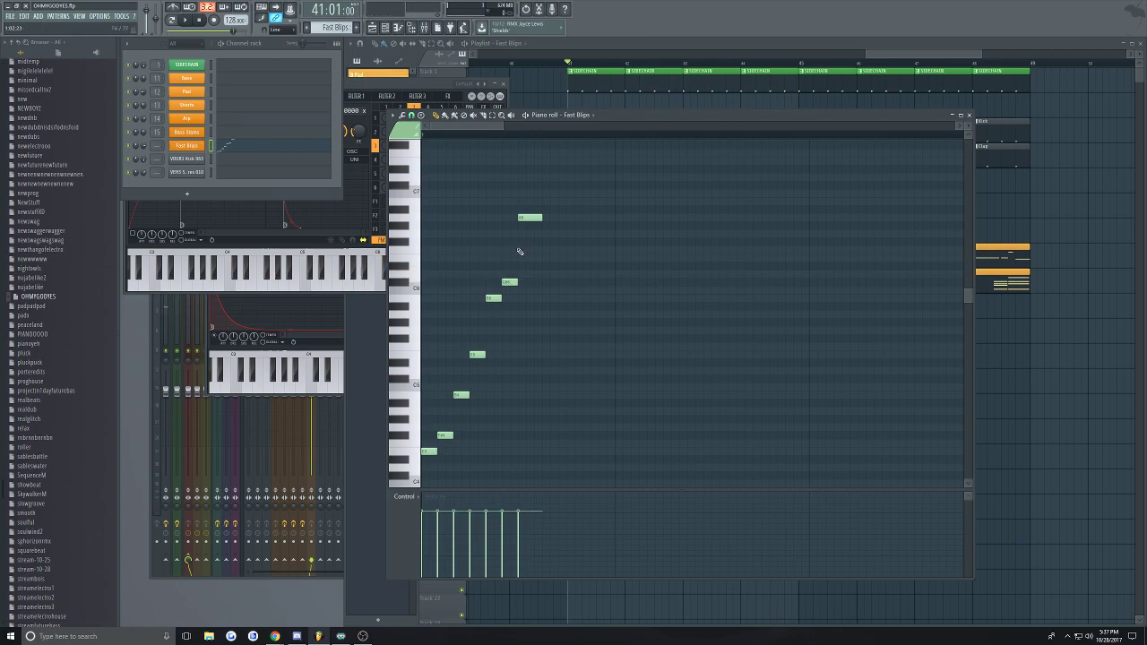
{"action": "left_click_drag", "start_coordinate": [517, 251], "coordinate": [524, 260]}
Audition the run, lengthen the A6 to one step and follow it with an equally long F#6
{"action": "key", "text": "space"}
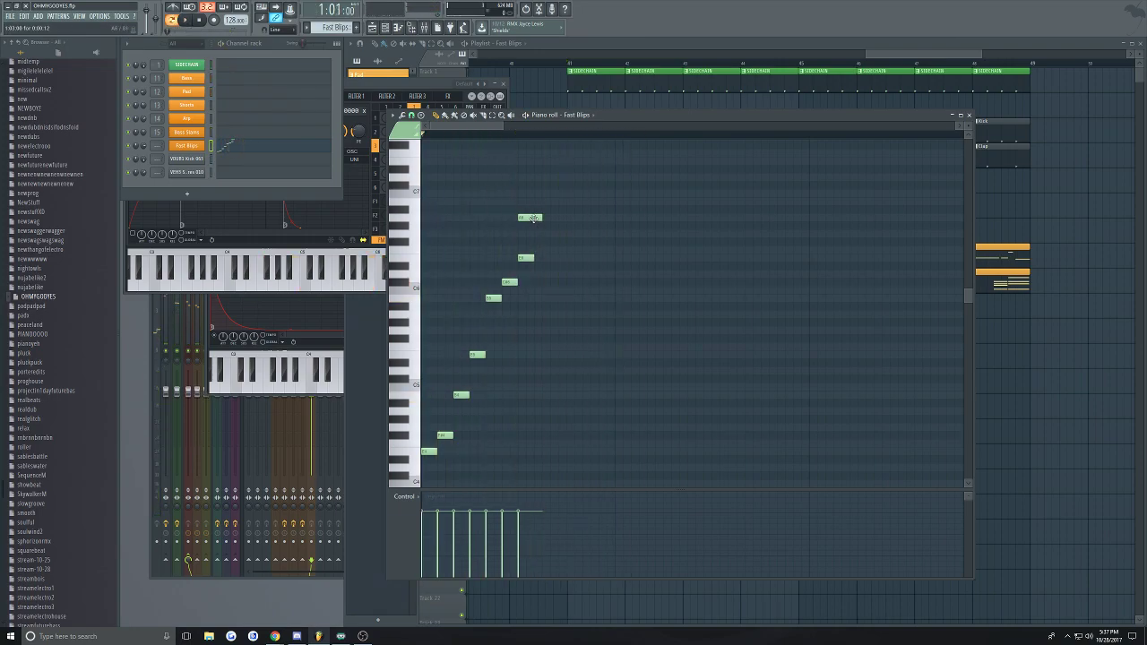
{"action": "left_click_drag", "start_coordinate": [574, 248], "coordinate": [614, 242]}
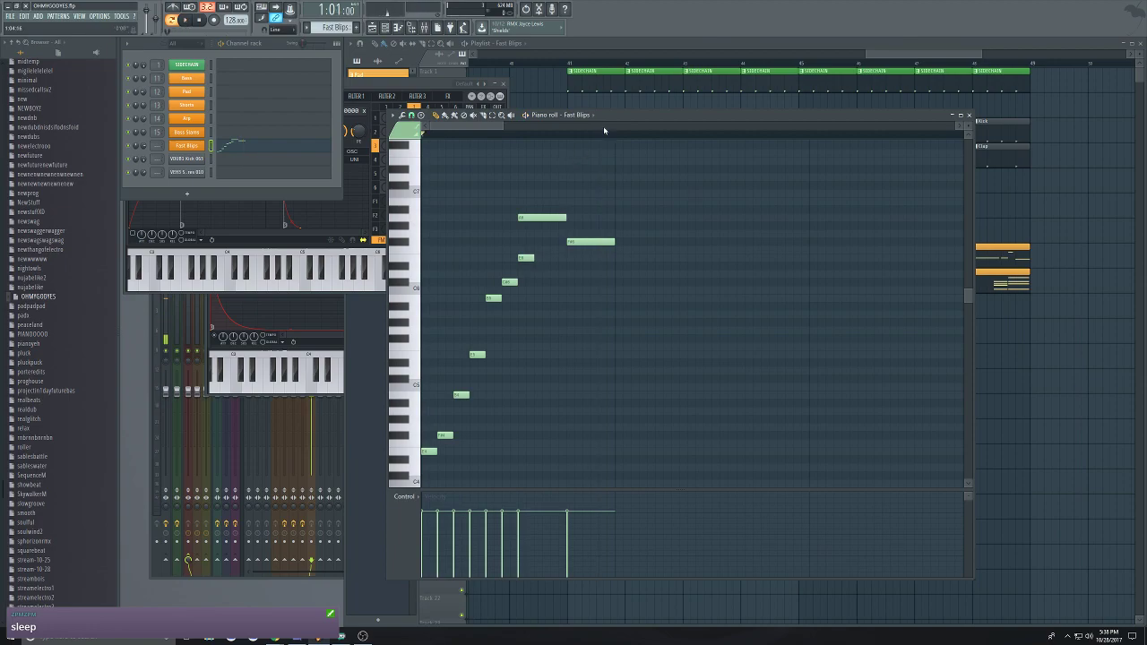
{"action": "key", "text": "space"}
Delete the short E6 under the A6, raise the C#6 before it to E6, and audition the Fast Blips pattern
{"action": "right_click", "coordinate": [527, 258]}
{"action": "key", "text": "space"}
{"action": "key", "text": "space"}
{"action": "left_click_drag", "start_coordinate": [510, 281], "coordinate": [511, 255]}
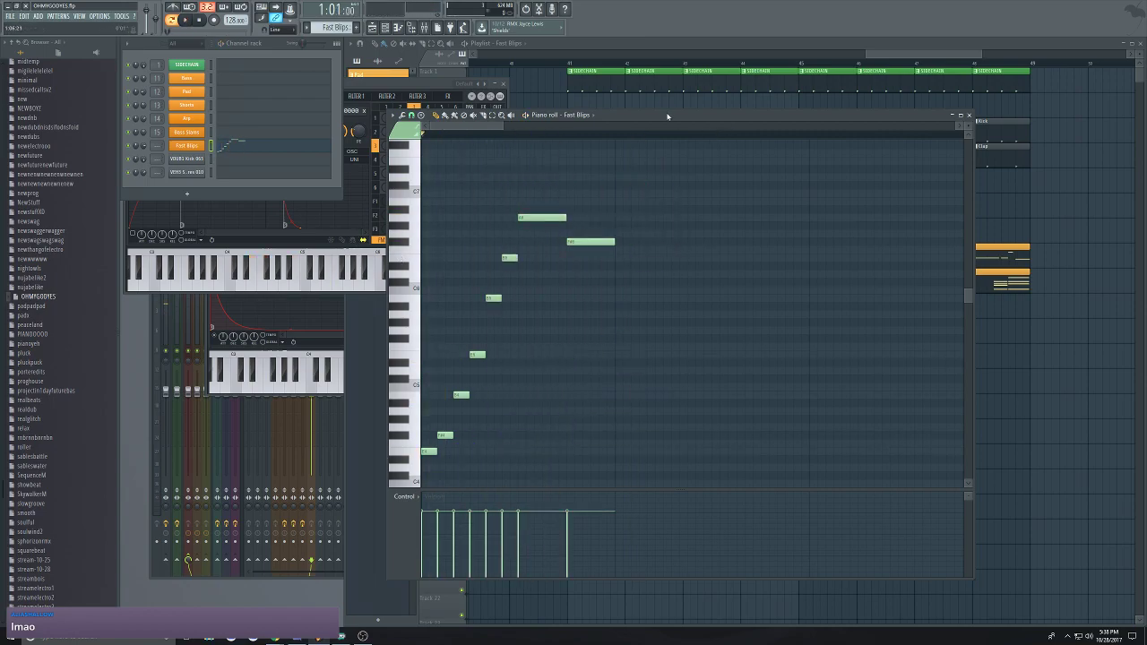
{"action": "left_click_drag", "start_coordinate": [552, 220], "coordinate": [577, 213]}
{"action": "key", "text": "space"}
Open the Fast Blips Sytrus and reshape operator 1's volume envelope into a longer decay with no sustain
{"action": "left_click", "coordinate": [884, 56]}
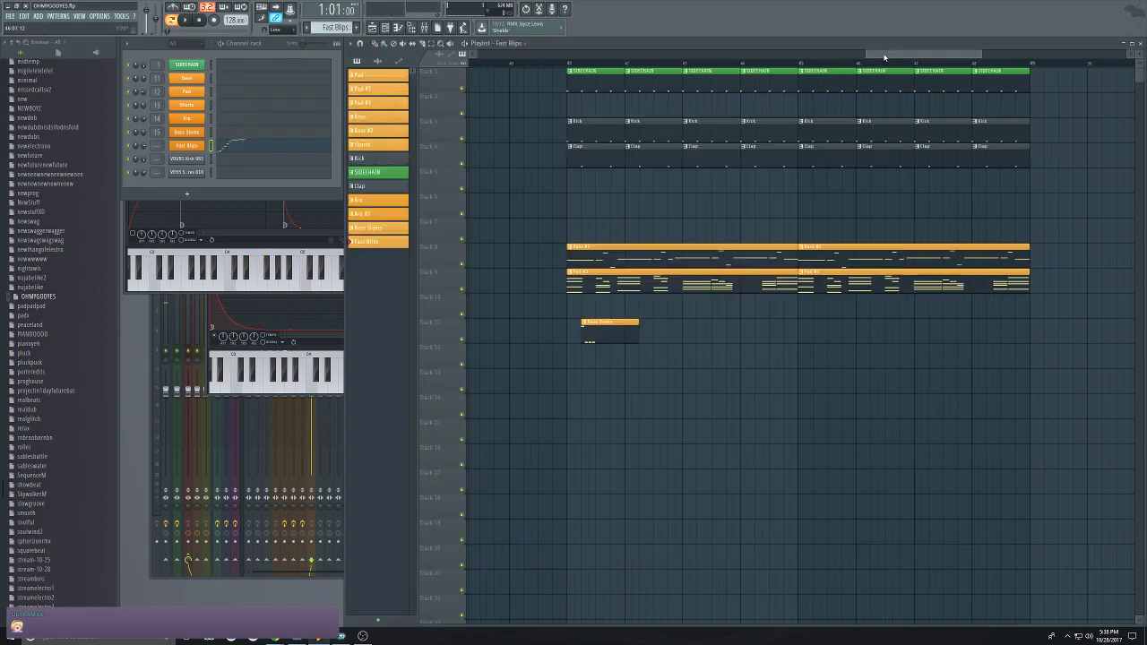
{"action": "left_click", "coordinate": [187, 149]}
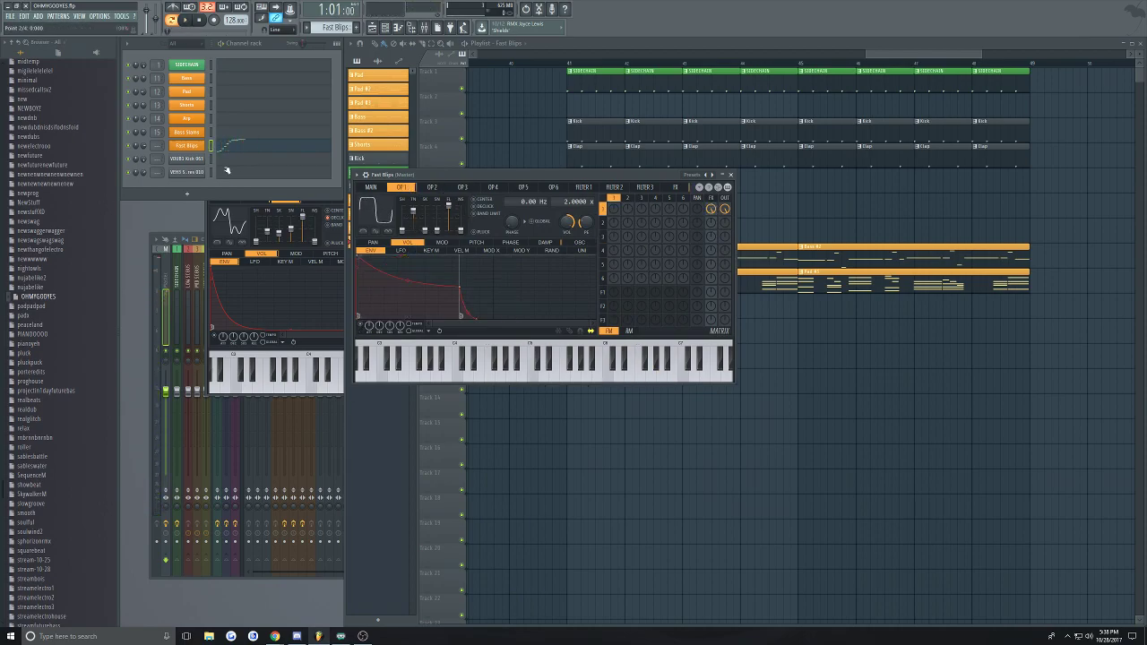
{"action": "left_click_drag", "start_coordinate": [461, 288], "coordinate": [503, 318]}
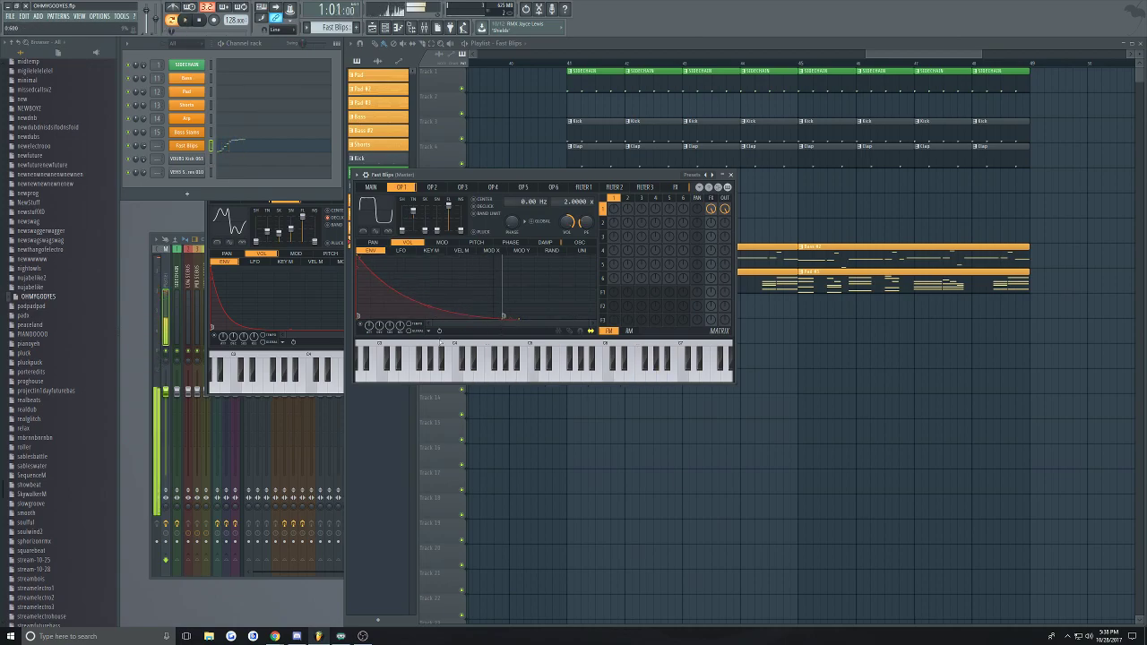
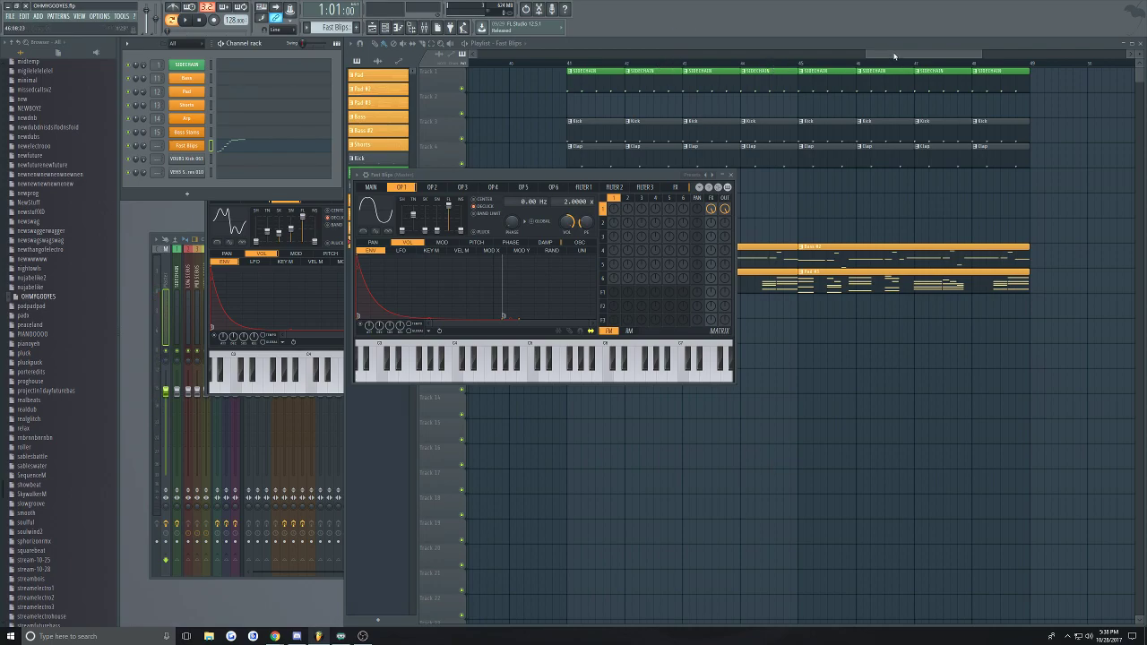
Place a Fast Blips clip on Track 12 beneath Bass Slams, starting at step 11 of bar 41
{"action": "left_click_drag", "start_coordinate": [894, 56], "coordinate": [889, 56]}
{"action": "scroll", "coordinate": [676, 365], "scroll_direction": "up", "scroll_amount": 2}
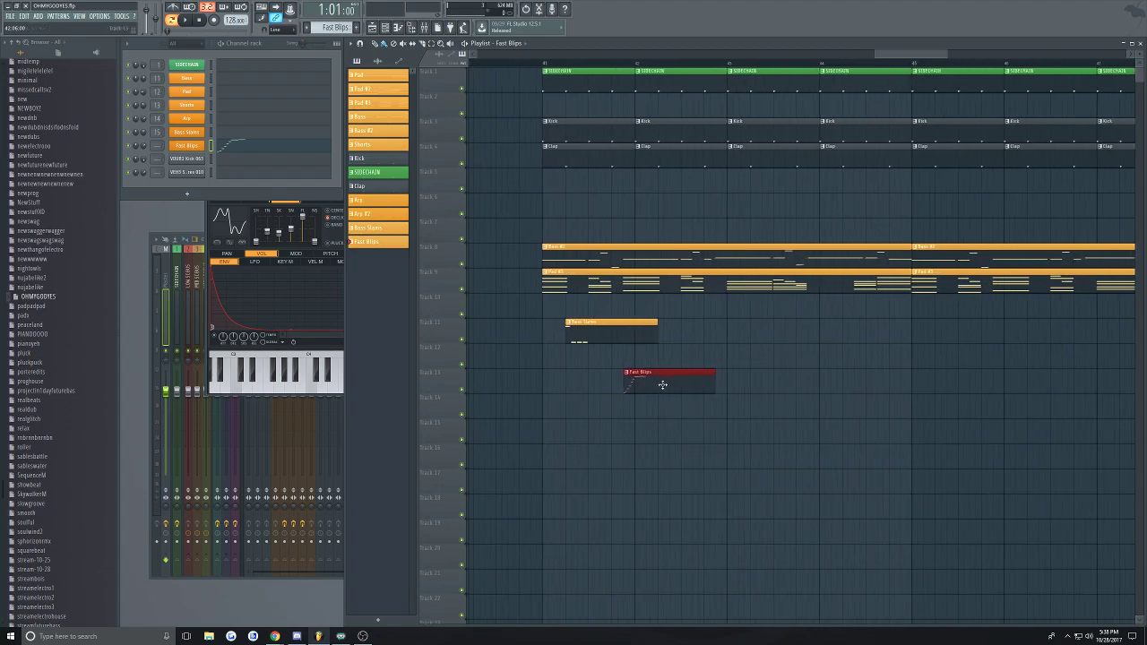
{"action": "left_click_drag", "start_coordinate": [677, 368], "coordinate": [648, 357]}
{"action": "scroll", "coordinate": [621, 384], "scroll_direction": "up", "scroll_amount": 2}
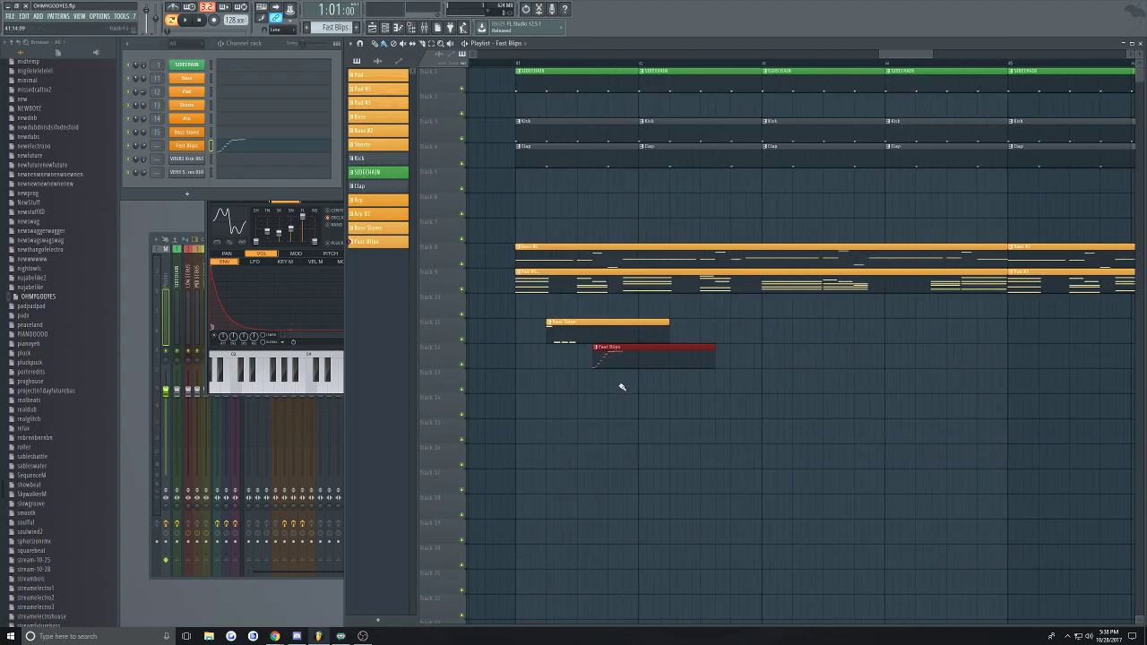
Play from step 9 of bar 41, move the Fast Blips clip to start at step 13, and play again
{"action": "left_click", "coordinate": [574, 64]}
{"action": "key", "text": "space"}
{"action": "key", "text": "space"}
{"action": "mouse_move", "coordinate": [616, 359]}
{"action": "left_mouse_down"}
{"action": "mouse_move", "coordinate": [629, 396]}
{"action": "mouse_move", "coordinate": [637, 356]}
{"action": "left_mouse_up"}
{"action": "key", "text": "space"}
{"action": "key", "text": "space"}
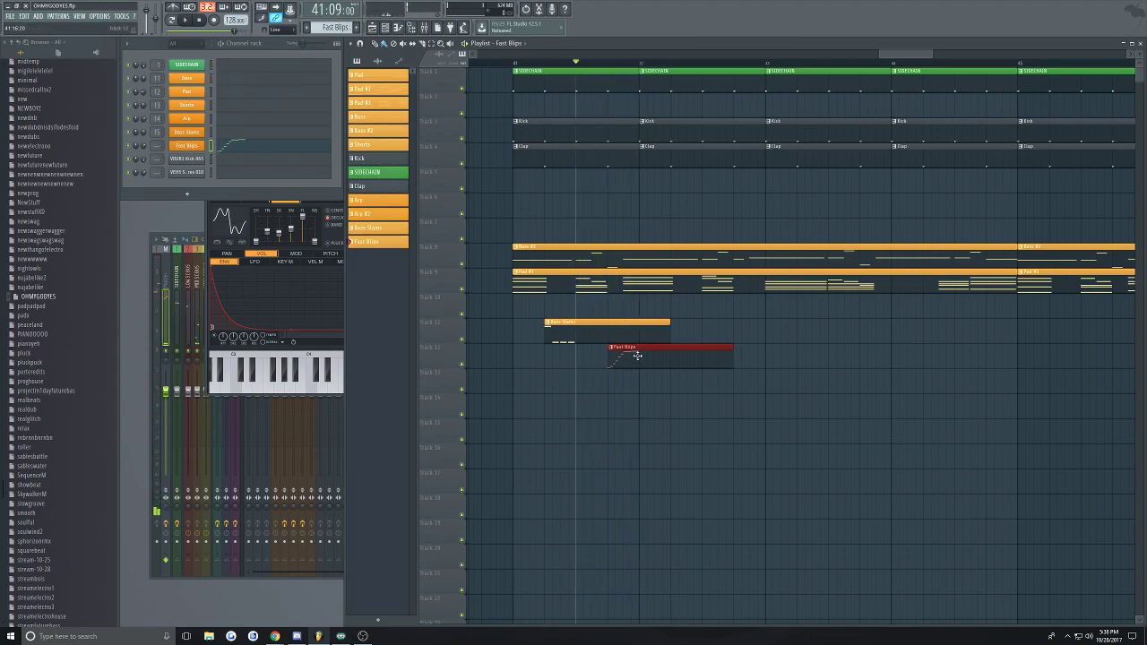
Trim the Fast Blips pattern to its two longer notes, moved to the pattern's start, and audition it in the arrangement
{"action": "left_click", "coordinate": [227, 146]}
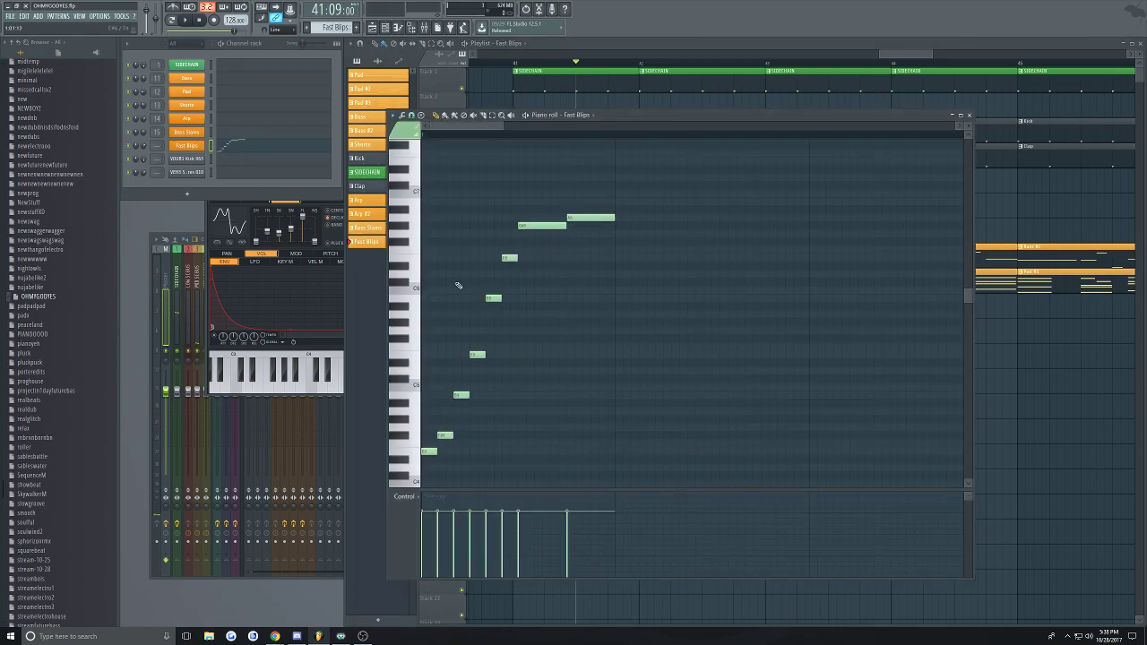
{"action": "scroll", "coordinate": [458, 285], "scroll_direction": "up", "scroll_amount": 2, "text": "ctrl"}
{"action": "left_click_drag", "start_coordinate": [479, 374], "coordinate": [421, 457]}
{"action": "scroll", "coordinate": [512, 328], "scroll_direction": "up", "scroll_amount": 2}
{"action": "key", "text": "ctrl+a"}
{"action": "left_click_drag", "start_coordinate": [610, 245], "coordinate": [449, 244]}
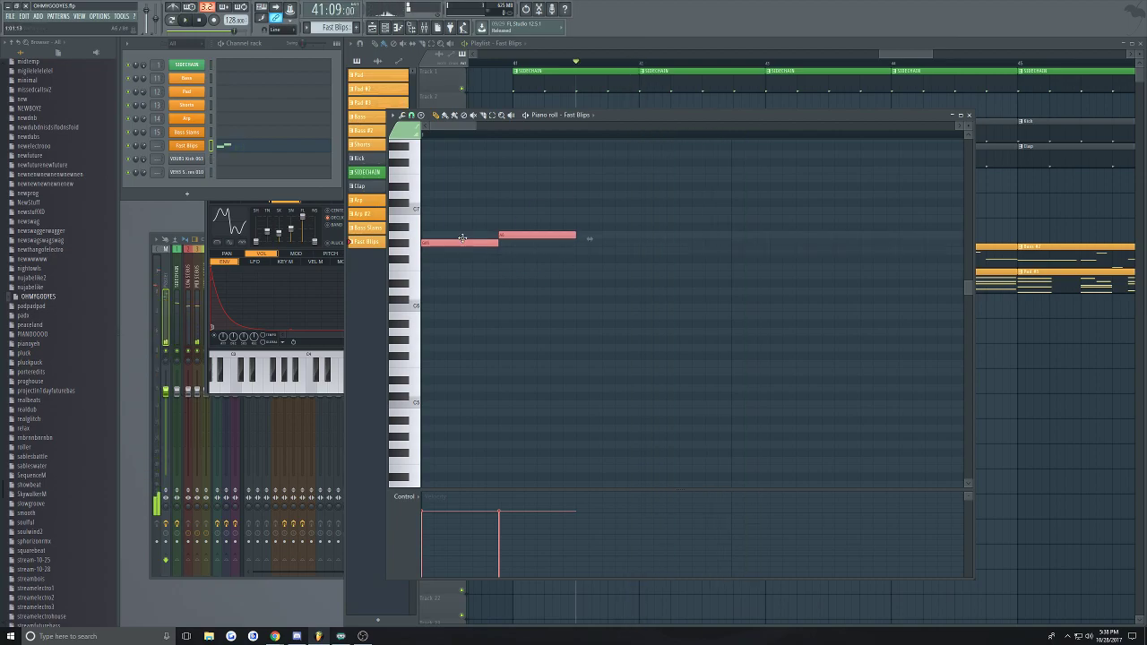
{"action": "left_click", "coordinate": [541, 190]}
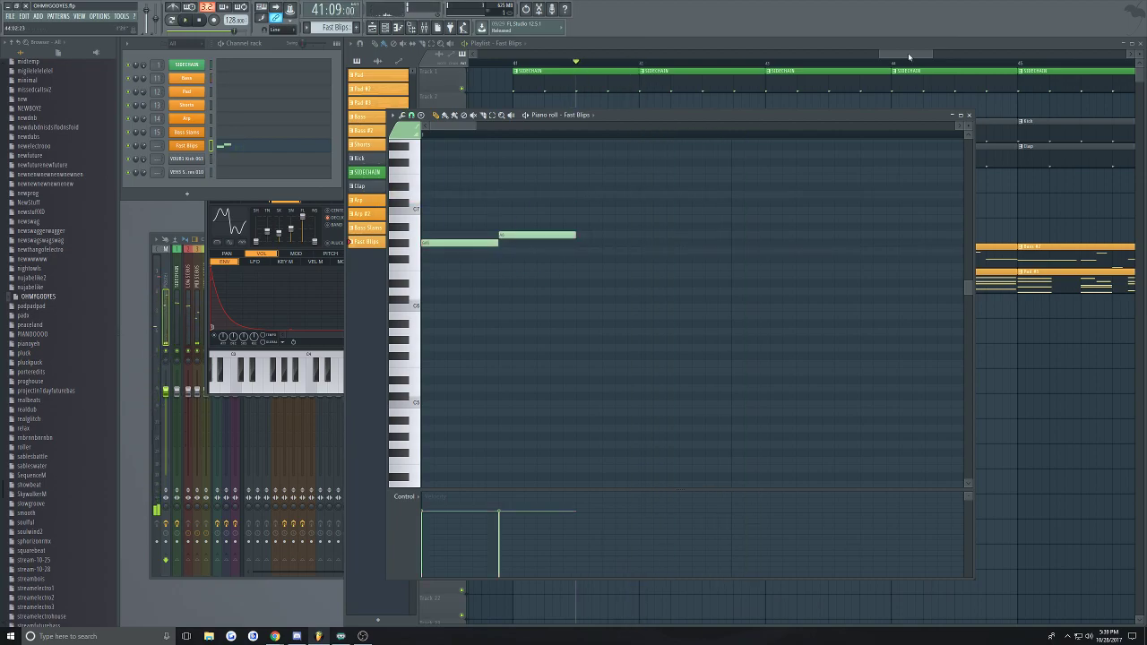
{"action": "key", "text": "F7"}
{"action": "key", "text": "space"}
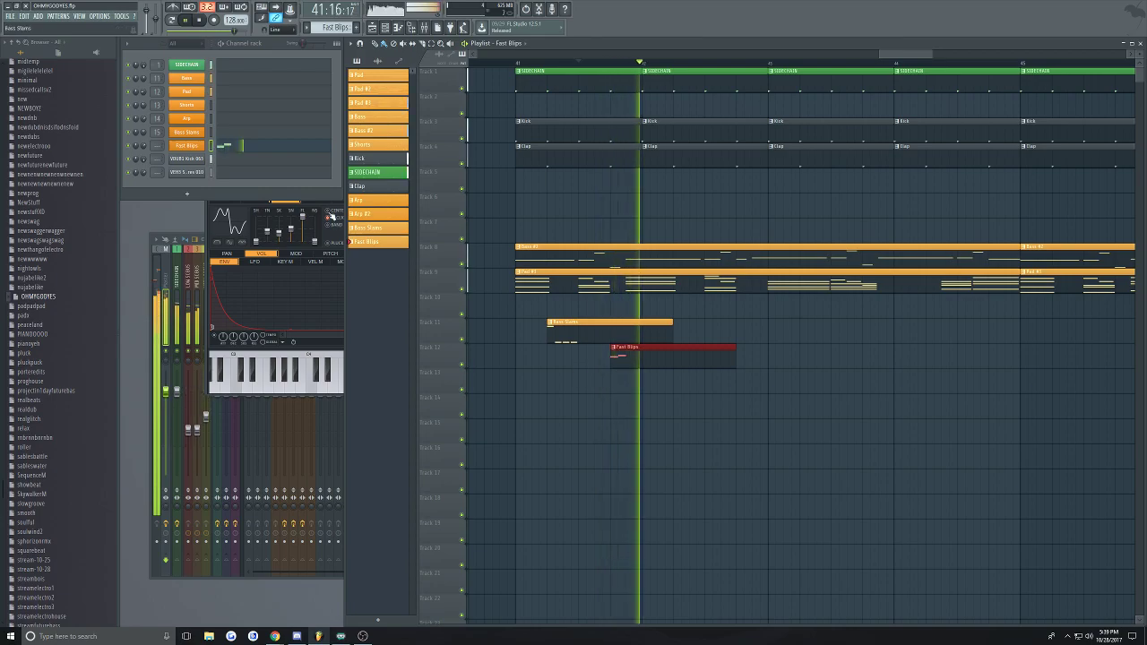
{"action": "key", "text": "space"}
Lower the two Fast Blips notes so the first is A5 and the second A4
{"action": "left_click", "coordinate": [226, 146]}
{"action": "left_click_drag", "start_coordinate": [468, 245], "coordinate": [427, 335]}
{"action": "left_click_drag", "start_coordinate": [516, 235], "coordinate": [515, 339]}
{"action": "scroll", "coordinate": [510, 366], "scroll_direction": "down", "scroll_amount": 5}
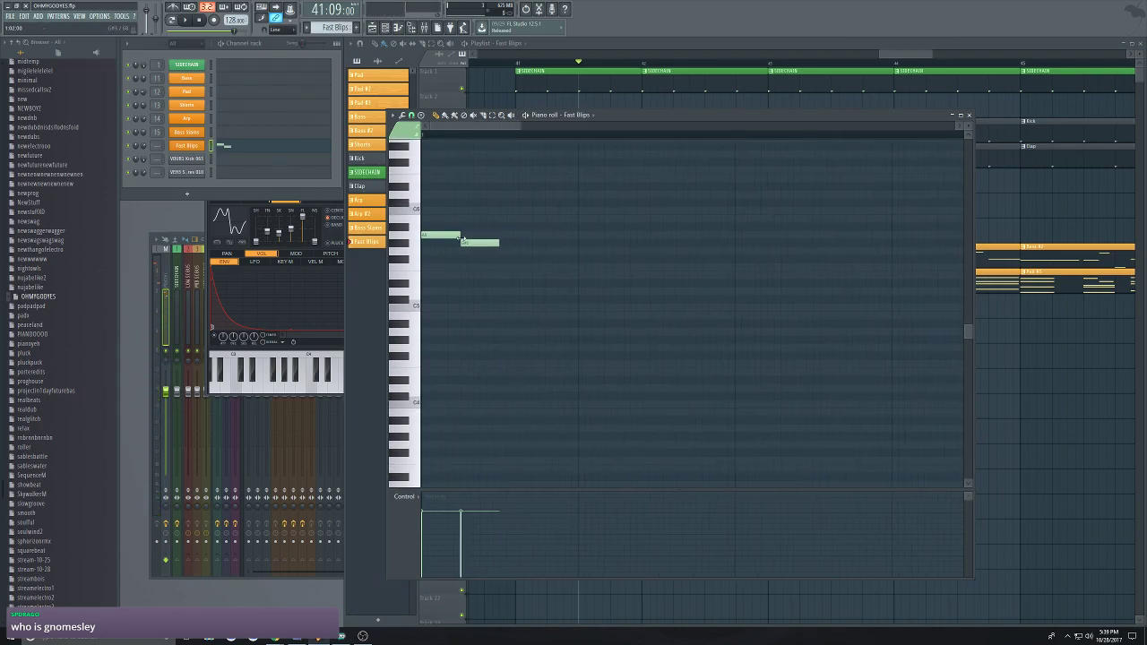
{"action": "left_click_drag", "start_coordinate": [464, 243], "coordinate": [474, 333]}
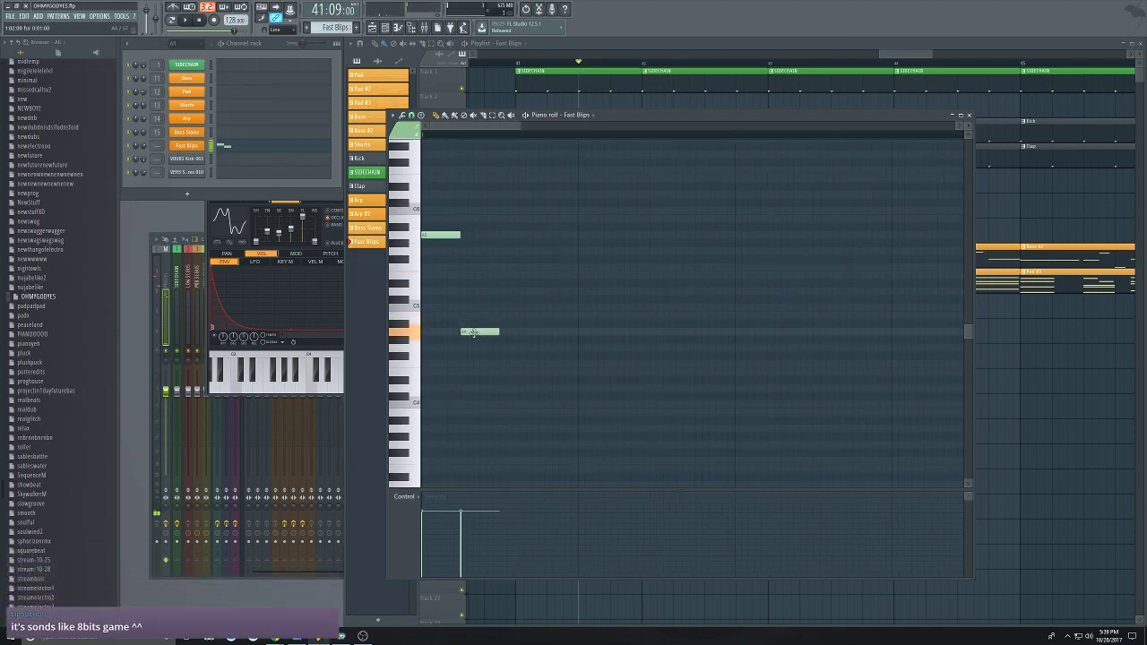
Rename the Fast Blips channel as Mid Stabs
{"action": "right_click", "coordinate": [184, 146]}
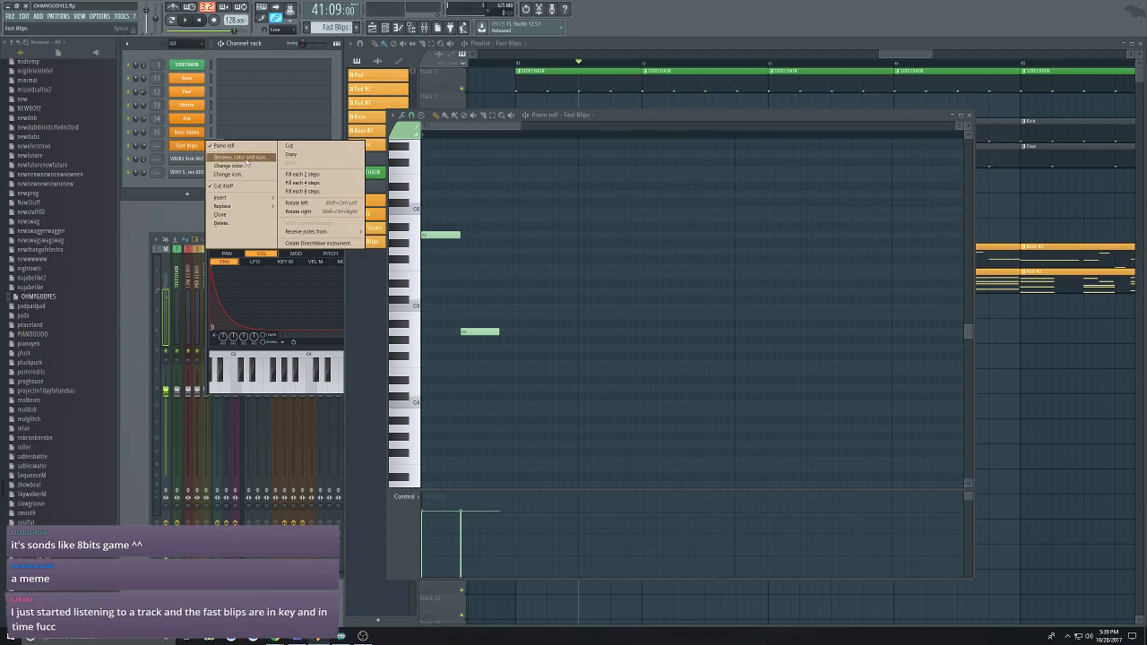
{"action": "left_click", "coordinate": [250, 162]}
{"action": "key", "text": "BackSpace"}
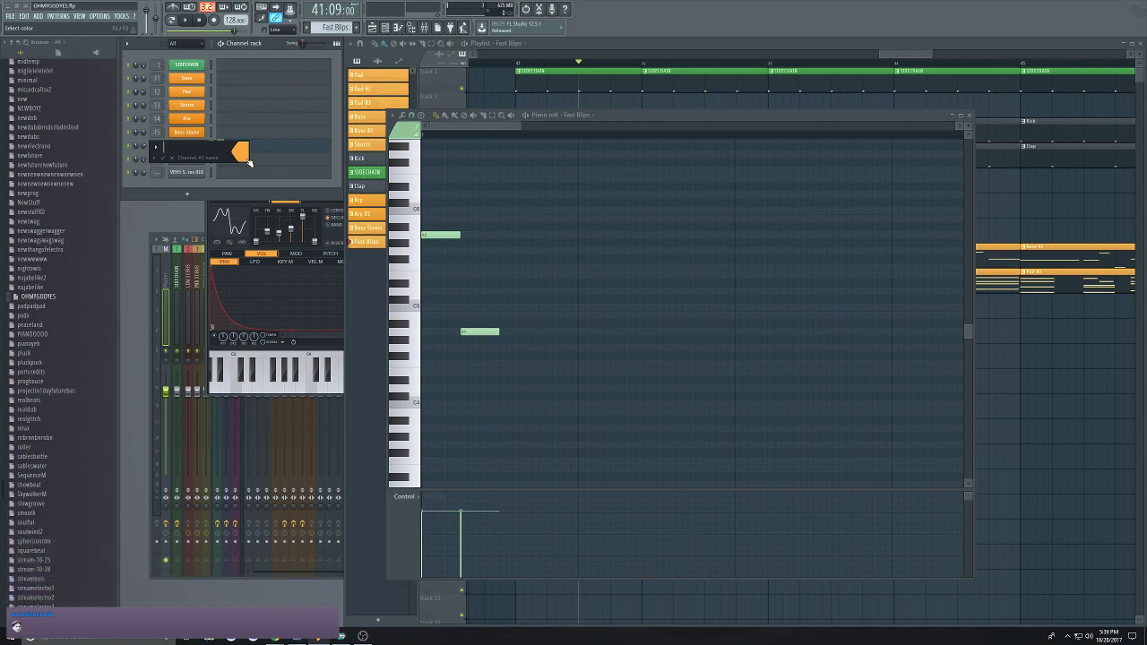
{"action": "type", "text": "Mid St"}
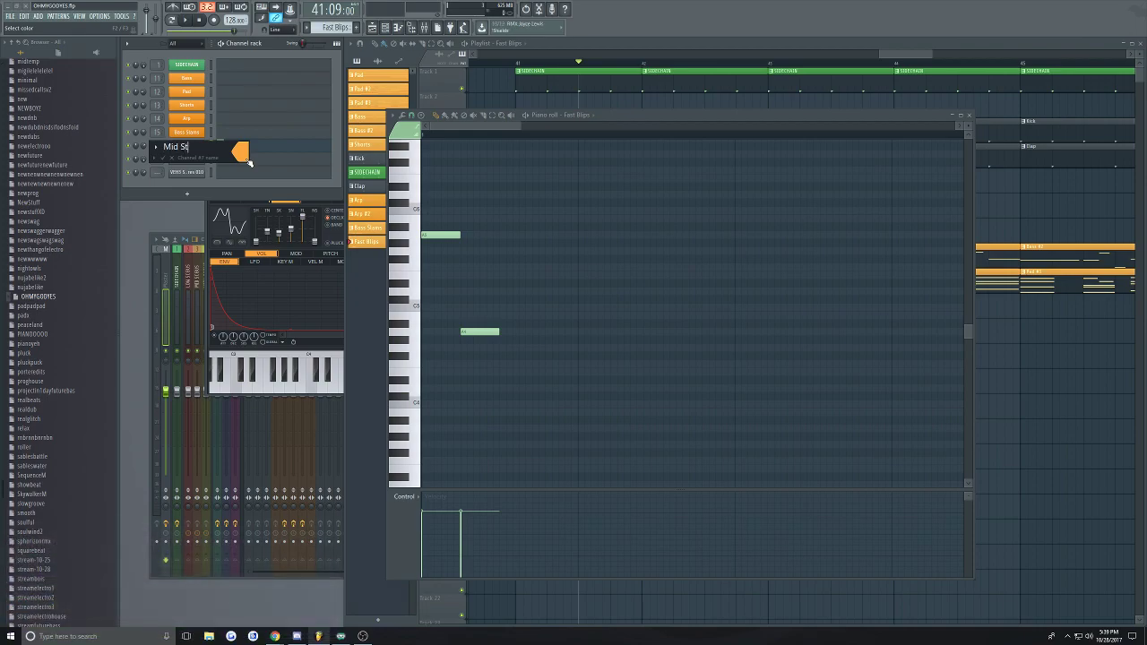
{"action": "type", "text": "abs"}
{"action": "key", "text": "Return"}
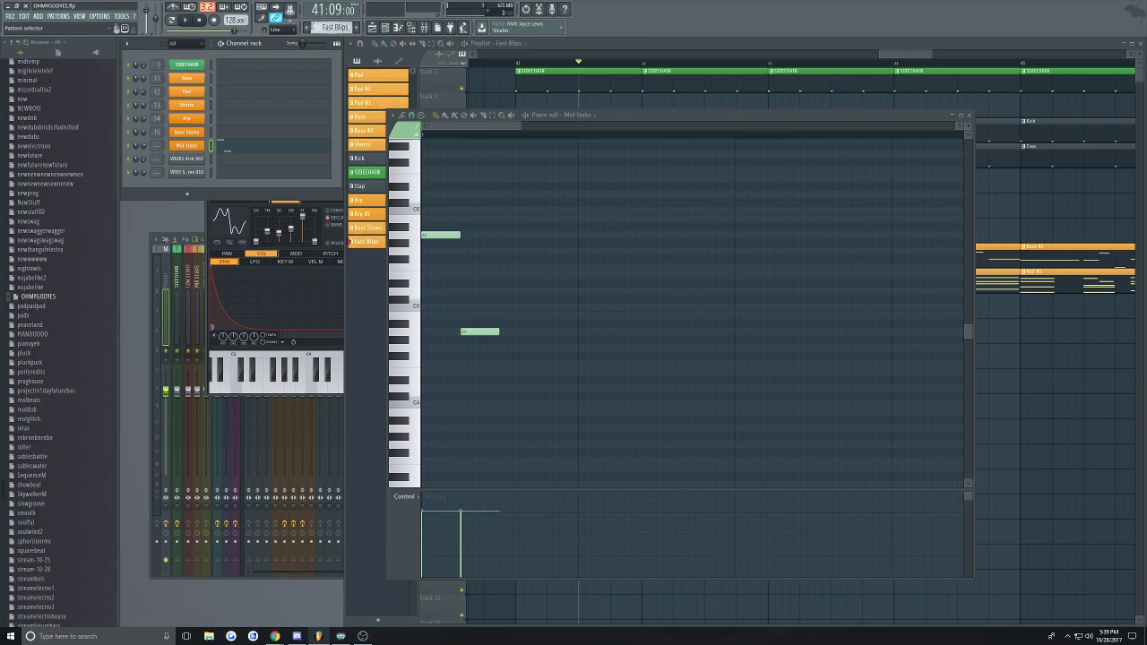
Rename the Fast Blips pattern as Mid Stabs to match its channel
{"action": "left_click", "coordinate": [307, 27]}
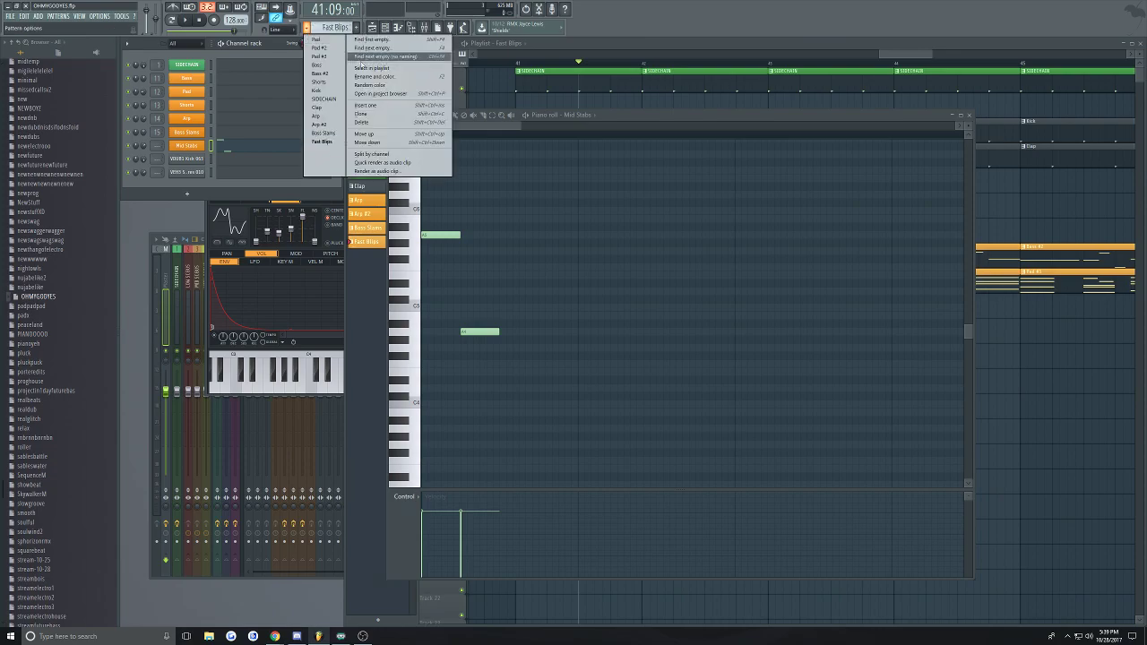
{"action": "left_click", "coordinate": [388, 87]}
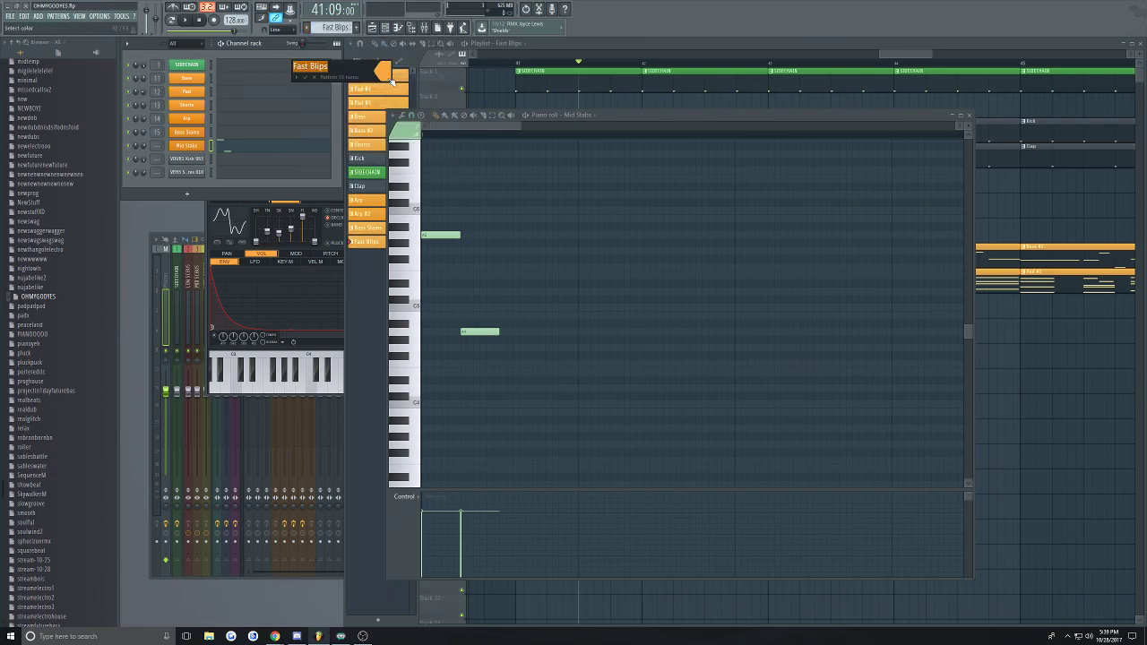
{"action": "type", "text": "Mid Stabs"}
{"action": "key", "text": "Return"}
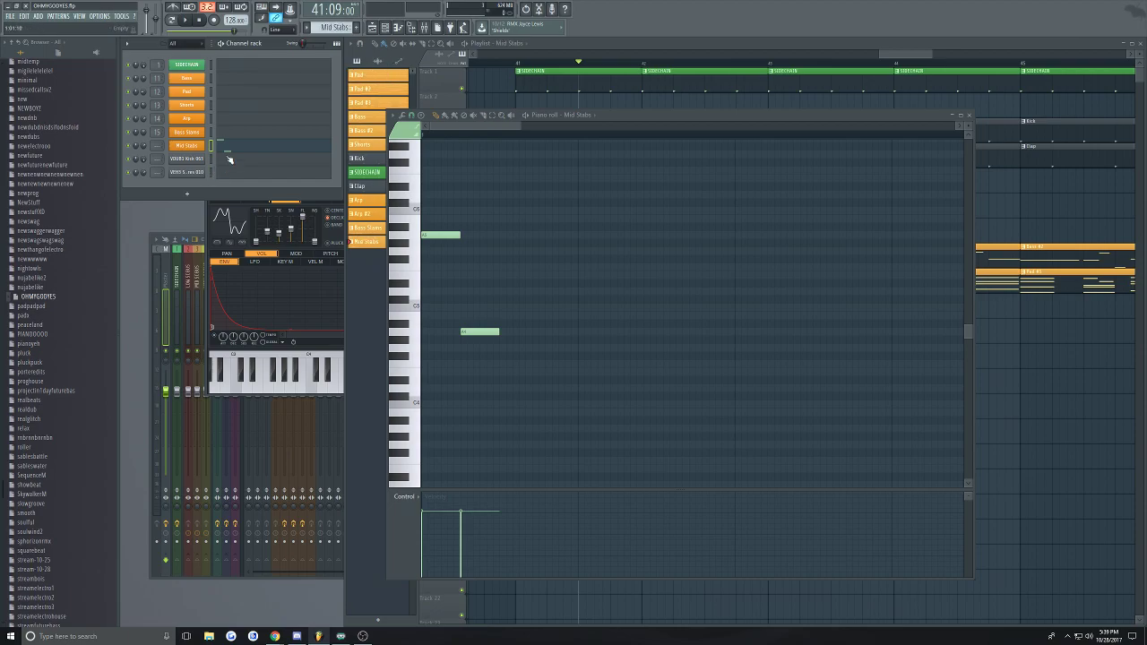
Switch to pattern playback, lower both Mid Stabs notes an octave to A4 and A3, and audition the pattern
{"action": "left_click", "coordinate": [176, 24]}
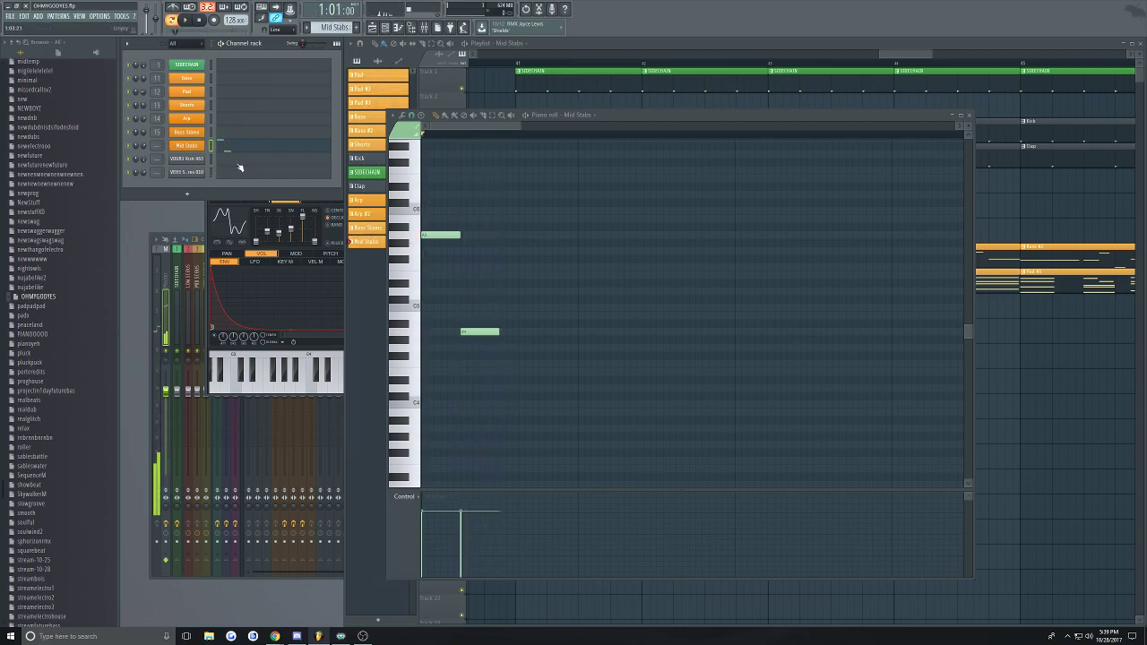
{"action": "left_click", "coordinate": [186, 145]}
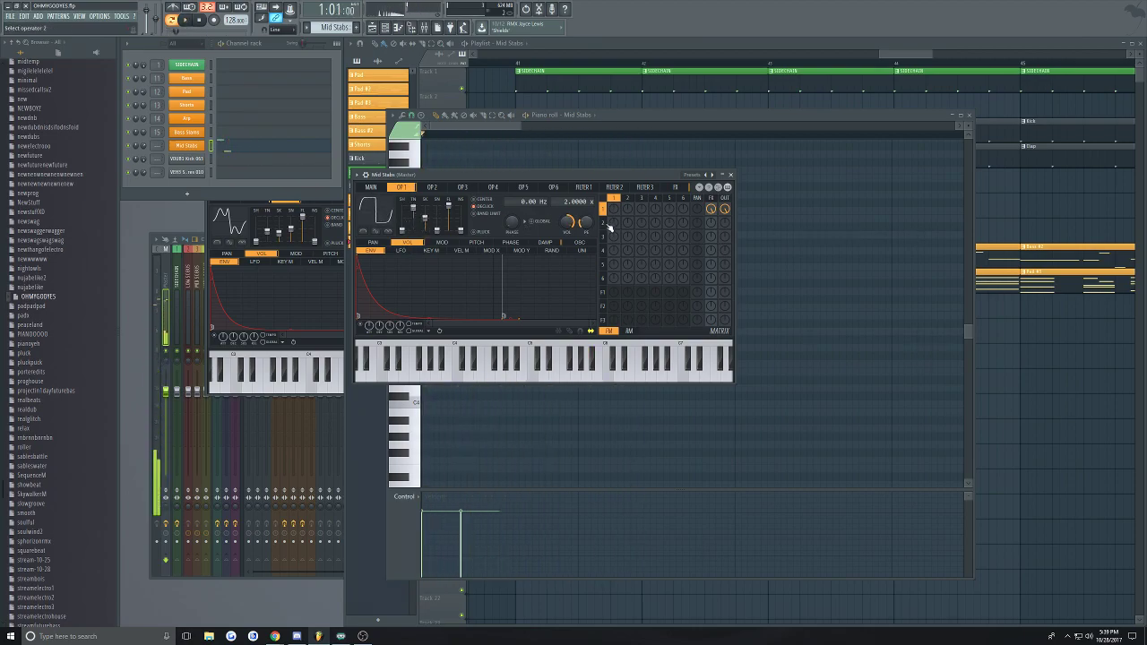
{"action": "key", "text": "space"}
{"action": "left_click", "coordinate": [498, 127]}
{"action": "left_click_drag", "start_coordinate": [546, 183], "coordinate": [414, 400]}
{"action": "left_click_drag", "start_coordinate": [439, 236], "coordinate": [423, 341]}
{"action": "key", "text": "space"}
{"action": "key", "text": "space"}
{"action": "key", "text": "space"}
{"action": "left_click", "coordinate": [469, 259]}
{"action": "key", "text": "space"}
{"action": "right_click", "coordinate": [475, 261]}
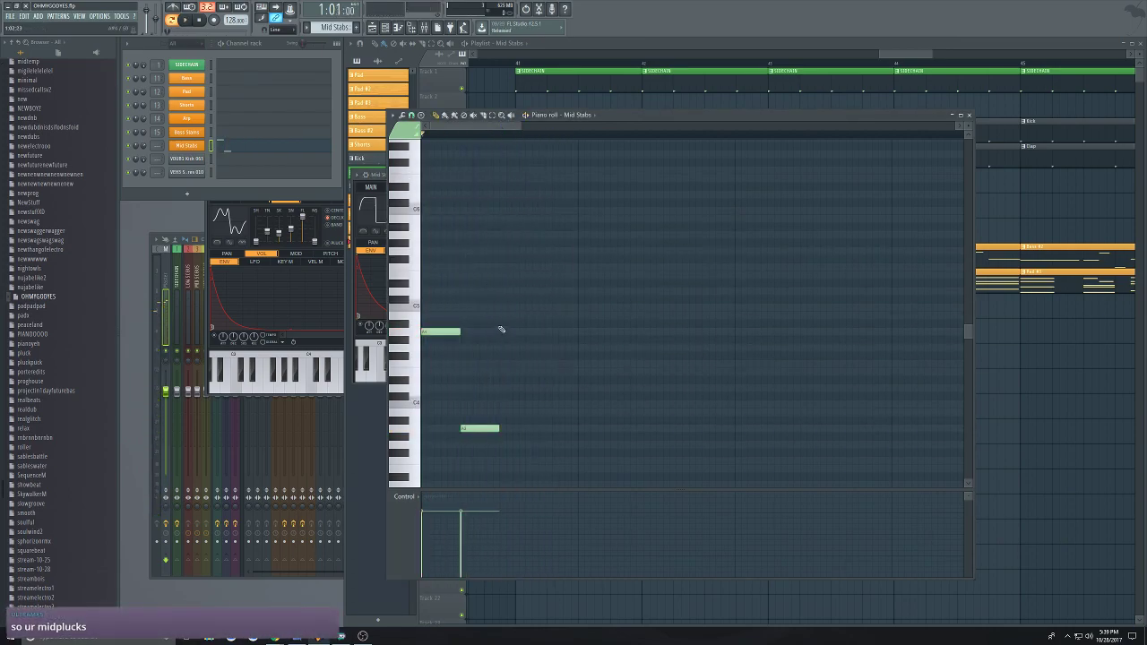
Shorten both Mid Stabs notes to about two-thirds of a step and audition the pattern
{"action": "left_click", "coordinate": [355, 315]}
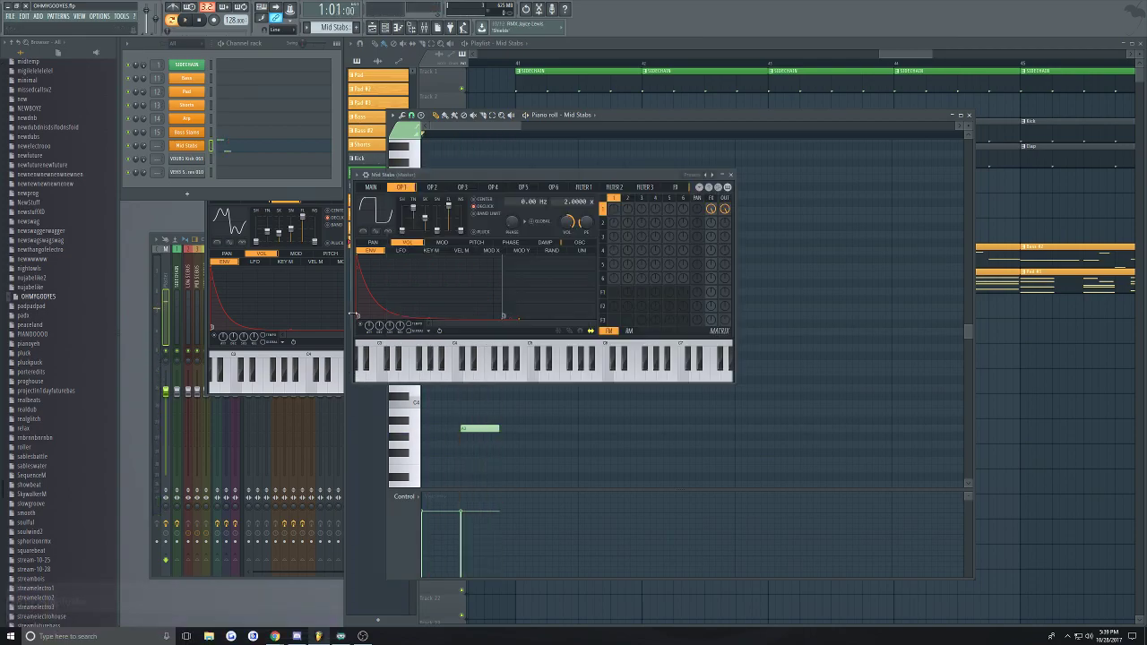
{"action": "left_click", "coordinate": [523, 431]}
{"action": "right_click", "coordinate": [528, 430]}
{"action": "left_click_drag", "start_coordinate": [541, 303], "coordinate": [435, 456]}
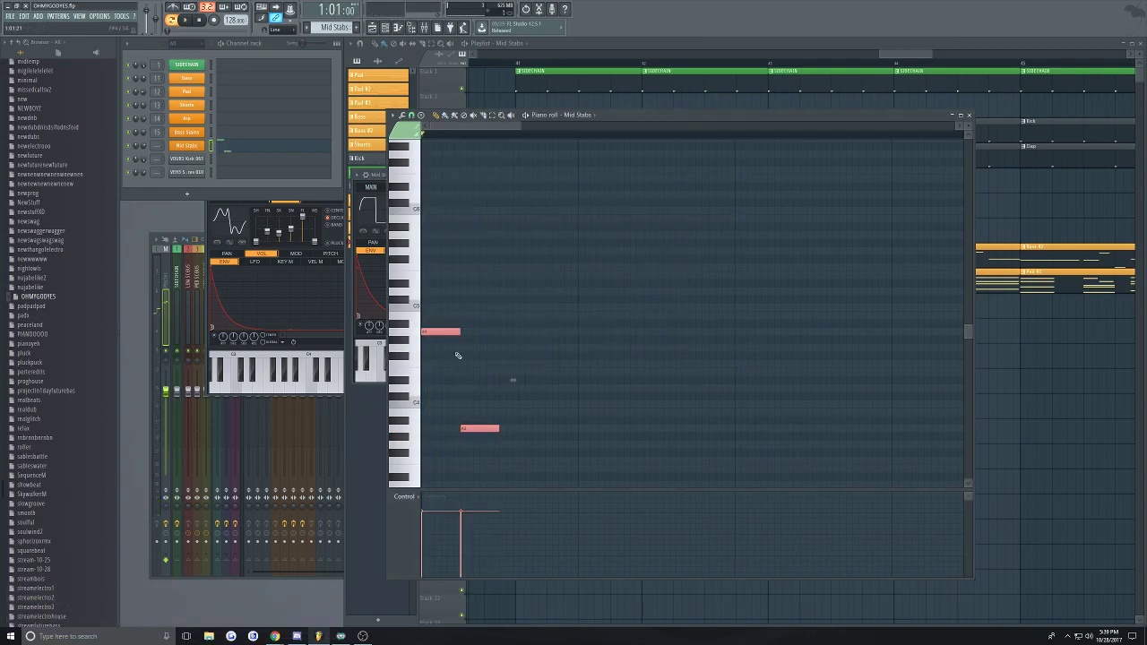
{"action": "left_click_drag", "start_coordinate": [449, 331], "coordinate": [442, 331]}
{"action": "key", "text": "space"}
{"action": "key", "text": "space"}
{"action": "key", "text": "space"}
Adjust the decay curve tension of operator 1's volume envelope in the Mid Stabs Sytrus and audition it
{"action": "left_click", "coordinate": [358, 359]}
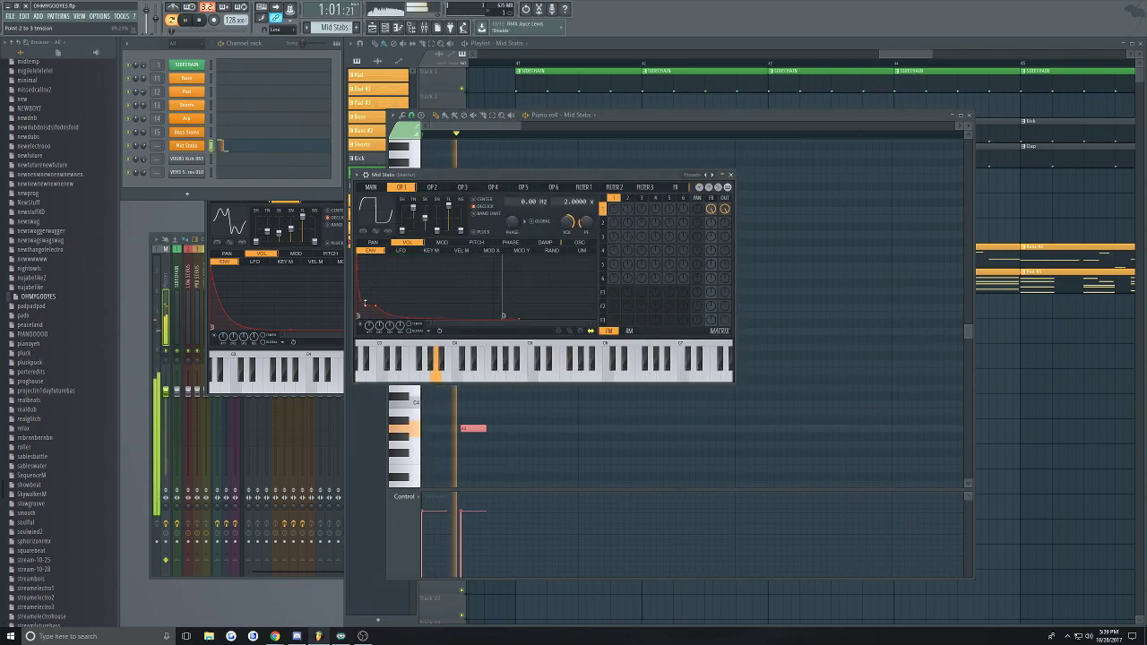
{"action": "left_click_drag", "start_coordinate": [376, 305], "coordinate": [371, 296]}
{"action": "key", "text": "space"}
{"action": "key", "text": "space"}
{"action": "key", "text": "space"}
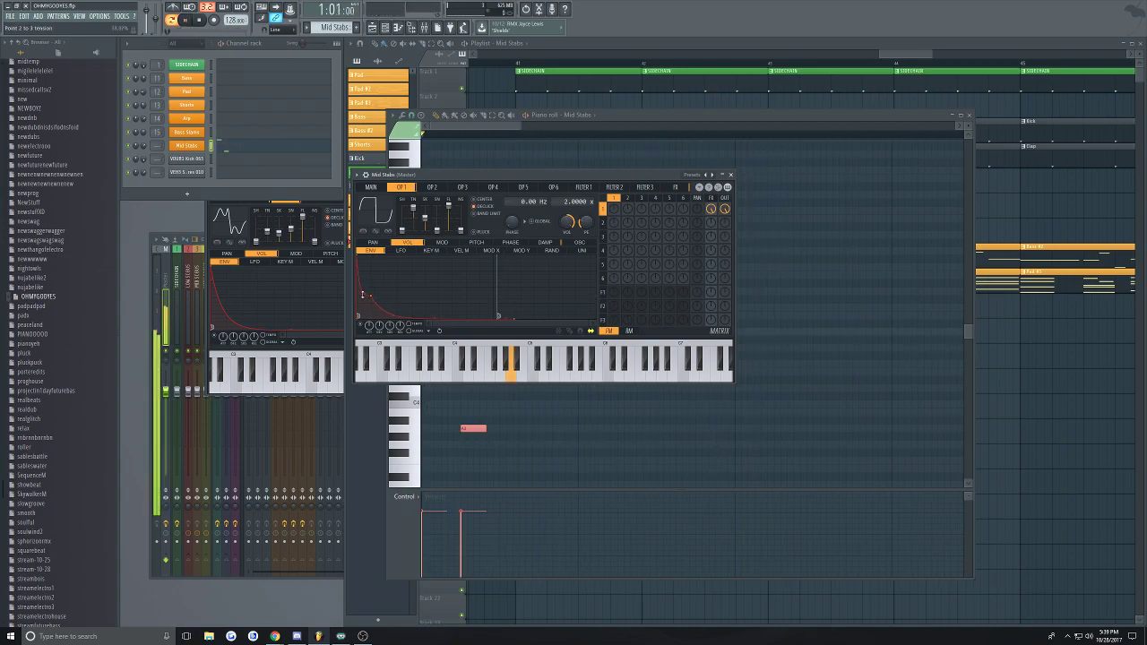
Give operator 2 a squared waveform at a 1.0000x ratio and a decaying volume envelope without sustain
{"action": "left_click", "coordinate": [432, 188]}
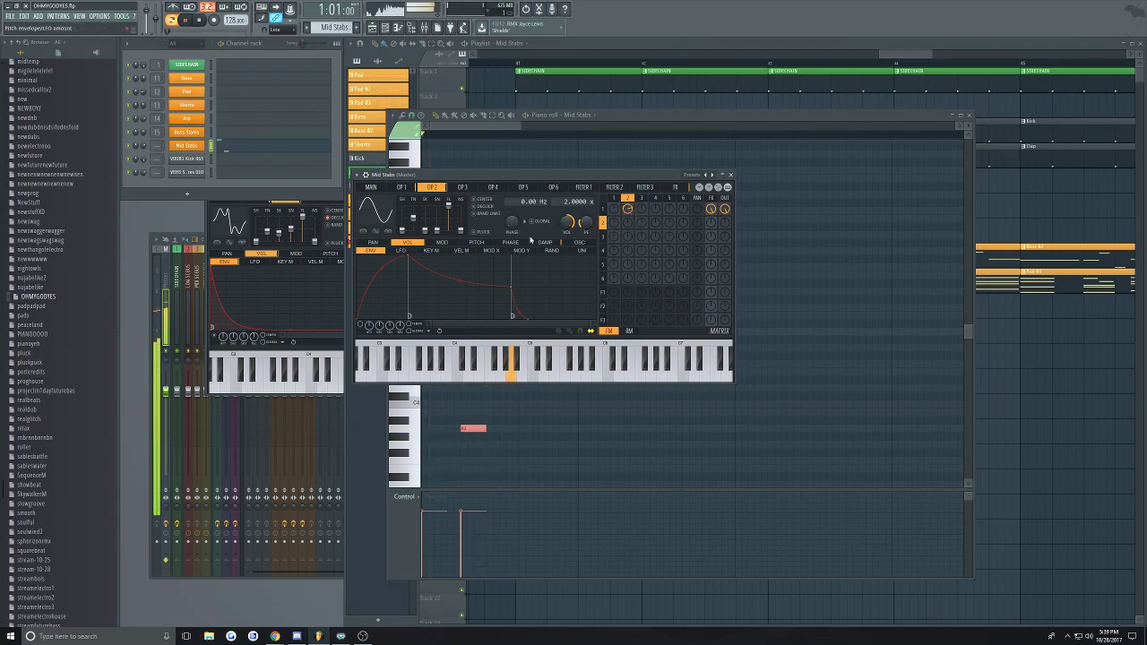
{"action": "left_click_drag", "start_coordinate": [413, 218], "coordinate": [425, 224]}
{"action": "left_click", "coordinate": [361, 325]}
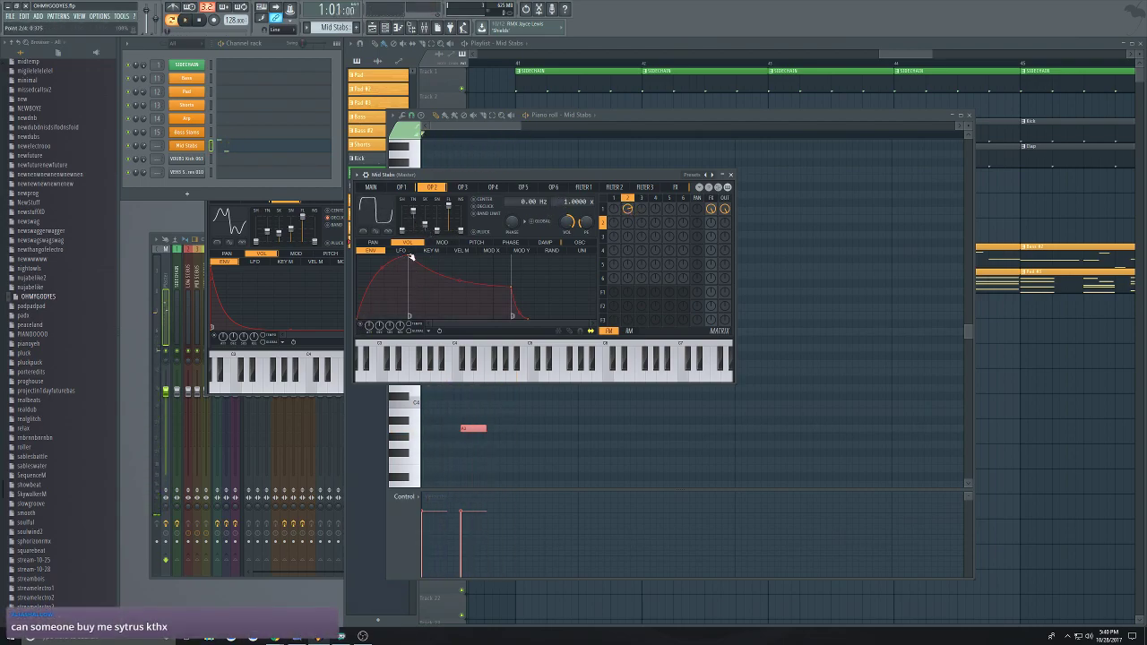
{"action": "left_click_drag", "start_coordinate": [461, 287], "coordinate": [492, 333]}
{"action": "left_click_drag", "start_coordinate": [425, 306], "coordinate": [424, 319]}
{"action": "right_click", "coordinate": [510, 319]}
{"action": "left_click", "coordinate": [527, 333]}
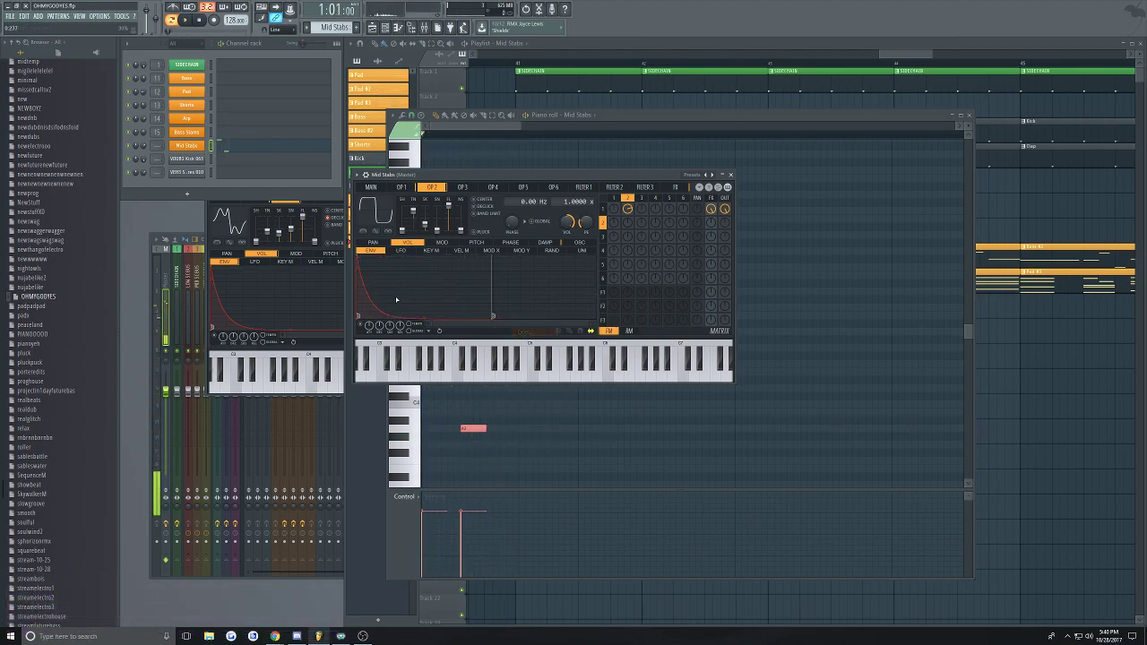
Reshape operator 2's waveform further, tighten its volume envelope to a faster decay, and audition the pattern
{"action": "left_click_drag", "start_coordinate": [576, 201], "coordinate": [576, 183]}
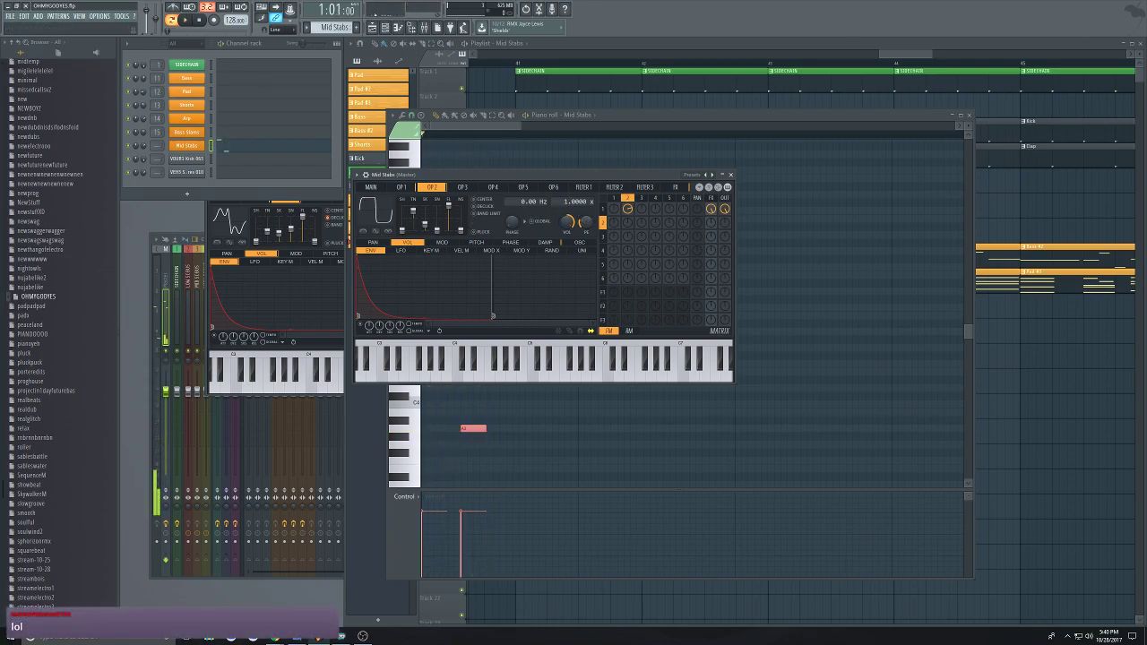
{"action": "left_click_drag", "start_coordinate": [425, 224], "coordinate": [436, 224]}
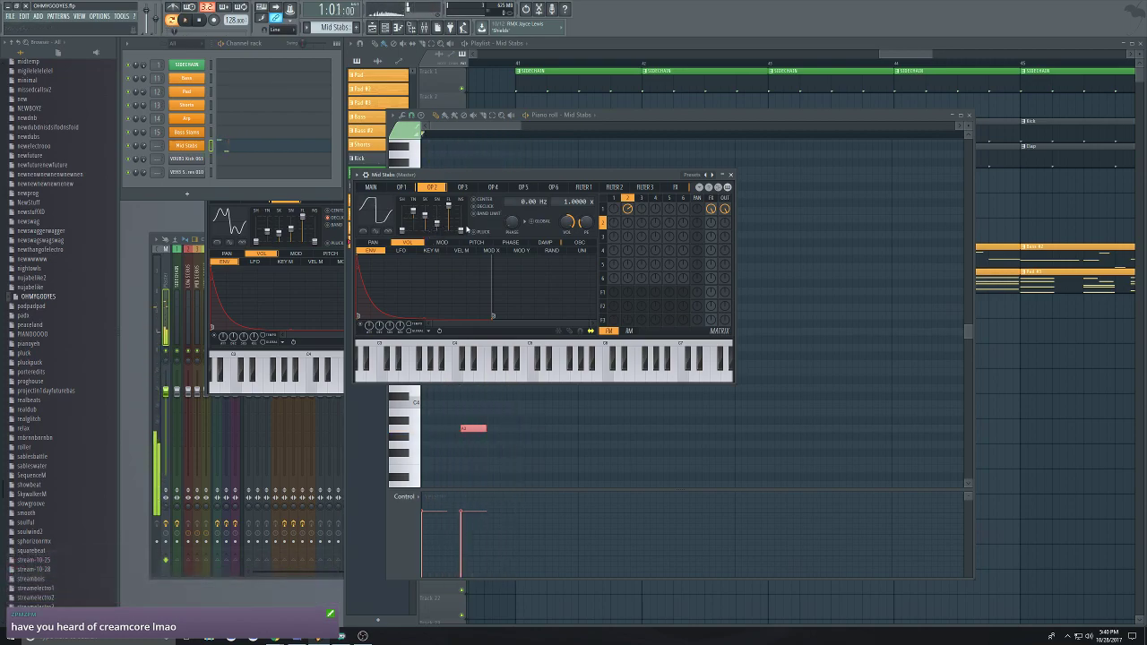
{"action": "left_click_drag", "start_coordinate": [380, 310], "coordinate": [368, 311]}
{"action": "key", "text": "space"}
{"action": "key", "text": "space"}
{"action": "key", "text": "space"}
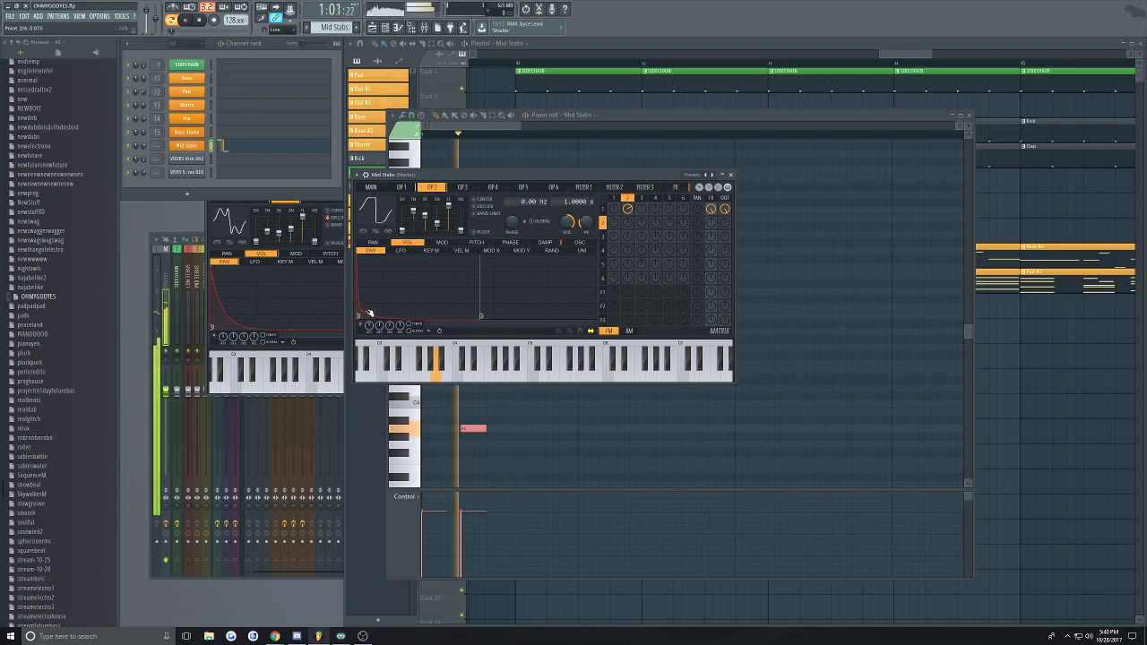
Route the Mid Stabs channel to mixer insert 16 and send that insert only to insert 3
{"action": "left_click", "coordinate": [892, 59]}
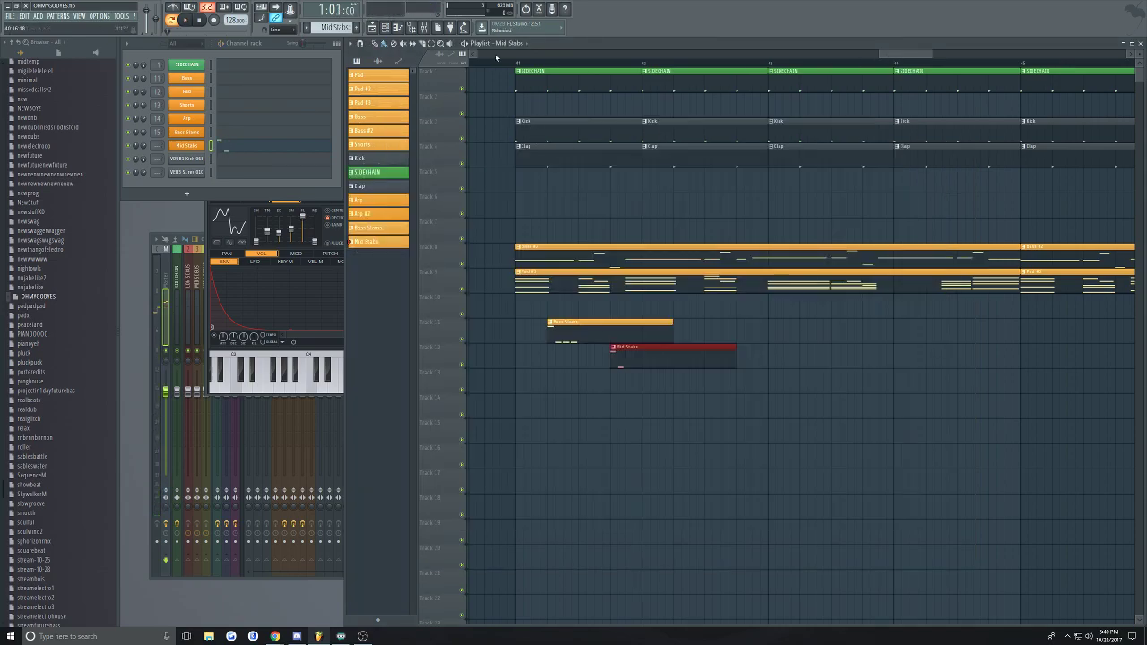
{"action": "left_click", "coordinate": [427, 29]}
{"action": "right_click", "coordinate": [317, 294]}
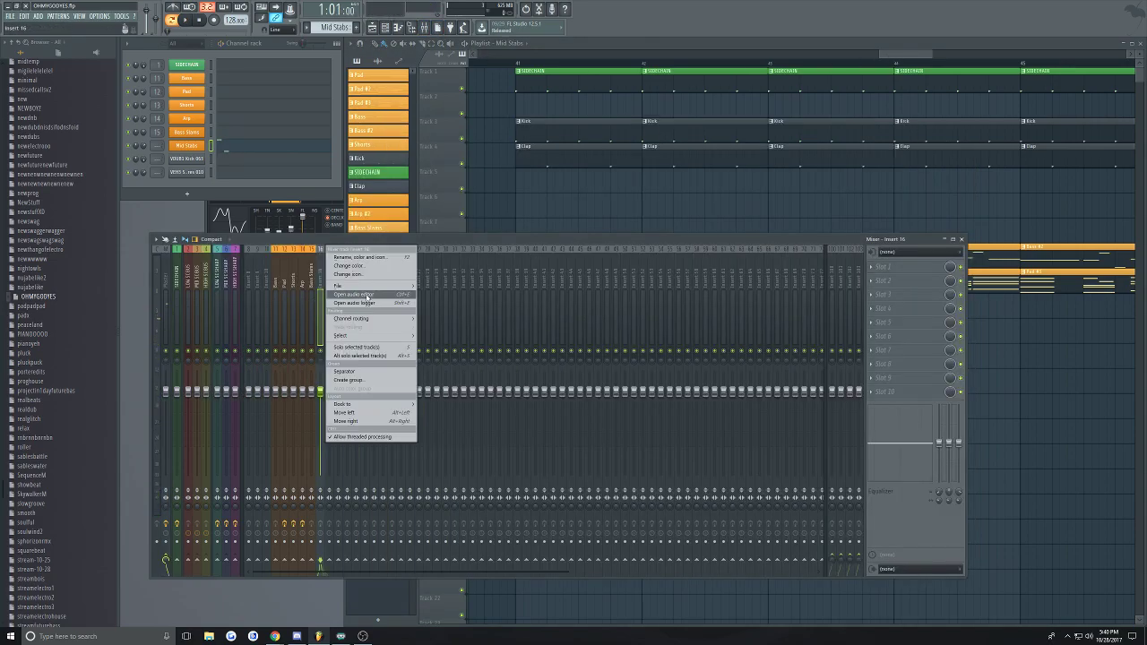
{"action": "mouse_move", "coordinate": [385, 318]}
{"action": "left_click", "coordinate": [484, 319]}
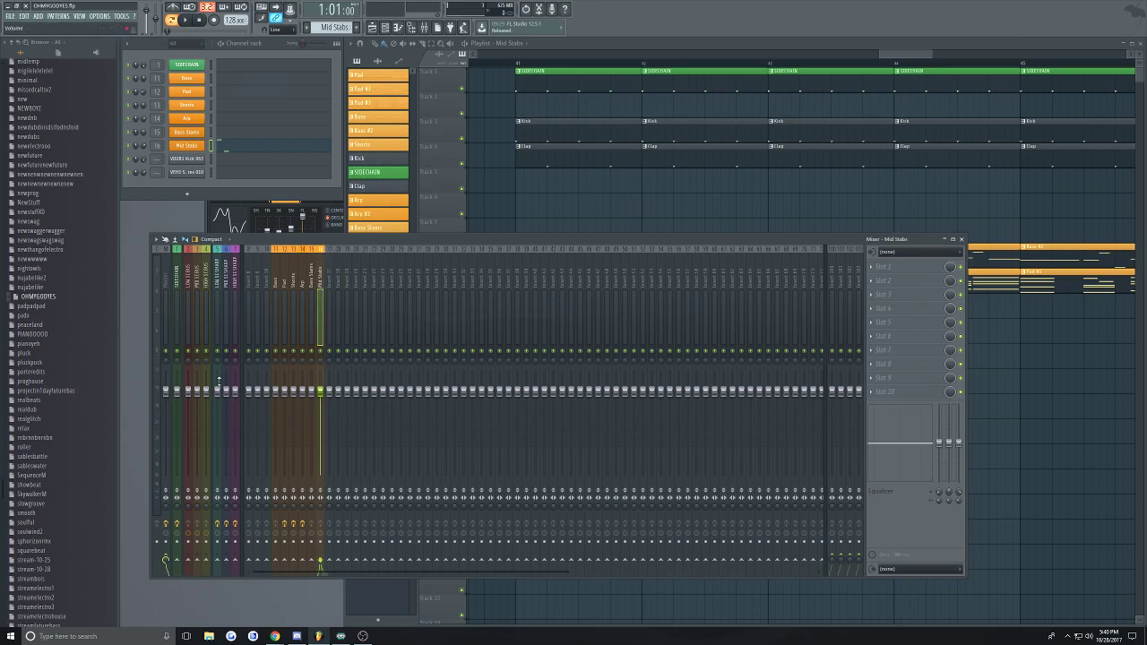
{"action": "right_click", "coordinate": [199, 560]}
{"action": "left_click", "coordinate": [231, 575]}
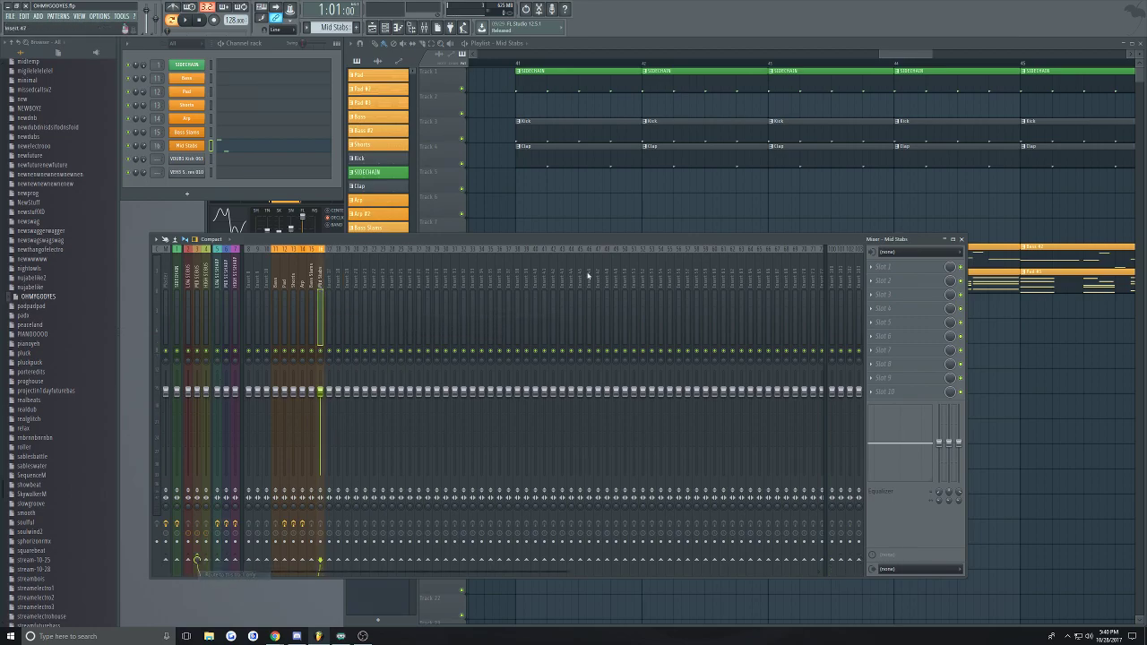
Play the arrangement from bar 41 and lower the Mid Stabs channel volume to fit the mix
{"action": "left_click", "coordinate": [867, 66]}
{"action": "key", "text": "space"}
{"action": "scroll", "coordinate": [701, 430], "scroll_direction": "down", "scroll_amount": 2}
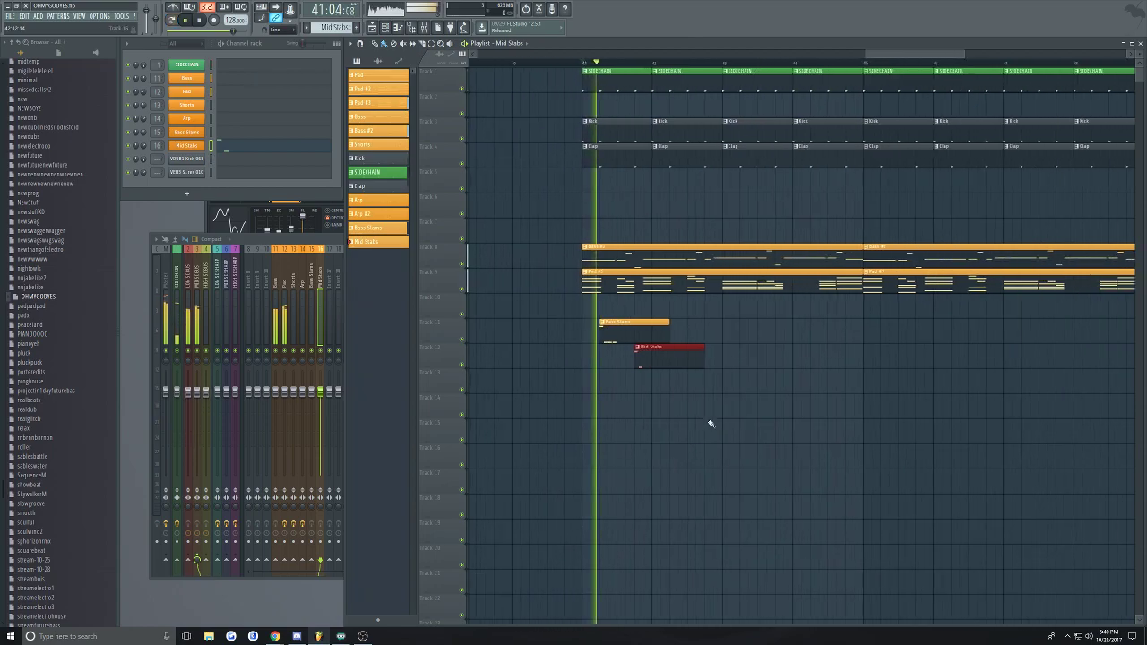
{"action": "scroll", "coordinate": [701, 430], "scroll_direction": "up", "scroll_amount": 1}
{"action": "scroll", "coordinate": [586, 394], "scroll_direction": "up", "scroll_amount": 3}
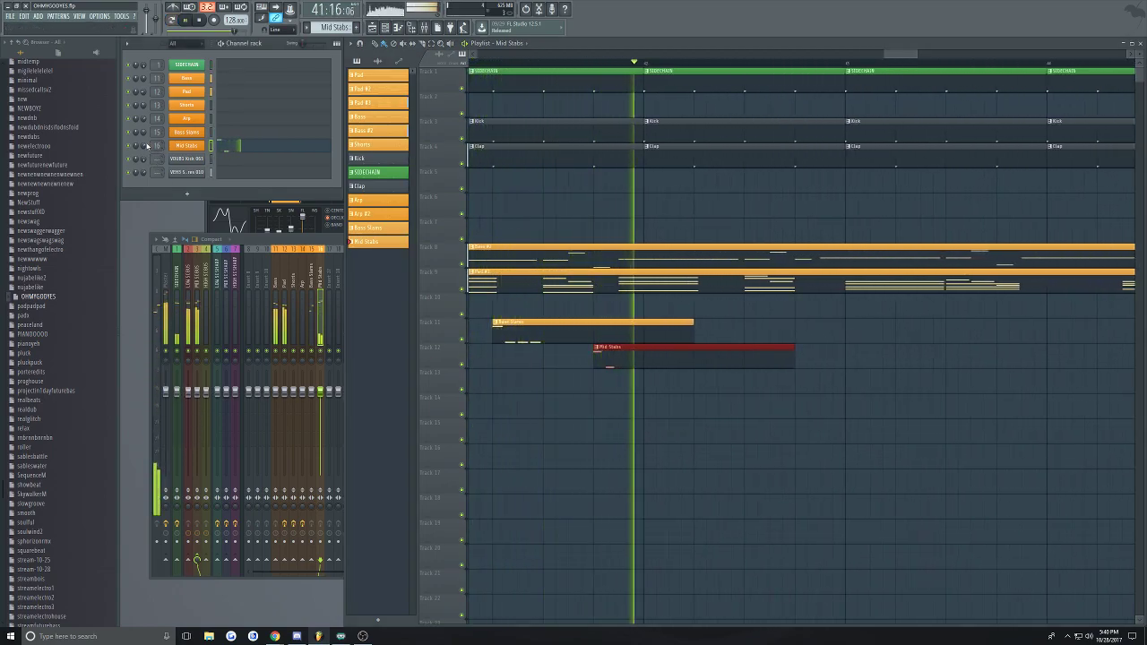
{"action": "left_click_drag", "start_coordinate": [143, 145], "coordinate": [143, 153]}
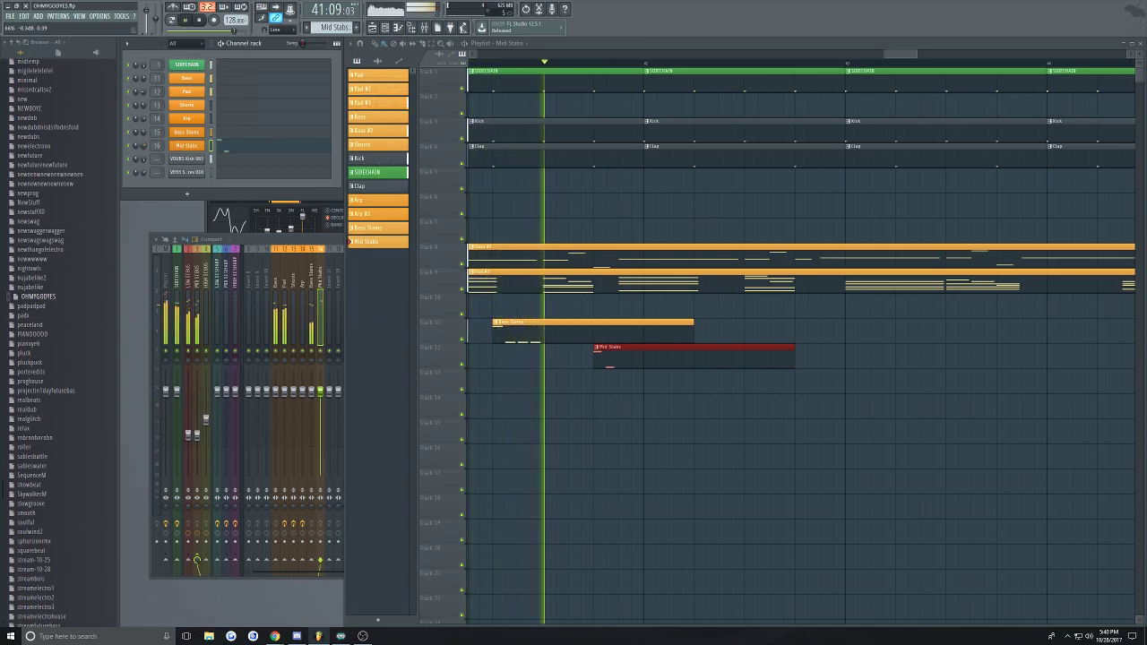
{"action": "key", "text": "space"}
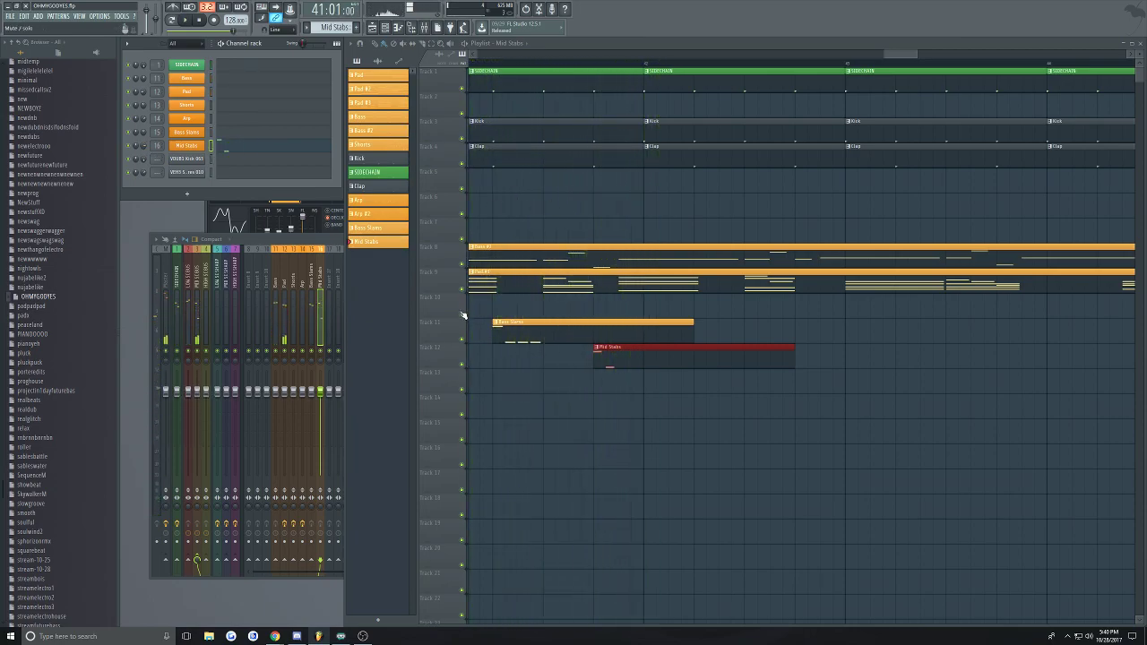
Solo the bass, pad, Bass Slams and Mid Stabs tracks and play them from bar 41
{"action": "right_click", "coordinate": [462, 264]}
{"action": "left_click", "coordinate": [462, 289]}
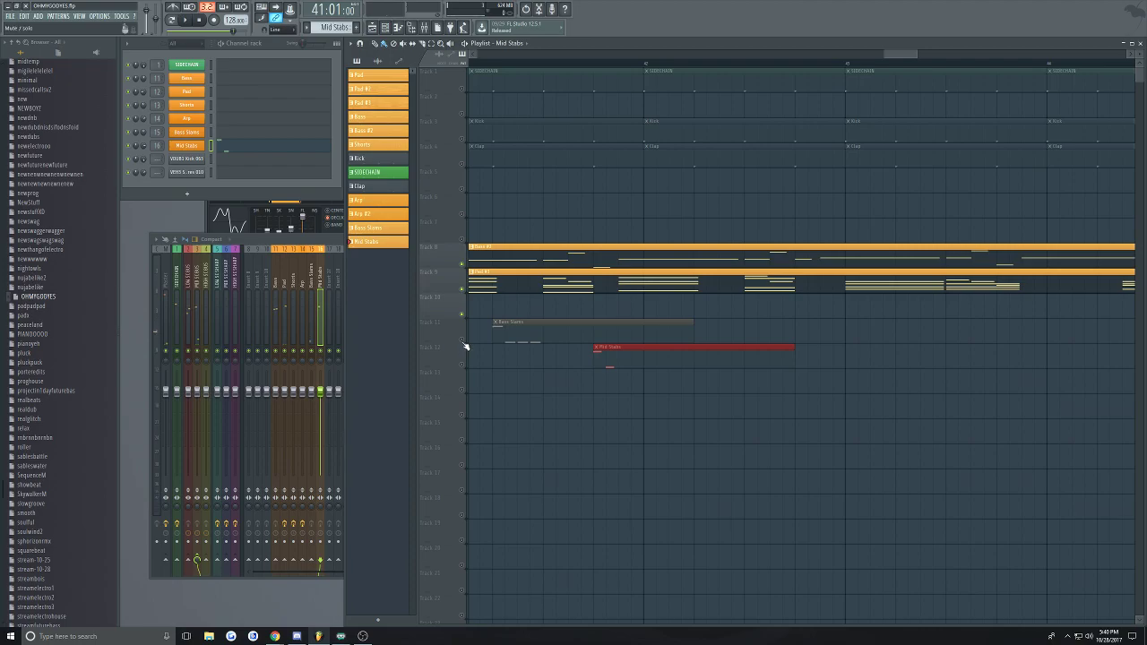
{"action": "left_click", "coordinate": [464, 340]}
{"action": "left_click", "coordinate": [463, 365]}
{"action": "key", "text": "space"}
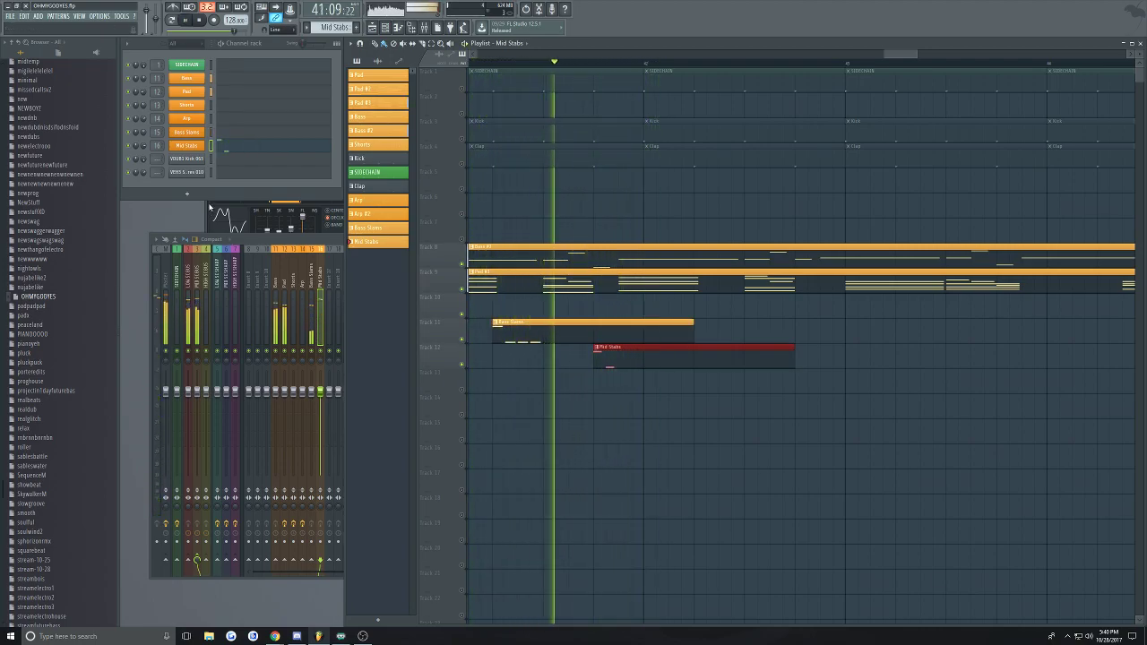
{"action": "key", "text": "space"}
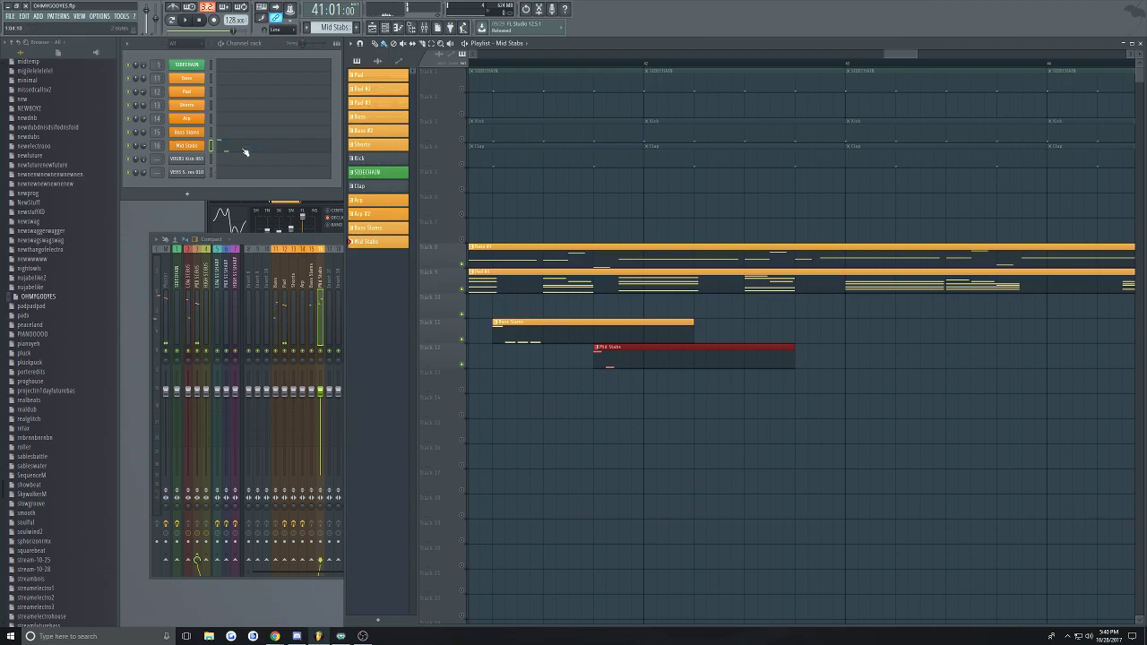
Add a third note, higher than the first two, to the Mid Stabs pattern and play it back
{"action": "left_click", "coordinate": [244, 150]}
{"action": "left_click", "coordinate": [435, 332]}
{"action": "scroll", "coordinate": [471, 370], "scroll_direction": "down", "scroll_amount": 3}
{"action": "scroll", "coordinate": [484, 361], "scroll_direction": "up", "scroll_amount": 1}
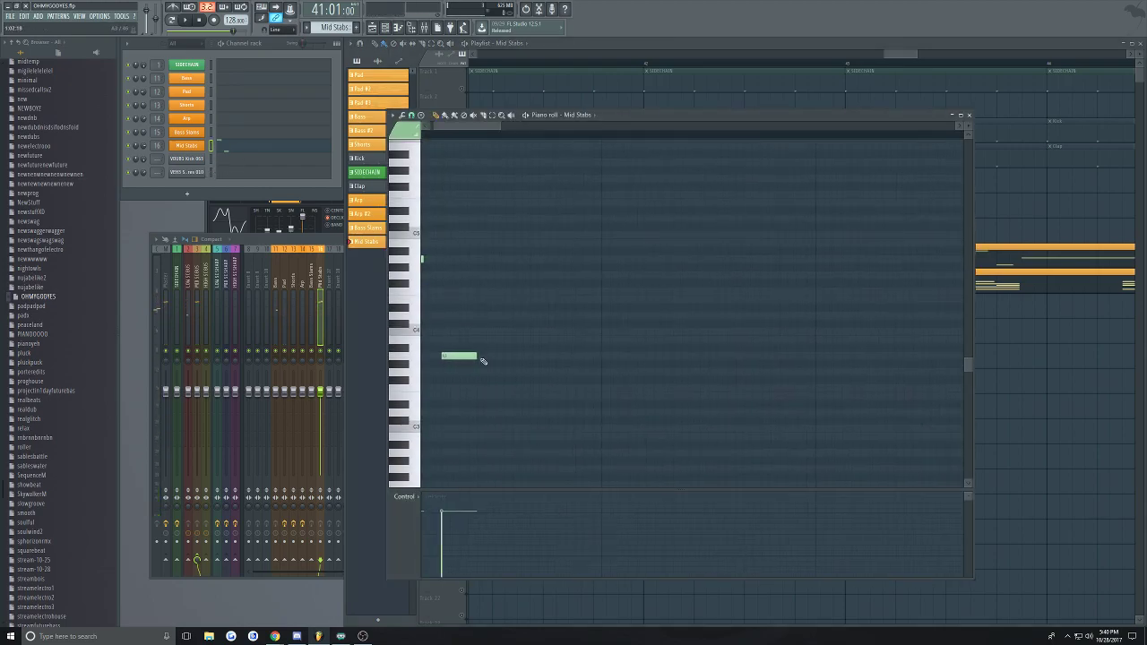
{"action": "scroll", "coordinate": [464, 285], "scroll_direction": "down", "scroll_amount": 1}
{"action": "scroll", "coordinate": [432, 242], "scroll_direction": "up", "scroll_amount": 1}
{"action": "mouse_move", "coordinate": [423, 259]}
{"action": "left_mouse_down"}
{"action": "mouse_move", "coordinate": [435, 267]}
{"action": "mouse_move", "coordinate": [428, 257]}
{"action": "left_mouse_up"}
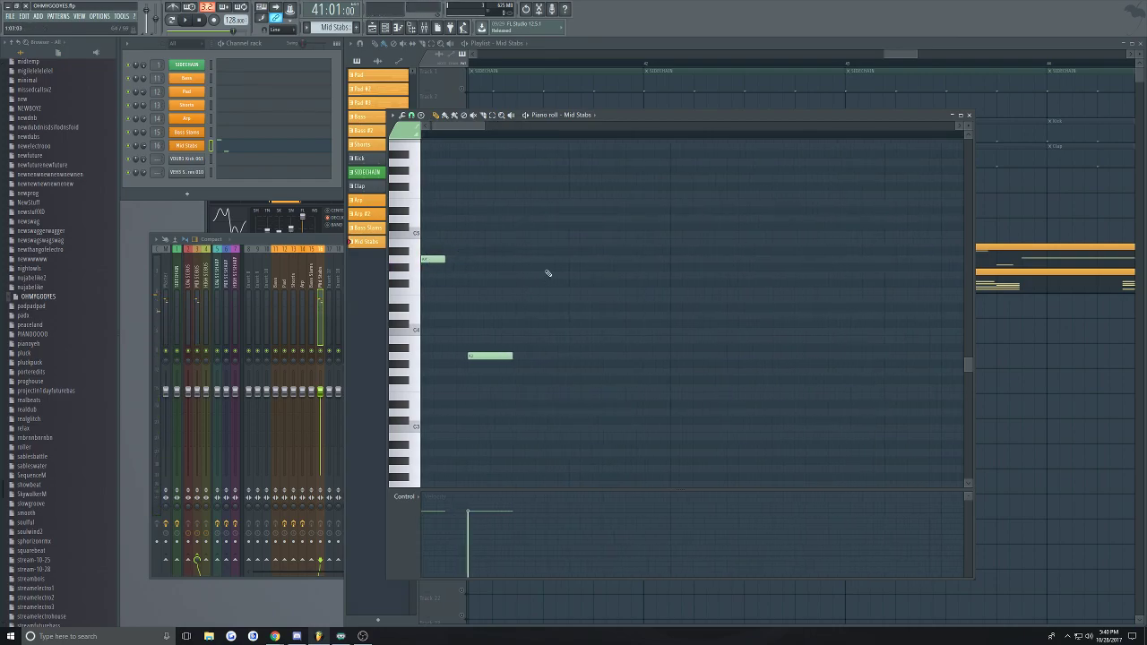
{"action": "left_click_drag", "start_coordinate": [529, 215], "coordinate": [543, 240]}
{"action": "scroll", "coordinate": [600, 269], "scroll_direction": "down", "scroll_amount": 2}
{"action": "key", "text": "space"}
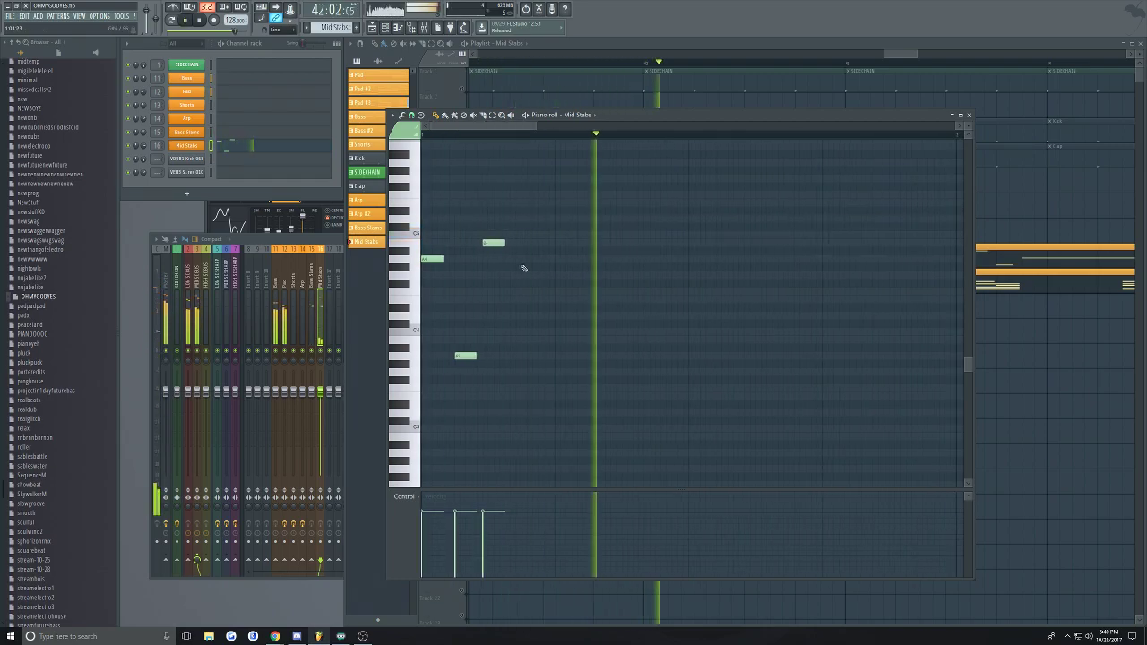
{"action": "key", "text": "space"}
Add a fourth, still higher Mid Stabs note and shift the third one later so the notes are evenly spaced
{"action": "scroll", "coordinate": [514, 254], "scroll_direction": "down", "scroll_amount": 3}
{"action": "scroll", "coordinate": [450, 225], "scroll_direction": "up", "scroll_amount": 3}
{"action": "left_click", "coordinate": [508, 236]}
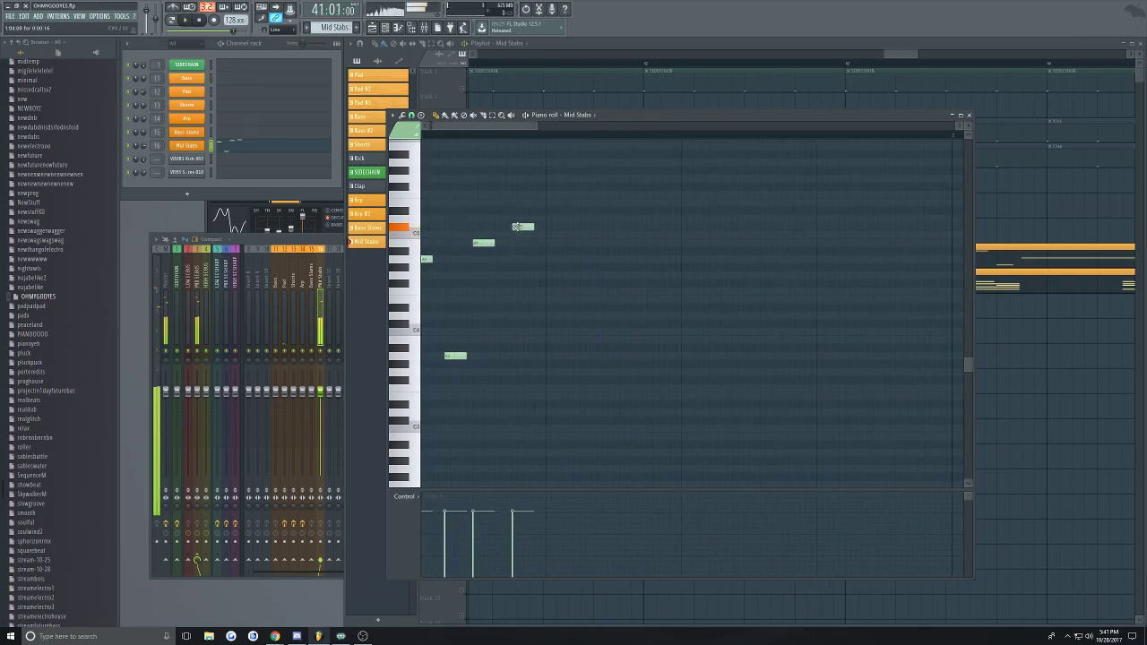
{"action": "key", "text": "space"}
{"action": "scroll", "coordinate": [484, 224], "scroll_direction": "down", "scroll_amount": 3}
{"action": "scroll", "coordinate": [448, 197], "scroll_direction": "up", "scroll_amount": 3}
{"action": "key", "text": "space"}
{"action": "left_click_drag", "start_coordinate": [482, 242], "coordinate": [493, 243]}
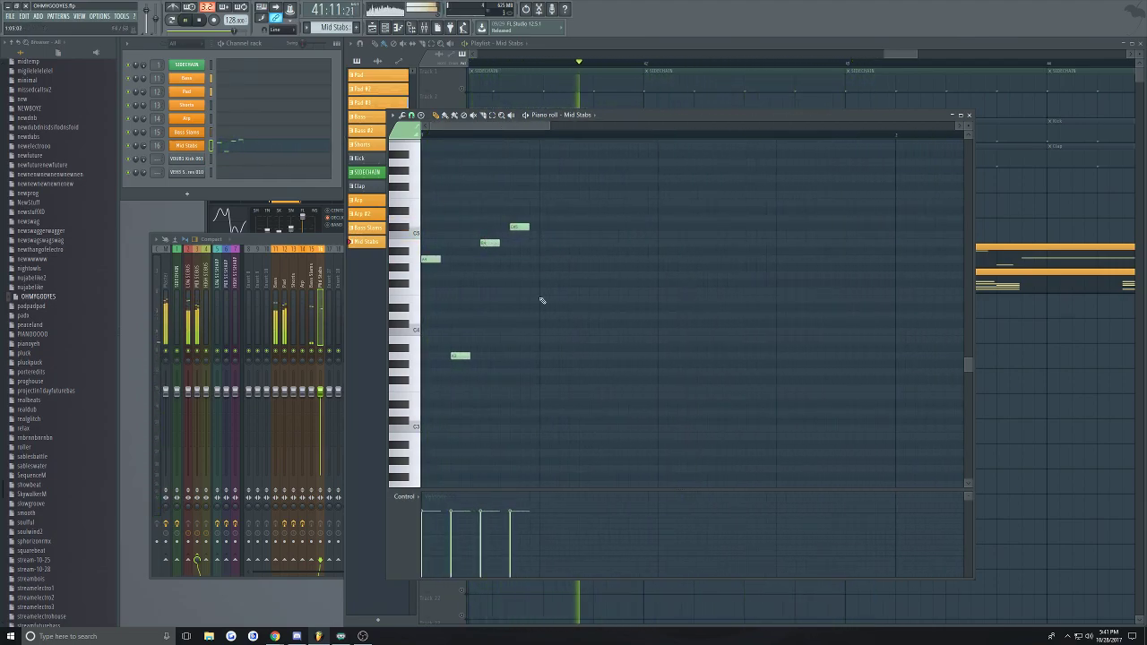
Unsolo all tracks and play the full arrangement from bar 41 with the extended Mid Stabs
{"action": "left_click", "coordinate": [849, 61]}
{"action": "key", "text": "space"}
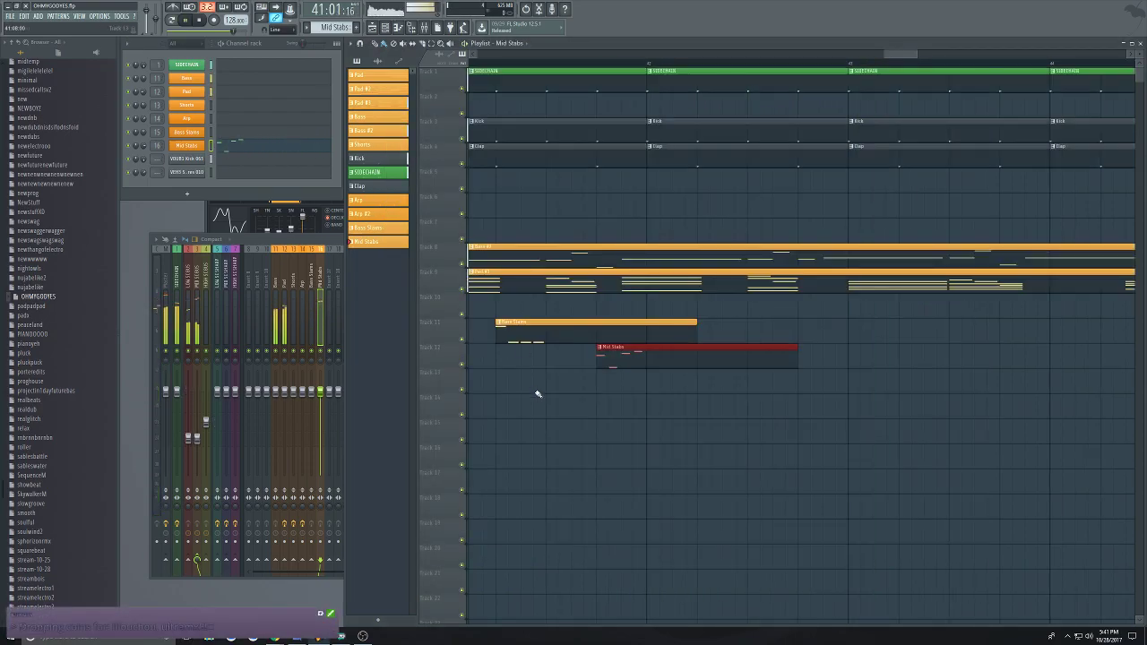
{"action": "scroll", "coordinate": [534, 390], "scroll_direction": "down", "scroll_amount": 3}
{"action": "scroll", "coordinate": [596, 207], "scroll_direction": "up", "scroll_amount": 2}
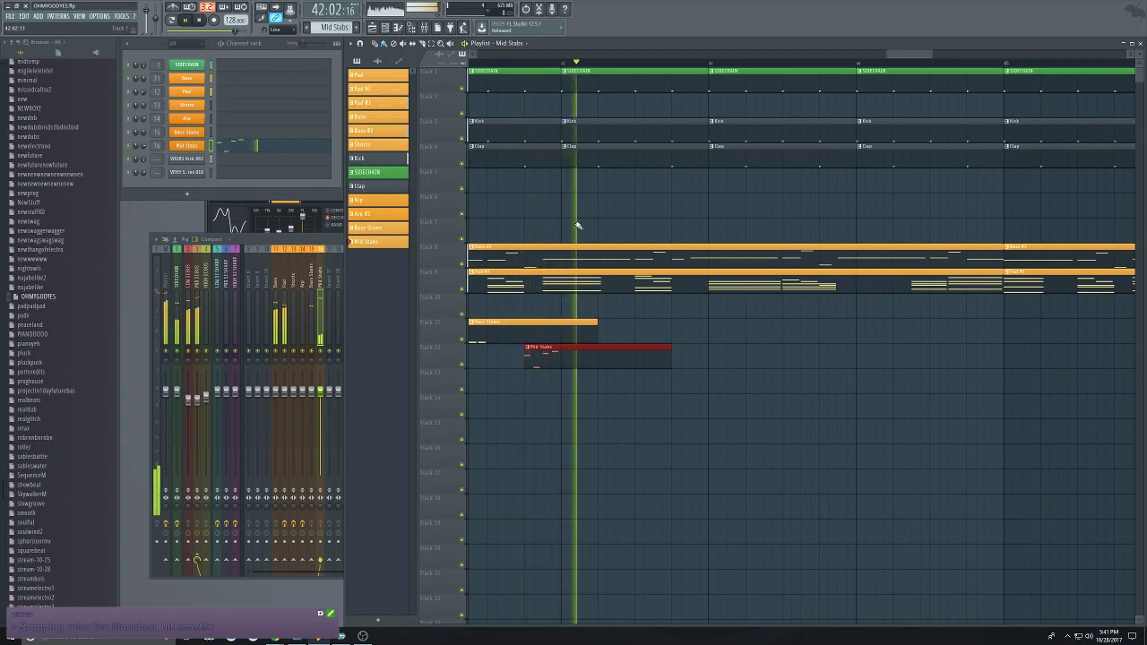
{"action": "key", "text": "space"}
Remove the stray clip below the Mid Stabs and save the project
{"action": "left_click", "coordinate": [747, 399]}
{"action": "right_click", "coordinate": [750, 403]}
{"action": "scroll", "coordinate": [760, 410], "scroll_direction": "down", "scroll_amount": 4}
{"action": "scroll", "coordinate": [767, 295], "scroll_direction": "up", "scroll_amount": 1}
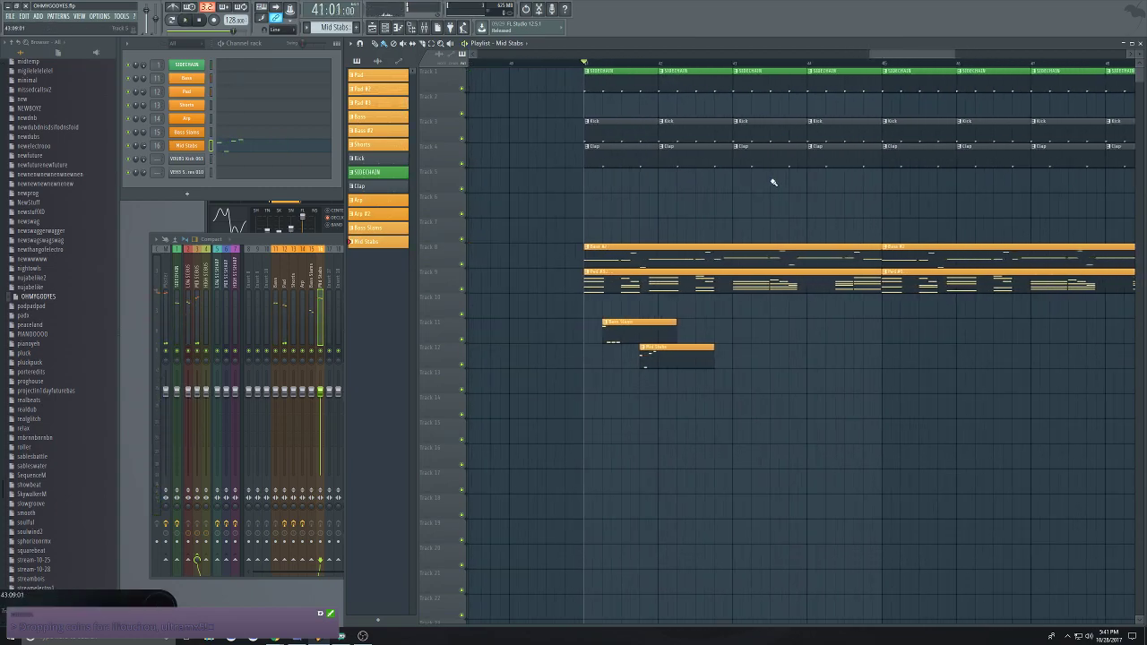
{"action": "scroll", "coordinate": [772, 181], "scroll_direction": "up", "scroll_amount": 1}
{"action": "key", "text": "ctrl+s"}
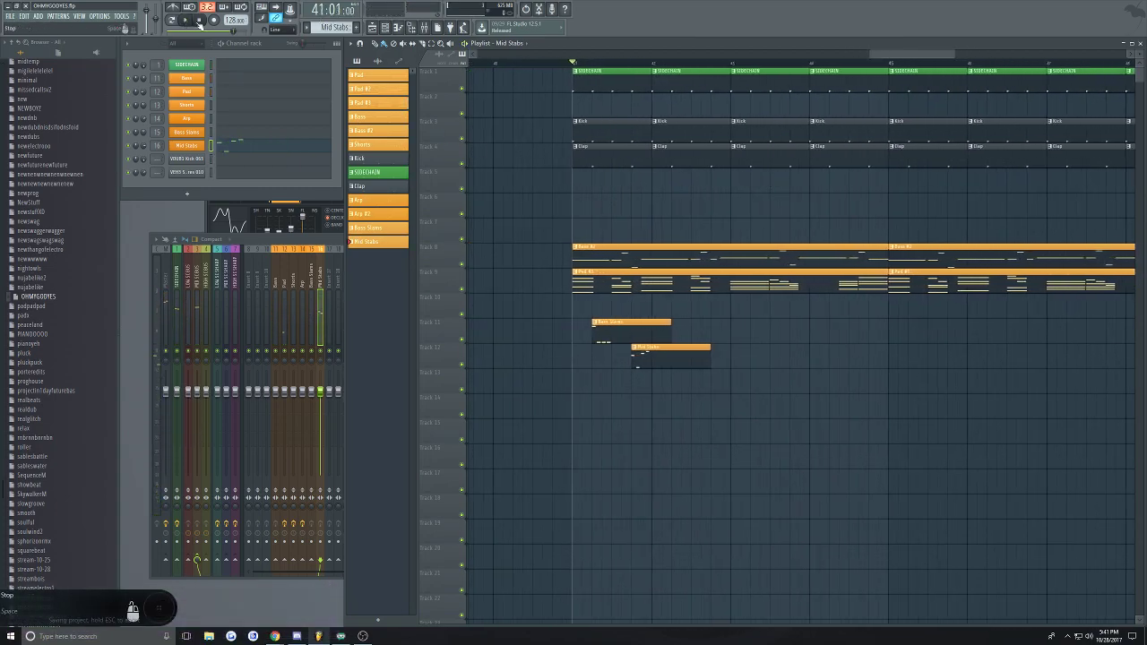
Review the earlier sections of the arrangement and play briefly from bar 17, where the Arp enters
{"action": "left_click_drag", "start_coordinate": [923, 54], "coordinate": [455, 210]}
{"action": "scroll", "coordinate": [783, 348], "scroll_direction": "down", "scroll_amount": 4}
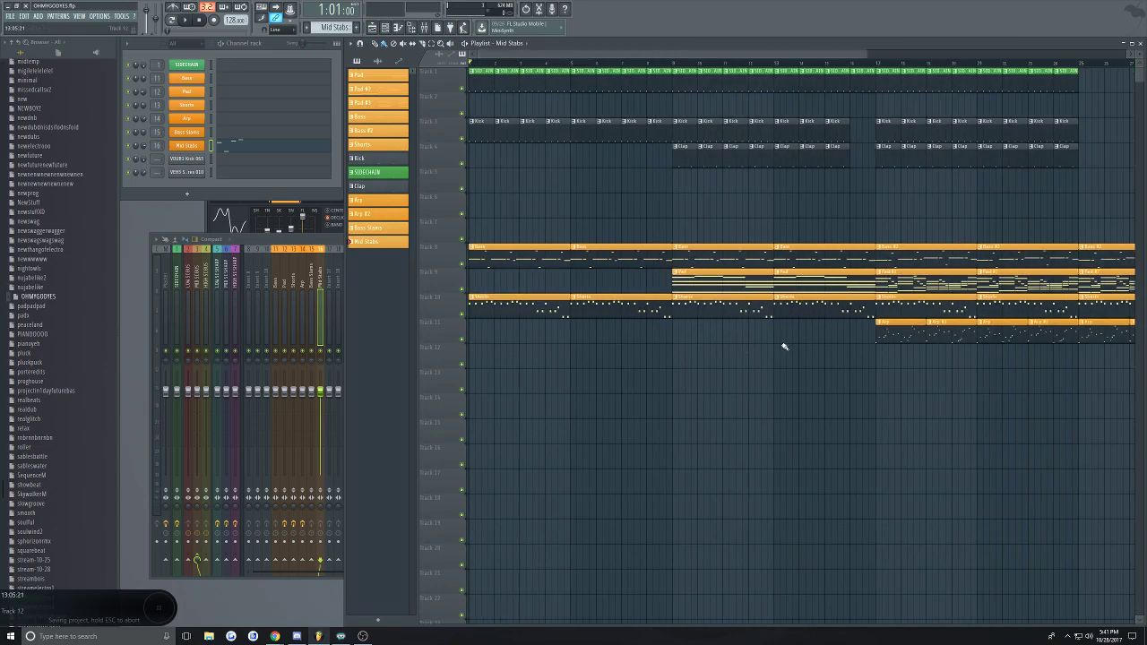
{"action": "scroll", "coordinate": [710, 137], "scroll_direction": "up", "scroll_amount": 2}
{"action": "scroll", "coordinate": [709, 137], "scroll_direction": "down", "scroll_amount": 2}
{"action": "scroll", "coordinate": [975, 192], "scroll_direction": "up", "scroll_amount": 4}
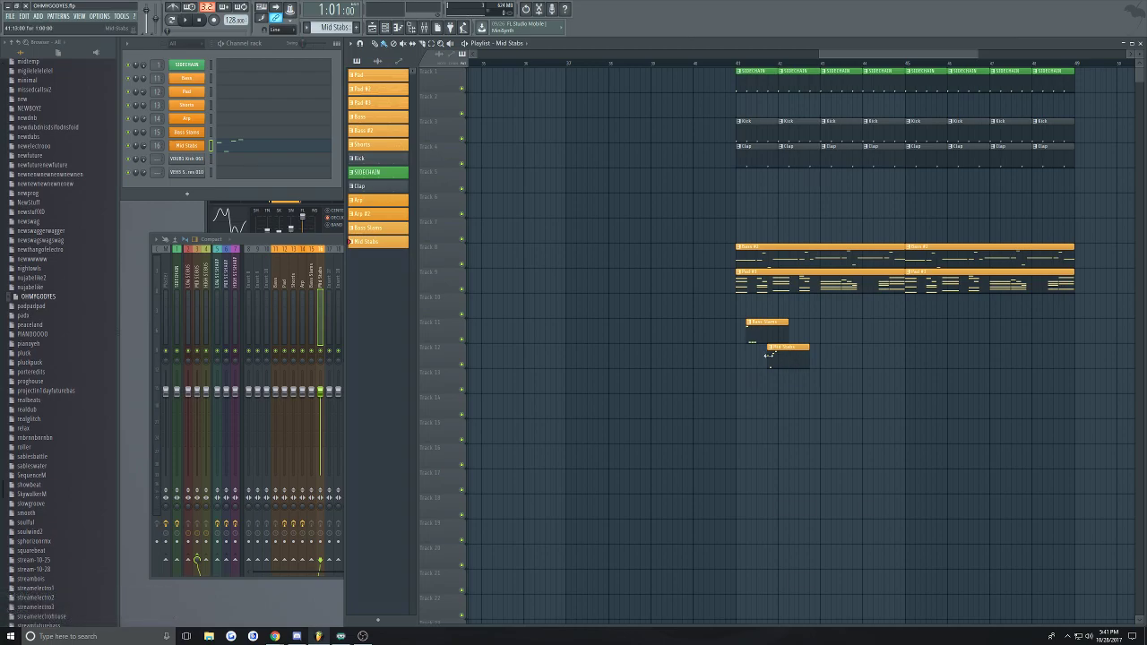
{"action": "scroll", "coordinate": [739, 327], "scroll_direction": "left", "scroll_amount": 10}
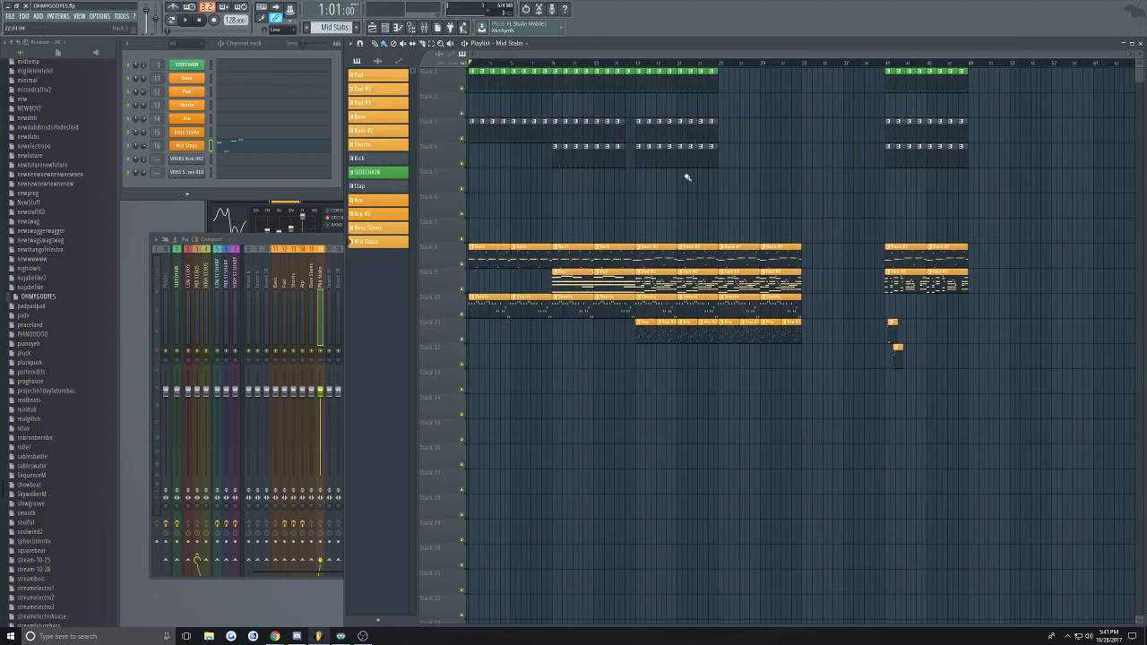
{"action": "scroll", "coordinate": [697, 169], "scroll_direction": "up", "scroll_amount": 2}
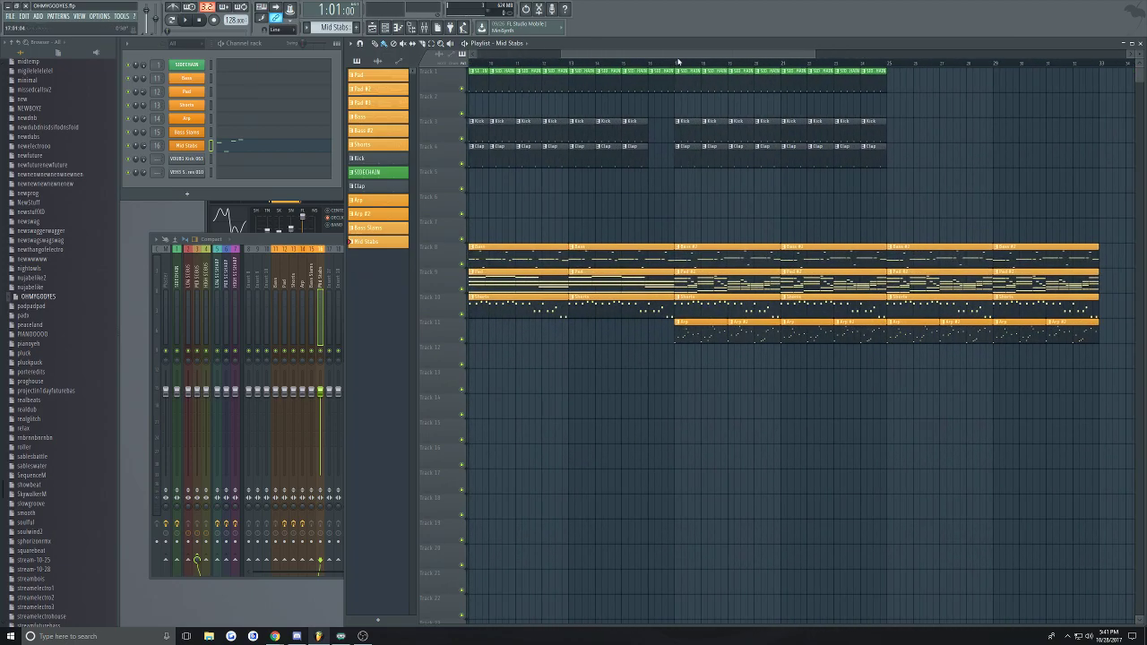
{"action": "left_click_drag", "start_coordinate": [677, 55], "coordinate": [693, 56]}
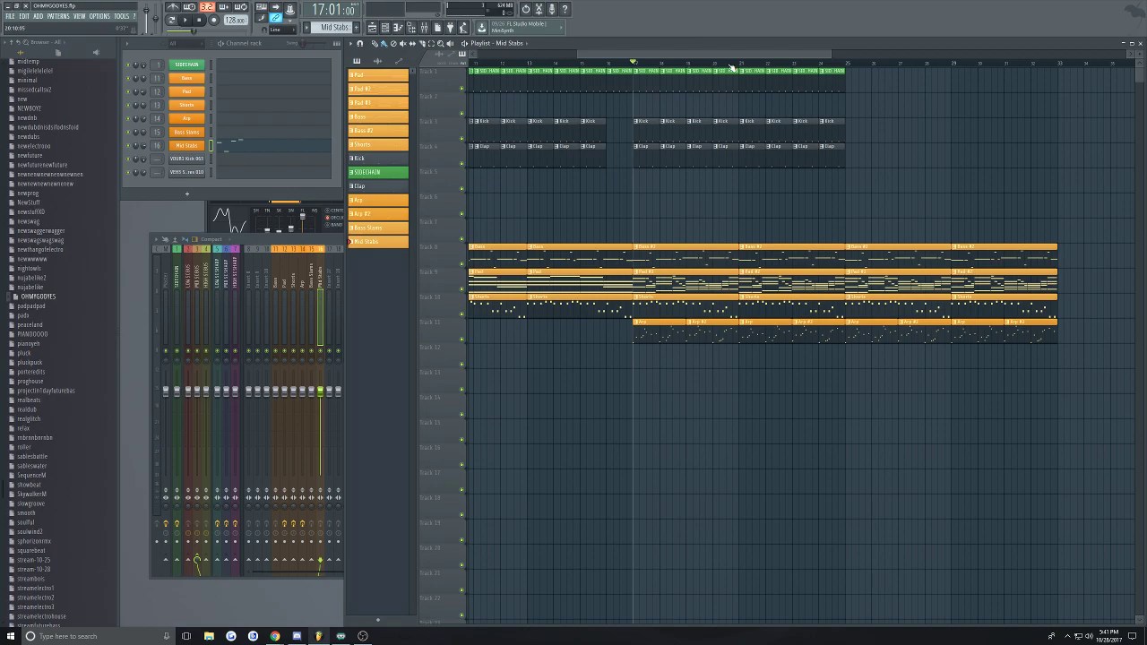
{"action": "key", "text": "space"}
{"action": "key", "text": "space"}
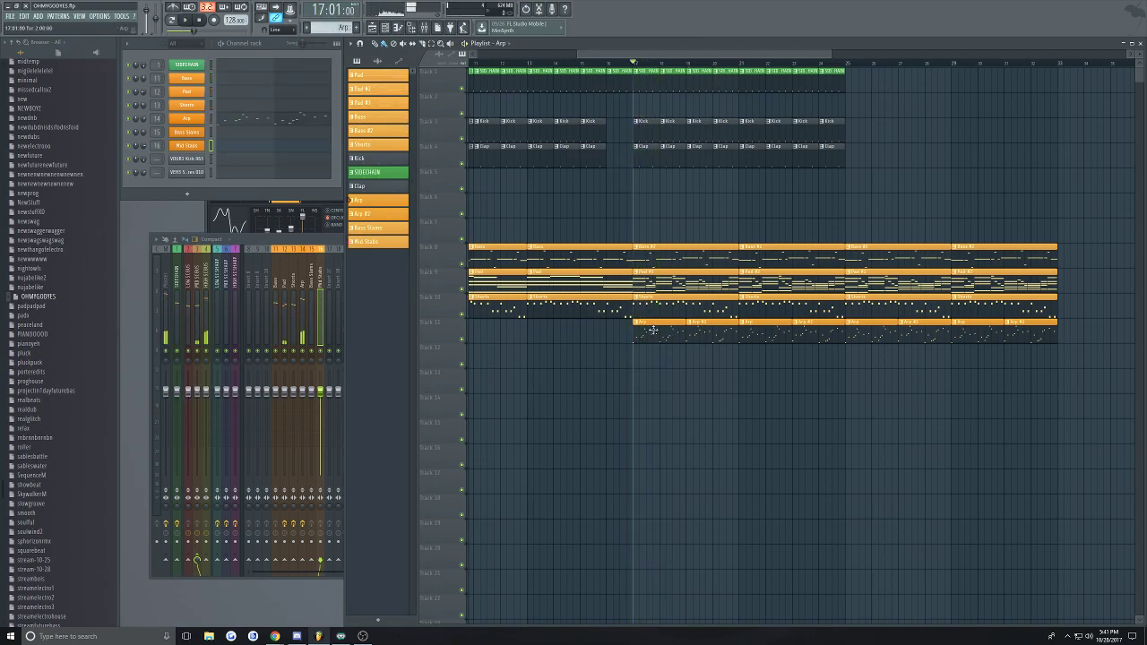
Play the arrangement from bar 25, save the project and return the playback position to bar 17
{"action": "scroll", "coordinate": [641, 274], "scroll_direction": "down", "scroll_amount": 2}
{"action": "scroll", "coordinate": [581, 246], "scroll_direction": "up", "scroll_amount": 3}
{"action": "left_click", "coordinate": [830, 64]}
{"action": "key", "text": "space"}
{"action": "key", "text": "ctrl+s"}
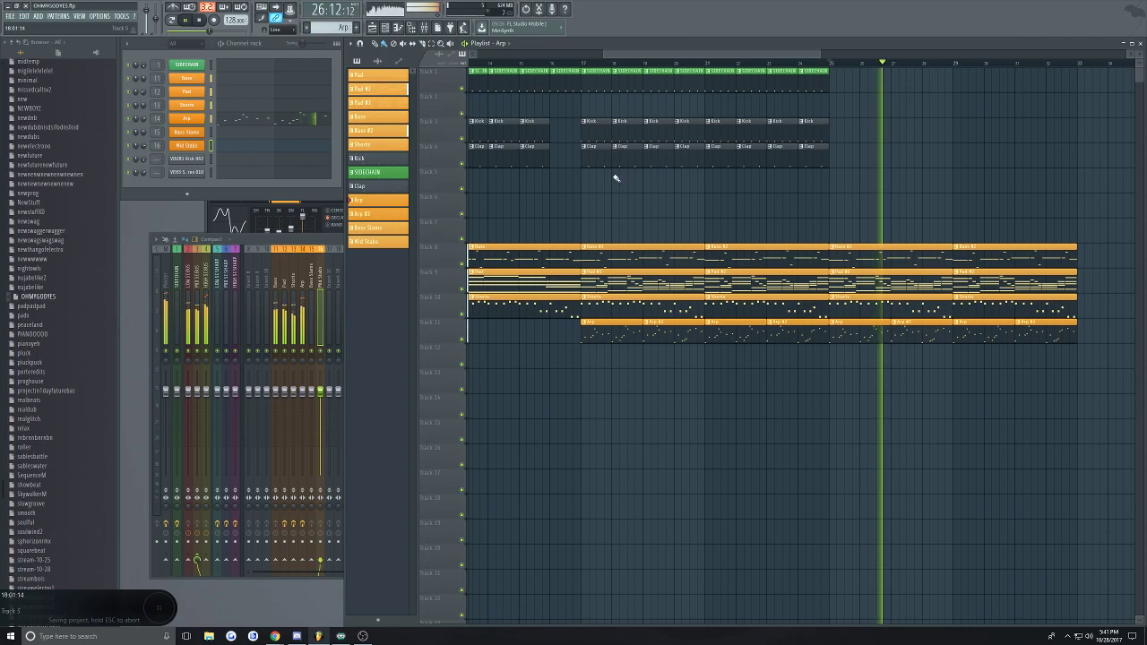
{"action": "key", "text": "space"}
{"action": "left_click", "coordinate": [584, 66]}
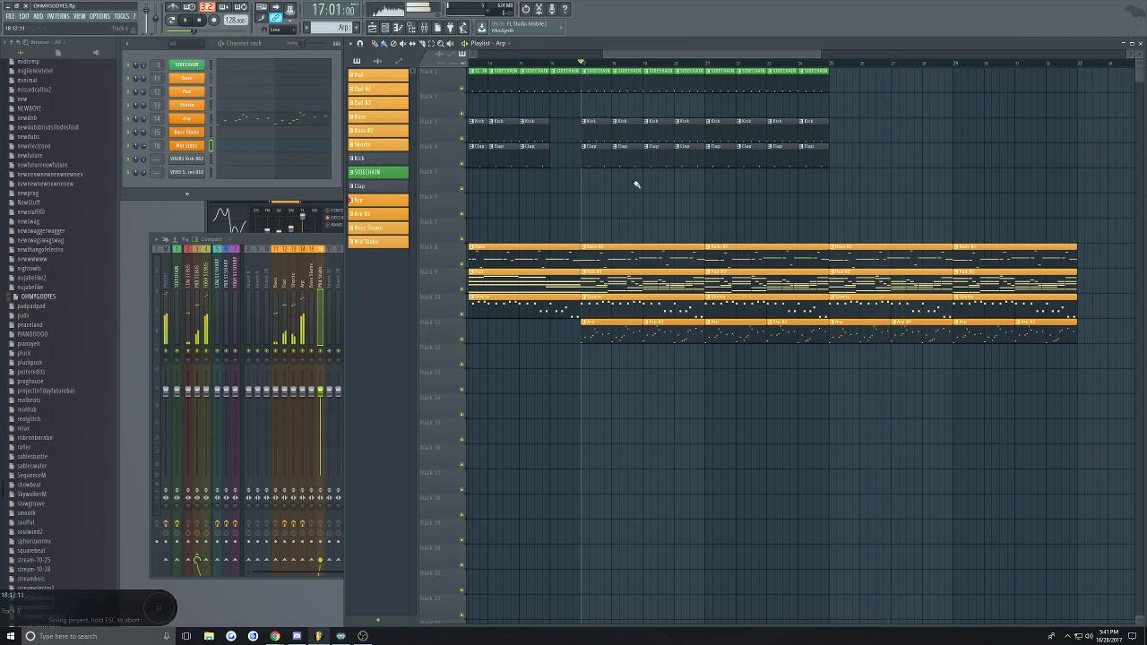
Examine operators 1 and 2 of the Arp channel's Sytrus patch, including their waveforms and volume envelopes
{"action": "left_click", "coordinate": [204, 118]}
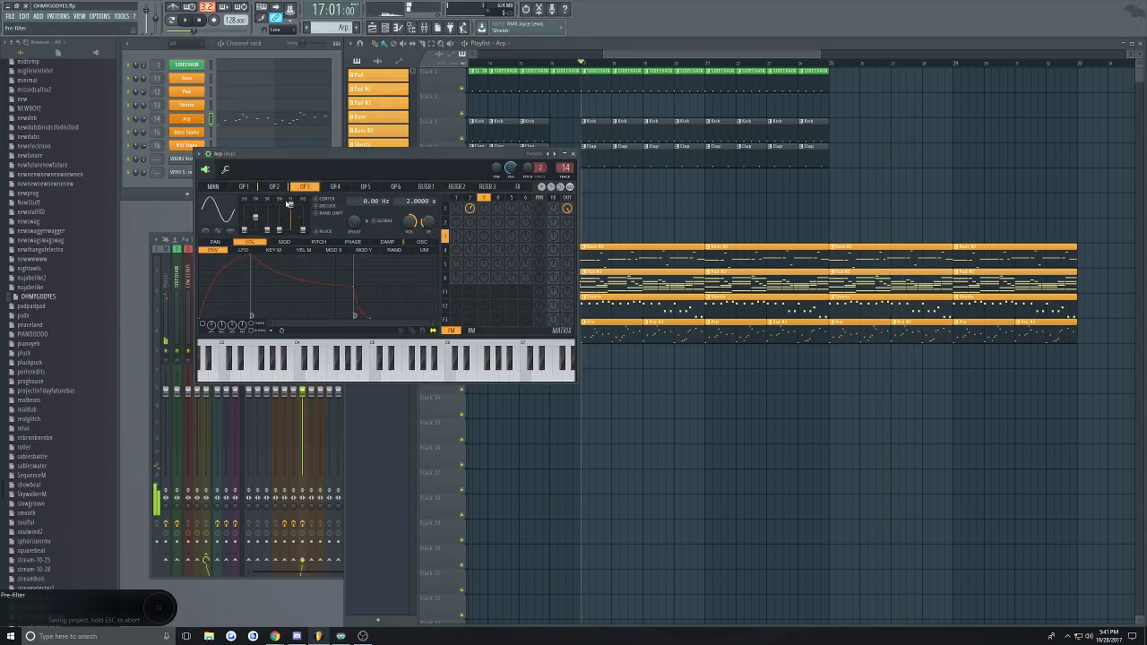
{"action": "left_click", "coordinate": [244, 187]}
{"action": "left_click", "coordinate": [277, 187]}
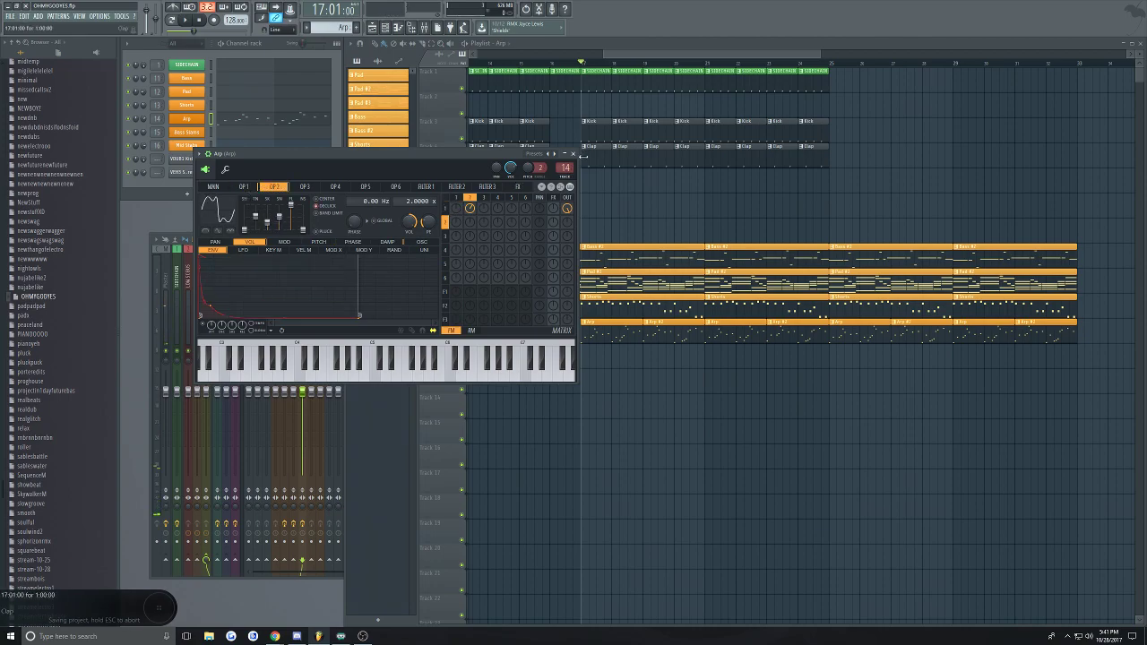
{"action": "left_click", "coordinate": [574, 153]}
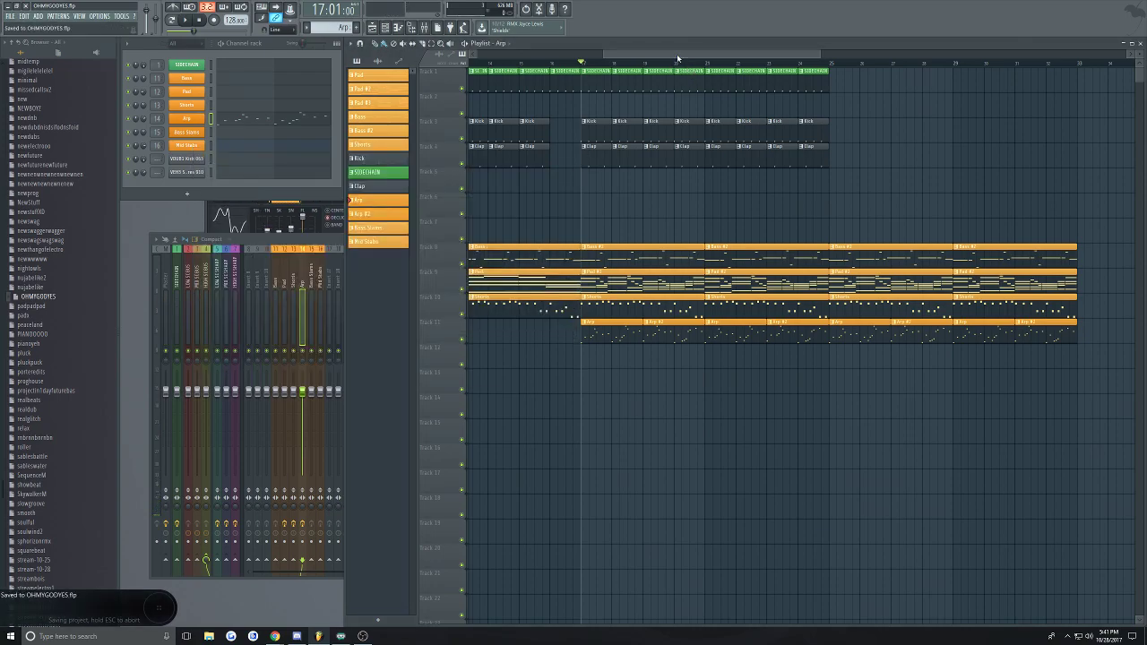